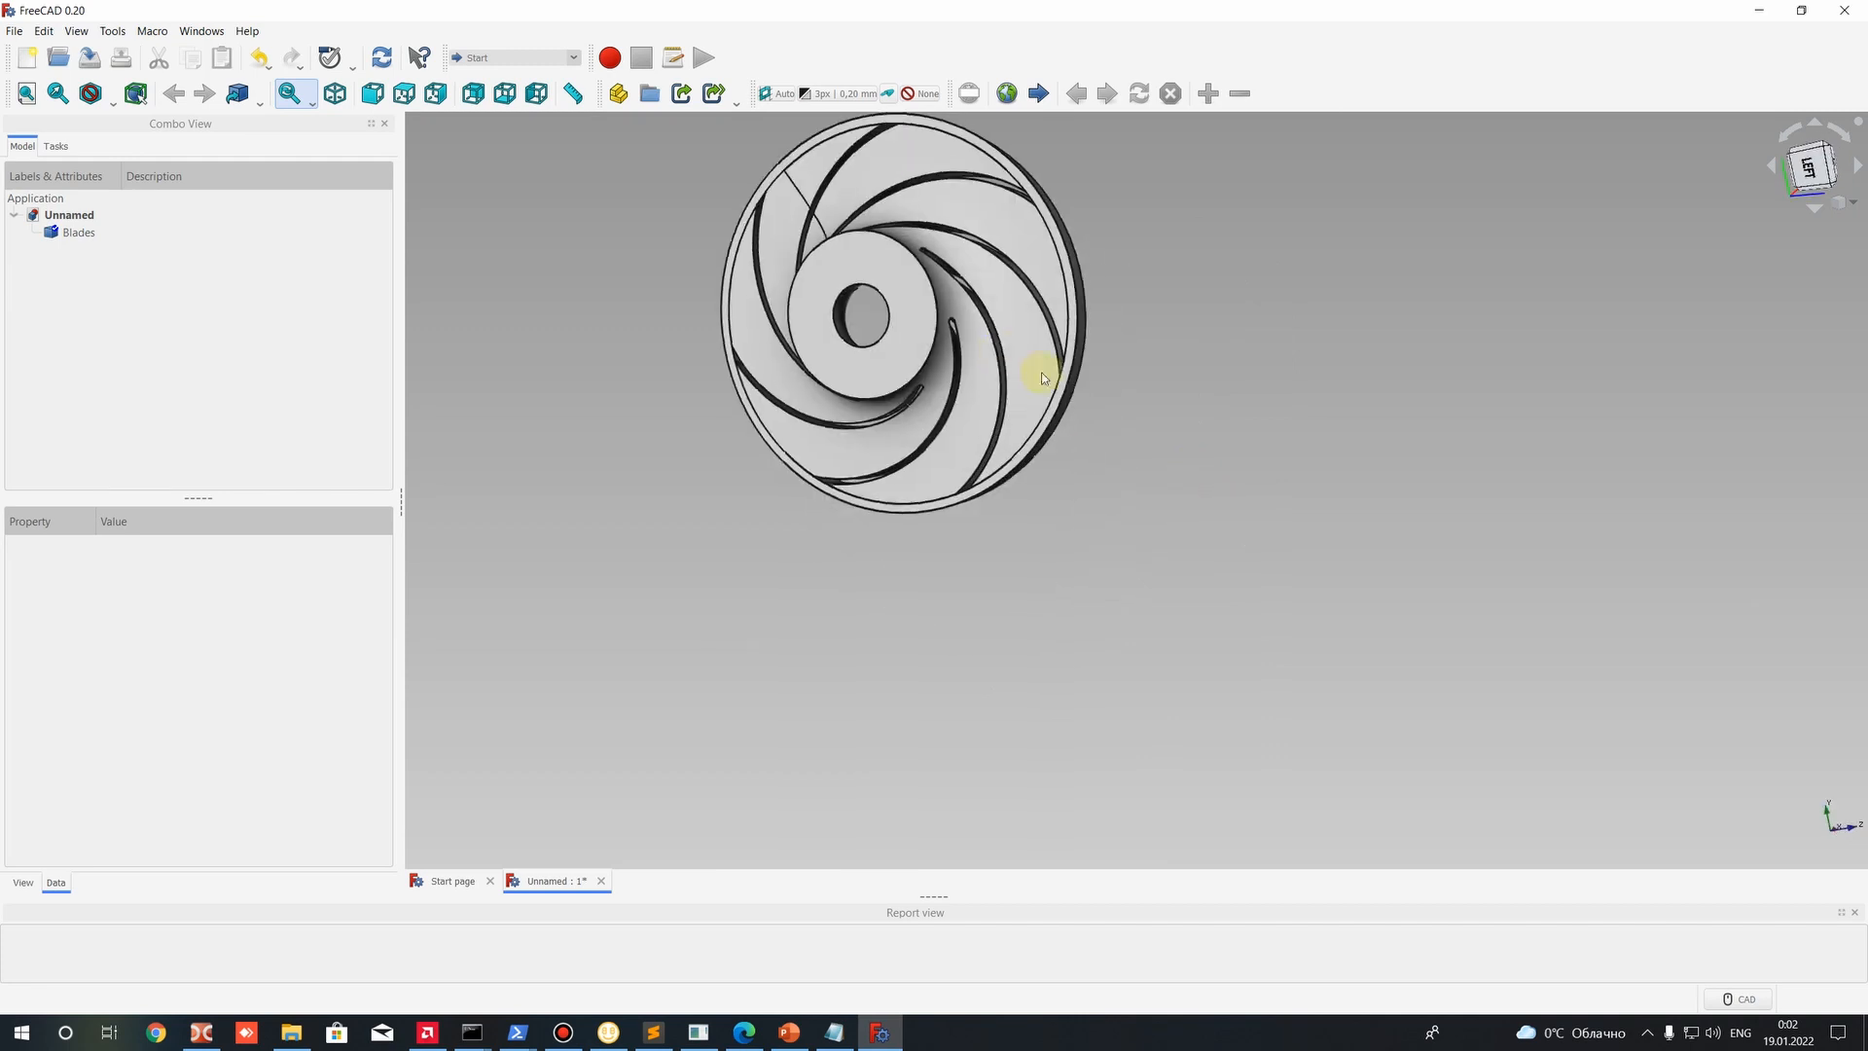
Examine the impeller's blade slots, outer rim face and curved front surface from several angles.
scroll(1133, 395, "up", 3)
middle_click_drag(1167, 428, 1192, 342)
scroll(1154, 467, "up", 3)
scroll(1193, 341, "down", 2)
middle_click_drag(1146, 413, 1080, 599)
scroll(1051, 371, "down", 2)
middle_click_drag(1083, 517, 863, 593)
middle_click_drag(1057, 310, 1038, 422)
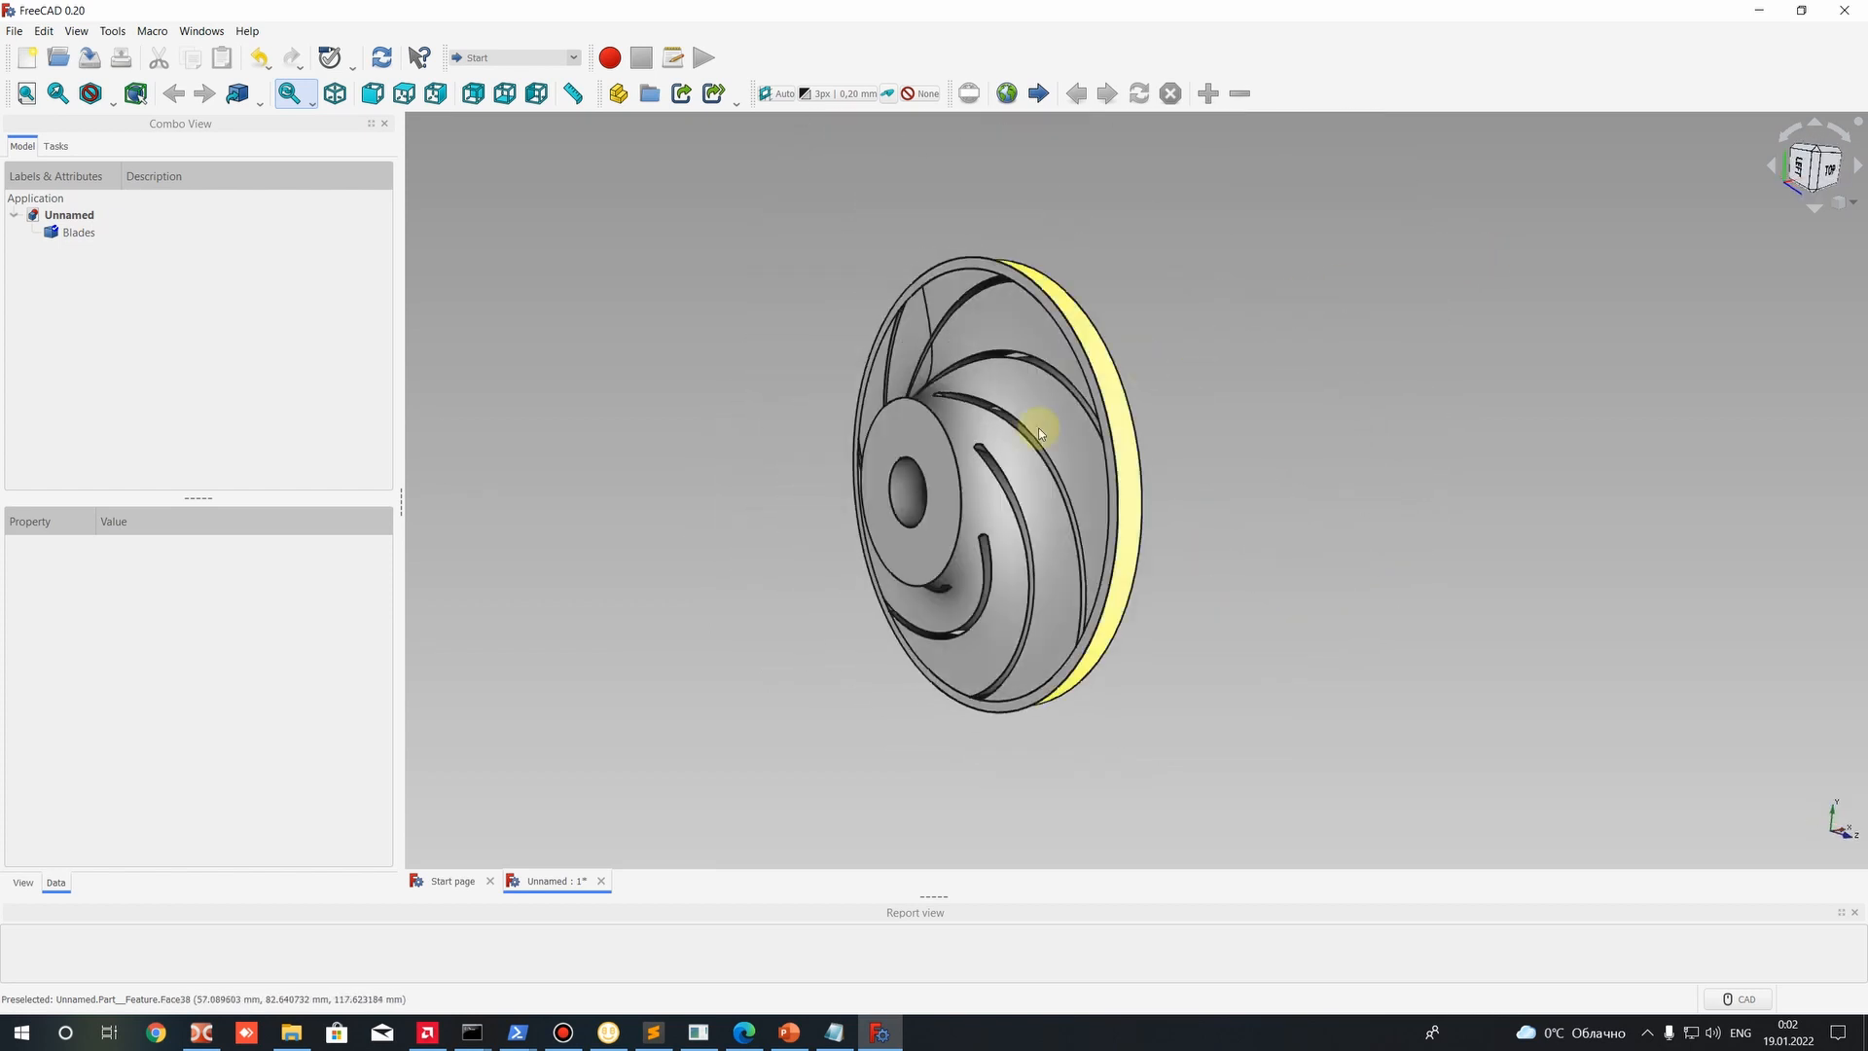
scroll(950, 435, "up", 2)
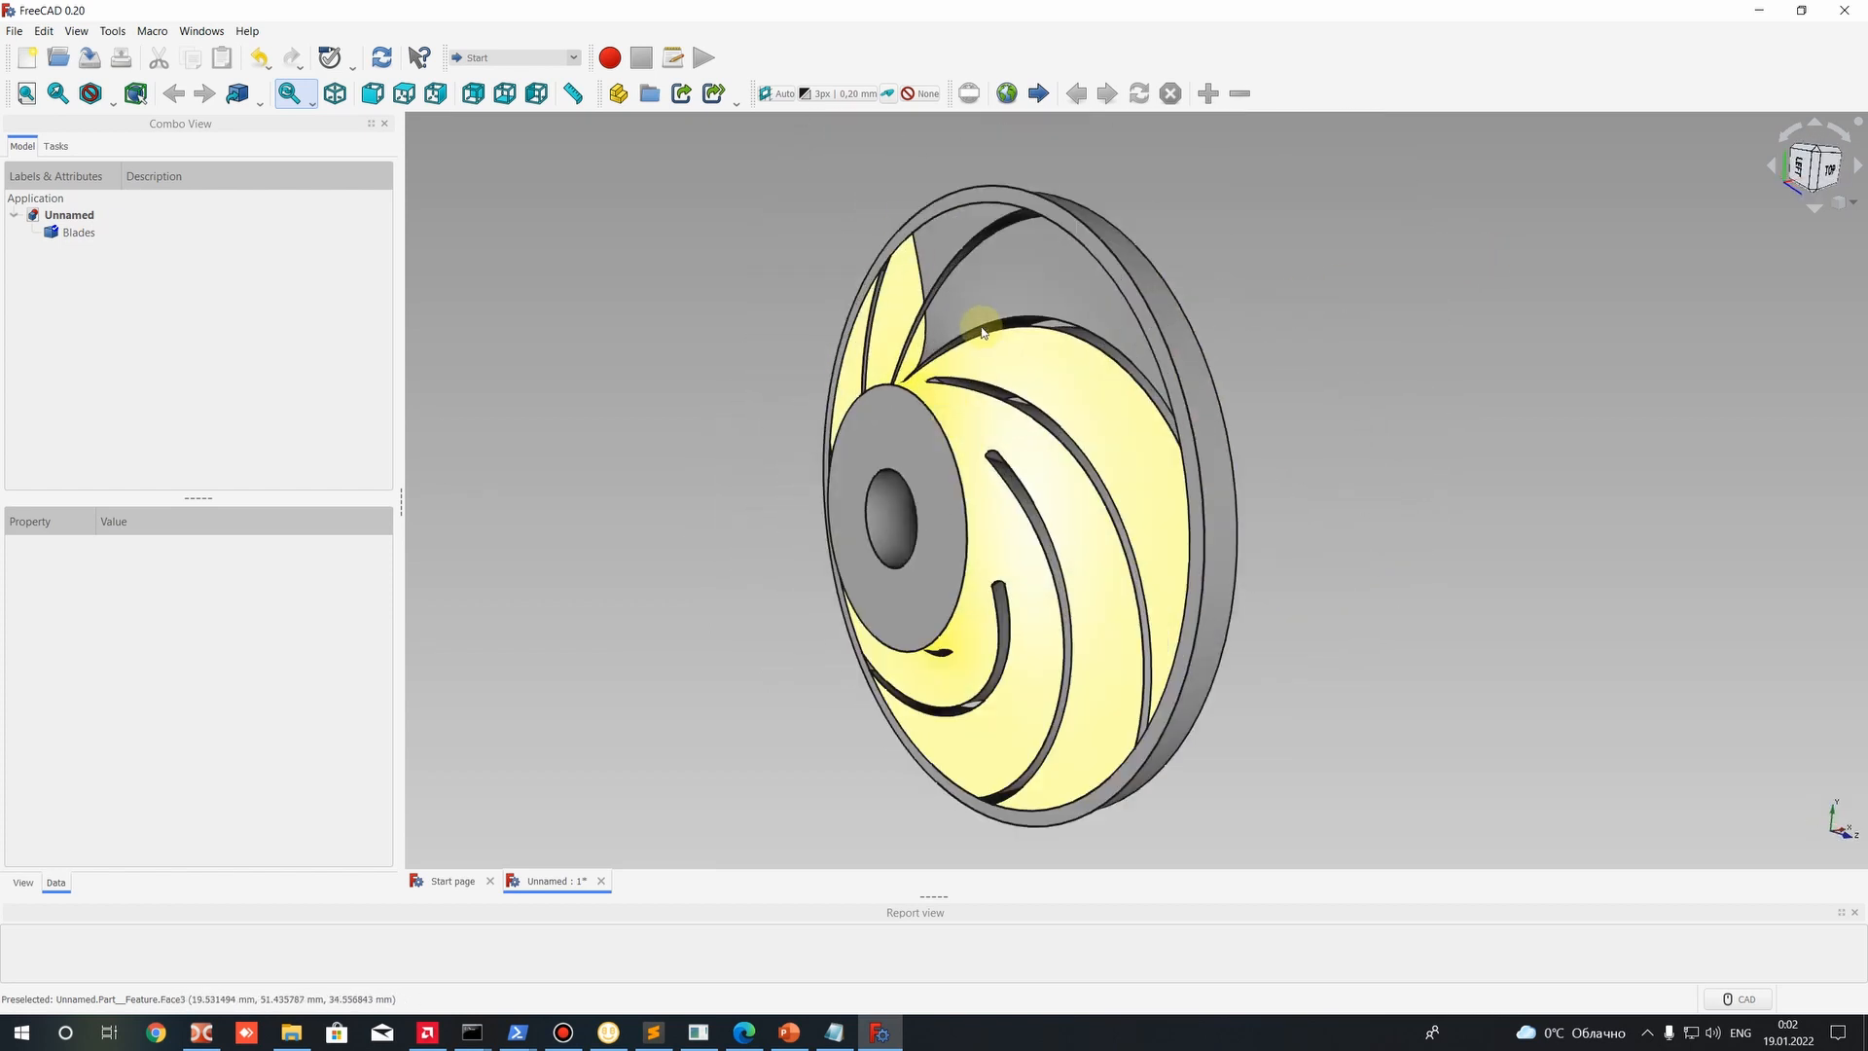
middle_click_drag(983, 330, 1013, 462)
scroll(1122, 496, "up", 2)
scroll(1013, 458, "up", 2)
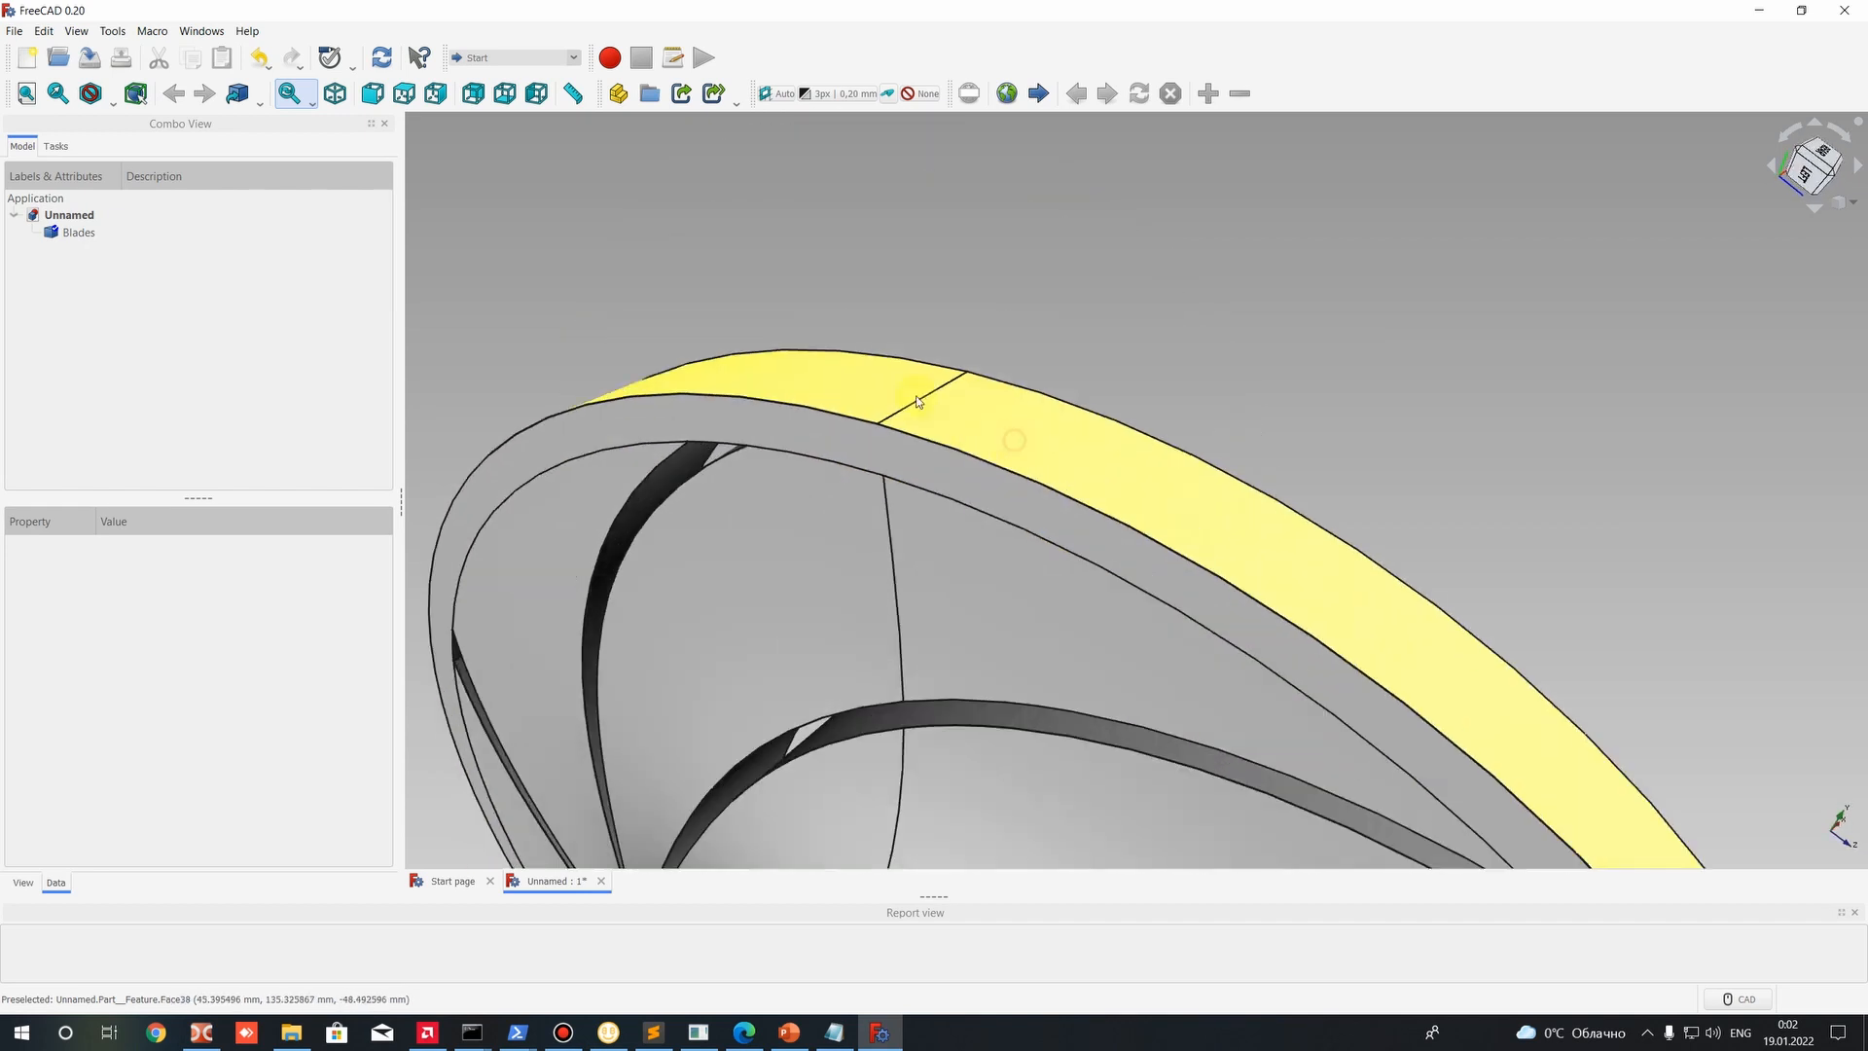
left_click(967, 423)
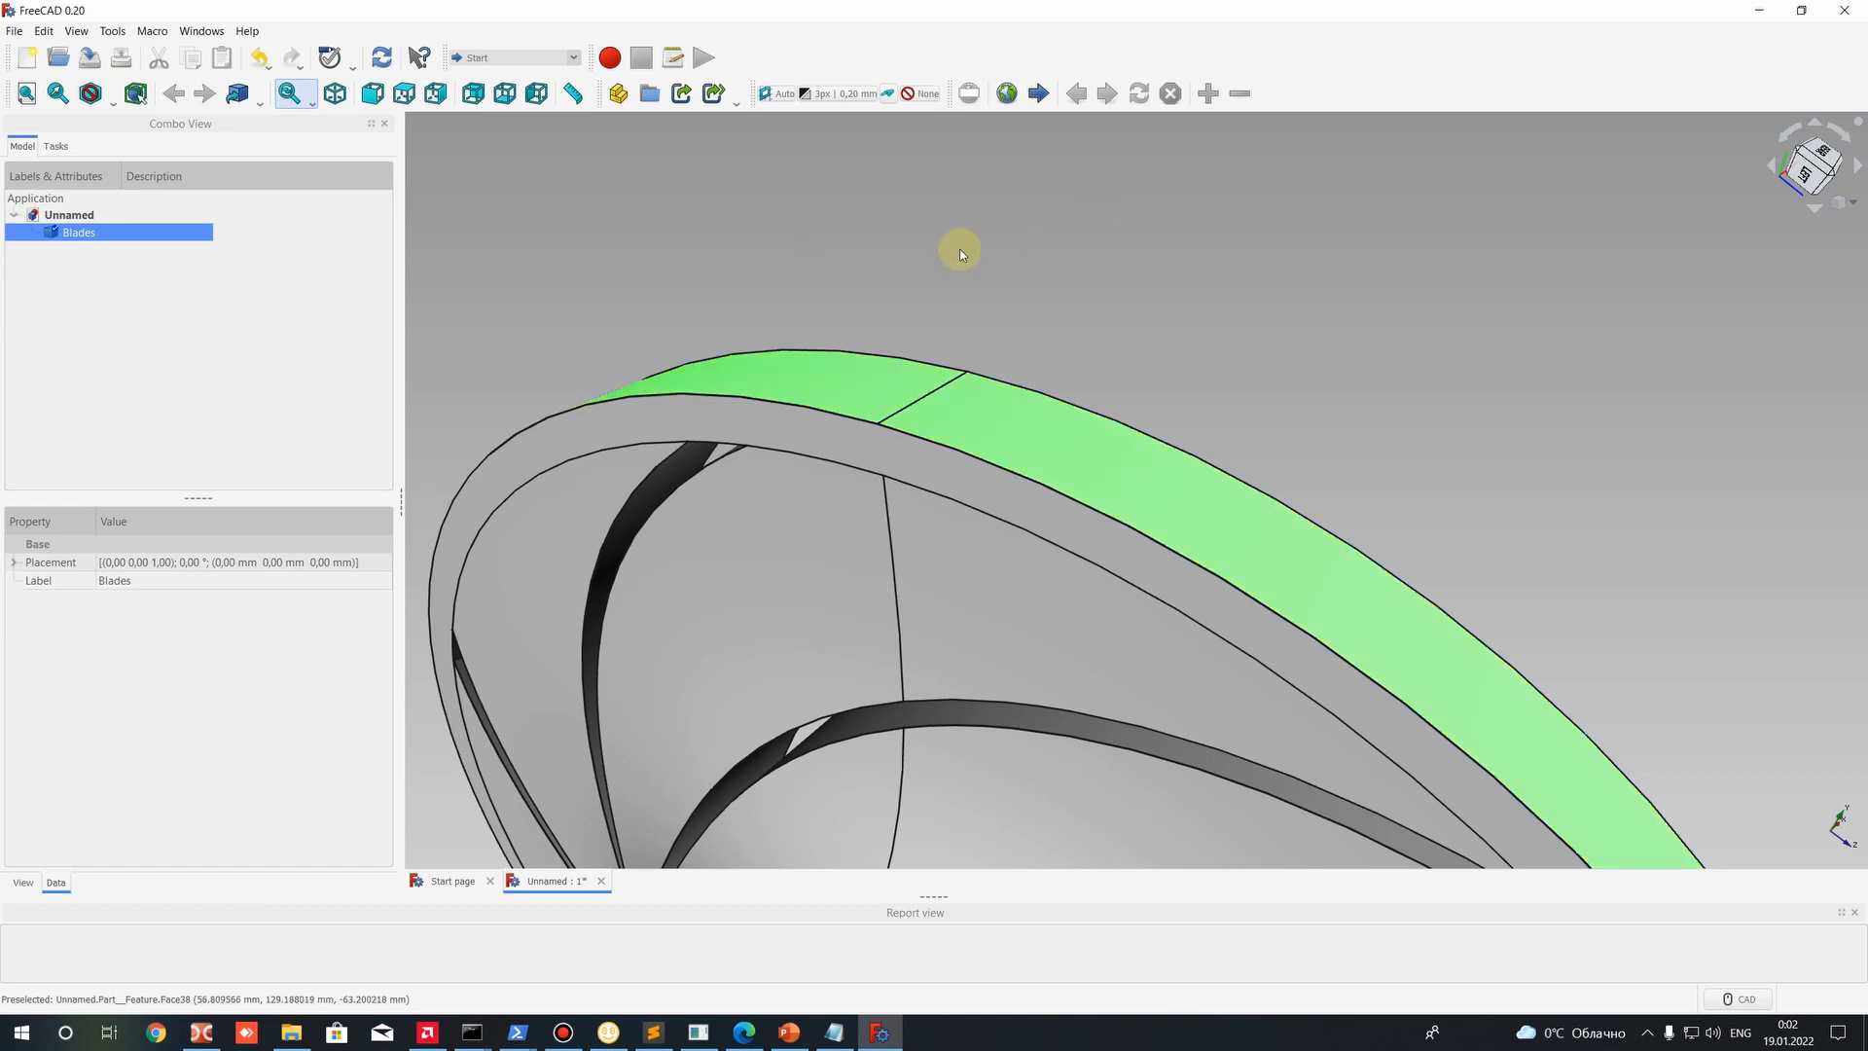
left_click(839, 502)
scroll(847, 496, "down", 5)
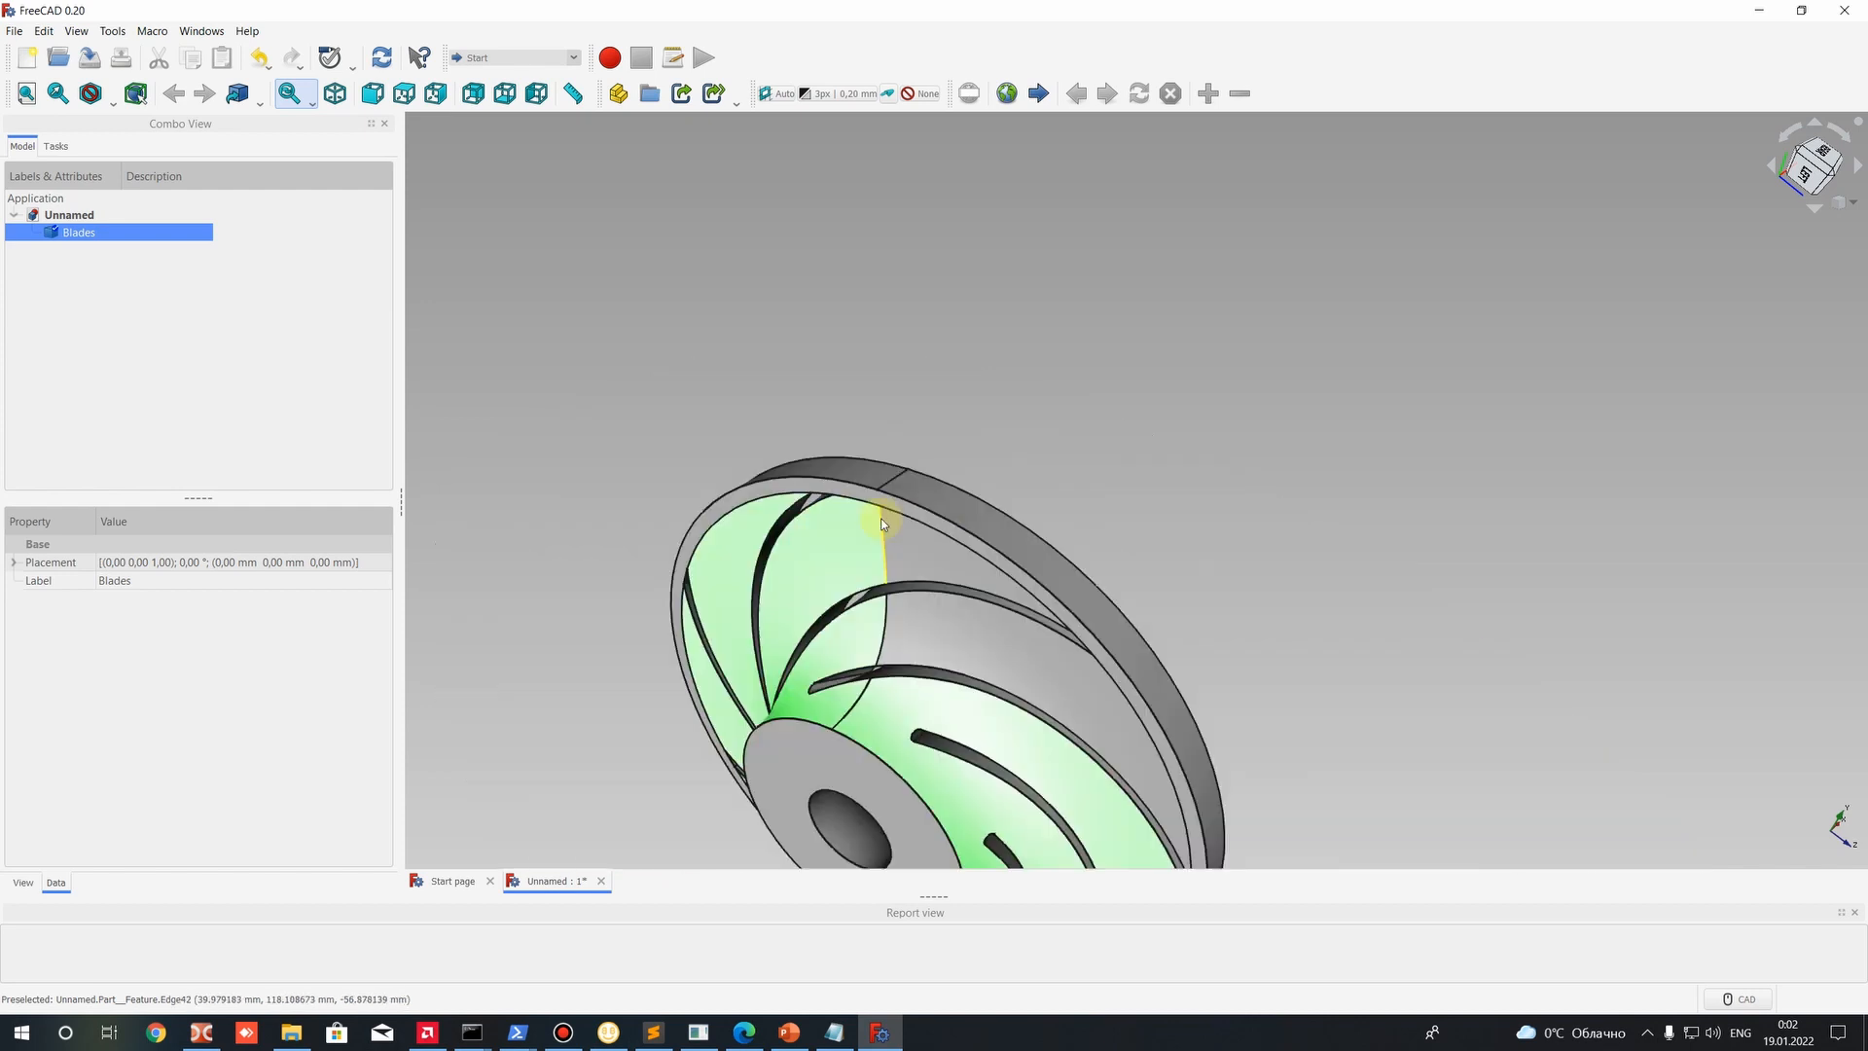
scroll(939, 399, "down", 3)
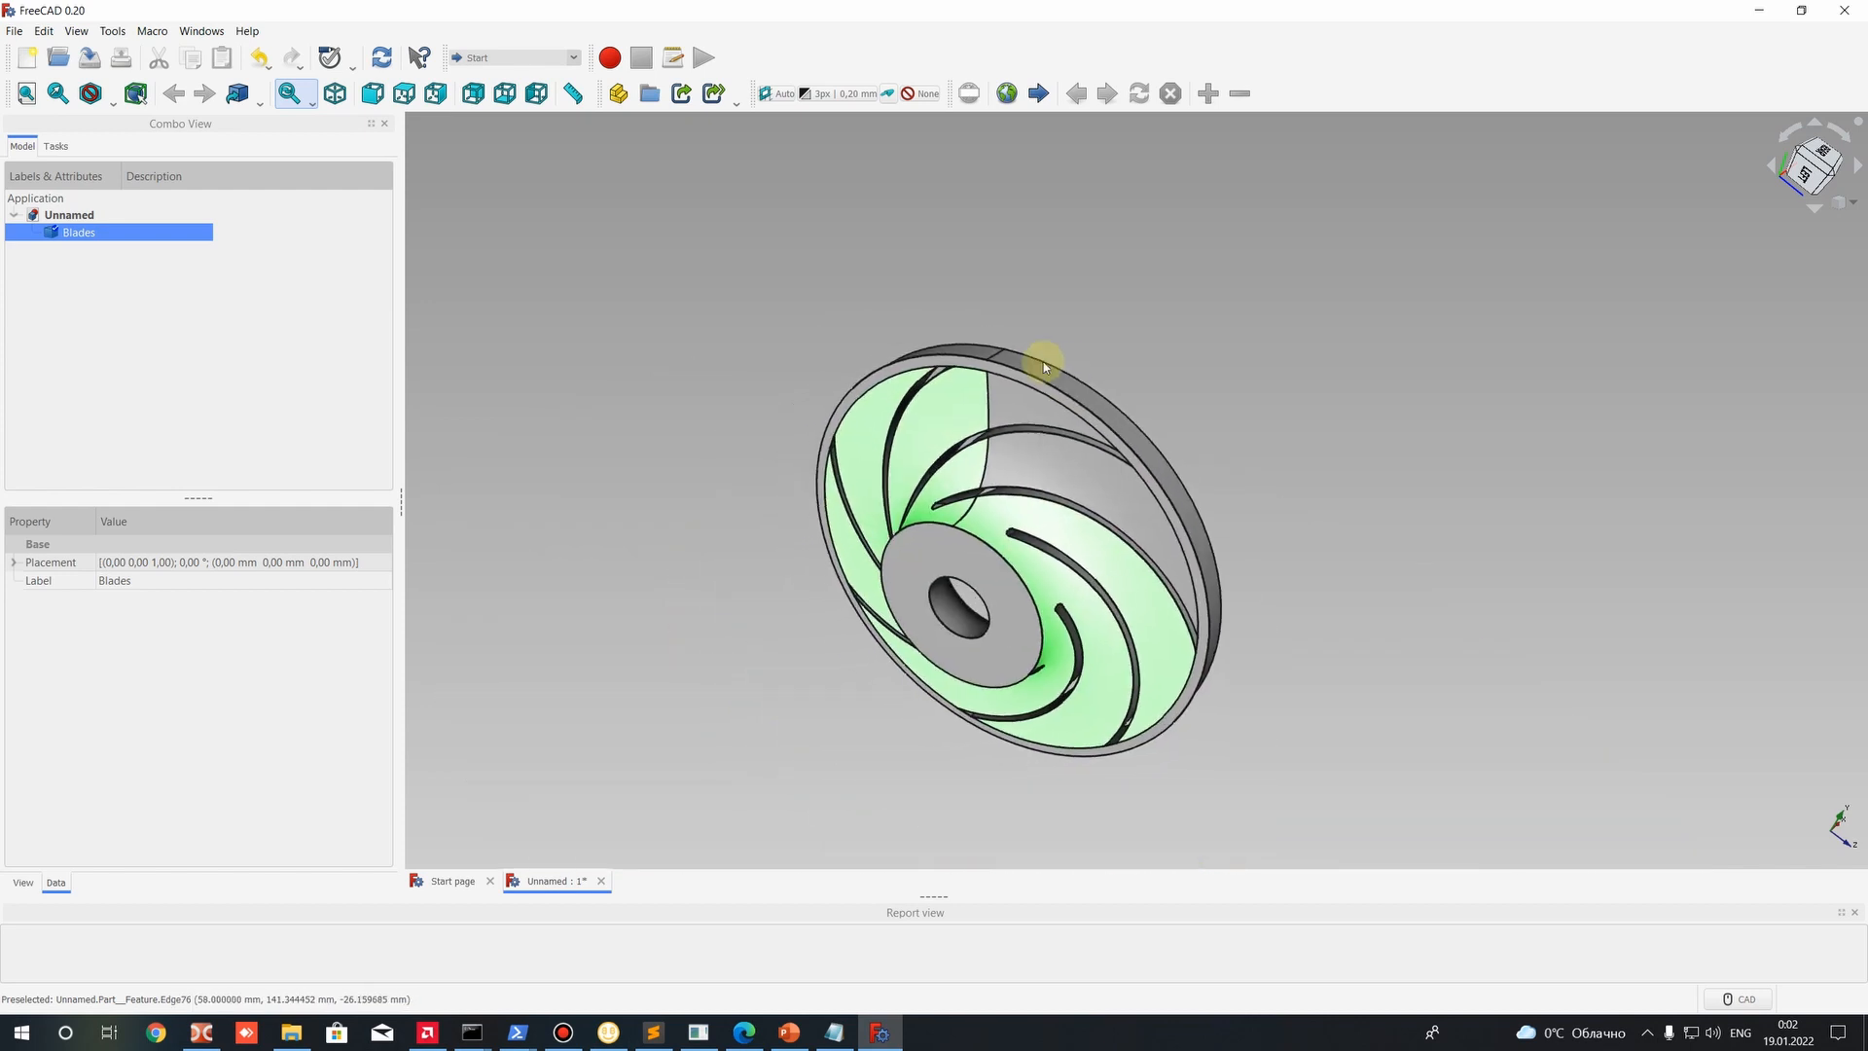
scroll(1043, 359, "up", 8)
left_click(576, 262)
Switch to the Part Design workbench and create a new body alongside the Blades part.
left_click(508, 60)
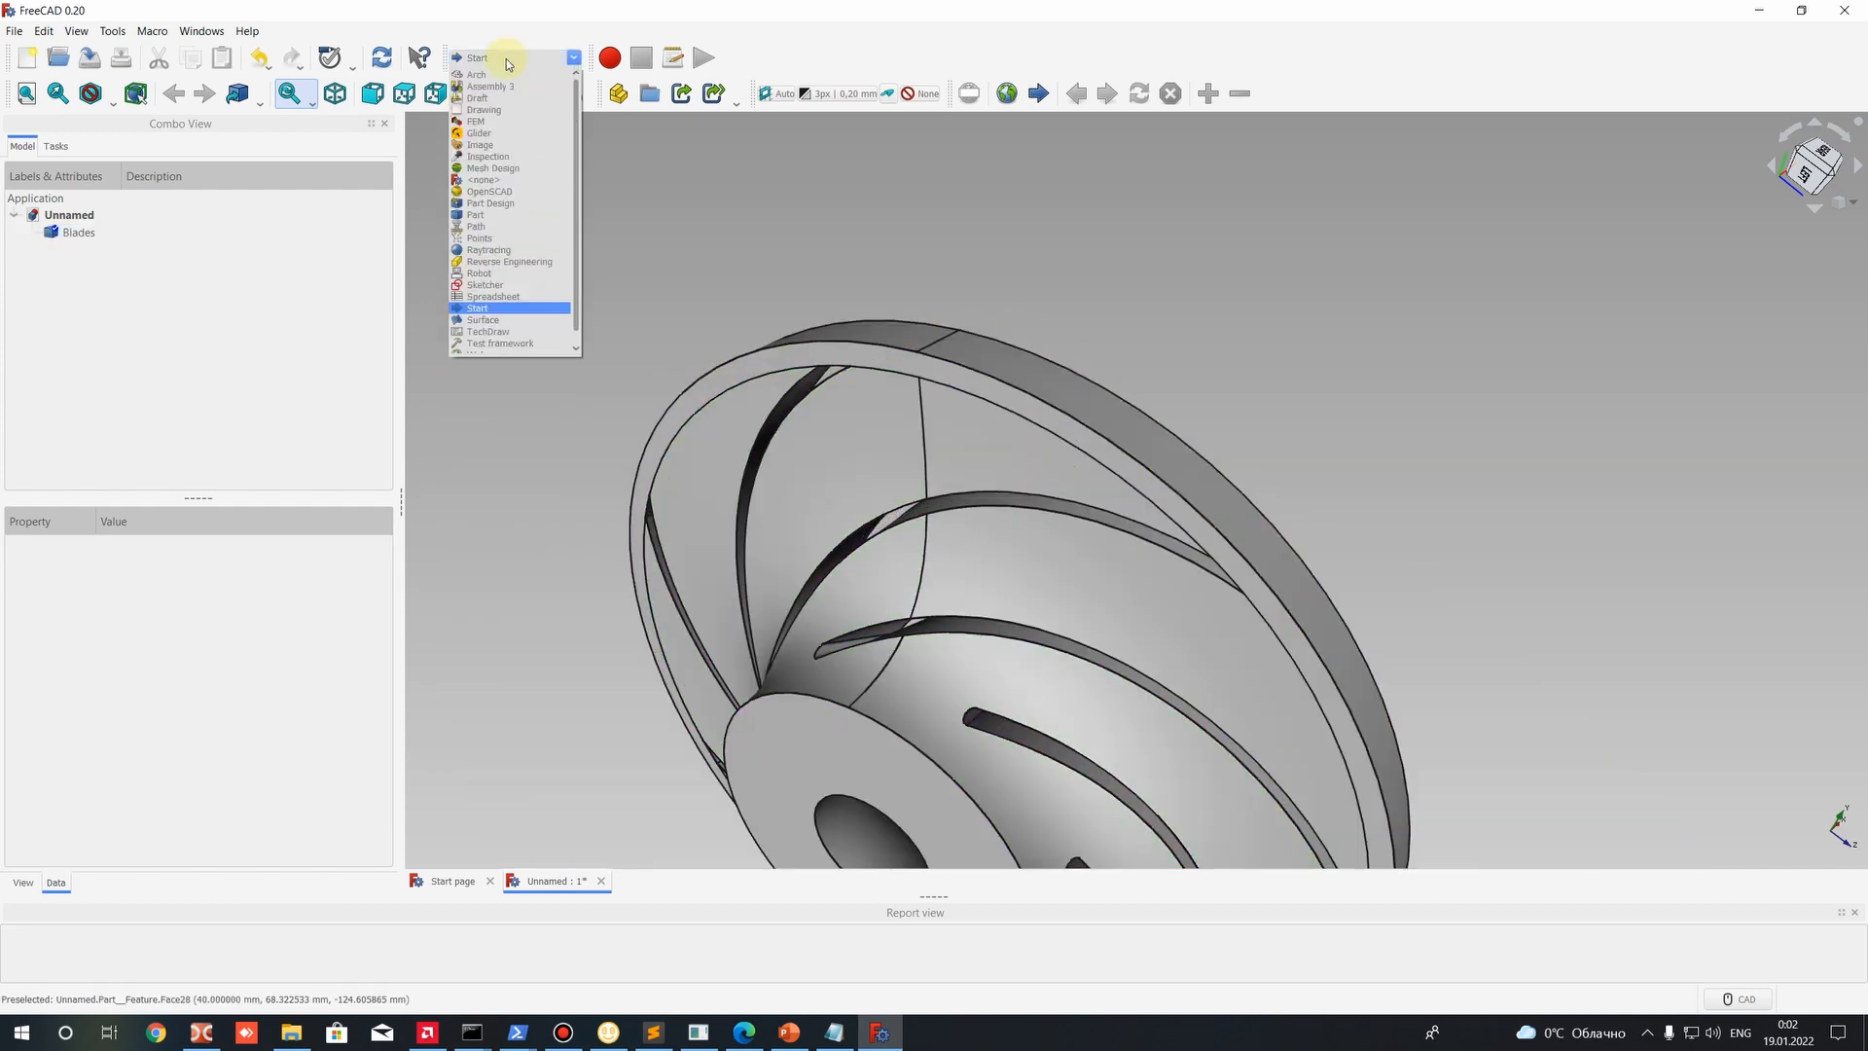
left_click(125, 260)
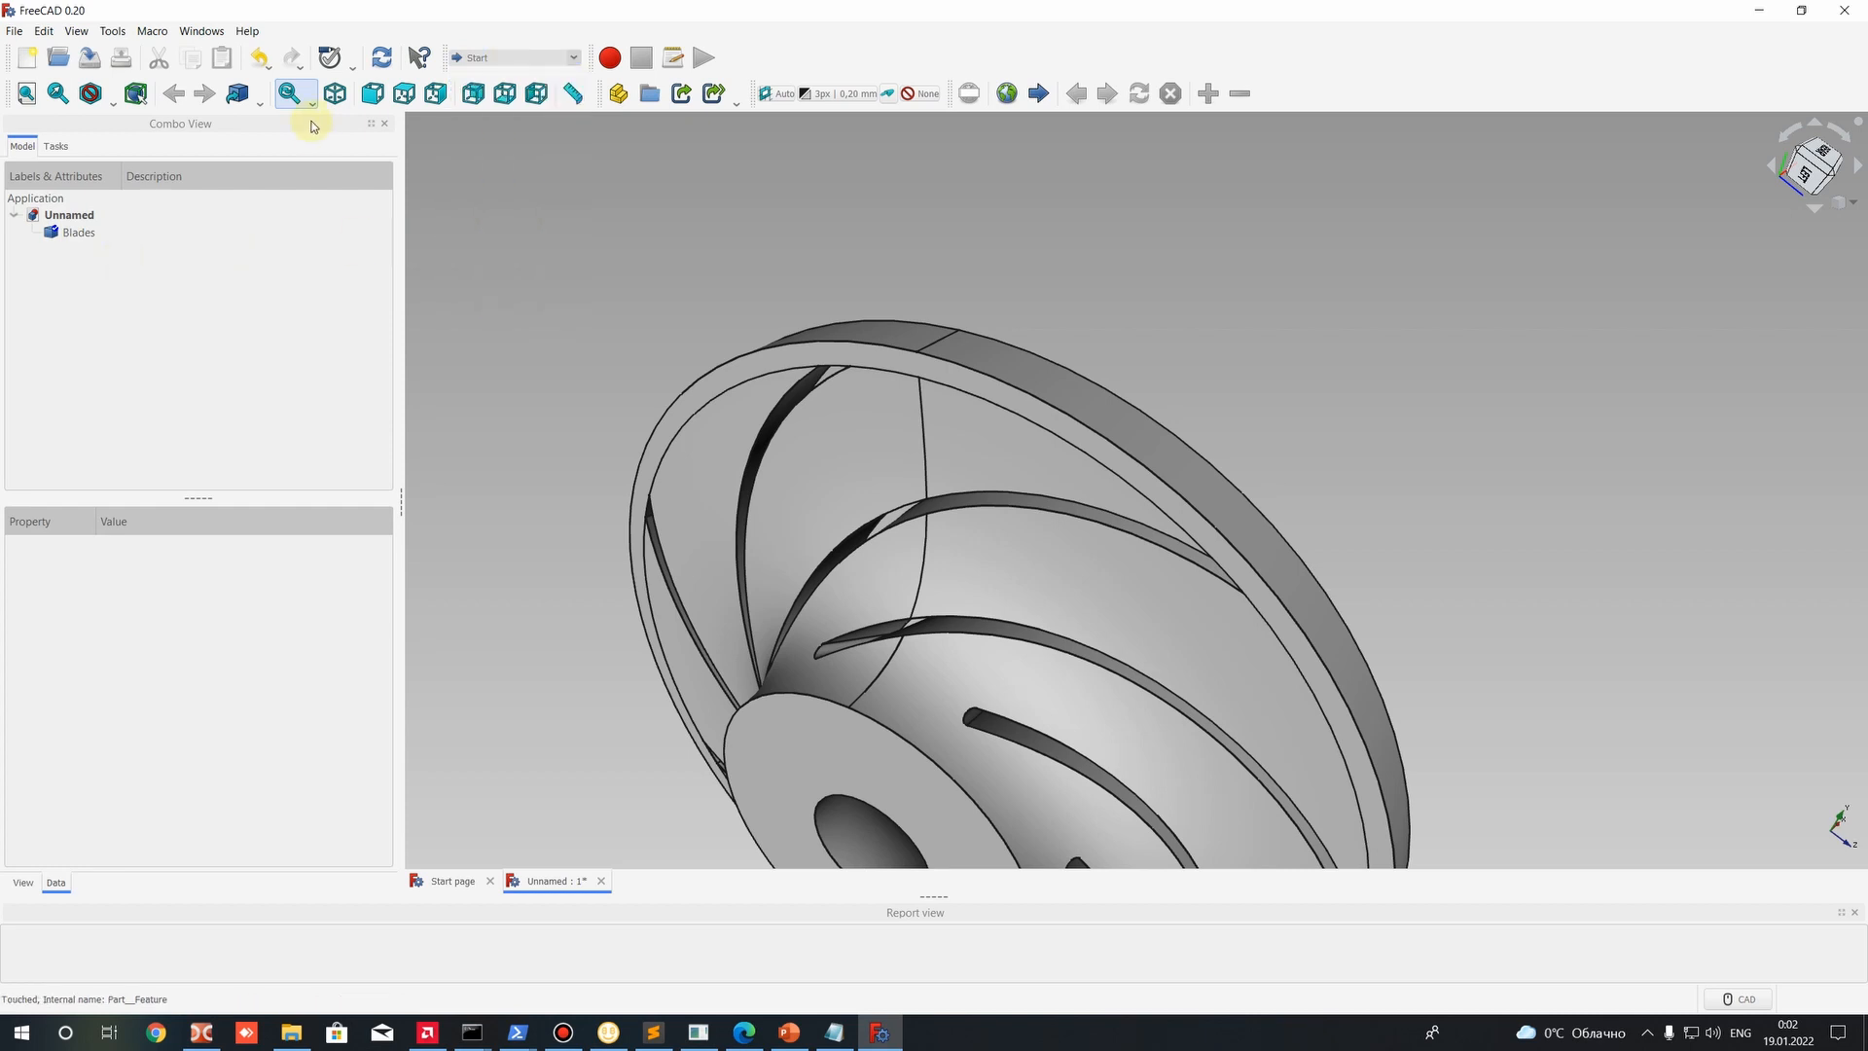
left_click(528, 51)
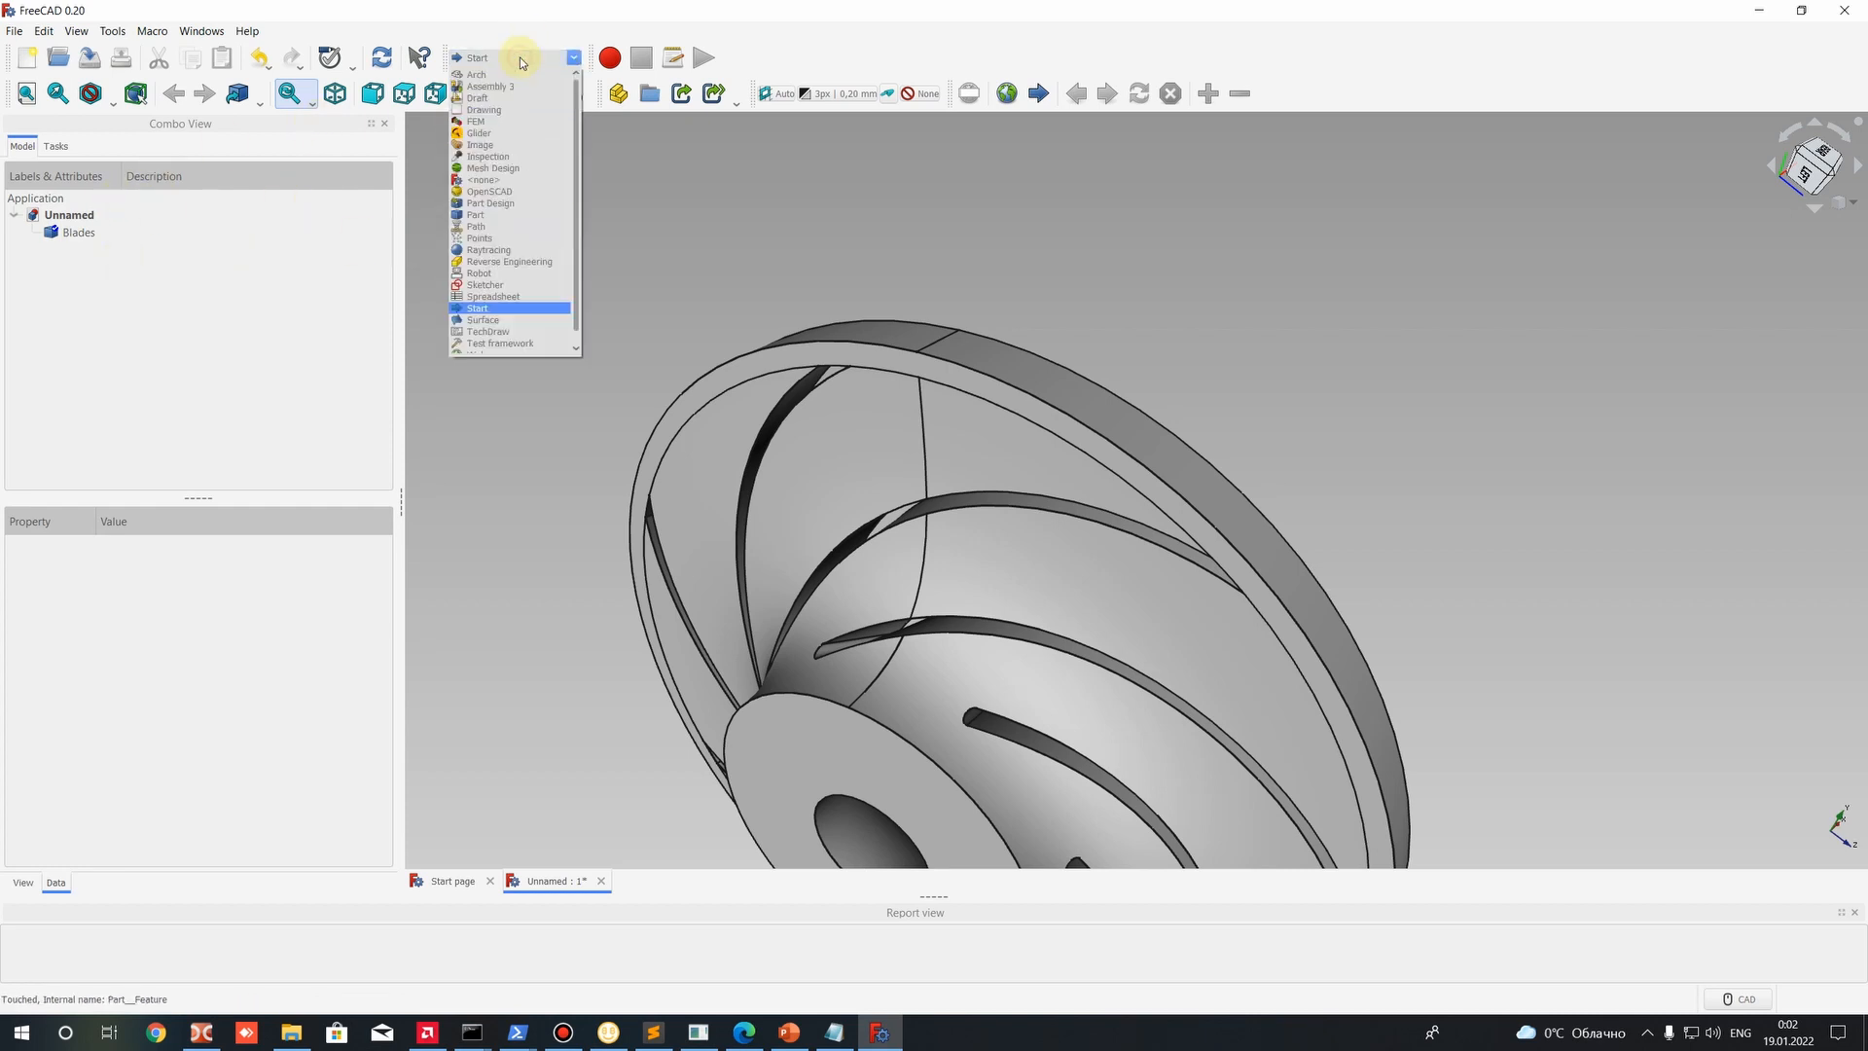
left_click(484, 198)
scroll(459, 230, "down", 2)
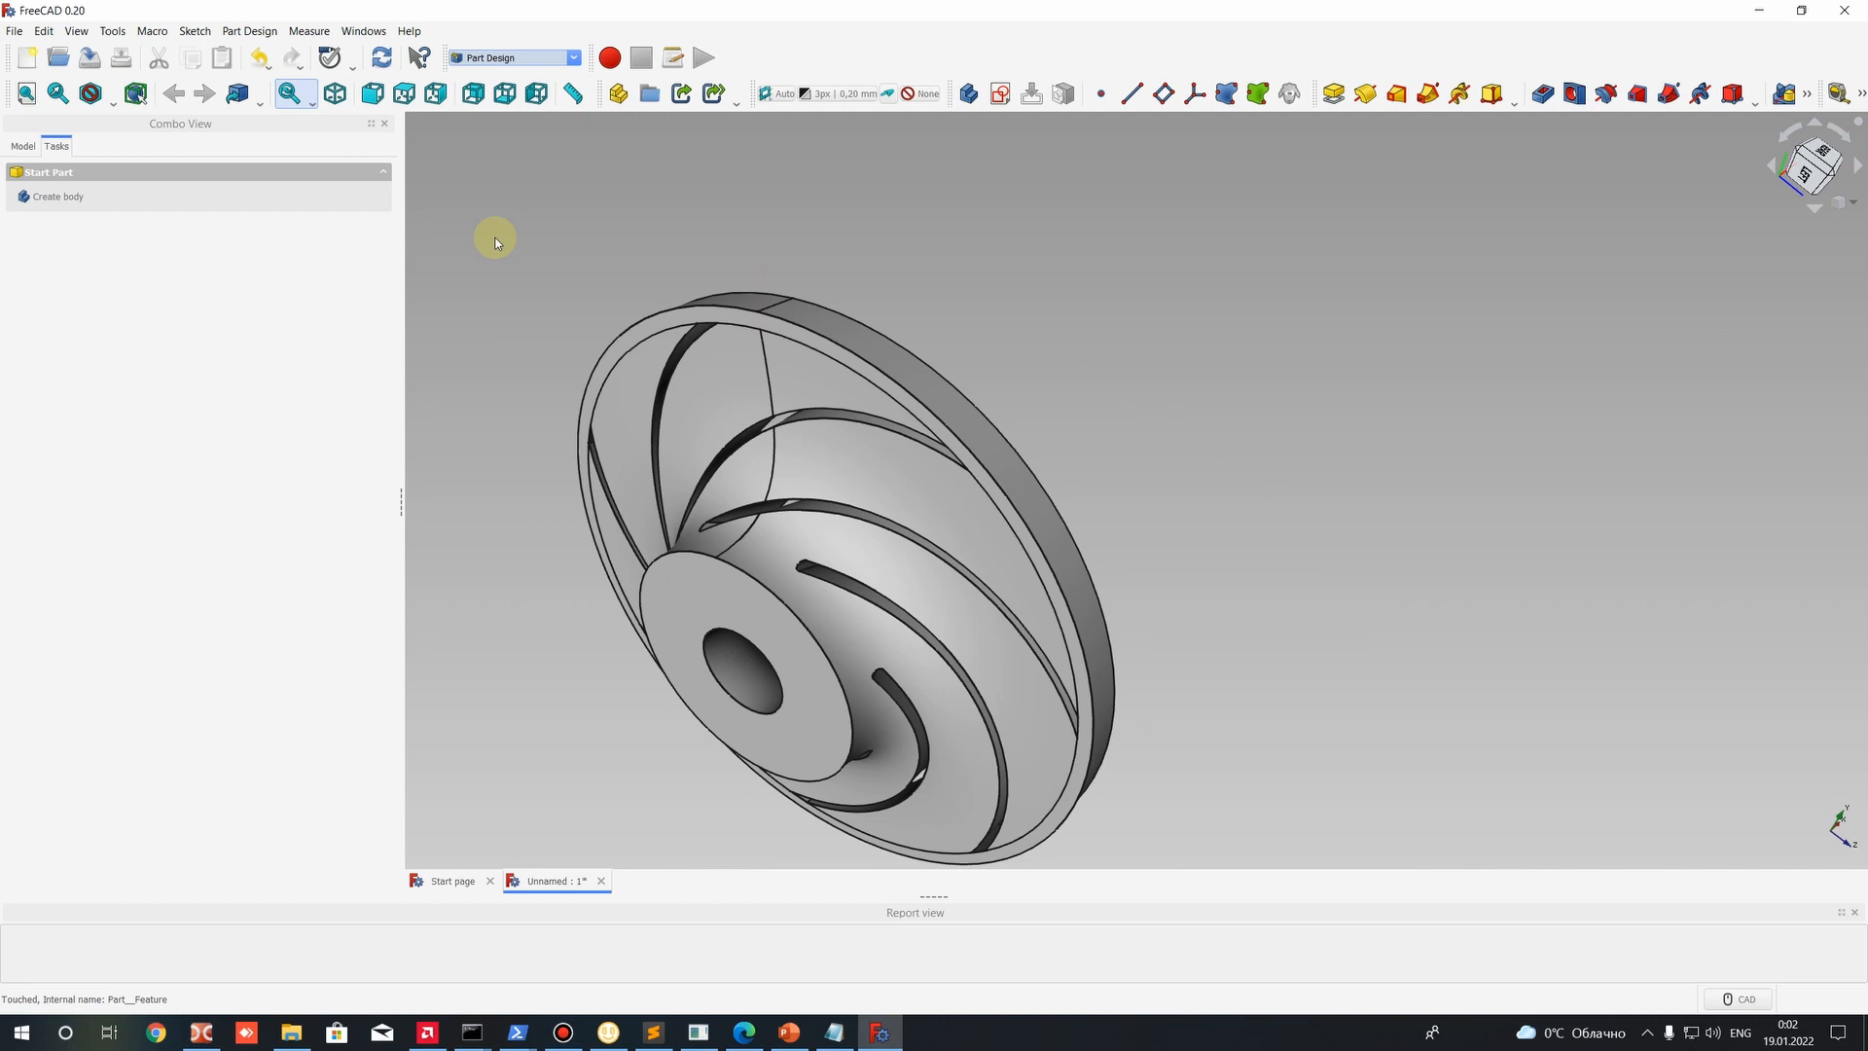
left_click(56, 204)
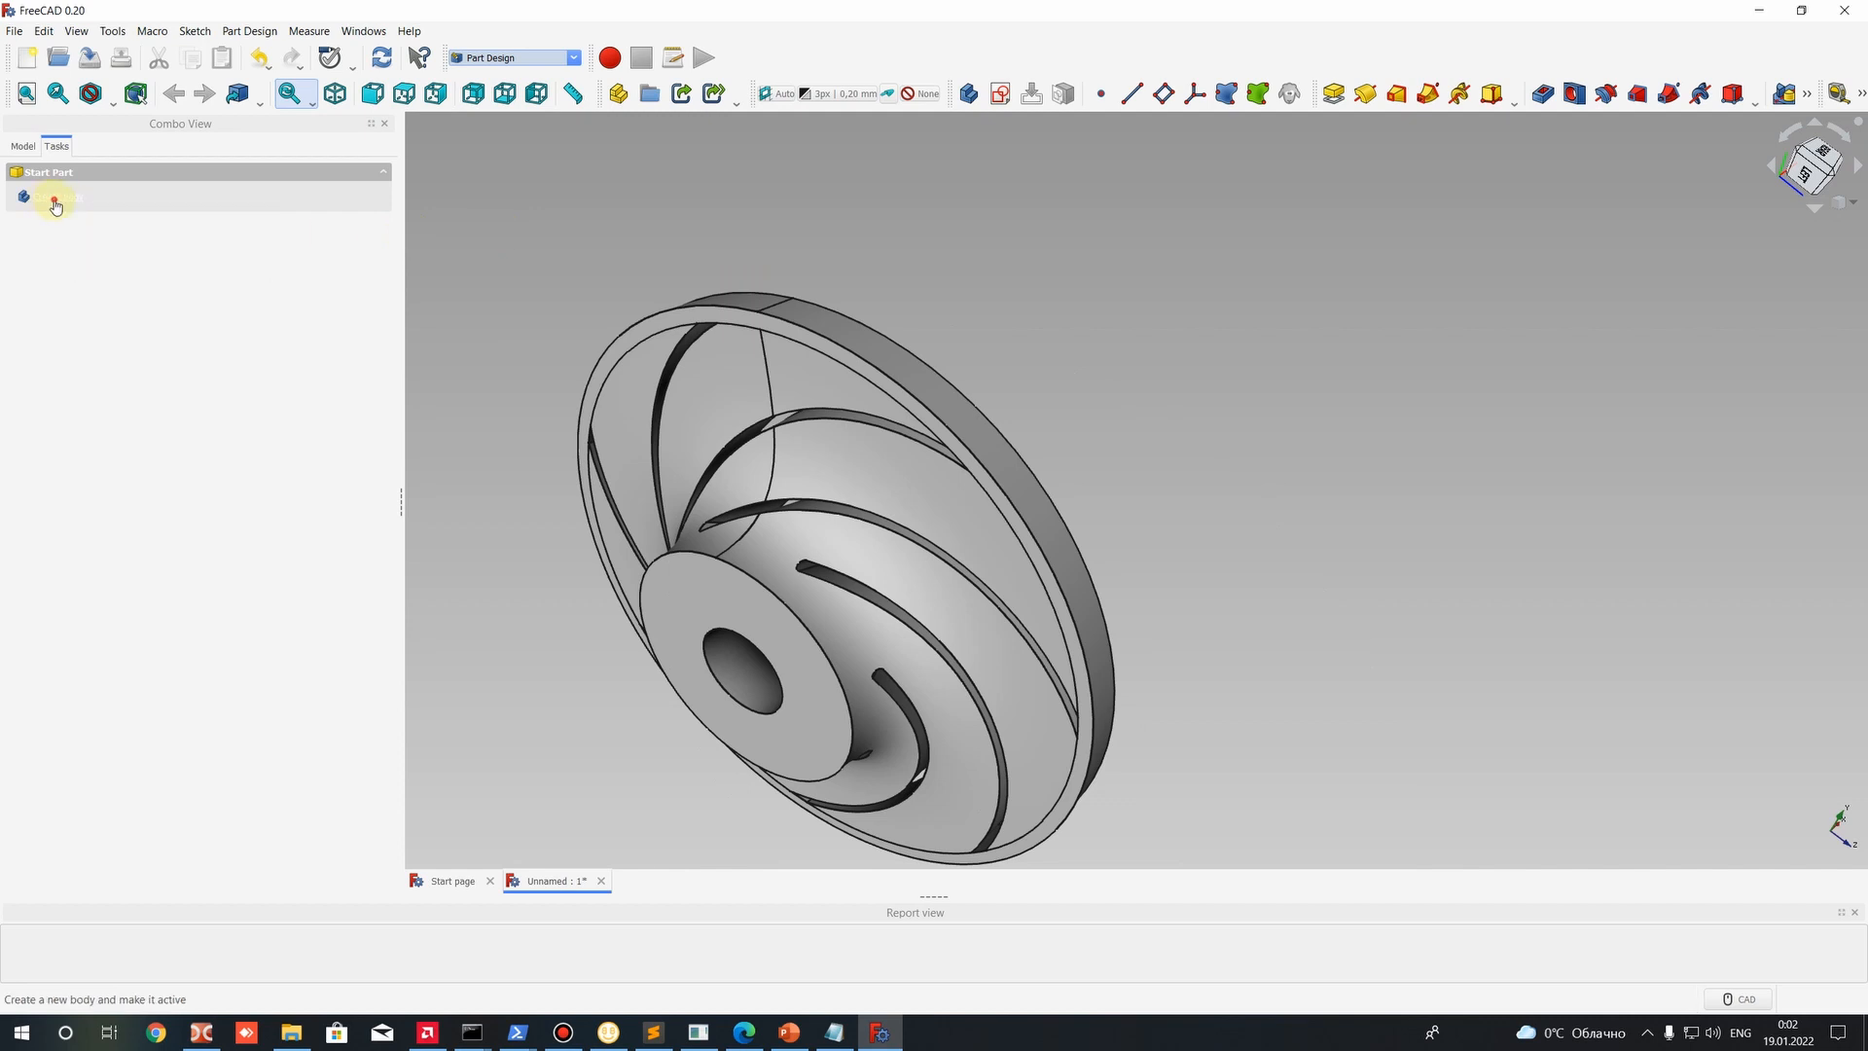
left_click(22, 149)
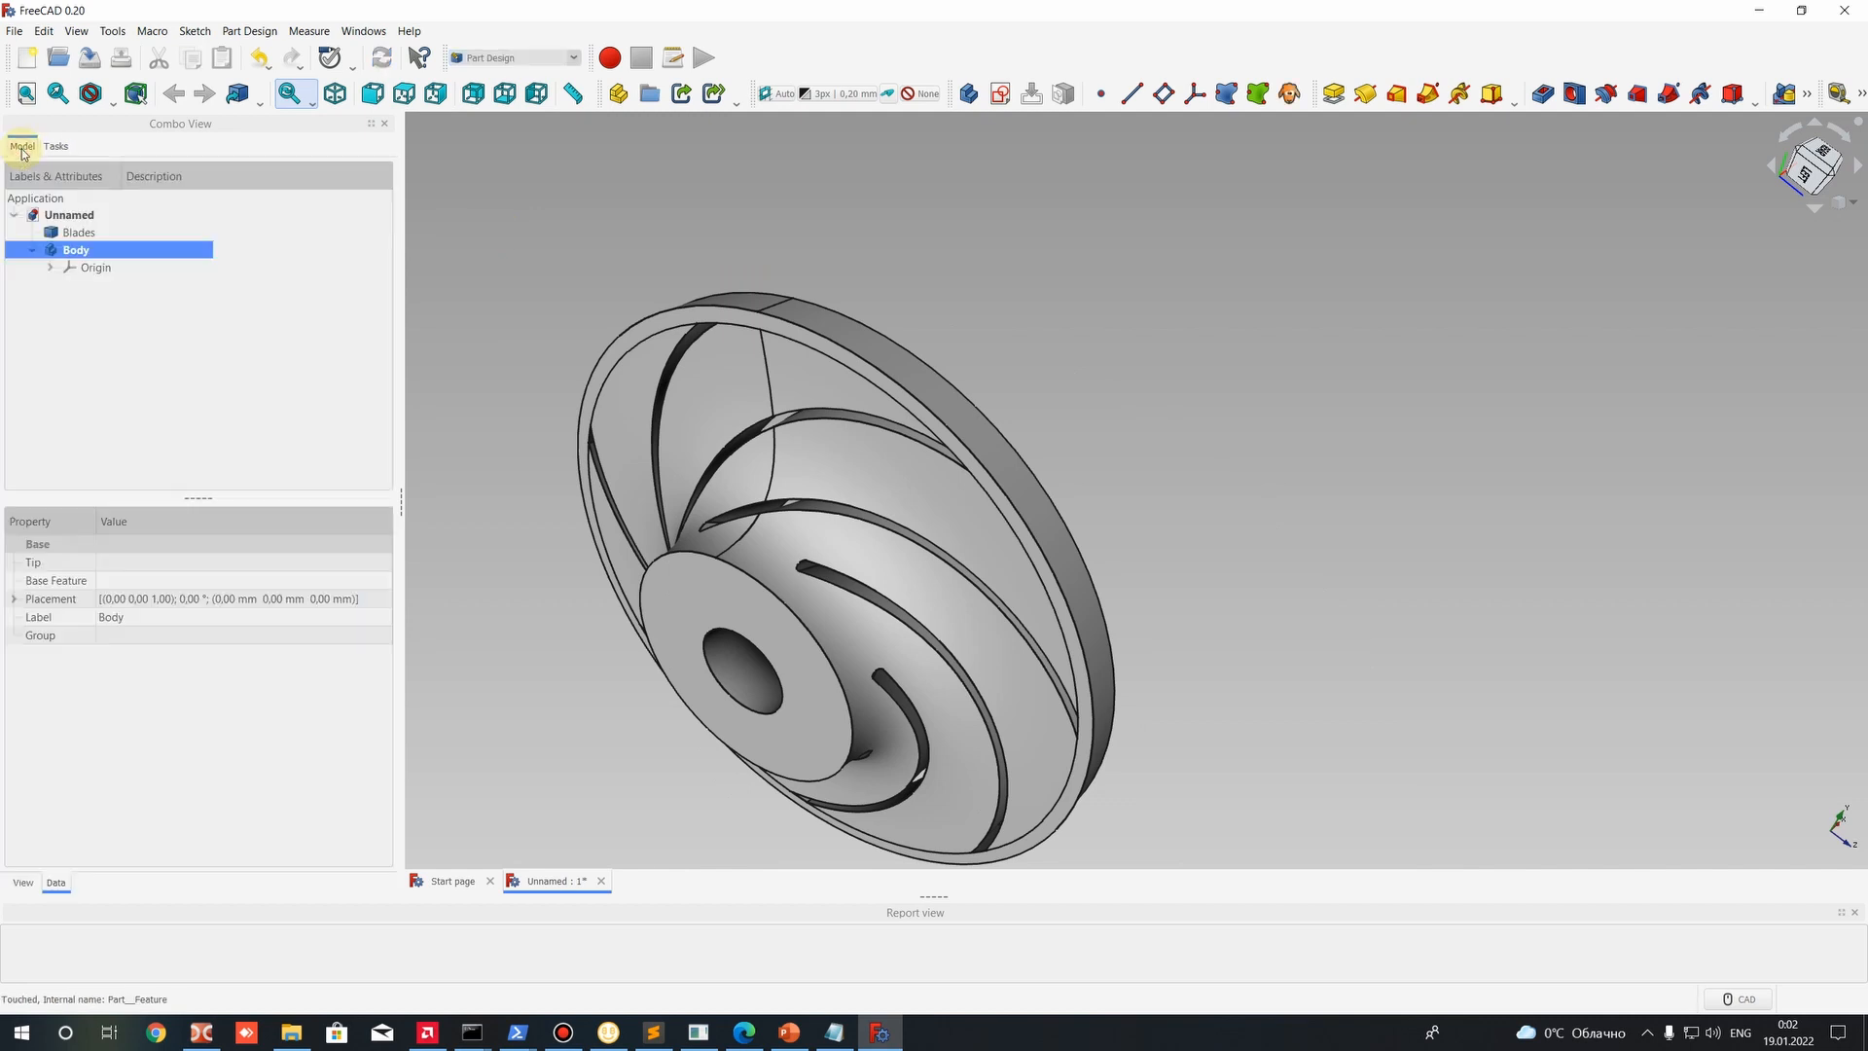
left_click(34, 252)
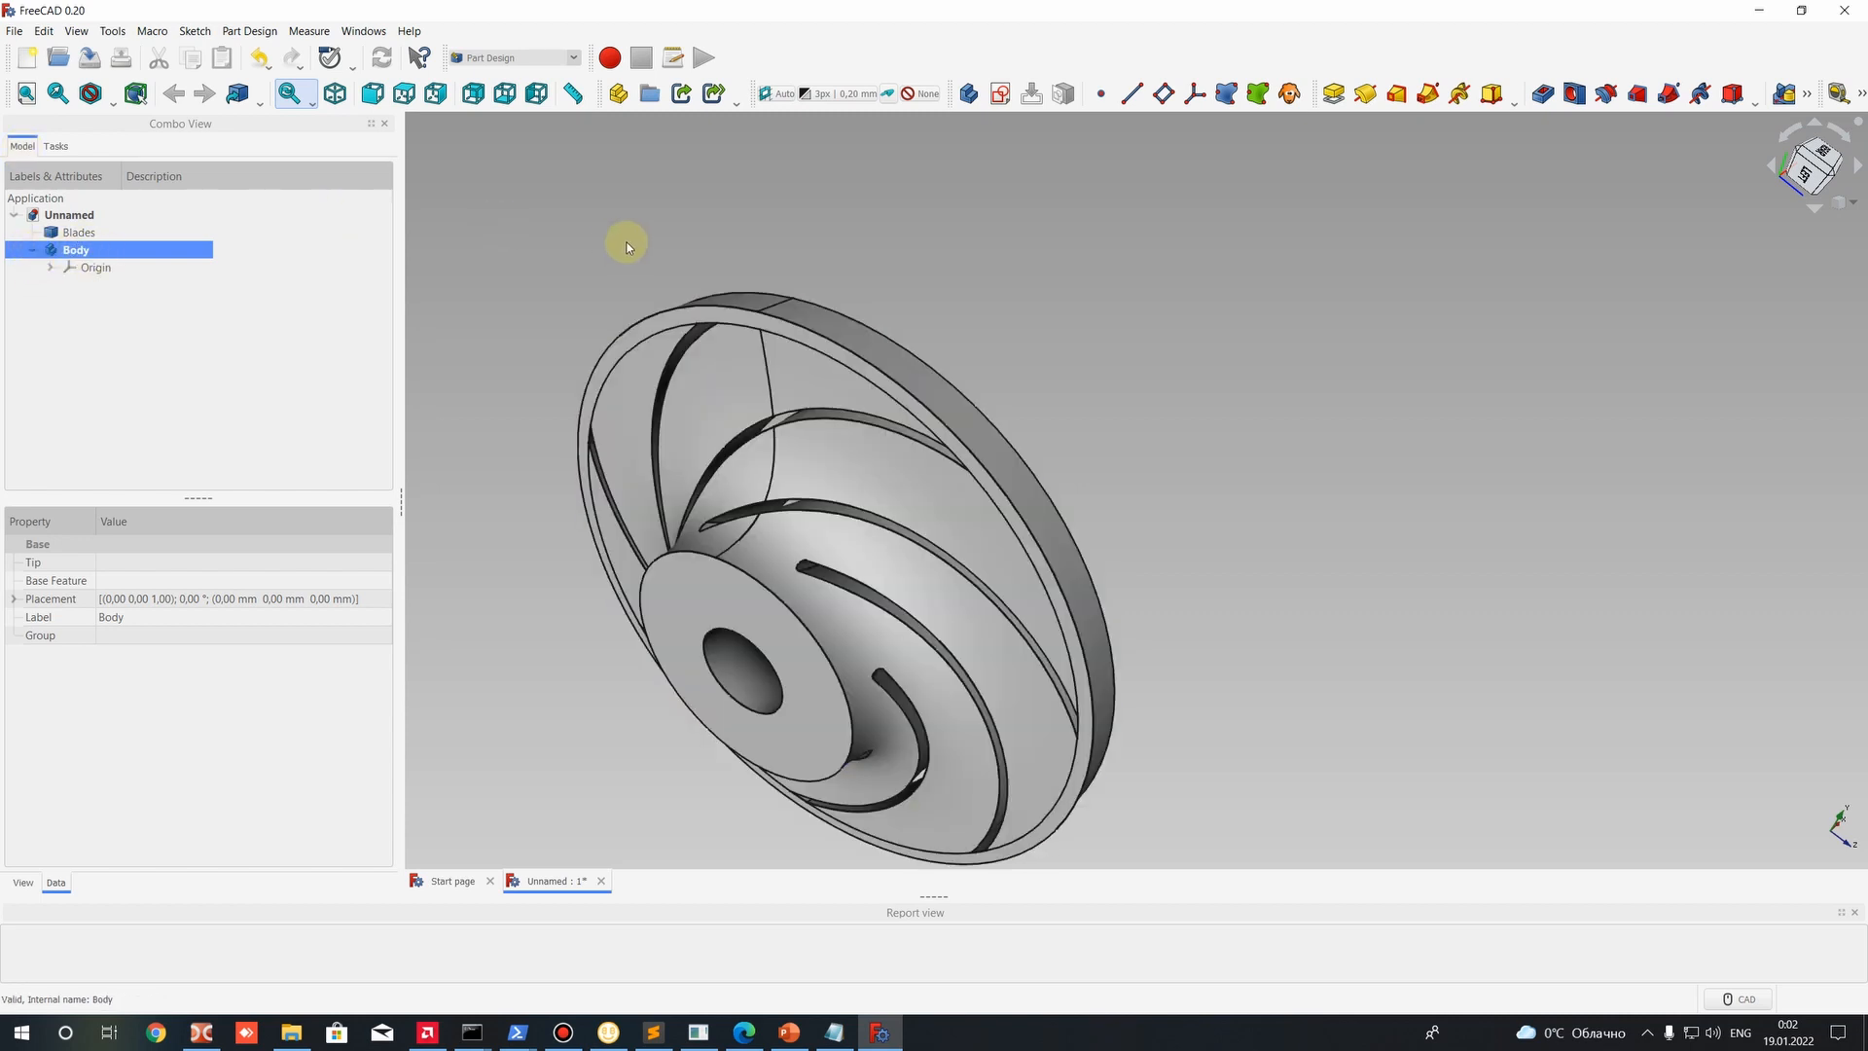
Create a new sketch on the body's YZ plane.
middle_click_drag(464, 307, 532, 287)
middle_click_drag(838, 218, 929, 140)
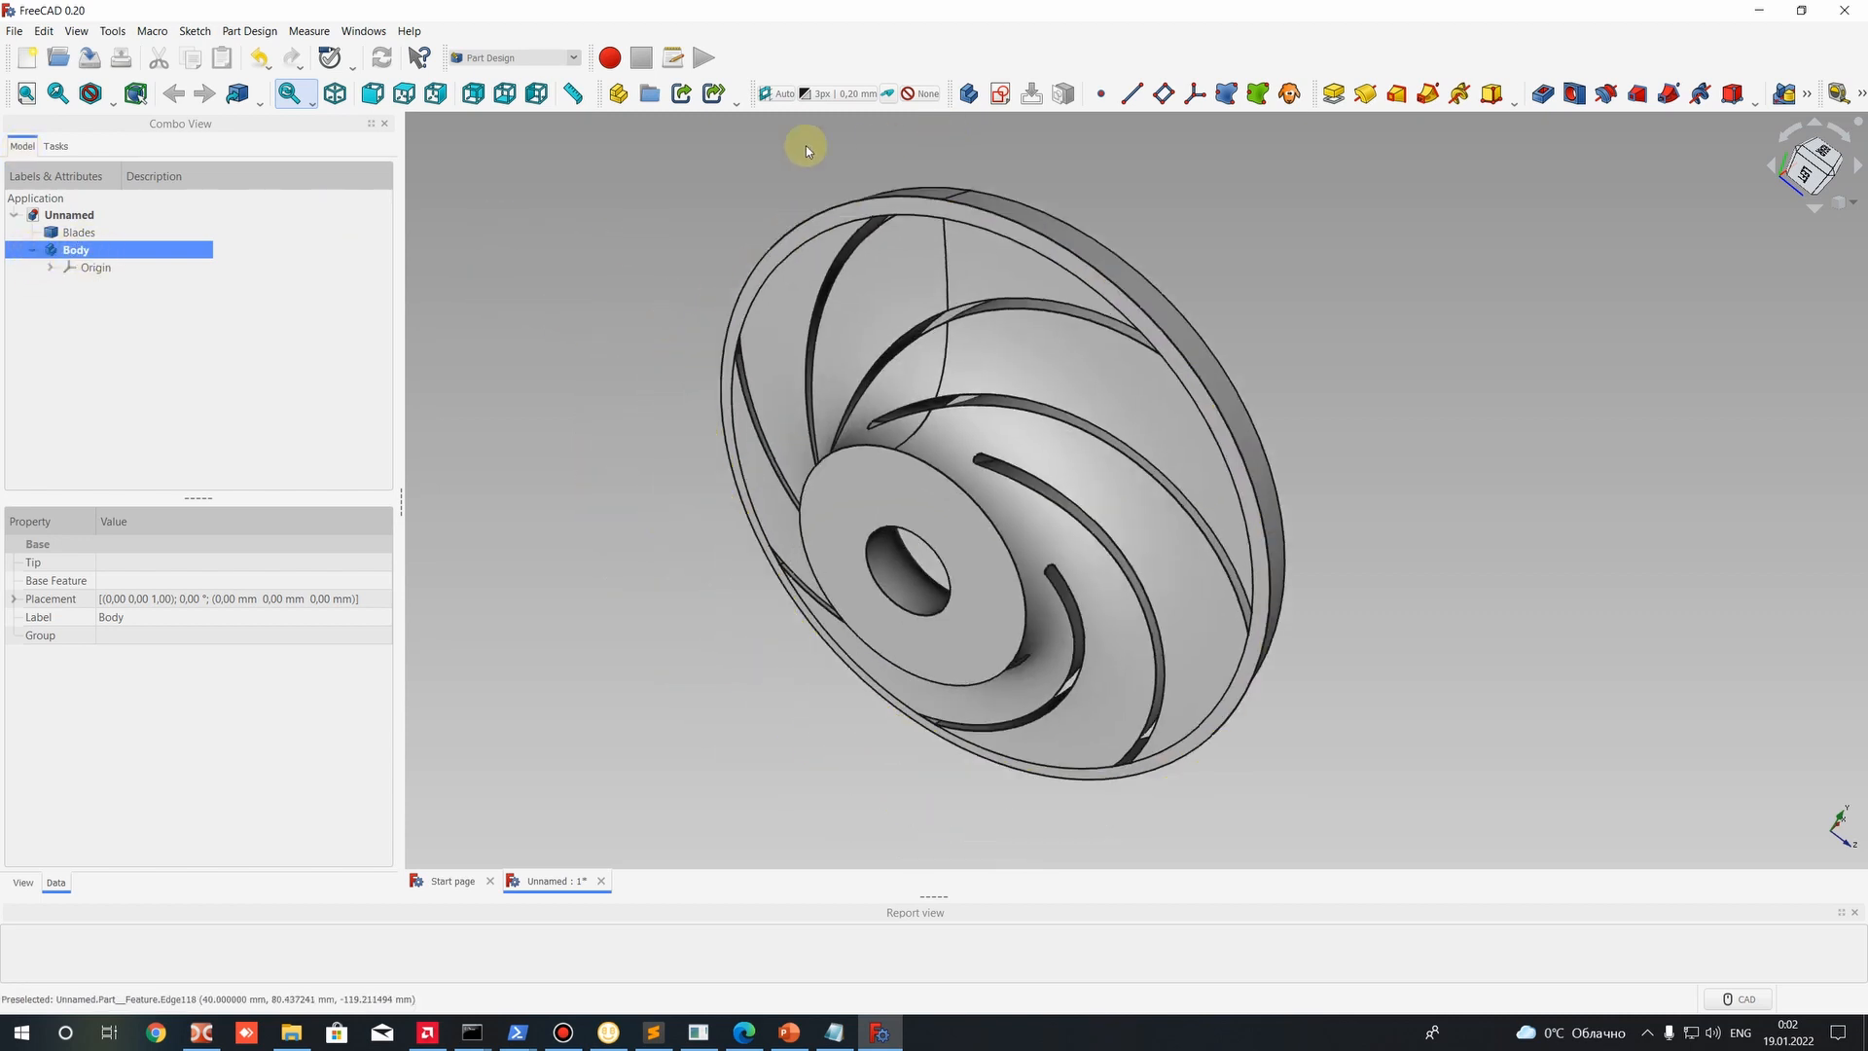
left_click(1001, 93)
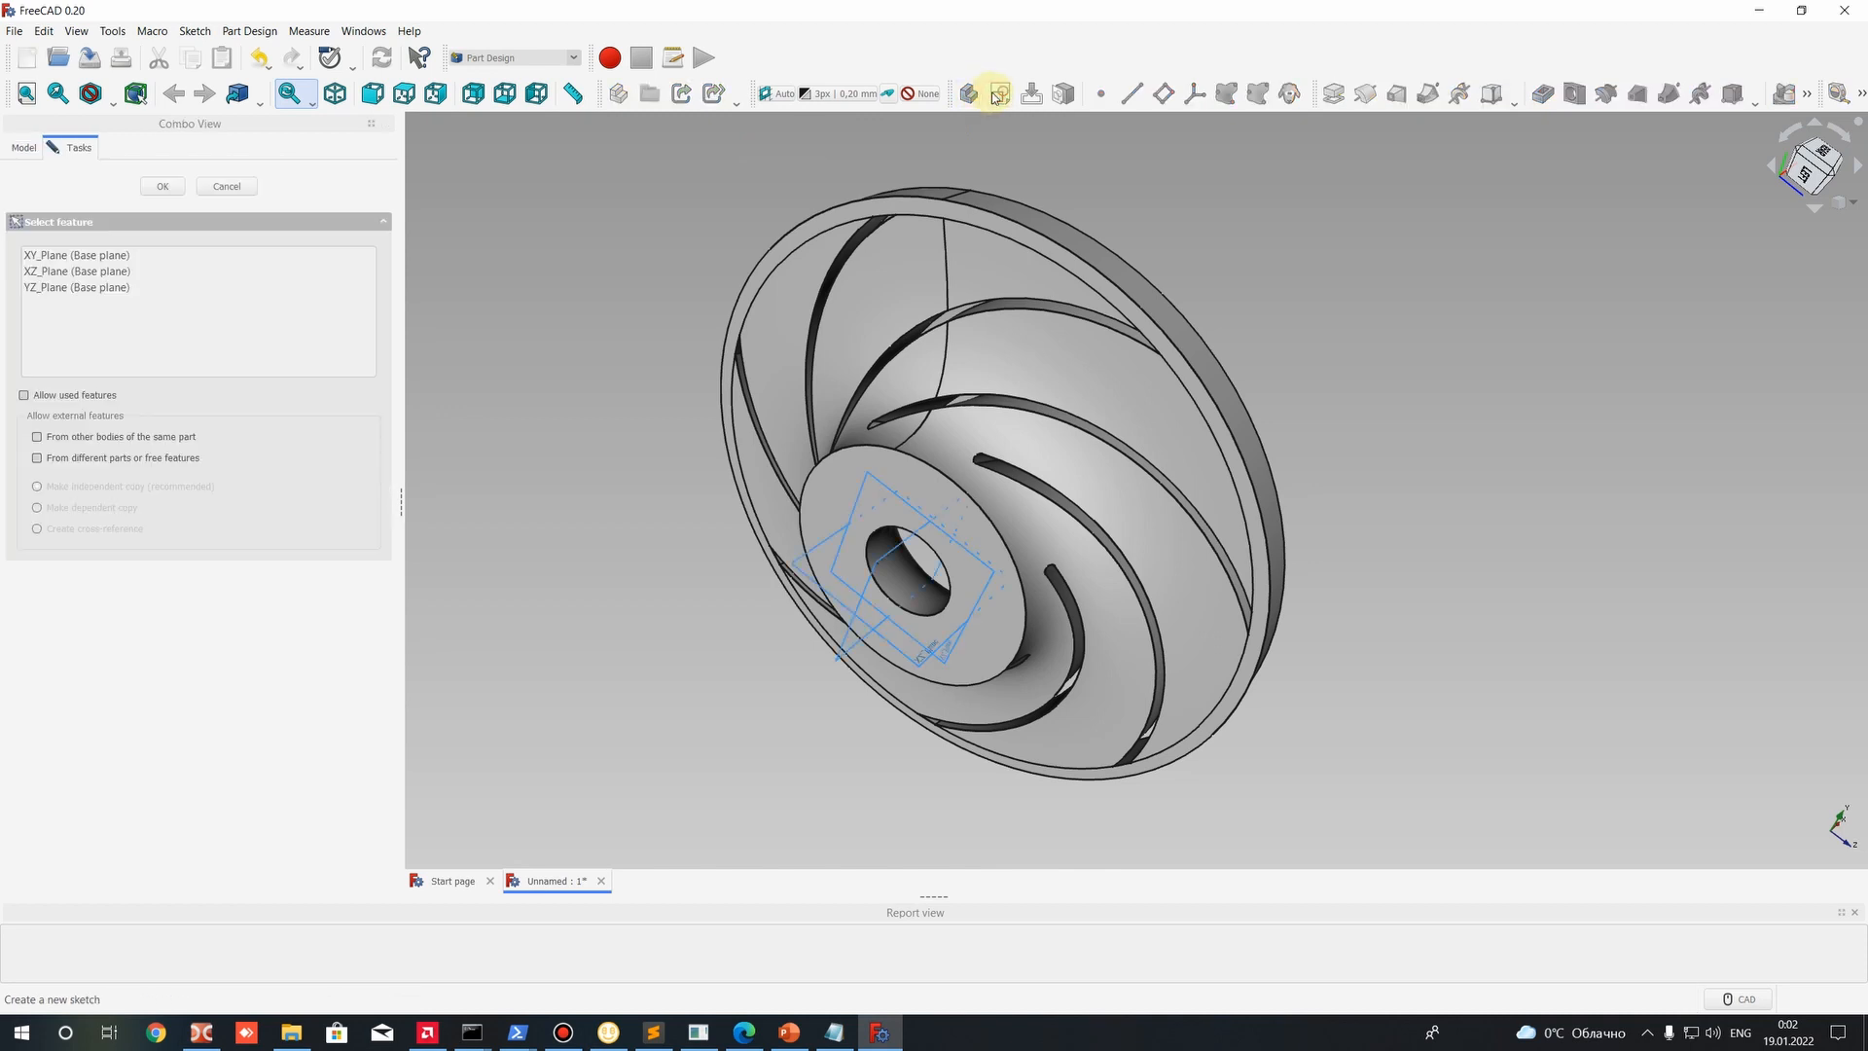
left_click(881, 487)
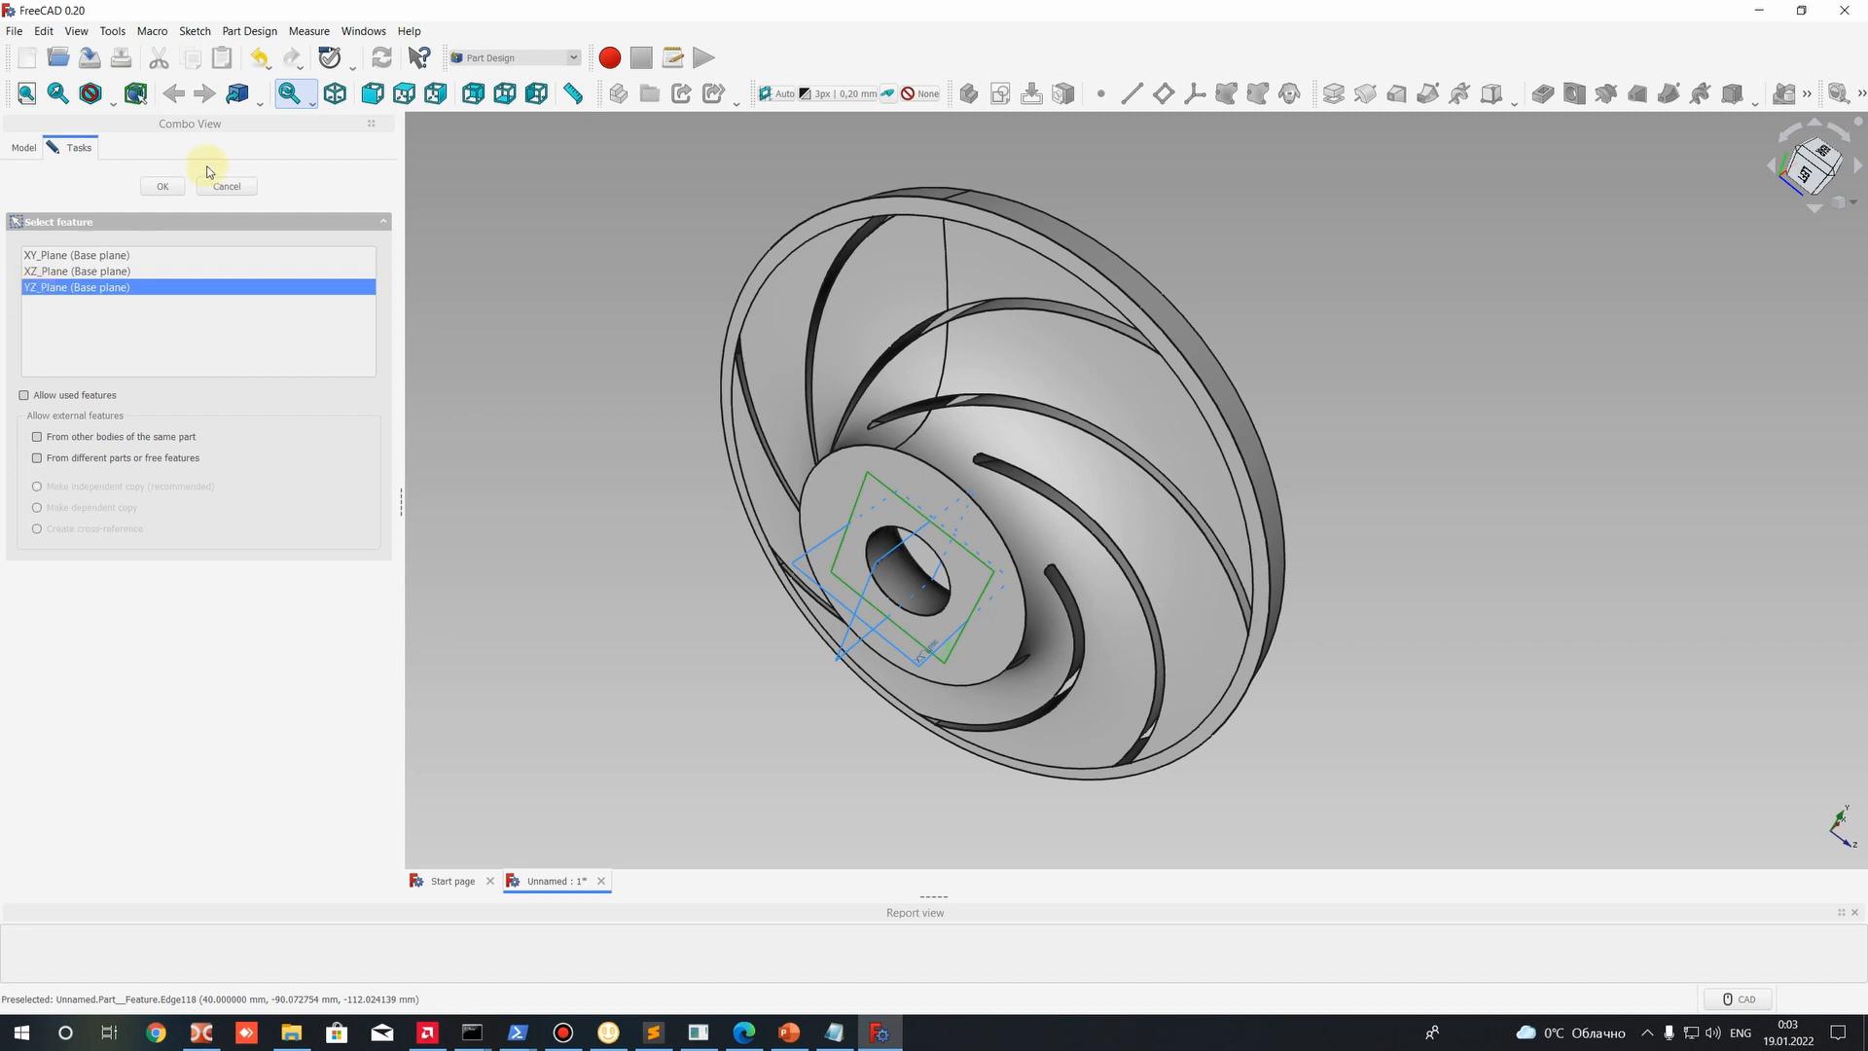
left_click(163, 185)
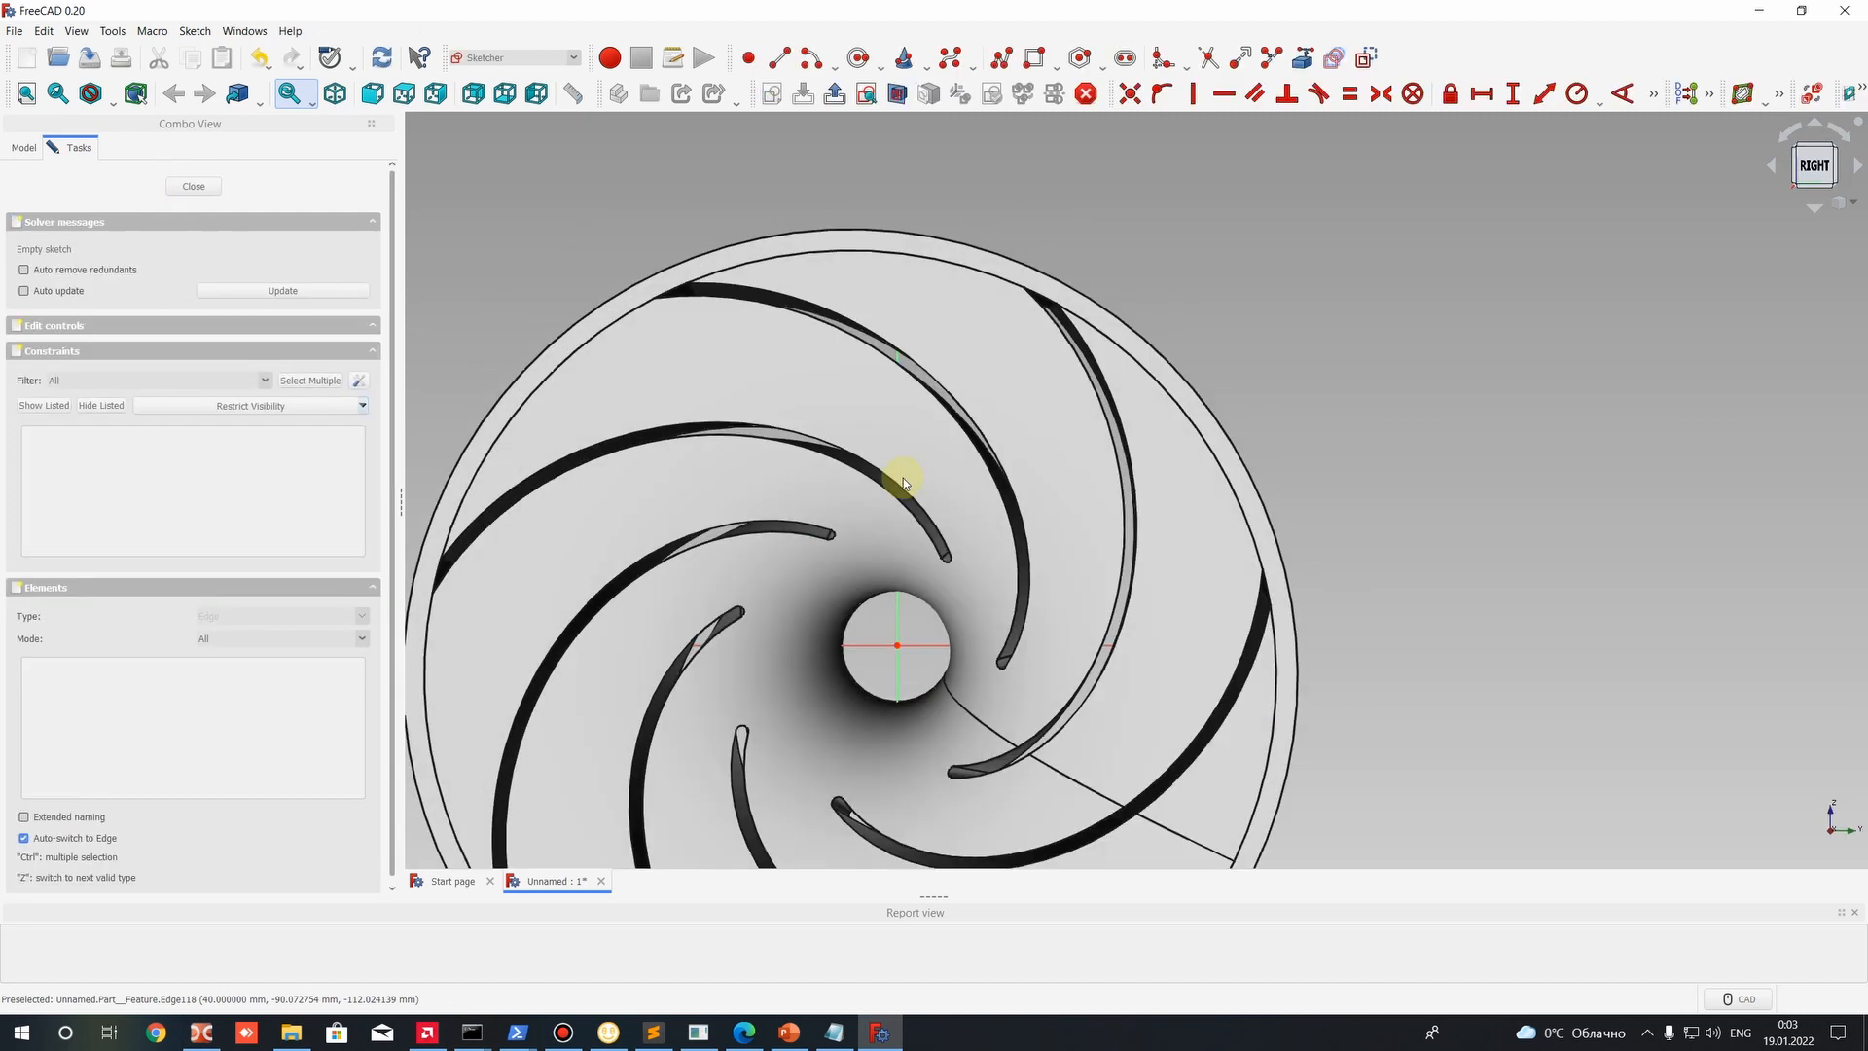
Sketch a circle centred on the origin around the impeller, with a radius of about 162 mm.
scroll(903, 477, "down", 4)
scroll(915, 594, "up", 6)
scroll(1043, 523, "down", 4)
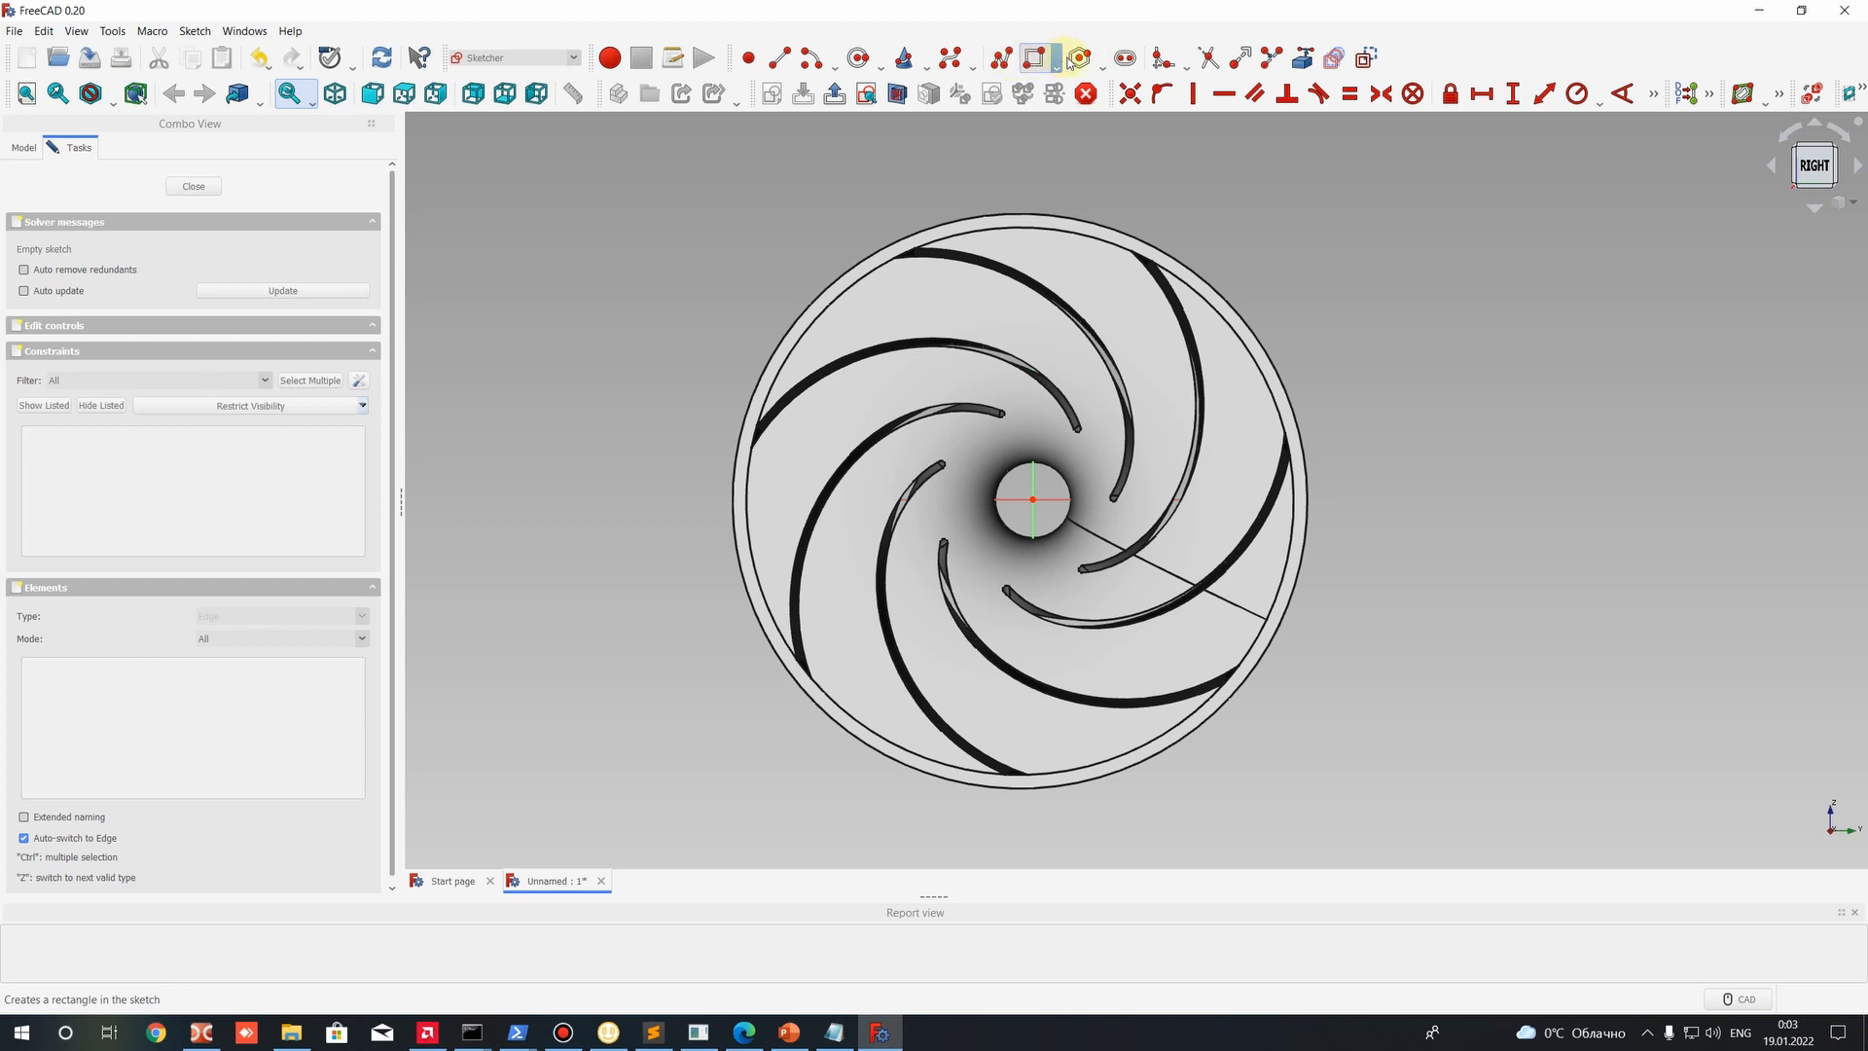
left_click(860, 60)
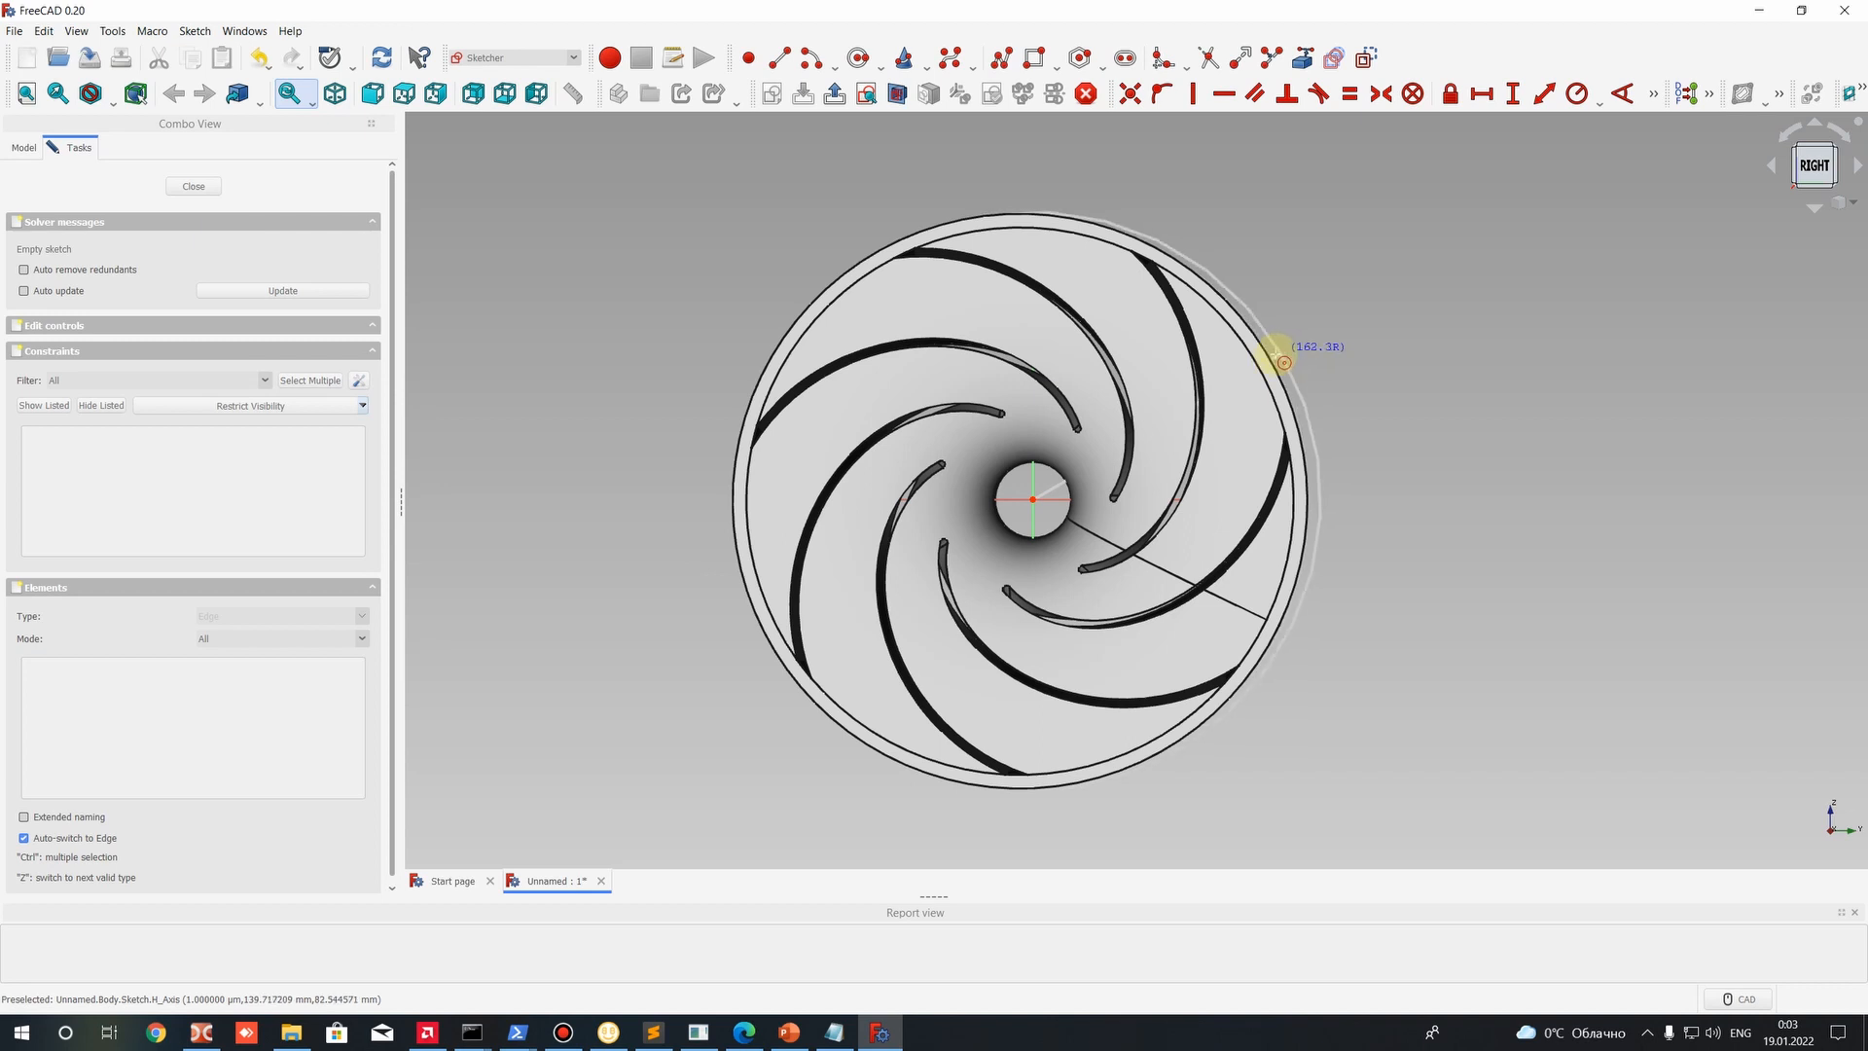
left_click(1279, 358)
scroll(1265, 356, "up", 4)
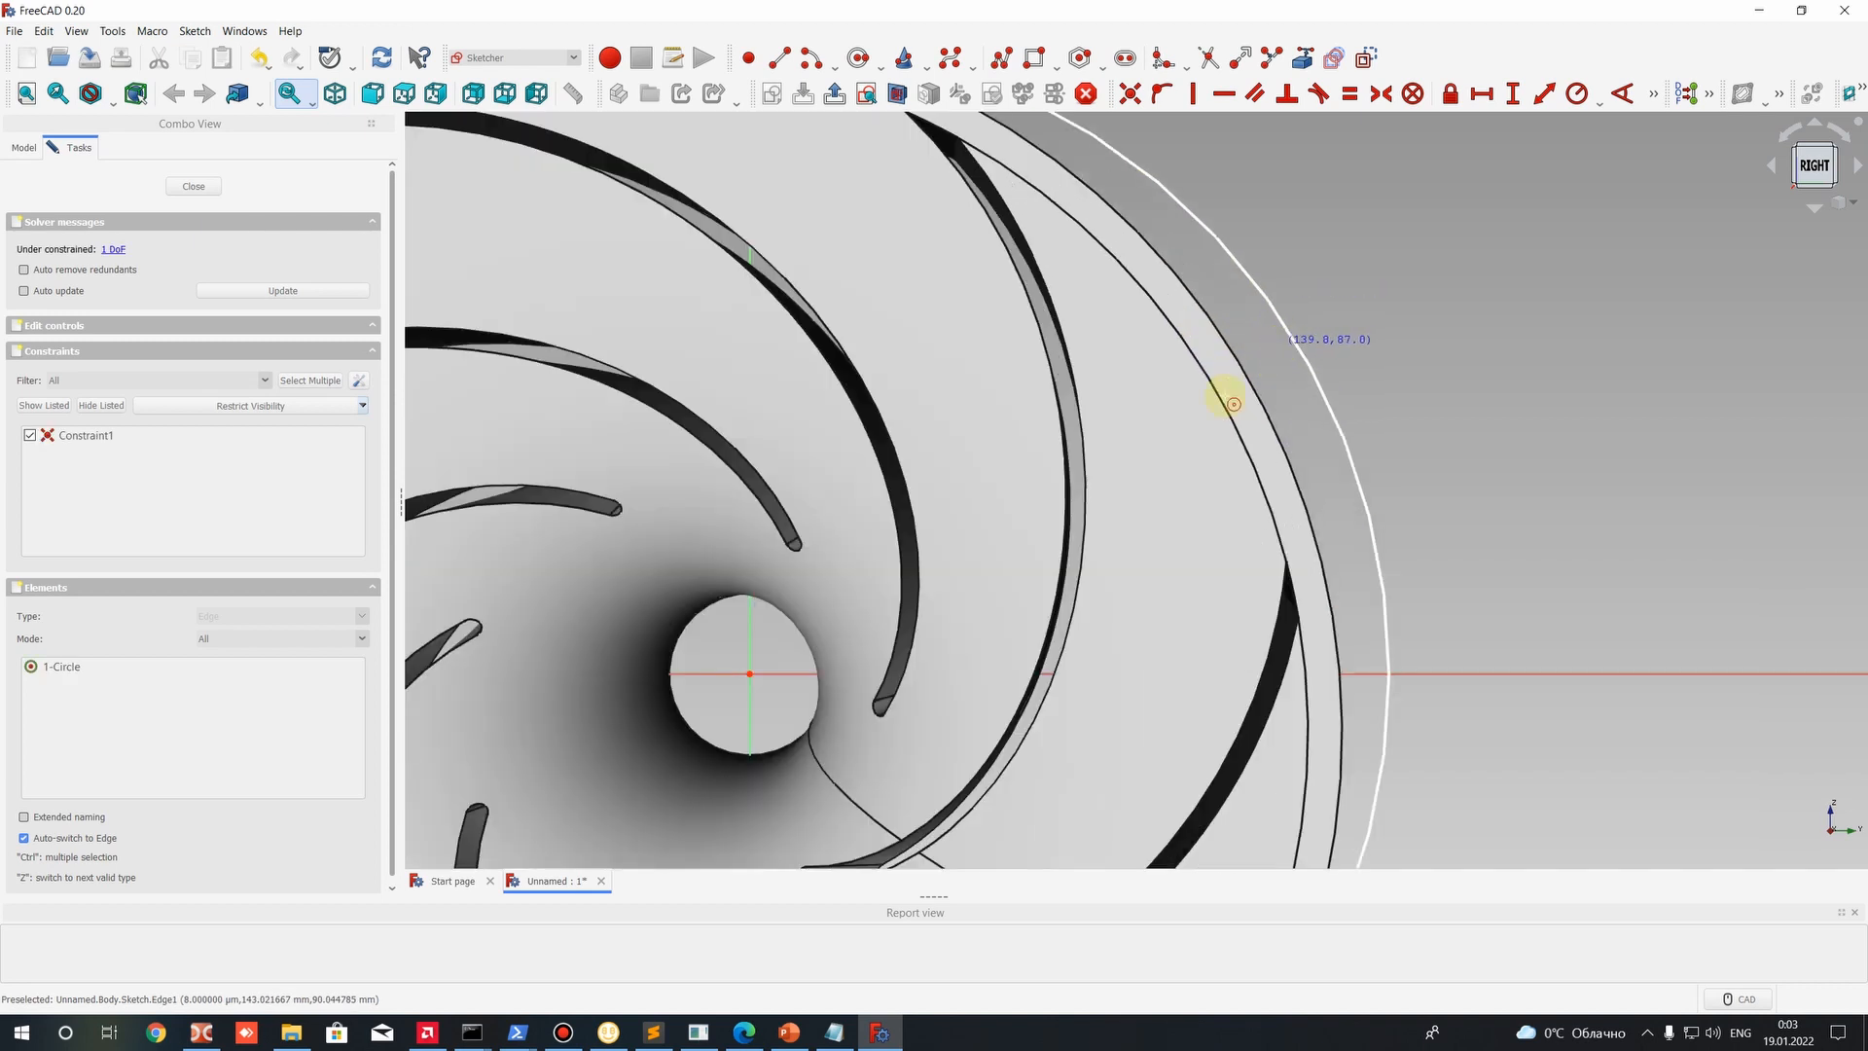
scroll(1284, 581, "down", 4)
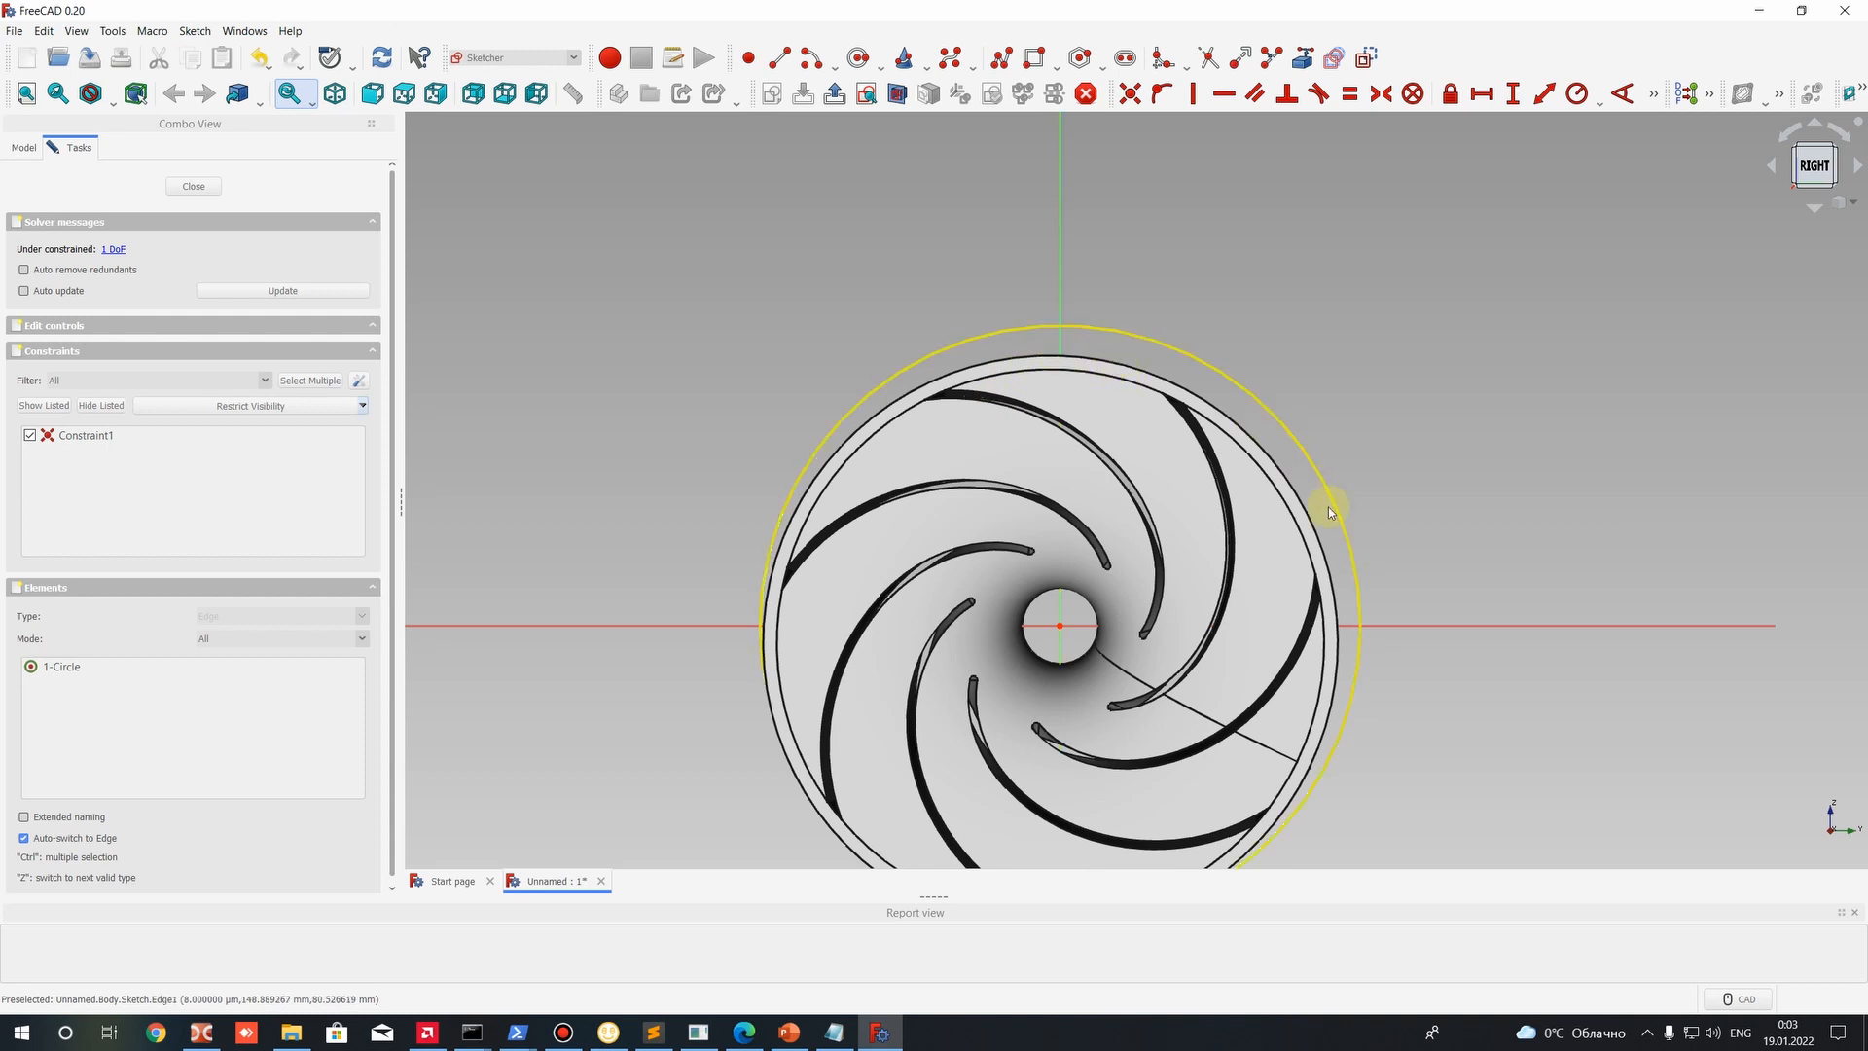
Try to link the impeller's rim edge as external geometry and close the sketch.
middle_click_drag(1157, 620, 1252, 514)
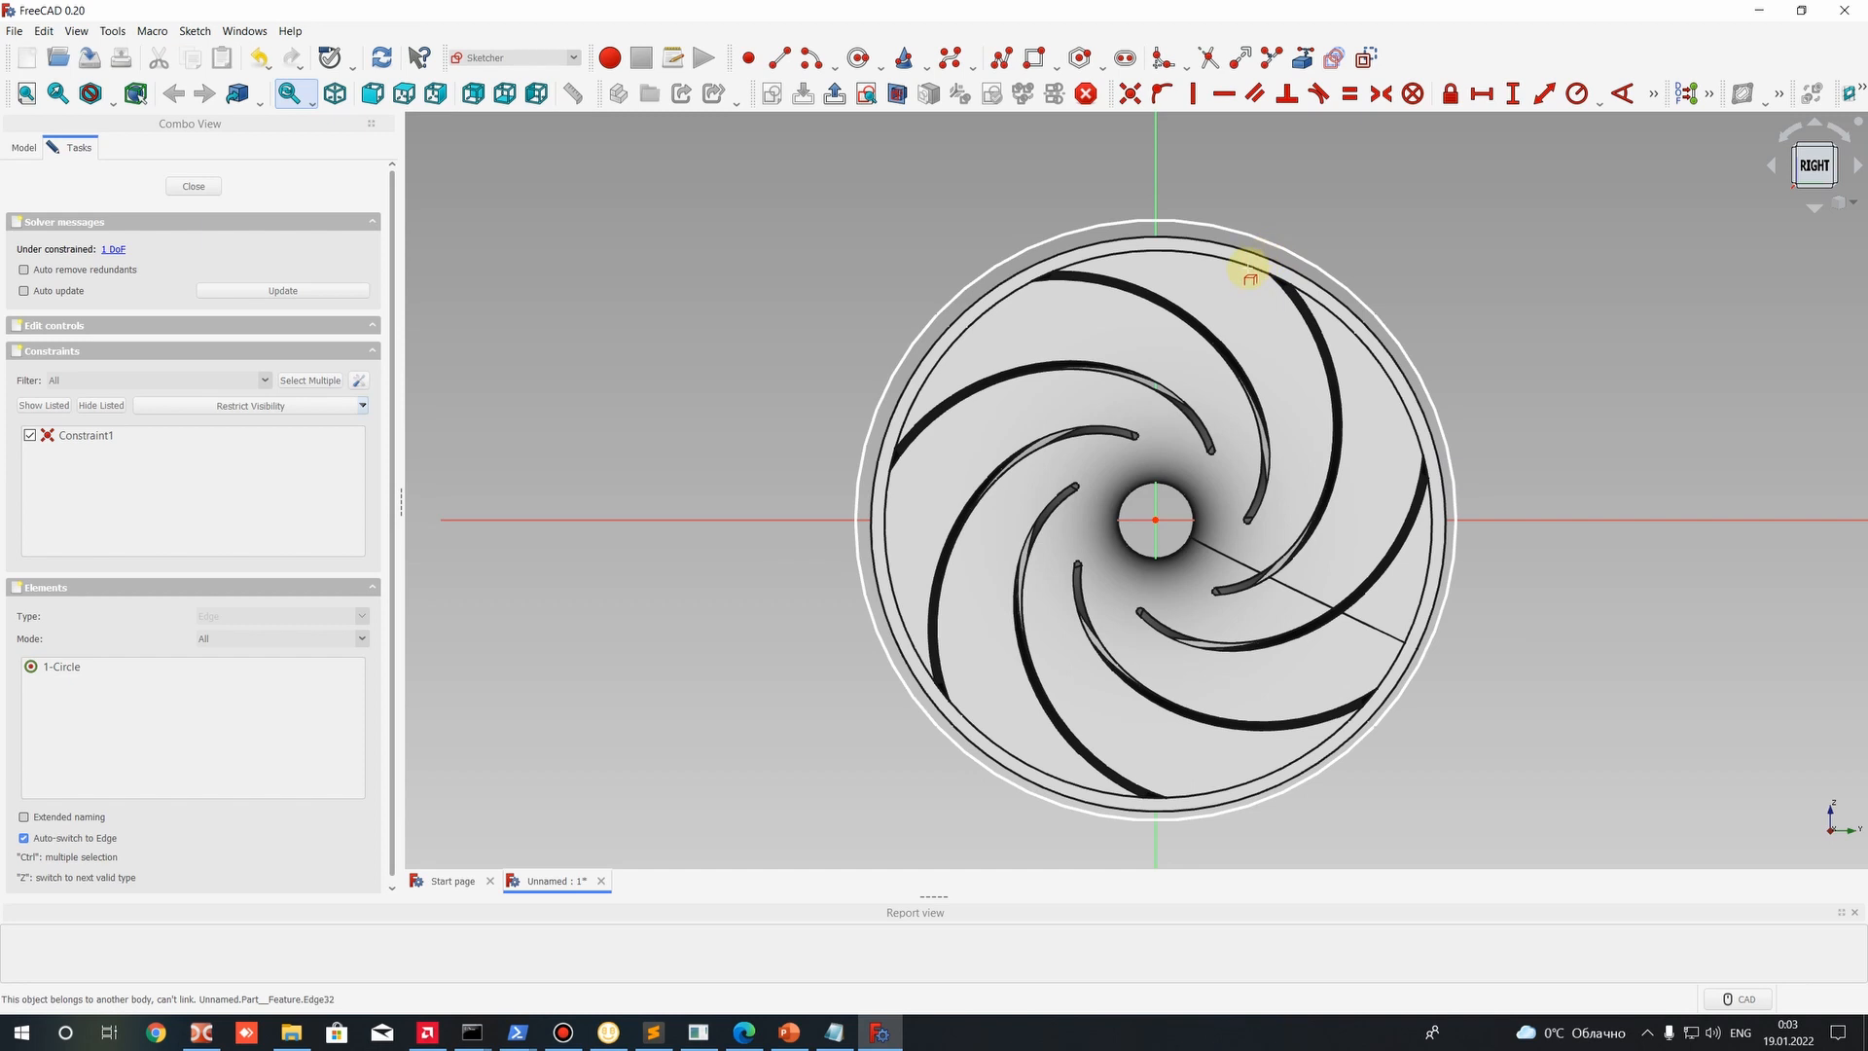
mouse_move(1299, 343)
middle_mouse_down()
mouse_move(1022, 334)
mouse_move(1426, 308)
mouse_move(1305, 217)
middle_mouse_up()
scroll(851, 429, "down", 5)
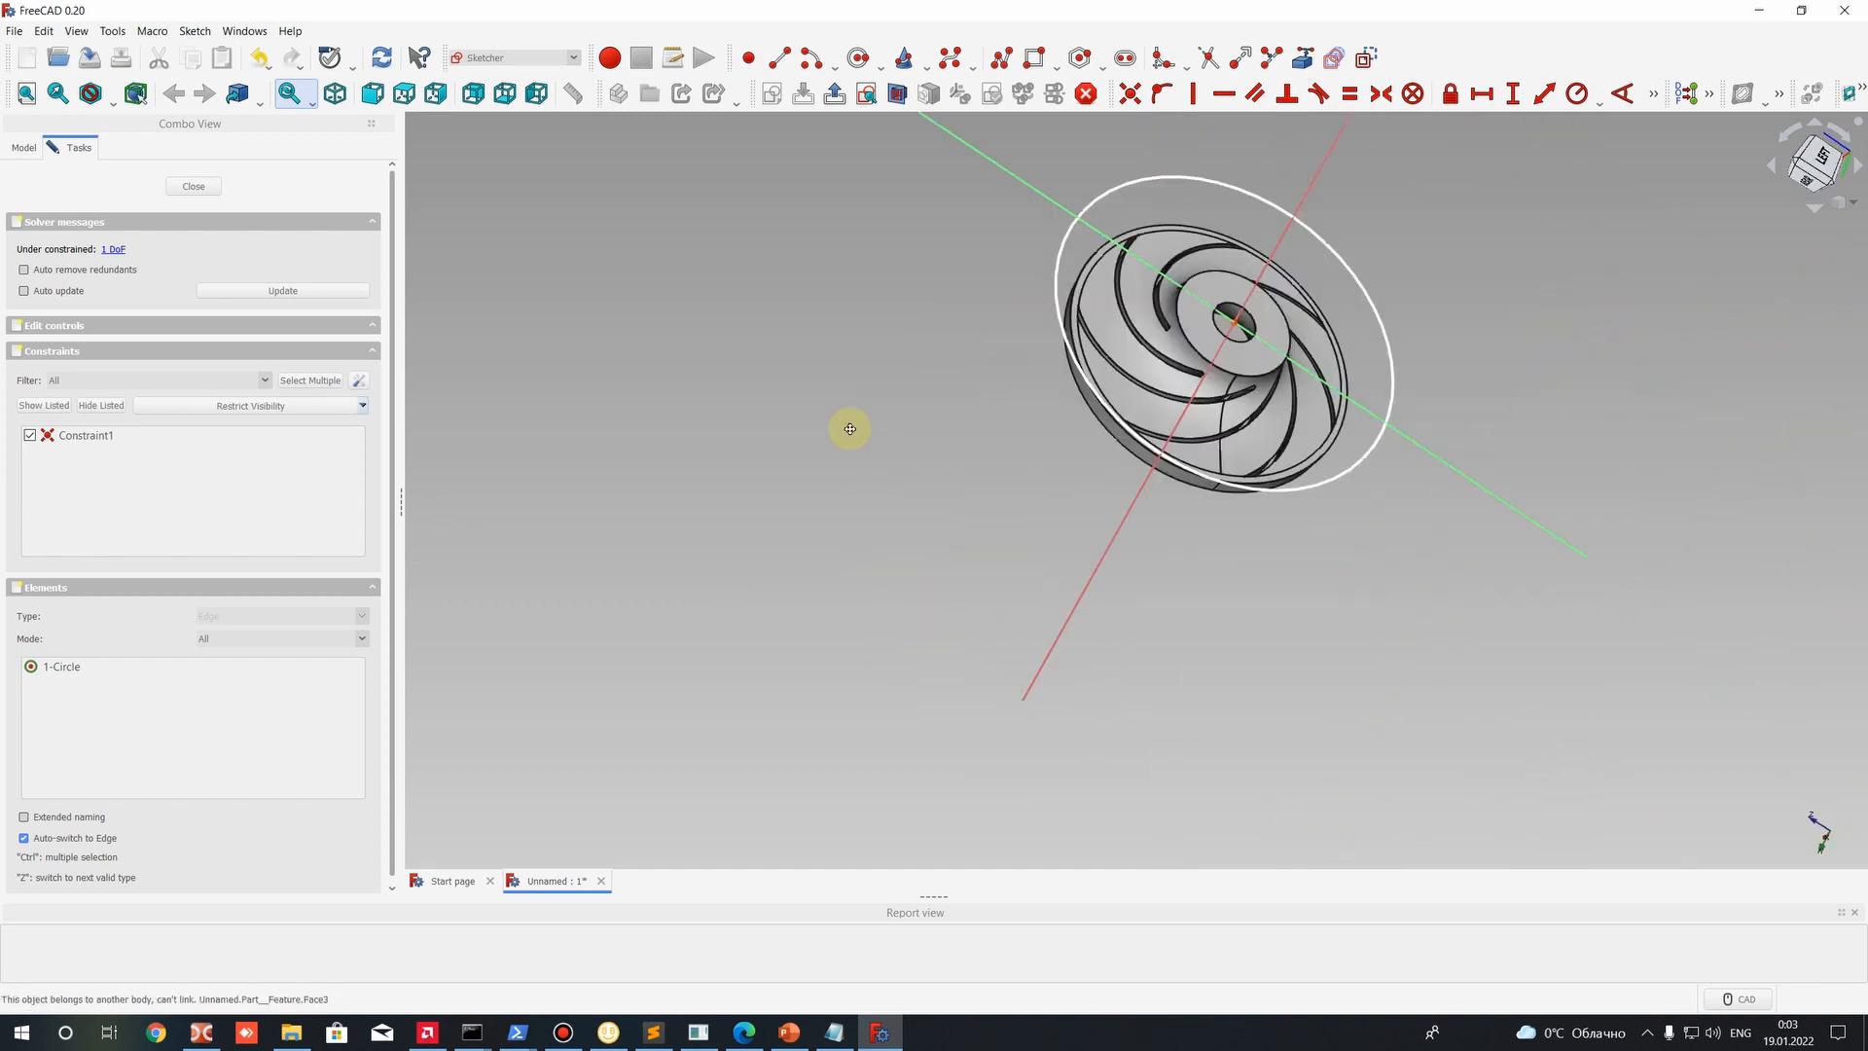
scroll(924, 379, "up", 7)
left_click(189, 191)
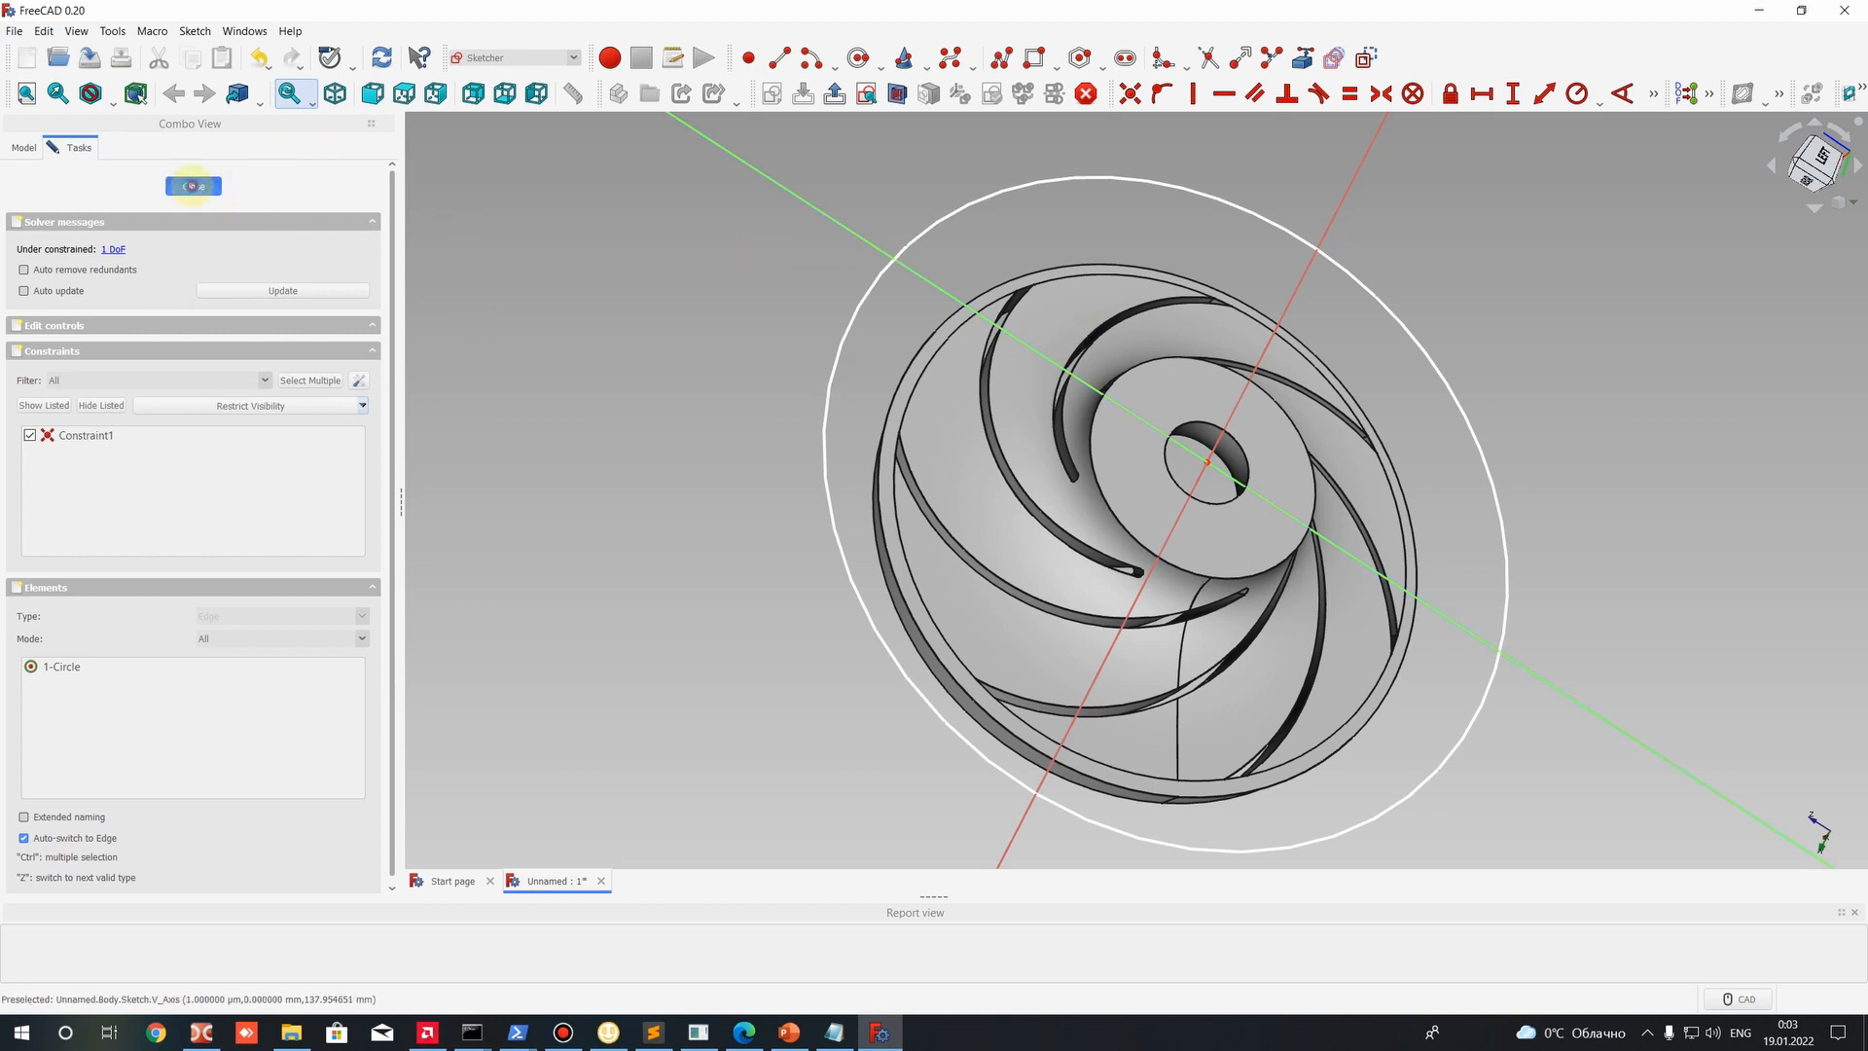
left_click(193, 186)
Switch to the Sketcher workbench and create a standalone sketch outside the body on the YZ plane.
left_click(70, 233)
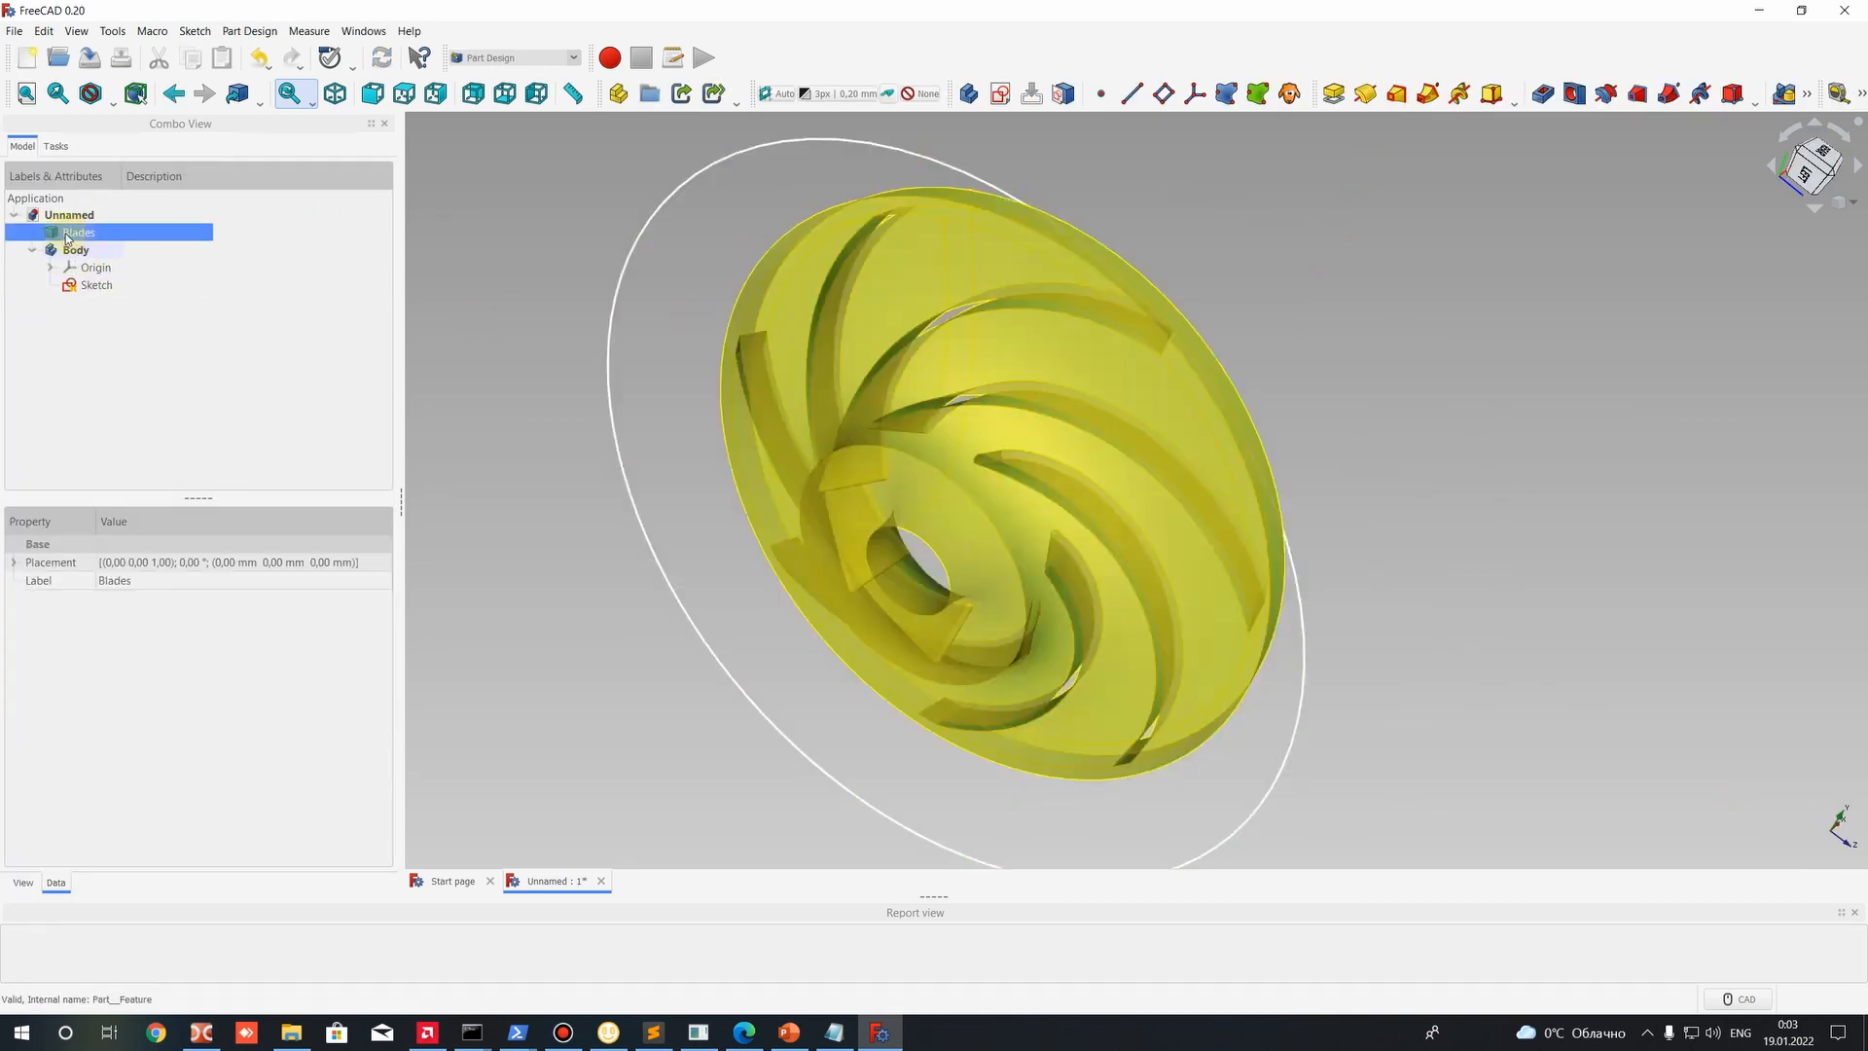
left_click(512, 61)
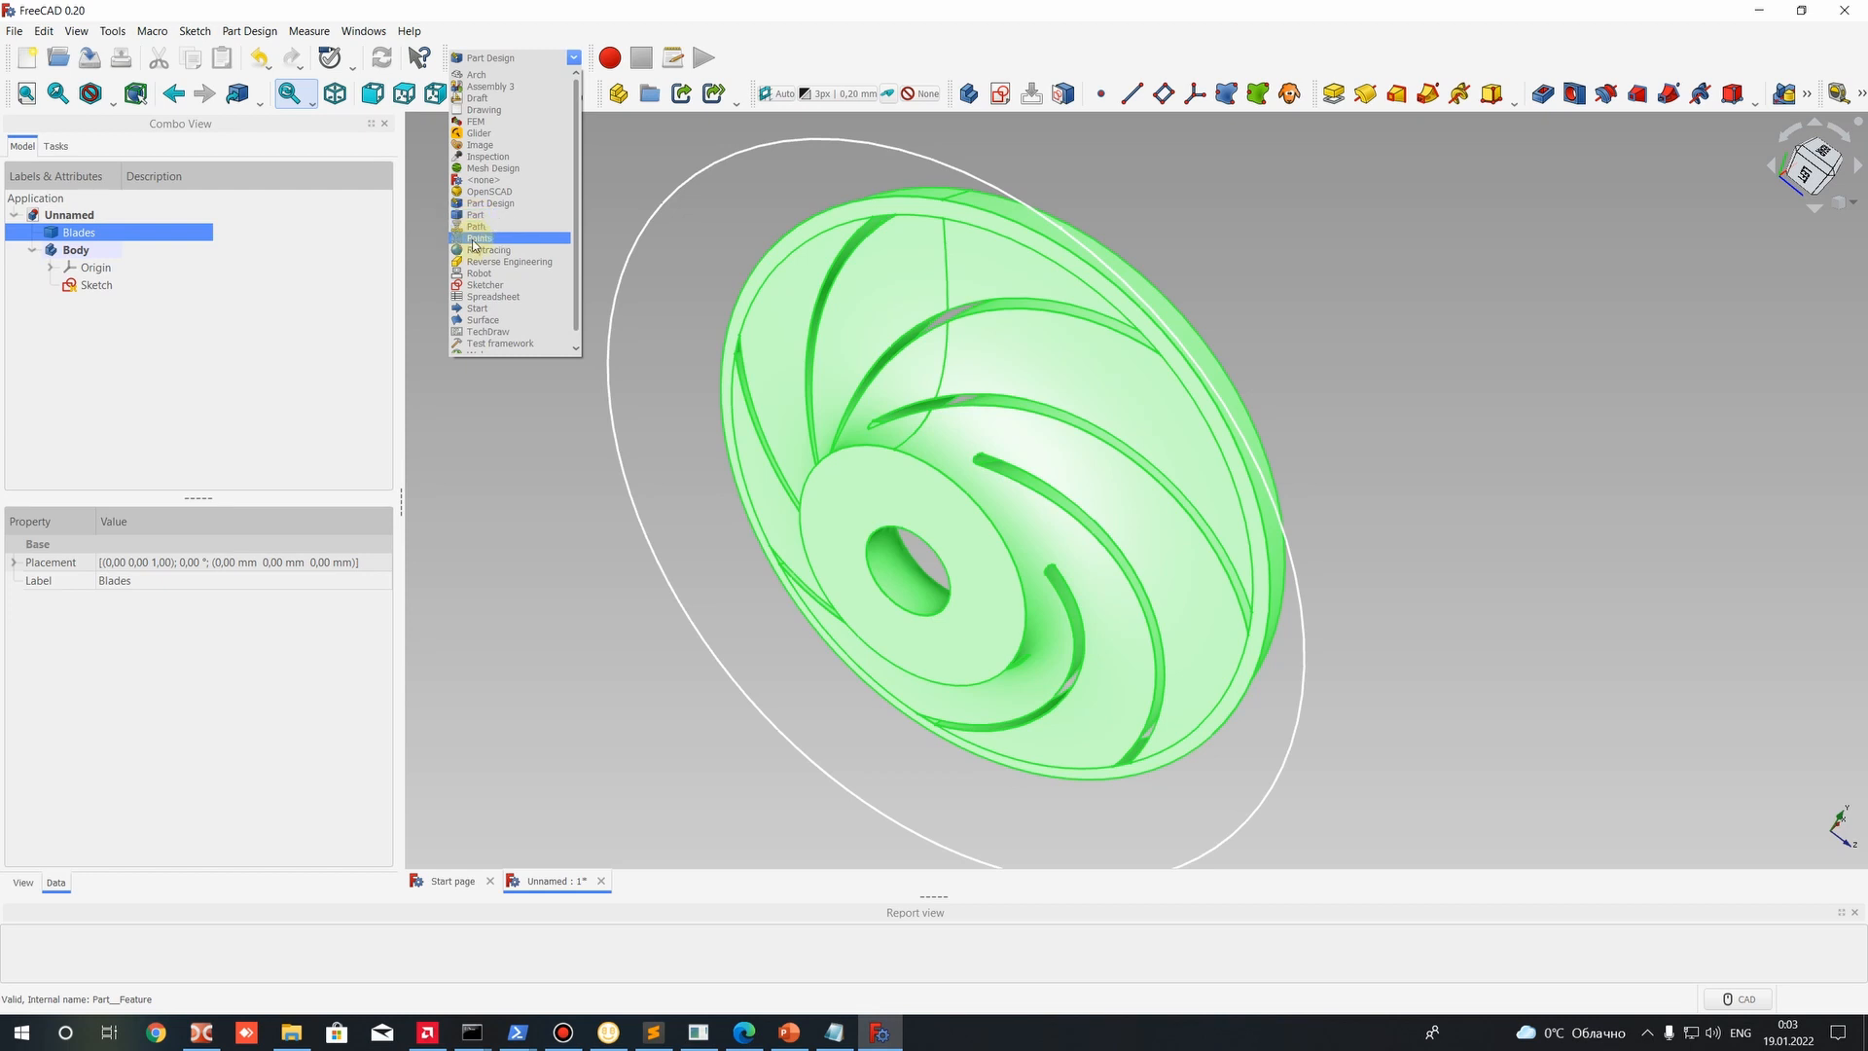
left_click(477, 285)
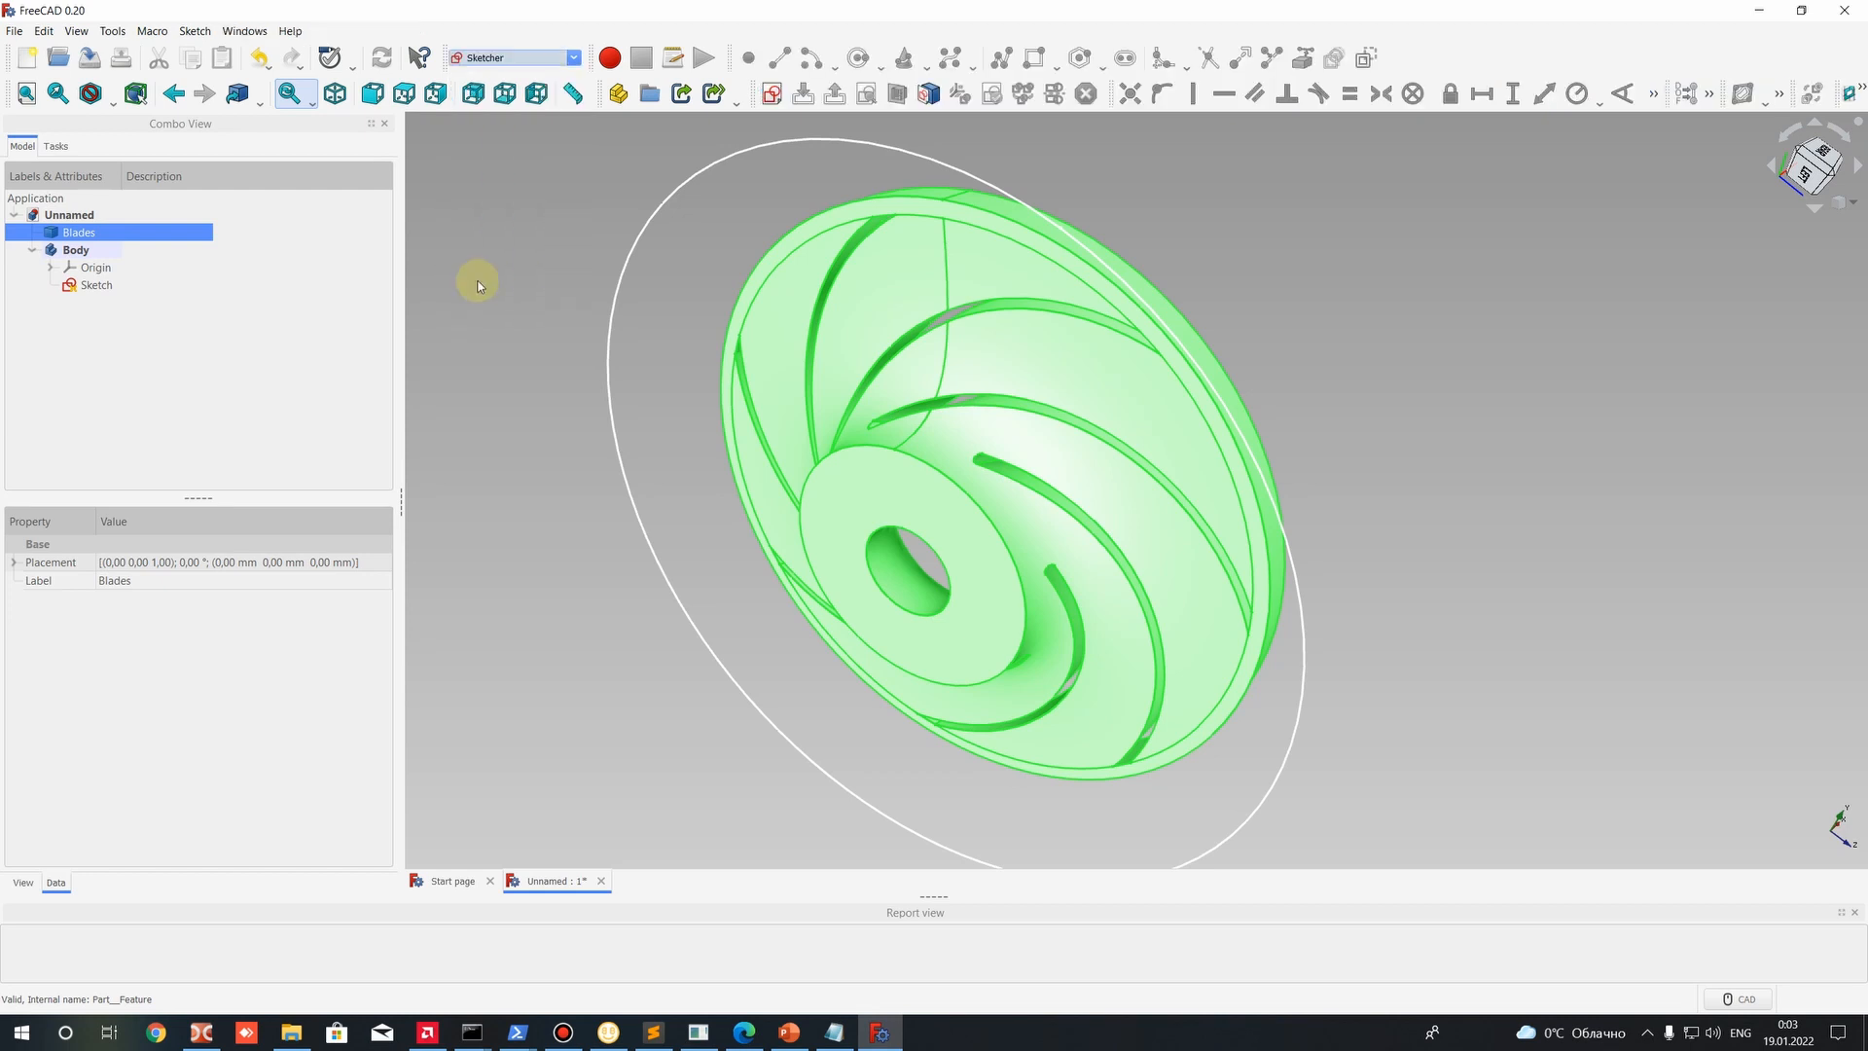
left_click(487, 279)
left_click(87, 289)
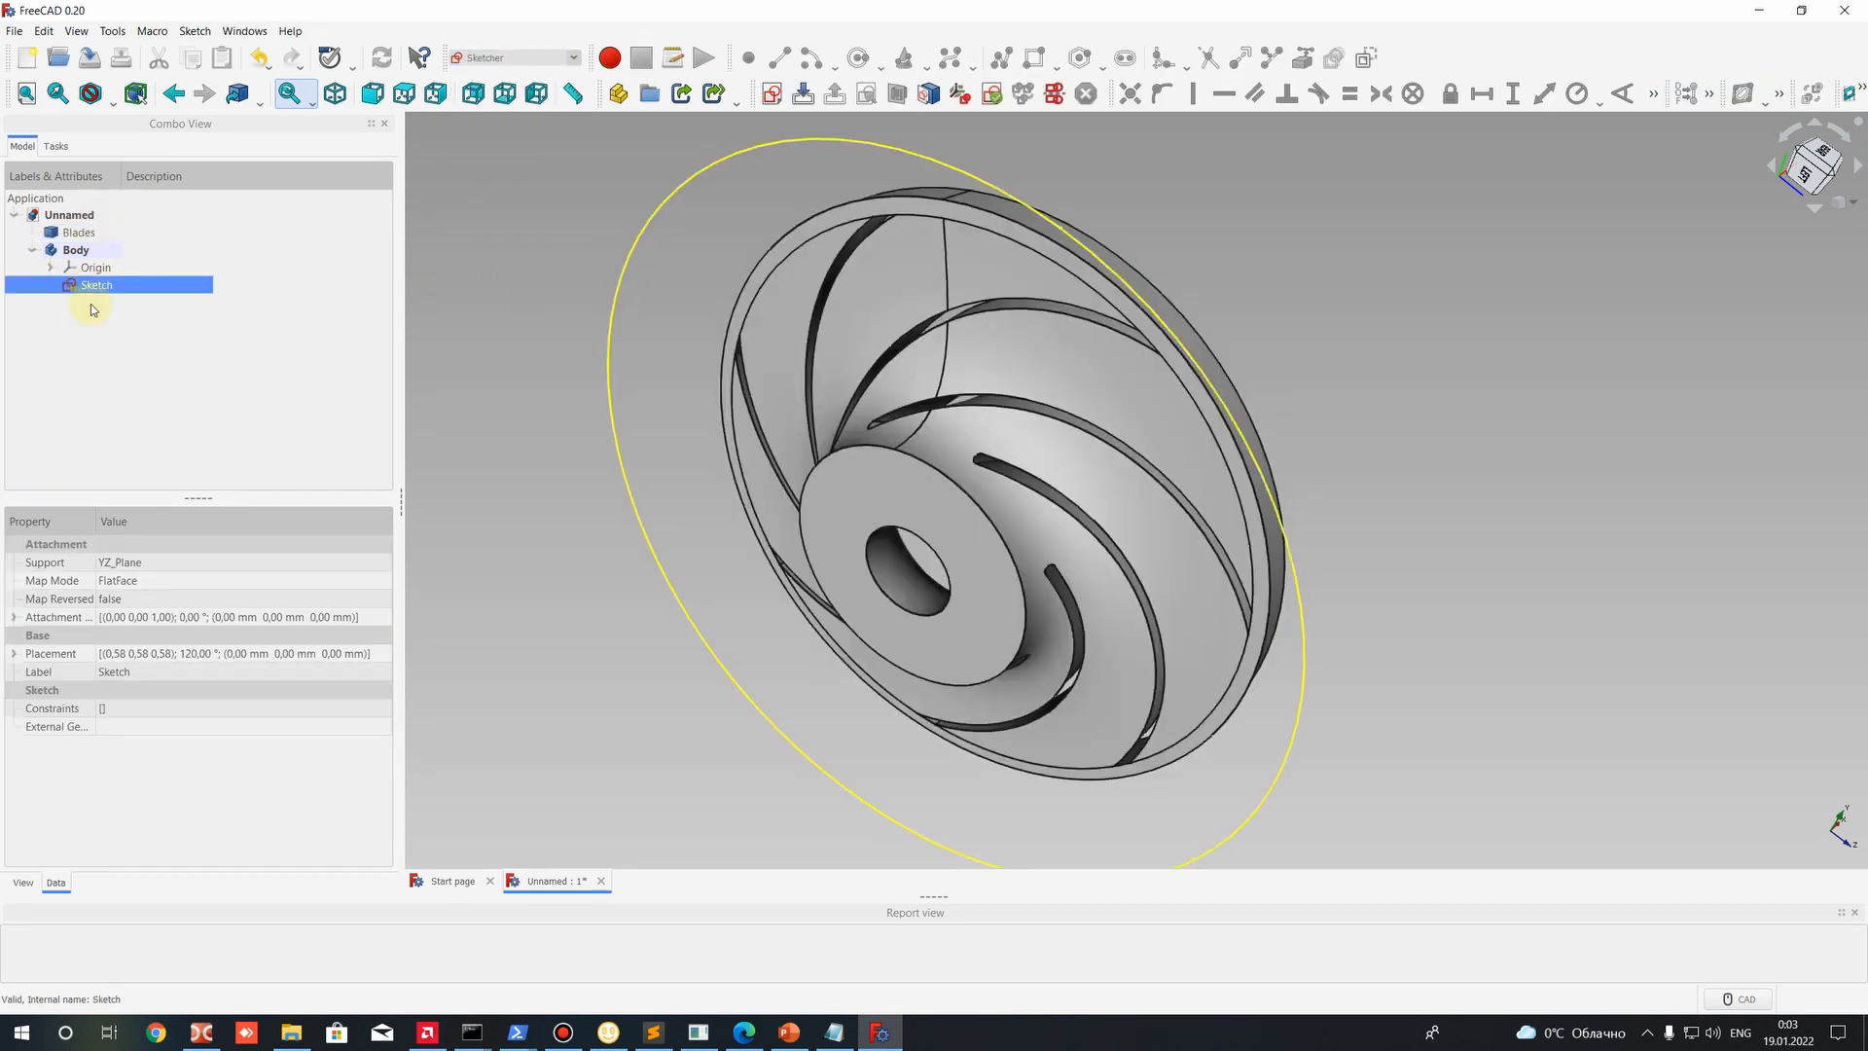
left_click(55, 146)
left_click(25, 146)
left_click(69, 215)
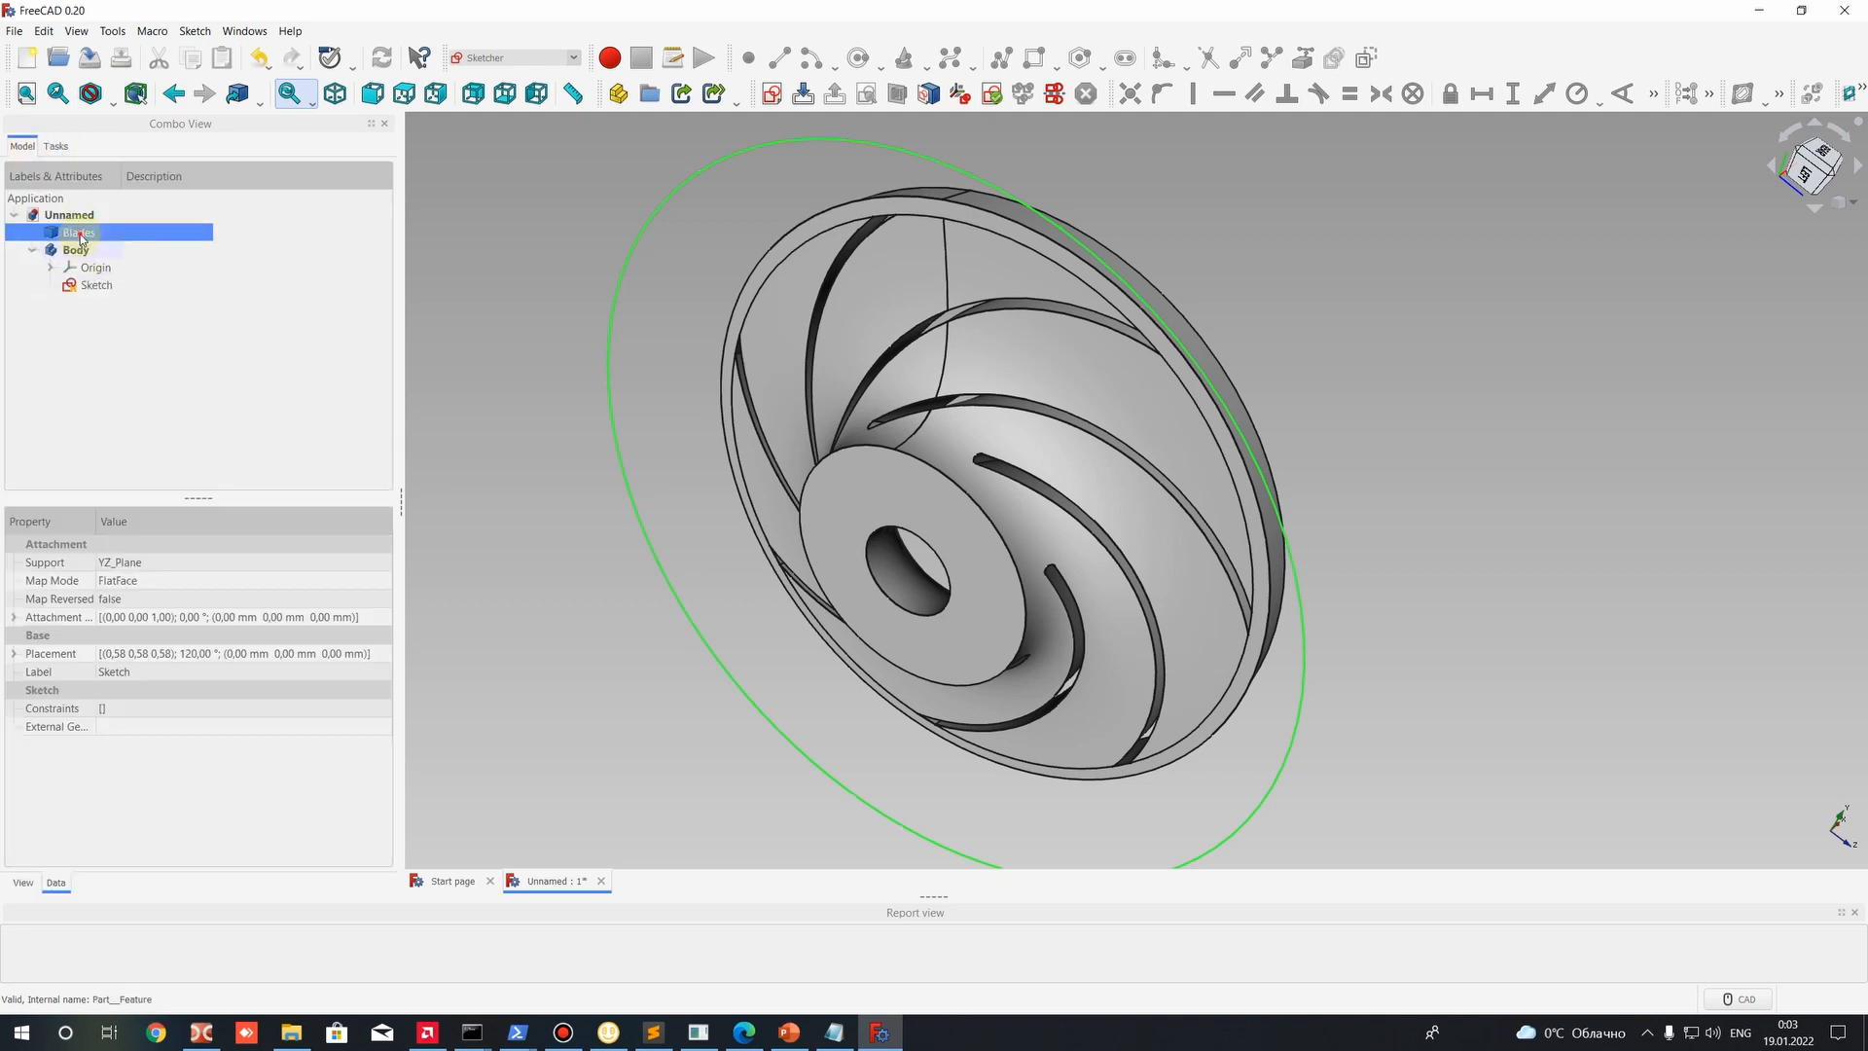
left_click(774, 94)
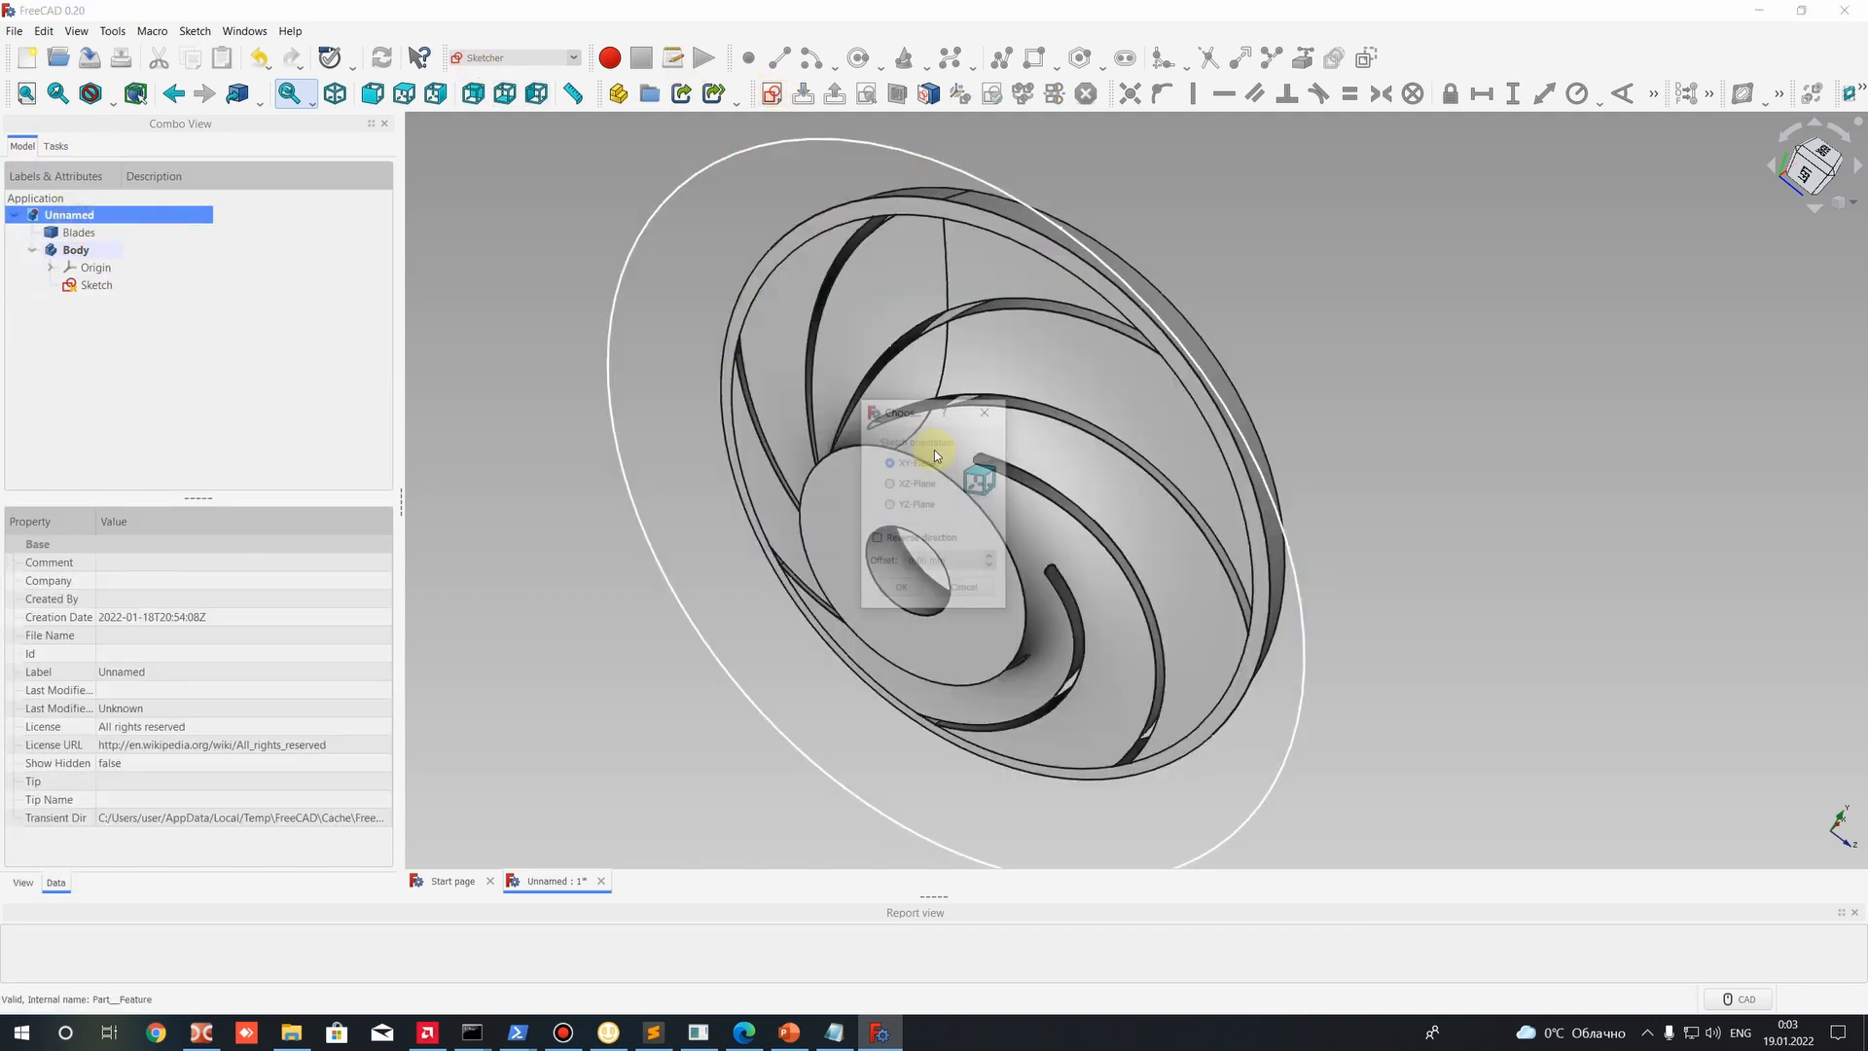
left_click(899, 590)
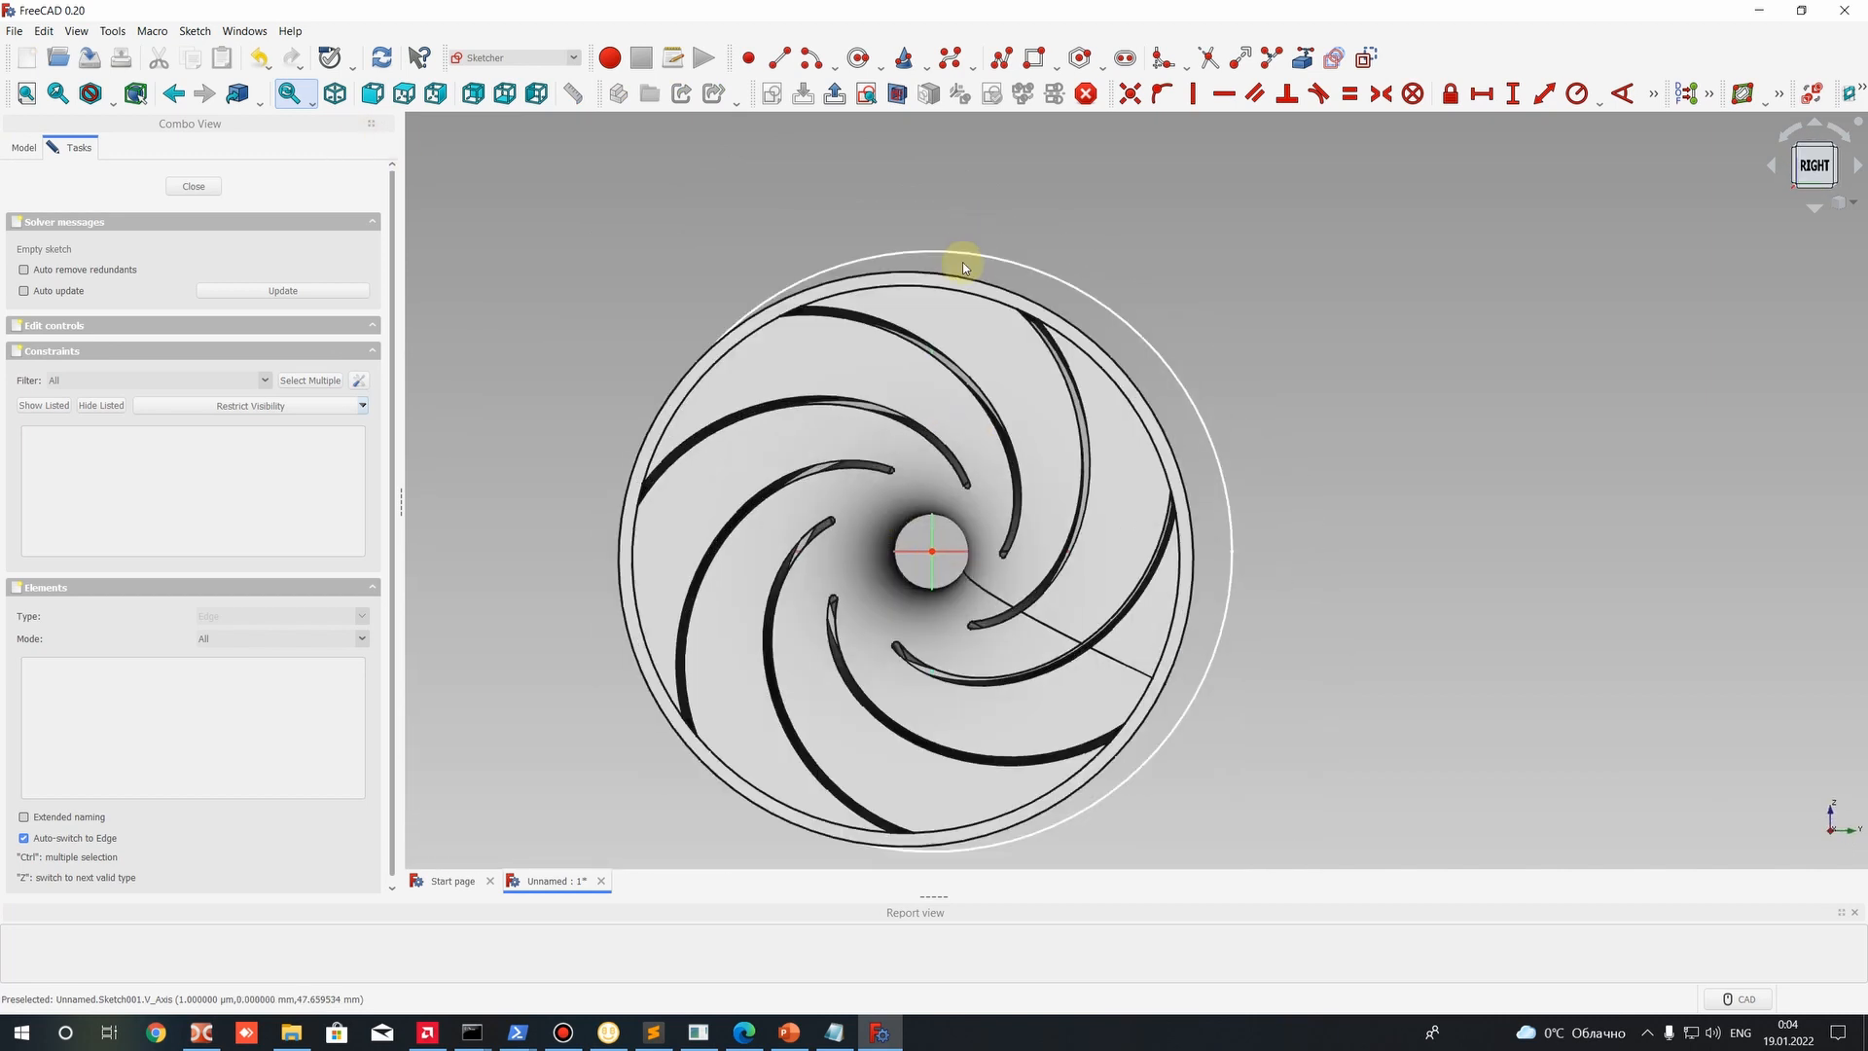
Link the impeller's outer rim edge into the new sketch as external geometry and select the projected circle.
left_click(1202, 101)
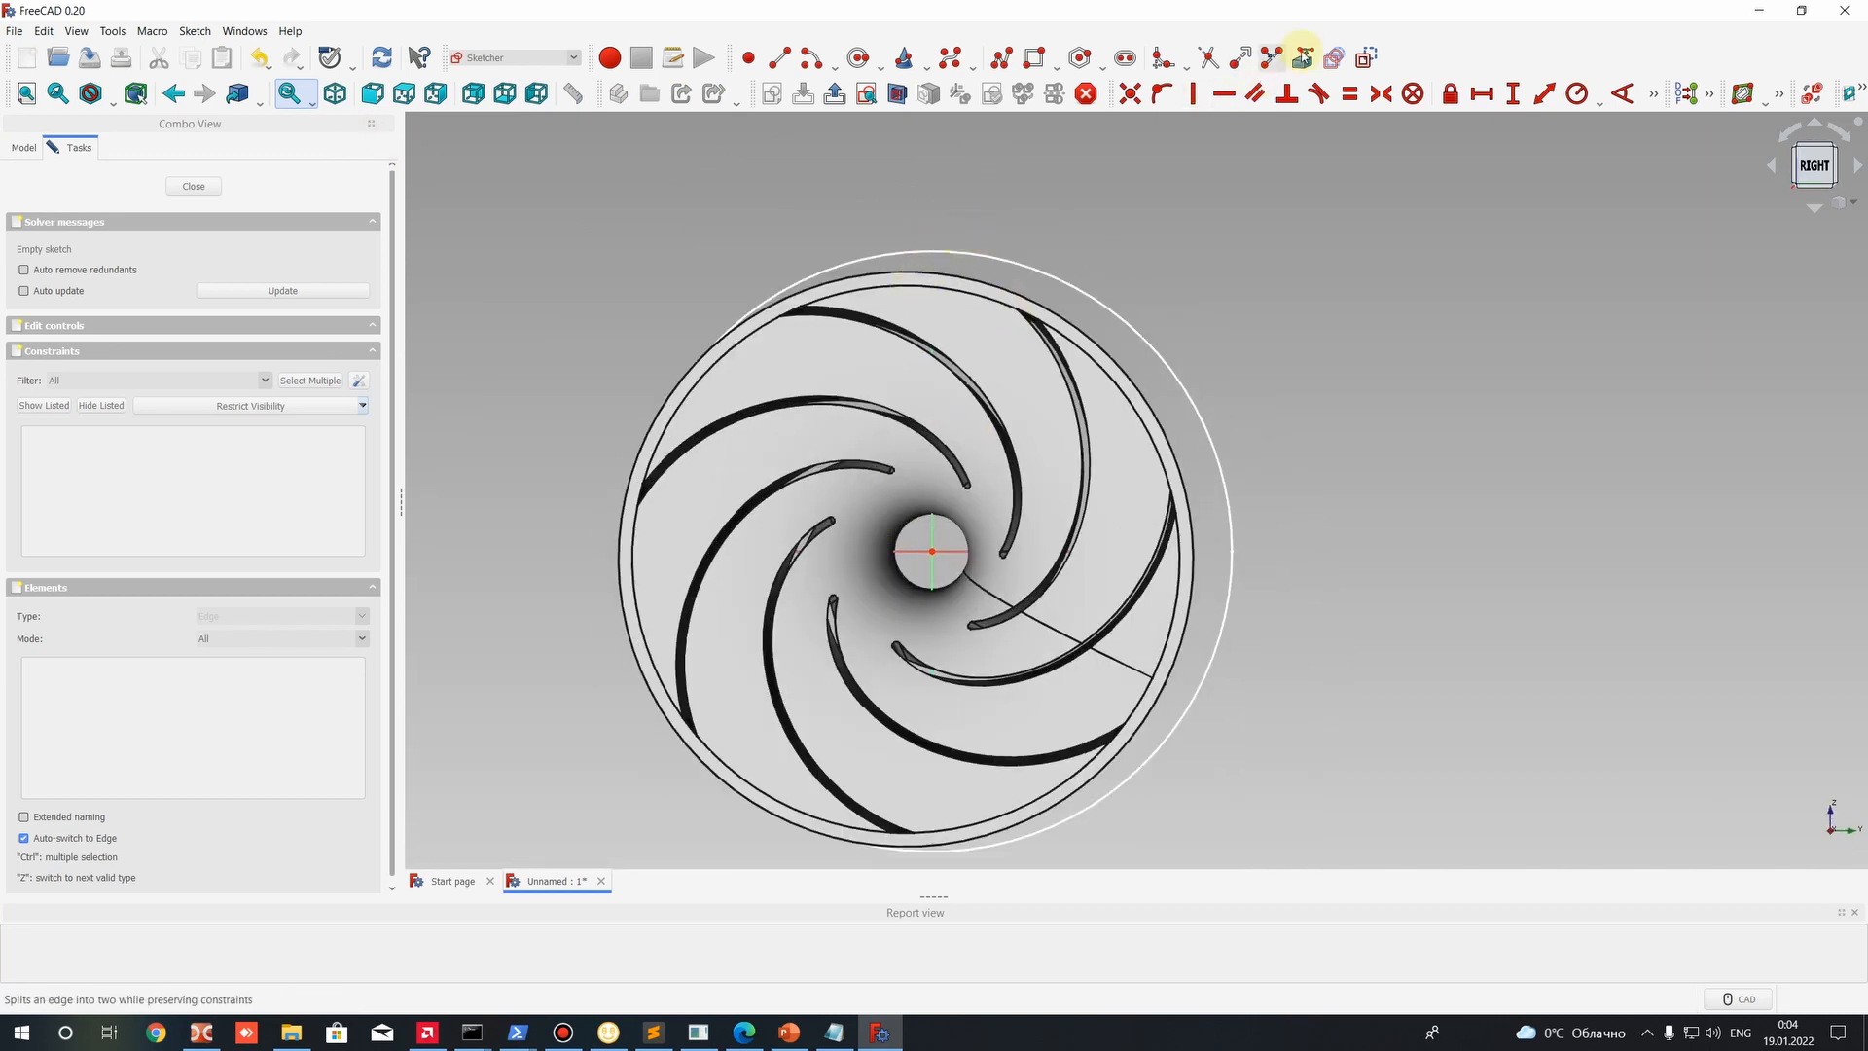
left_click(972, 284)
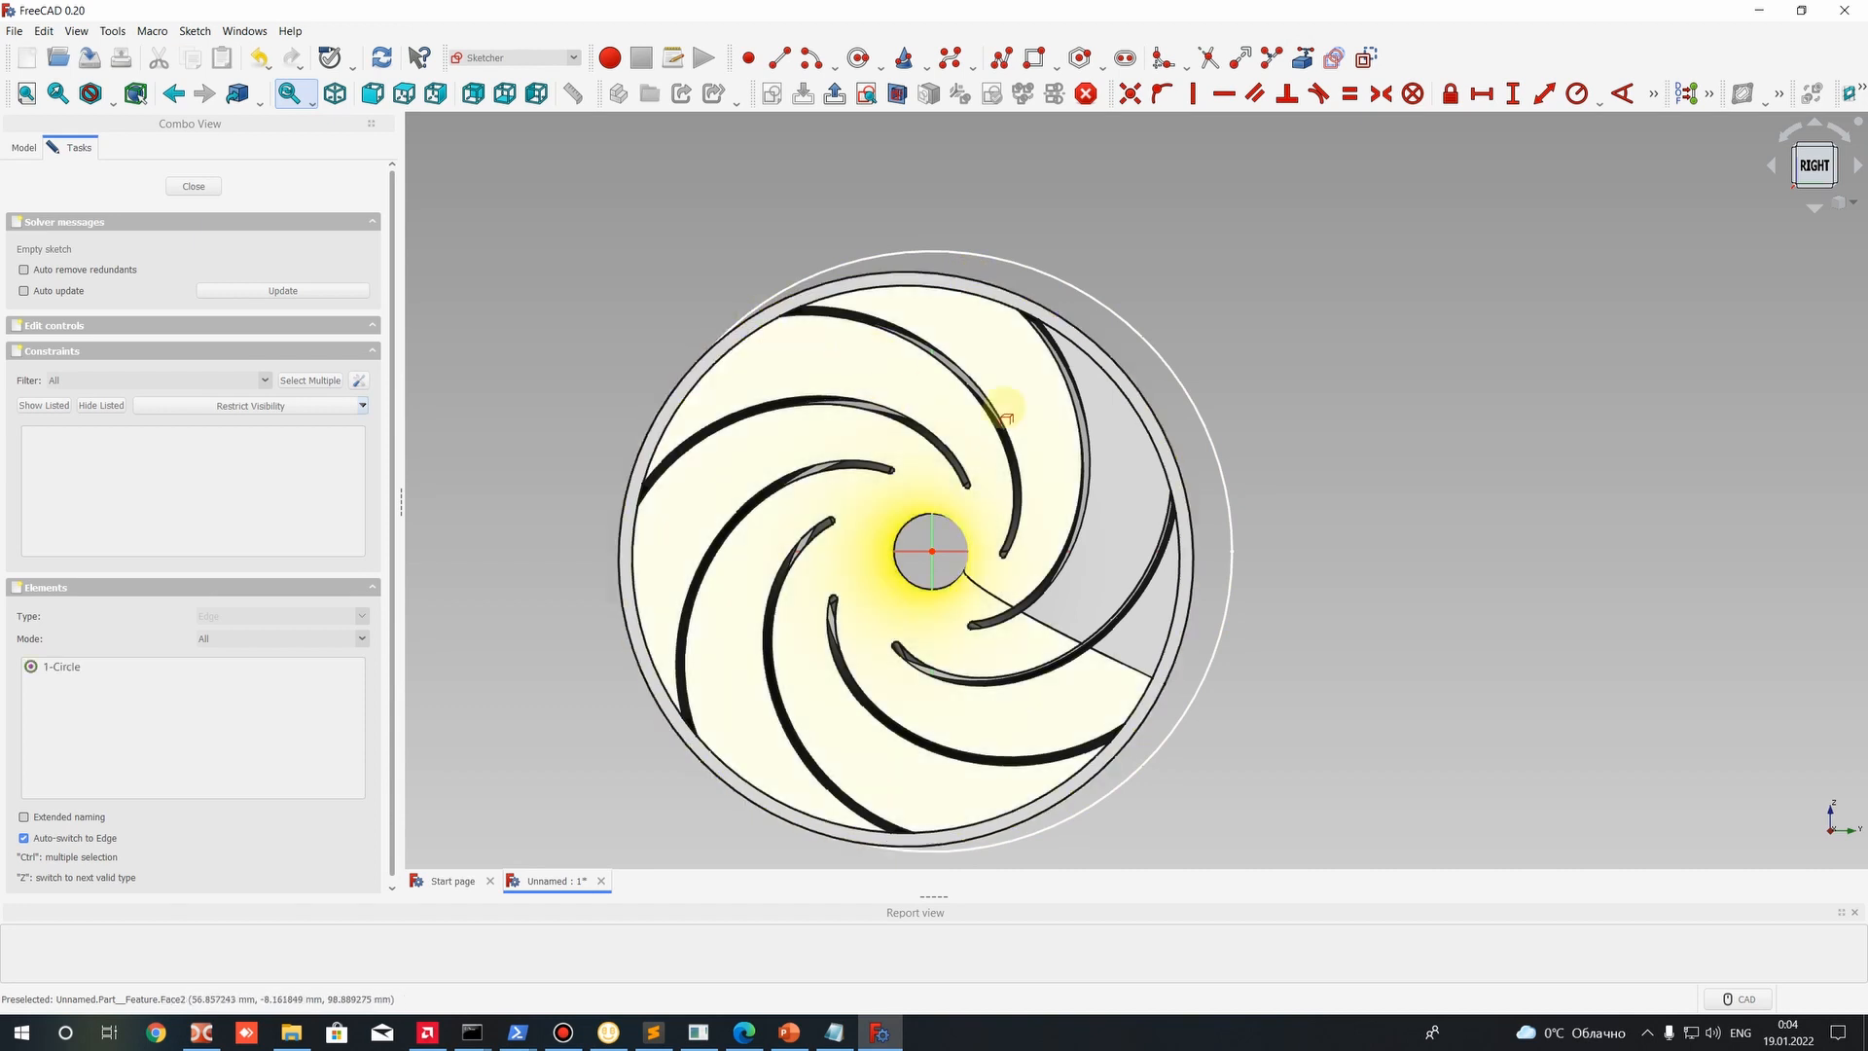
middle_click_drag(1304, 433, 1001, 446)
scroll(1145, 418, "up", 3)
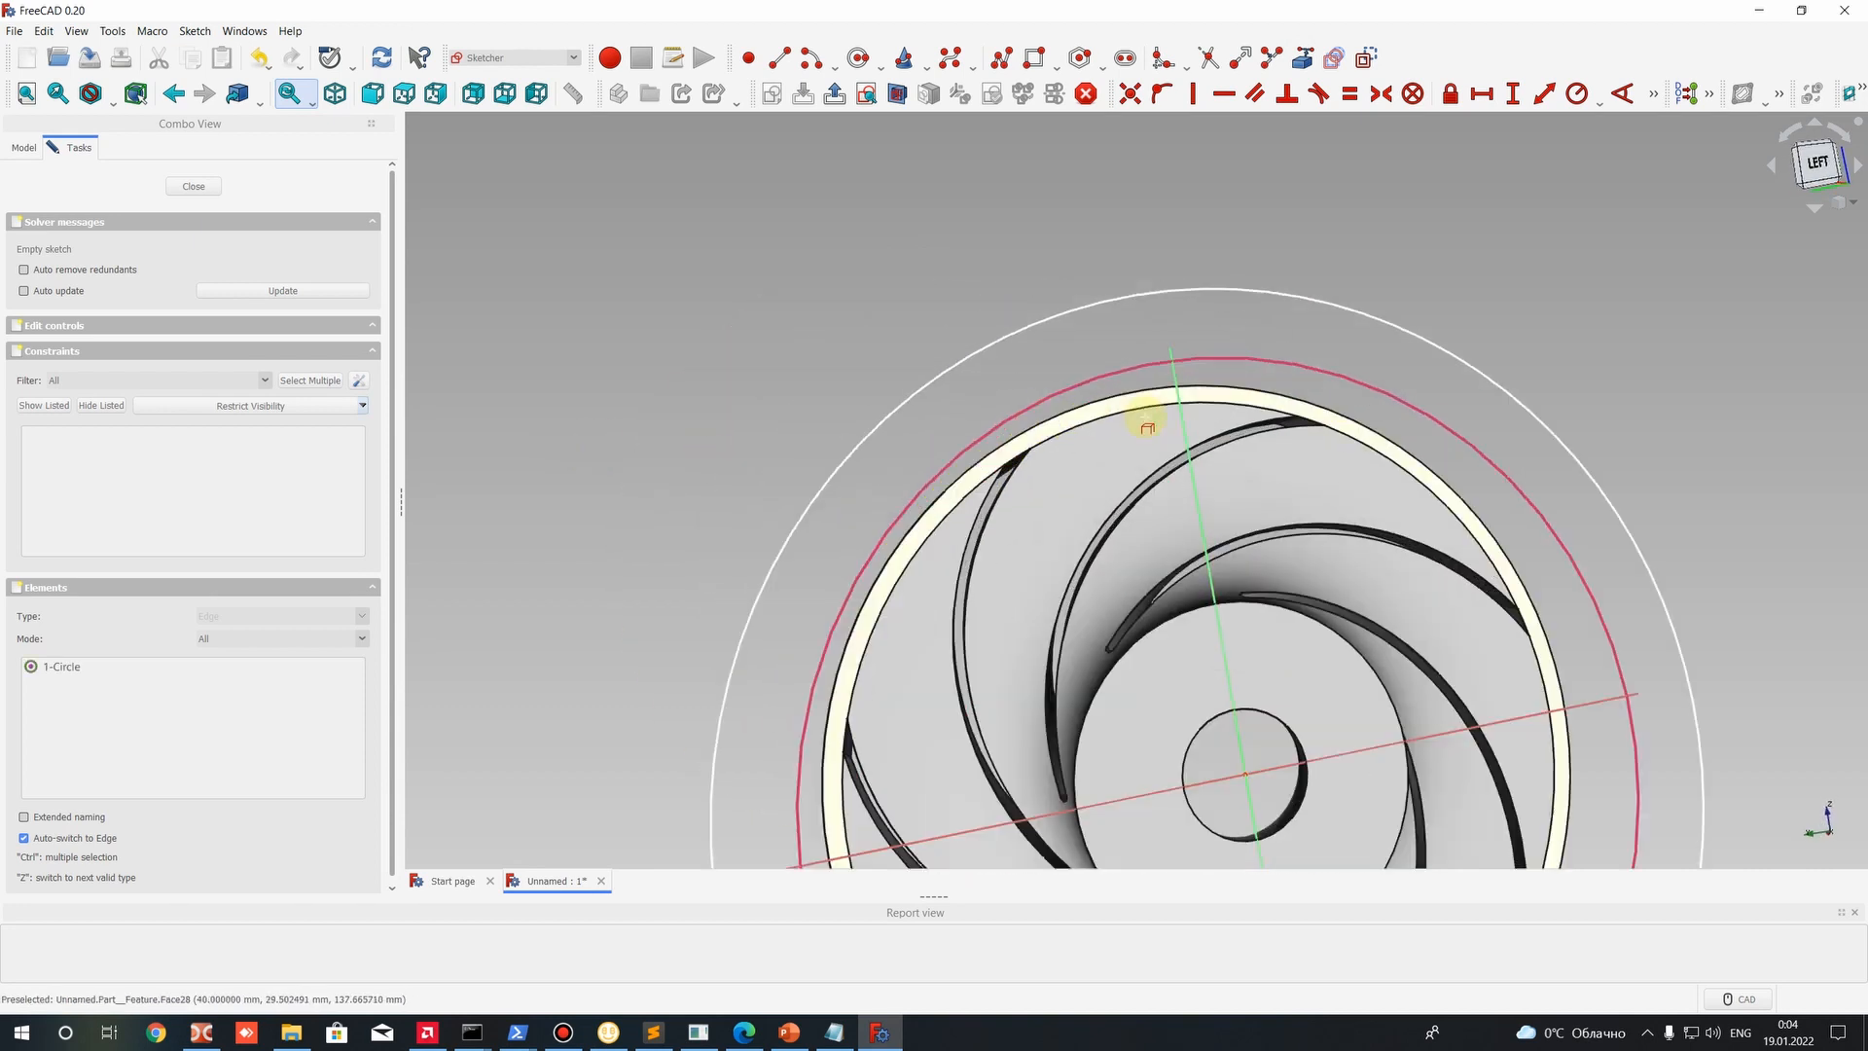
left_click(1111, 361)
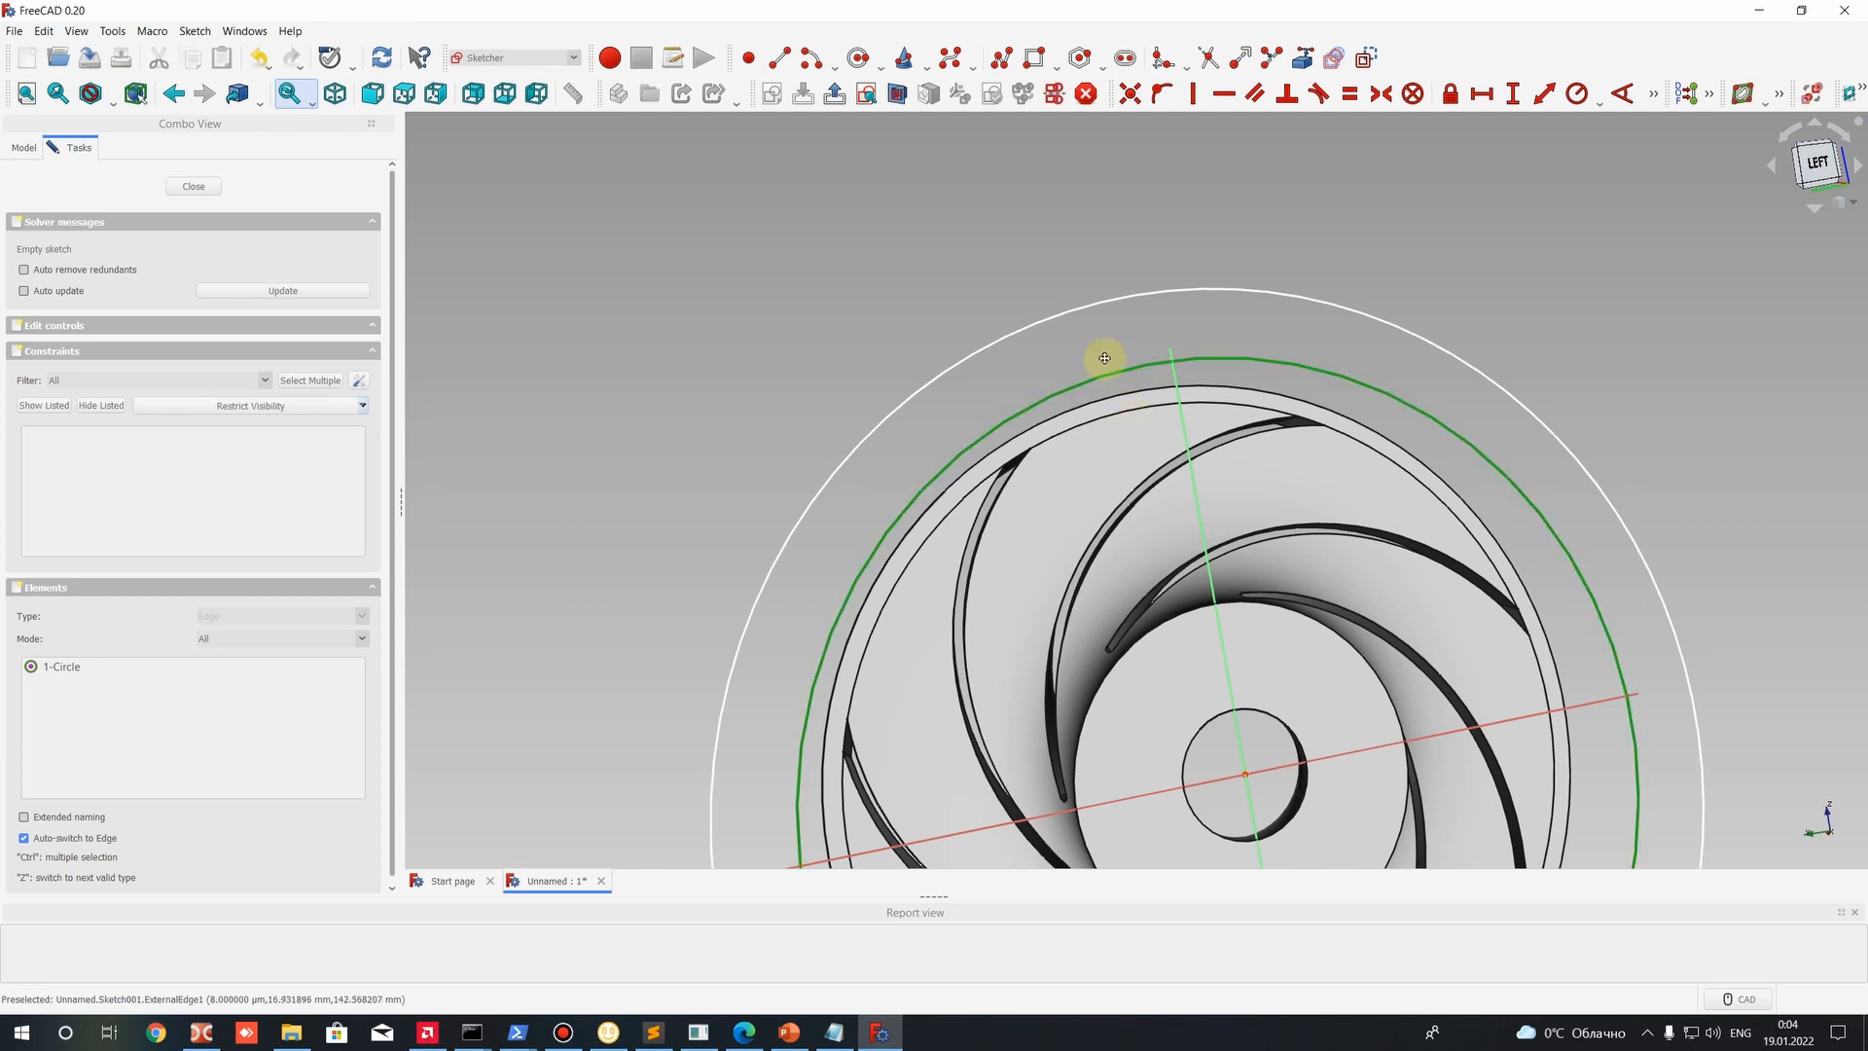
Dimension the radius of the projected rim circle and leave the standalone sketch.
middle_click_drag(1104, 358, 1055, 266)
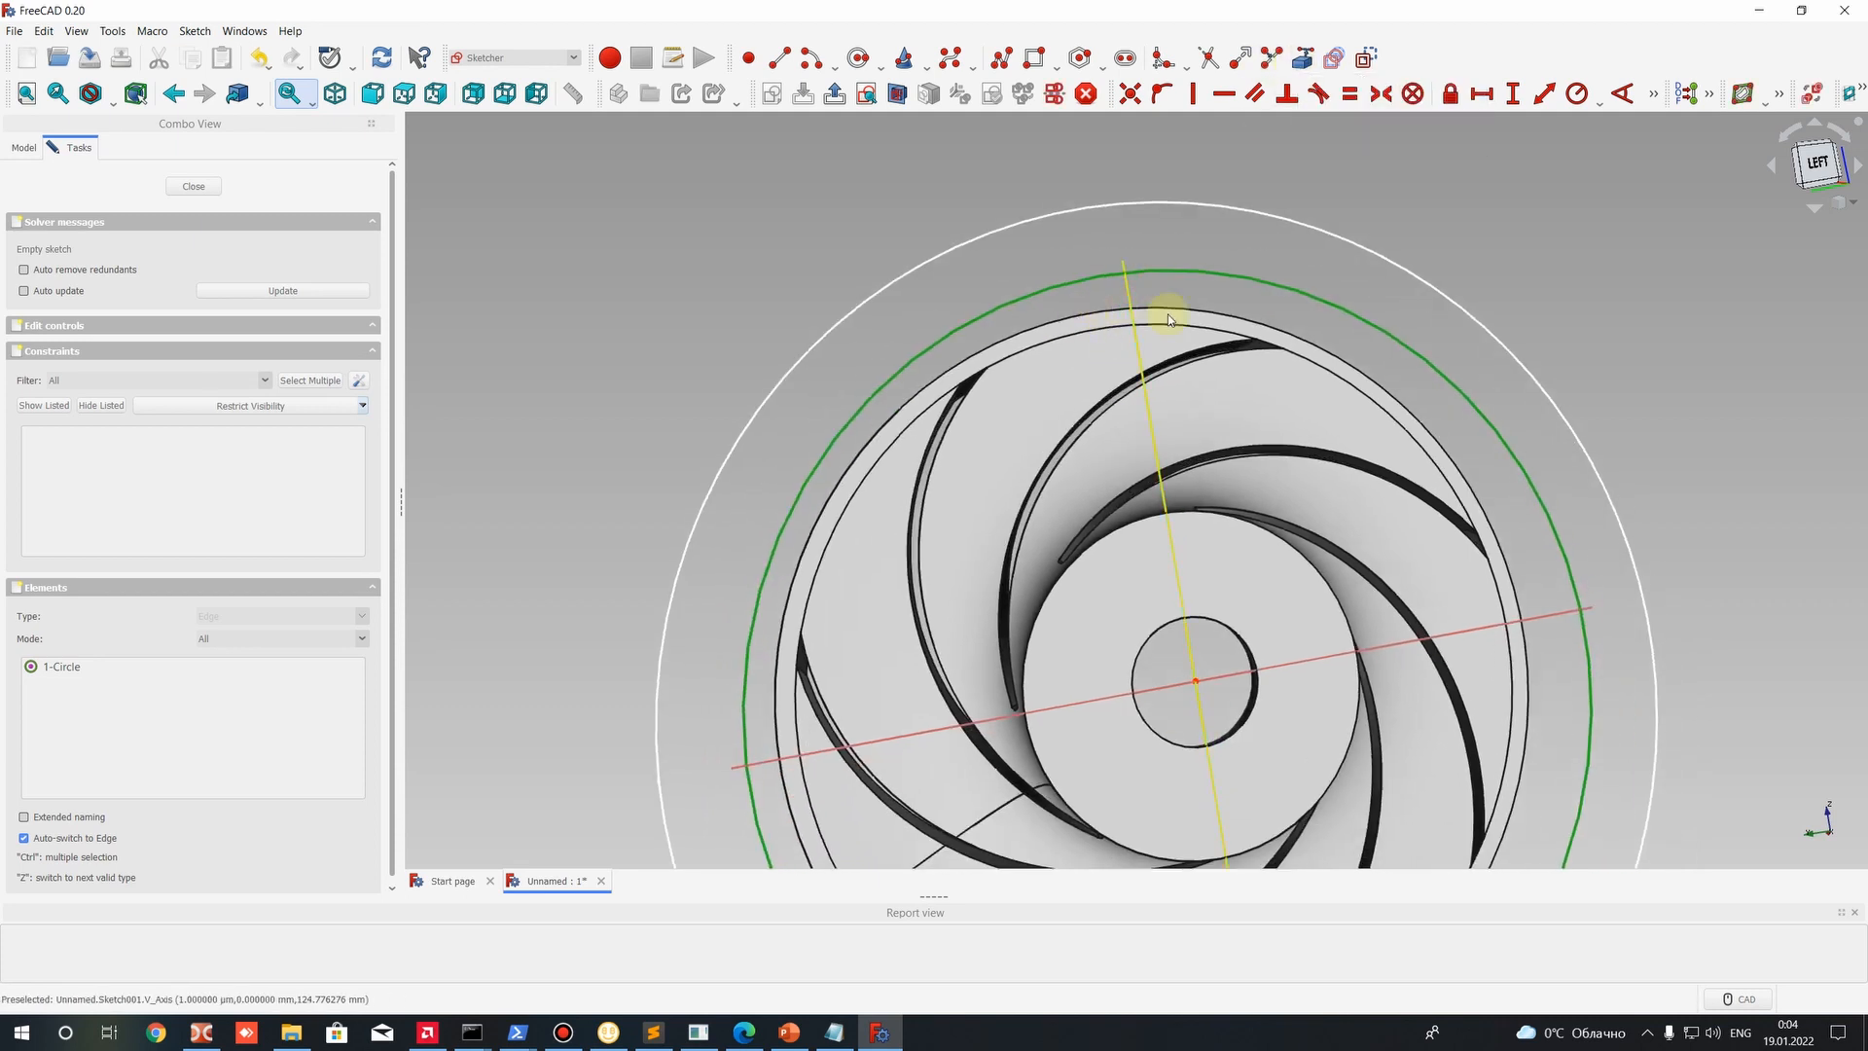
left_click(1193, 270)
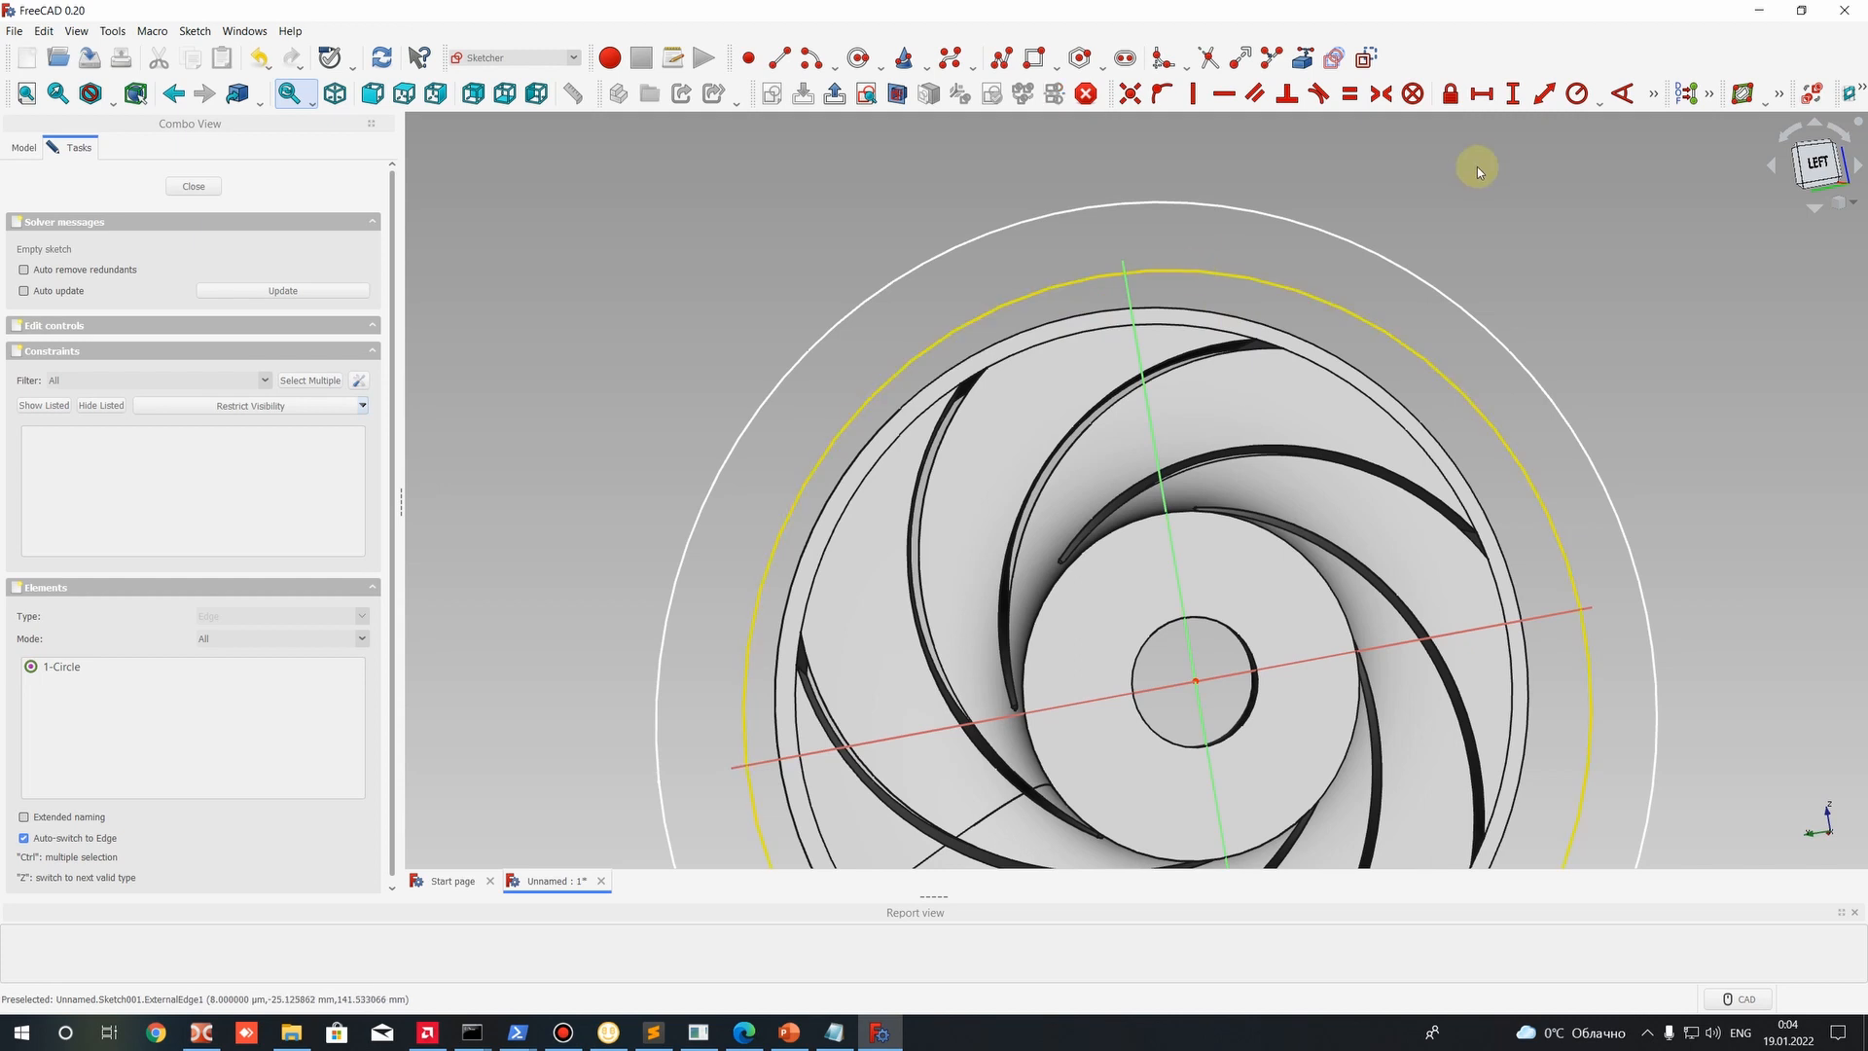
left_click(1576, 94)
left_click(1363, 312)
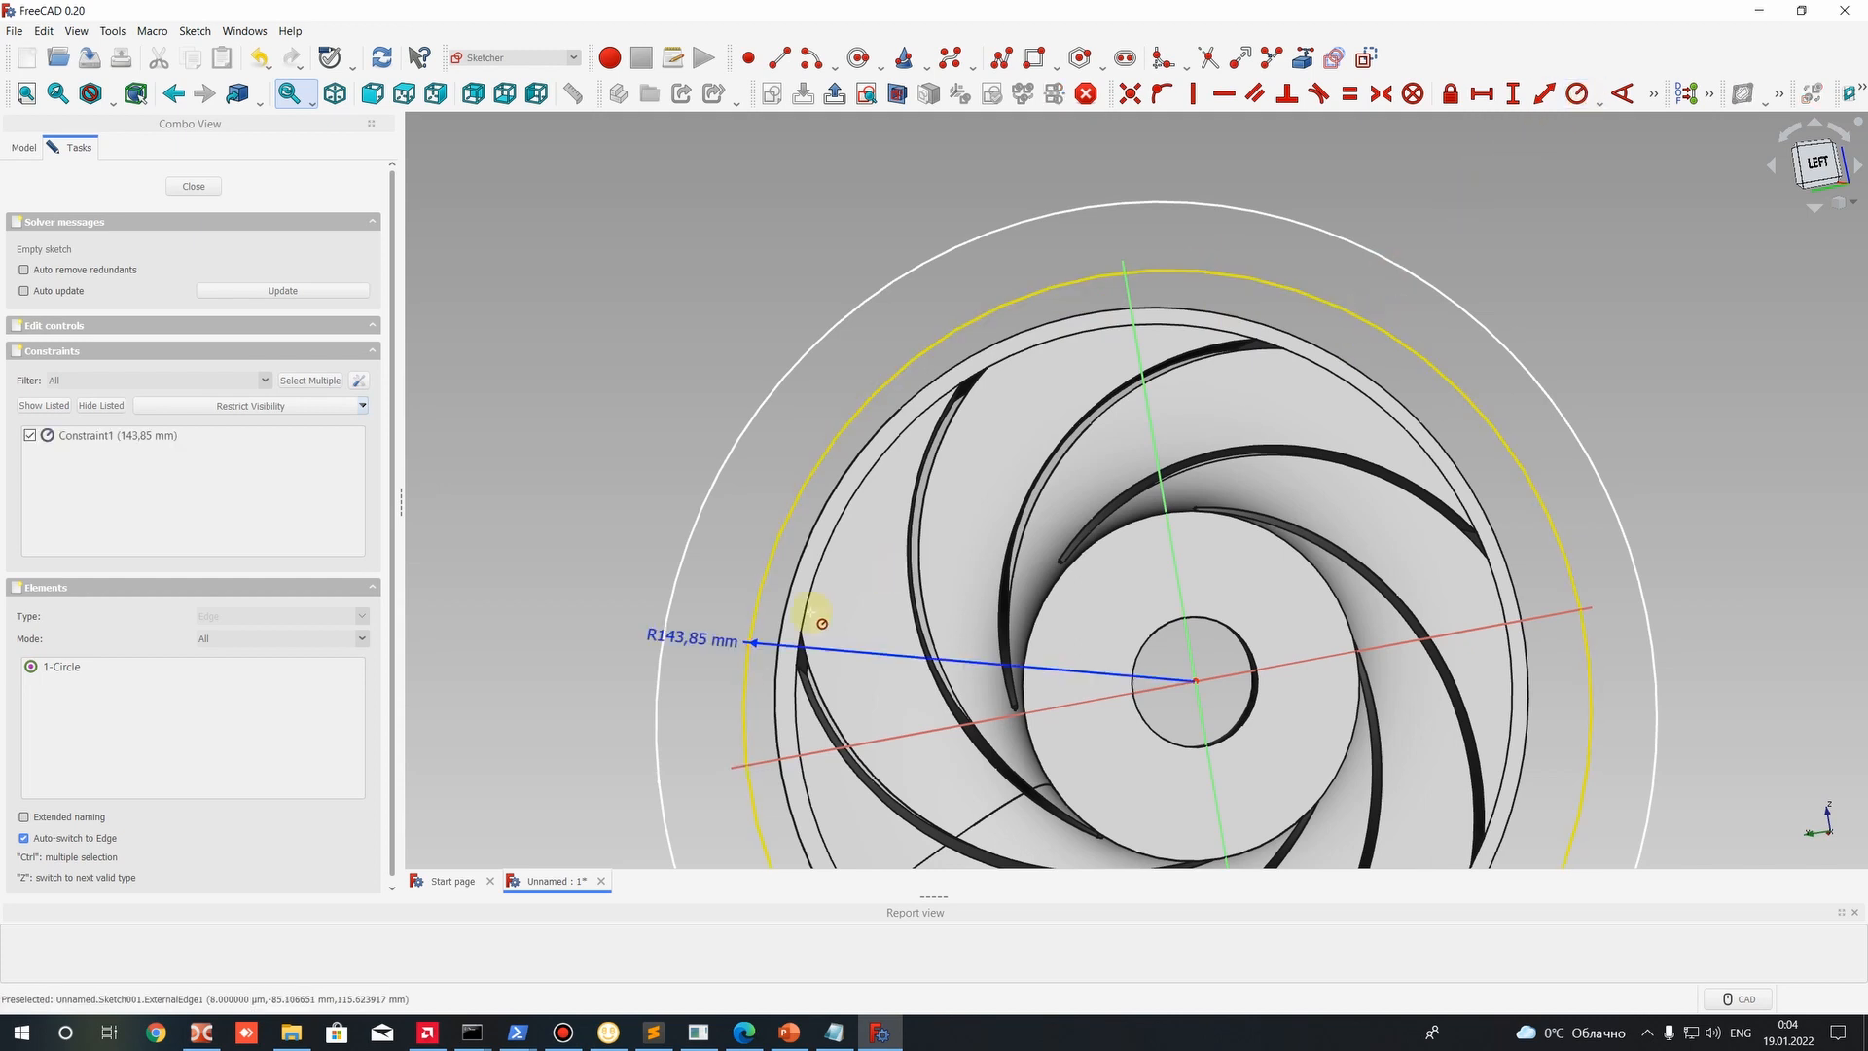
scroll(671, 628, "up", 5)
left_click(146, 436)
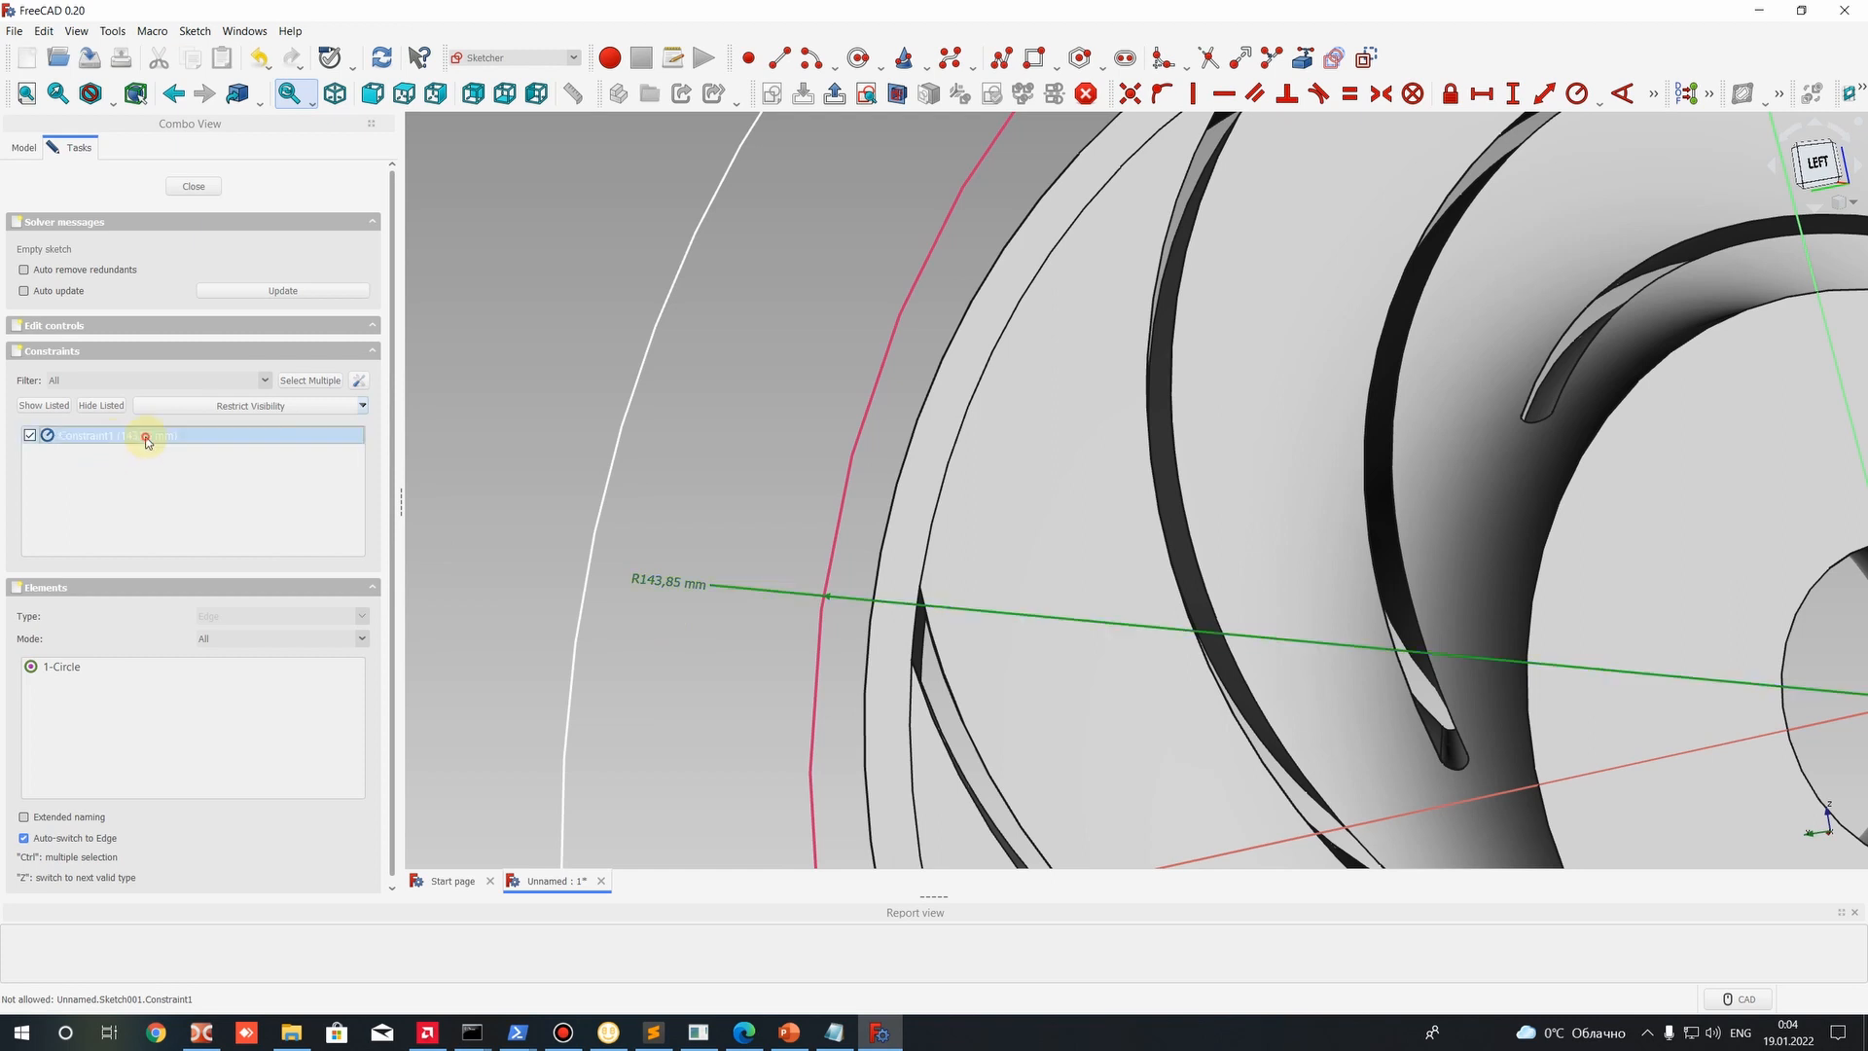
scroll(848, 520, "down", 6)
key("Escape")
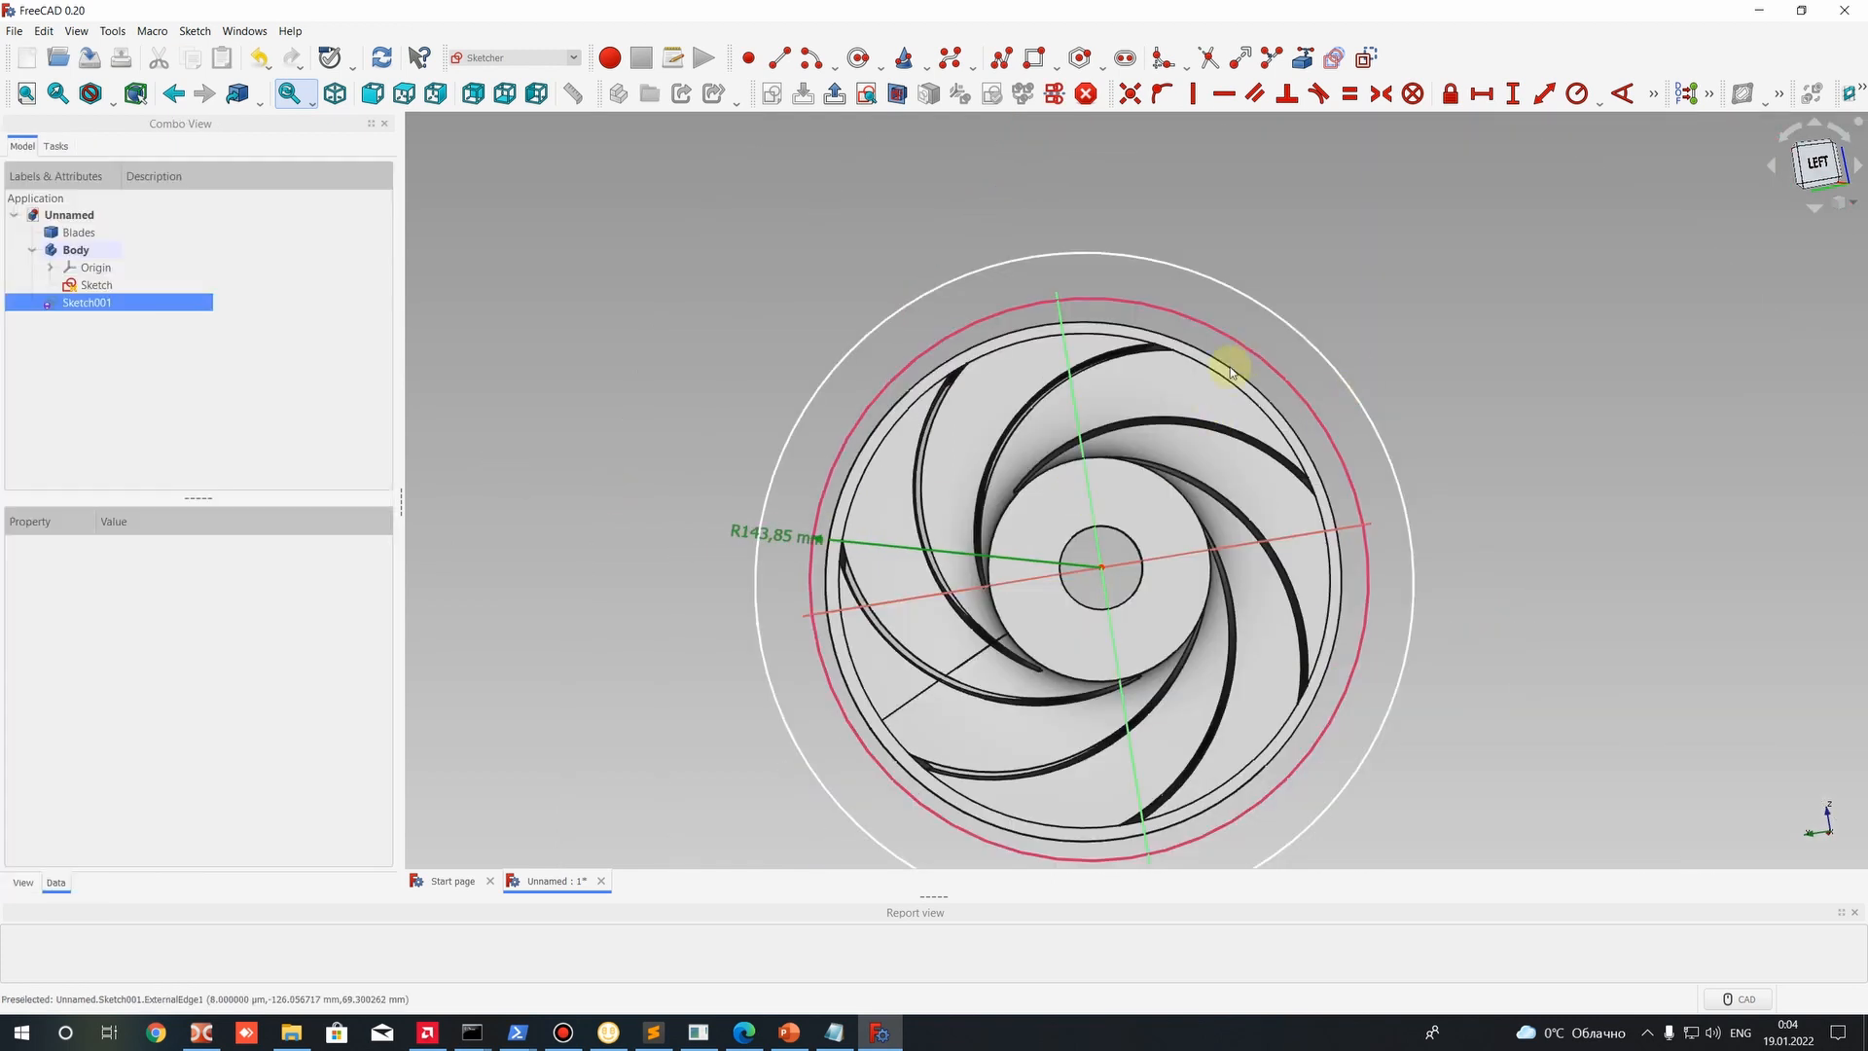
Reopen the standalone sketch and dimension the diameter of the projected rim circle.
middle_click_drag(1232, 366, 1078, 420)
right_click(85, 308)
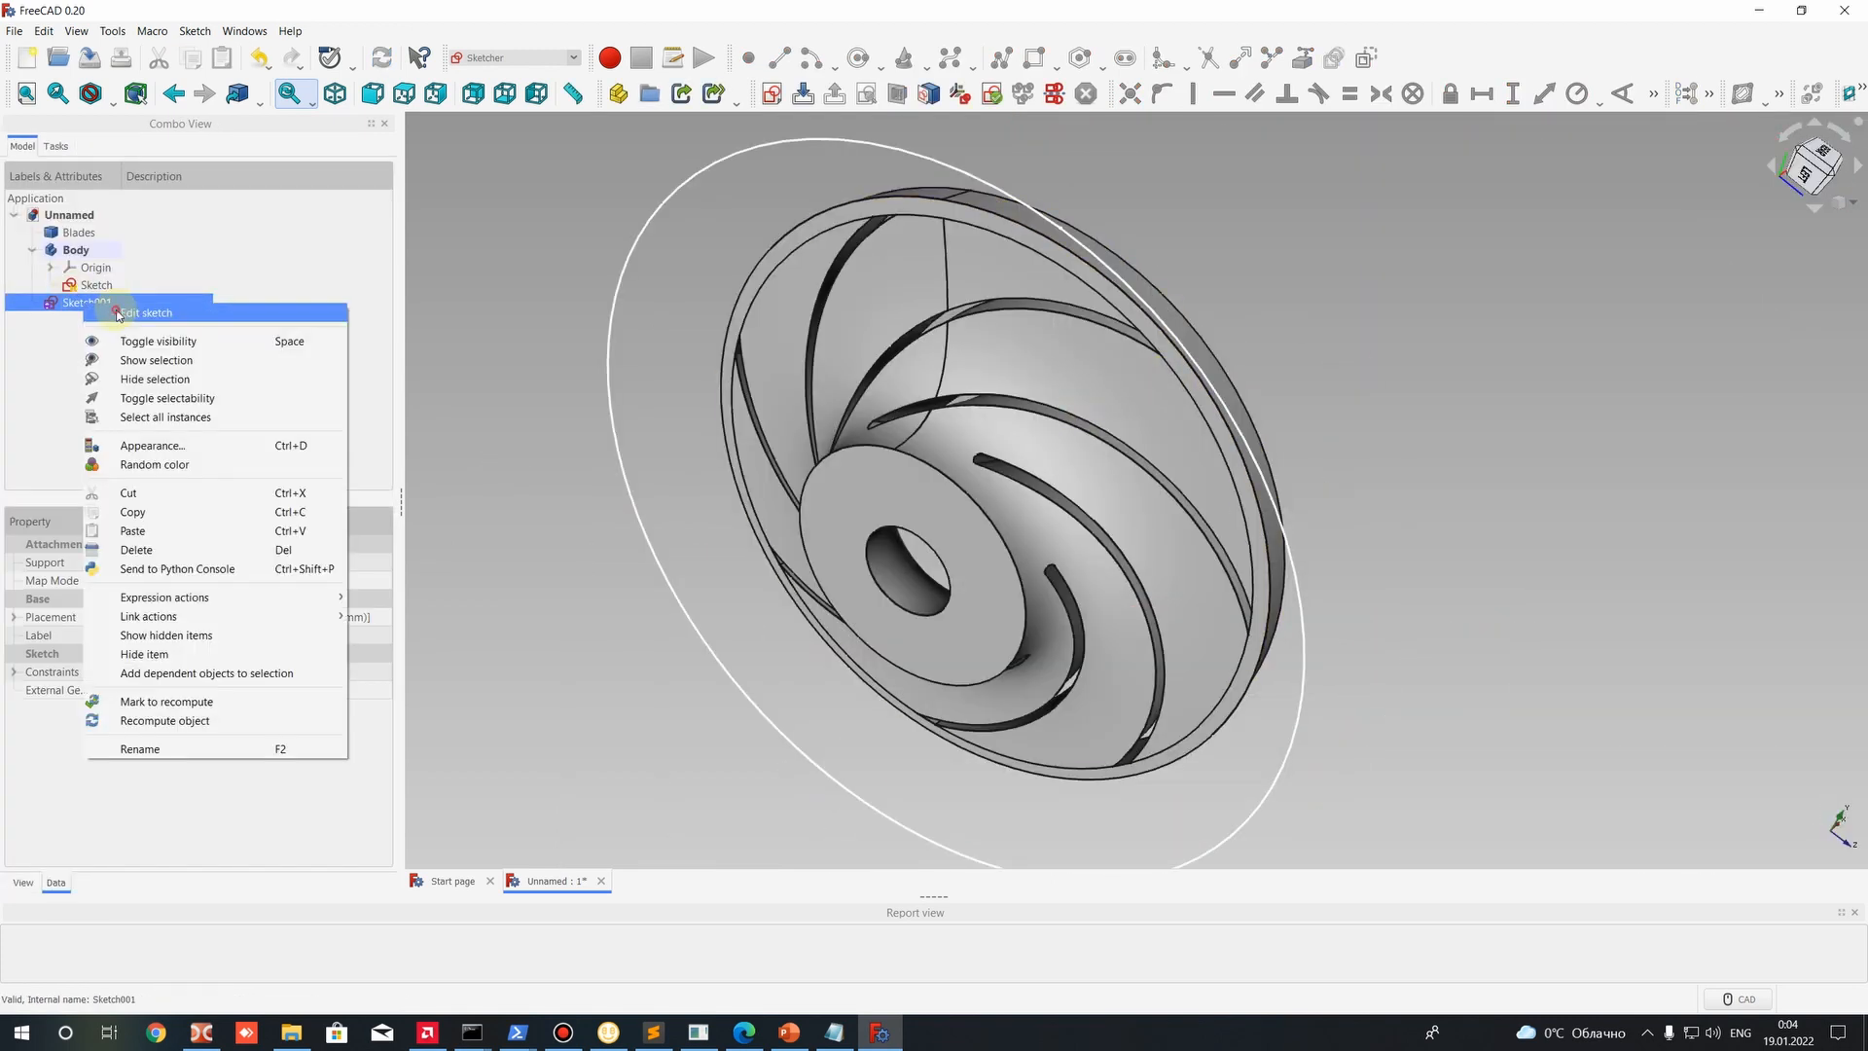
left_click(112, 313)
middle_click_drag(1442, 377, 1355, 383)
left_click(1506, 371)
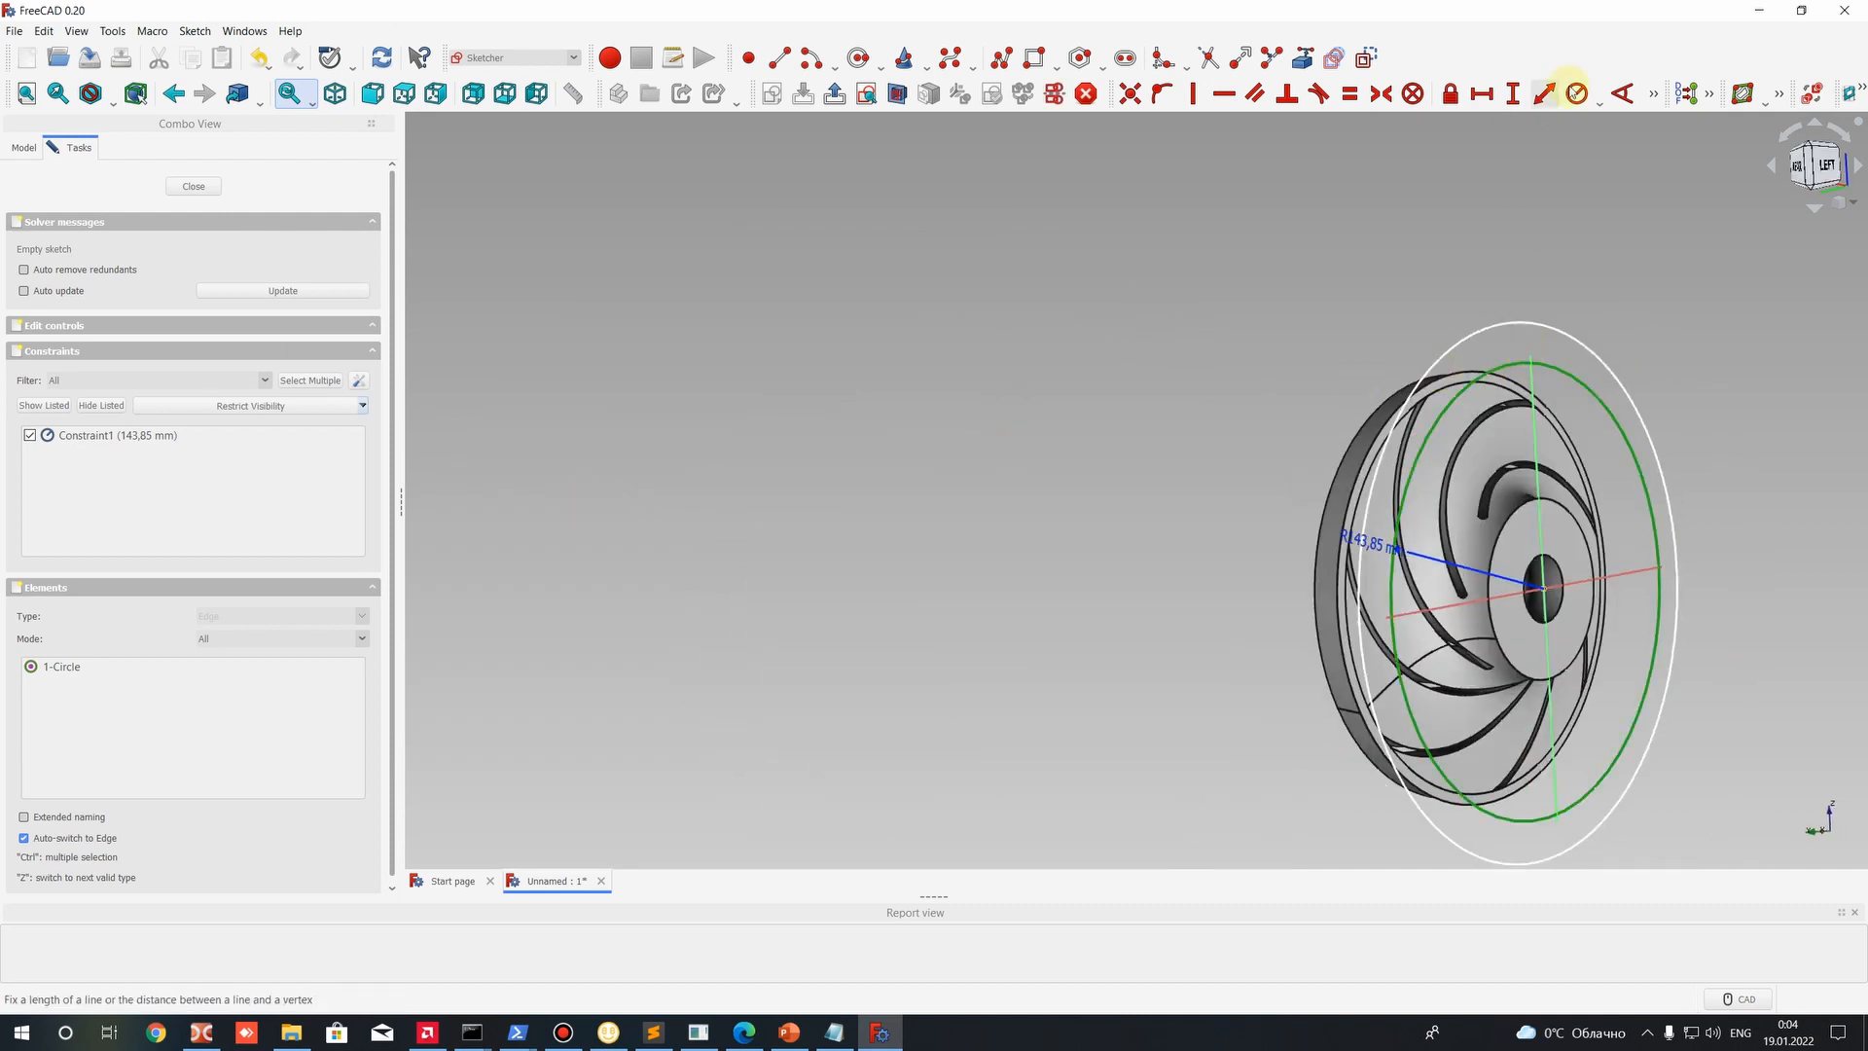
left_click(1599, 102)
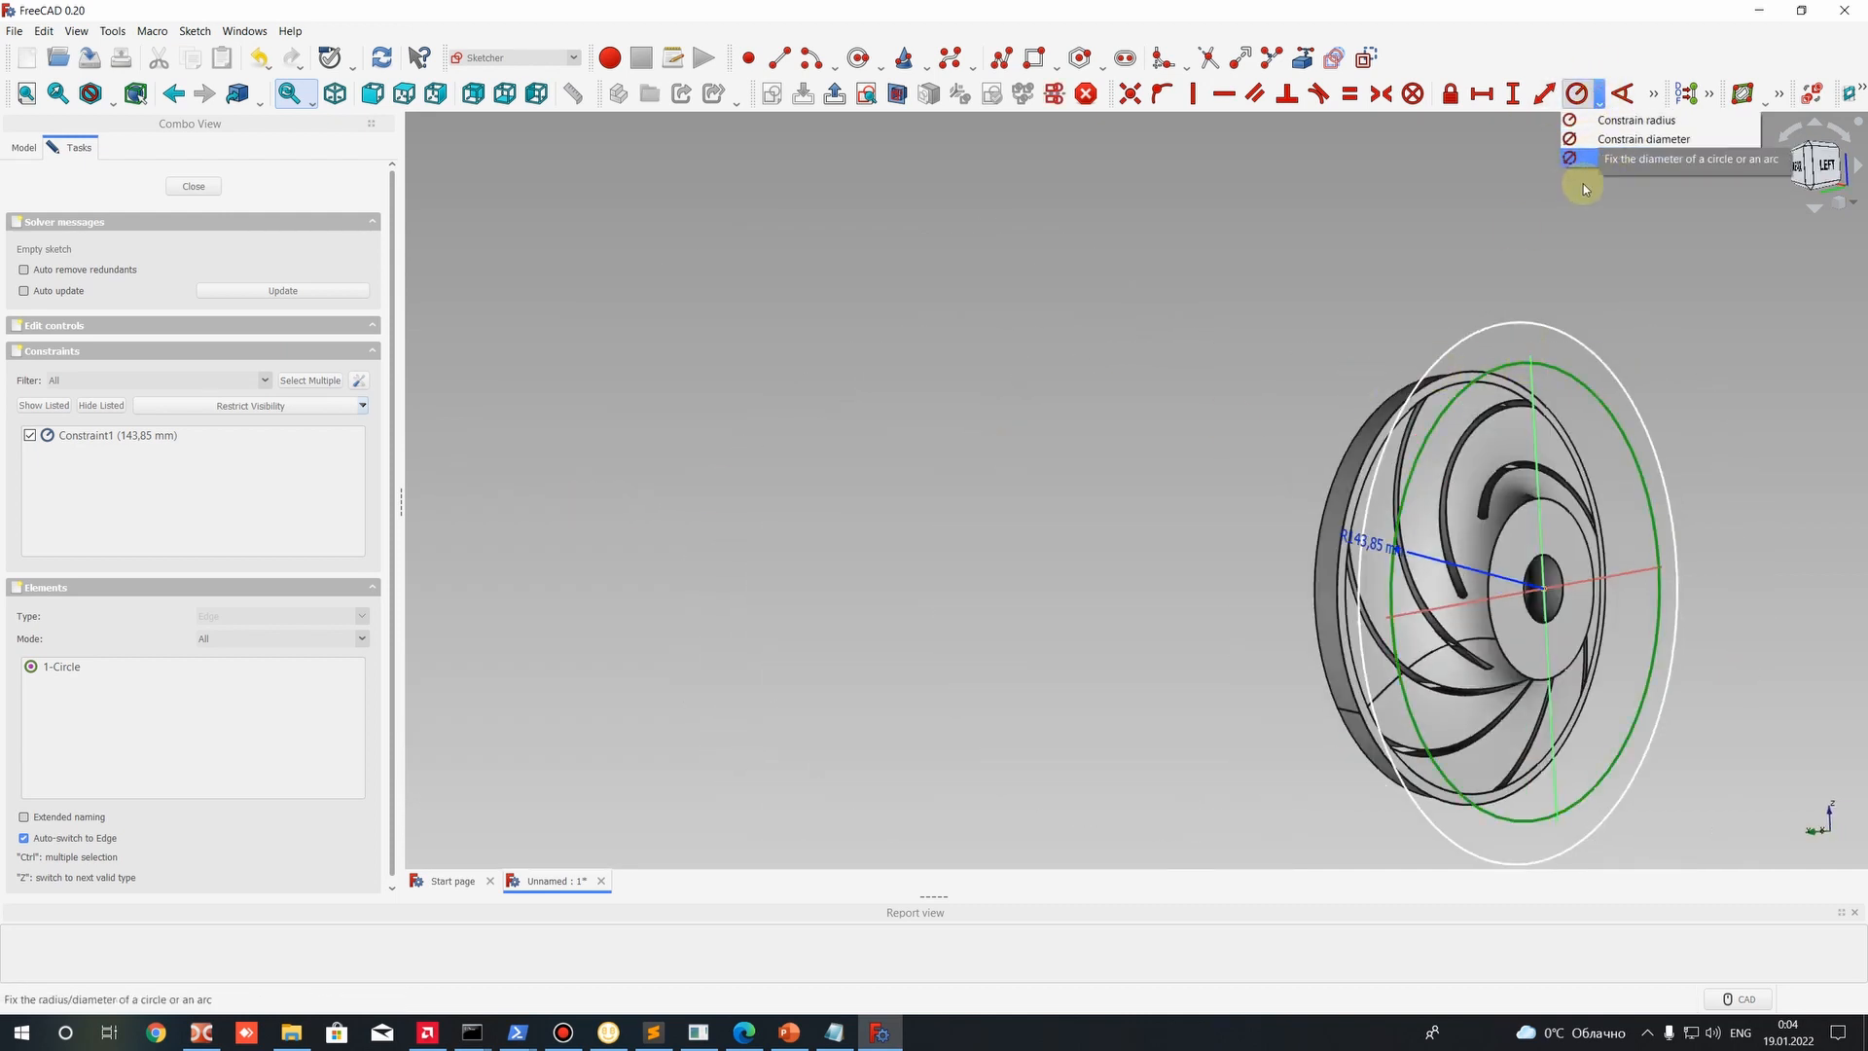
left_click(1600, 139)
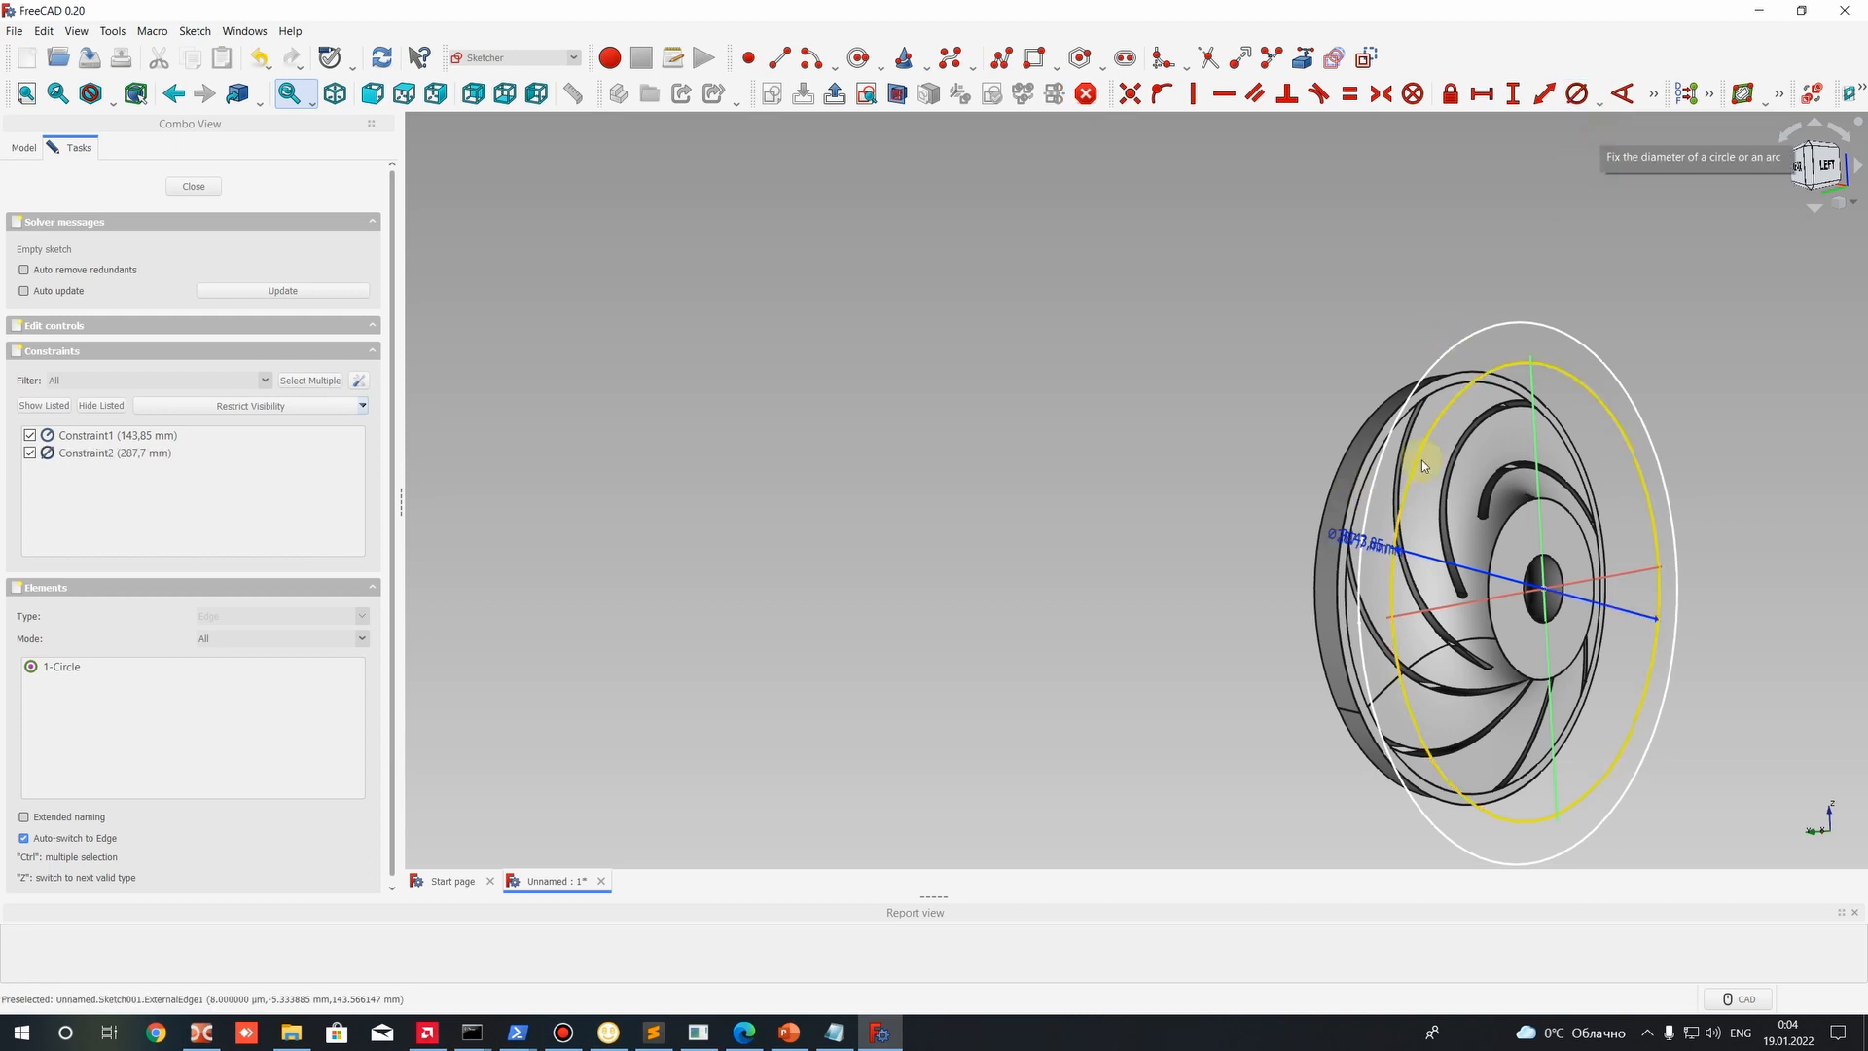
Move the diameter label clear of the impeller and compare the projected circle with the rim.
scroll(1188, 447, "up", 5)
left_click_drag(1171, 584, 1053, 261)
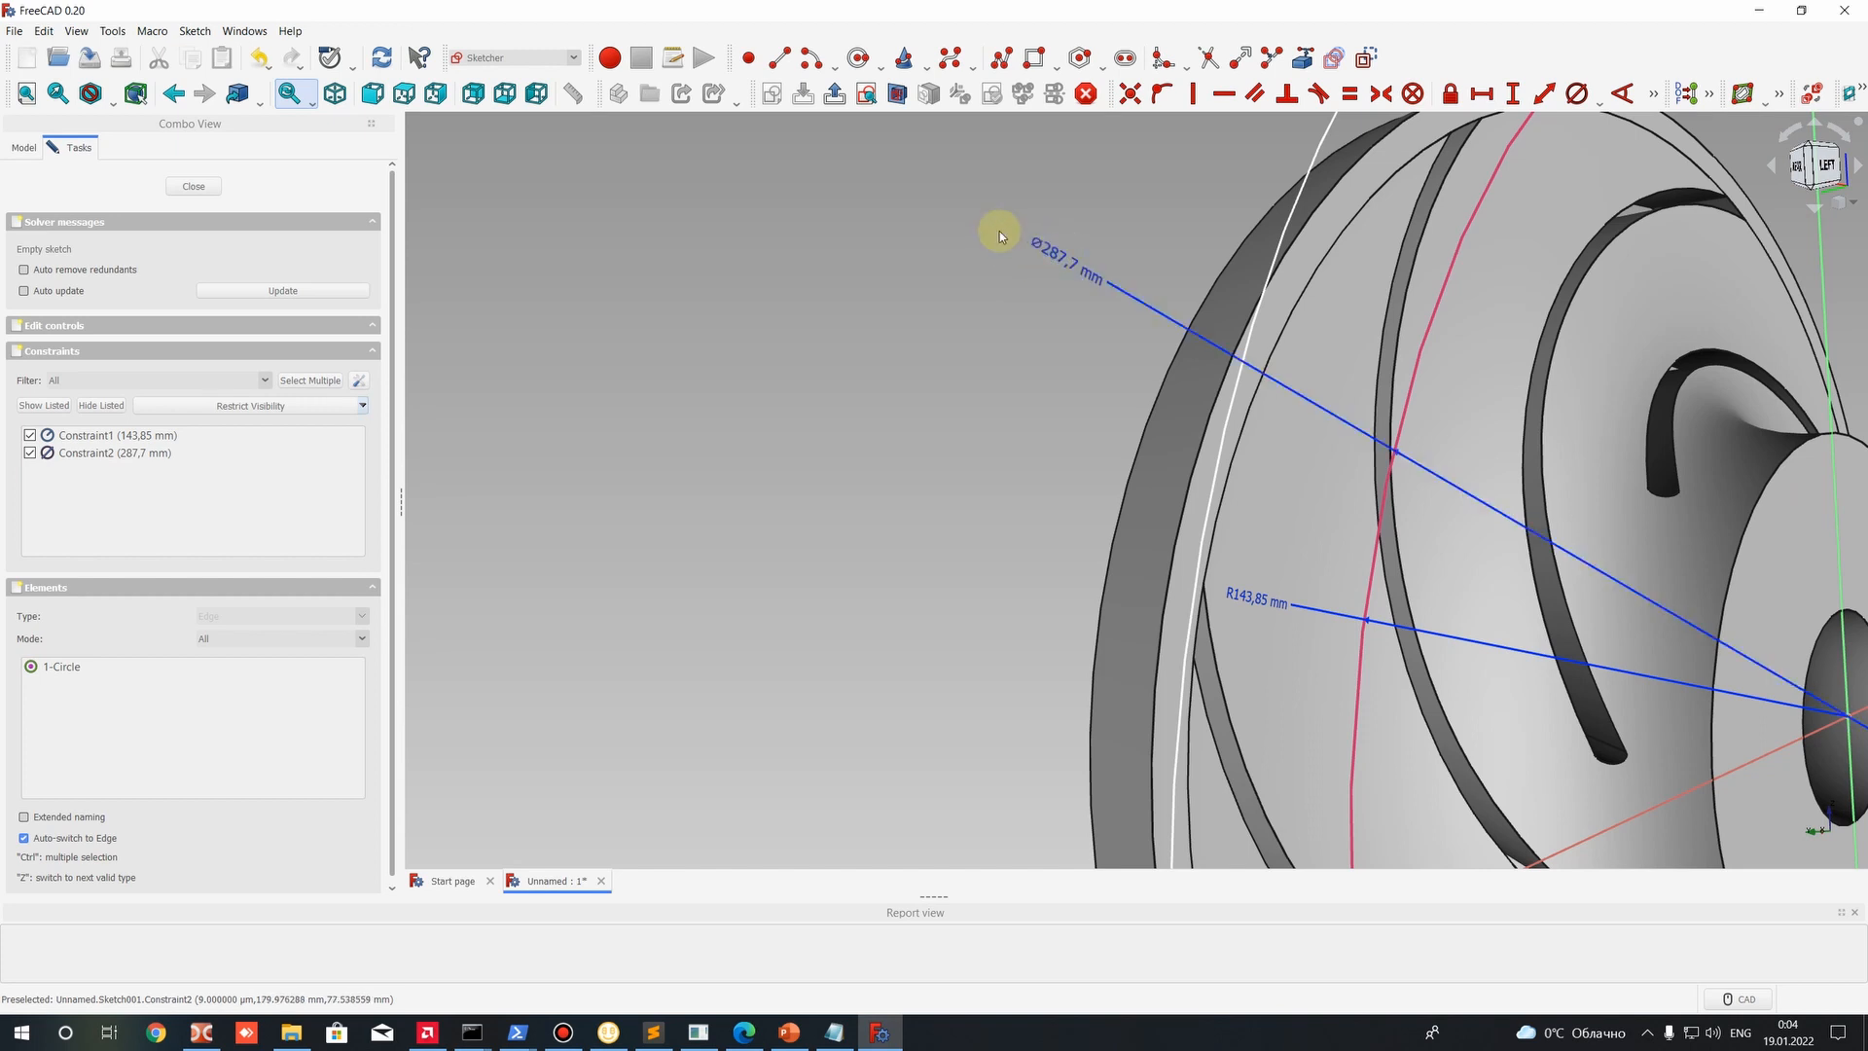
middle_click_drag(1368, 354, 1112, 341)
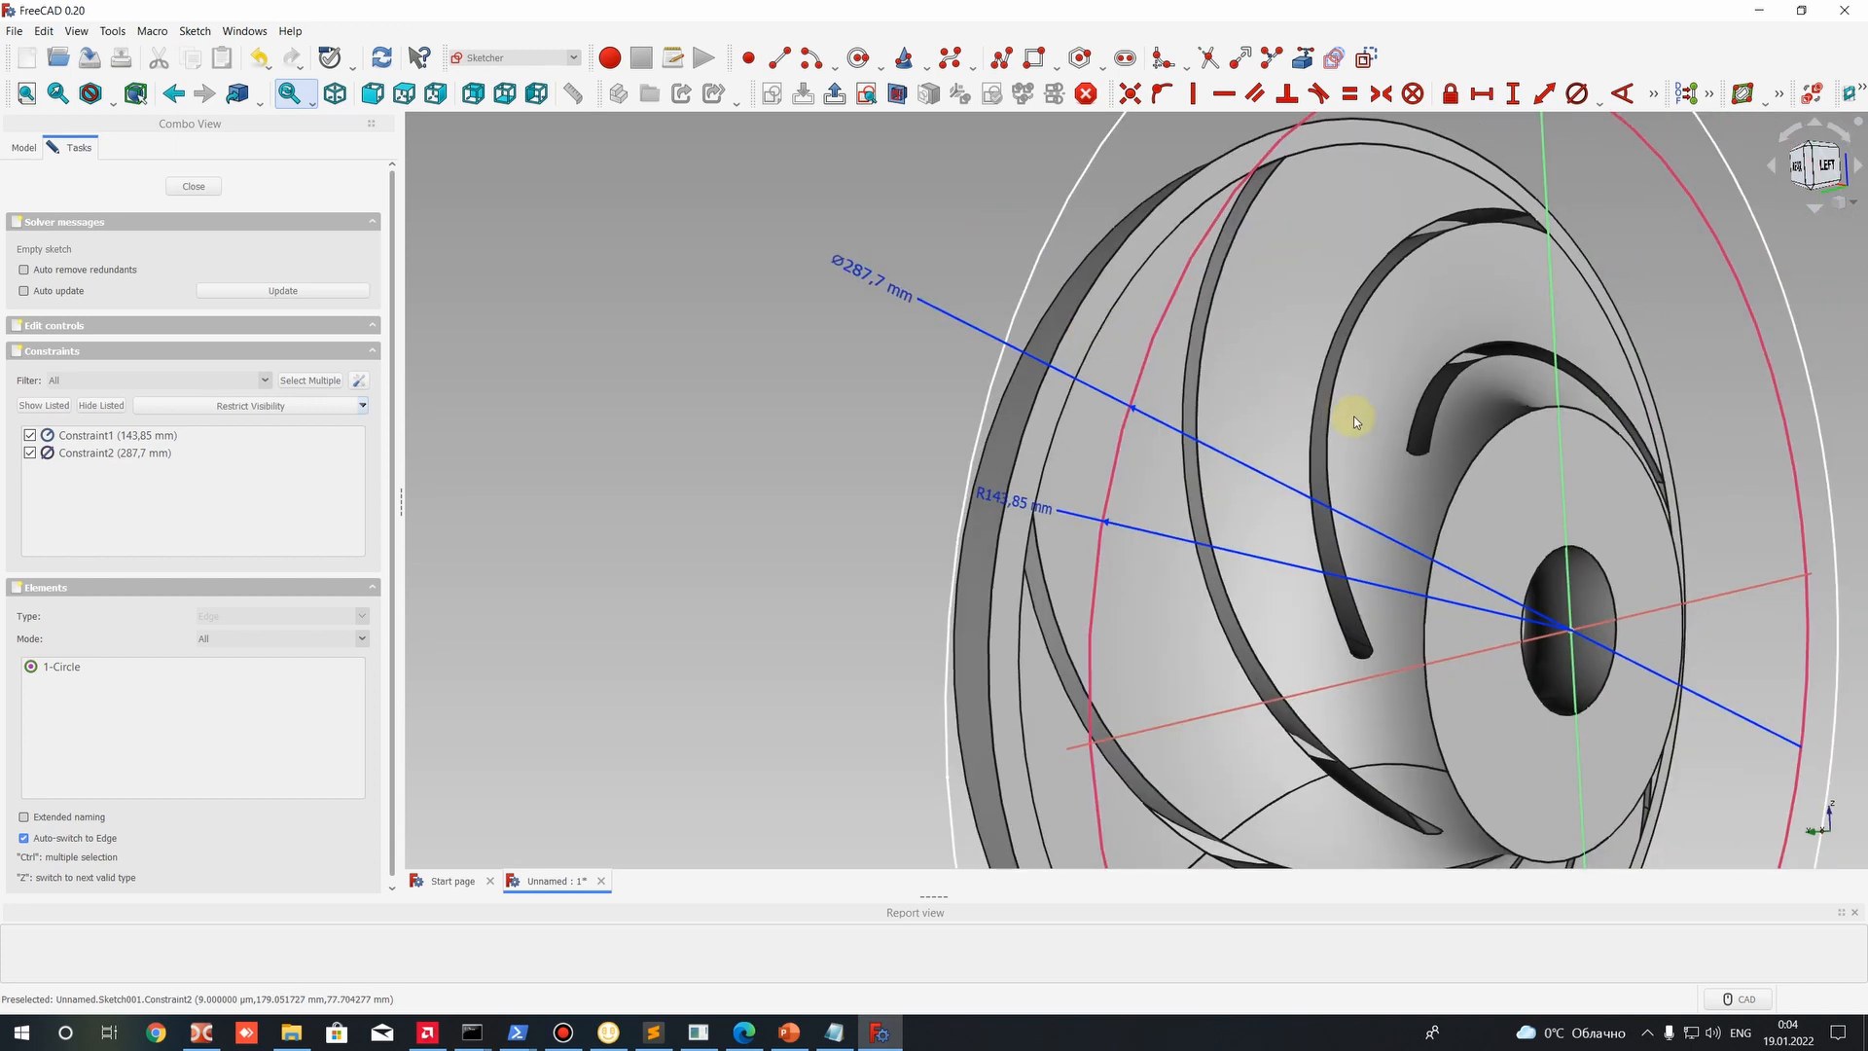
scroll(1206, 387, "up", 6)
scroll(967, 301, "down", 5)
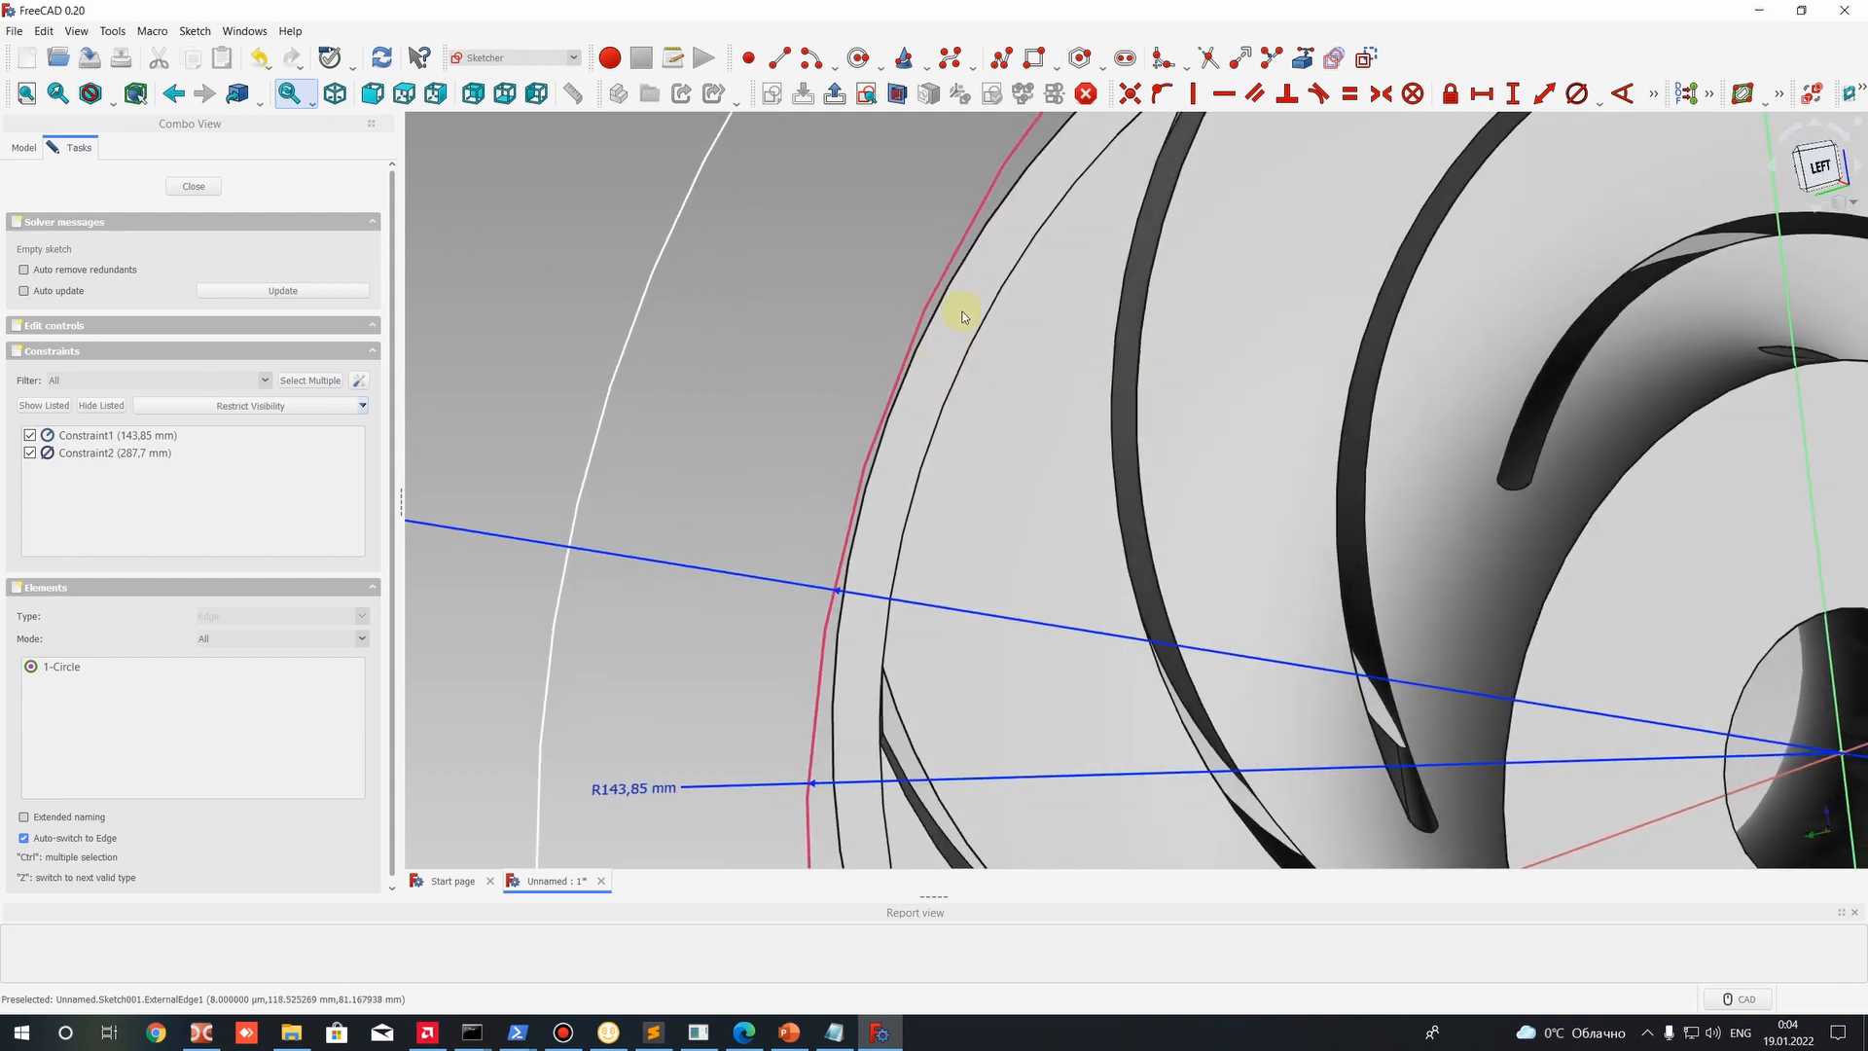
scroll(924, 292, "down", 2)
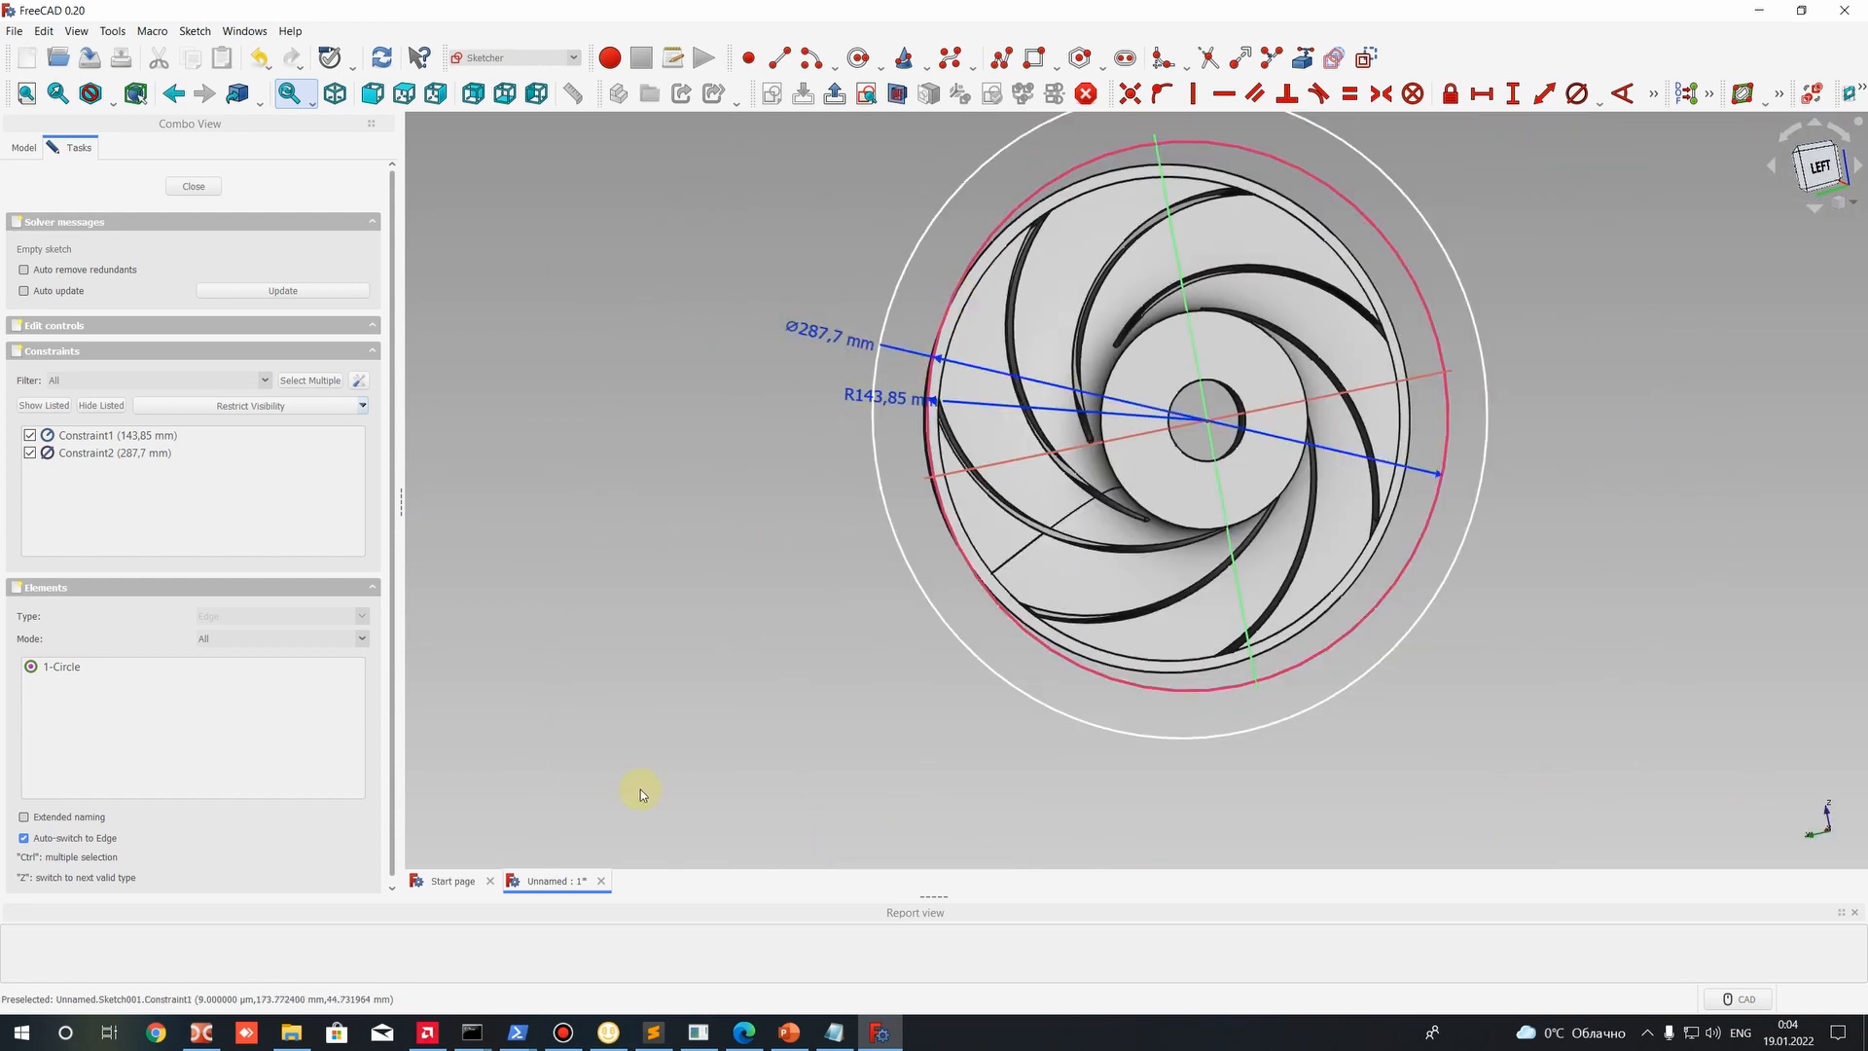
Switch to the Pump_1 notes in Notepad and add the line "D3 = 287.7 mm" below the performance prediction.
left_click(838, 1030)
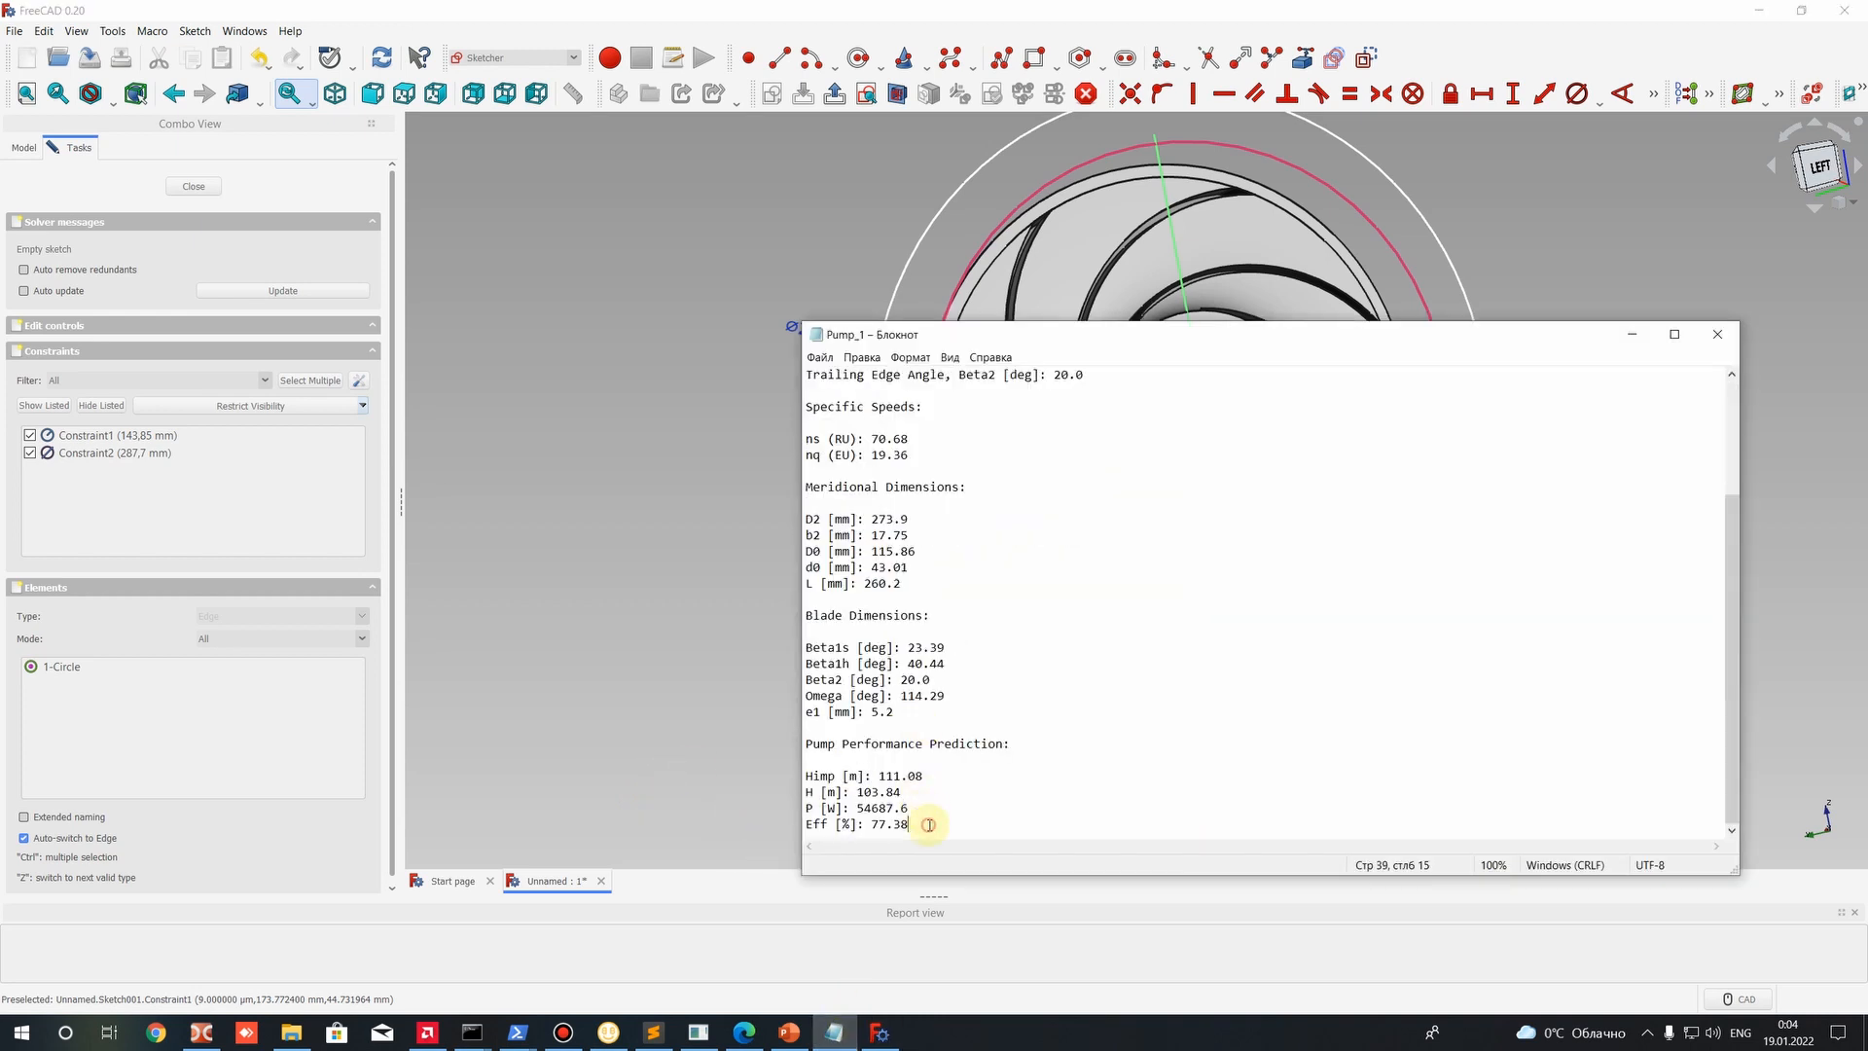
key("Return")
key("Return")
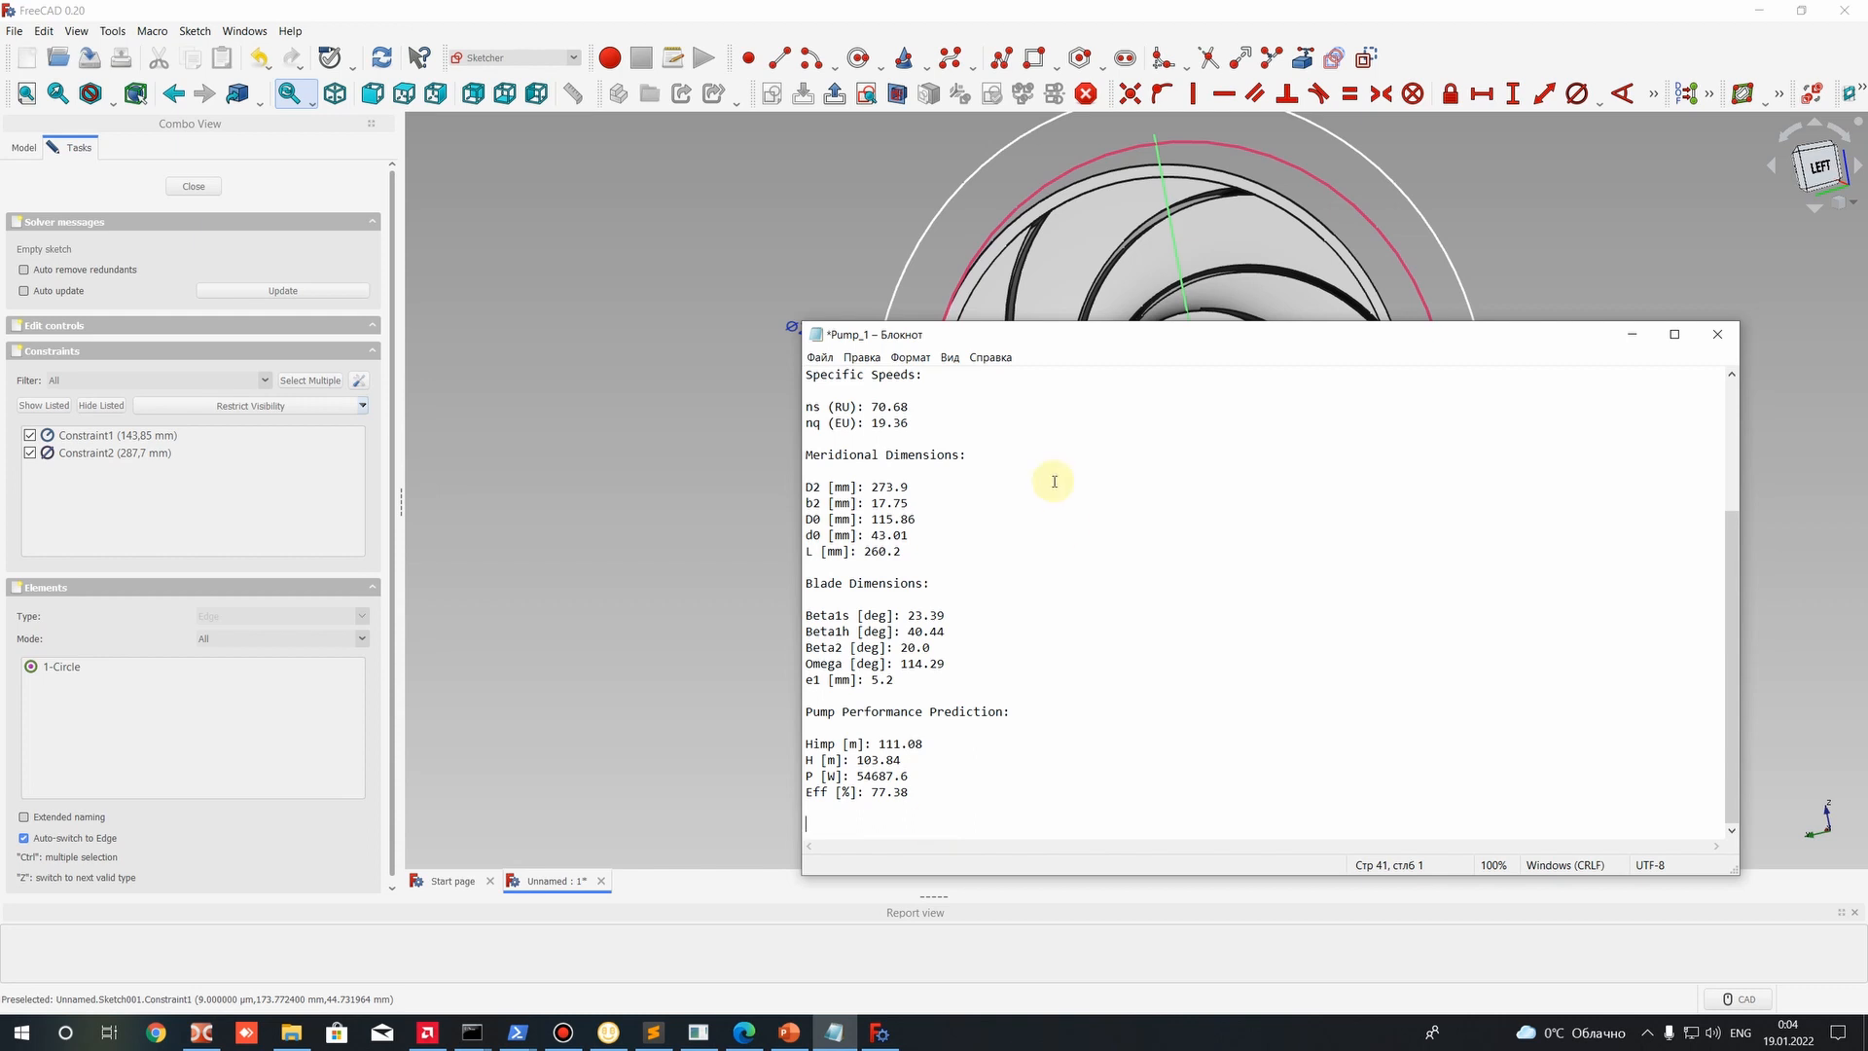
left_click_drag(1074, 341, 1357, 292)
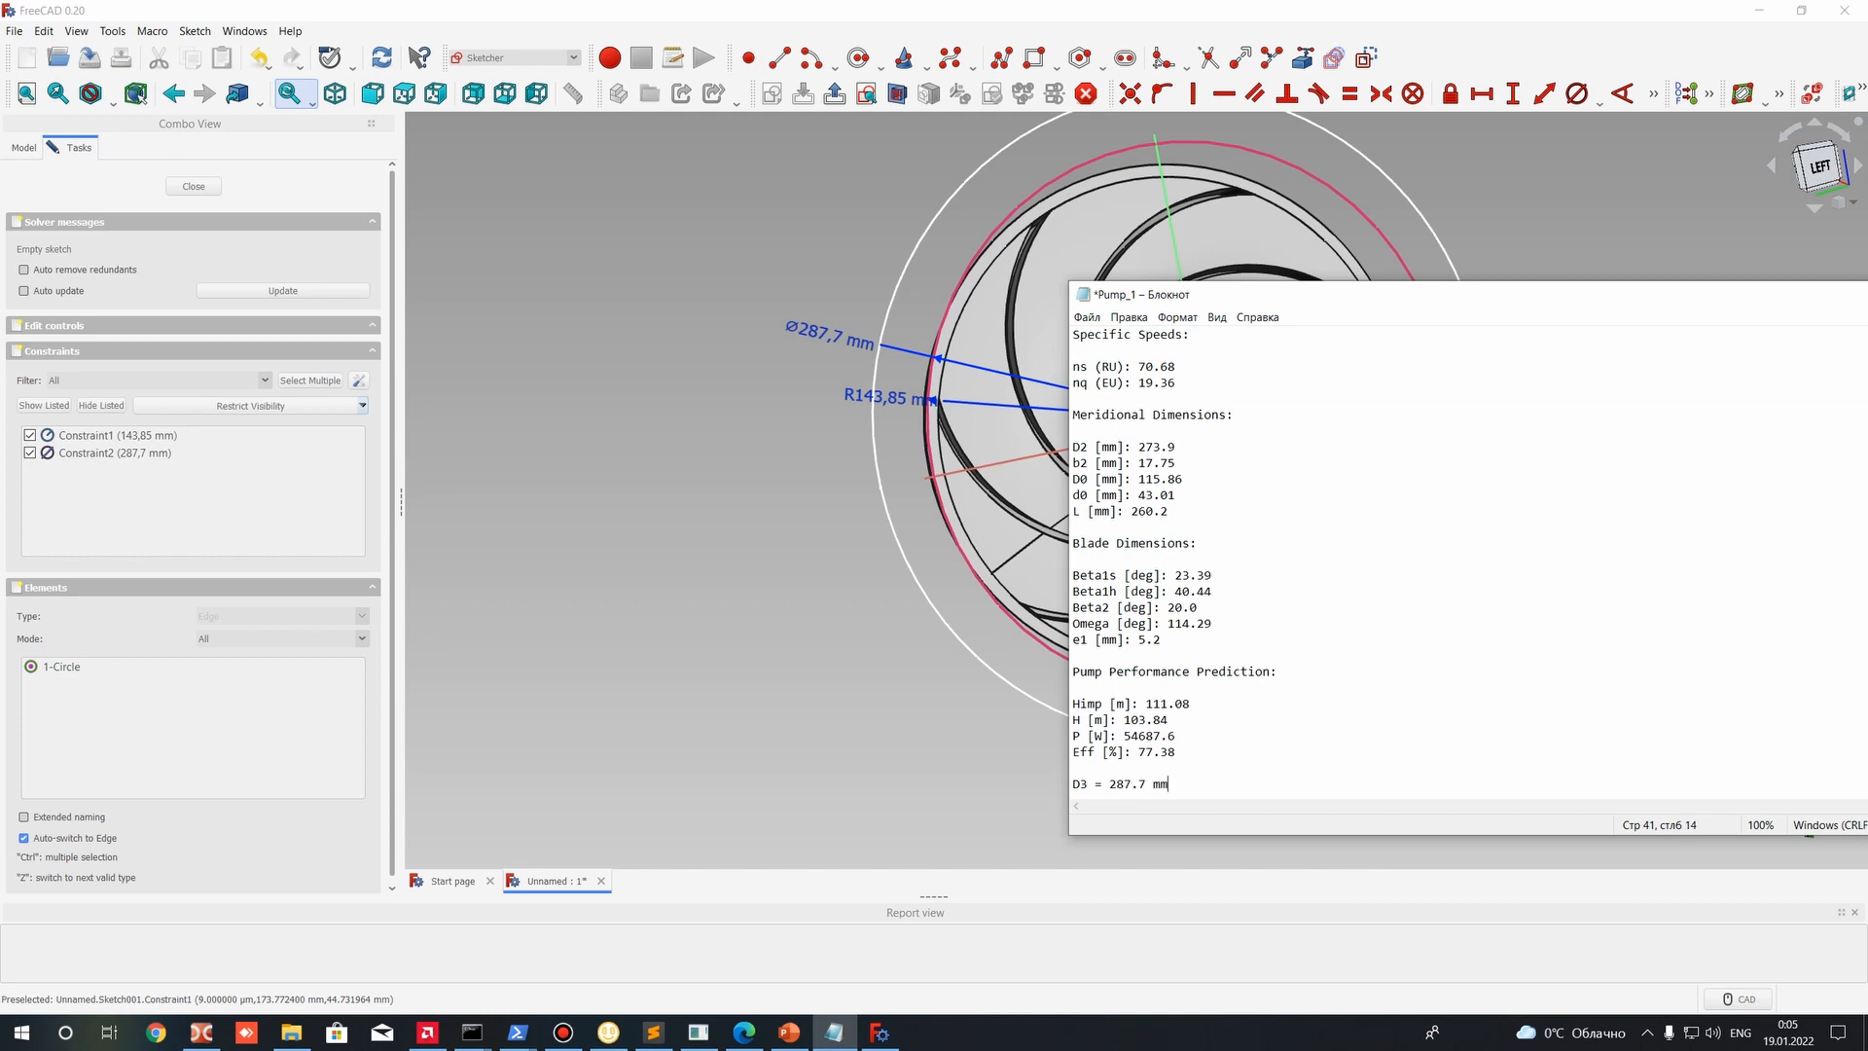
Save the Pump_1 notes and insert an extra blank line above the D3 entry.
left_click_drag(1211, 776, 1020, 759)
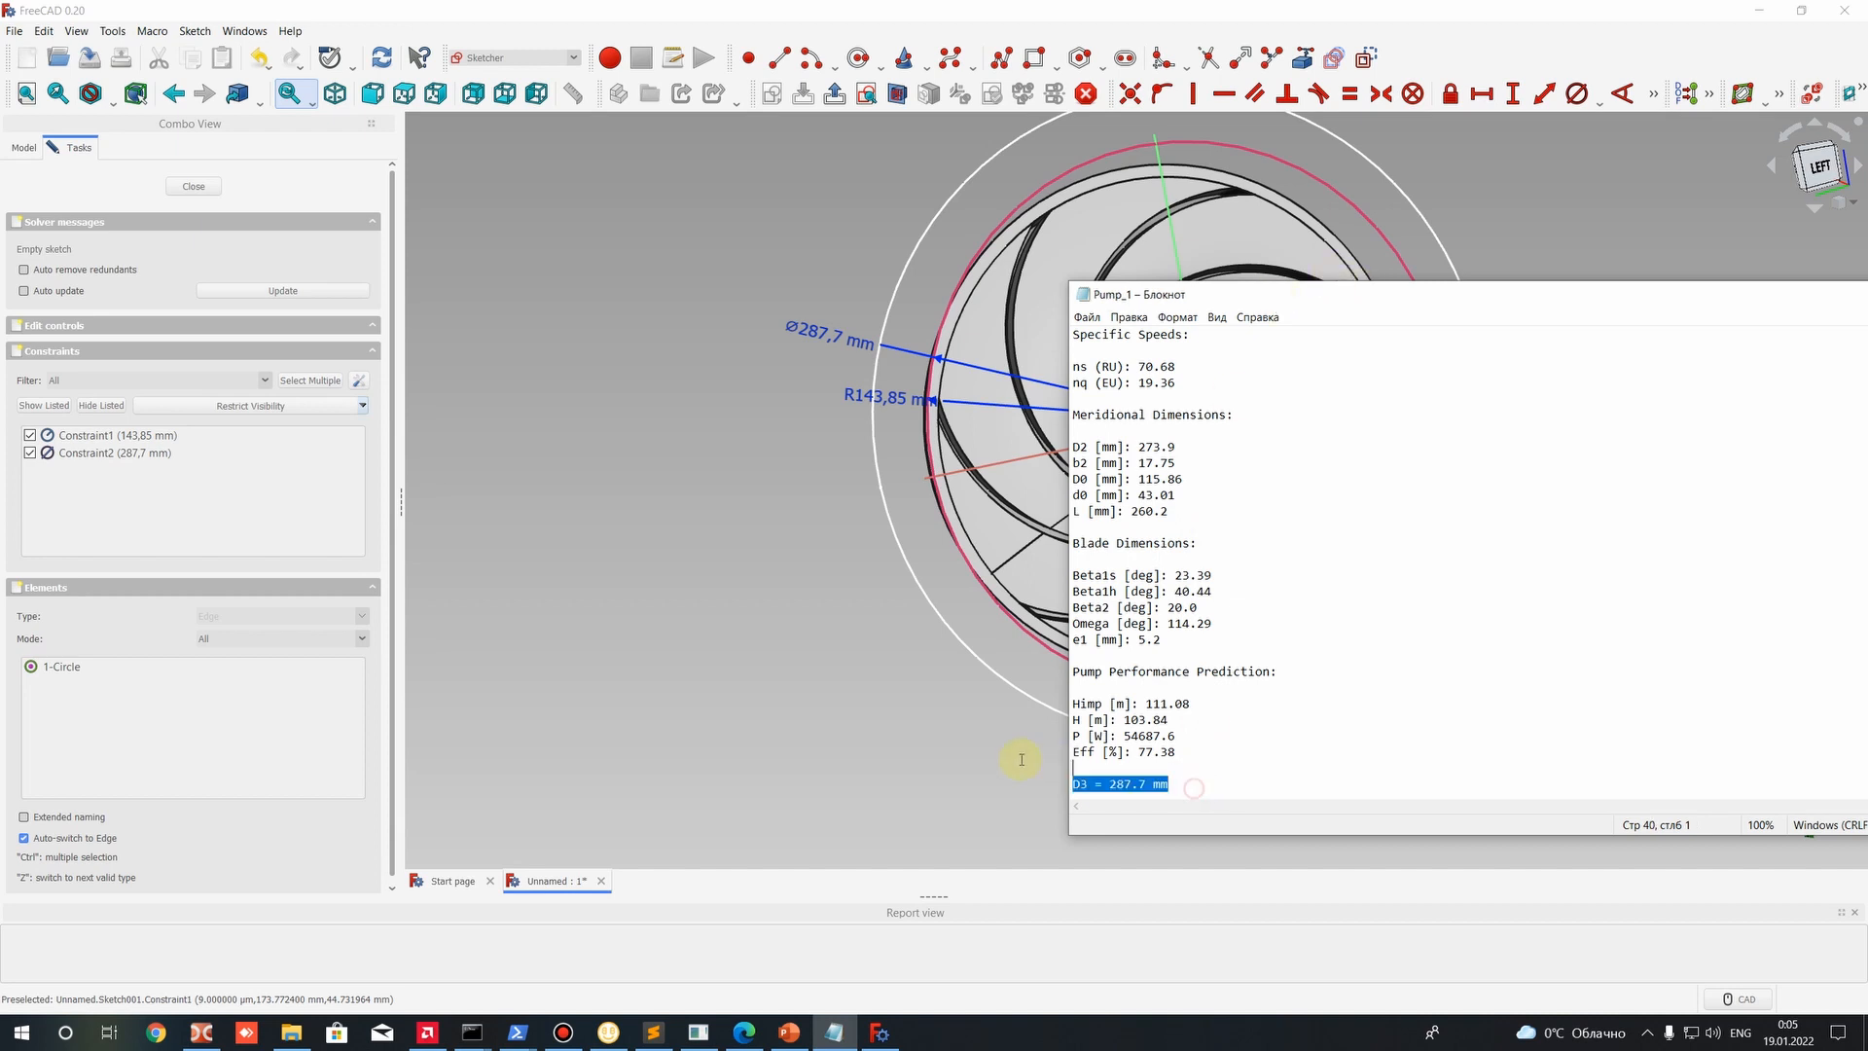
left_click(1077, 768)
key("Return")
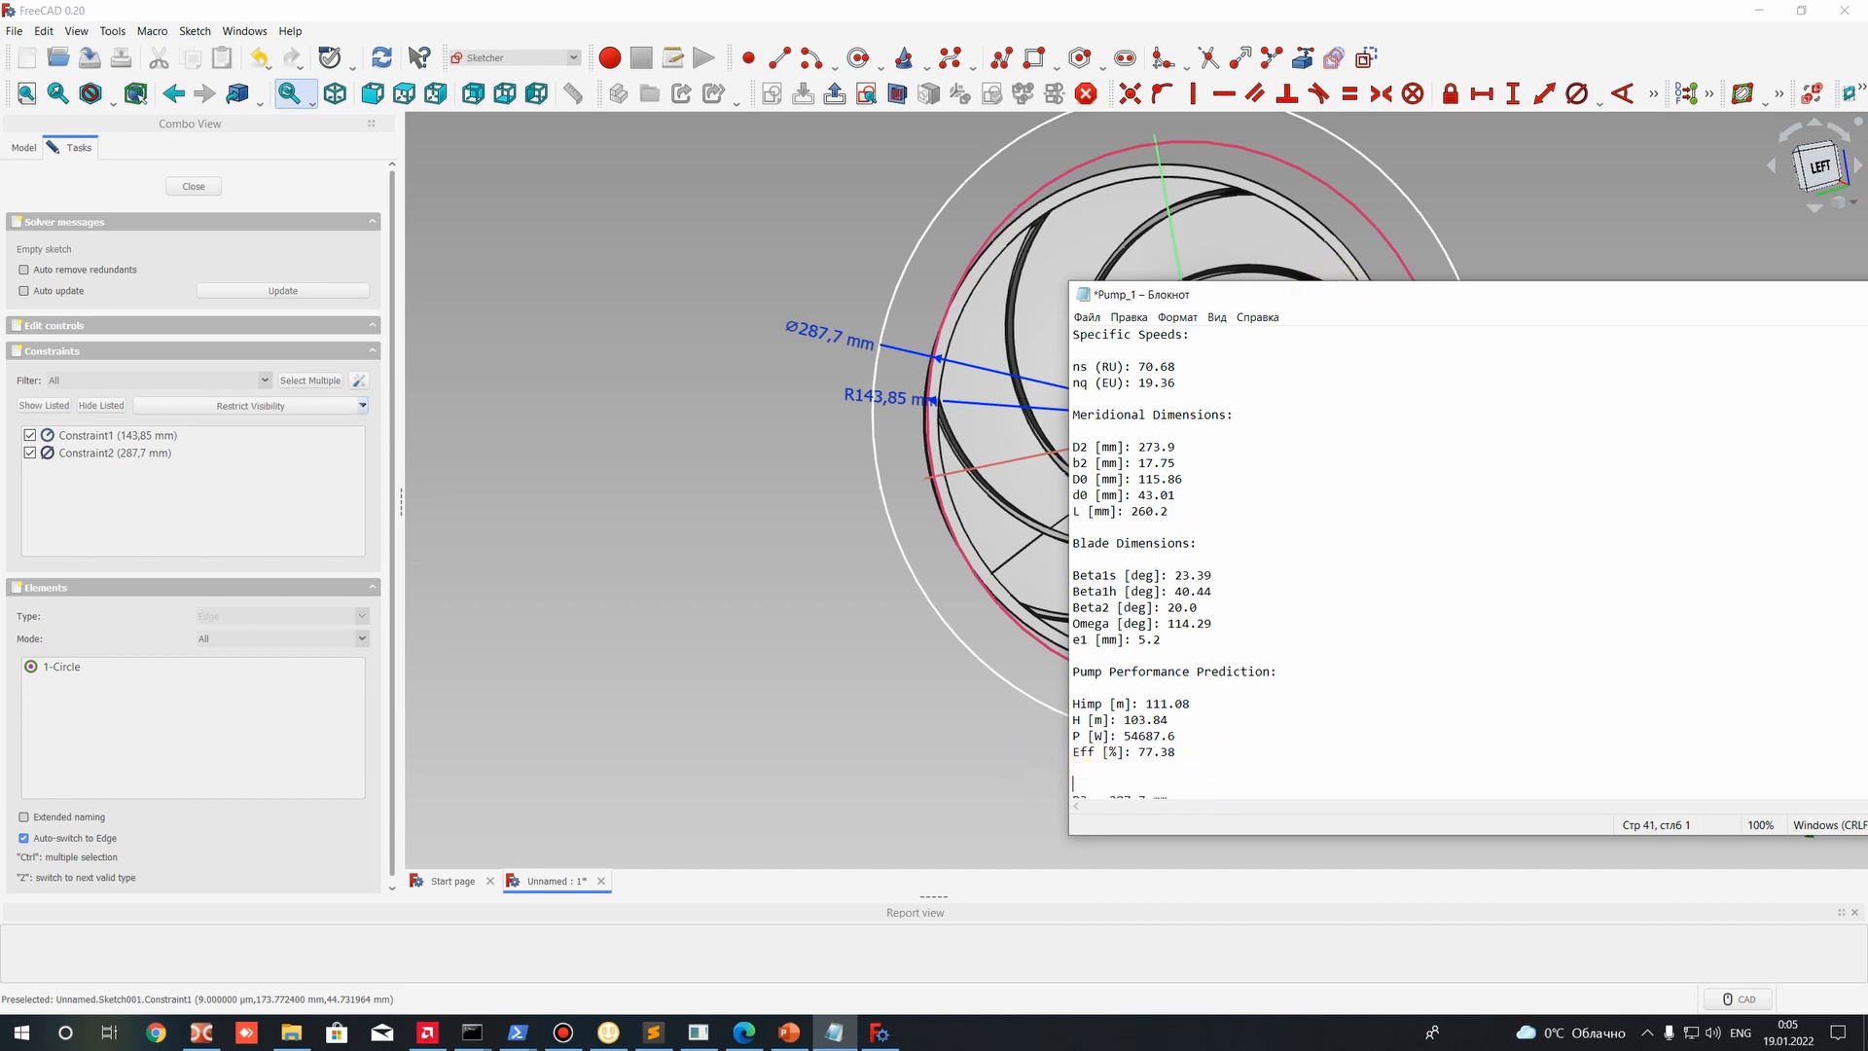
Switch back to FreeCAD, close the standalone sketch and delete it from the model.
left_click(647, 431)
left_click(215, 194)
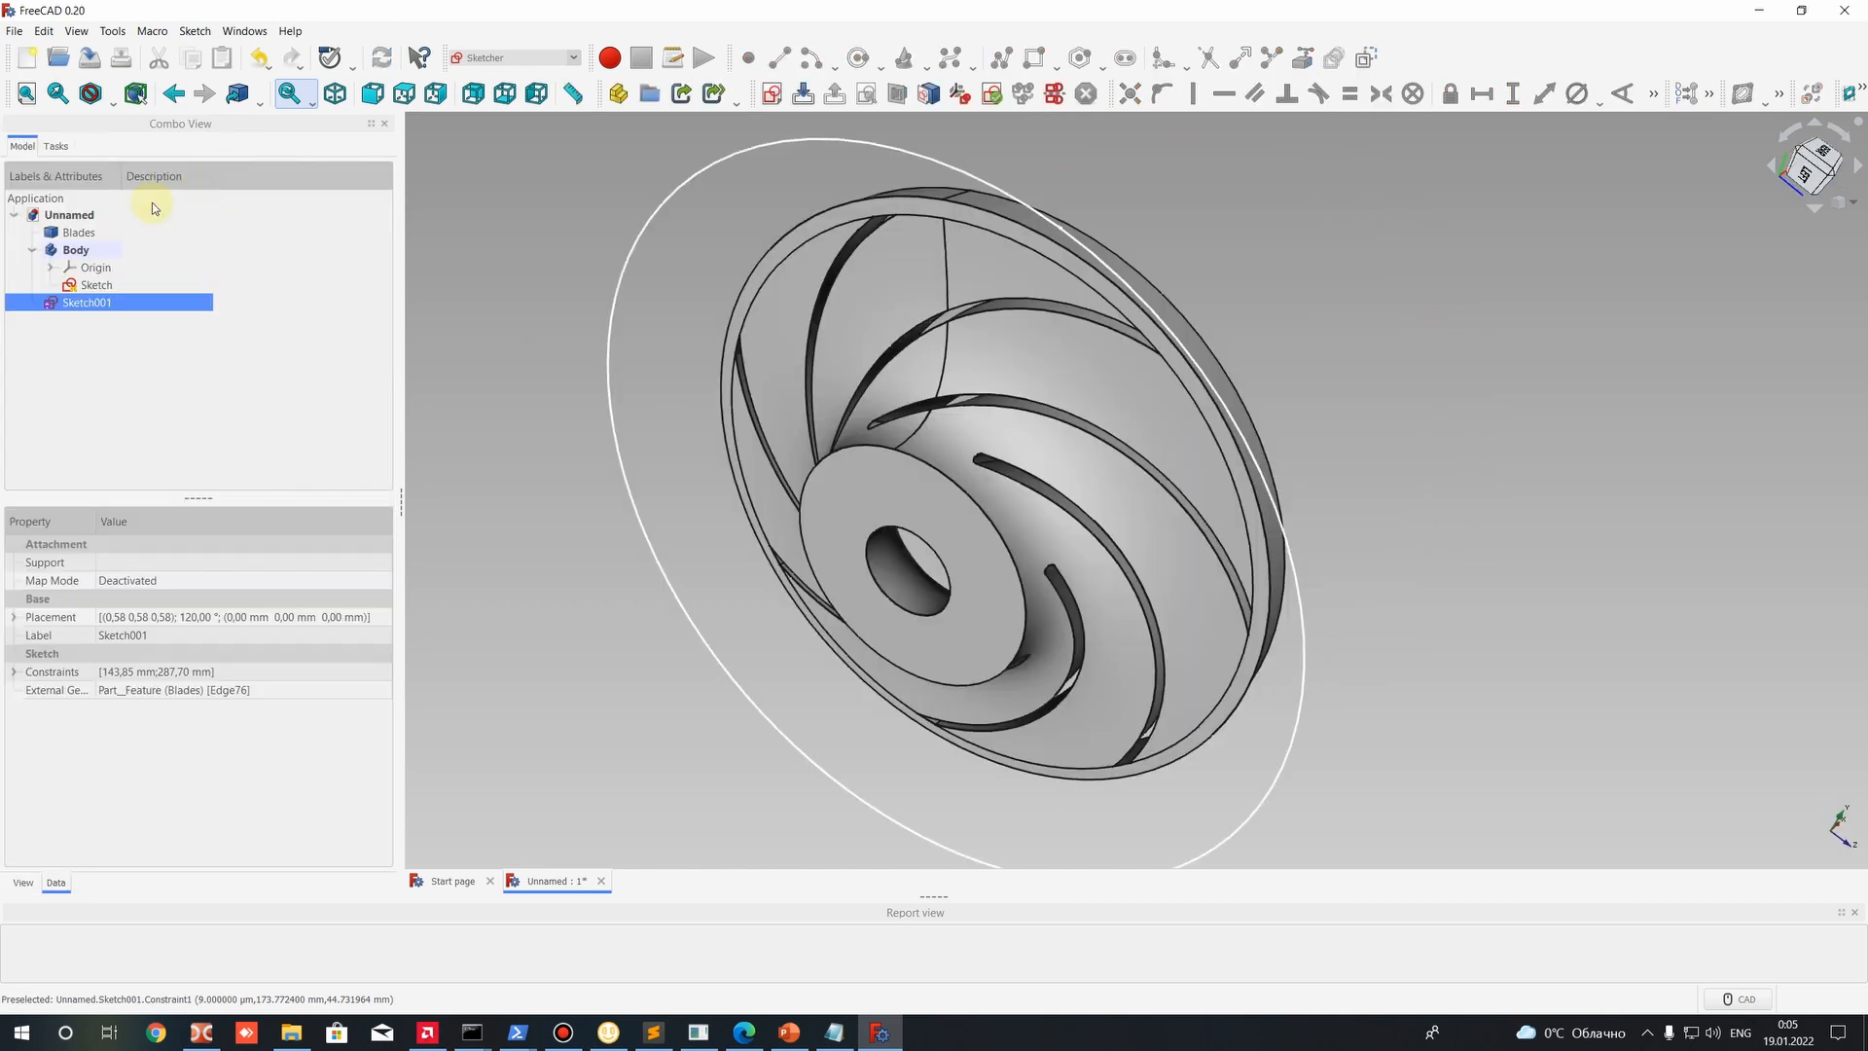
left_click(68, 301)
right_click(68, 302)
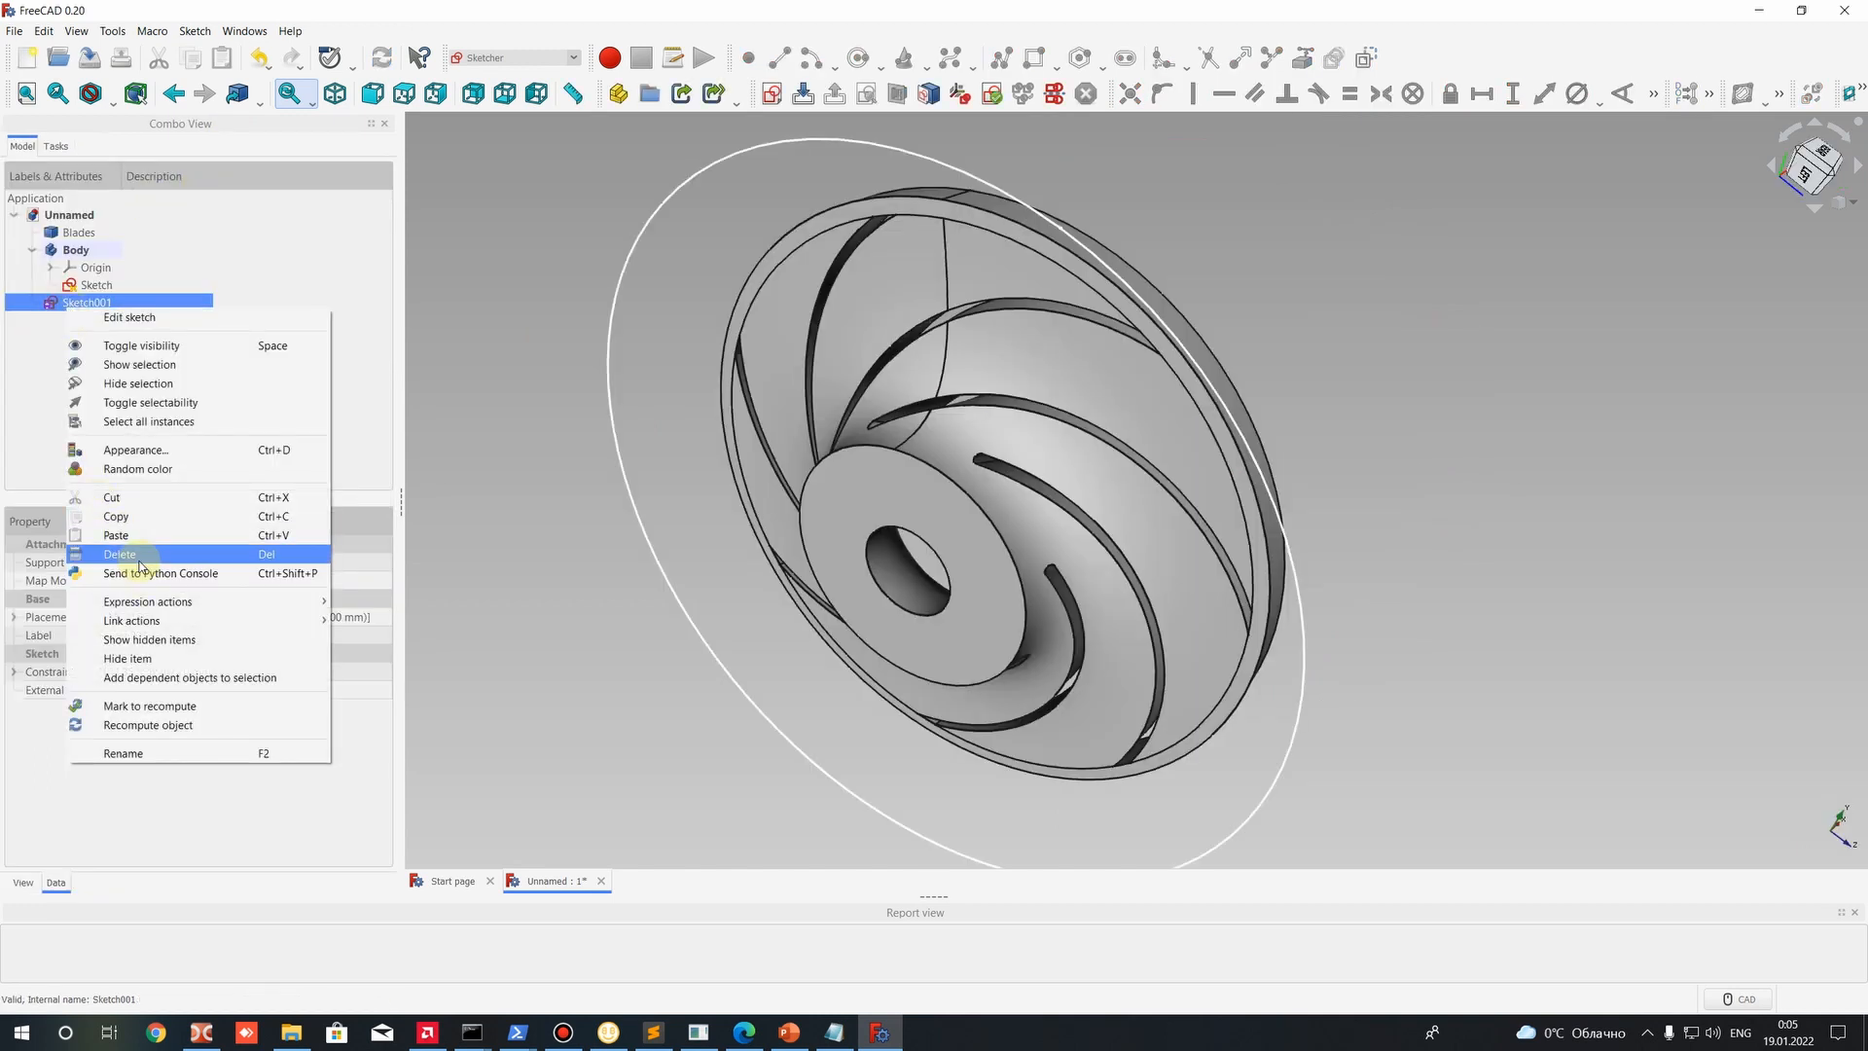
left_click(140, 557)
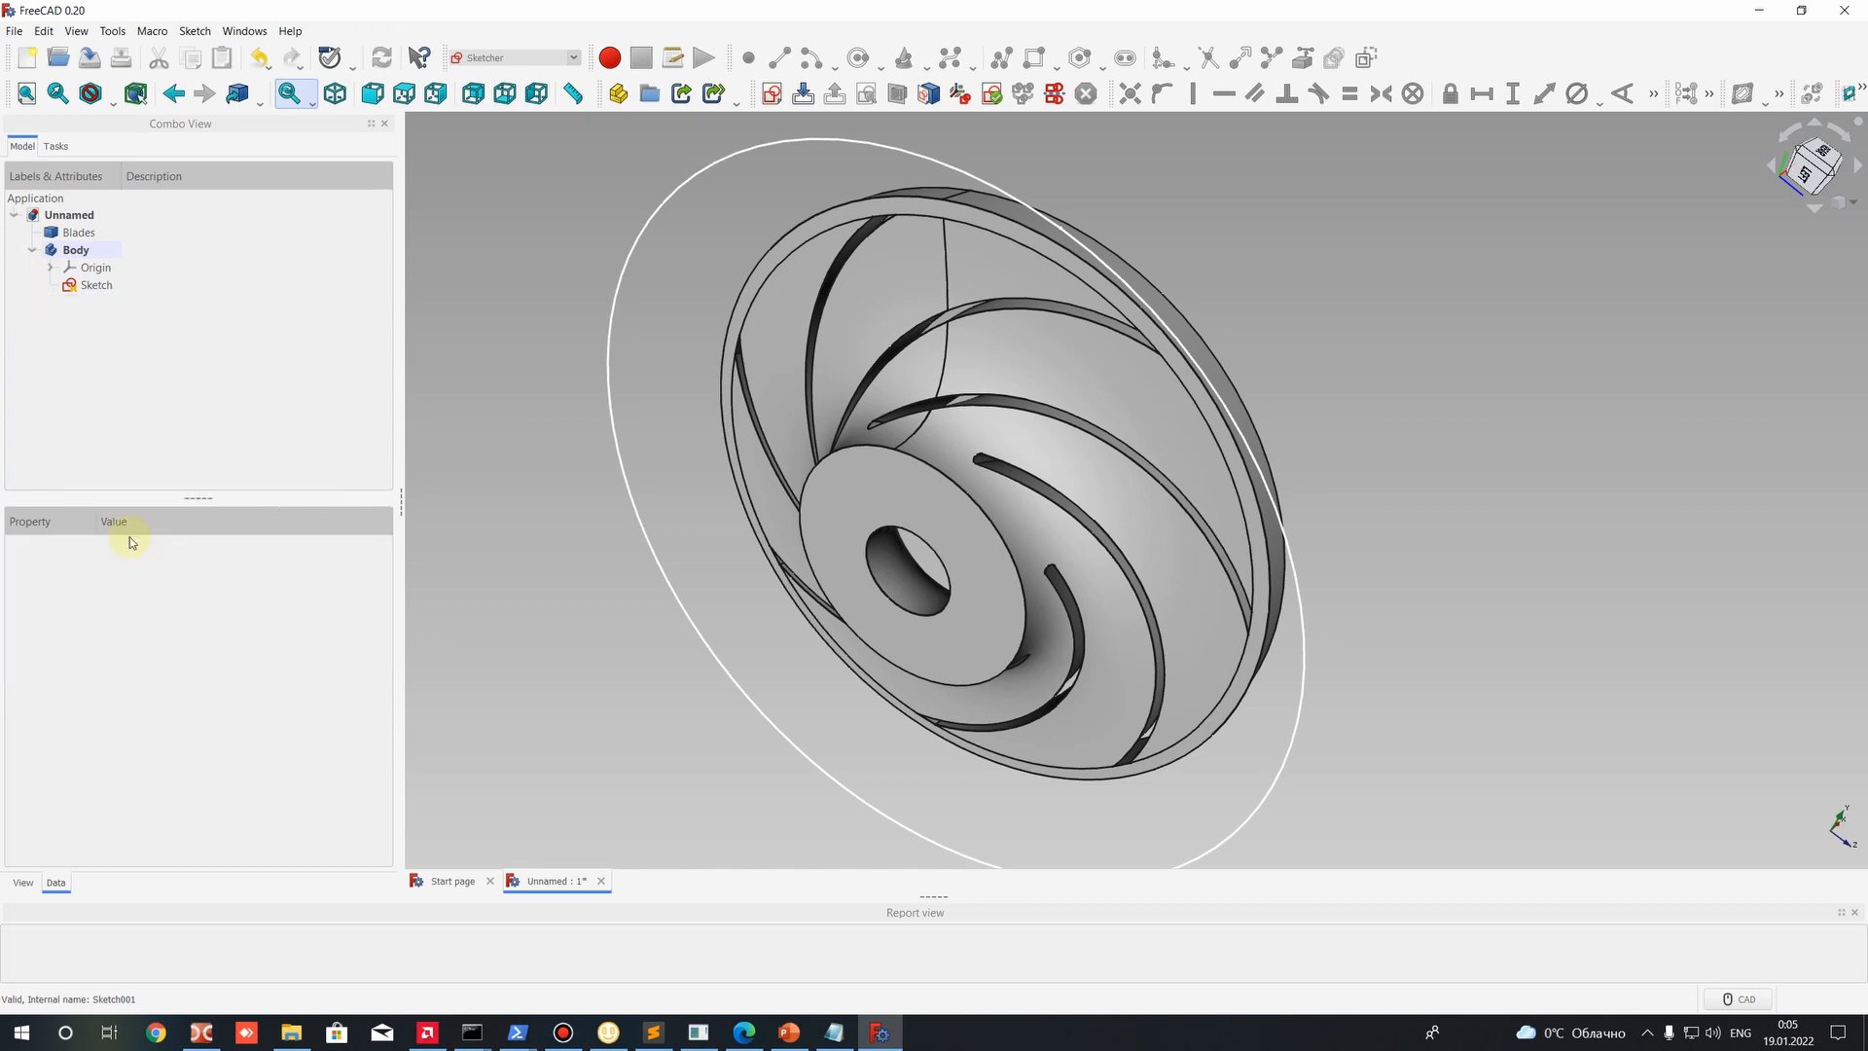
Activate the body in the Part Design workbench and return to the model tree.
left_click(74, 251)
double_click(74, 251)
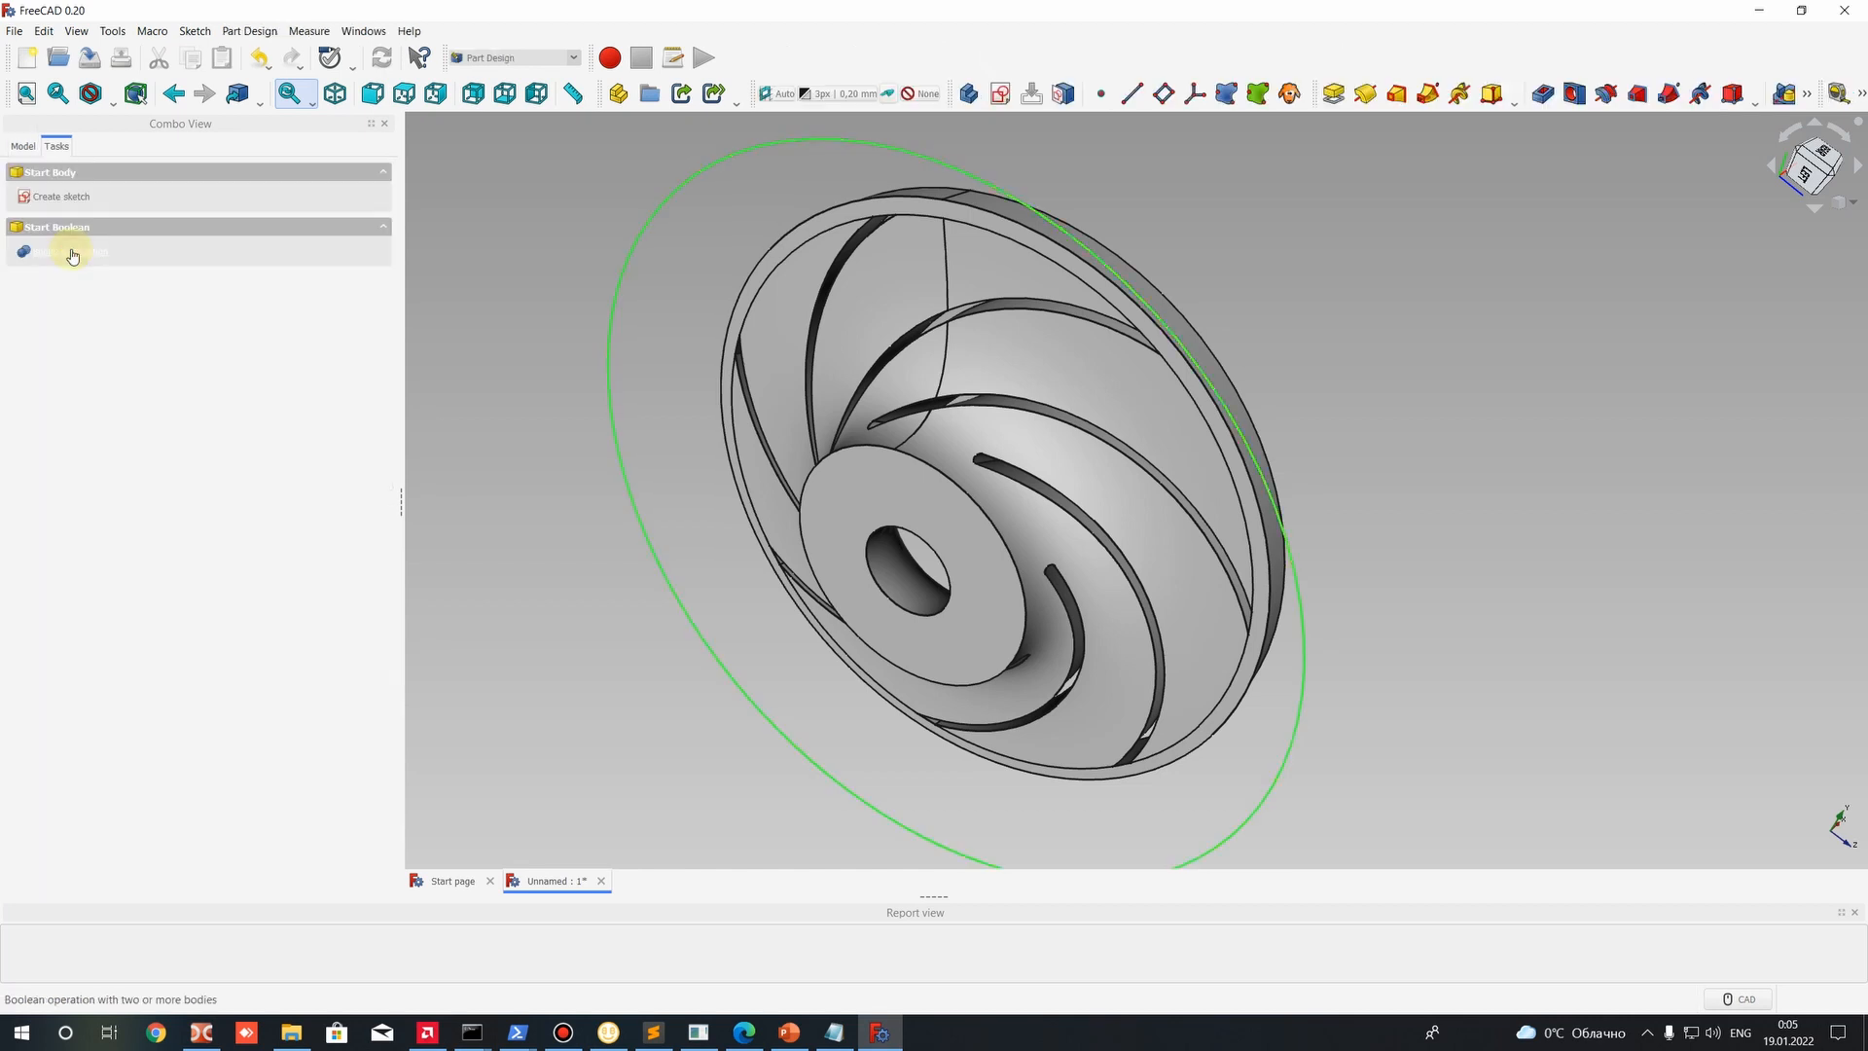
left_click(22, 146)
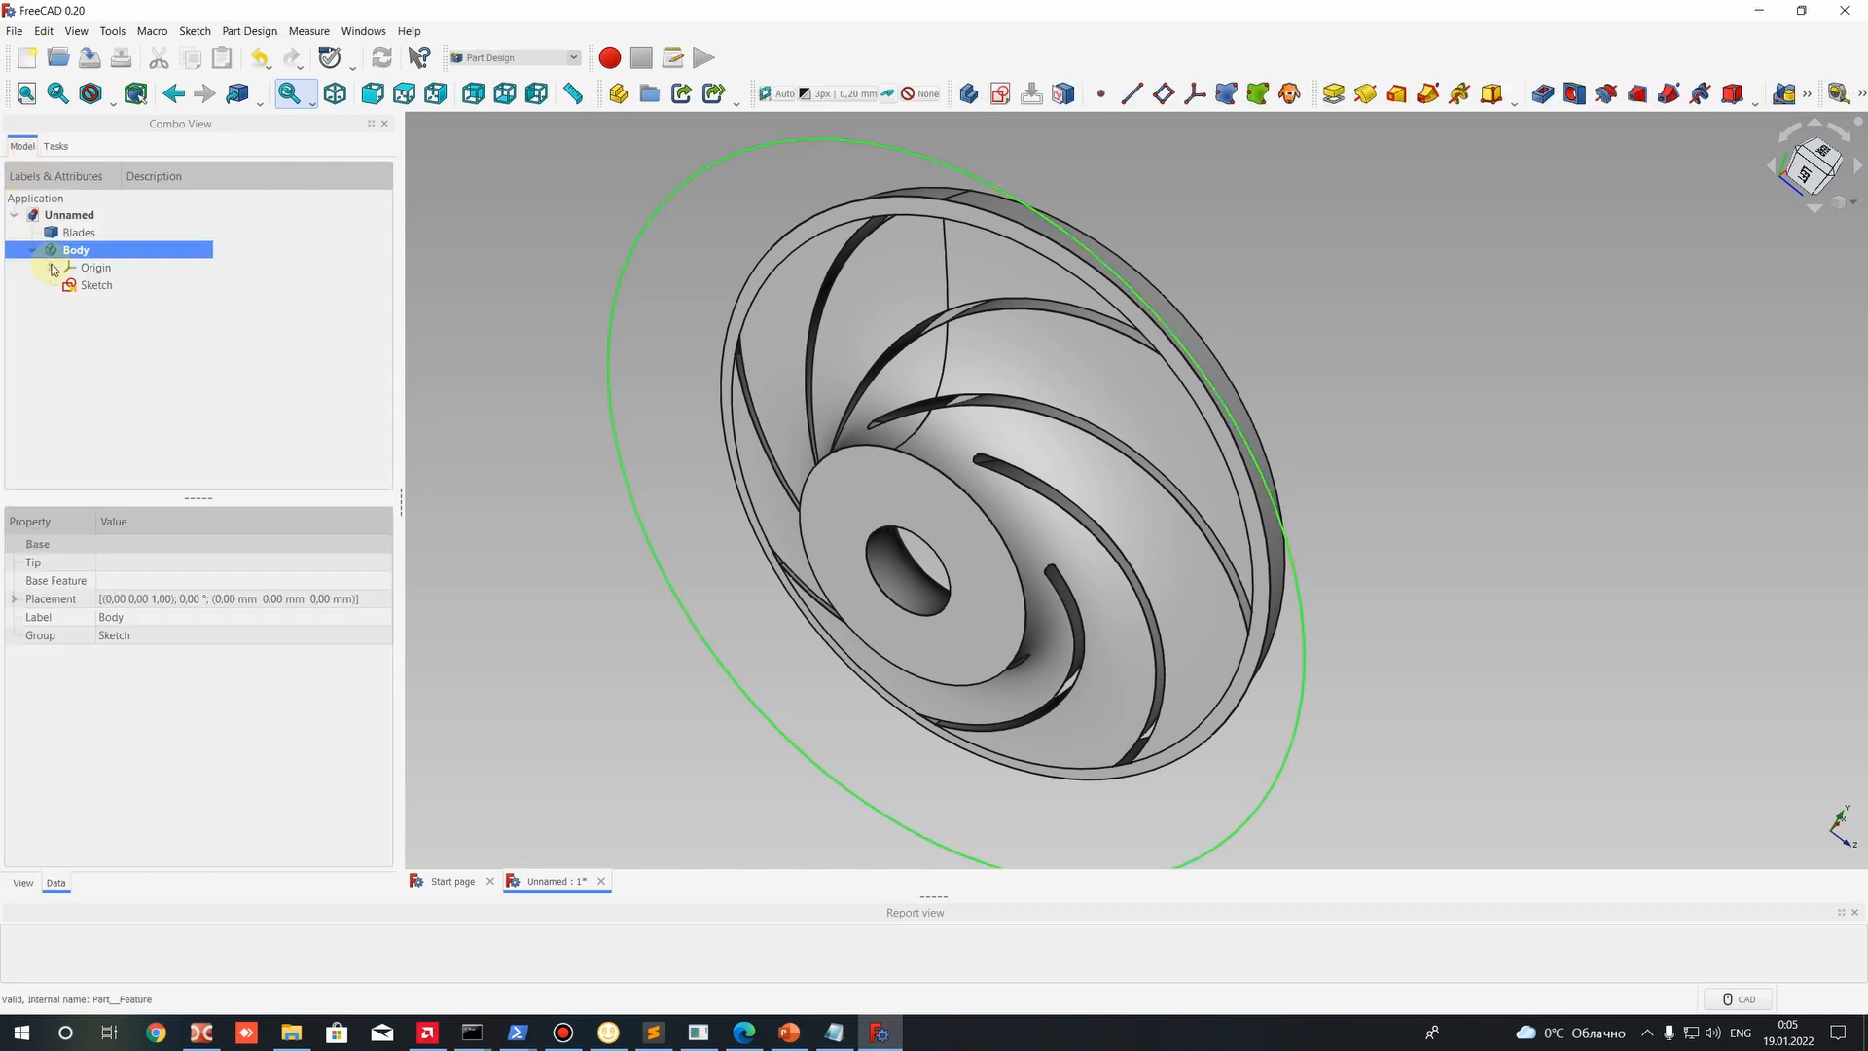
left_click(487, 58)
left_click(500, 51)
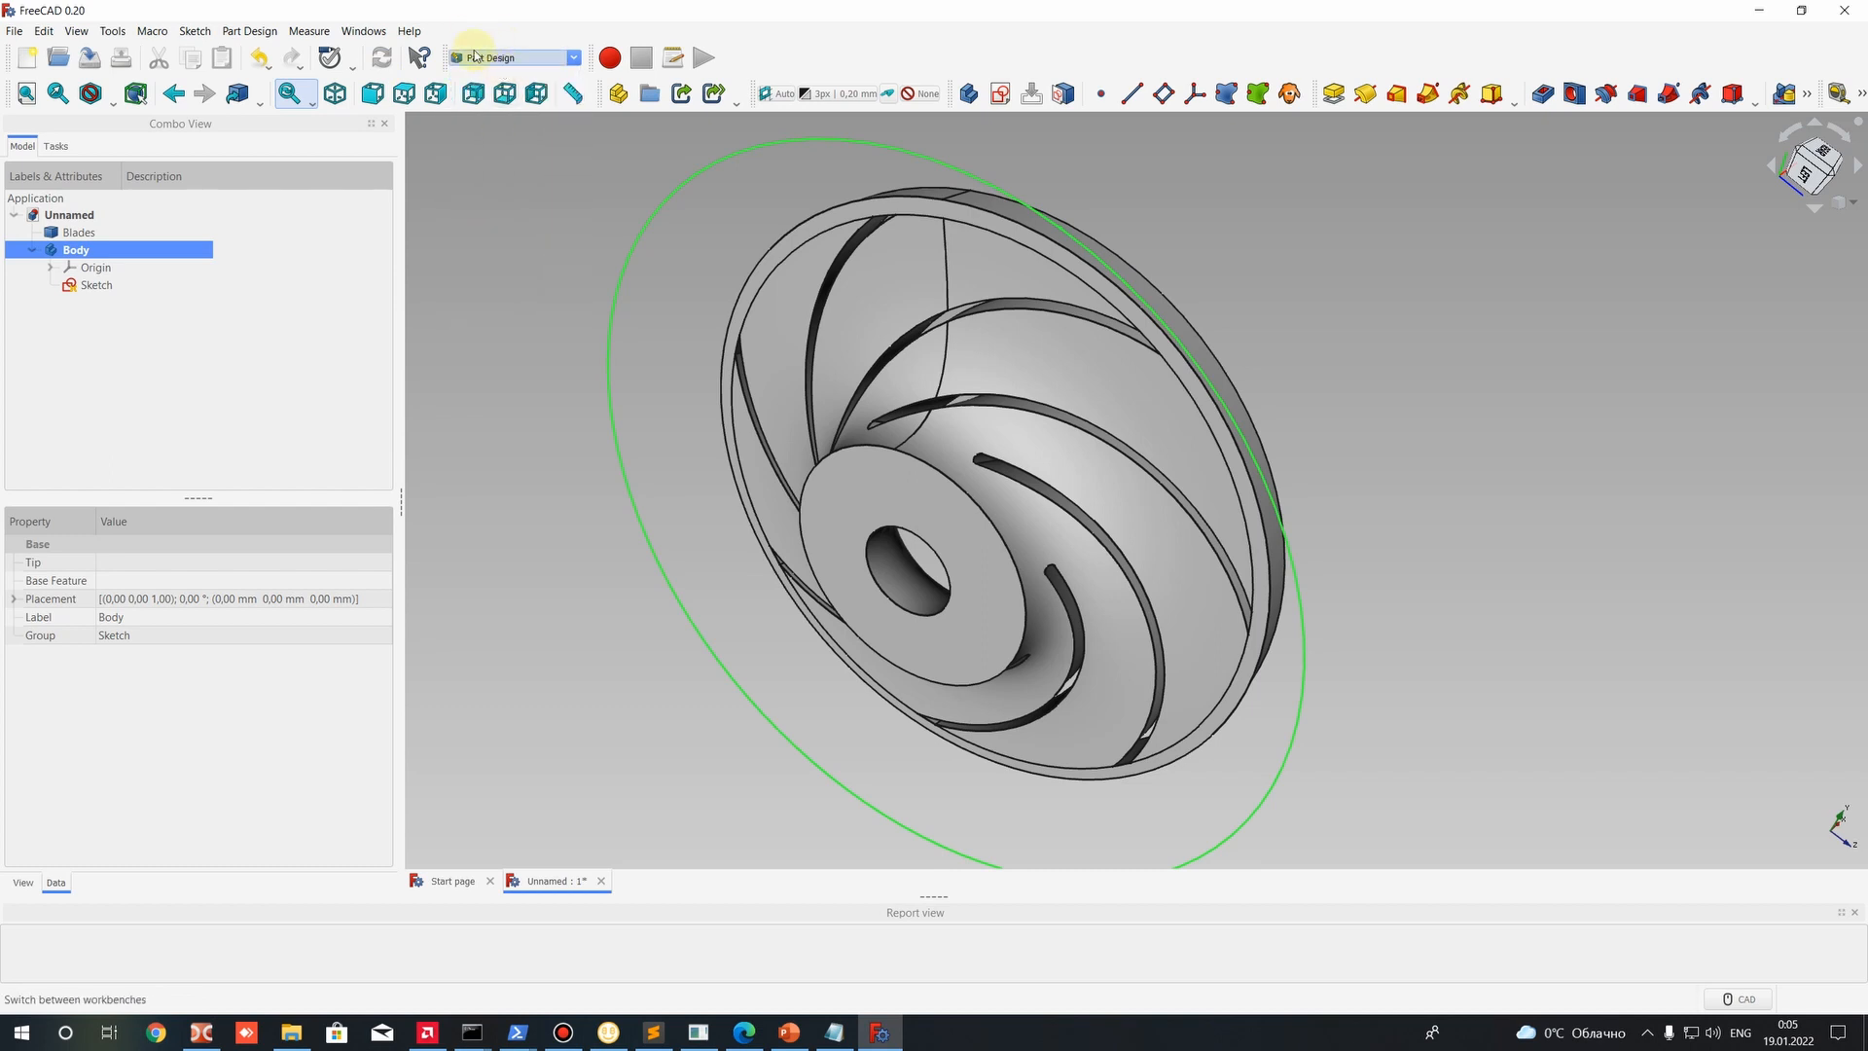
left_click(477, 57)
left_click(489, 206)
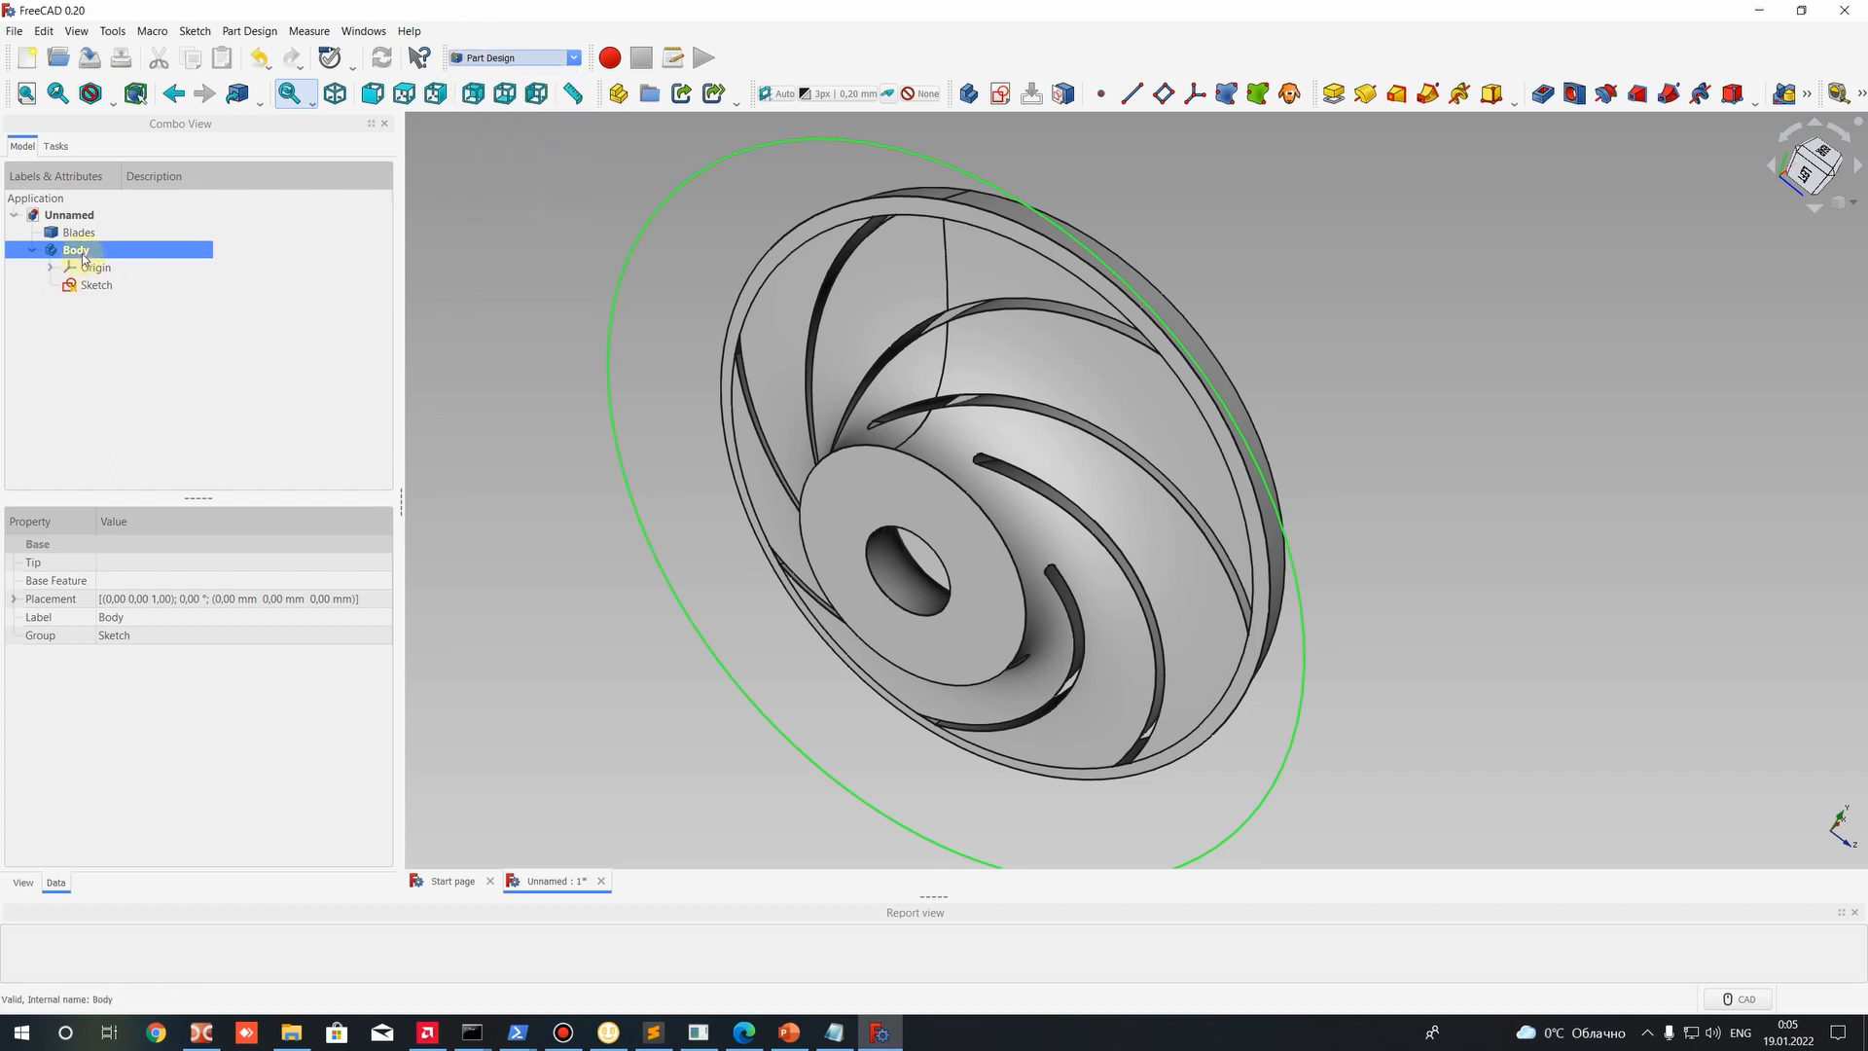
Open the body's circle sketch for editing.
left_click(94, 285)
right_click(105, 284)
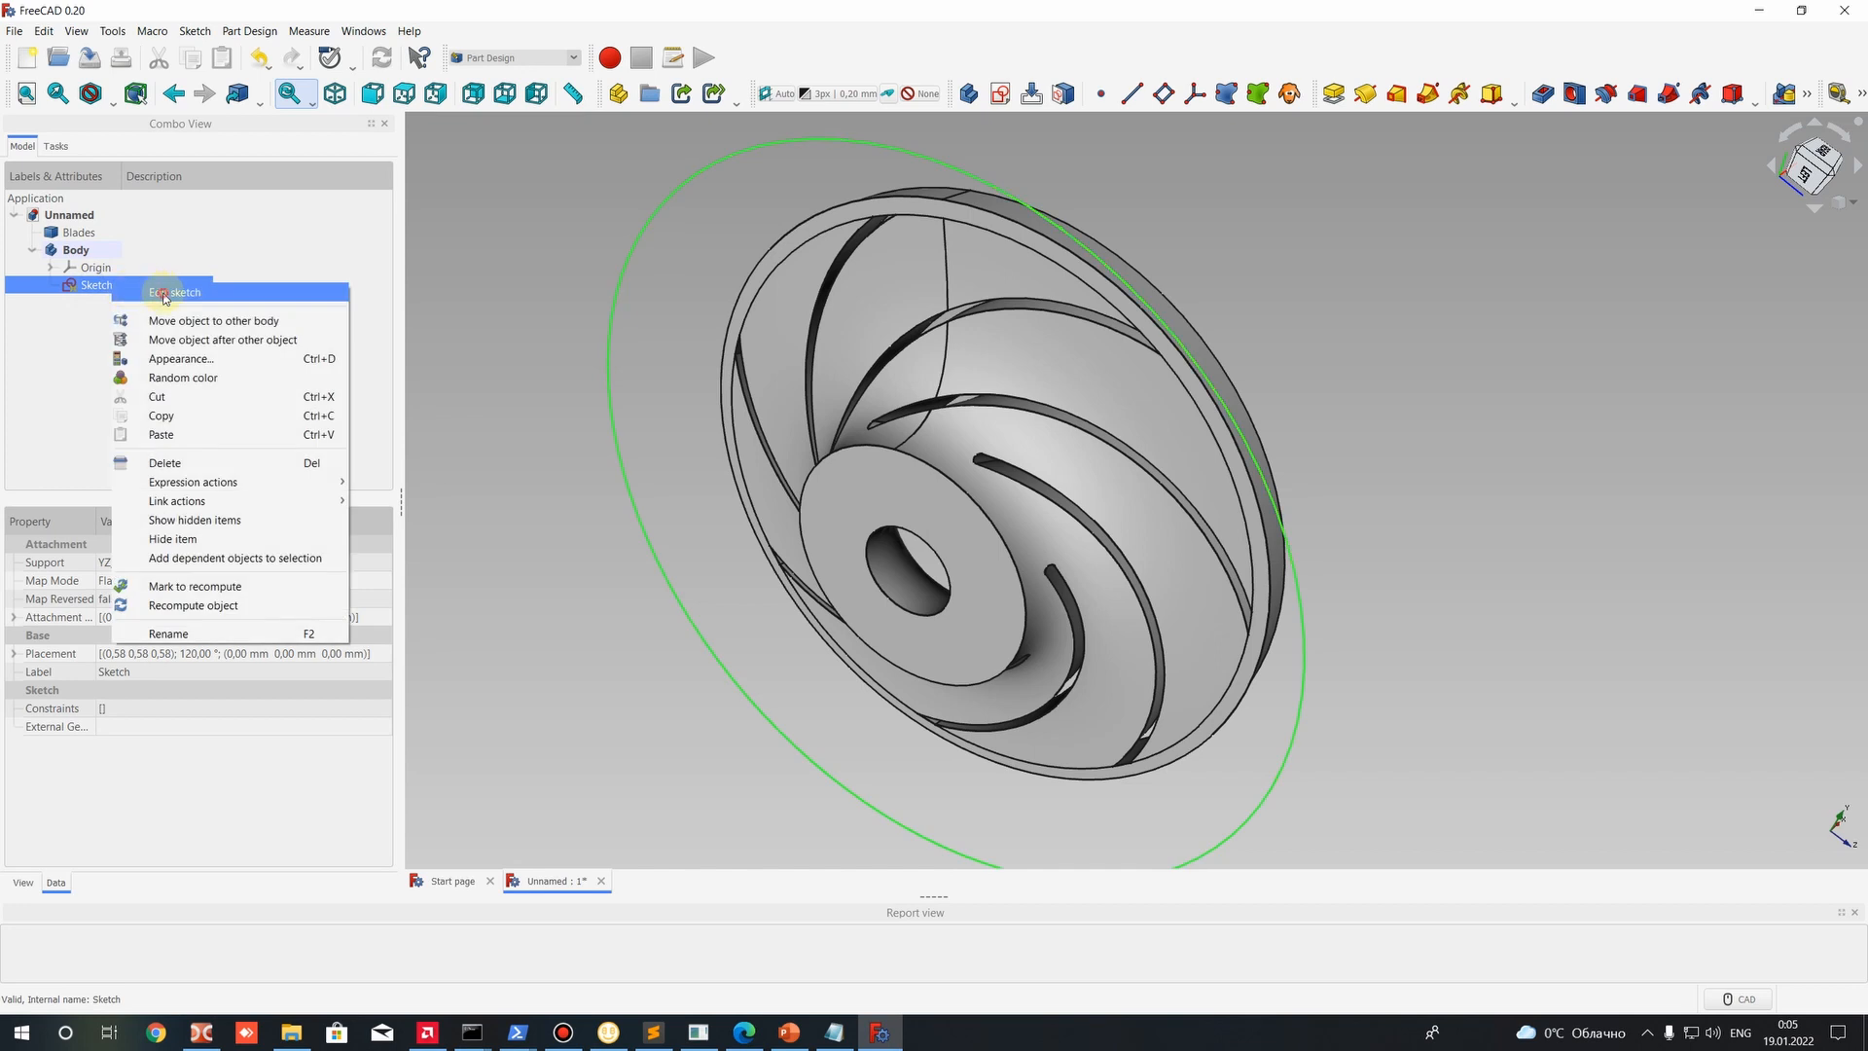
left_click(156, 292)
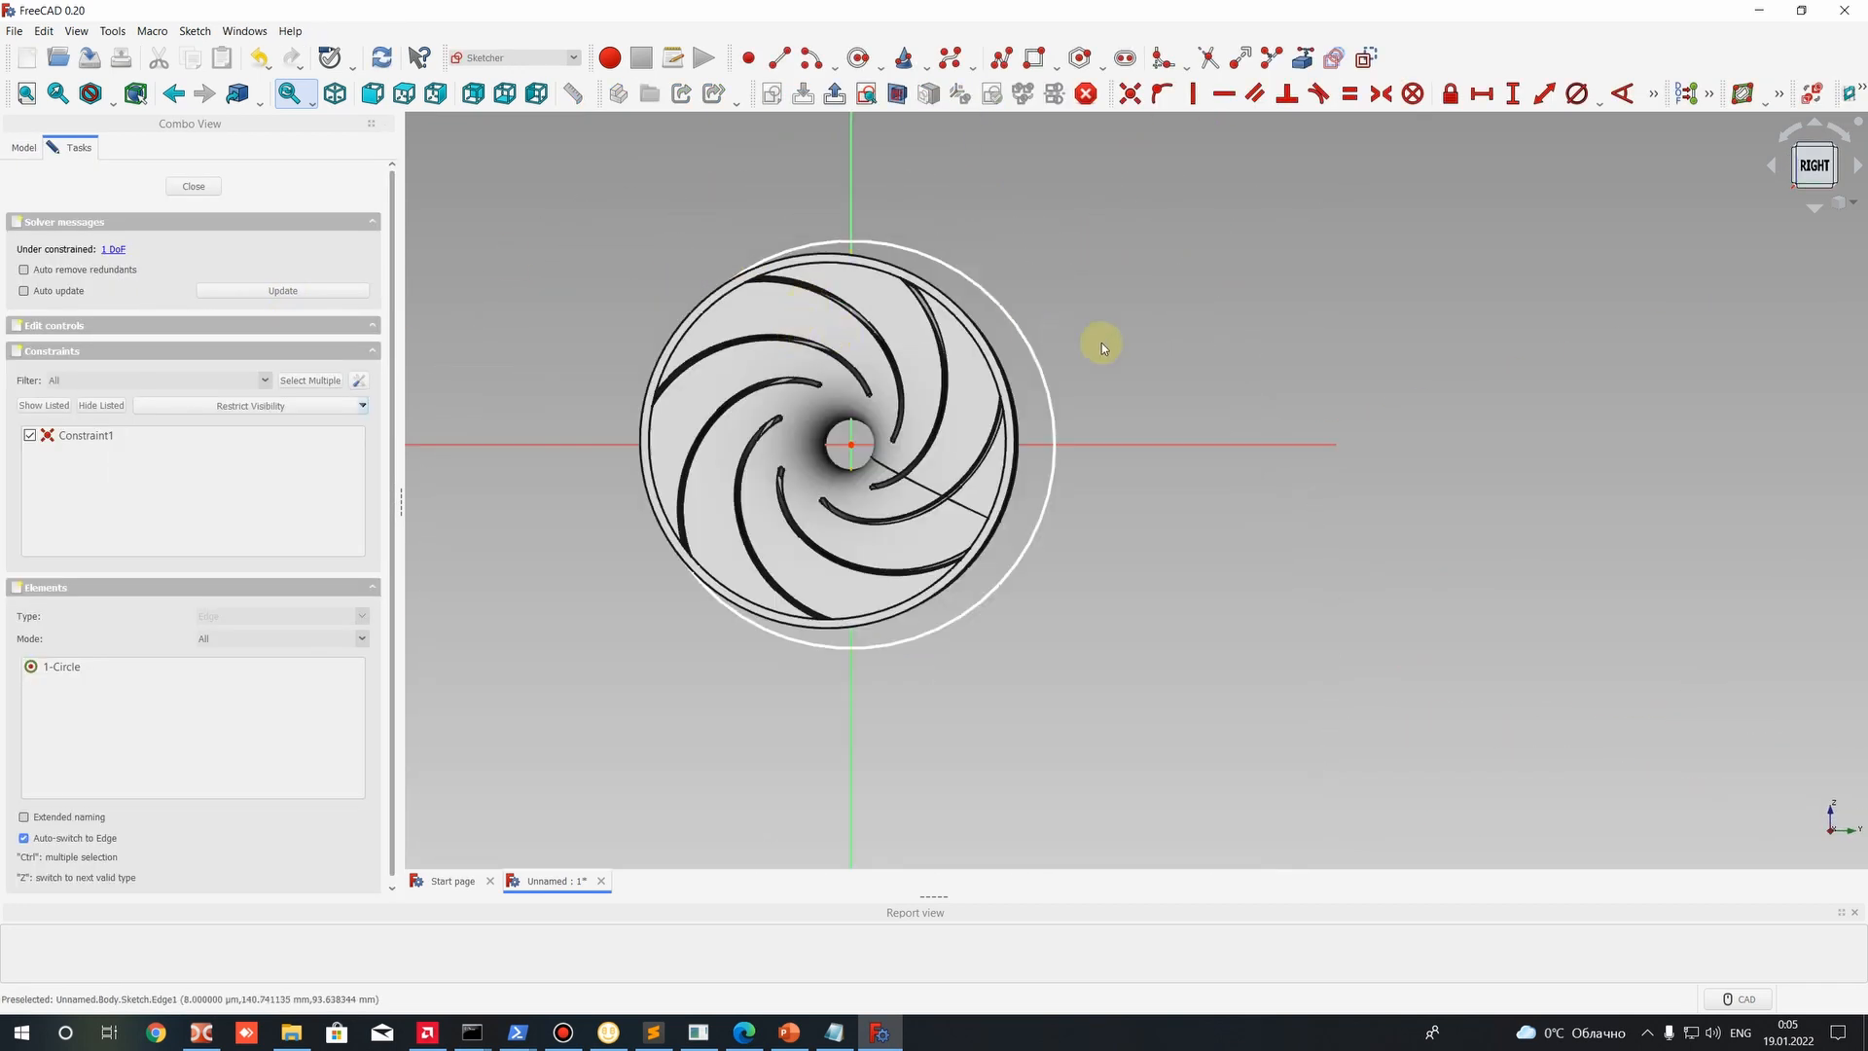
Constrain the circle's diameter to 287.7 mm, copying the D3 value from the Pump_1 notes in Notepad.
mouse_move(1101, 343)
middle_mouse_down()
mouse_move(850, 388)
mouse_move(1401, 334)
mouse_move(1204, 471)
mouse_move(1149, 456)
mouse_move(1042, 567)
mouse_move(838, 626)
mouse_move(1082, 354)
mouse_move(1103, 285)
mouse_move(1106, 429)
mouse_move(1092, 316)
middle_mouse_up()
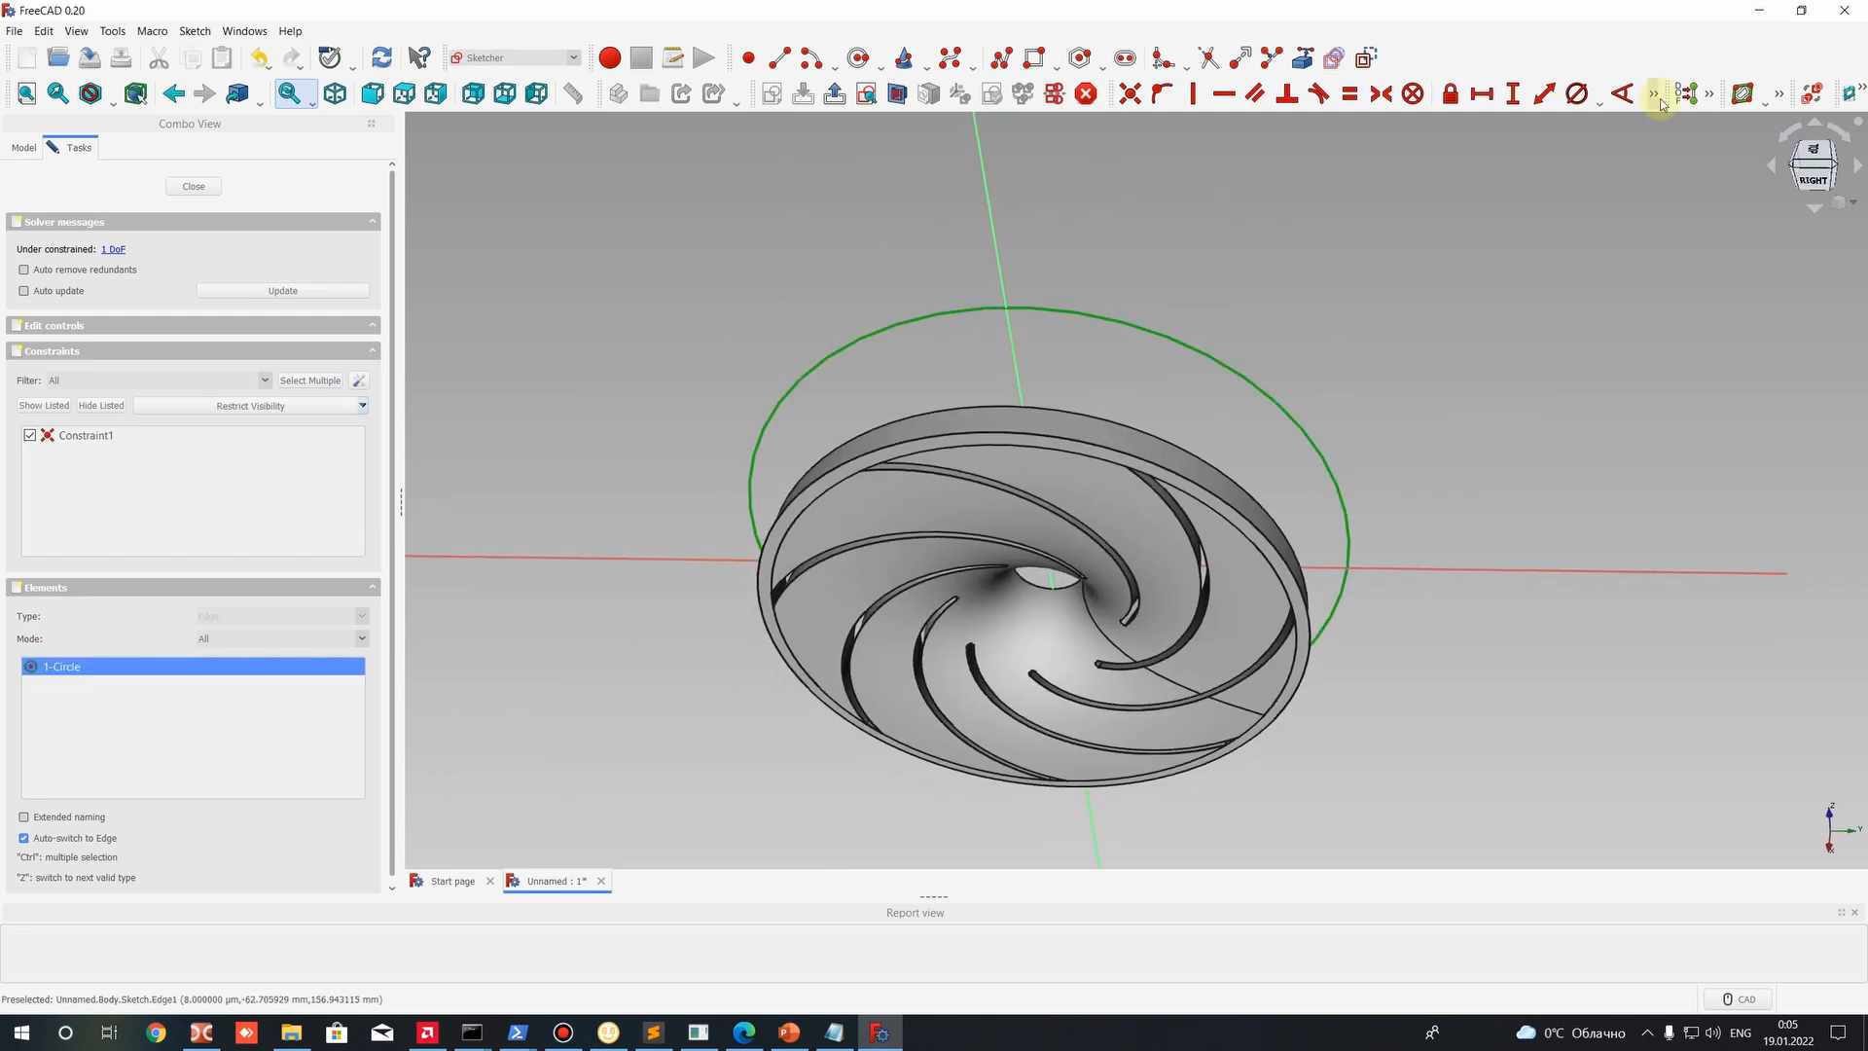
left_click(1577, 94)
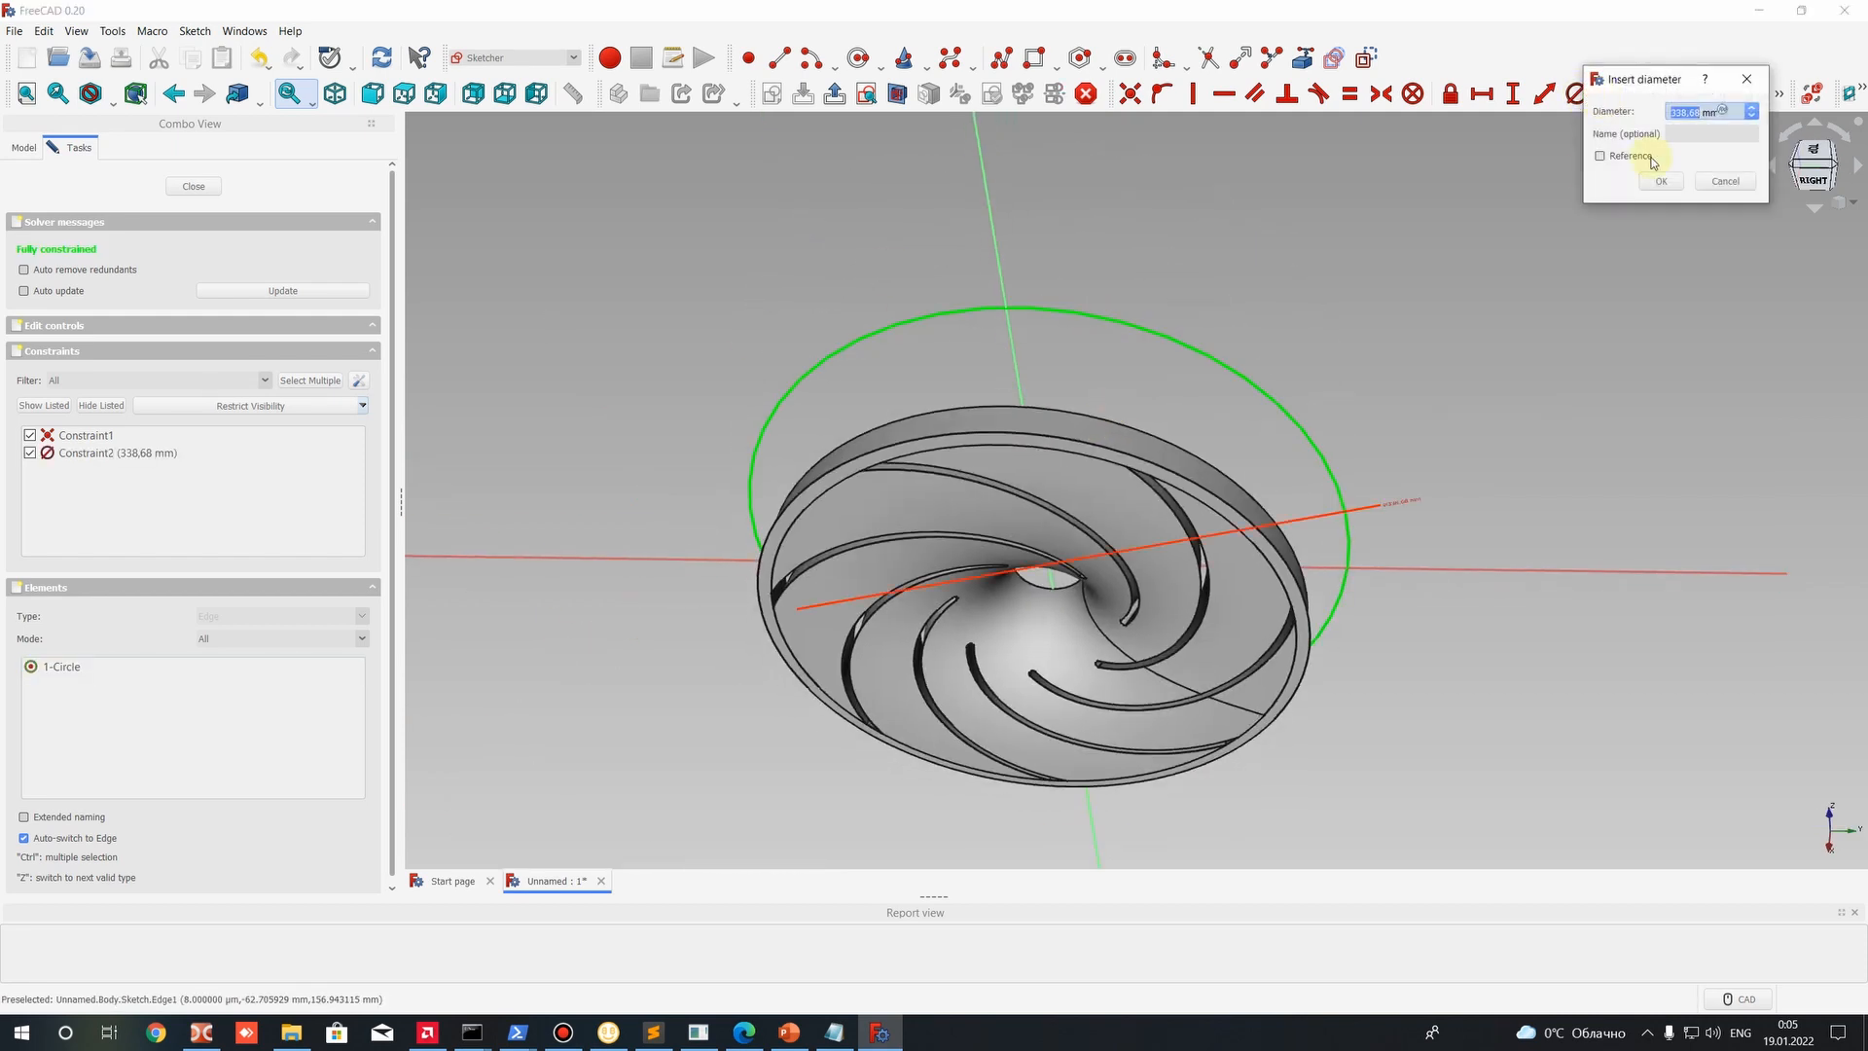
left_click(834, 1033)
left_click(1090, 790)
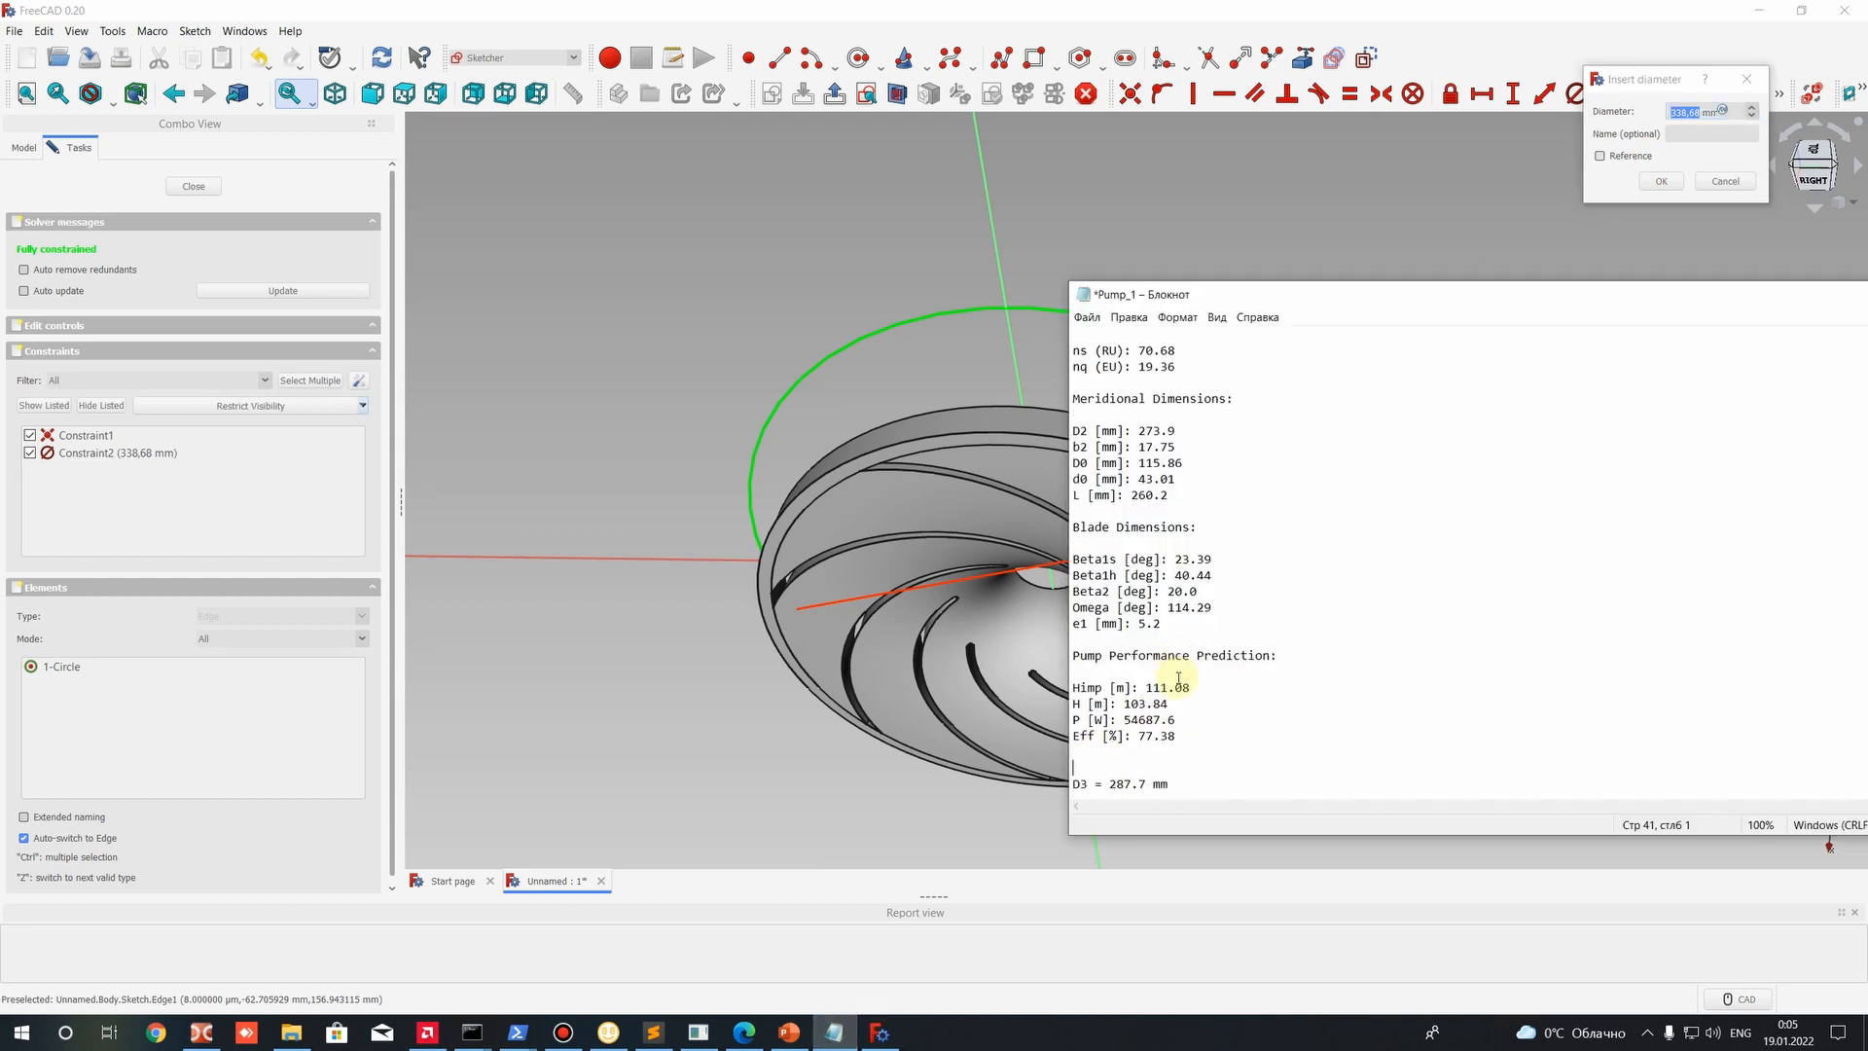
double_click(1126, 784)
key("ctrl+c")
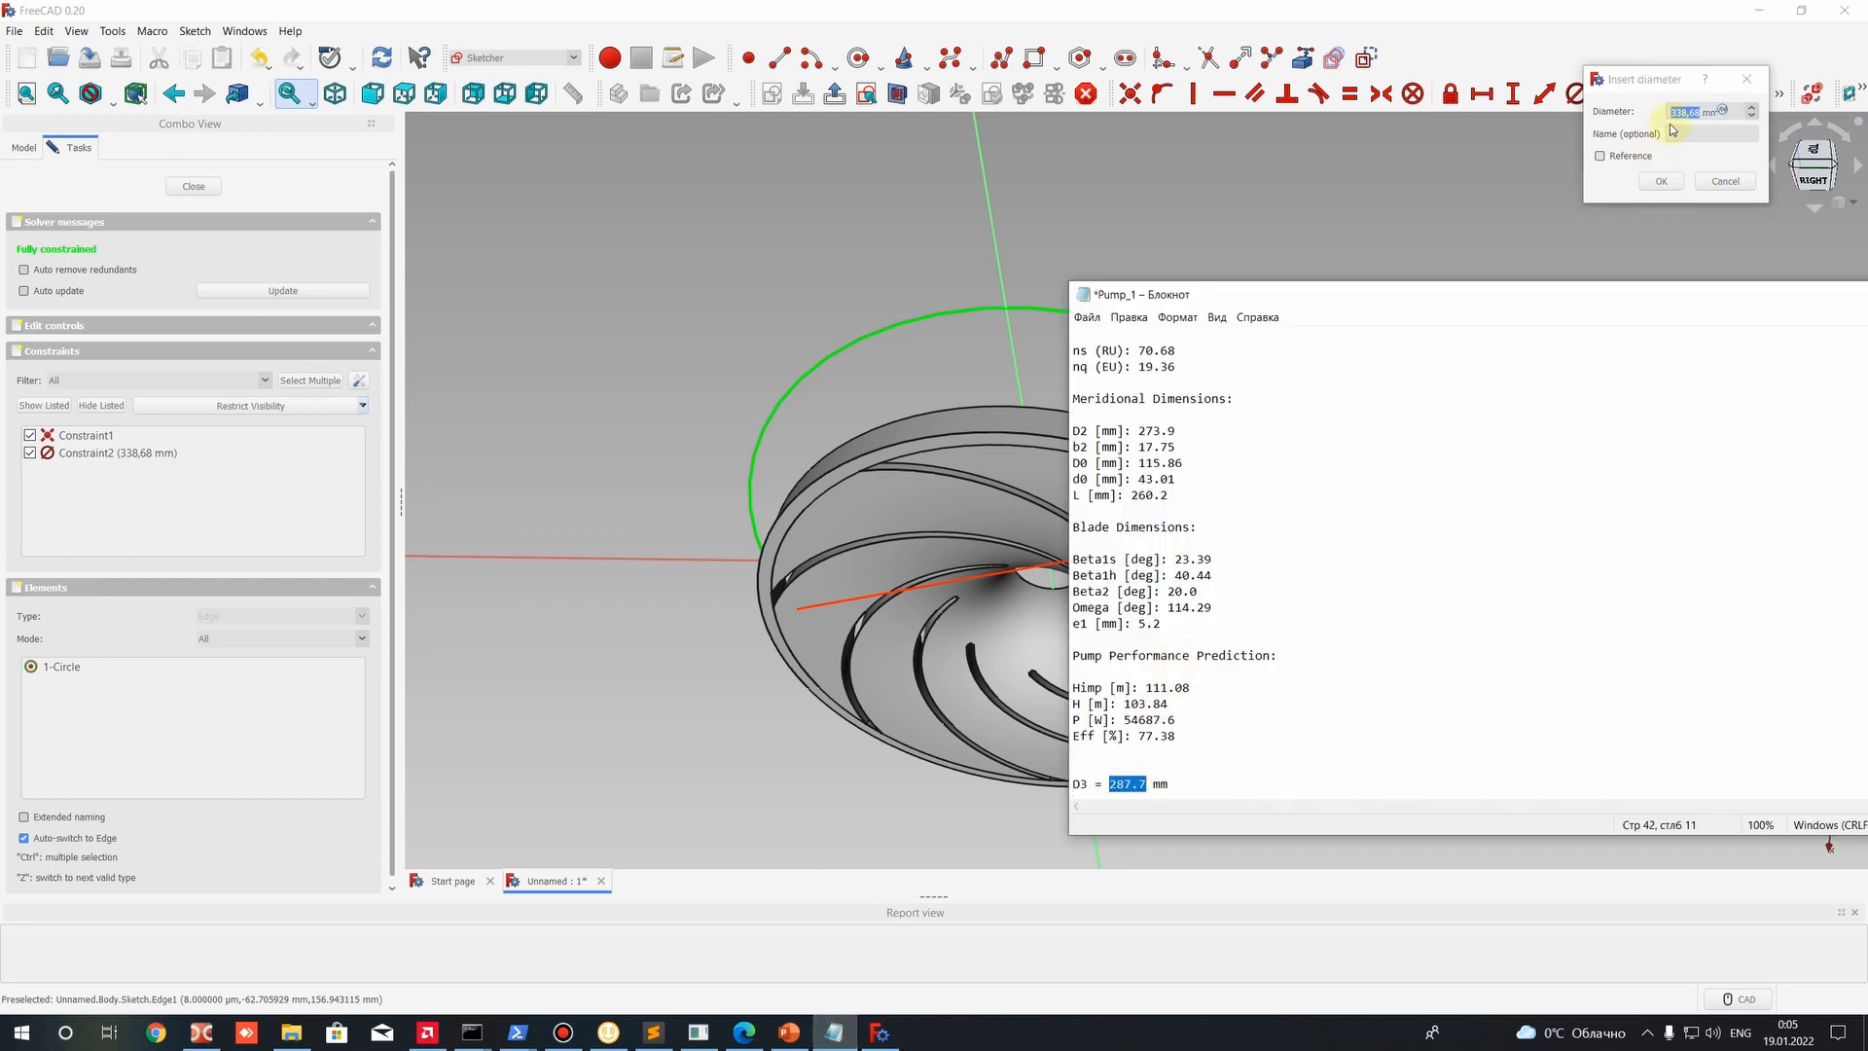
left_click(1703, 94)
left_click_drag(1700, 112, 1669, 118)
key("ctrl+v")
left_click(1665, 180)
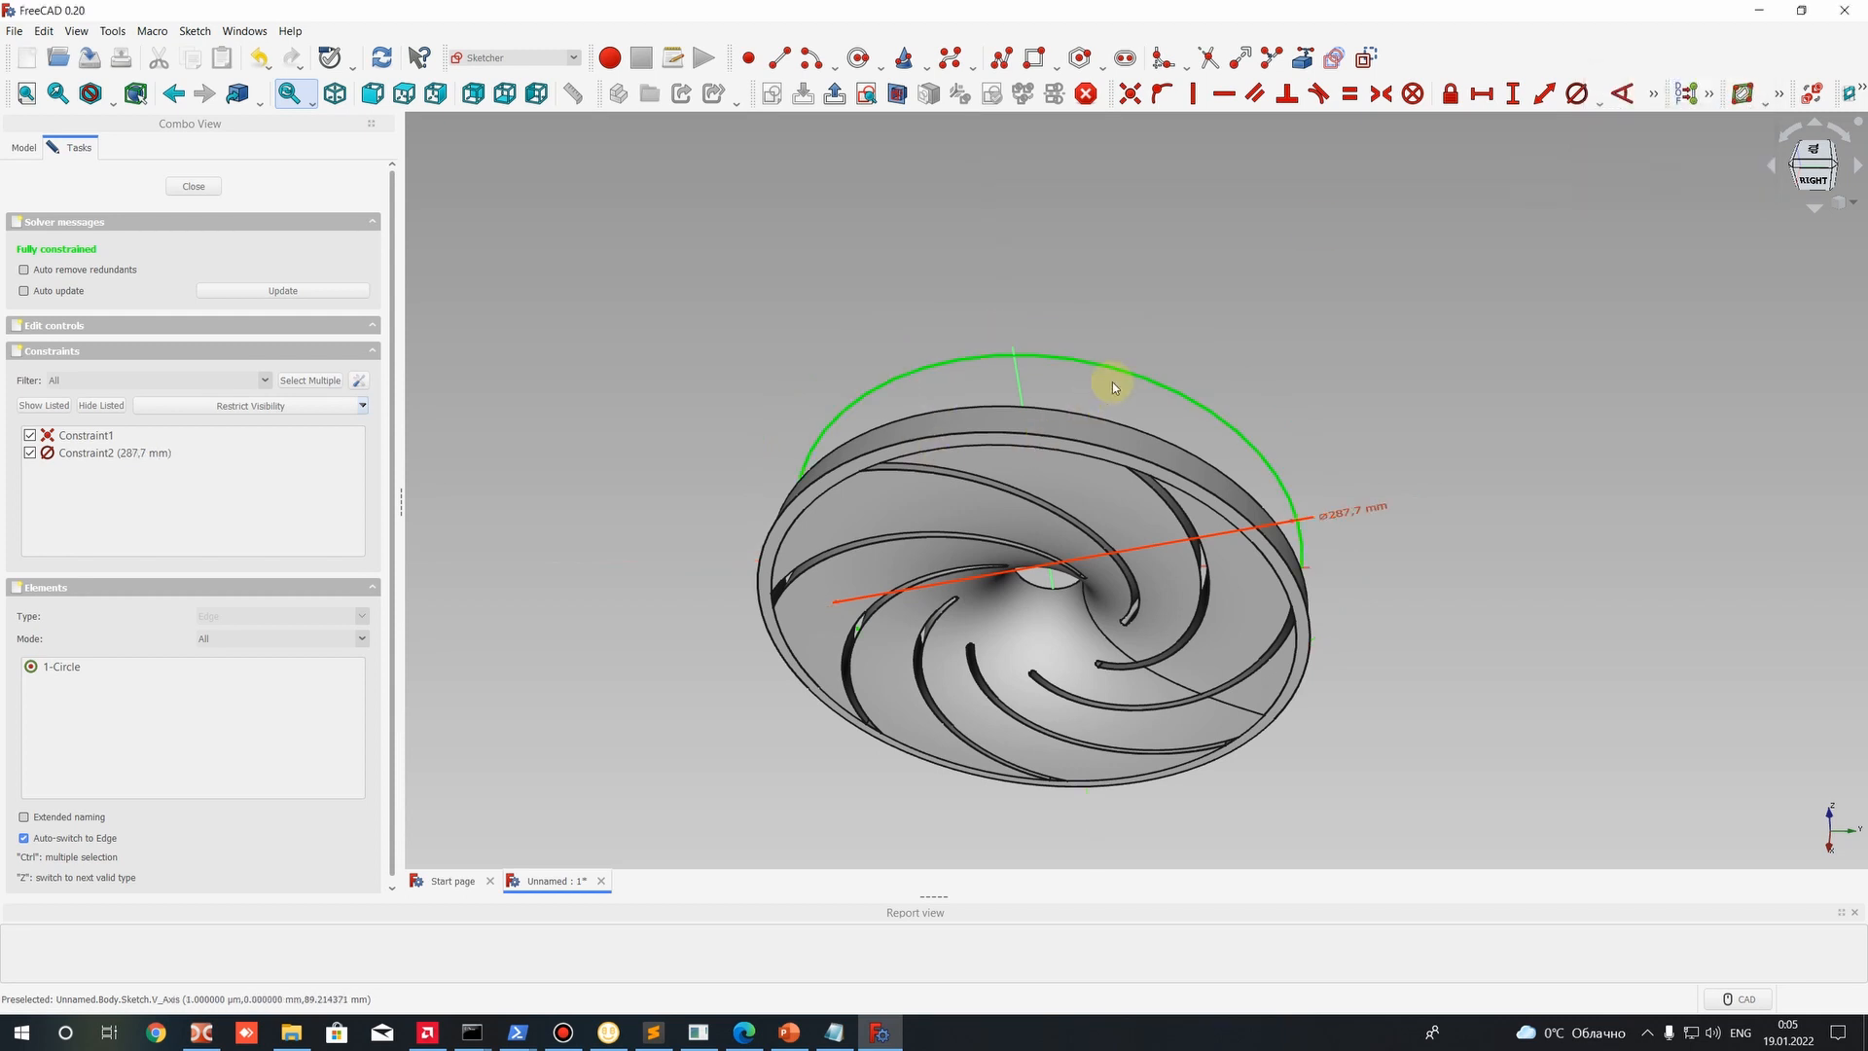
Examine the dimensioned circle against the impeller's rim from several sides and close the sketch.
mouse_move(1177, 463)
middle_mouse_down()
mouse_move(1119, 511)
mouse_move(1095, 465)
mouse_move(1367, 596)
middle_mouse_up()
left_click_drag(1397, 596, 1396, 314)
middle_click_drag(1396, 314, 1168, 860)
scroll(1547, 414, "up", 2)
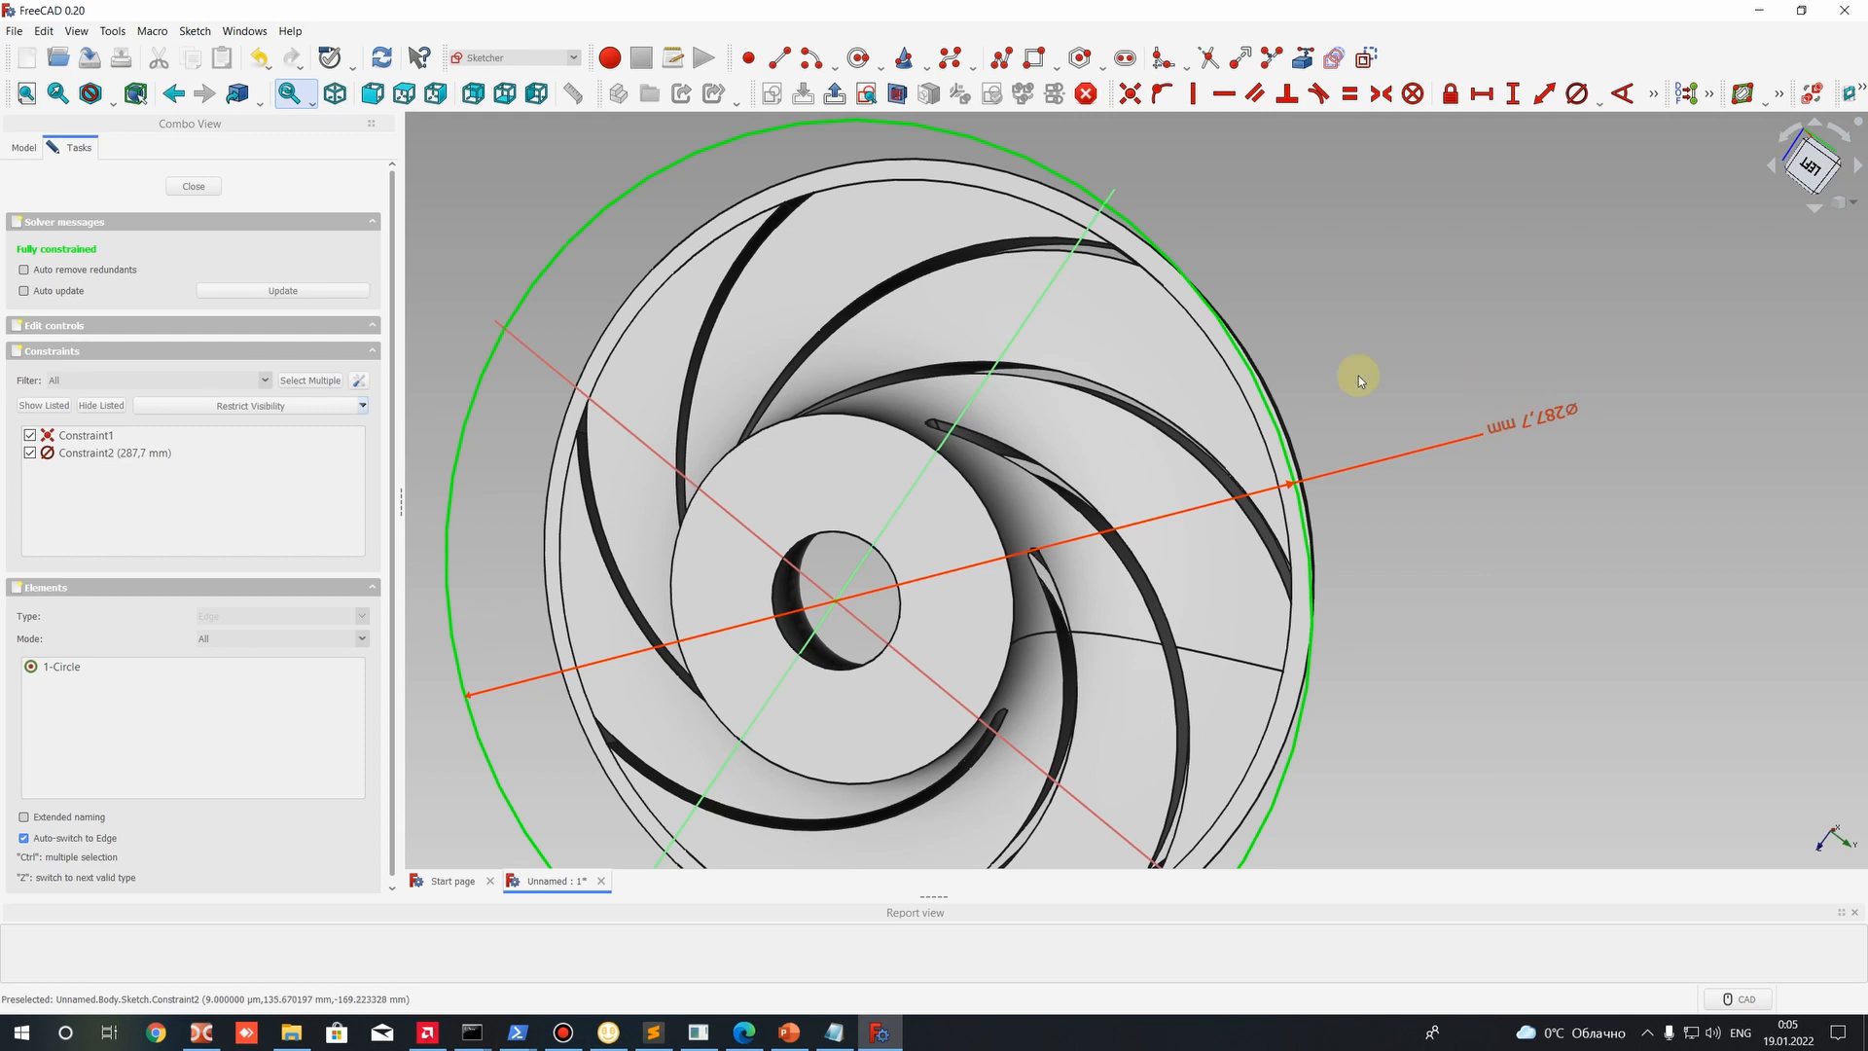
scroll(1190, 405, "up", 4)
mouse_move(1189, 405)
middle_mouse_down()
mouse_move(932, 389)
mouse_move(1184, 375)
middle_mouse_up()
middle_click_drag(1249, 428, 1359, 292)
middle_click_drag(1325, 354, 1275, 550)
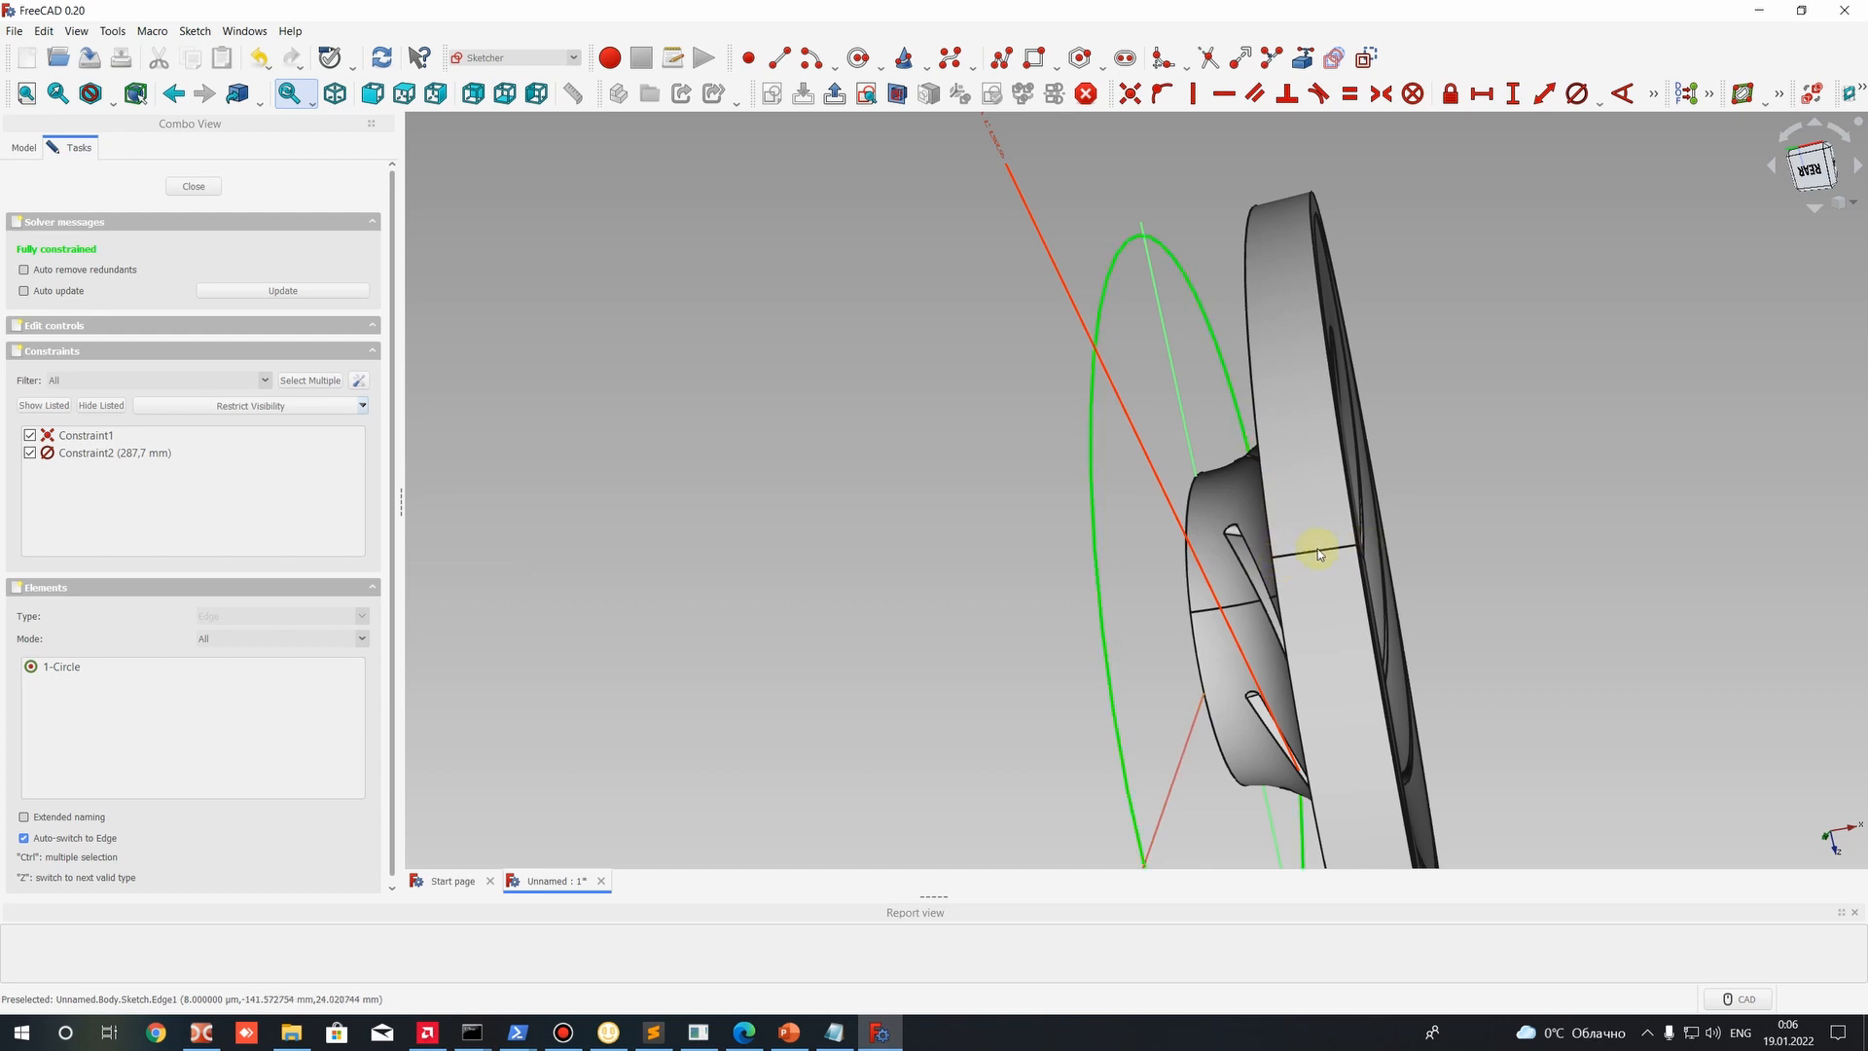
left_click(194, 187)
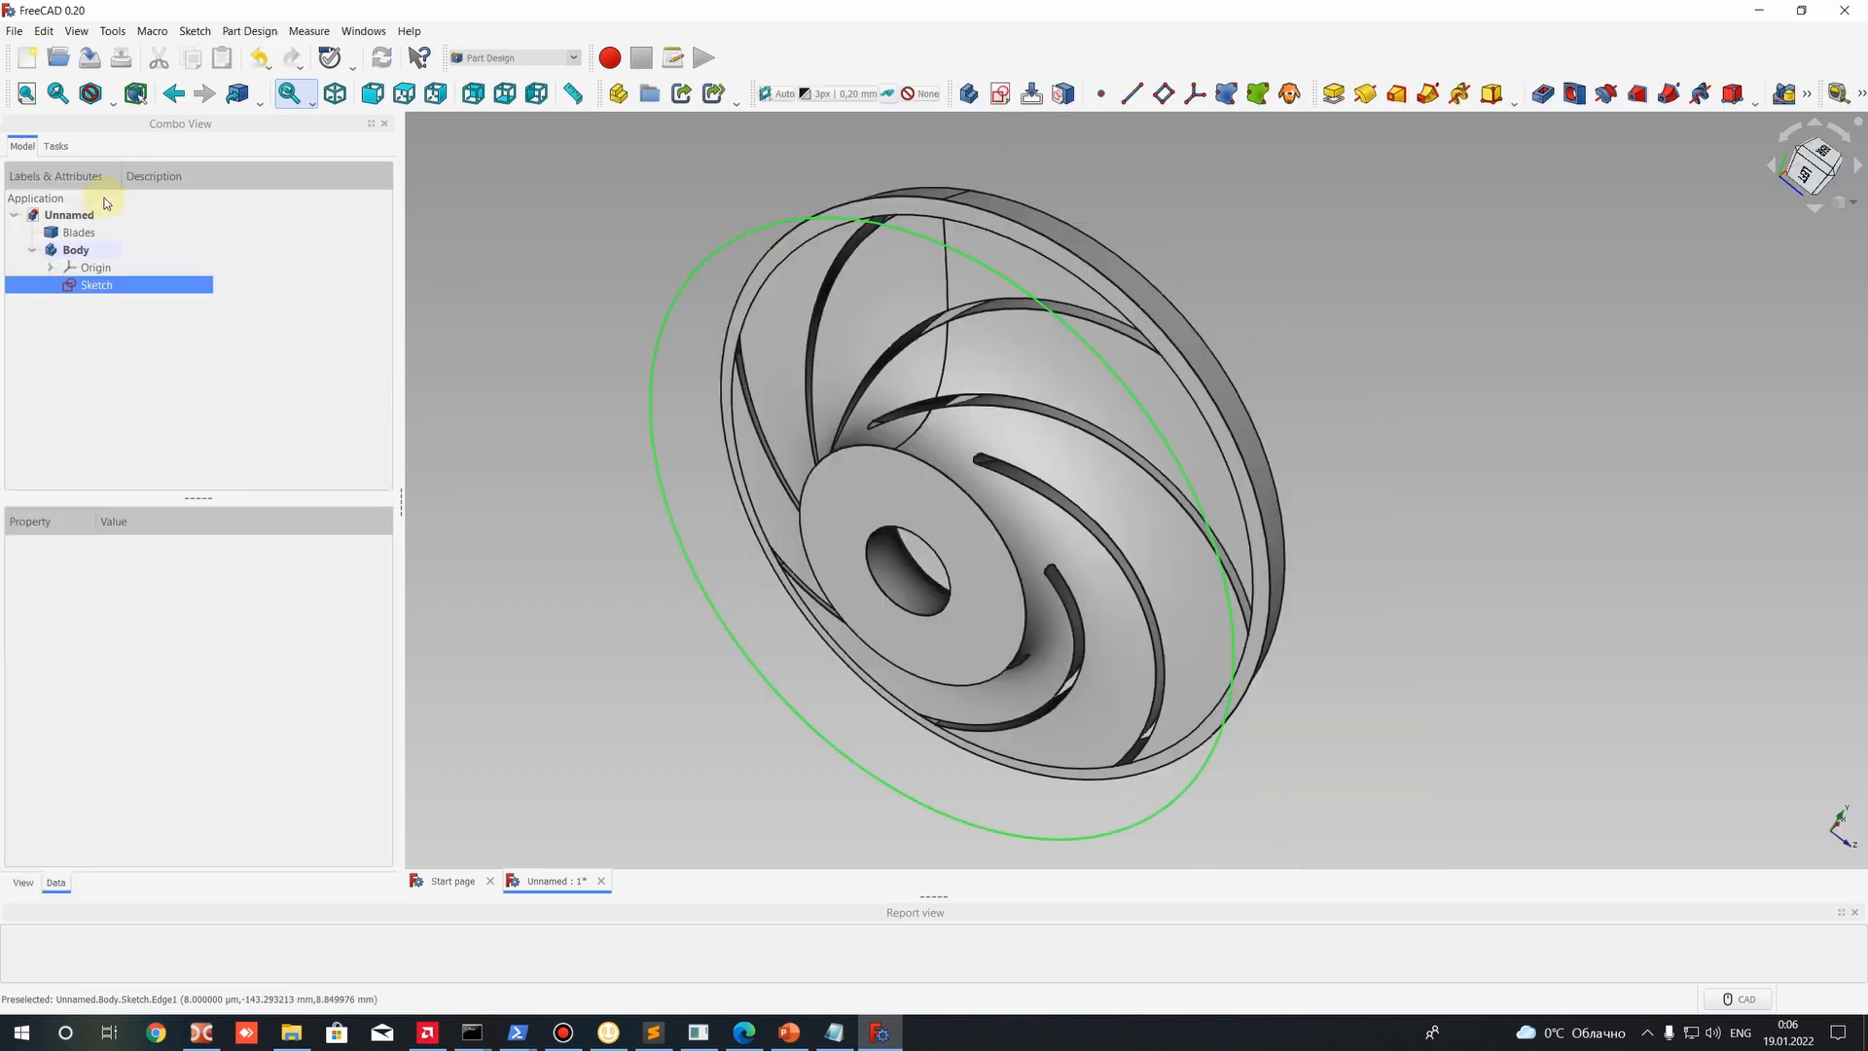
Examine the X coordinate of the impeller rim's annular face nearest the blades from different angles.
left_click(958, 195)
middle_click_drag(1391, 332, 1504, 549)
left_click(1350, 430)
scroll(1056, 446, "up", 4)
left_click(1067, 448)
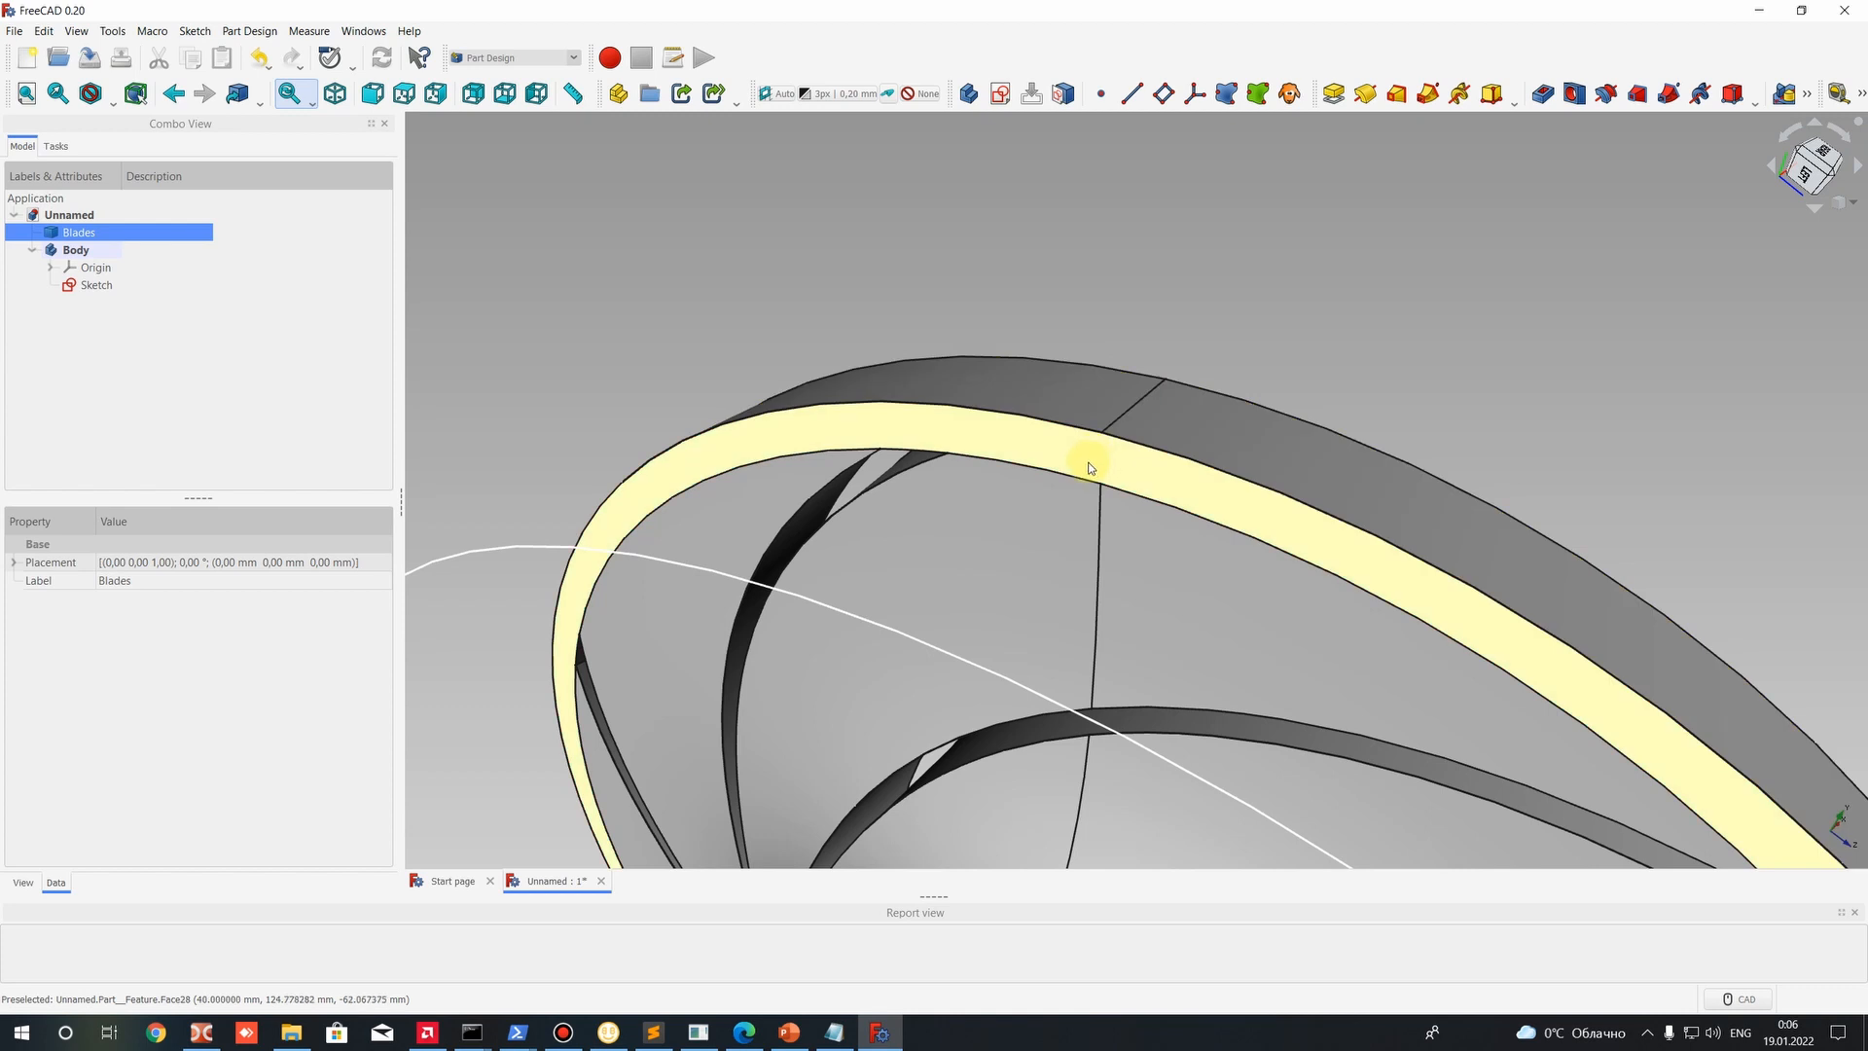
left_click(1090, 468)
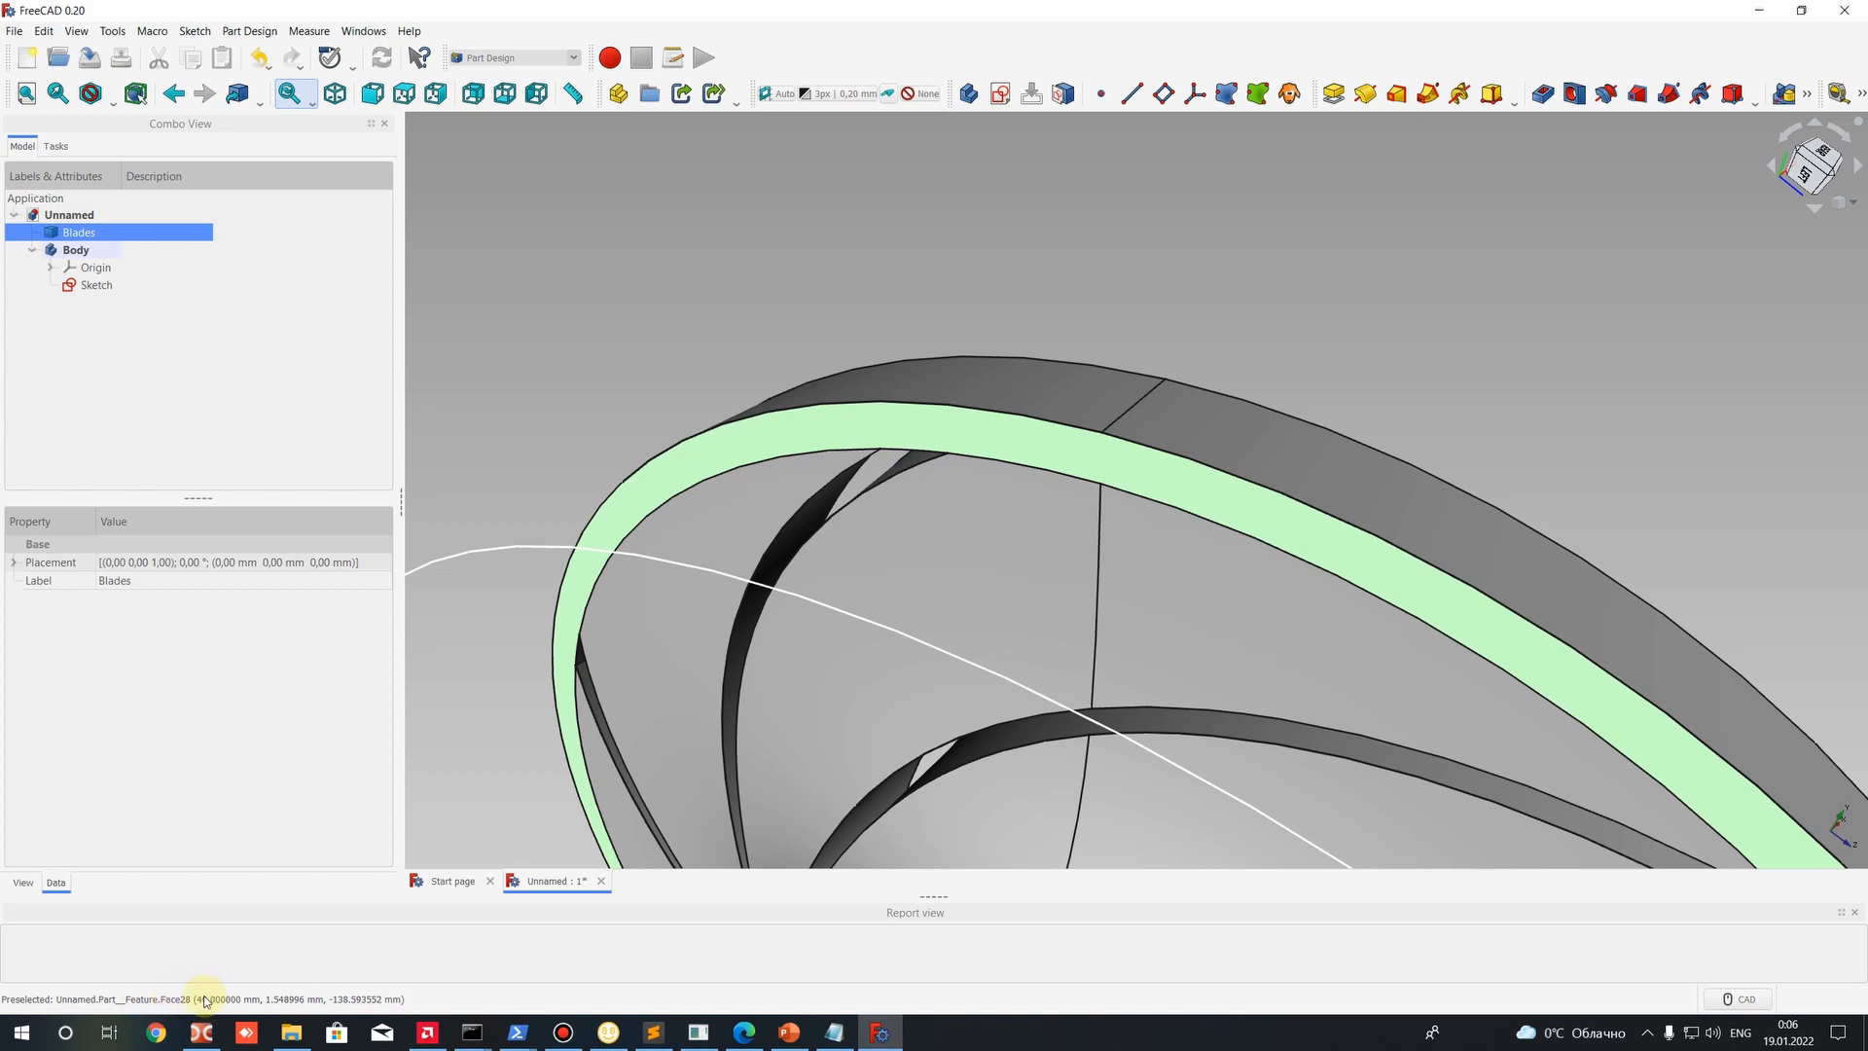
middle_click_drag(1453, 407, 1331, 424)
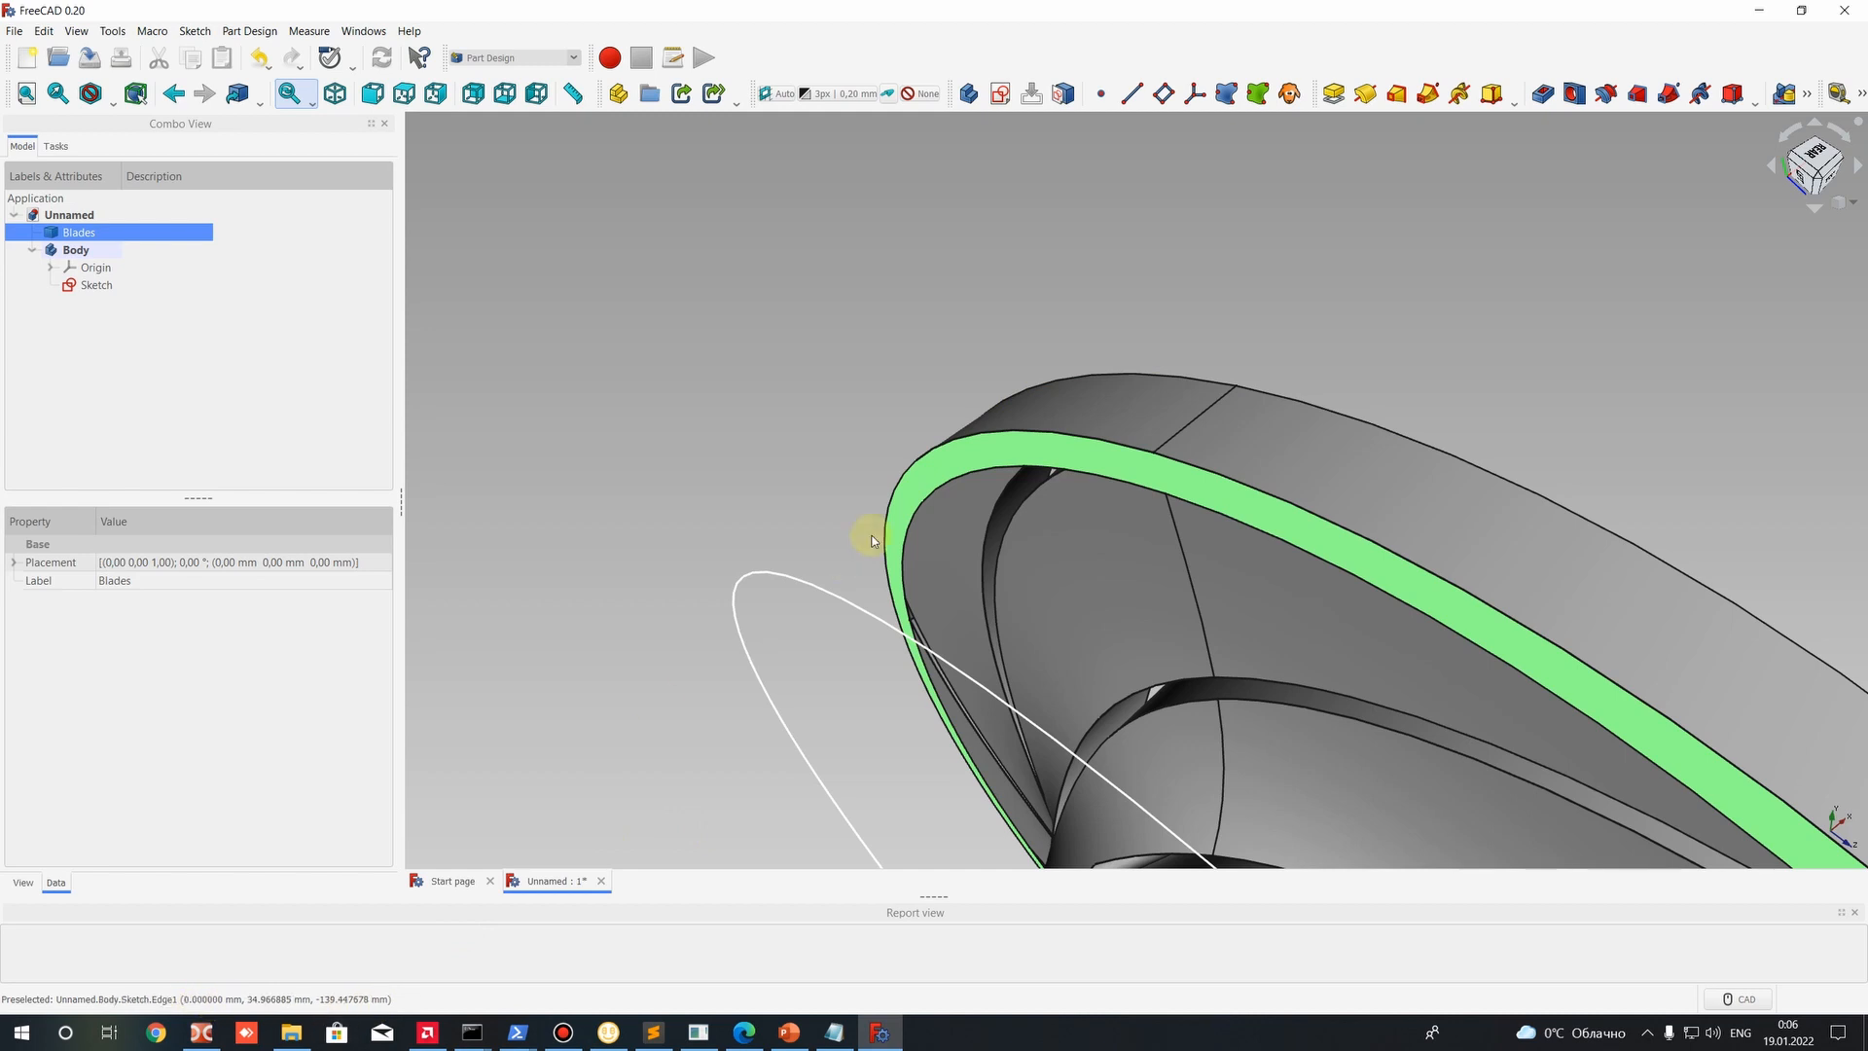
left_click(1774, 842)
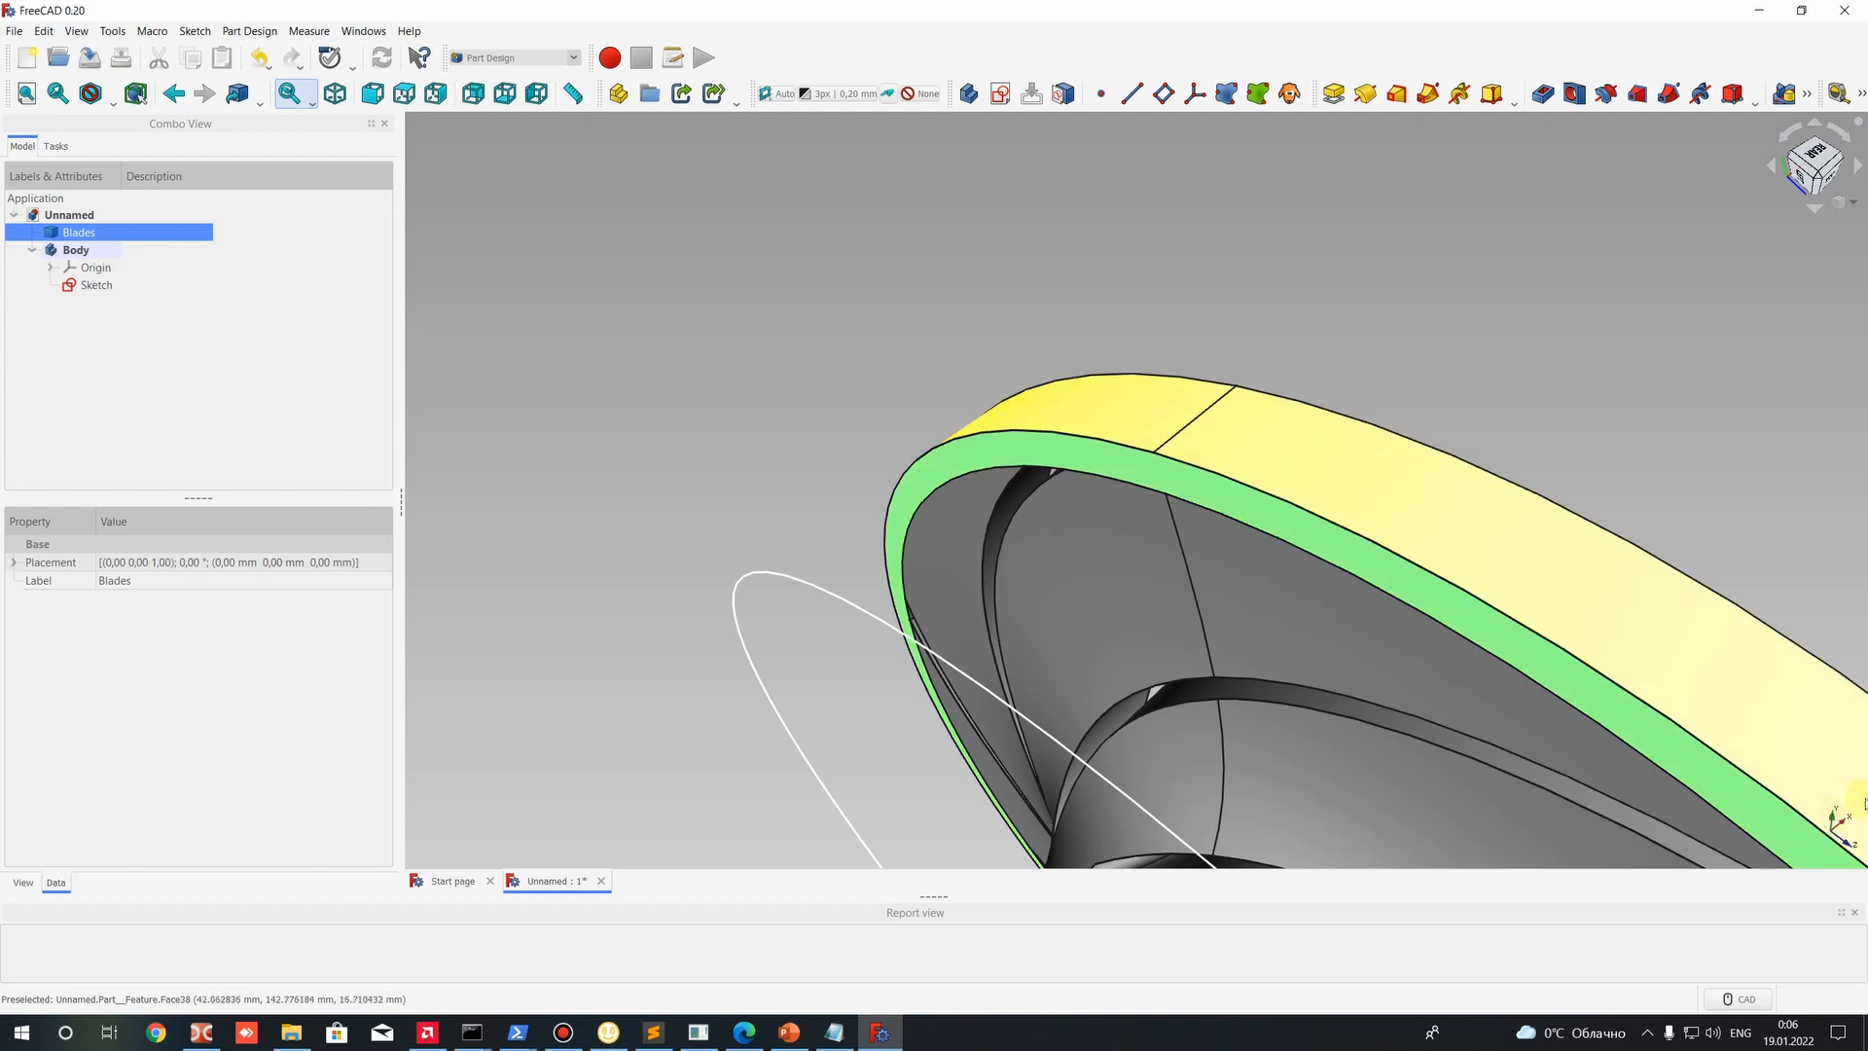
left_click(1117, 464)
left_click(810, 302)
left_click(1094, 462)
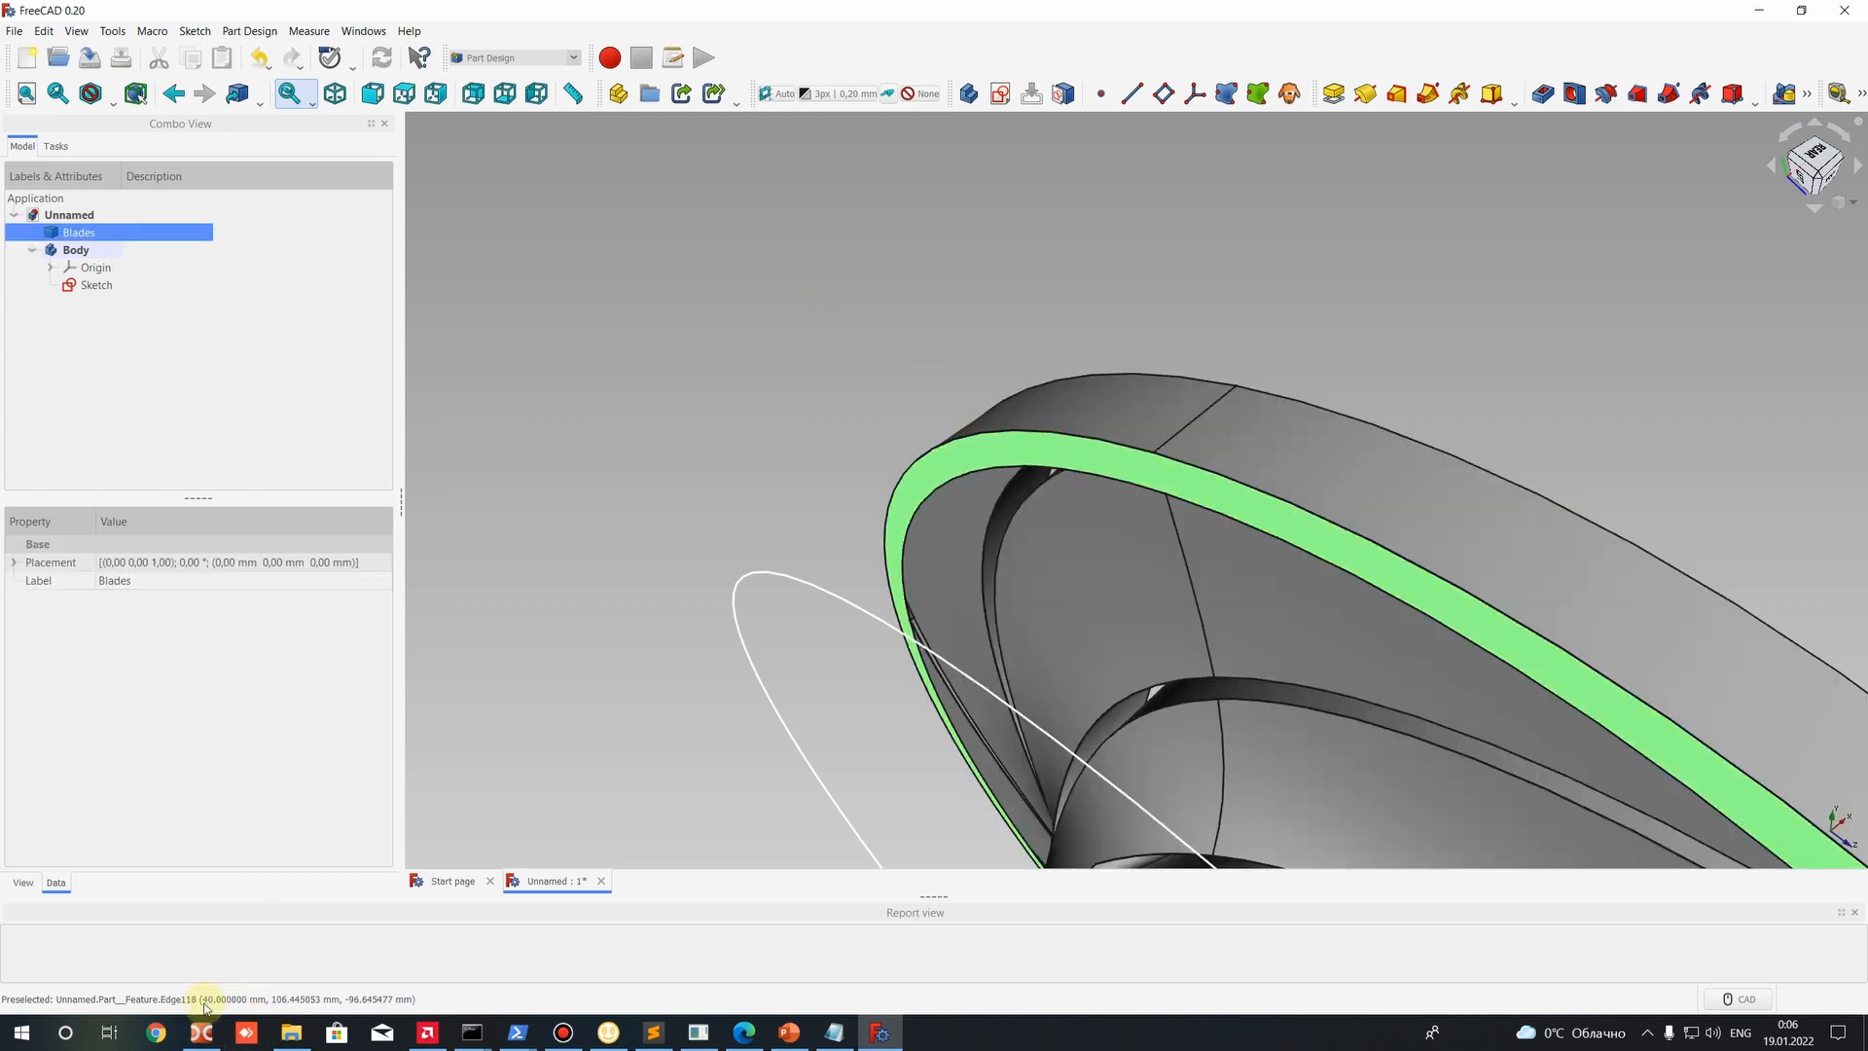
Check the X coordinate of the impeller's opposite rim face and start the line "b2 = 58-" below D3 in the Pump_1 notes in Notepad.
middle_click_drag(901, 430, 1090, 354)
left_click(1093, 350)
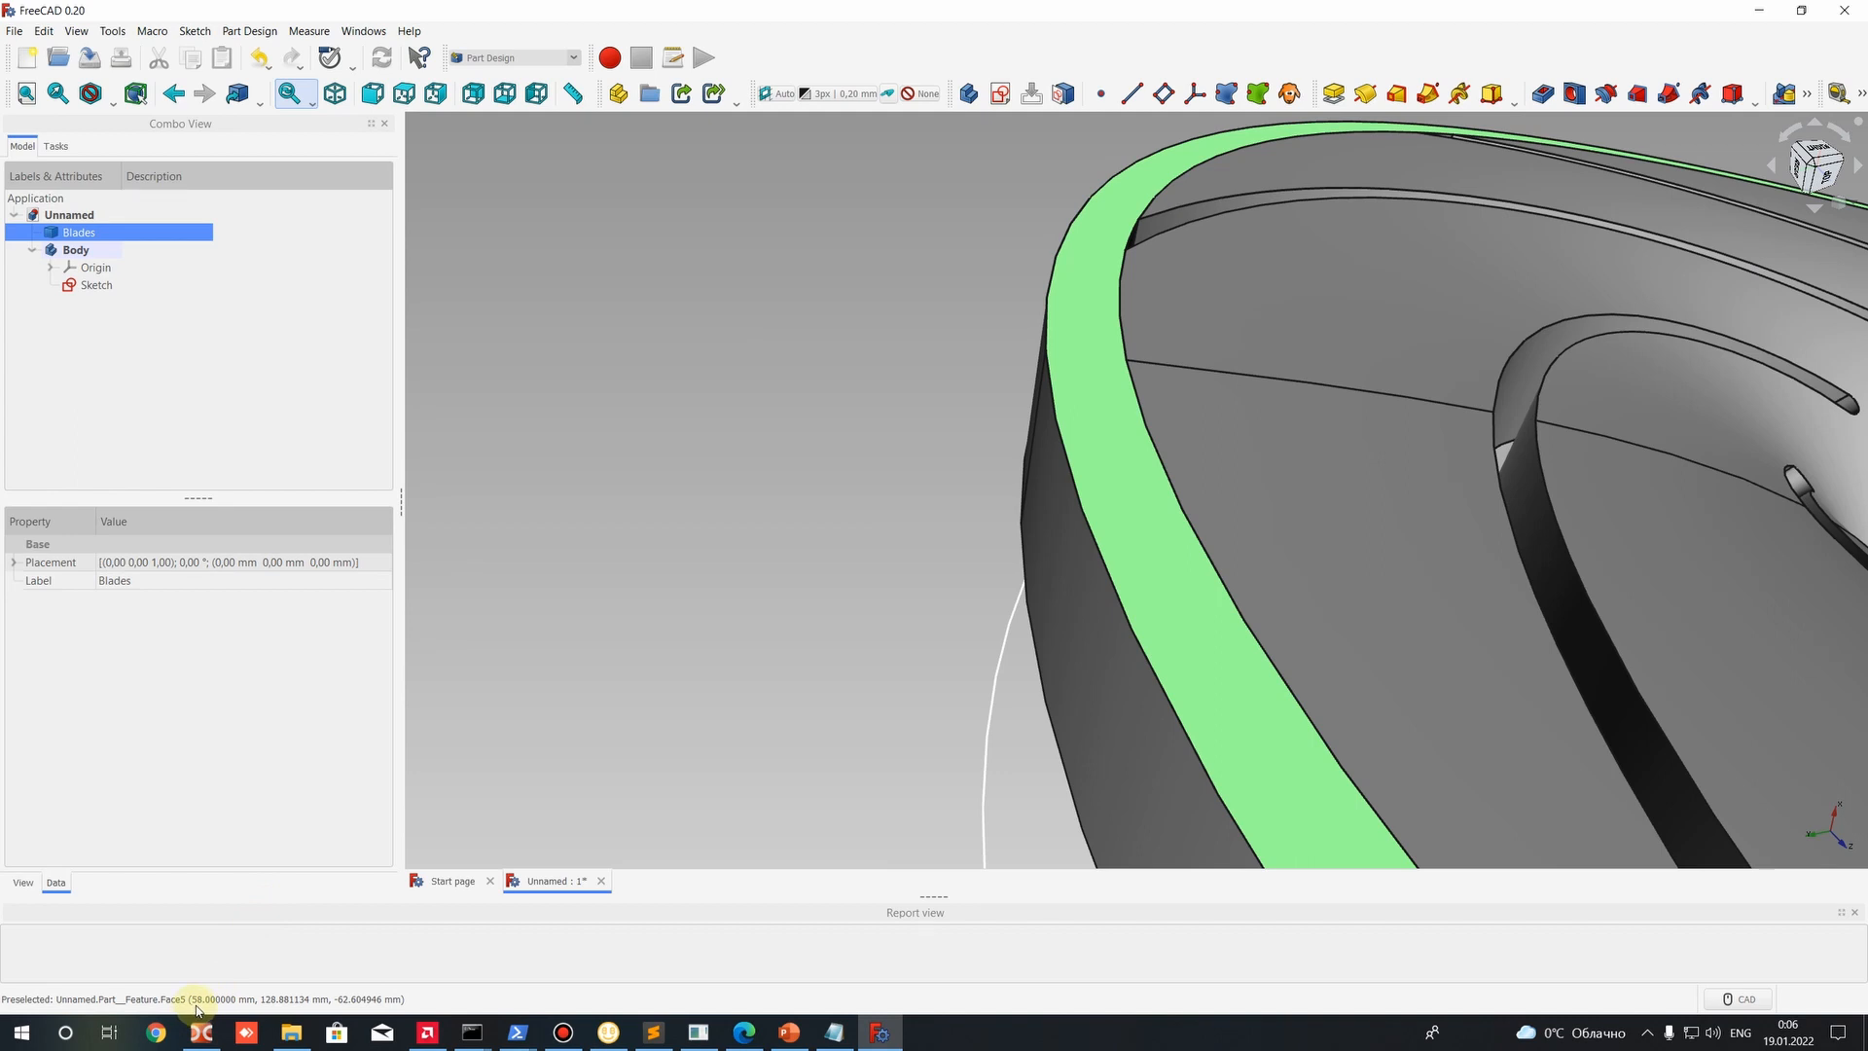
middle_click_drag(646, 625, 829, 529)
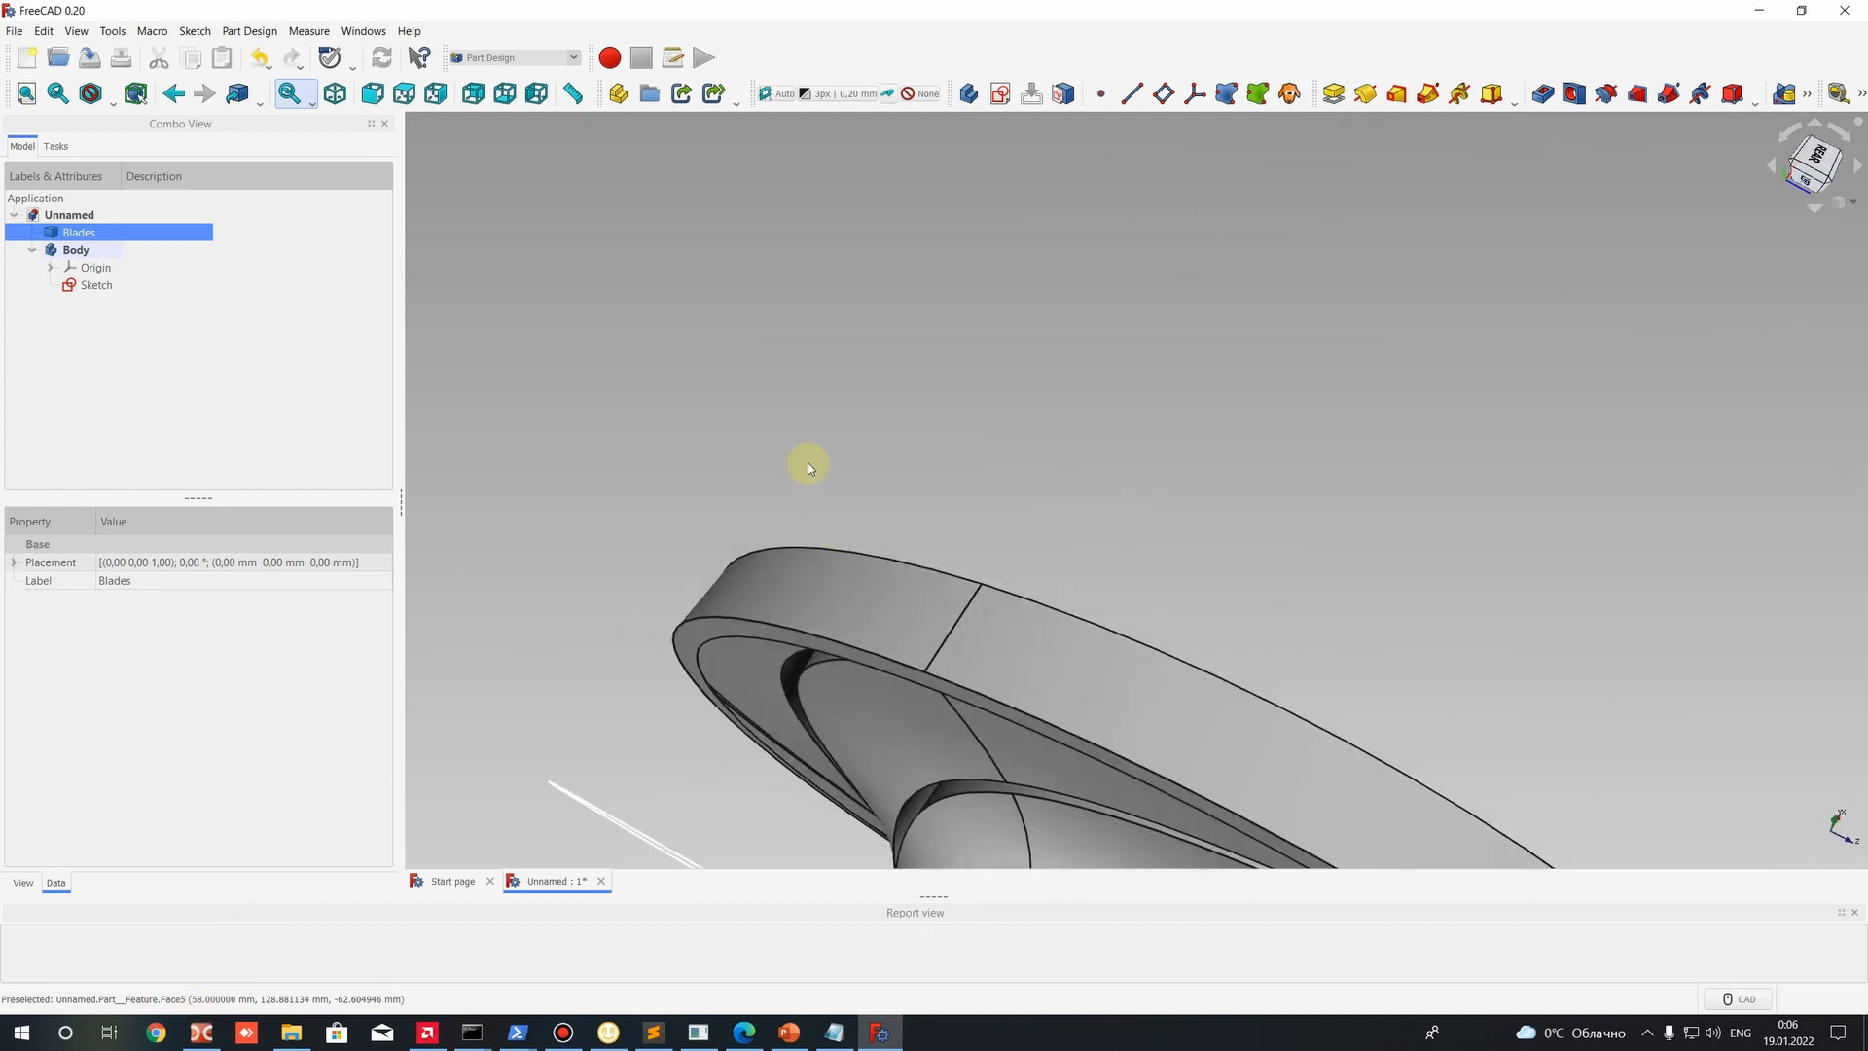
middle_click_drag(808, 463, 911, 282)
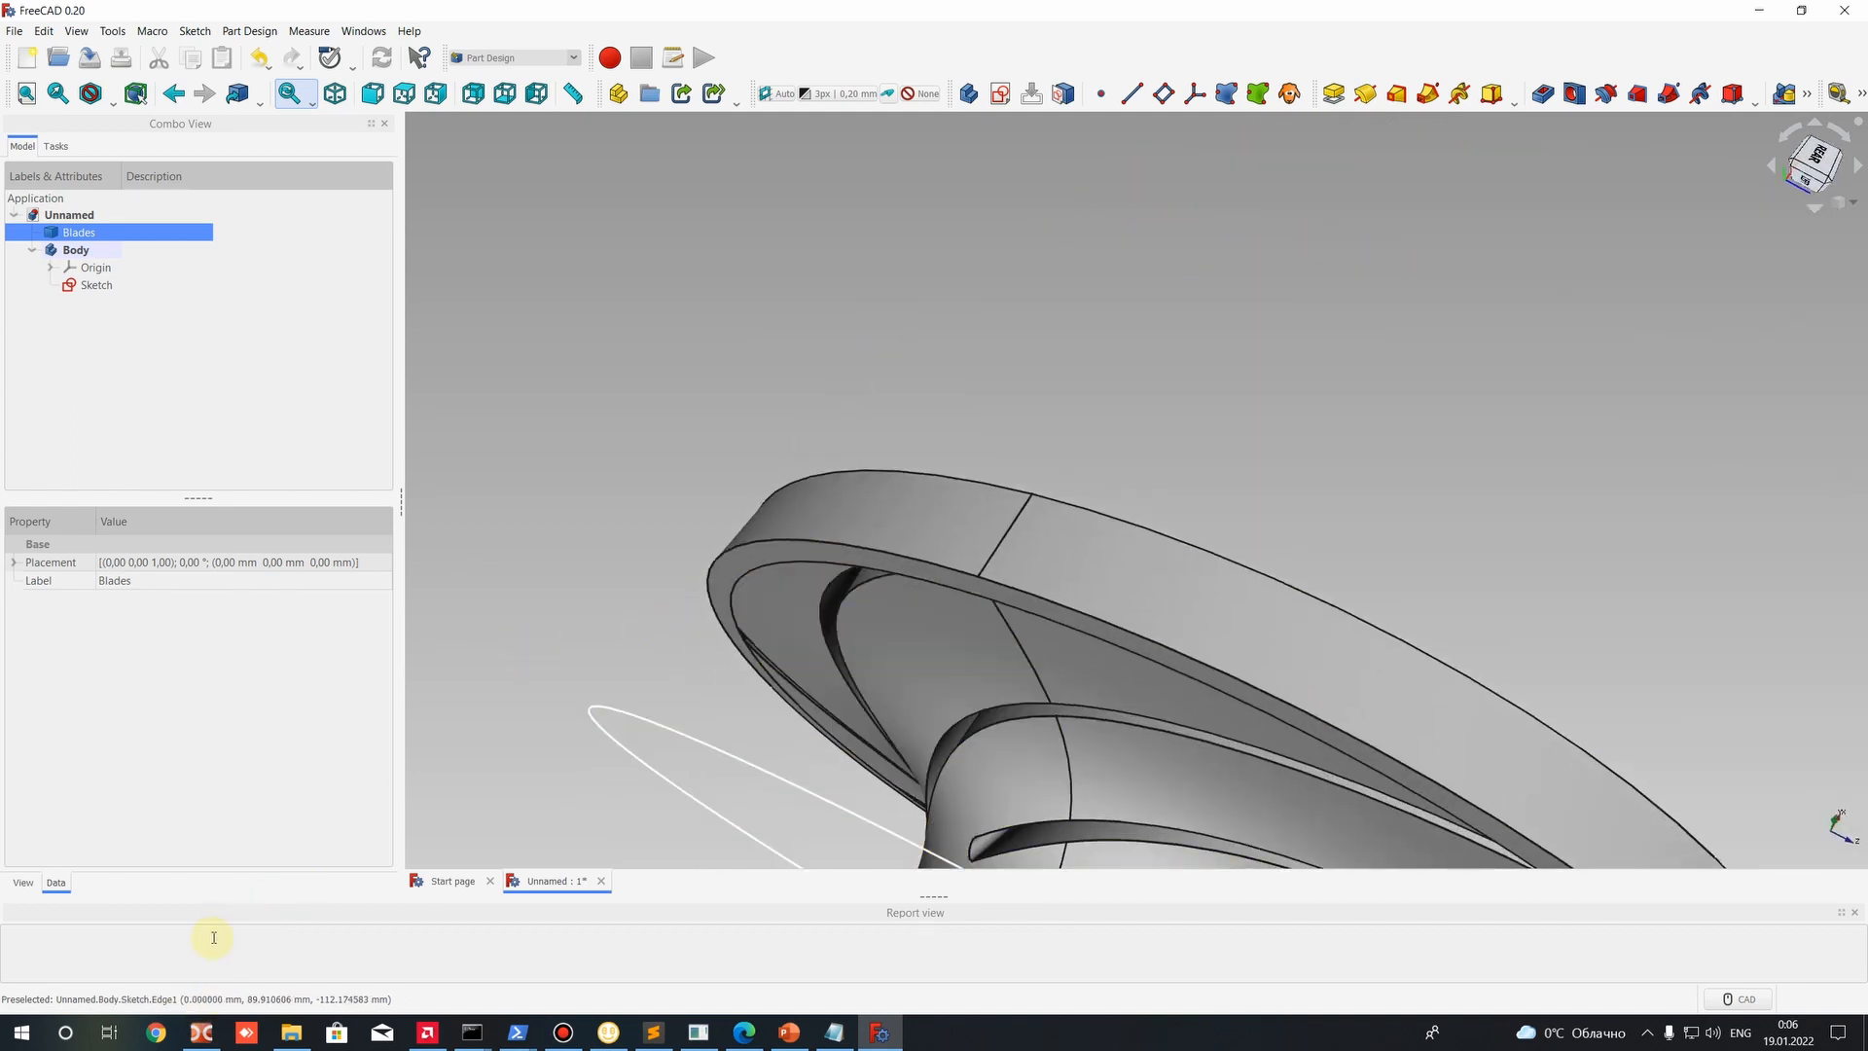
left_click(820, 555)
middle_click_drag(820, 556, 869, 270)
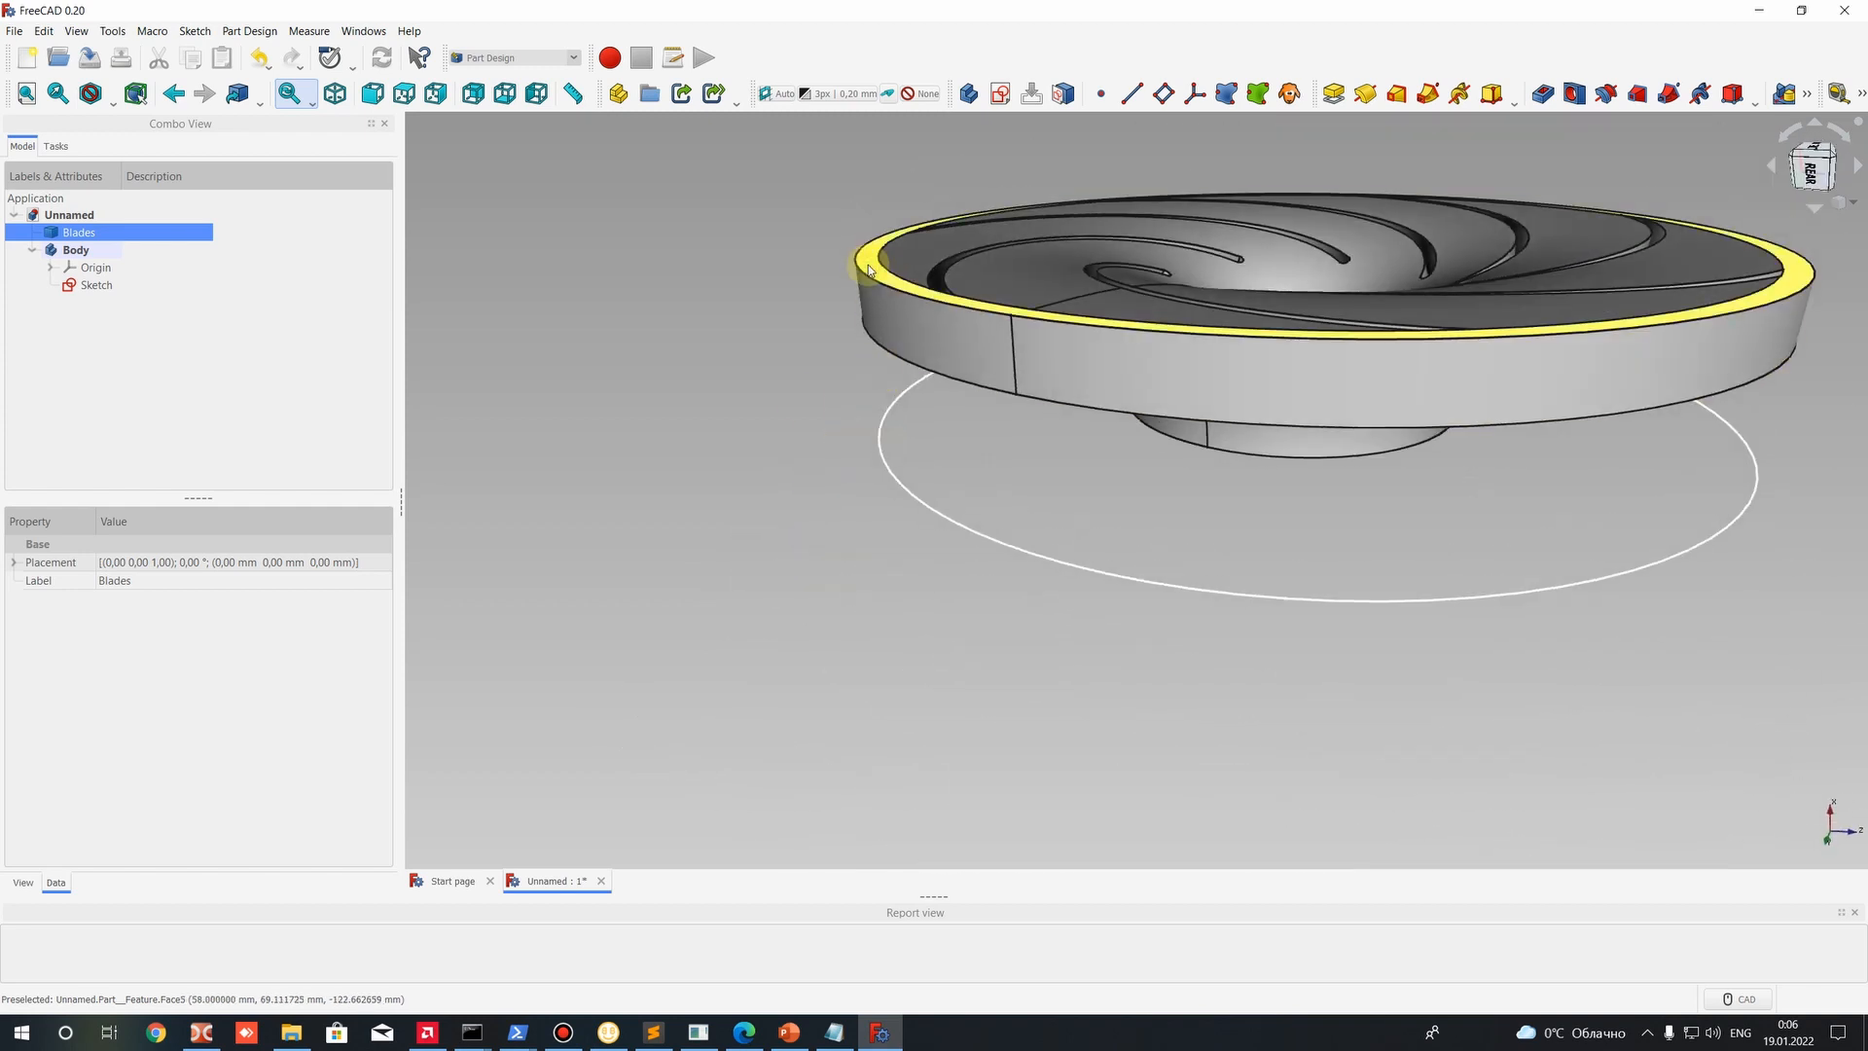
left_click(868, 264)
left_click(833, 1033)
left_click(1187, 776)
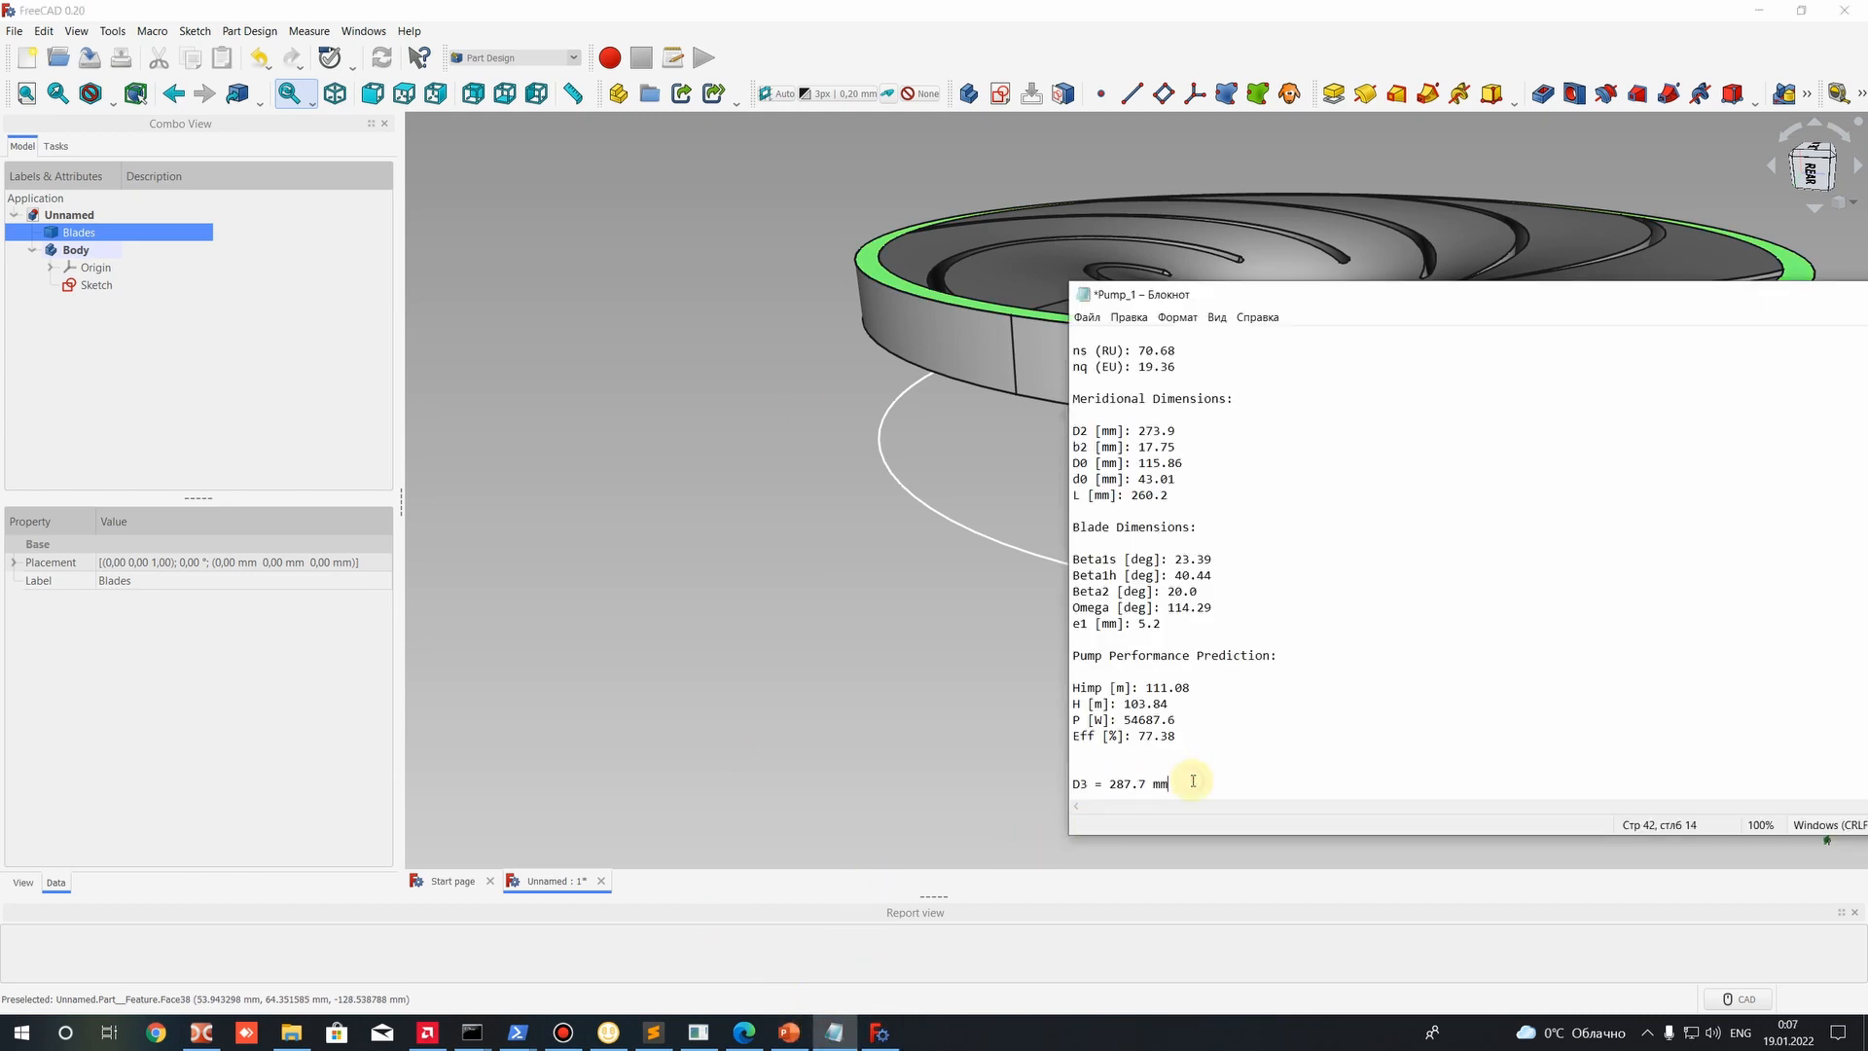
key("Return")
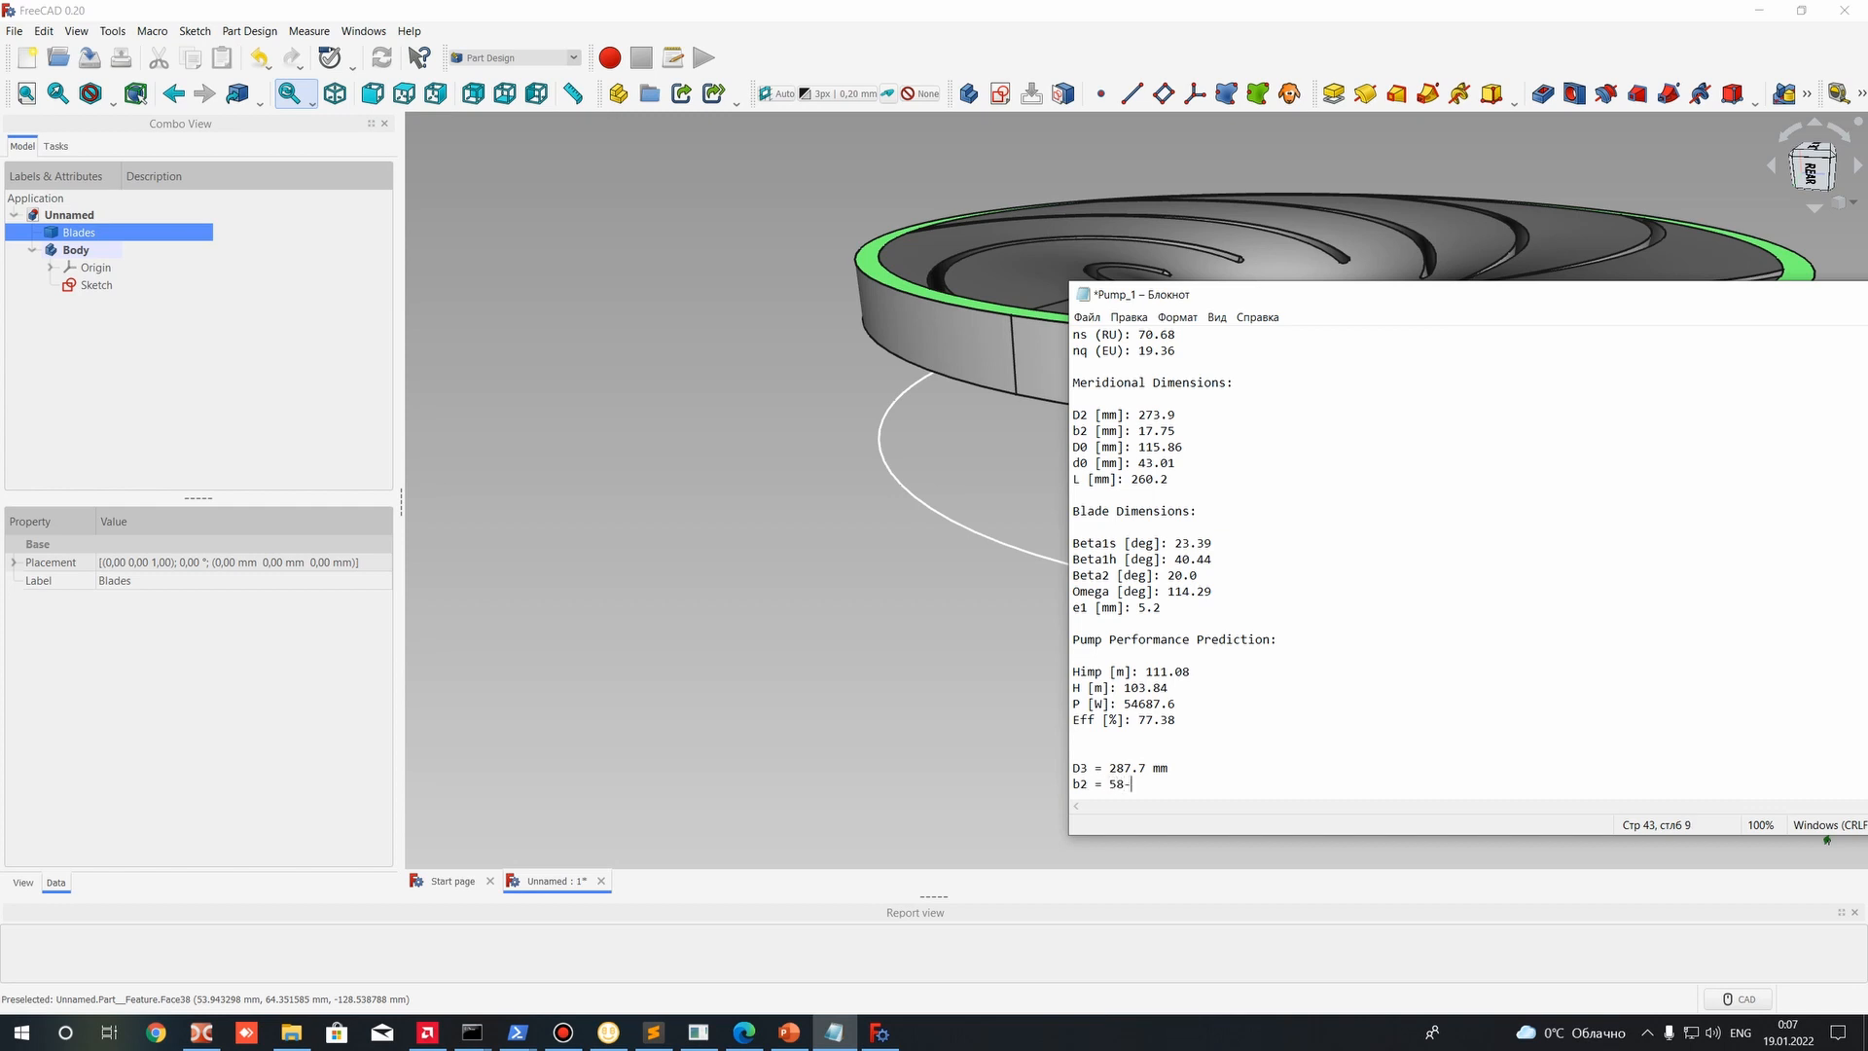
Recheck both rim faces in FreeCAD and extend the b2 line in the Pump_1 notes to "b2 = 58-40 =".
left_click(742, 362)
scroll(855, 562, "down", 1)
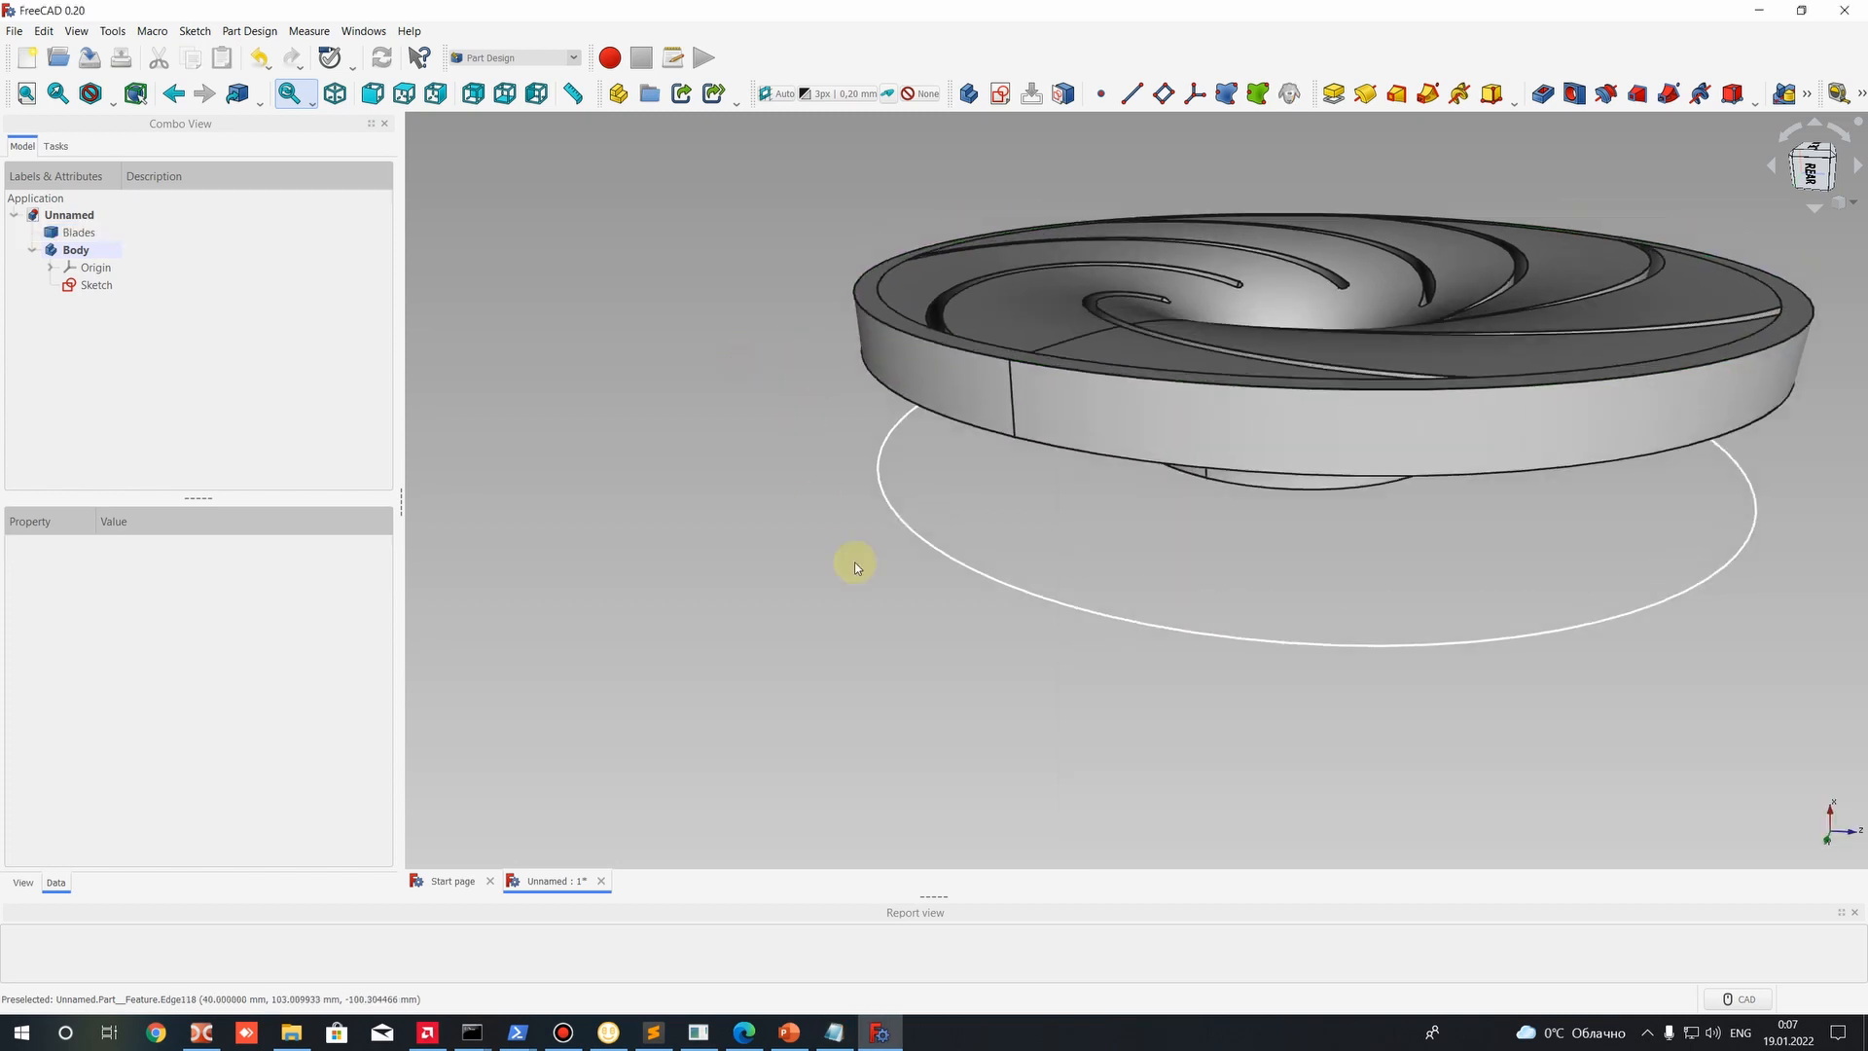
scroll(881, 418, "up", 3)
left_click(900, 365)
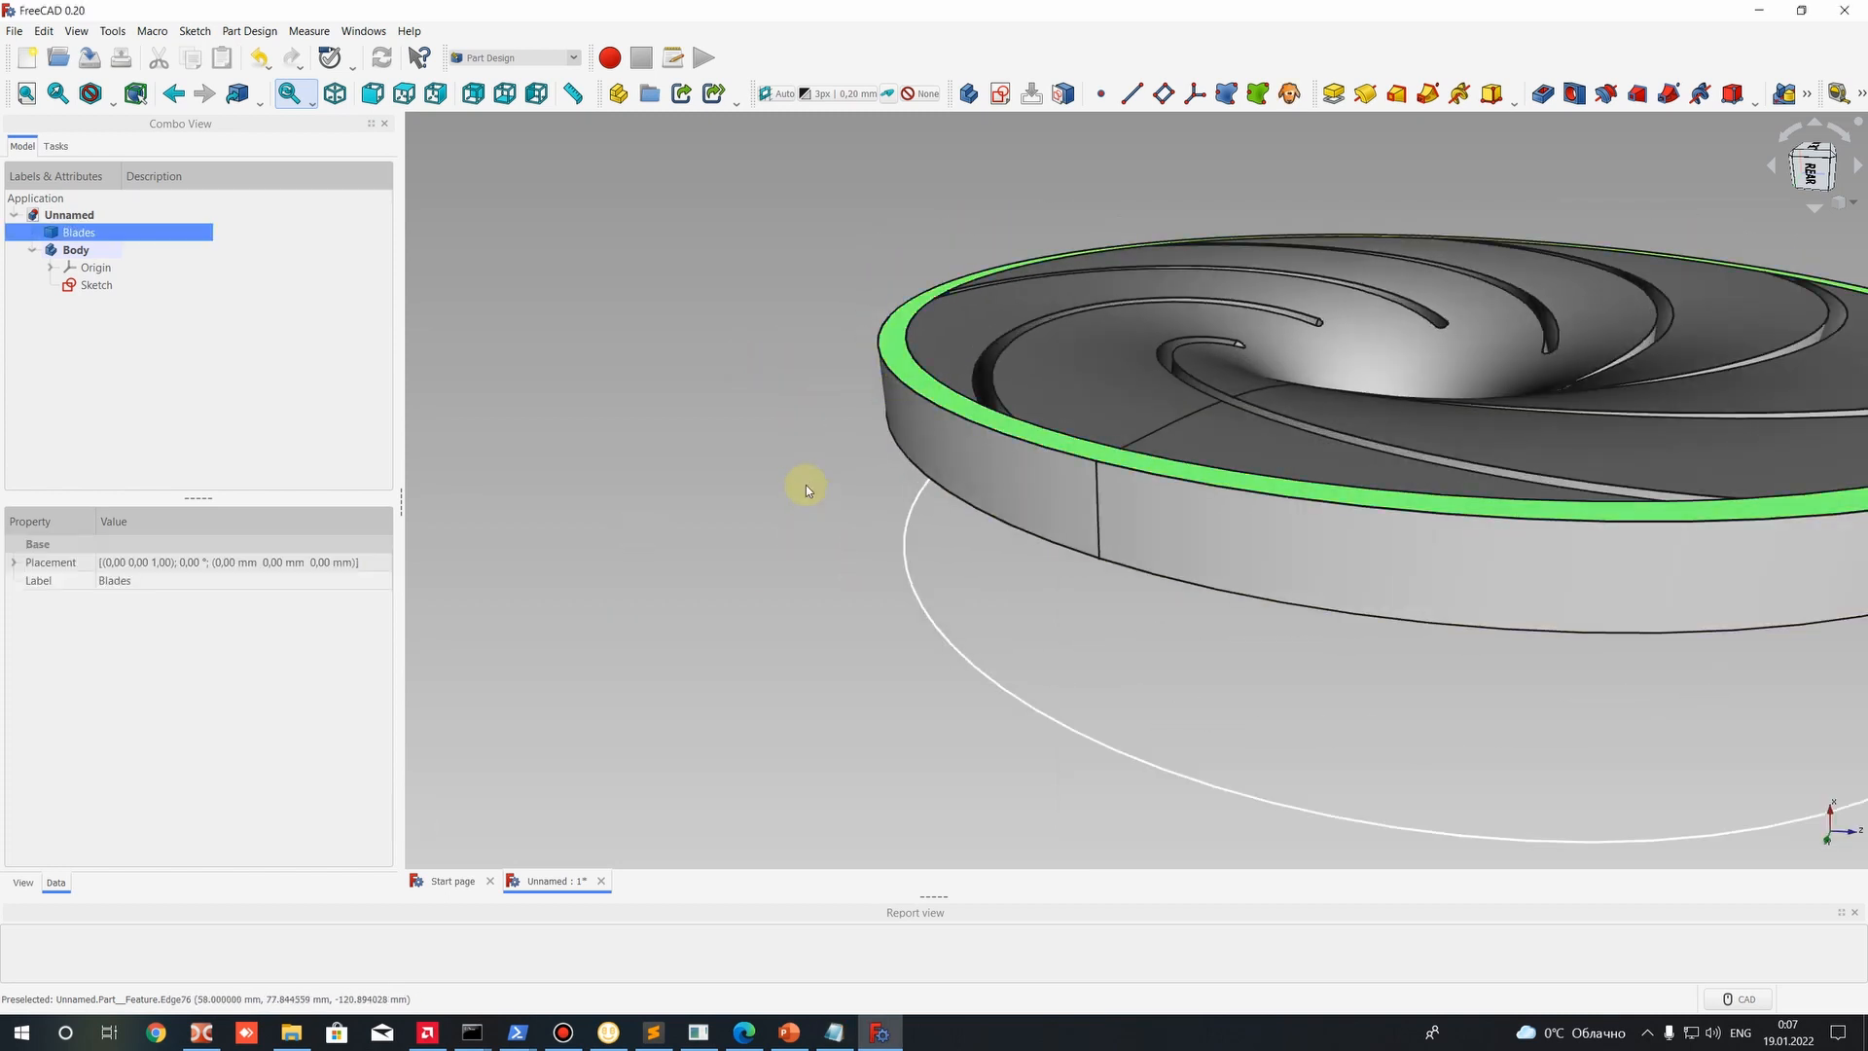
middle_click_drag(805, 483, 805, 572)
scroll(805, 572, "up", 5)
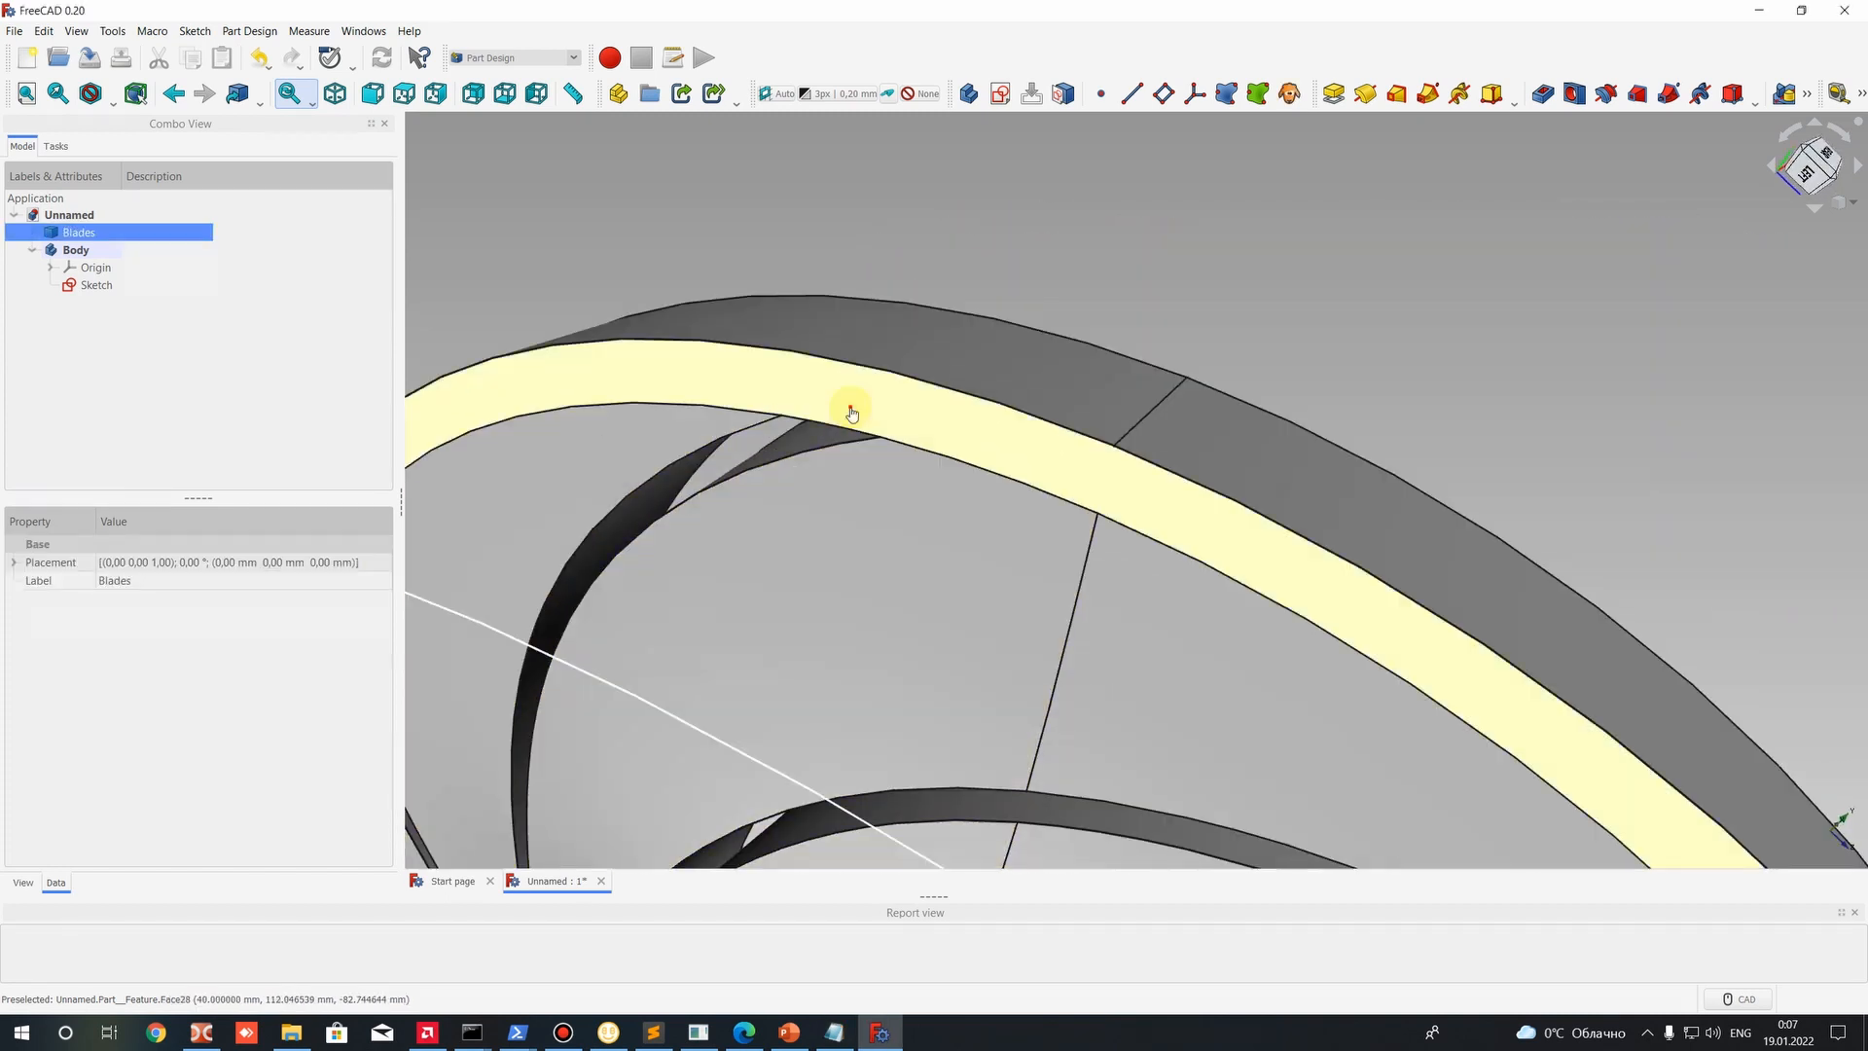
double_click(936, 440)
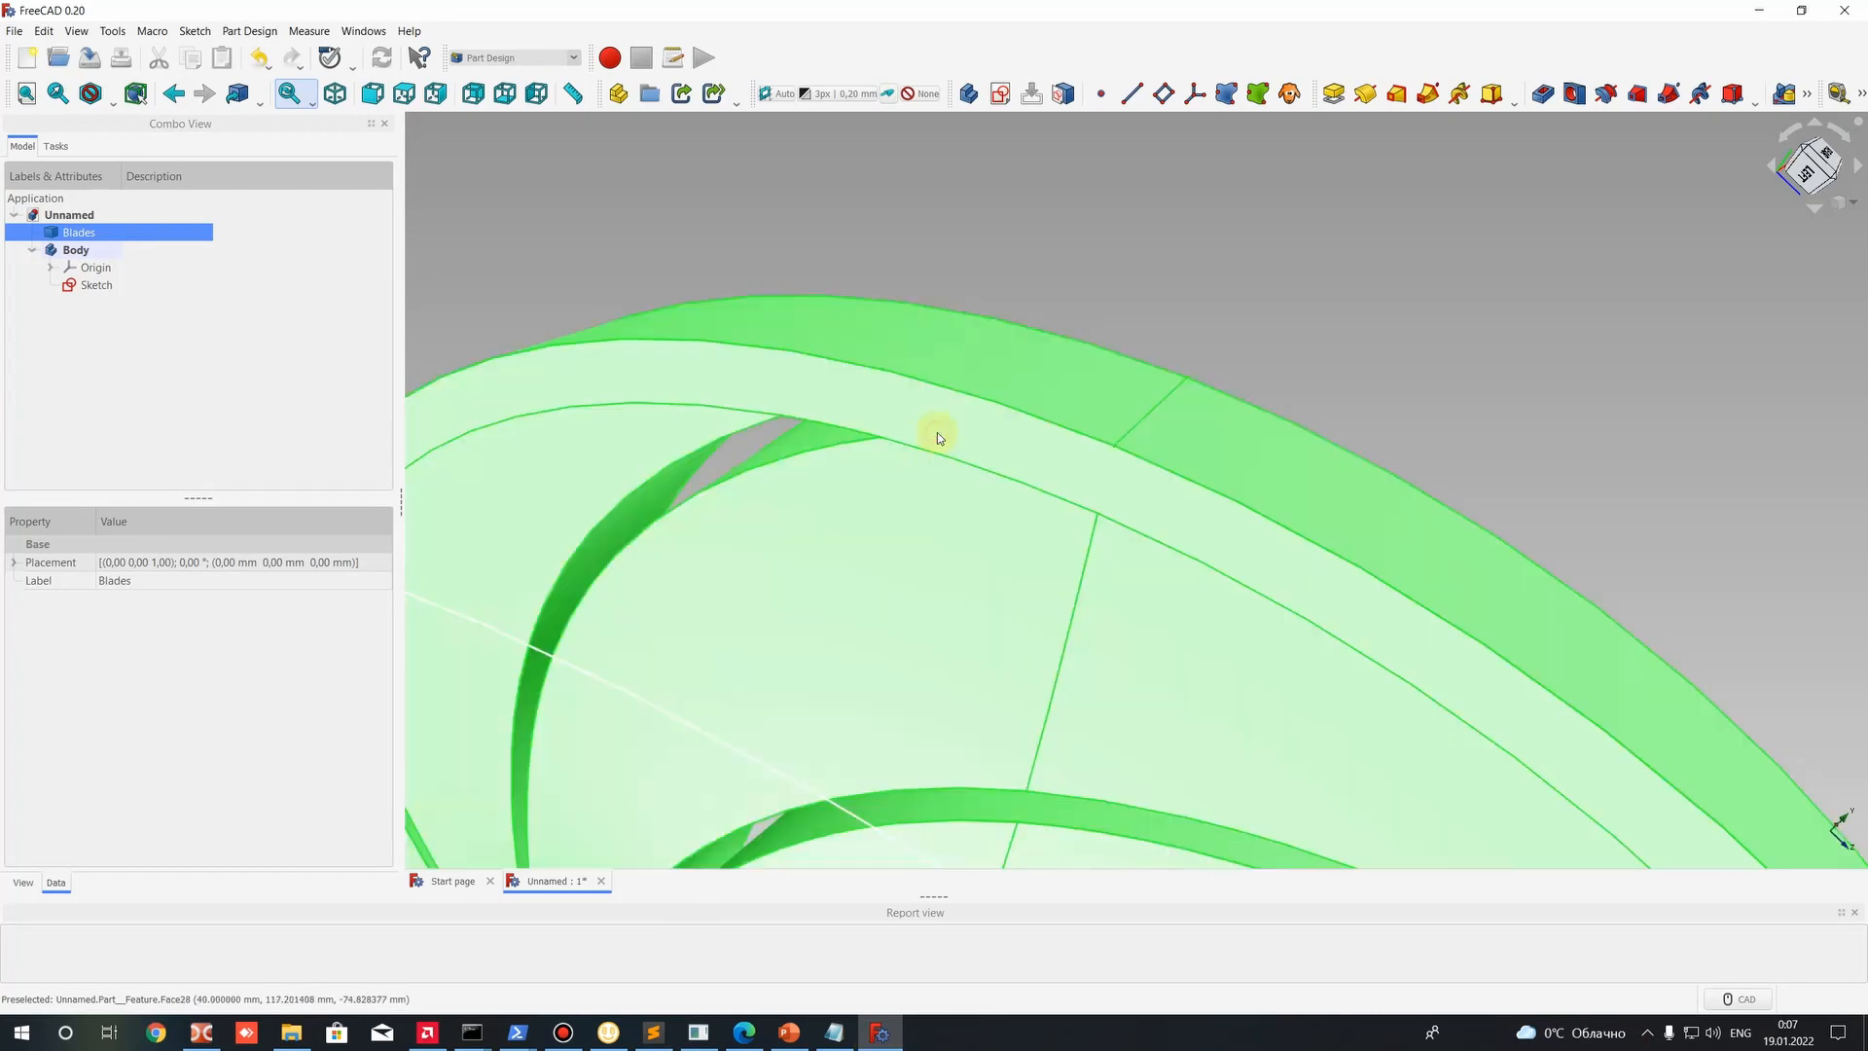
left_click(834, 1032)
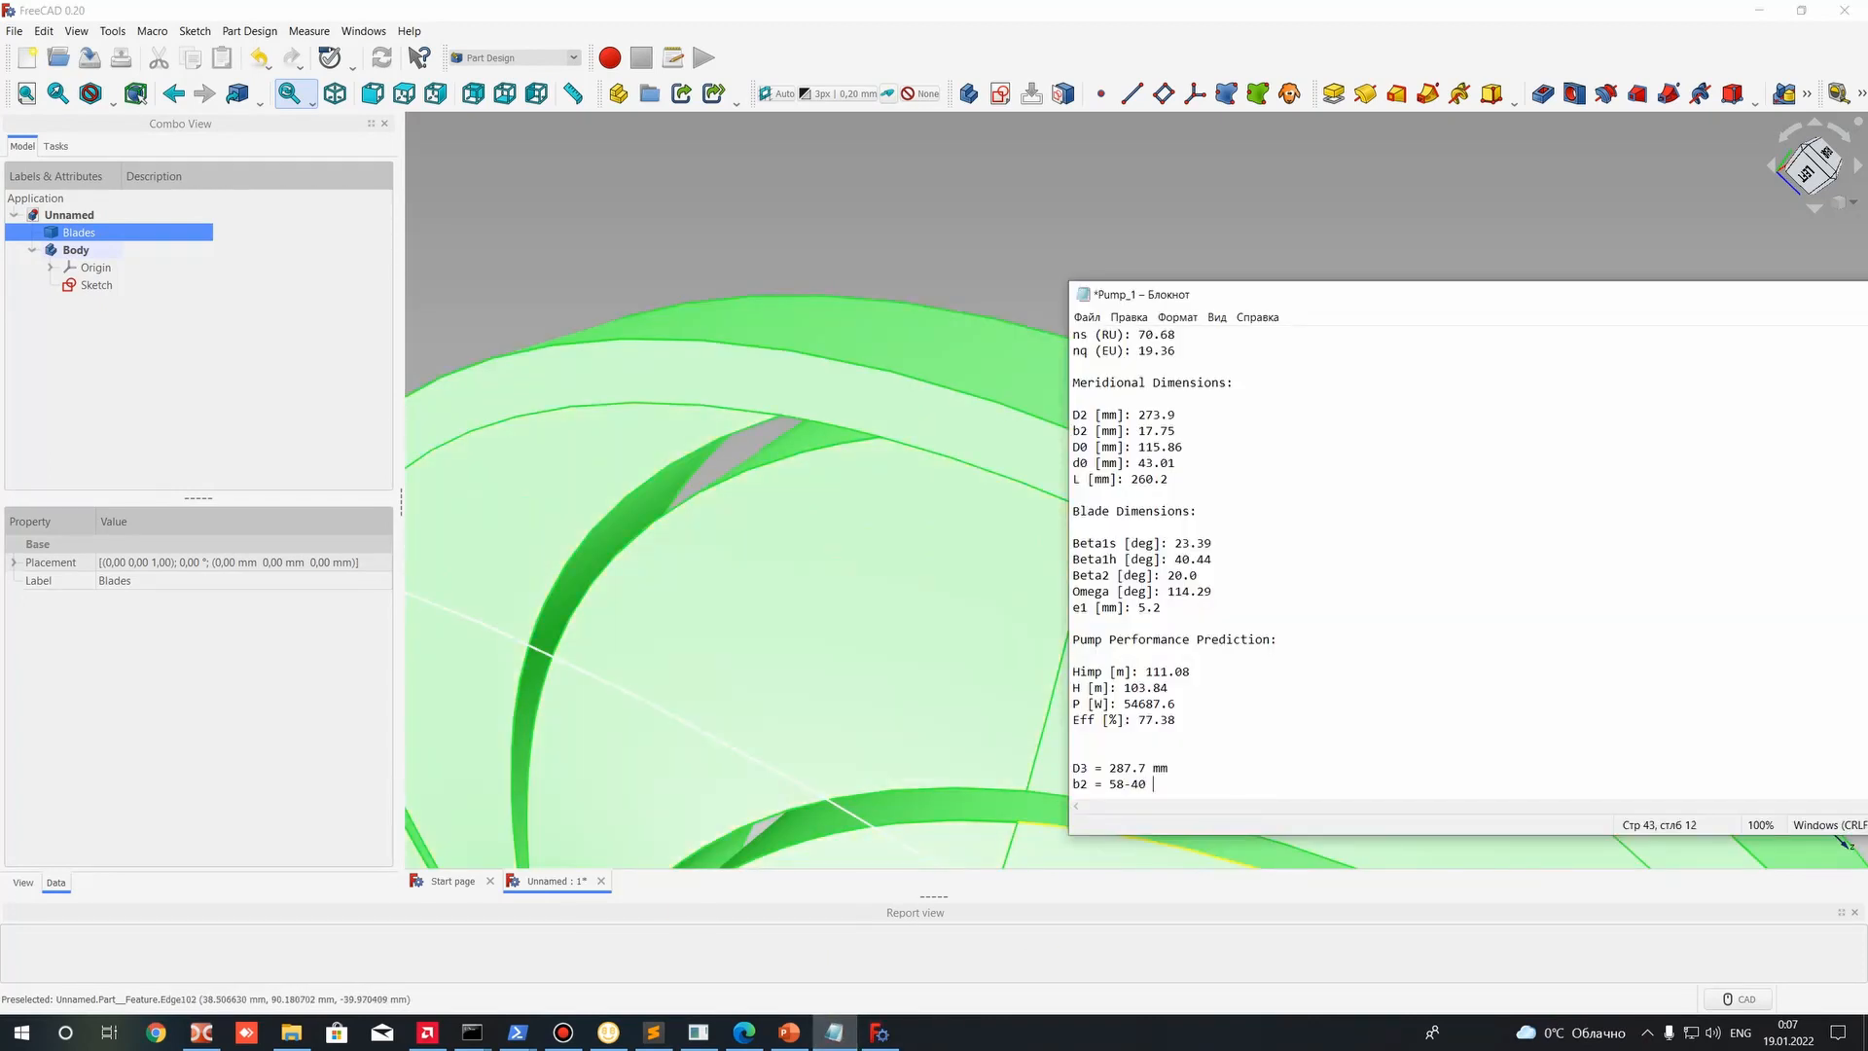
Compute 58-40 in the Windows Calculator and complete the b2 line in the notes with 18 mm.
left_click(21, 1032)
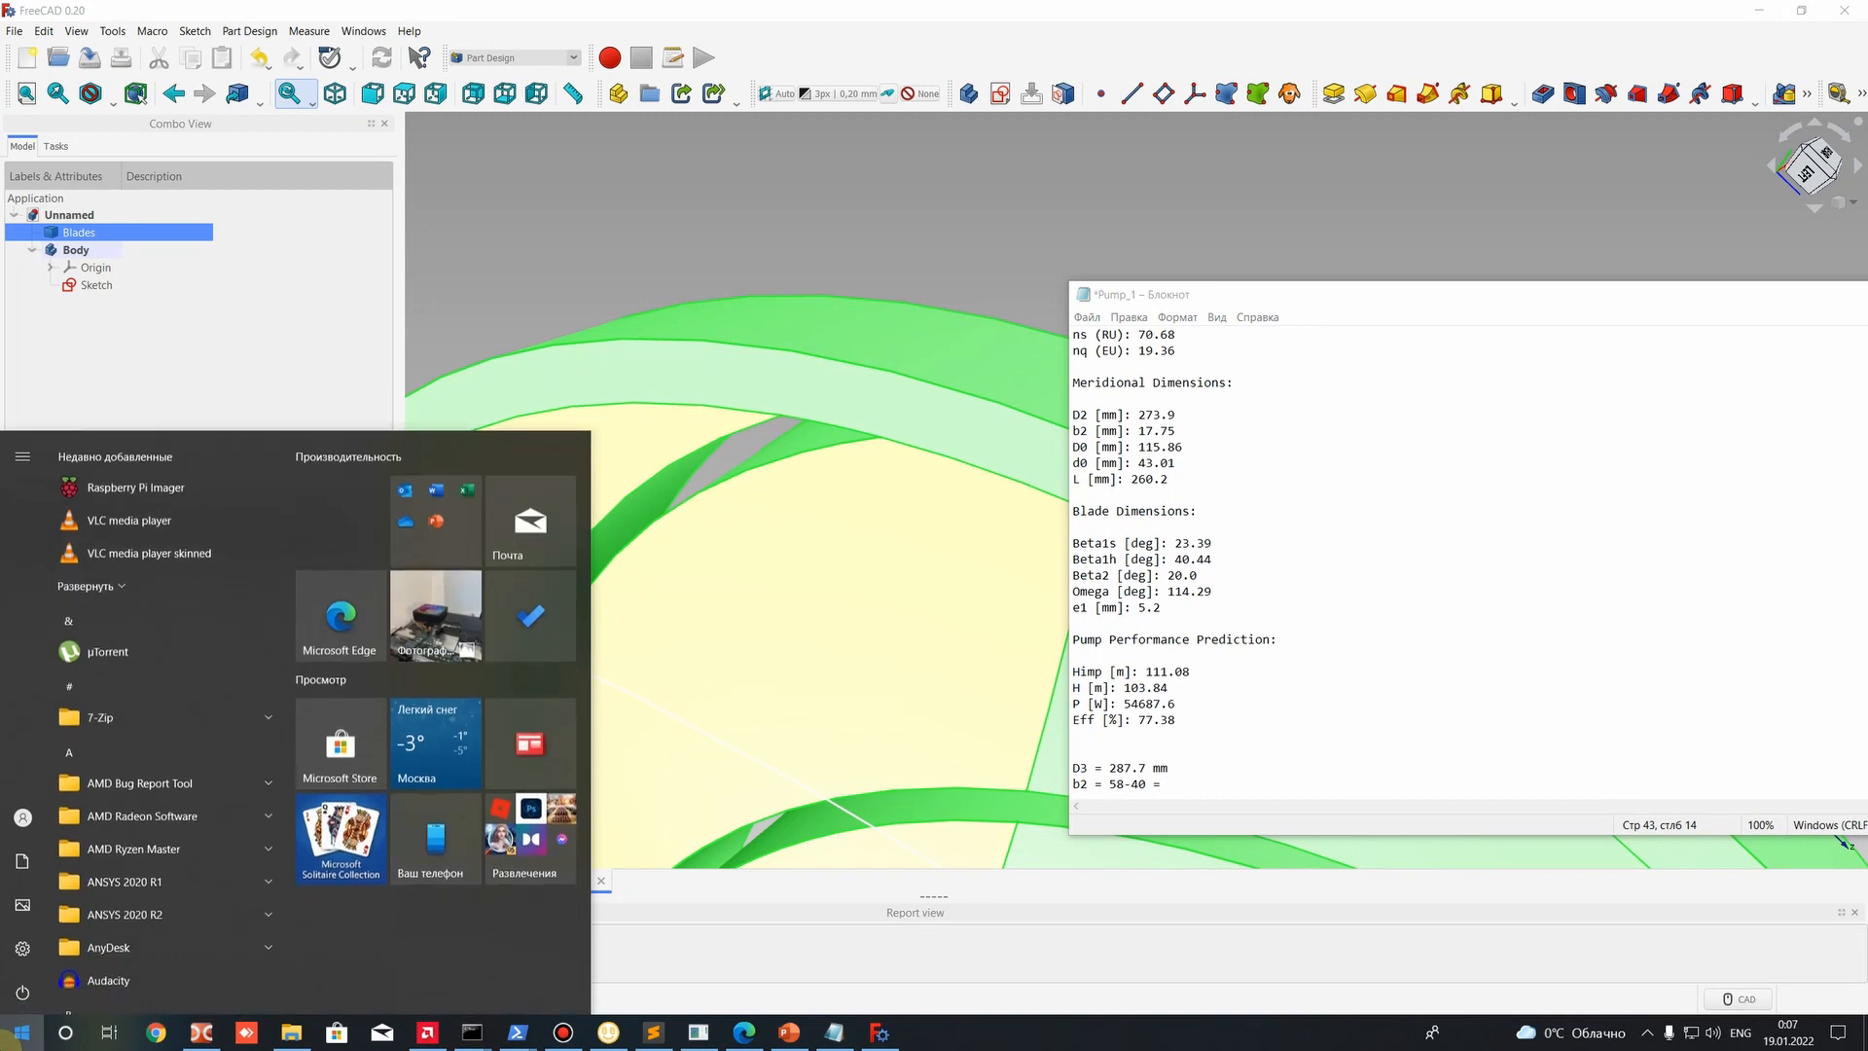
type("сф")
key("BackSpace")
key("BackSpace")
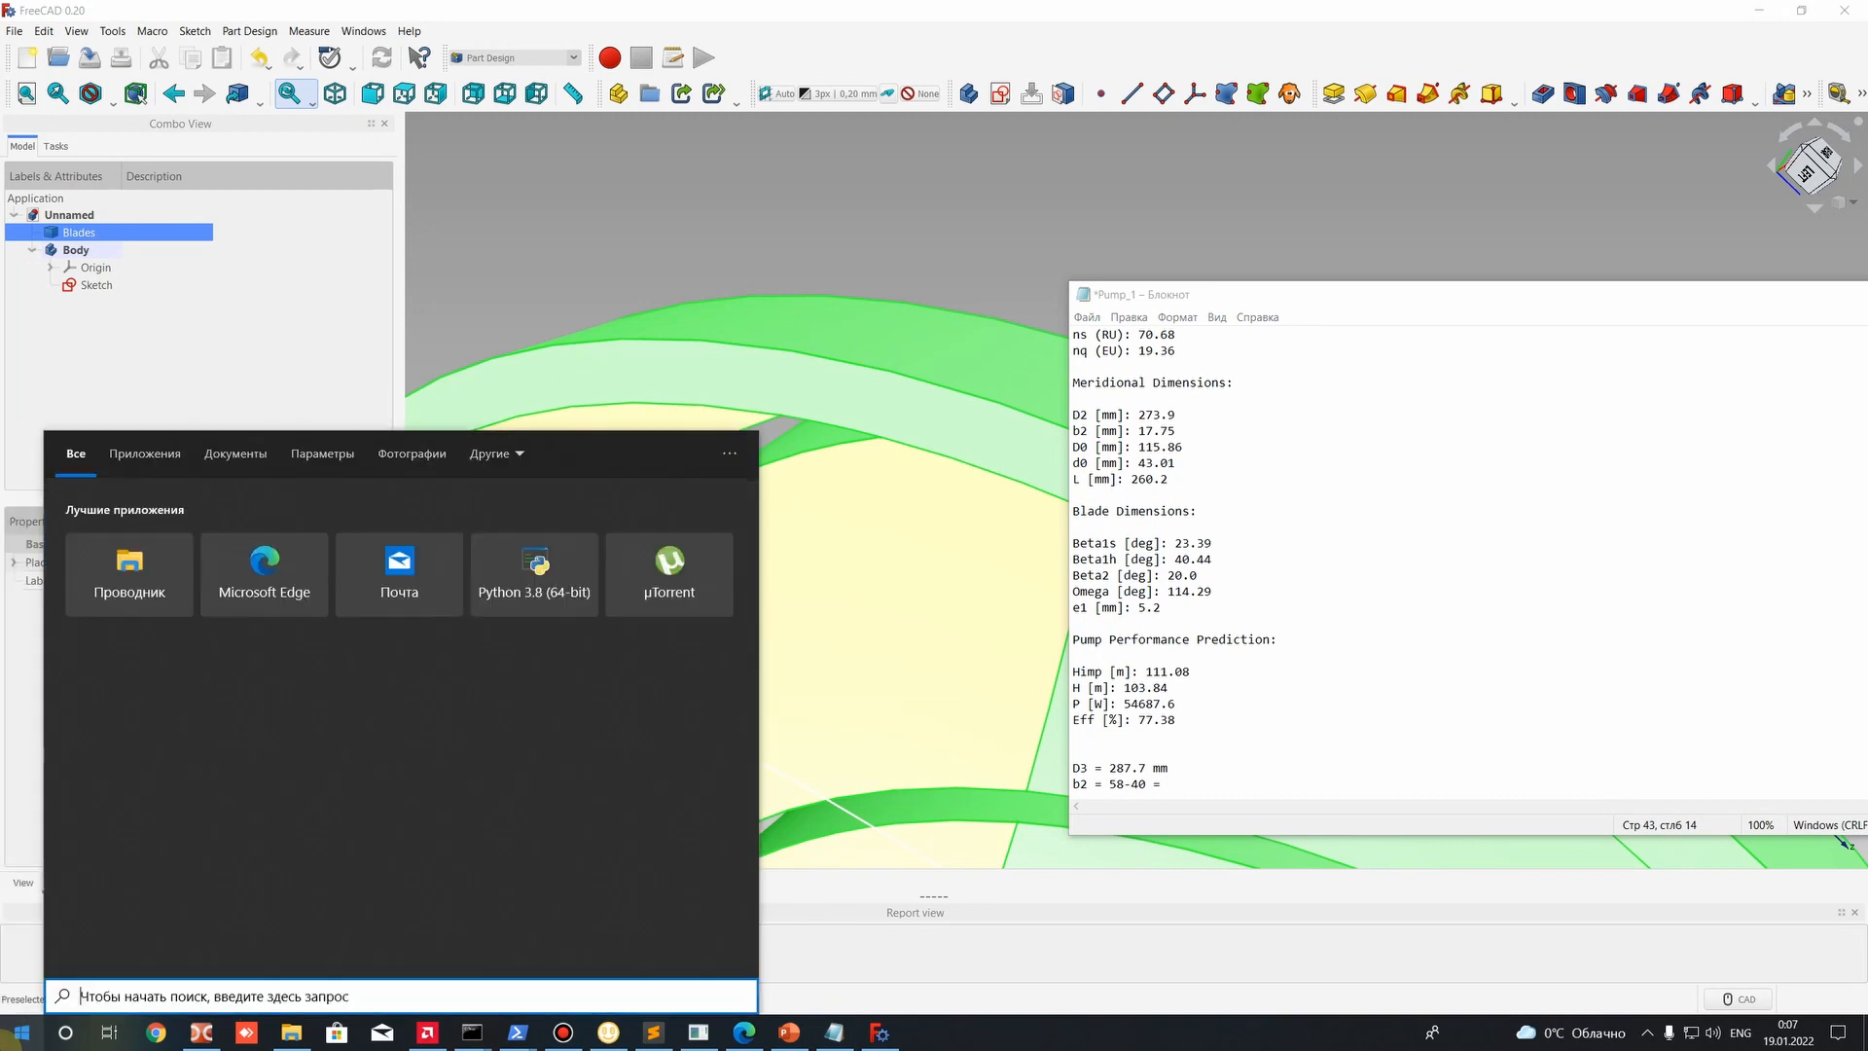
type("ca")
key("Return")
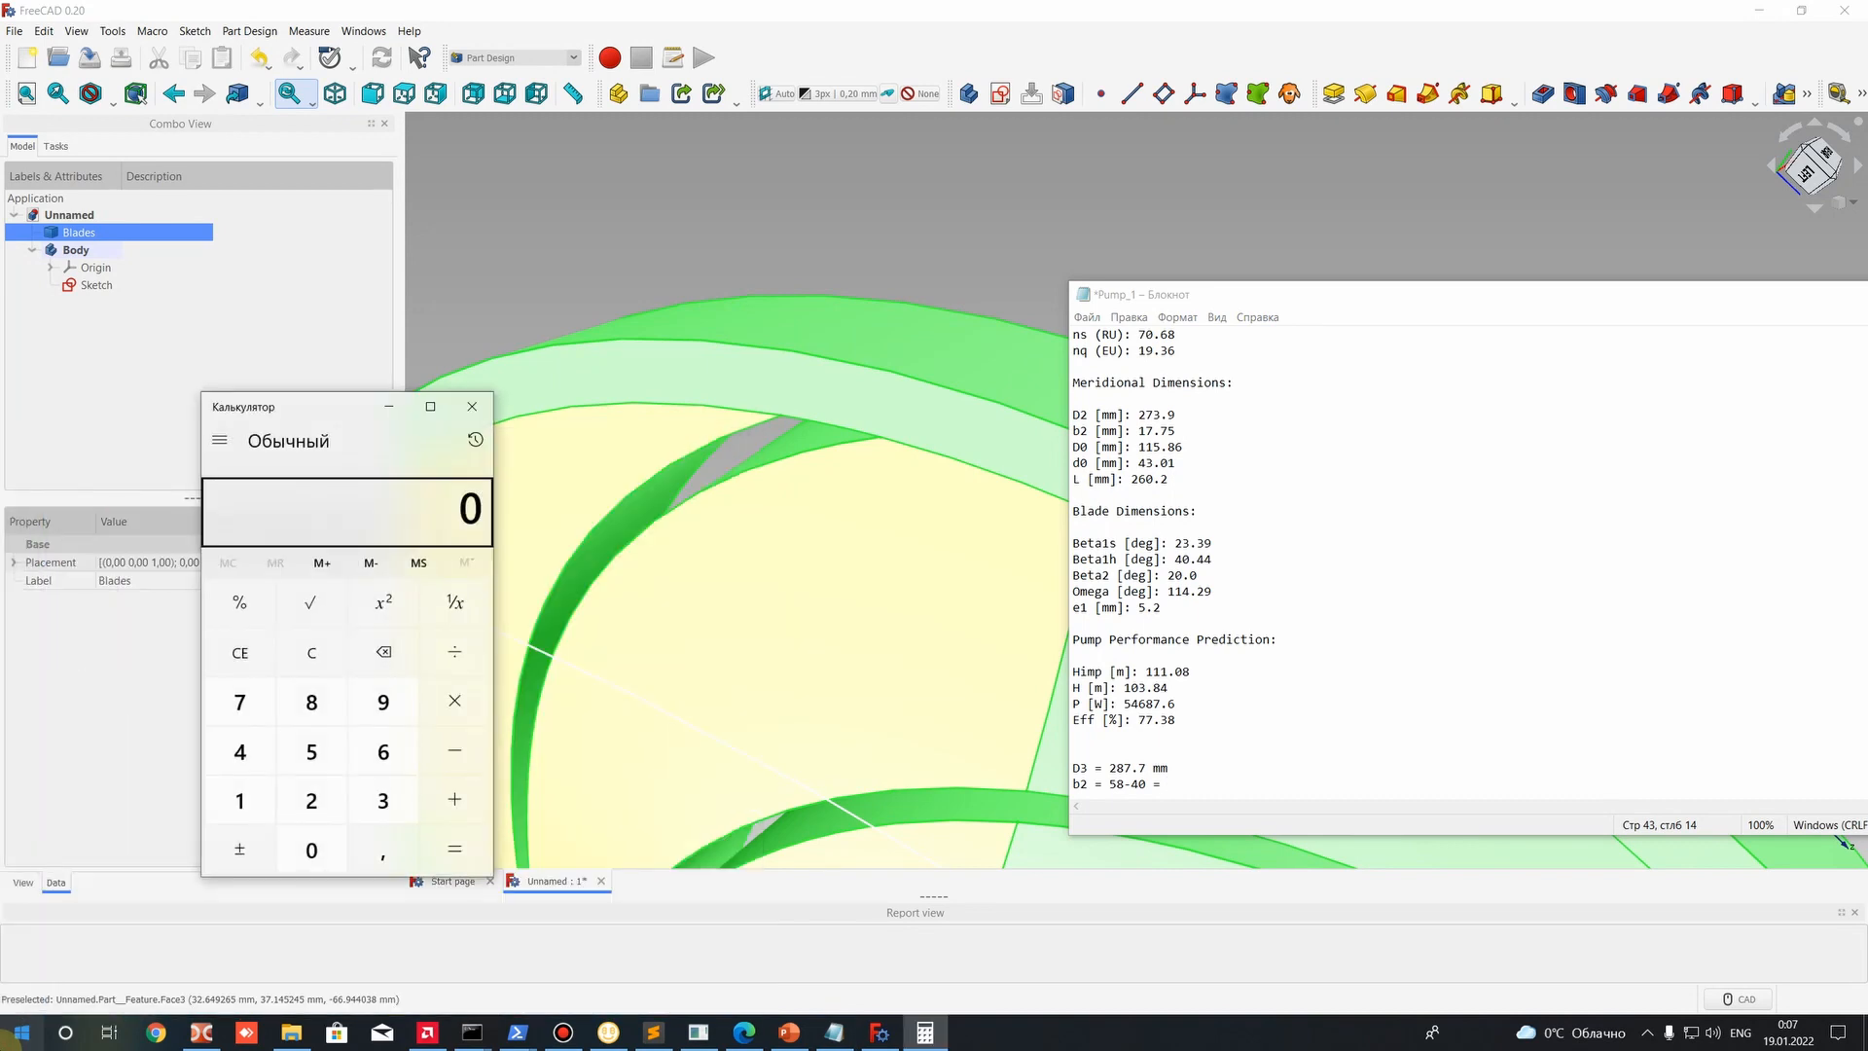
type("58-04")
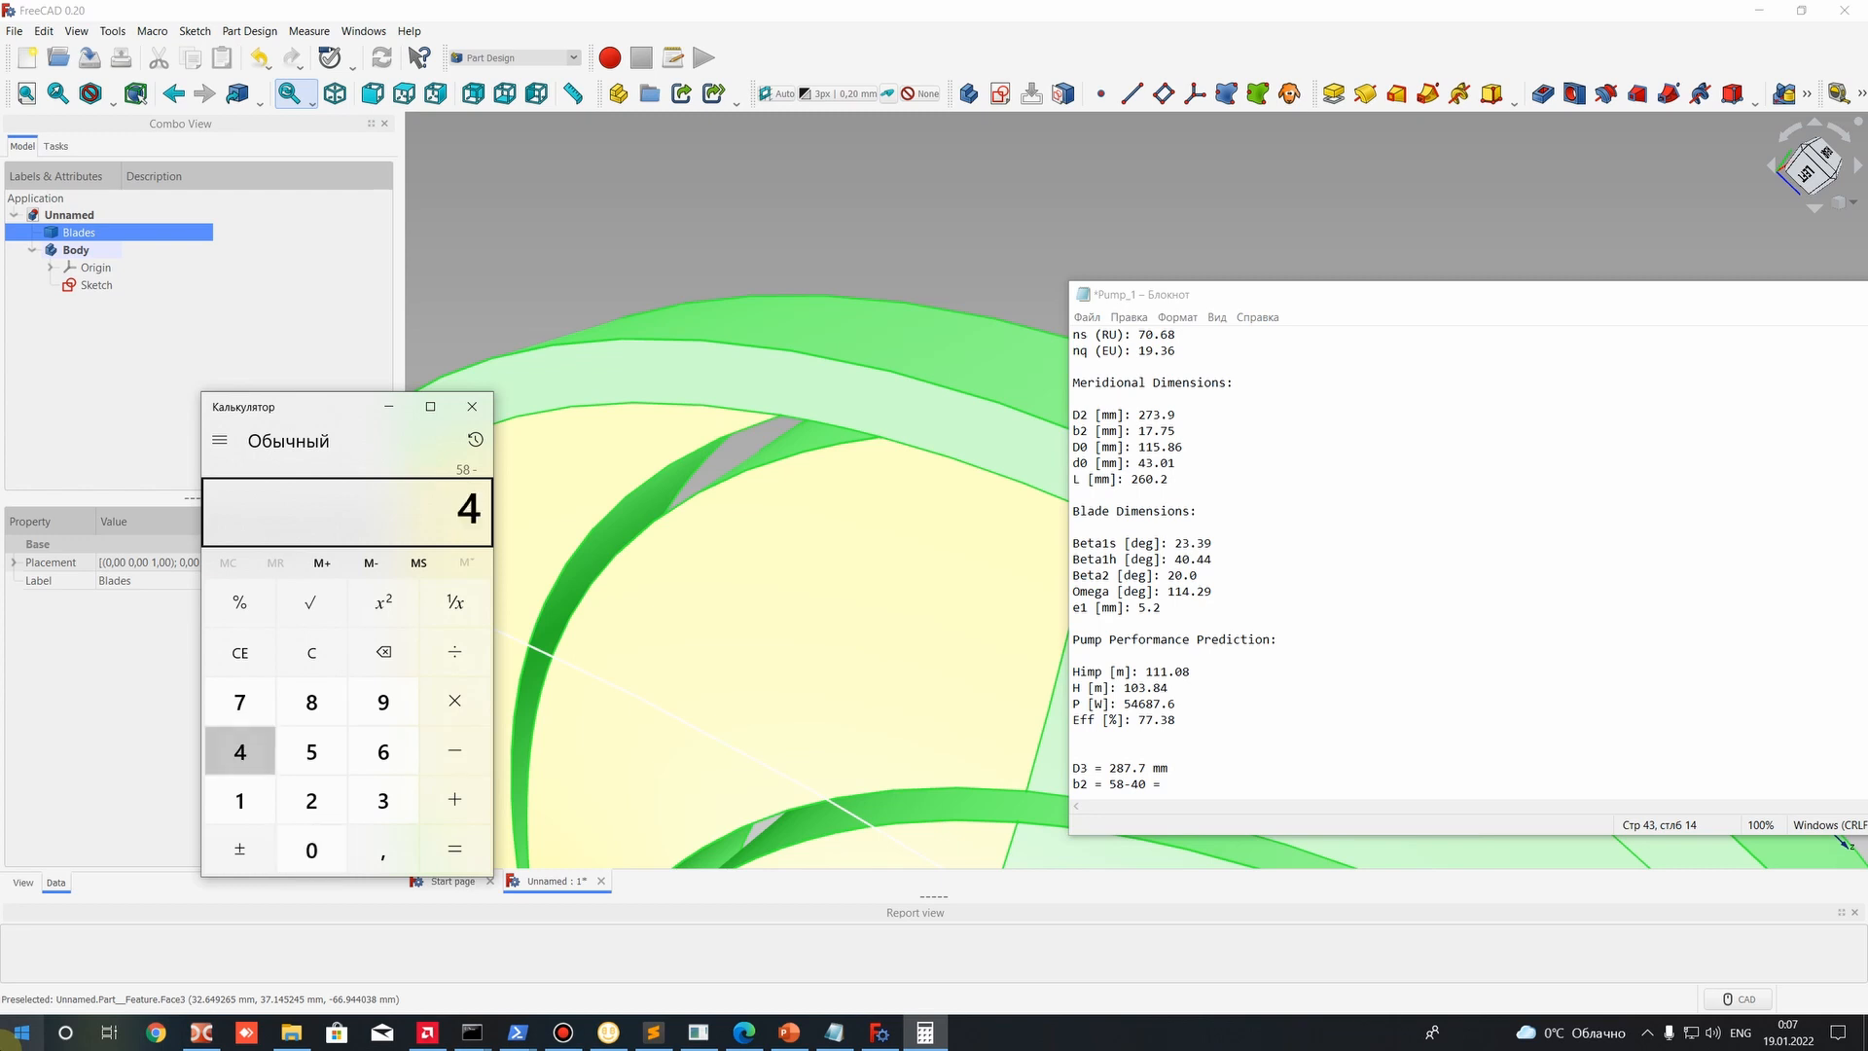
type("0")
key("Return")
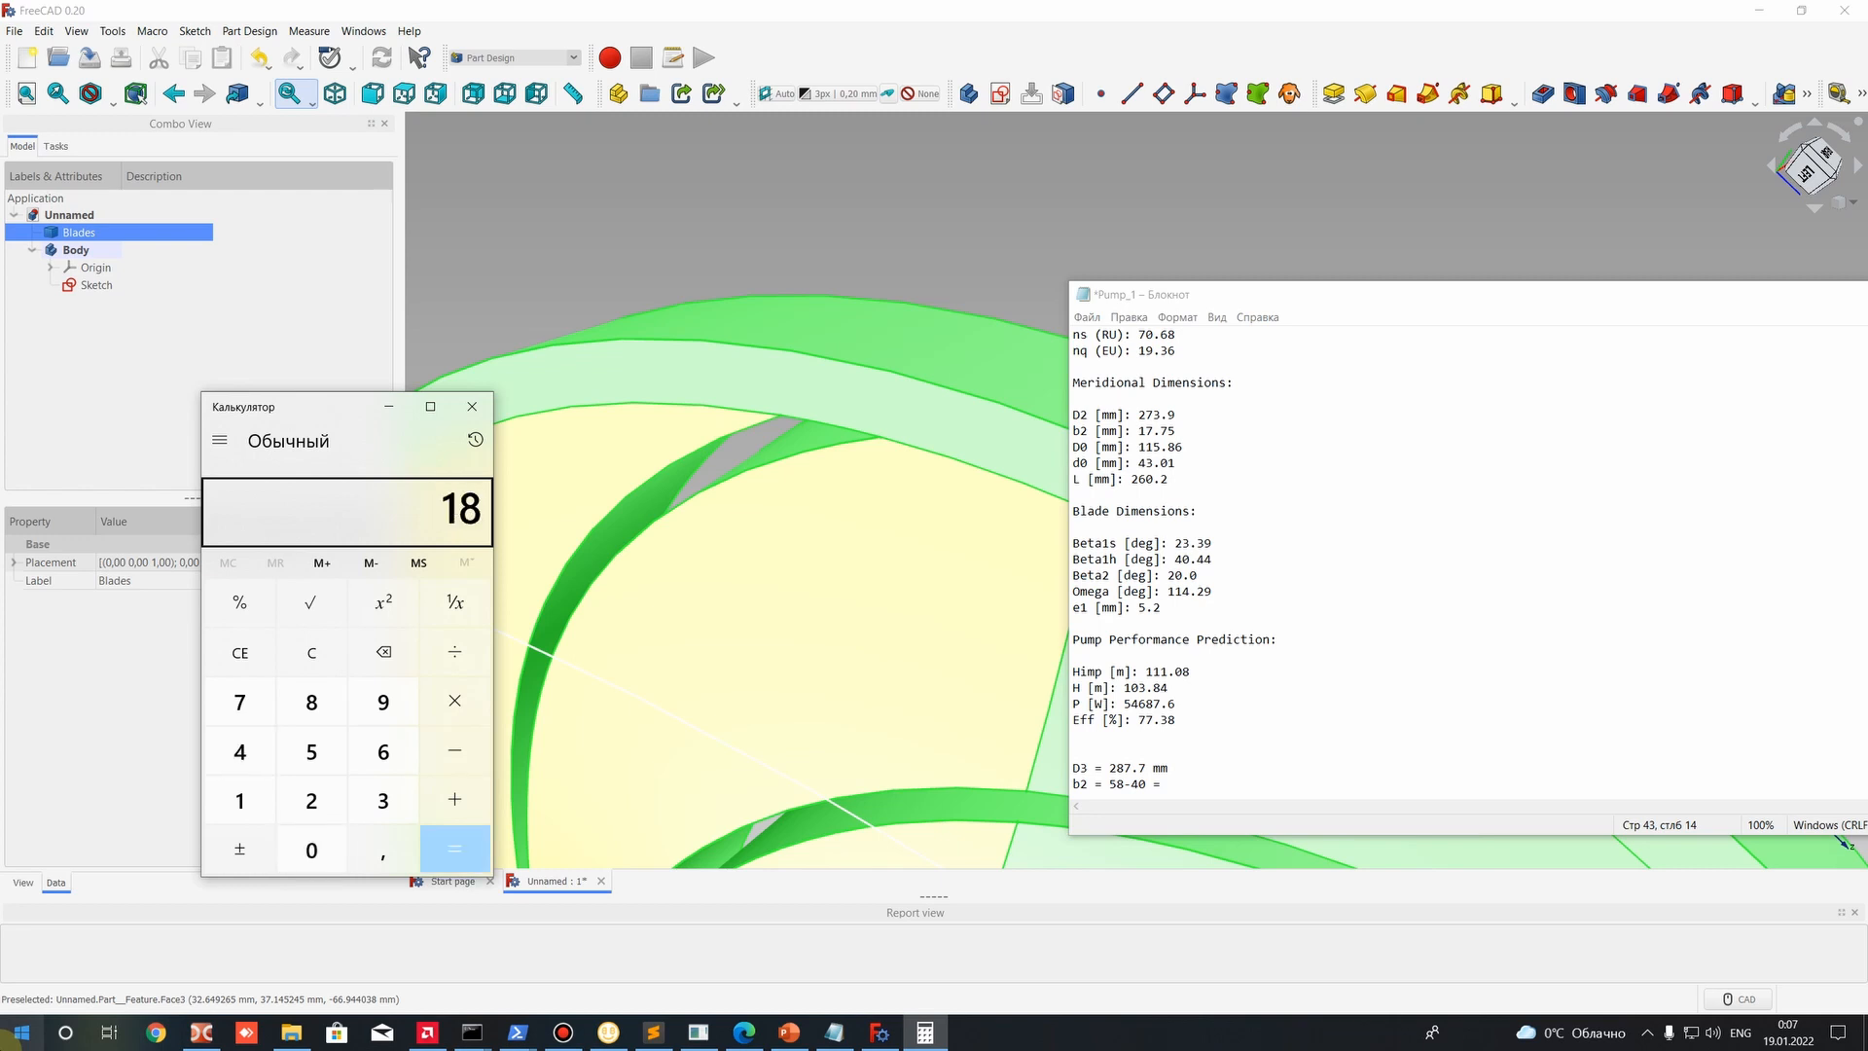
left_click(1169, 781)
type("18")
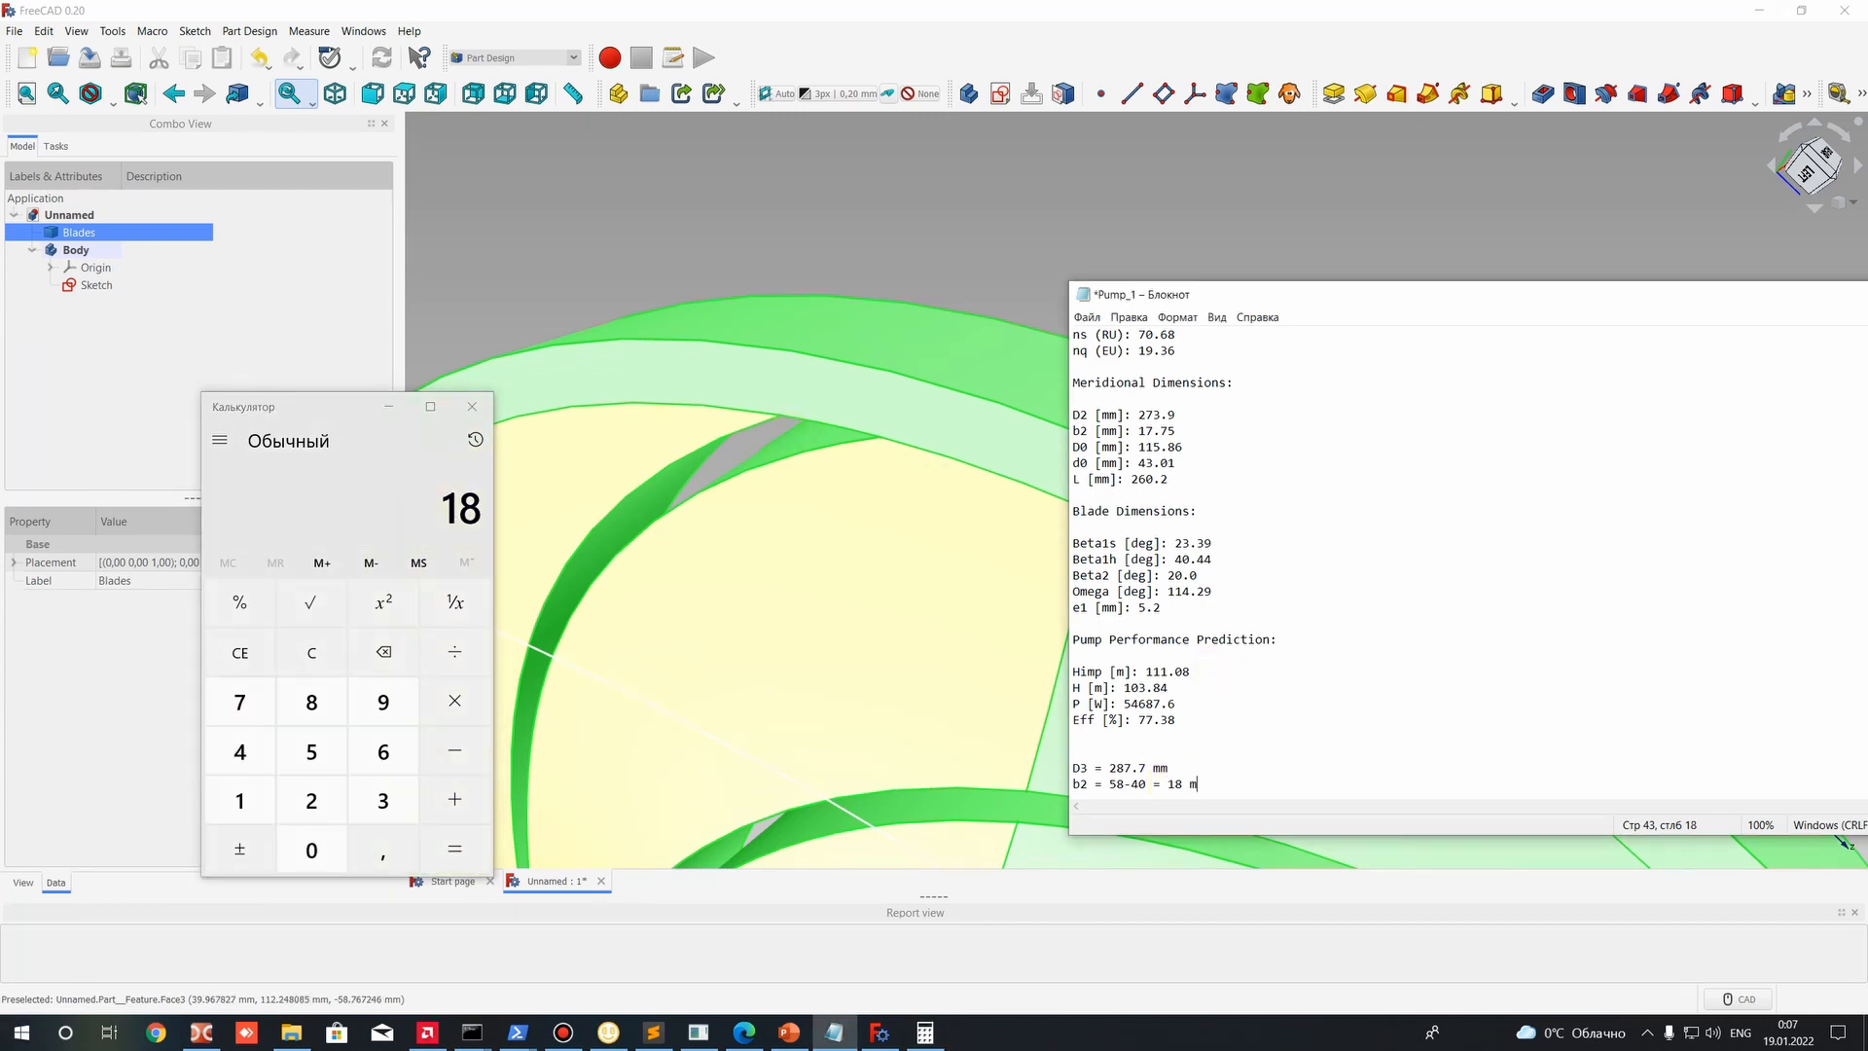
Return to FreeCAD, show the Python console, and widen it to about half the window beside the report view.
left_click(75, 967)
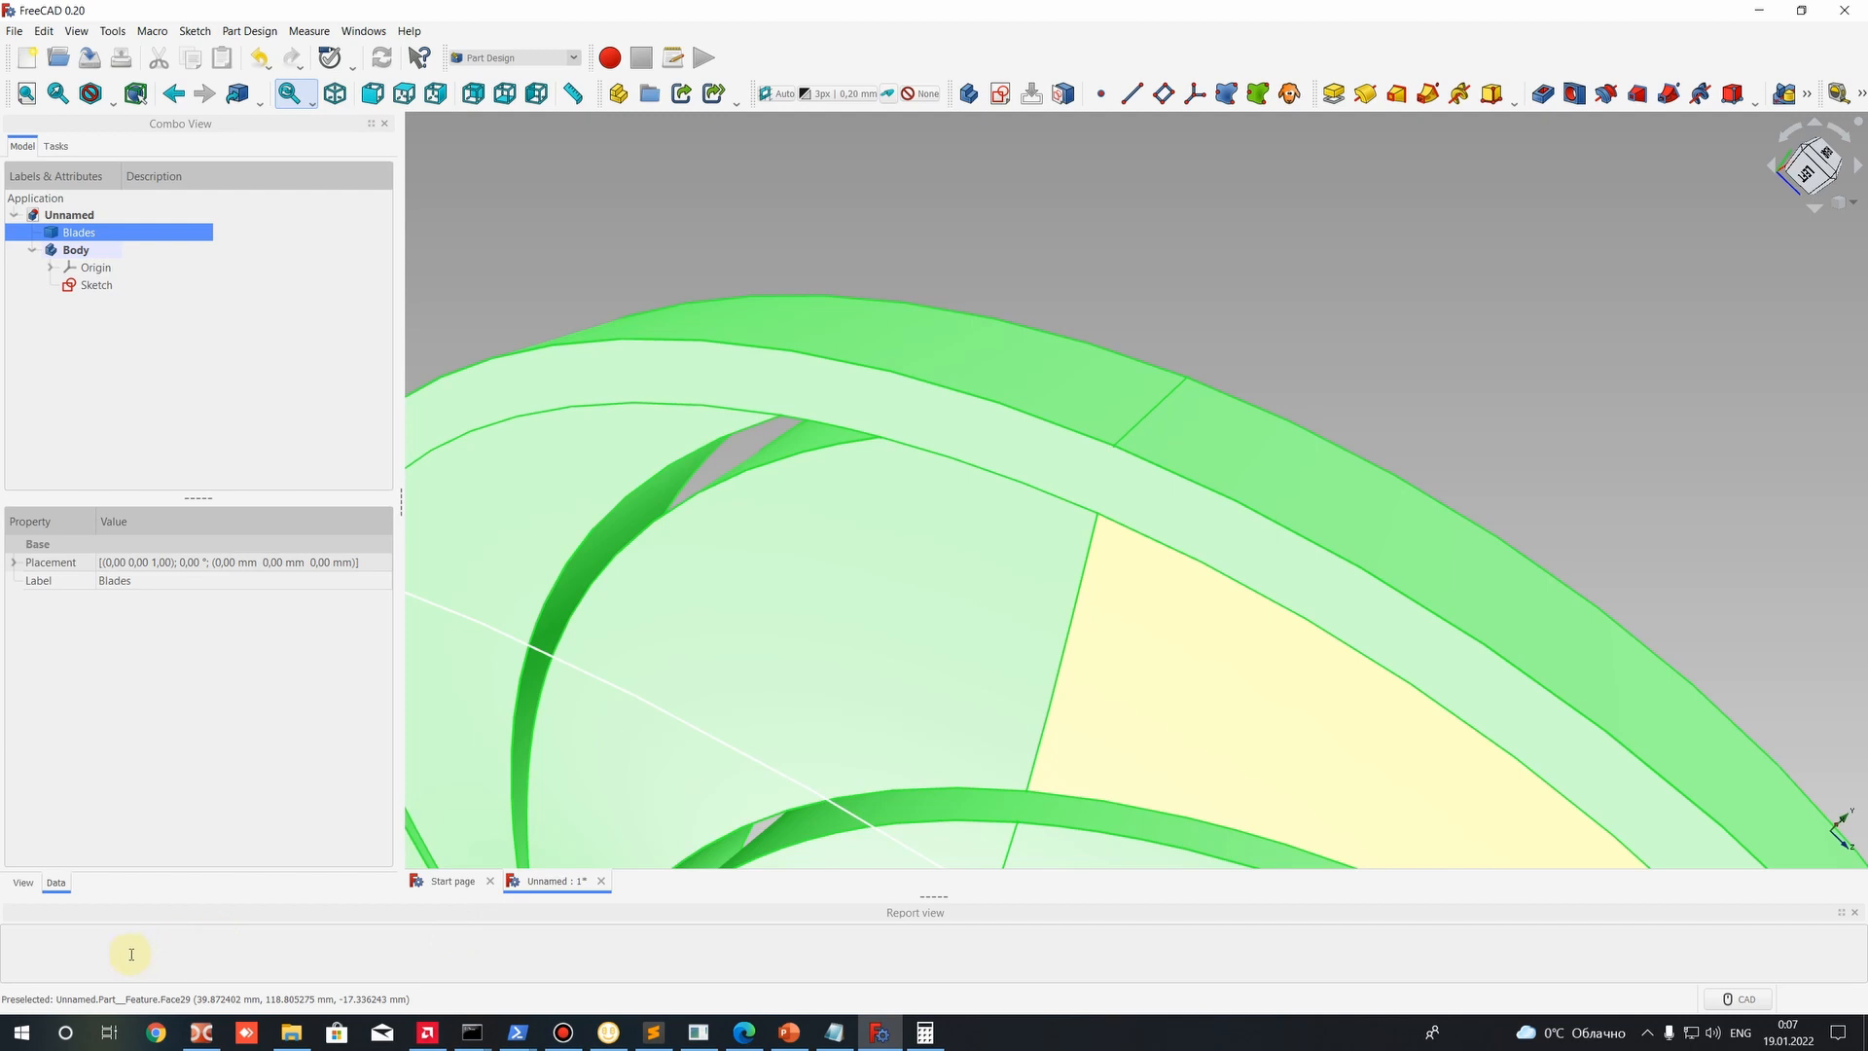
left_click(152, 31)
mouse_move(114, 33)
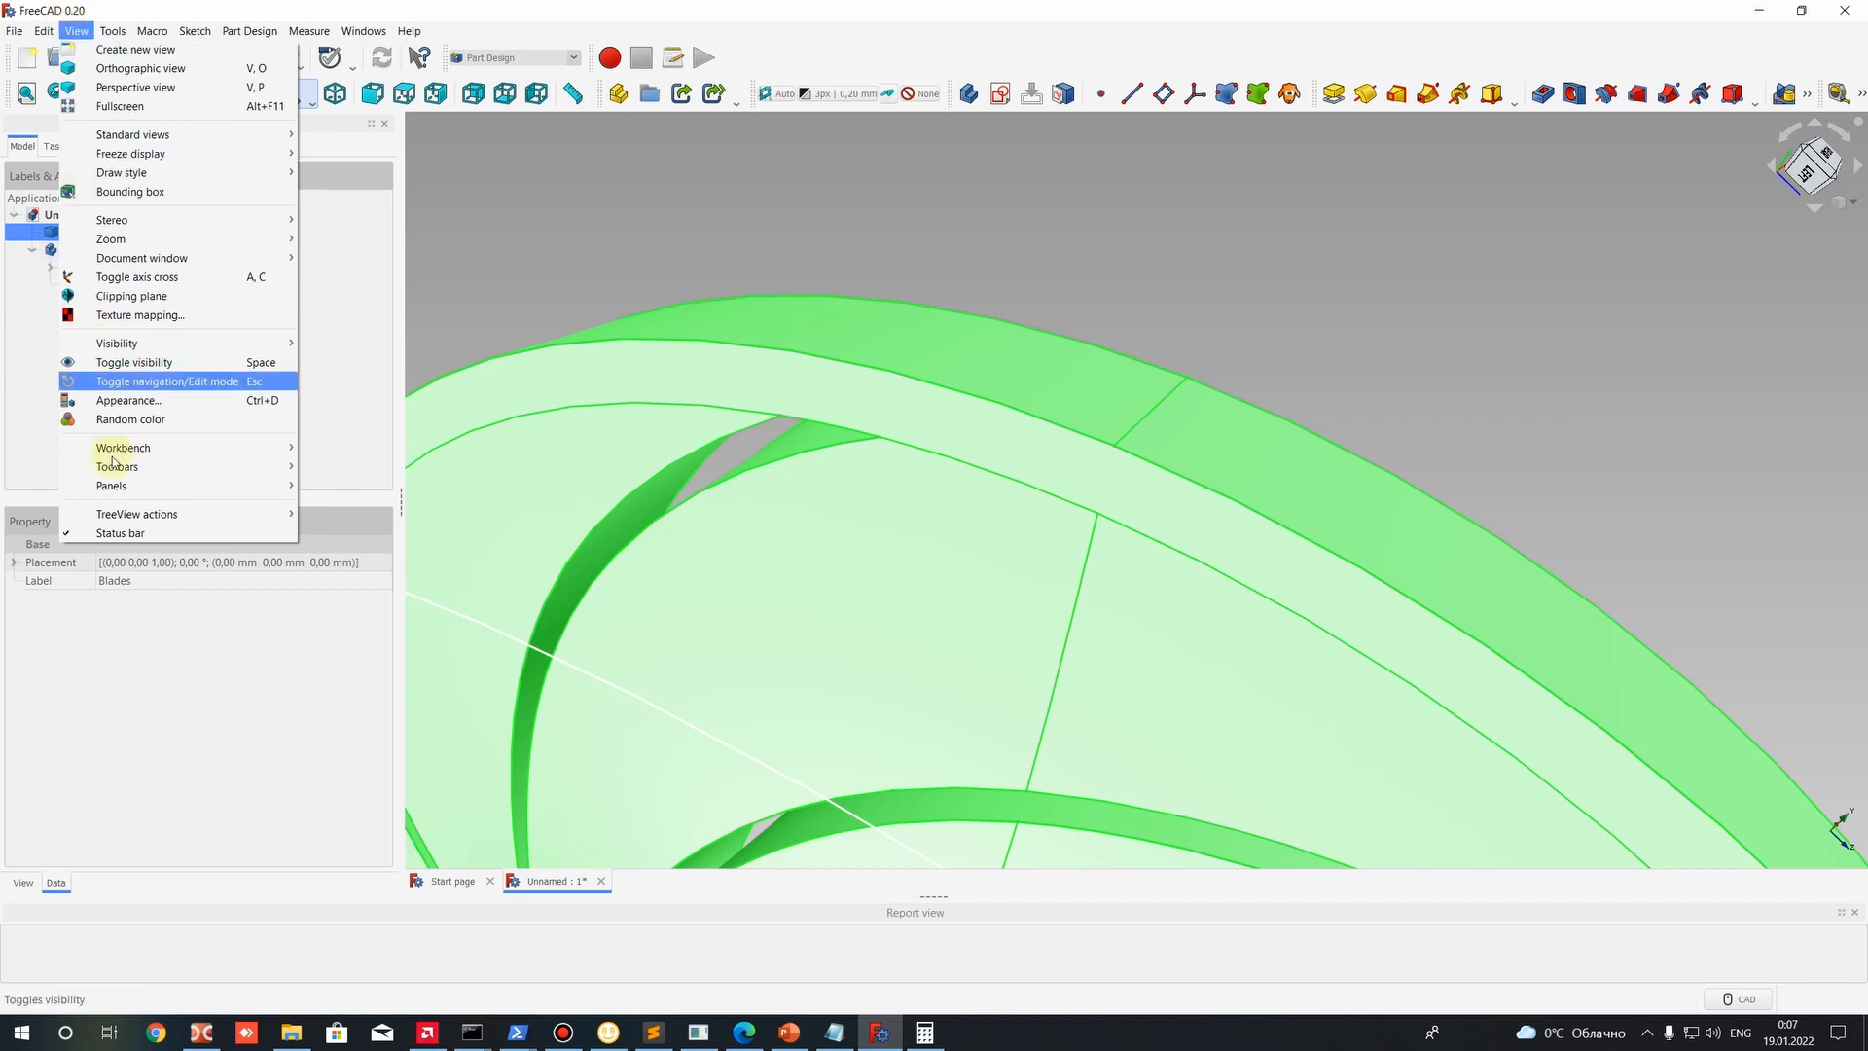
mouse_move(137, 482)
left_click(351, 541)
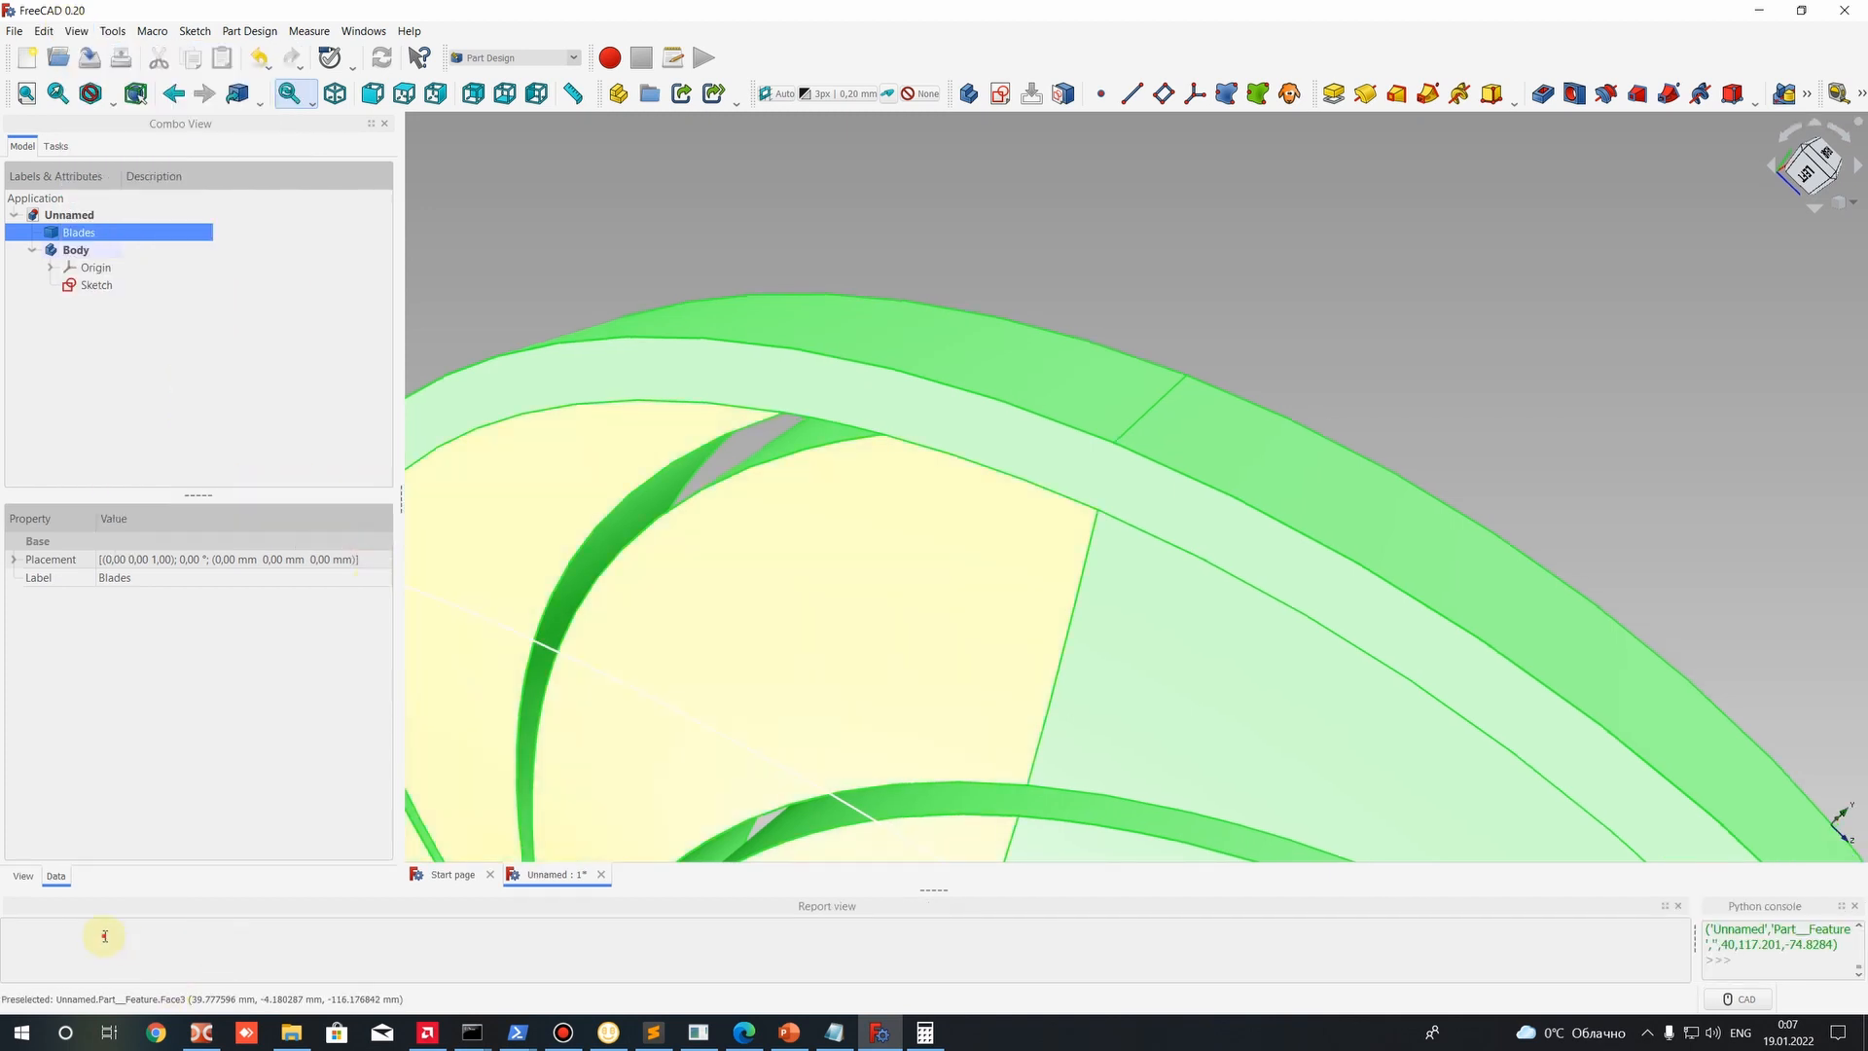
left_click(39, 881)
left_click(56, 877)
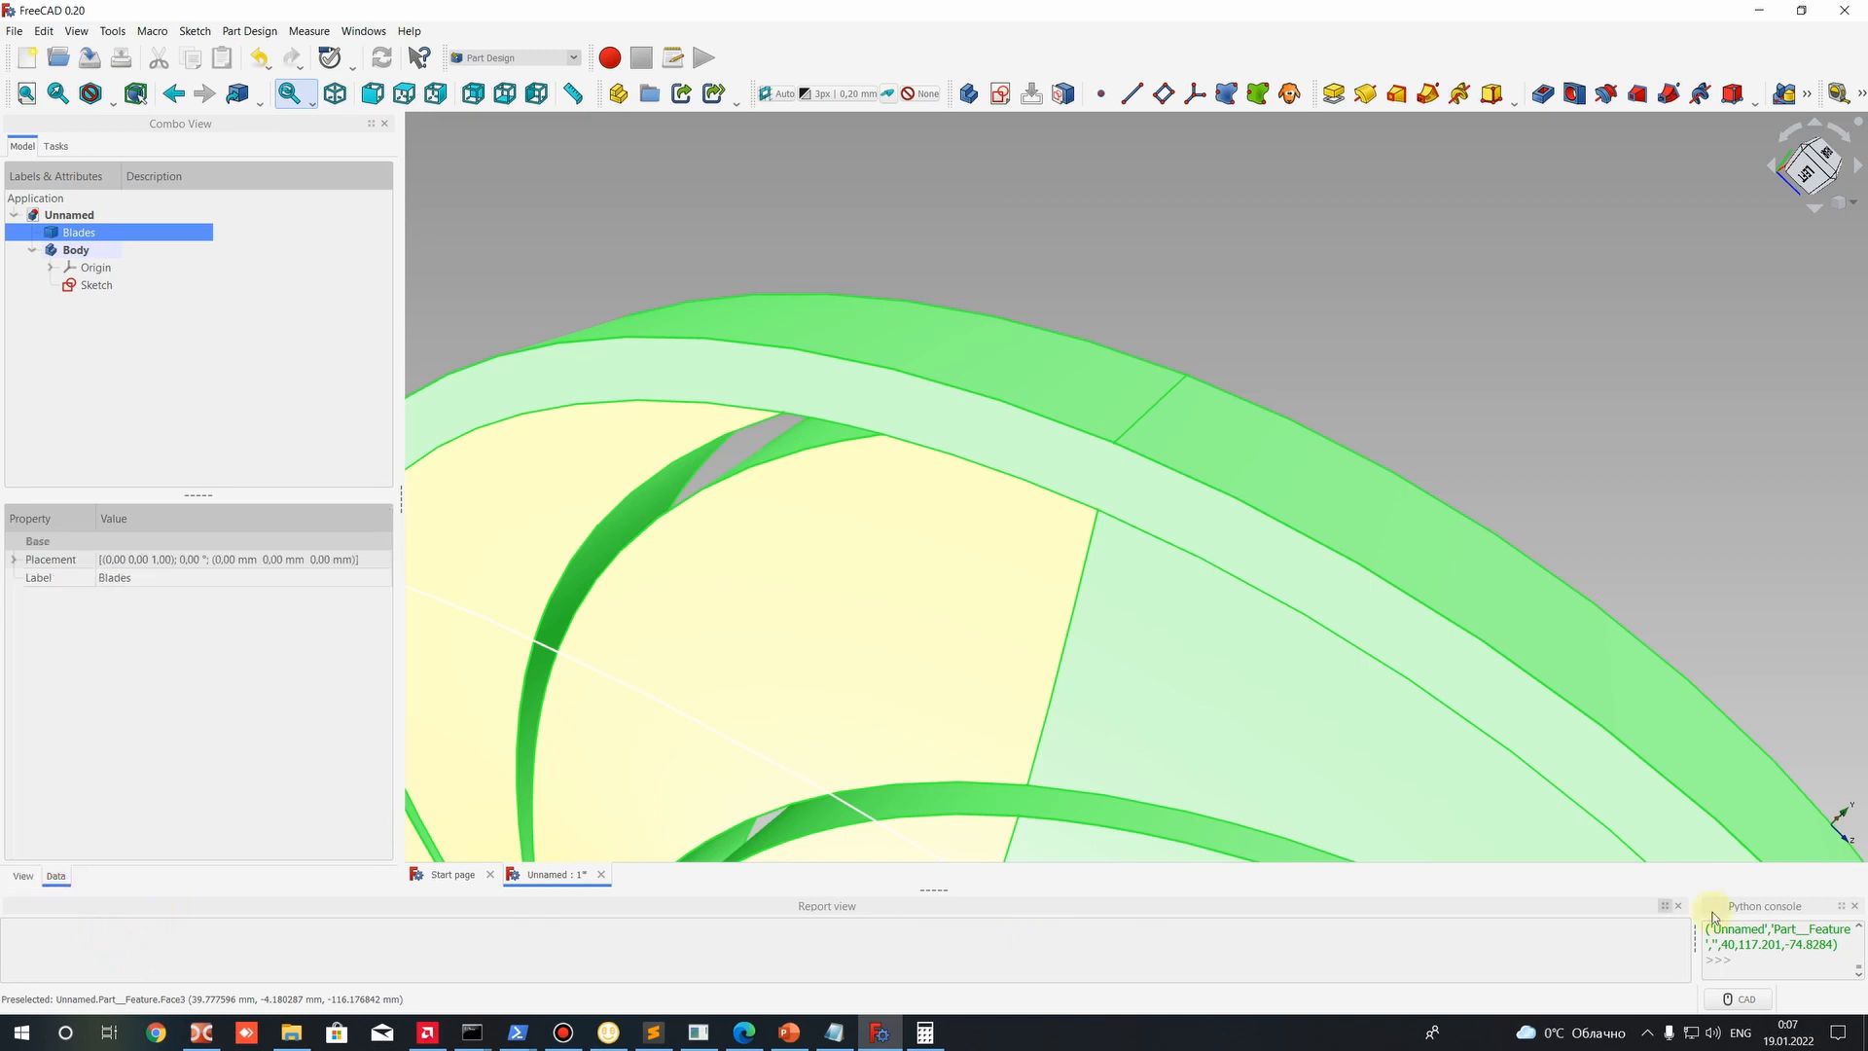
left_click_drag(1695, 949, 951, 924)
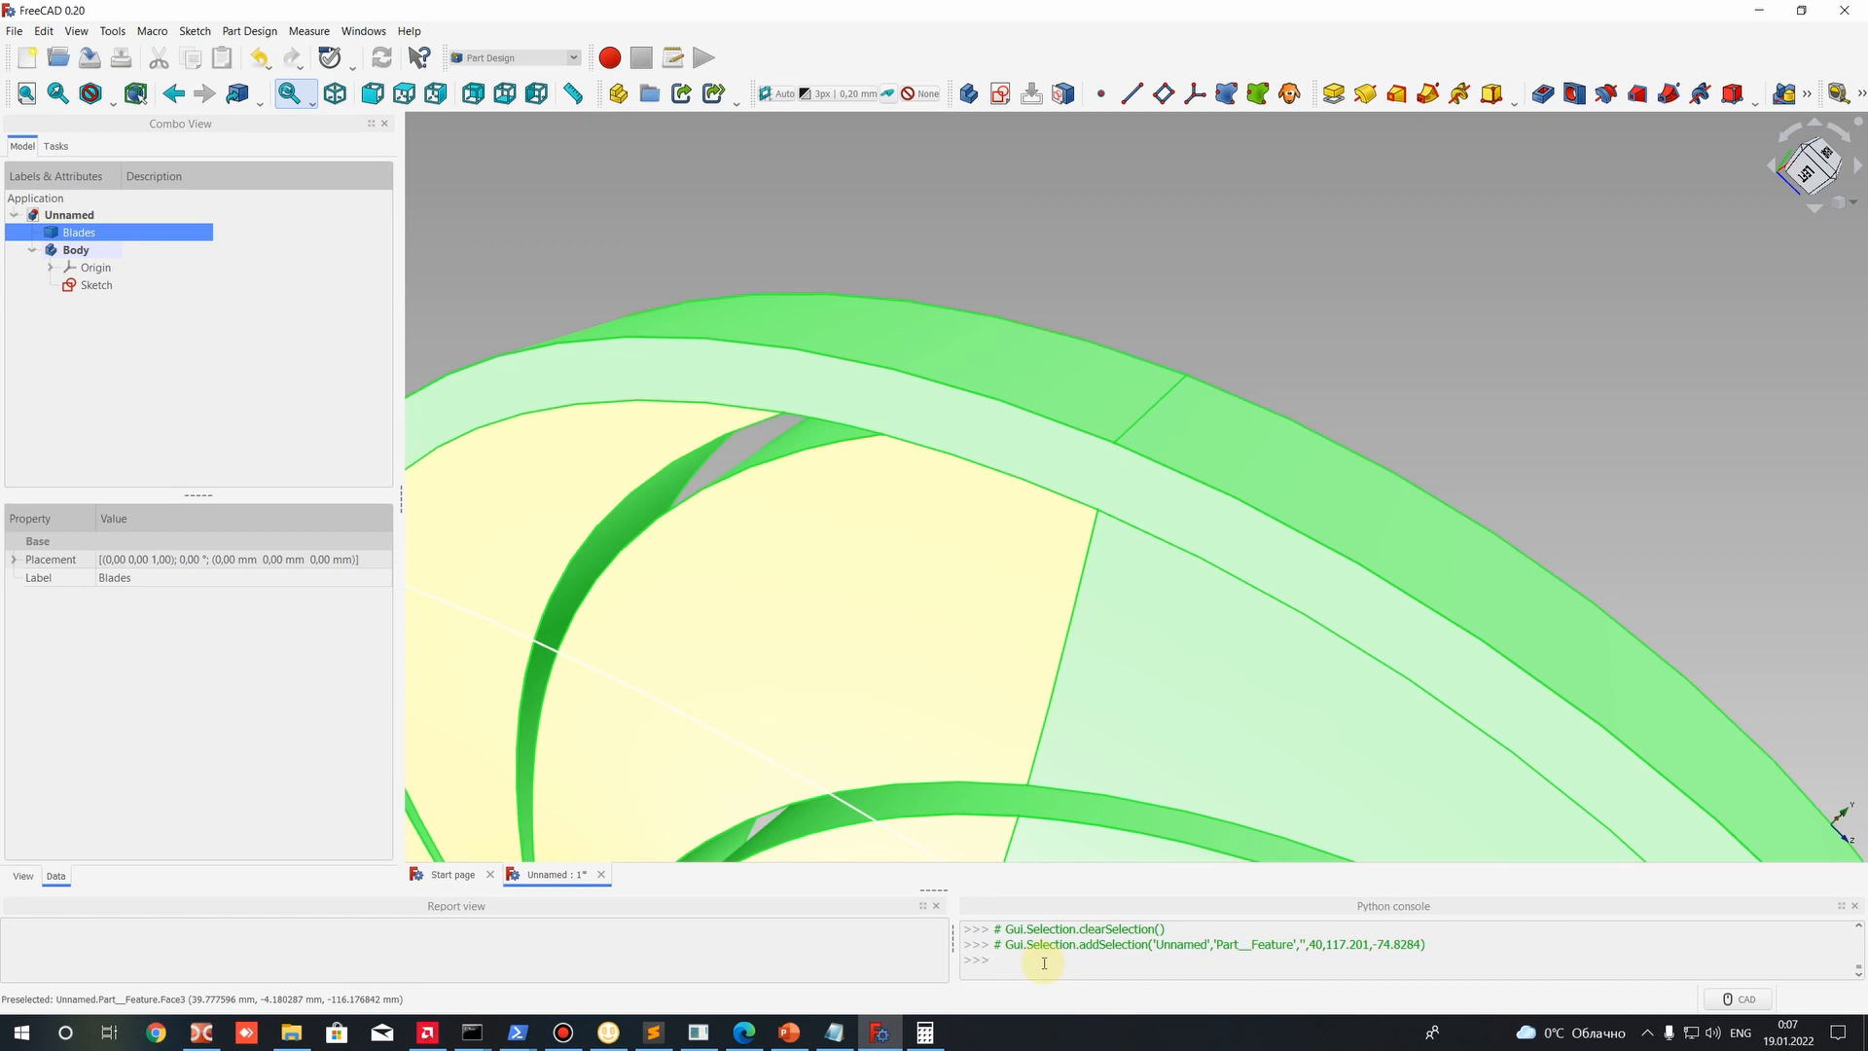
Evaluate 1+2 and 58-40 in the Python console and highlight the result of the subtraction.
key("Return")
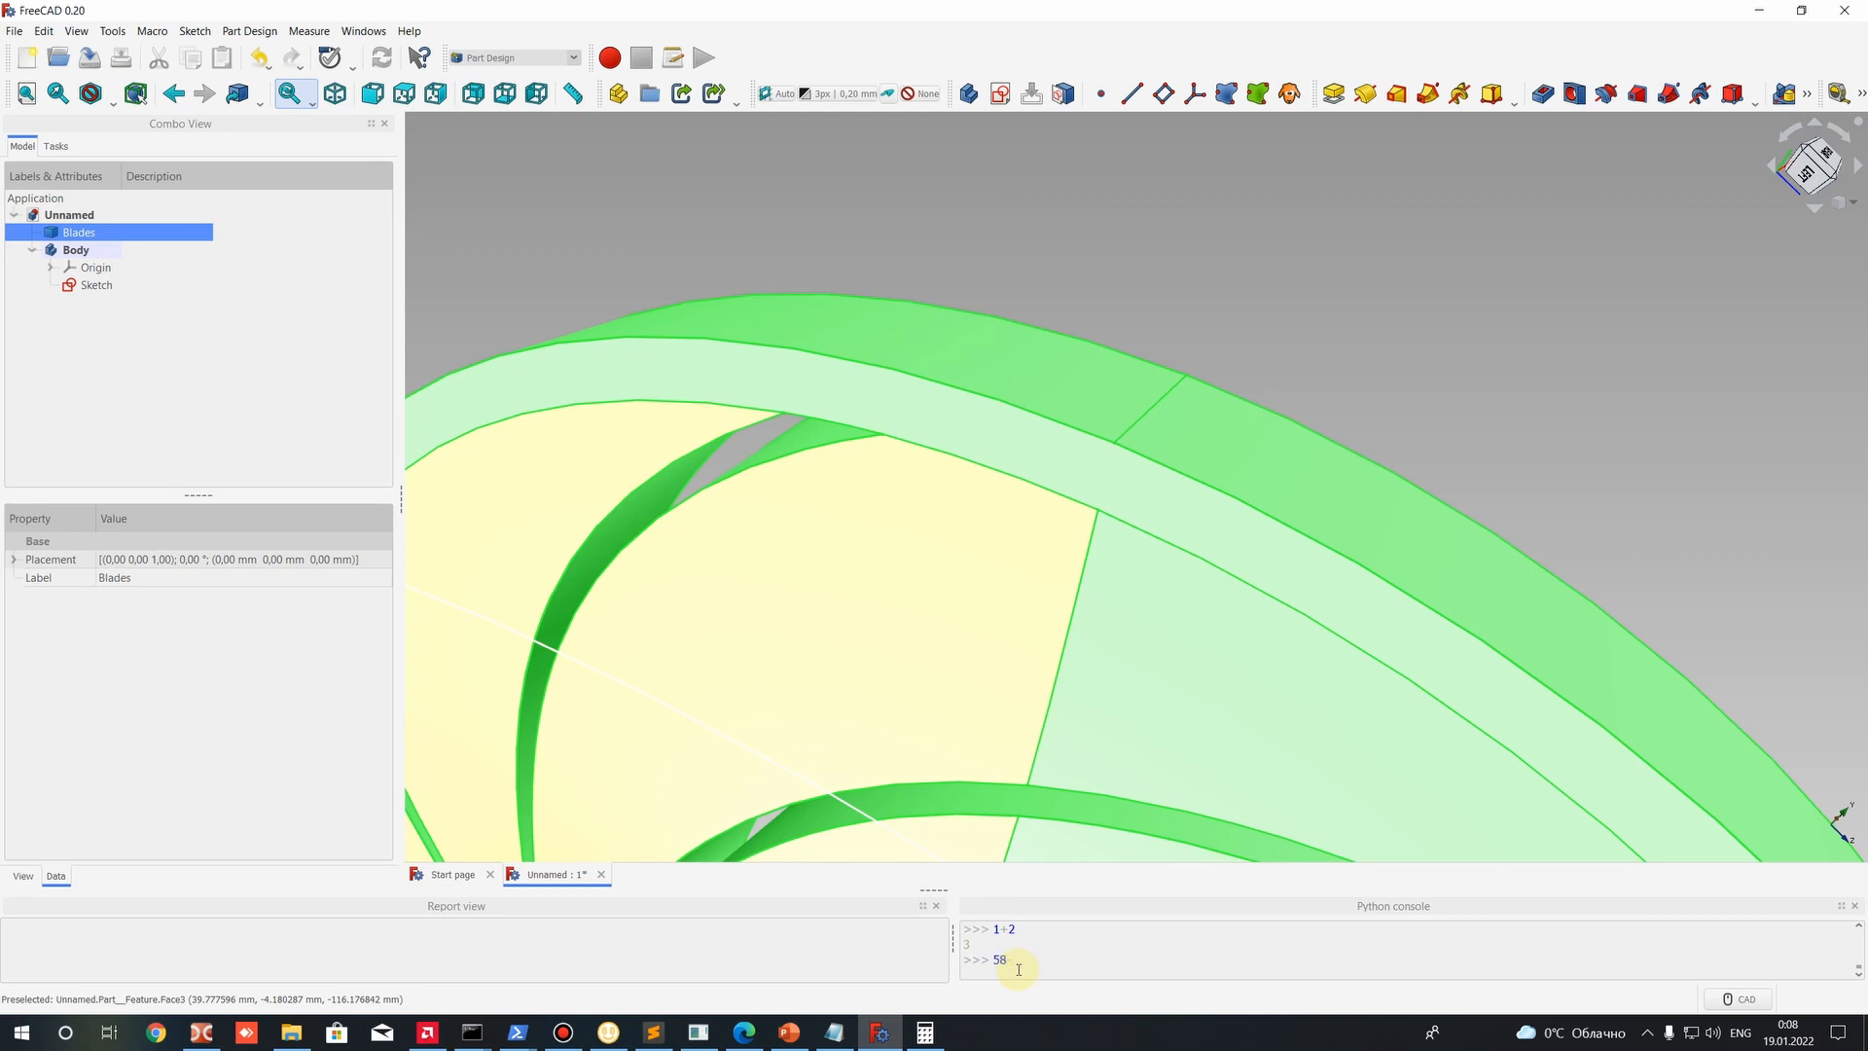
key("Return")
scroll(1010, 563, "down", 2)
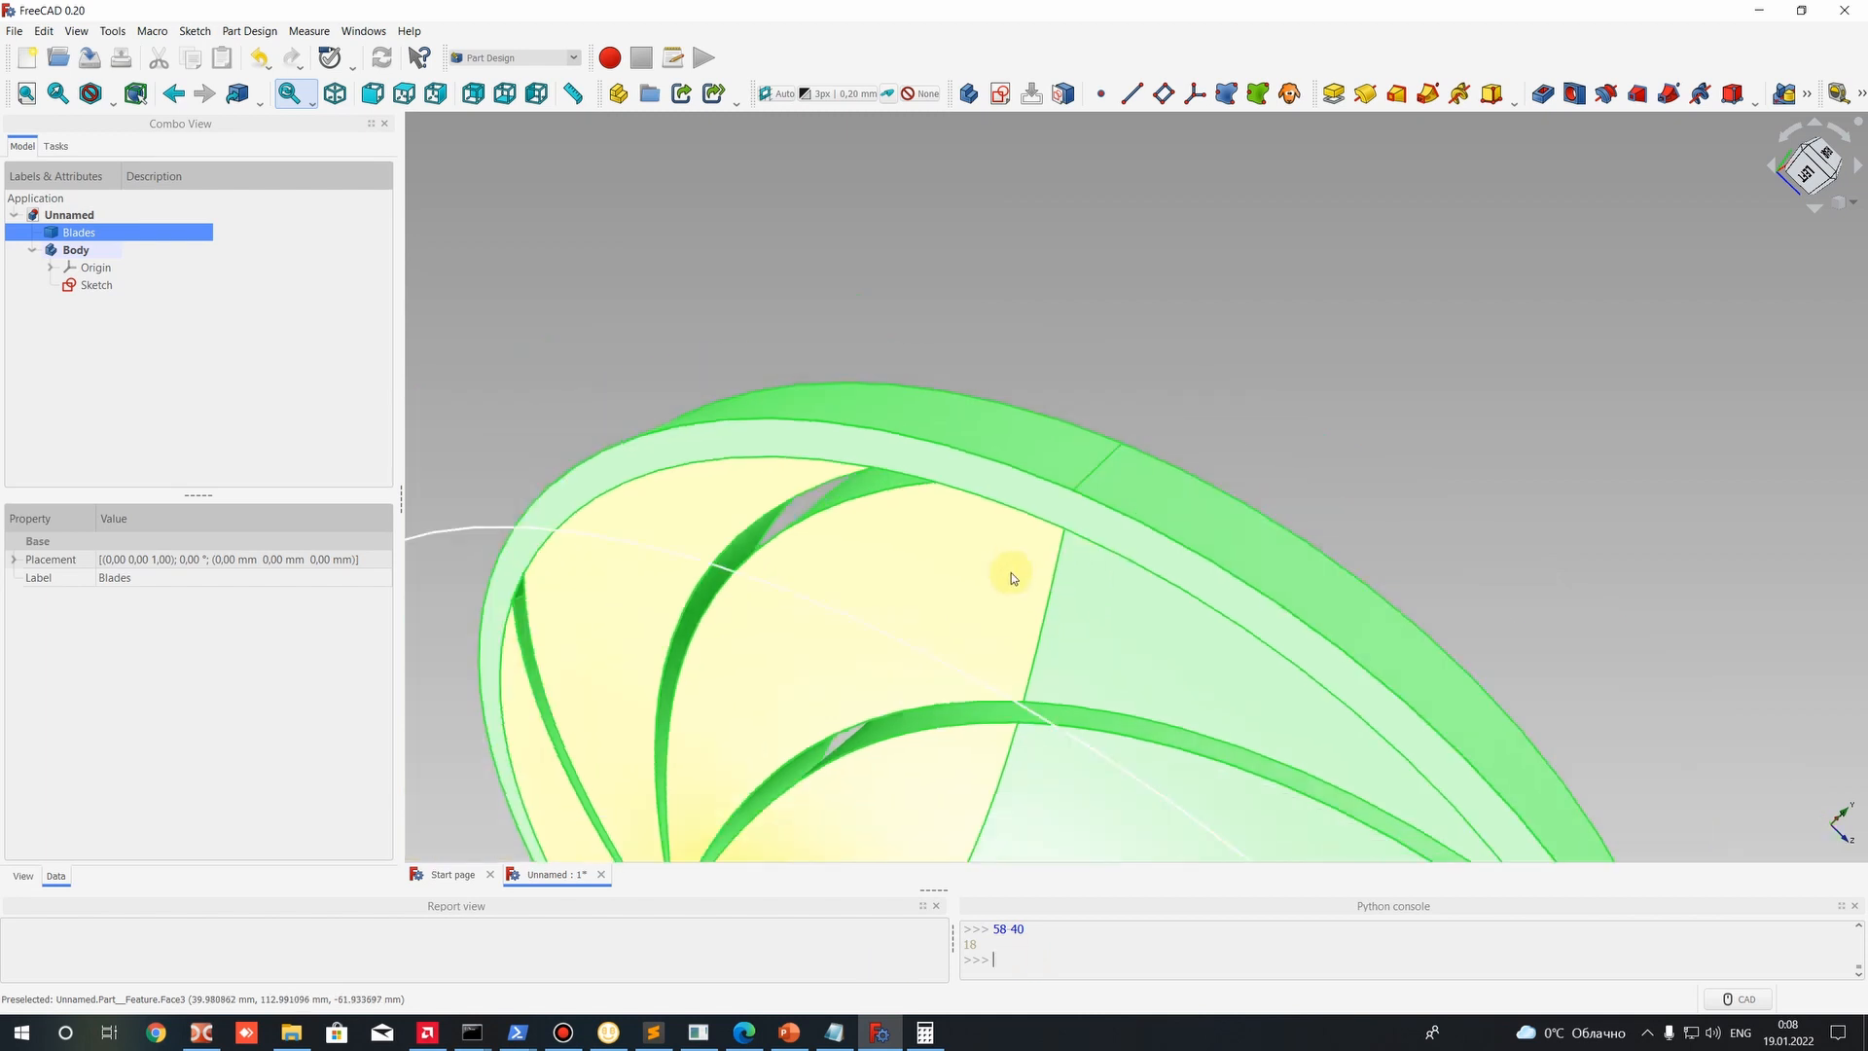
scroll(967, 701, "down", 3)
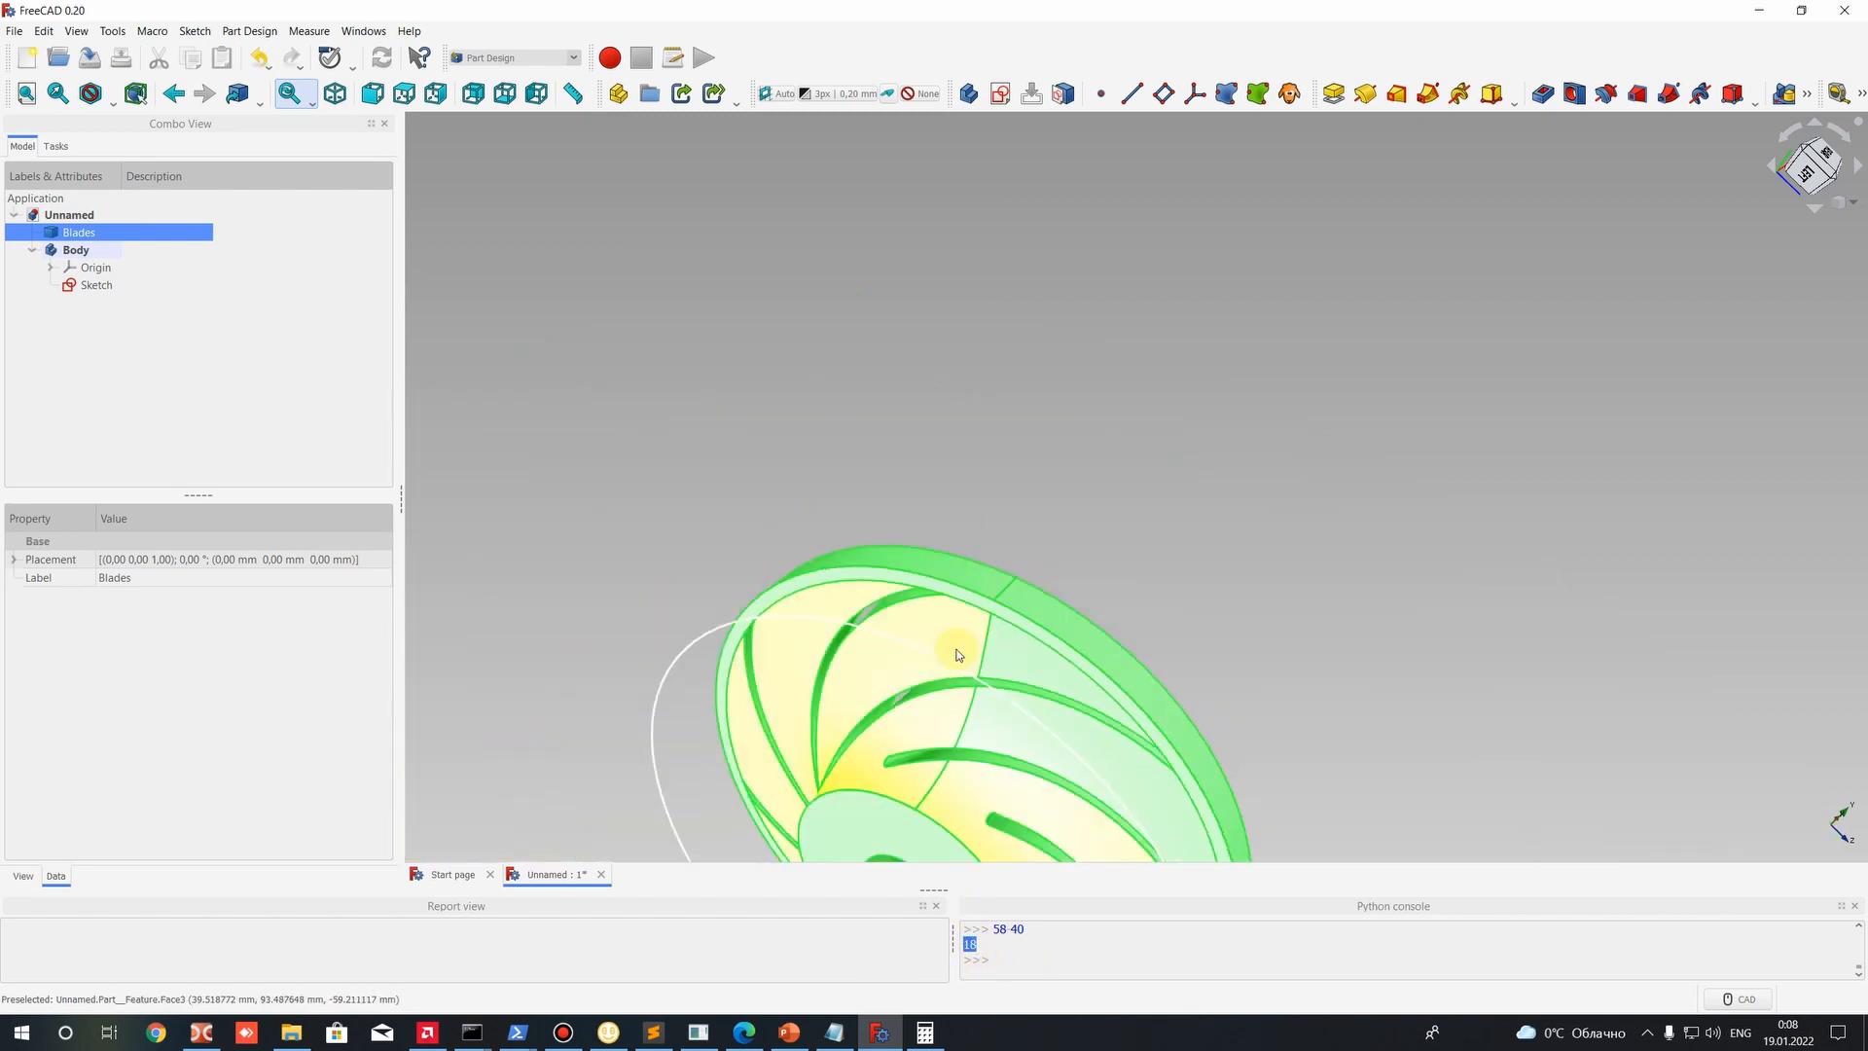
middle_click_drag(1010, 474, 668, 232)
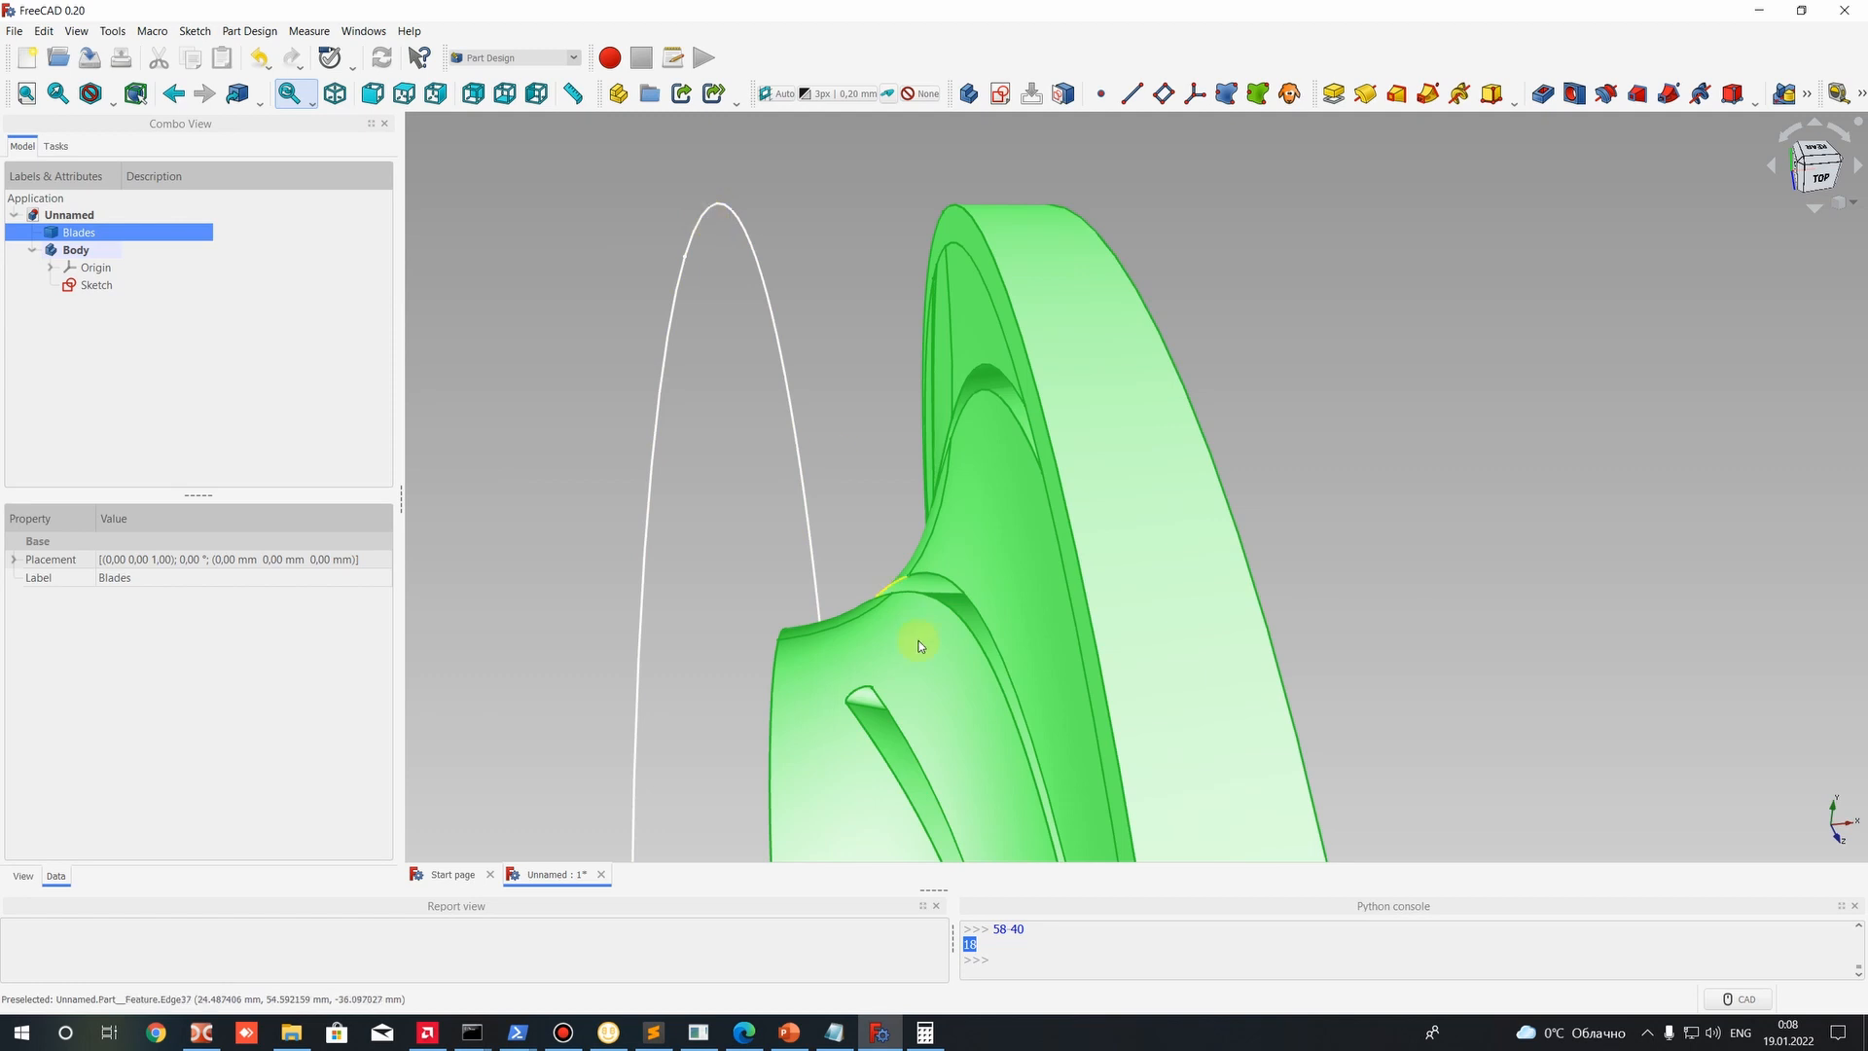
left_click(994, 956)
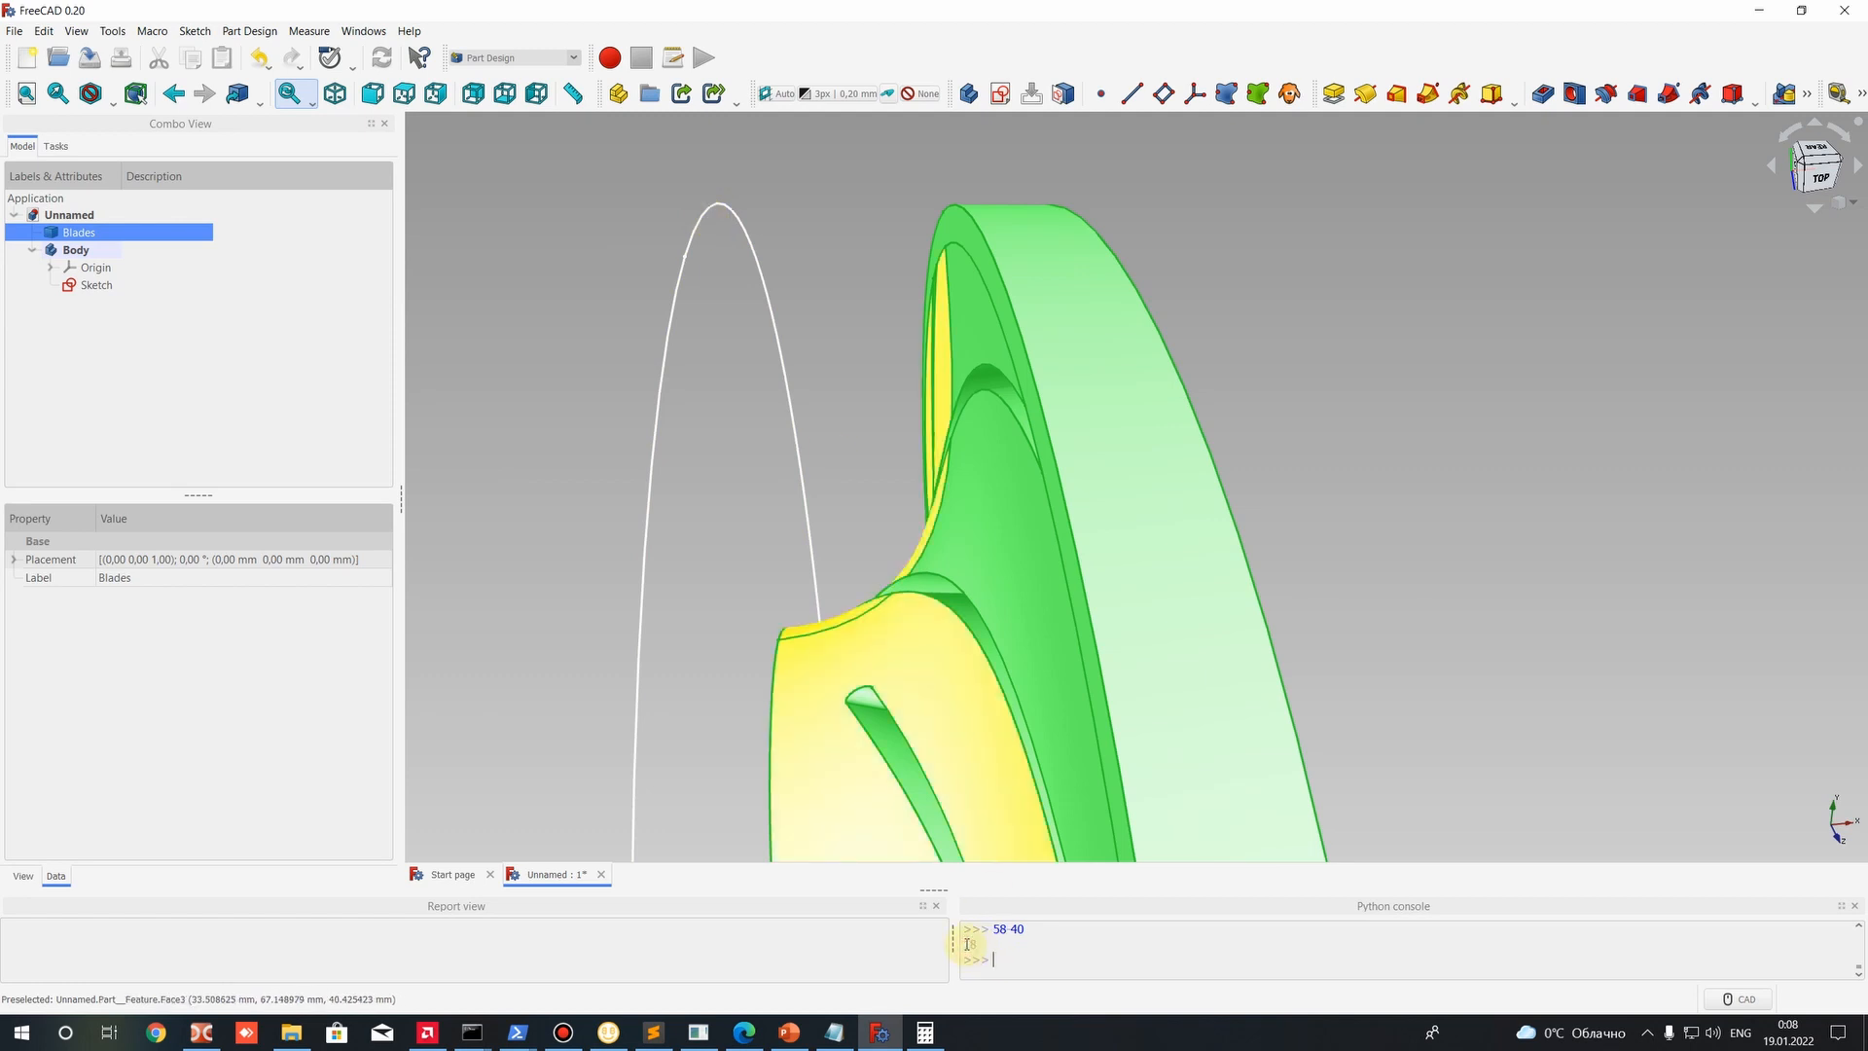
double_click(969, 944)
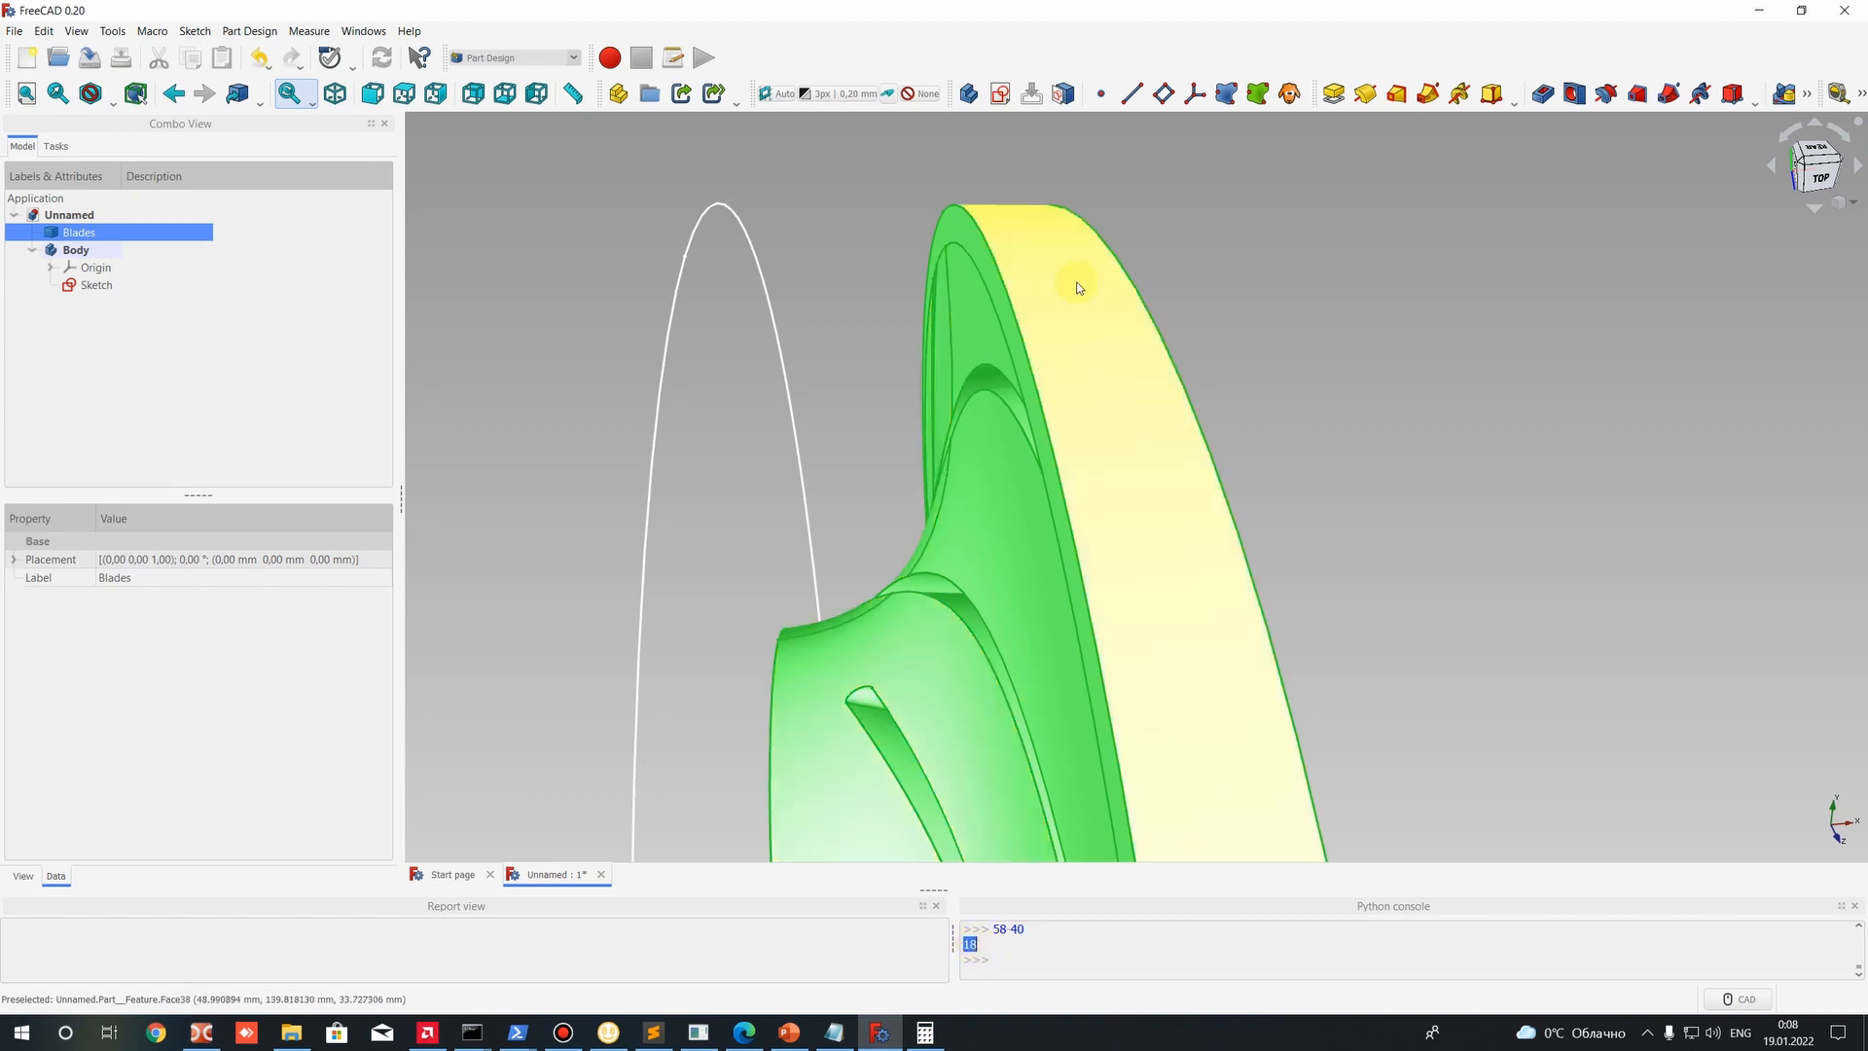
Compare the impeller rim's outer surface with the sketched circle and select the circle.
middle_click_drag(1006, 238, 1050, 244)
left_click(1051, 244)
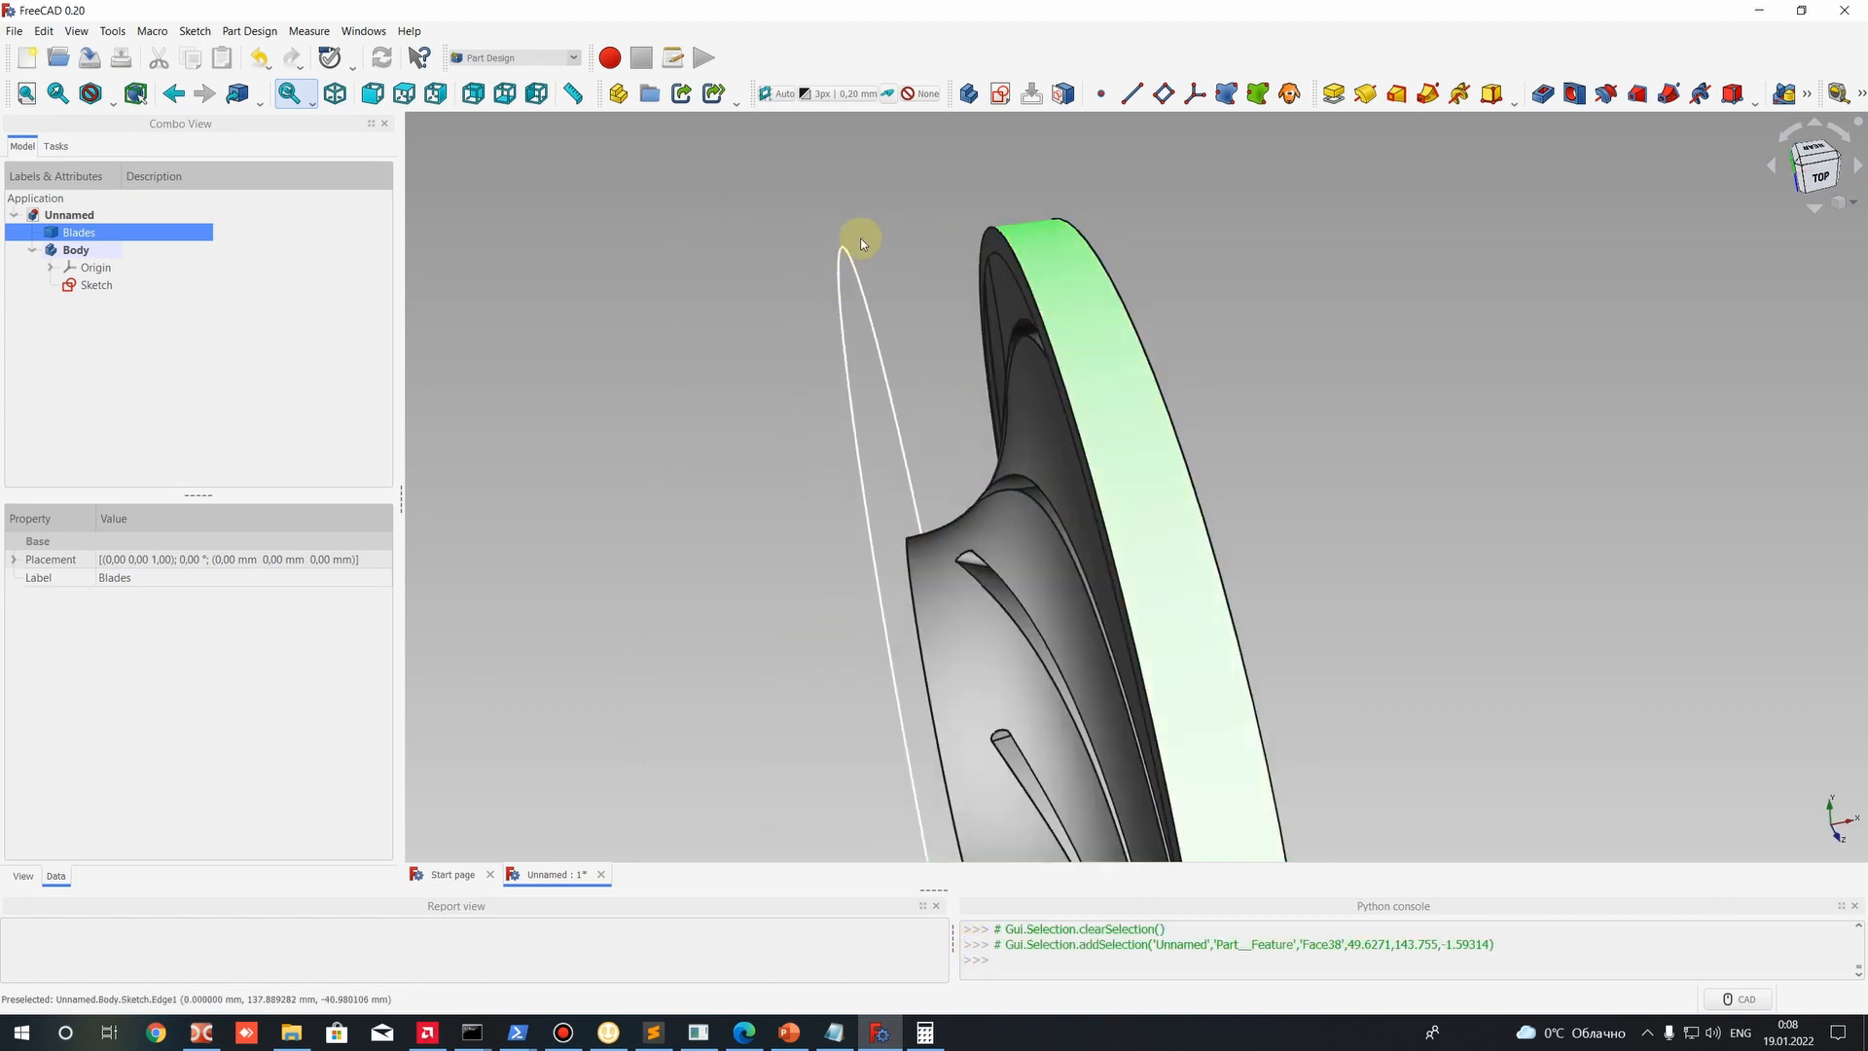
left_click(852, 254)
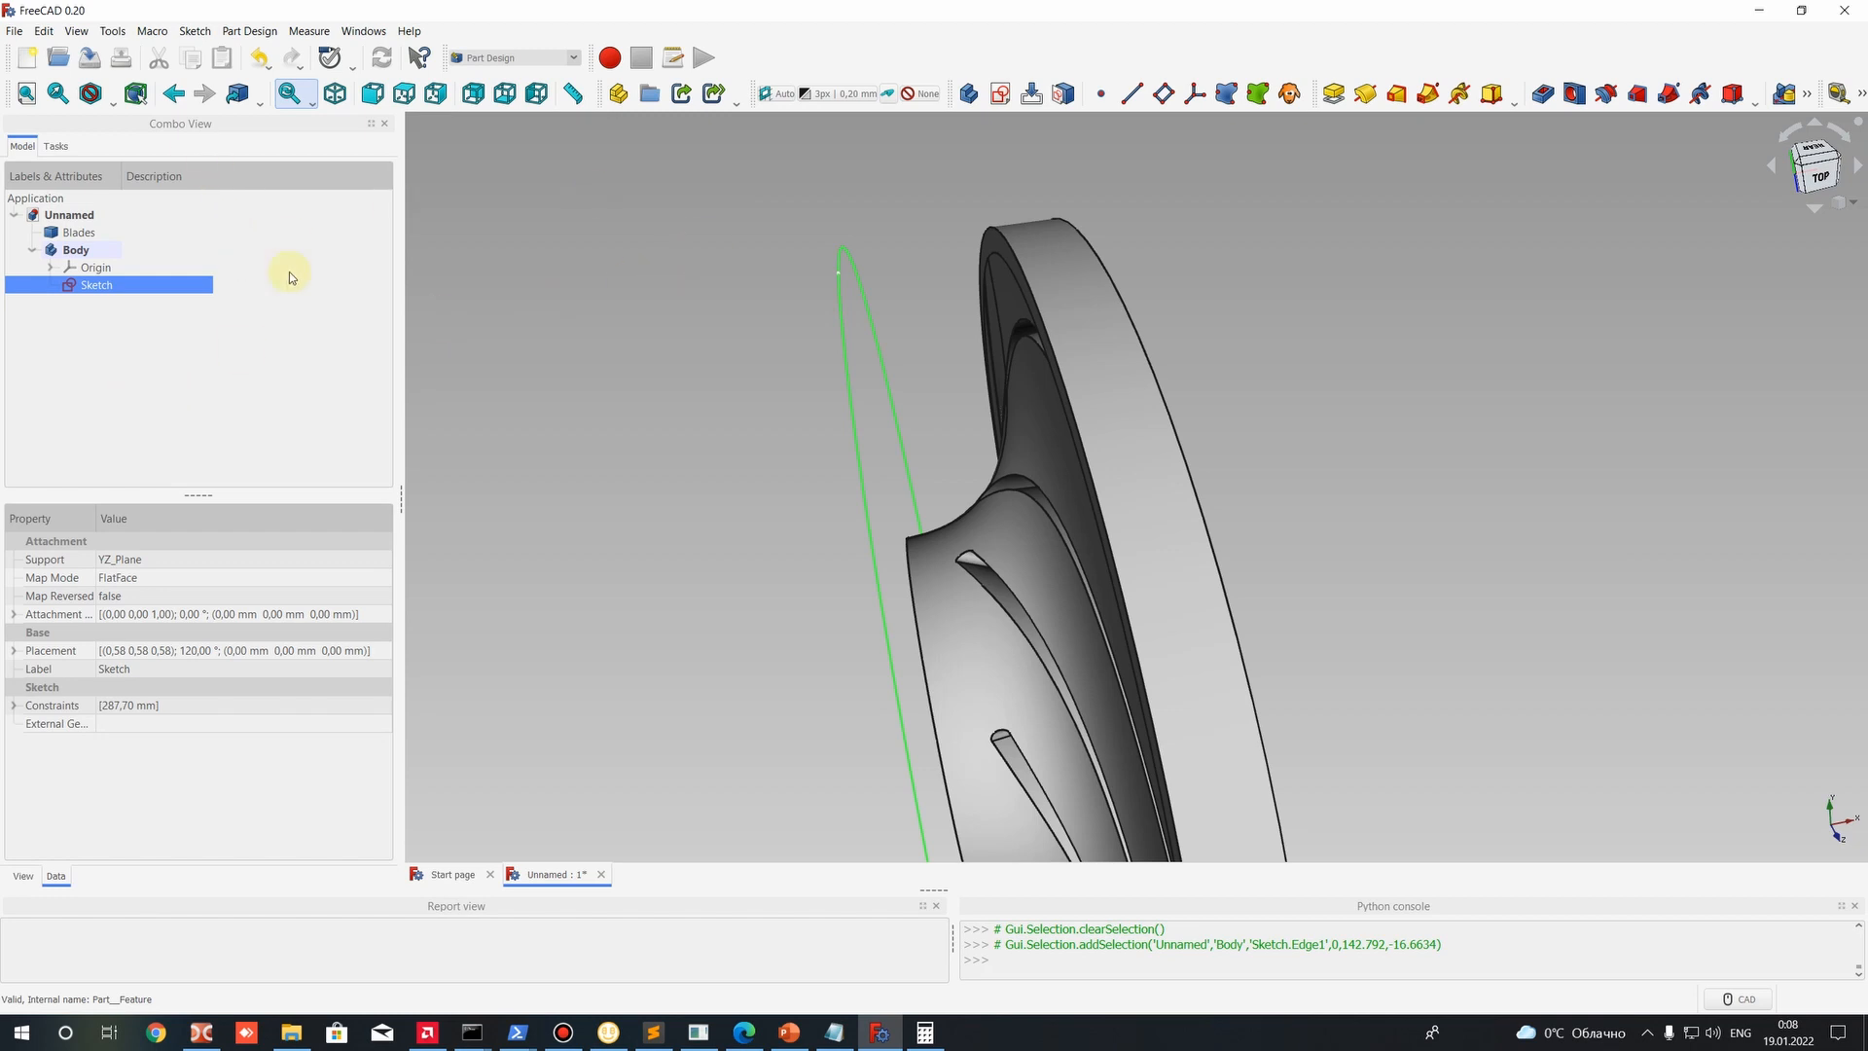
Bring up the calculator beside the impeller model and highlight the subtraction result.
middle_click_drag(825, 404, 993, 830)
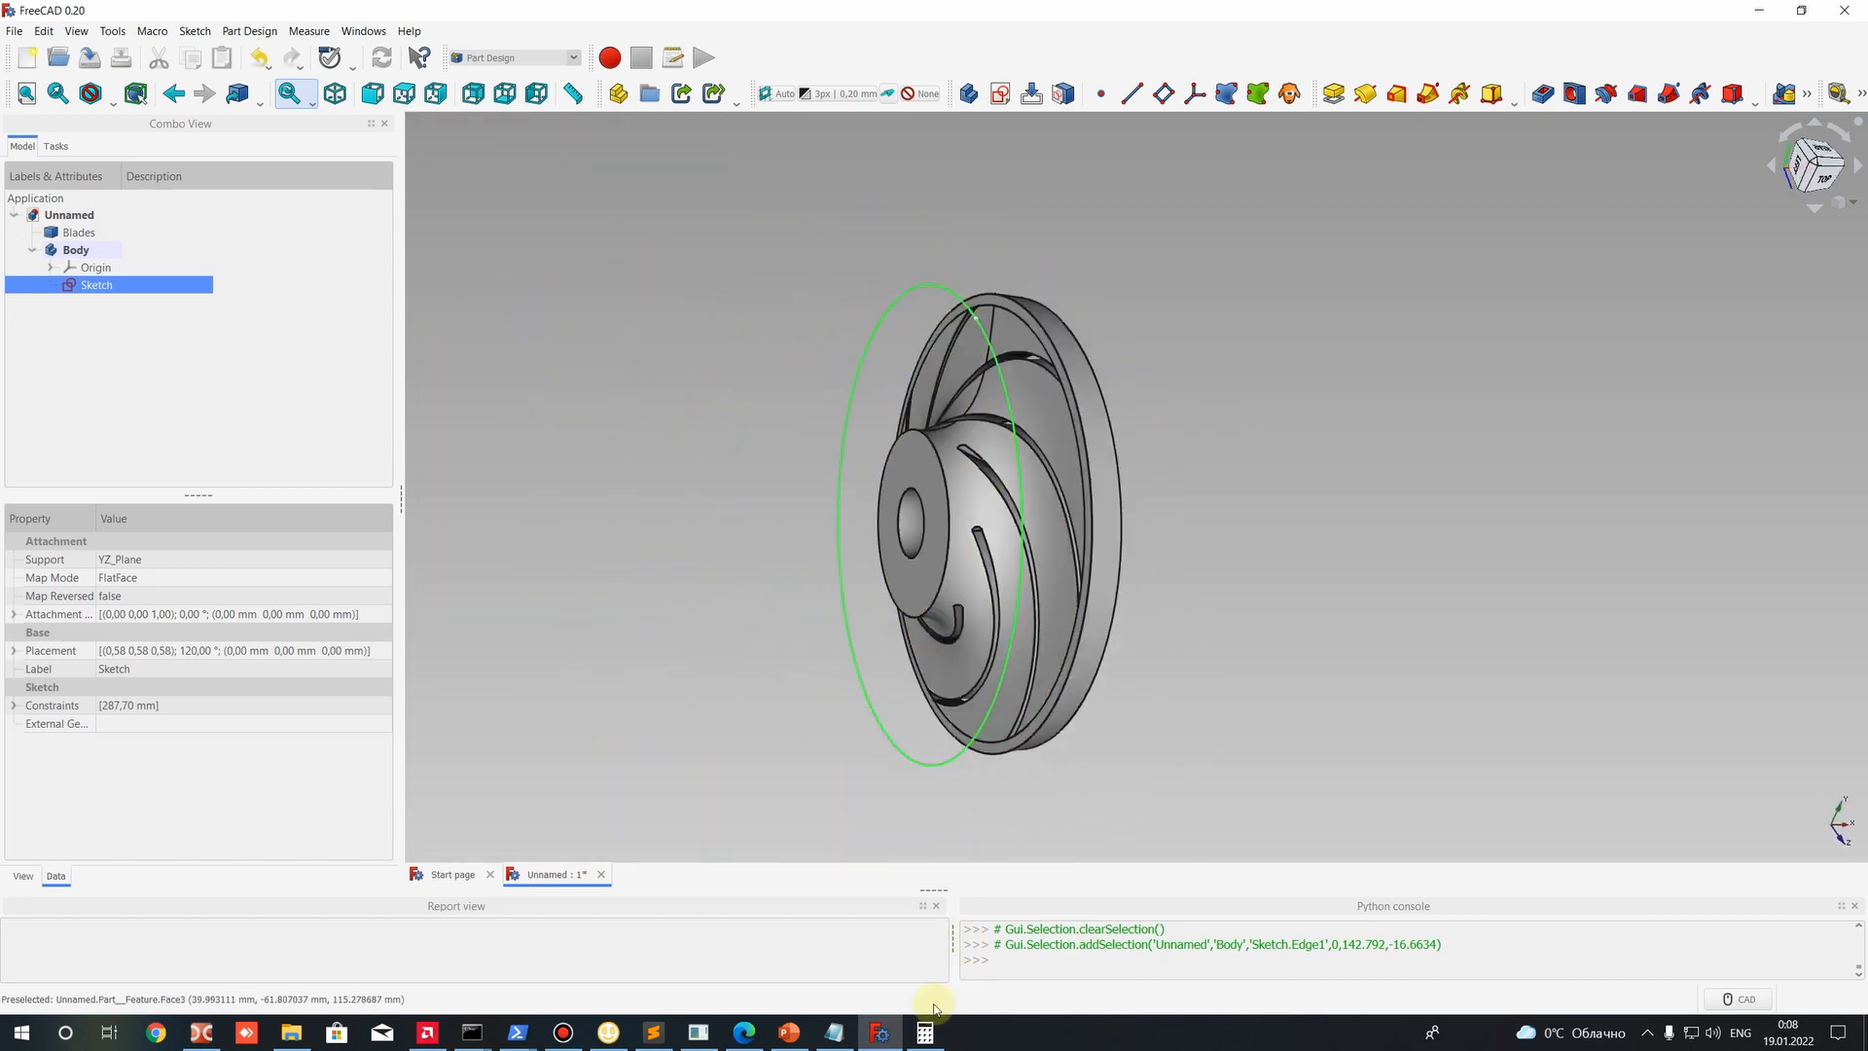
left_click(929, 1035)
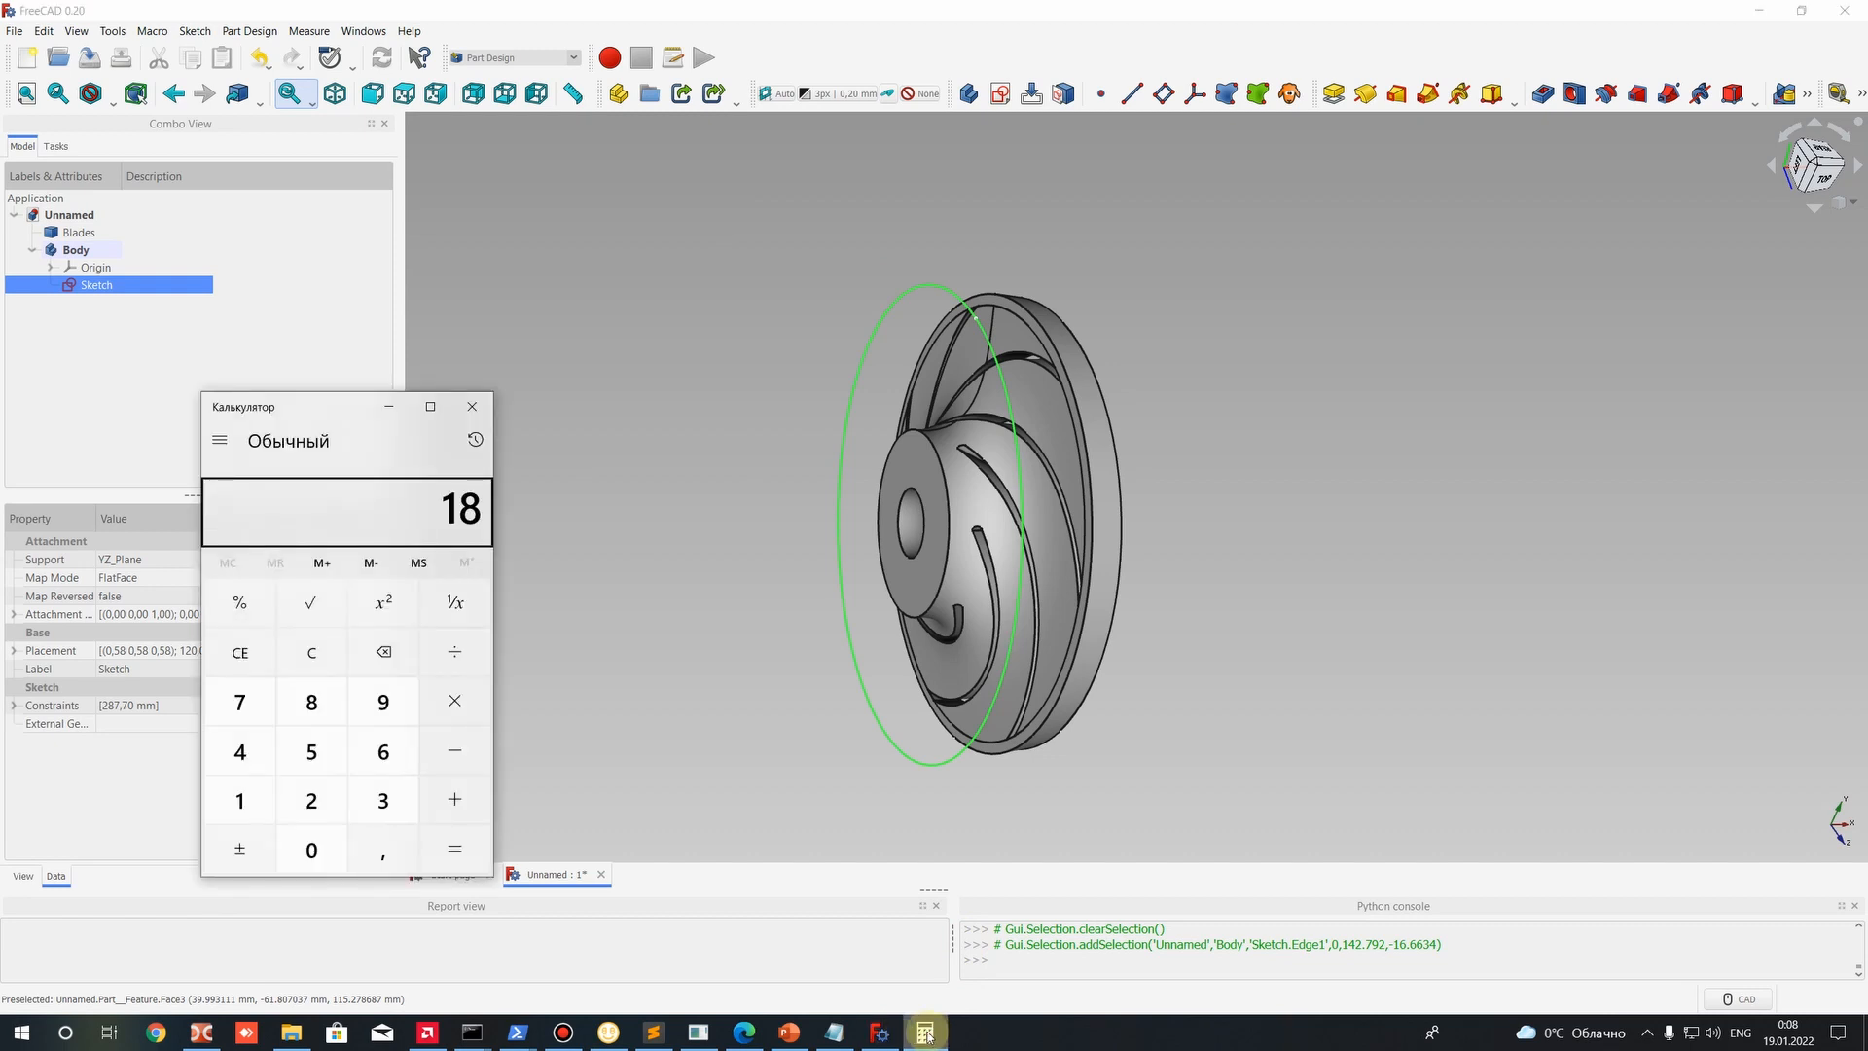
left_click_drag(444, 512, 487, 510)
Examine the impeller's outer rim edges and their width against the sketched circle from the side and the blade side.
scroll(973, 350, "up", 5)
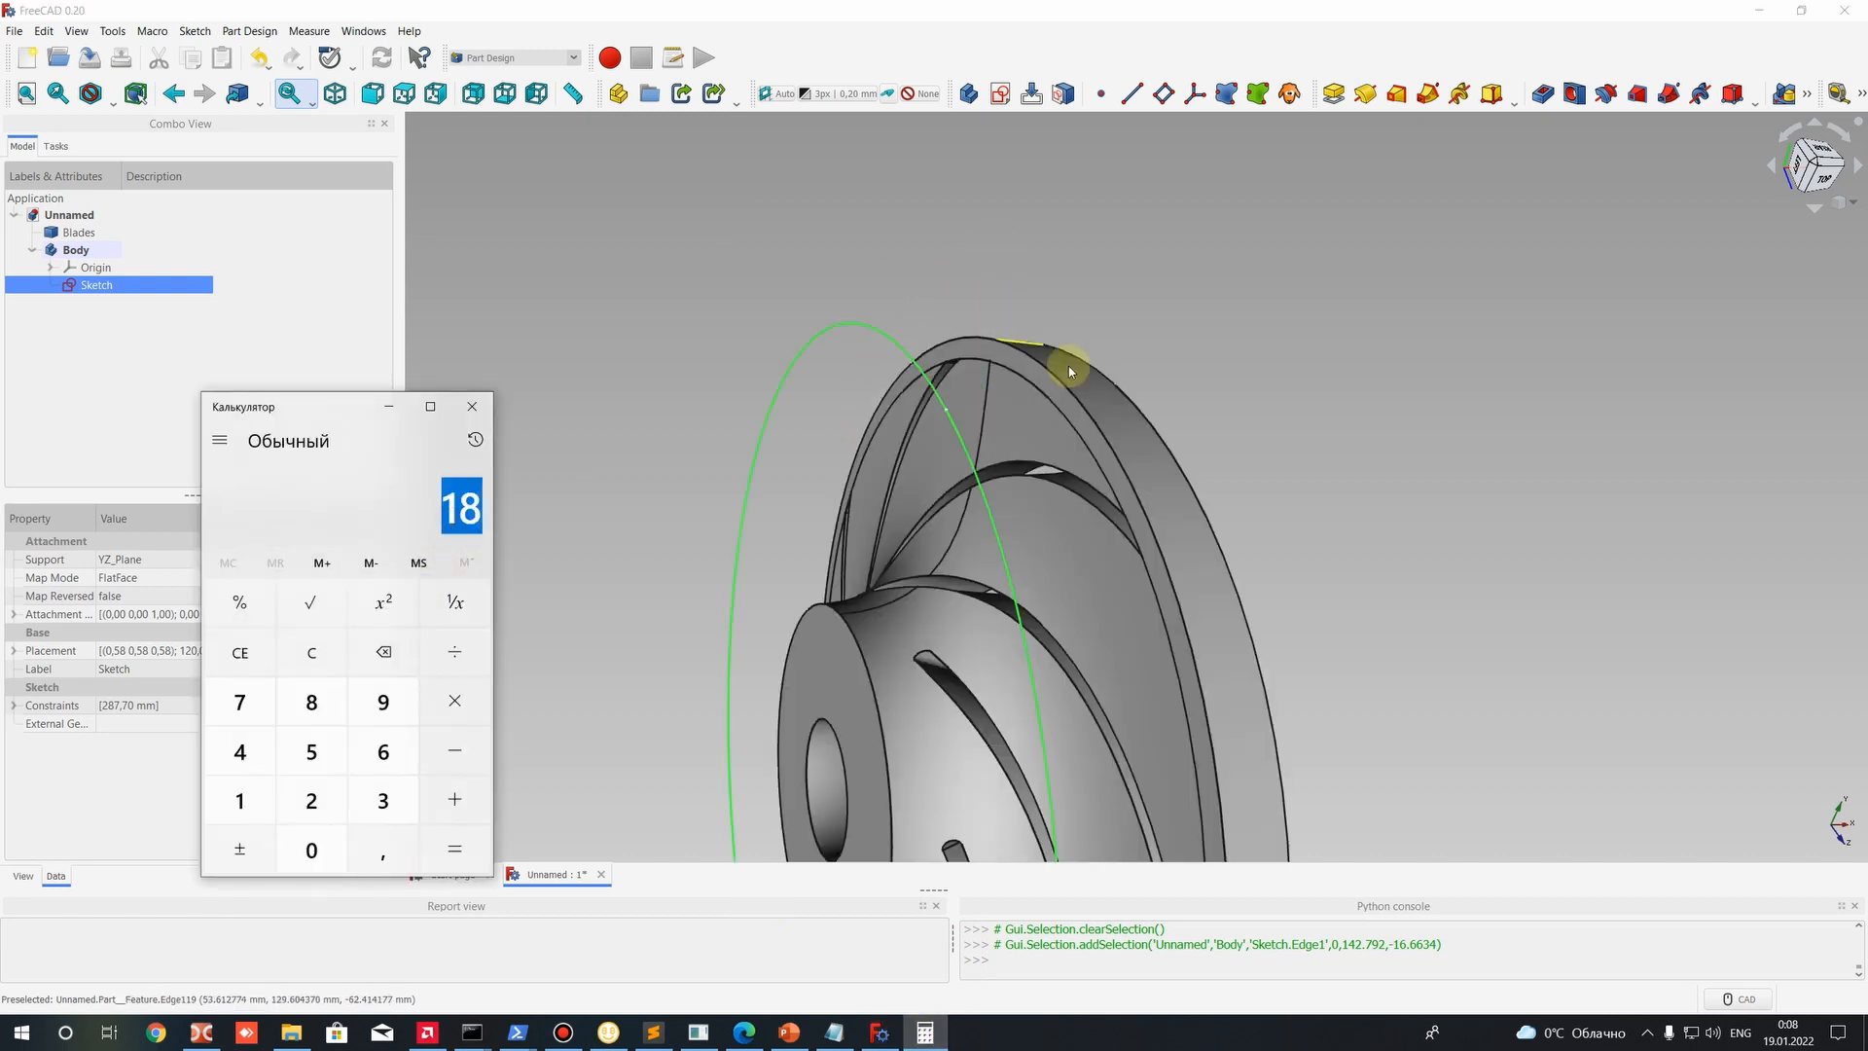
middle_click_drag(1063, 367, 1247, 503)
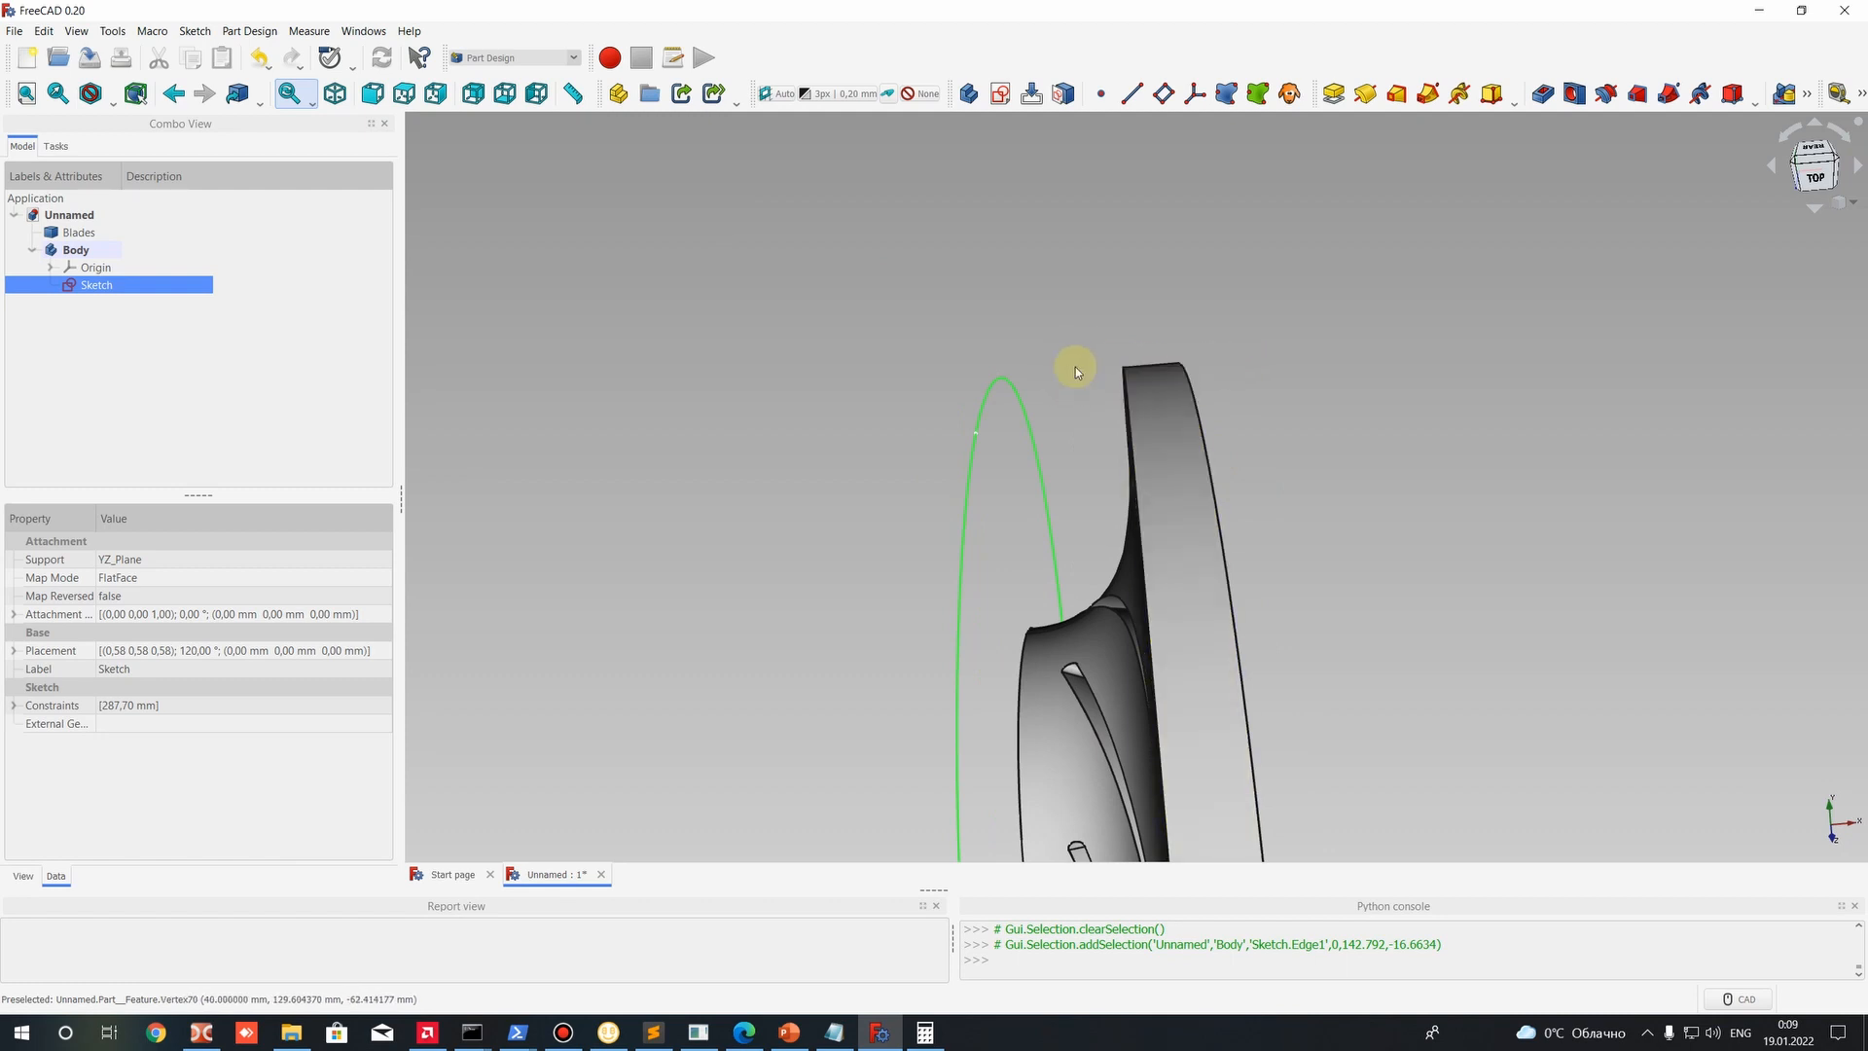
scroll(977, 657, "down", 3)
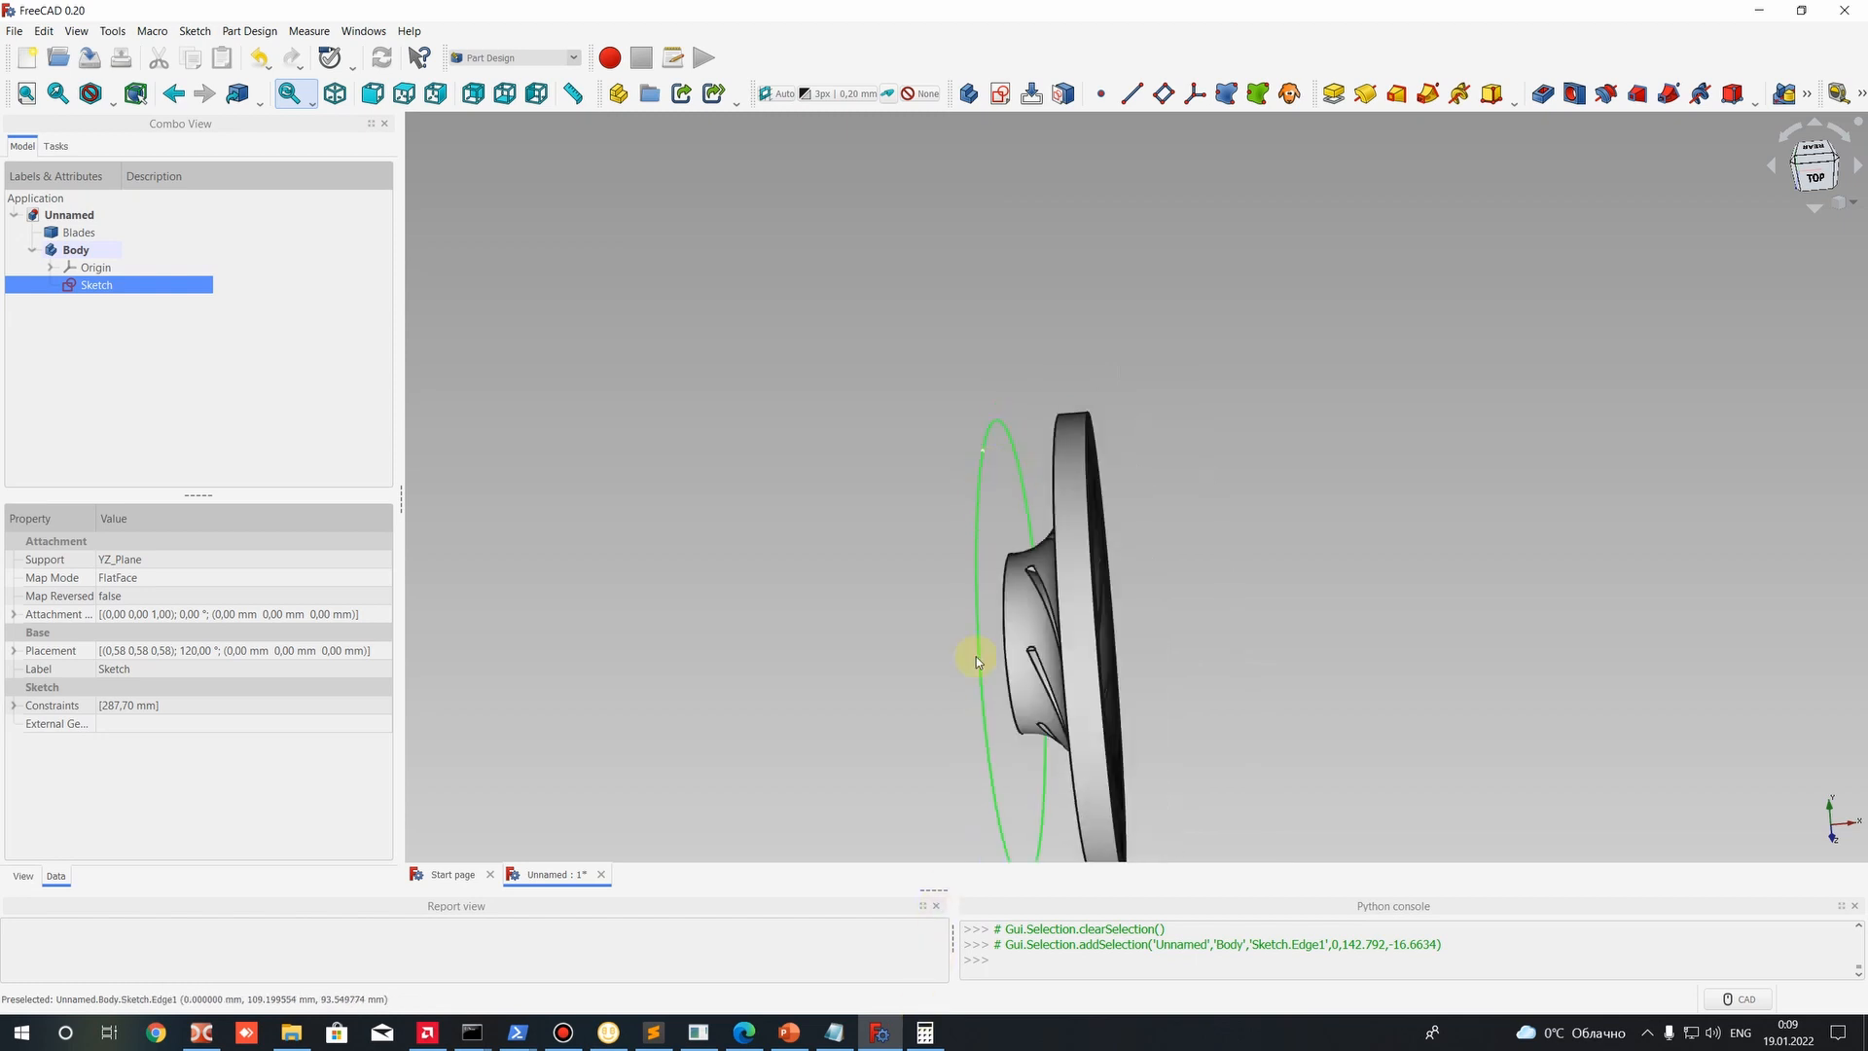
middle_click_drag(977, 657, 1265, 593)
middle_click_drag(961, 496, 1076, 477)
key("6")
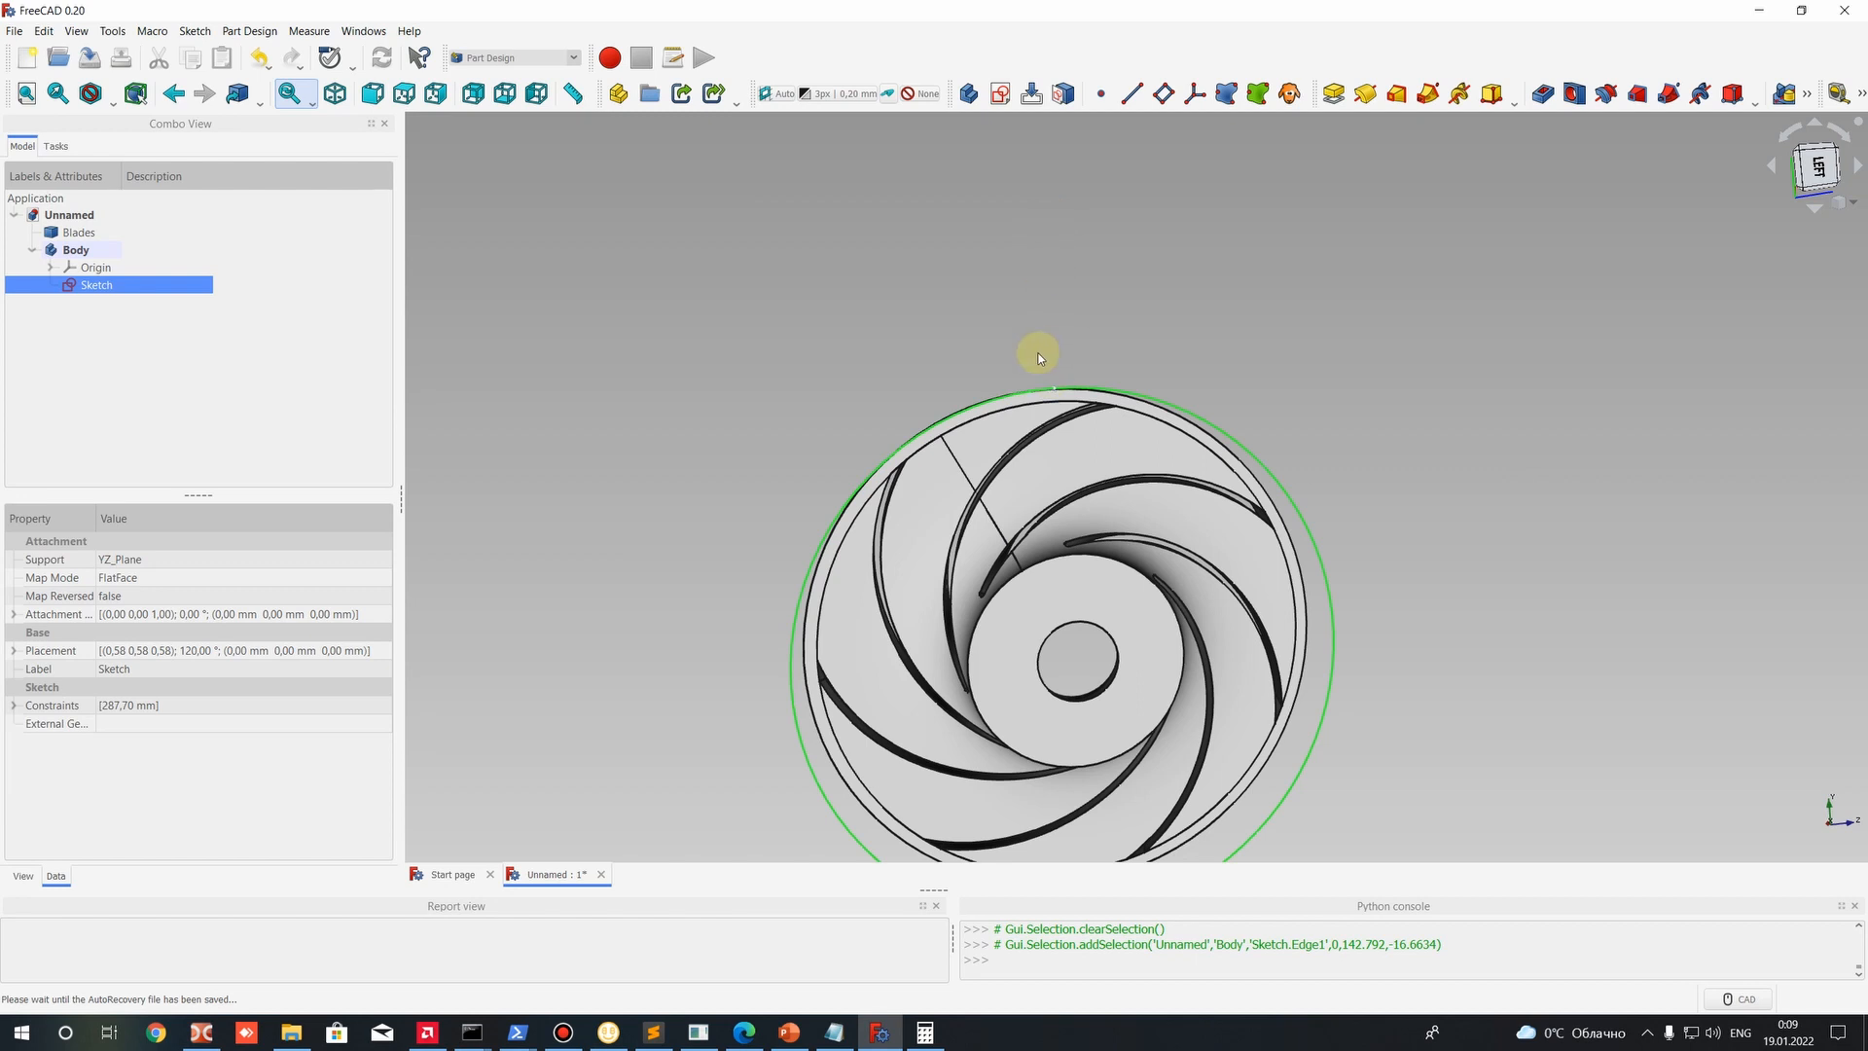
middle_click_drag(1203, 478, 700, 530)
scroll(1199, 386, "up", 4)
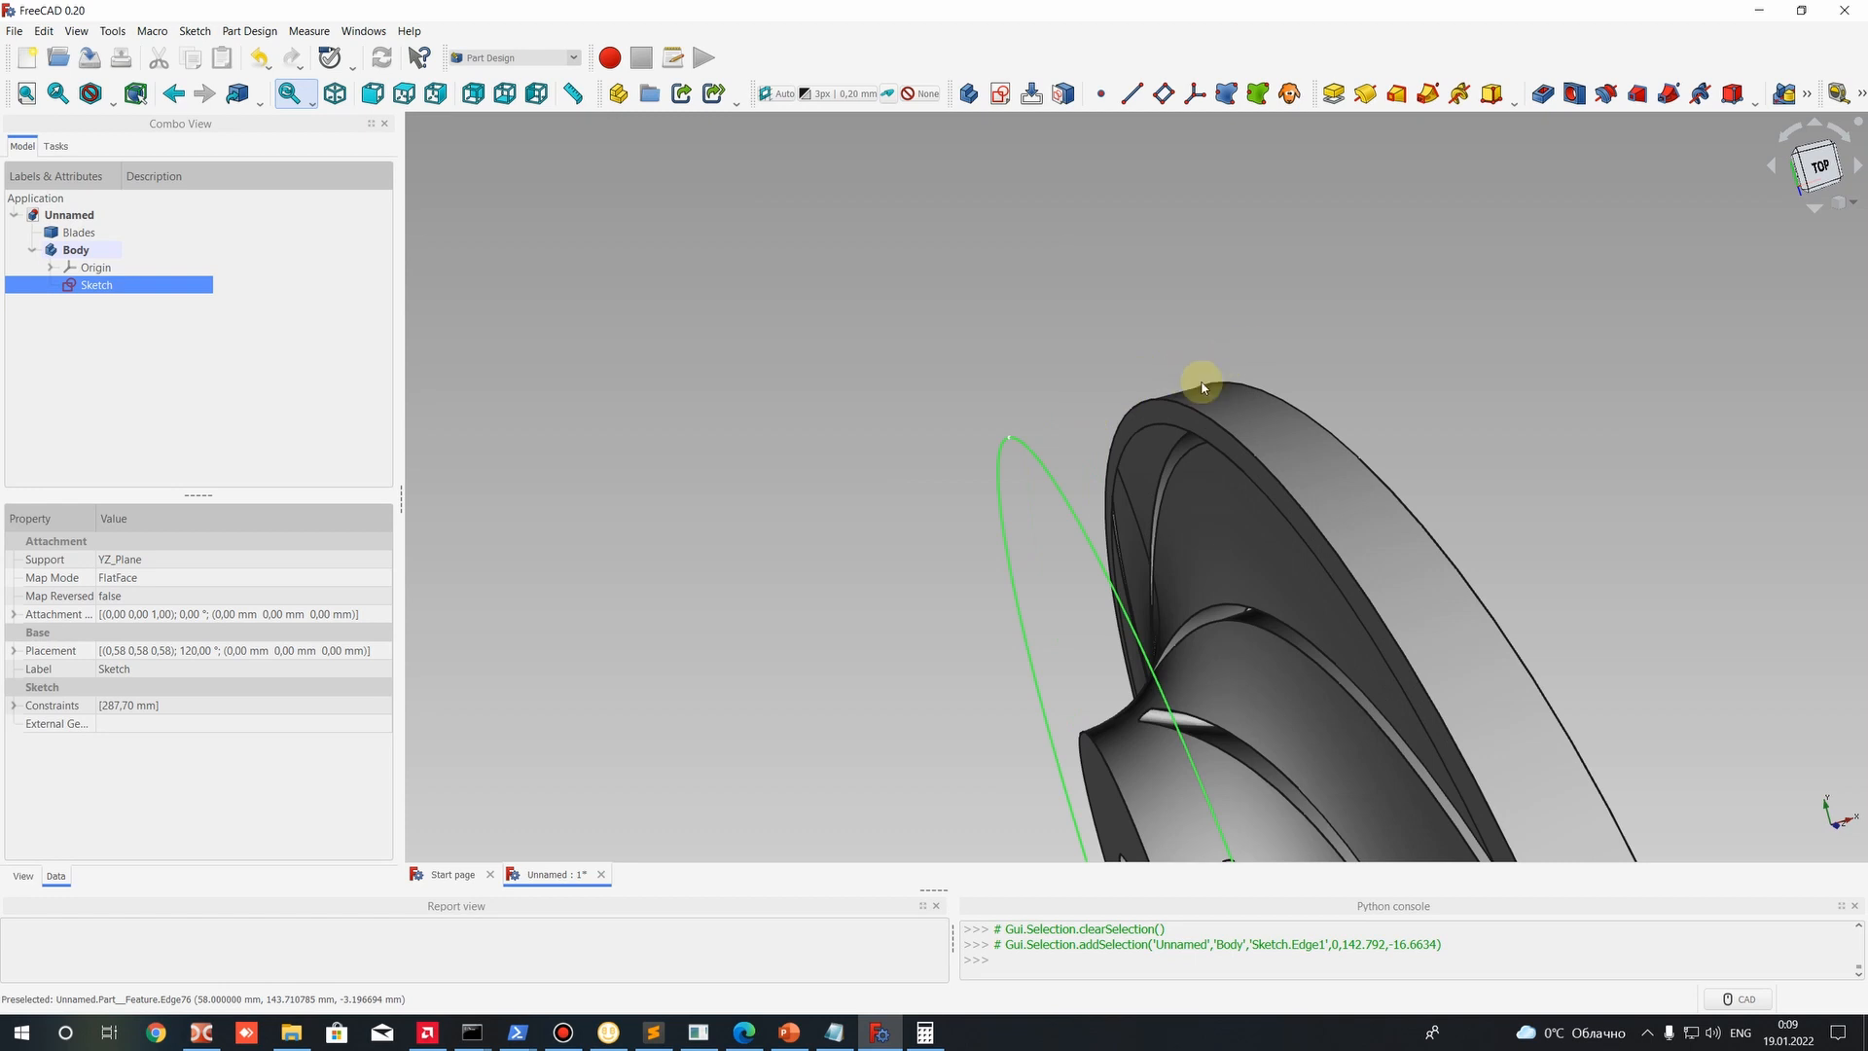
middle_click_drag(1136, 409, 1092, 292)
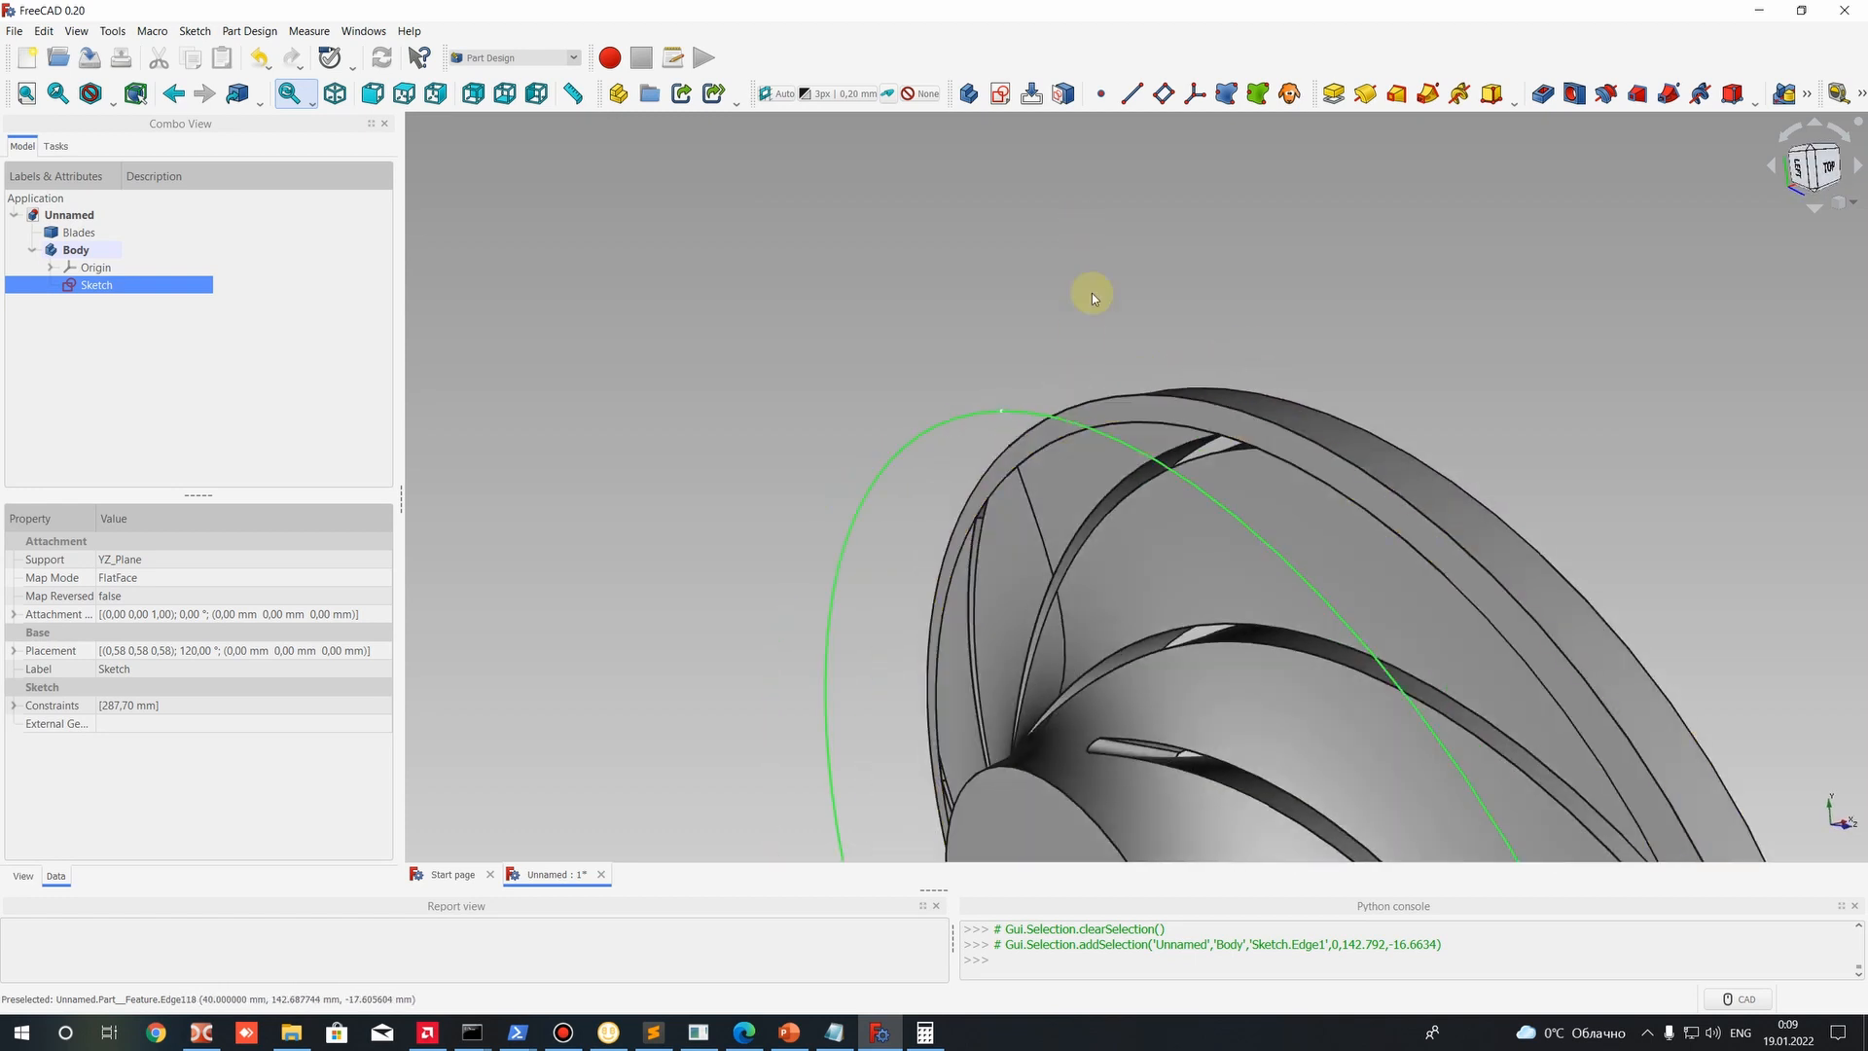
Show the Pump_1 notes to check the D3 and b2 lines, and hide them again.
left_click(834, 1033)
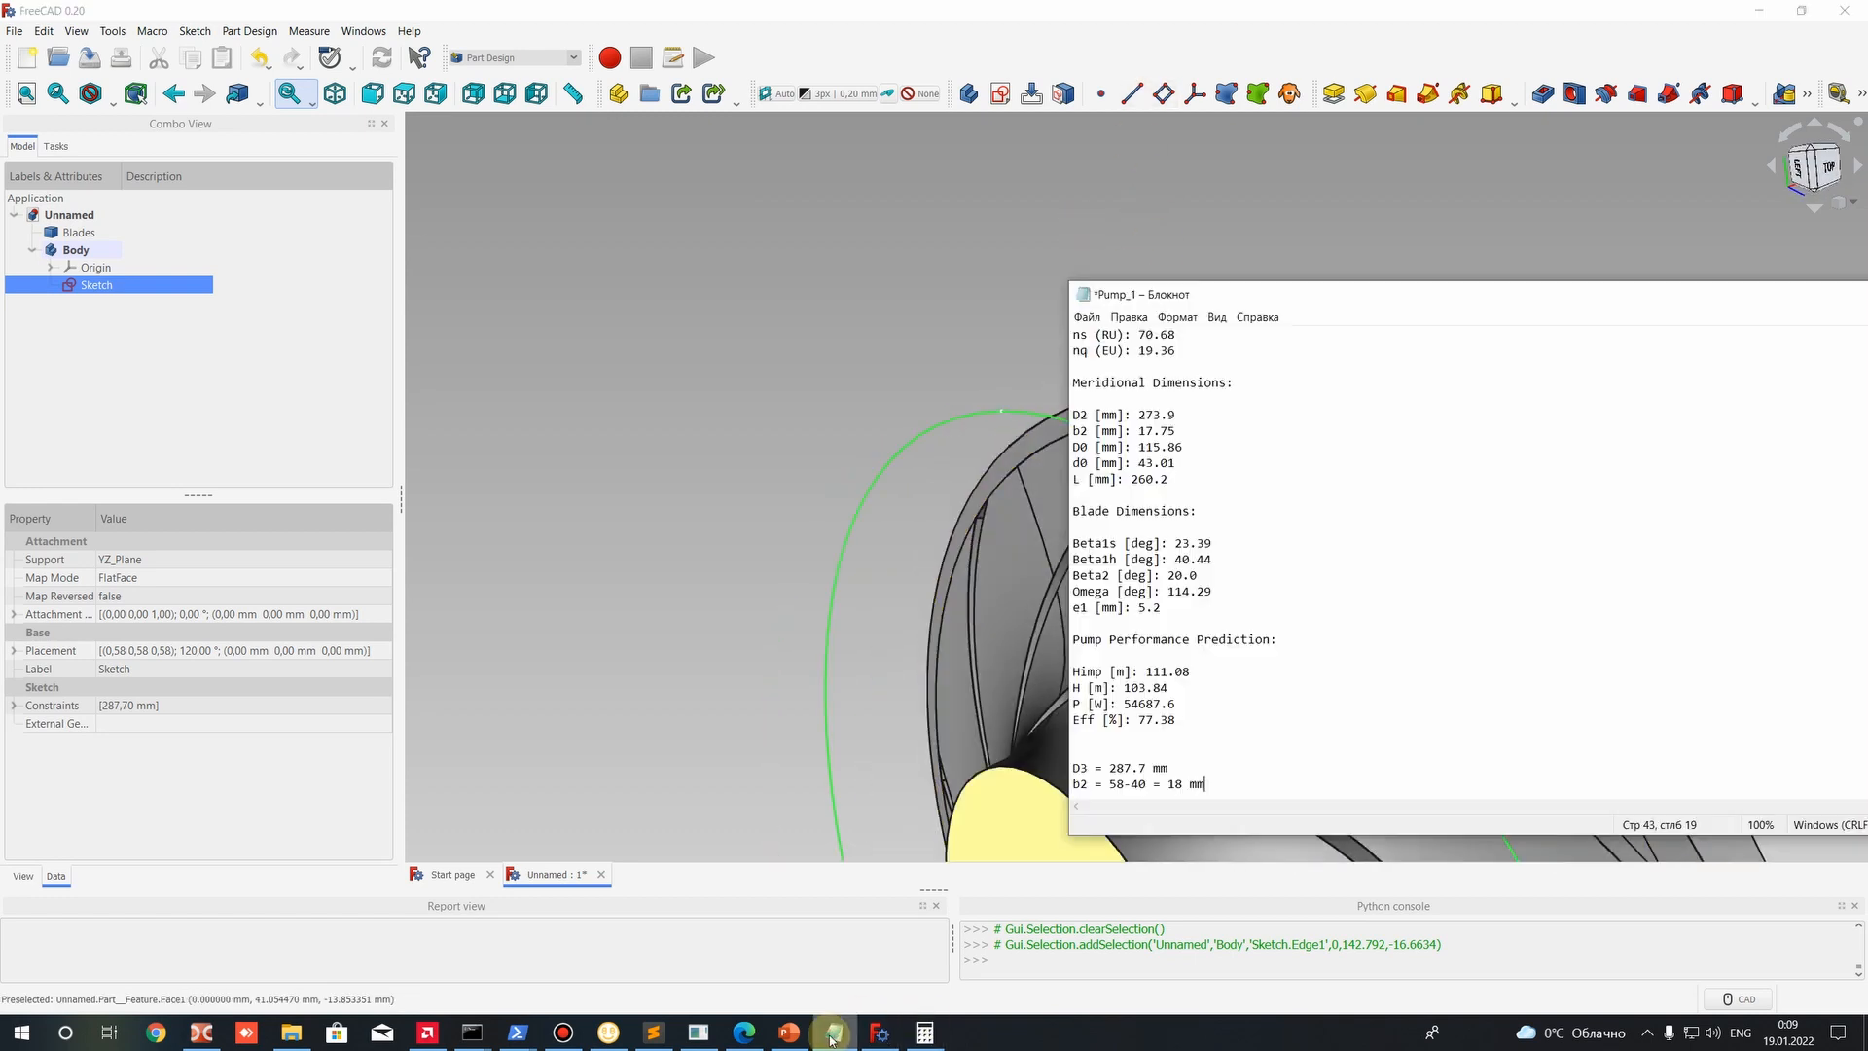
left_click(831, 1036)
left_click(833, 1036)
left_click(834, 1036)
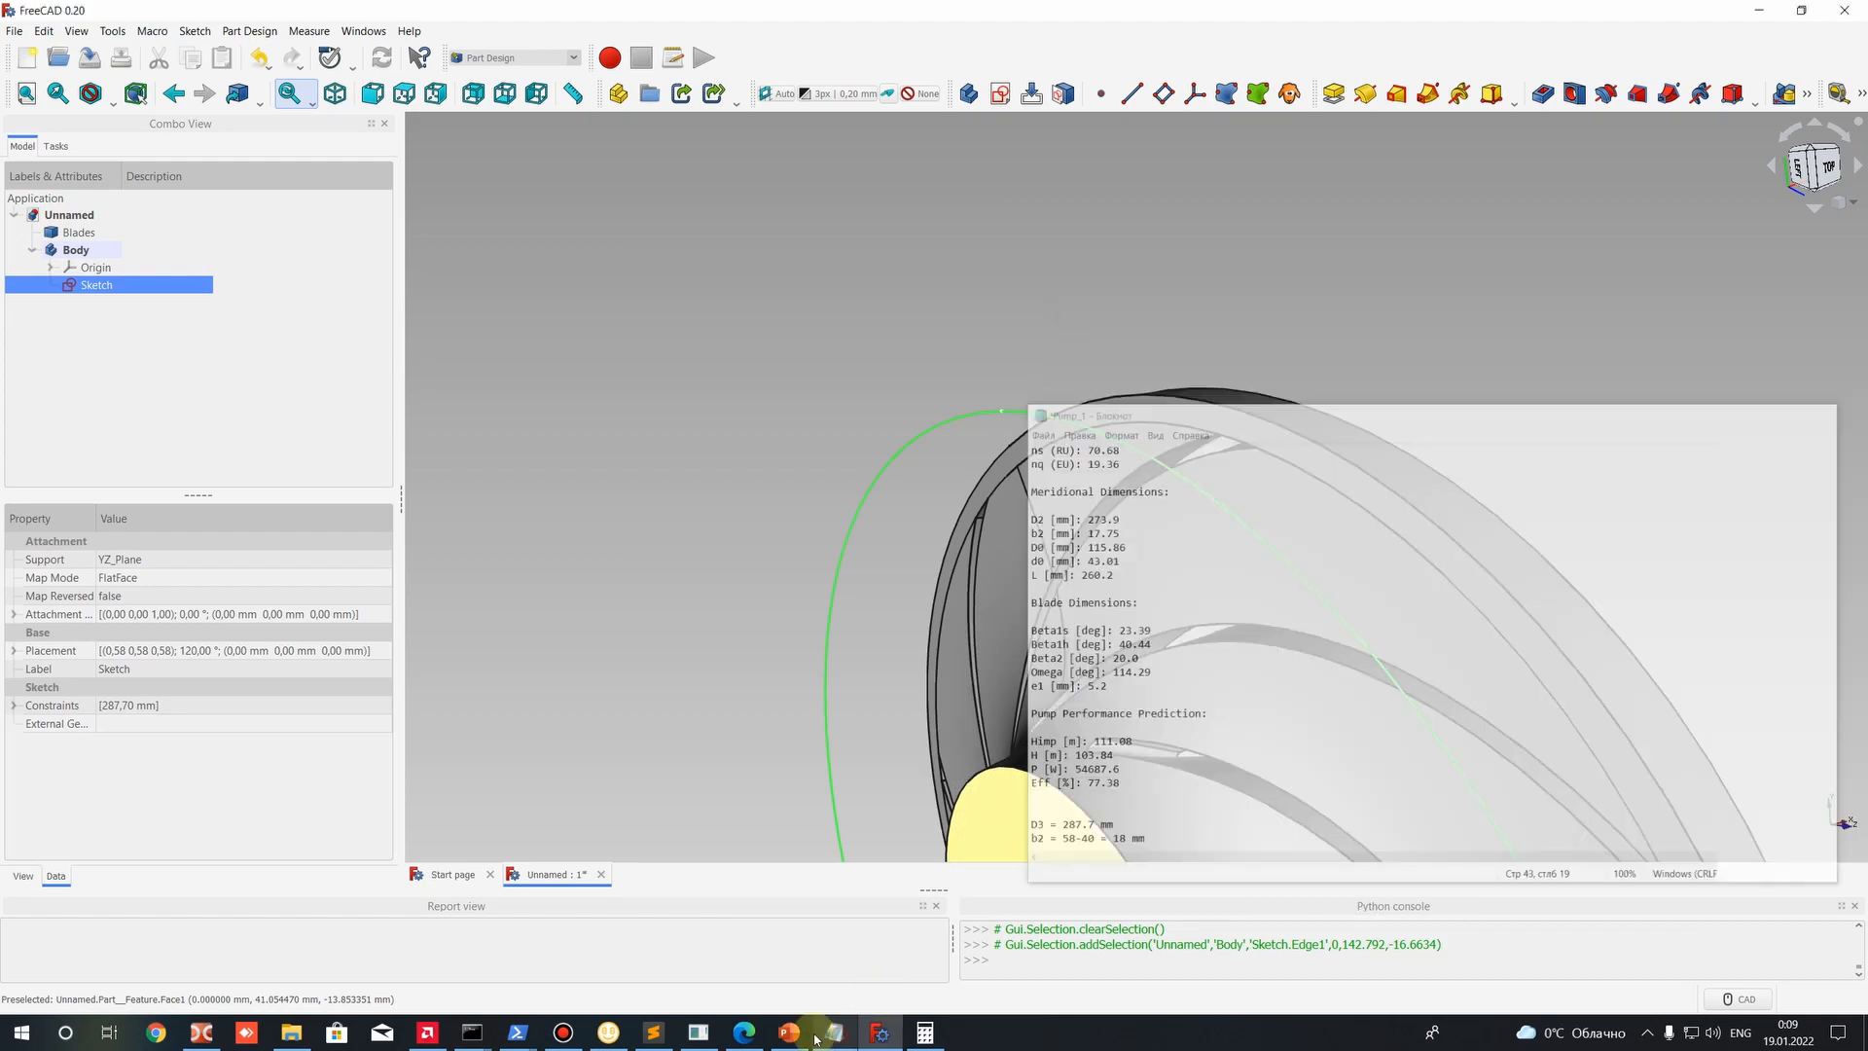
Switch to the PowerPoint slide and highlight the 2160 outlet area value in the example case formula.
left_click(798, 1036)
double_click(871, 740)
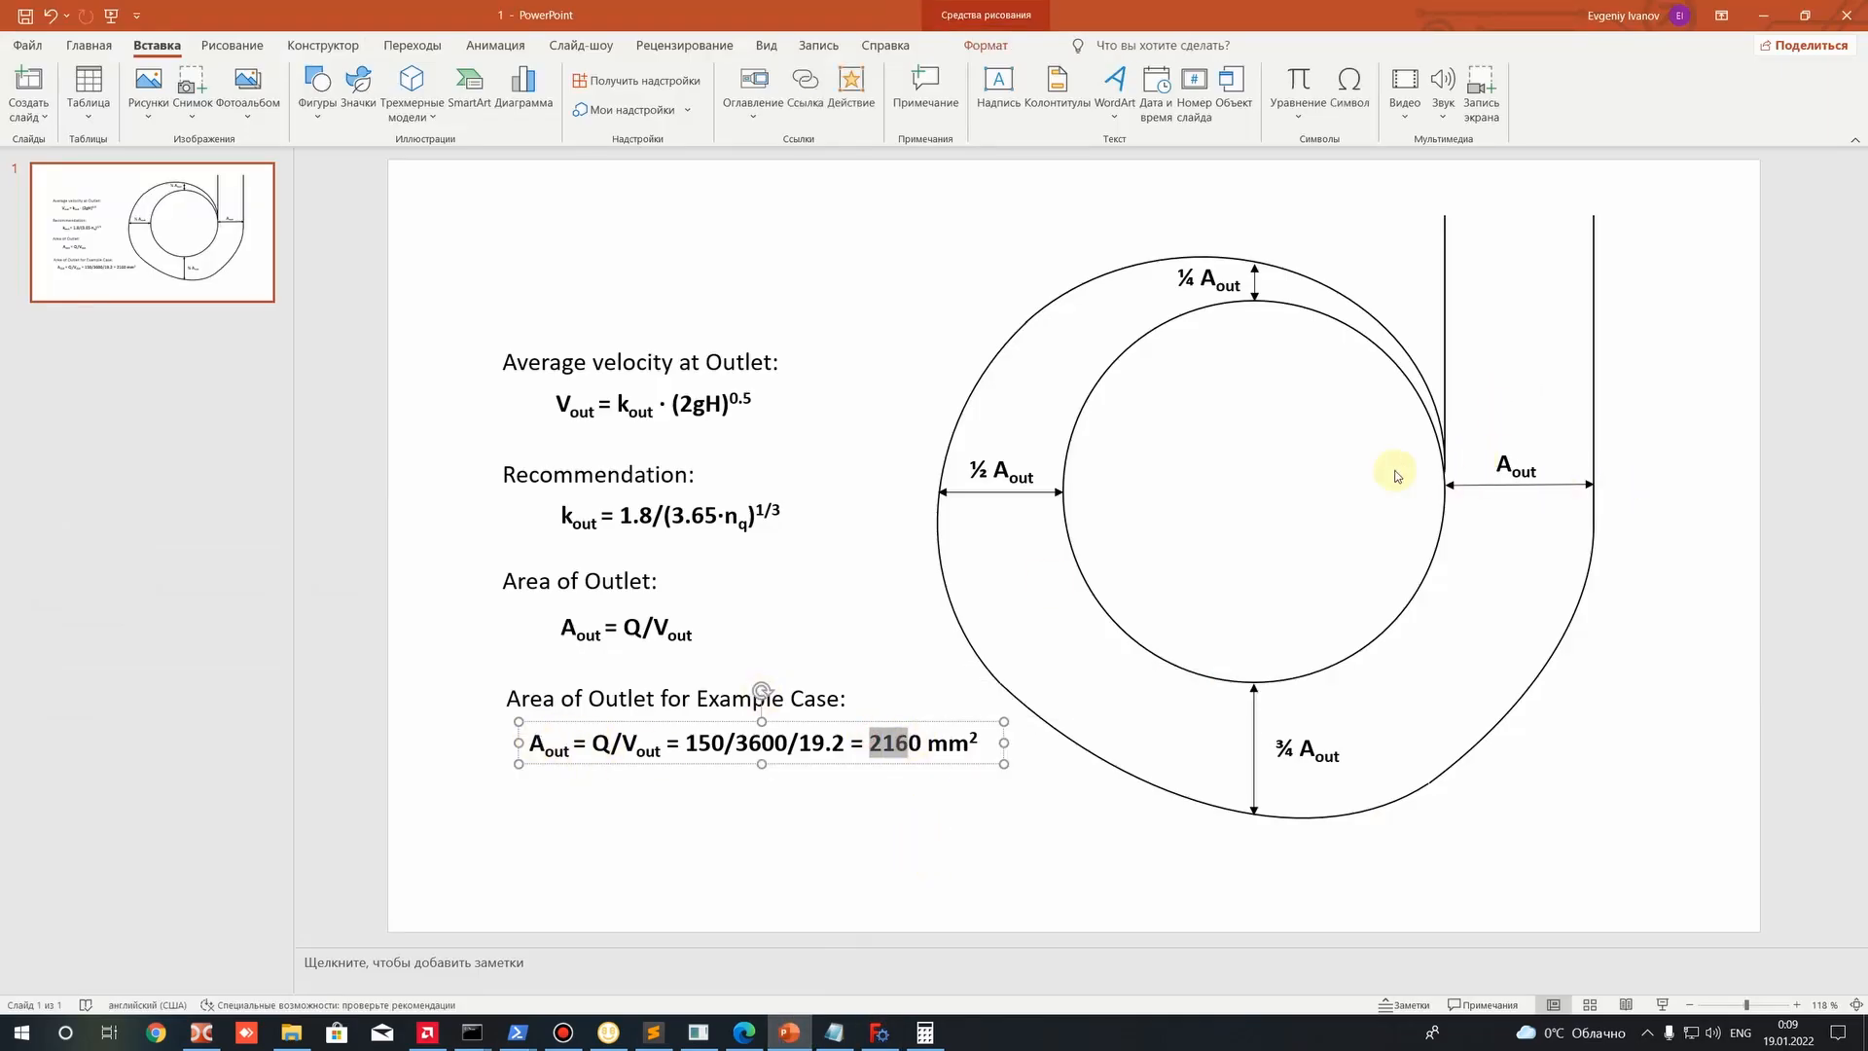
left_click(934, 837)
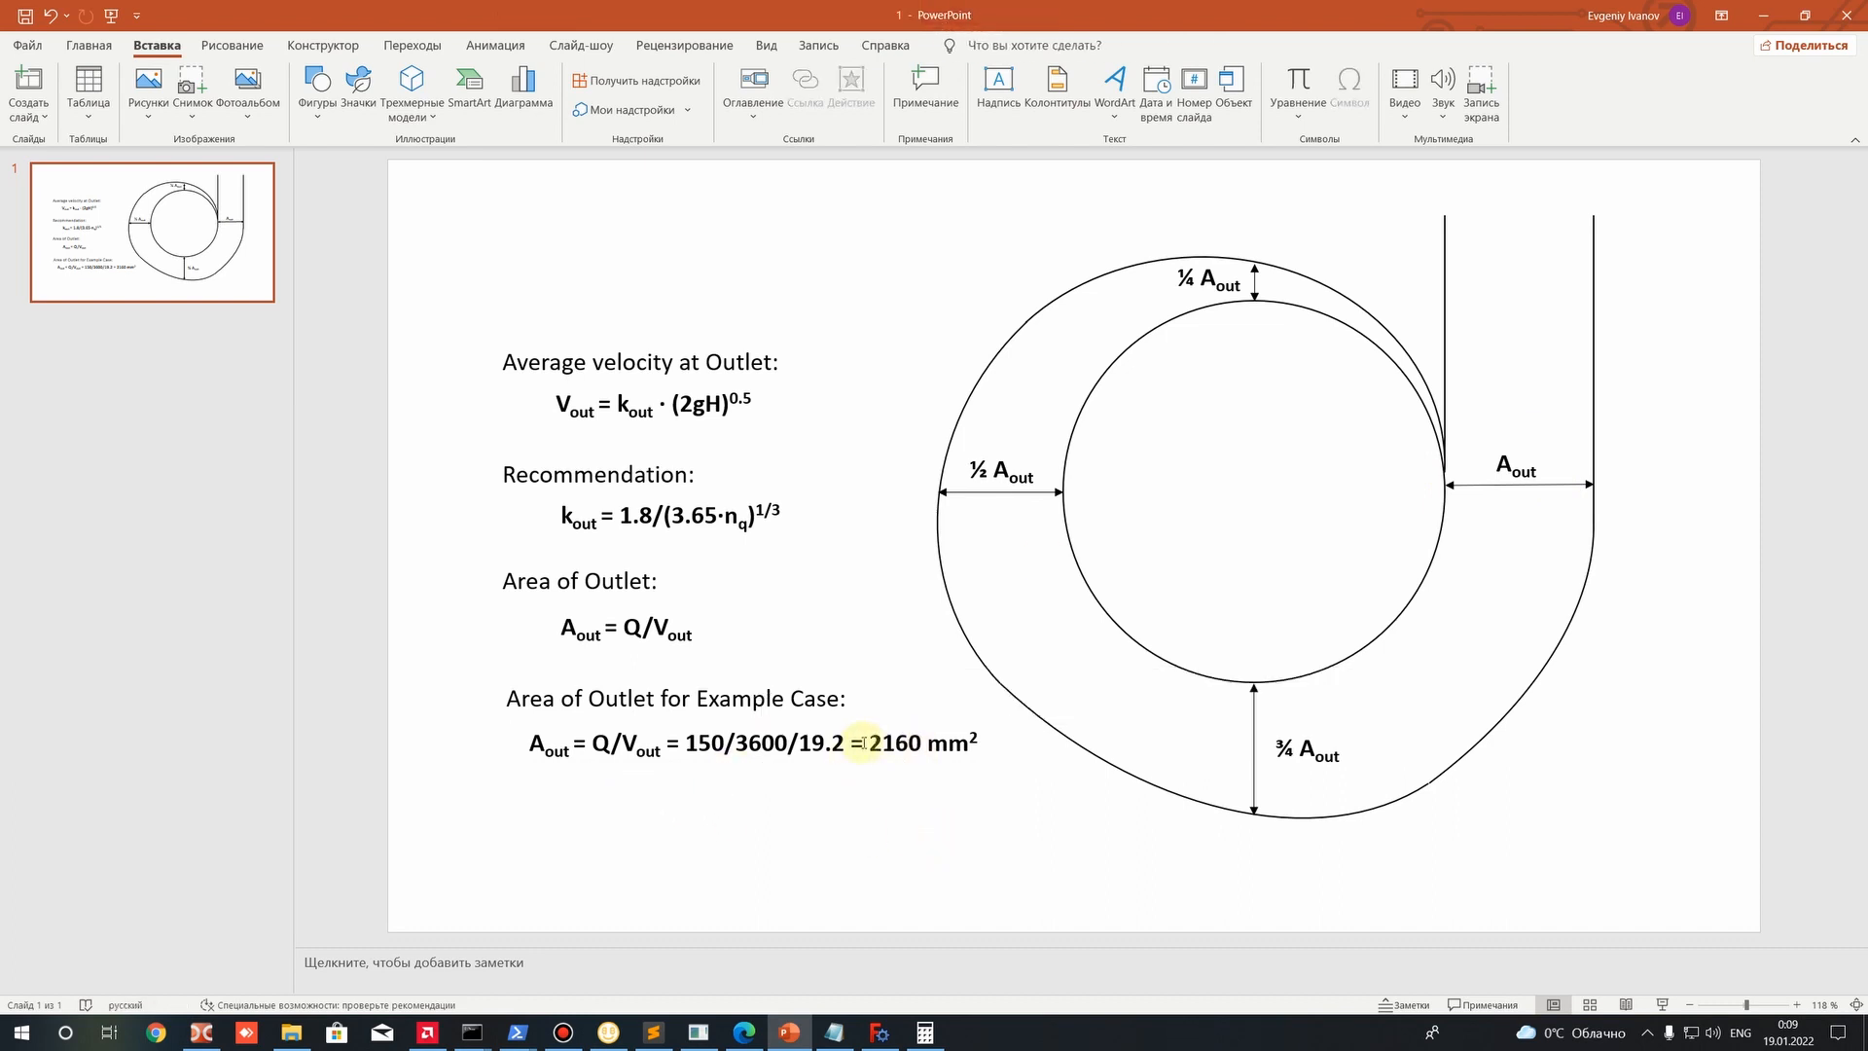
double_click(864, 742)
left_click(881, 792)
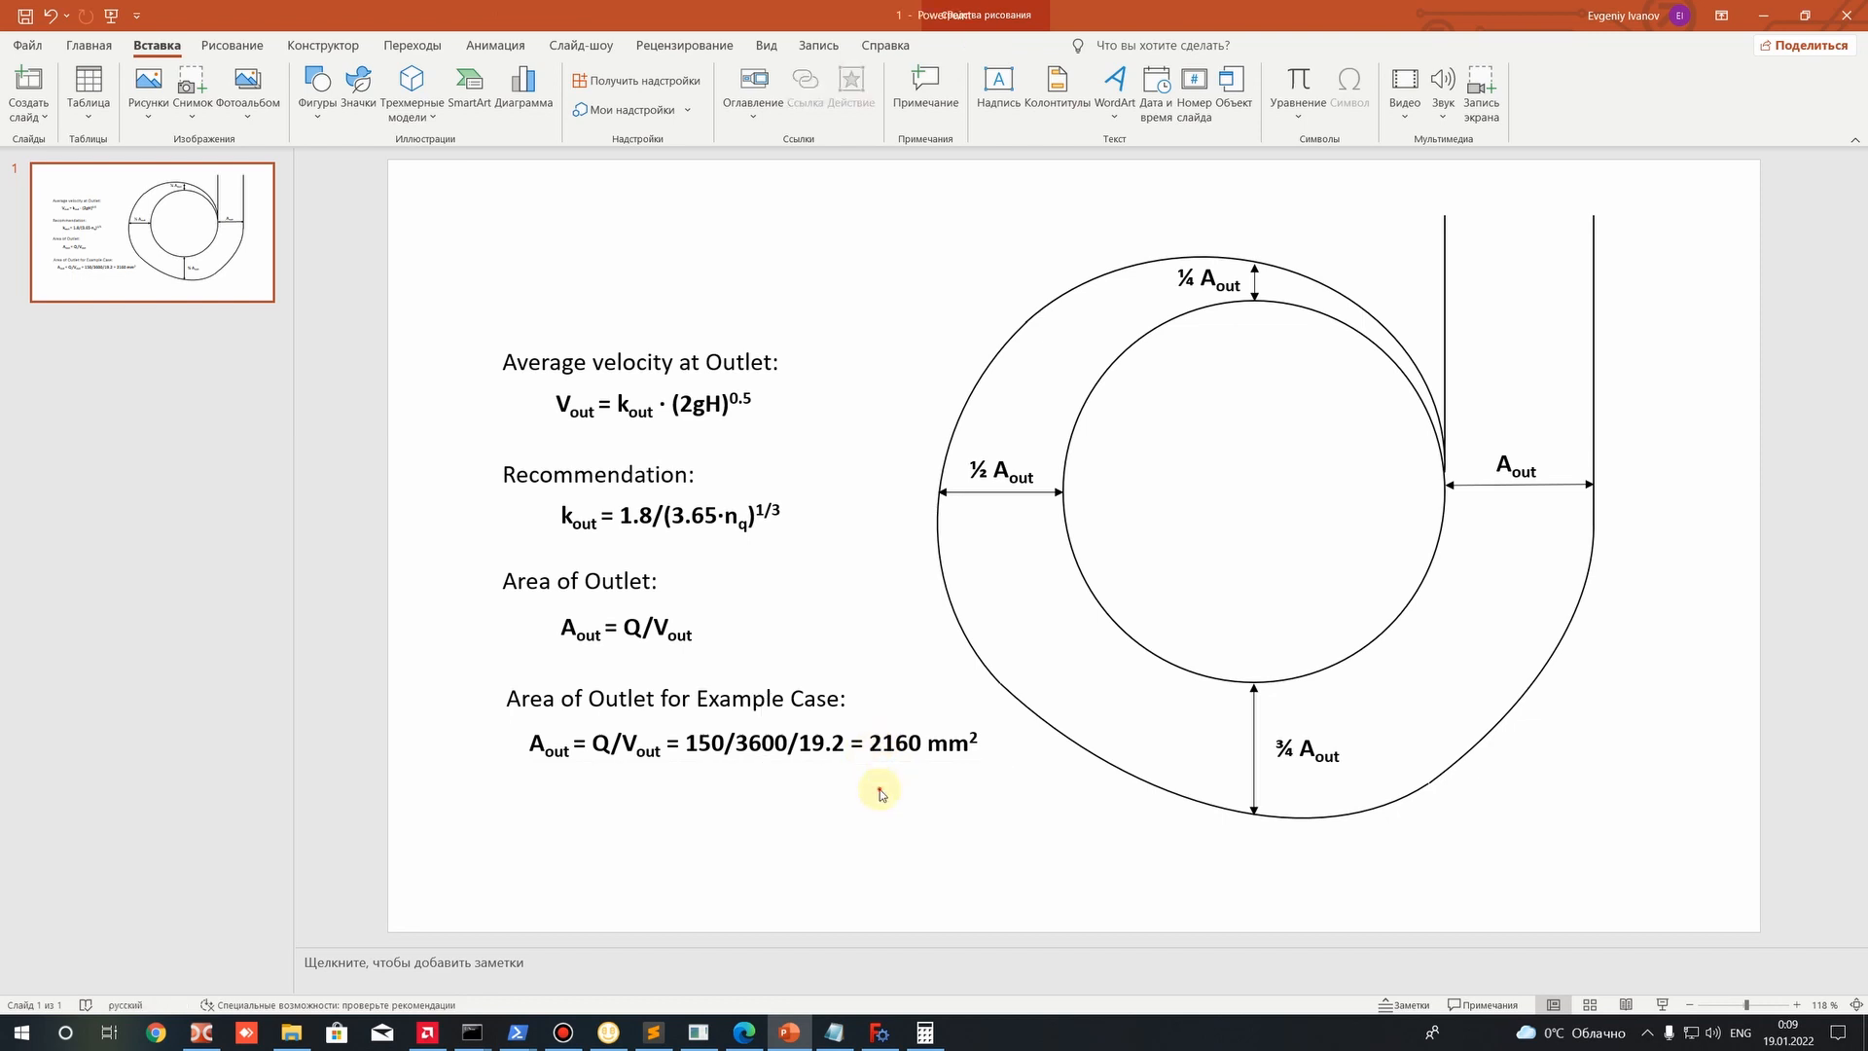
double_click(890, 743)
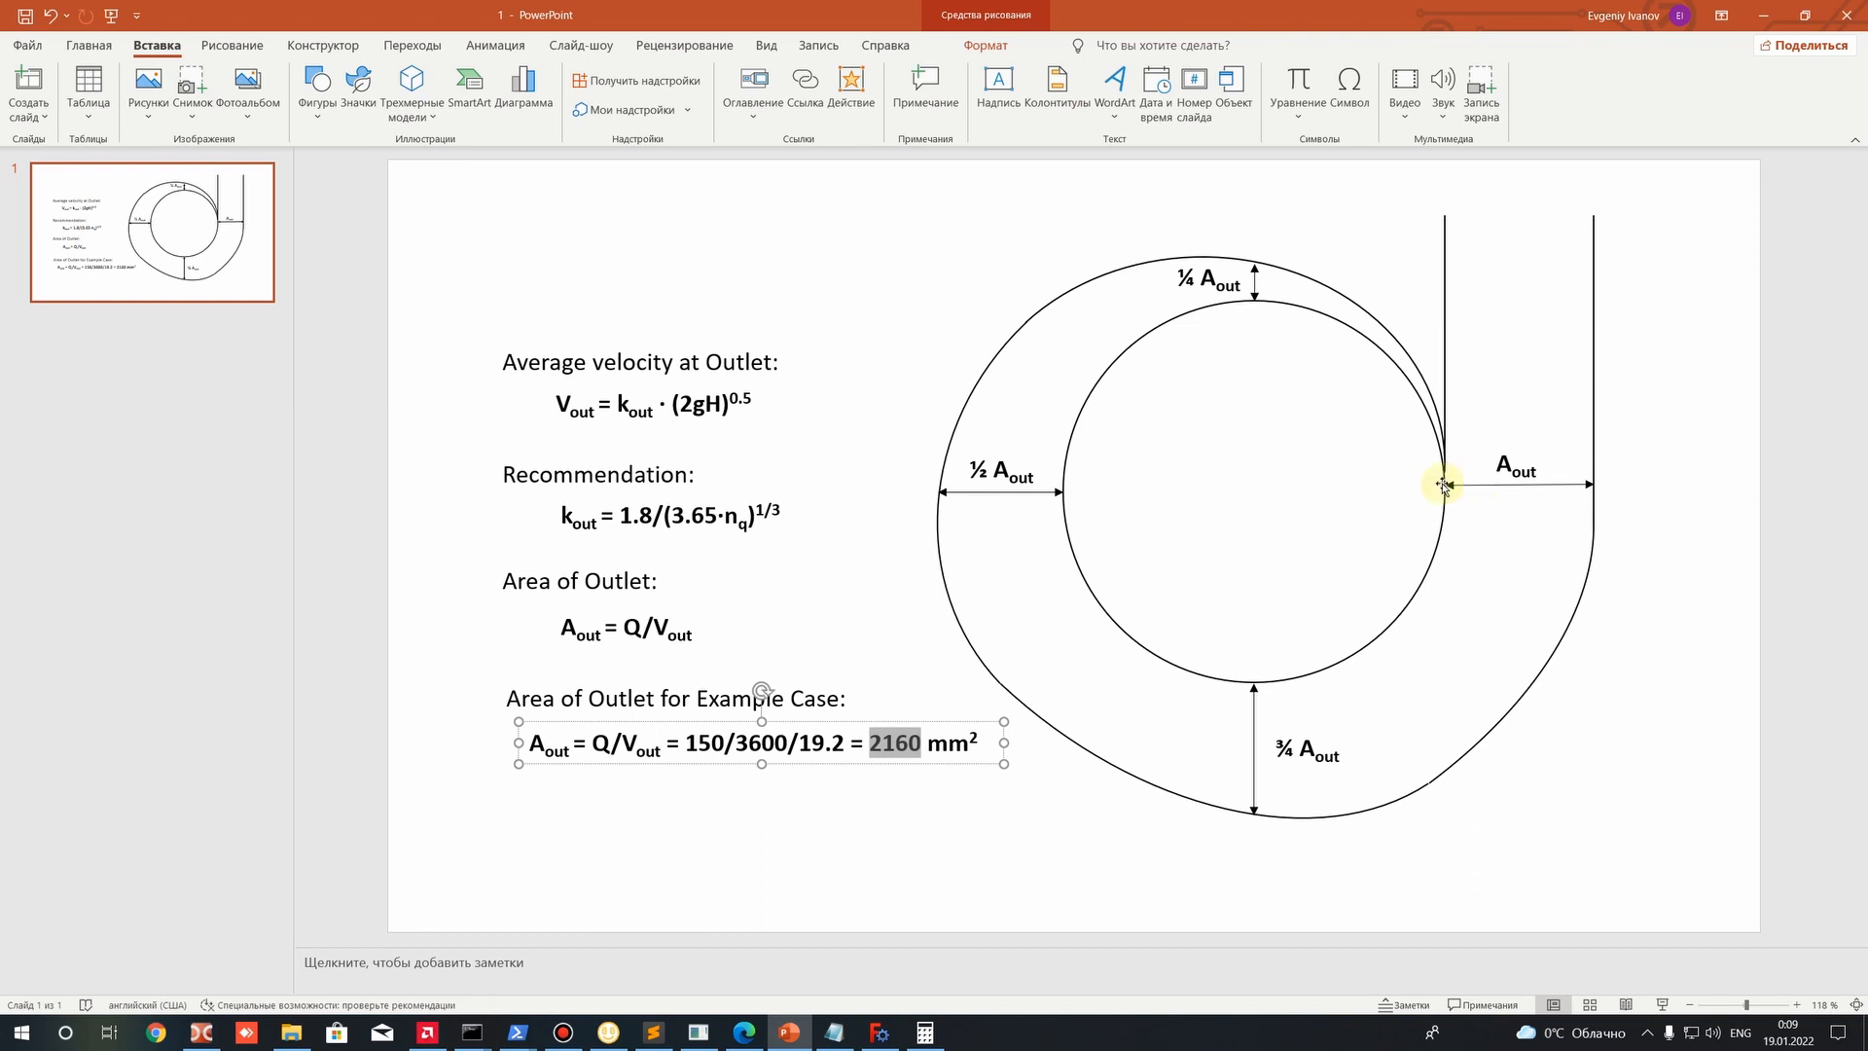
Return to FreeCAD and compare the impeller rim and sketched circle with the volute outlet diagram on the slide.
left_click(880, 1032)
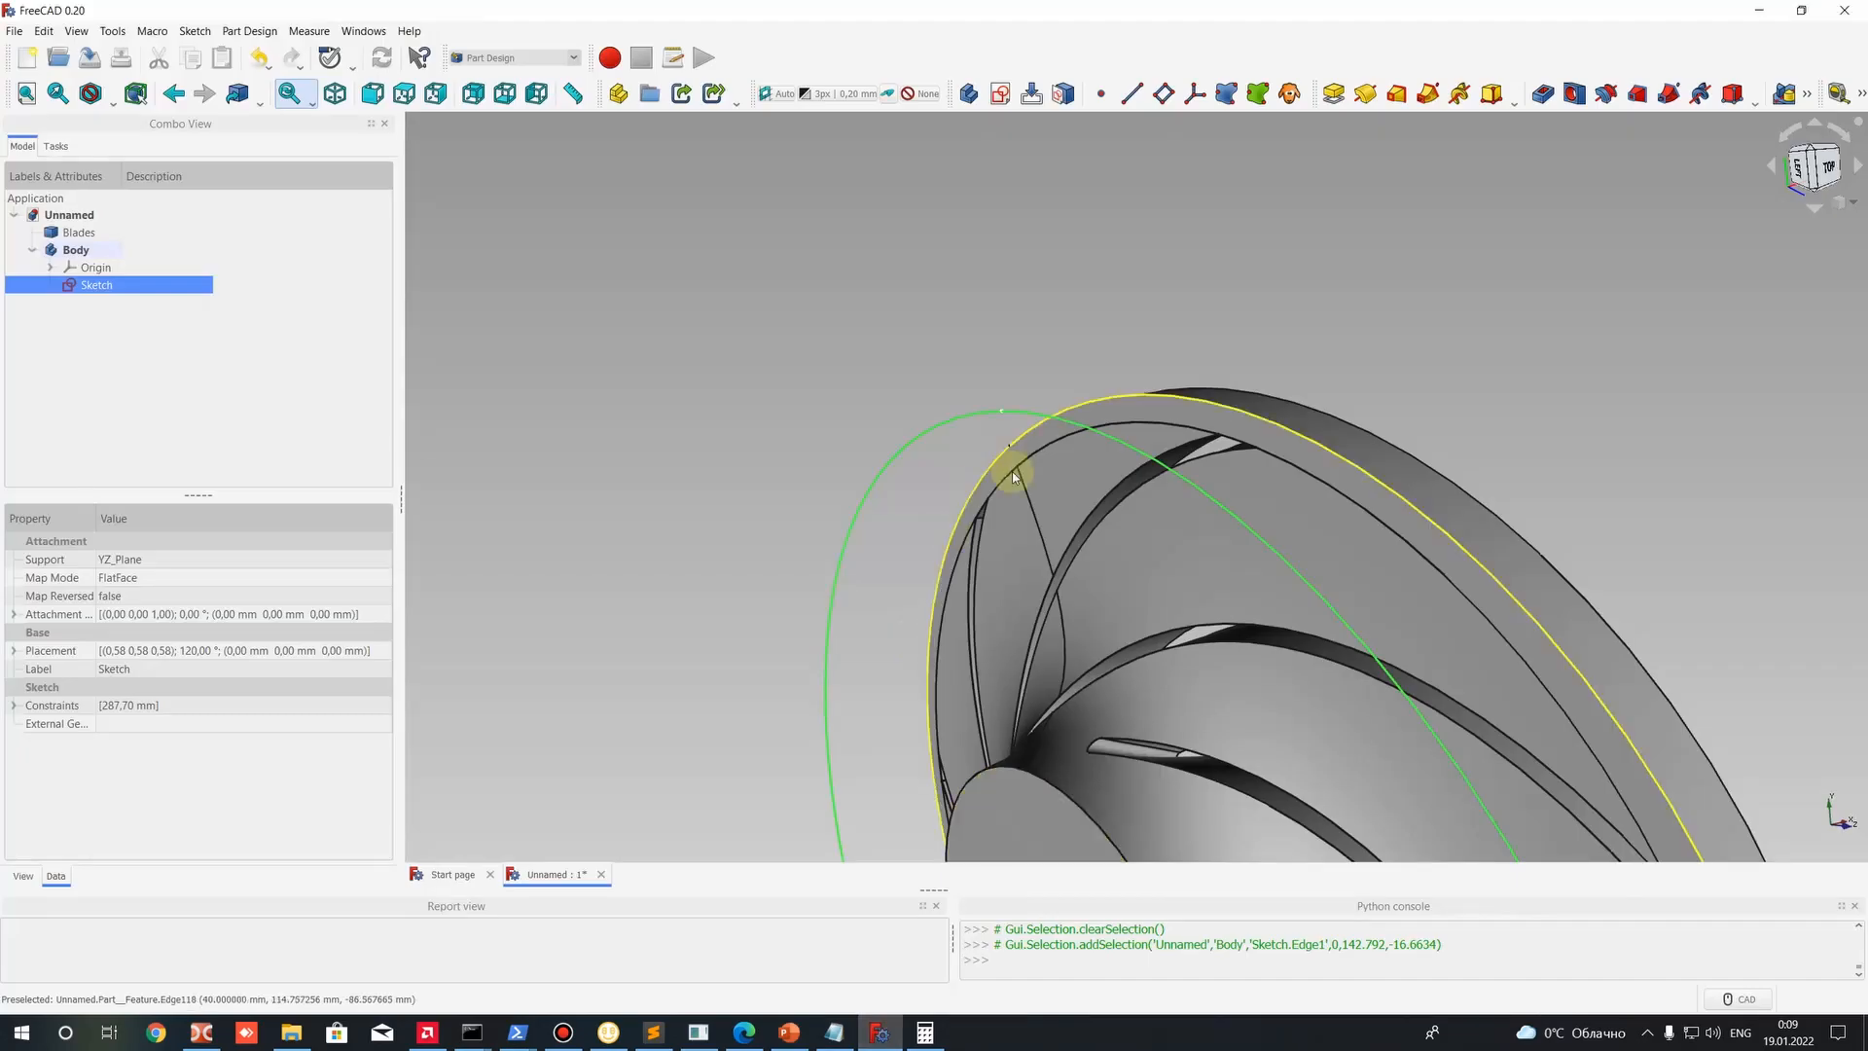
middle_click_drag(1011, 471, 1233, 397)
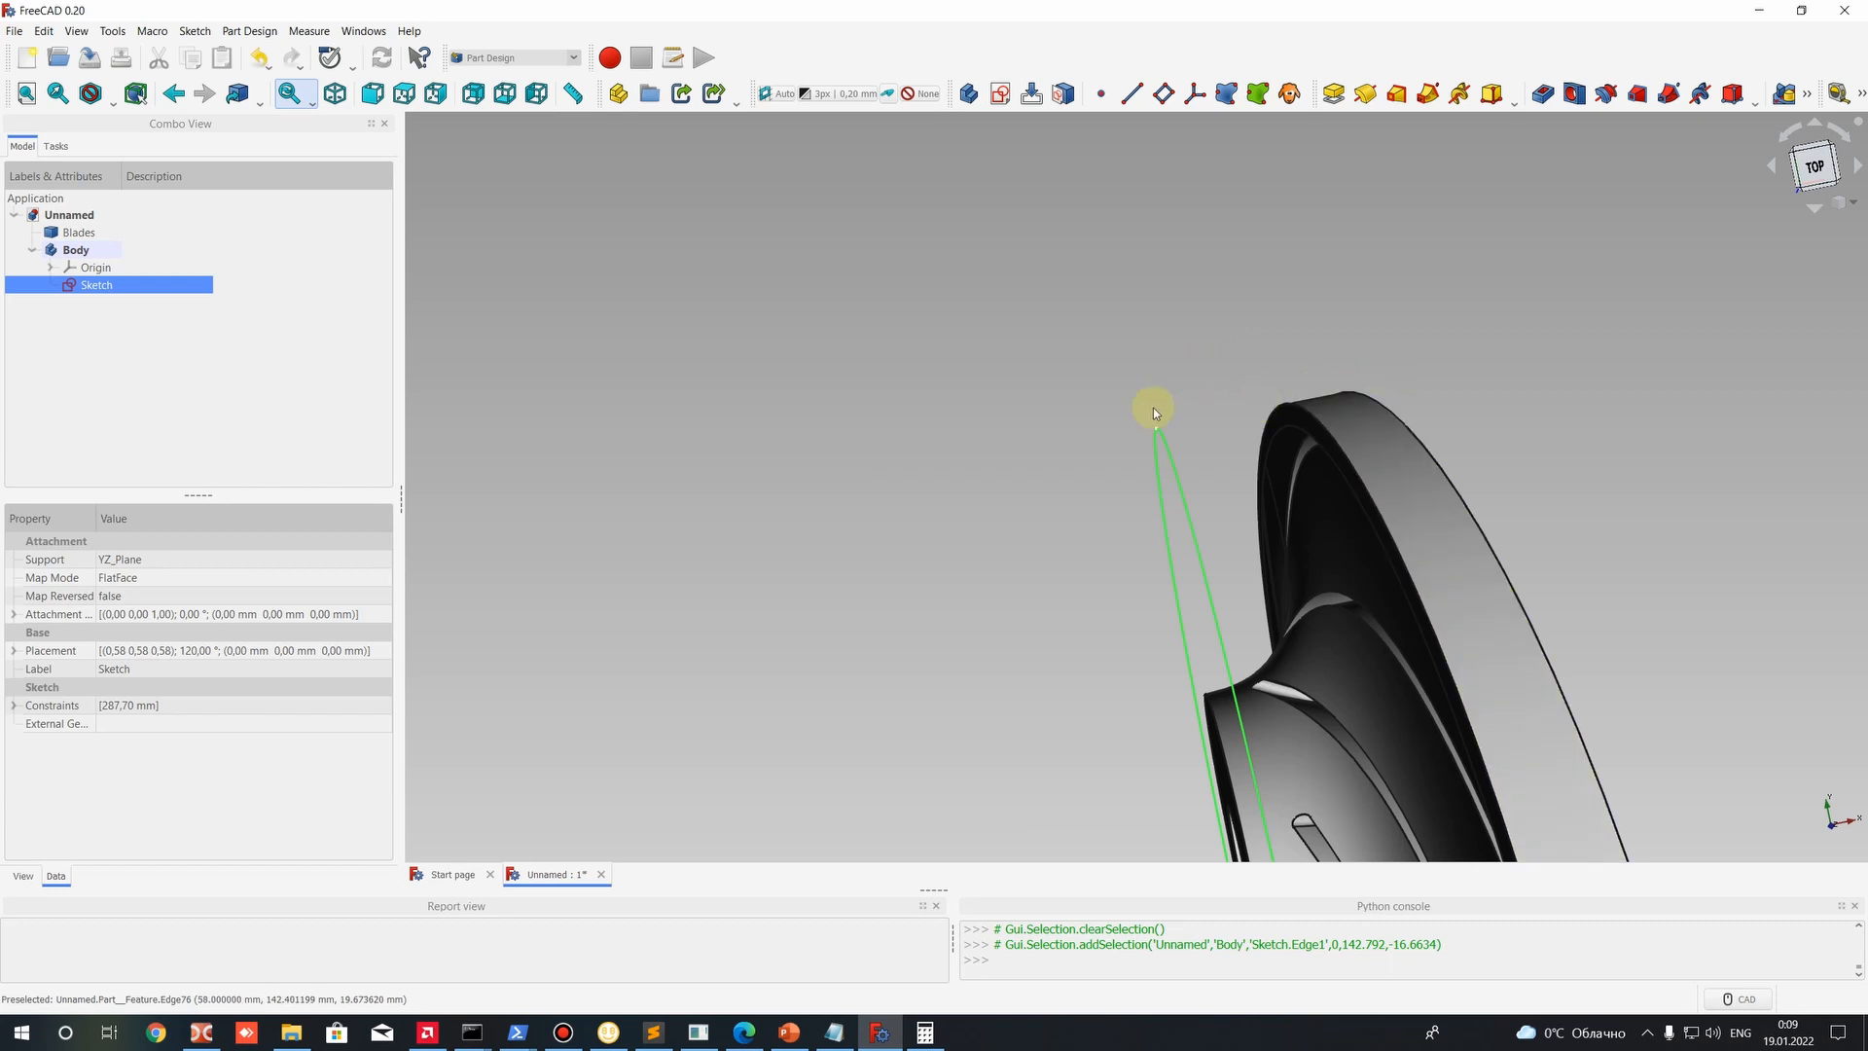
left_click(879, 1032)
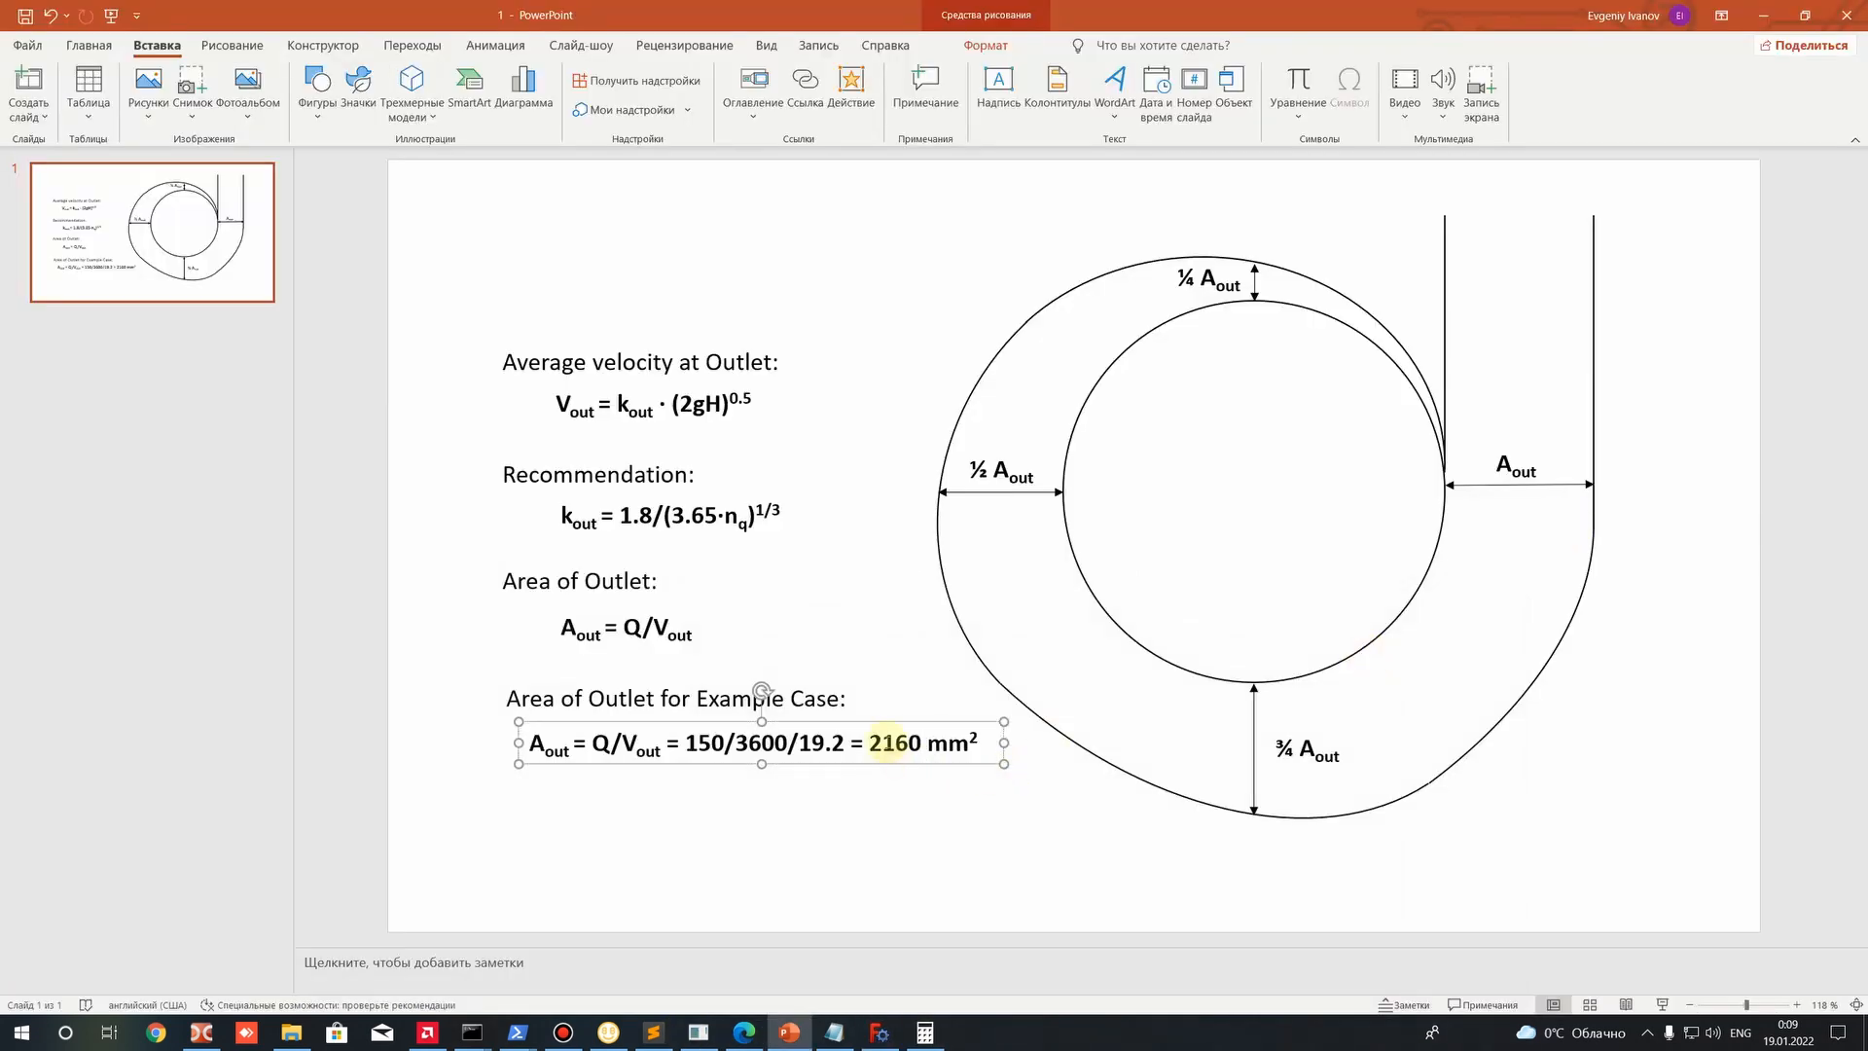
left_click(879, 1031)
scroll(1156, 530, "down", 5)
middle_click_drag(1150, 528, 1450, 514)
middle_click_drag(967, 546, 1109, 547)
Open the body's circle sketch for editing and turn the view to face the impeller's blade side.
left_click(44, 271)
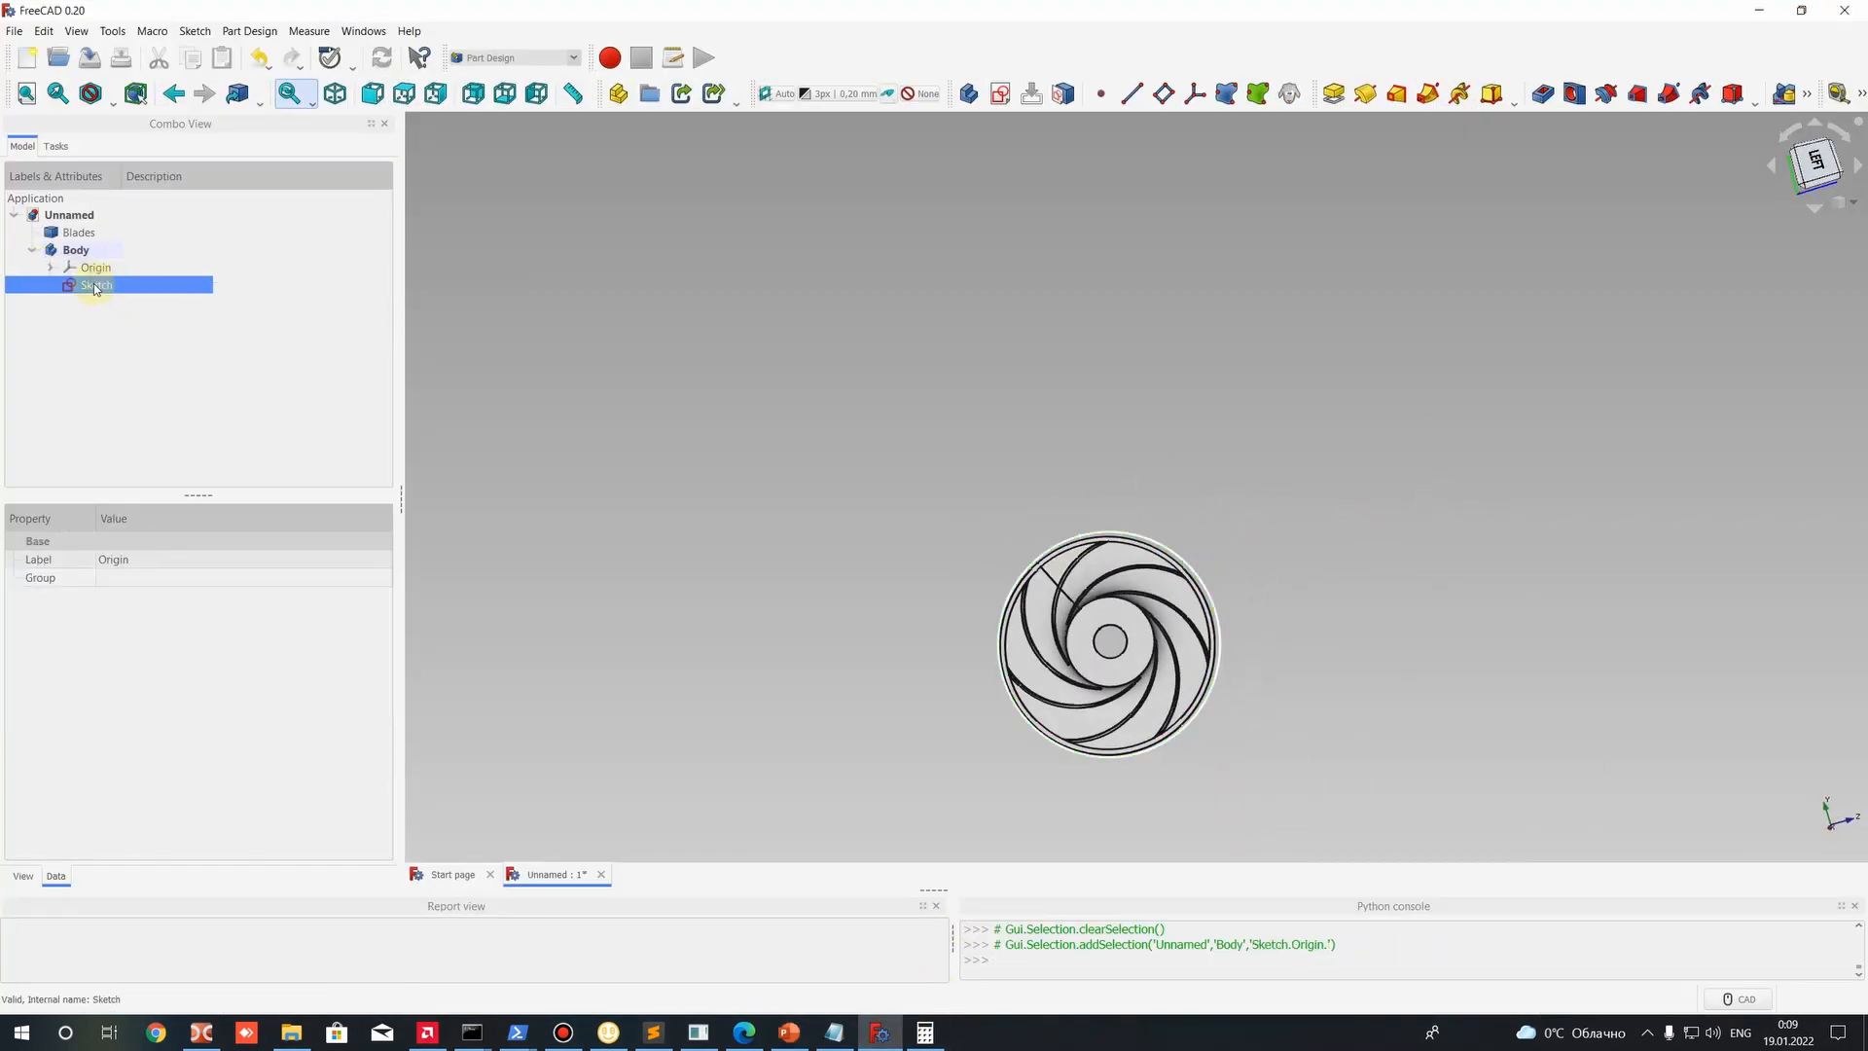
right_click(97, 289)
left_click(126, 301)
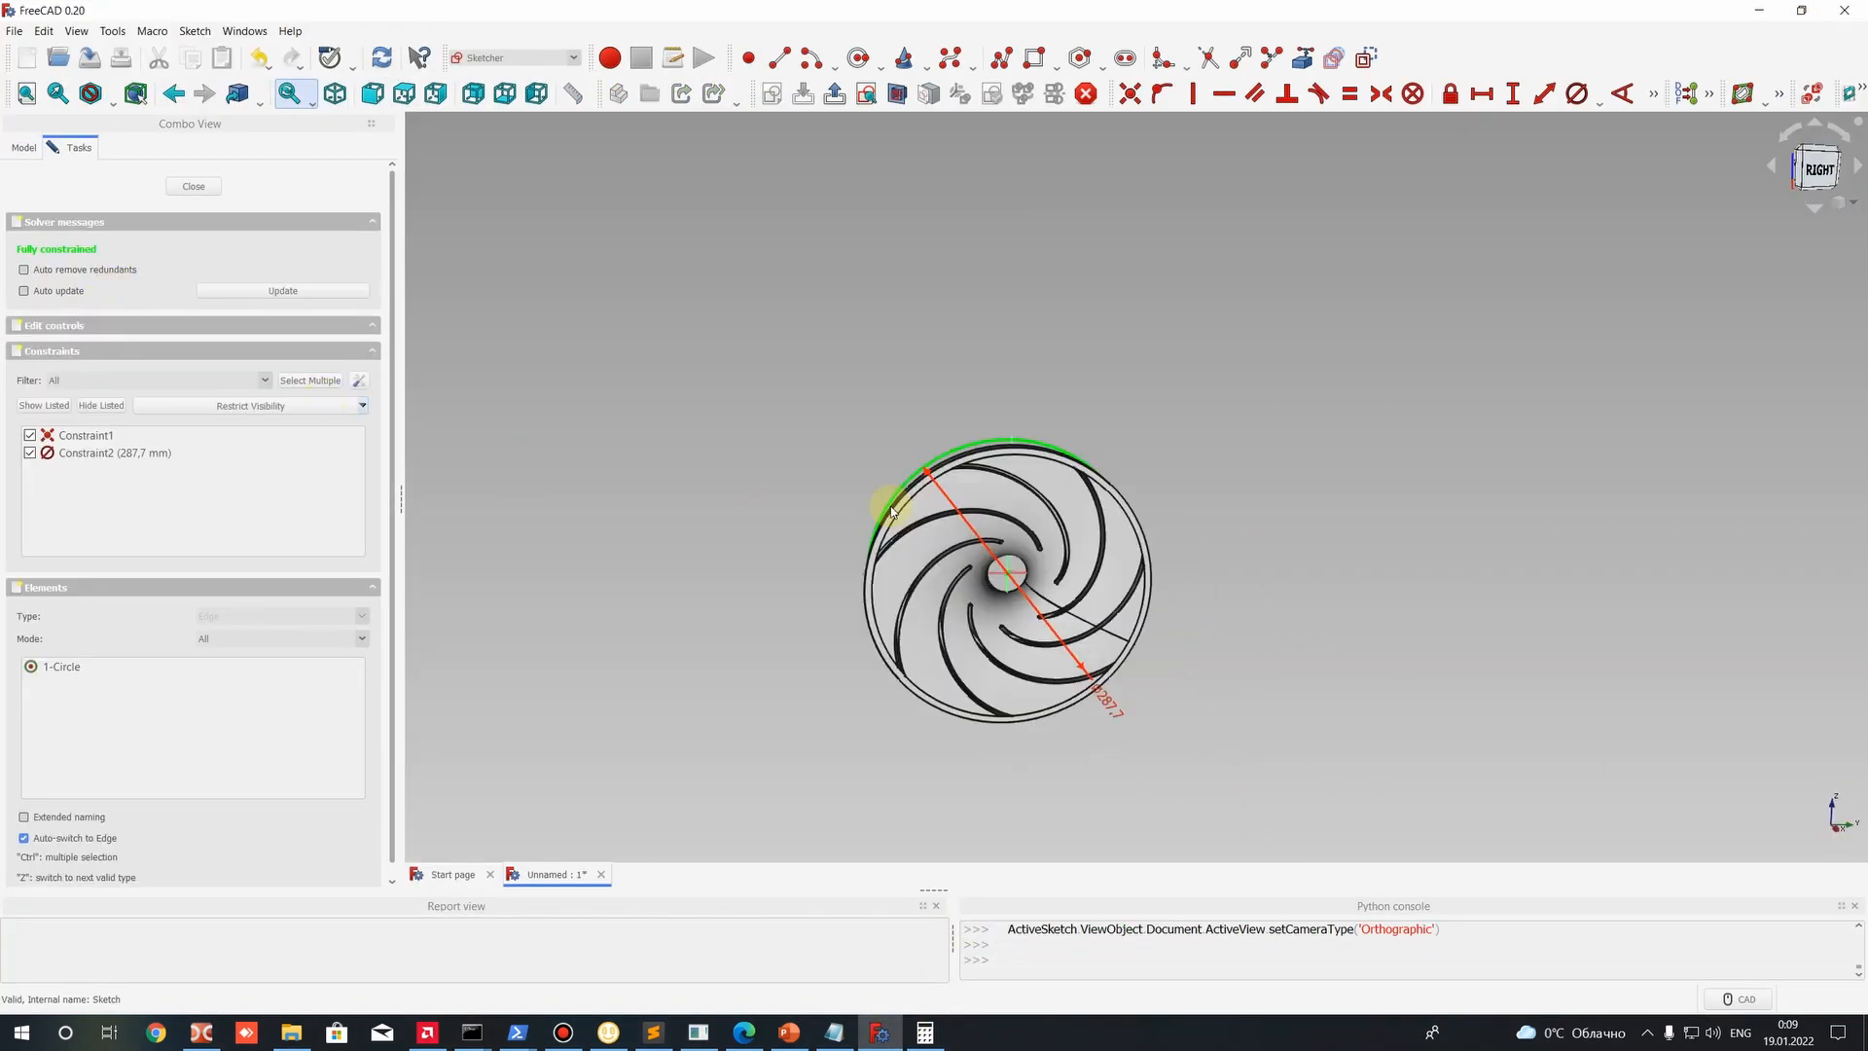
scroll(893, 489, "down", 1)
middle_click_drag(1221, 507, 845, 476)
scroll(699, 467, "up", 4)
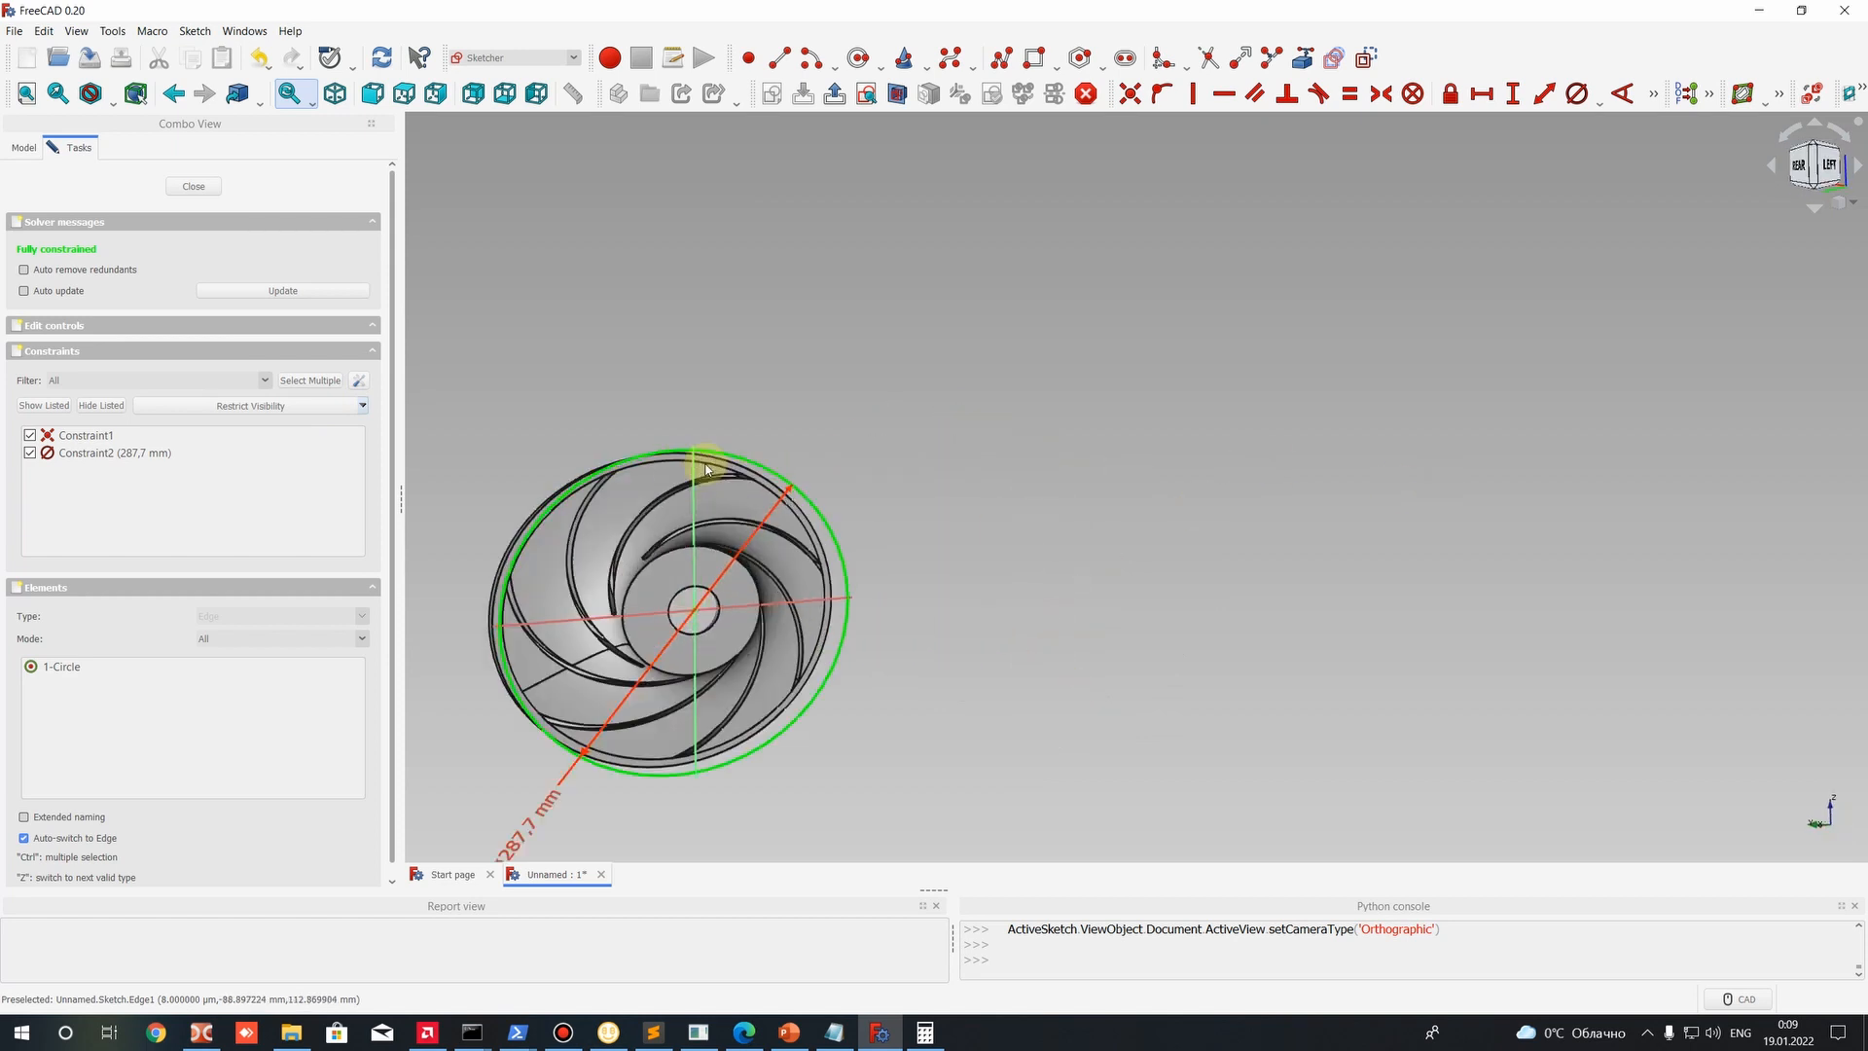
scroll(679, 553, "up", 1)
middle_click_drag(721, 566, 1115, 541)
scroll(1076, 452, "up", 2)
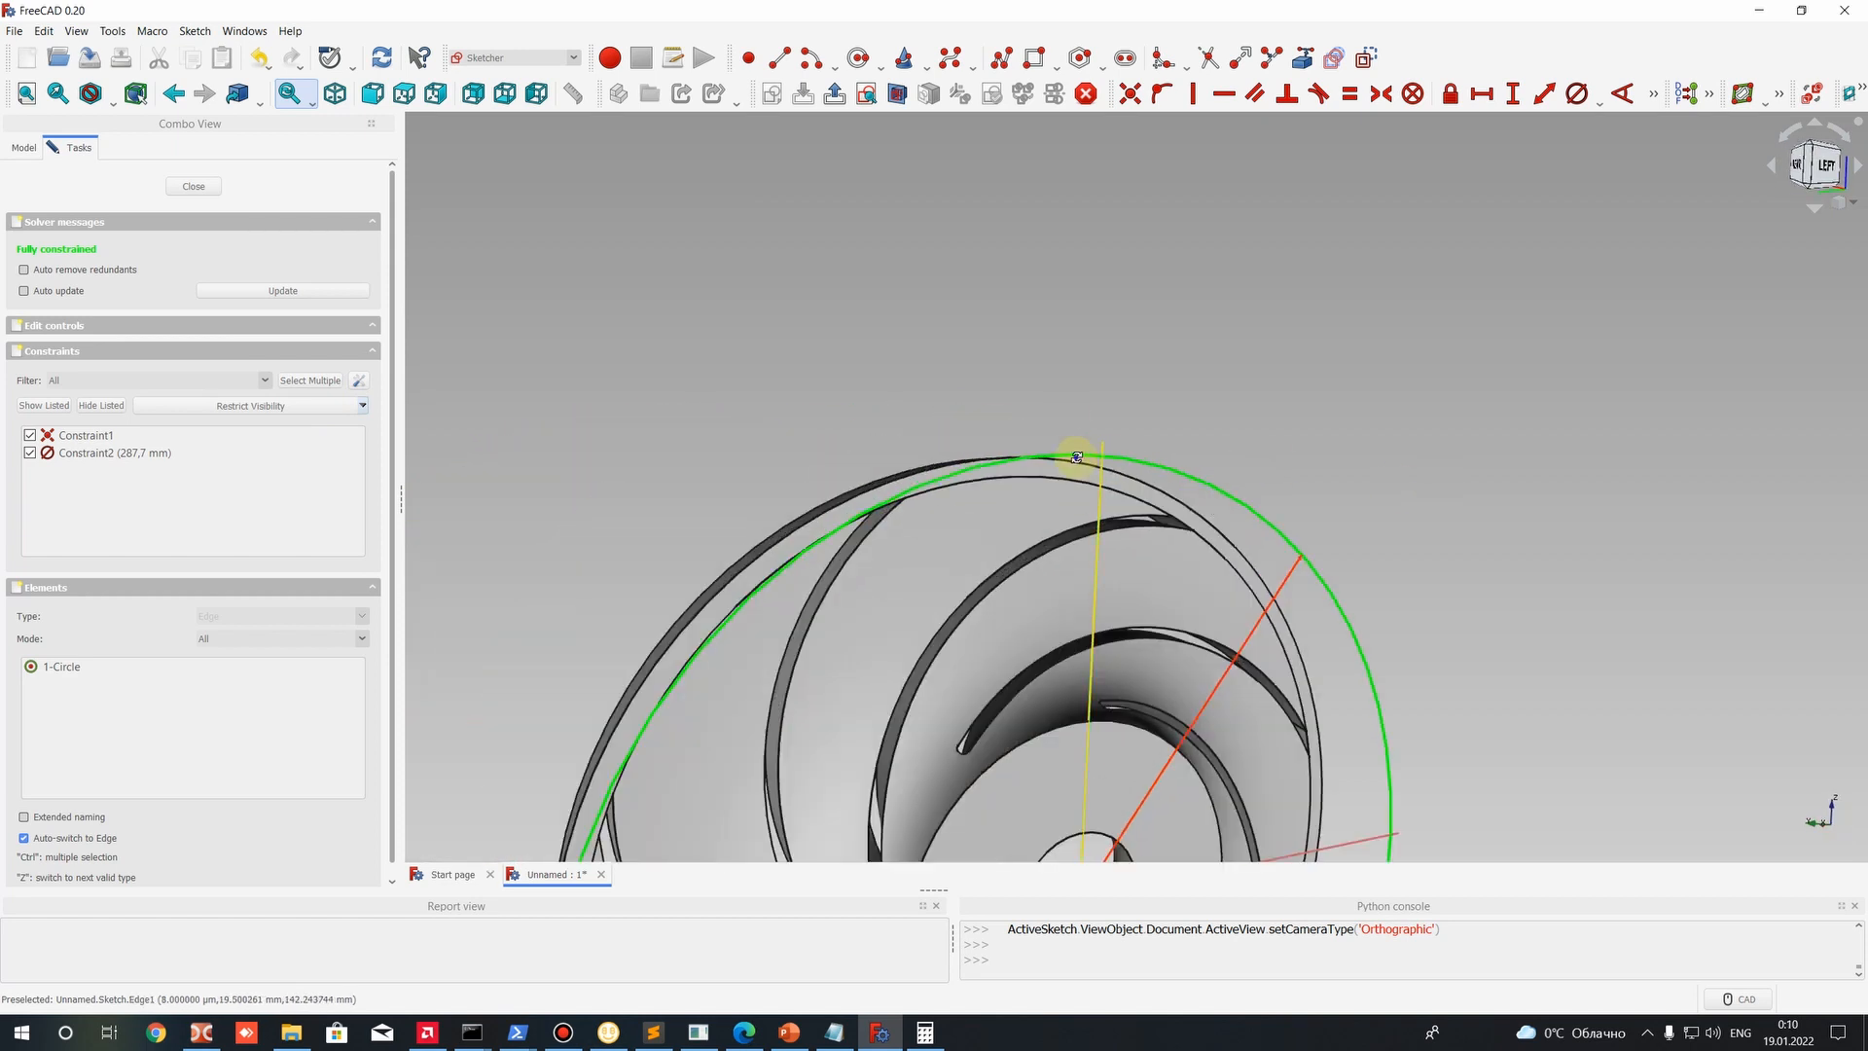
mouse_move(1076, 453)
middle_mouse_down()
mouse_move(1014, 429)
mouse_move(981, 455)
mouse_move(983, 497)
mouse_move(1054, 397)
middle_mouse_up()
scroll(994, 429, "down", 2)
scroll(1009, 384, "up", 2)
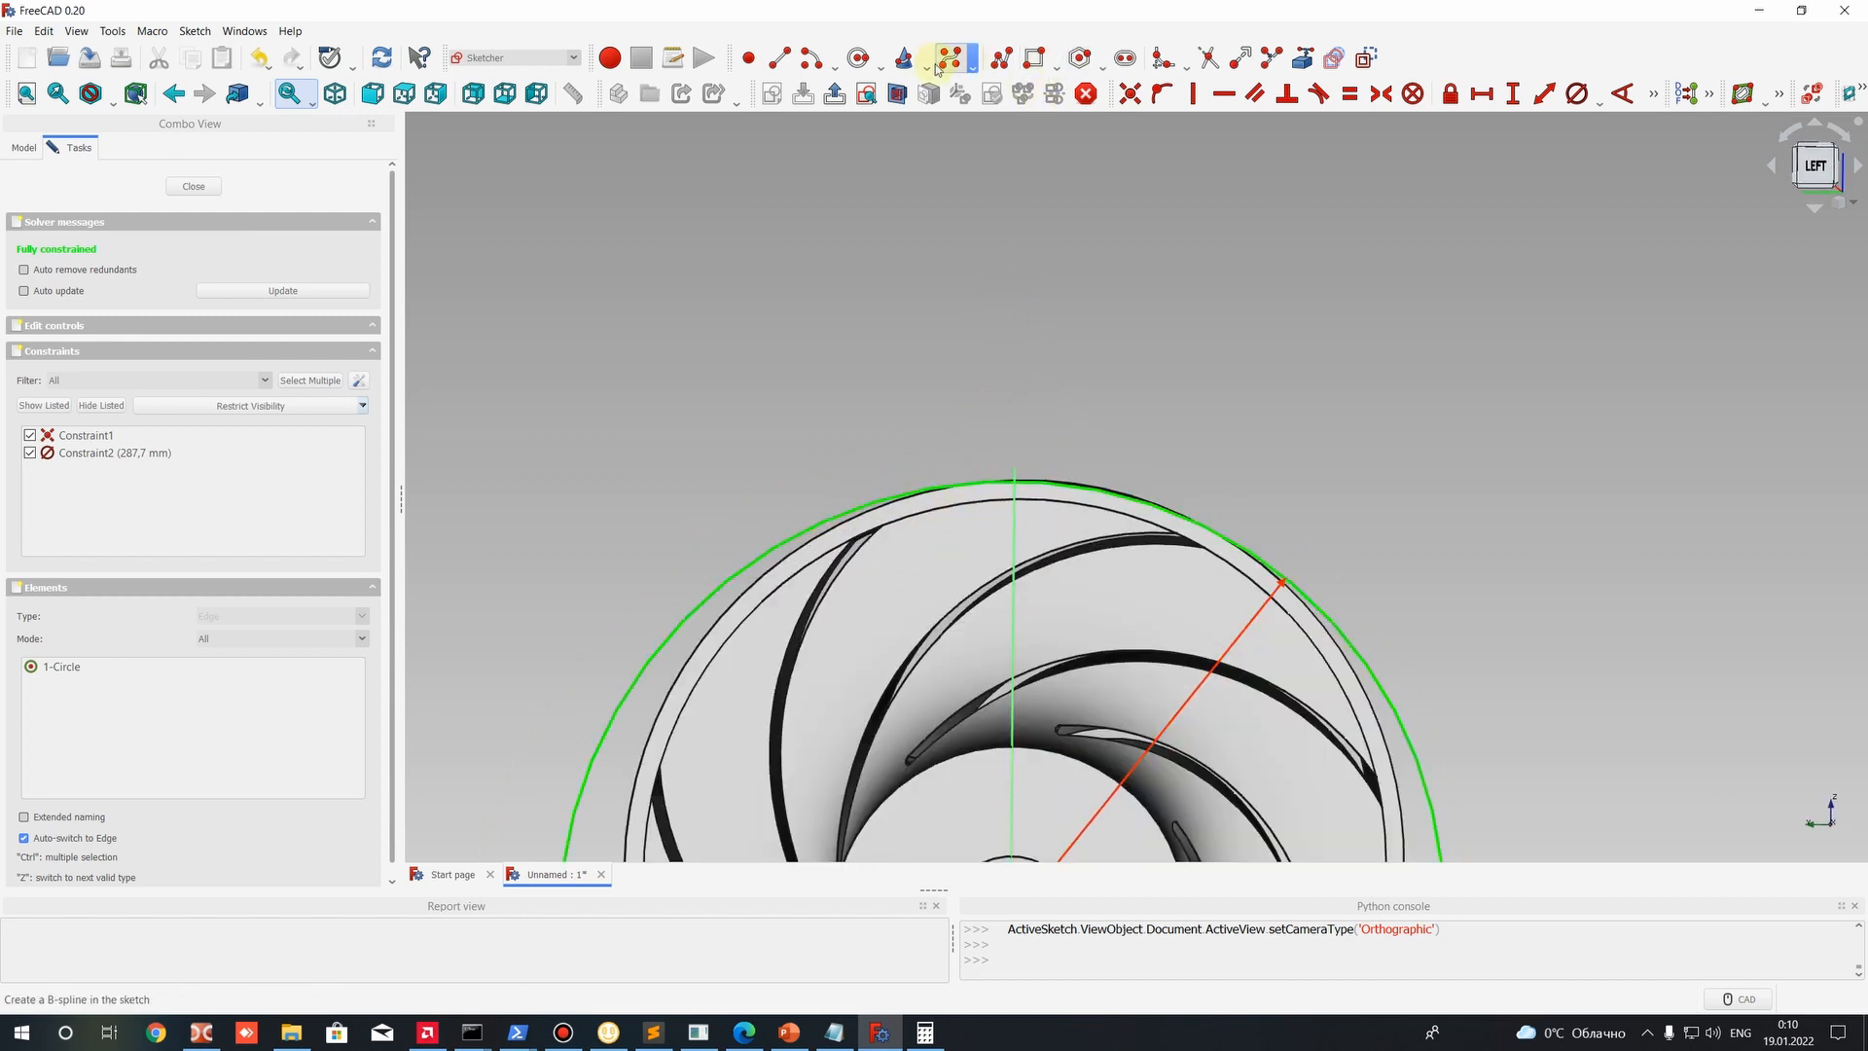
Draw a vertical line upward along the vertical axis, starting about 150 mm above the origin just outside the circle.
left_click(779, 58)
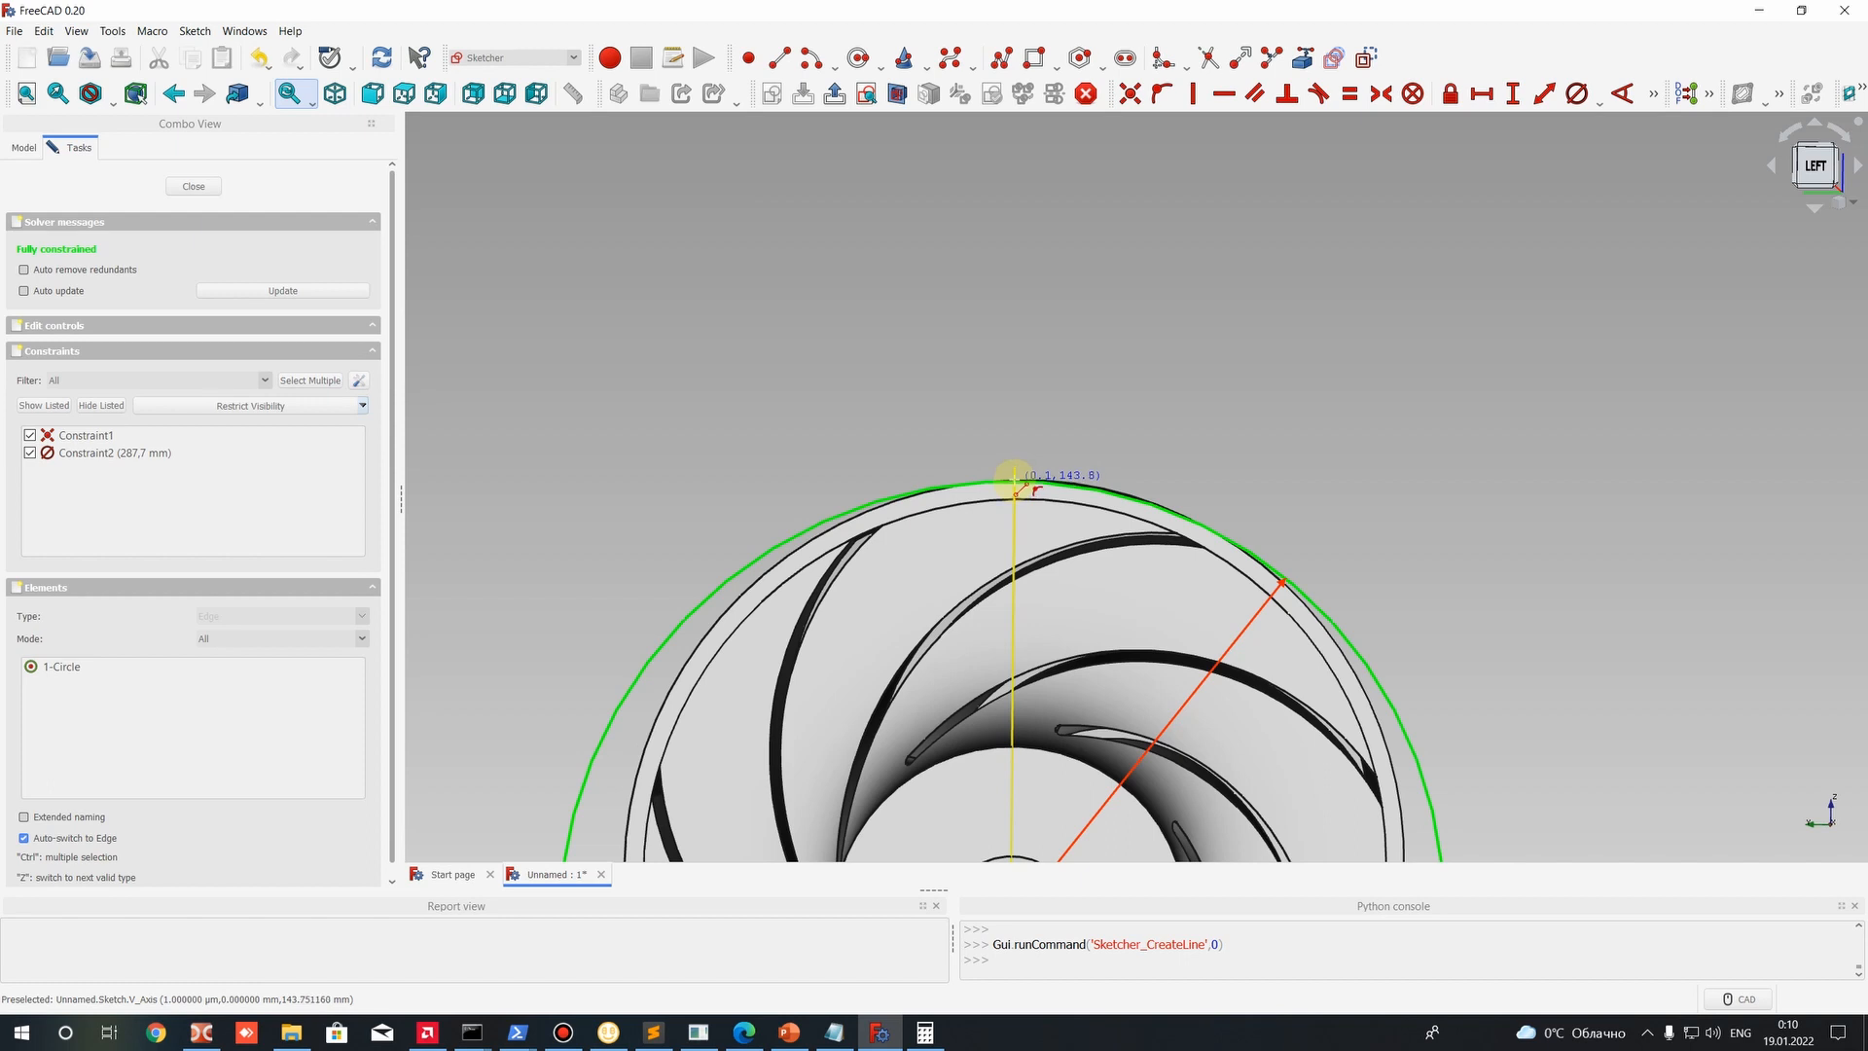
left_click(1014, 453)
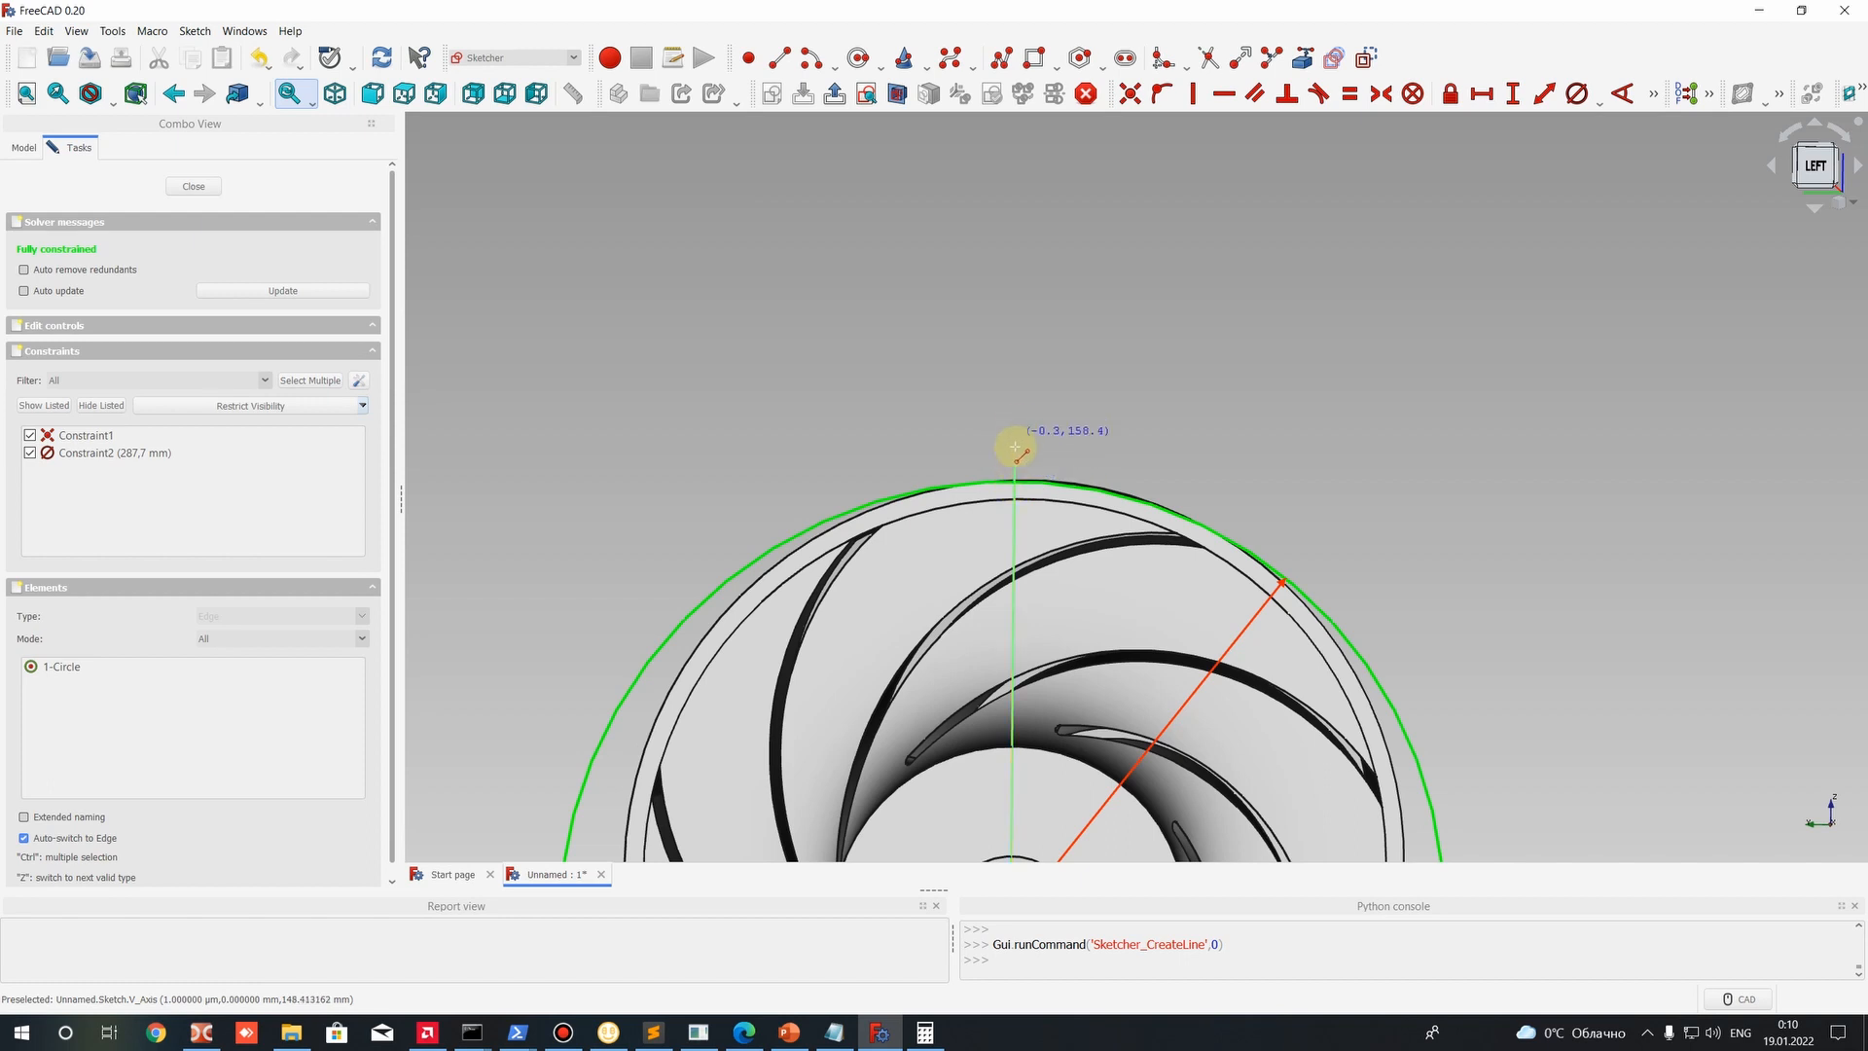
left_click(1014, 222)
scroll(1054, 384, "up", 3)
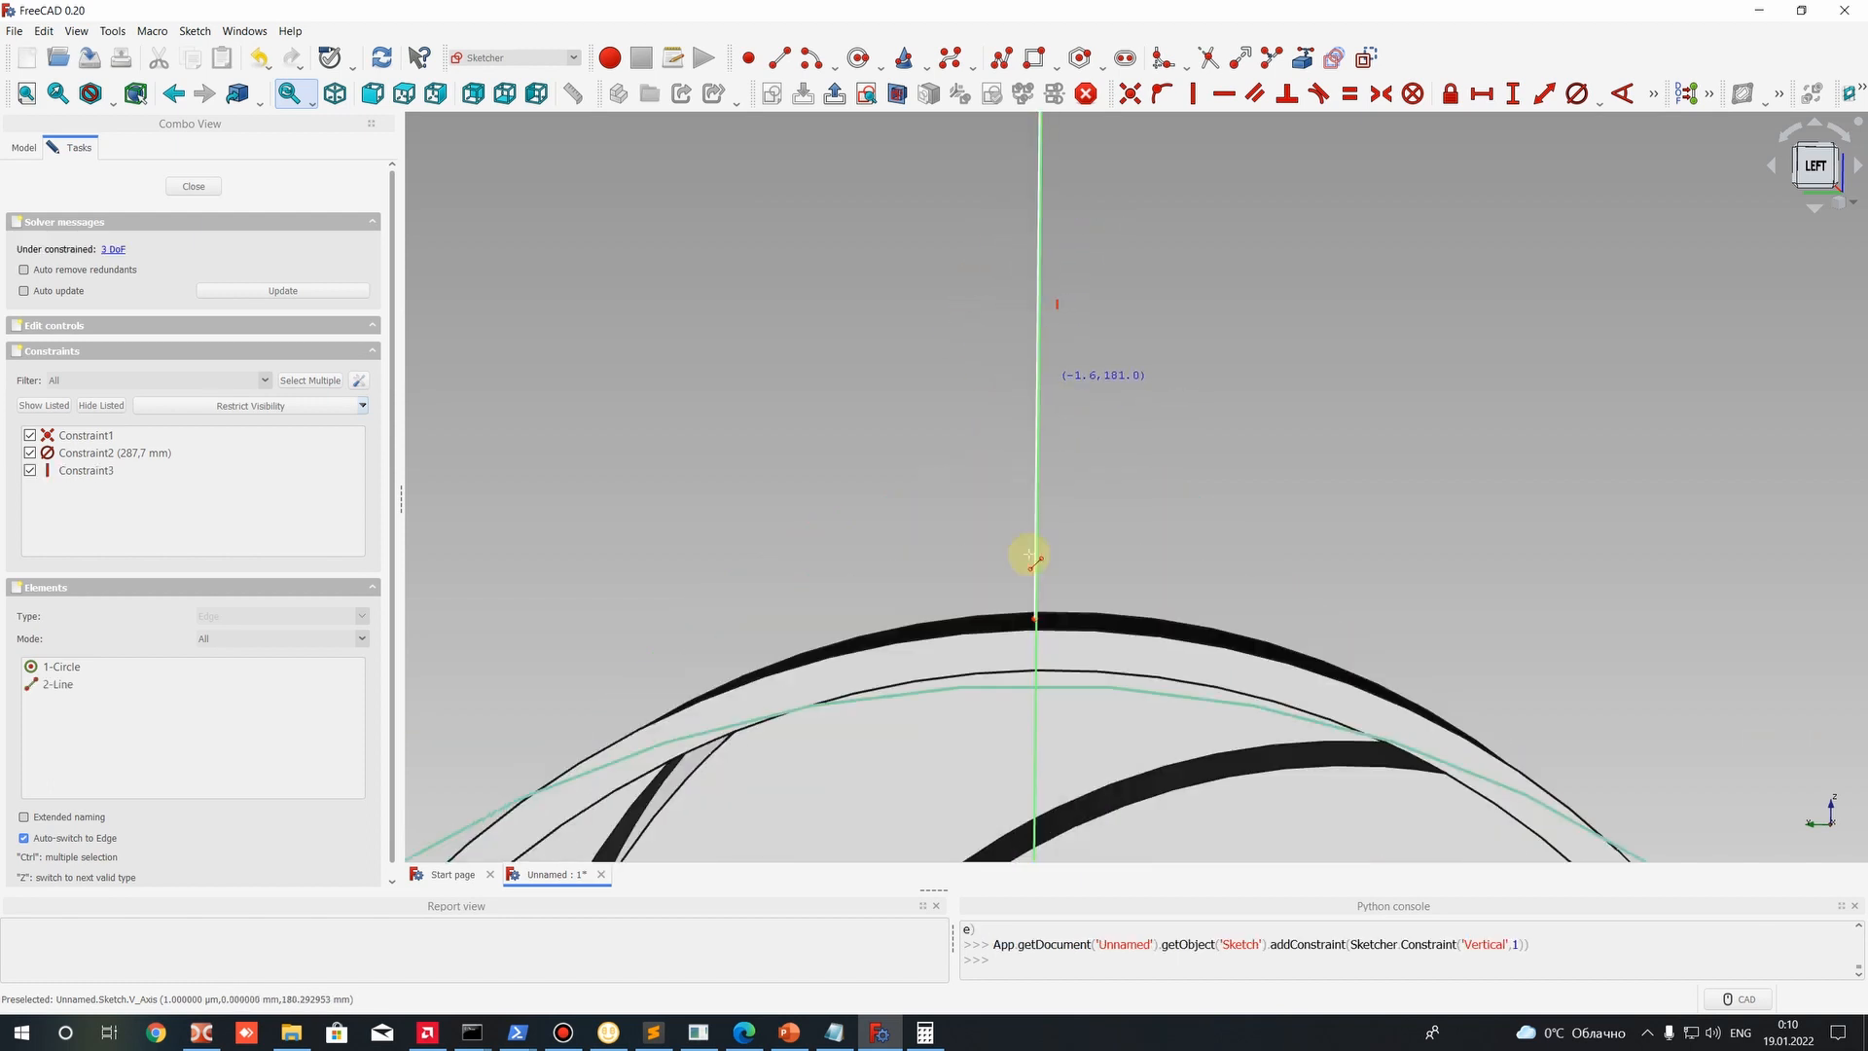
key("Escape")
Move the new vertical line to either side of the vertical axis and back onto it above the circle.
mouse_move(1035, 620)
left_mouse_down()
mouse_move(1037, 650)
mouse_move(1041, 629)
mouse_move(1092, 630)
left_mouse_up()
scroll(1096, 329, "down", 3)
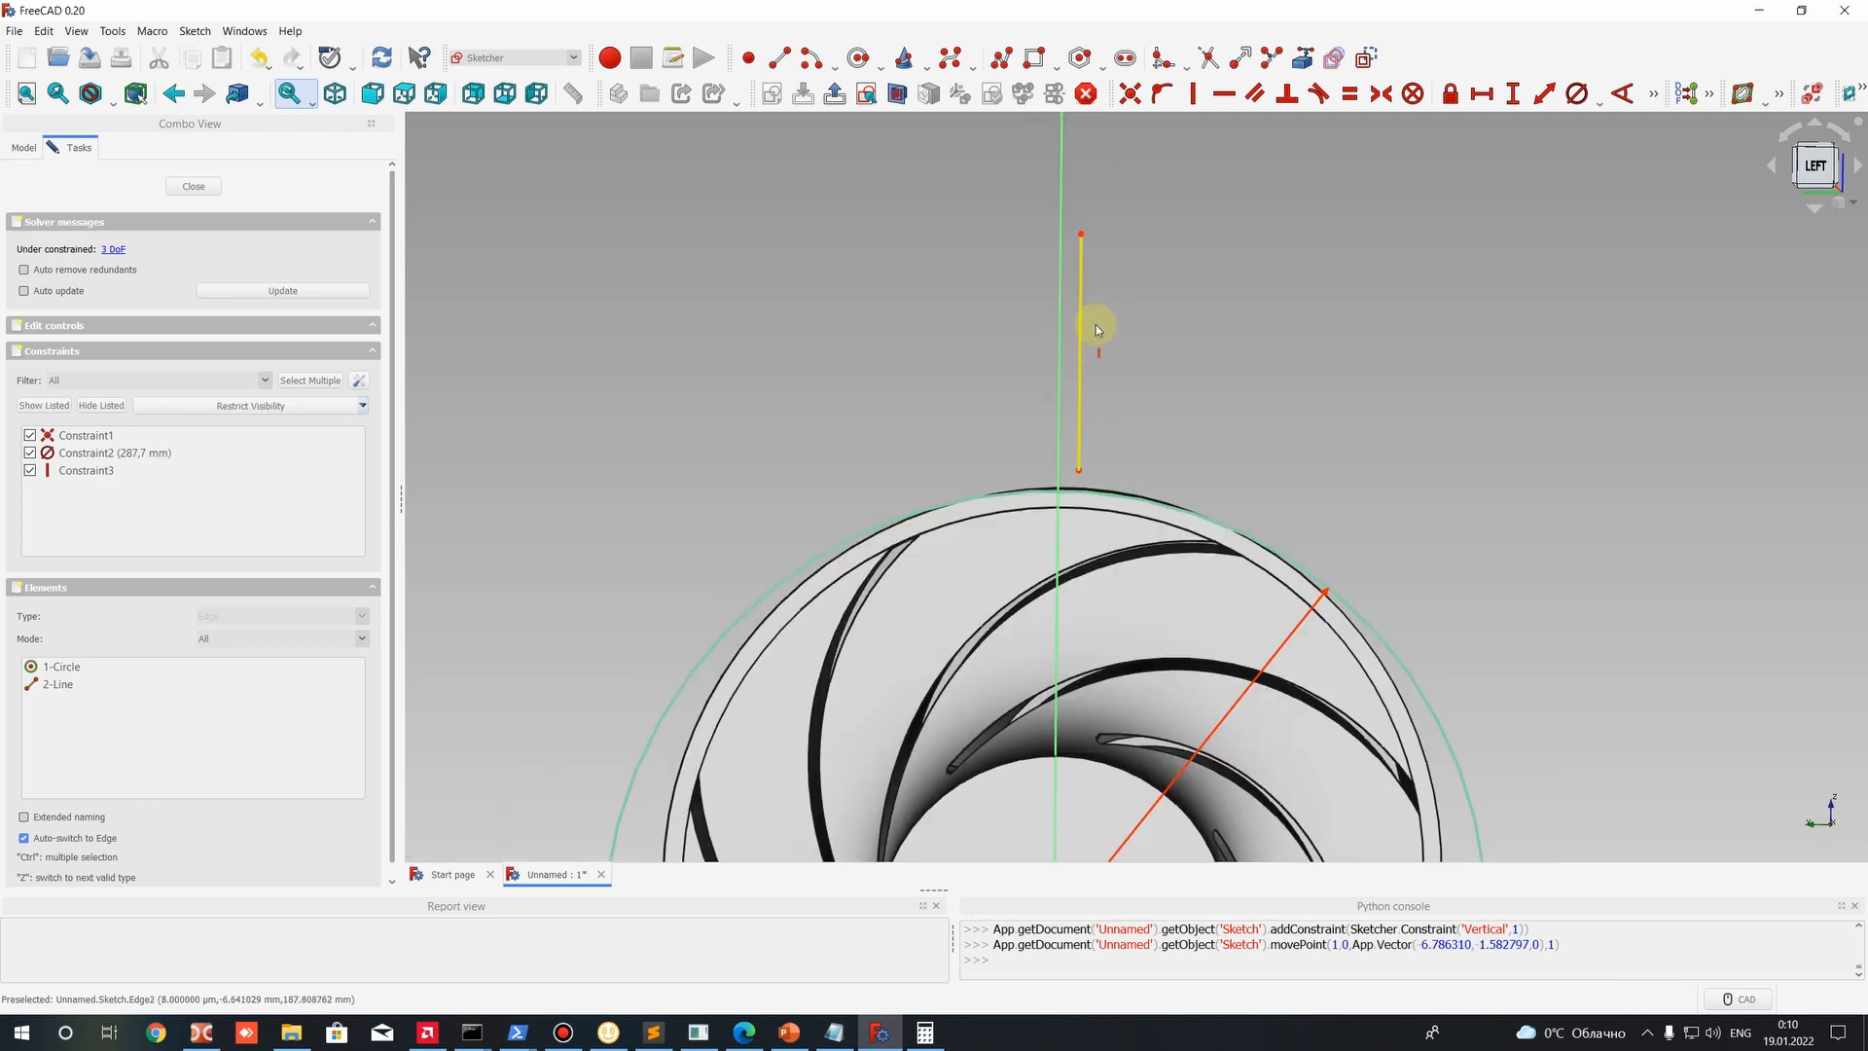
left_click_drag(1079, 302, 970, 318)
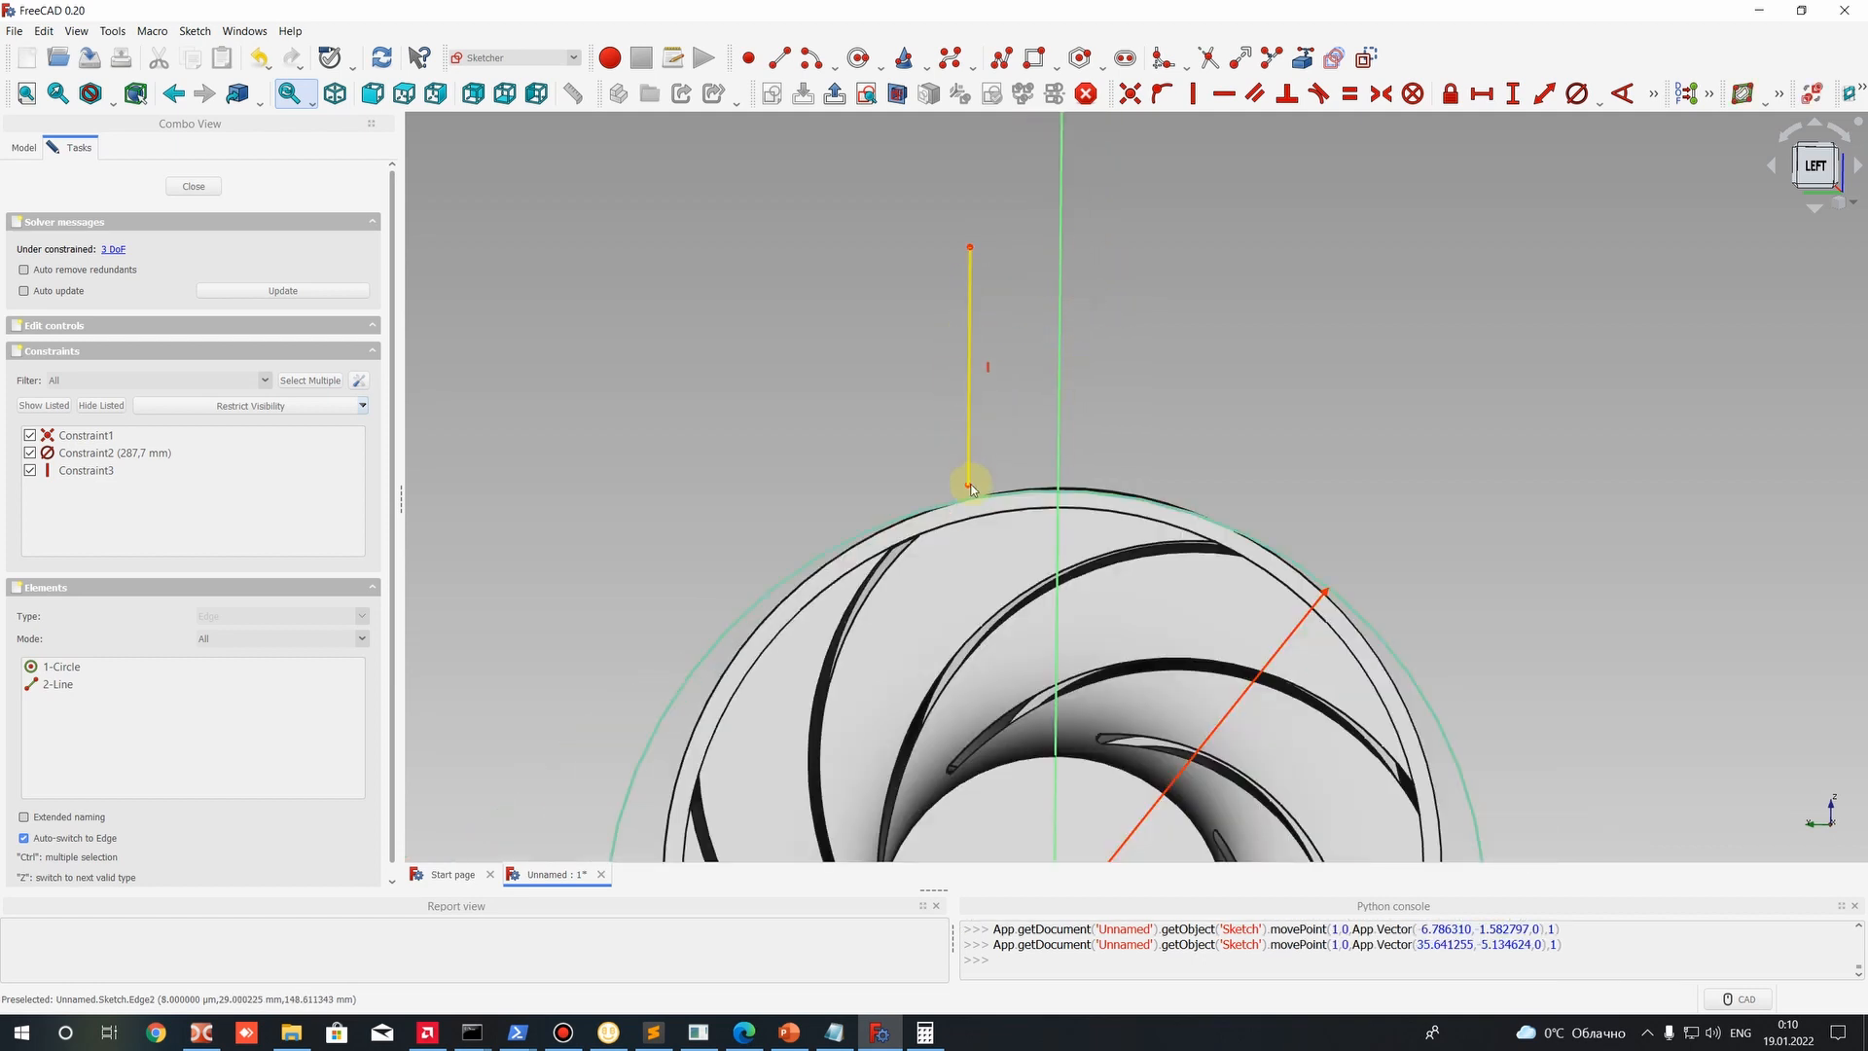
left_click_drag(971, 482, 1058, 491)
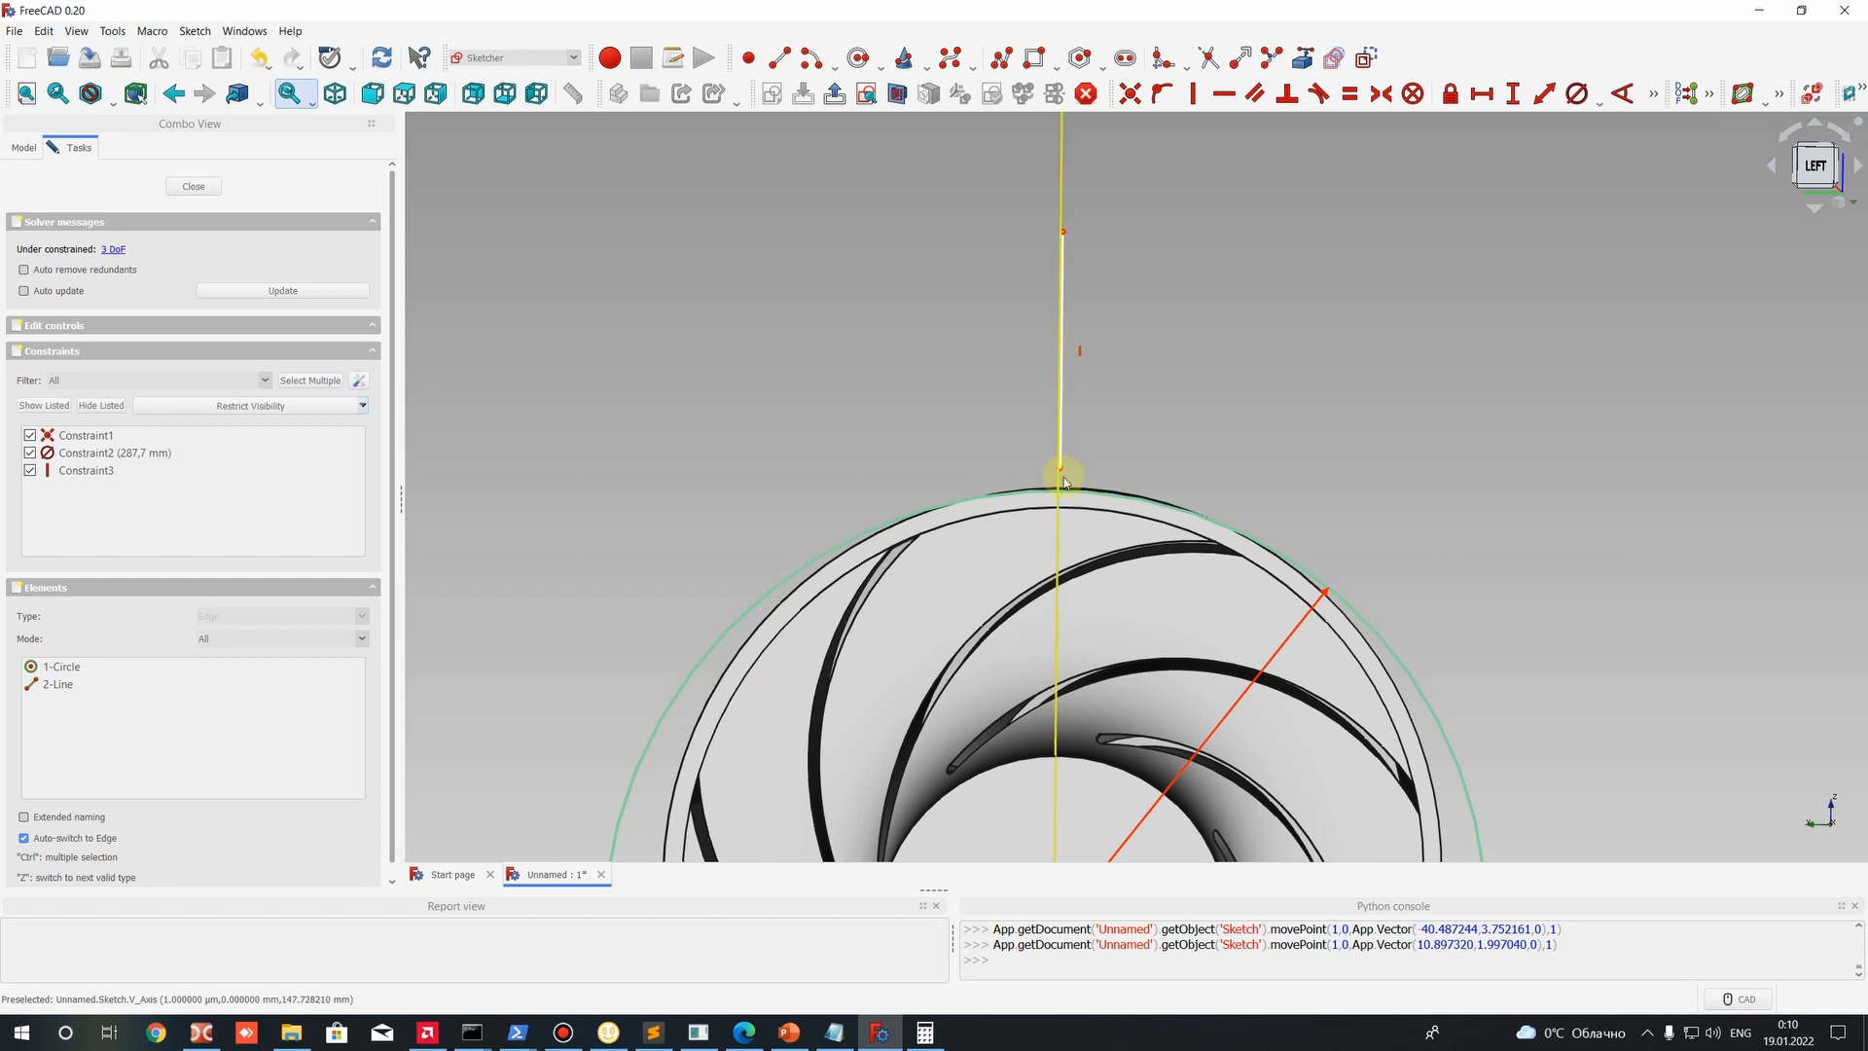
left_click(1063, 476)
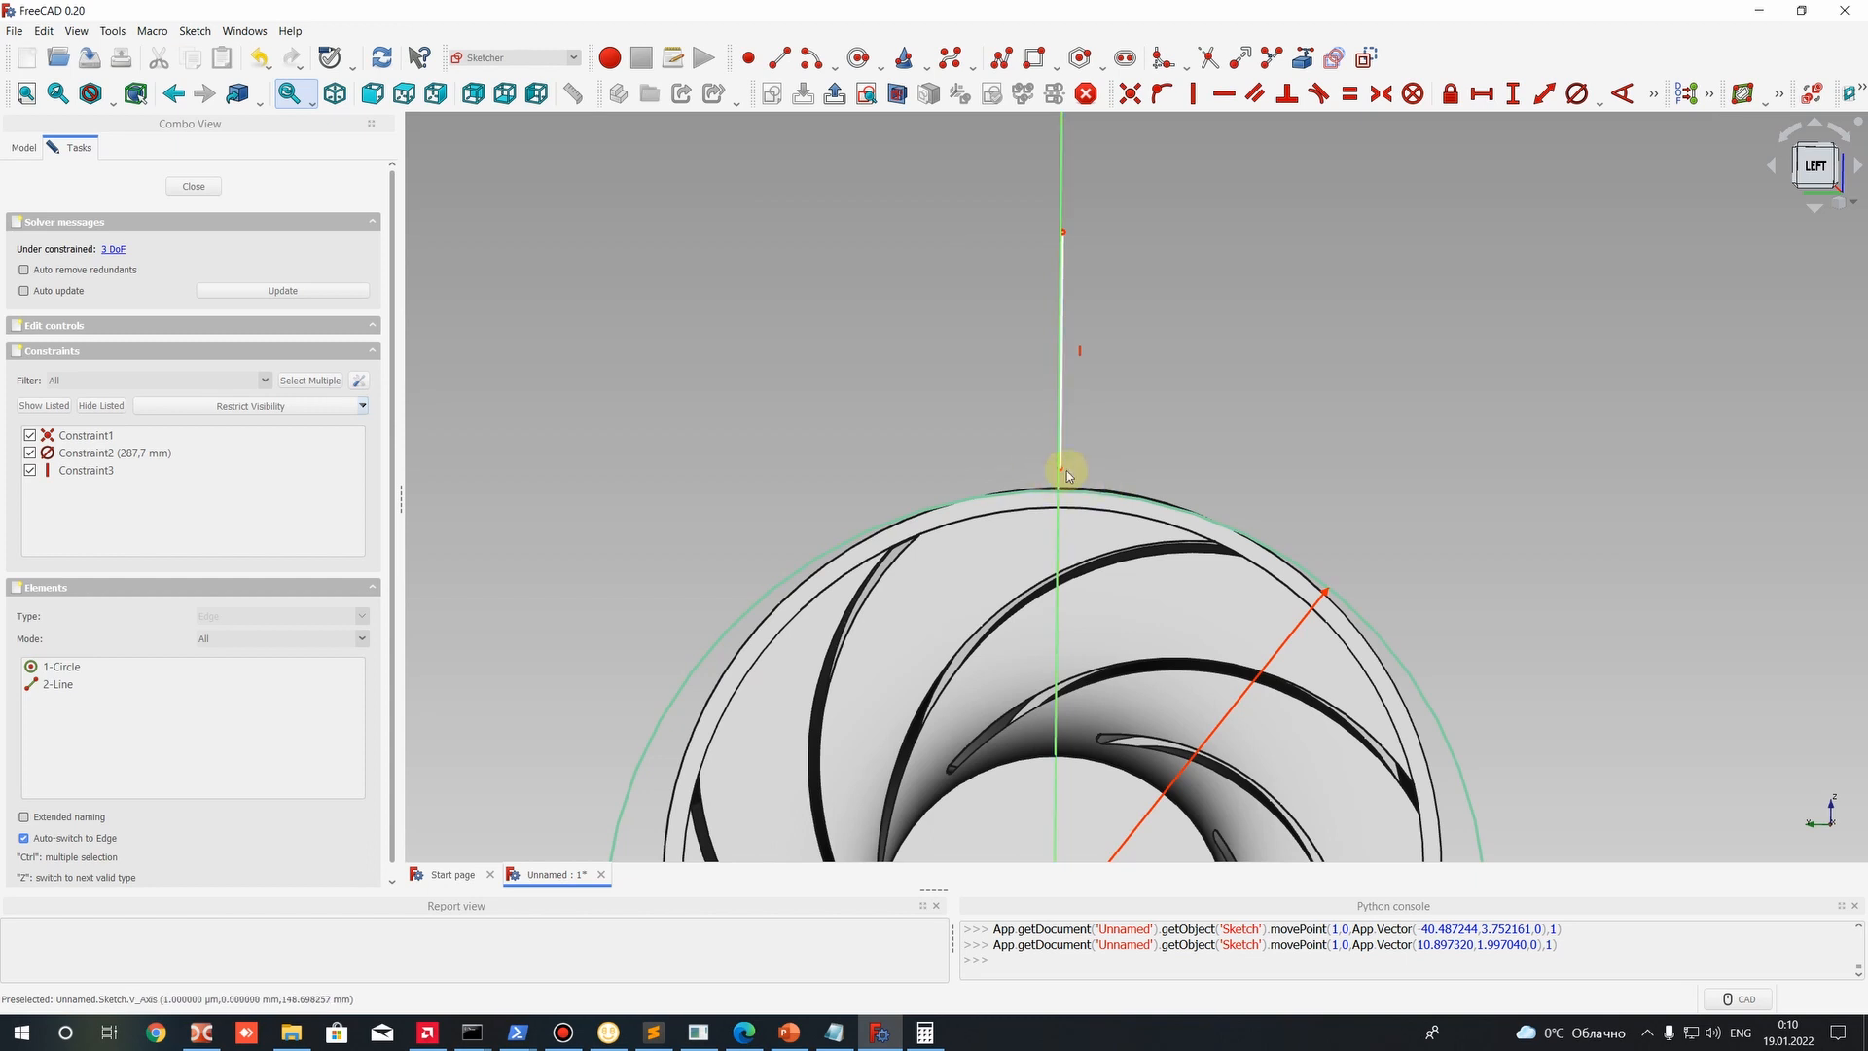
scroll(1074, 370, "up", 3)
scroll(1246, 346, "down", 3)
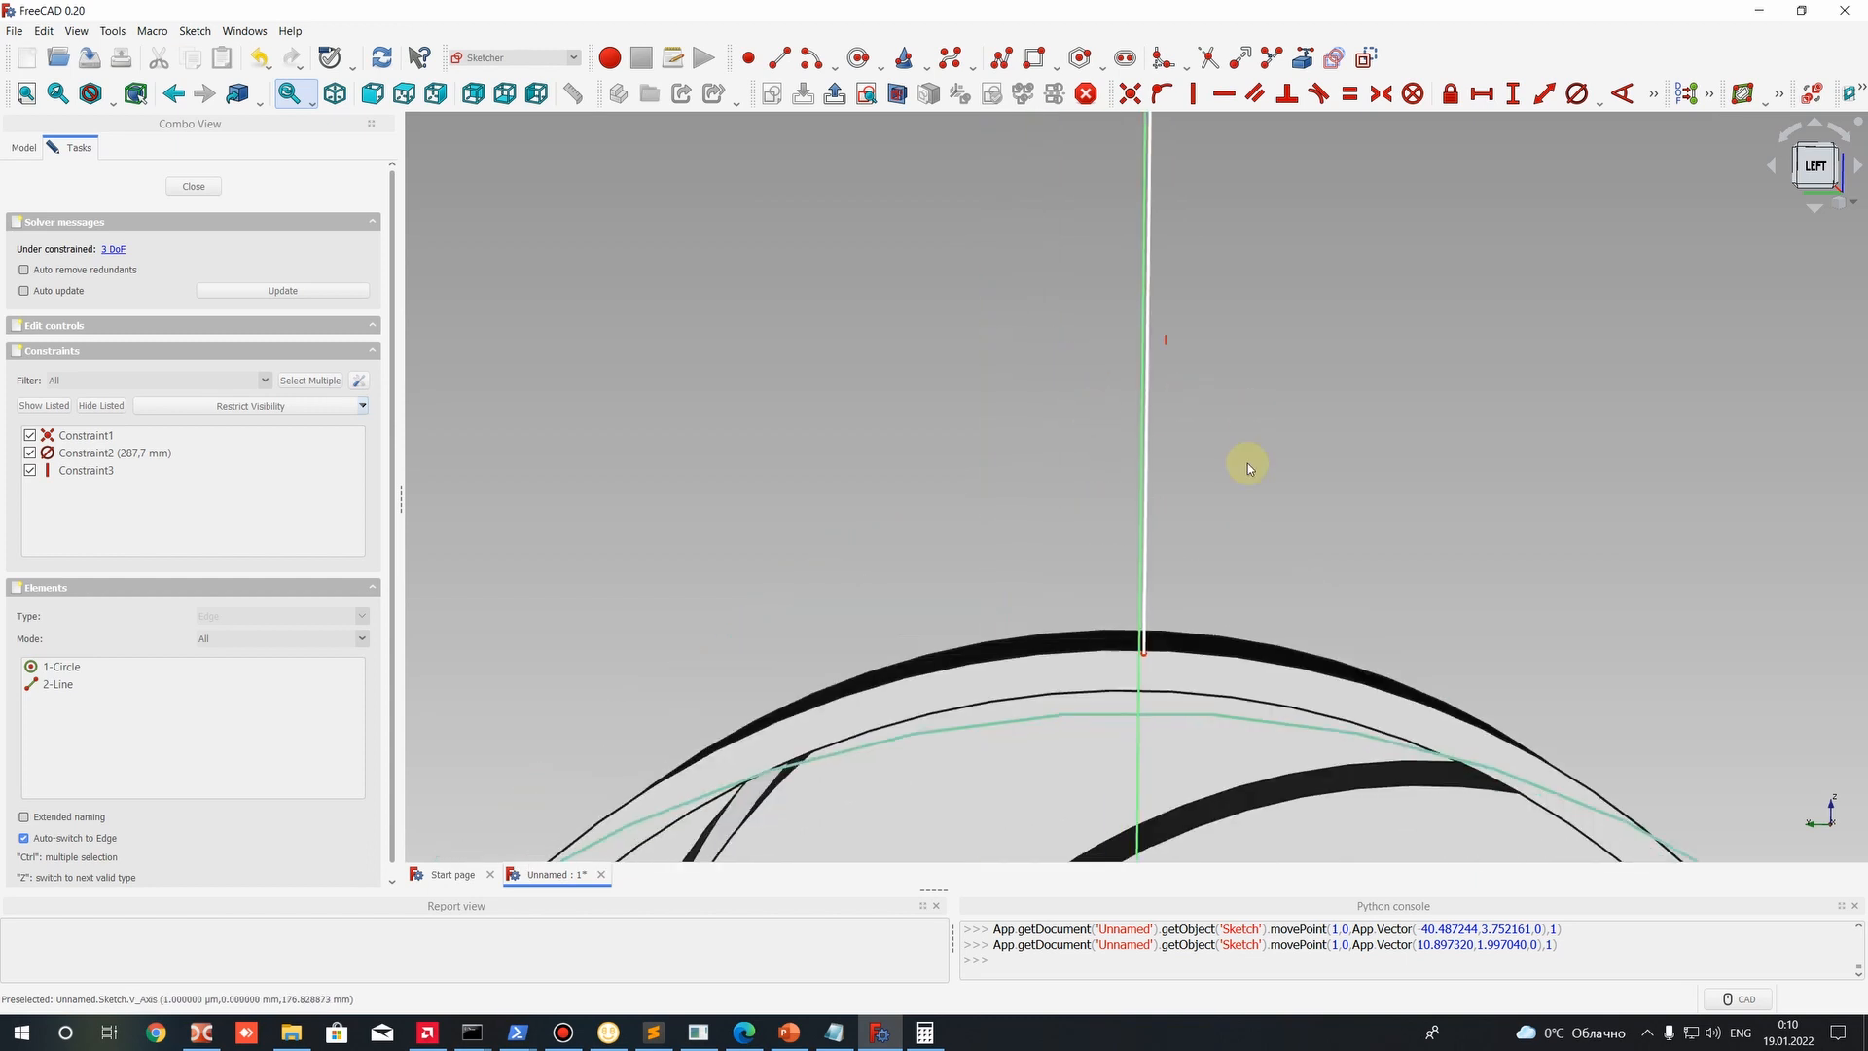
scroll(1100, 487, "up", 2)
scroll(1122, 500, "down", 4)
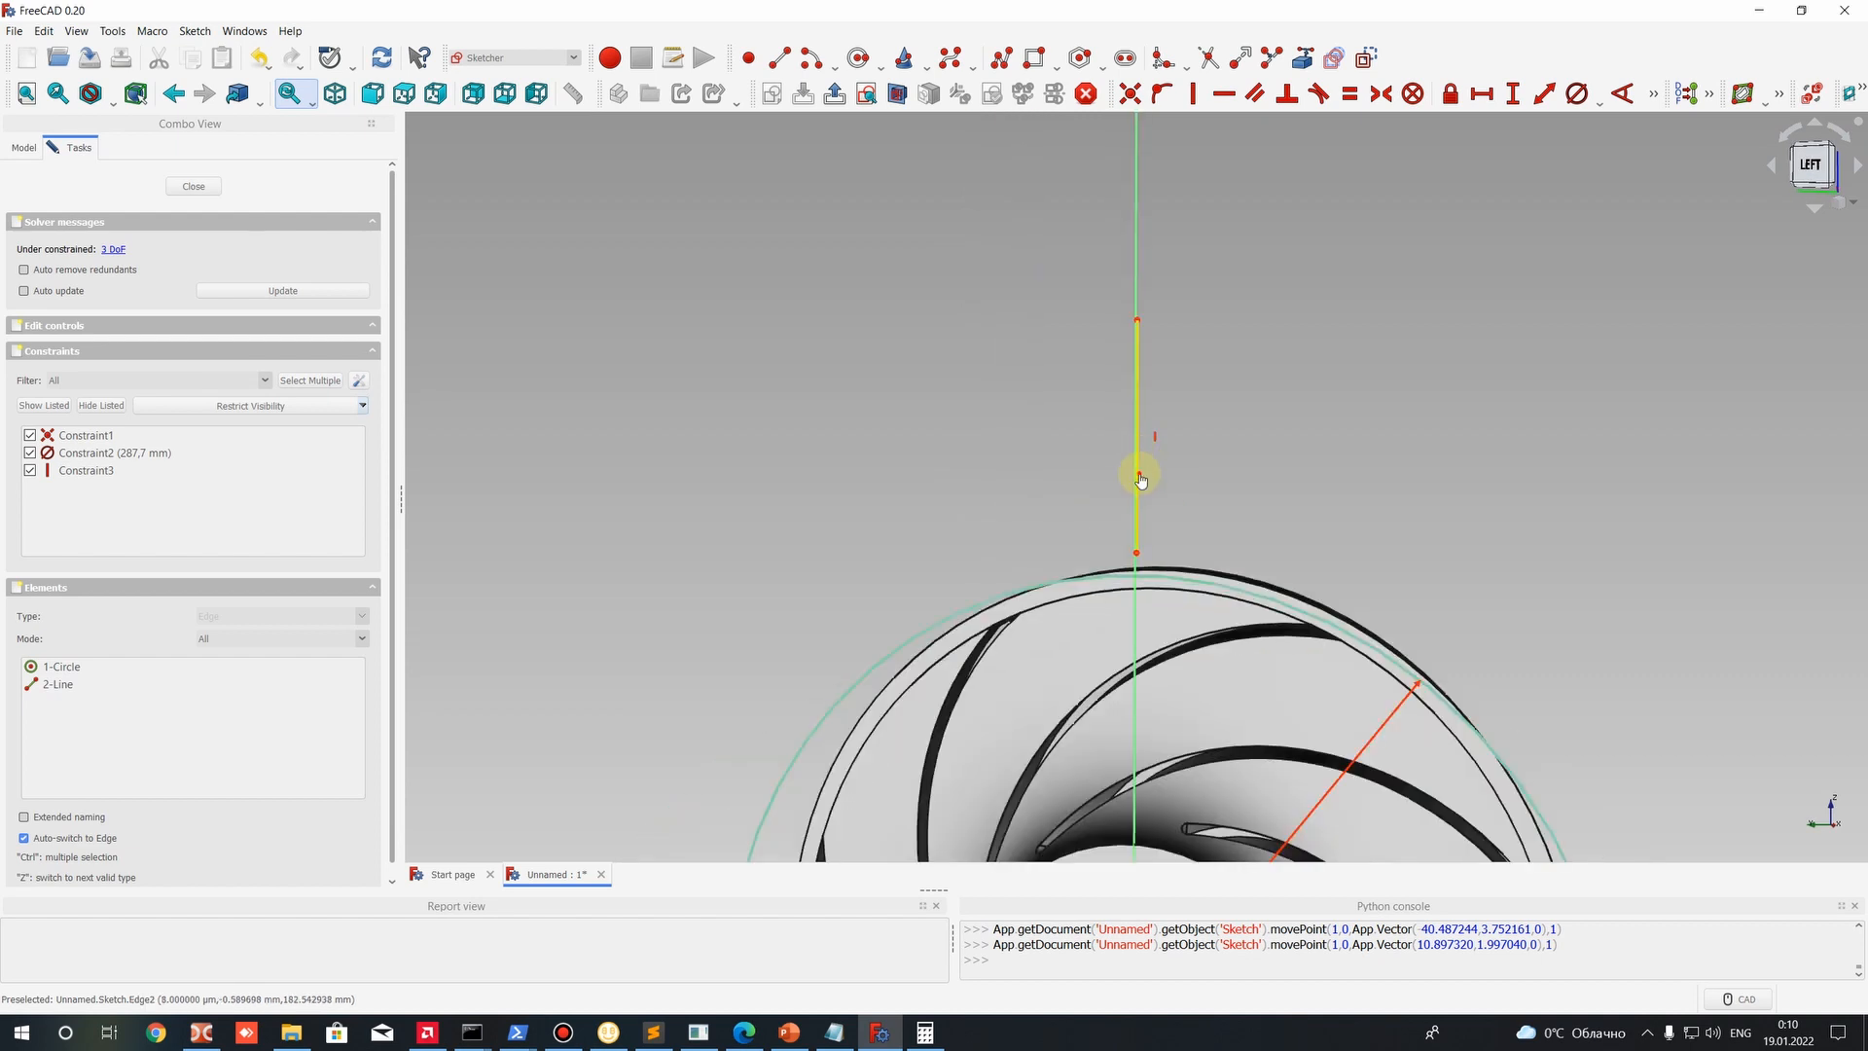
left_click_drag(1139, 474, 1139, 474)
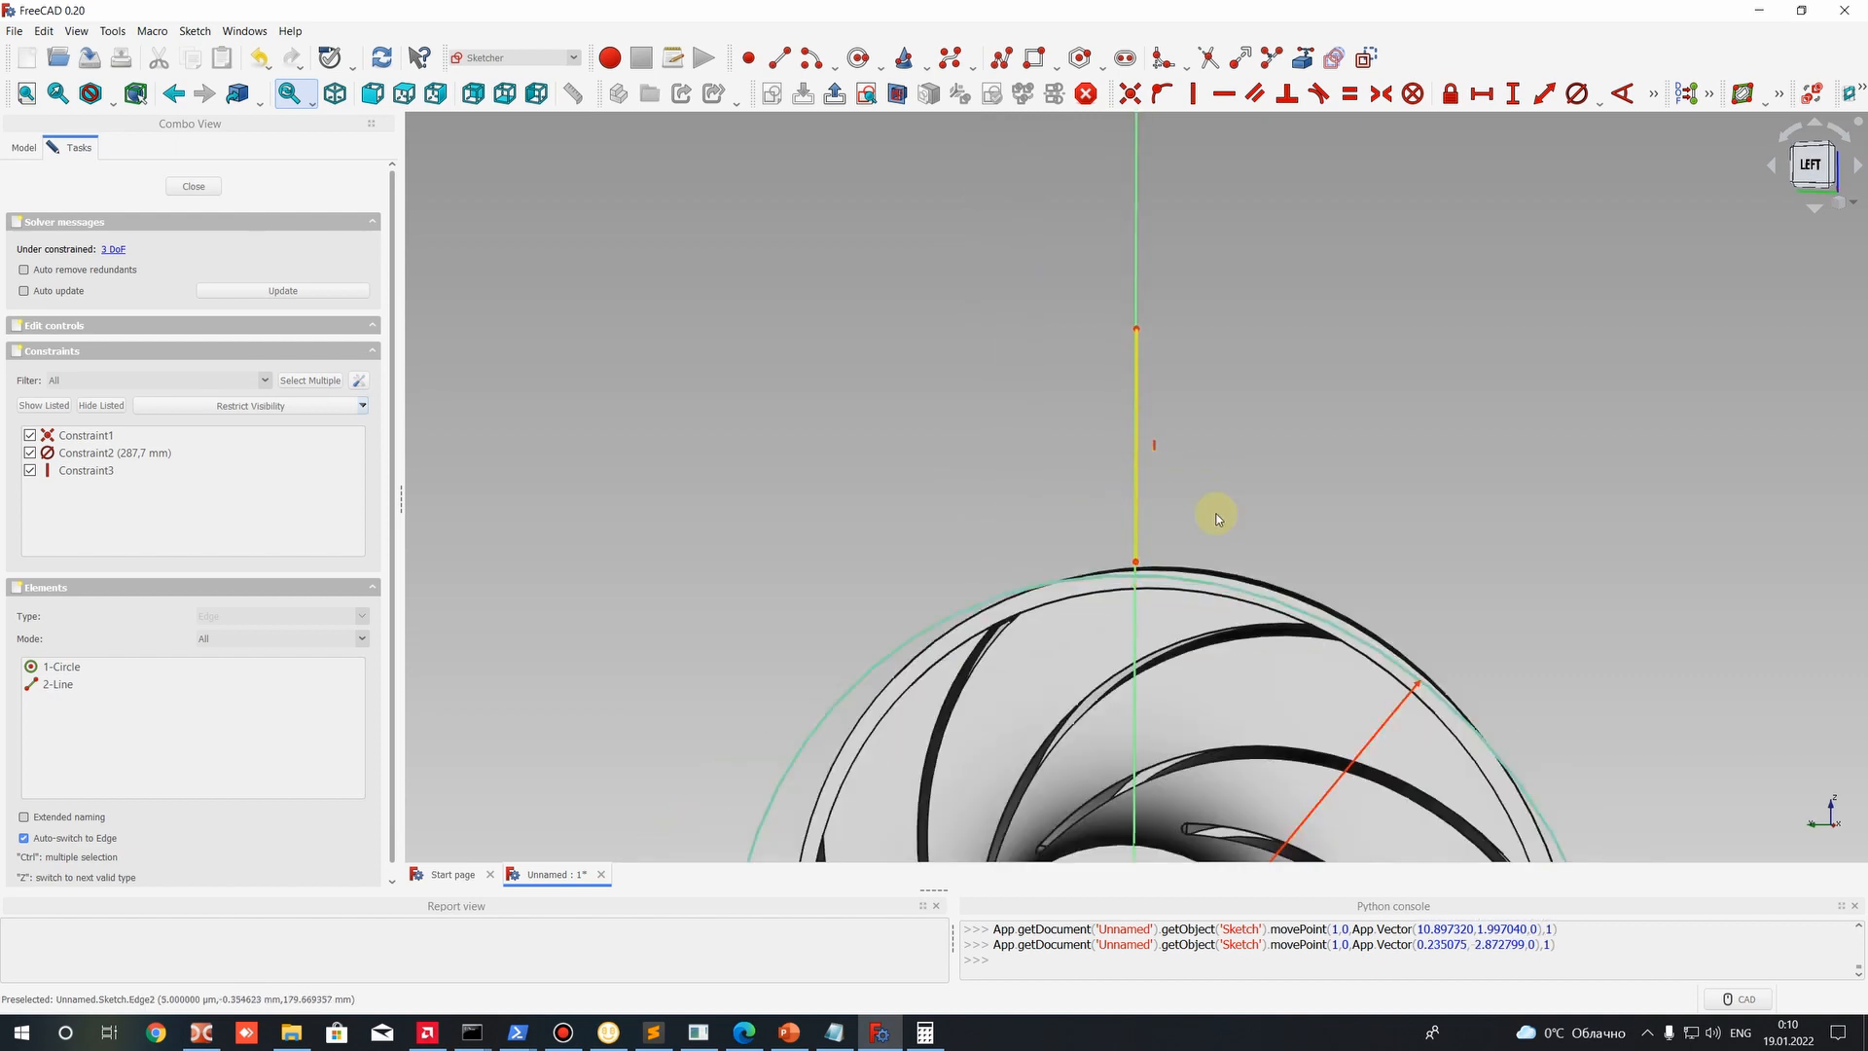
Shift the vertical line off the vertical axis and constrain its upper endpoint to lie on that axis.
left_click(1810, 164)
scroll(1207, 428, "up", 3)
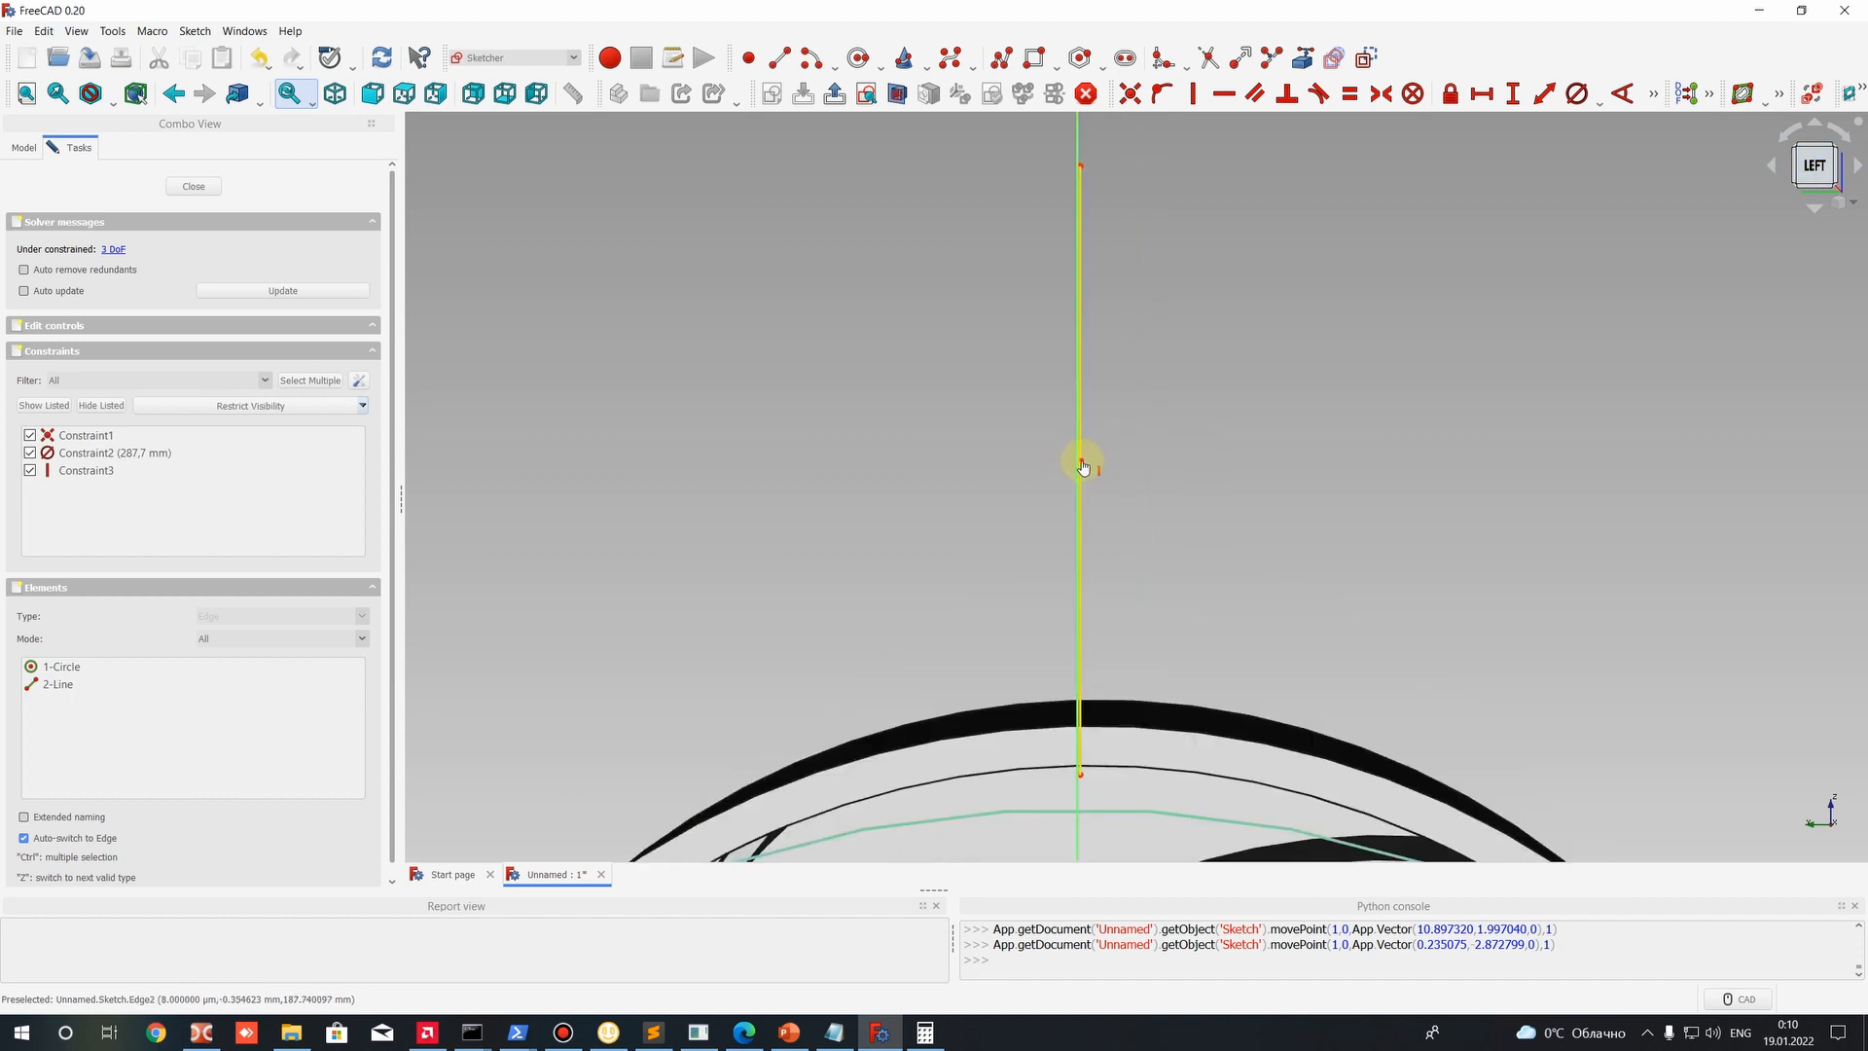
left_click_drag(1080, 459, 1192, 420)
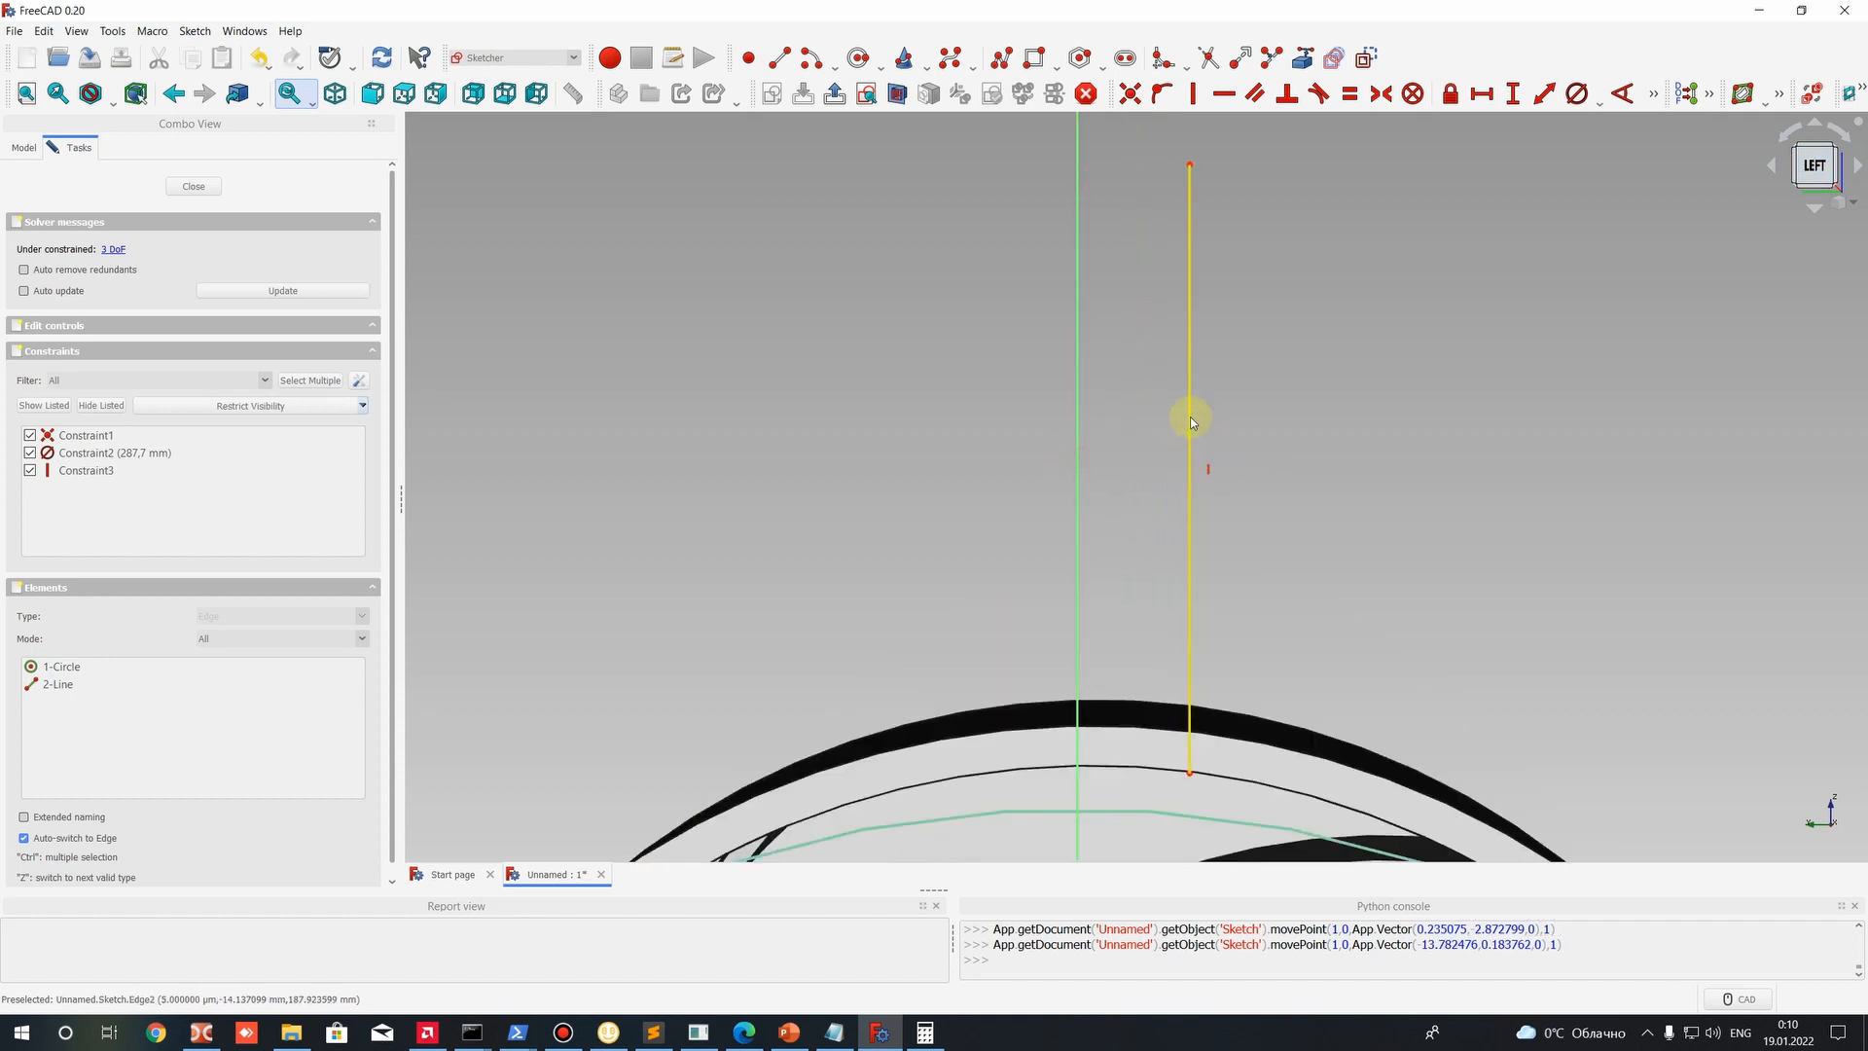
left_click(1189, 165)
left_click(1077, 162)
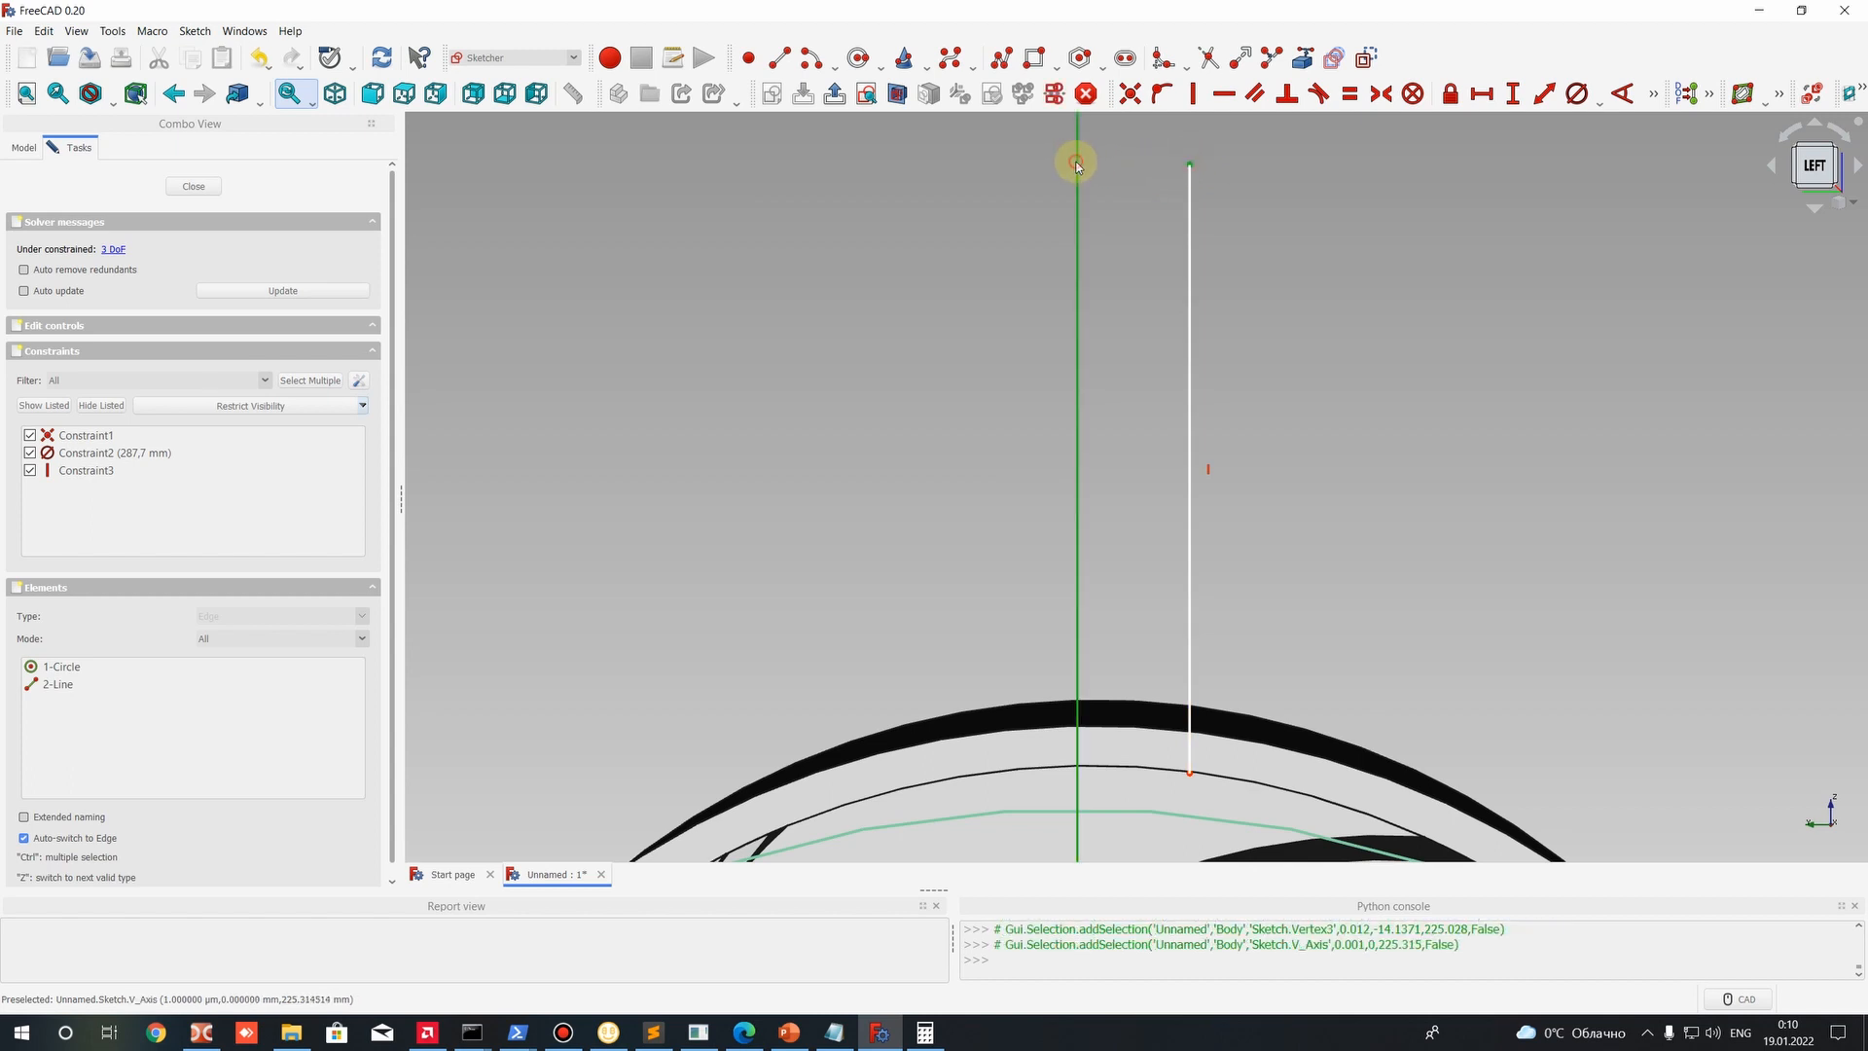
left_click(1158, 96)
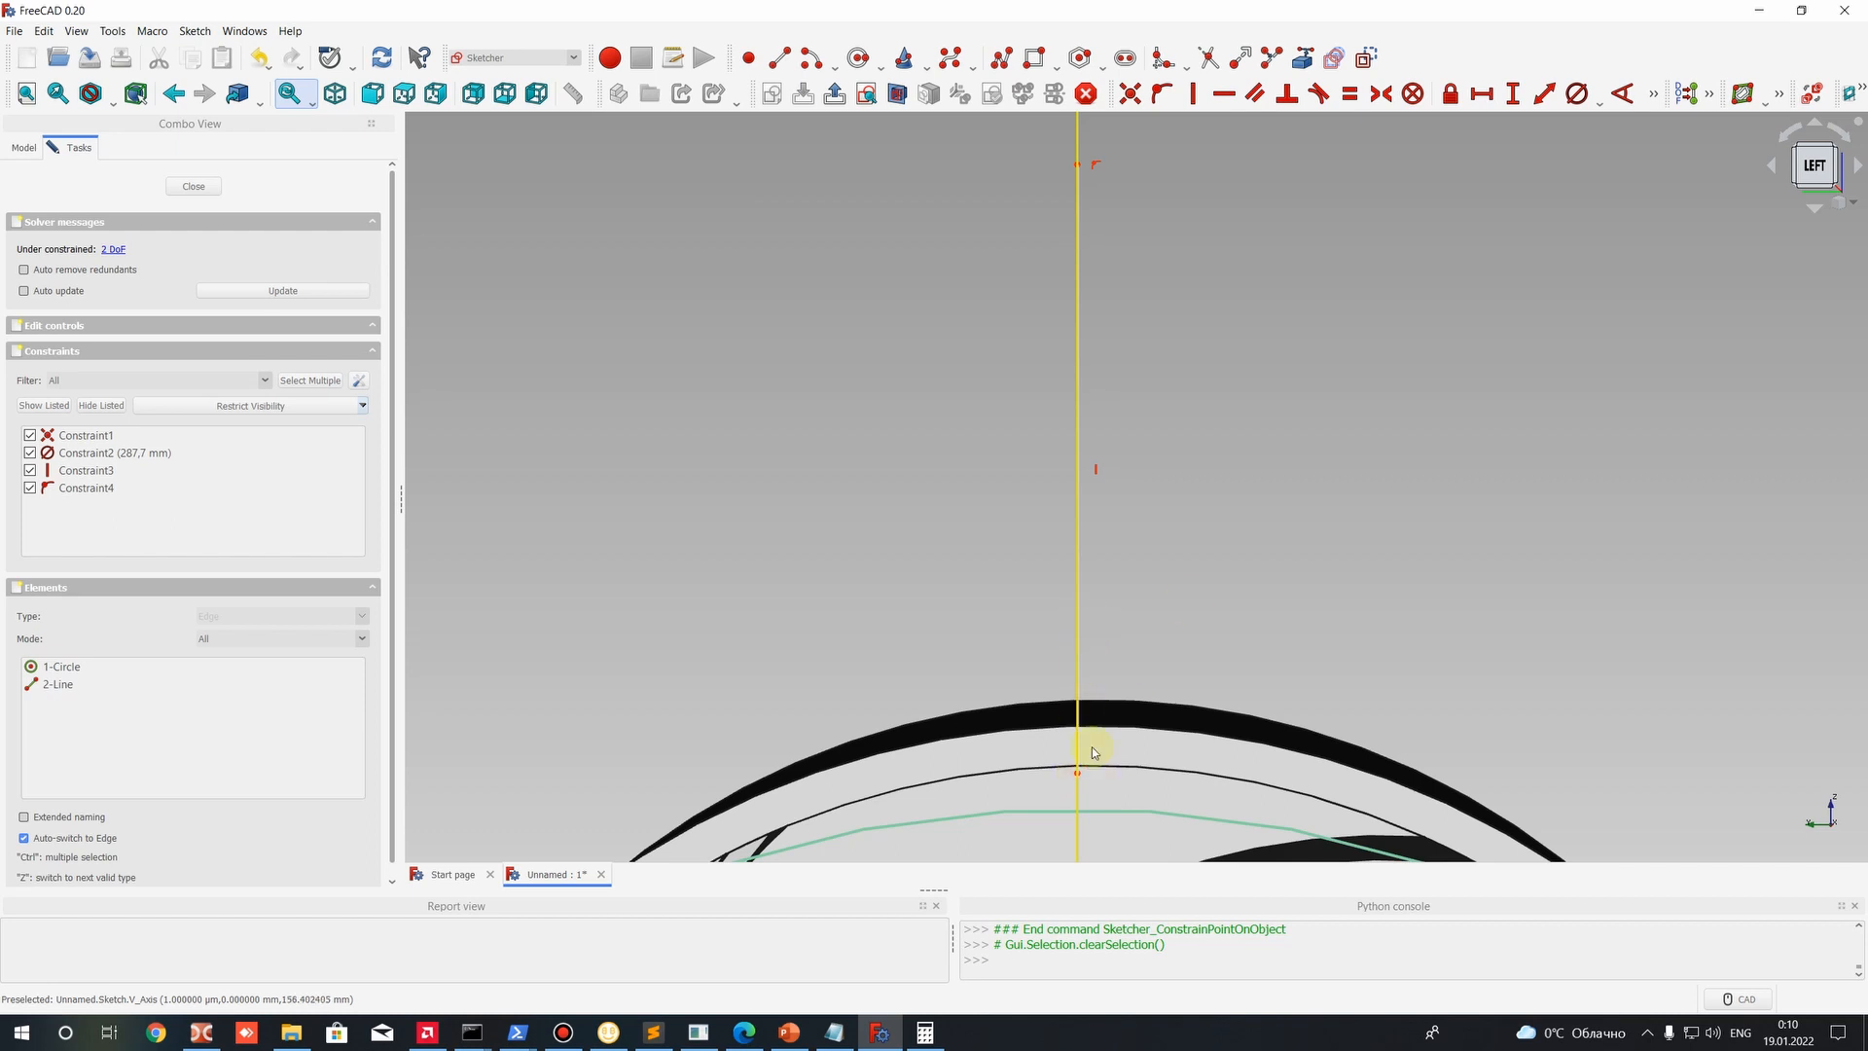
Slide the line's lower endpoint to about 170 mm and its upper endpoint to about 214 mm above the origin along the vertical axis.
mouse_move(1126, 710)
middle_mouse_down()
mouse_move(1110, 710)
mouse_move(1085, 607)
mouse_move(861, 555)
mouse_move(880, 548)
middle_mouse_up()
right_click(1086, 607)
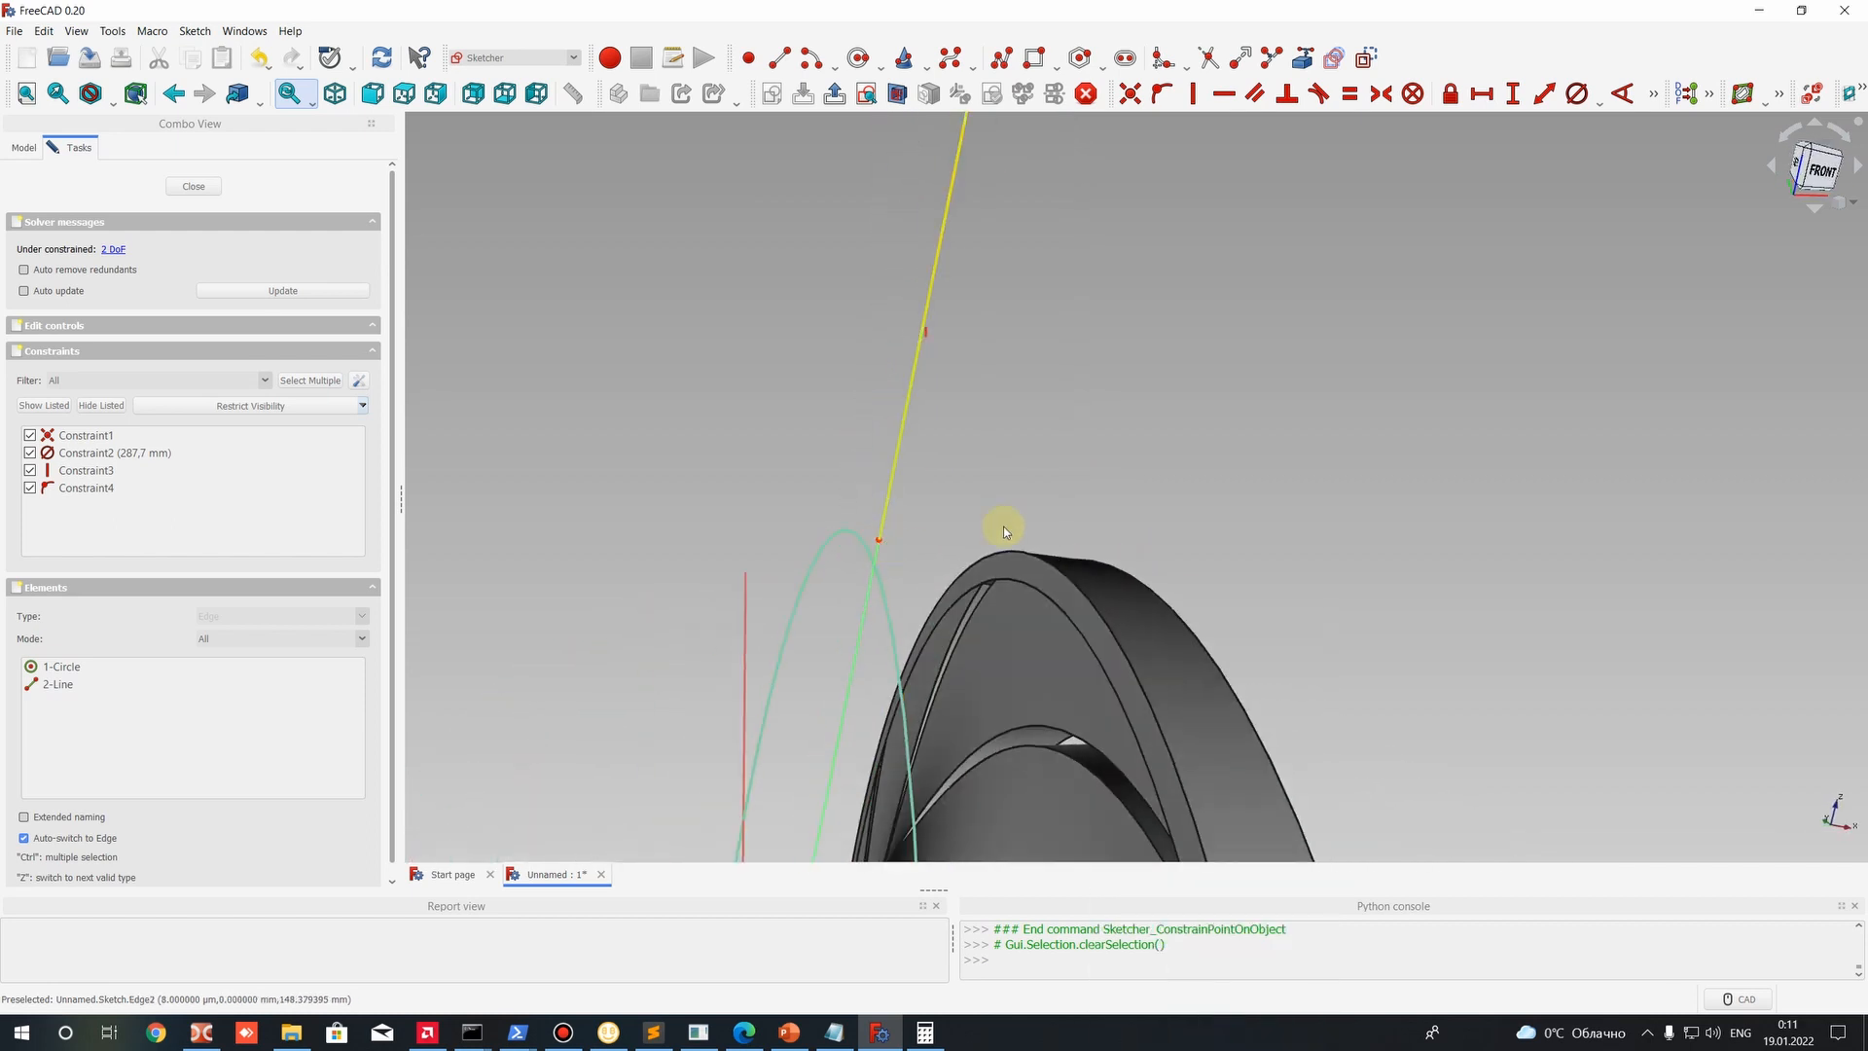
middle_click_drag(1001, 529, 1158, 586)
left_click_drag(1198, 587, 1255, 486)
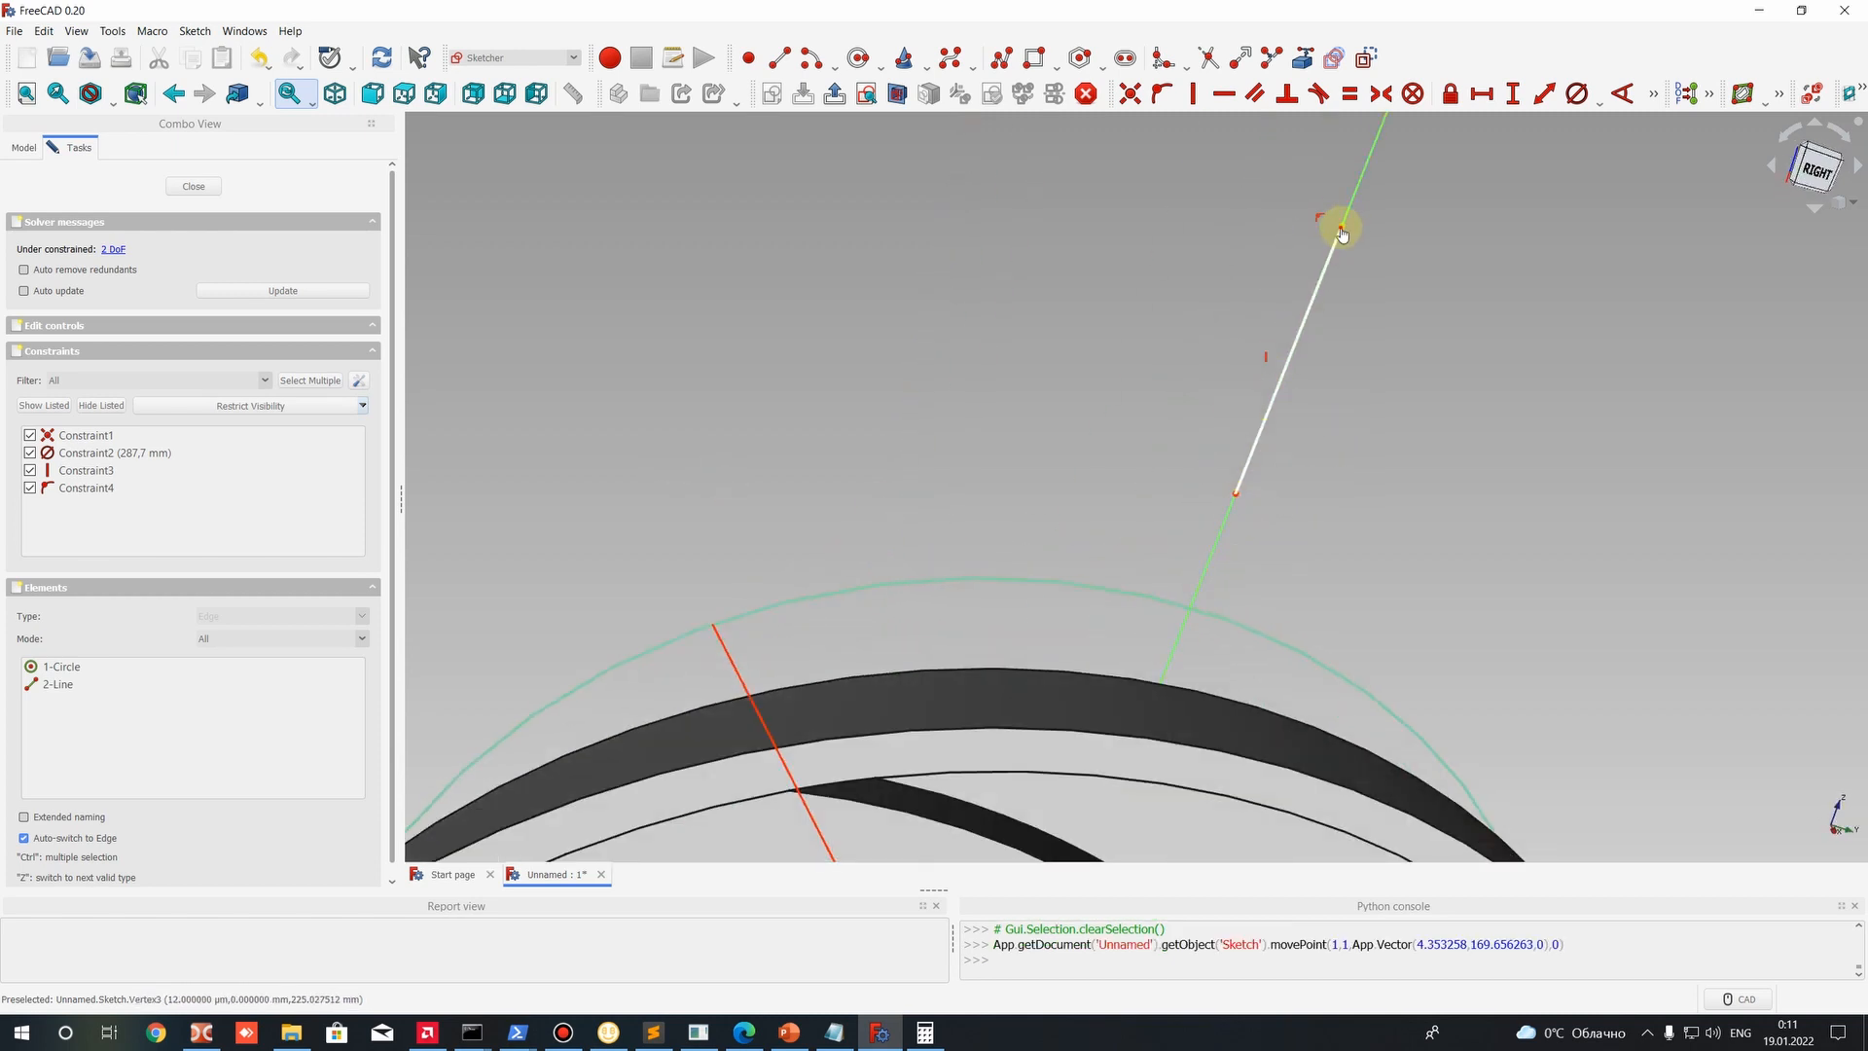
left_click_drag(1345, 222, 1315, 286)
Move the line's lower endpoint down to just outside the circle, about 146 mm above the origin.
middle_click_drag(1350, 410, 1467, 370)
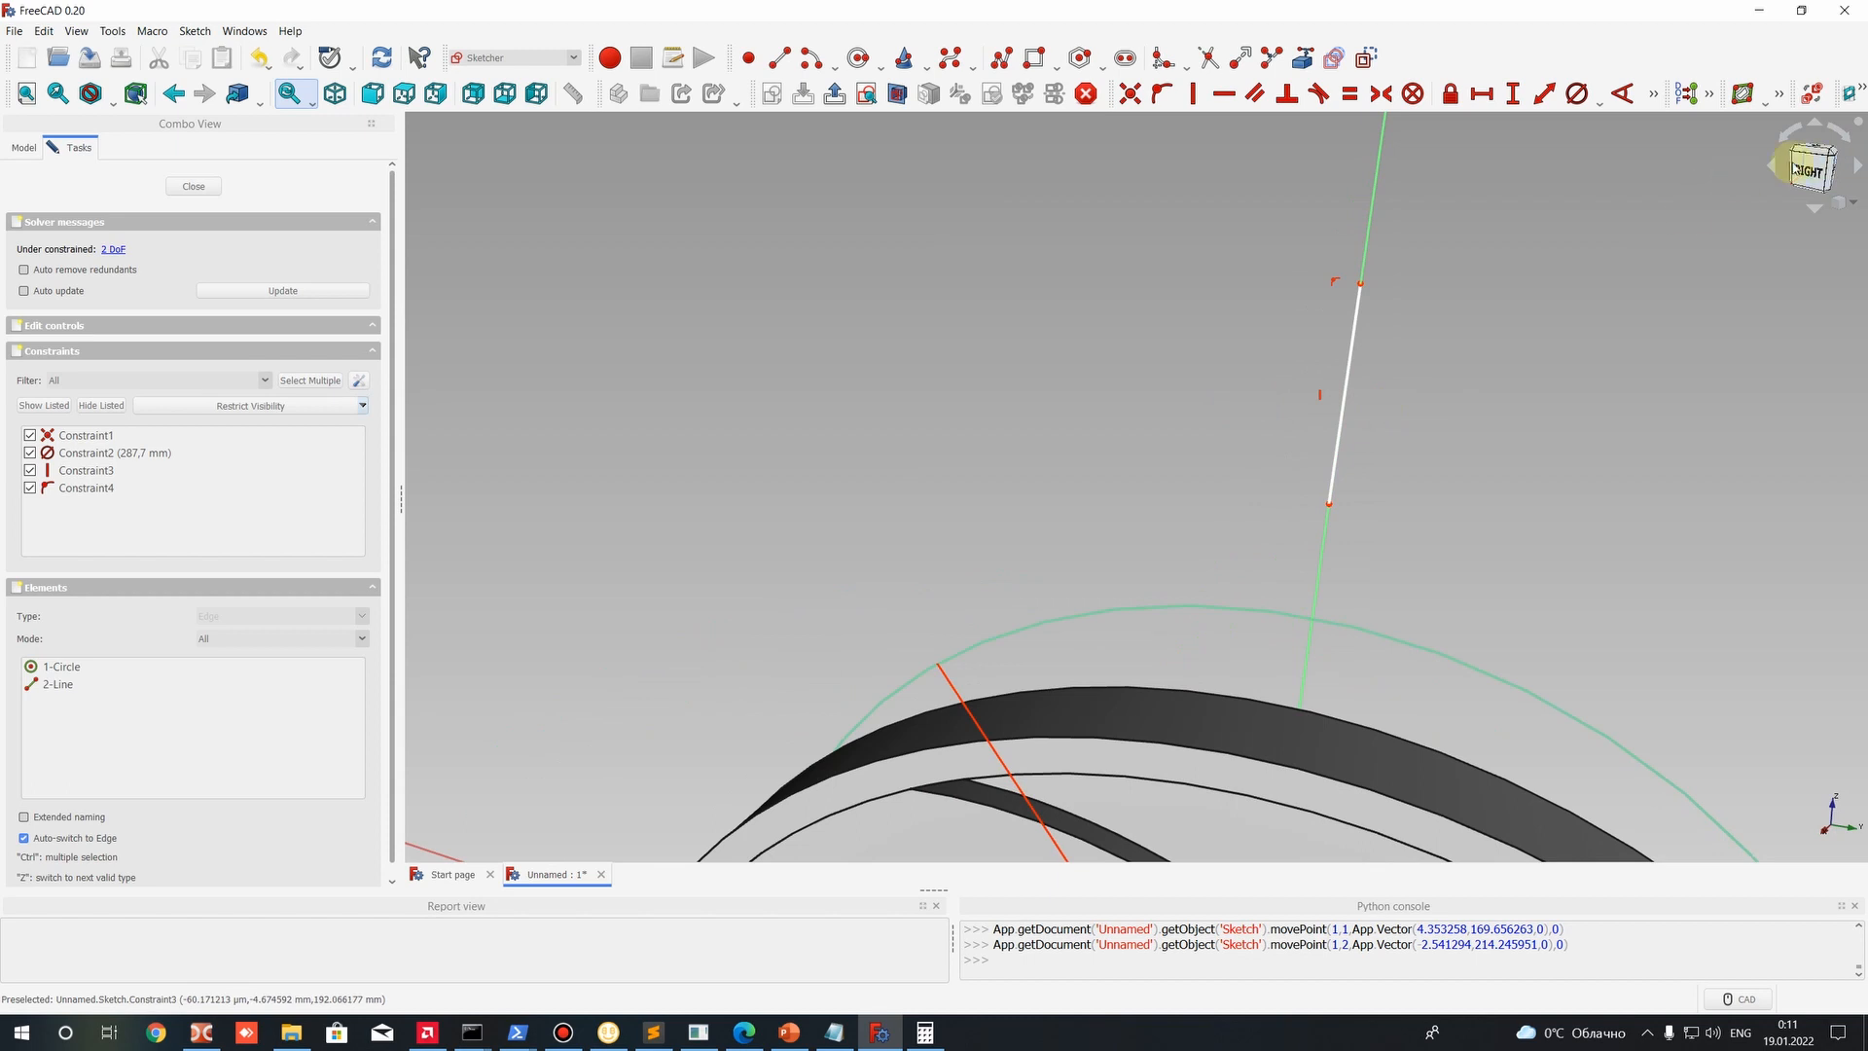
mouse_move(1414, 523)
middle_mouse_down()
mouse_move(1357, 610)
mouse_move(1343, 584)
mouse_move(1309, 654)
middle_mouse_up()
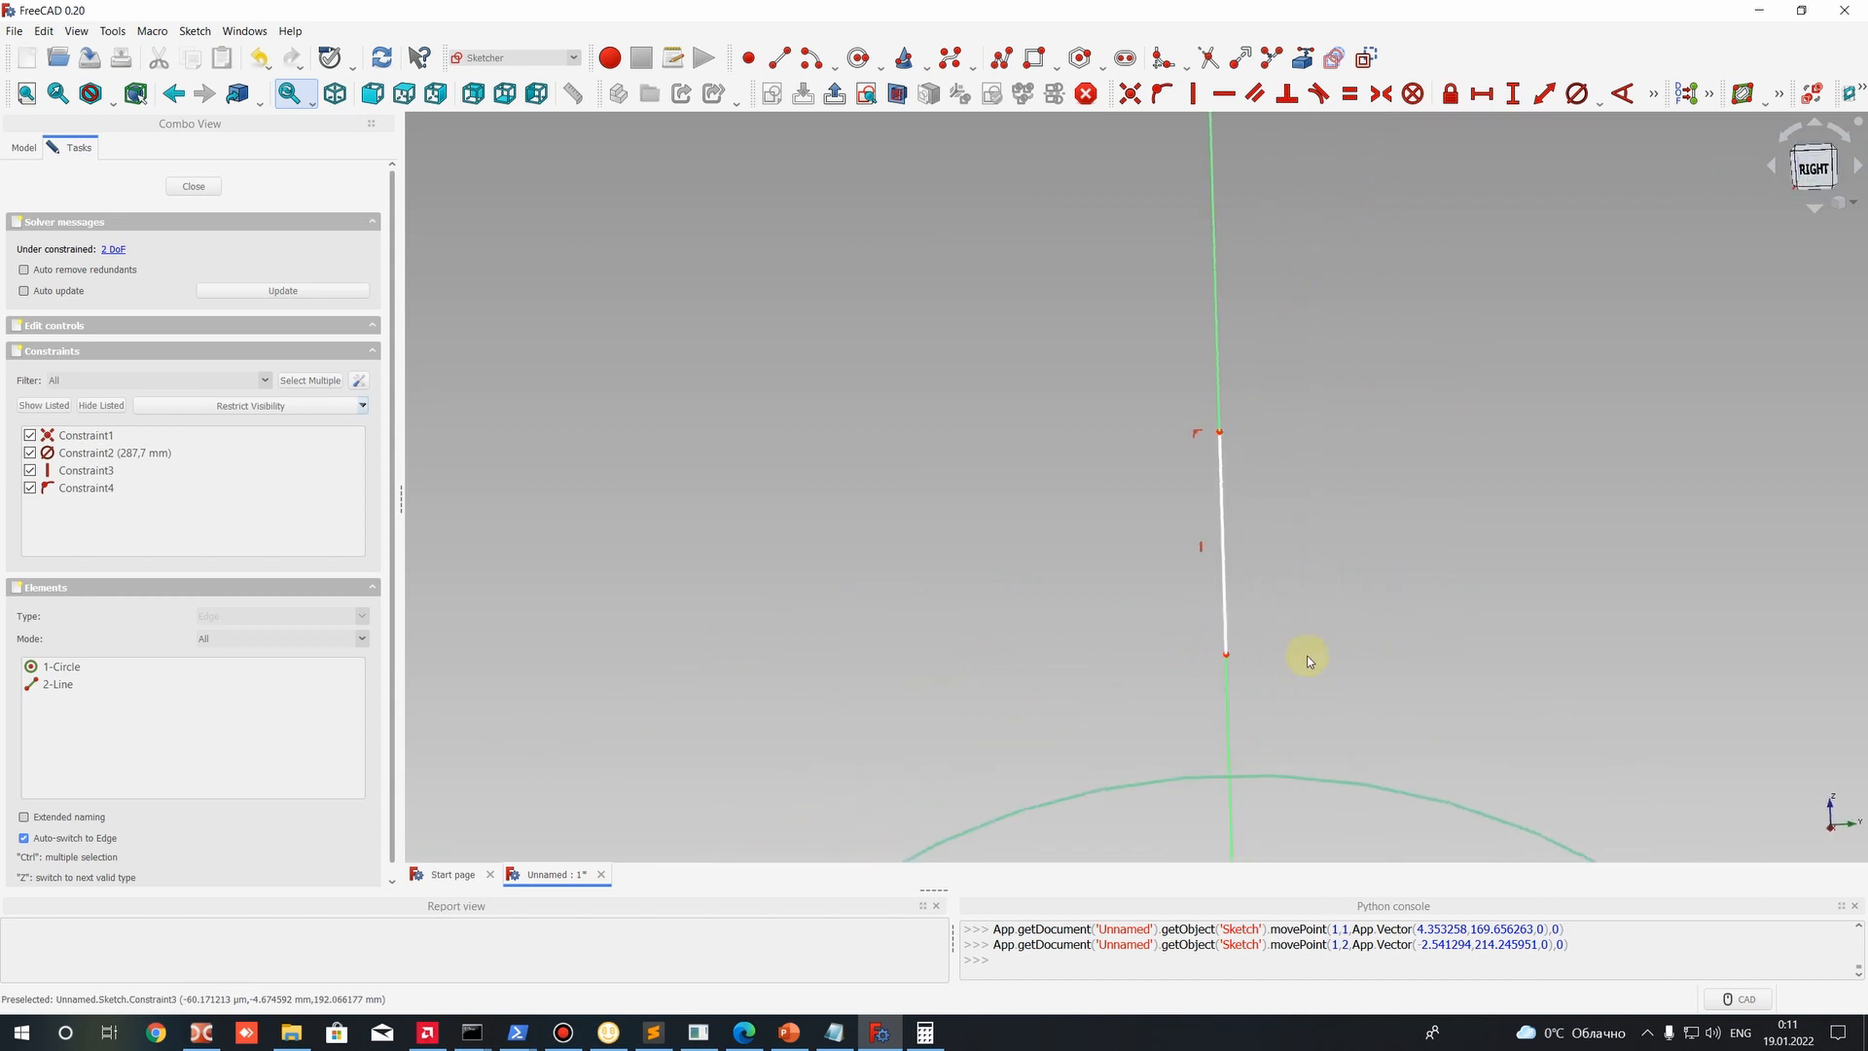
scroll(1185, 301, "down", 2)
mouse_move(1242, 413)
middle_mouse_down()
mouse_move(1283, 421)
mouse_move(1242, 410)
mouse_move(1264, 417)
mouse_move(1253, 545)
middle_mouse_up()
left_click_drag(1180, 476, 1188, 562)
scroll(1263, 438, "down", 5)
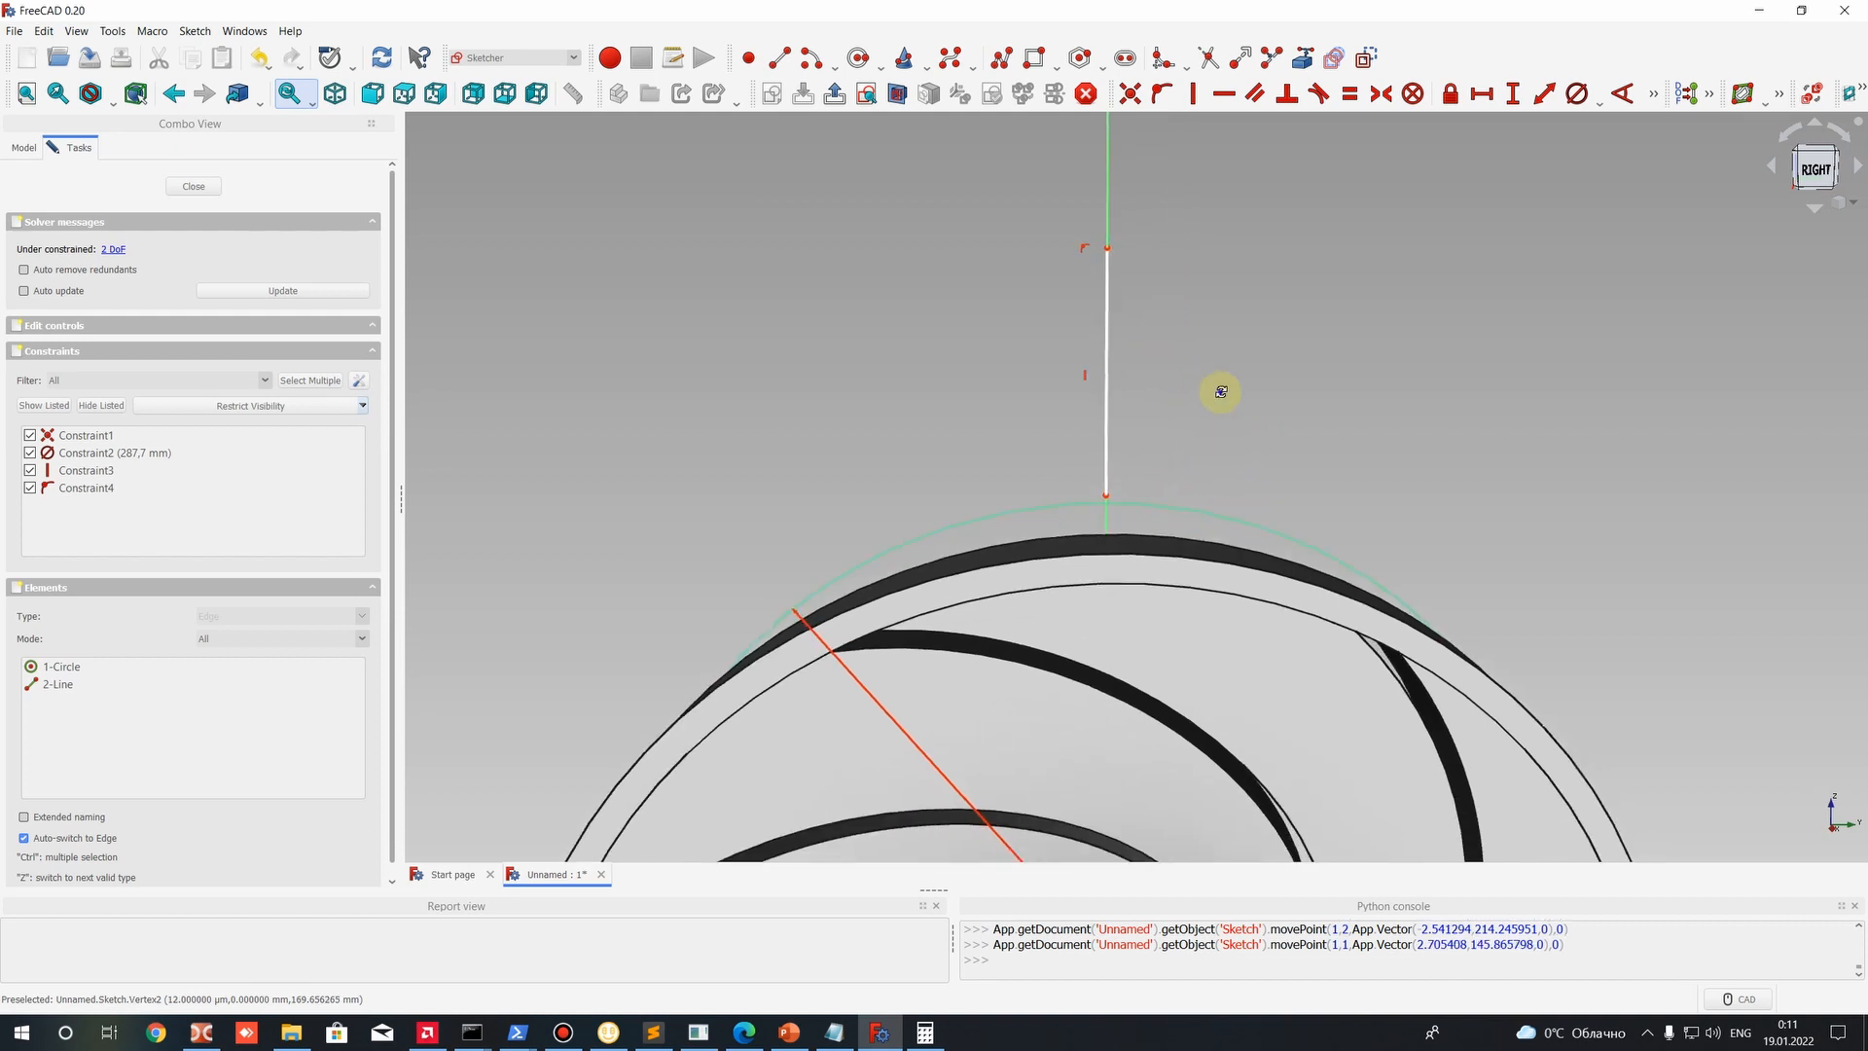
scroll(1170, 368, "up", 4)
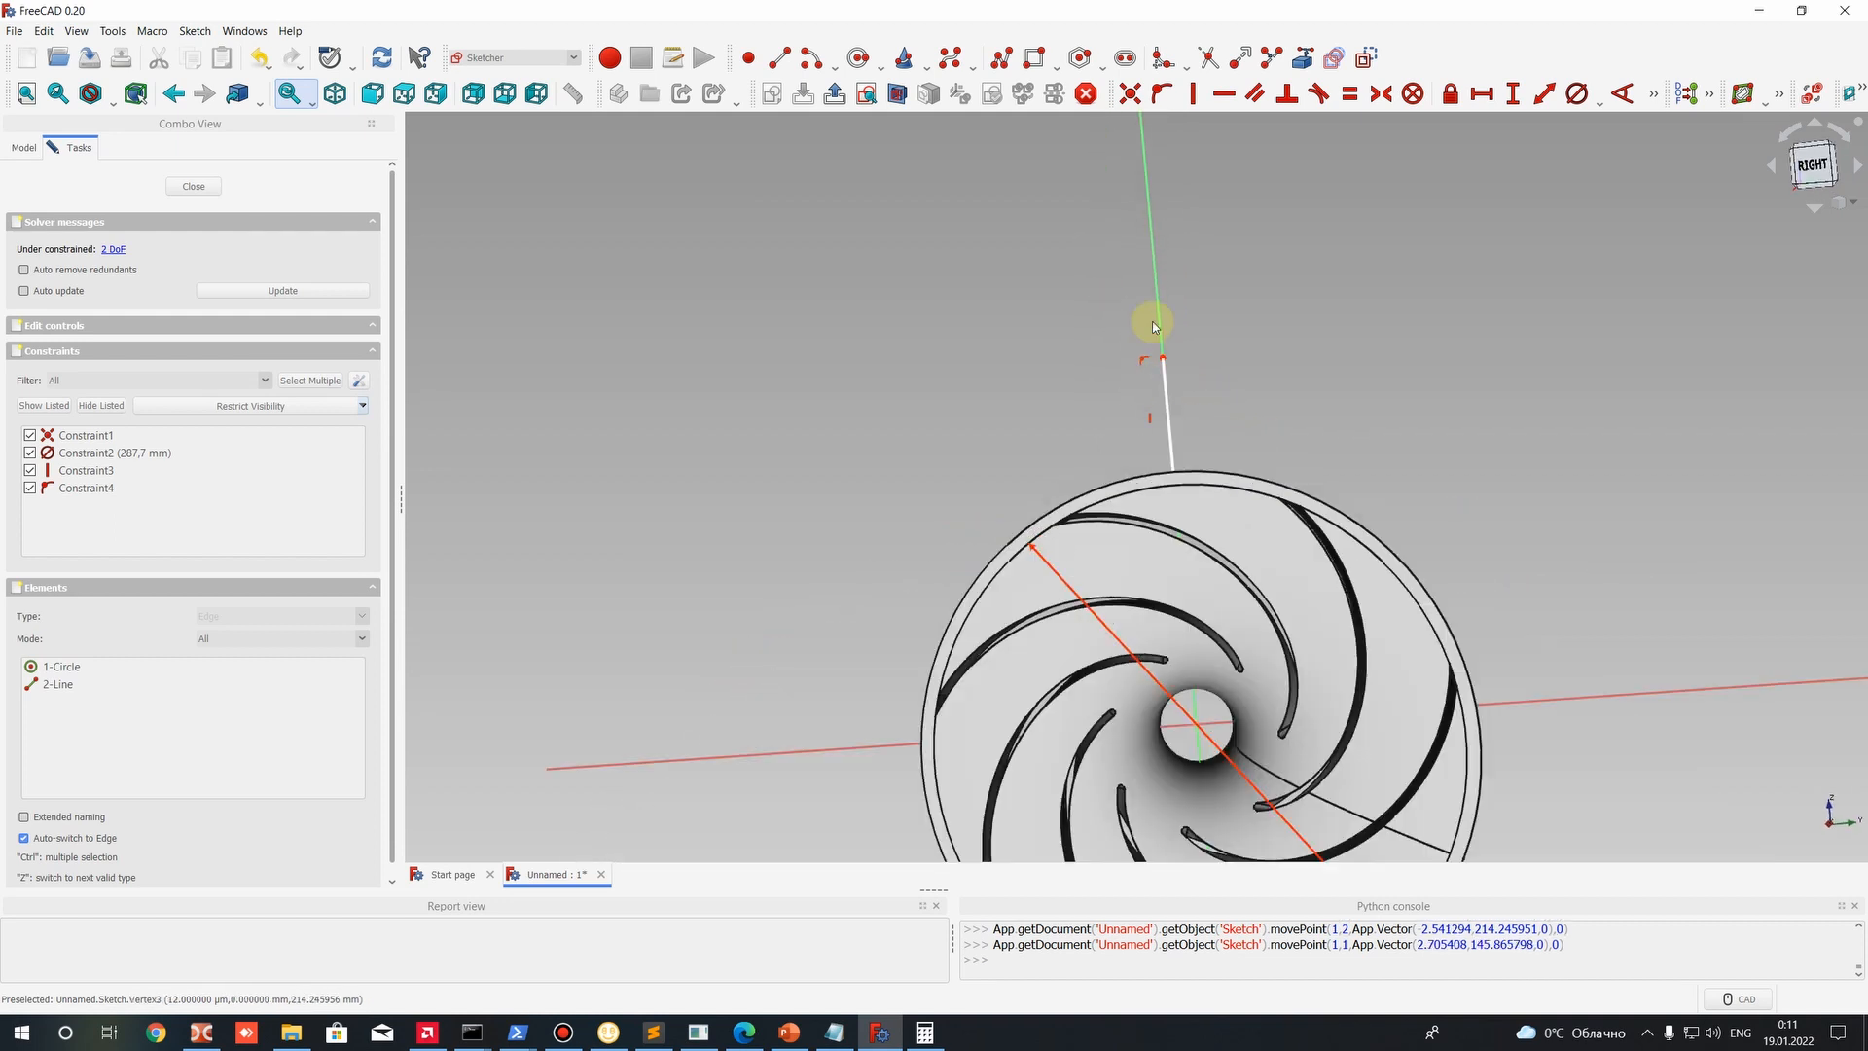
Face the impeller's blade side and stretch the line from the circle's top, about 144 mm above the origin, up to about 254 mm.
left_click(1816, 171)
scroll(1226, 469, "down", 8)
scroll(1216, 475, "up", 6)
mouse_move(1202, 352)
left_mouse_down()
mouse_move(1201, 308)
mouse_move(1202, 327)
left_mouse_up()
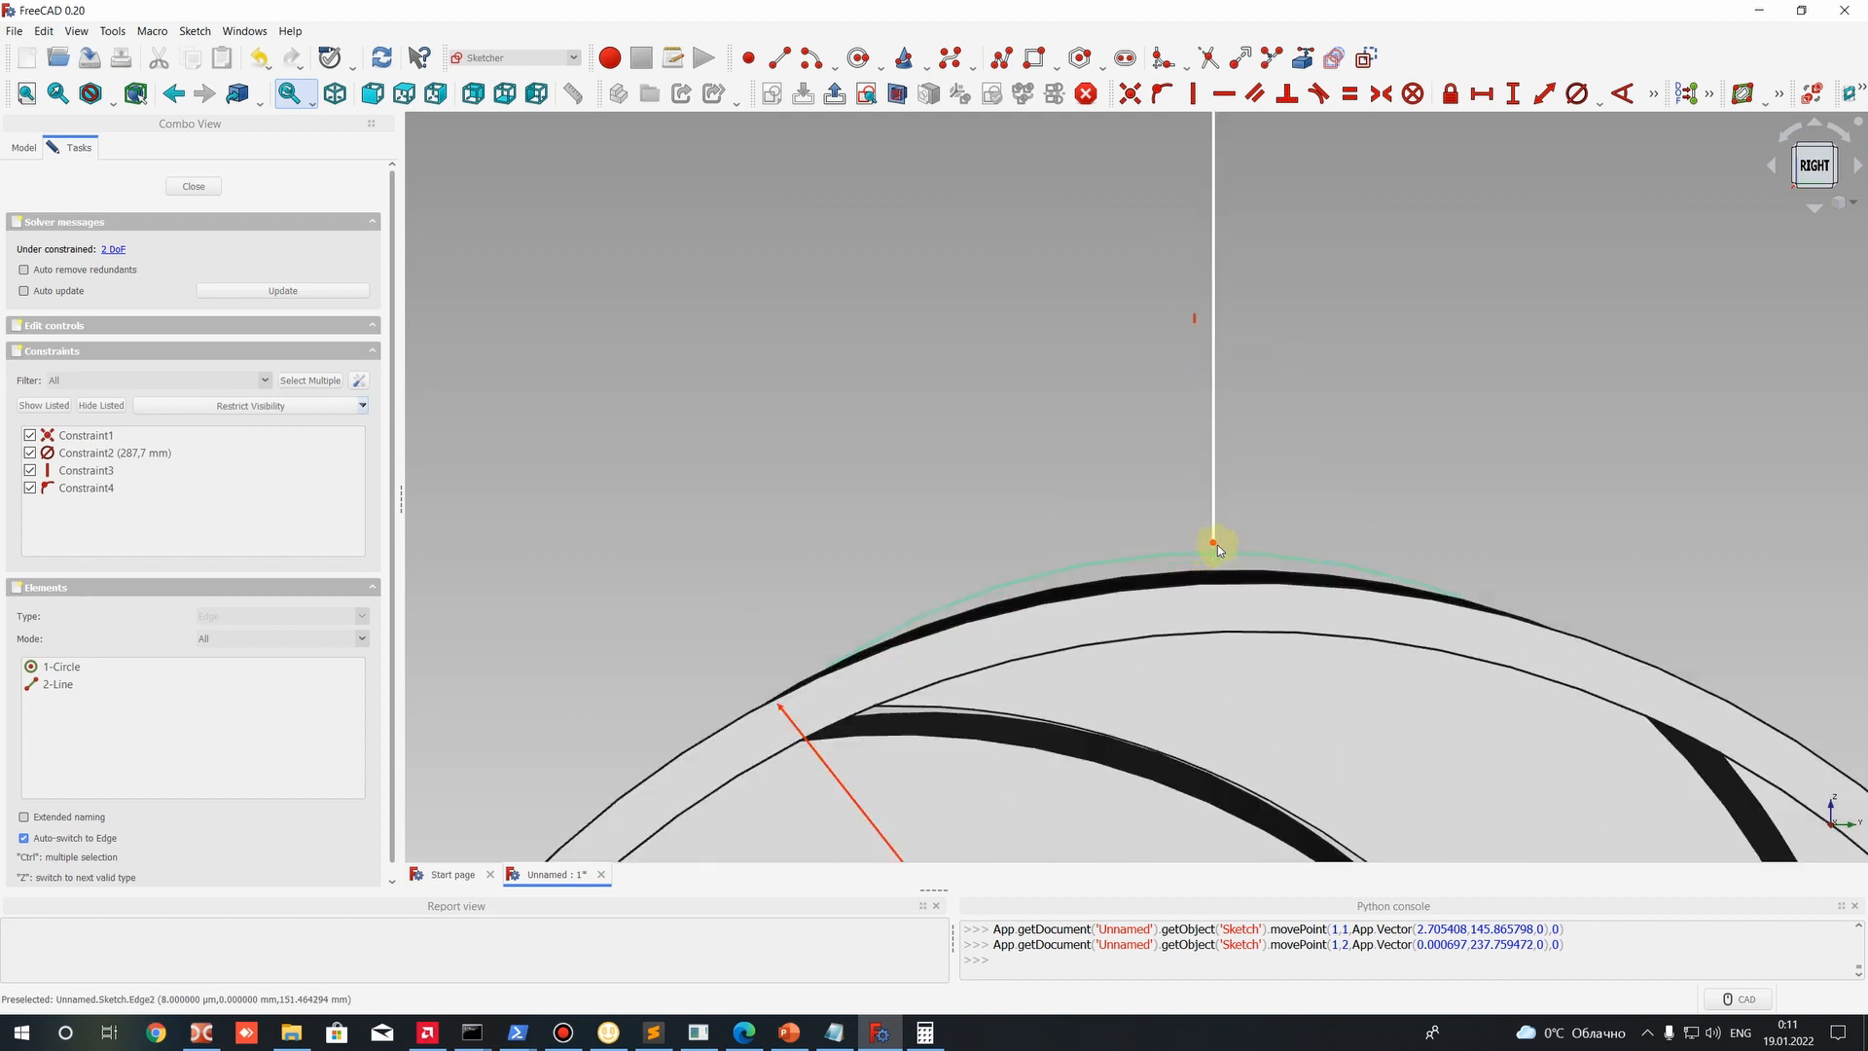
scroll(1202, 389, "up", 8)
left_click_drag(1214, 557, 1211, 553)
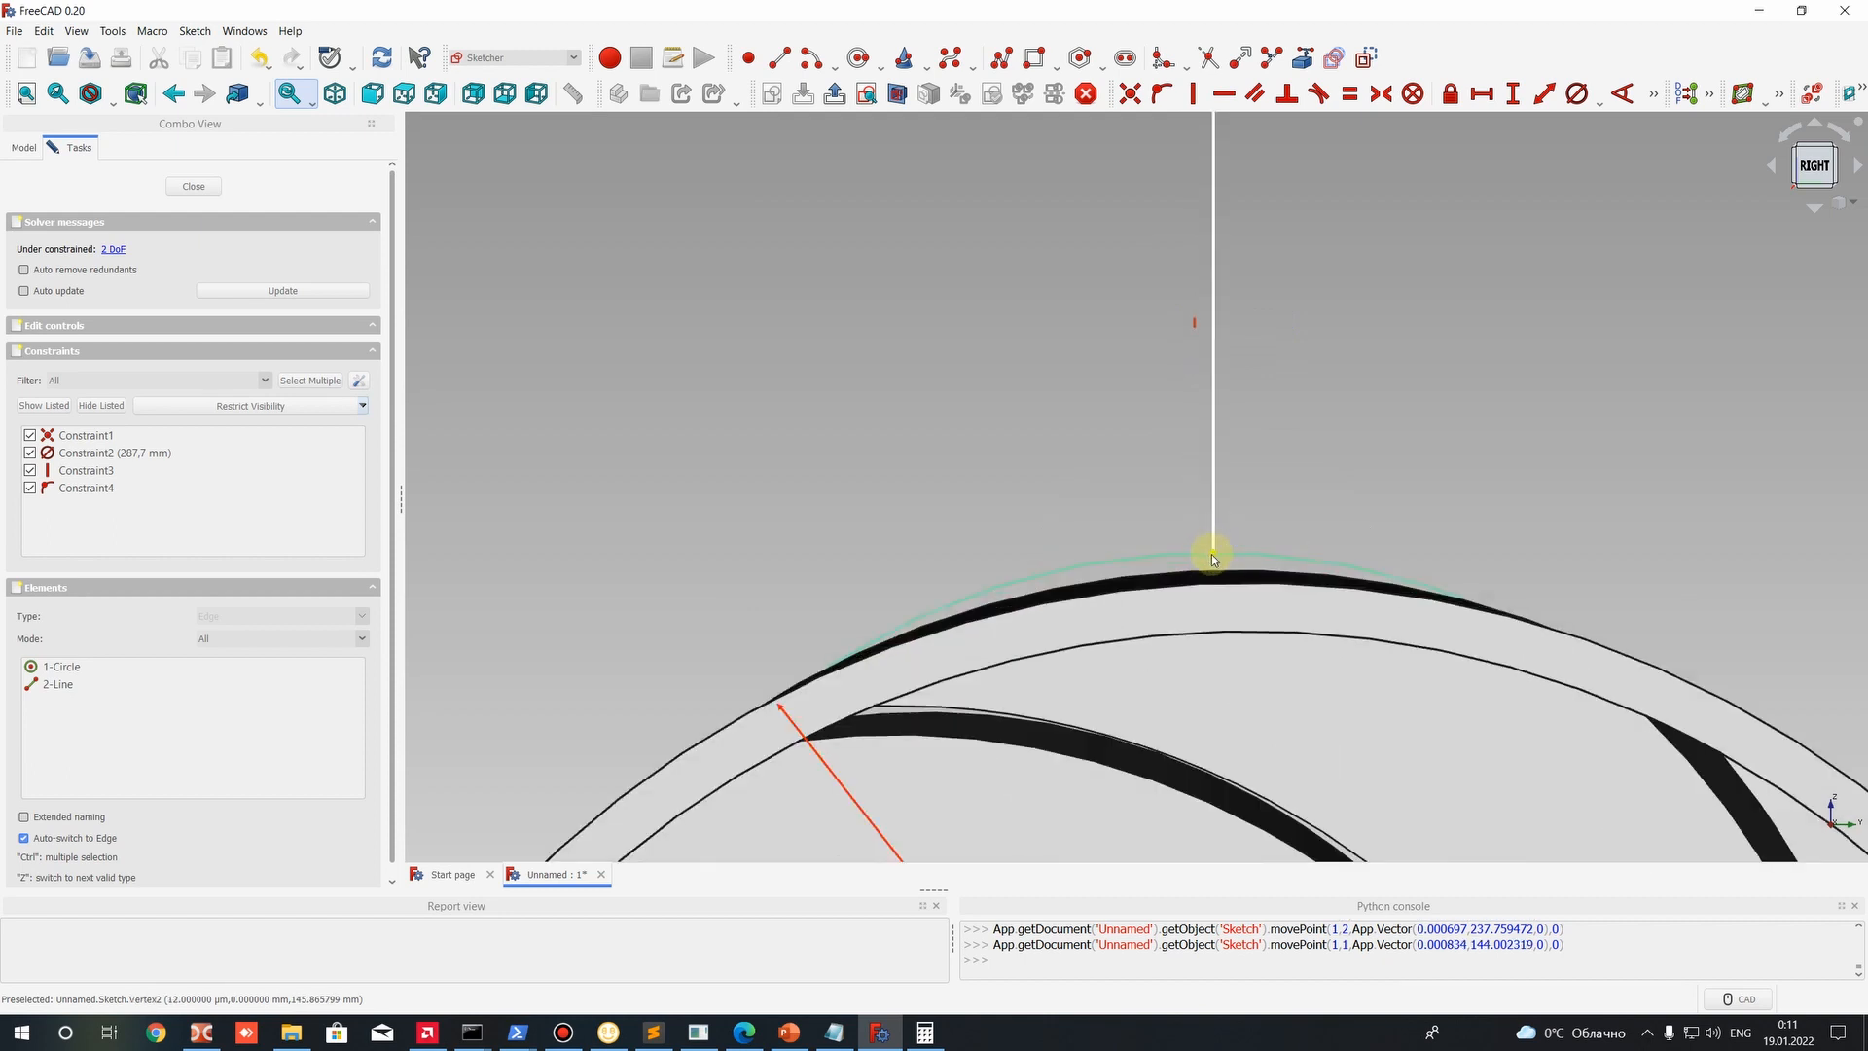
scroll(1226, 408, "down", 10)
left_click_drag(1234, 311, 1231, 290)
Constrain the line's vertical length to 100 mm.
left_click(1232, 318)
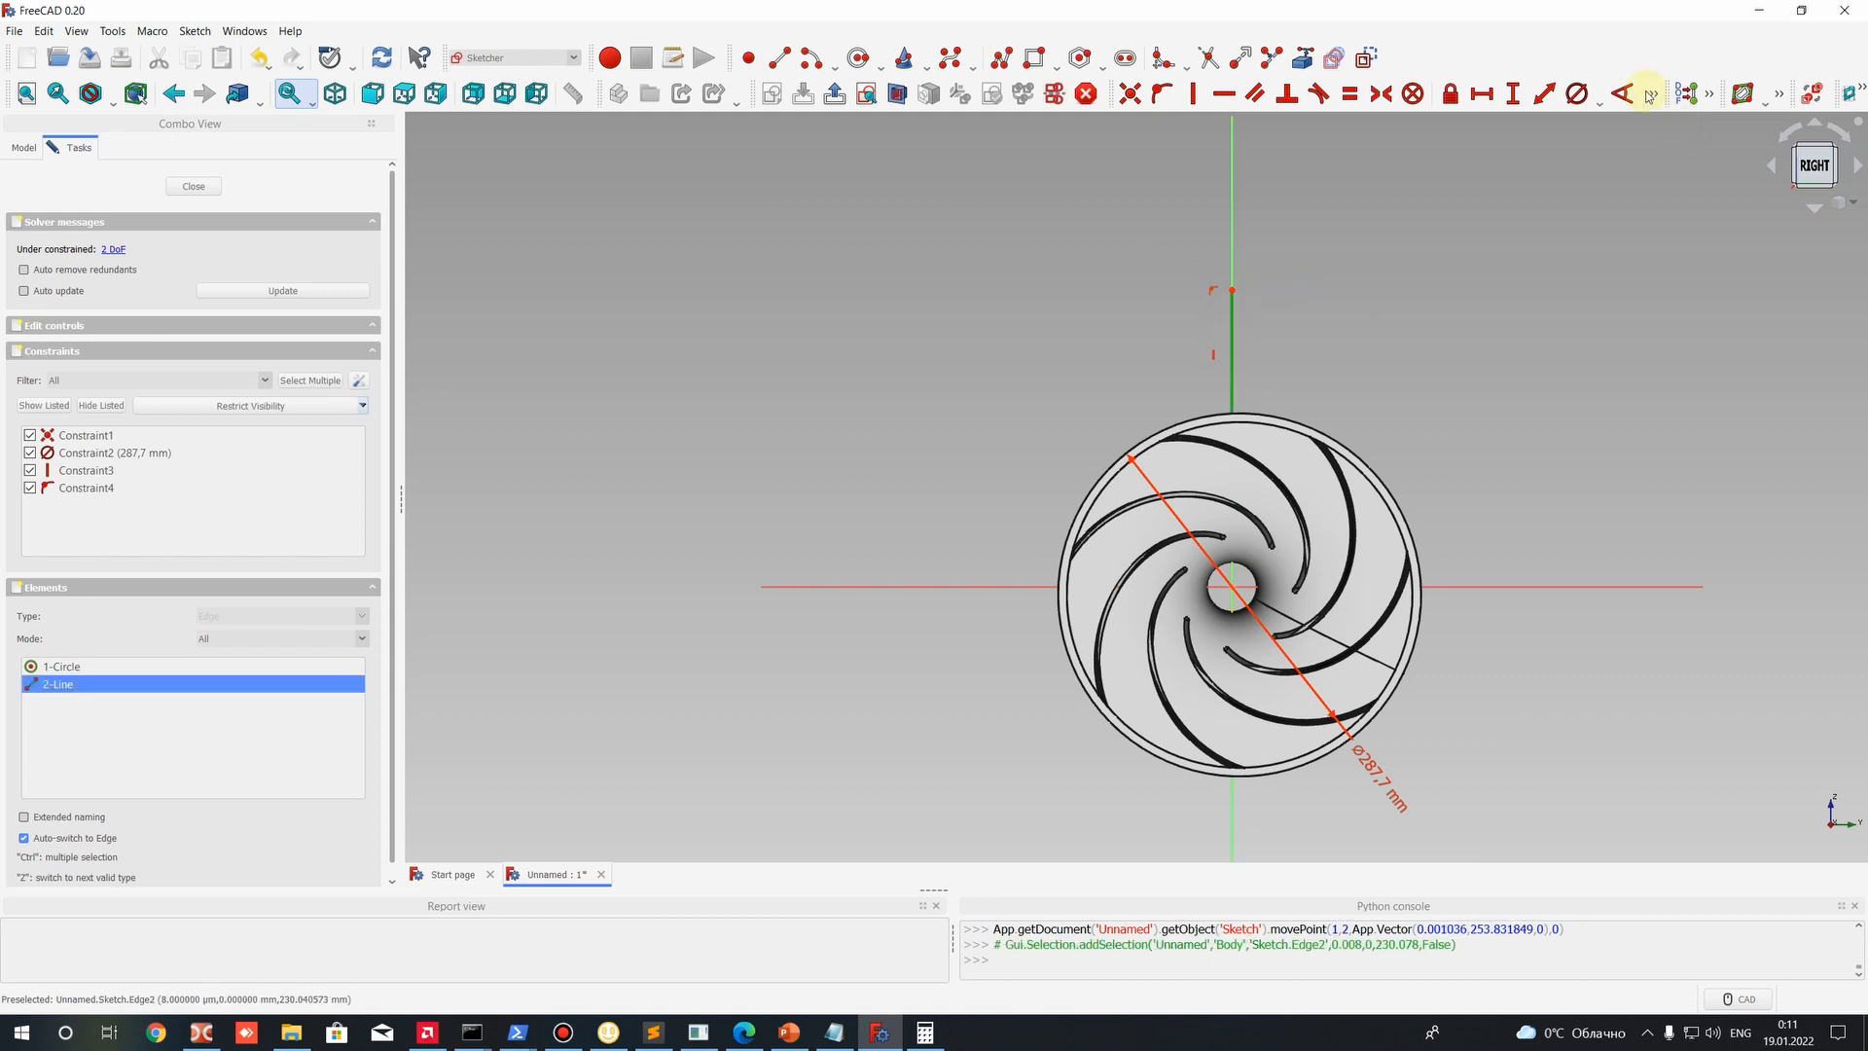
left_click(1513, 94)
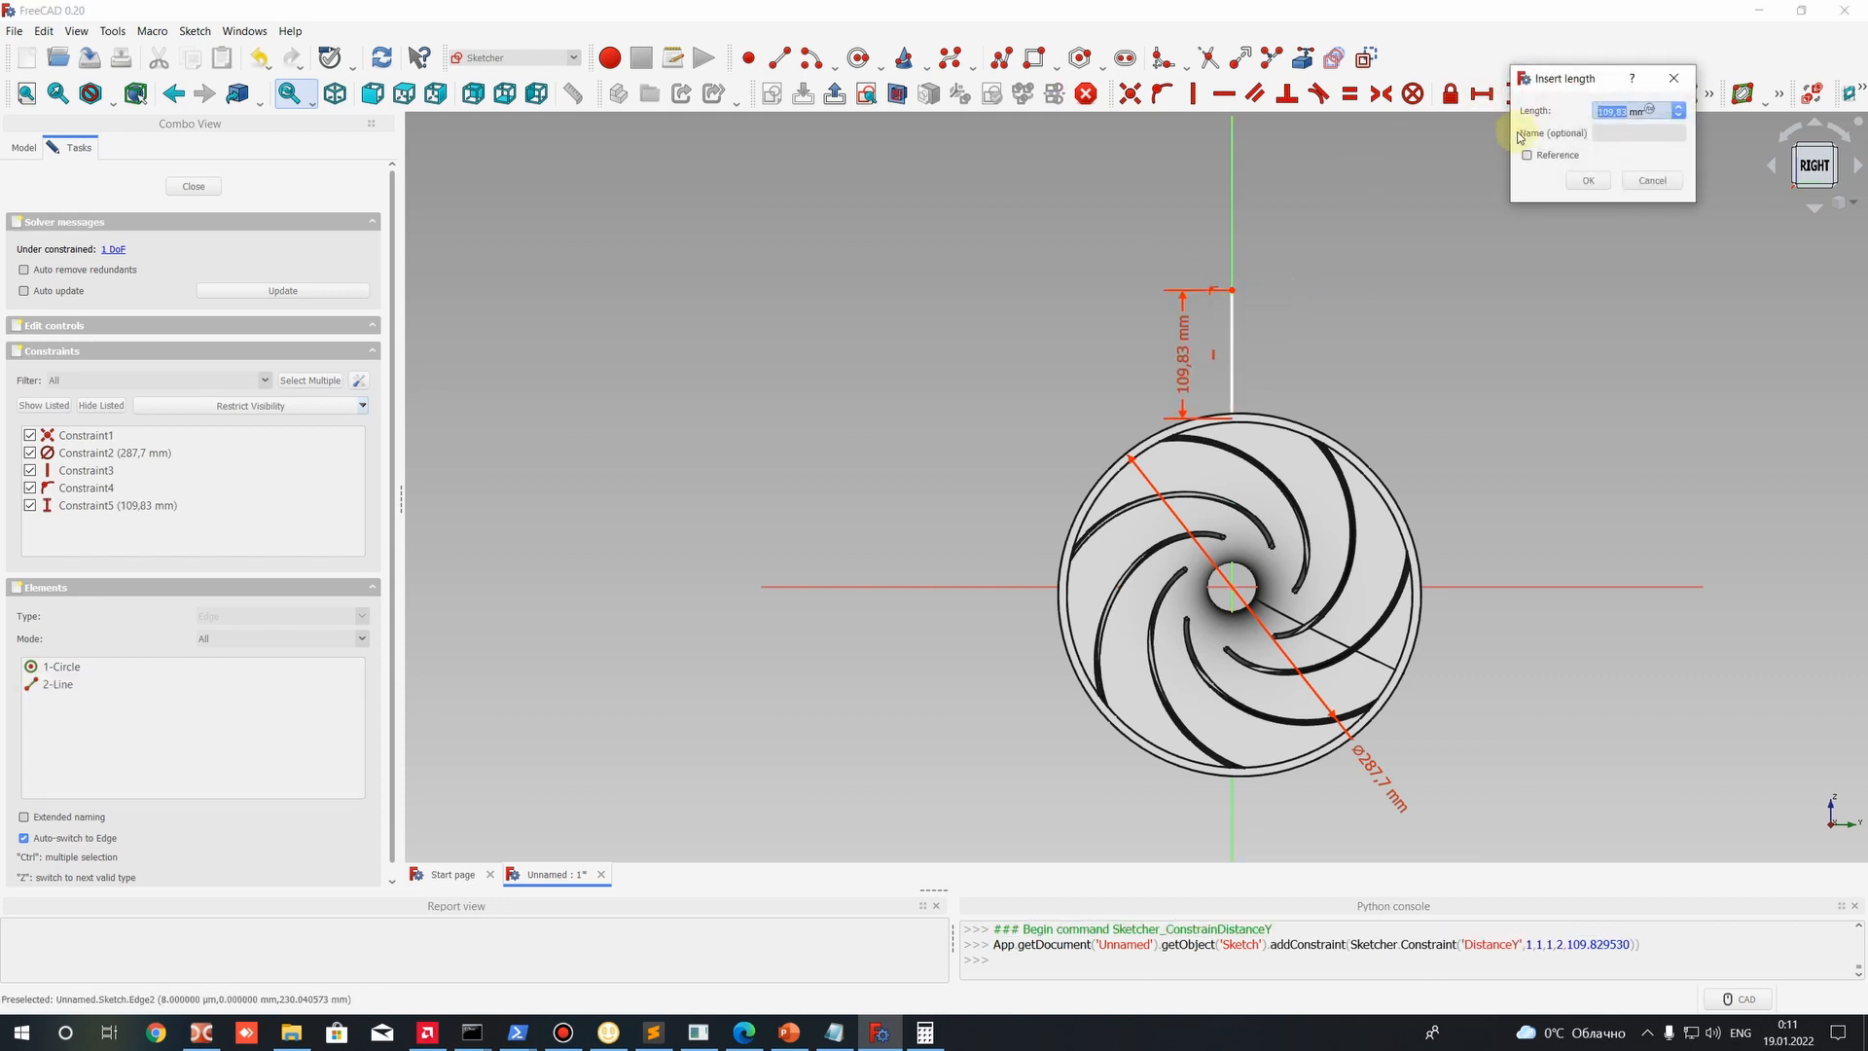
type("100")
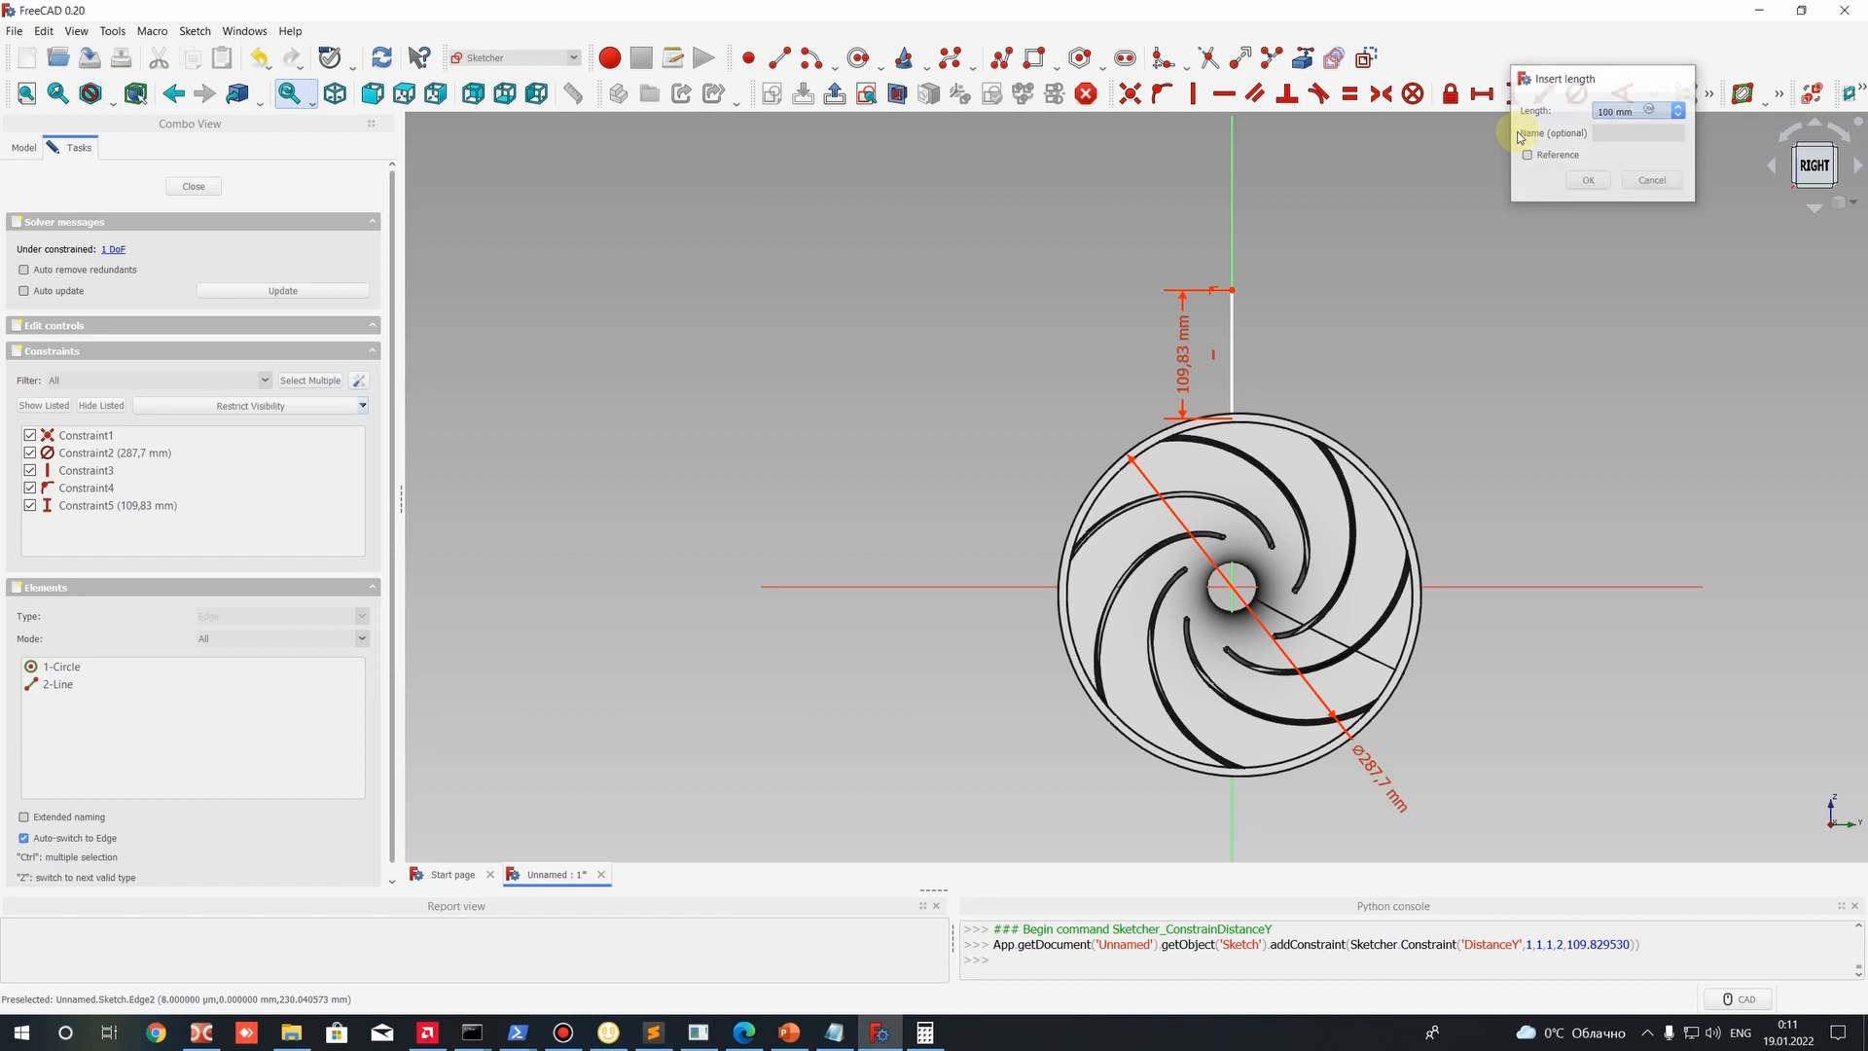
key("Return")
scroll(1226, 319, "up", 2)
scroll(1226, 320, "down", 4)
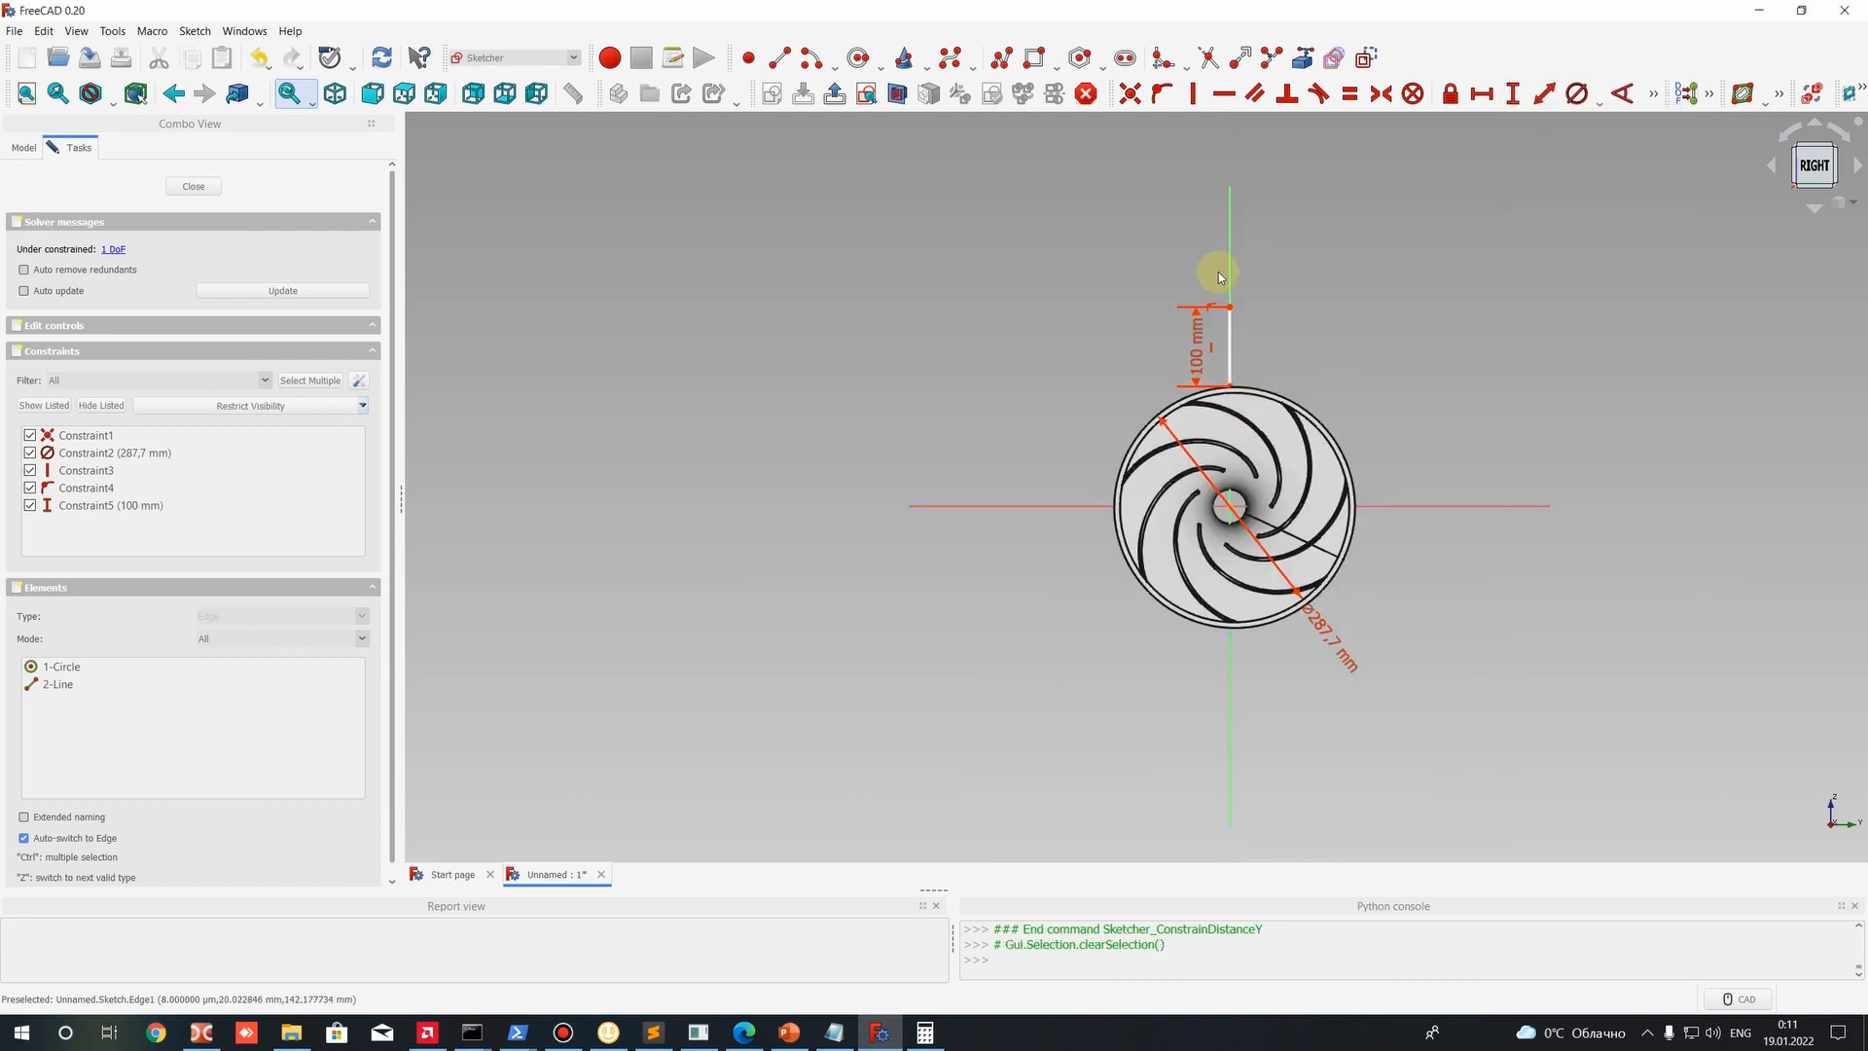
scroll(1218, 271, "up", 6)
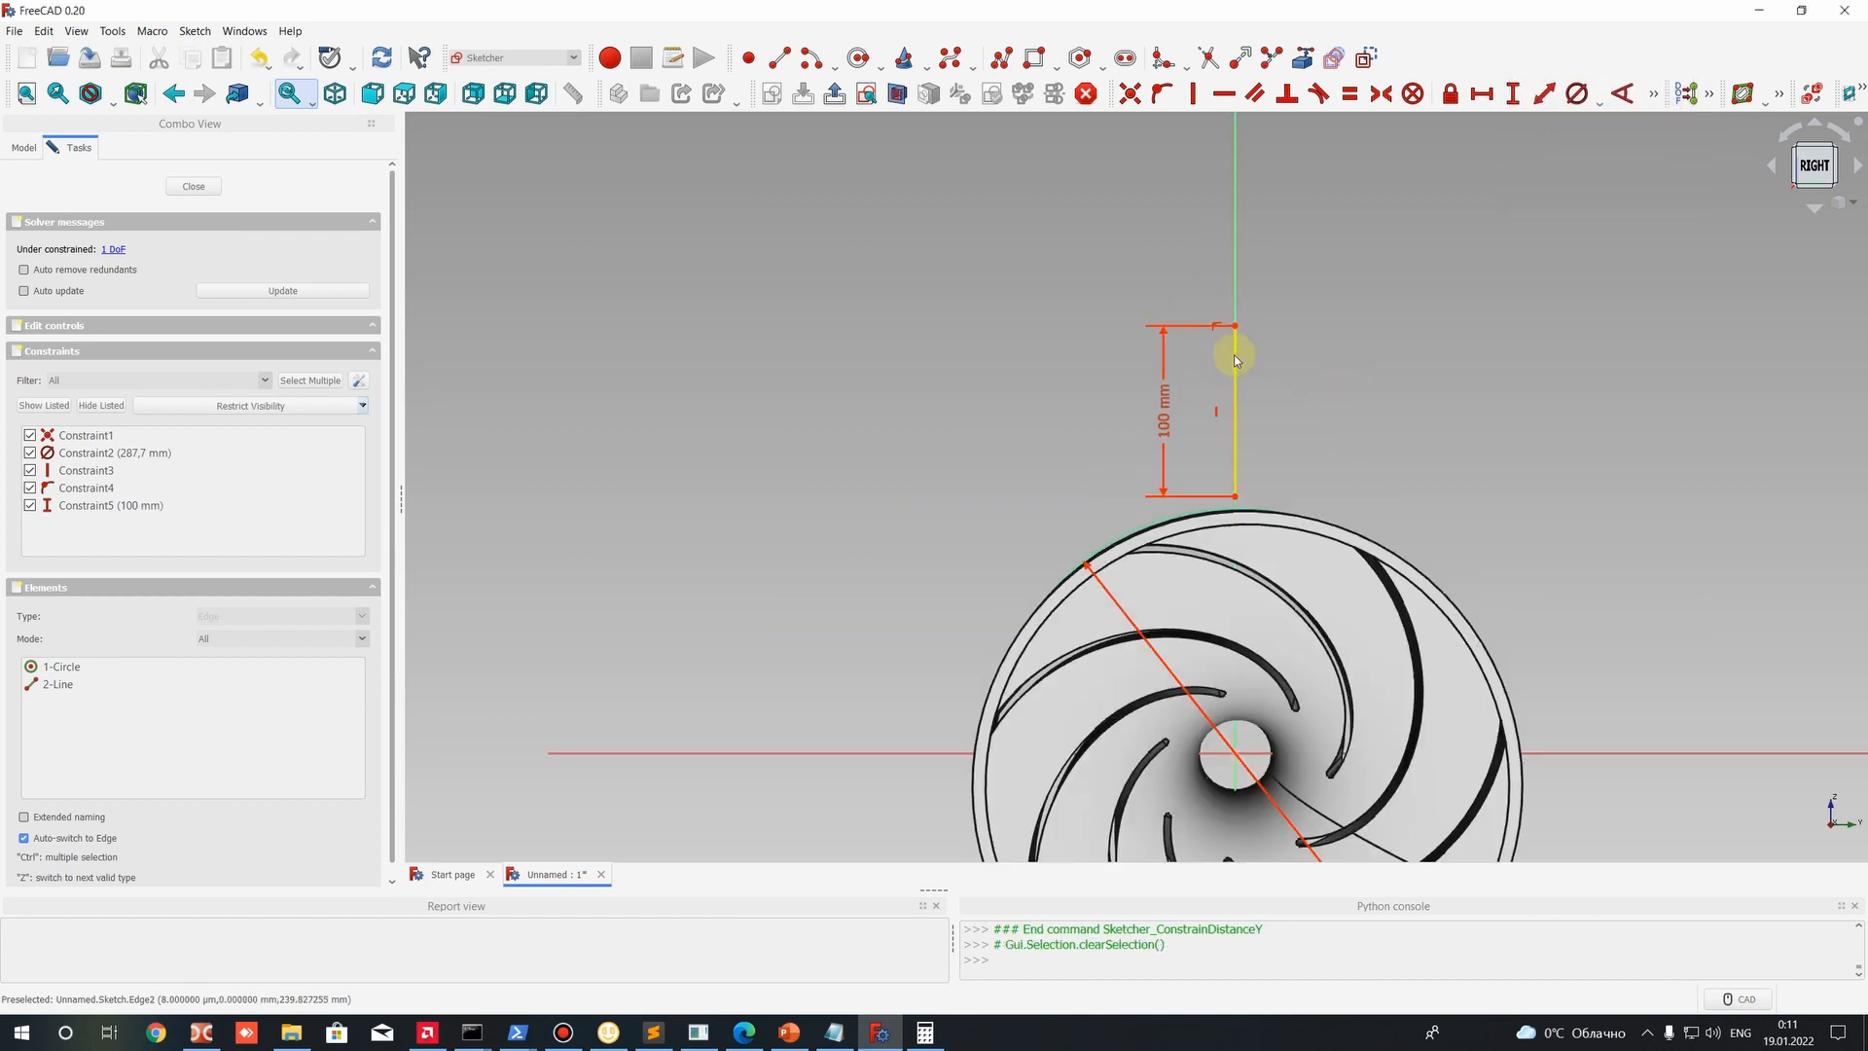
Switch to the PowerPoint slide and highlight the outlet area value 2160 in the example formula.
left_click(923, 1035)
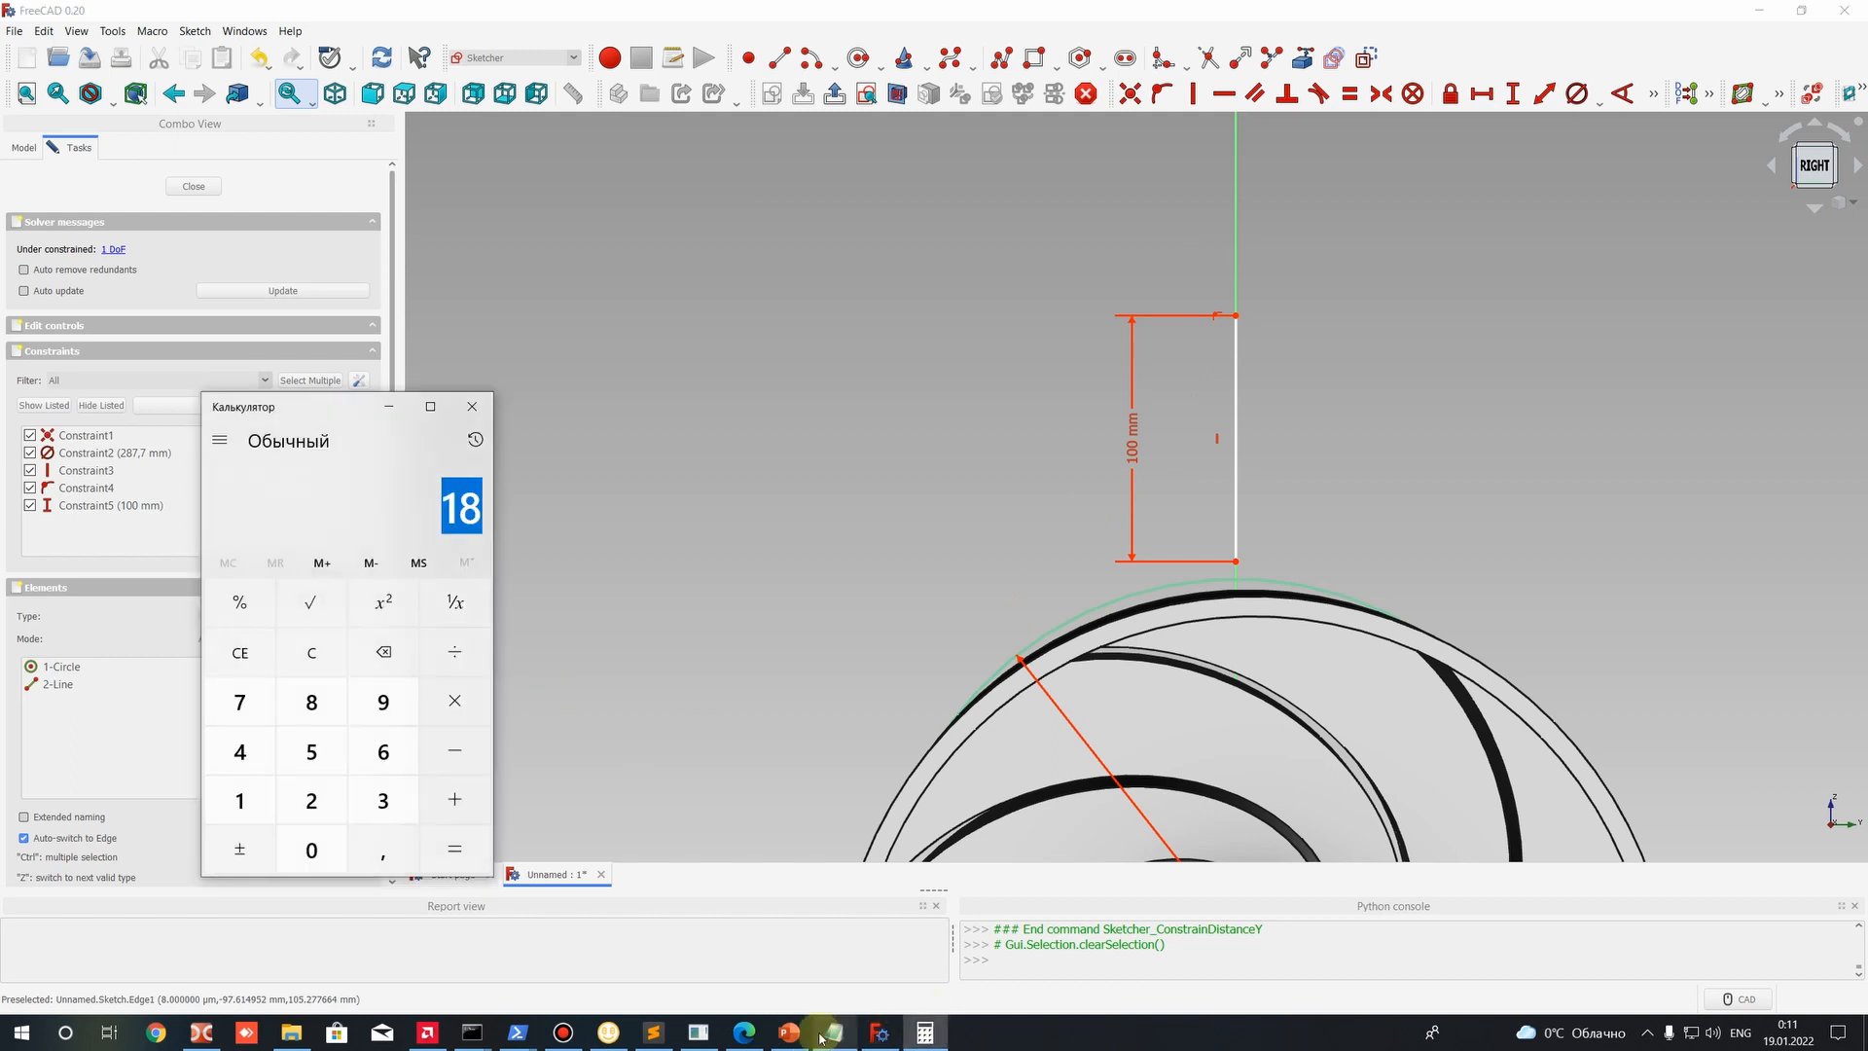
left_click(786, 1033)
left_click(786, 1033)
left_click(786, 1033)
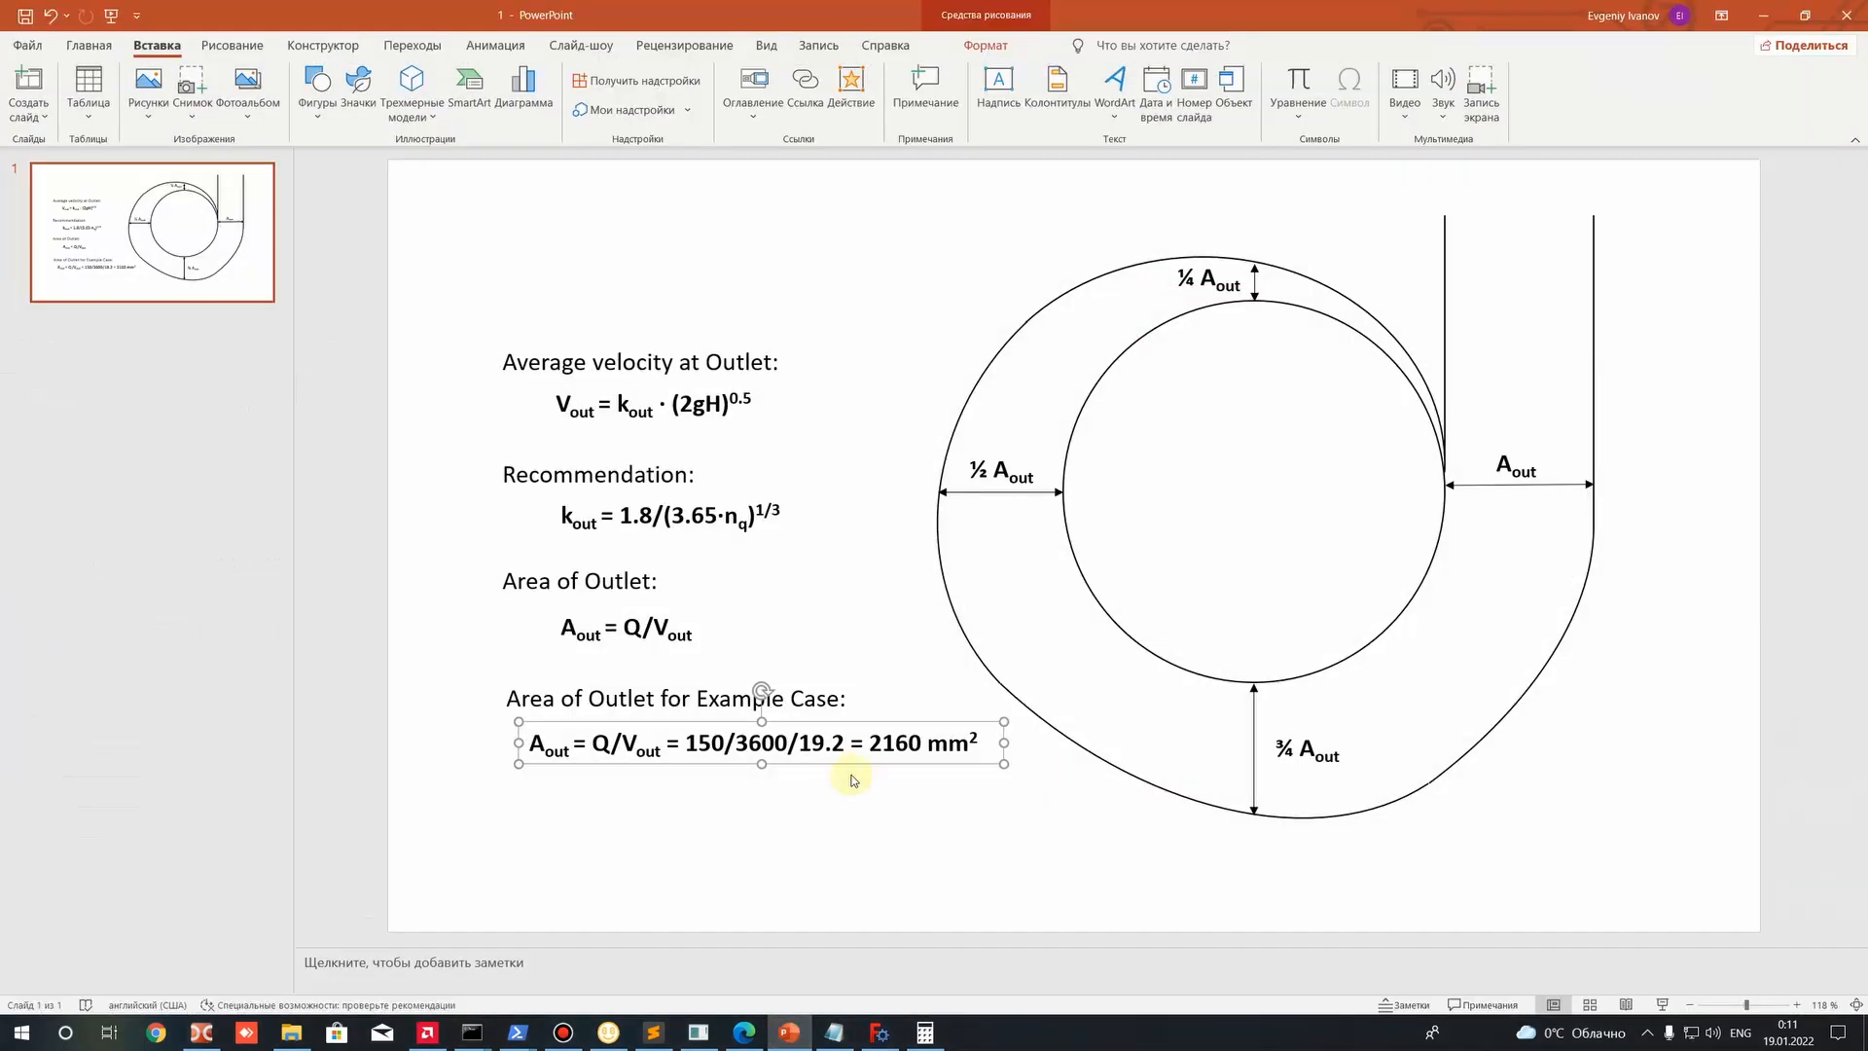
left_click_drag(871, 743, 924, 746)
Return to FreeCAD and define the variable A_out = 2160 in the Python console.
left_click(788, 1033)
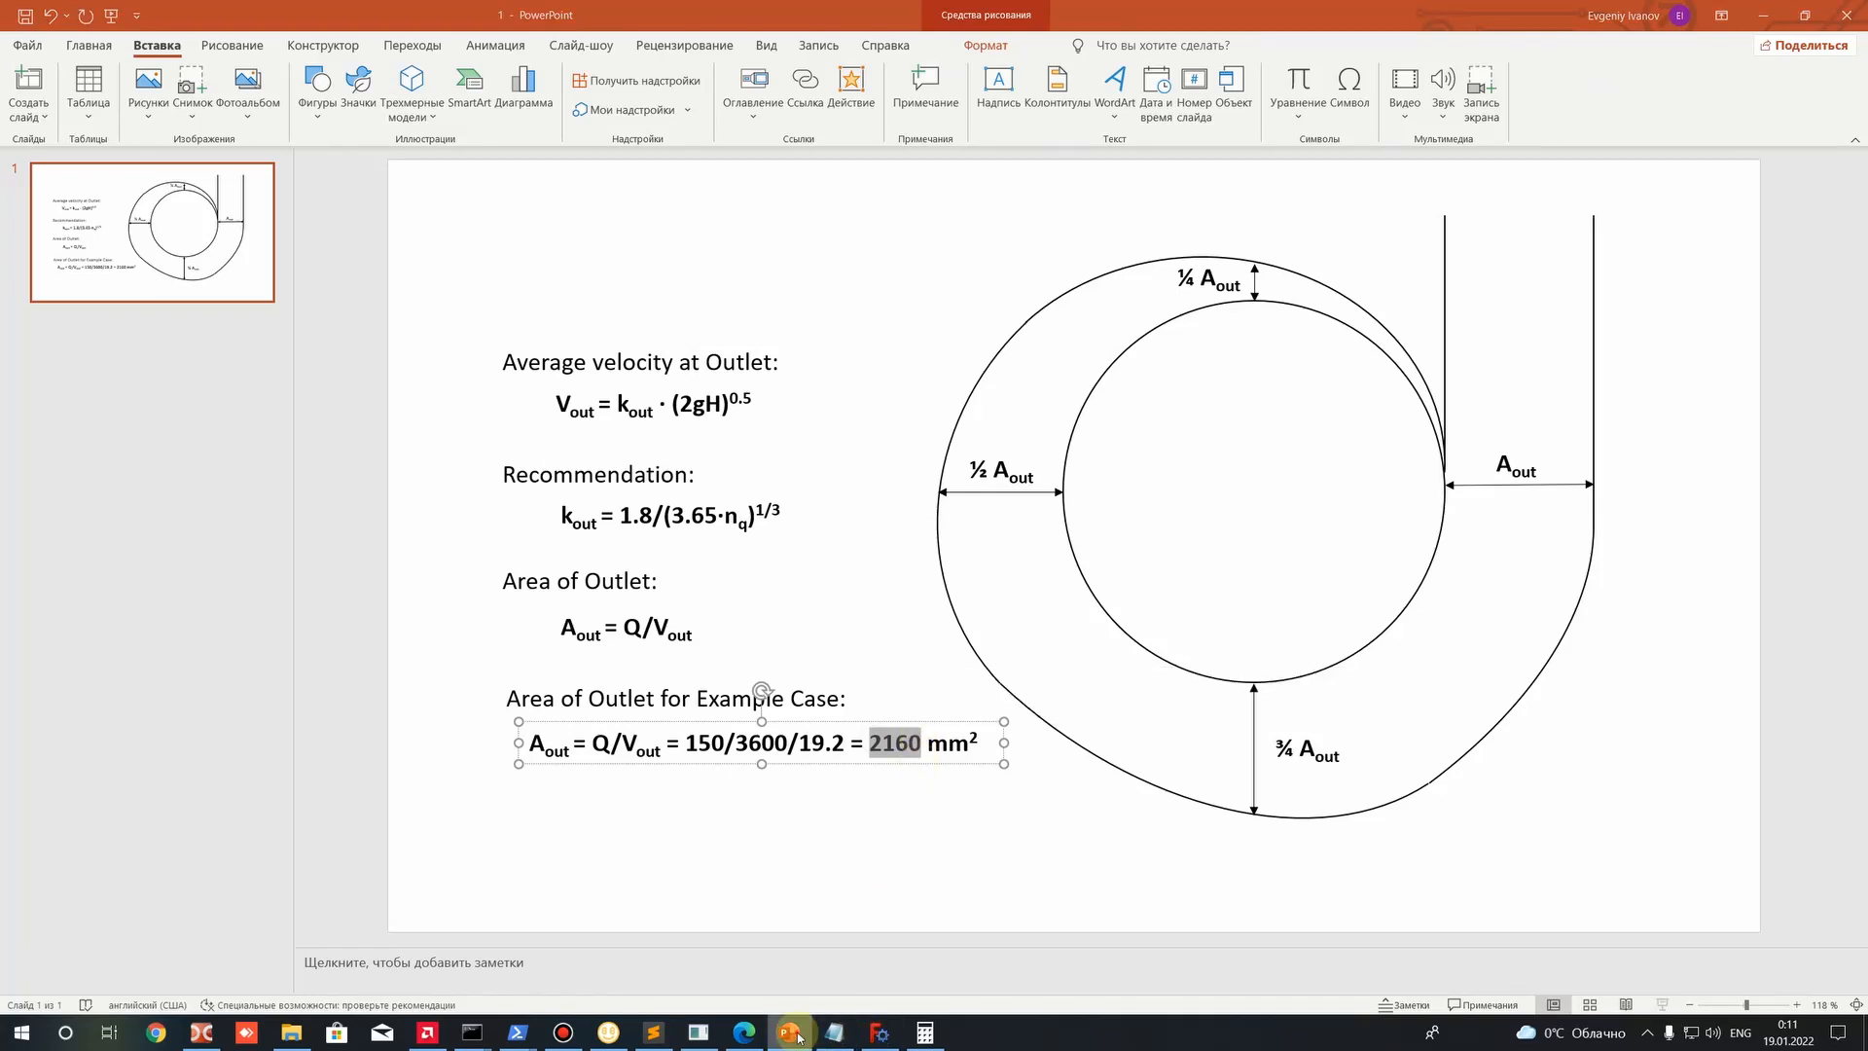
left_click(999, 976)
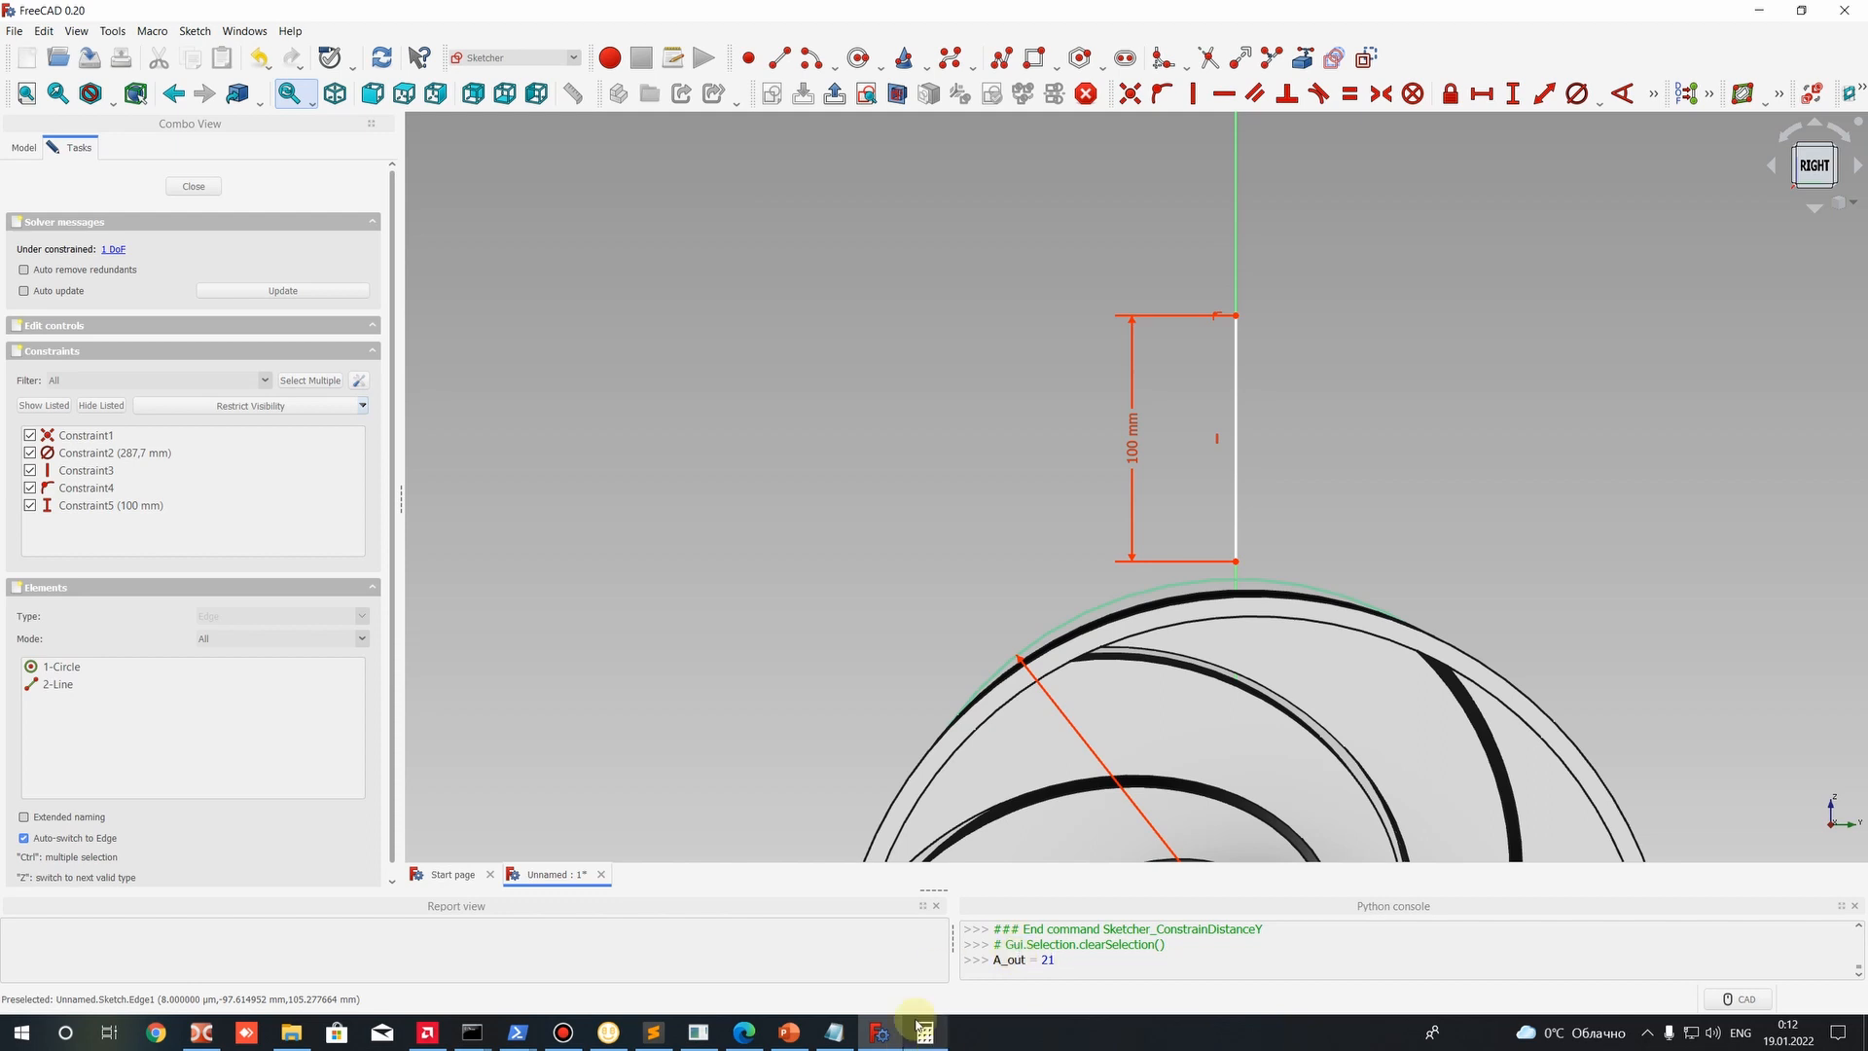
mouse_move(876, 1032)
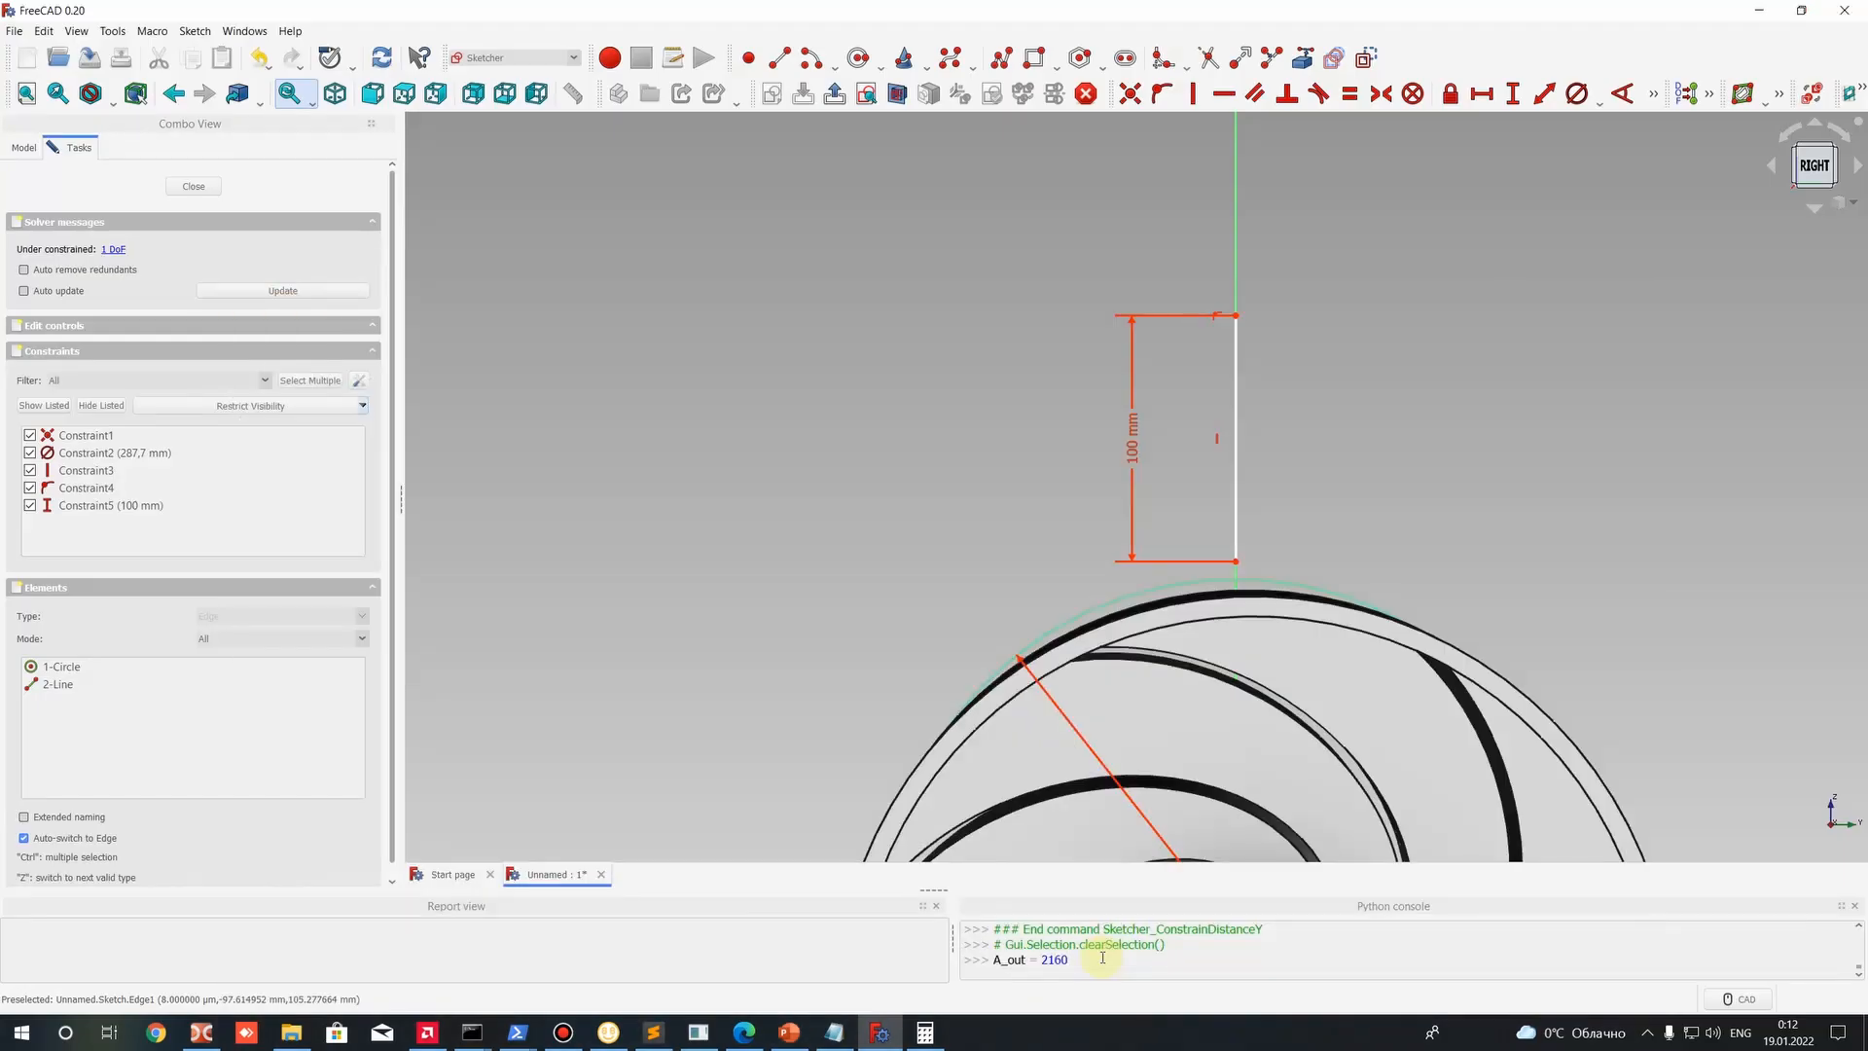
key("Return")
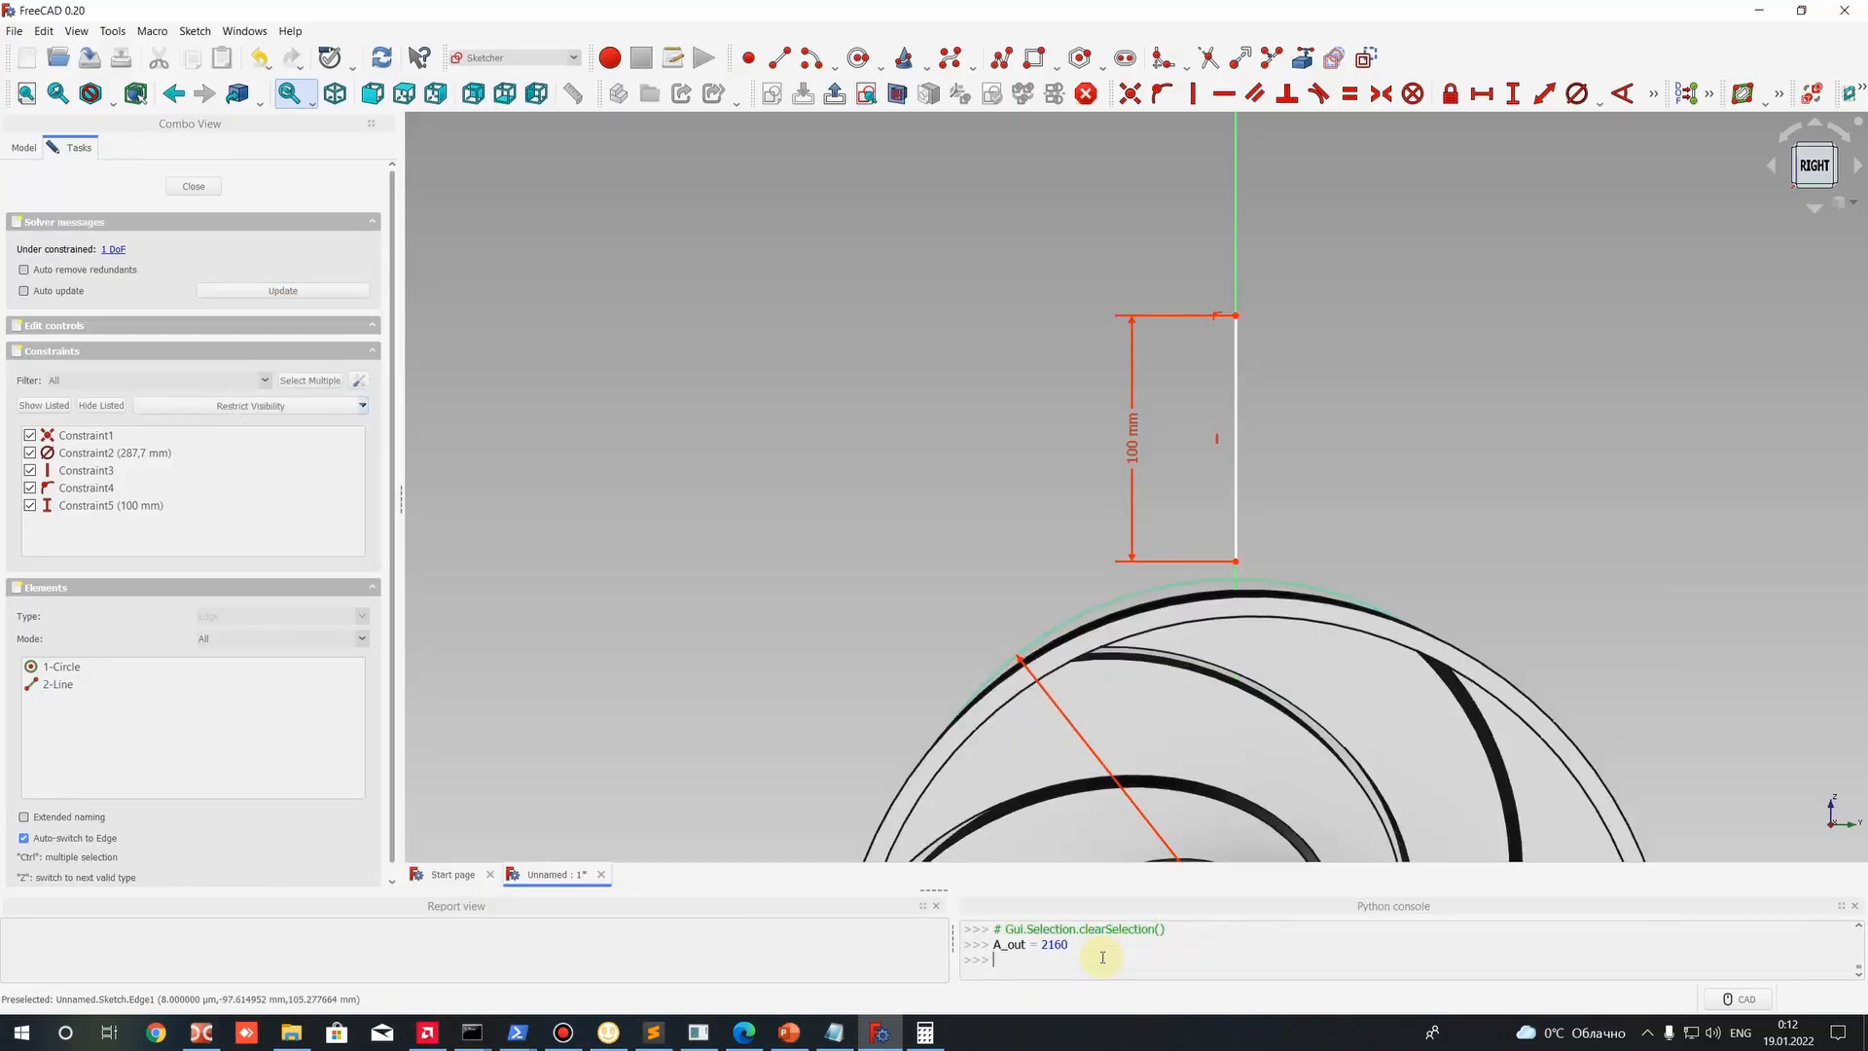
Evaluate A_out and A_out/2 in the Python console.
left_click_drag(1098, 947, 998, 943)
left_click(997, 956)
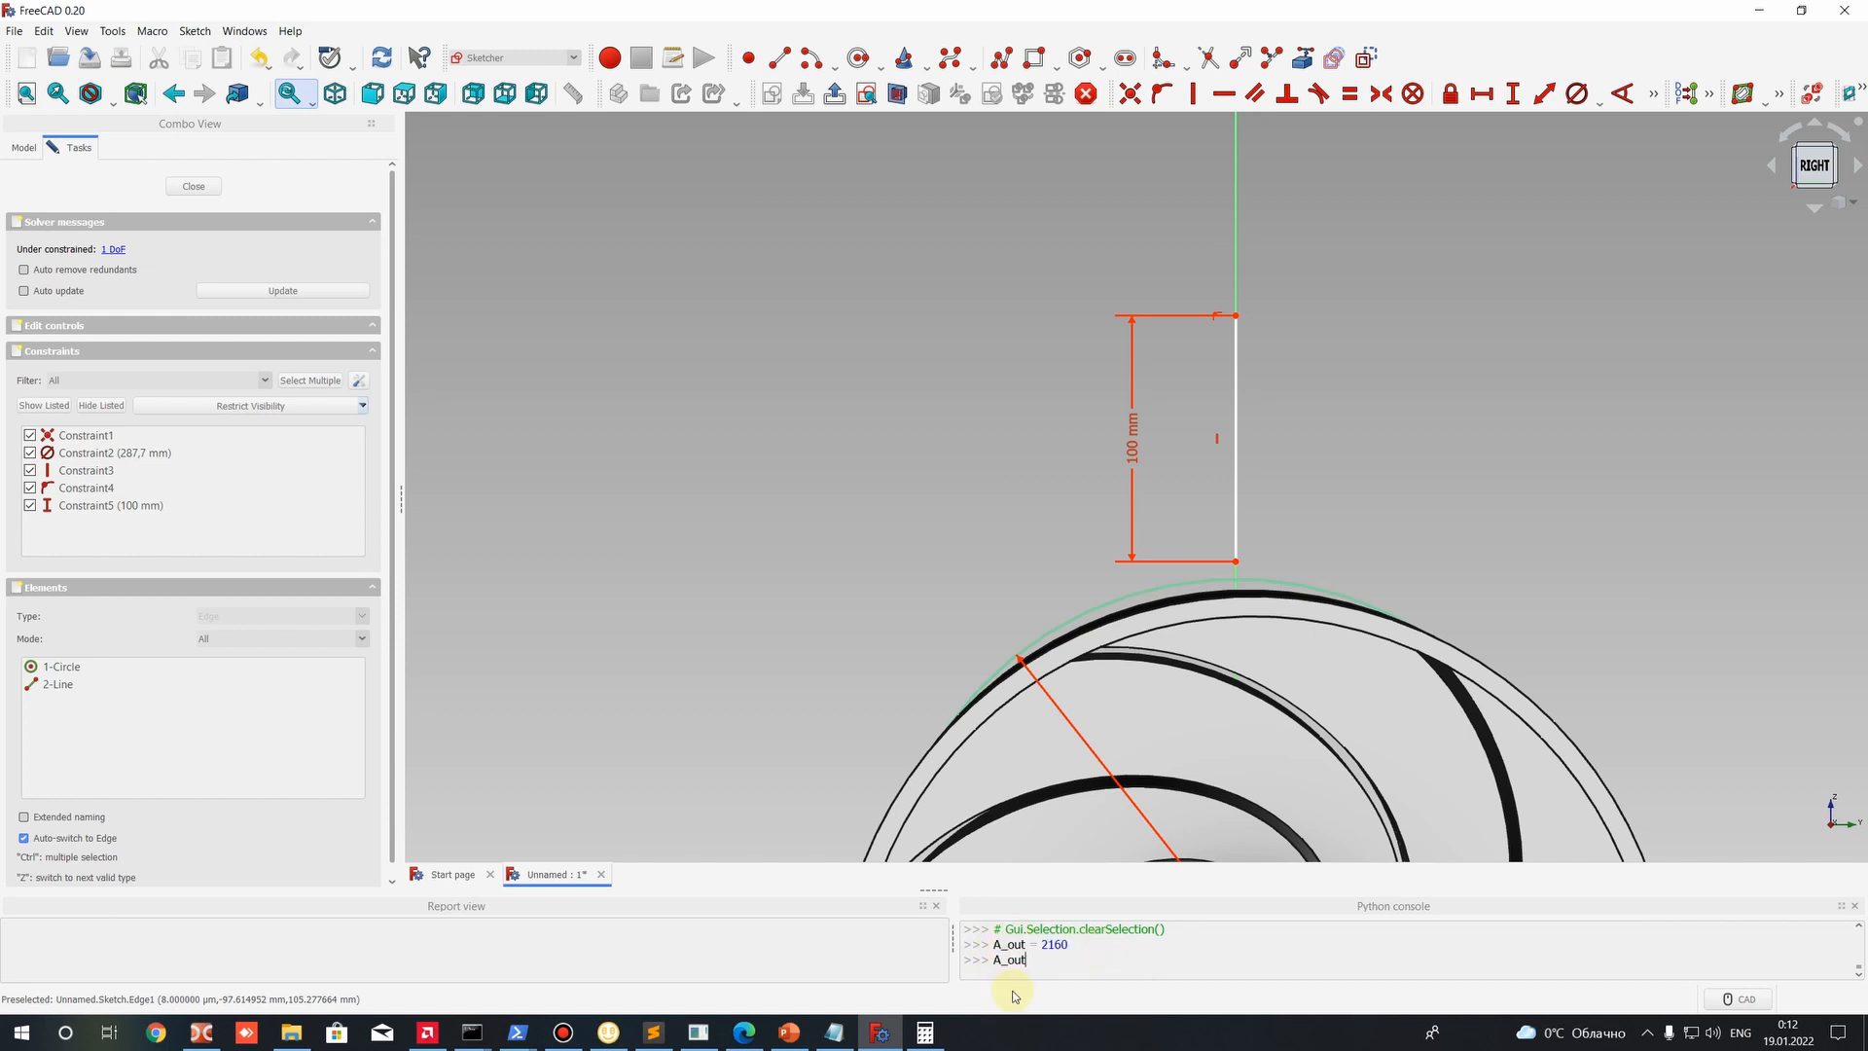
key("Return")
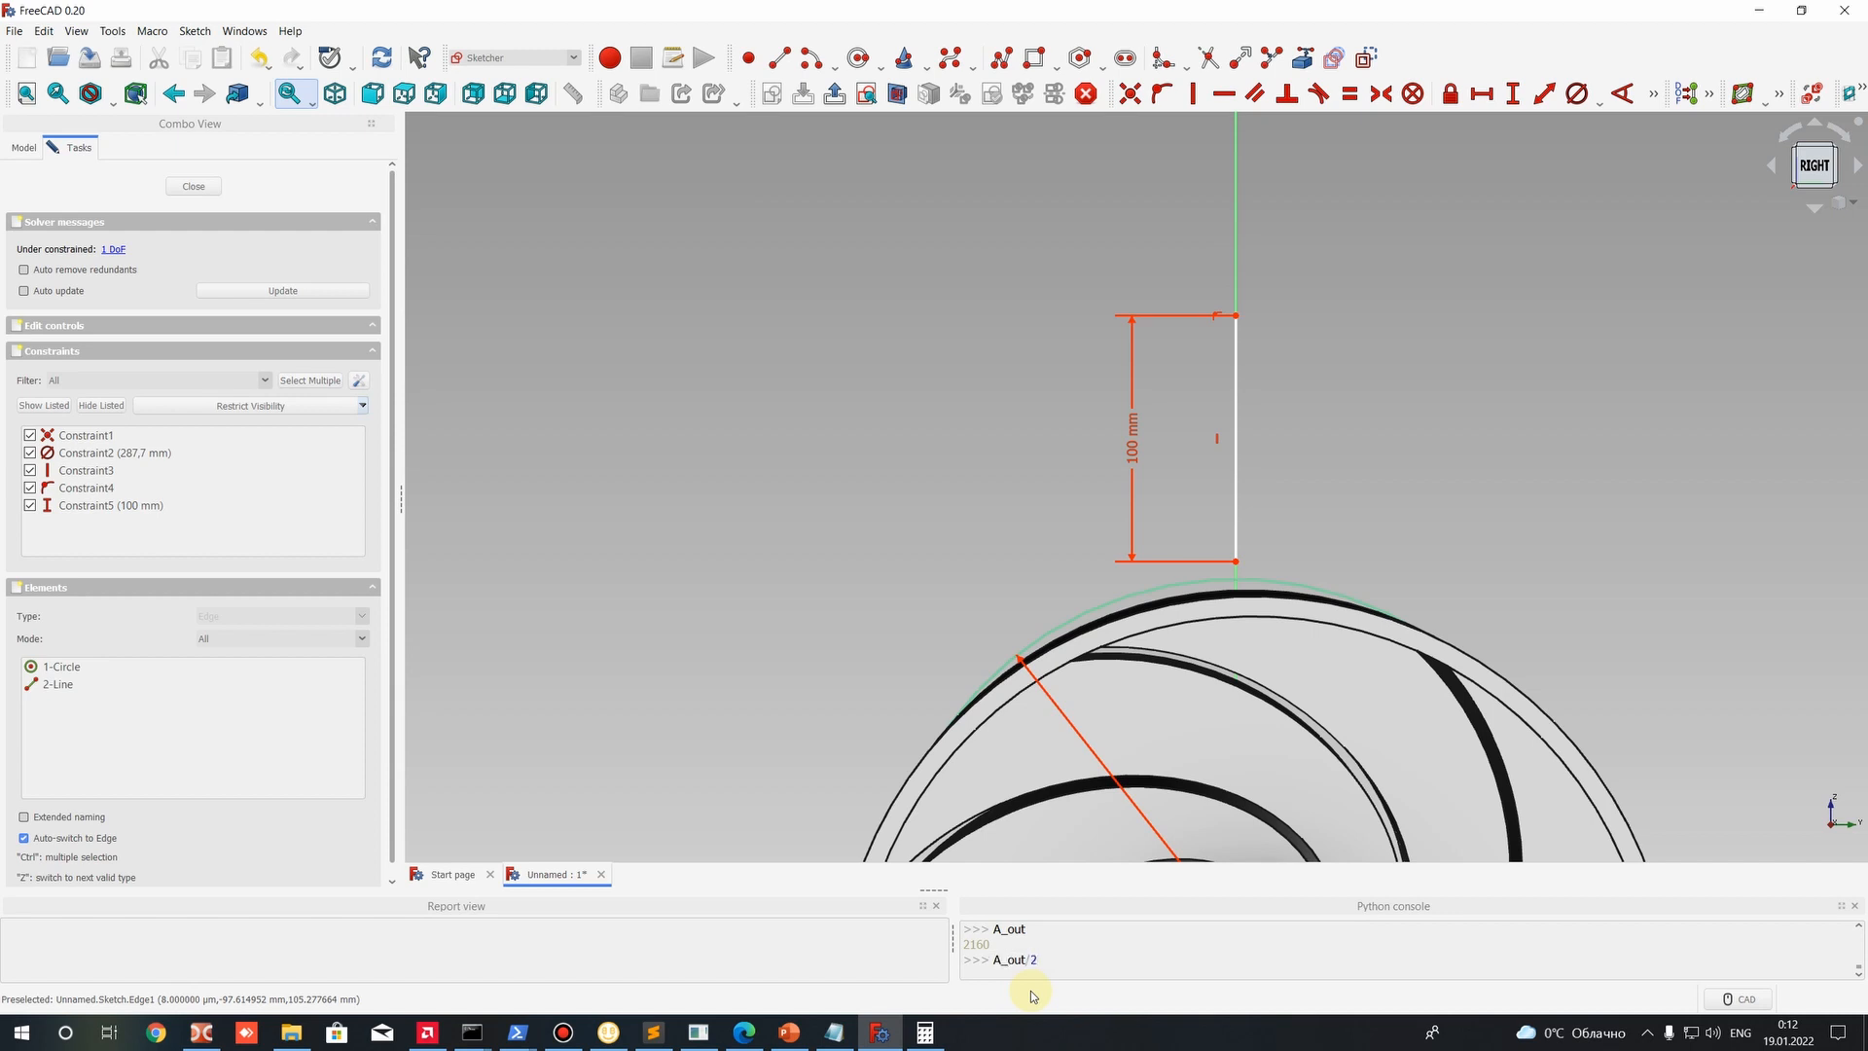
double_click(989, 950)
left_click_drag(992, 929, 1025, 927)
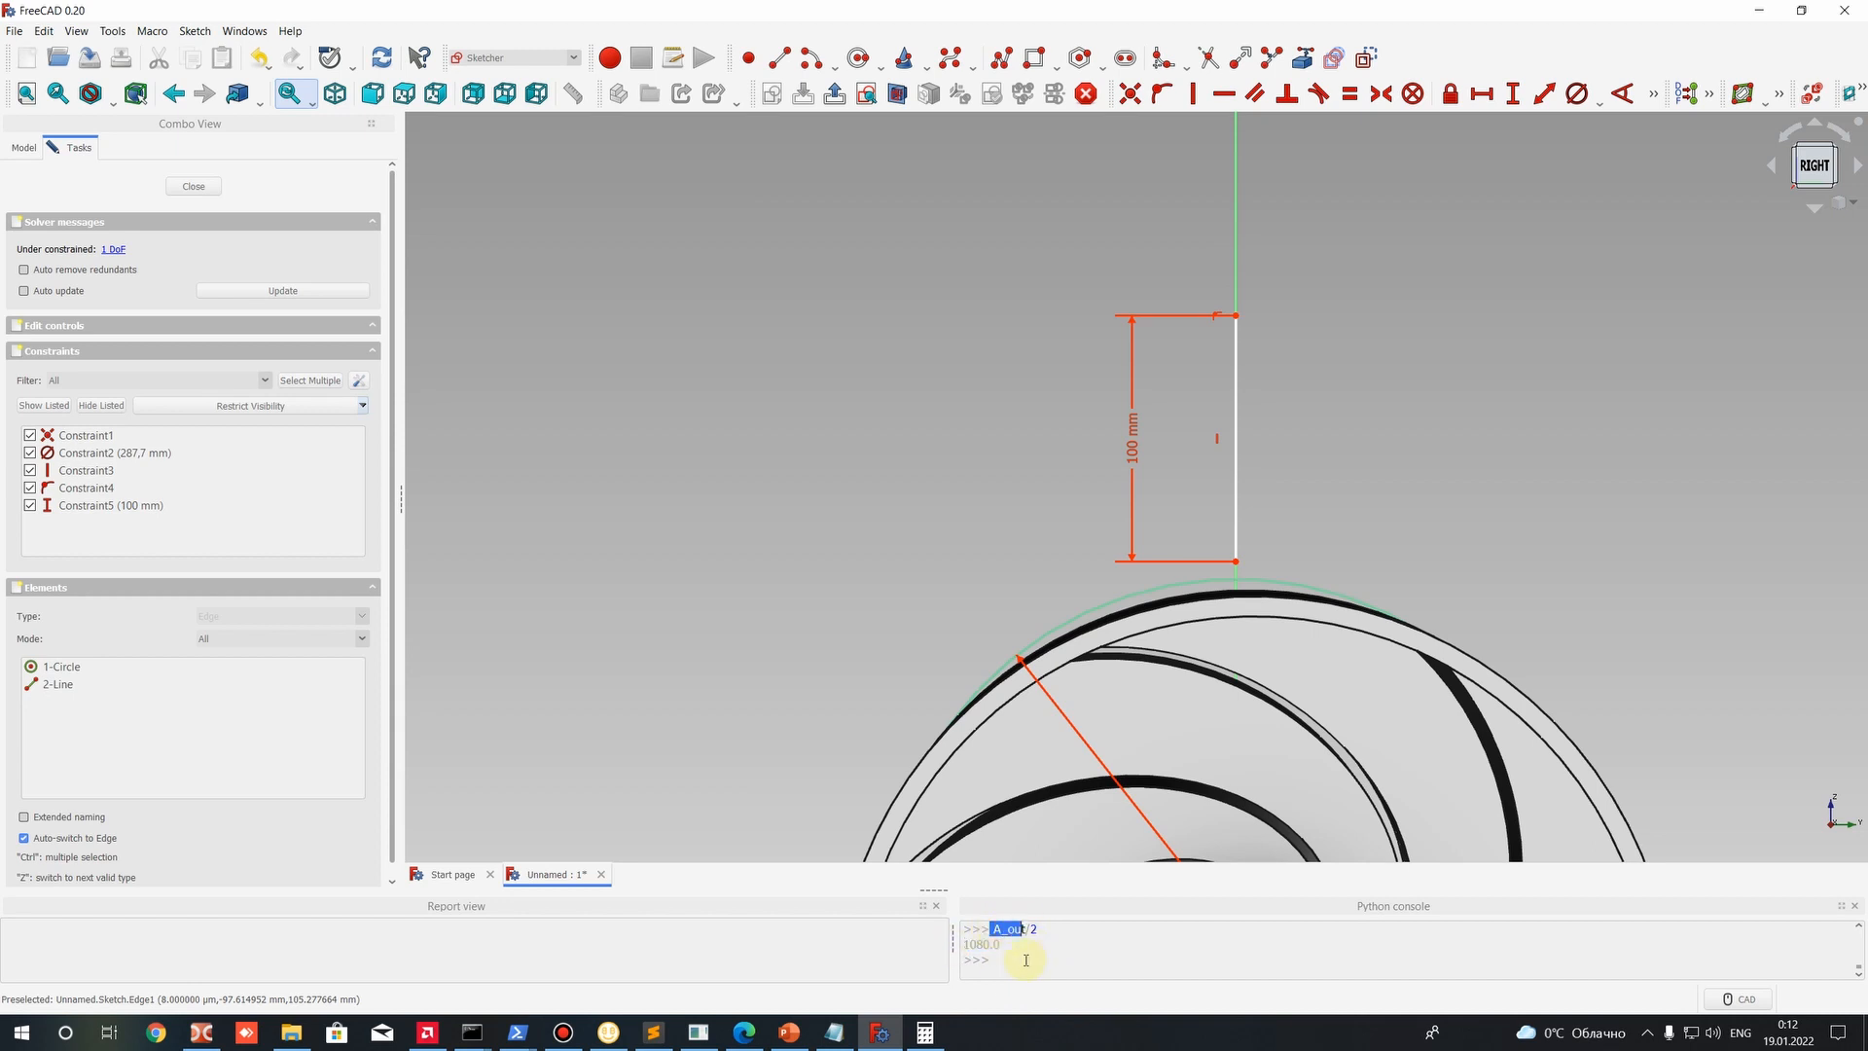
Review the A_out definition and the A_out/2 calculation in the Python console's history.
scroll(1025, 960, "up", 1)
scroll(1005, 955, "down", 1)
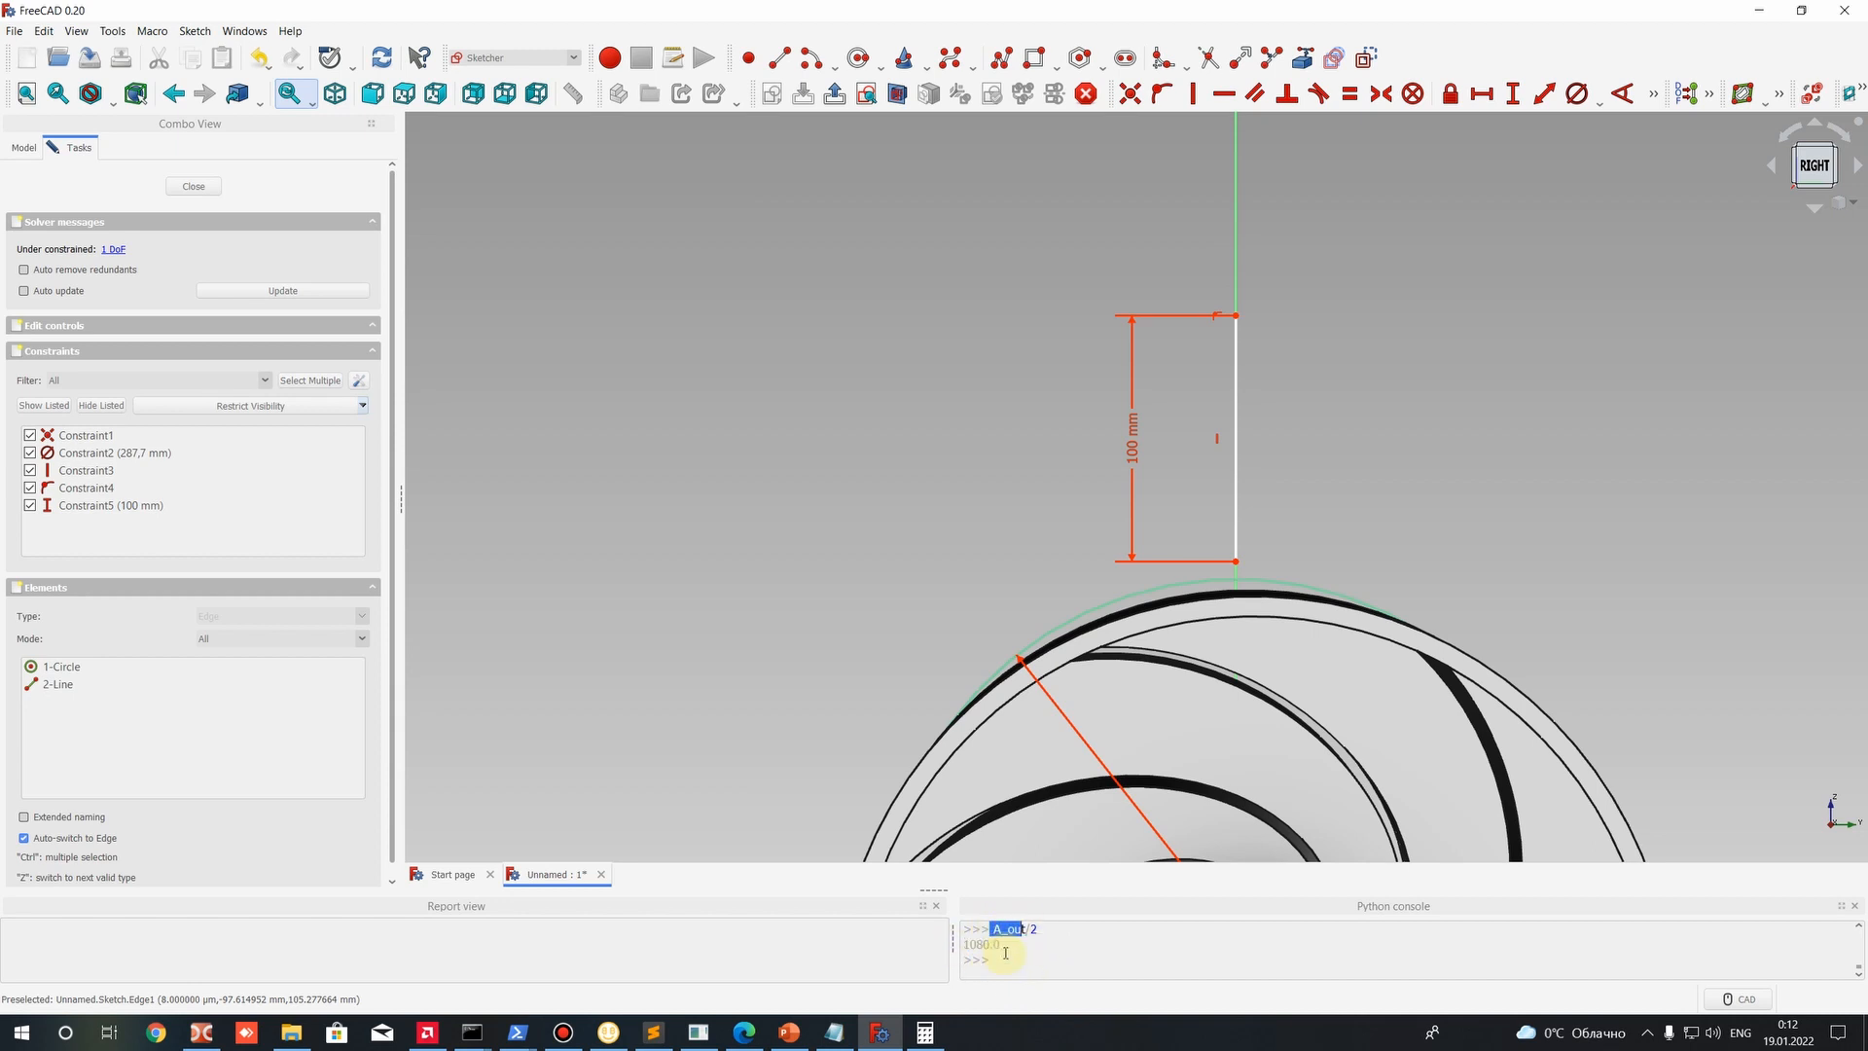
left_click_drag(992, 931, 1015, 931)
scroll(1035, 962, "up", 1)
left_click(1050, 931)
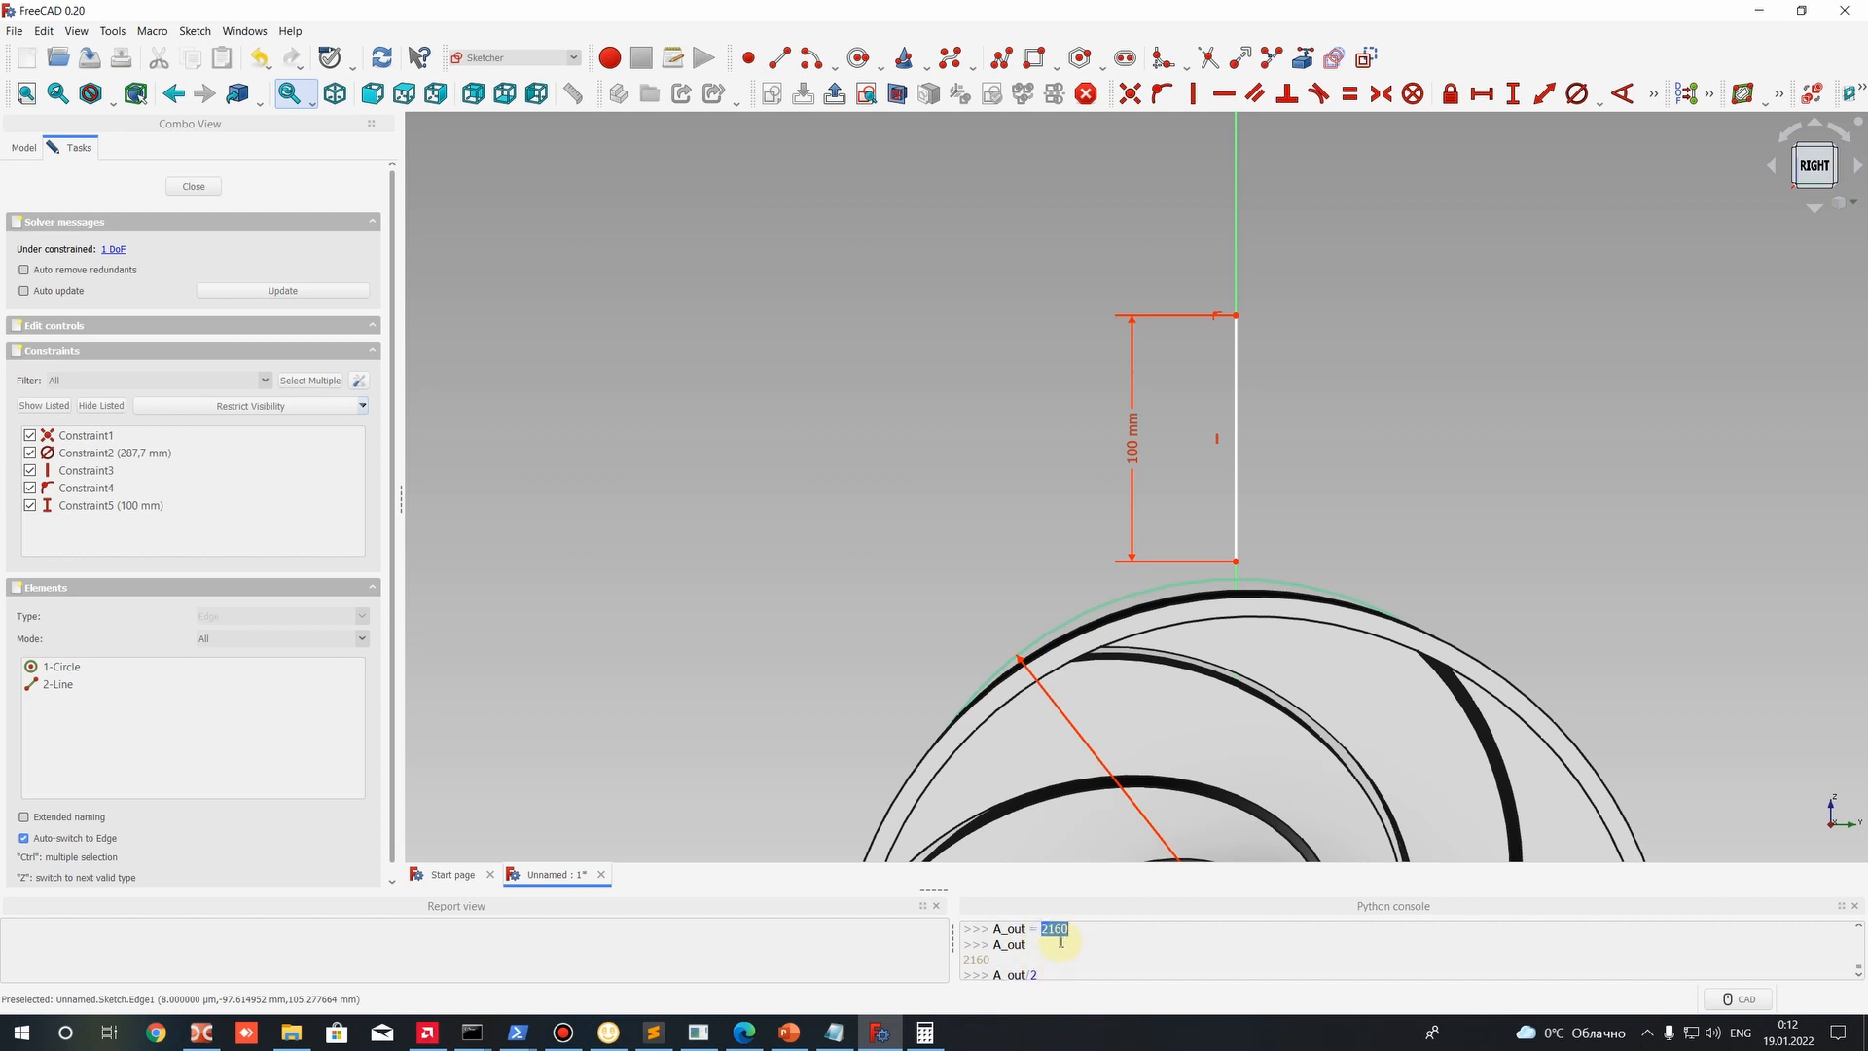
left_click_drag(1063, 930, 1065, 942)
scroll(1063, 944, "down", 2)
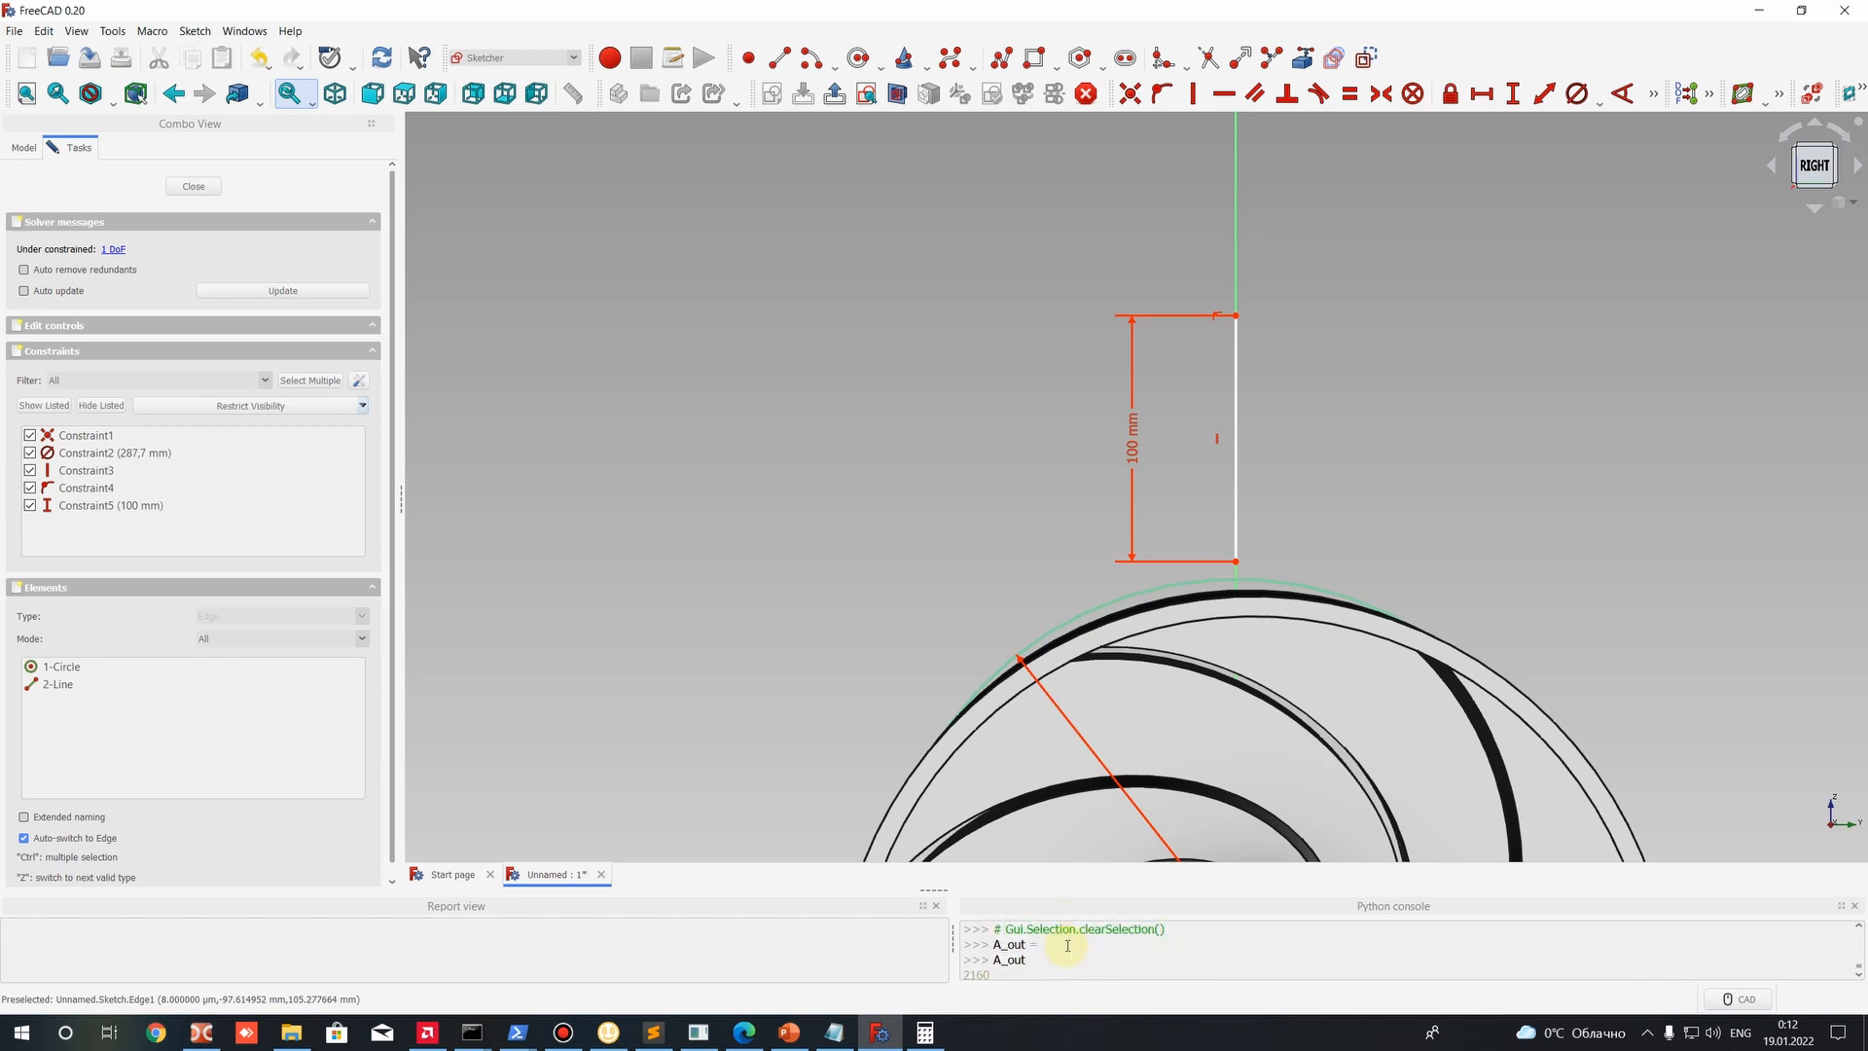
scroll(1044, 953, "down", 1)
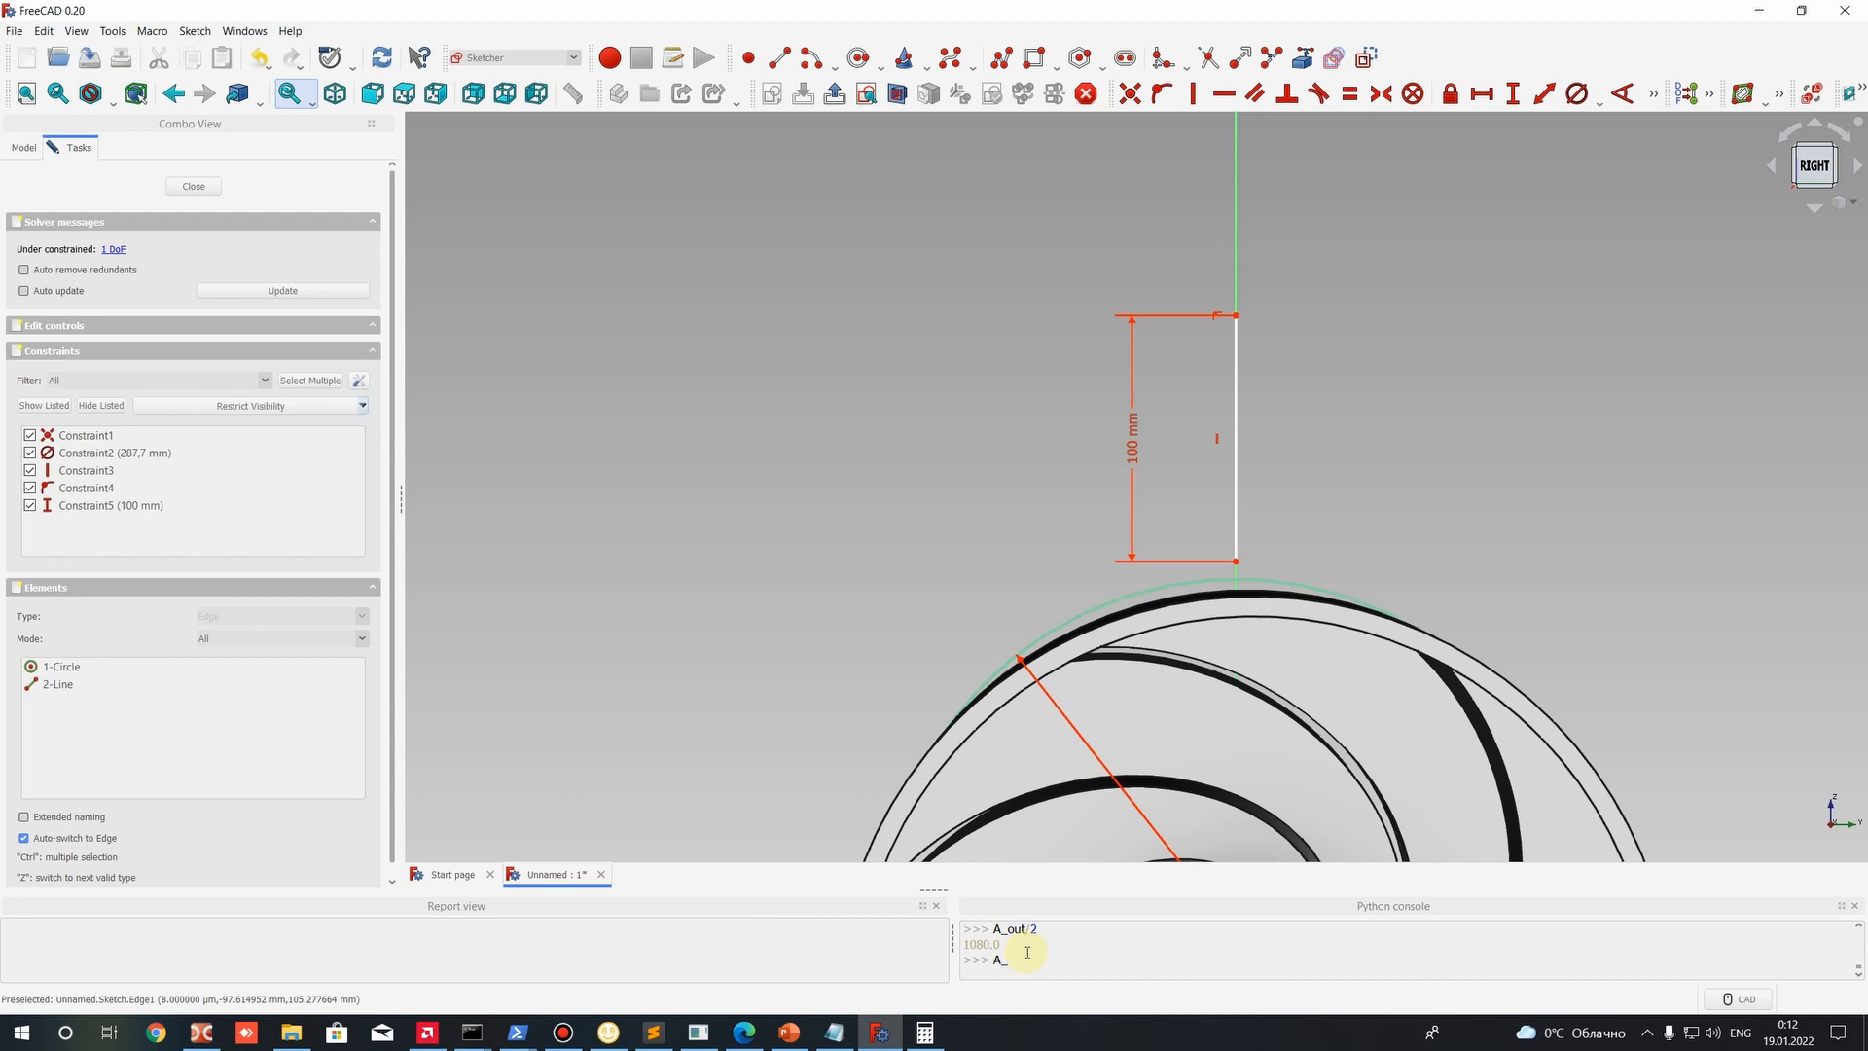
Evaluate A_out/100 in the Python console and select the result.
type("A_out")
key("Return")
key("Return")
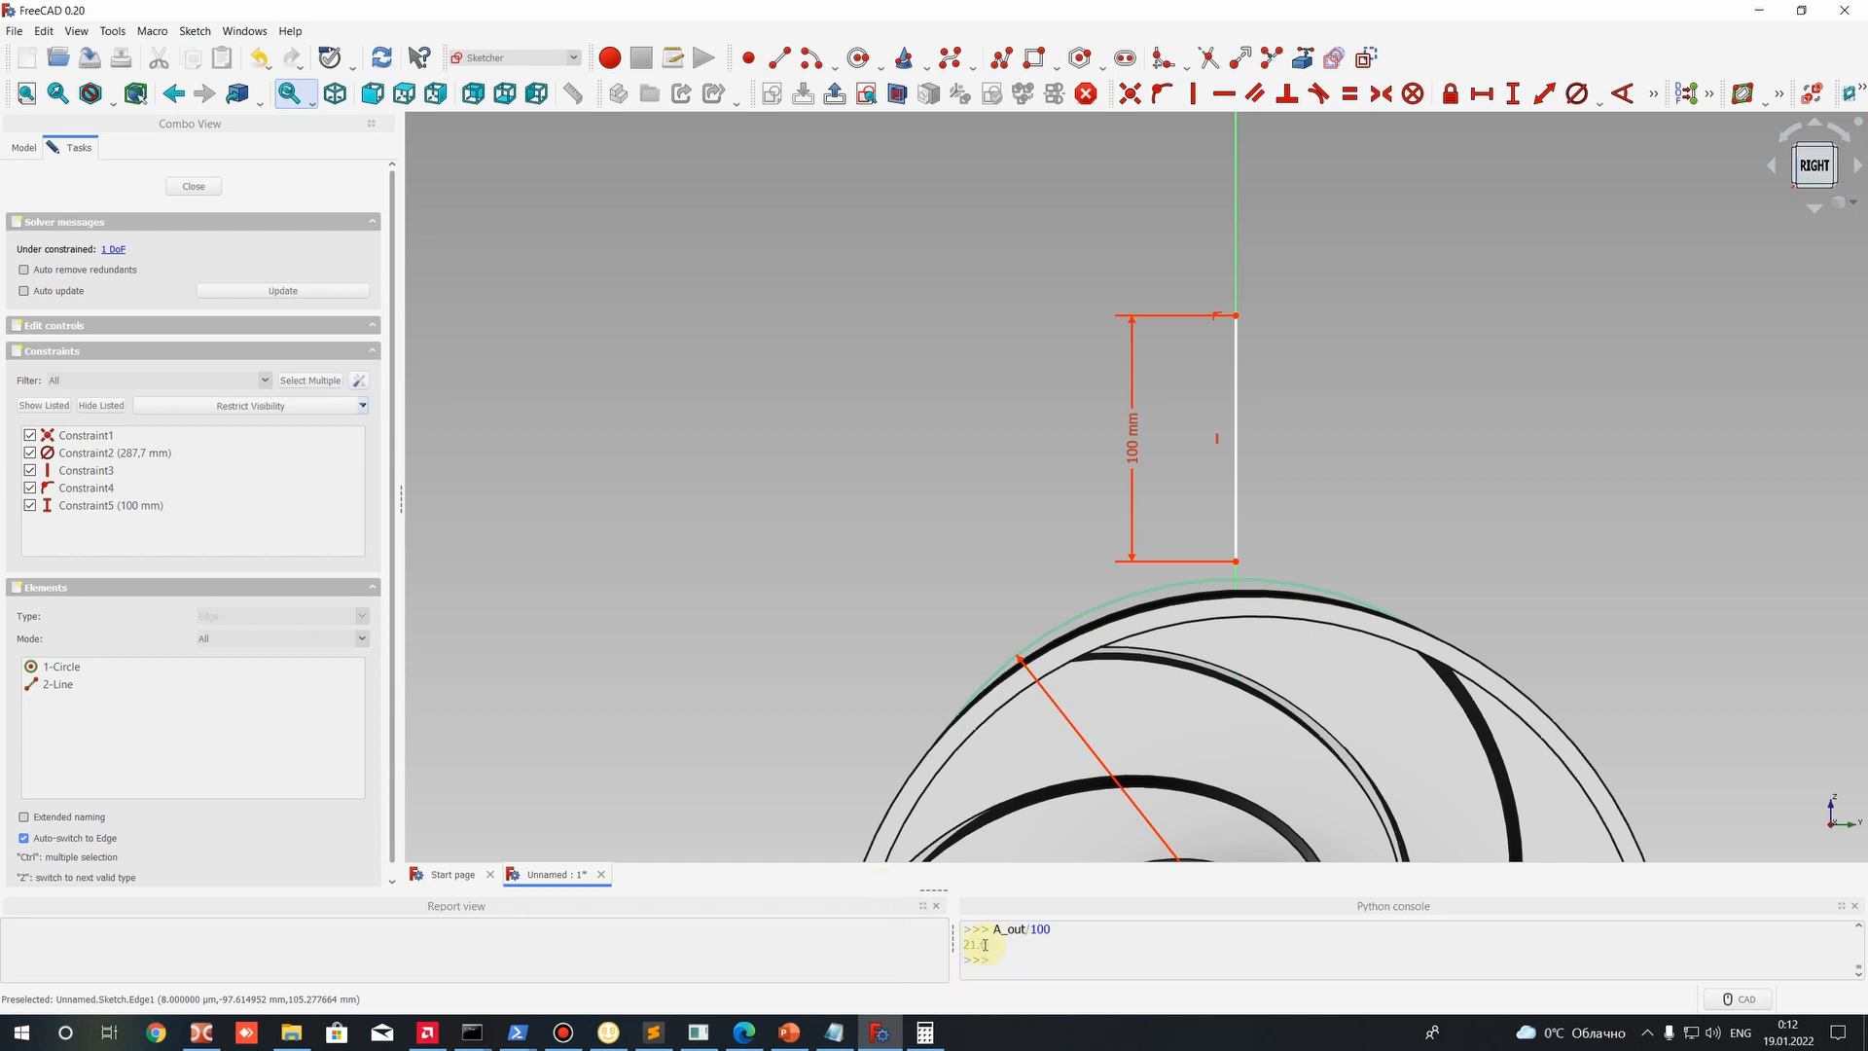
left_click_drag(984, 944, 961, 945)
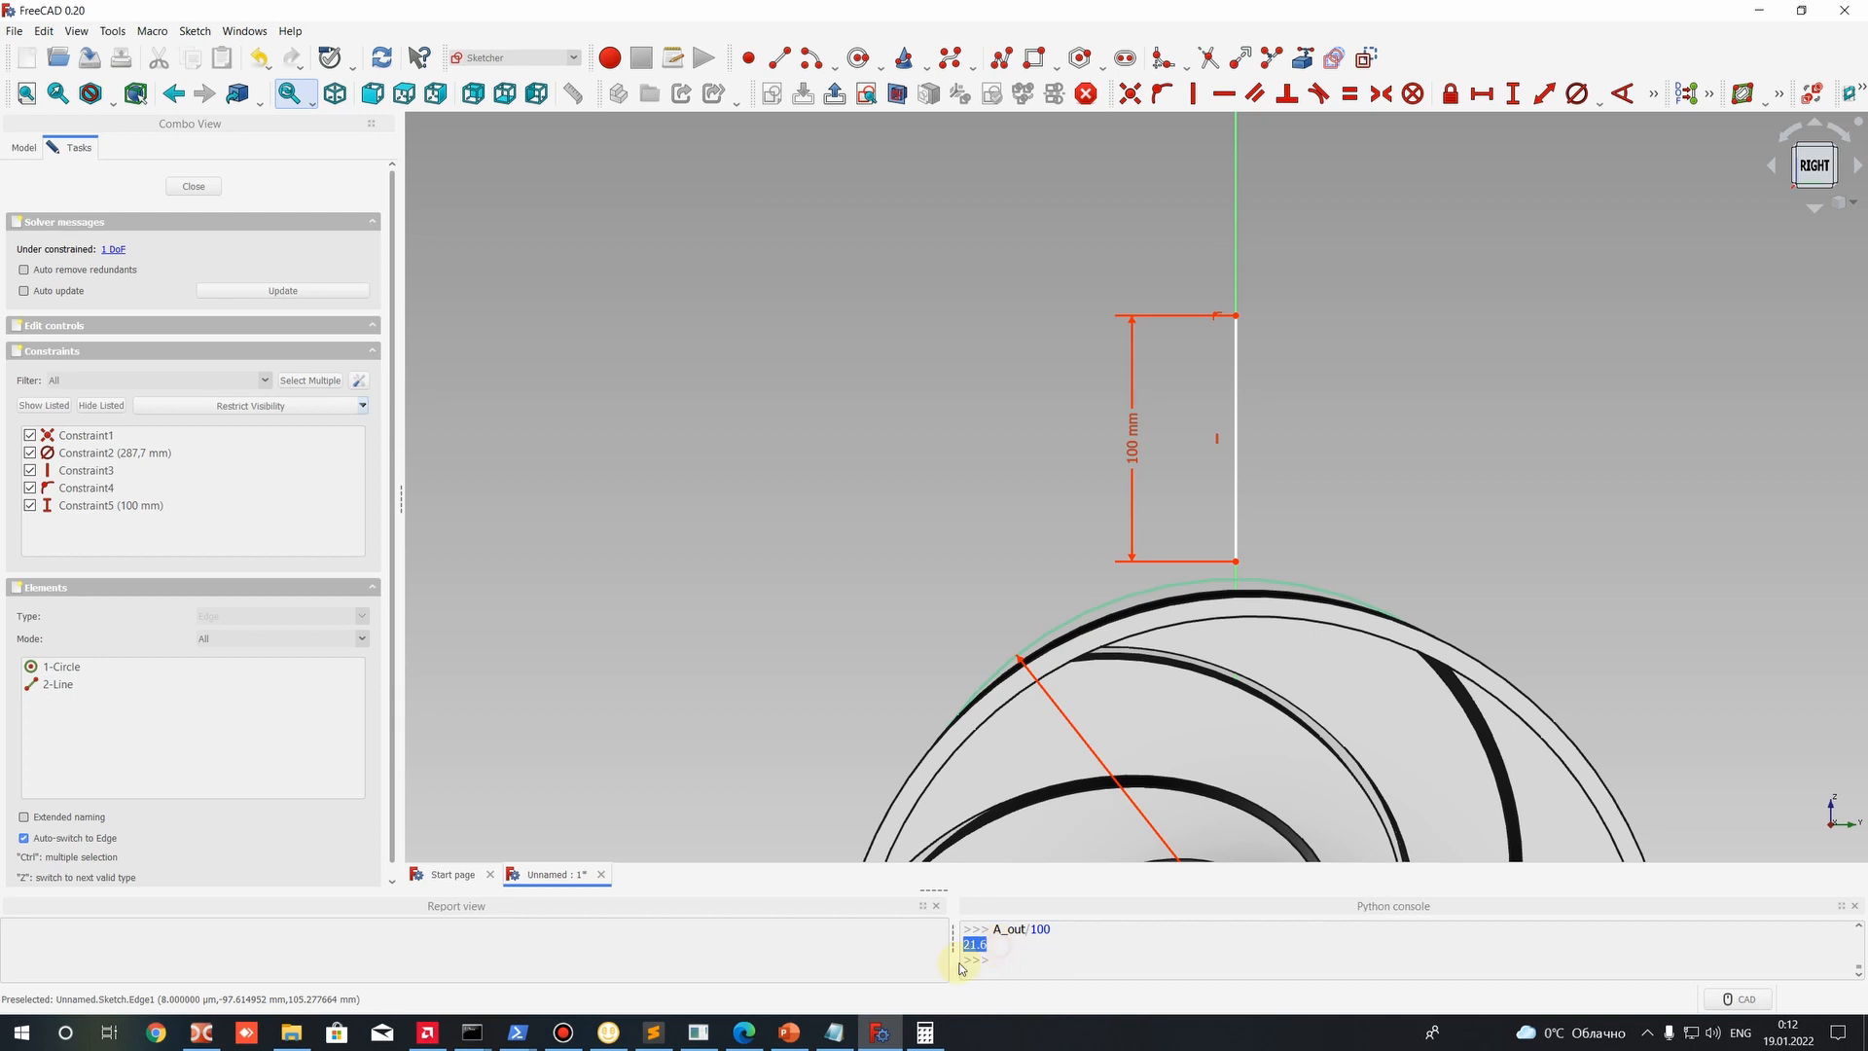
Check the outlet area on the PowerPoint slide, then return to FreeCAD and view the 100 mm line and impeller at an angle.
left_click(789, 1032)
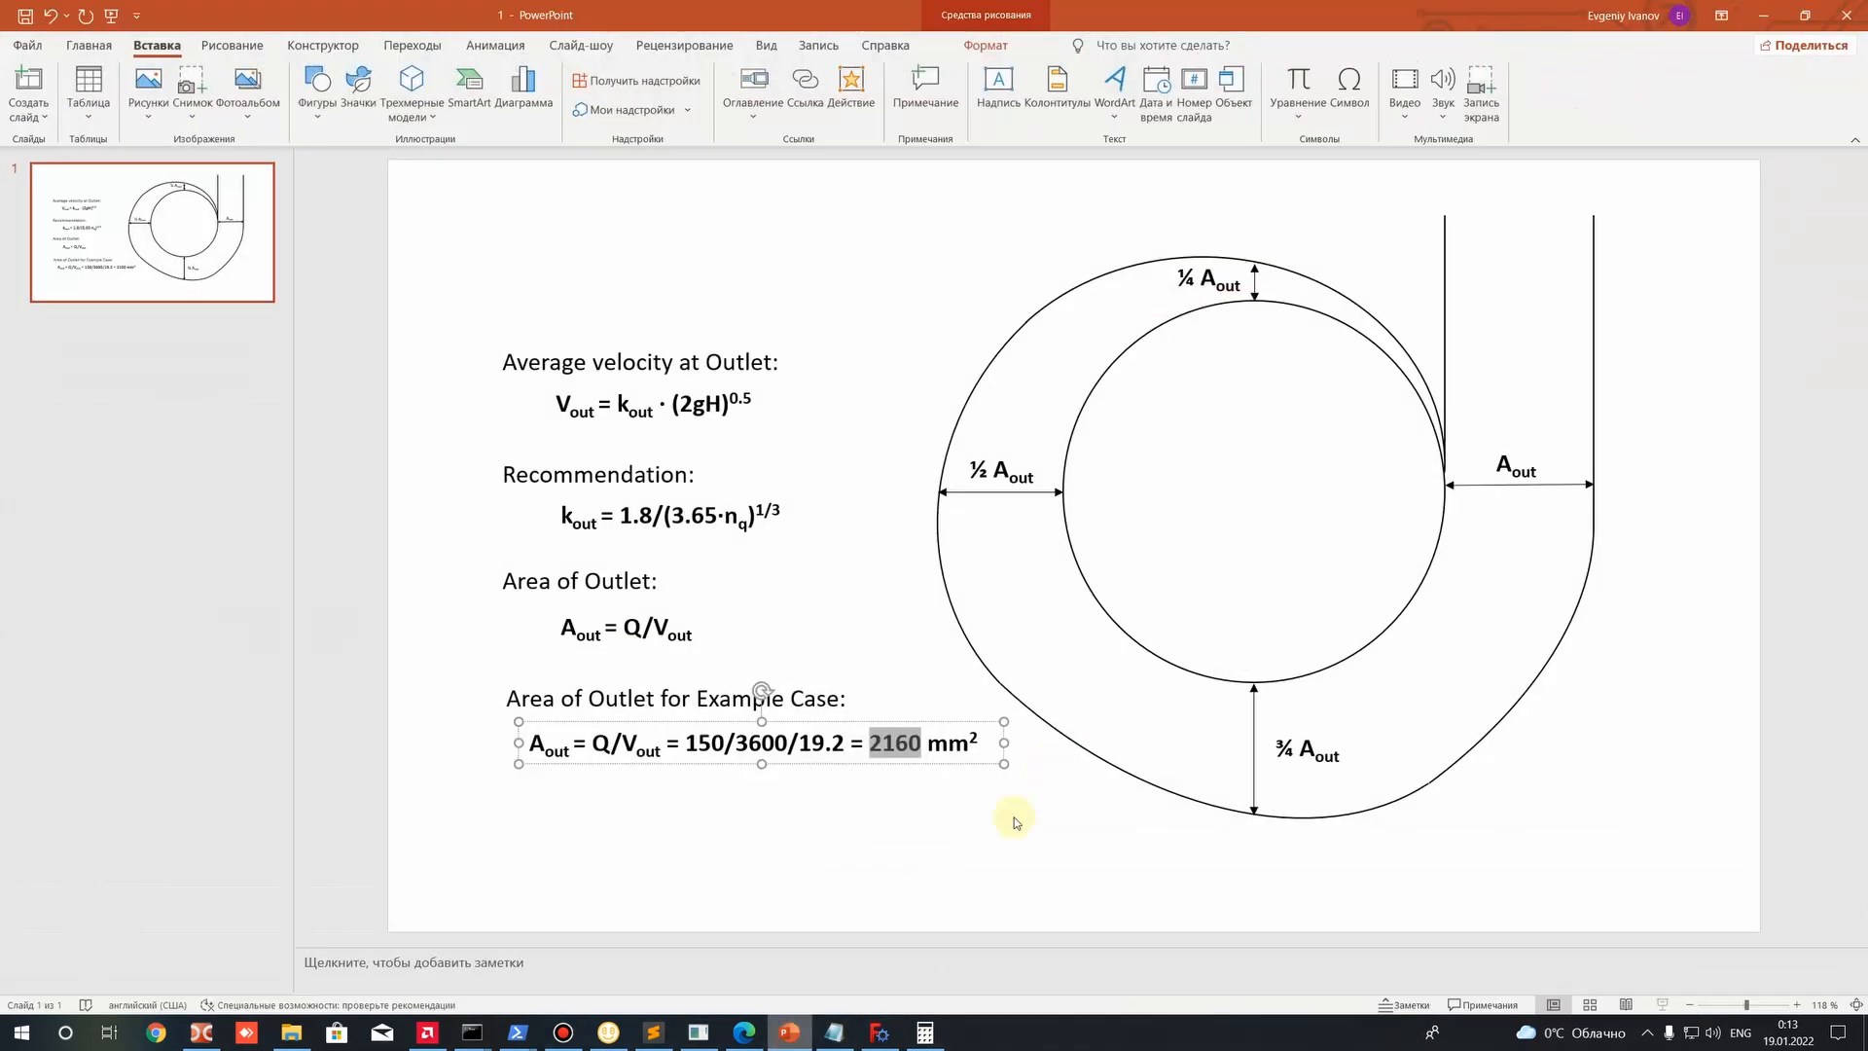
left_click(1763, 15)
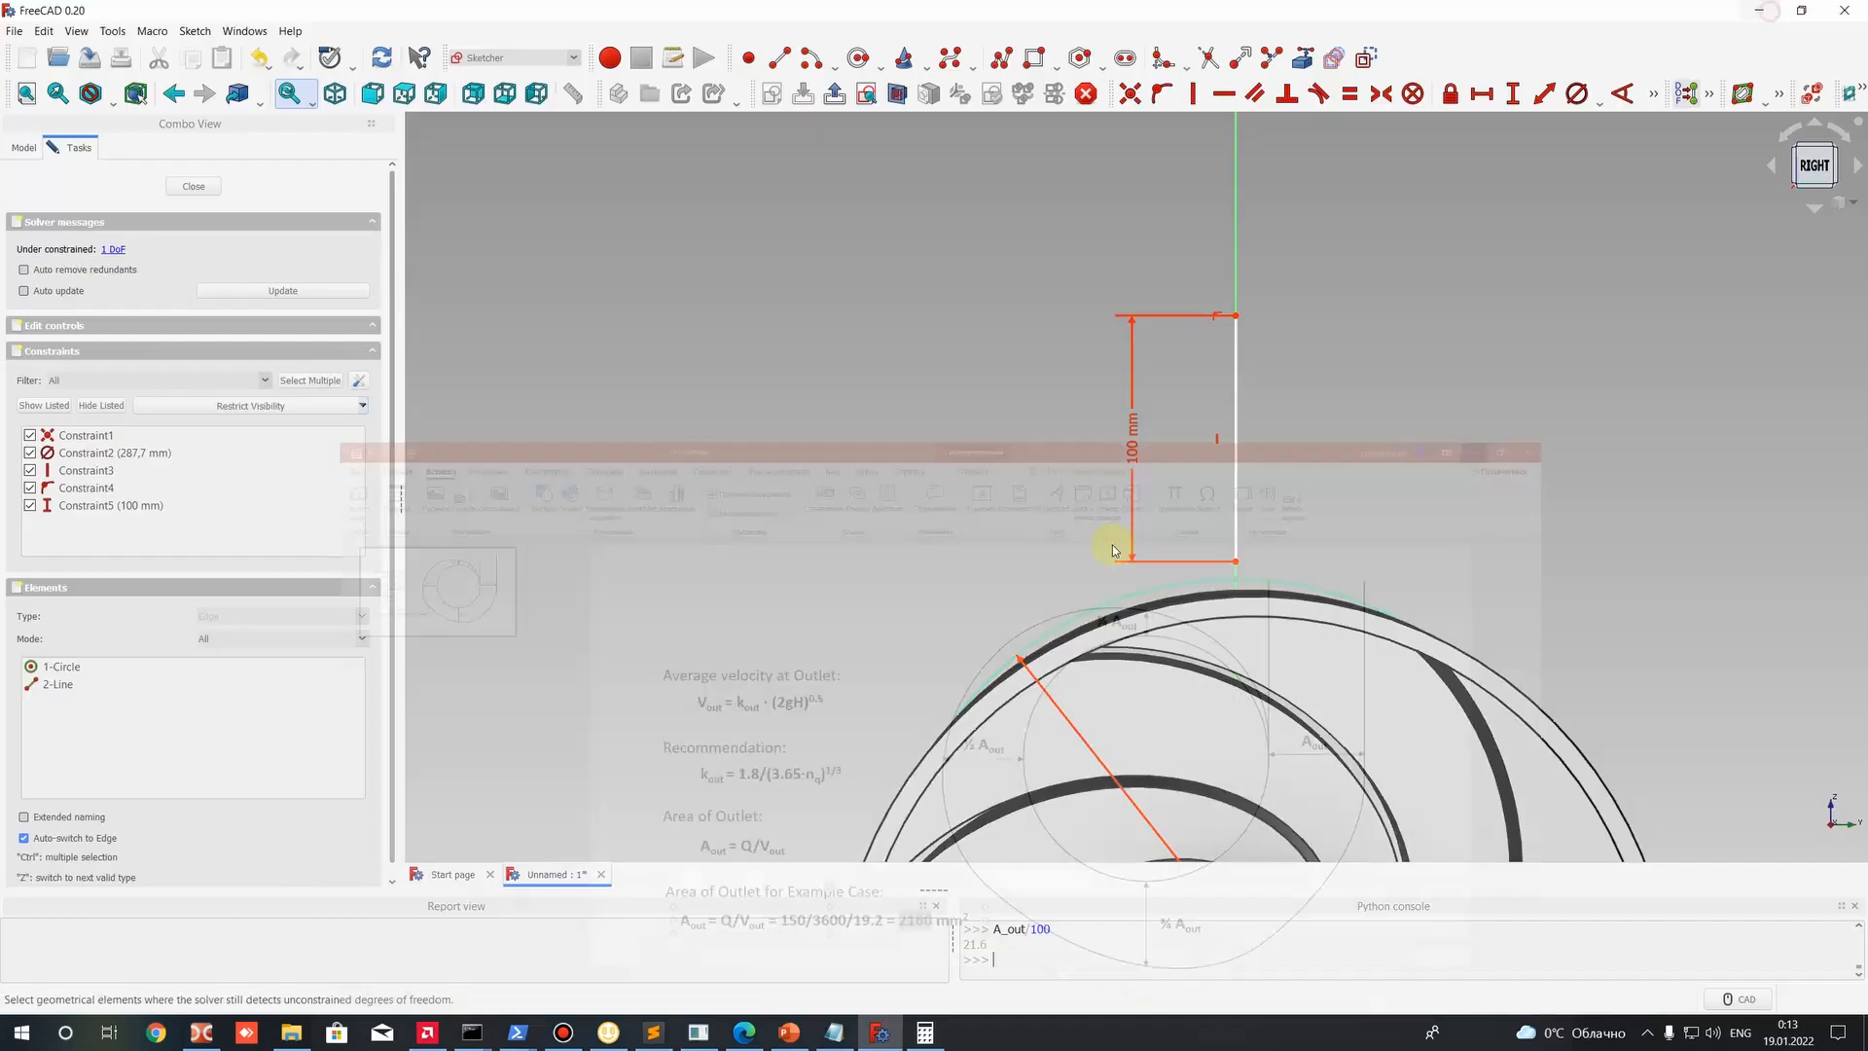
mouse_move(1076, 750)
middle_mouse_down()
mouse_move(1427, 367)
mouse_move(1505, 383)
mouse_move(1094, 479)
mouse_move(1193, 471)
mouse_move(934, 418)
middle_mouse_up()
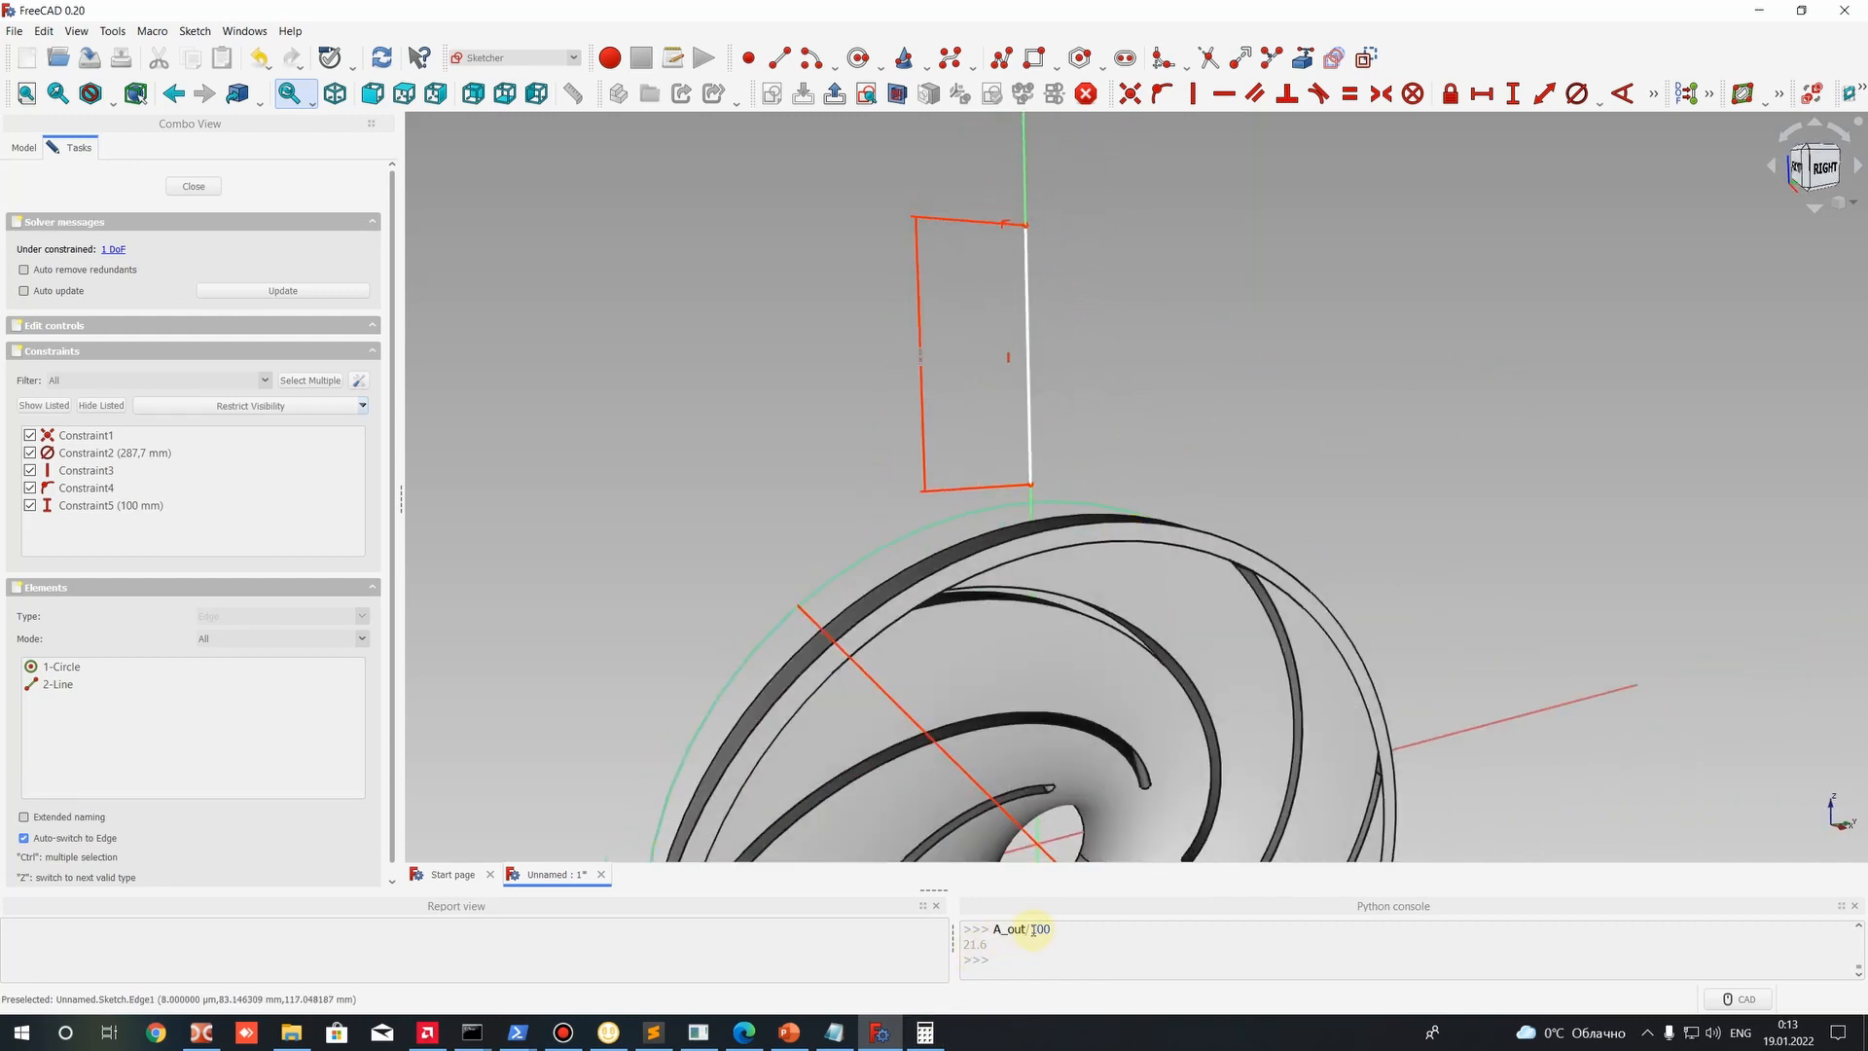
Set the vertical line's length to 50 mm and evaluate A_out/50 in the Python console.
middle_click_drag(1126, 388, 944, 395)
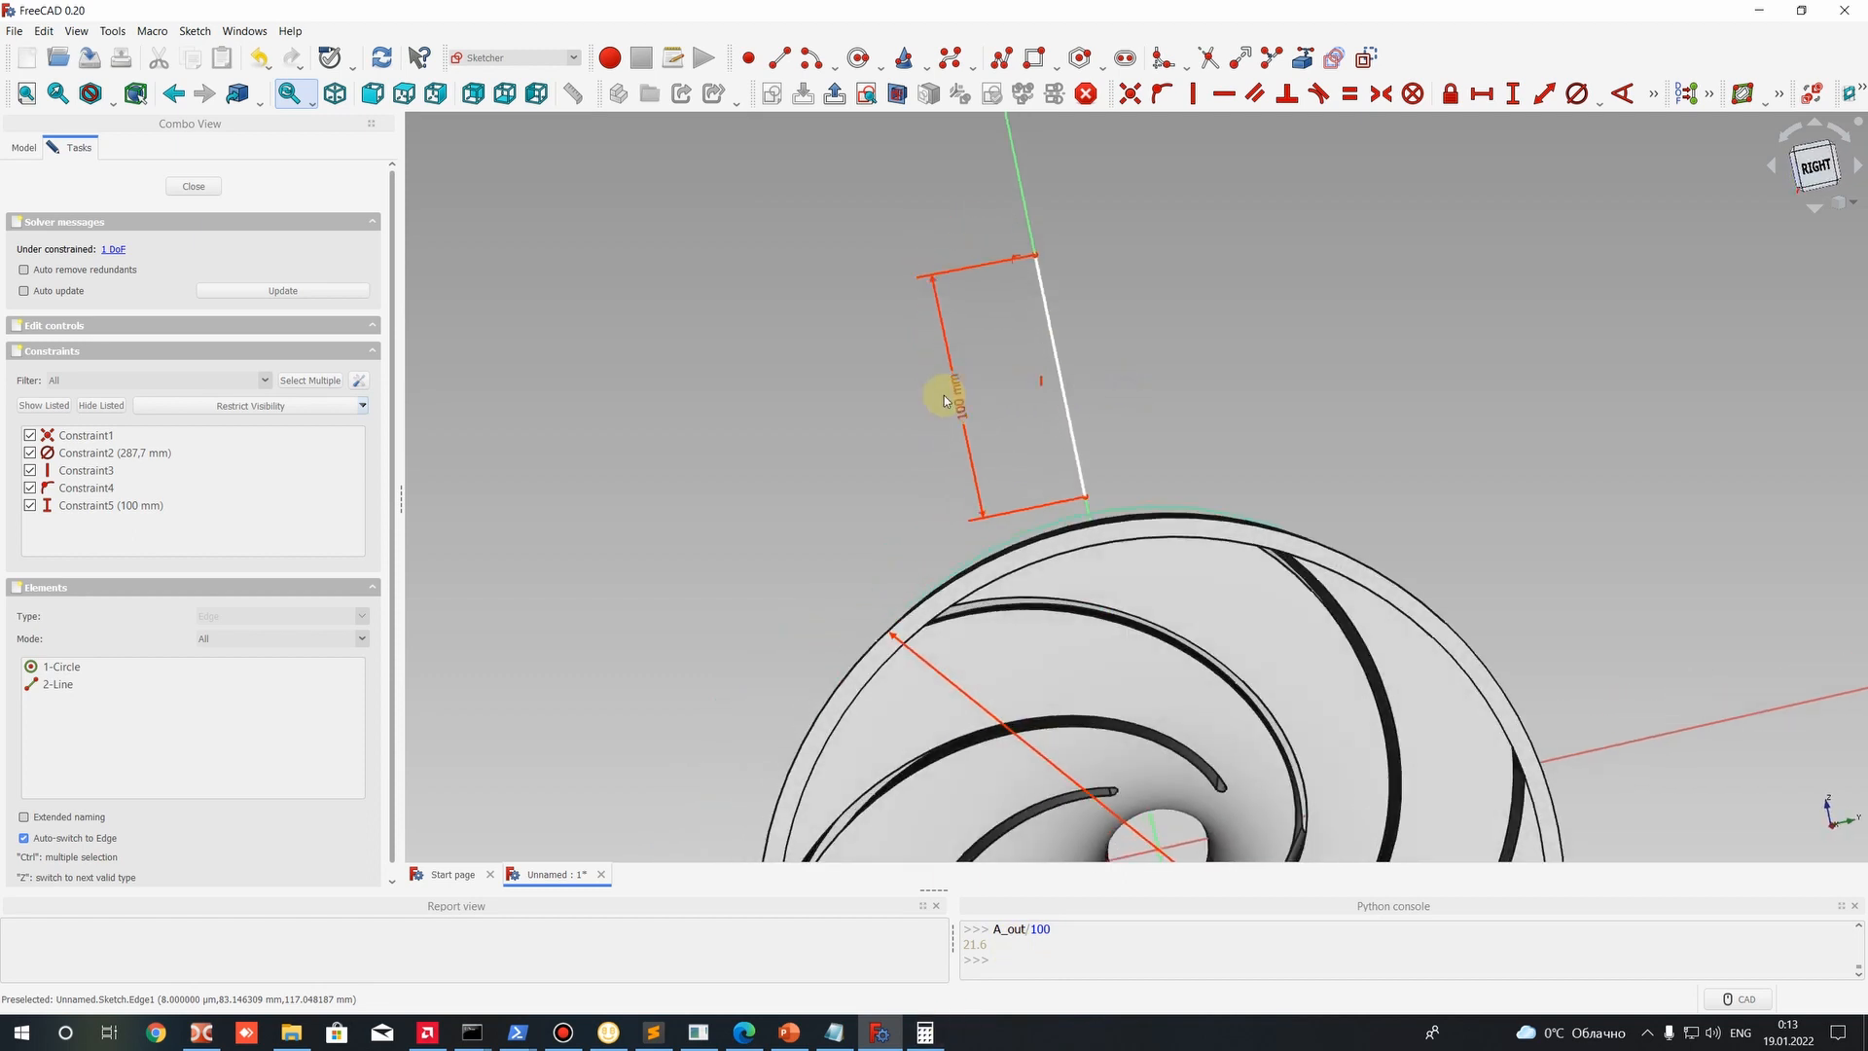
double_click(961, 391)
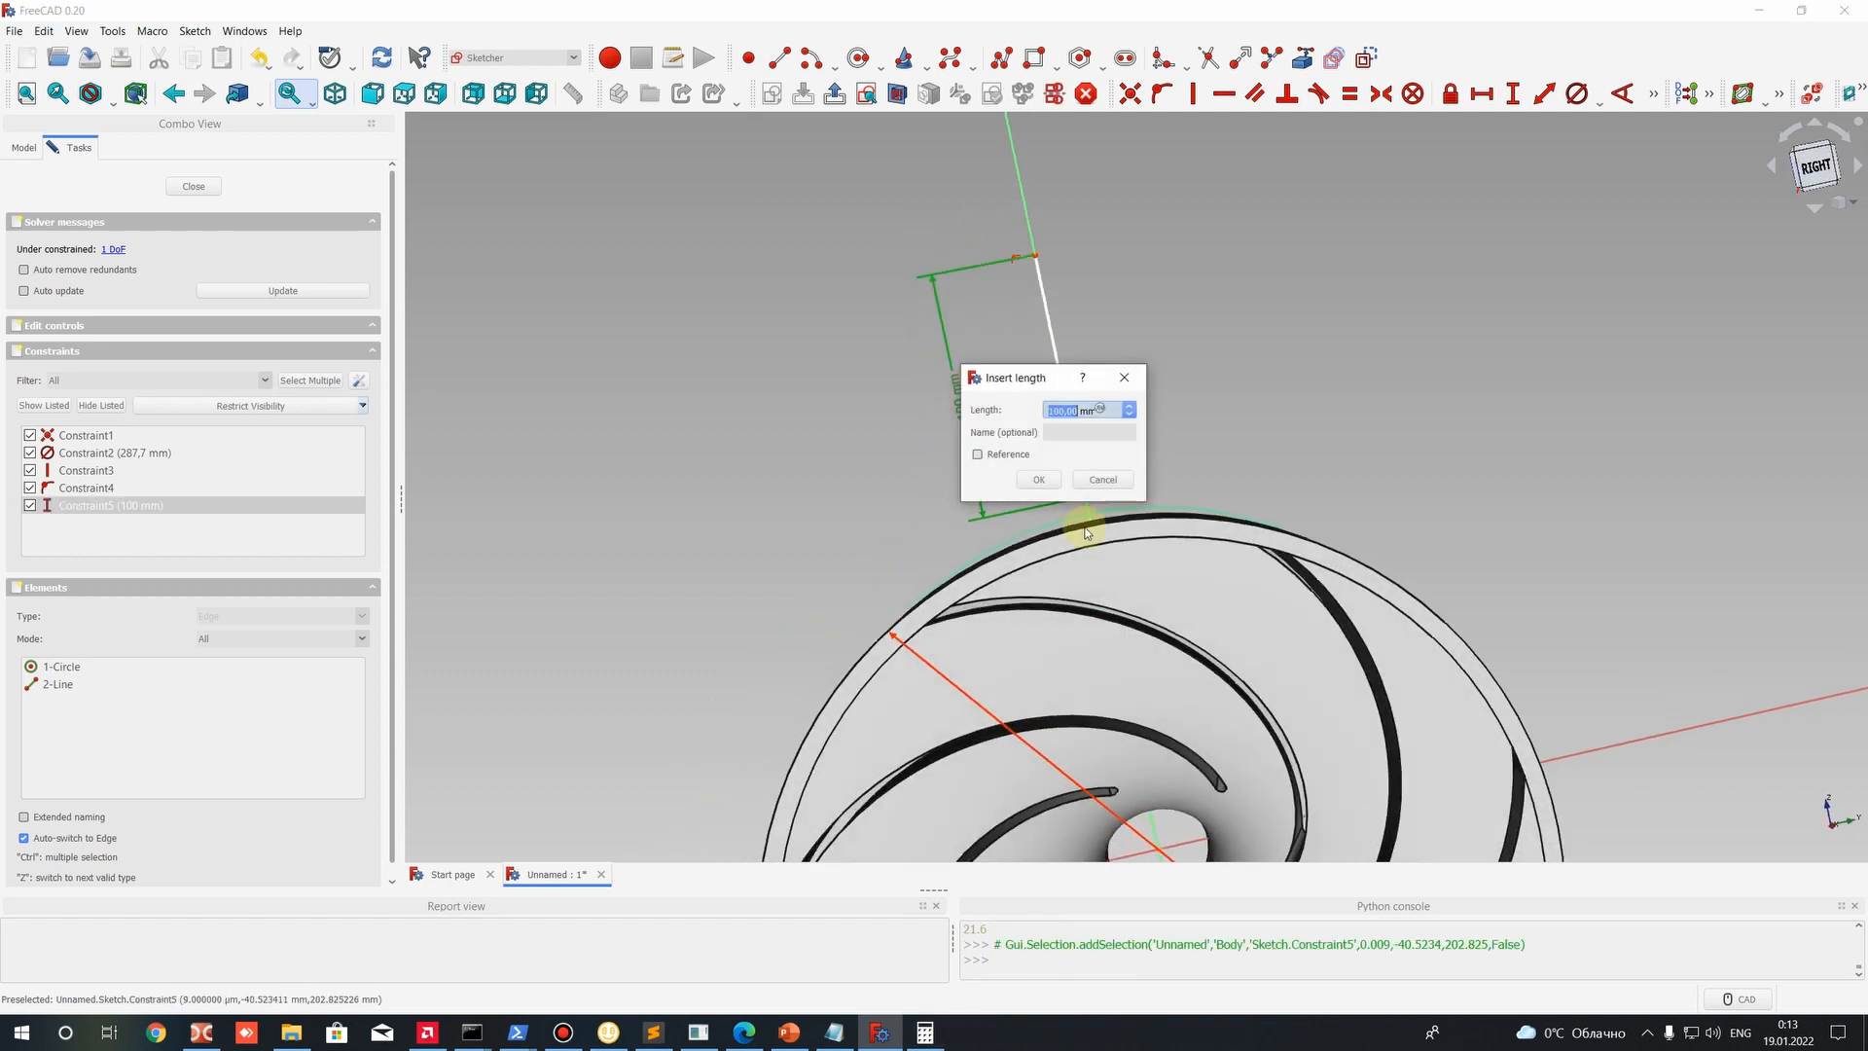
type("50")
key("Return")
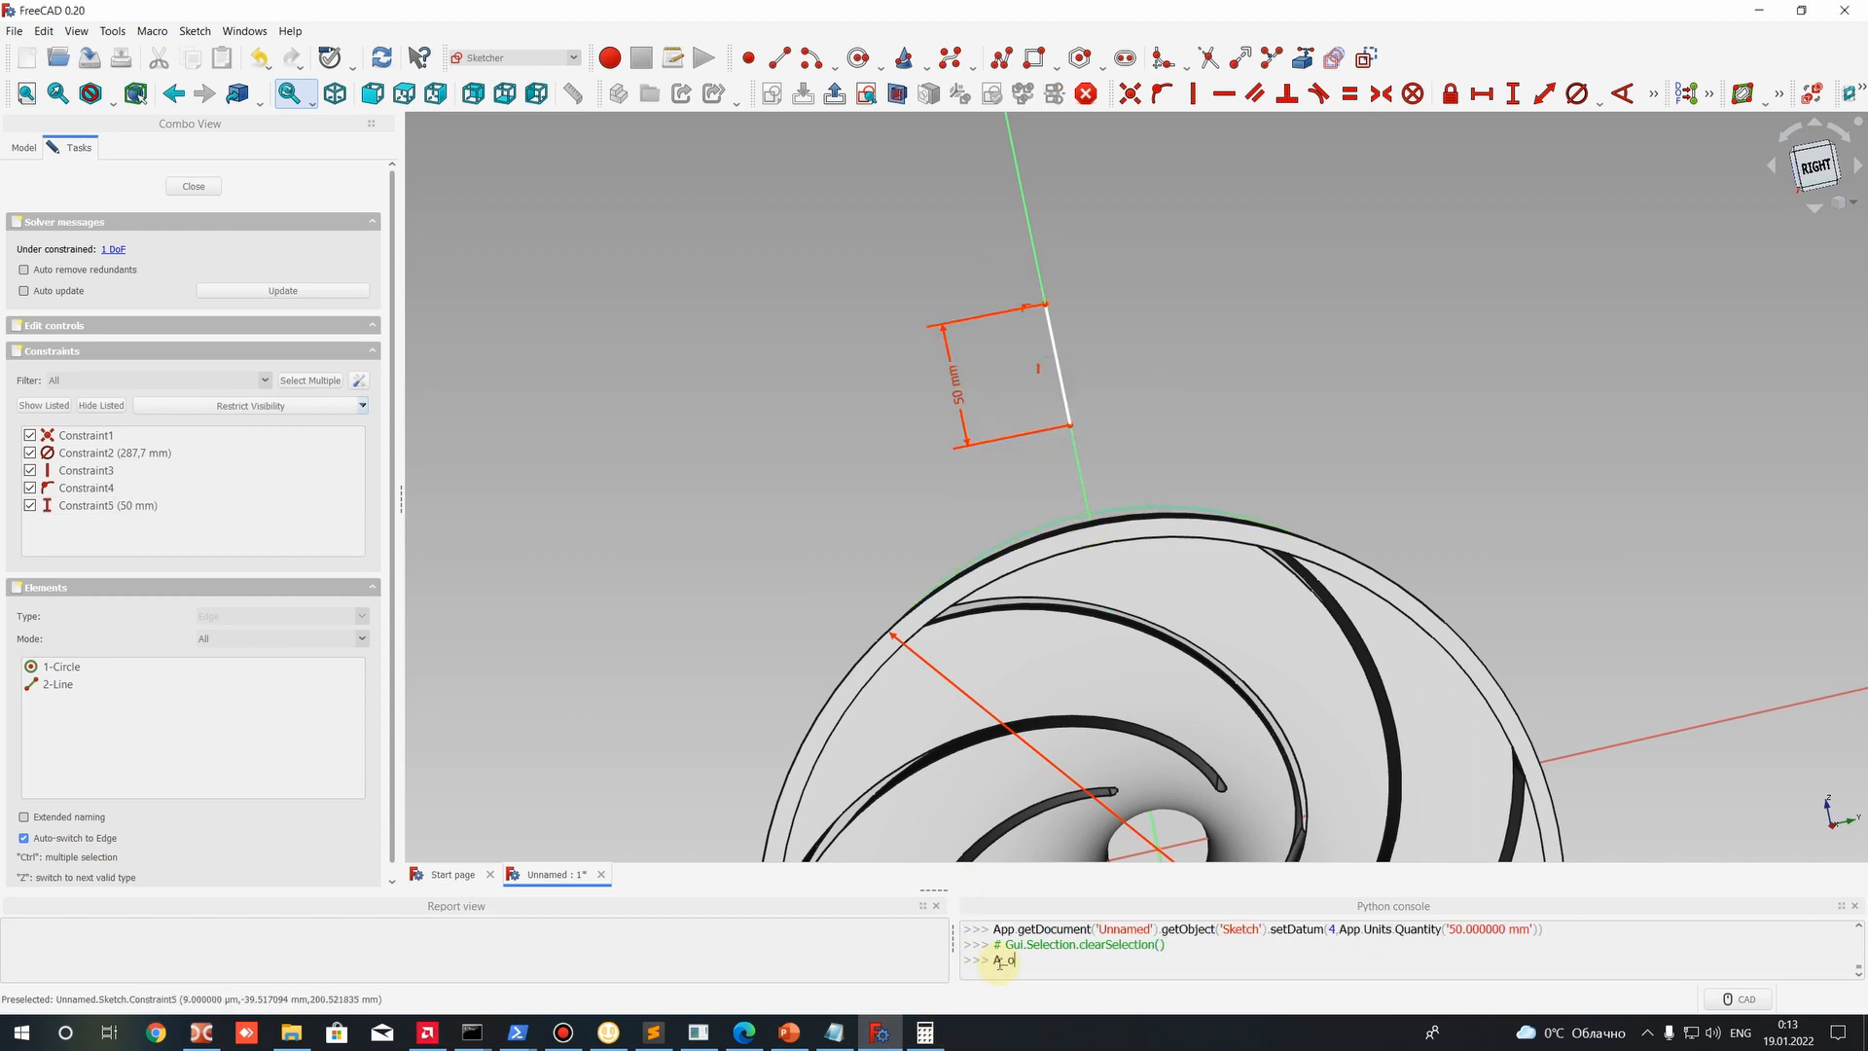
key("Return")
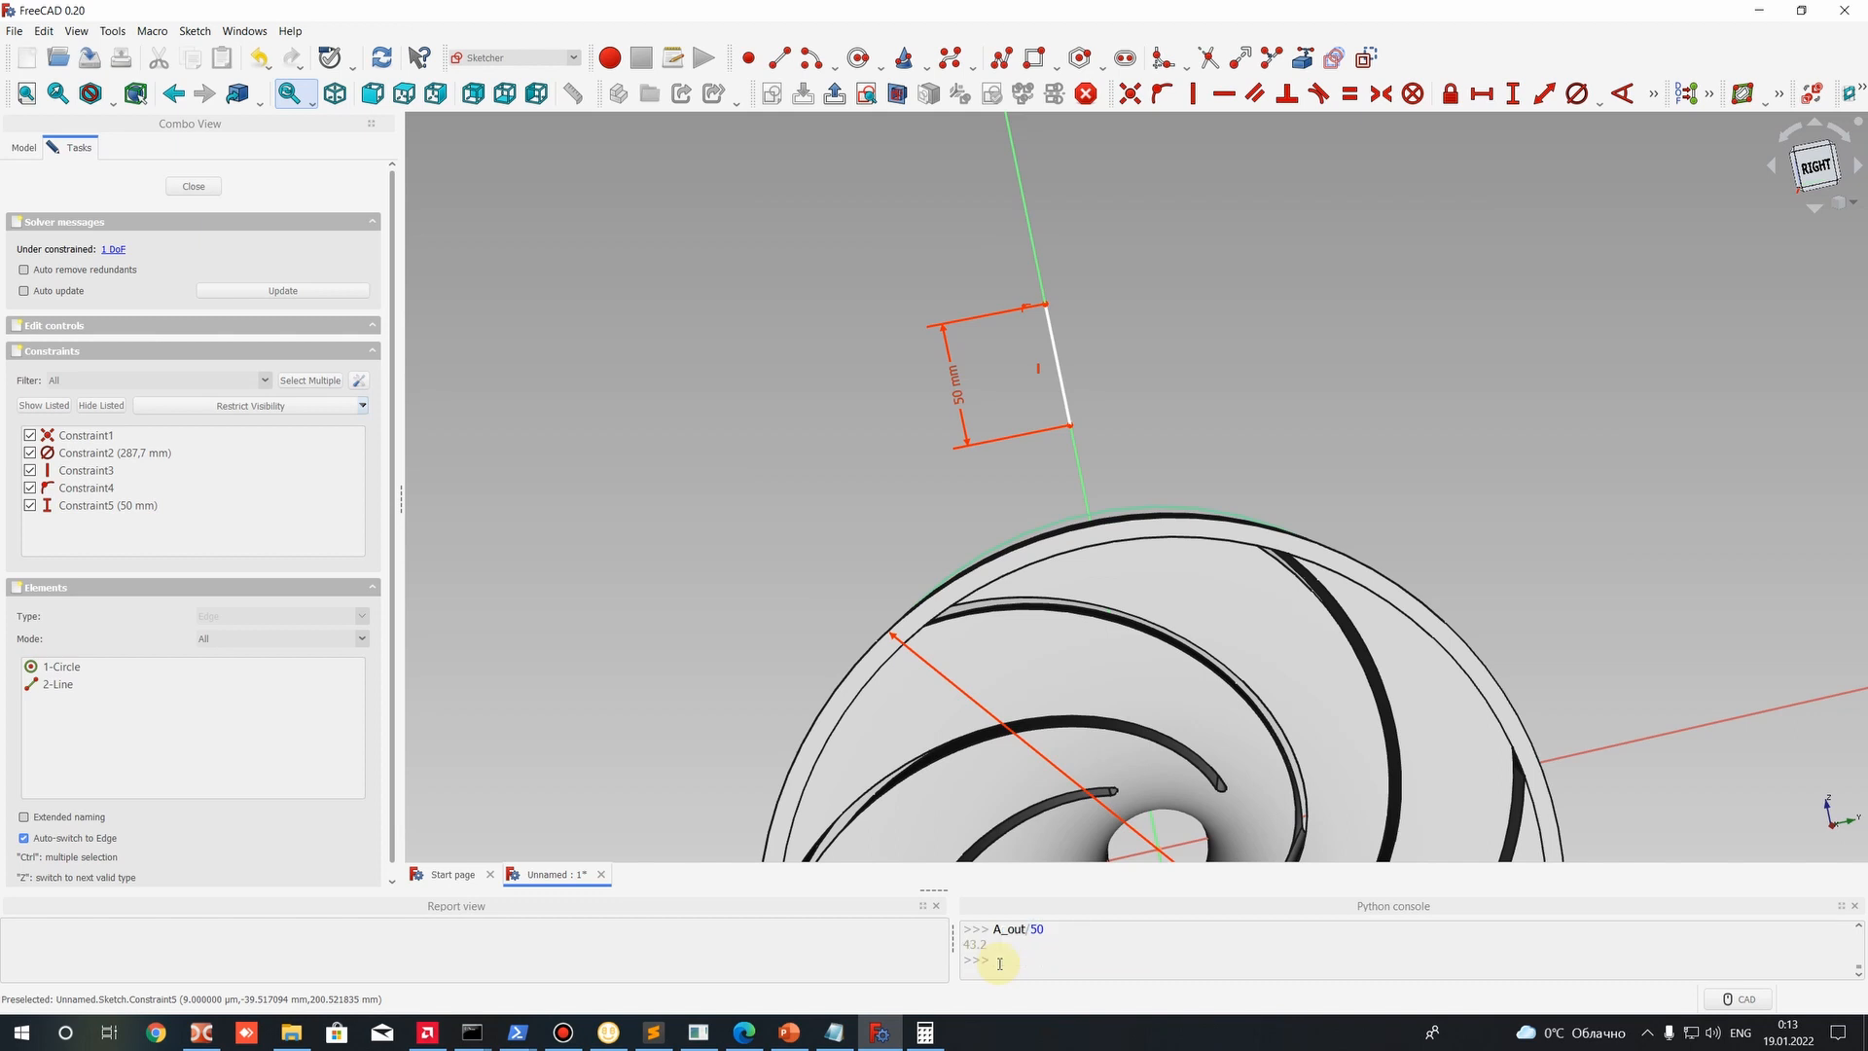
Set the vertical line's length to 75 mm, evaluate A_out/75 in the Python console and select the result.
left_click(959, 385)
double_click(958, 386)
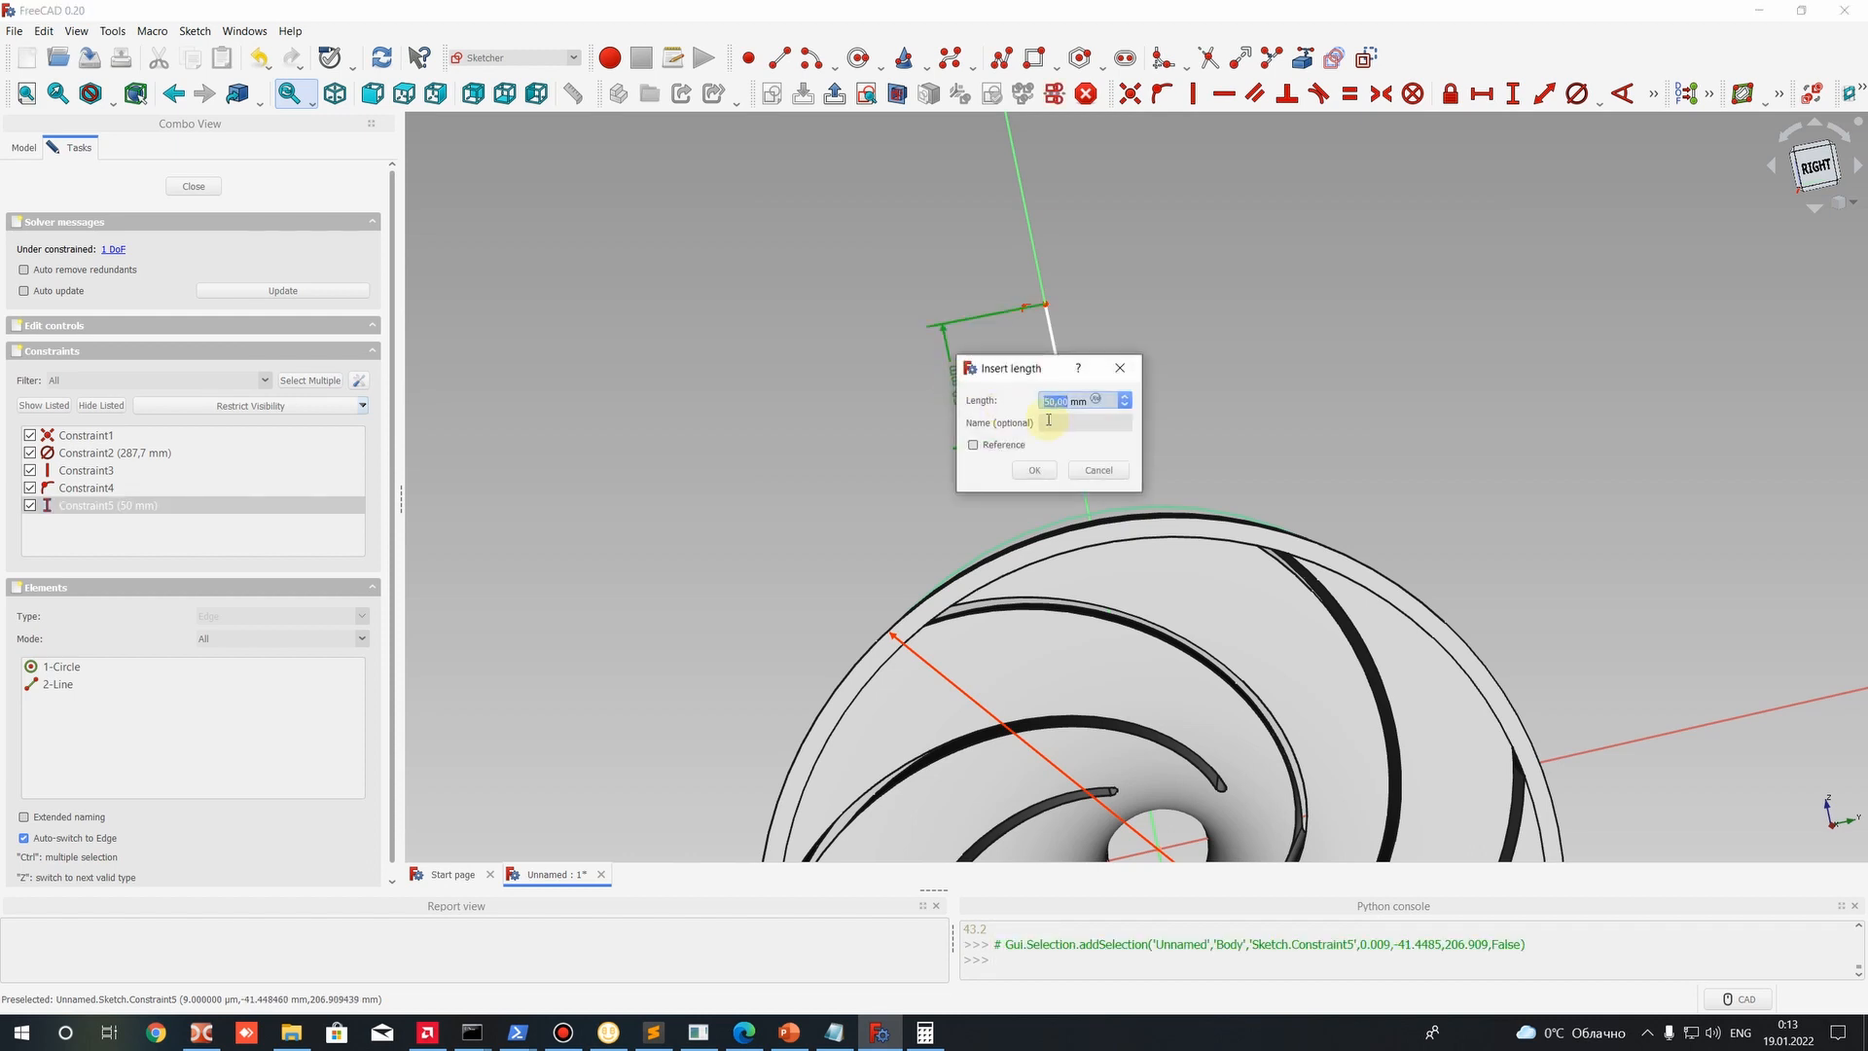
key("Return")
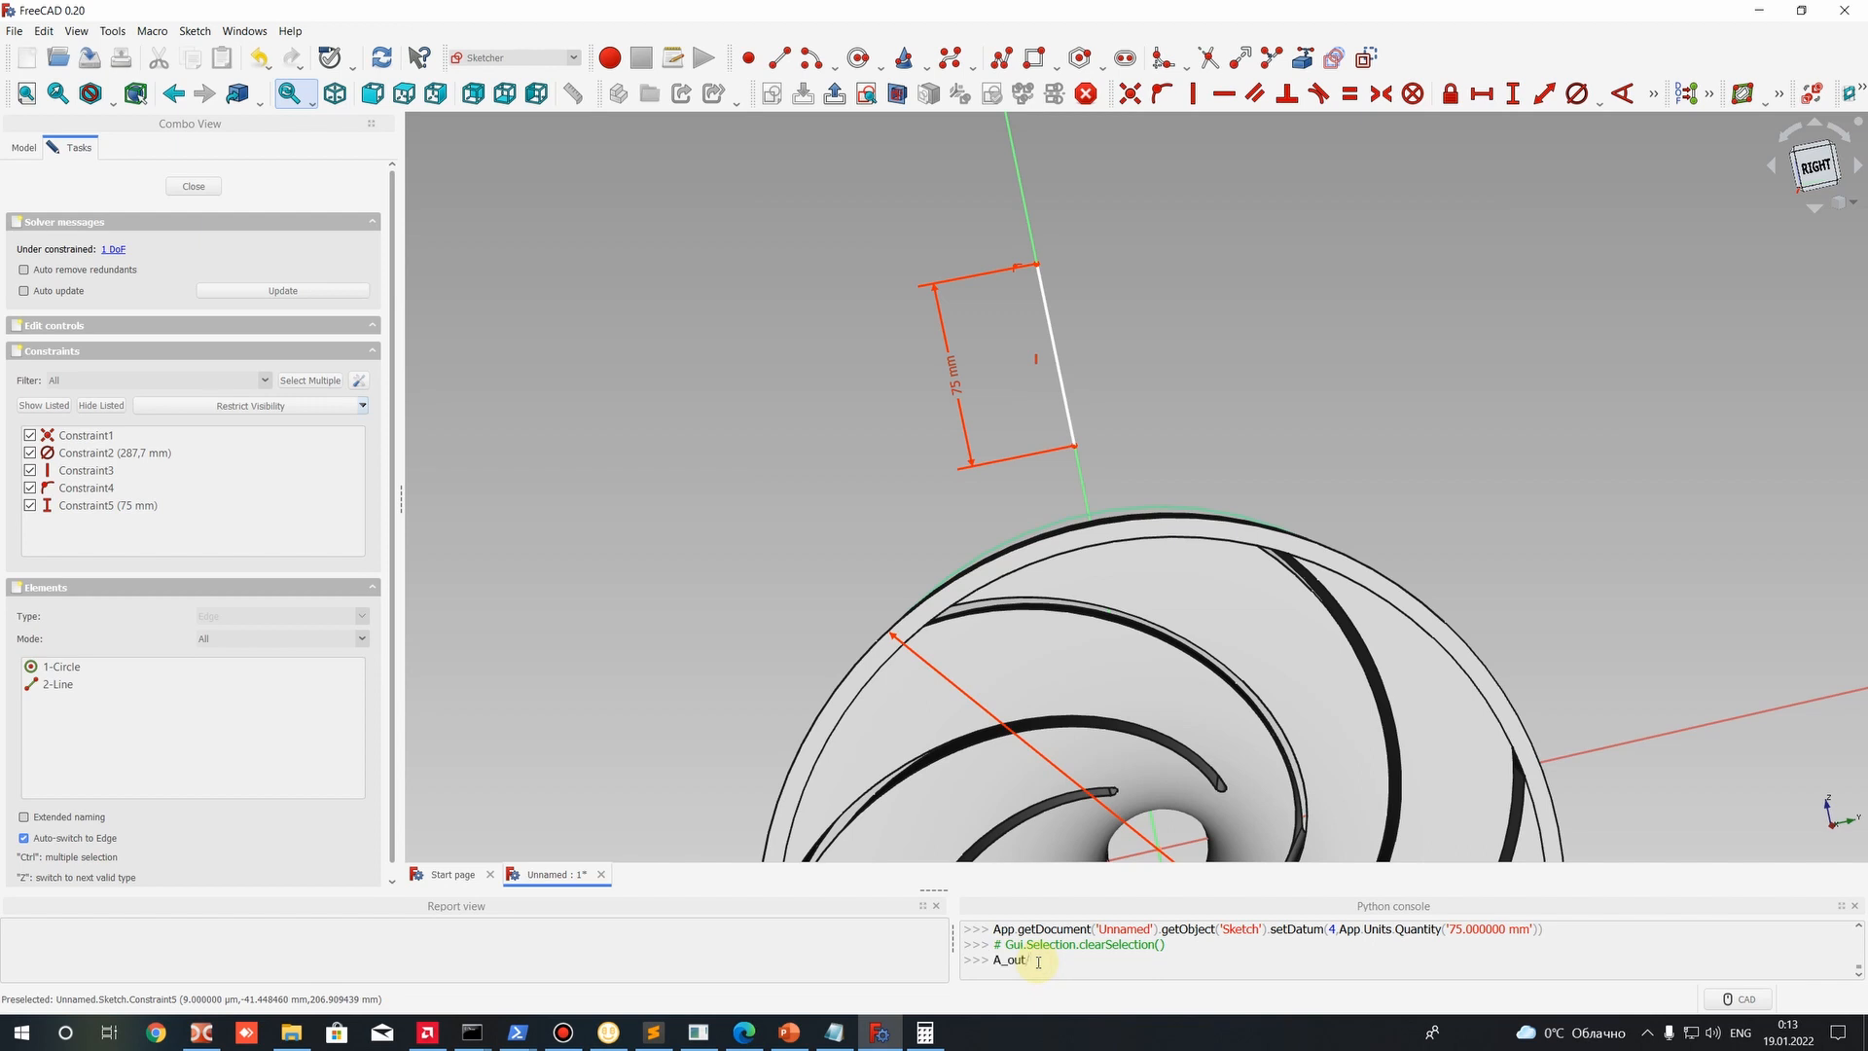
type("5")
key("Return")
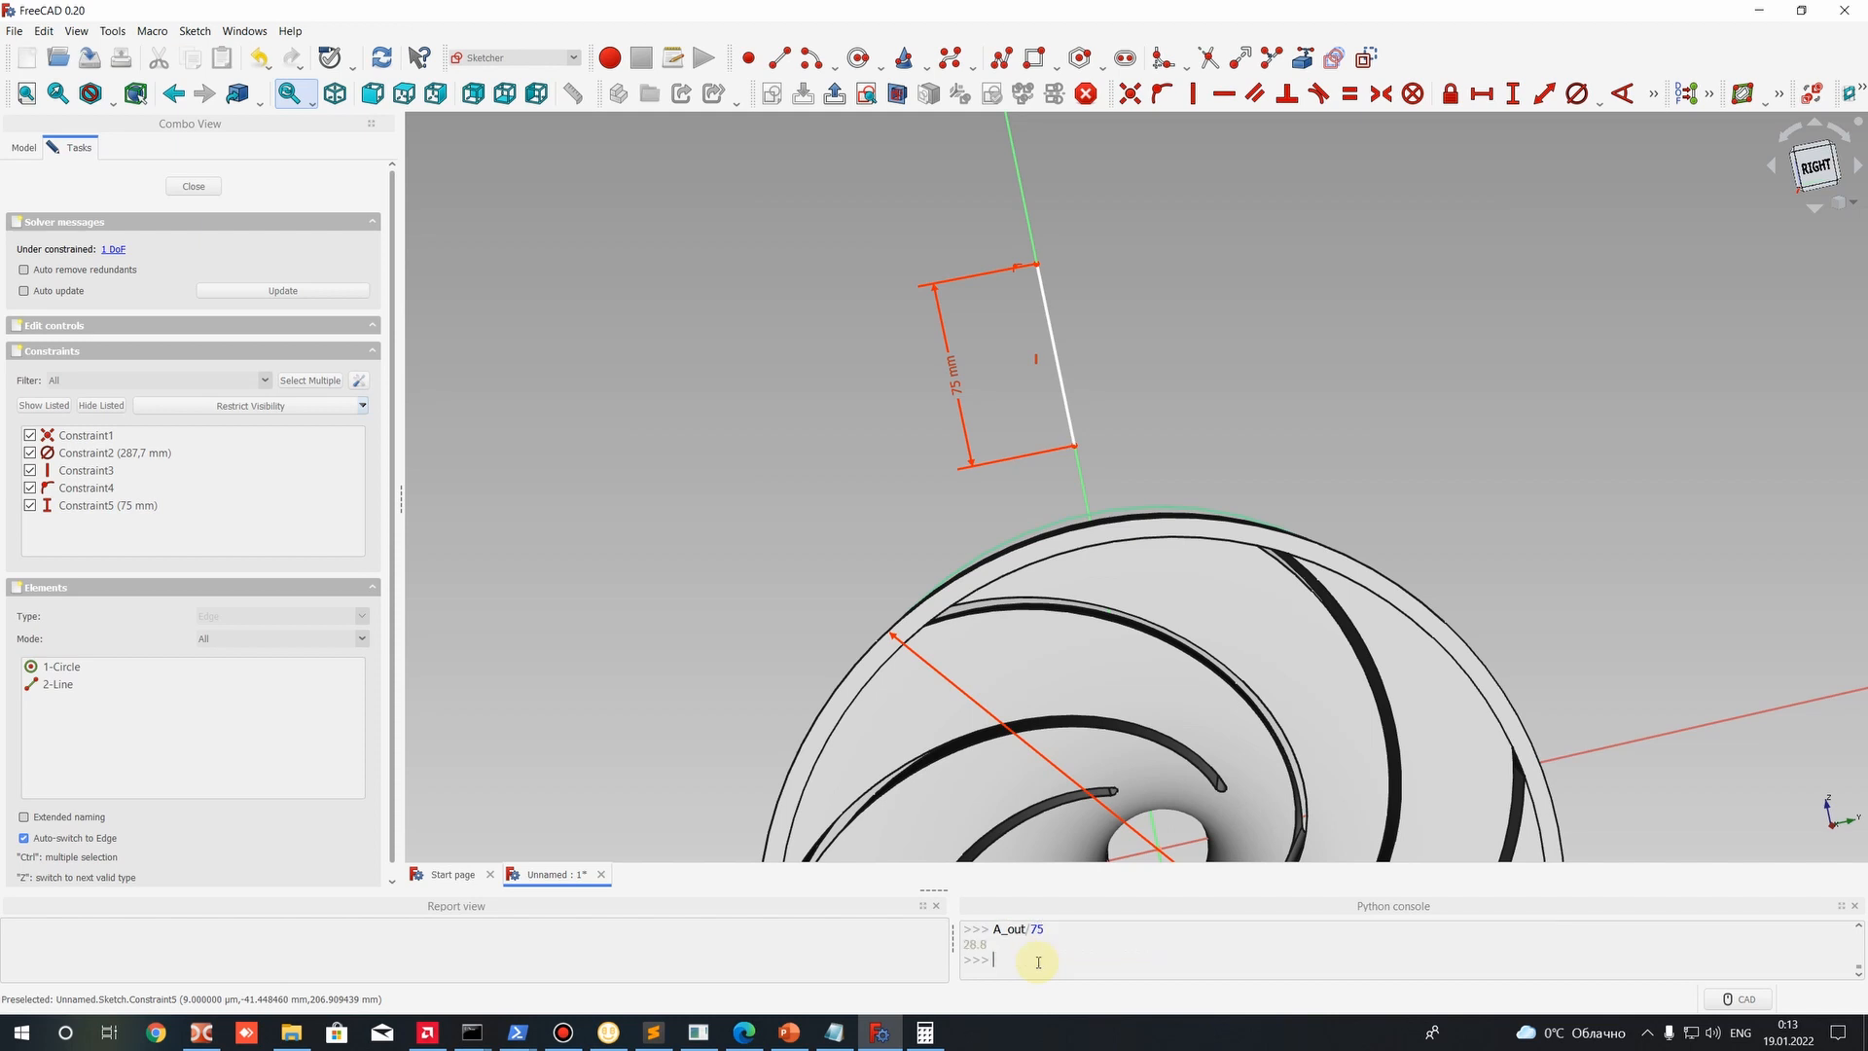
double_click(973, 944)
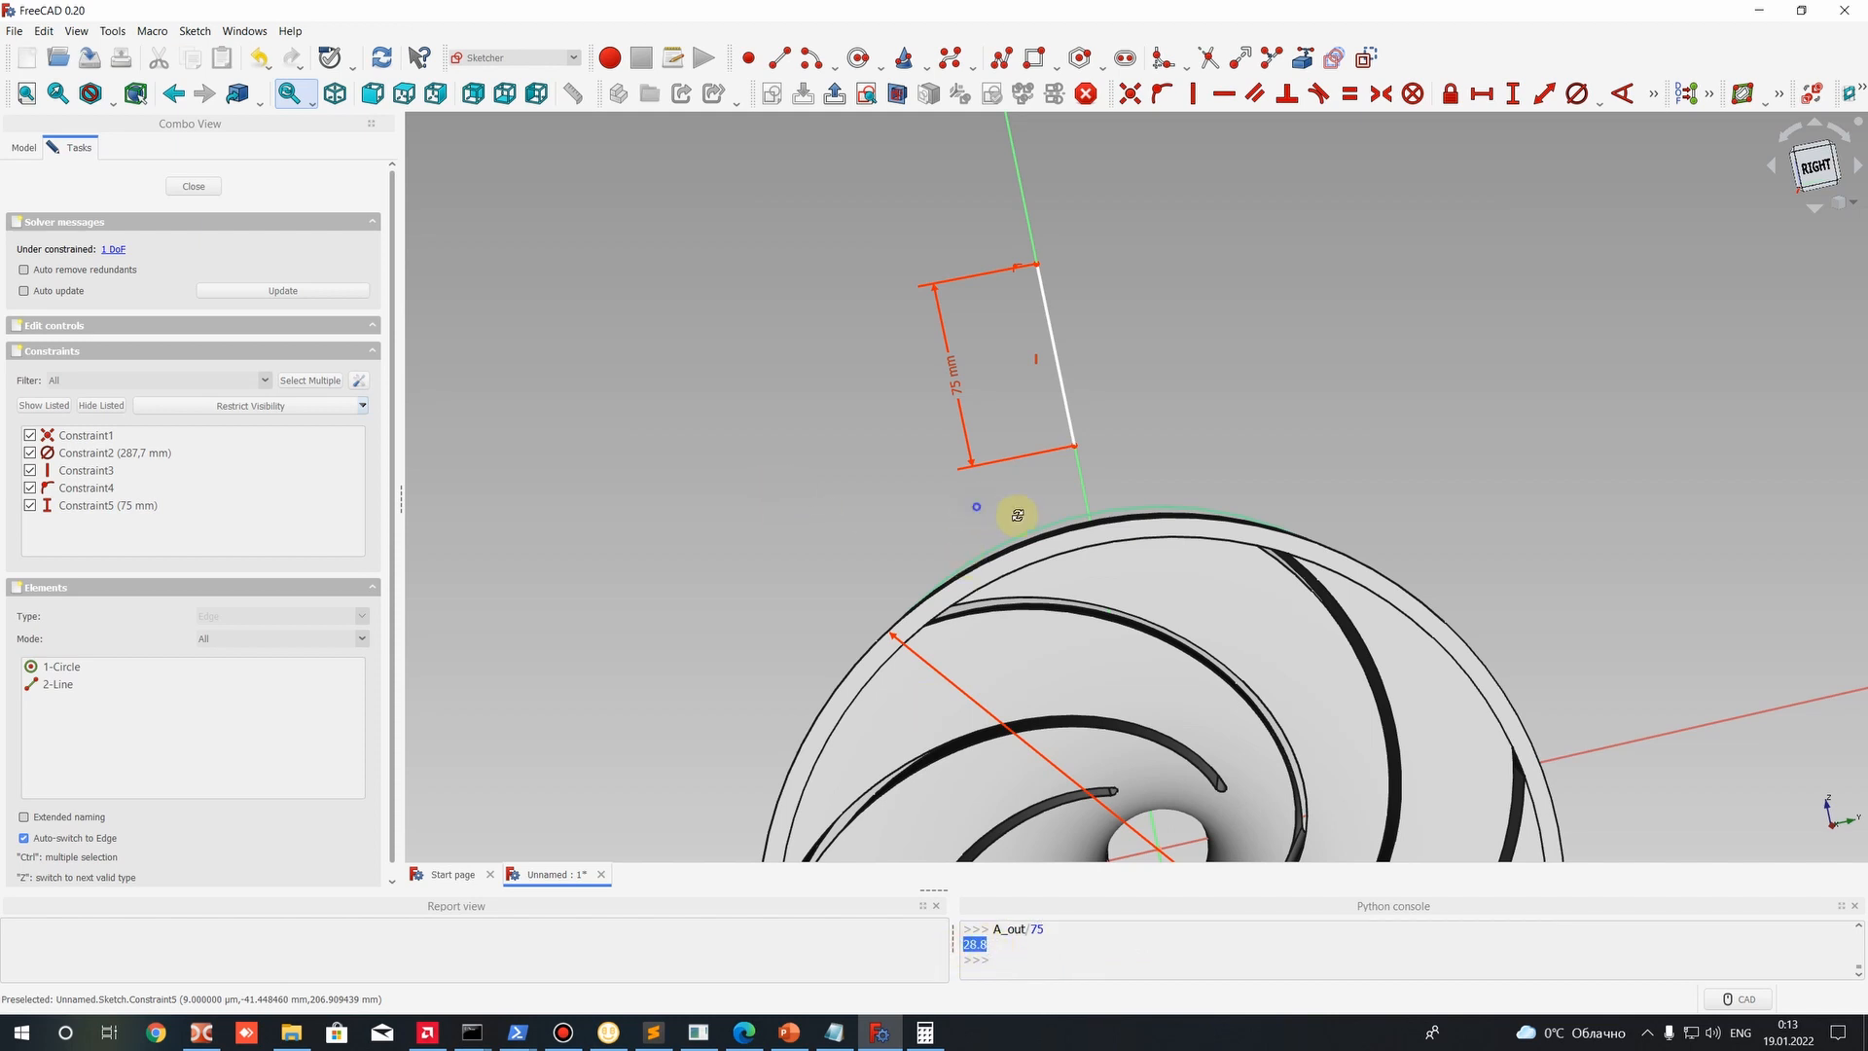
Move the 75 mm line down along the vertical axis so its lower end sits just above the 287.7 mm circle.
mouse_move(1018, 515)
middle_mouse_down()
mouse_move(1230, 447)
mouse_move(1053, 317)
middle_mouse_up()
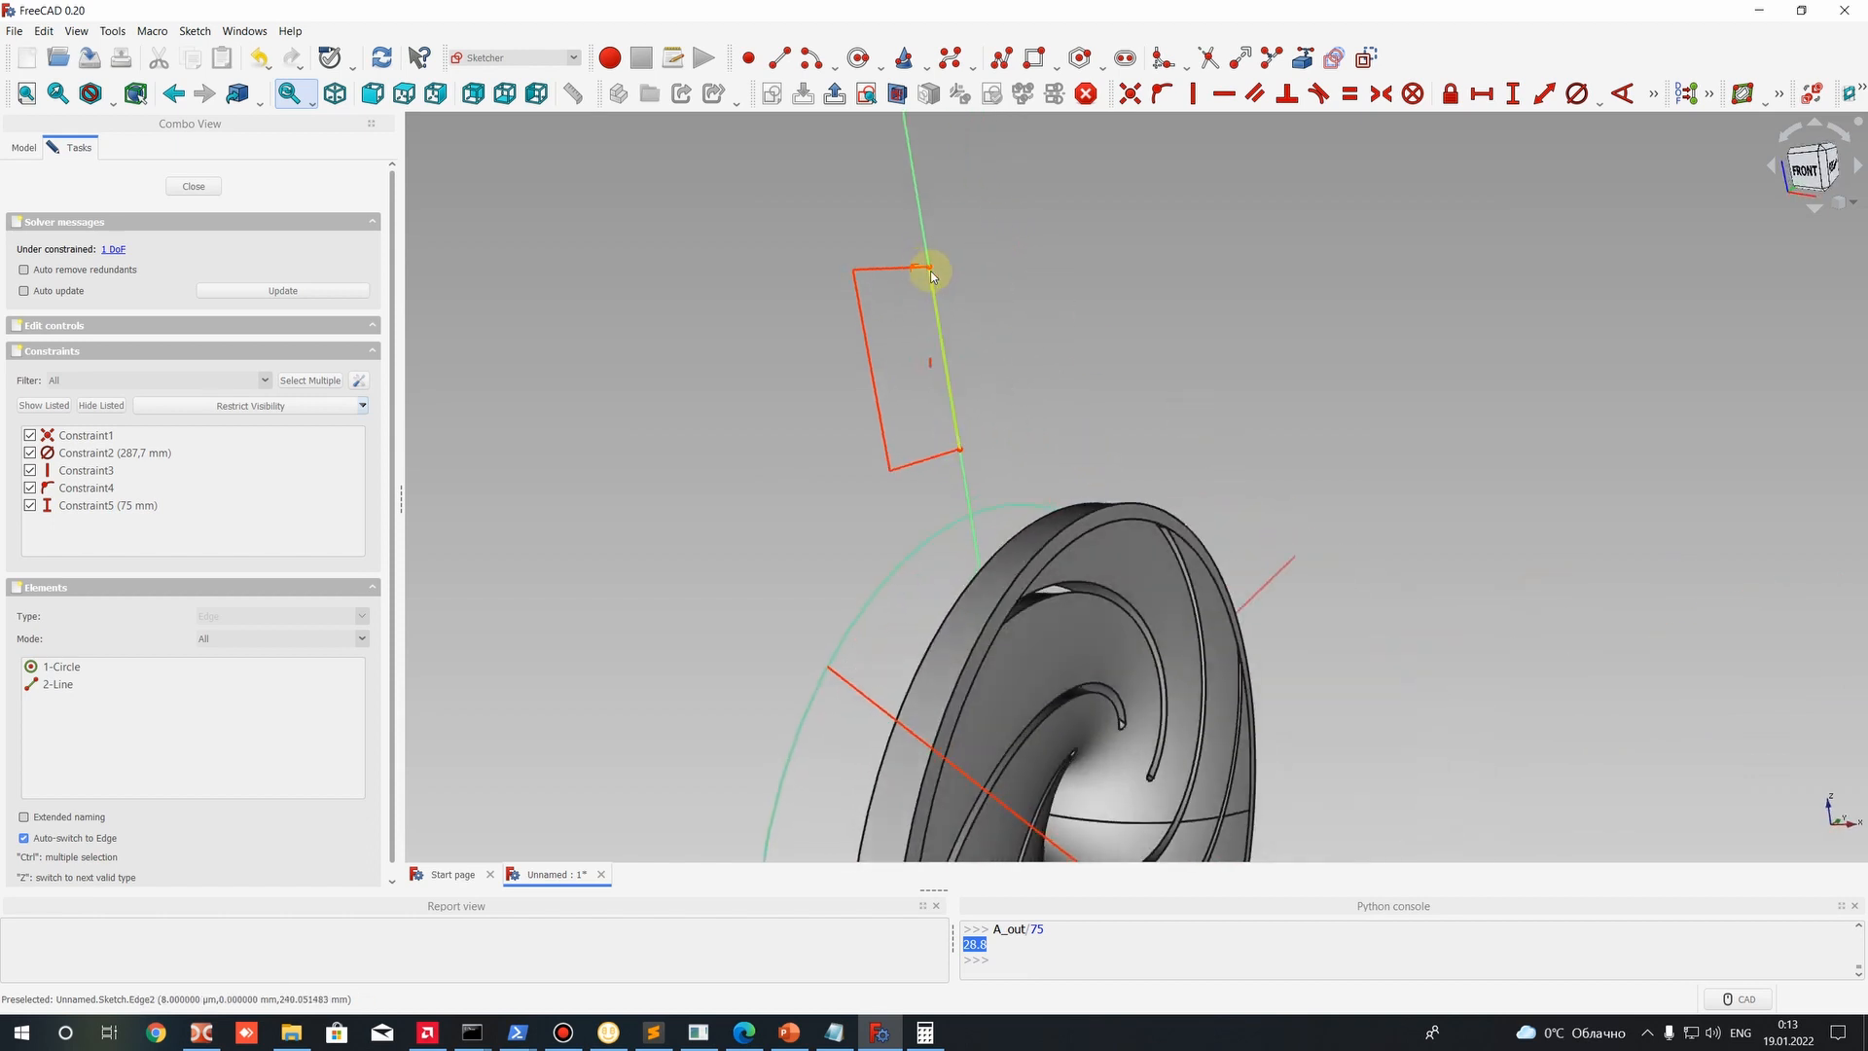
mouse_move(1119, 403)
middle_mouse_down()
mouse_move(1346, 450)
mouse_move(1229, 446)
mouse_move(1351, 412)
mouse_move(1237, 370)
middle_mouse_up()
scroll(1238, 365, "up", 2)
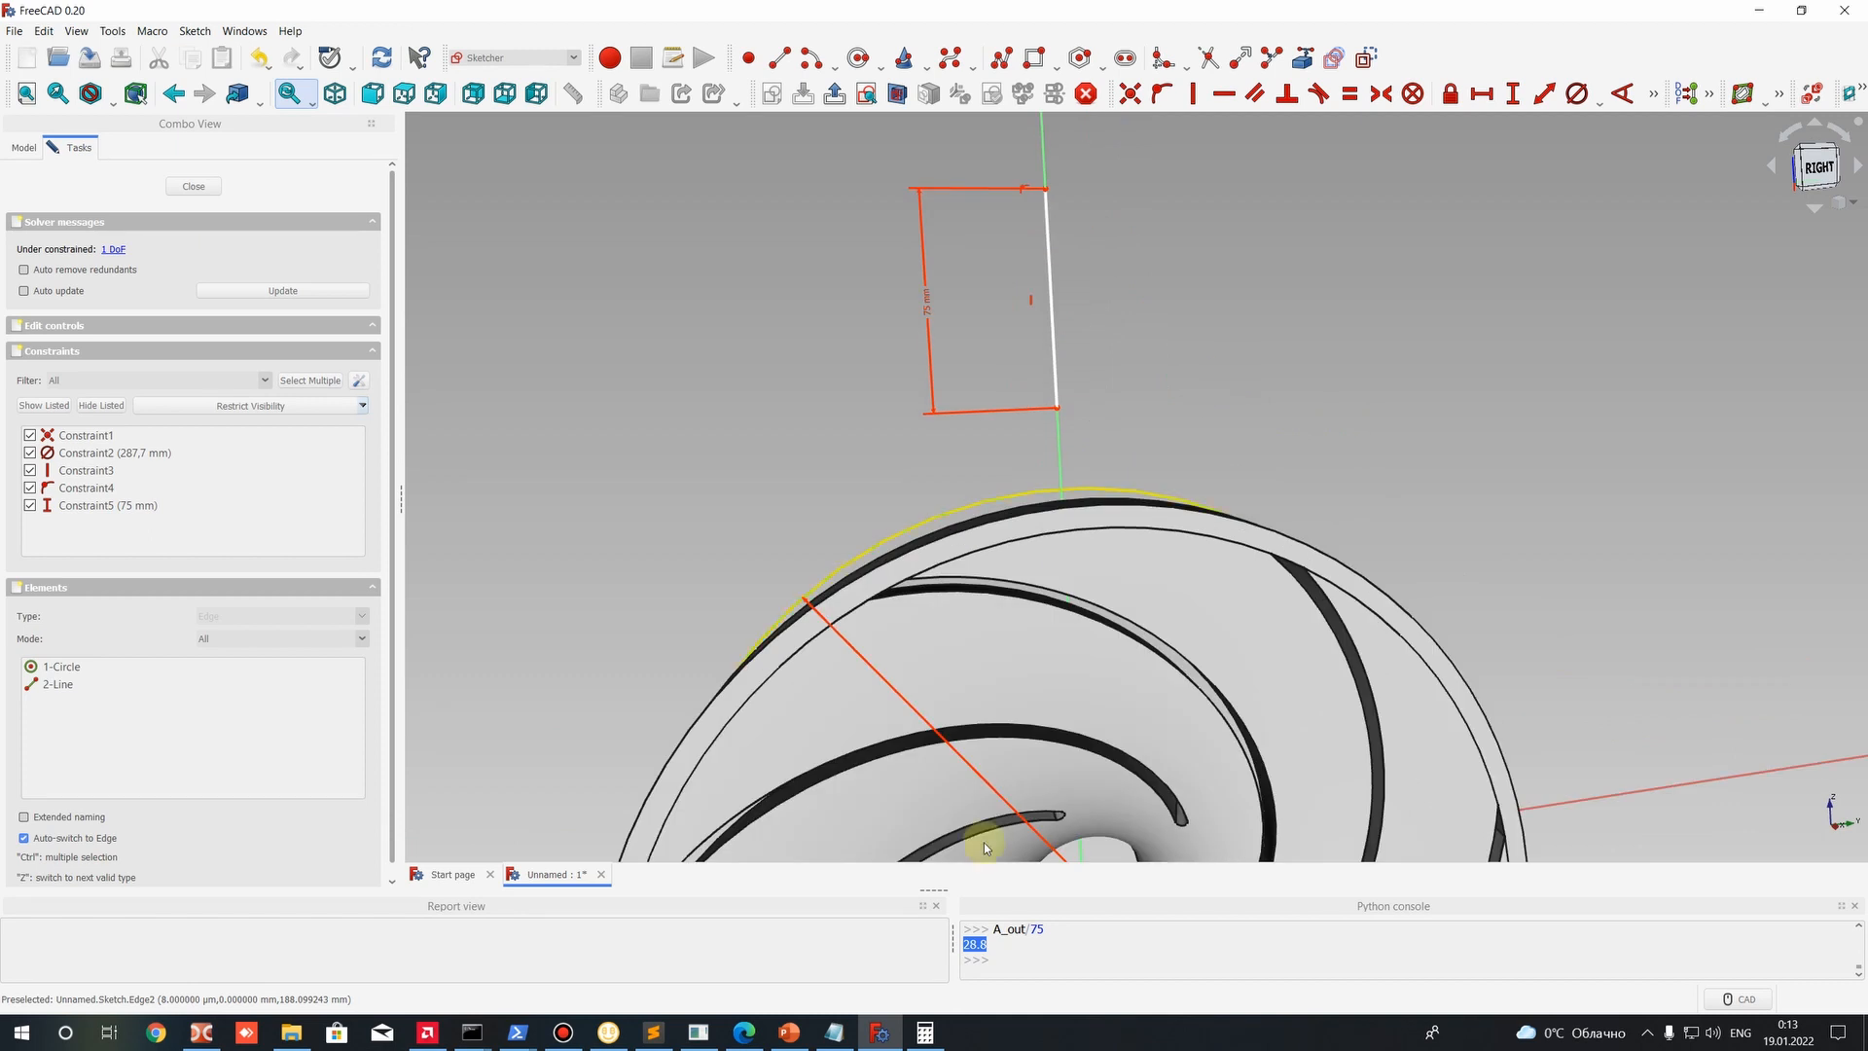
left_click(1021, 944)
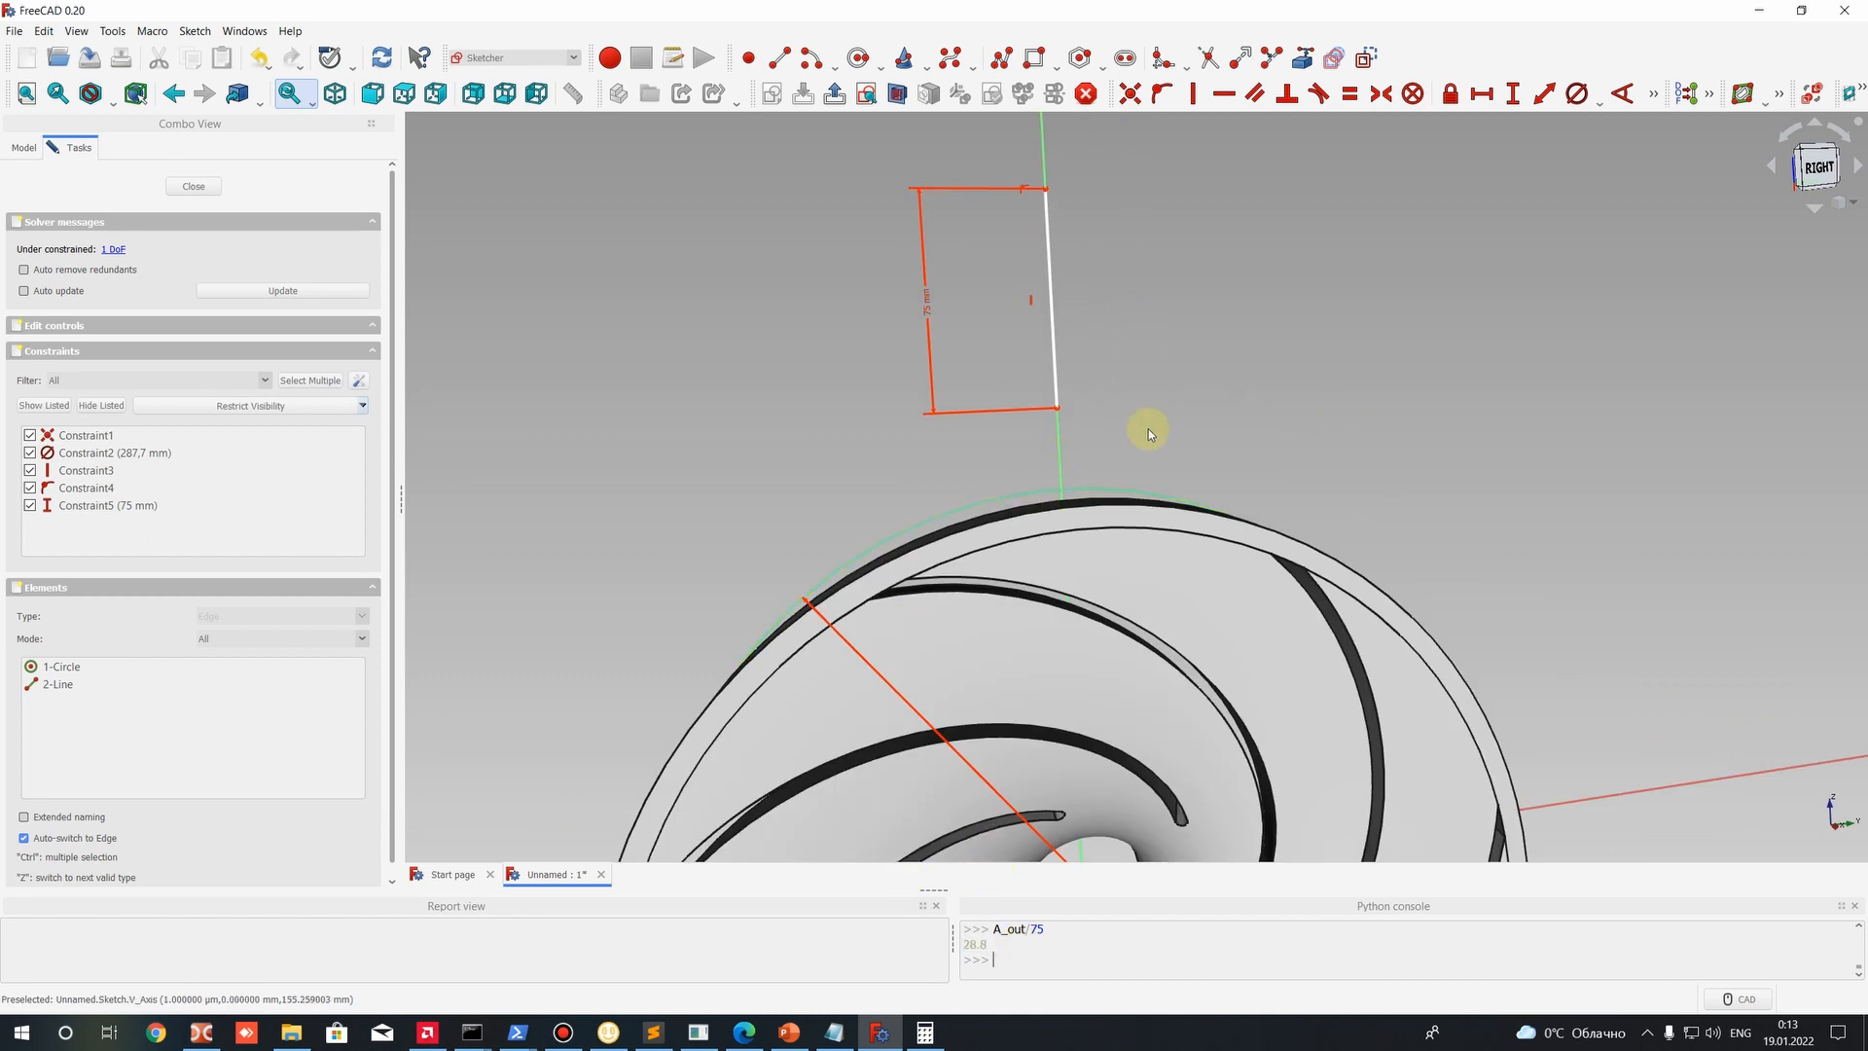
mouse_move(1148, 429)
middle_mouse_down()
mouse_move(1033, 423)
mouse_move(1022, 321)
middle_mouse_up()
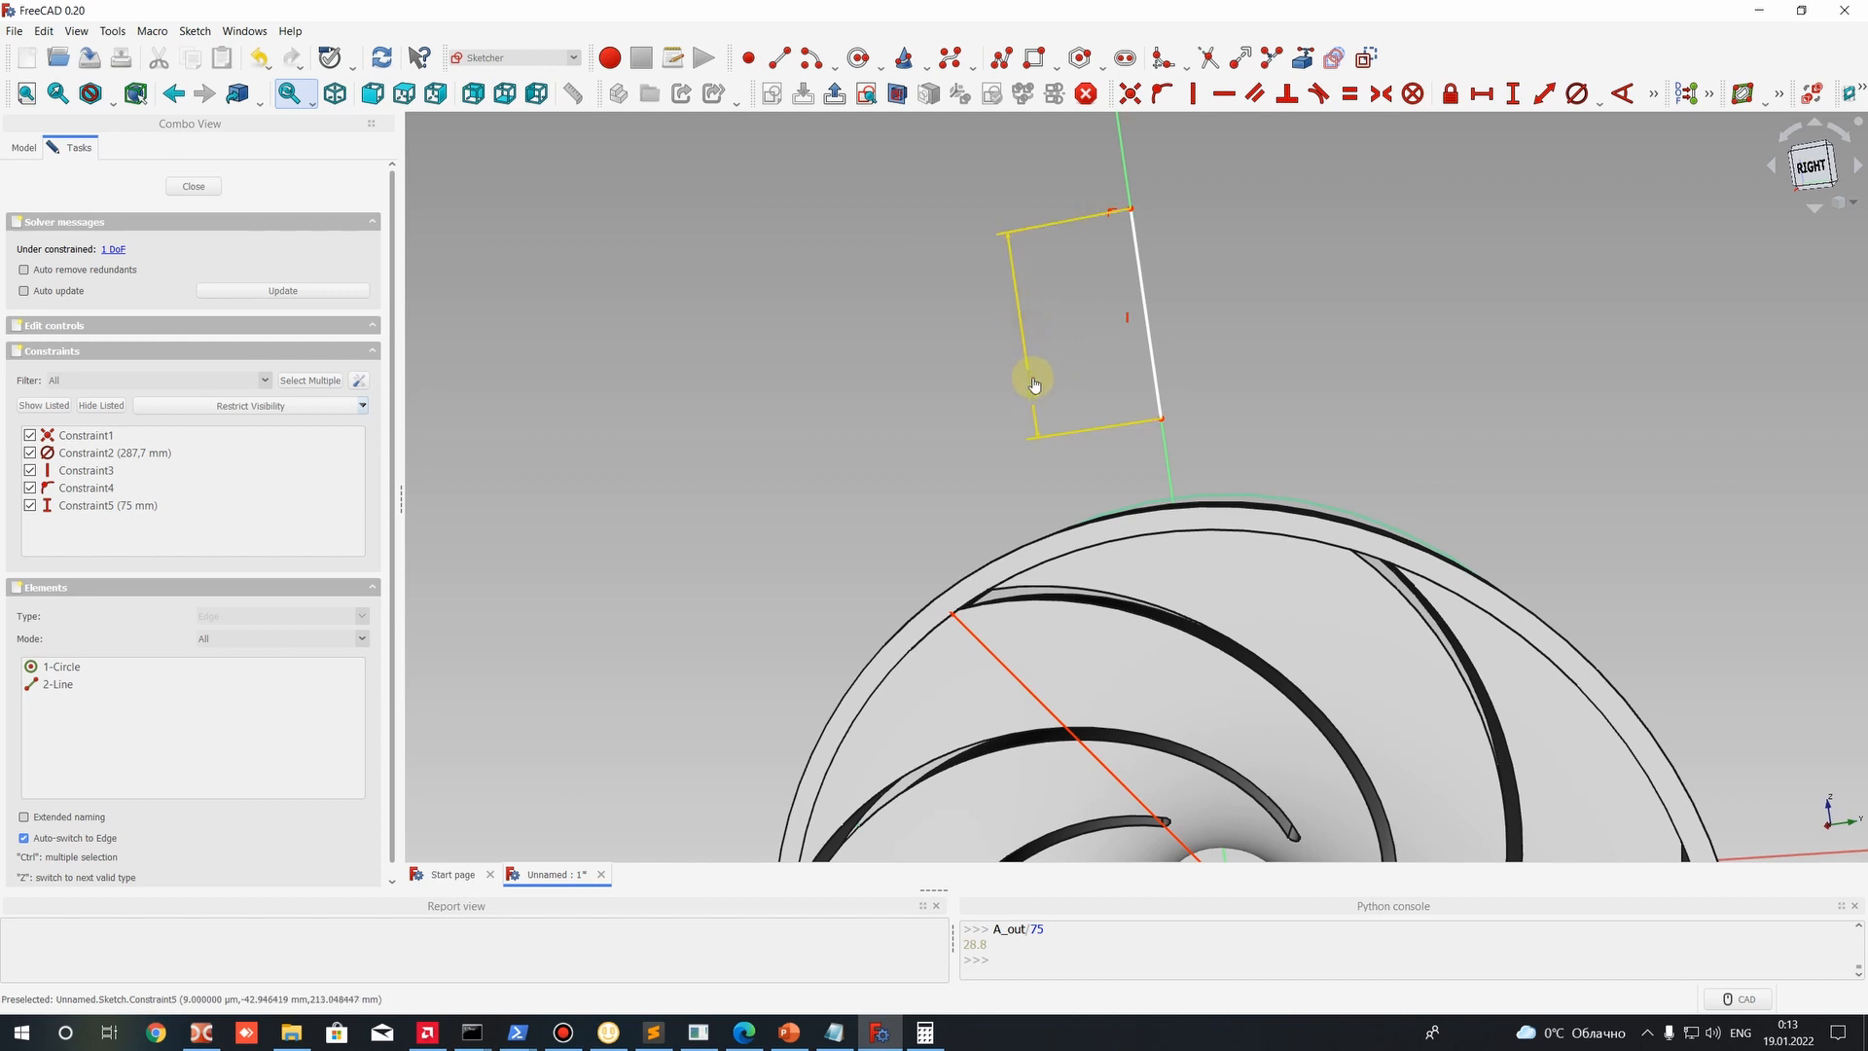
left_click_drag(1162, 419, 1173, 481)
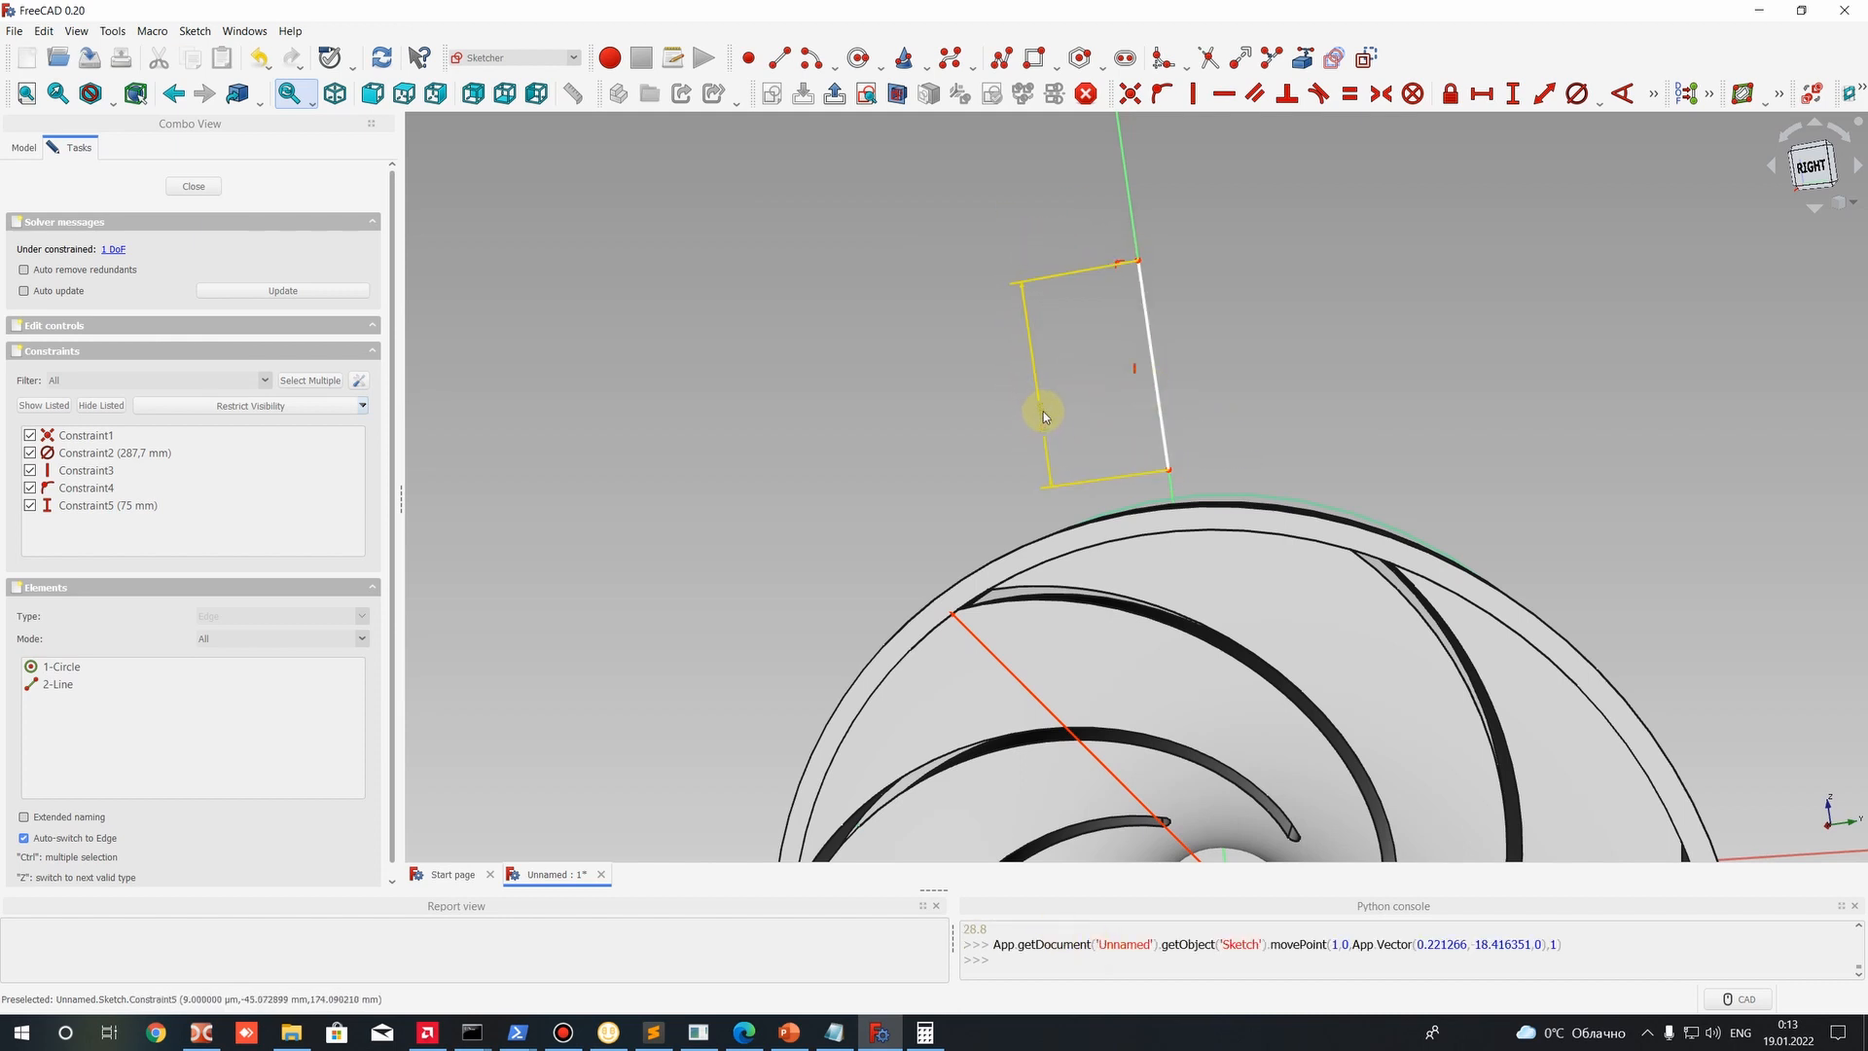
Examine the 75 mm line's position relative to the impeller rim and the 287.7 mm circle, both close up and from afar.
scroll(1037, 410, "up", 2)
scroll(1060, 417, "down", 5)
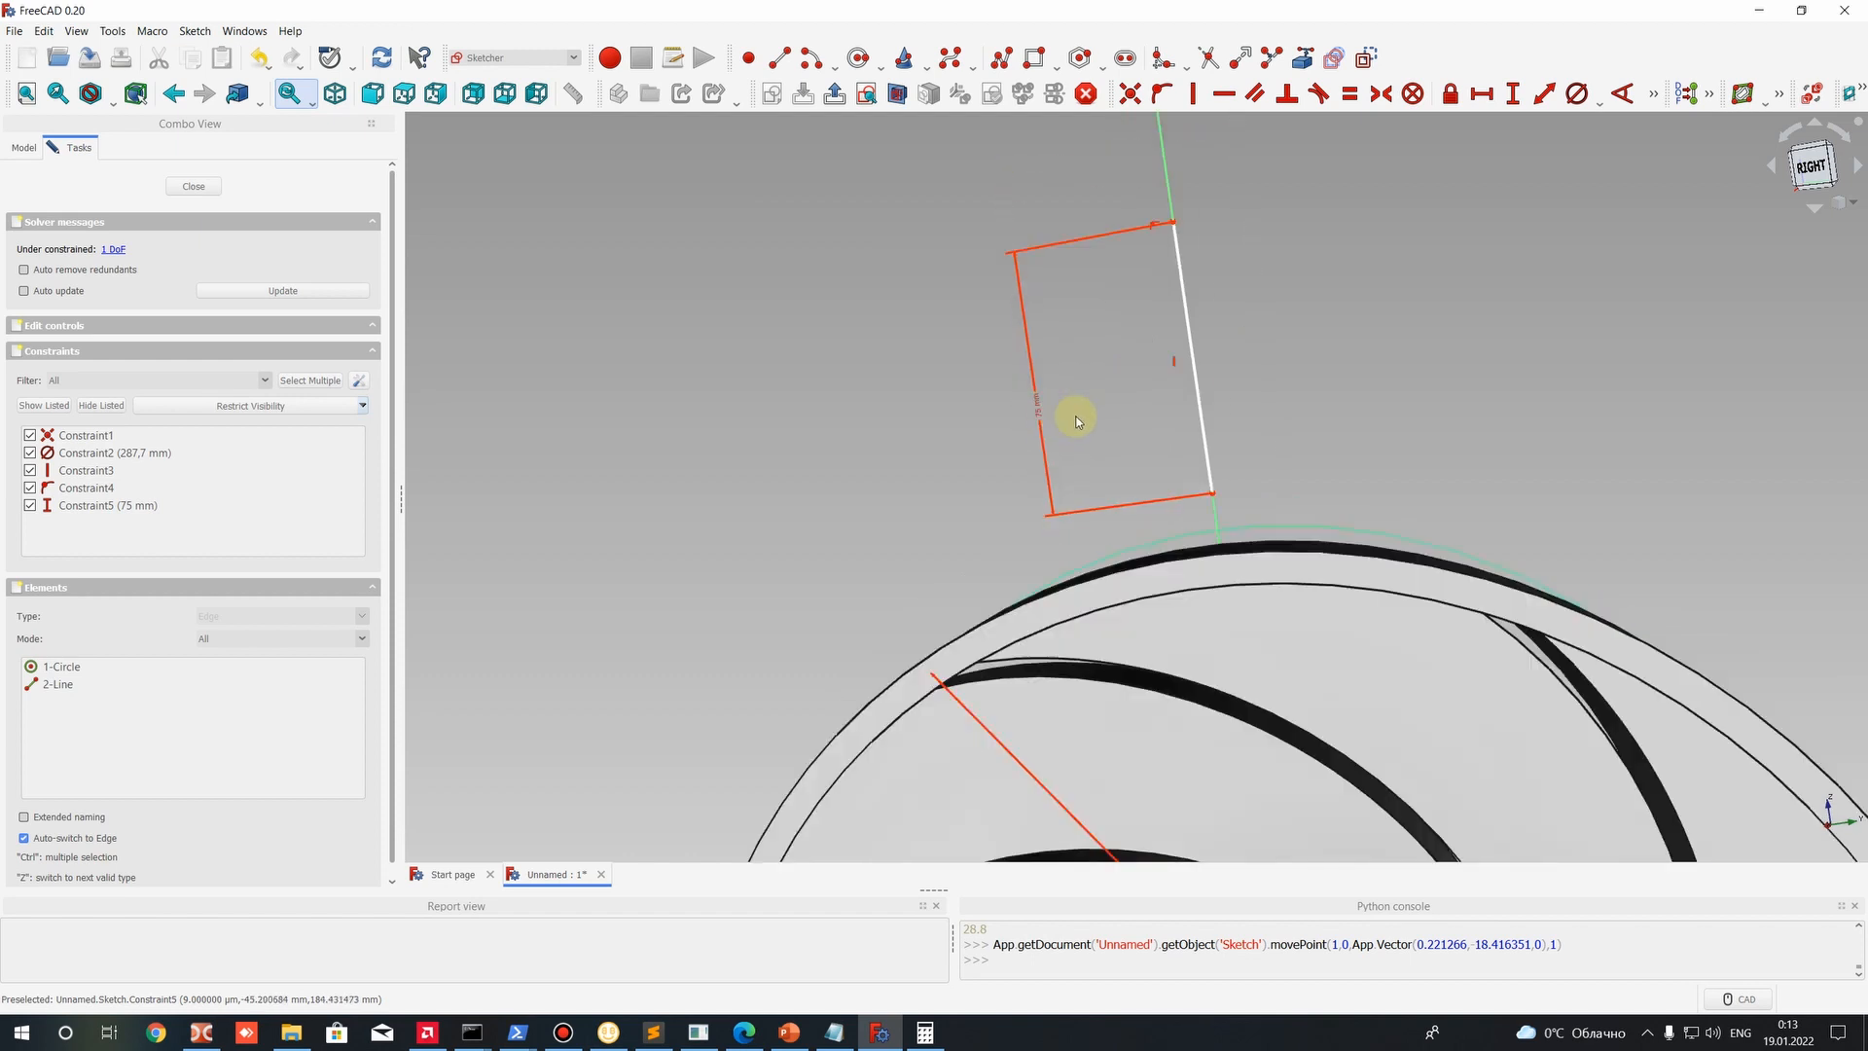
middle_click_drag(1238, 408, 1039, 414)
scroll(1264, 520, "up", 2)
middle_click_drag(1265, 521, 1098, 438)
scroll(1012, 368, "down", 4)
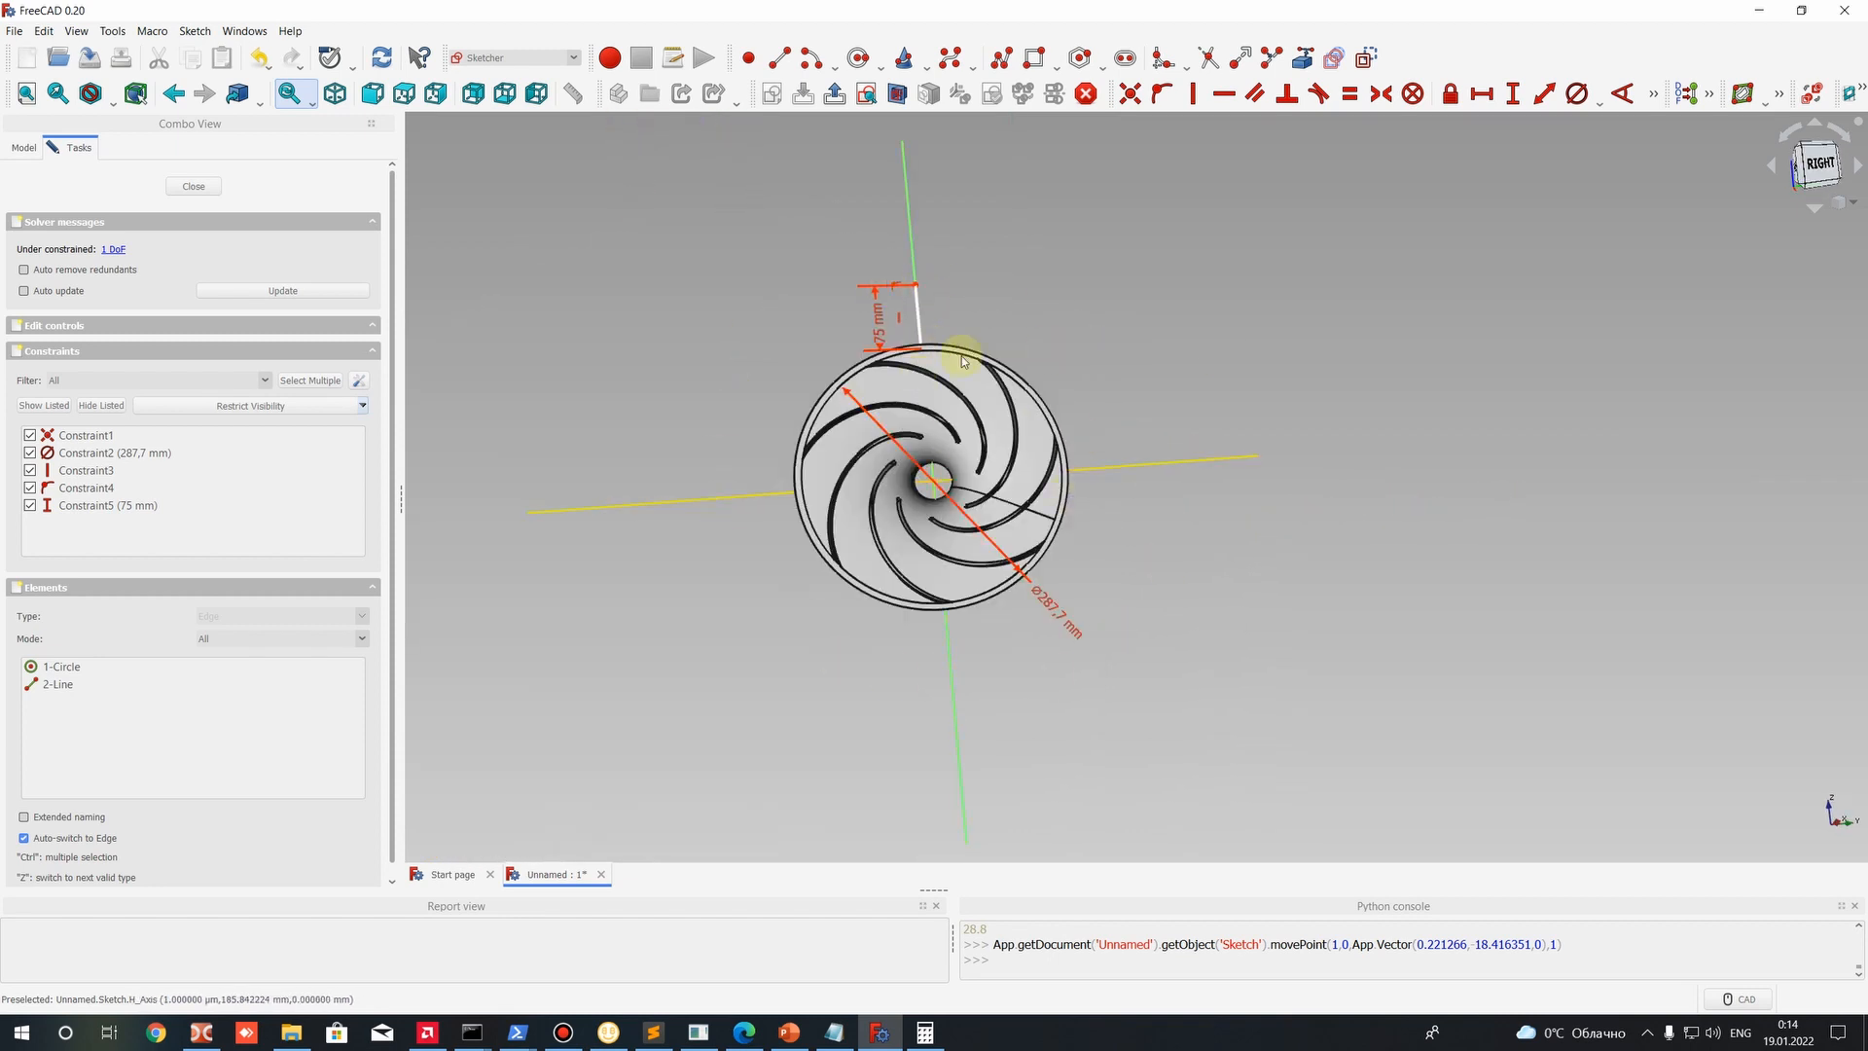
scroll(862, 336, "up", 5)
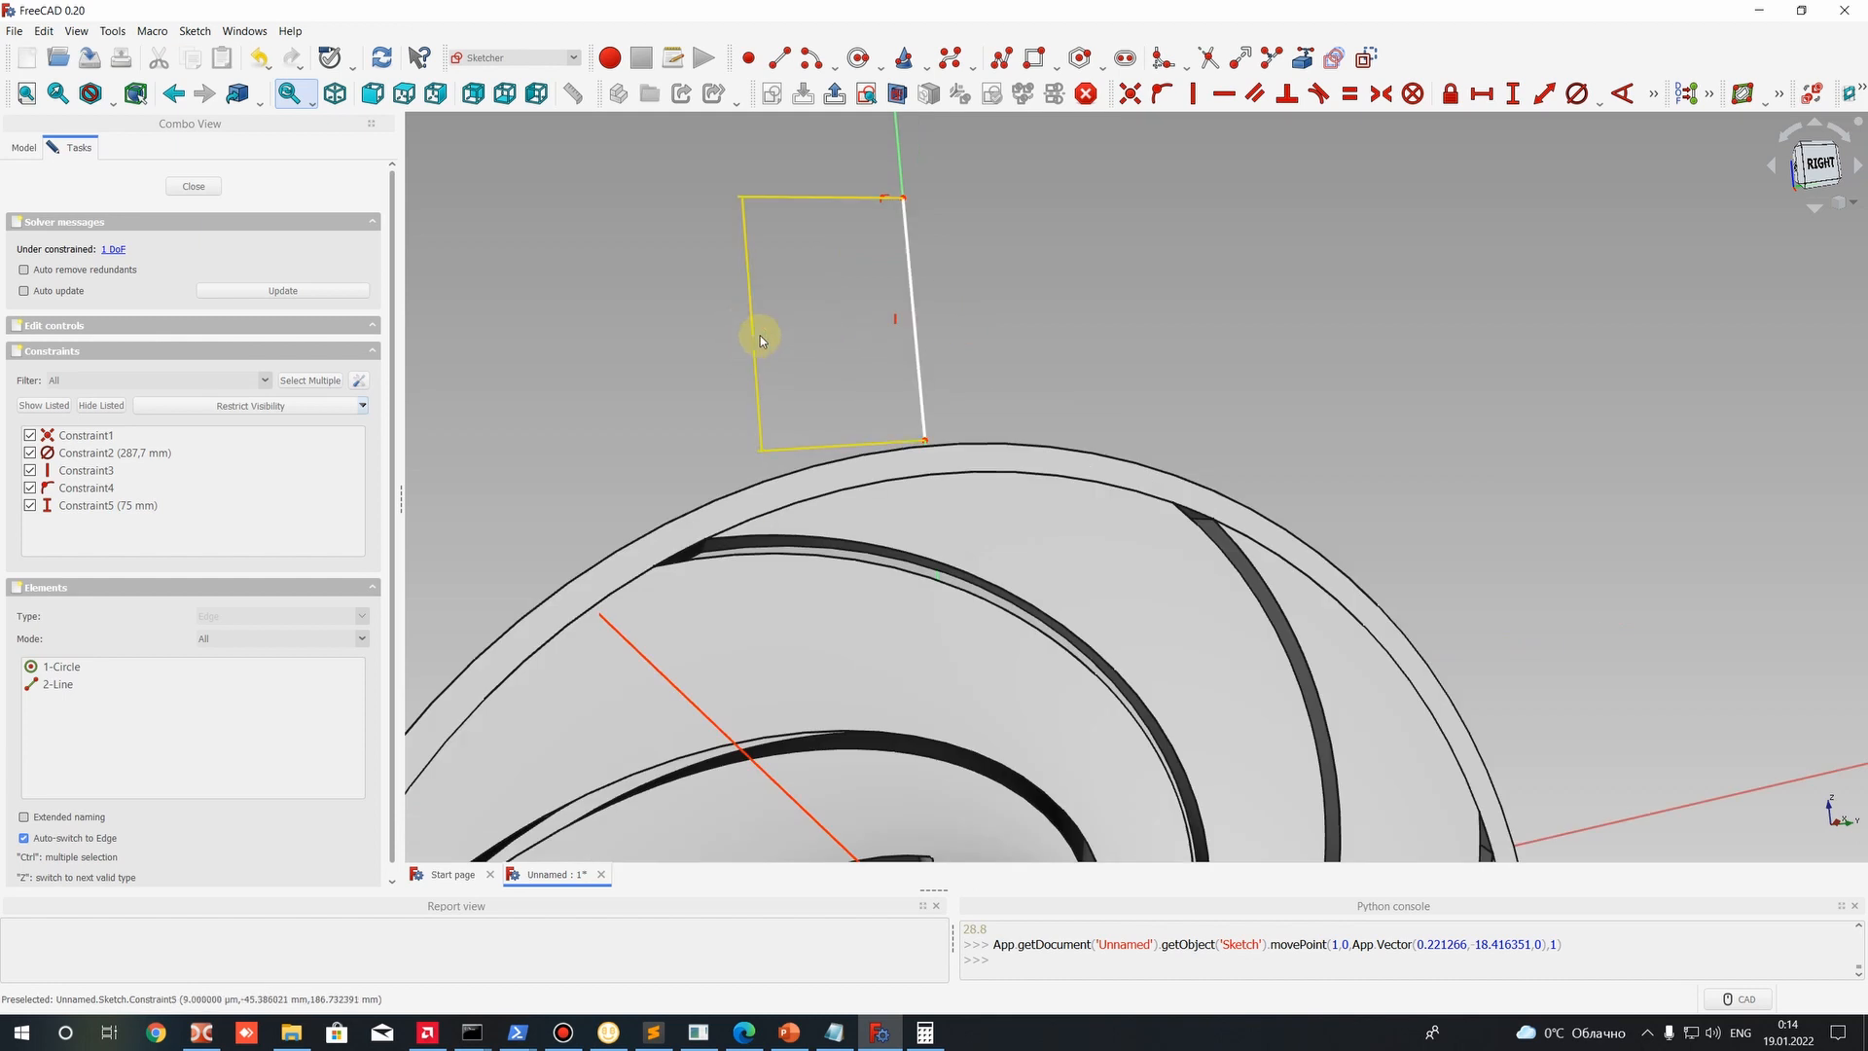
scroll(871, 356, "down", 3)
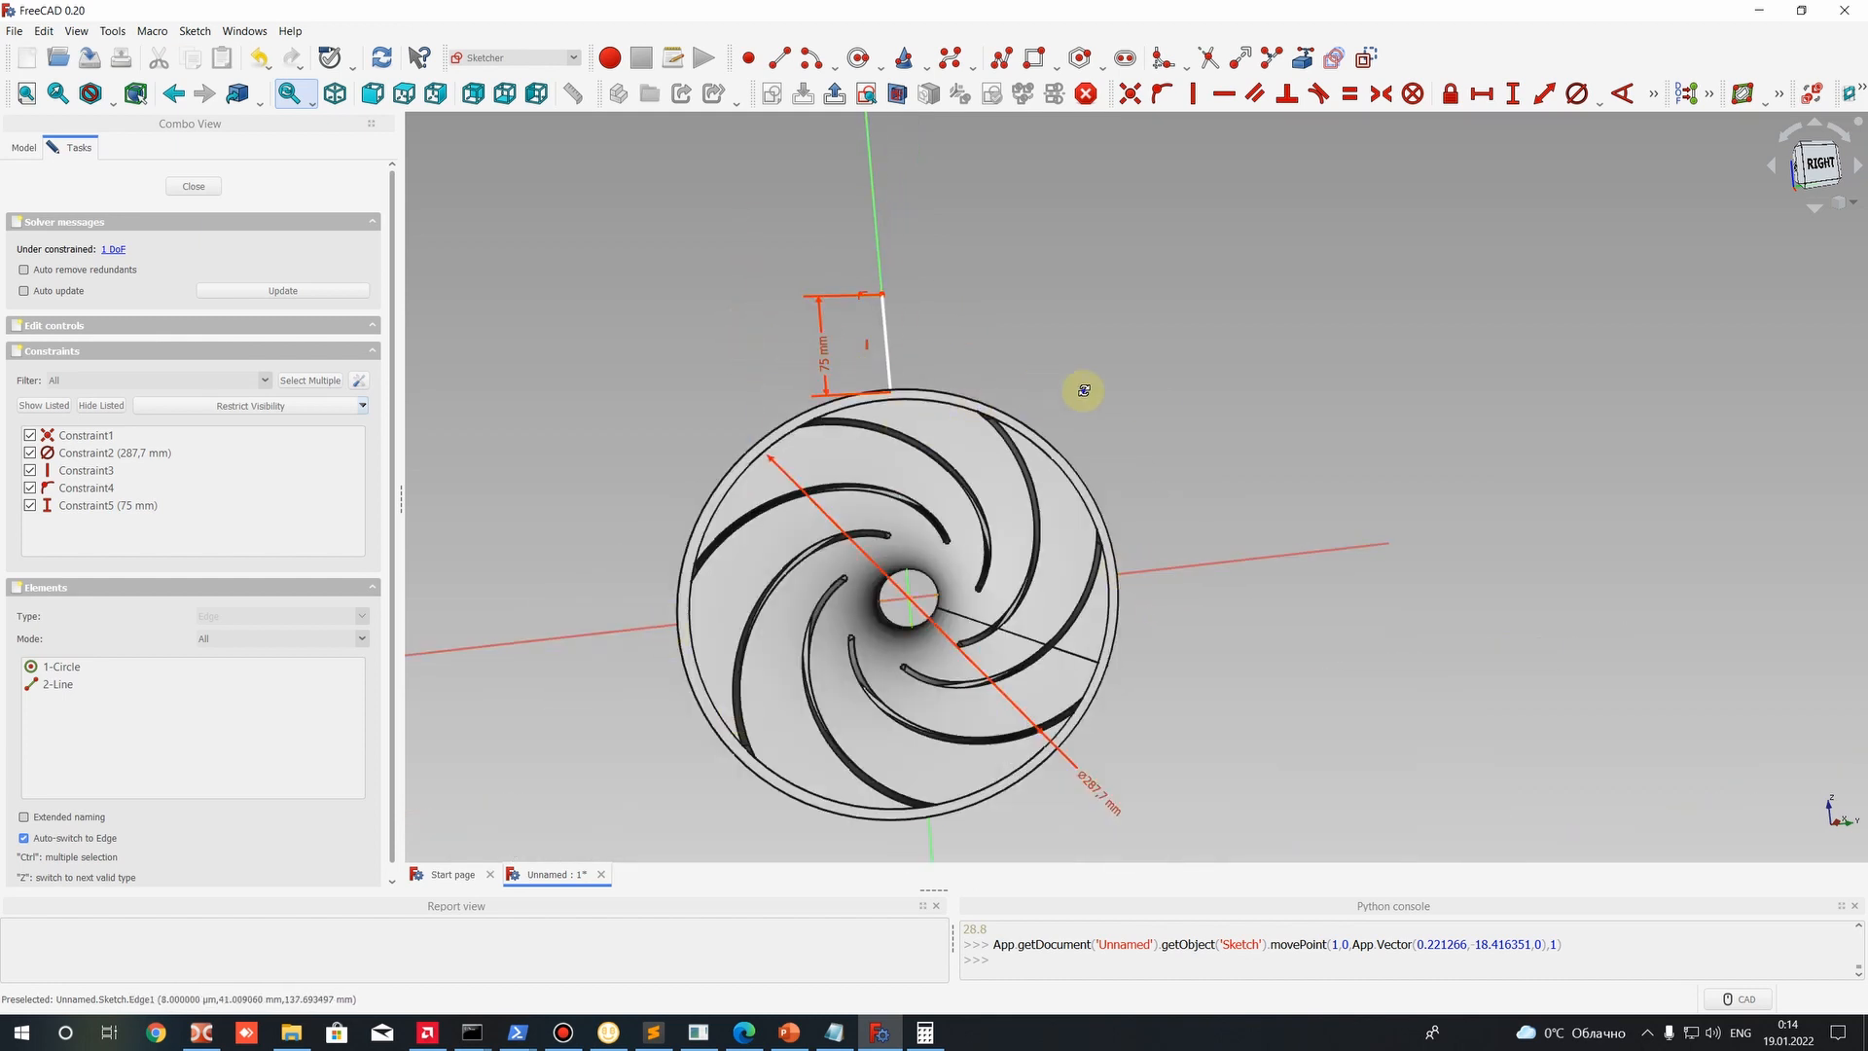
middle_click_drag(1083, 390, 1084, 394)
scroll(786, 546, "down", 1)
mouse_move(786, 547)
middle_mouse_down()
mouse_move(834, 547)
mouse_move(876, 583)
mouse_move(1317, 567)
mouse_move(863, 609)
mouse_move(686, 305)
middle_mouse_up()
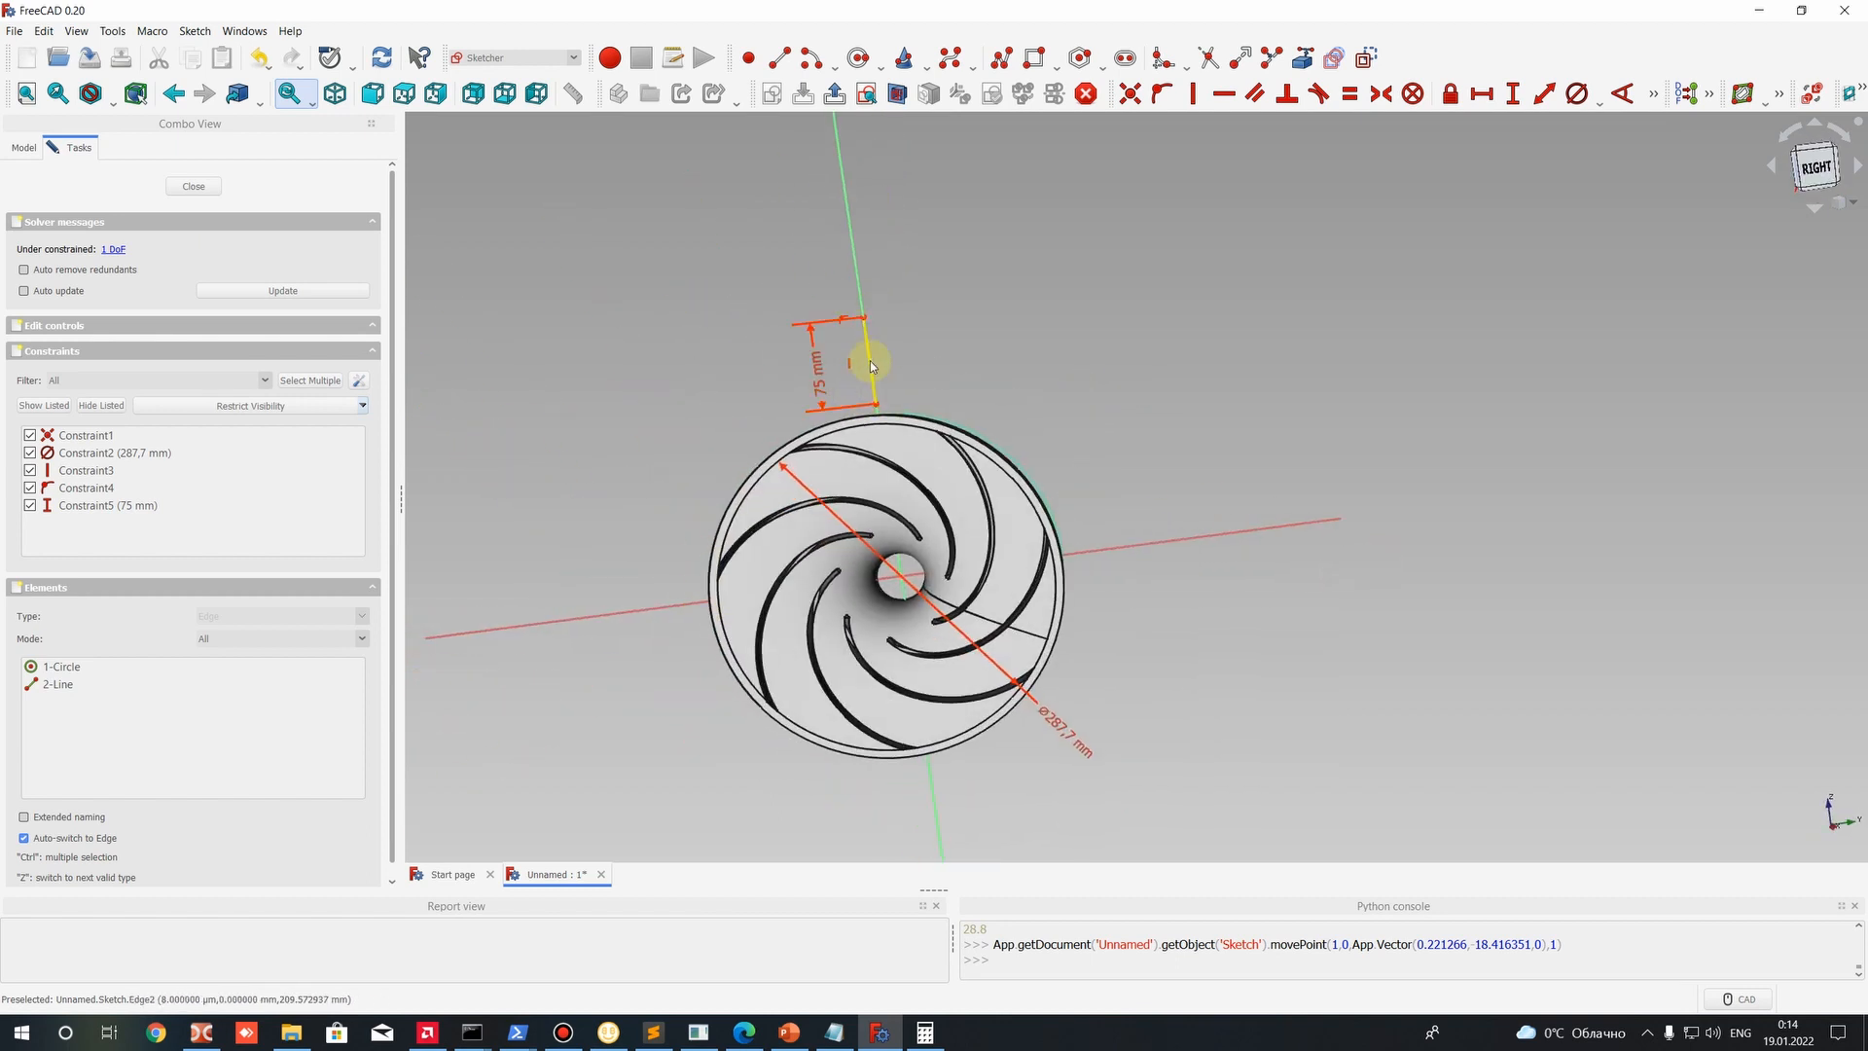
left_click(887, 379)
middle_click_drag(1094, 548, 1078, 553)
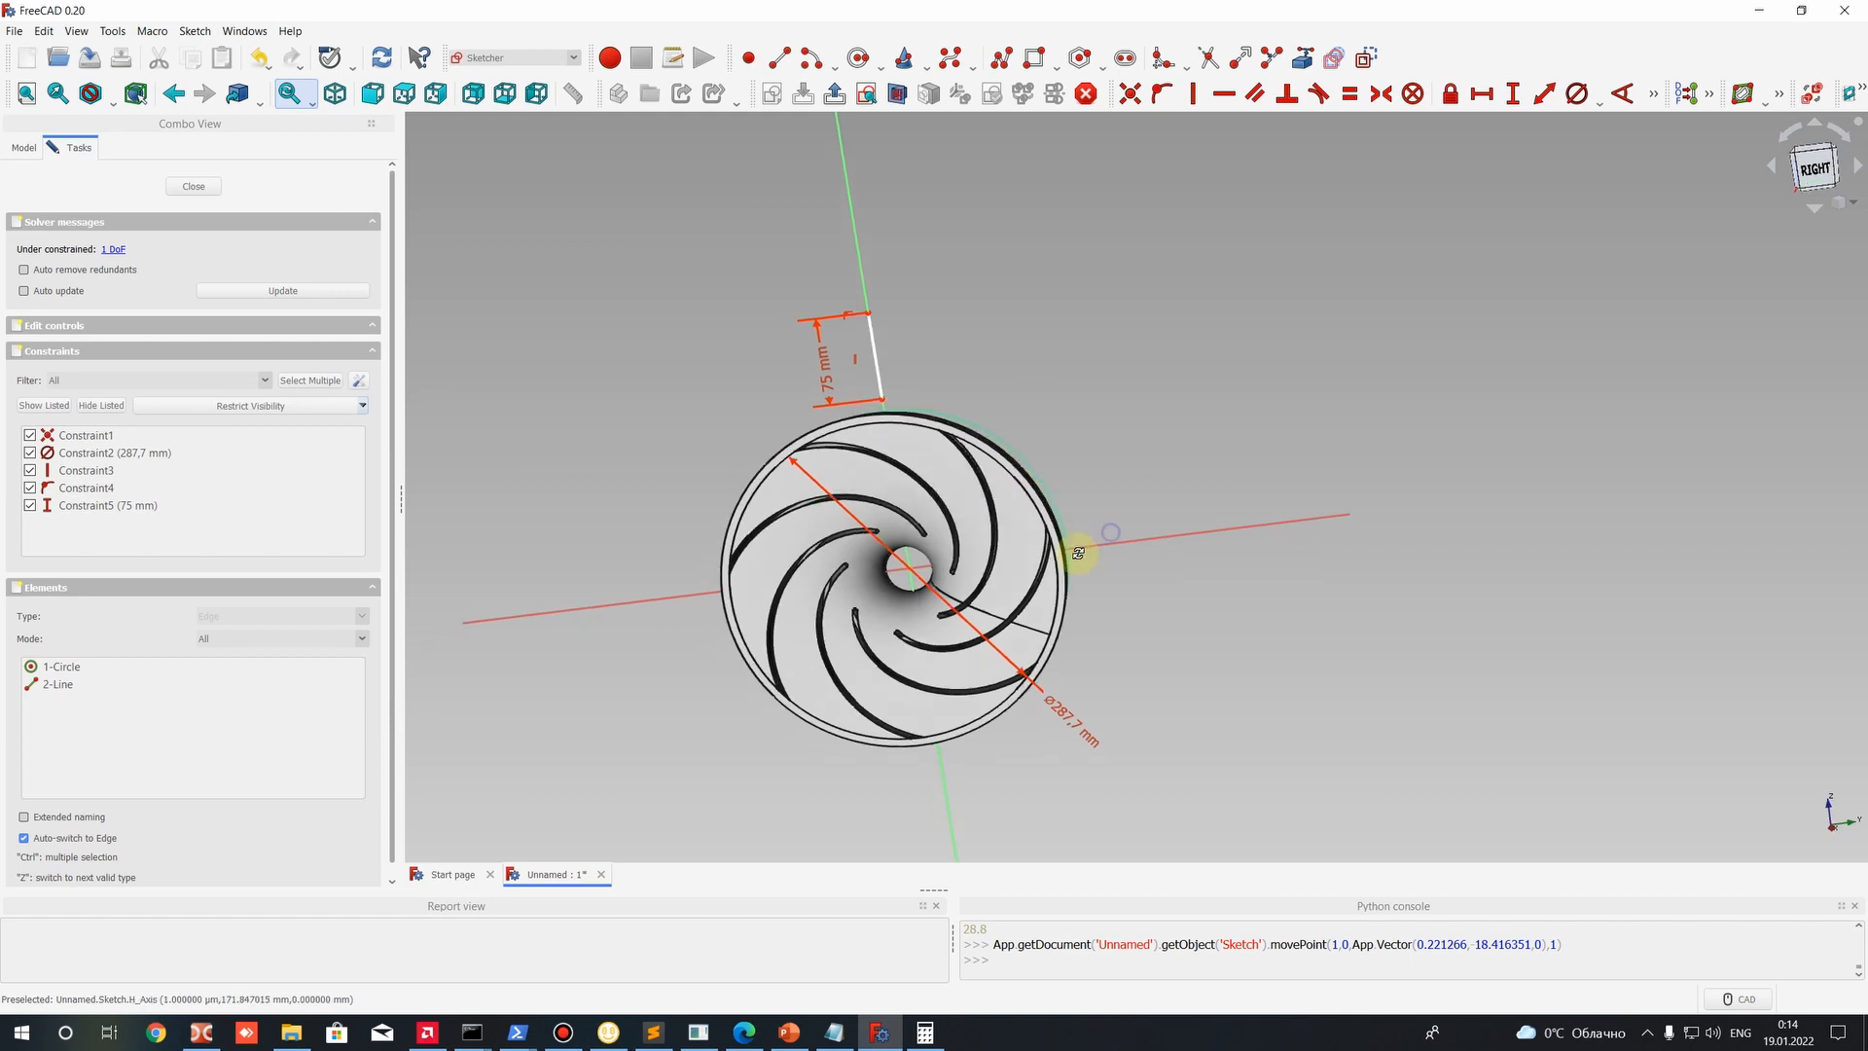
key("3")
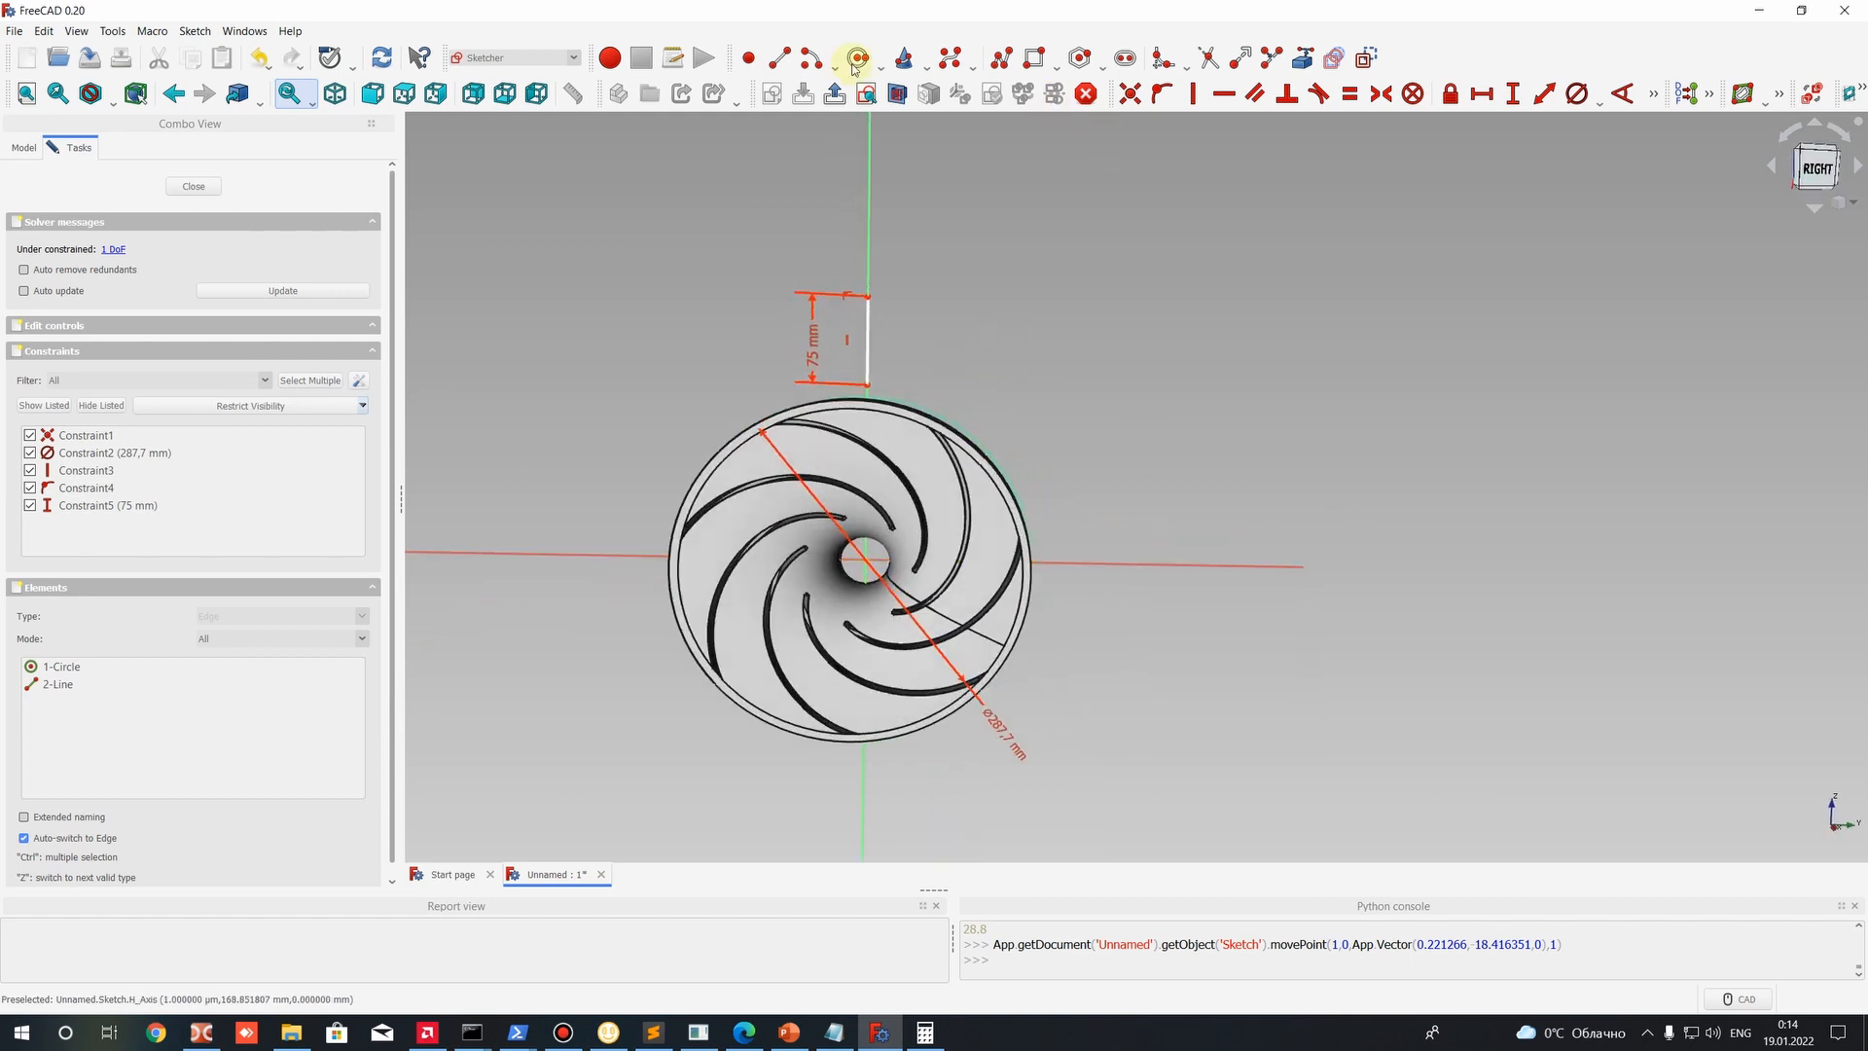
left_click(780, 57)
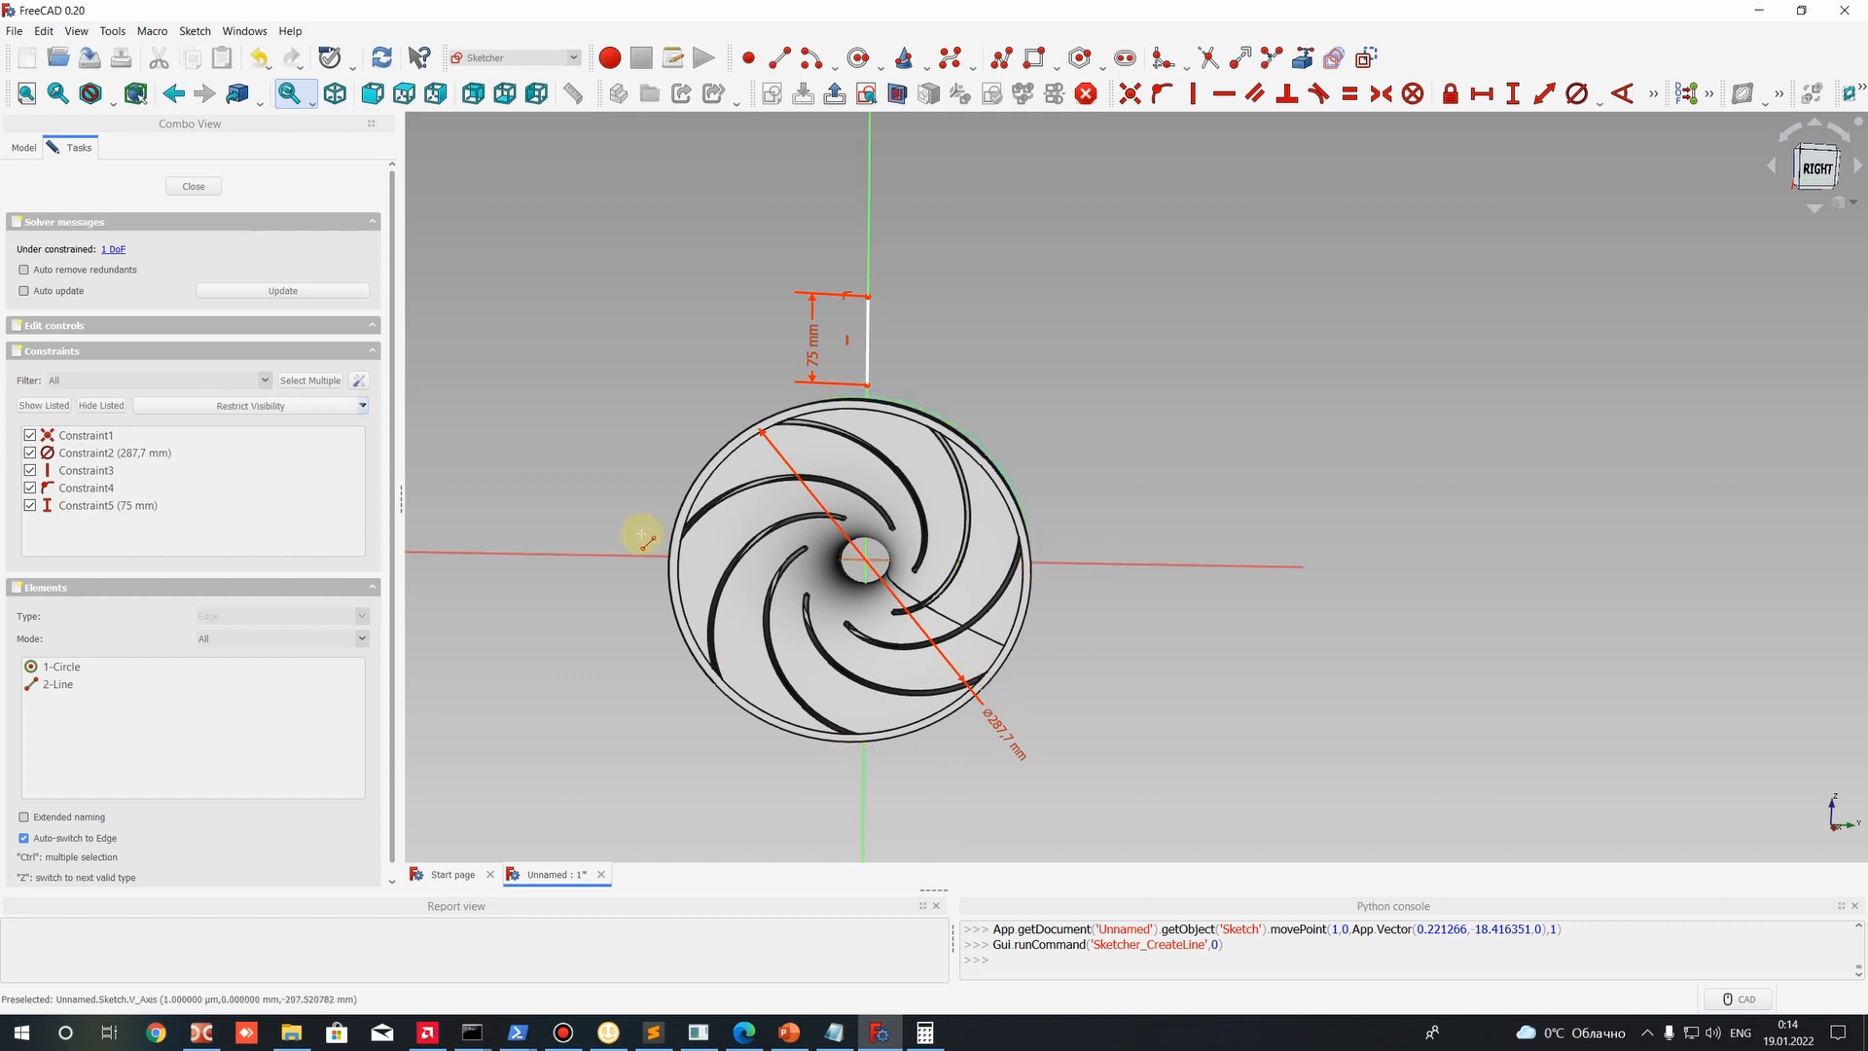
right_click(574, 537)
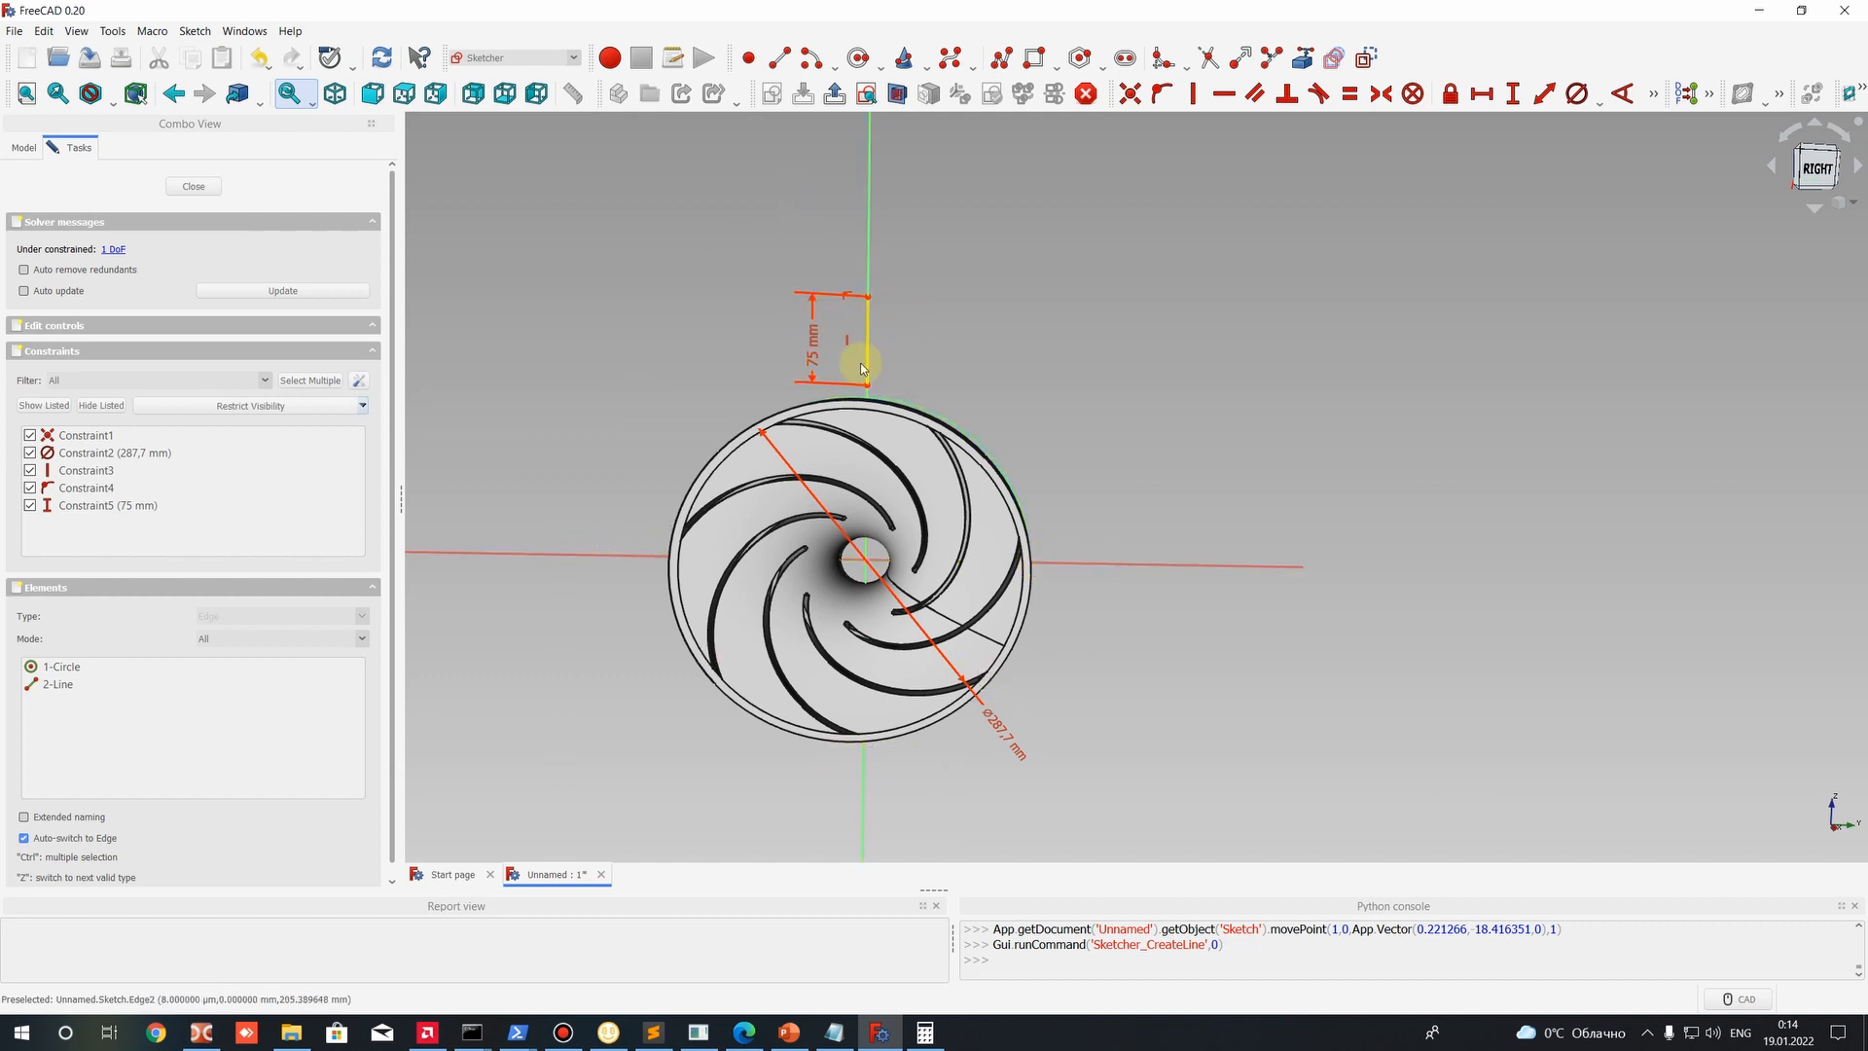
scroll(866, 366, "up", 2)
mouse_move(973, 418)
middle_mouse_down()
mouse_move(1250, 472)
mouse_move(942, 654)
mouse_move(805, 291)
middle_mouse_up()
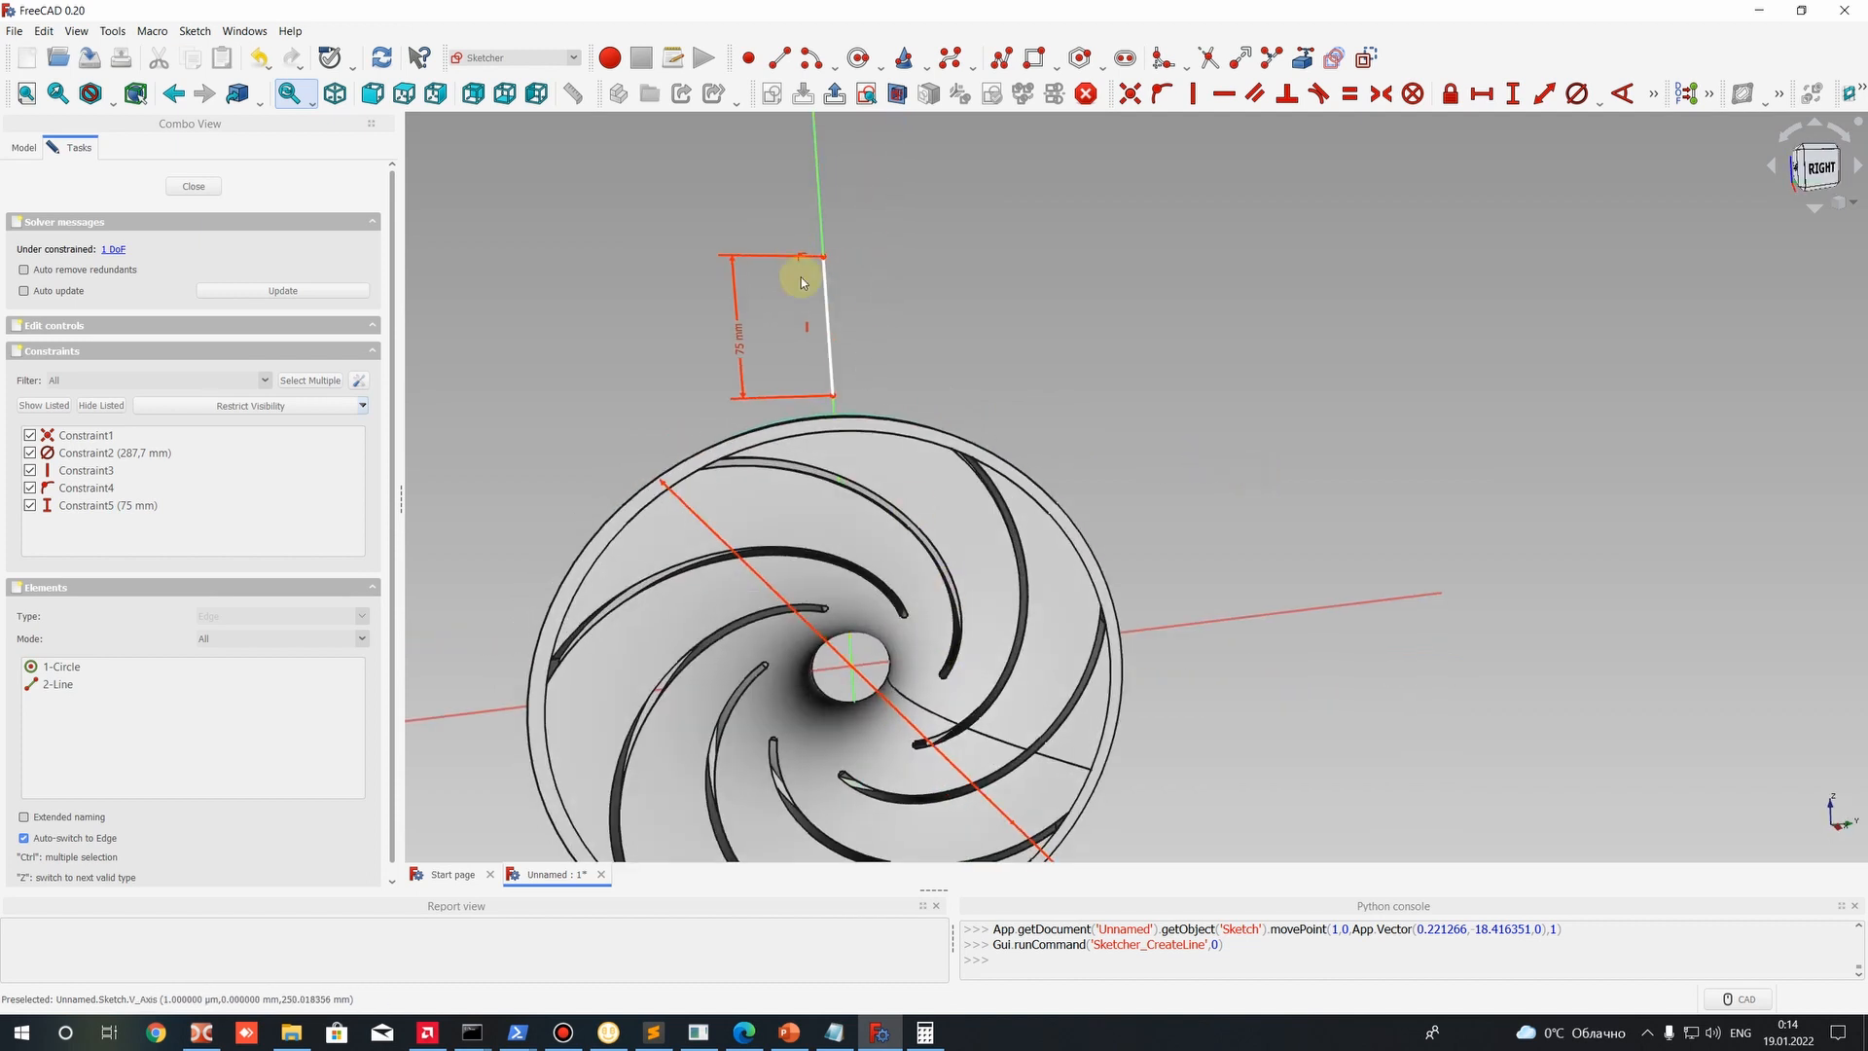
Switch the dimensional constraint tools to reference mode and back to driving mode.
left_click(194, 30)
mouse_move(245, 295)
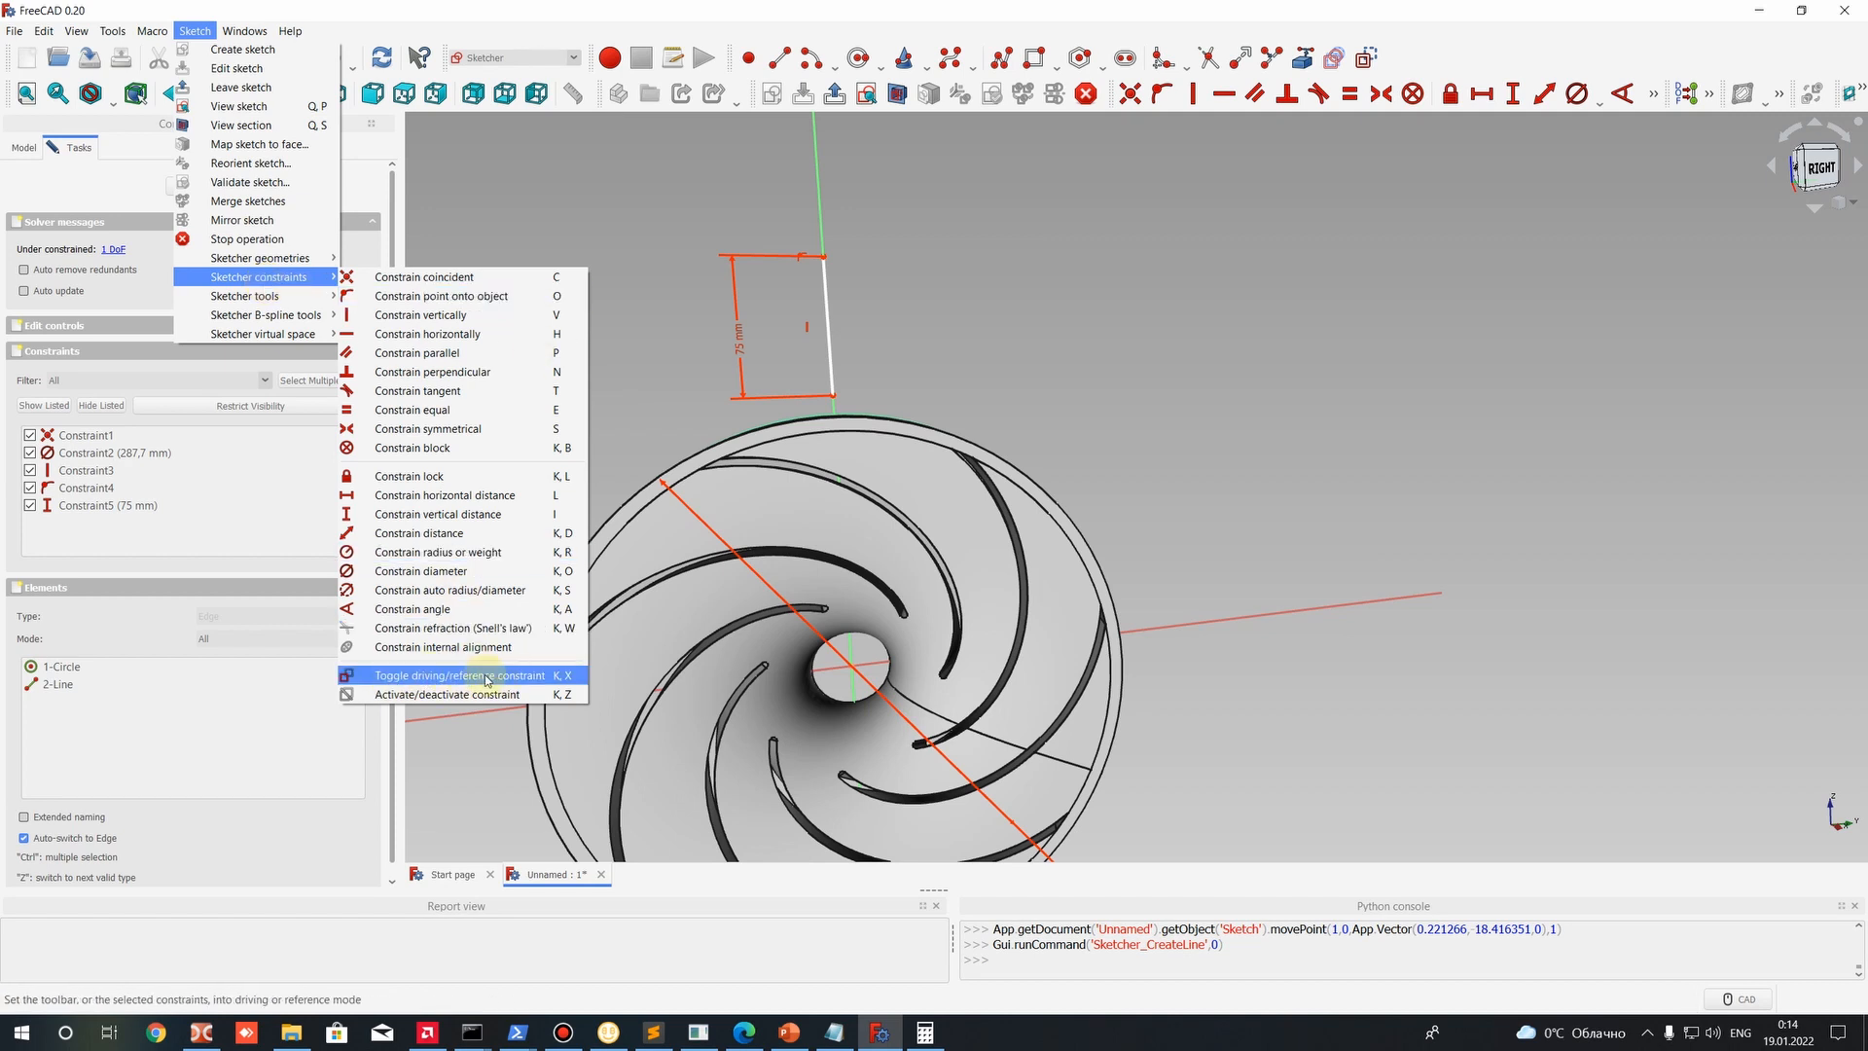
left_click(425, 678)
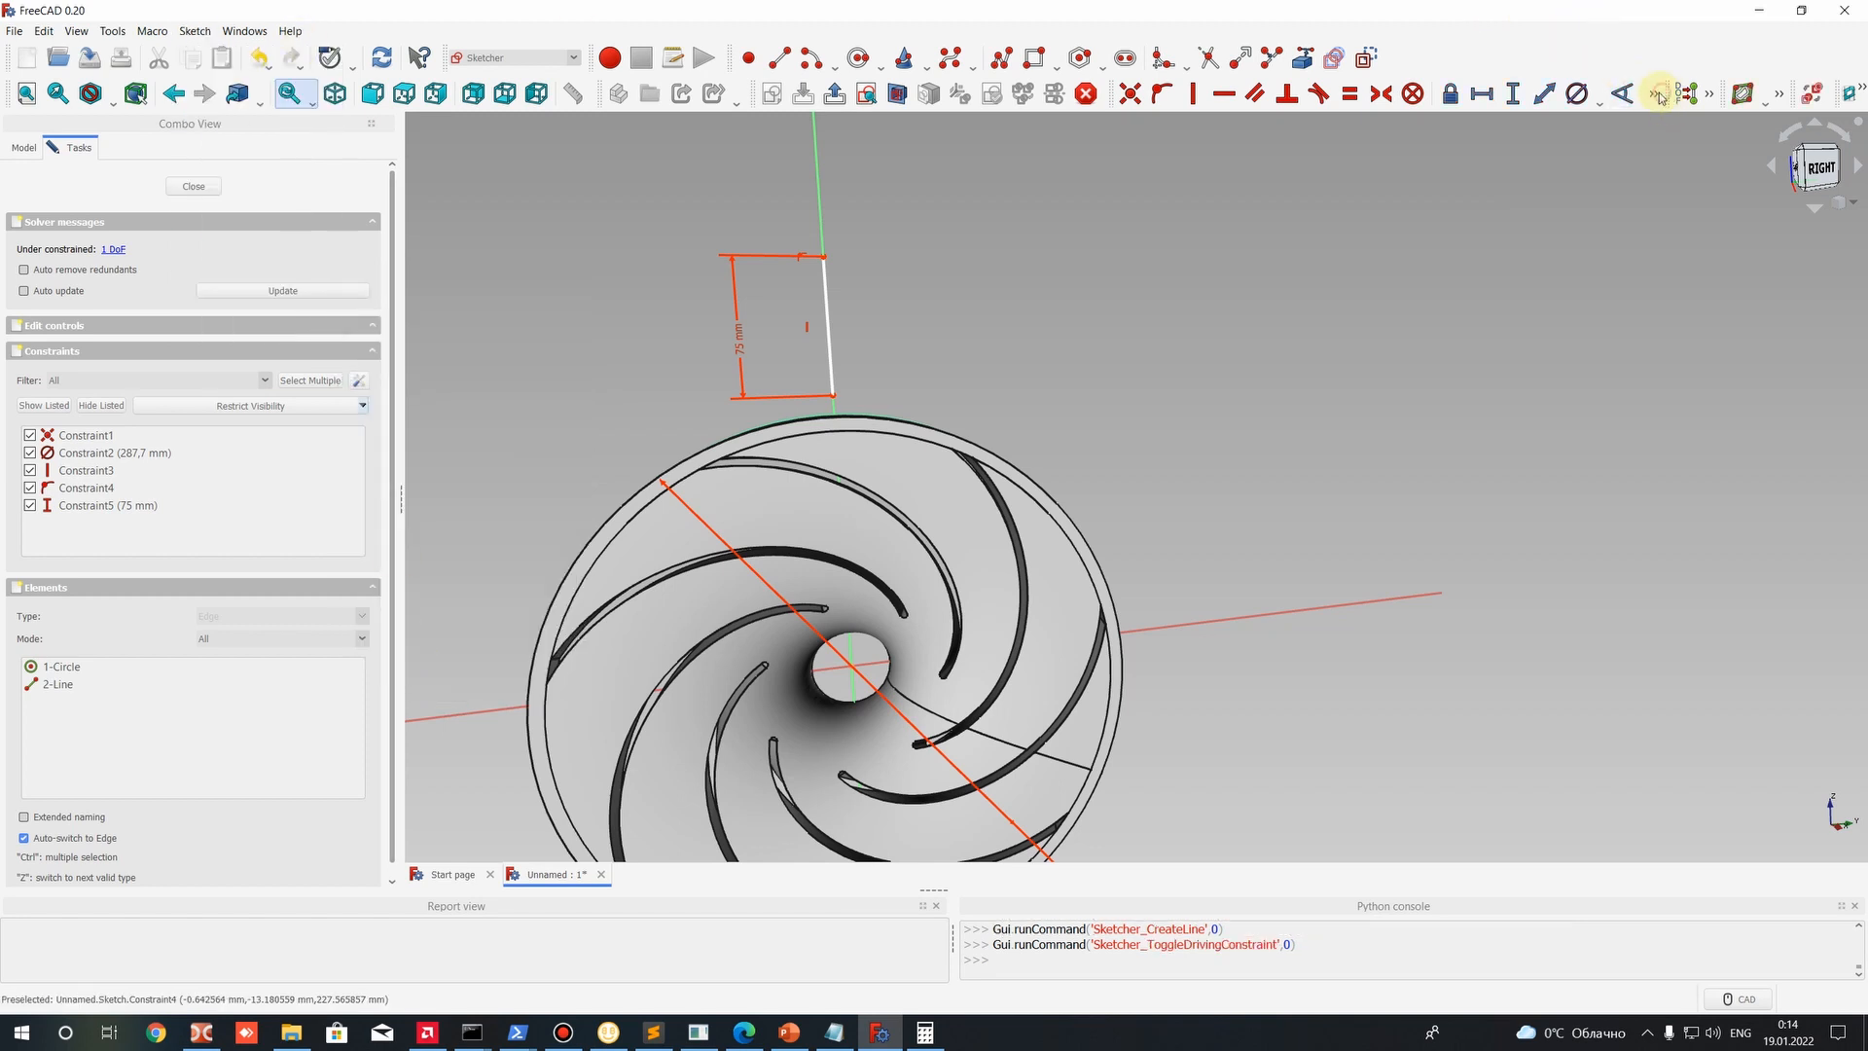
left_click(1655, 95)
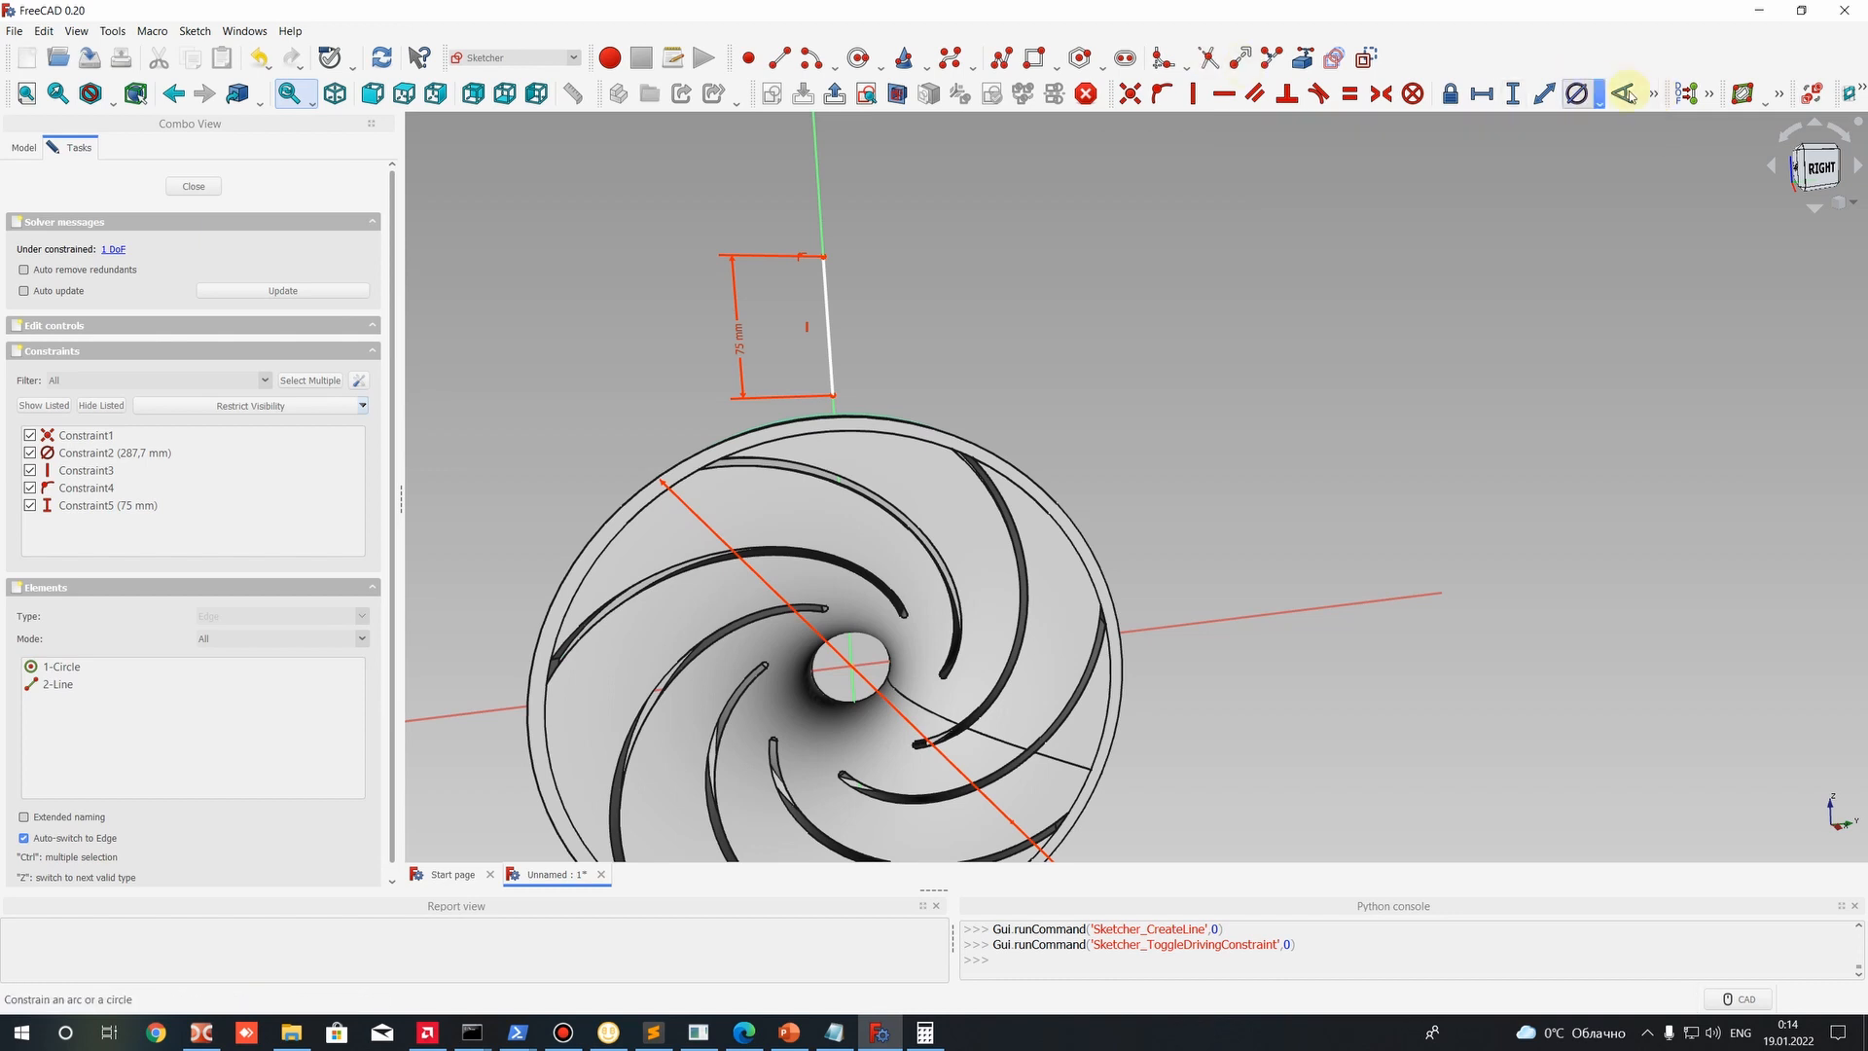
left_click(1655, 94)
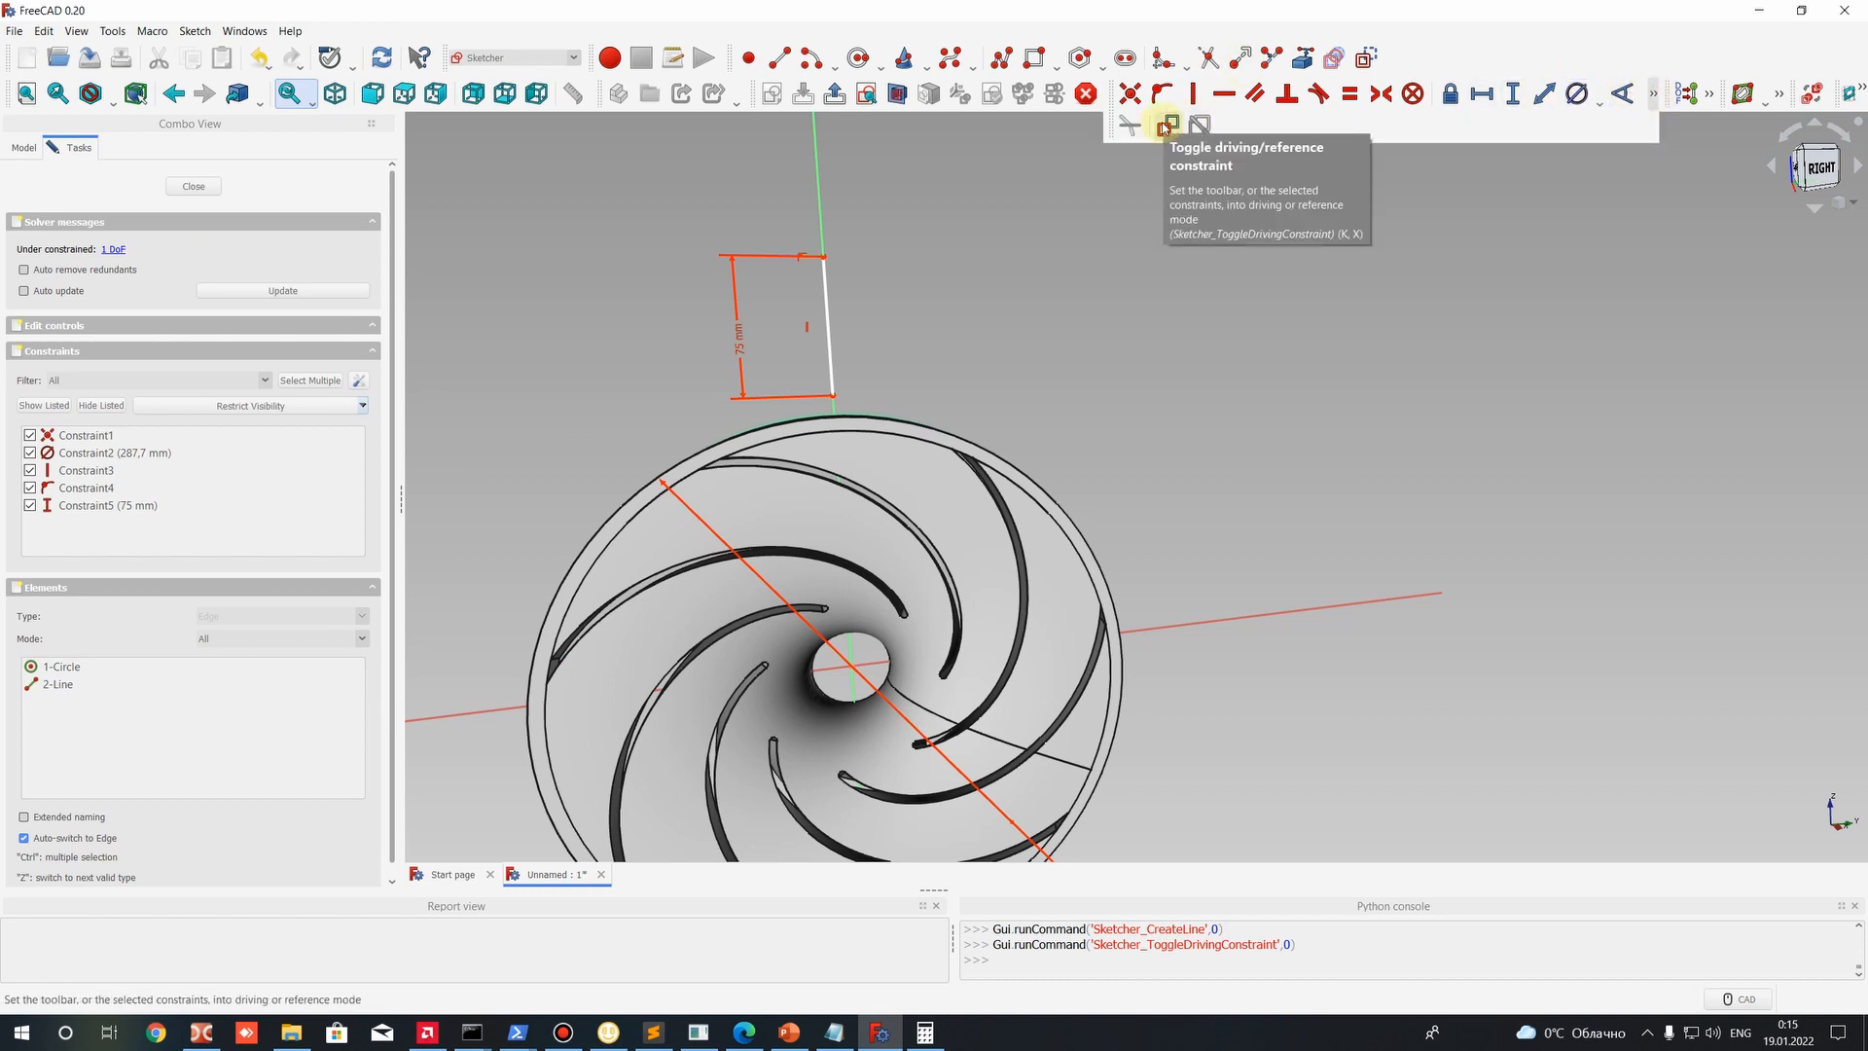
left_click(1166, 129)
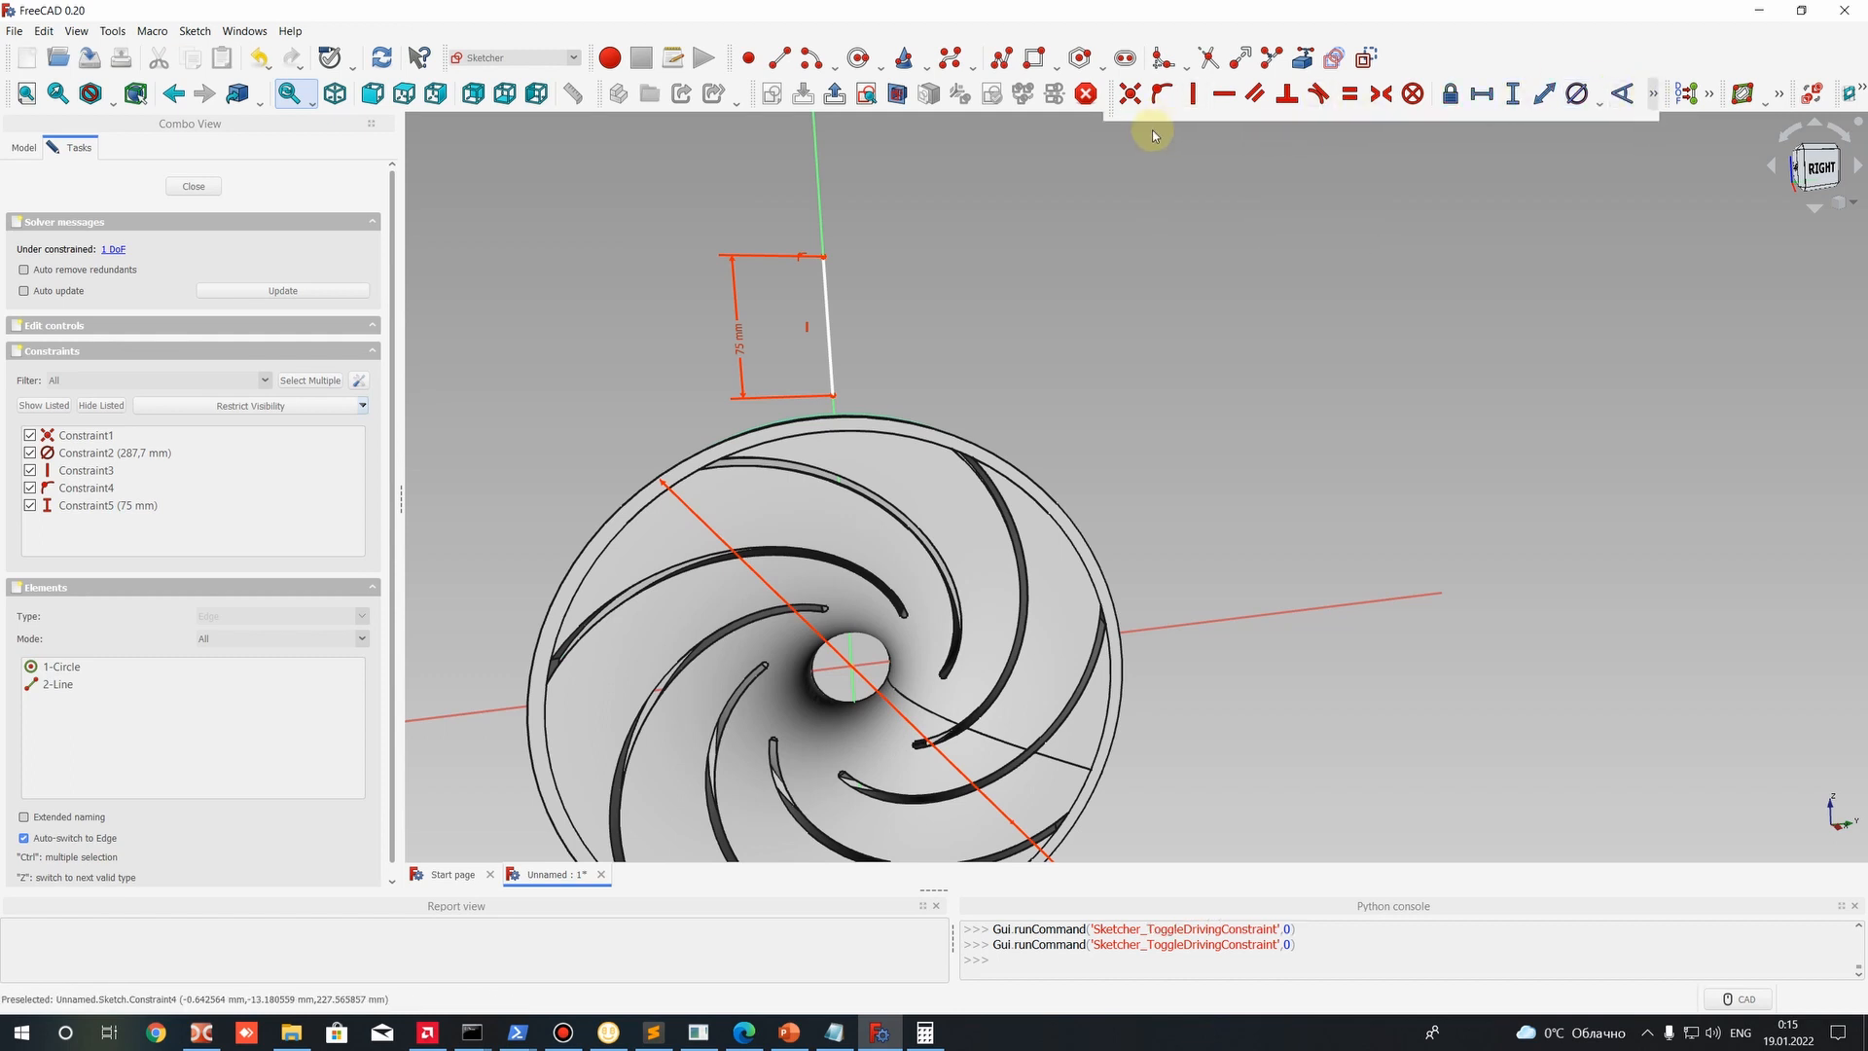
mouse_move(1163, 124)
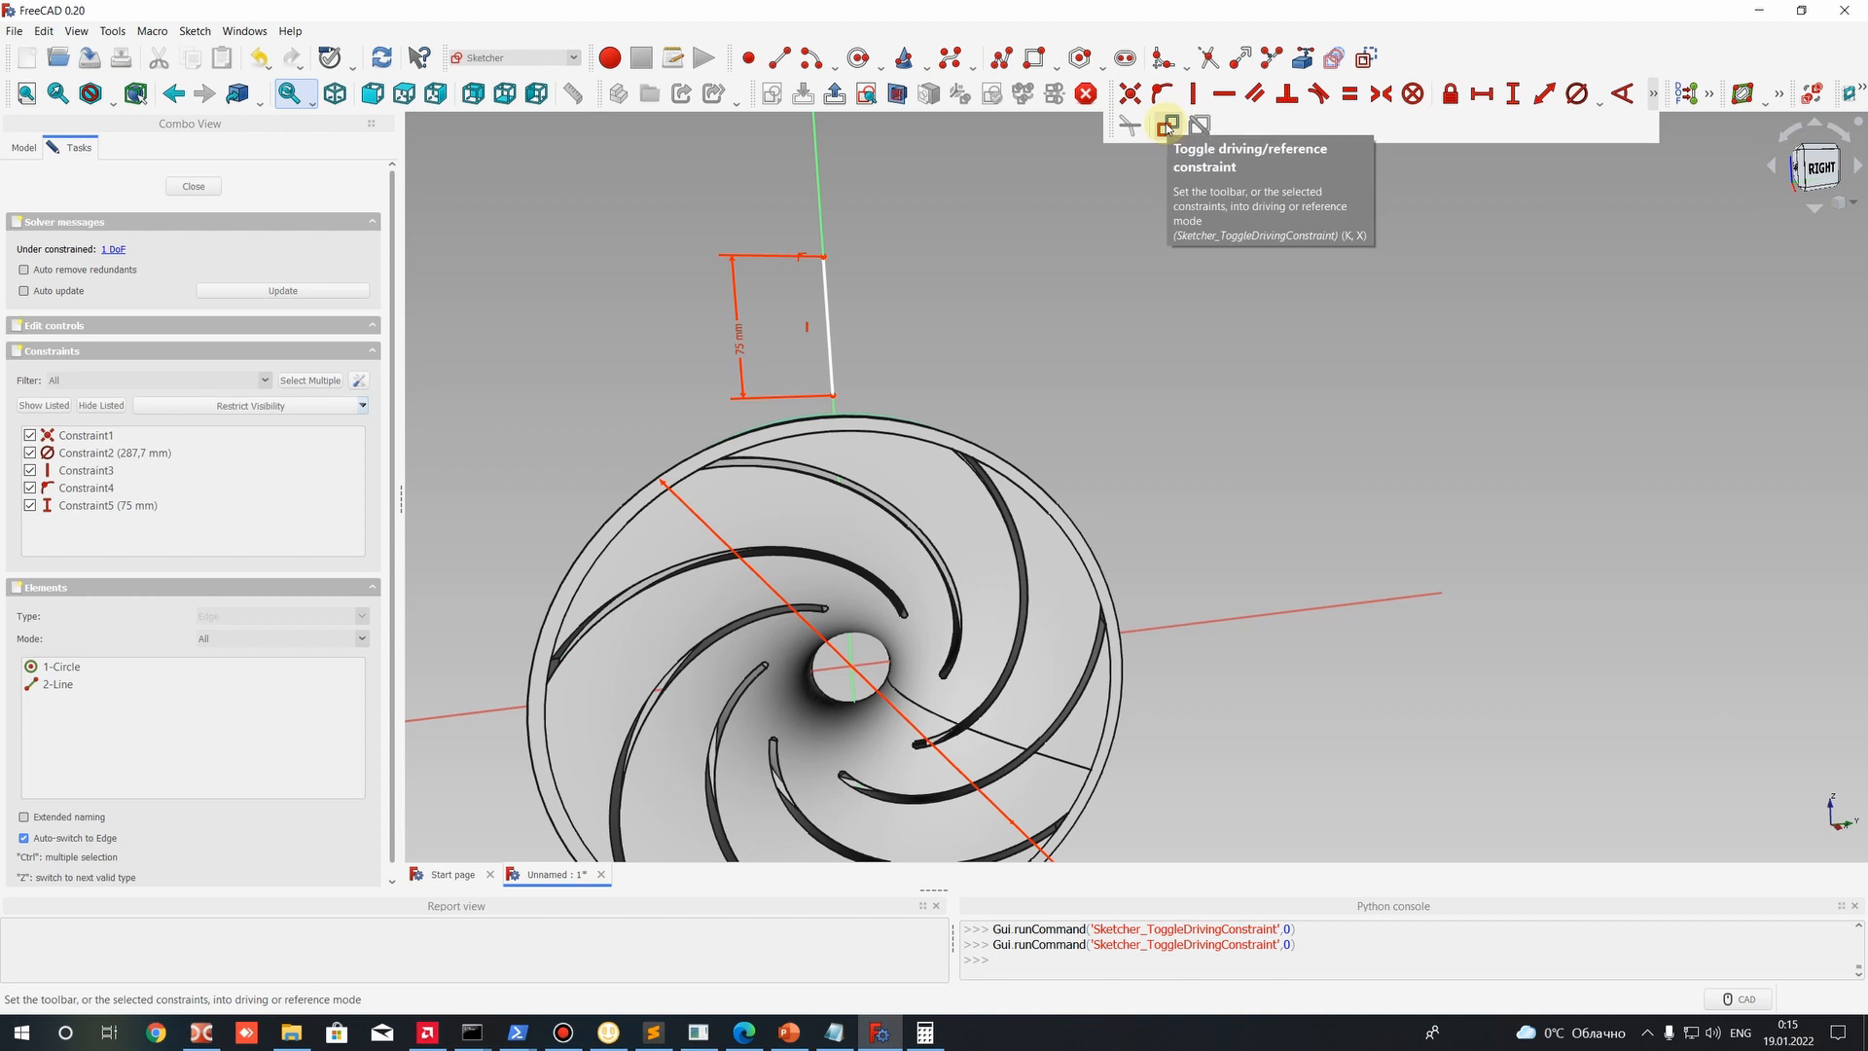
Switch the sketch's drawing tools to construction geometry and back to normal geometry.
left_click(152, 30)
mouse_move(194, 31)
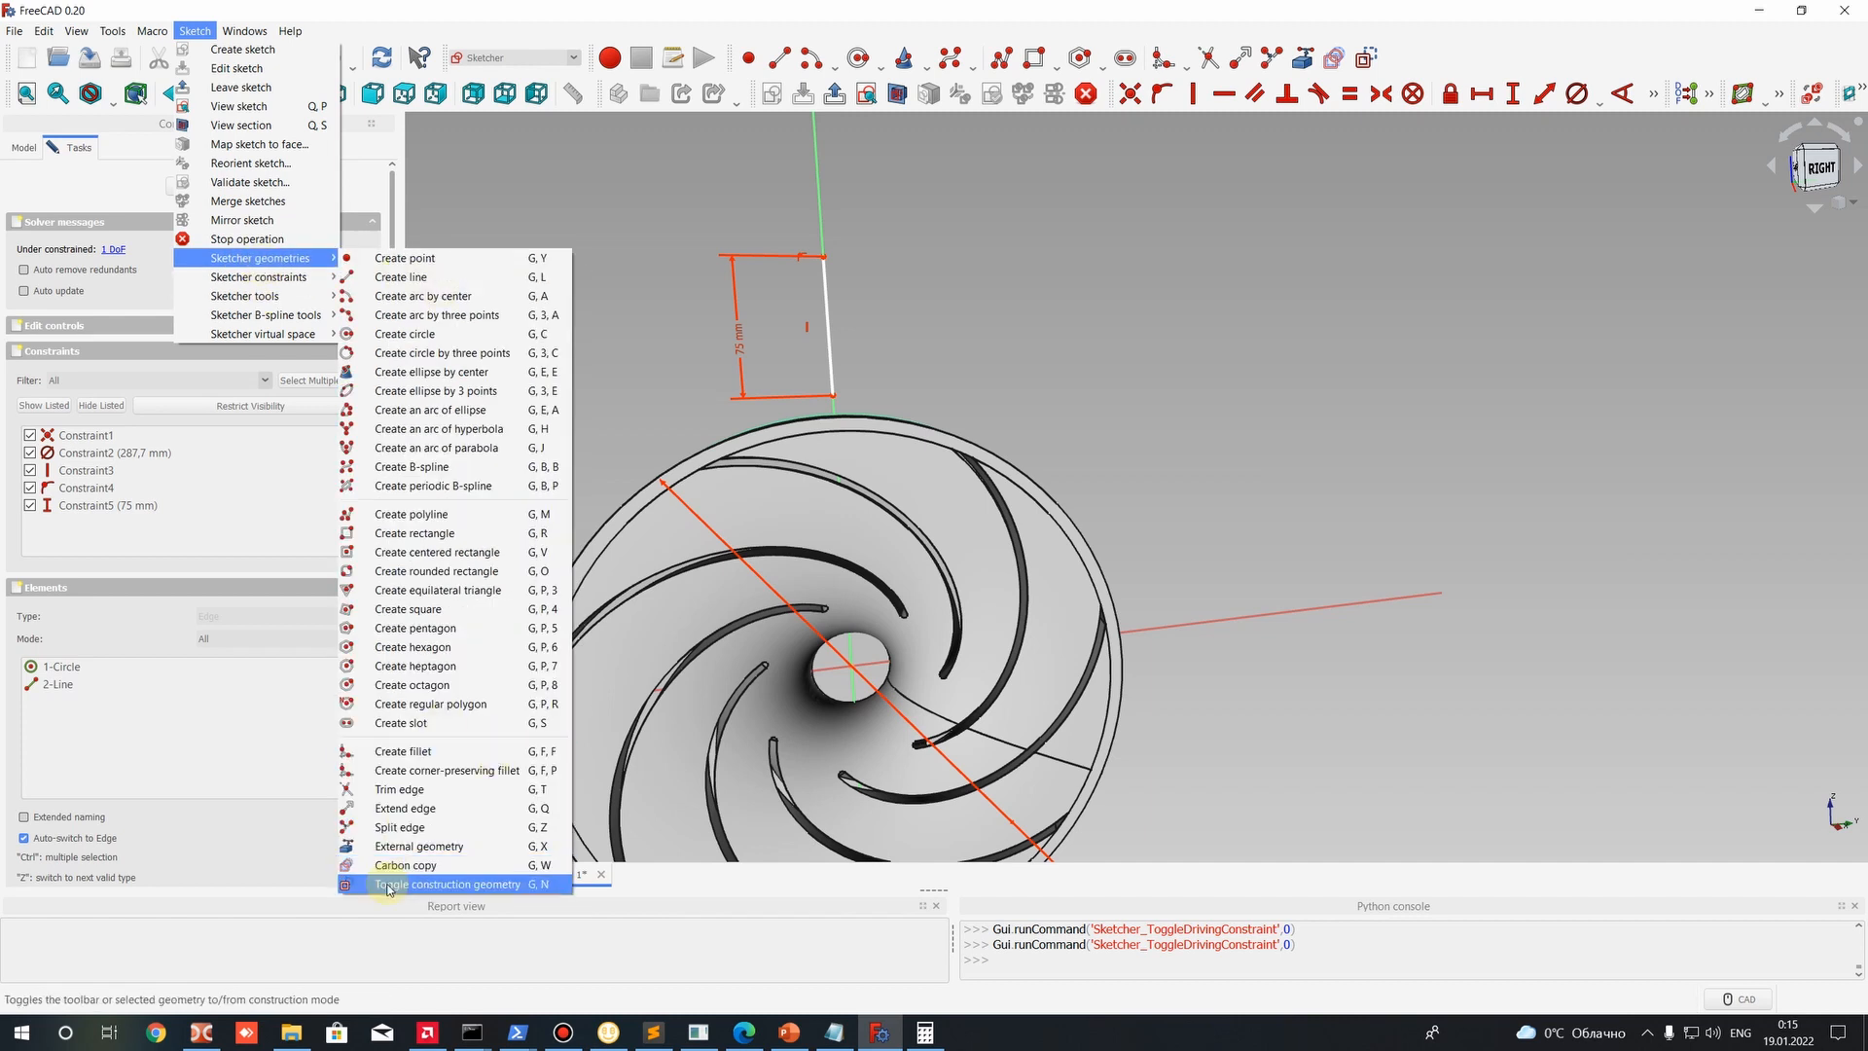
left_click(456, 884)
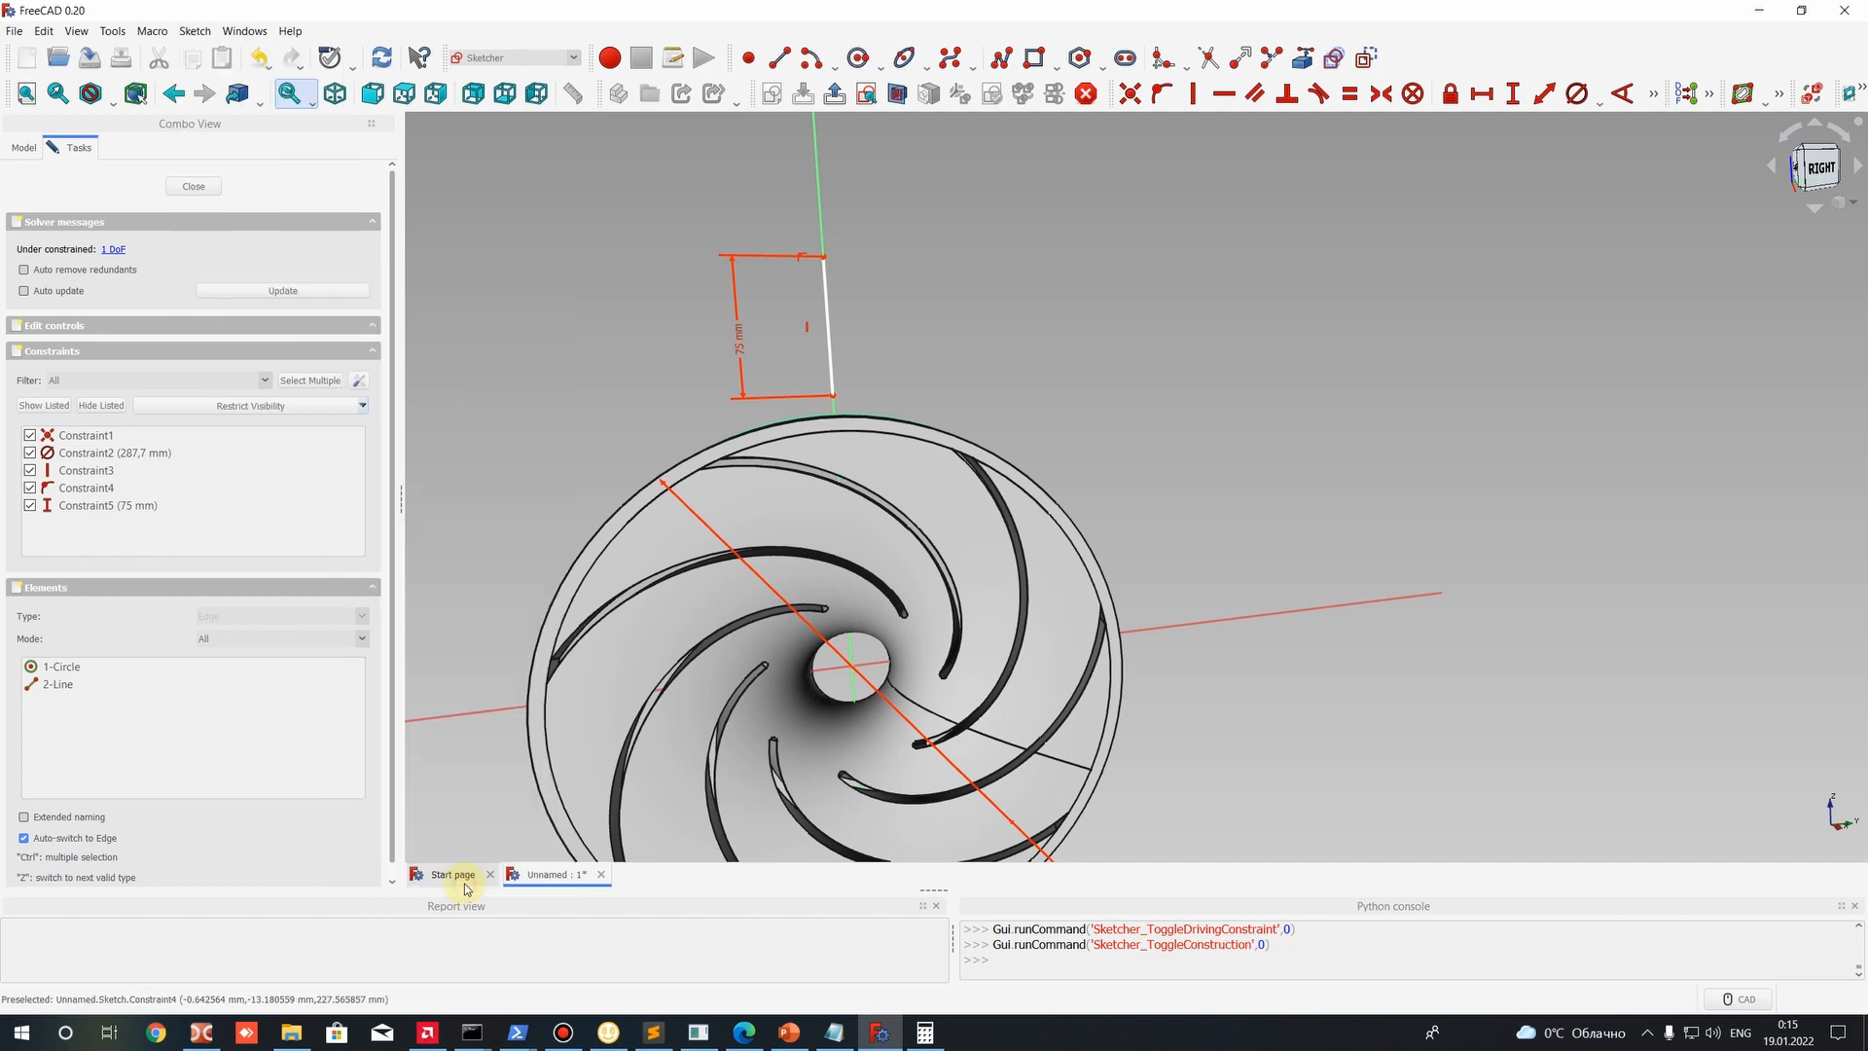
left_click(1653, 94)
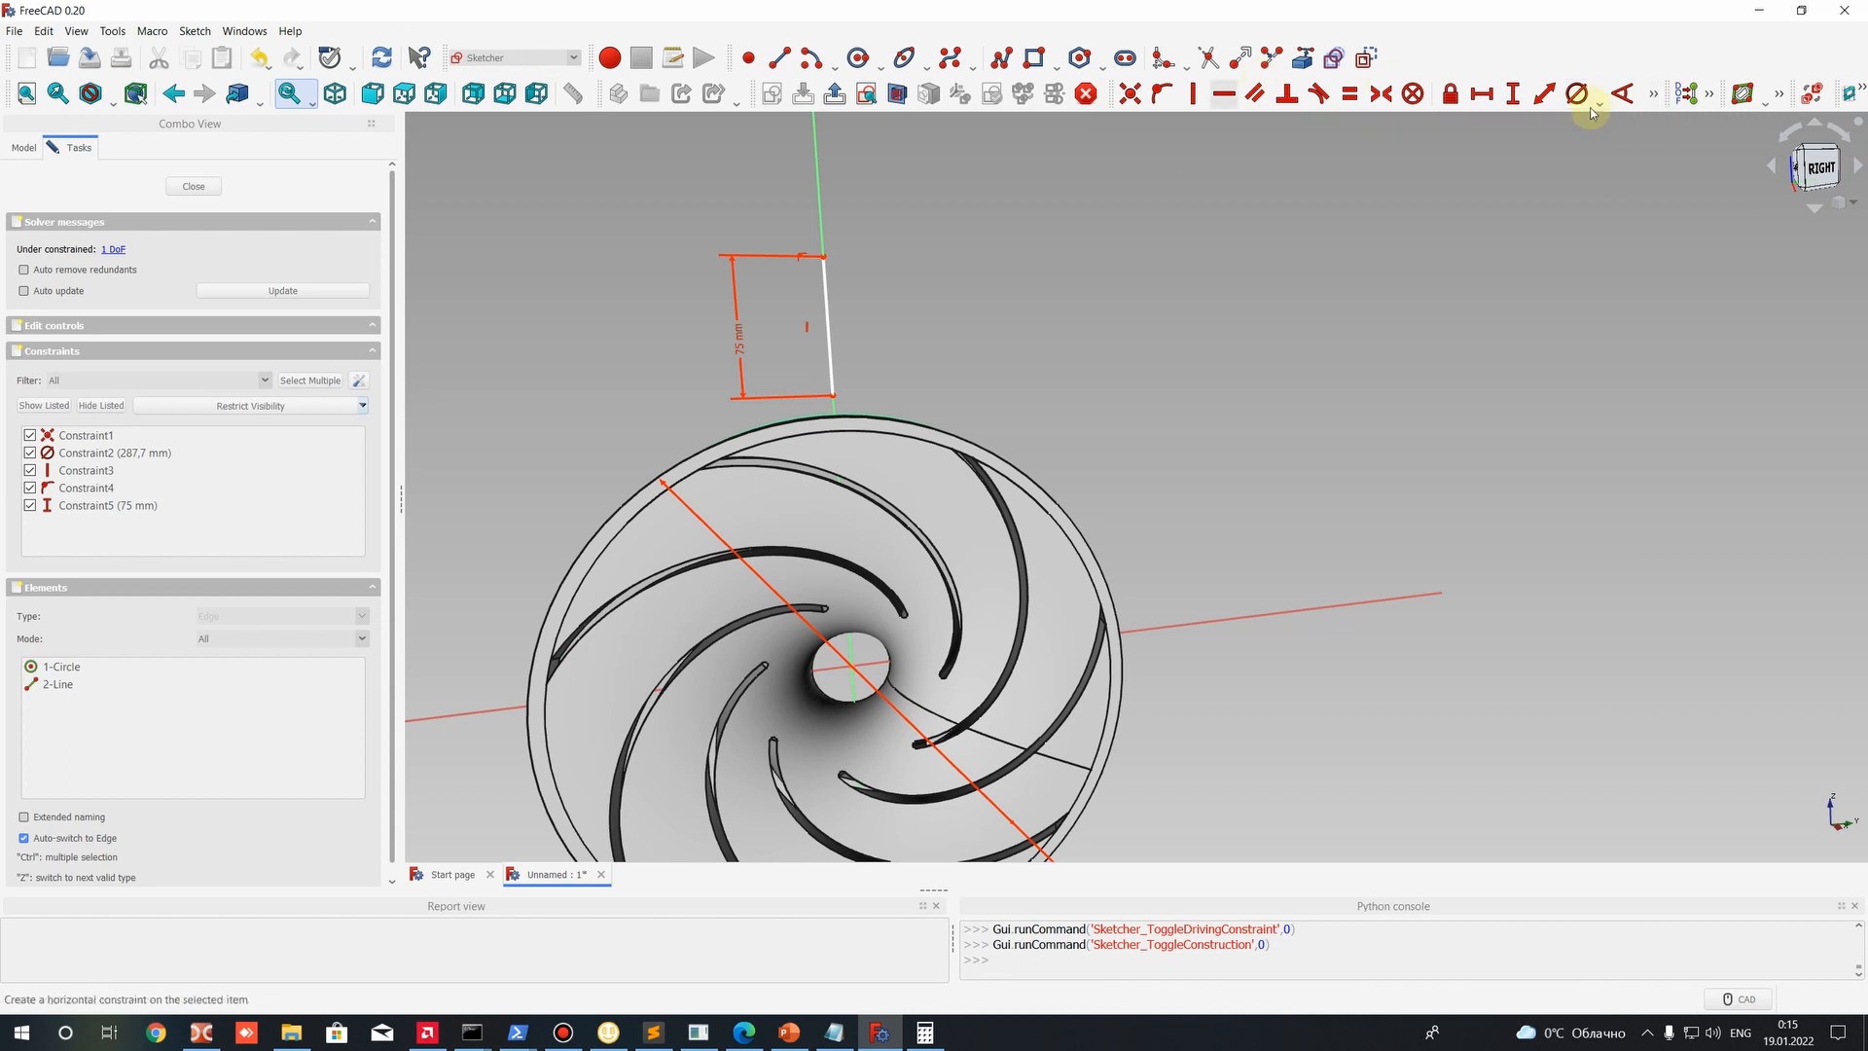
left_click(1653, 93)
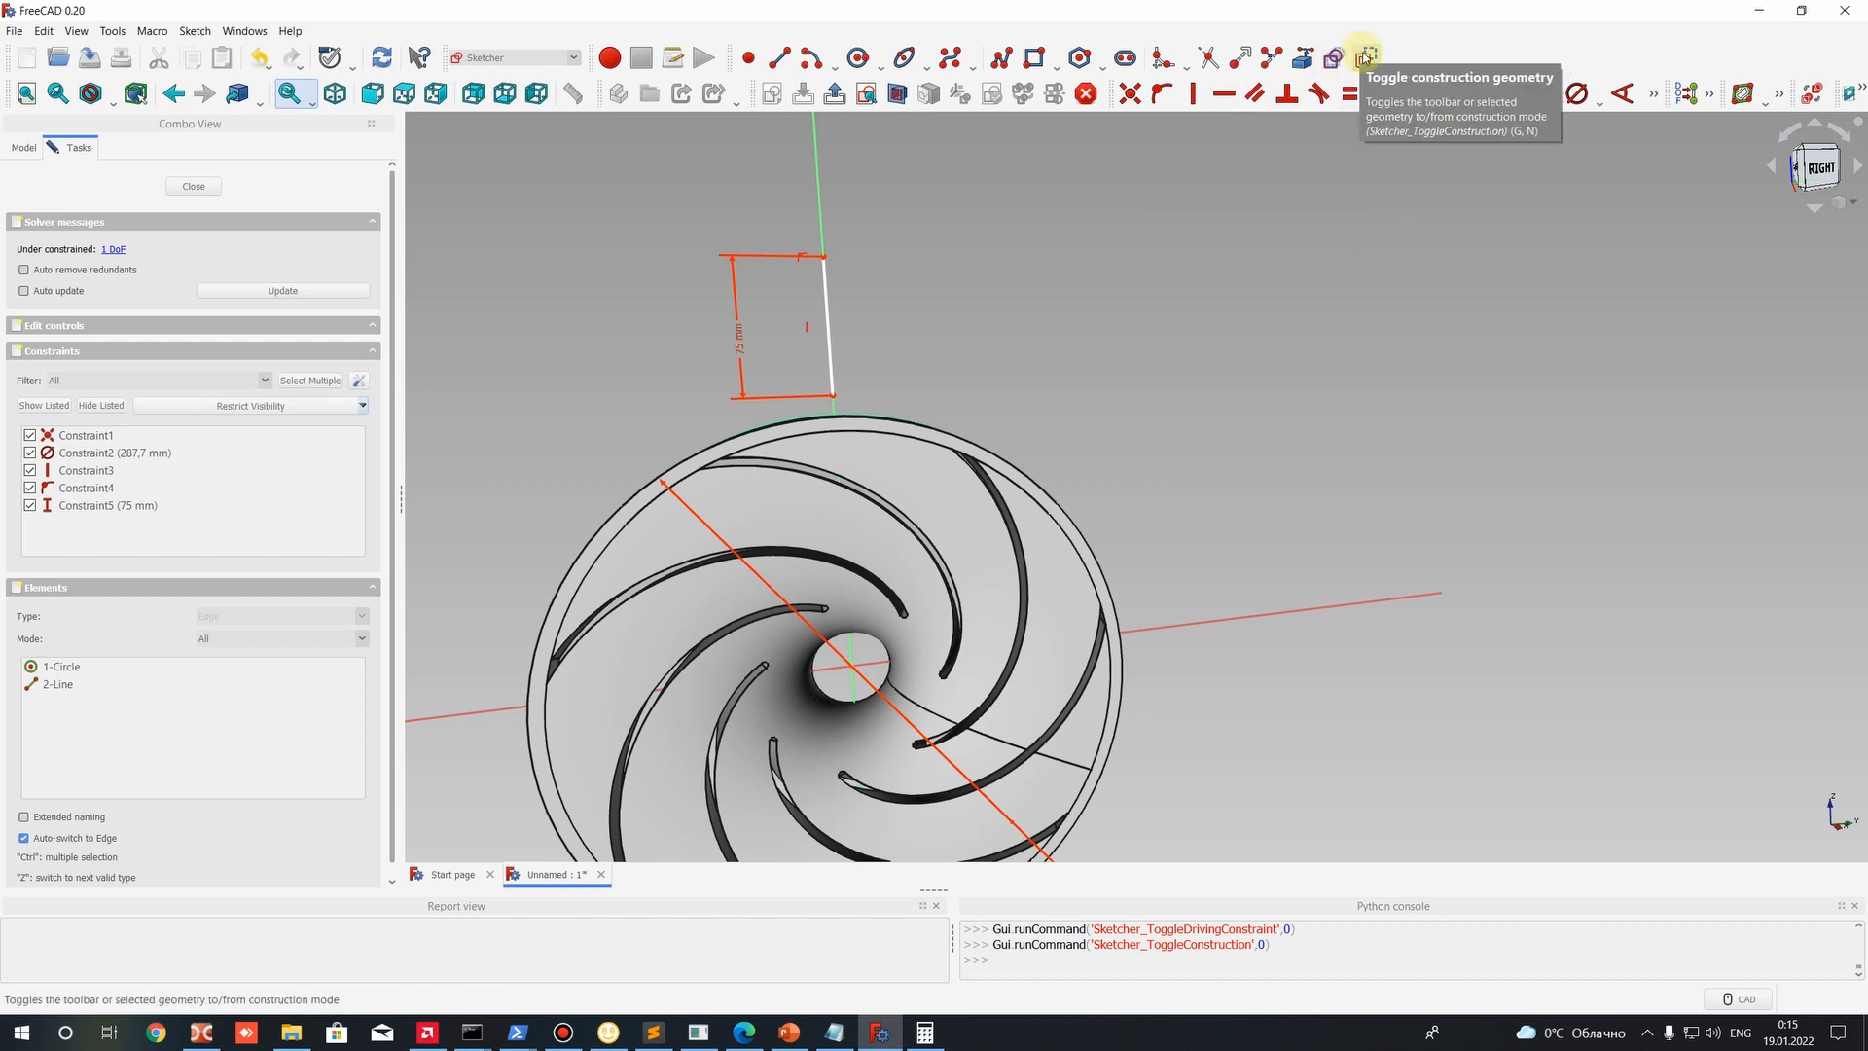
left_click(1362, 62)
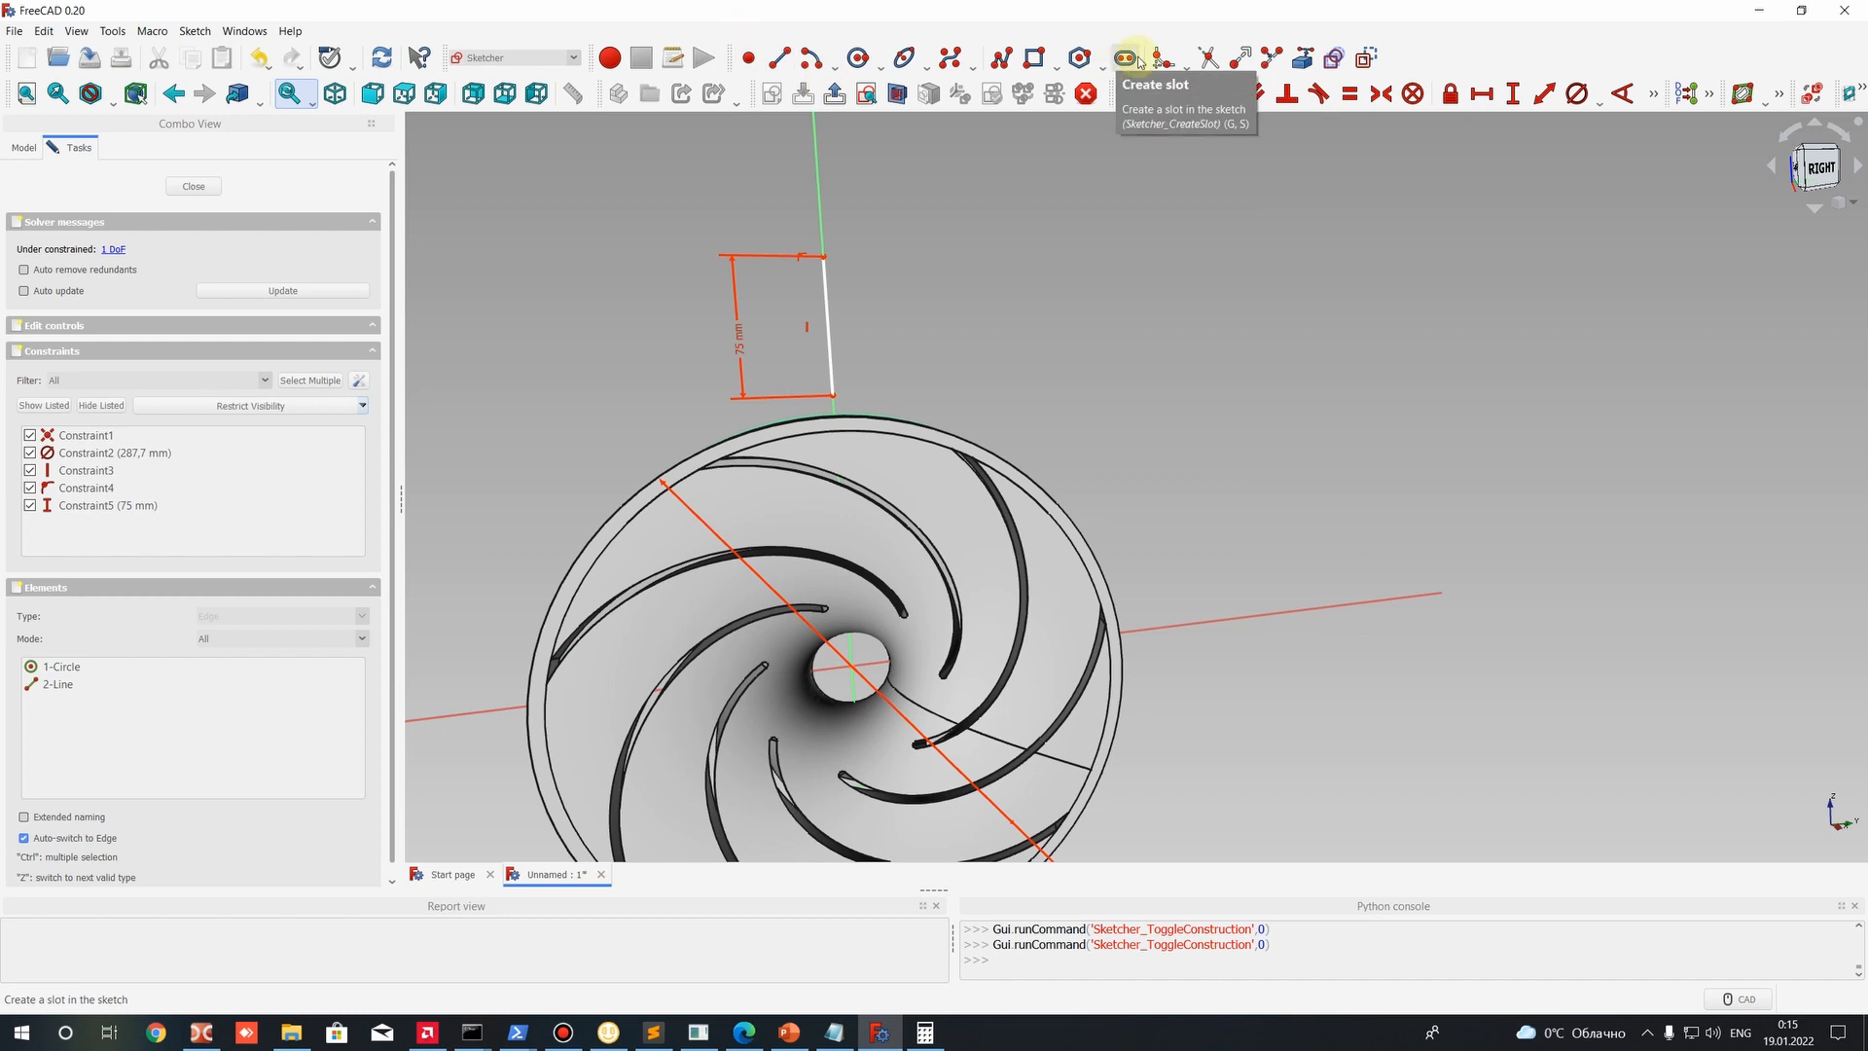
scroll(929, 170, "up", 4)
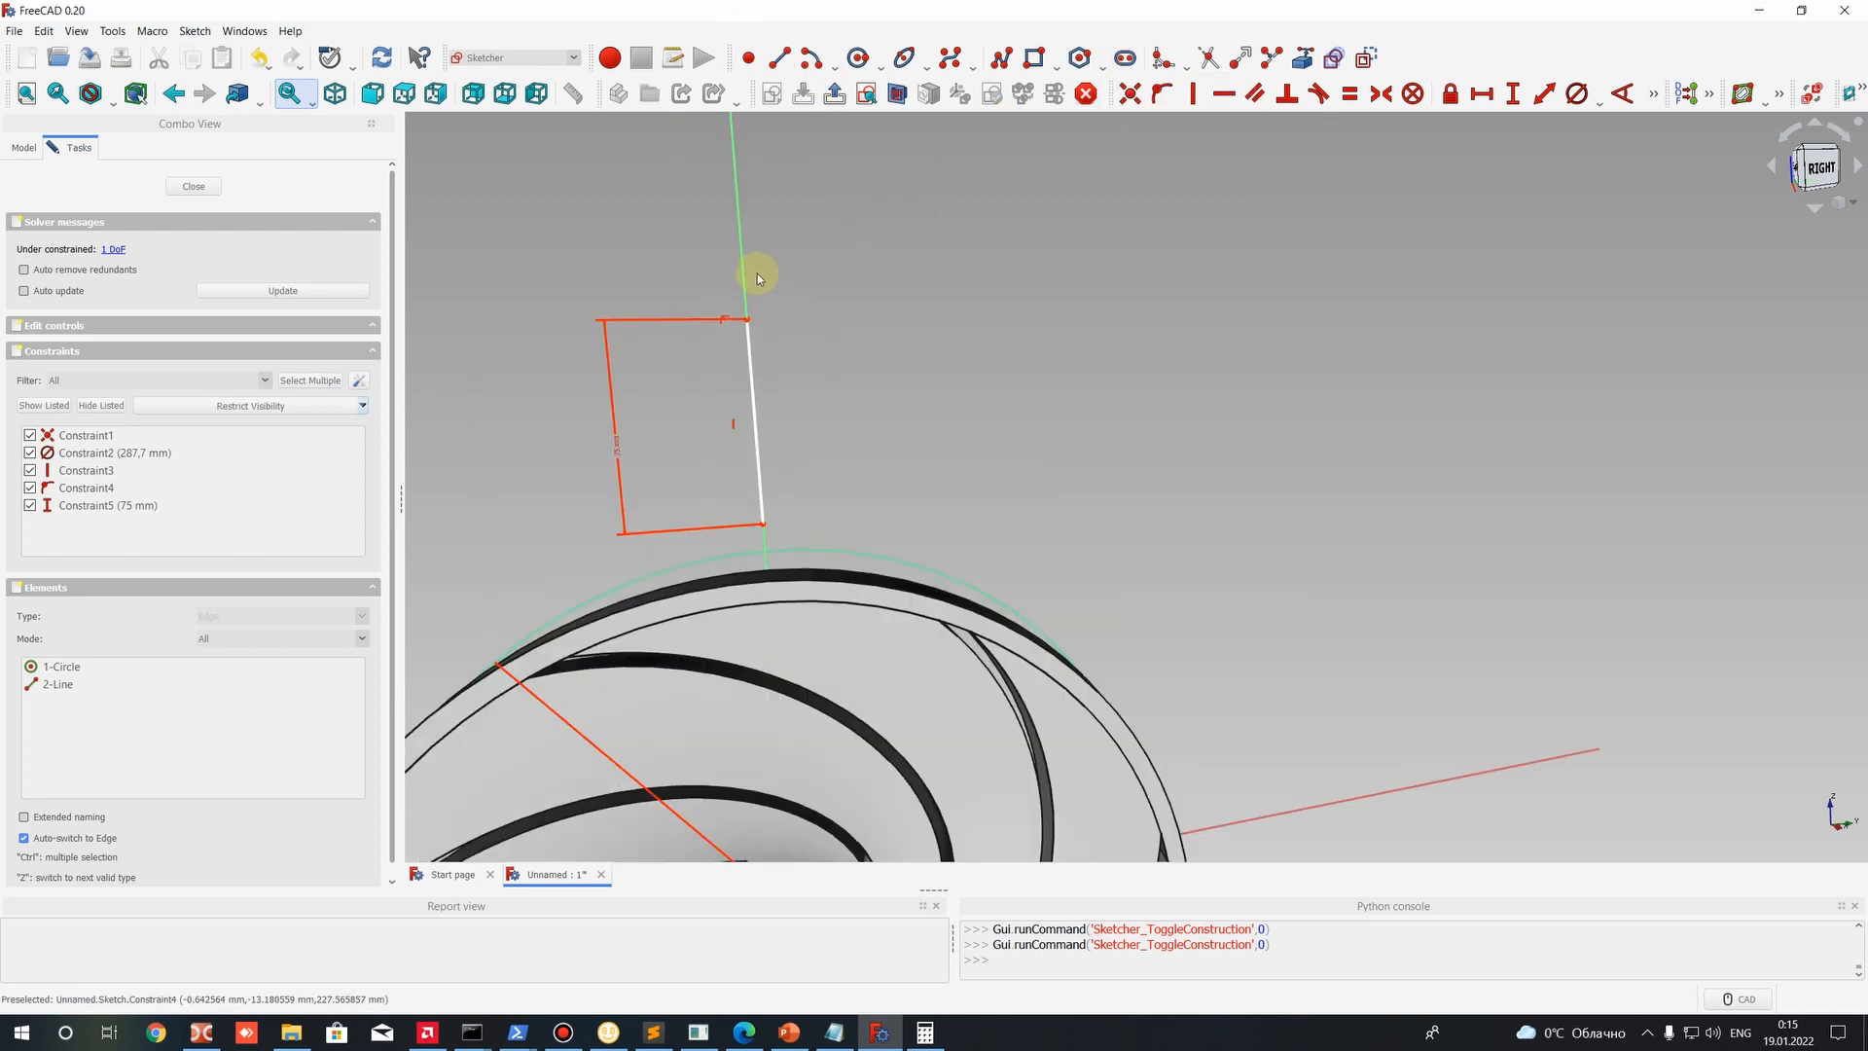
left_click(780, 57)
left_click(1022, 238)
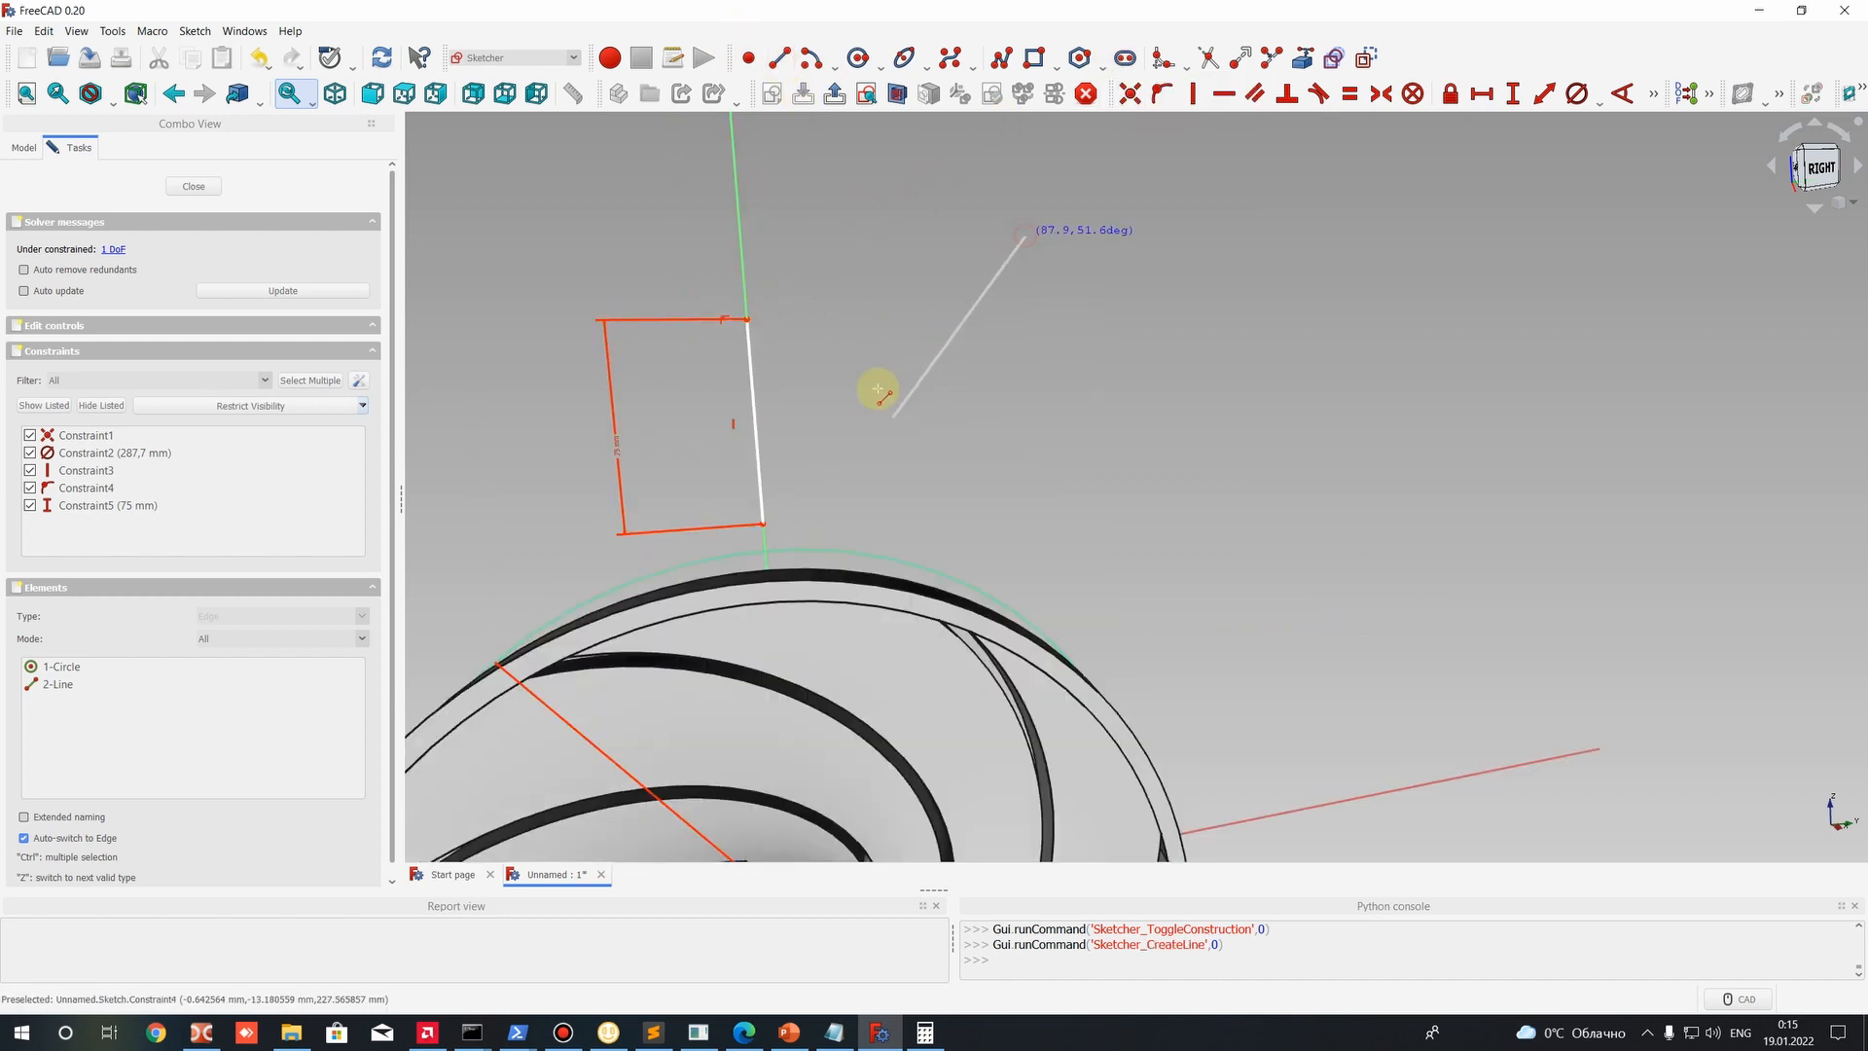
left_click(890, 413)
scroll(867, 404, "down", 5)
scroll(871, 403, "up", 4)
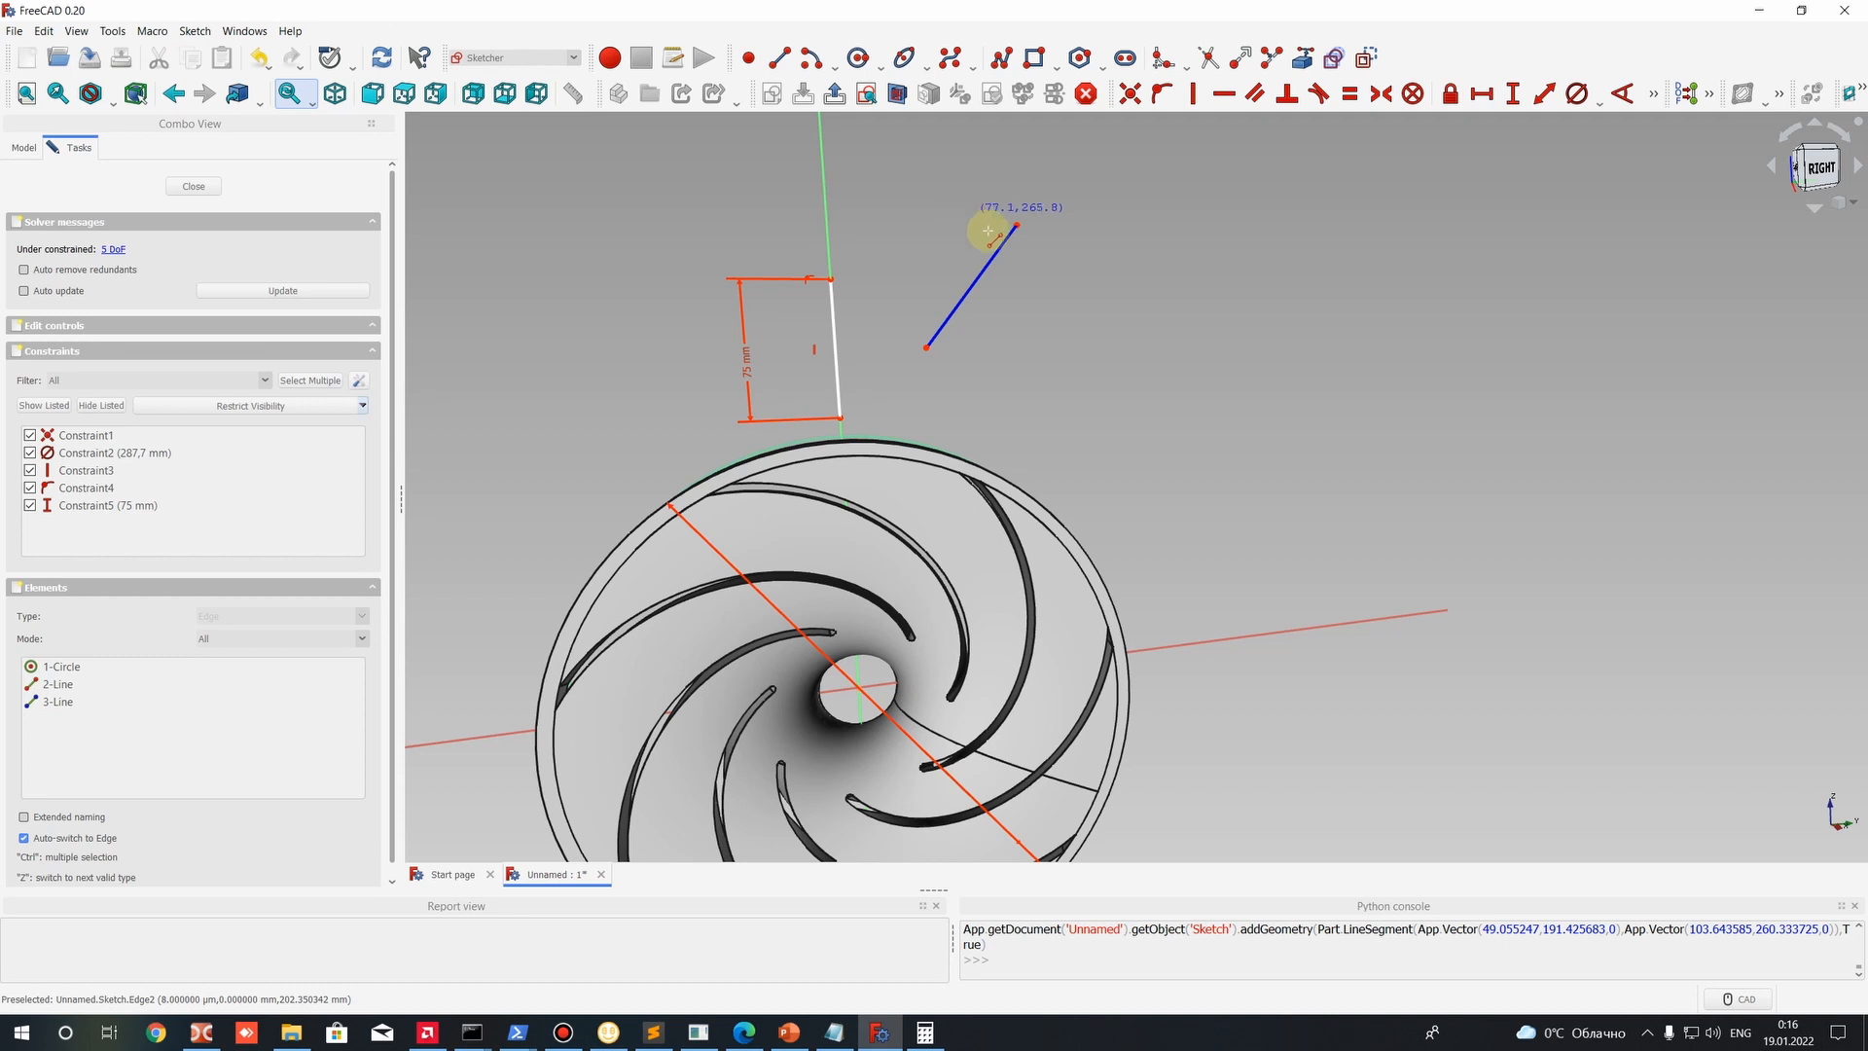
left_click(983, 270)
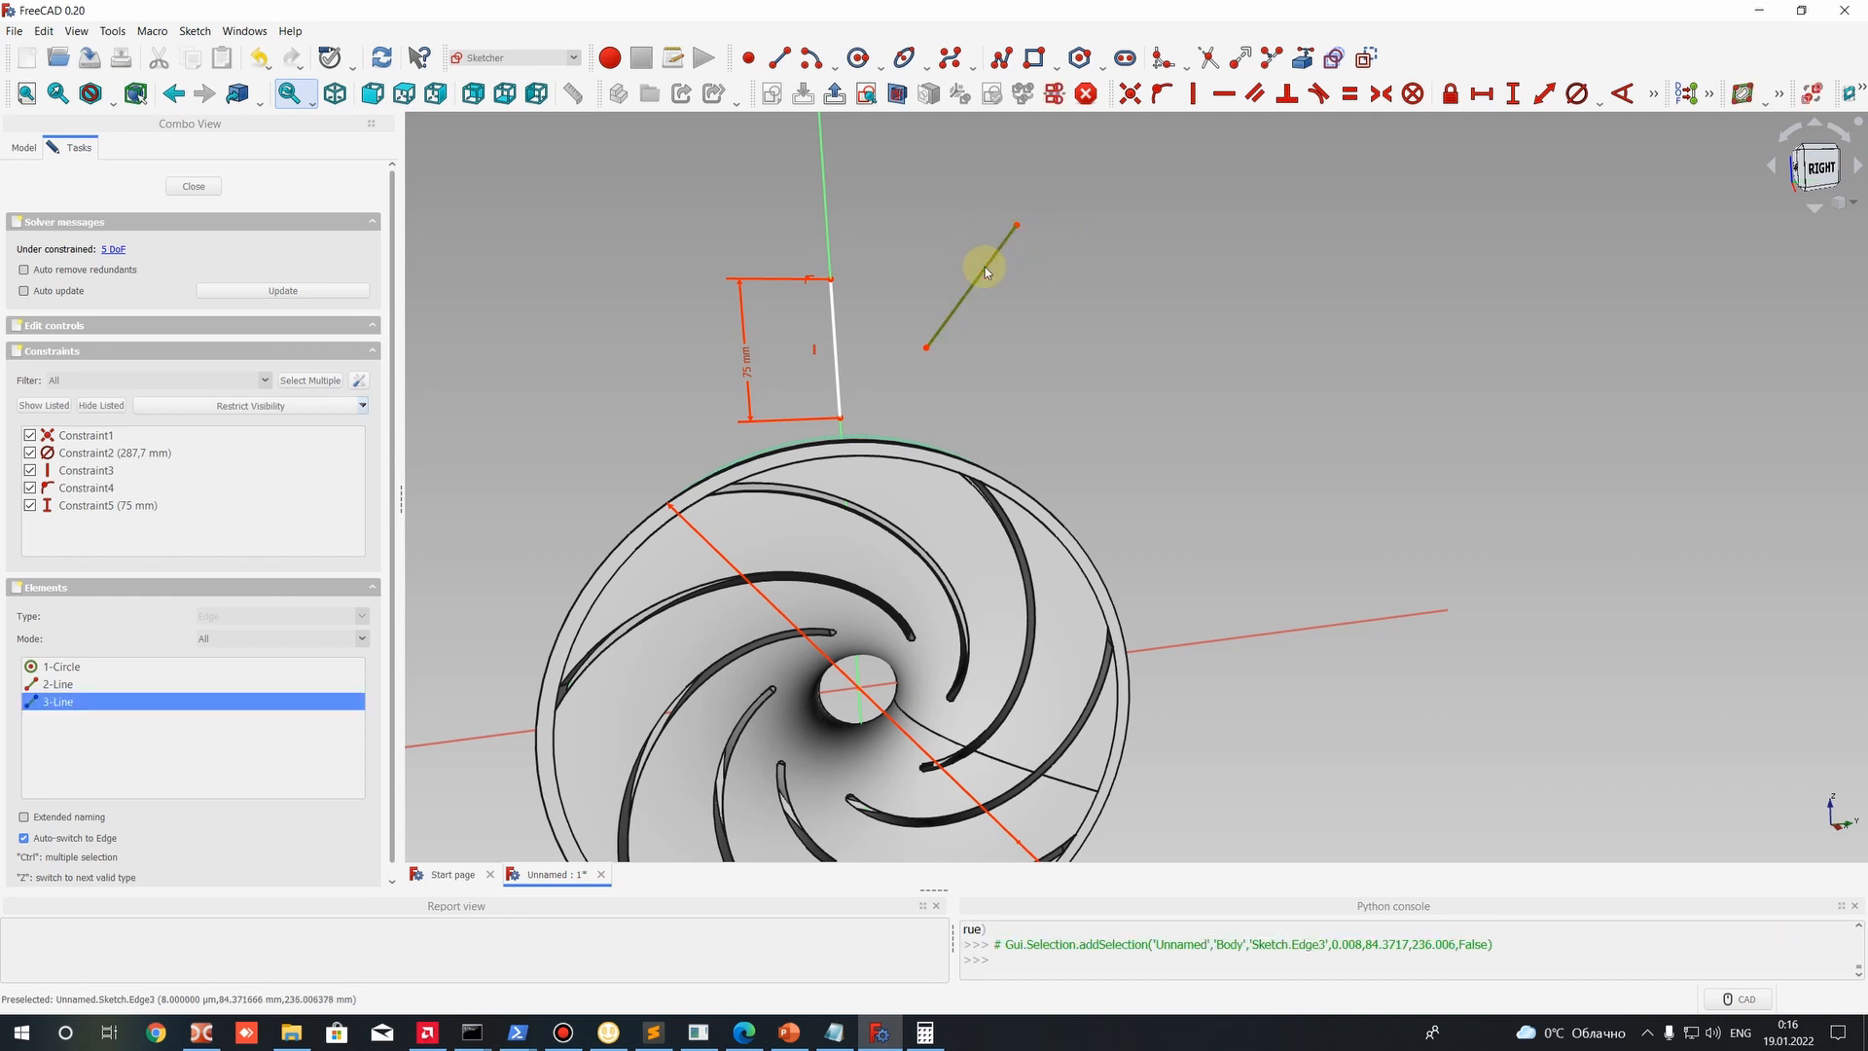
key("Delete")
Sketch a line about 104 mm long on the horizontal axis, starting just outside the impeller rim.
left_click(779, 57)
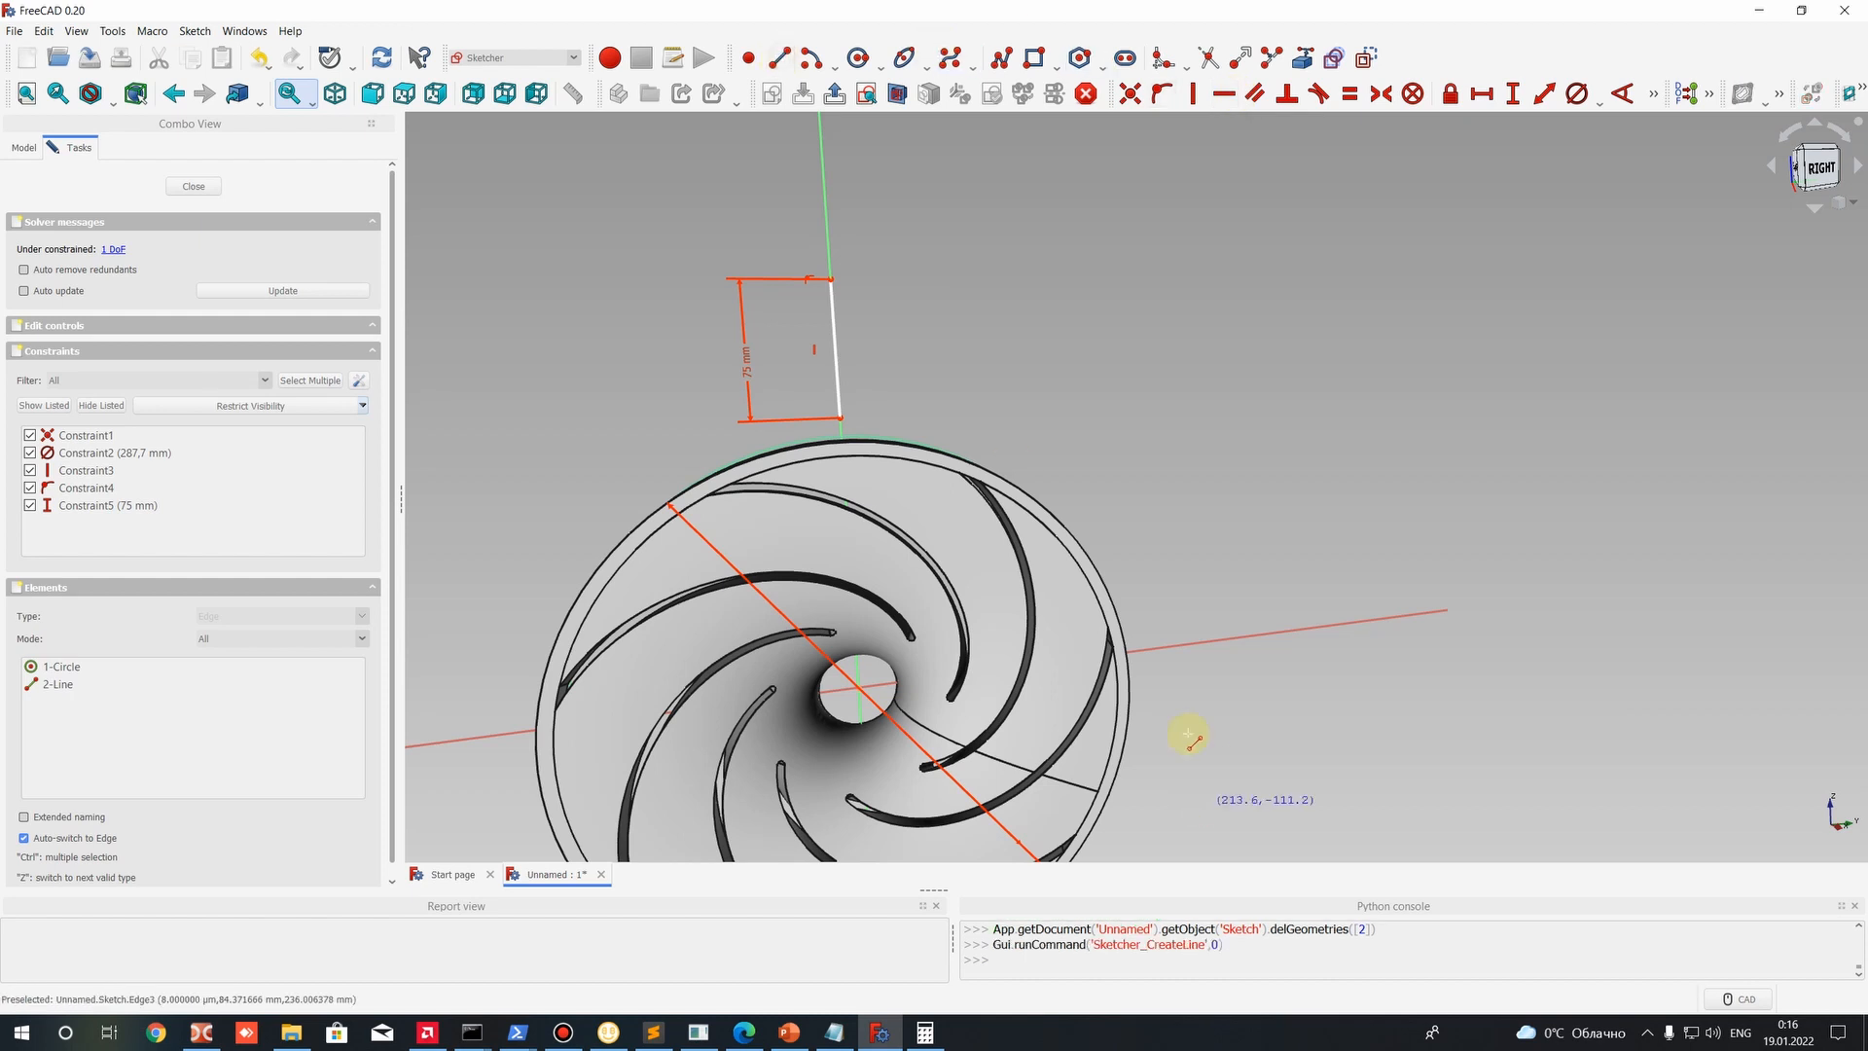
left_click(1129, 649)
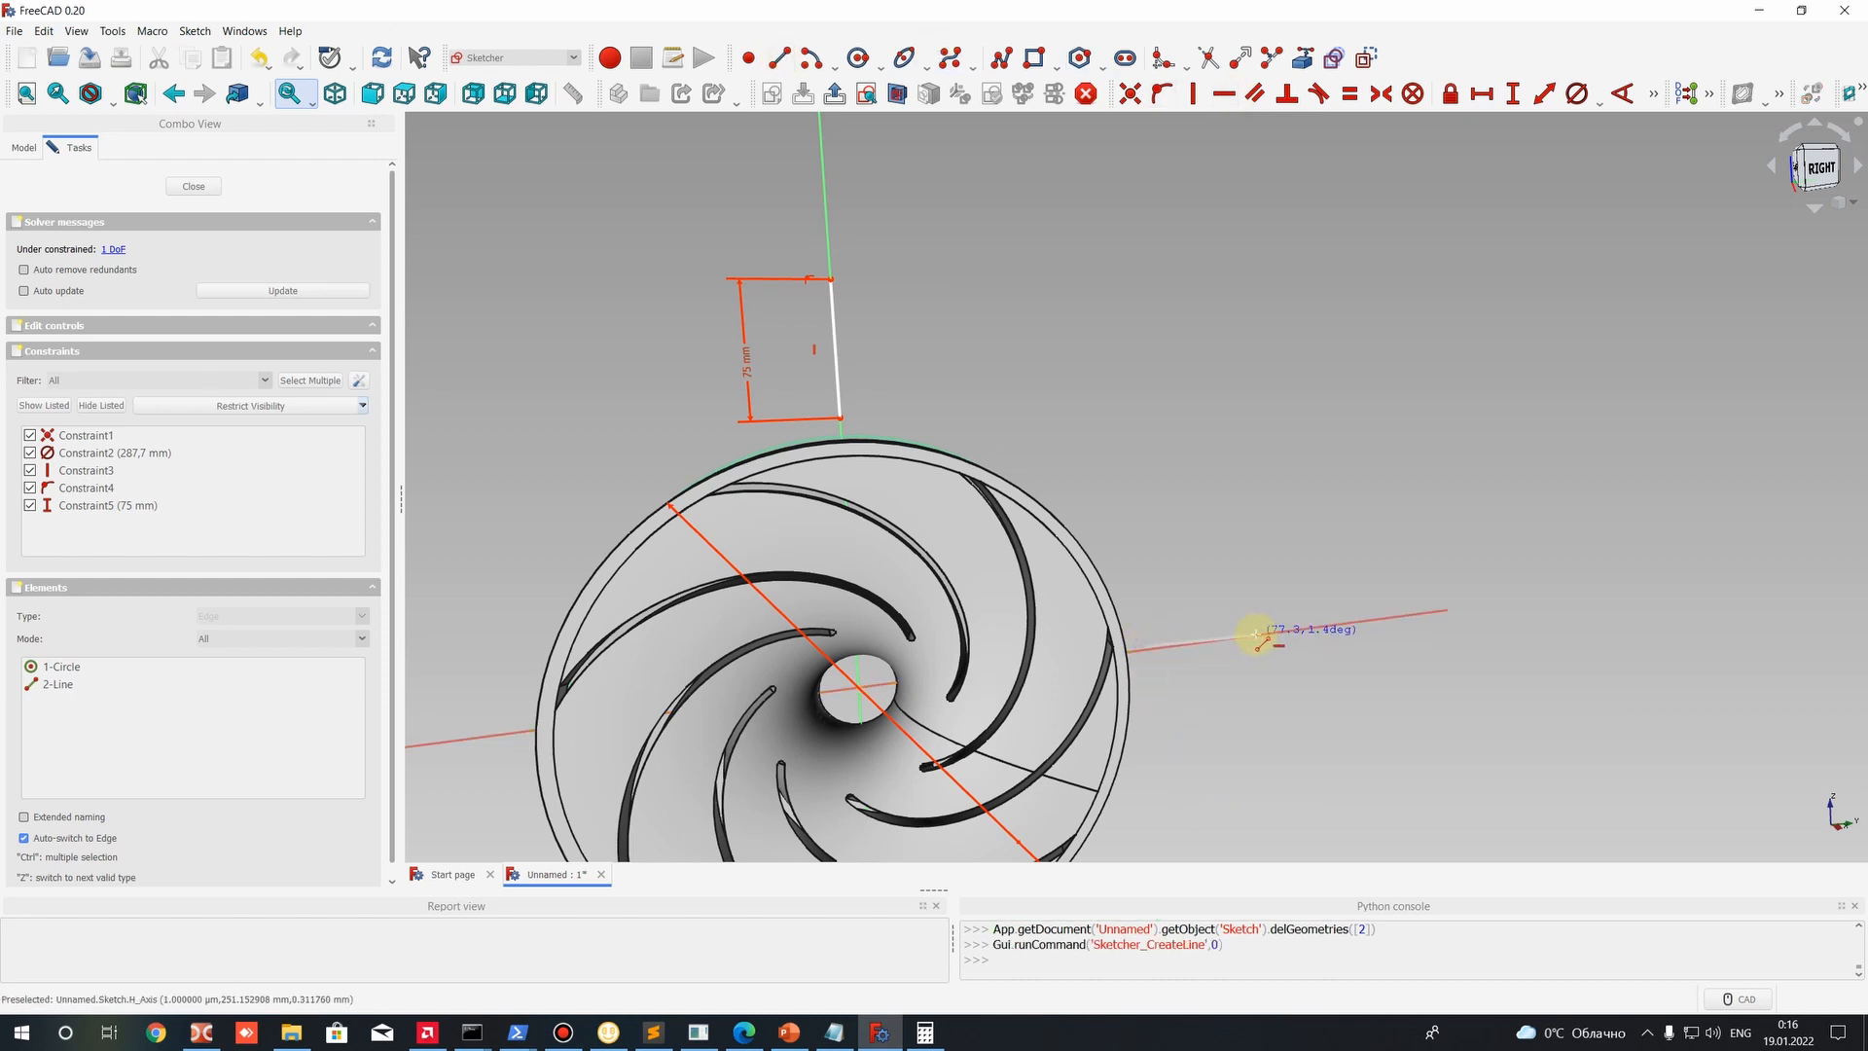
left_click(1255, 634)
middle_click_drag(1196, 634, 1084, 617)
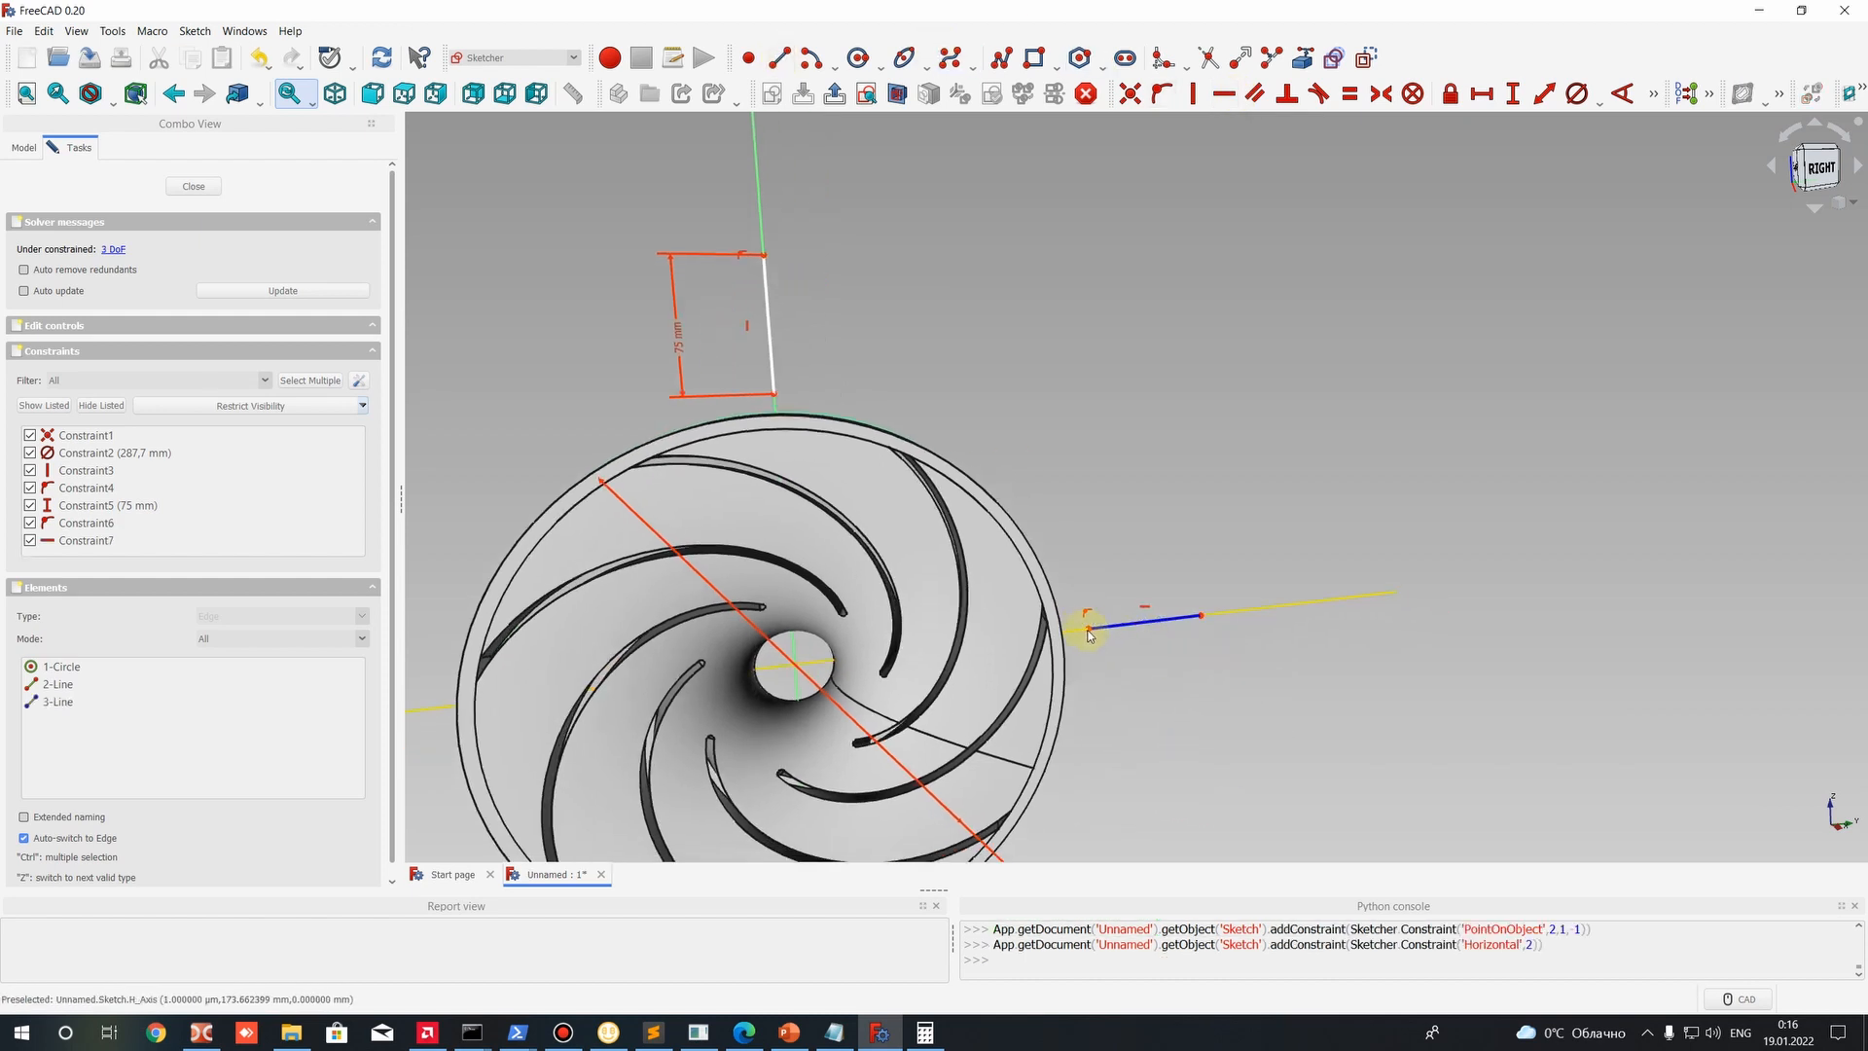
left_click_drag(1089, 634, 1226, 613)
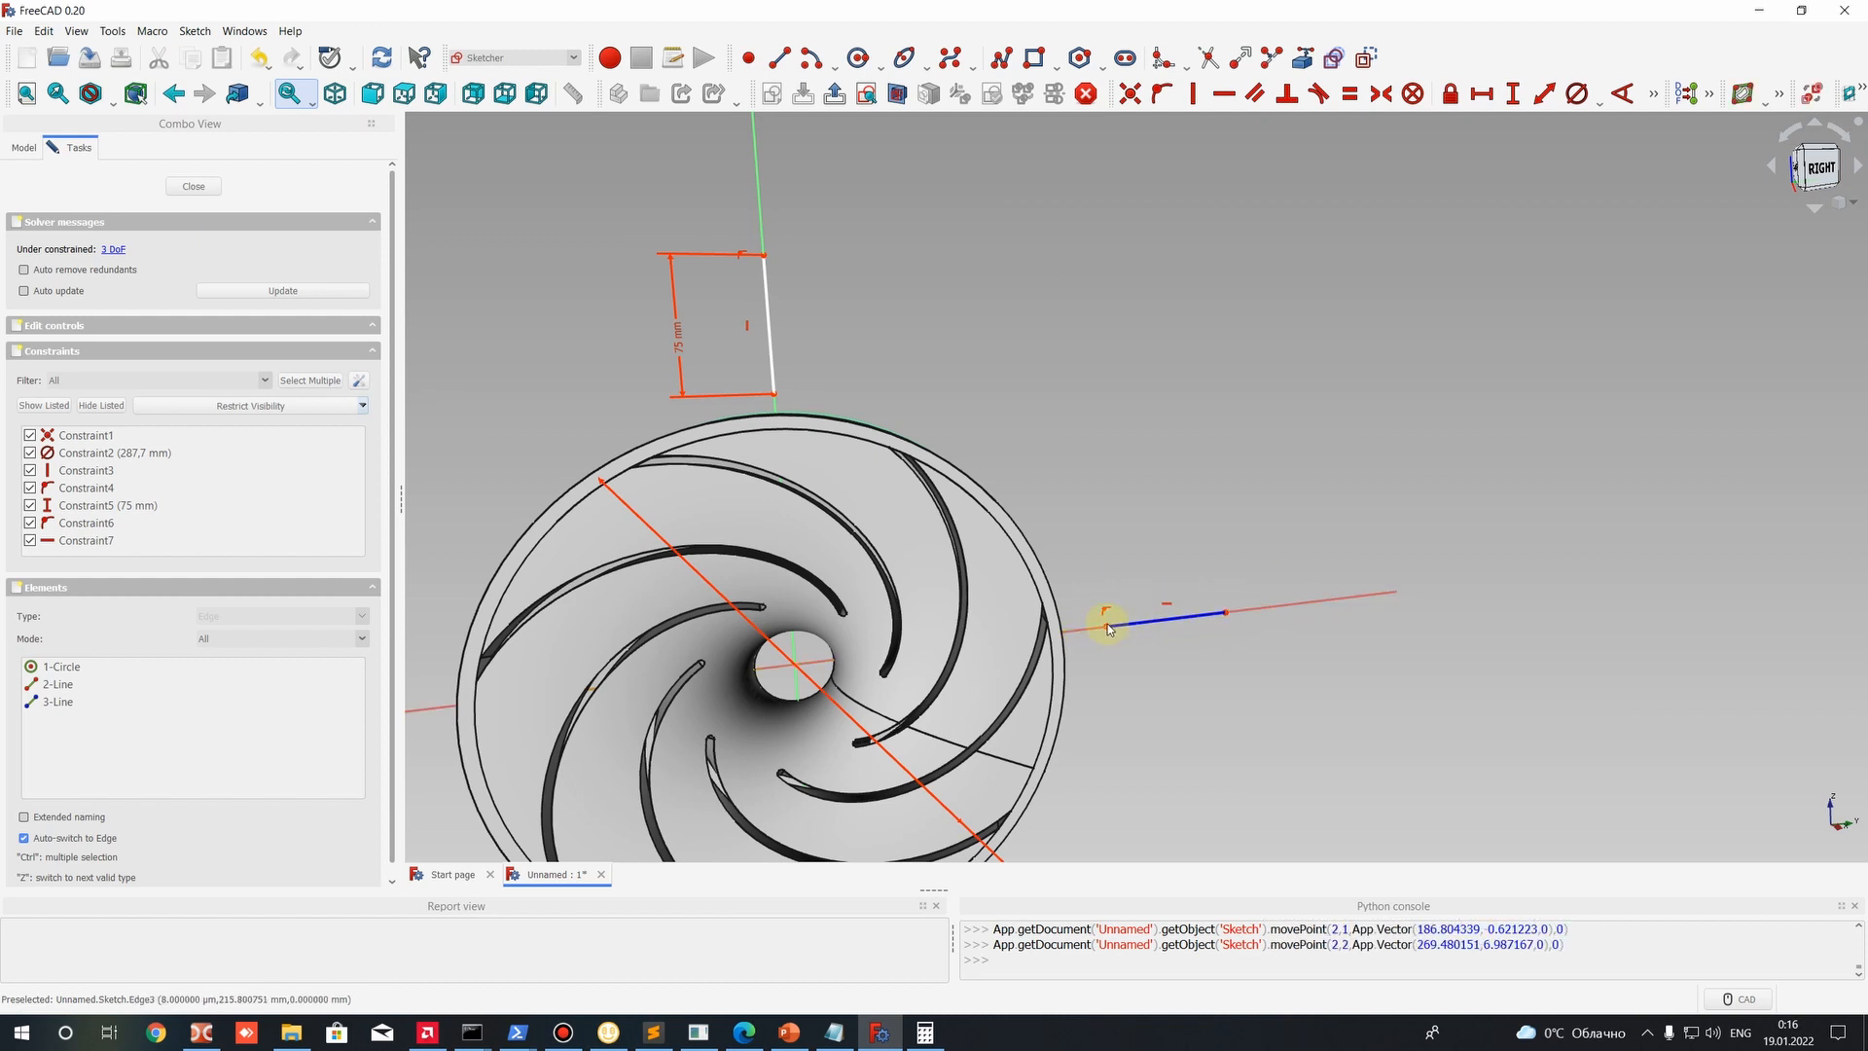
left_click_drag(1072, 634, 1074, 633)
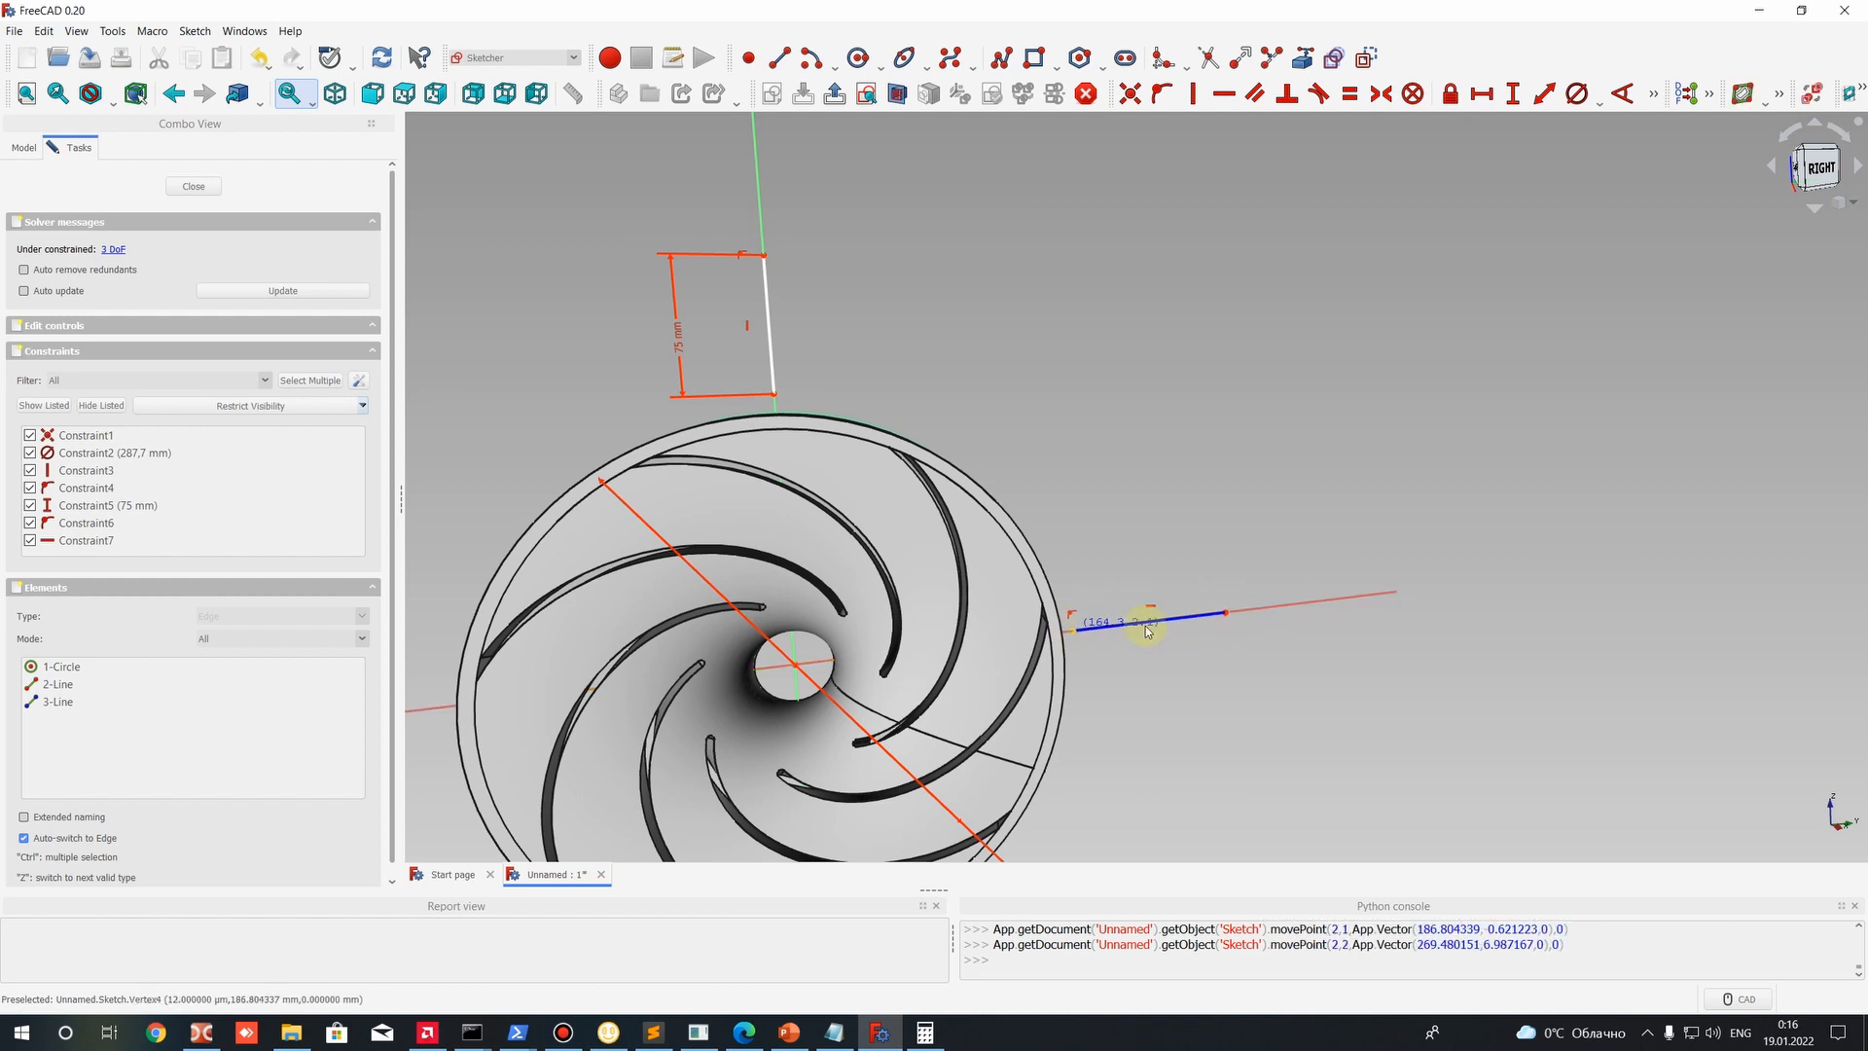
Add a length constraint to the horizontal line, keeping its drawn length.
left_click(1216, 620)
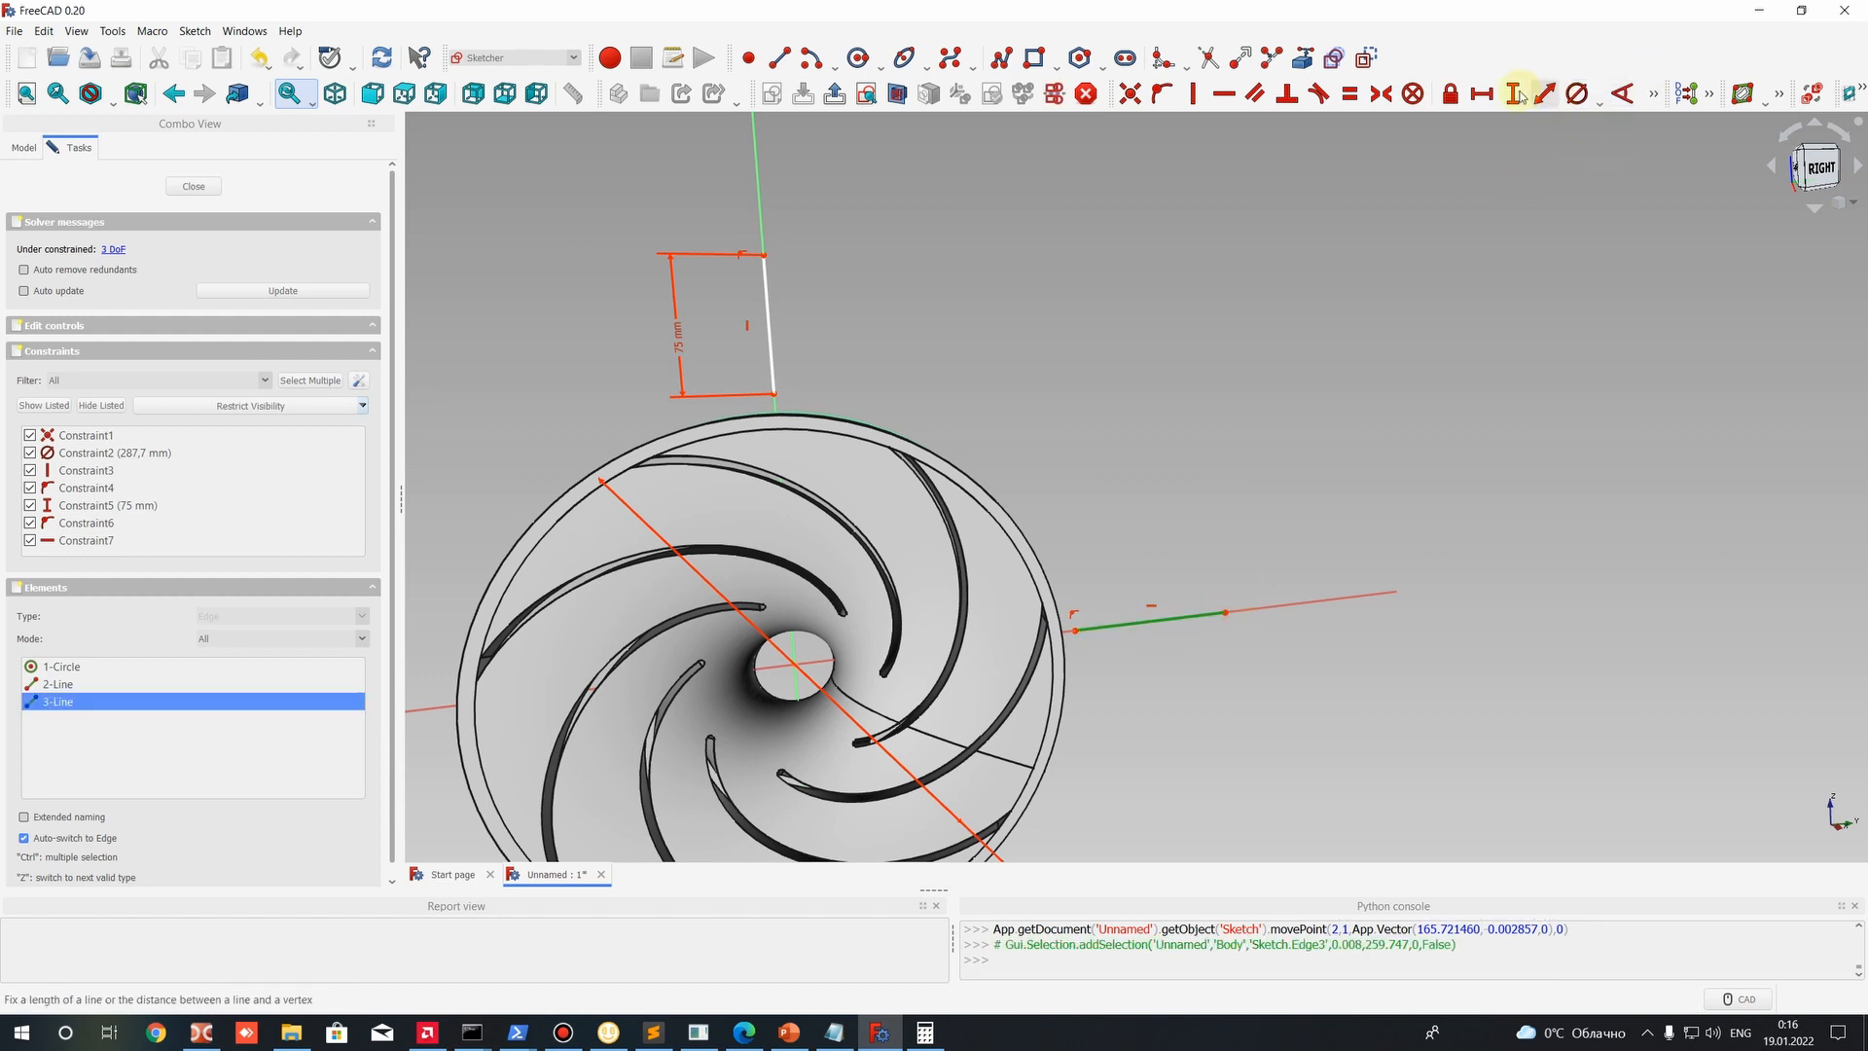
left_click(1515, 94)
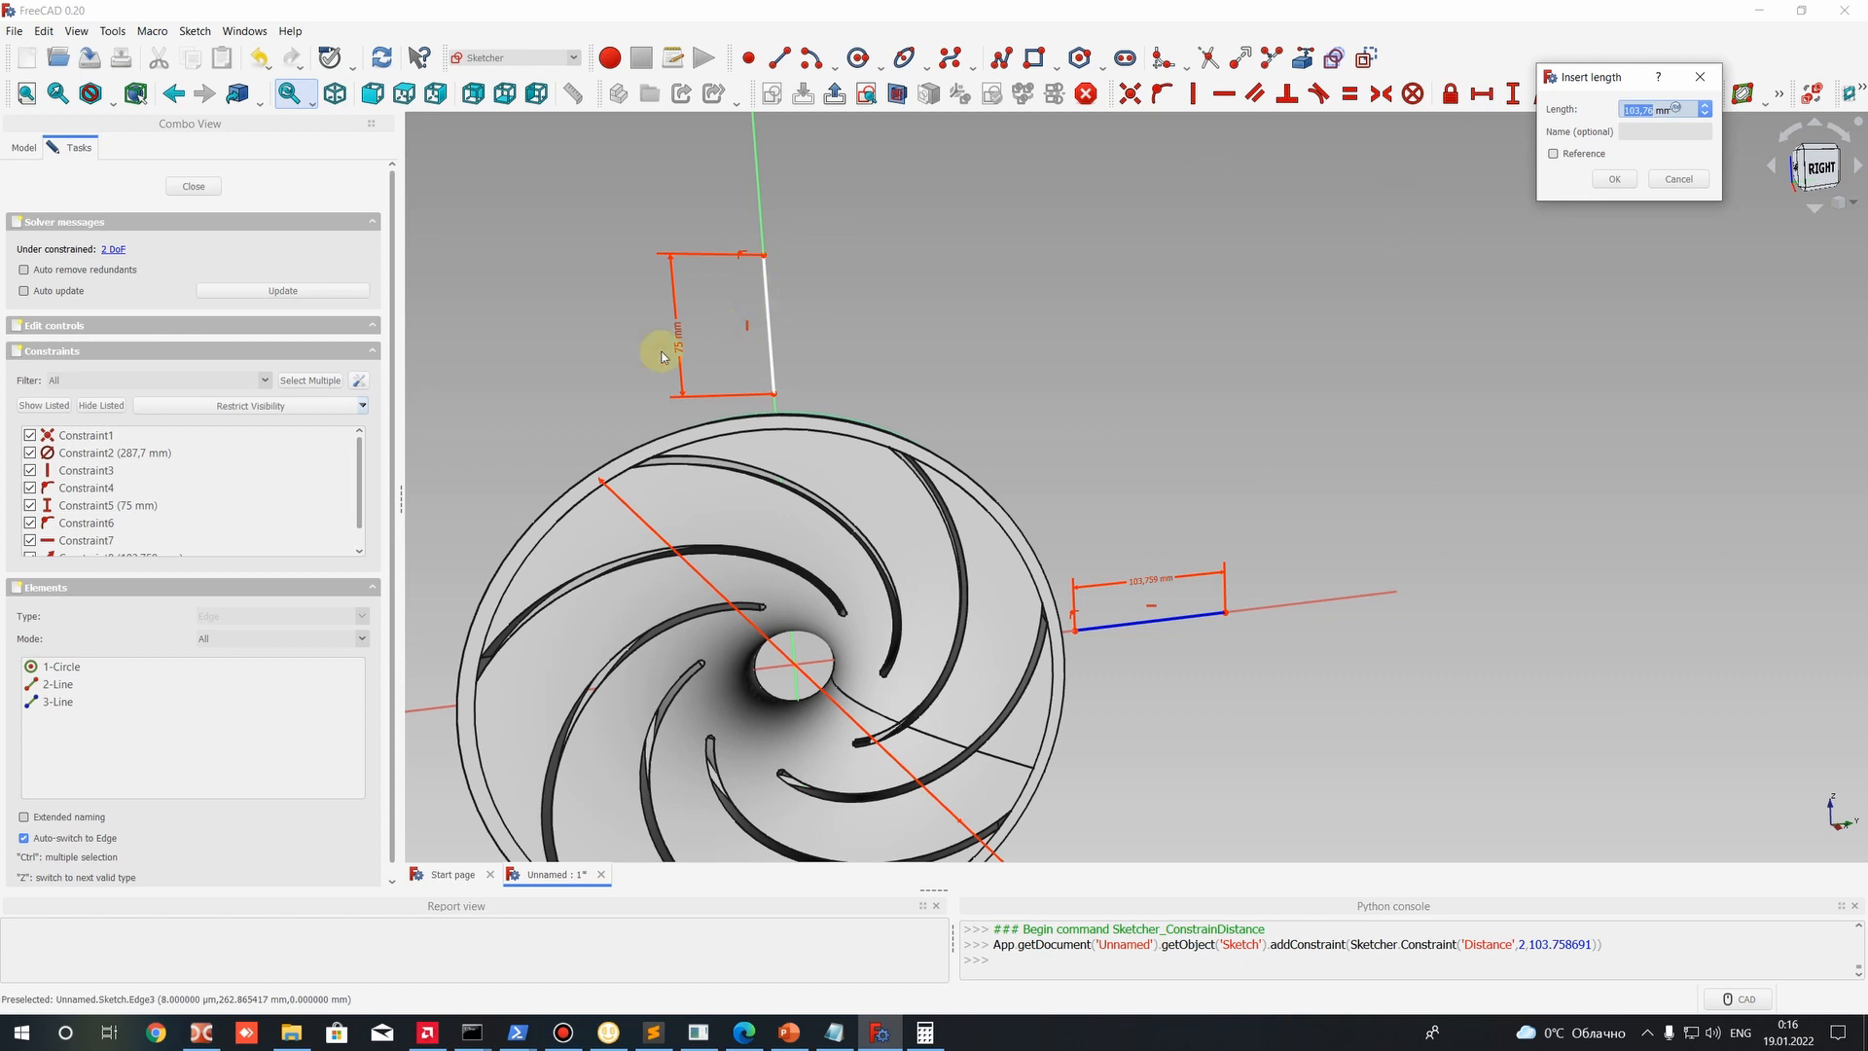
left_click(1614, 179)
scroll(1134, 592, "up", 3)
scroll(1135, 592, "down", 5)
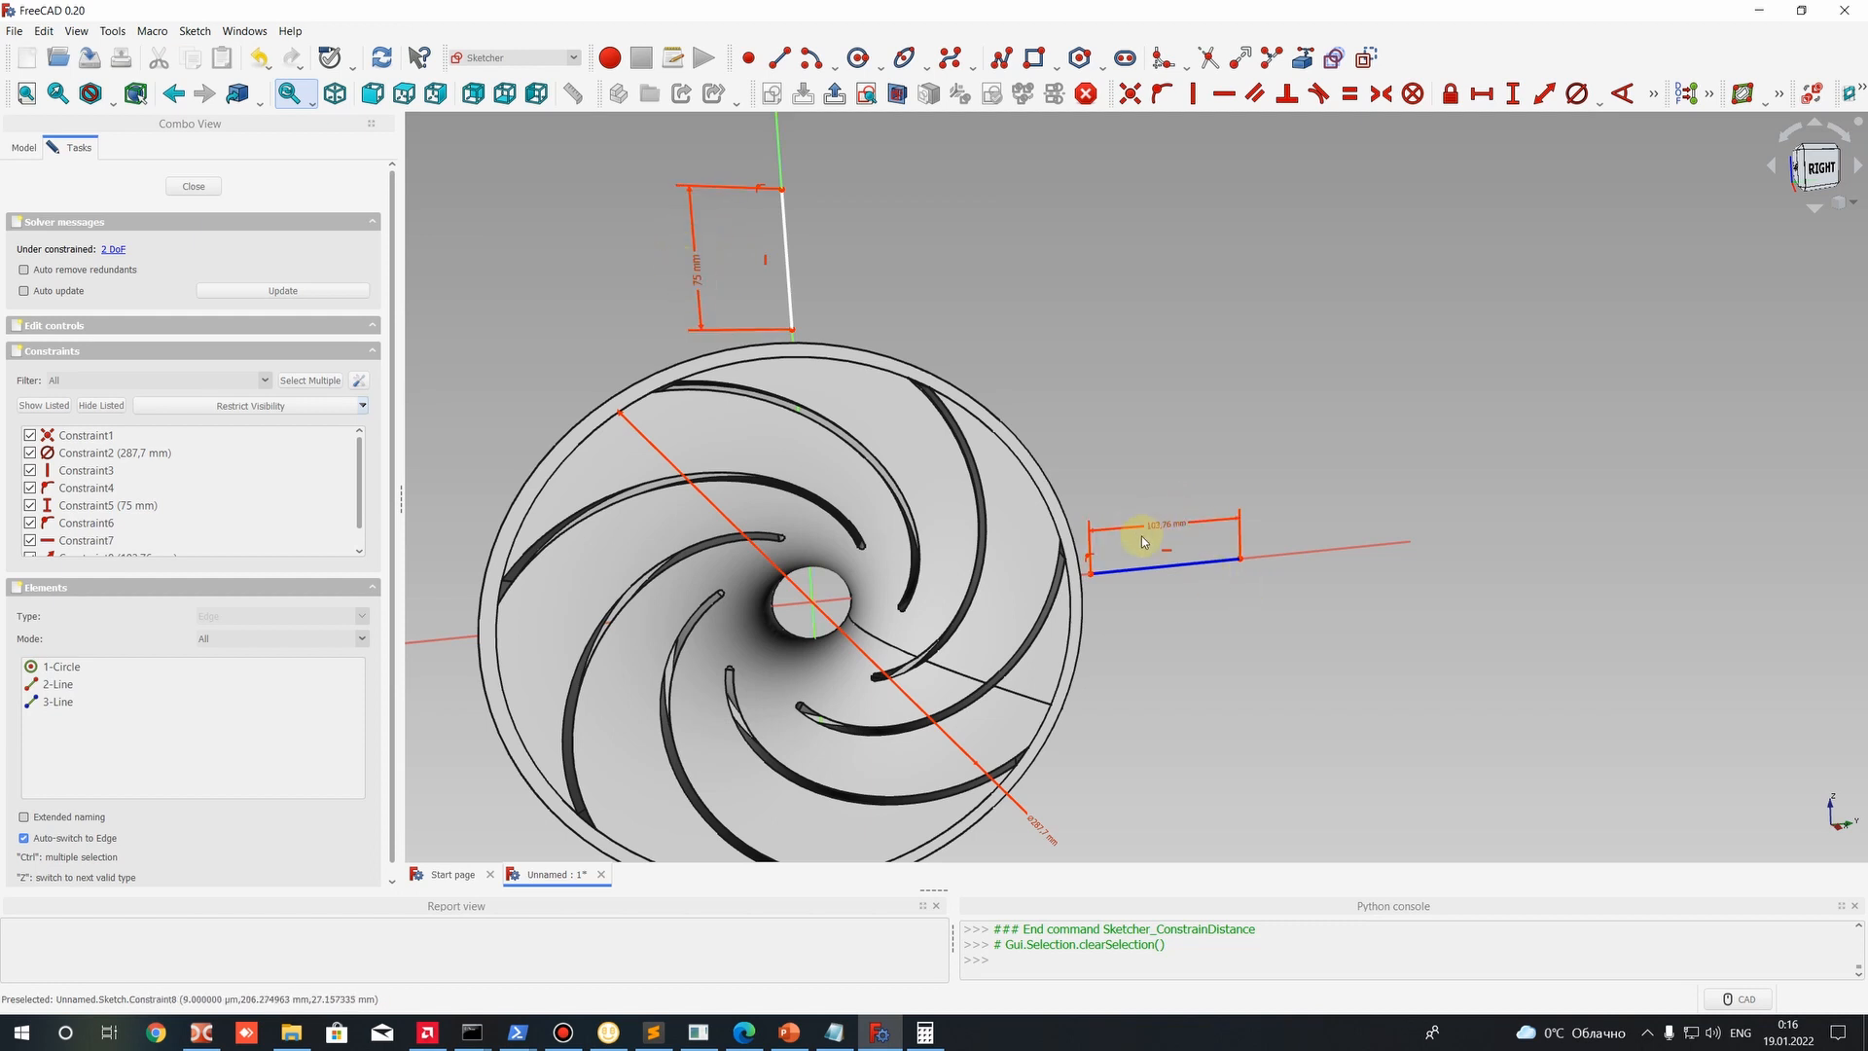
left_click(925, 1032)
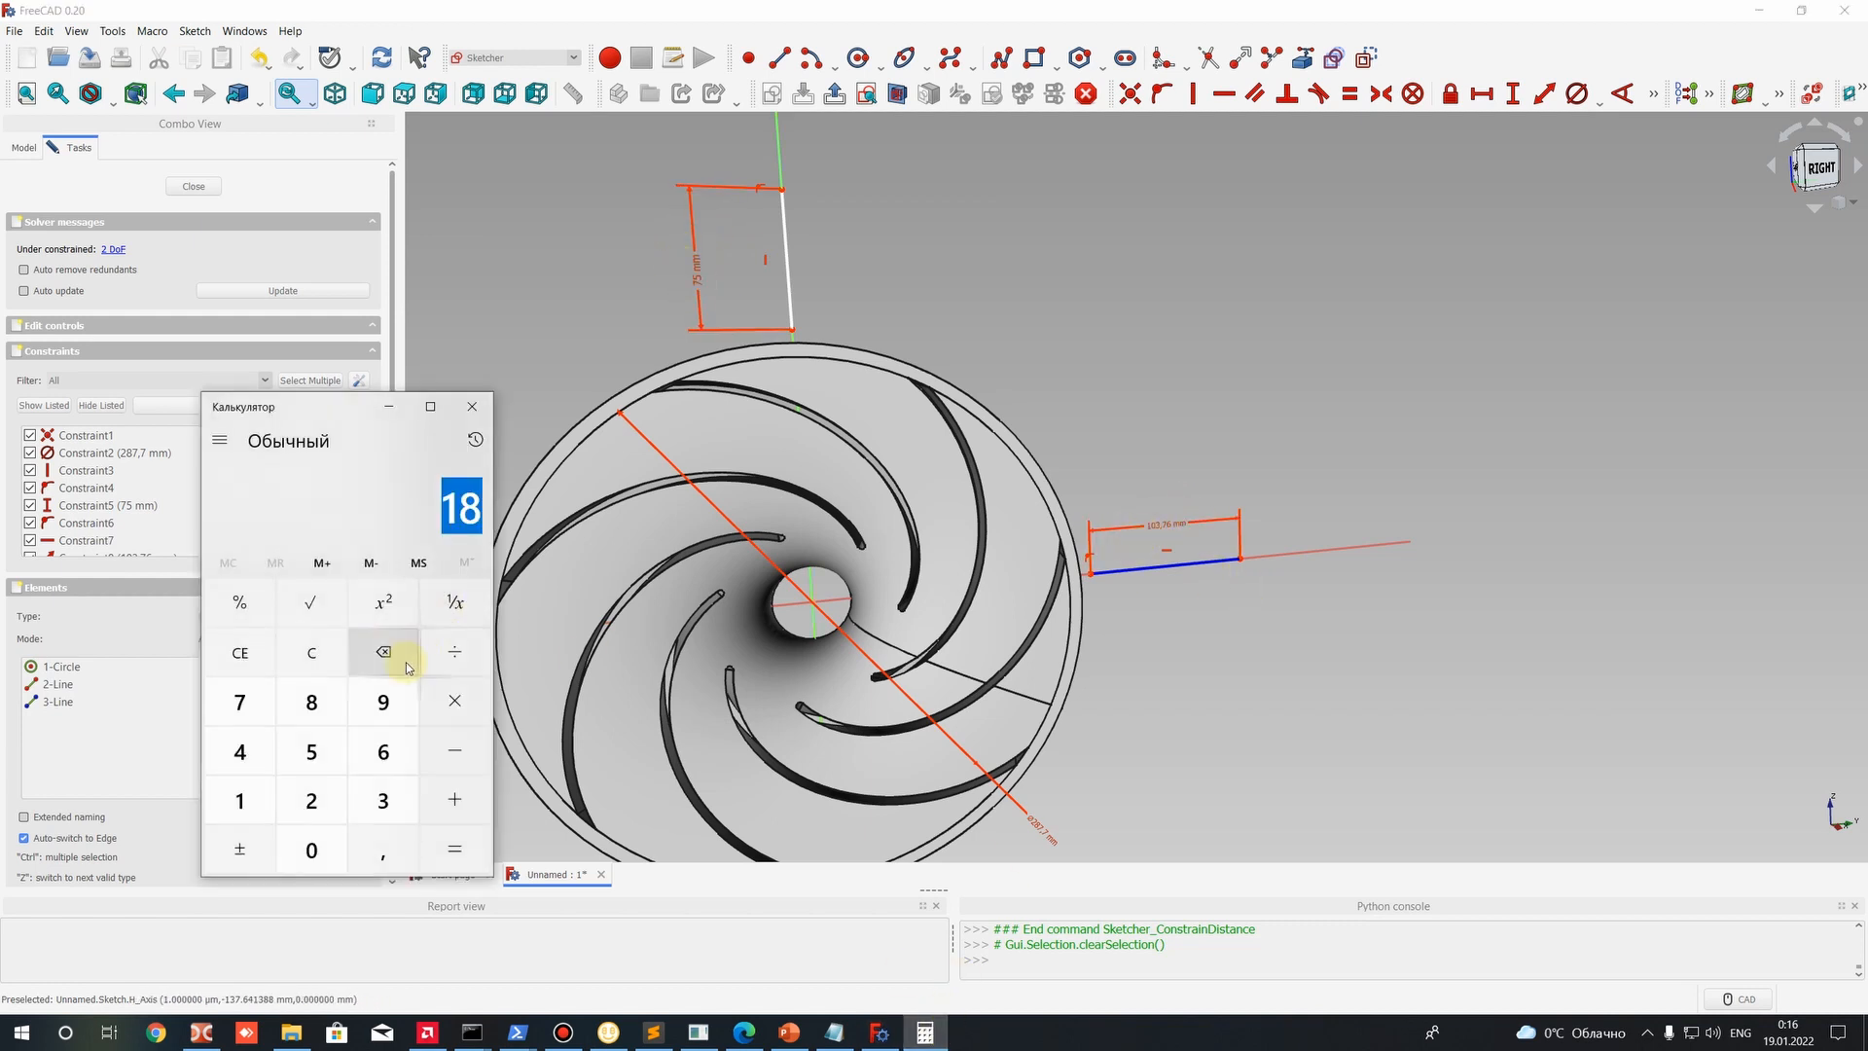
left_click(322, 651)
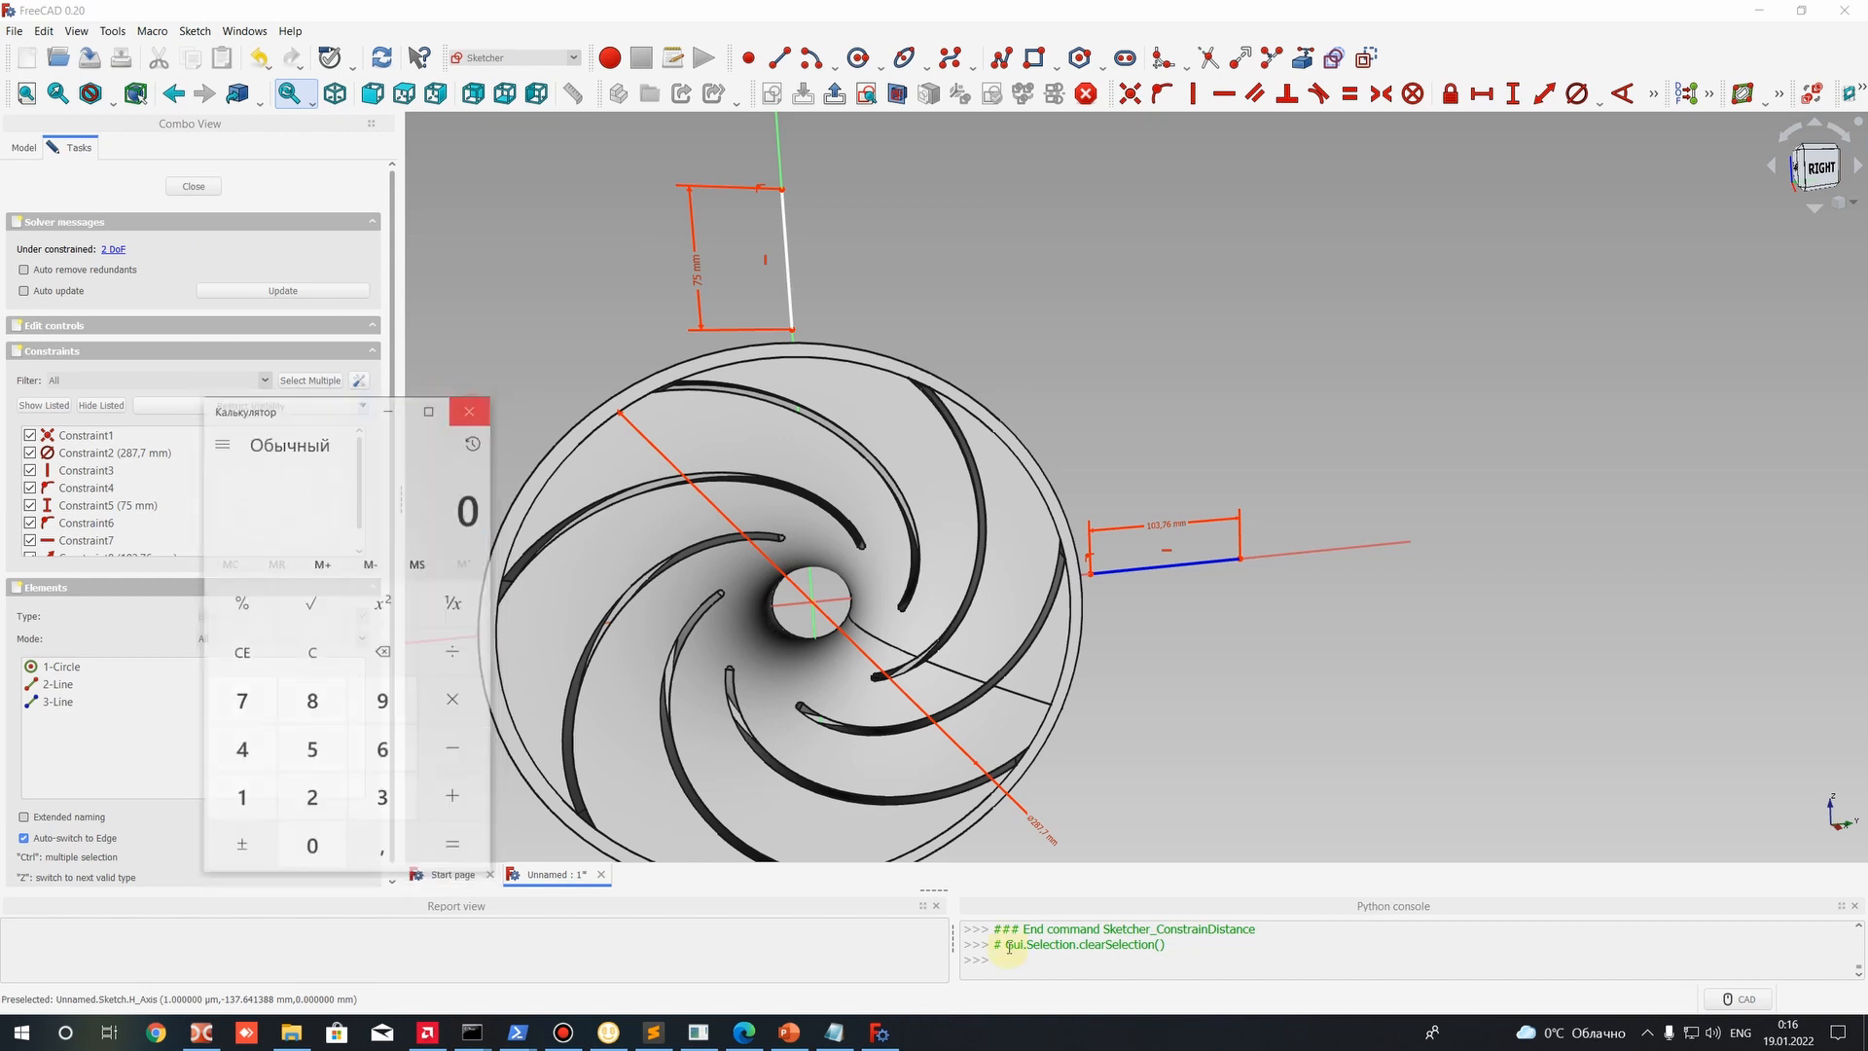
left_click(472, 405)
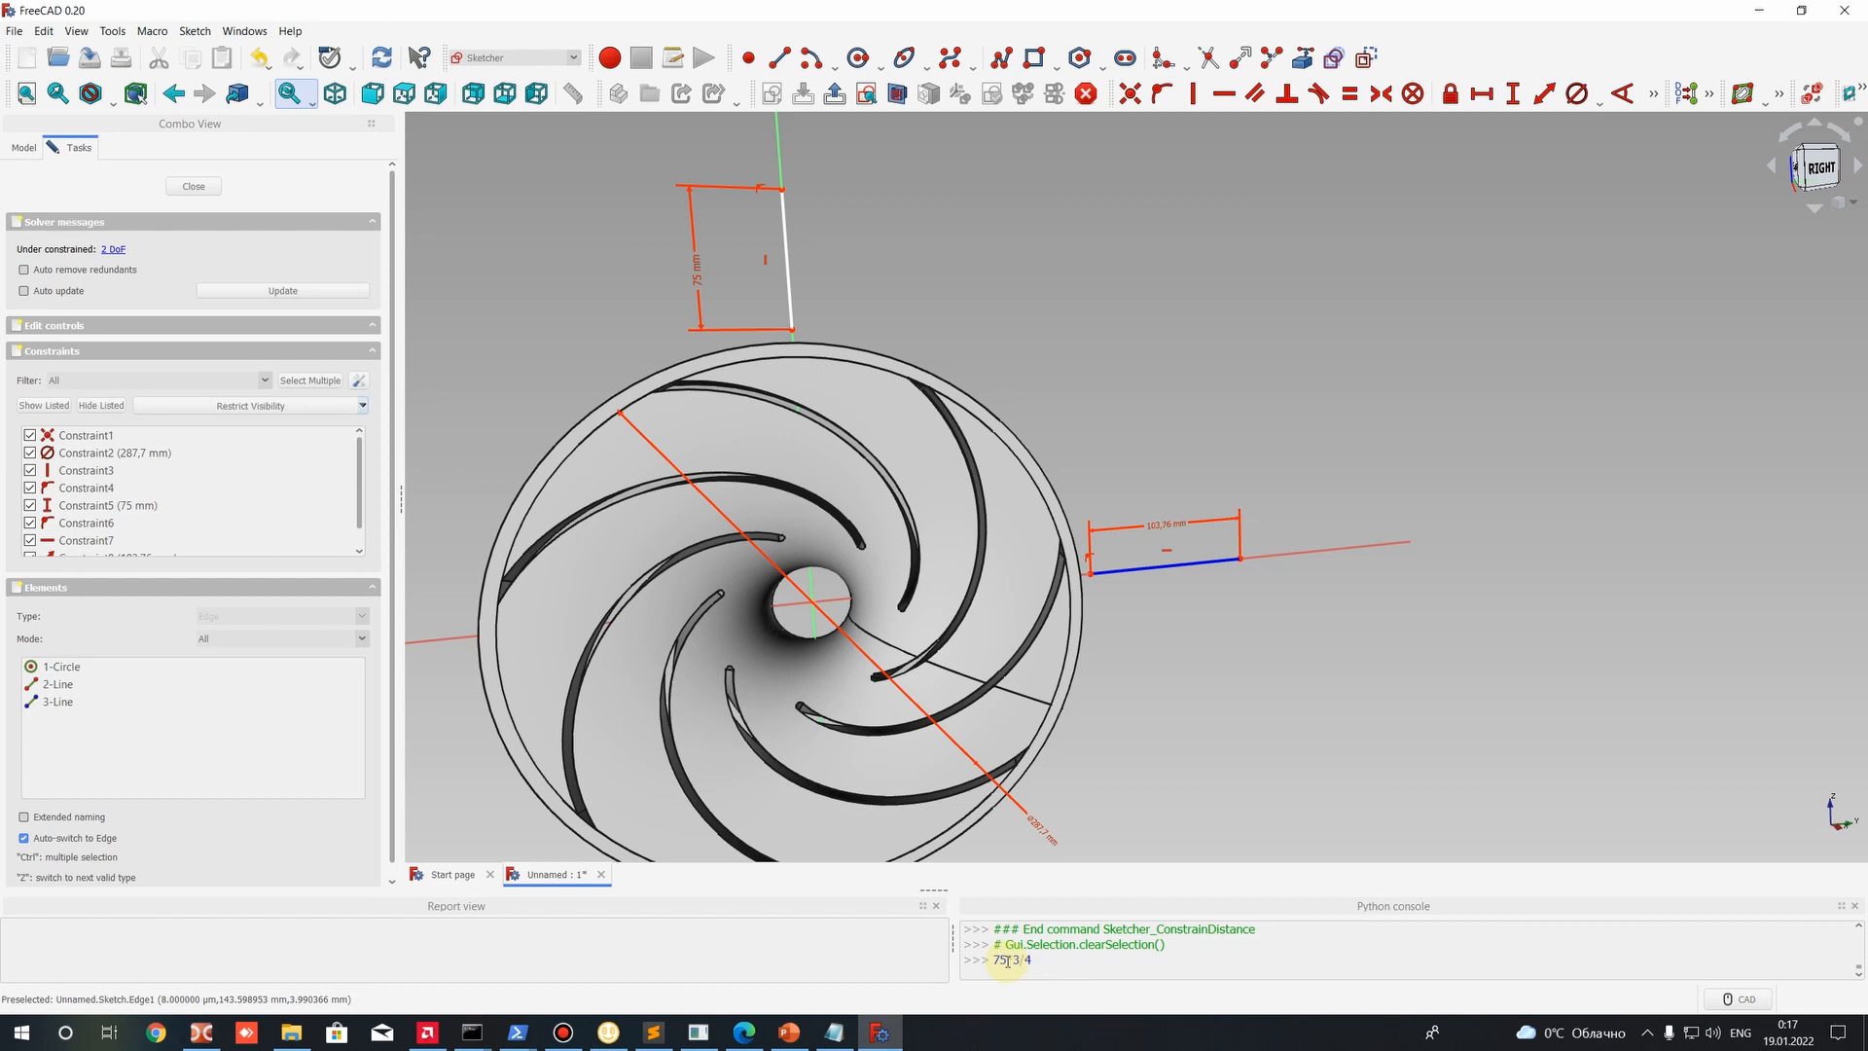
Compute 75*3/4 in the Python console and set the horizontal line's length to the copied result, 56.25 mm.
key("Return")
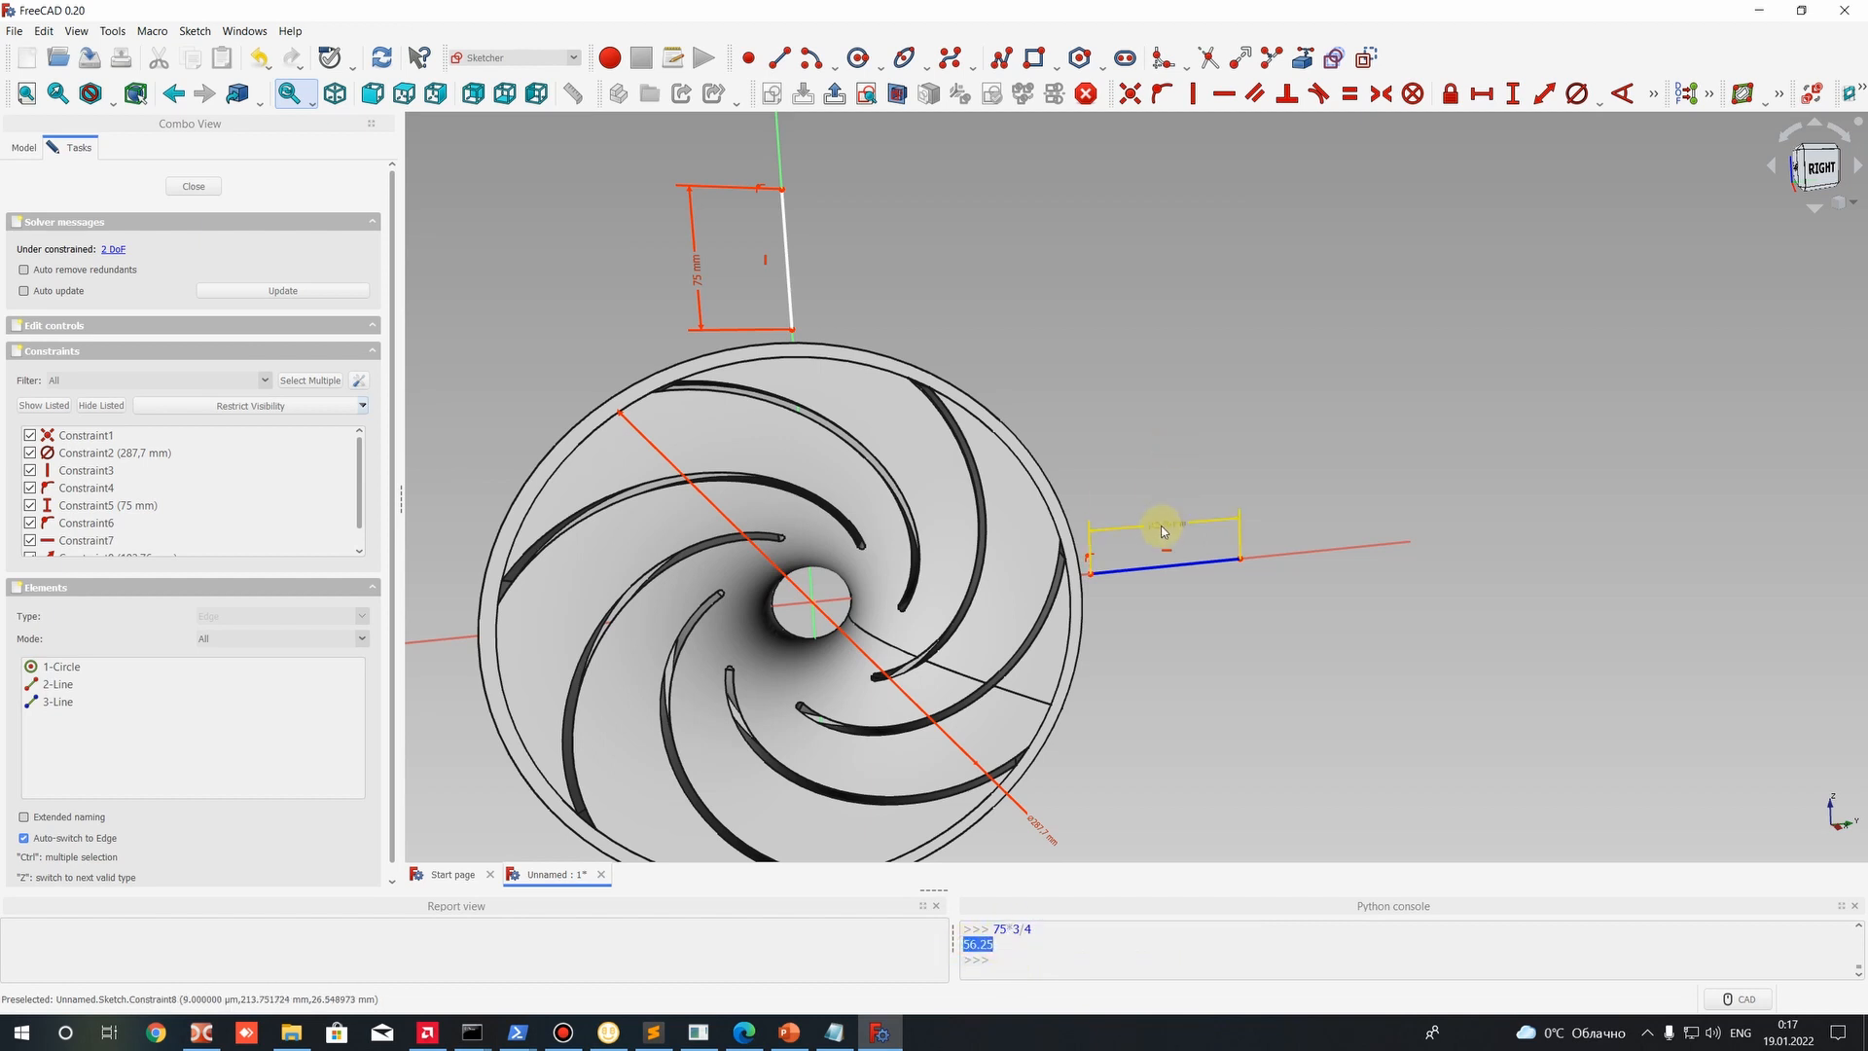
right_click(990, 944)
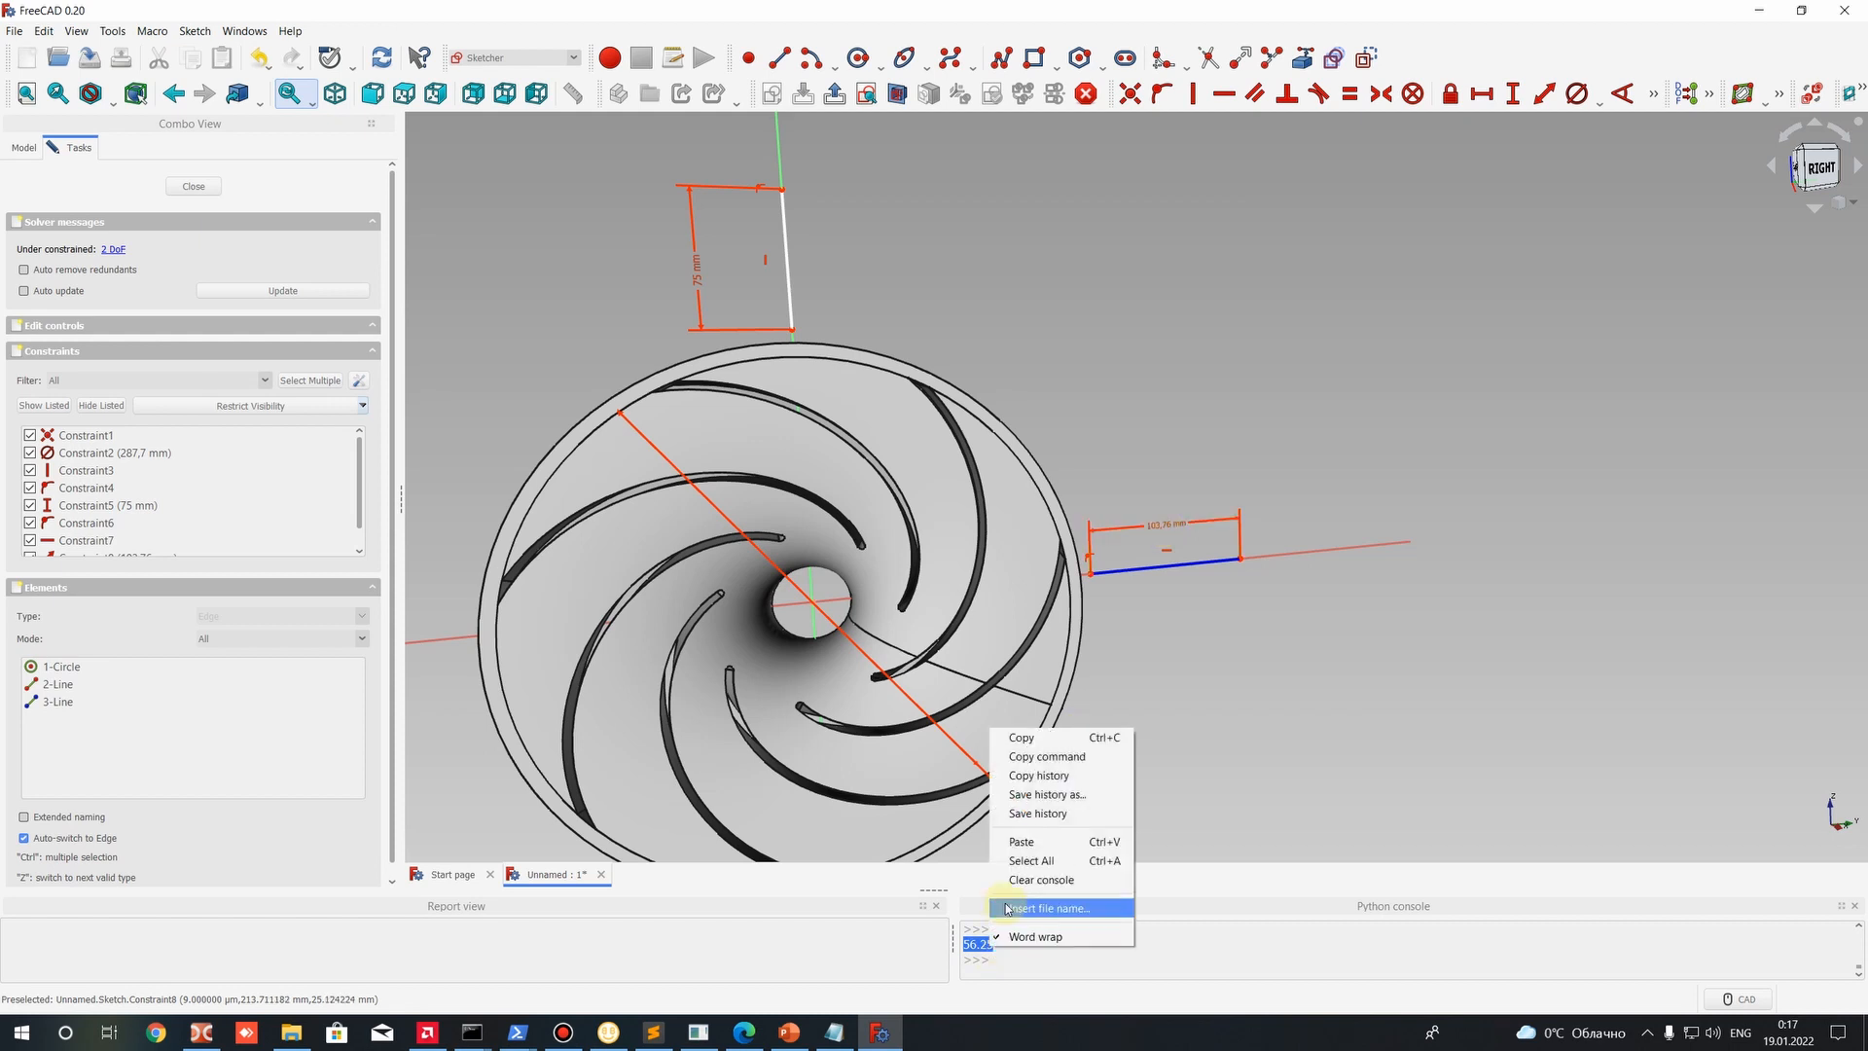
left_click(1012, 739)
double_click(1157, 528)
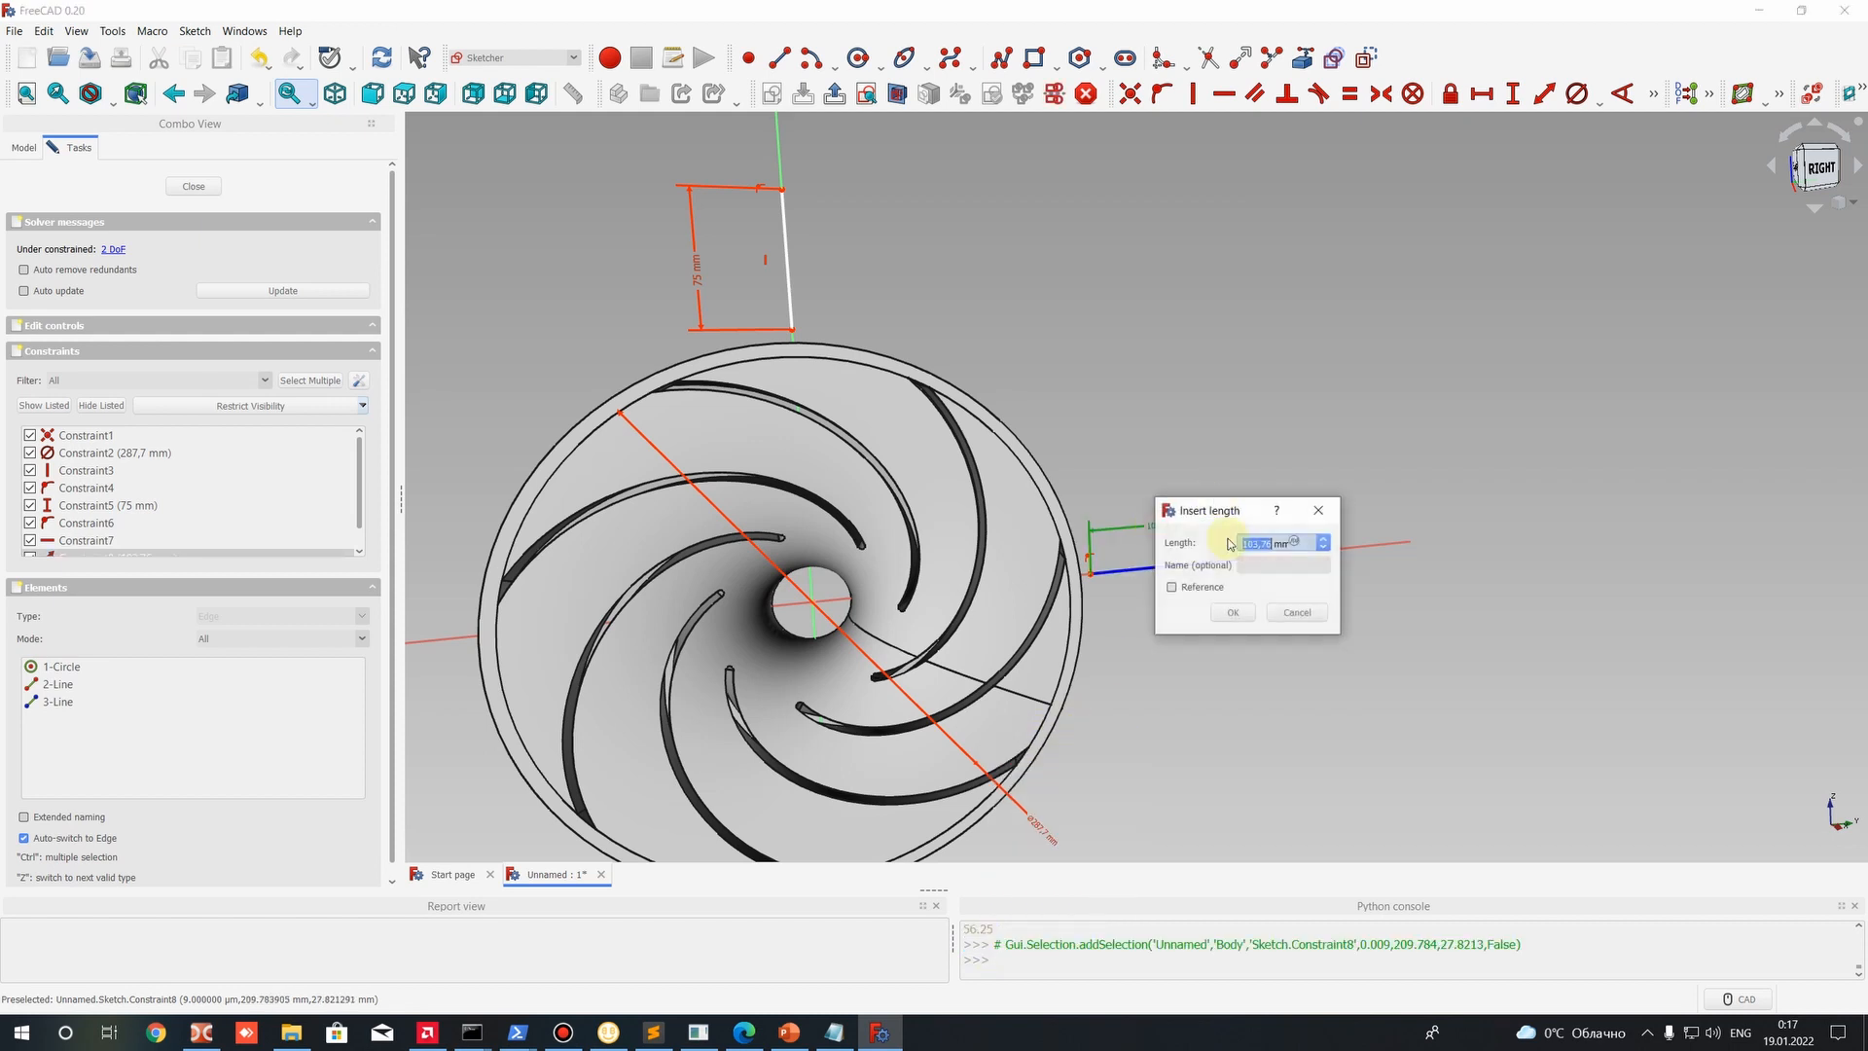
left_click(1231, 613)
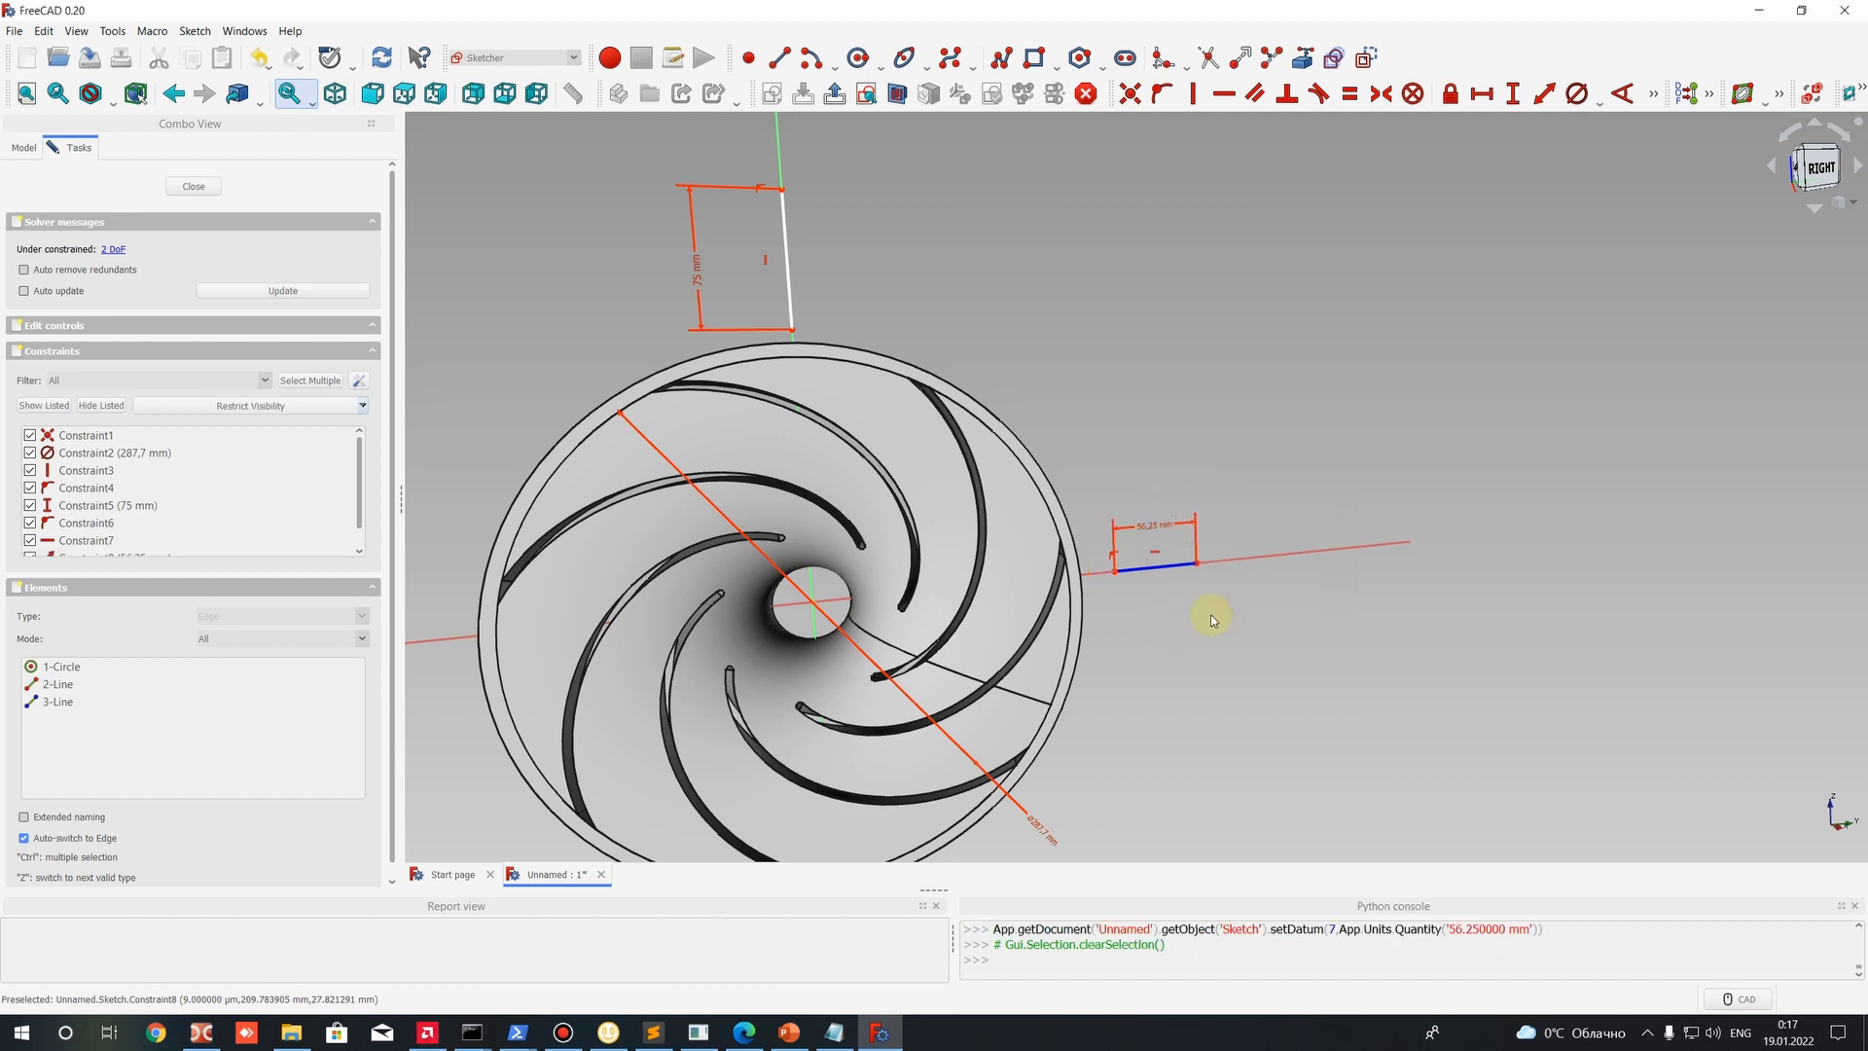
Move the 56.25 mm line's inner end along the horizontal axis closer to the impeller rim.
left_click(1113, 578)
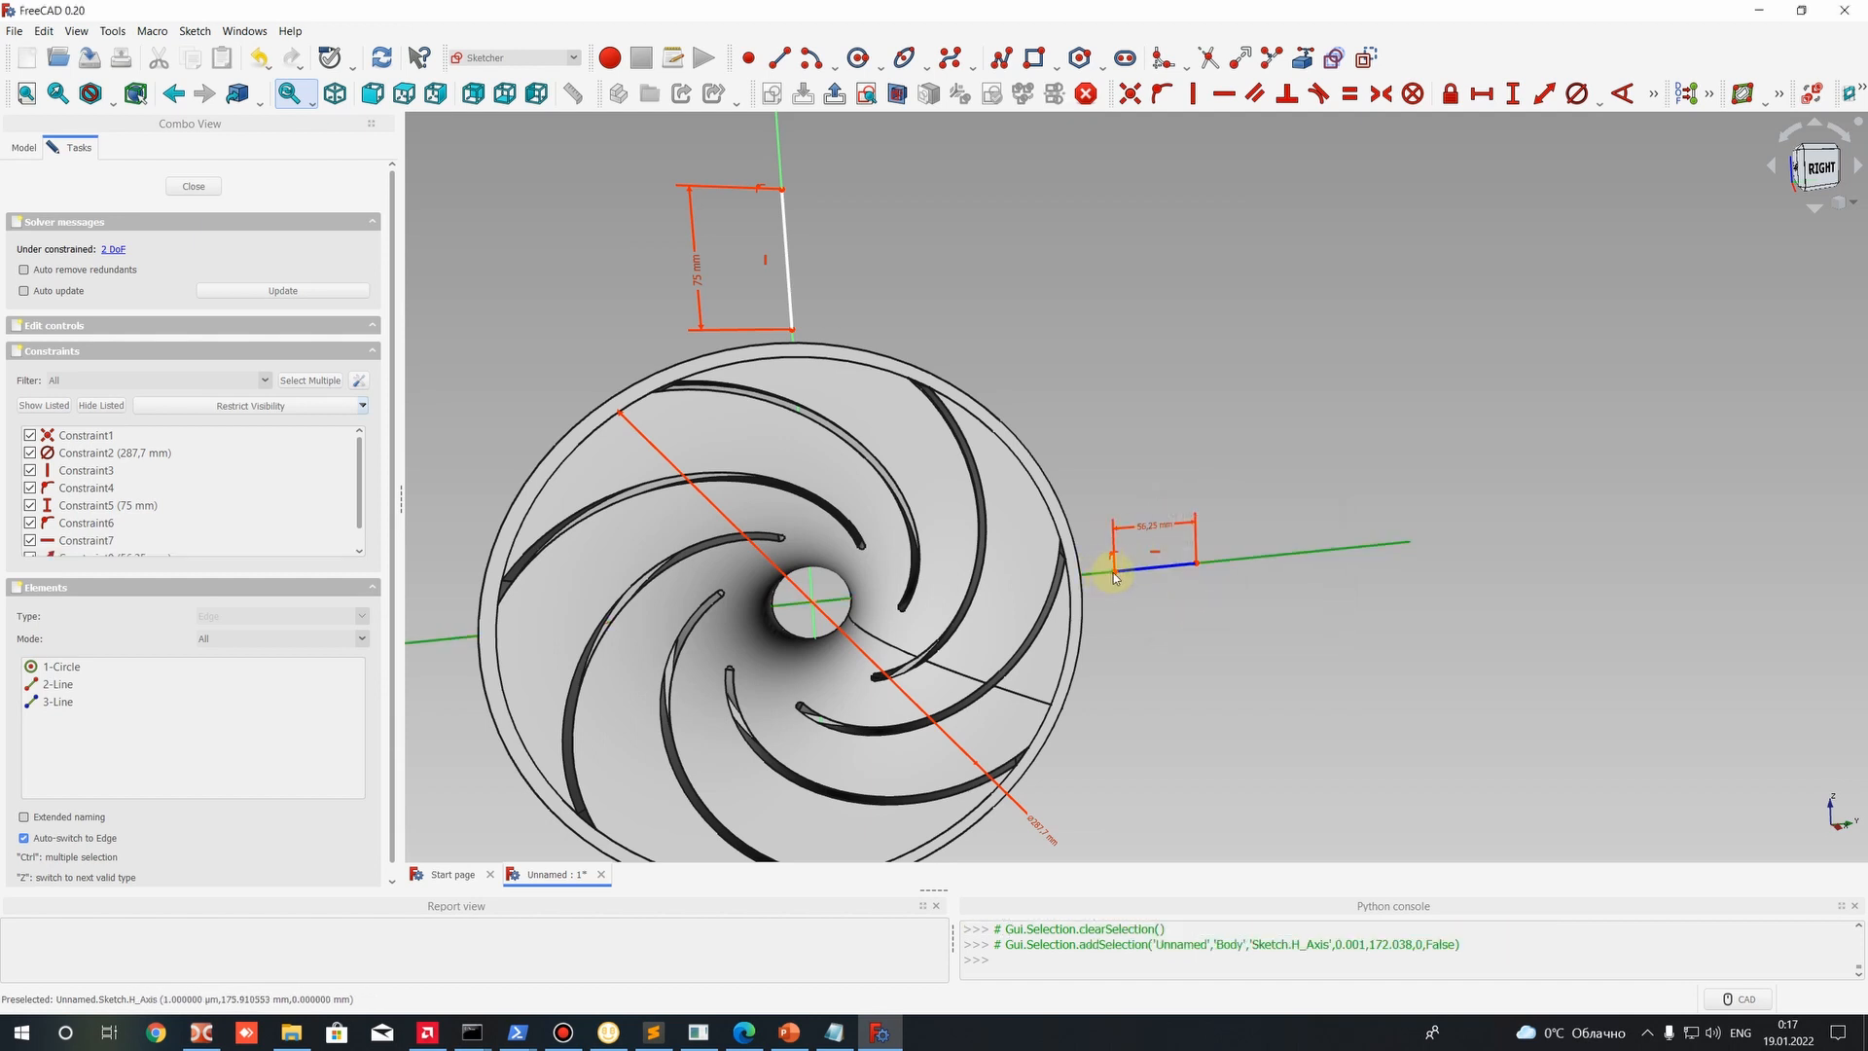
left_click_drag(1110, 580, 1095, 576)
scroll(1114, 598, "up", 4)
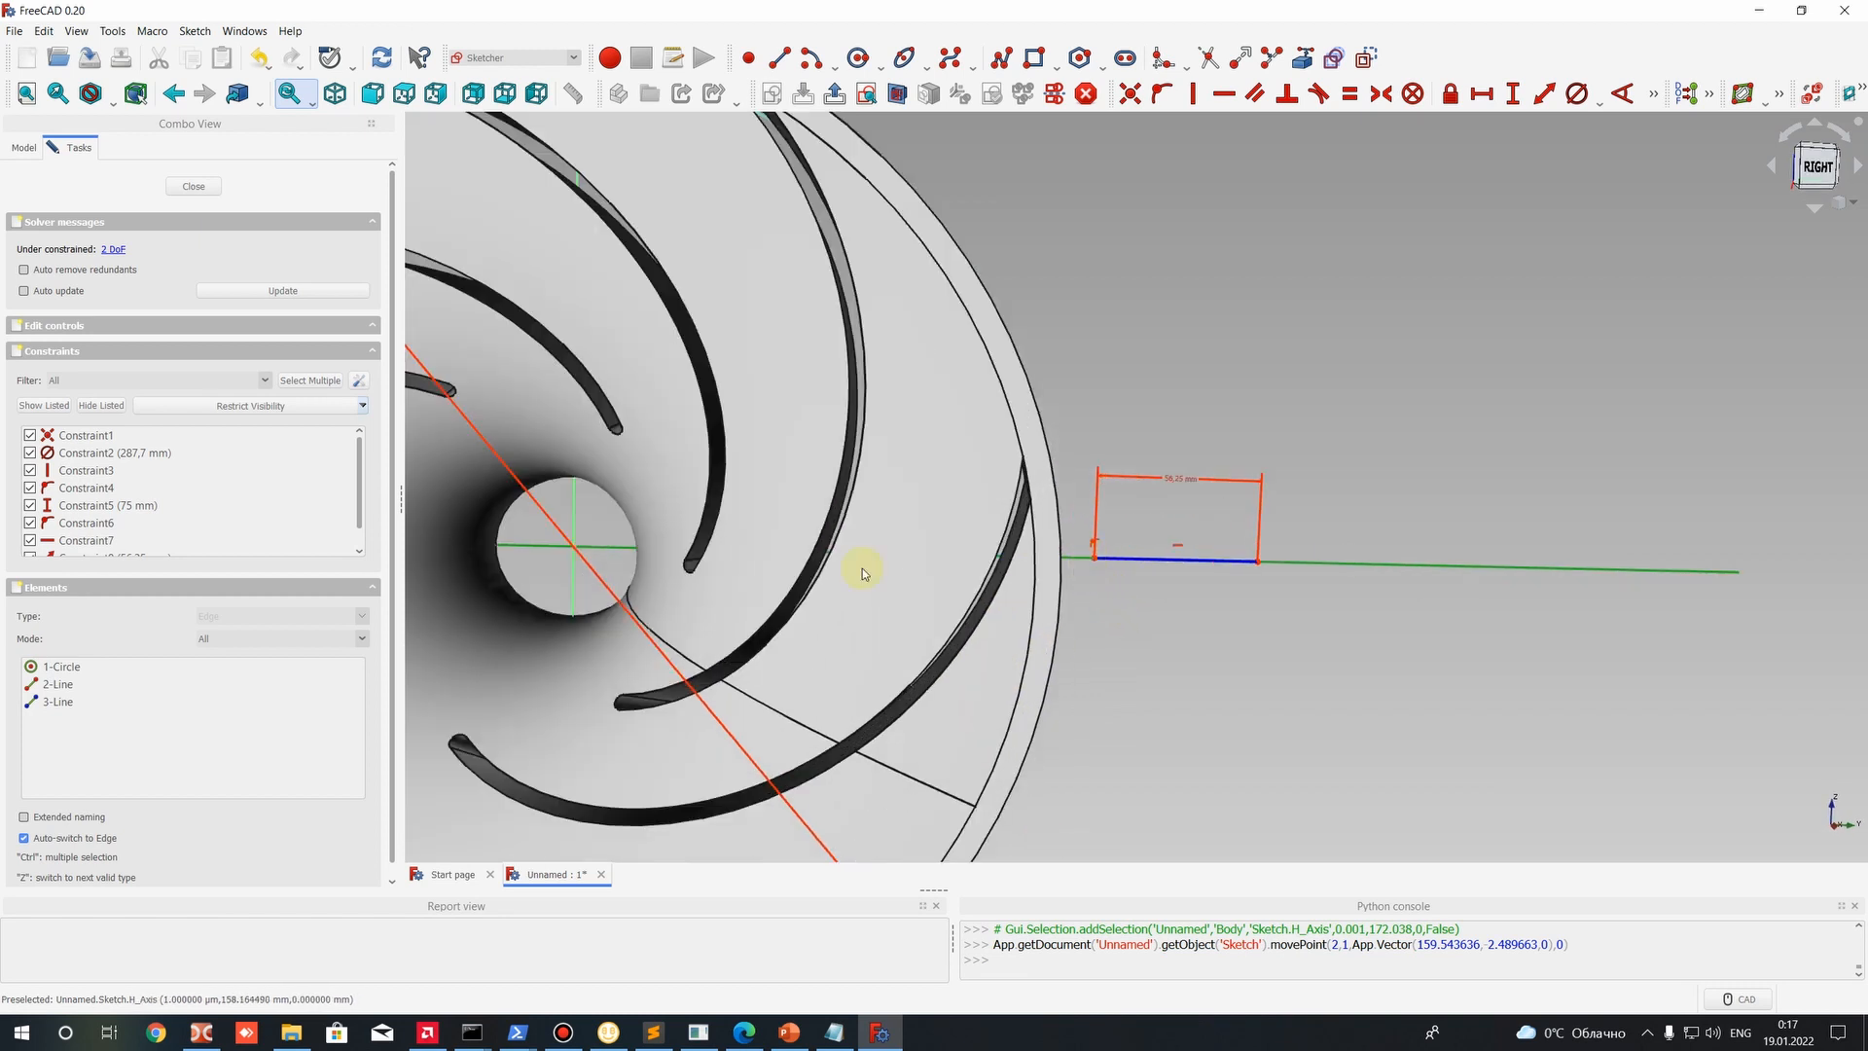
Constrain the horizontal distance from the sketch origin to the inner end of the 56.25 mm line to 155 mm.
scroll(695, 550, "down", 2)
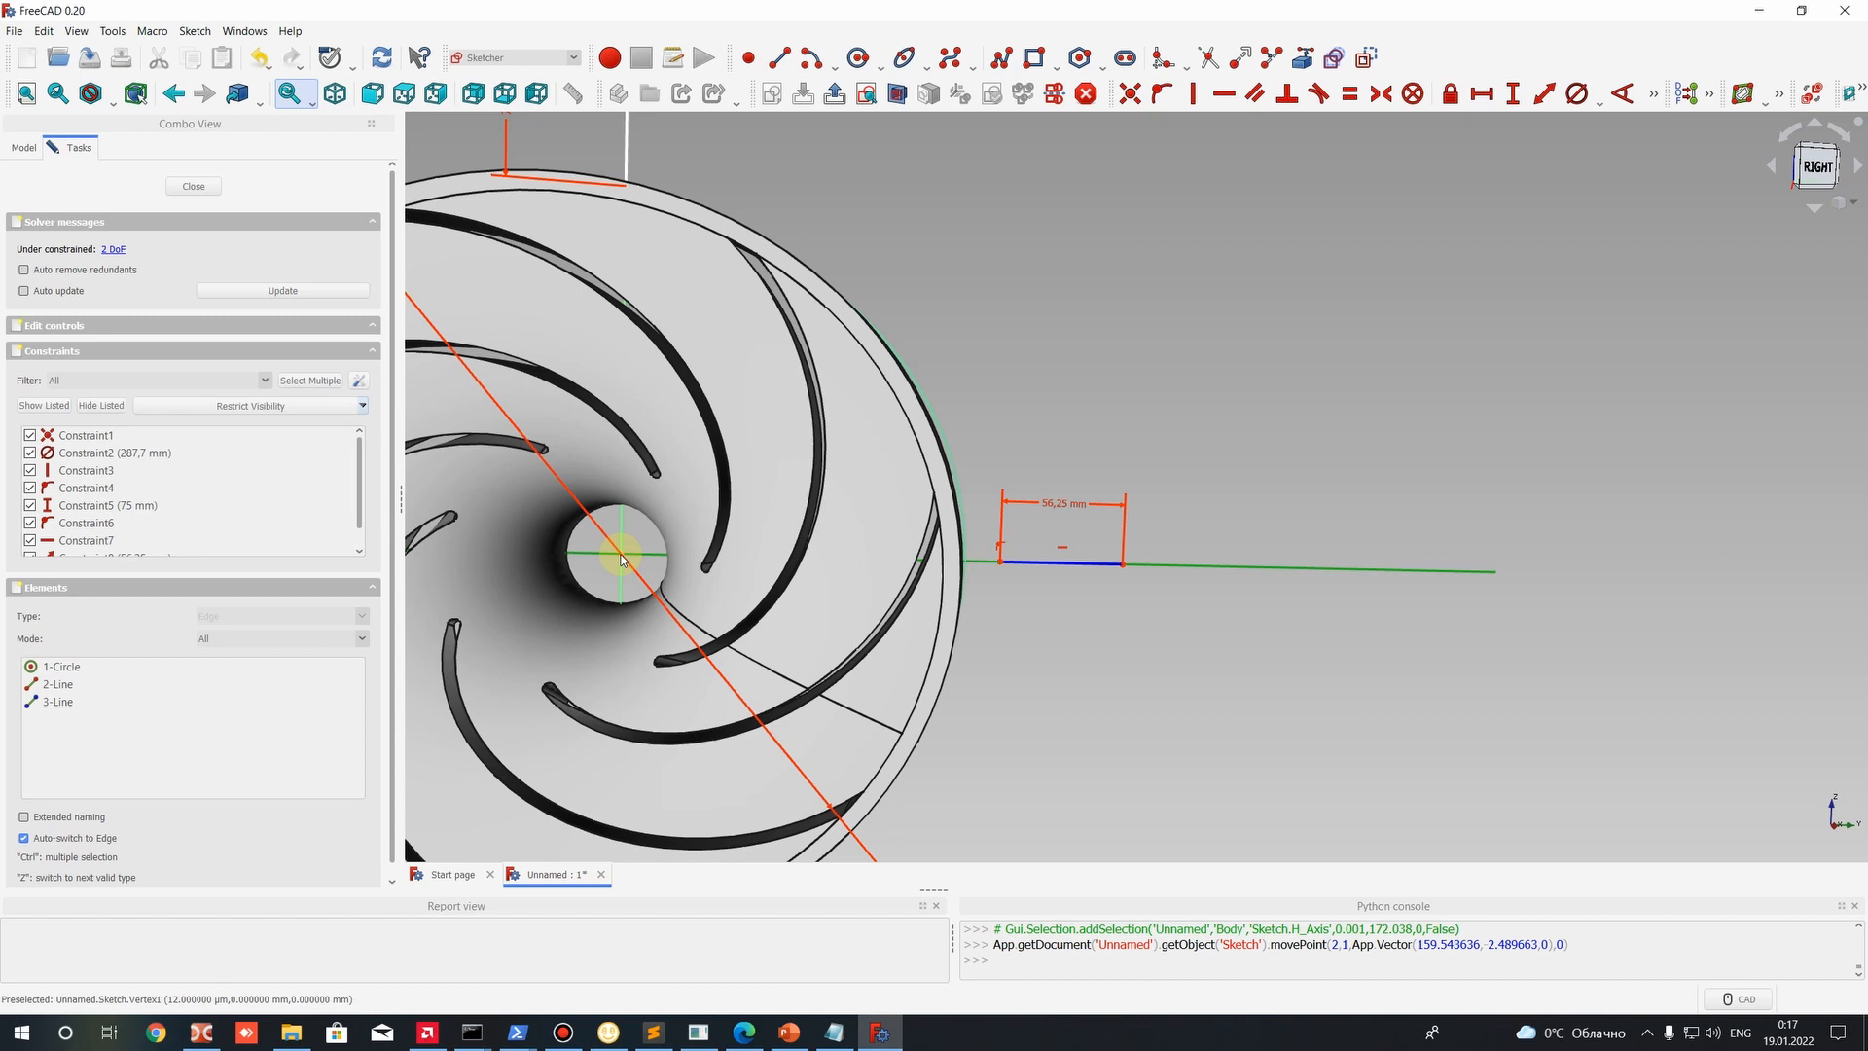
scroll(623, 559, "down", 3)
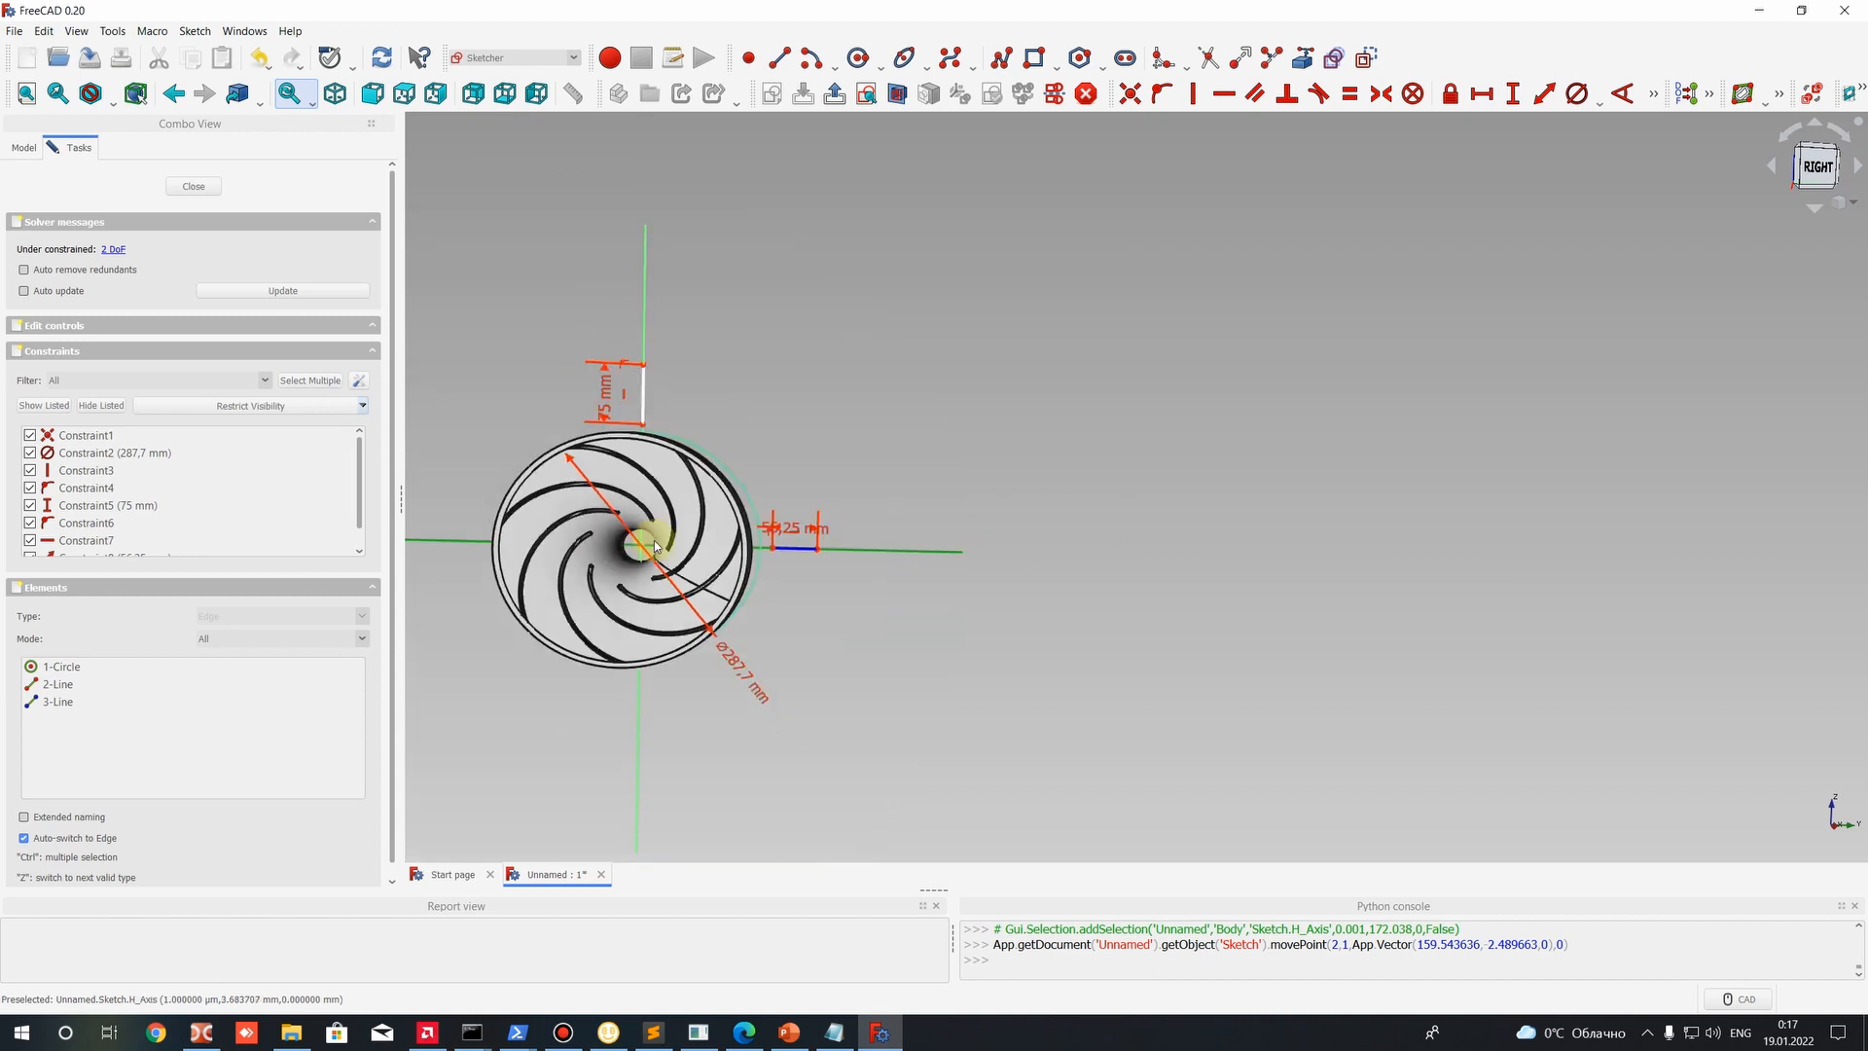
middle_click_drag(655, 542, 830, 538)
scroll(838, 574, "up", 2)
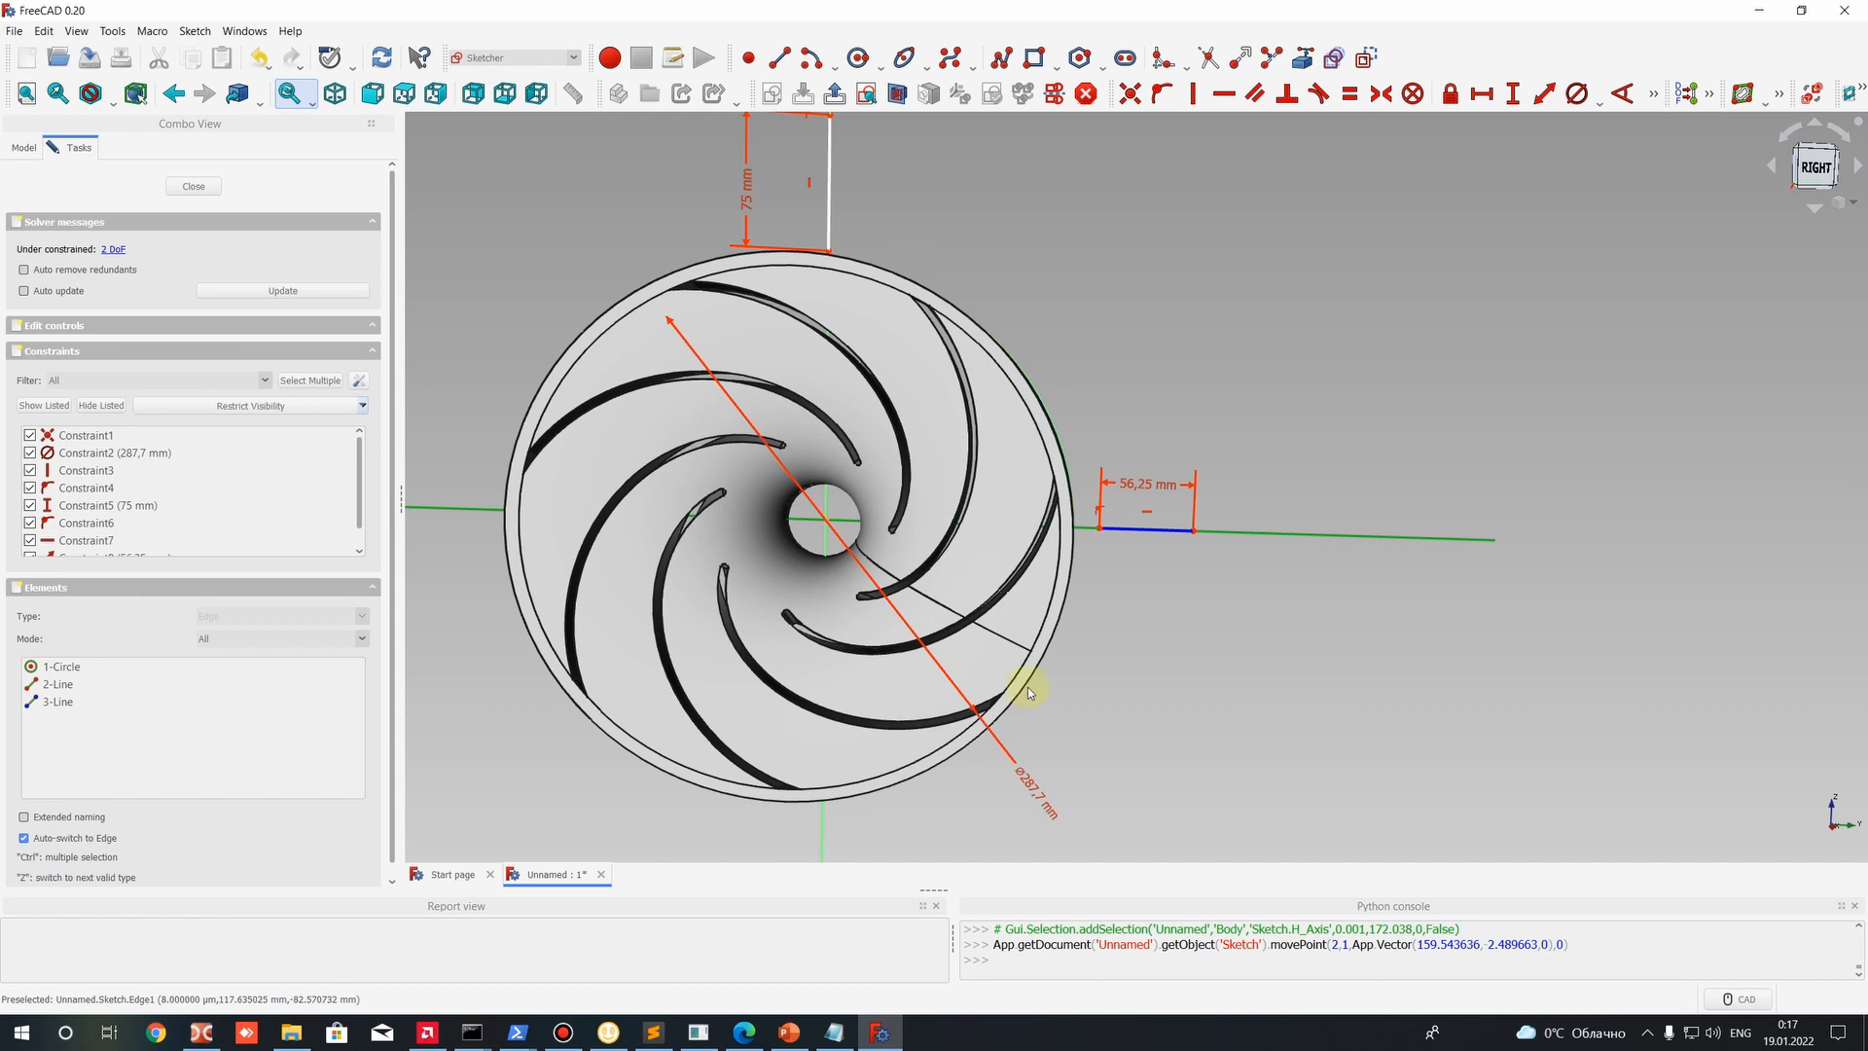
scroll(1091, 494, "up", 3)
scroll(1061, 579, "down", 3)
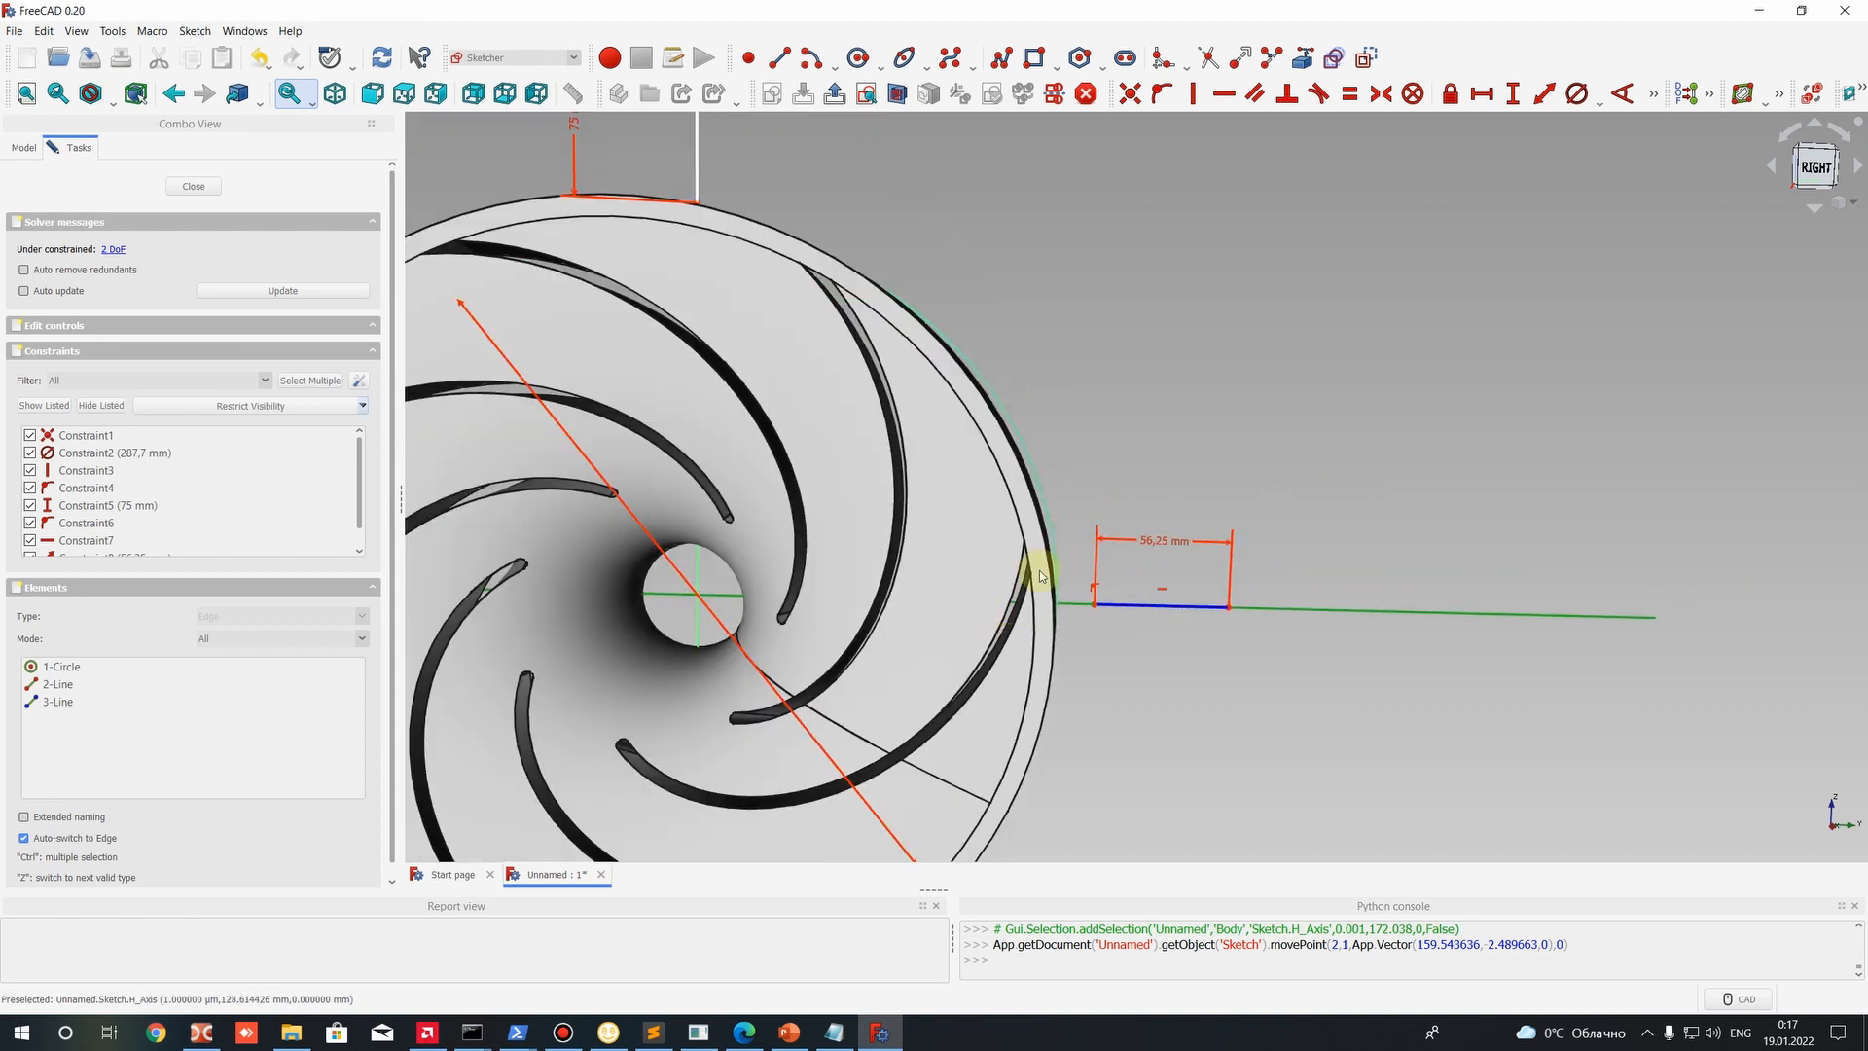
left_click(1469, 224)
left_click(1482, 94)
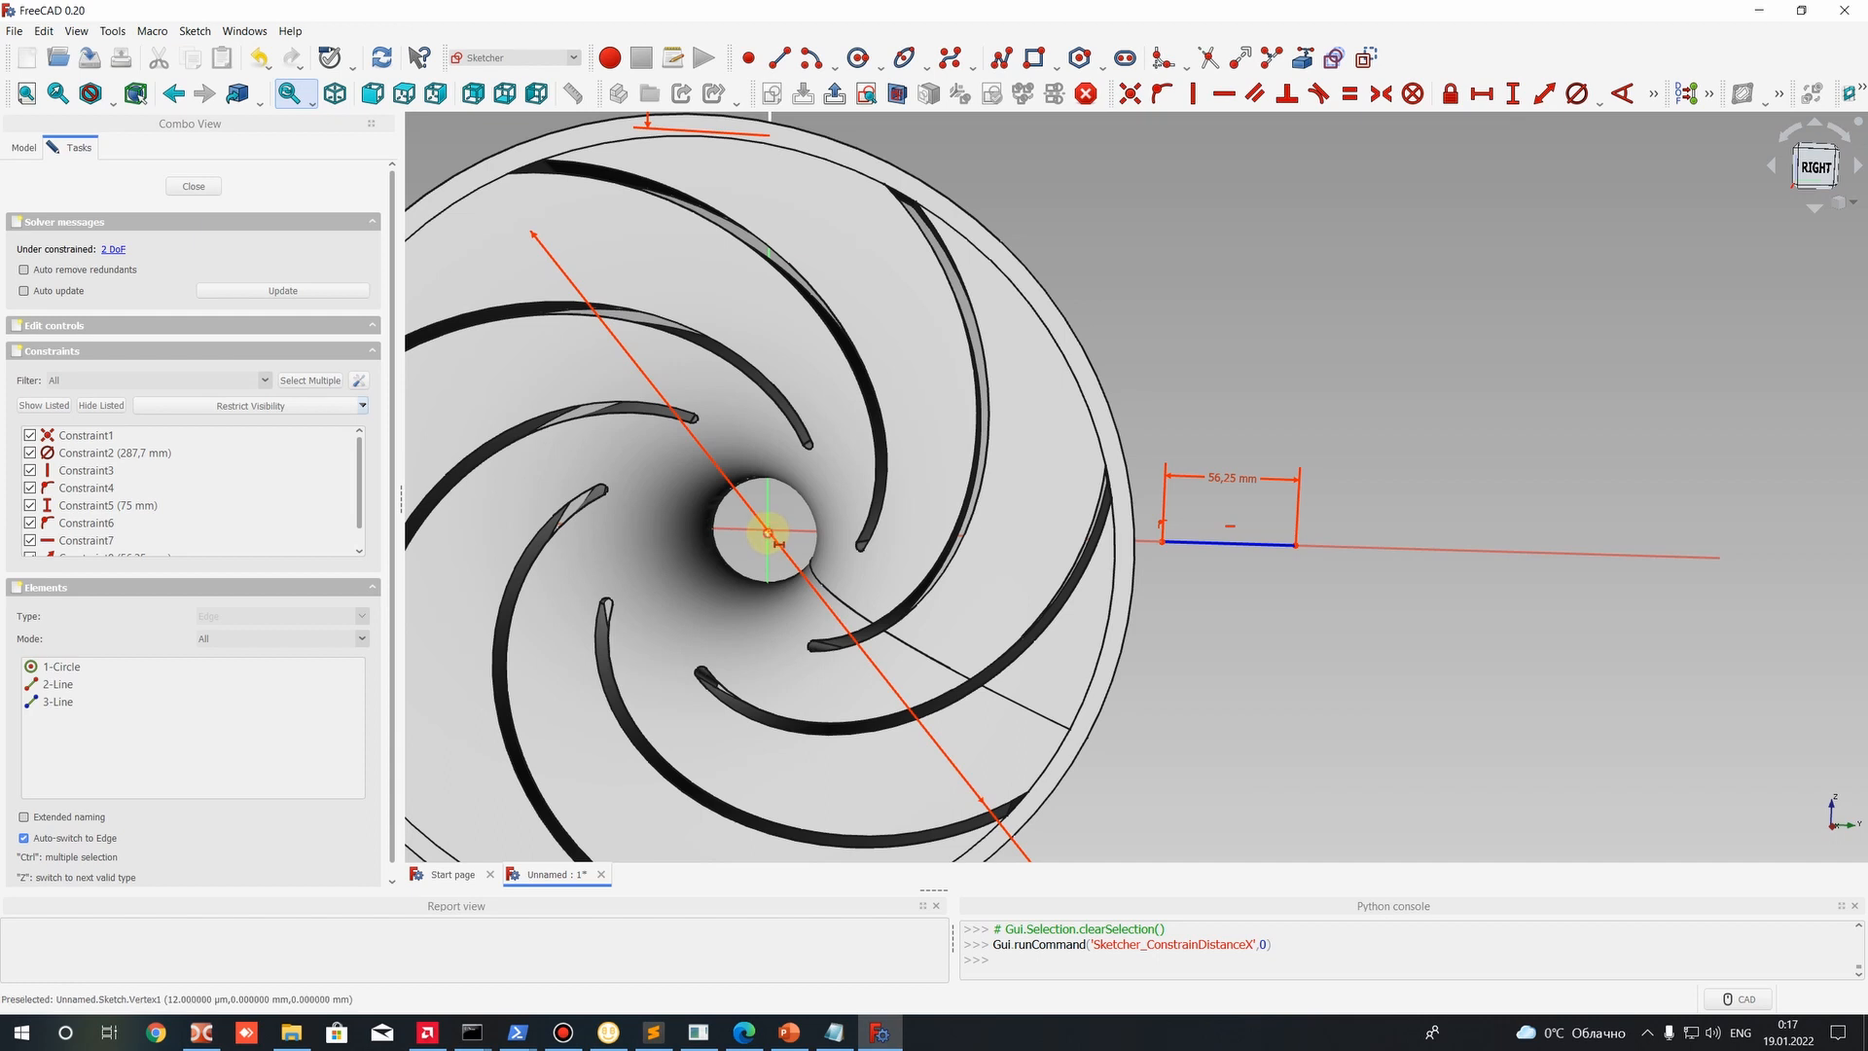
left_click(768, 535)
left_click(1163, 541)
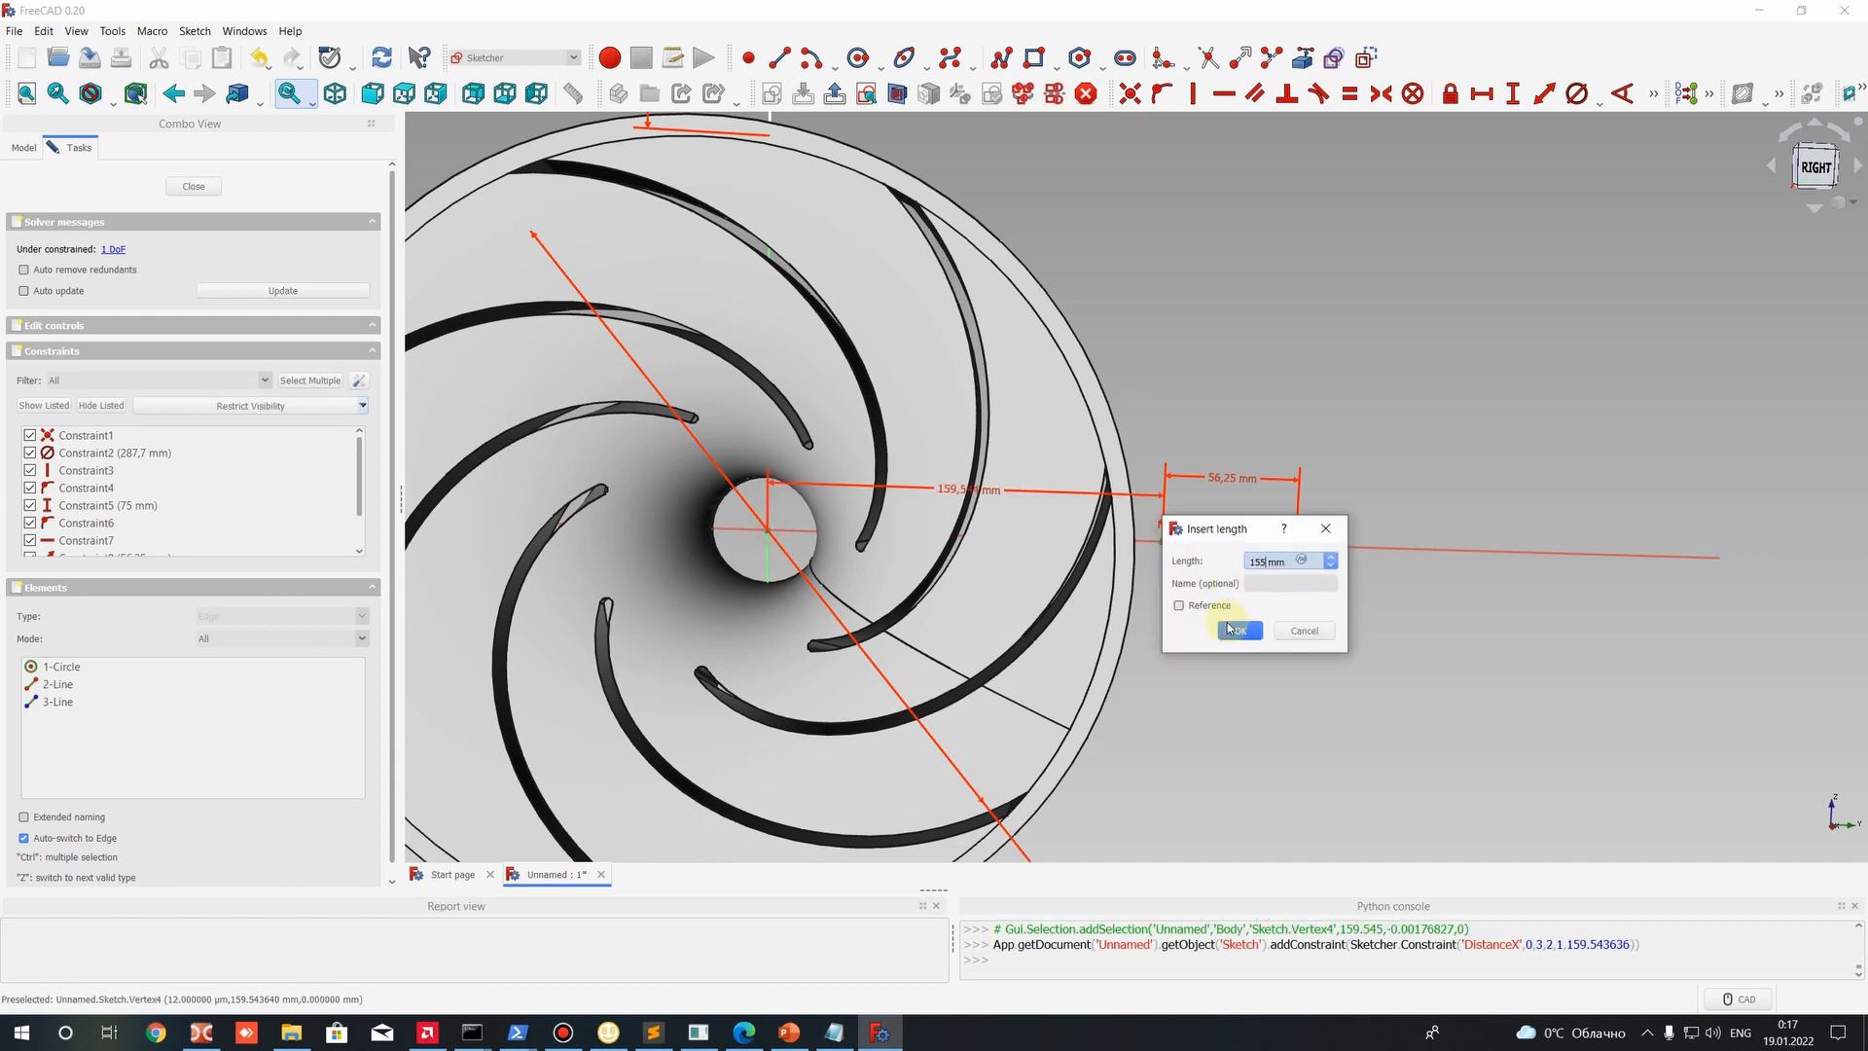
left_click(1232, 629)
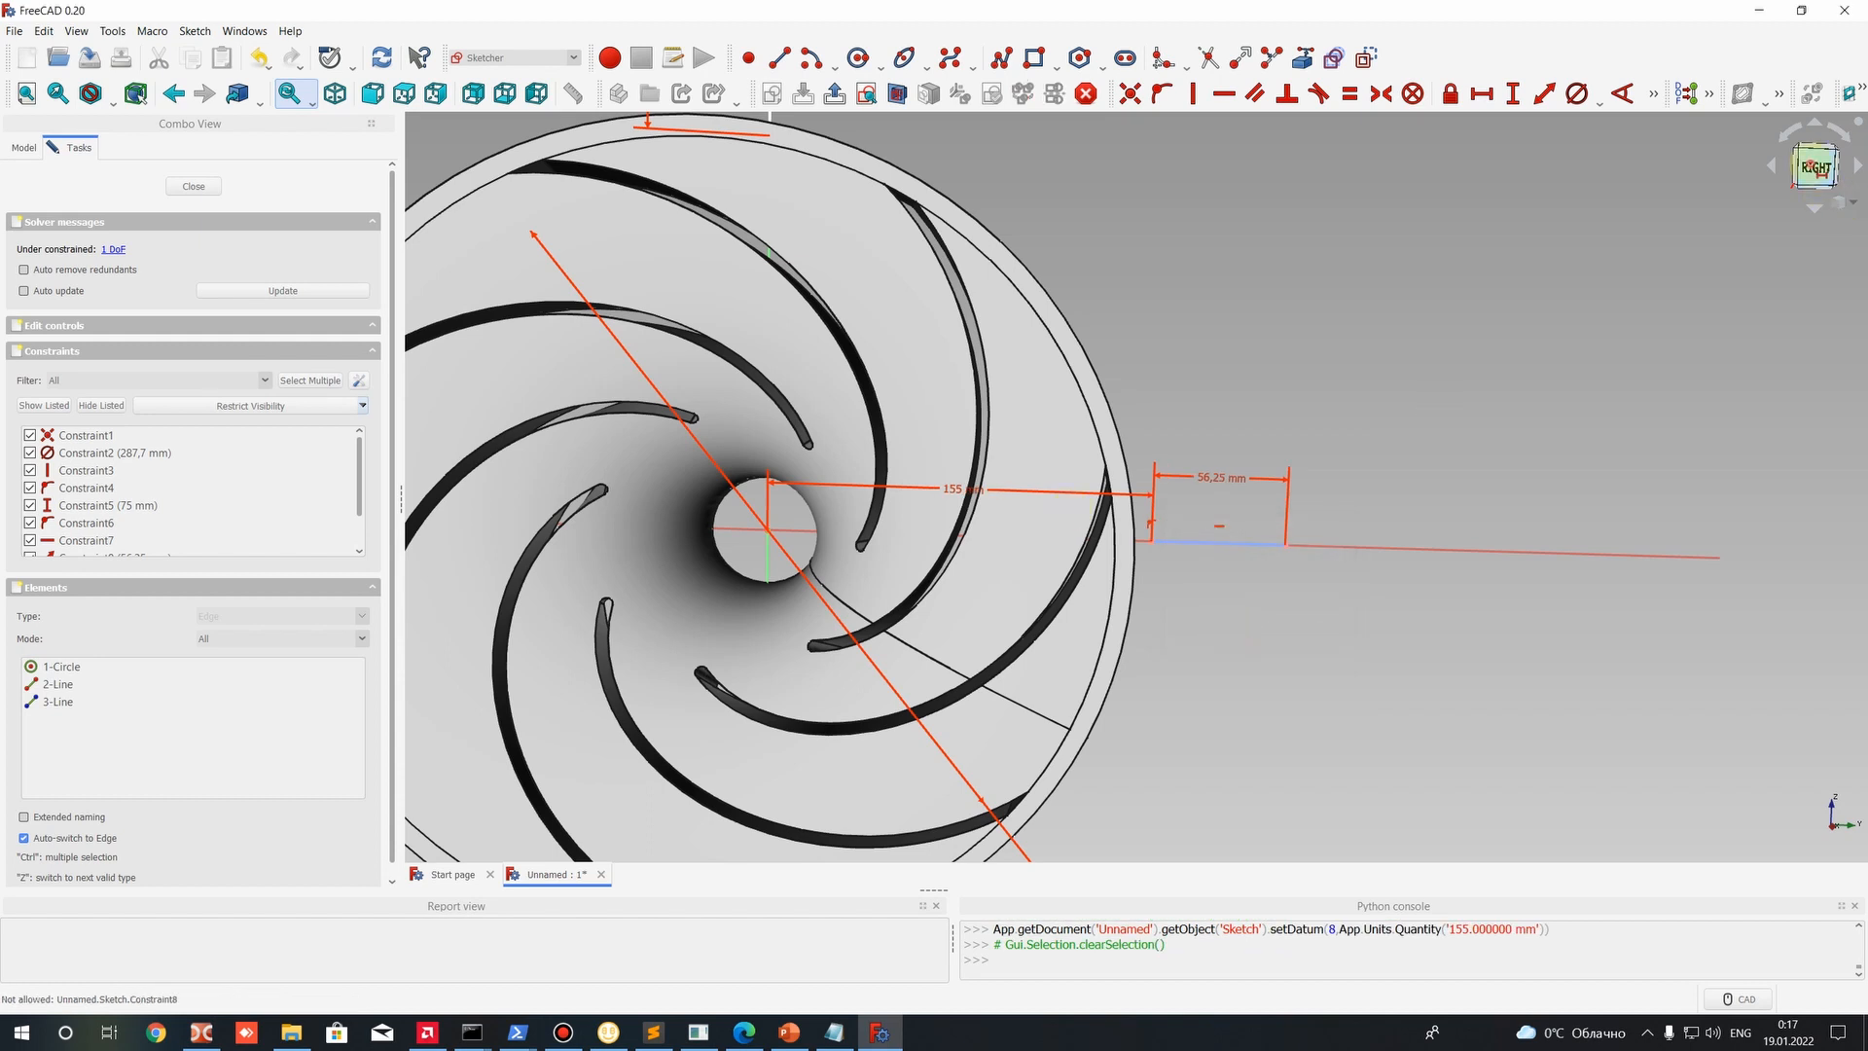
Reposition the 155 mm dimension text outside the impeller, just below the horizontal line.
scroll(1151, 584, "up", 3)
scroll(1238, 542, "down", 4)
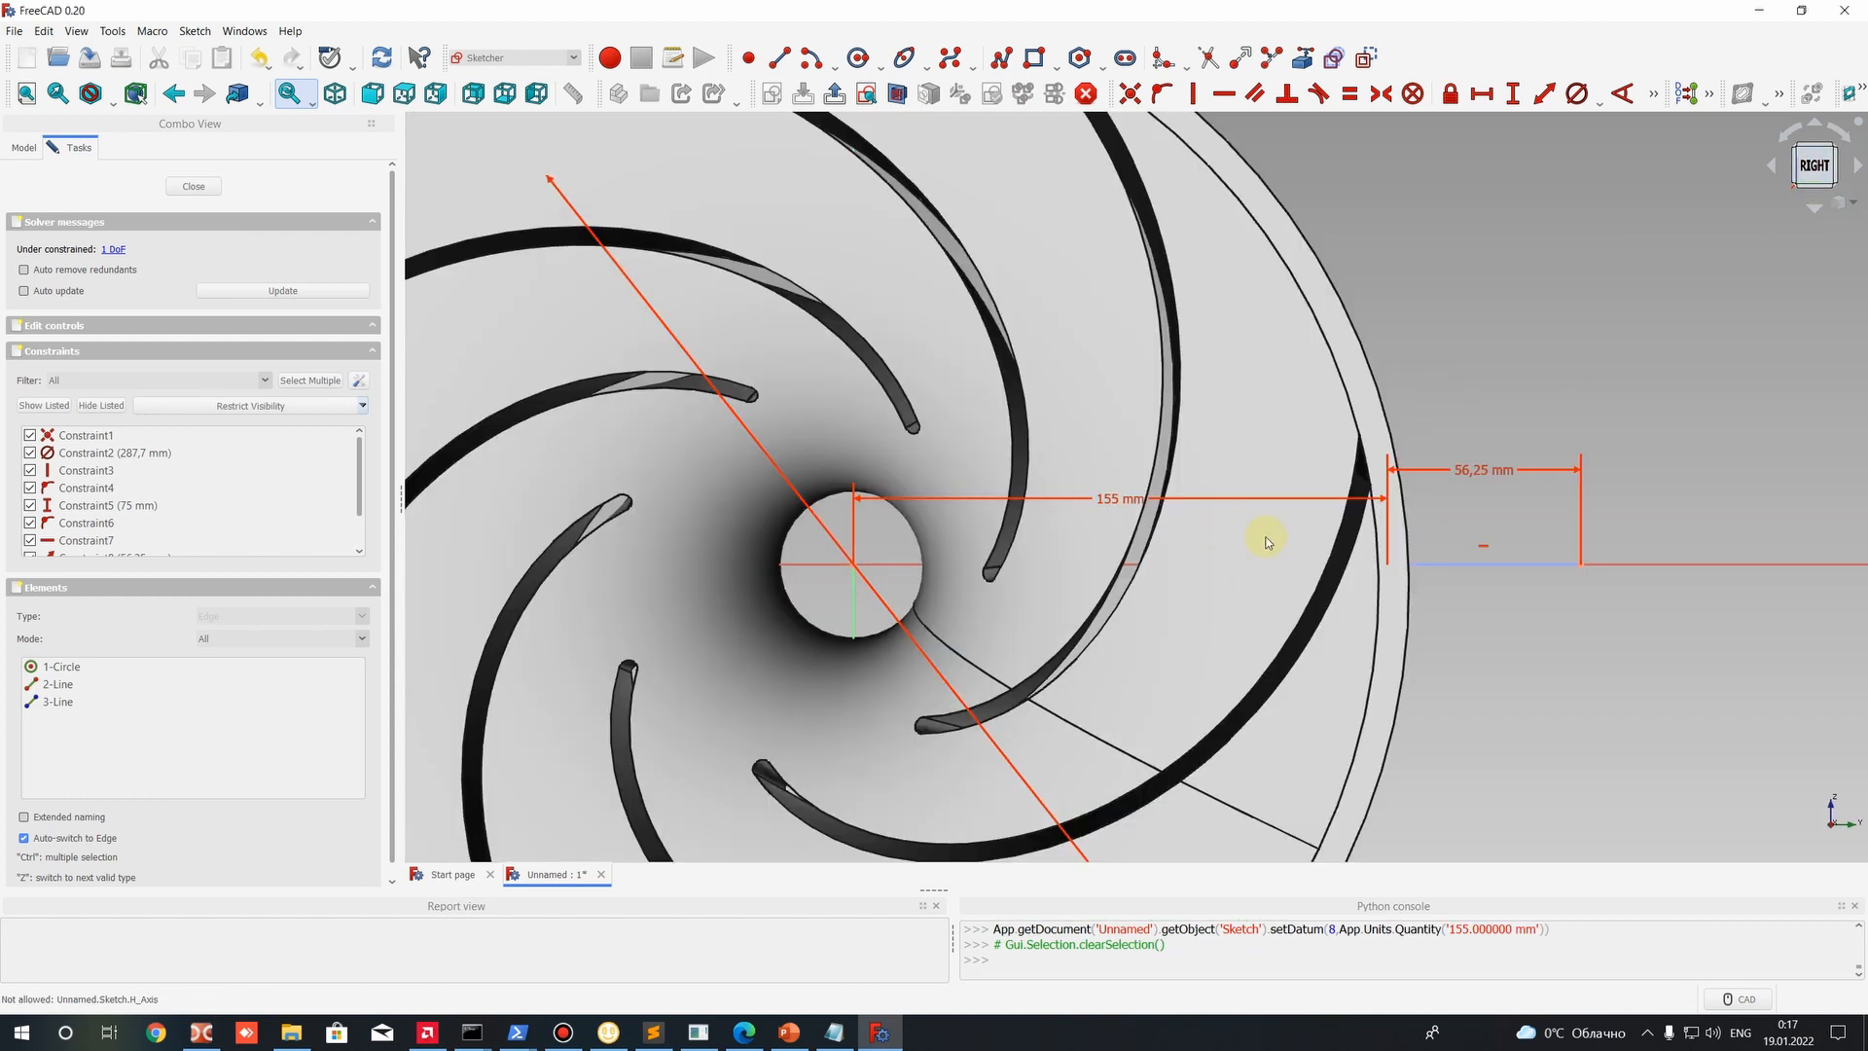
scroll(1251, 529, "up", 6)
scroll(1265, 544, "down", 3)
scroll(1326, 560, "up", 7)
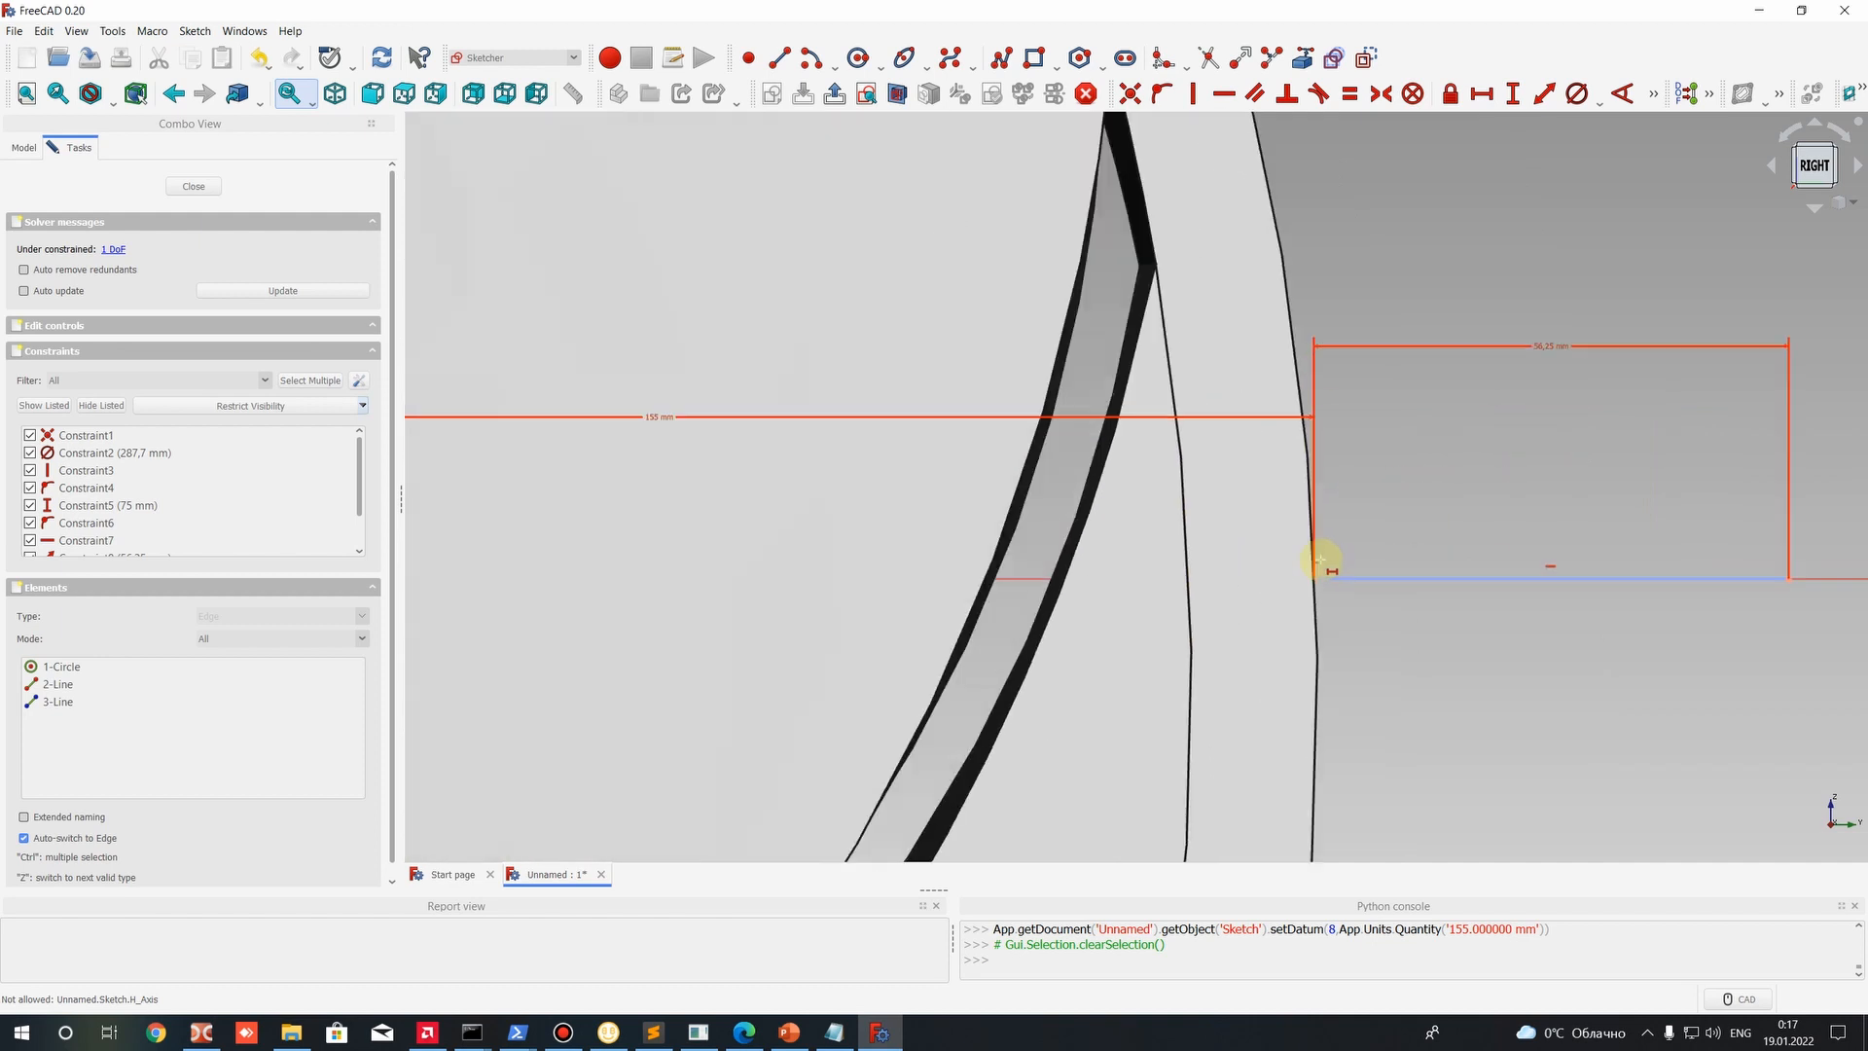
scroll(1211, 605, "down", 5)
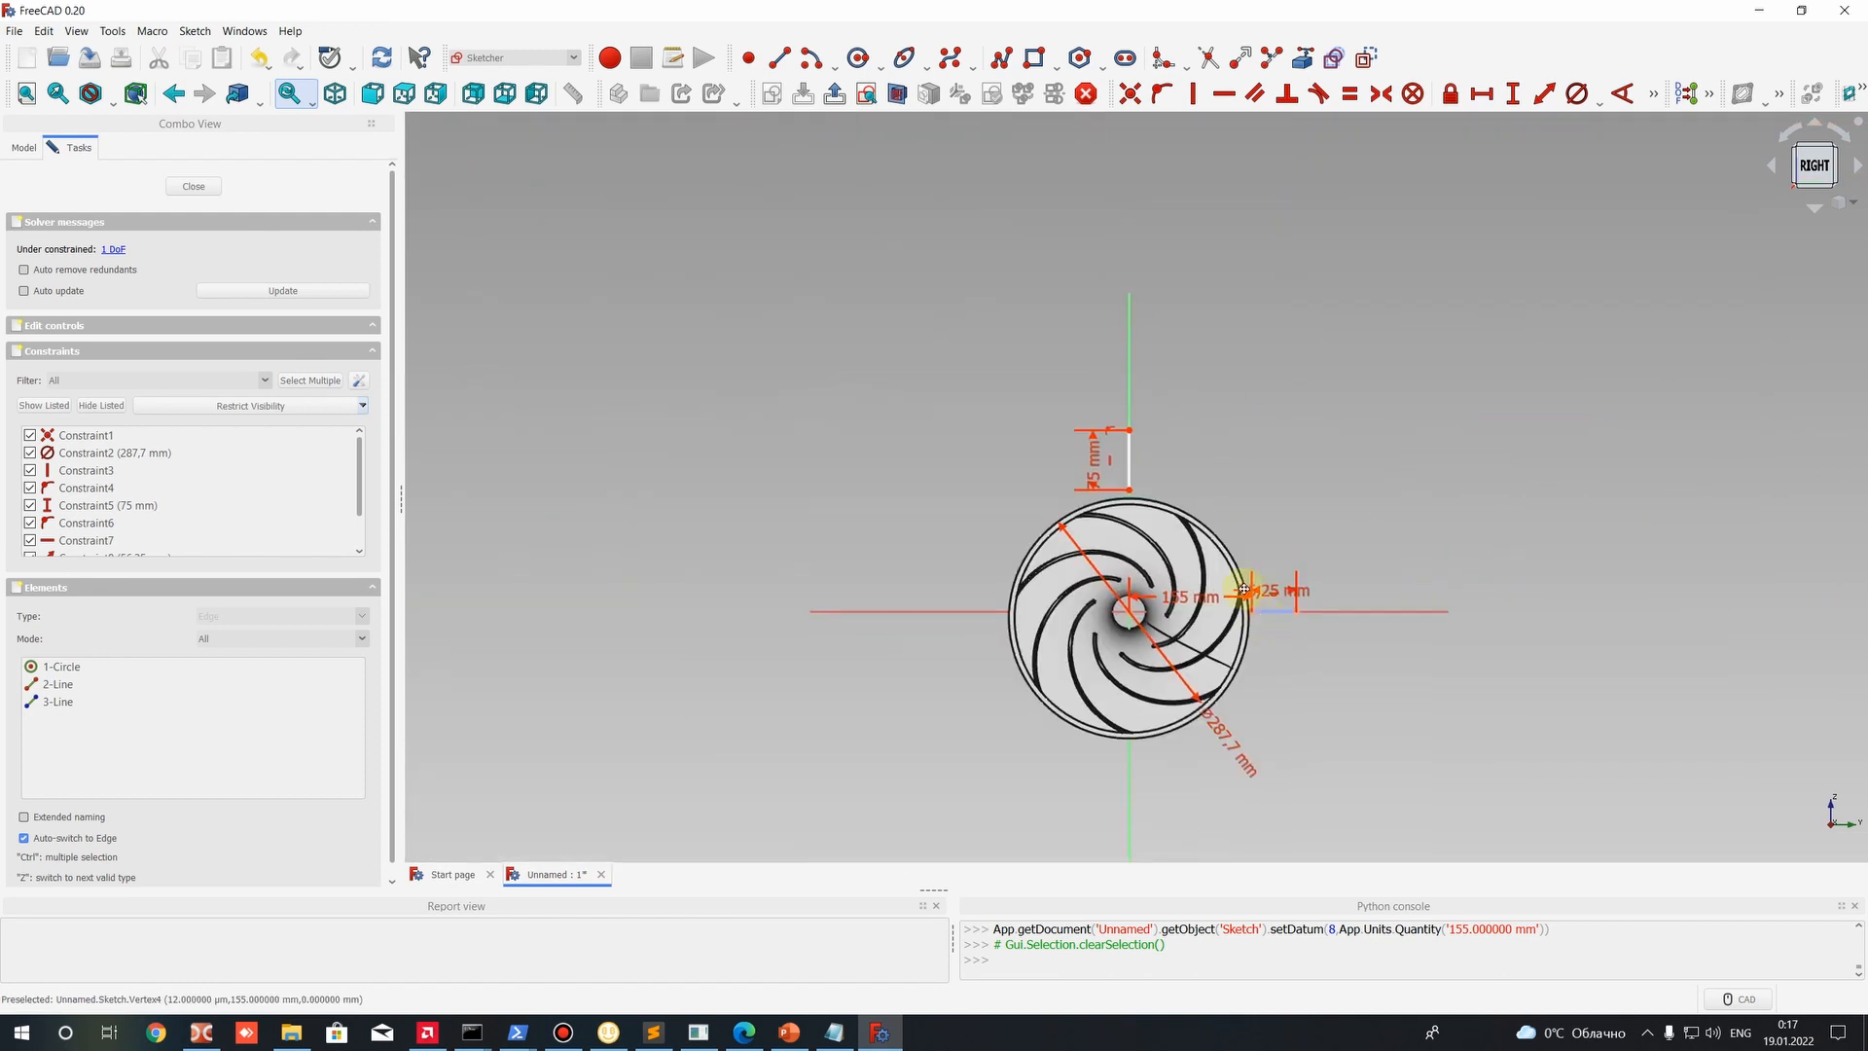
scroll(1243, 588, "up", 3)
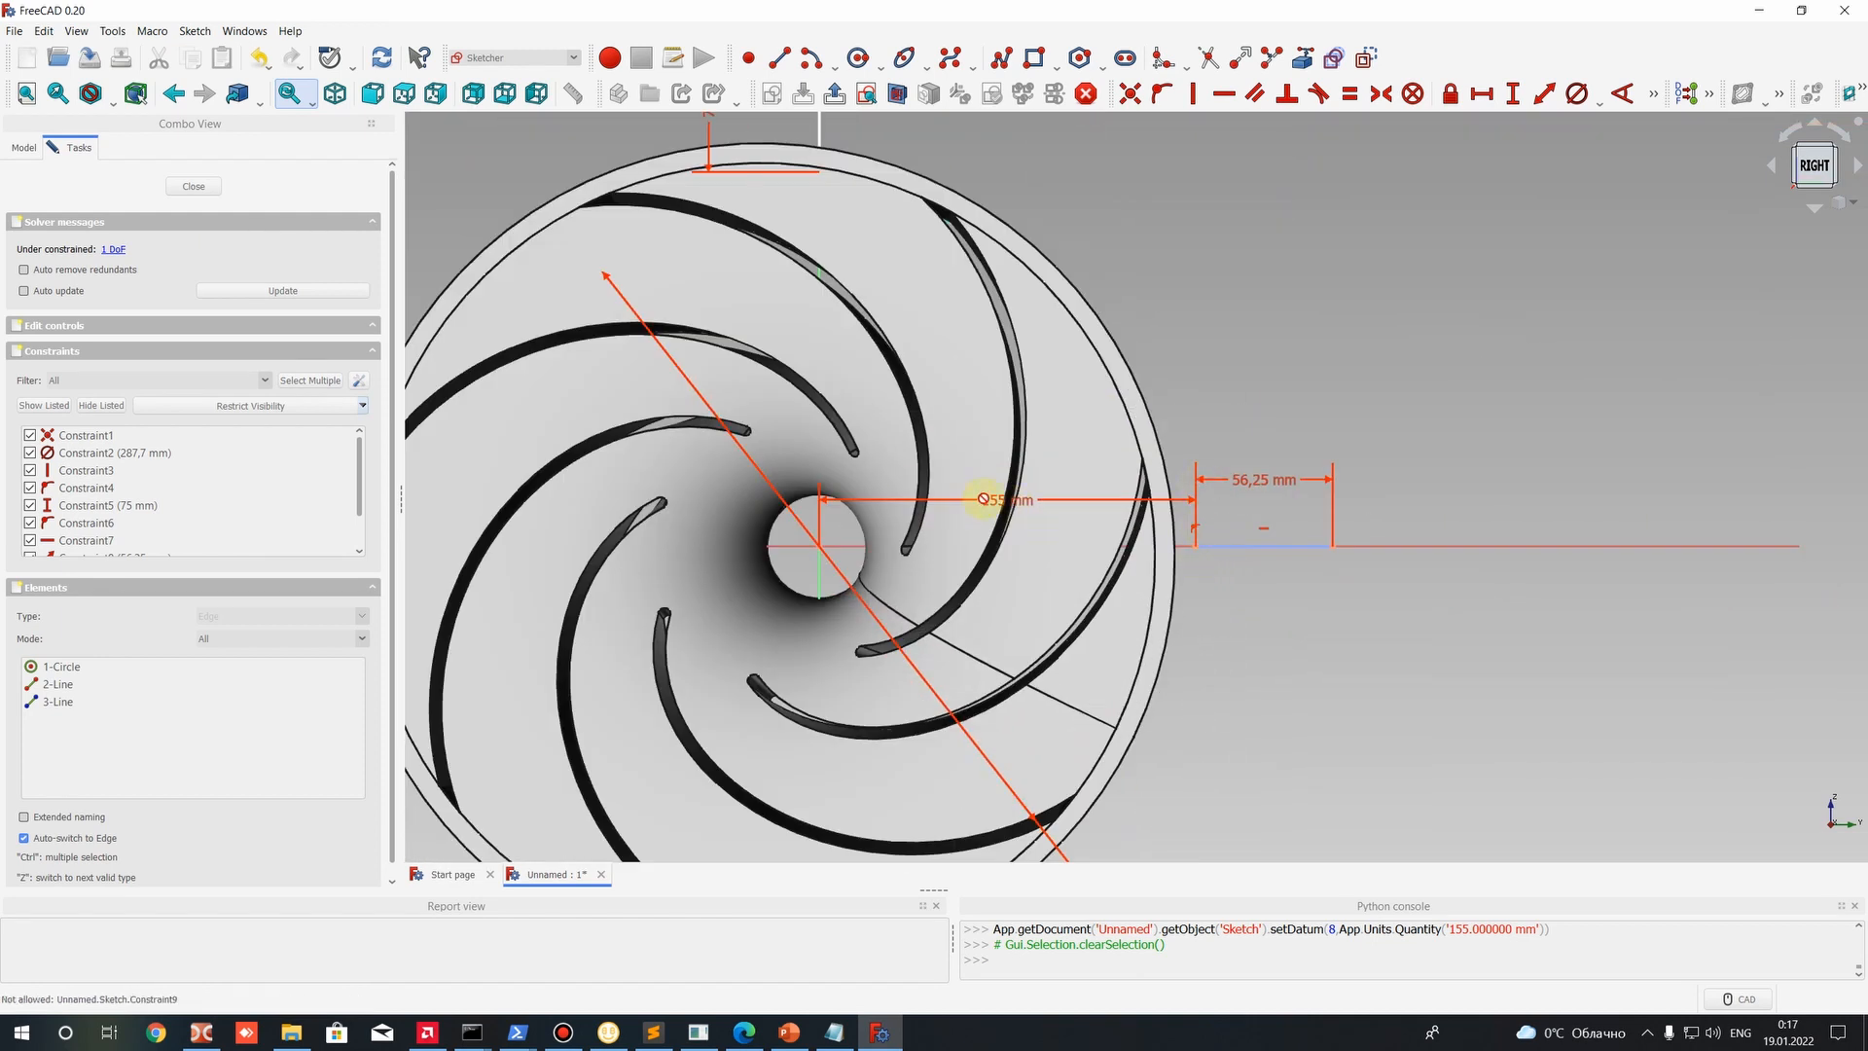
mouse_move(984, 498)
left_mouse_down()
mouse_move(1034, 542)
mouse_move(1242, 613)
mouse_move(1260, 570)
left_mouse_up()
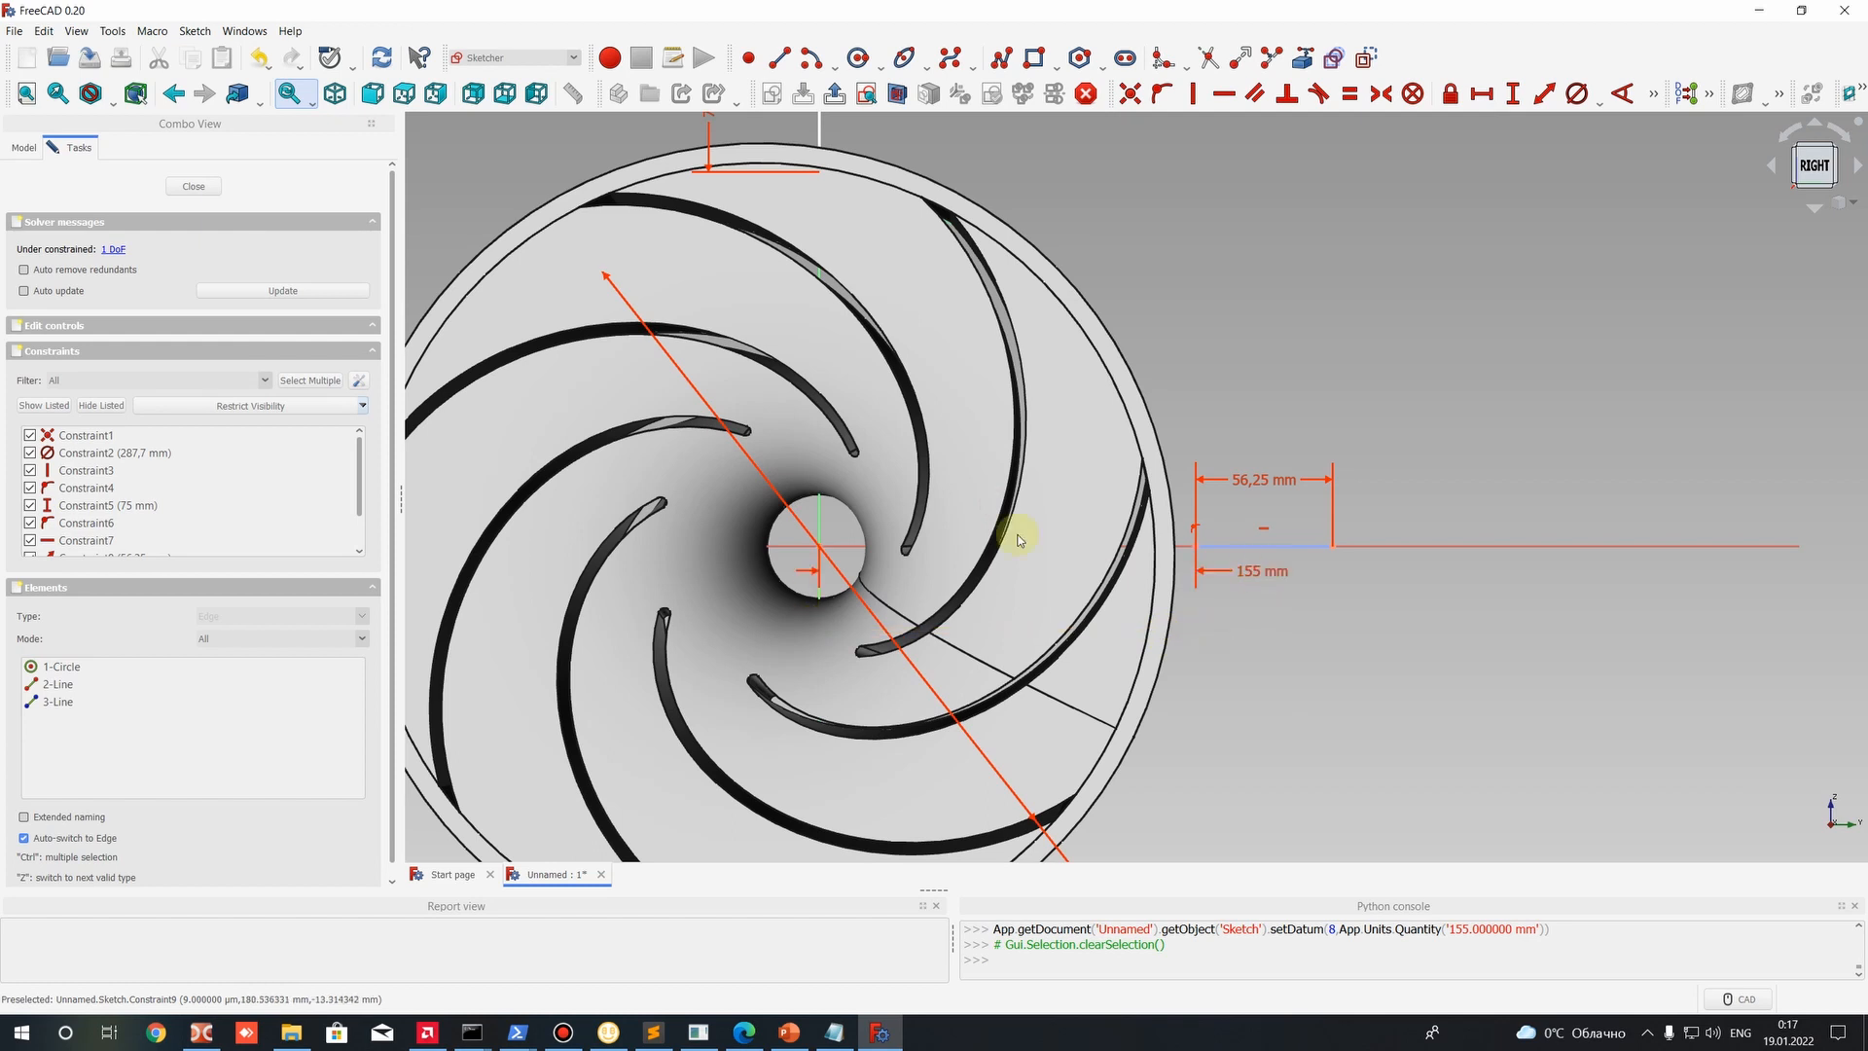
Constrain the vertical distance from the sketch origin to the lower end of the 75 mm line to 155 mm.
scroll(1018, 534, "down", 2)
middle_click_drag(1060, 571, 1216, 729)
scroll(957, 347, "up", 2)
middle_click_drag(1376, 282, 1376, 179)
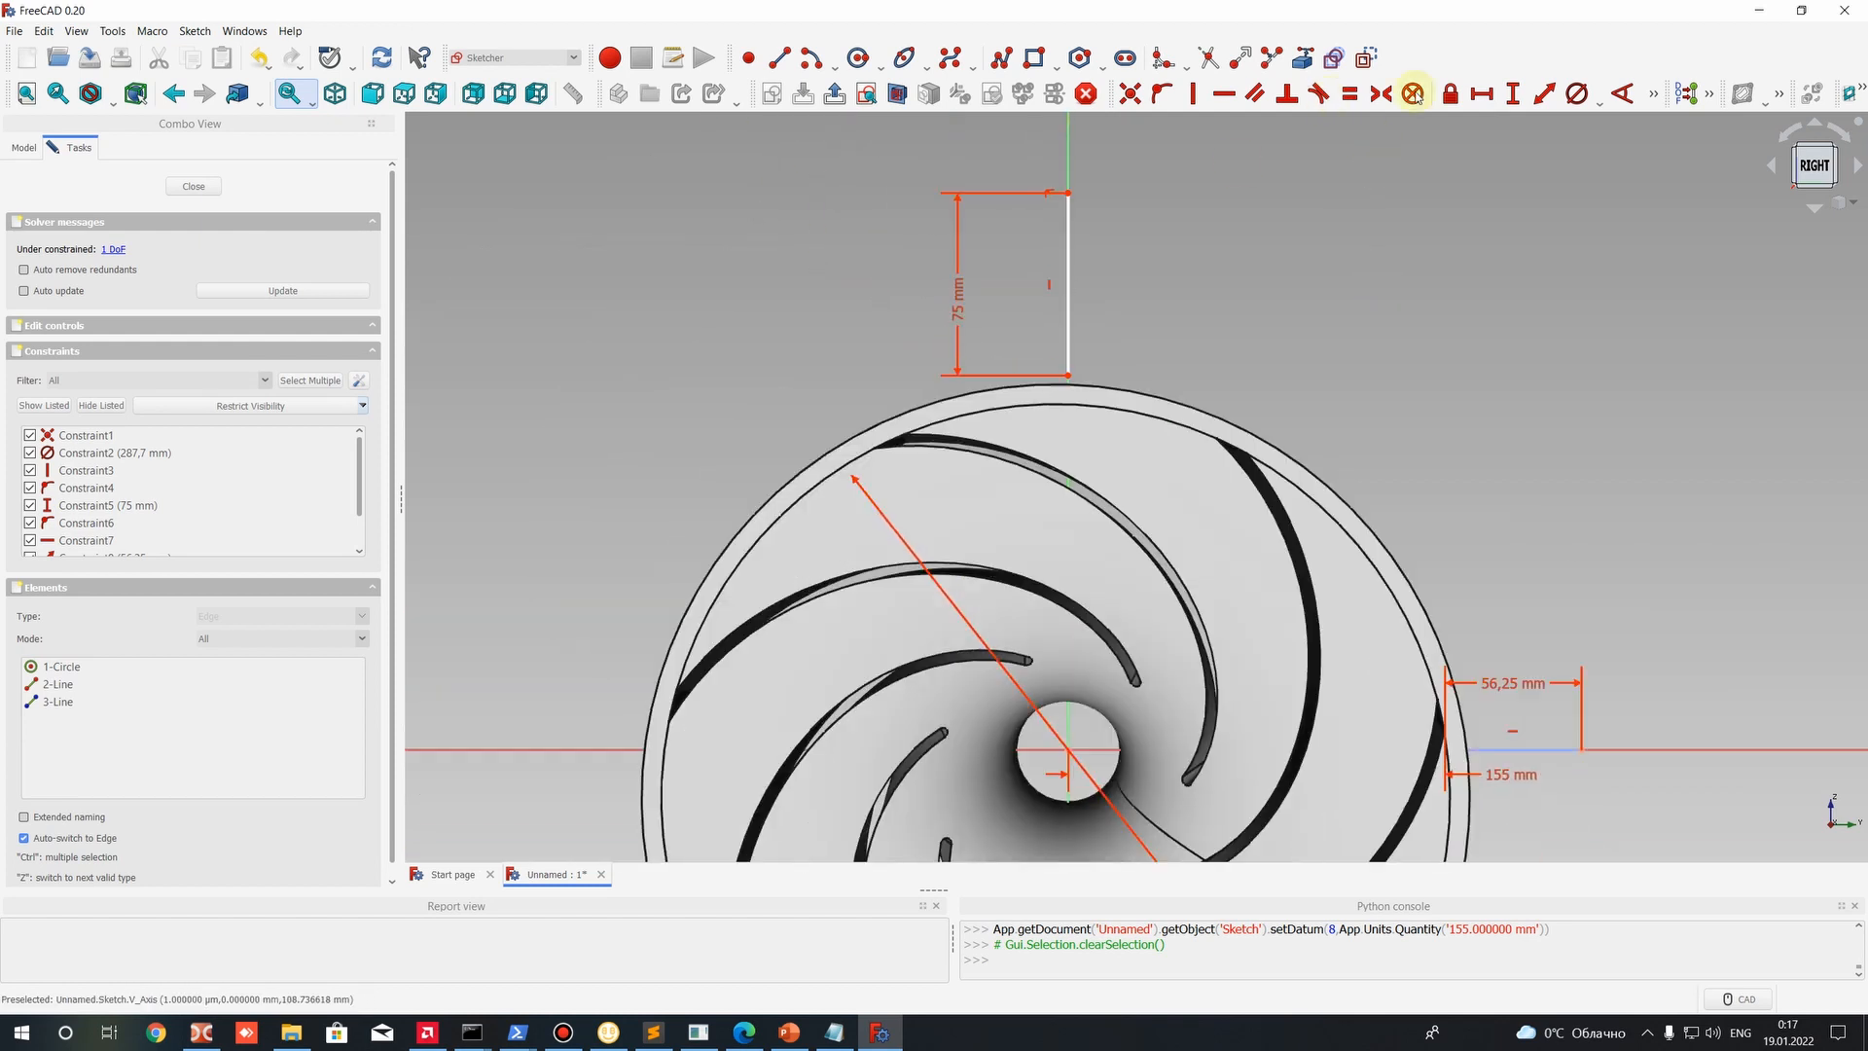
left_click(1068, 329)
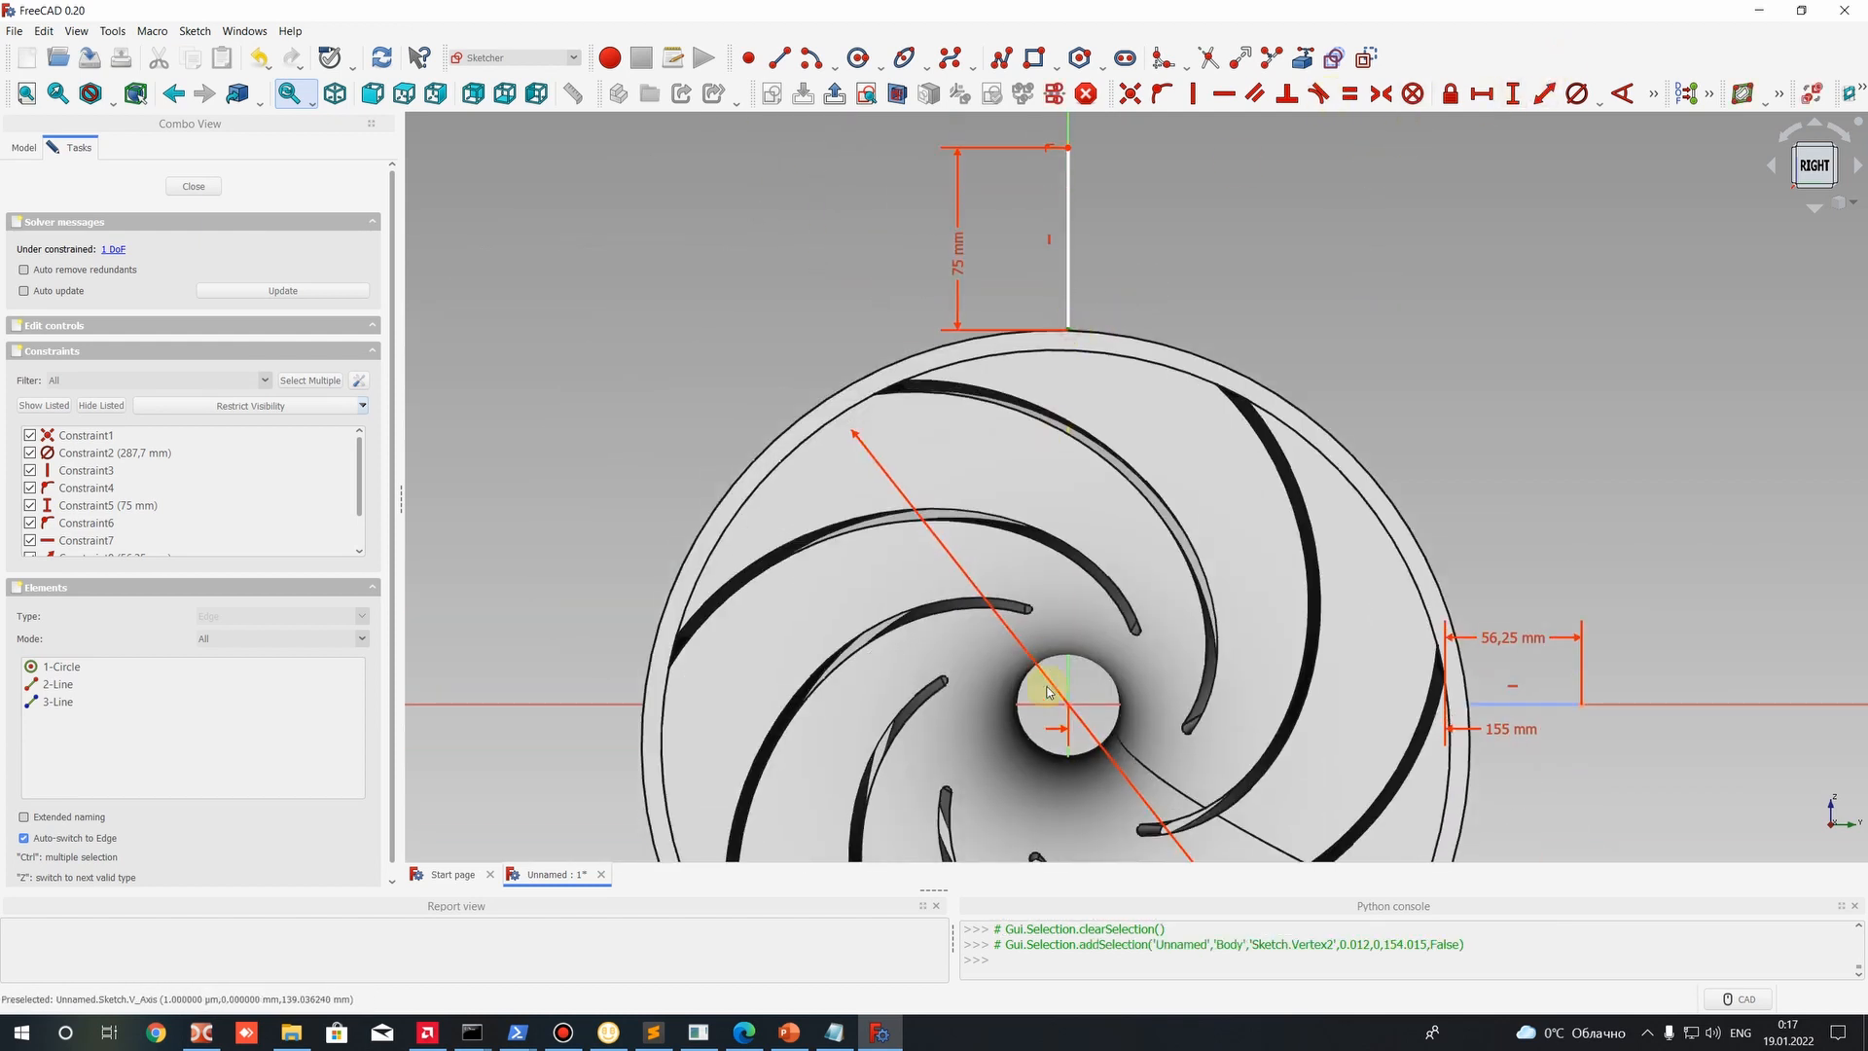
left_click(1067, 704)
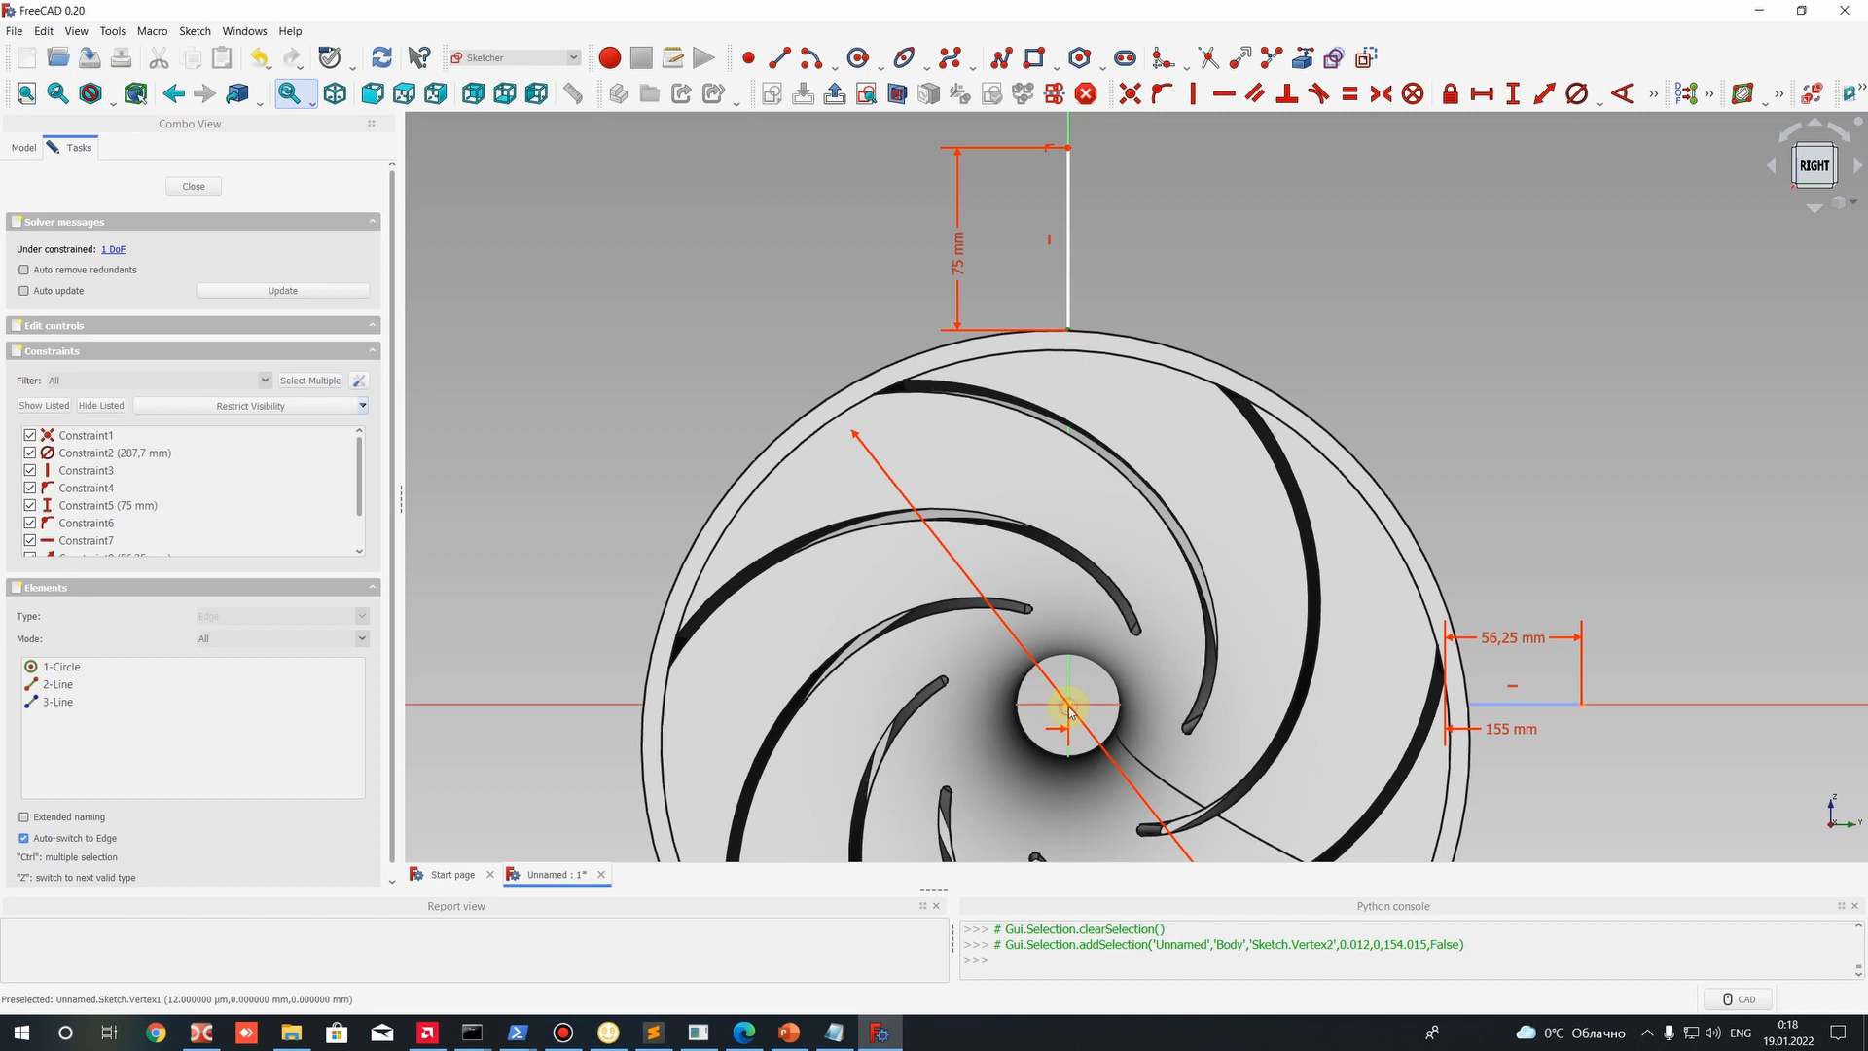
left_click(1514, 97)
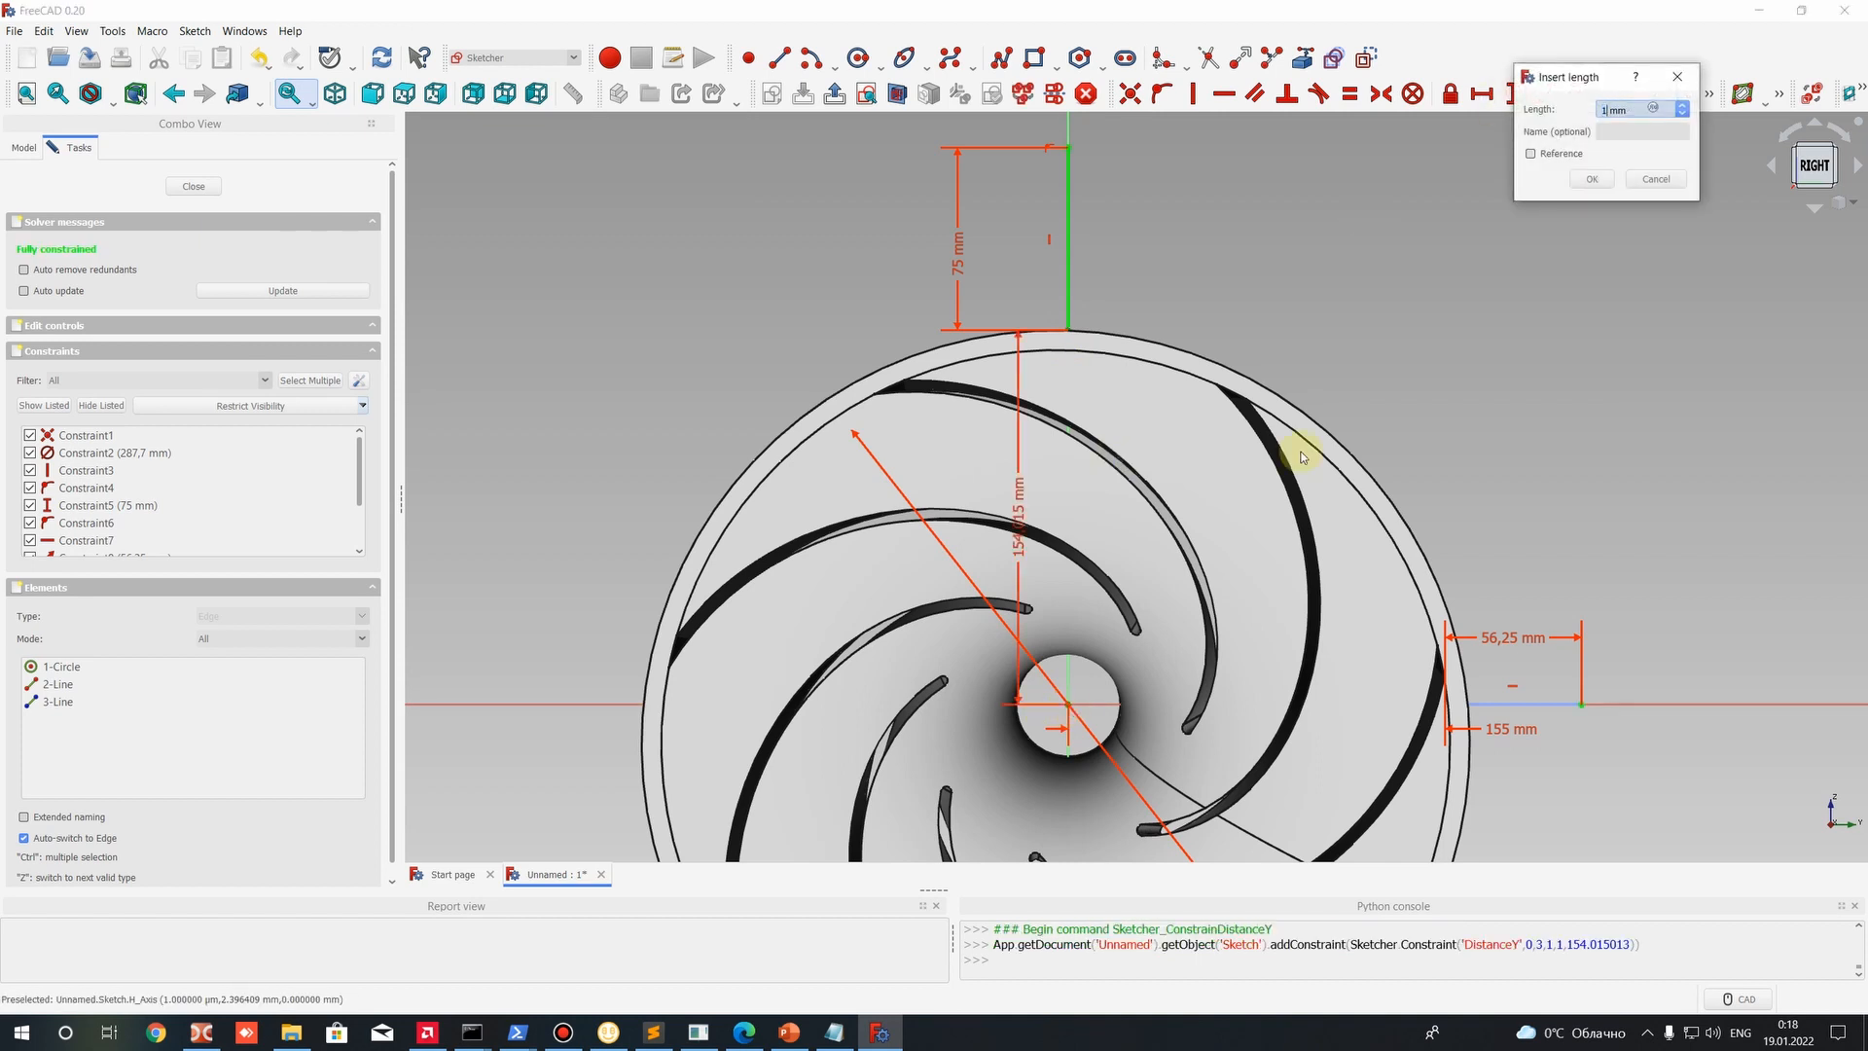
key("Return")
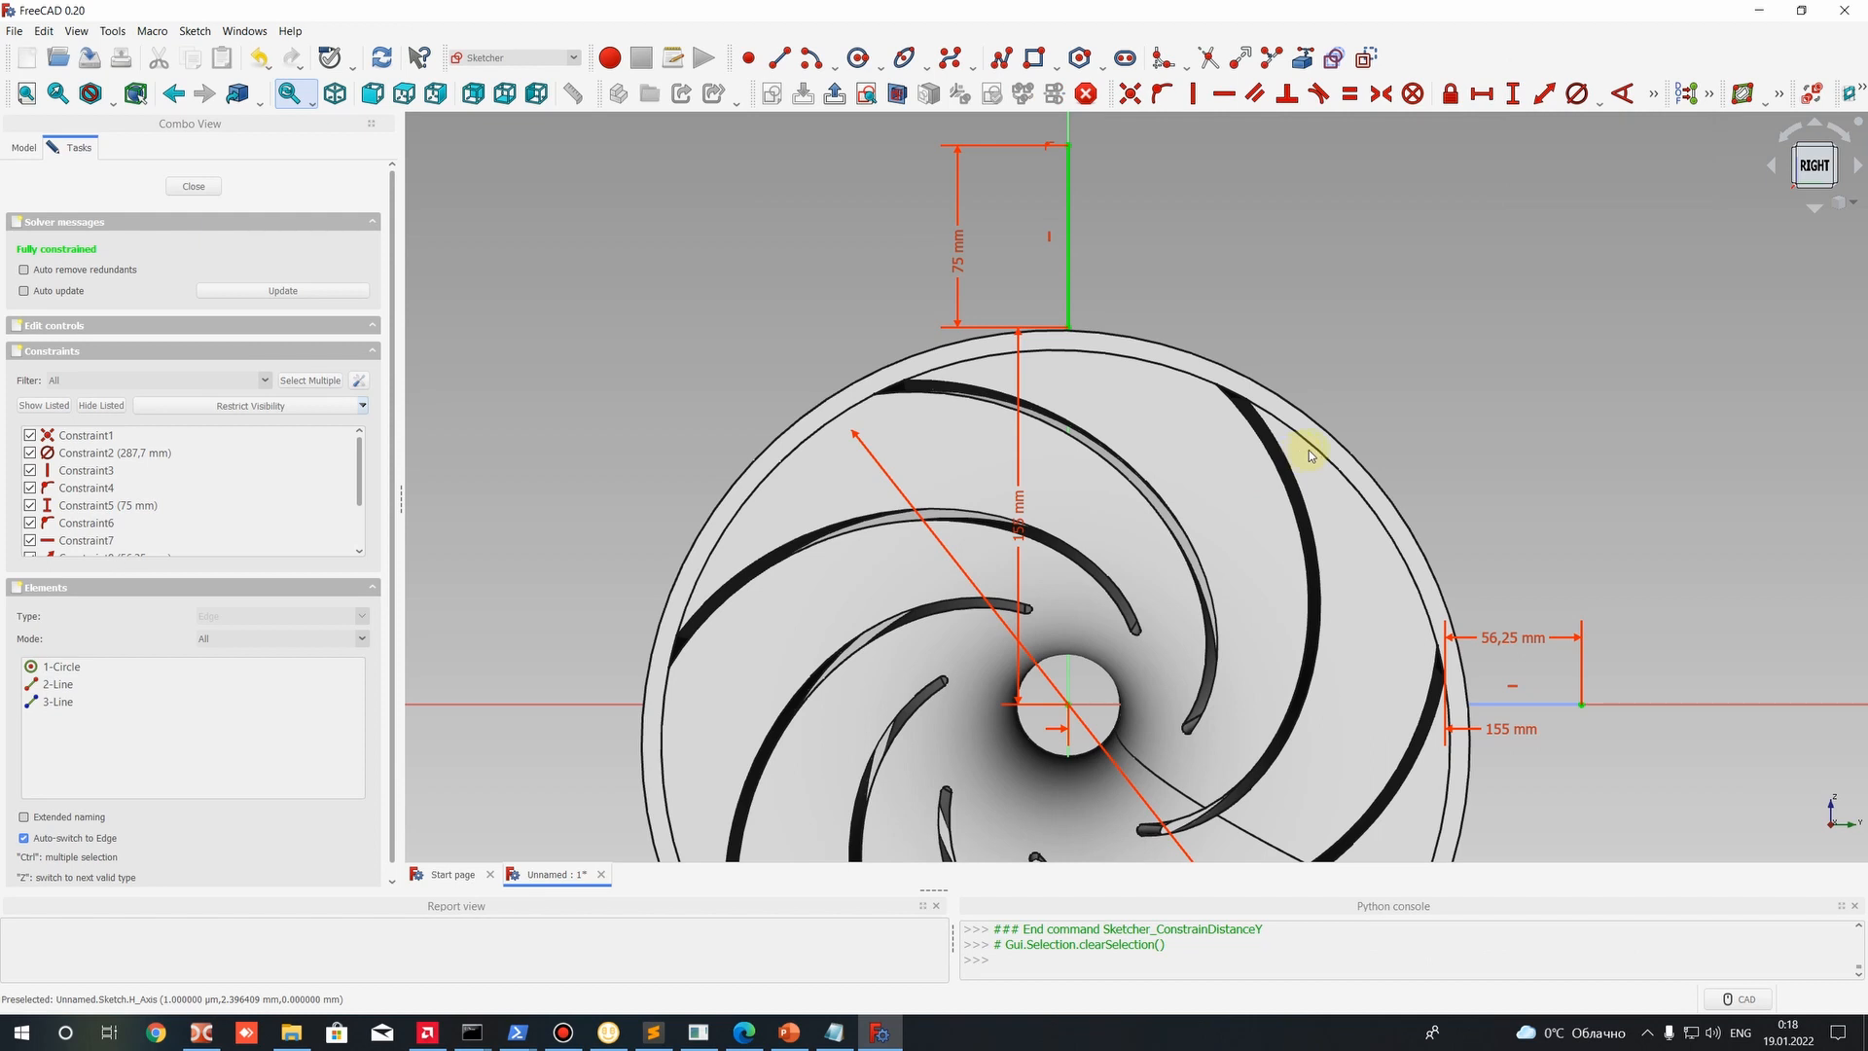
Sketch a vertical line about 53 mm long on the vertical axis, just below the impeller rim.
scroll(1381, 350, "up", 3)
scroll(923, 397, "down", 9)
mouse_move(888, 453)
middle_mouse_down()
mouse_move(1187, 485)
mouse_move(1063, 463)
mouse_move(903, 494)
middle_mouse_up()
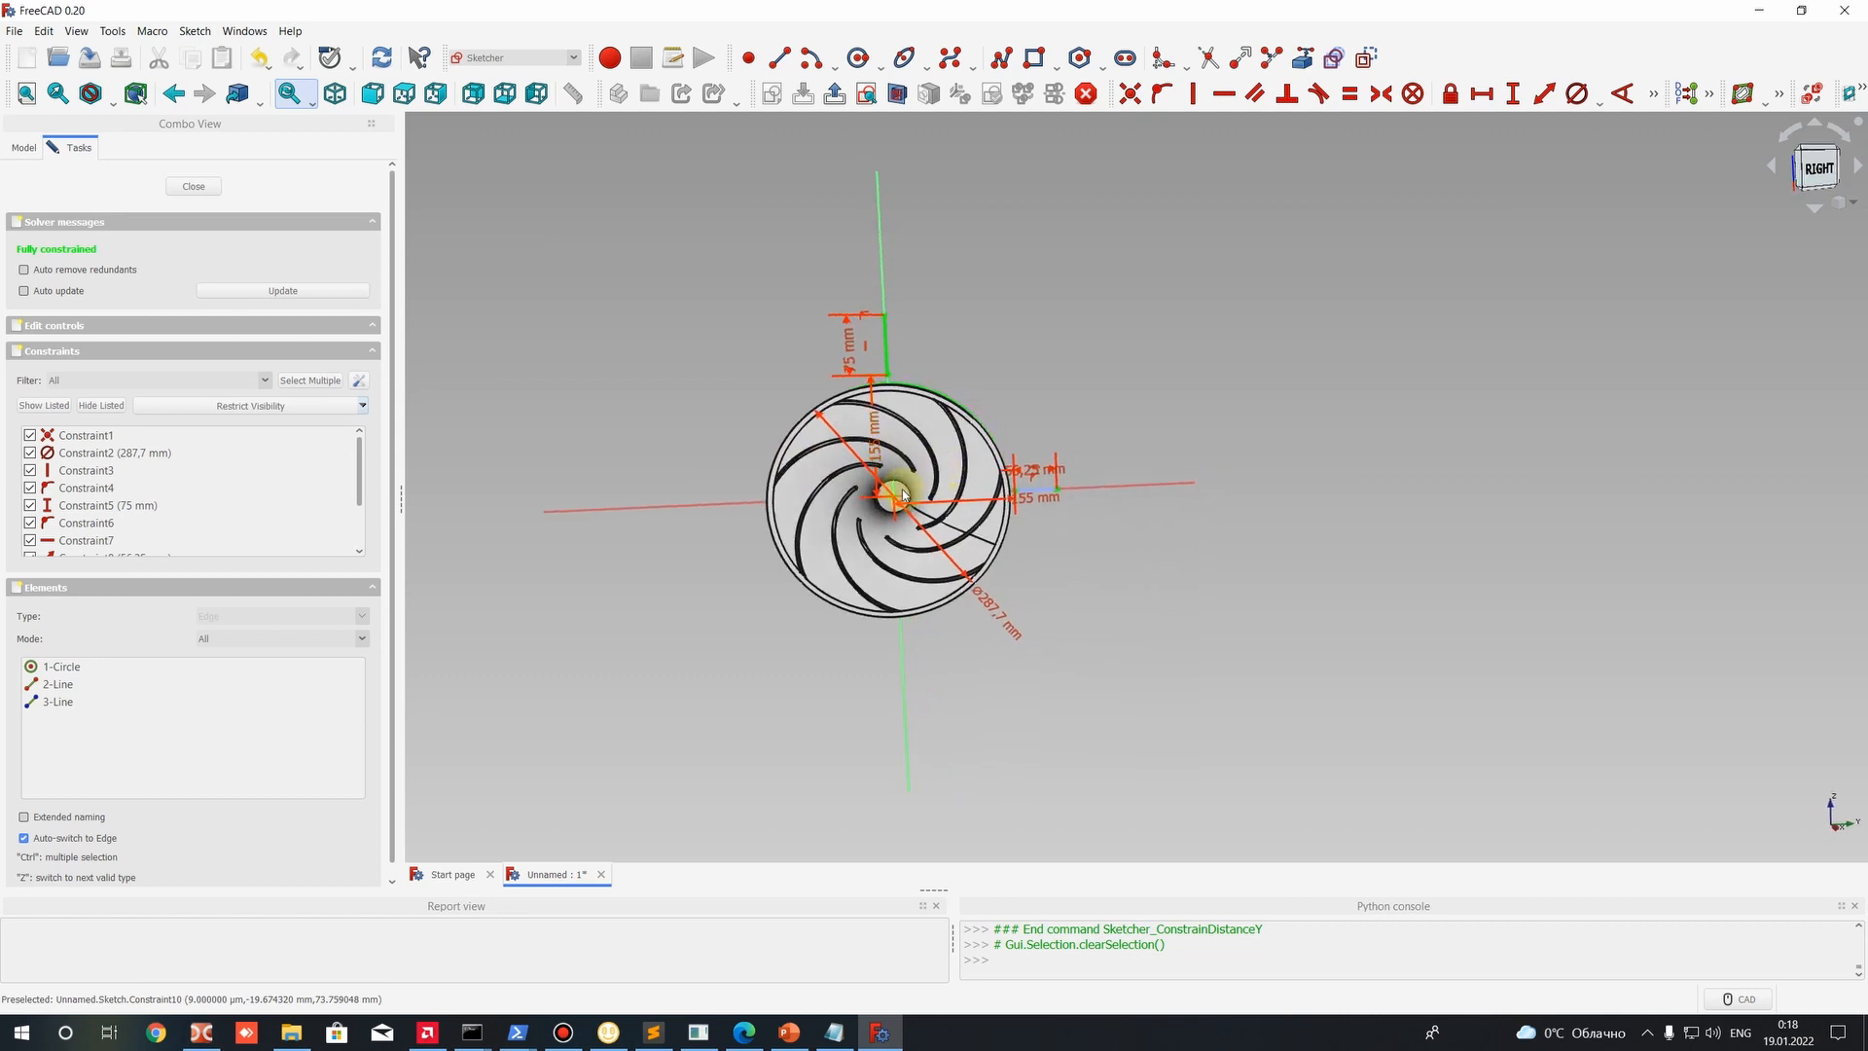
scroll(865, 490, "up", 4)
middle_click_drag(969, 725, 1088, 477)
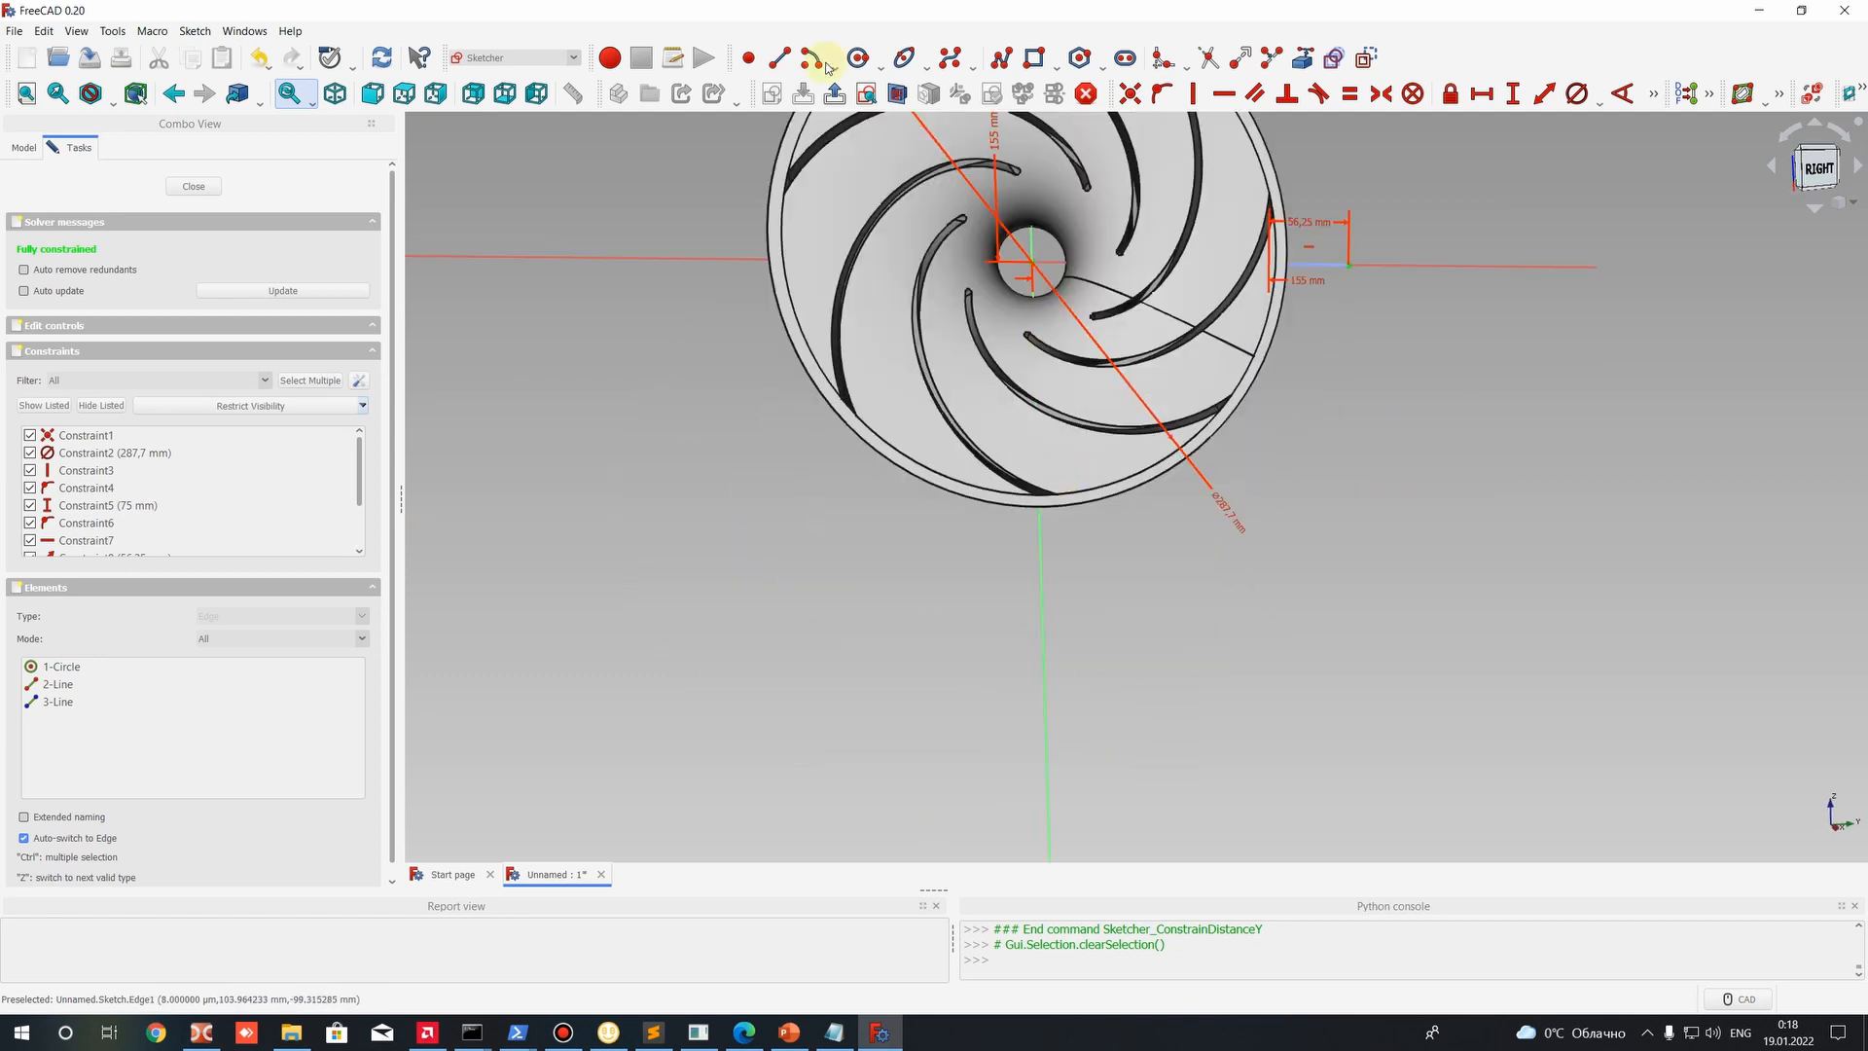
left_click(779, 59)
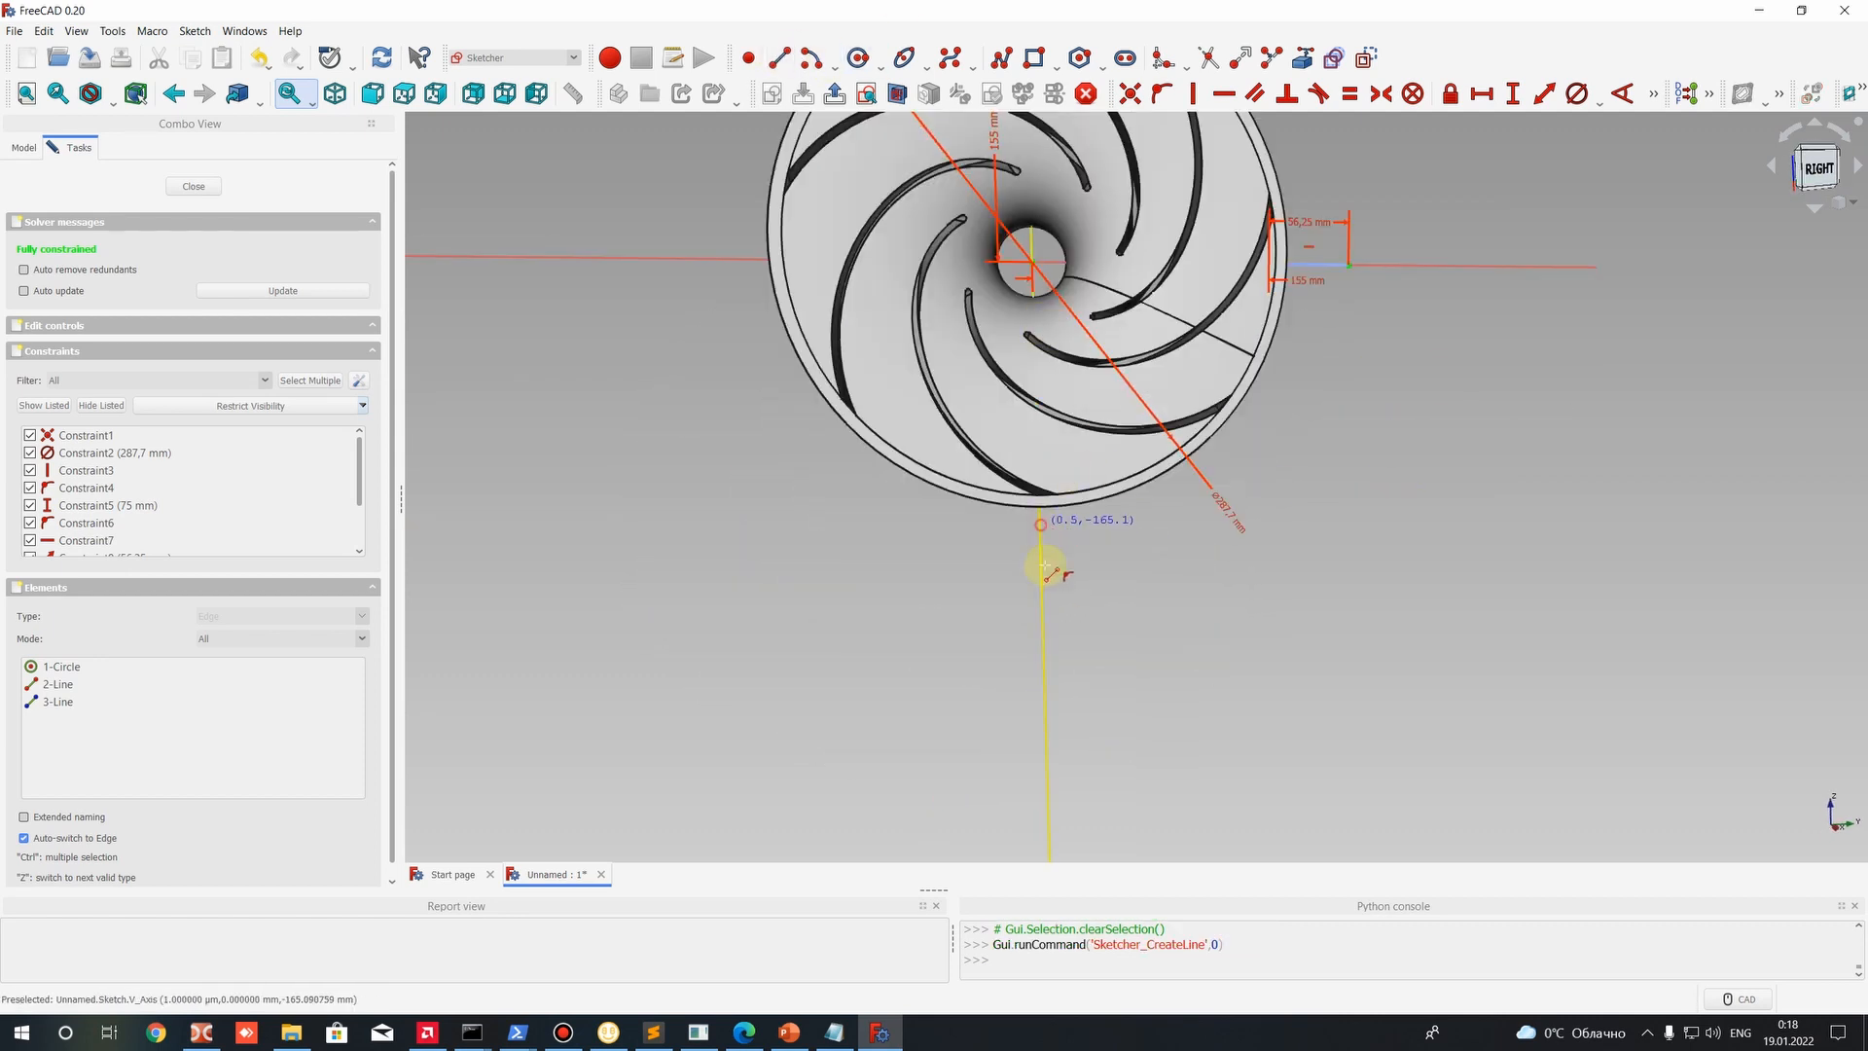
left_click(1042, 605)
left_click(1040, 517)
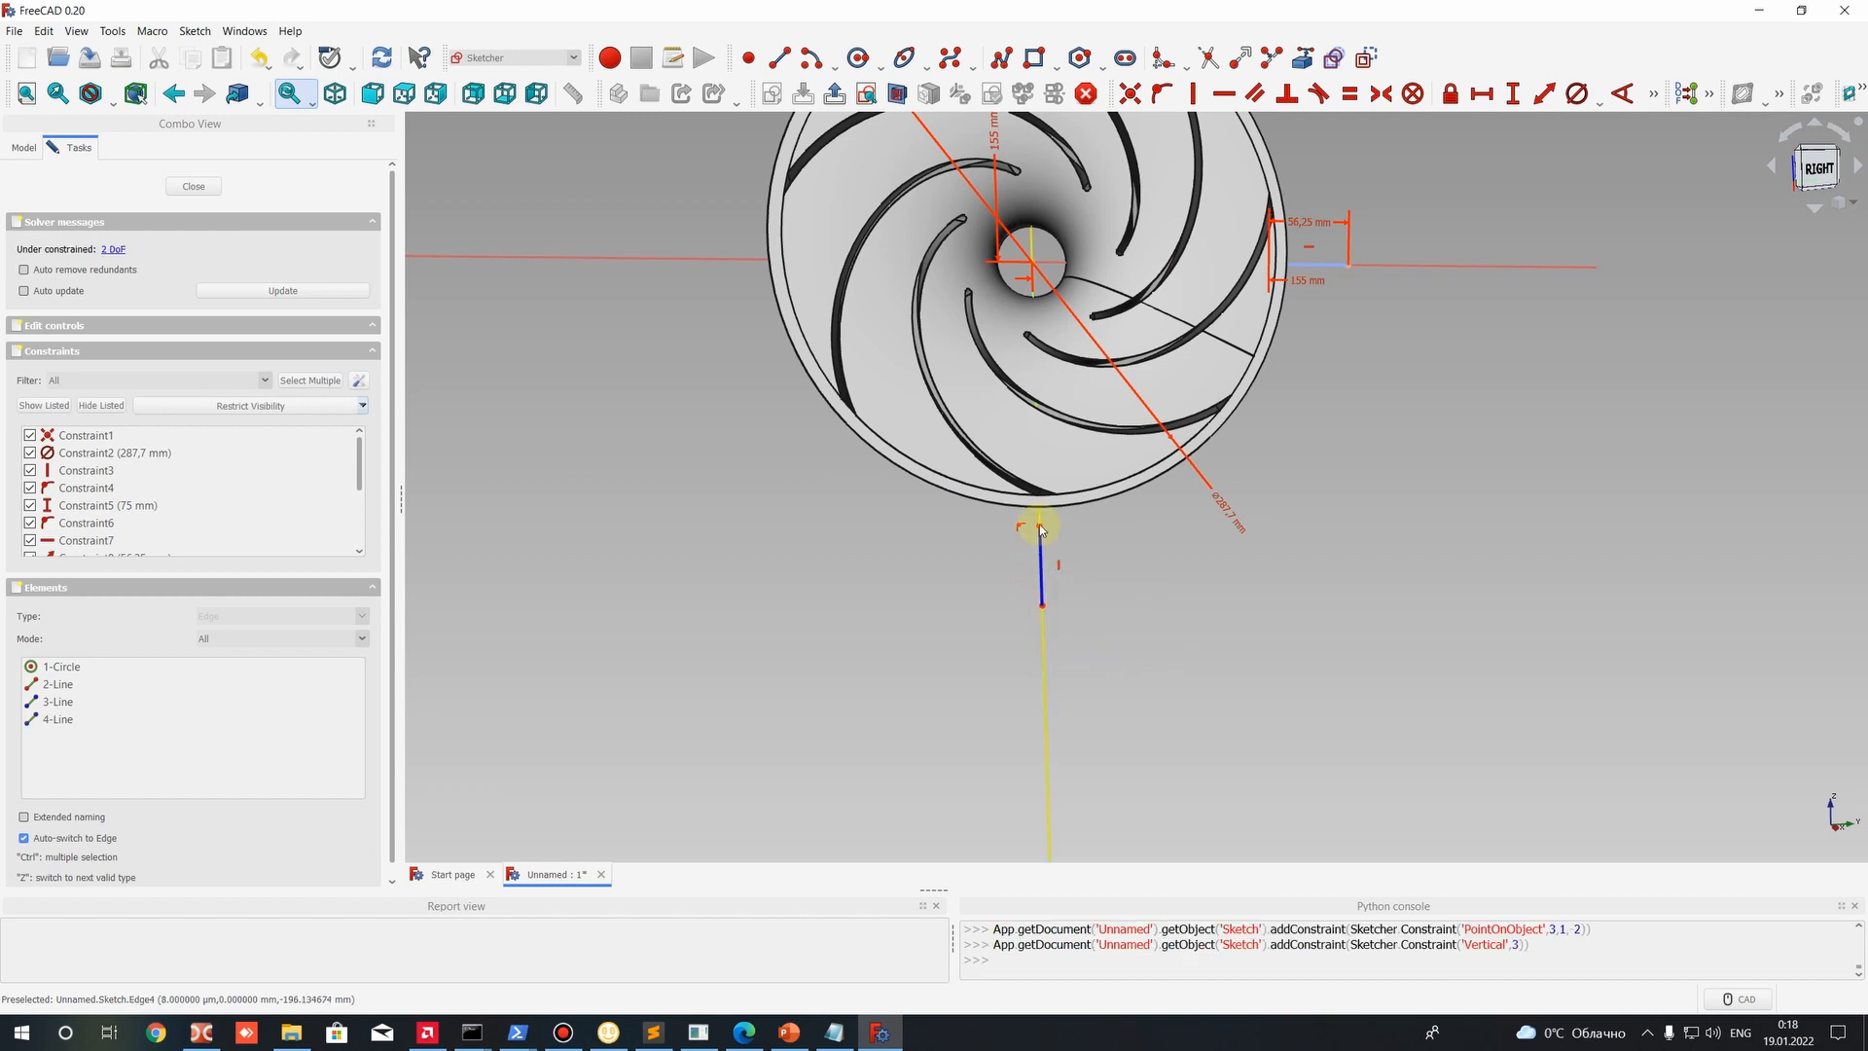
mouse_move(1040, 525)
left_mouse_down()
mouse_move(1043, 492)
mouse_move(1044, 527)
left_mouse_up()
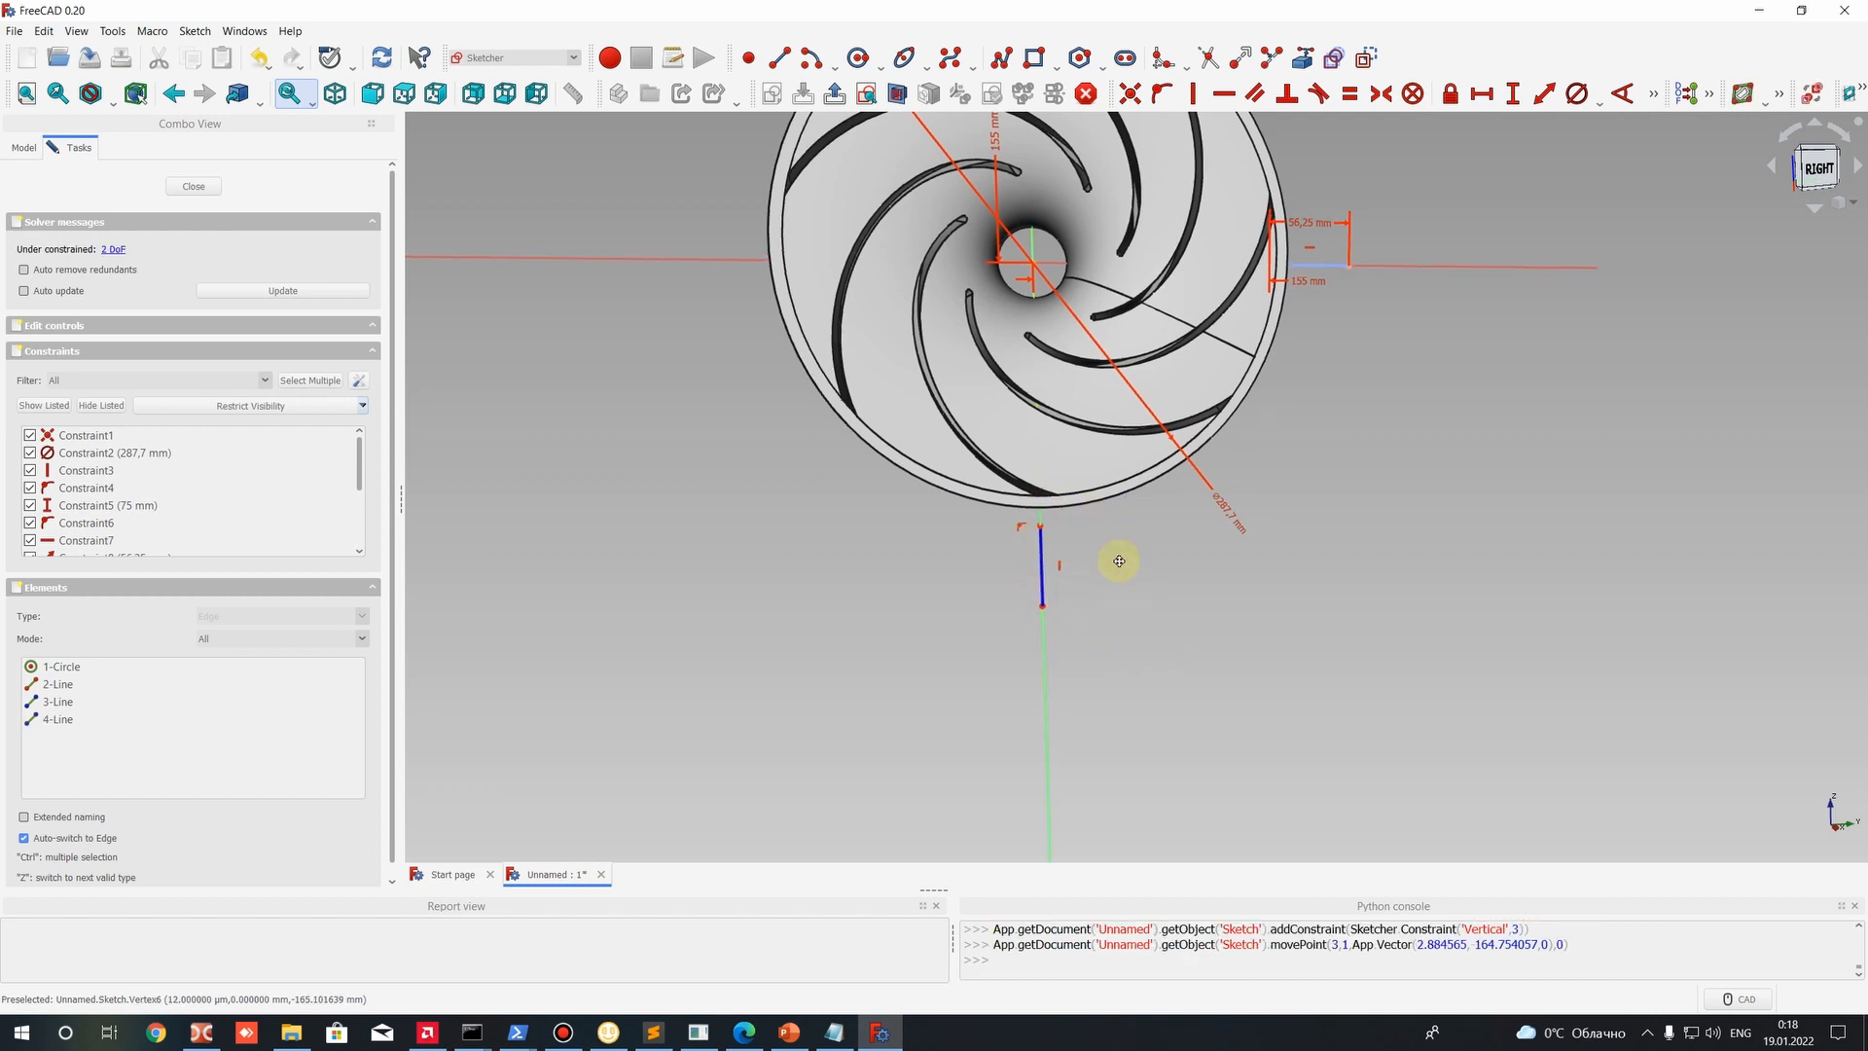
Dimension the line below the impeller and set its length to 37.5 mm, computed as 75/2 in the Python console.
left_click(1070, 618)
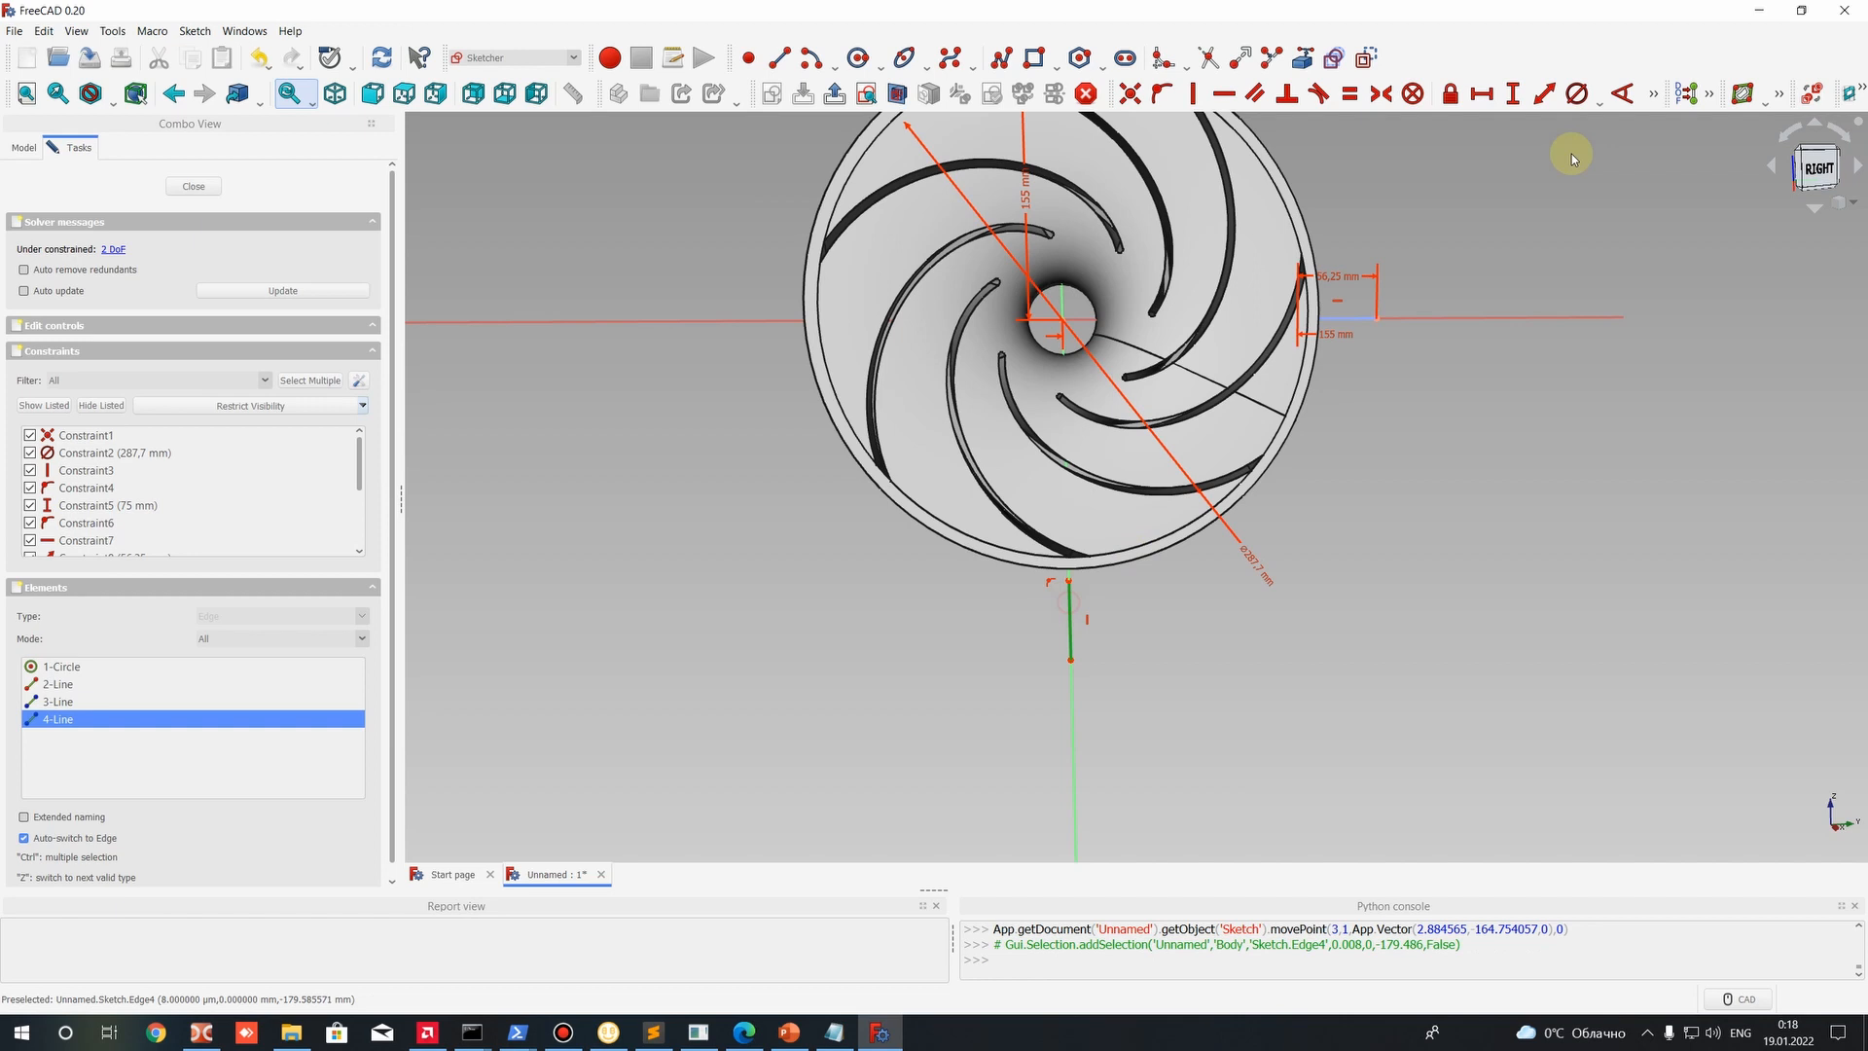
left_click(1541, 95)
left_click(1617, 191)
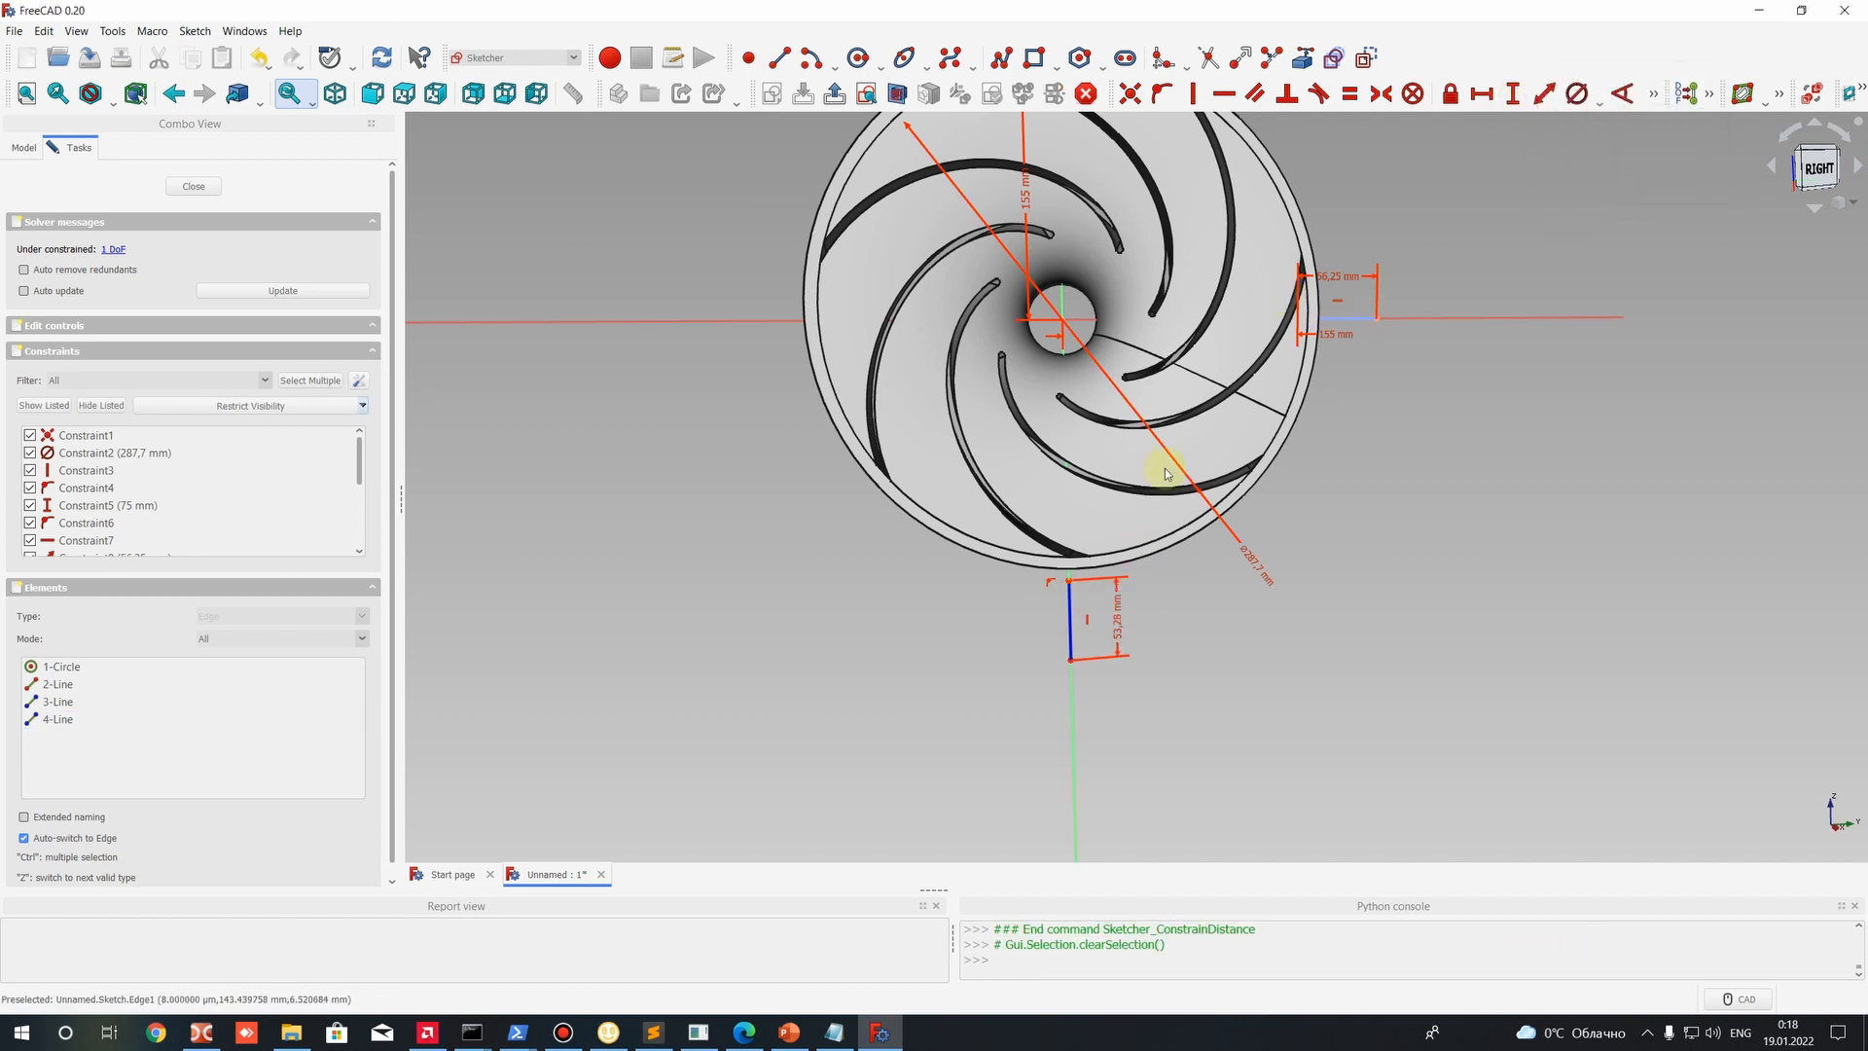
scroll(1167, 474, "down", 4)
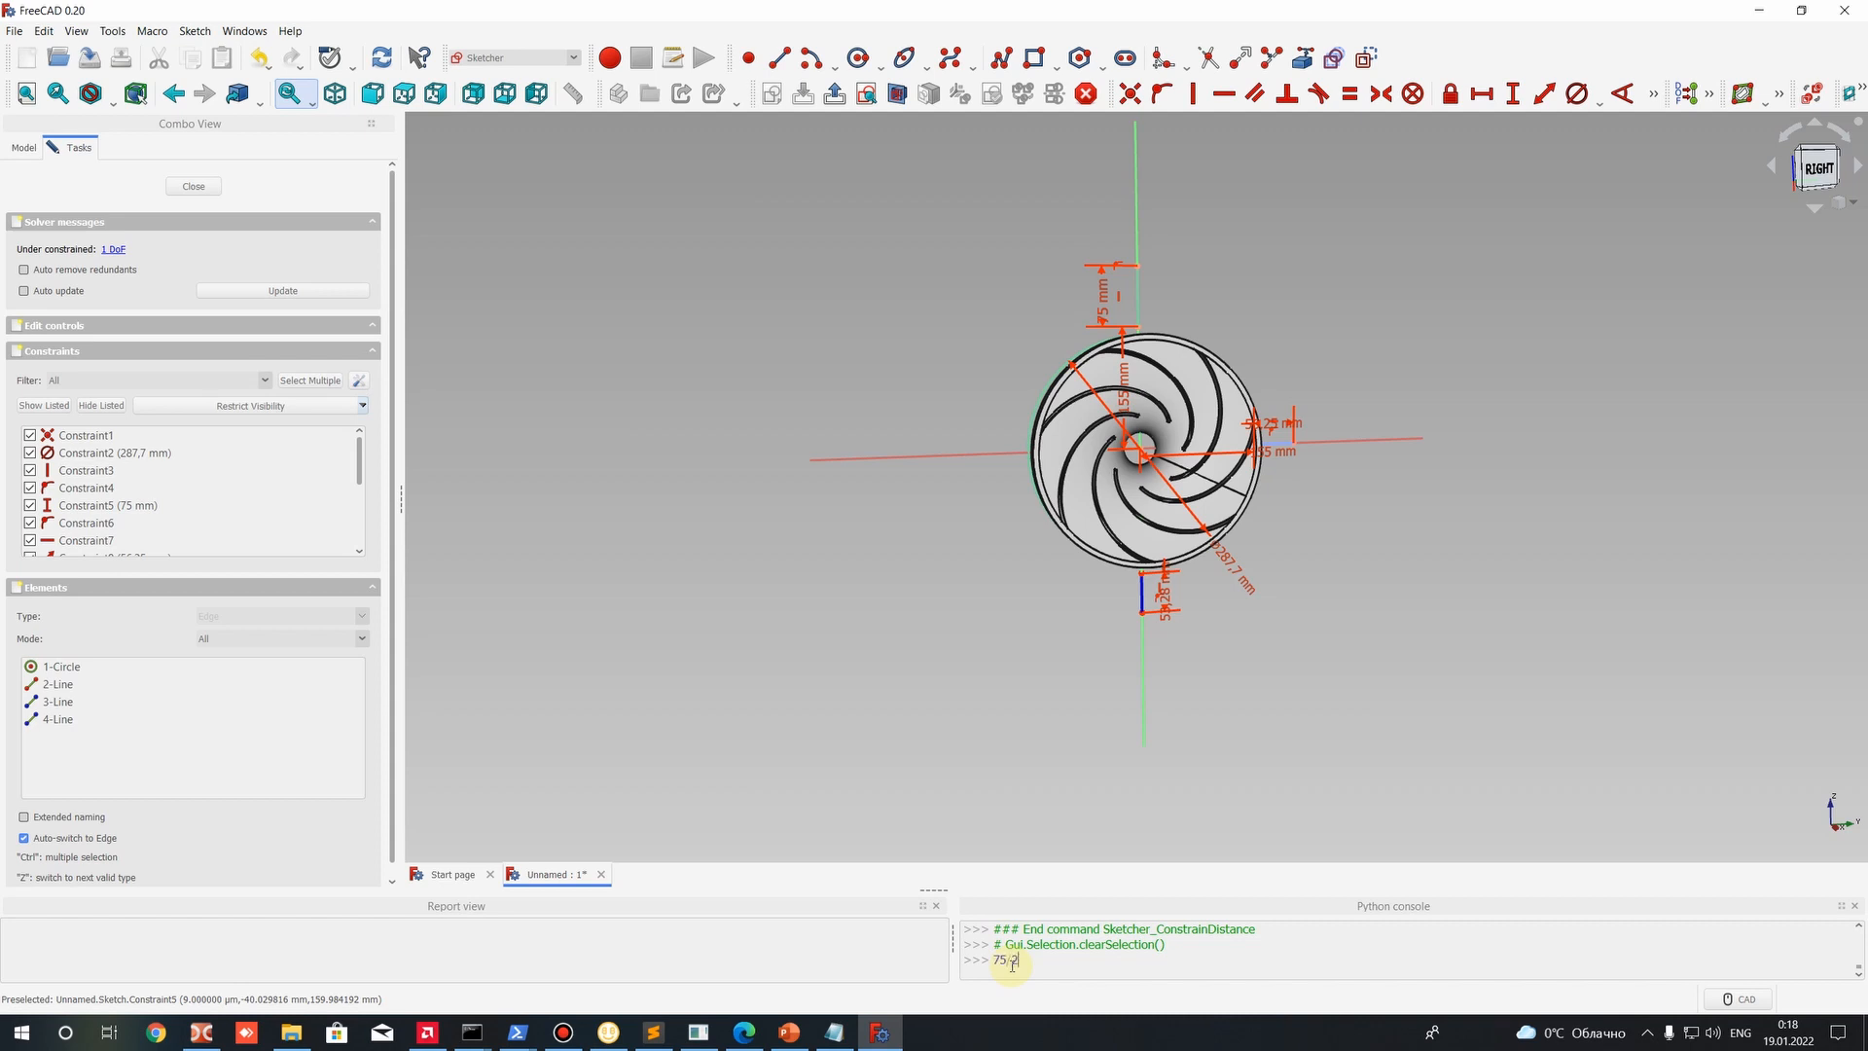
key("Return")
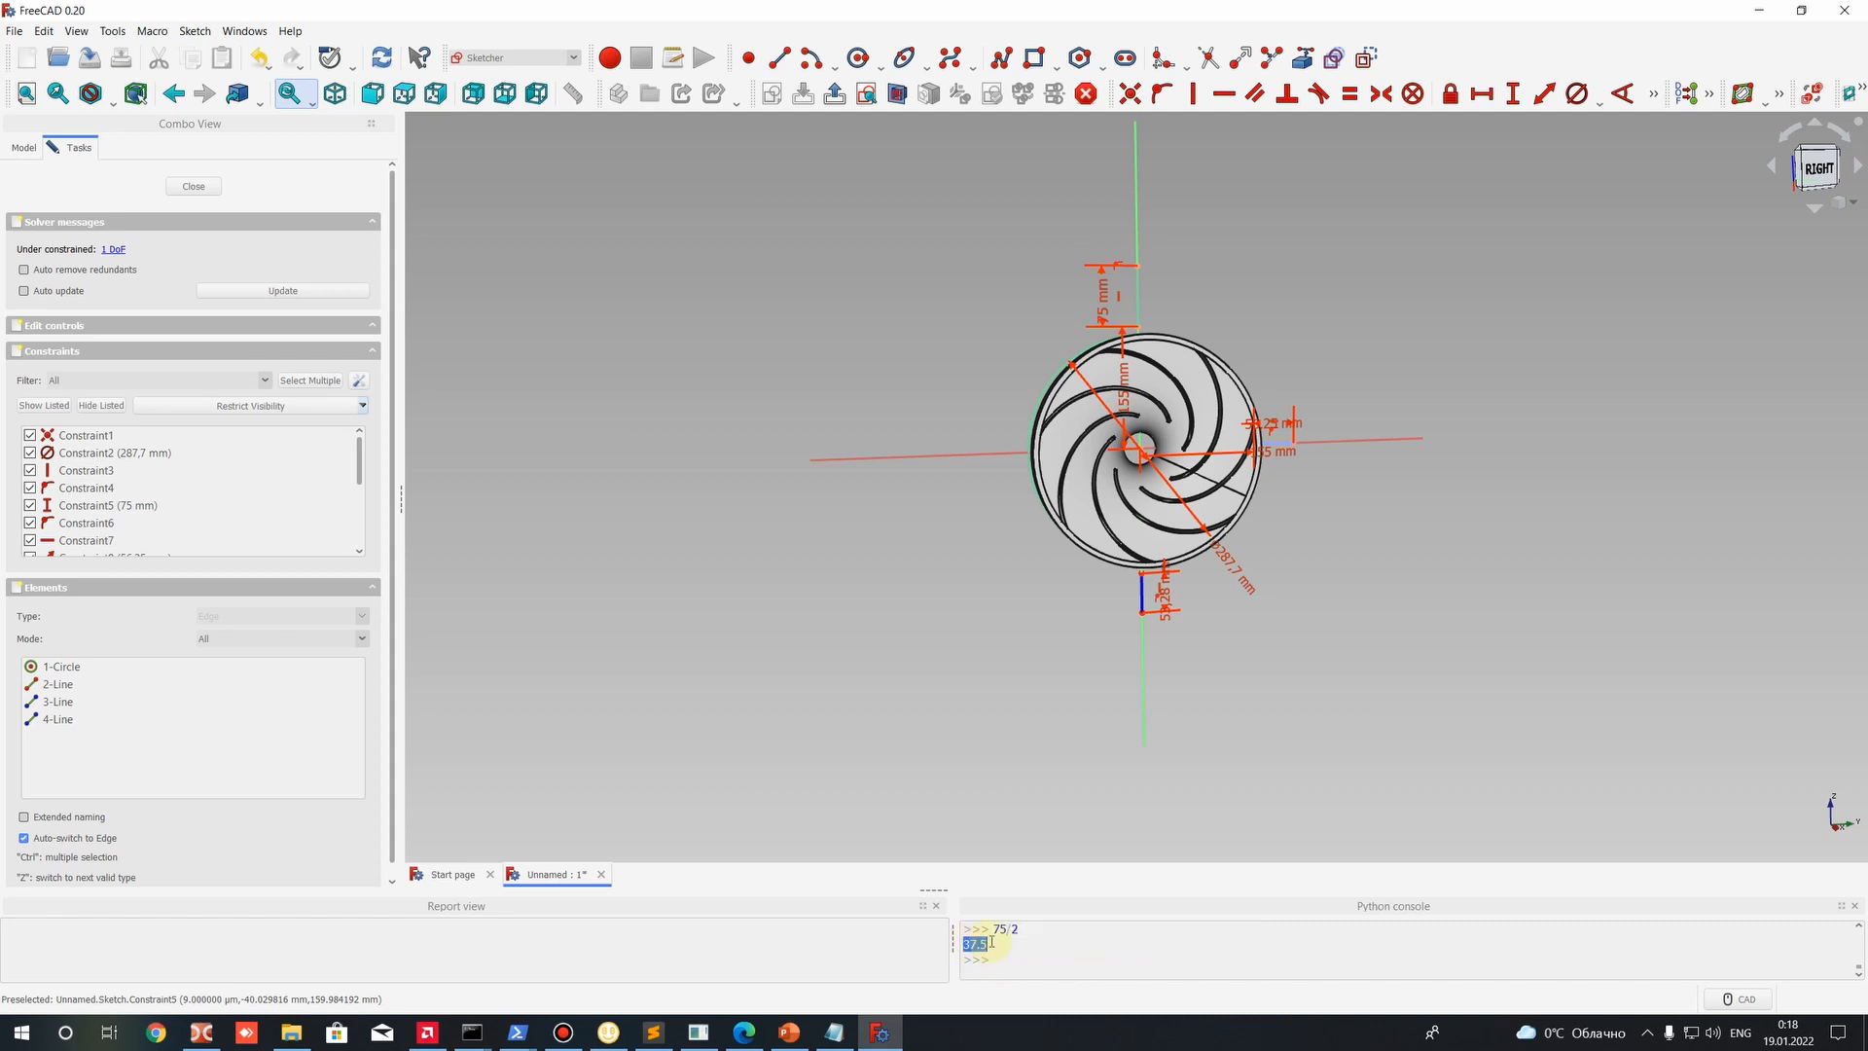
scroll(1144, 628, "up", 5)
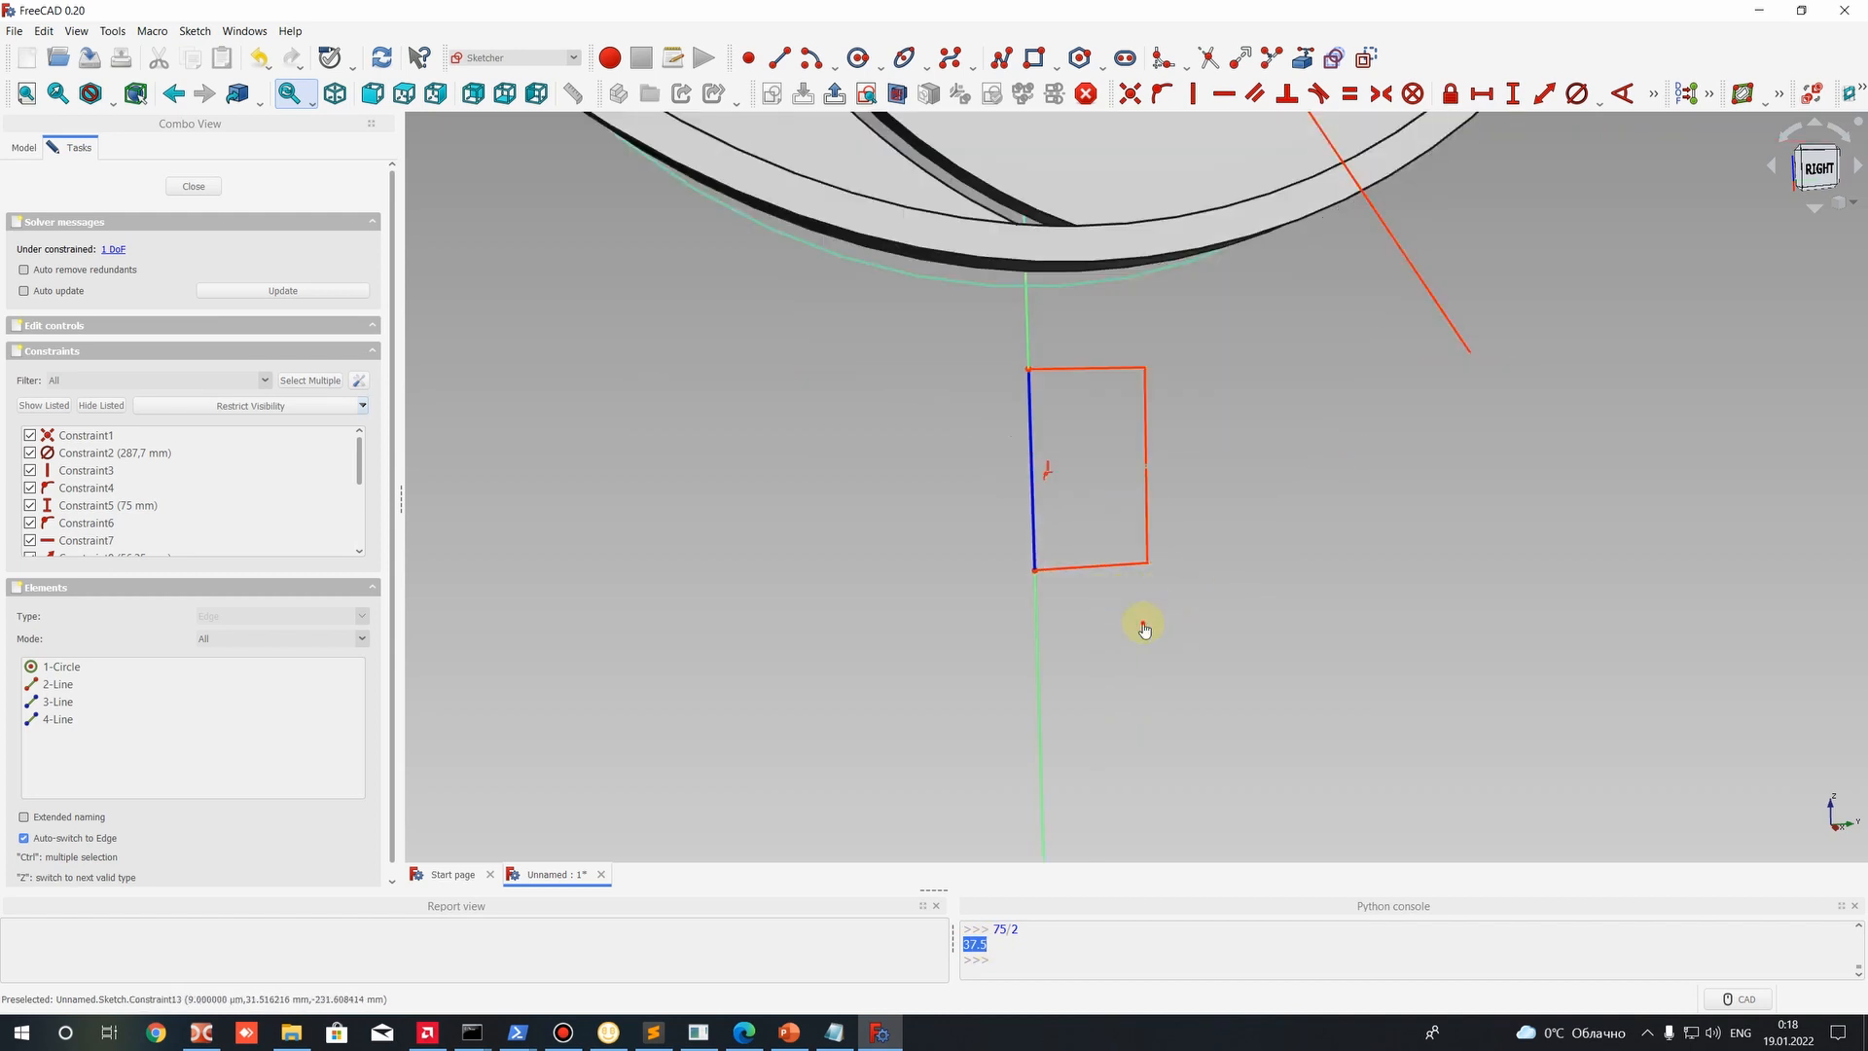
scroll(1144, 471, "down", 2)
left_click(1145, 471)
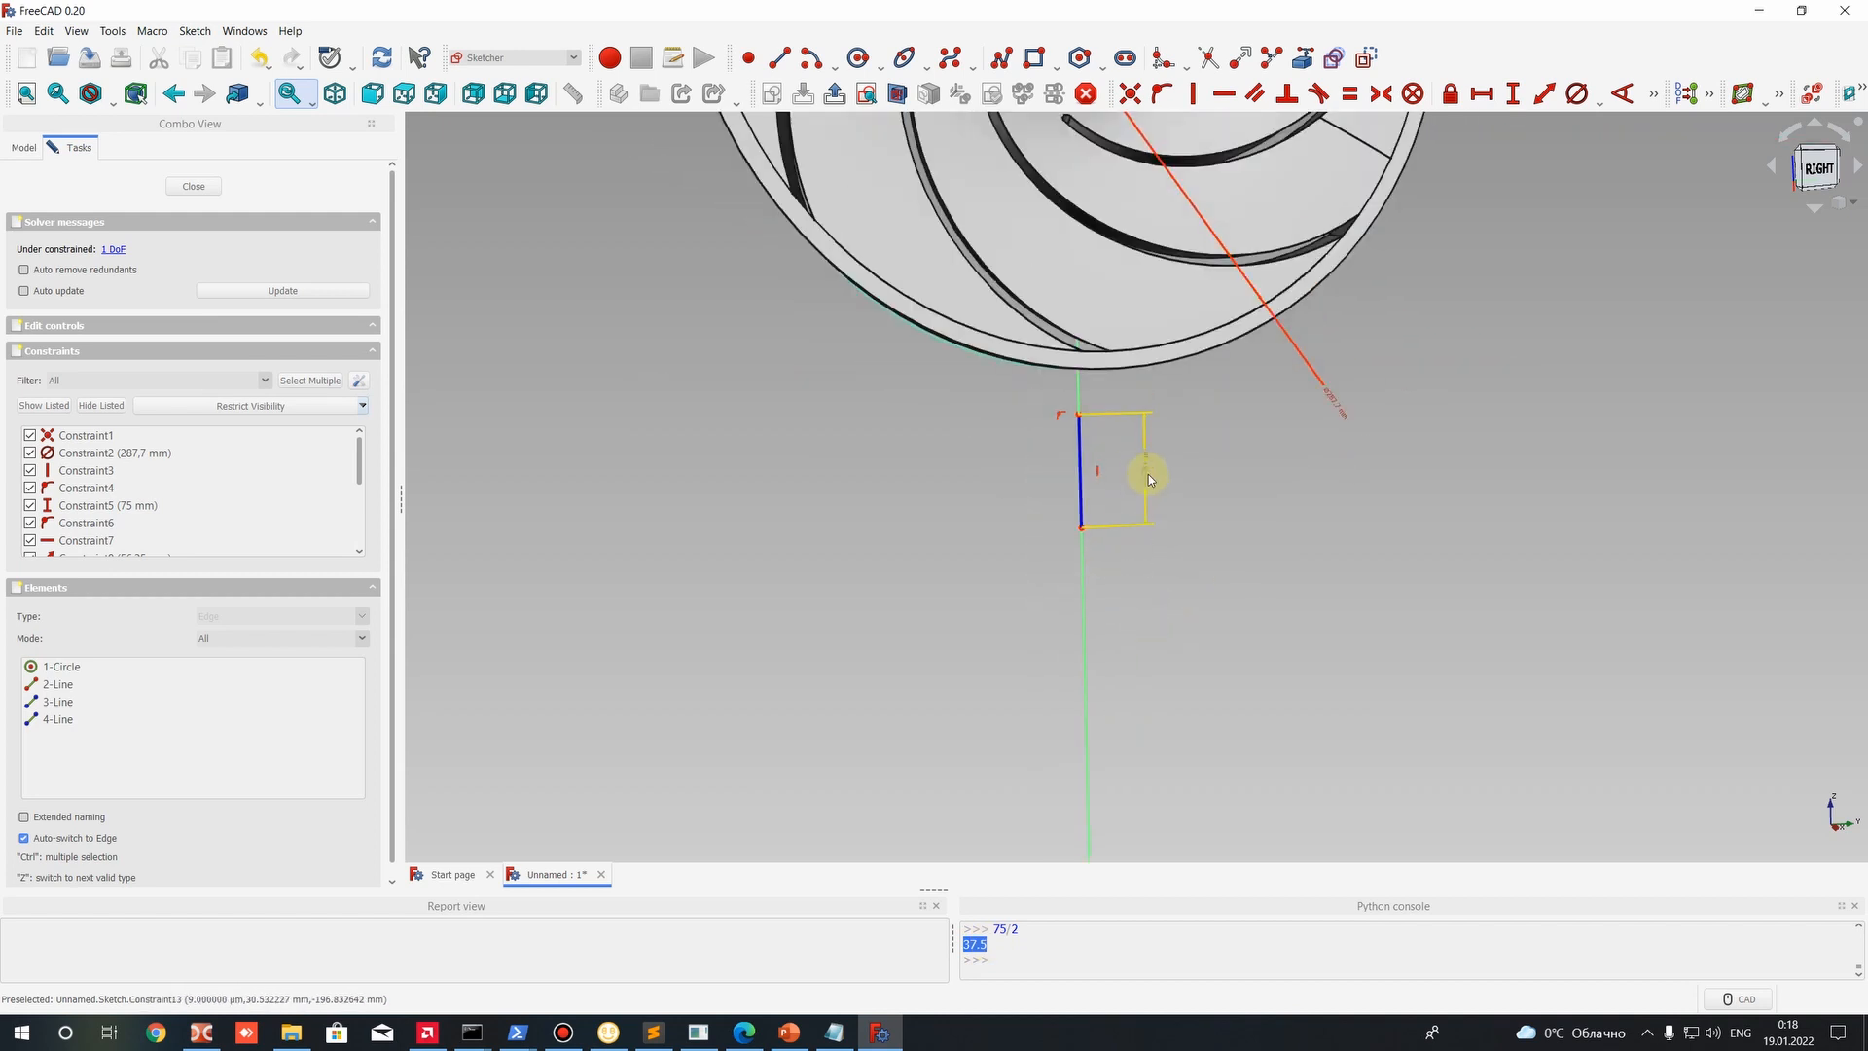
double_click(1146, 472)
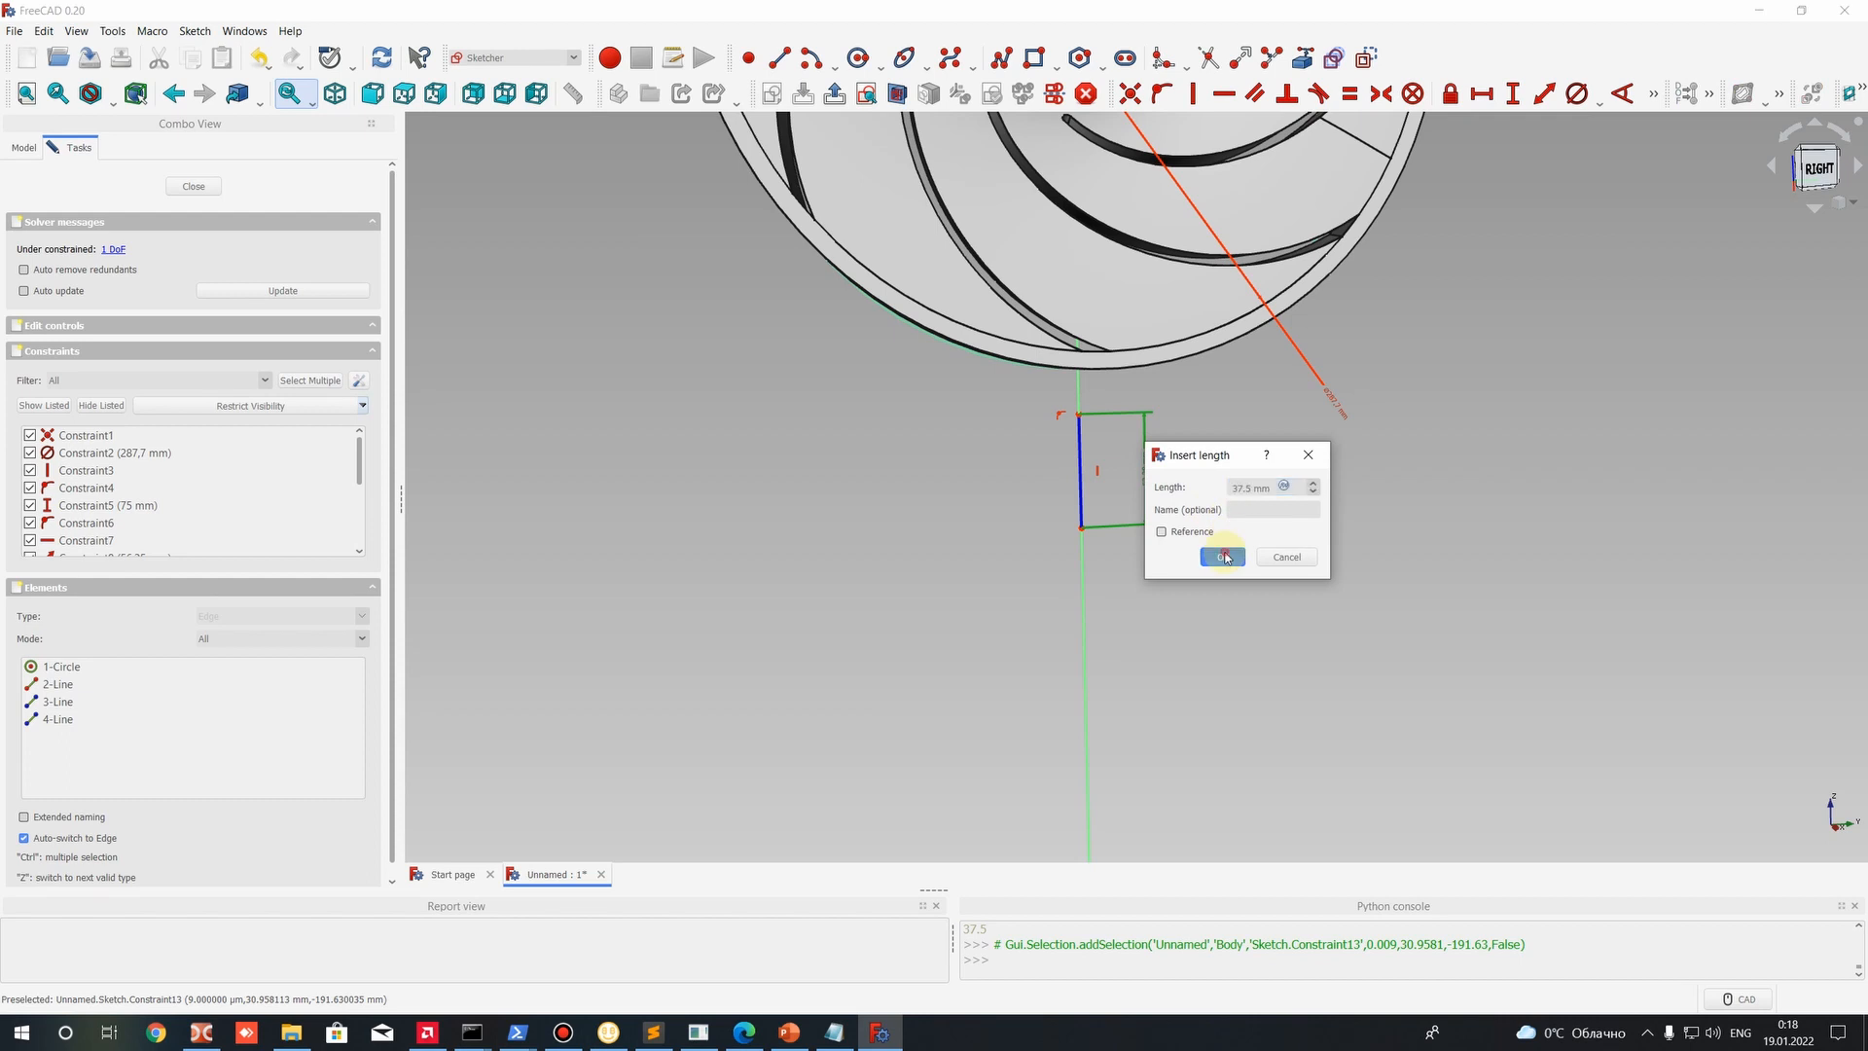
left_click(1223, 555)
Constrain the vertical distance from the sketch origin to the upper end of the 37.5 mm line to 155 mm.
left_click(1078, 439)
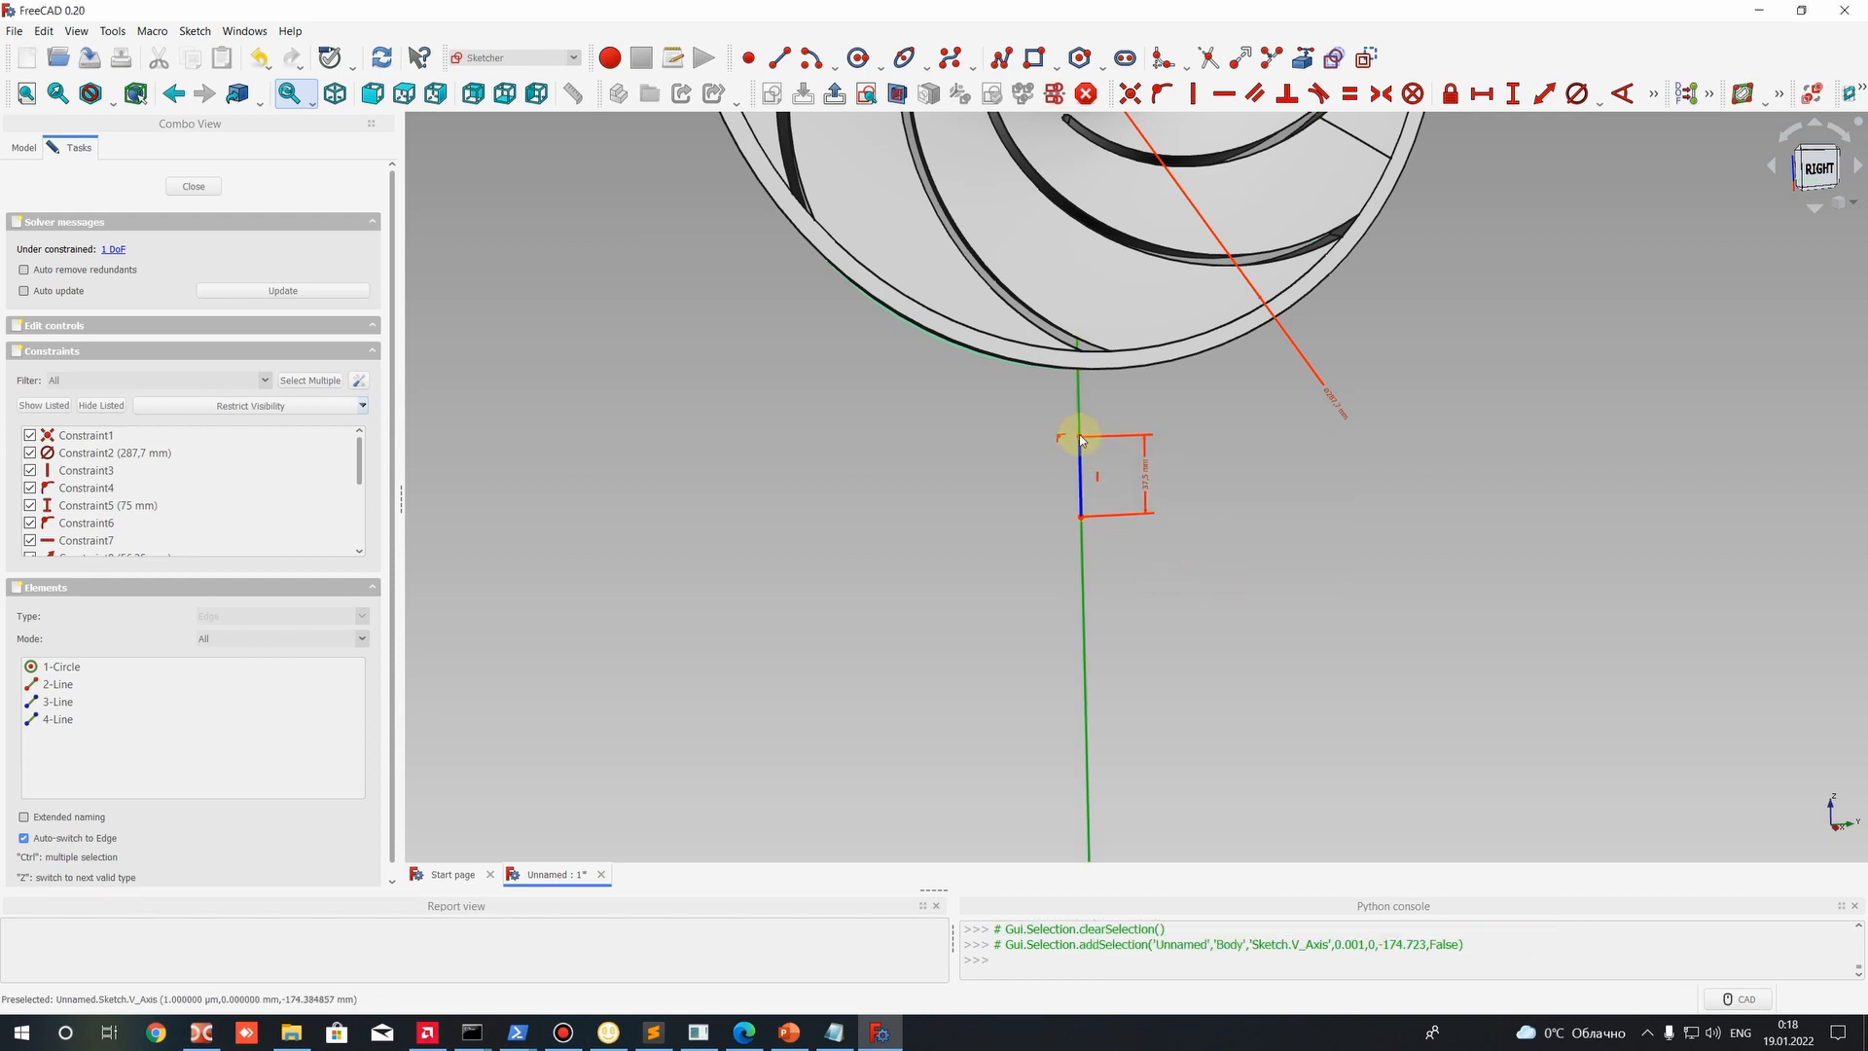
left_click(1242, 451)
left_click(1079, 444)
scroll(1251, 417, "down", 2)
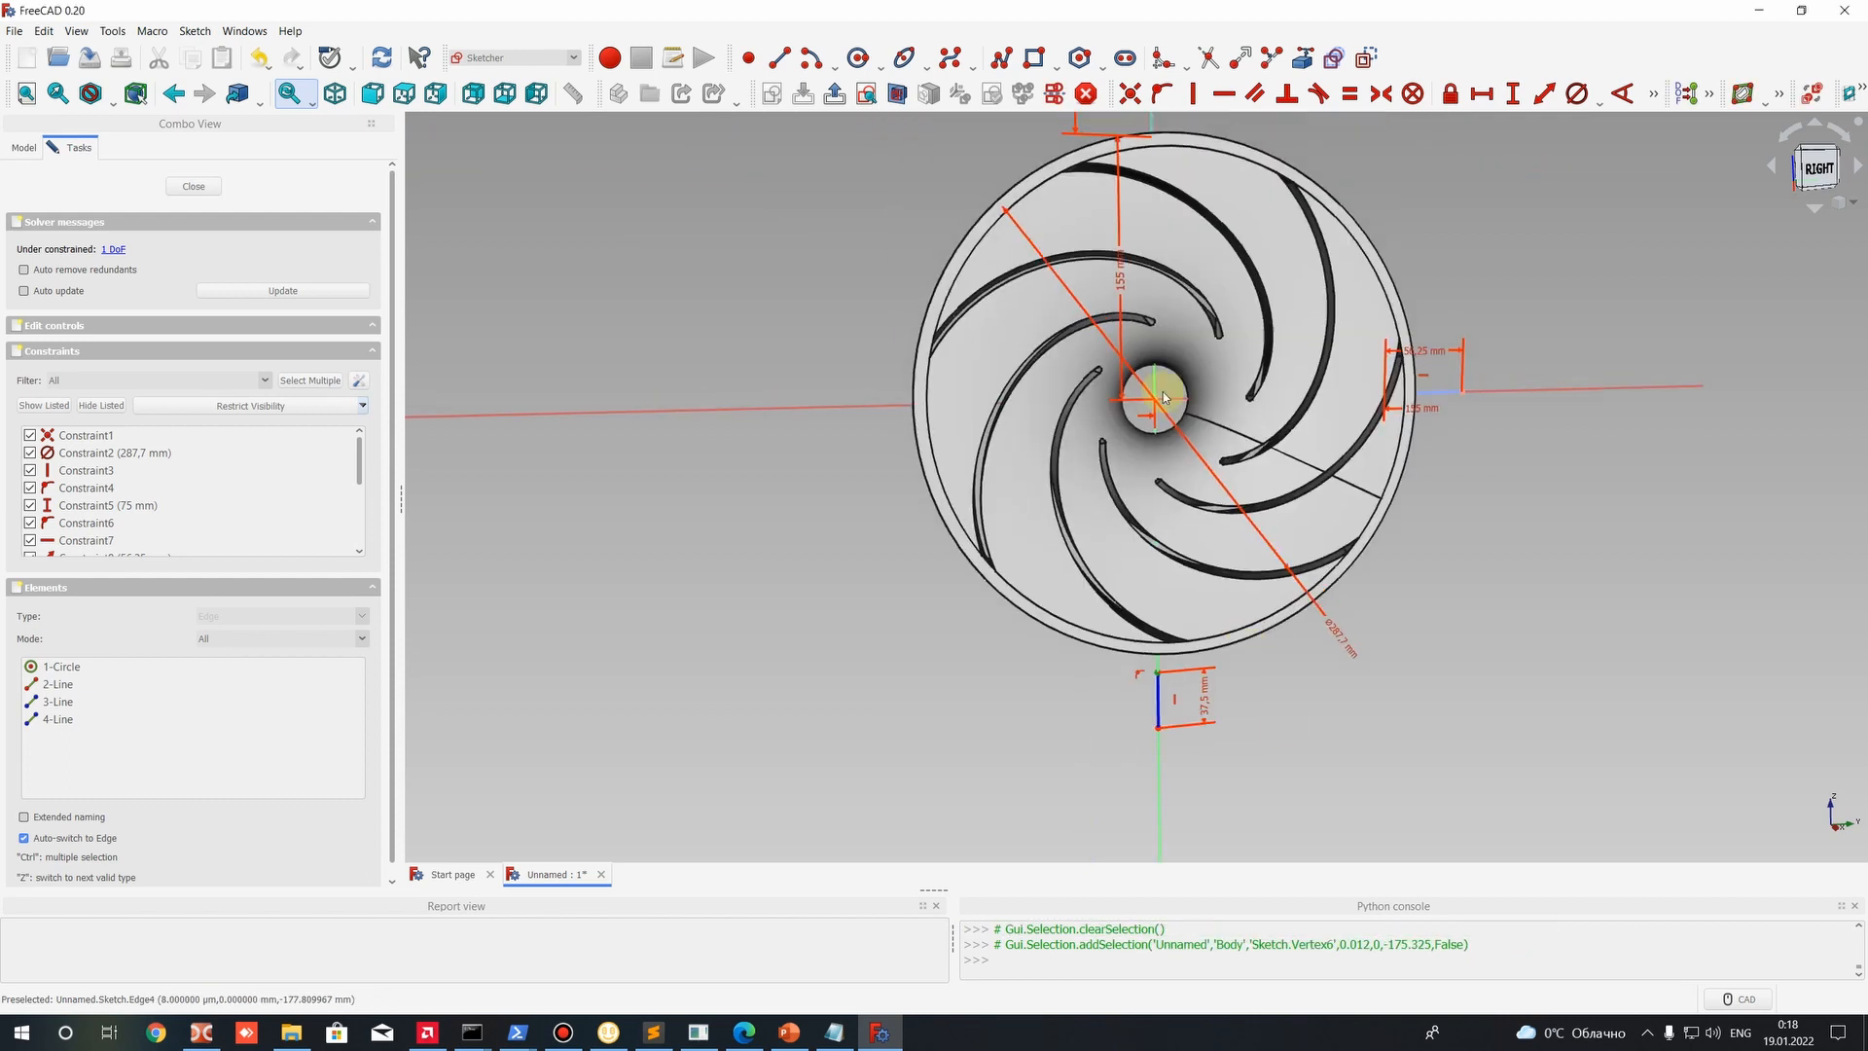
left_click(1156, 406)
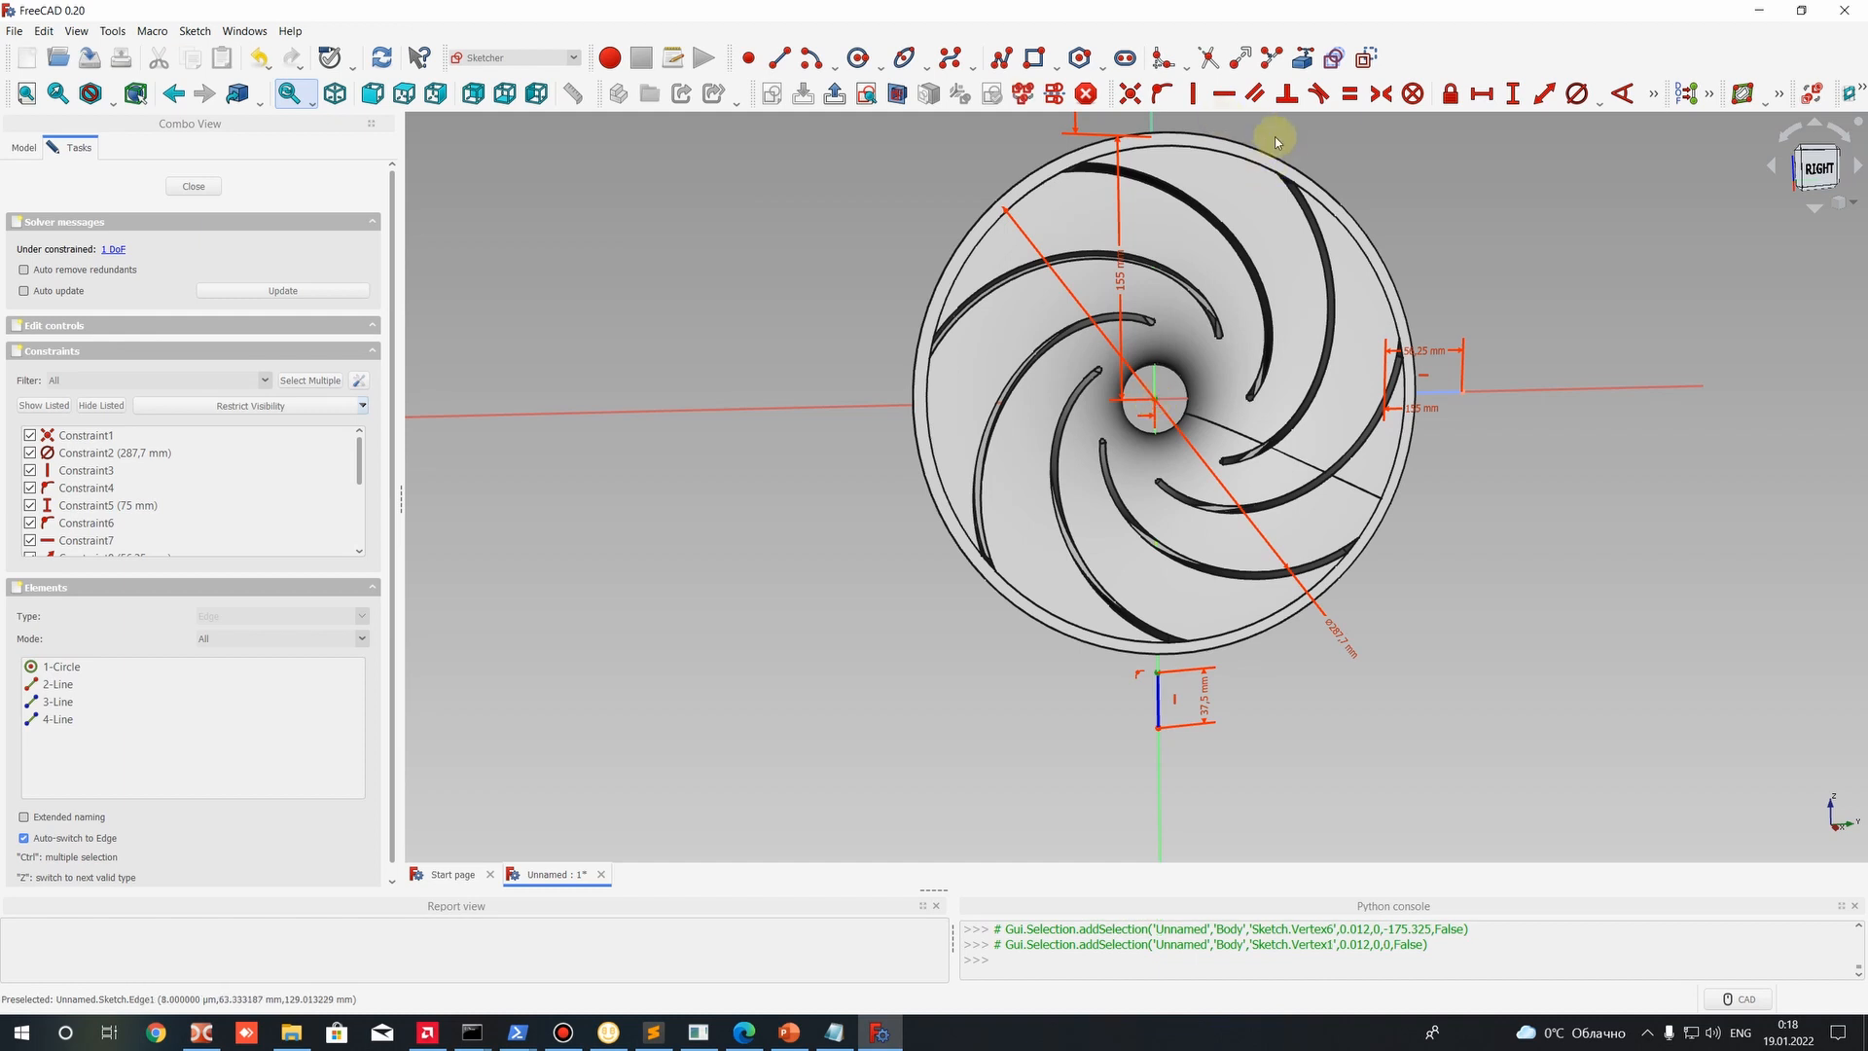
left_click(1512, 93)
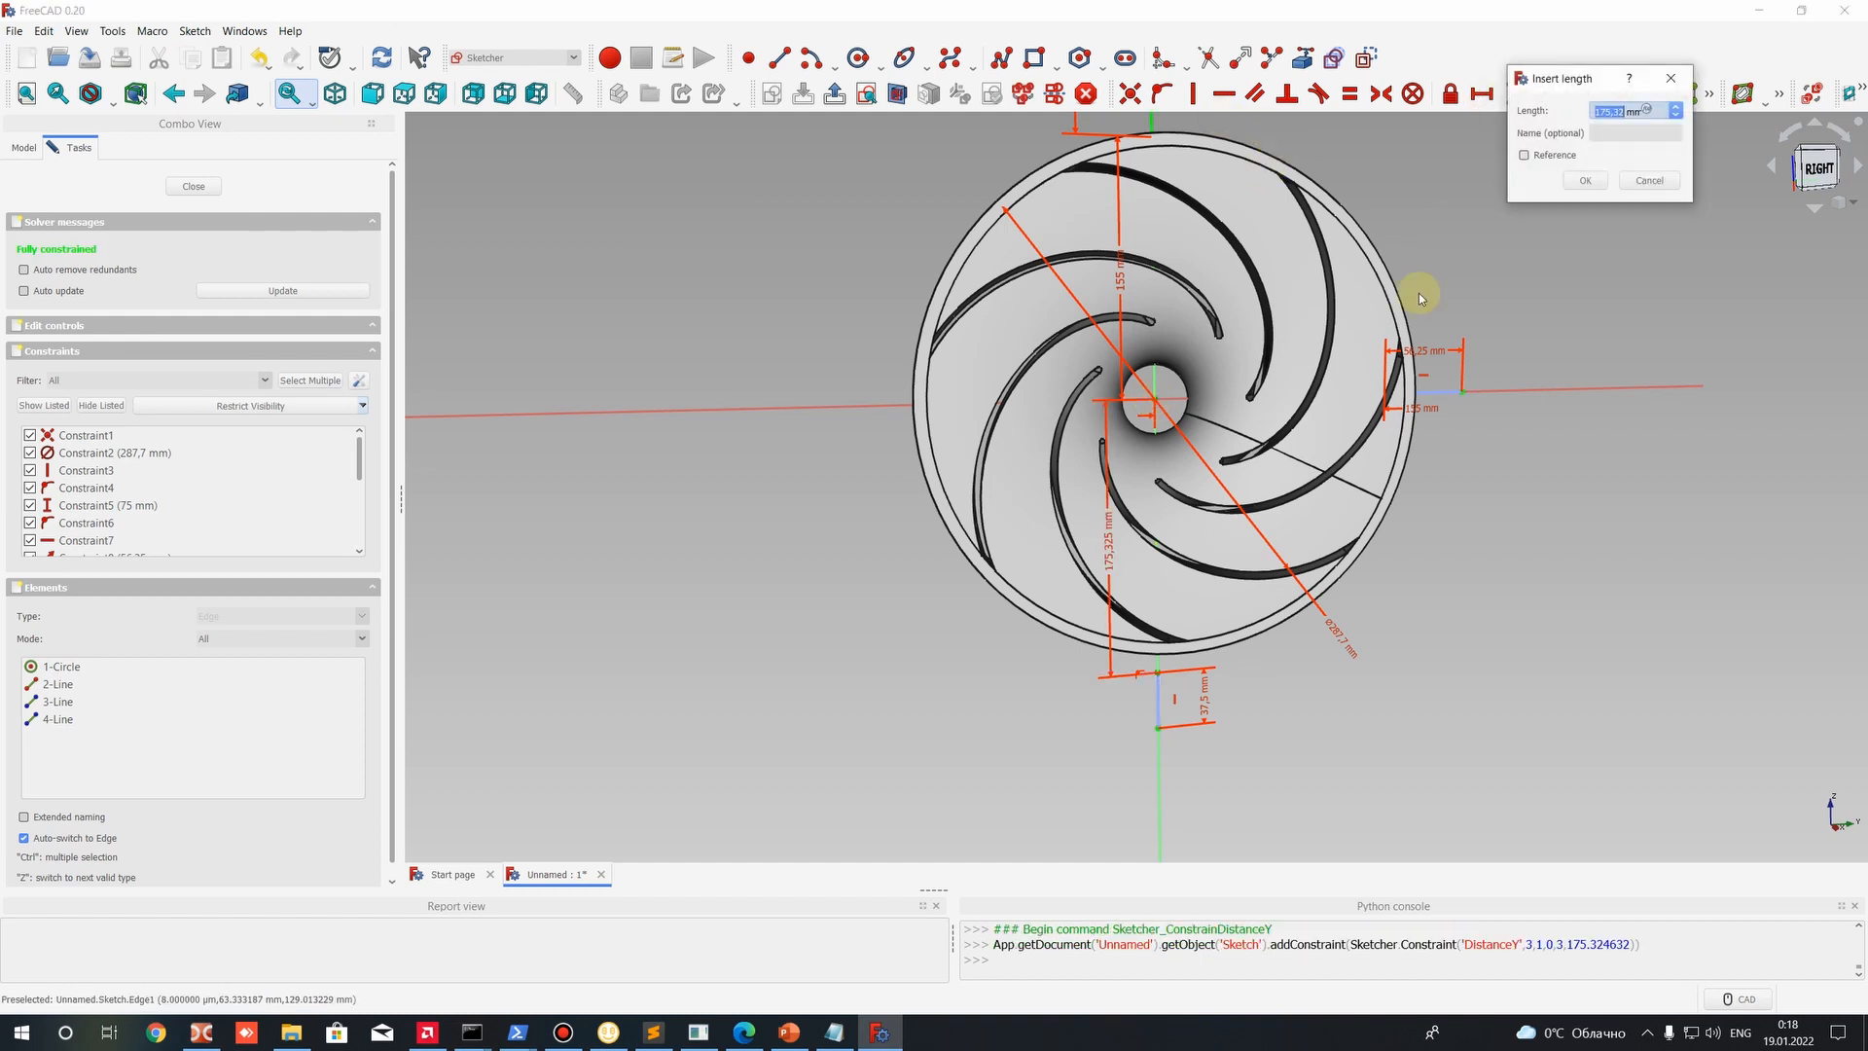
type("155")
key("Return")
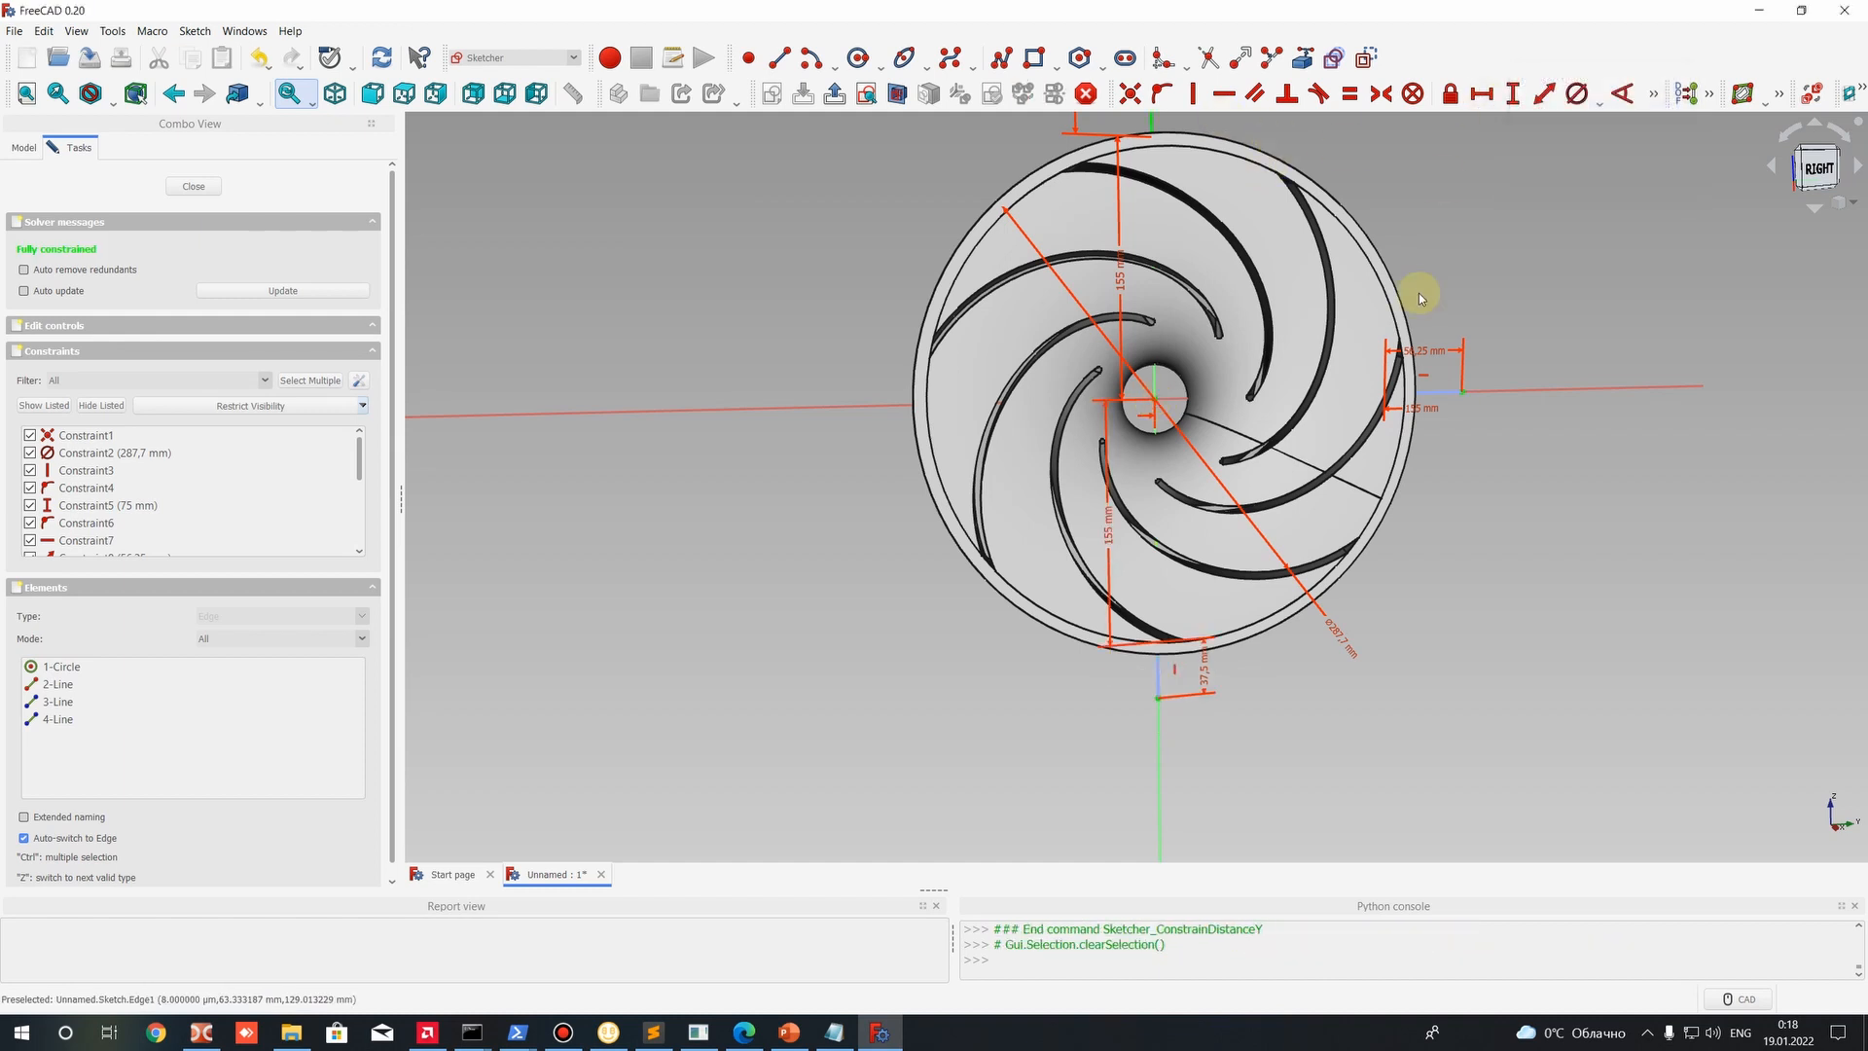
Sketch a line about 51 mm long on the horizontal axis, just outside the impeller's left rim.
middle_click_drag(1185, 446, 1461, 607)
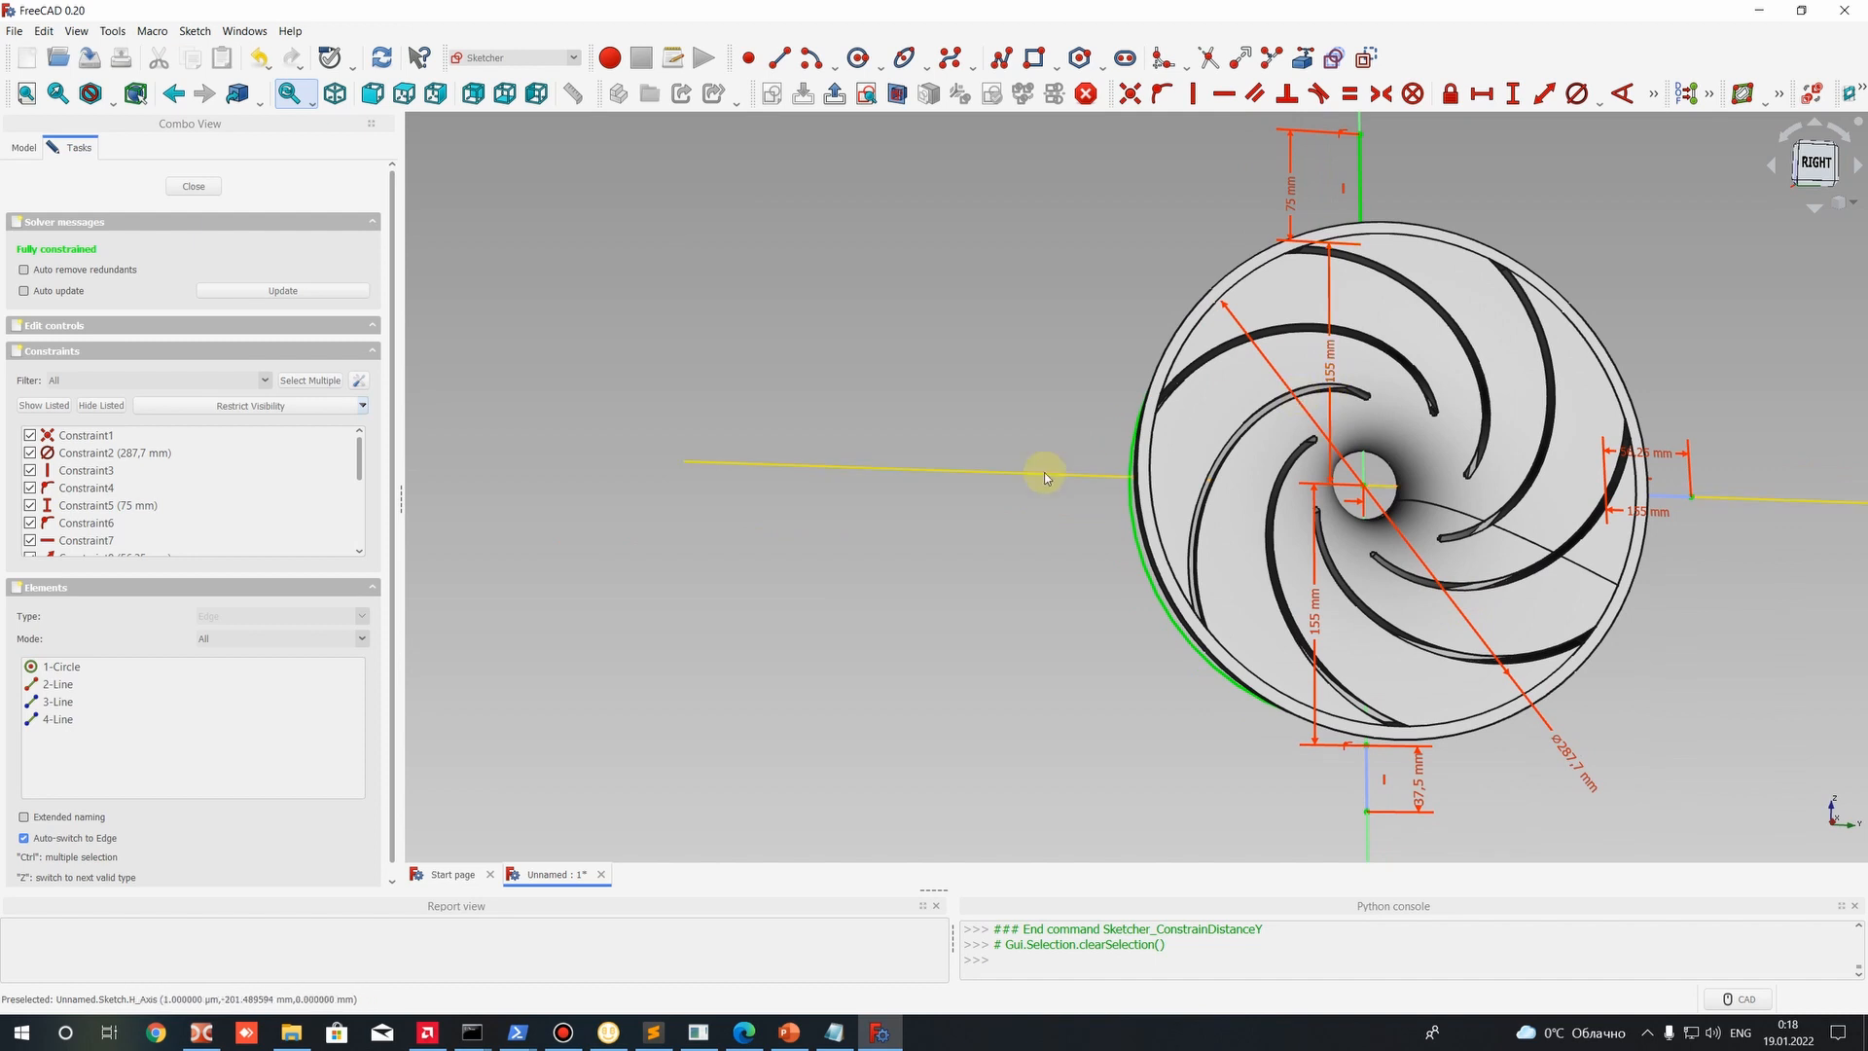
middle_click_drag(1151, 370, 1229, 330)
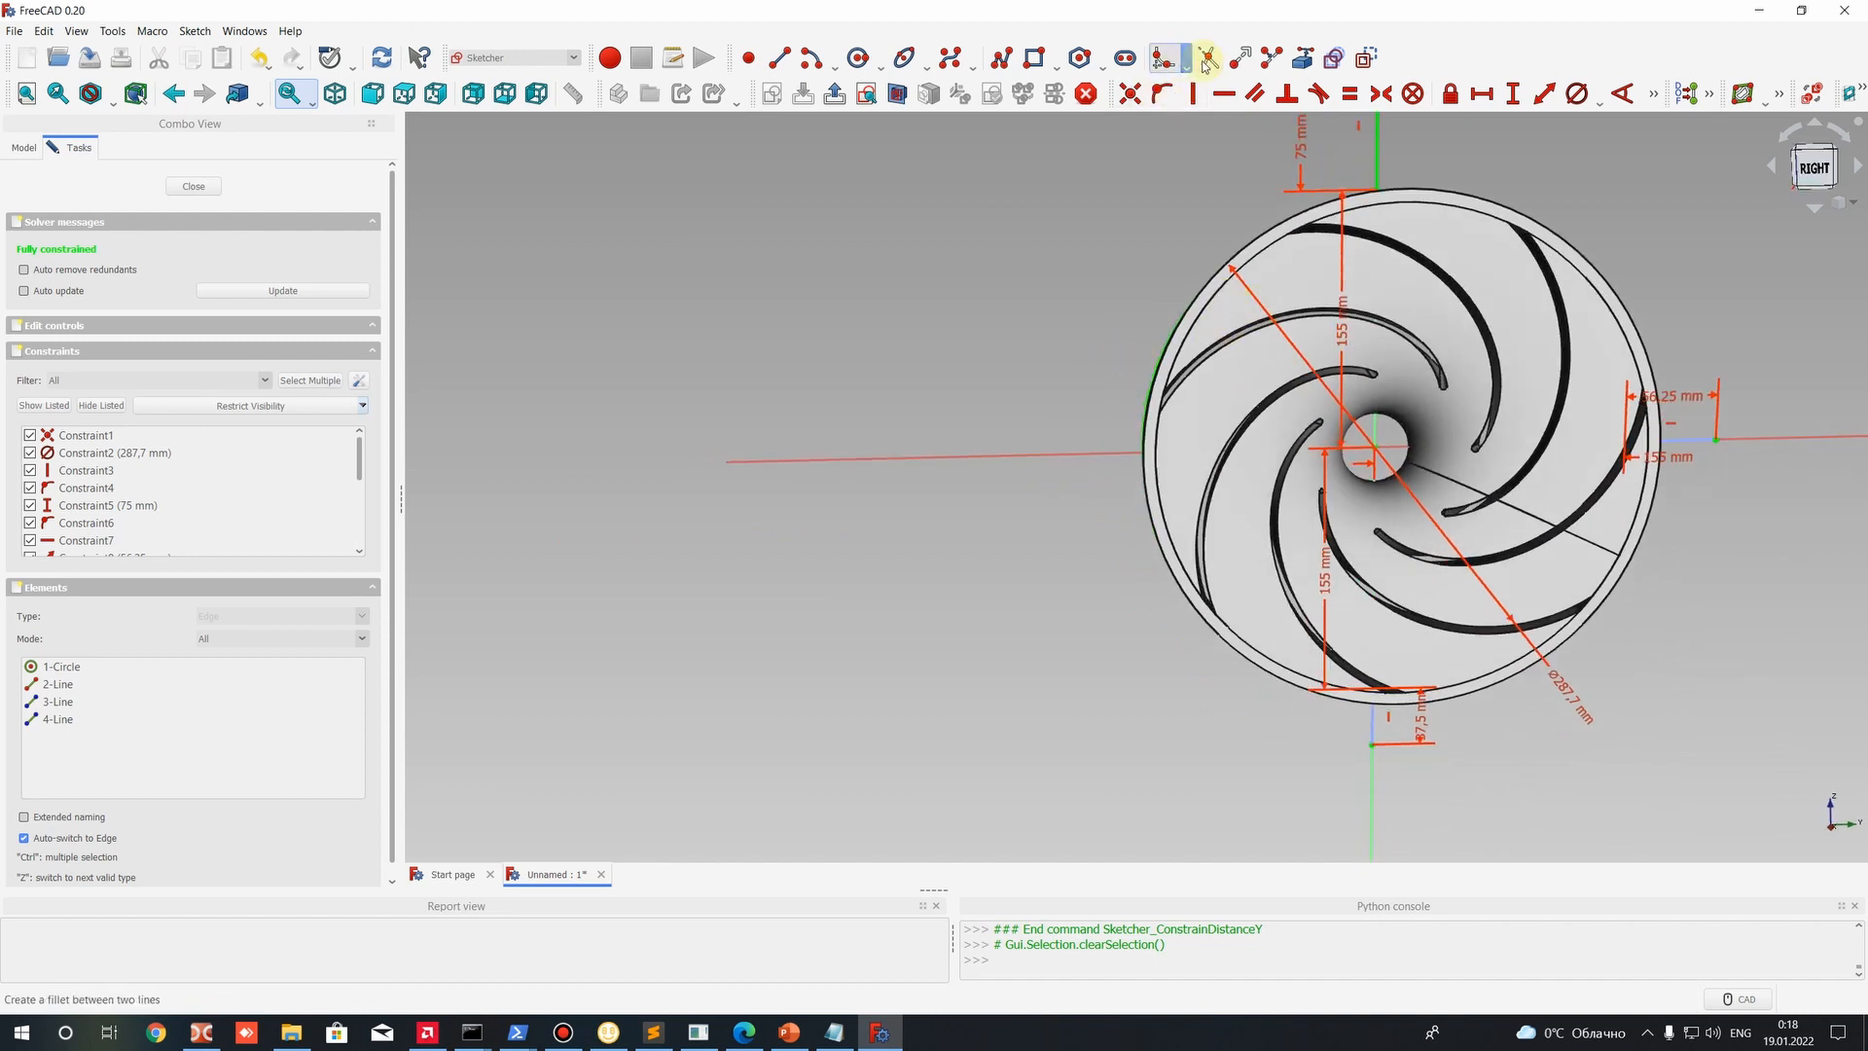
left_click(779, 57)
left_click(1110, 454)
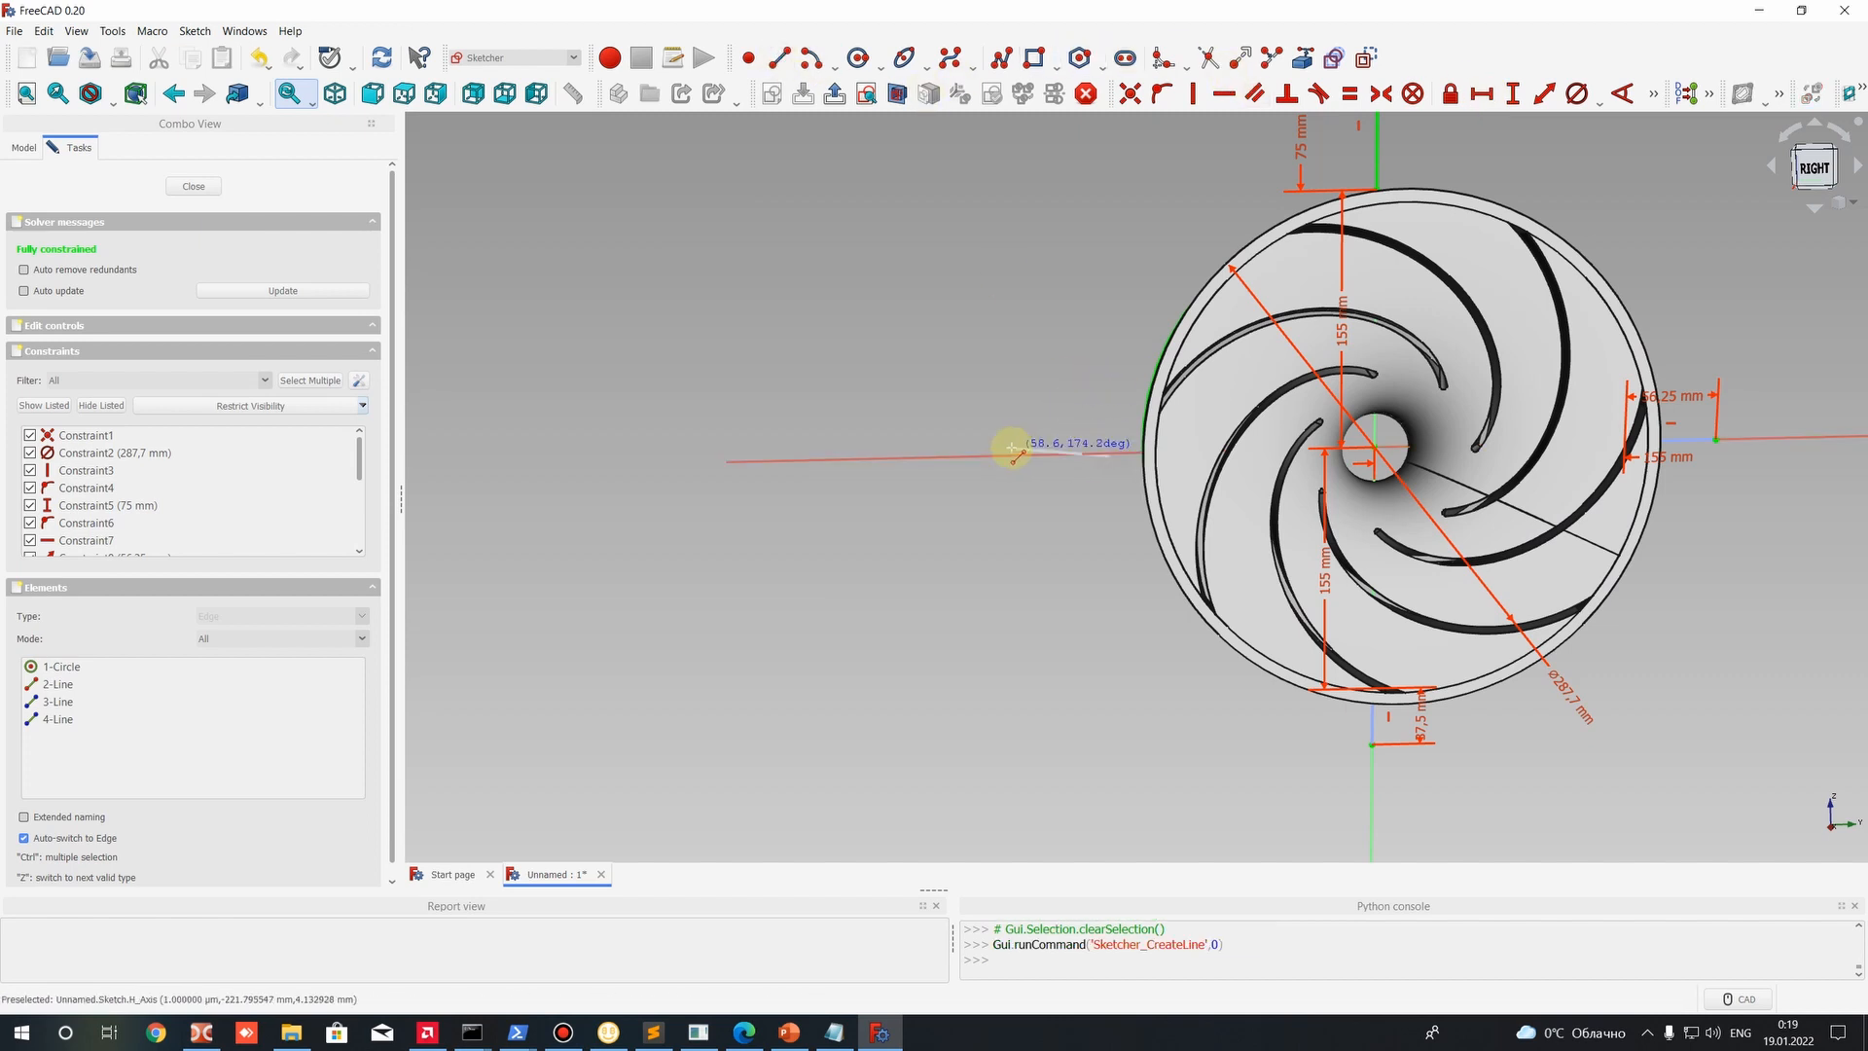
left_click(1005, 455)
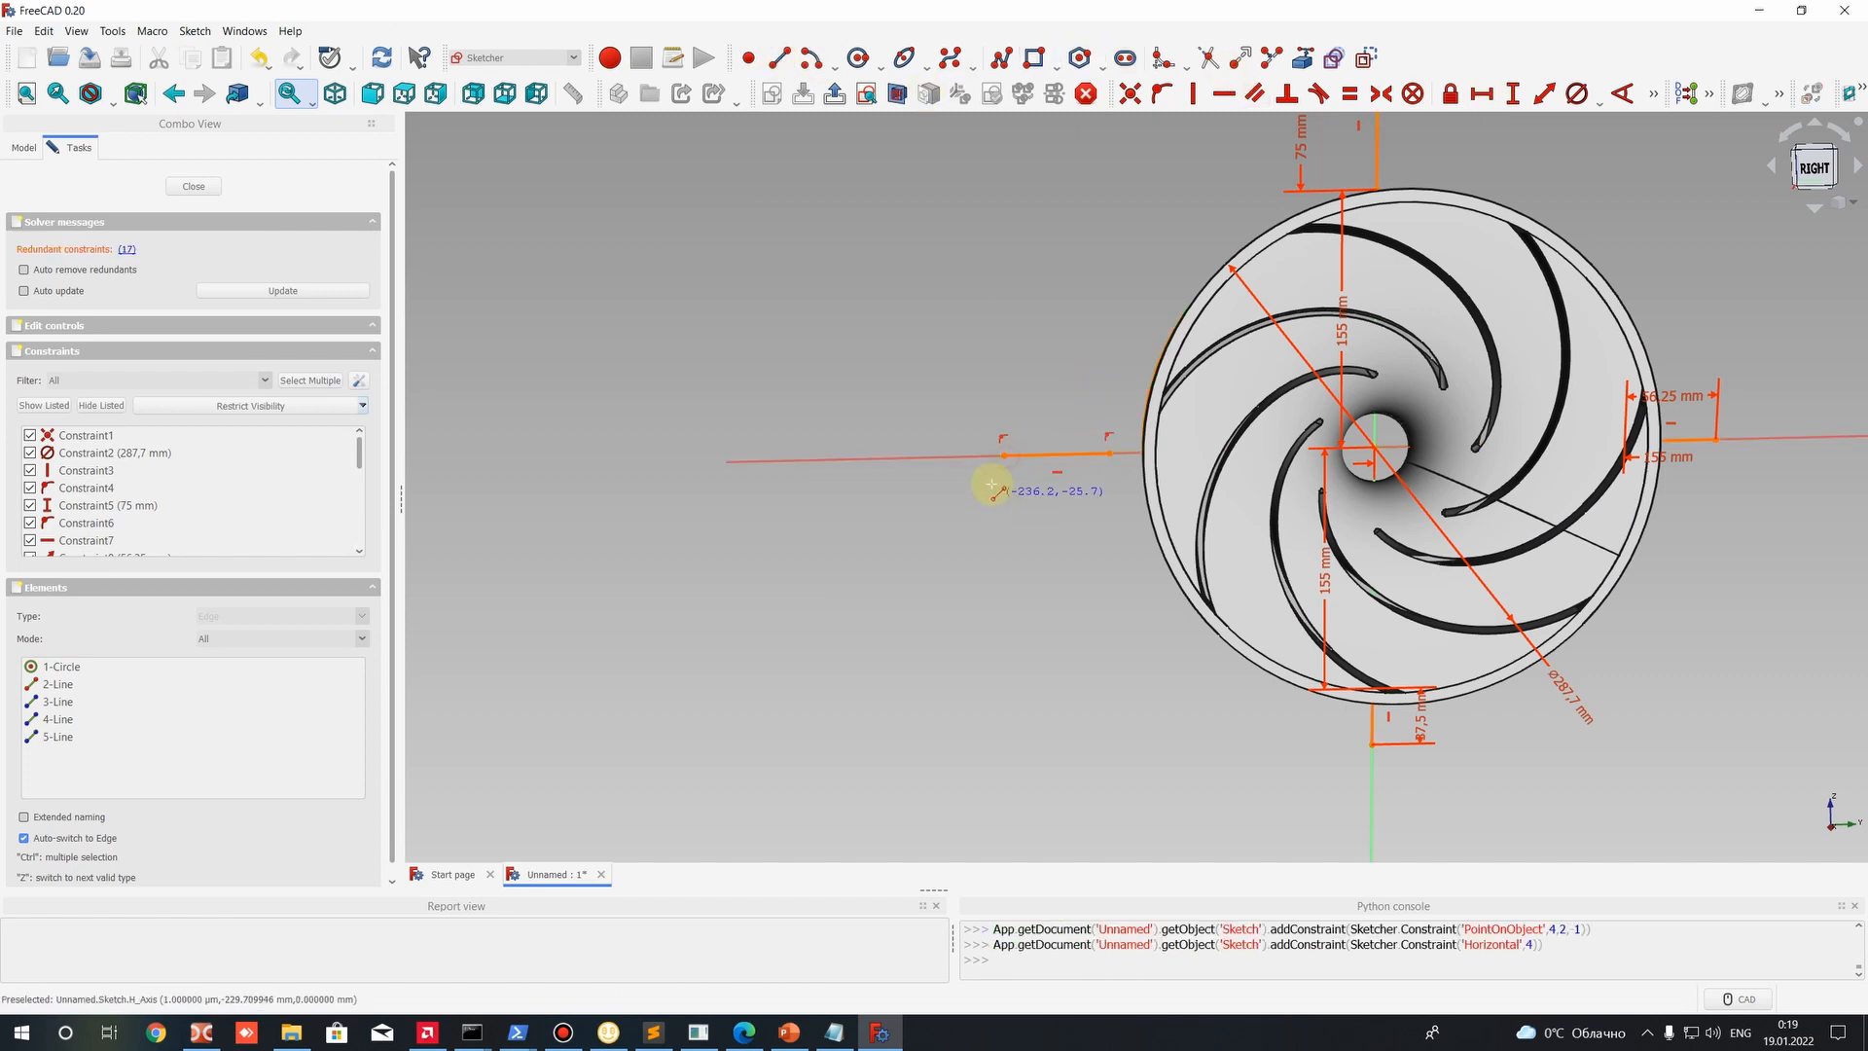
left_click(1087, 454)
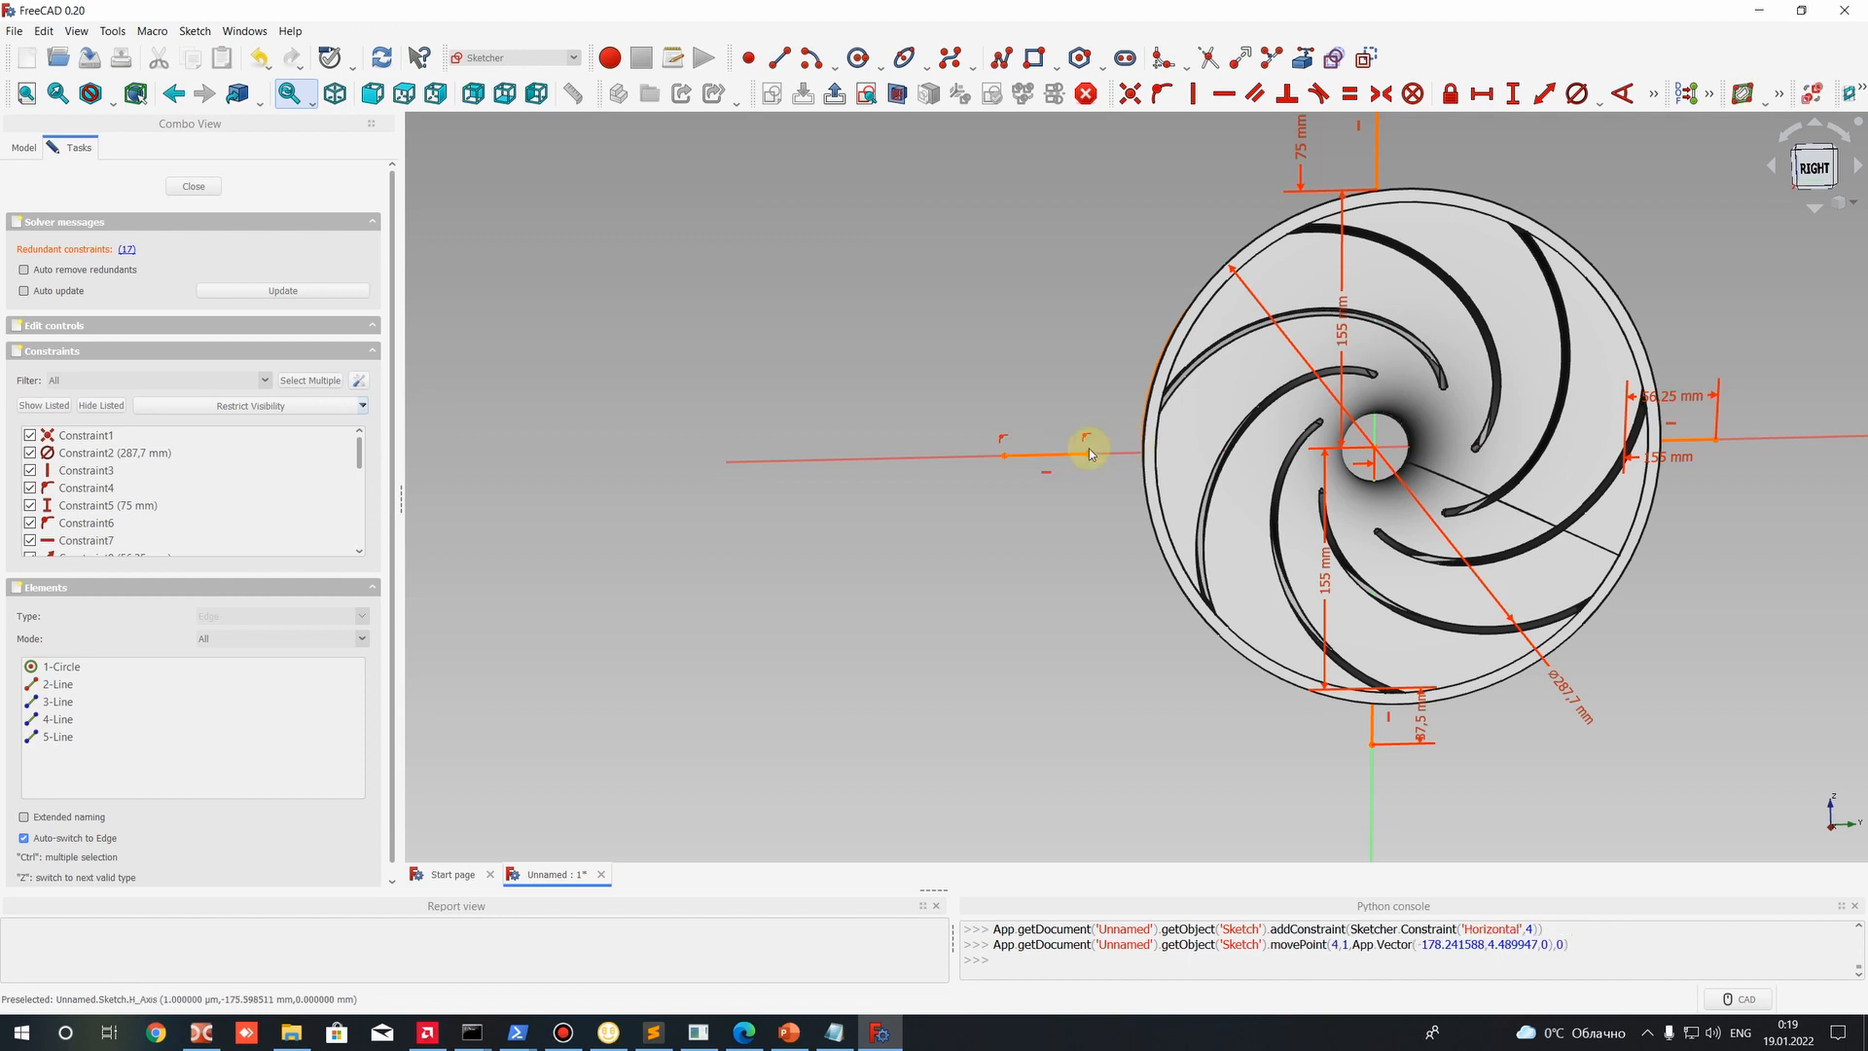
Try to dimension the left horizontal line's length at 51.48 mm, and delete the line from the sketch.
left_click(1070, 437)
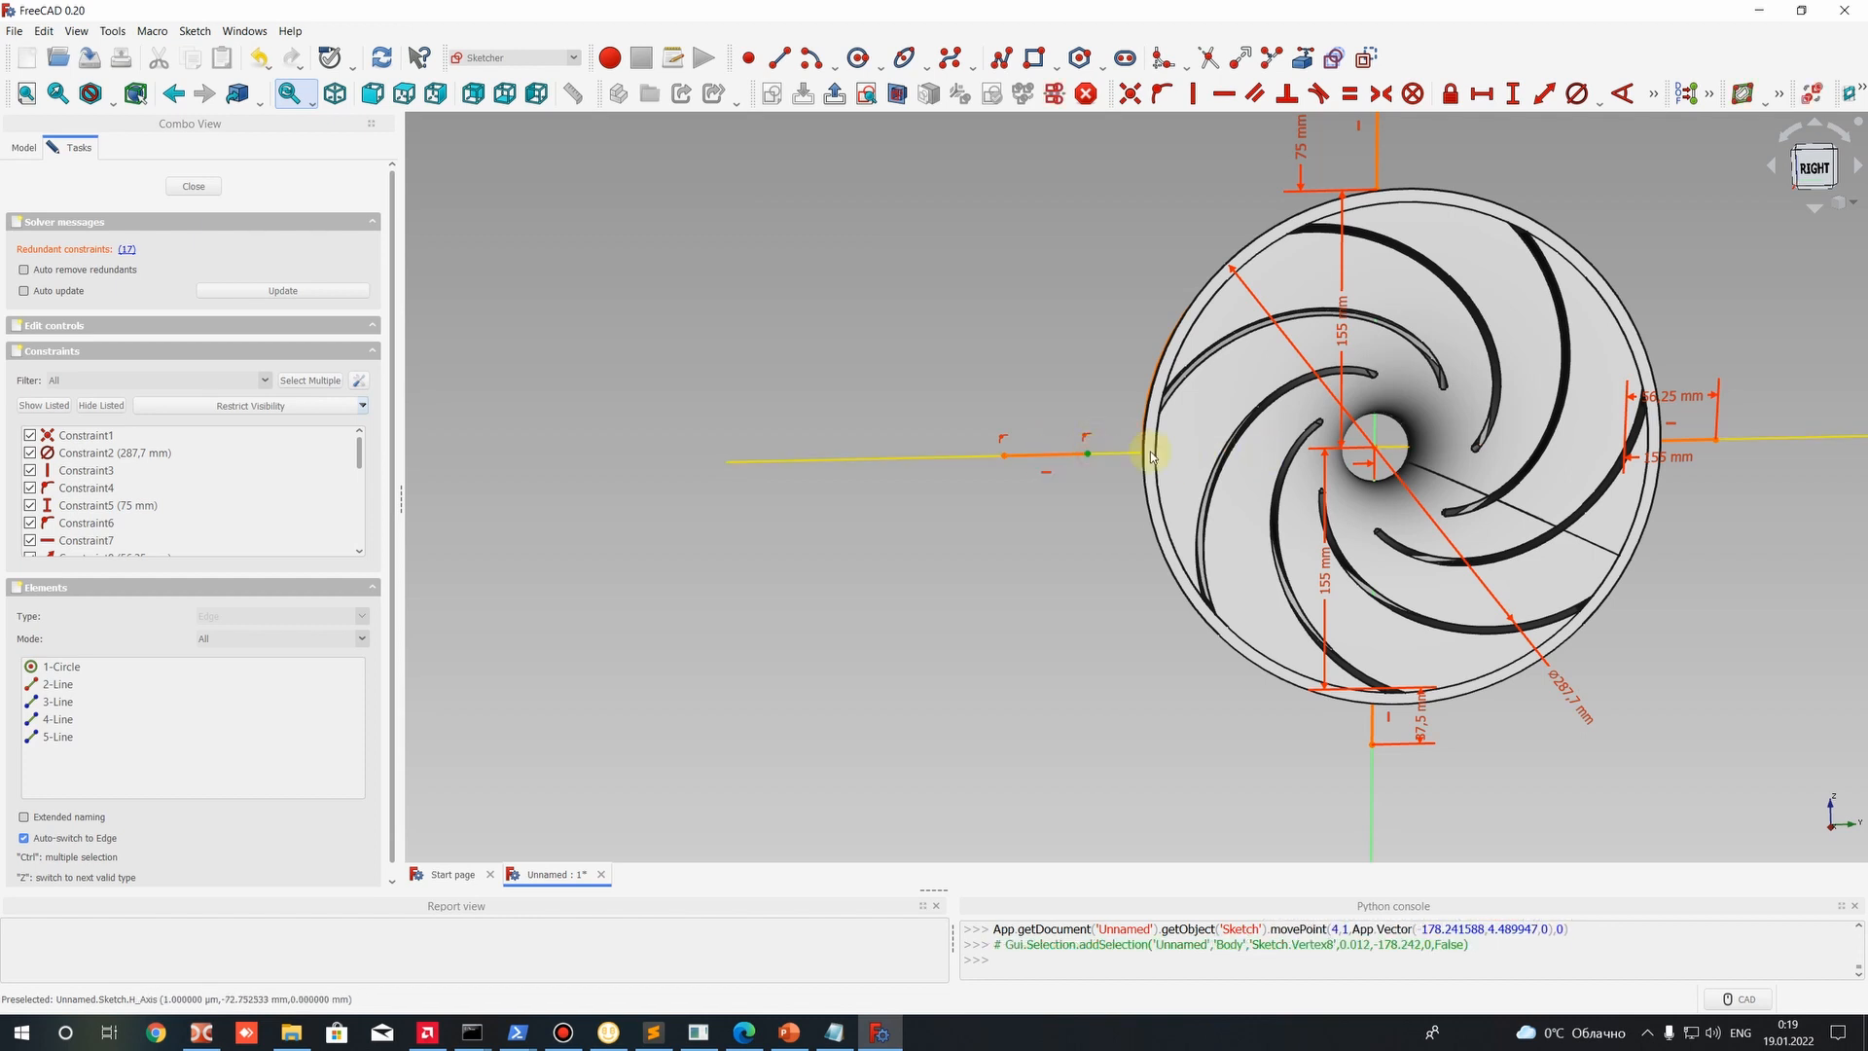
left_click(1059, 458)
key("k")
key("d")
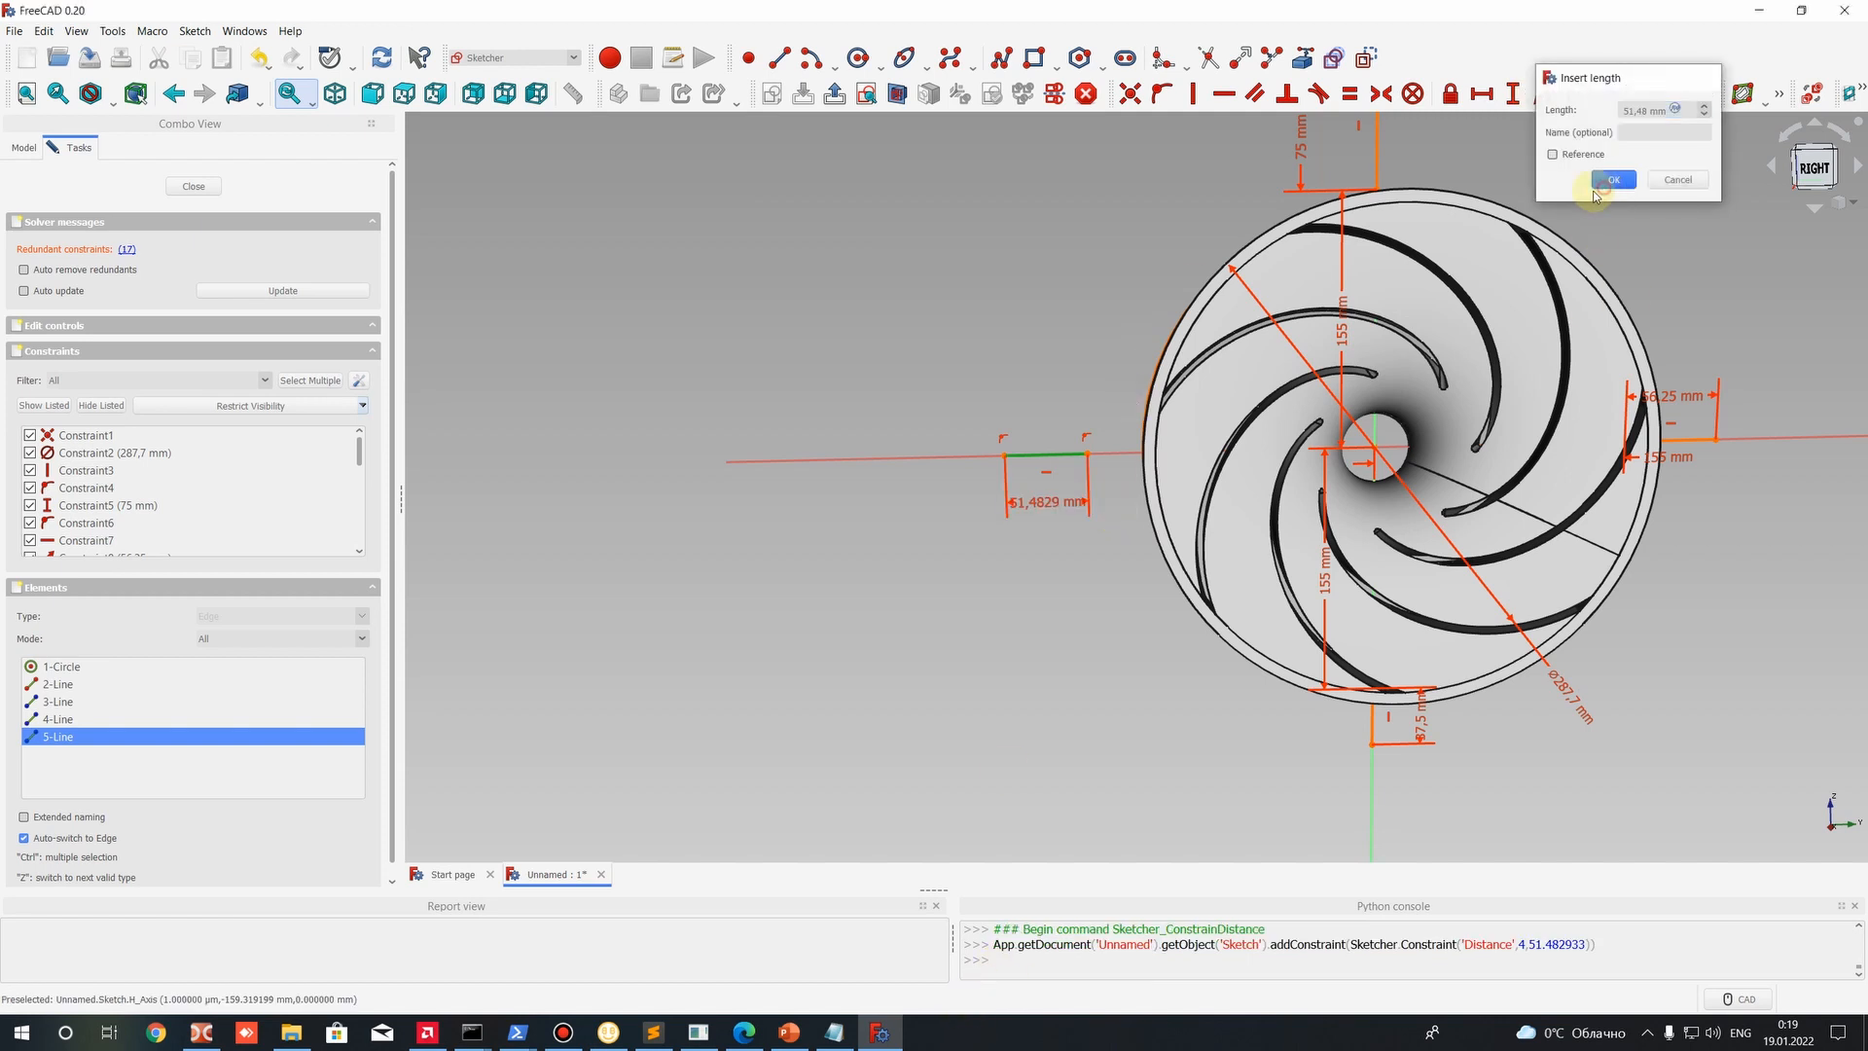
left_click(1613, 179)
left_click(1089, 450)
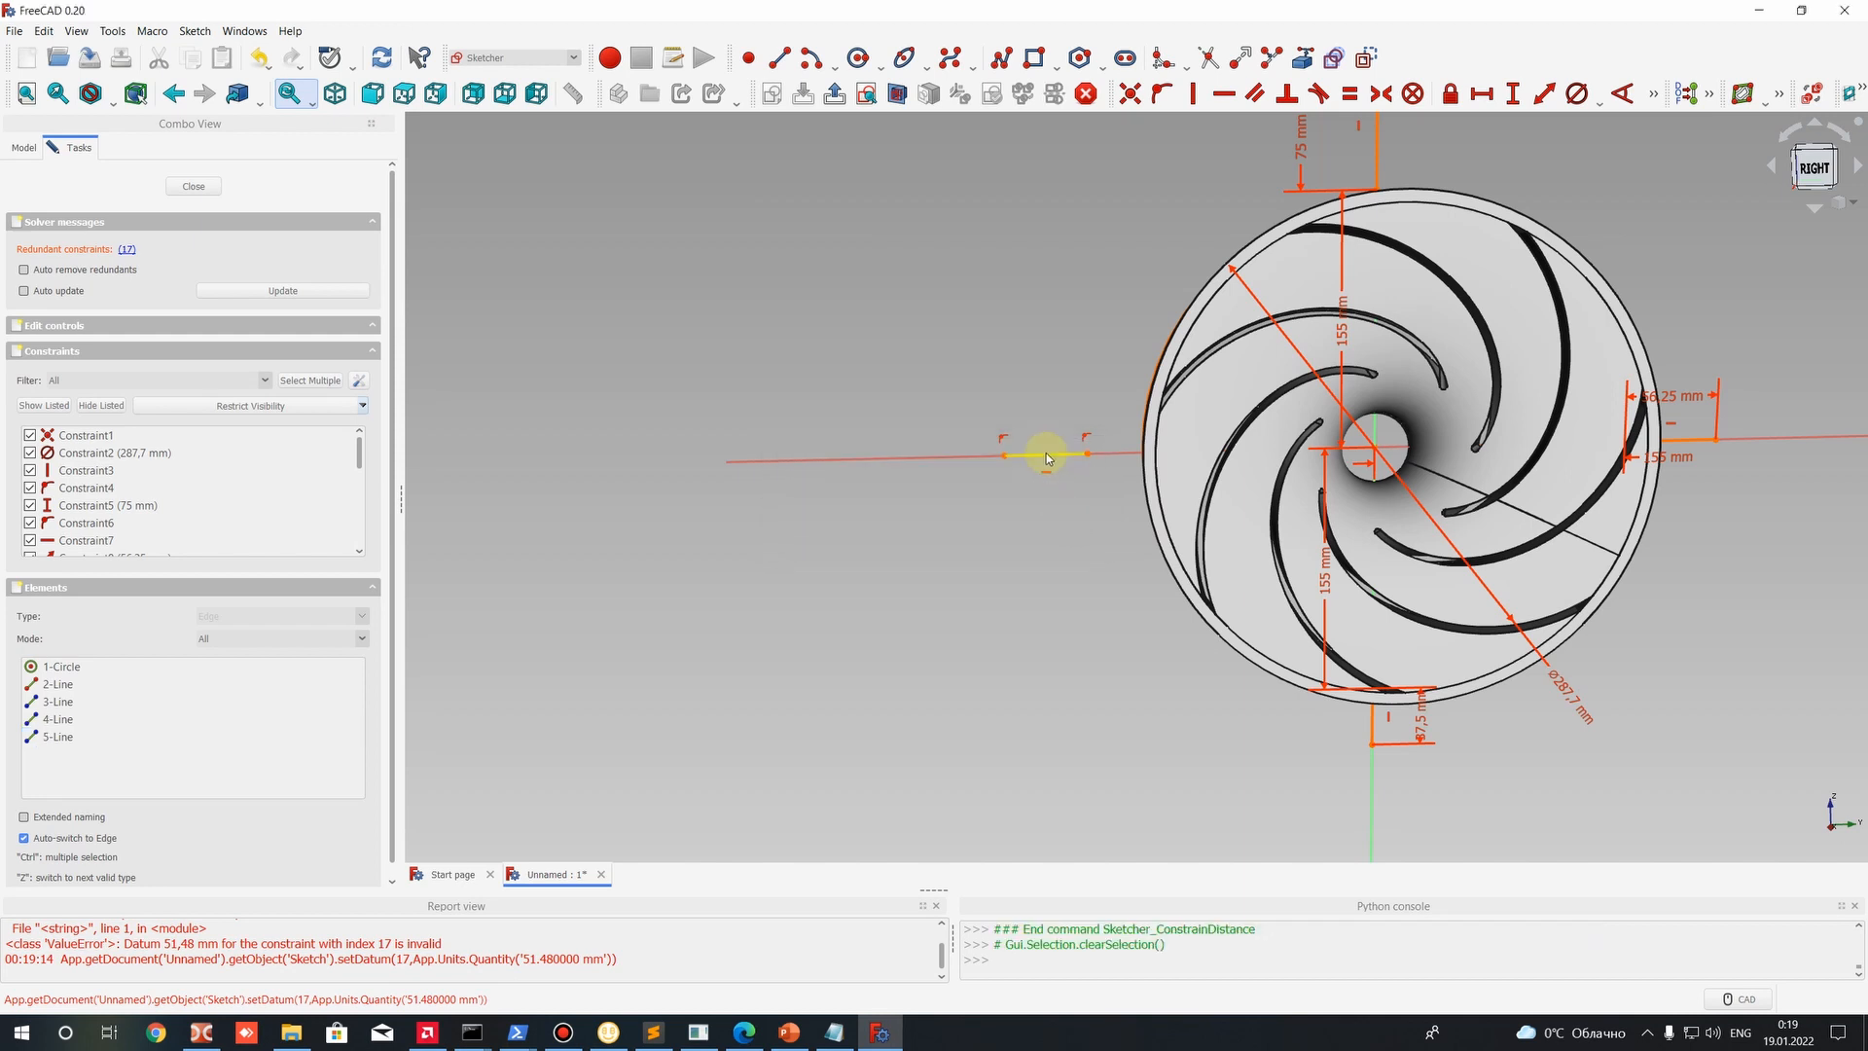
left_click(1047, 455)
key("Delete")
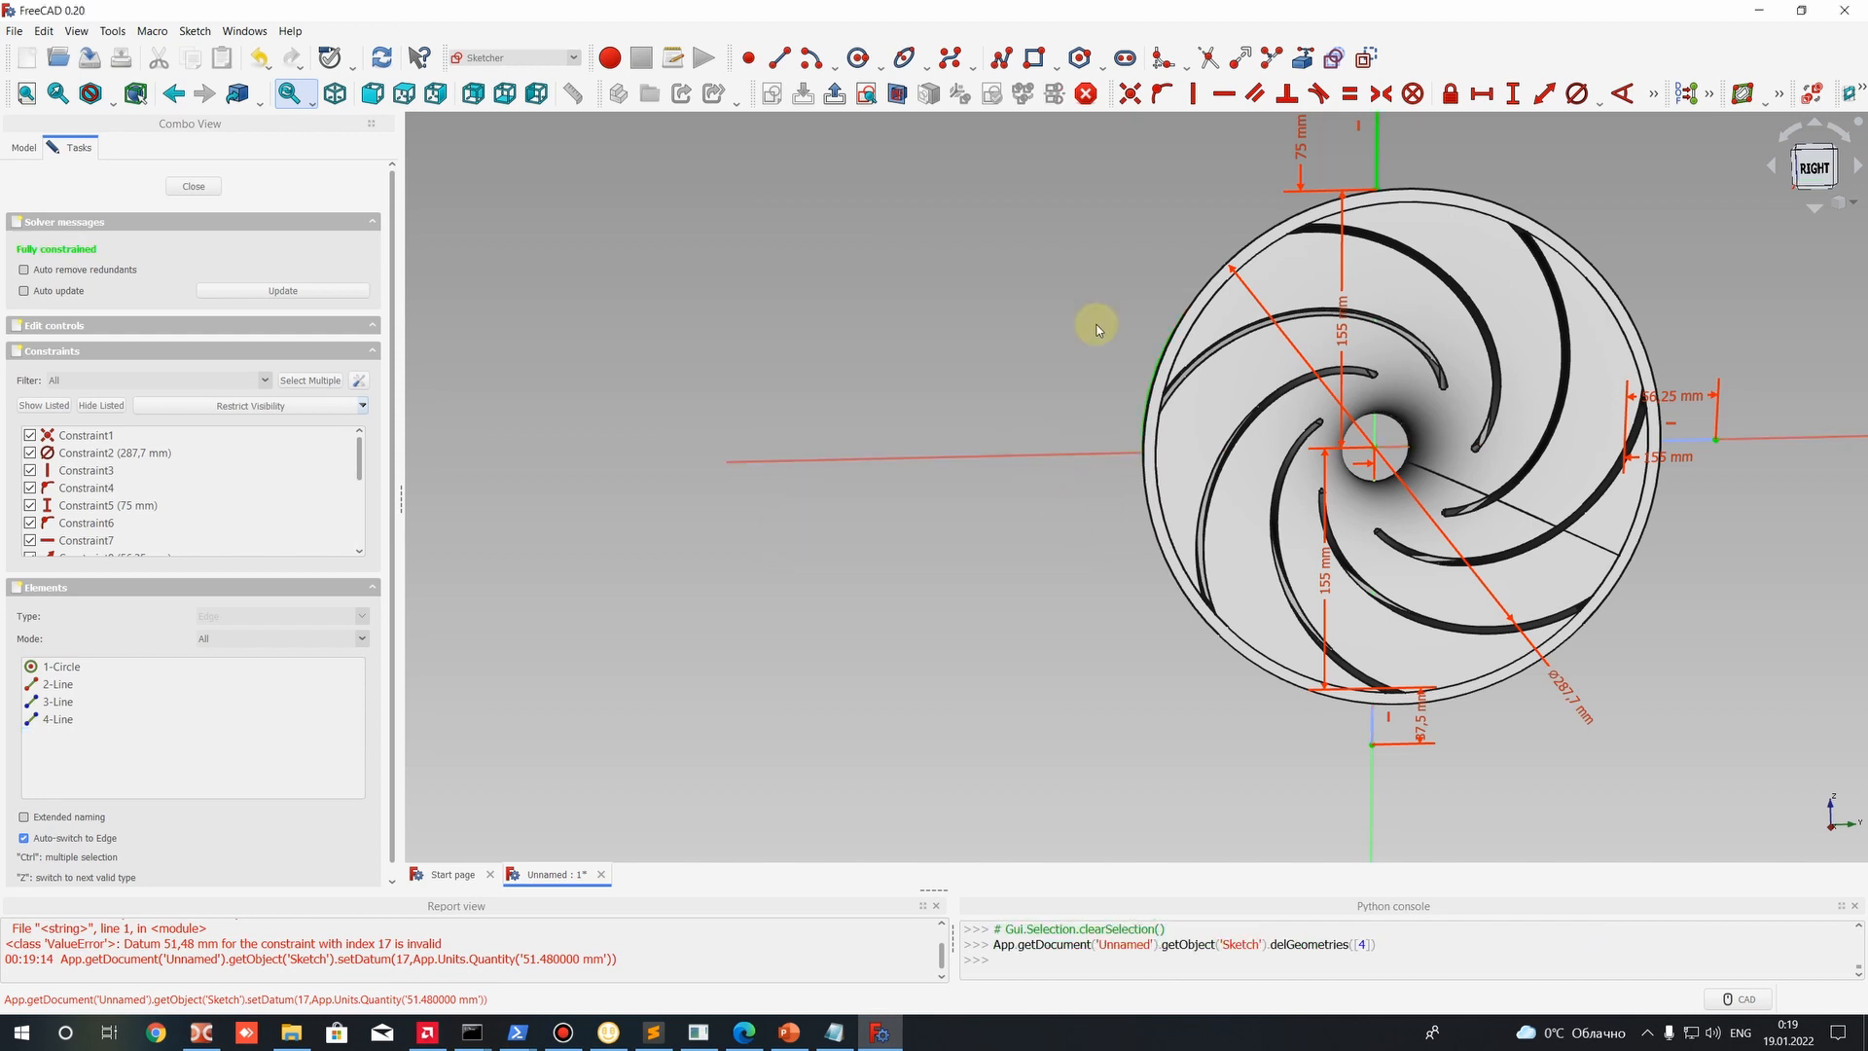
Try sketching a slightly slanted line about 74 mm long outward from the horizontal axis left of the impeller, and undo it.
left_click(778, 58)
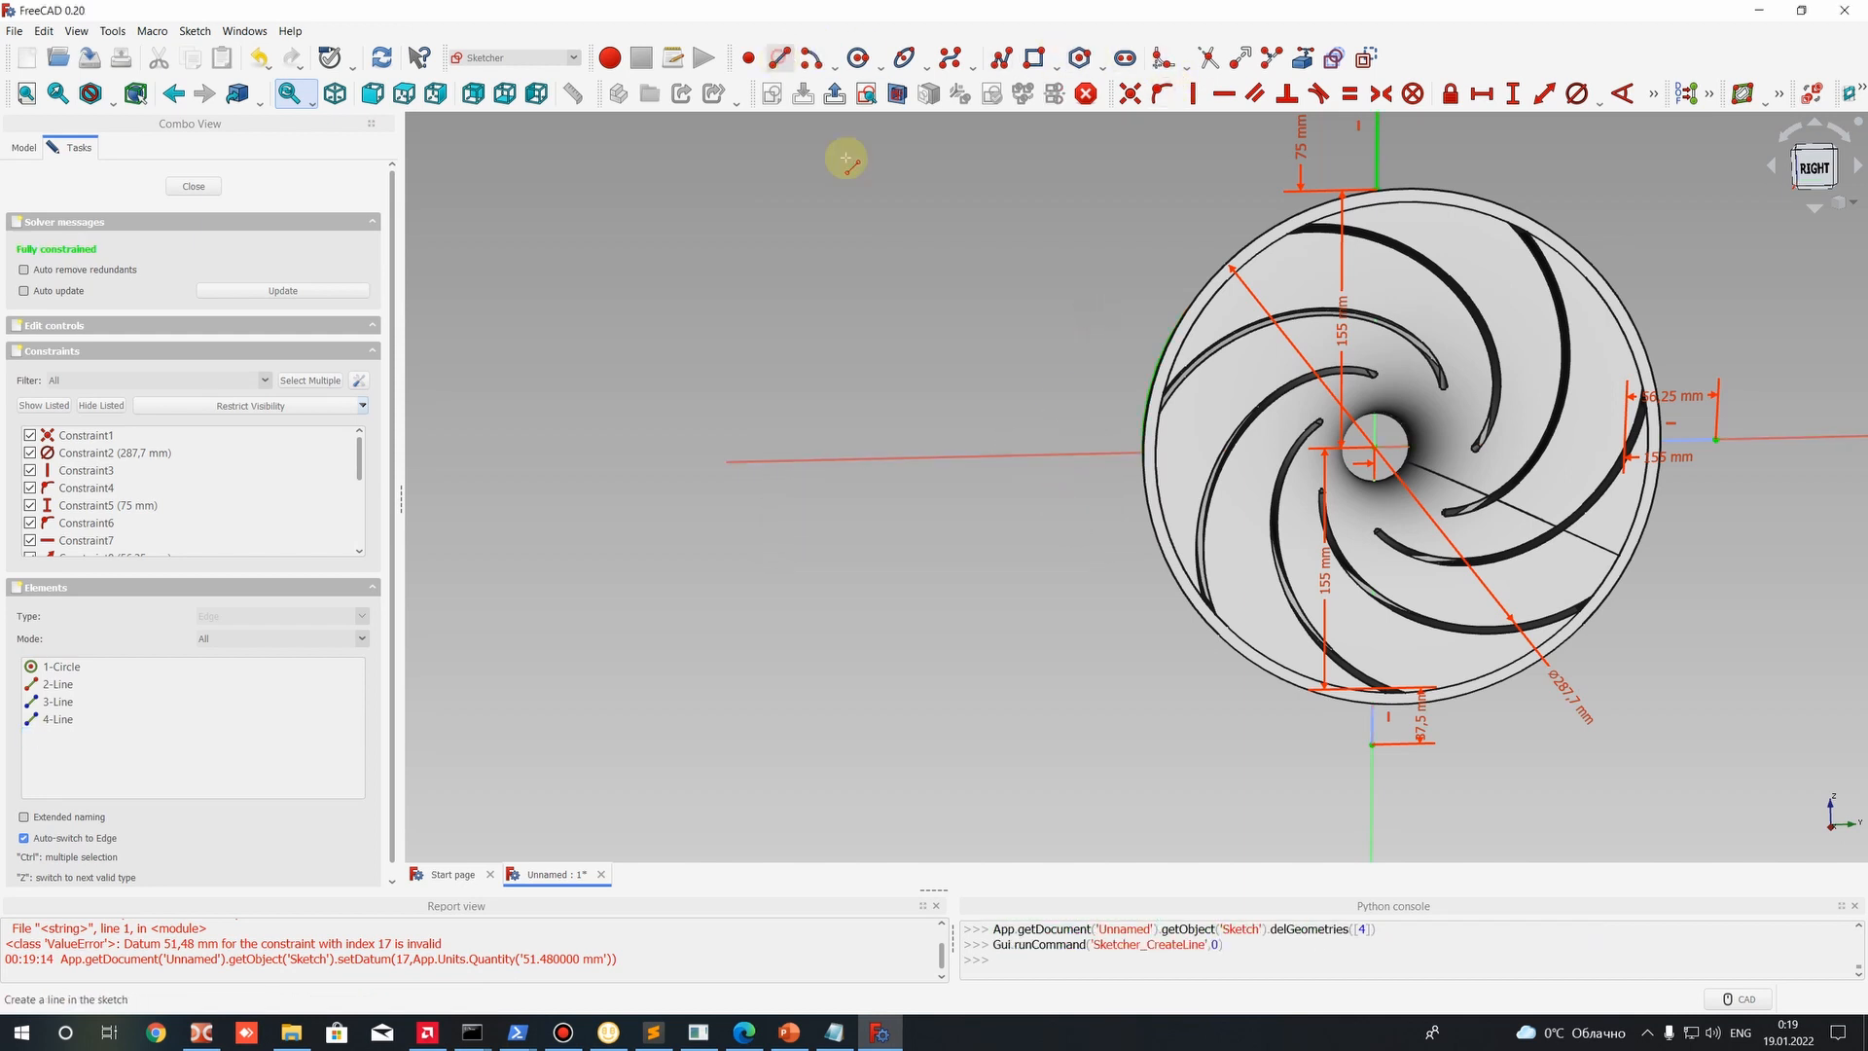
left_click(1051, 453)
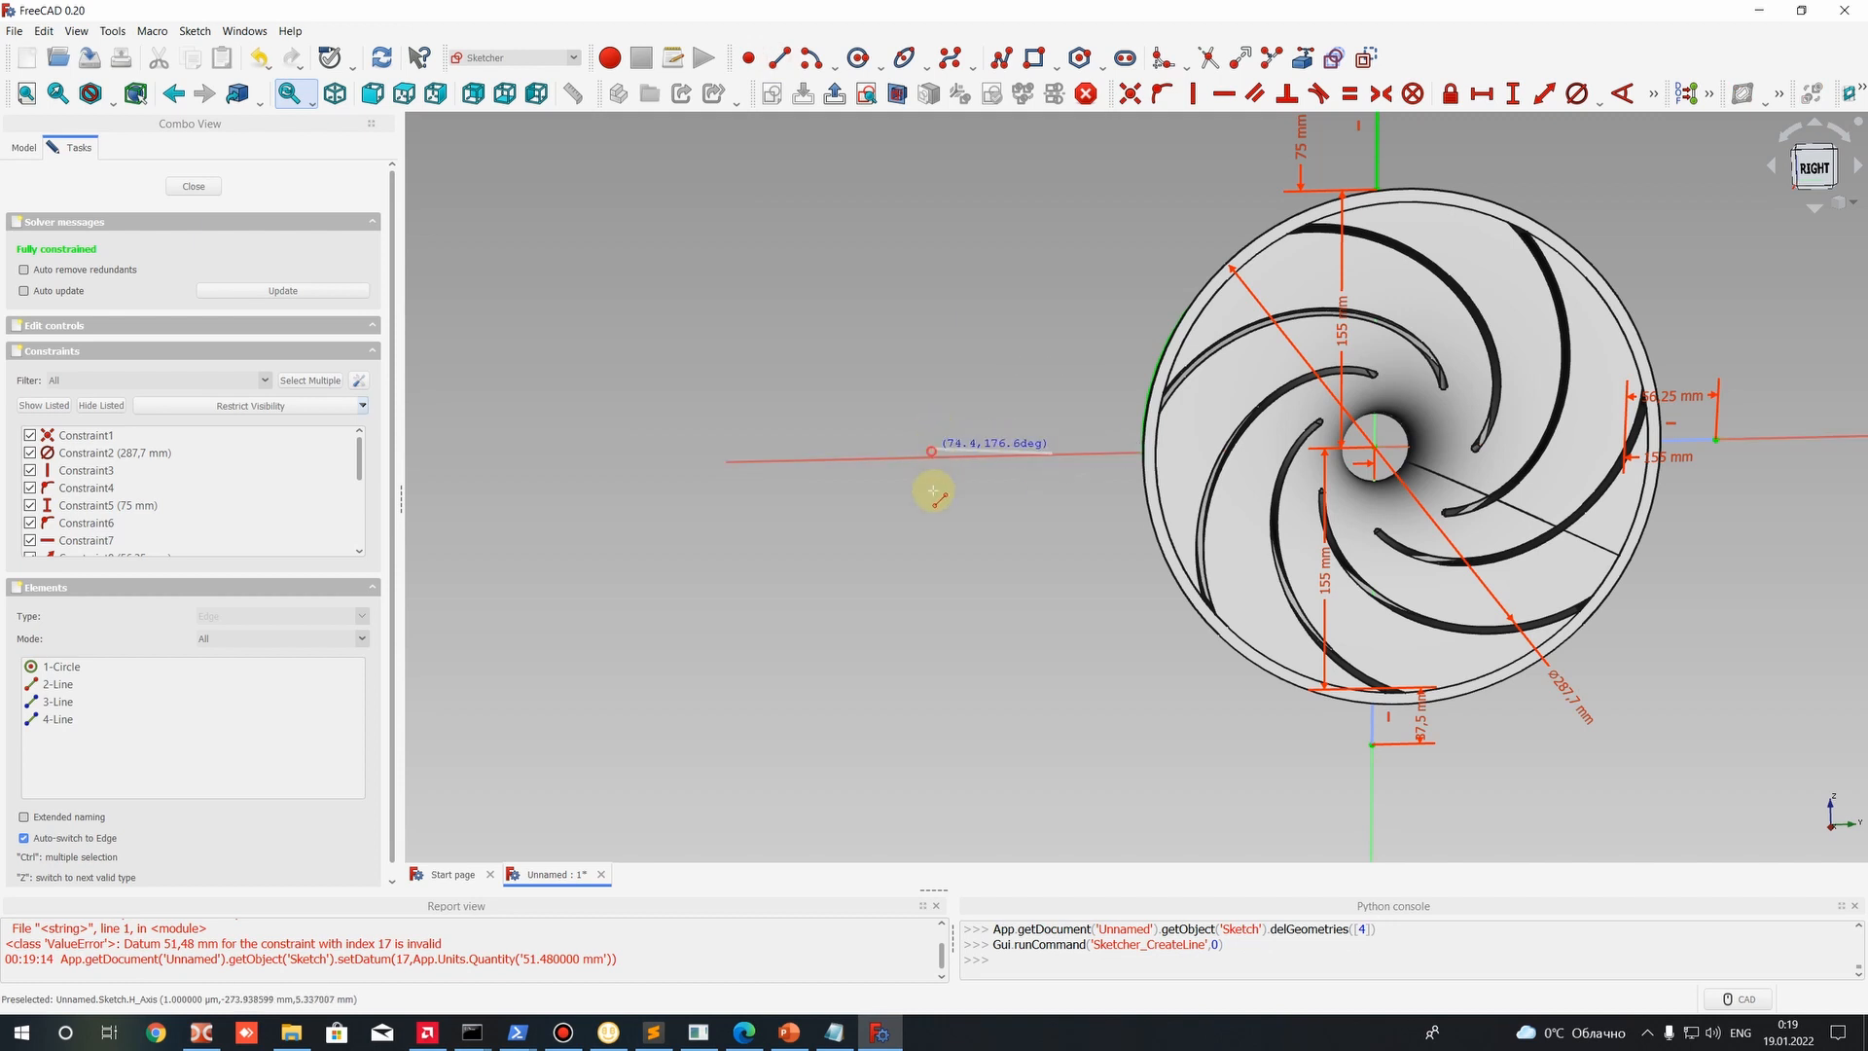
left_click(932, 446)
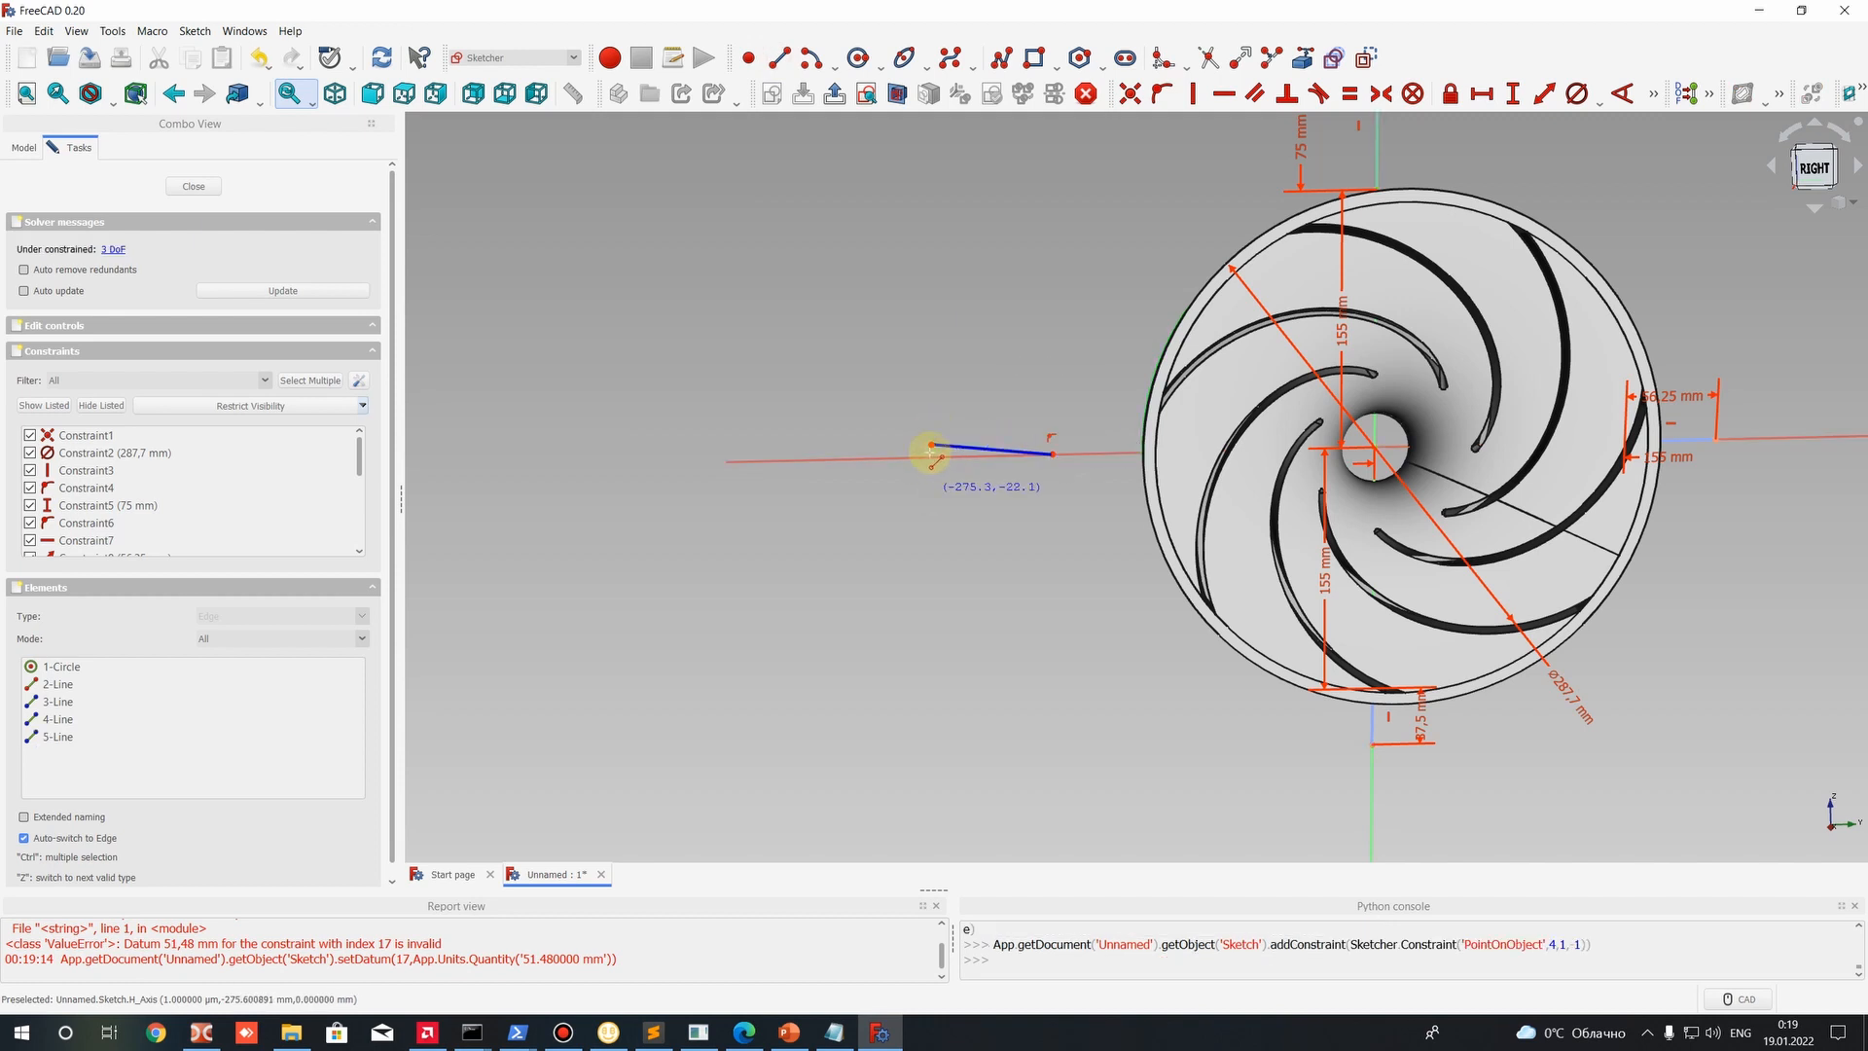
key("ctrl+z")
Sketch a line about 47 mm long on the horizontal axis, a short distance outside the impeller's left rim.
left_click(779, 58)
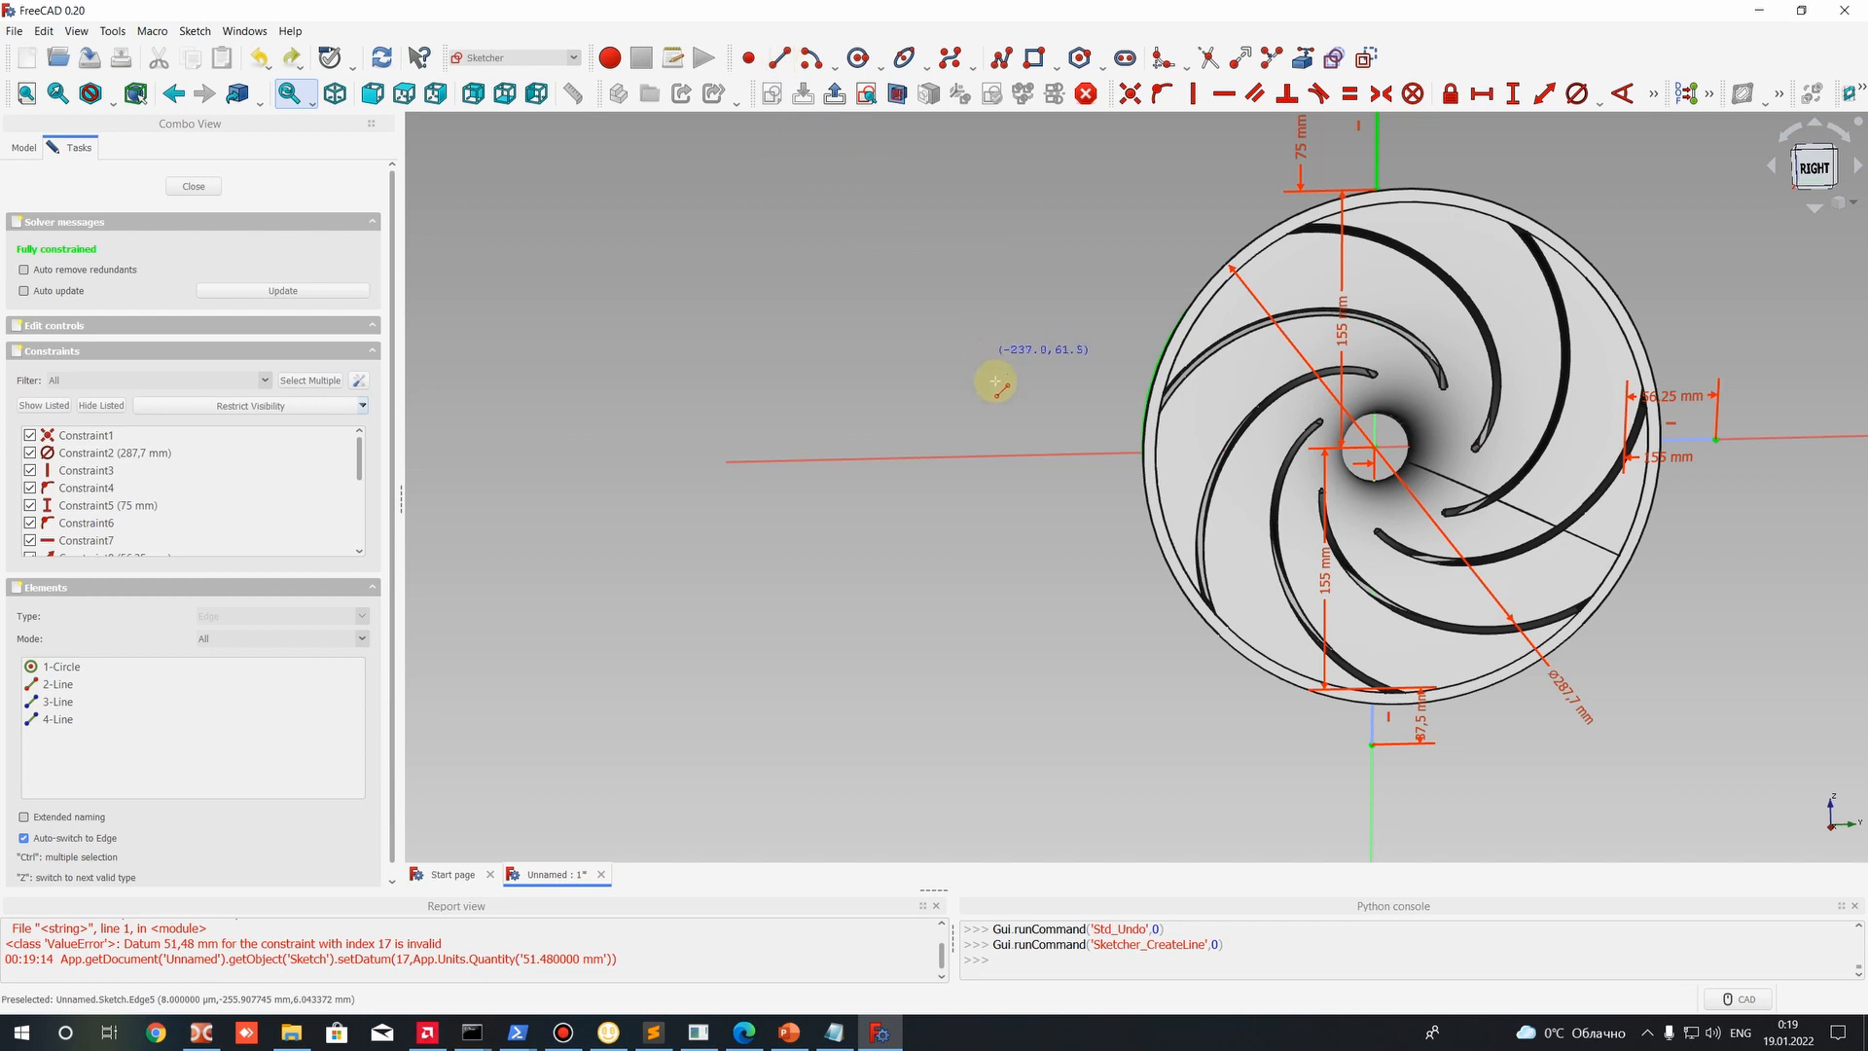
left_click(1019, 455)
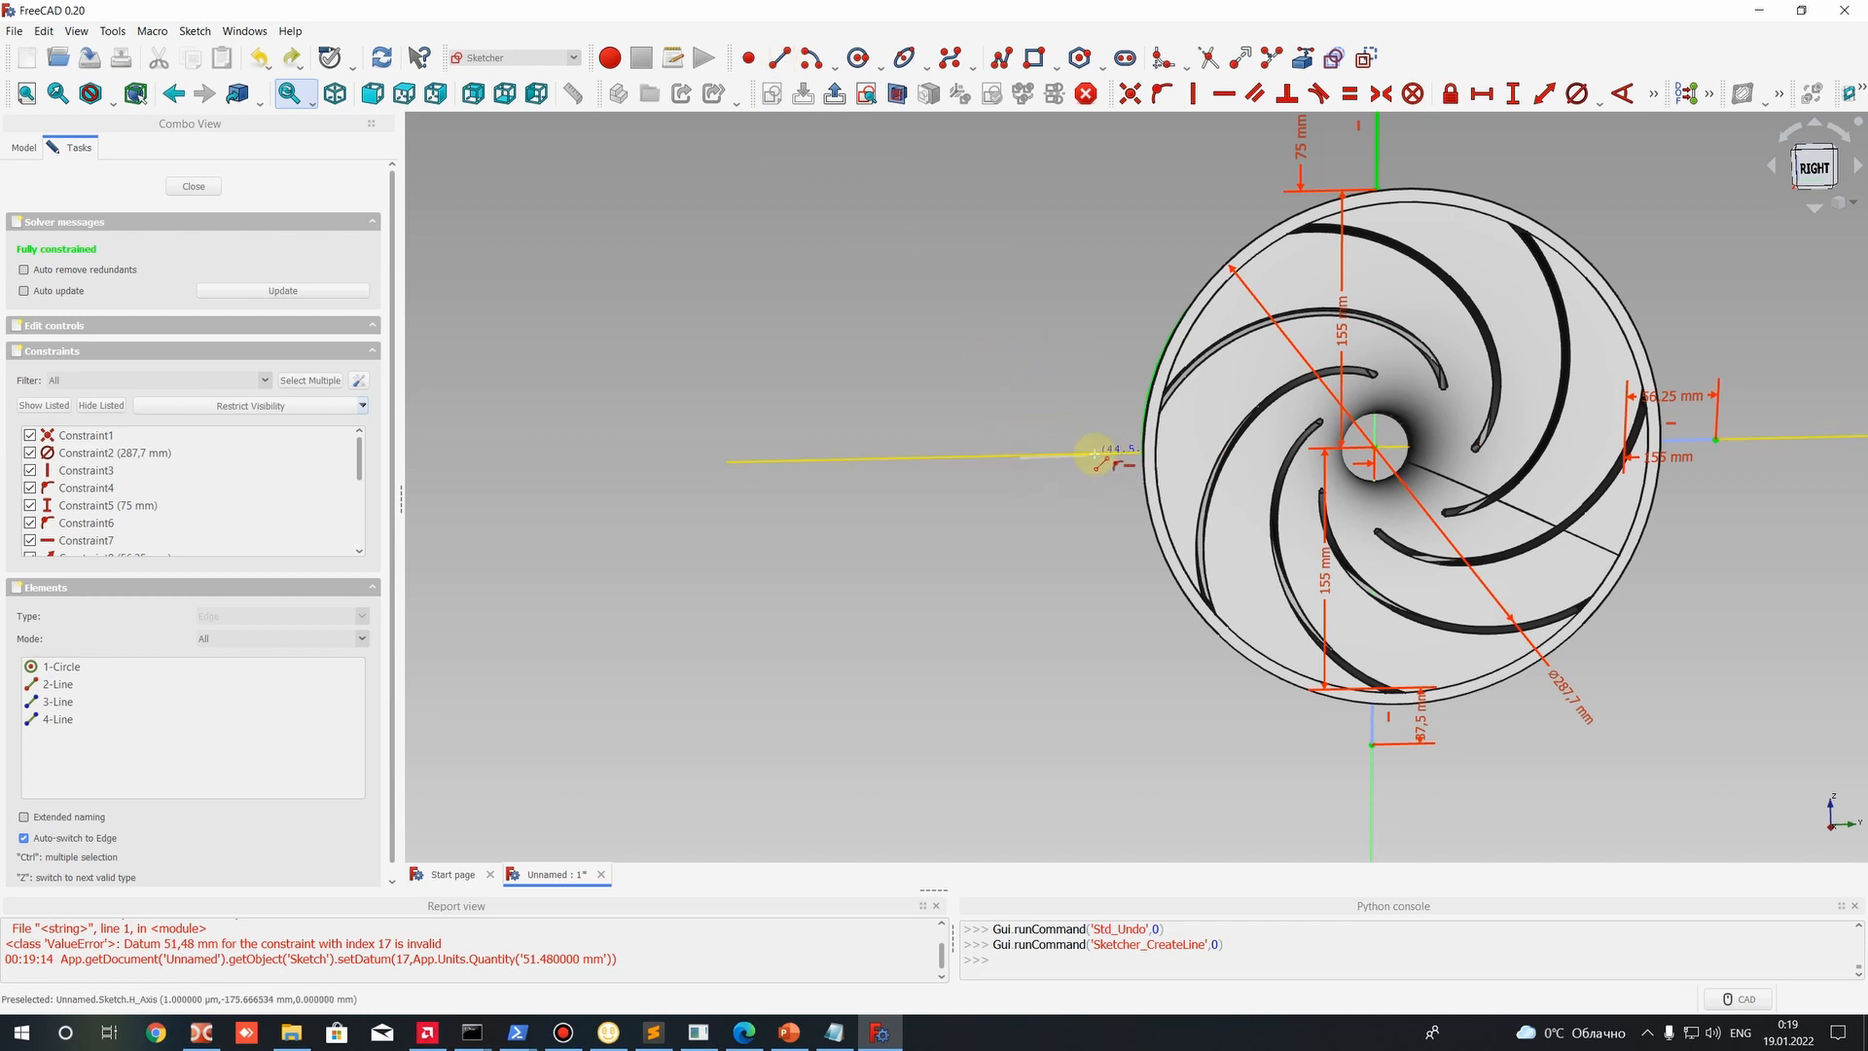
left_click(1095, 455)
left_click(1017, 457)
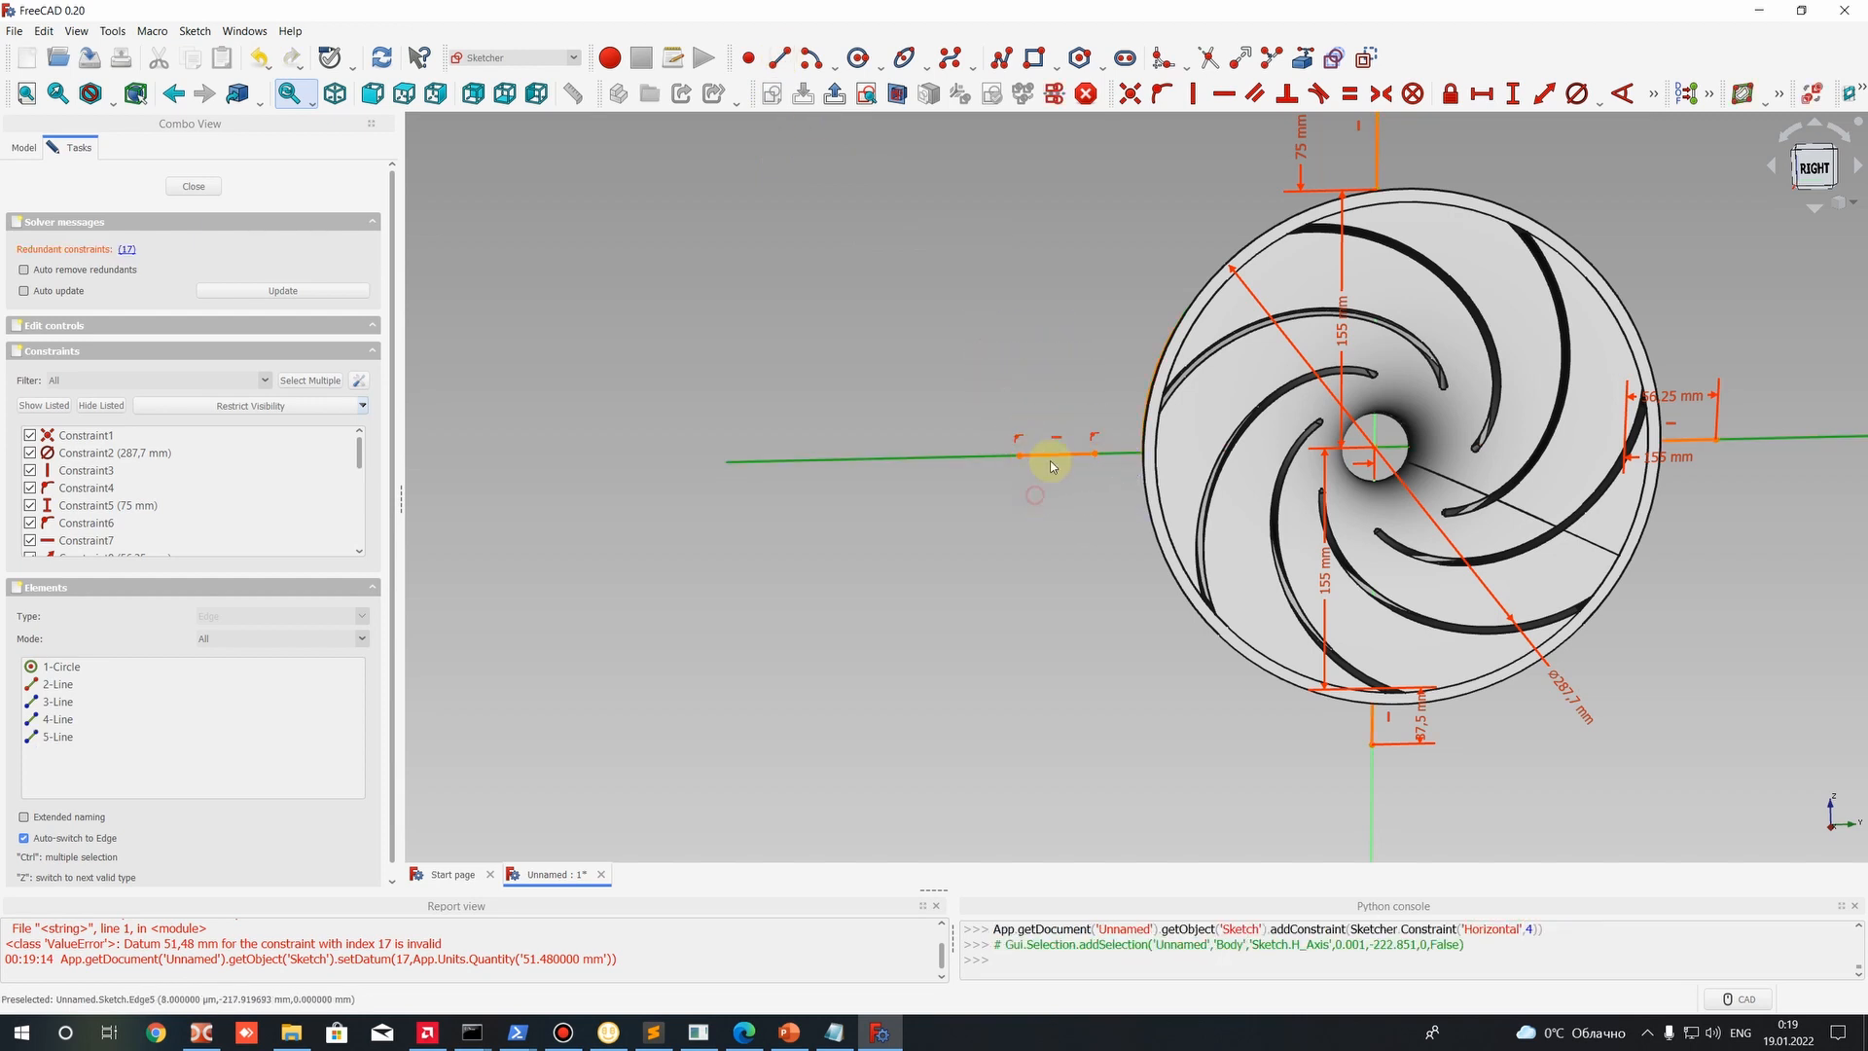
Try to constrain the distance between the two endpoints of the left horizontal line to 20 mm.
left_click(1058, 456)
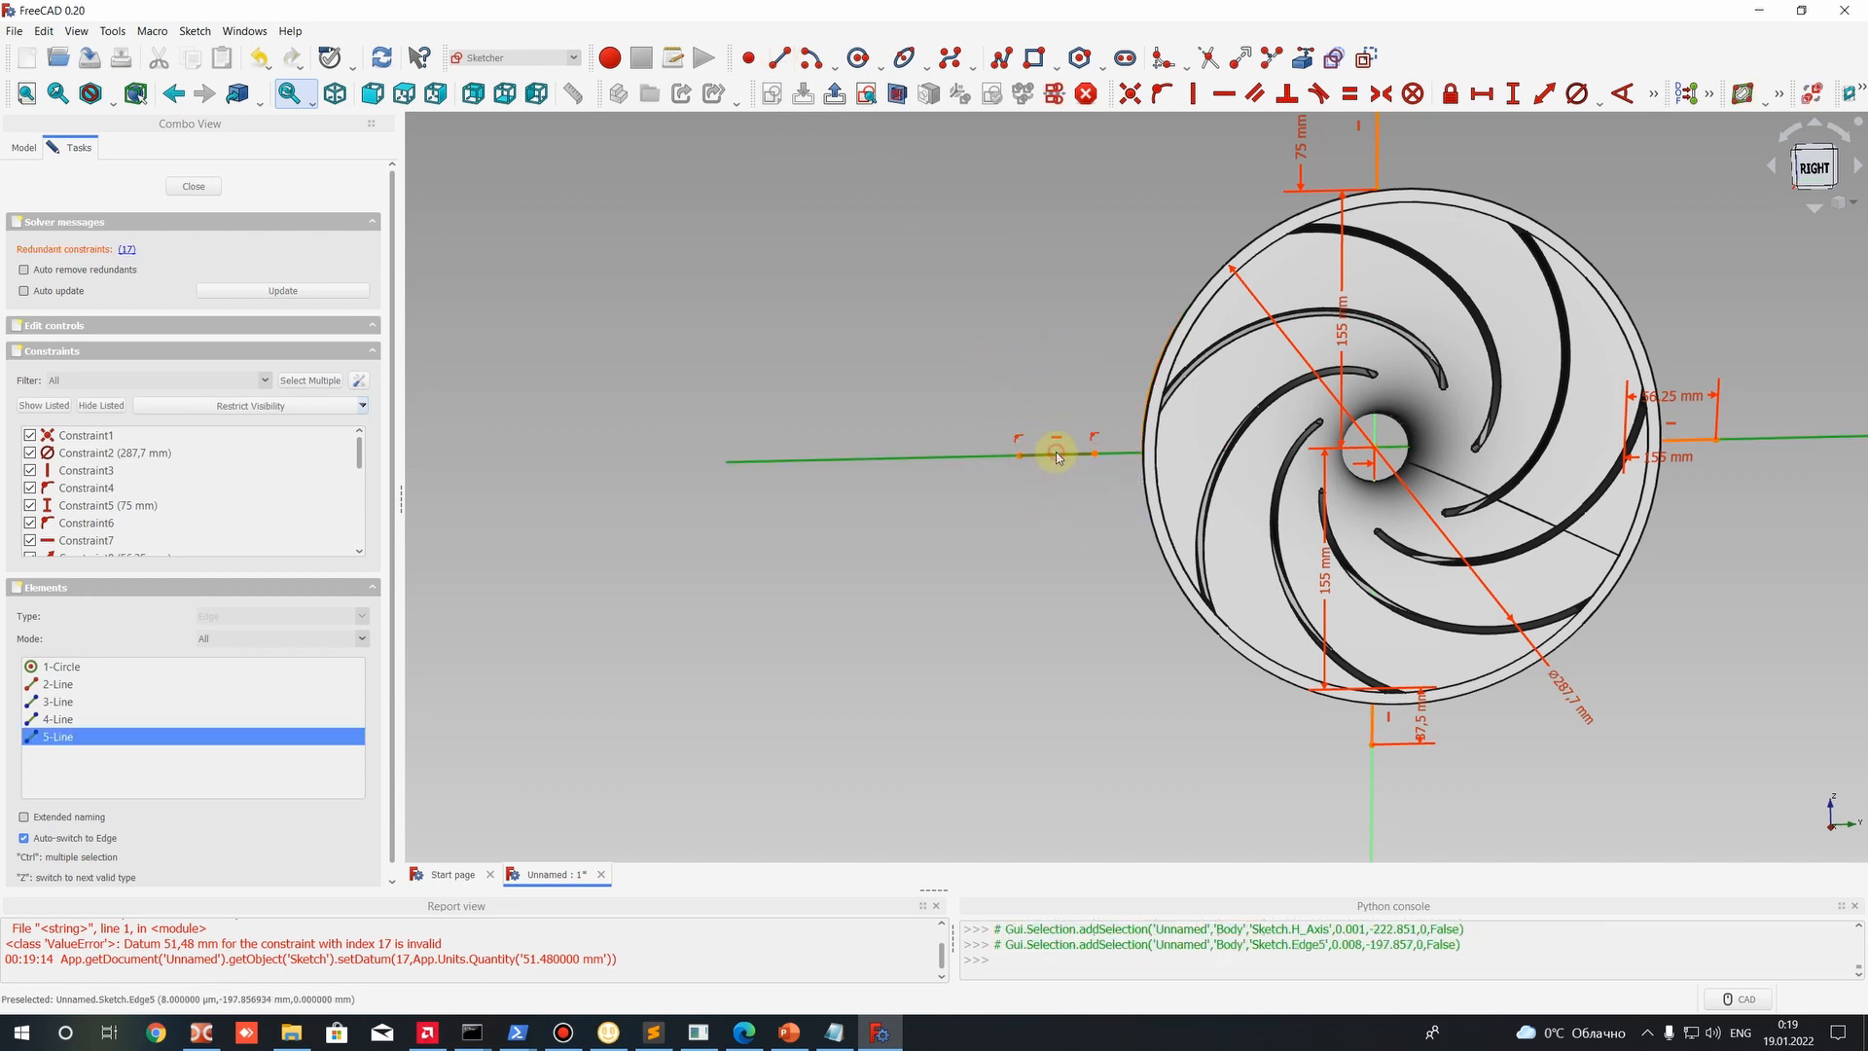
left_click(1544, 93)
left_click(1043, 534)
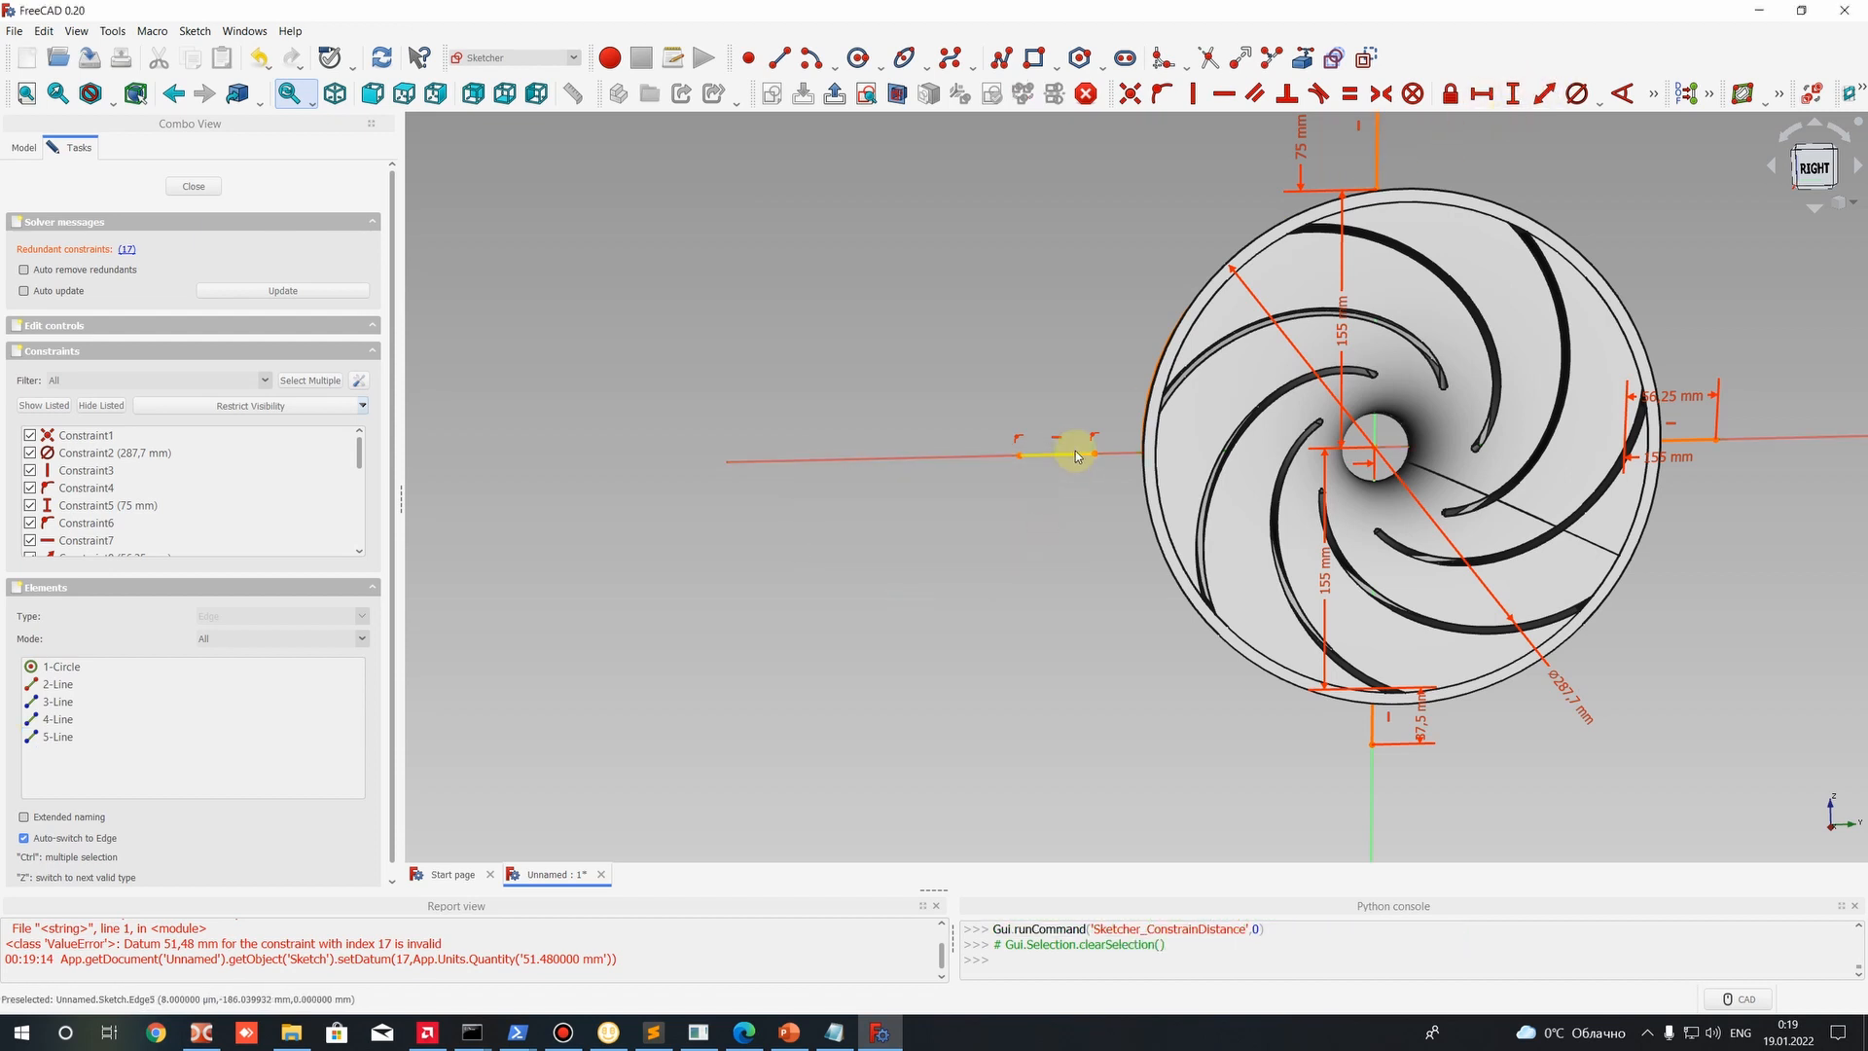
left_click(1076, 452)
left_click(1047, 525)
left_click(1092, 455)
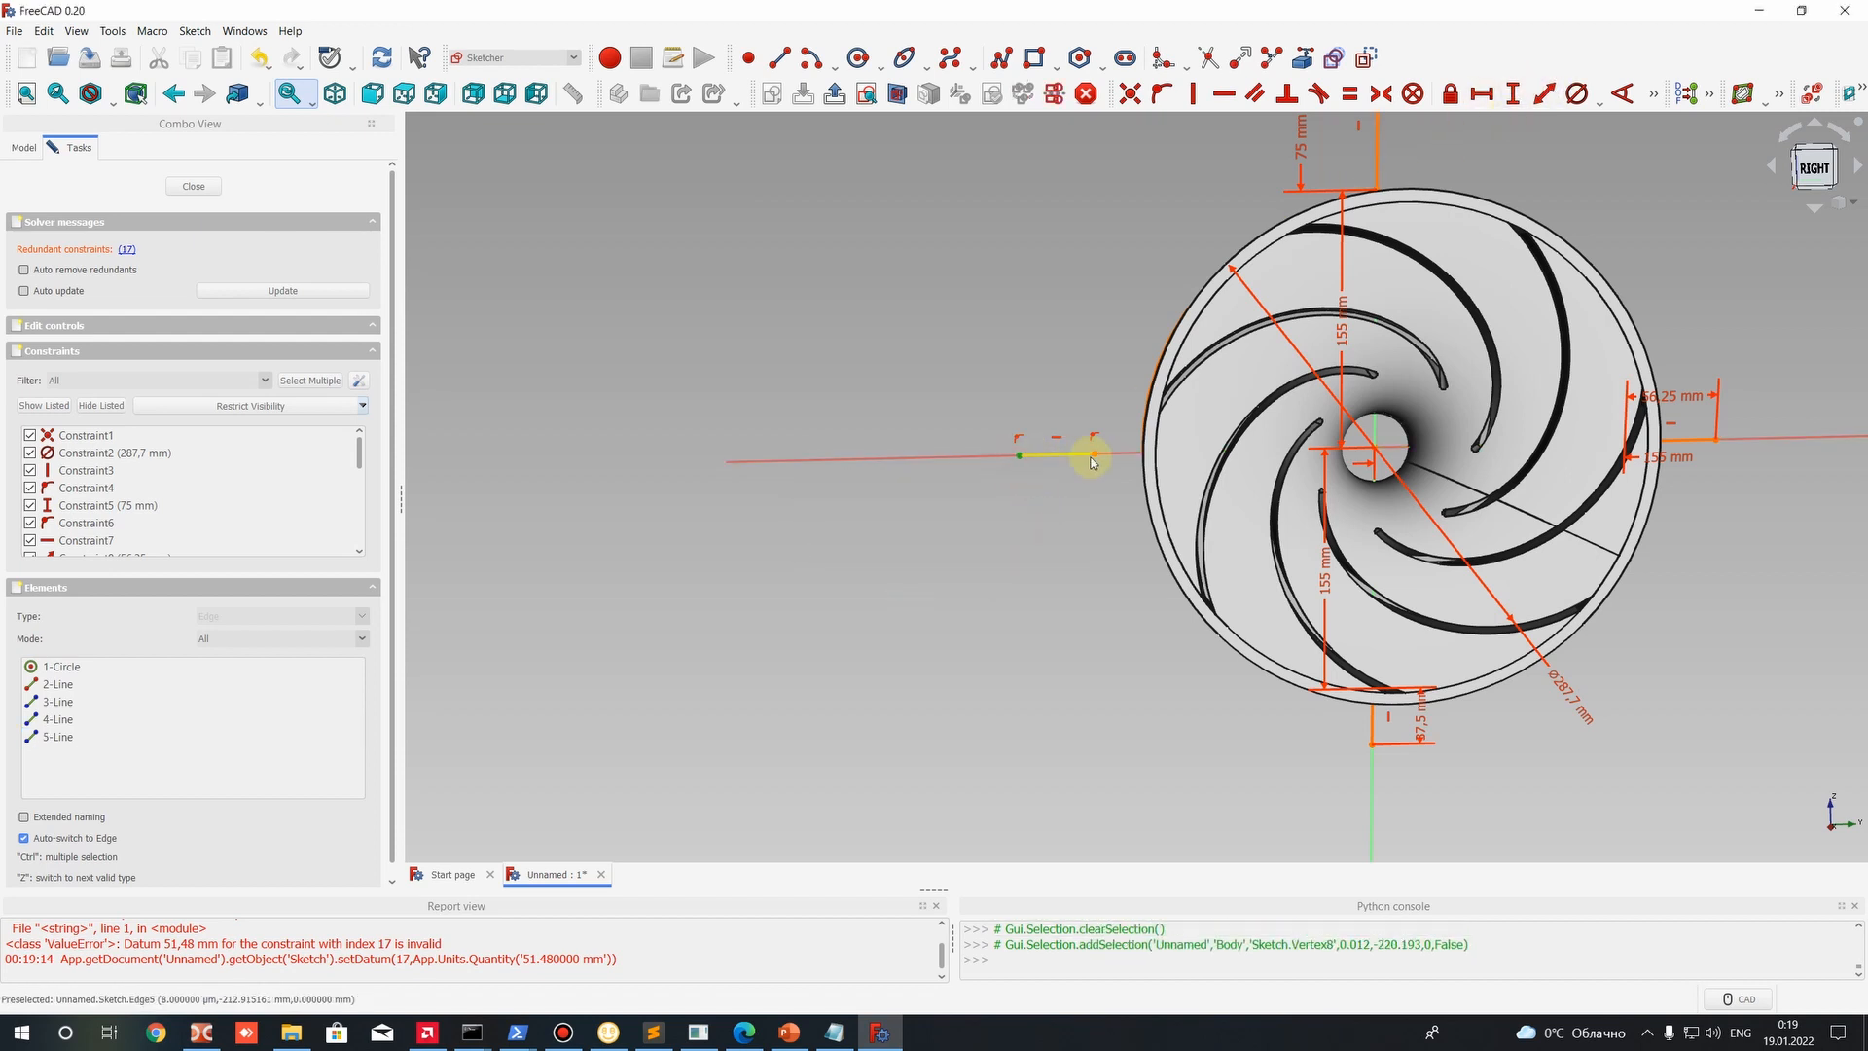
left_click(1095, 454)
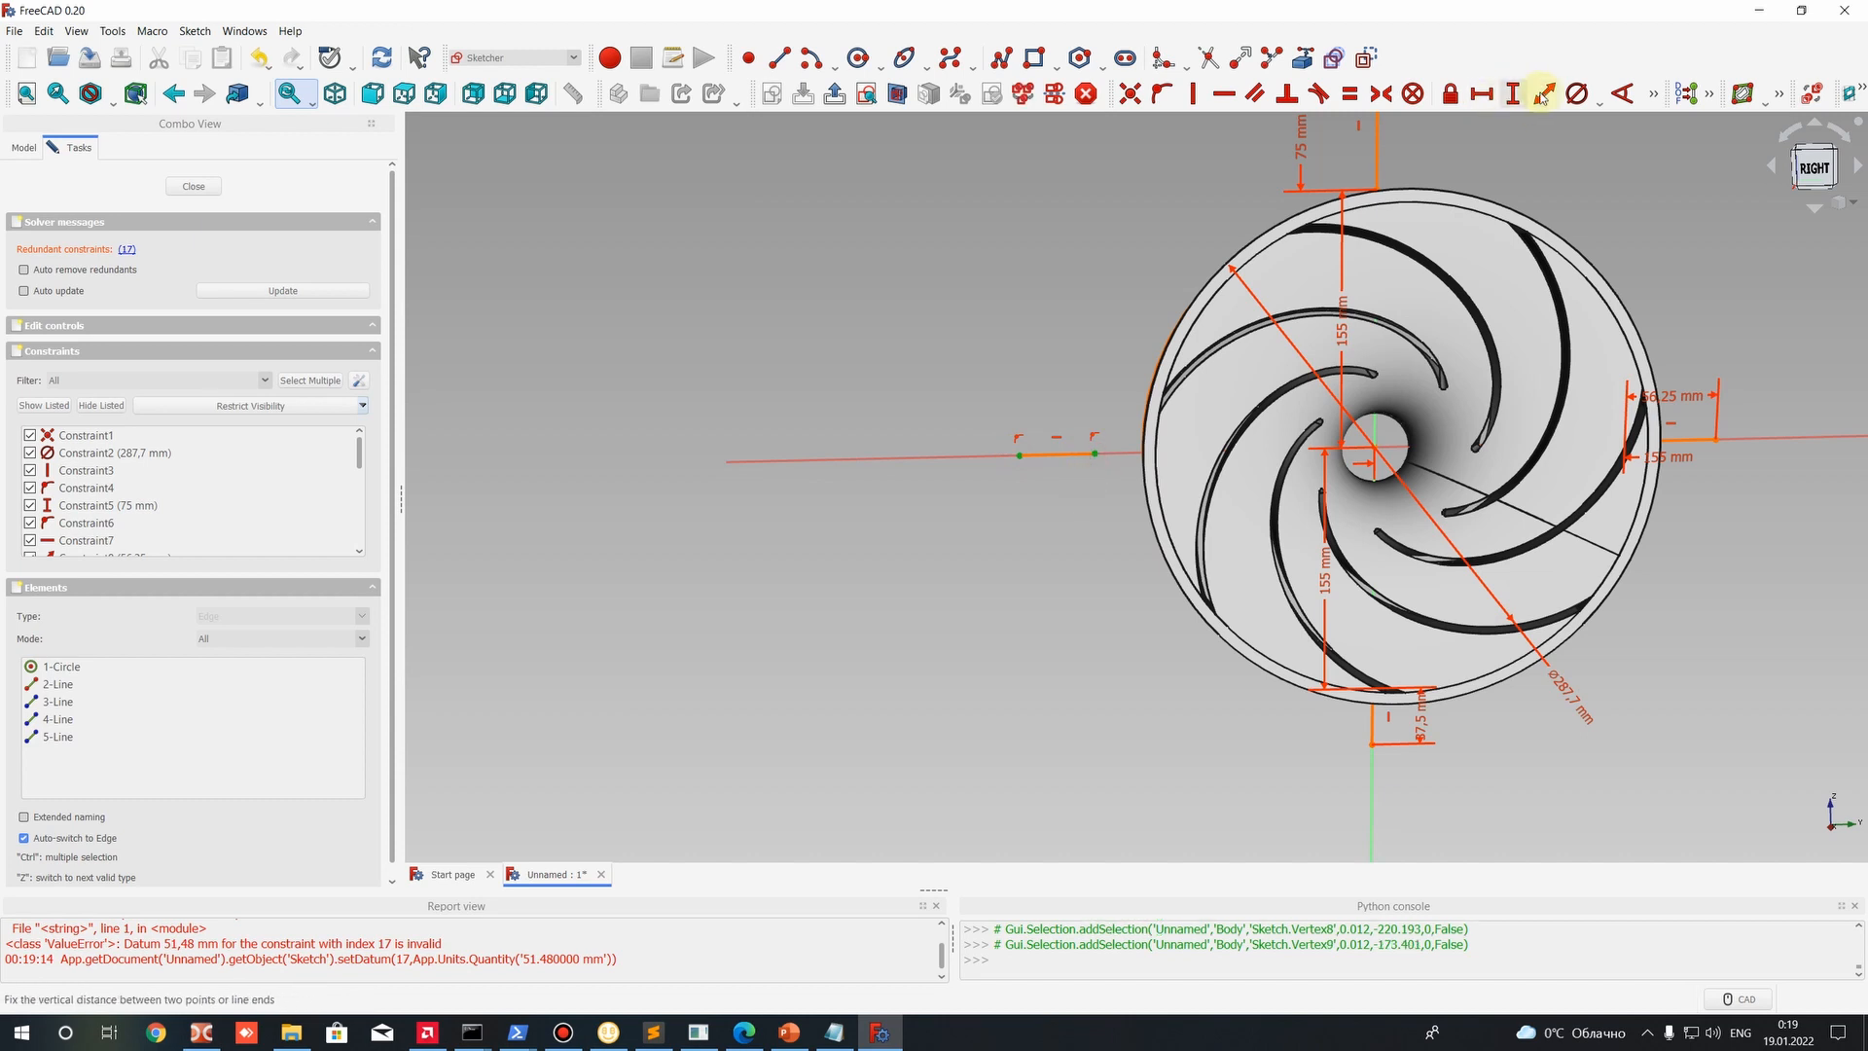
left_click(1544, 94)
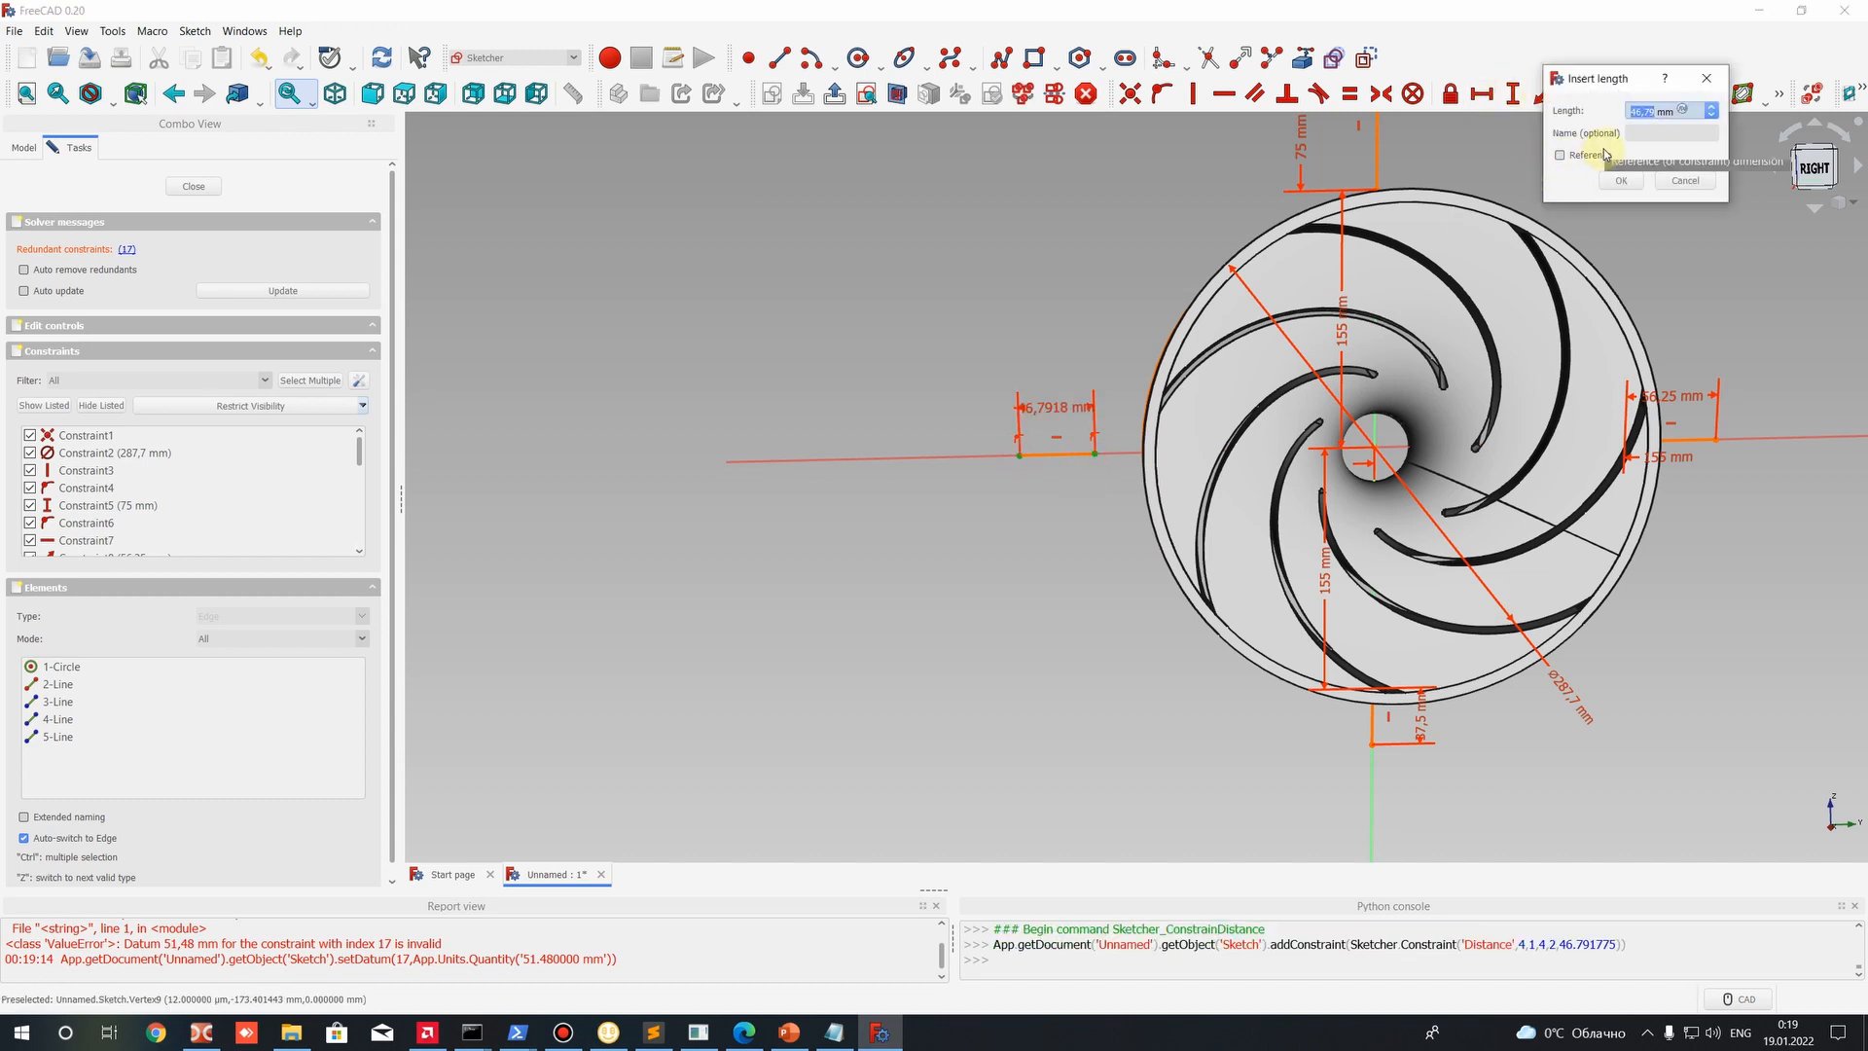
type("20")
key("Return")
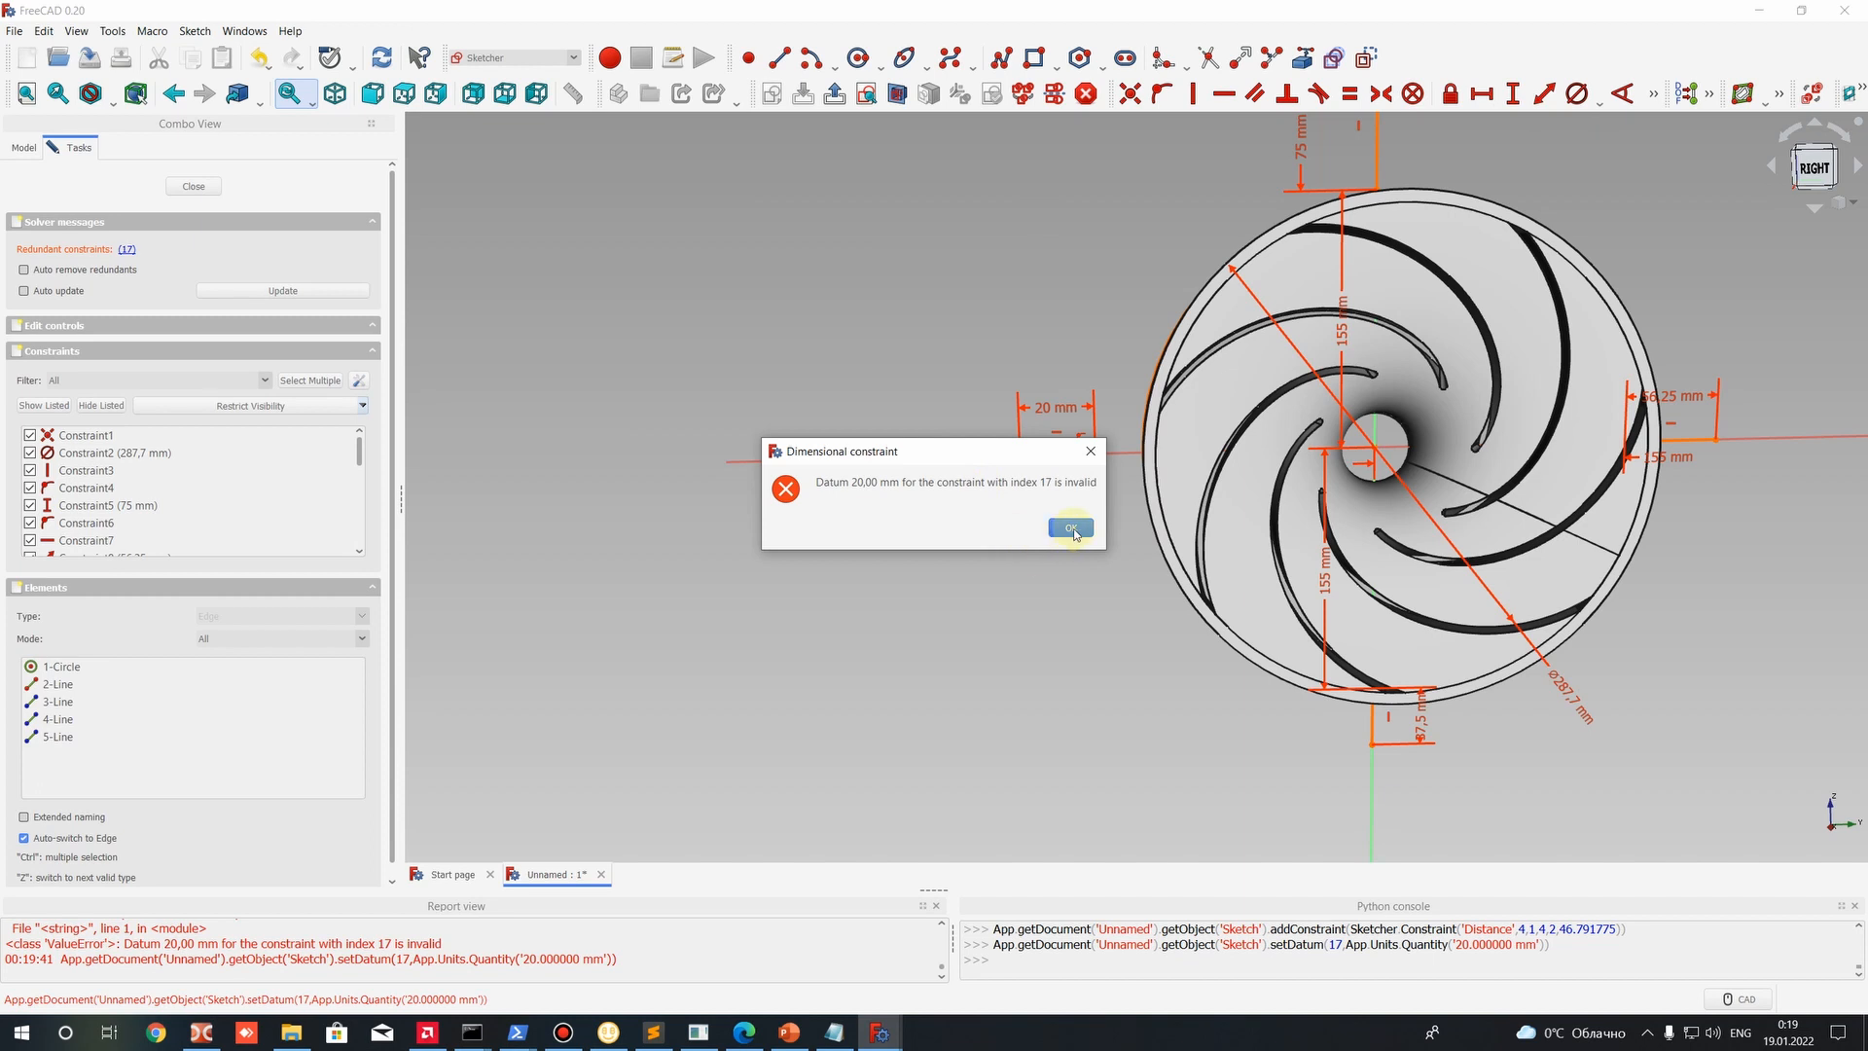
left_click(1071, 528)
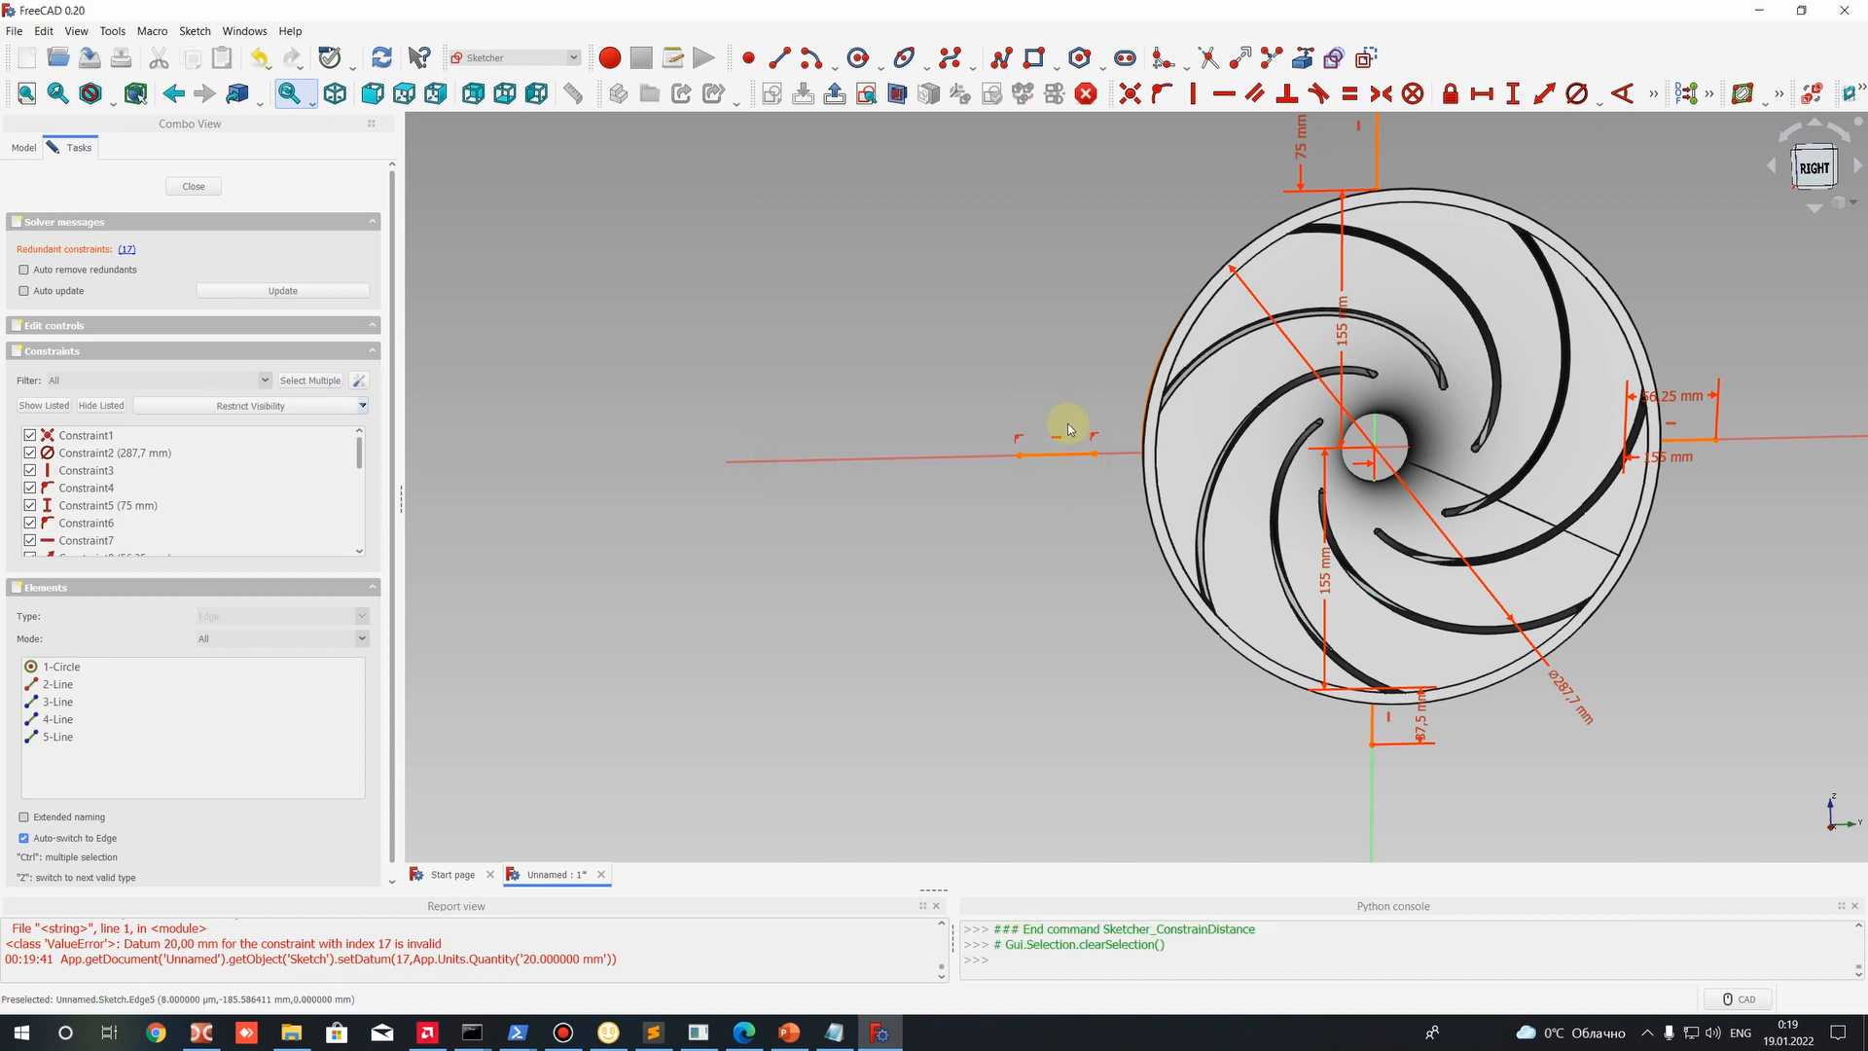
Undo the last sketch change and delete the horizontal line left of the impeller.
key("ctrl+z")
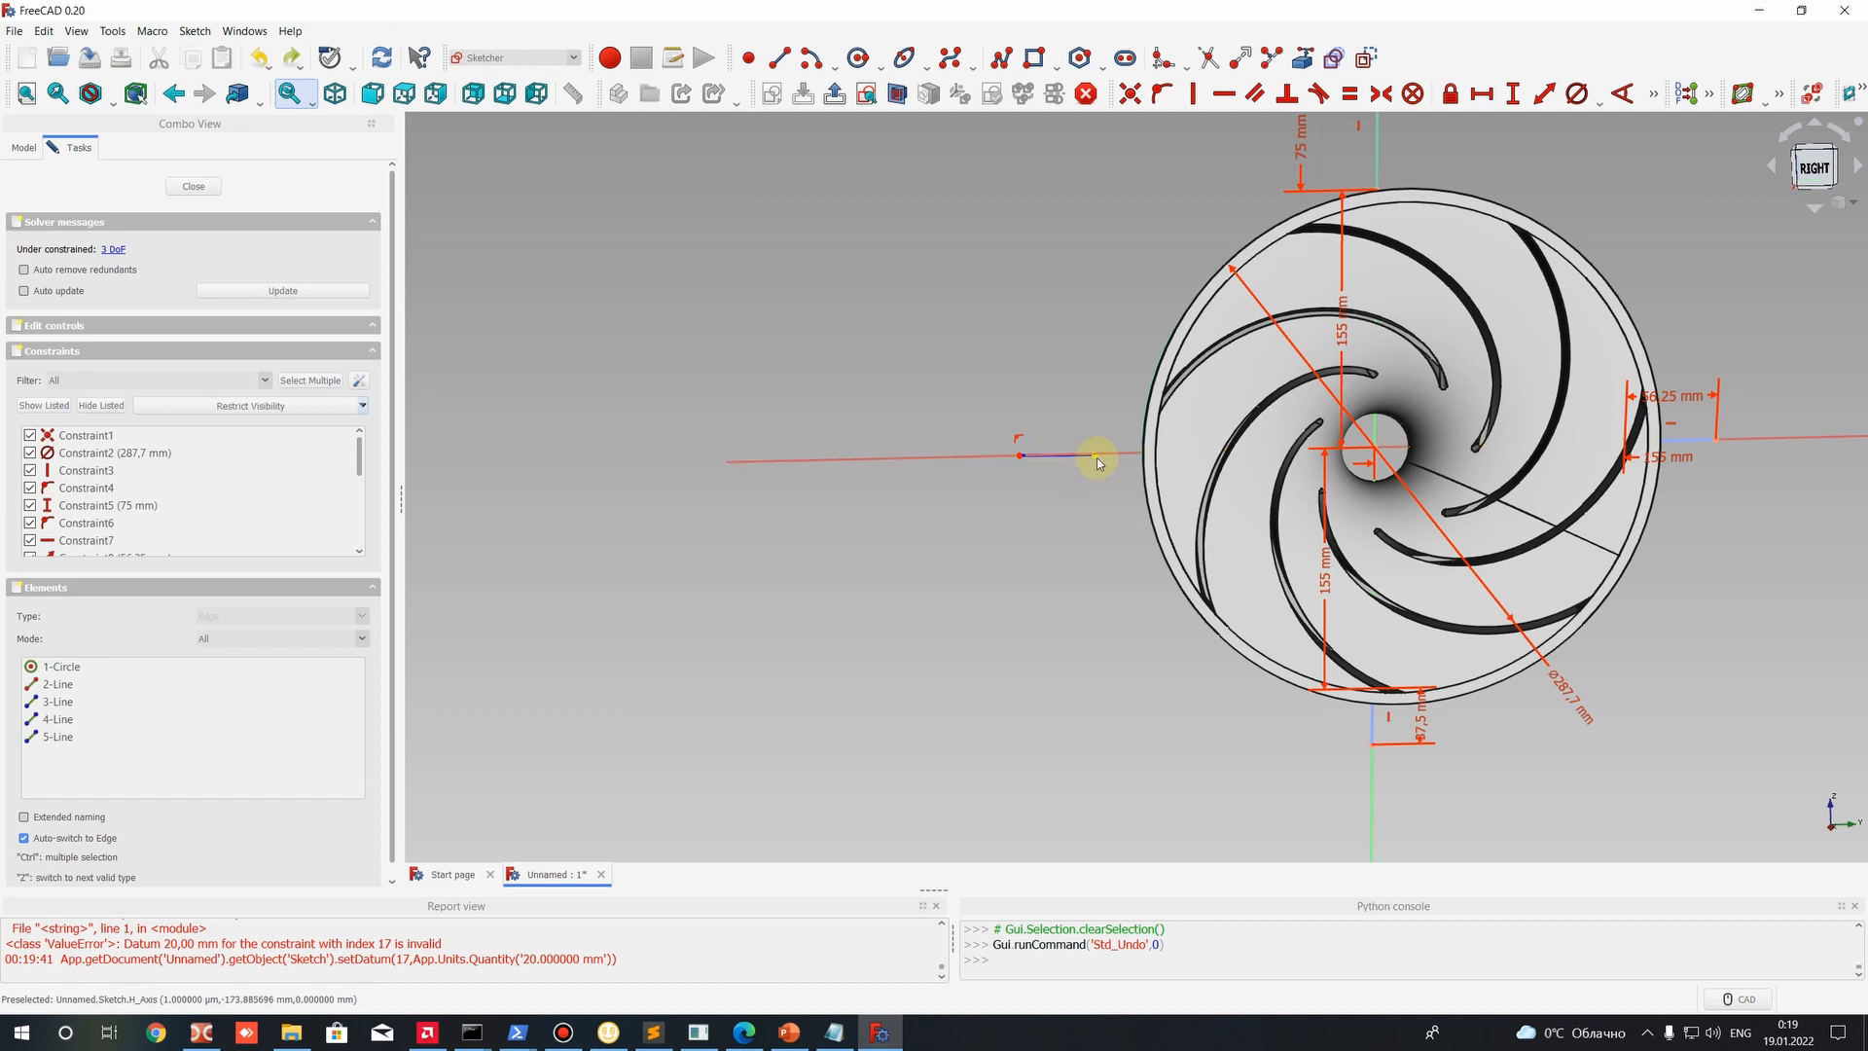
left_click(1064, 457)
key("Delete")
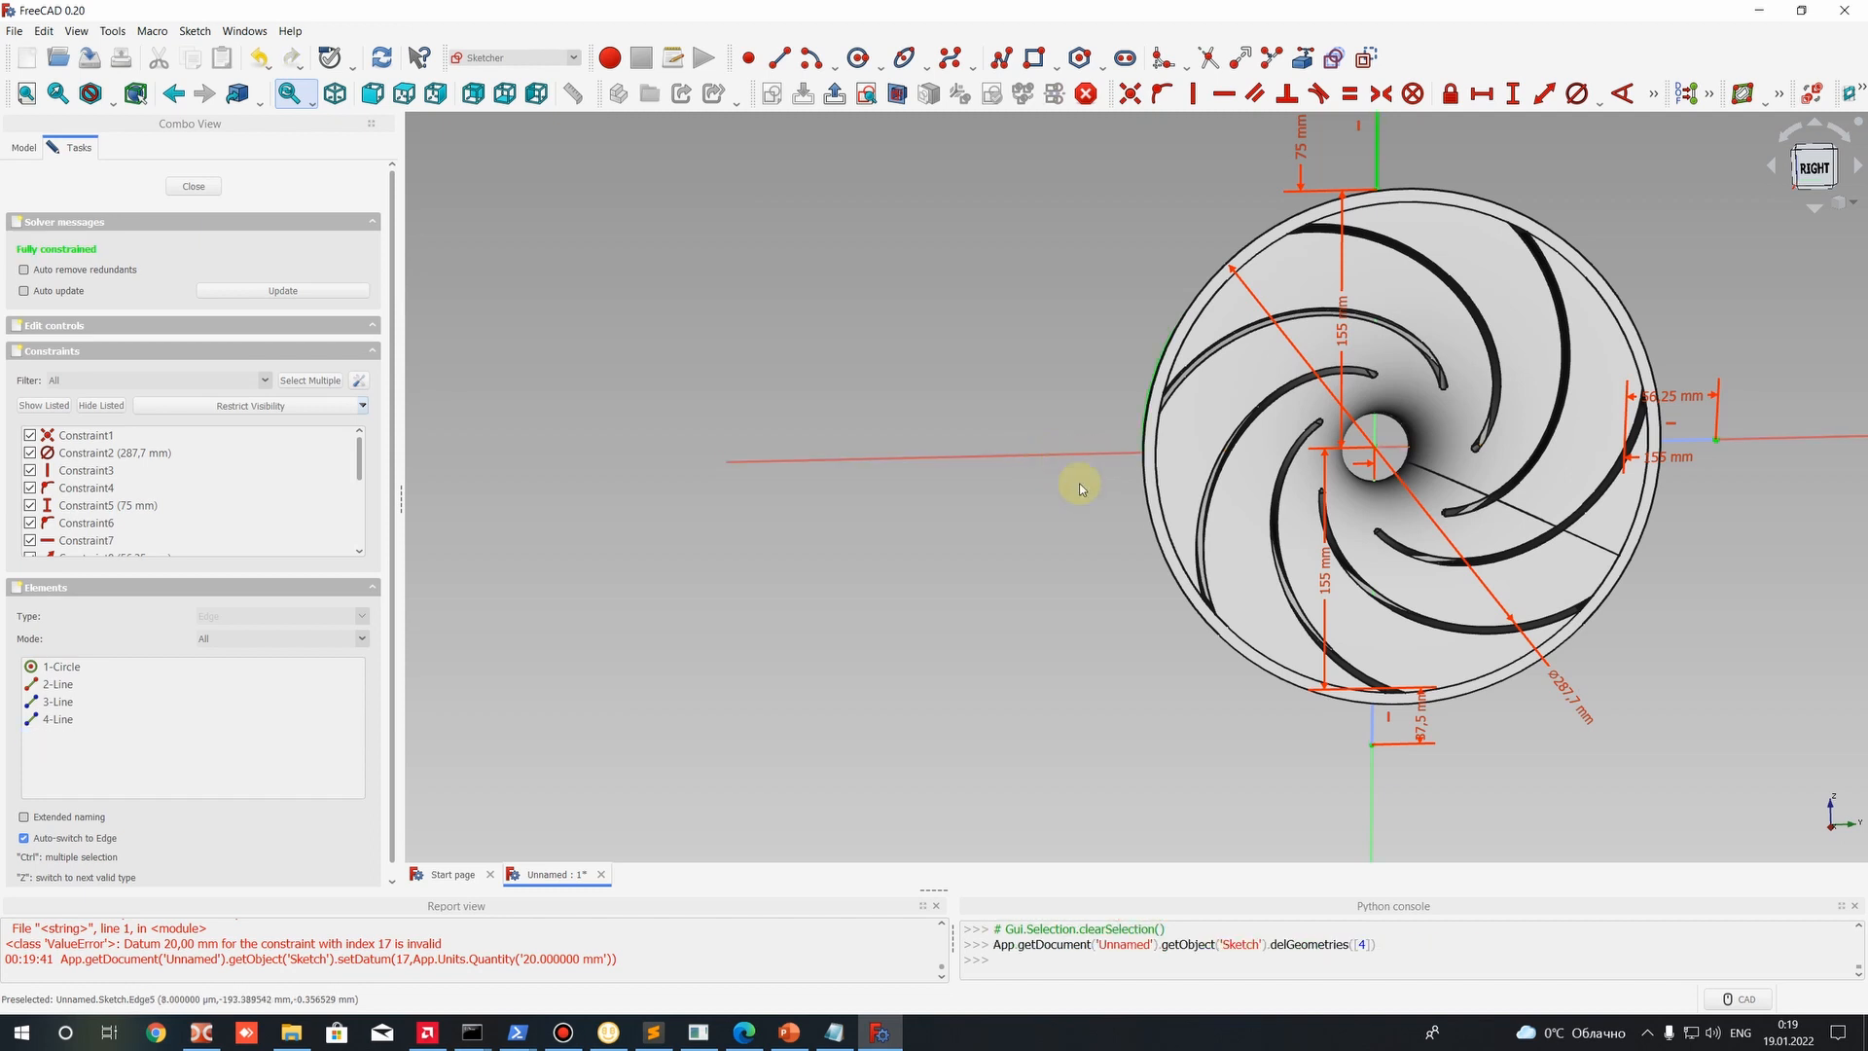
scroll(1127, 475, "down", 2)
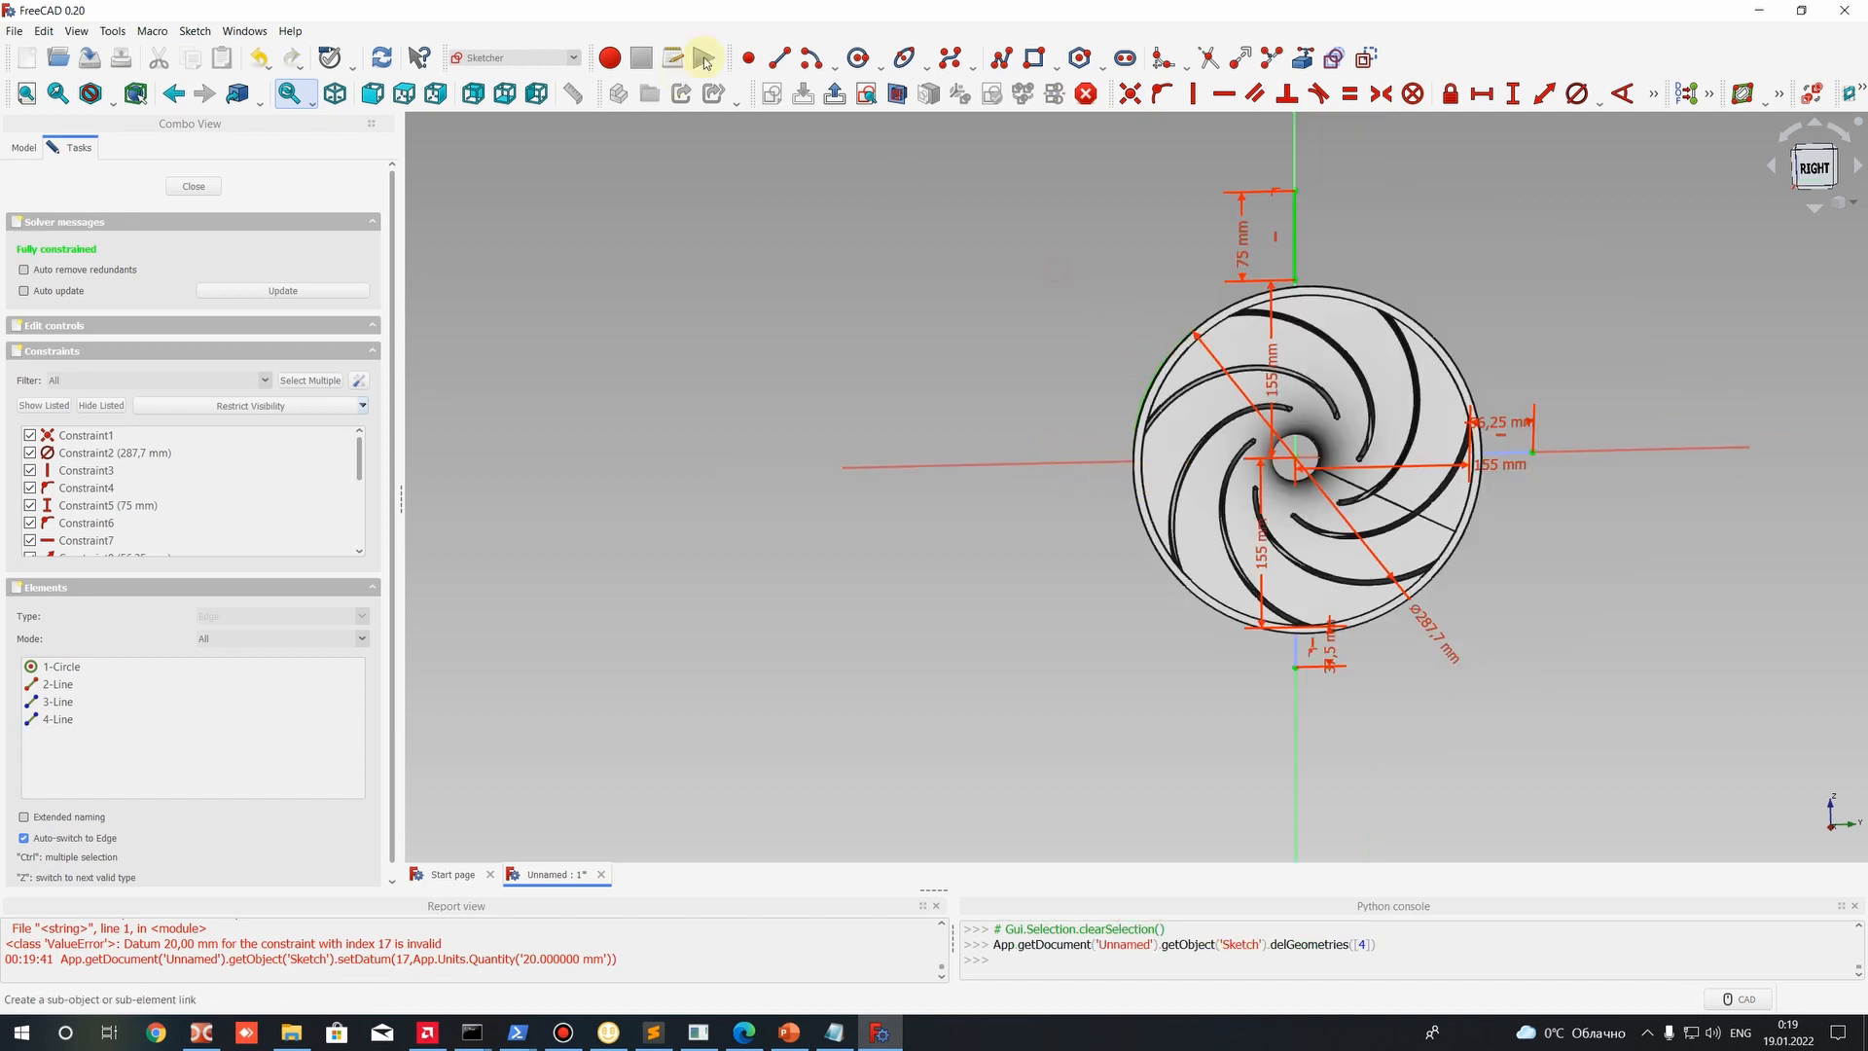
left_click(778, 60)
left_click(946, 384)
left_click(1065, 389)
key("ctrl+z")
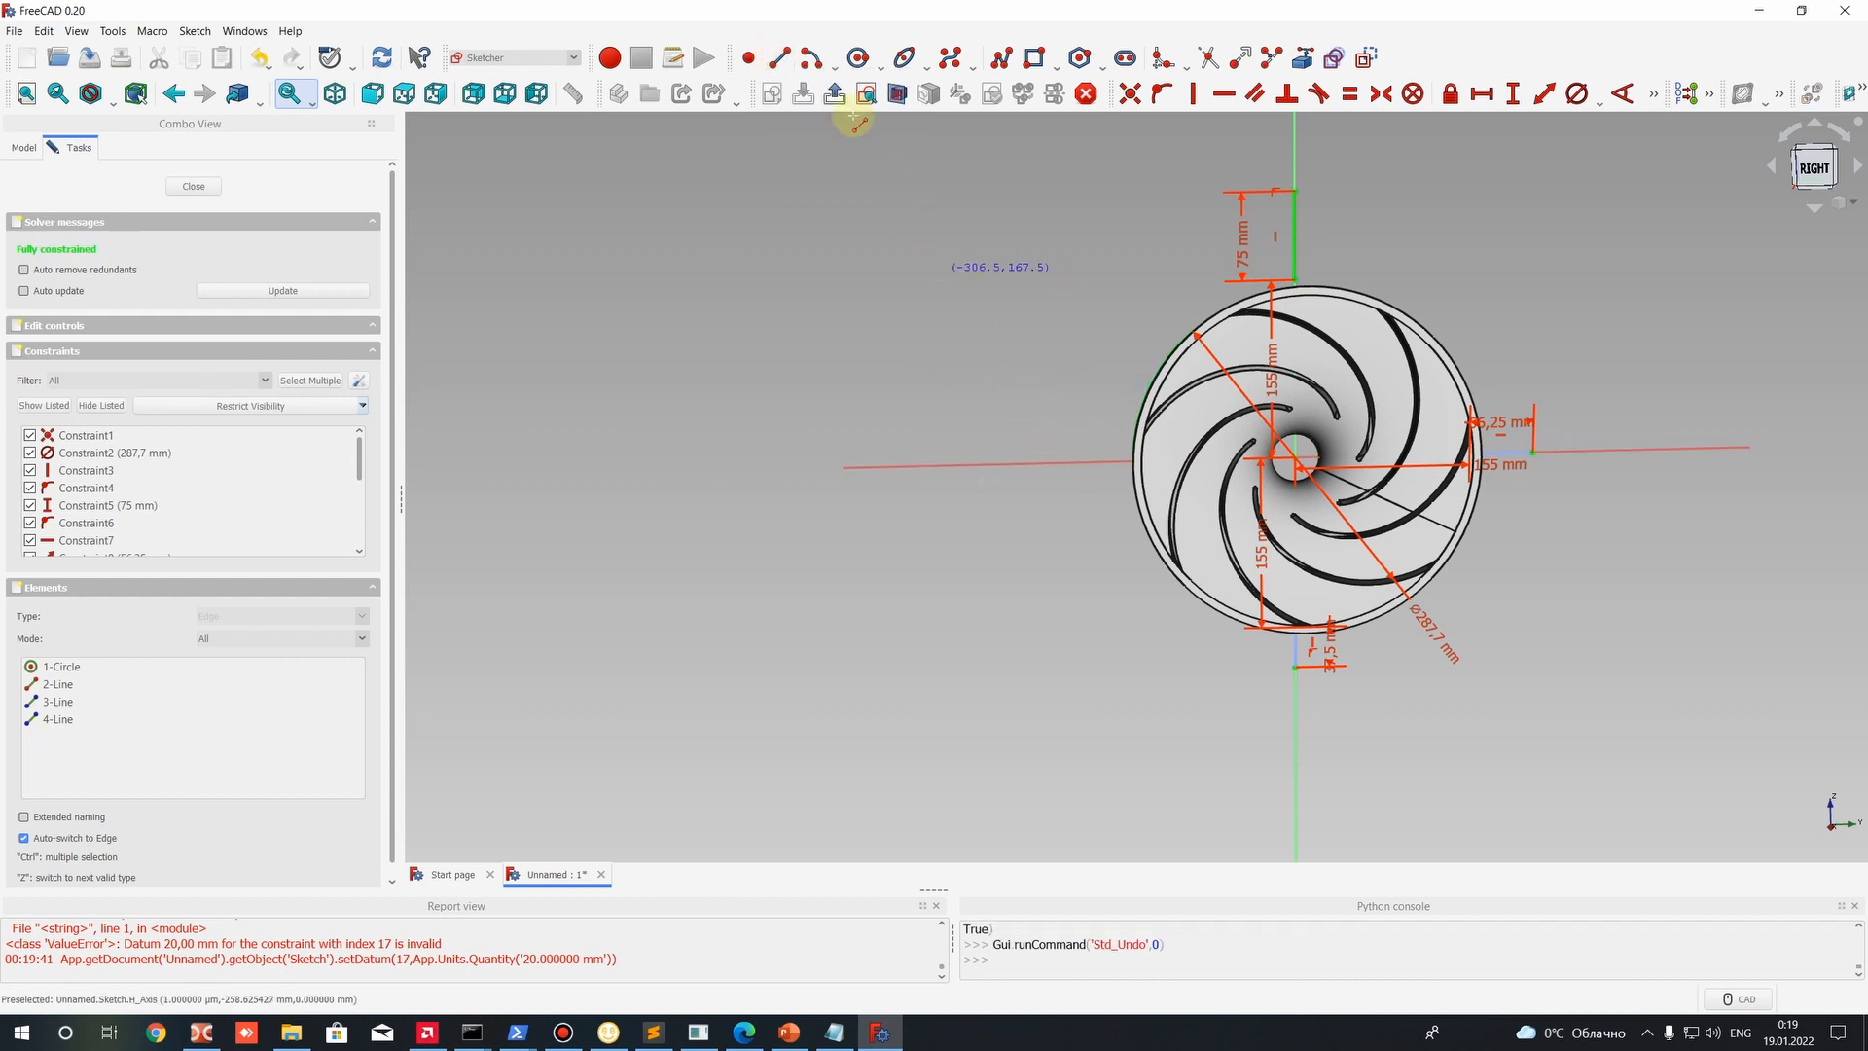
Sketch a horizontal line about 95 mm long outside the impeller's left side, slightly above the horizontal axis.
left_click(779, 60)
left_click(972, 330)
left_click(1081, 328)
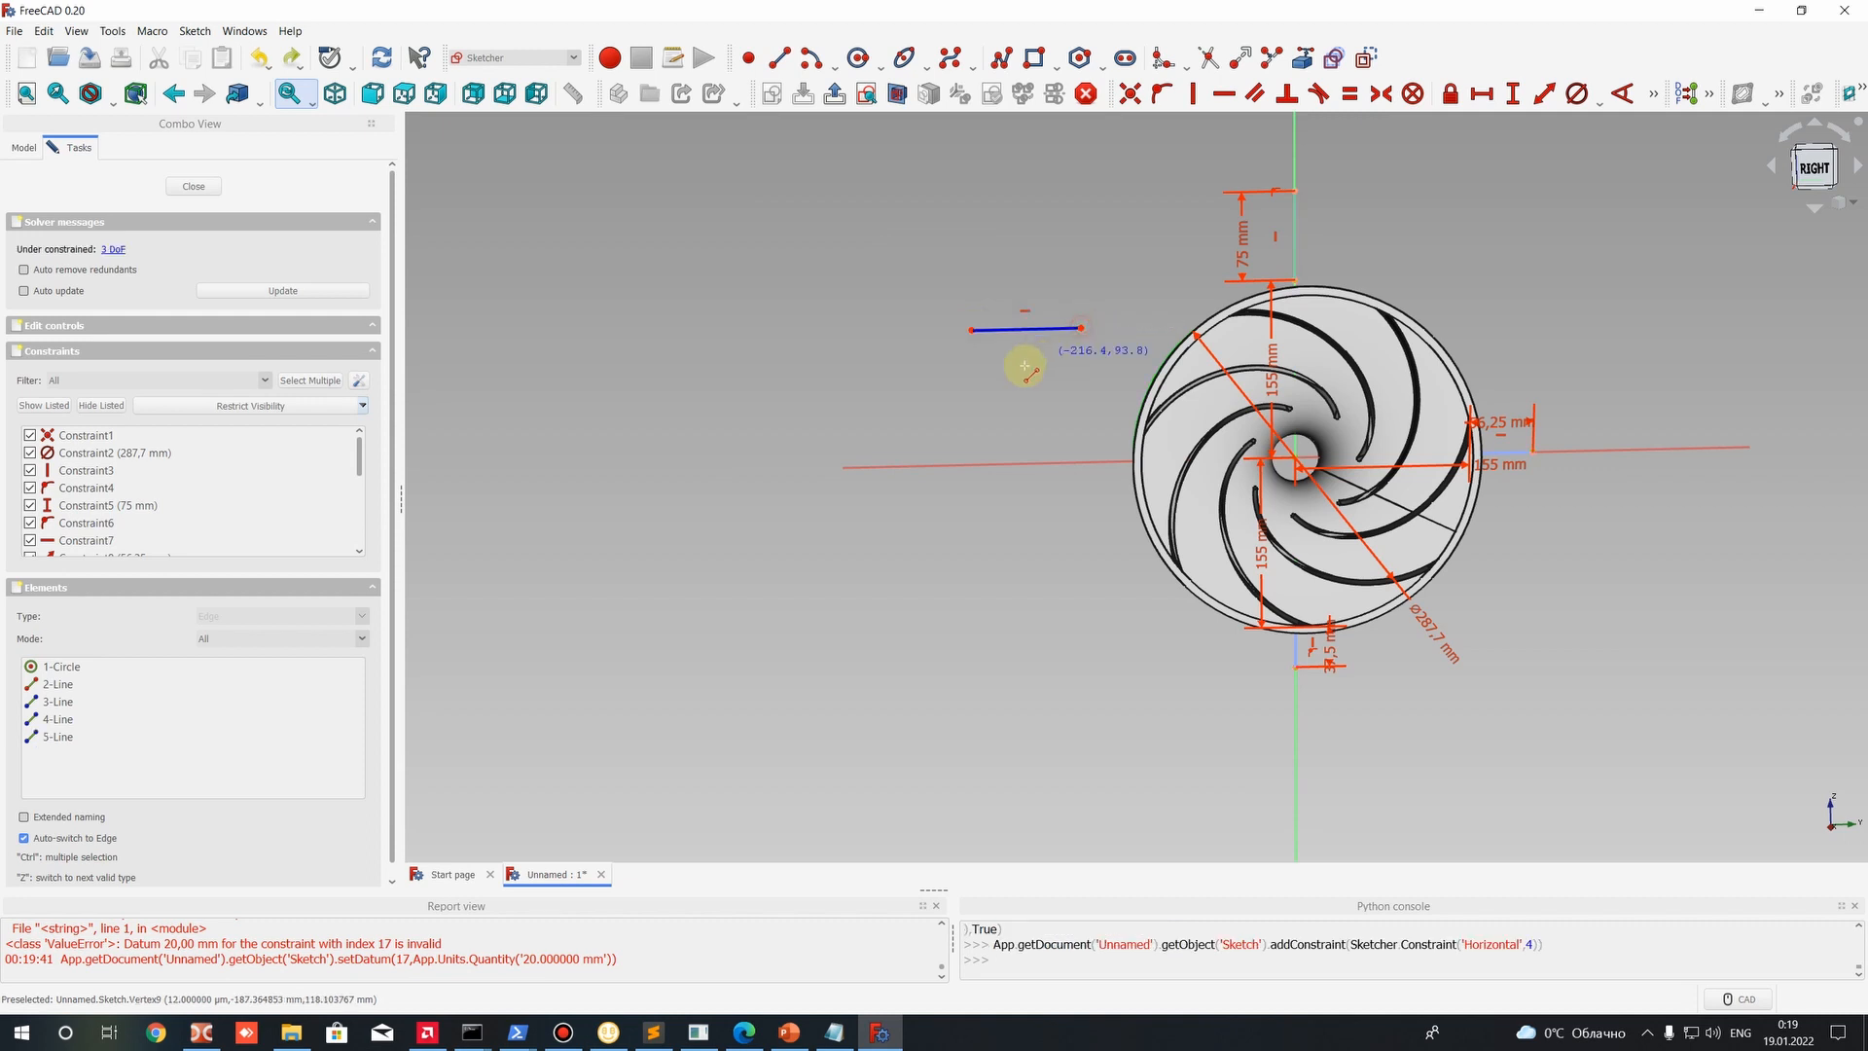
left_click_drag(1042, 330, 1030, 411)
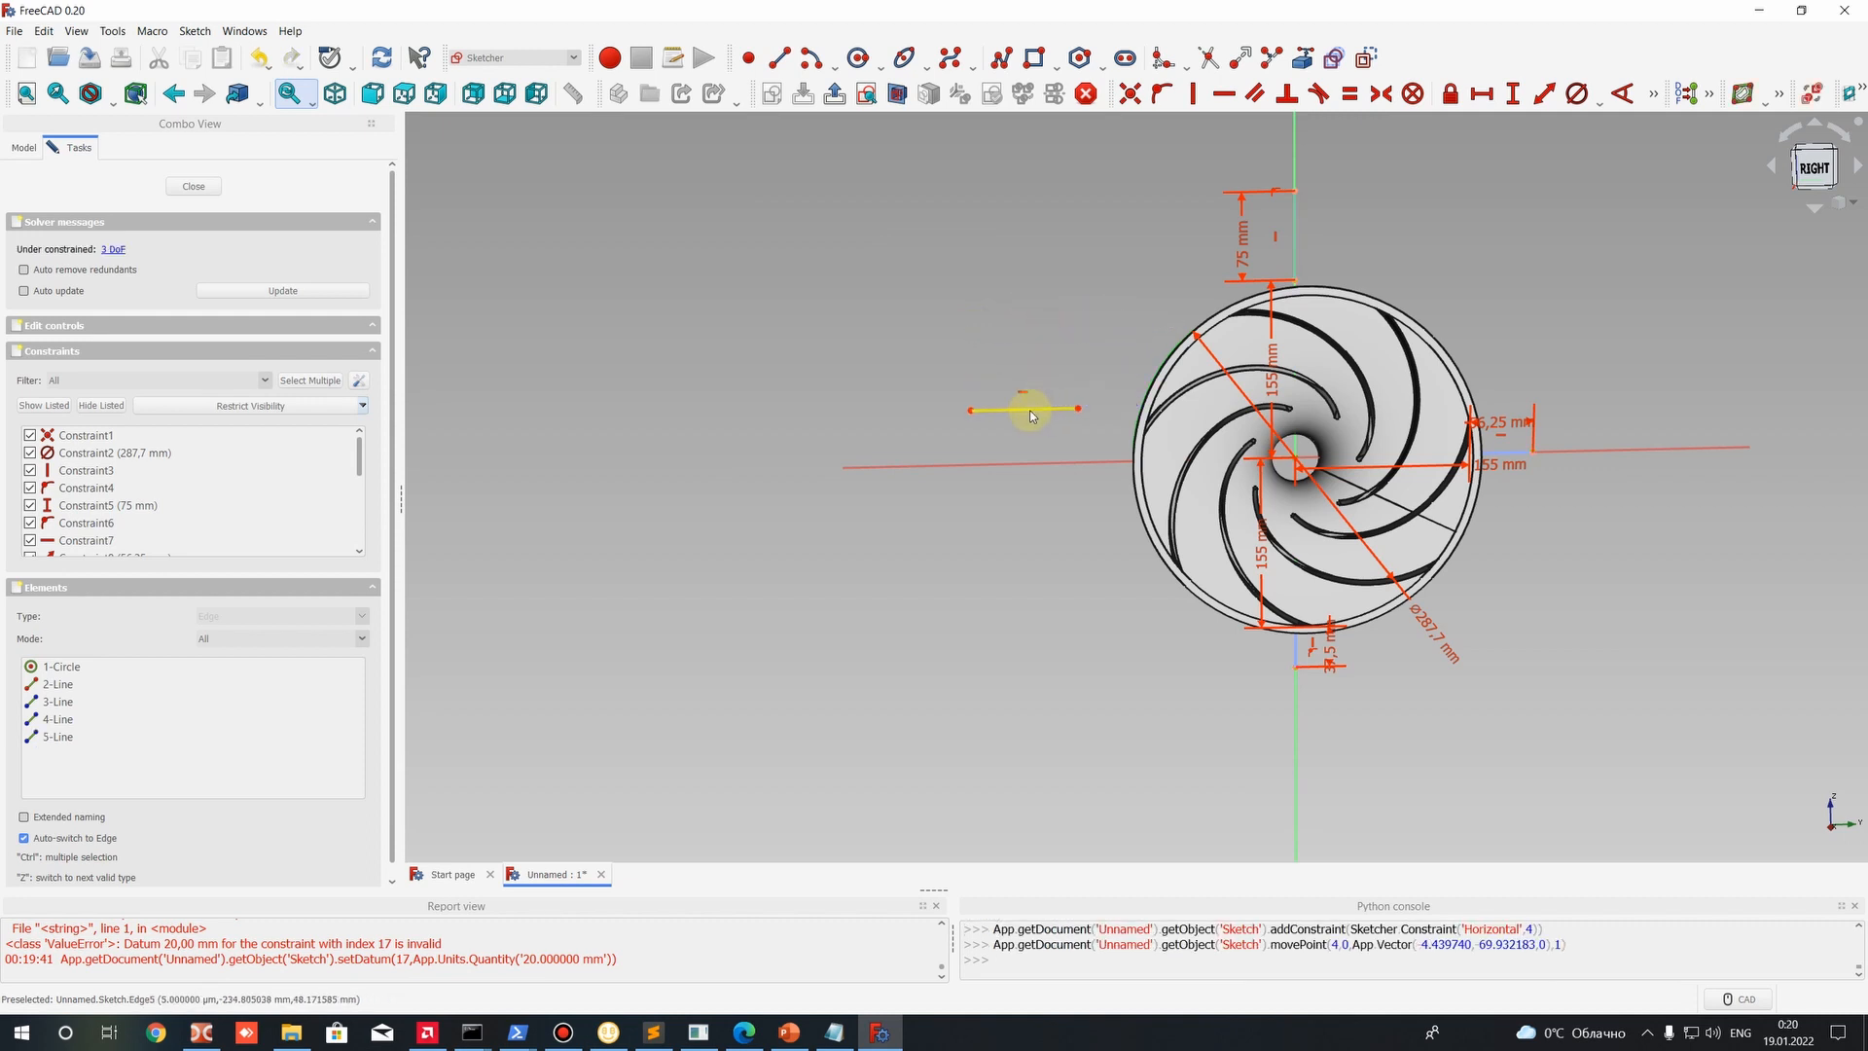
Dimension the length of the new horizontal line beside the impeller.
left_click(1029, 409)
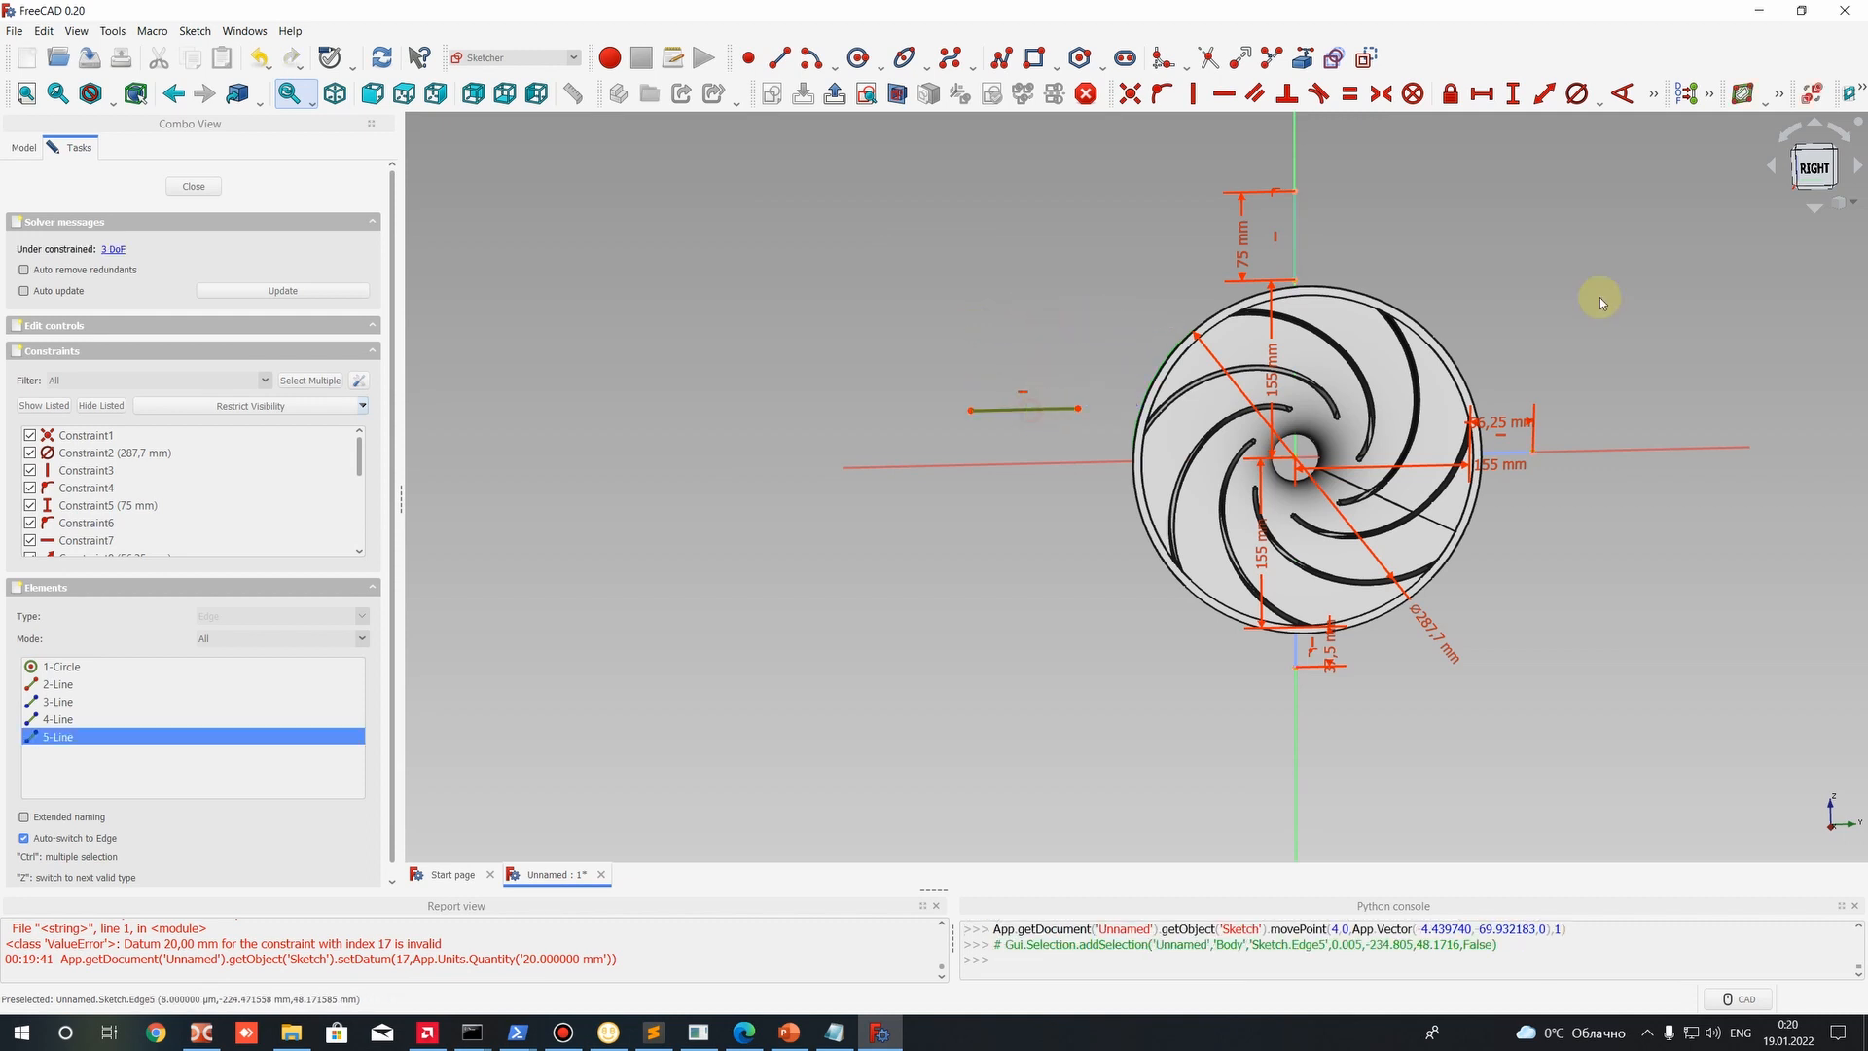
left_click(1544, 93)
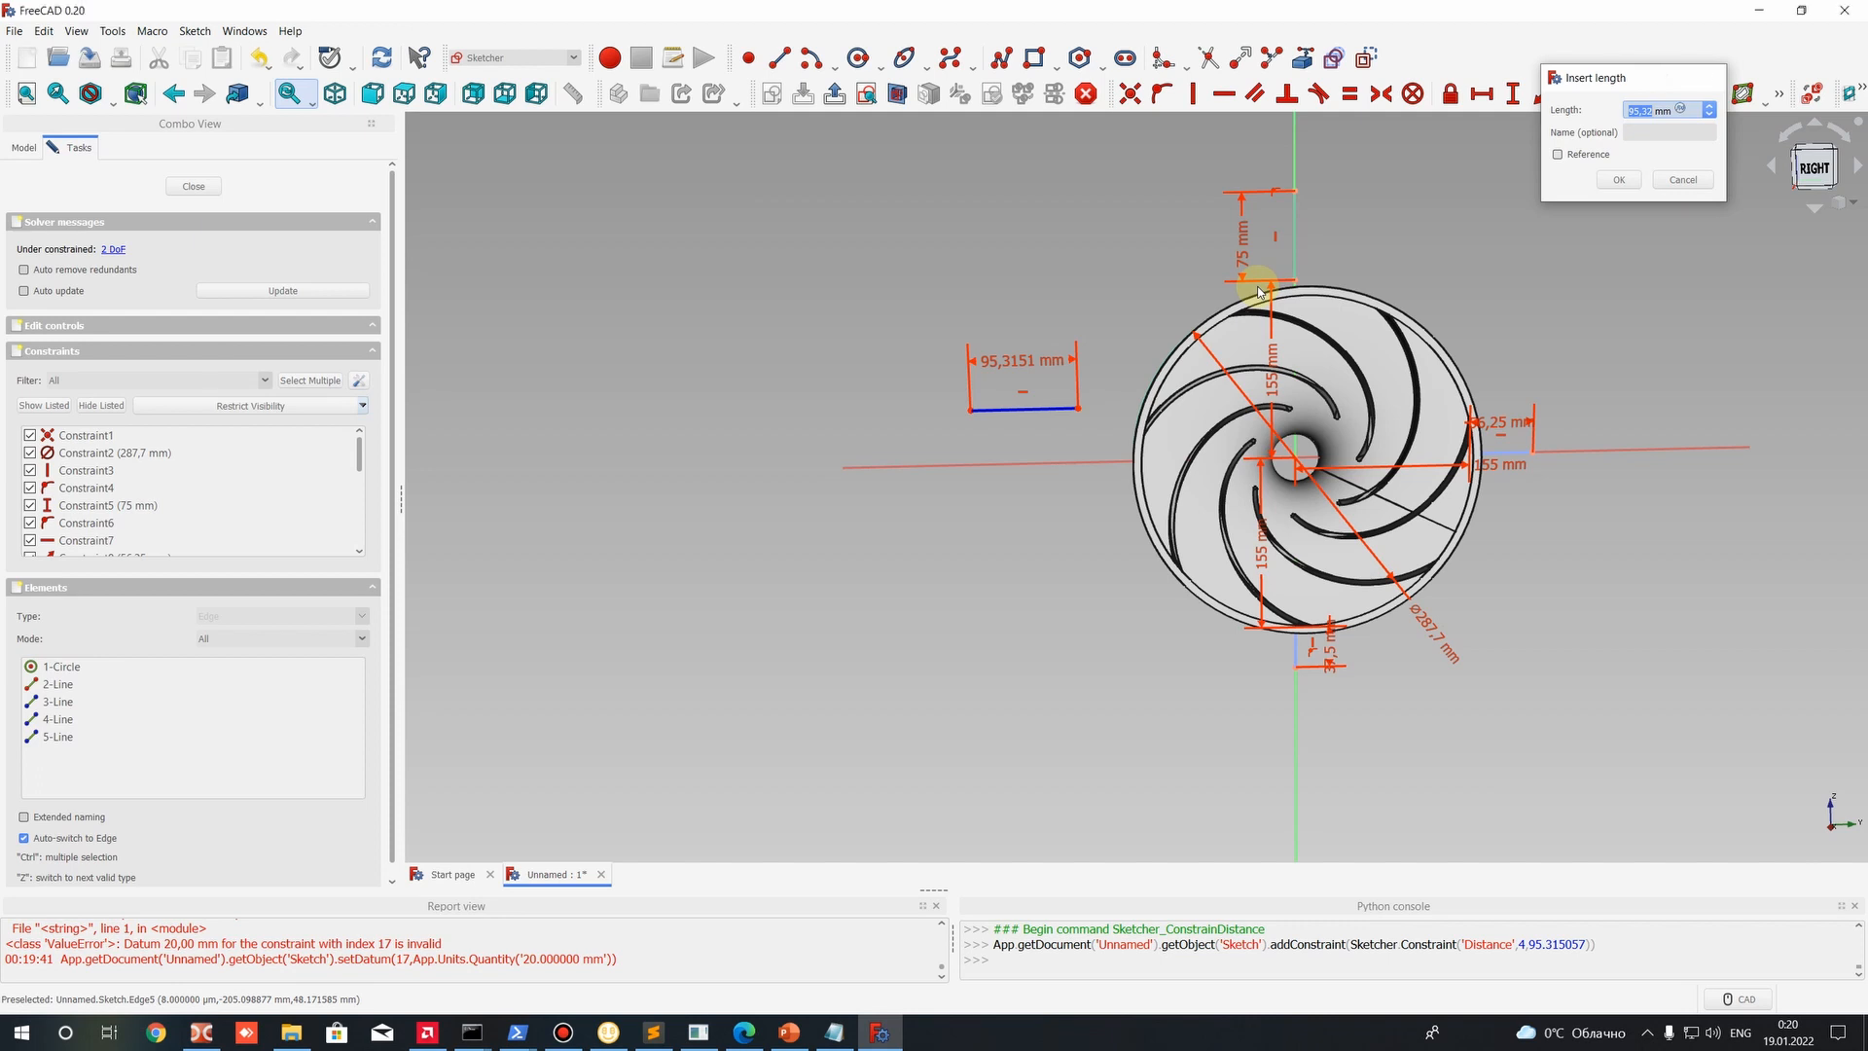
key("Escape")
left_click(1544, 95)
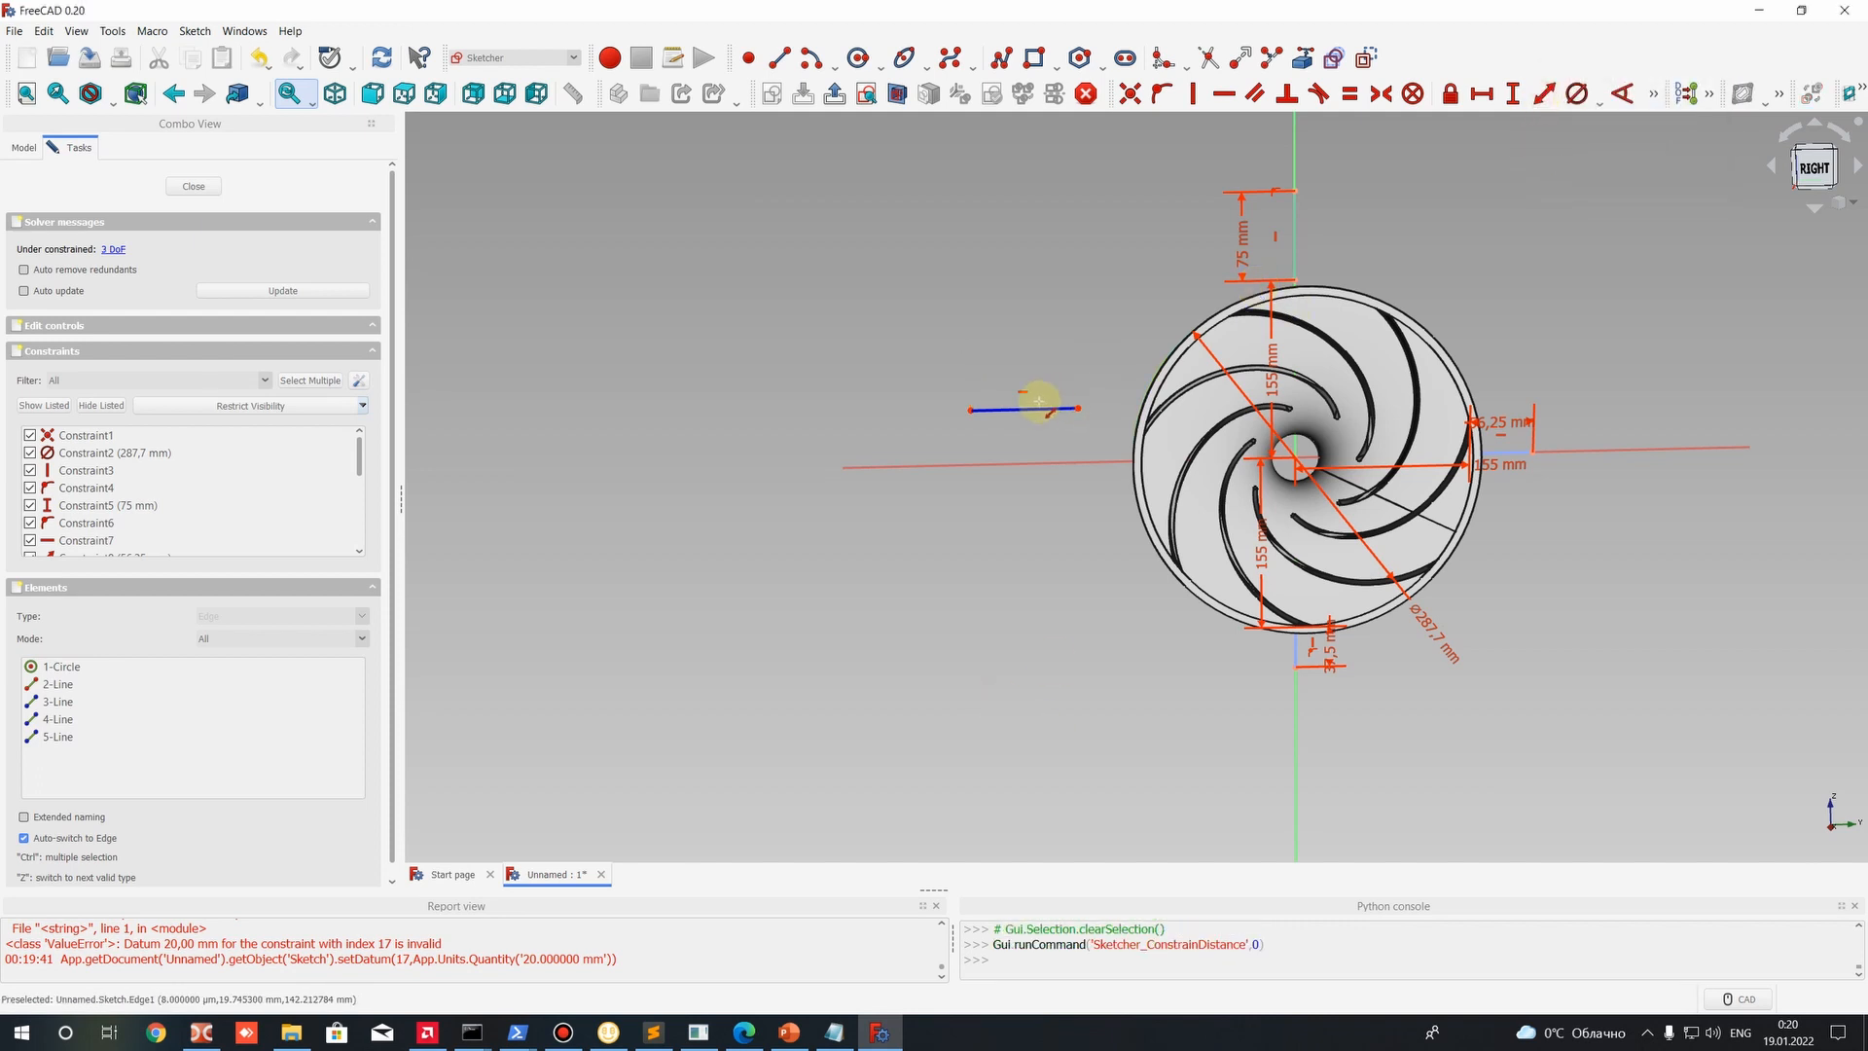
left_click(1039, 400)
key("Return")
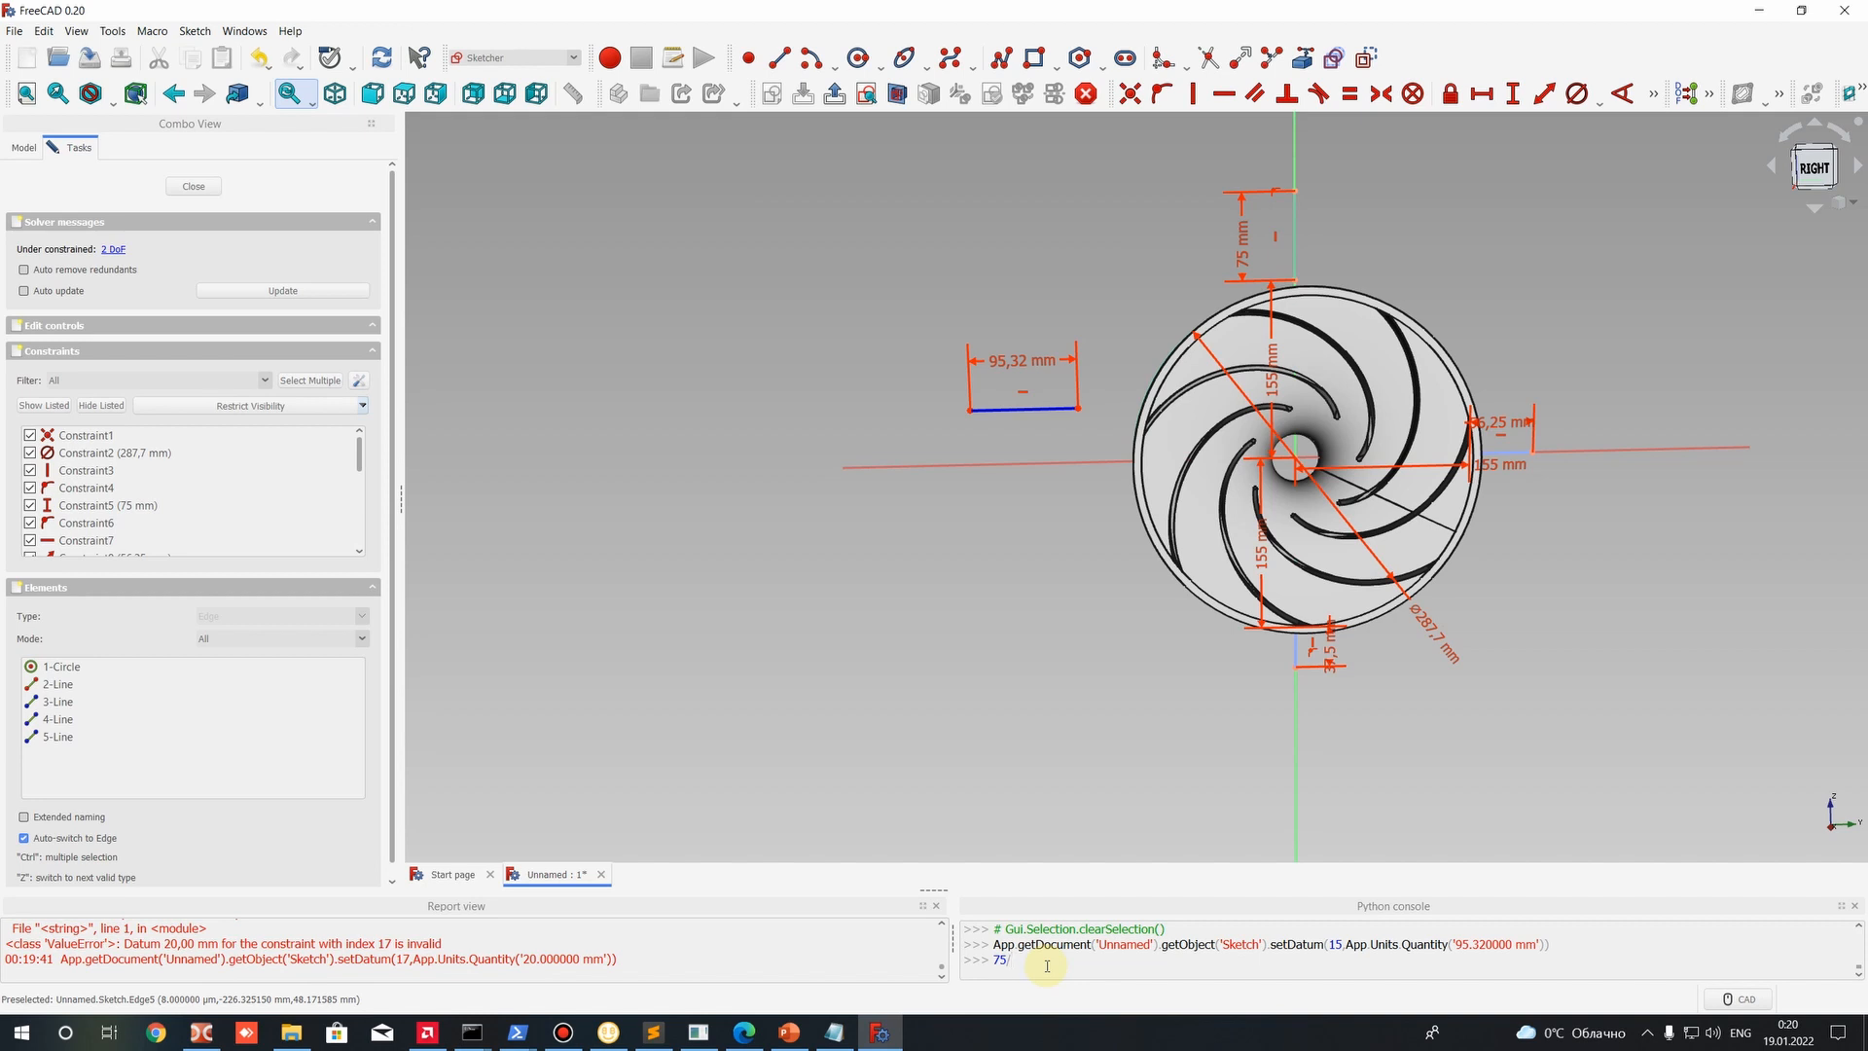
Calculate 75/4 in the Python console and set the new horizontal line's length to 18.75 mm.
key("Return")
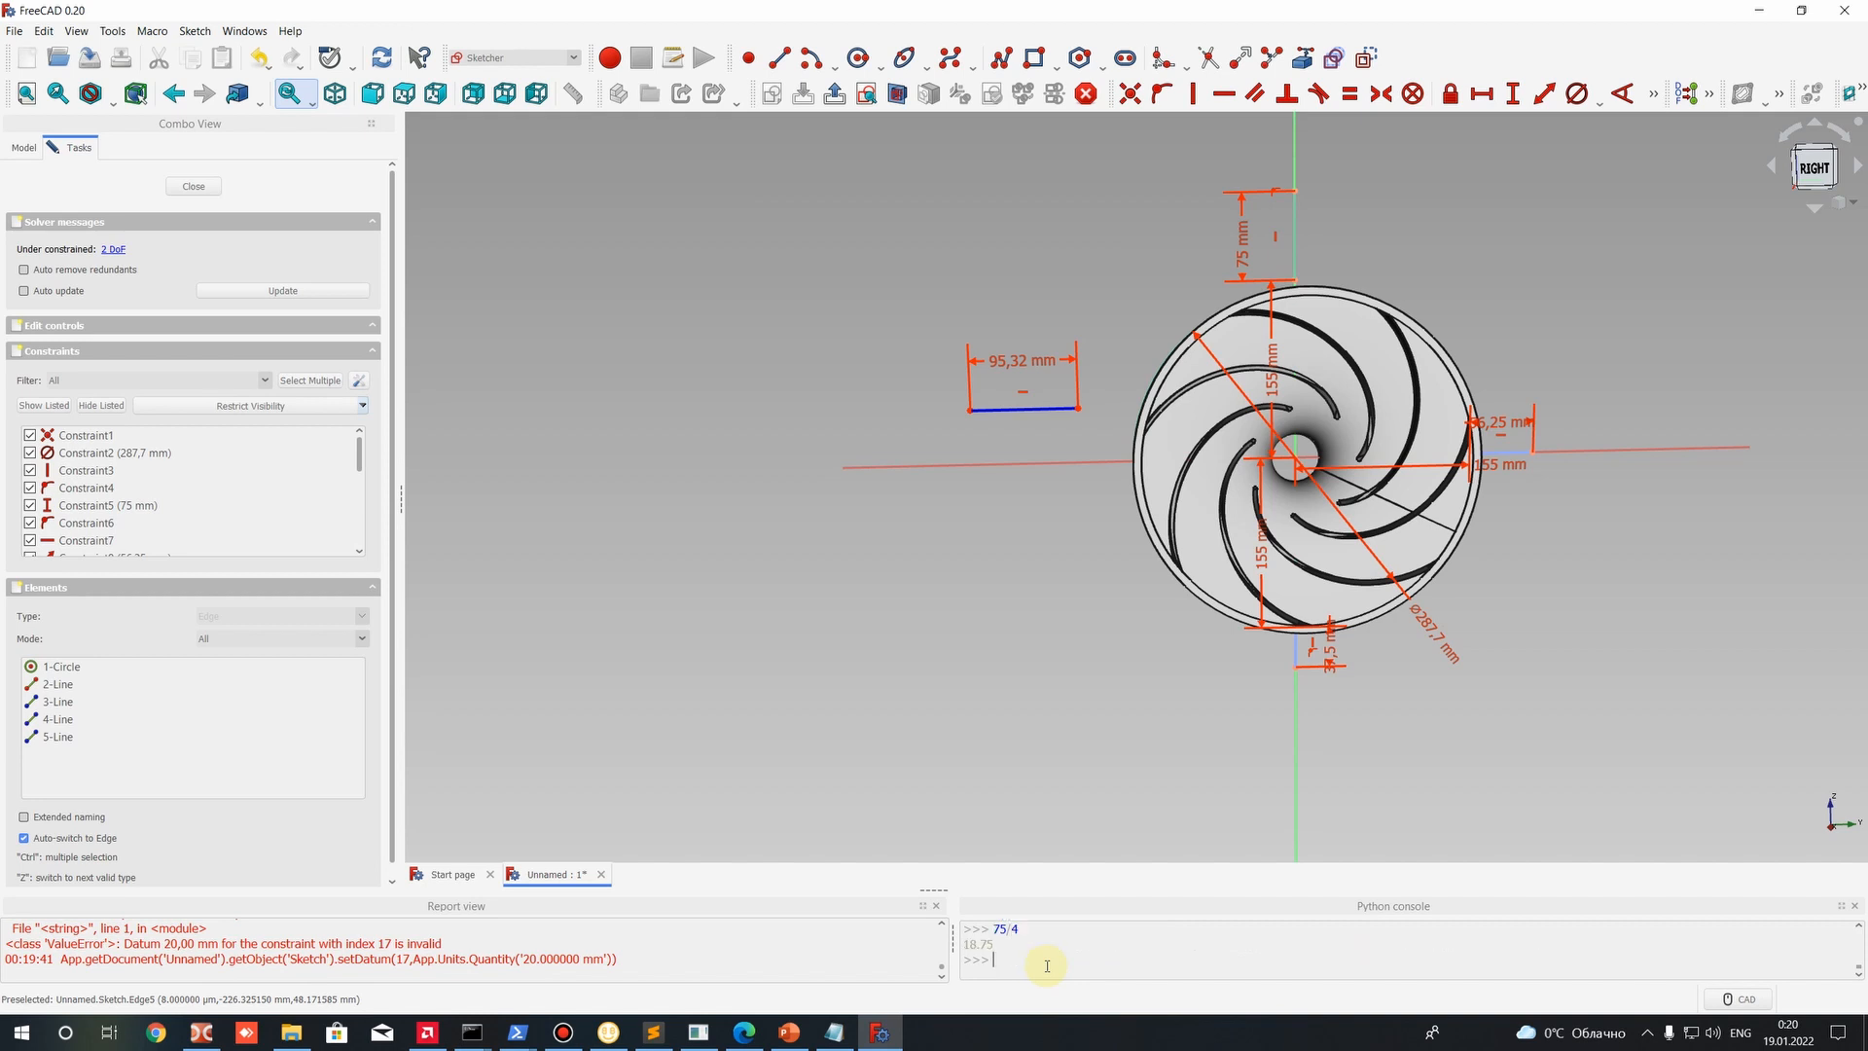
double_click(1019, 371)
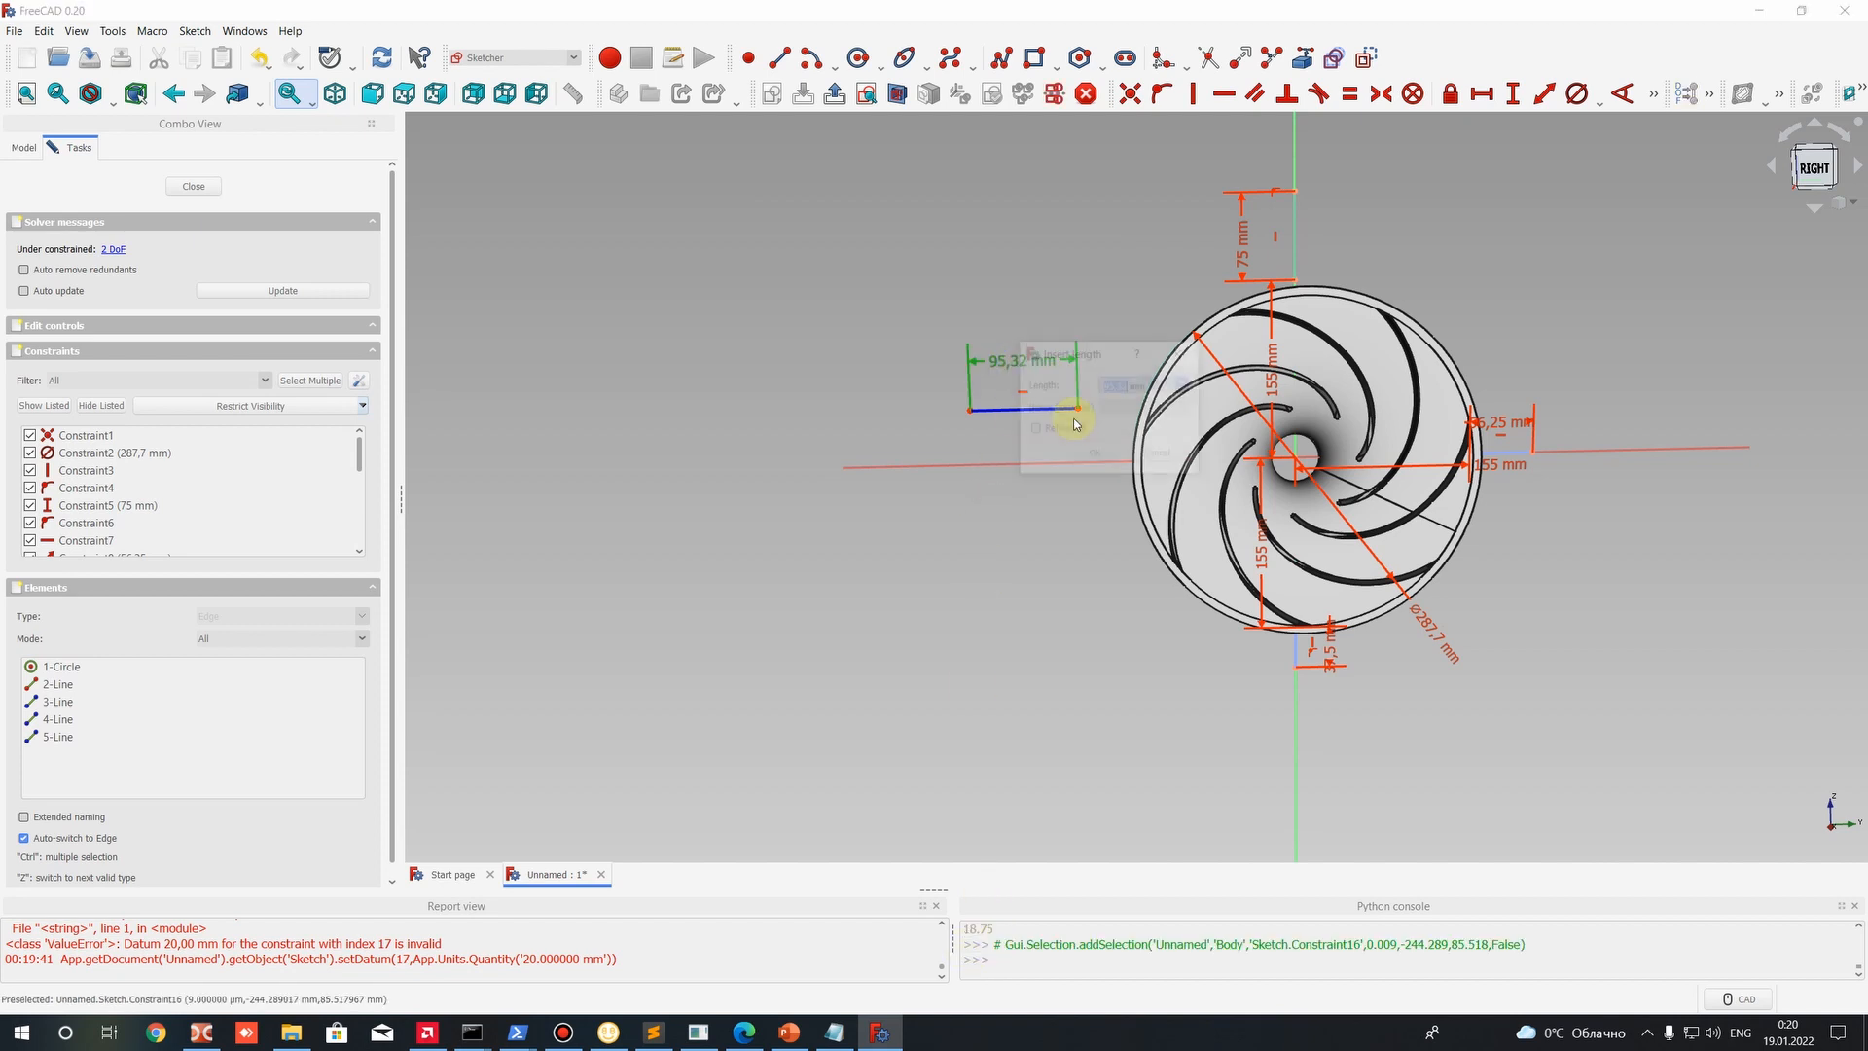
type("18.75")
key("Return")
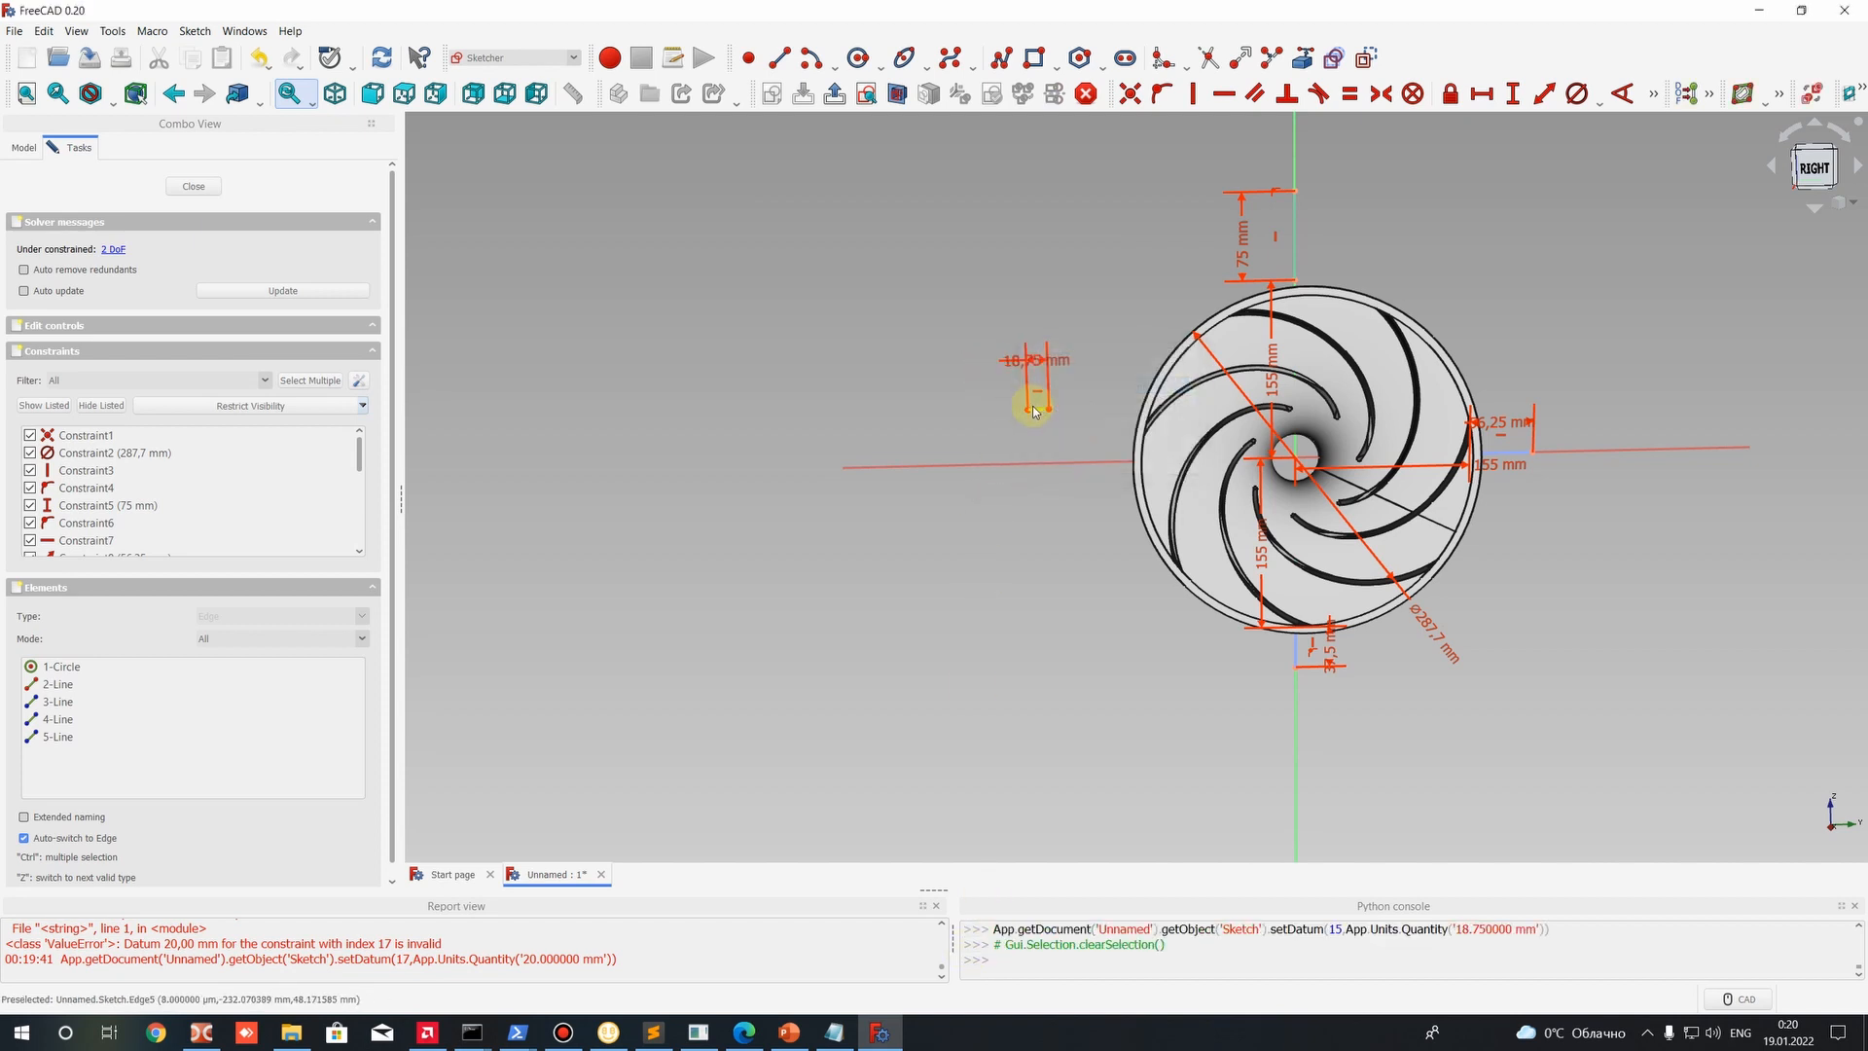
Move the 18.75 mm line near the horizontal axis and constrain its inner endpoint onto that axis.
scroll(1178, 499, "up", 2)
middle_click_drag(1172, 503, 1015, 633)
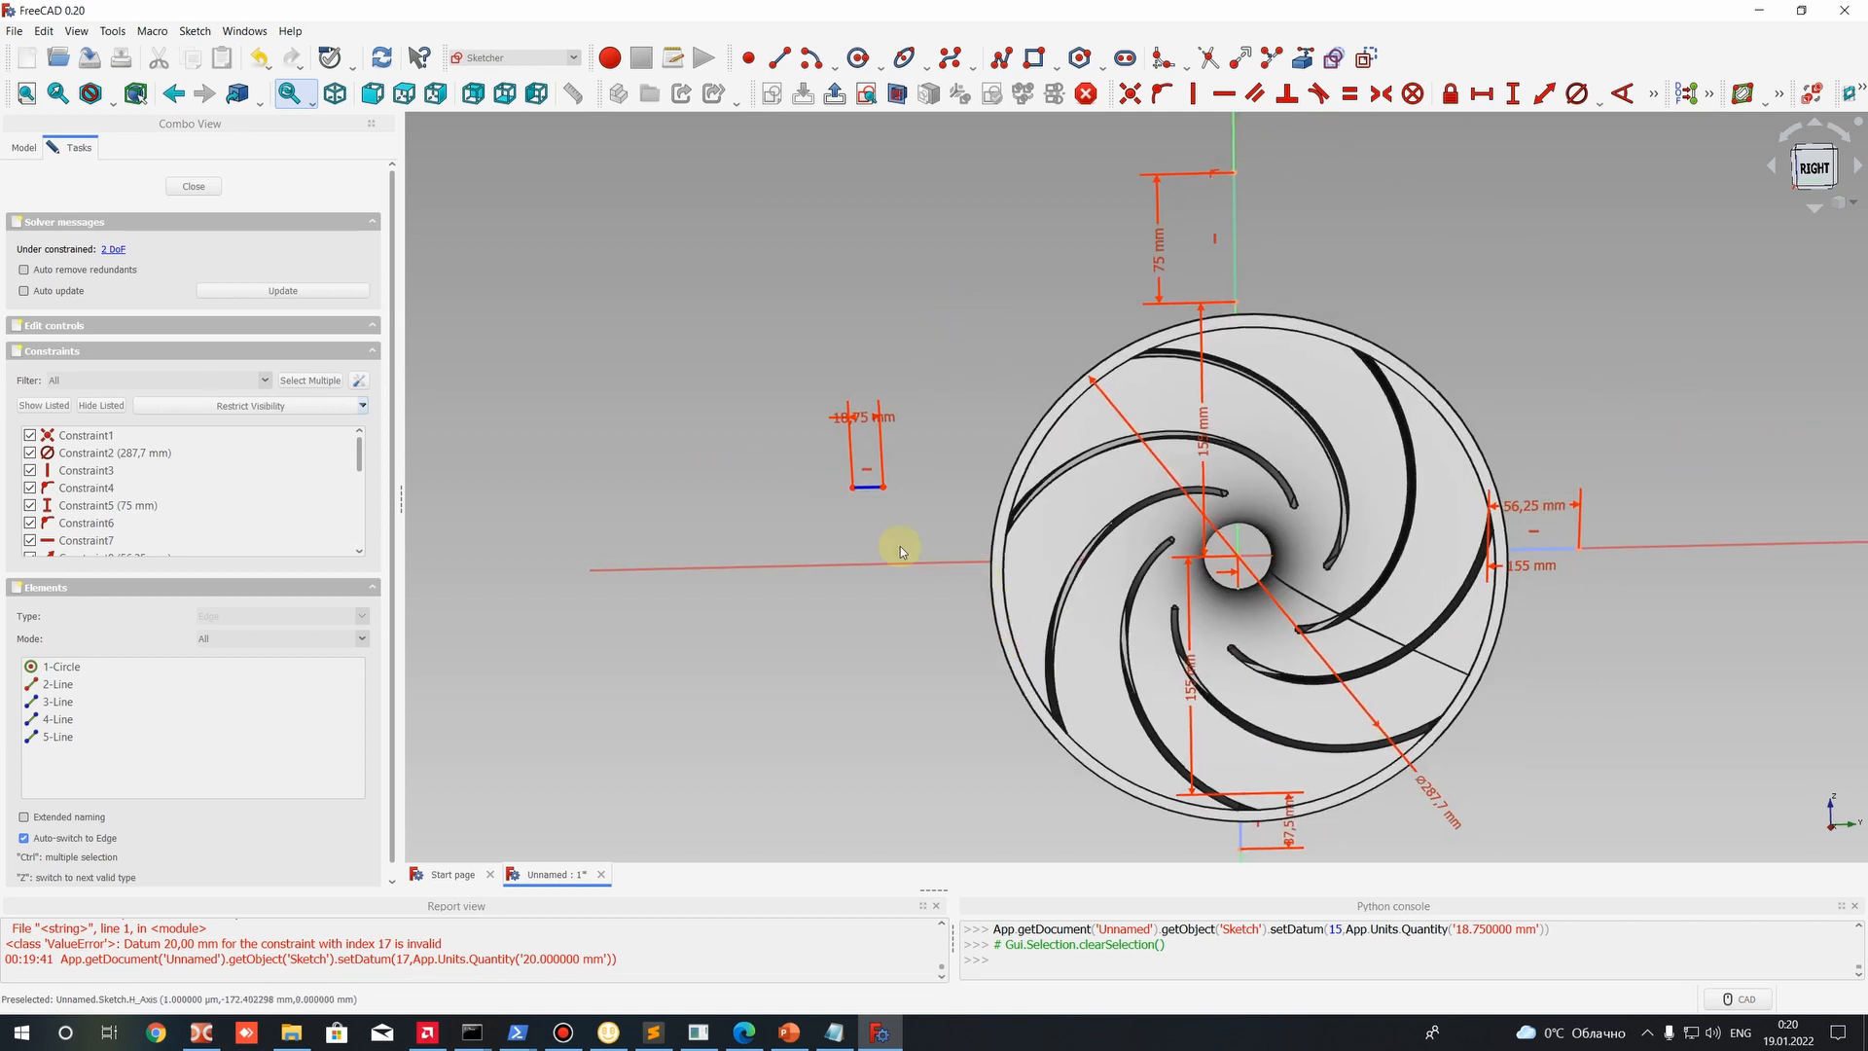
mouse_move(901, 546)
middle_mouse_down()
mouse_move(943, 309)
mouse_move(1030, 312)
mouse_move(1021, 158)
mouse_move(1047, 610)
middle_mouse_up()
mouse_move(875, 418)
left_mouse_down()
mouse_move(922, 496)
mouse_move(944, 488)
left_mouse_up()
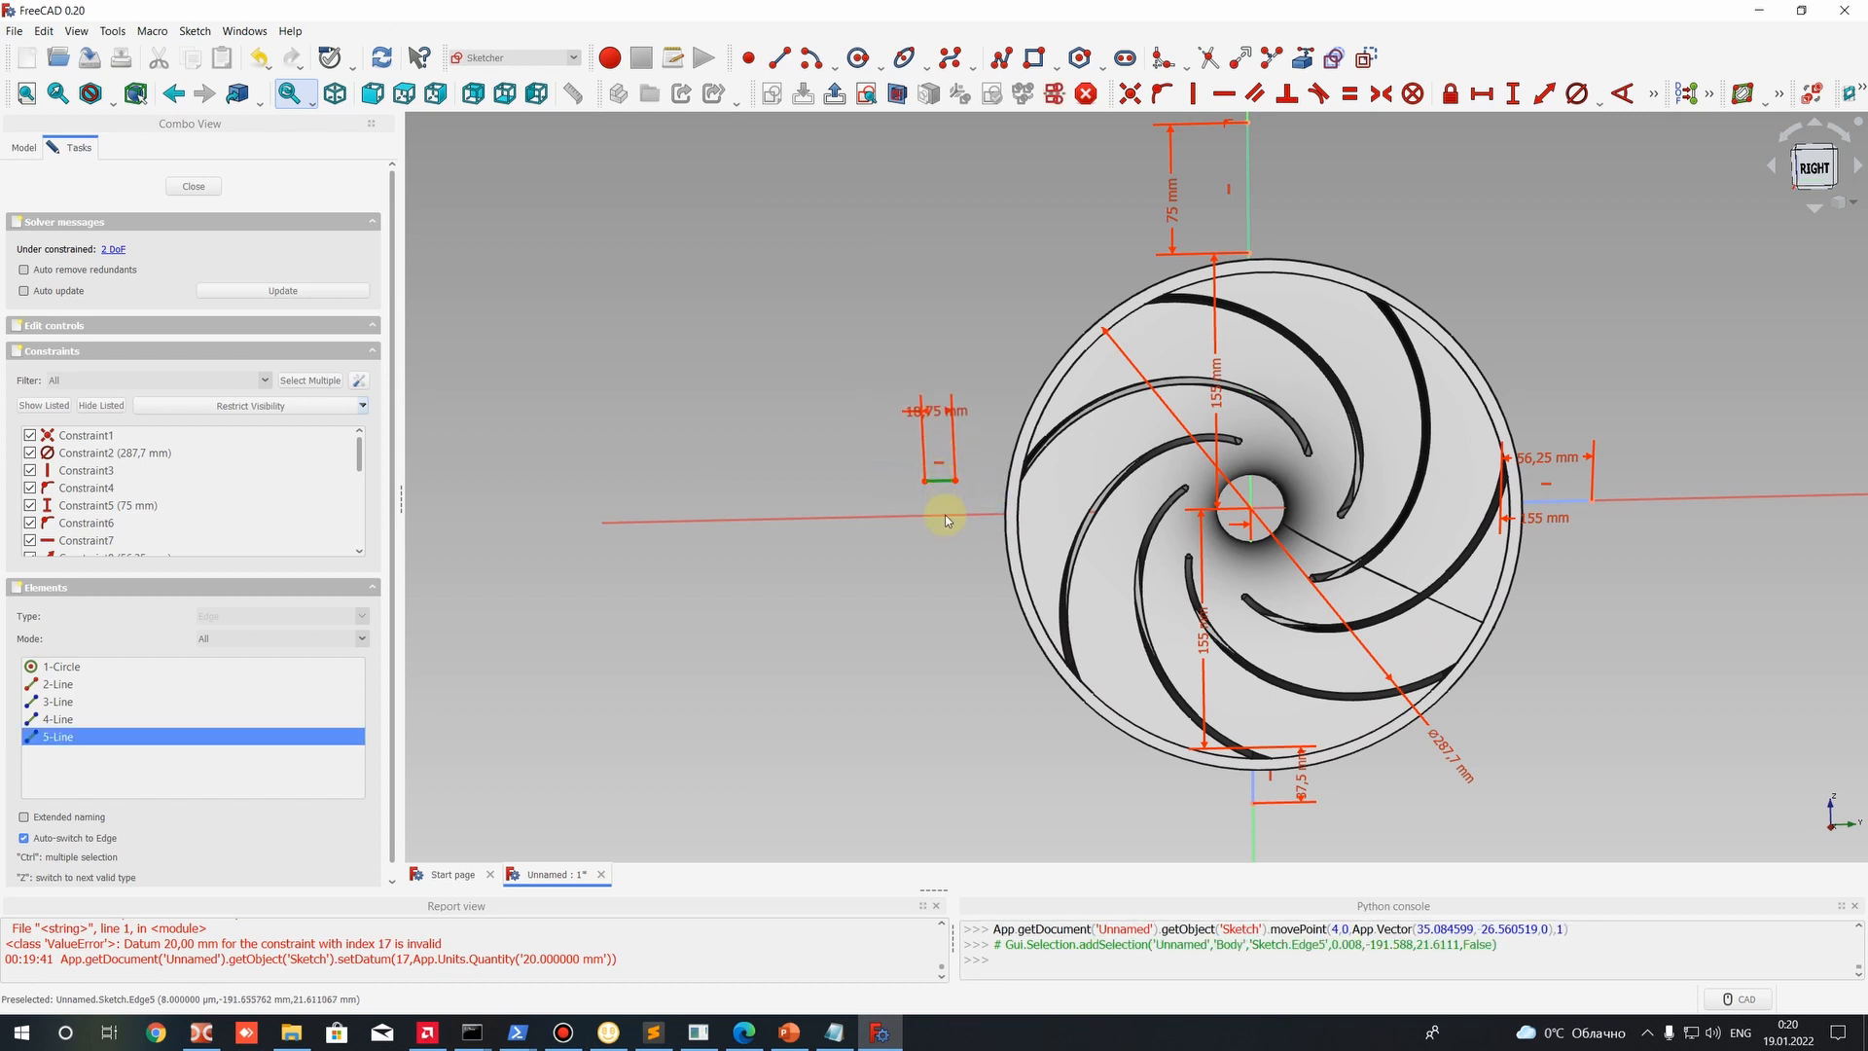
left_click(957, 506)
left_click(958, 513)
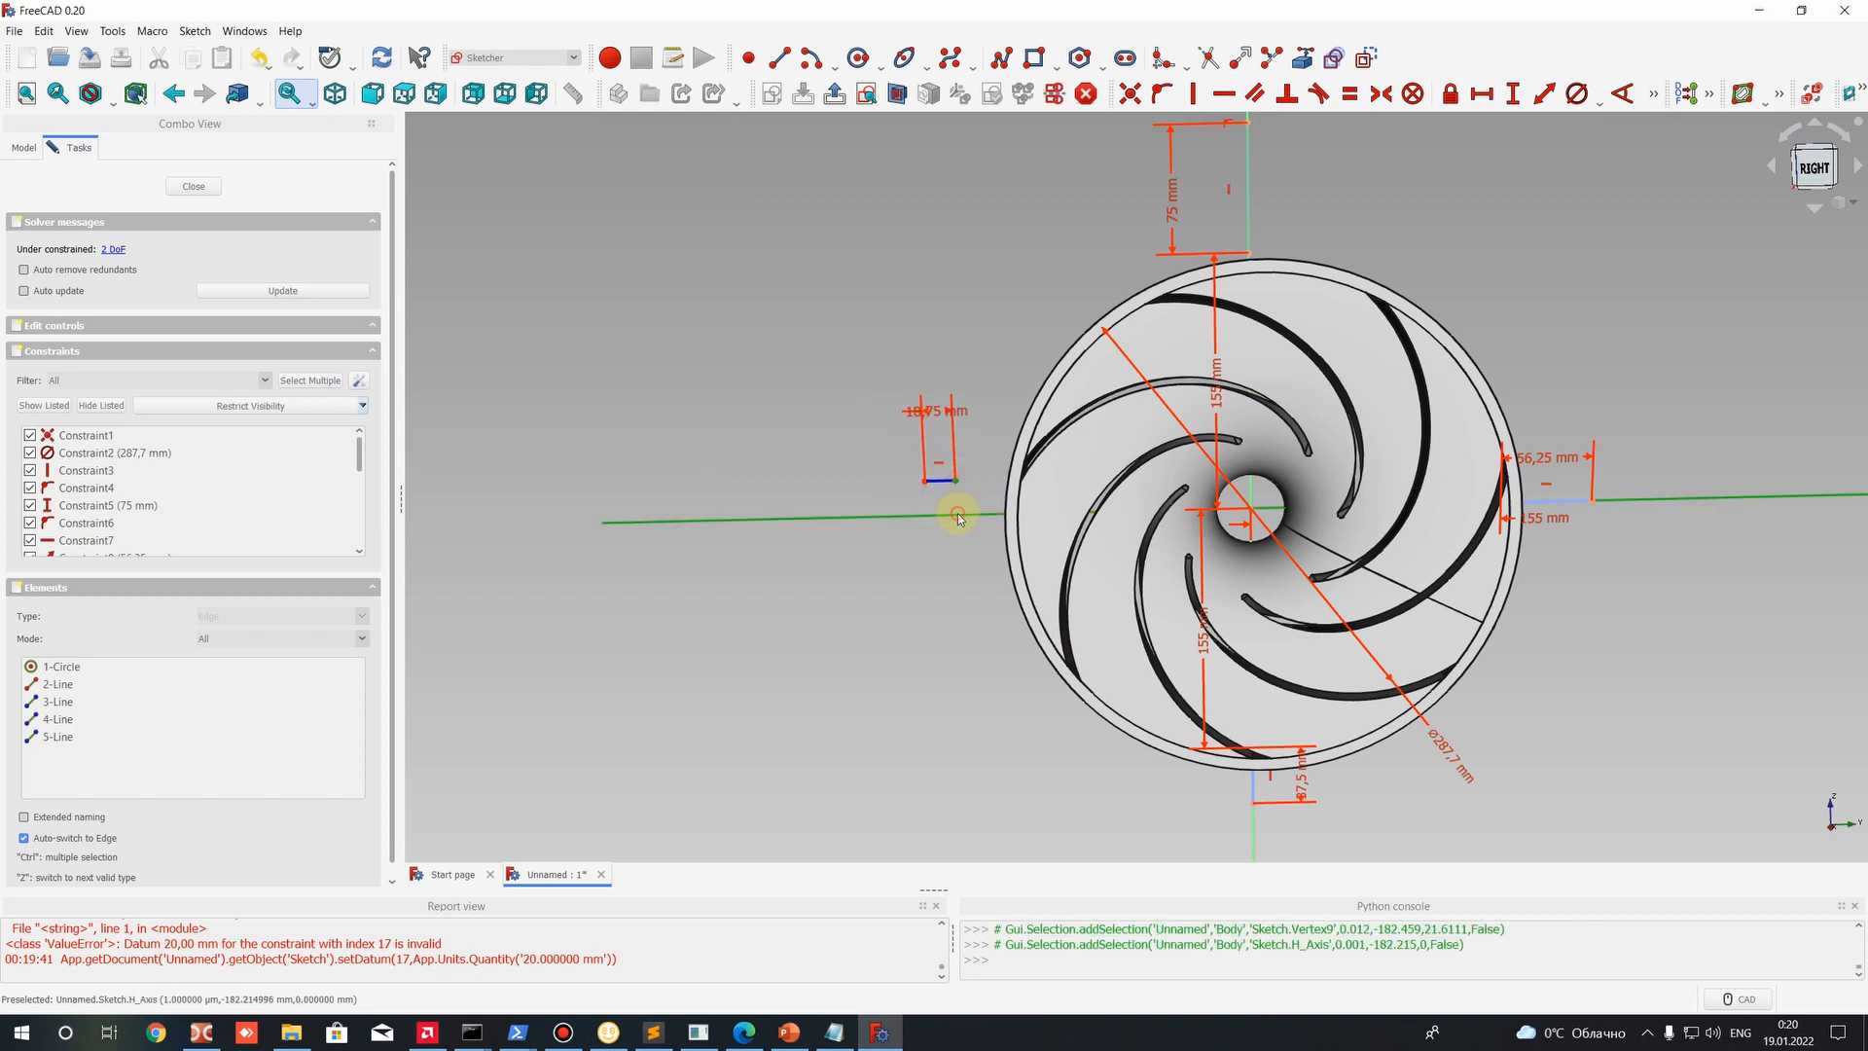
left_click(1163, 92)
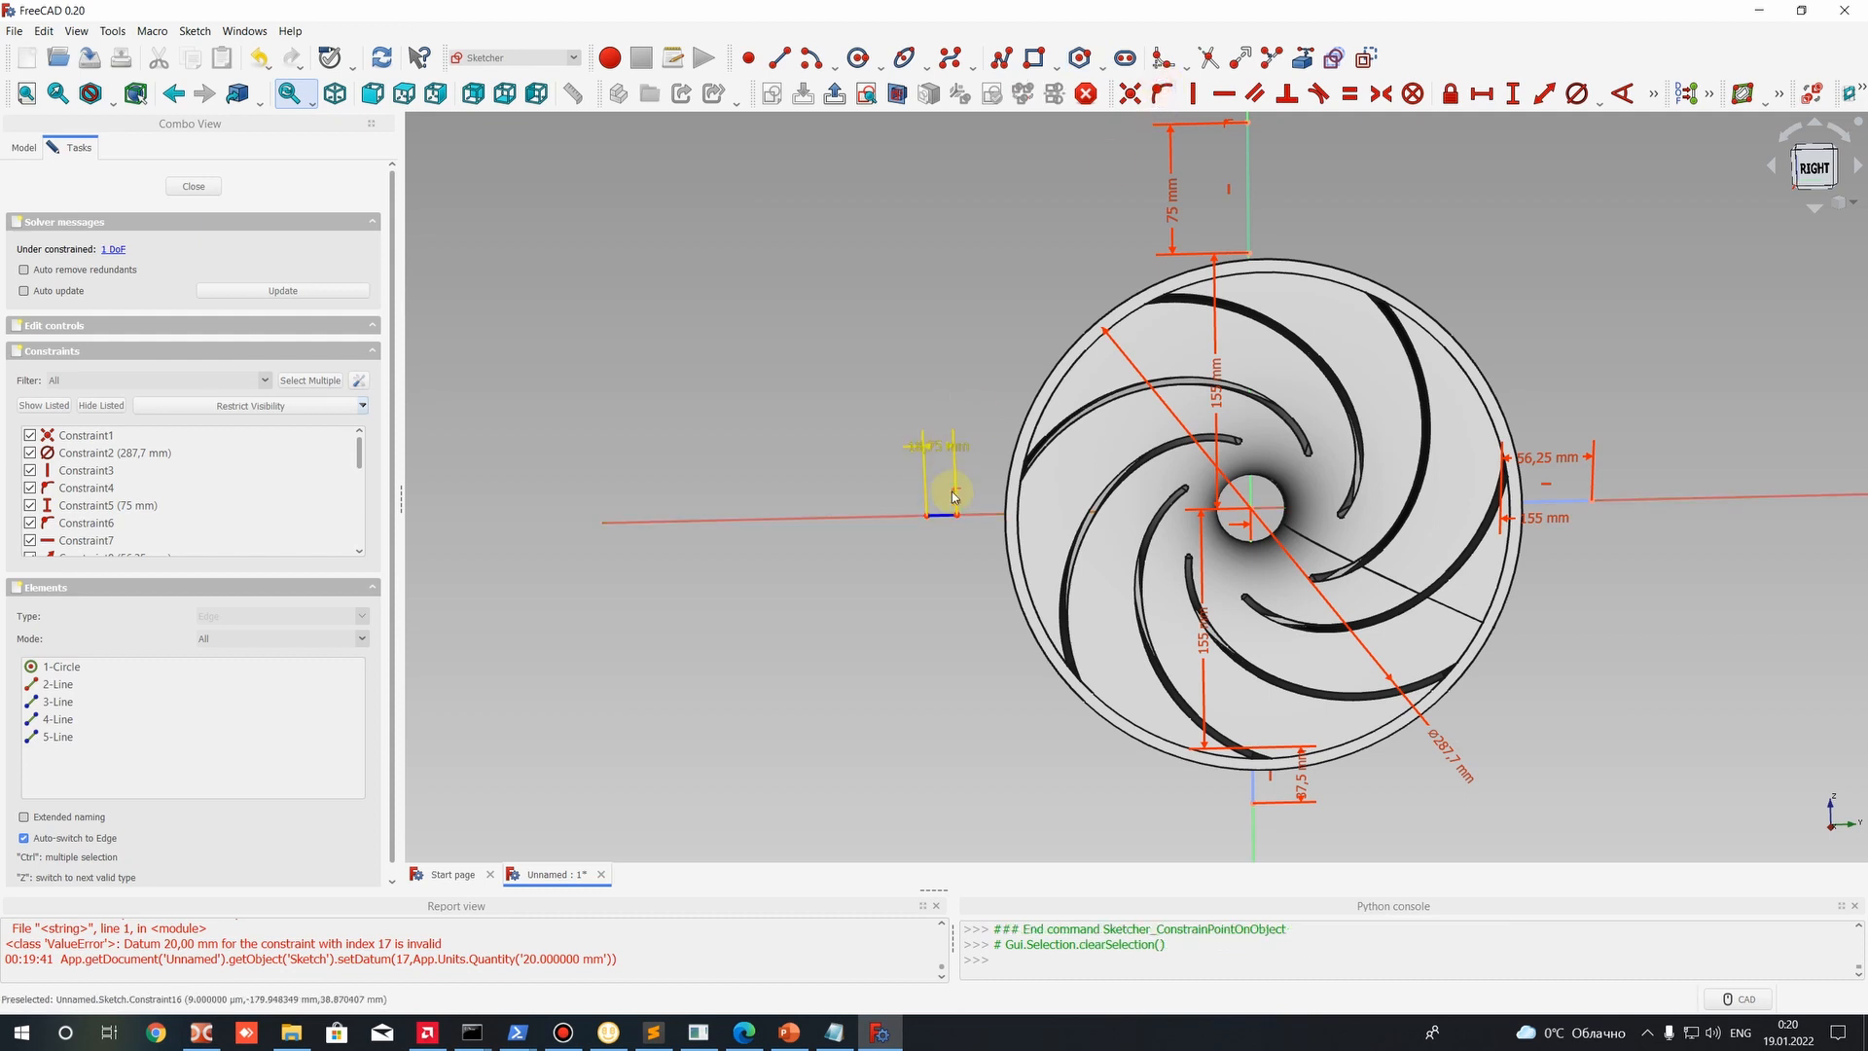
Constrain the horizontal distance from the 18.75 mm line's inner endpoint to the origin to 155 mm.
left_click_drag(892, 513, 916, 523)
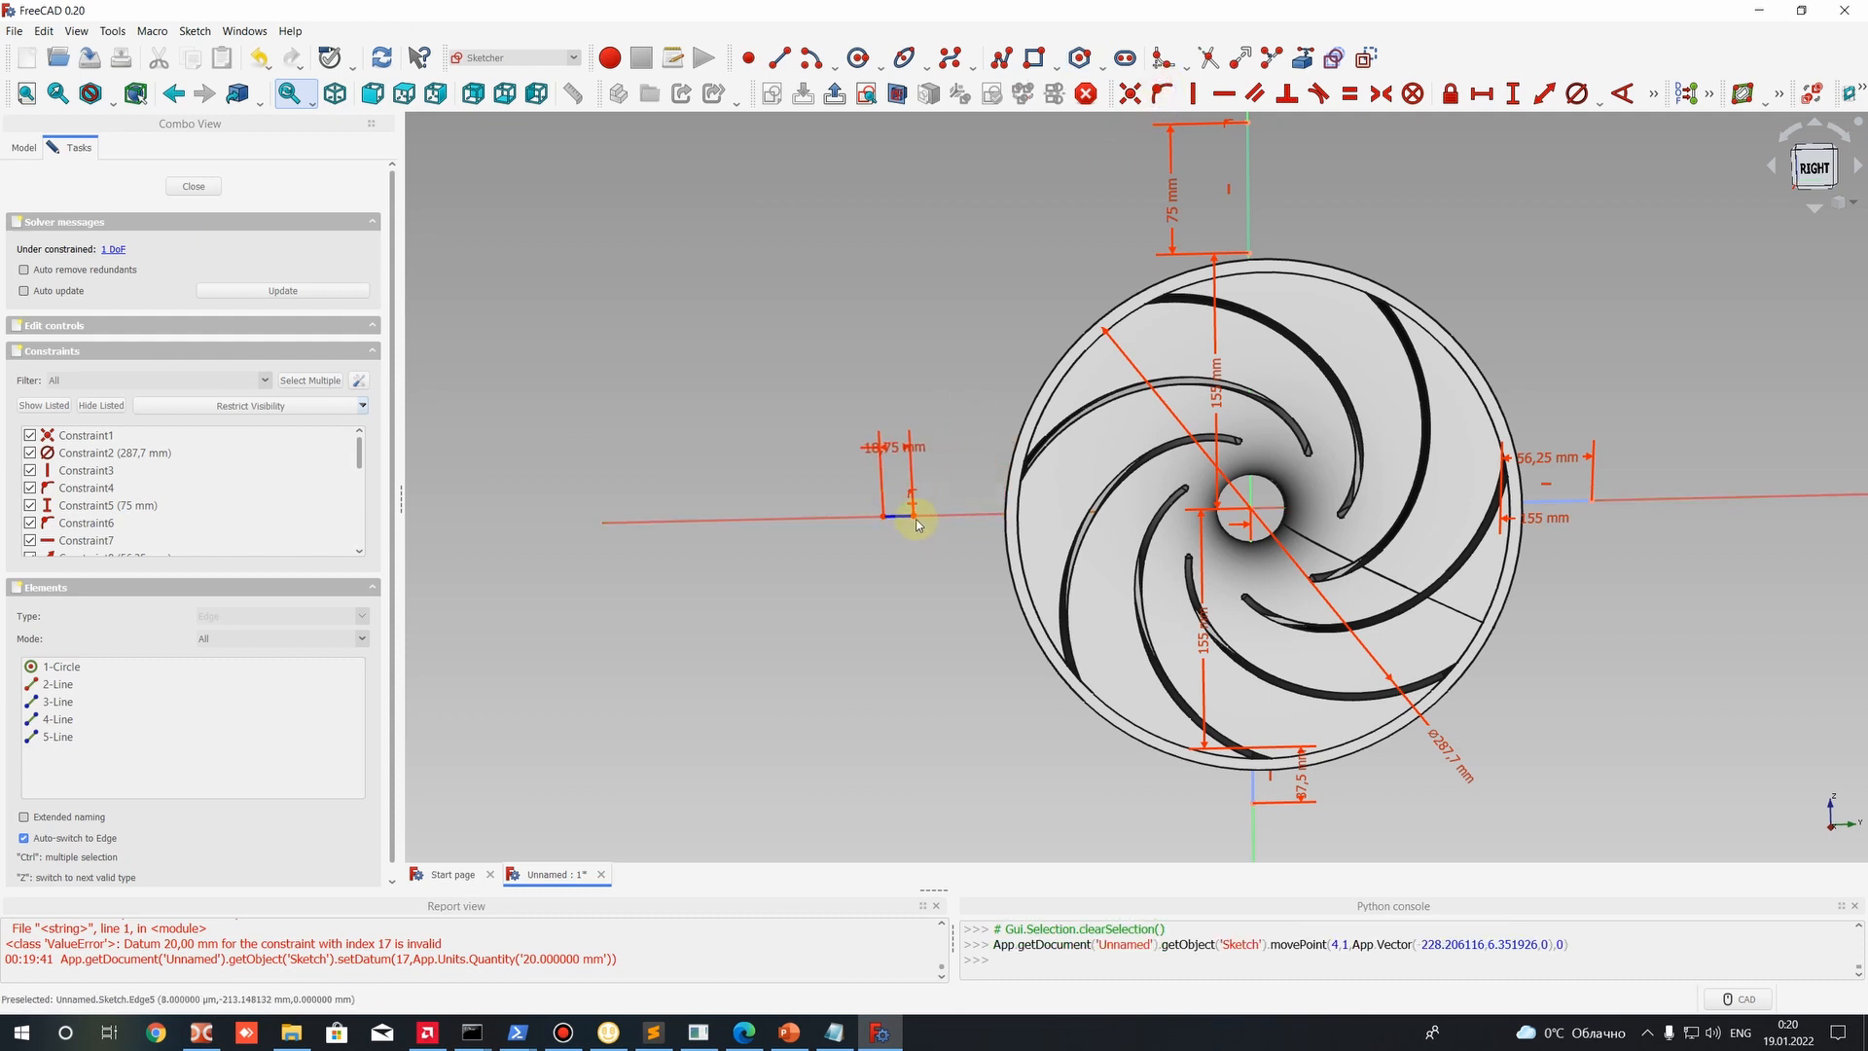
left_click(916, 523)
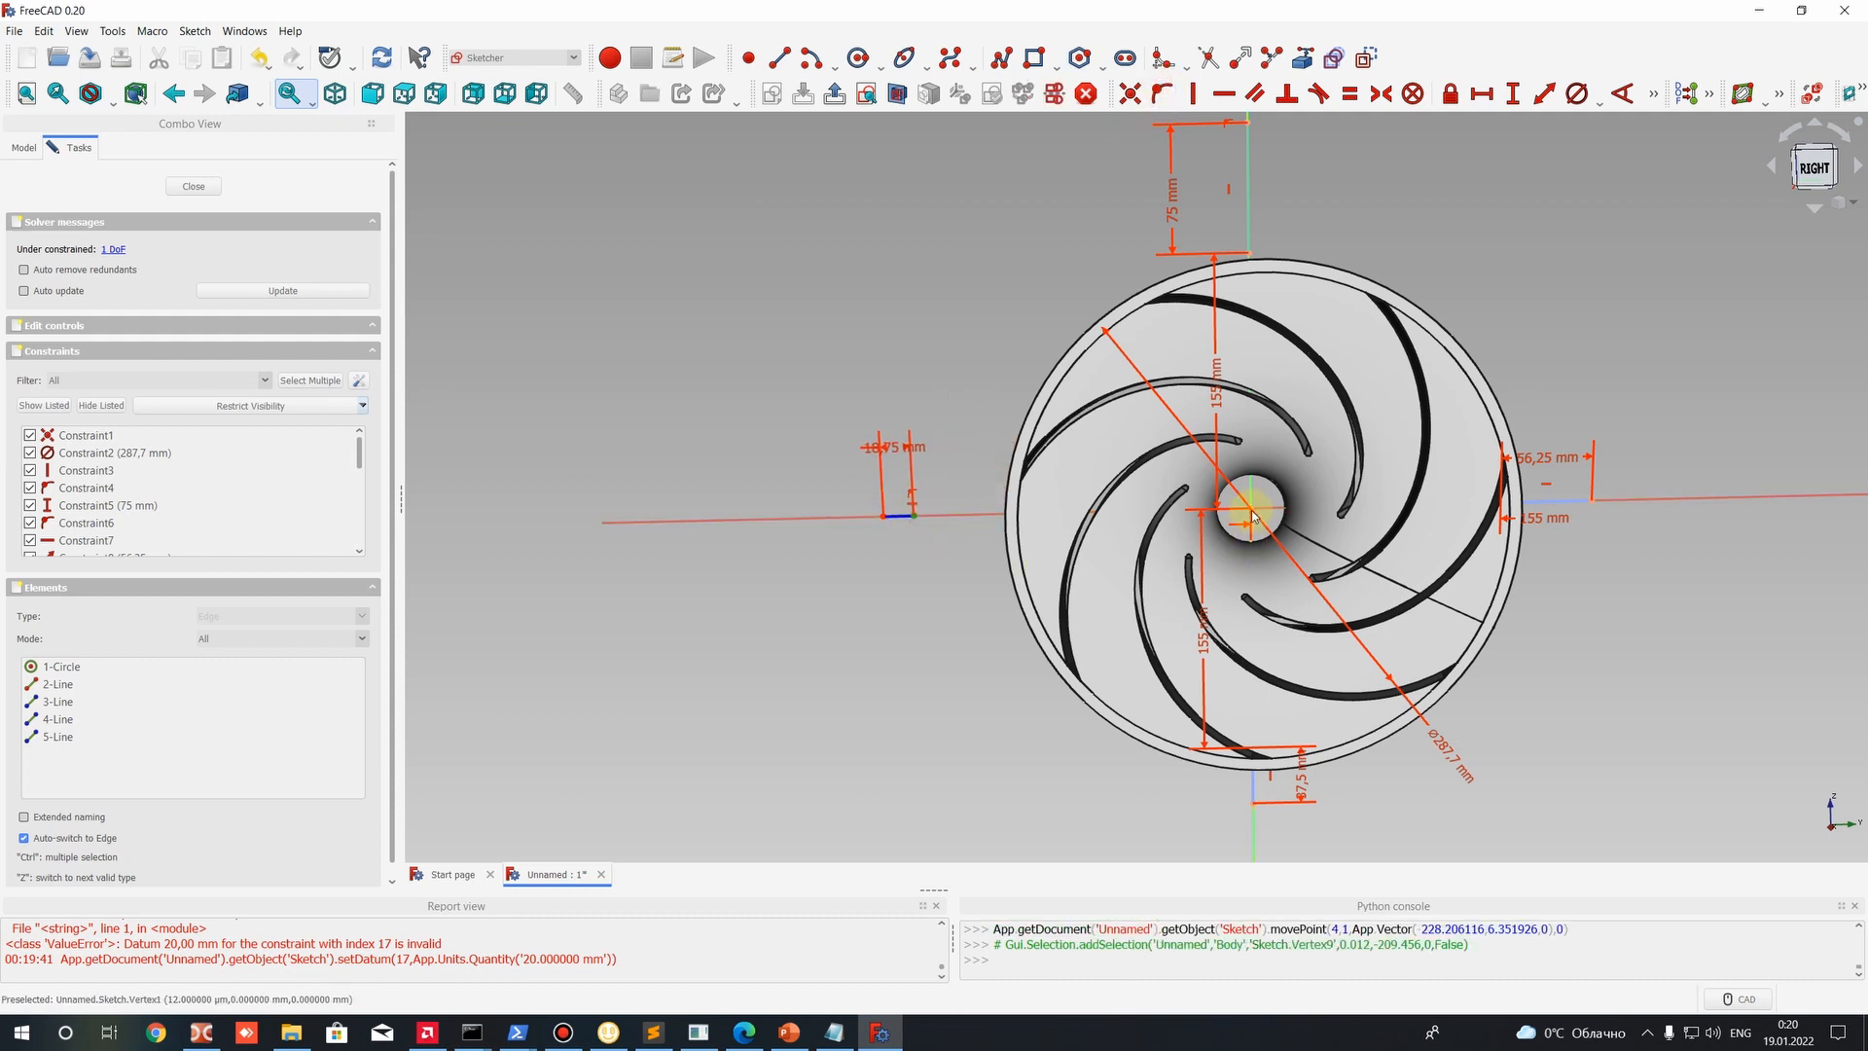
left_click(1252, 515)
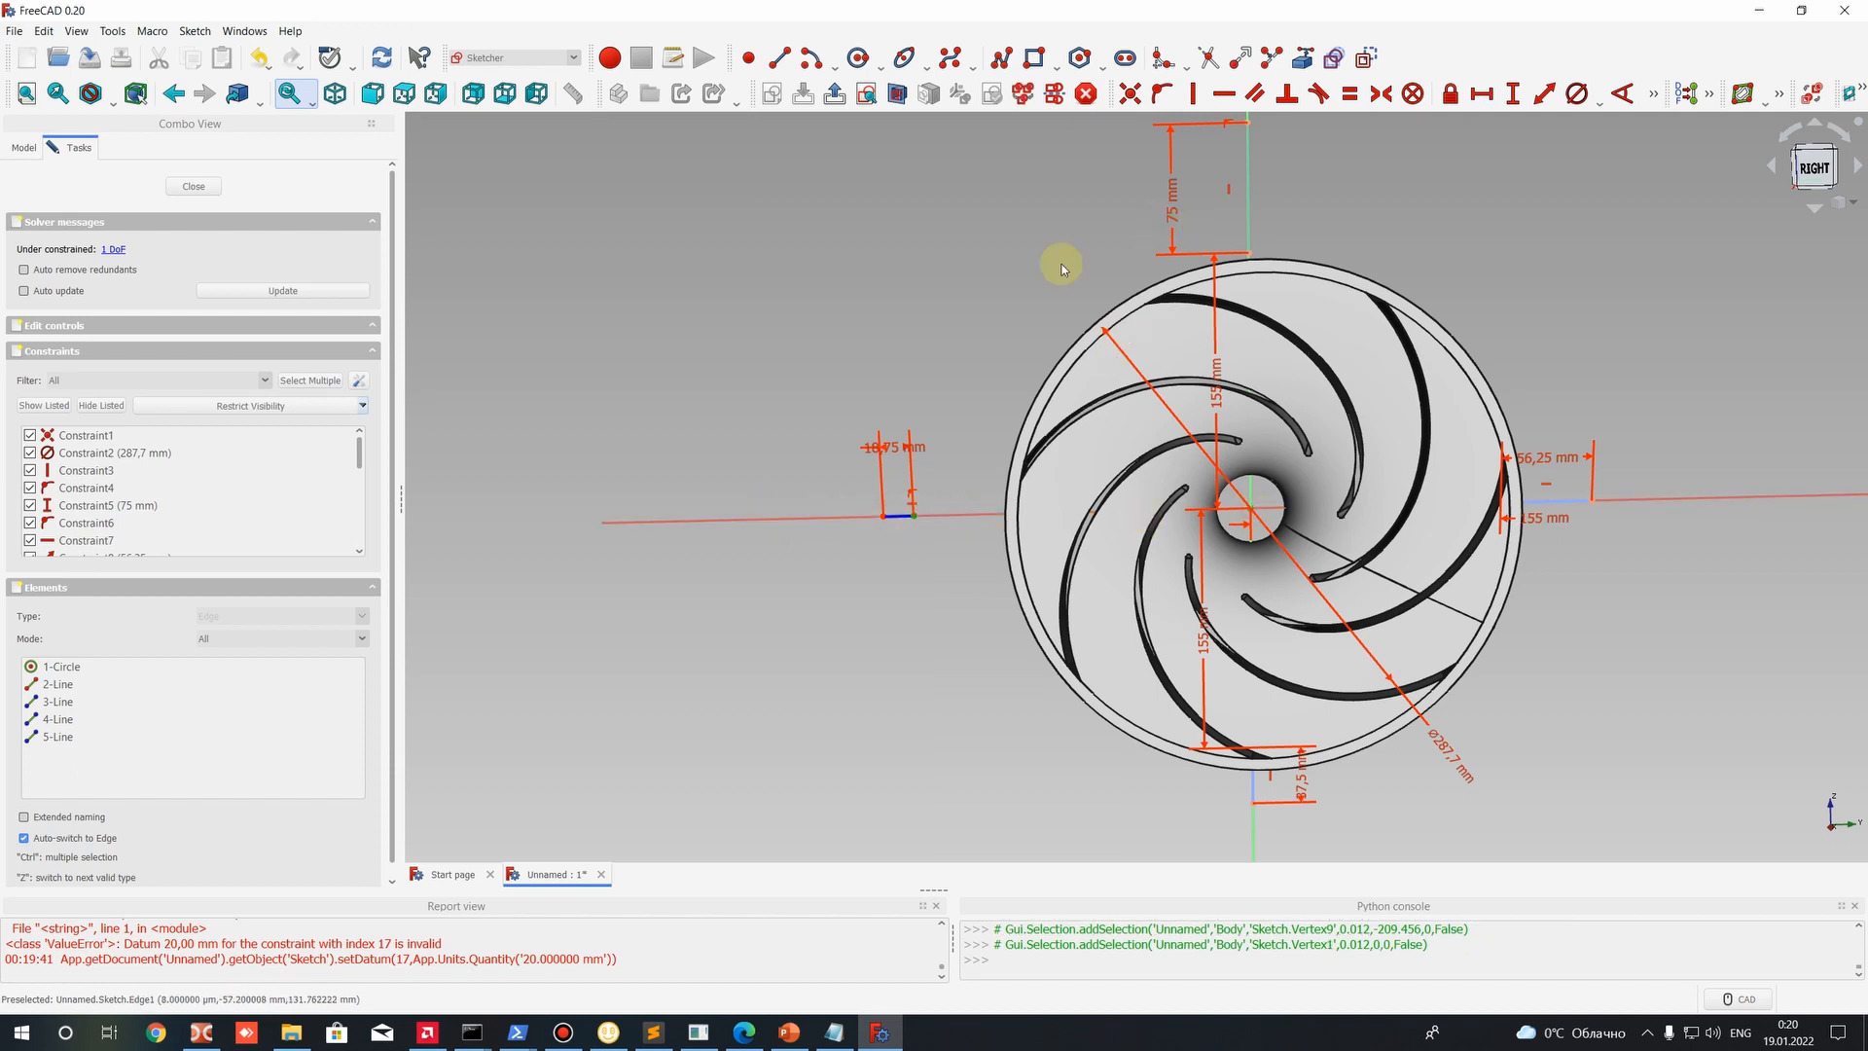
left_click(1482, 94)
type("155")
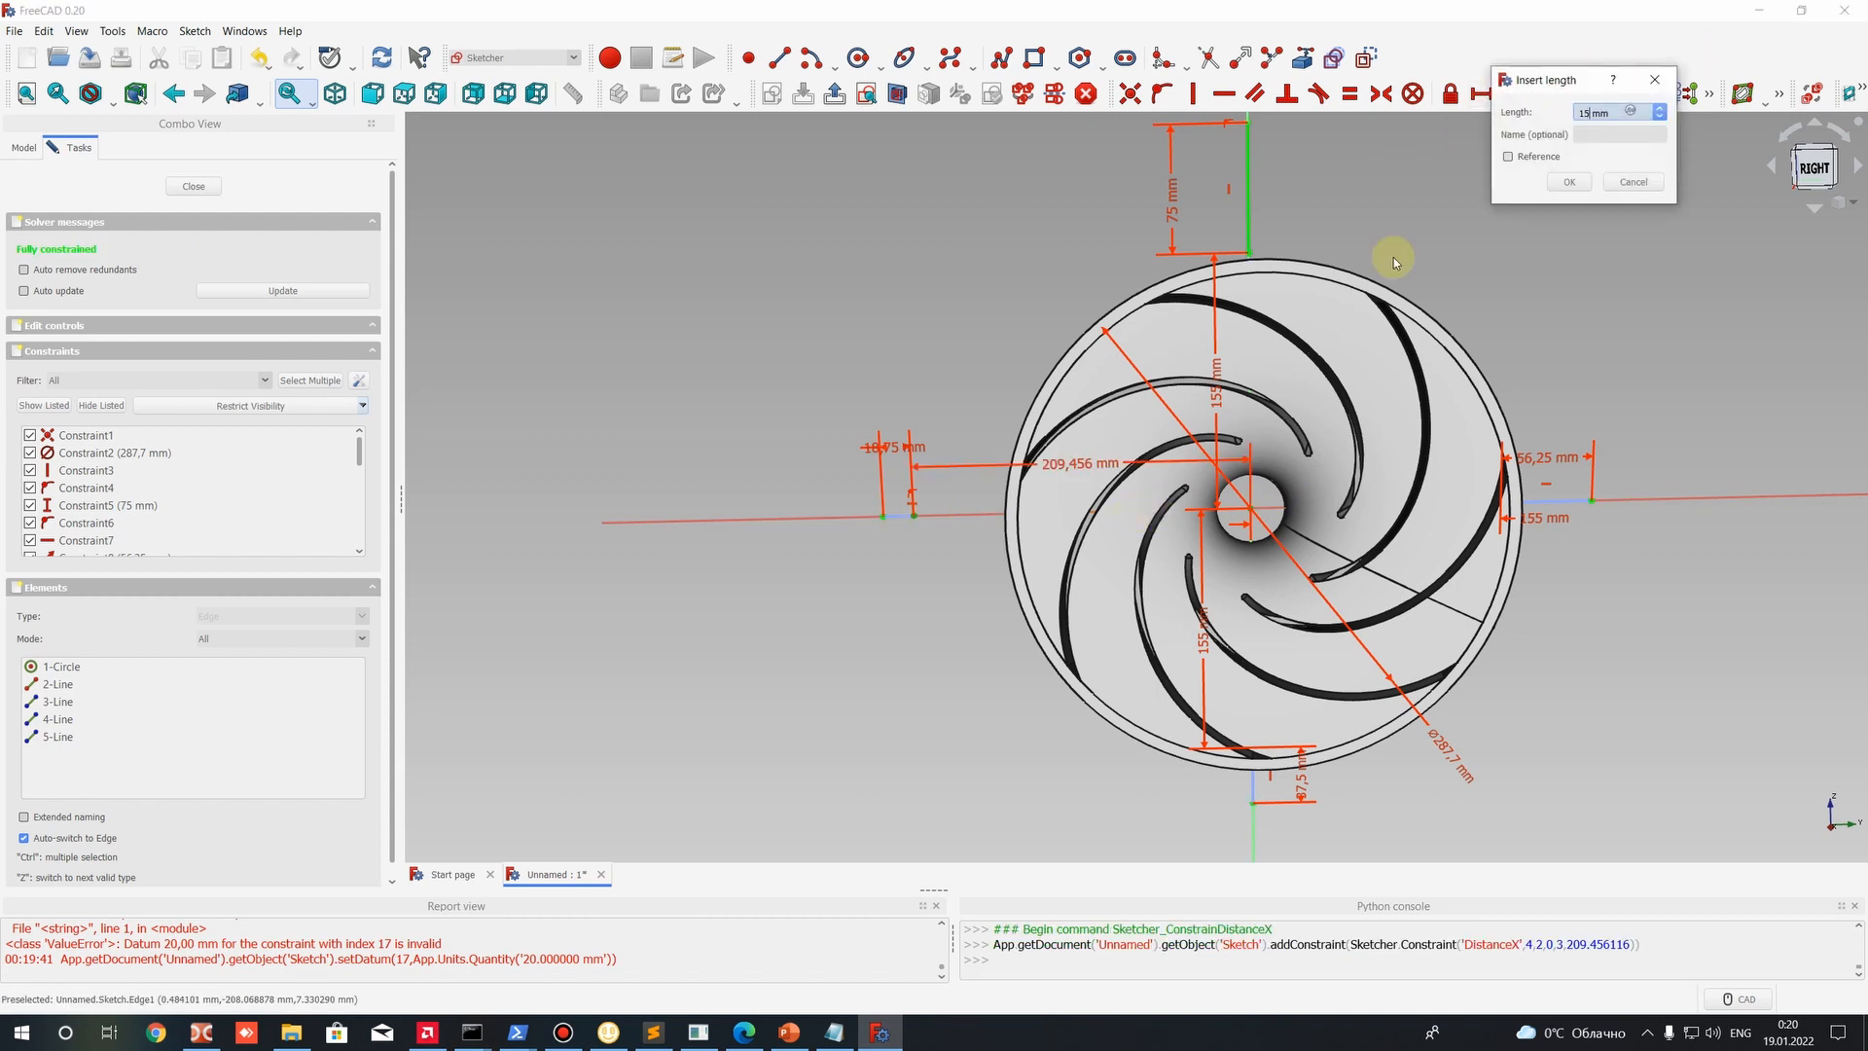
key("Return")
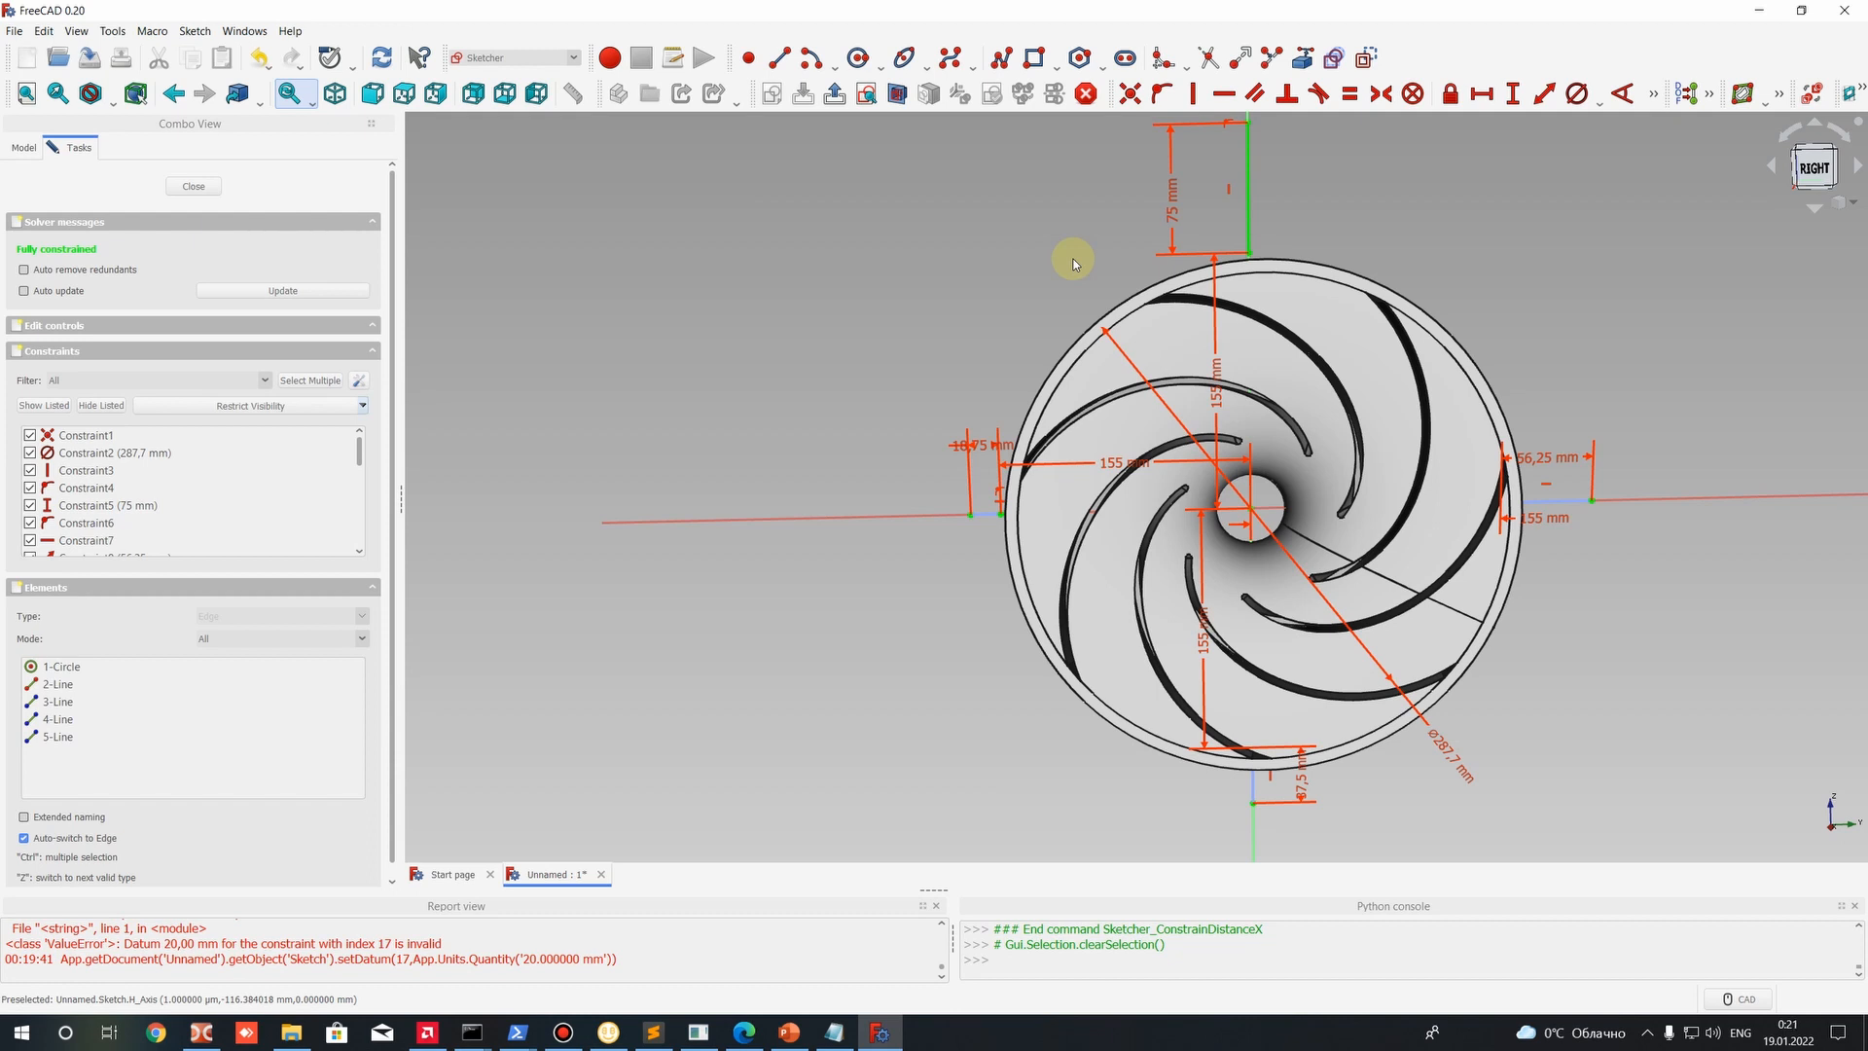
Set the vertical distance from the origin to the lower end of the 75 mm line to 160 mm.
middle_click_drag(1159, 313, 1012, 443)
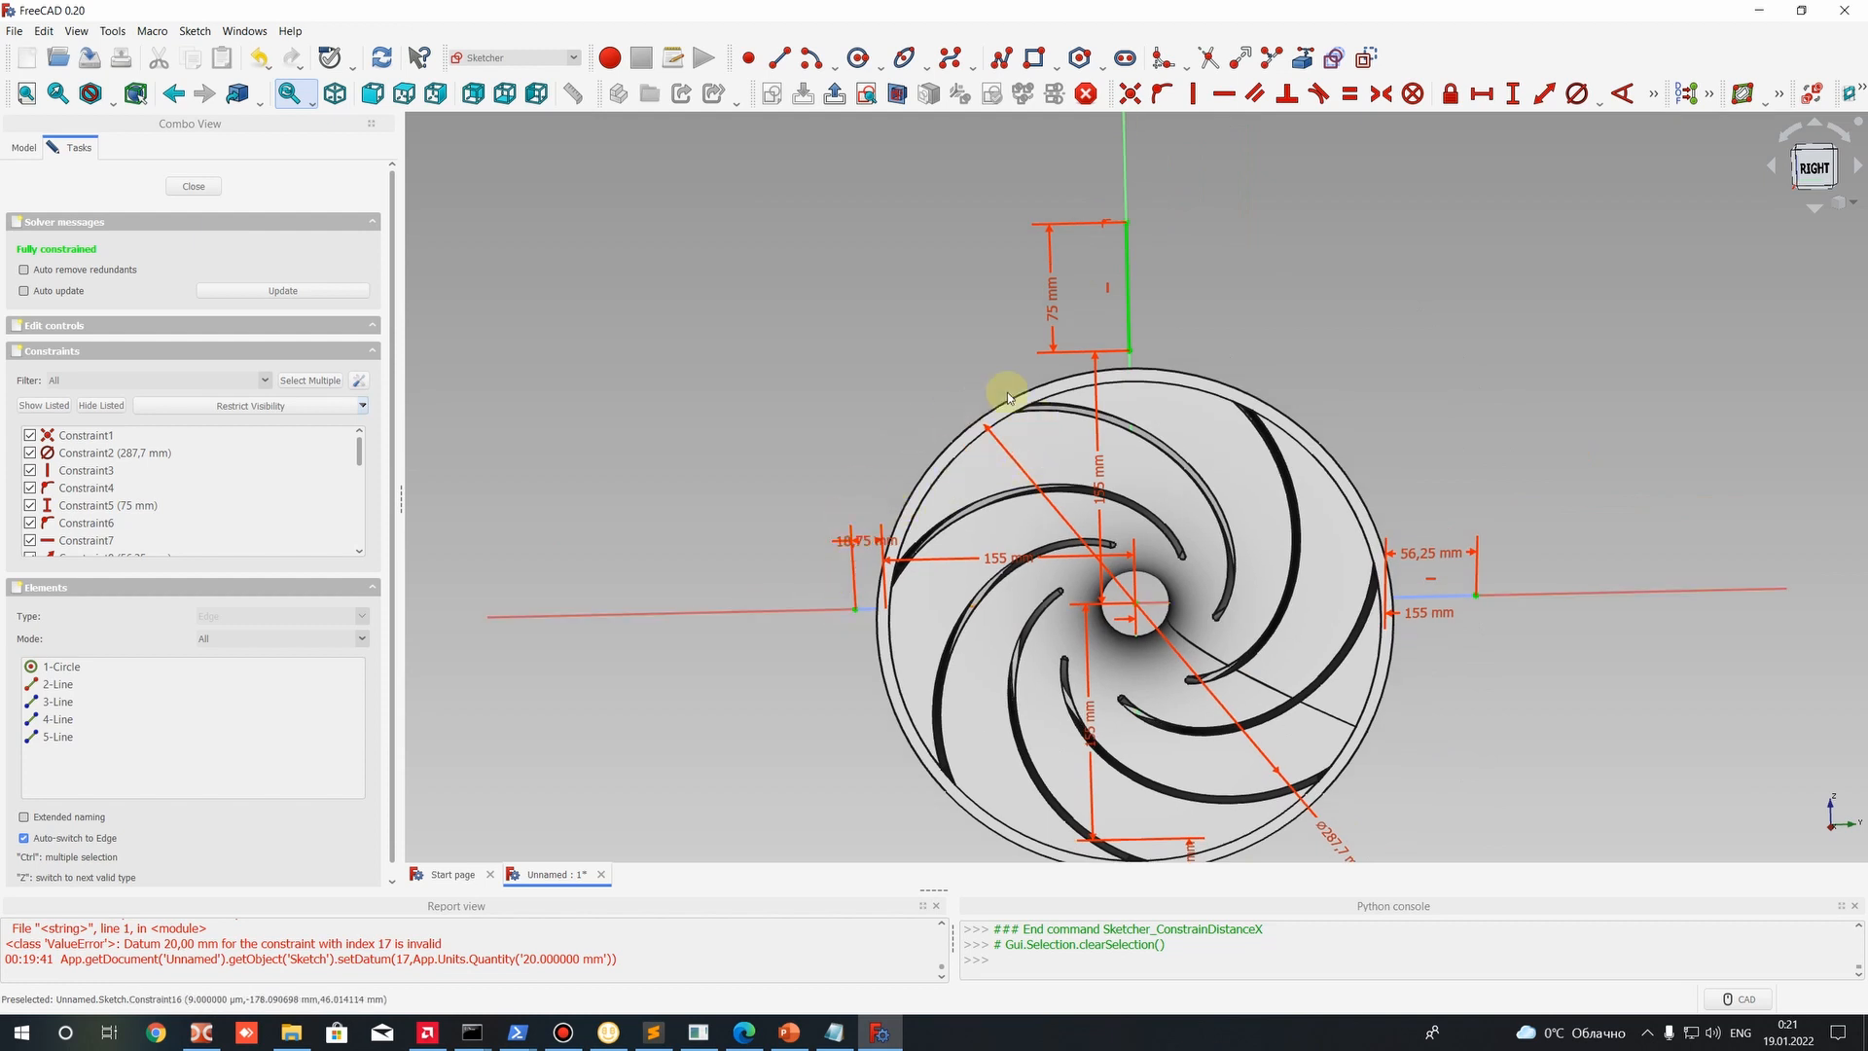
scroll(1190, 276, "up", 4)
scroll(1180, 321, "down", 4)
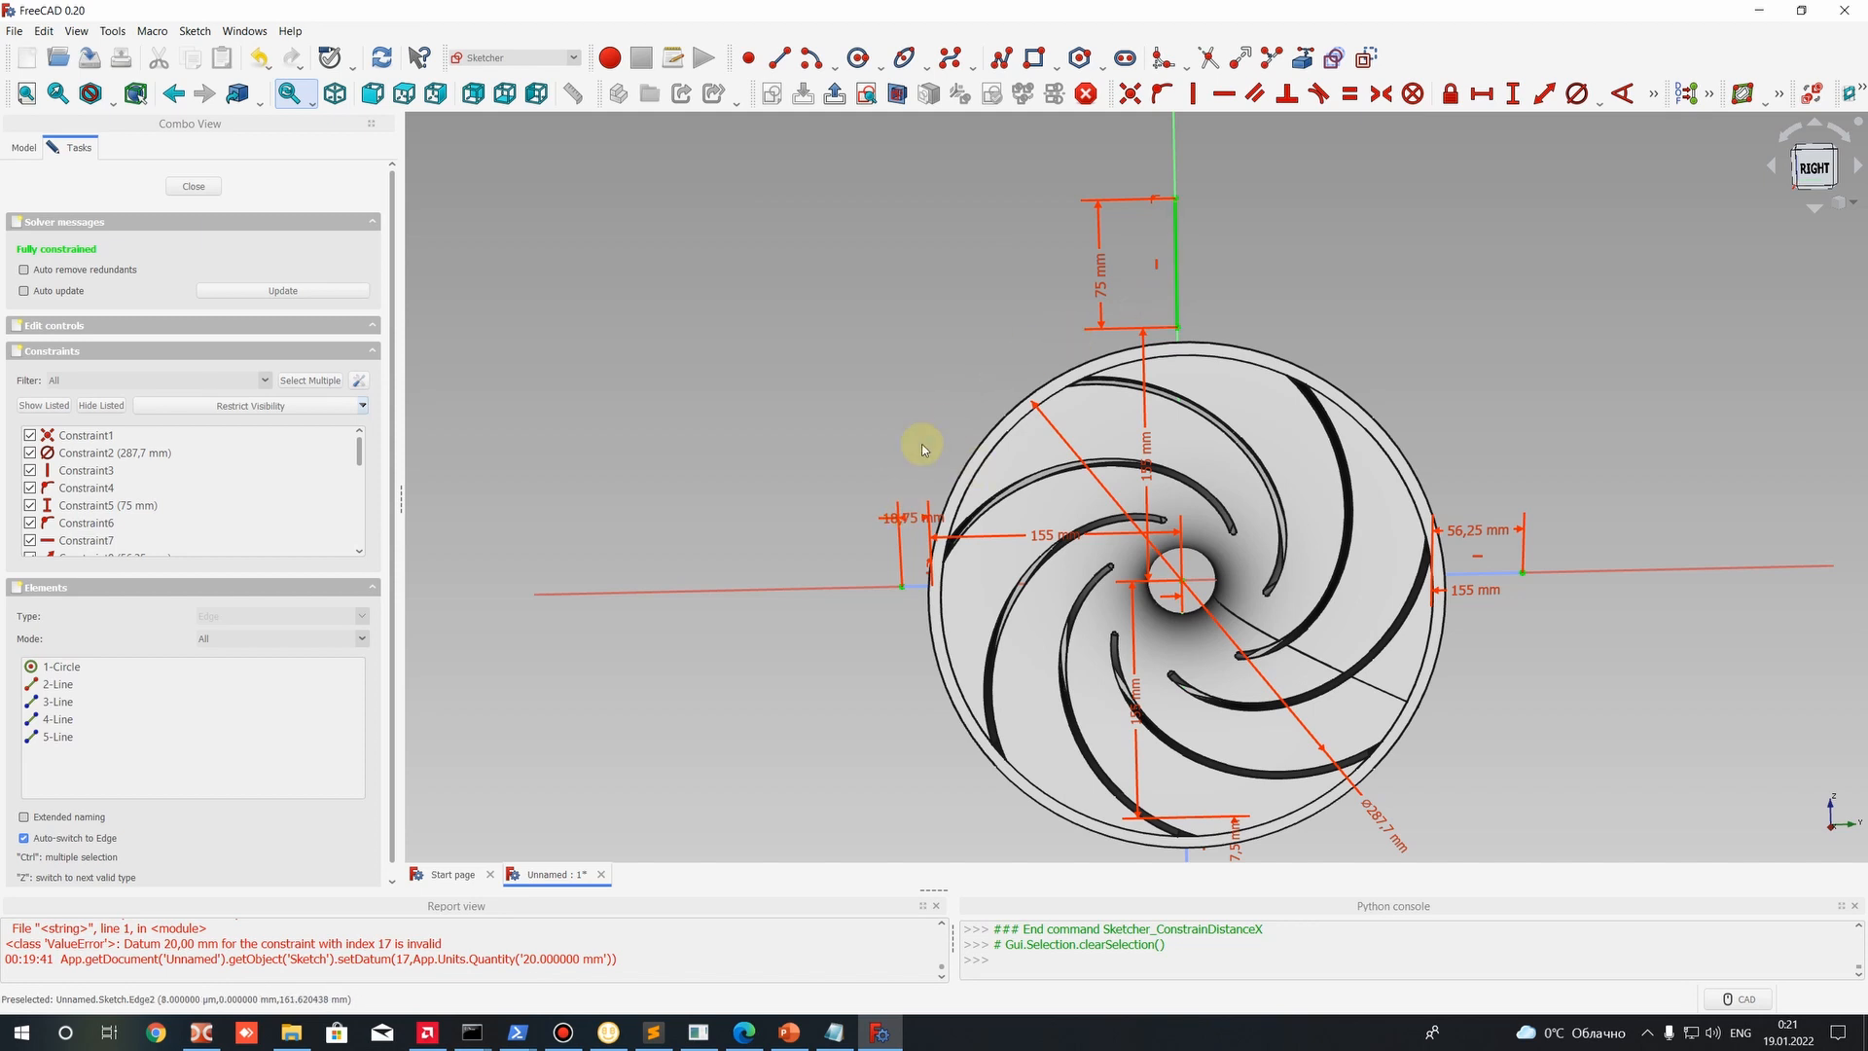
scroll(1002, 545, "down", 2)
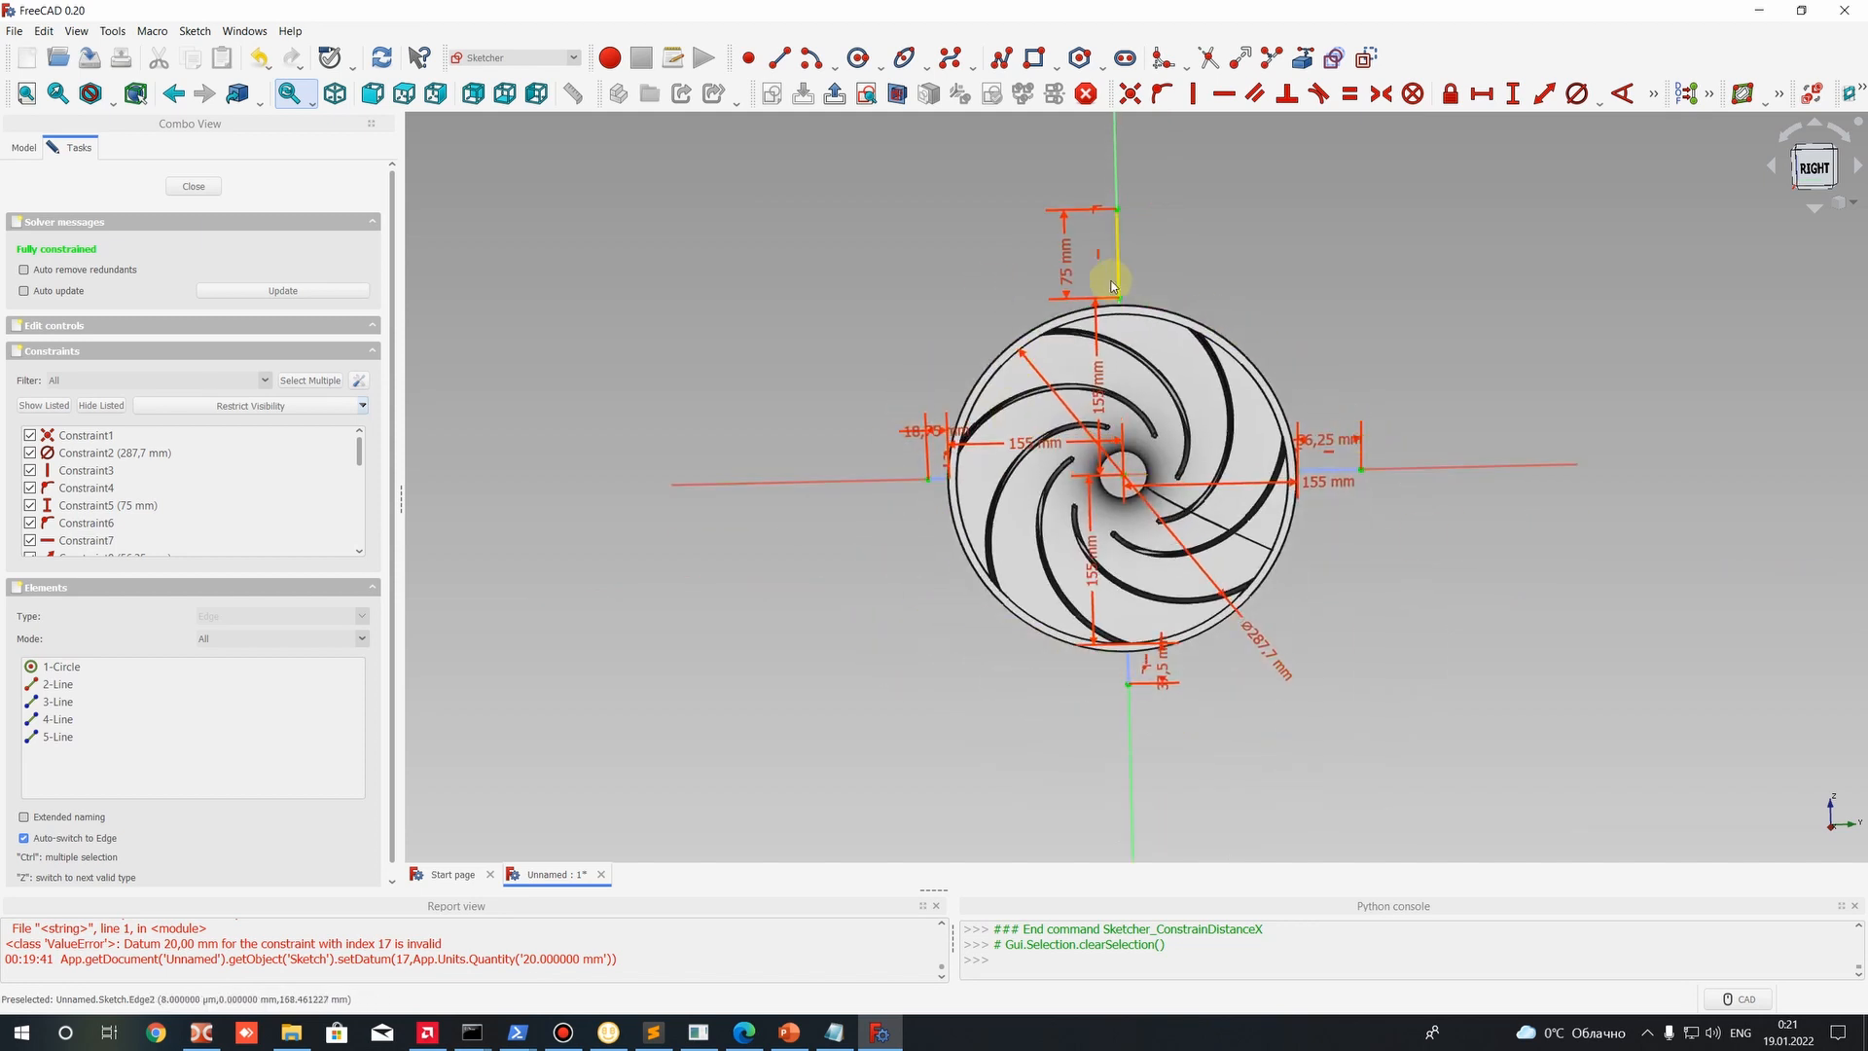
scroll(1110, 285, "up", 3)
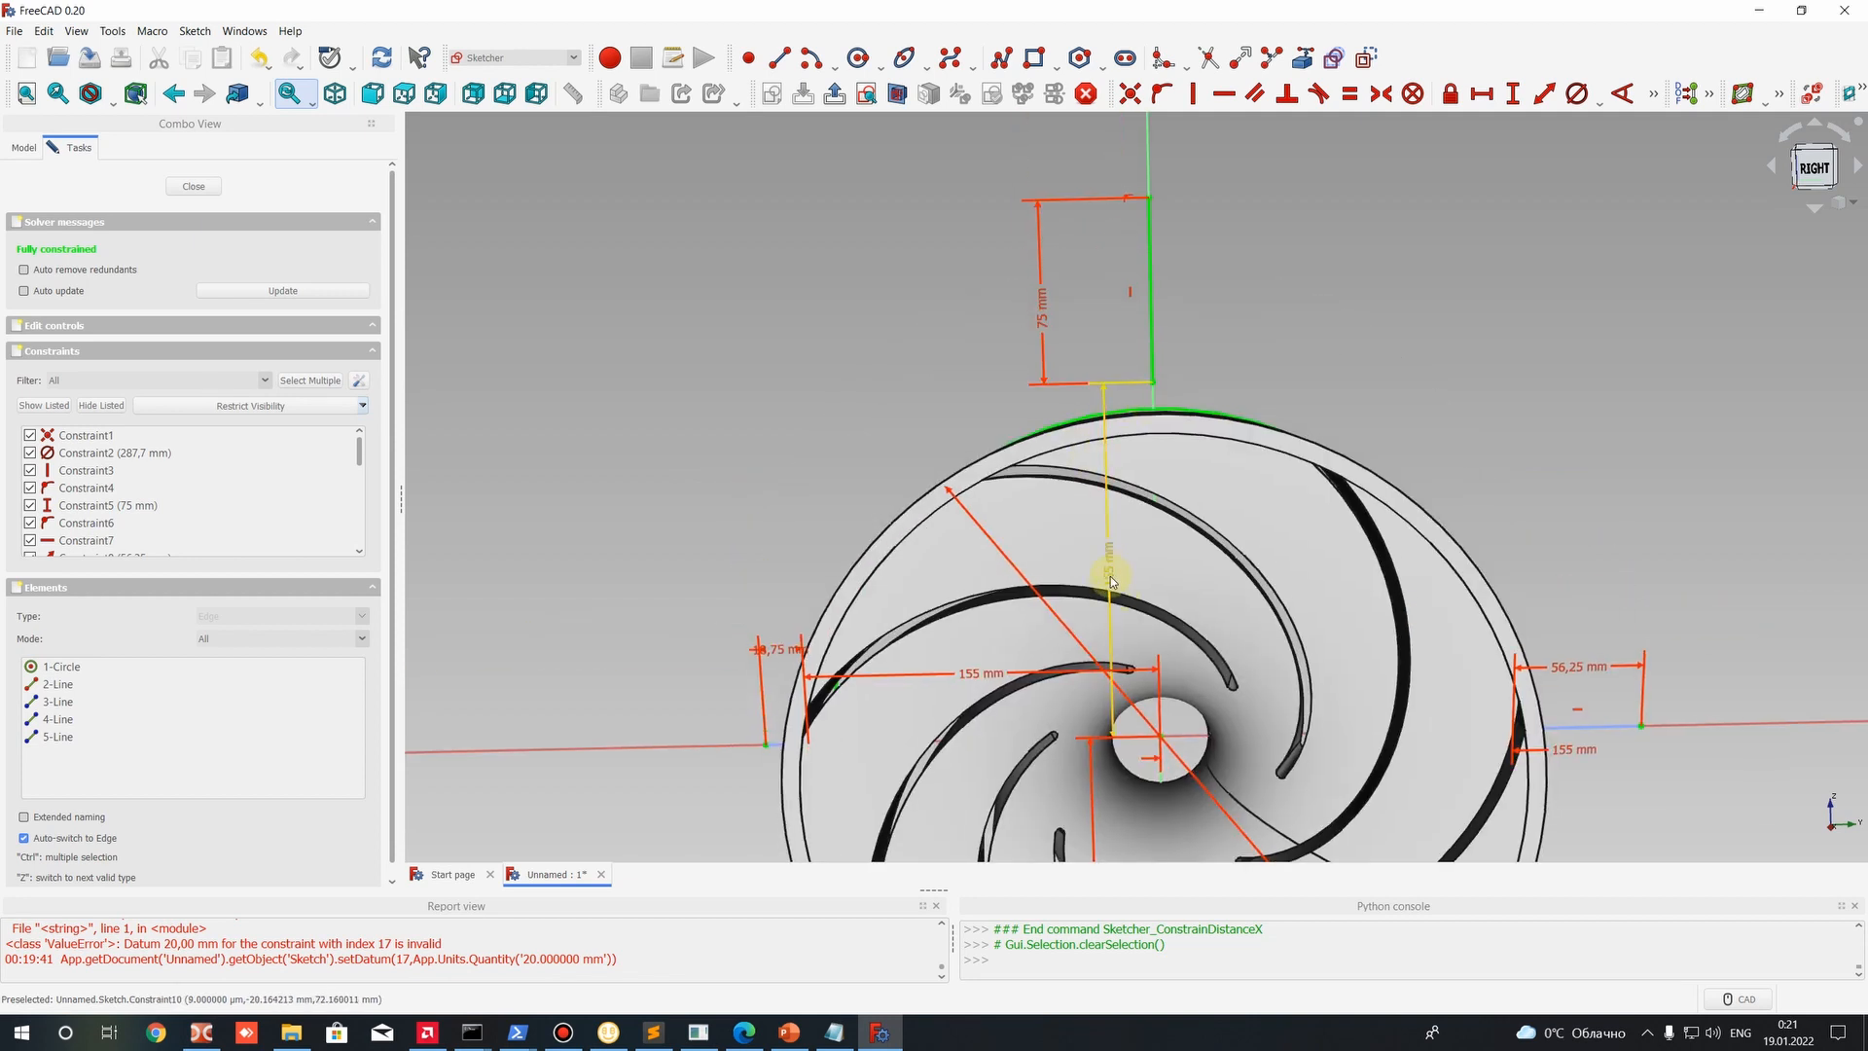
double_click(1111, 577)
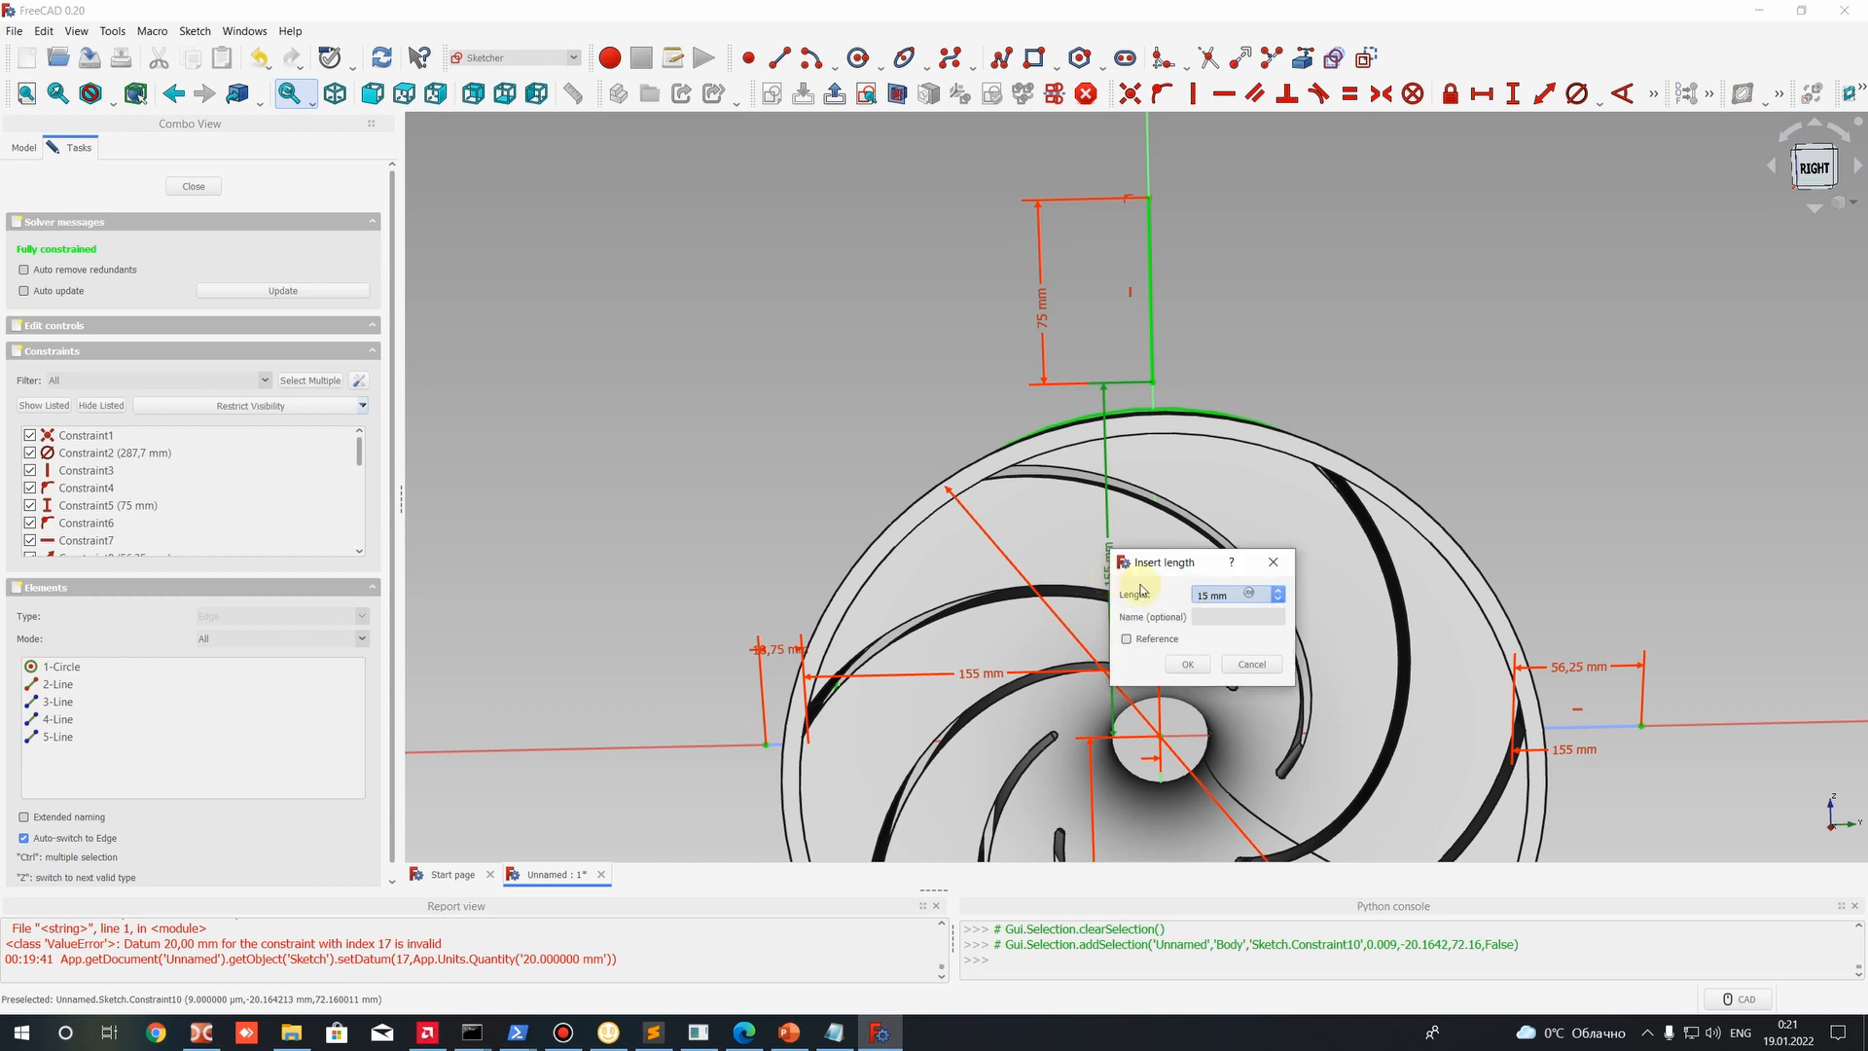
key("Return")
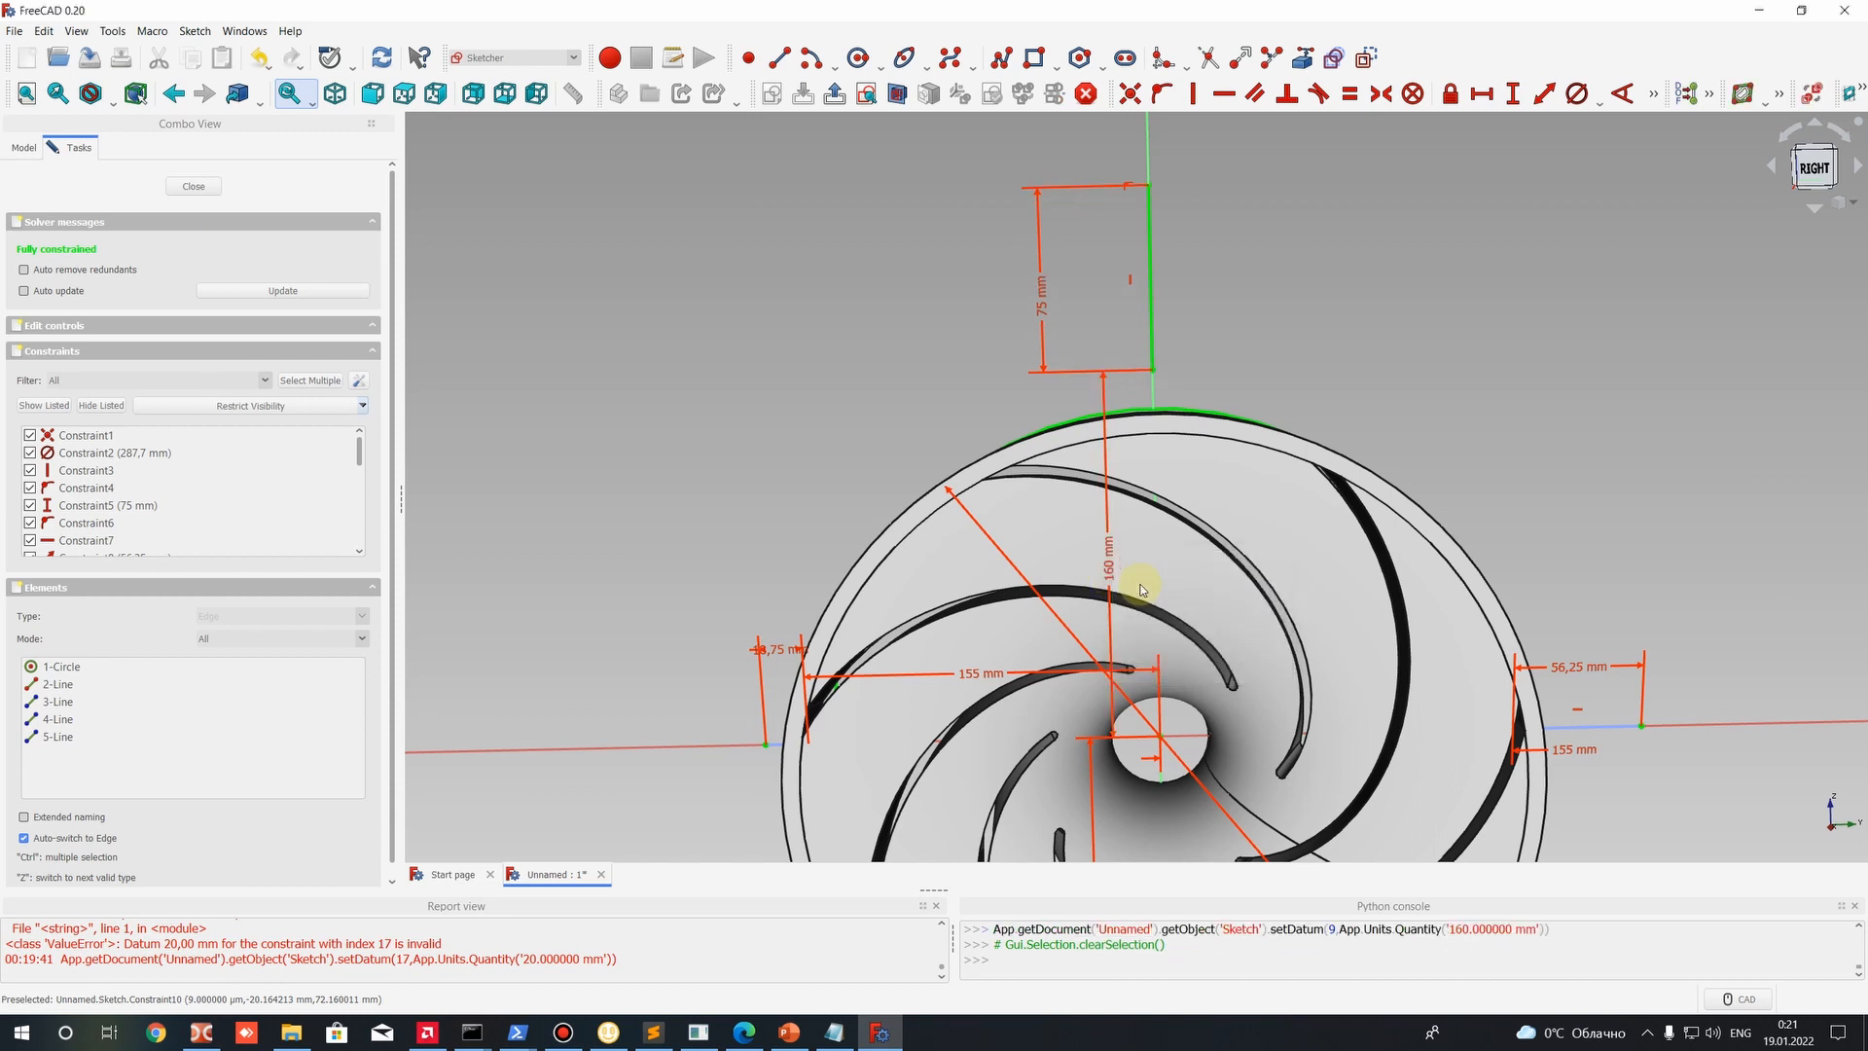
Place a sketch point on the vertical axis about 151 mm above the origin, between the impeller rim and the 75 mm line.
scroll(1206, 498, "up", 2)
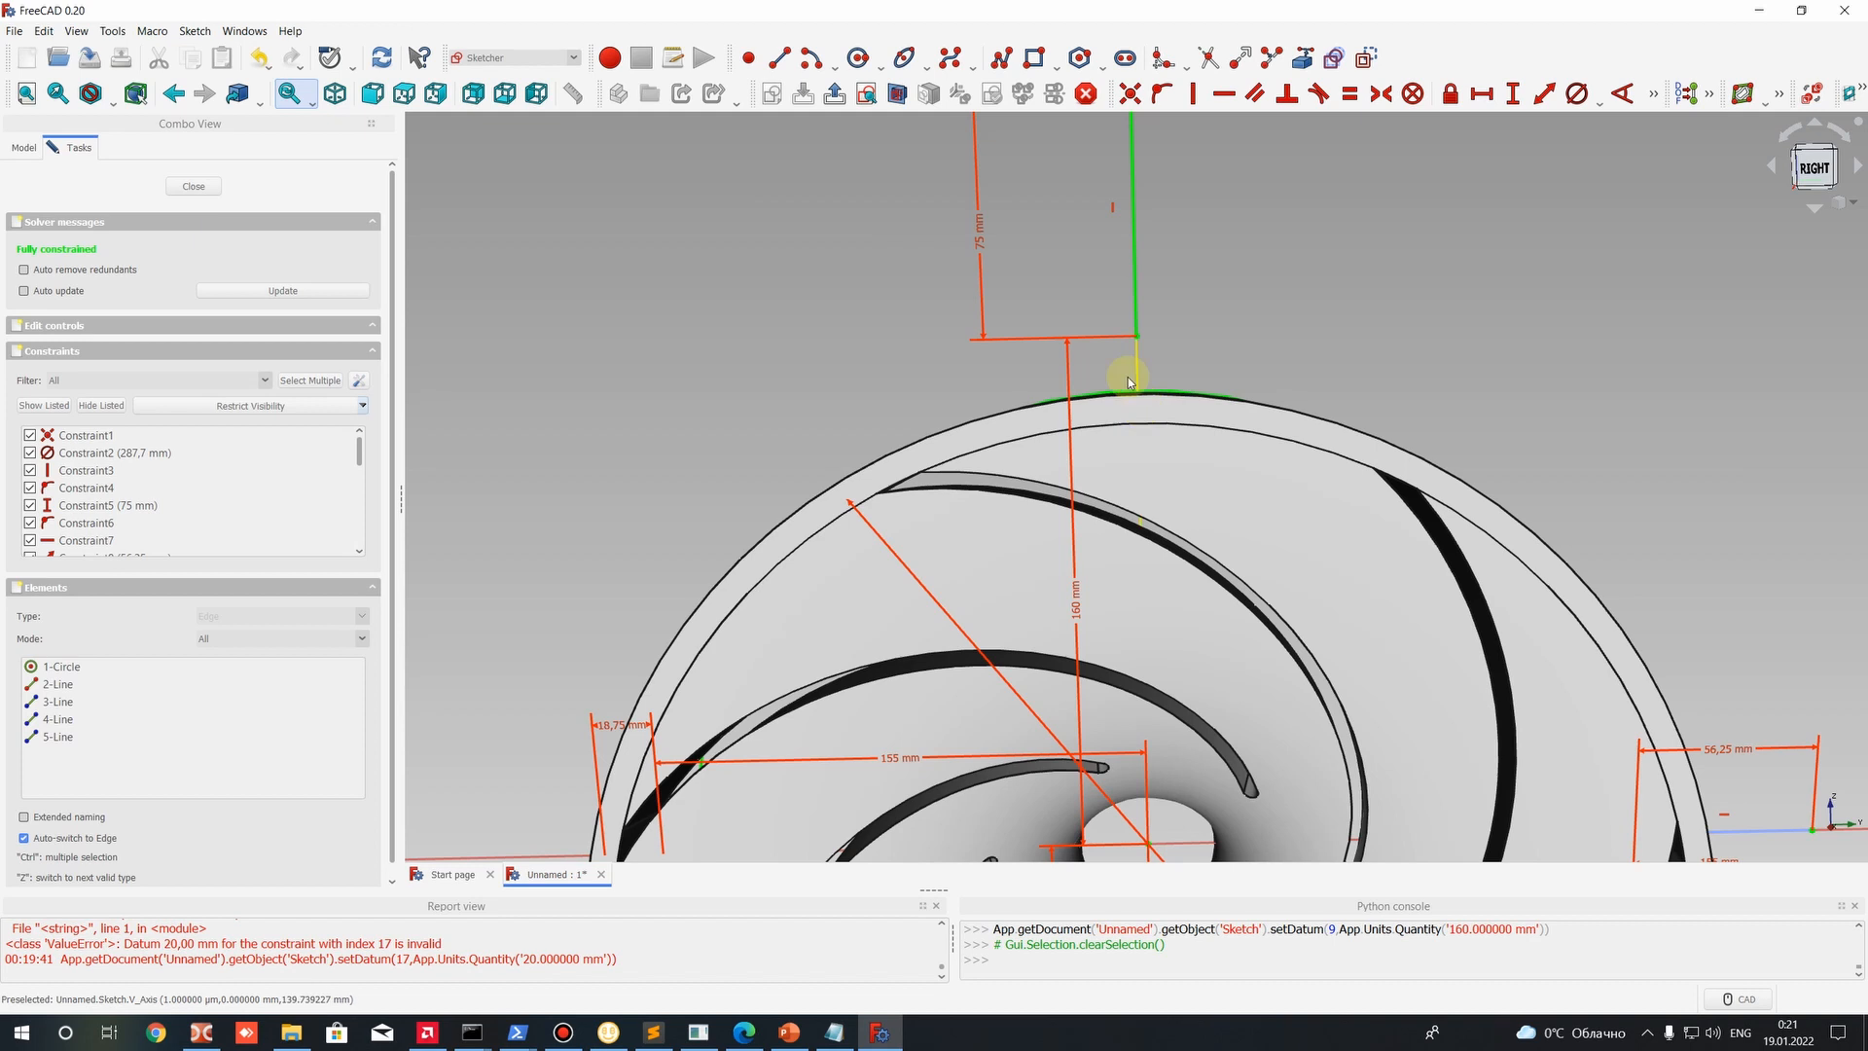
left_click(779, 61)
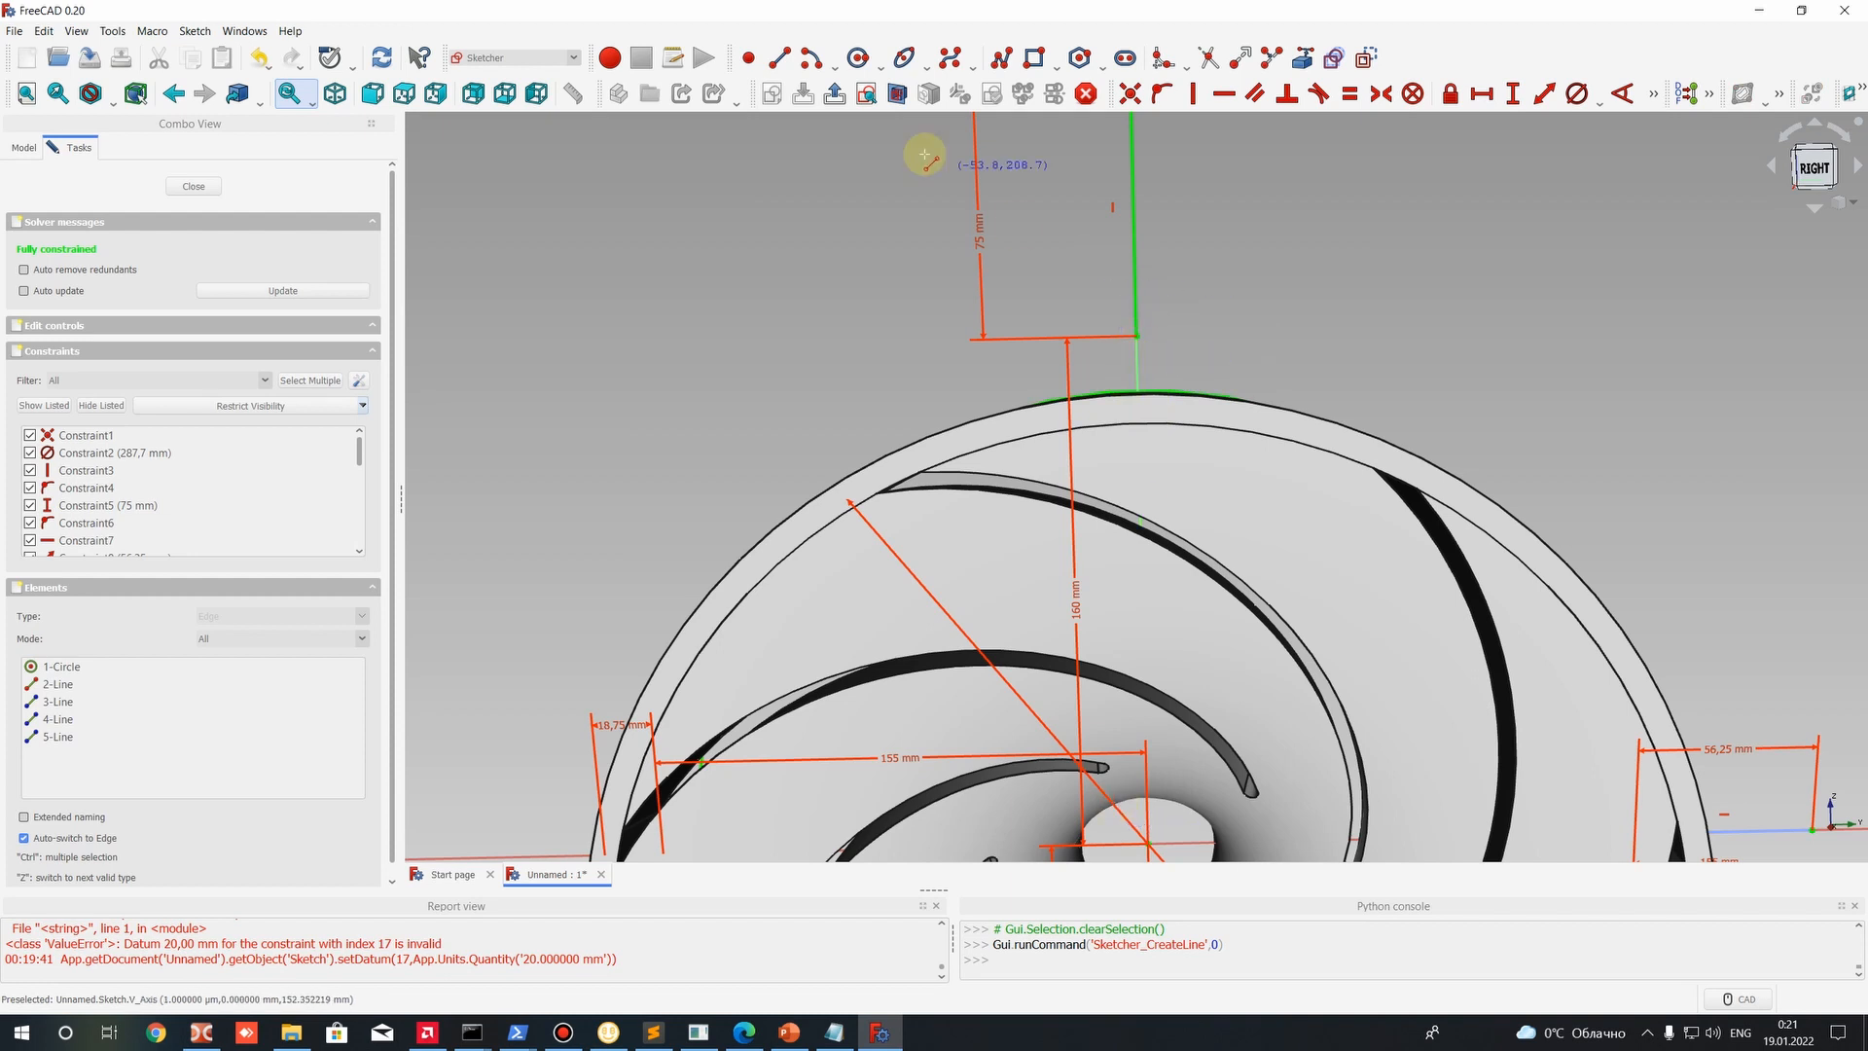
left_click(748, 58)
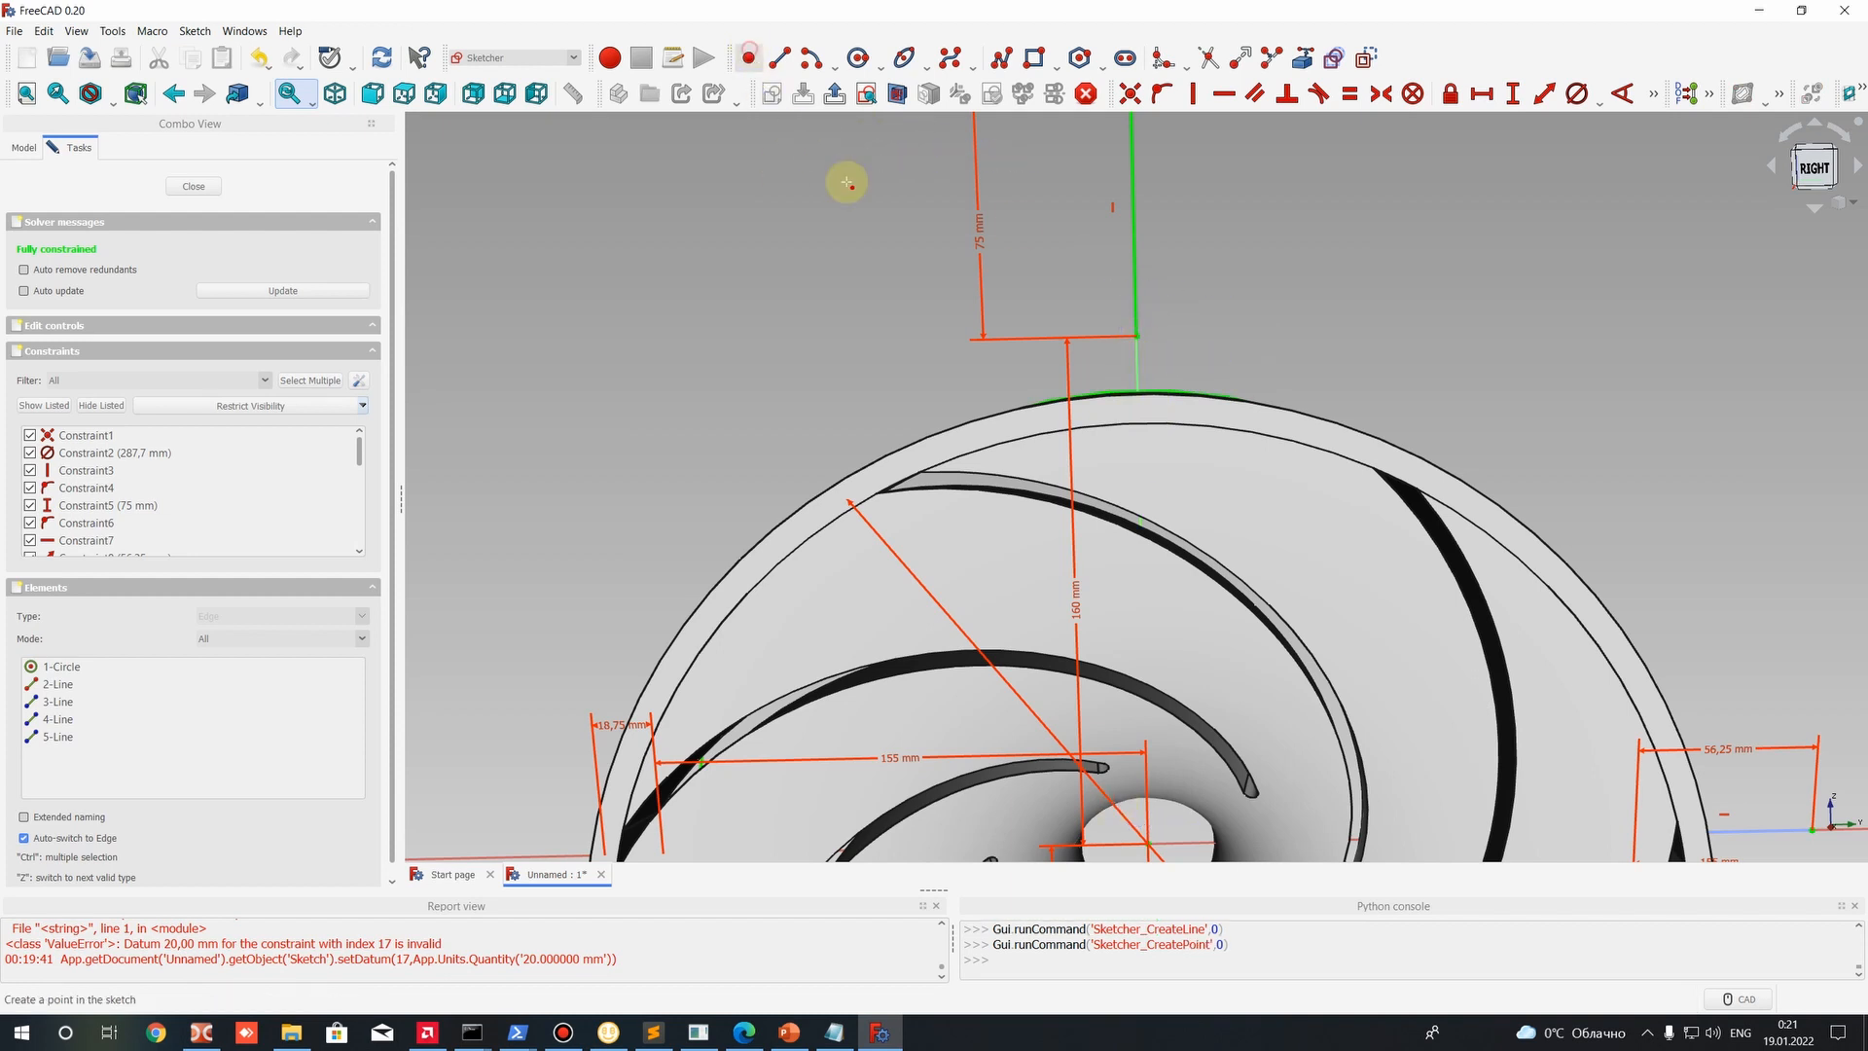
left_click(1137, 364)
Constrain the vertical distance from the origin to the new point to 155 mm.
left_click(1140, 366)
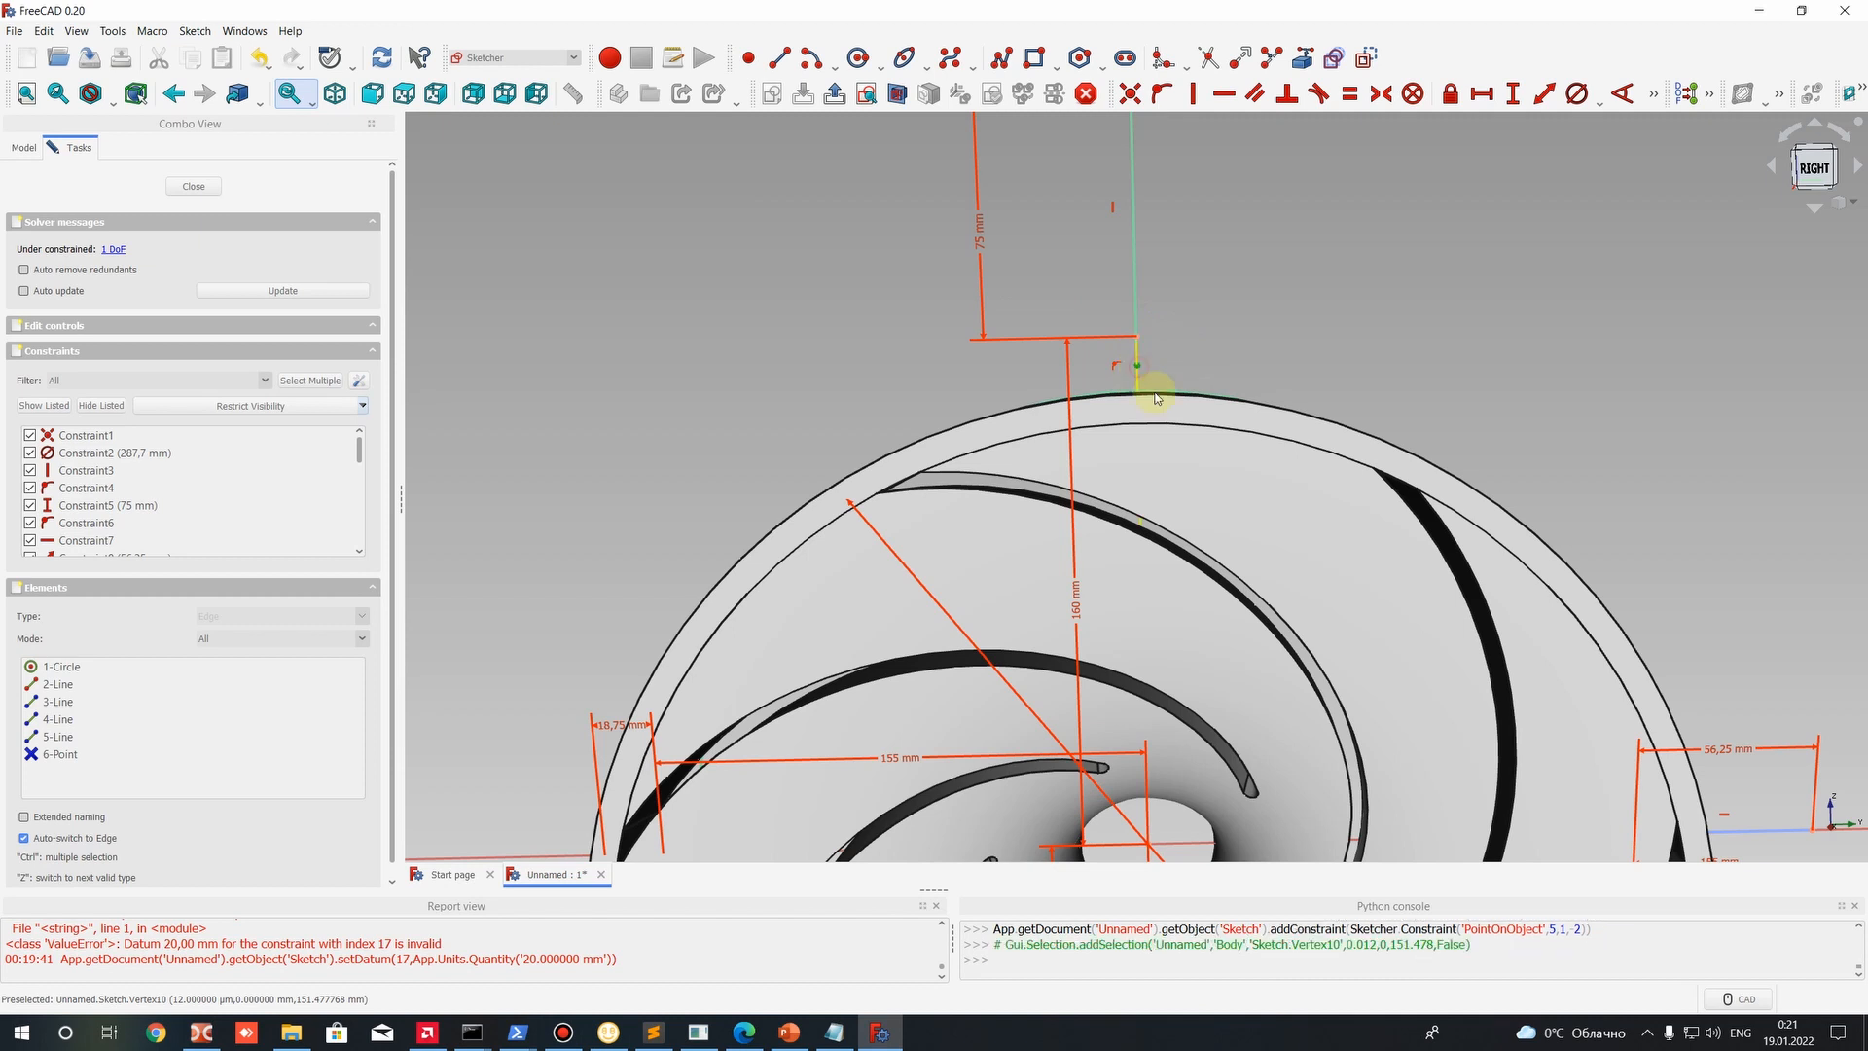
scroll(1148, 378, "down", 4)
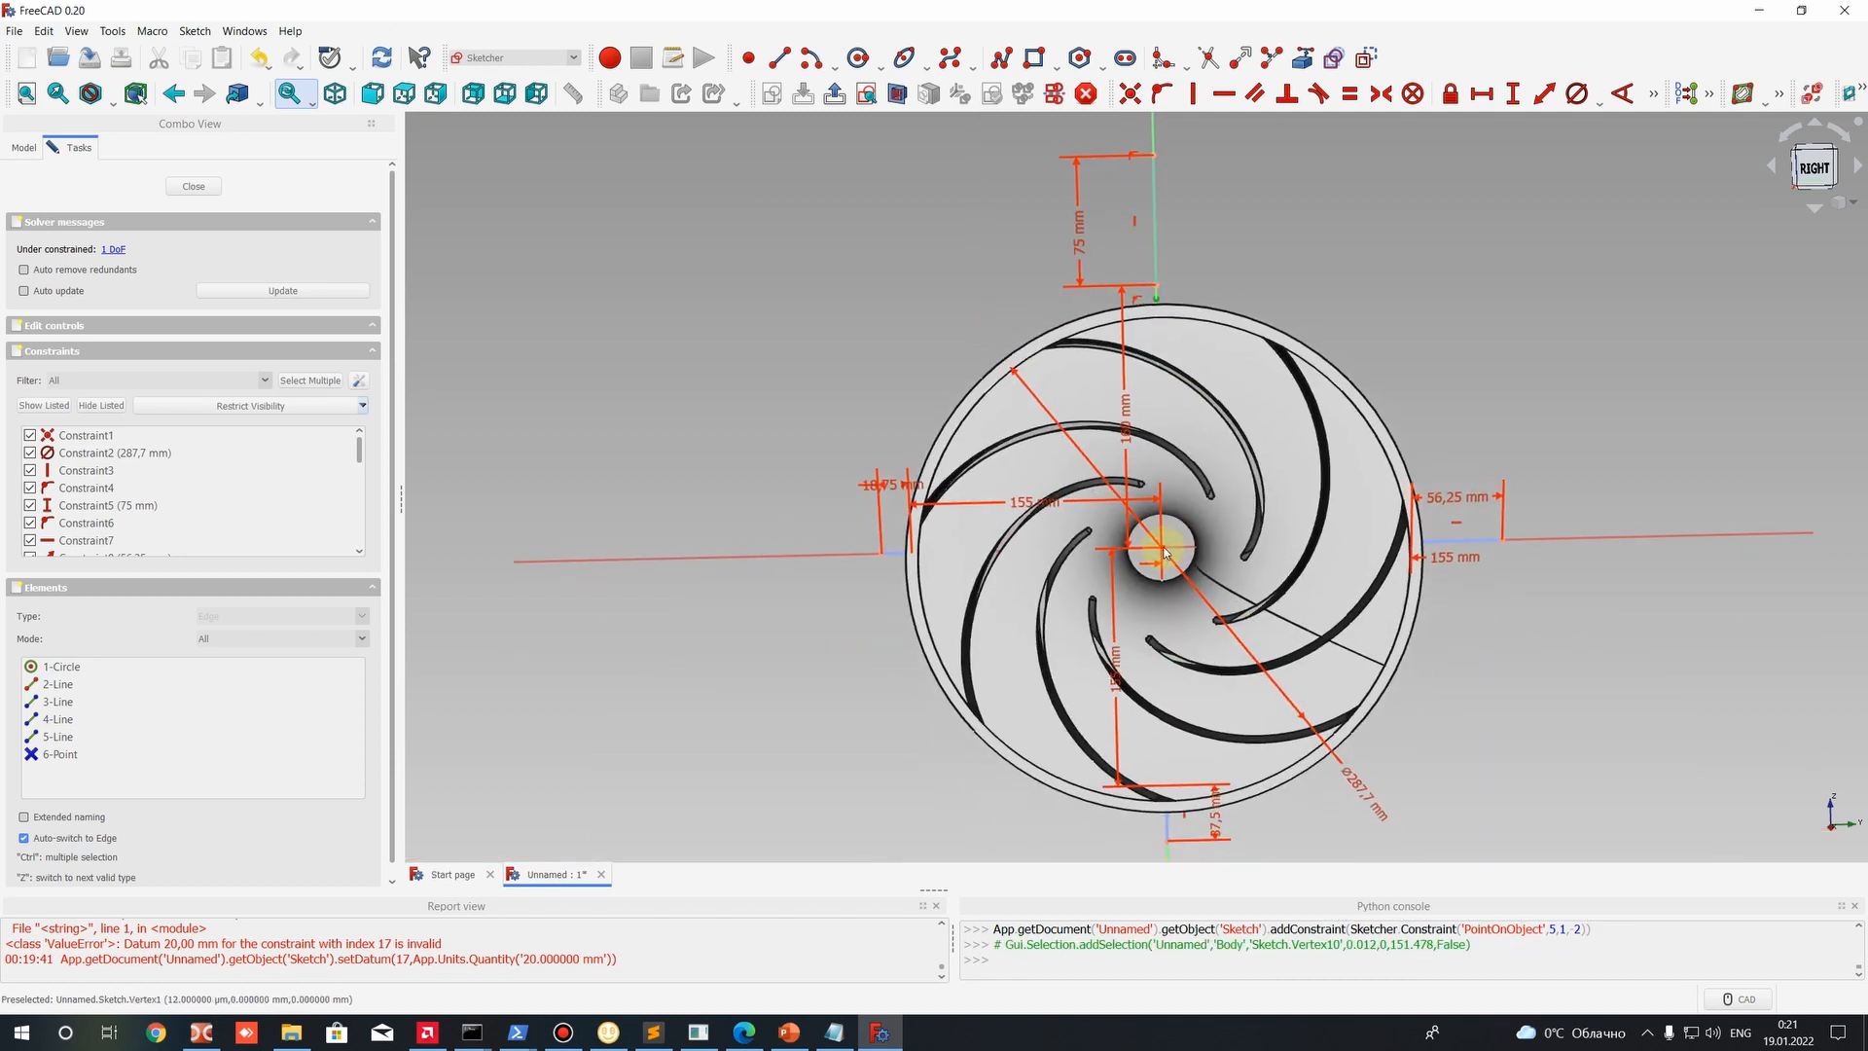
left_click(1164, 553)
left_click(1512, 94)
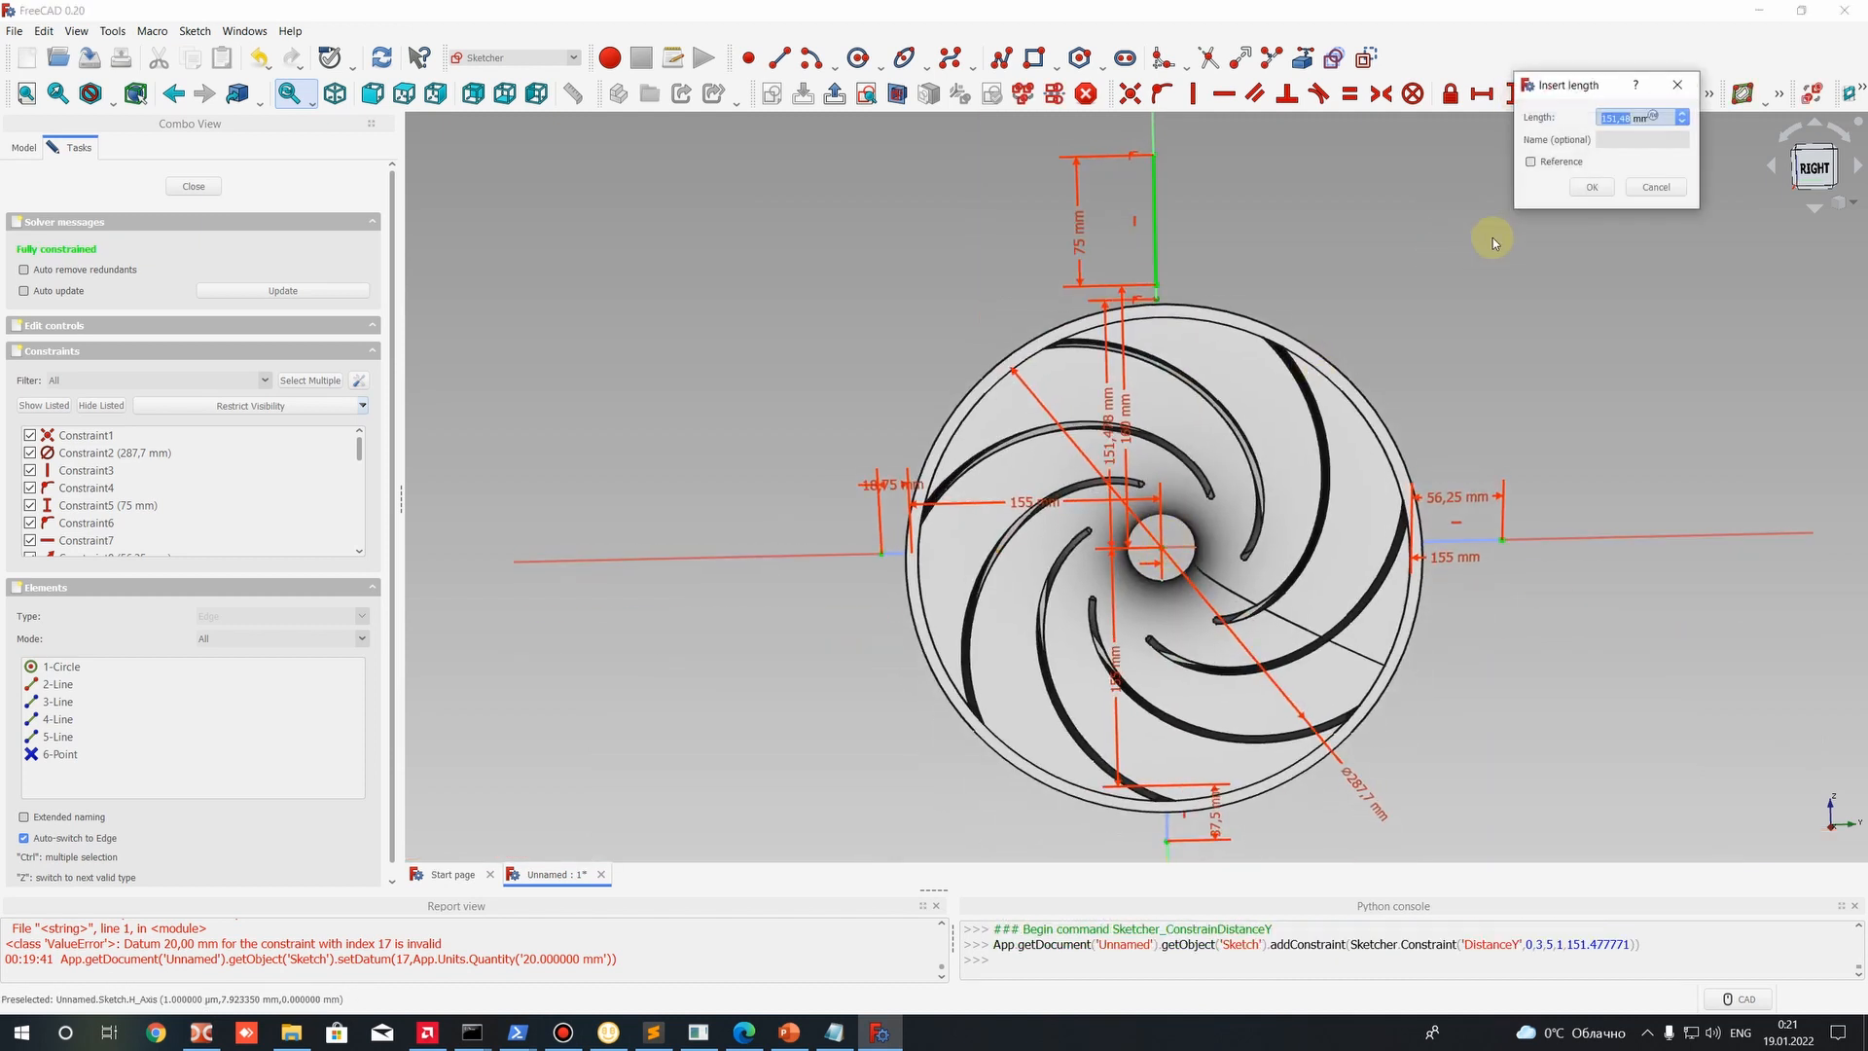
type("155")
key("Return")
scroll(1244, 319, "up", 4)
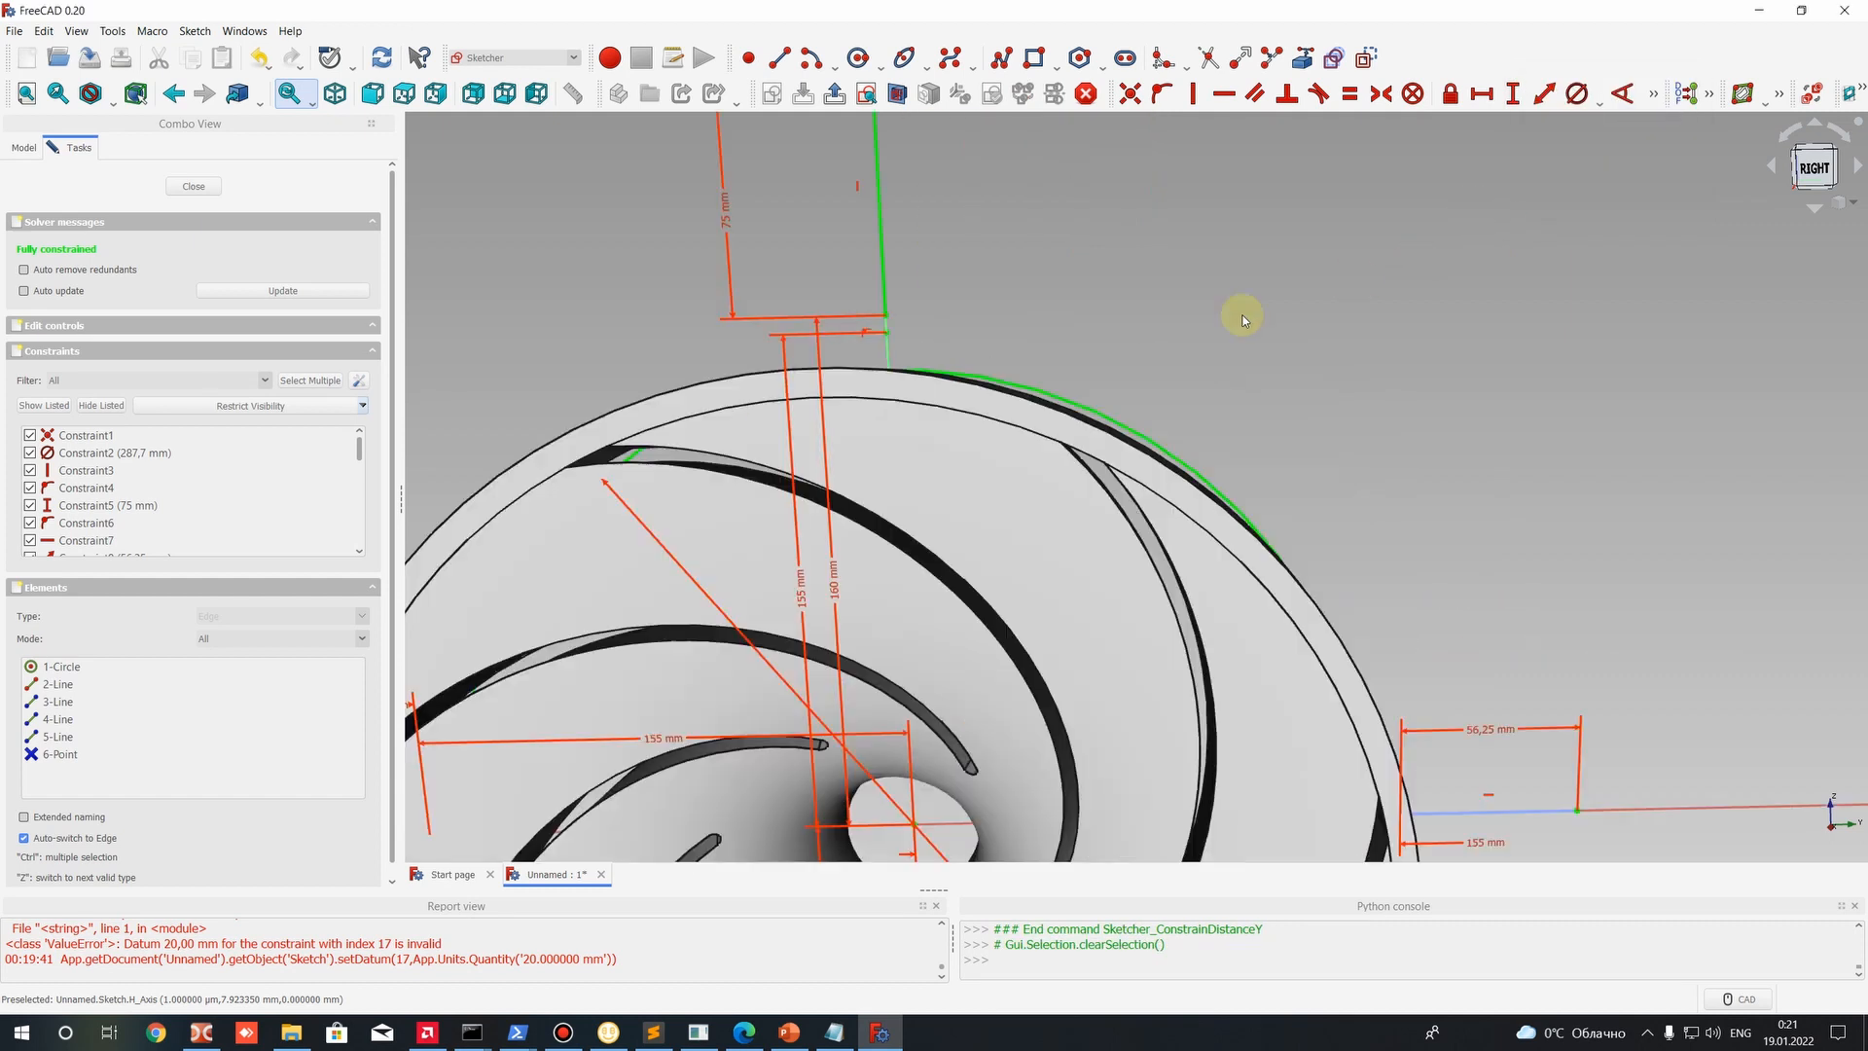
scroll(938, 329, "down", 4)
scroll(1076, 258, "up", 4)
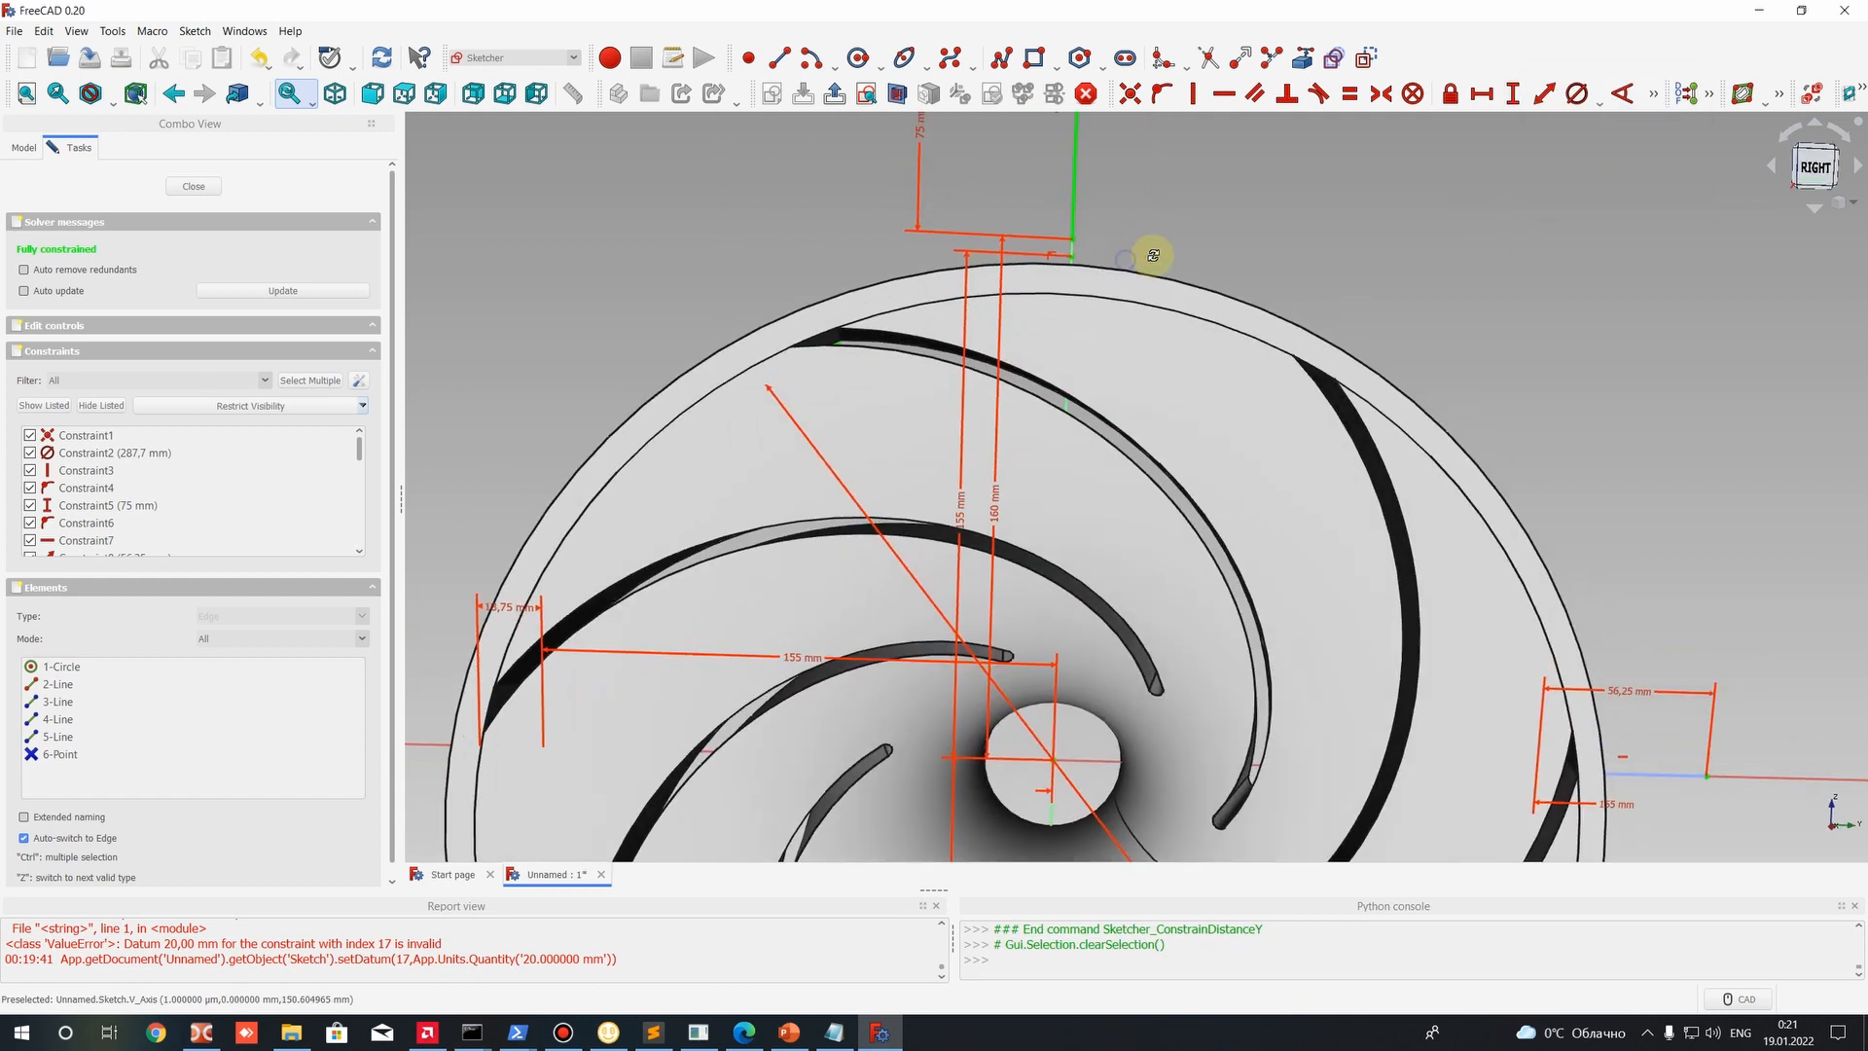
scroll(1129, 258, "down", 3)
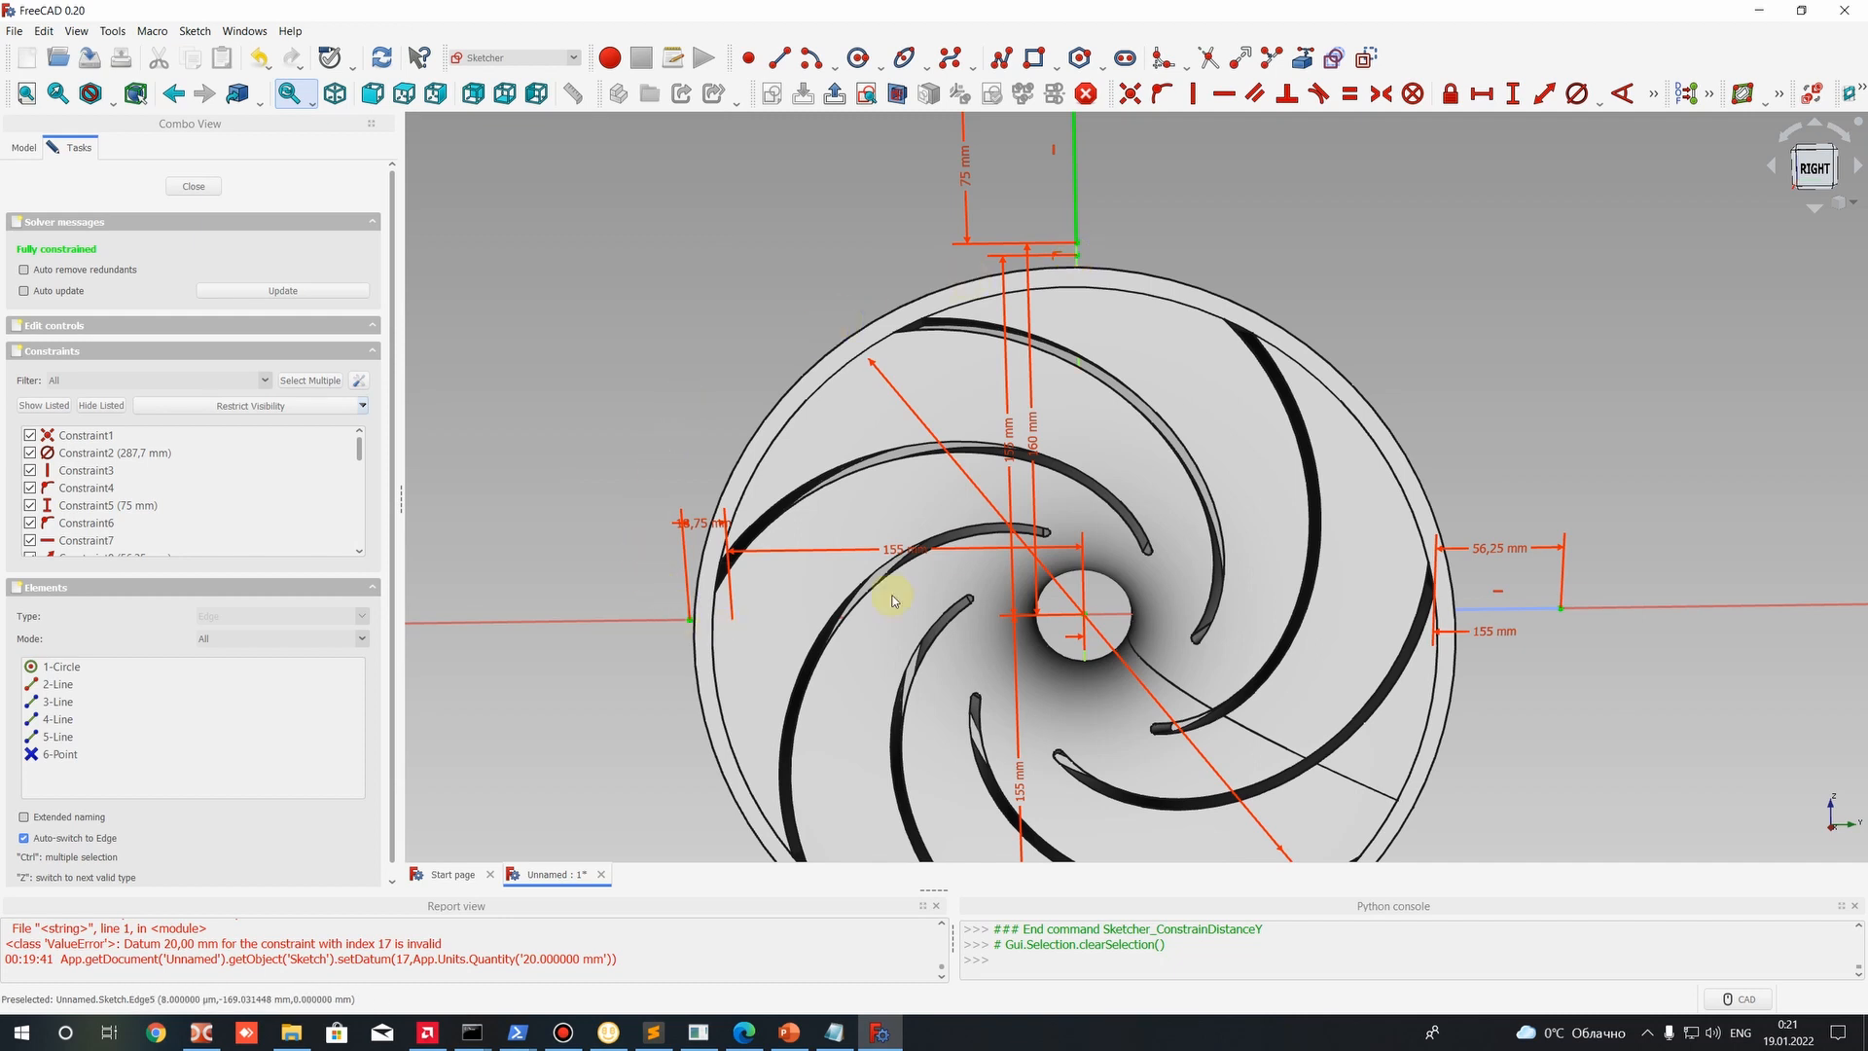
Finish editing the radial reference-line sketch and return to the model.
scroll(992, 551, "up", 1)
scroll(992, 552, "down", 5)
mouse_move(988, 559)
middle_mouse_down()
mouse_move(904, 596)
mouse_move(1088, 366)
mouse_move(973, 496)
mouse_move(580, 411)
middle_mouse_up()
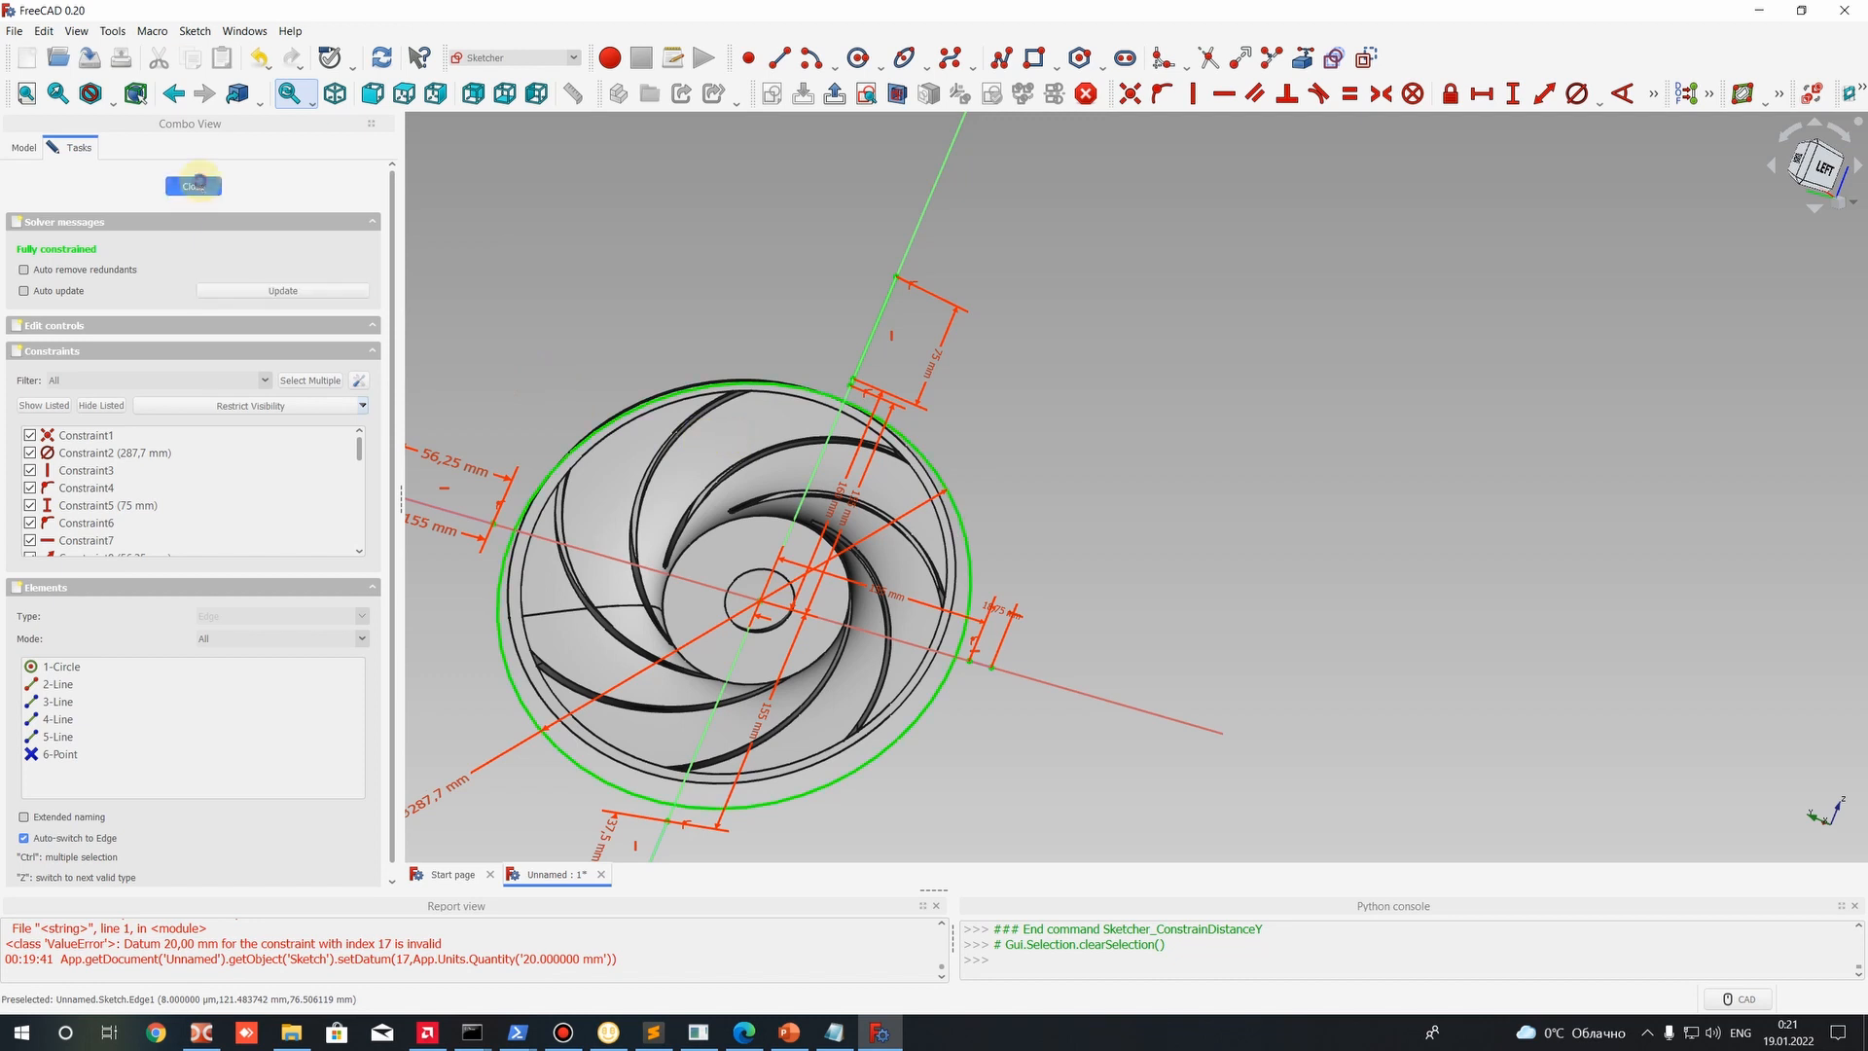
left_click(195, 184)
scroll(1134, 571, "up", 5)
Hide the Blades impeller so that only the reference sketch is displayed.
left_click(1175, 493)
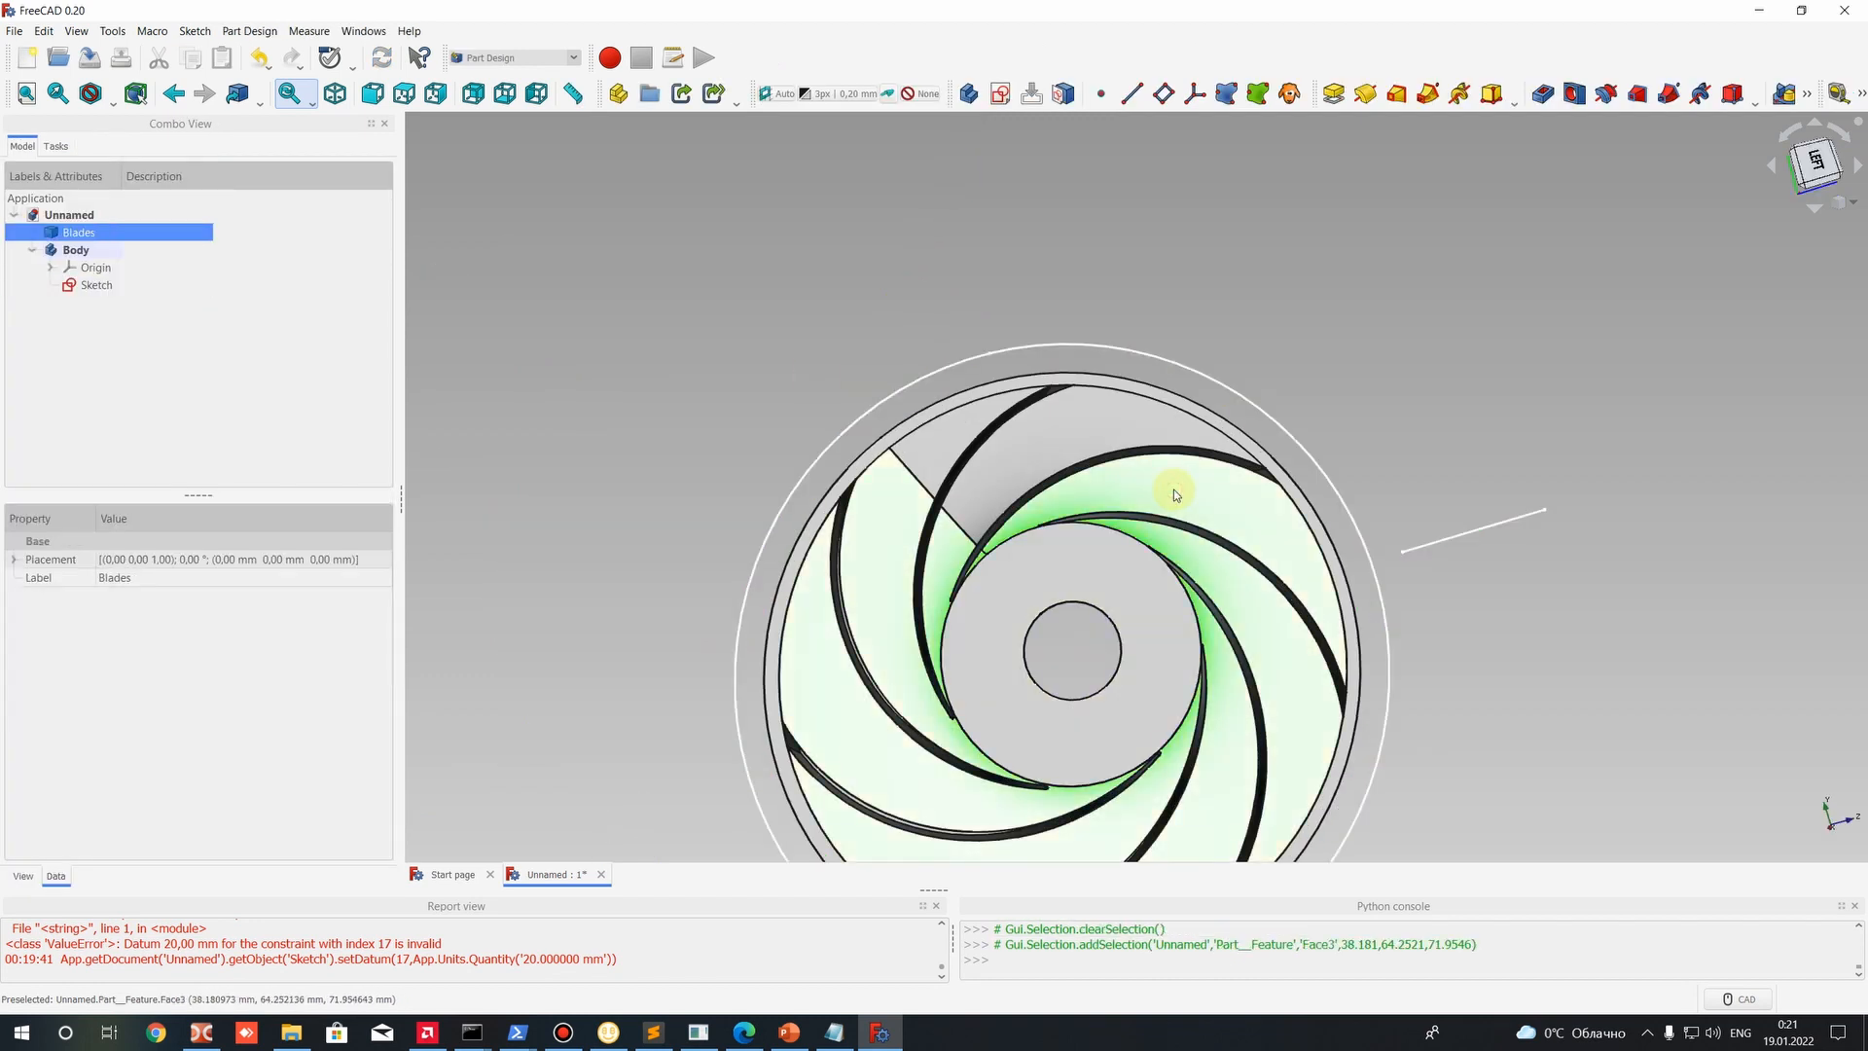
right_click(78, 234)
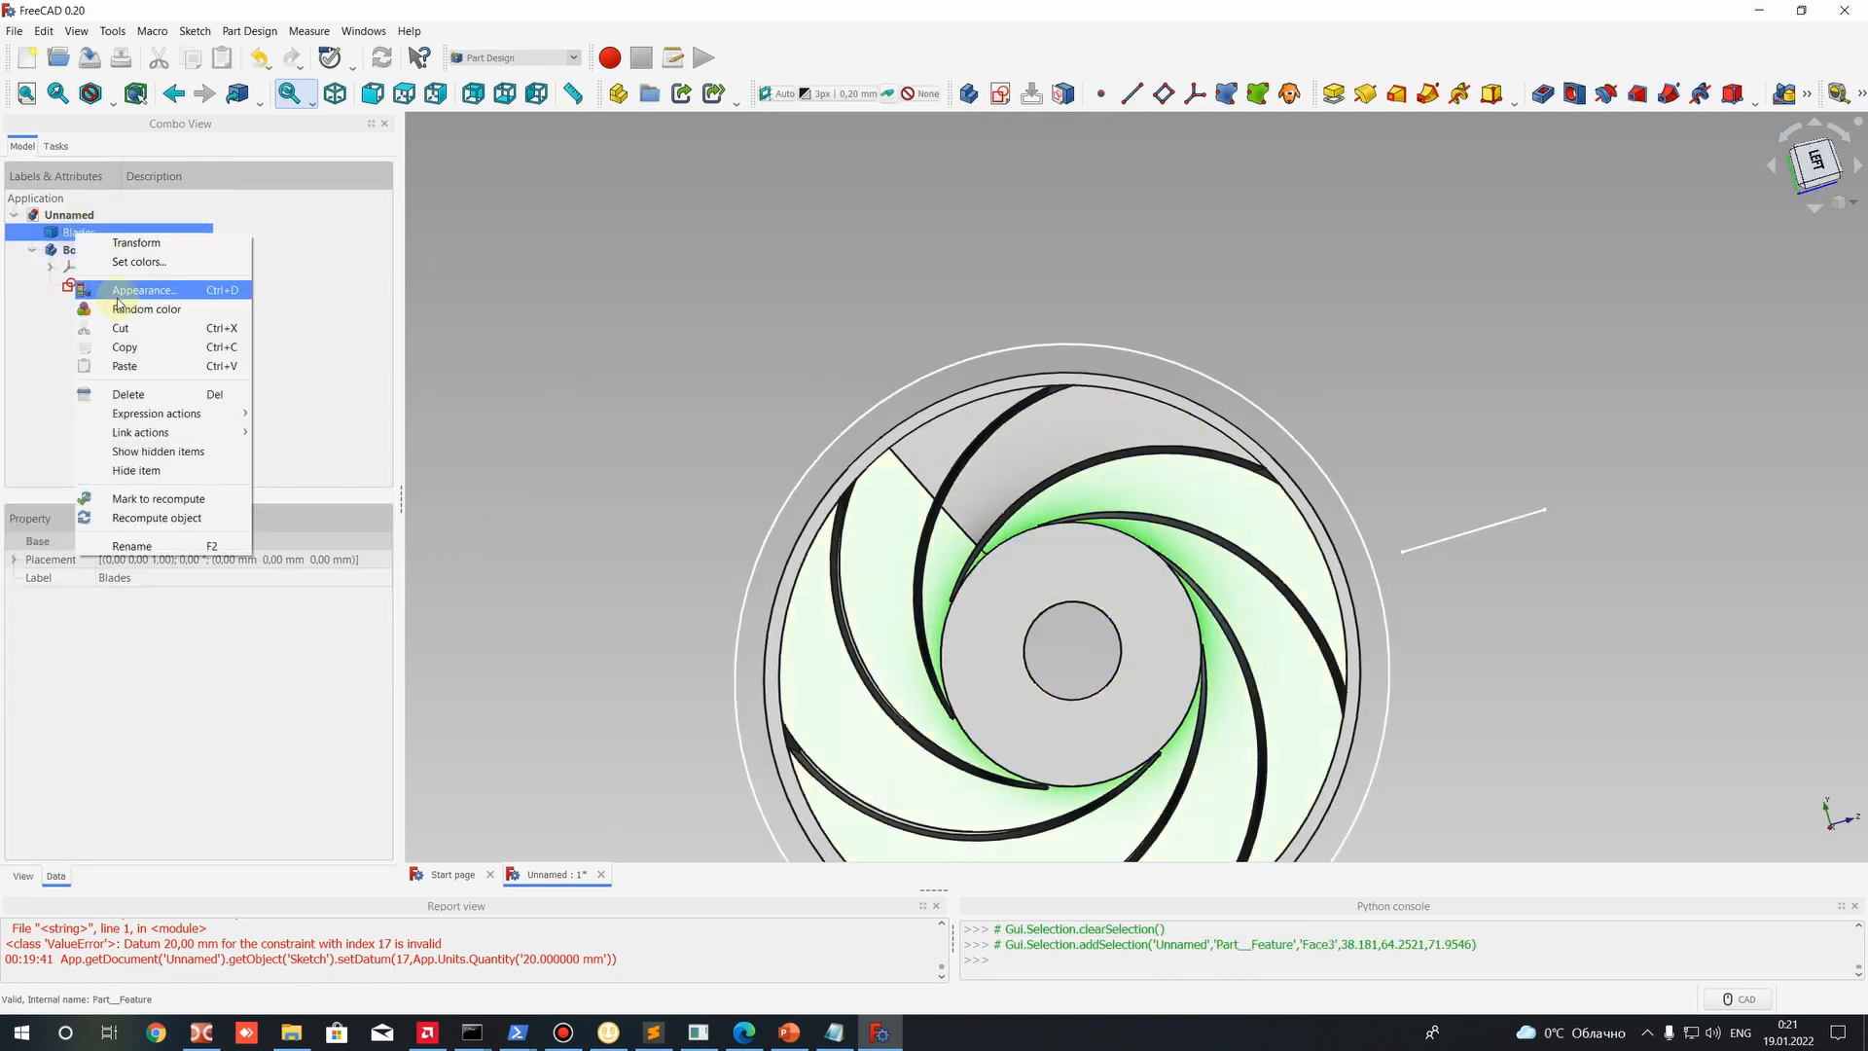
left_click(126, 473)
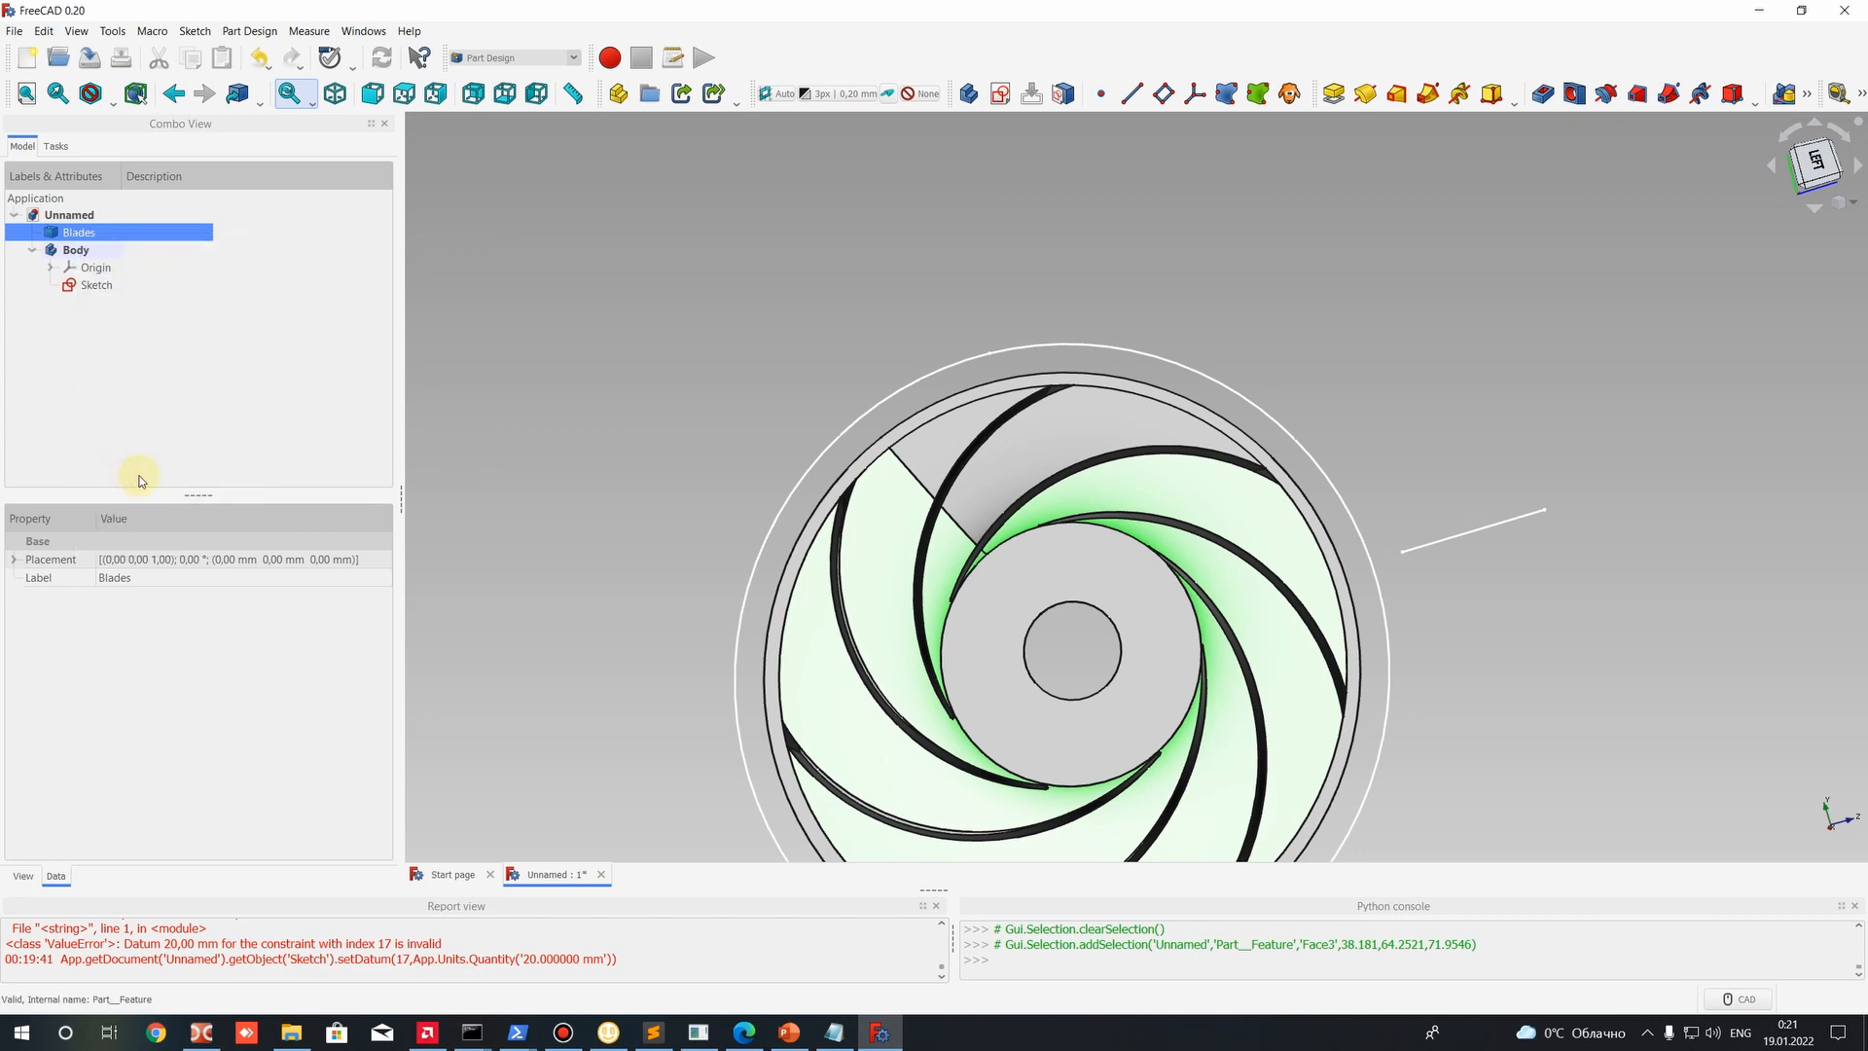
right_click(71, 234)
left_click(109, 466)
right_click(74, 234)
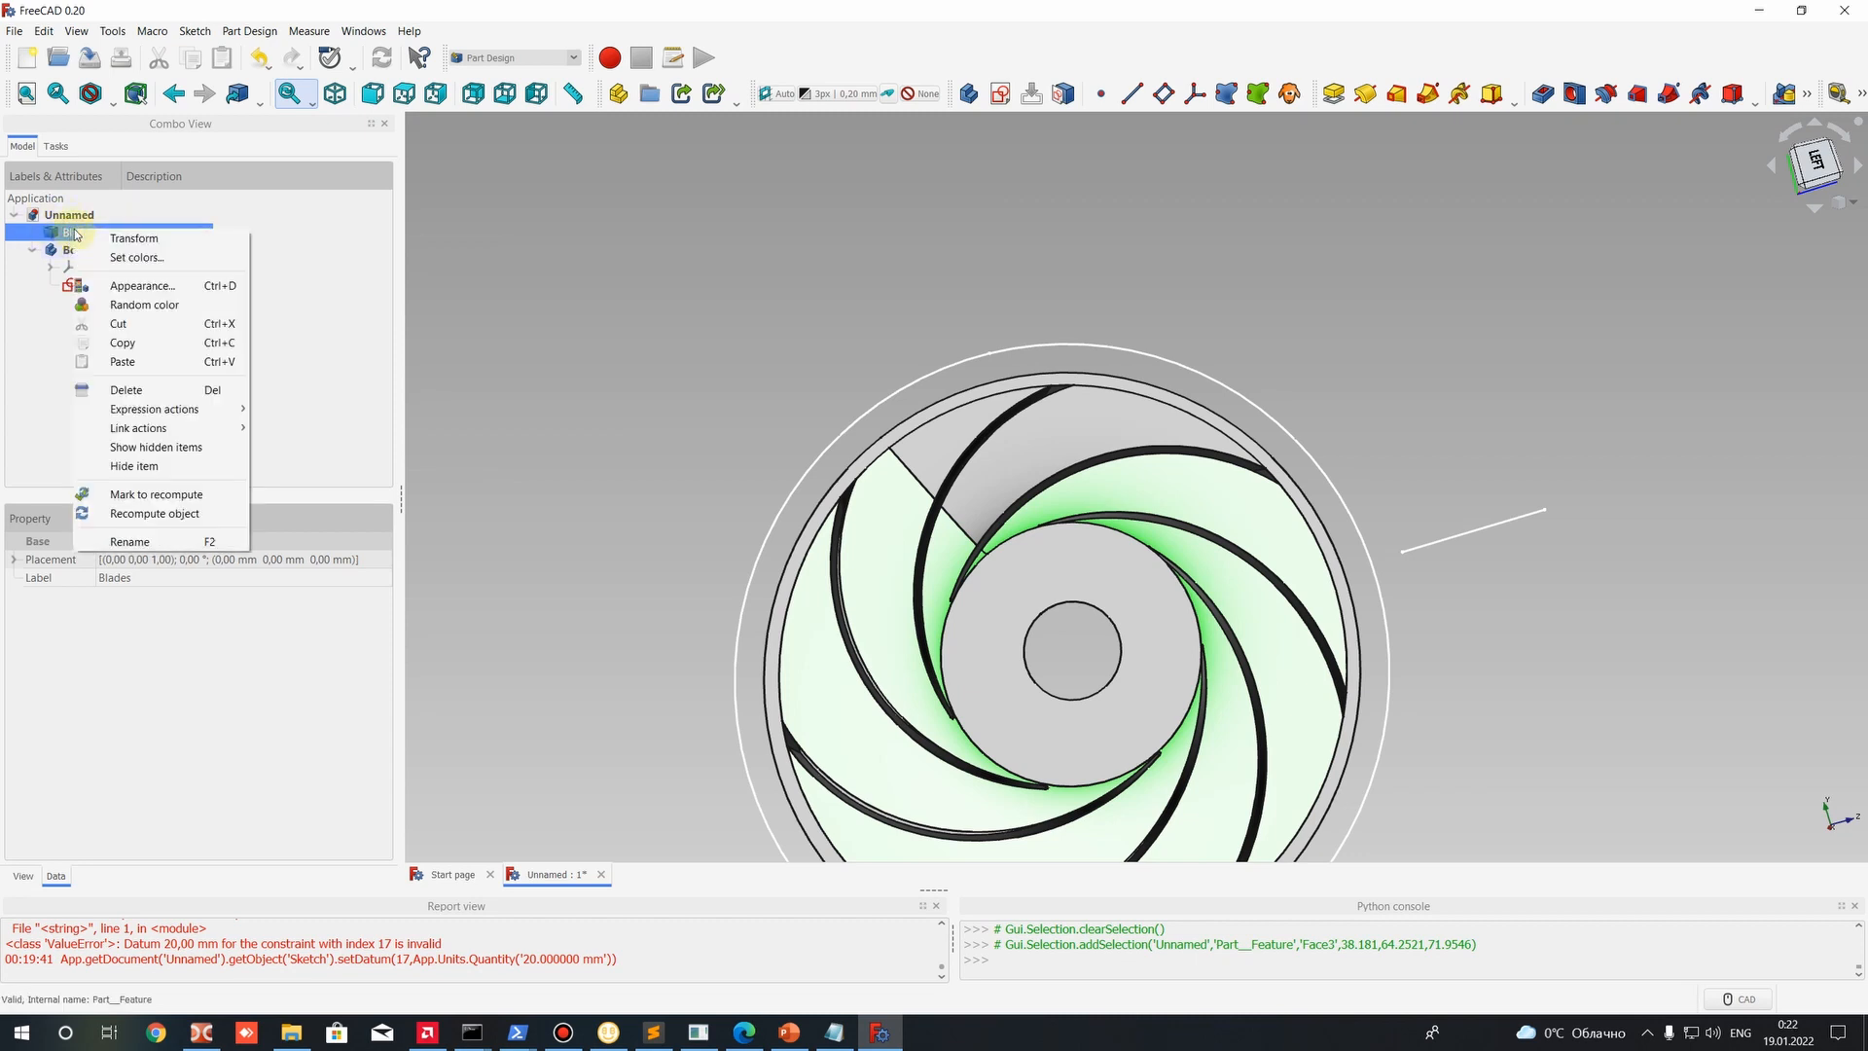
key("Escape")
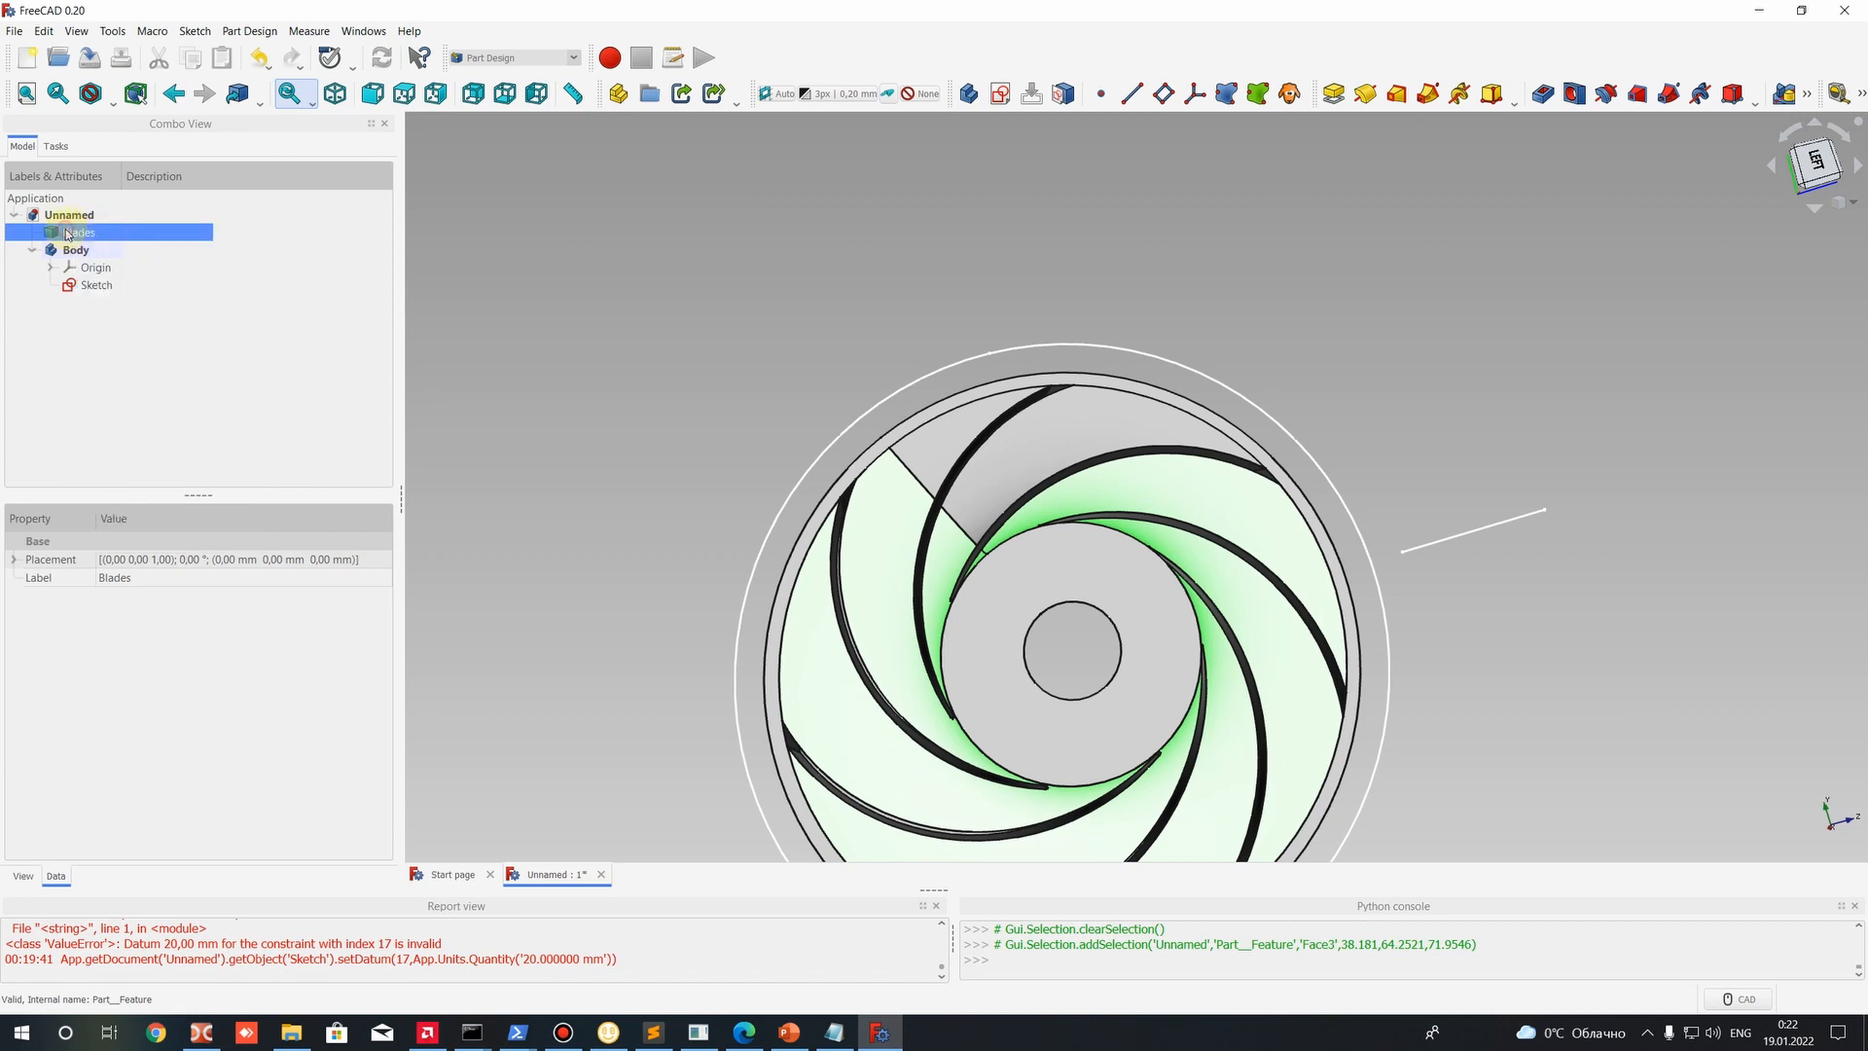
key("space")
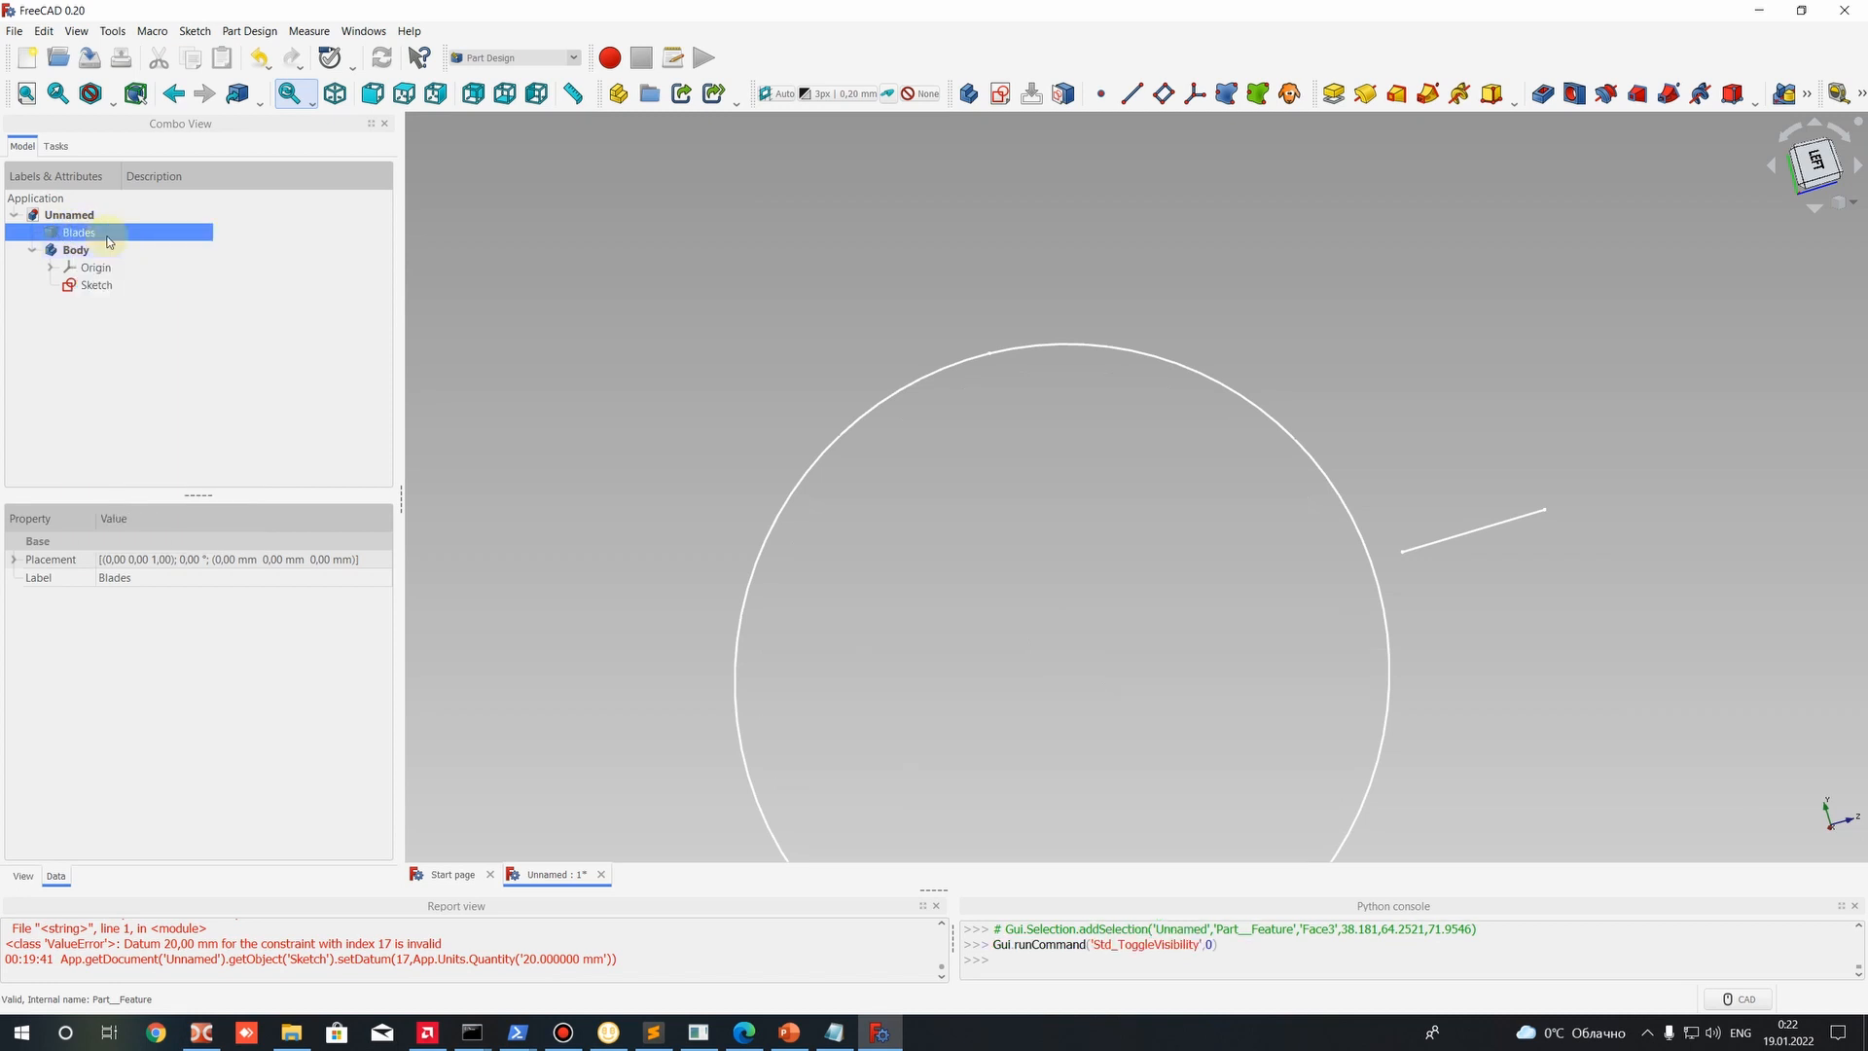
scroll(808, 349, "down", 3)
key("space")
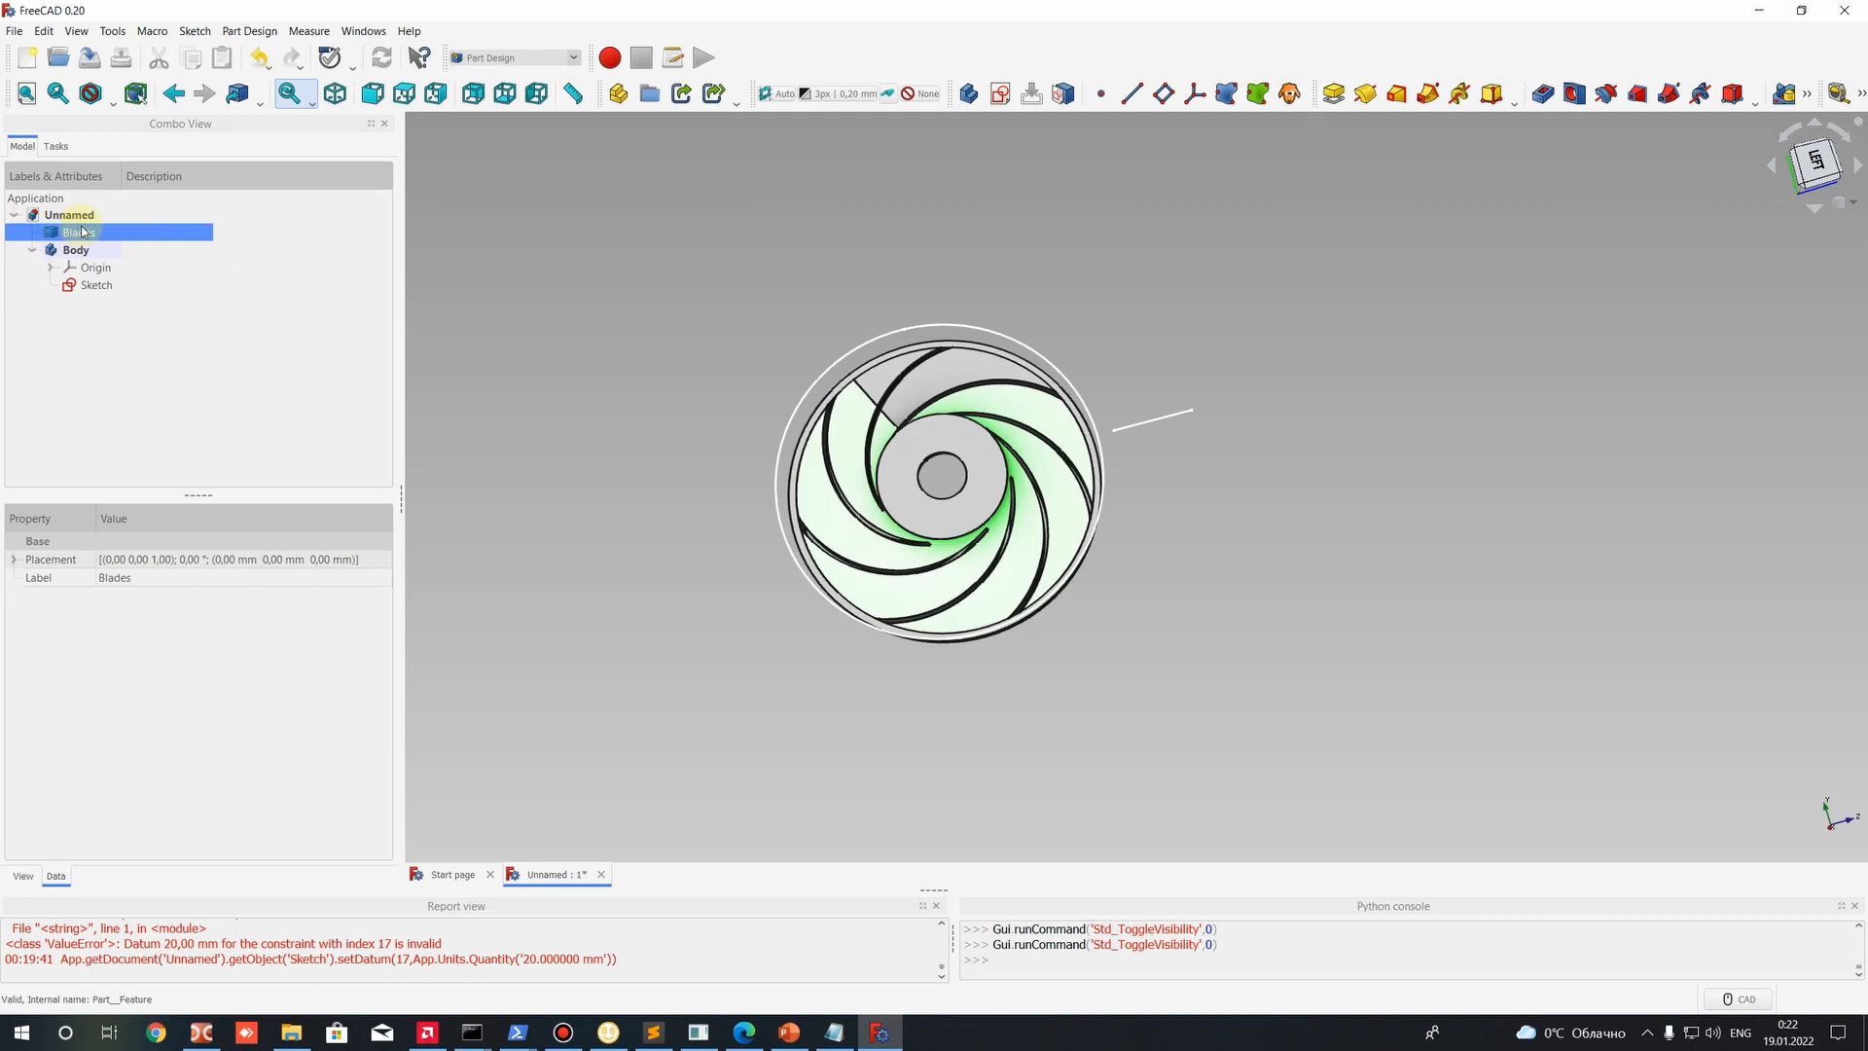
key("space")
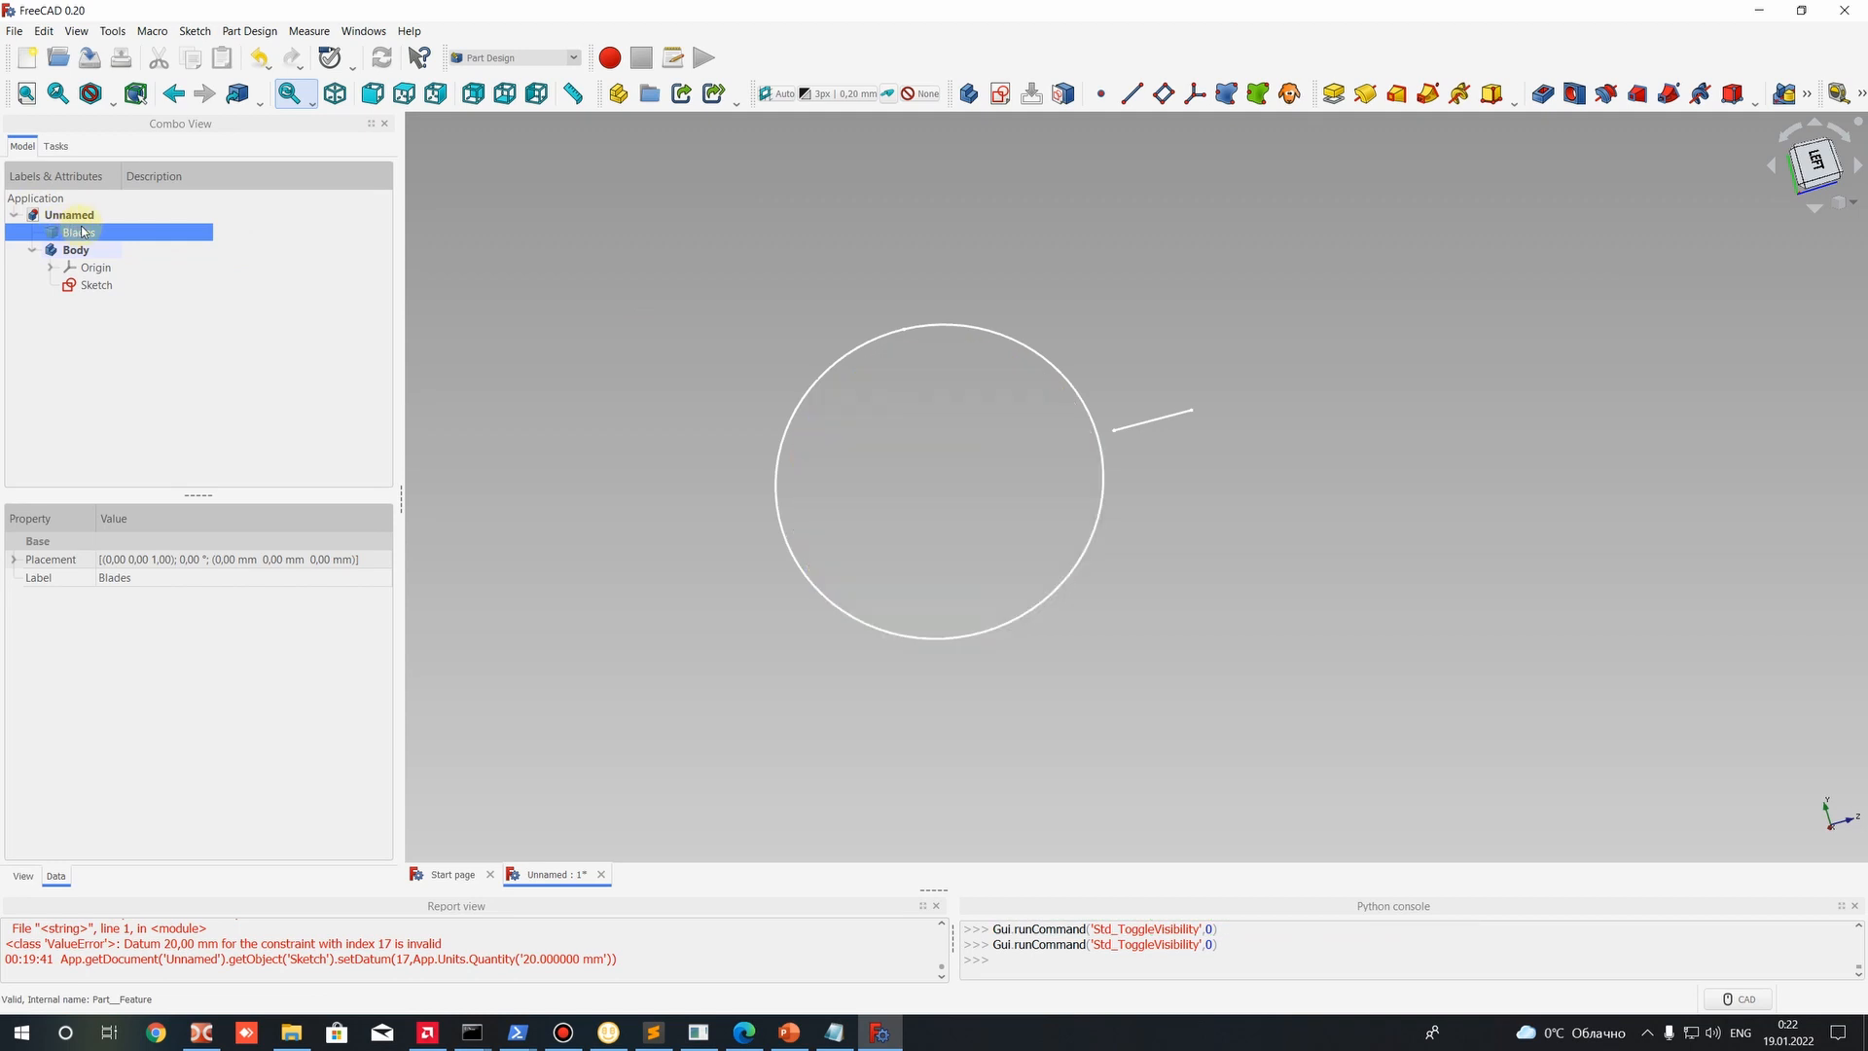
Reopen the sketch for editing and move the 160 mm dimension to the other side of the vertical axis.
right_click(85, 287)
left_click(127, 294)
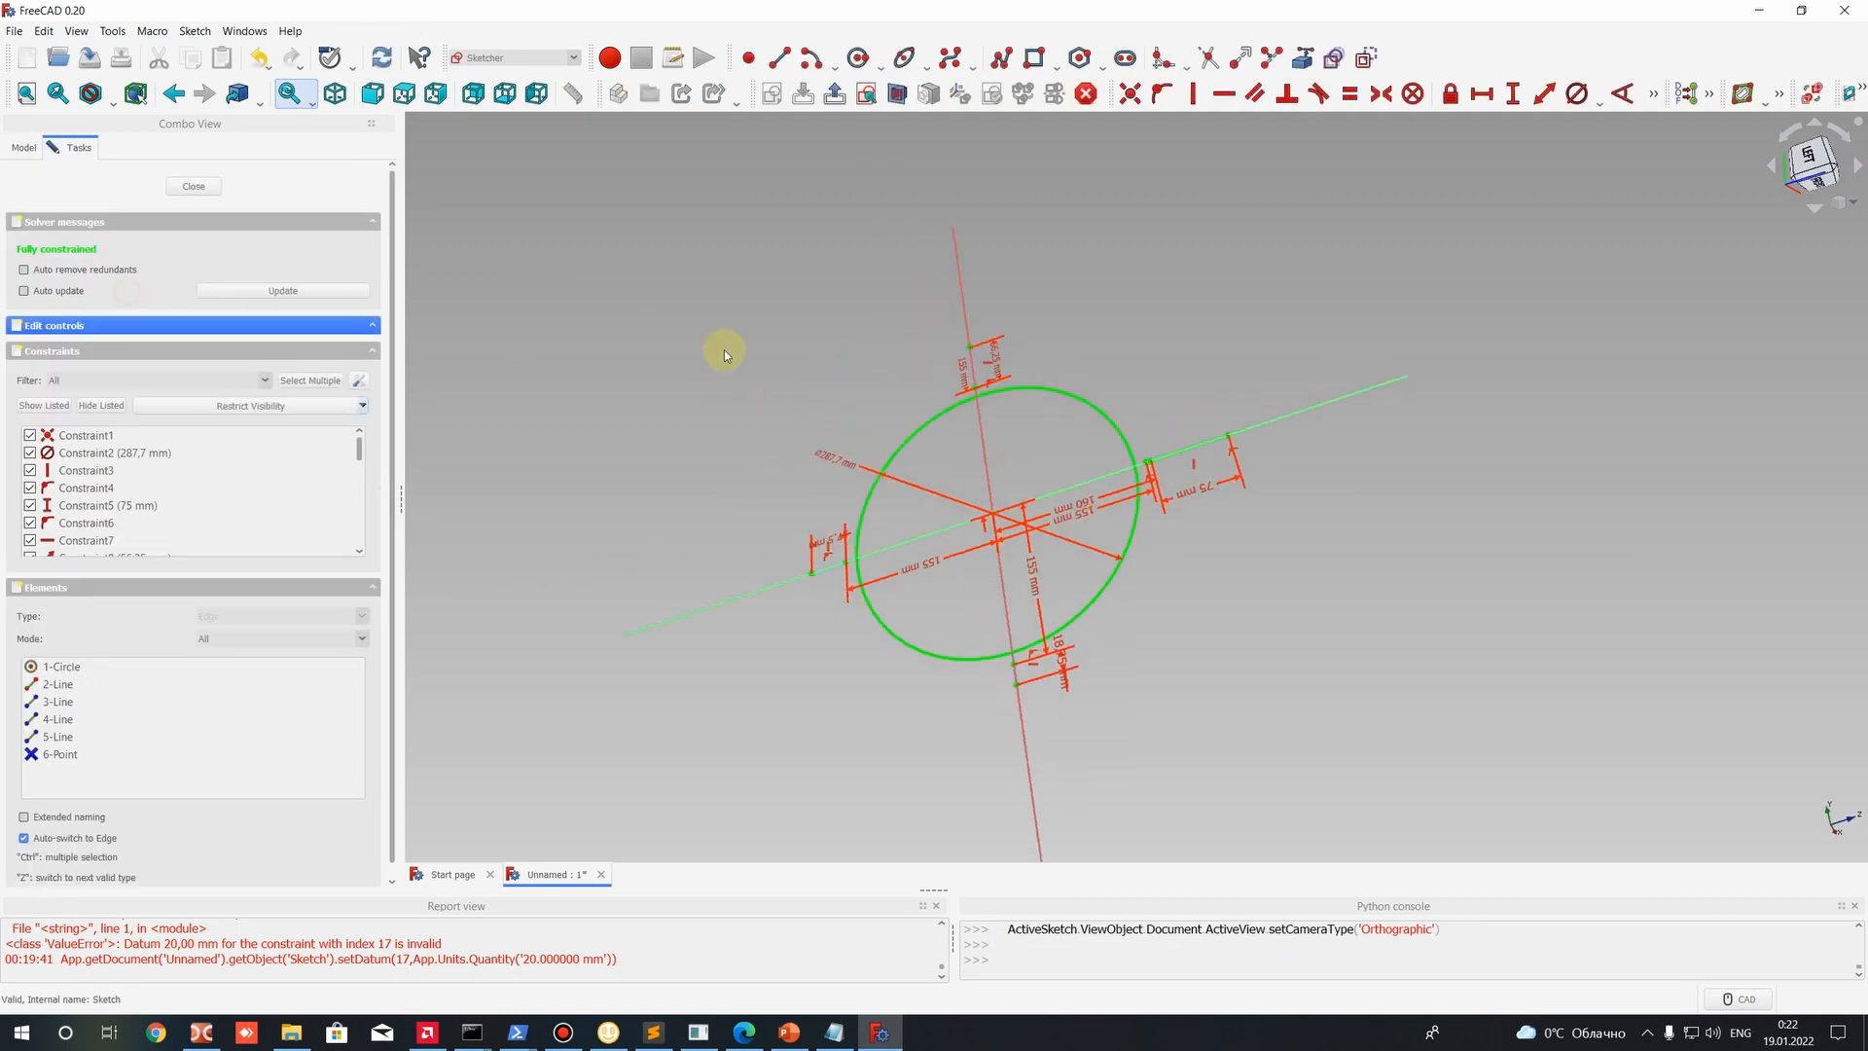
scroll(1381, 451, "up", 10)
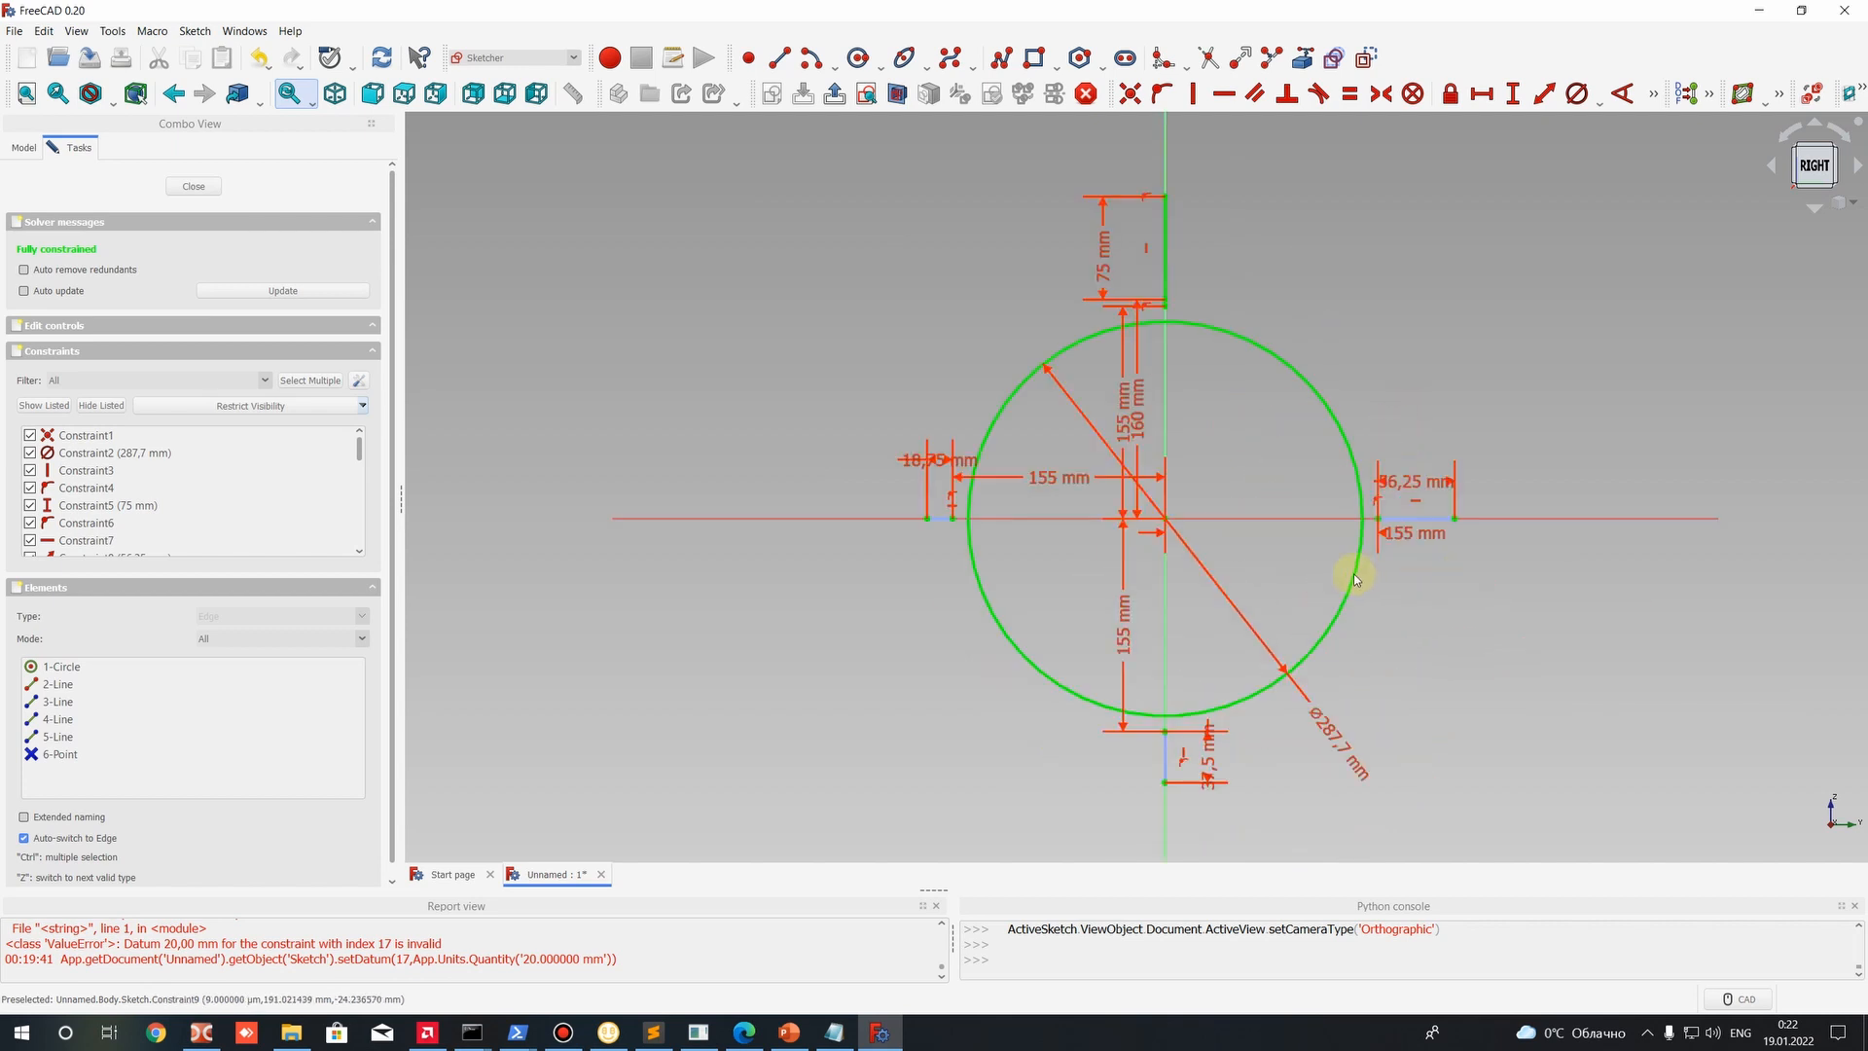
scroll(1255, 509, "down", 4)
scroll(1212, 615, "down", 2)
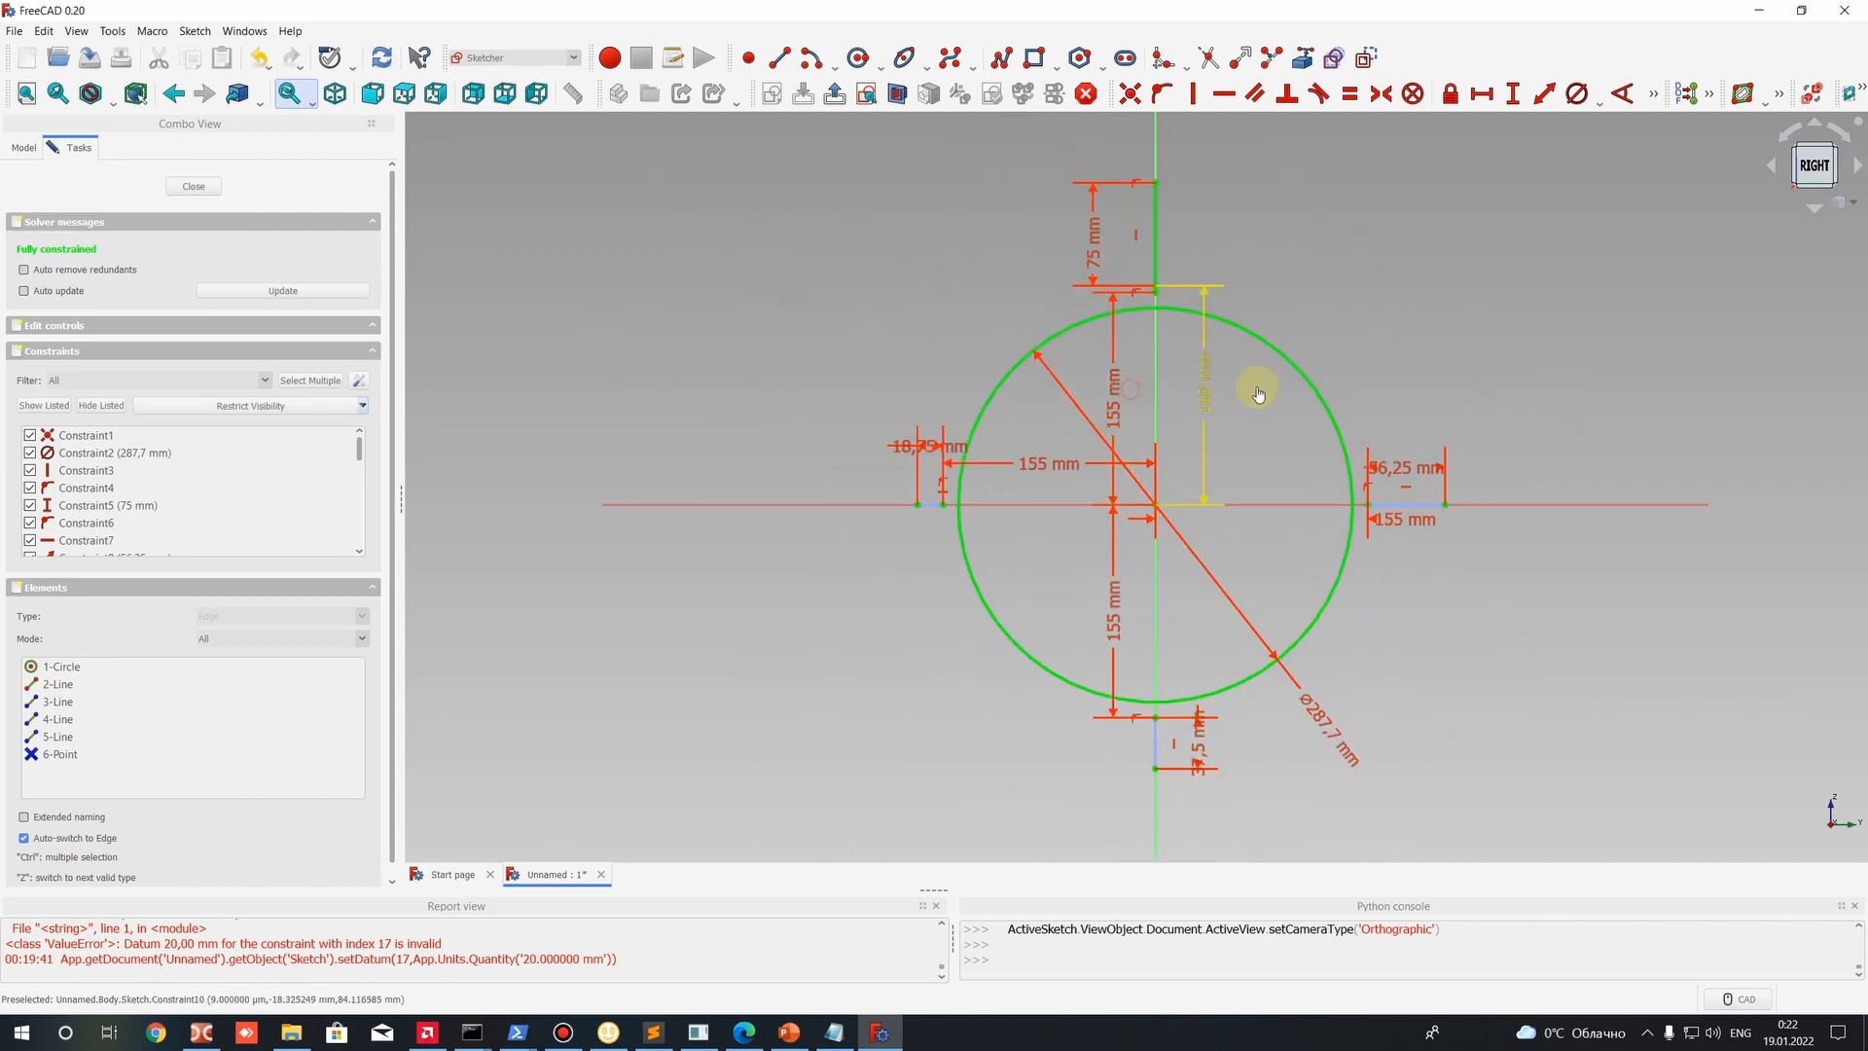
Examine the endpoints of the radial reference lines around the circle and the sketch tools for joining them.
scroll(1167, 307, "up", 8)
scroll(1128, 253, "down", 8)
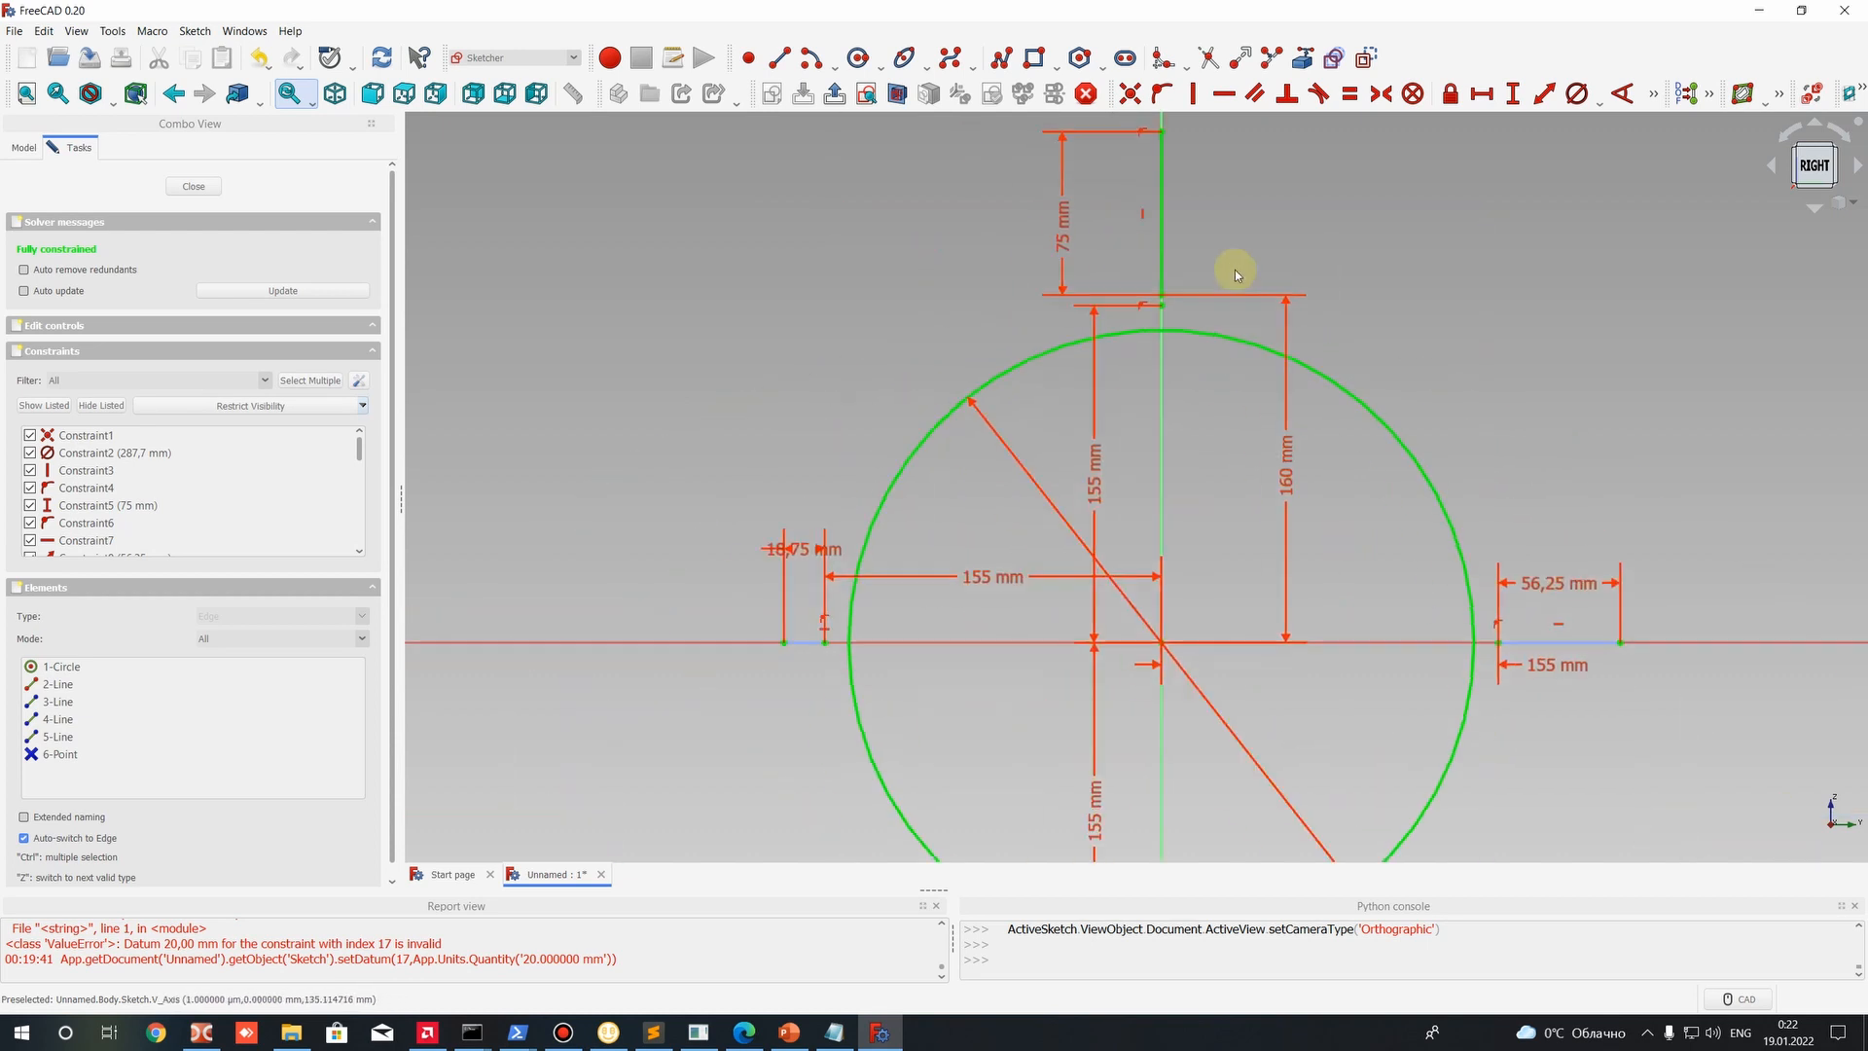
scroll(1229, 243, "up", 1)
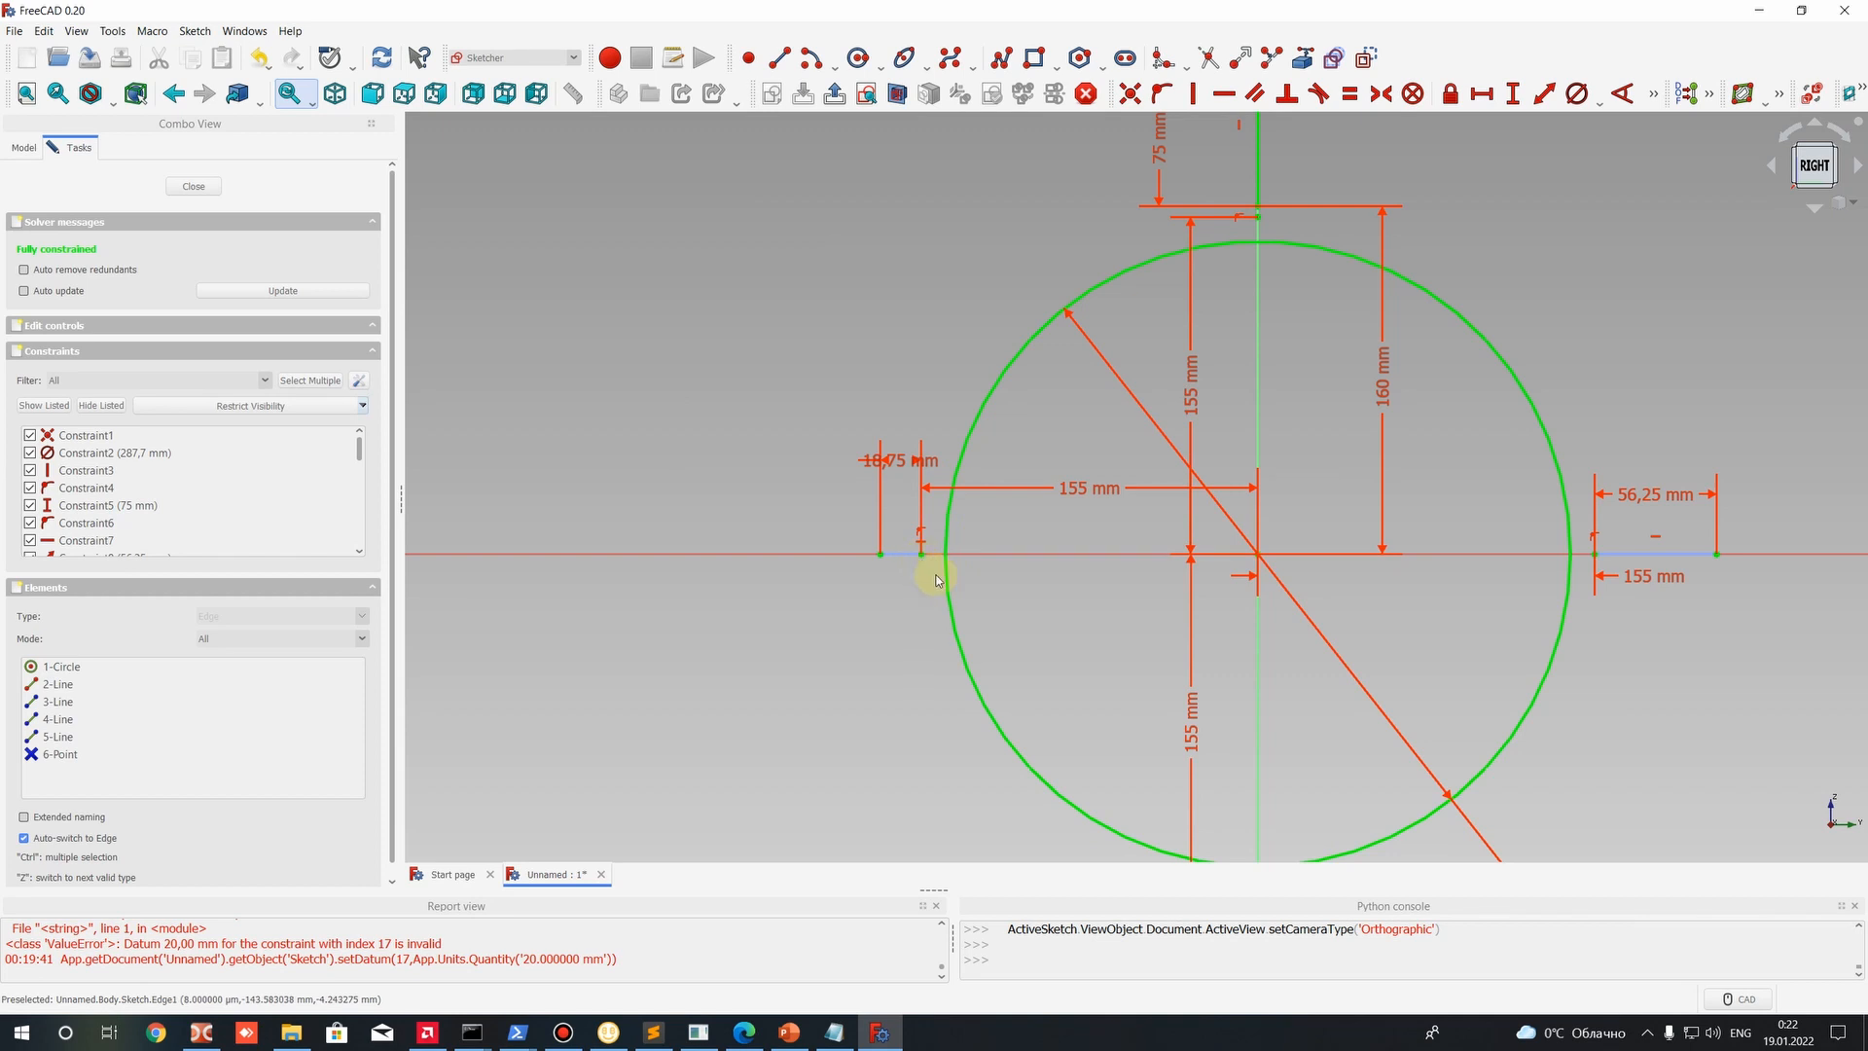
middle_click_drag(992, 680, 896, 380)
mouse_move(1053, 254)
middle_mouse_down()
mouse_move(1098, 537)
mouse_move(1118, 555)
middle_mouse_up()
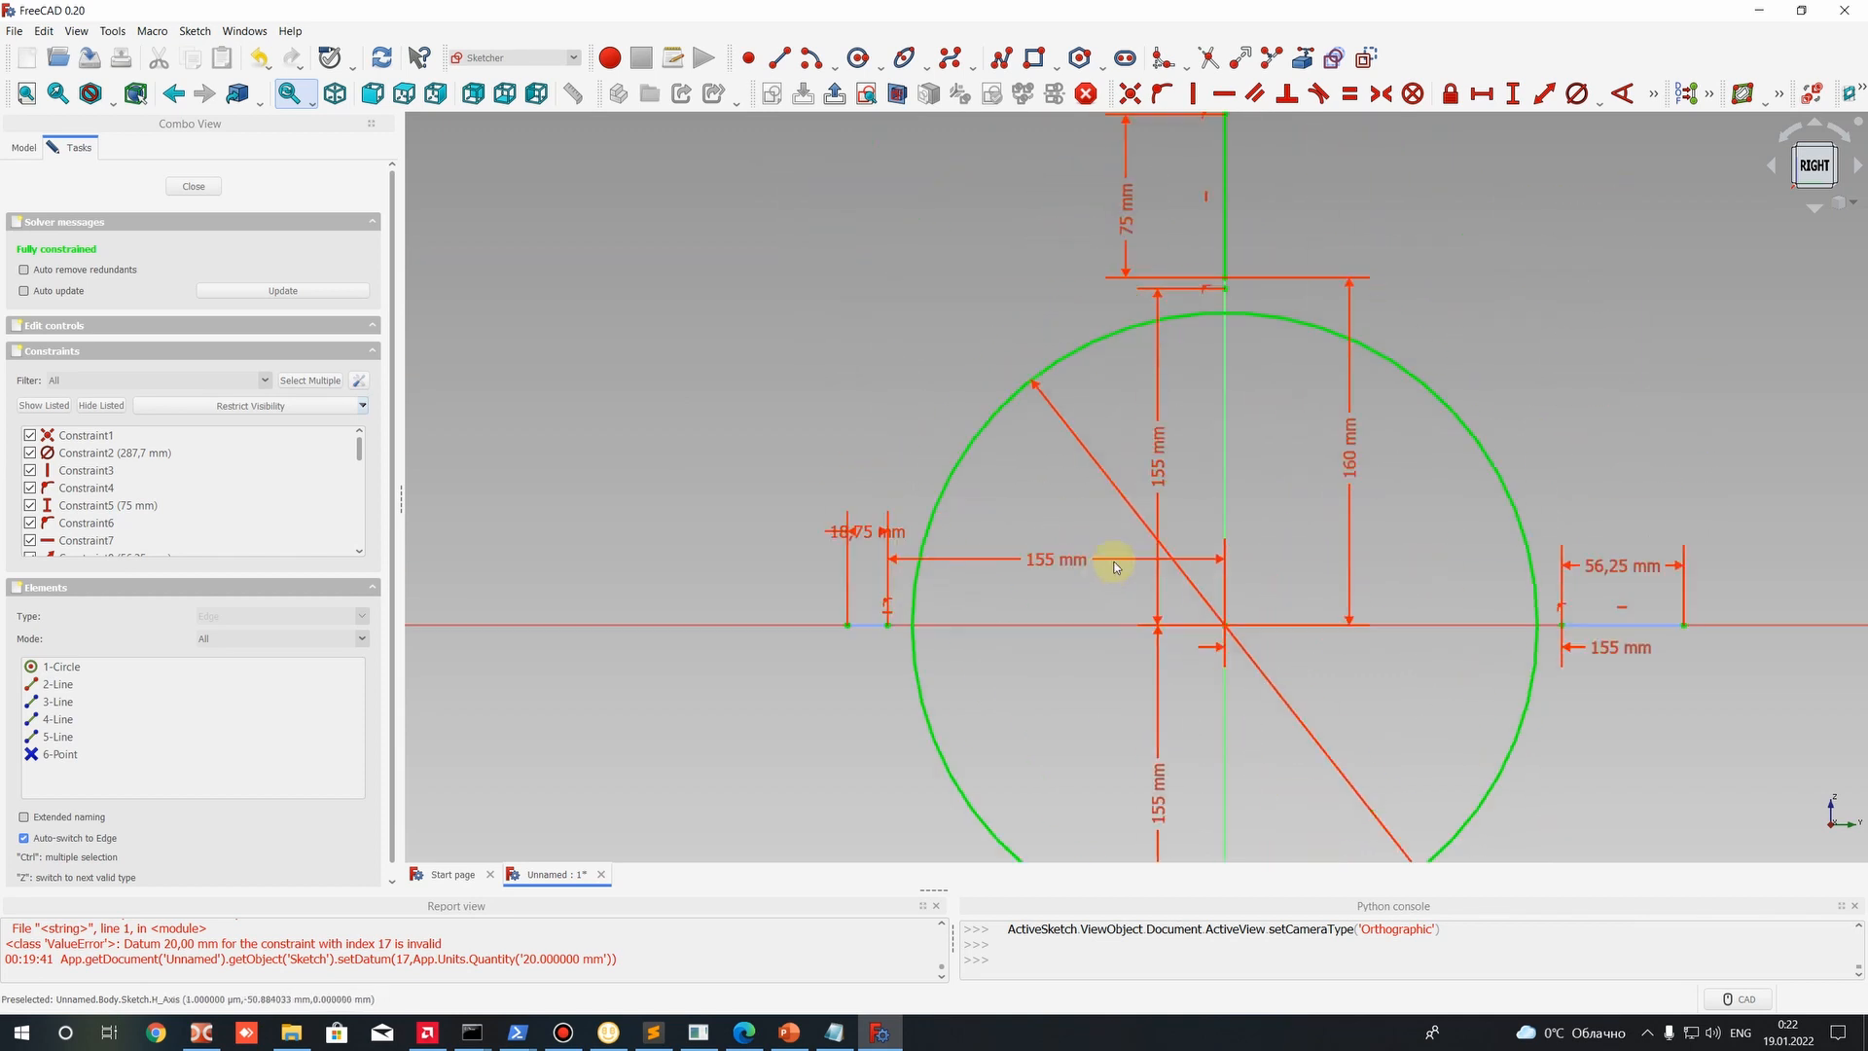
middle_click_drag(846, 633, 822, 458)
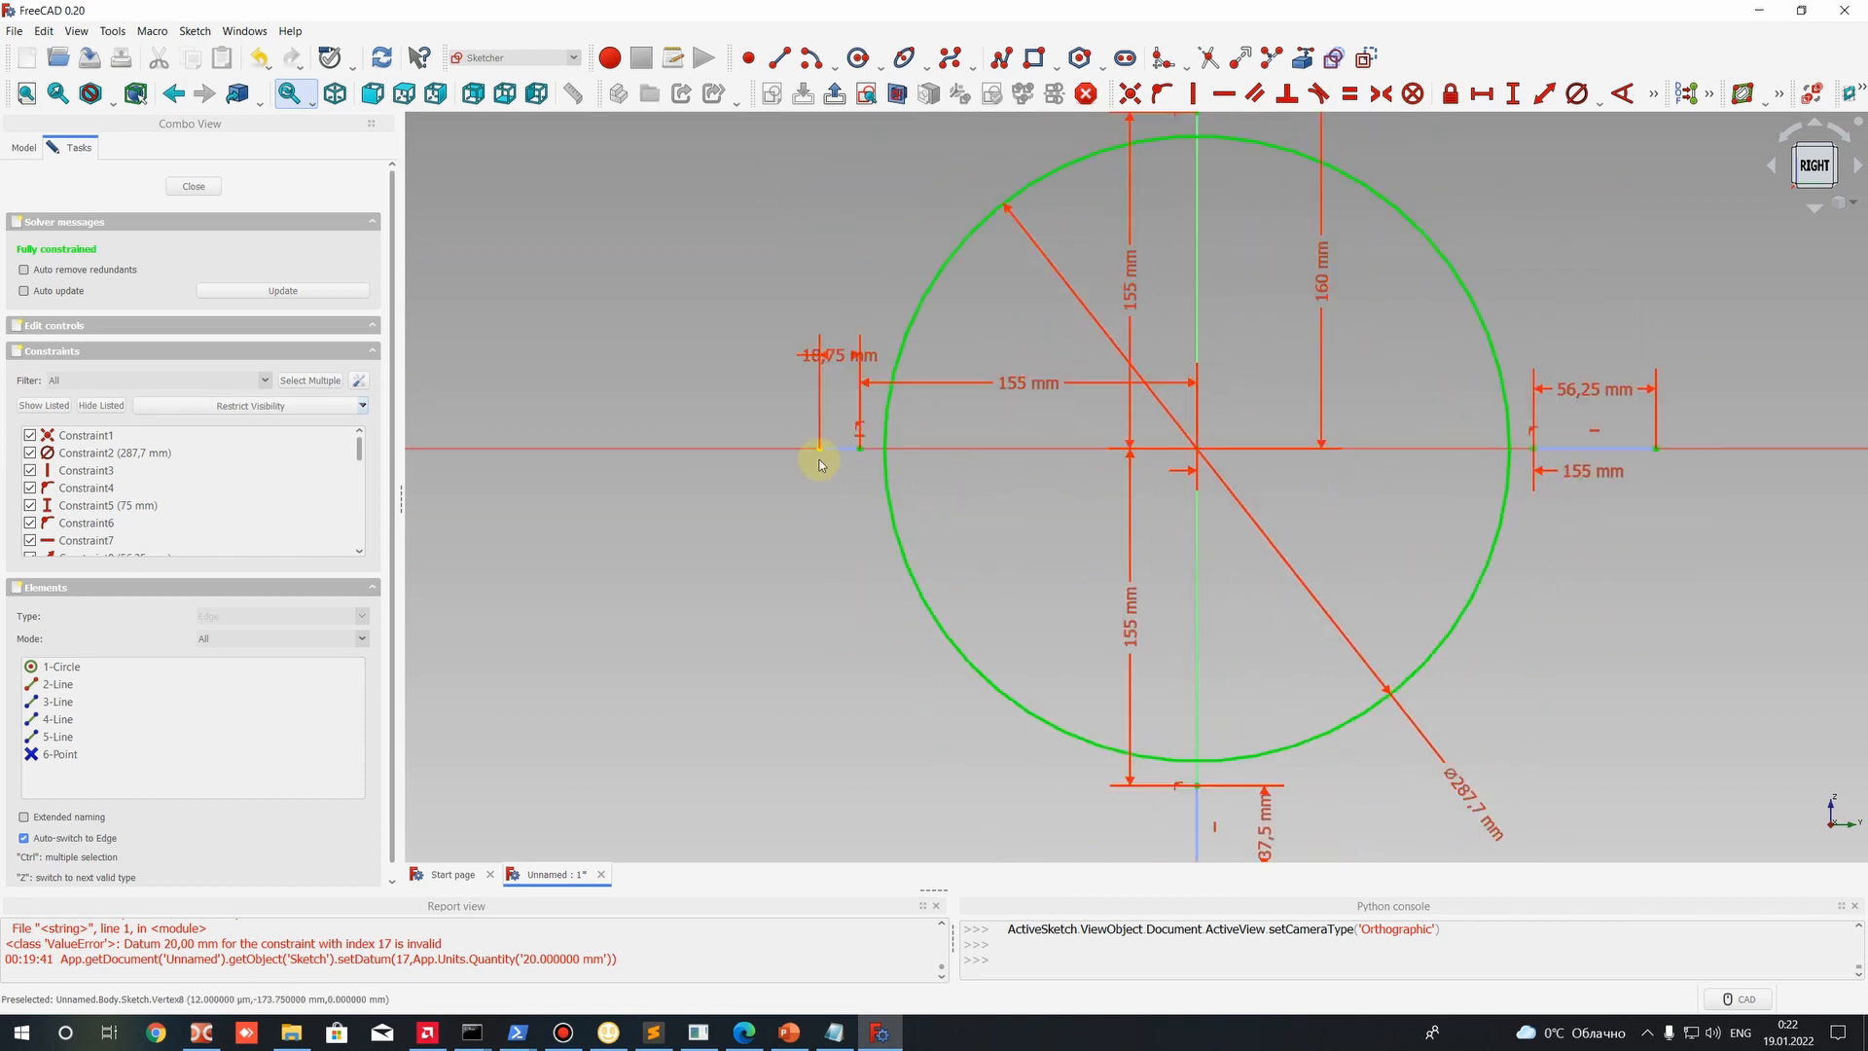
middle_click_drag(1374, 294, 1381, 480)
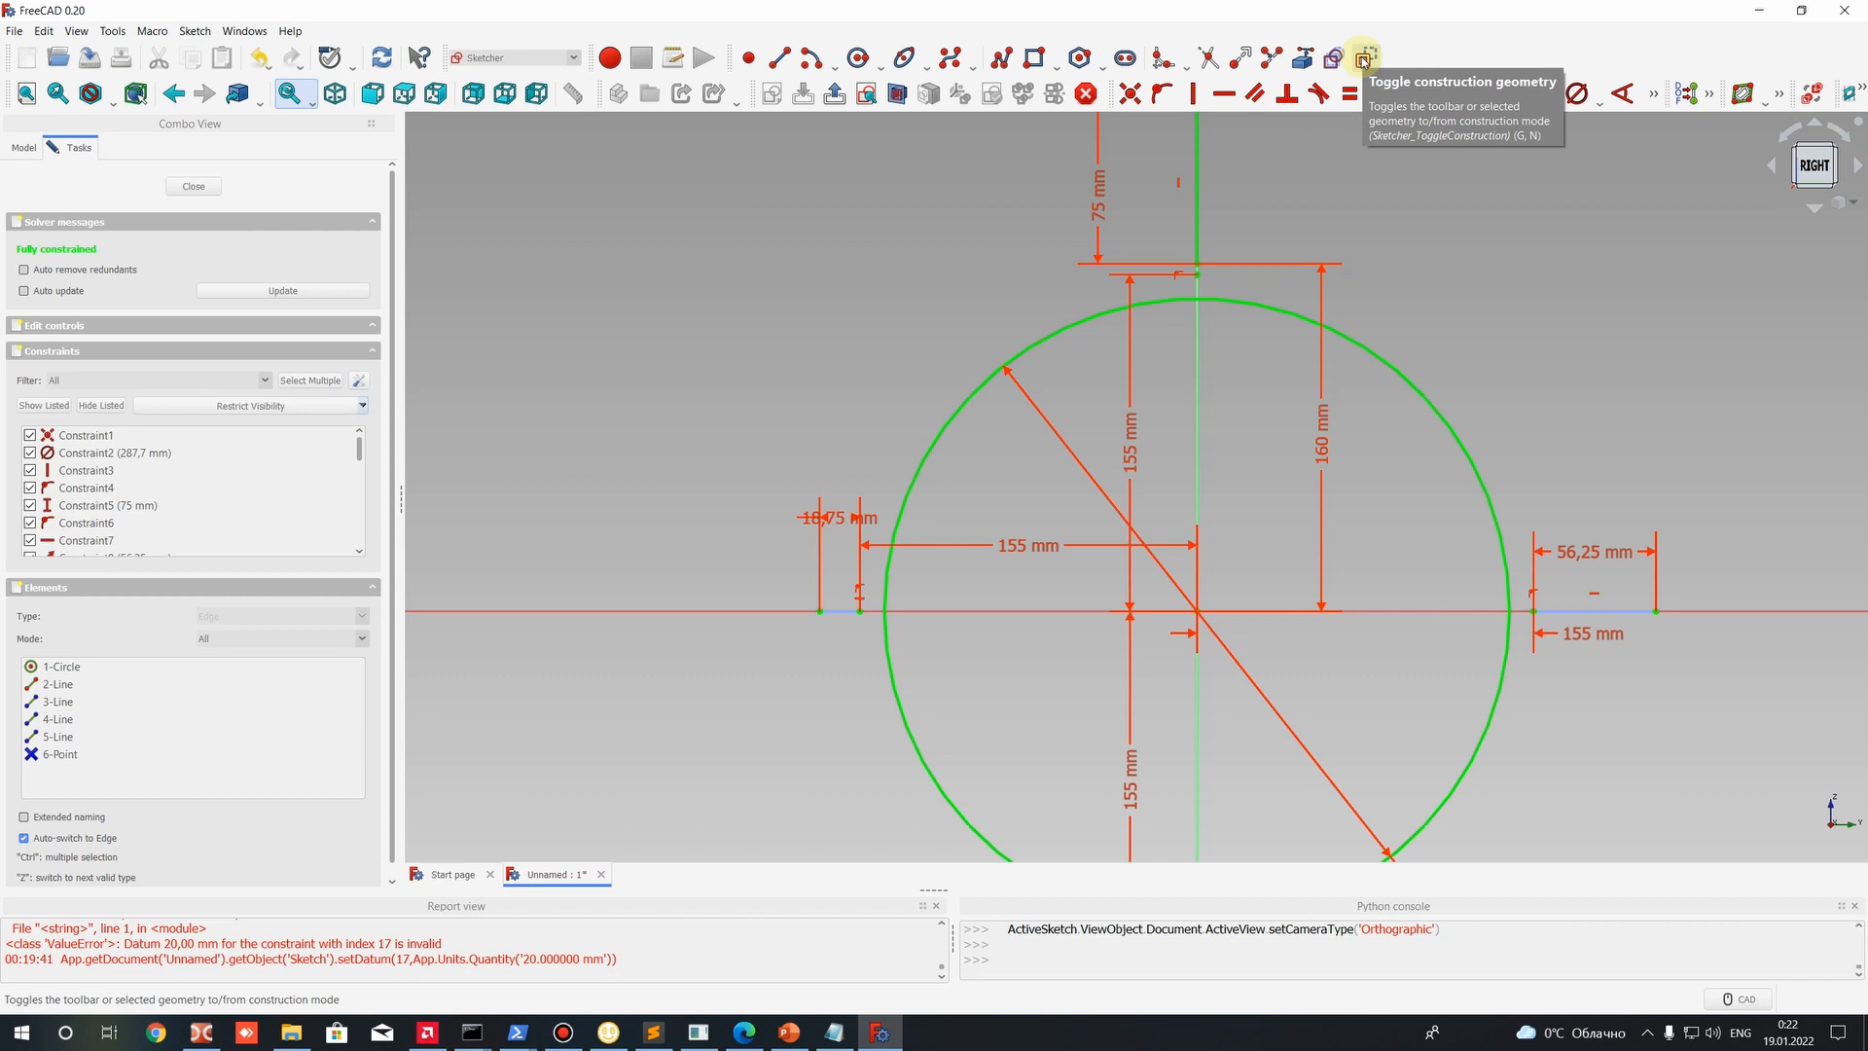
left_click(1363, 60)
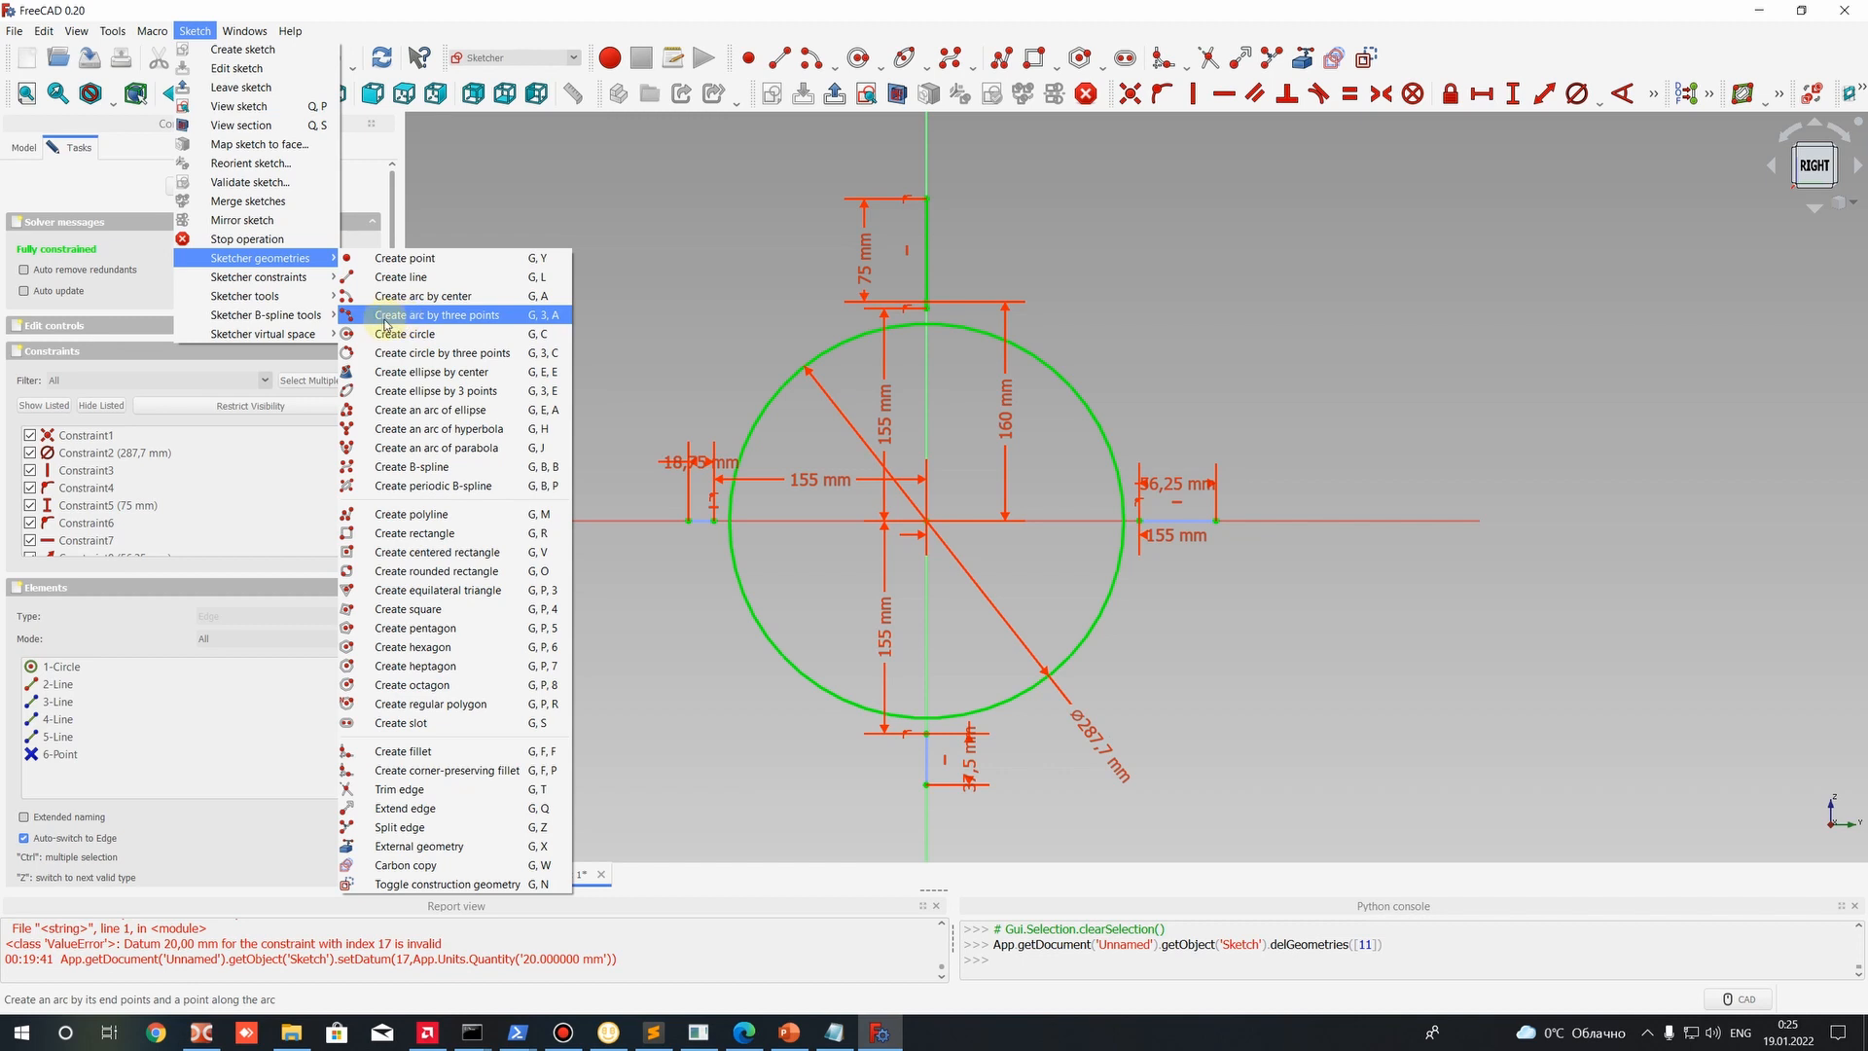
Draw a three-point arc from the point above the origin to the 37.5 mm line's outer end, passing through the 18.75 mm line's outer end.
left_click(387, 316)
scroll(922, 306, "up", 2)
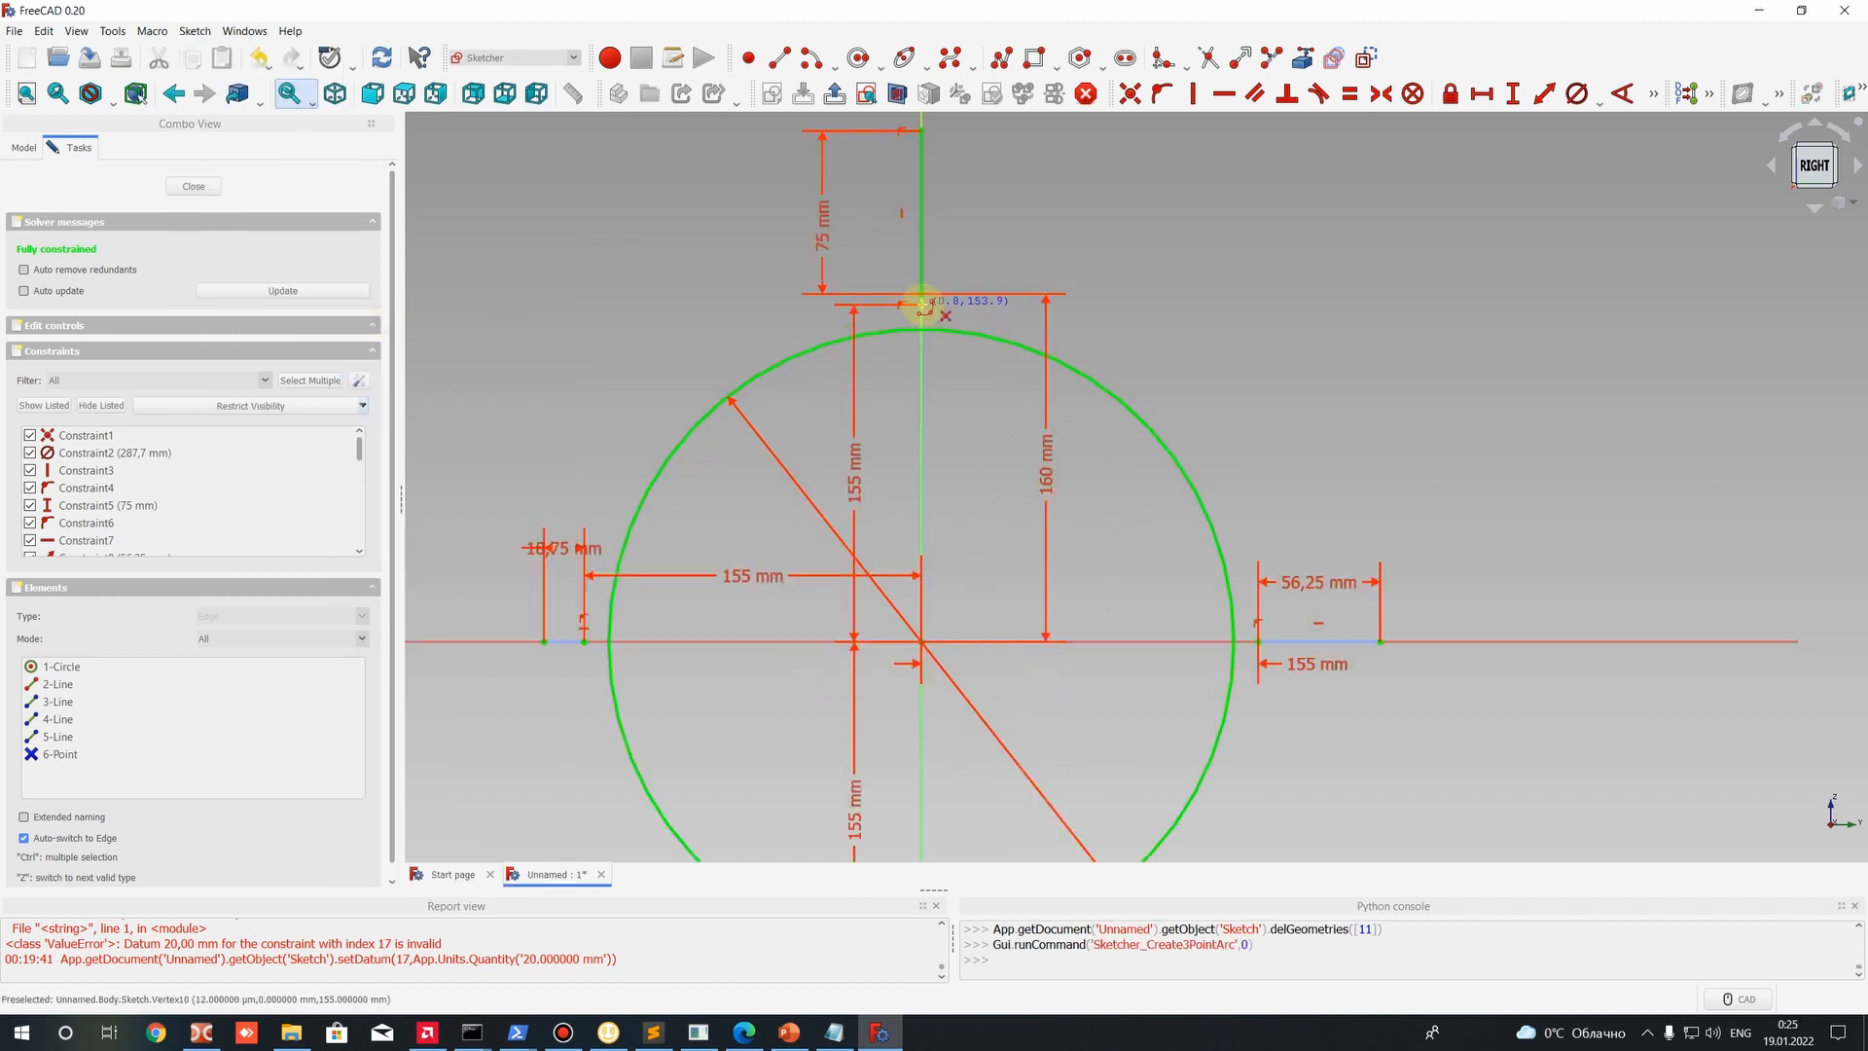
left_click(921, 305)
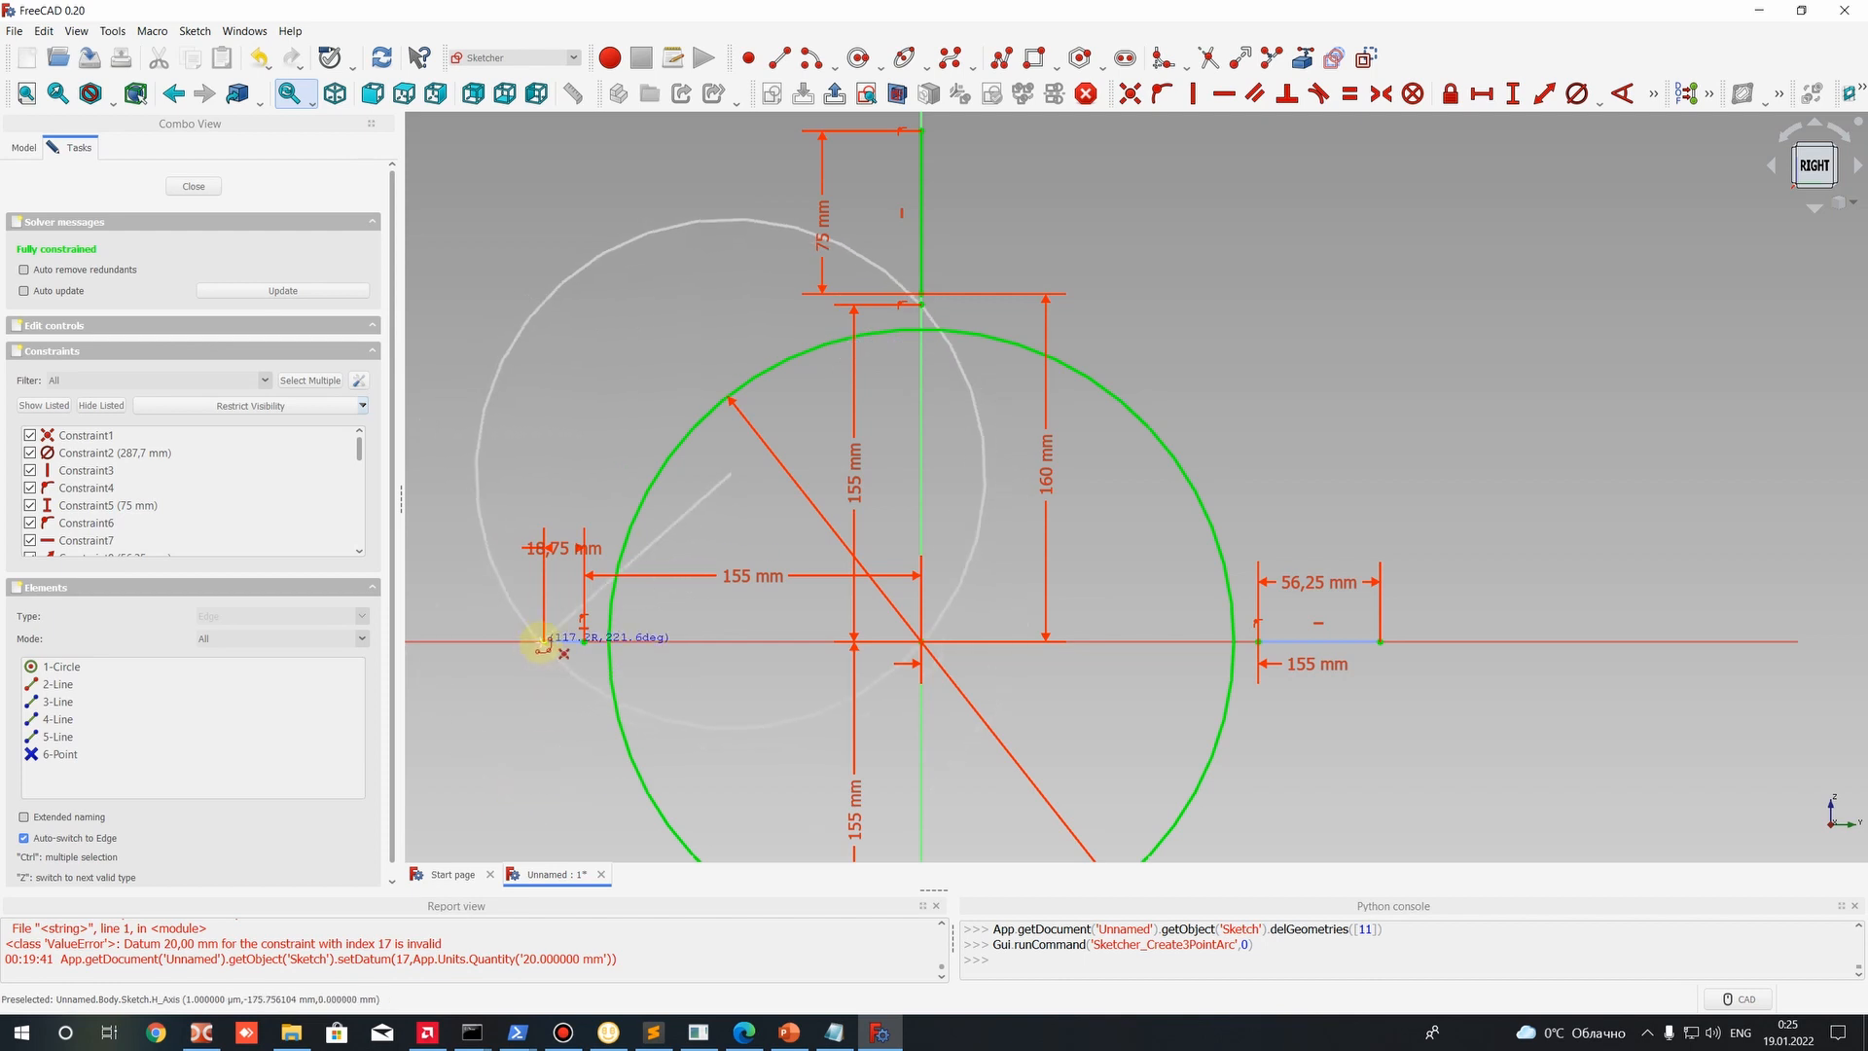
scroll(542, 646, "down", 2)
middle_click_drag(886, 811, 903, 684)
left_click(897, 676)
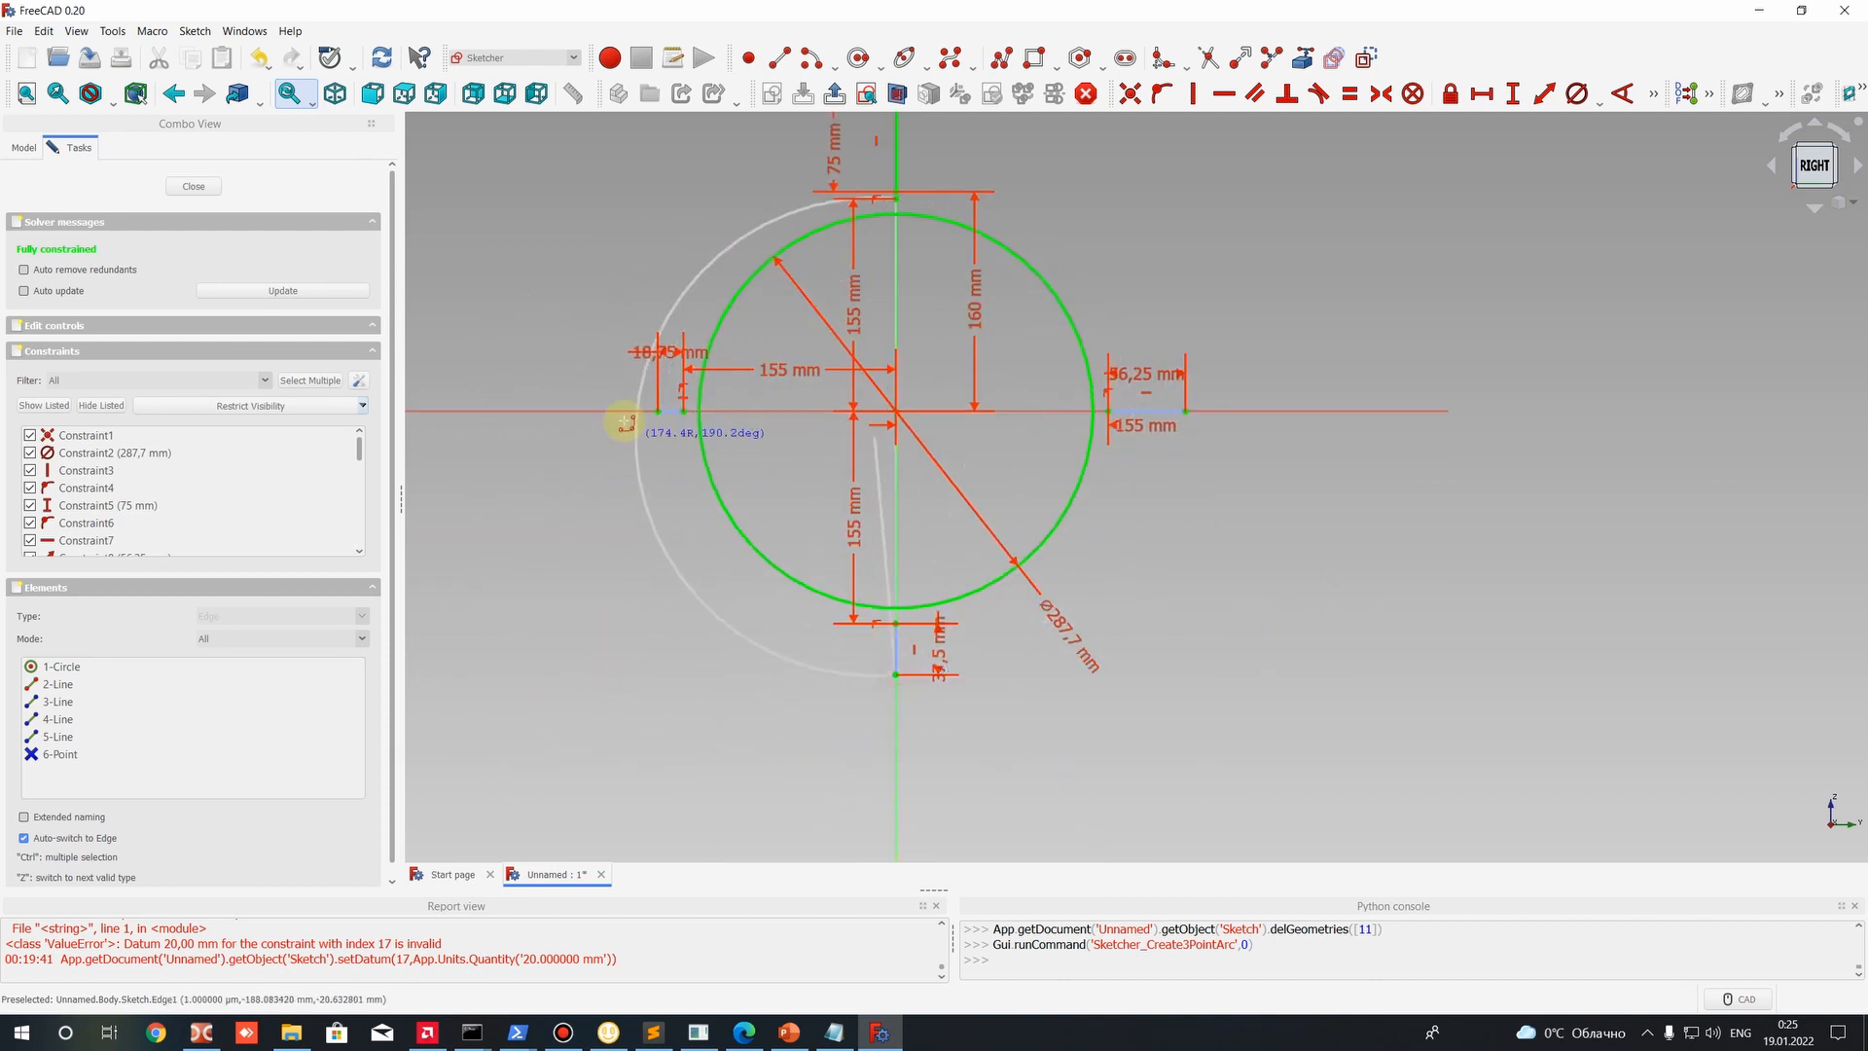
left_click(658, 408)
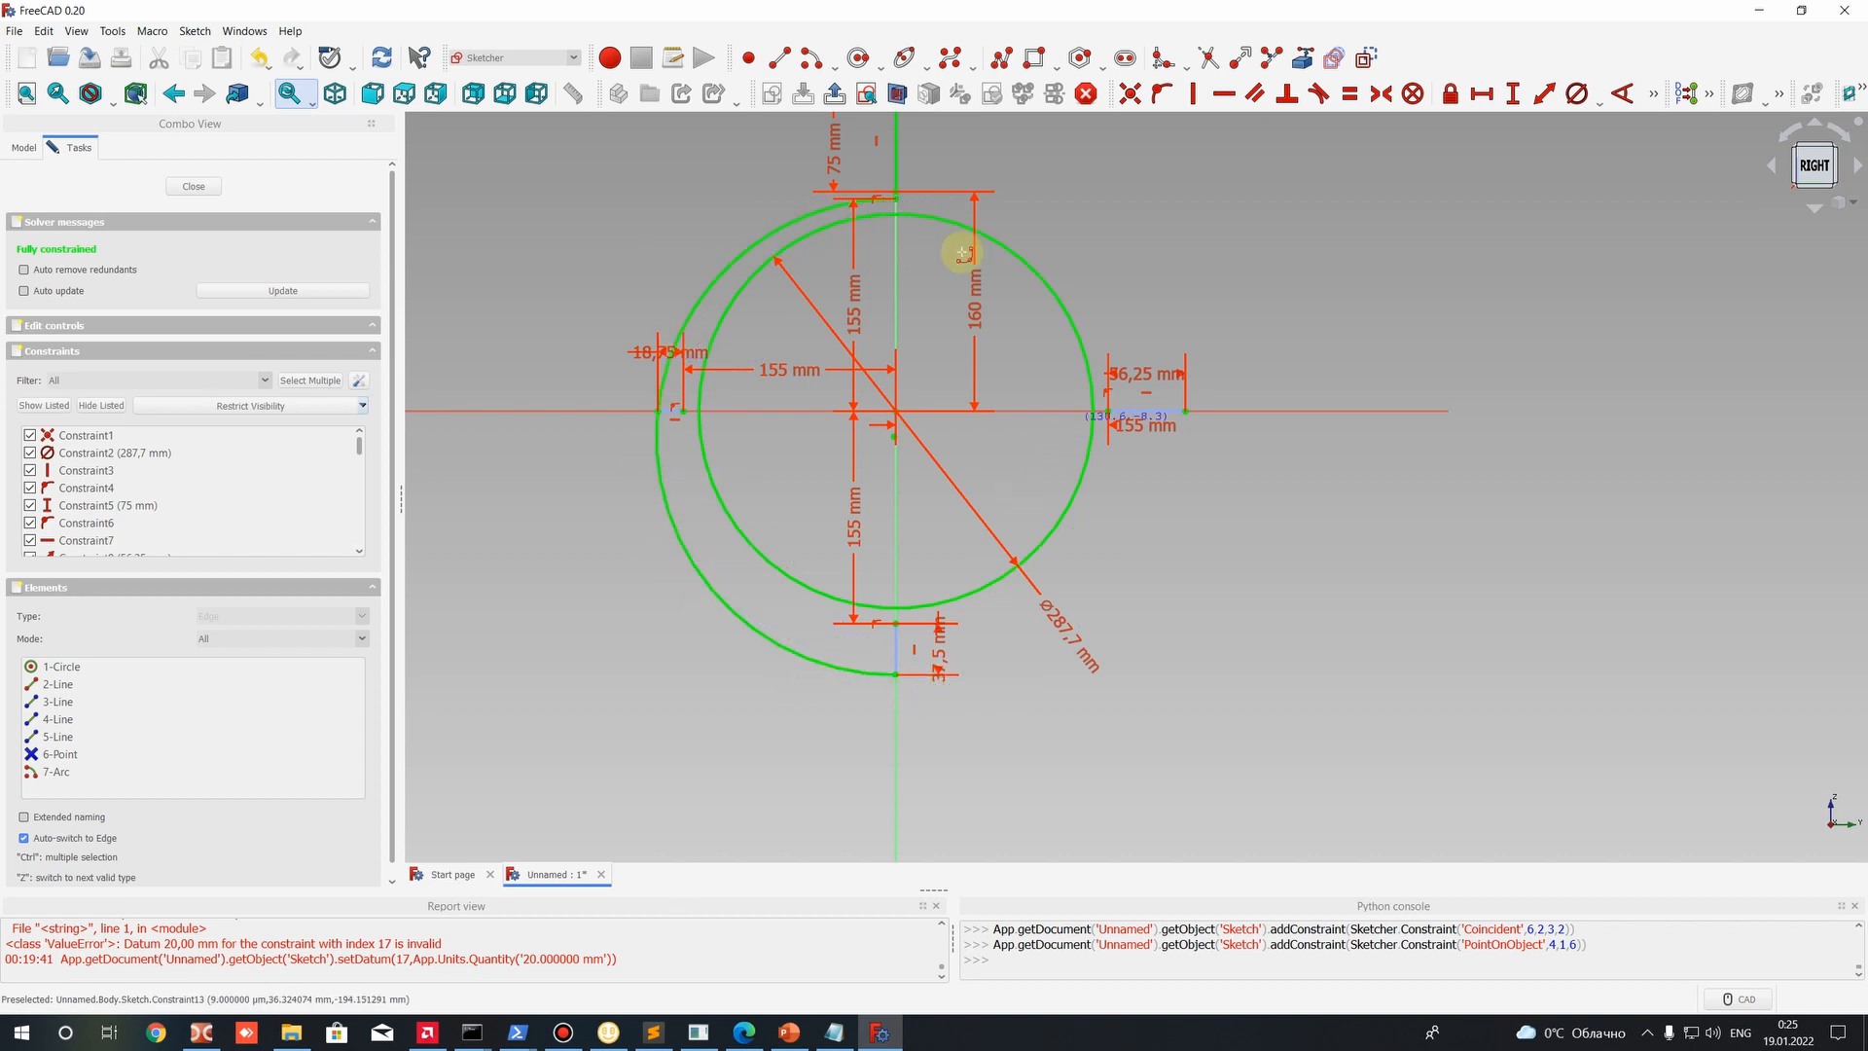
Try to draw a three-point arc from the 37.5 mm line's outer end to the 56.25 mm line's outer end, using the 75 mm line's upper end.
left_click(896, 674)
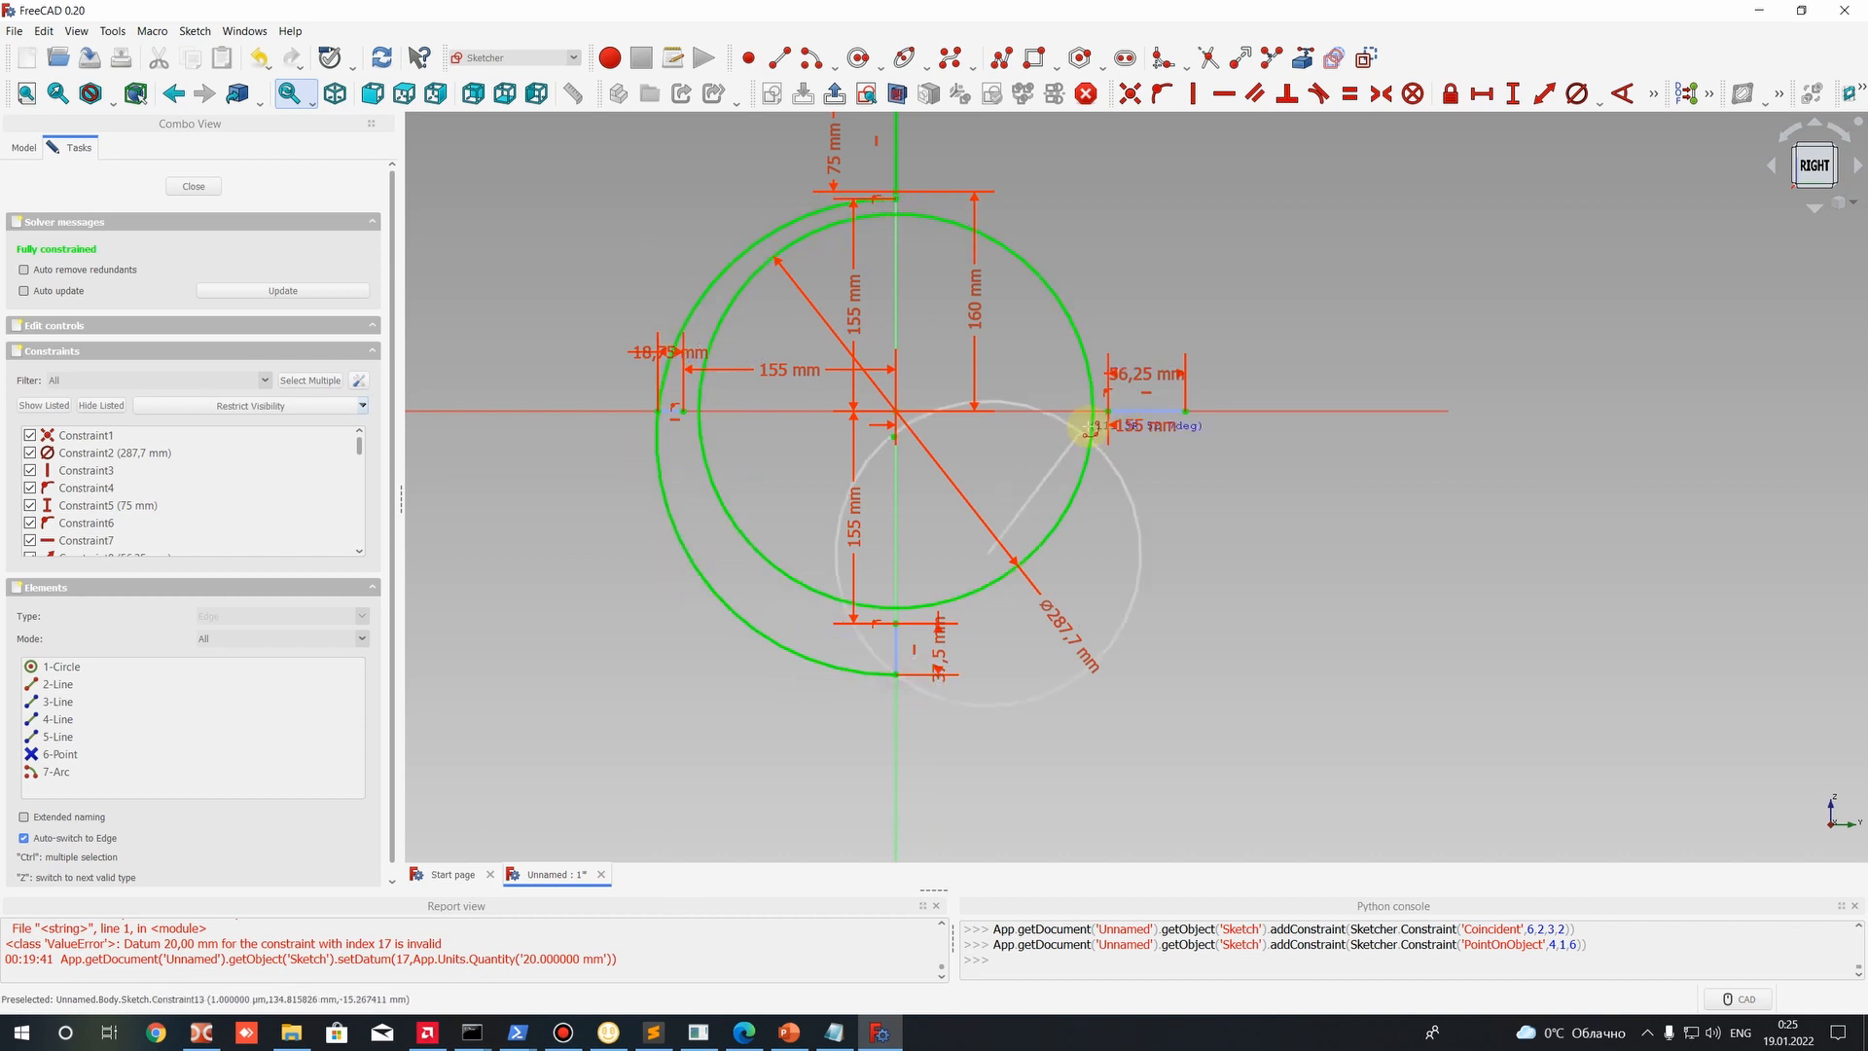
left_click(1186, 411)
middle_click_drag(891, 195, 923, 346)
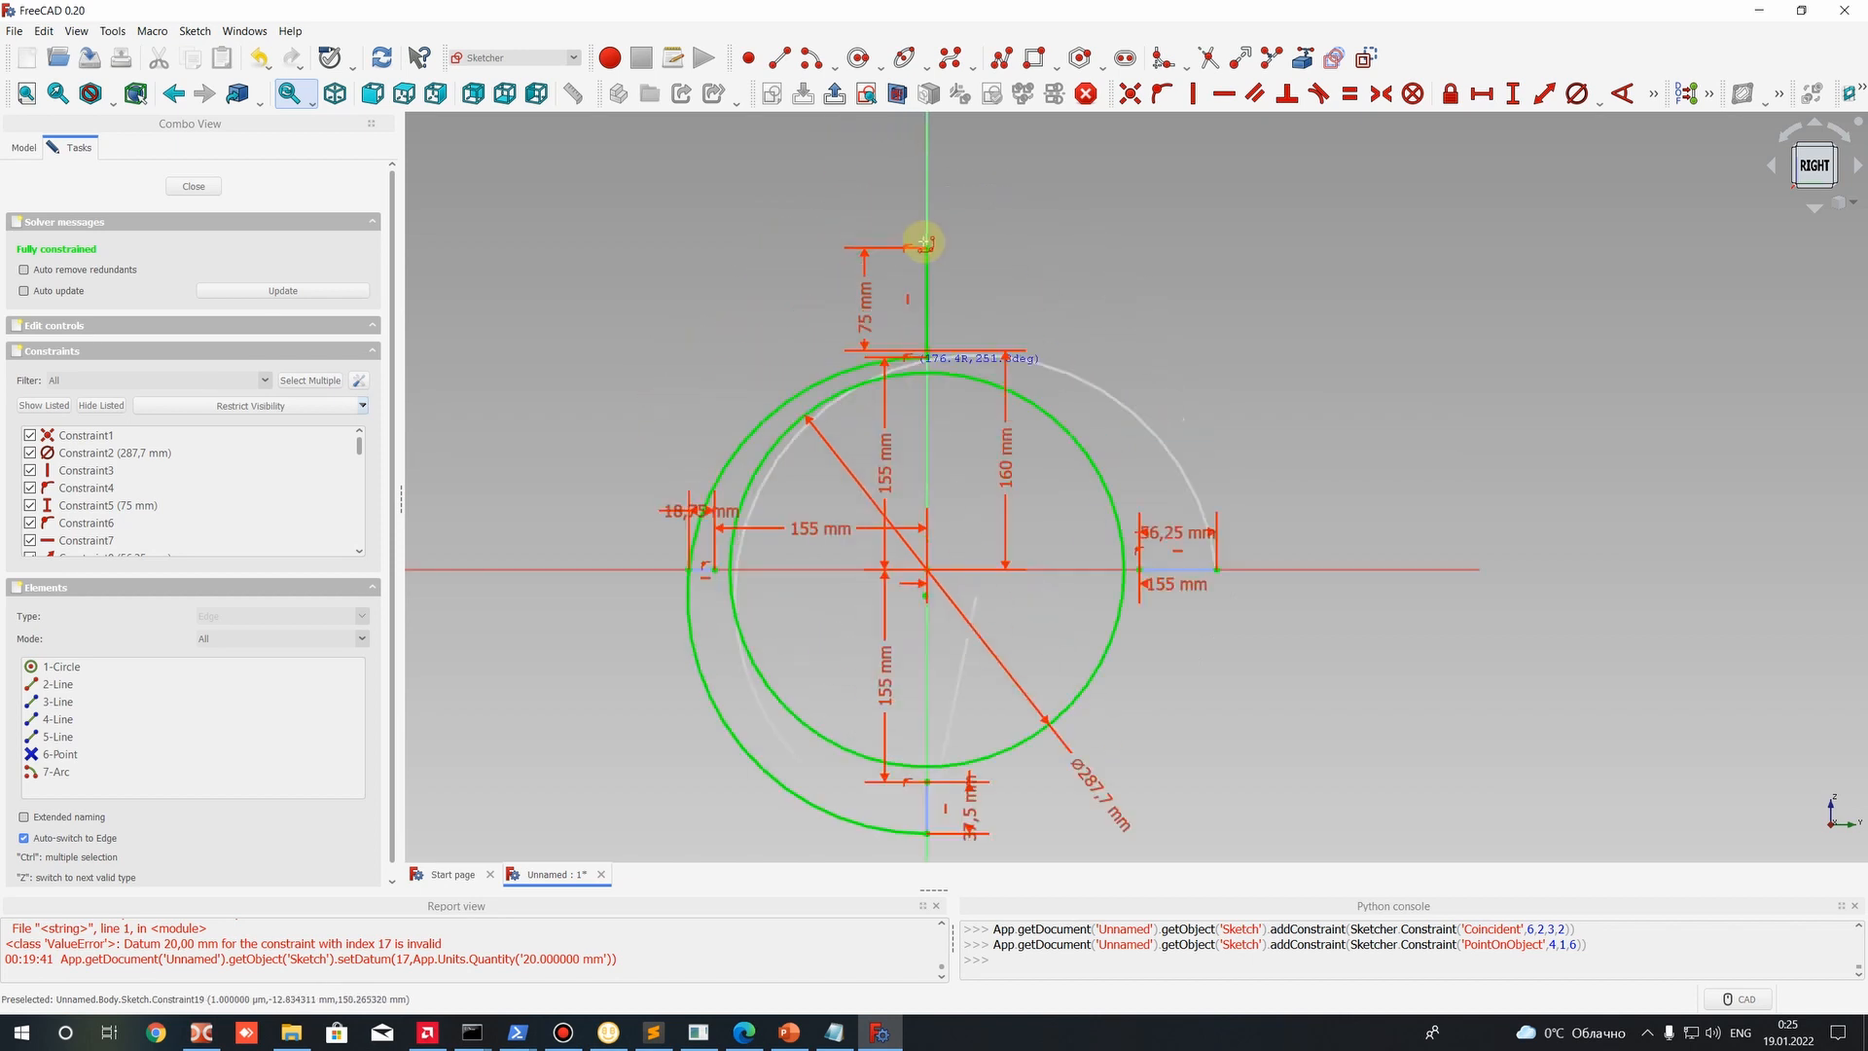
left_click(927, 241)
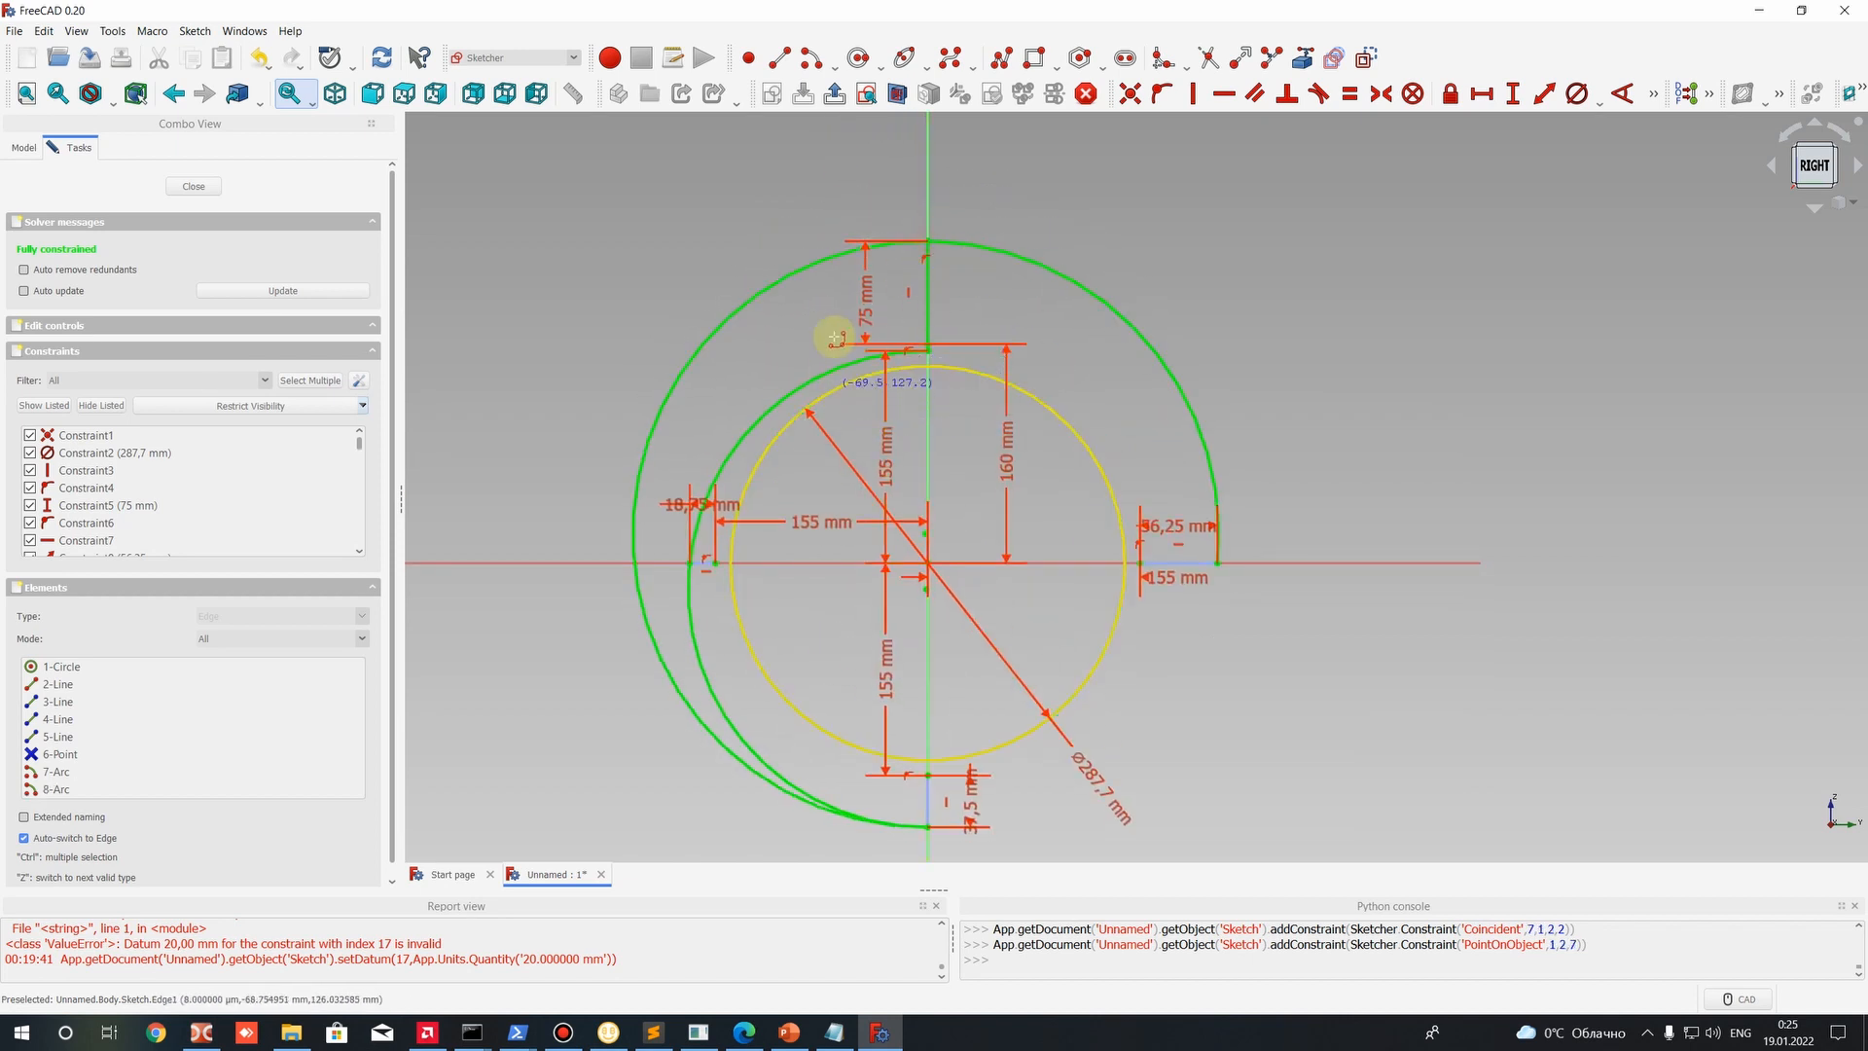
key("ctrl+z")
middle_click_drag(927, 767, 911, 633)
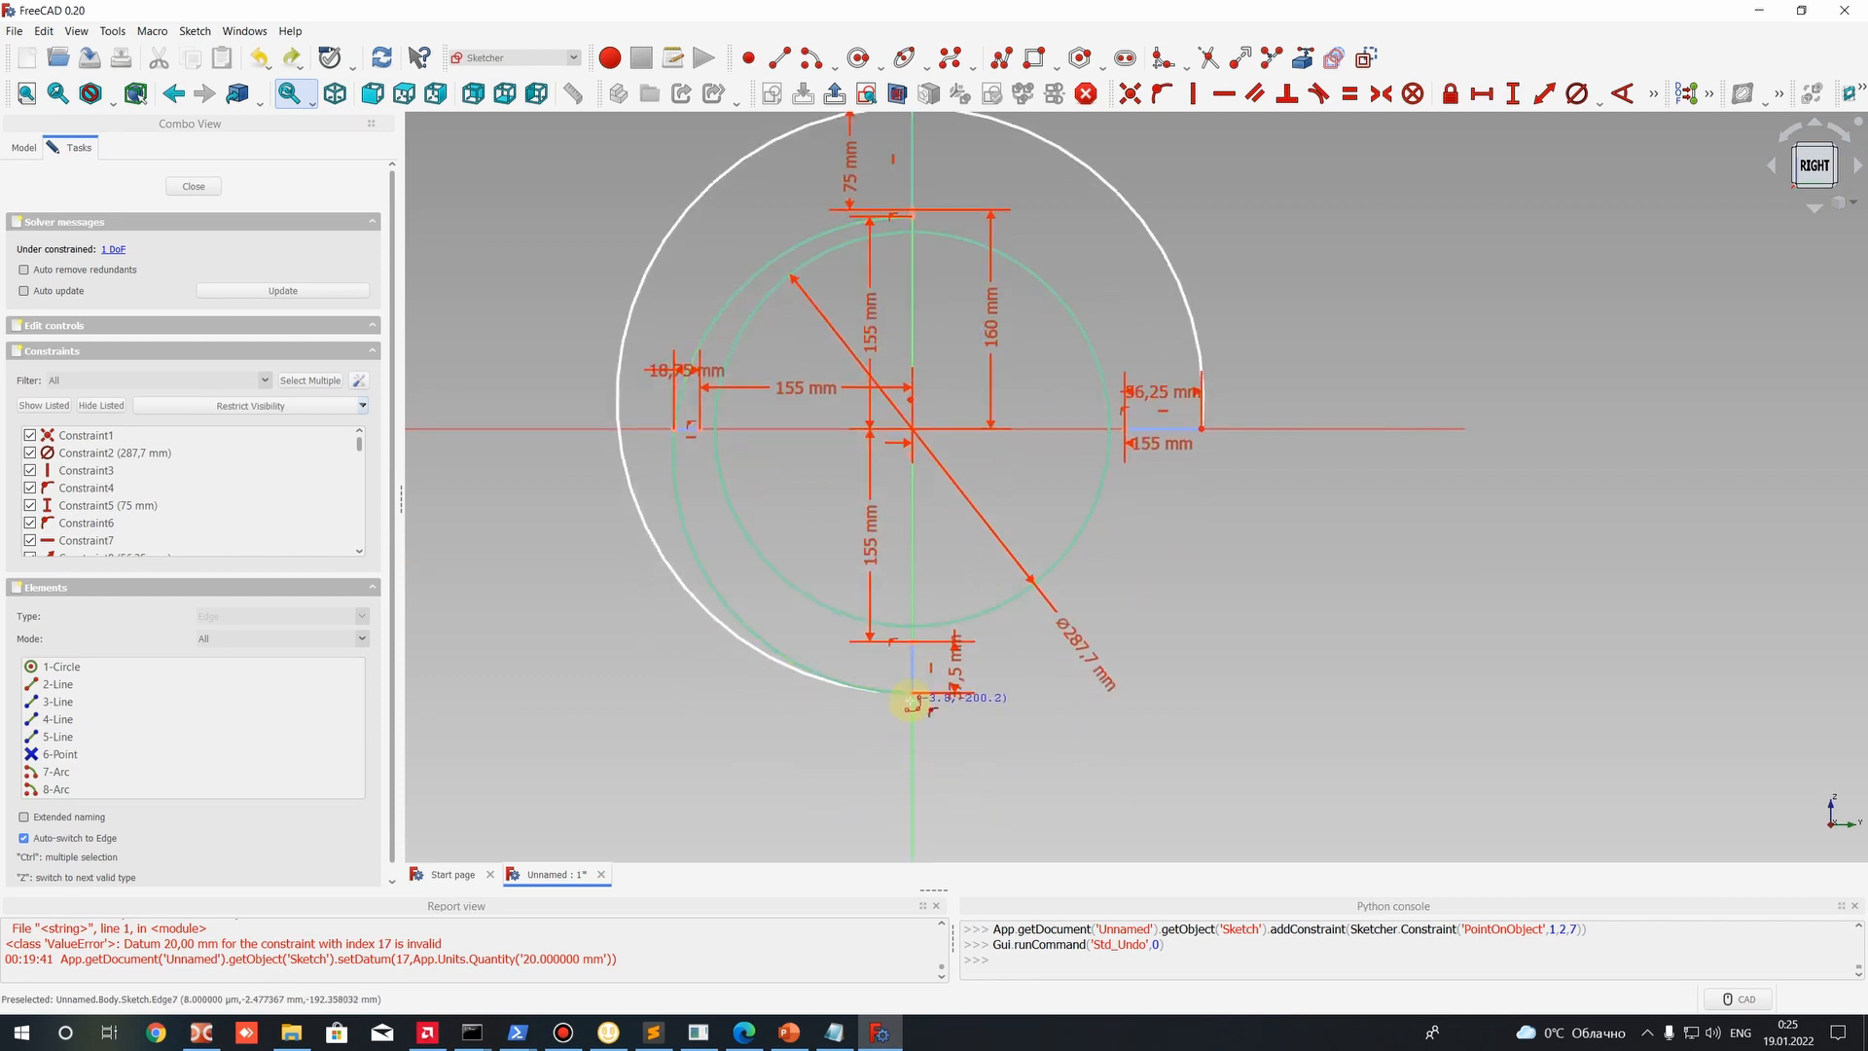
scroll(885, 713, "up", 2)
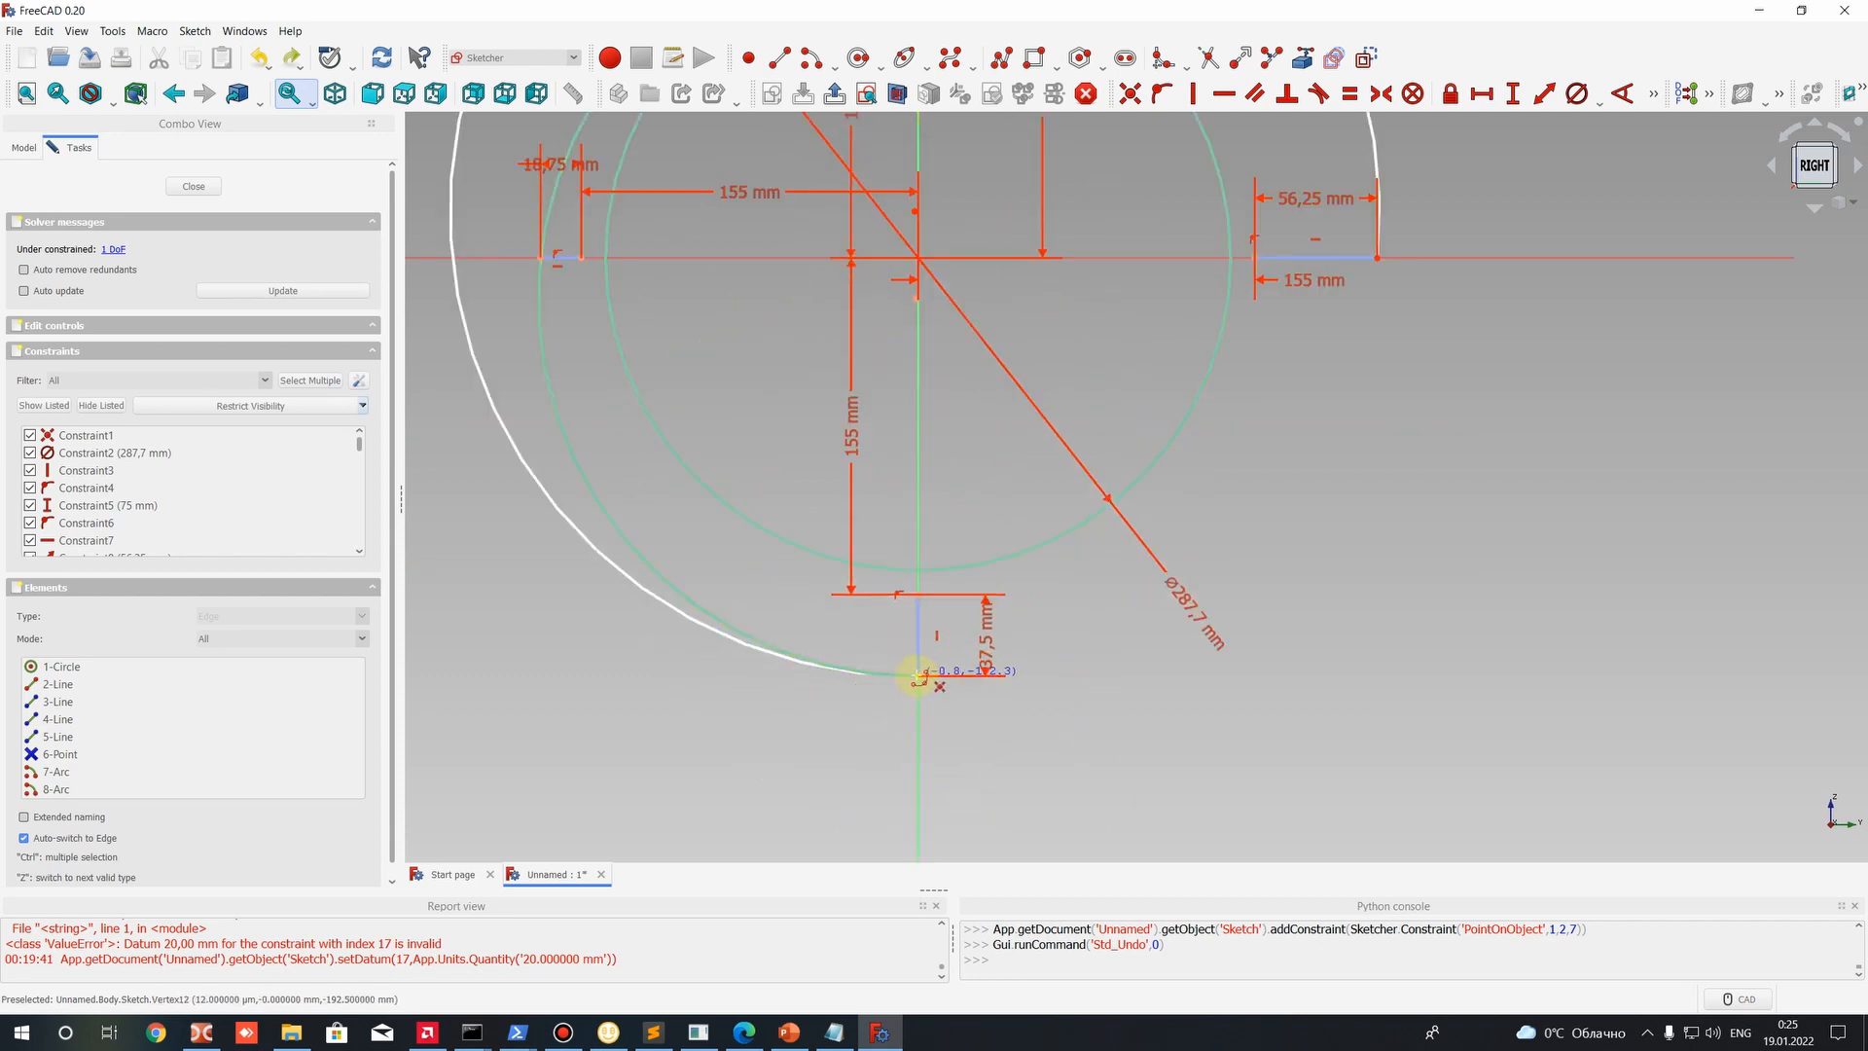
left_click(917, 675)
middle_click_drag(1099, 426, 1051, 592)
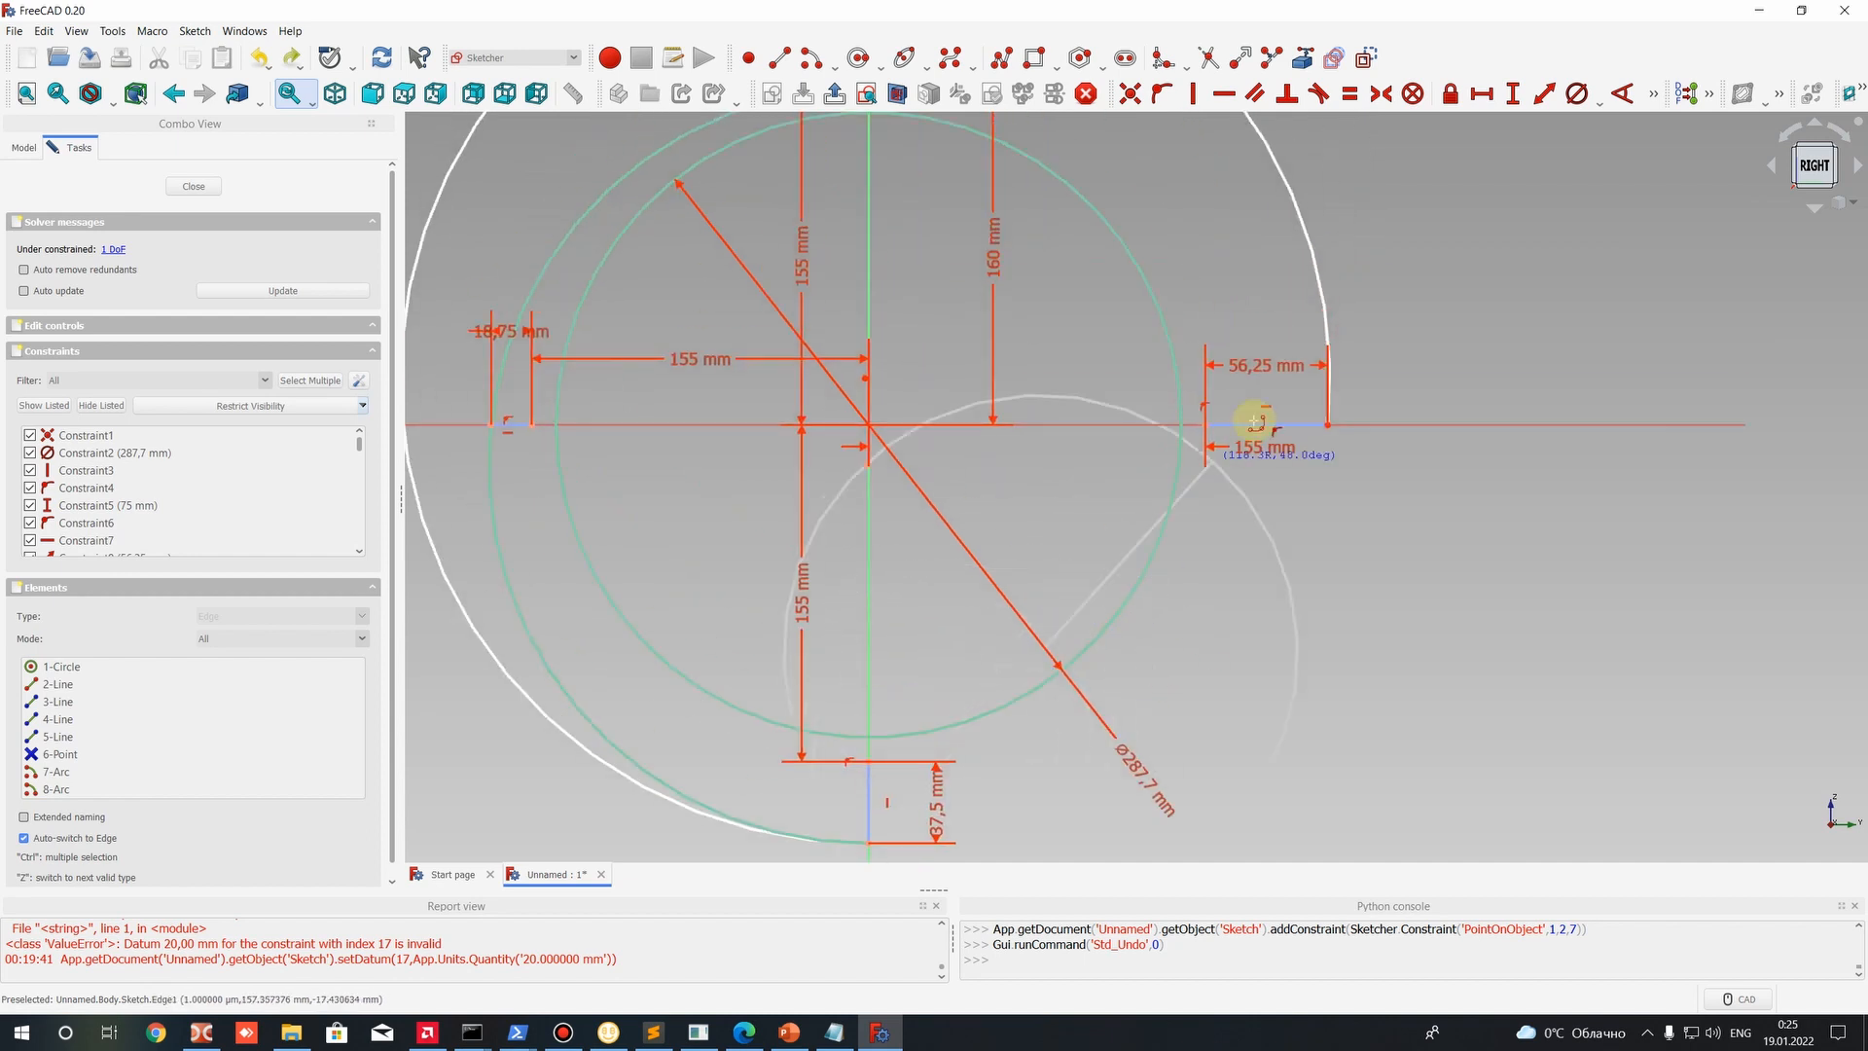
left_click(1327, 424)
middle_click_drag(1163, 272, 1265, 482)
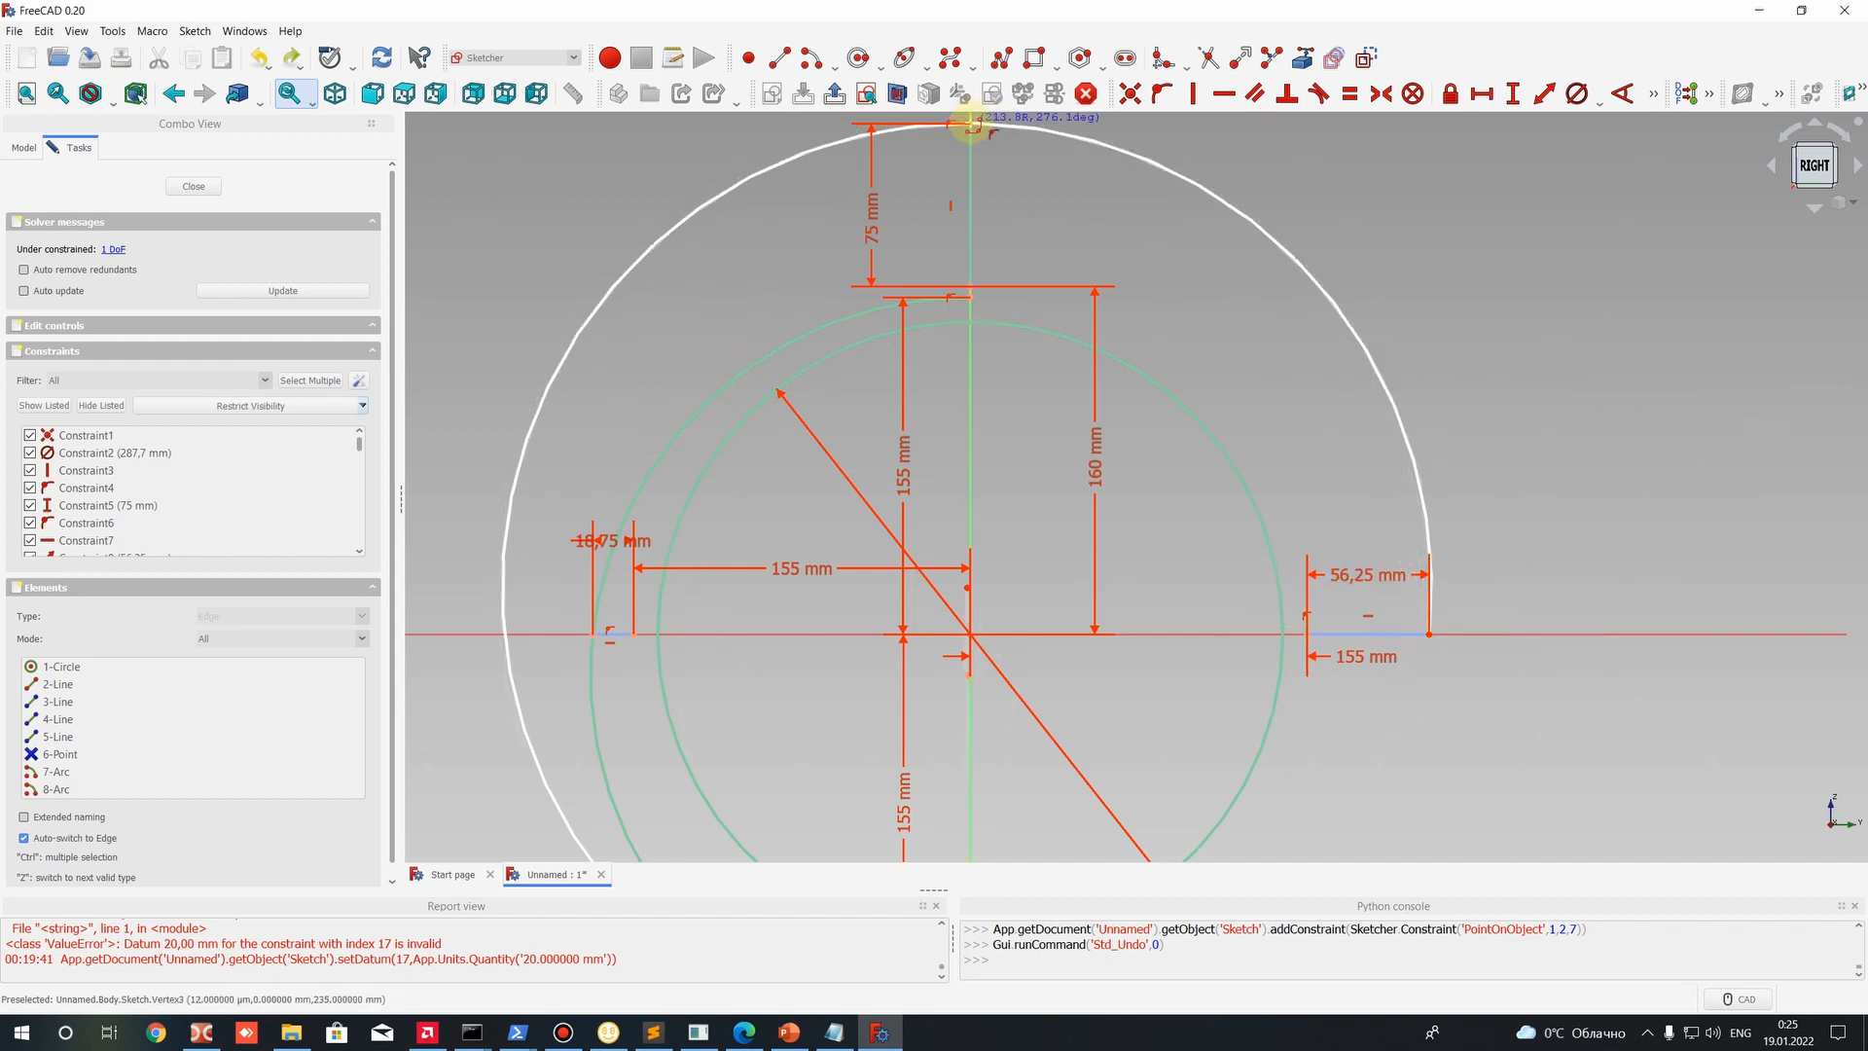
key("Escape")
Undo the last constraint on the large outer arc and delete that arc, keeping the inner three-point arc.
scroll(1086, 283, "down", 7)
key("ctrl+z")
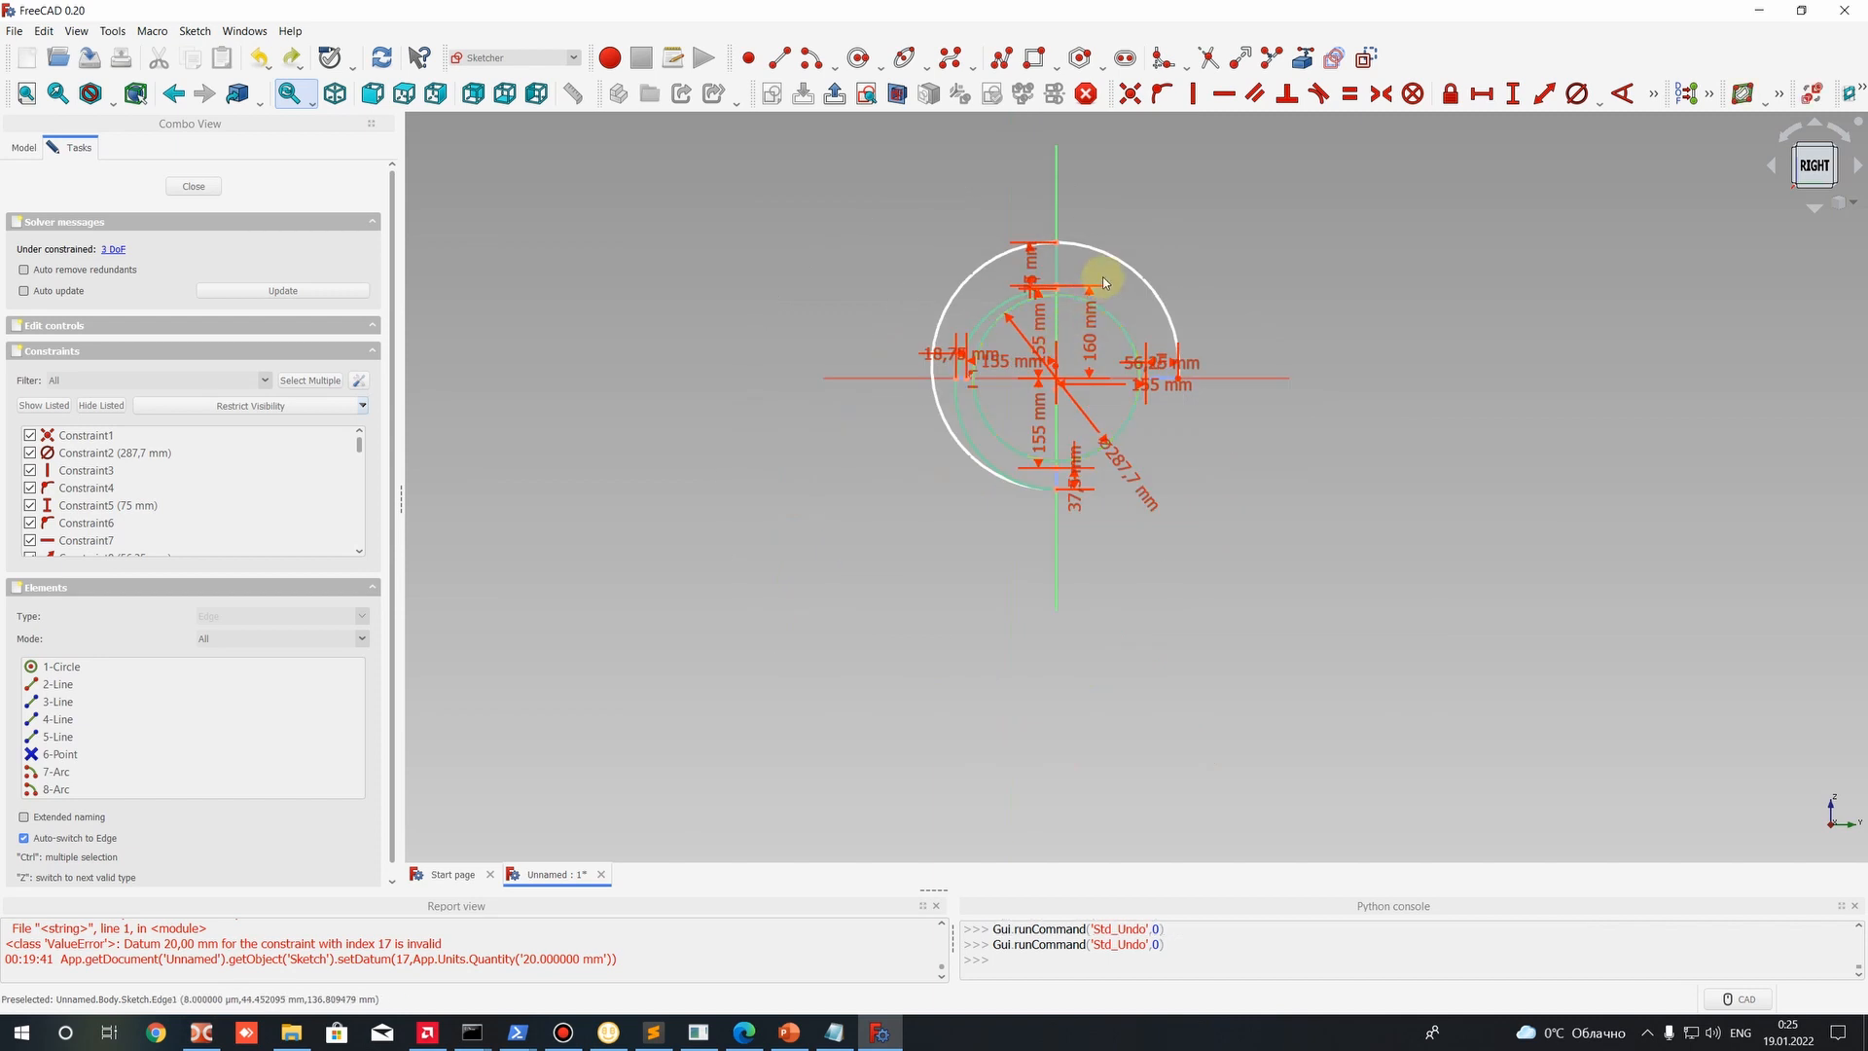
scroll(1101, 276, "up", 5)
left_click(1112, 214)
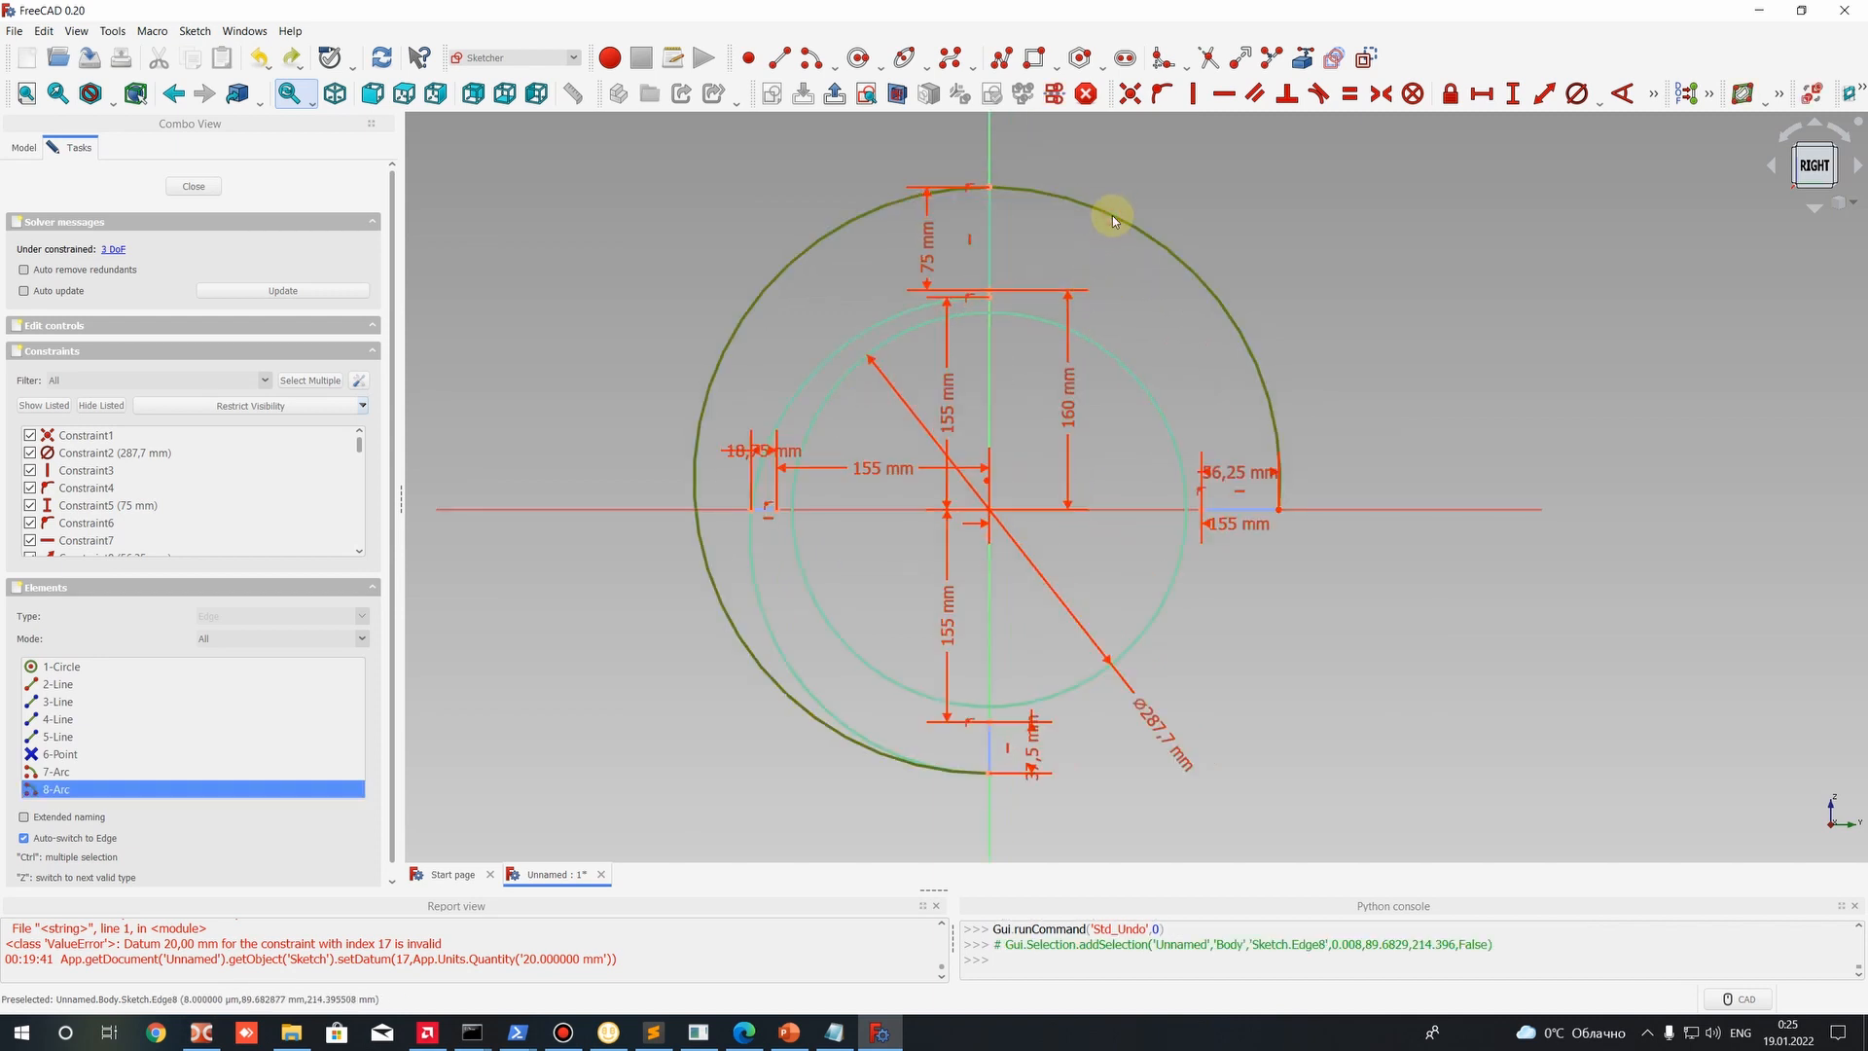
key("Delete")
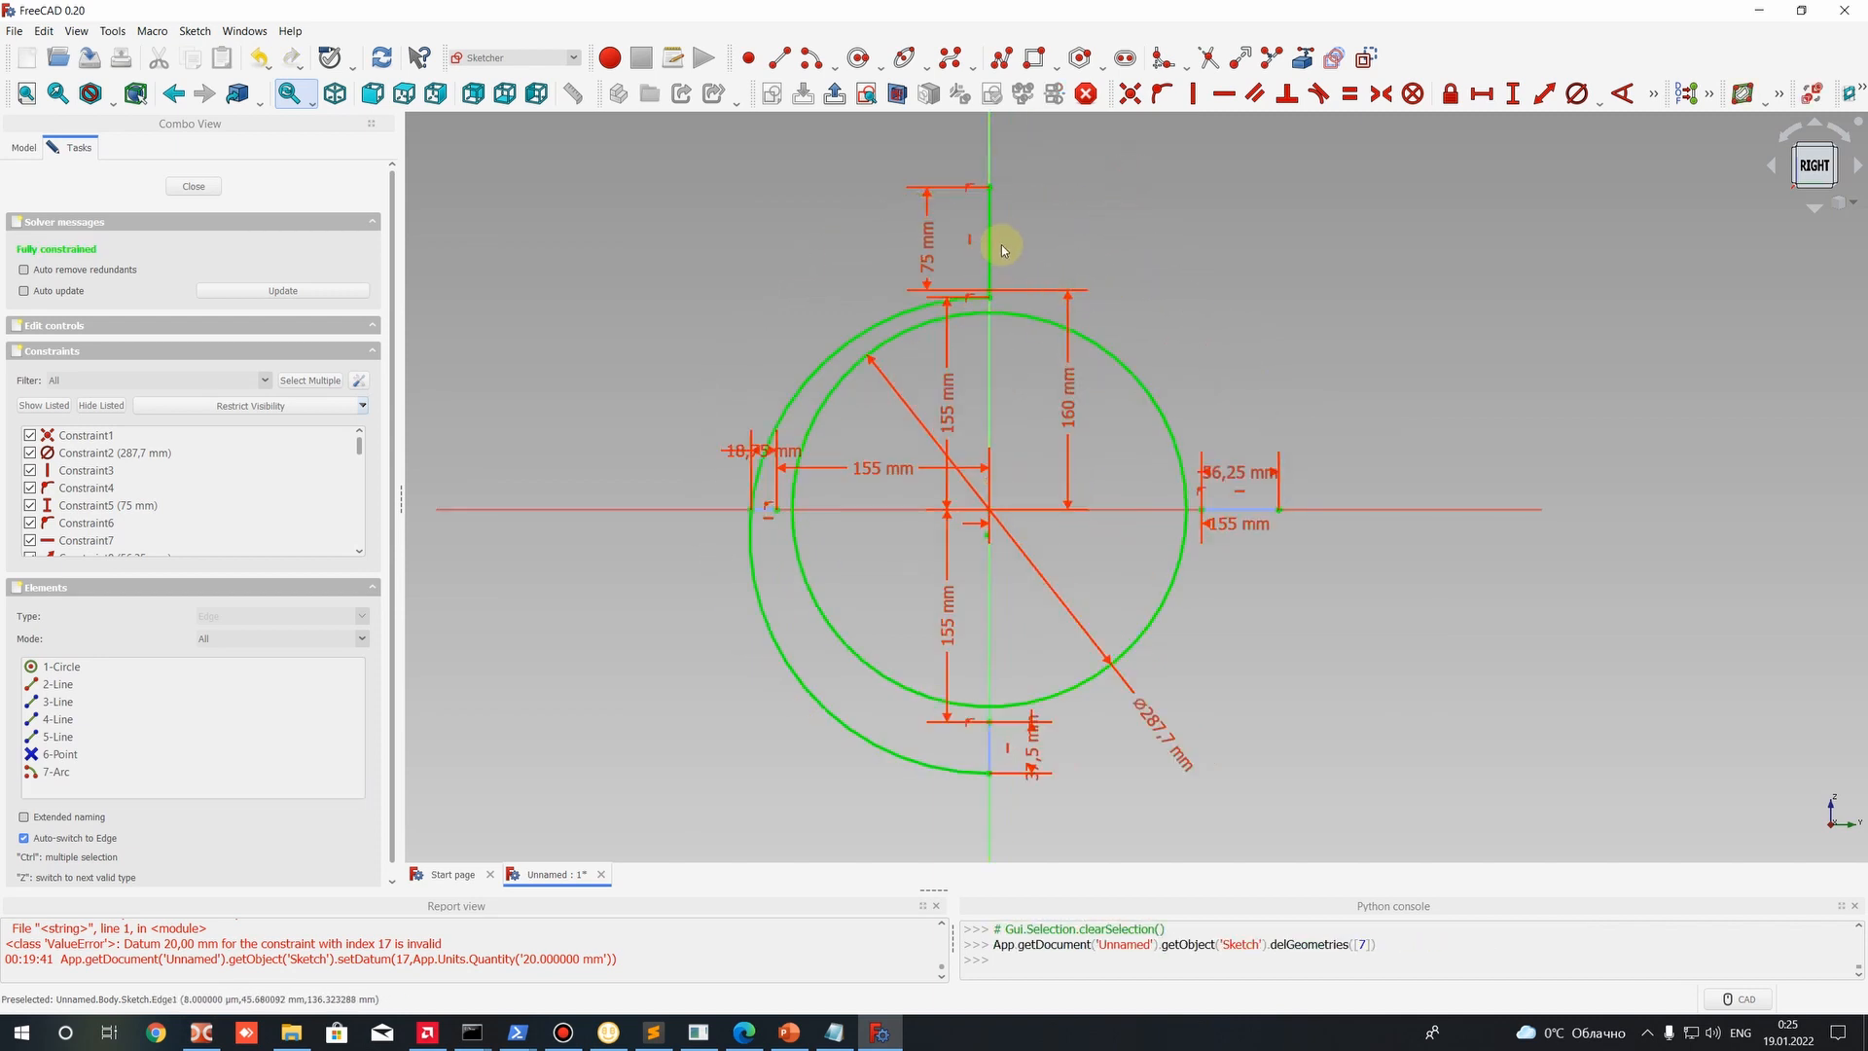
Draw a three-point circle through the outer ends of the 37.5 mm and 56.25 mm lines and the 75 mm line's upper end.
left_click(929, 60)
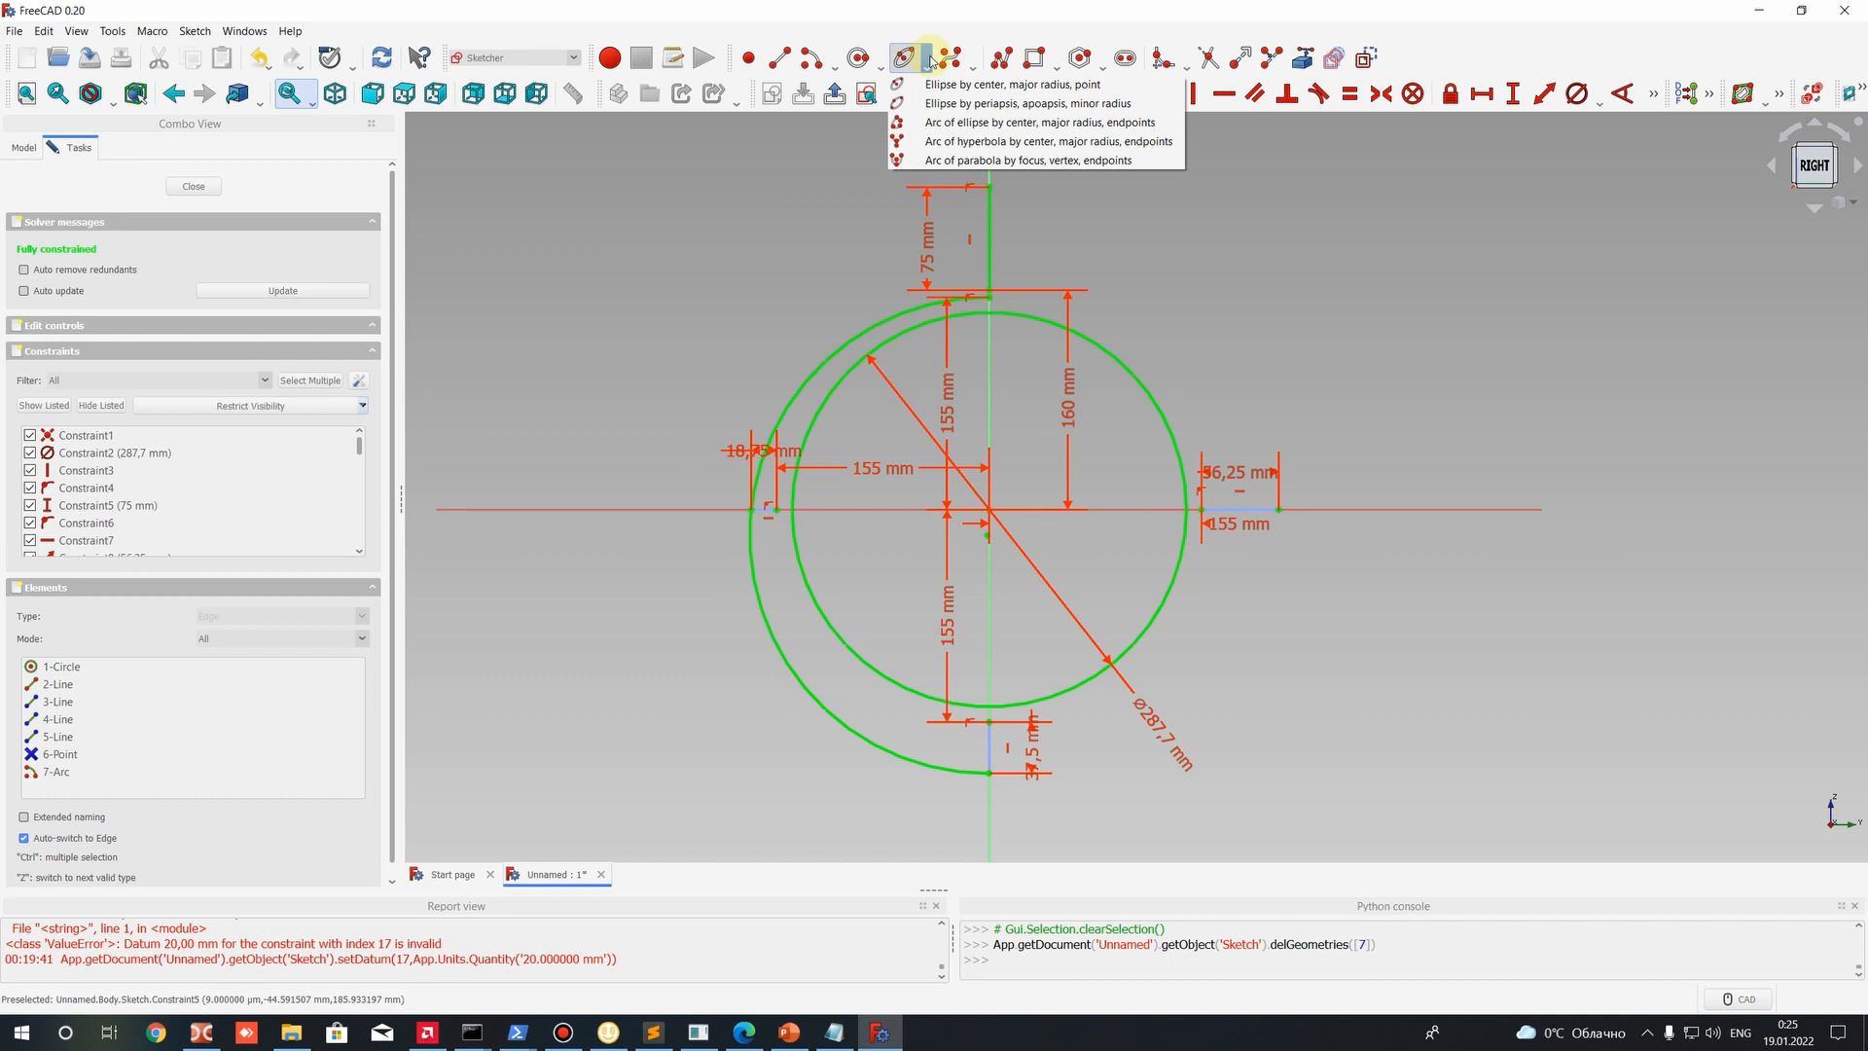
left_click(932, 61)
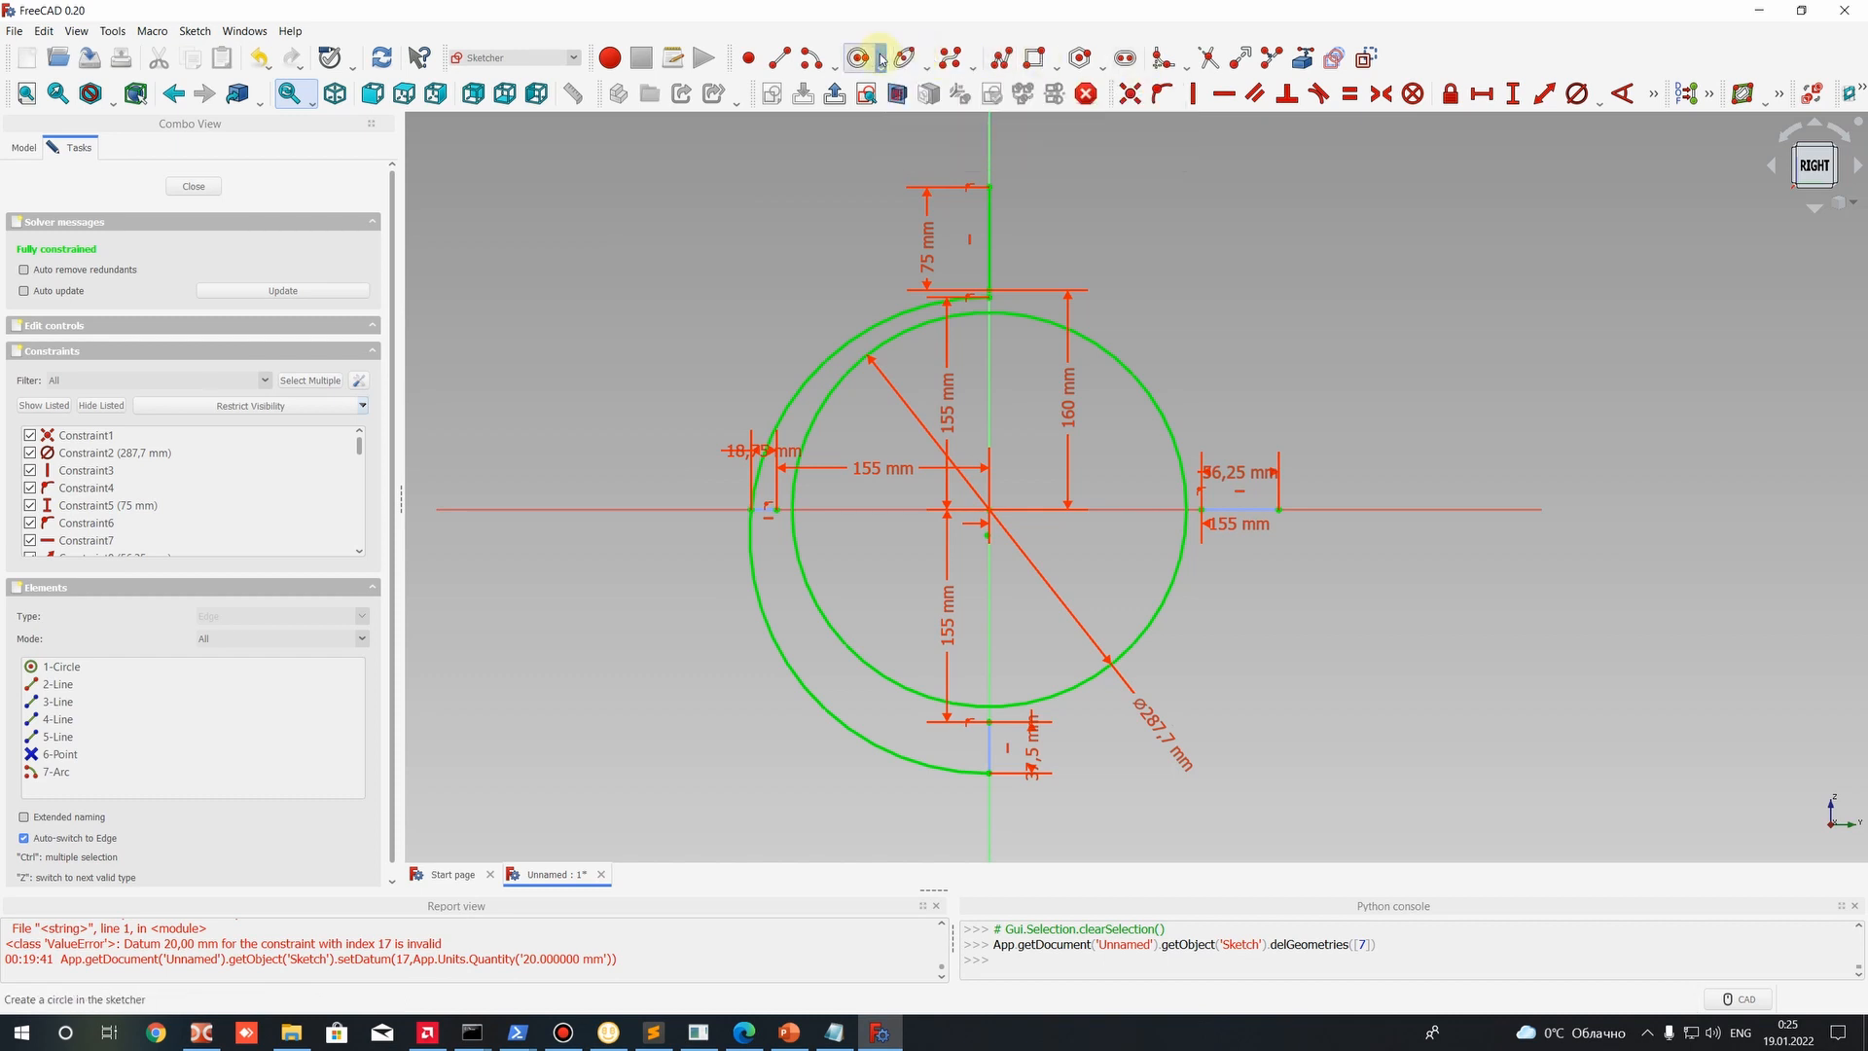
left_click(929, 62)
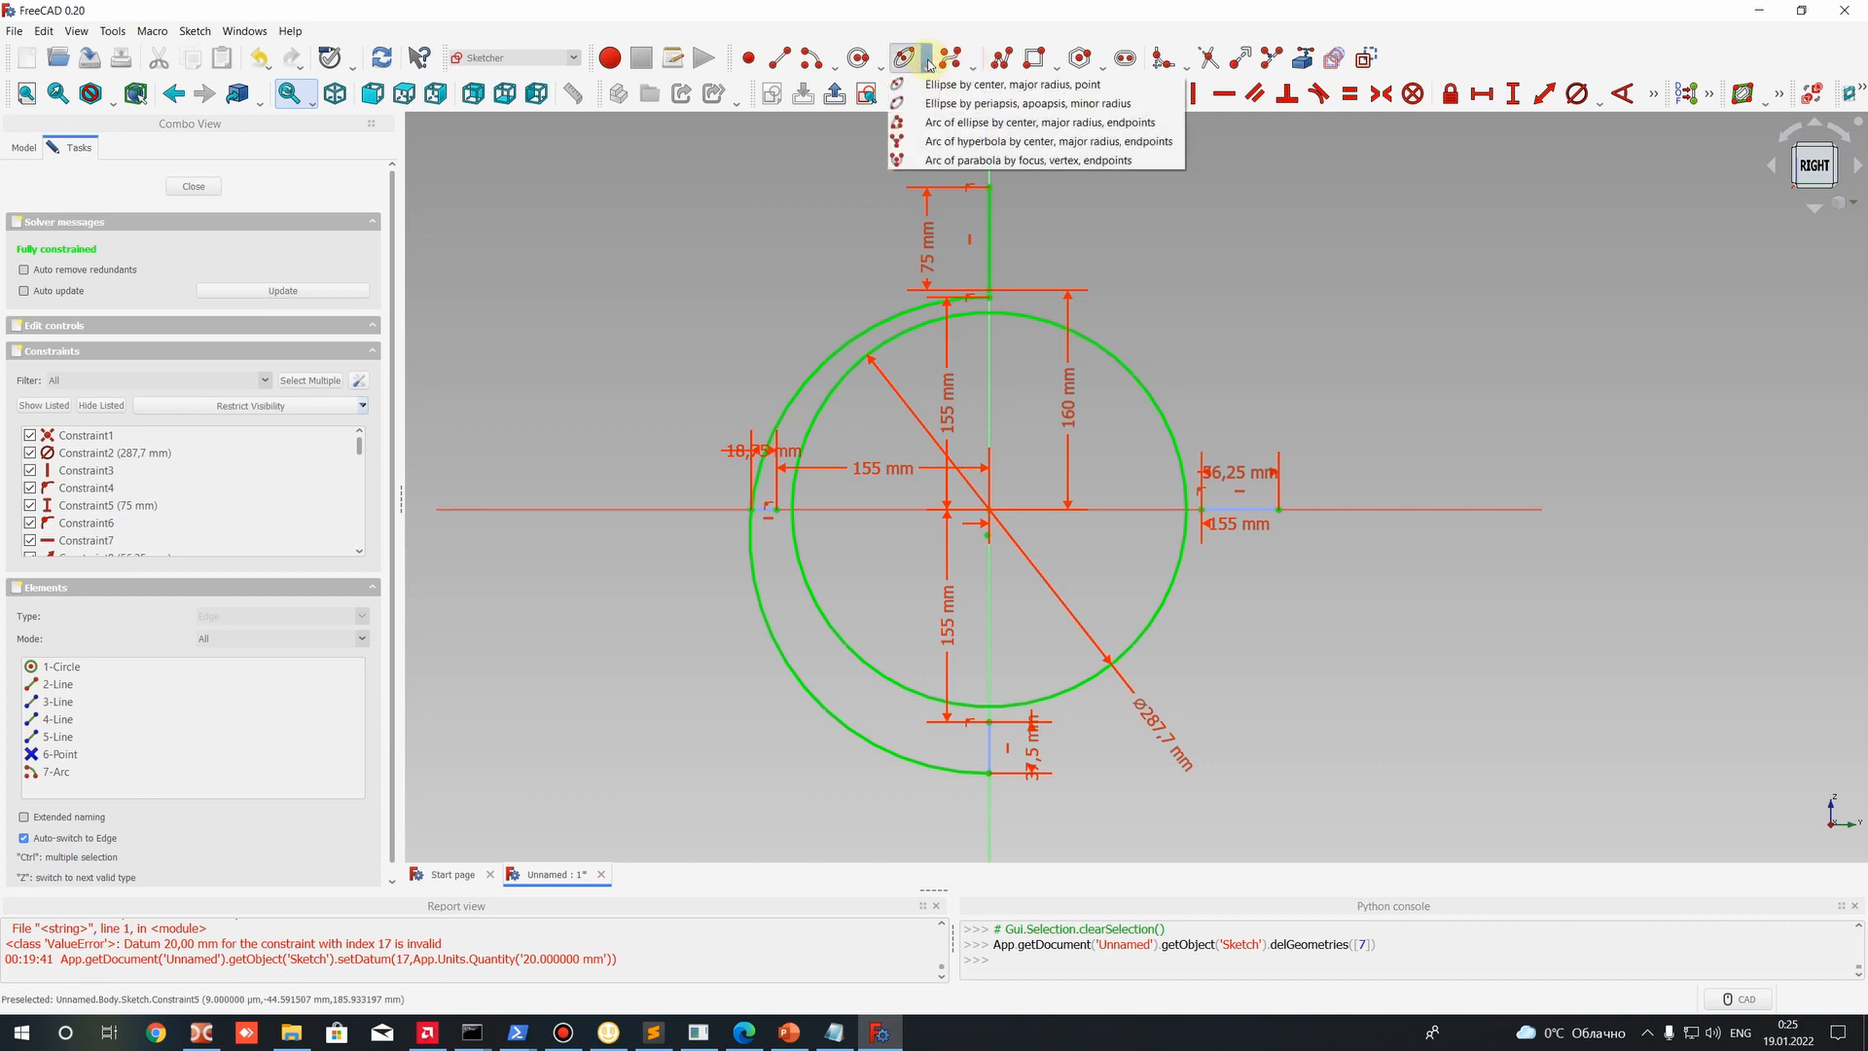
left_click(878, 66)
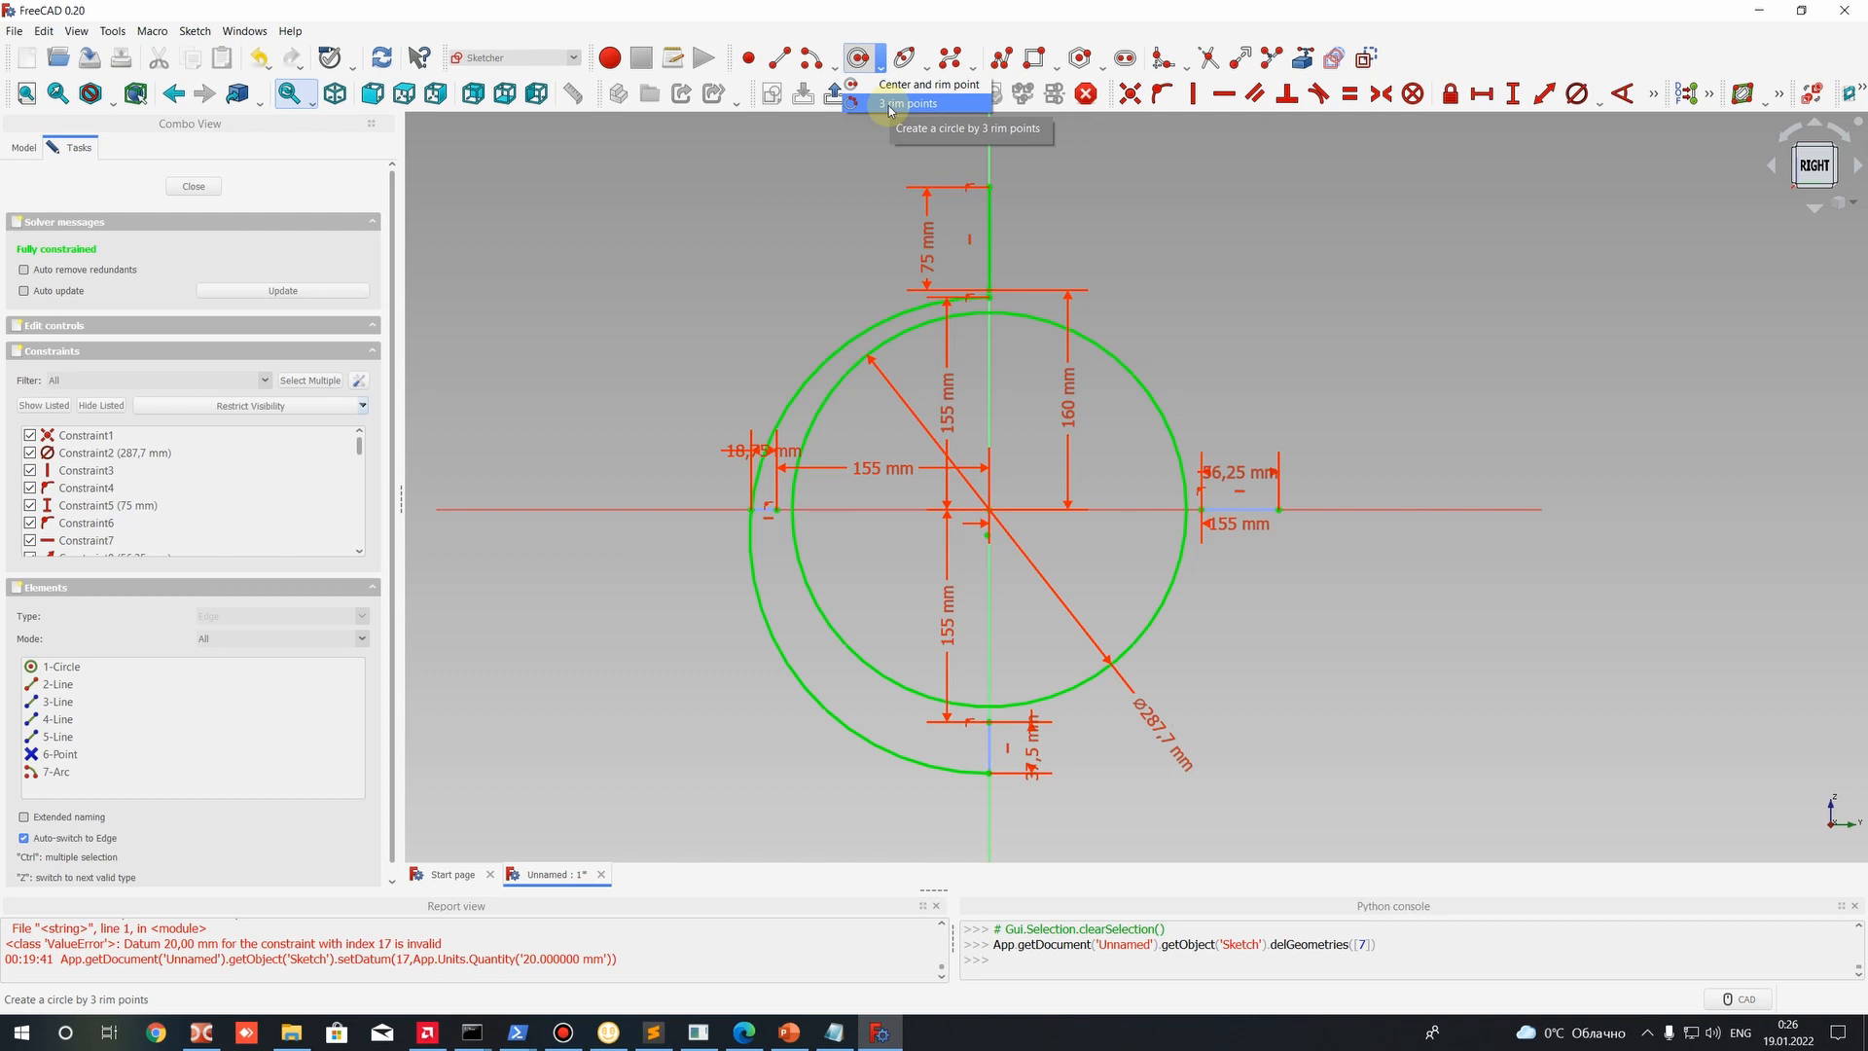
left_click(889, 105)
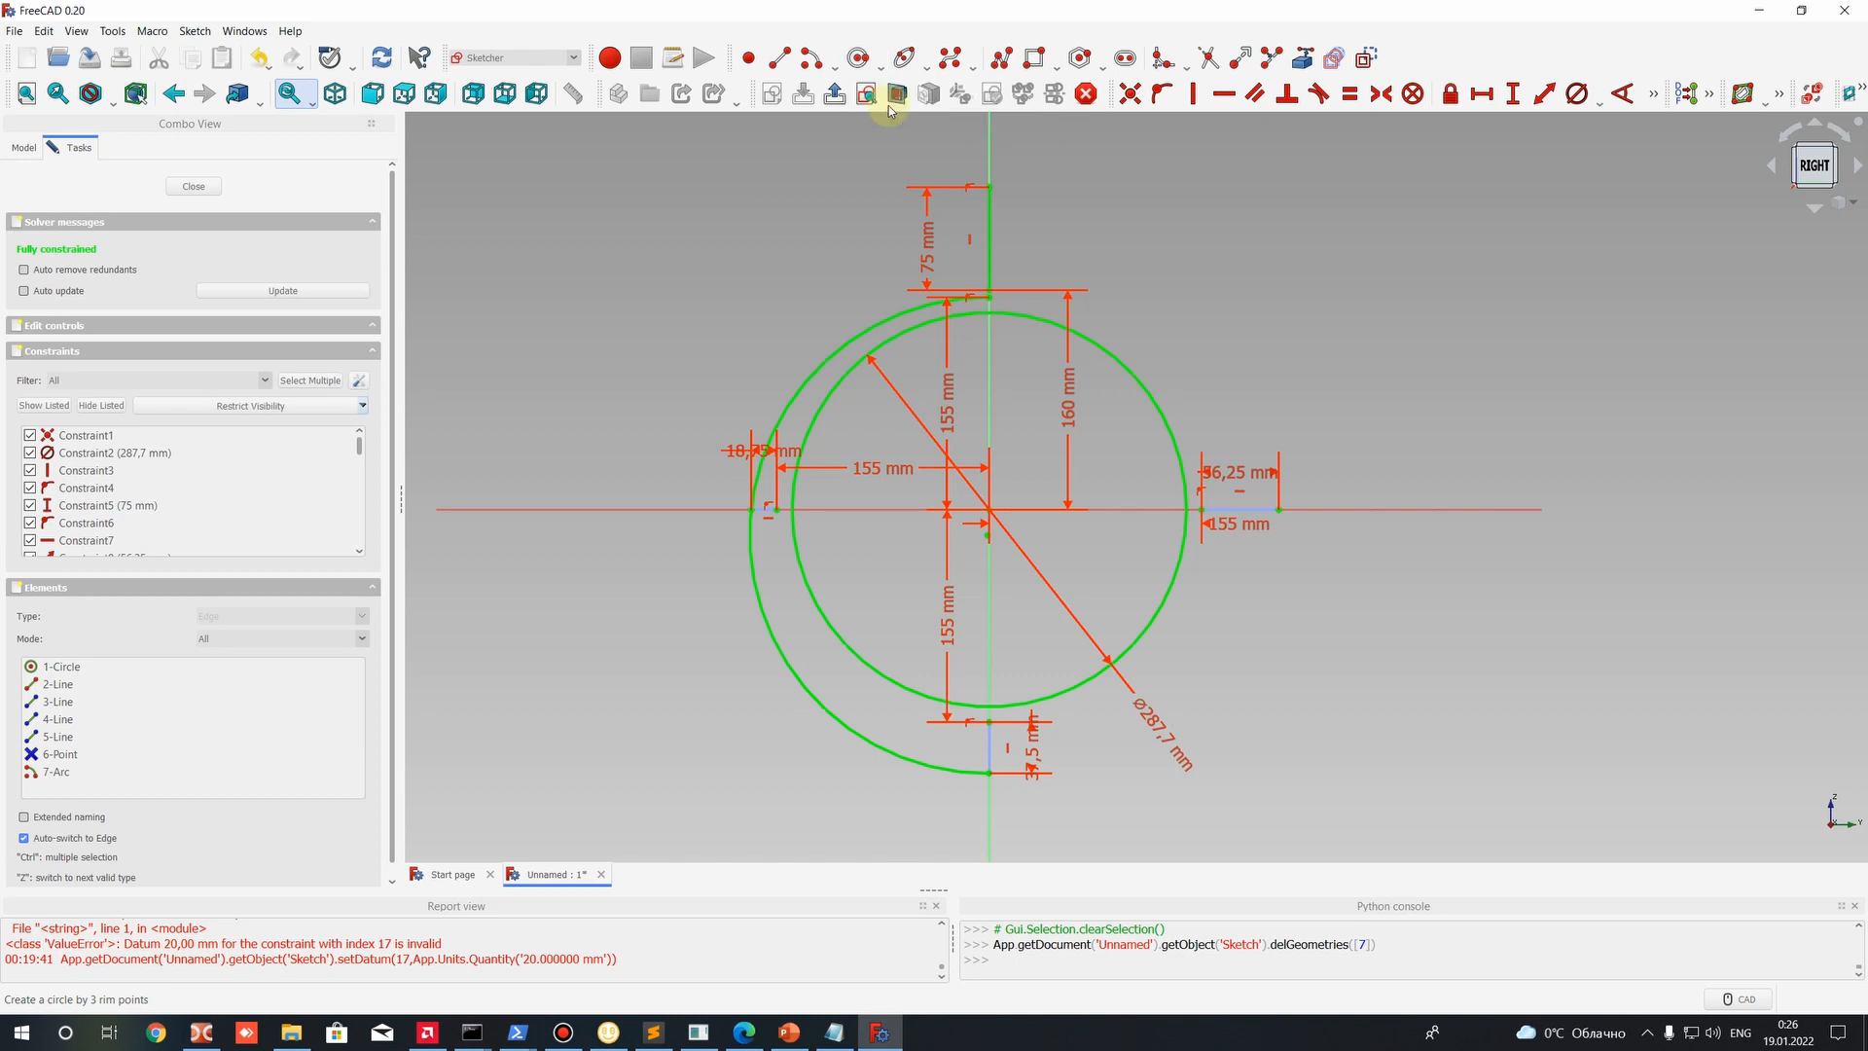
left_click(991, 772)
left_click(1281, 509)
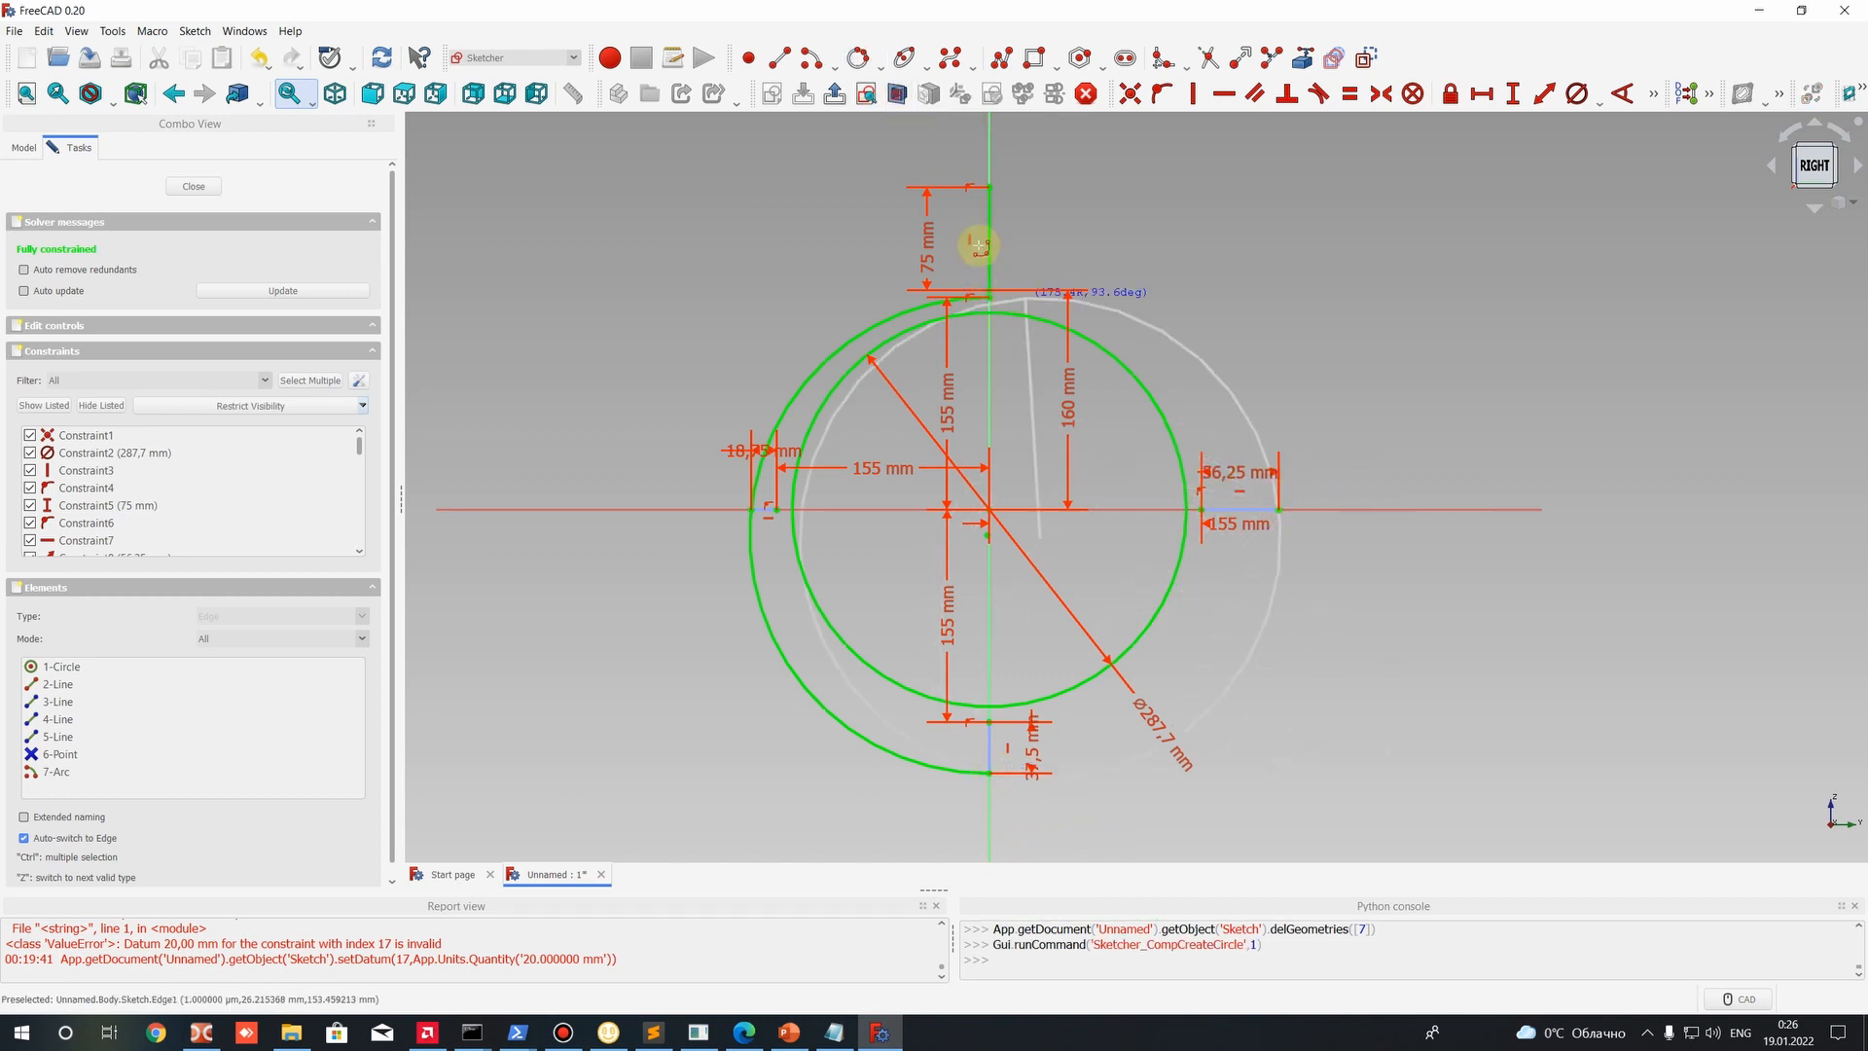
left_click(990, 185)
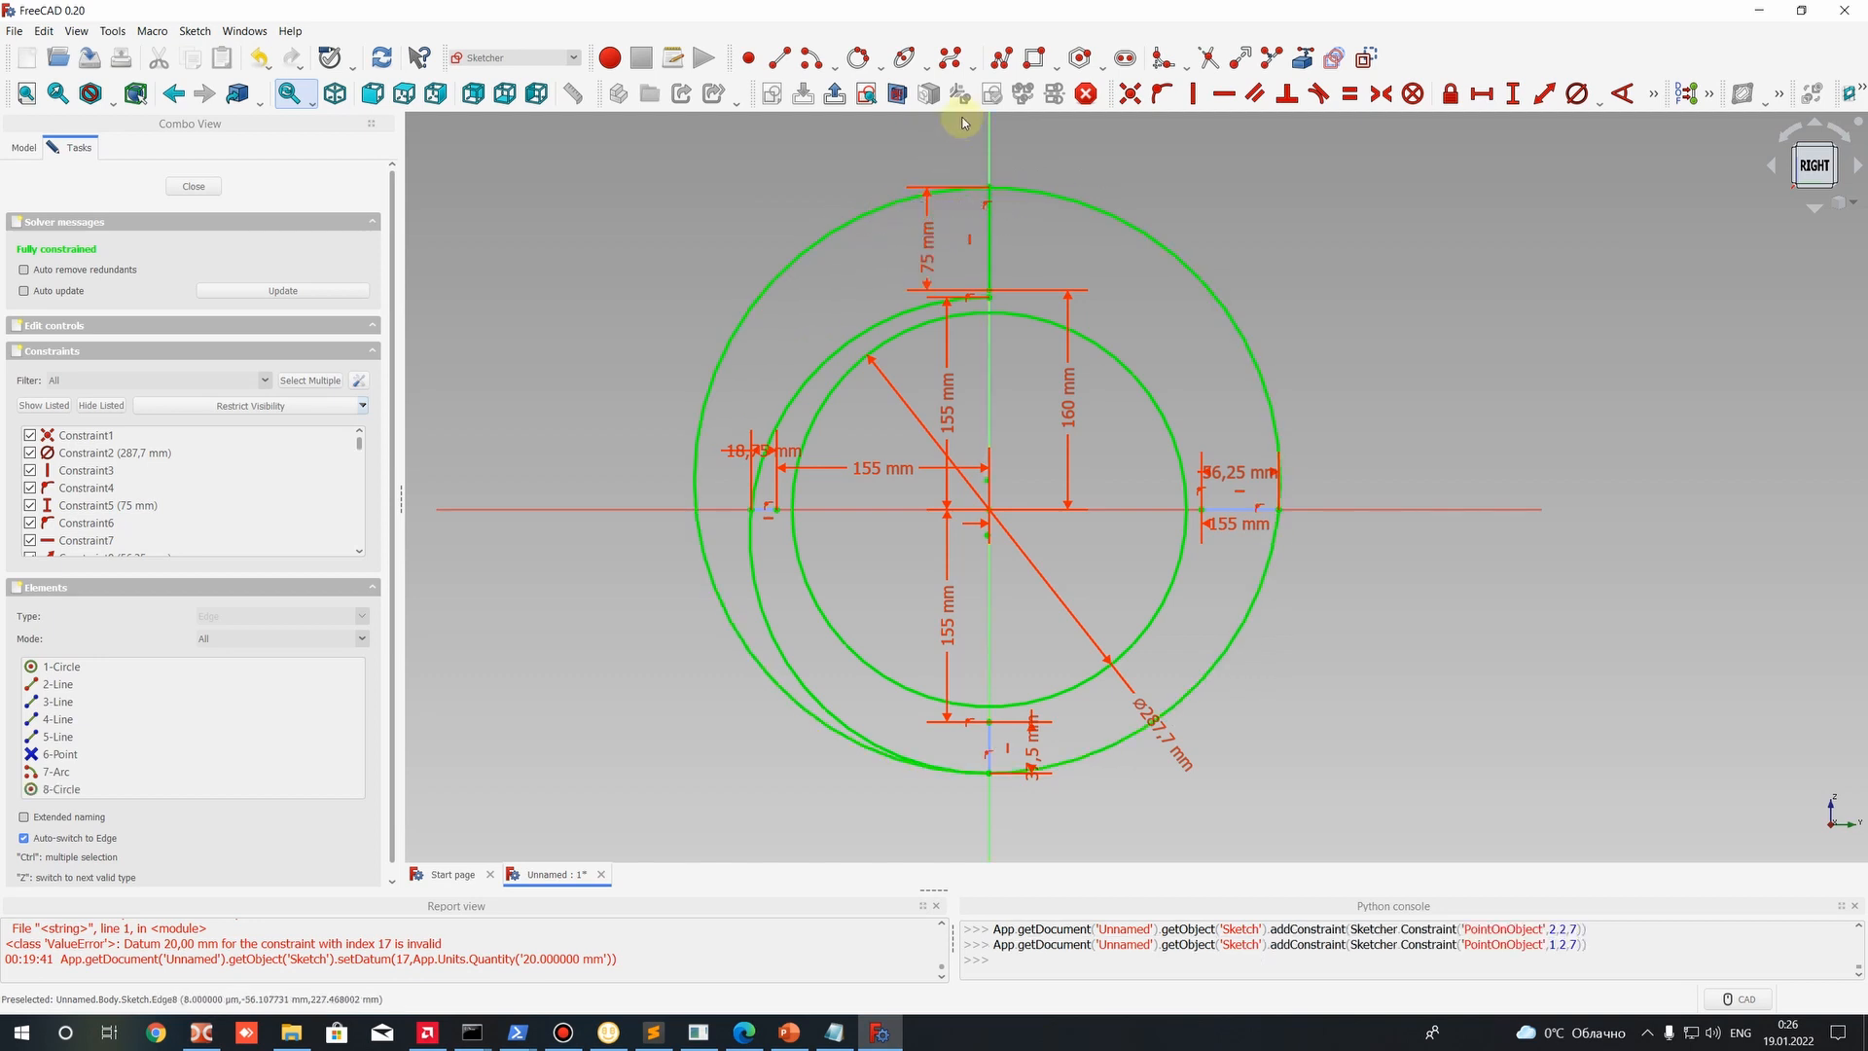
Trim away the large circle's half left of the vertical axis, keeping the arc from the 37.5 mm line to the 75 mm line.
left_click(1207, 58)
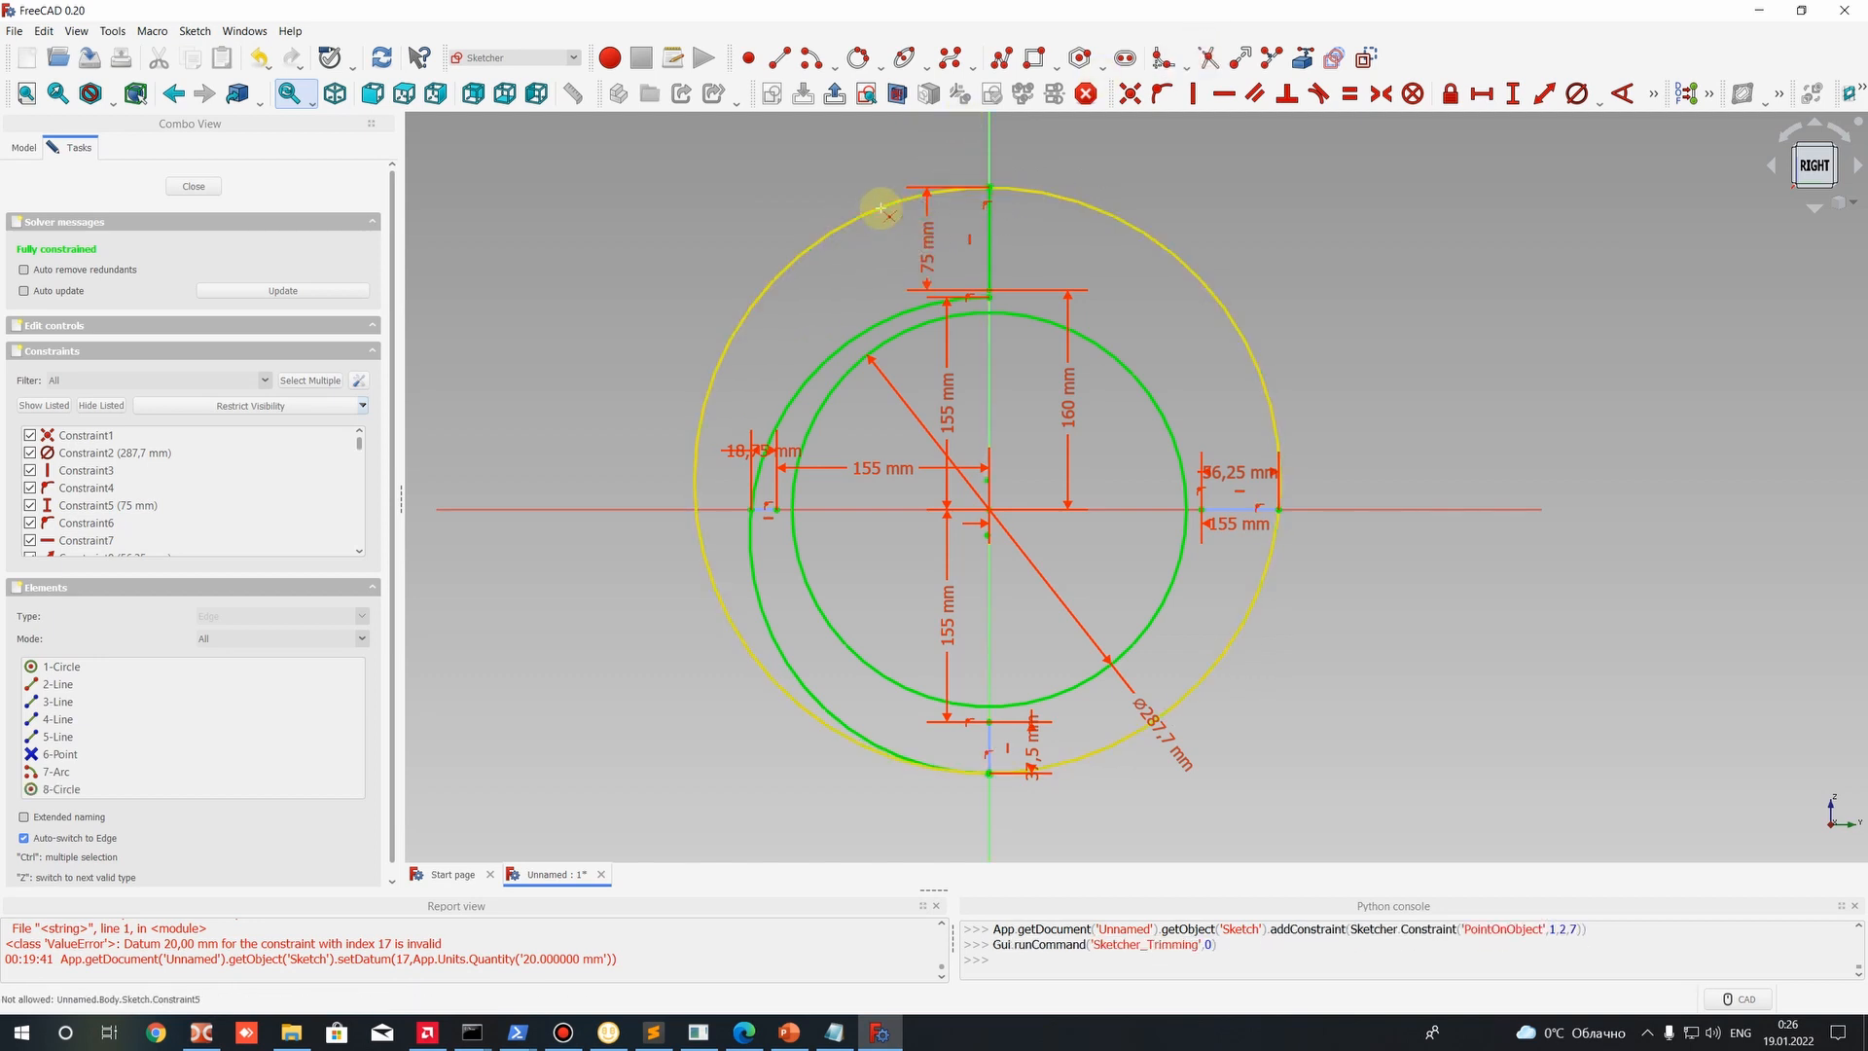
left_click(883, 206)
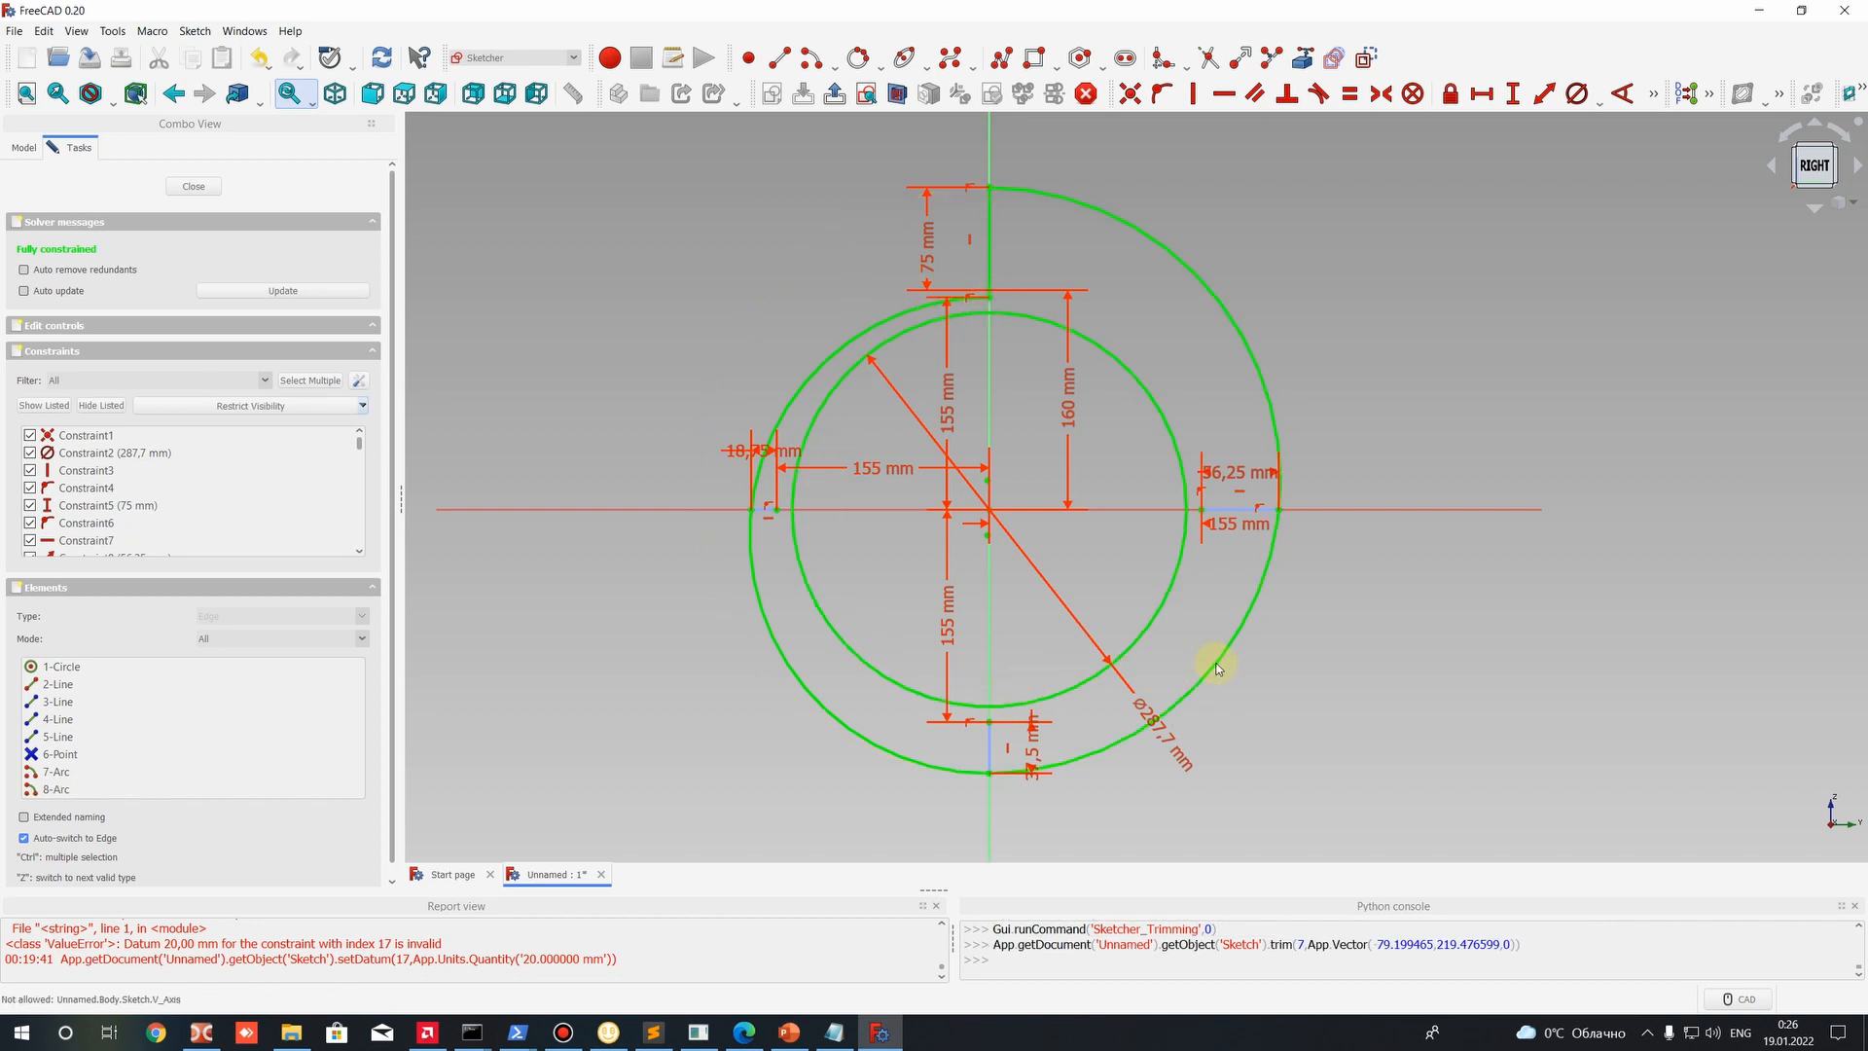
left_click(998, 187)
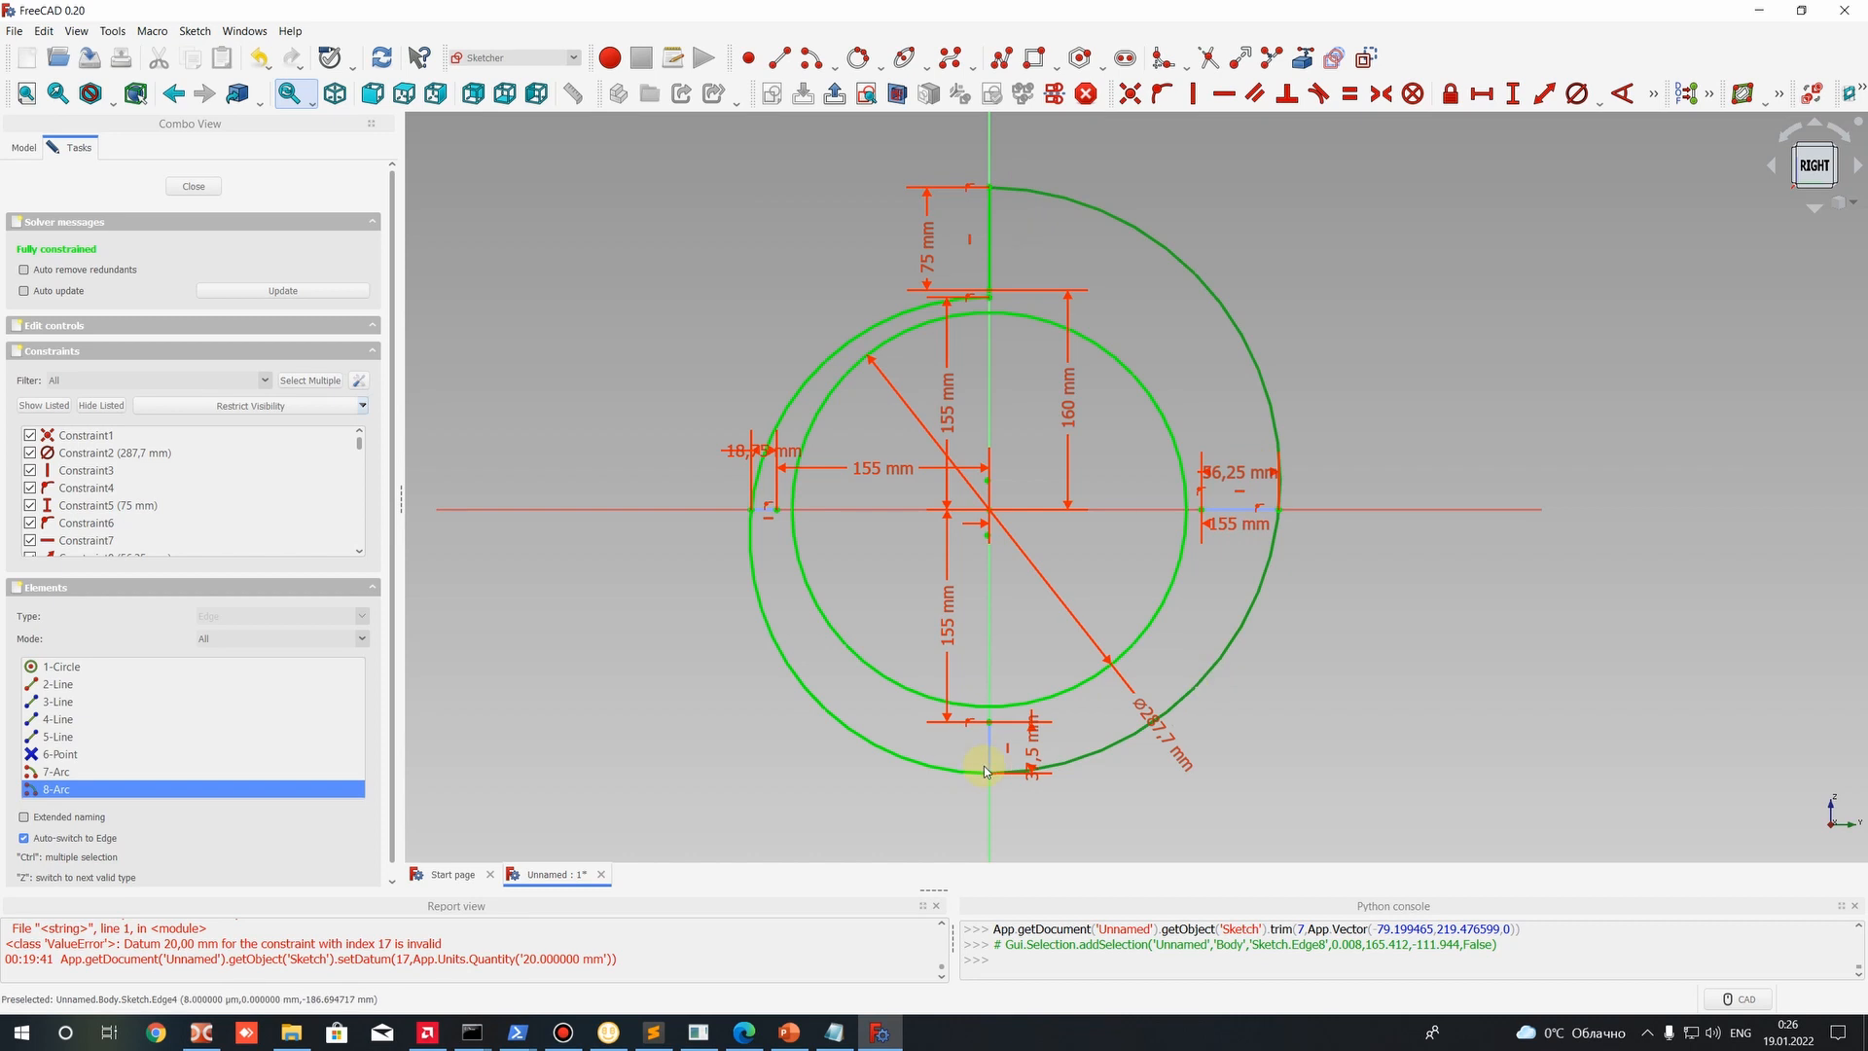
left_click(910, 759)
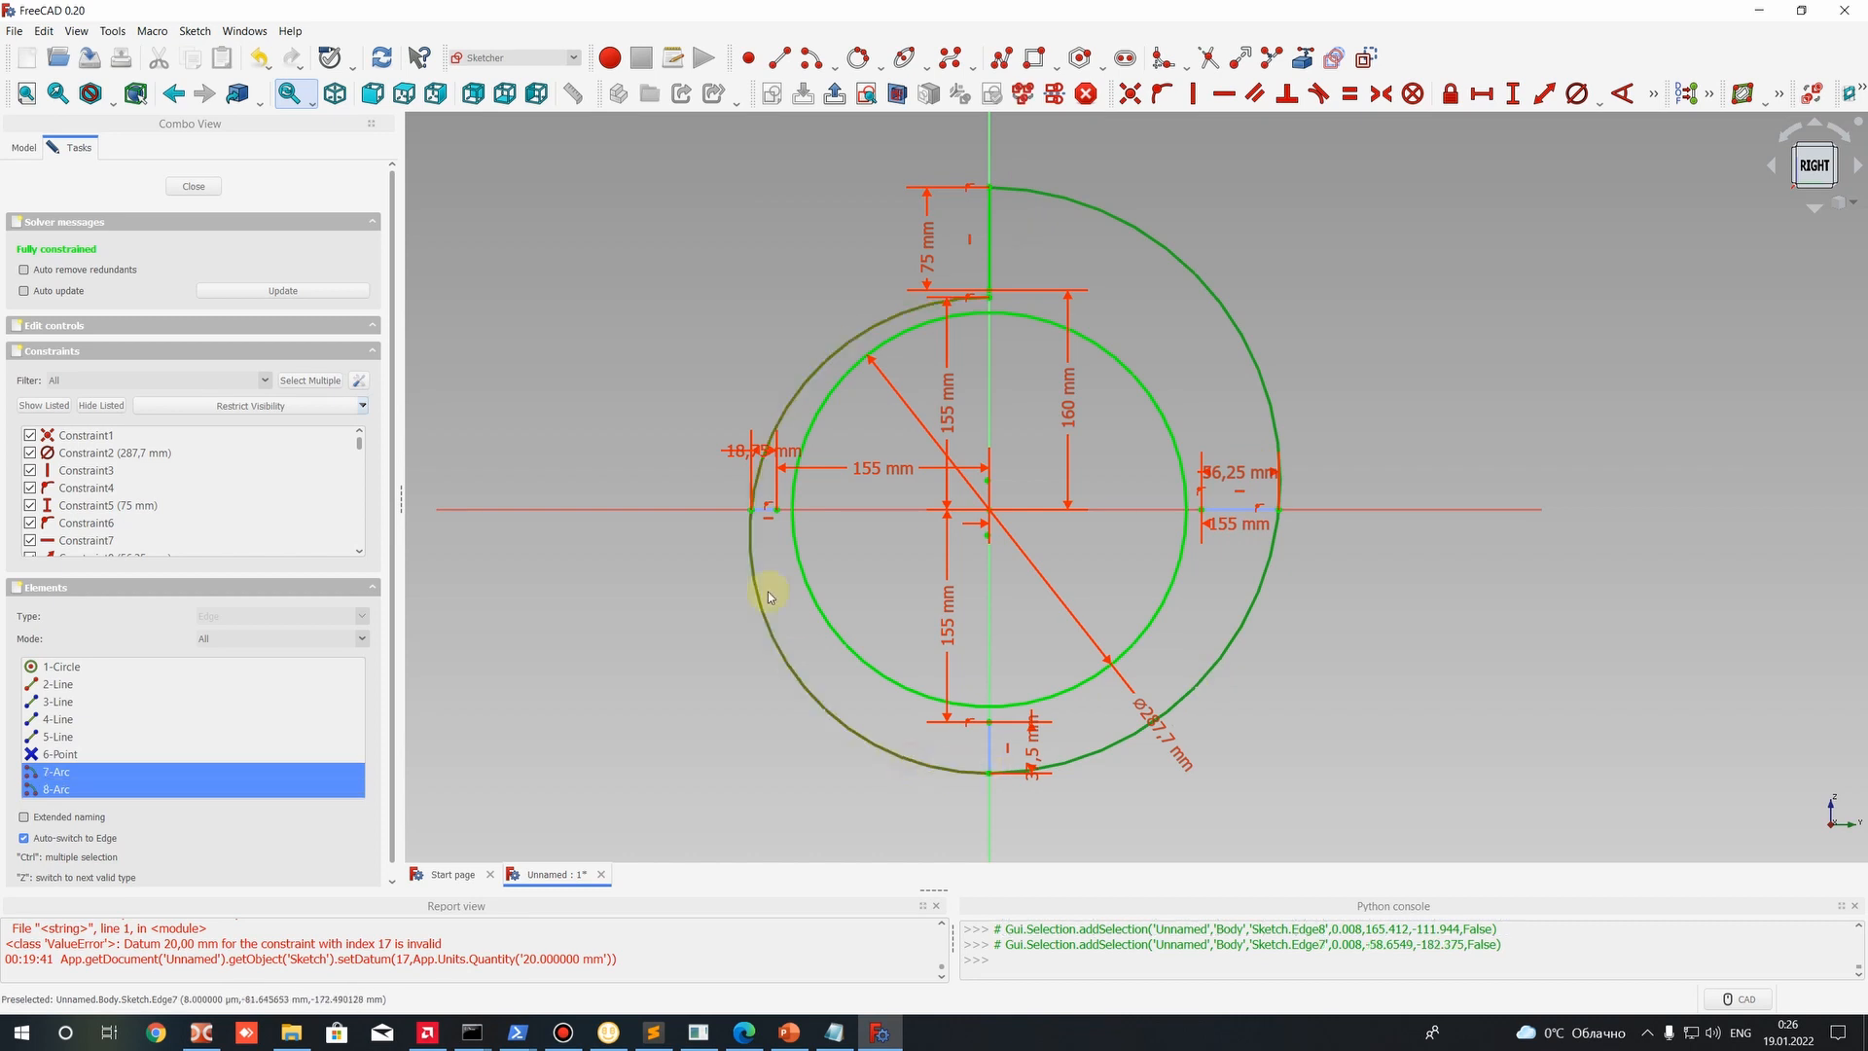
left_click(832, 207)
Examine the spiral outline and the gap between the inner arc's upper end and the 75 mm line's lower end.
scroll(977, 255, "up", 5)
scroll(999, 317, "down", 5)
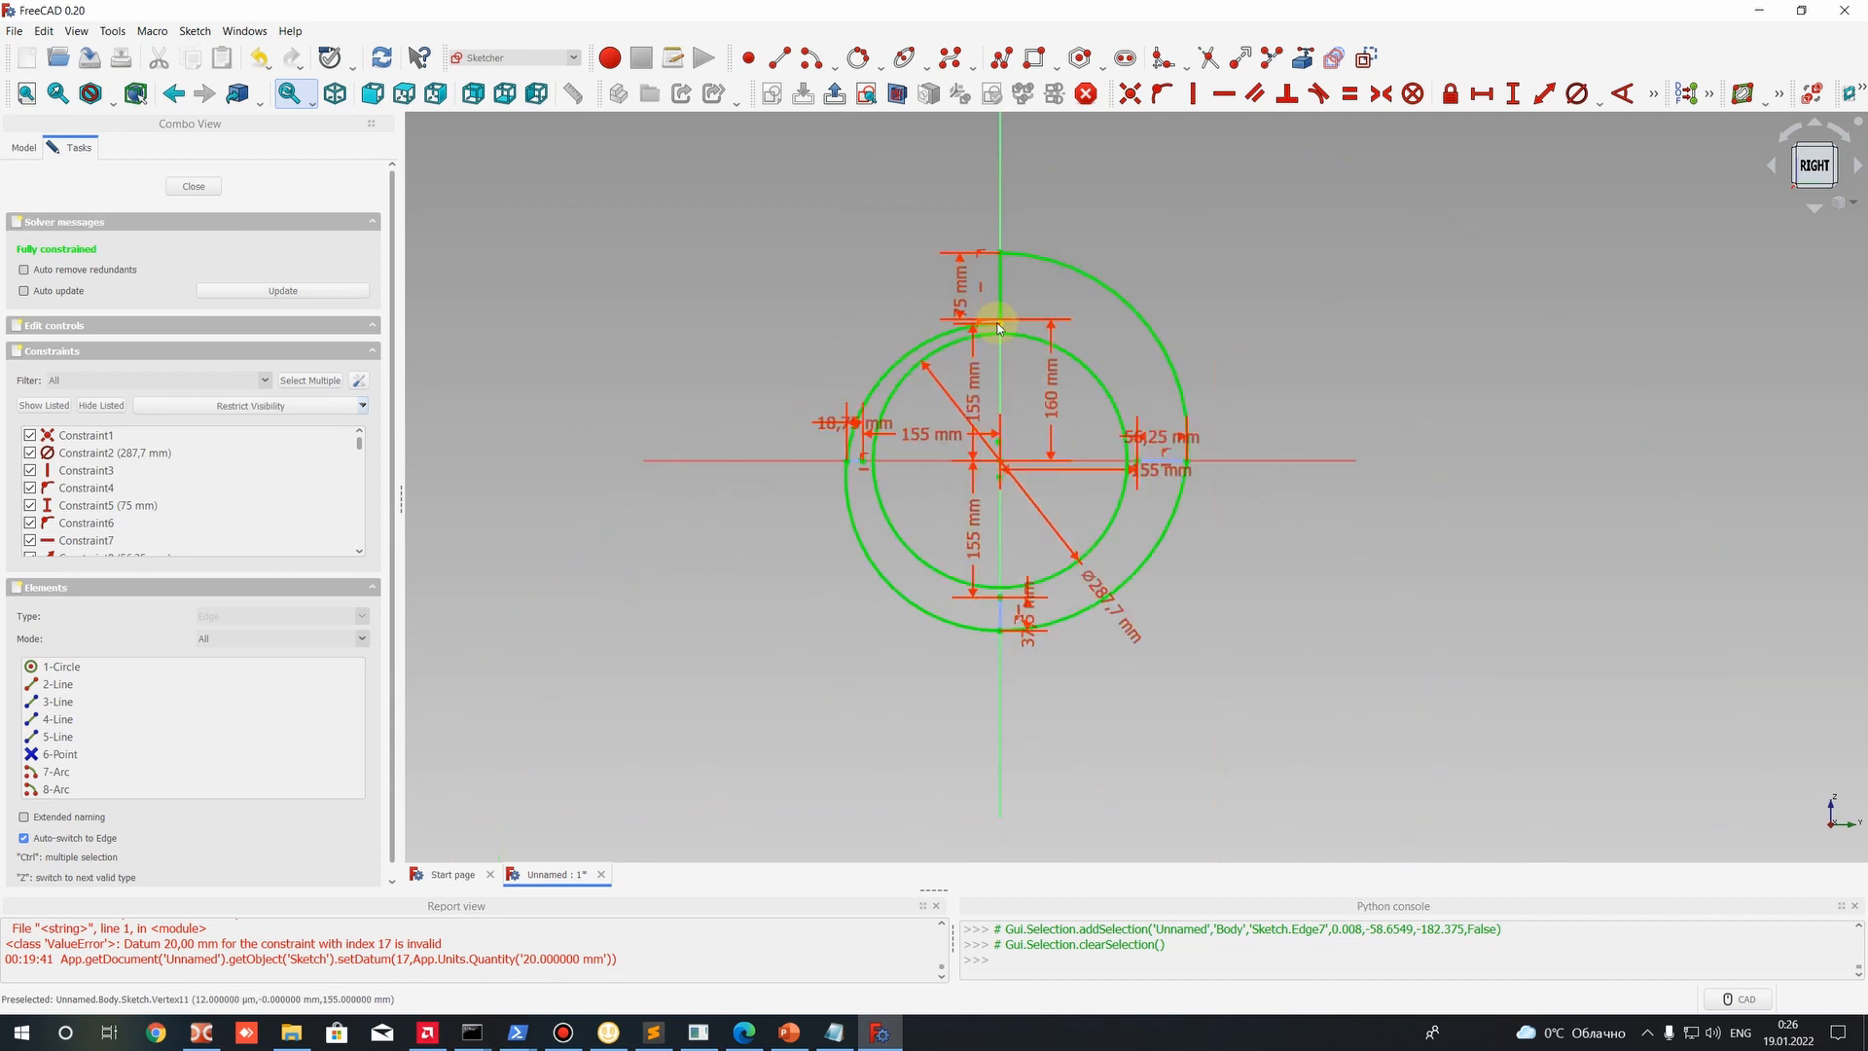
scroll(863, 399, "up", 3)
scroll(862, 393, "down", 3)
scroll(850, 429, "up", 3)
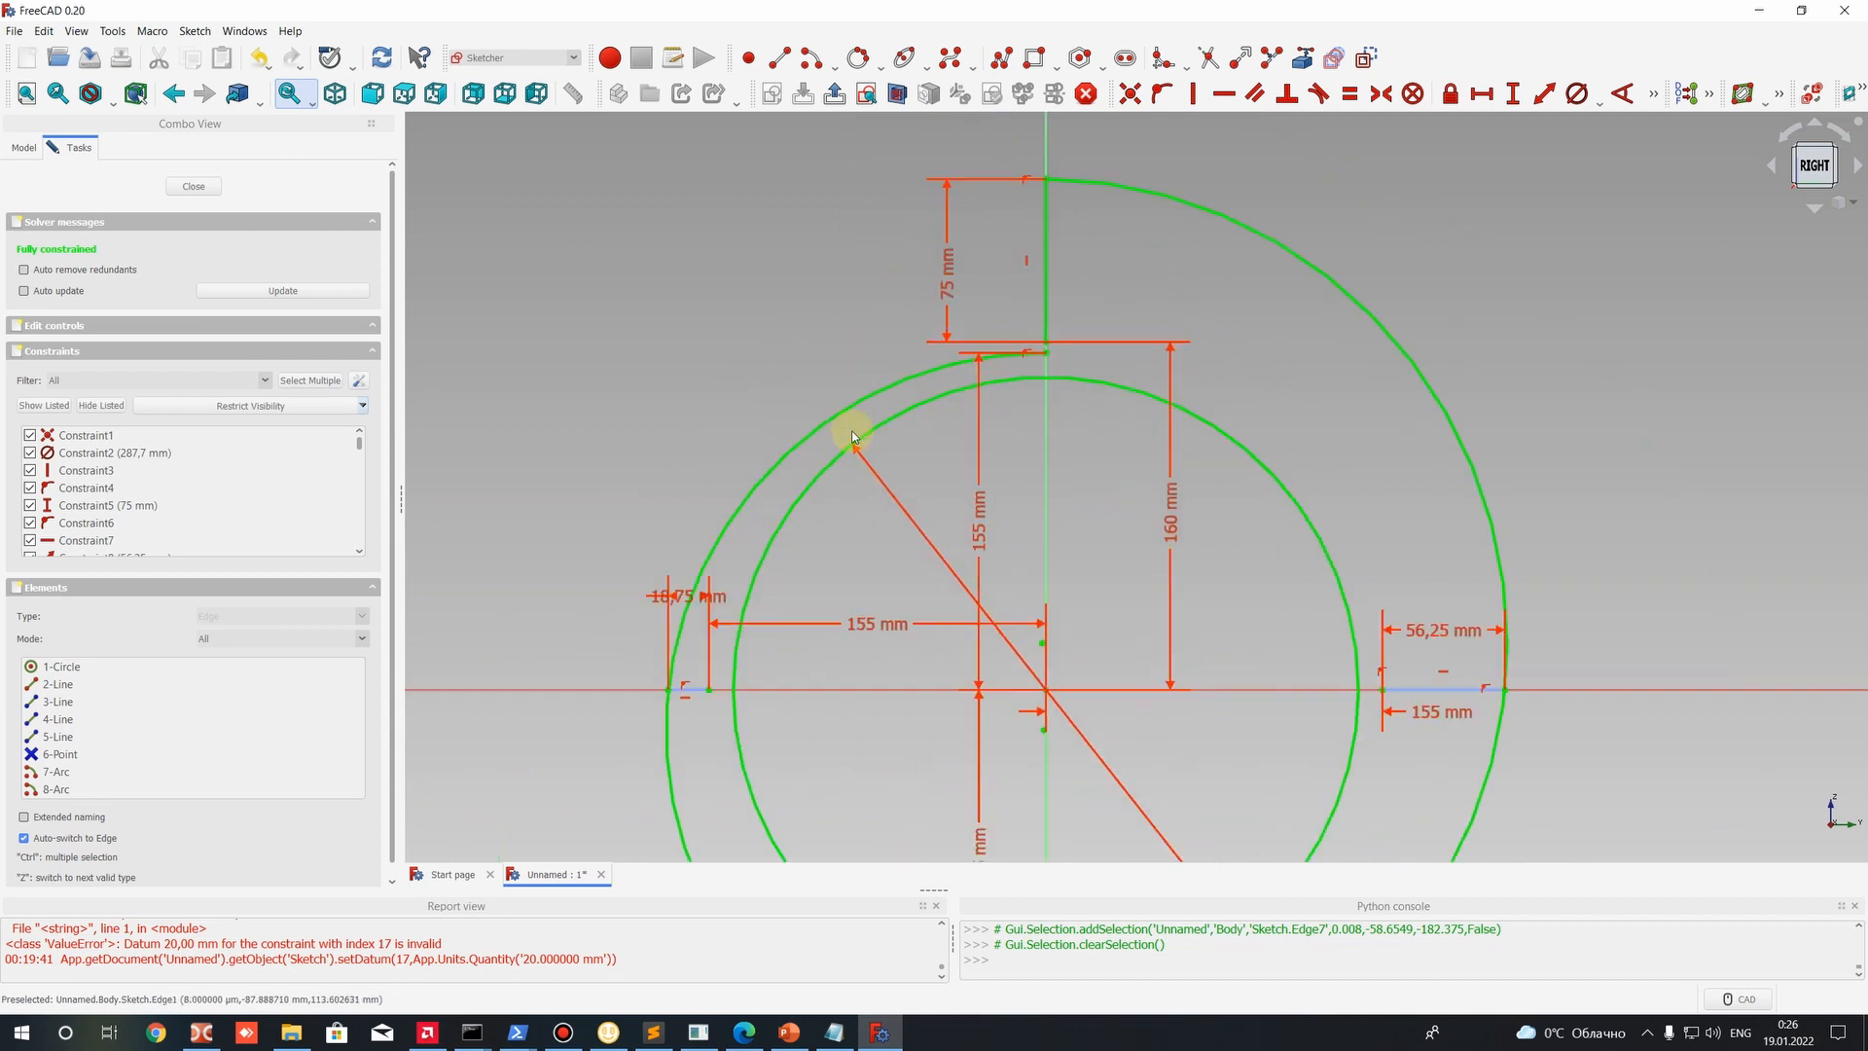
left_click(1050, 384)
scroll(1050, 389, "up", 5)
middle_click_drag(1057, 468, 1014, 474)
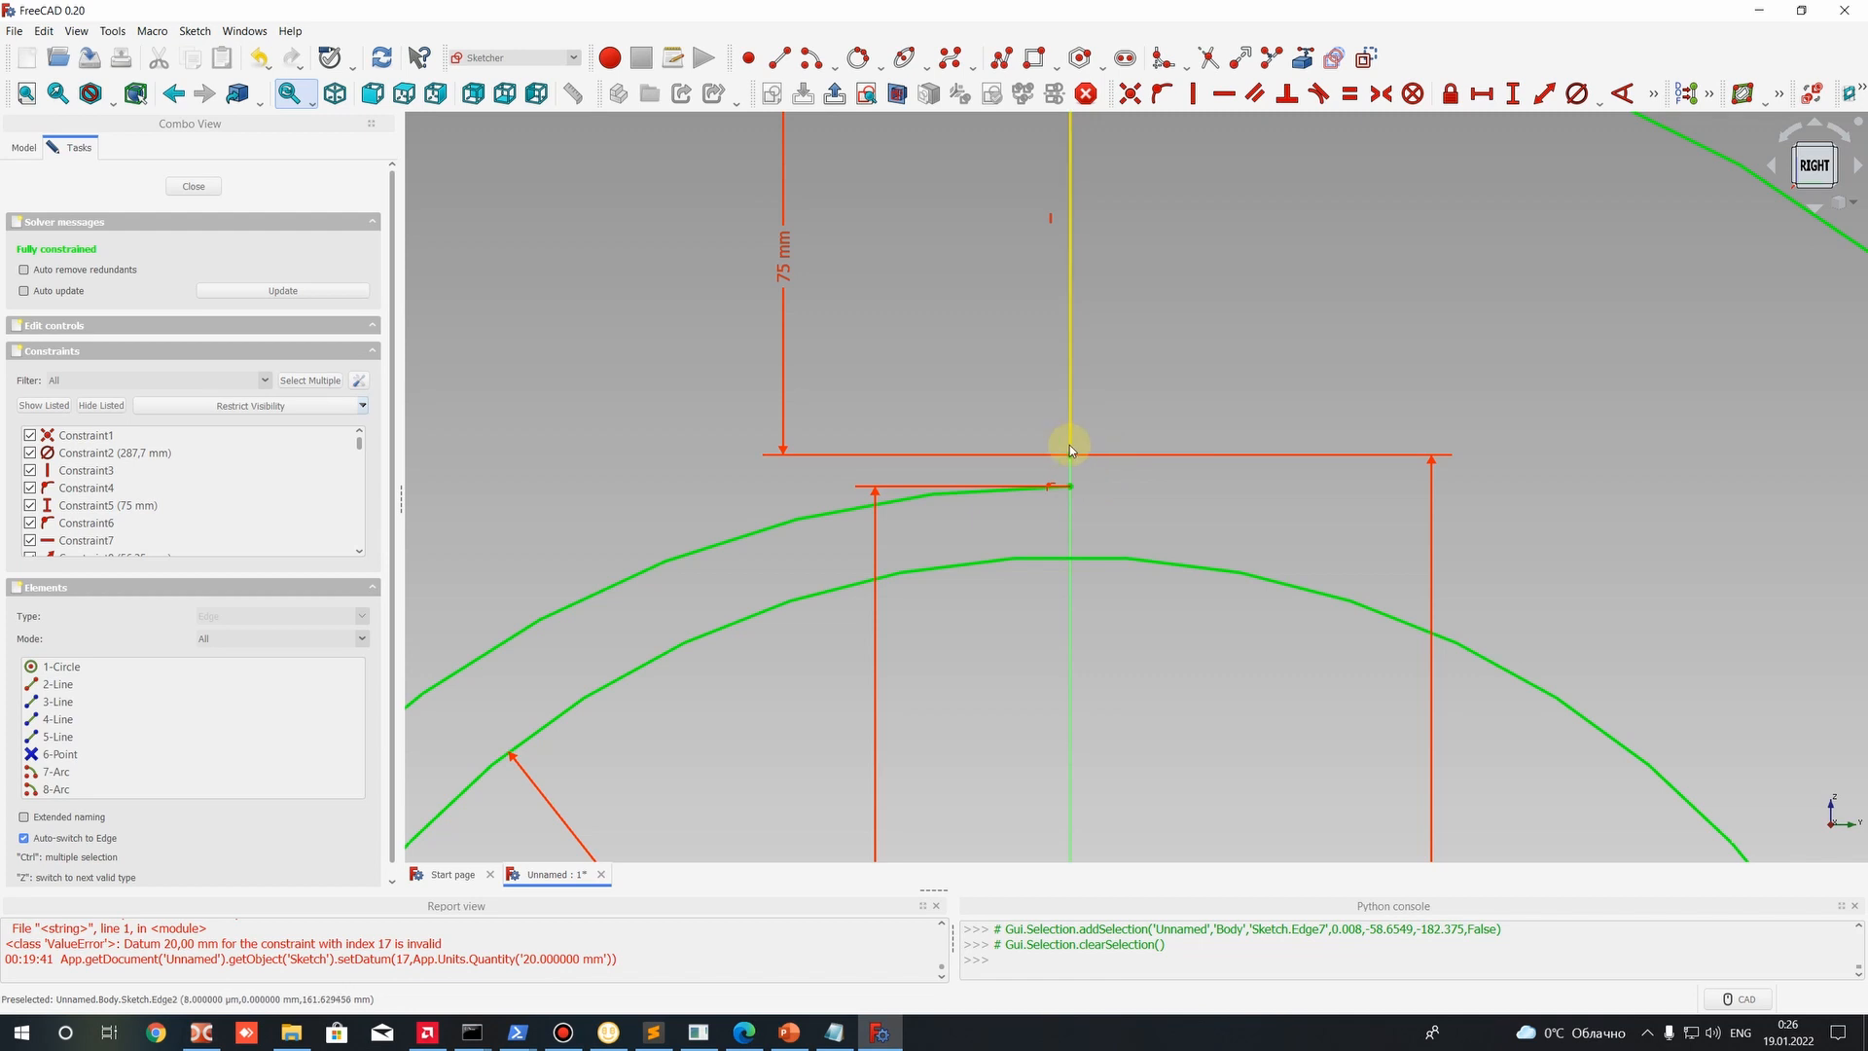
scroll(1092, 452, "down", 4)
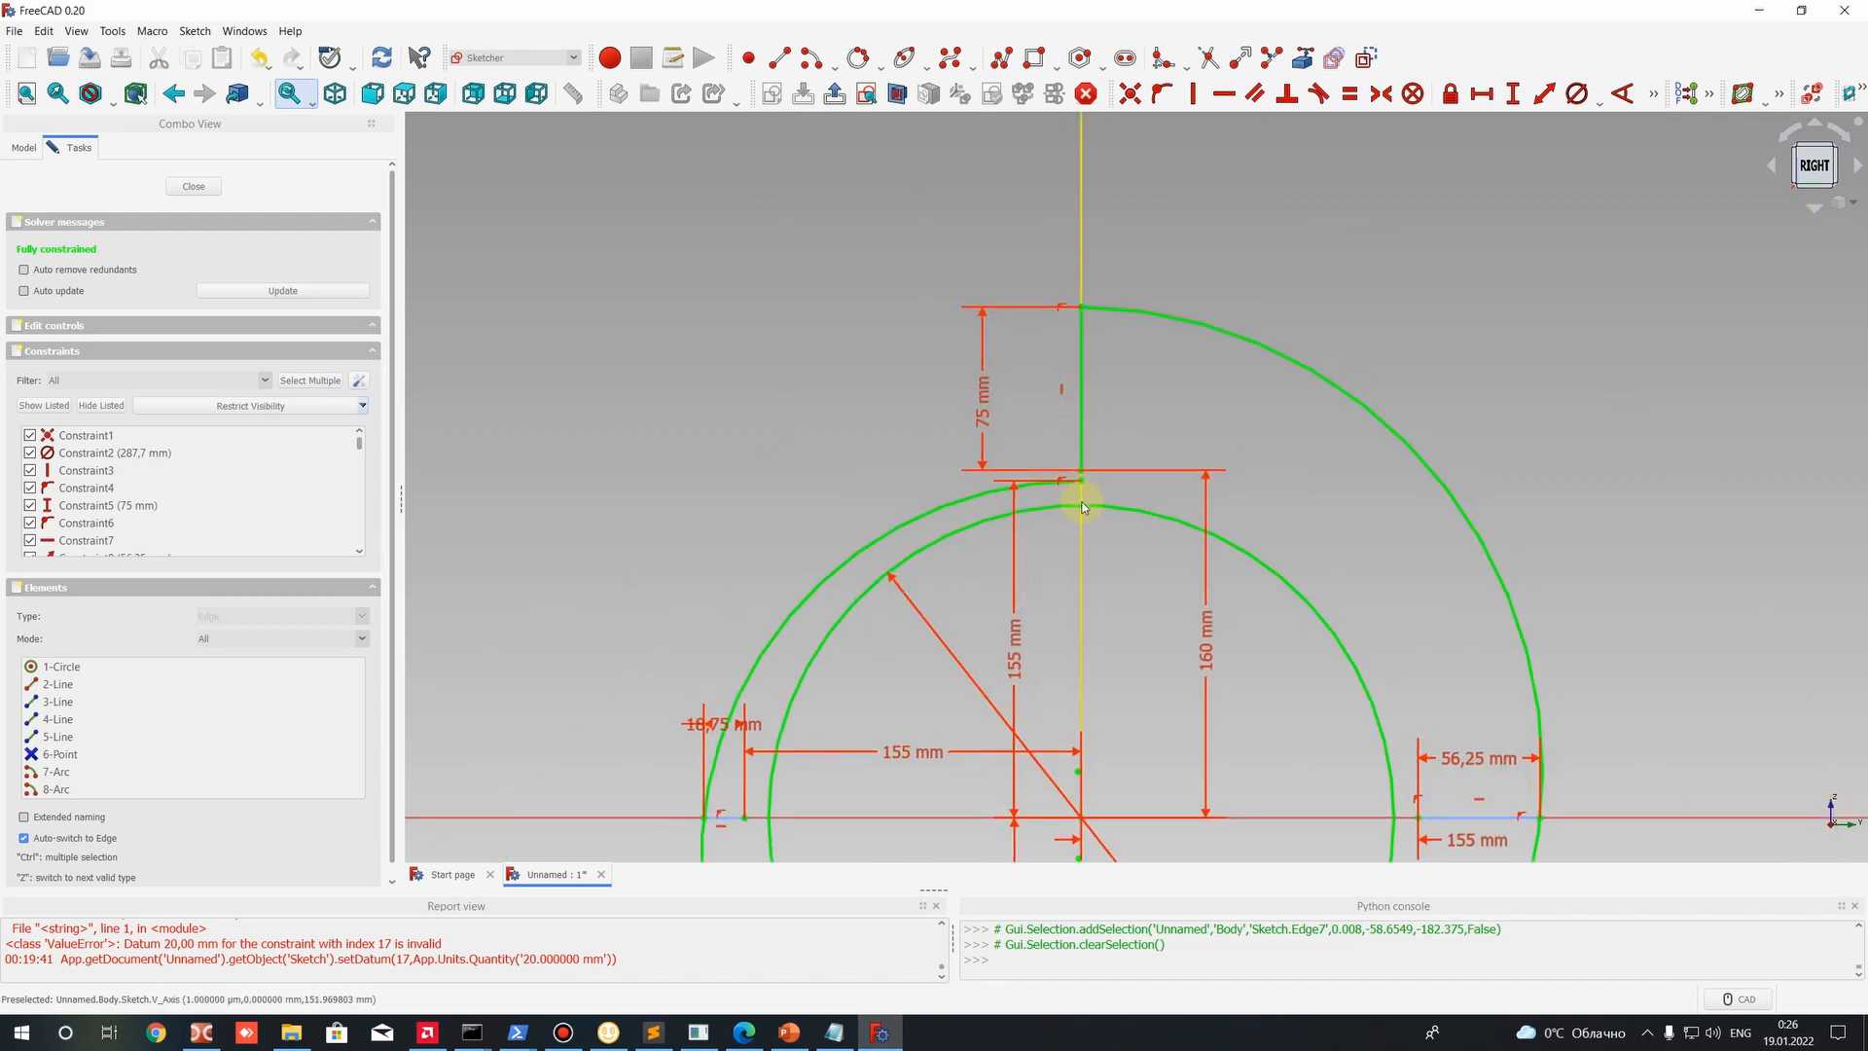
scroll(1083, 492, "up", 3)
scroll(1093, 494, "down", 3)
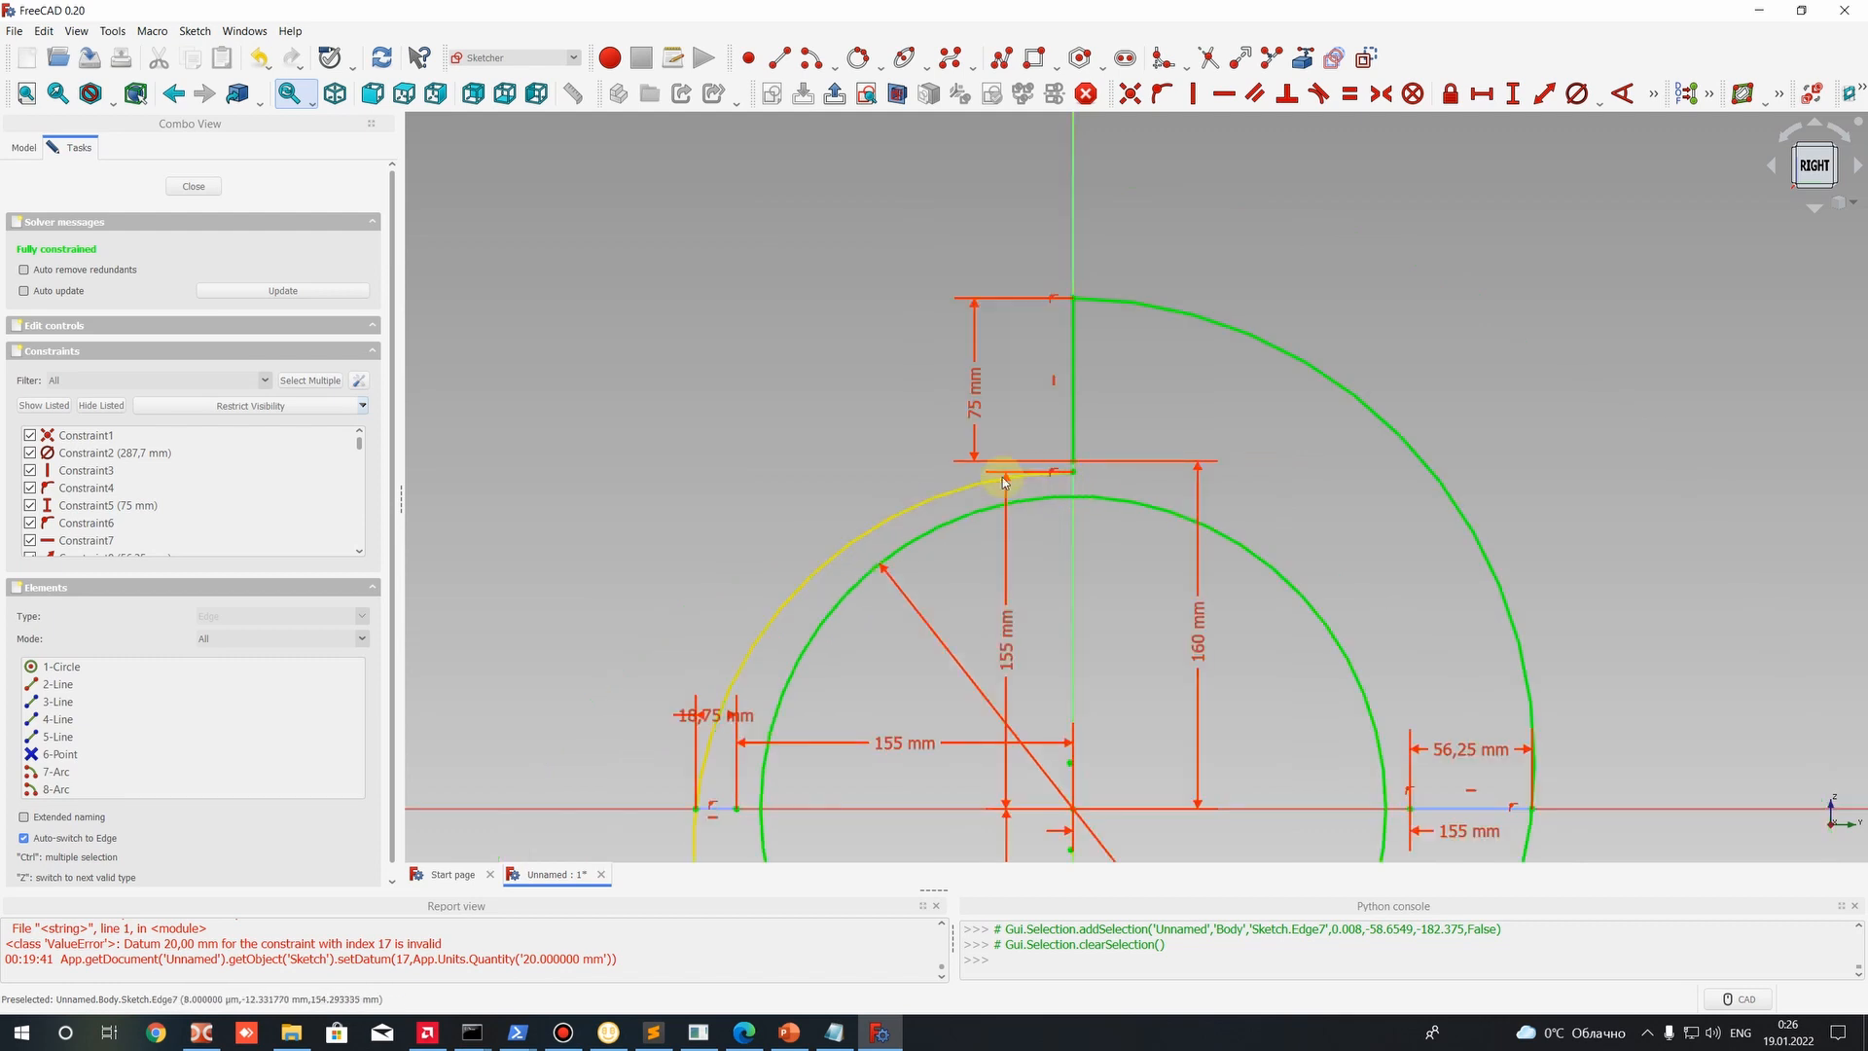
scroll(838, 549, "down", 6)
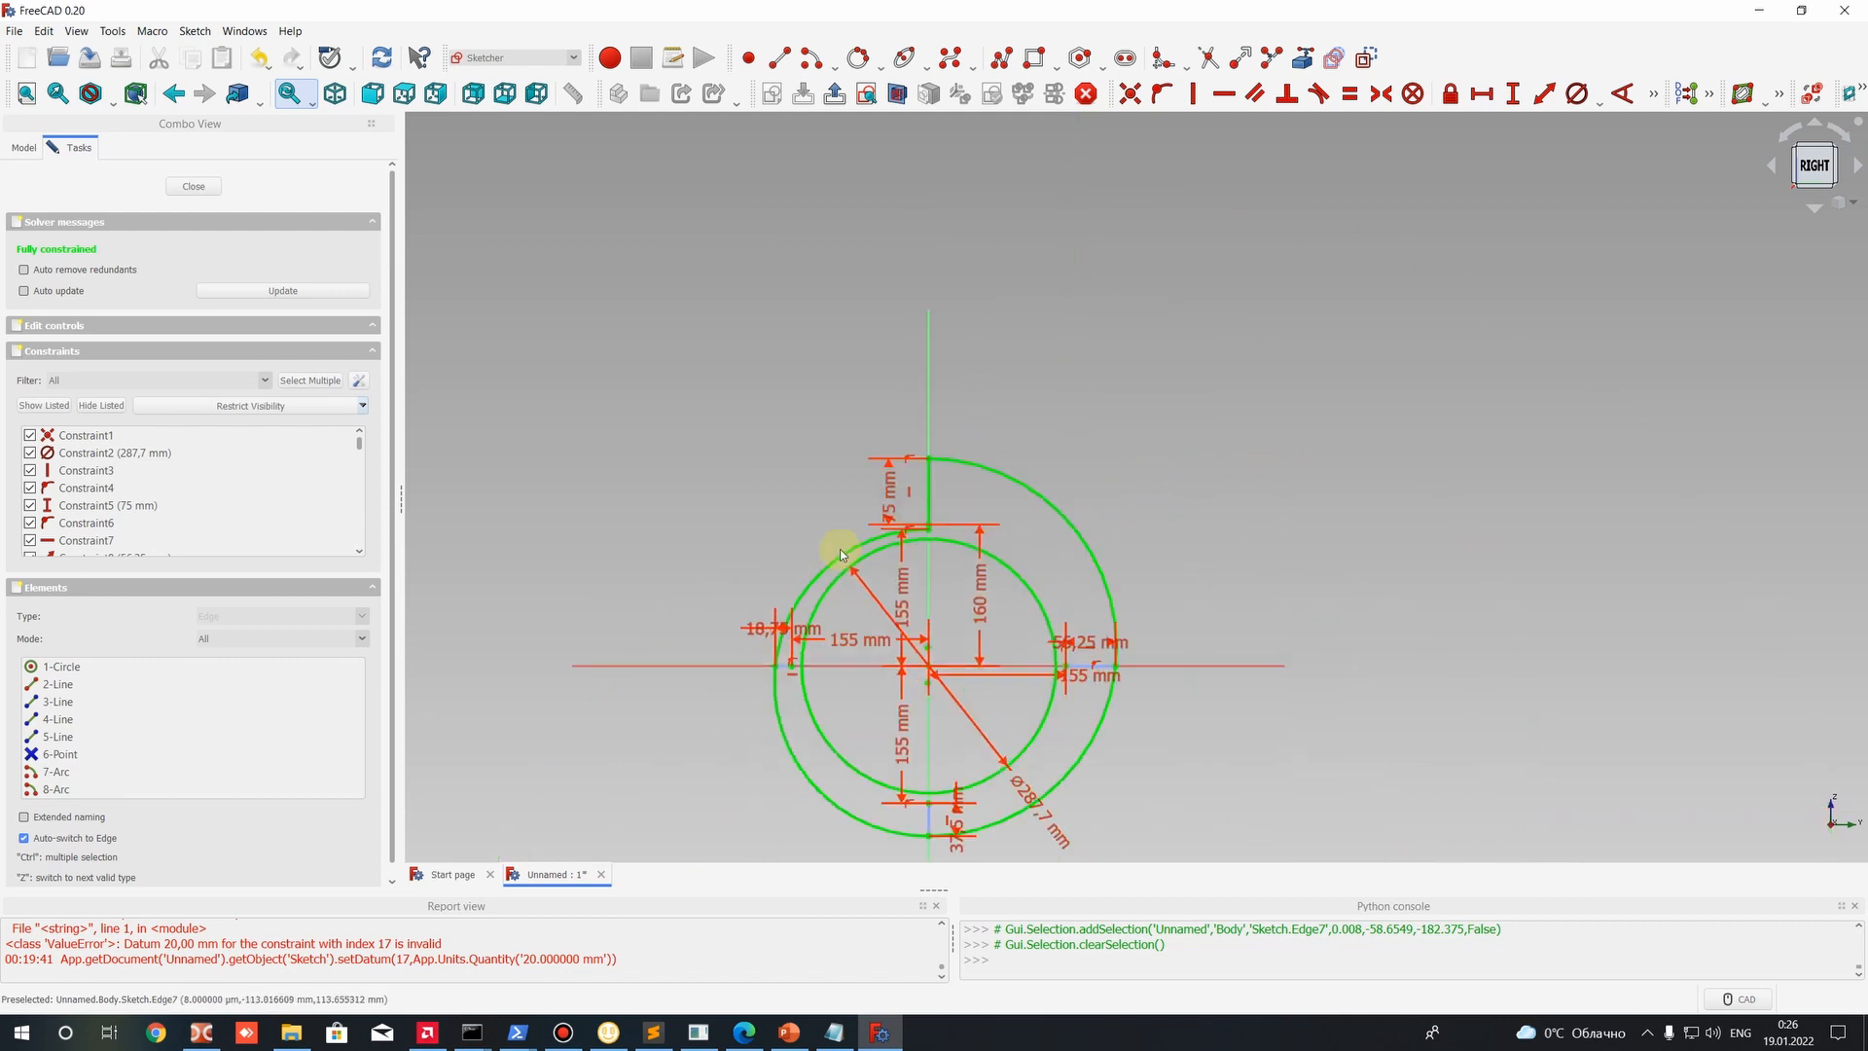
scroll(1070, 331, "up", 3)
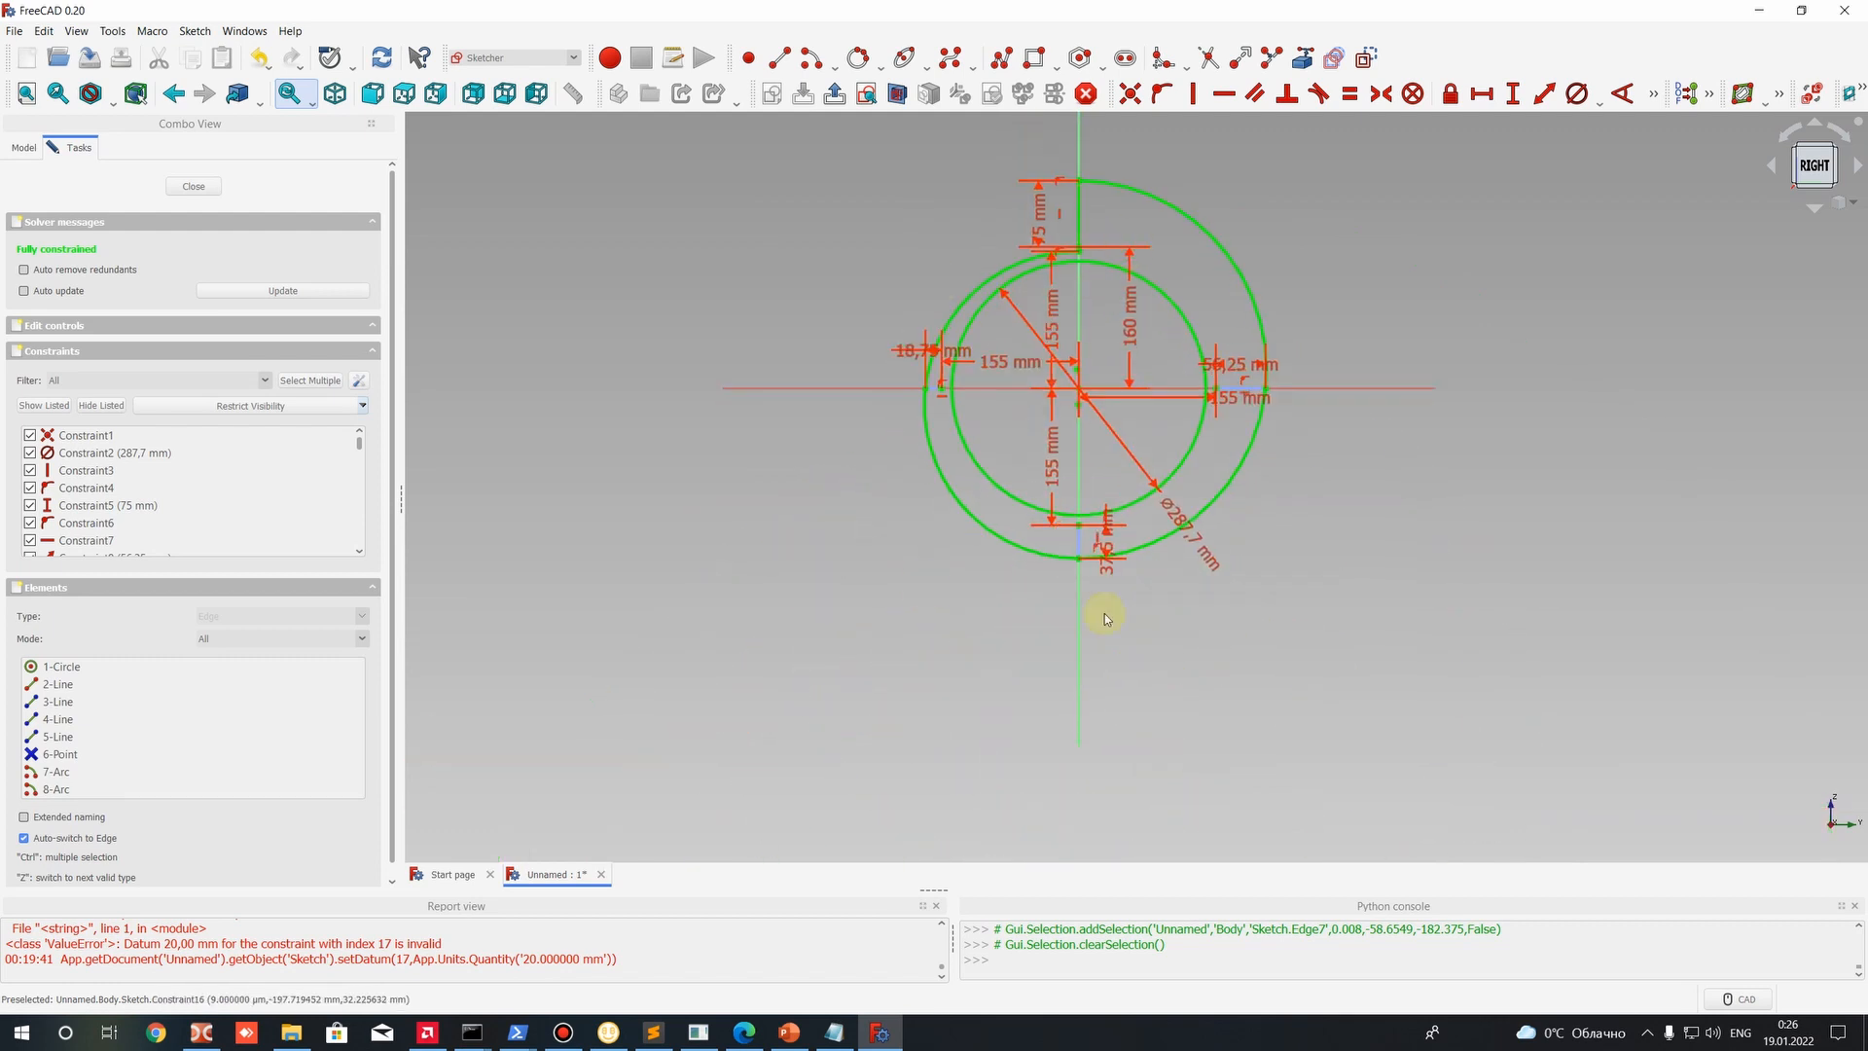
scroll(1080, 449, "up", 5)
scroll(1096, 458, "down", 2)
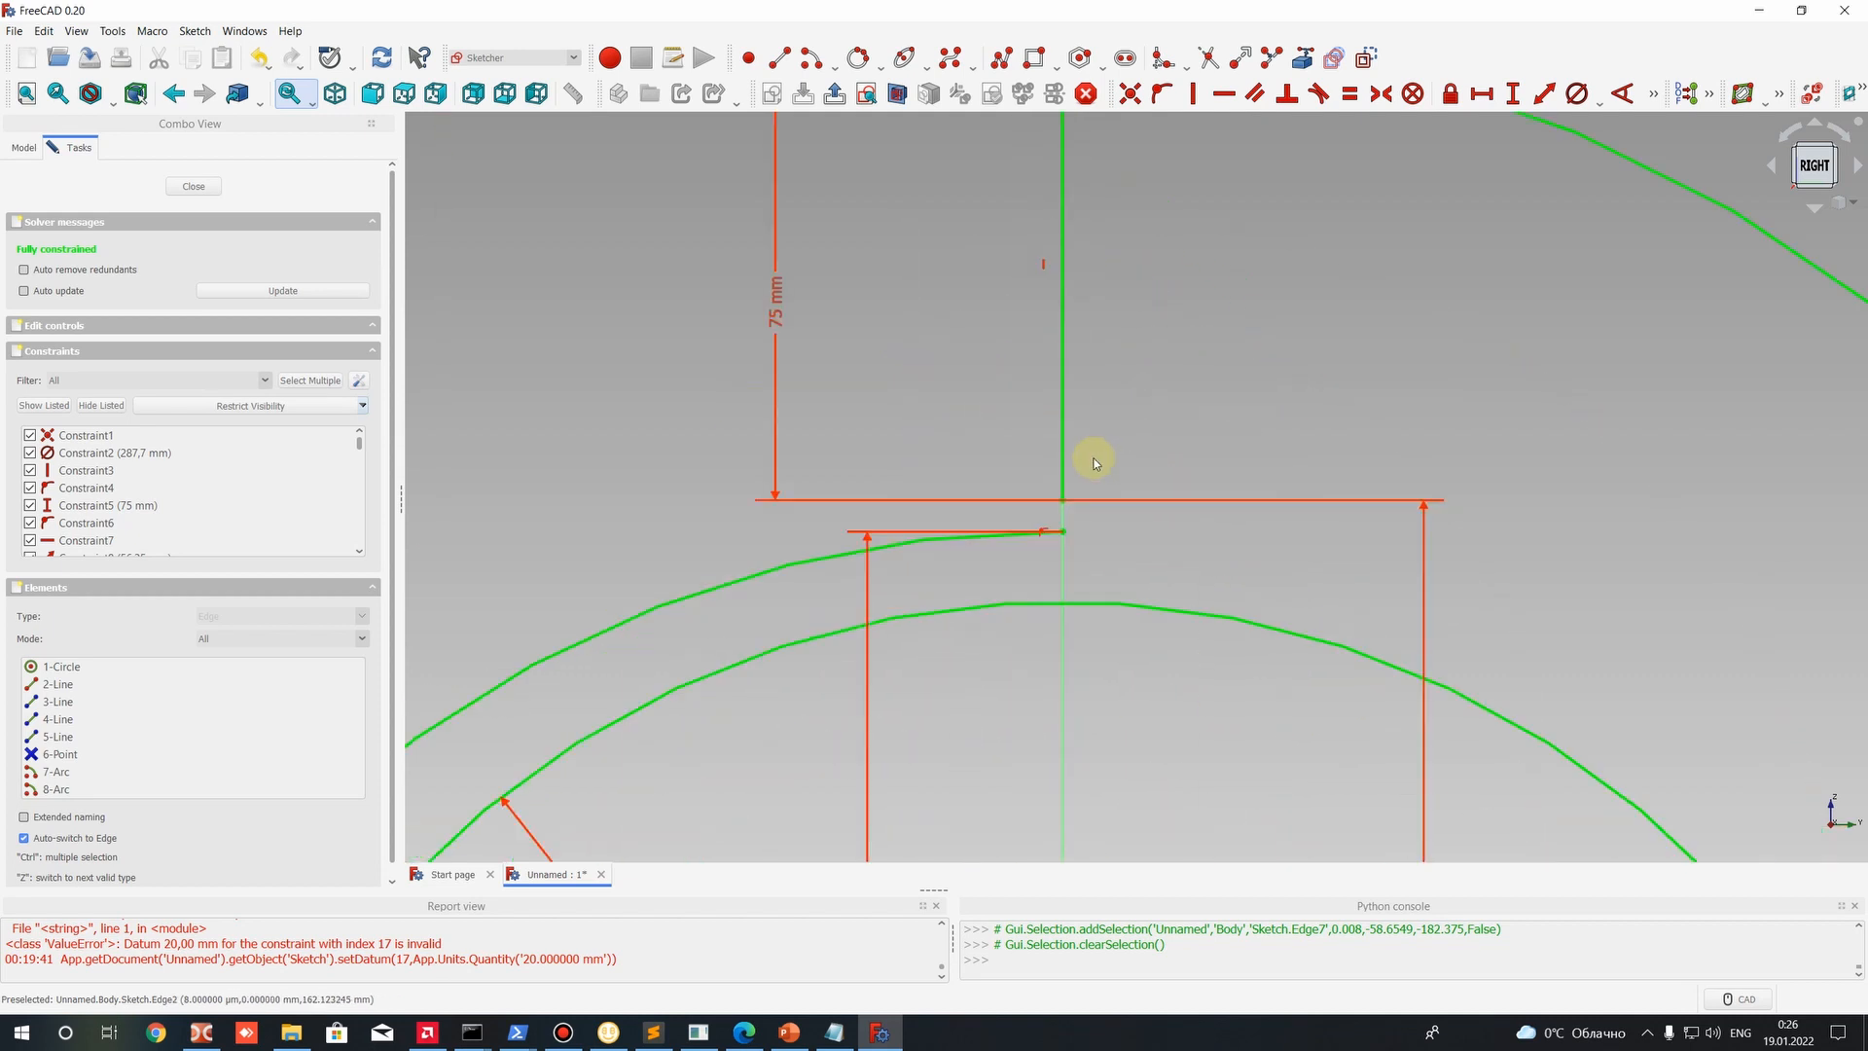
Draw a small arc by endpoints and rim point from the 75 mm line's lower end to the inner arc's upper end, bulging right.
left_click(880, 61)
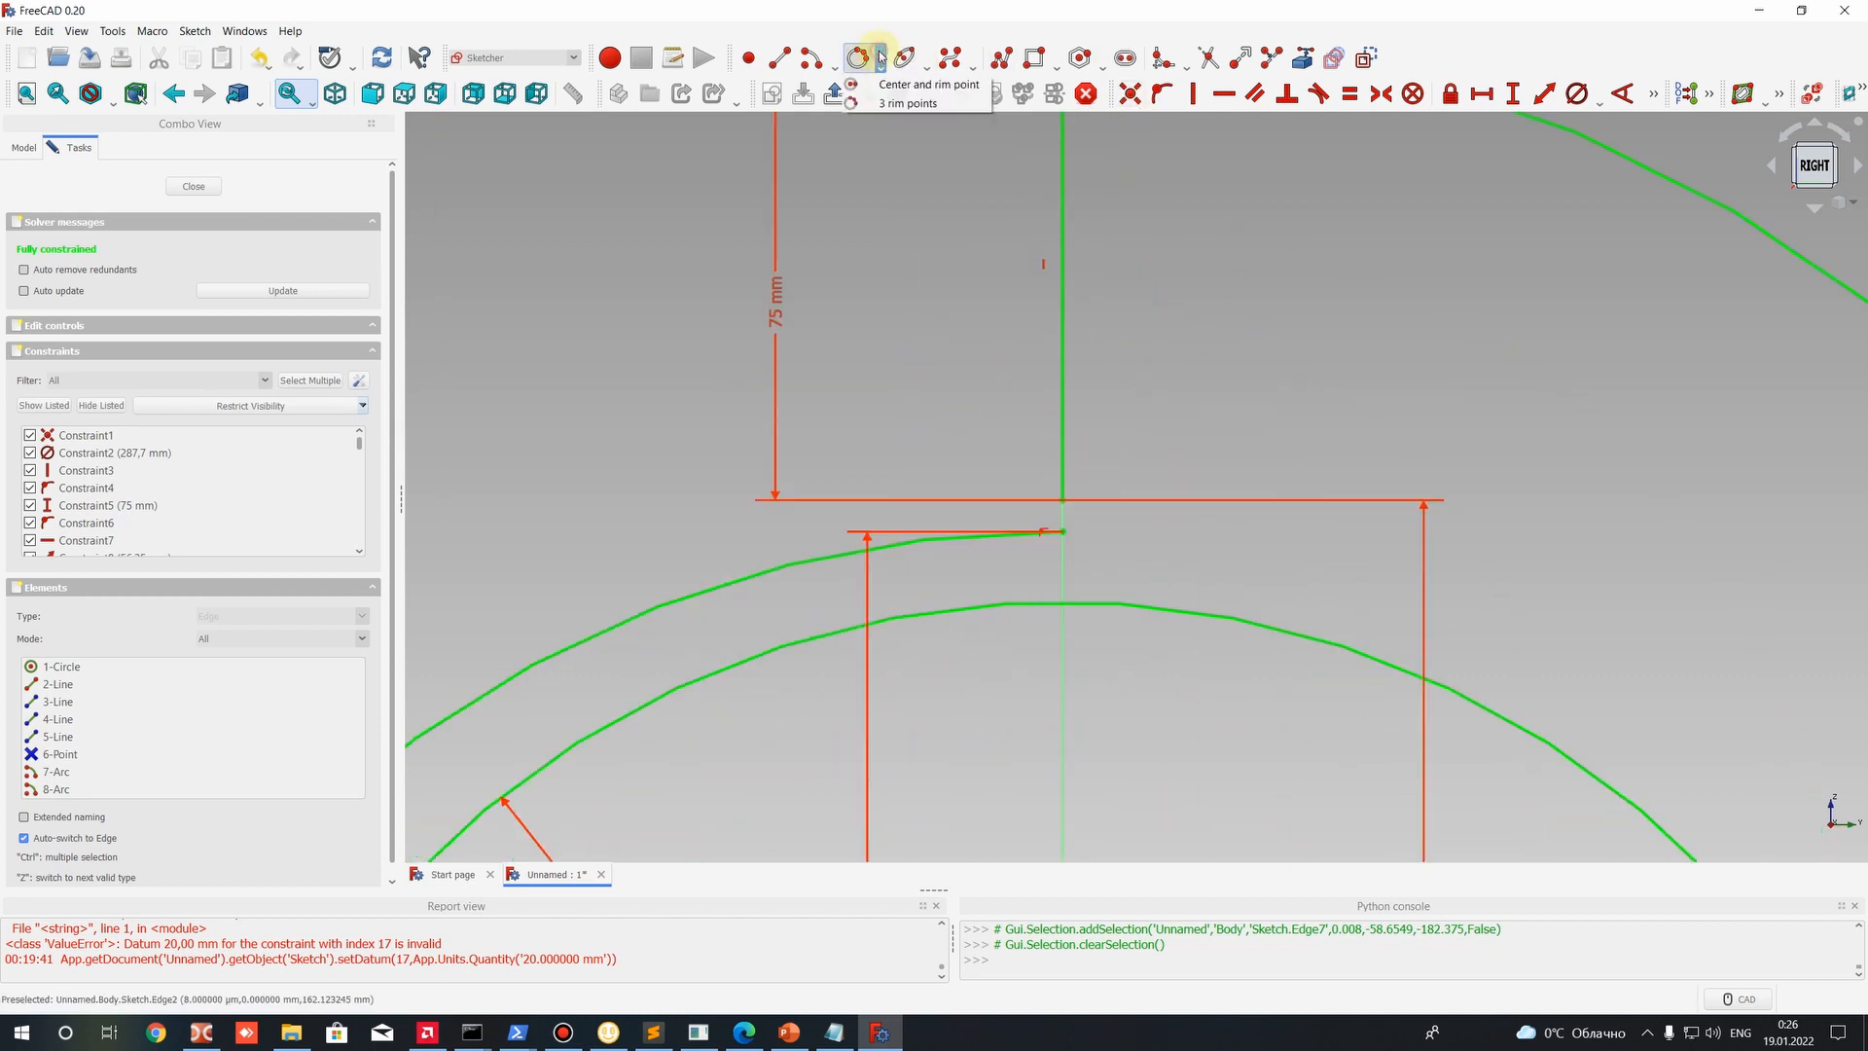
left_click(982, 64)
left_click(925, 65)
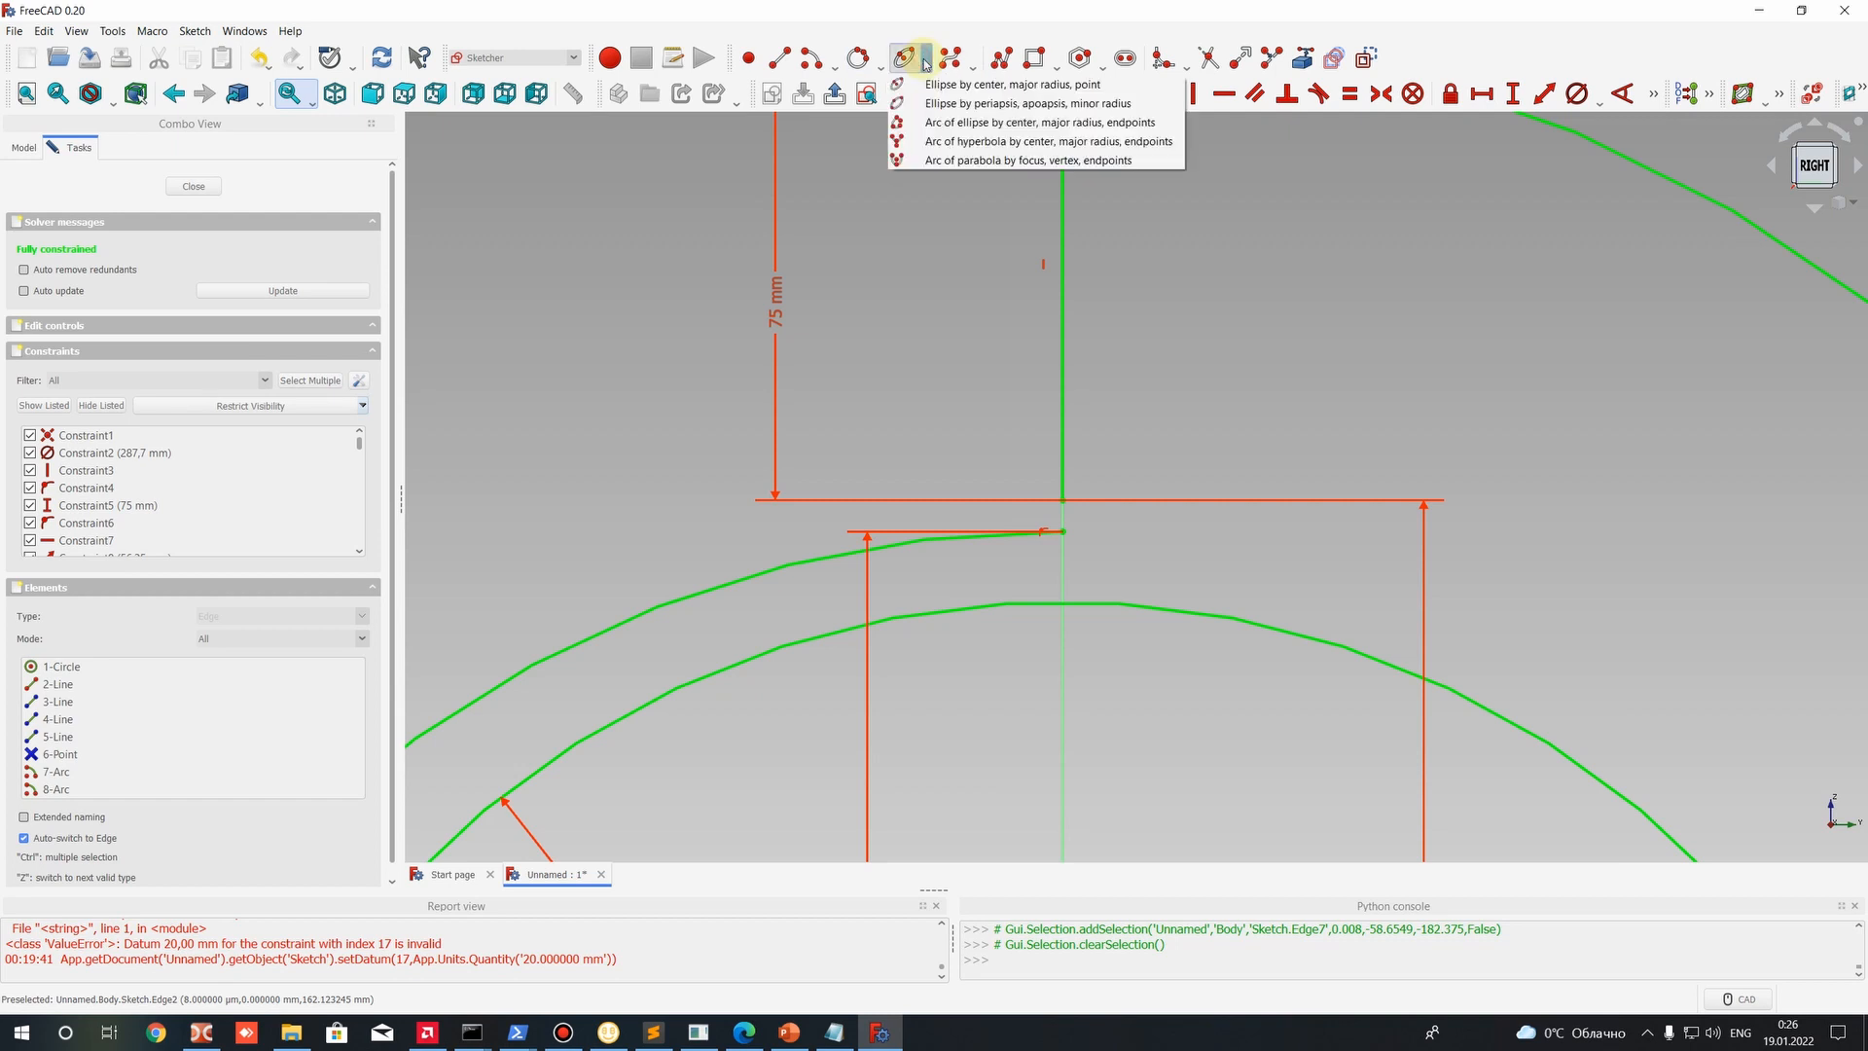
left_click(835, 65)
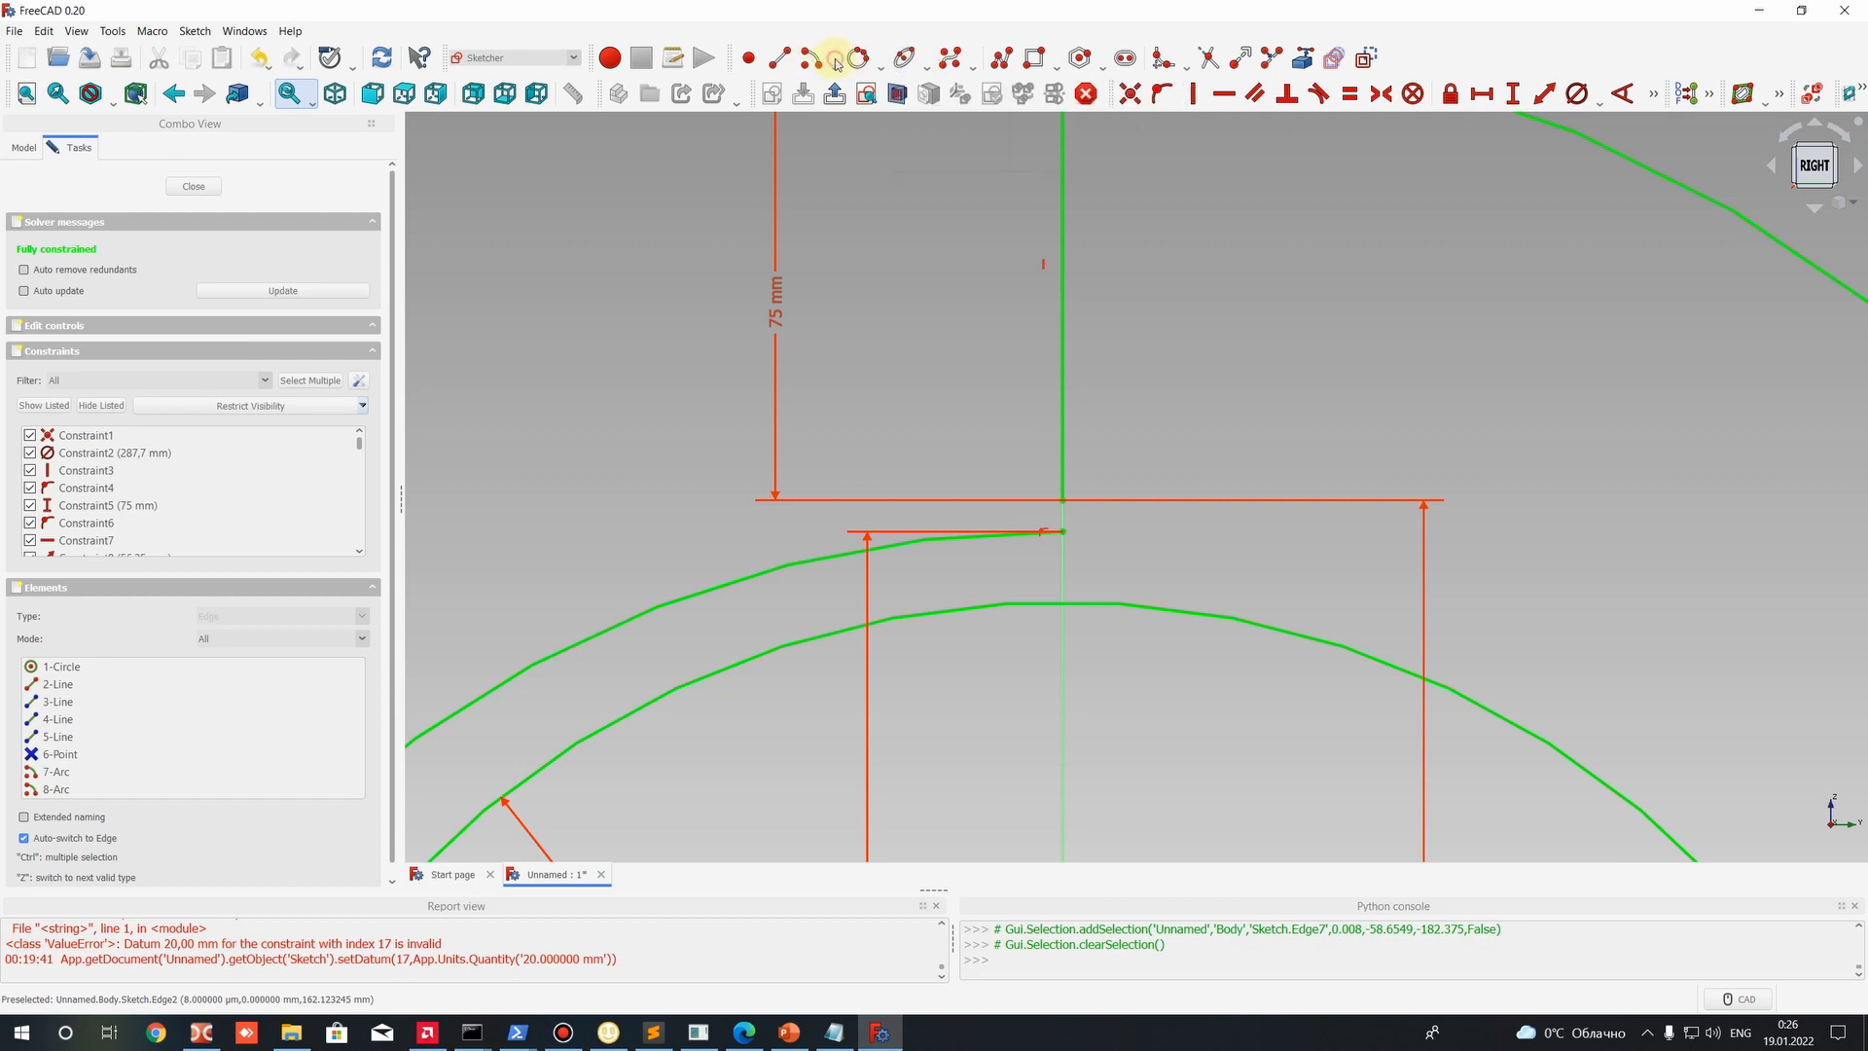
left_click(835, 65)
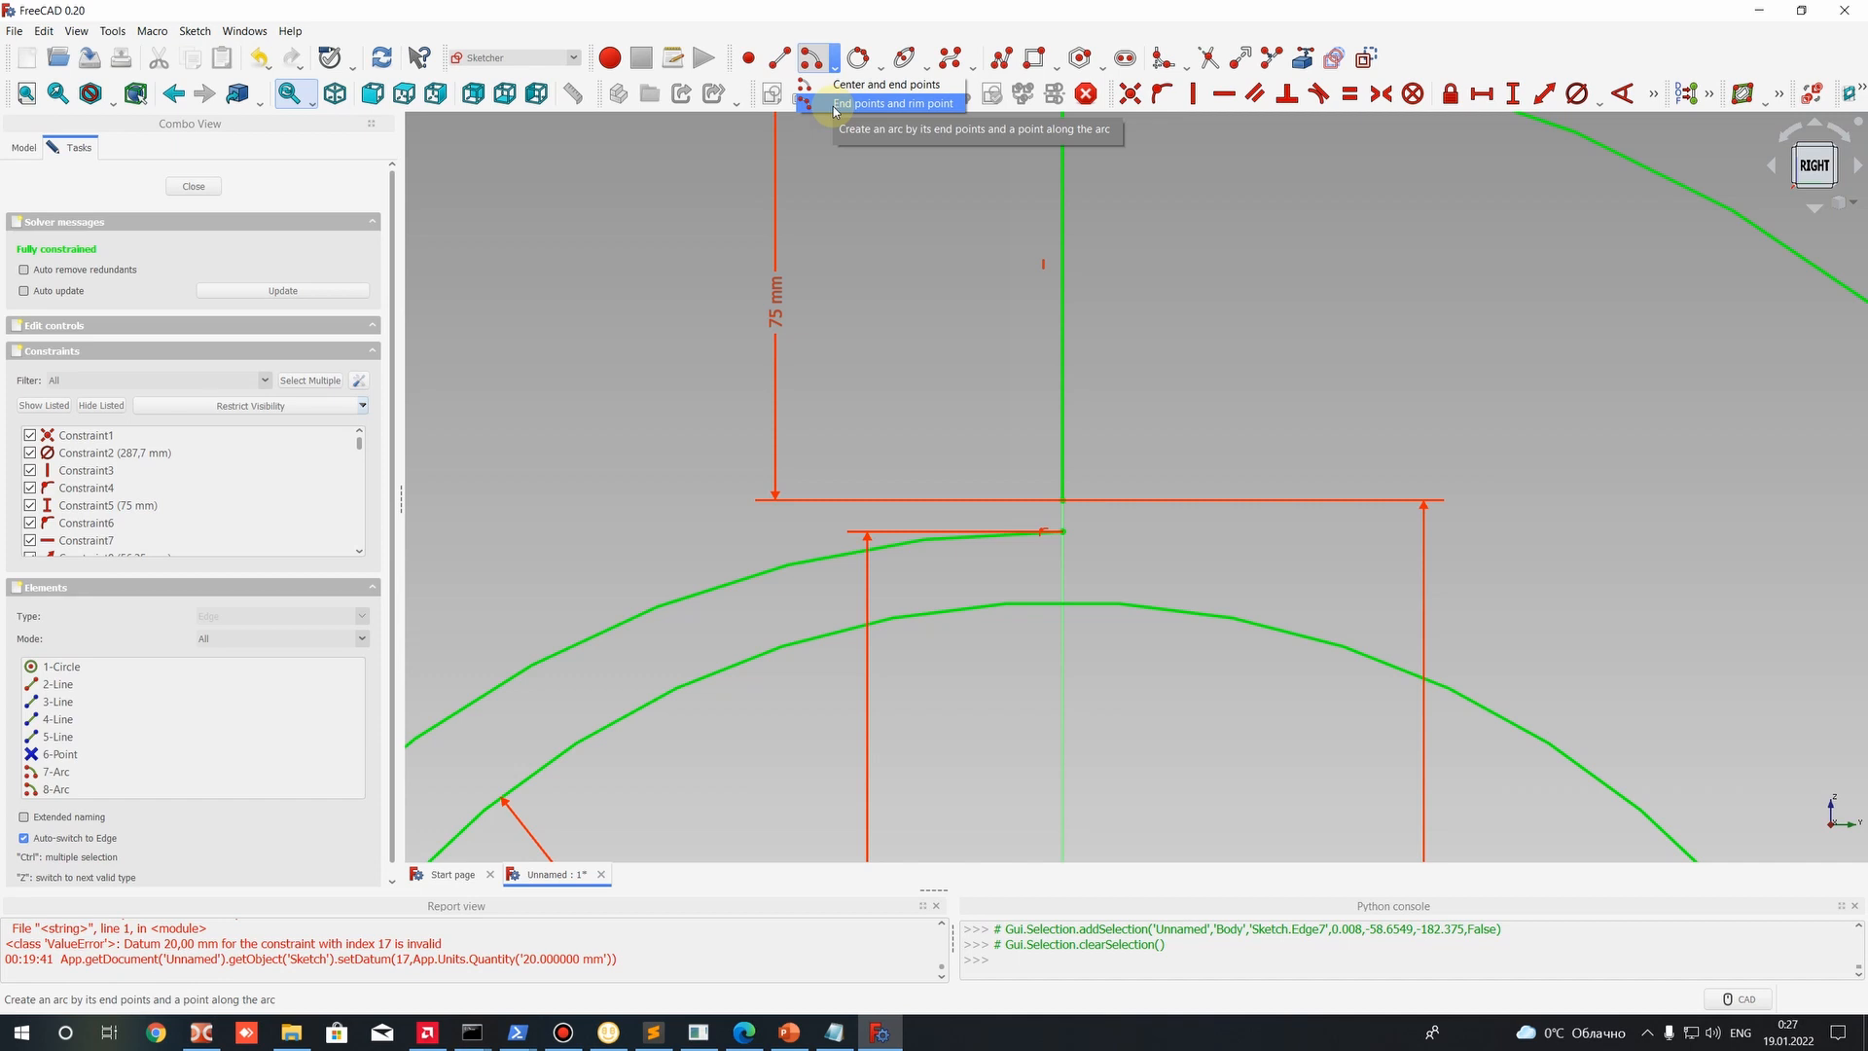
left_click(833, 103)
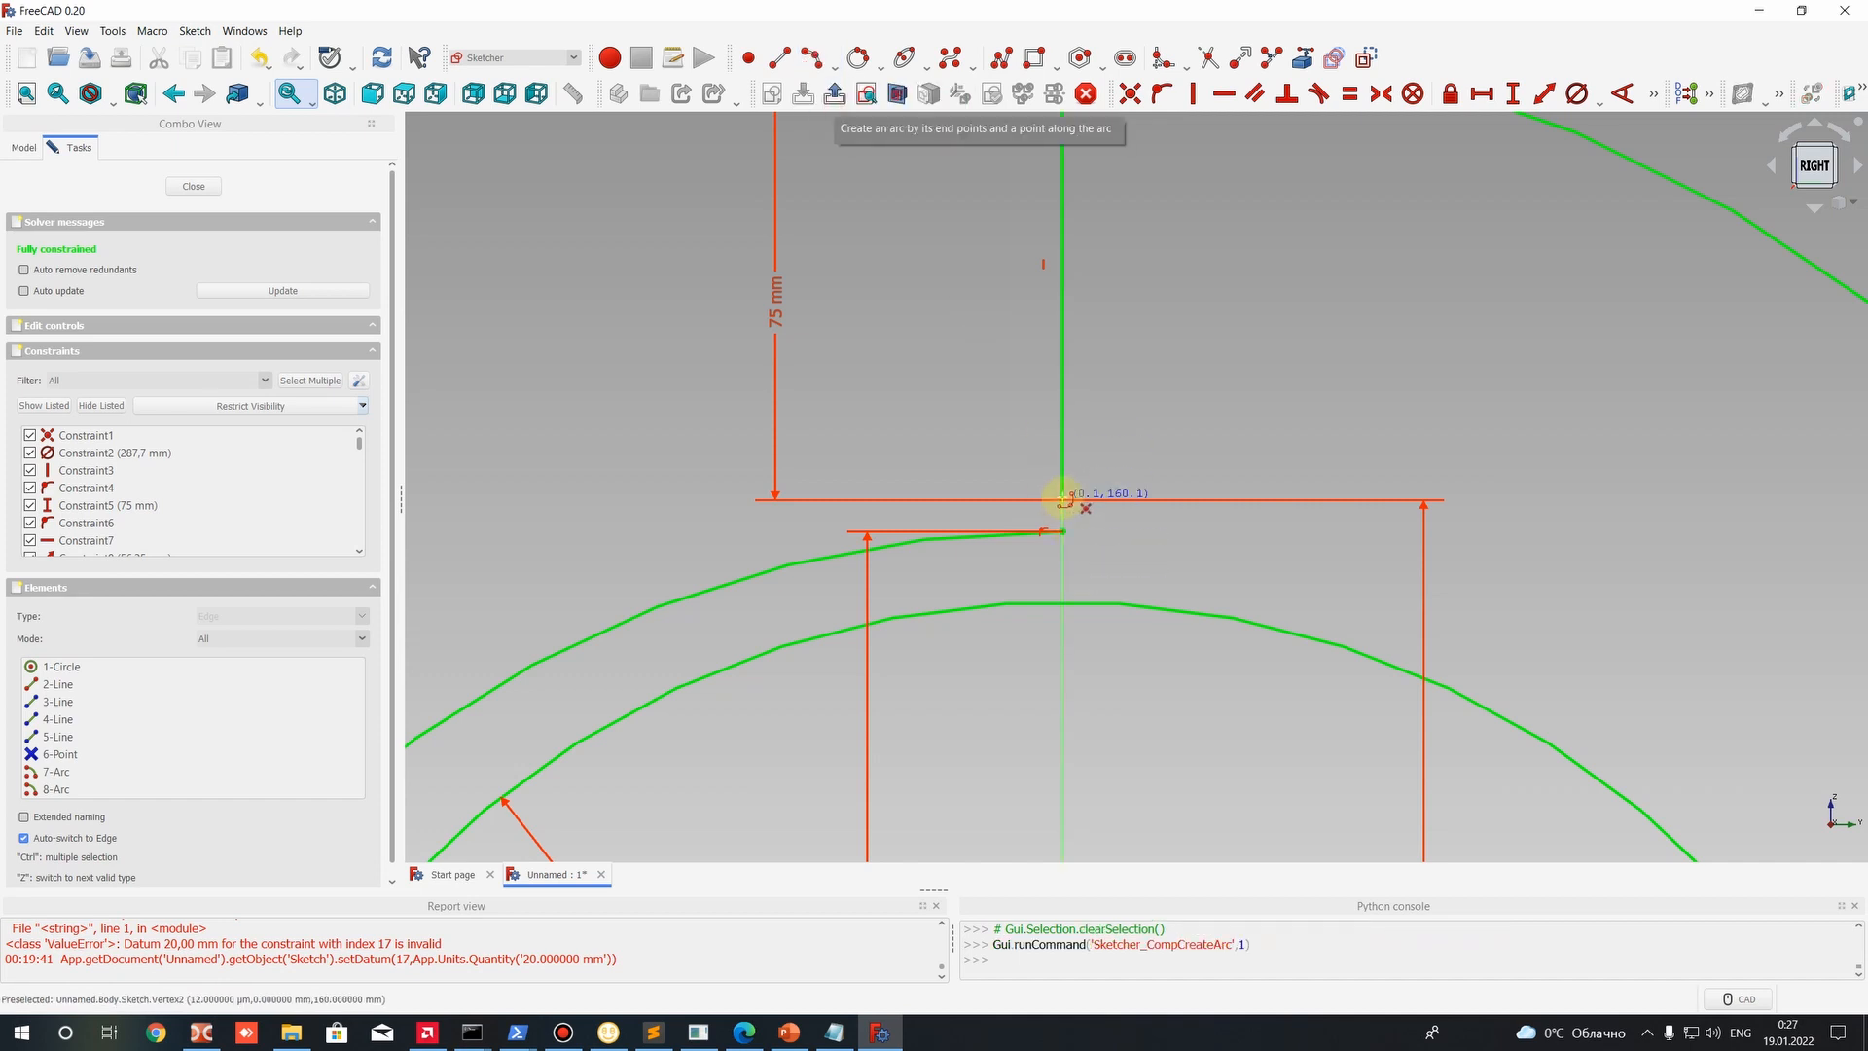
left_click(1064, 500)
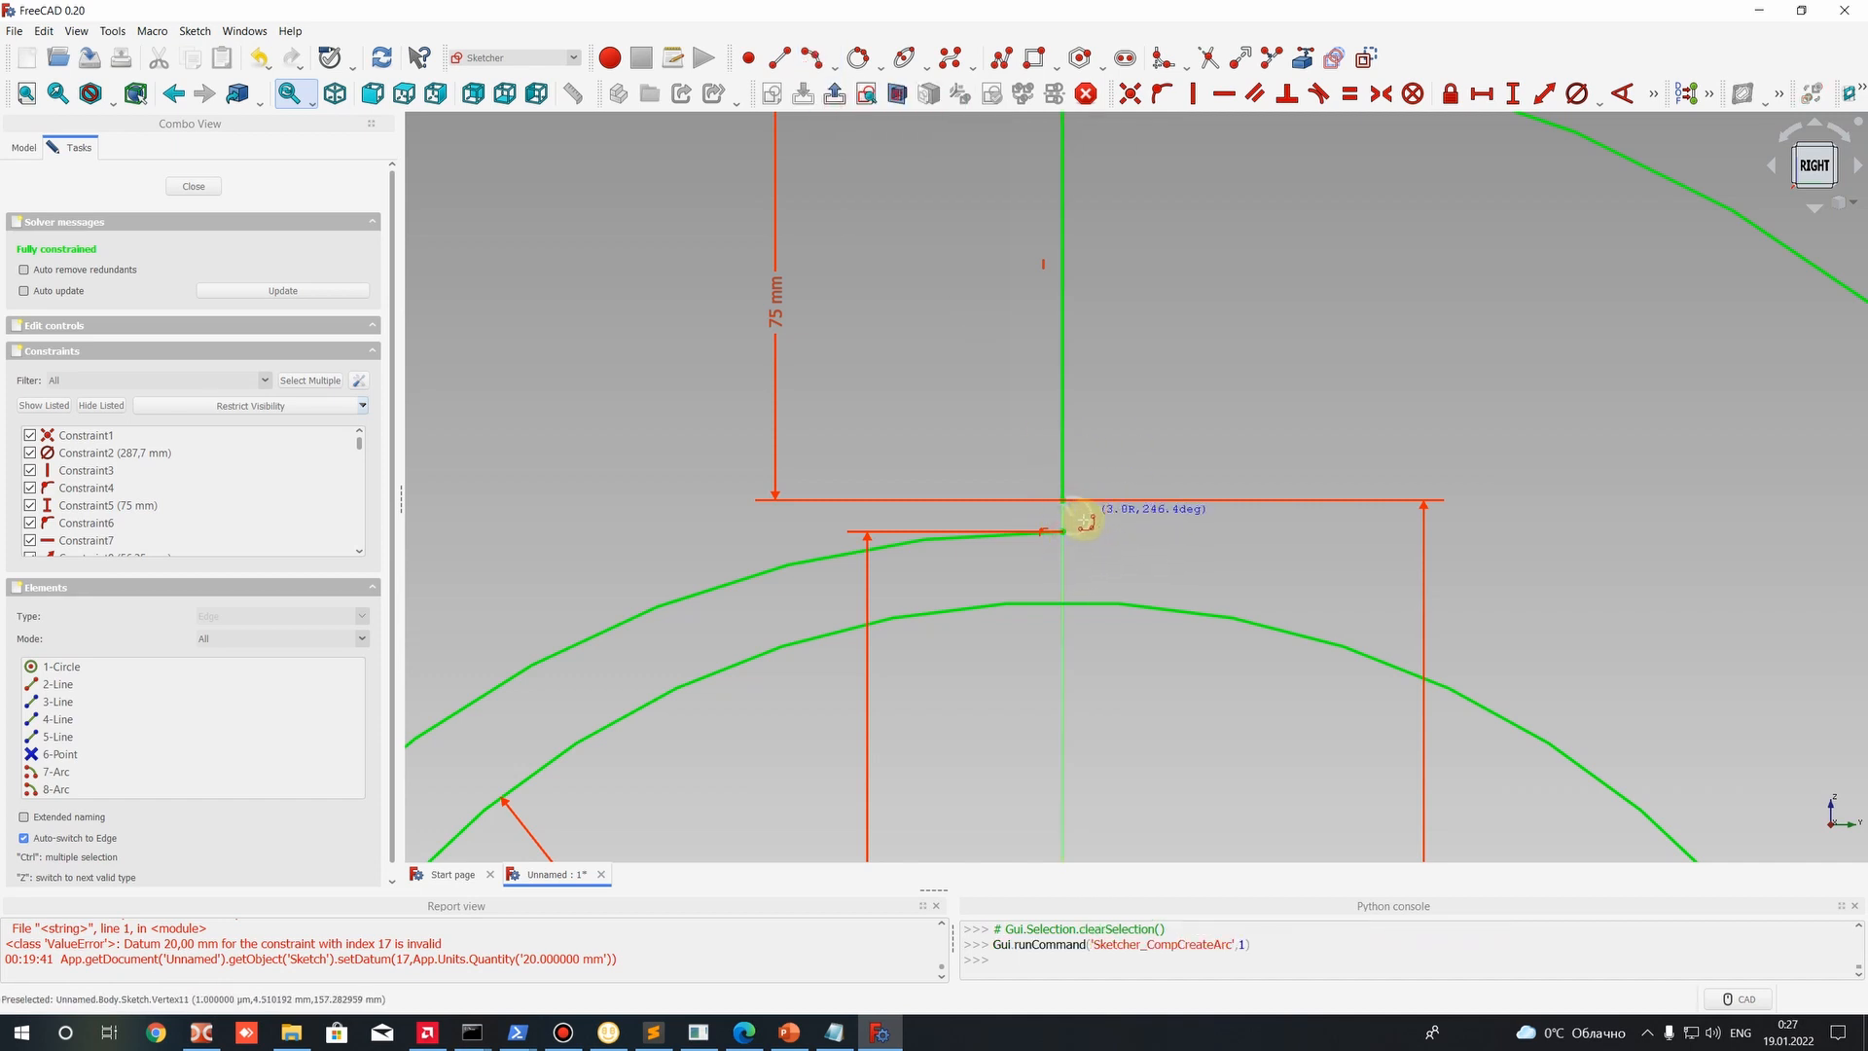
left_click(1085, 517)
scroll(1069, 542, "up", 10)
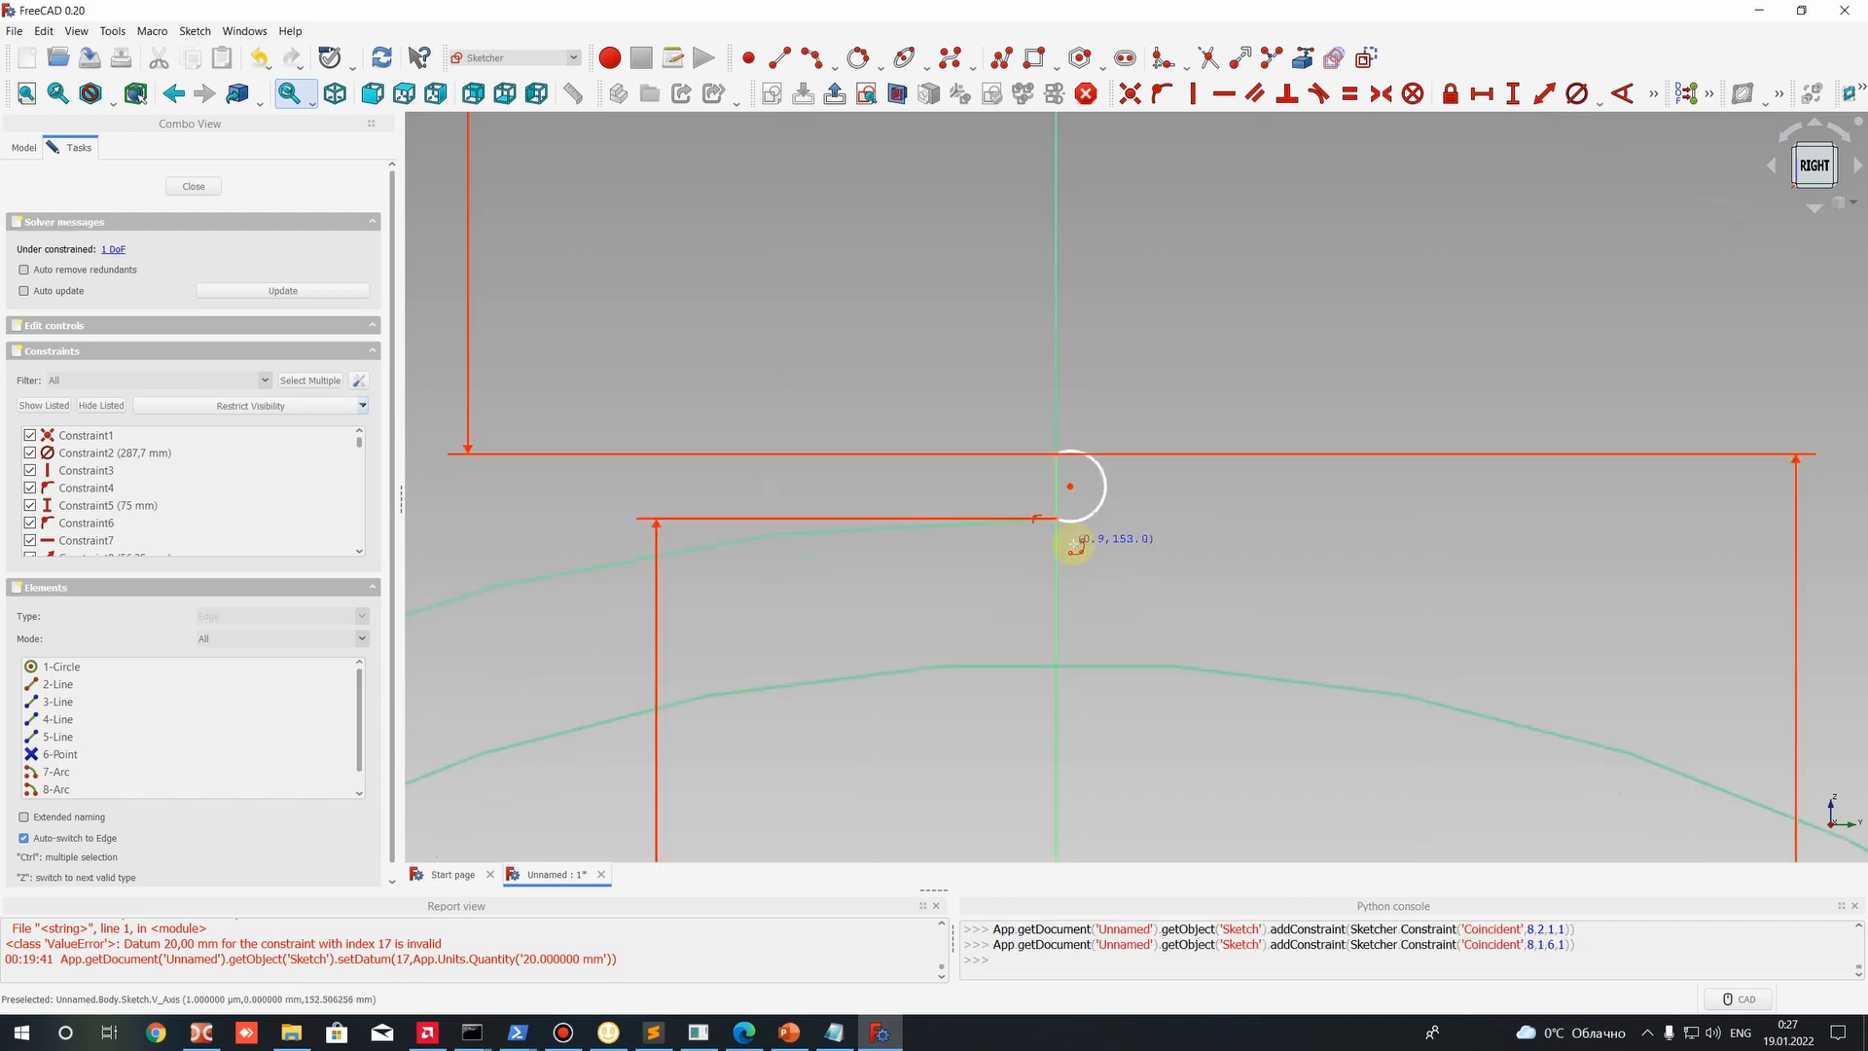
scroll(1067, 480, "down", 10)
scroll(1071, 429, "down", 1)
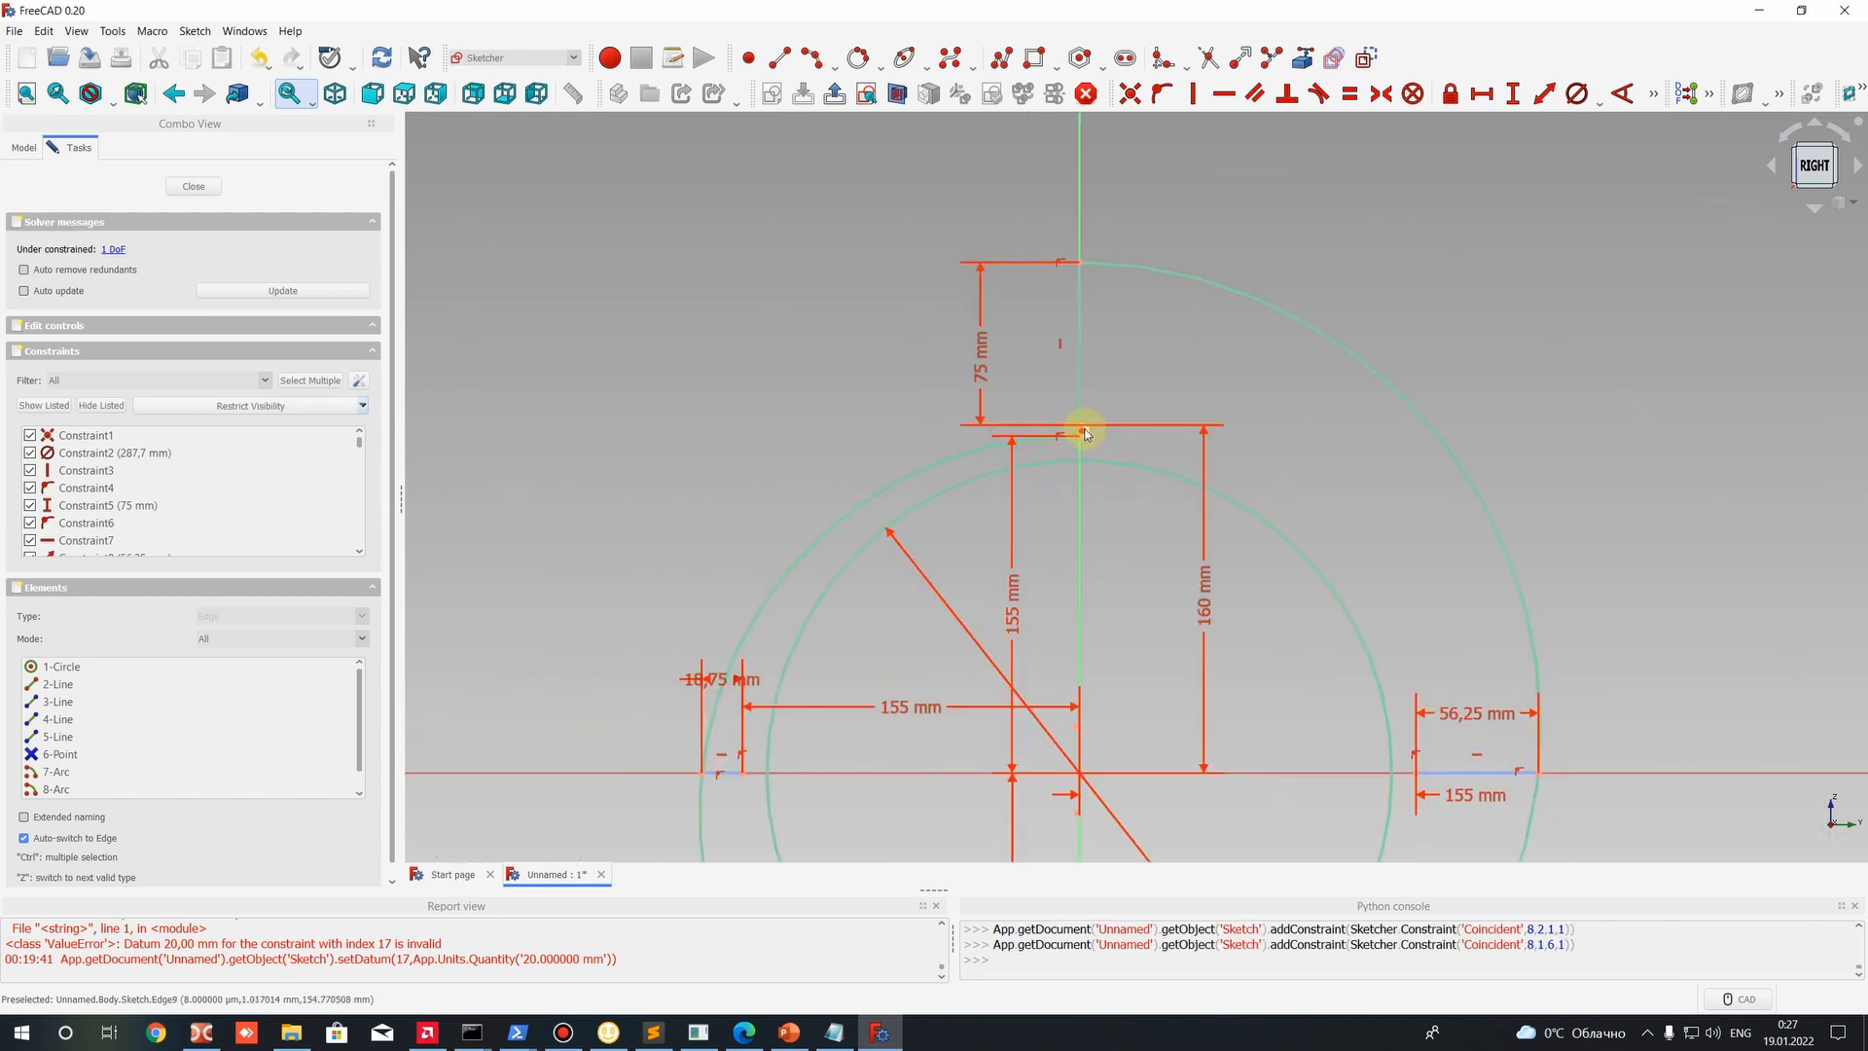
scroll(1087, 434, "up", 2)
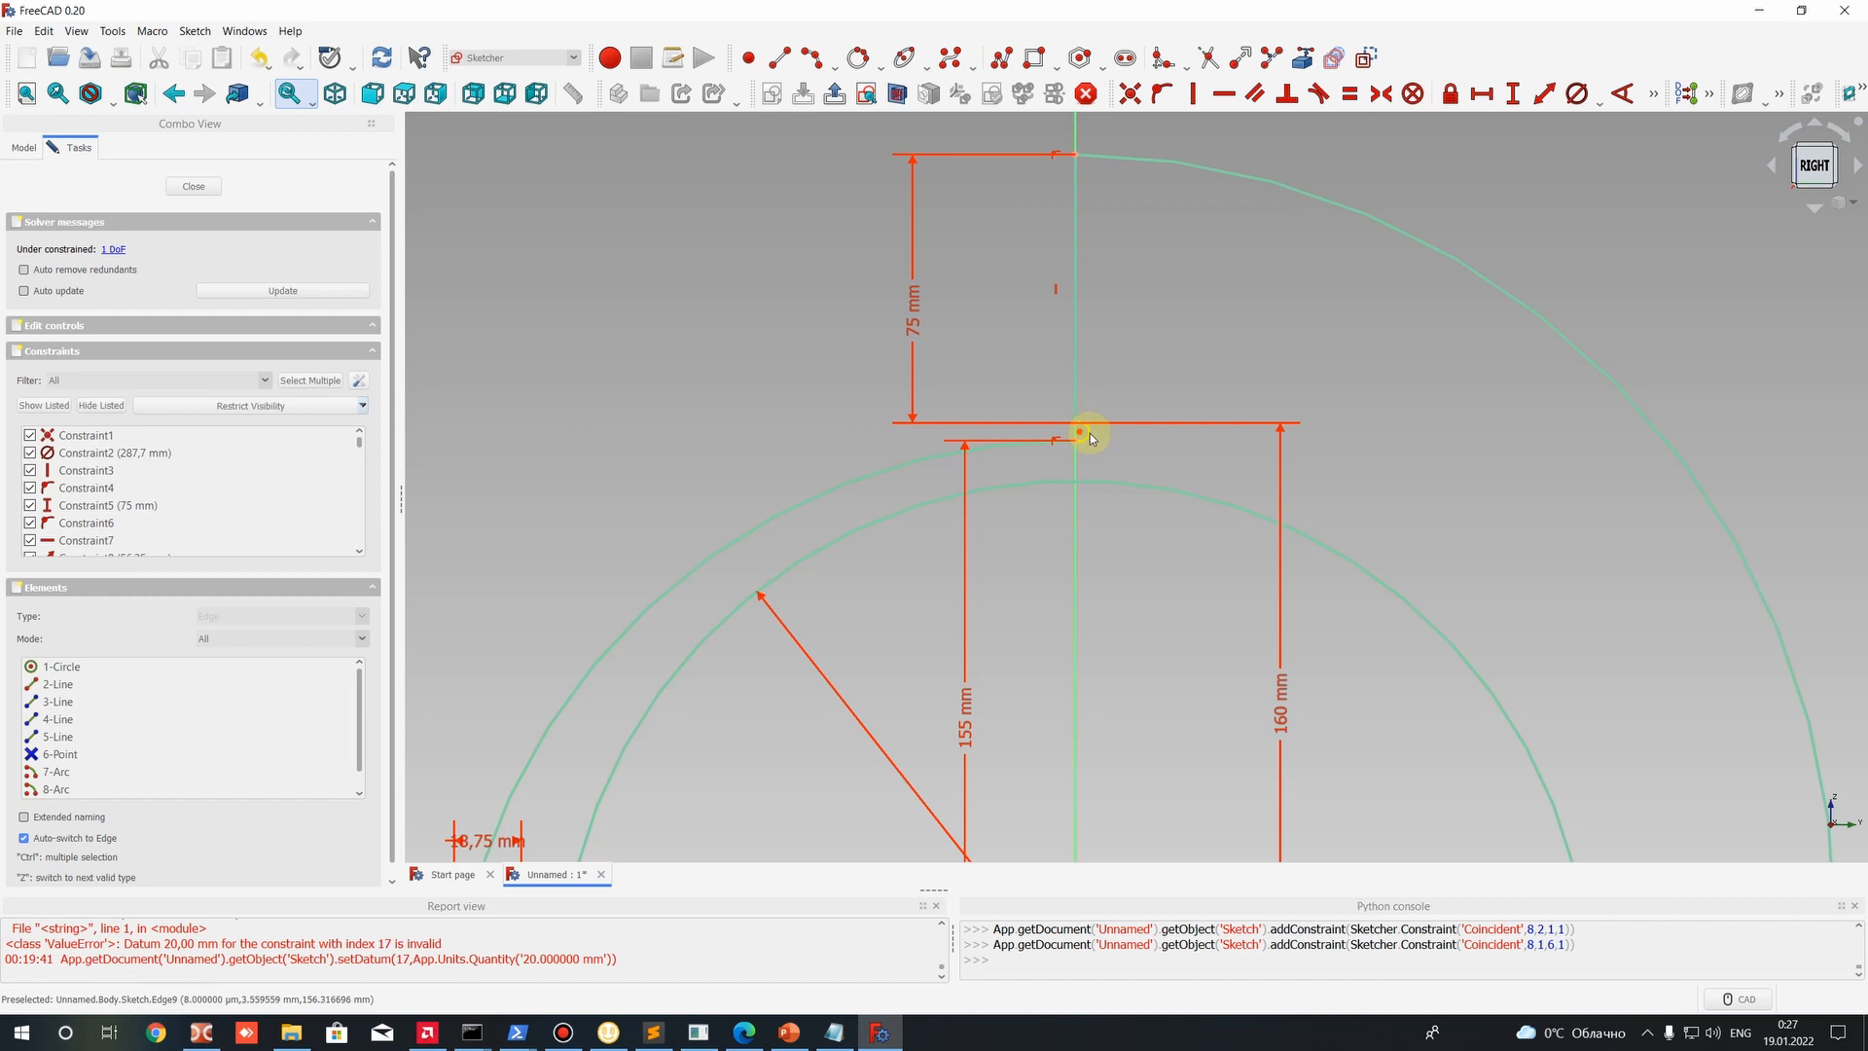
scroll(1090, 434, "up", 5)
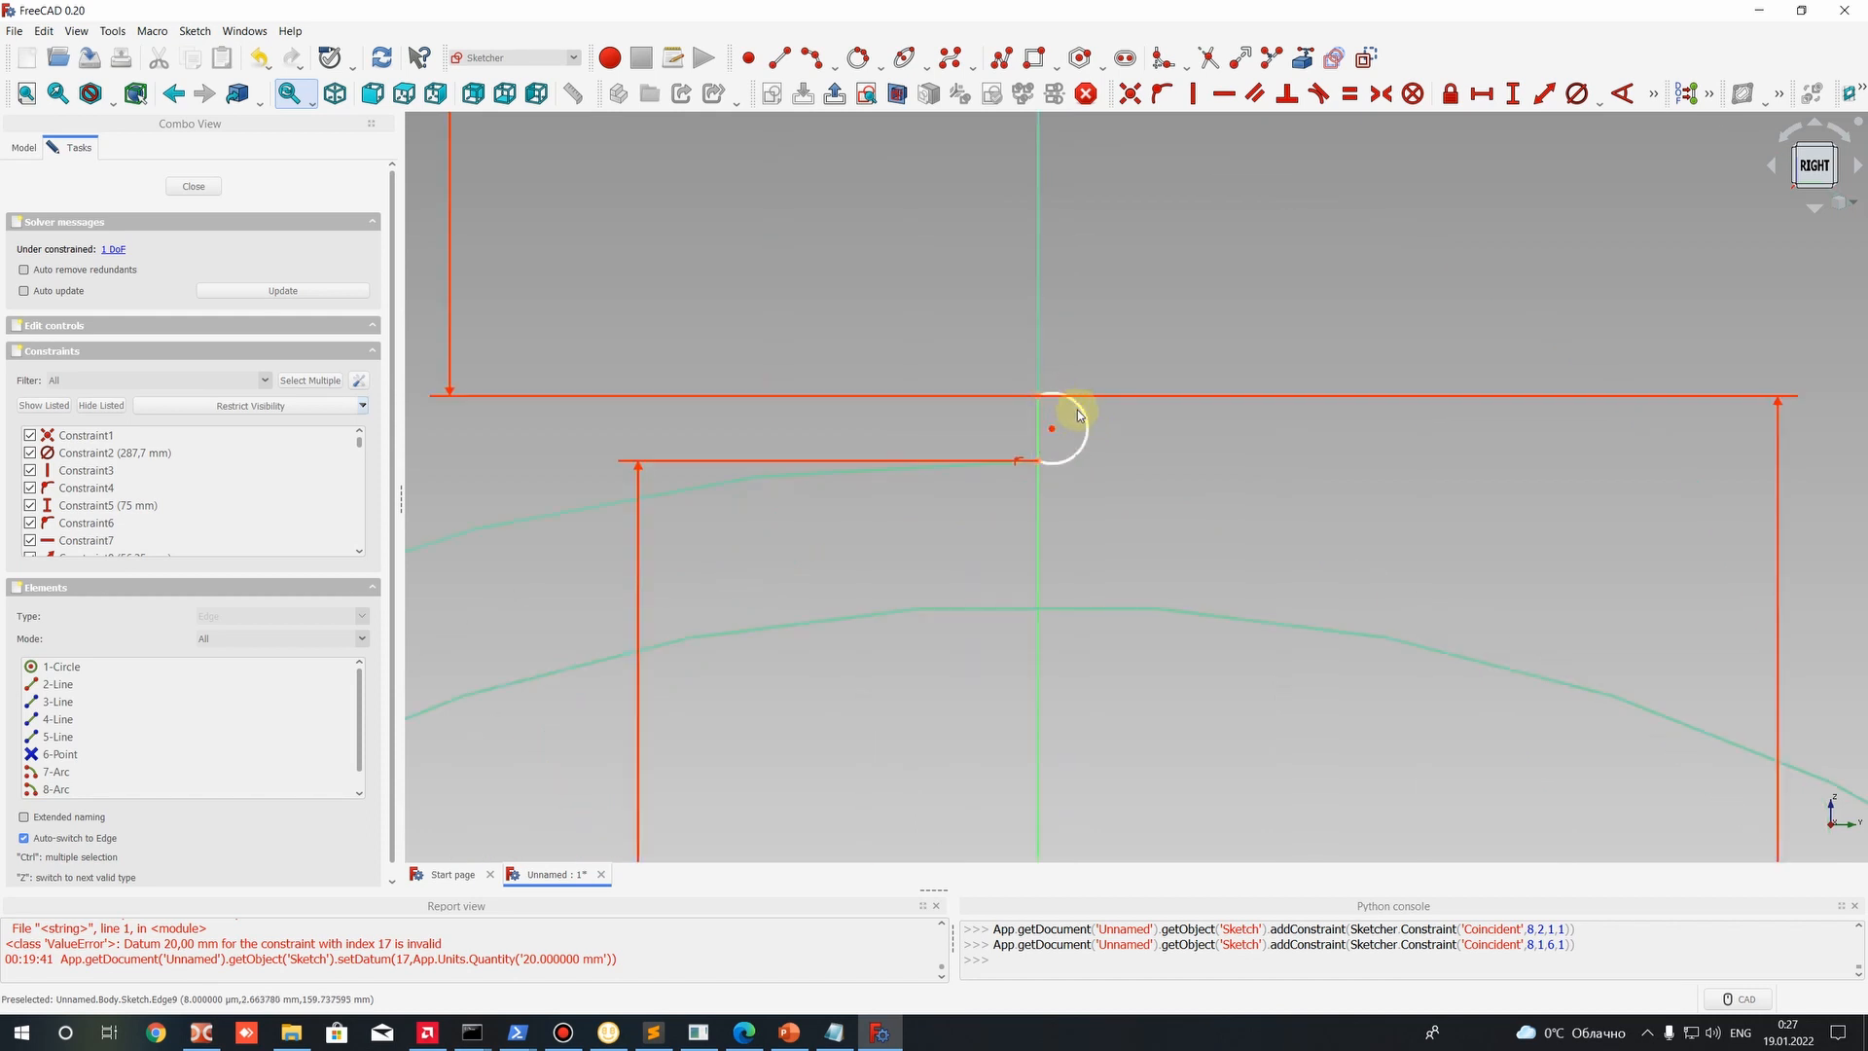
Reshape the small connecting arc and constrain it tangent to the inner spiral arc at their shared endpoint.
left_click_drag(1082, 417, 1051, 417)
scroll(1050, 417, "up", 5)
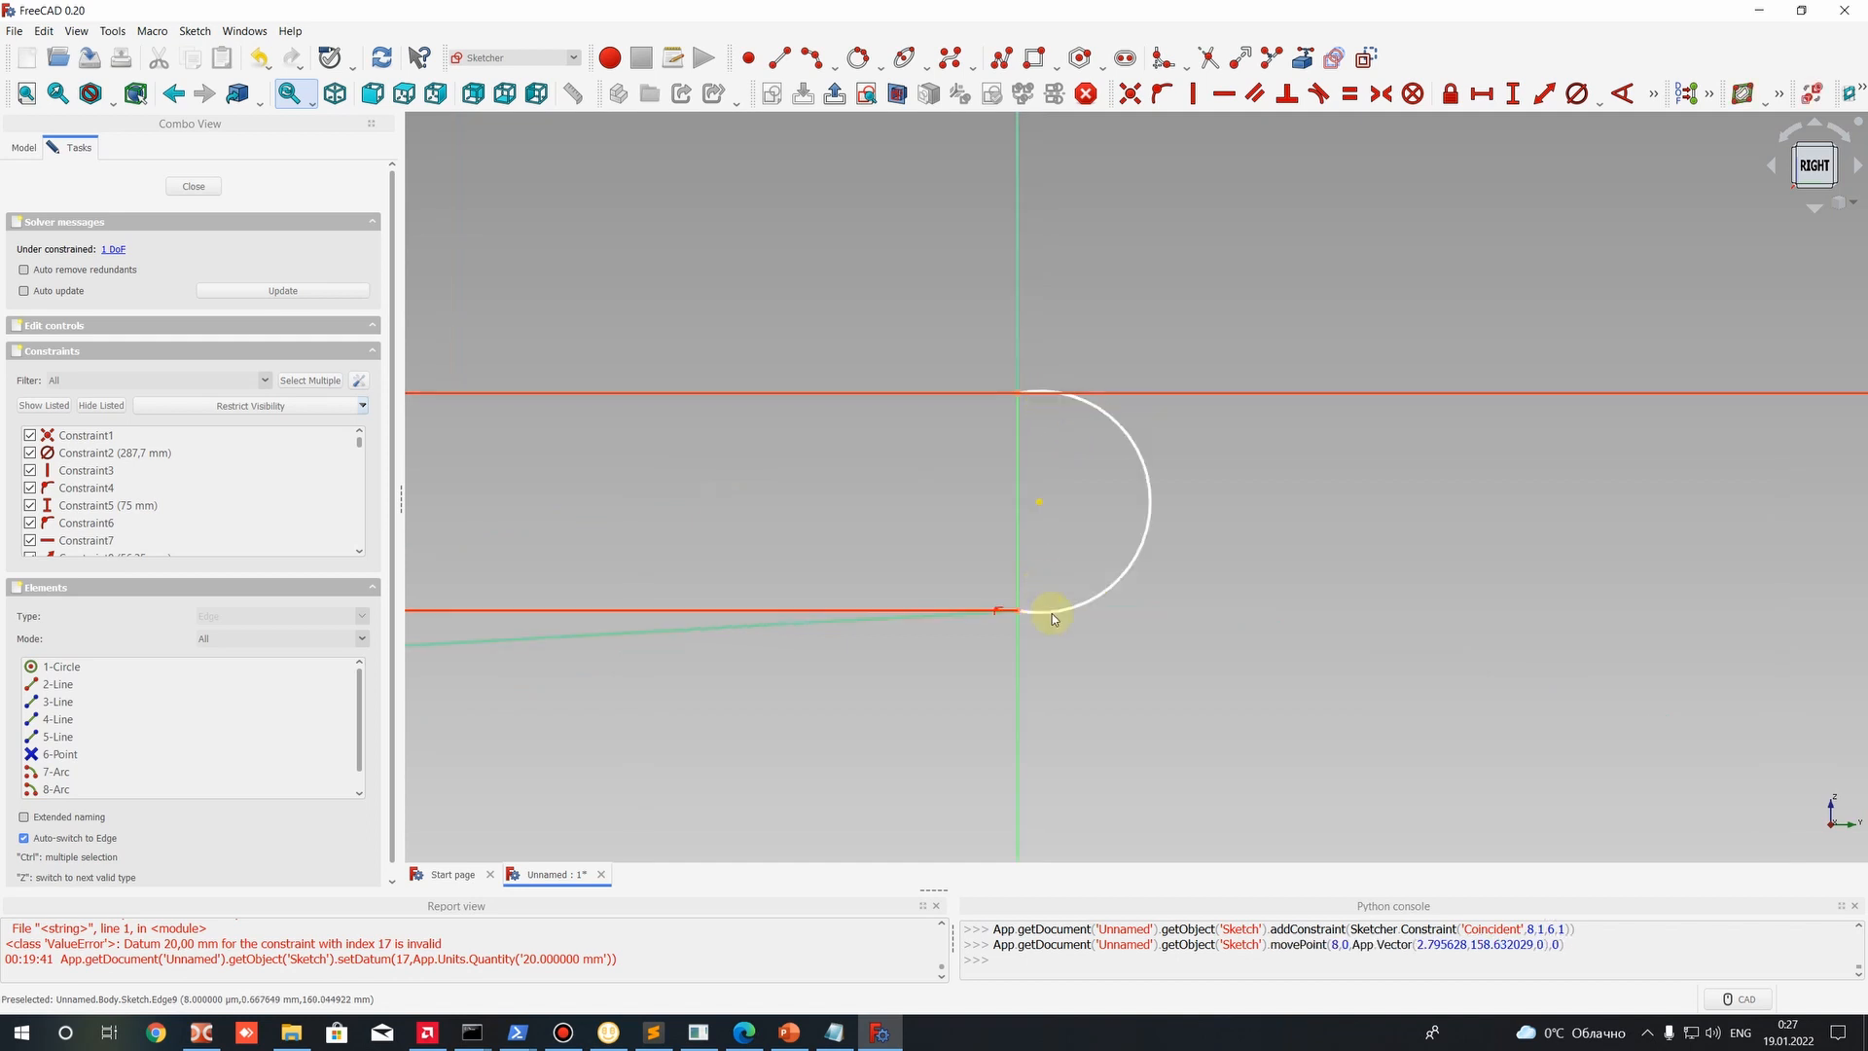
left_click(1048, 613)
left_click(965, 617)
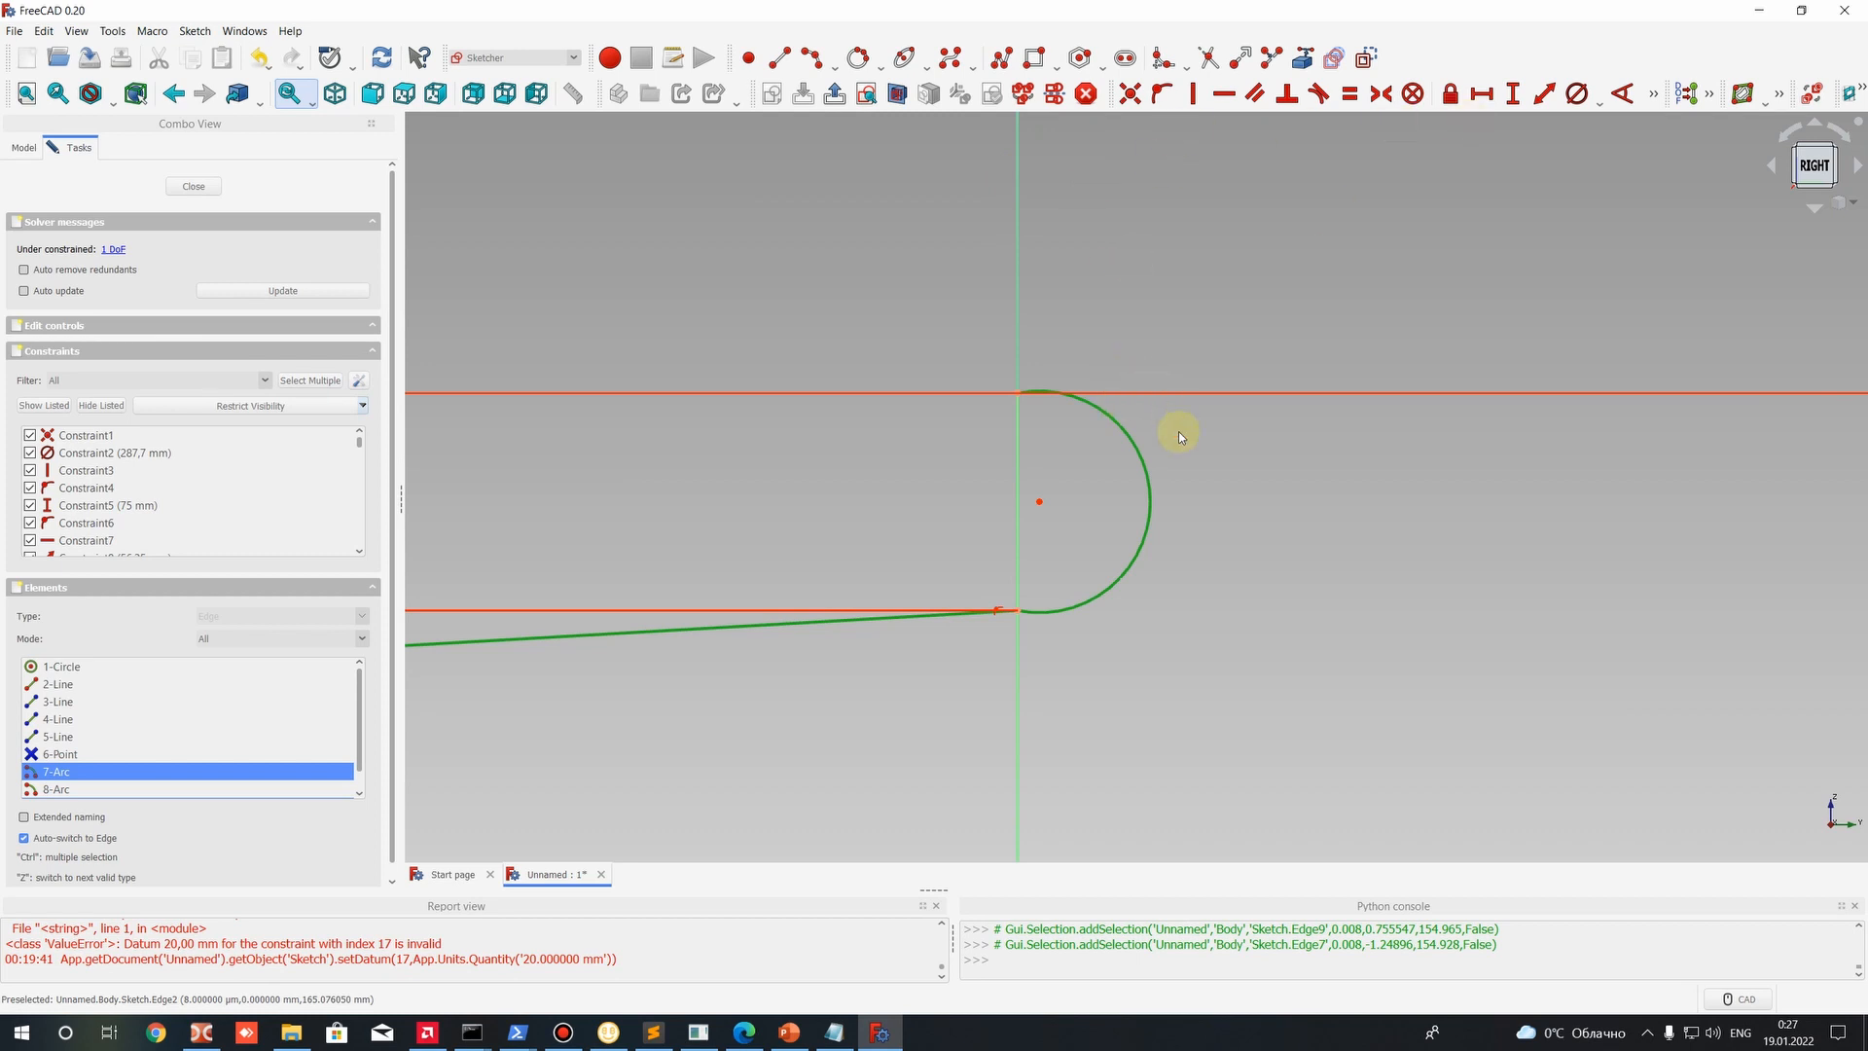
left_click(1654, 94)
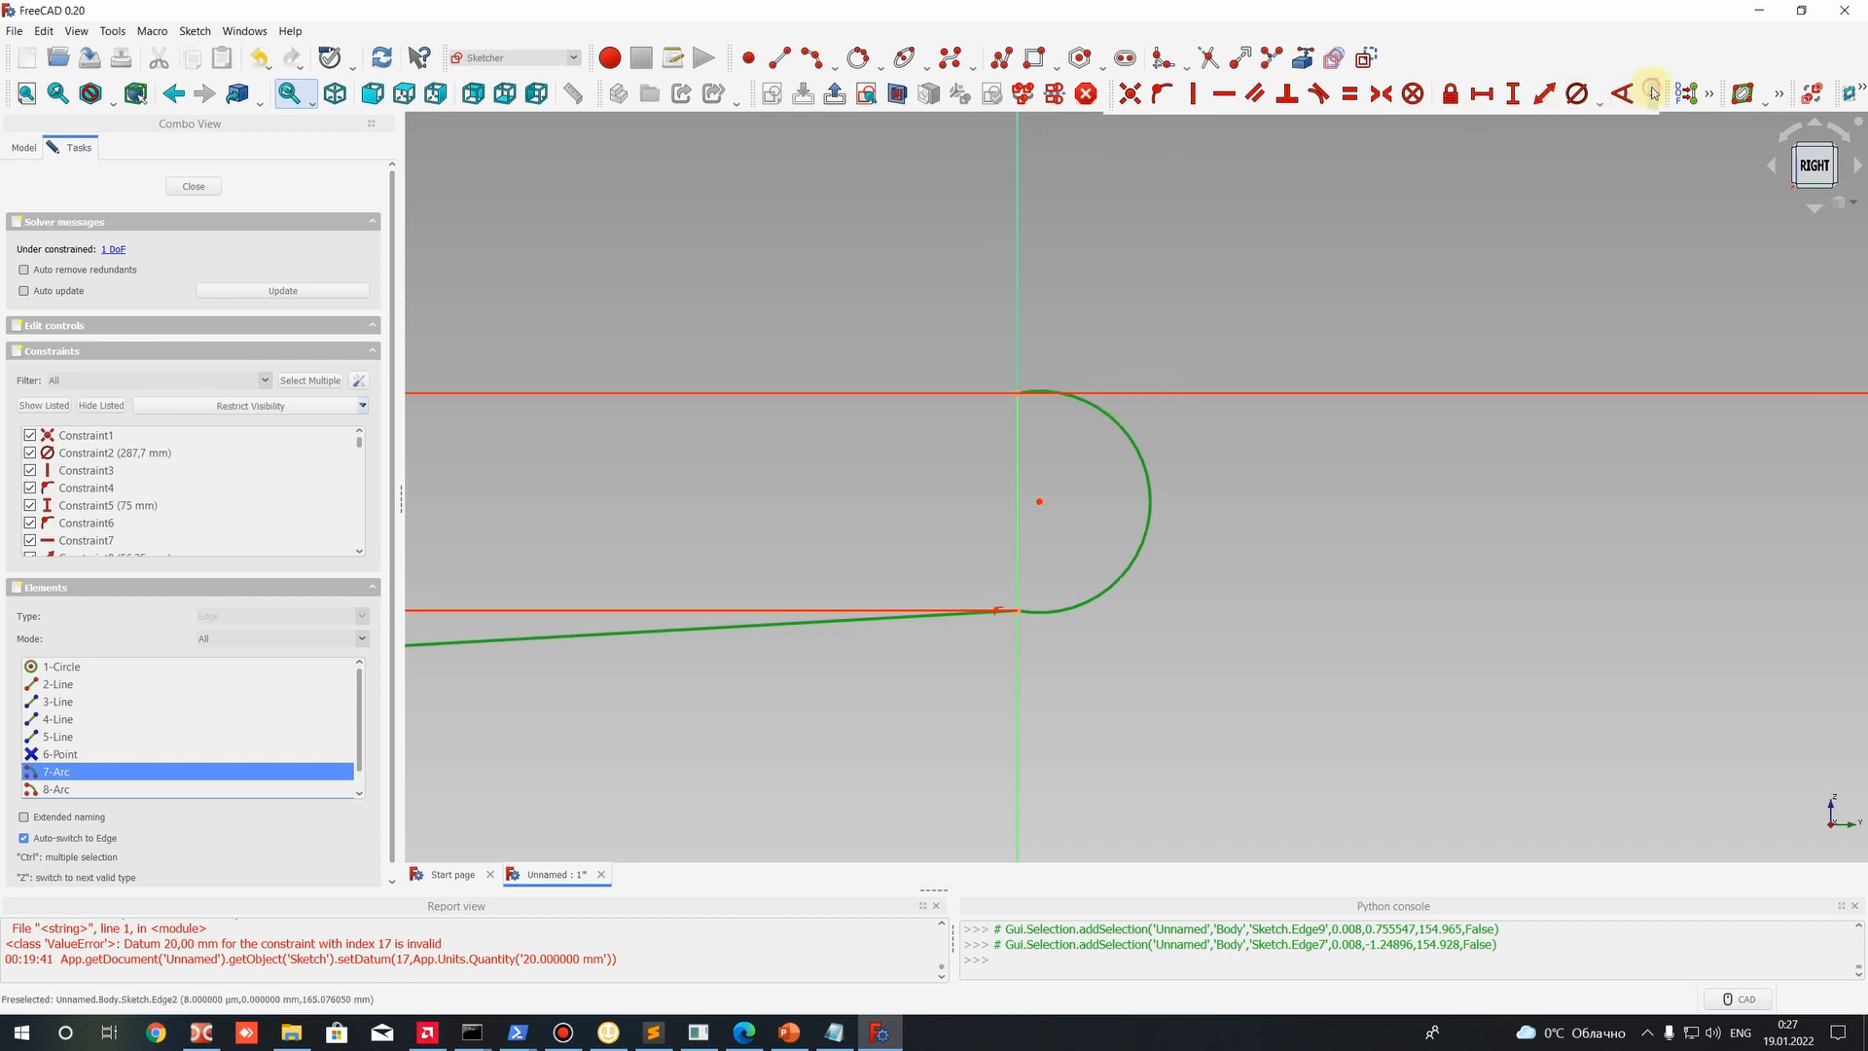
left_click(1318, 94)
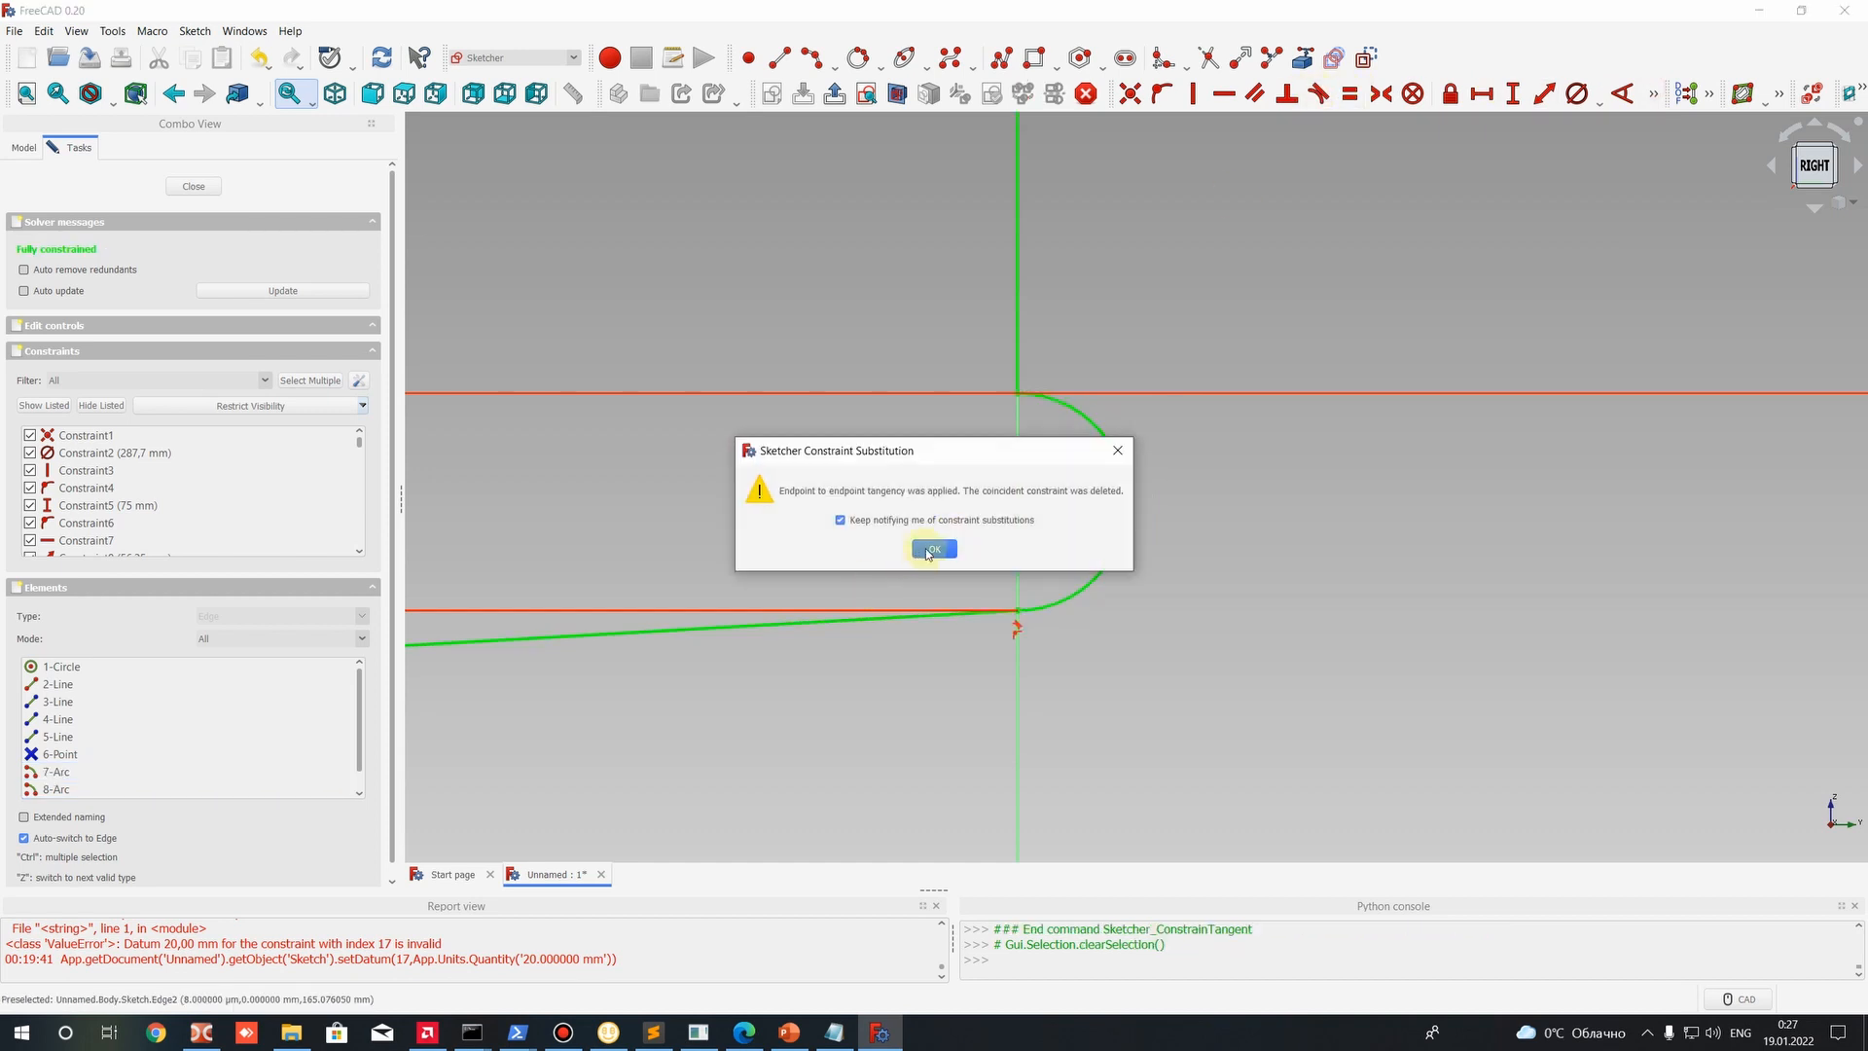
left_click(931, 549)
Test whether the small connecting arc still moves and examine its tangent junction with the inner spiral arc.
scroll(1076, 436, "down", 10)
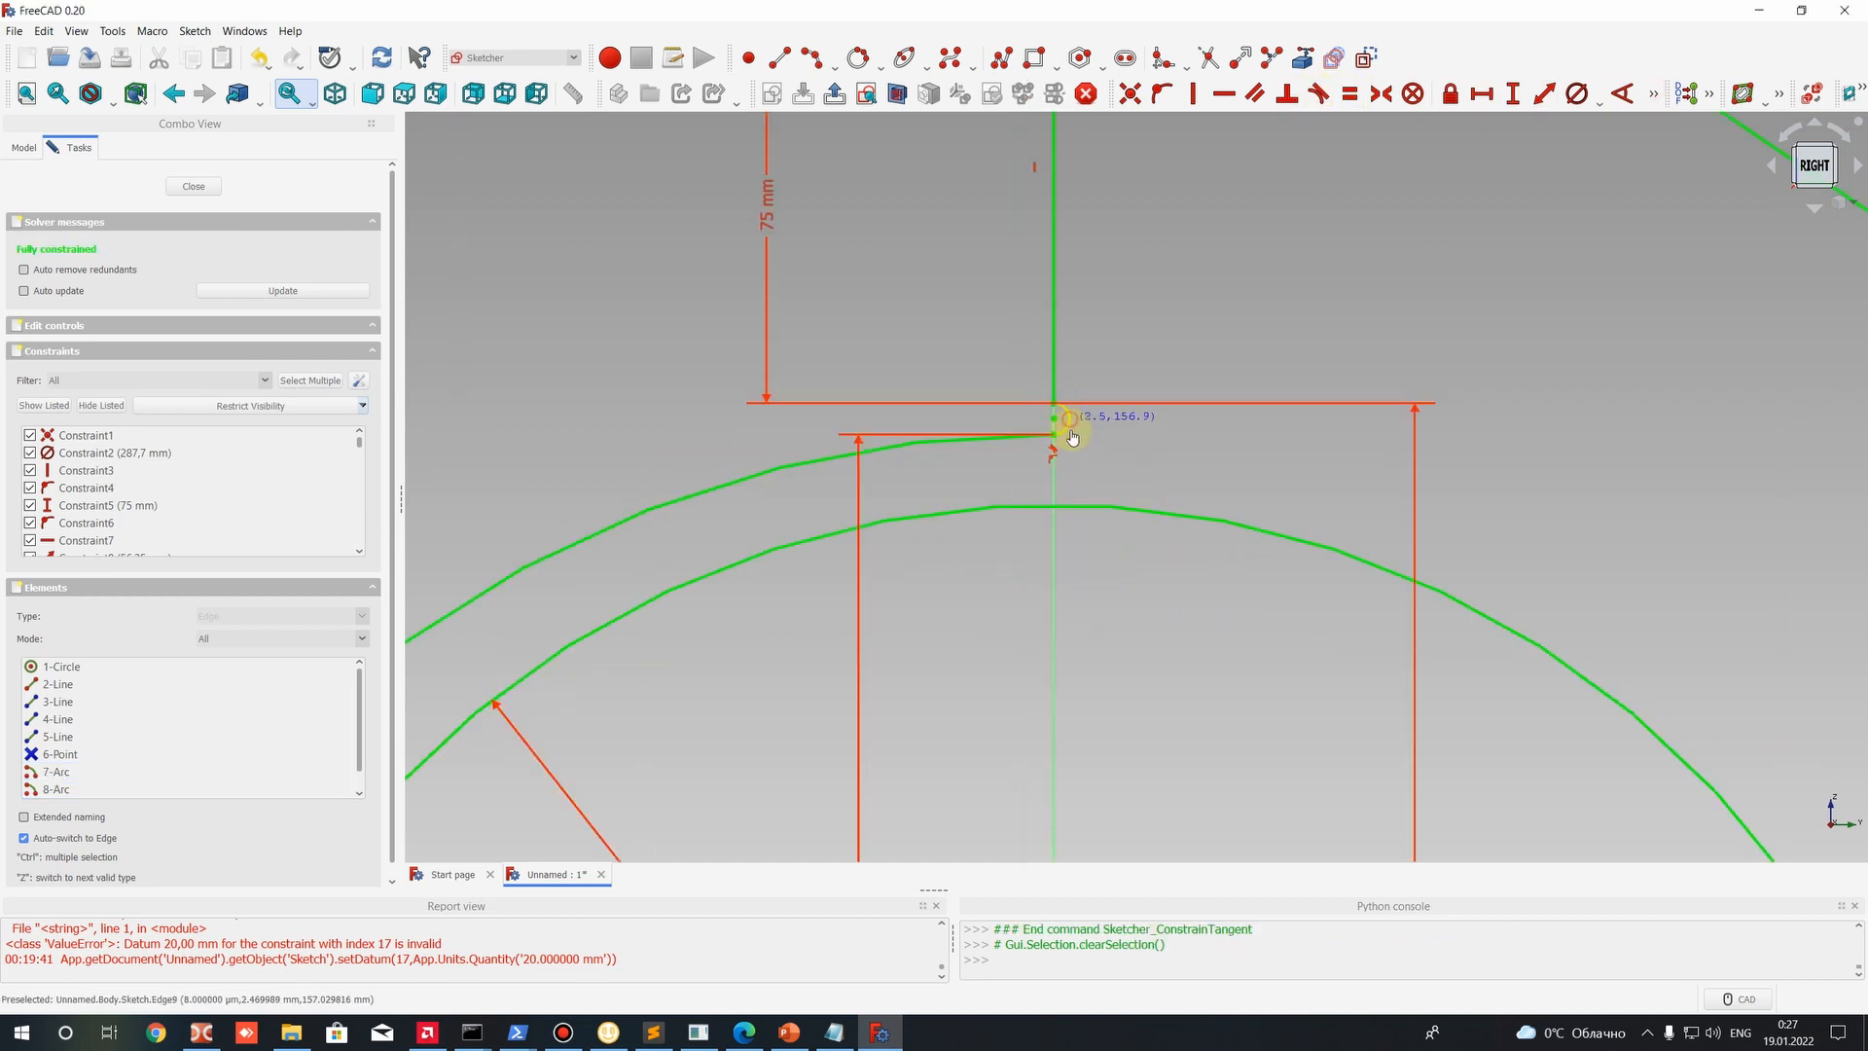
left_click_drag(1070, 431, 1065, 430)
scroll(1060, 434, "up", 10)
middle_click_drag(1147, 388, 1314, 264)
scroll(1088, 459, "down", 6)
scroll(1037, 420, "up", 6)
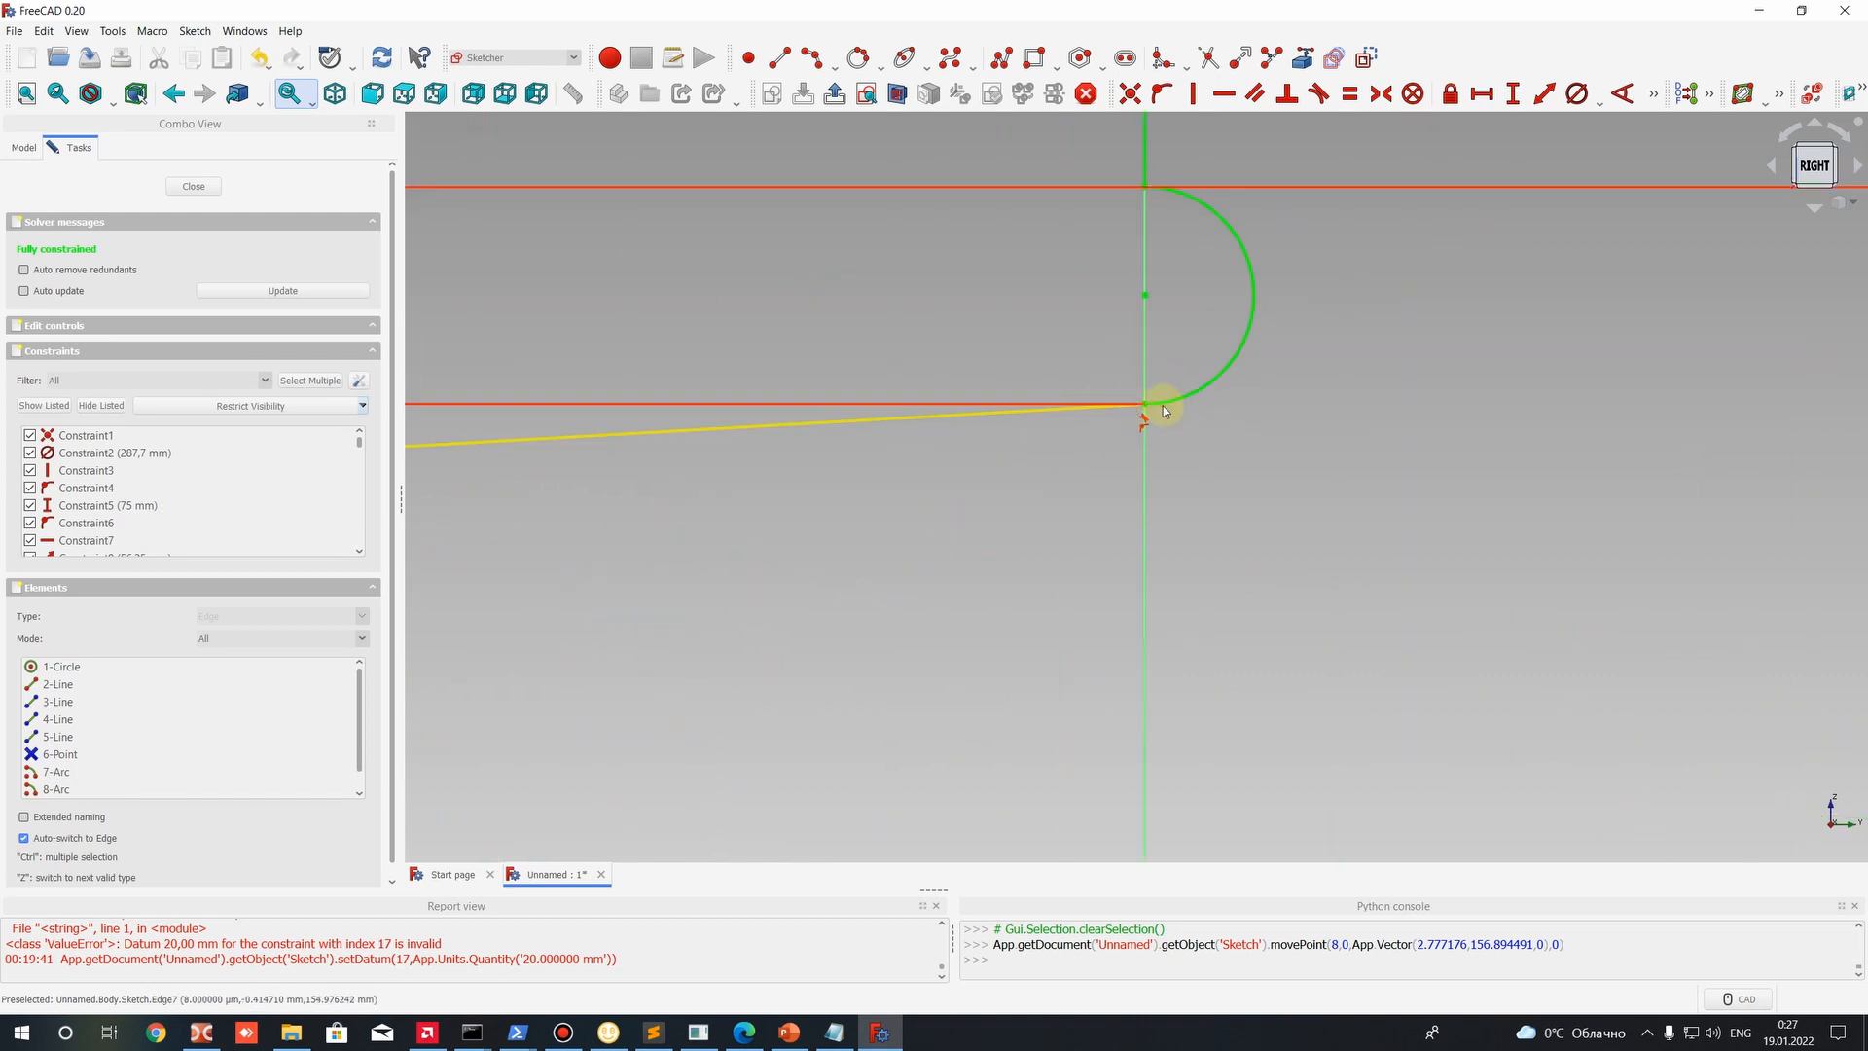
Examine the rounded tongue's tangent junction with the inner spiral arc and the complete spiral outline.
middle_click_drag(1163, 408, 1049, 393)
left_click(1055, 392)
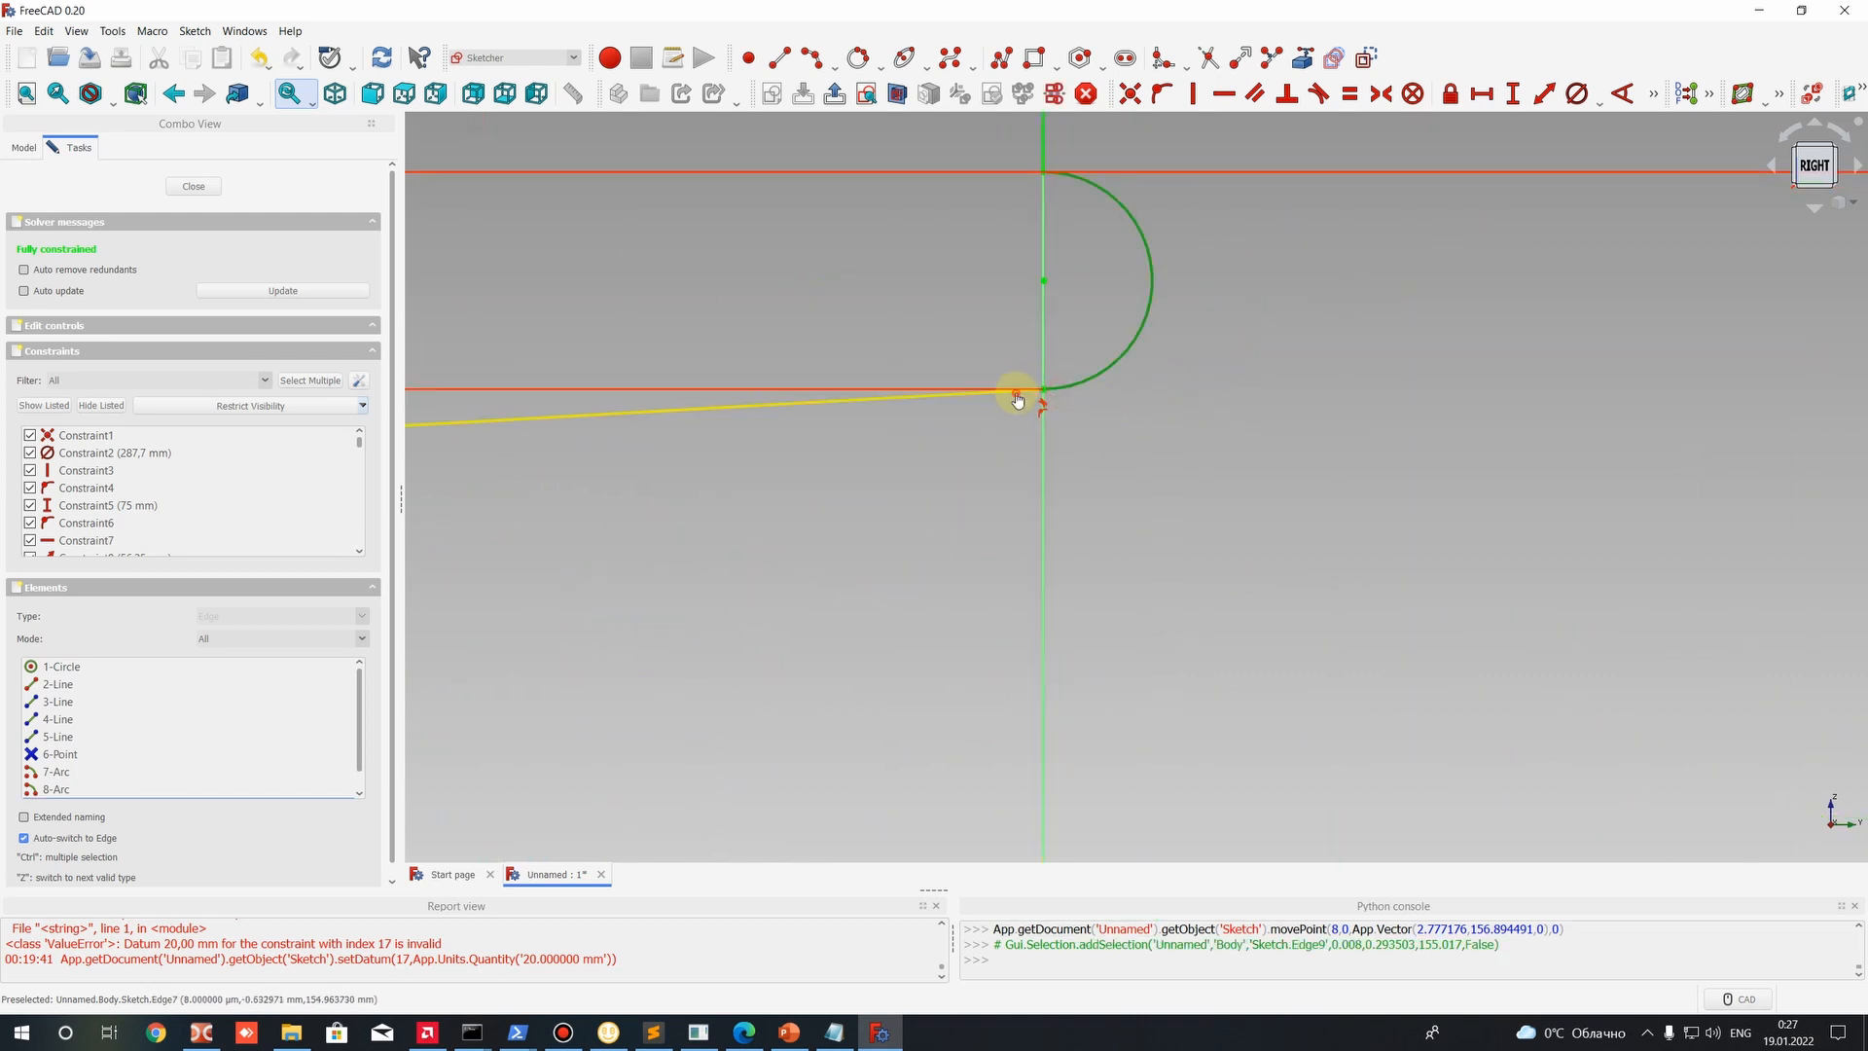
left_click(1016, 398)
left_click(1149, 520)
scroll(1148, 521, "down", 5)
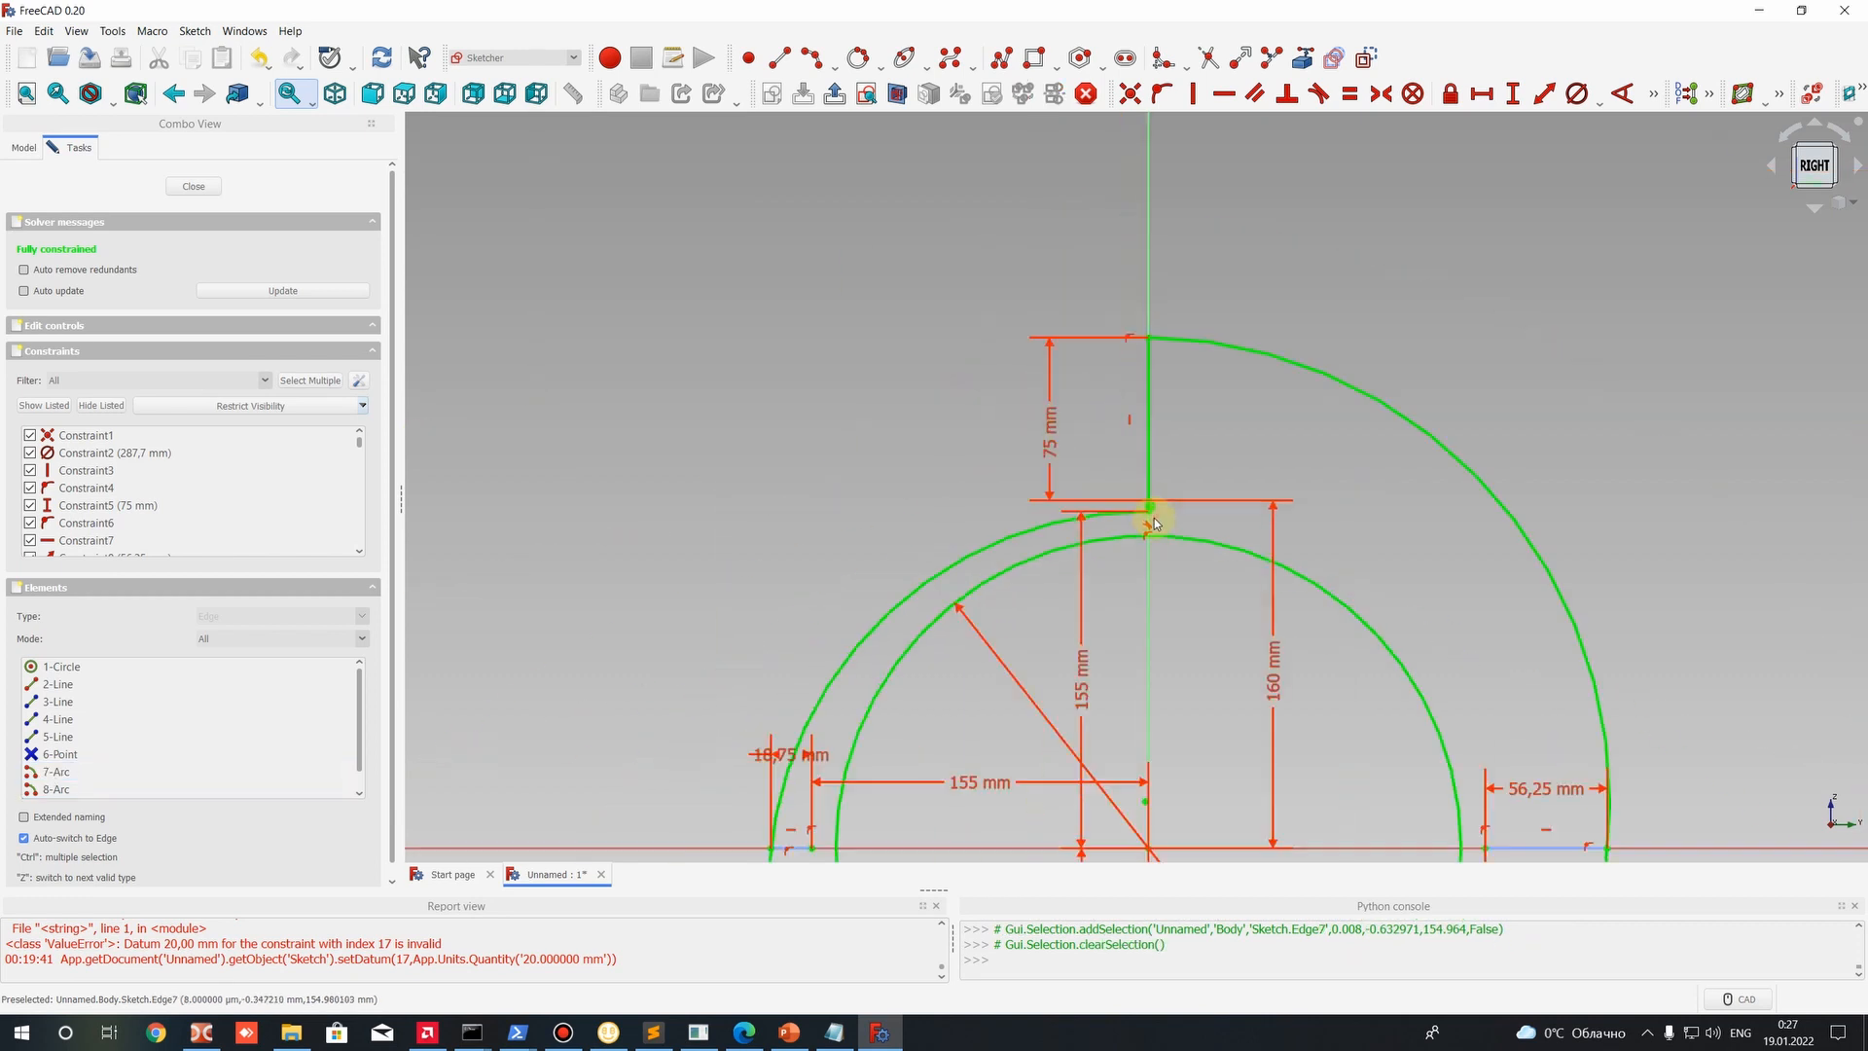
scroll(1153, 518, "up", 3)
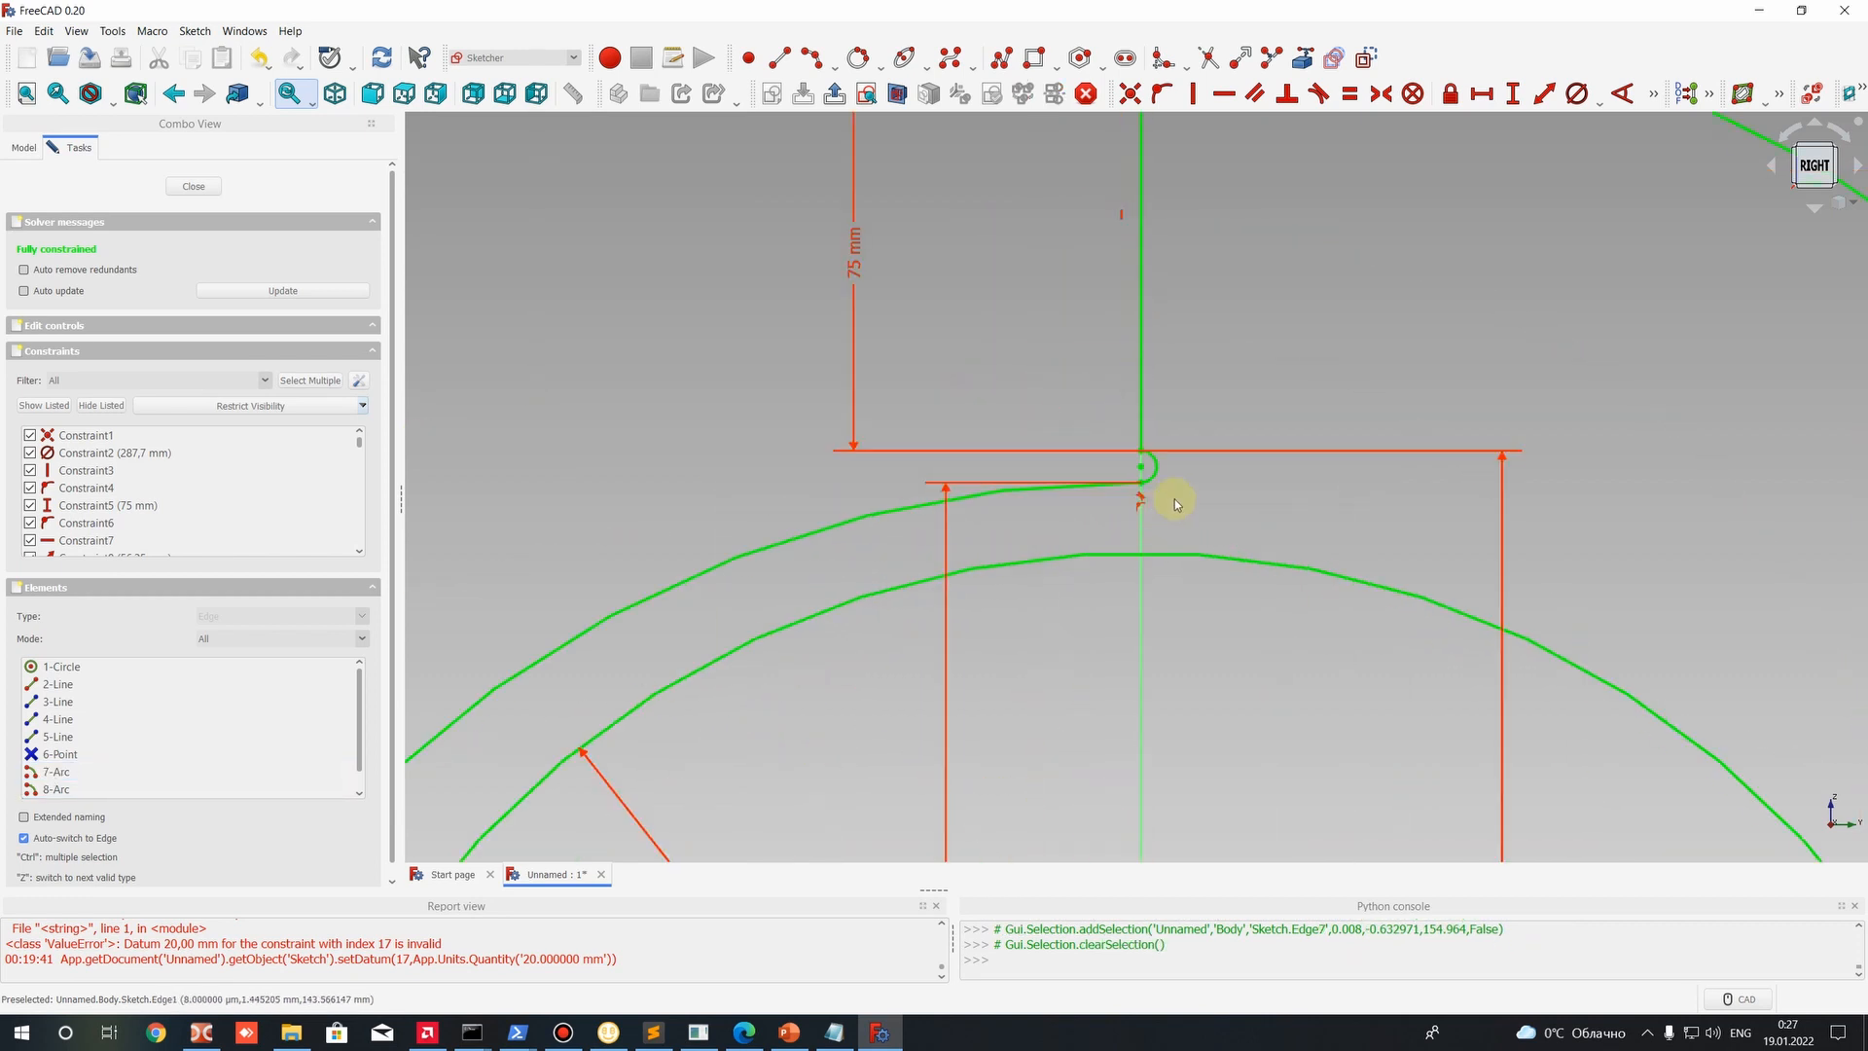
scroll(1172, 501, "down", 4)
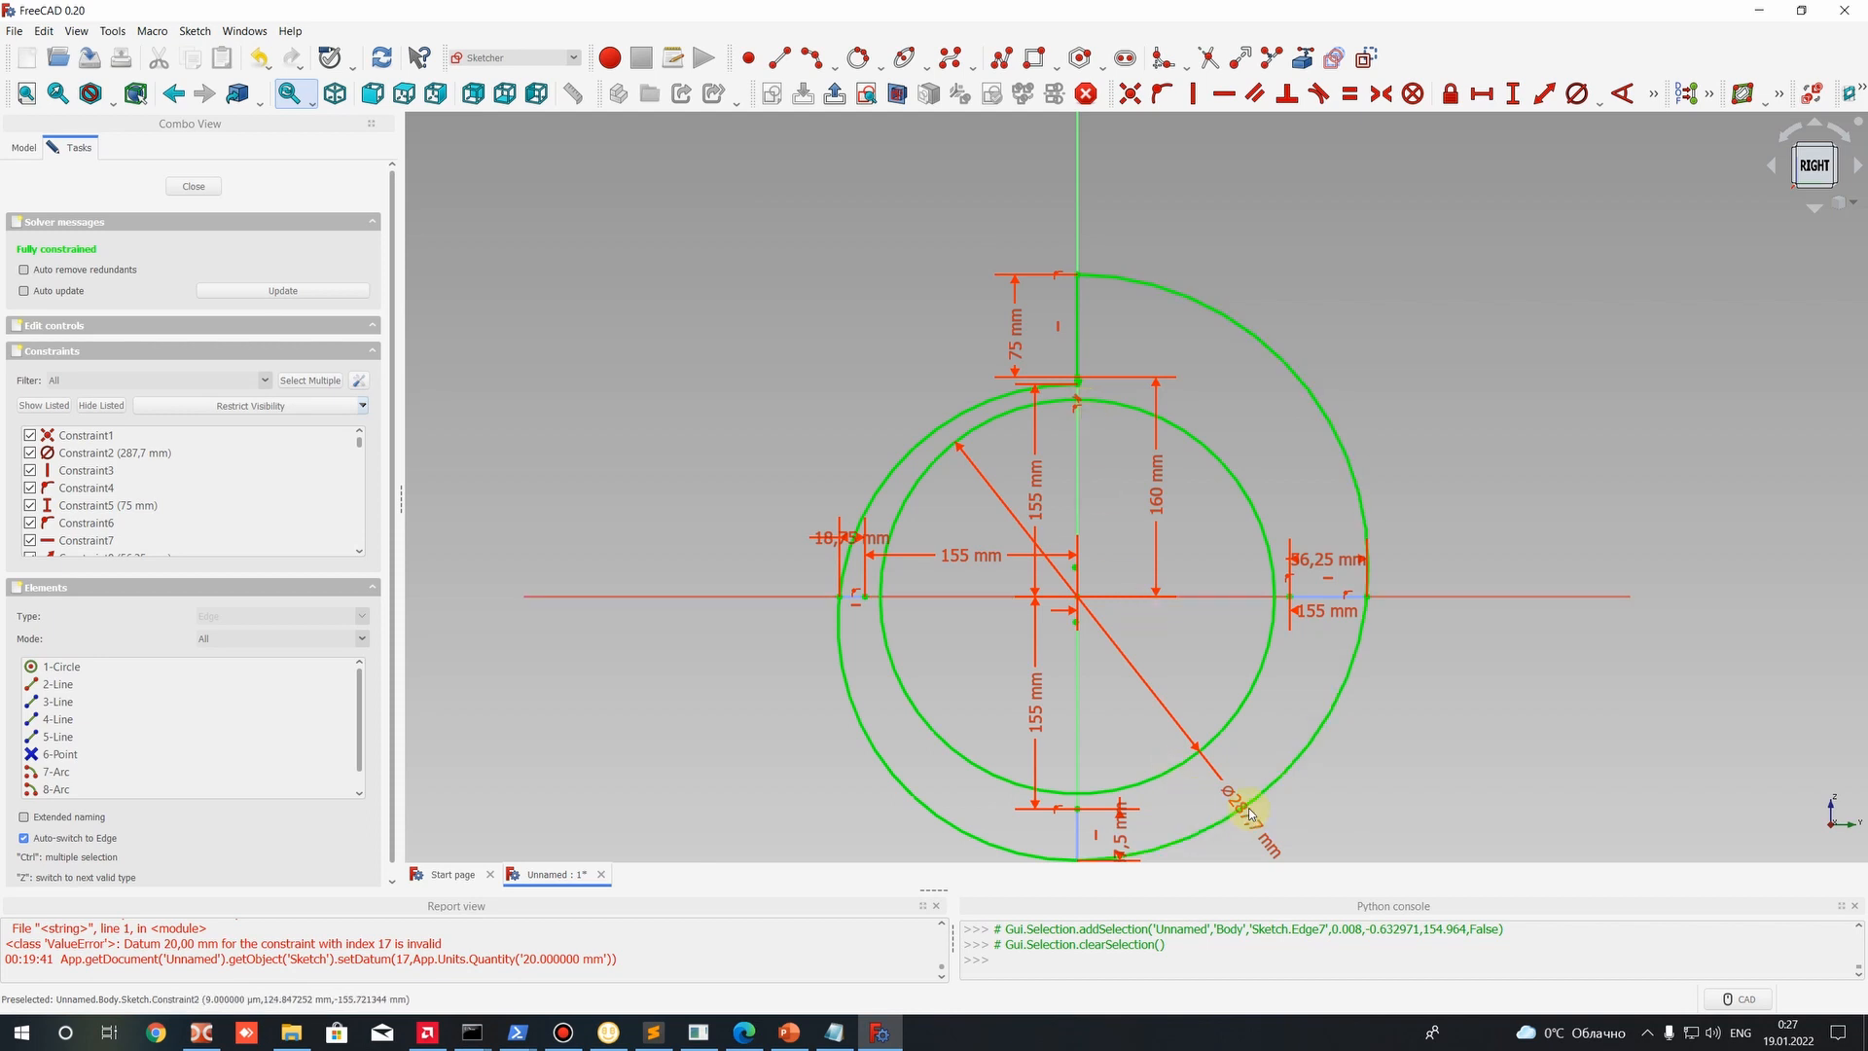
middle_click_drag(1245, 816, 1219, 668)
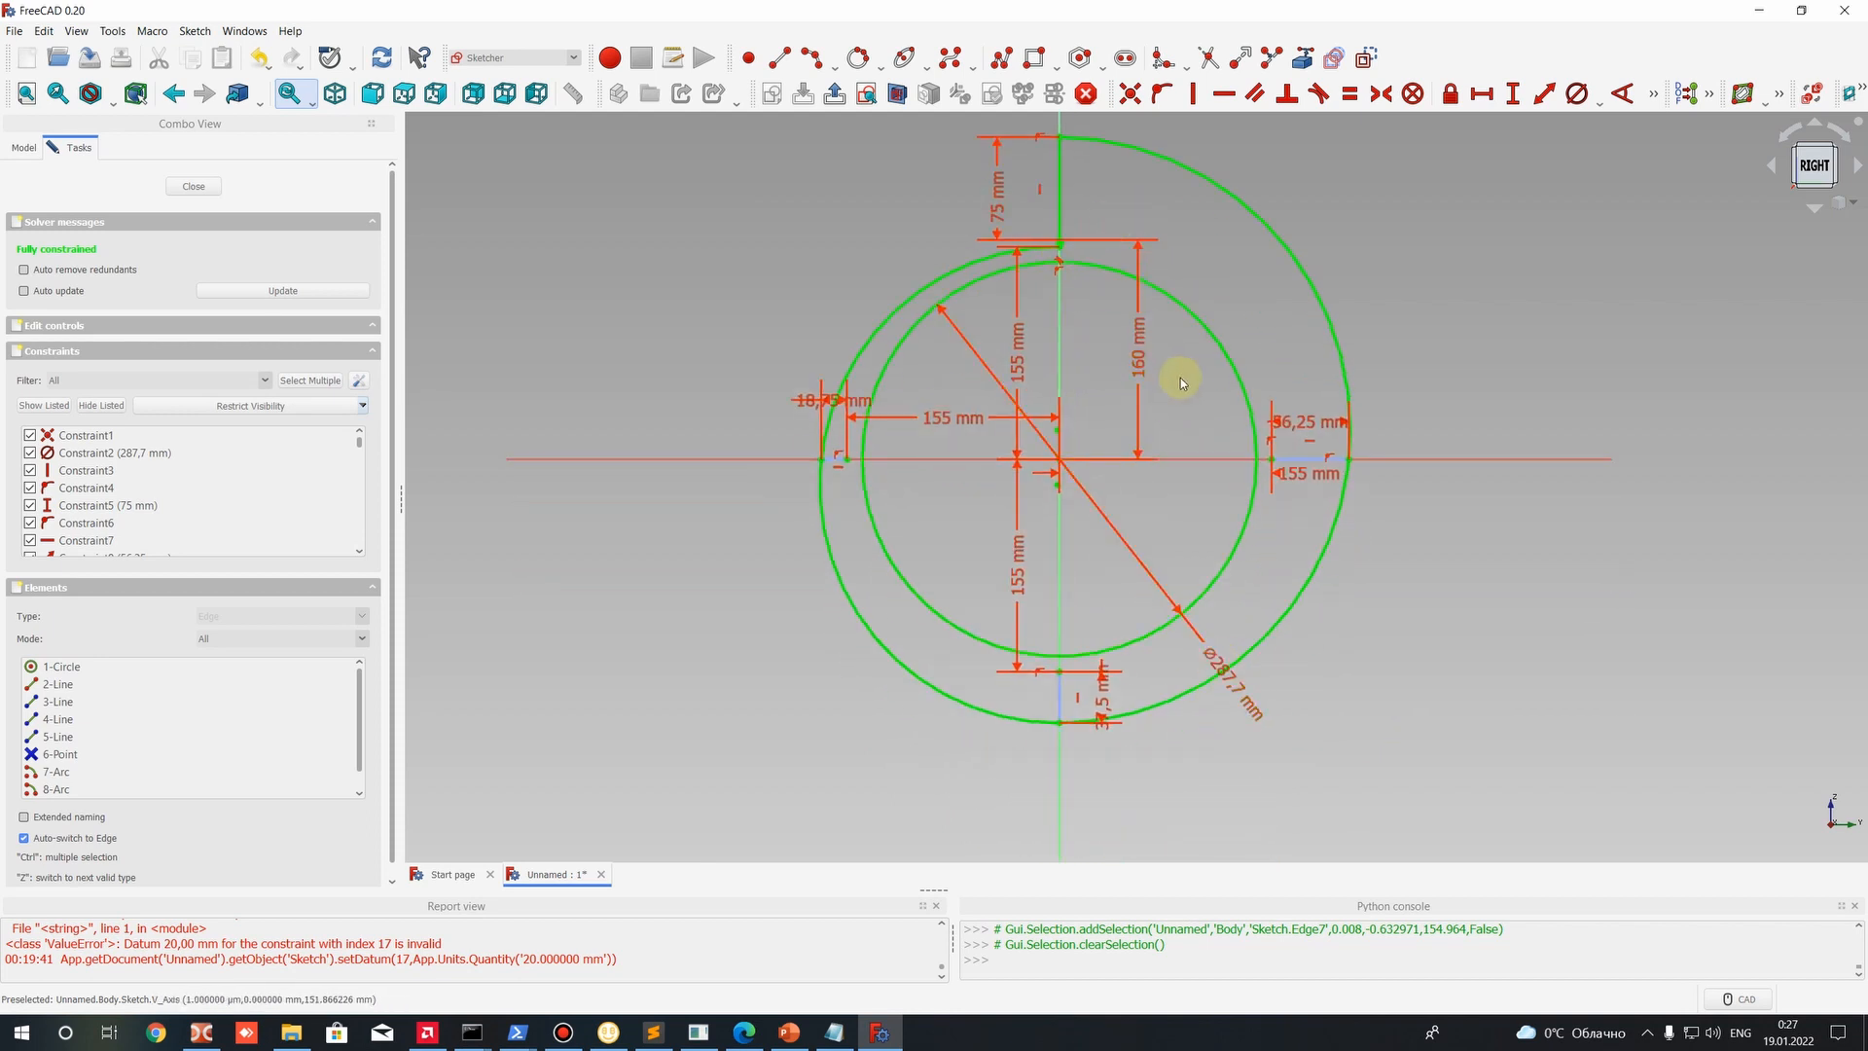
Try diameters of 289, 292 and 295 mm for the inner circle and compare its clearance to the spiral.
double_click(1218, 665)
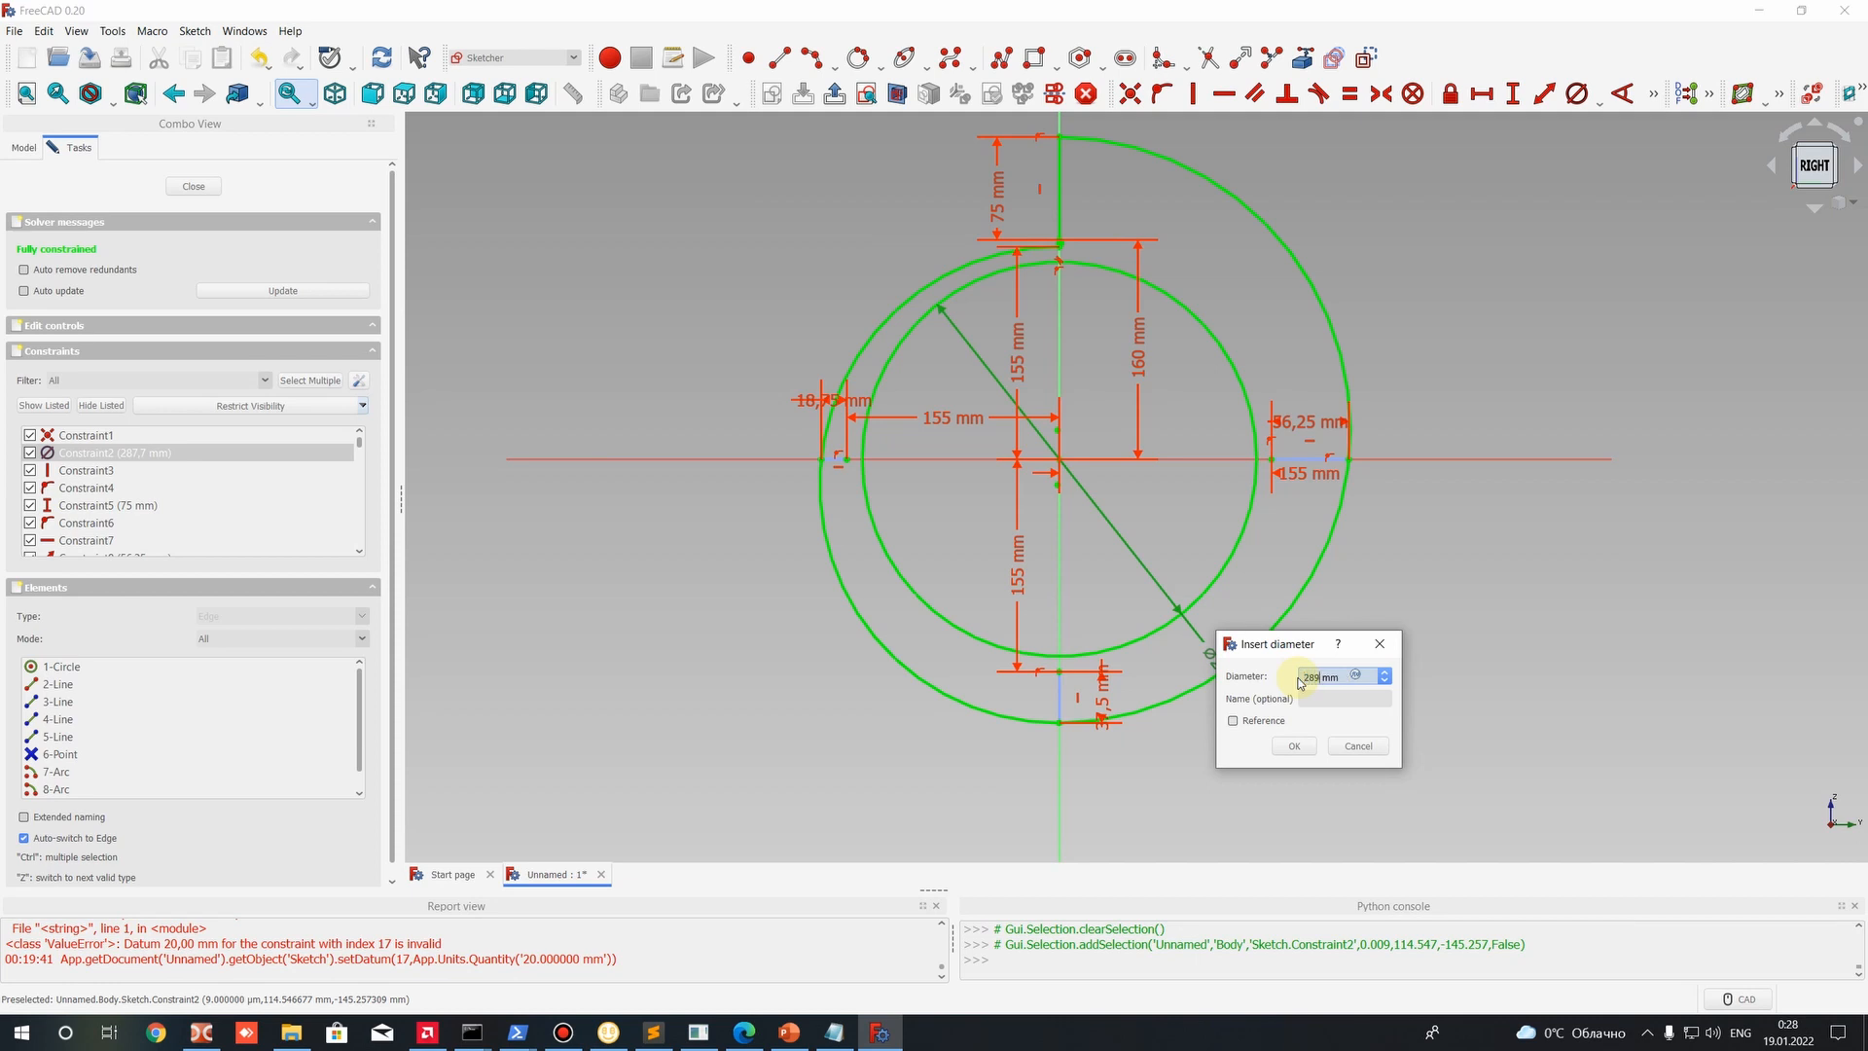
key("Return")
double_click(1253, 686)
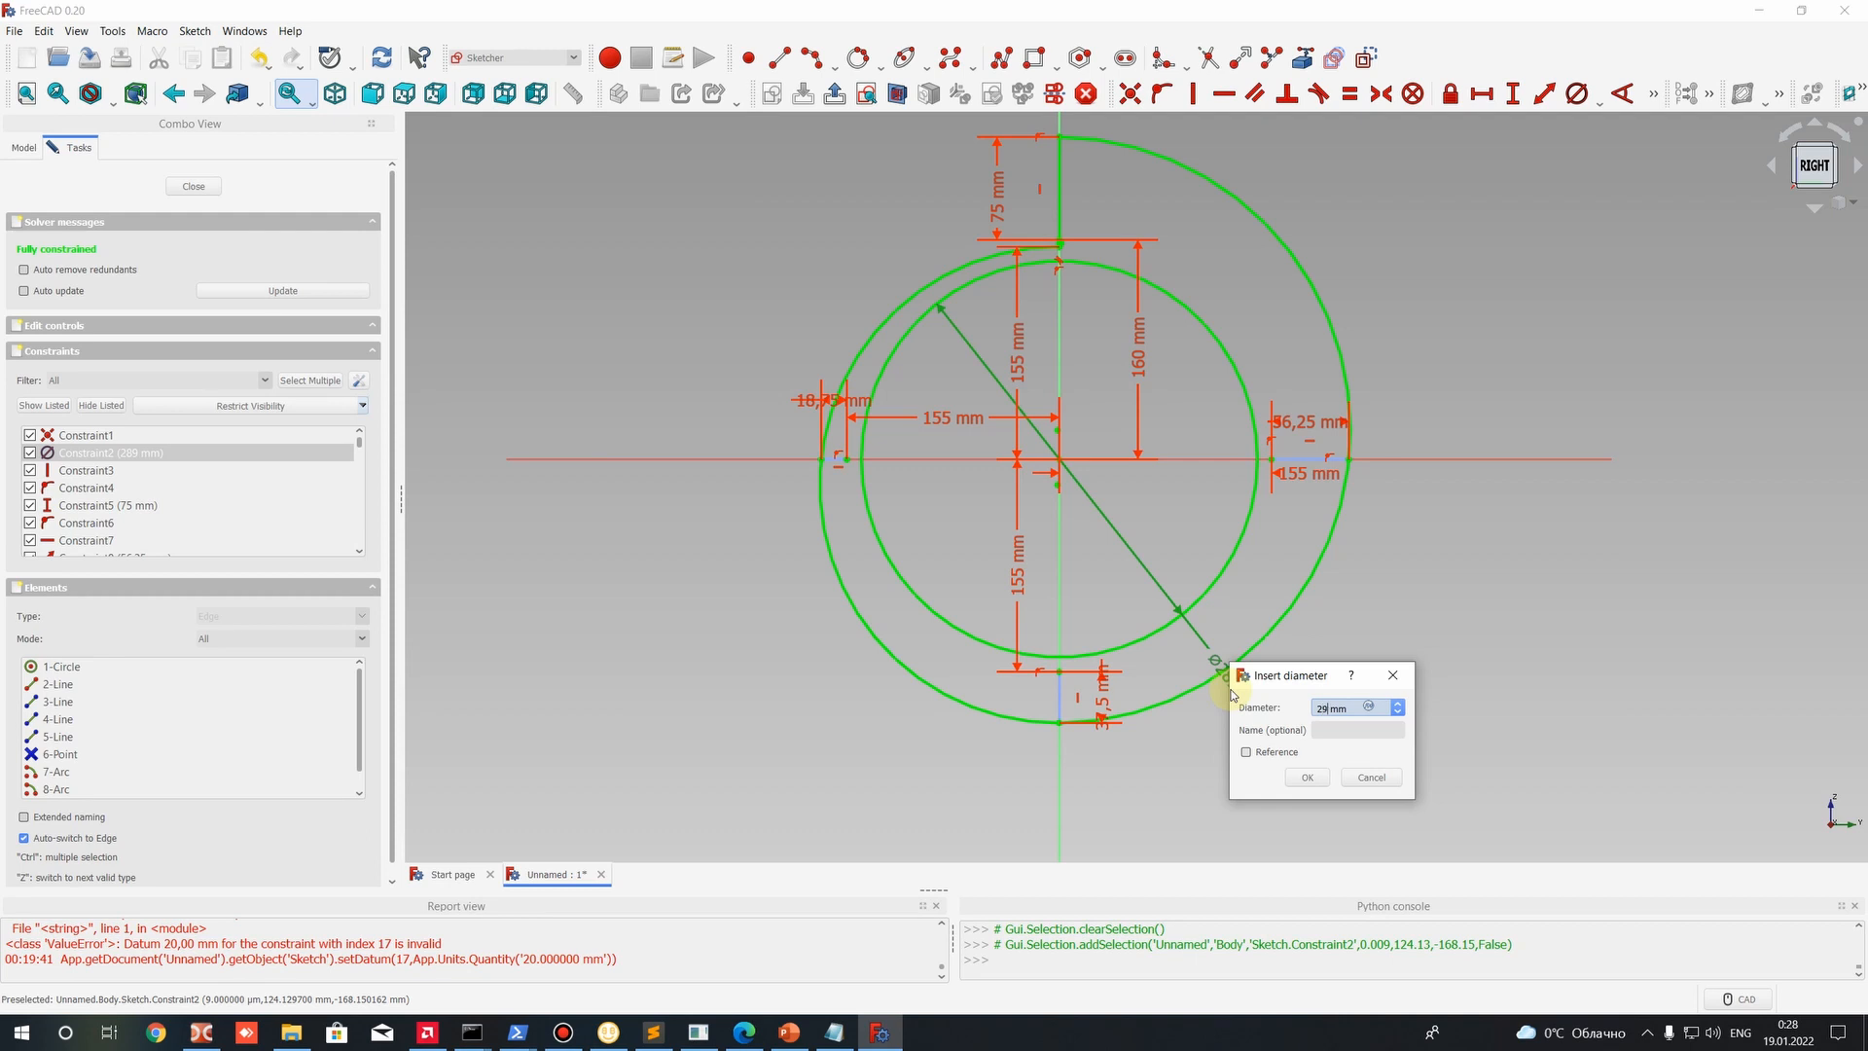
key("Return")
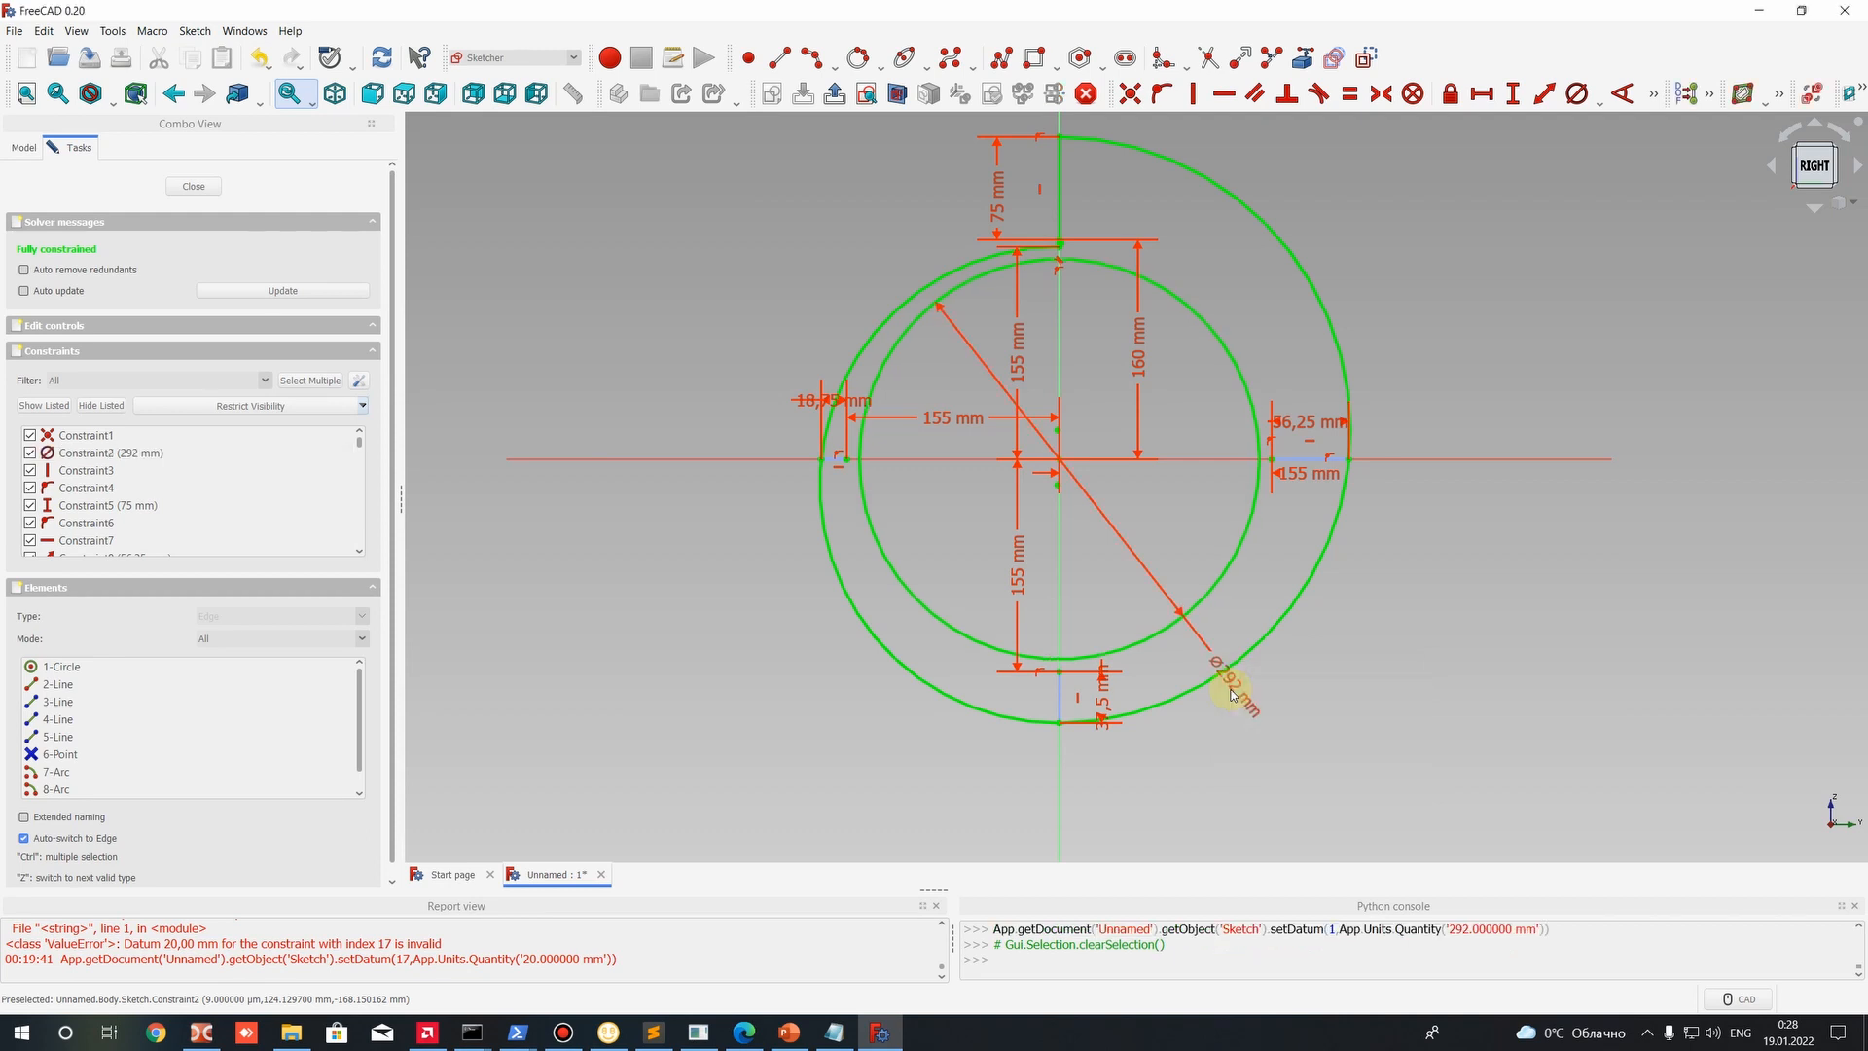
double_click(1228, 679)
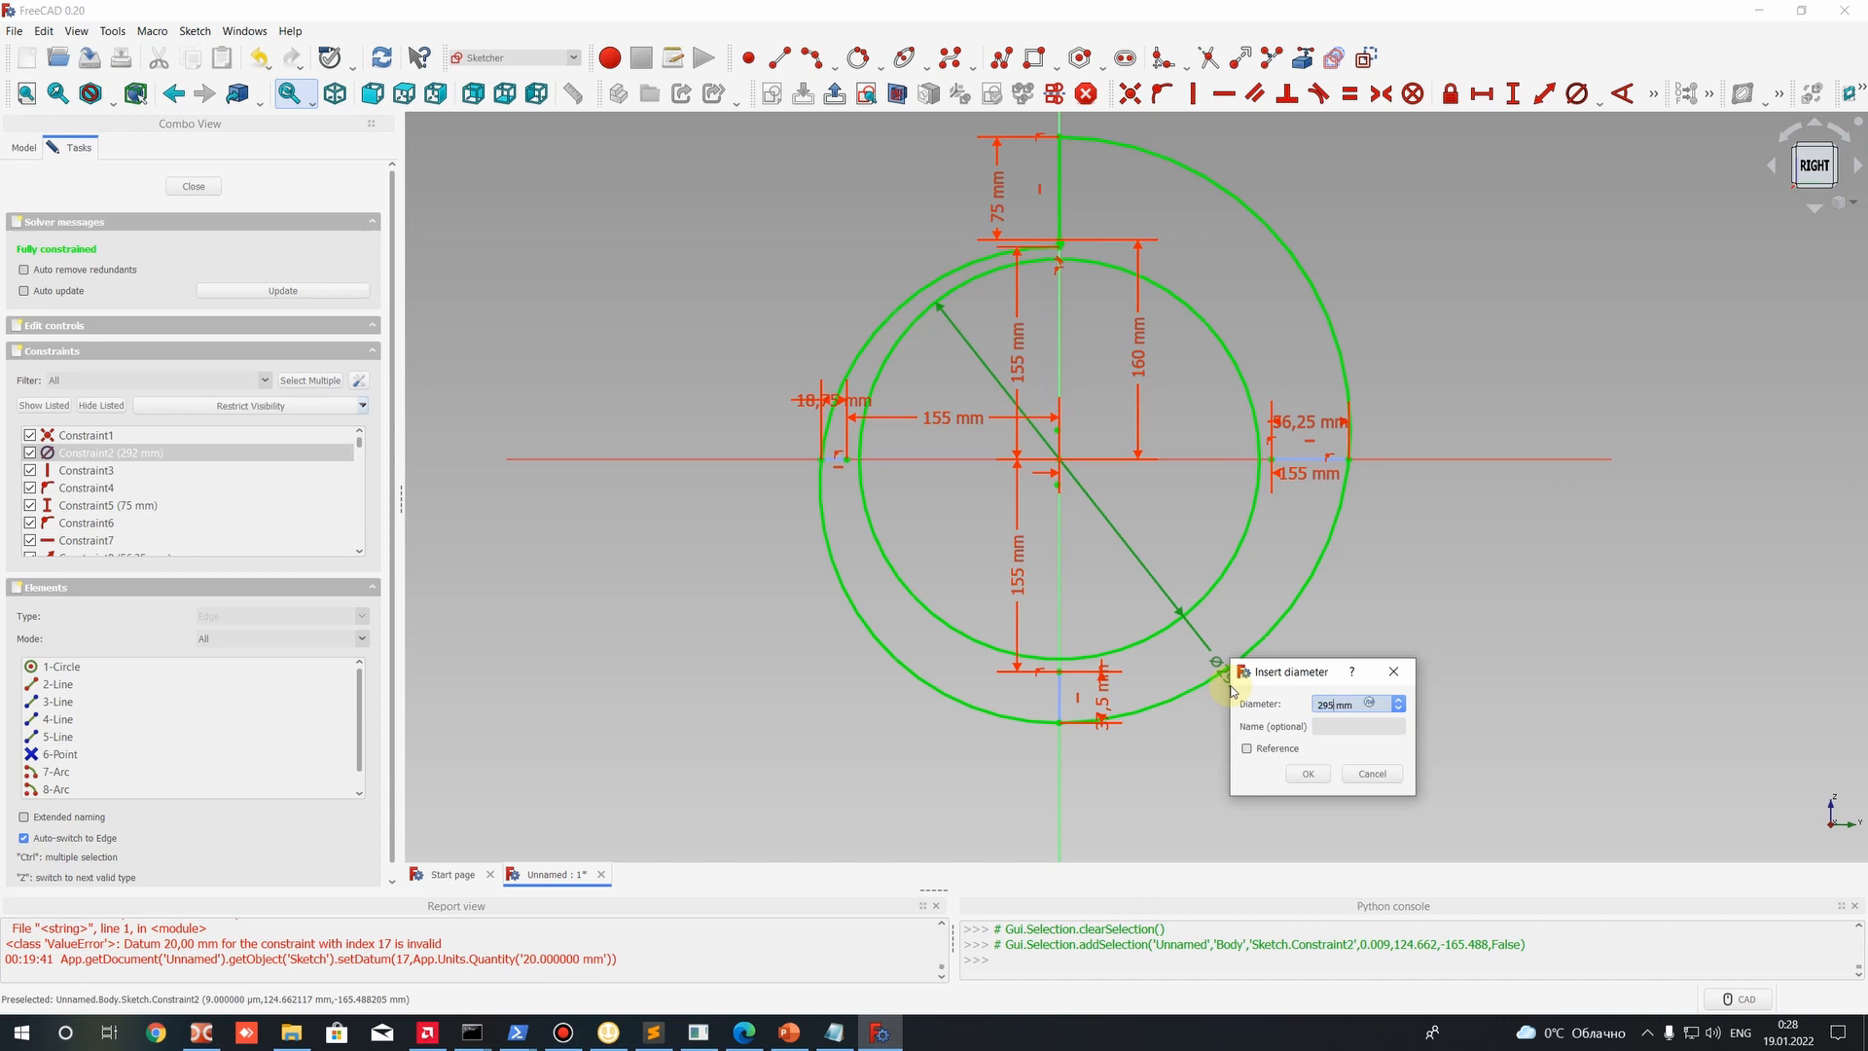
key("Return")
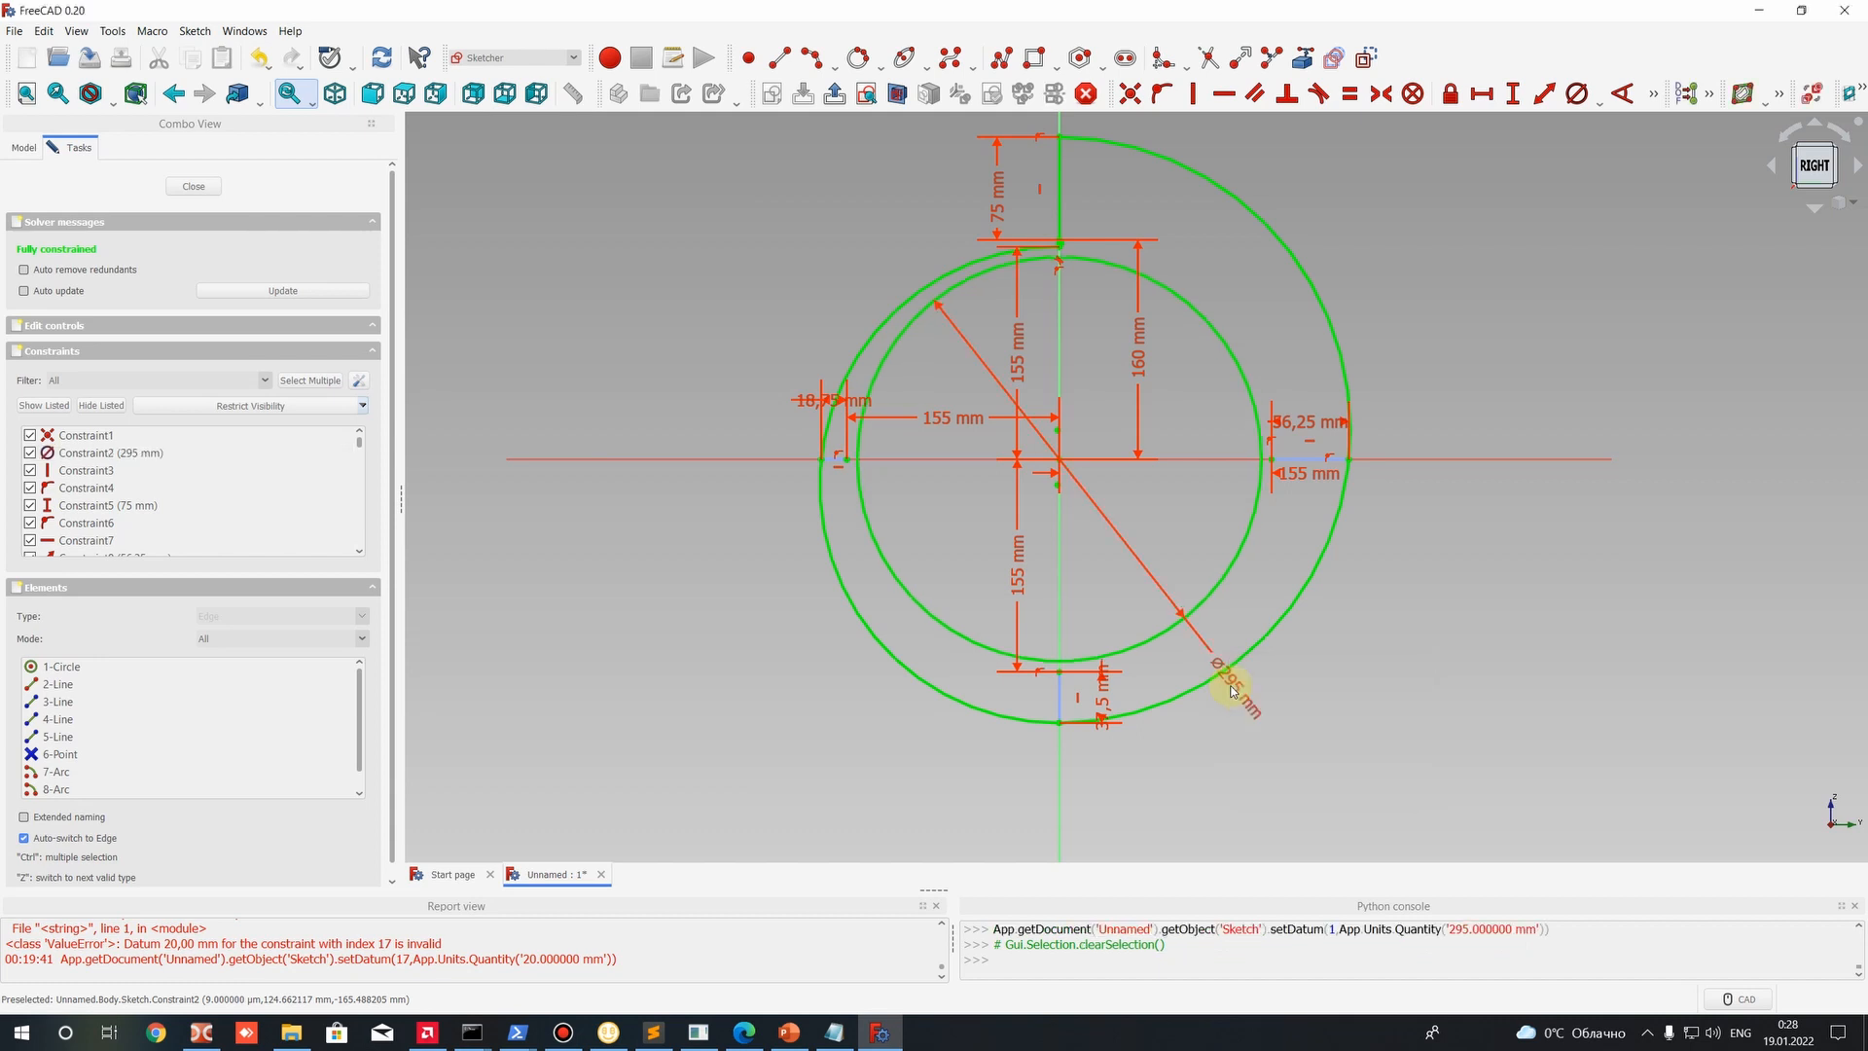
scroll(1095, 348, "up", 3)
scroll(1095, 348, "down", 1)
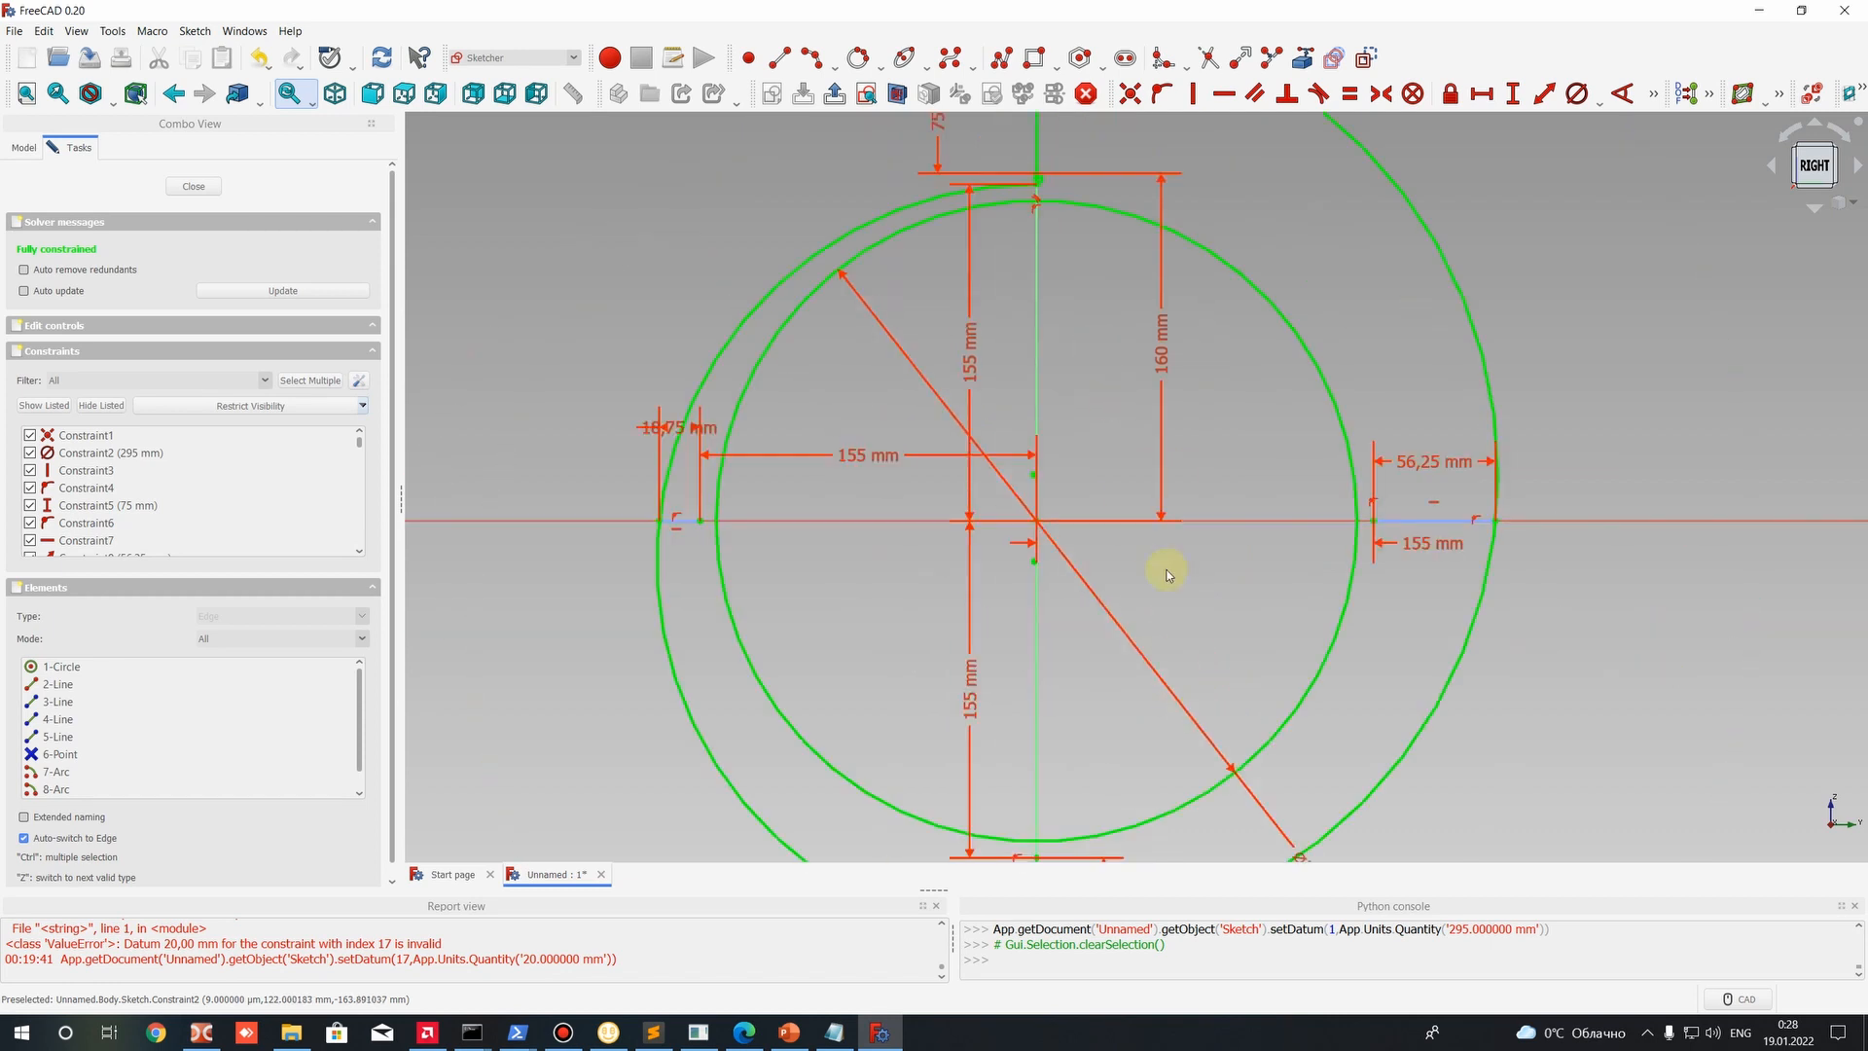
scroll(1206, 622, "down", 2)
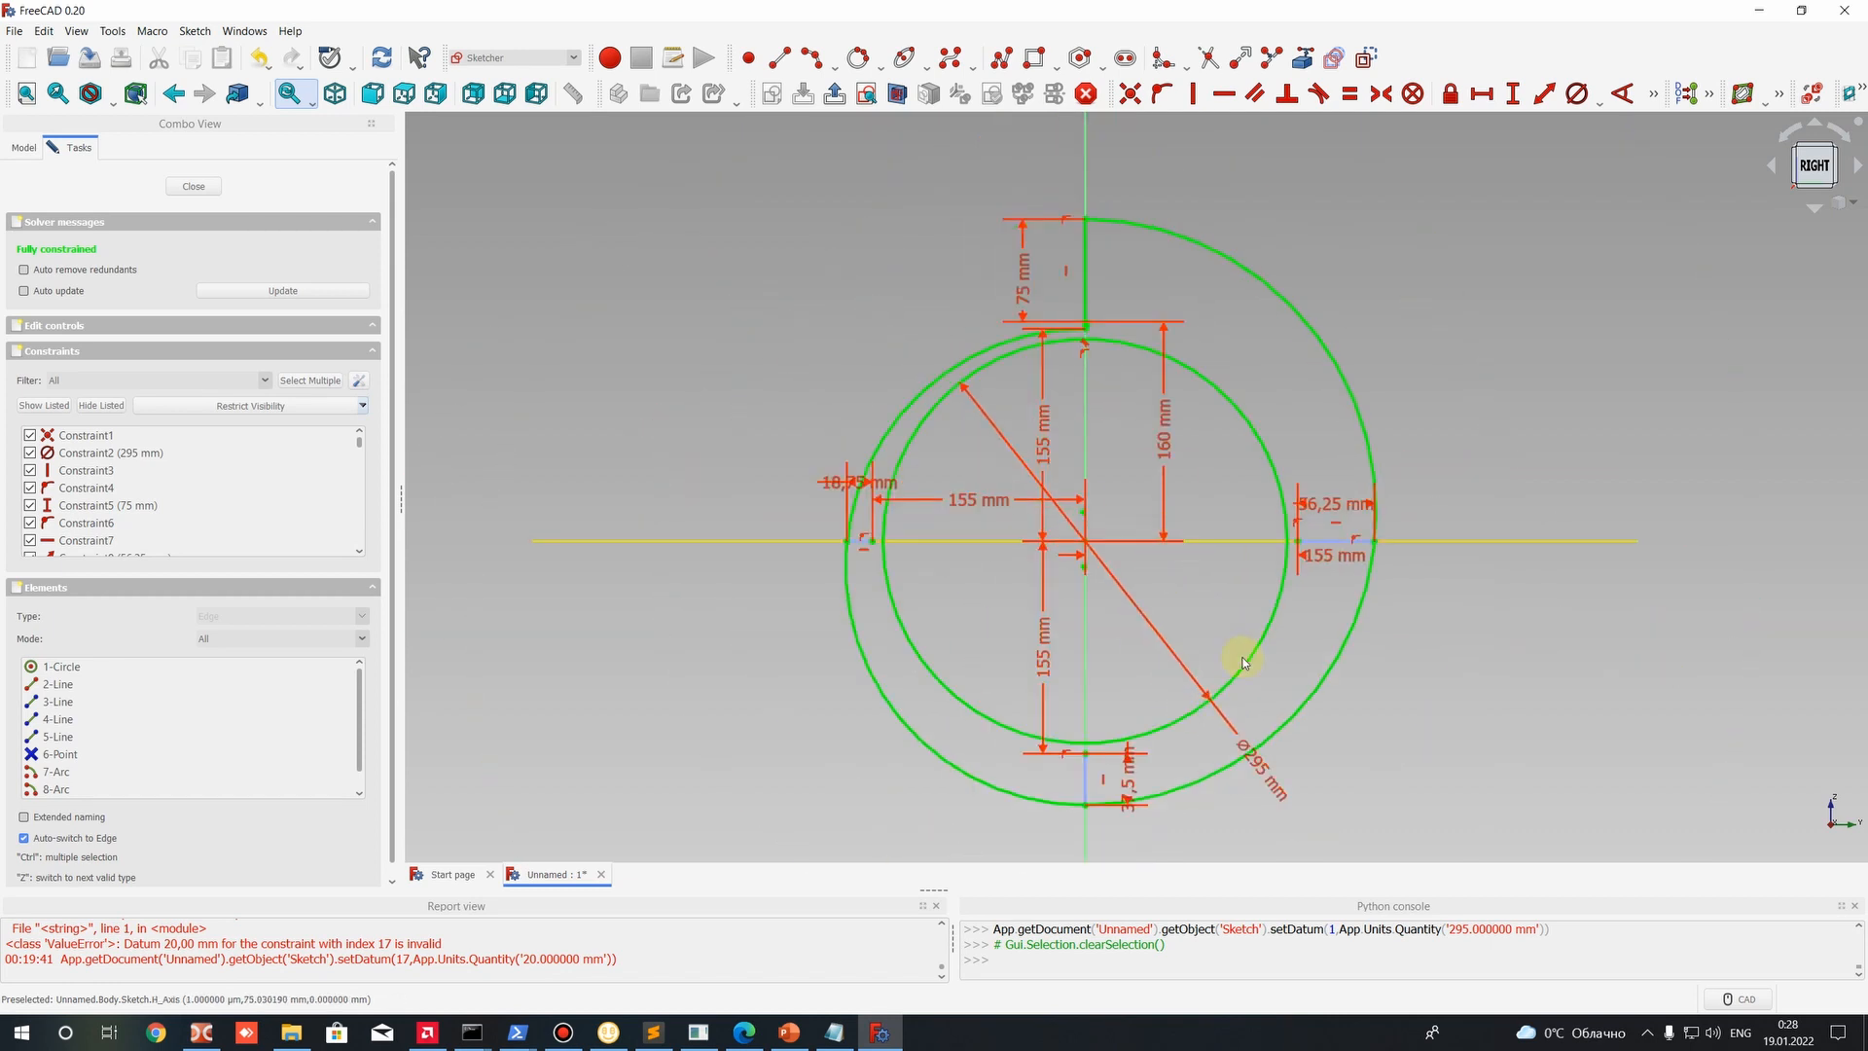
Set the inner circle's diameter to 298 mm and finish editing the sketch.
double_click(1252, 757)
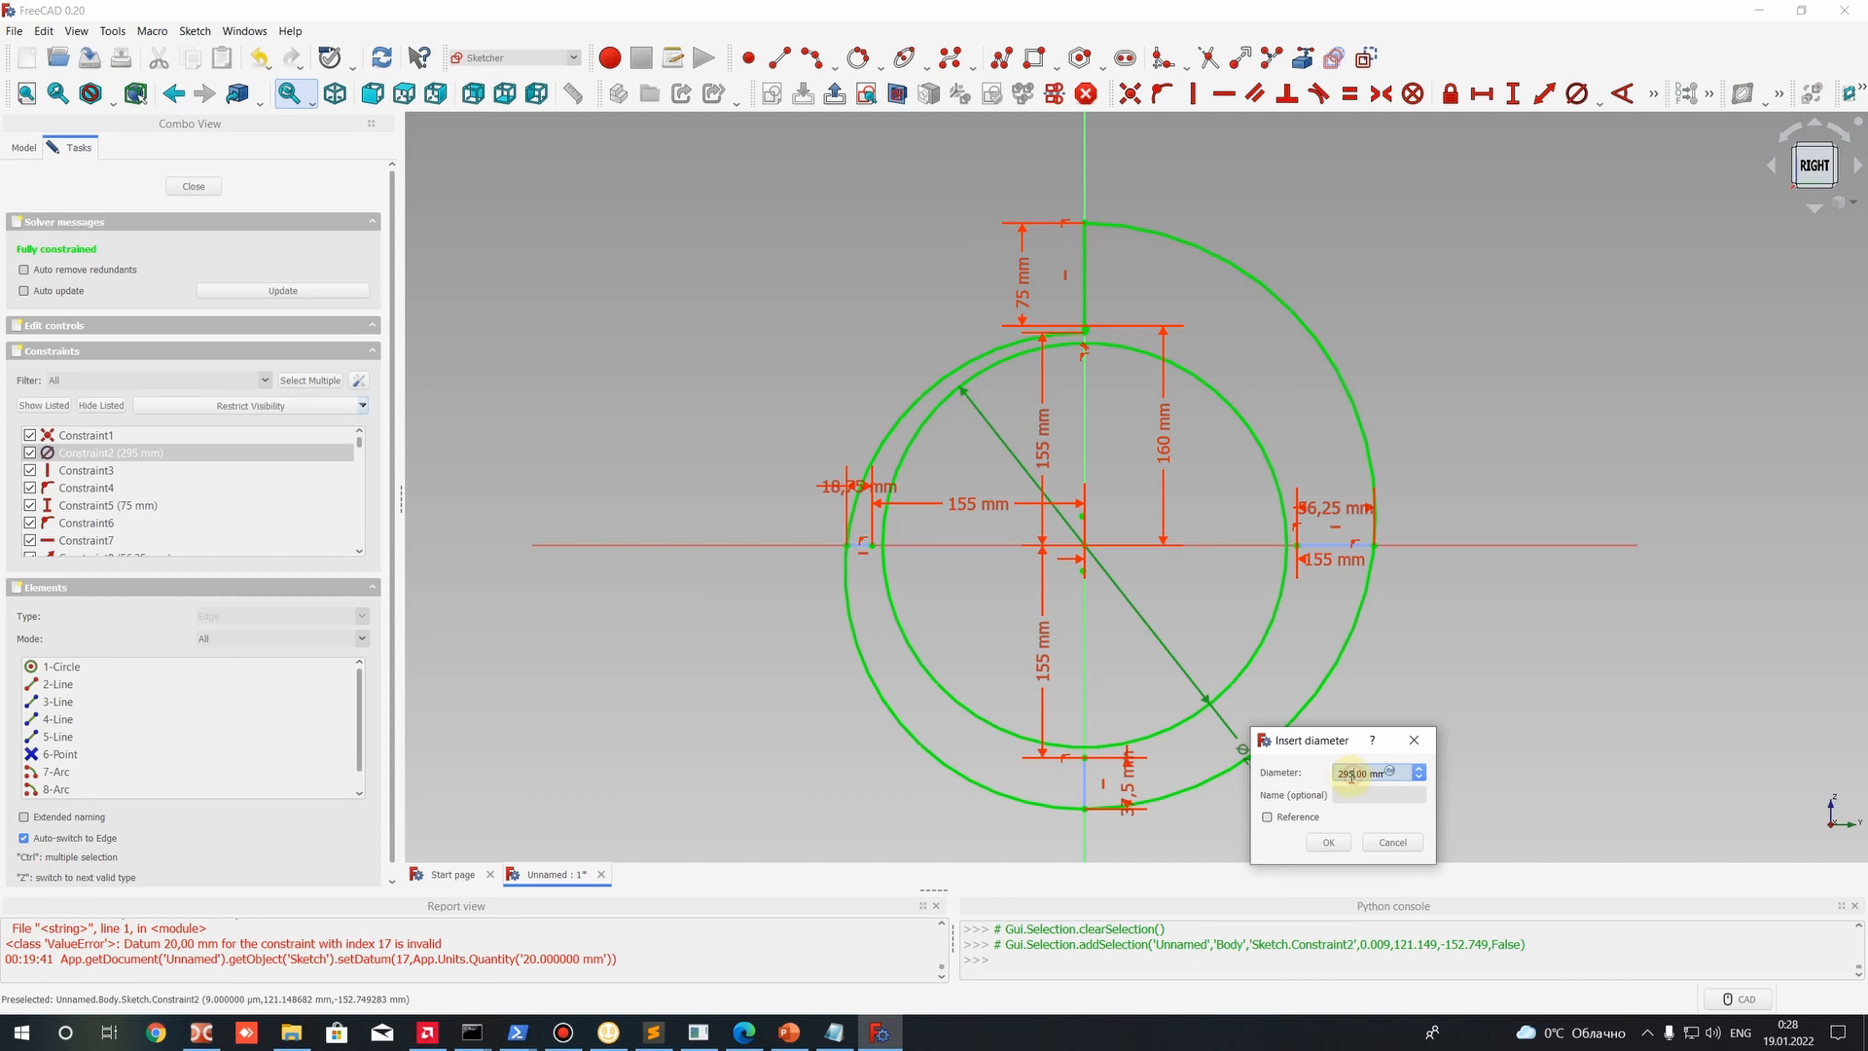
left_click(1388, 843)
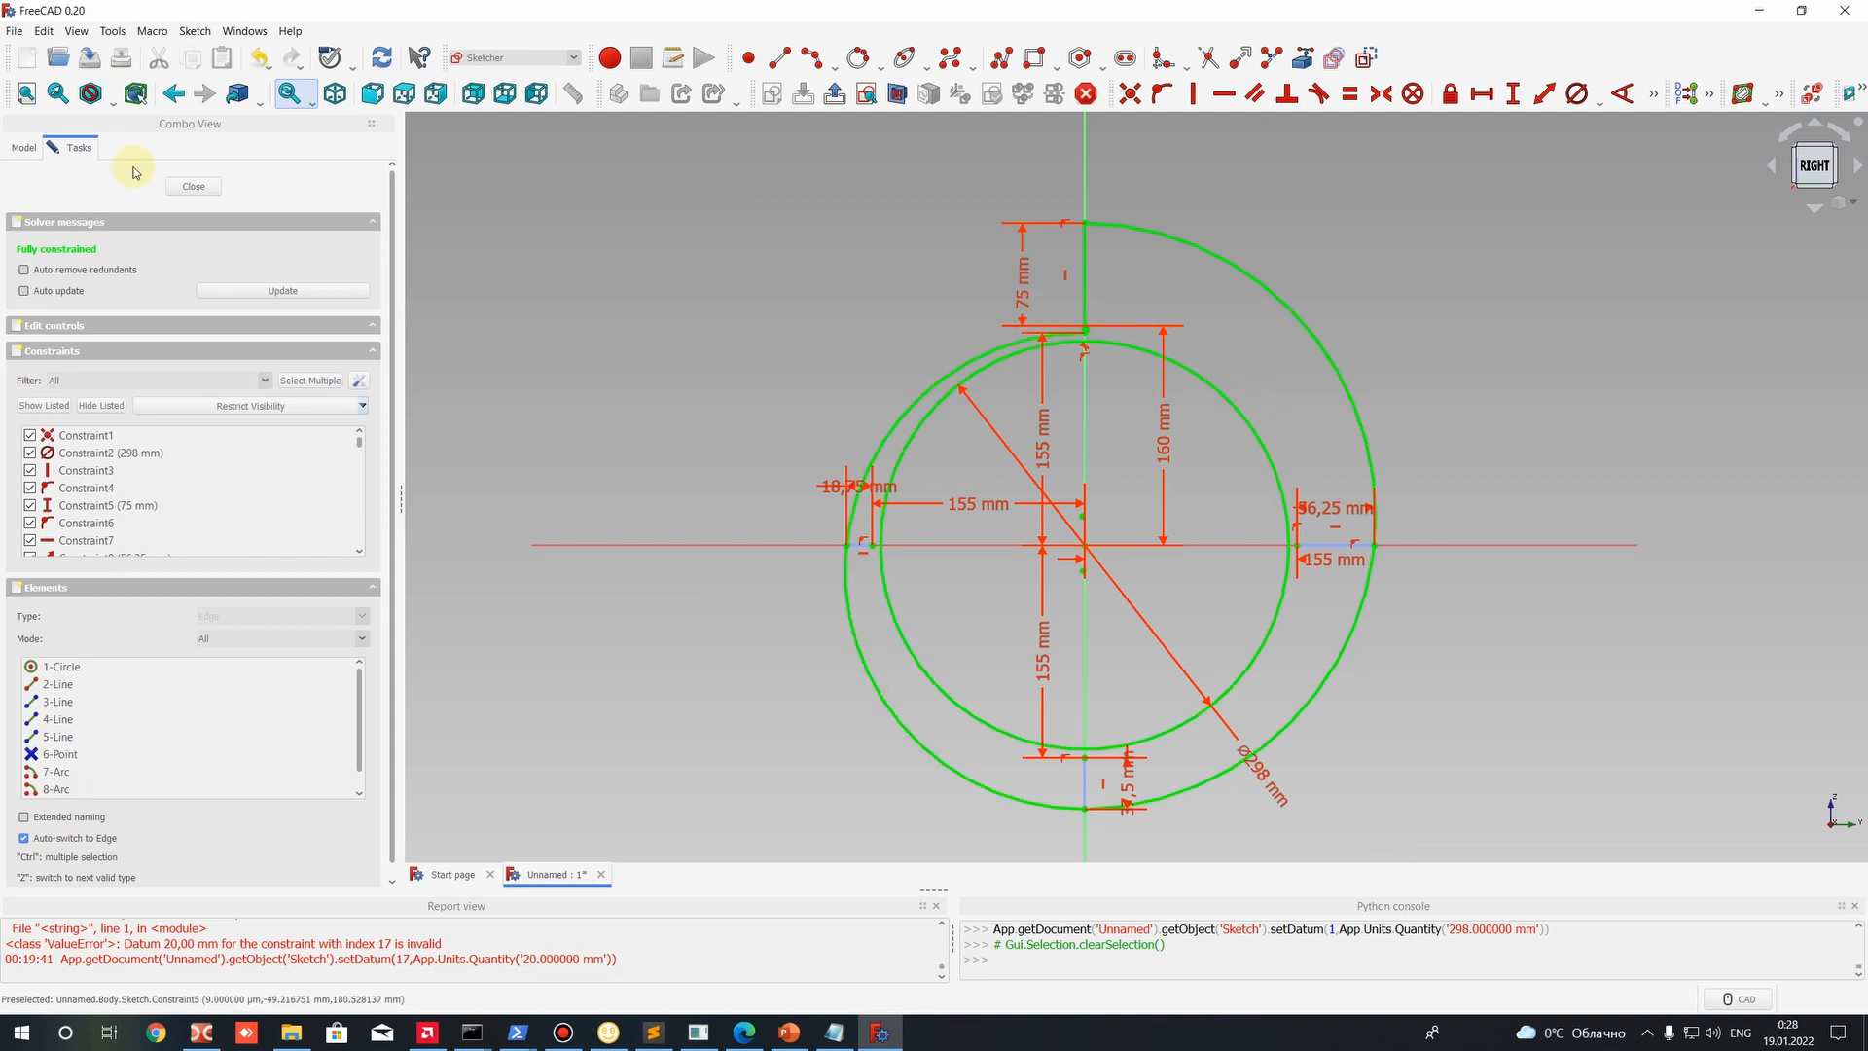
left_click(194, 188)
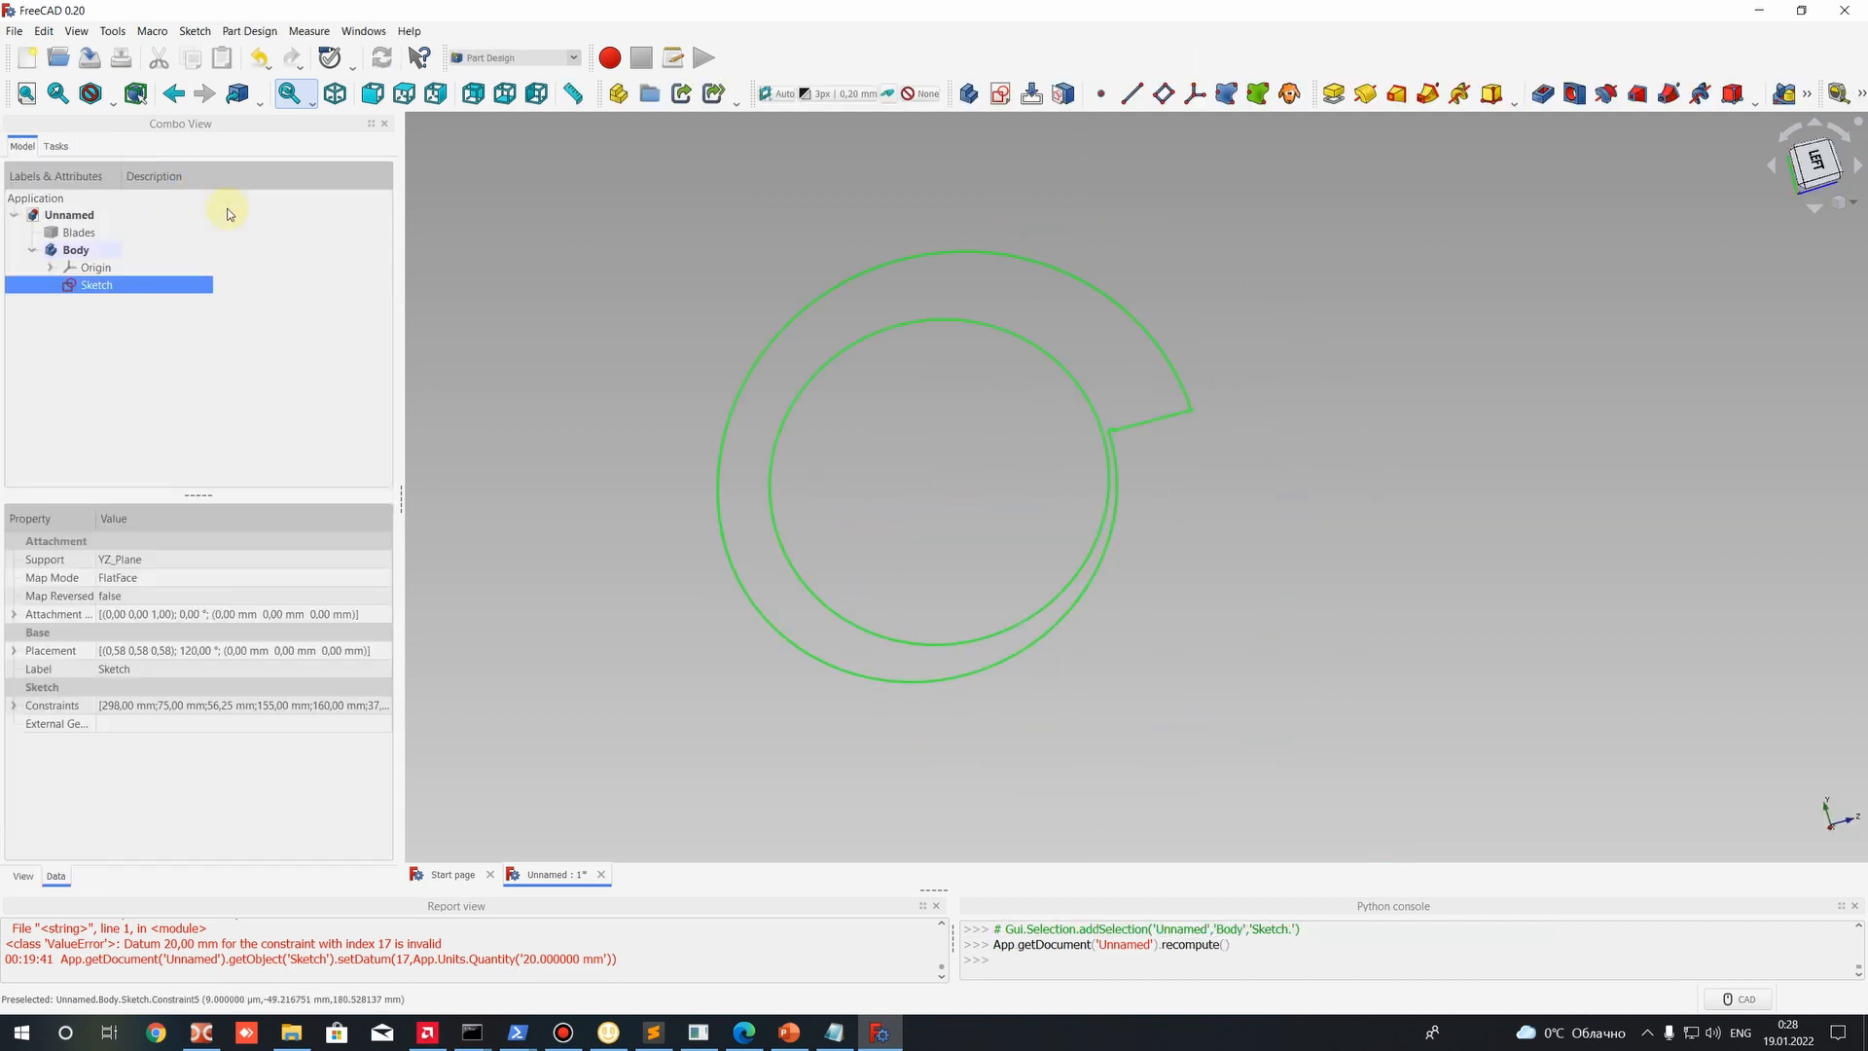
Inspect the finished spiral casing sketch in 3D from several angles.
scroll(1176, 484, "up", 3)
scroll(1077, 399, "down", 3)
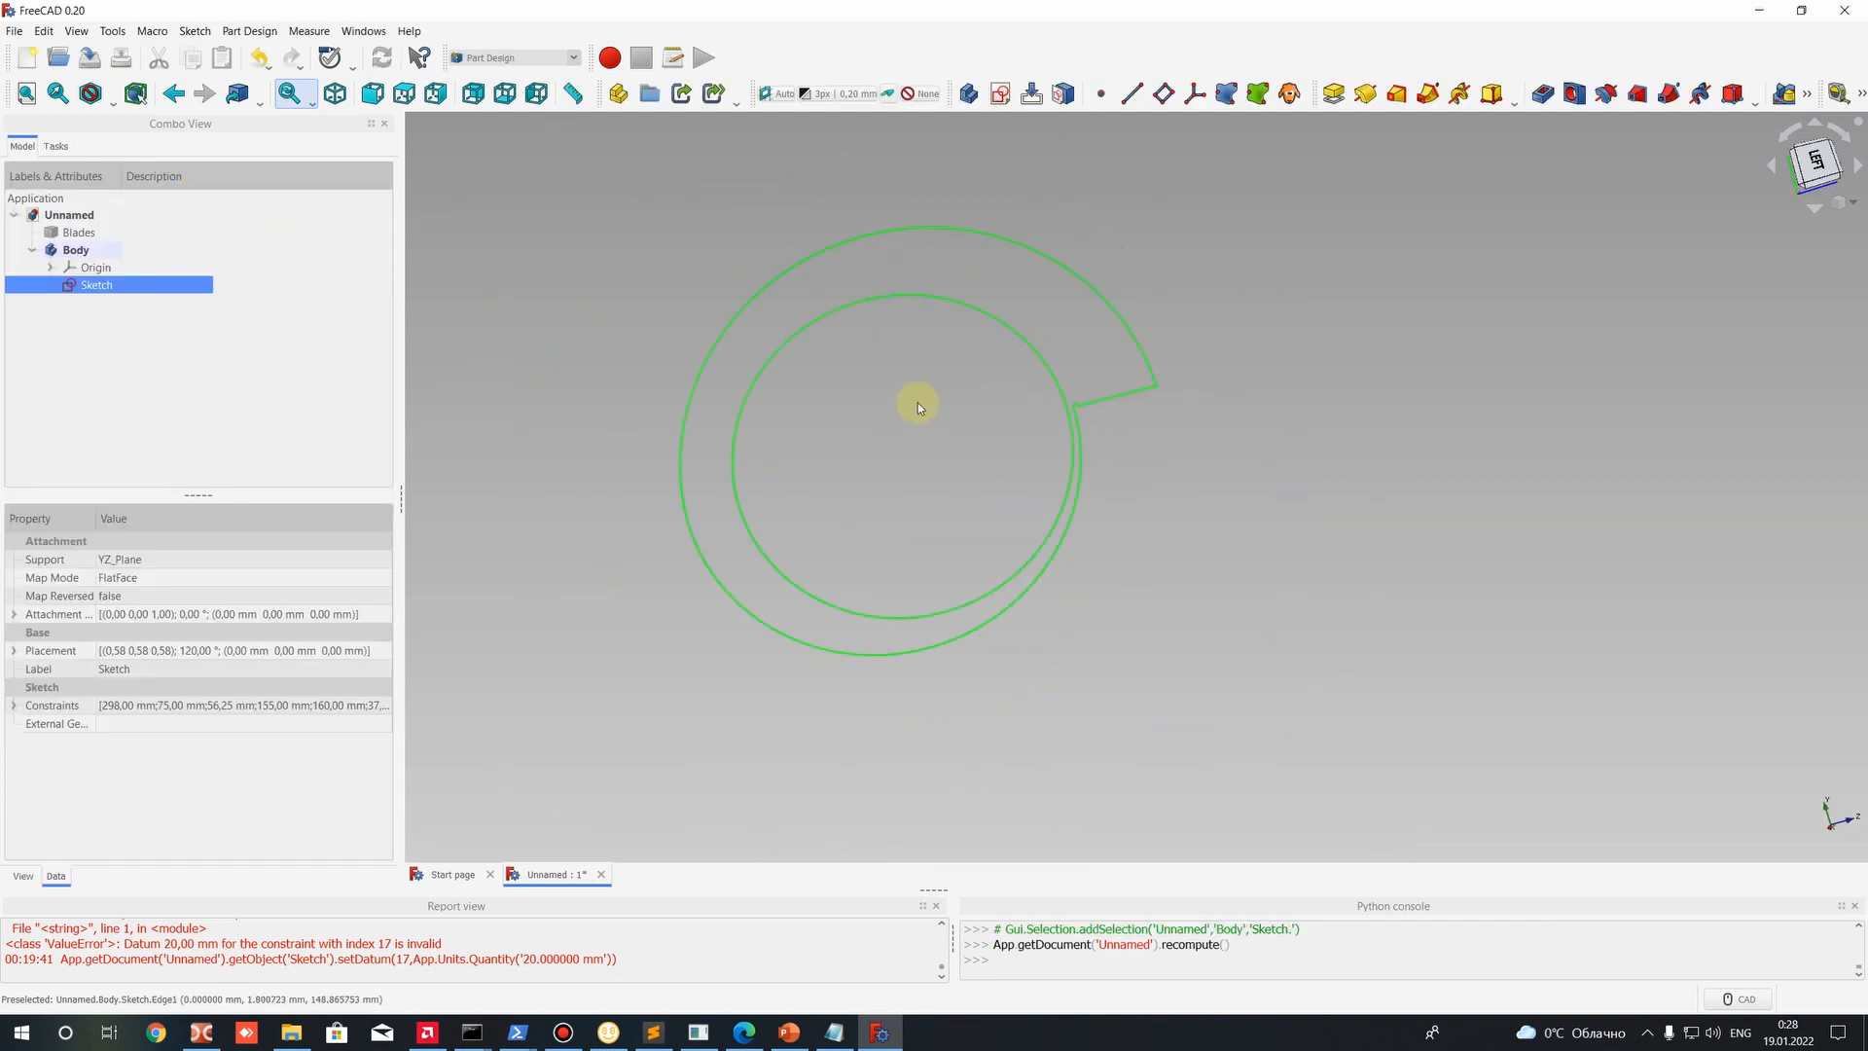
mouse_move(919, 405)
middle_mouse_down()
mouse_move(967, 467)
mouse_move(1005, 438)
middle_mouse_up()
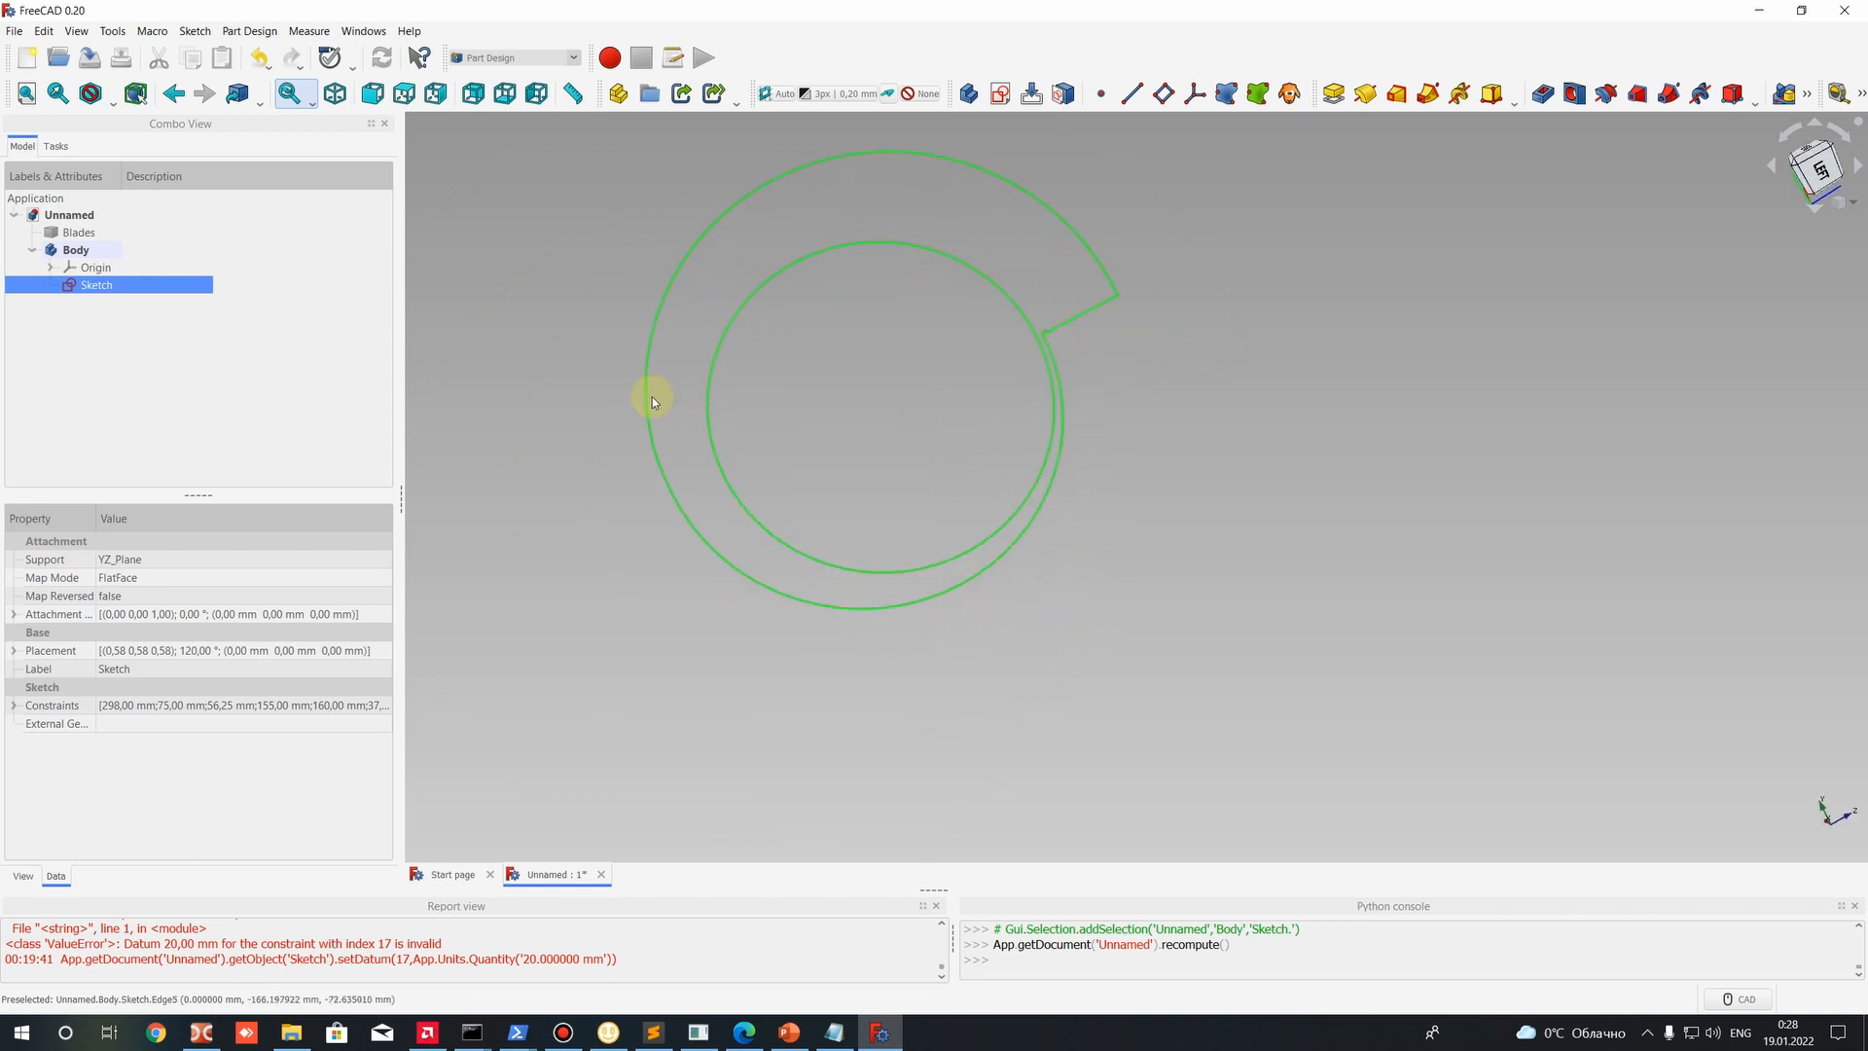
middle_click_drag(1081, 384, 1270, 515)
scroll(1192, 471, "up", 4)
scroll(1181, 469, "down", 4)
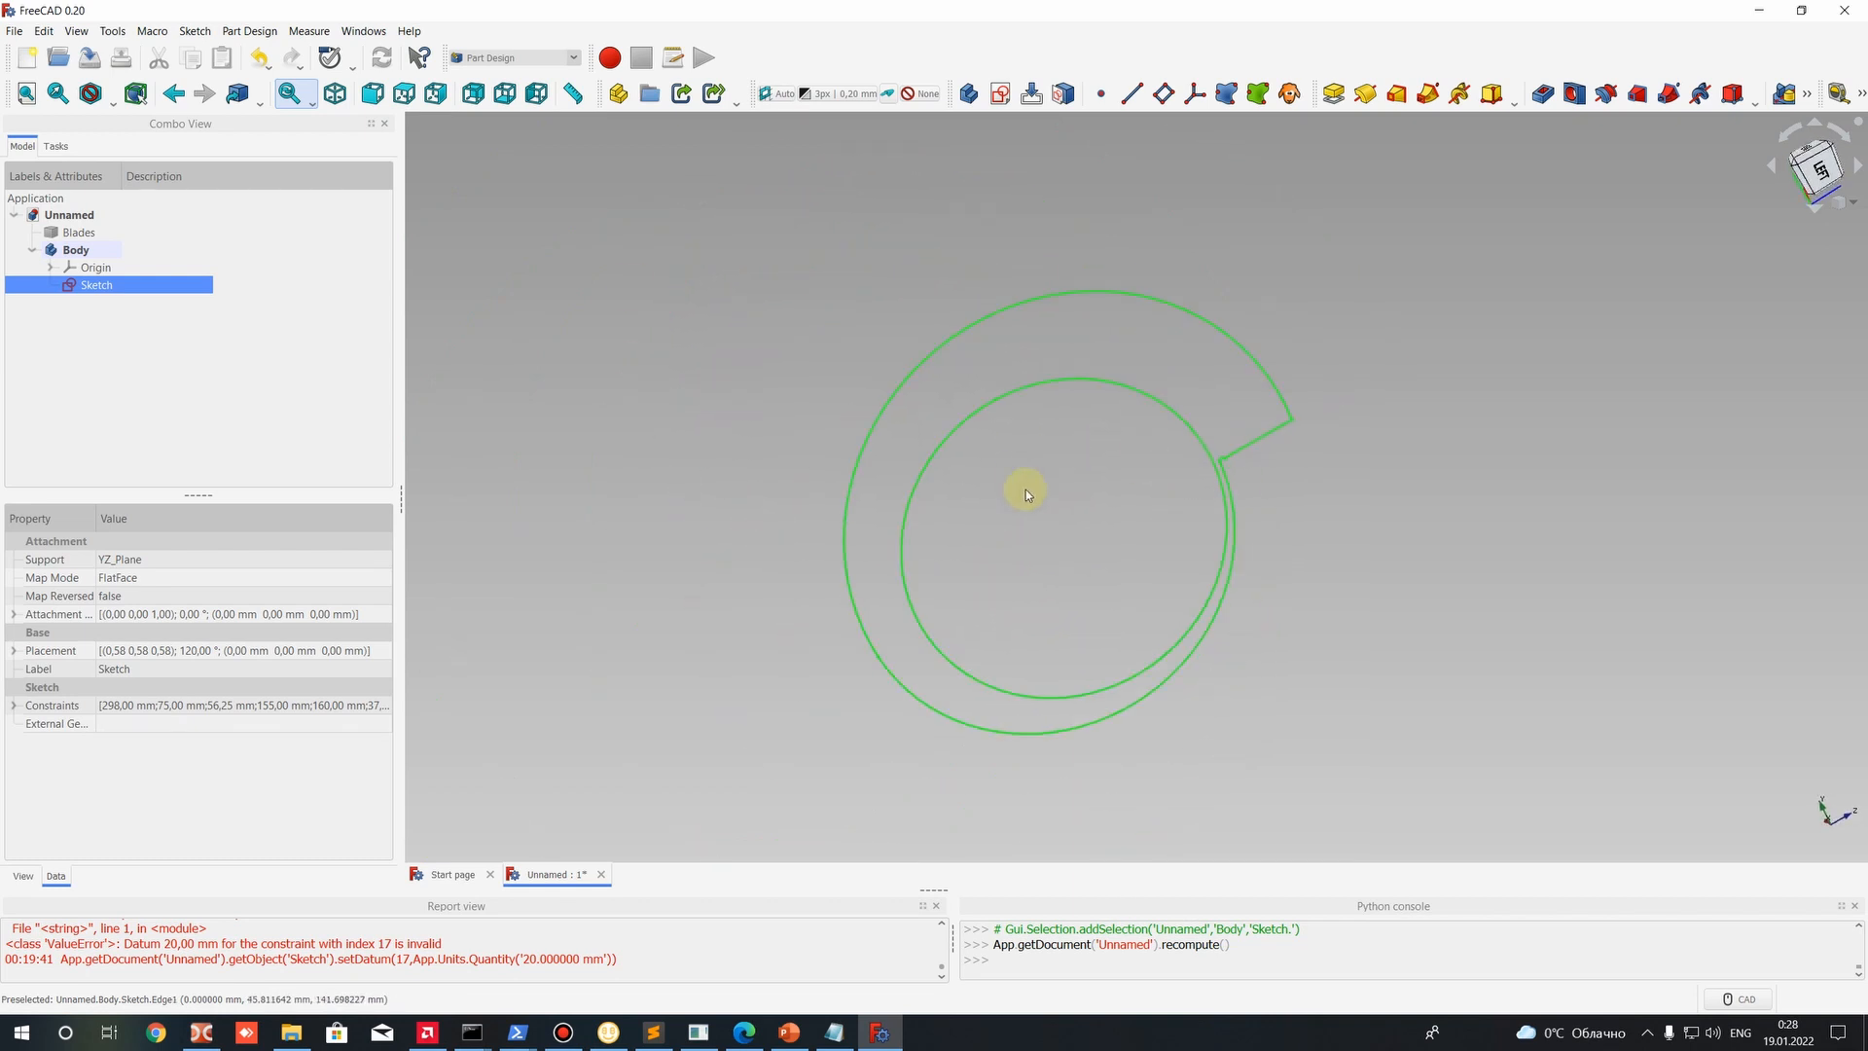
mouse_move(1025, 492)
middle_mouse_down()
mouse_move(1012, 514)
mouse_move(1418, 585)
mouse_move(1252, 529)
mouse_move(885, 275)
mouse_move(1391, 572)
mouse_move(1106, 425)
mouse_move(992, 801)
mouse_move(1007, 837)
middle_mouse_up()
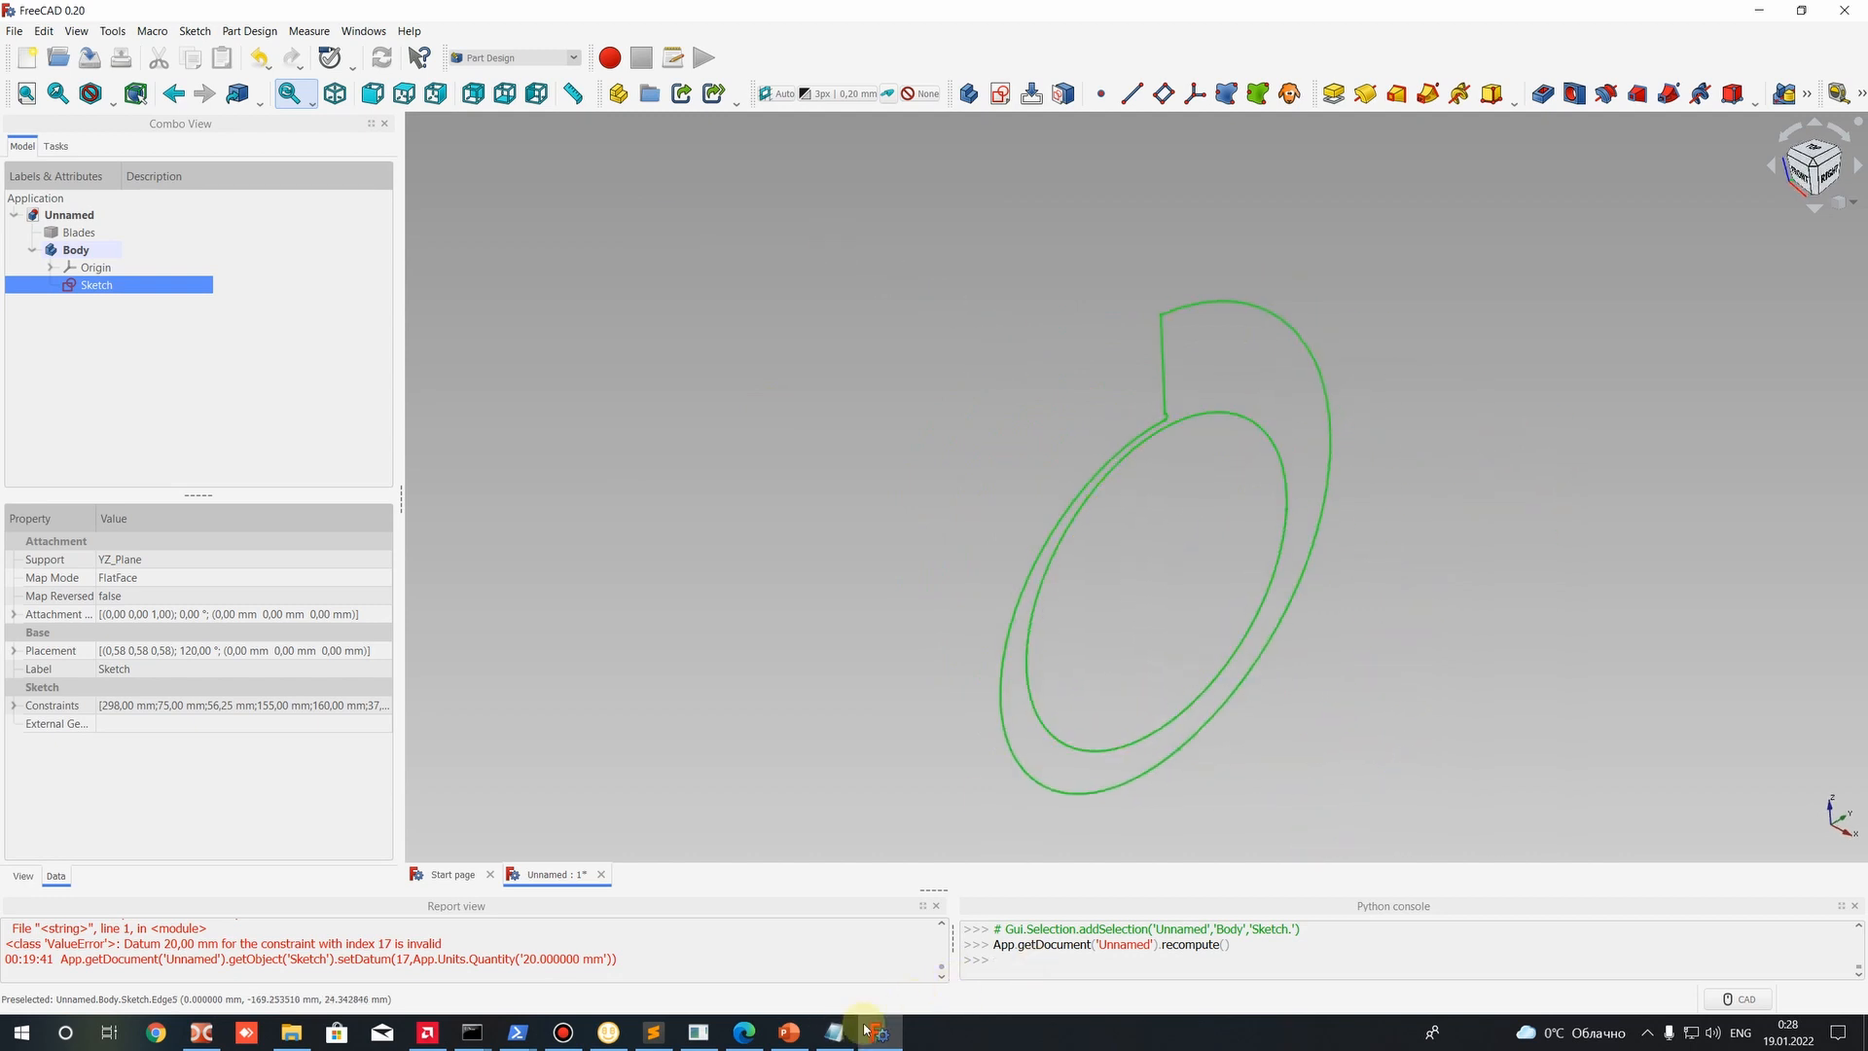
Consult the D3 and b2 dimensions in the Pump_1 notes in Notepad and return to the FreeCAD model.
left_click(837, 1035)
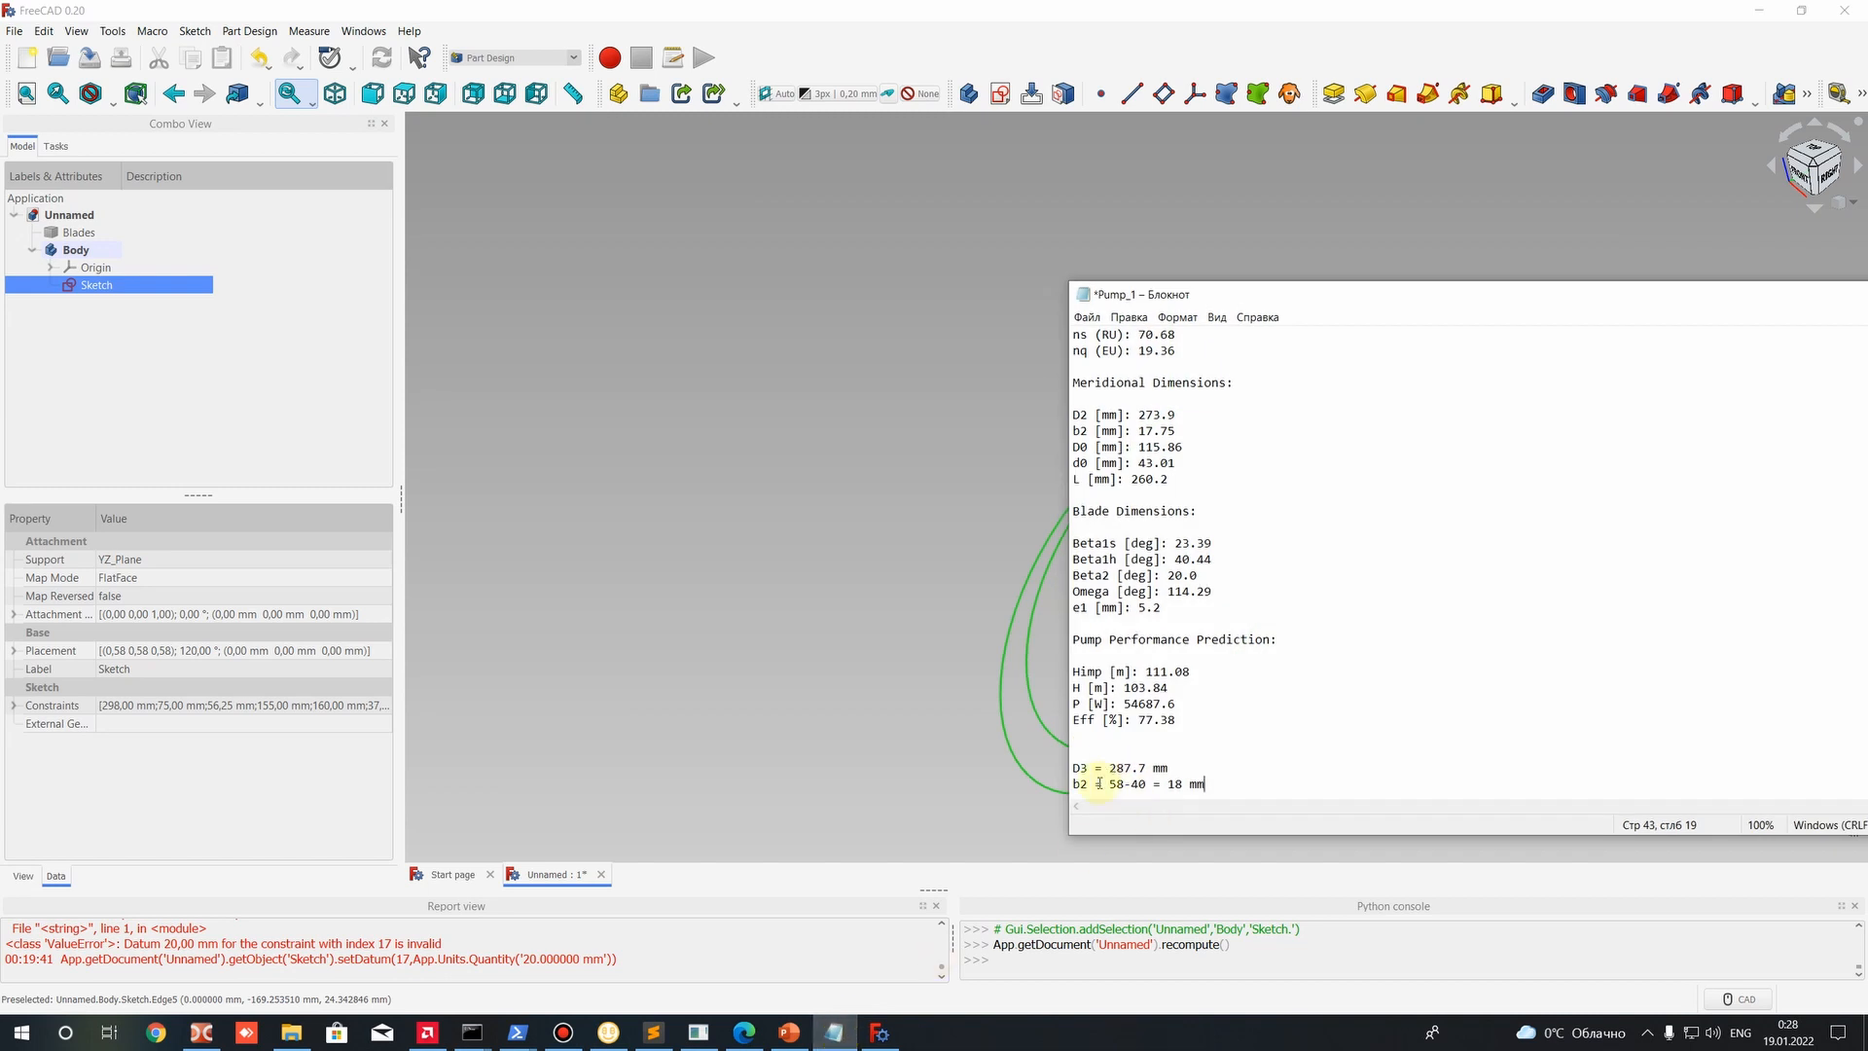
left_click(1049, 973)
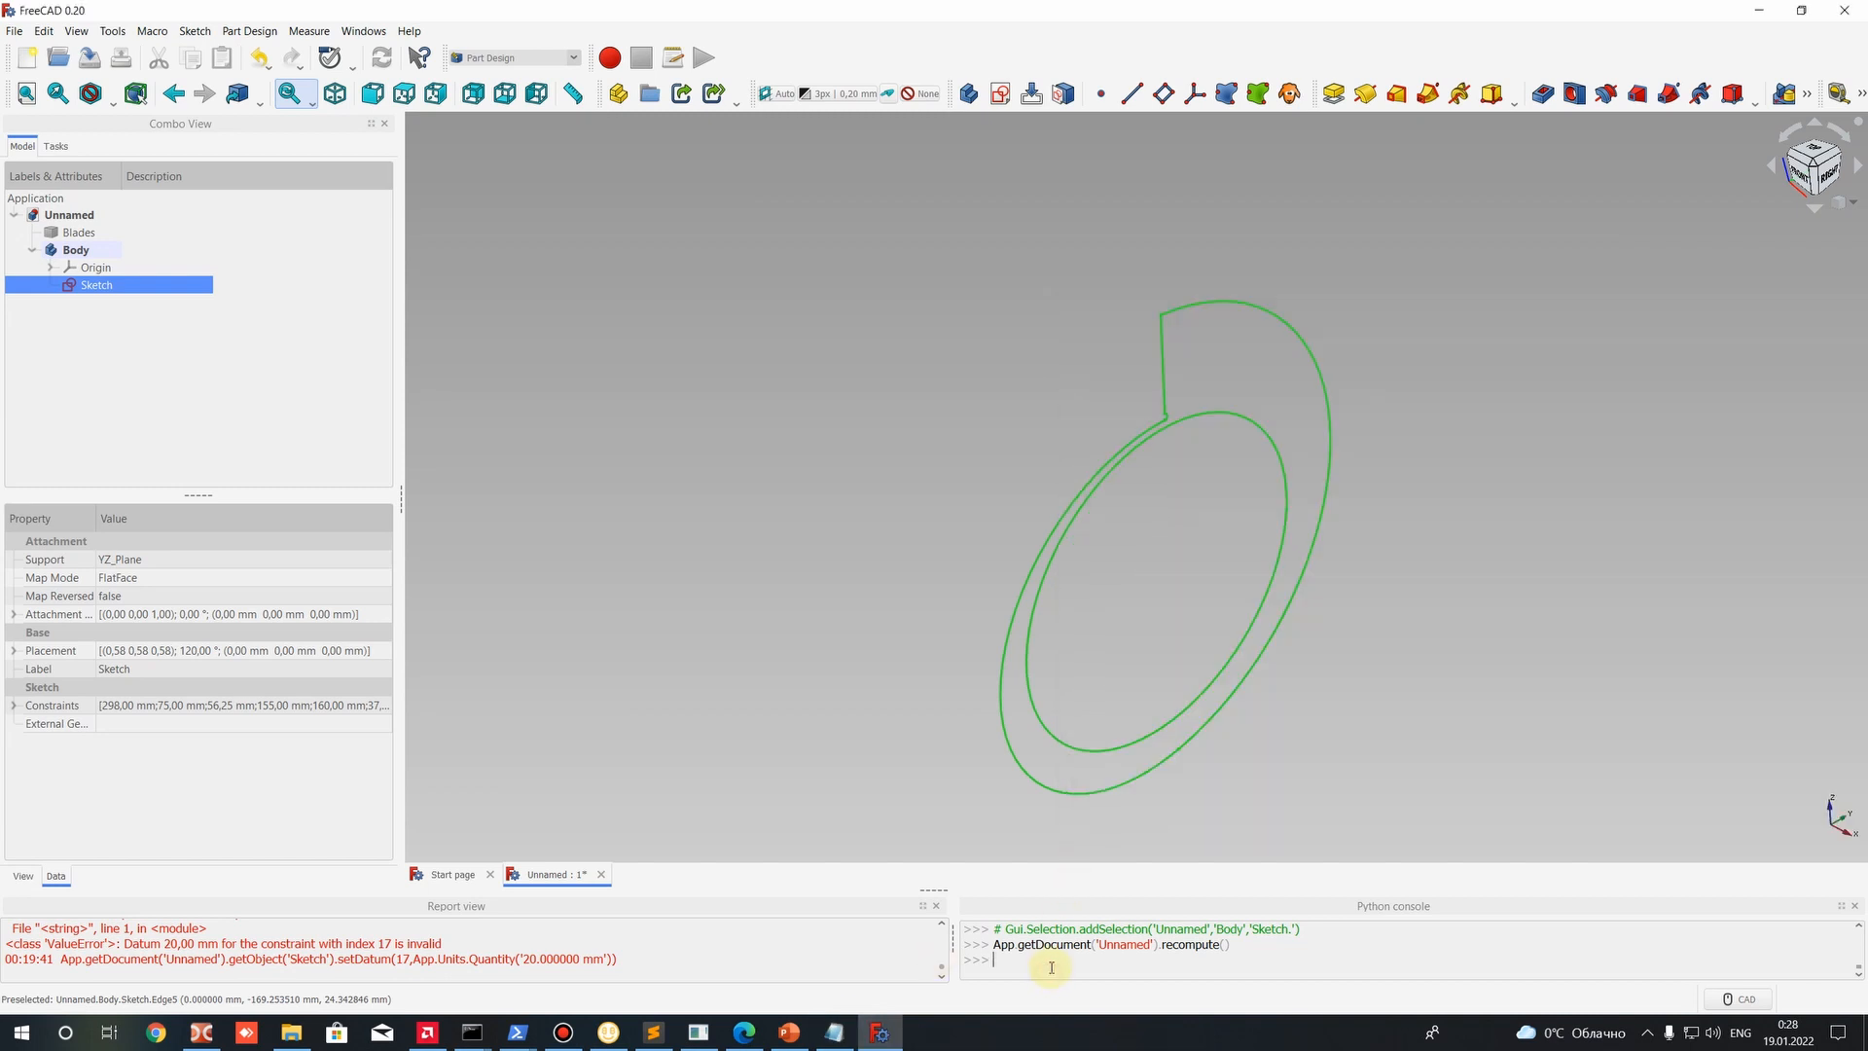
scroll(1052, 967, "up", 3)
scroll(1051, 968, "down", 3)
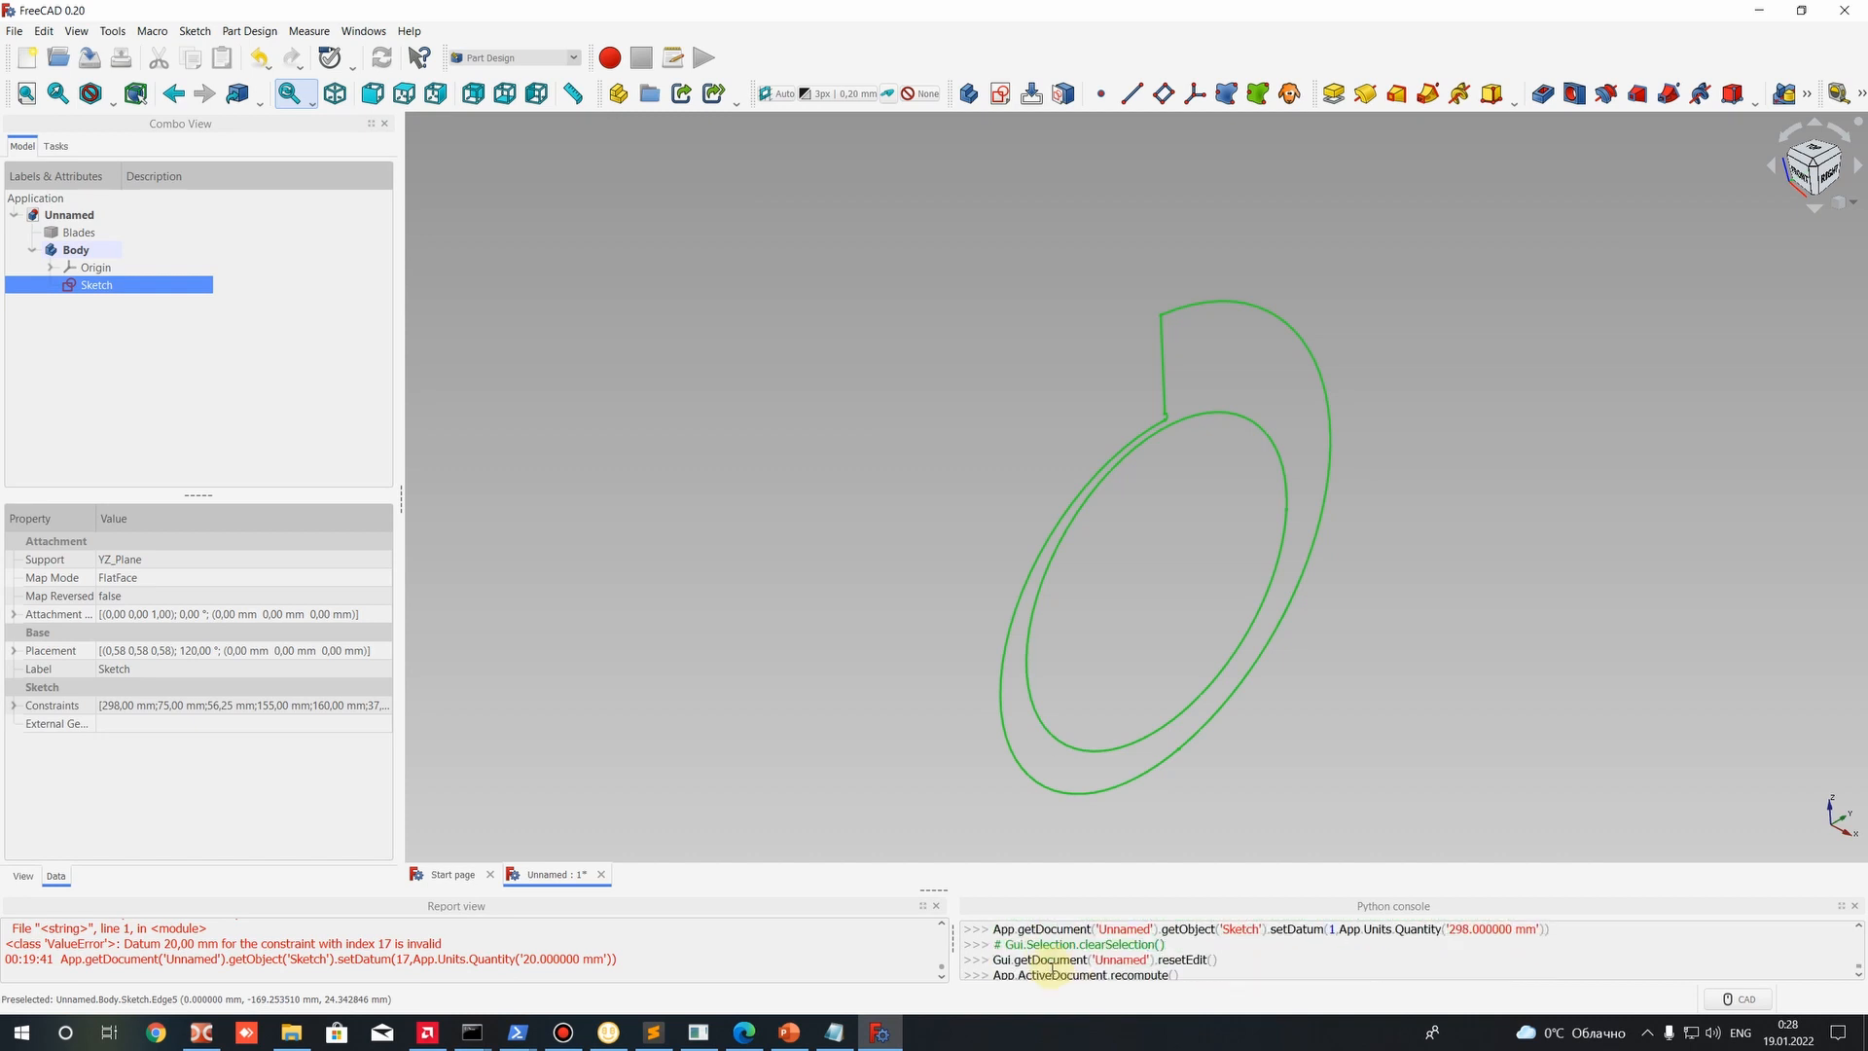
scroll(1052, 968, "up", 2)
scroll(1051, 968, "down", 2)
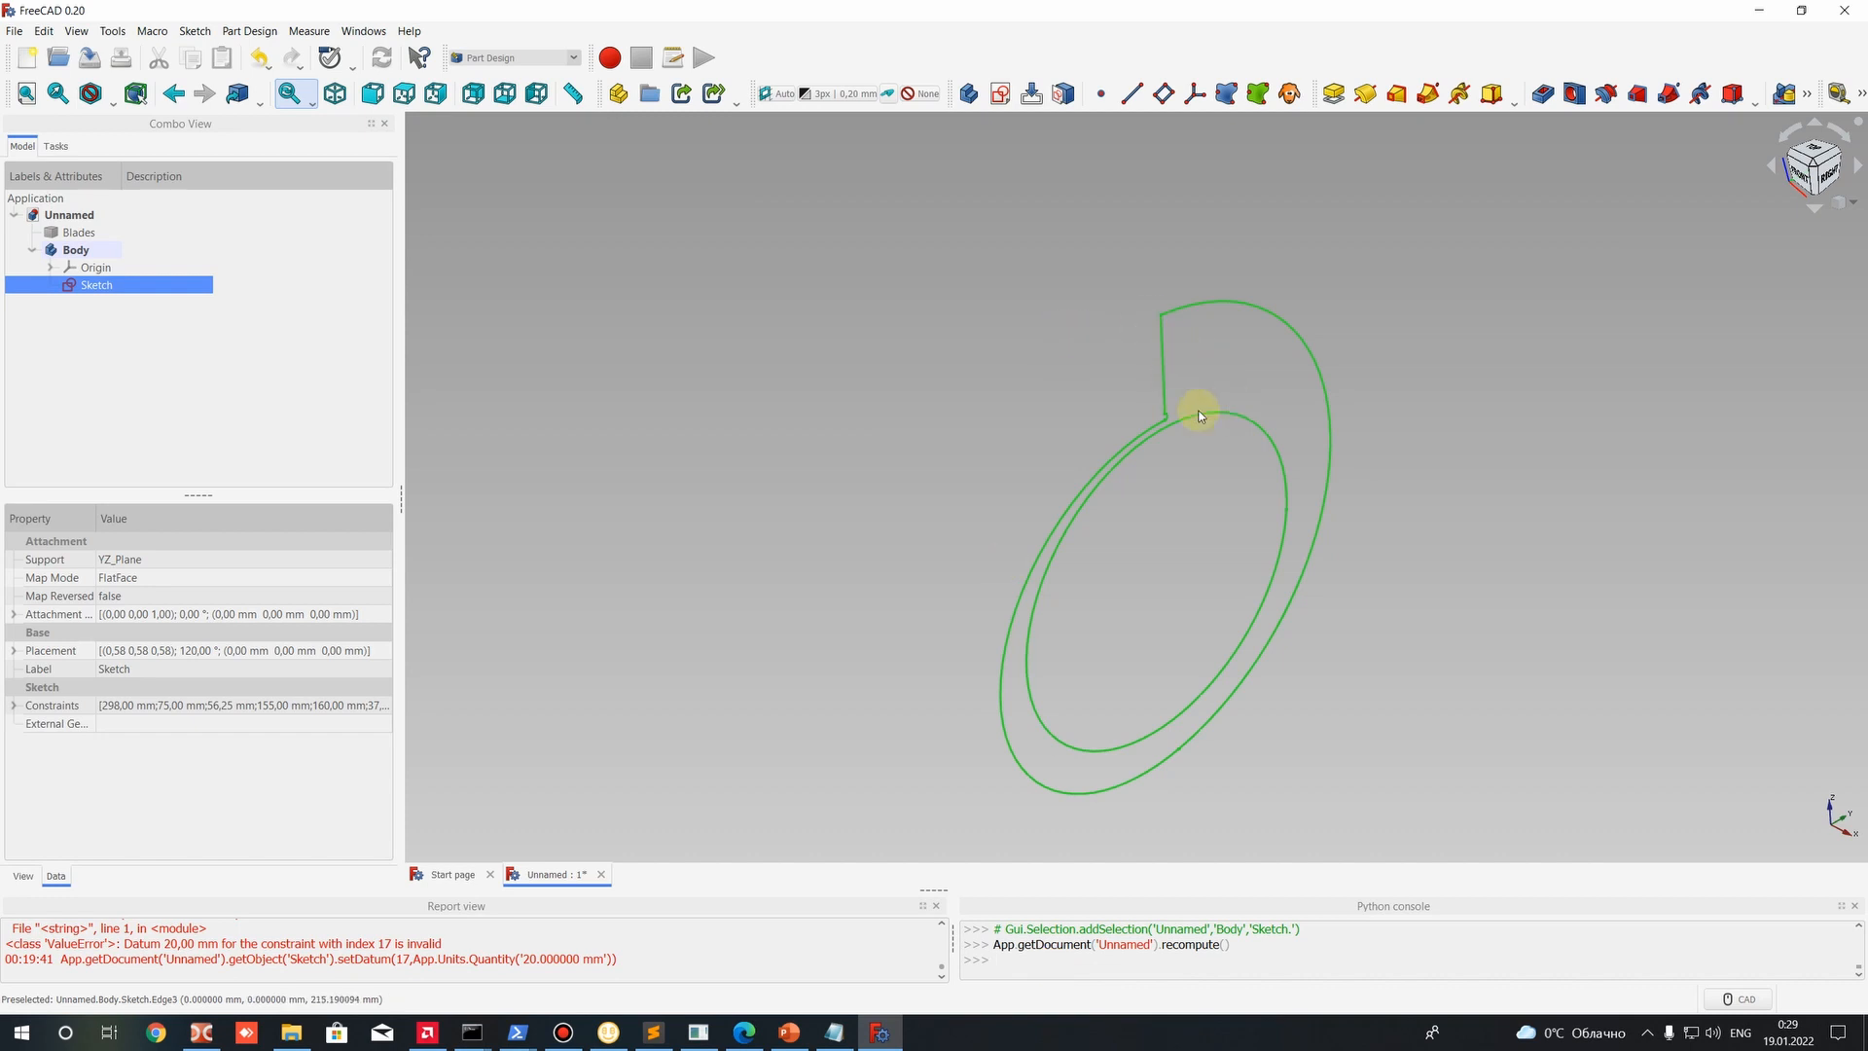
left_click(832, 1039)
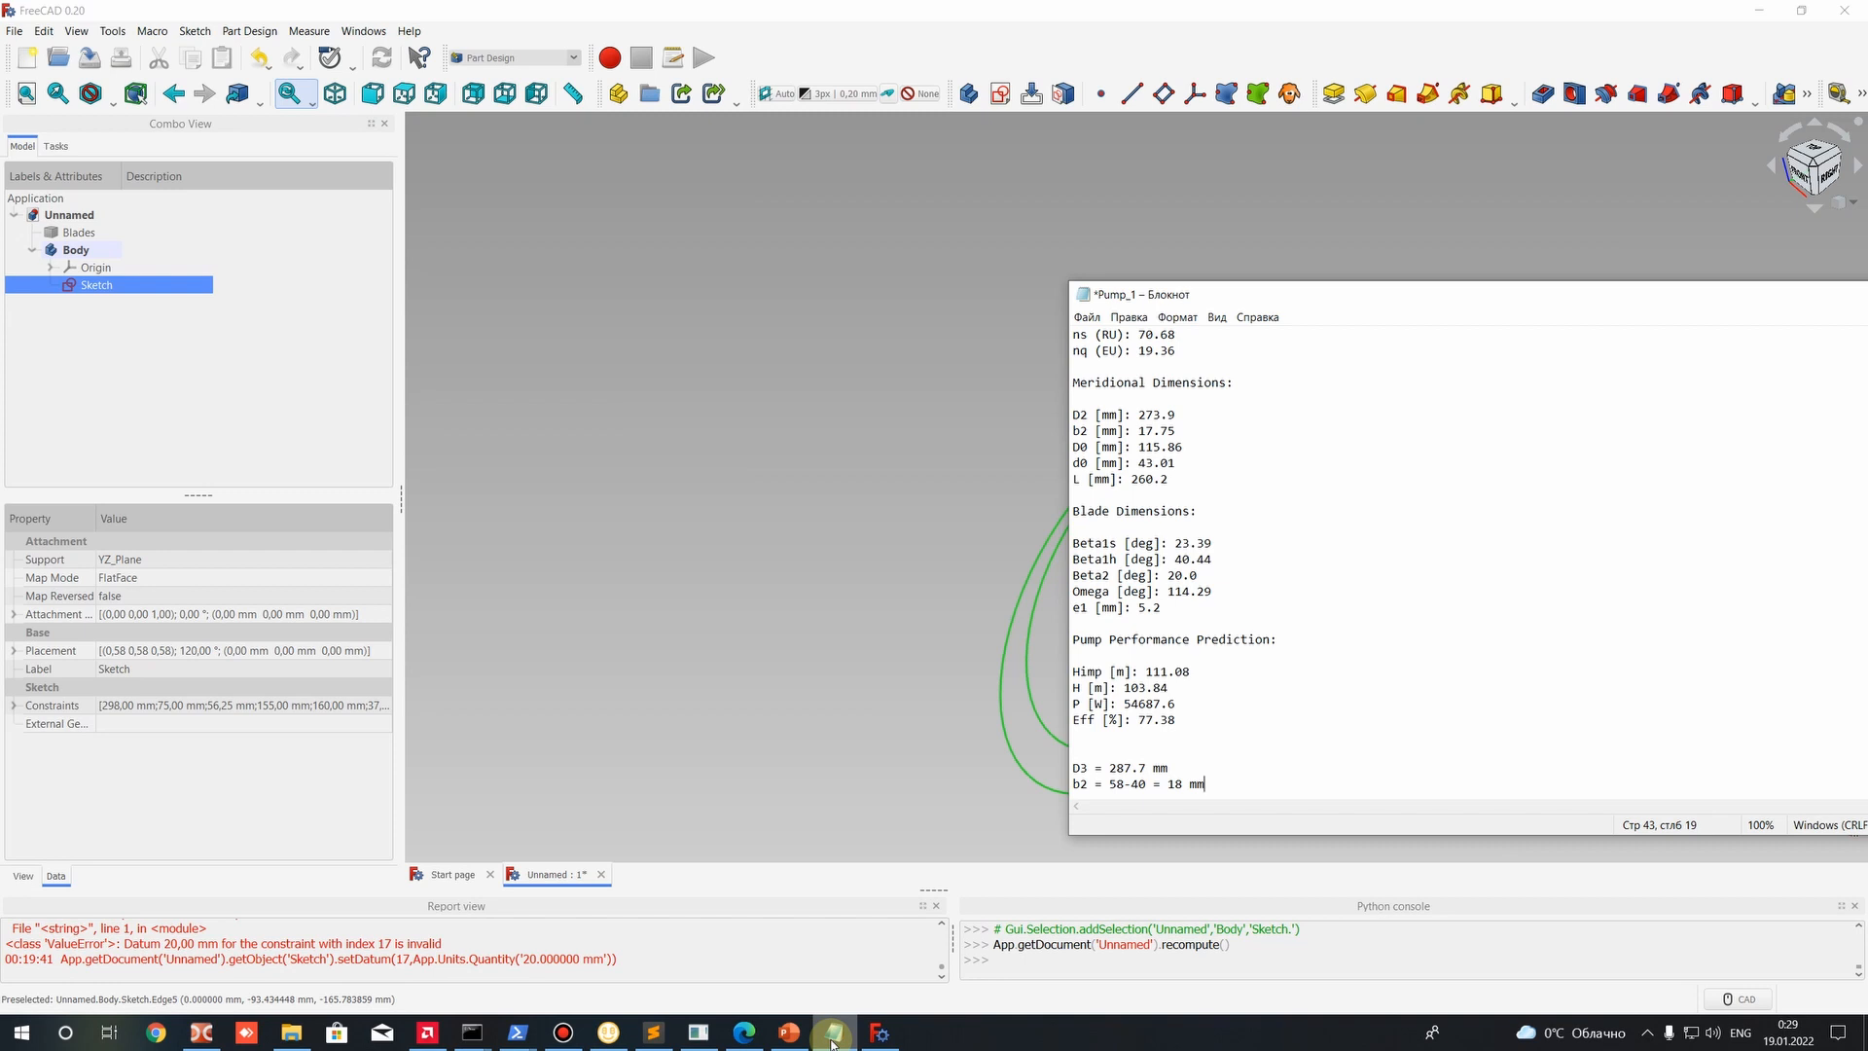
left_click(831, 1039)
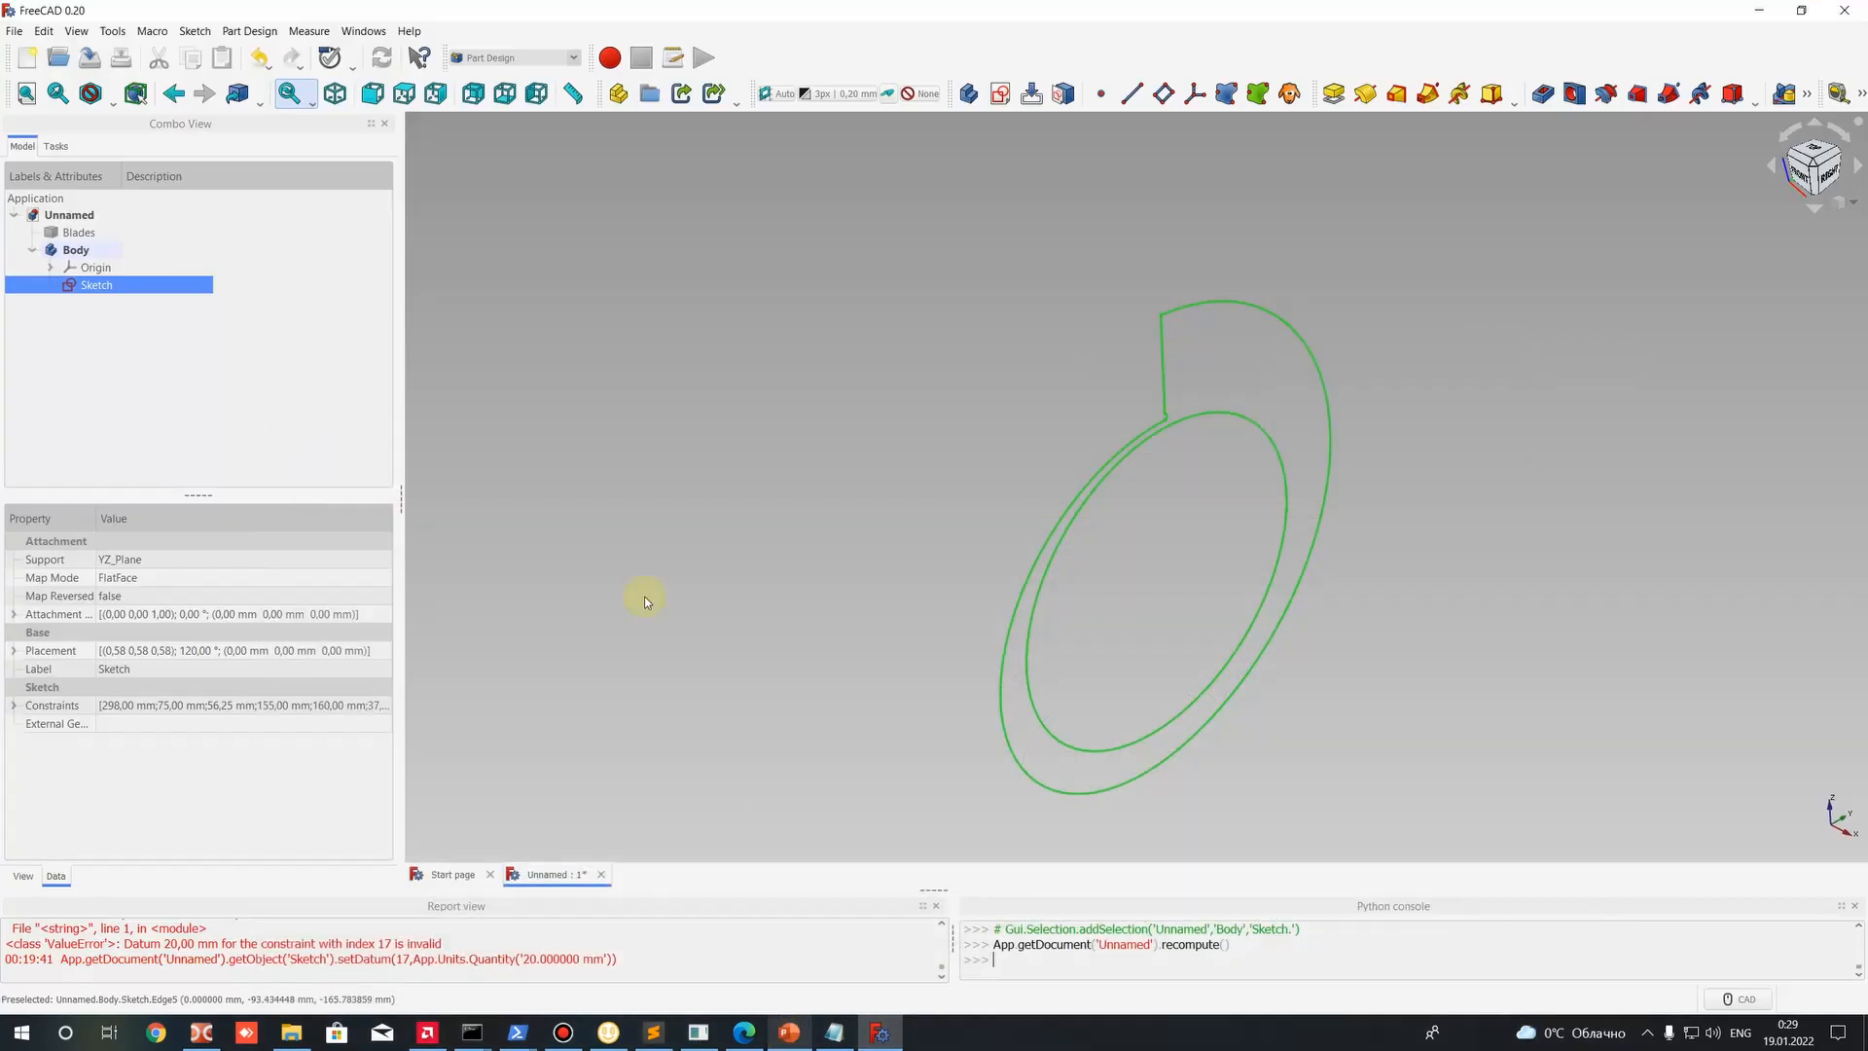
Reopen the spiral casing sketch for editing and review its radial section dimensions.
right_click(102, 280)
left_click(140, 287)
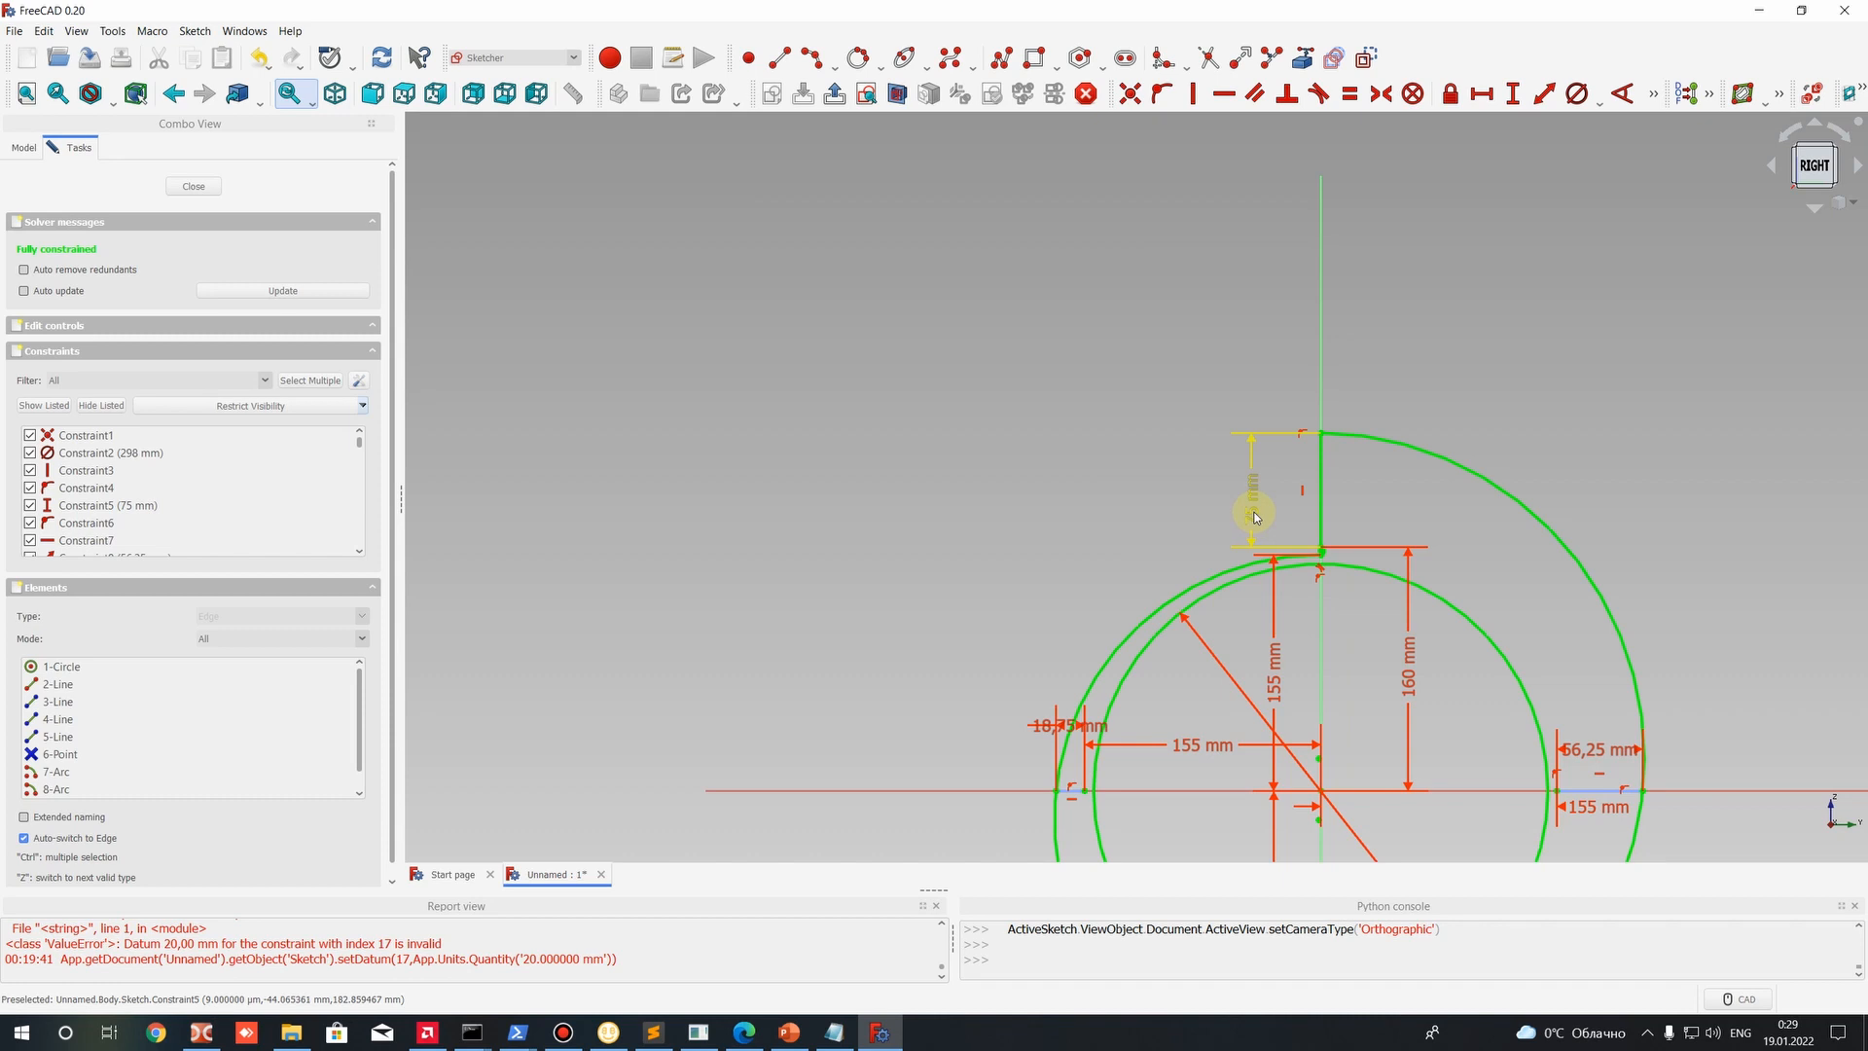
scroll(1238, 492, "down", 3)
scroll(1129, 377, "up", 2)
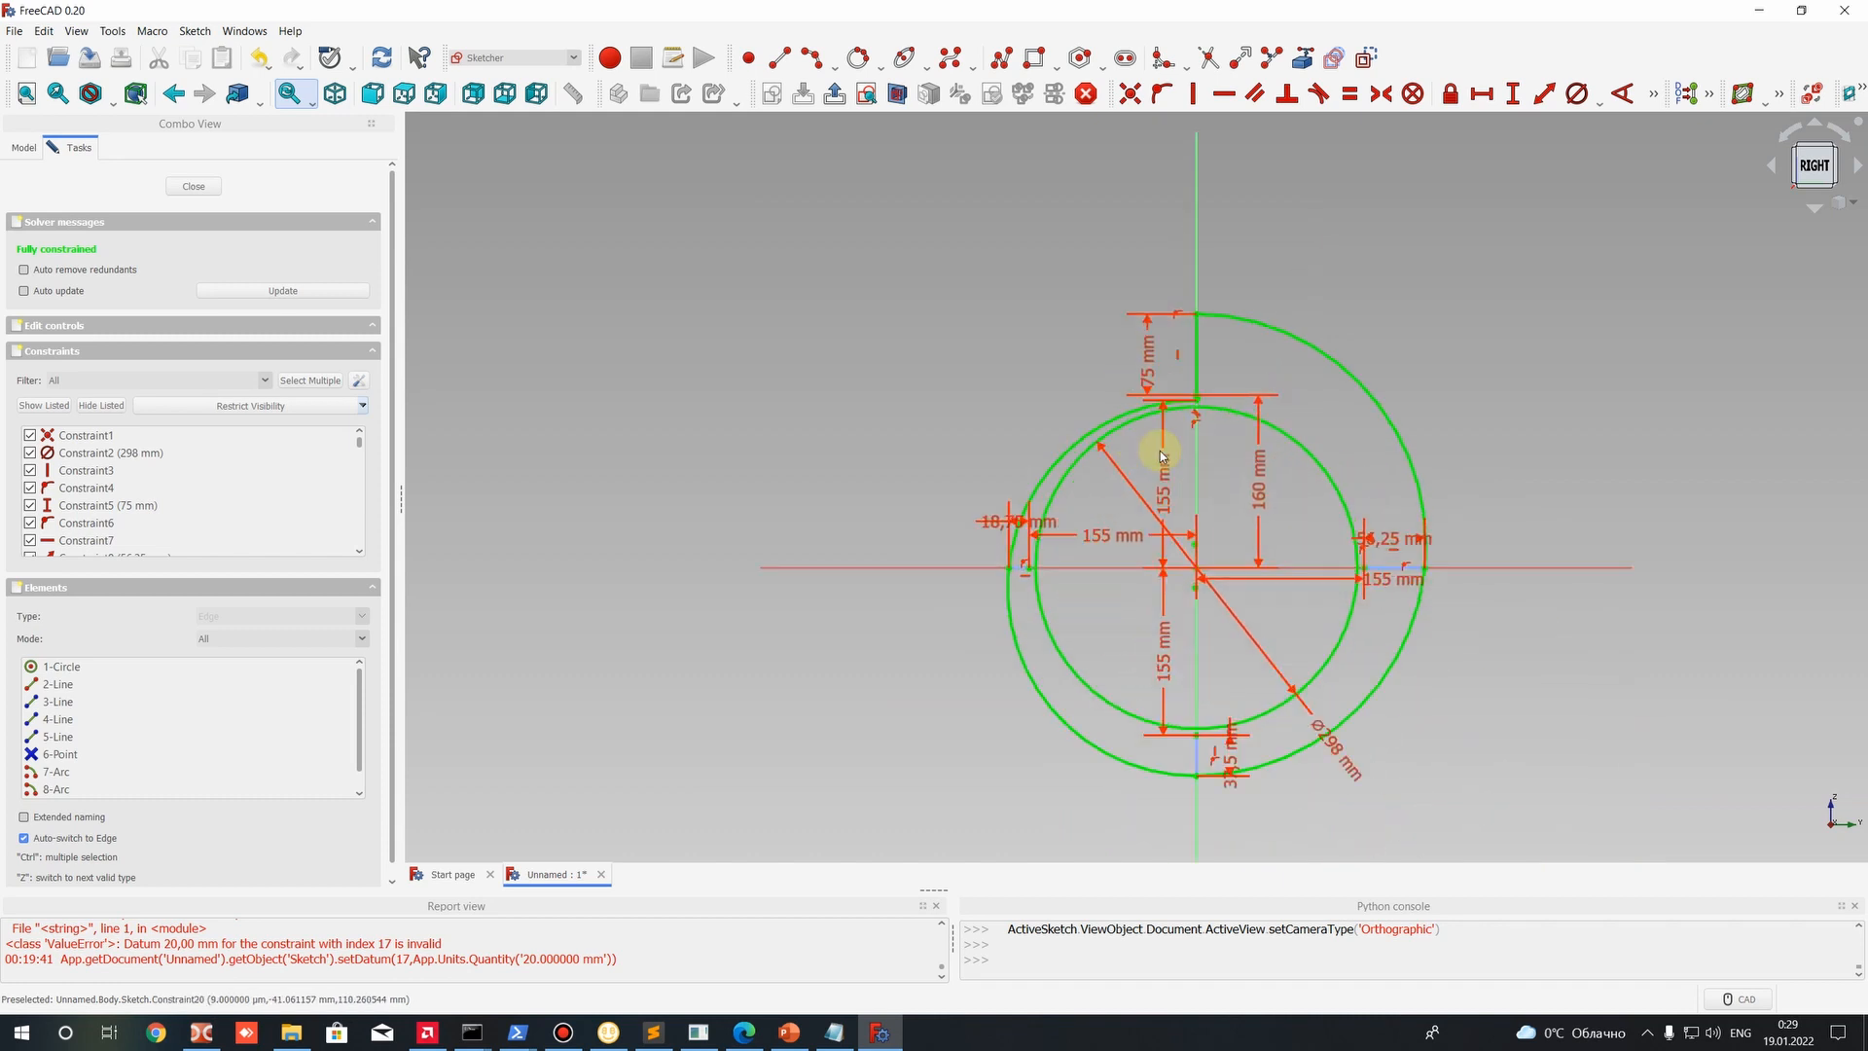
Look up the example outlet area on the PowerPoint slide, and calculate A_out/75 in FreeCAD's Python console.
left_click(789, 1032)
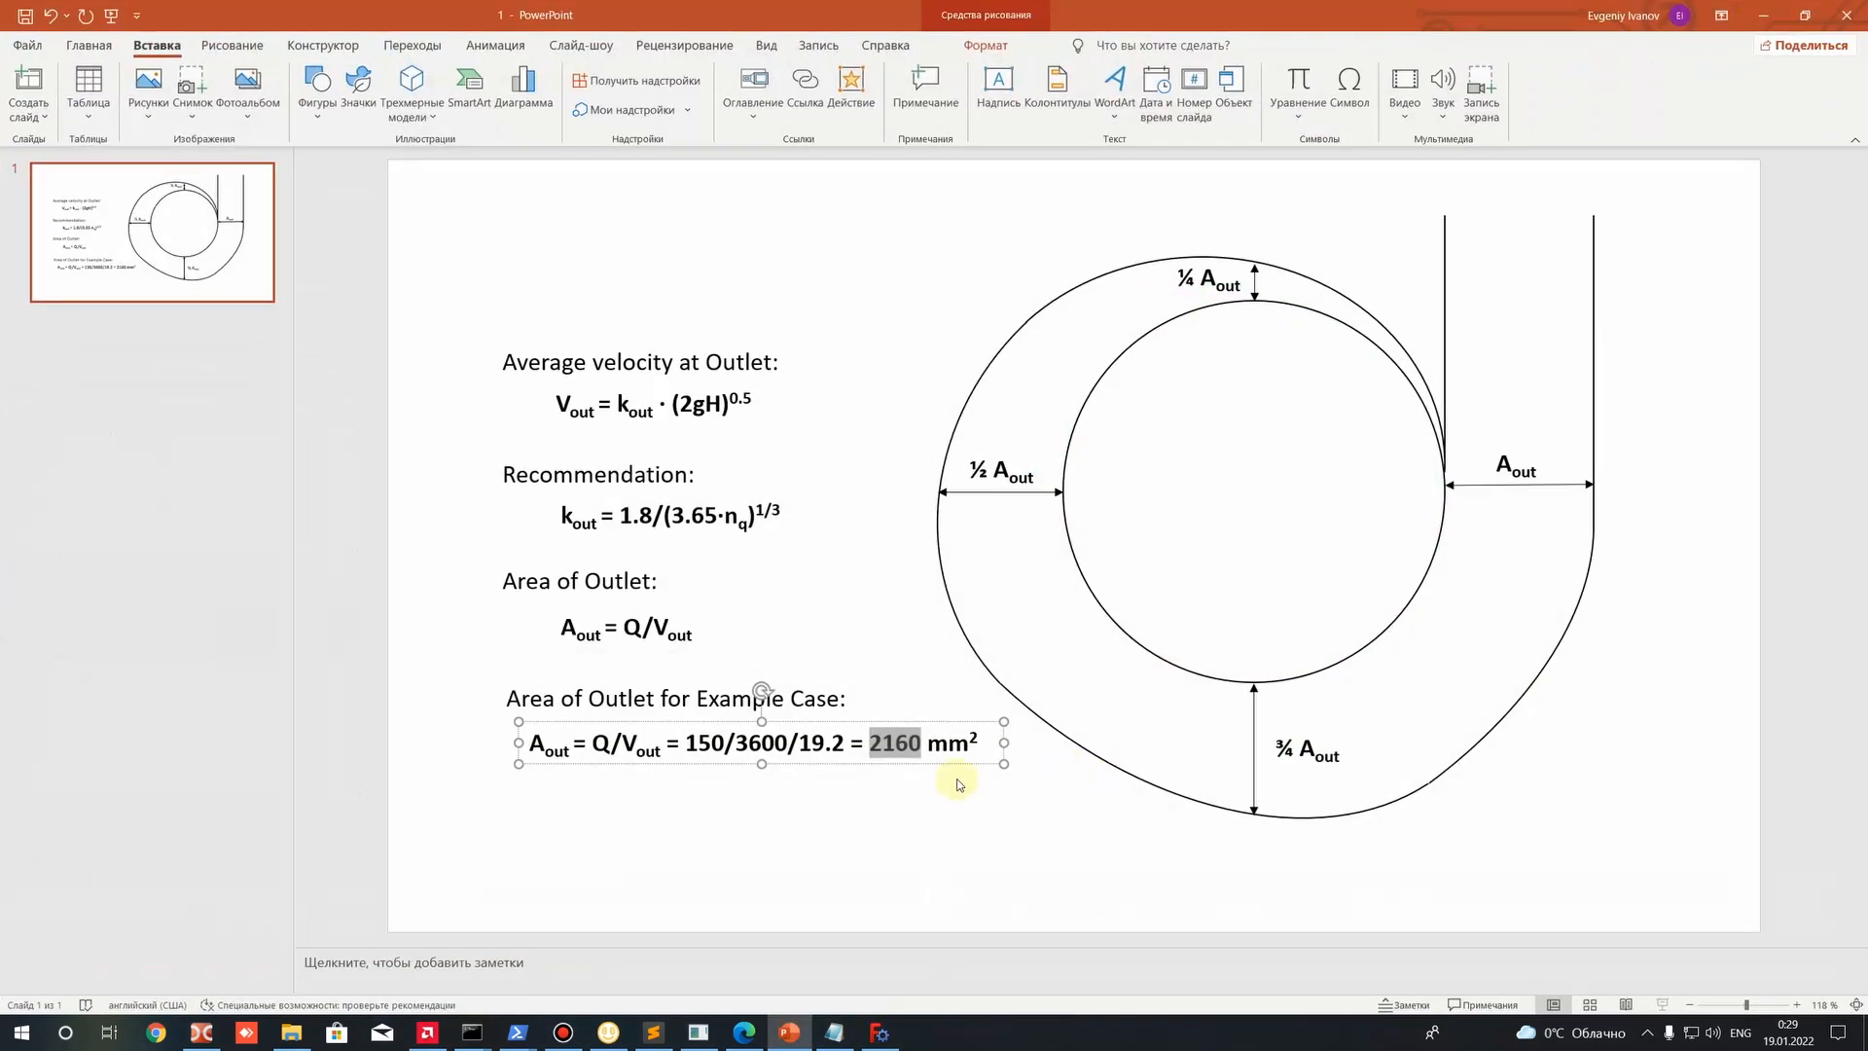
double_click(878, 745)
left_click(925, 776)
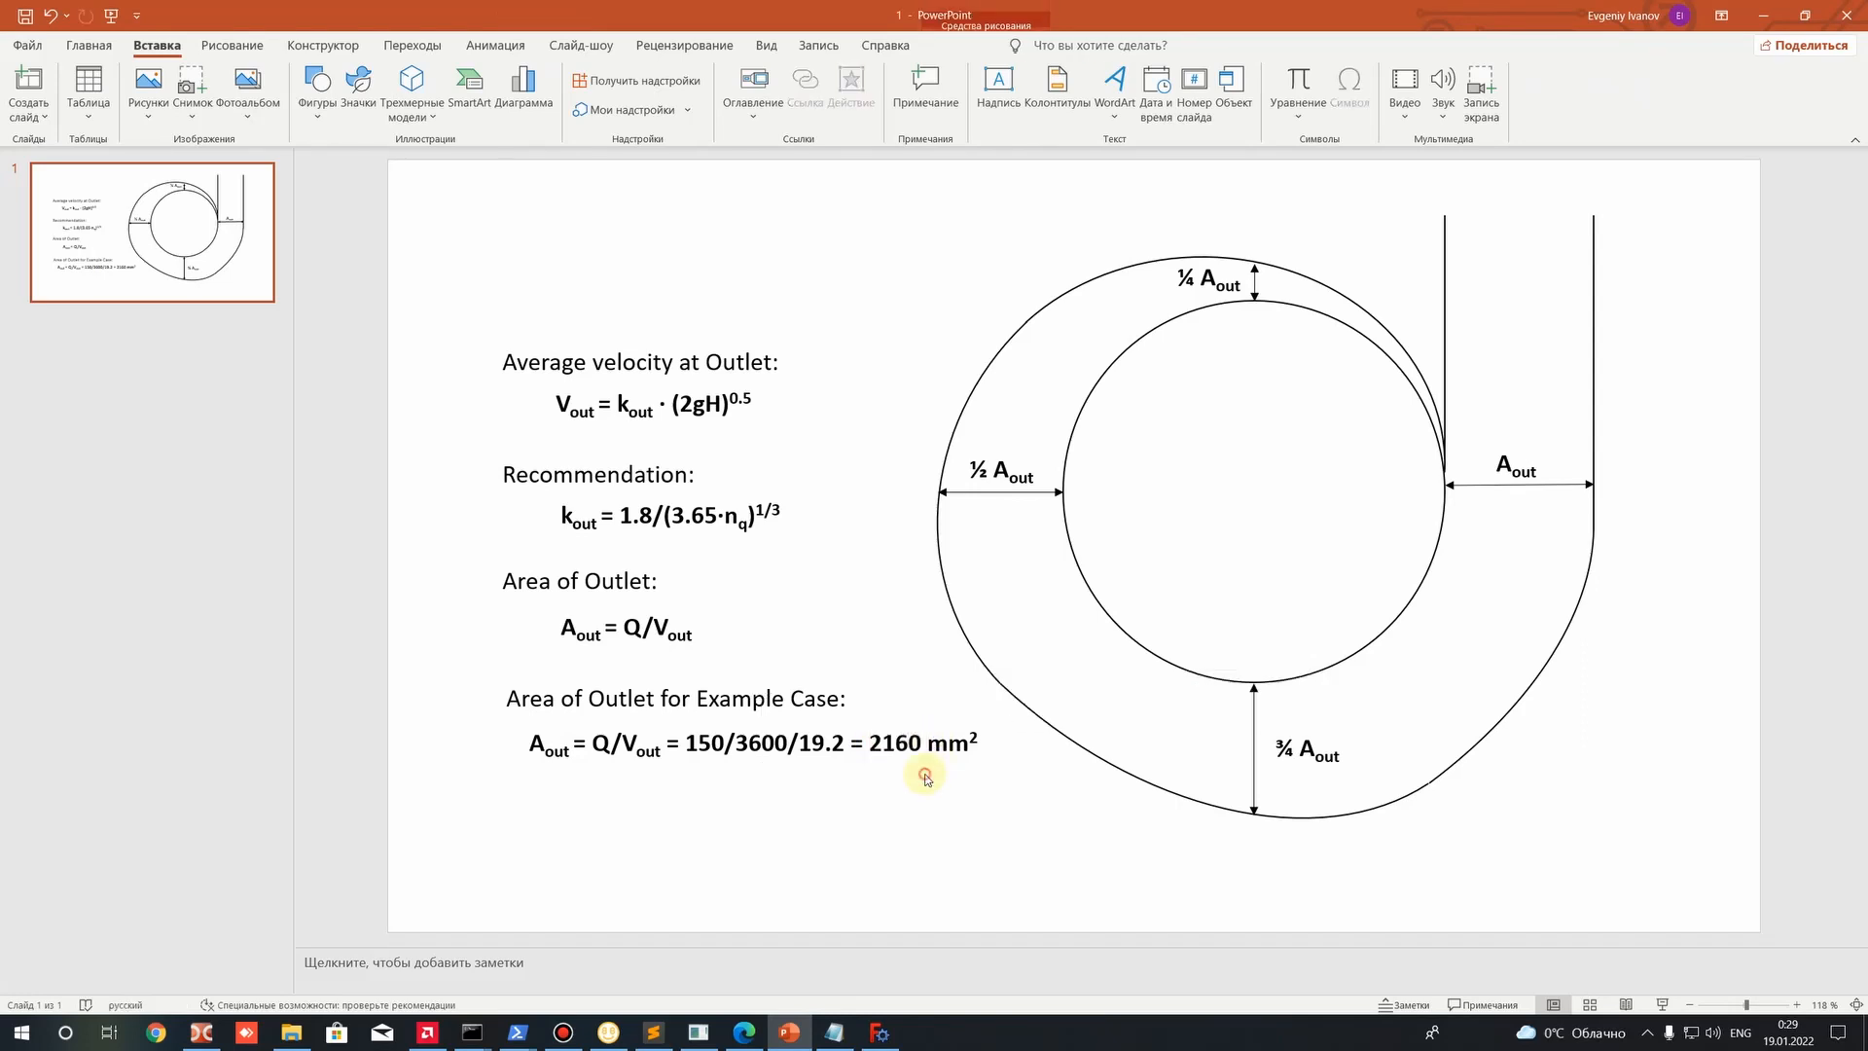
left_click(1763, 15)
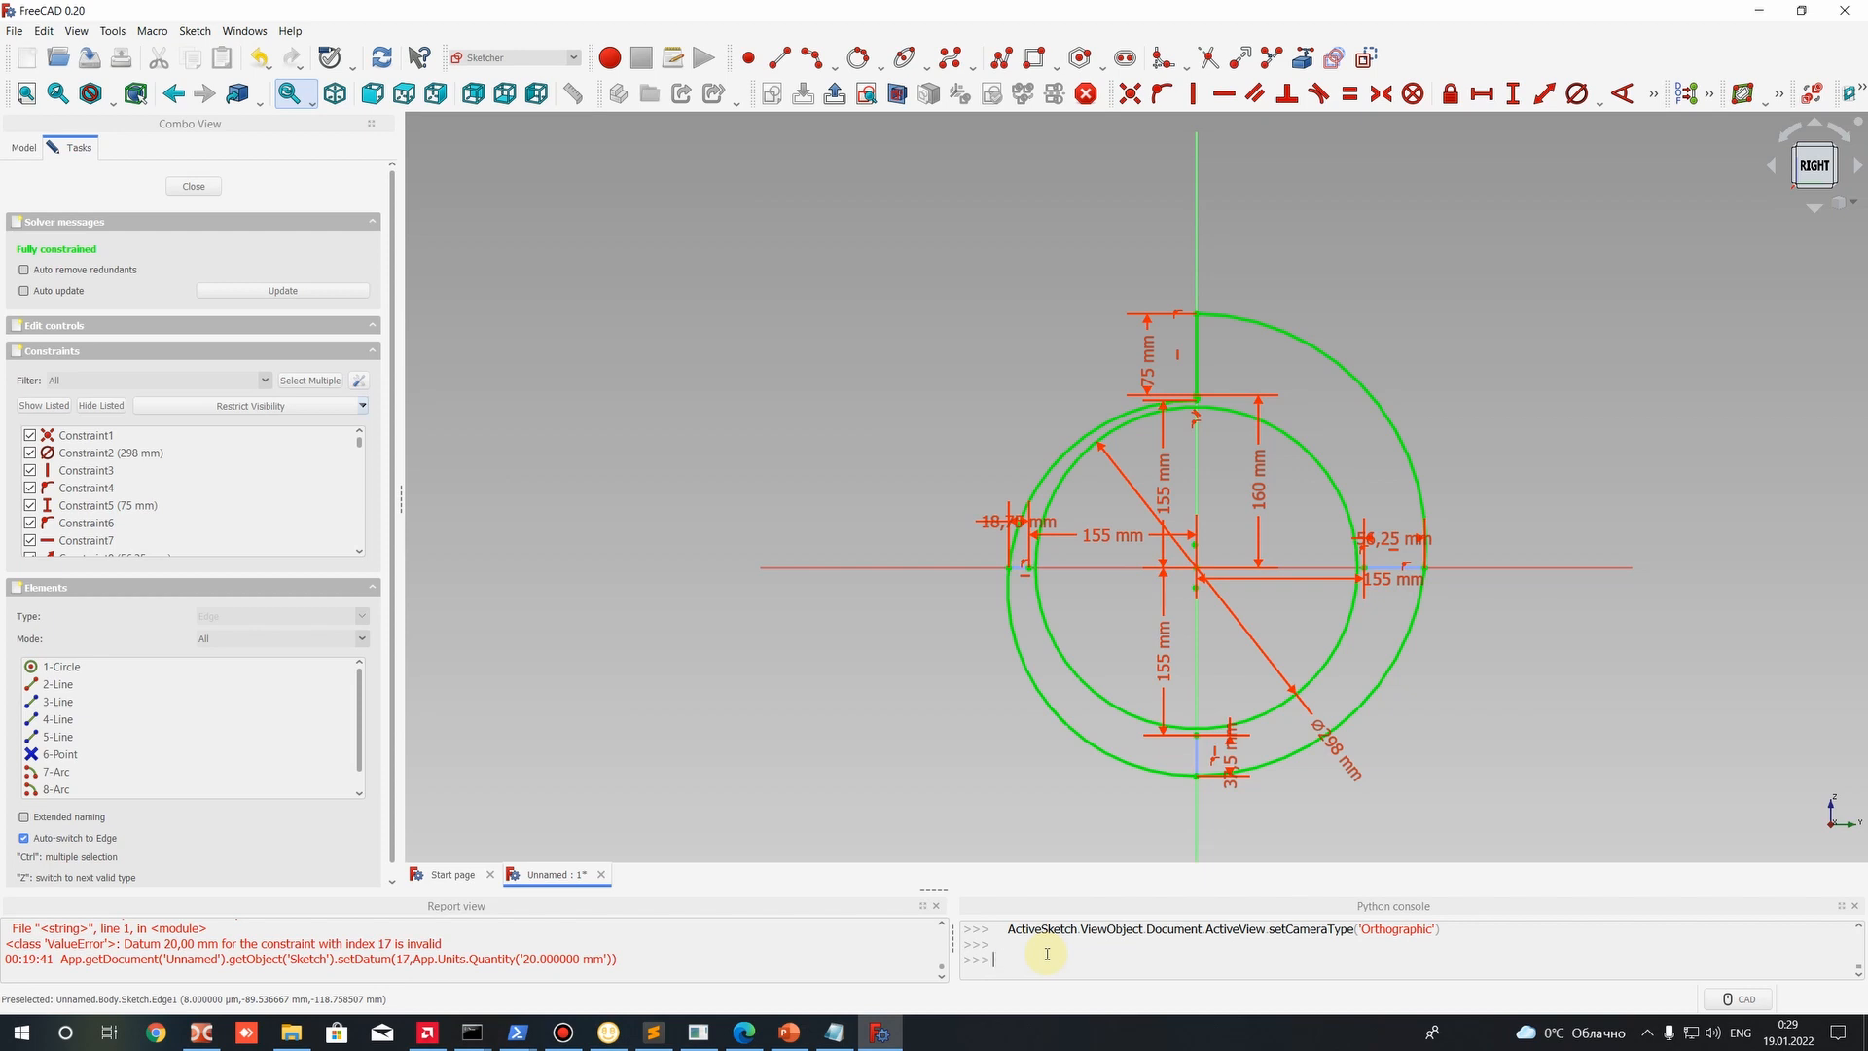
type("t")
key("Return")
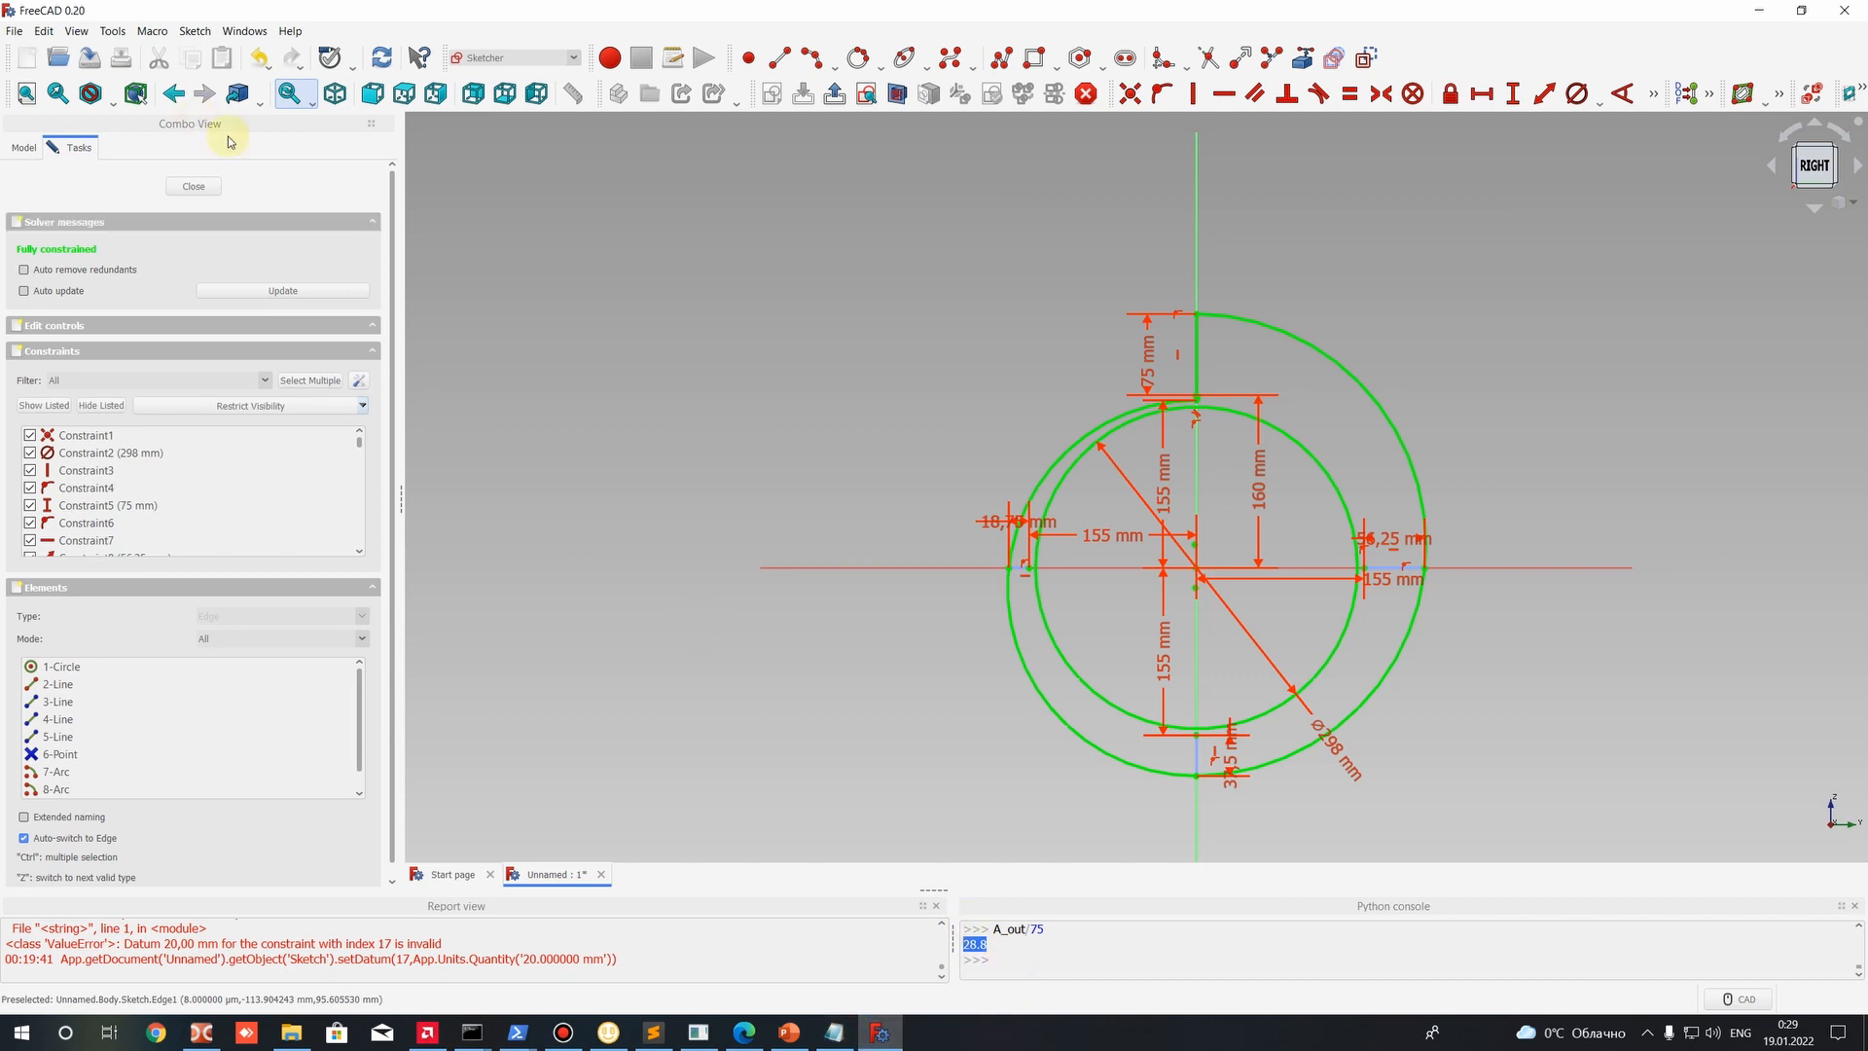
Finish editing the spiral sketch and pad it to a length of 28.8 mm.
left_click(194, 186)
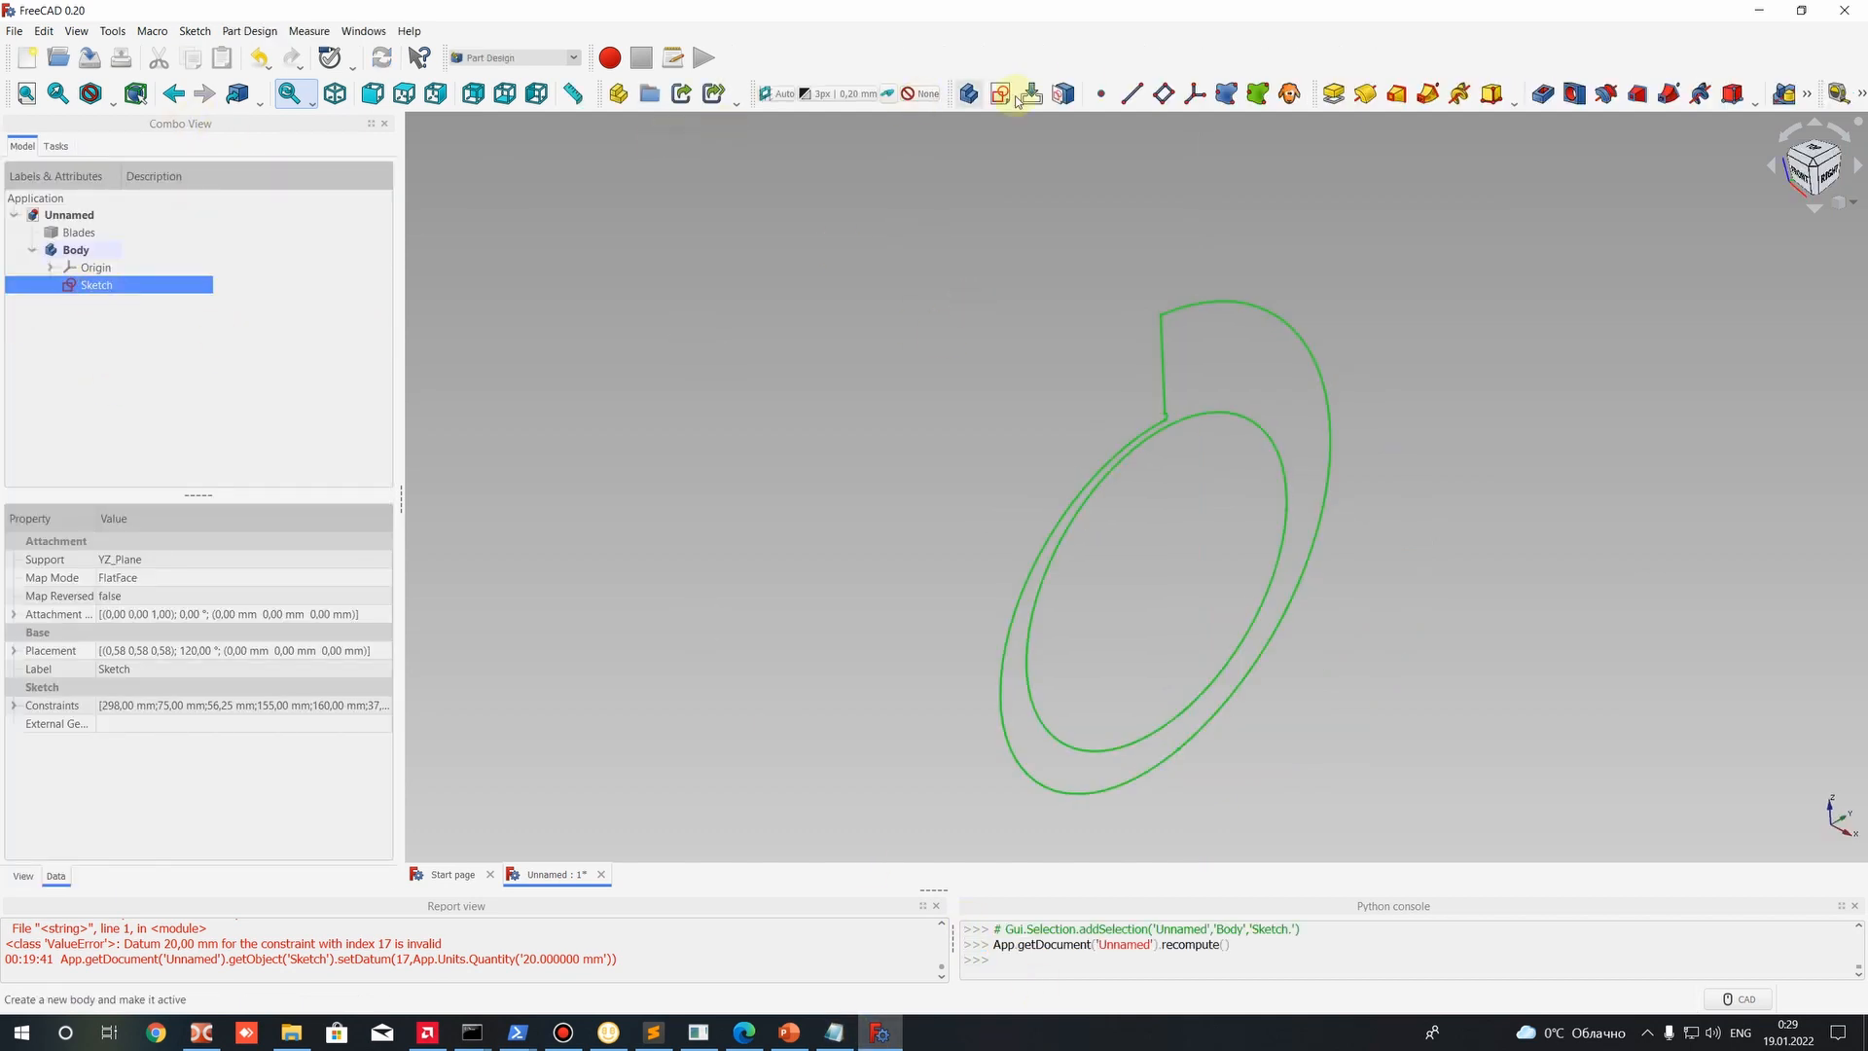
left_click(1331, 101)
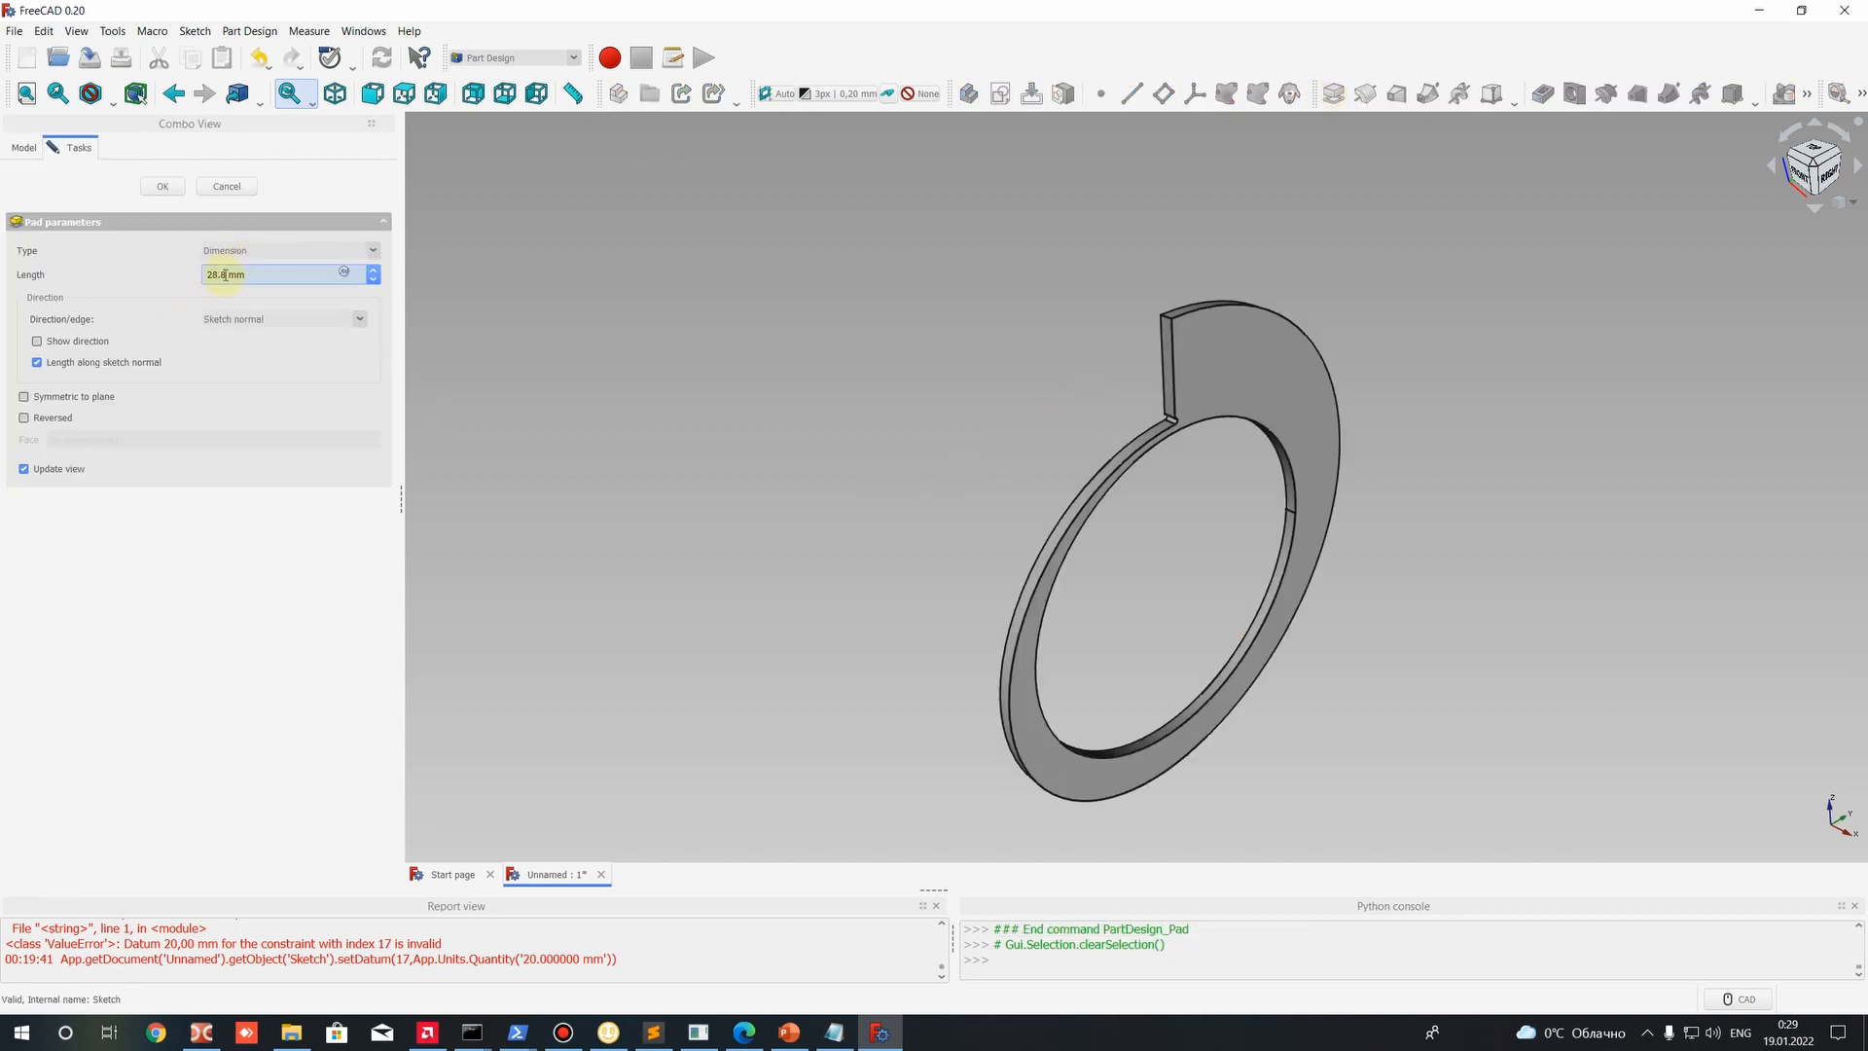
left_click(163, 186)
Inspect the padded spiral casing and its rectangular outlet face from different angles.
middle_click_drag(1284, 389, 975, 405)
left_click(977, 411)
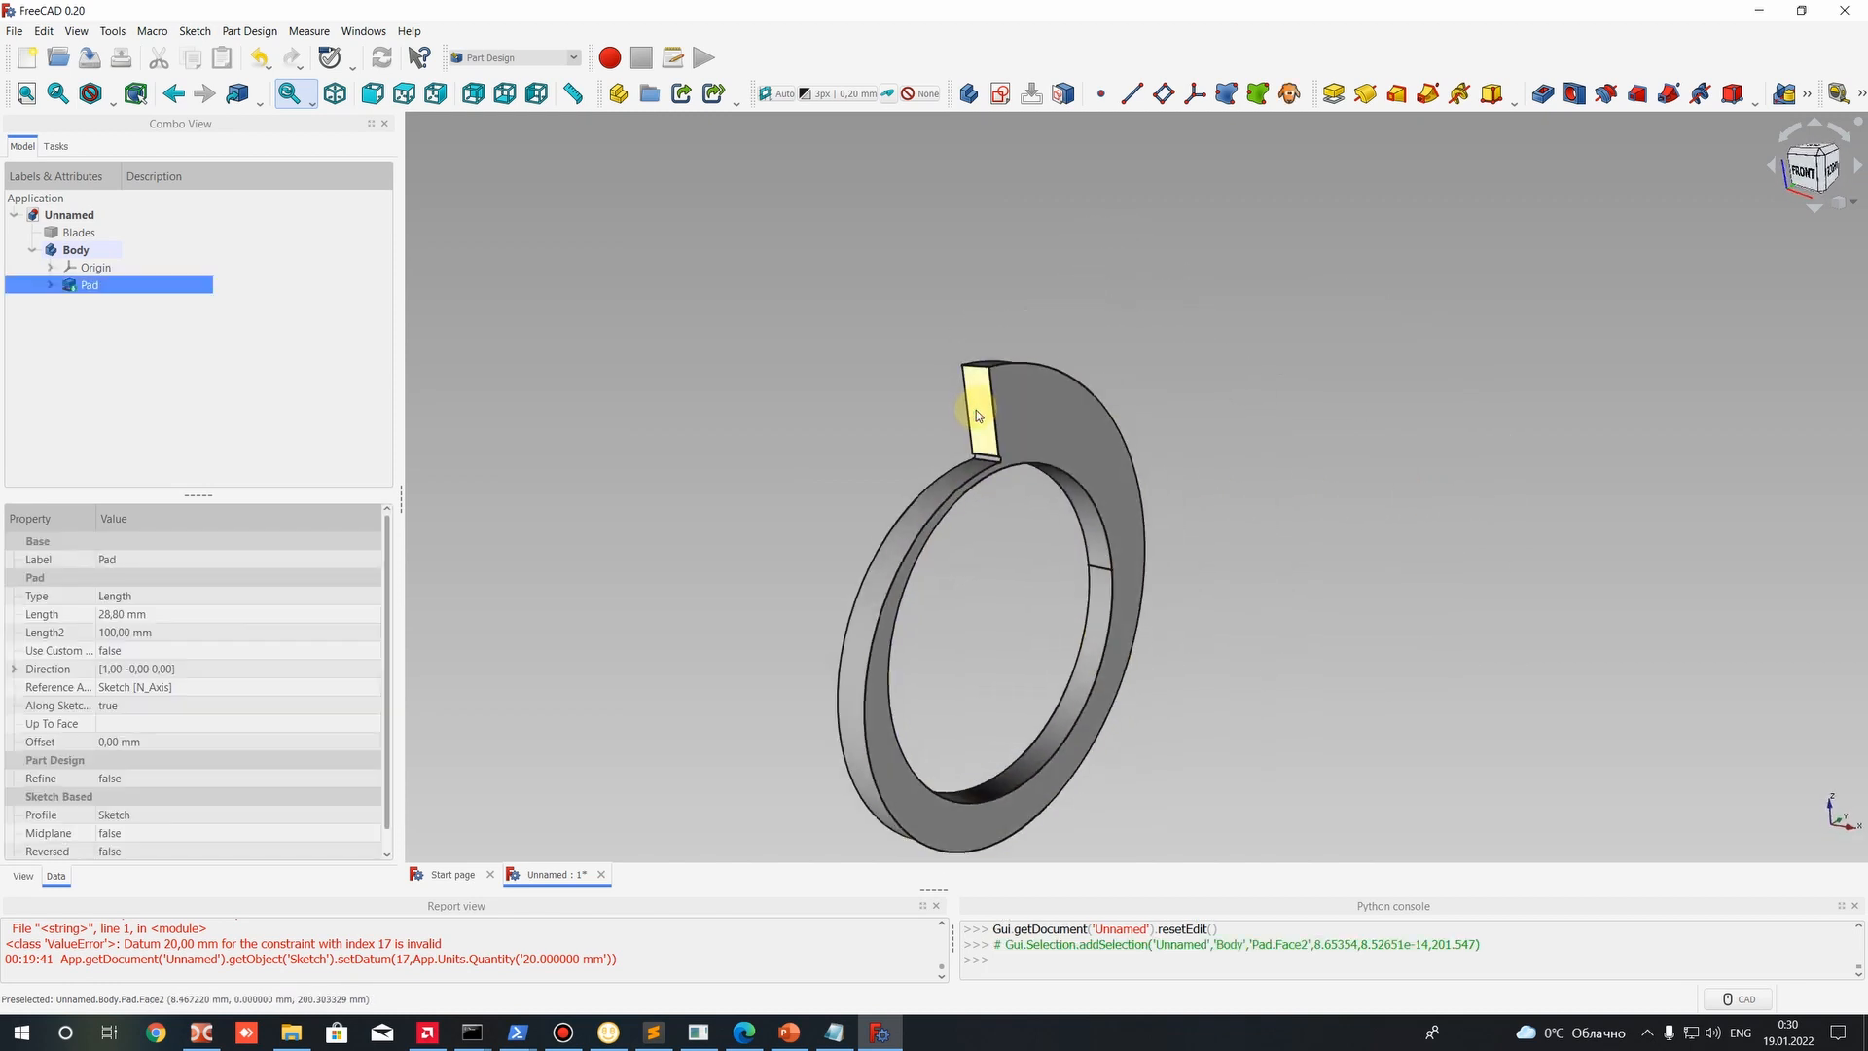
middle_click_drag(1205, 529, 724, 432)
left_click(724, 432)
middle_click_drag(1138, 542, 1006, 390)
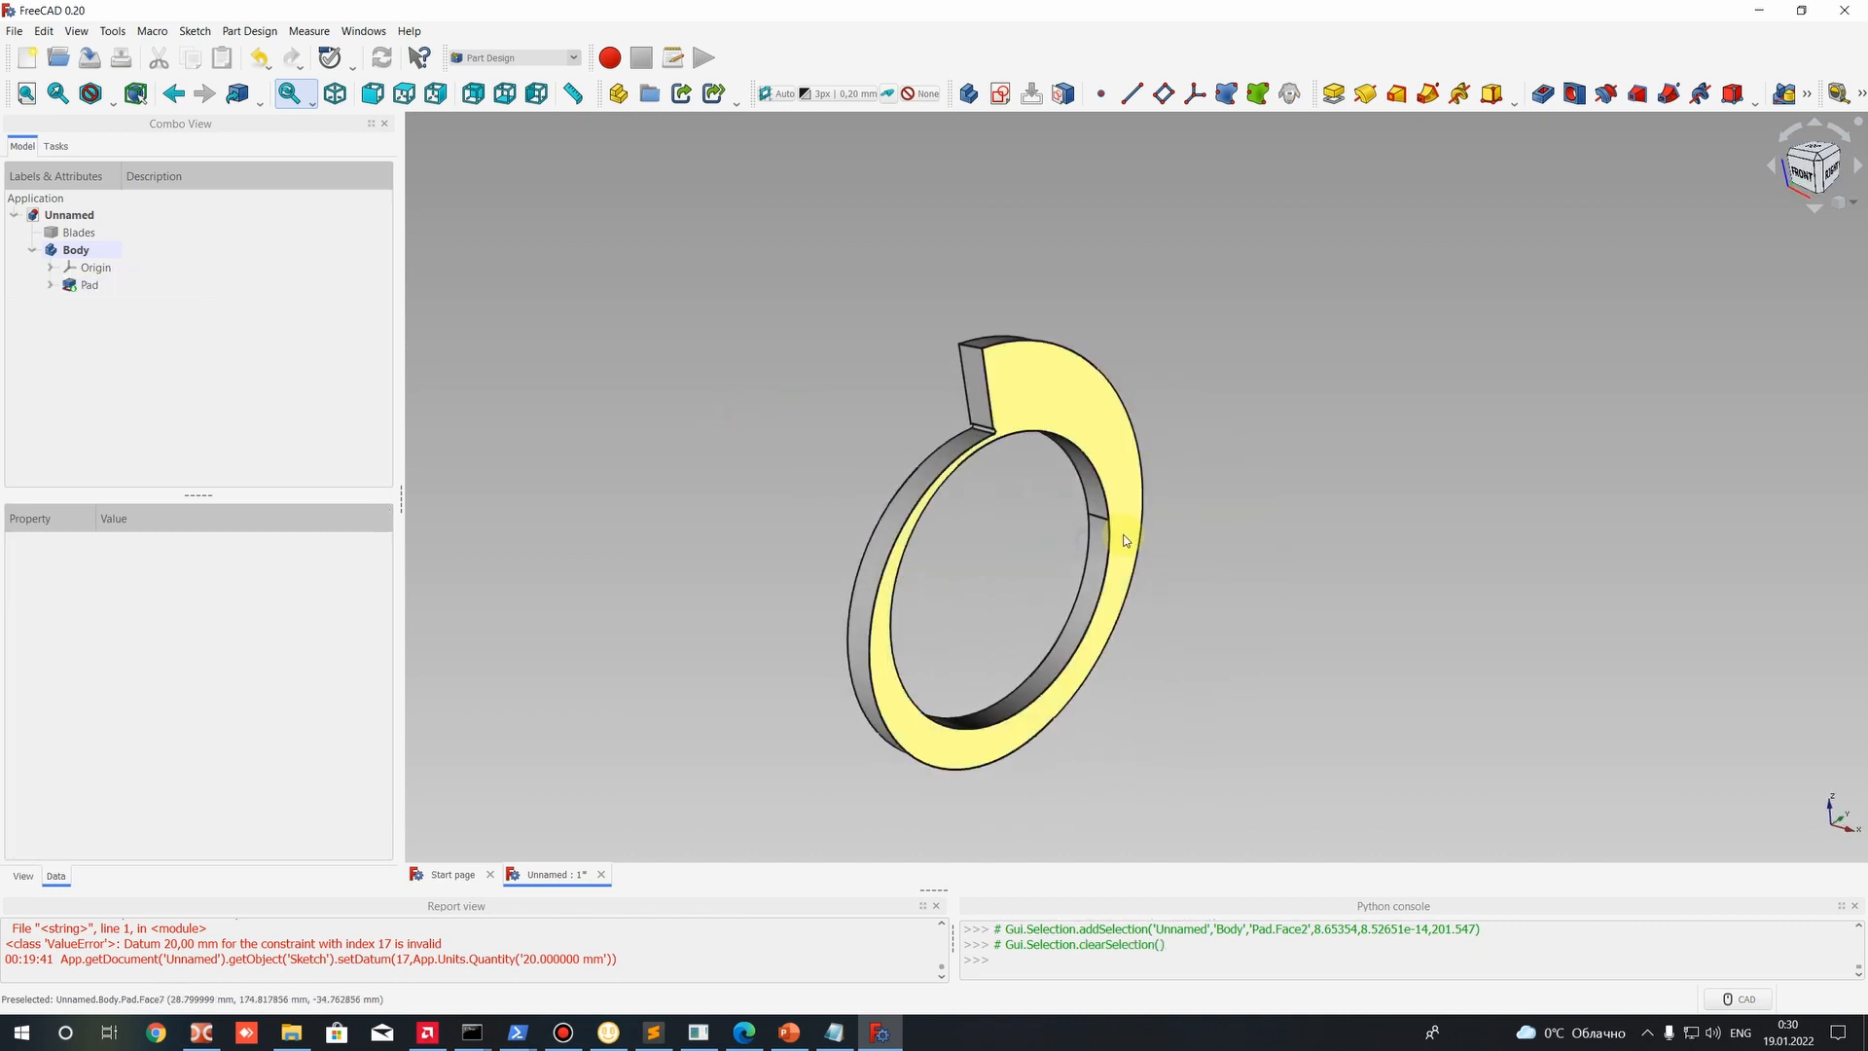
Create a new sketch on the spiral casing's rectangular outlet face.
left_click(977, 387)
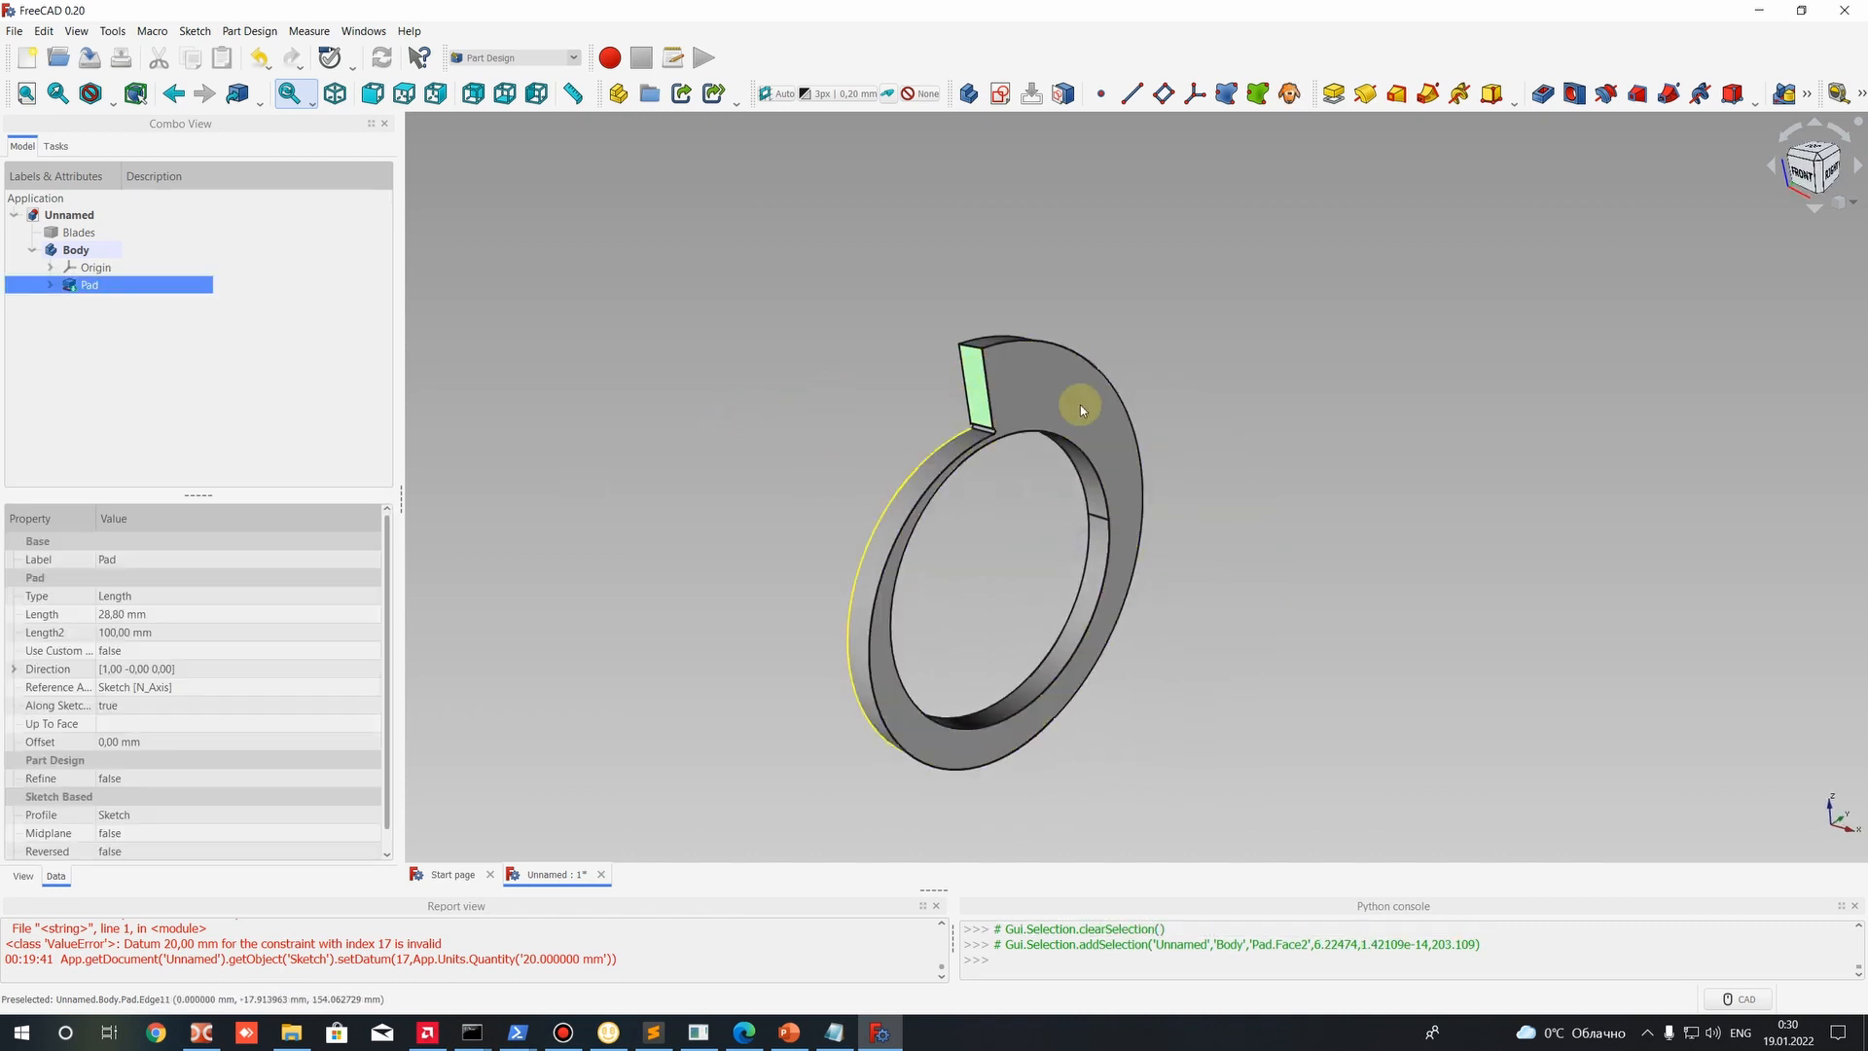
middle_click_drag(1012, 500, 900, 296)
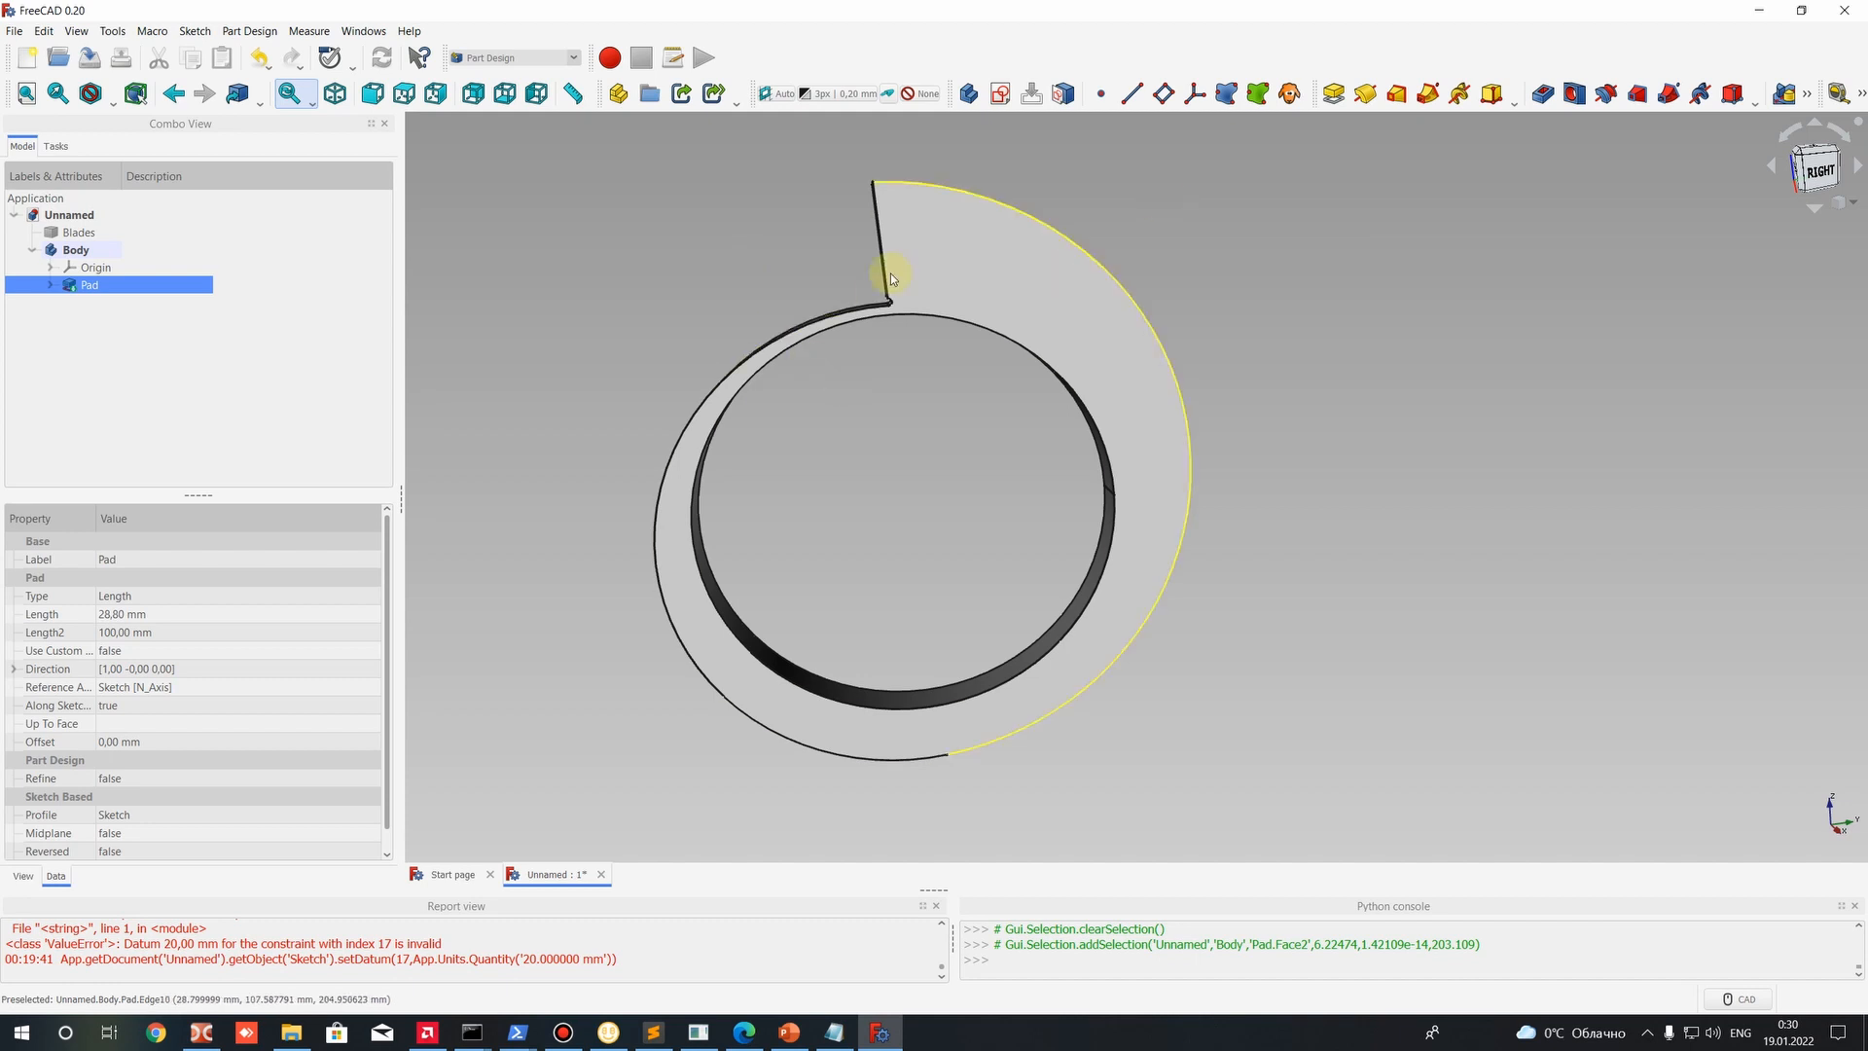
middle_click_drag(908, 420, 1095, 438)
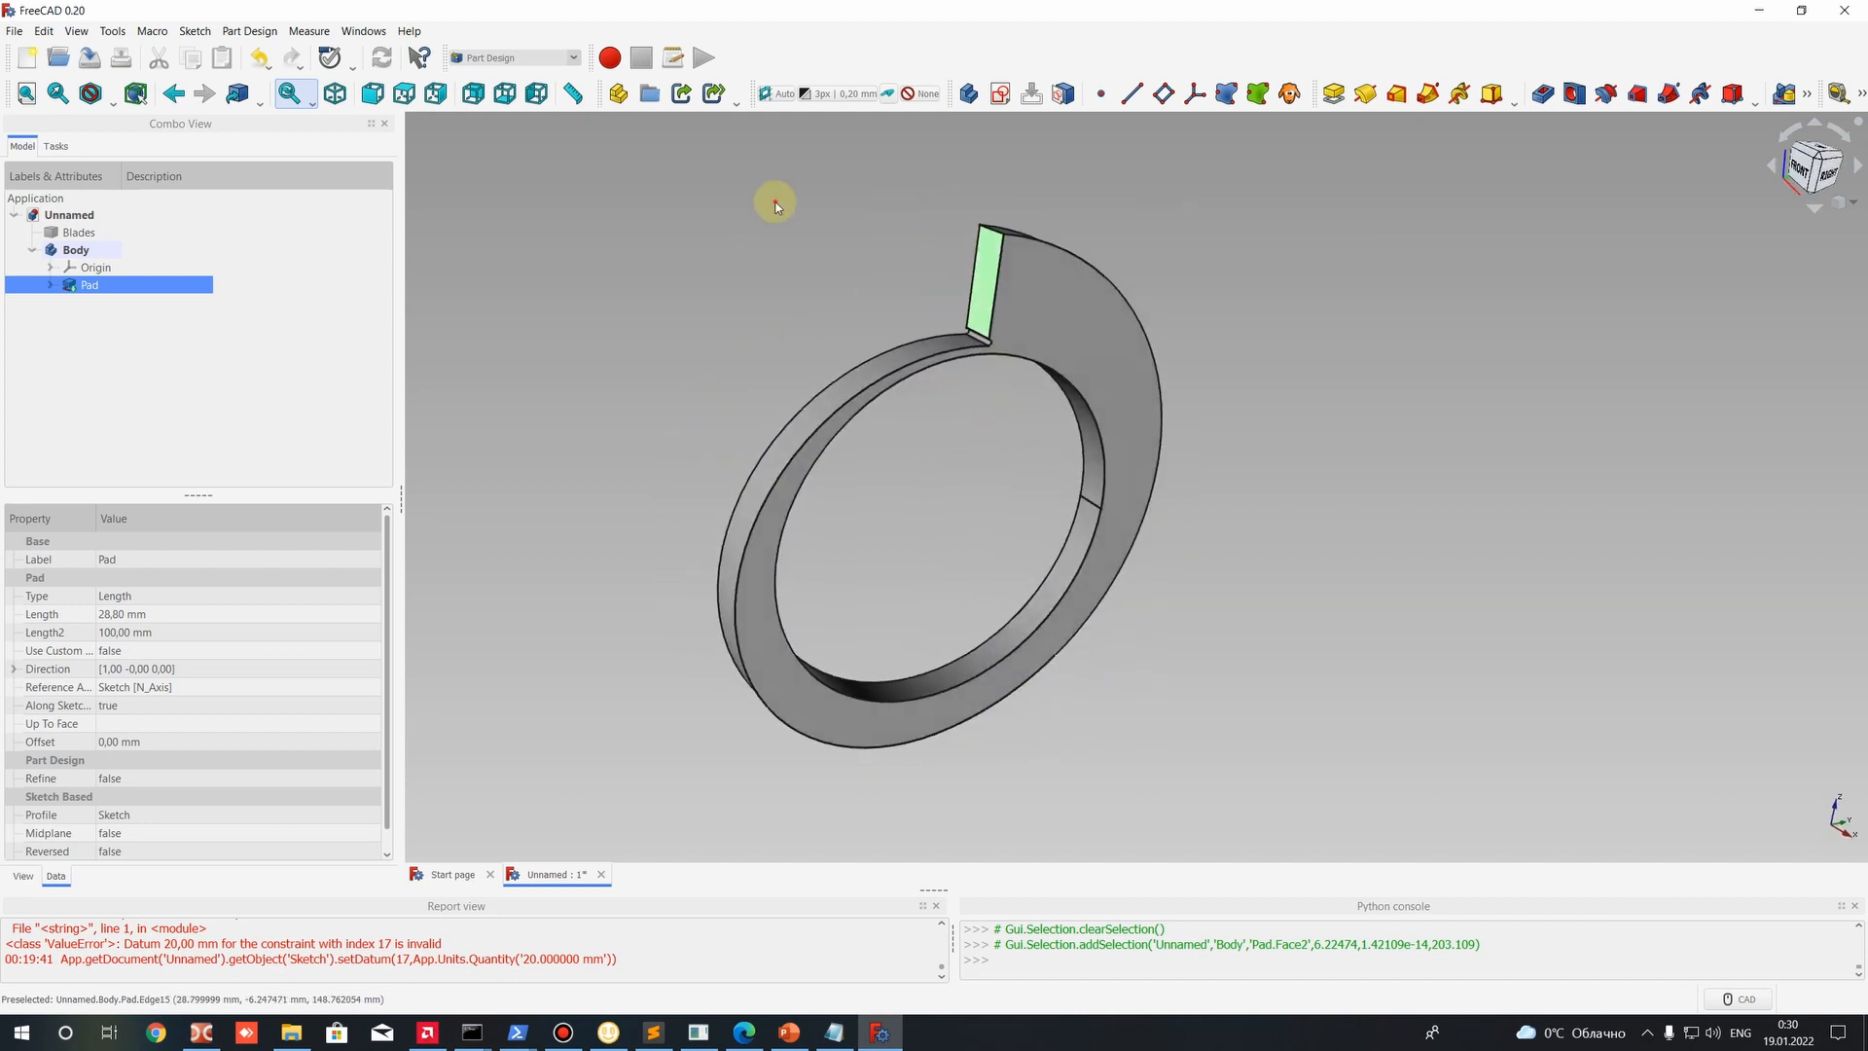
left_click(773, 201)
left_click(989, 283)
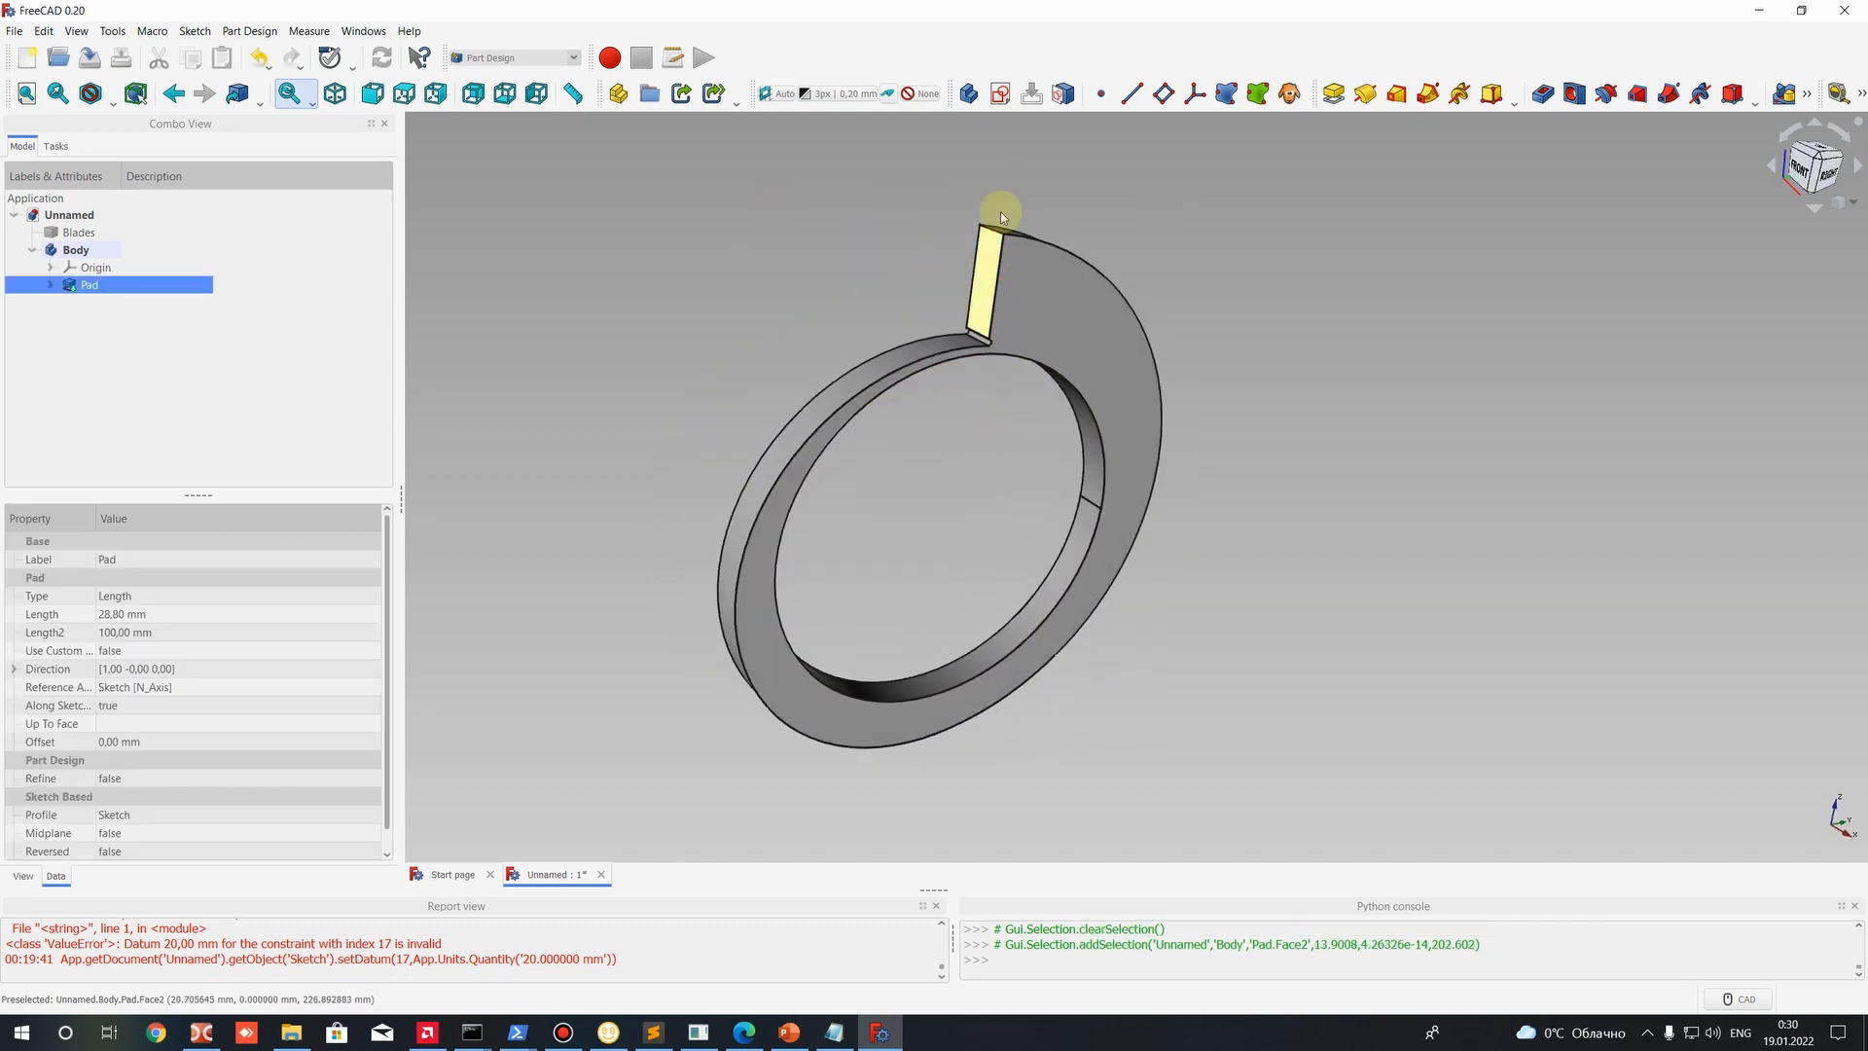
left_click(1001, 96)
scroll(948, 603, "up", 5)
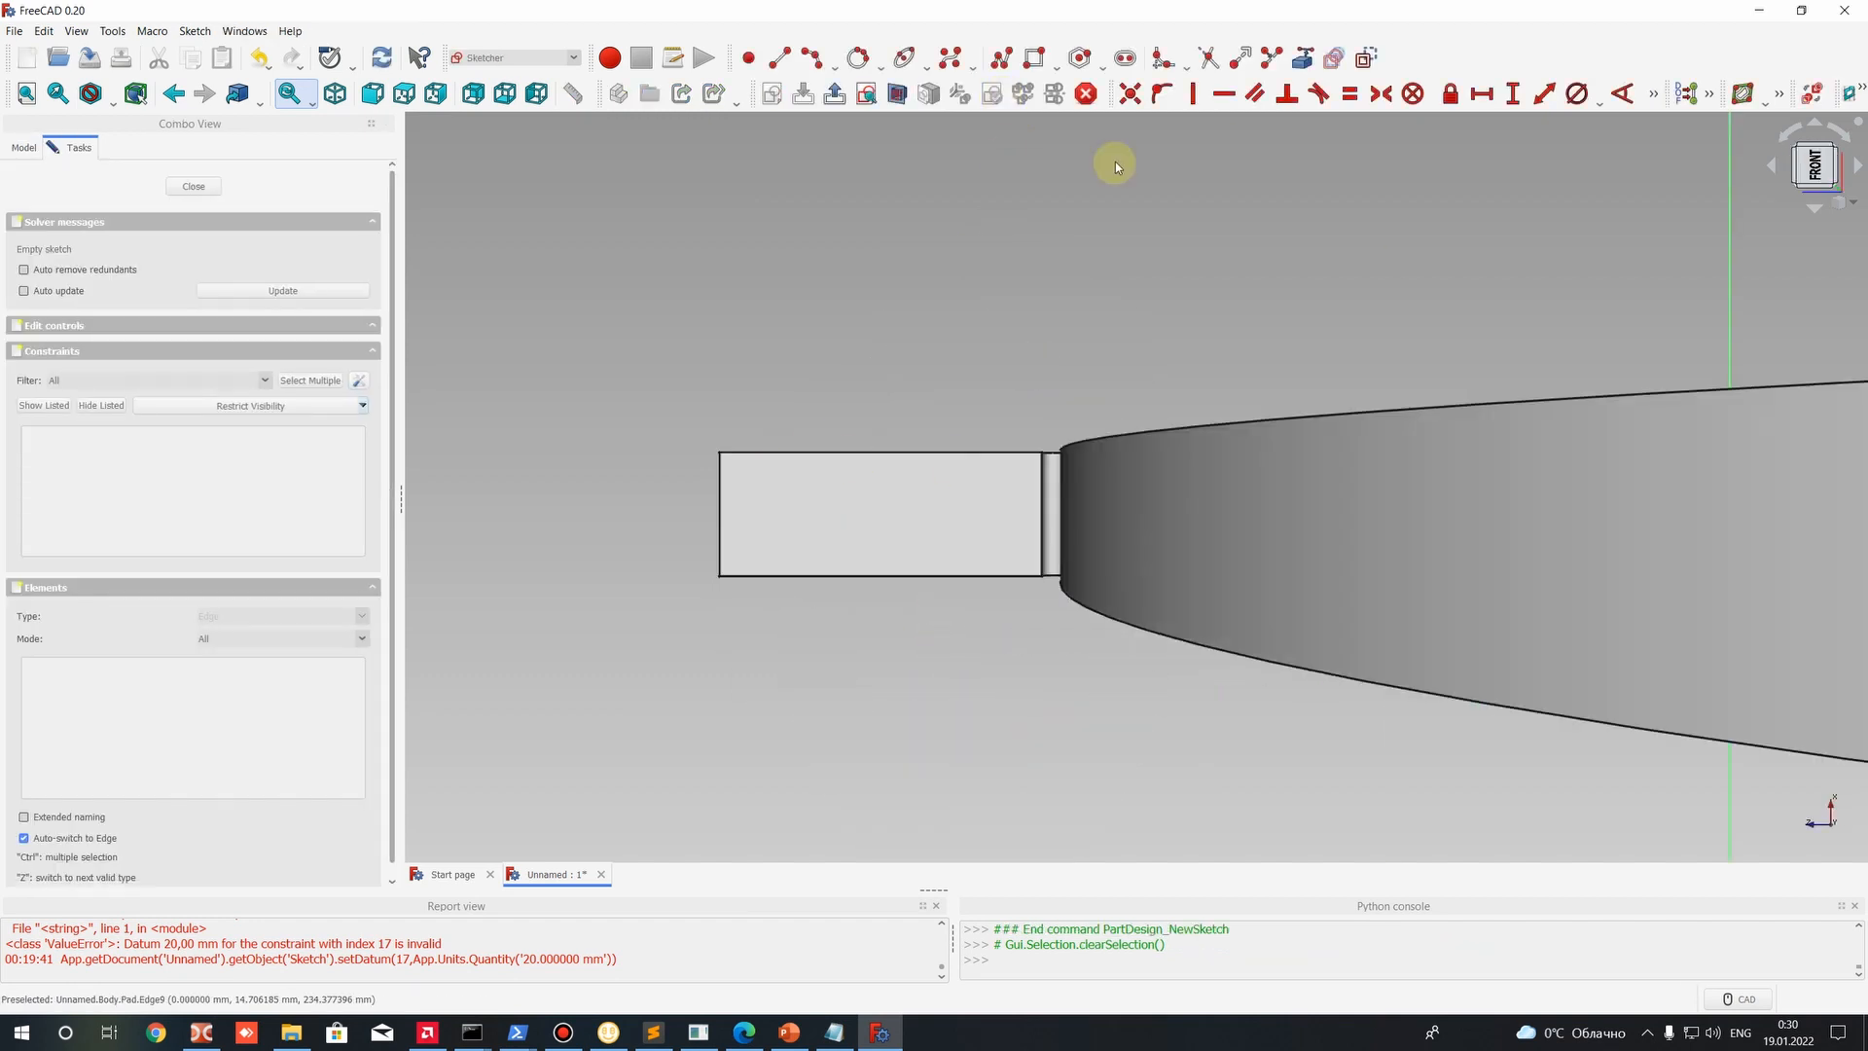
Sketch a rough rectangle over the outlet face without attaching its corners, and delete it again.
left_click(1035, 57)
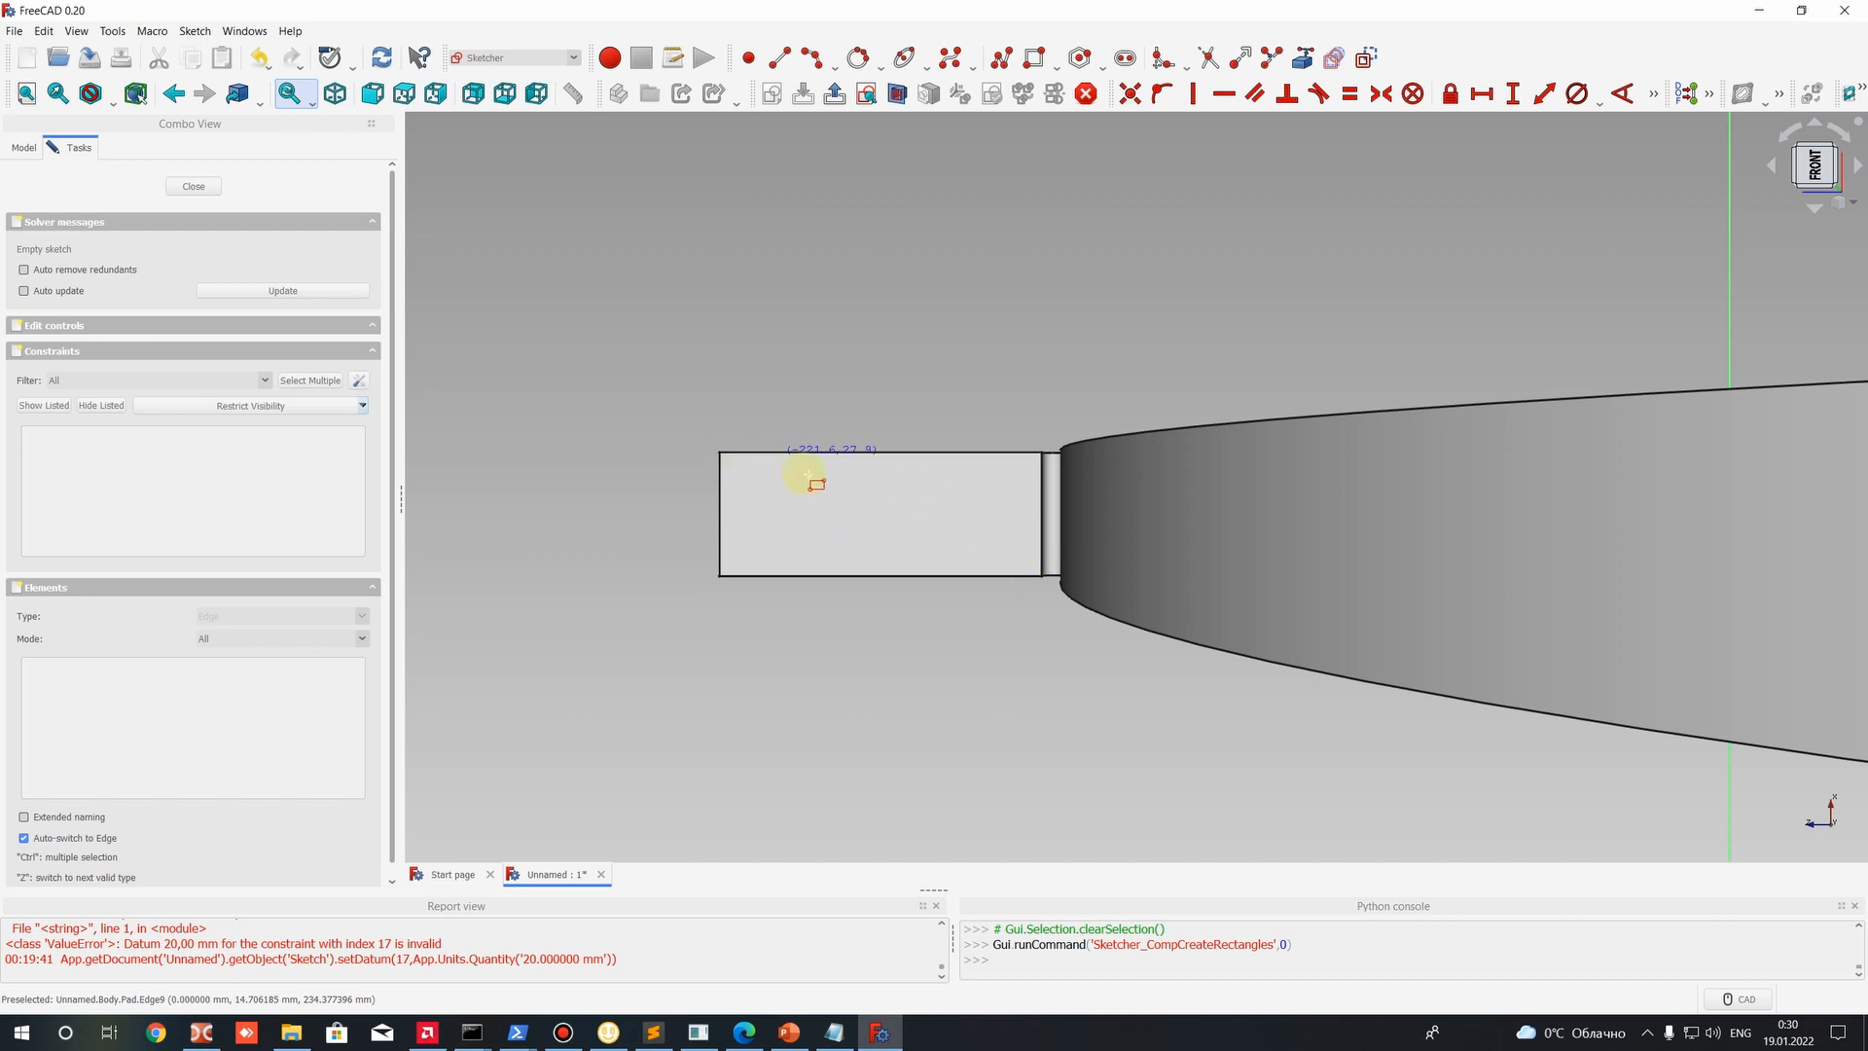
left_click(719, 434)
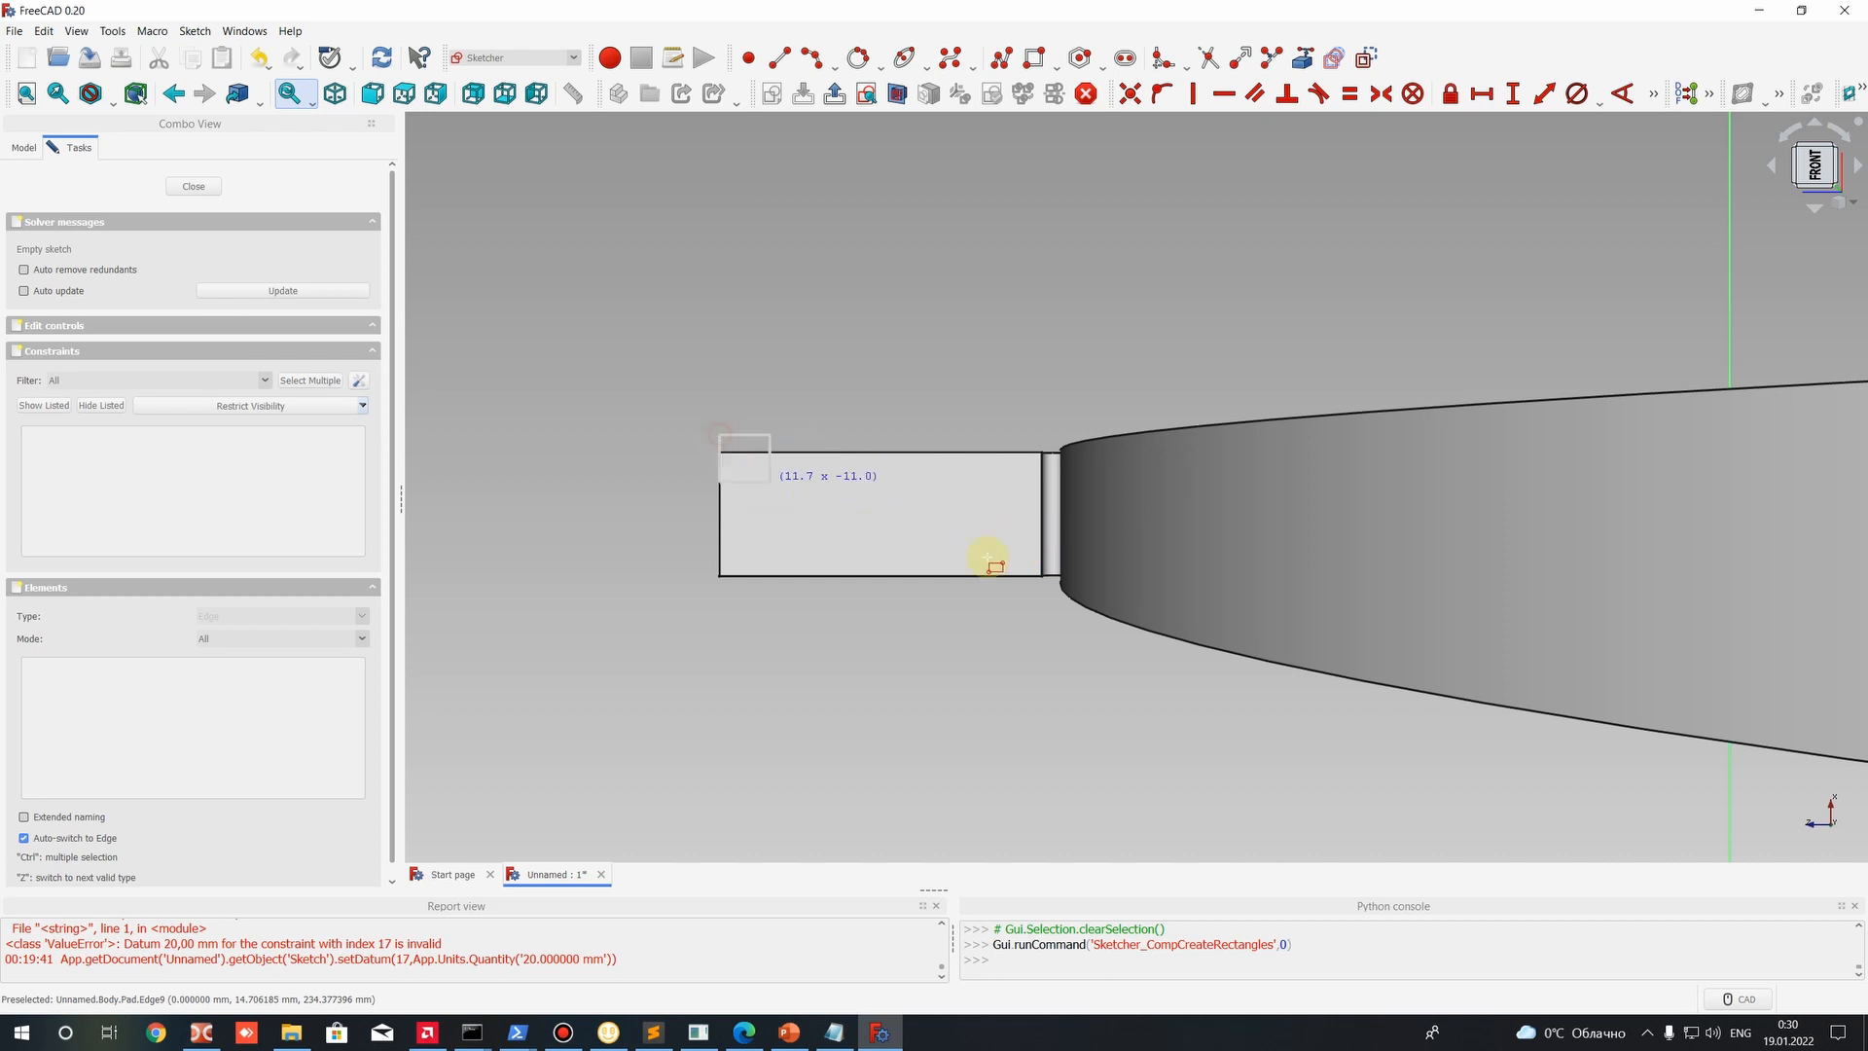
left_click(1041, 609)
right_click(1039, 435)
left_click_drag(1041, 434, 1018, 480)
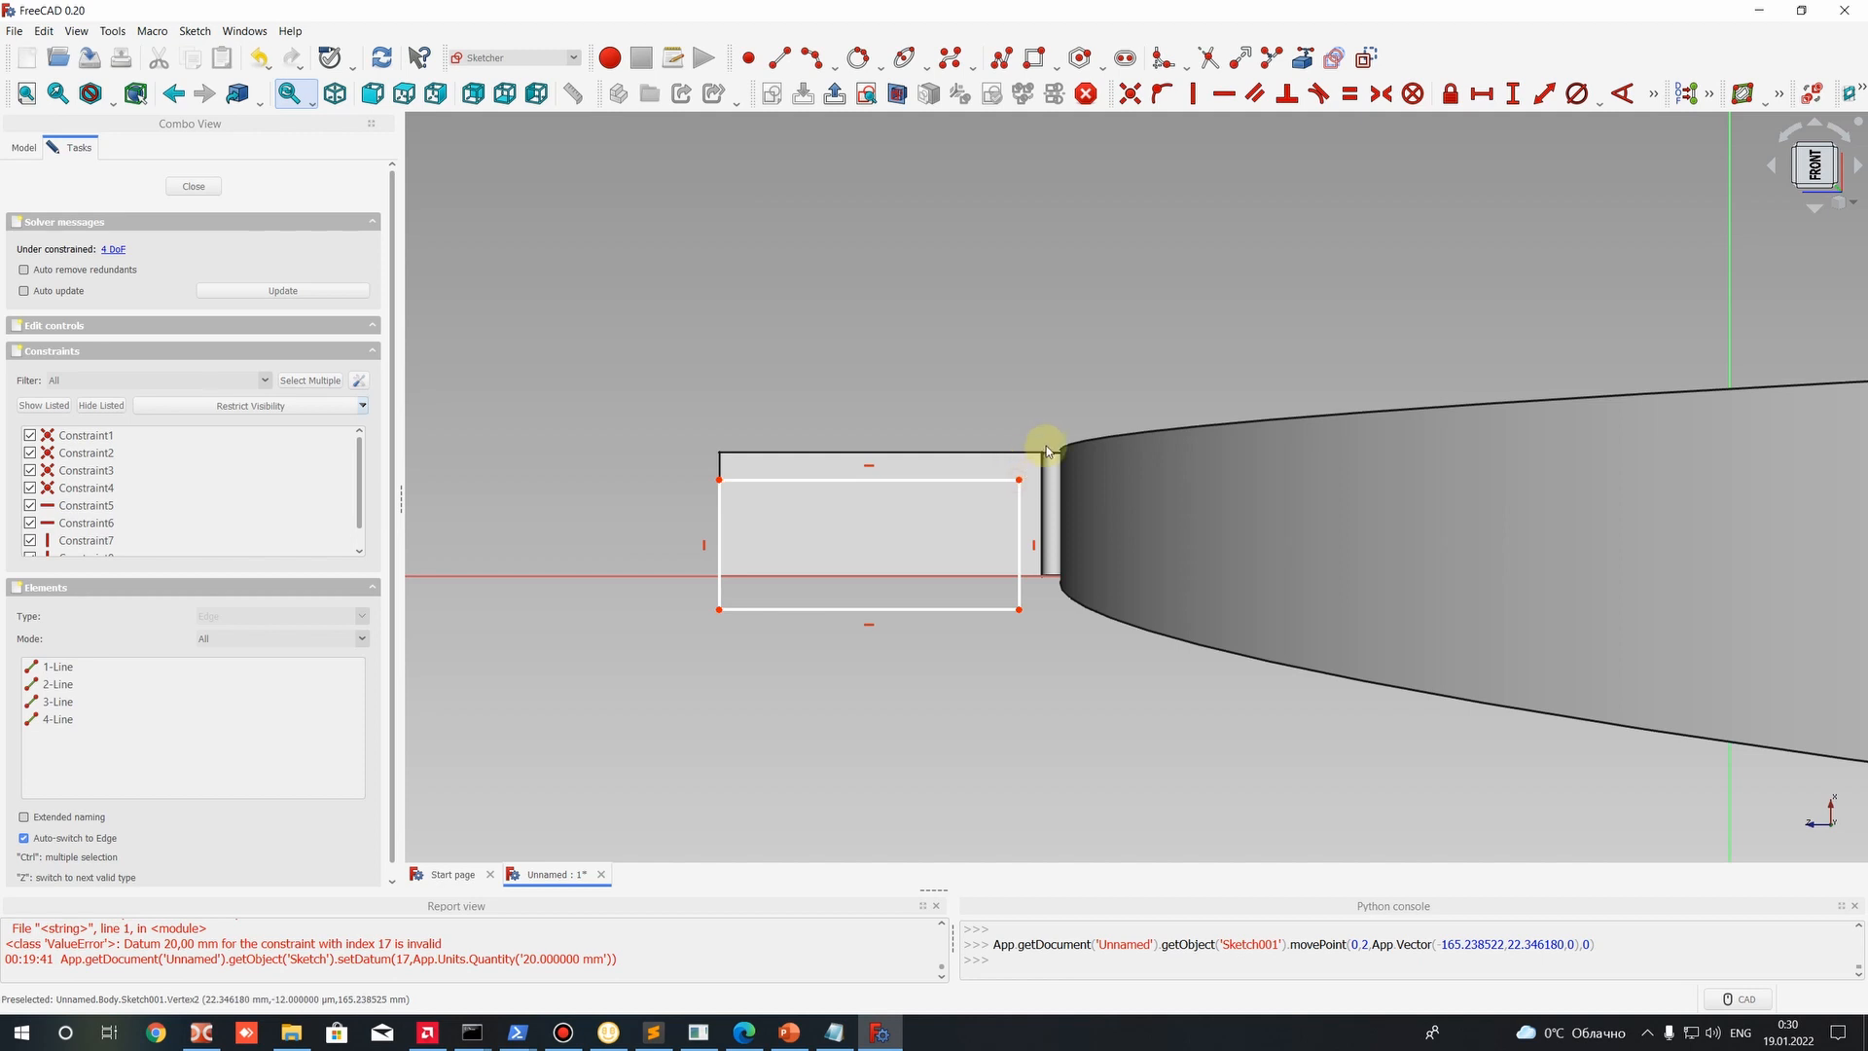
left_click_drag(645, 356, 1146, 728)
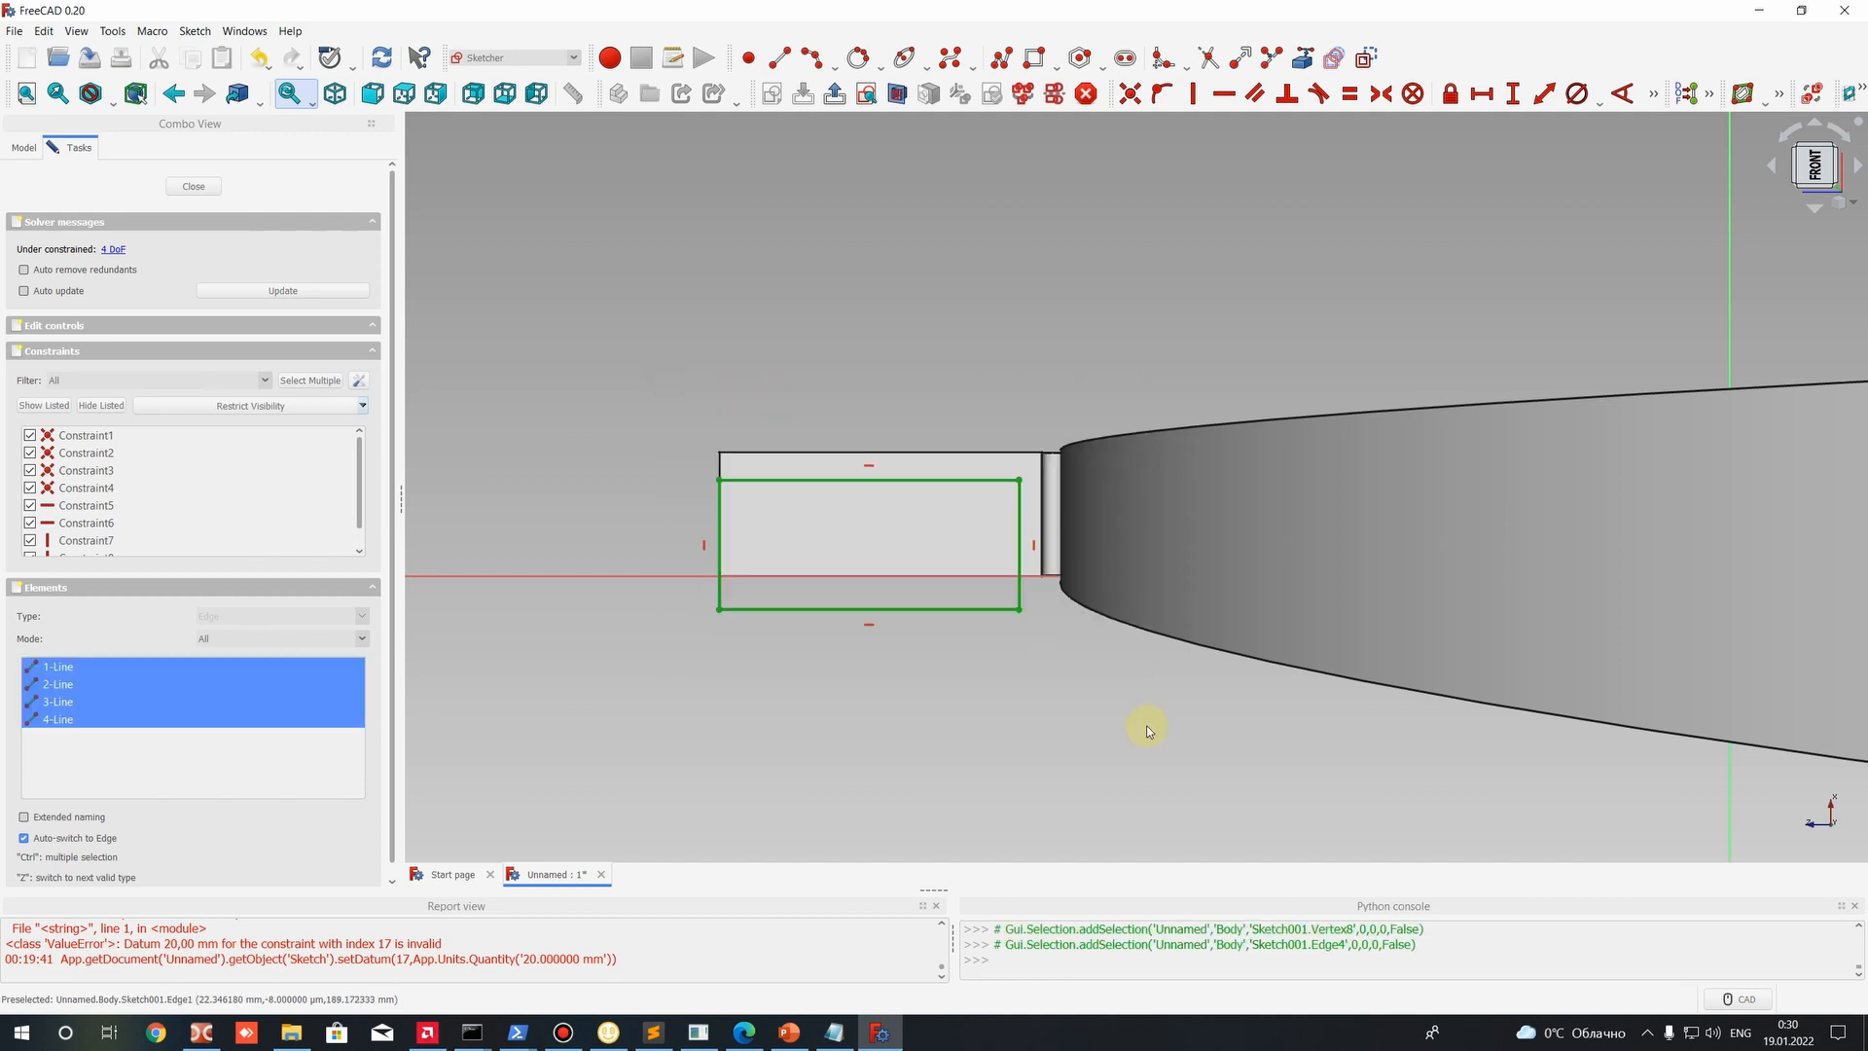
key("Delete")
Link the four corner points of the outlet face into the sketch as external geometry.
left_click(1271, 59)
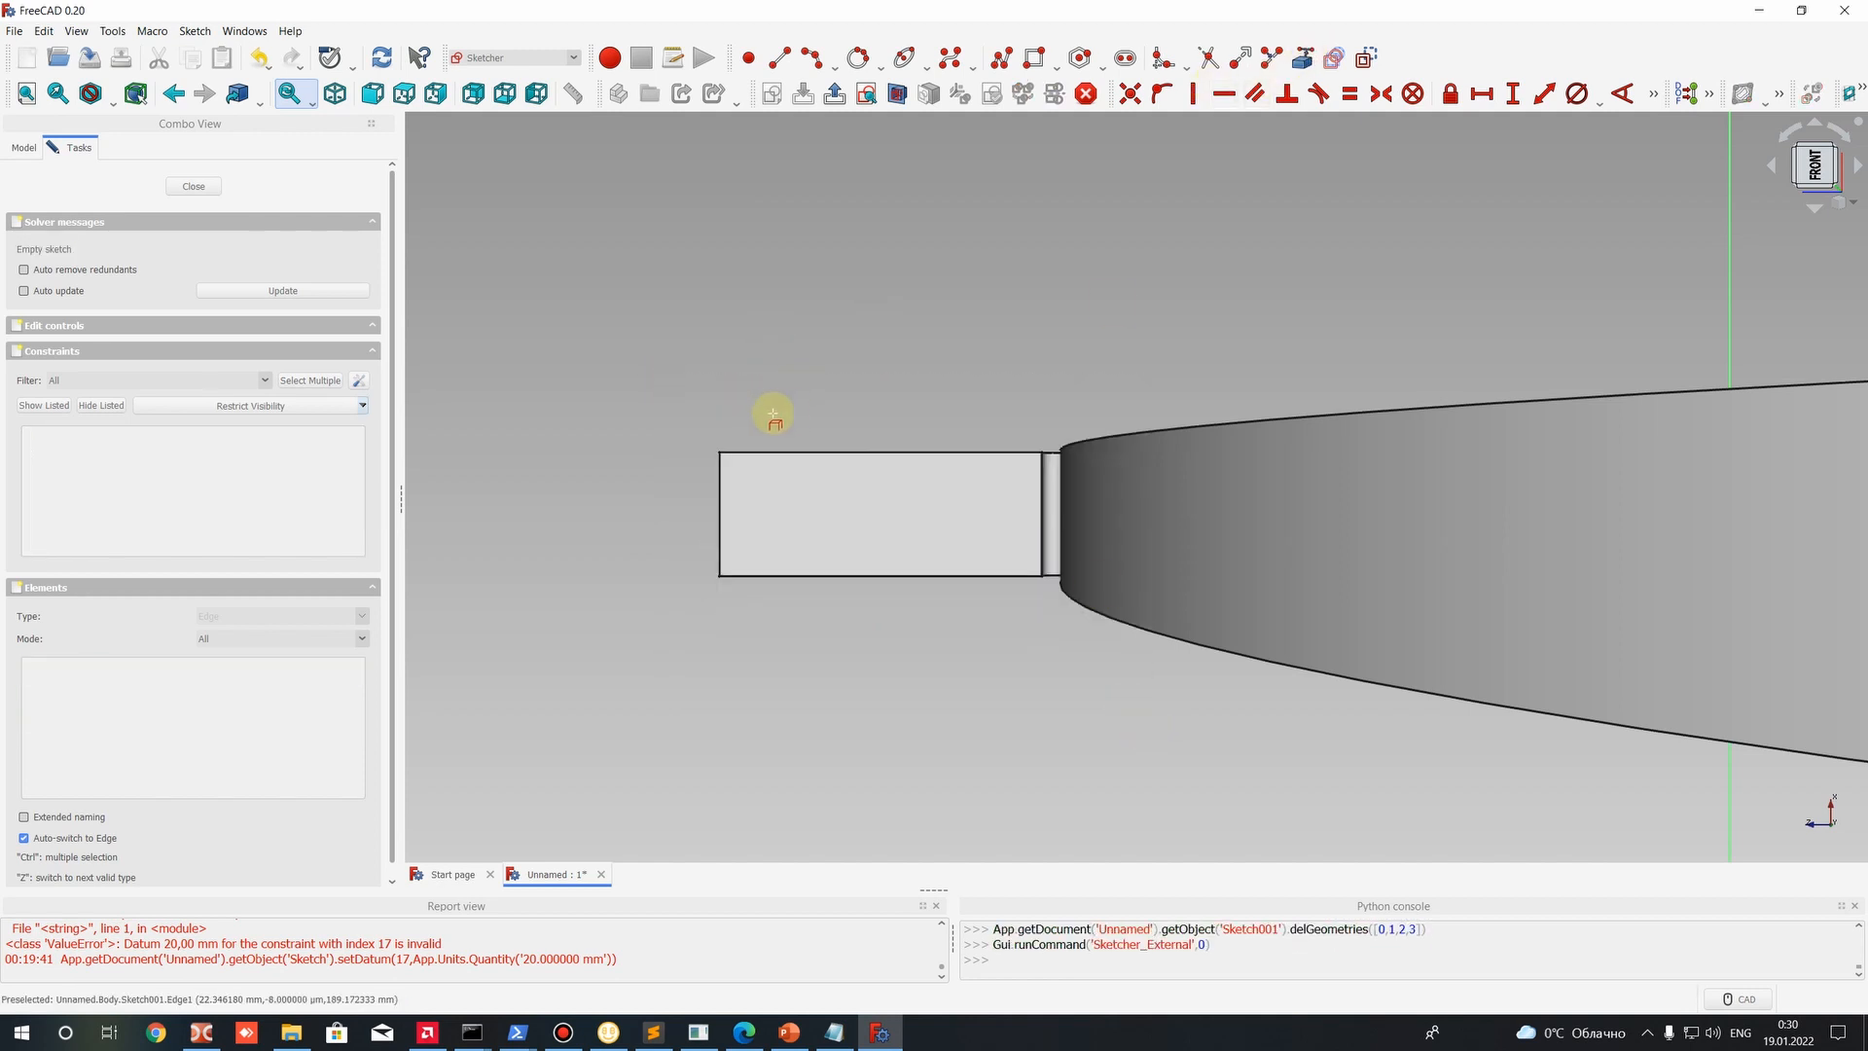
left_click(721, 452)
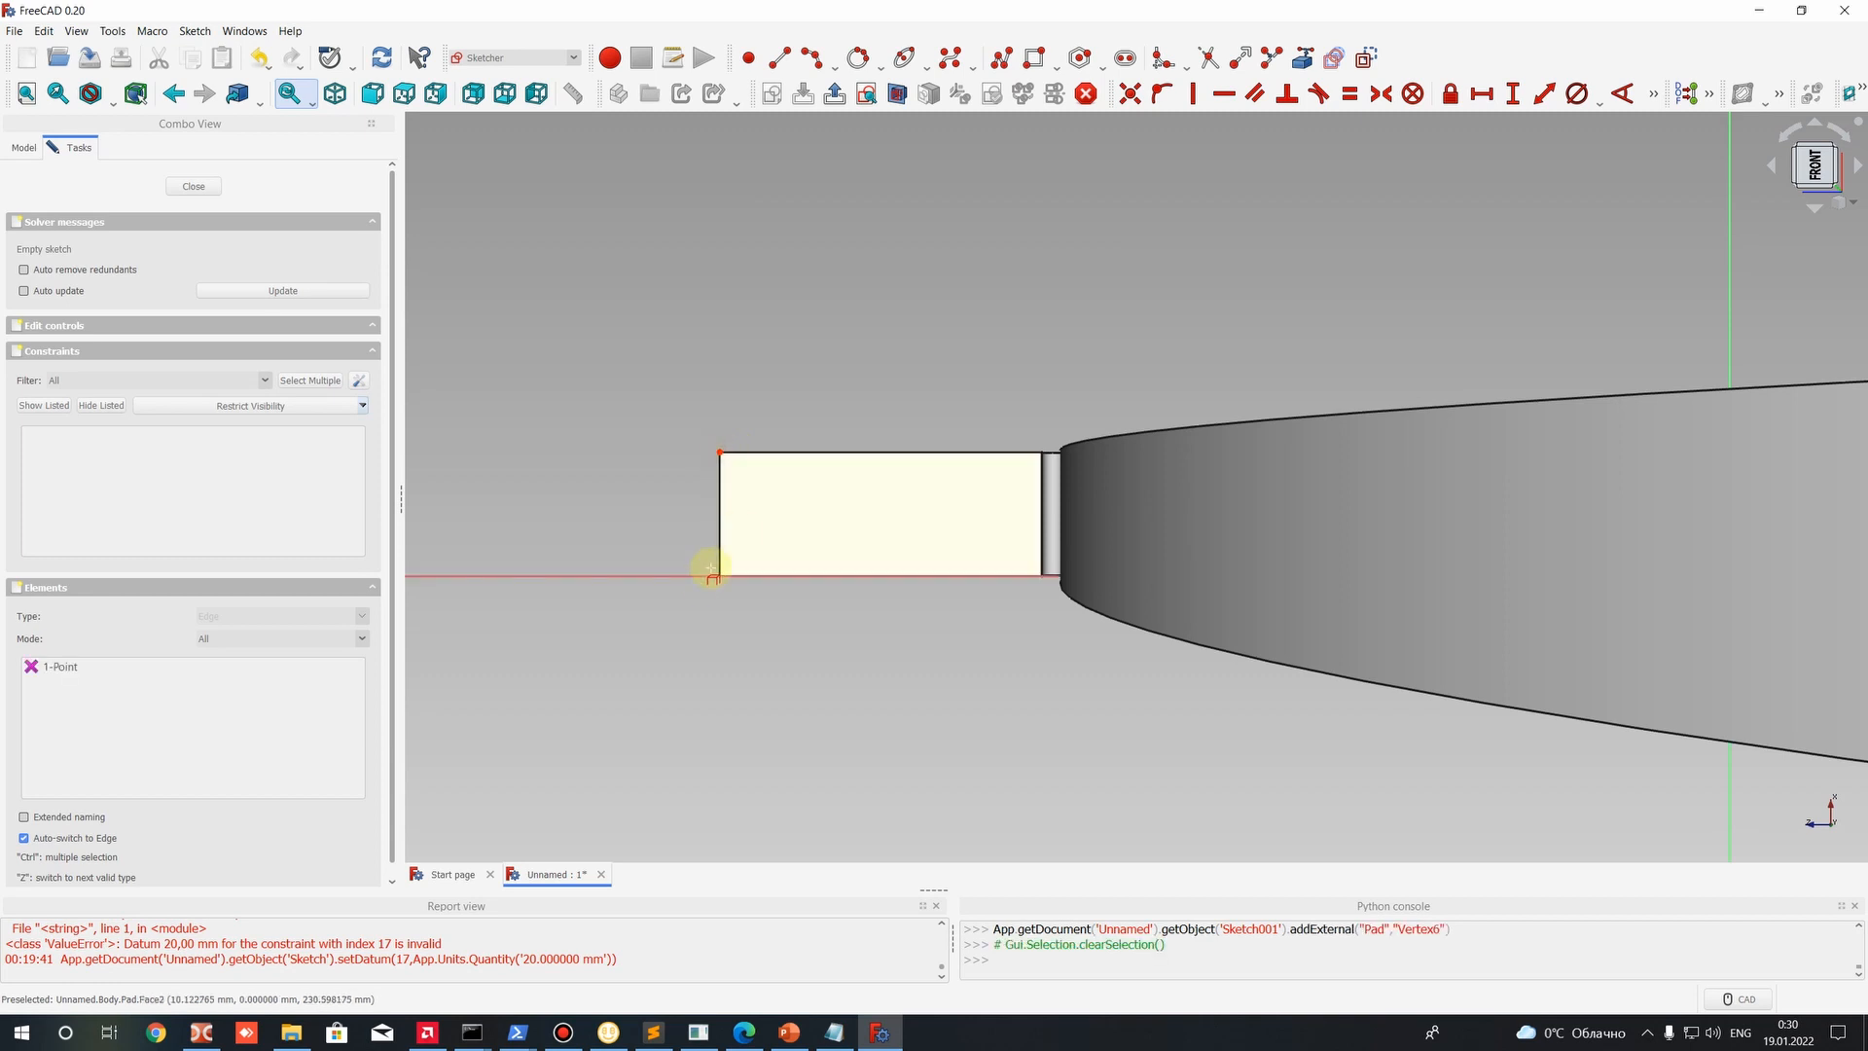
left_click(720, 576)
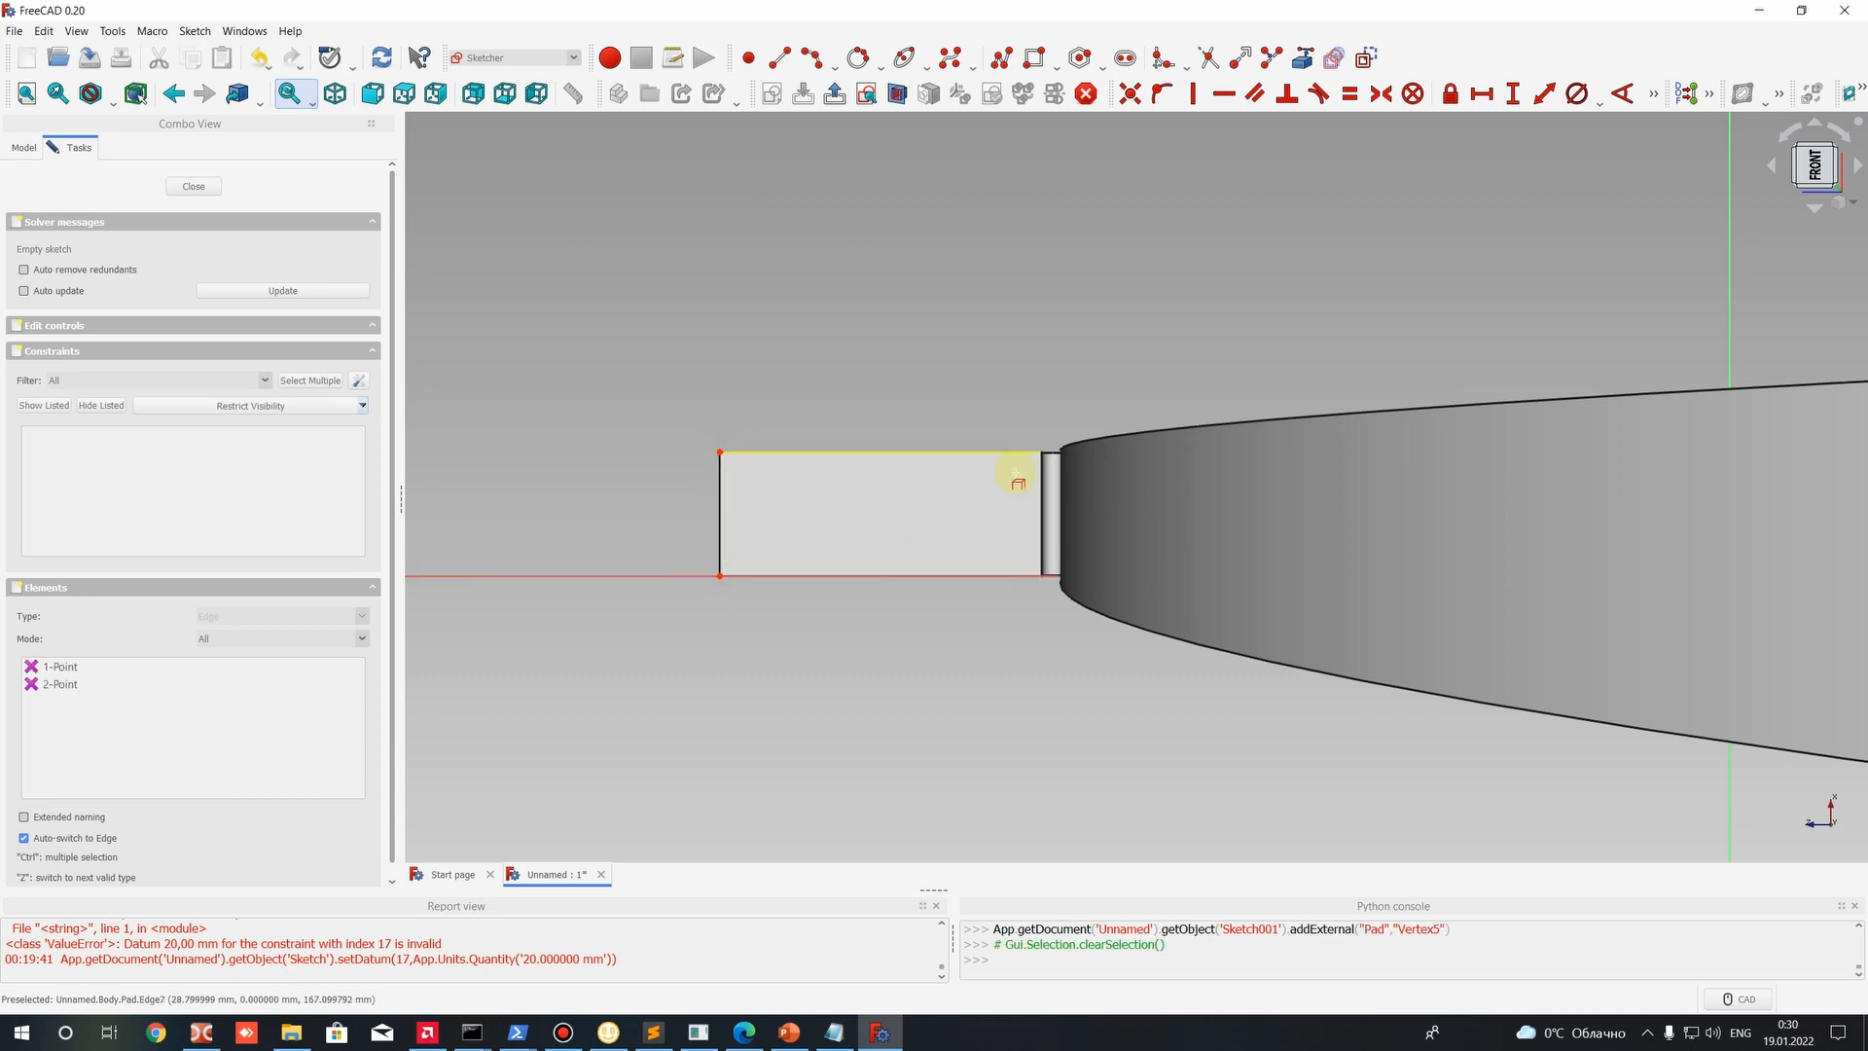
left_click(1042, 452)
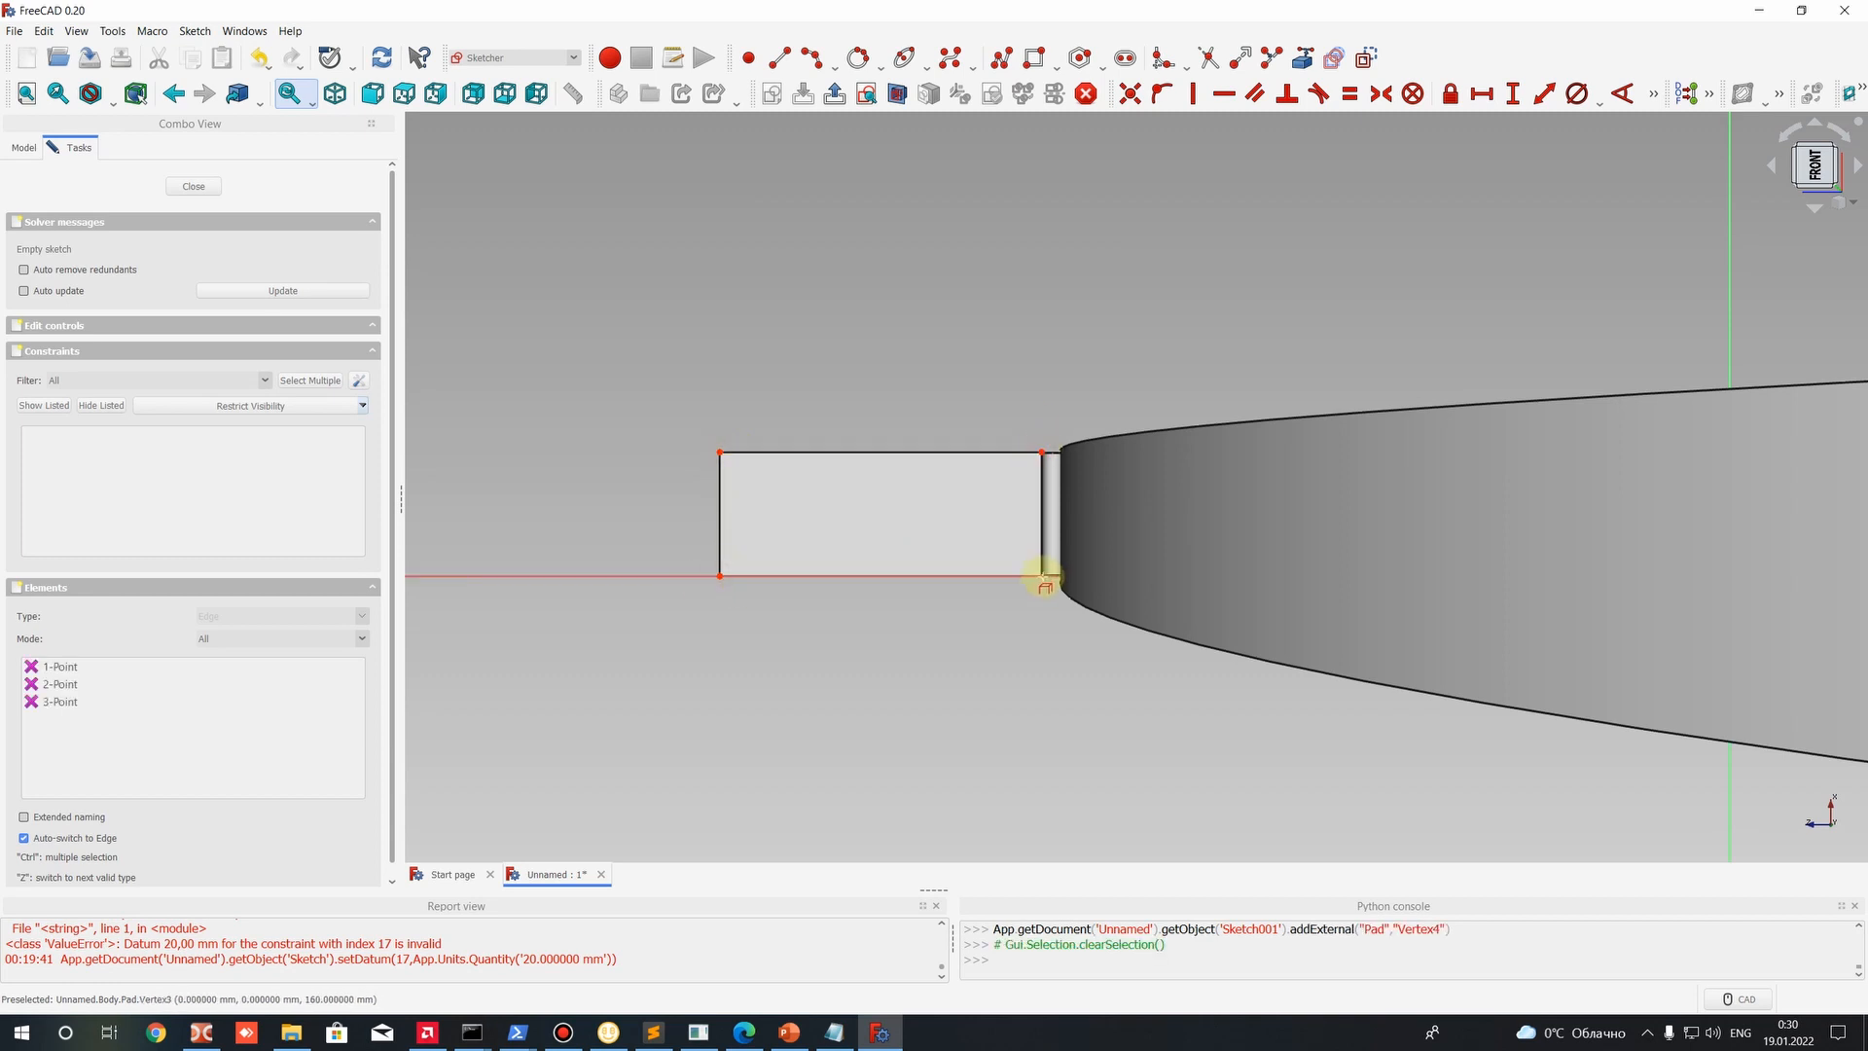
left_click(1042, 576)
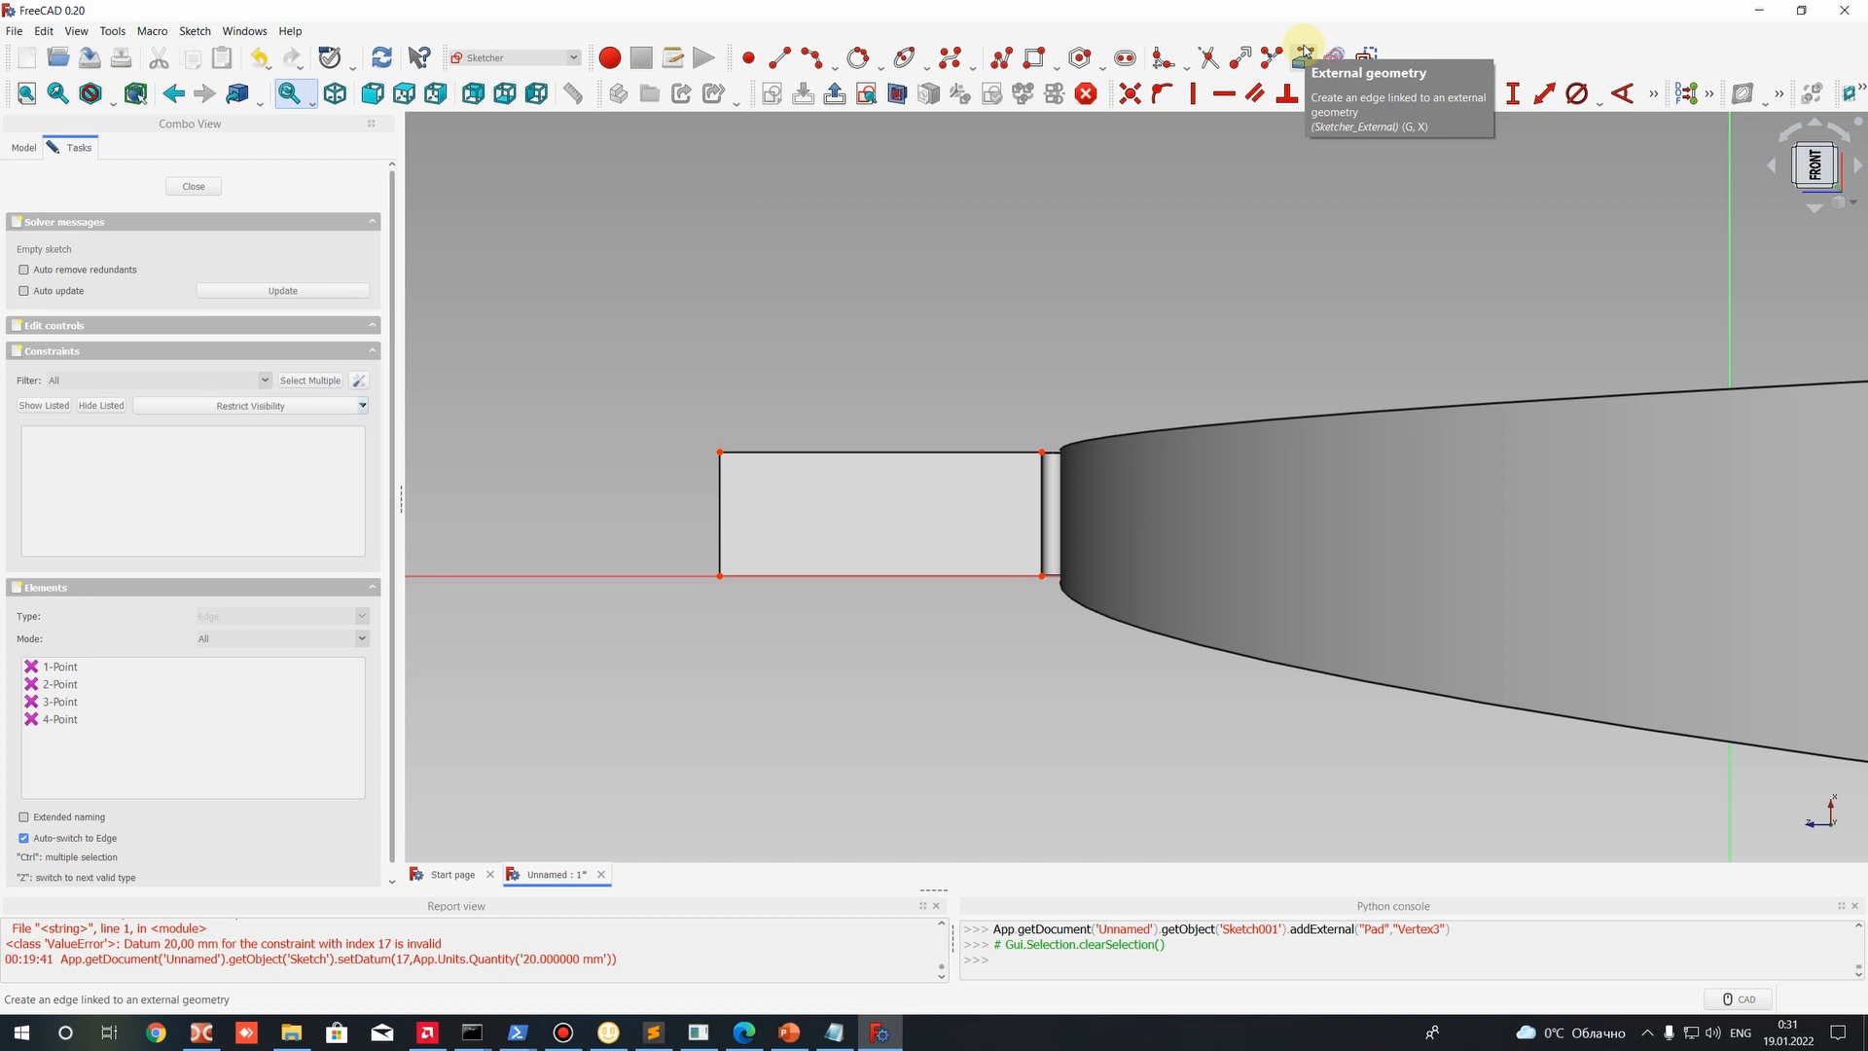
Draw a rectangle between opposite external corner points of the outlet face and finish the sketch.
left_click(1035, 57)
left_click(720, 452)
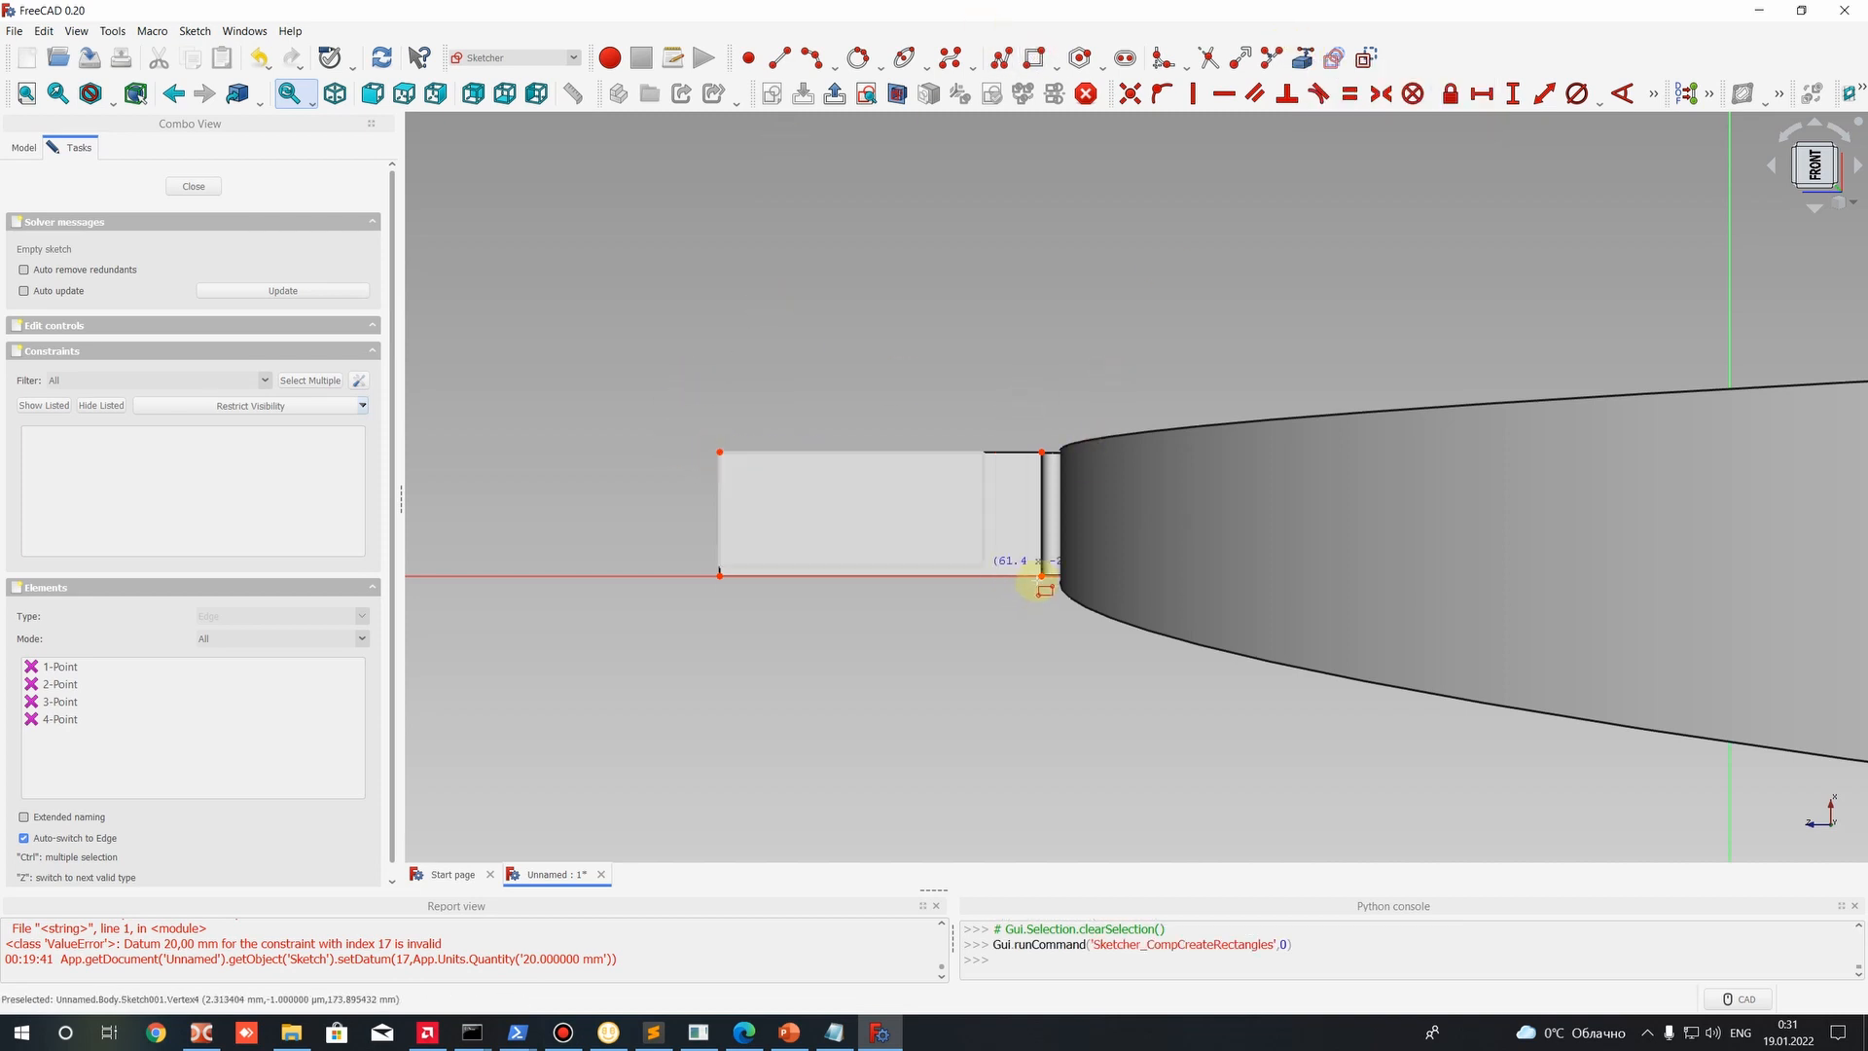
left_click(1042, 576)
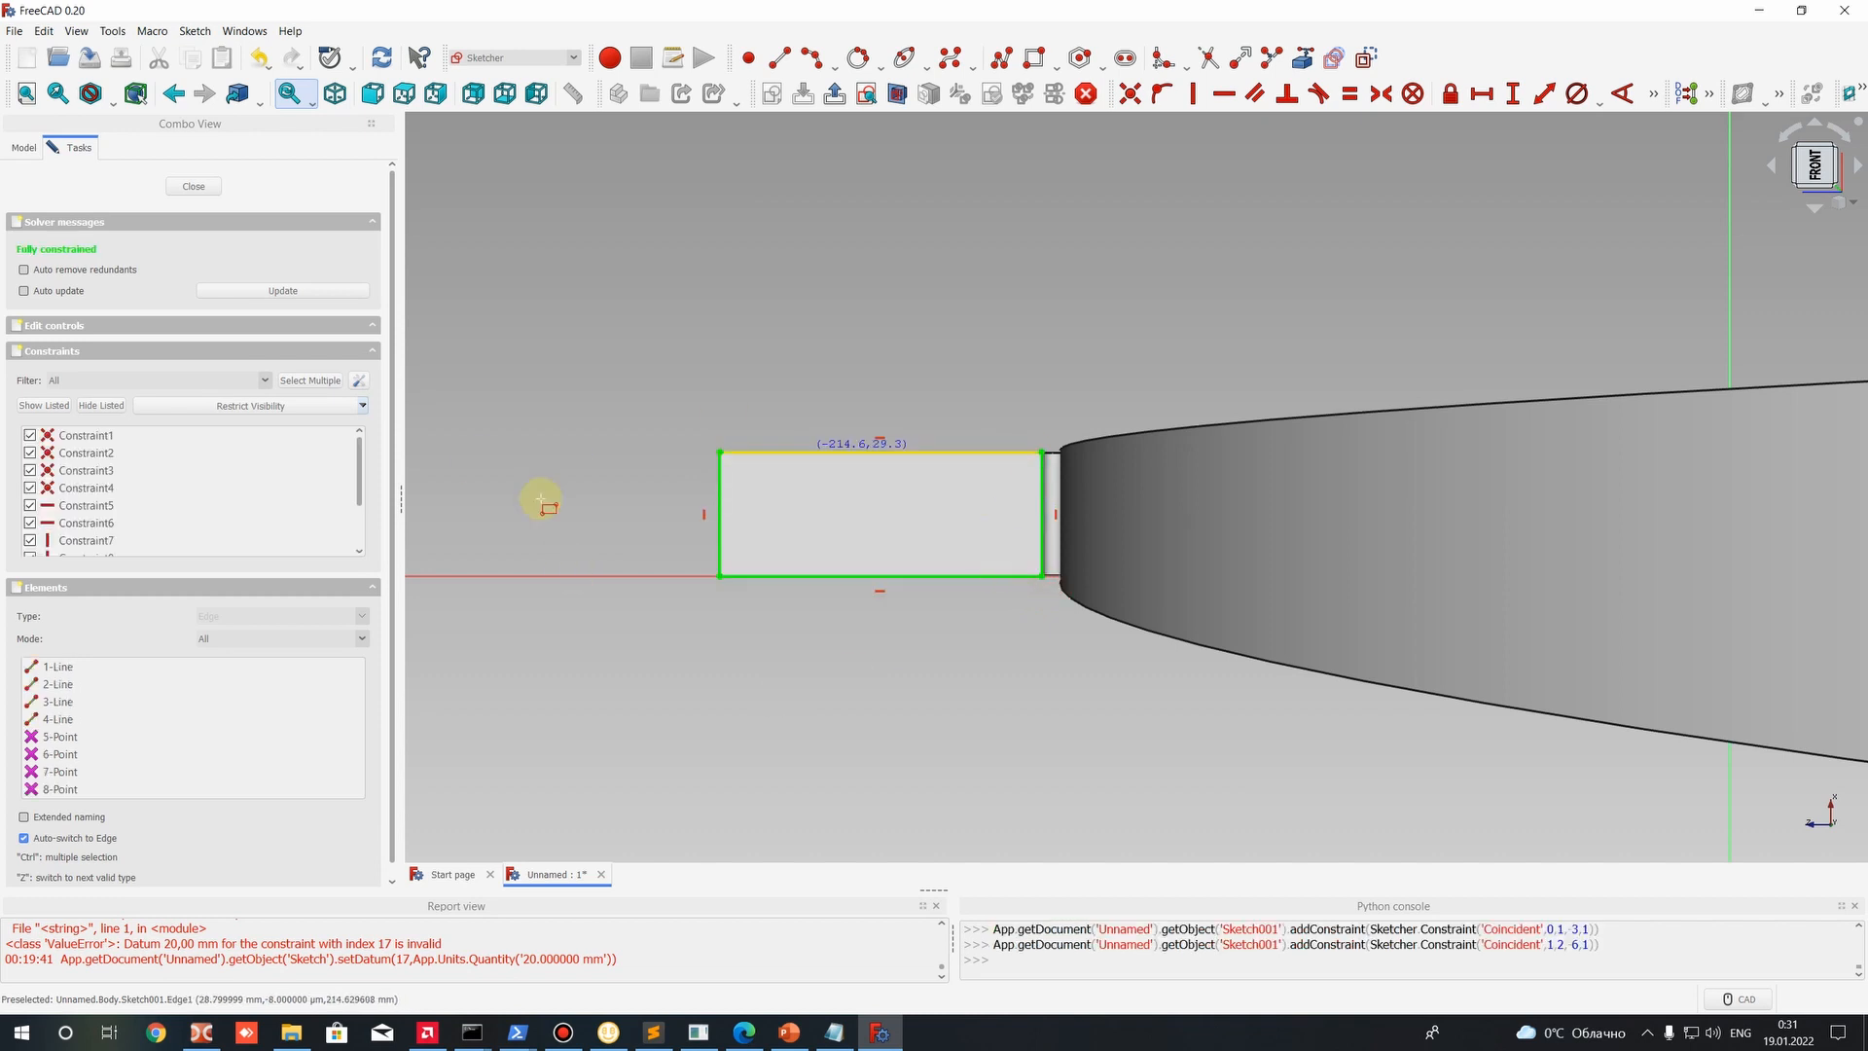
scroll(961, 493, "up", 9)
scroll(1309, 296, "down", 12)
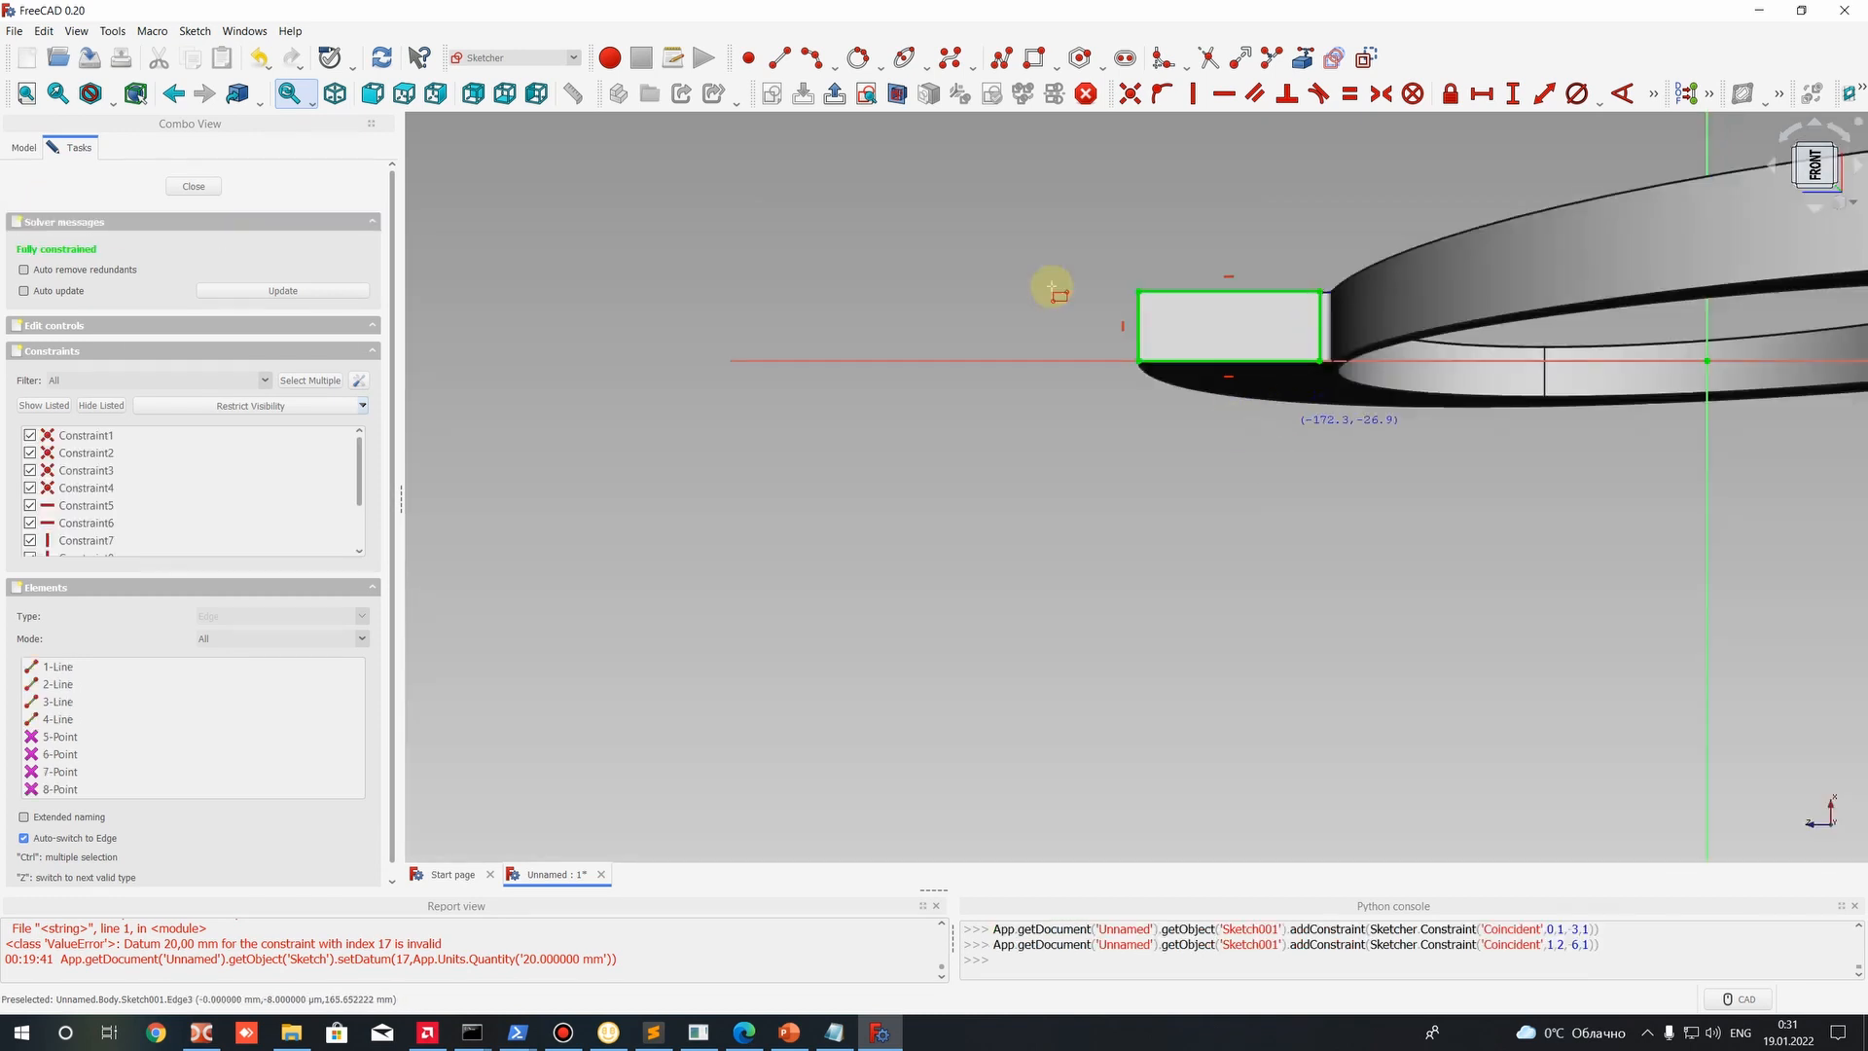
left_click(193, 186)
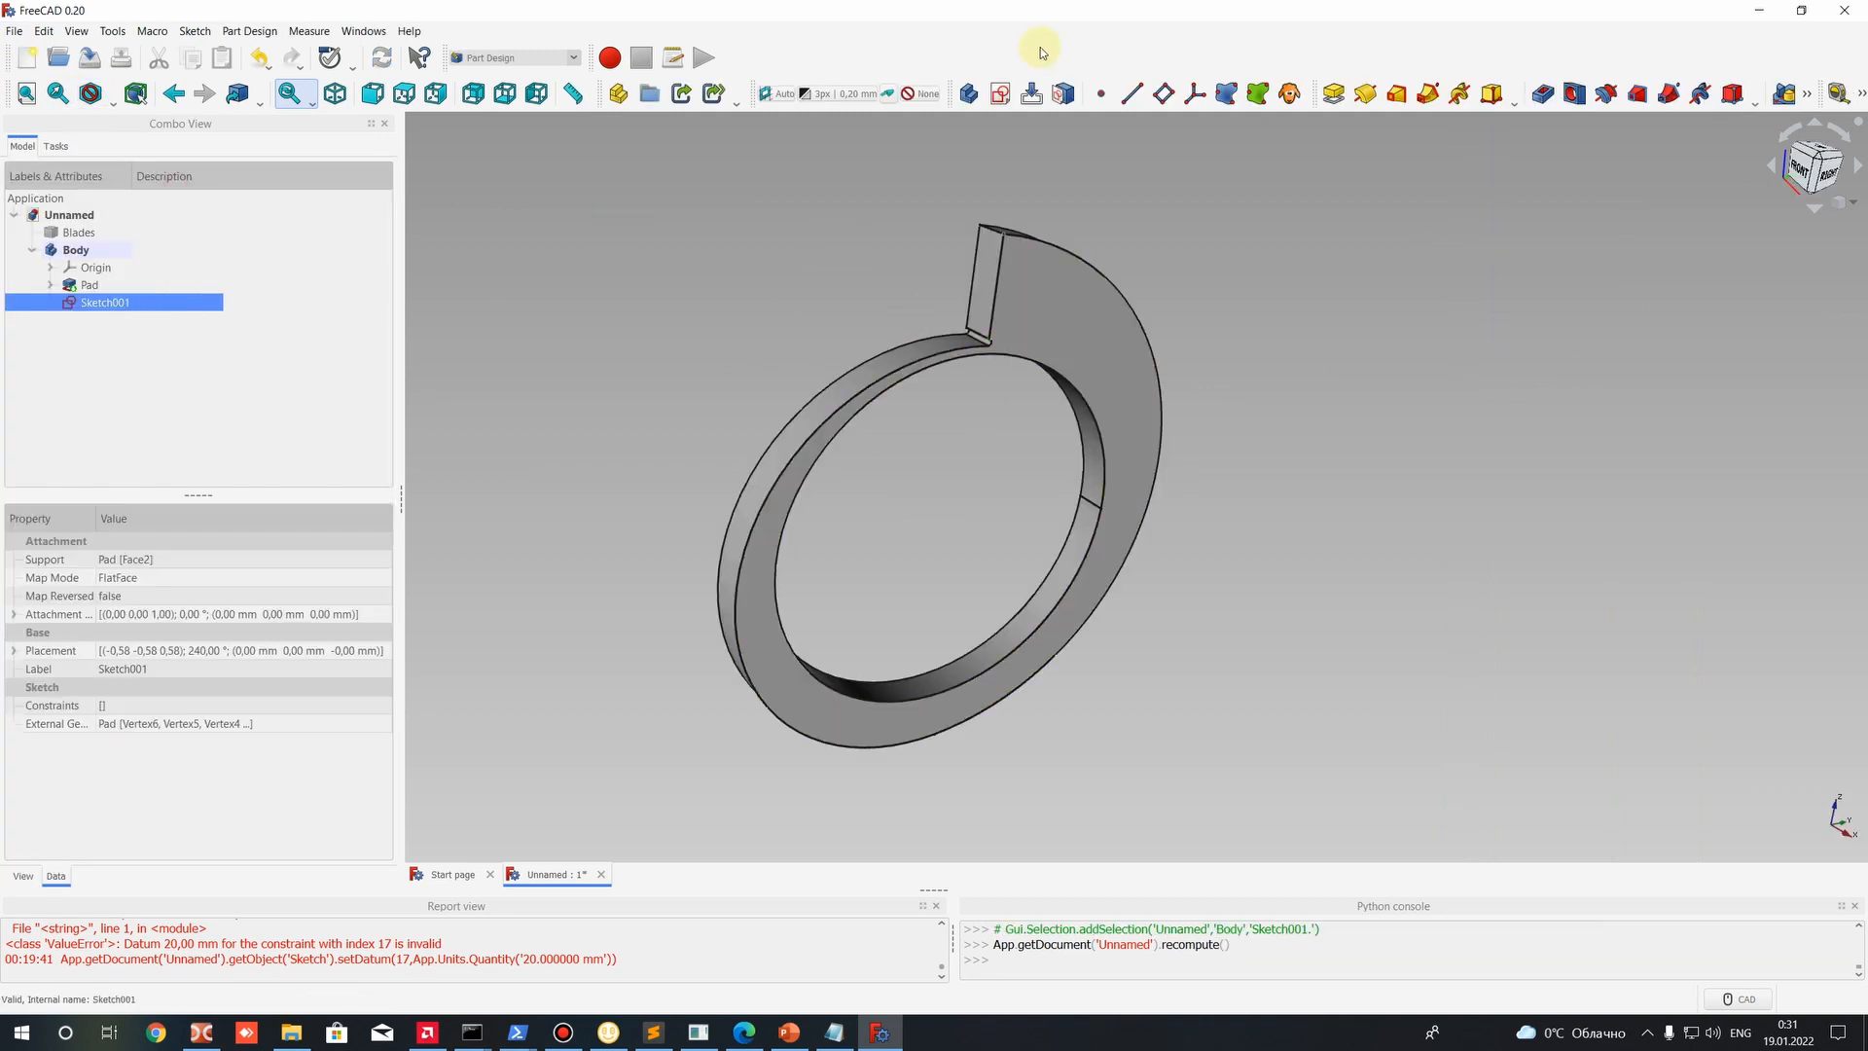
Pad the outlet rectangle to a length of 100 mm.
left_click(1333, 94)
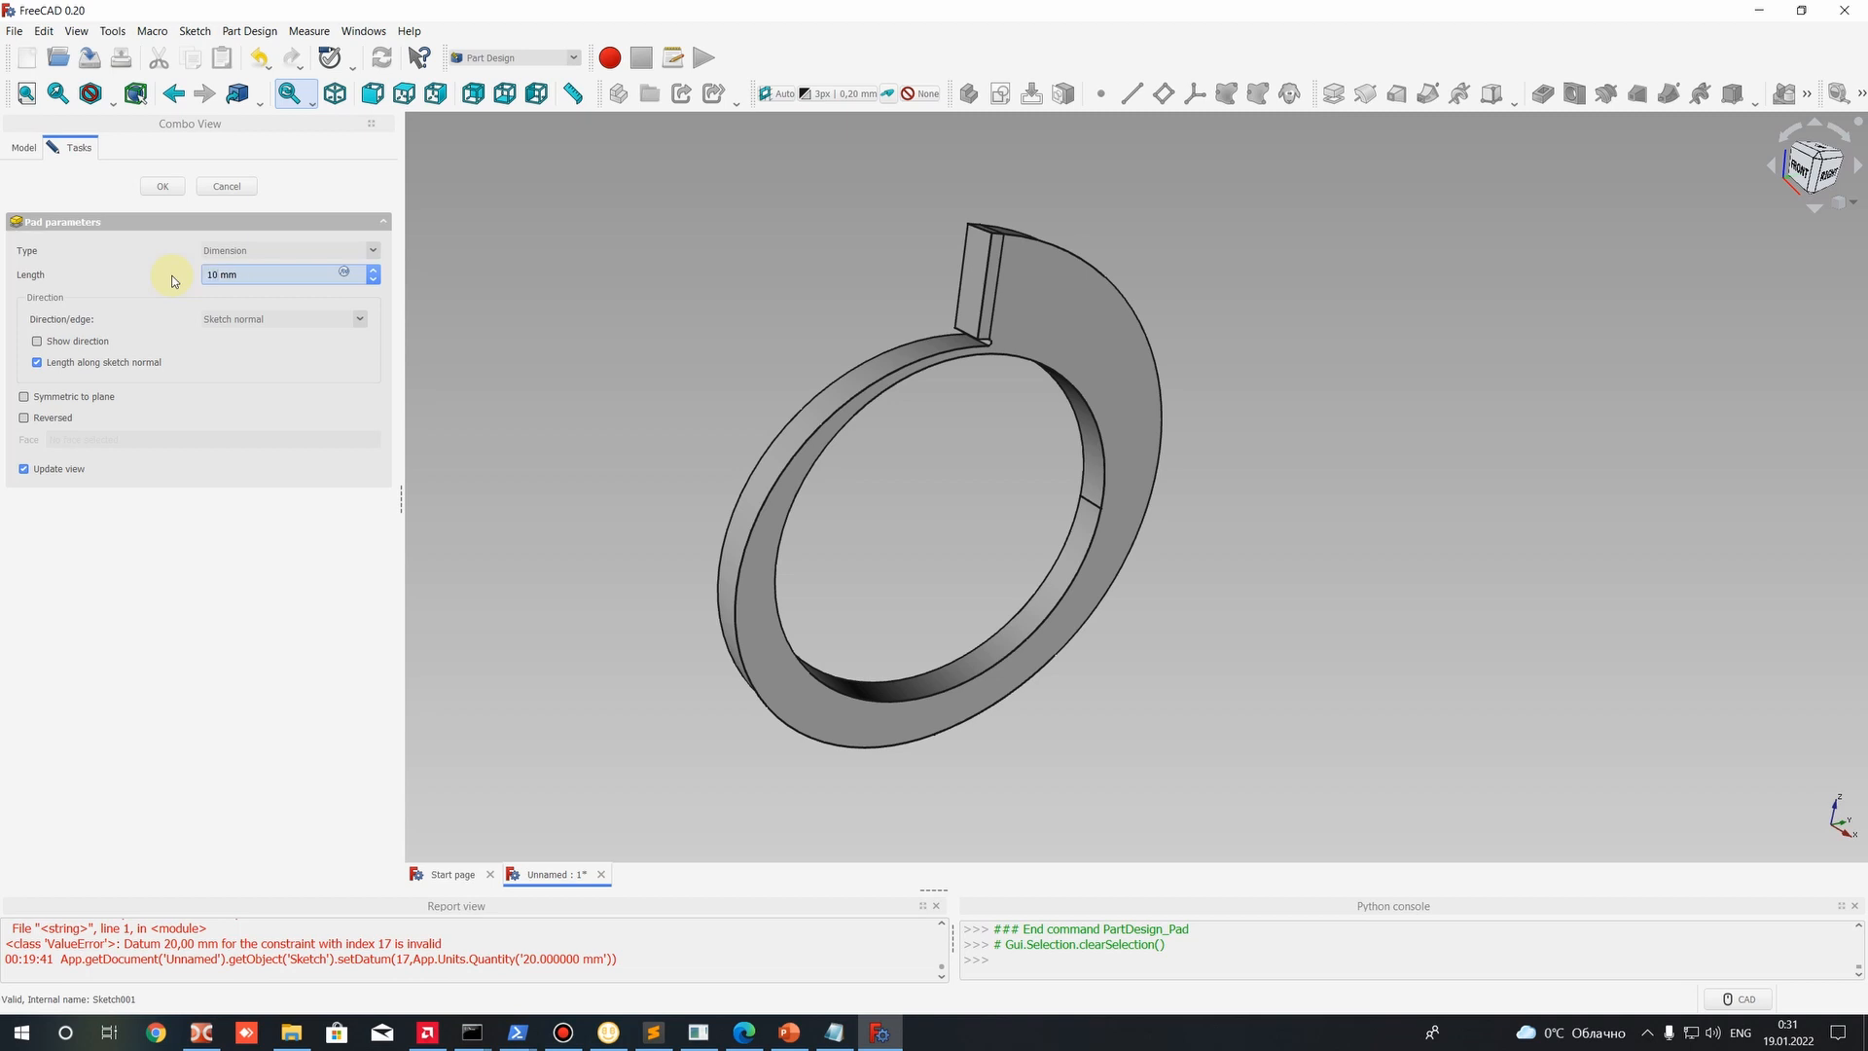
key("Return")
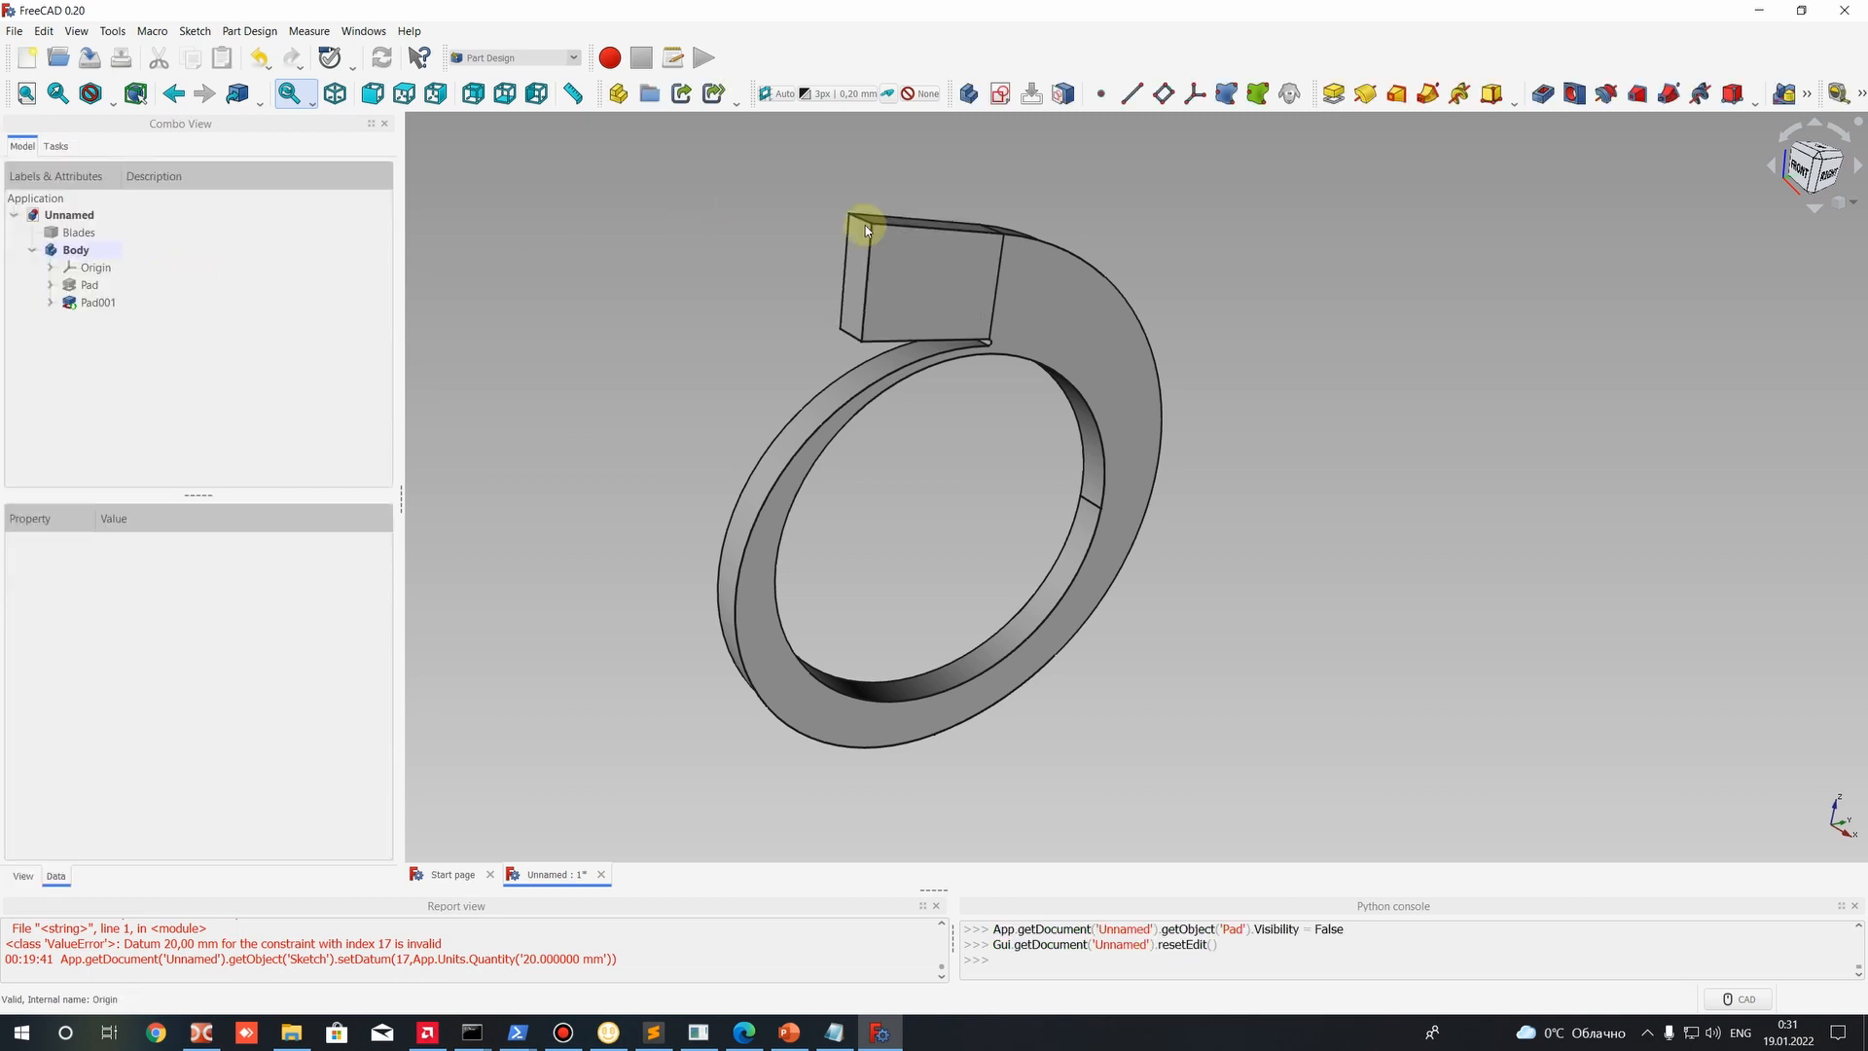
middle_click_drag(1055, 480, 1170, 499)
scroll(1040, 531, "up", 3)
scroll(1282, 543, "down", 3)
middle_click_drag(944, 402, 1256, 399)
scroll(1256, 399, "up", 4)
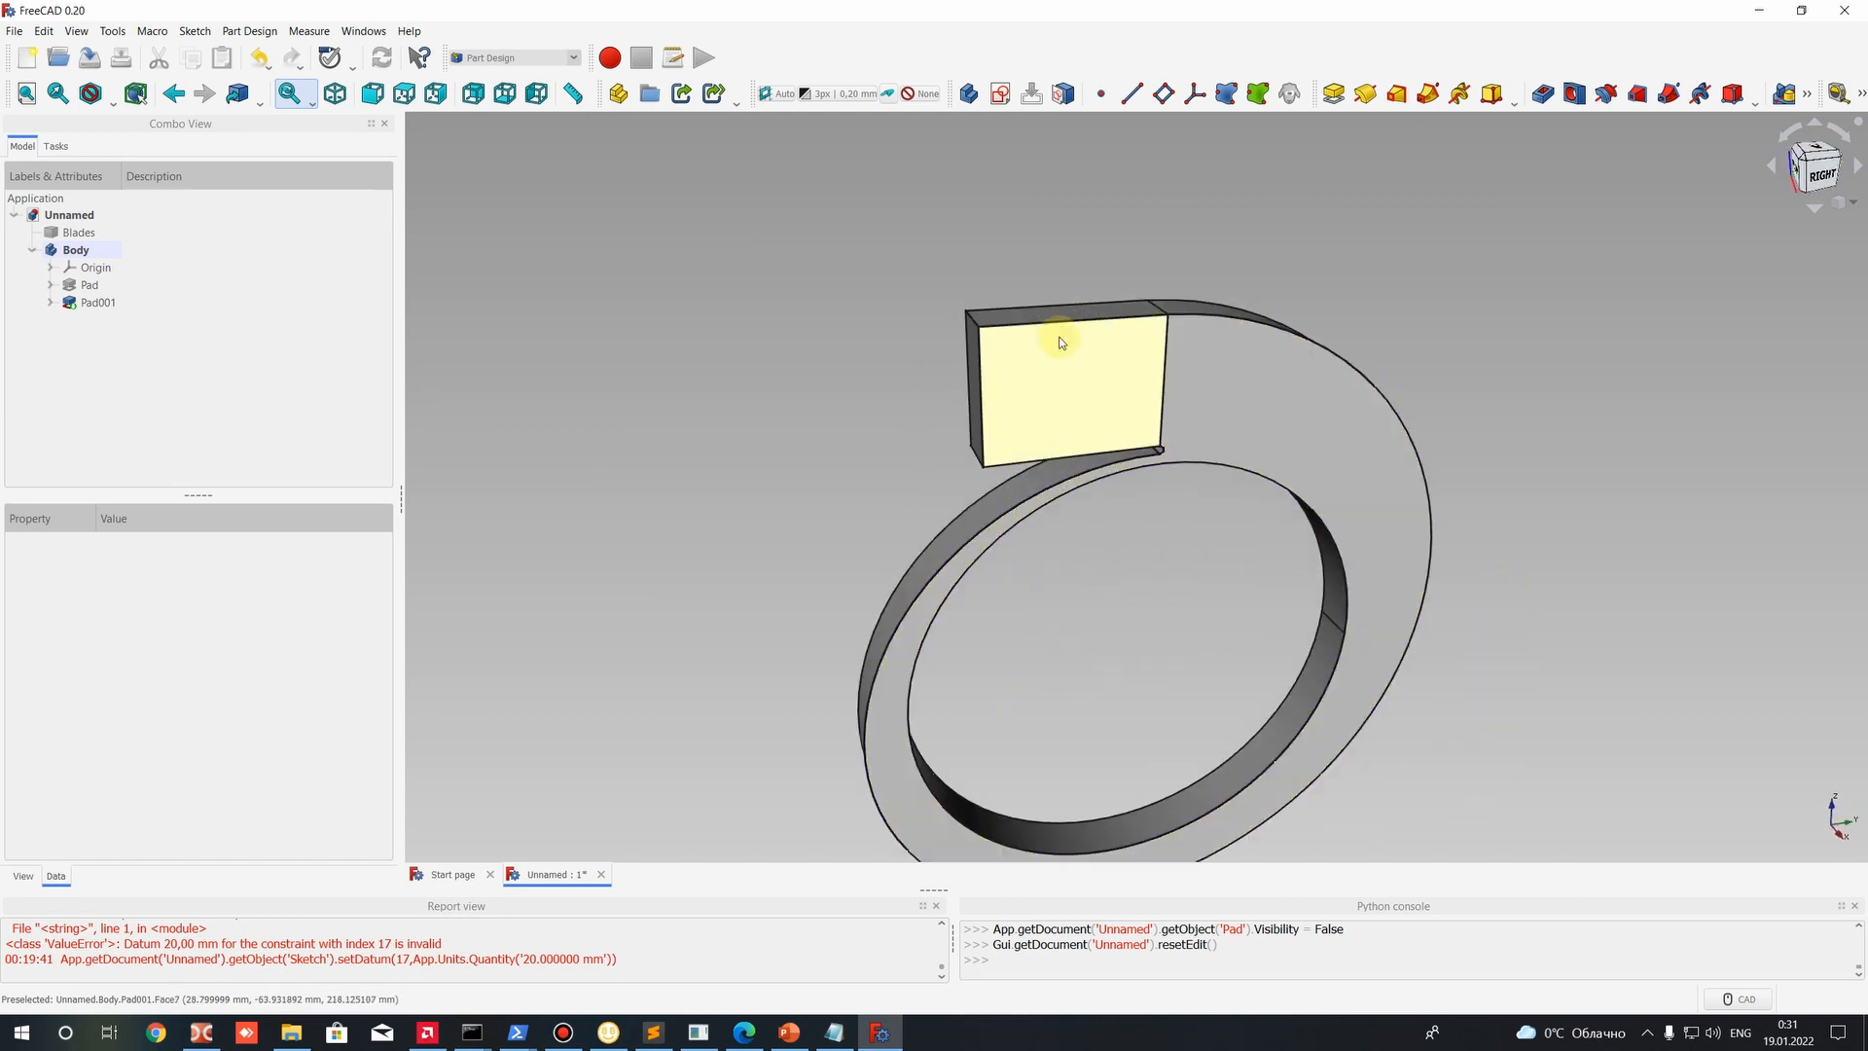
Set the outlet pad's Refine property to true so its side faces merge with the spiral.
left_click(116, 302)
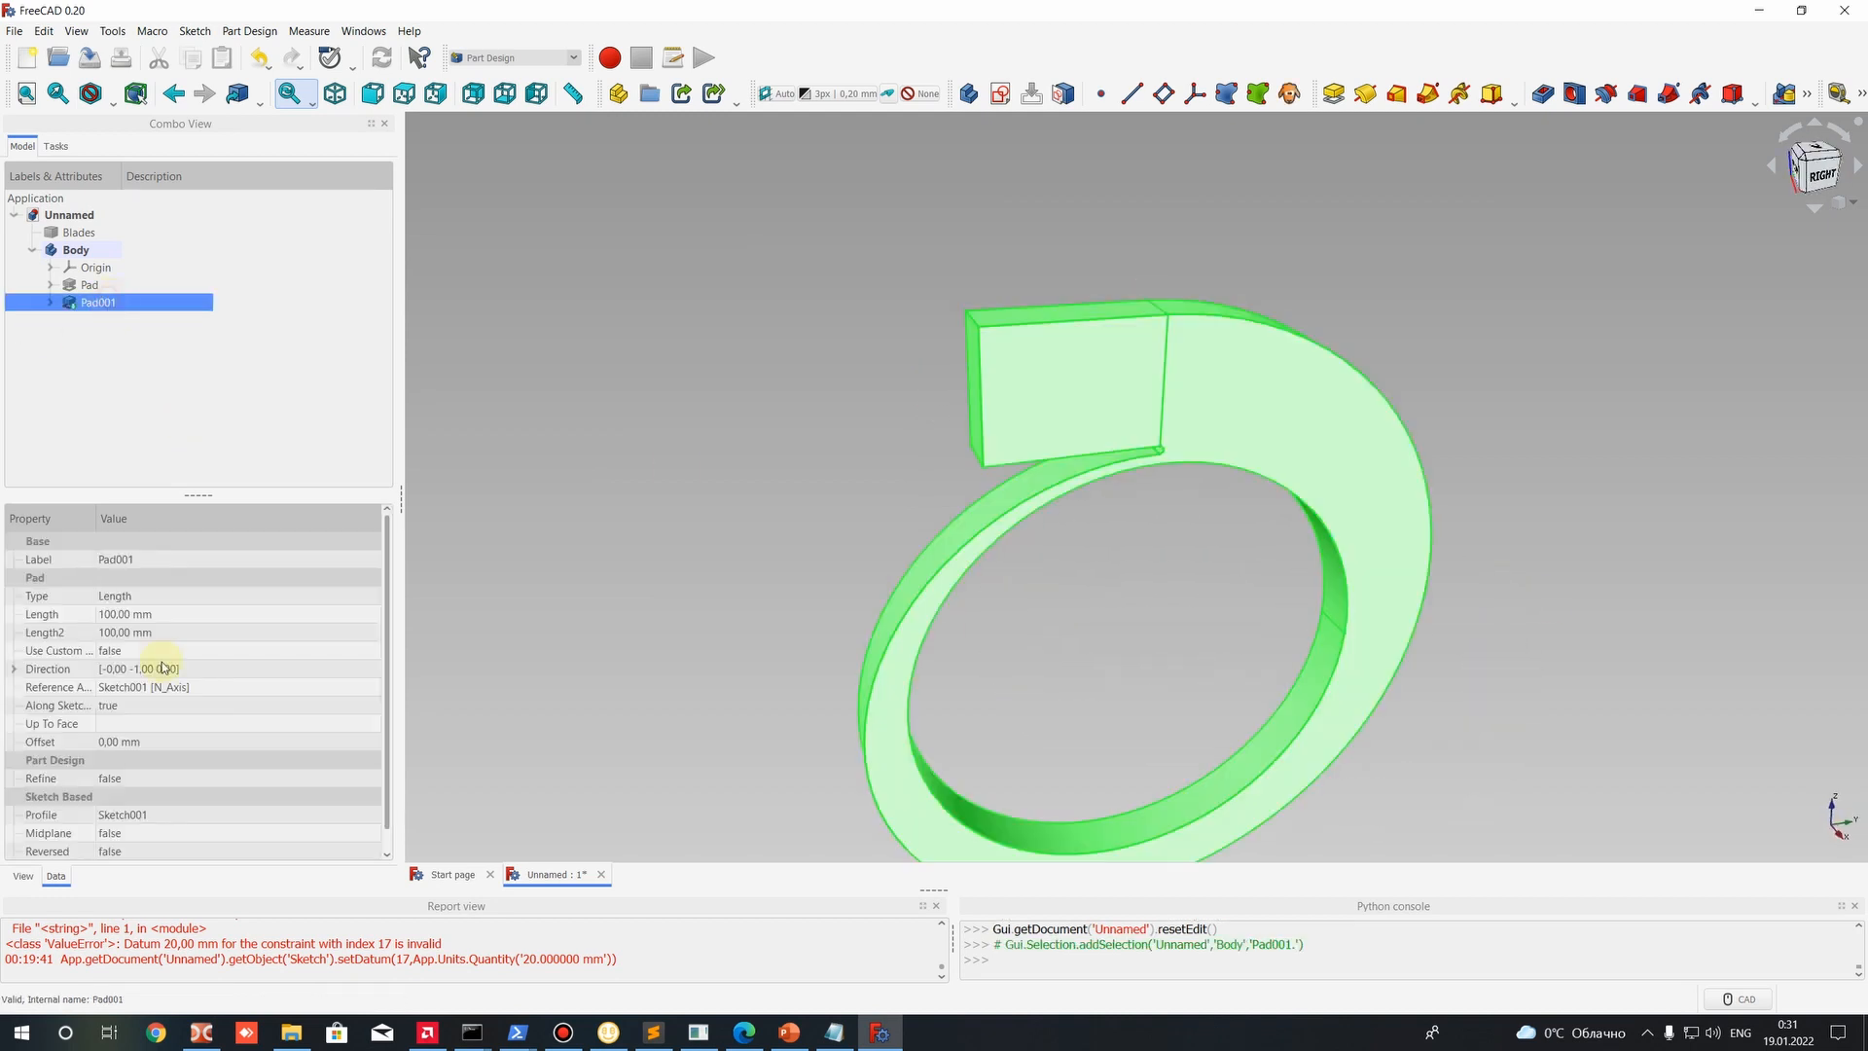
left_click(89, 779)
left_click(114, 778)
left_click(817, 452)
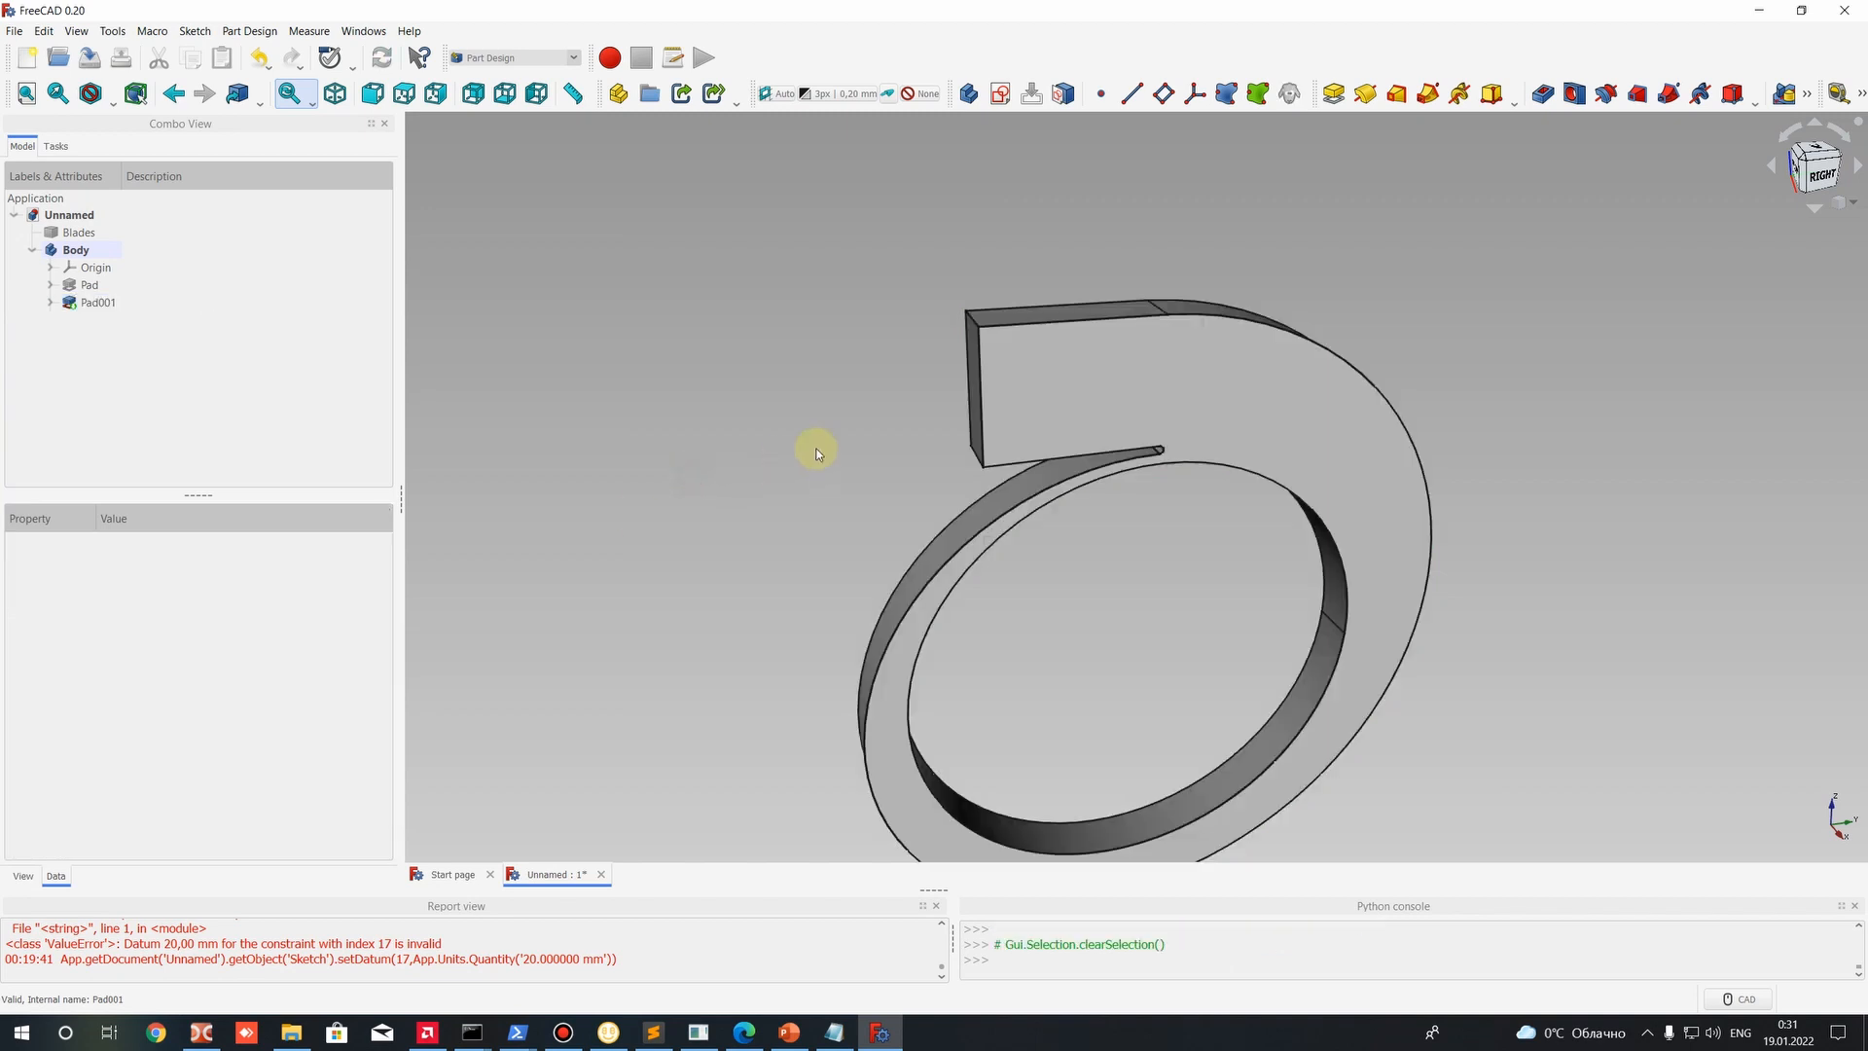
left_click(1160, 319)
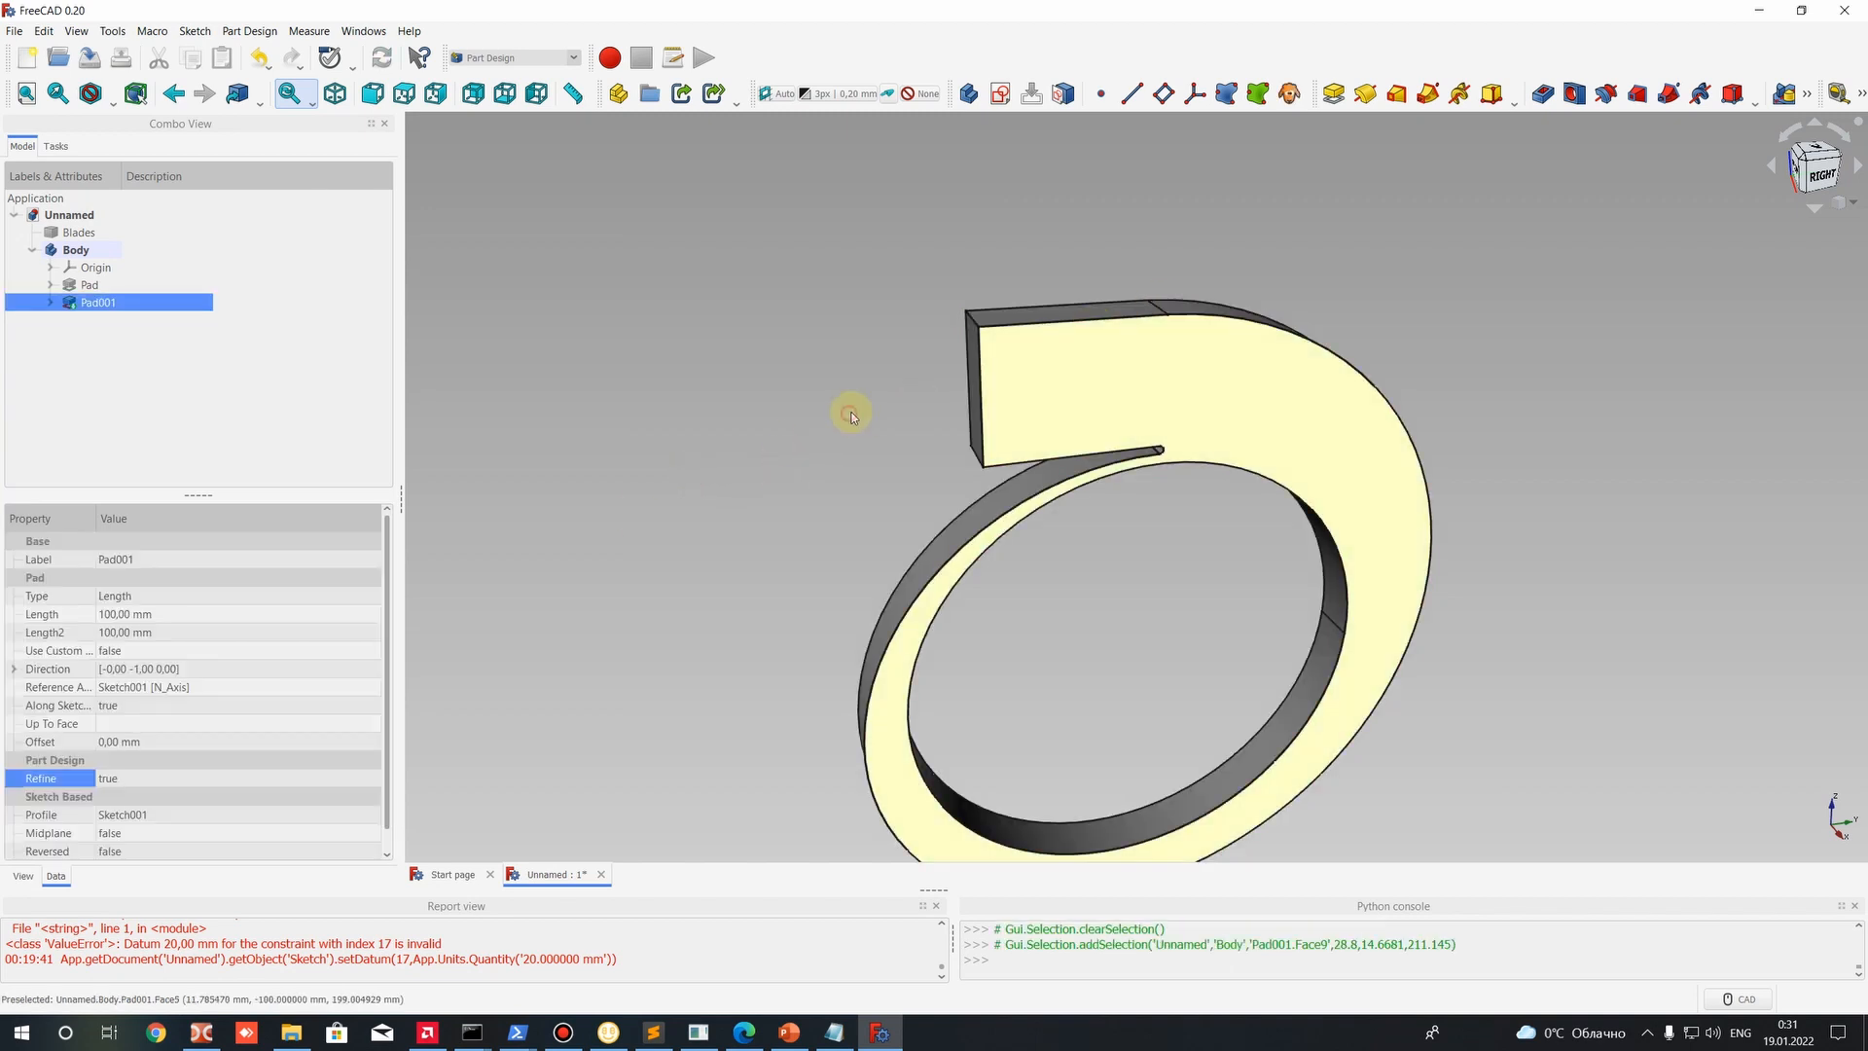
left_click(850, 414)
Create a sketch on the casing's flat side face at X = 0 and close it empty.
middle_click_drag(1417, 531, 862, 259)
left_click(785, 251)
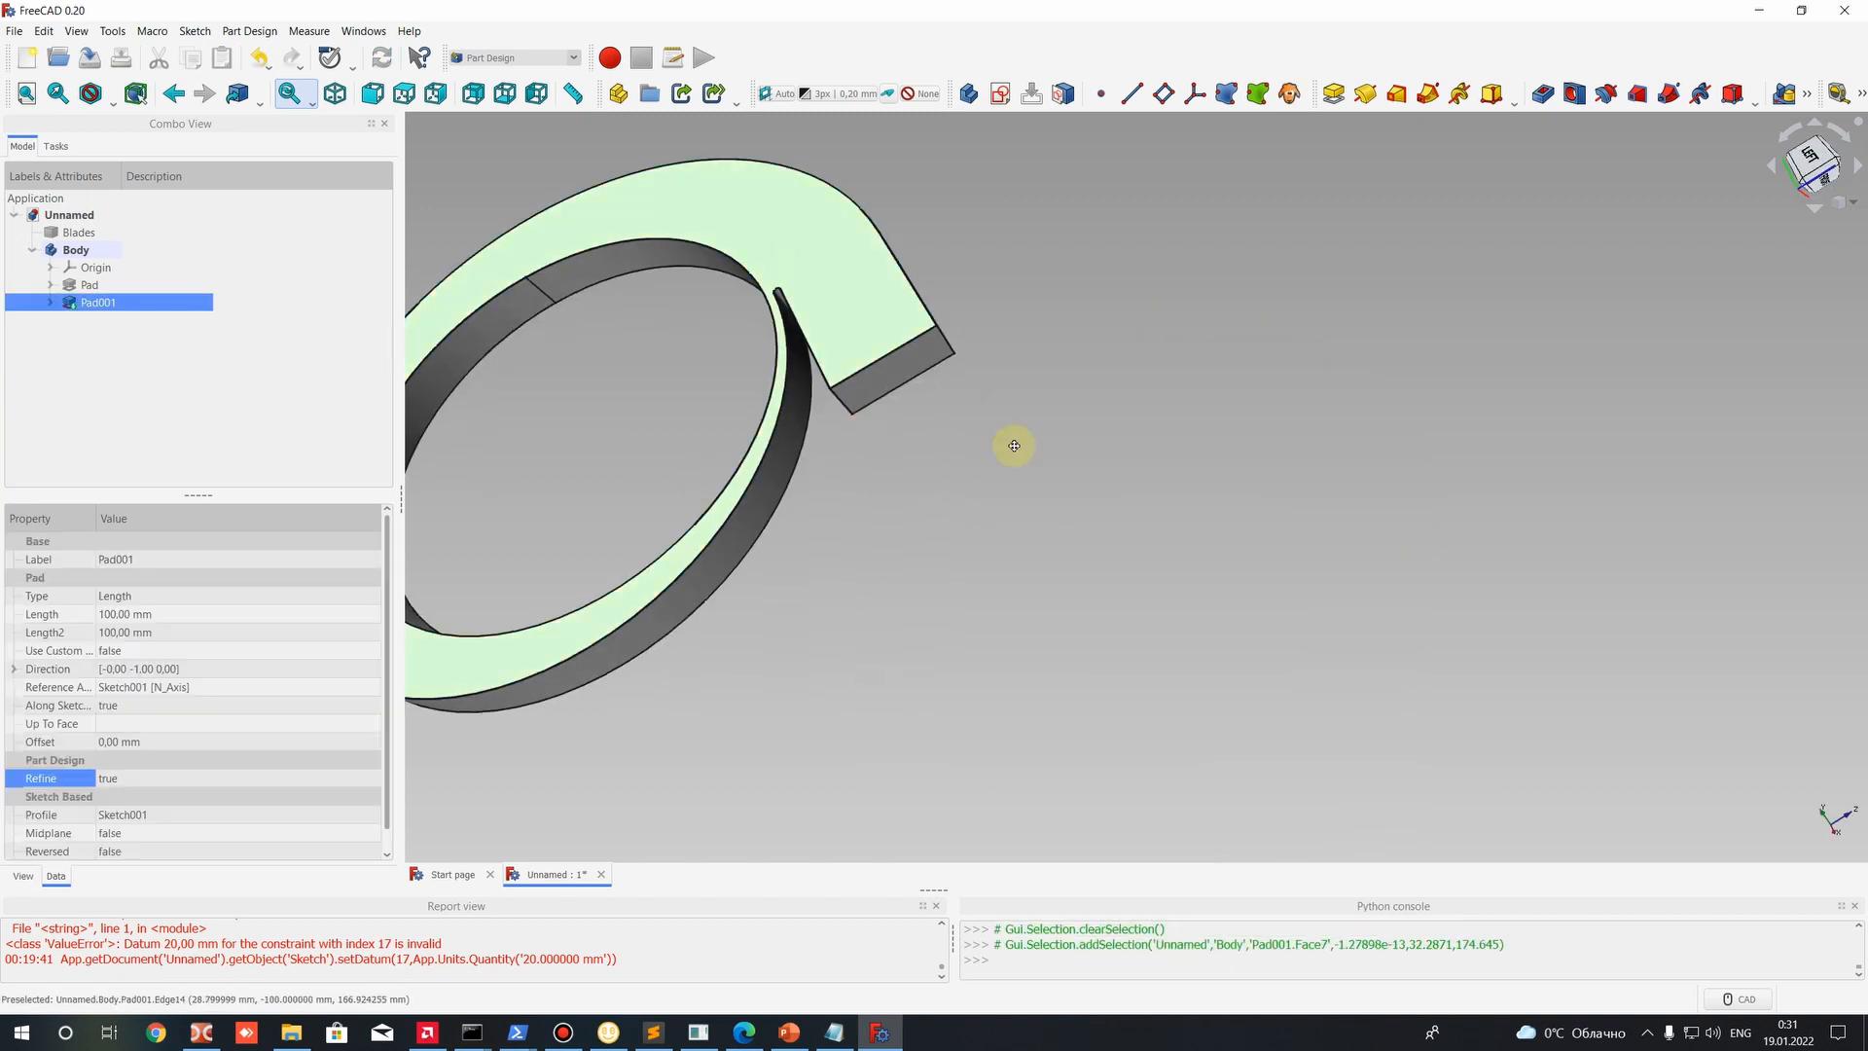
middle_click_drag(1014, 446, 1205, 481)
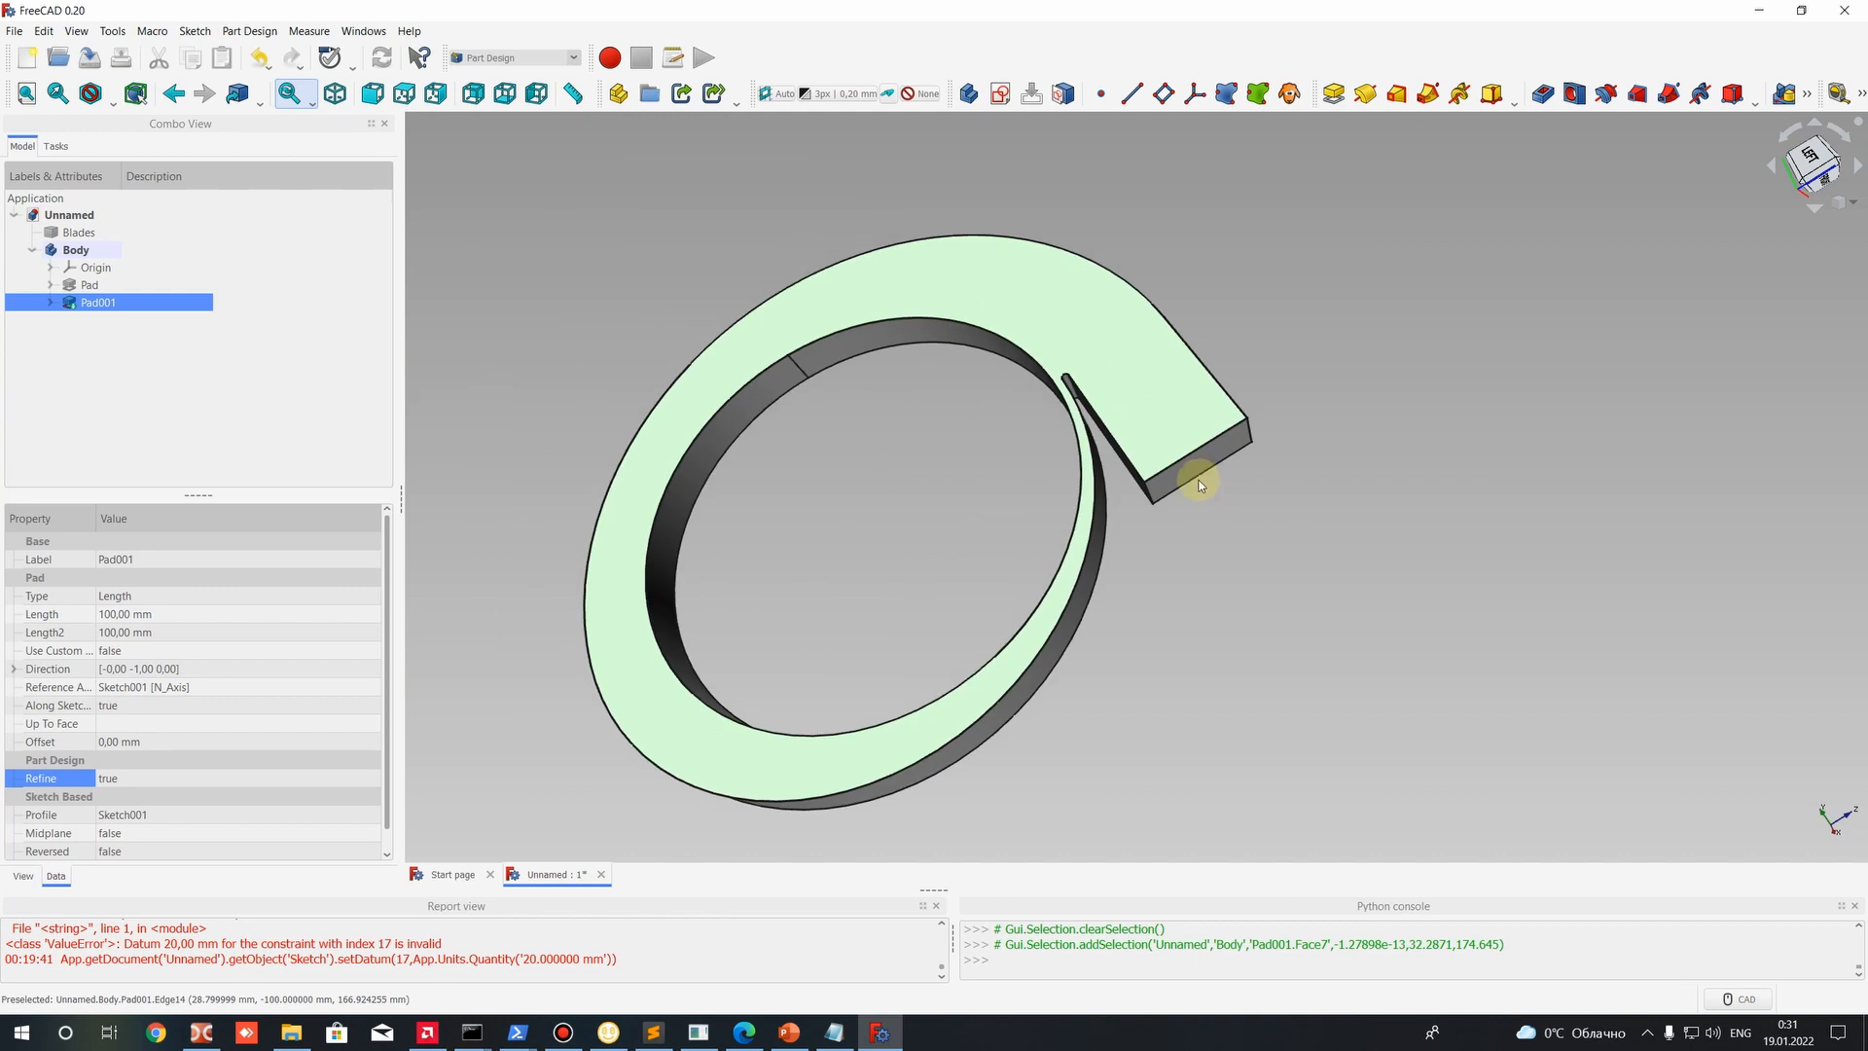
middle_click_drag(1333, 510, 1290, 347)
scroll(1062, 325, "down", 4)
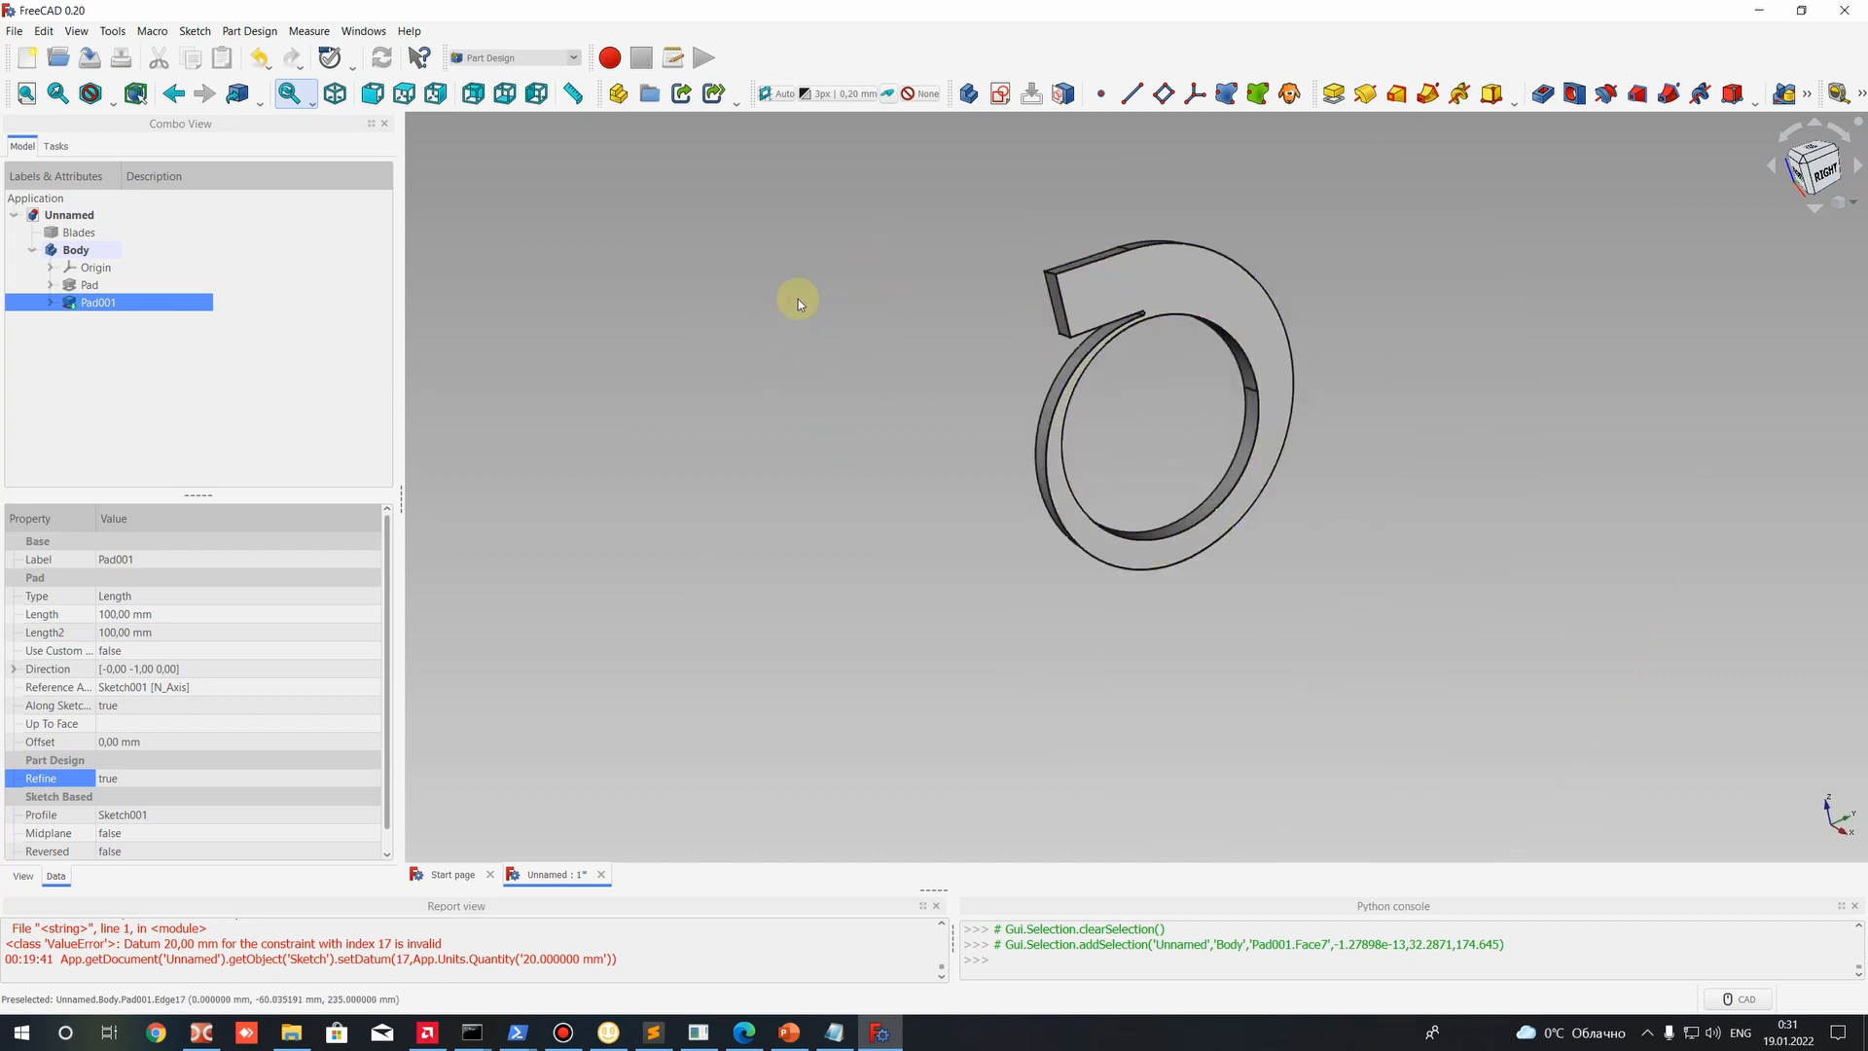
middle_click_drag(797, 300, 758, 370)
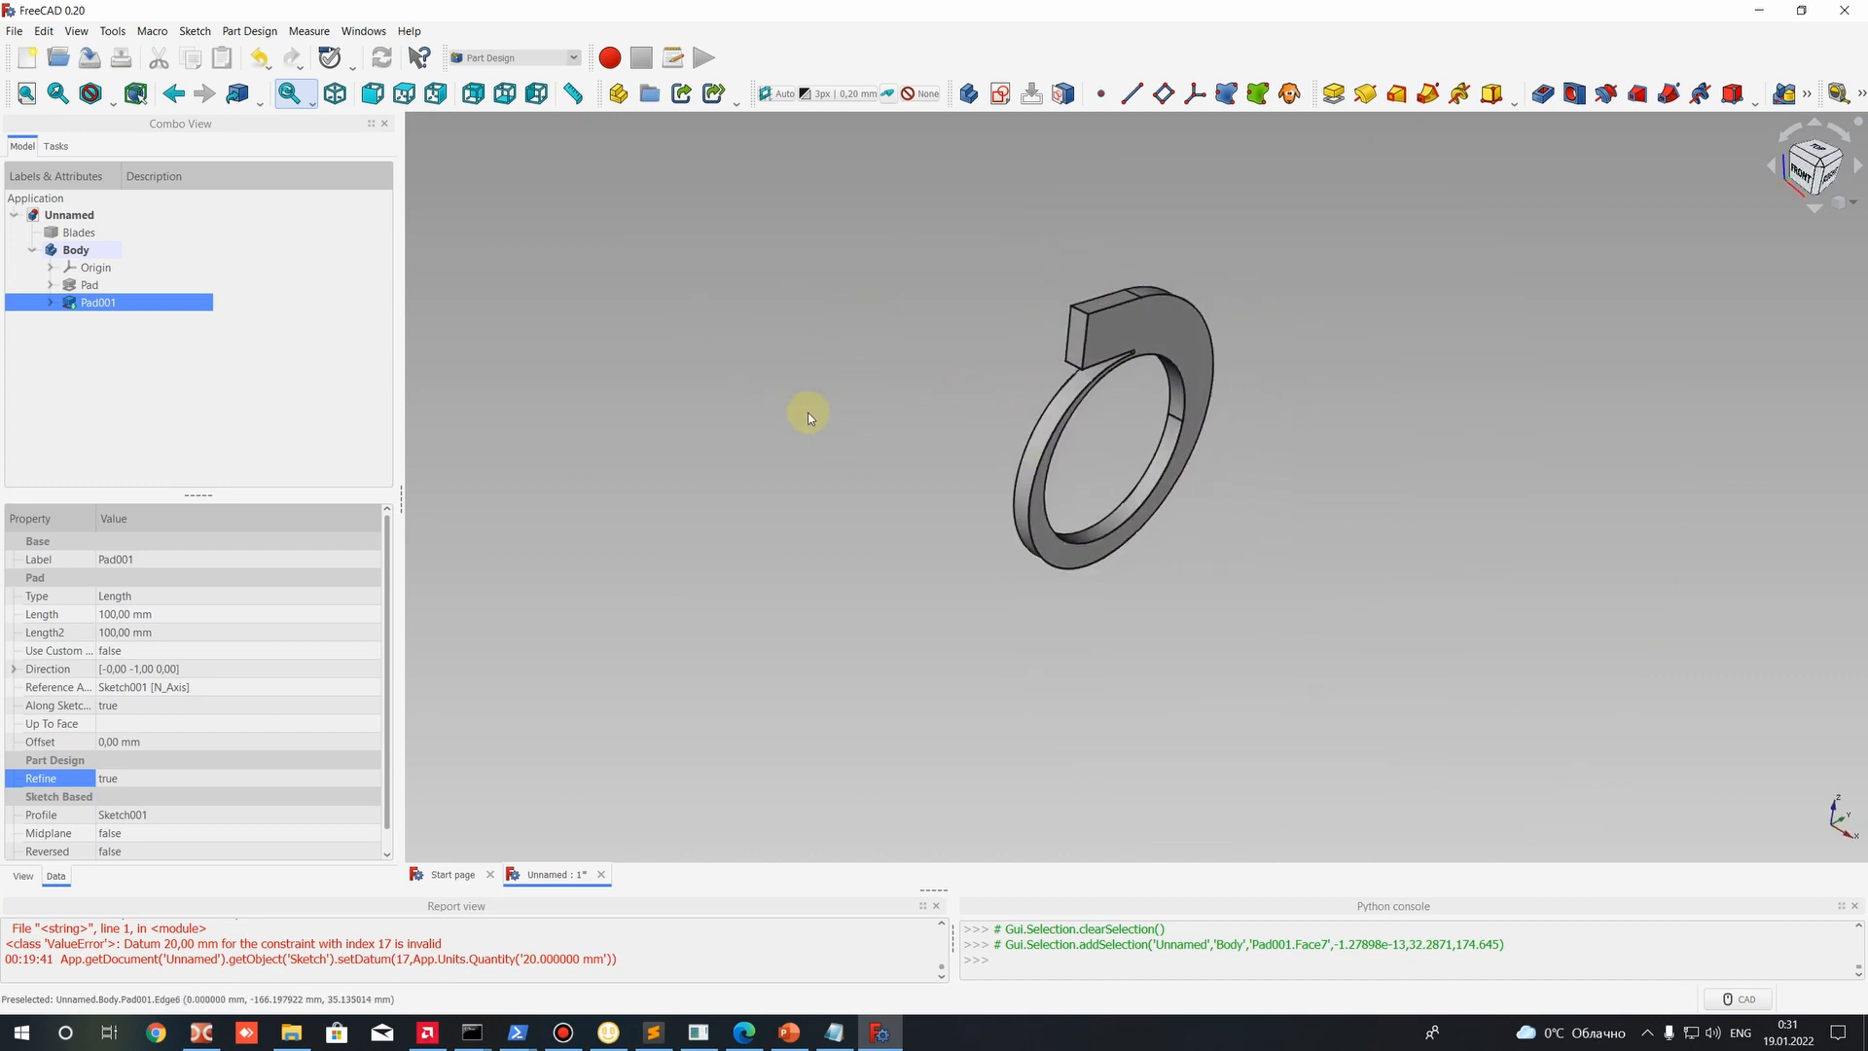
left_click(999, 95)
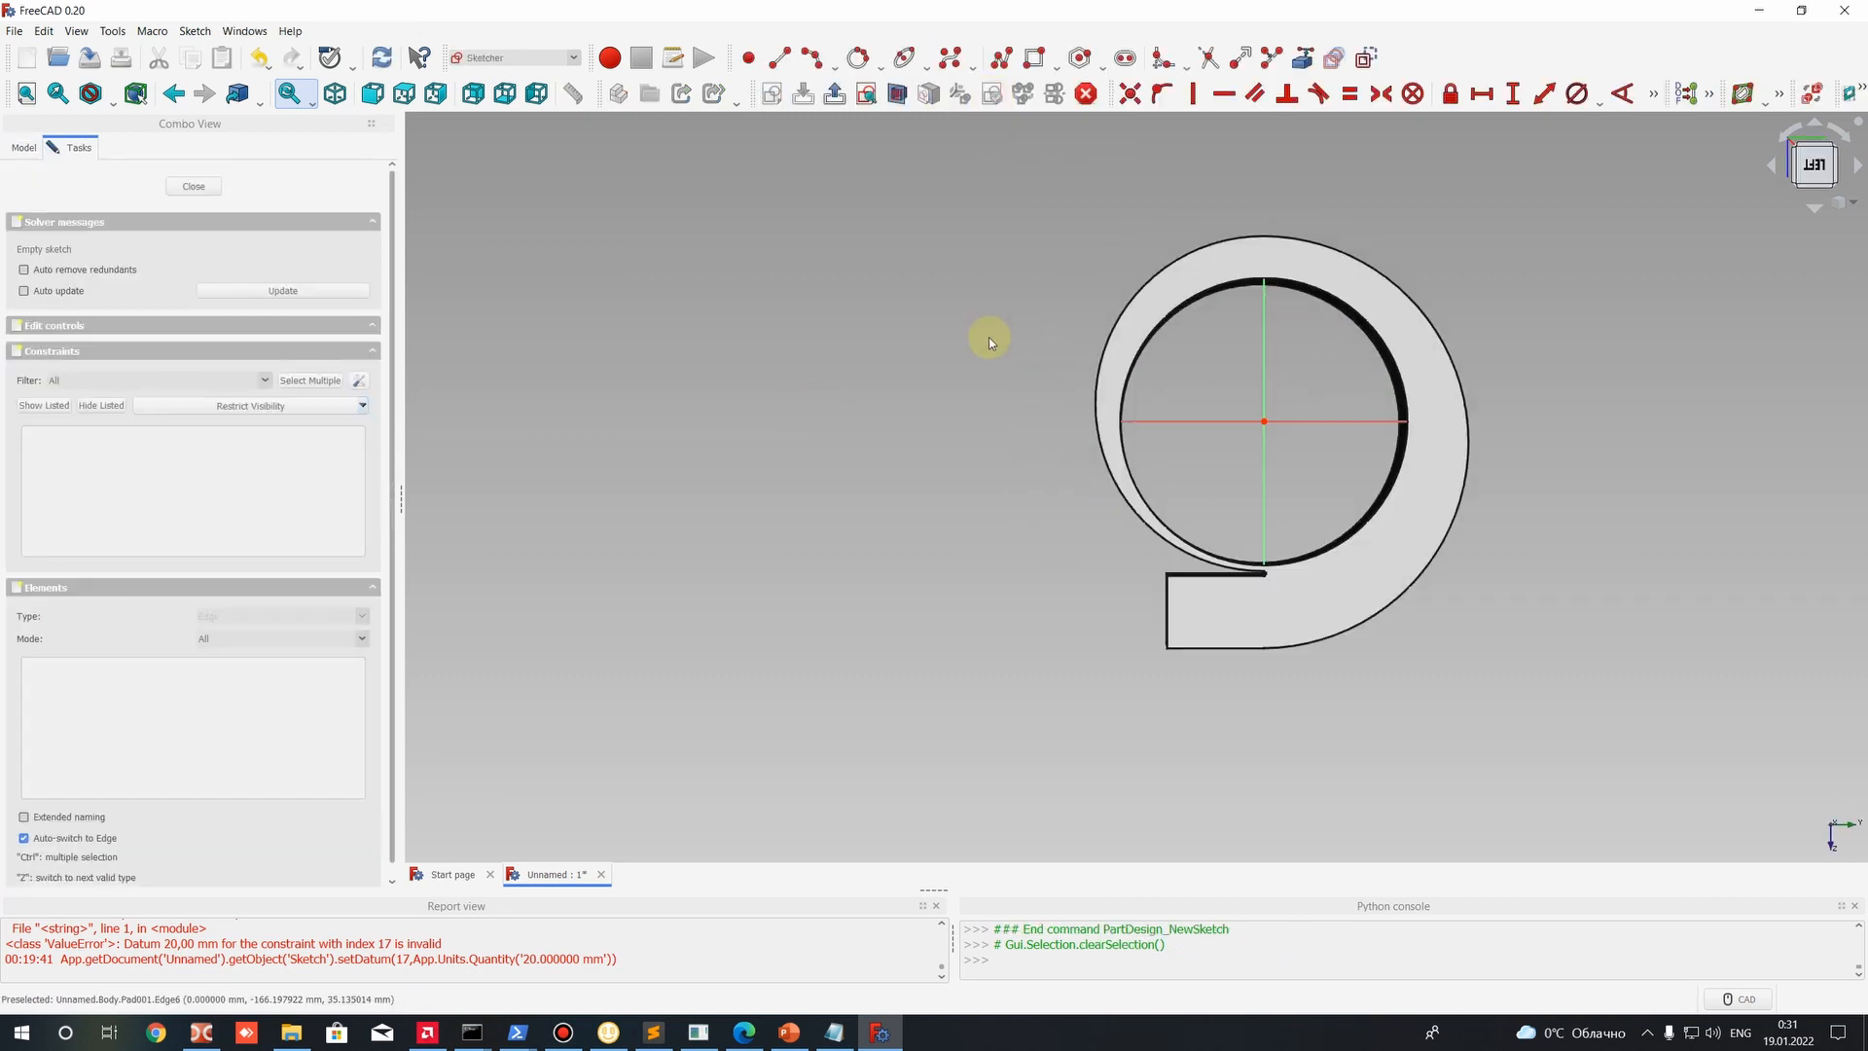
left_click(193, 185)
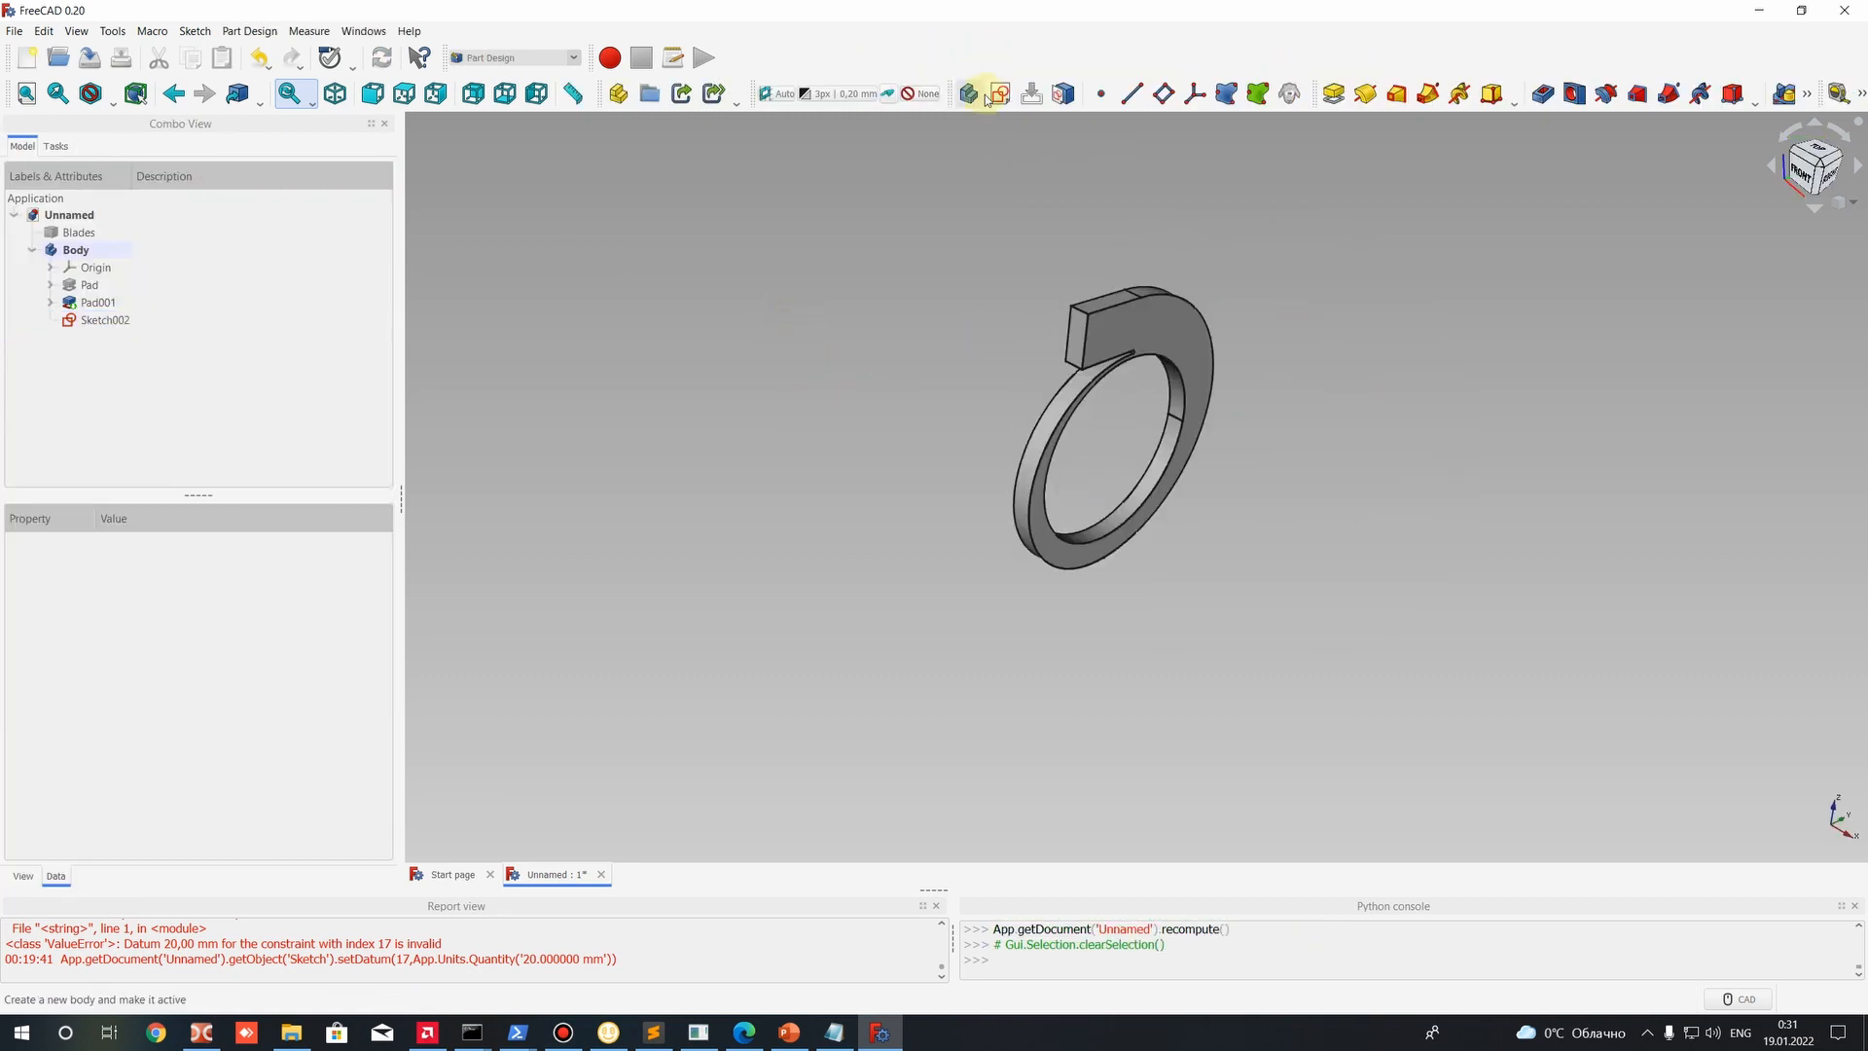
left_click(1000, 94)
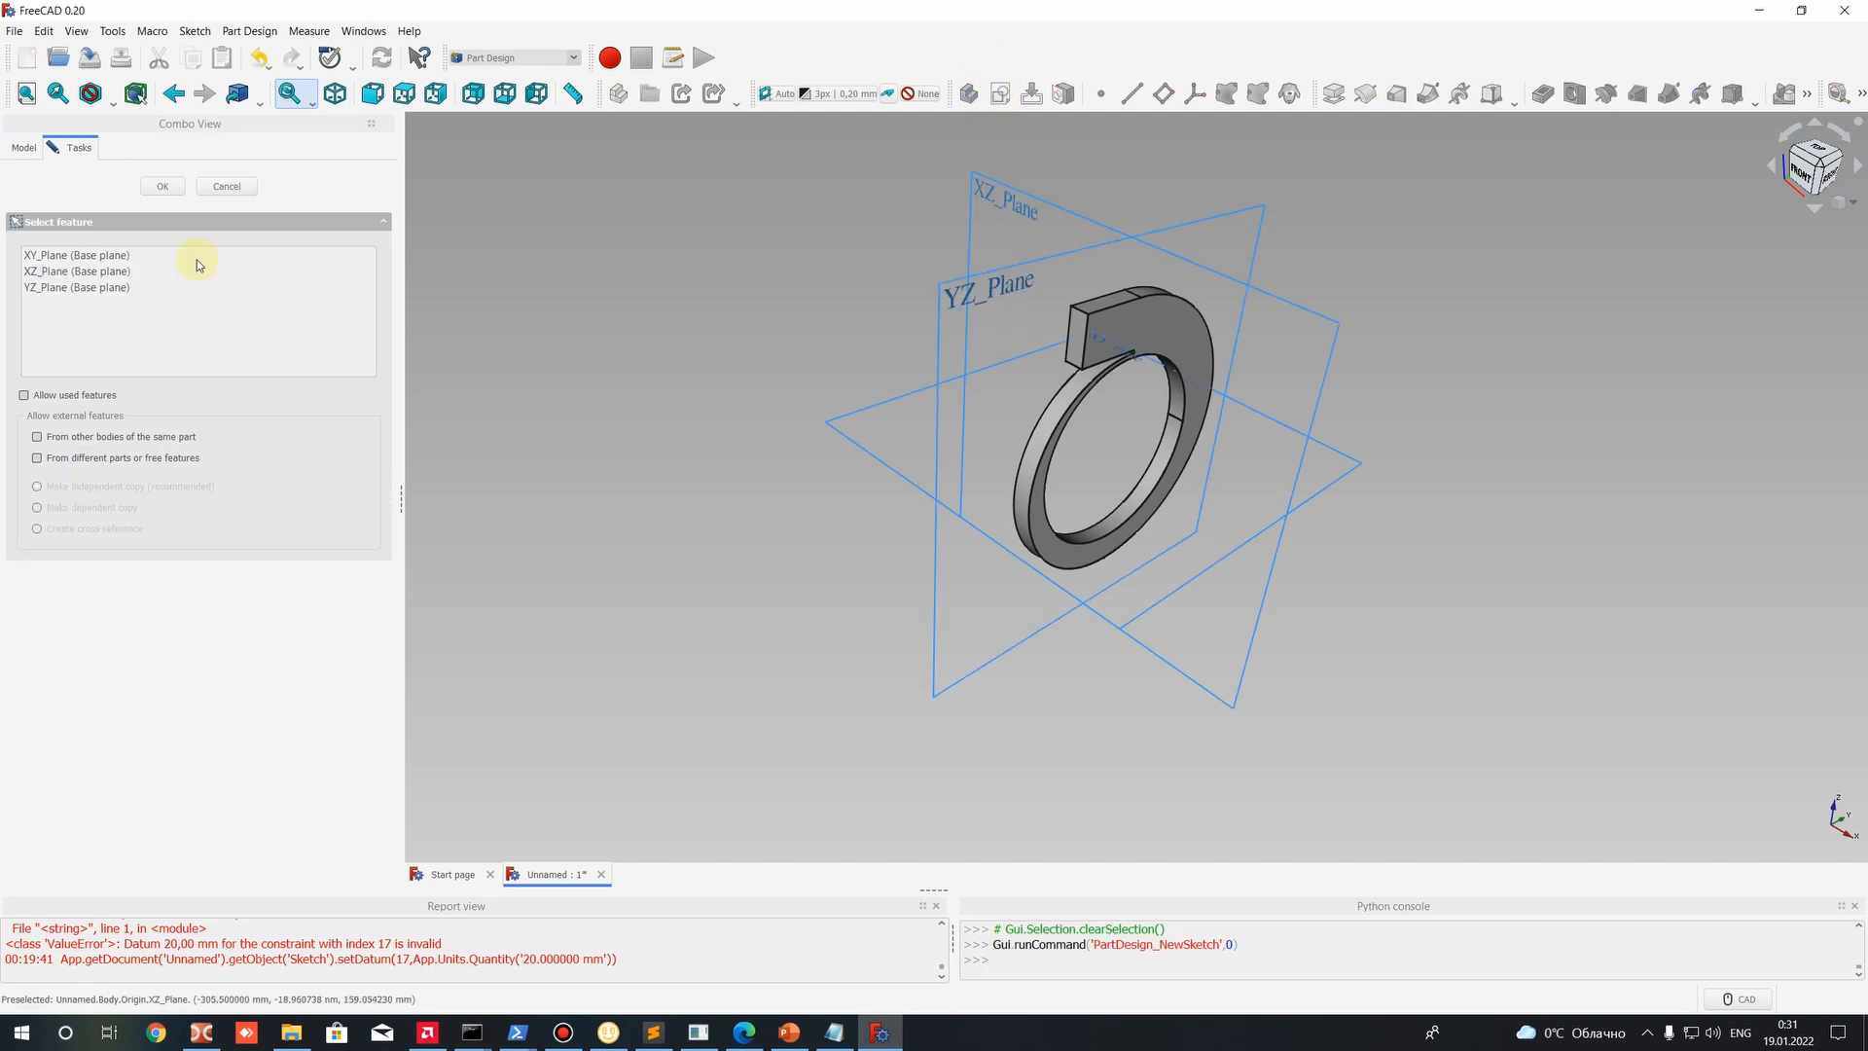
left_click(85, 256)
left_click(81, 273)
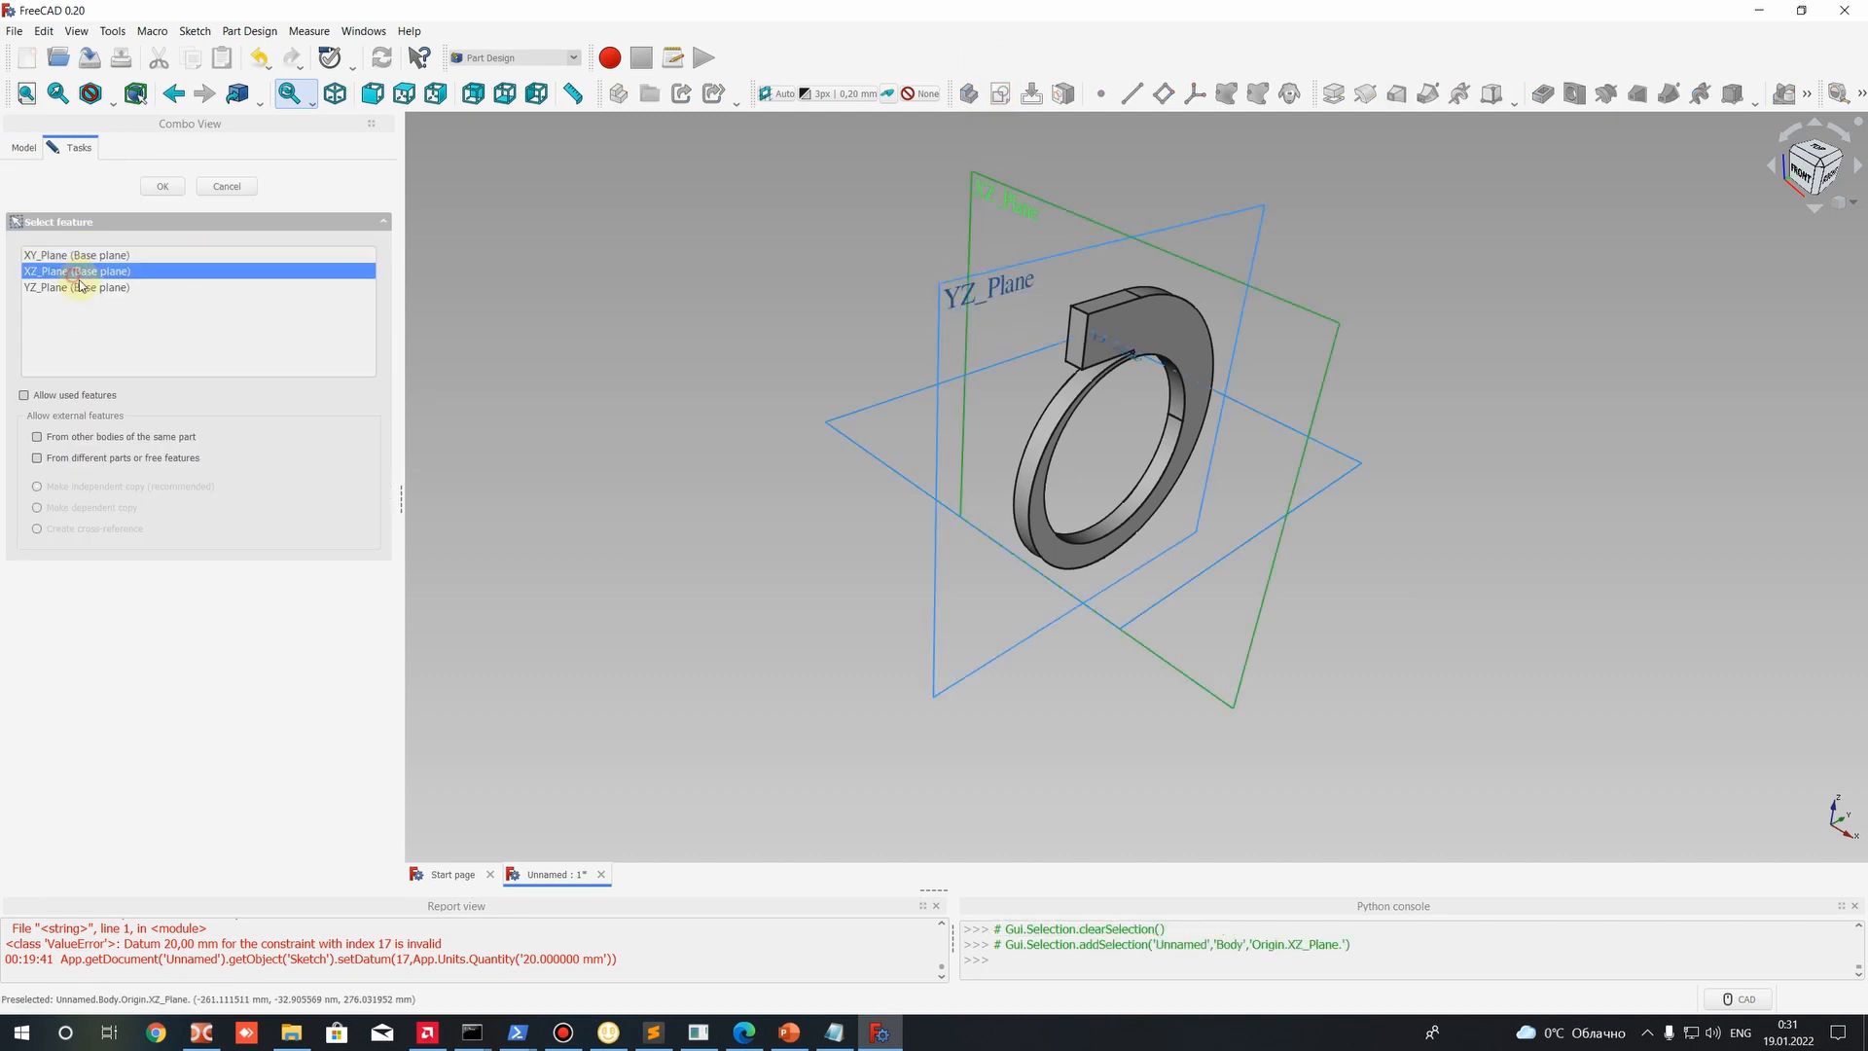
left_click(237, 188)
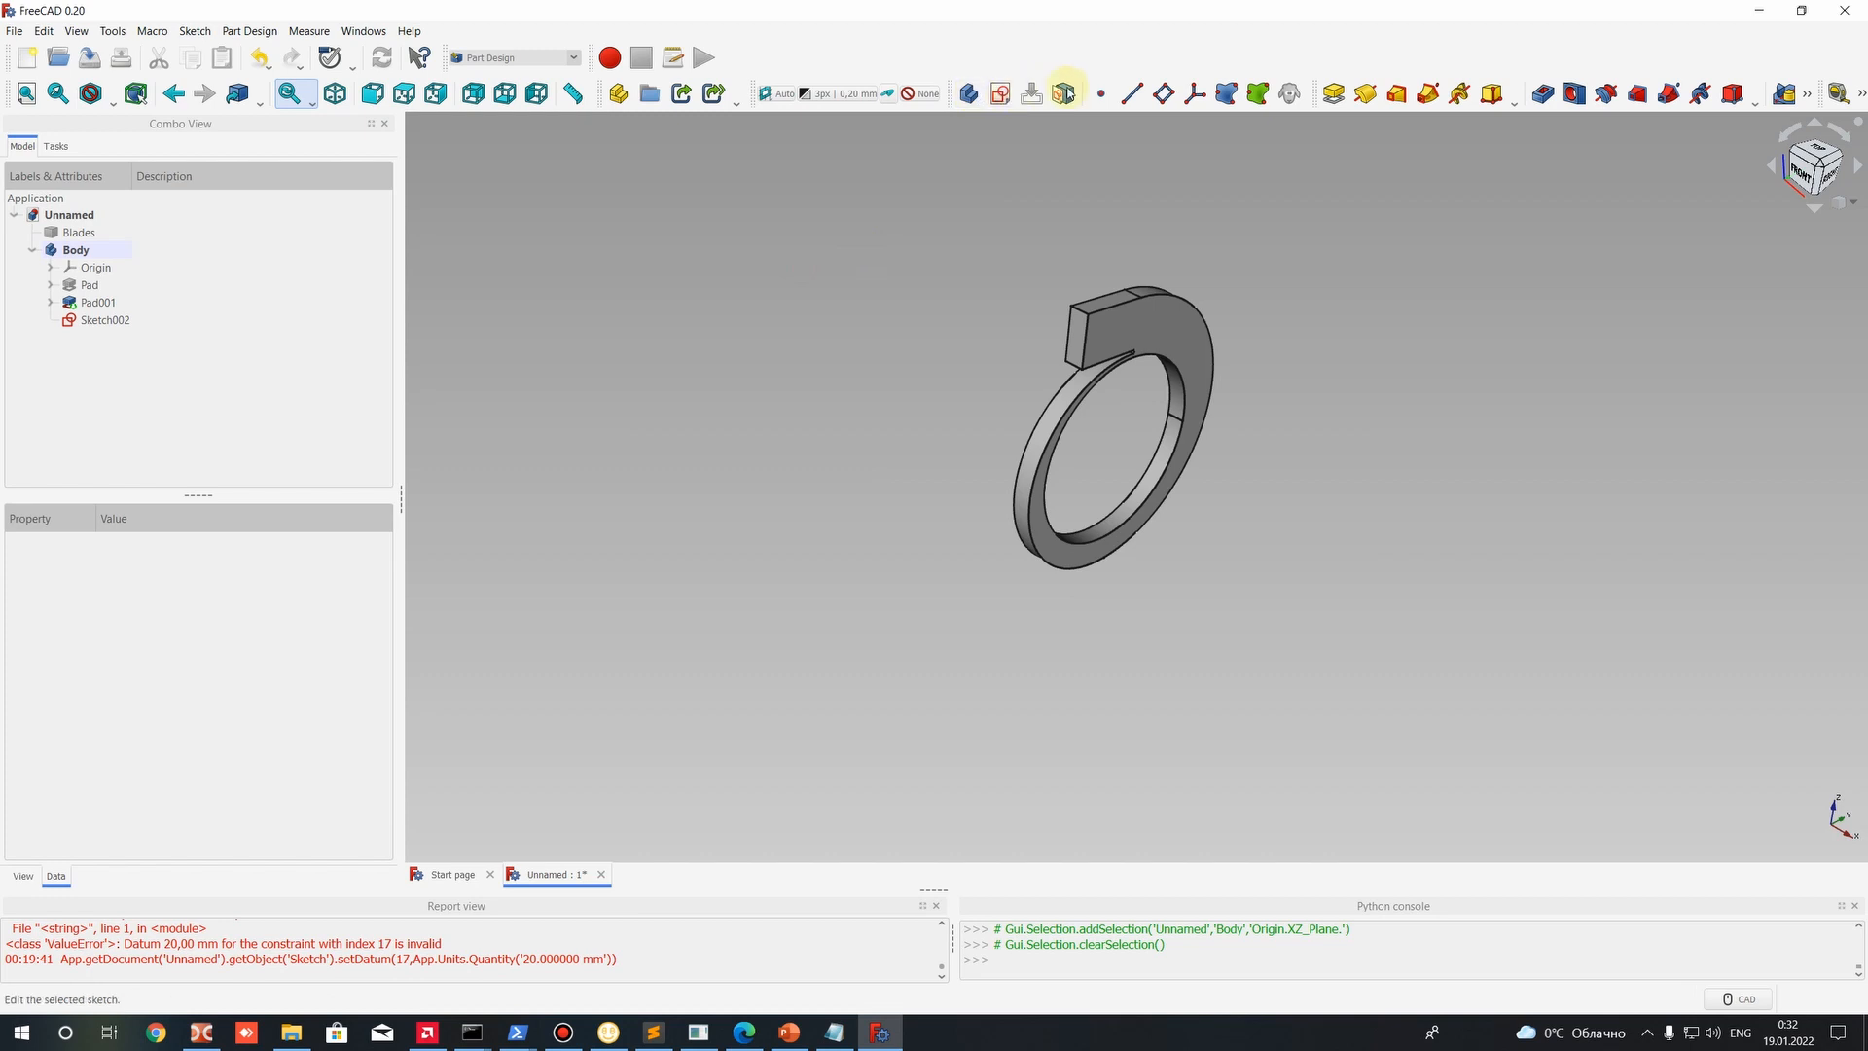
Create a datum plane attached to the rectangular outlet's end face, with a 100 mm offset in the x-direction.
middle_click_drag(1055, 411, 780, 362)
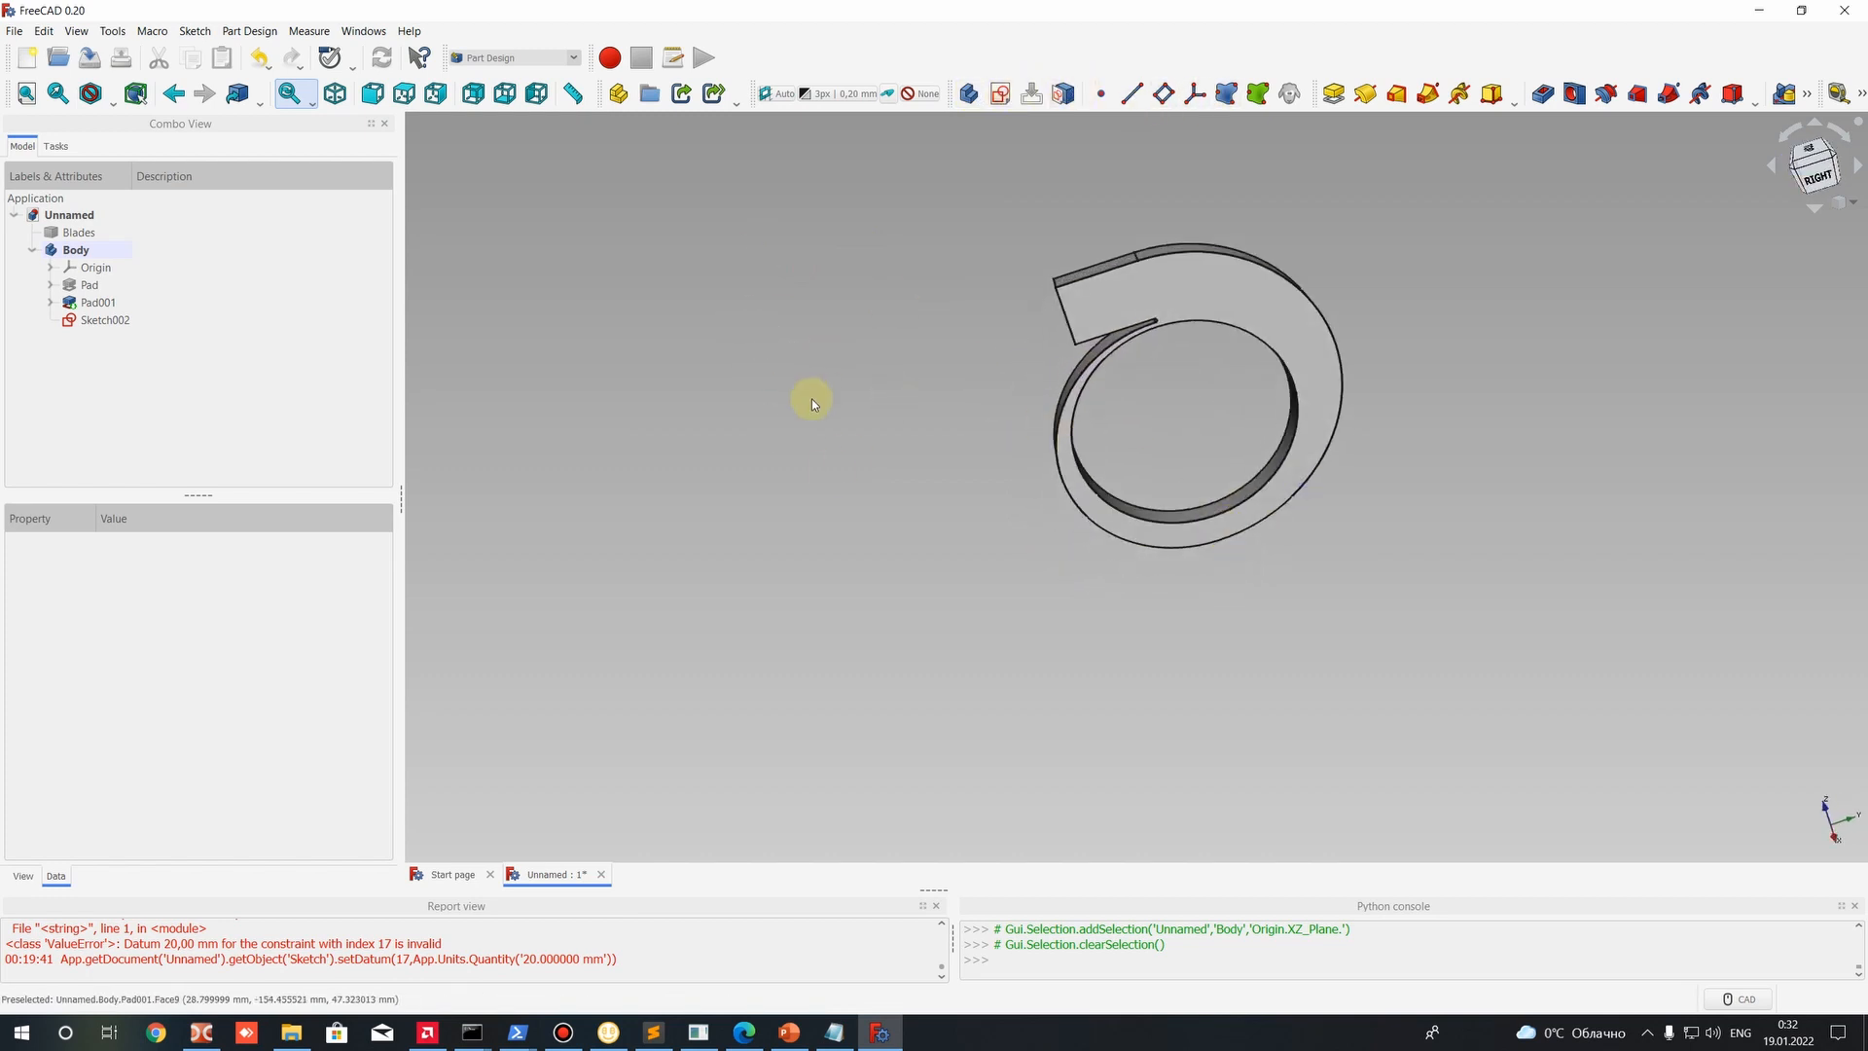
left_click(1162, 94)
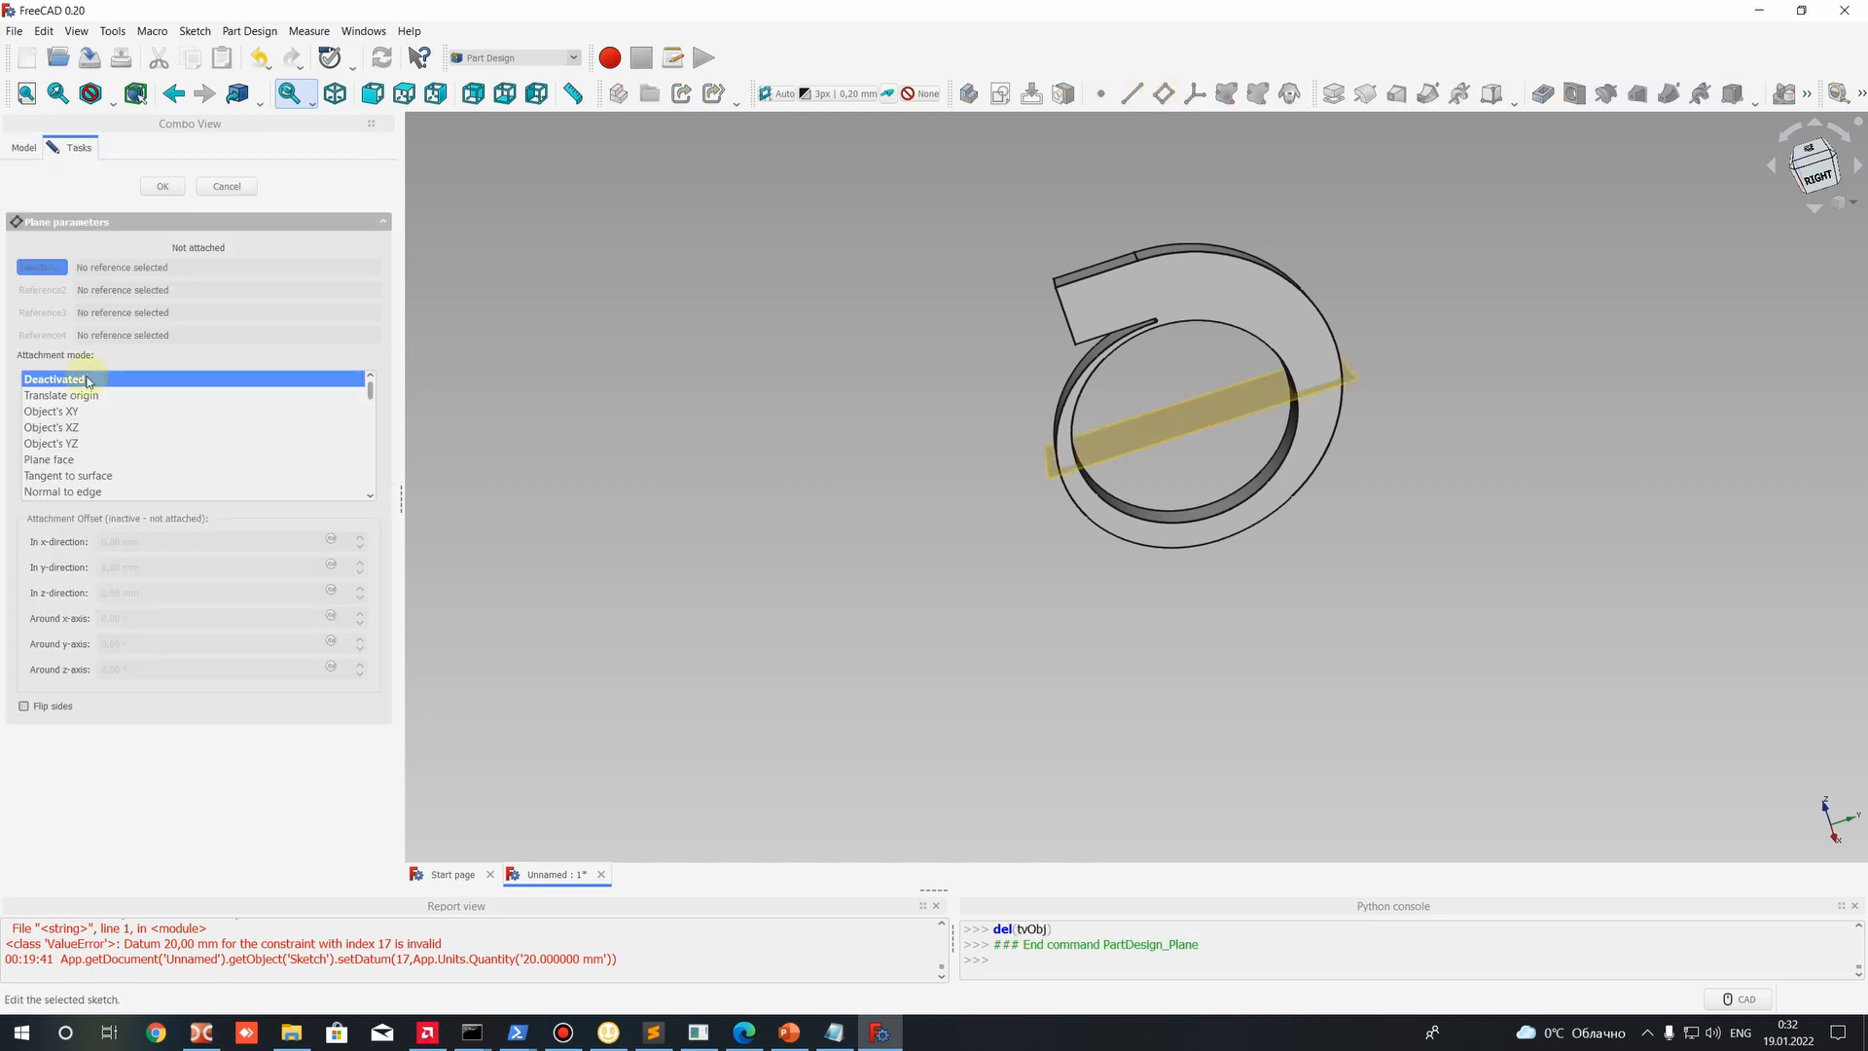
middle_click_drag(1060, 318, 1057, 324)
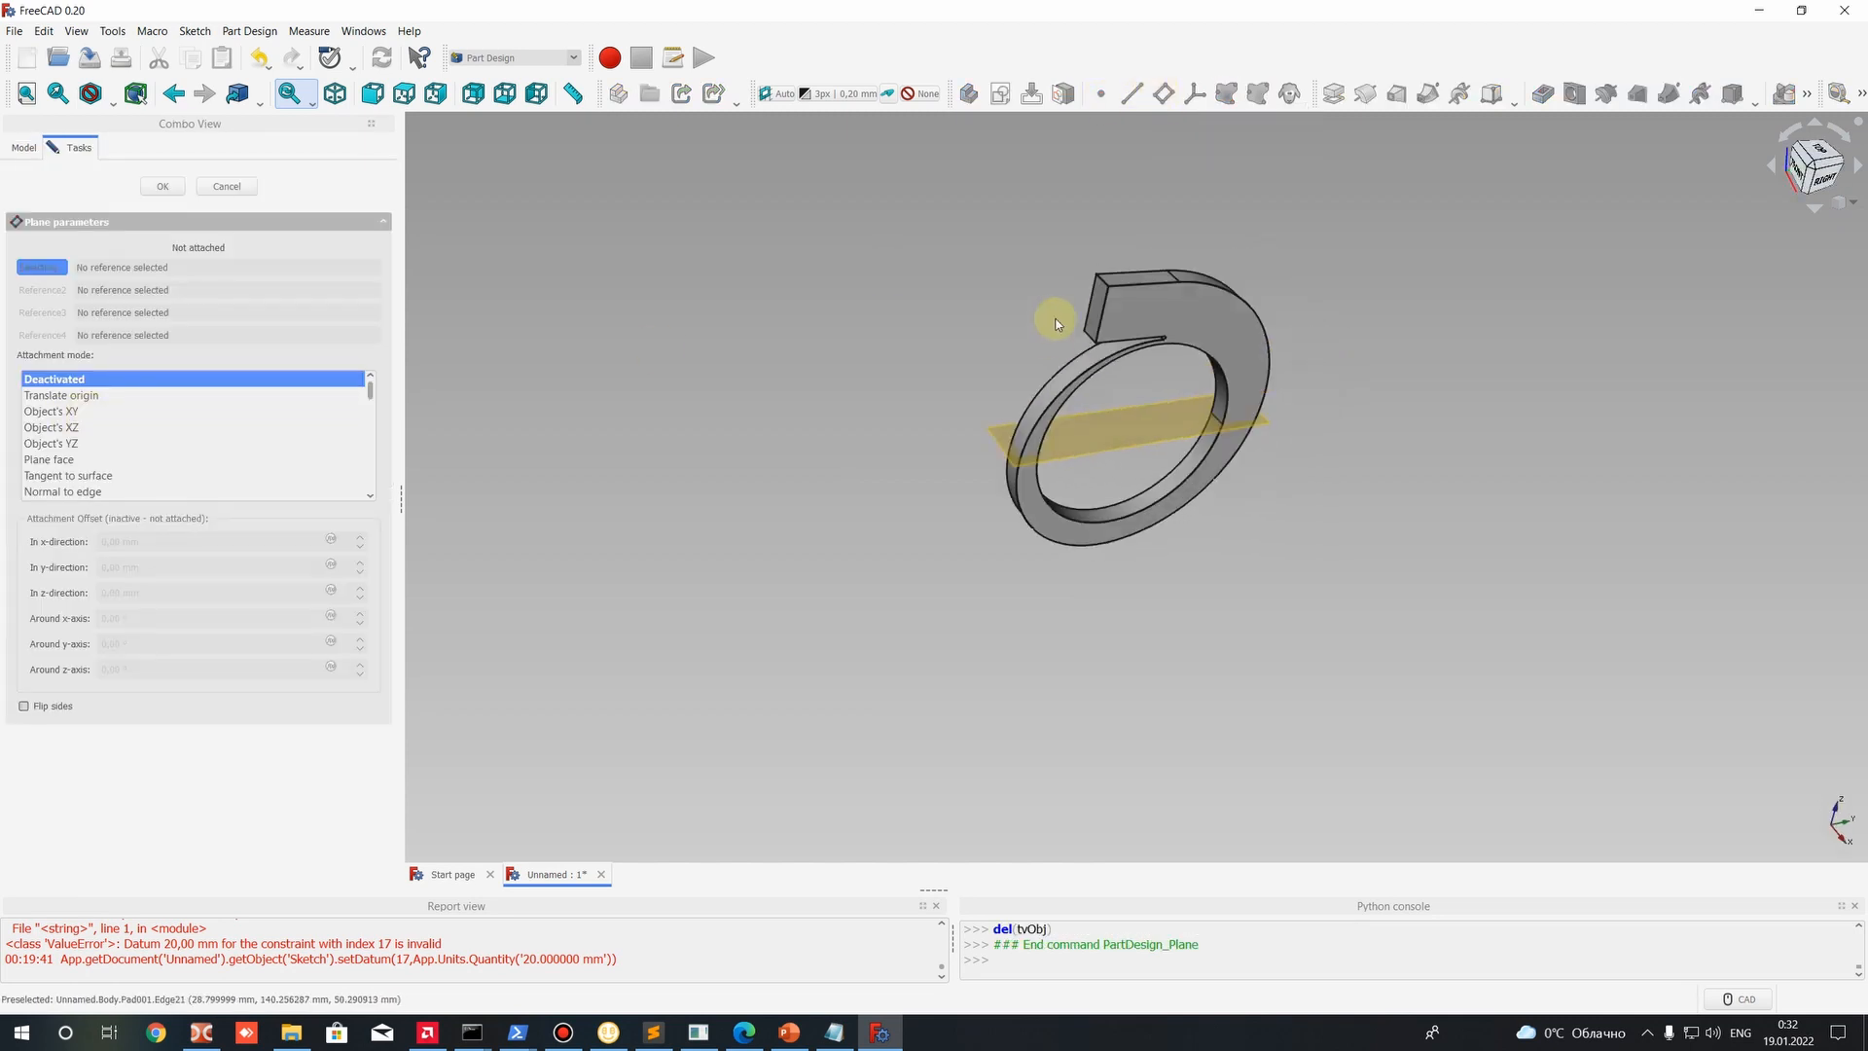
left_click(1094, 301)
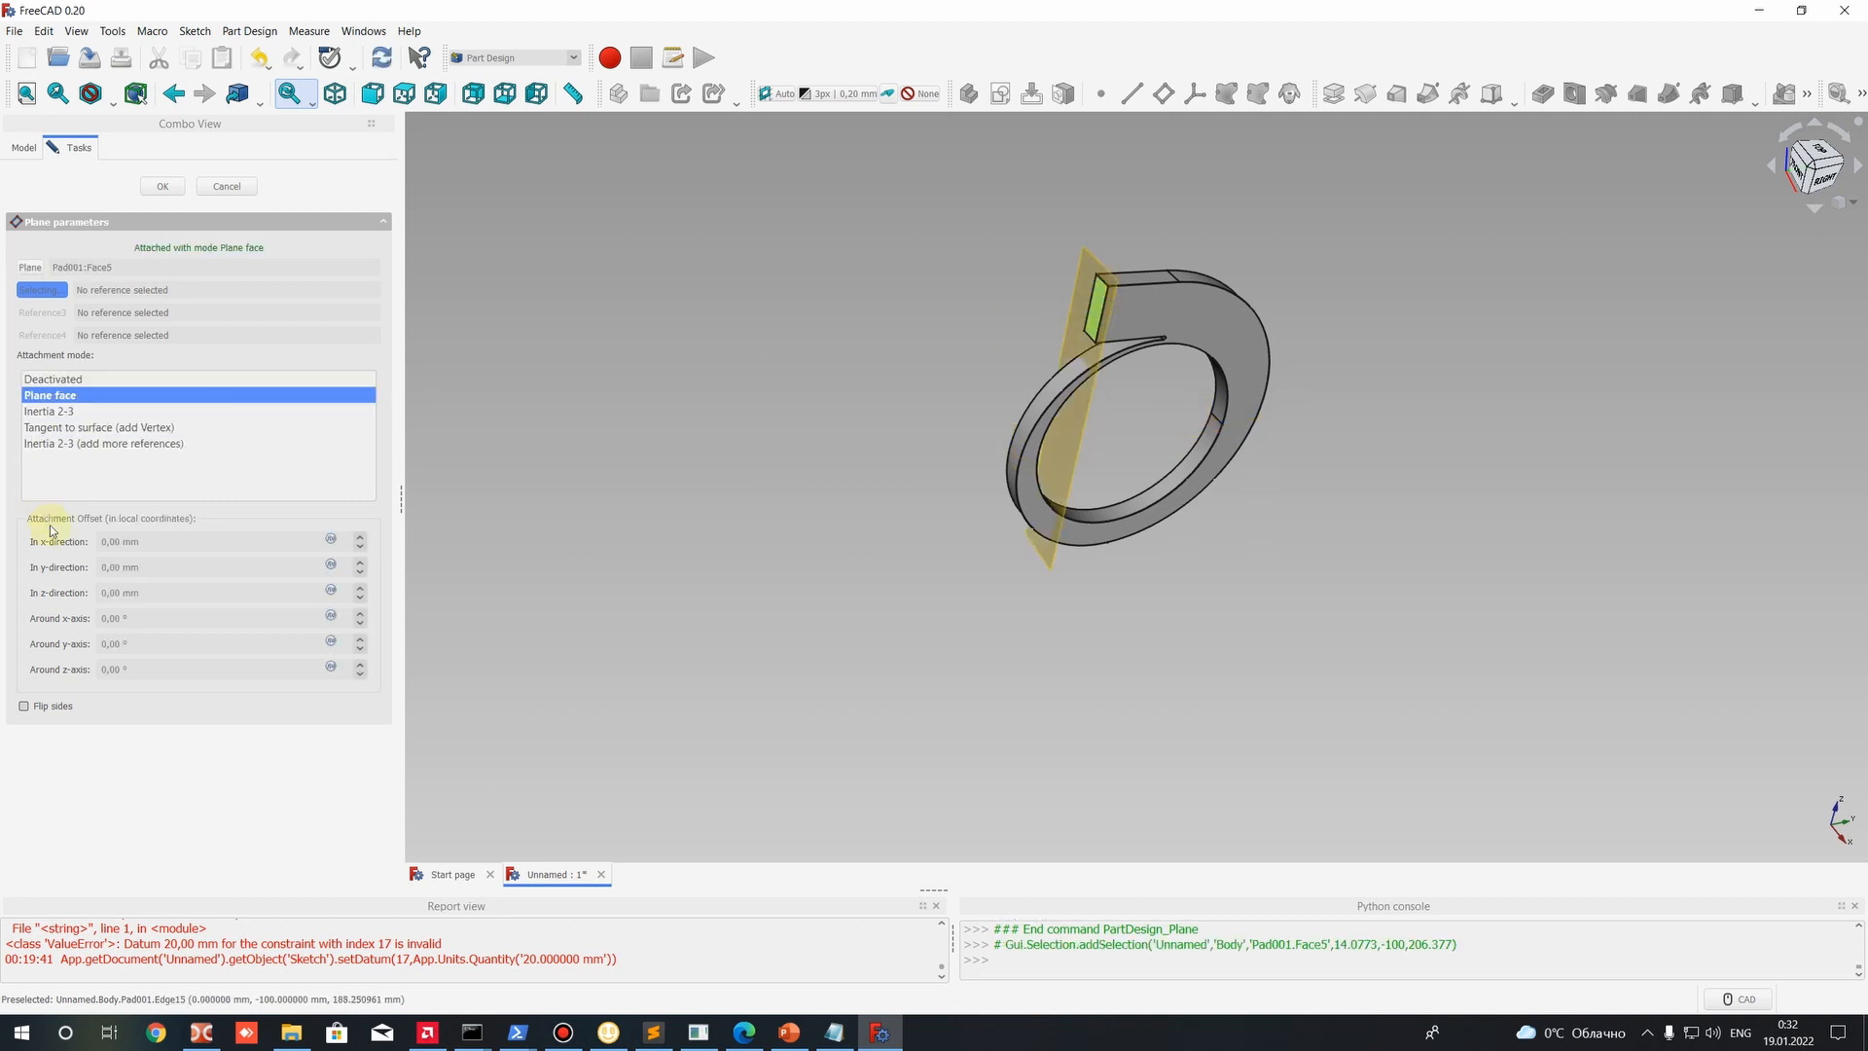
left_click(364, 541)
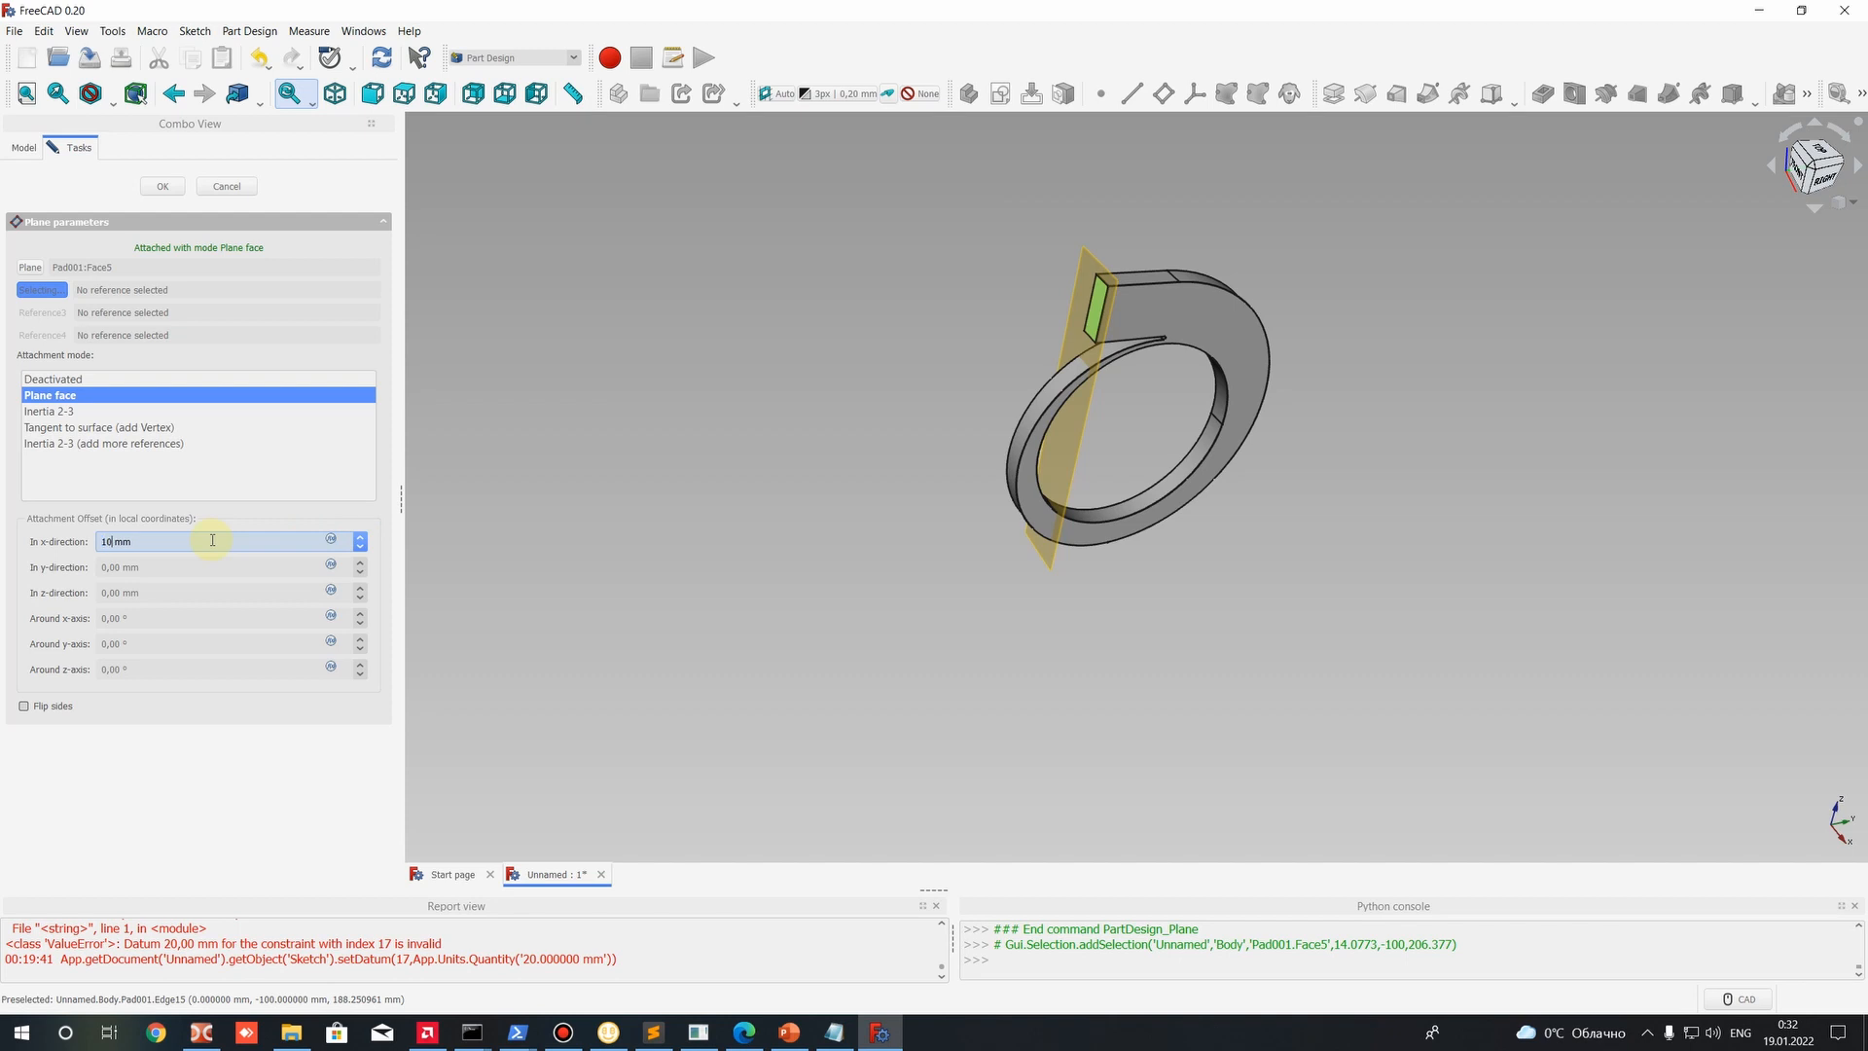
type("00")
key("Return")
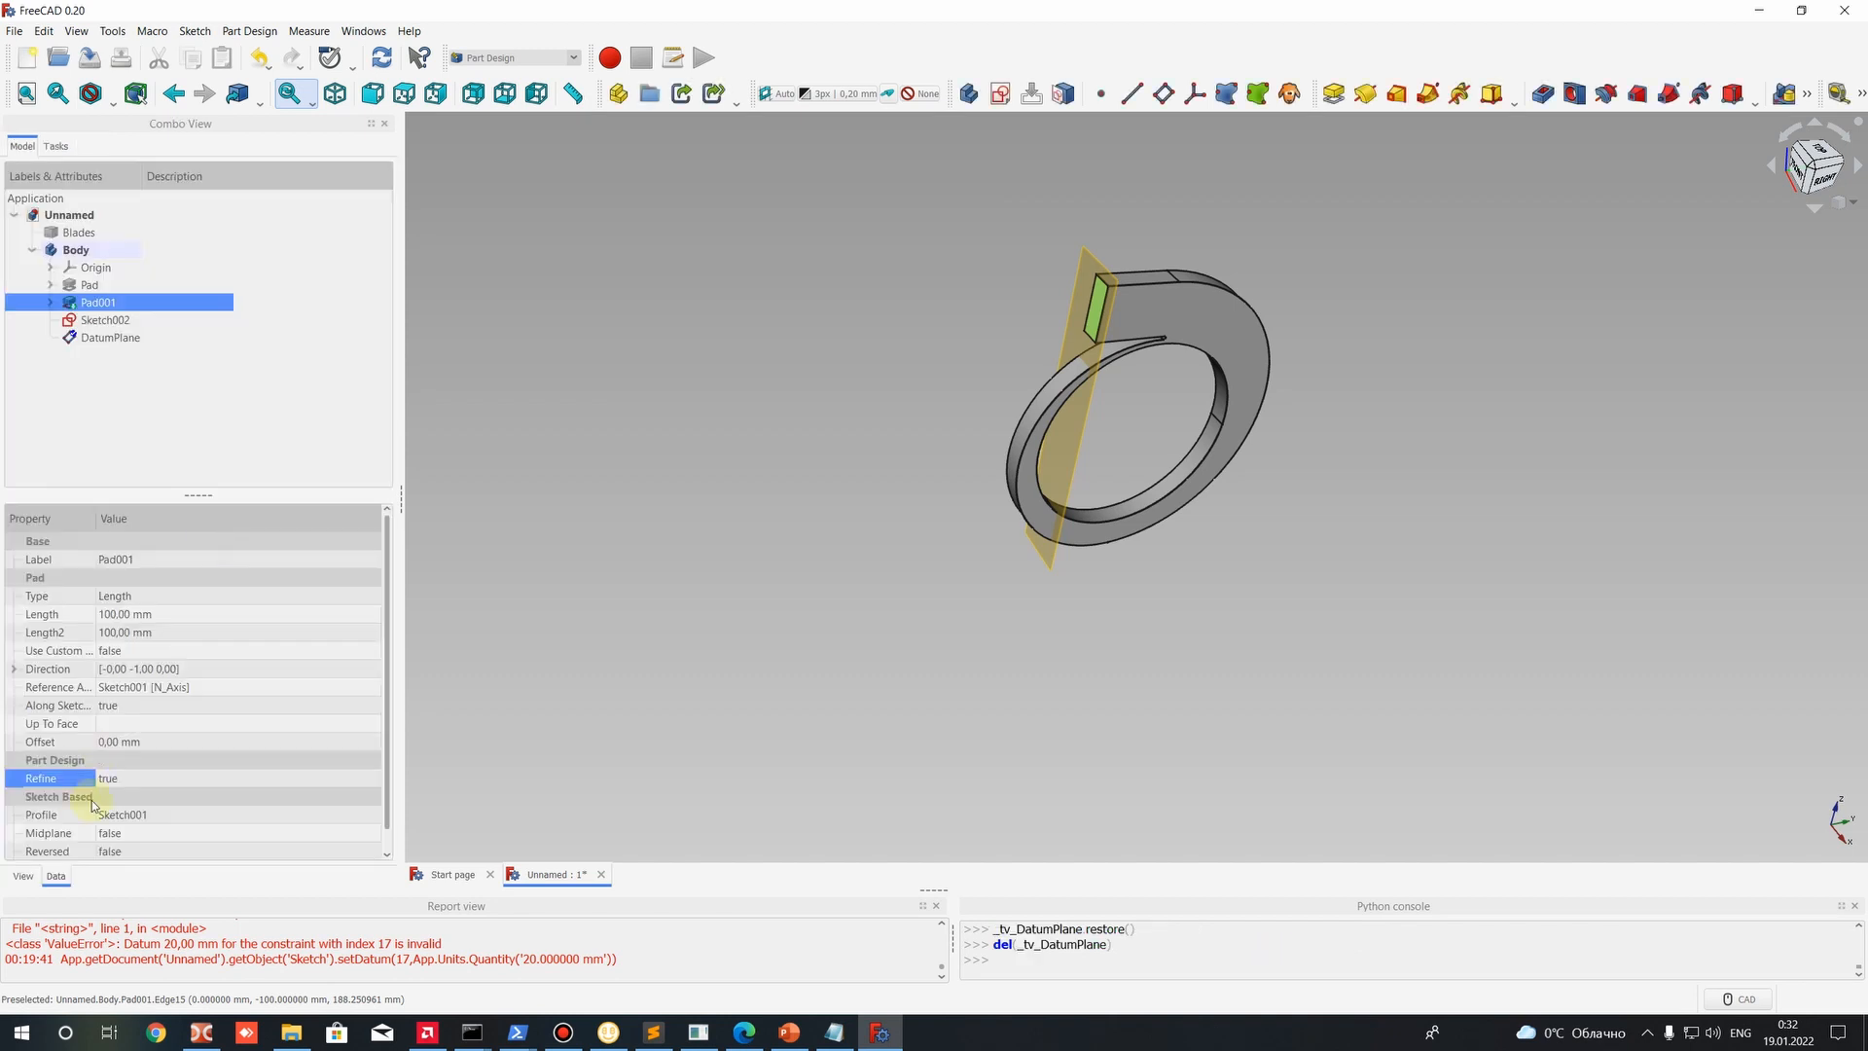
Edit the datum plane's attachment offset to 0 mm in the x-direction and 100 mm in the y-direction.
left_click(135, 338)
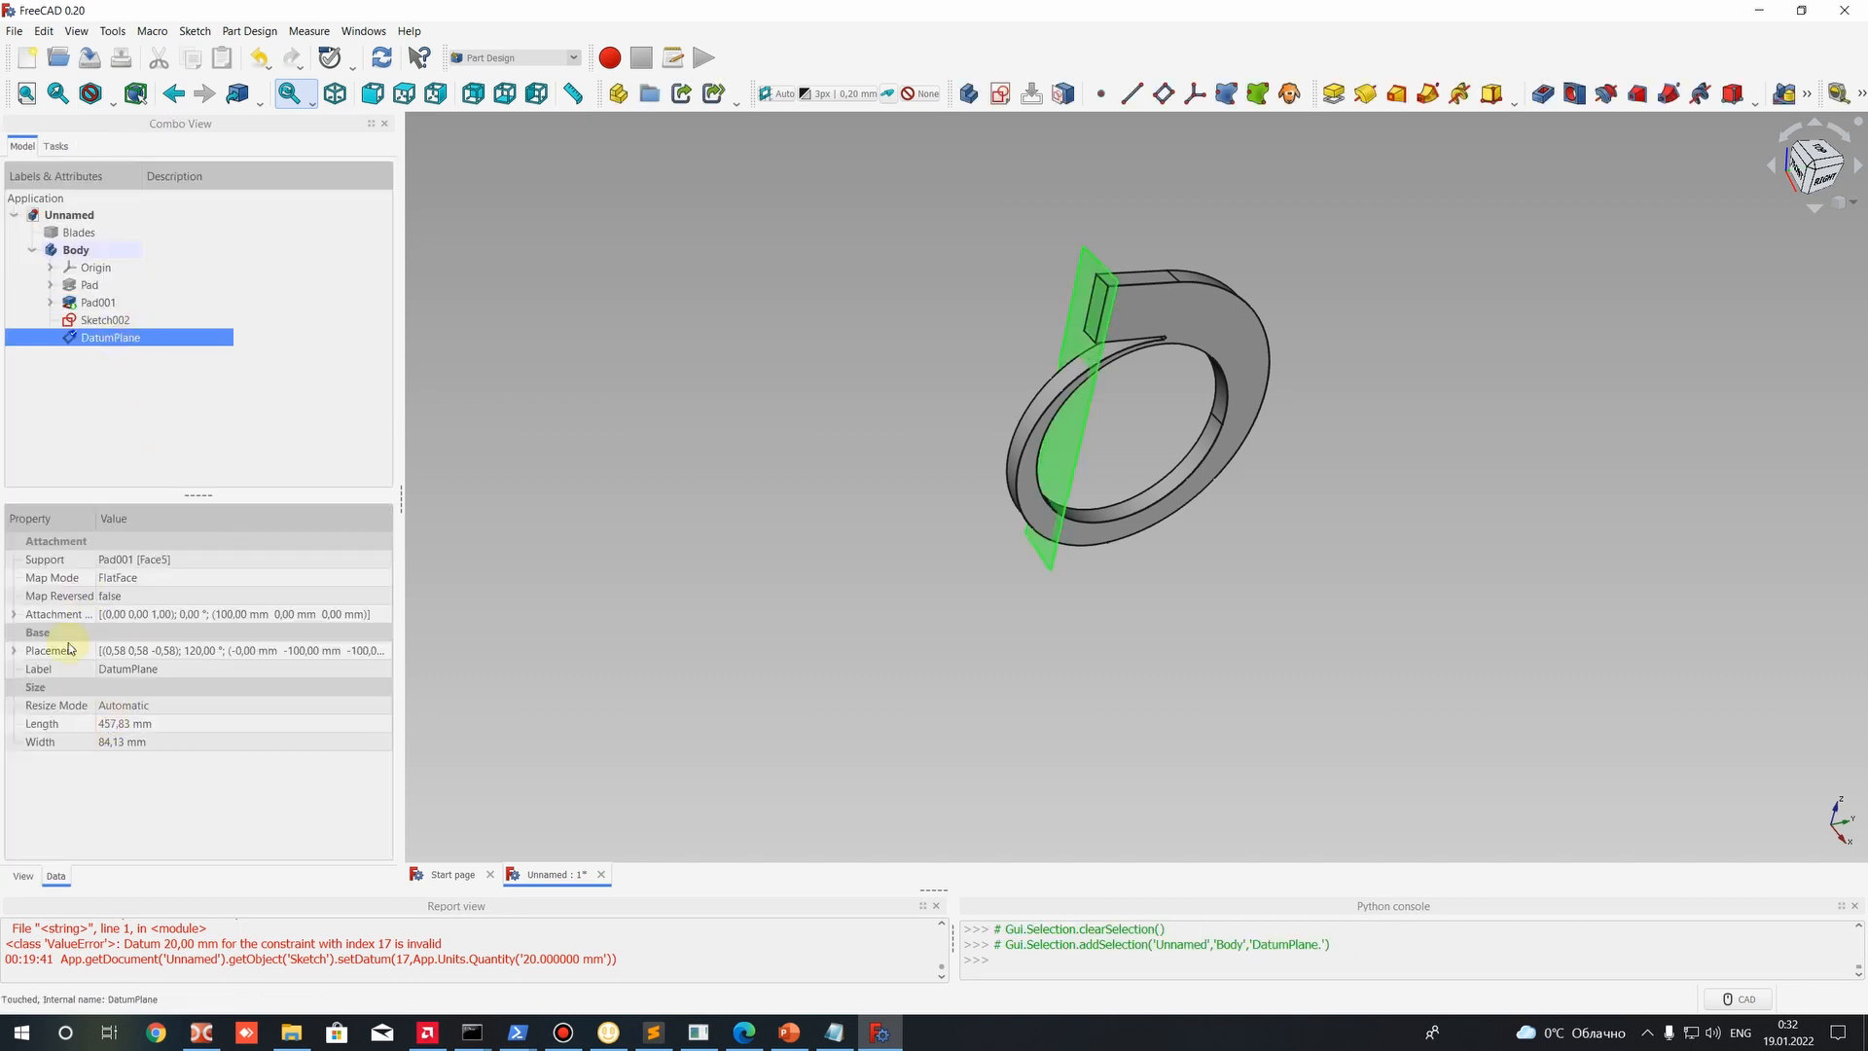
left_click(15, 650)
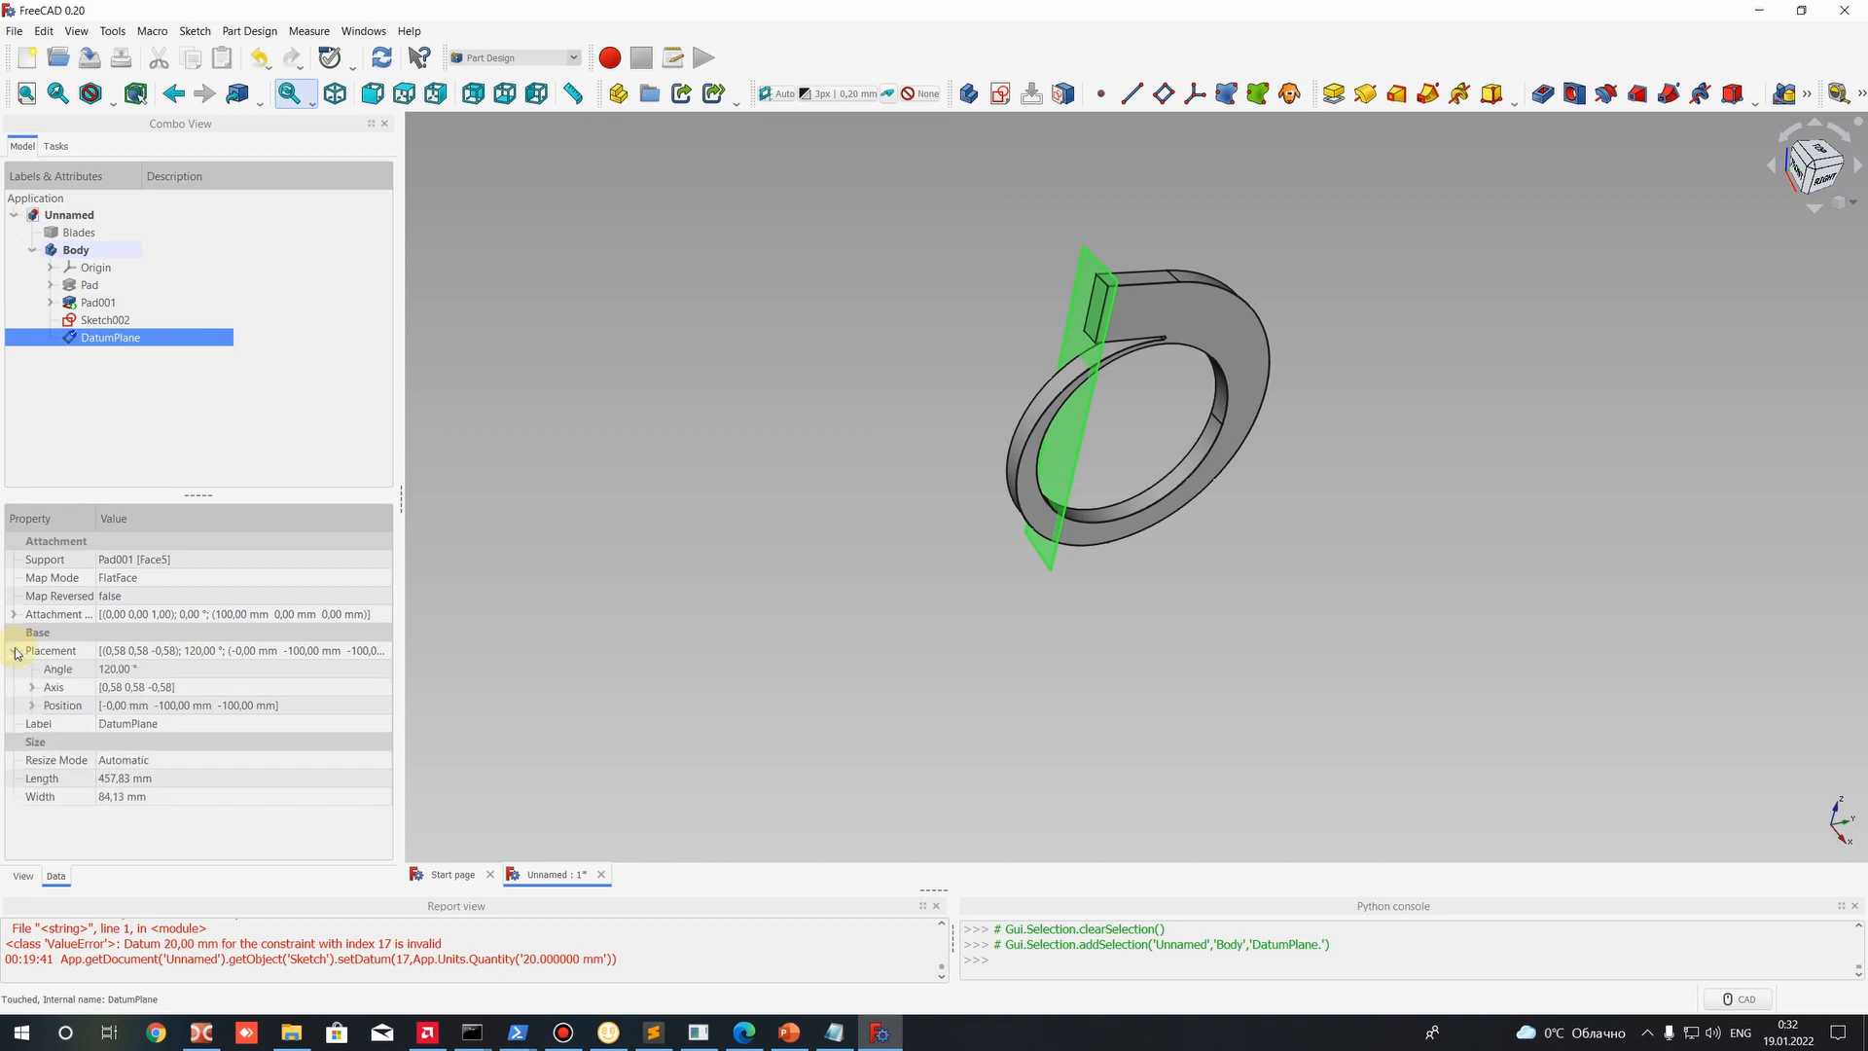
left_click(15, 650)
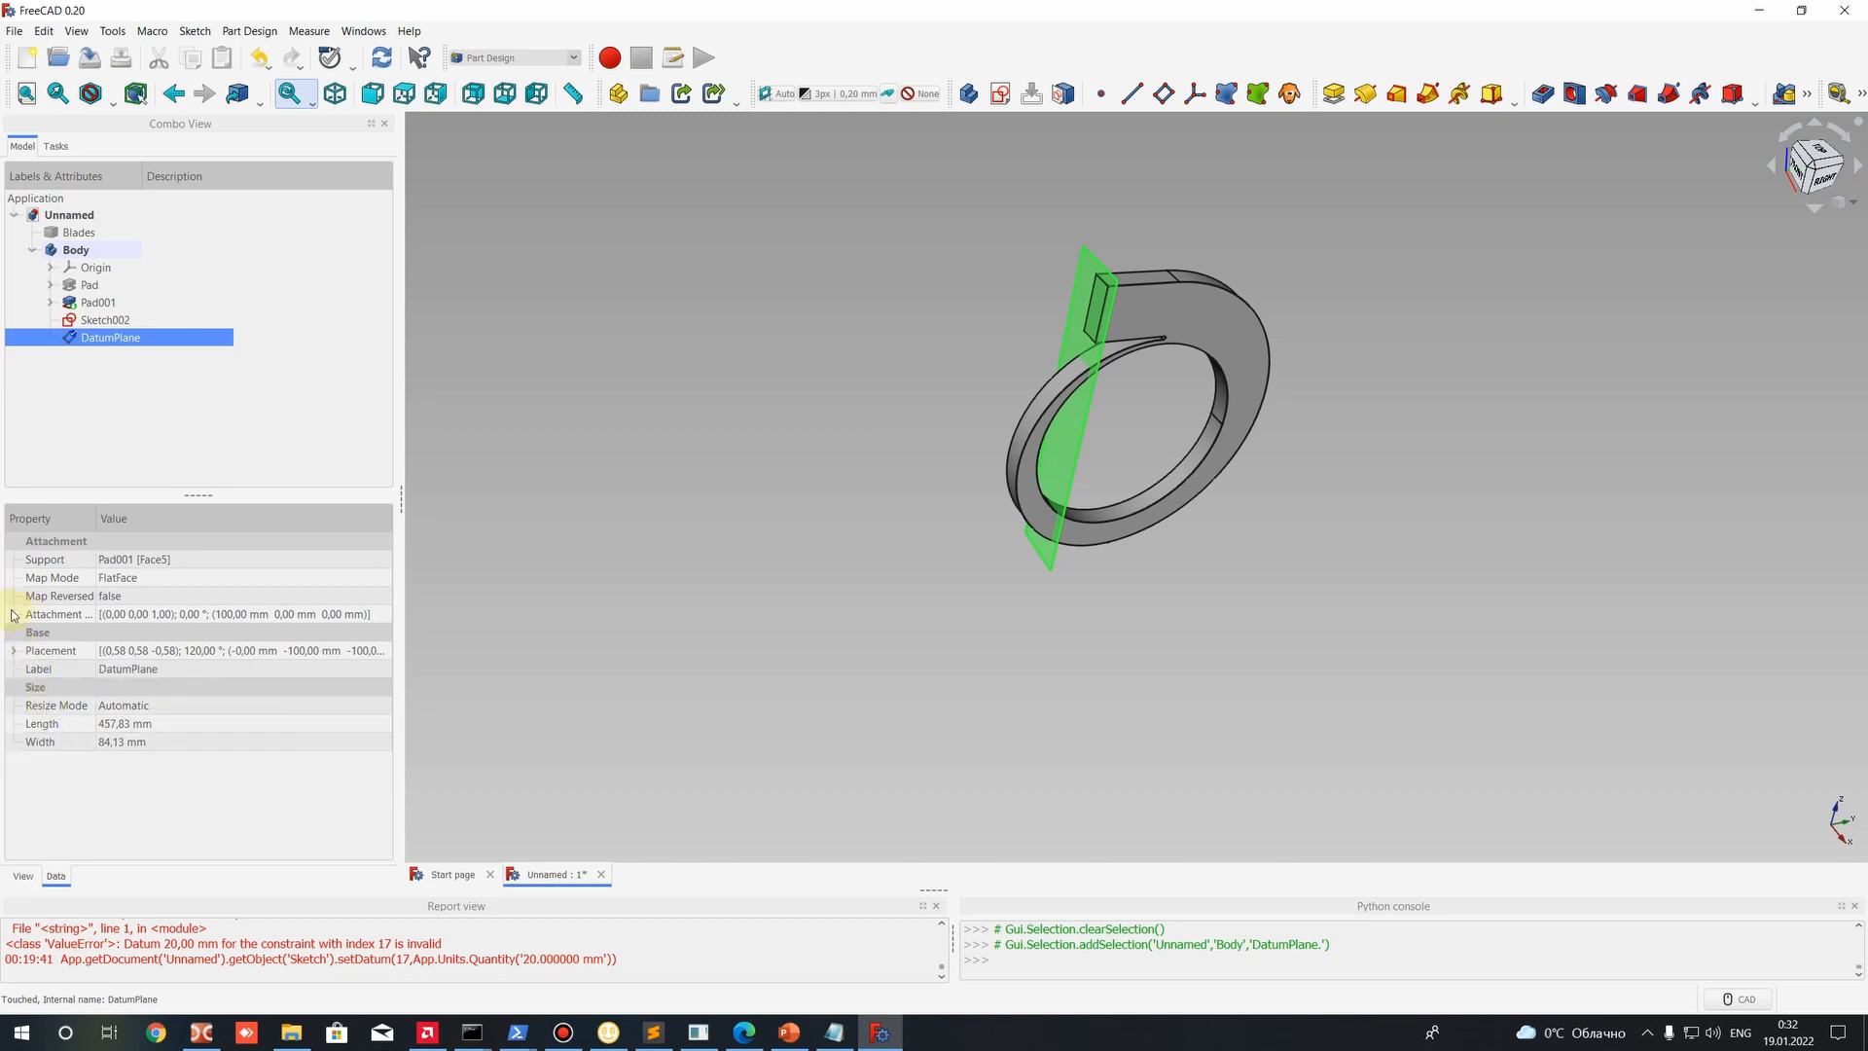
left_click(15, 614)
left_click(14, 614)
right_click(143, 338)
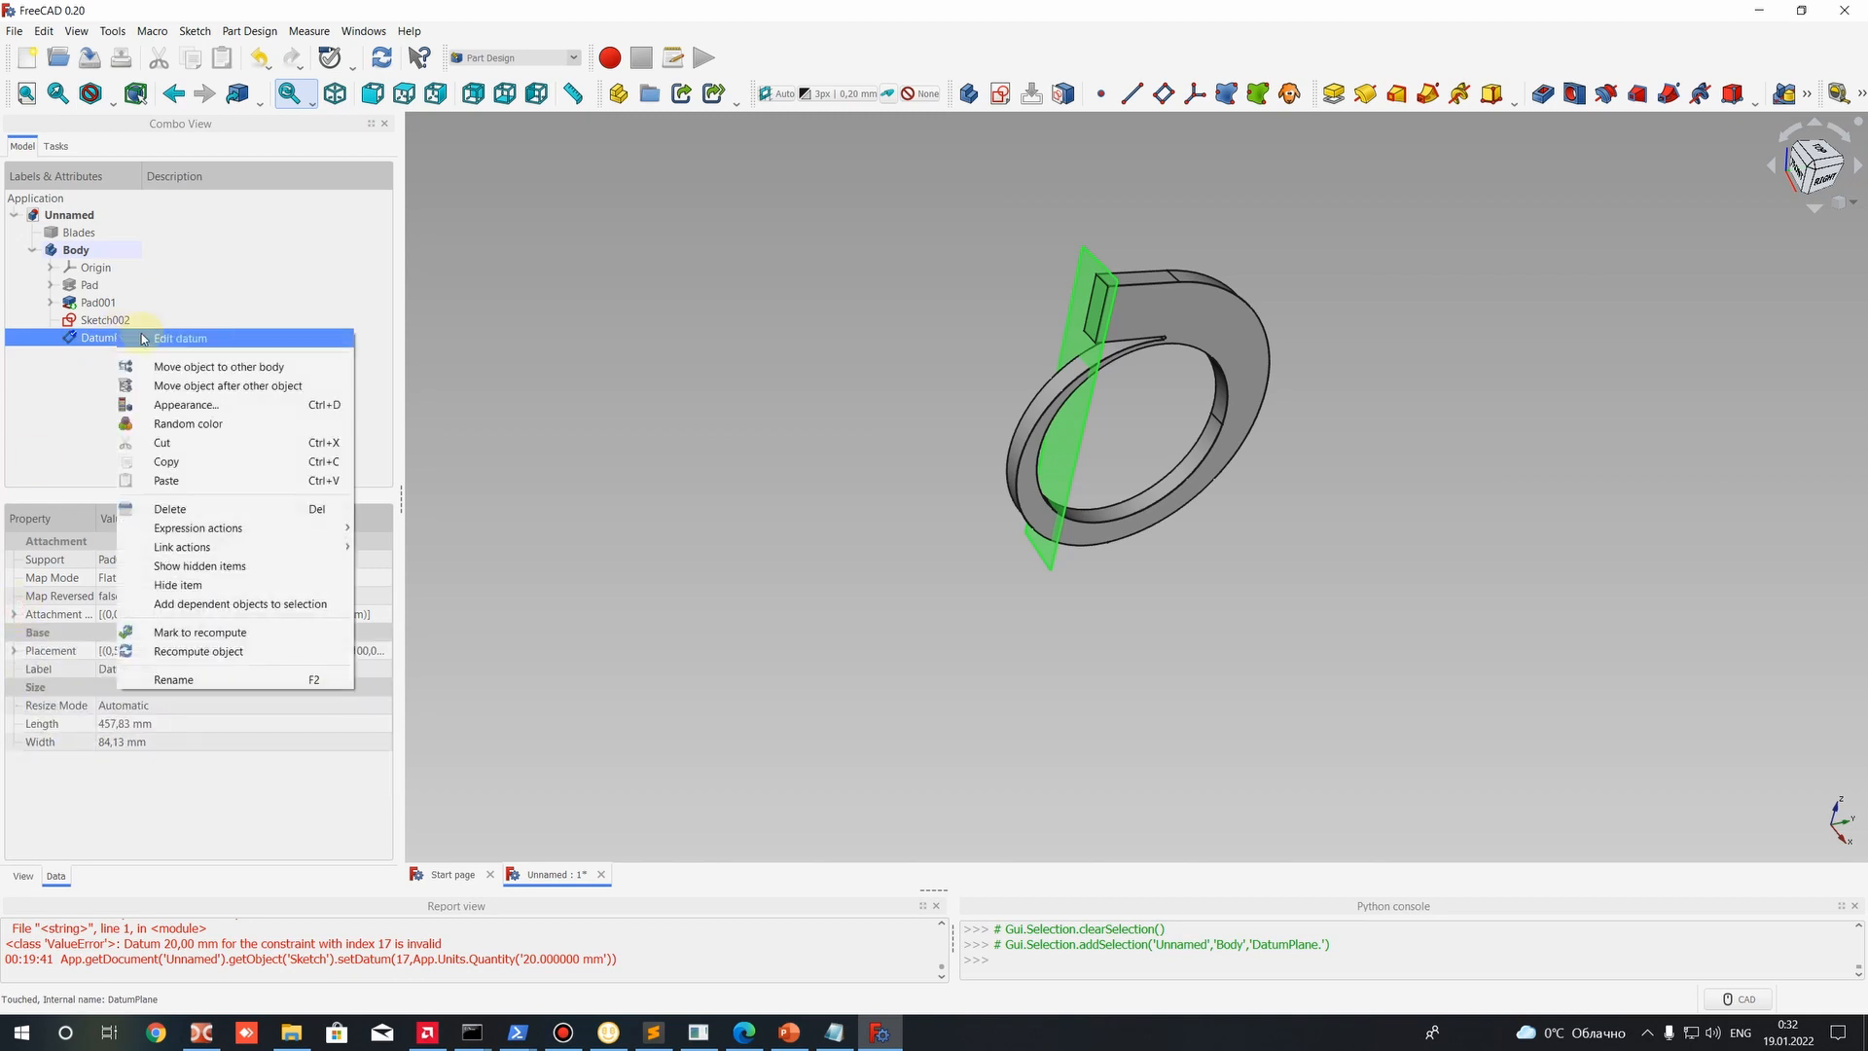
left_click(143, 337)
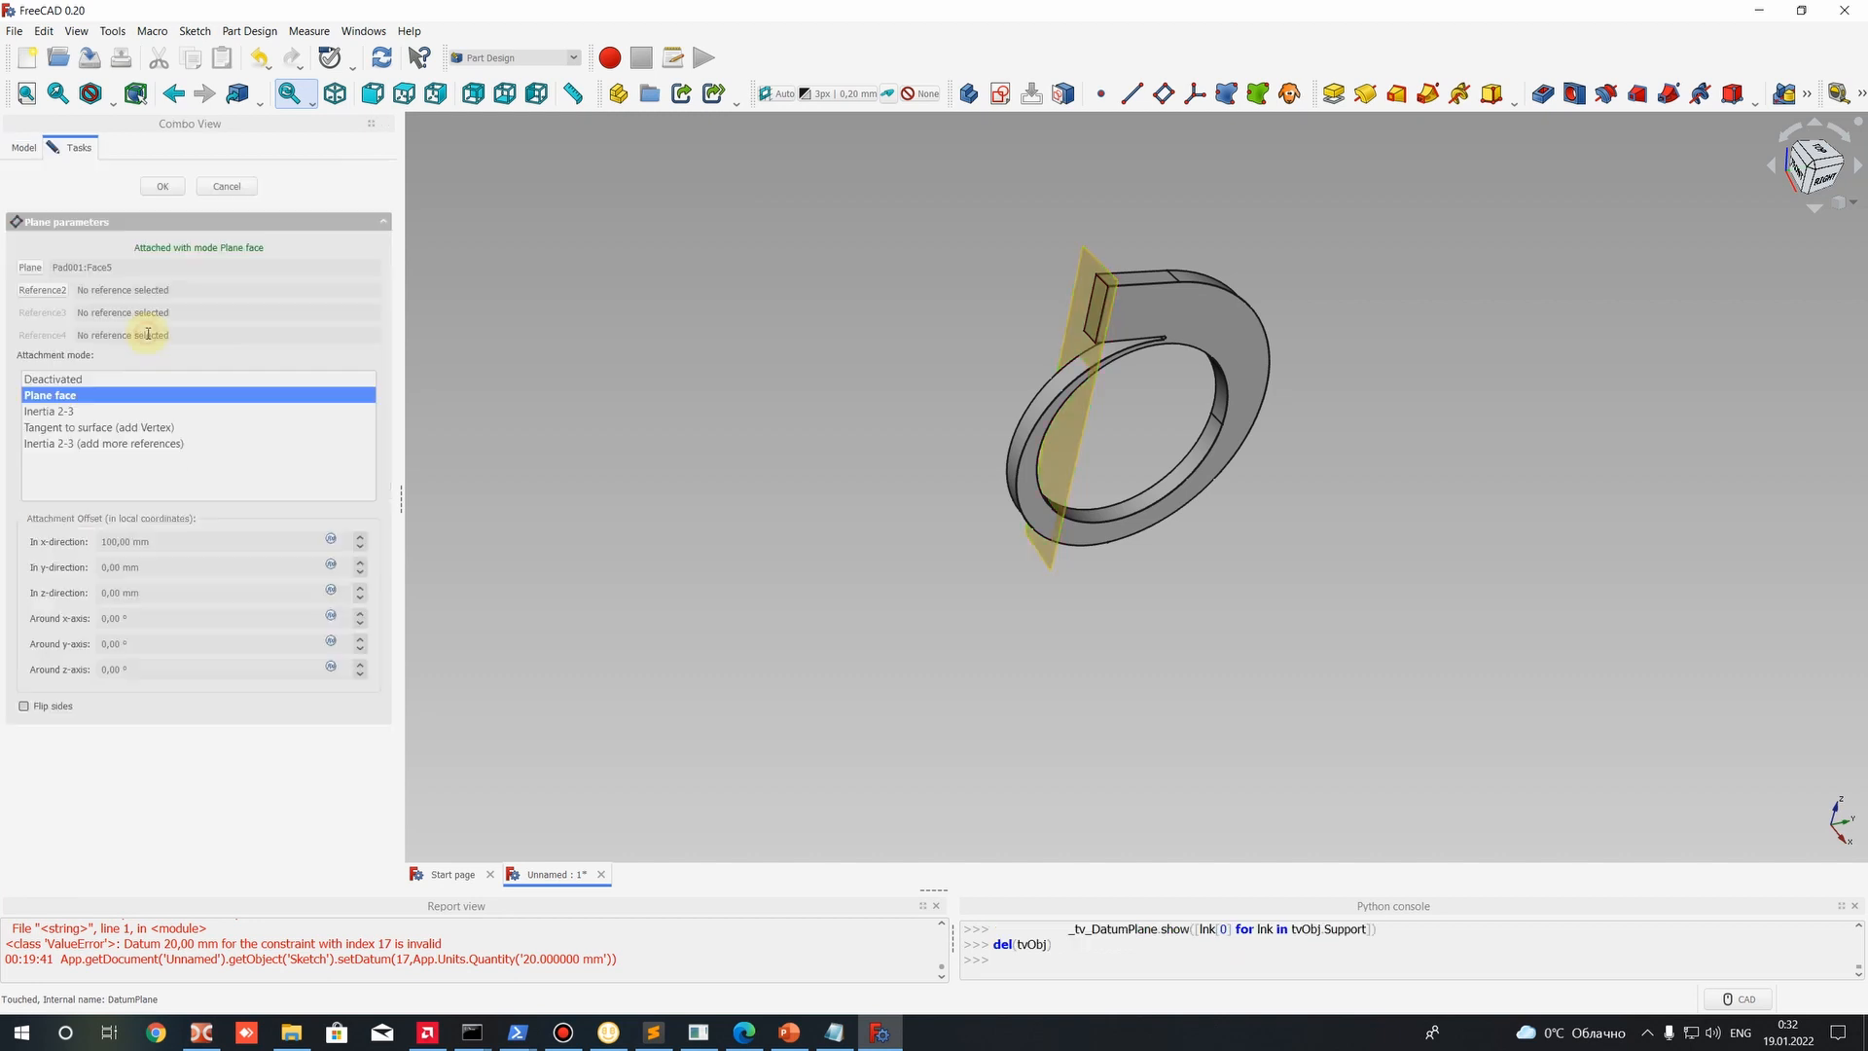
left_click(102, 541)
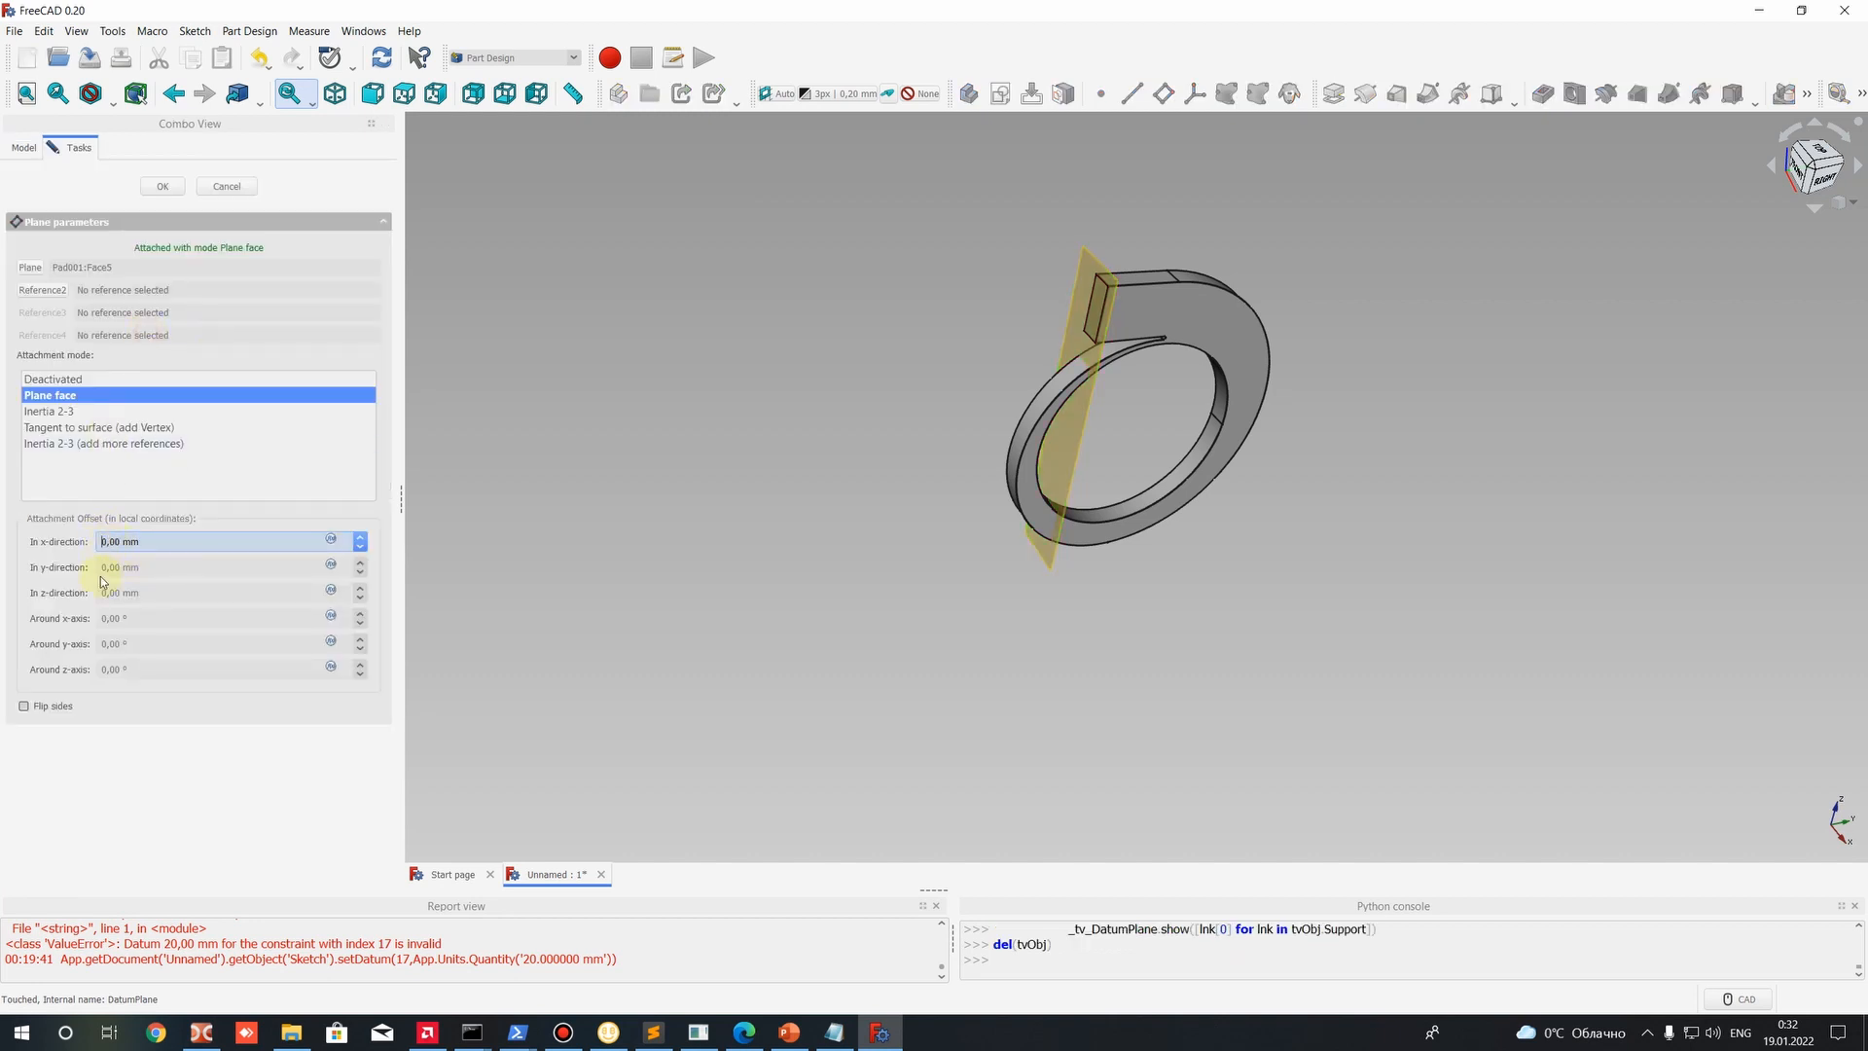
left_click(103, 567)
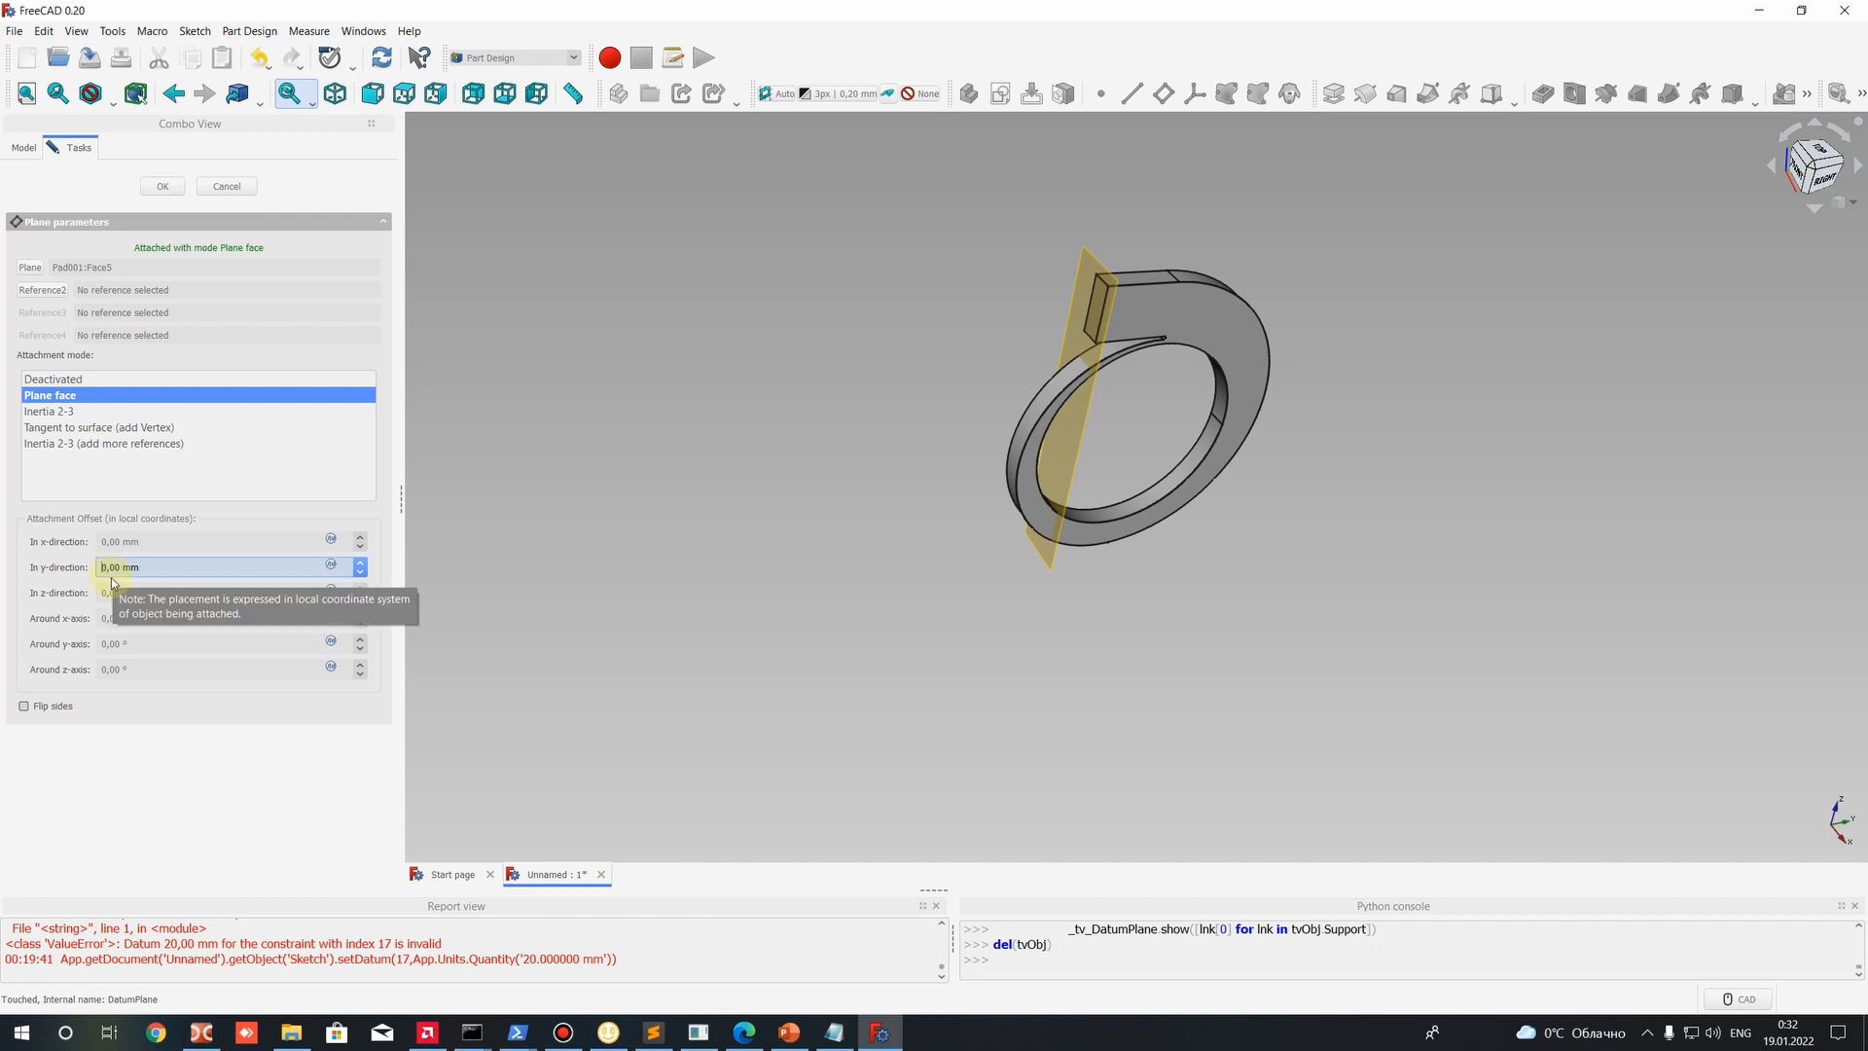
key("Return")
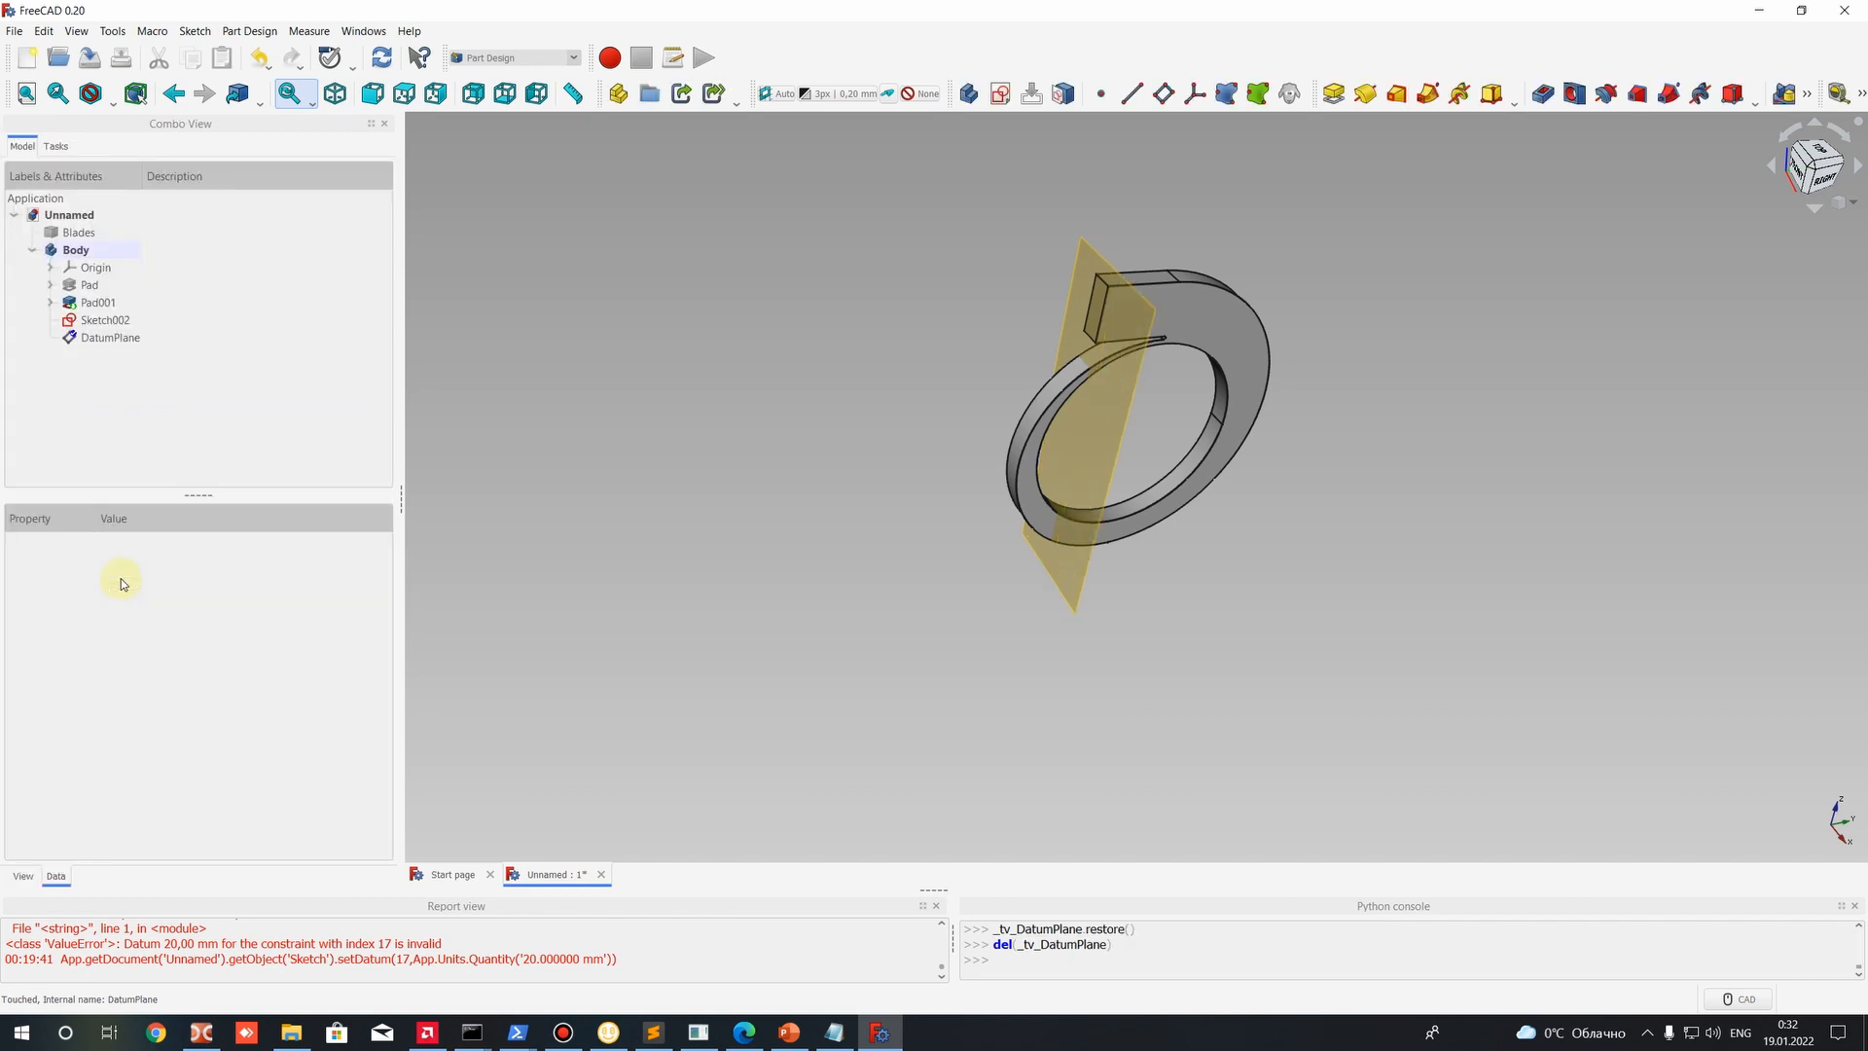
Change the datum plane's attachment offset to 0 mm in the y-direction and 100 mm in the z-direction.
right_click(106, 338)
left_click(141, 351)
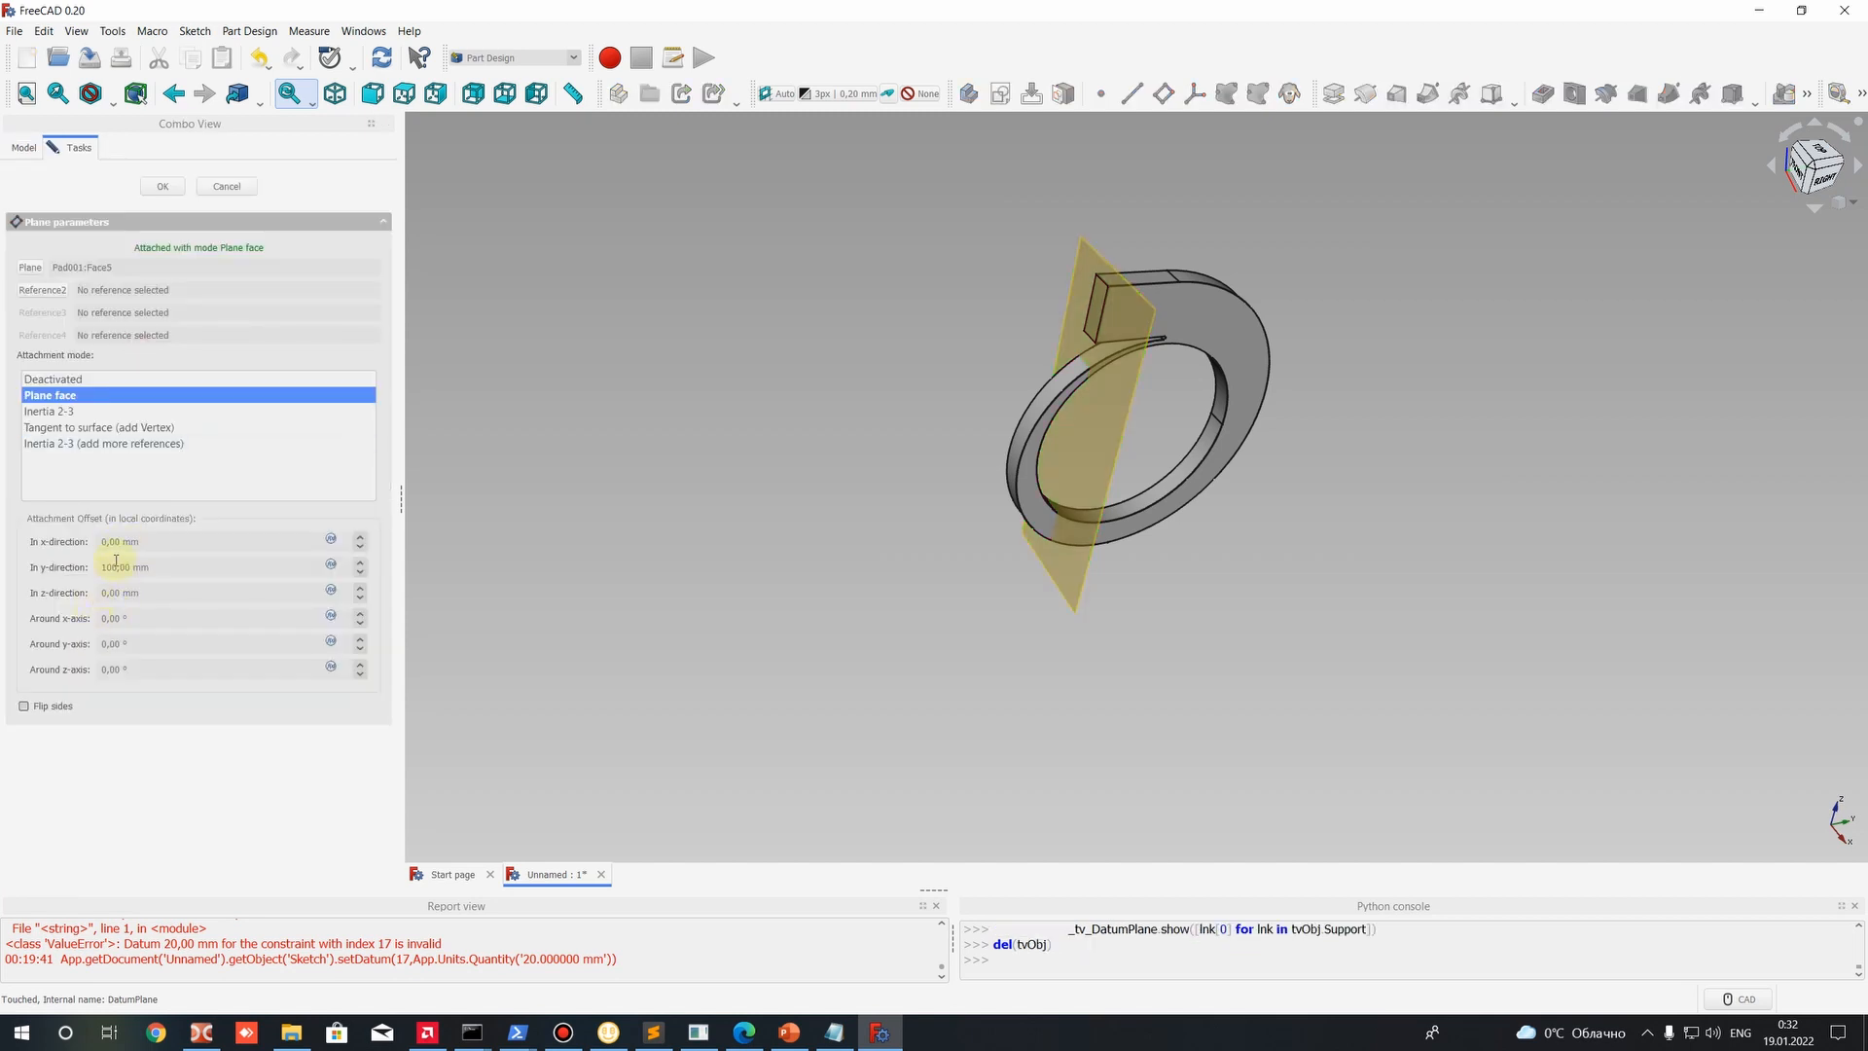
left_click(114, 565)
left_click(107, 593)
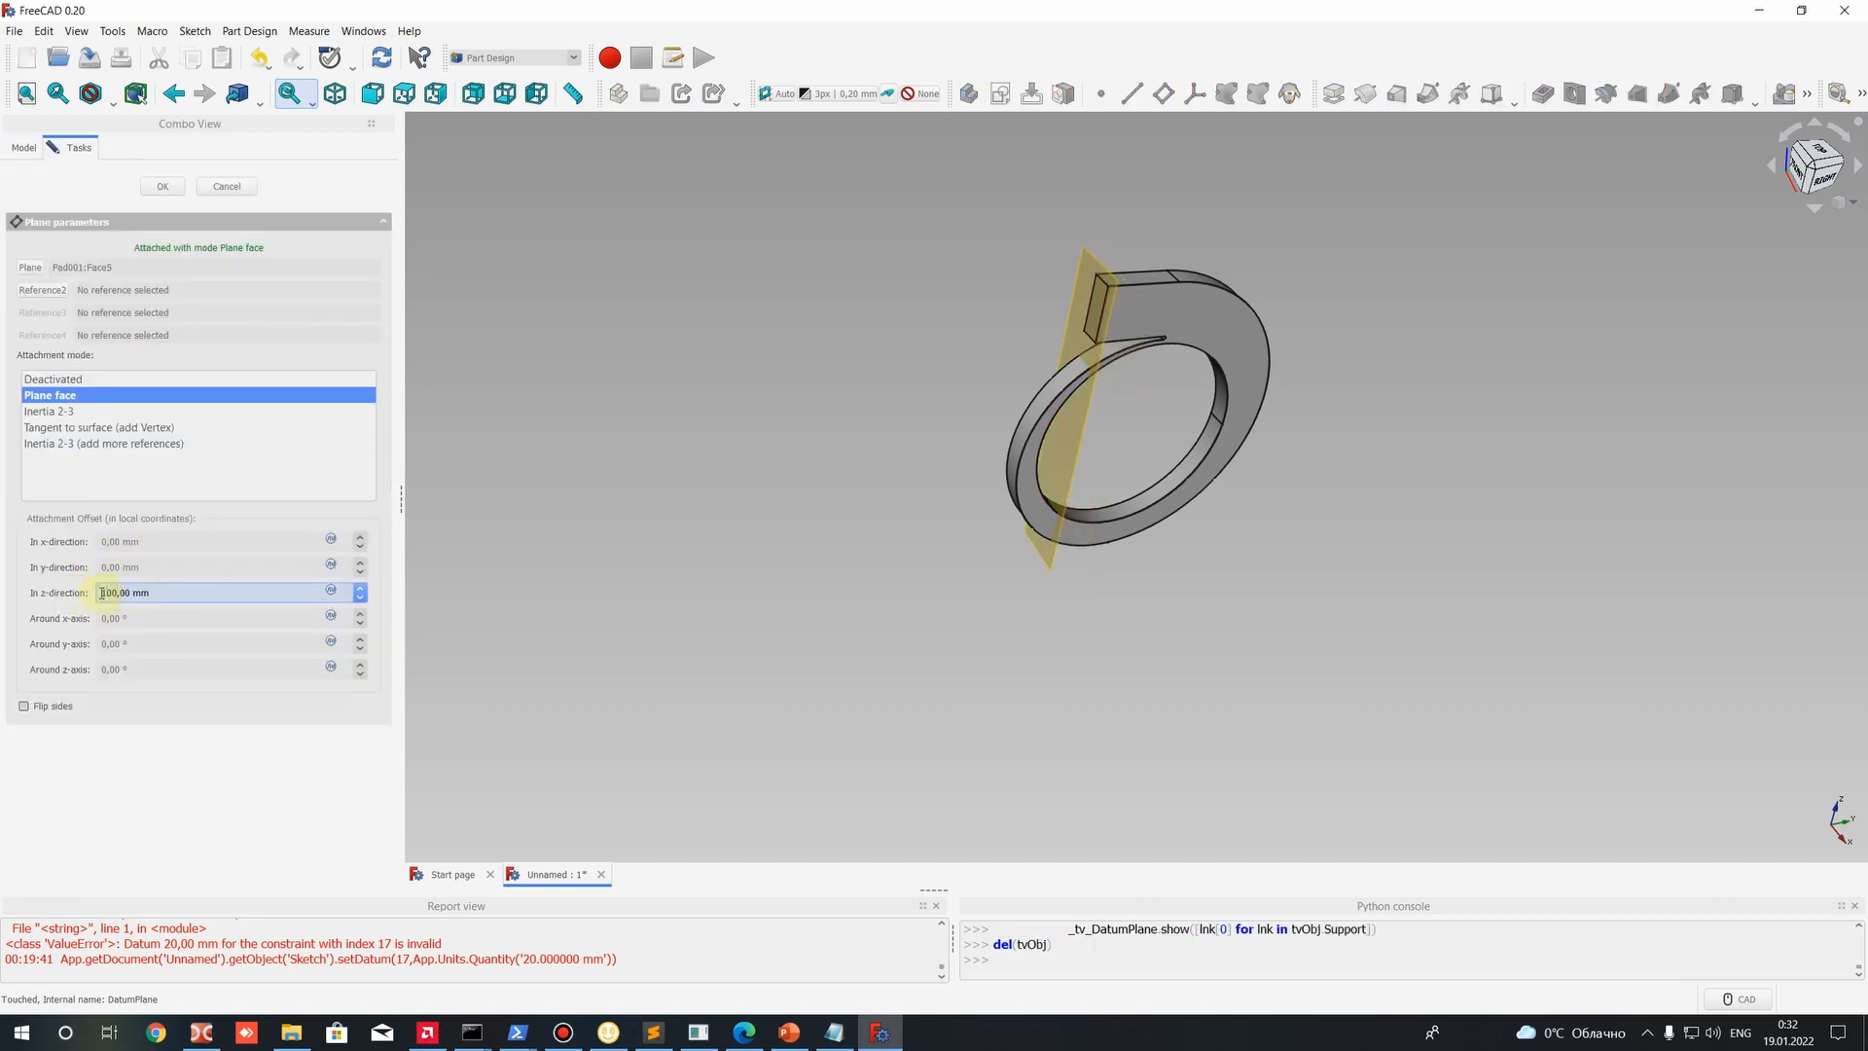
key("Return")
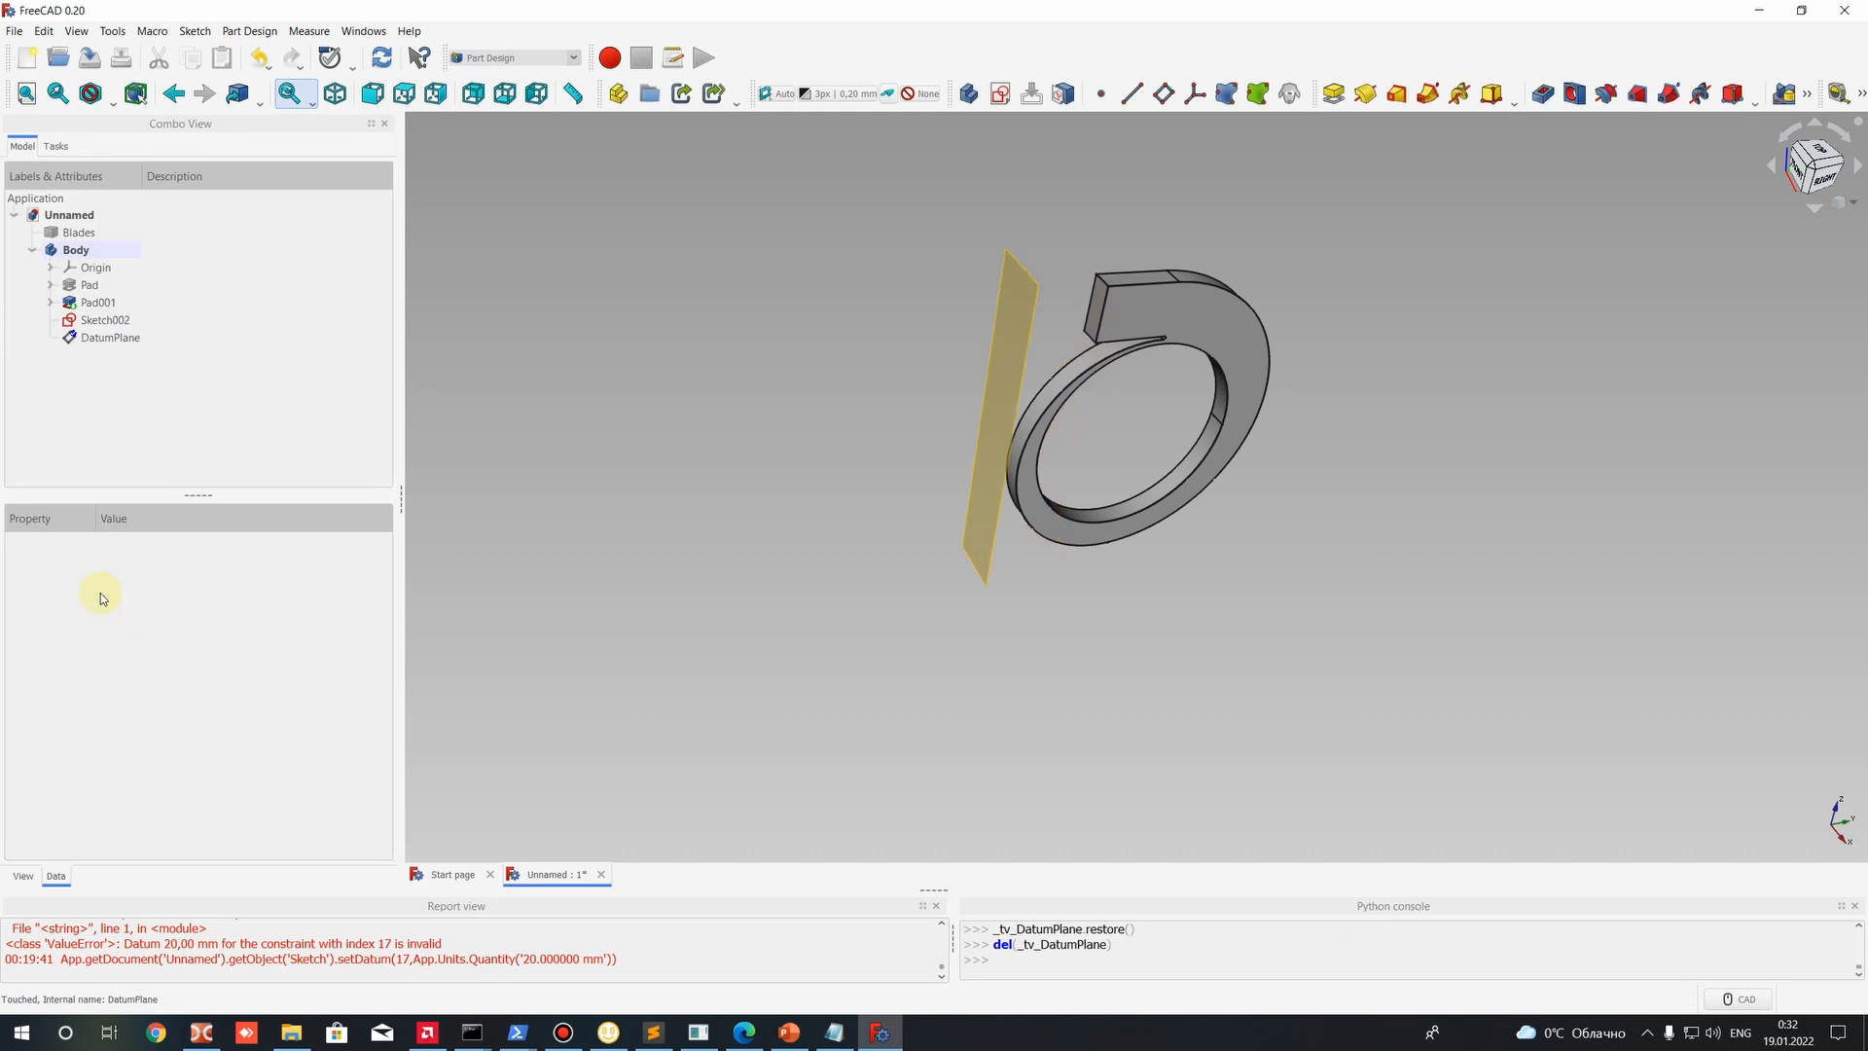
Set the datum plane's z-direction offset to 200 mm to move it farther from the outlet face.
middle_click_drag(1126, 492, 1001, 334)
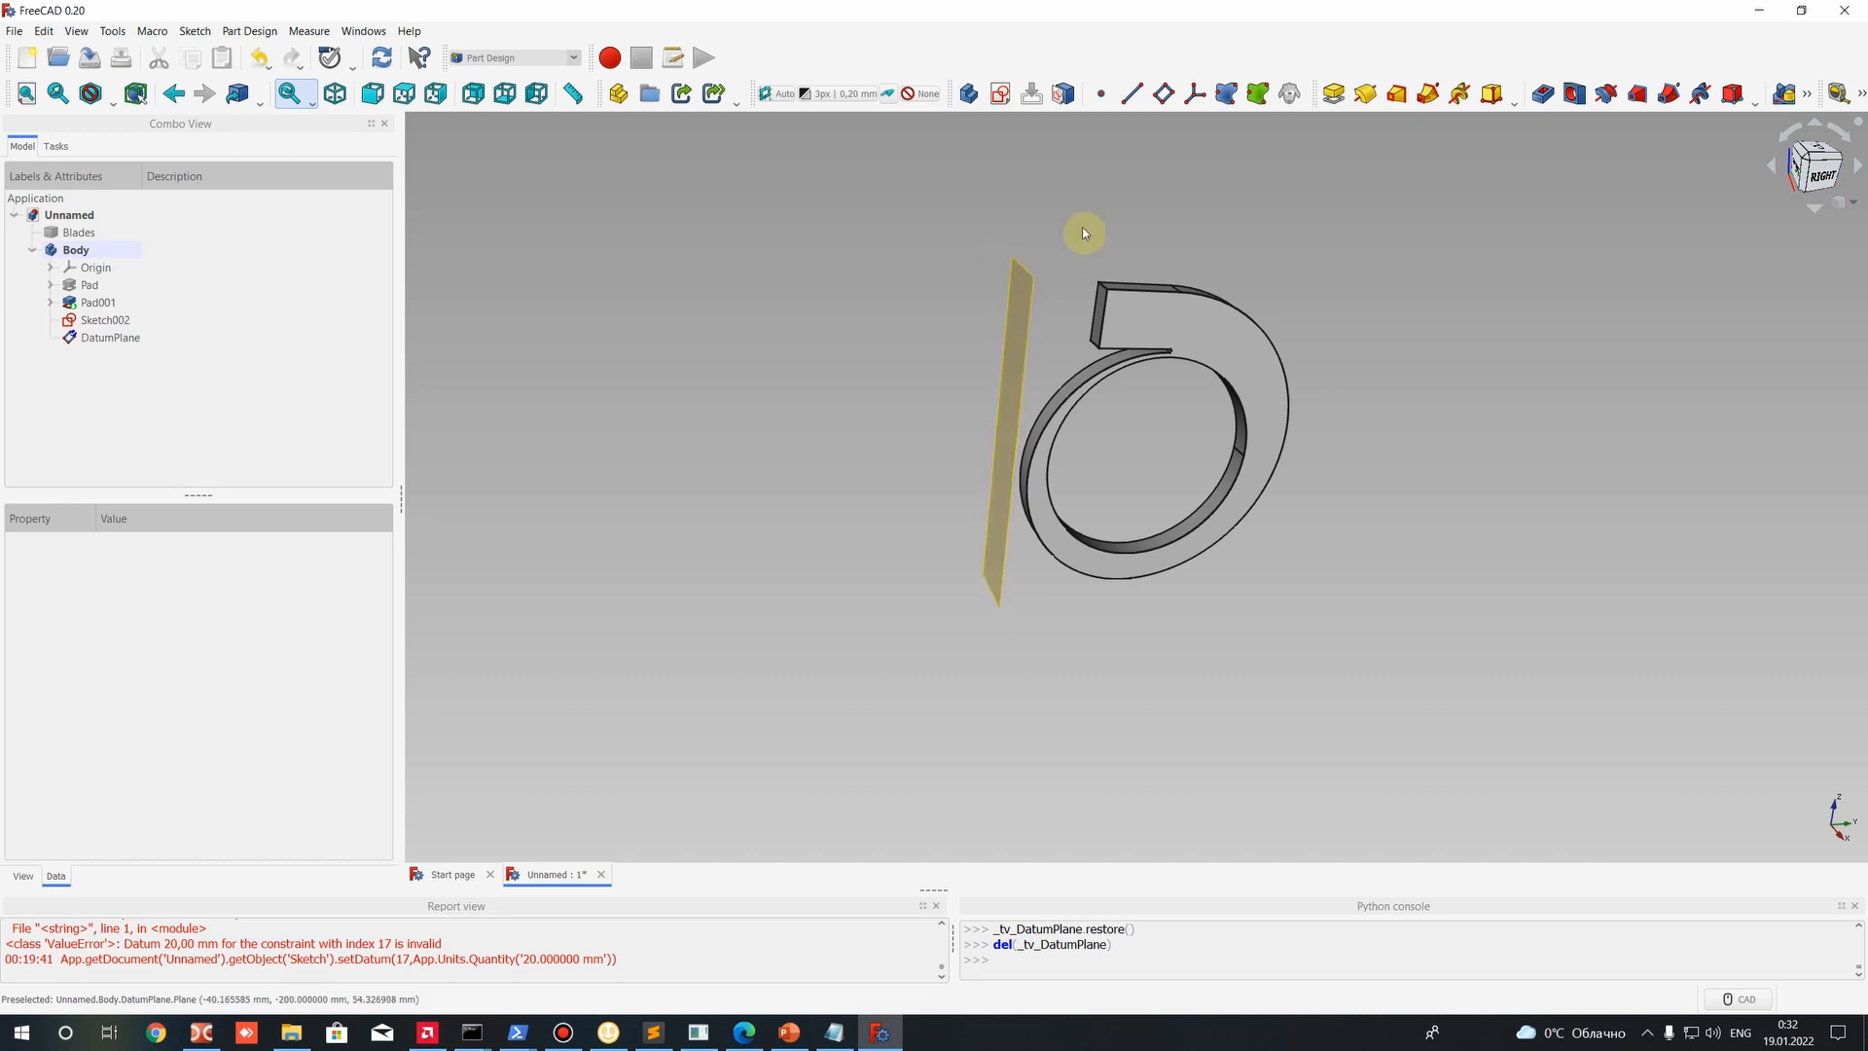
left_click(113, 338)
right_click(113, 338)
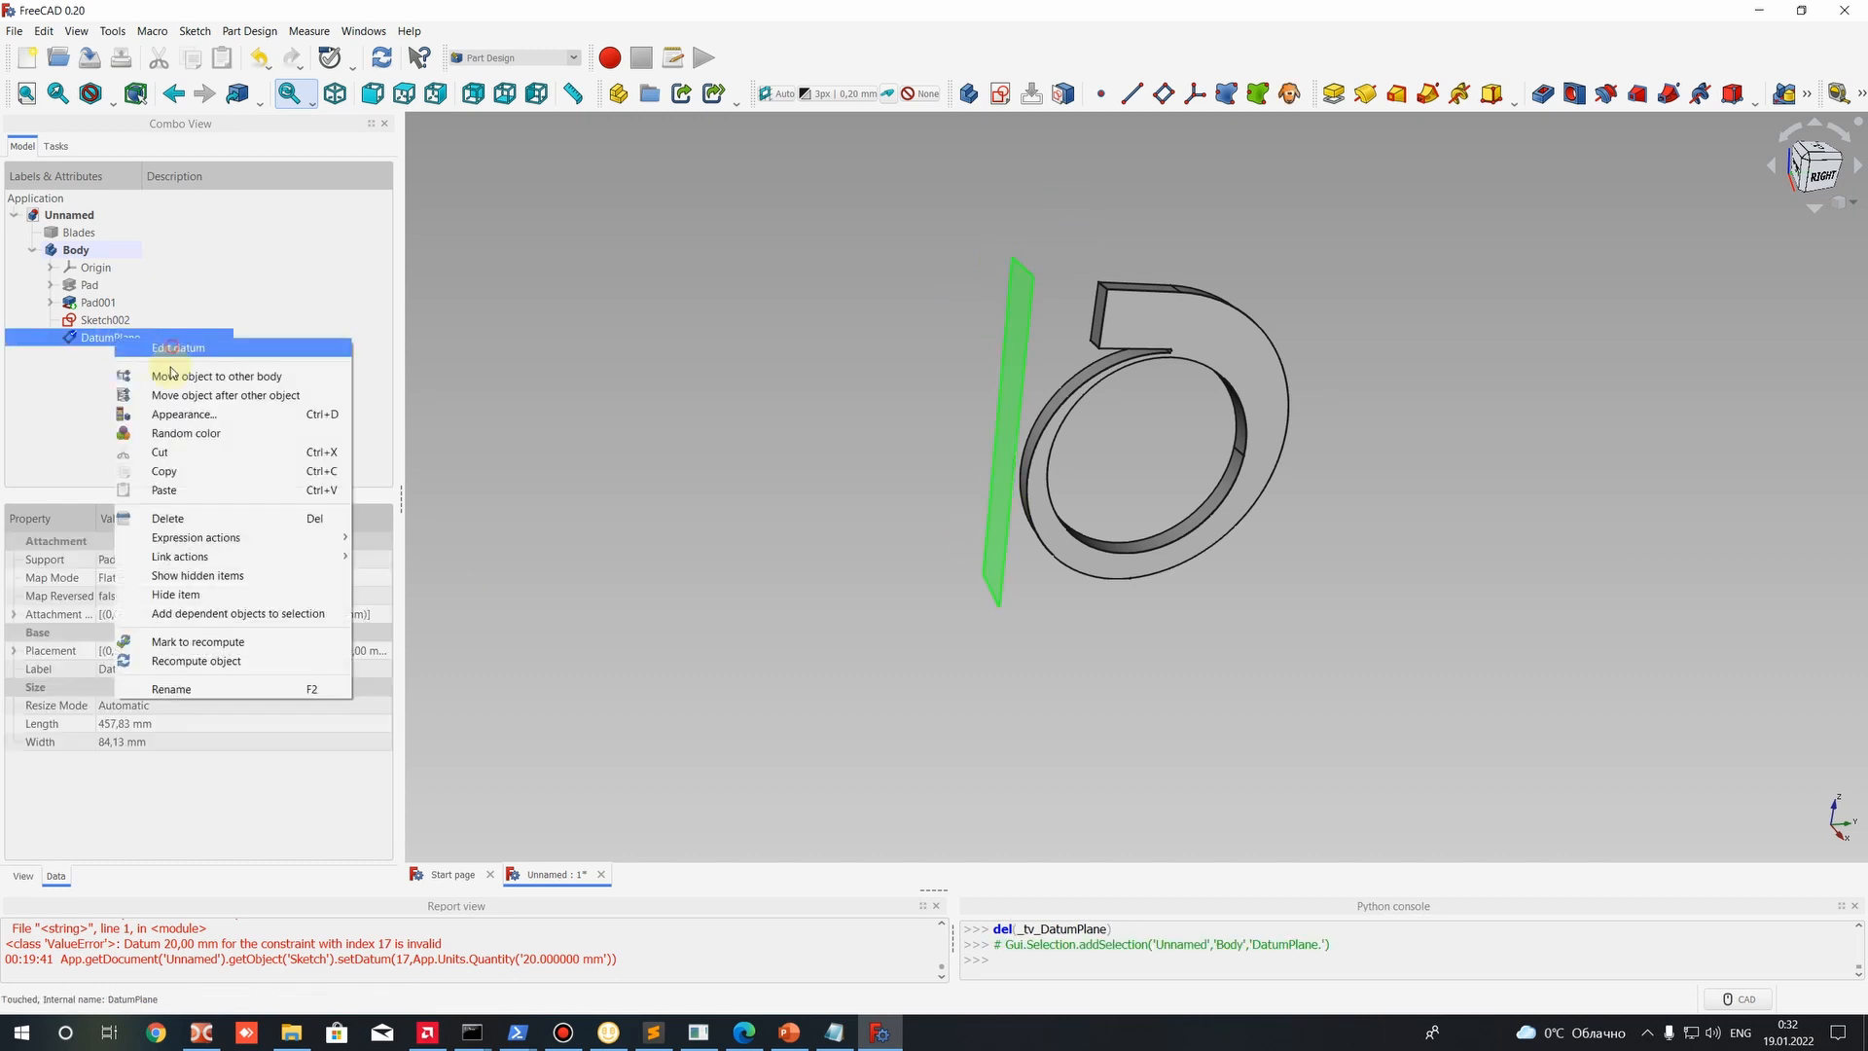
left_click(156, 373)
left_click(113, 592)
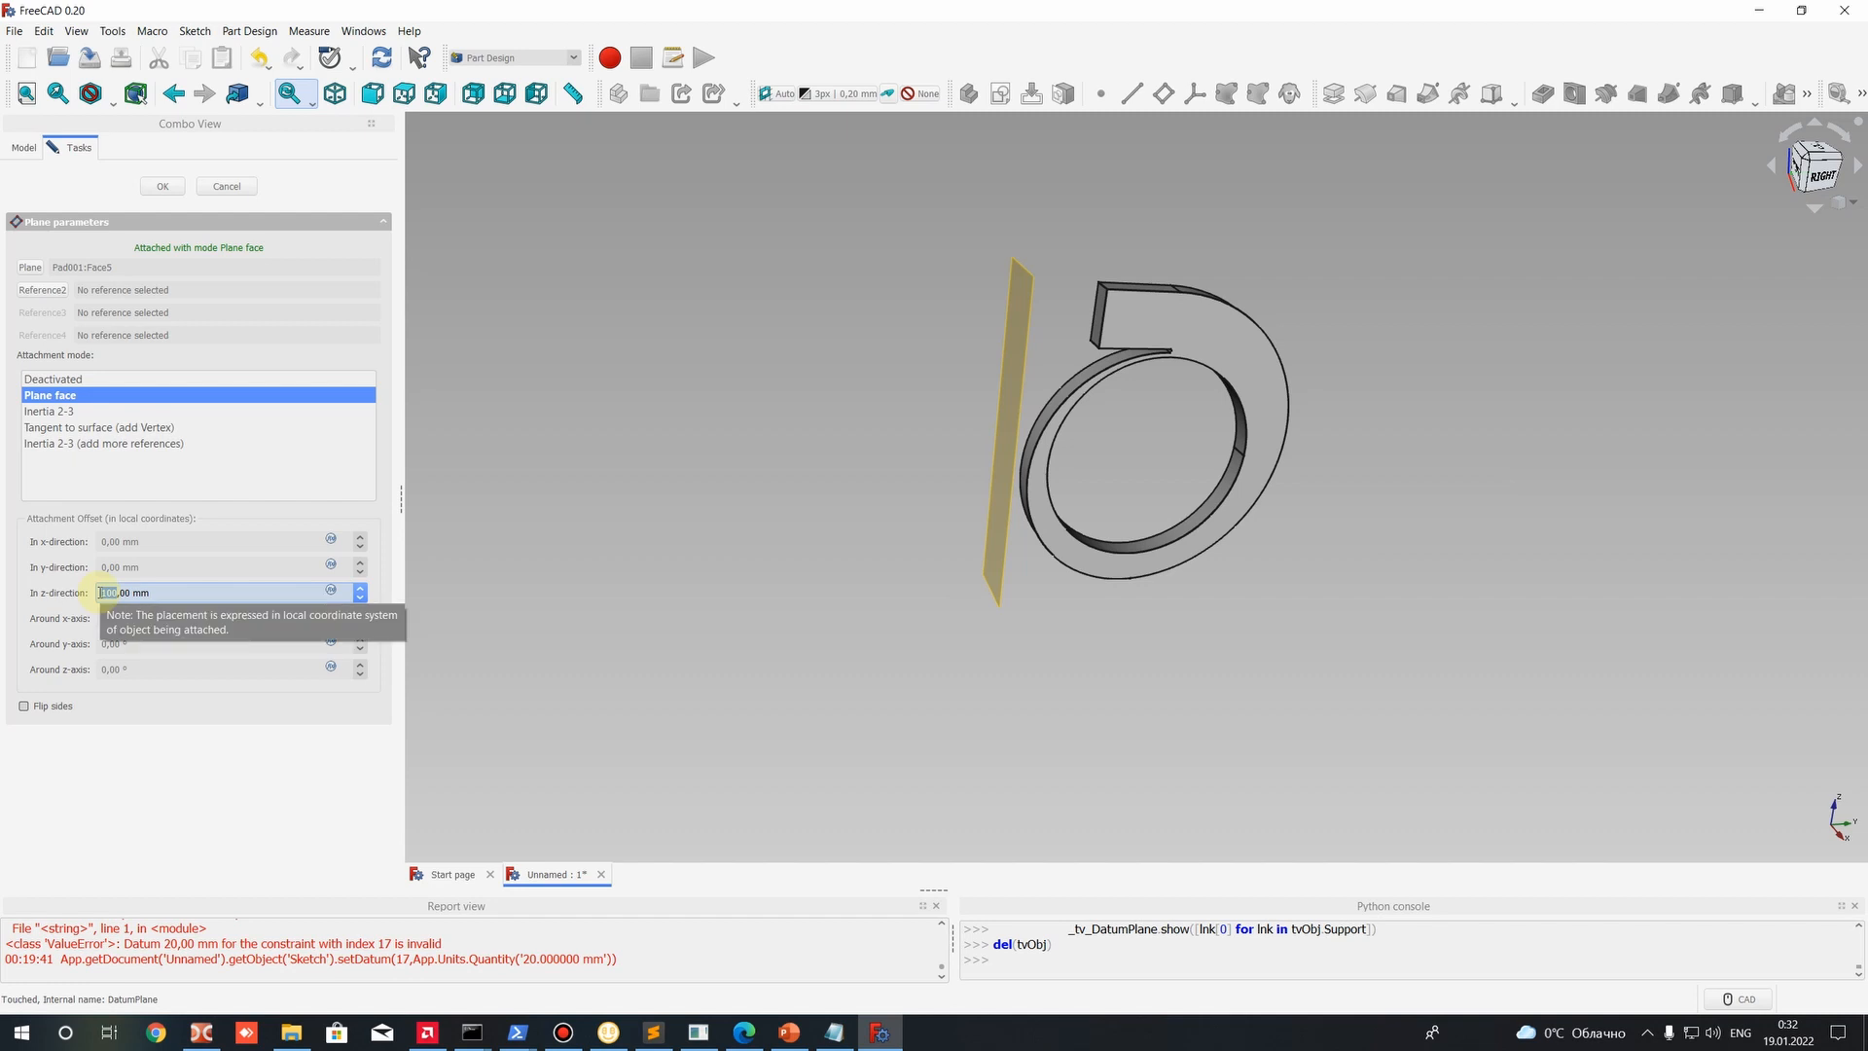
key("Return")
Create a new sketch on the offset datum plane.
middle_click_drag(1031, 482, 1128, 478)
left_click(292, 338)
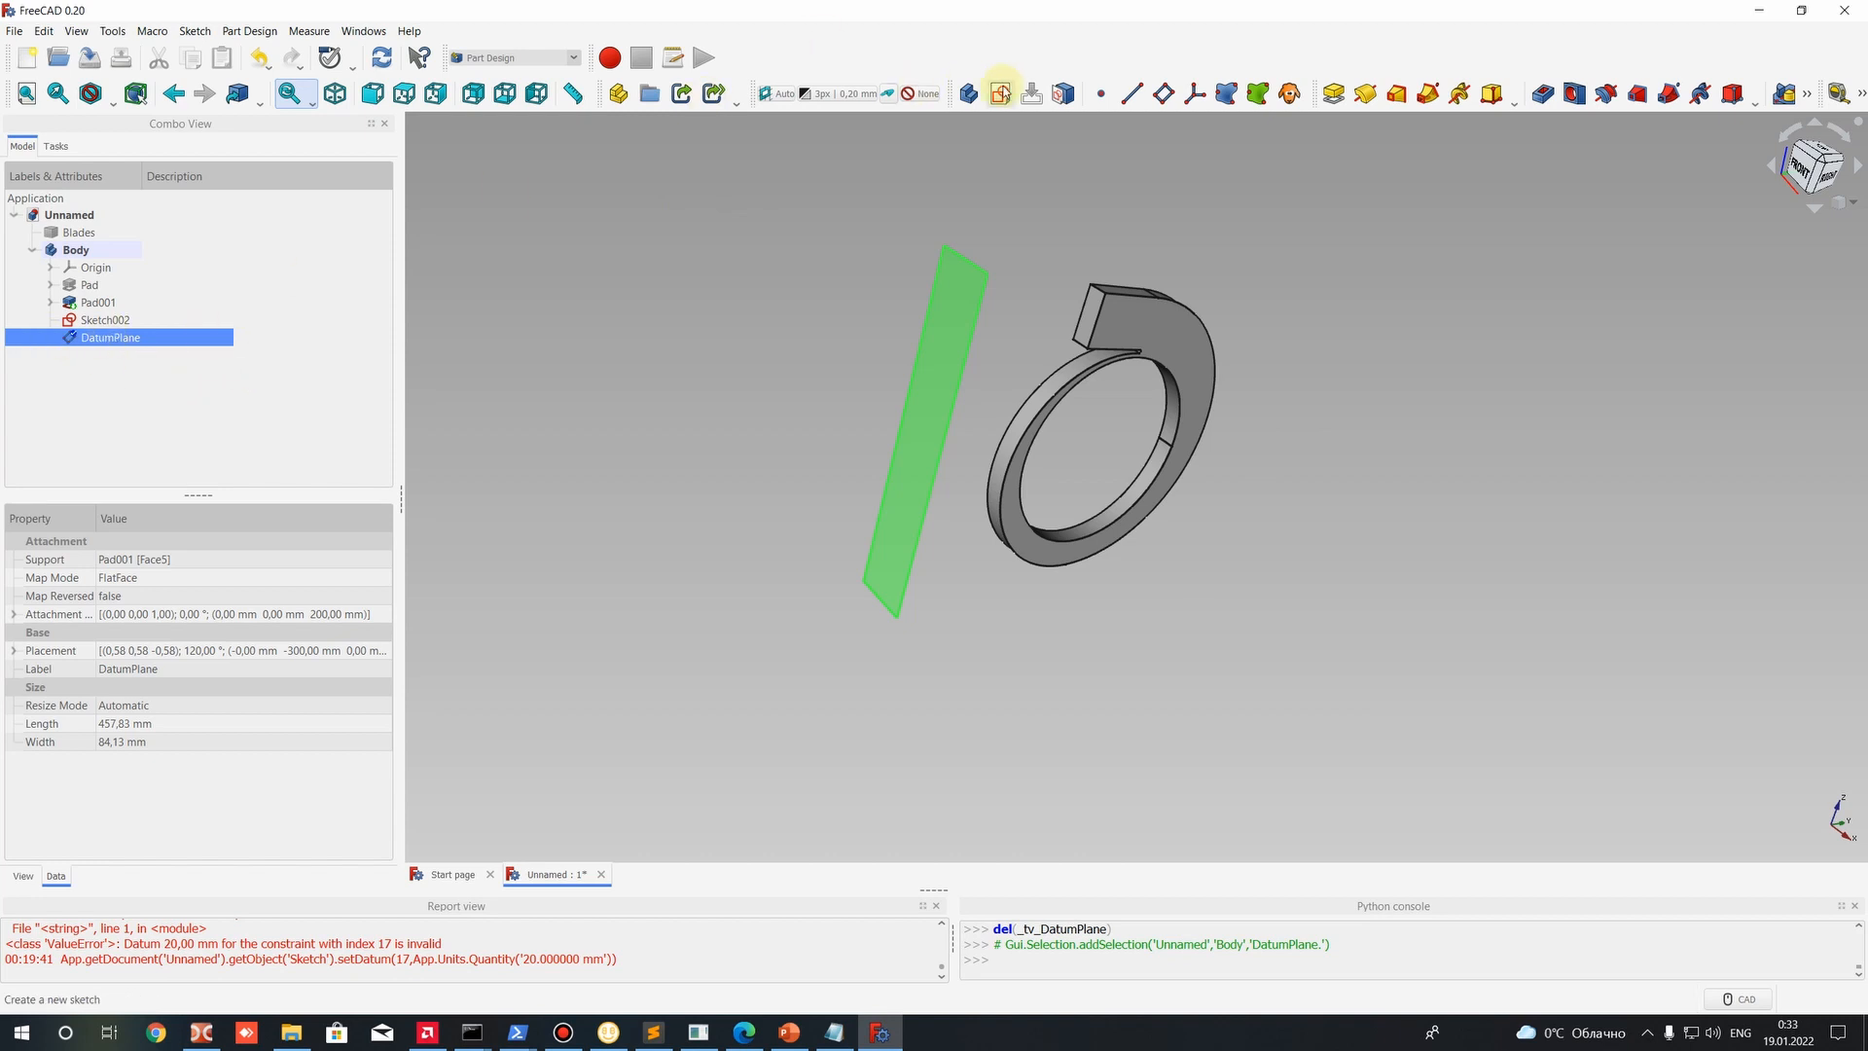
left_click(1001, 92)
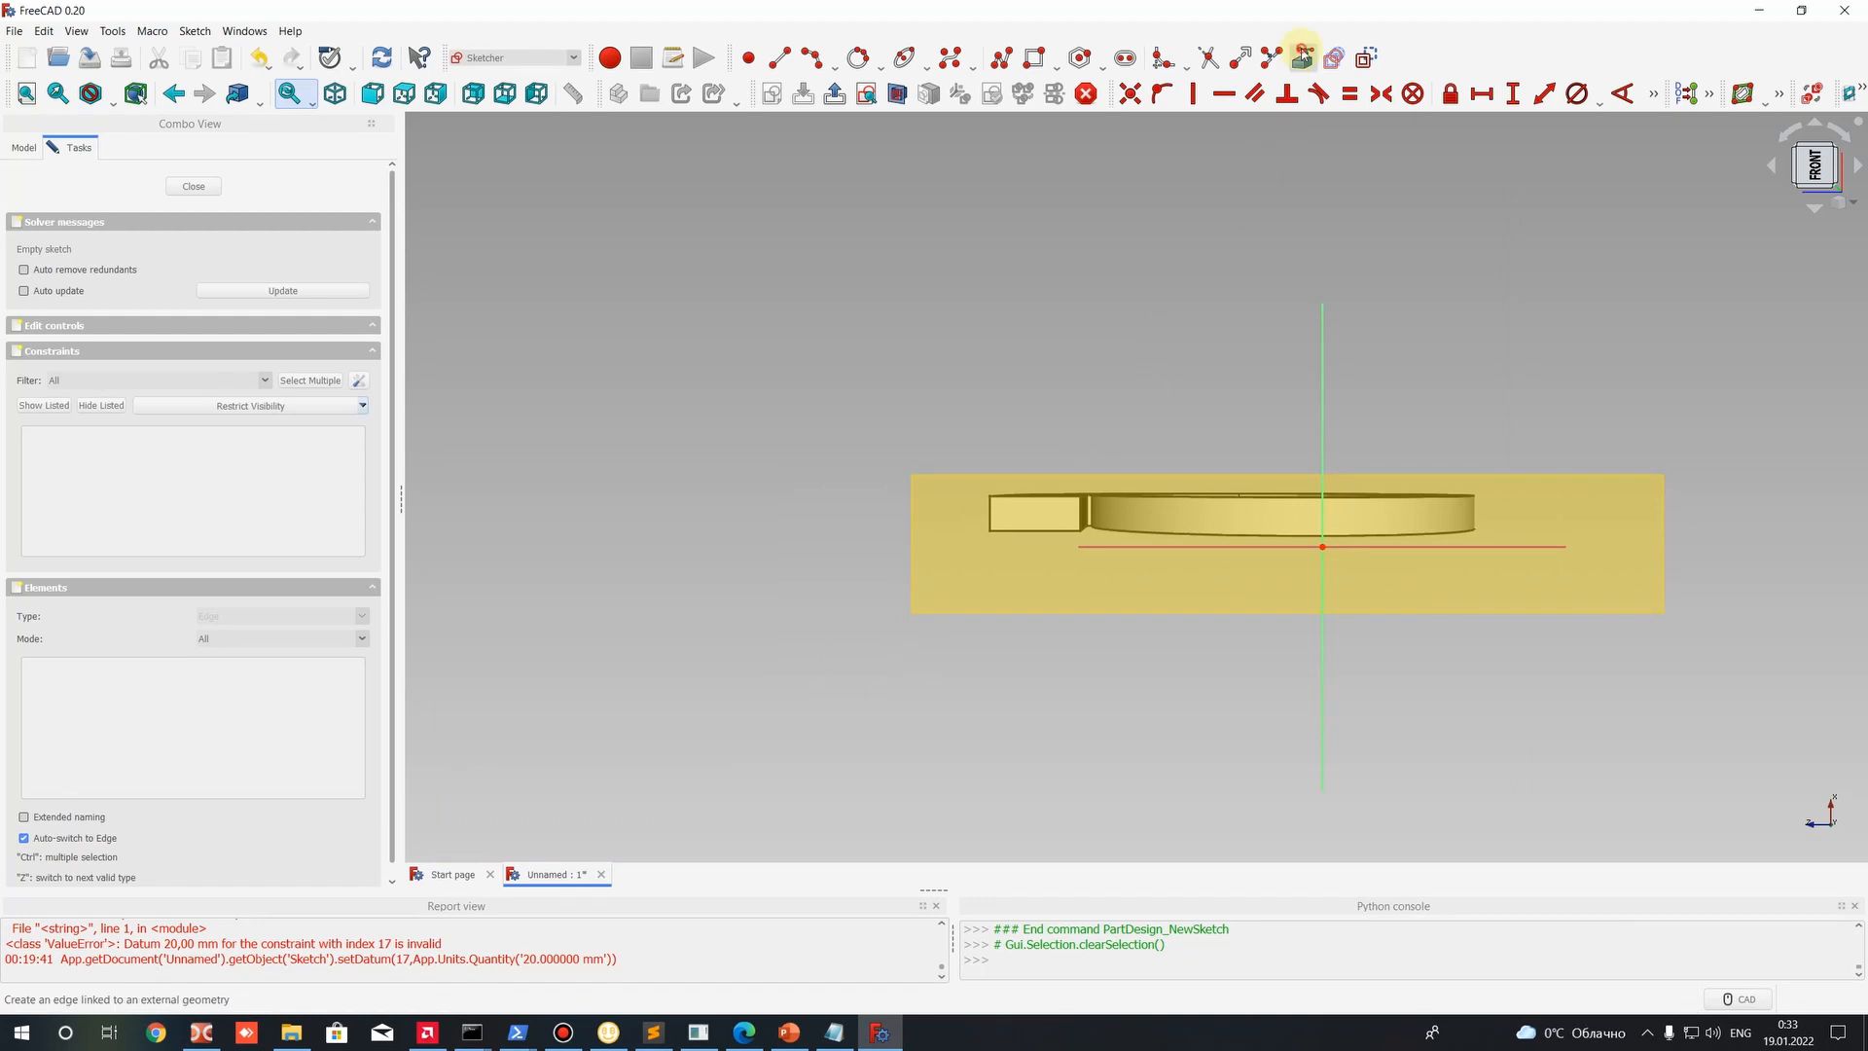
Project the four edges of the outlet's rectangular end face into the sketch as external geometry.
left_click(1302, 57)
scroll(1084, 583, "up", 2)
left_click(949, 475)
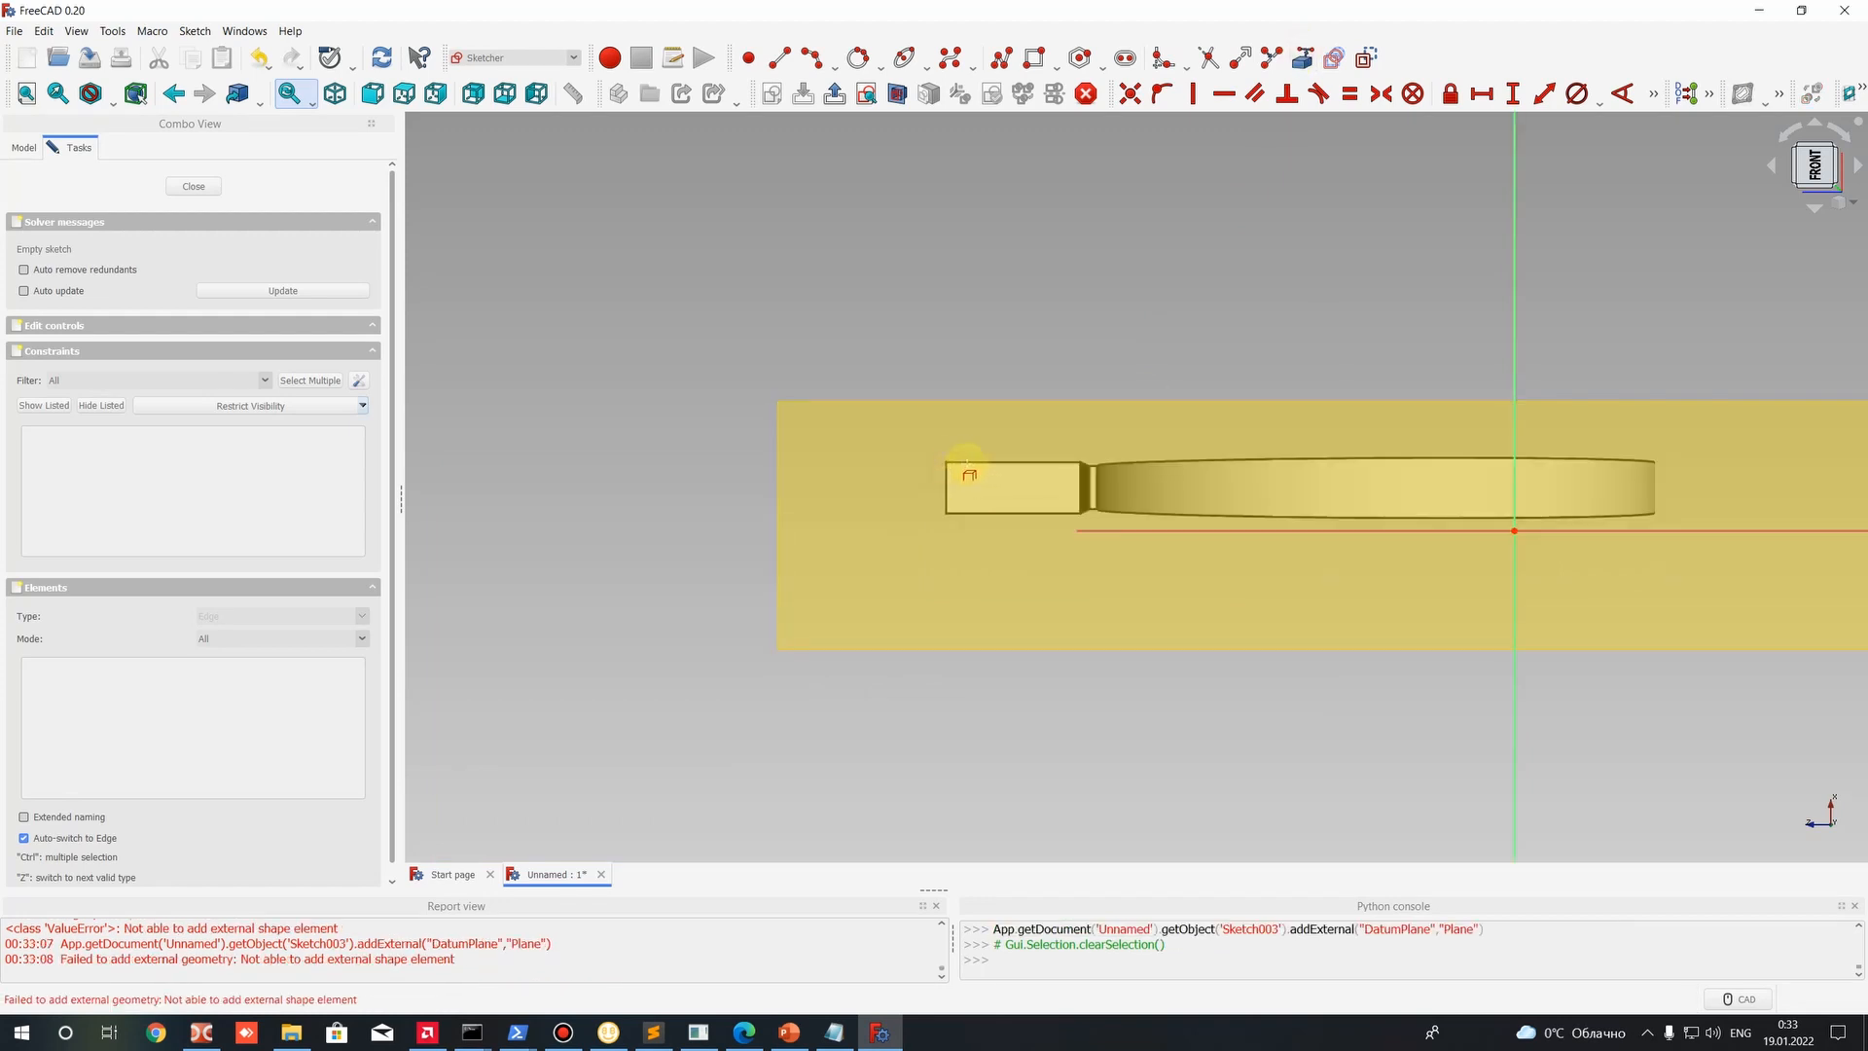
left_click(990, 463)
middle_click_drag(1071, 366, 1097, 434)
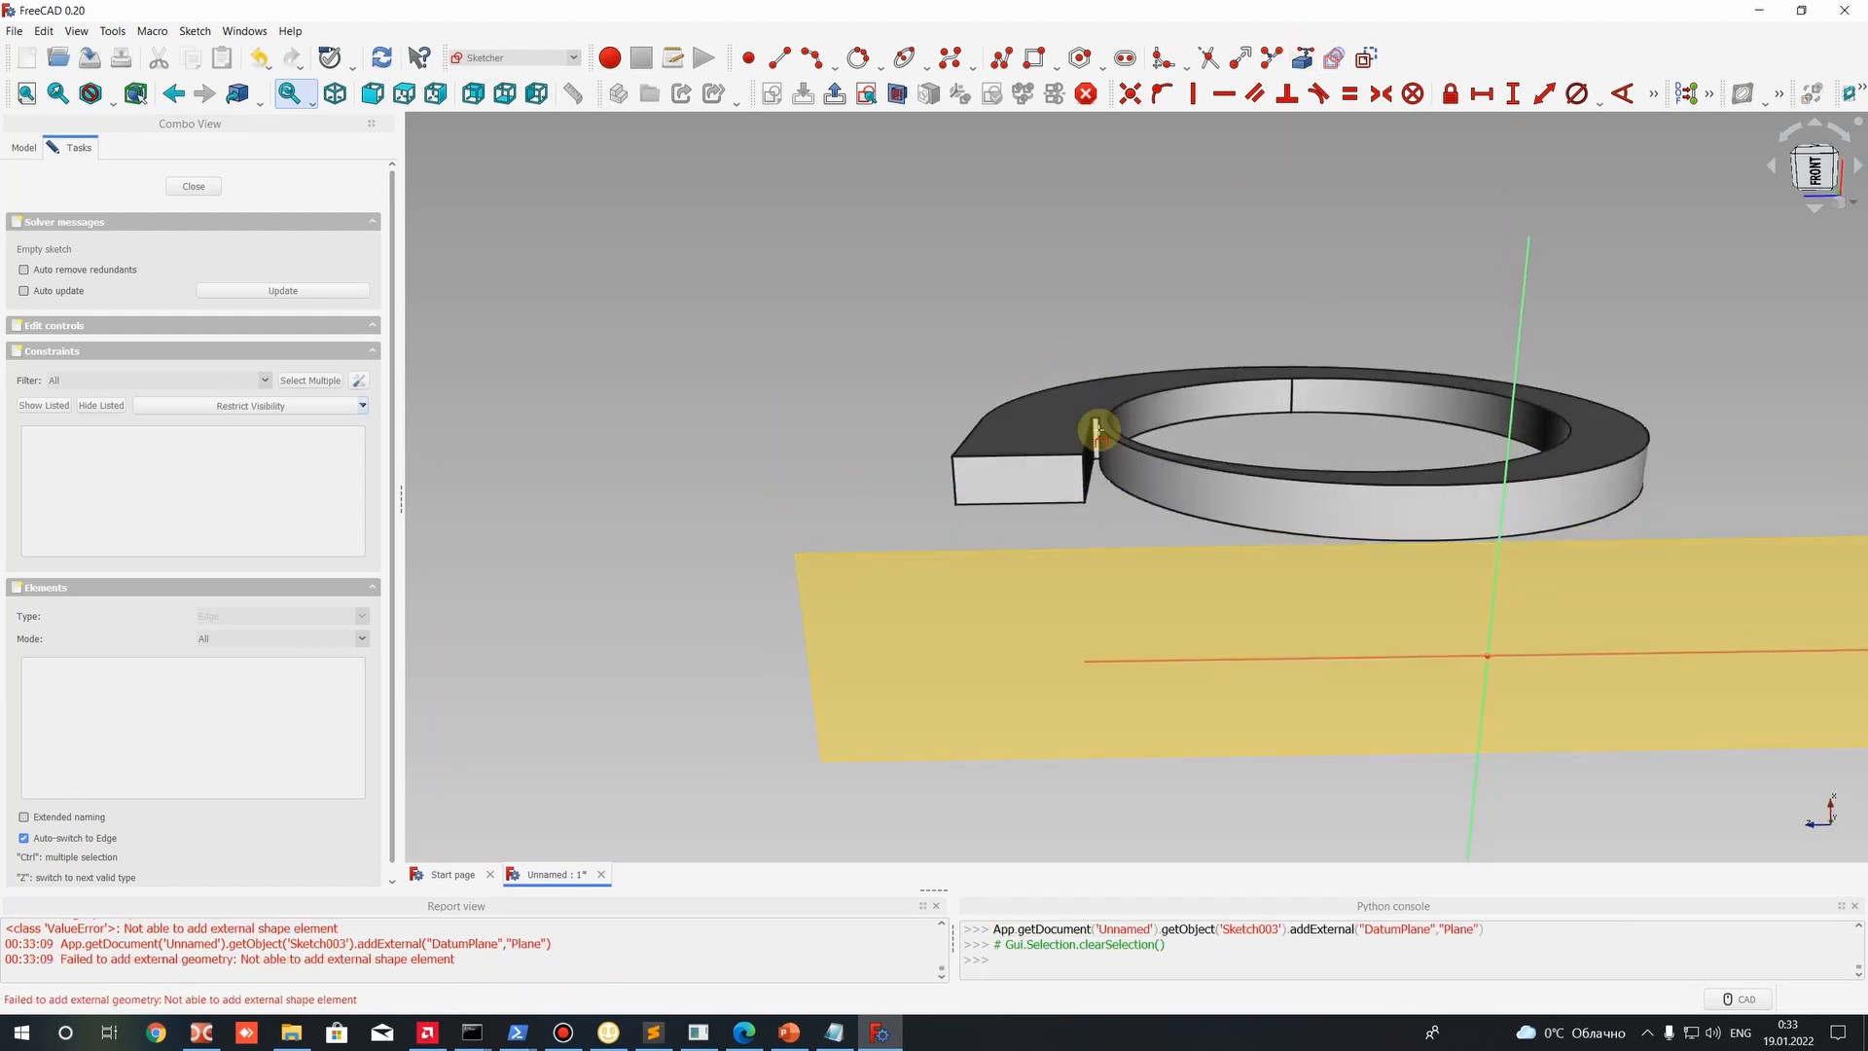
left_click(1052, 455)
left_click(956, 476)
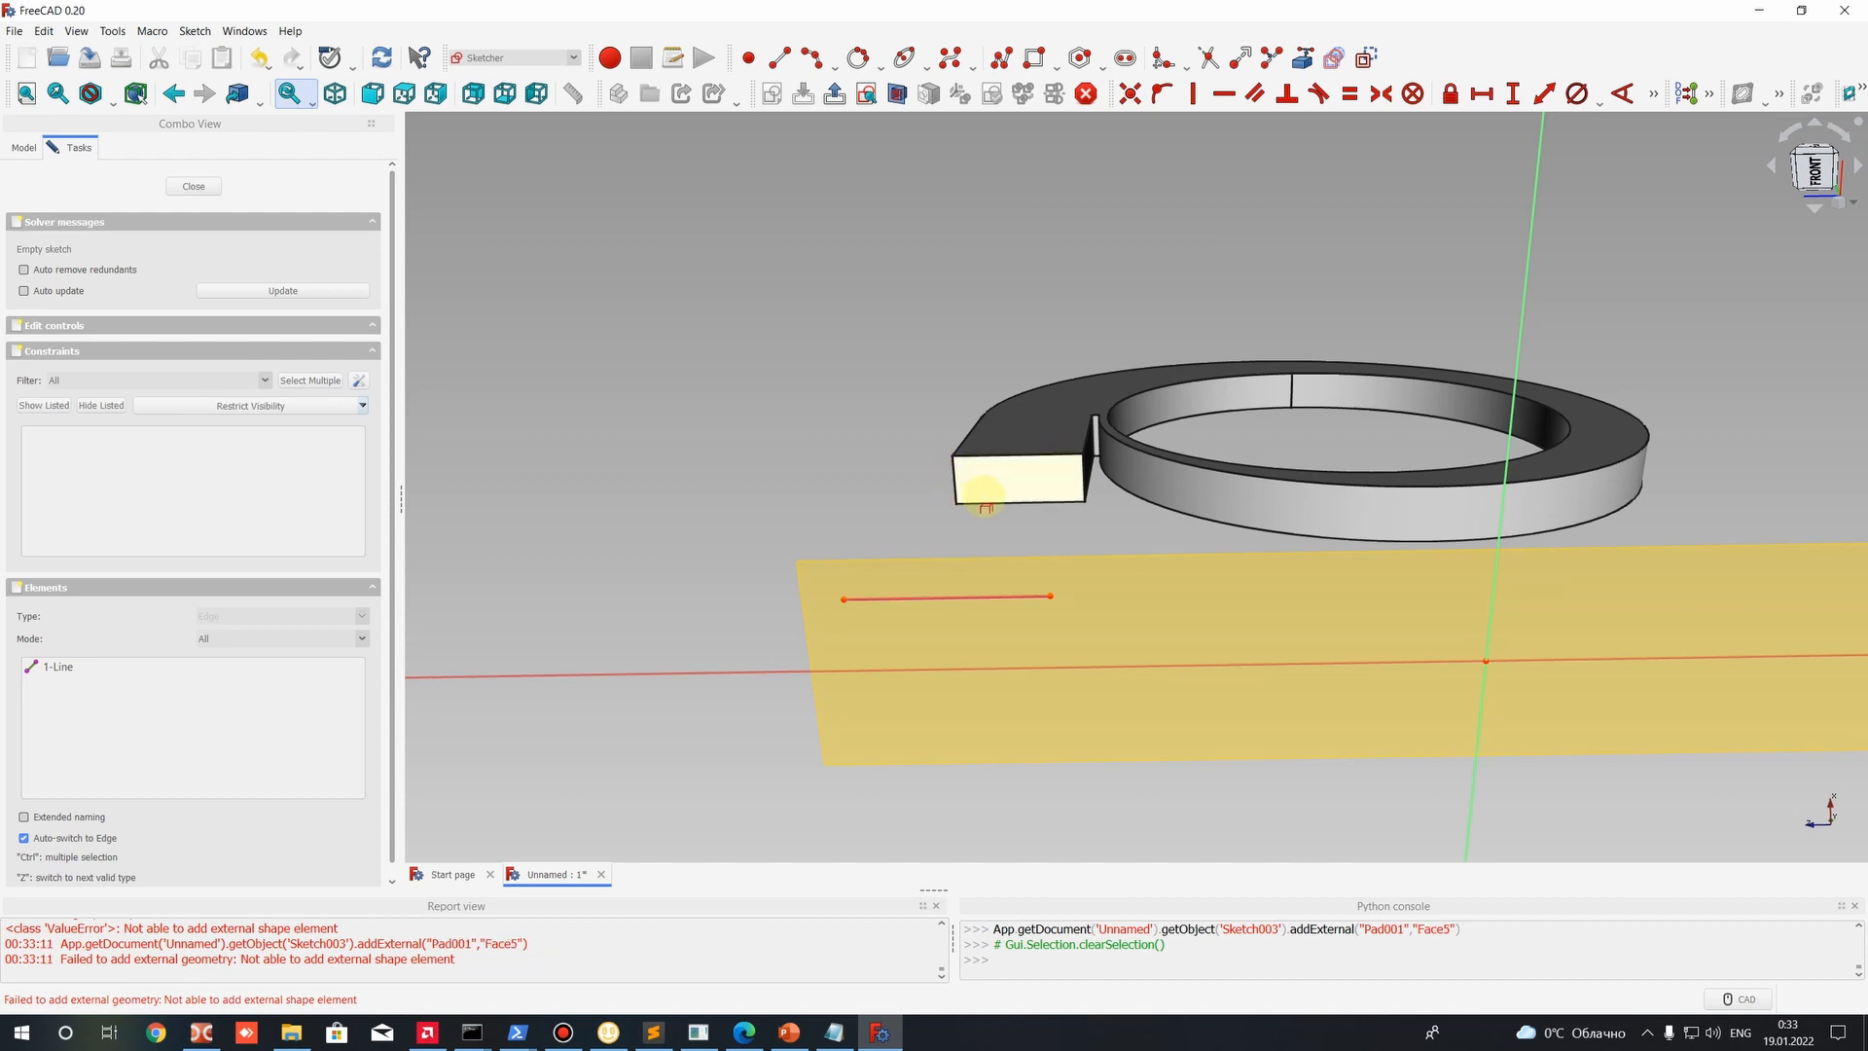
left_click(987, 502)
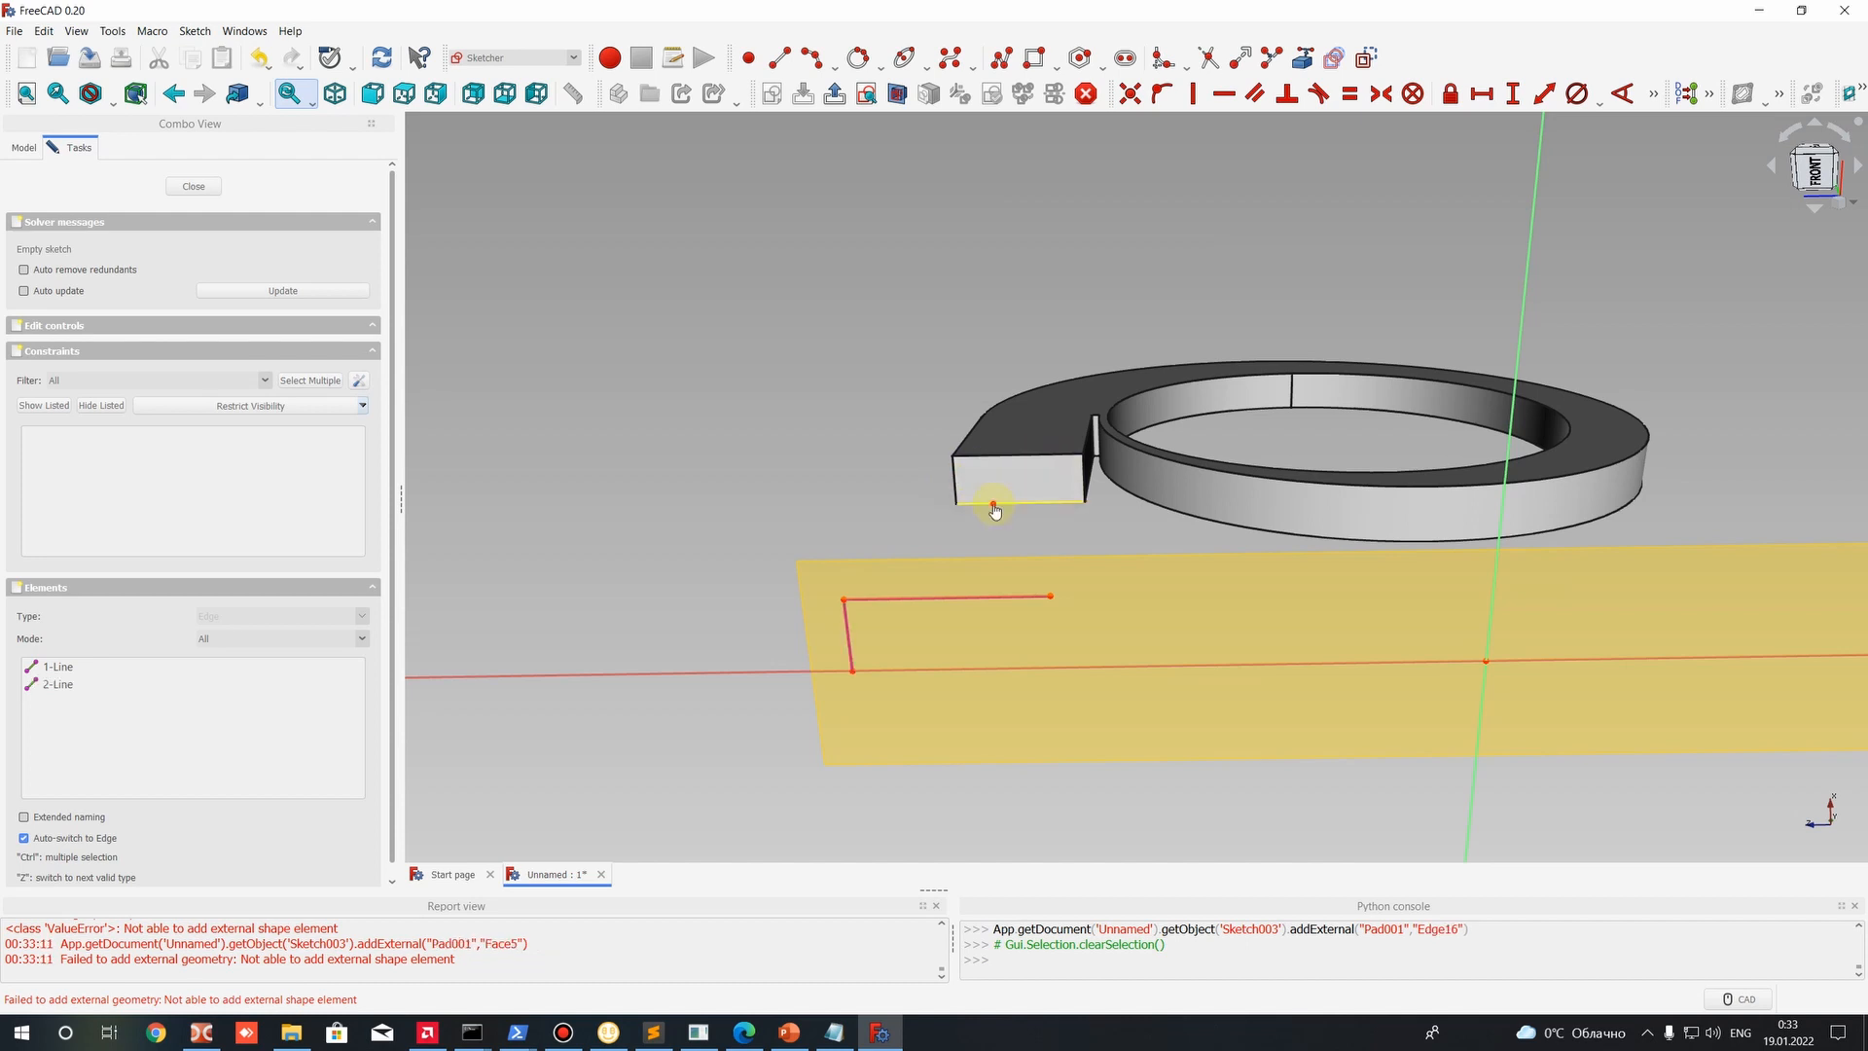
left_click(1089, 476)
left_click(1086, 480)
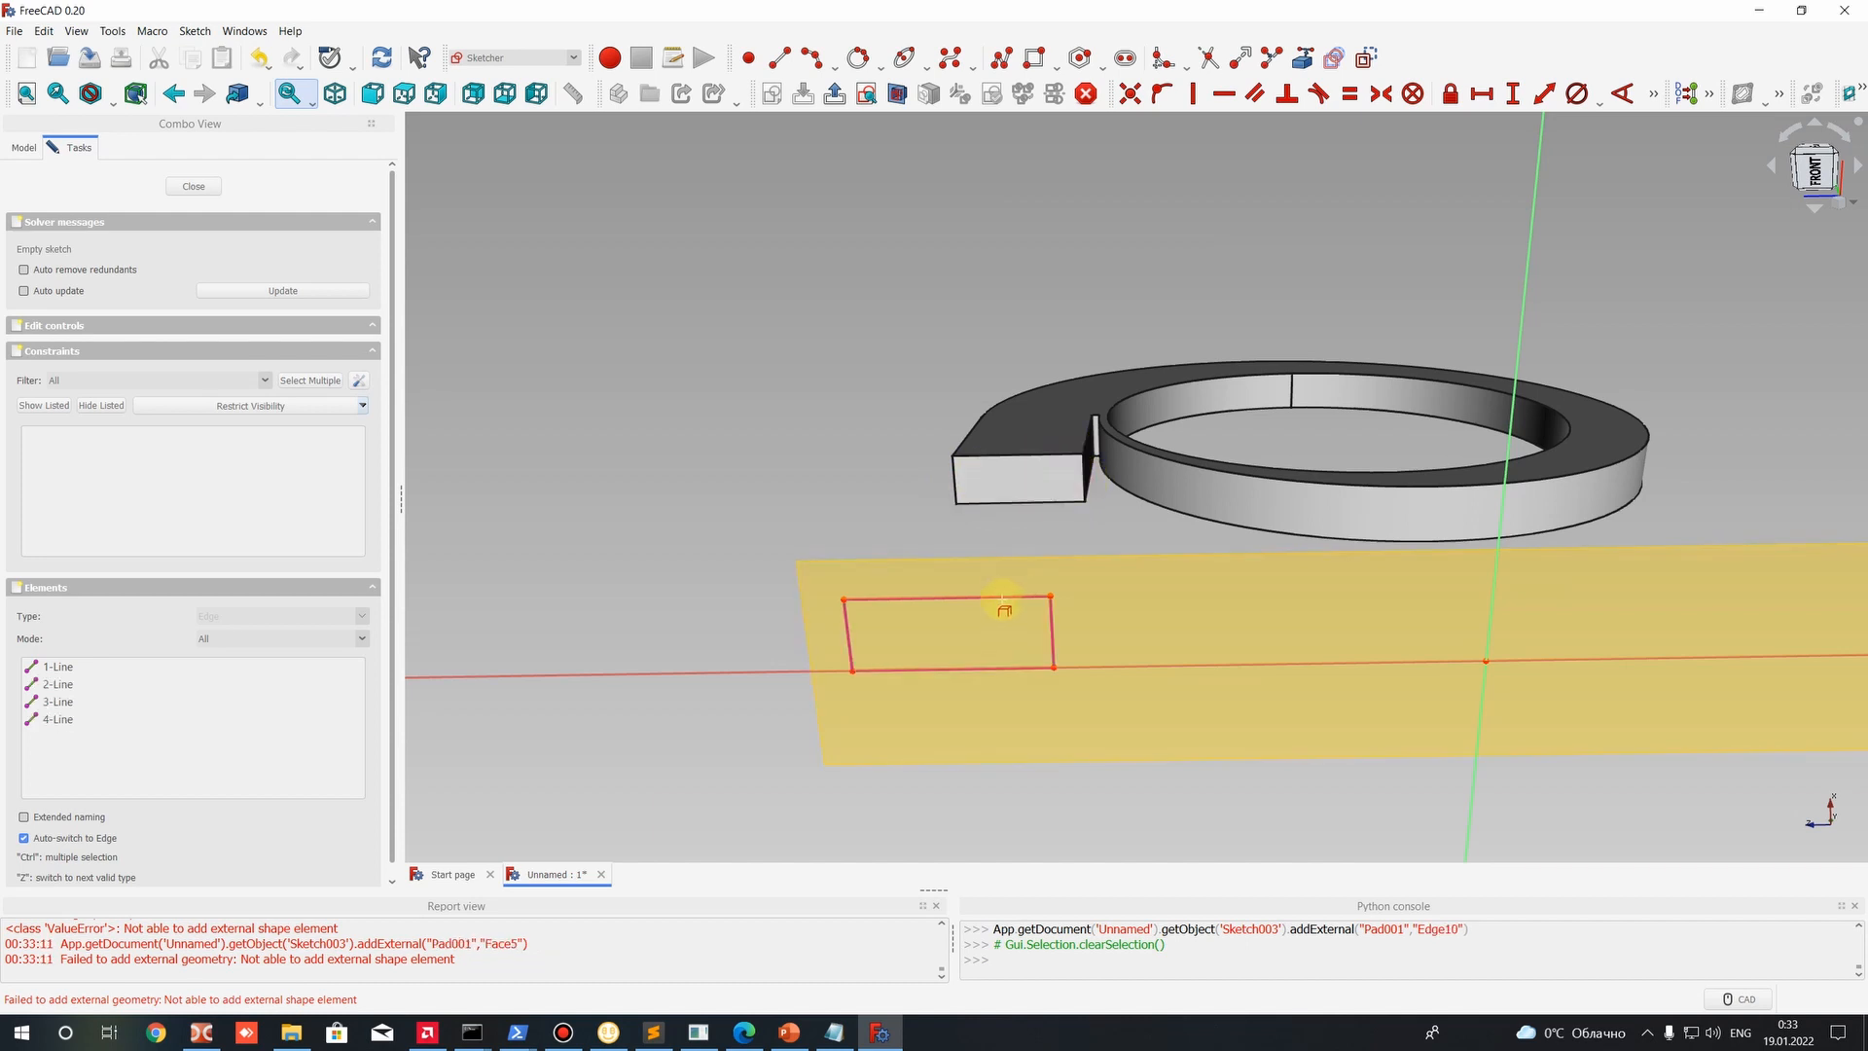
Draw two diagonal construction lines between opposite corners of the projected outlet rectangle.
scroll(1001, 604, "up", 2)
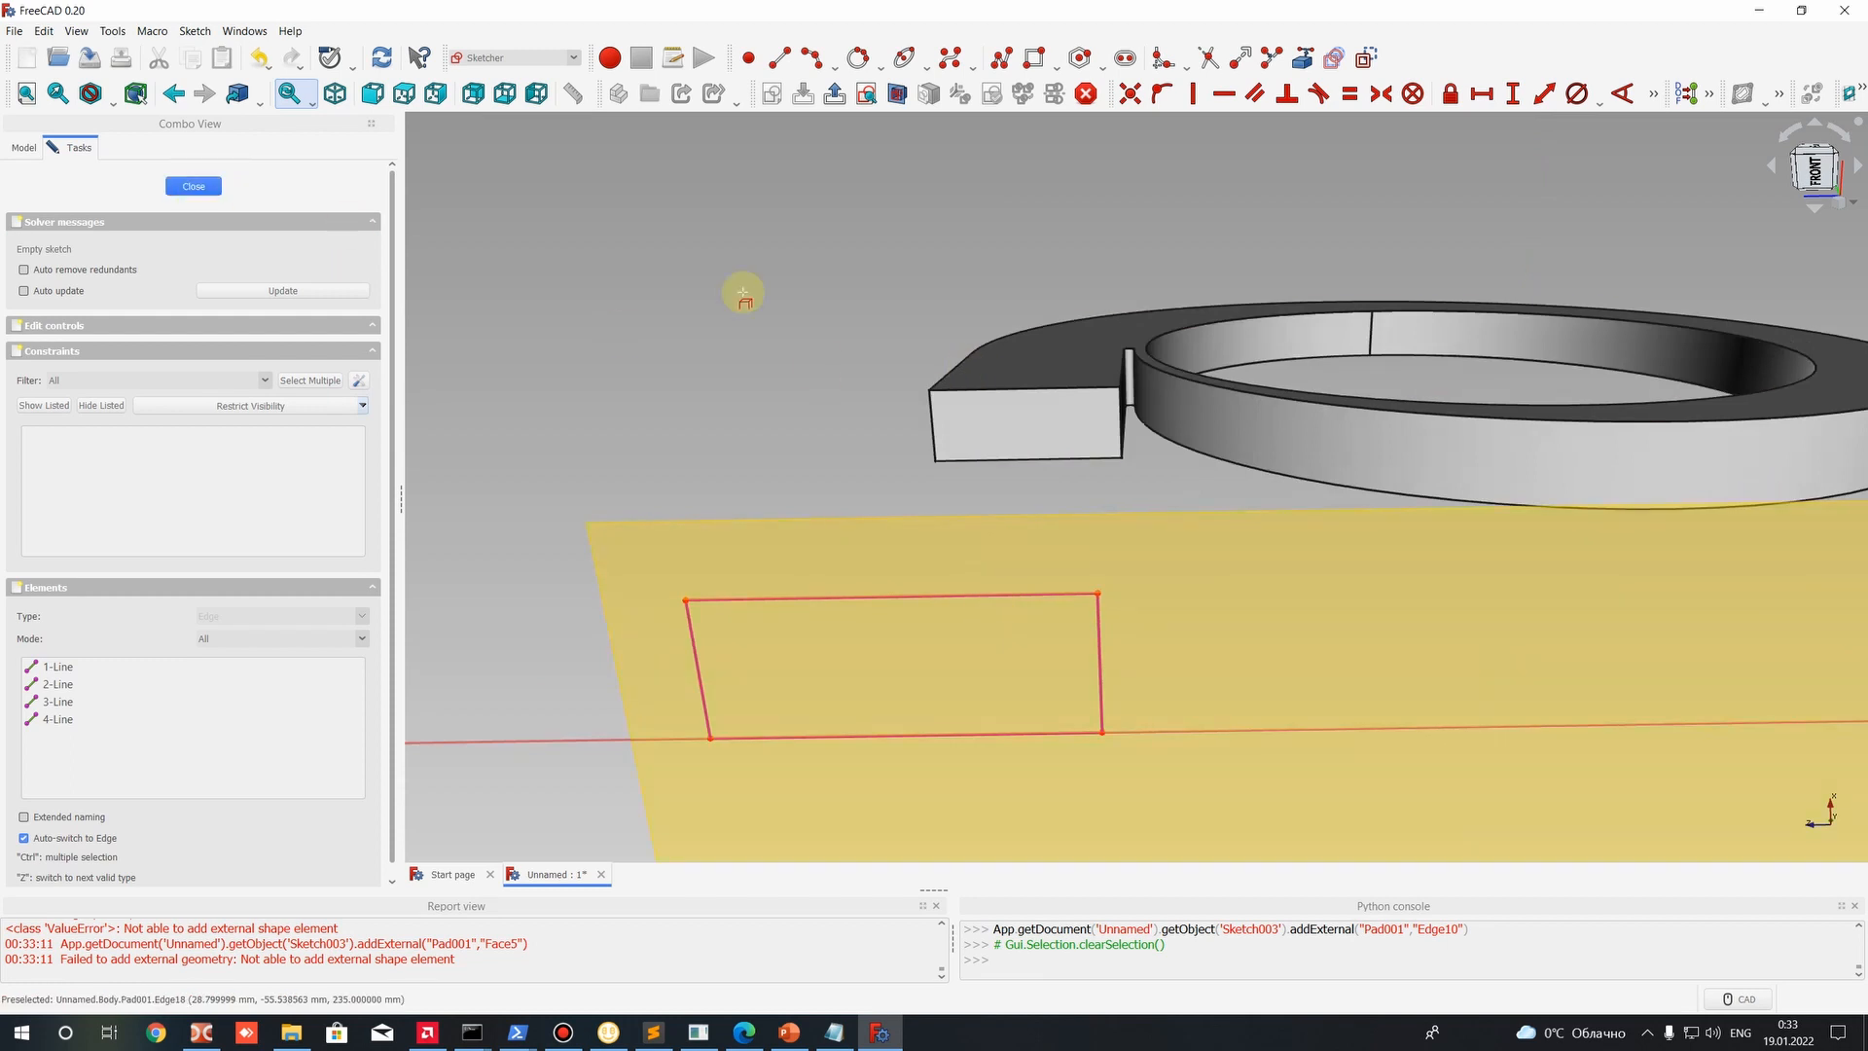
scroll(845, 436, "down", 4)
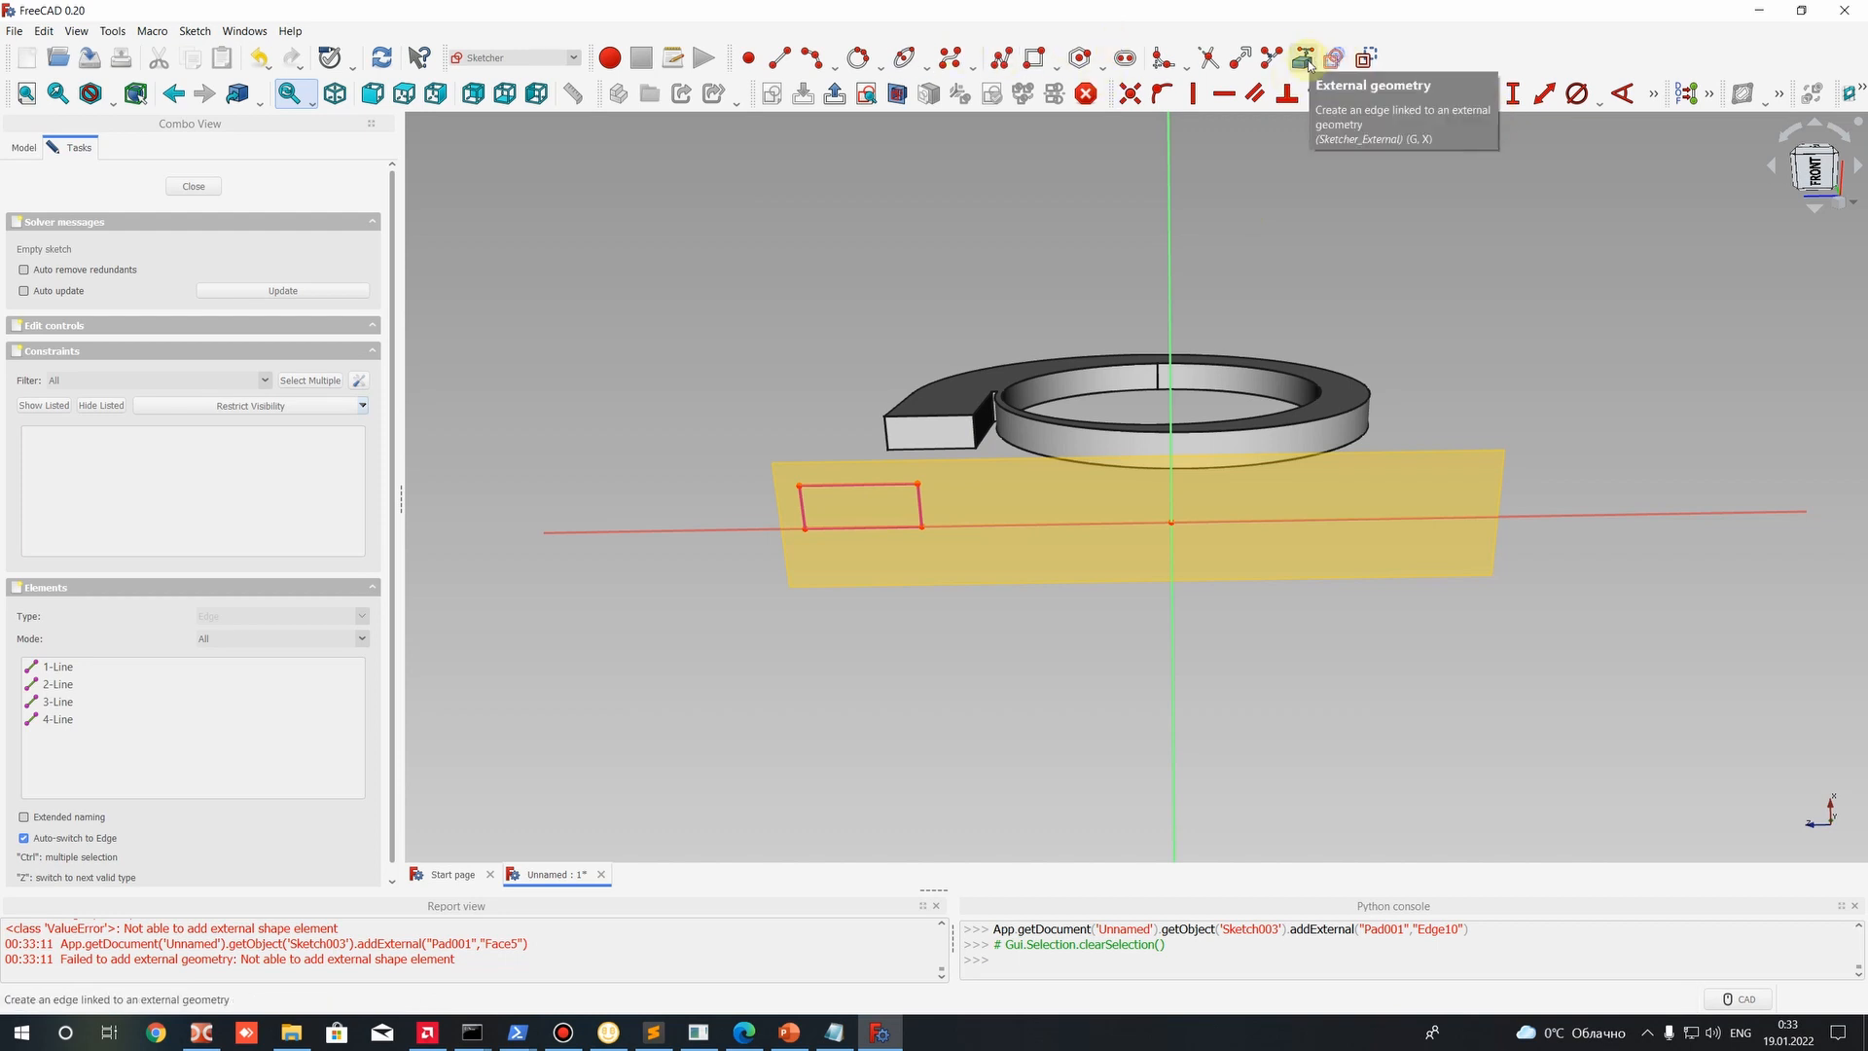
left_click(1364, 58)
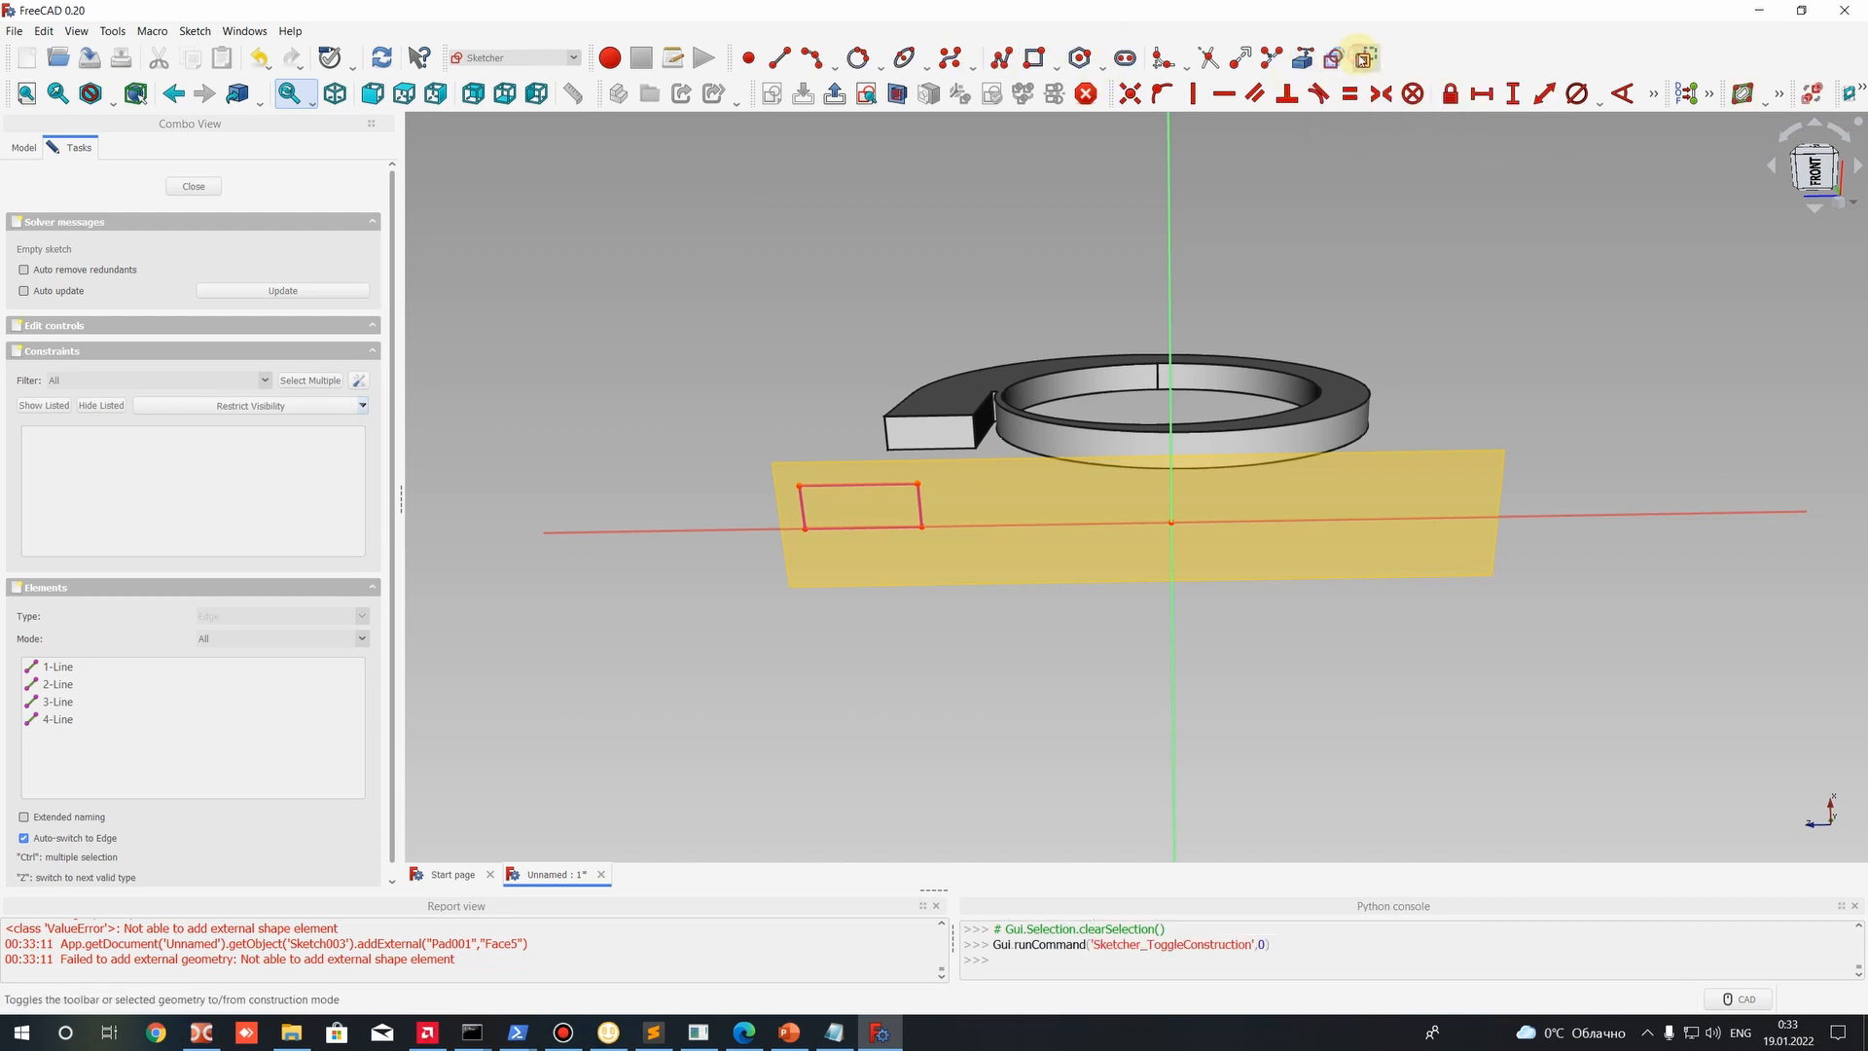
left_click(779, 59)
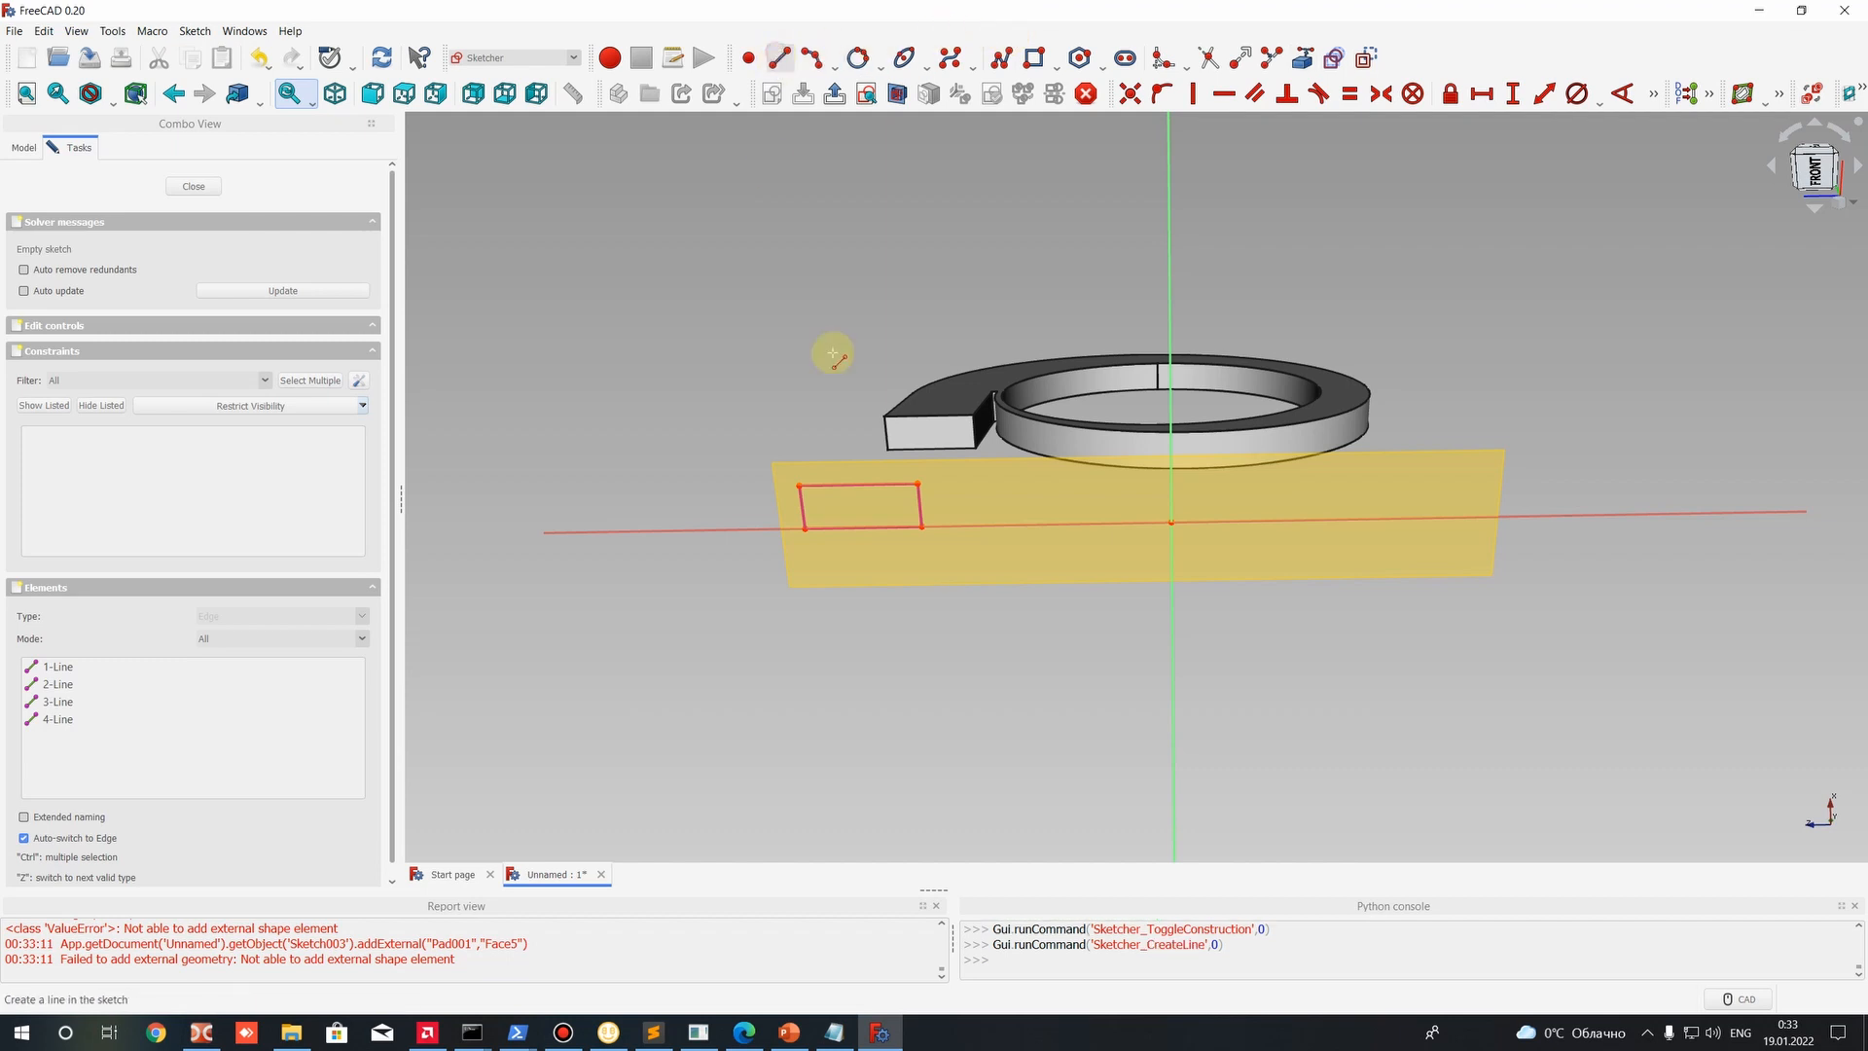
left_click(799, 484)
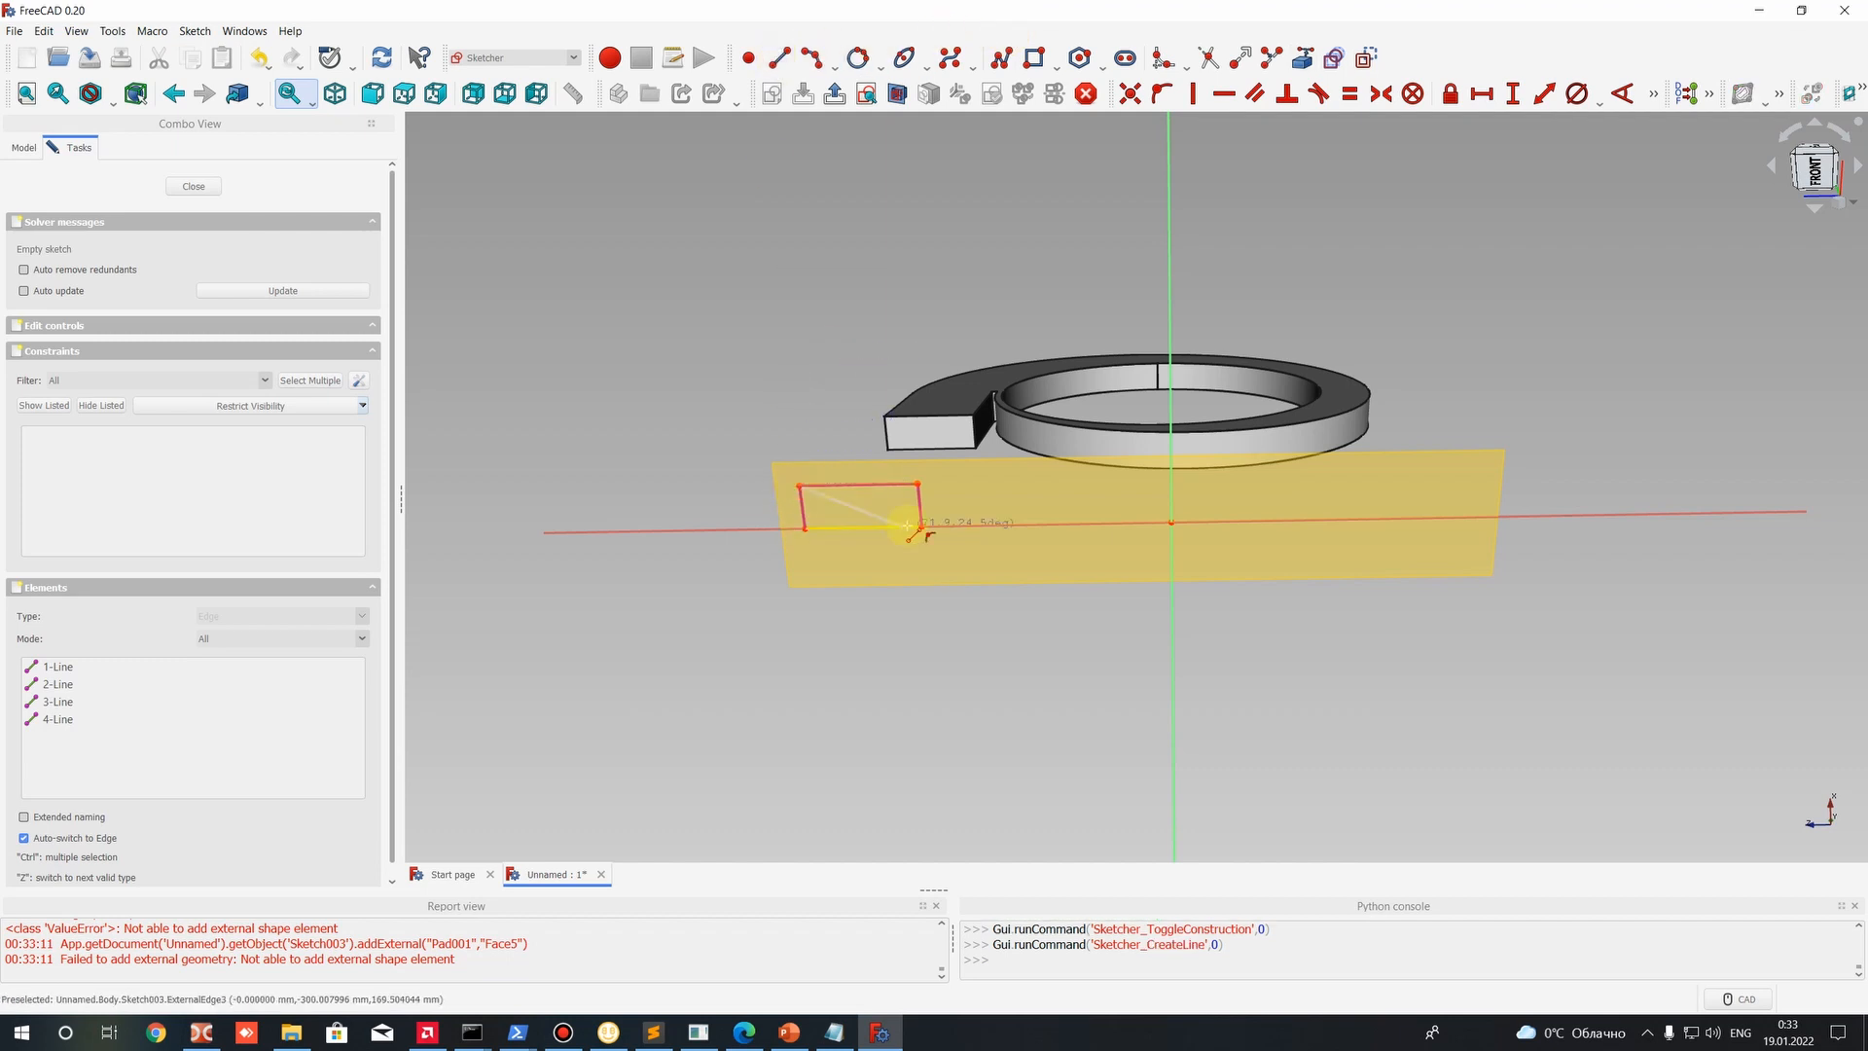
left_click(922, 531)
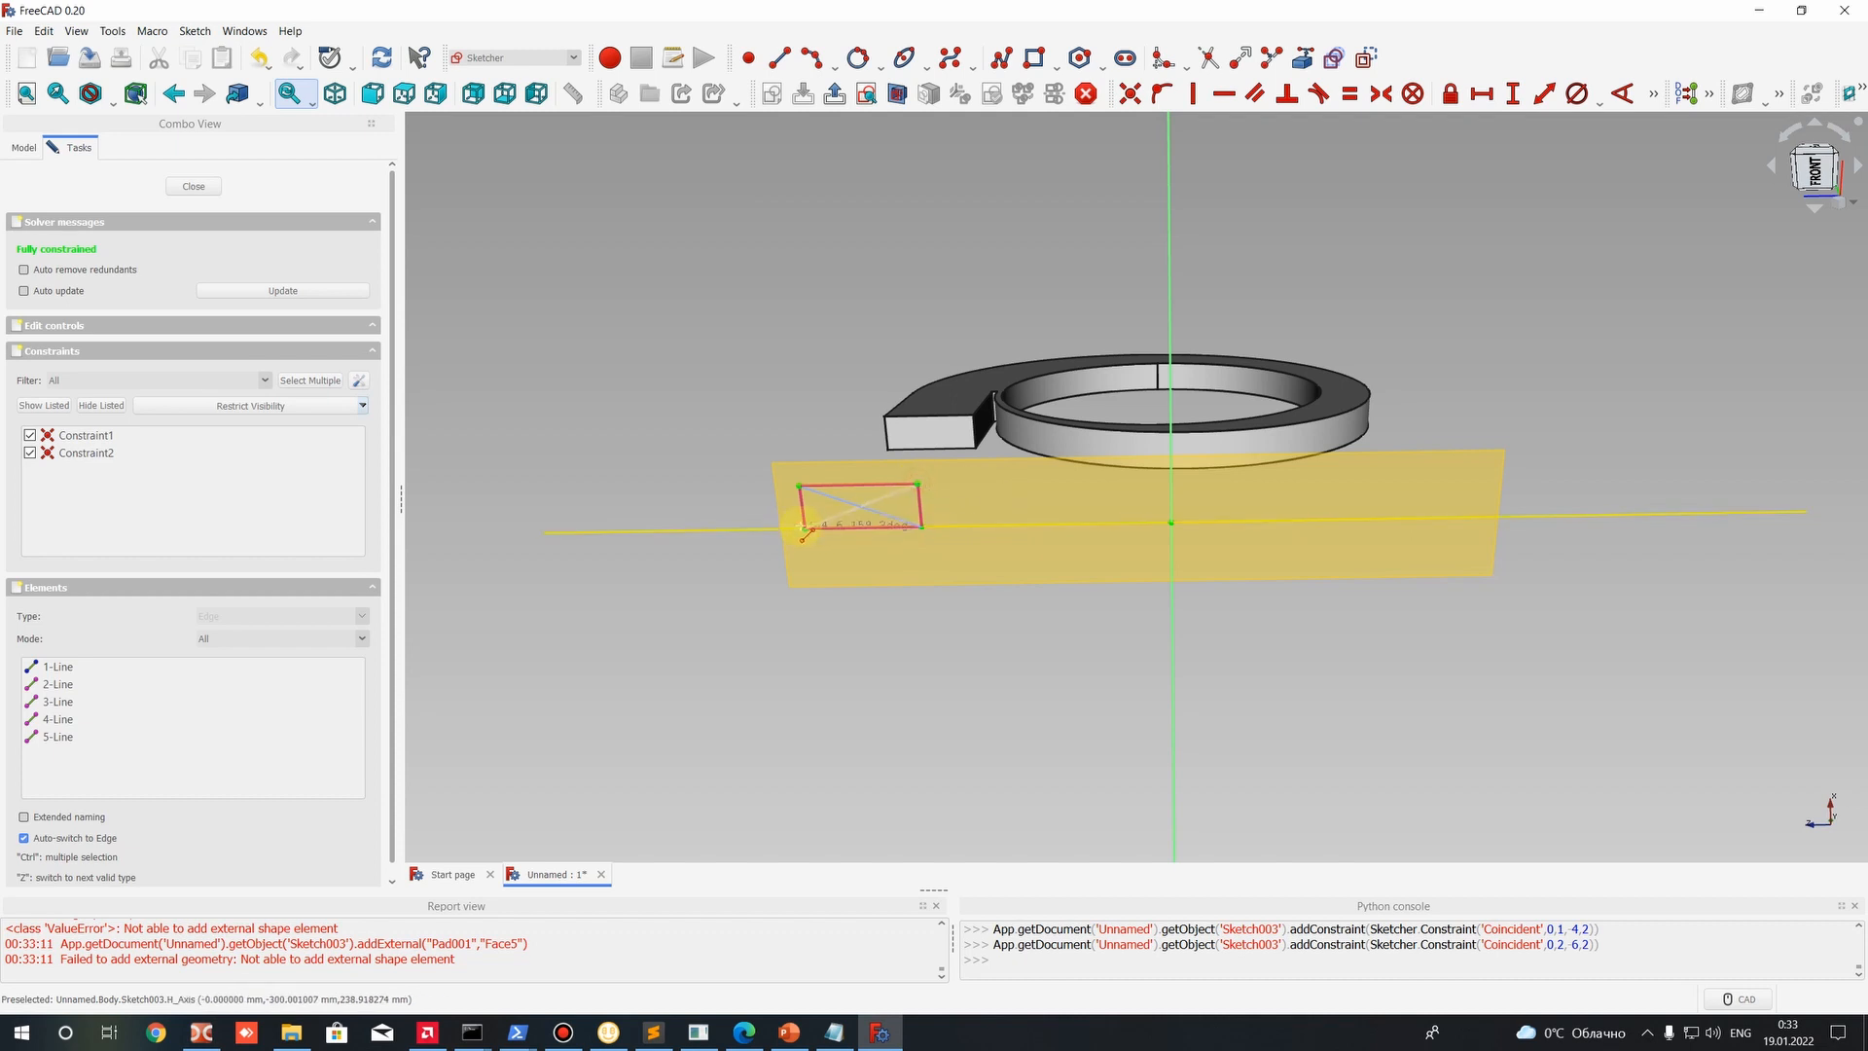
left_click(804, 528)
left_click(918, 483)
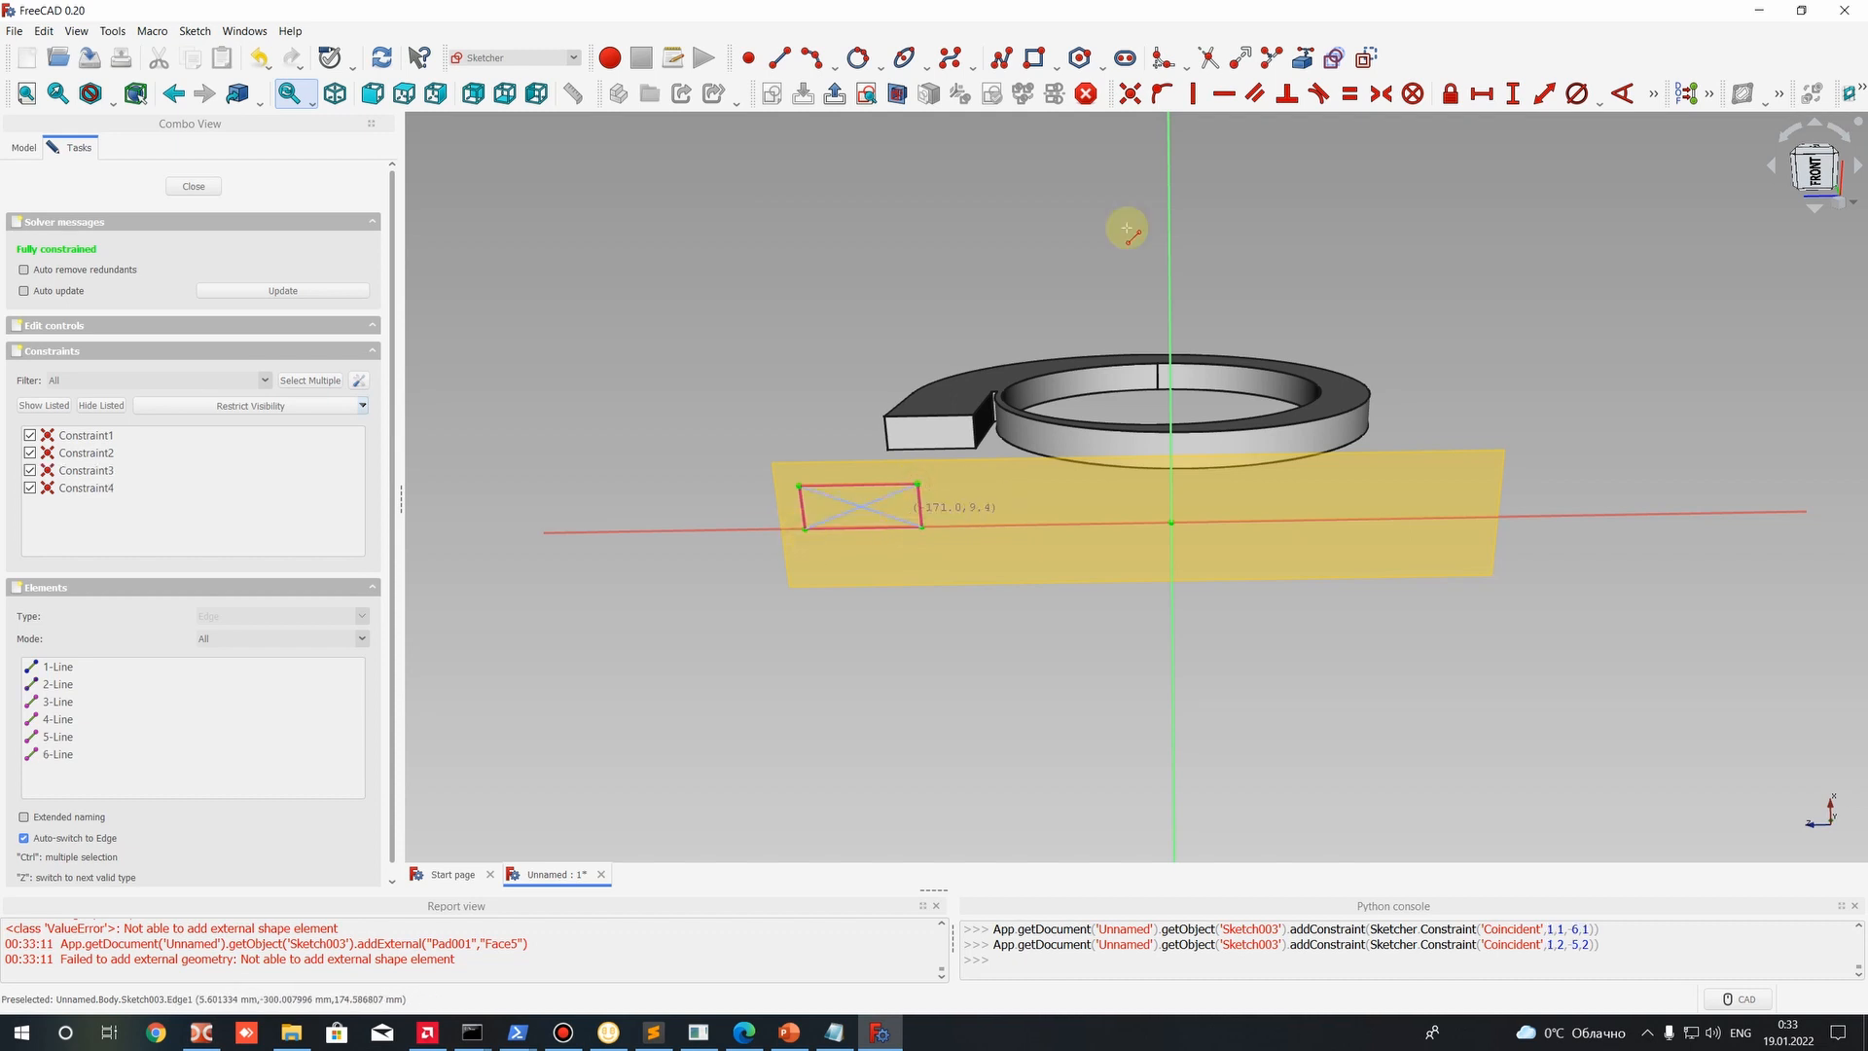
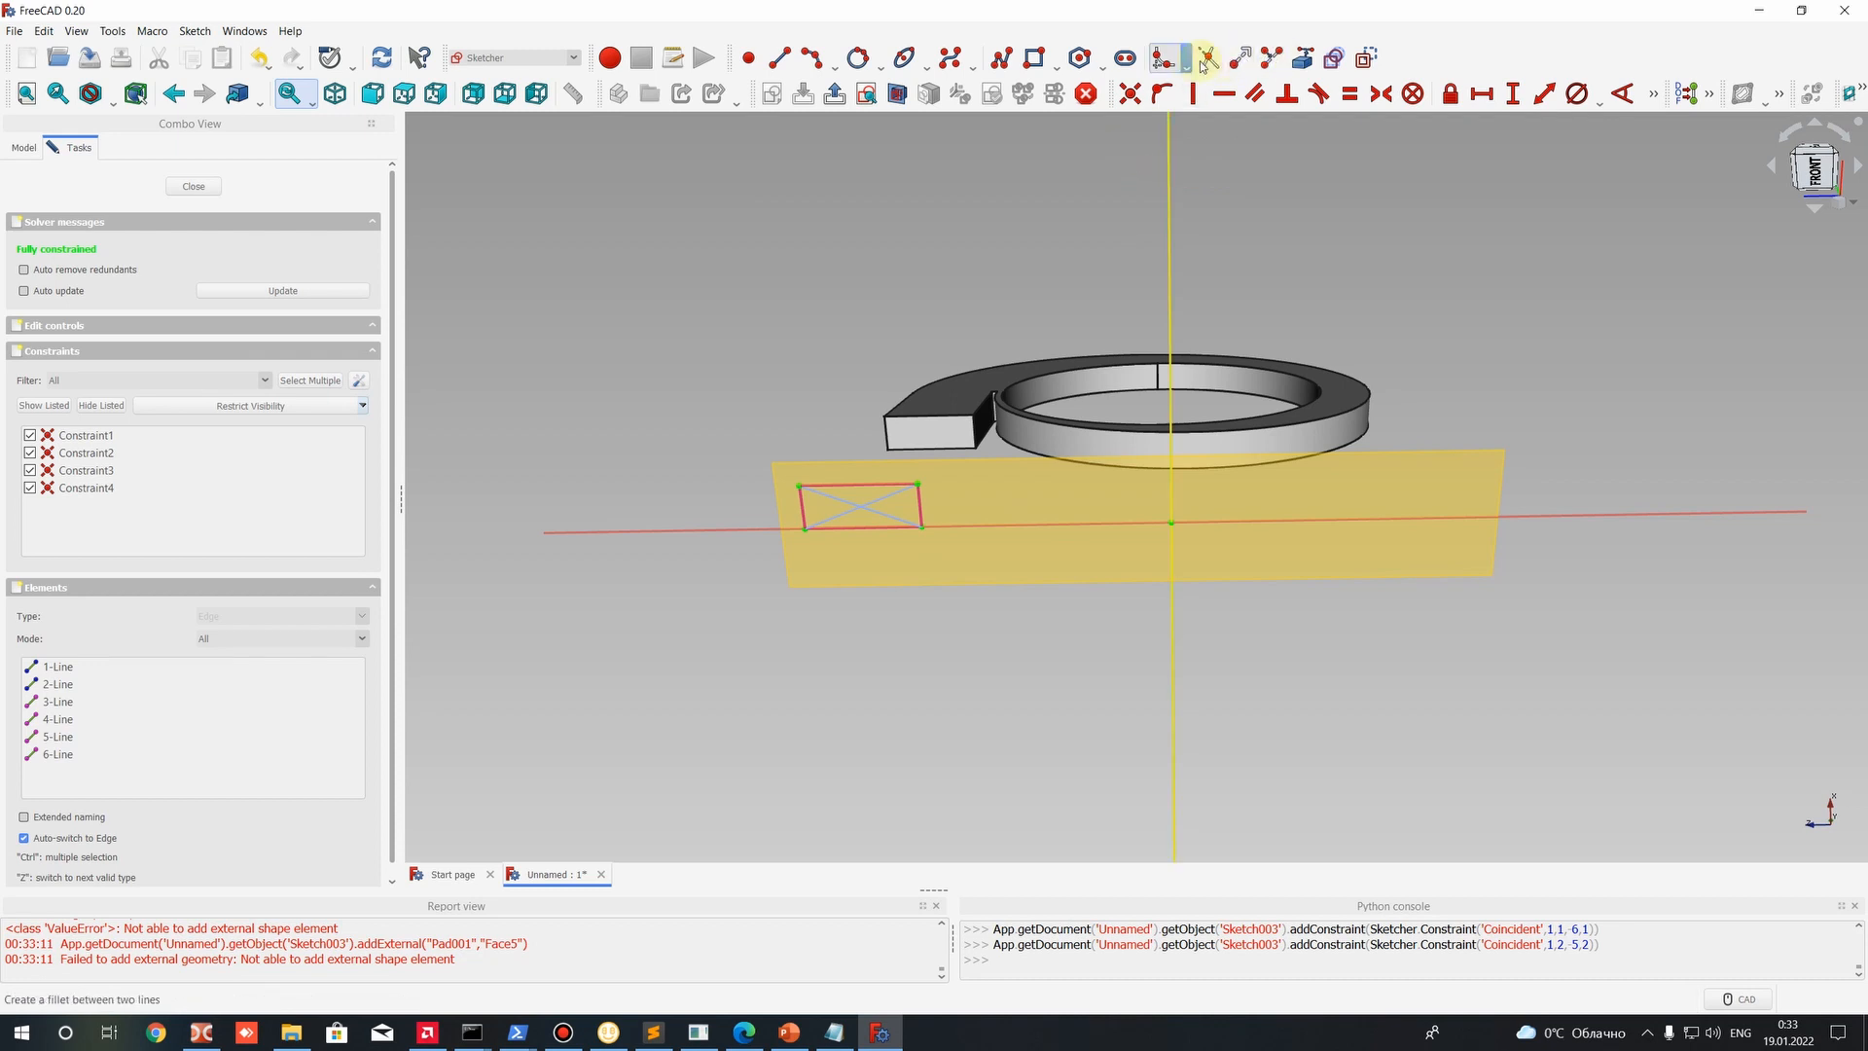
Try to split one diagonal construction line where the diagonals cross, and undo the split.
left_click(1266, 60)
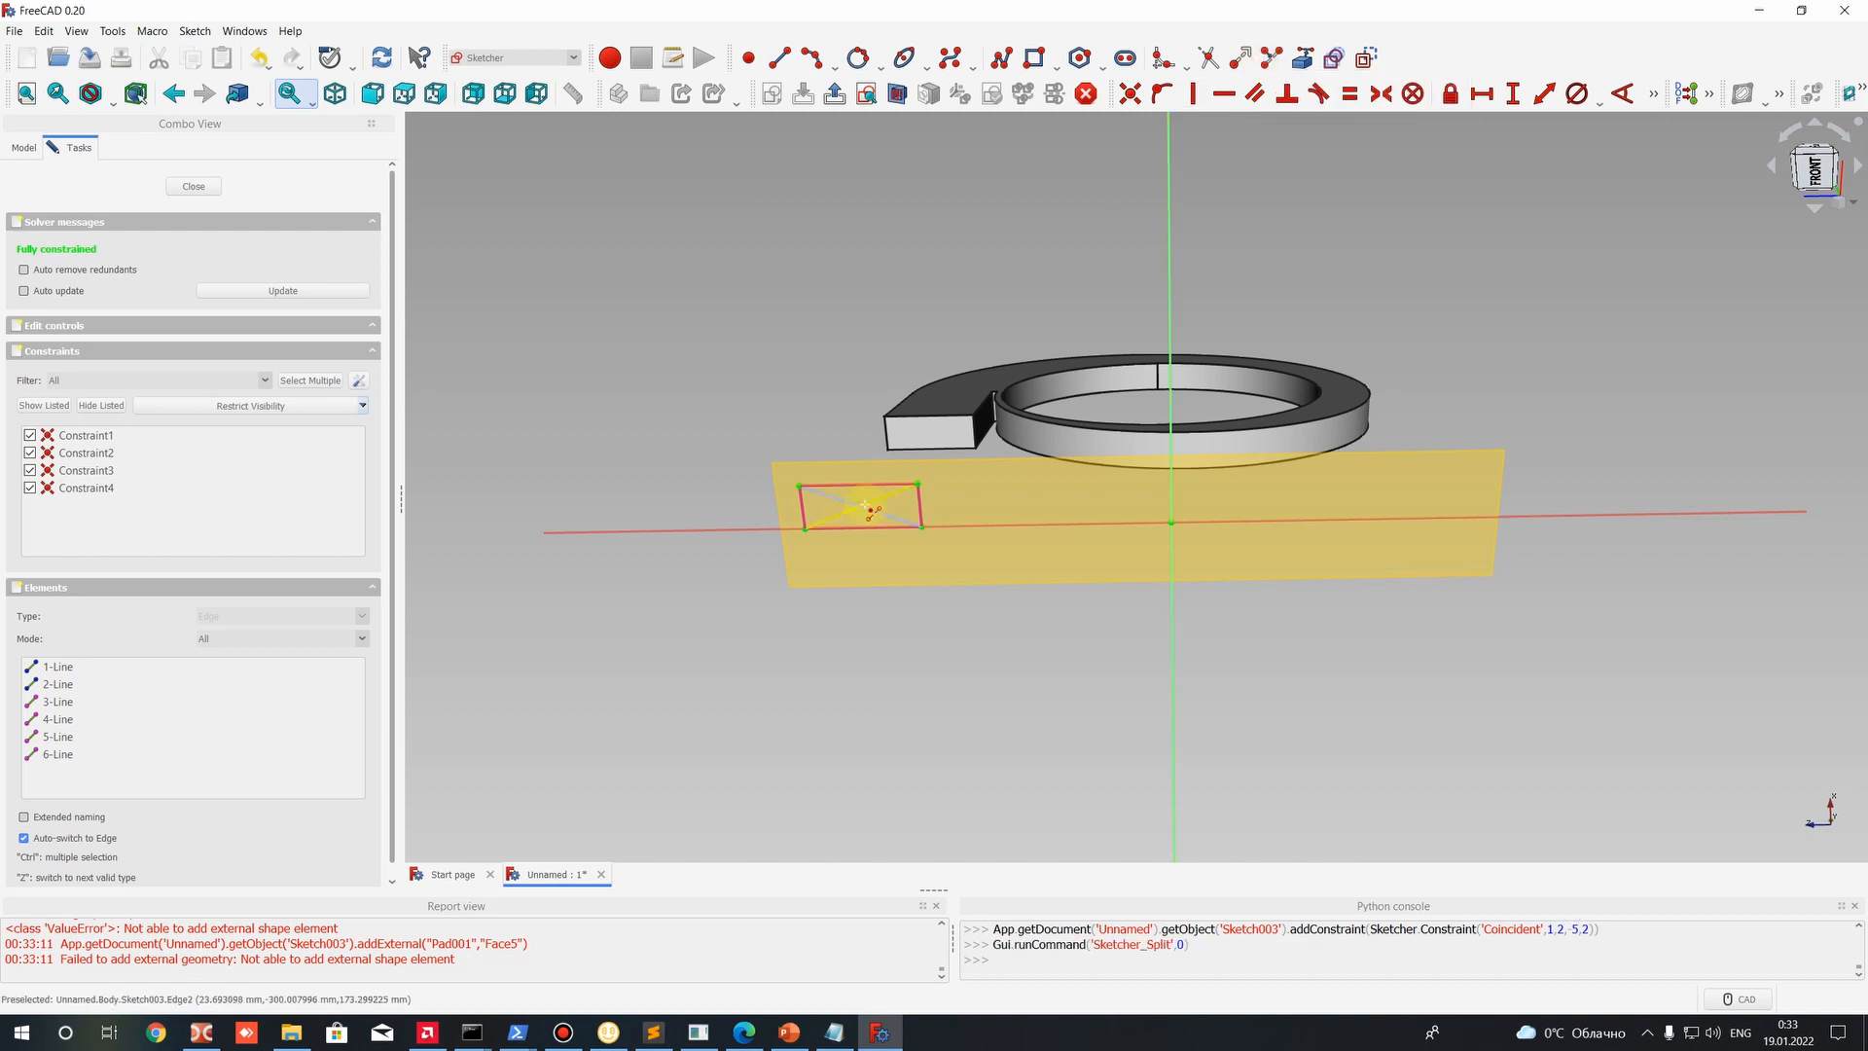
left_click(852, 508)
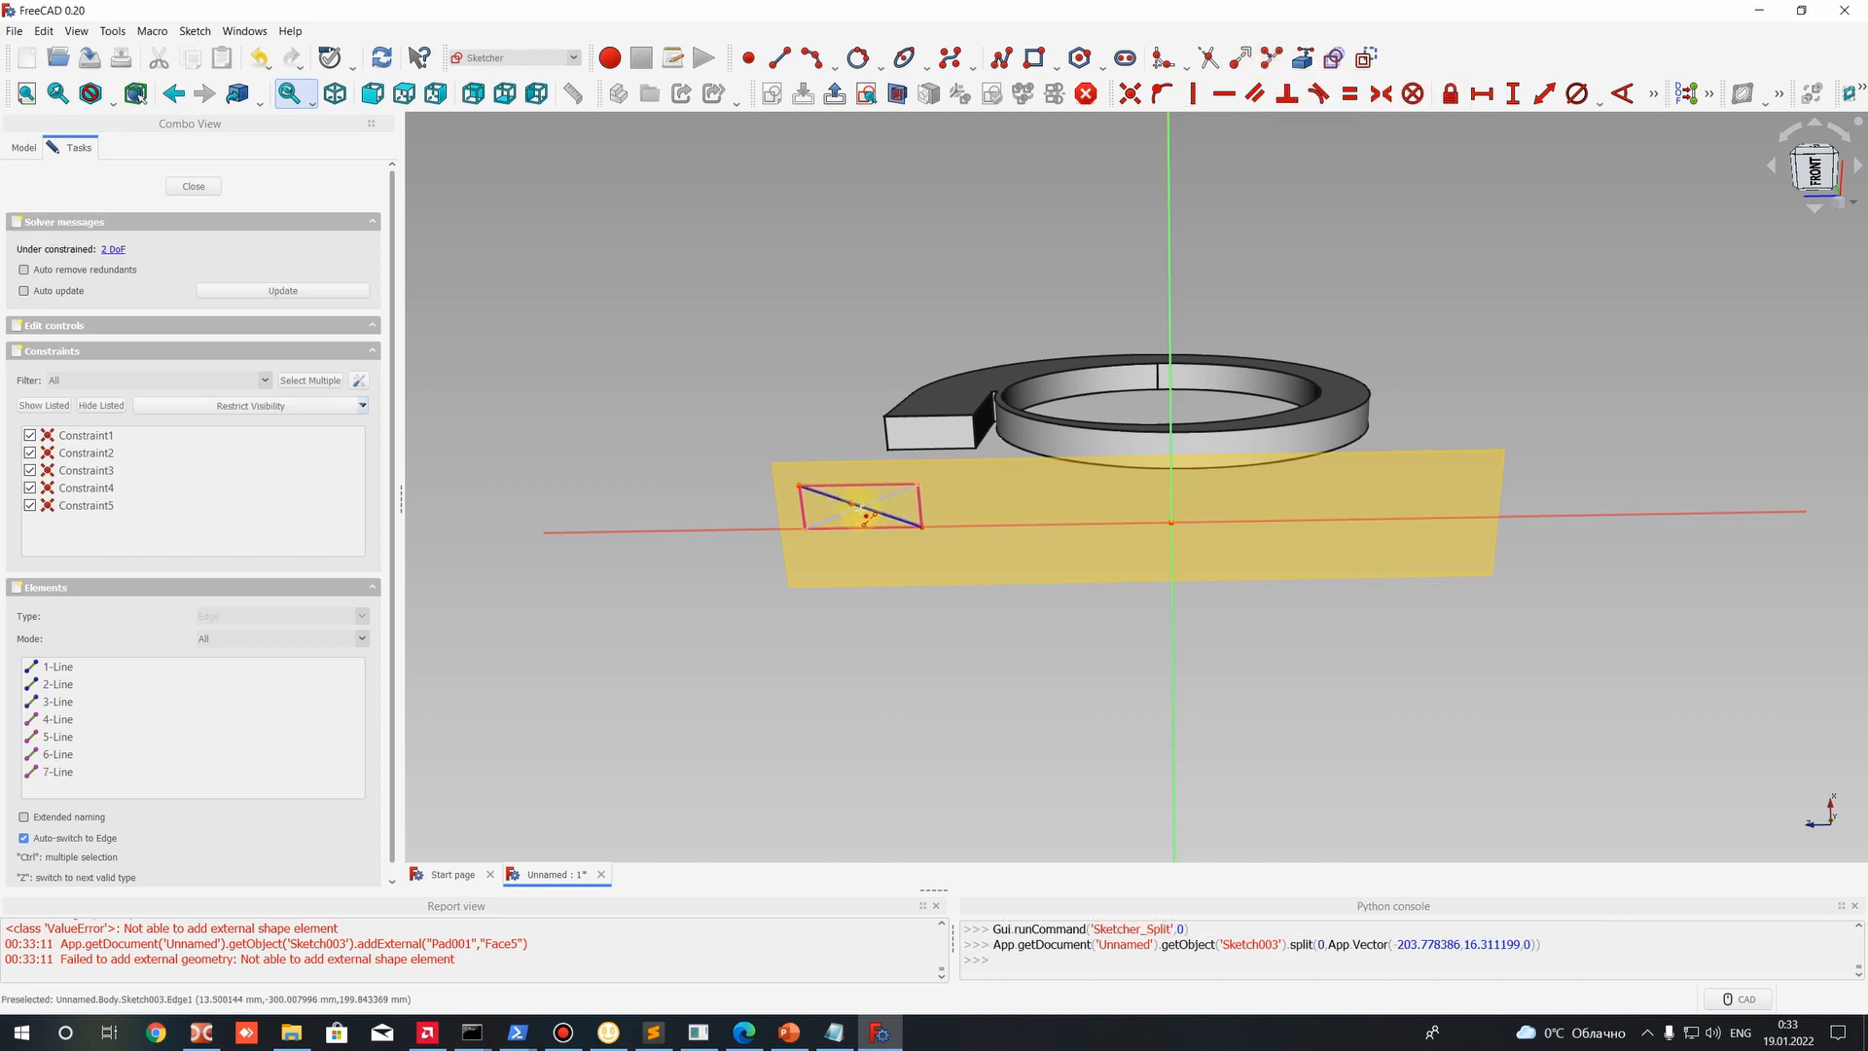
scroll(860, 509, "up", 10)
right_click(896, 458)
left_click(902, 453)
scroll(901, 496, "down", 8)
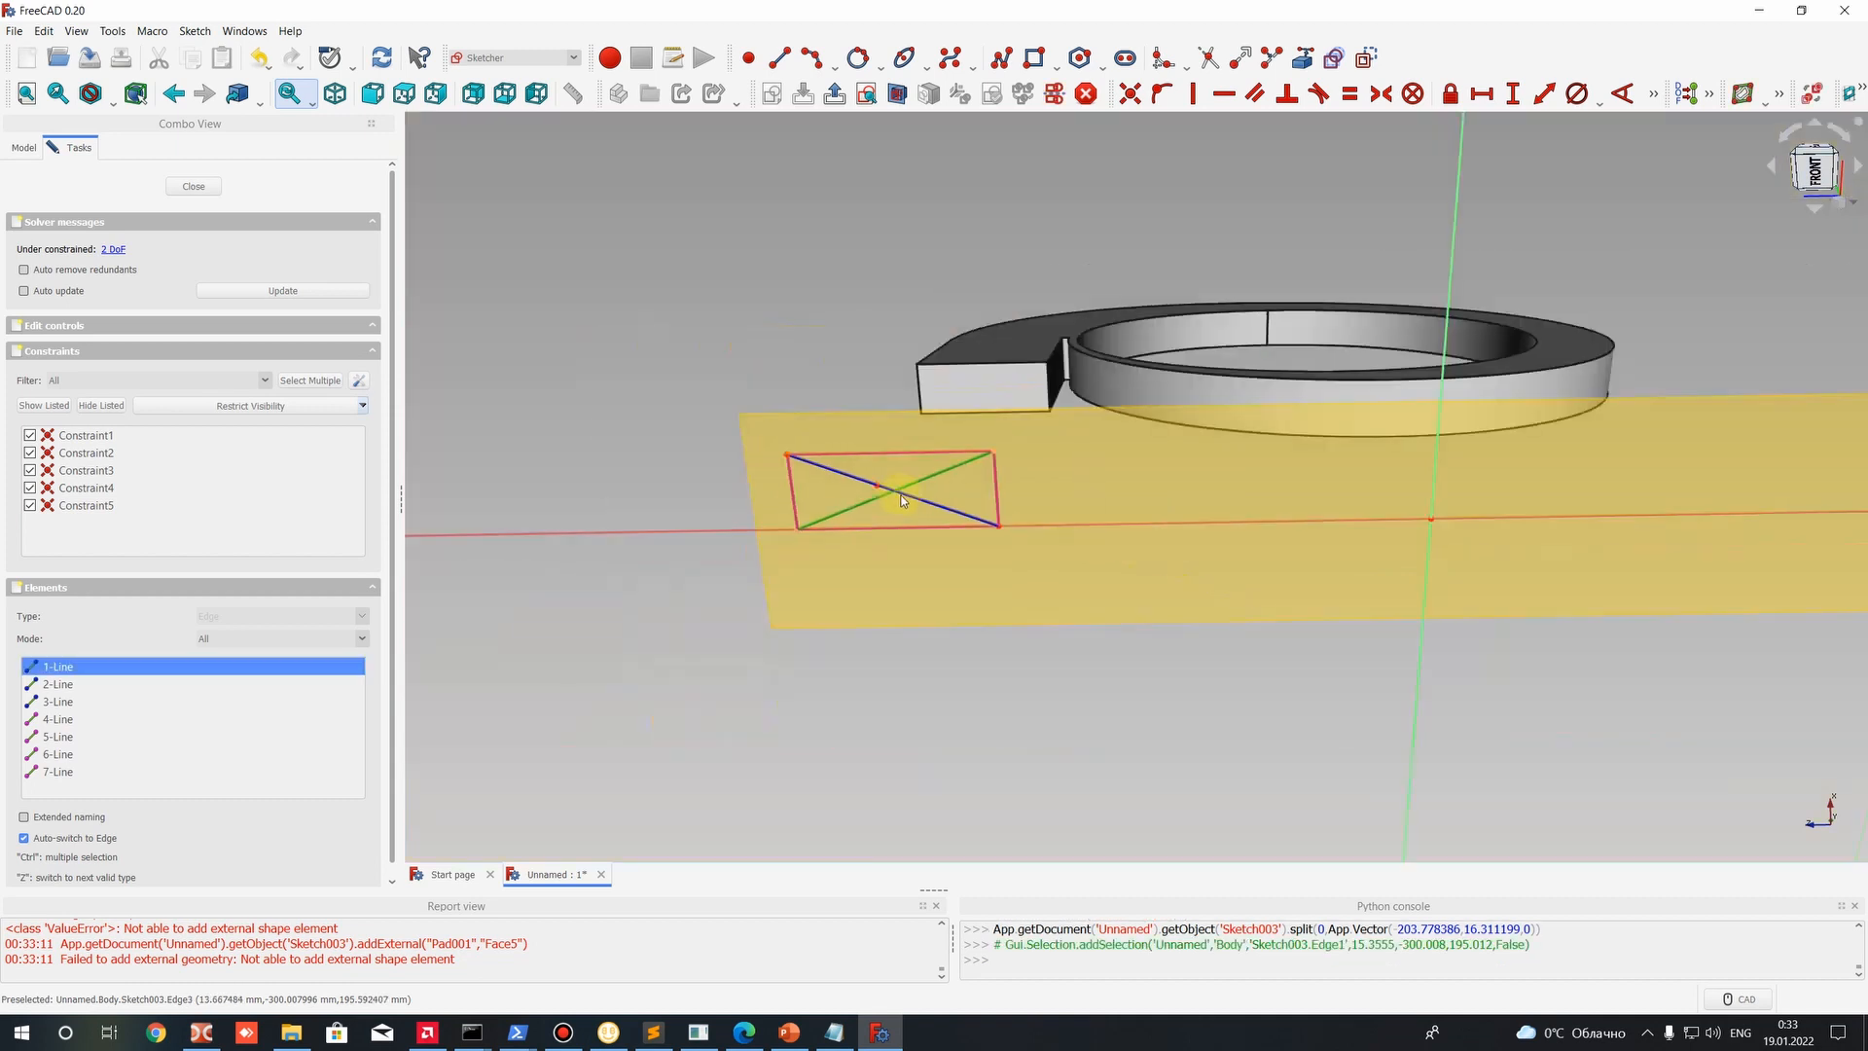
key("ctrl+z")
left_click(911, 320)
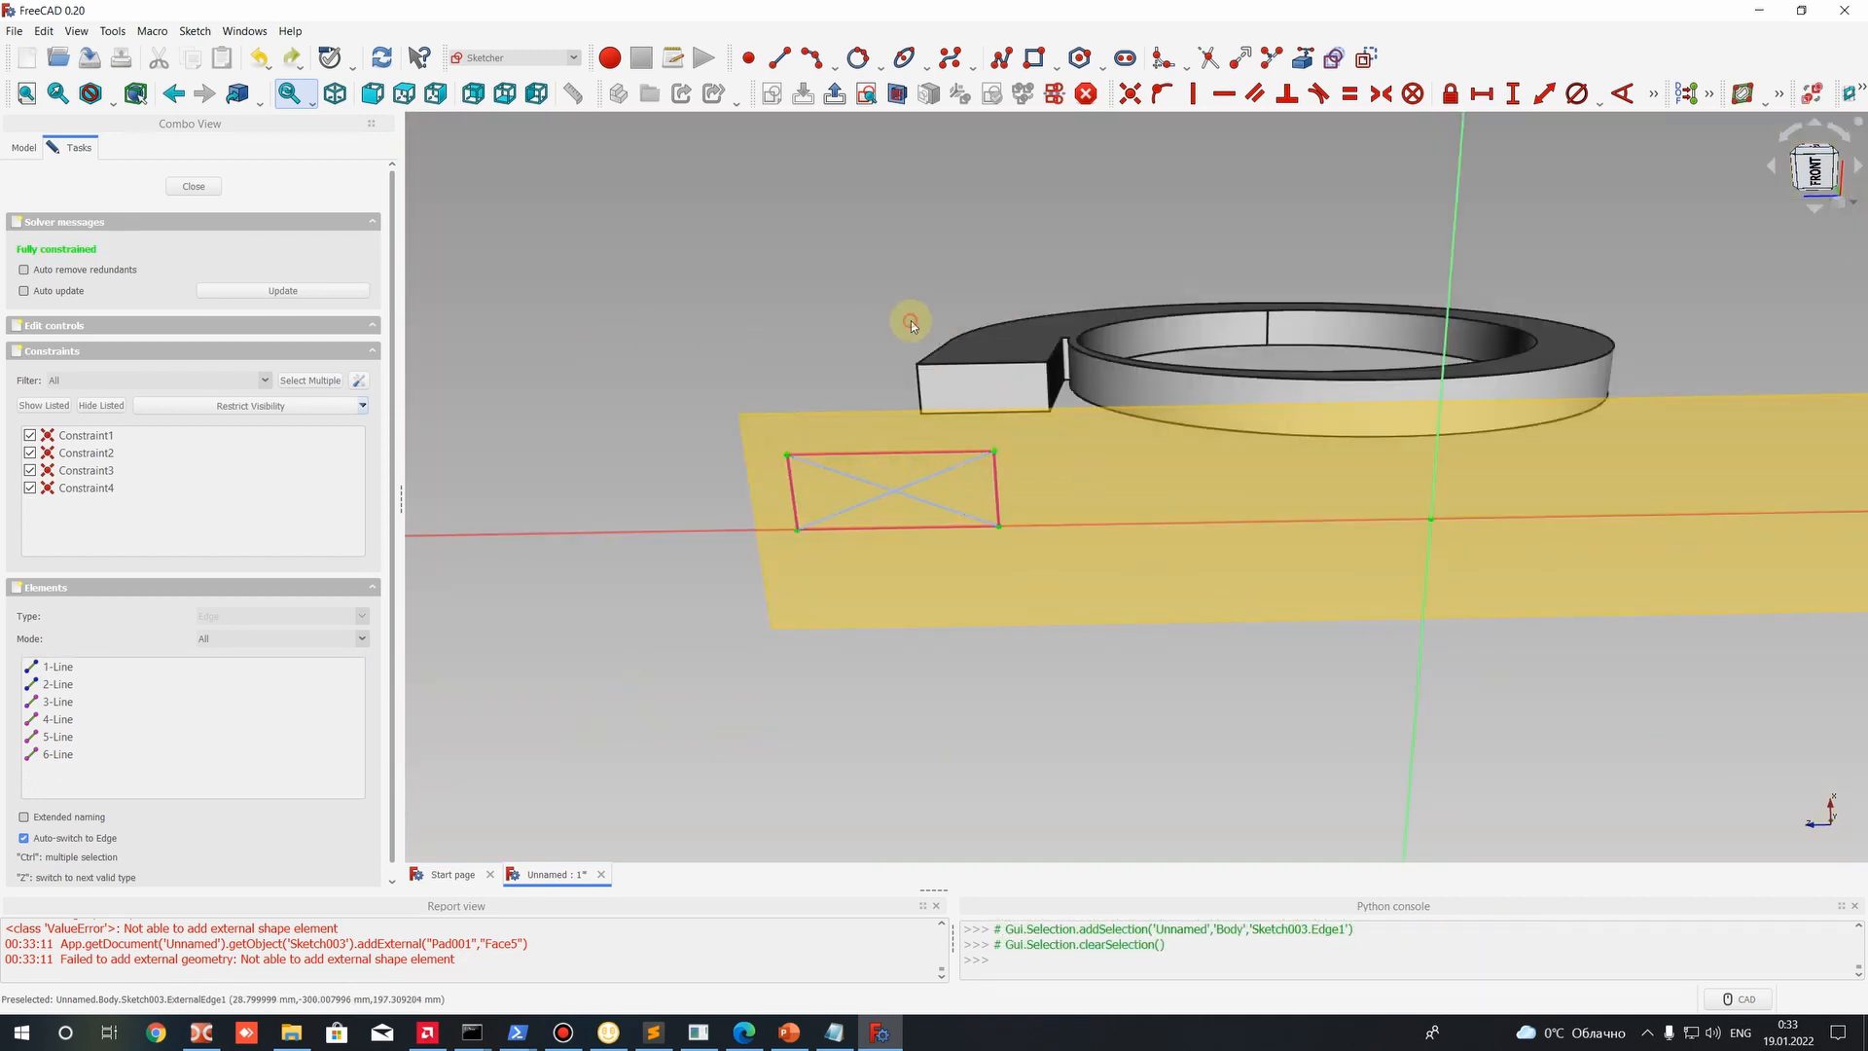
Trim one diagonal construction line back to its crossing with the other, leaving an endpoint at the rectangle's centre.
left_click(1210, 57)
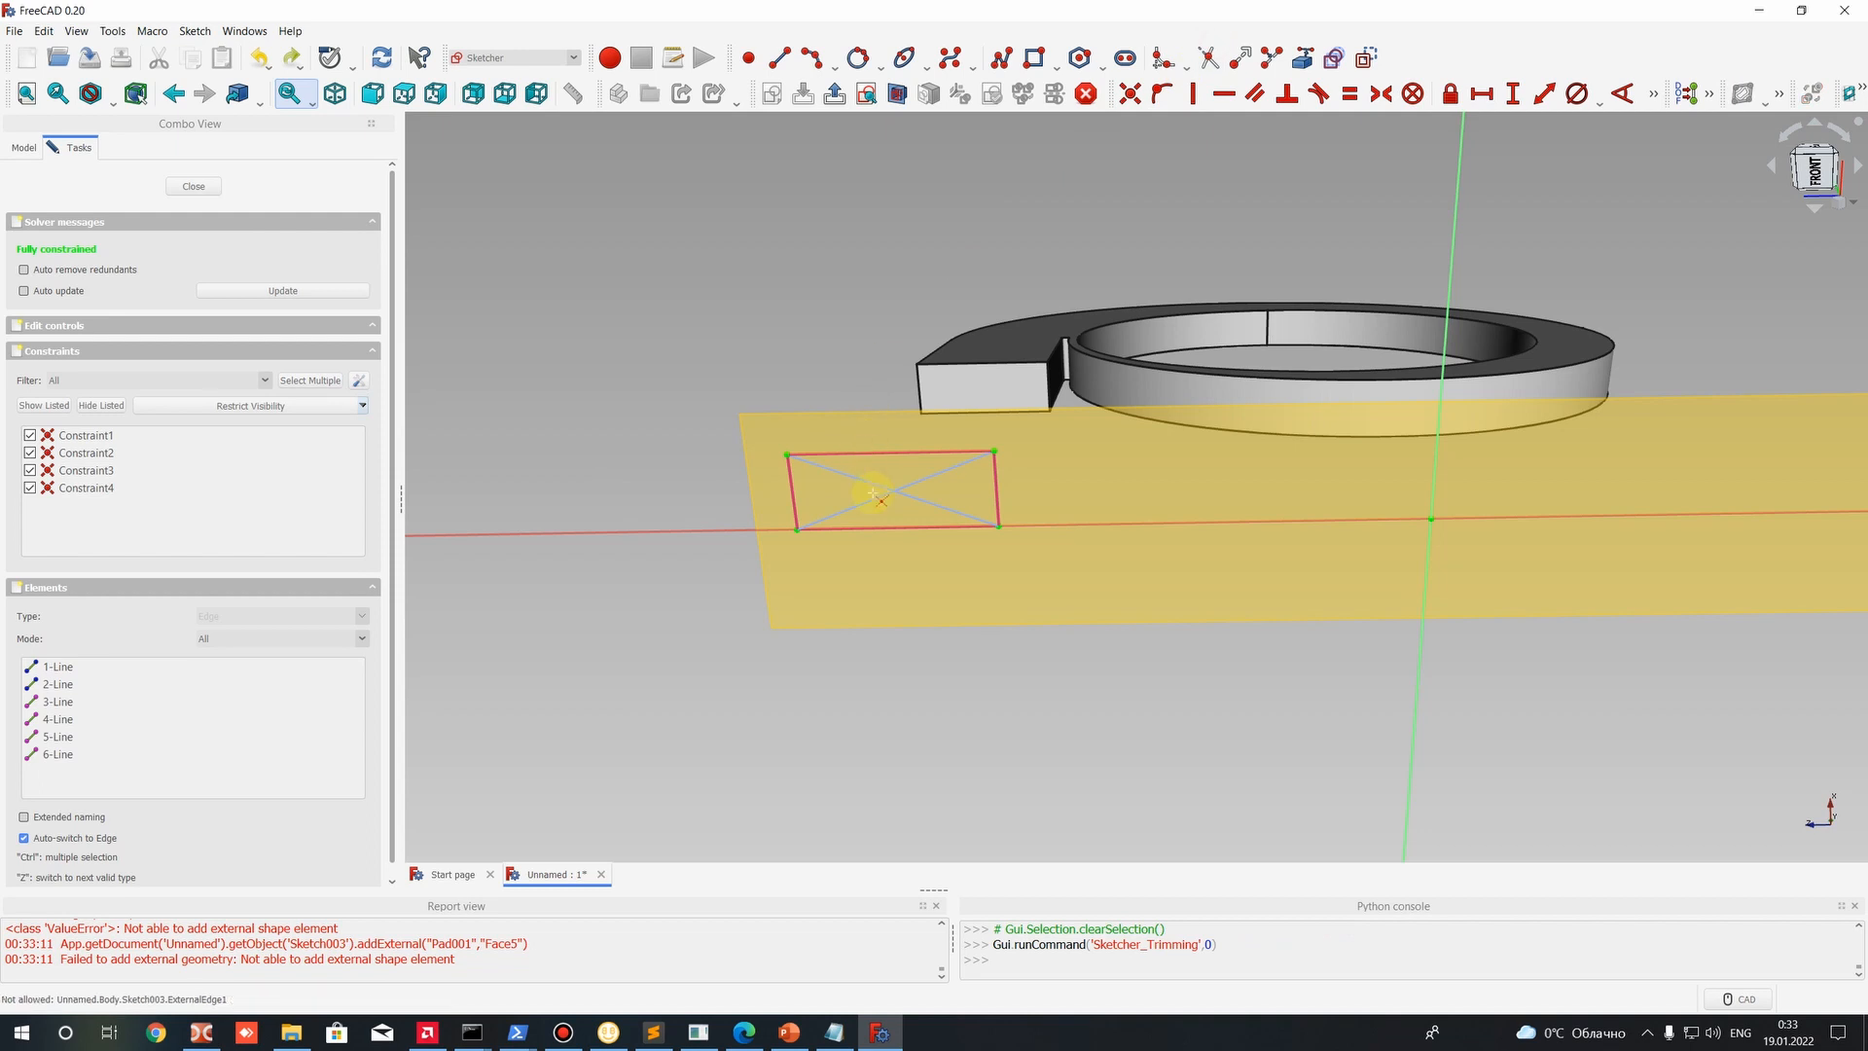
left_click(1210, 57)
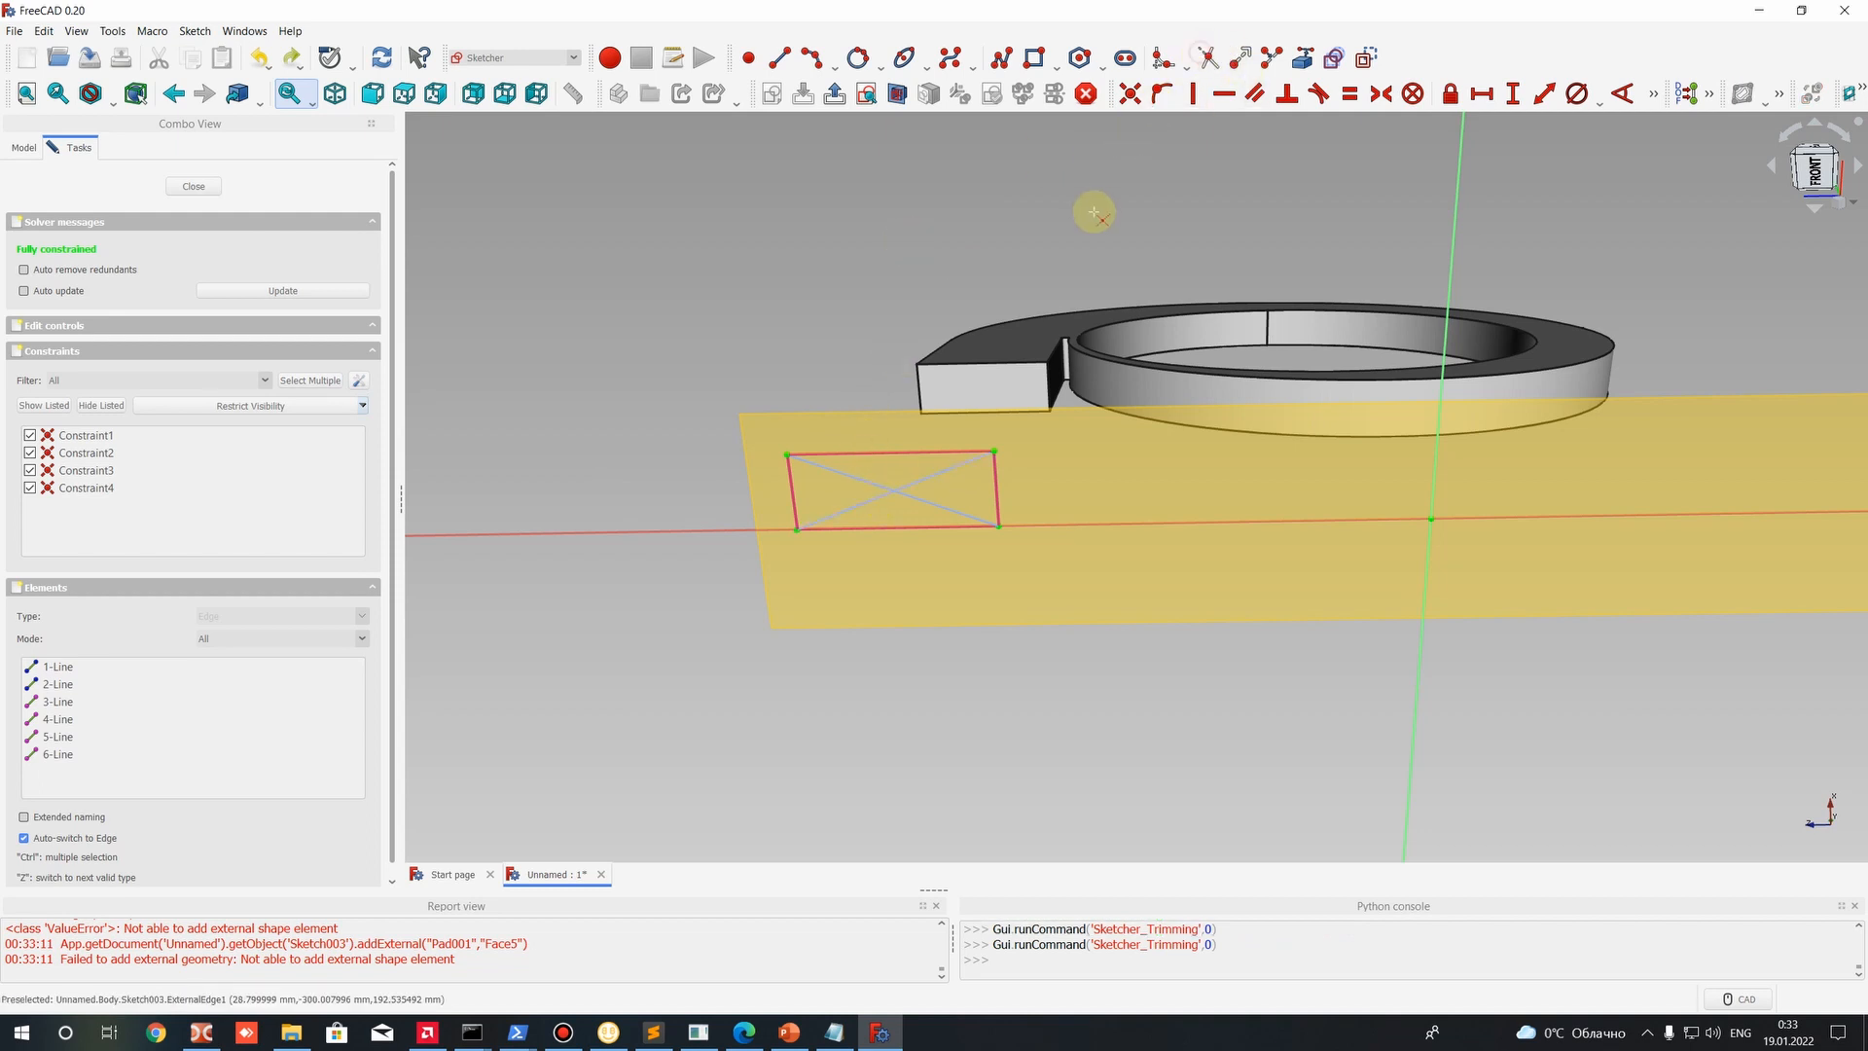
left_click(860, 504)
scroll(875, 502, "up", 2)
scroll(894, 499, "up", 4)
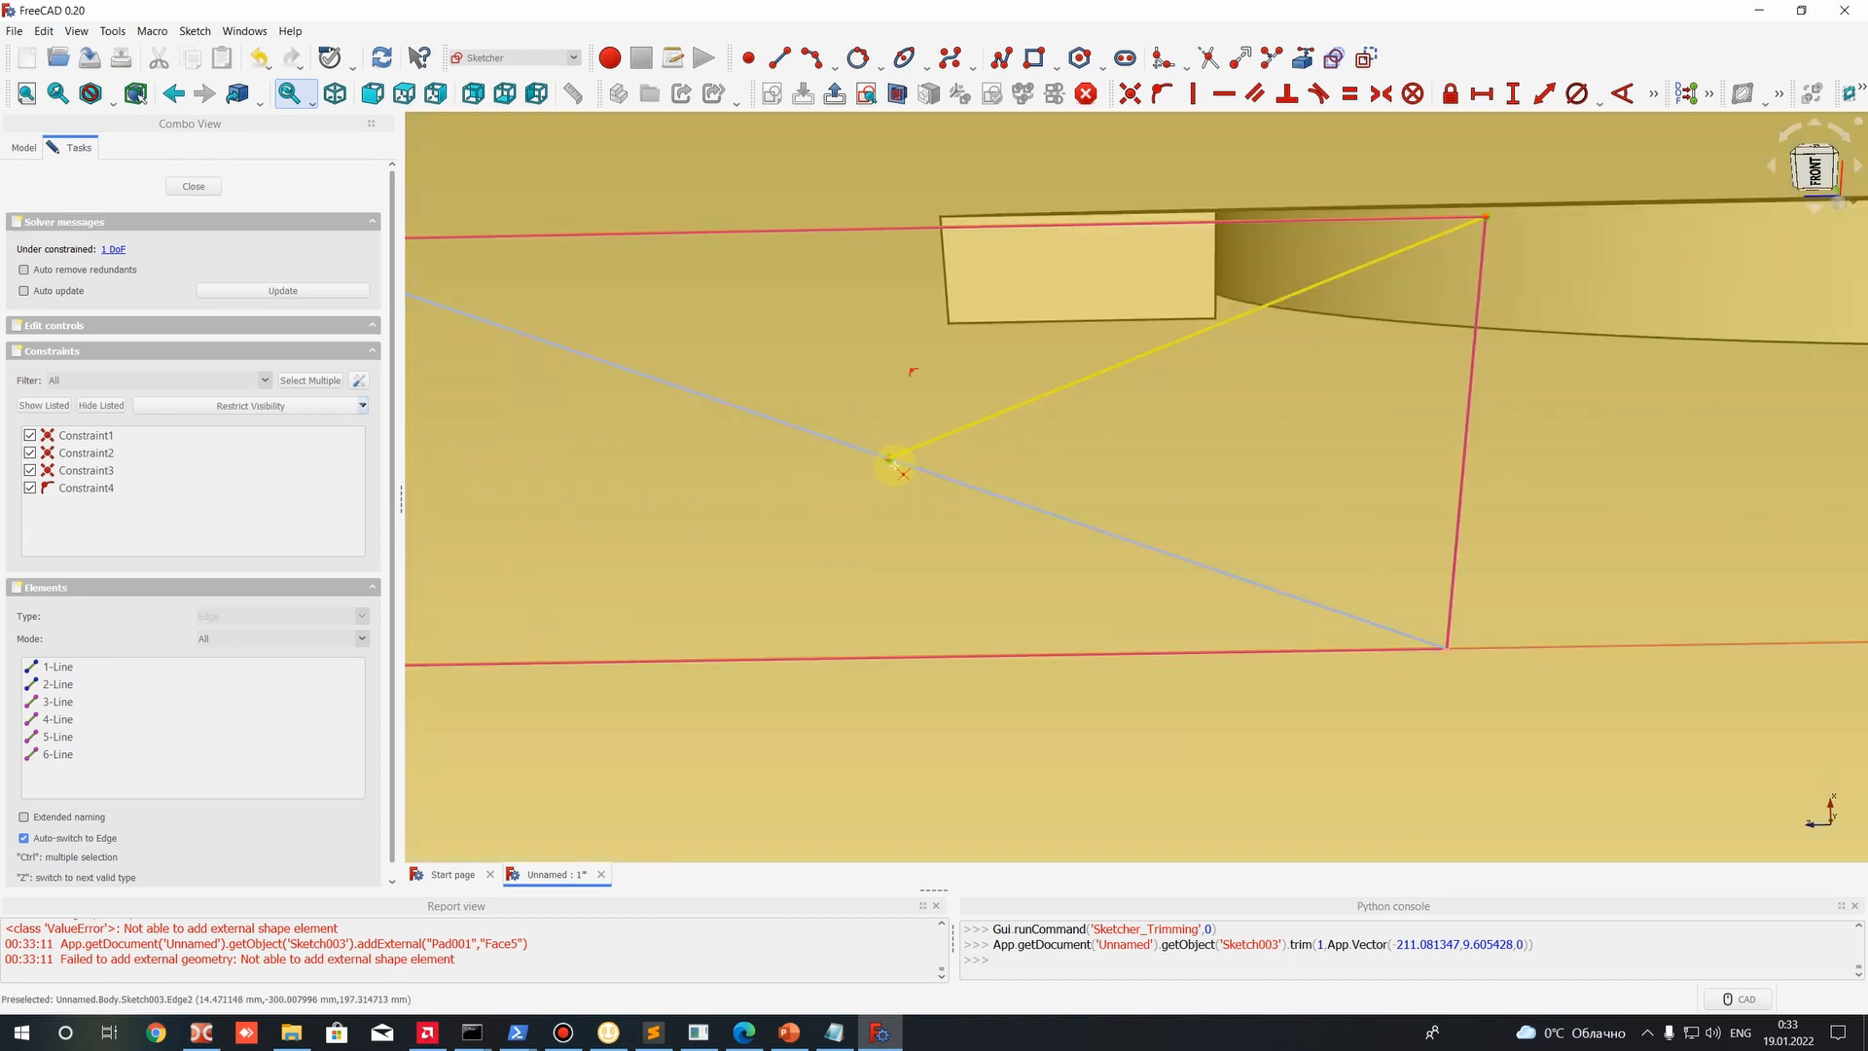
scroll(813, 491, "down", 3)
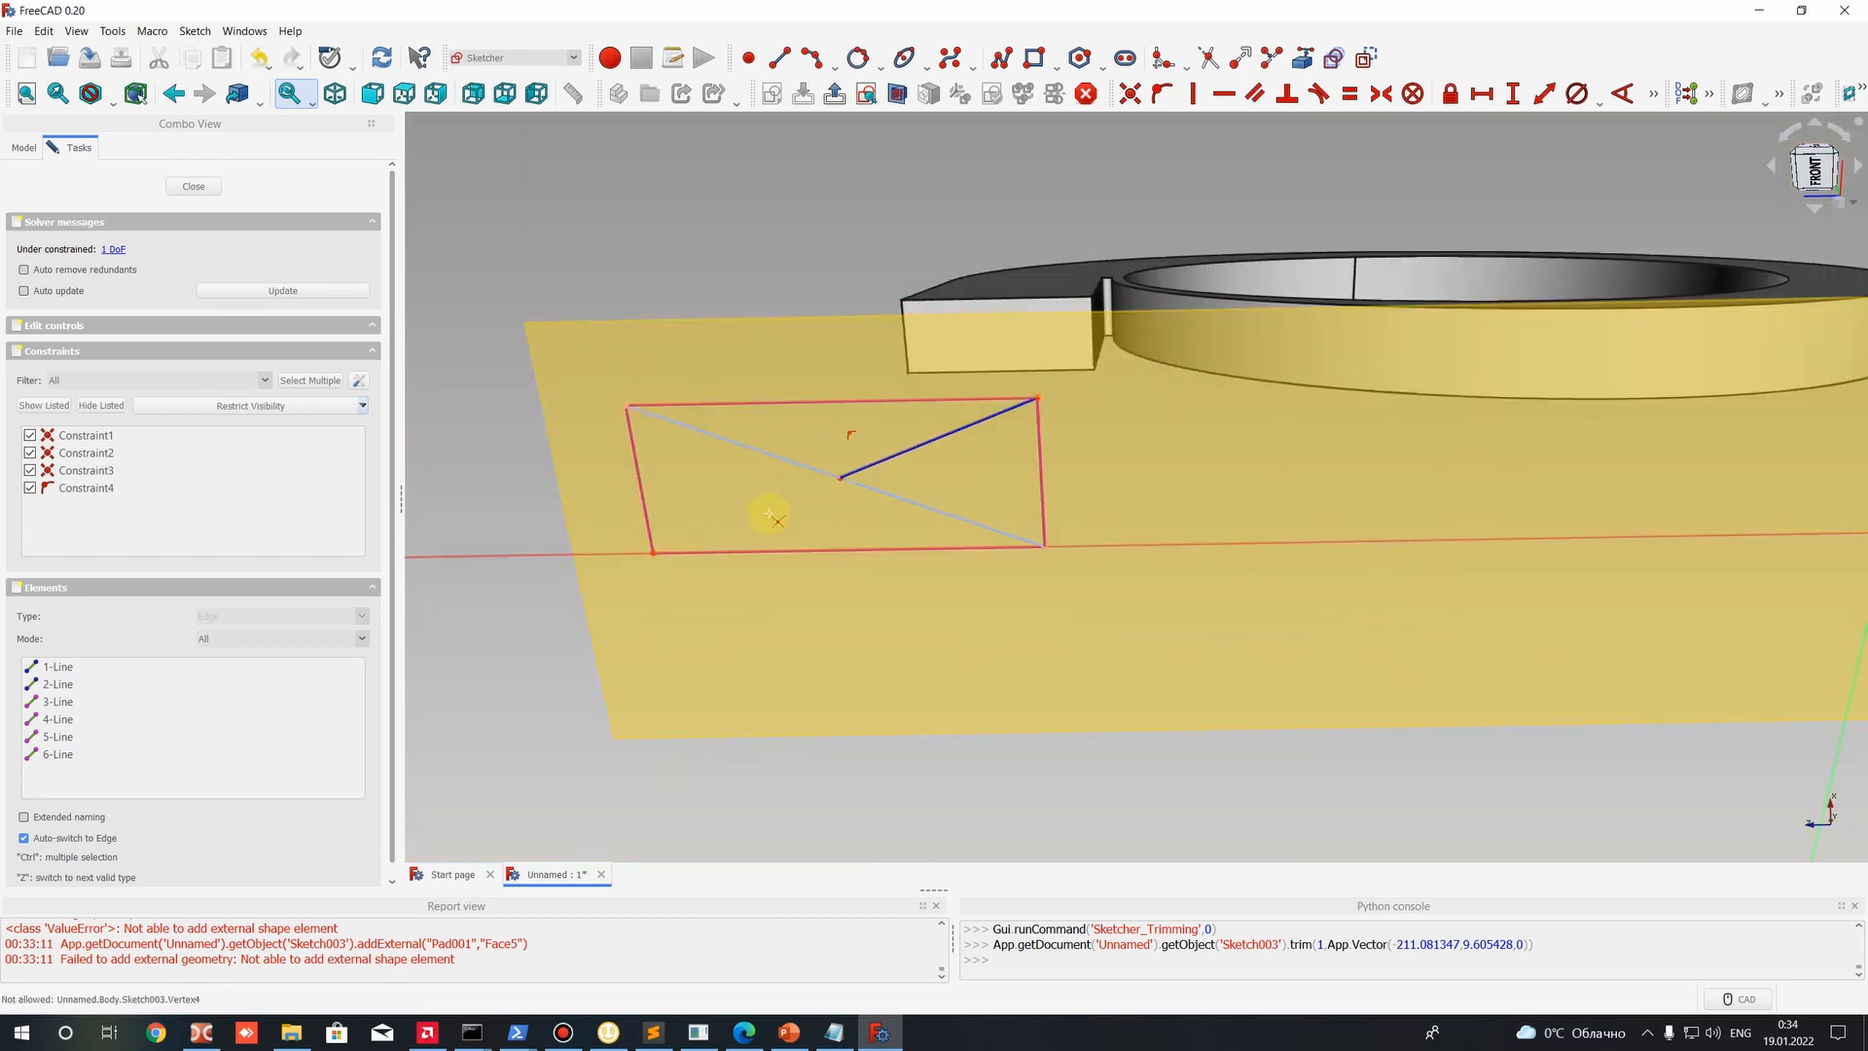
scroll(843, 477, "up", 3)
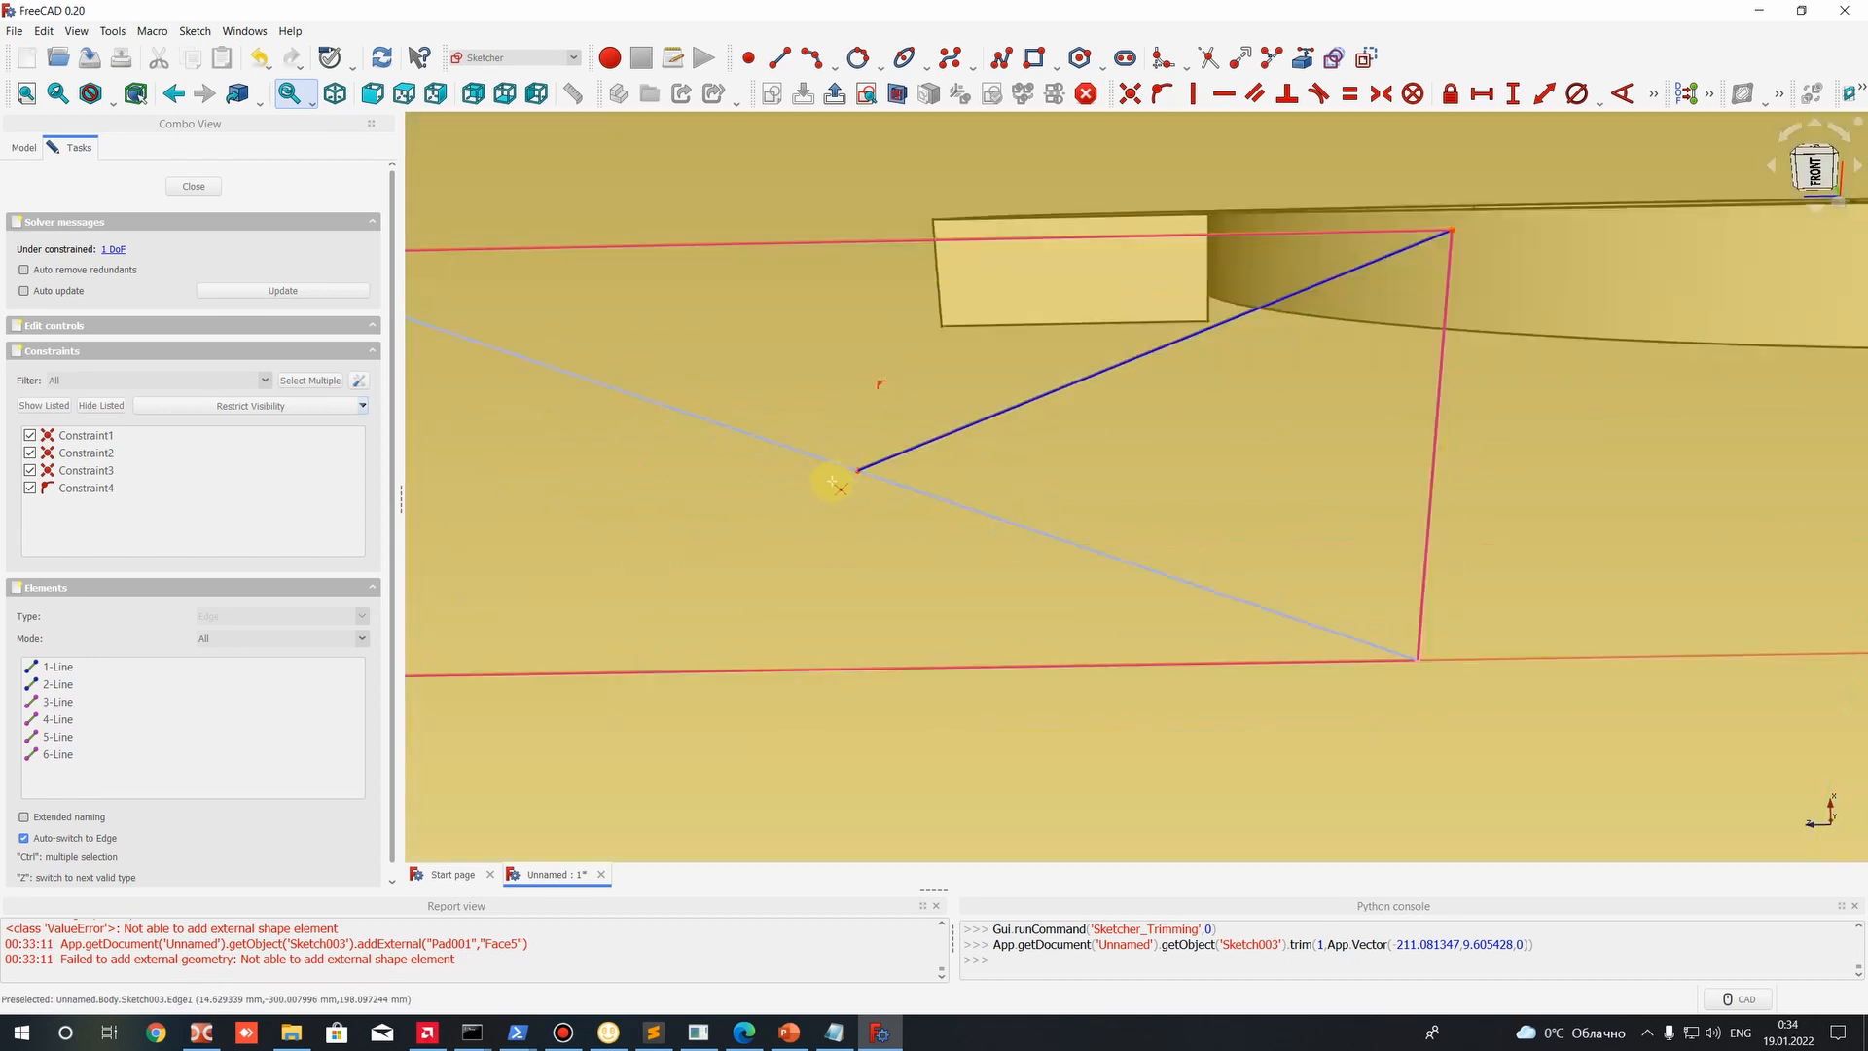
scroll(850, 474, "down", 3)
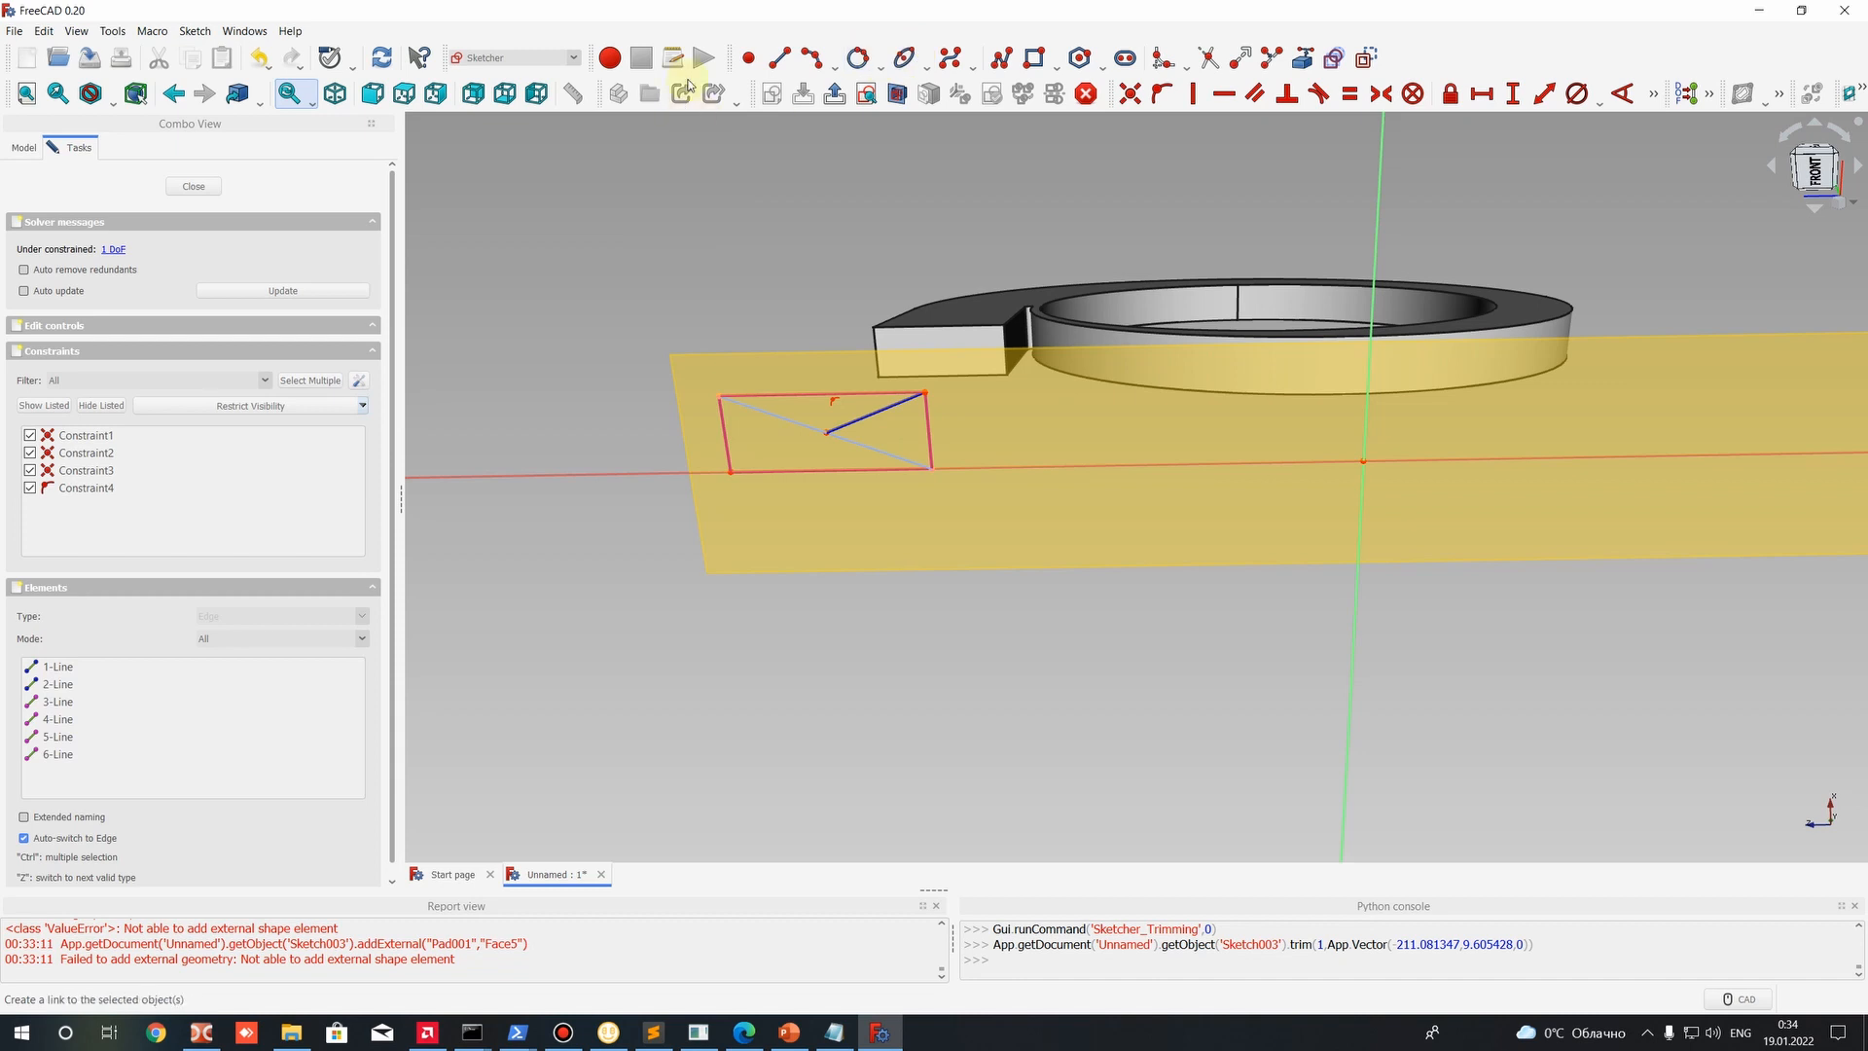
Switch to normal geometry and draw a circle about 91 mm in diameter, centred on the trimmed diagonal's endpoint.
left_click(1368, 59)
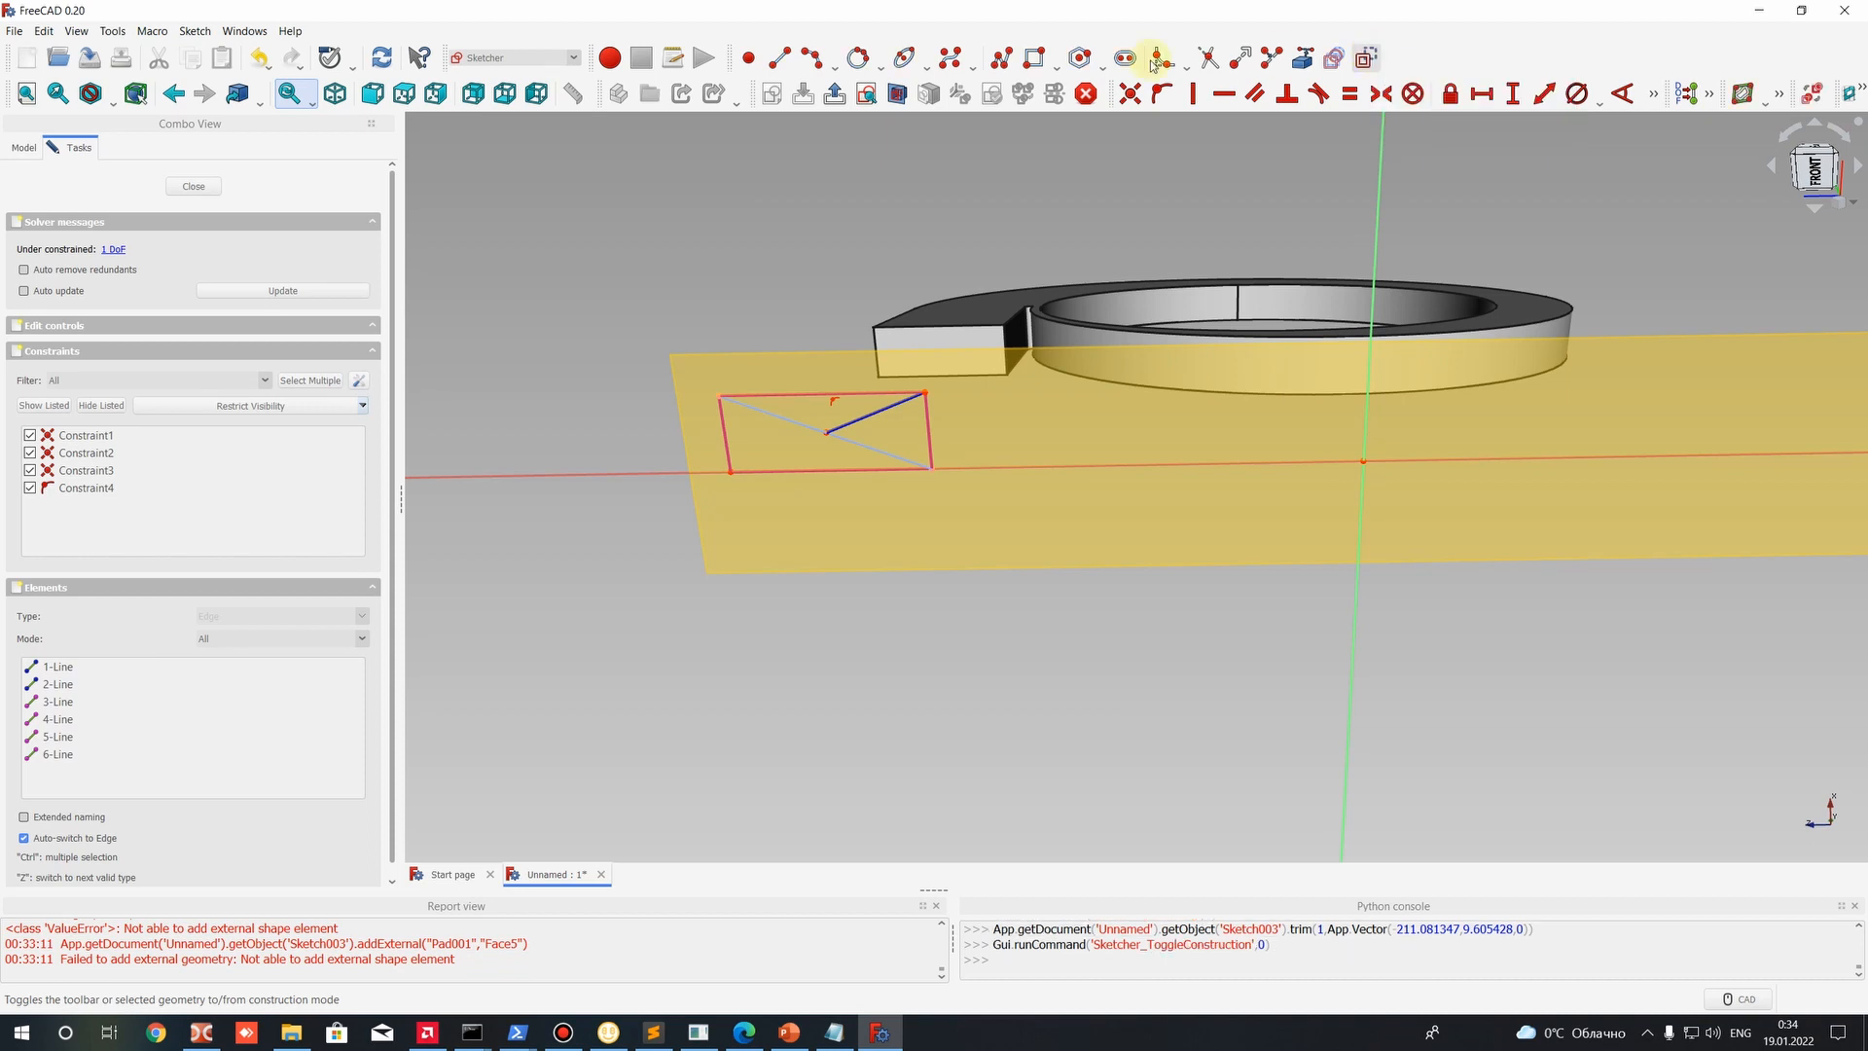
left_click(878, 63)
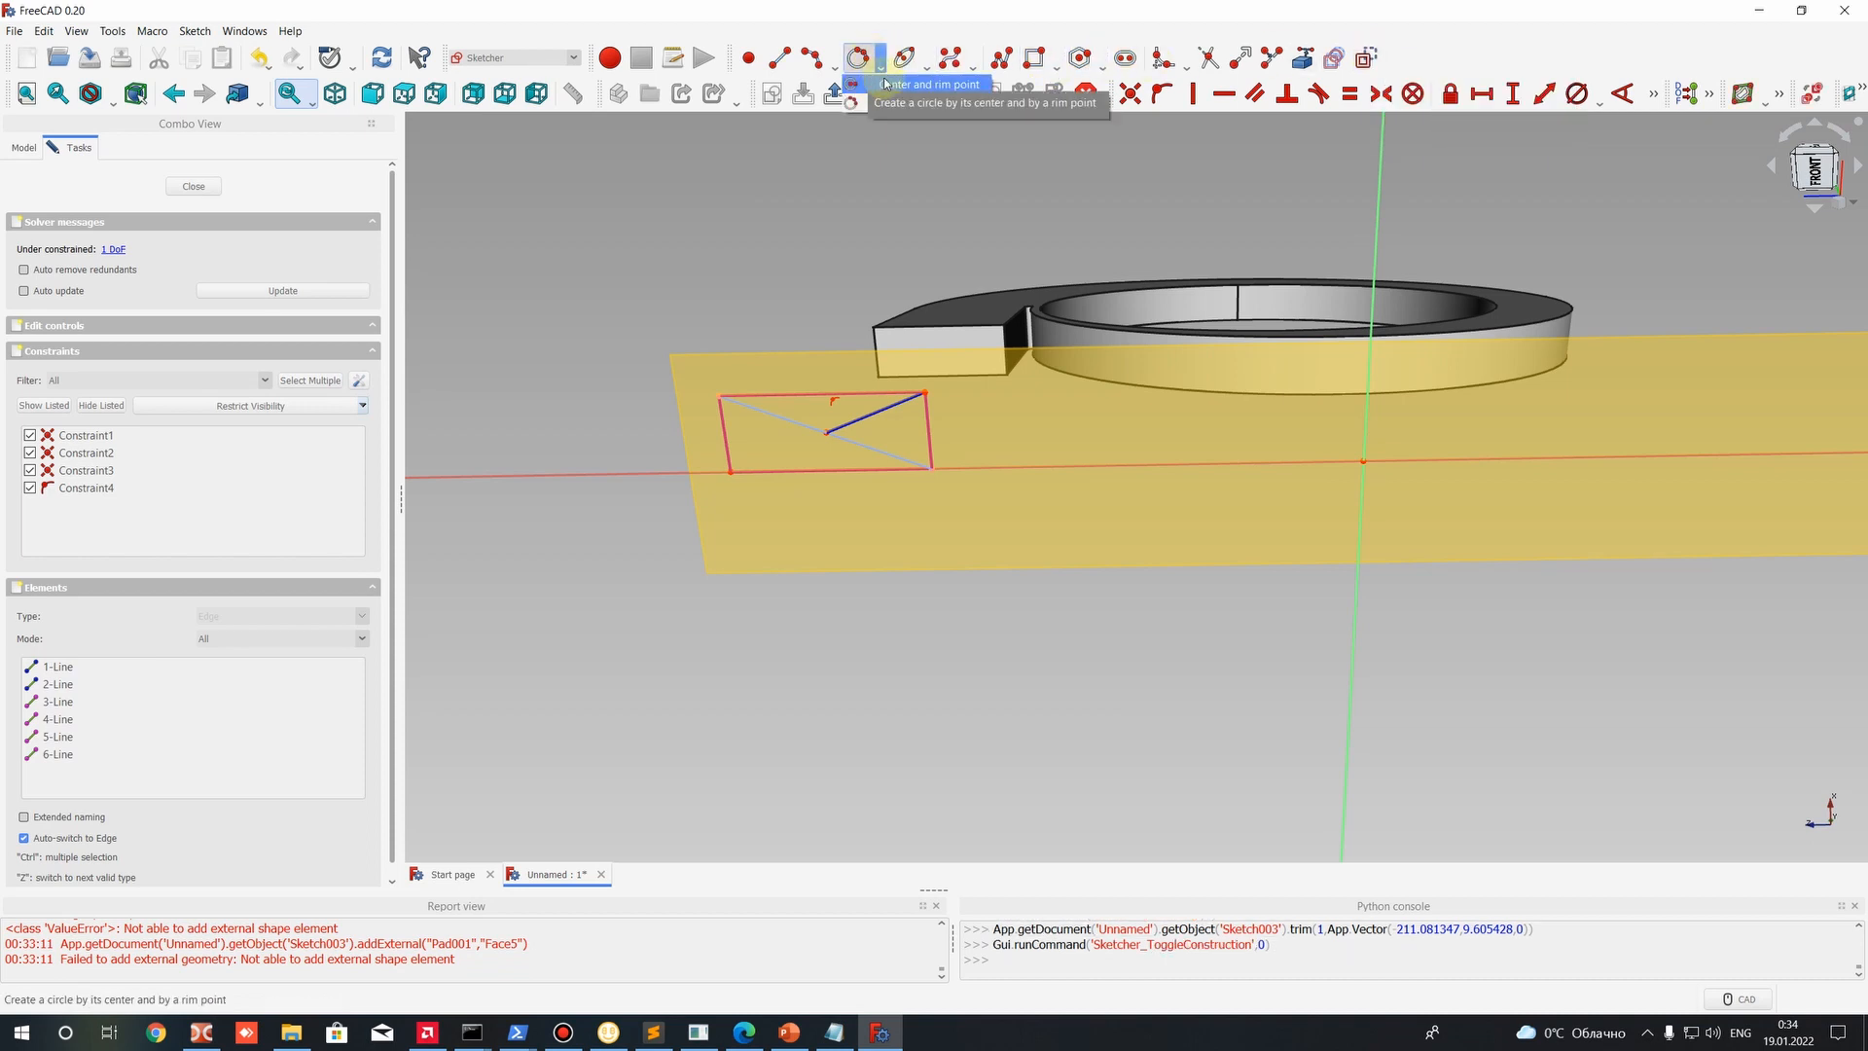
left_click(906, 85)
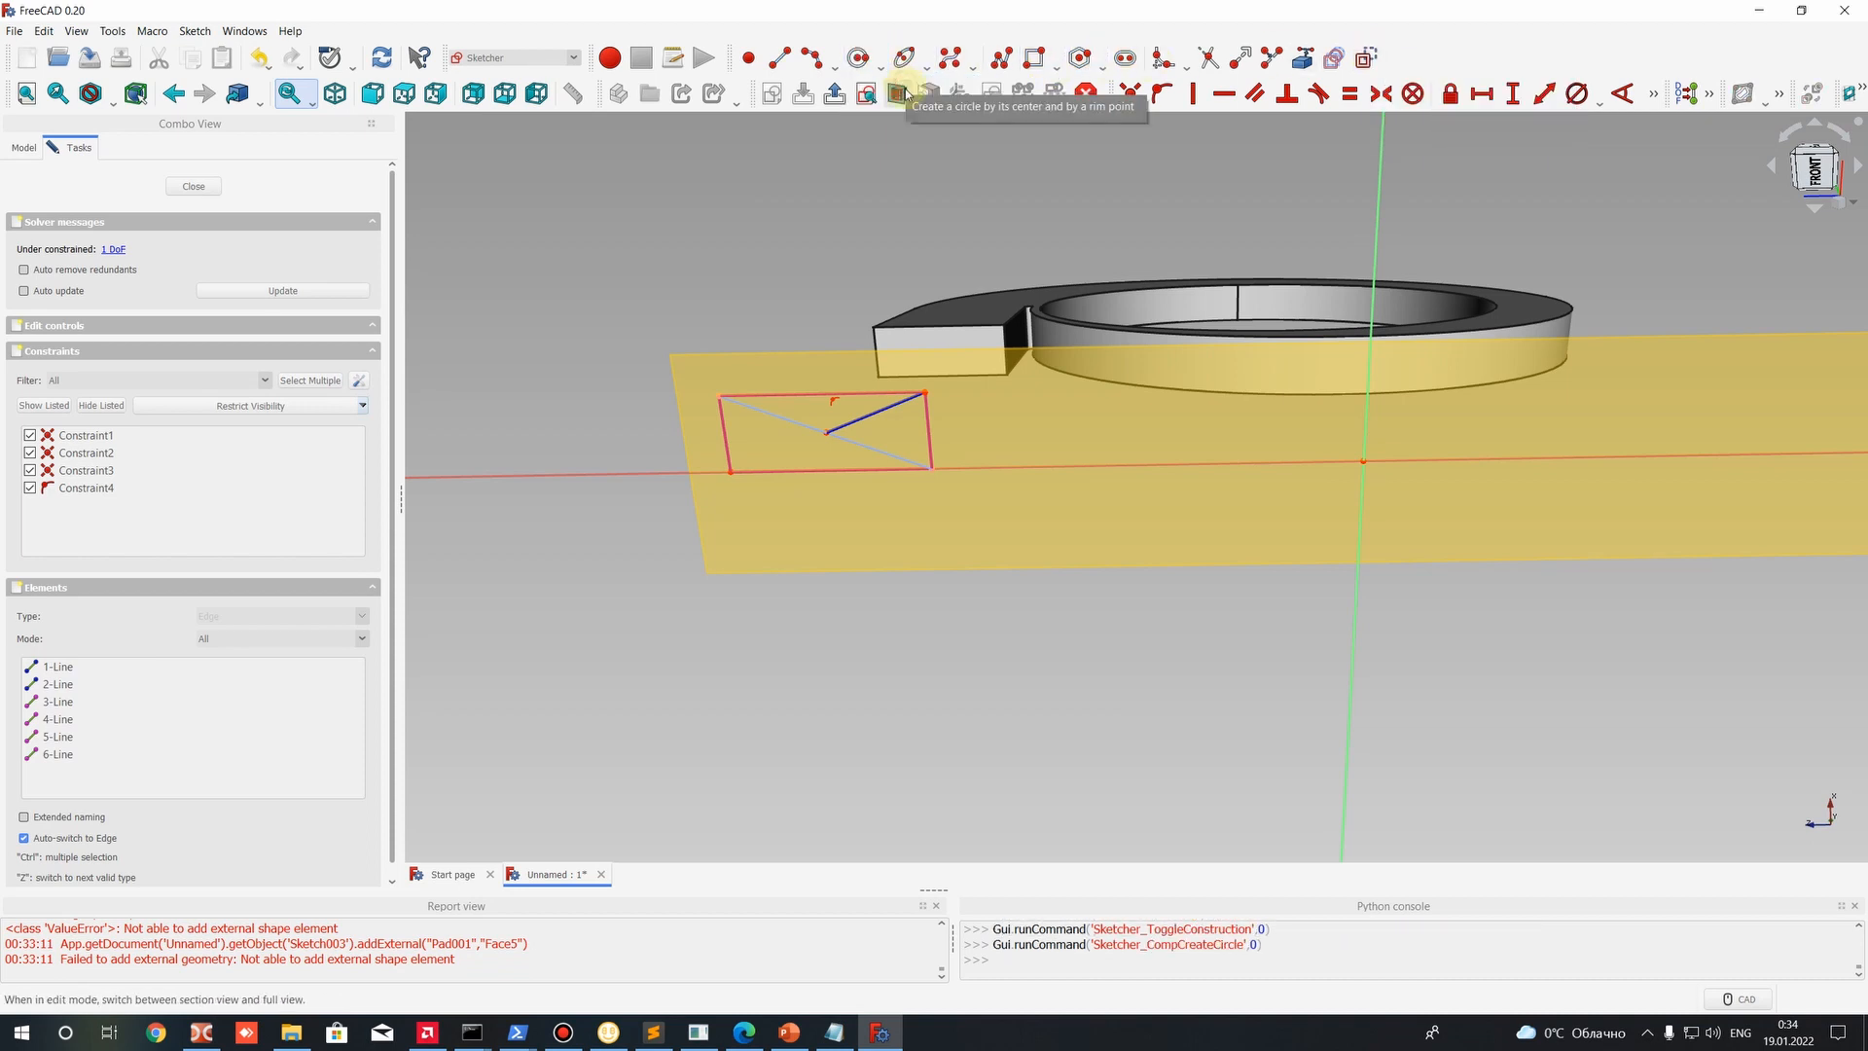
left_click(856, 61)
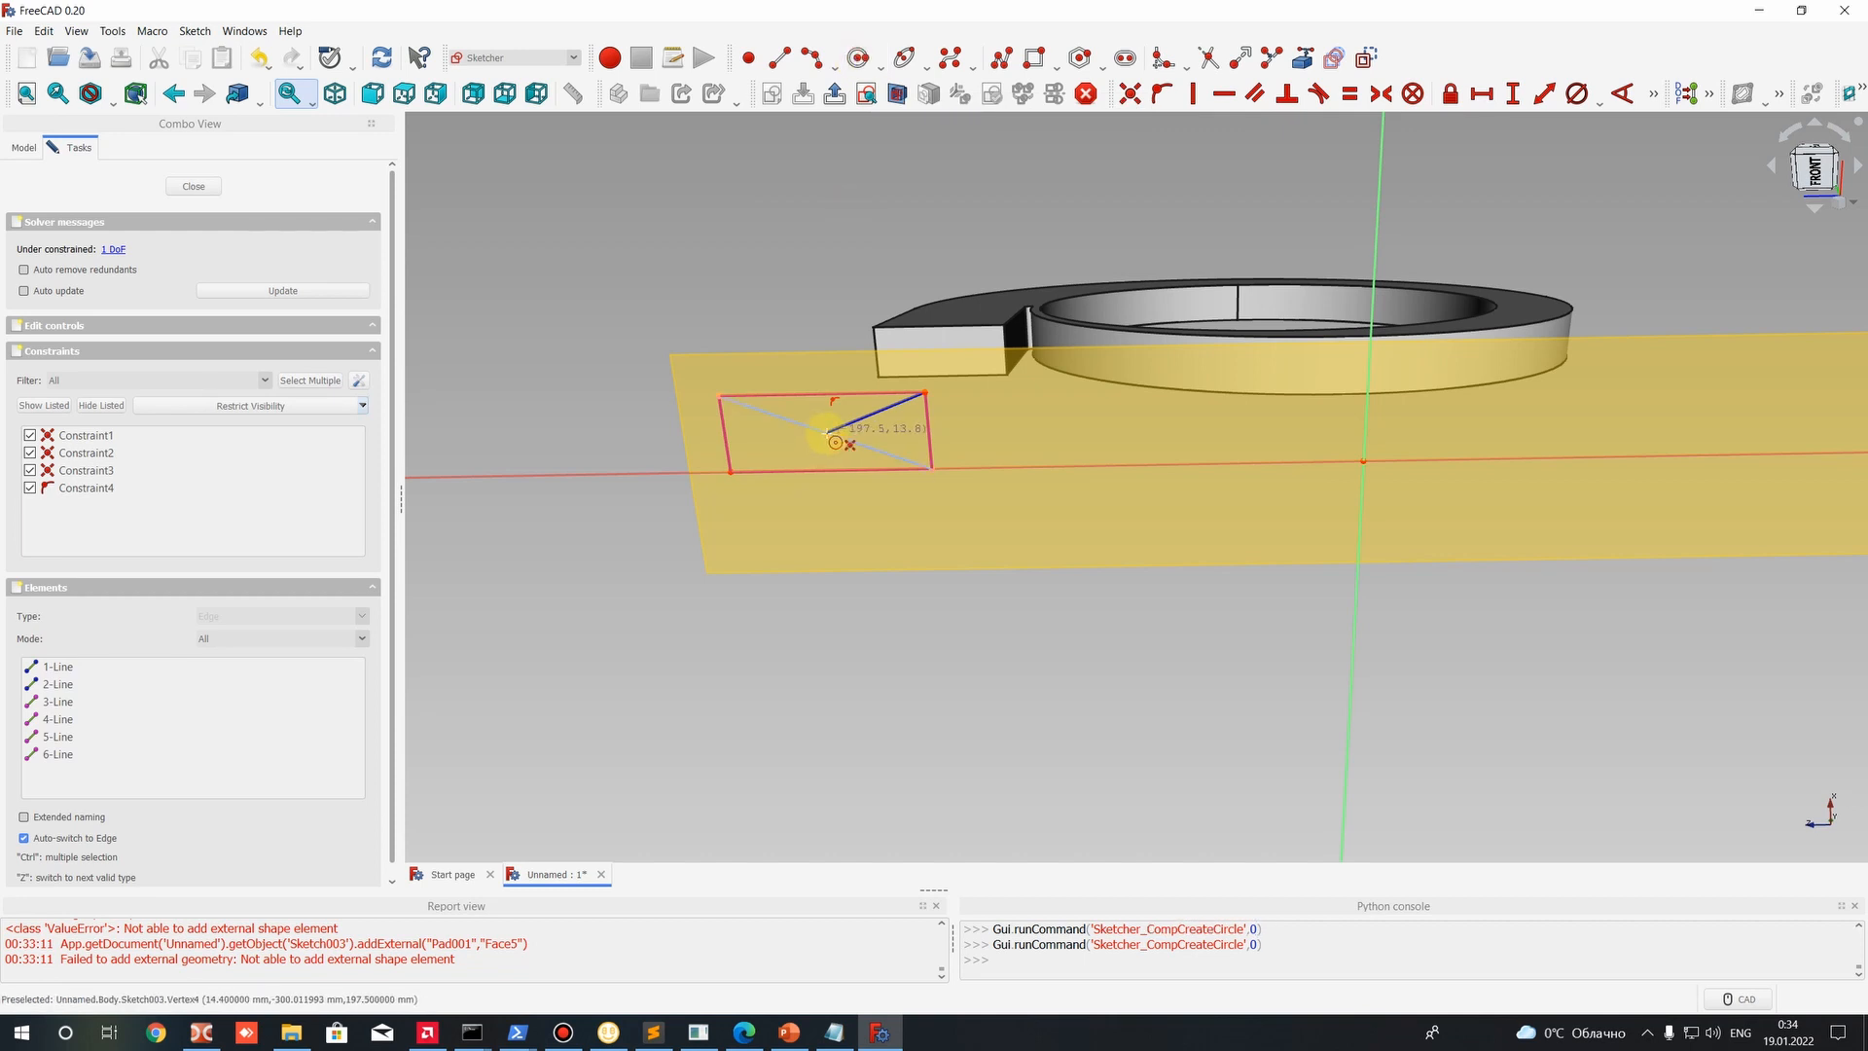
left_click(826, 431)
left_click(727, 377)
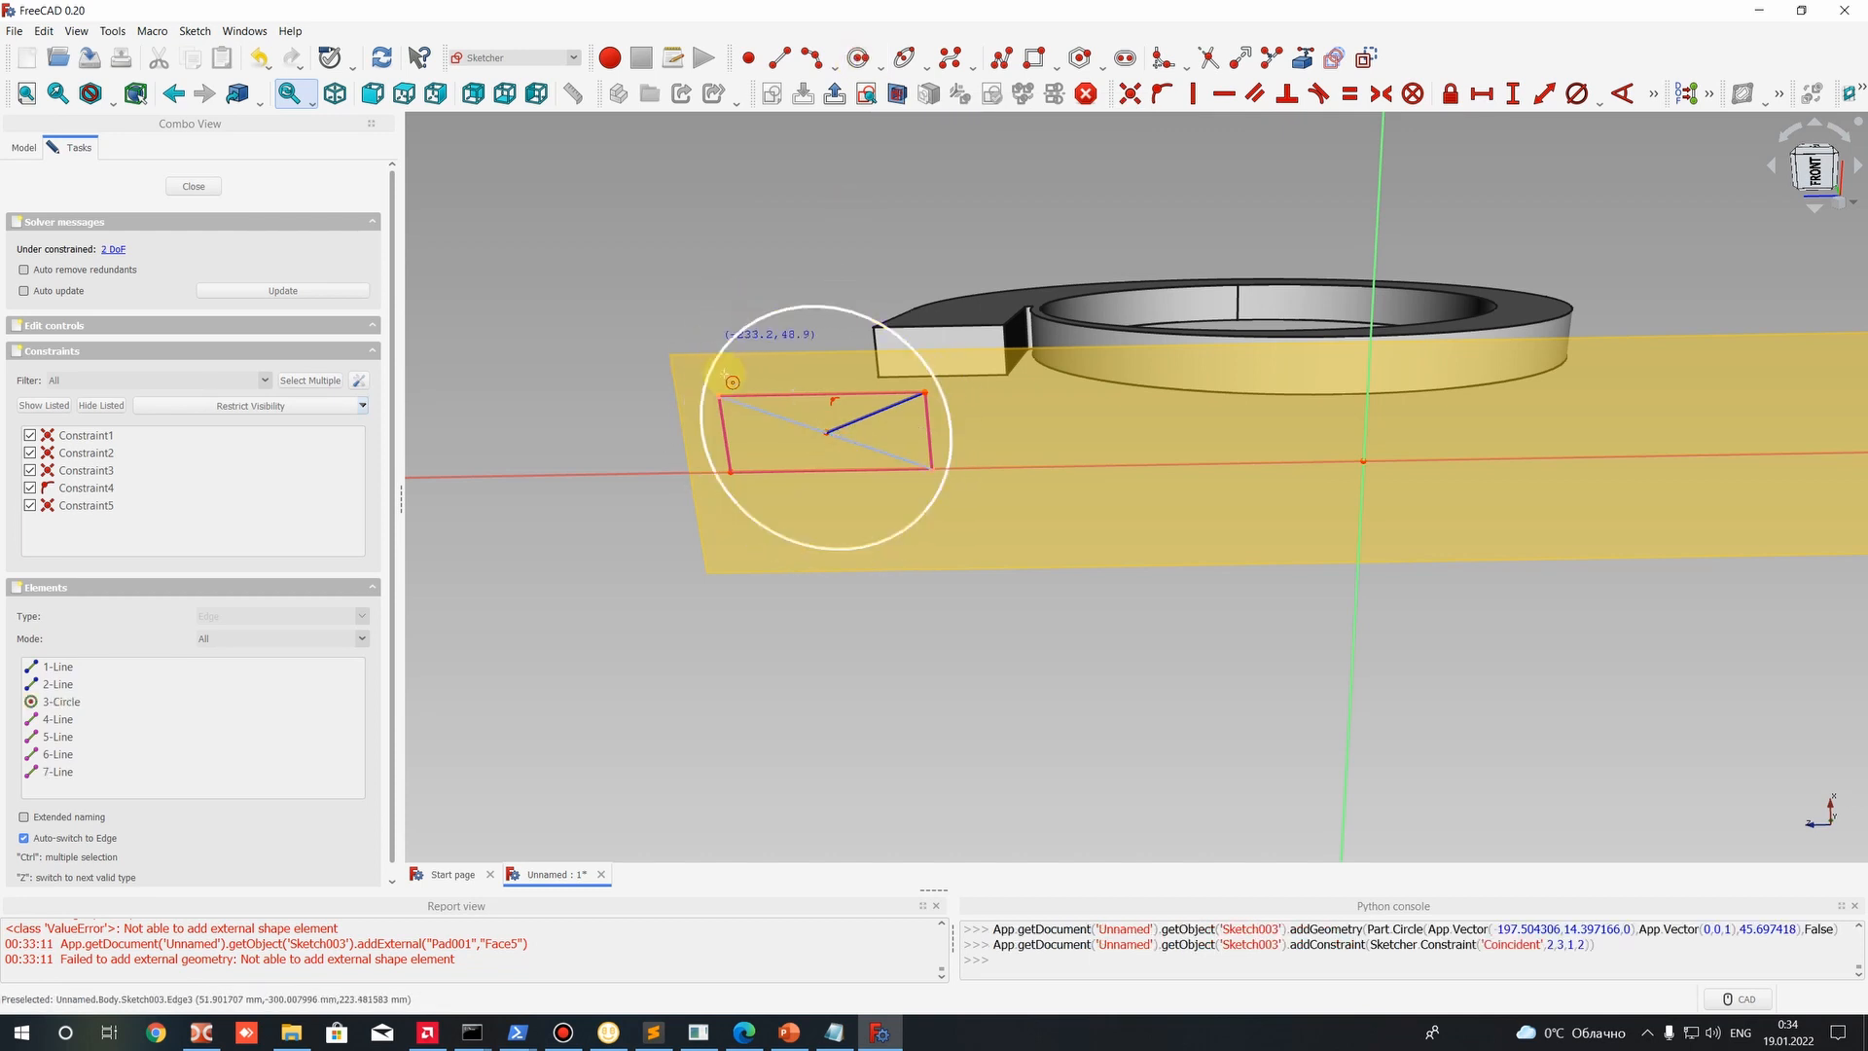
Constrain the circle's diameter to 100 mm.
mouse_move(1133, 403)
middle_mouse_down()
mouse_move(1260, 310)
mouse_move(1113, 391)
middle_mouse_up()
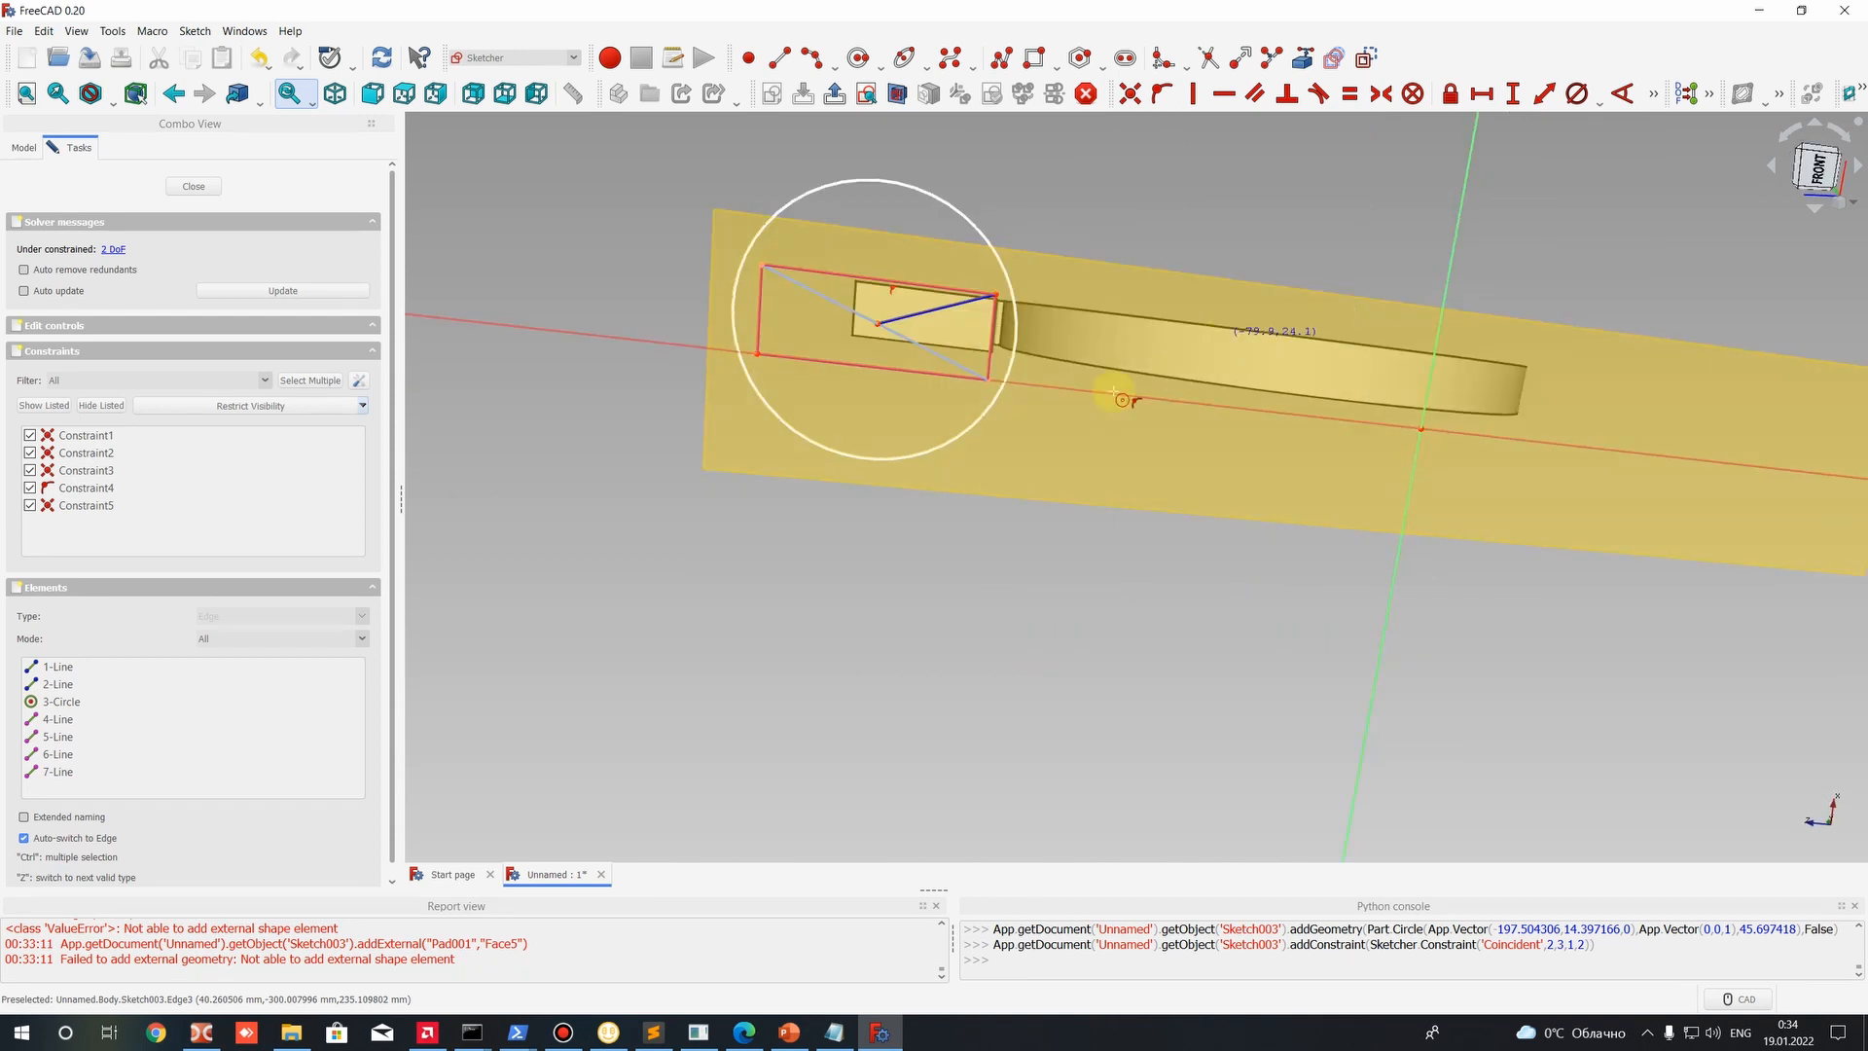
left_click(856, 179)
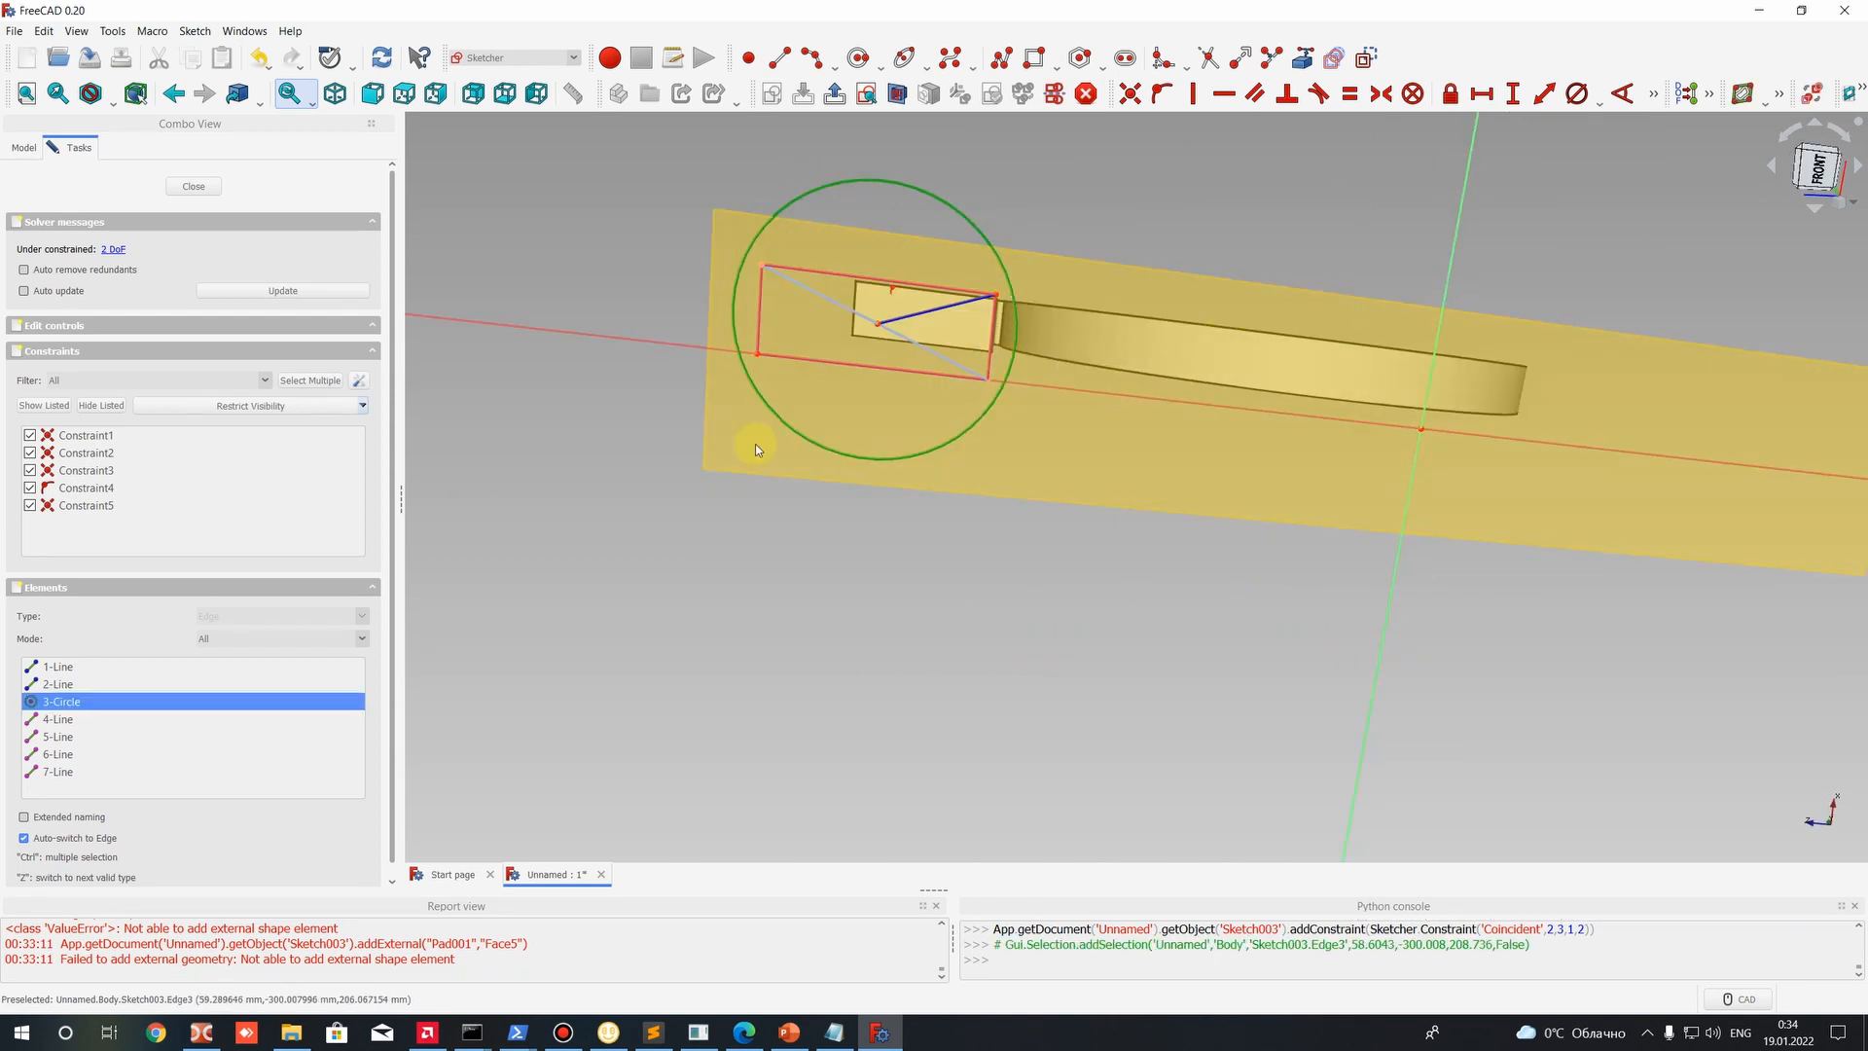
left_click(1656, 92)
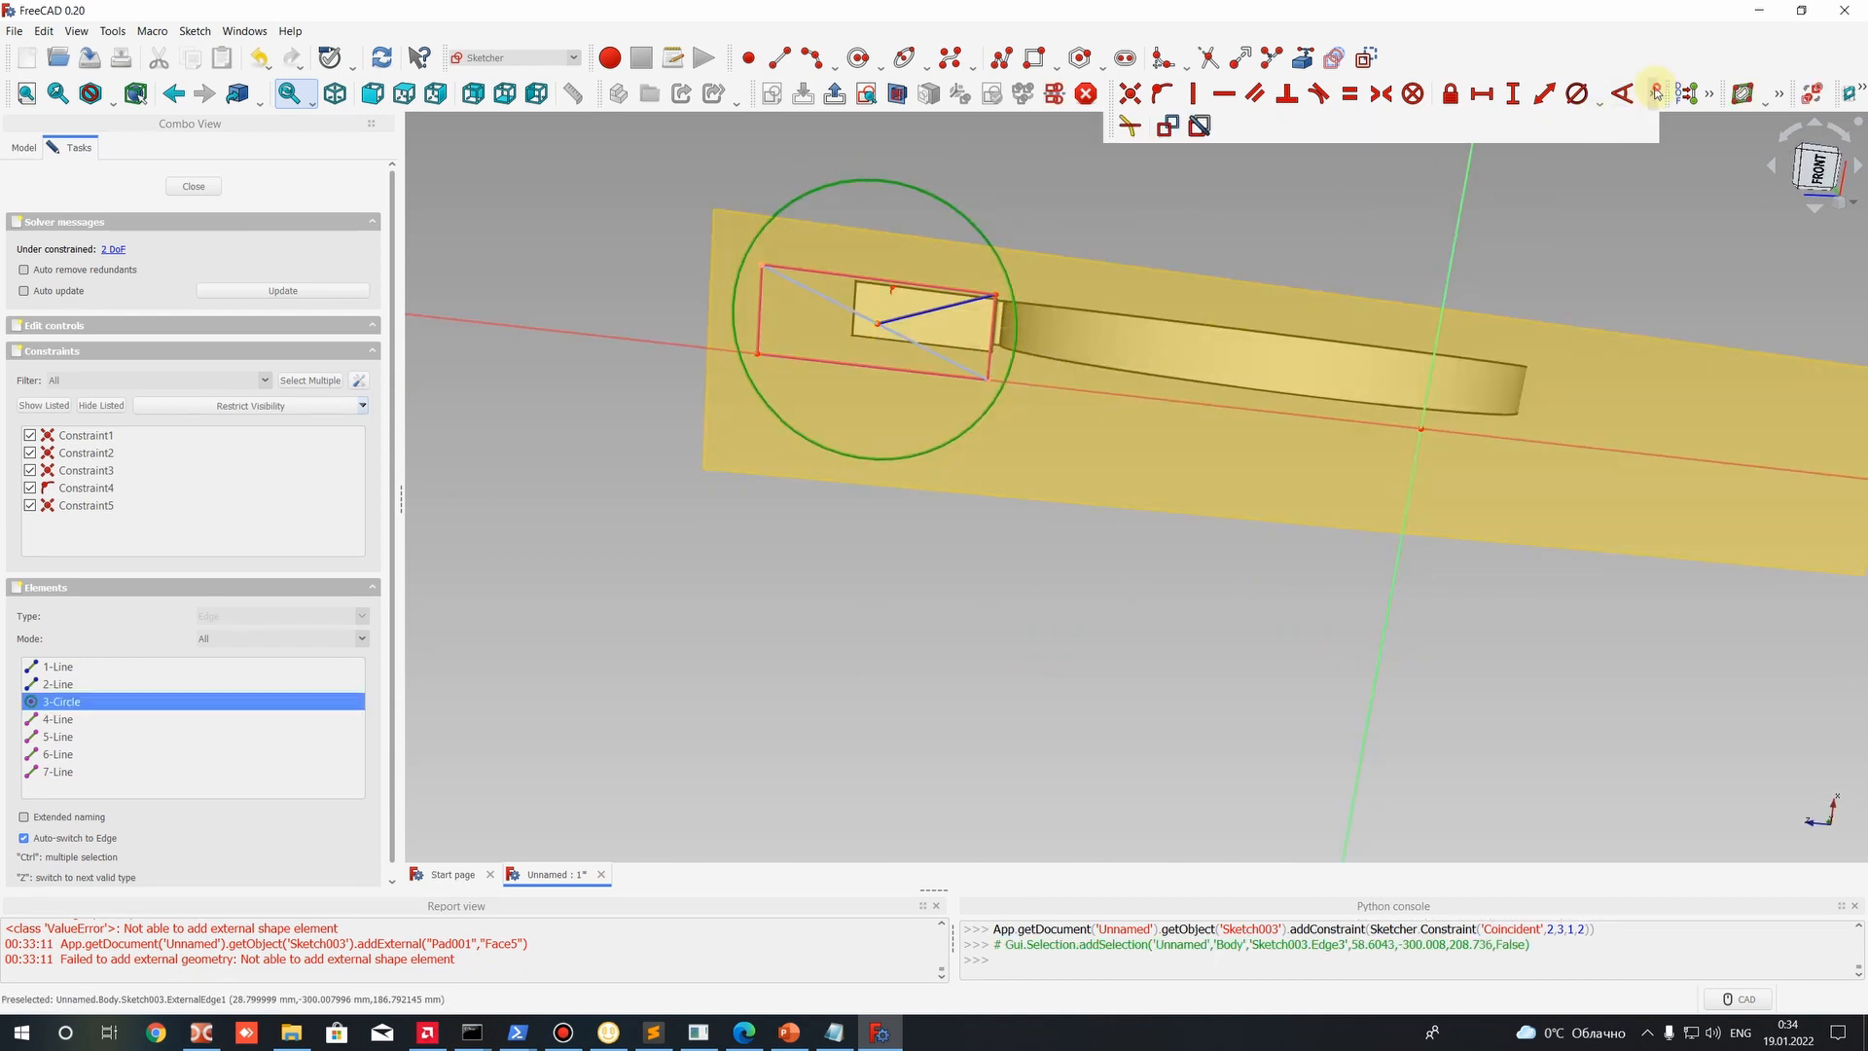
left_click(1577, 94)
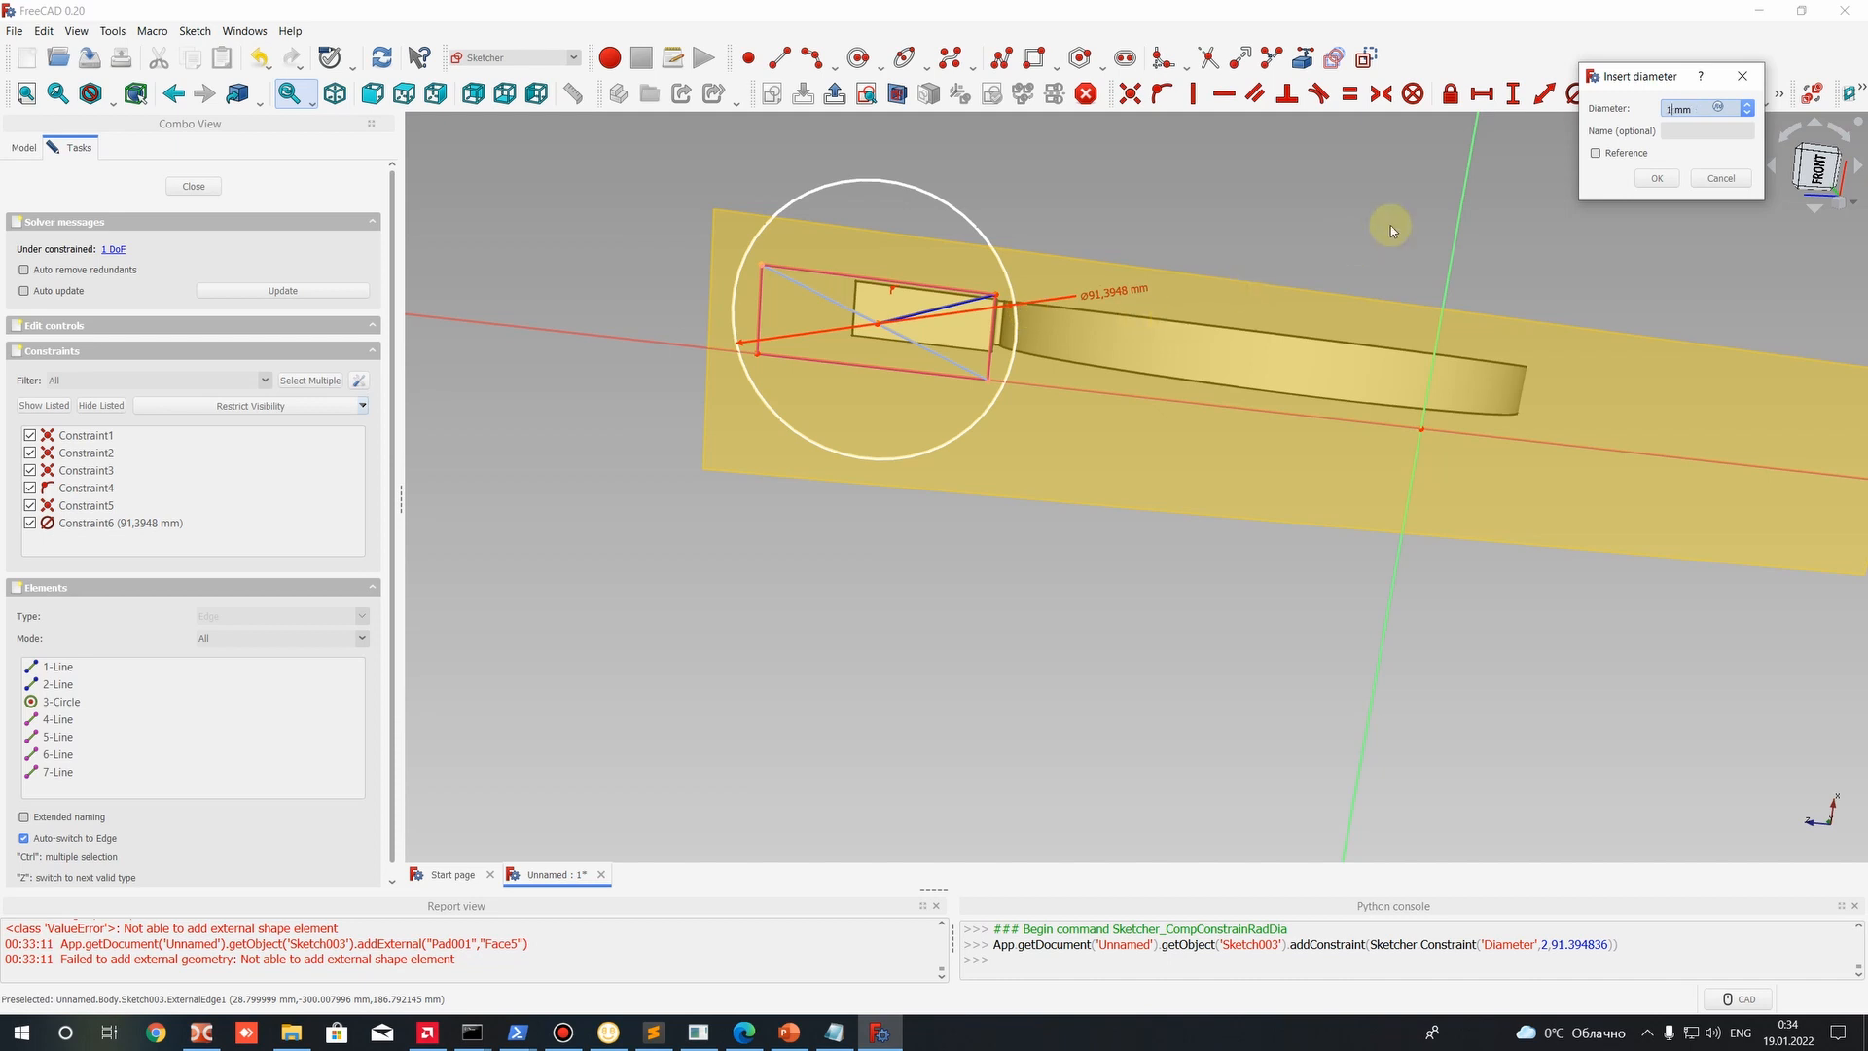
type("100")
key("Return")
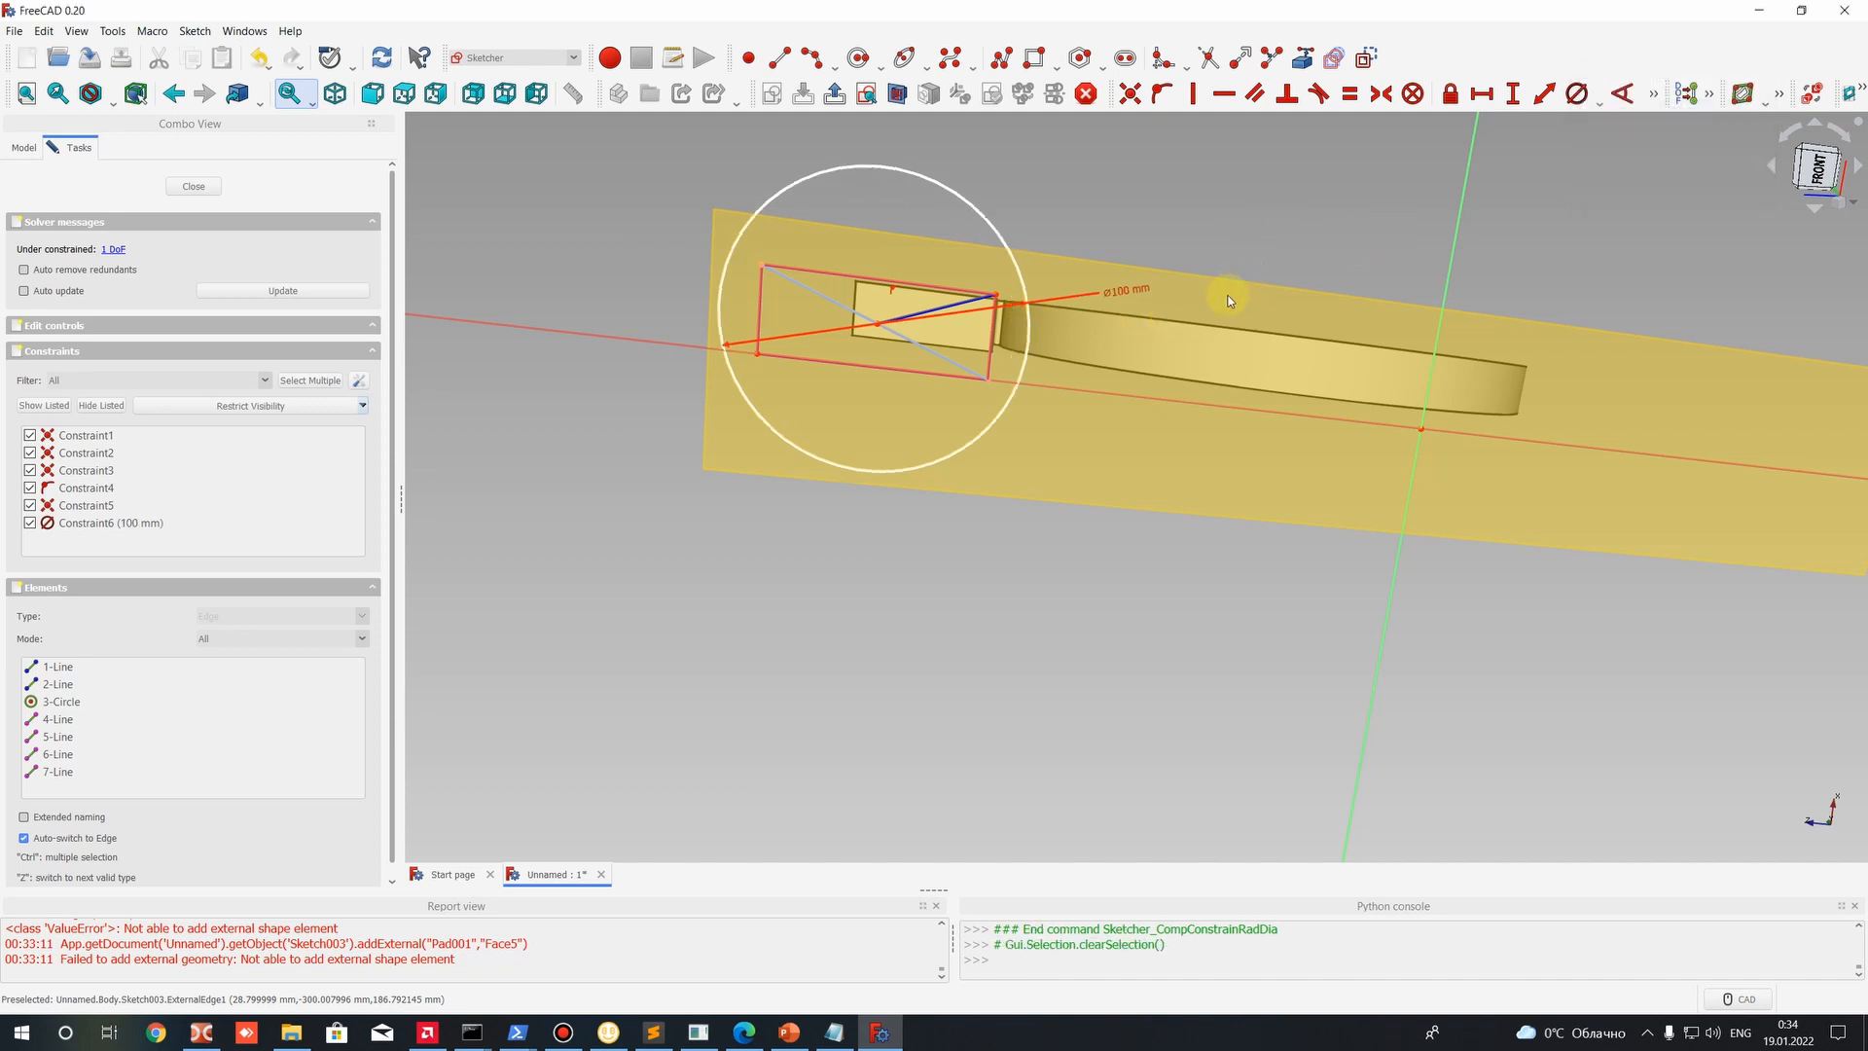
Check the circle's position relative to the casing's outlet from several angles and close the sketch.
scroll(1170, 322, "down", 5)
mouse_move(1171, 323)
middle_mouse_down()
mouse_move(1021, 438)
mouse_move(1197, 467)
mouse_move(1100, 434)
mouse_move(962, 437)
mouse_move(1370, 515)
mouse_move(1380, 498)
middle_mouse_up()
scroll(1379, 498, "up", 6)
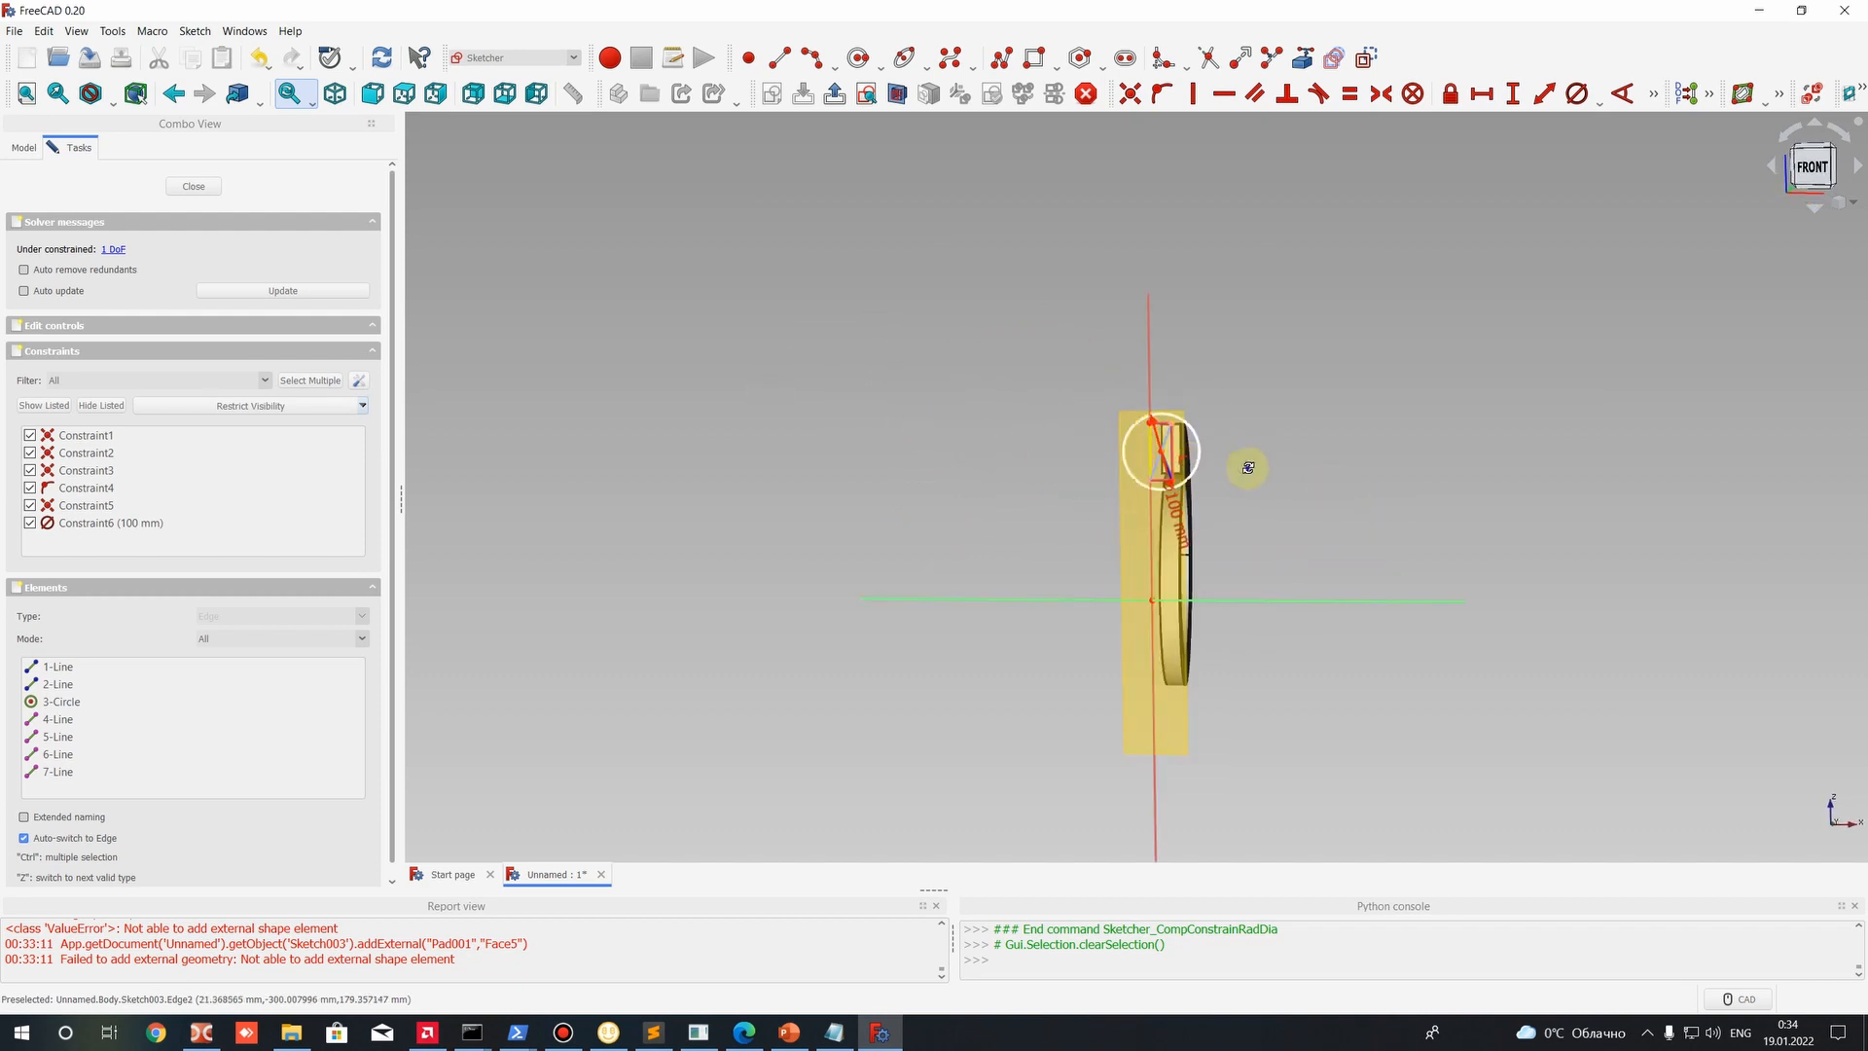
middle_click_drag(1205, 474, 1051, 496)
middle_click_drag(1326, 467, 1022, 516)
middle_click_drag(1428, 485, 924, 534)
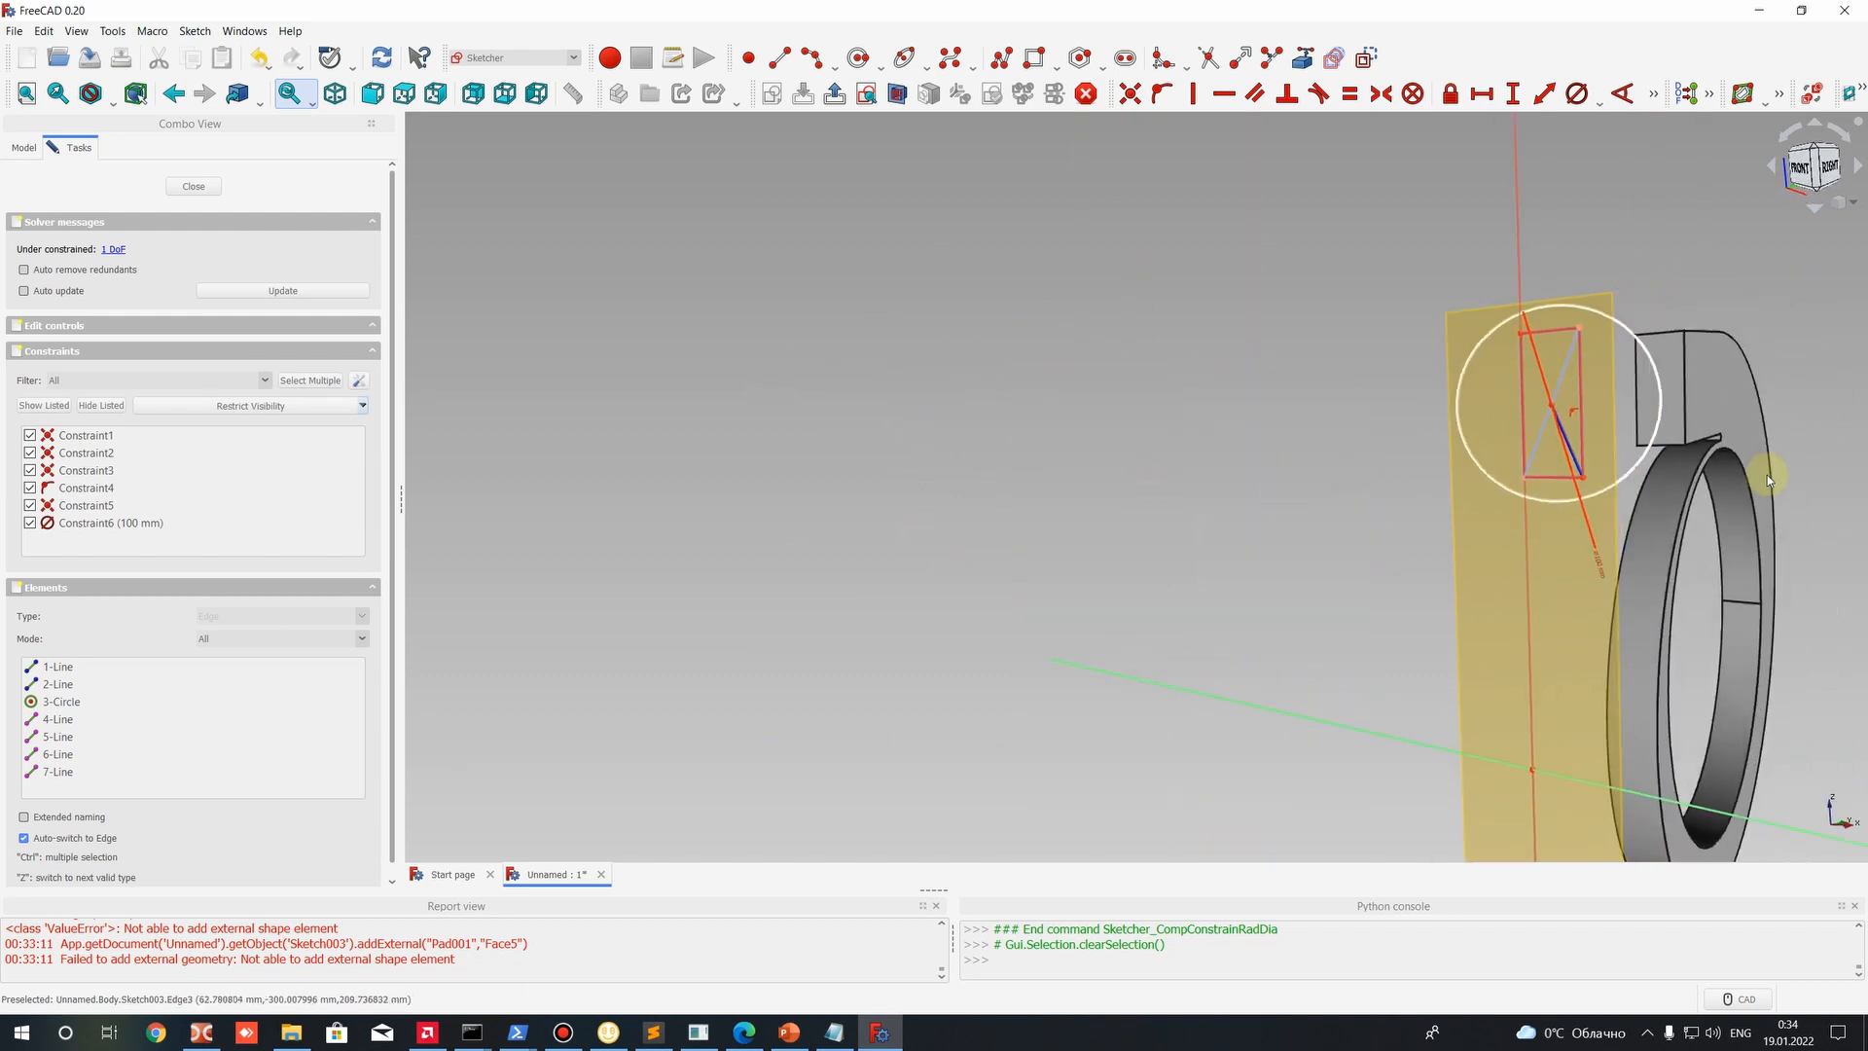
mouse_move(1767, 475)
middle_mouse_down()
mouse_move(1545, 518)
mouse_move(1259, 463)
middle_mouse_up()
scroll(1259, 463, "down", 5)
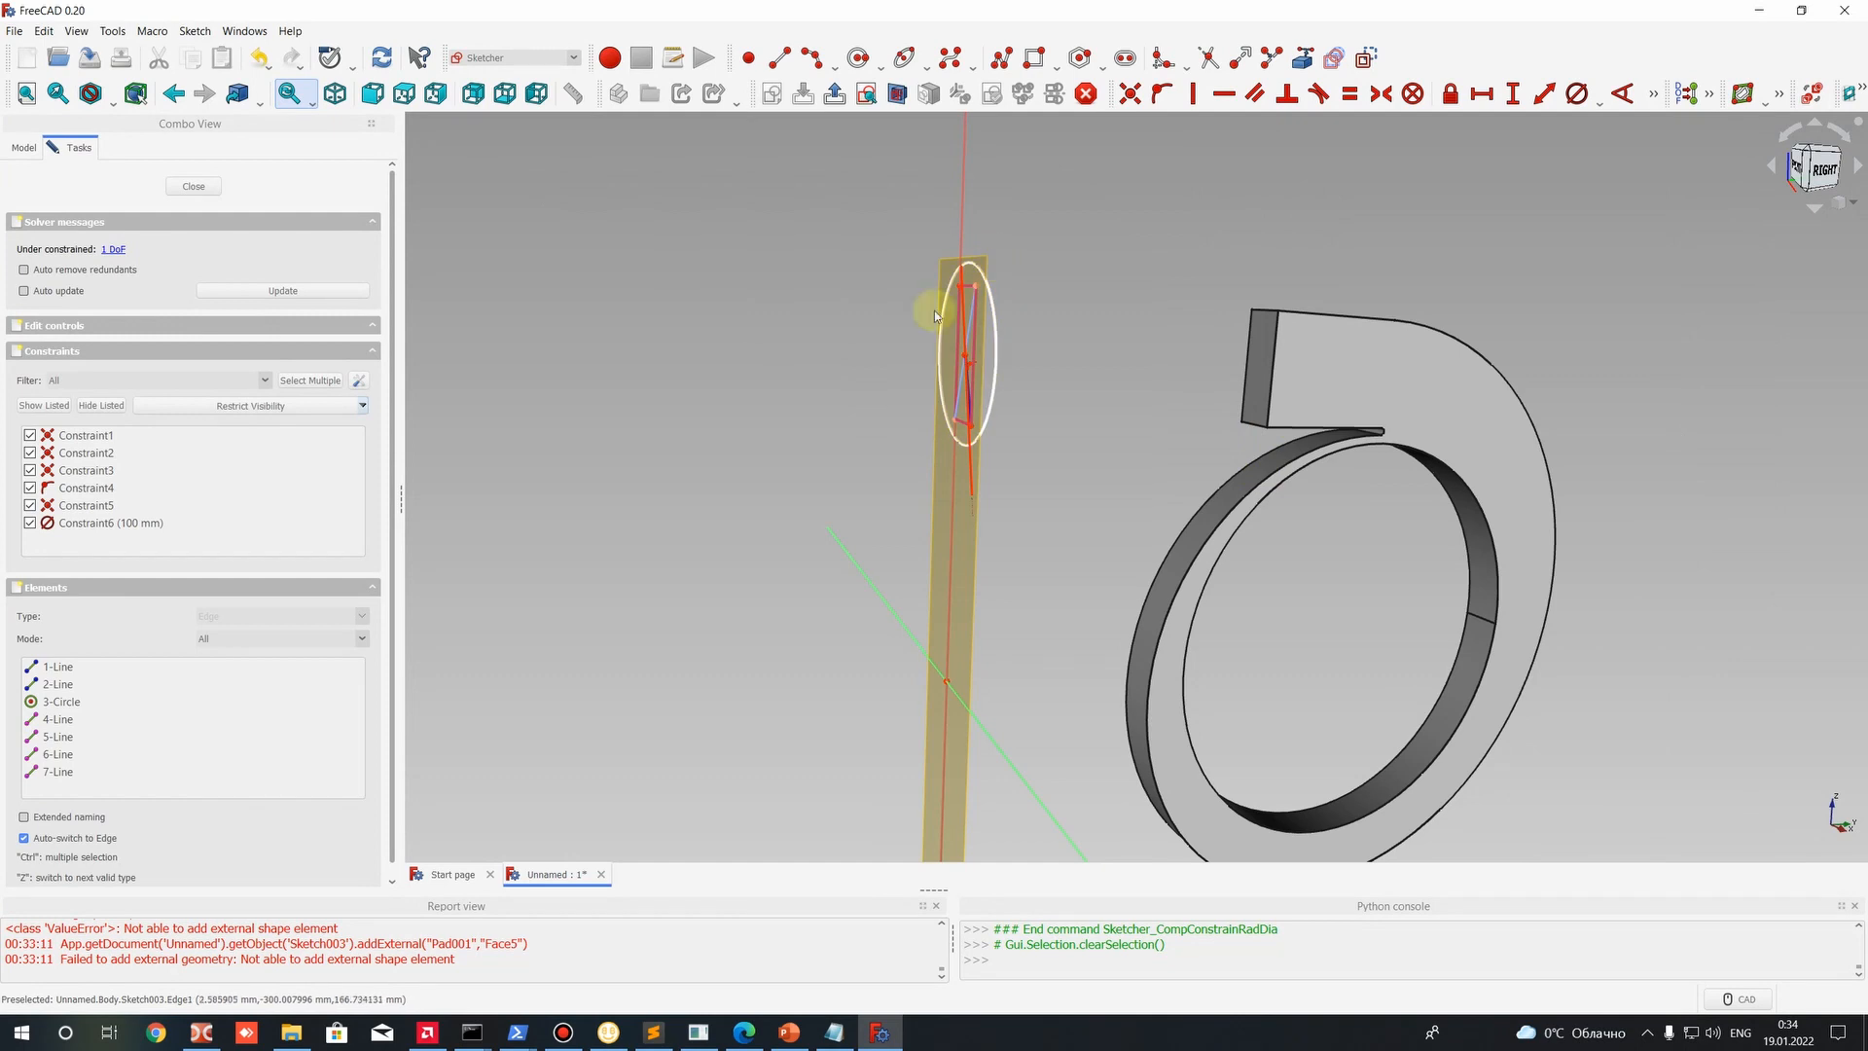
mouse_move(1241, 380)
middle_mouse_down()
mouse_move(1109, 412)
mouse_move(1209, 471)
mouse_move(1265, 398)
middle_mouse_up()
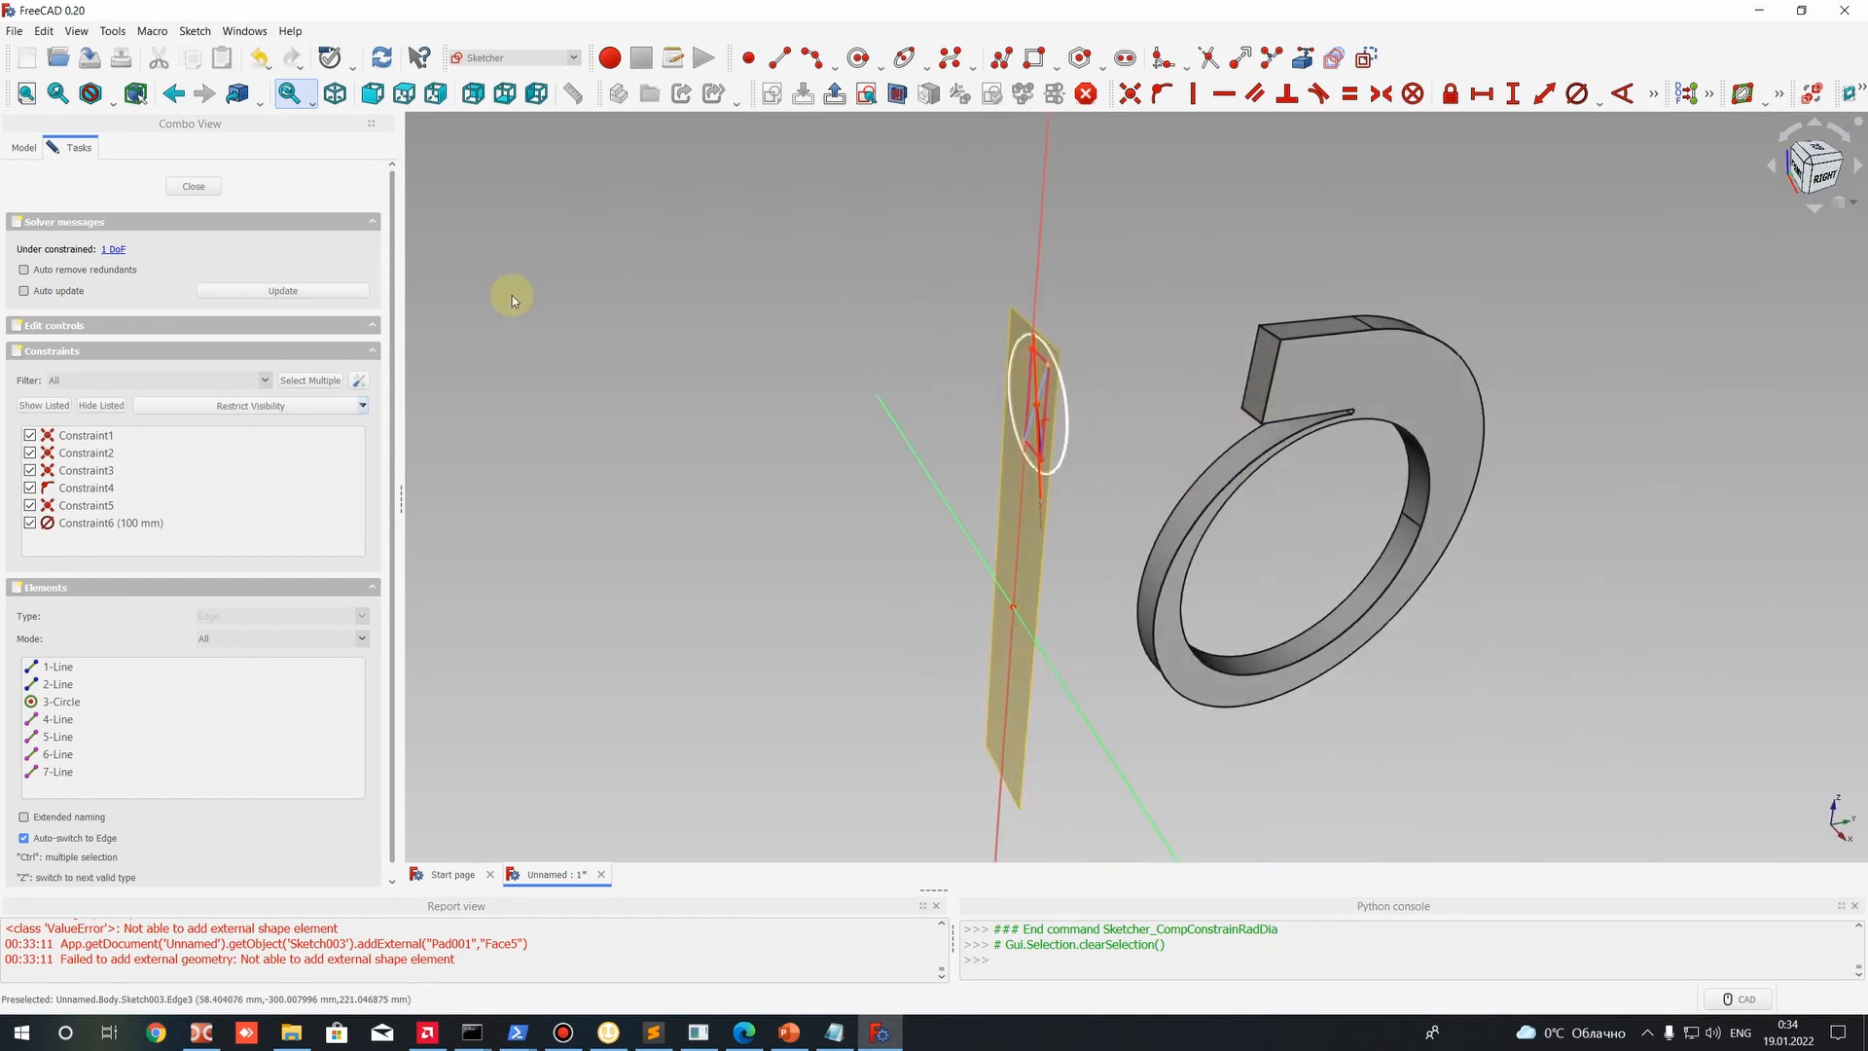
left_click(194, 186)
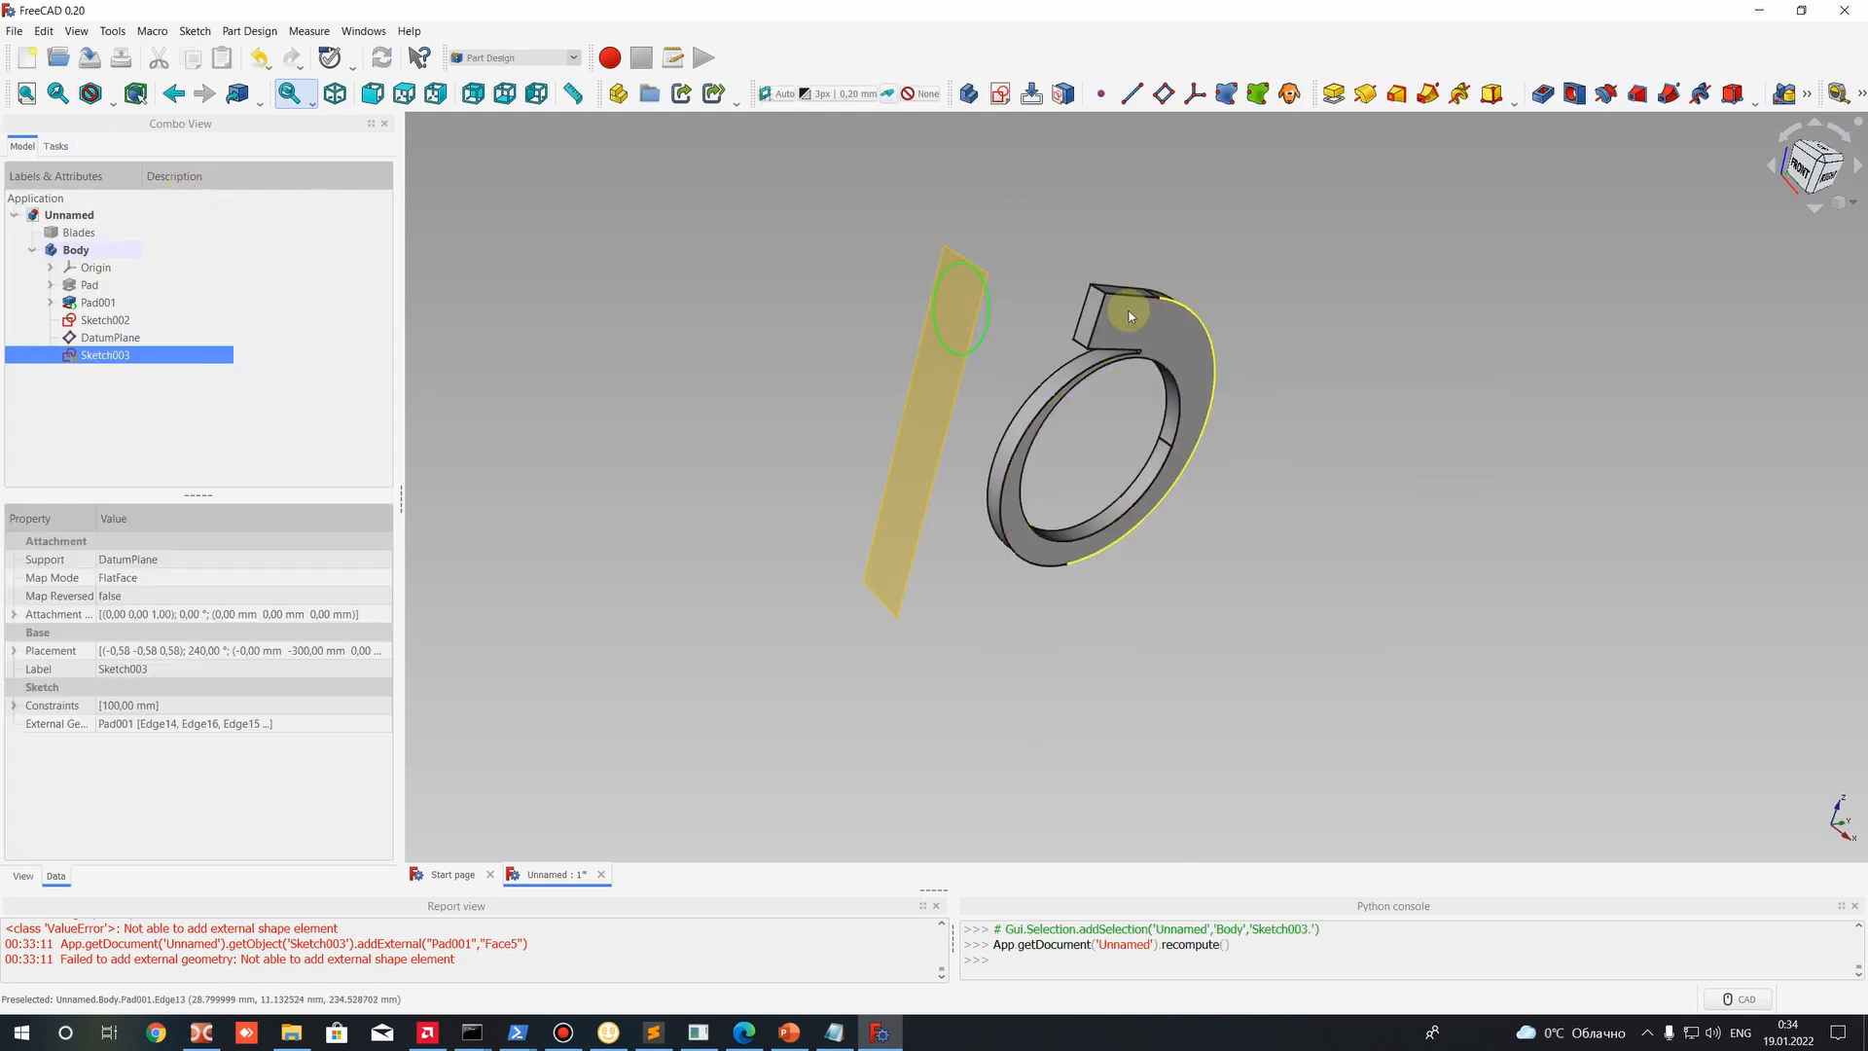
Create a new sketch on the outlet's rectangular end face and project two opposite corners of it as external geometry.
left_click(1090, 315)
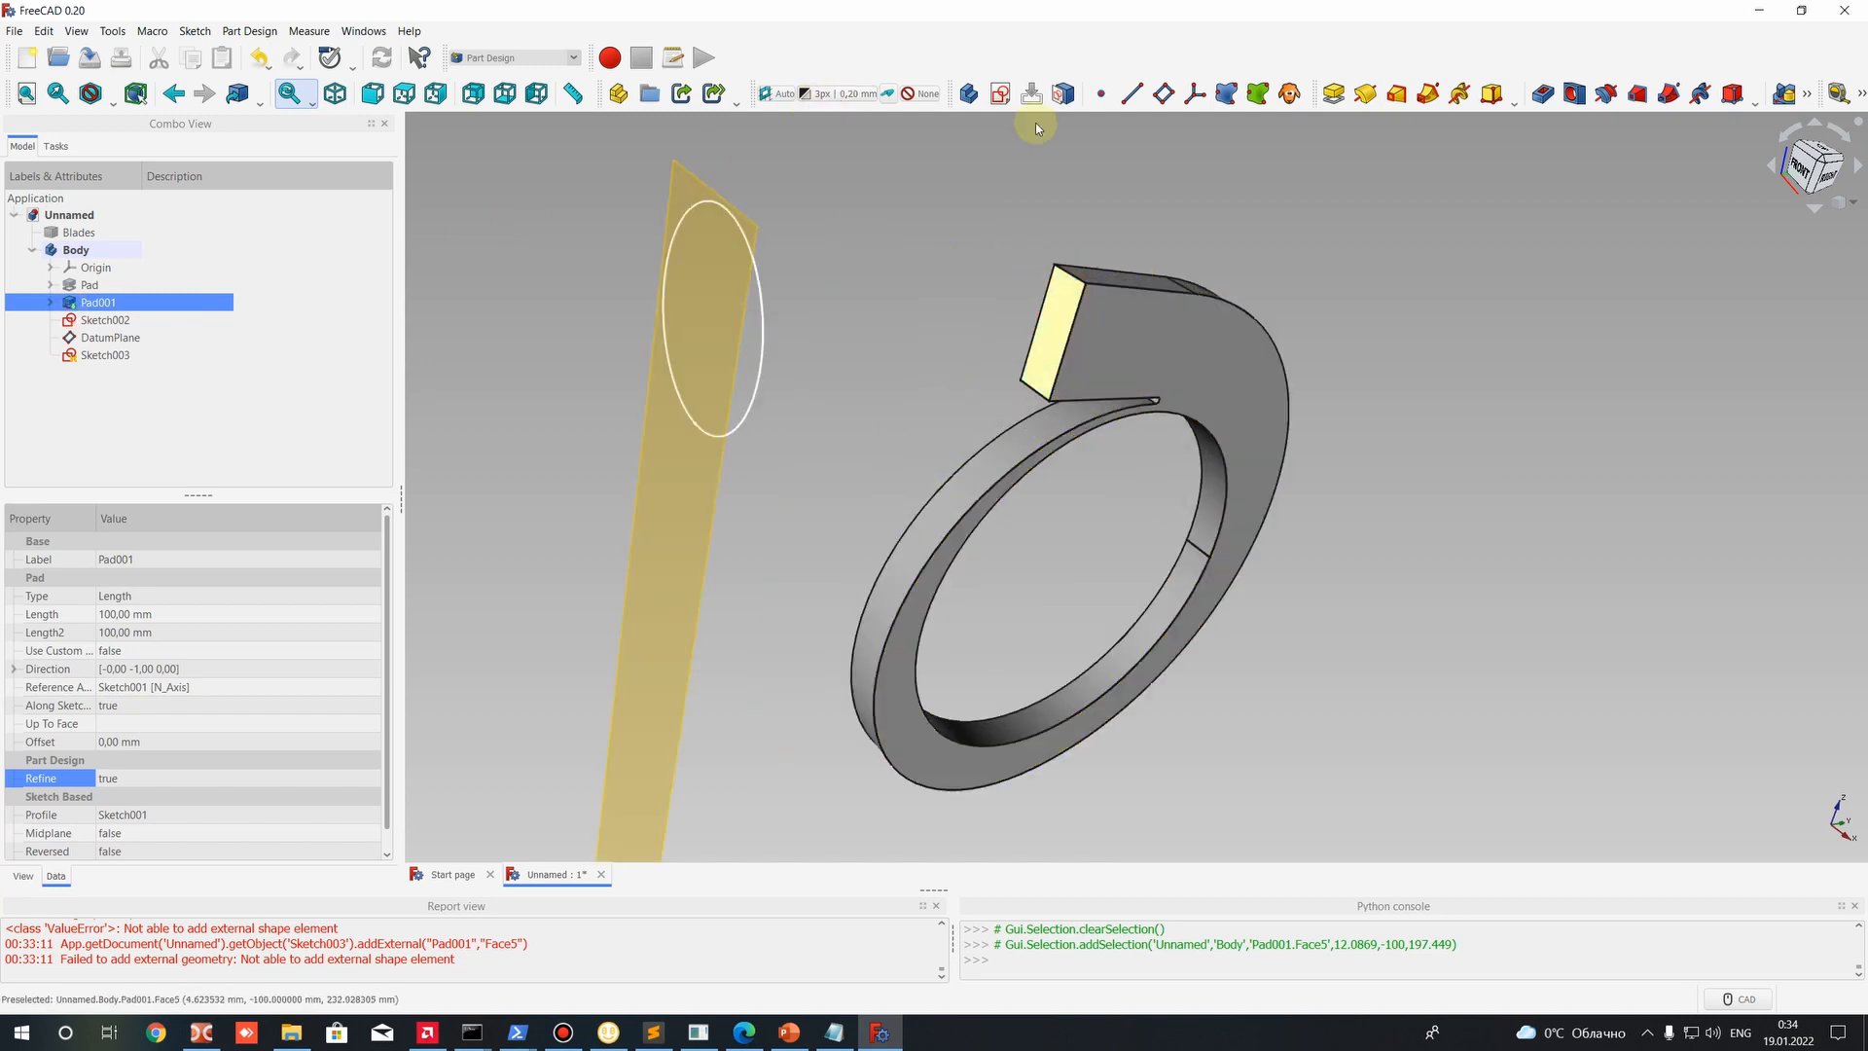
left_click(1000, 94)
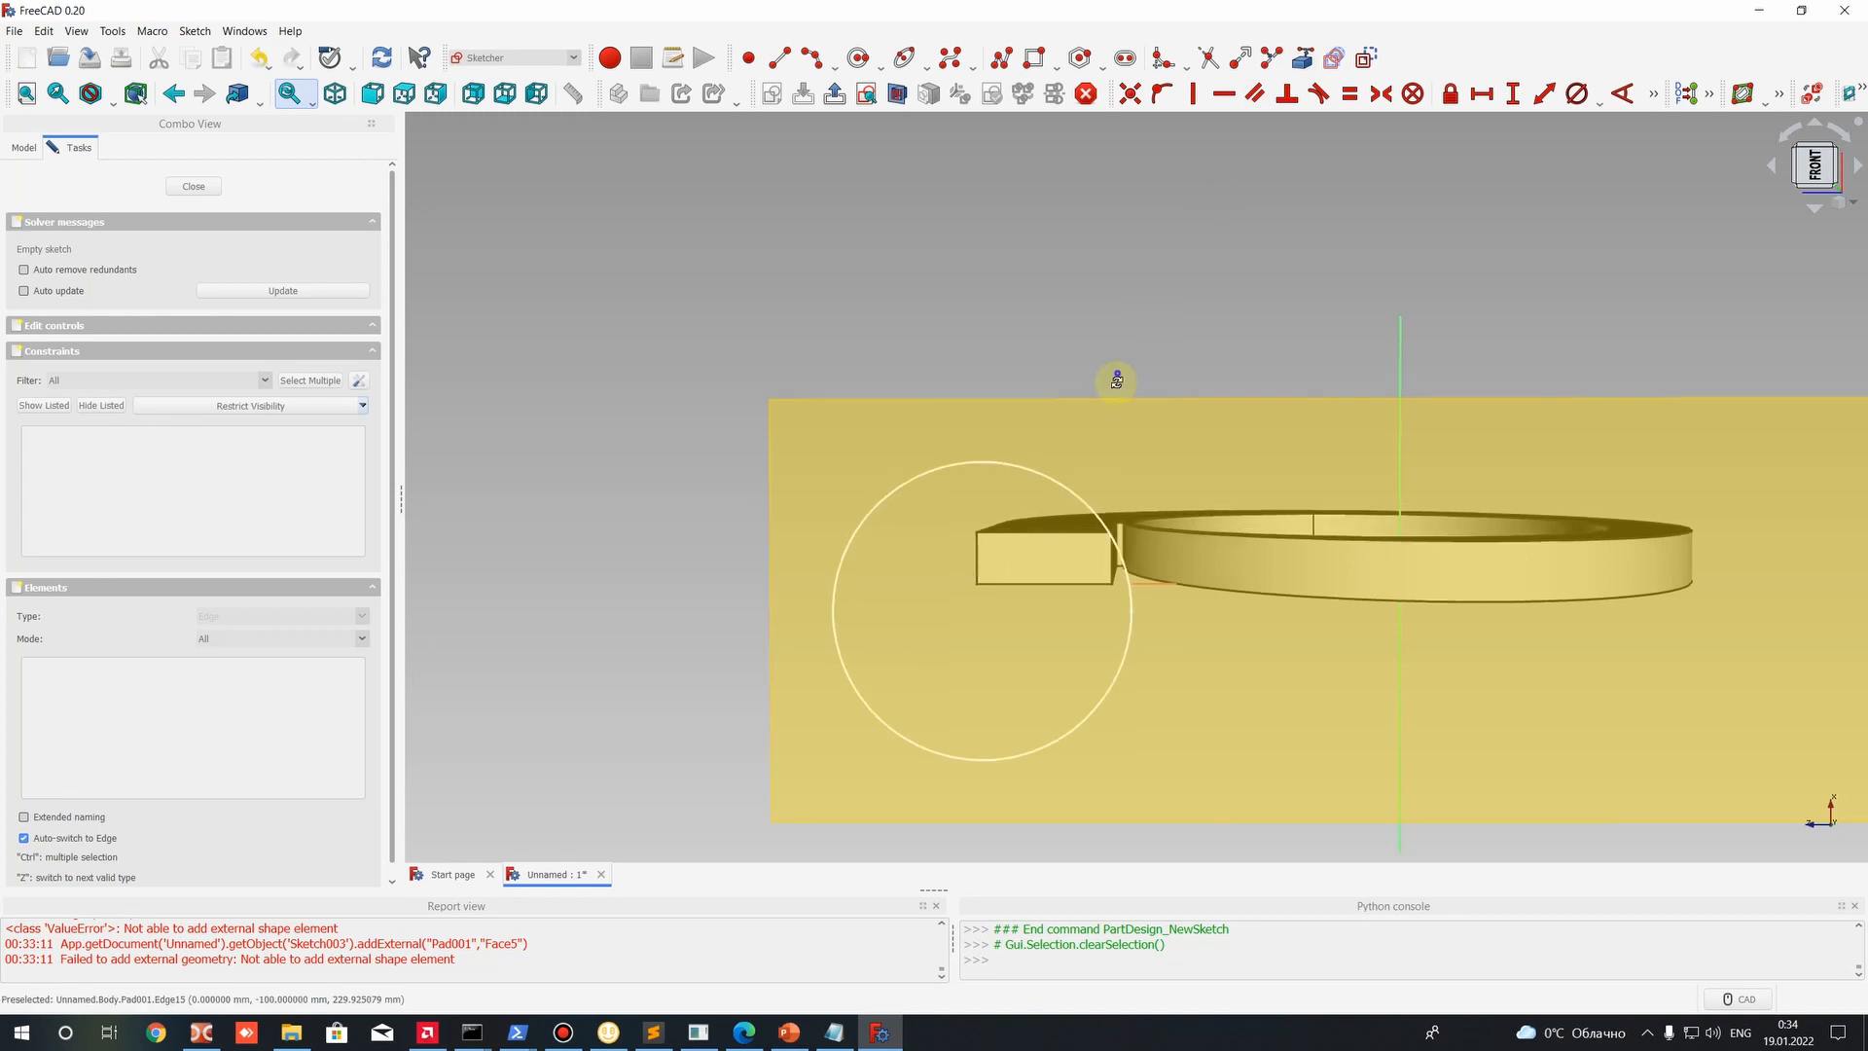
middle_click_drag(1117, 380, 1071, 501)
scroll(1019, 517, "up", 6)
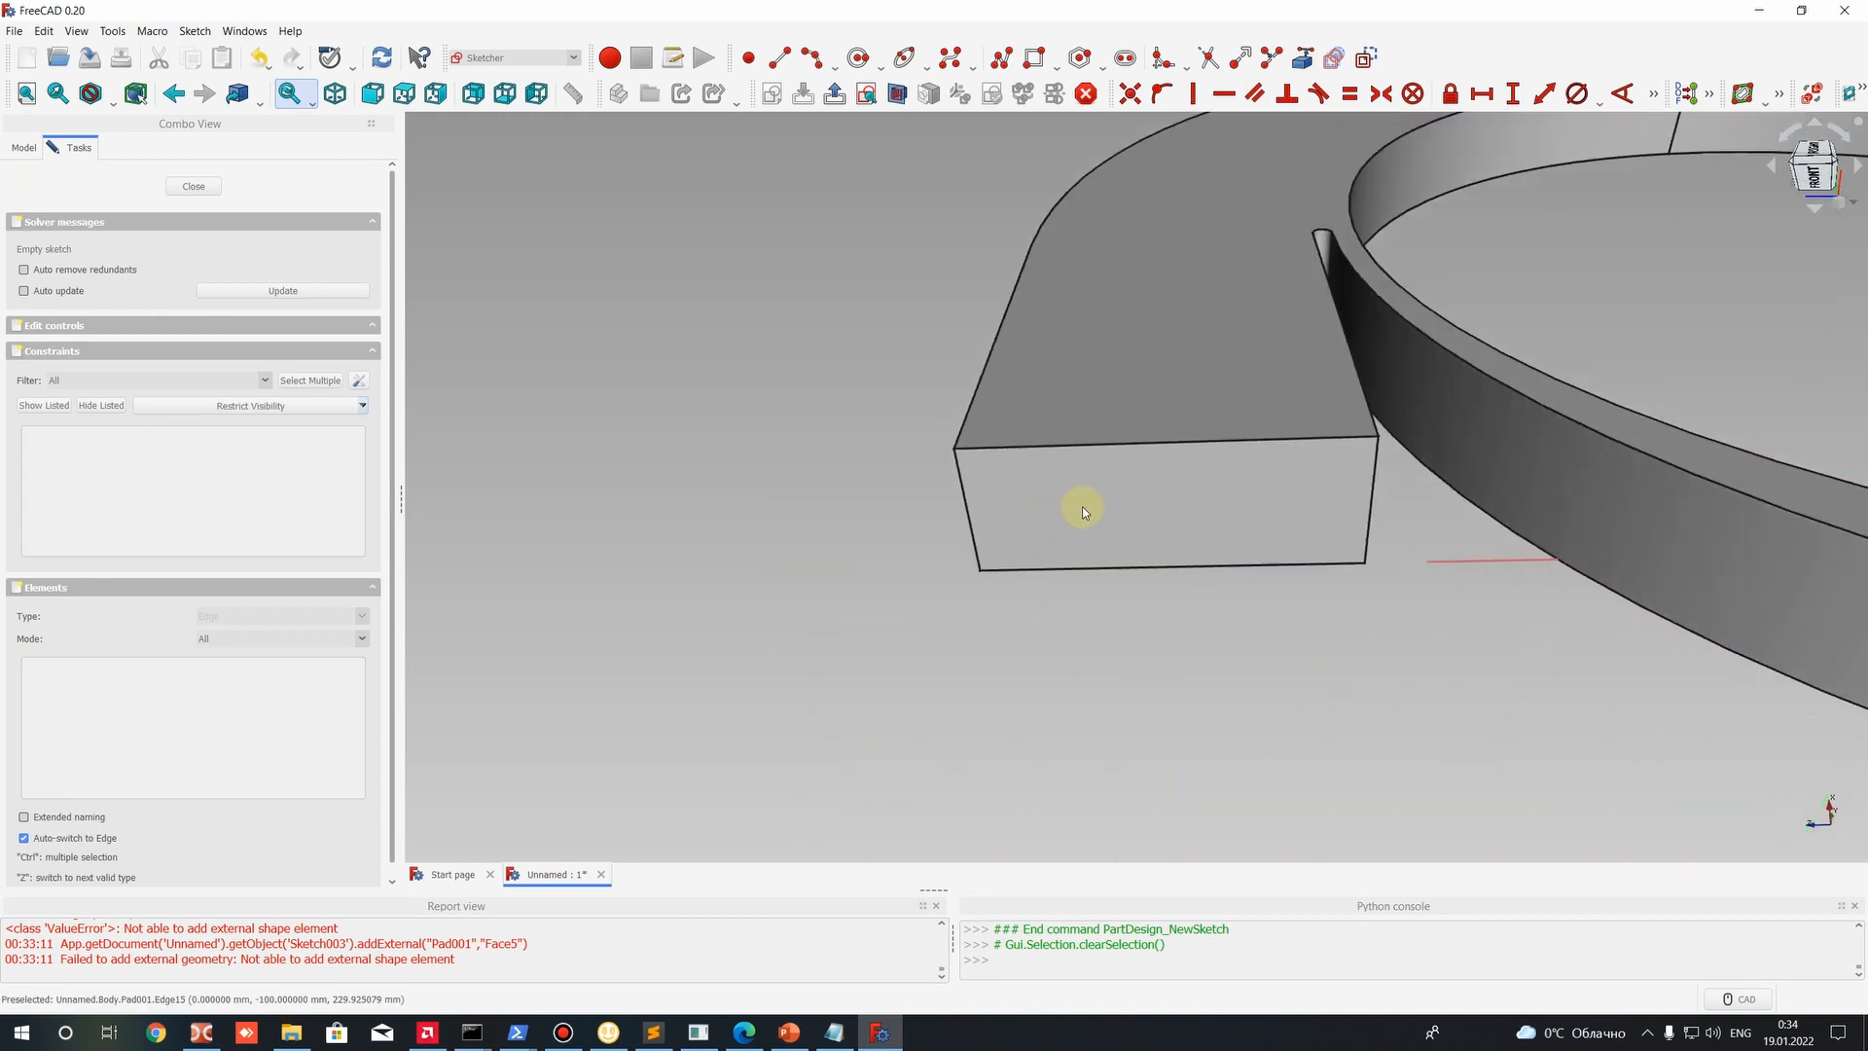
left_click(1305, 58)
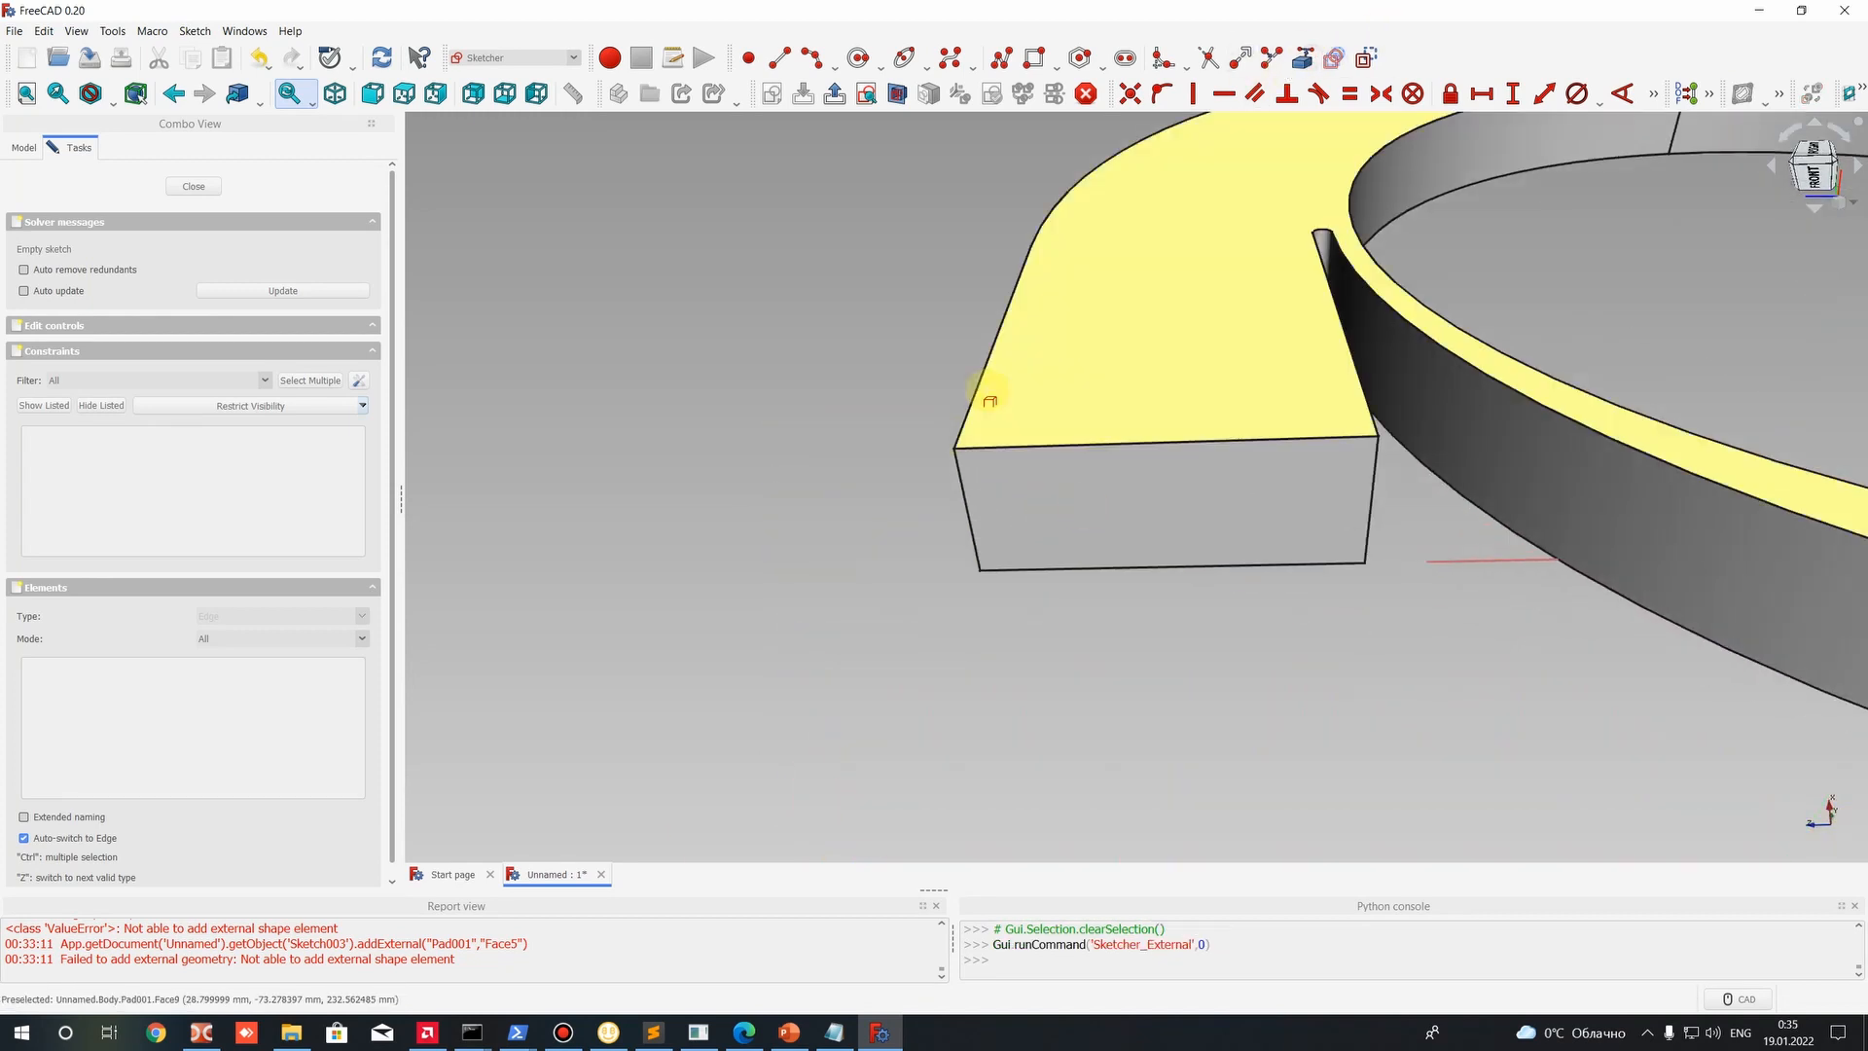
left_click(956, 453)
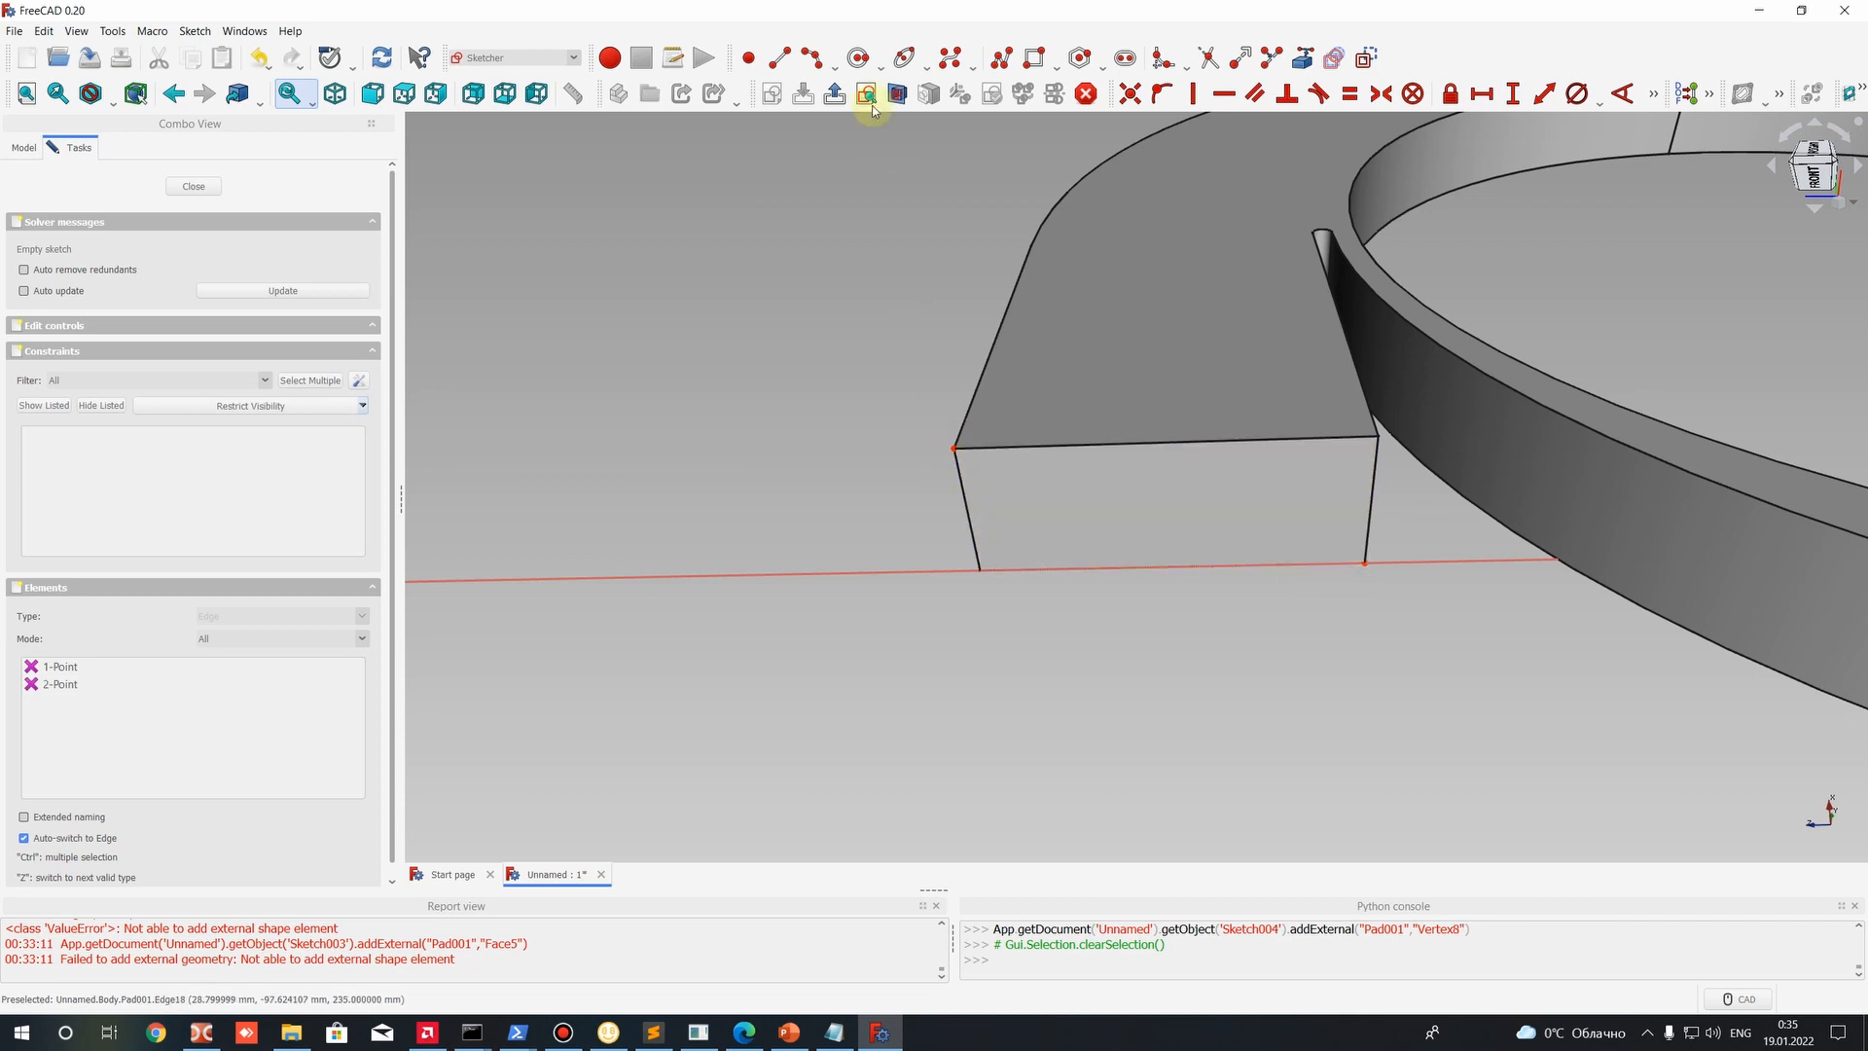
Draw a rectangle between the two projected corners to cover the outlet's end face, and close the sketch.
left_click(1031, 58)
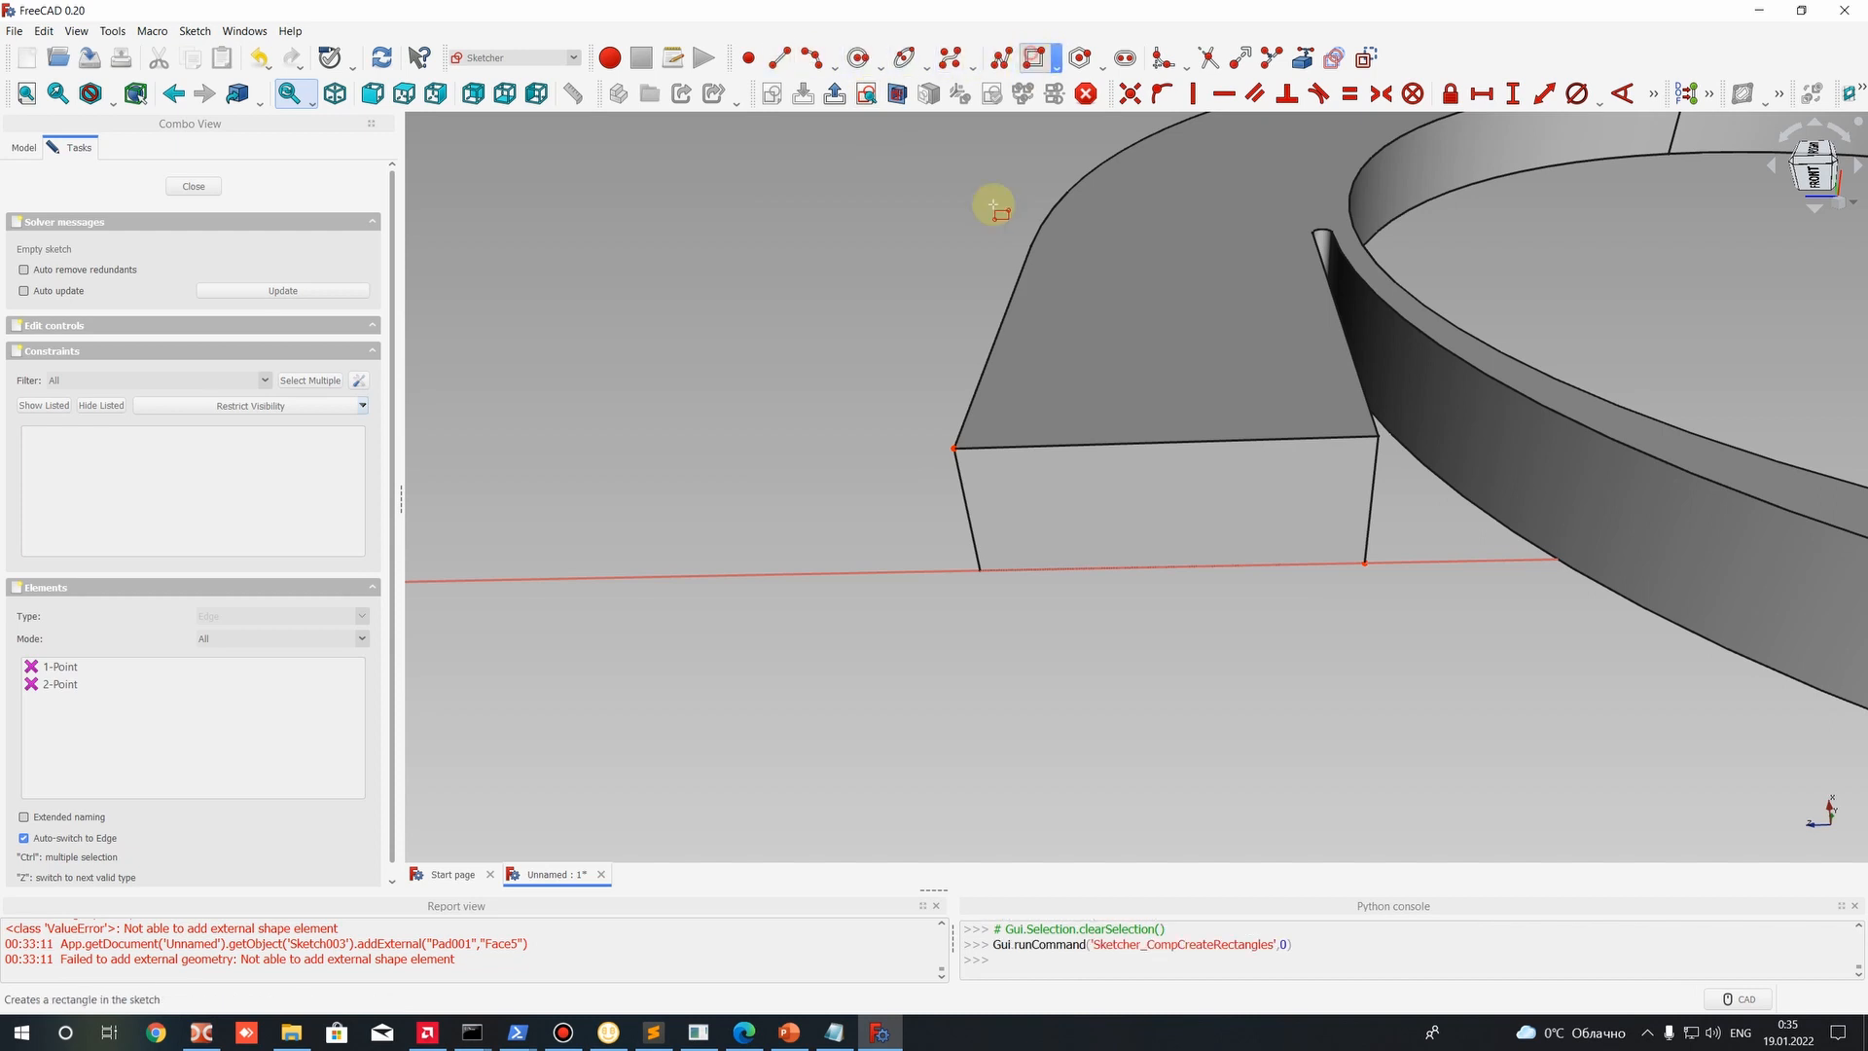
left_click(954, 446)
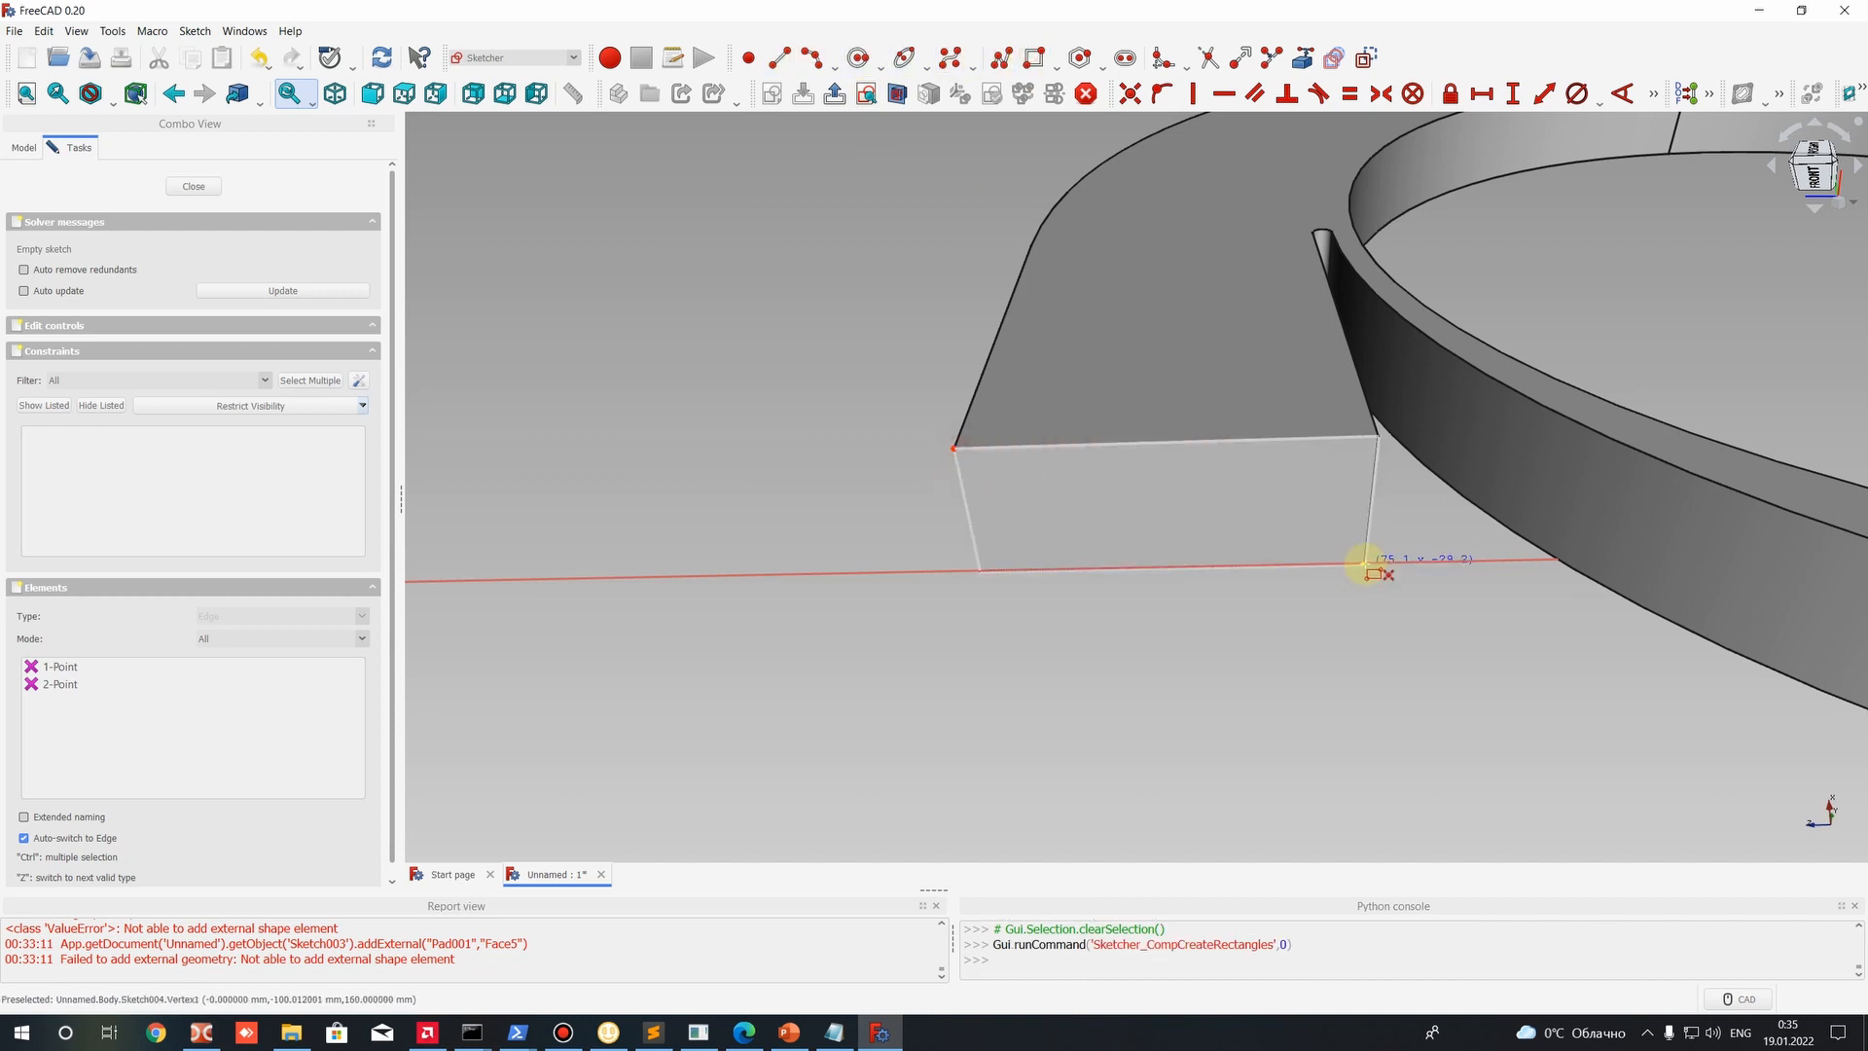
left_click(1366, 564)
scroll(1134, 530, "down", 3)
mouse_move(1159, 617)
middle_mouse_down()
mouse_move(1198, 514)
mouse_move(1297, 400)
mouse_move(1705, 409)
mouse_move(1705, 545)
mouse_move(1634, 672)
mouse_move(1281, 409)
mouse_move(1317, 617)
mouse_move(992, 405)
middle_mouse_up()
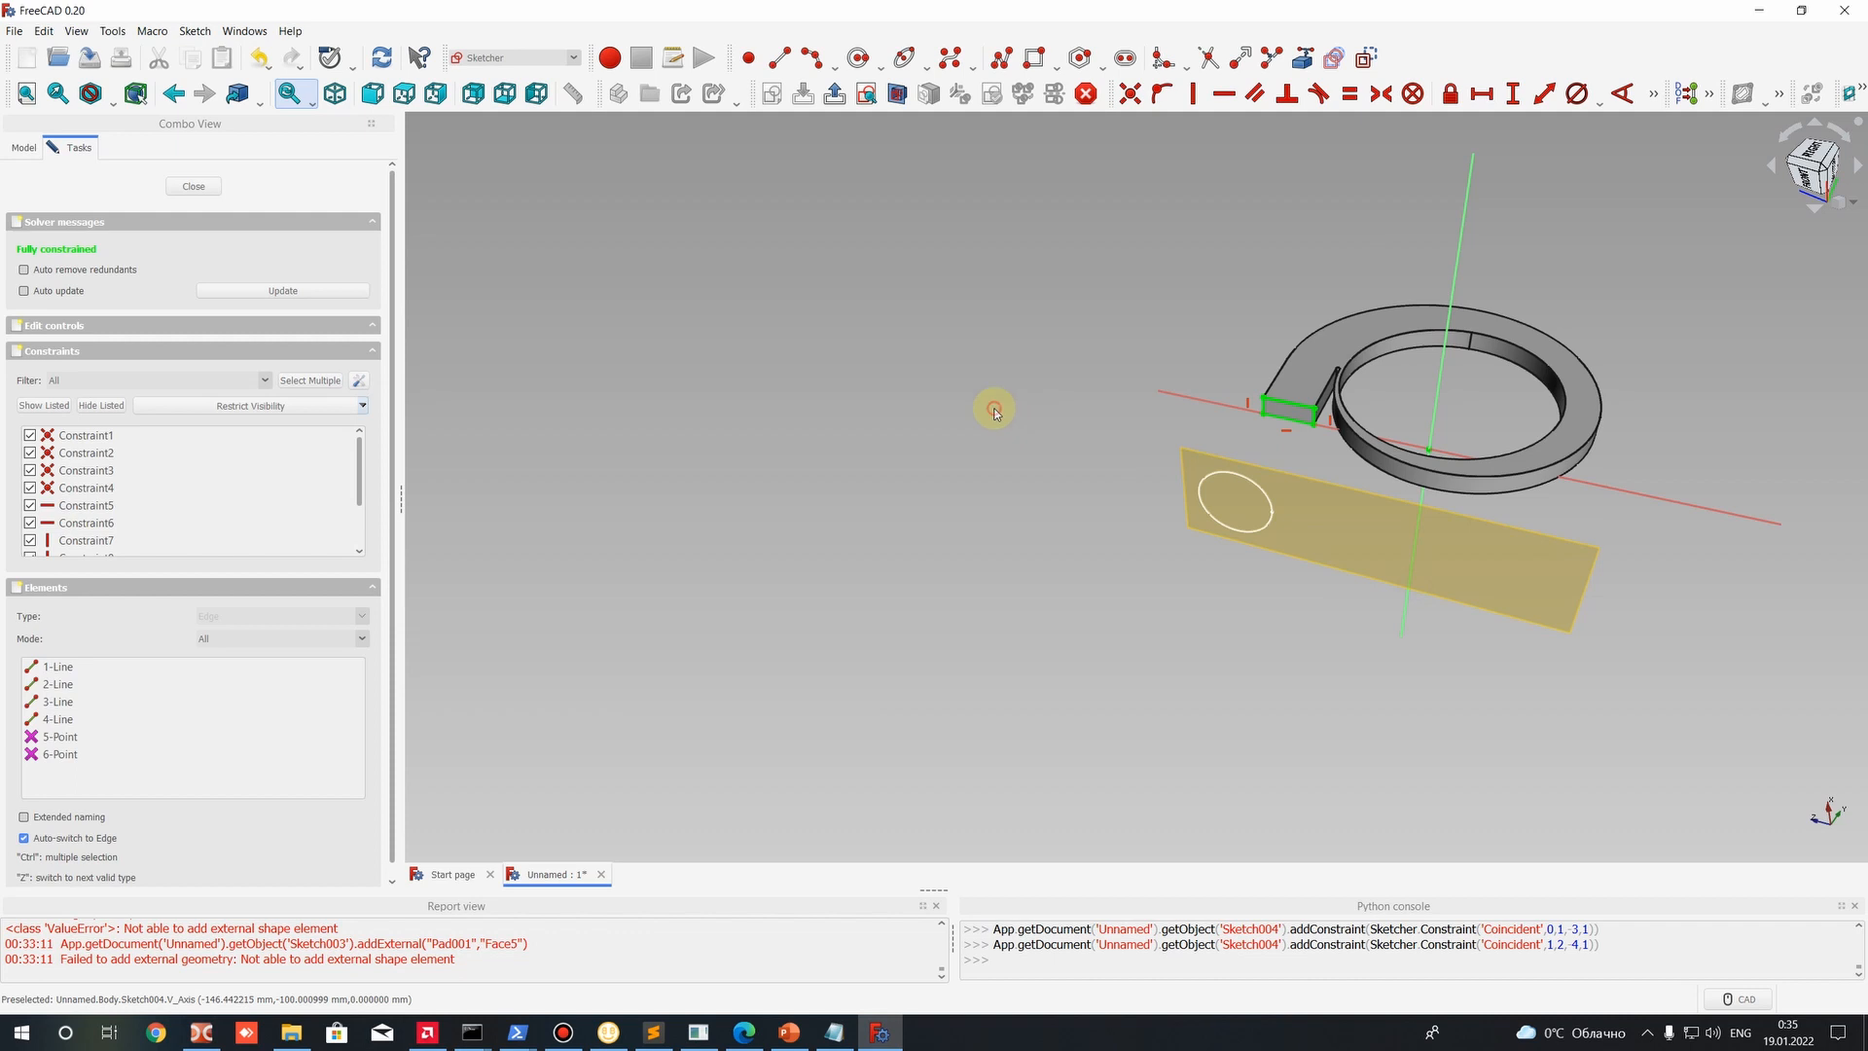
left_click(216, 187)
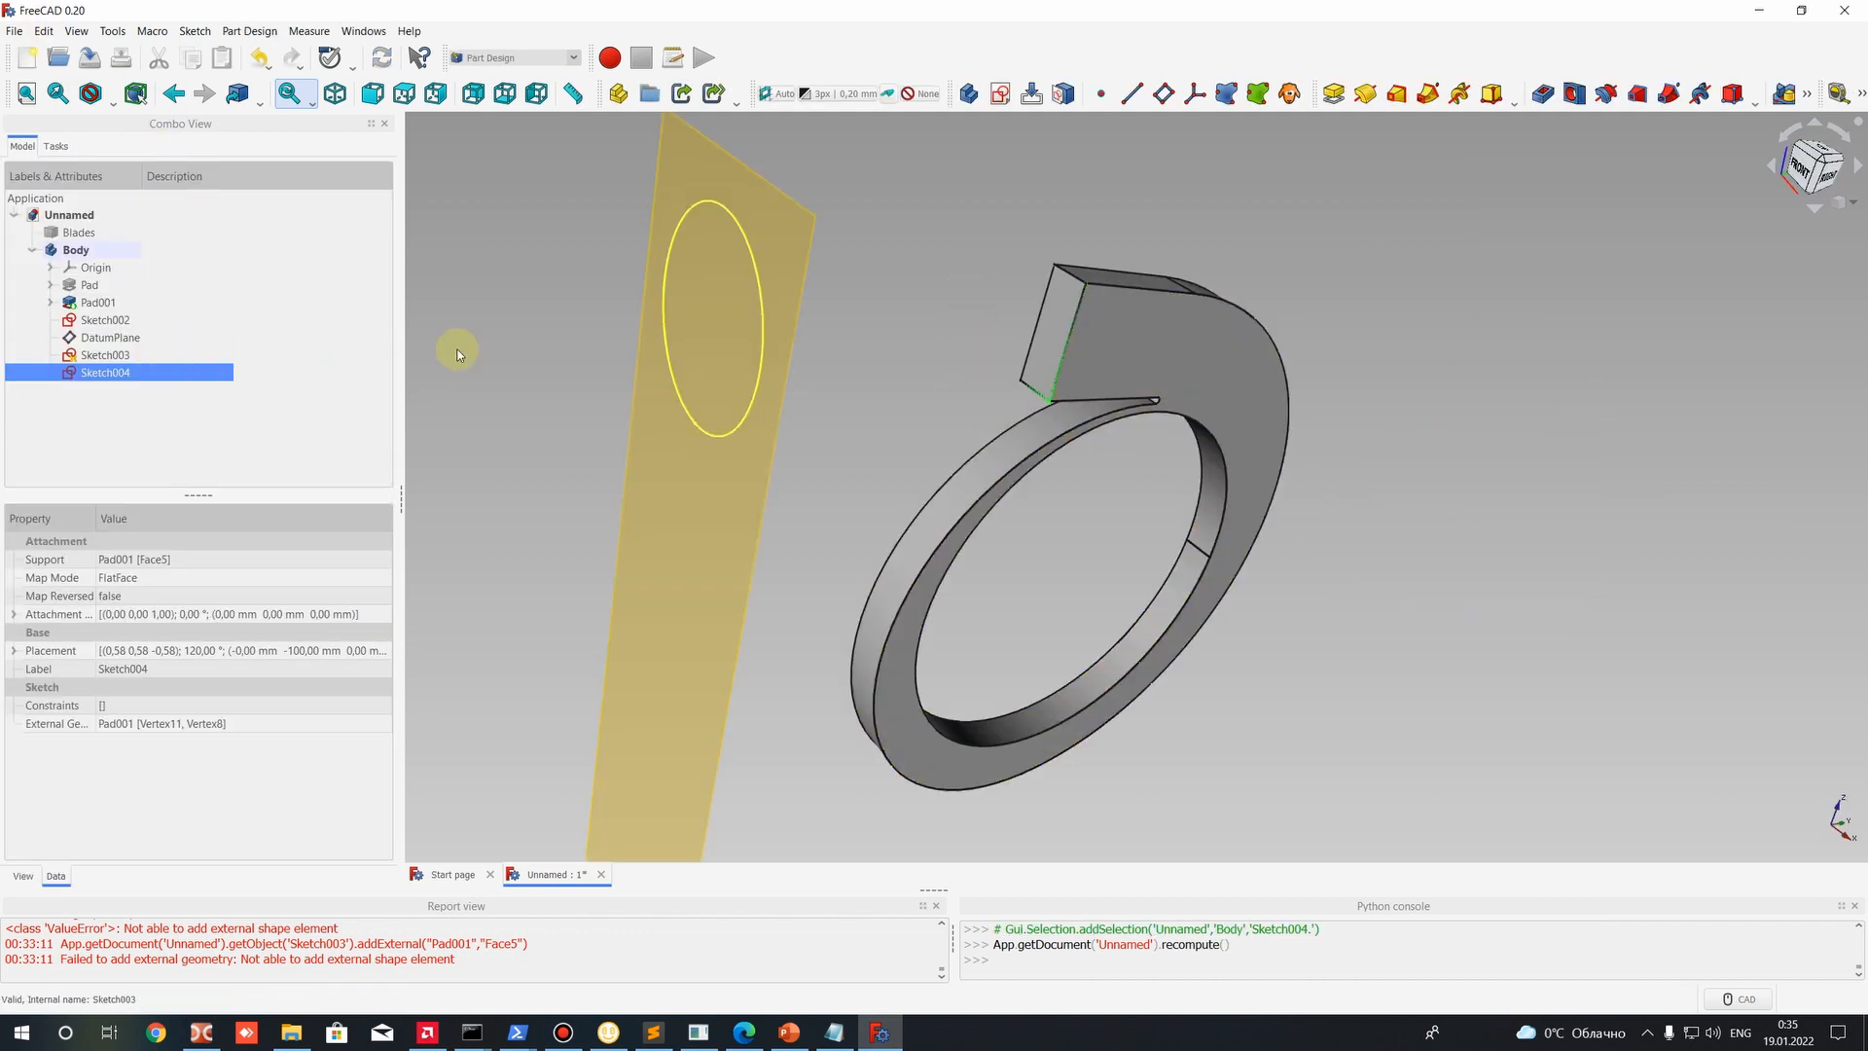
middle_click_drag(458, 352, 471, 562)
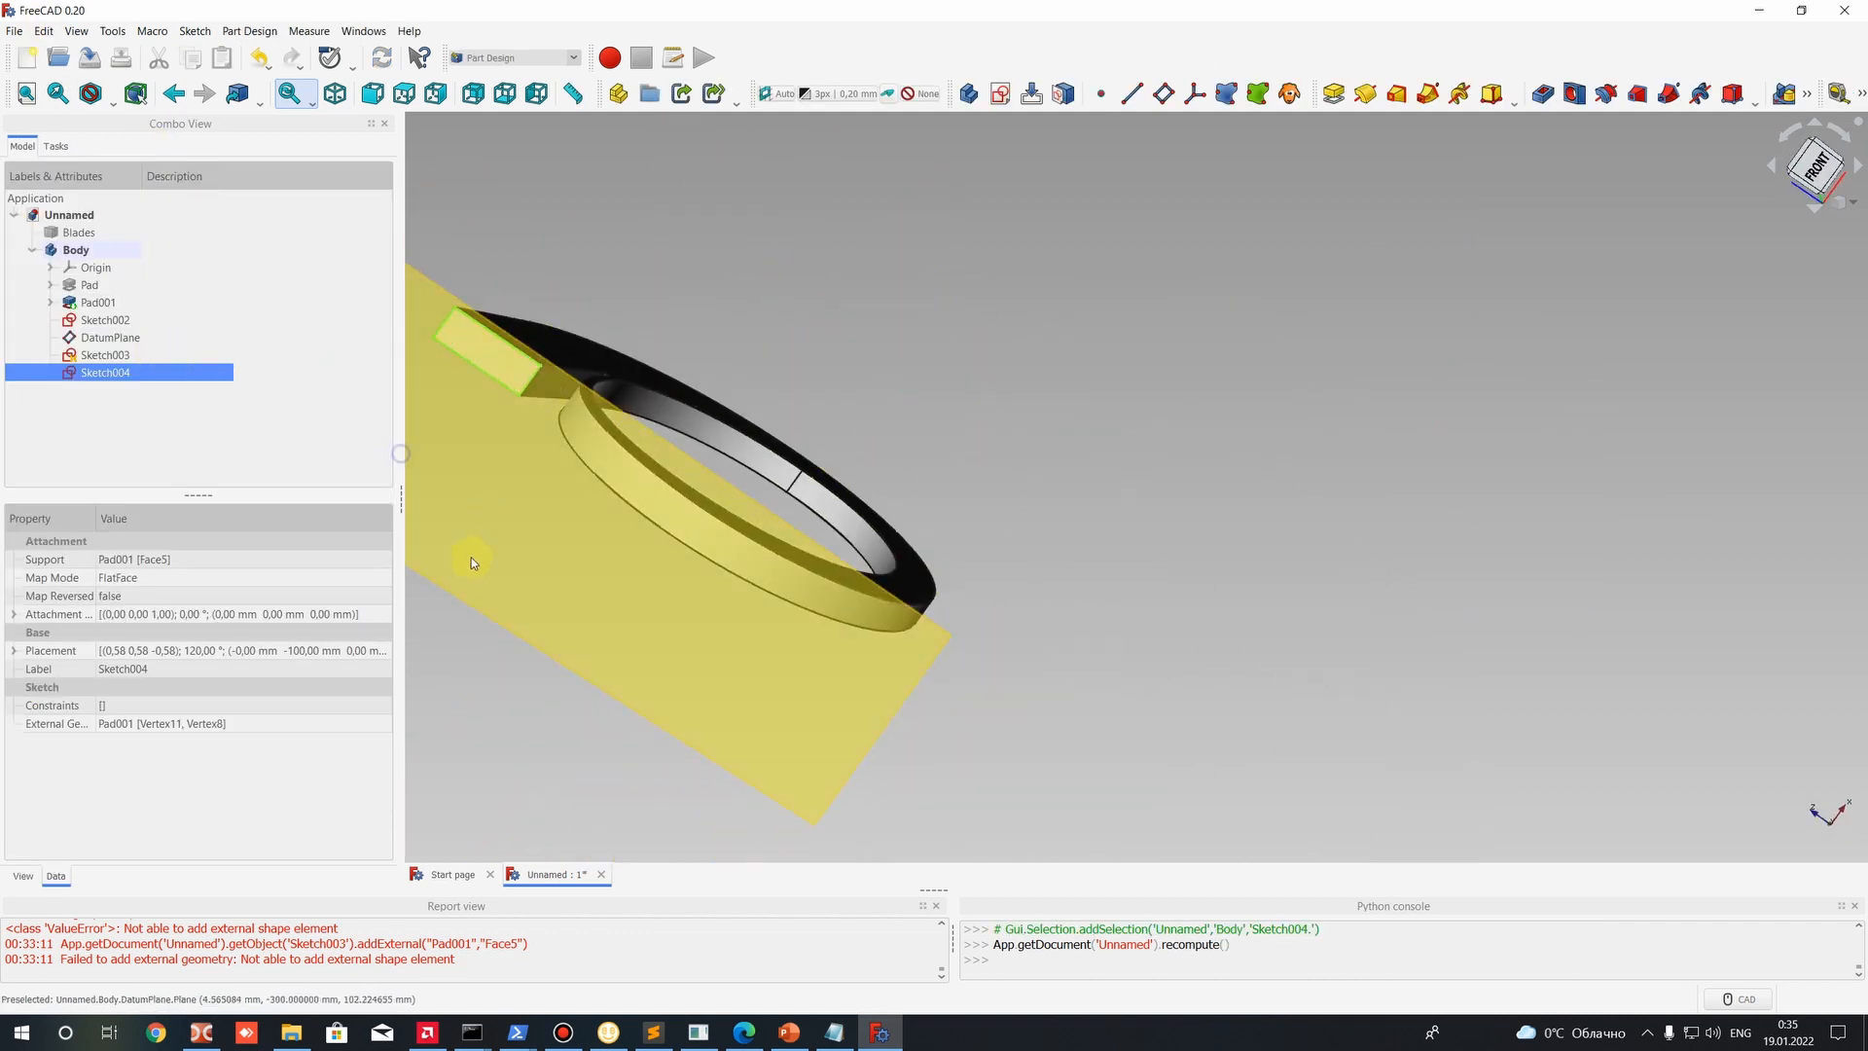
Create an additive loft between the circle sketch on the datum plane and the rectangle sketch on the casing's outlet.
mouse_move(1101, 379)
middle_mouse_down()
mouse_move(1101, 471)
mouse_move(1166, 336)
middle_mouse_up()
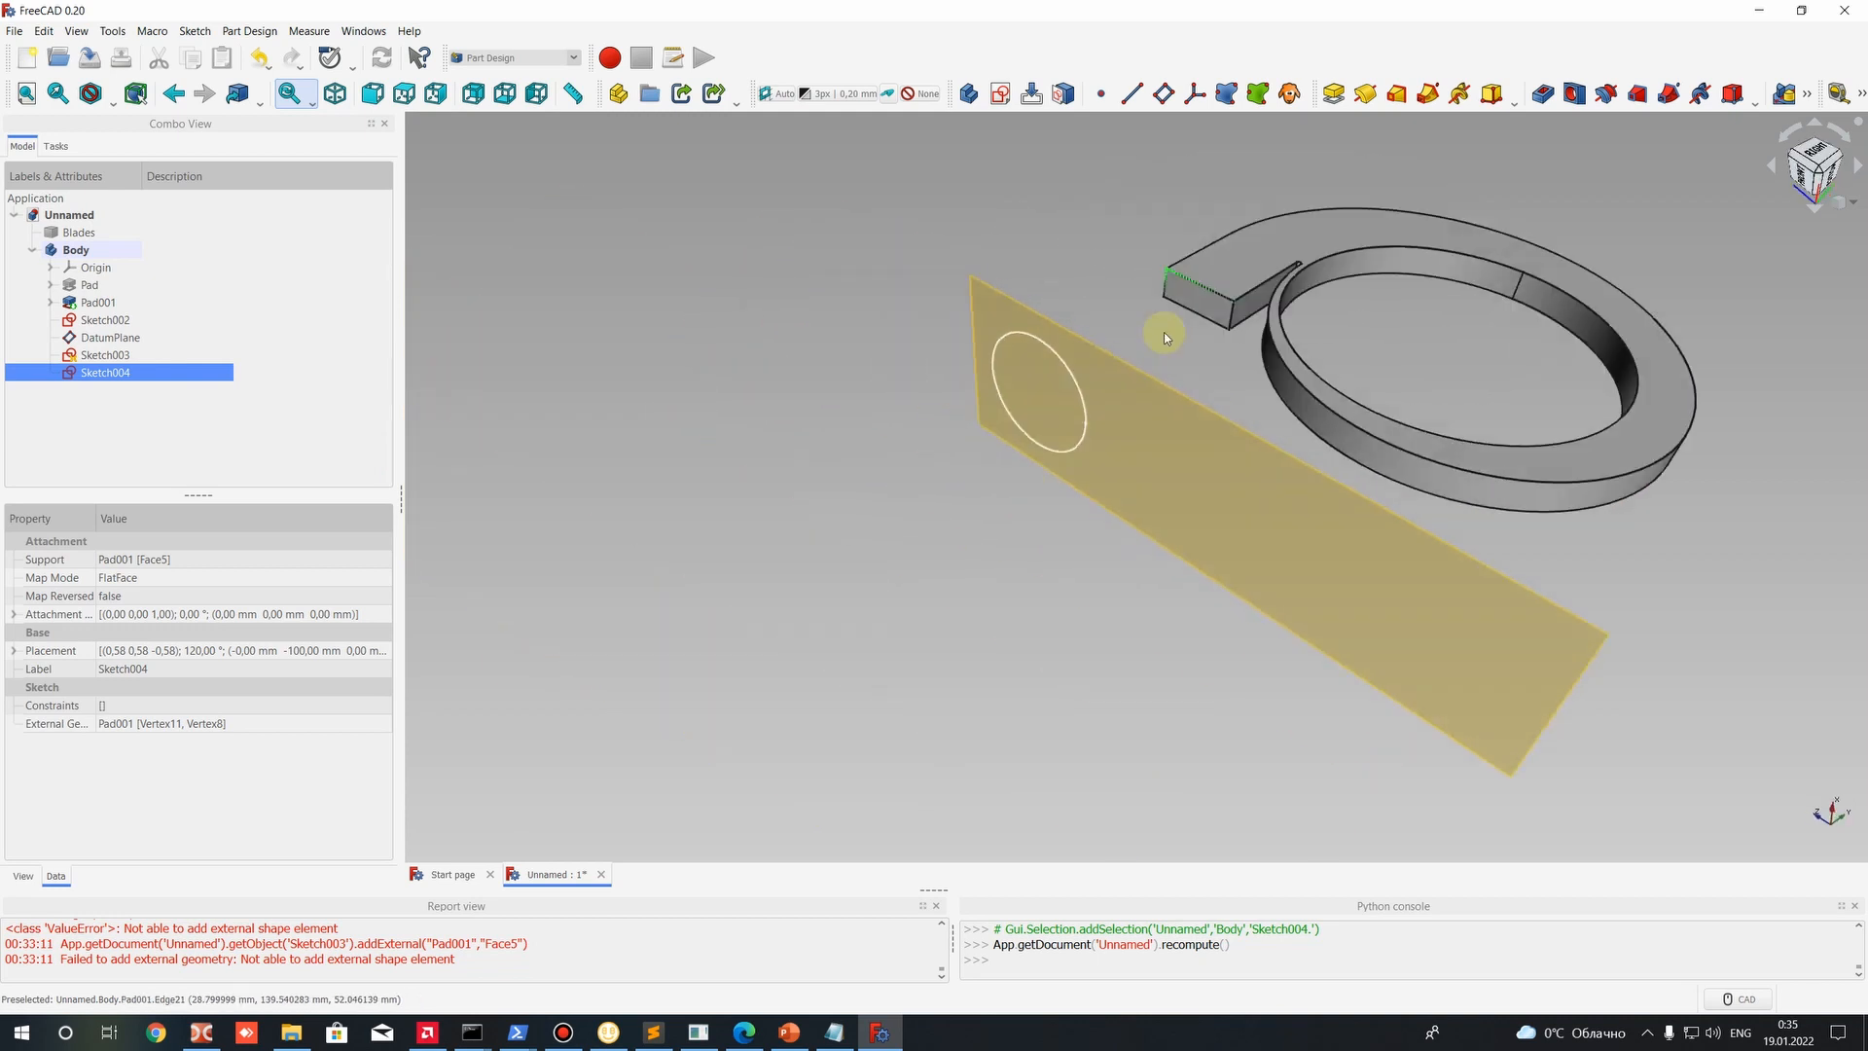
scroll(1237, 265, "up", 4)
left_click(897, 395)
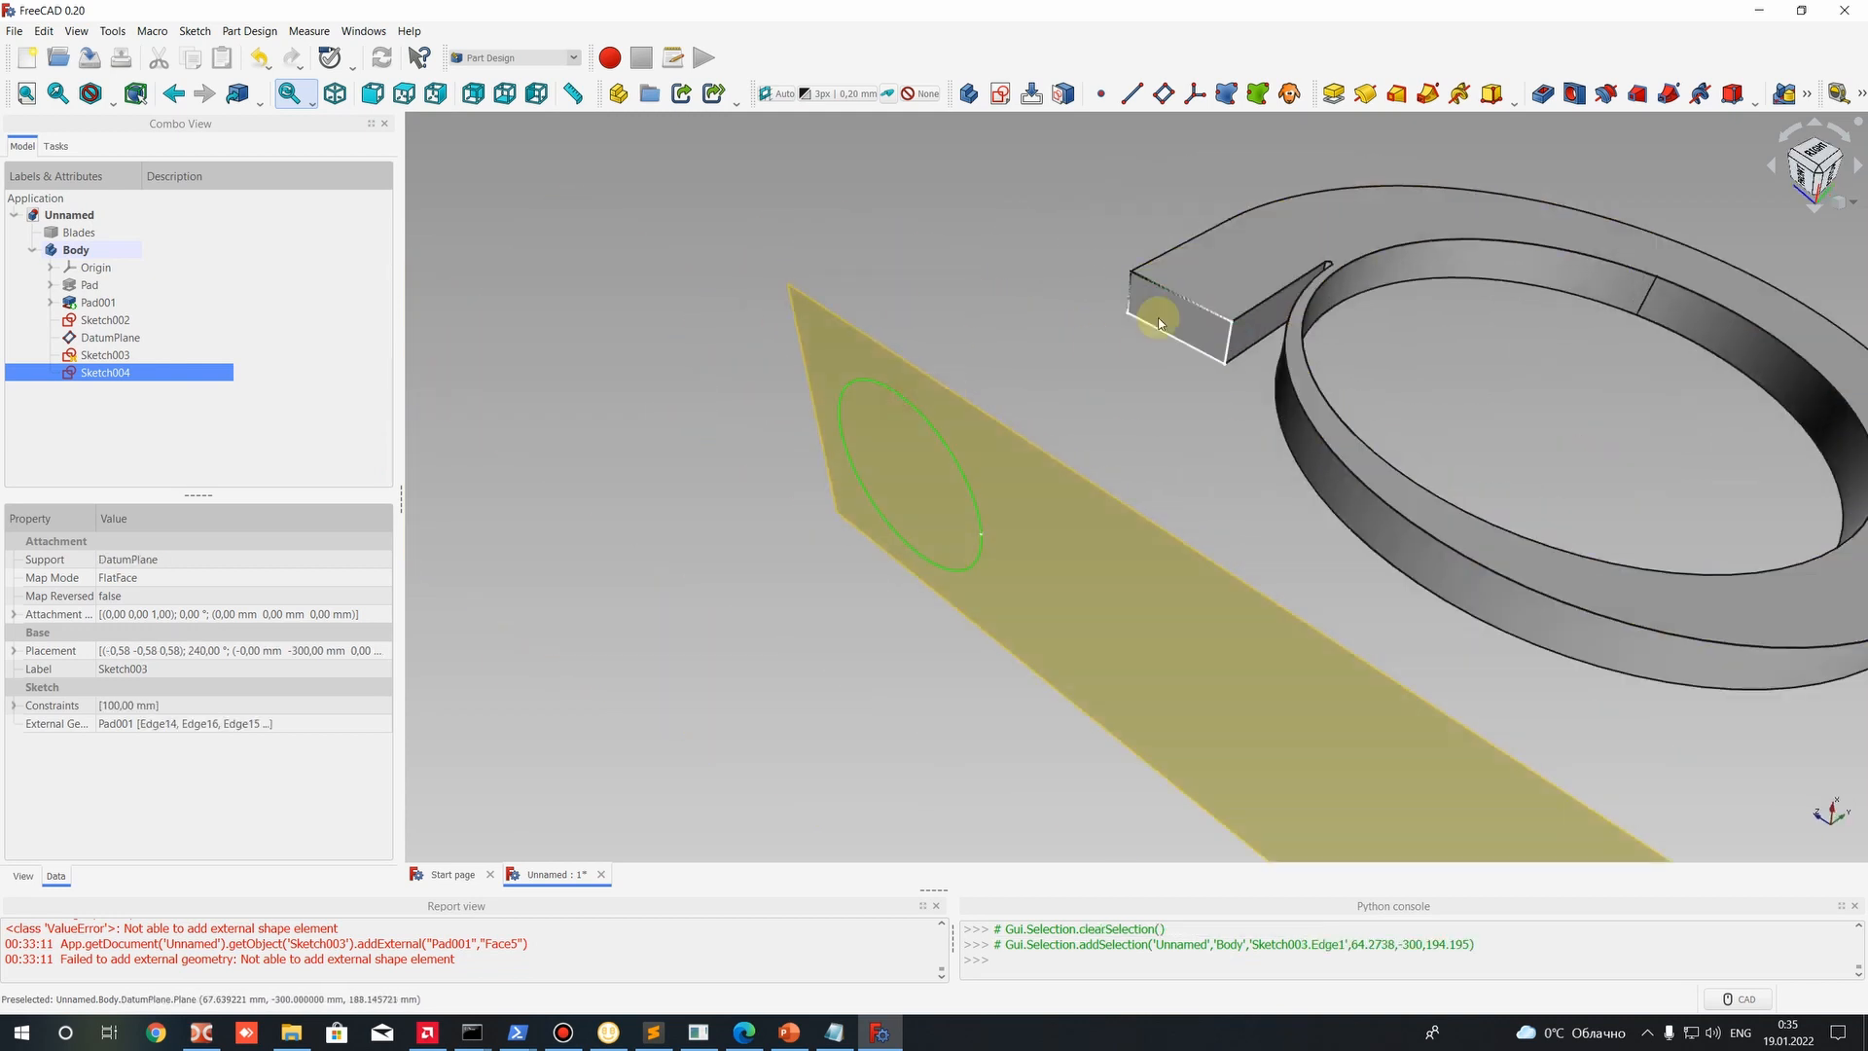
left_click(1194, 298, "ctrl")
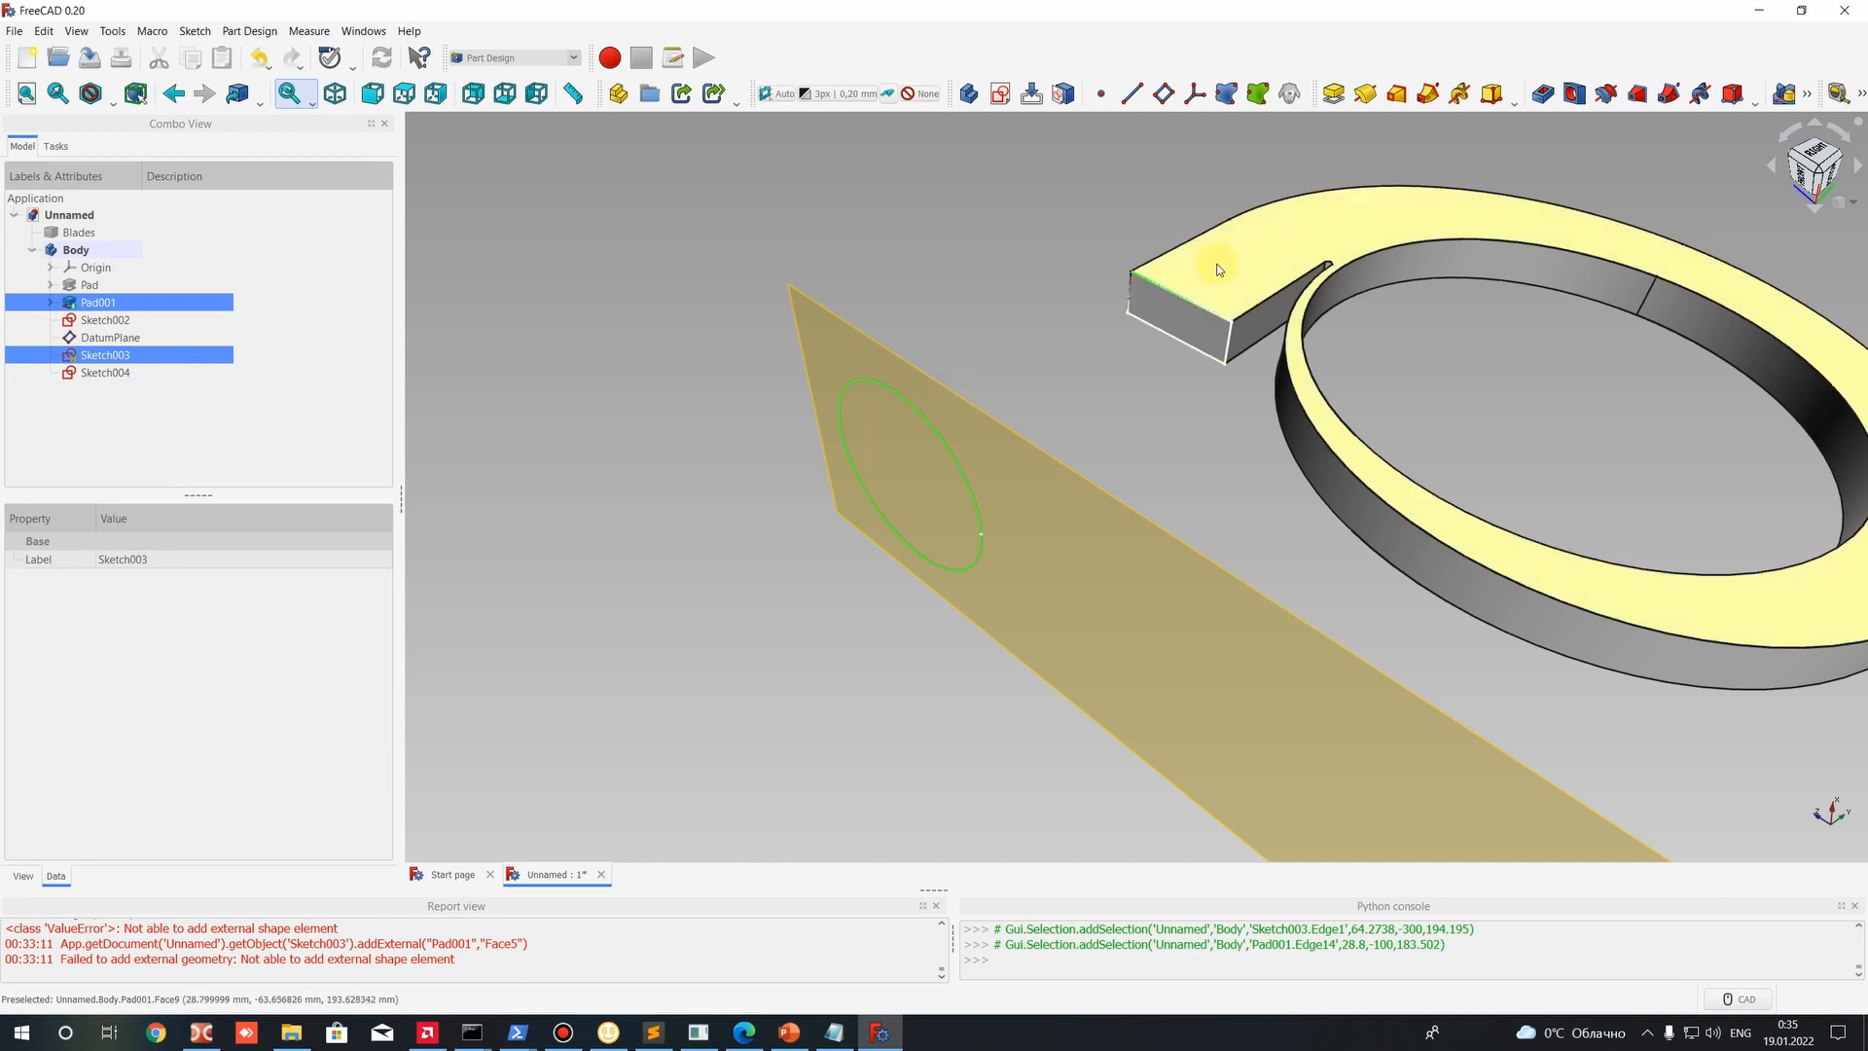
left_click(115, 356)
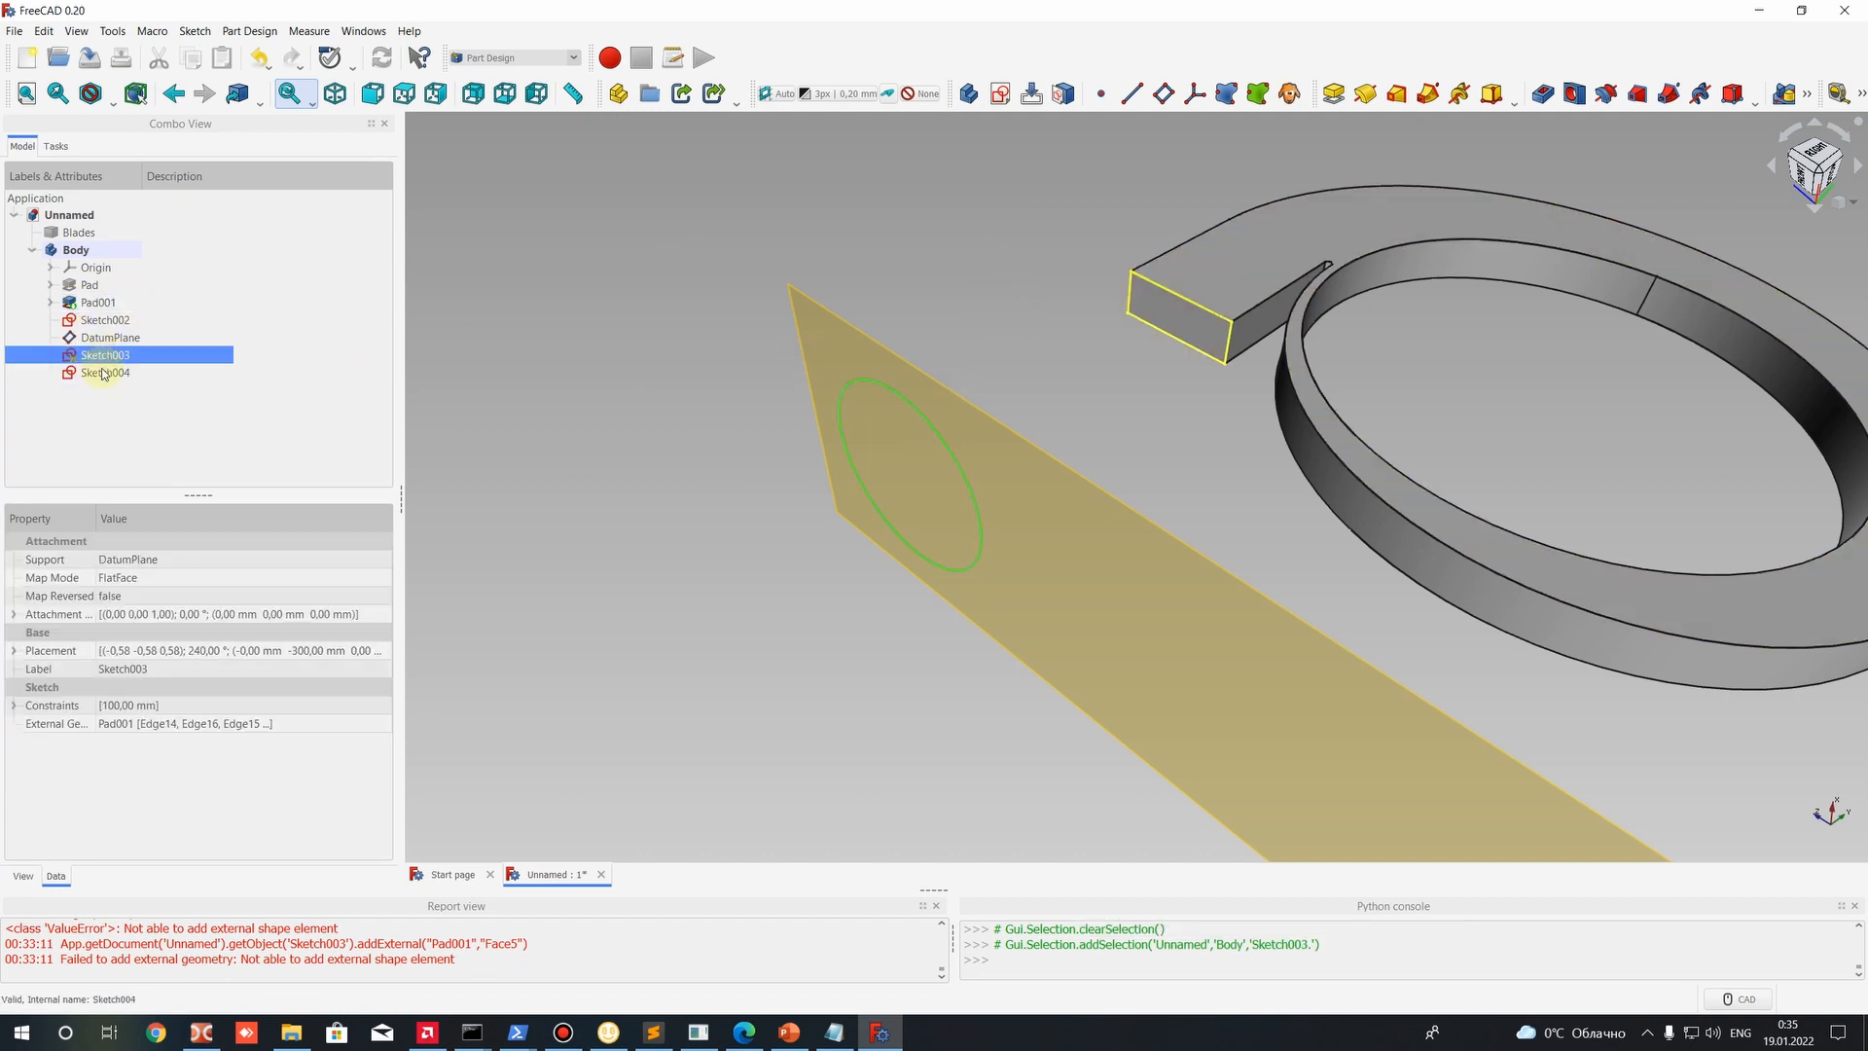
left_click(106, 375)
left_click(516, 164)
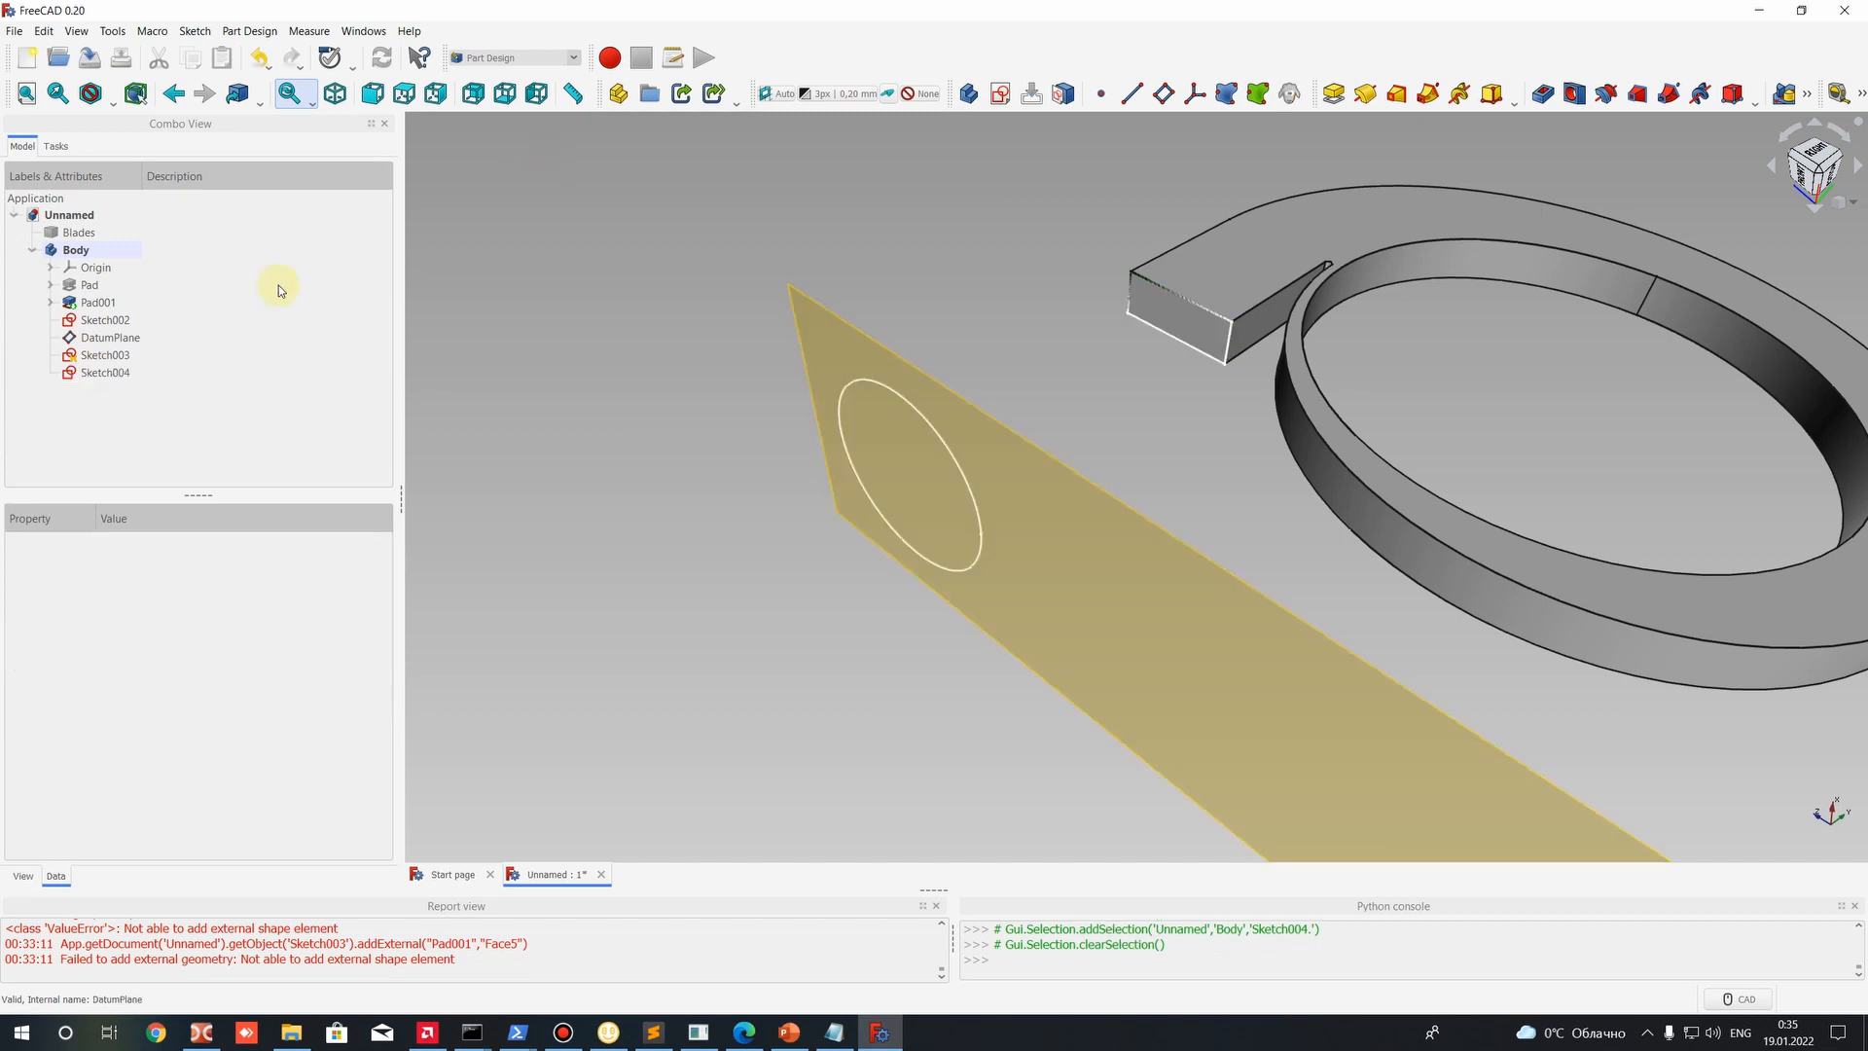
left_click(107, 356)
left_click(116, 375, "ctrl")
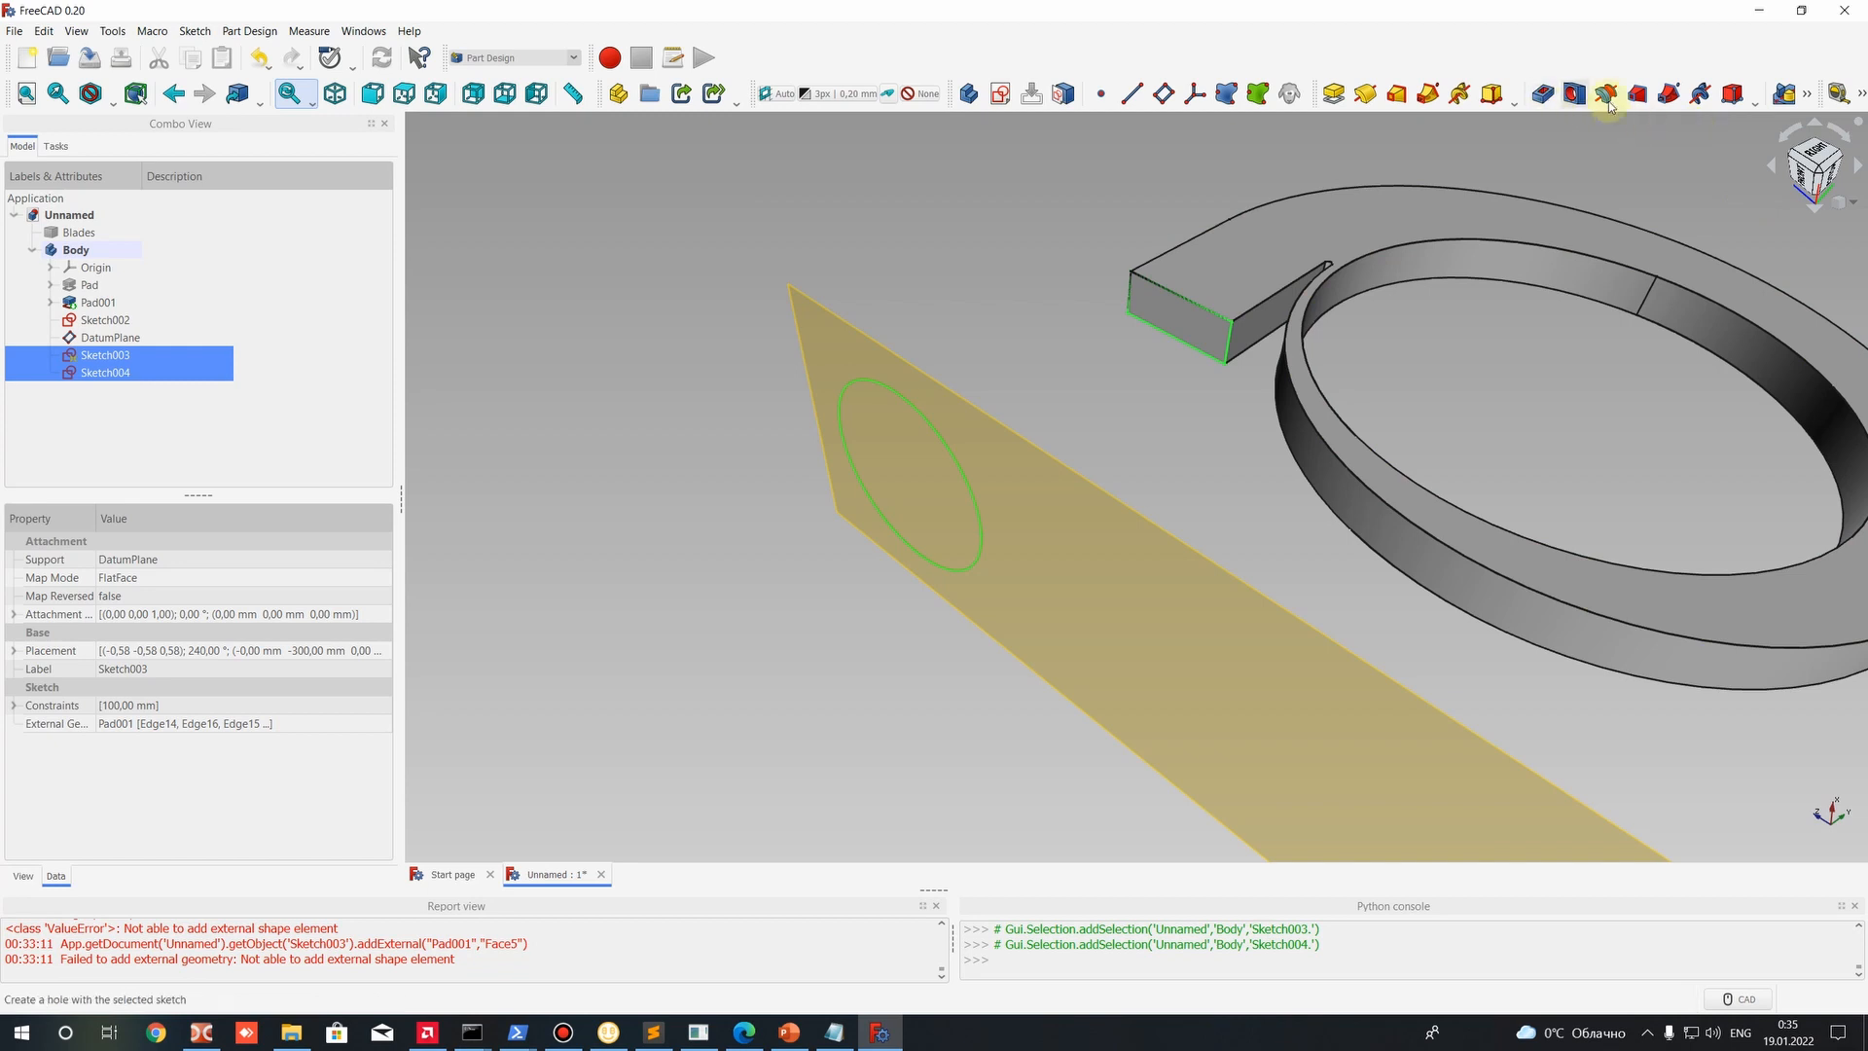
left_click(1396, 91)
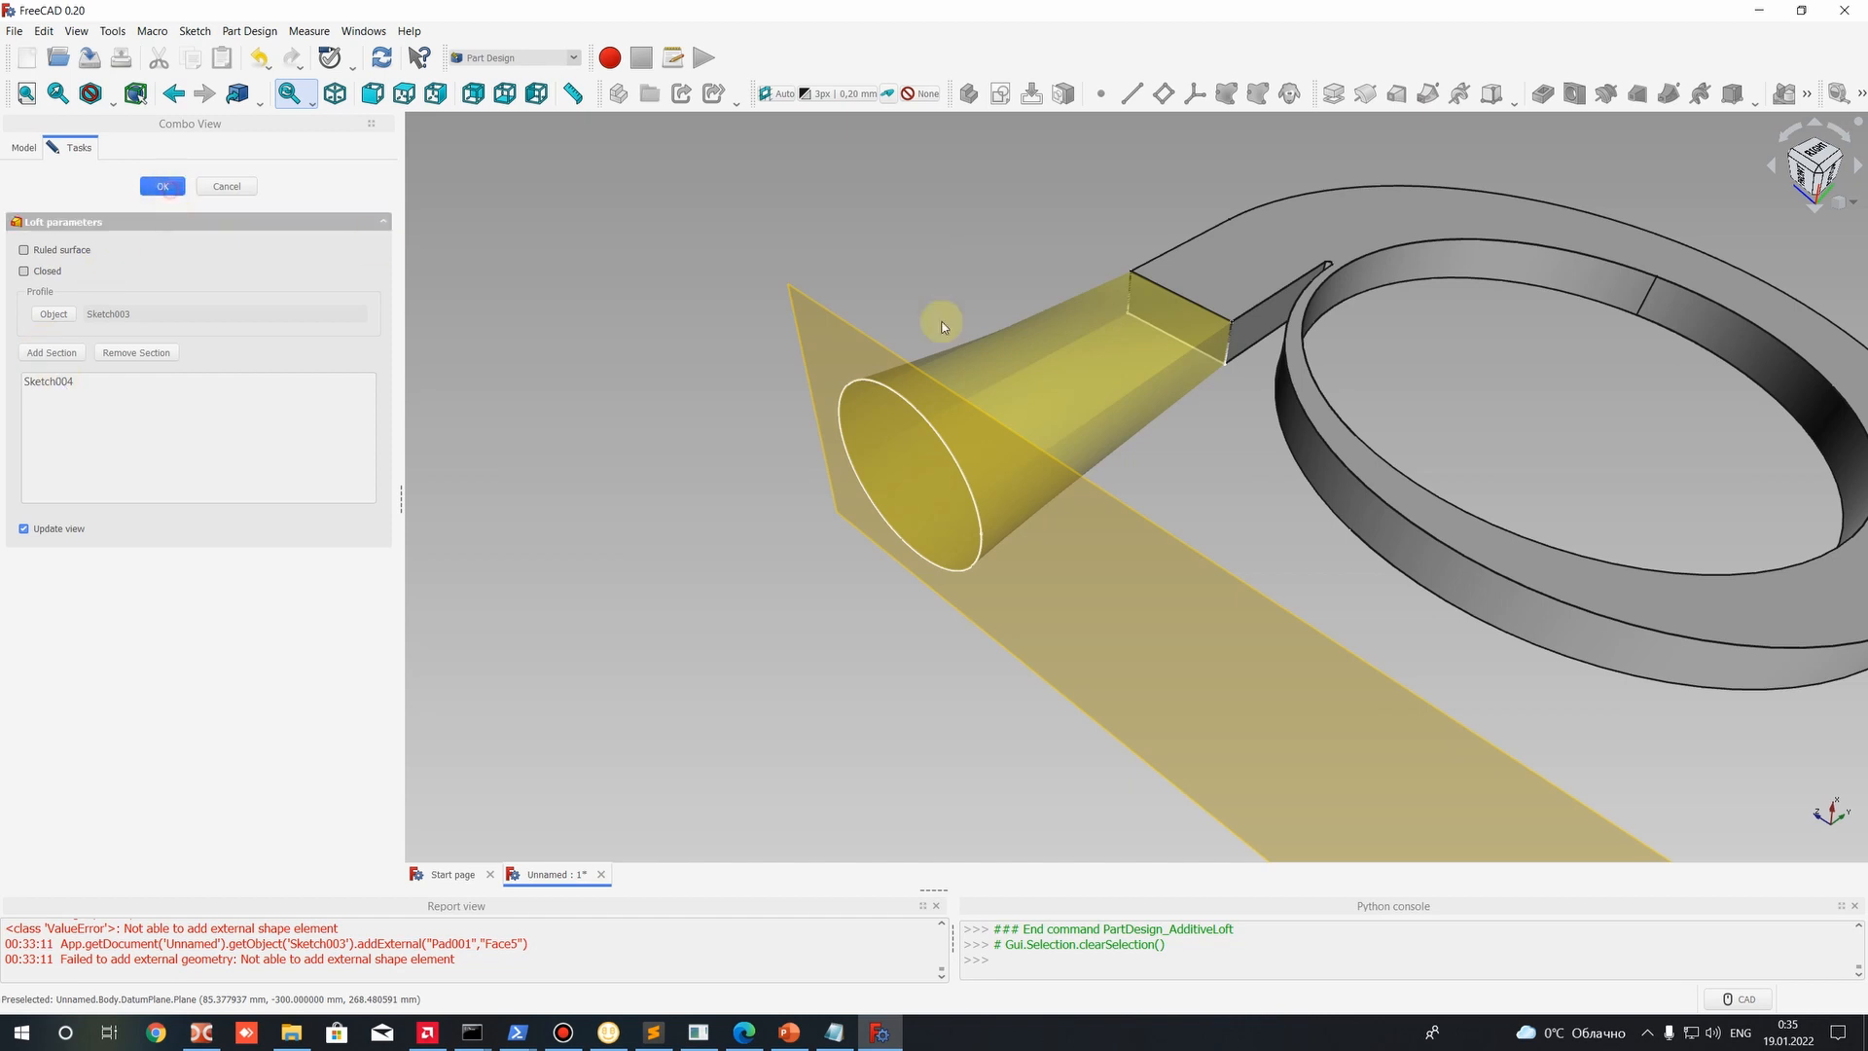
middle_click_drag(922, 256, 1042, 501)
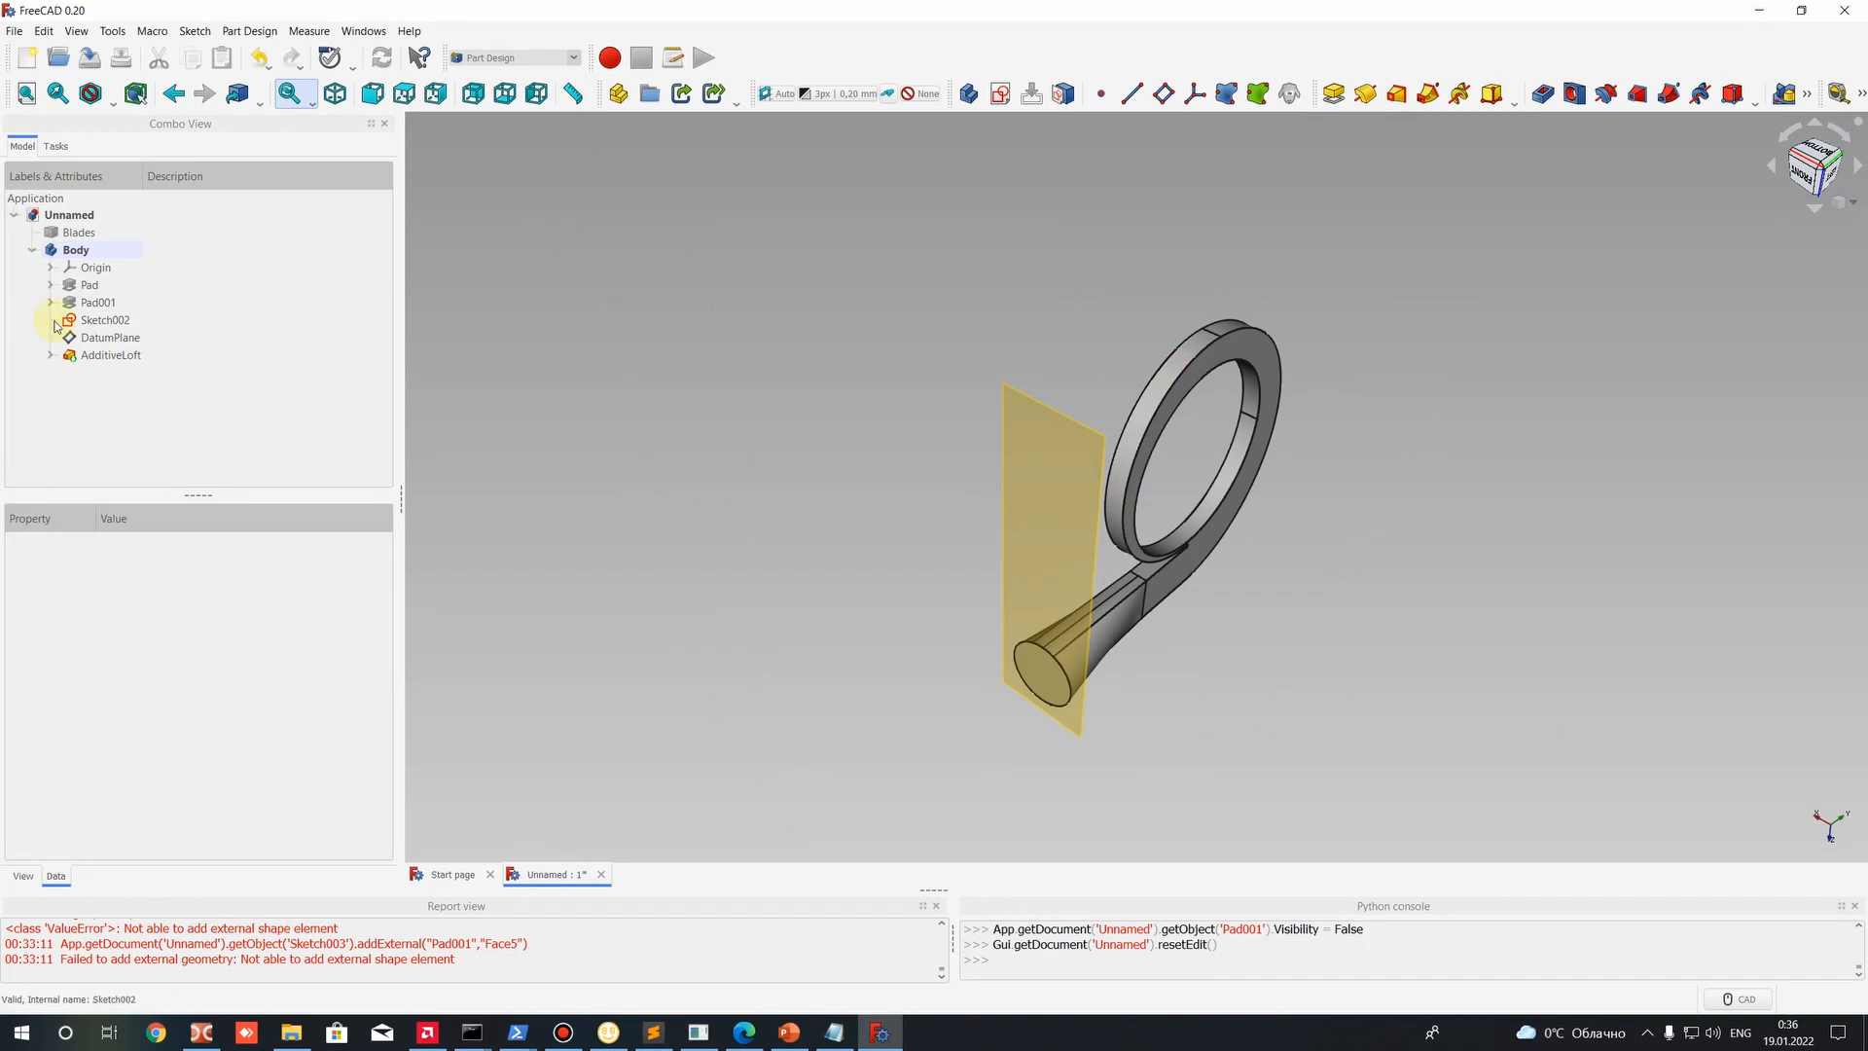
Hide the datum plane in front of the casing's outlet.
left_click(137, 344)
right_click(94, 343)
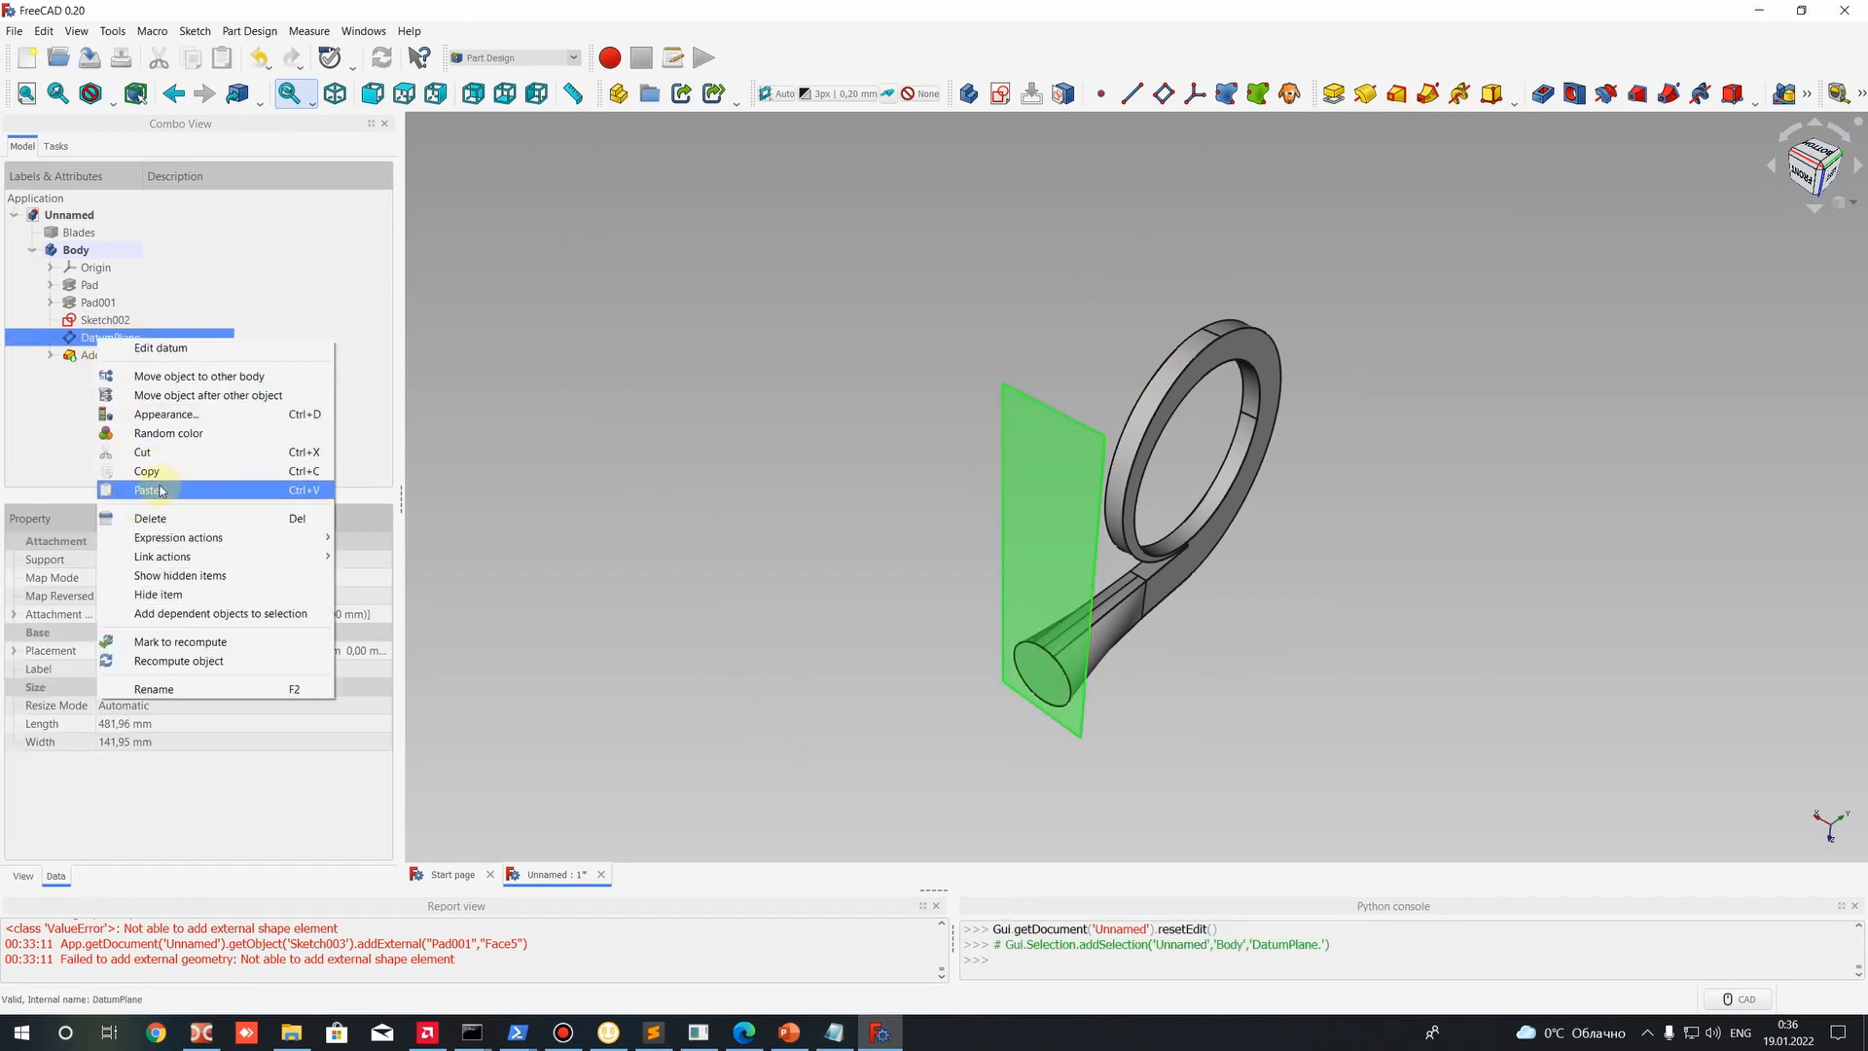
left_click(107, 343)
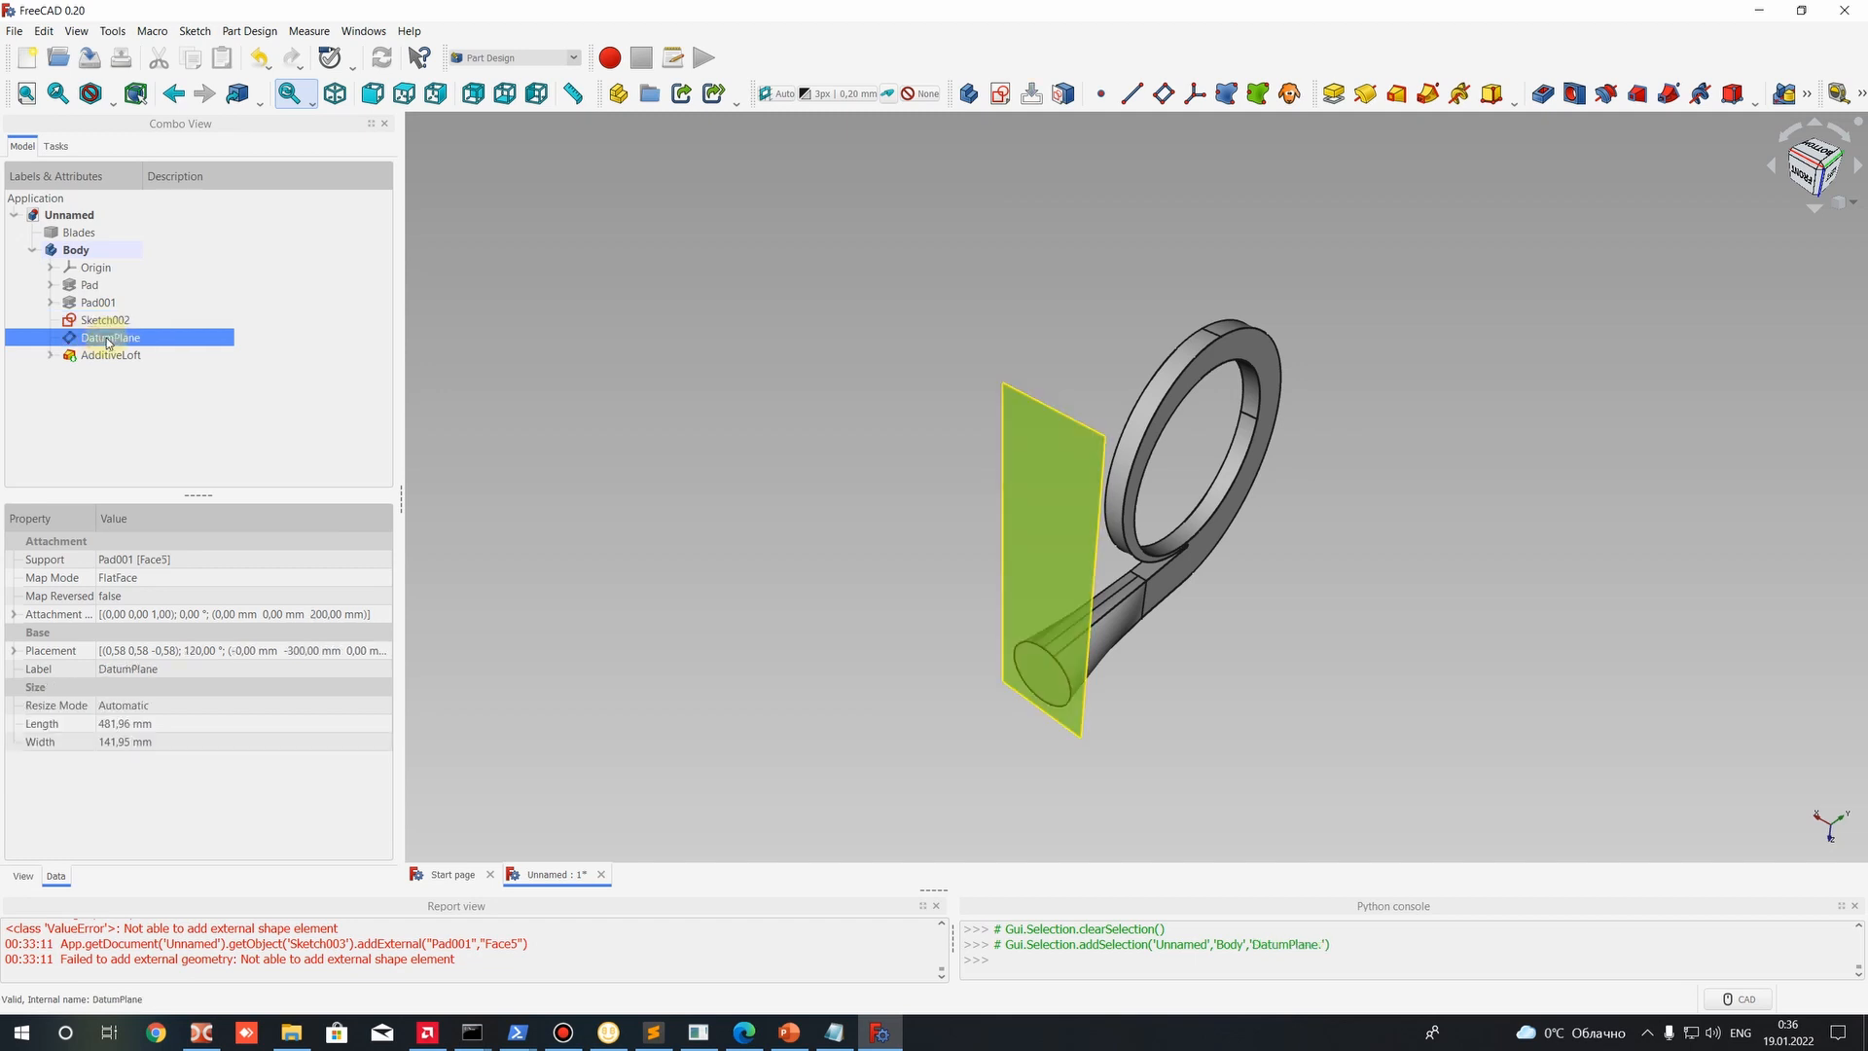
key("space")
Examine the lofted outlet's transition into the spiral casing and the casing's inner ring from several sides.
middle_click_drag(1222, 334, 902, 428)
scroll(809, 382, "up", 2)
left_click(806, 387)
scroll(836, 350, "up", 4)
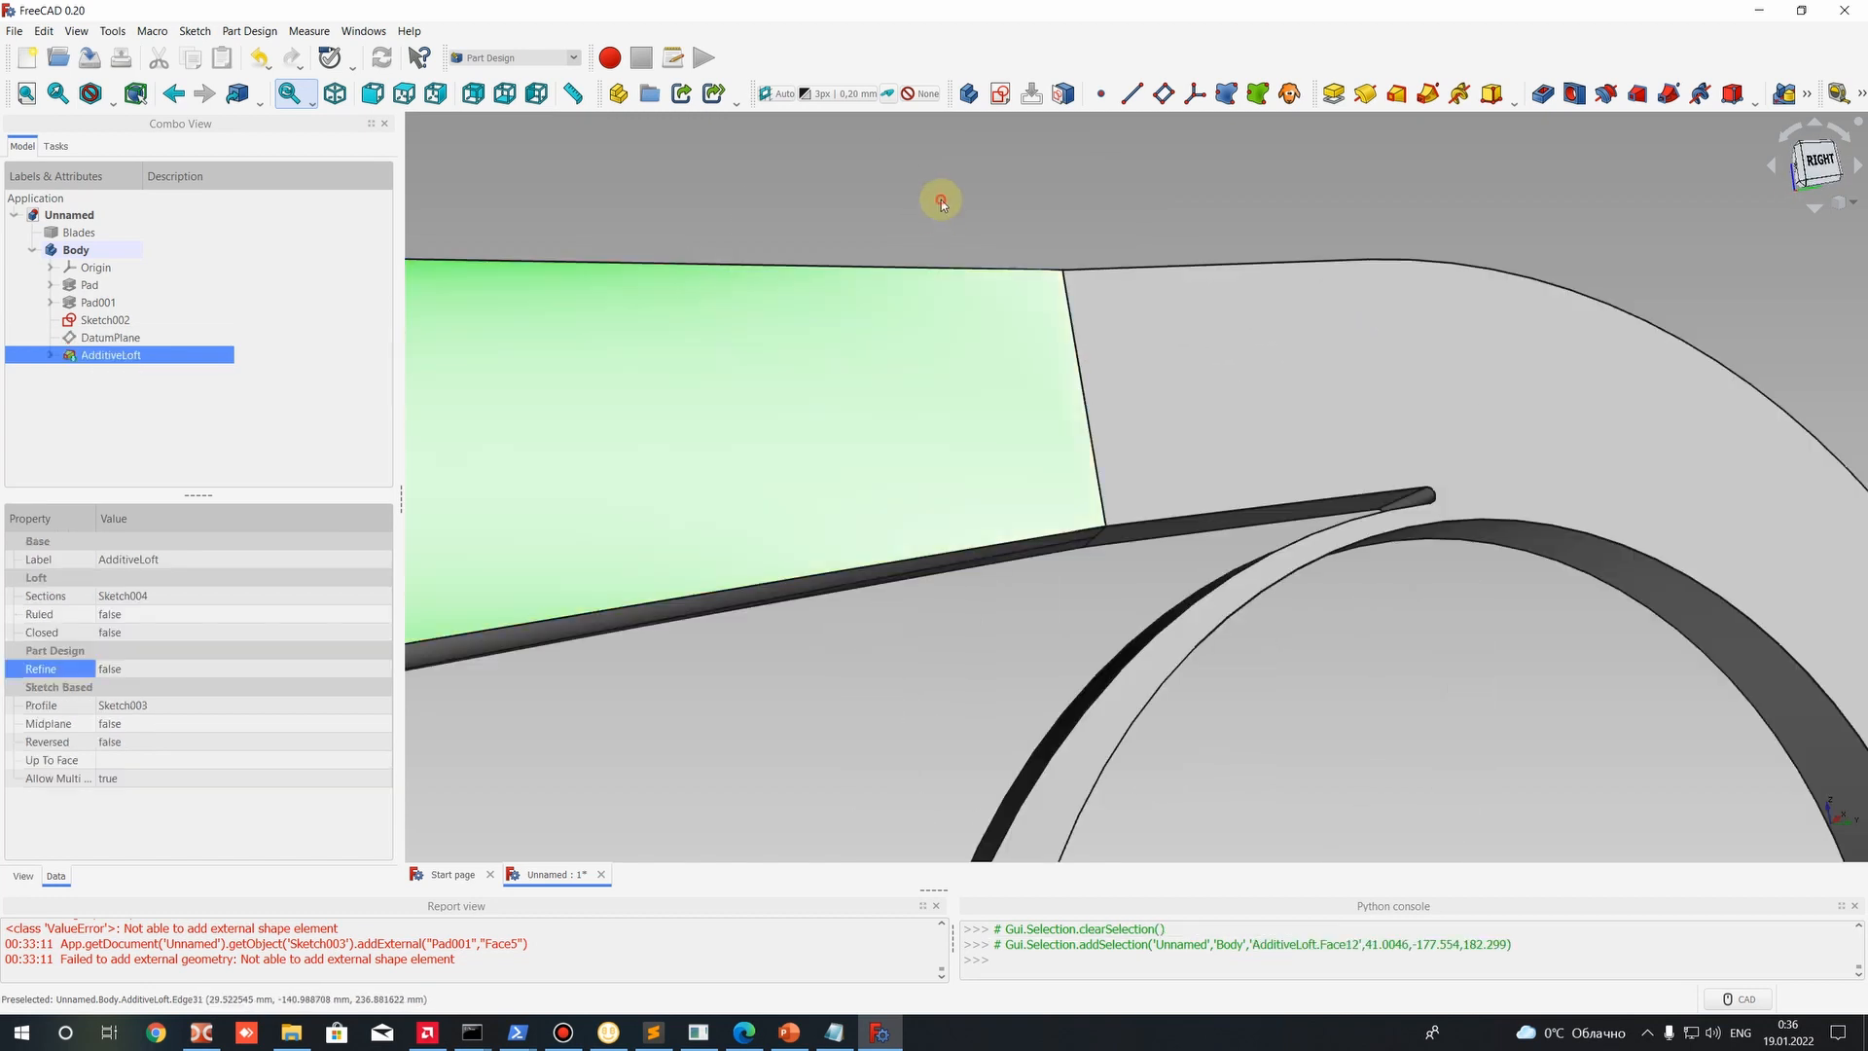
left_click(941, 203)
middle_click_drag(941, 203, 1034, 397)
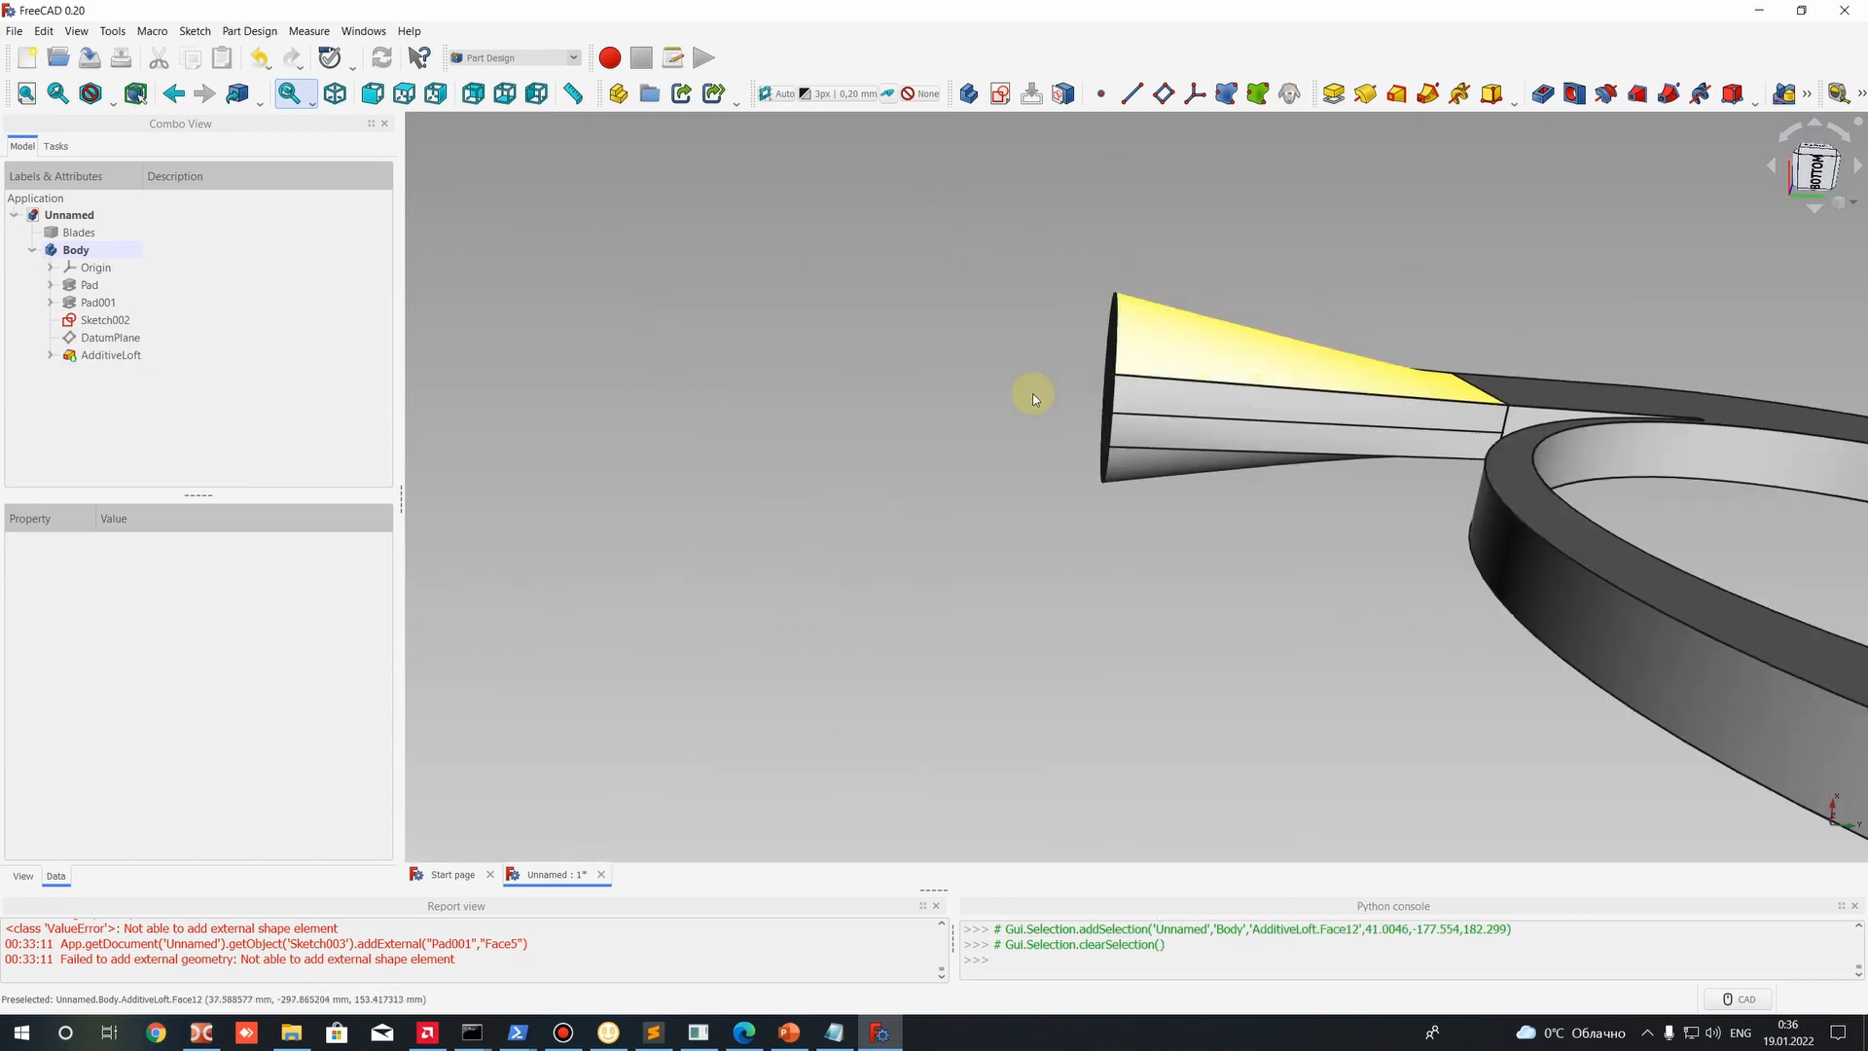
scroll(1343, 542, "down", 5)
mouse_move(1342, 541)
middle_mouse_down()
mouse_move(1410, 527)
mouse_move(1426, 652)
mouse_move(1213, 499)
mouse_move(1113, 504)
mouse_move(1118, 530)
mouse_move(1555, 558)
mouse_move(1008, 538)
mouse_move(1482, 588)
mouse_move(984, 522)
mouse_move(1330, 551)
mouse_move(946, 496)
mouse_move(948, 541)
middle_mouse_up()
middle_click_drag(870, 473, 1024, 486)
middle_click_drag(812, 434, 1075, 374)
scroll(1295, 507, "up", 4)
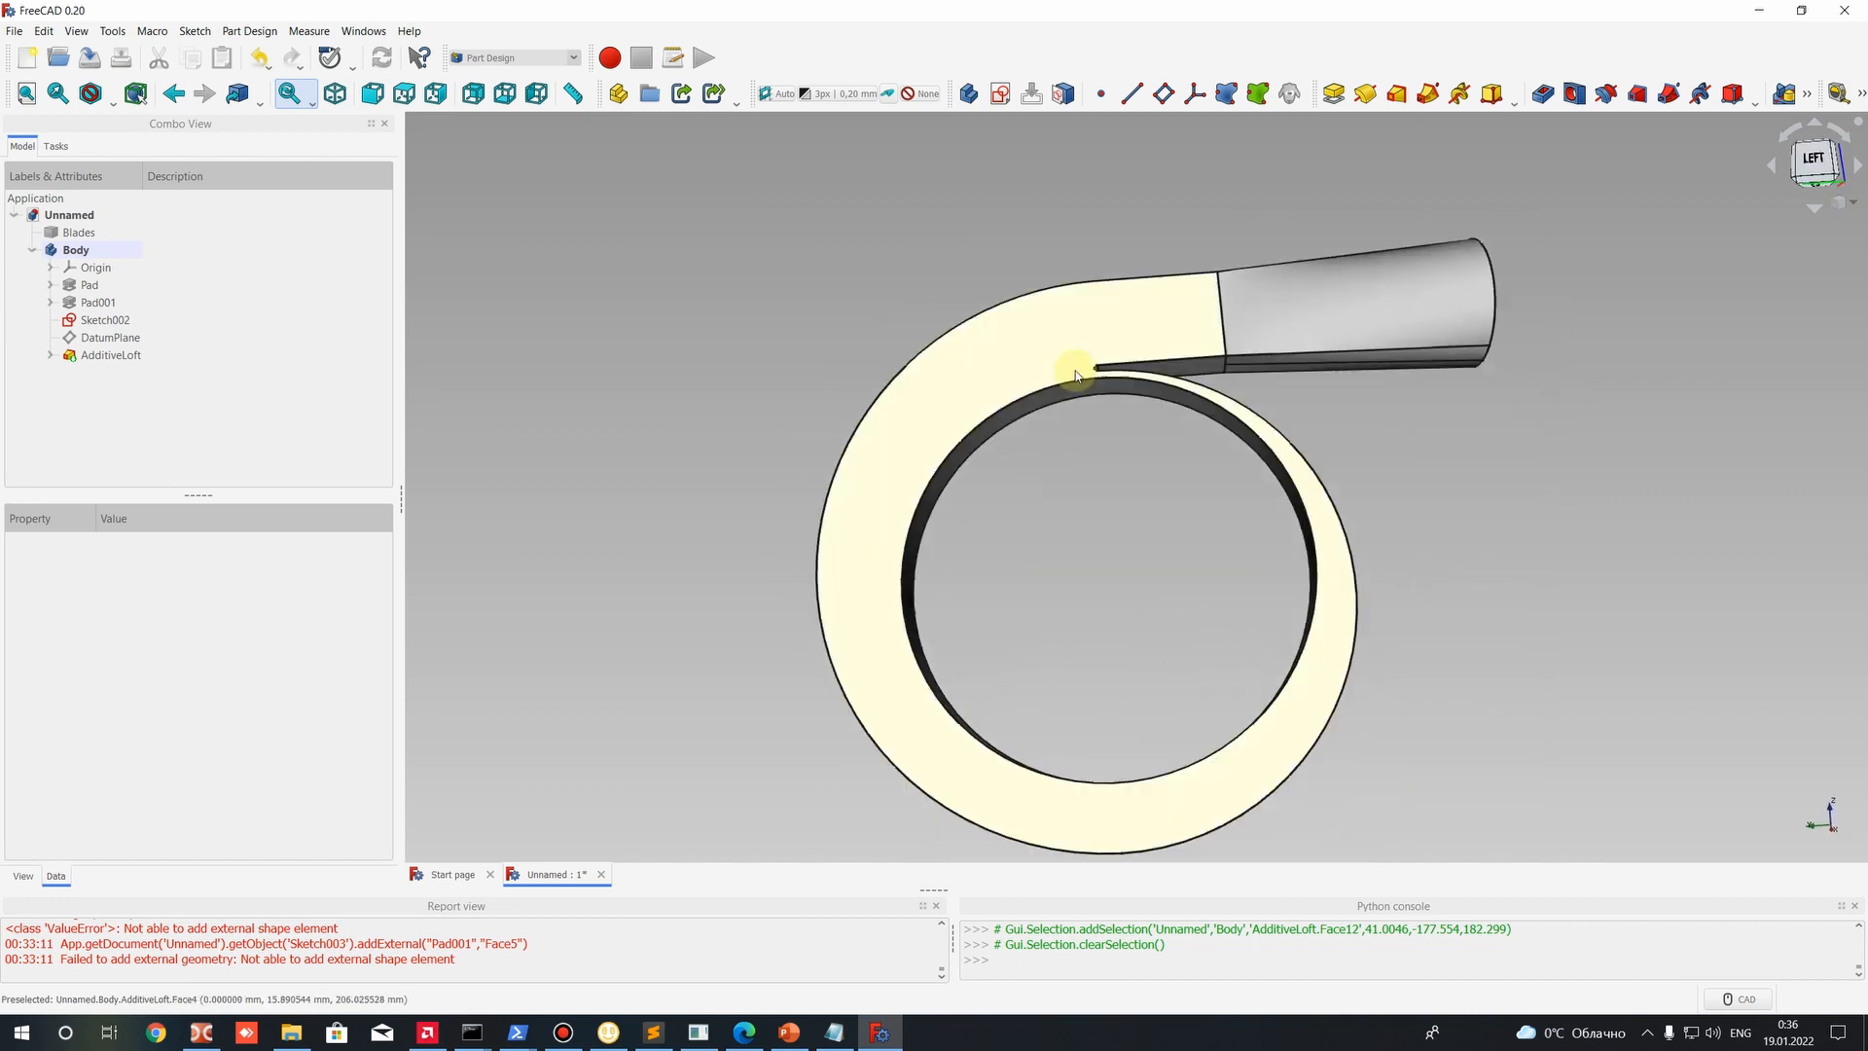
scroll(1074, 376, "up", 3)
left_click(1085, 414)
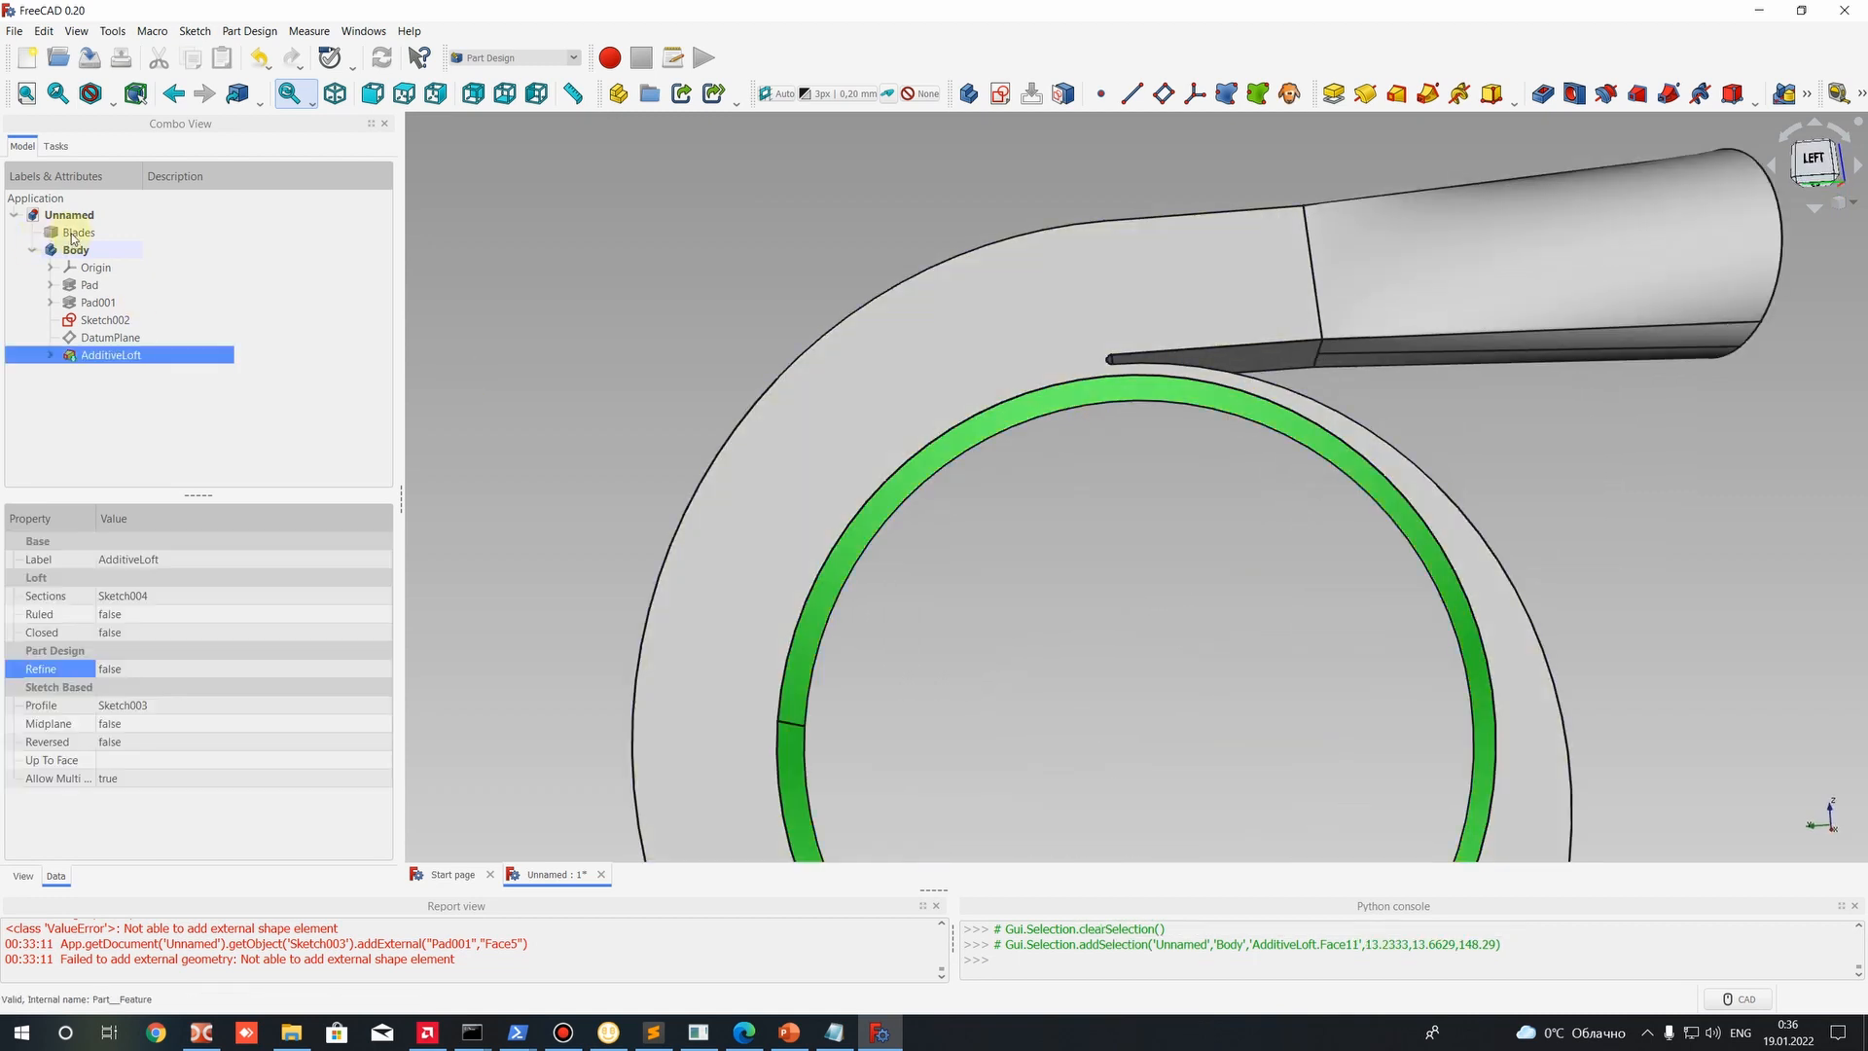
Show the Blades impeller and examine how it sits inside the spiral casing and beside the outlet.
left_click(78, 232)
key("space")
scroll(1272, 428, "up", 4)
middle_click_drag(1425, 418, 869, 405)
middle_click_drag(869, 405, 1090, 336)
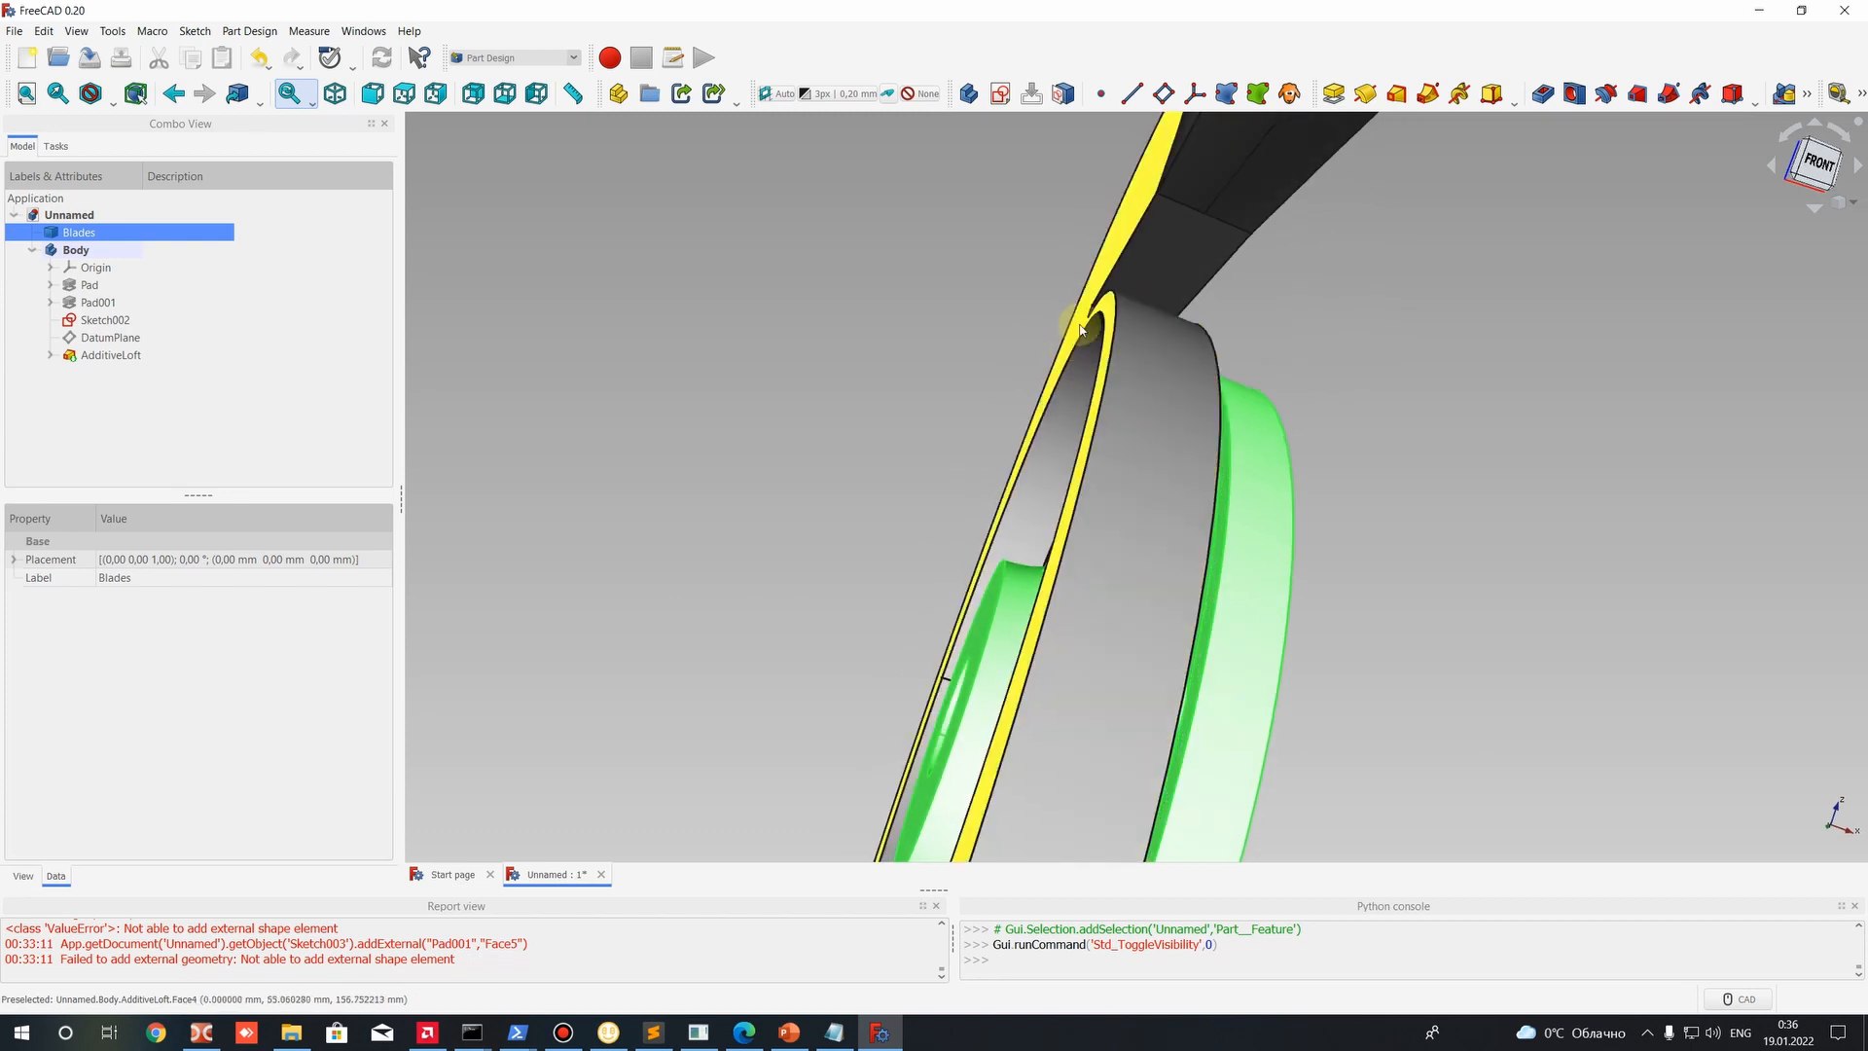
scroll(1226, 471, "up", 2)
scroll(1164, 419, "up", 2)
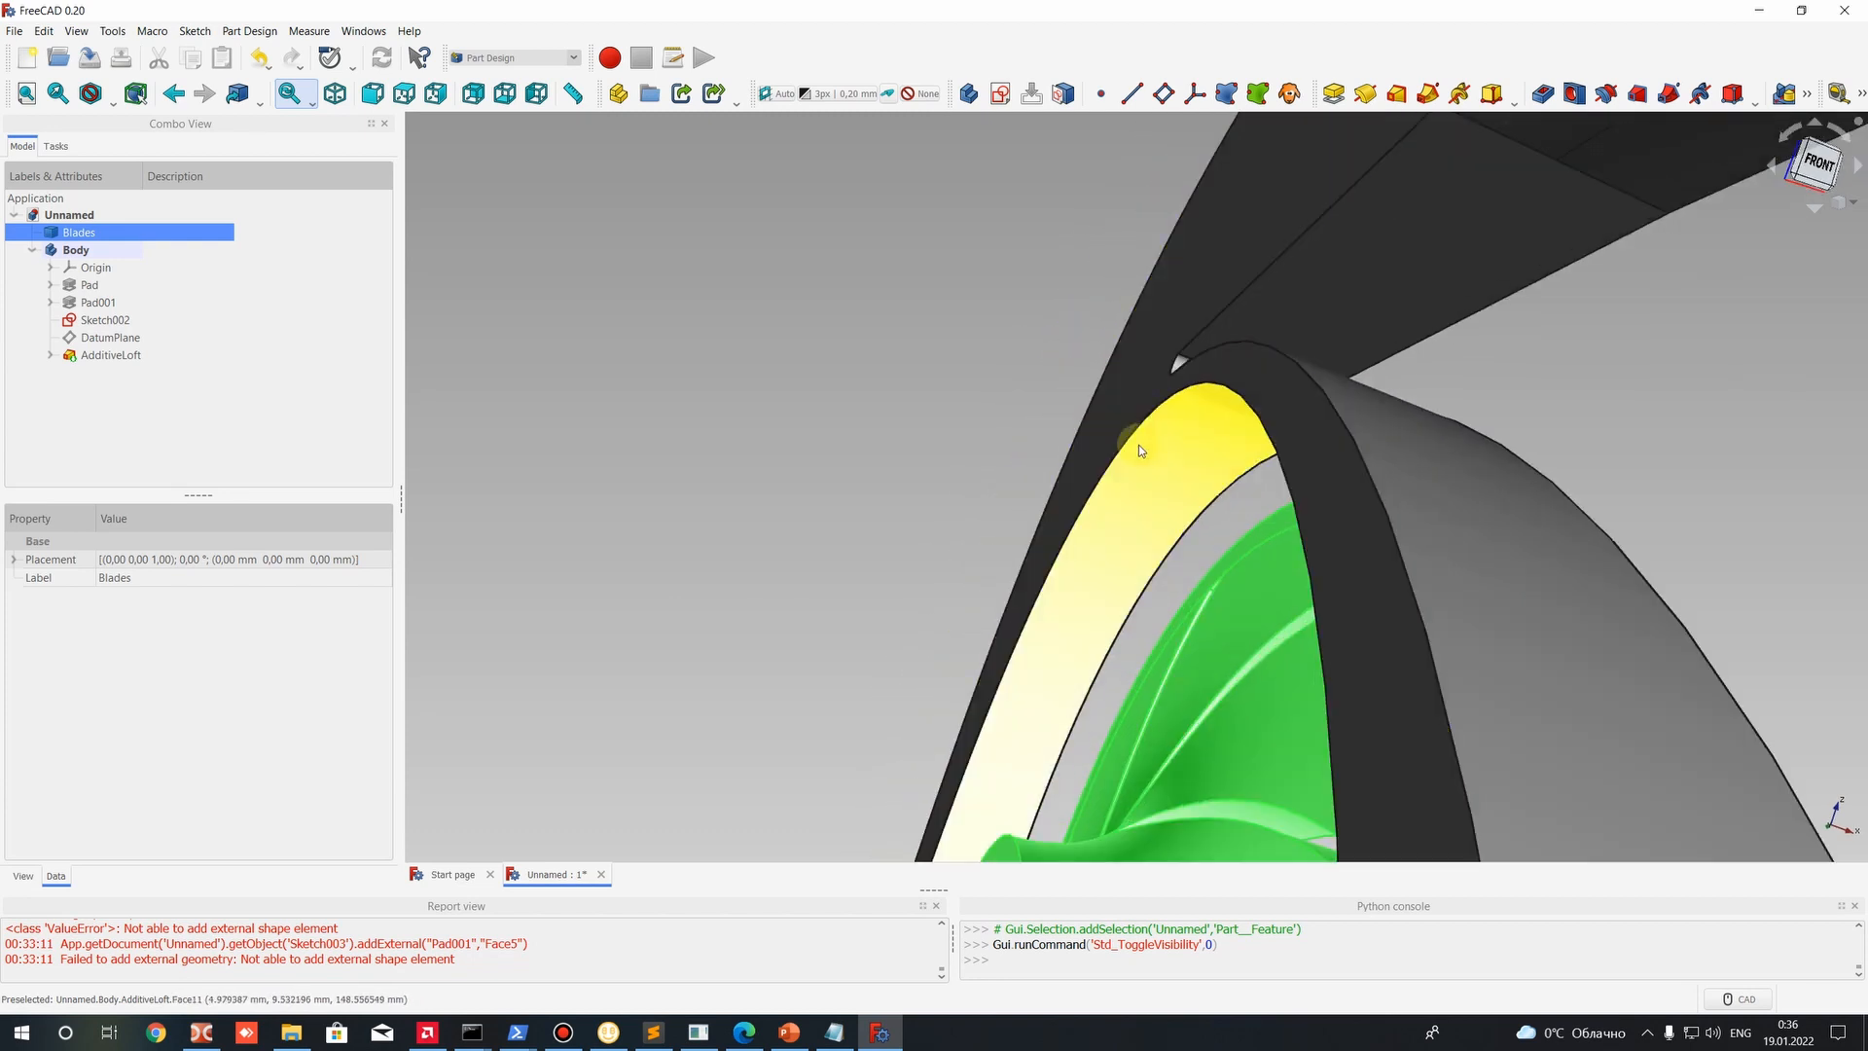
mouse_move(1188, 446)
middle_mouse_down()
mouse_move(1504, 444)
mouse_move(1196, 371)
mouse_move(1206, 418)
middle_mouse_up()
scroll(962, 440, "down", 5)
middle_click_drag(961, 440, 1347, 476)
scroll(959, 418, "up", 2)
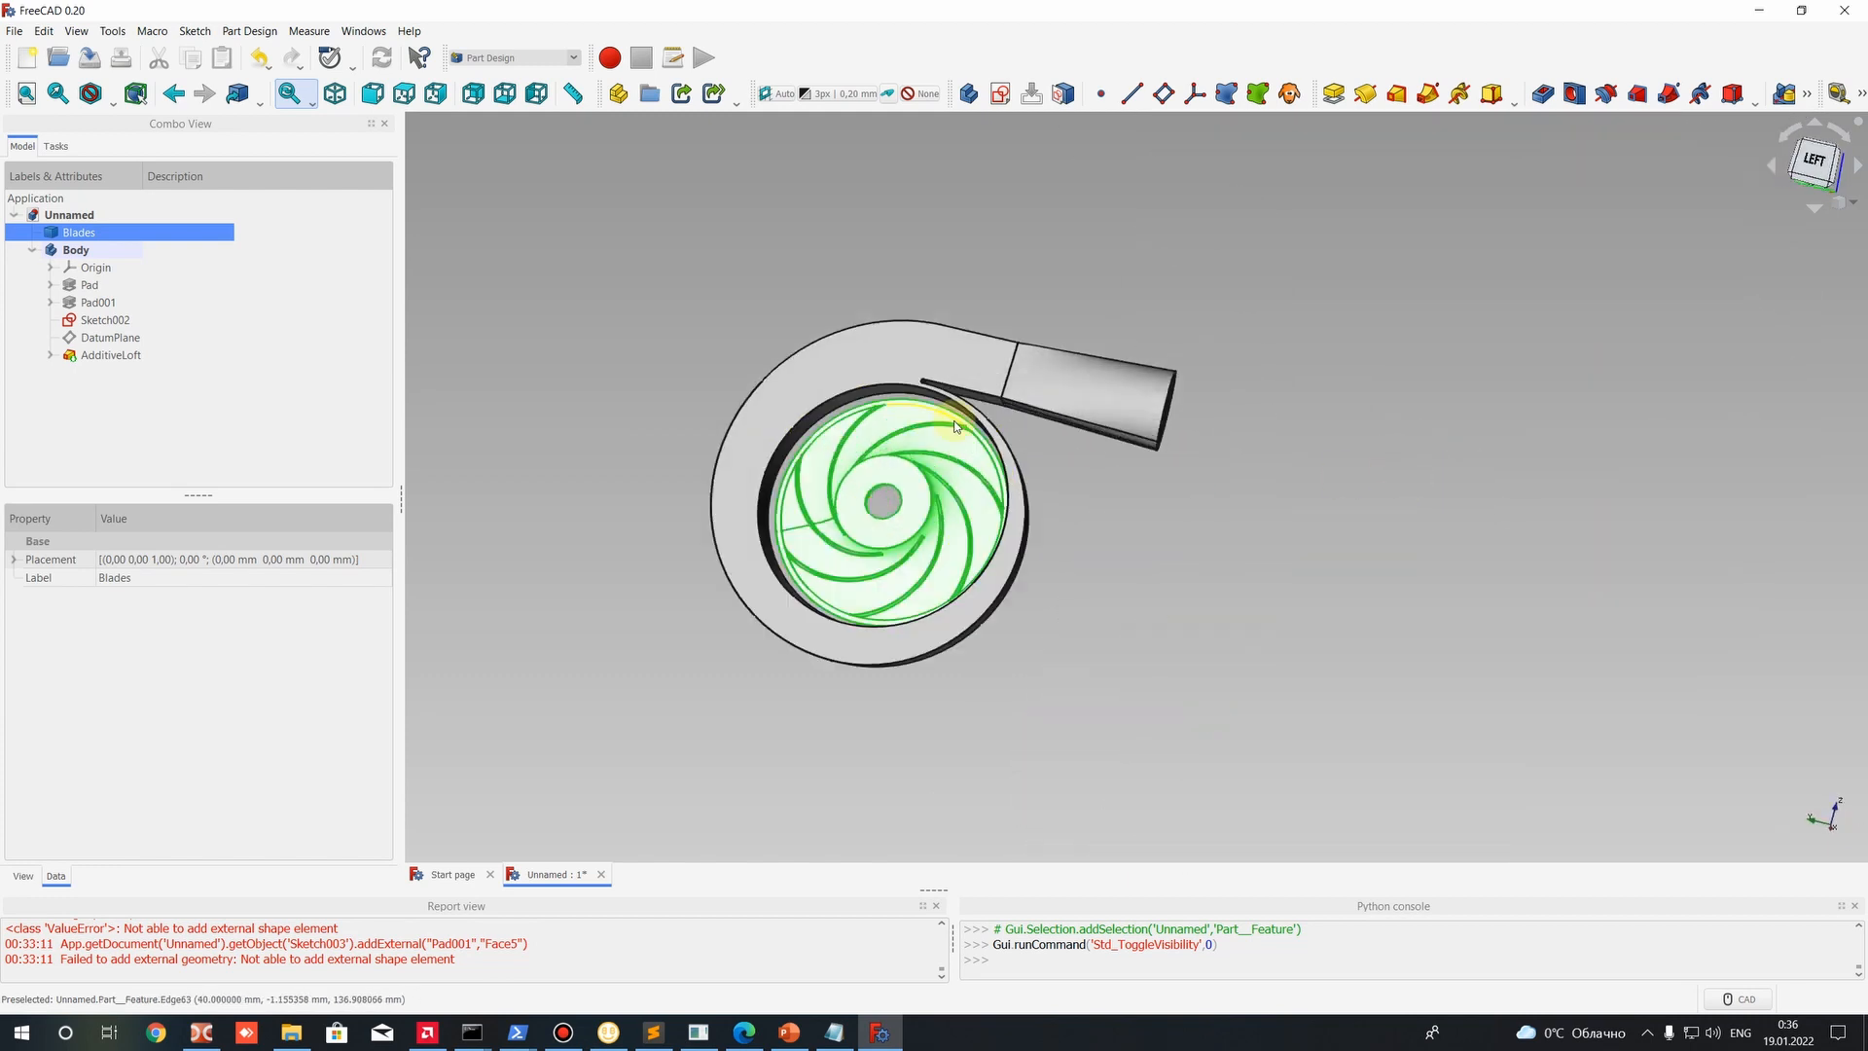
middle_click_drag(981, 521, 1204, 453)
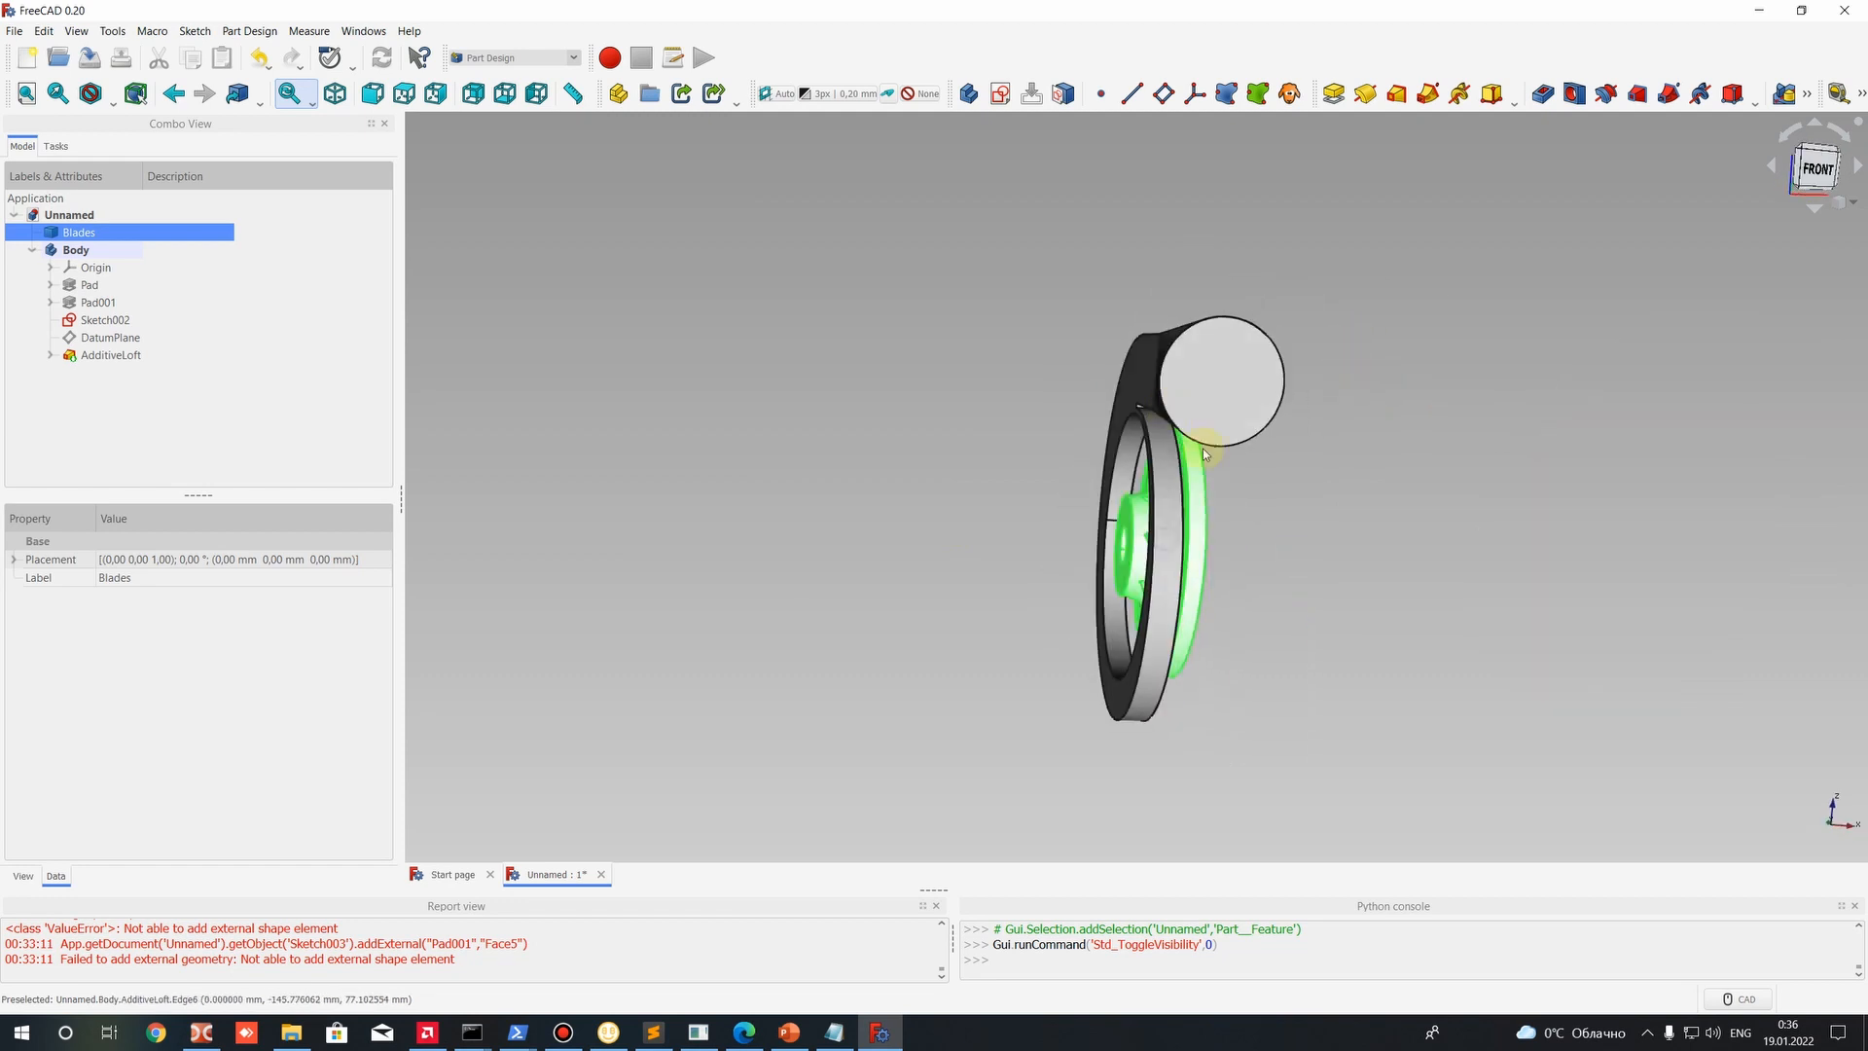
scroll(1196, 298, "up", 3)
scroll(1108, 338, "down", 2)
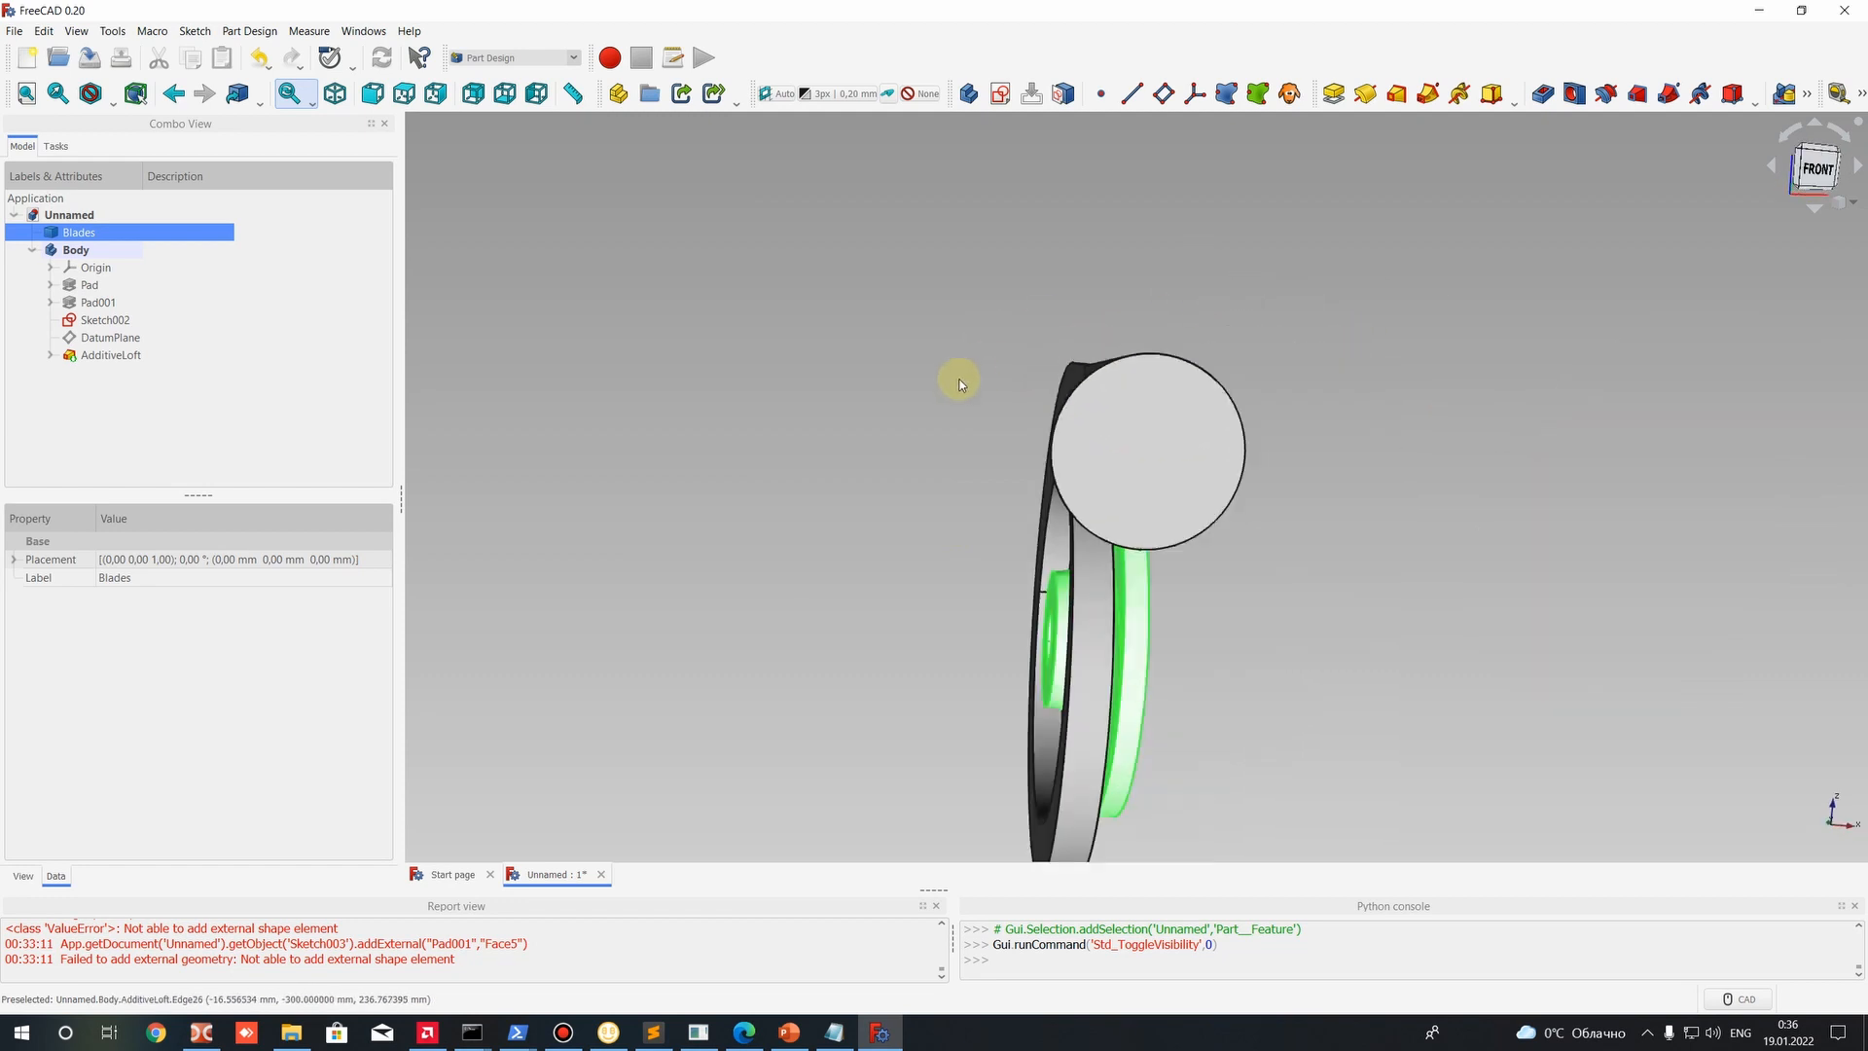
middle_click_drag(960, 375, 1314, 467)
scroll(1085, 509, "down", 2)
middle_click_drag(1069, 515, 1552, 506)
Create a new sketch on the circular end face of the lofted outlet.
left_click(1339, 497)
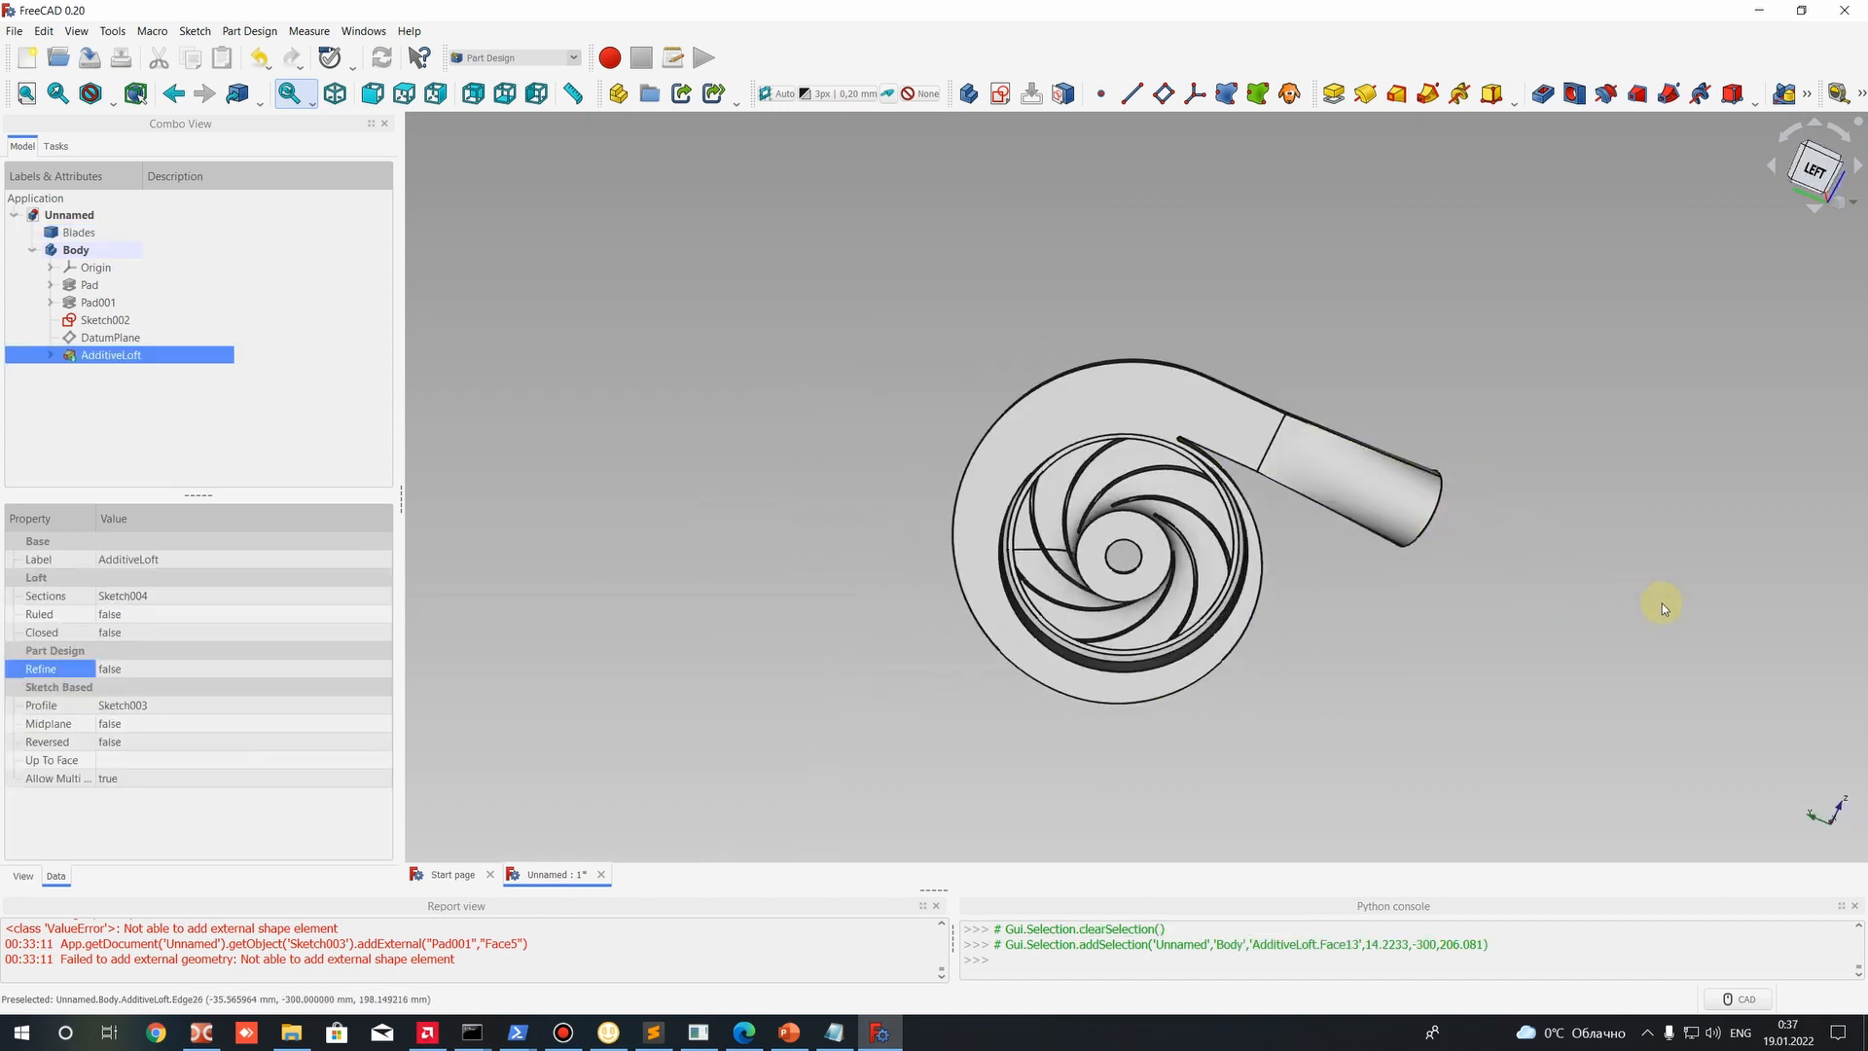
middle_click_drag(1550, 586, 1301, 408)
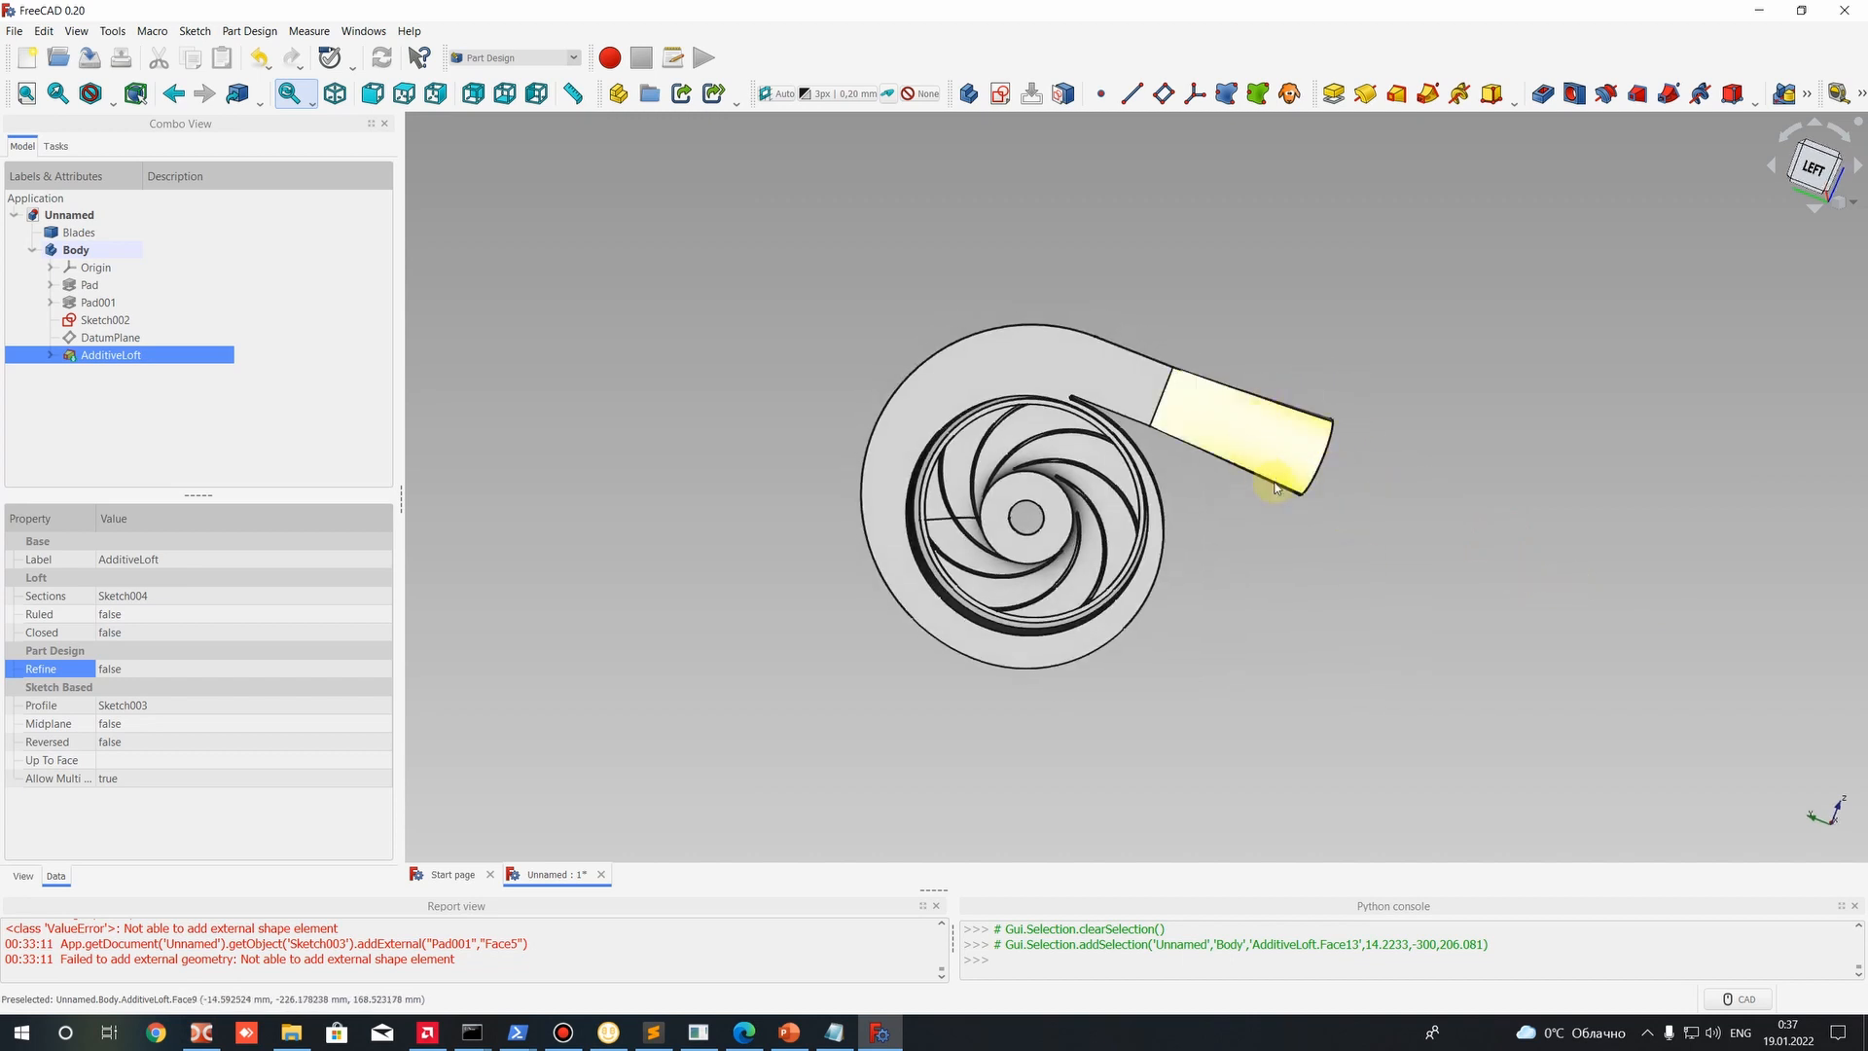
middle_click_drag(1363, 500, 1354, 444)
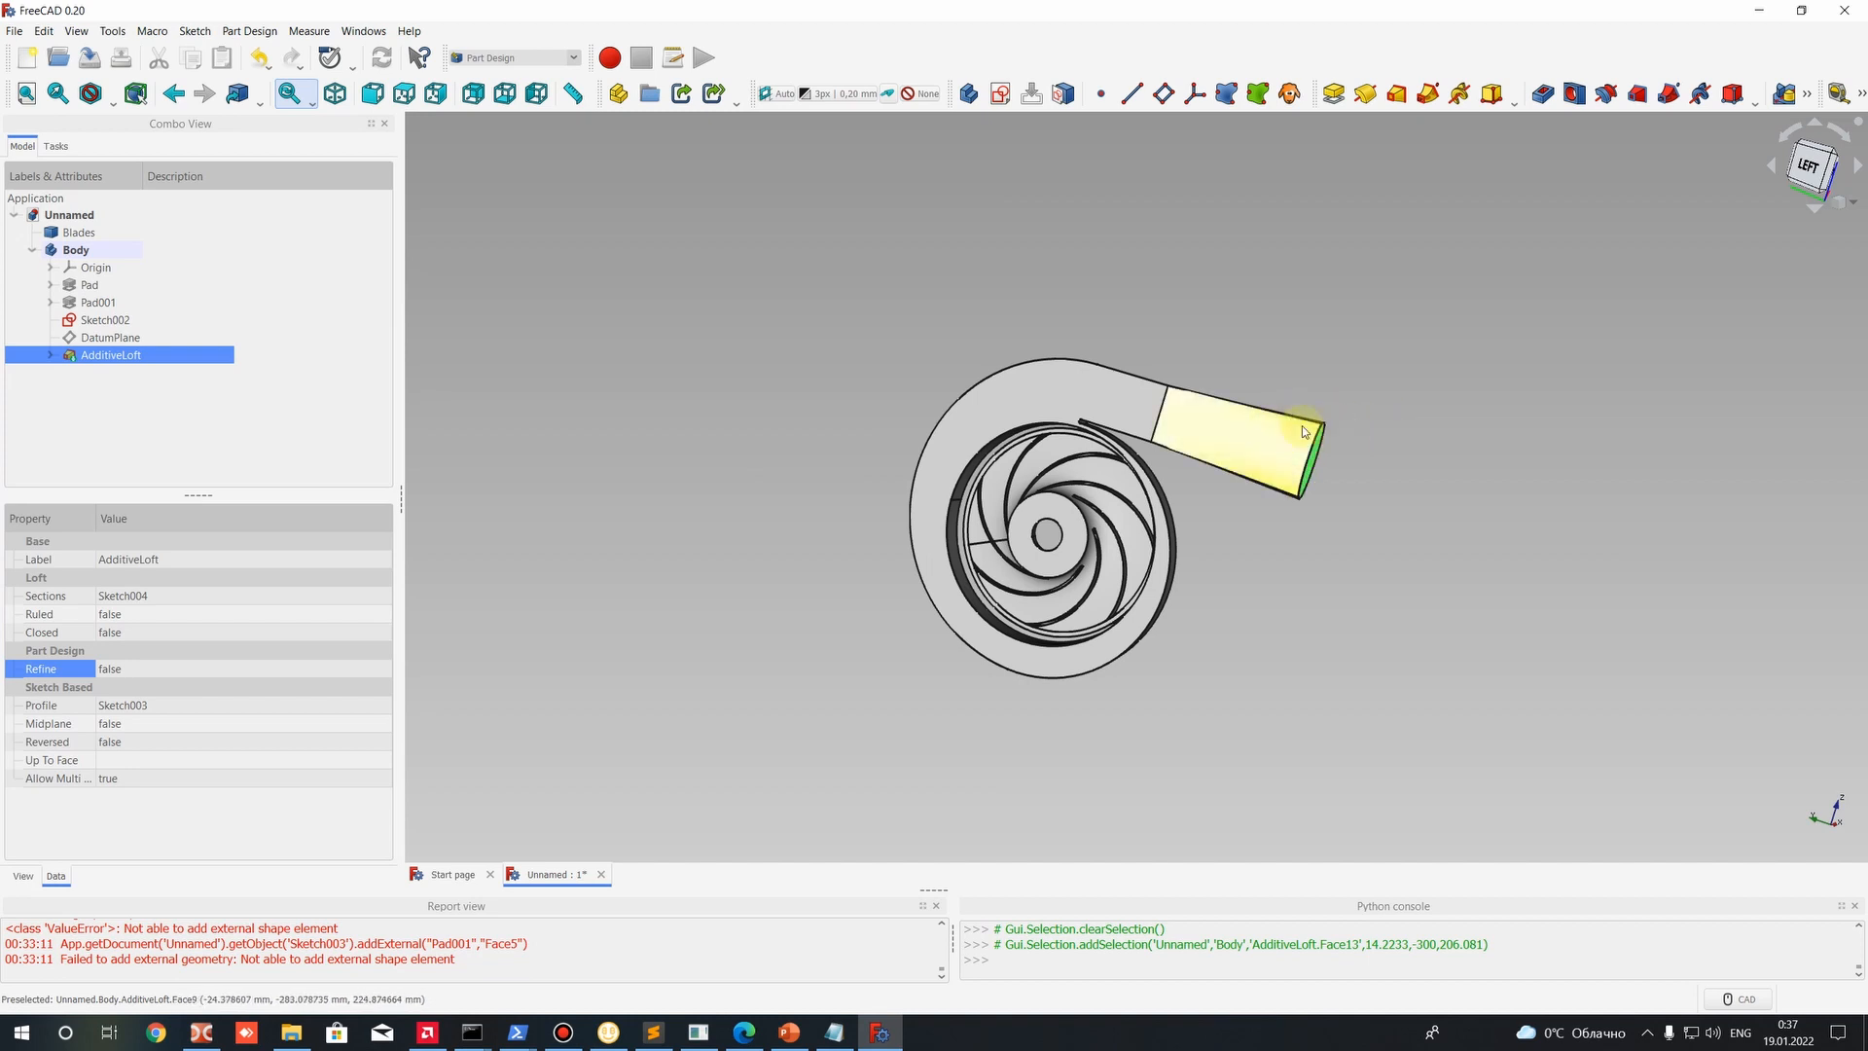
left_click(1402, 491)
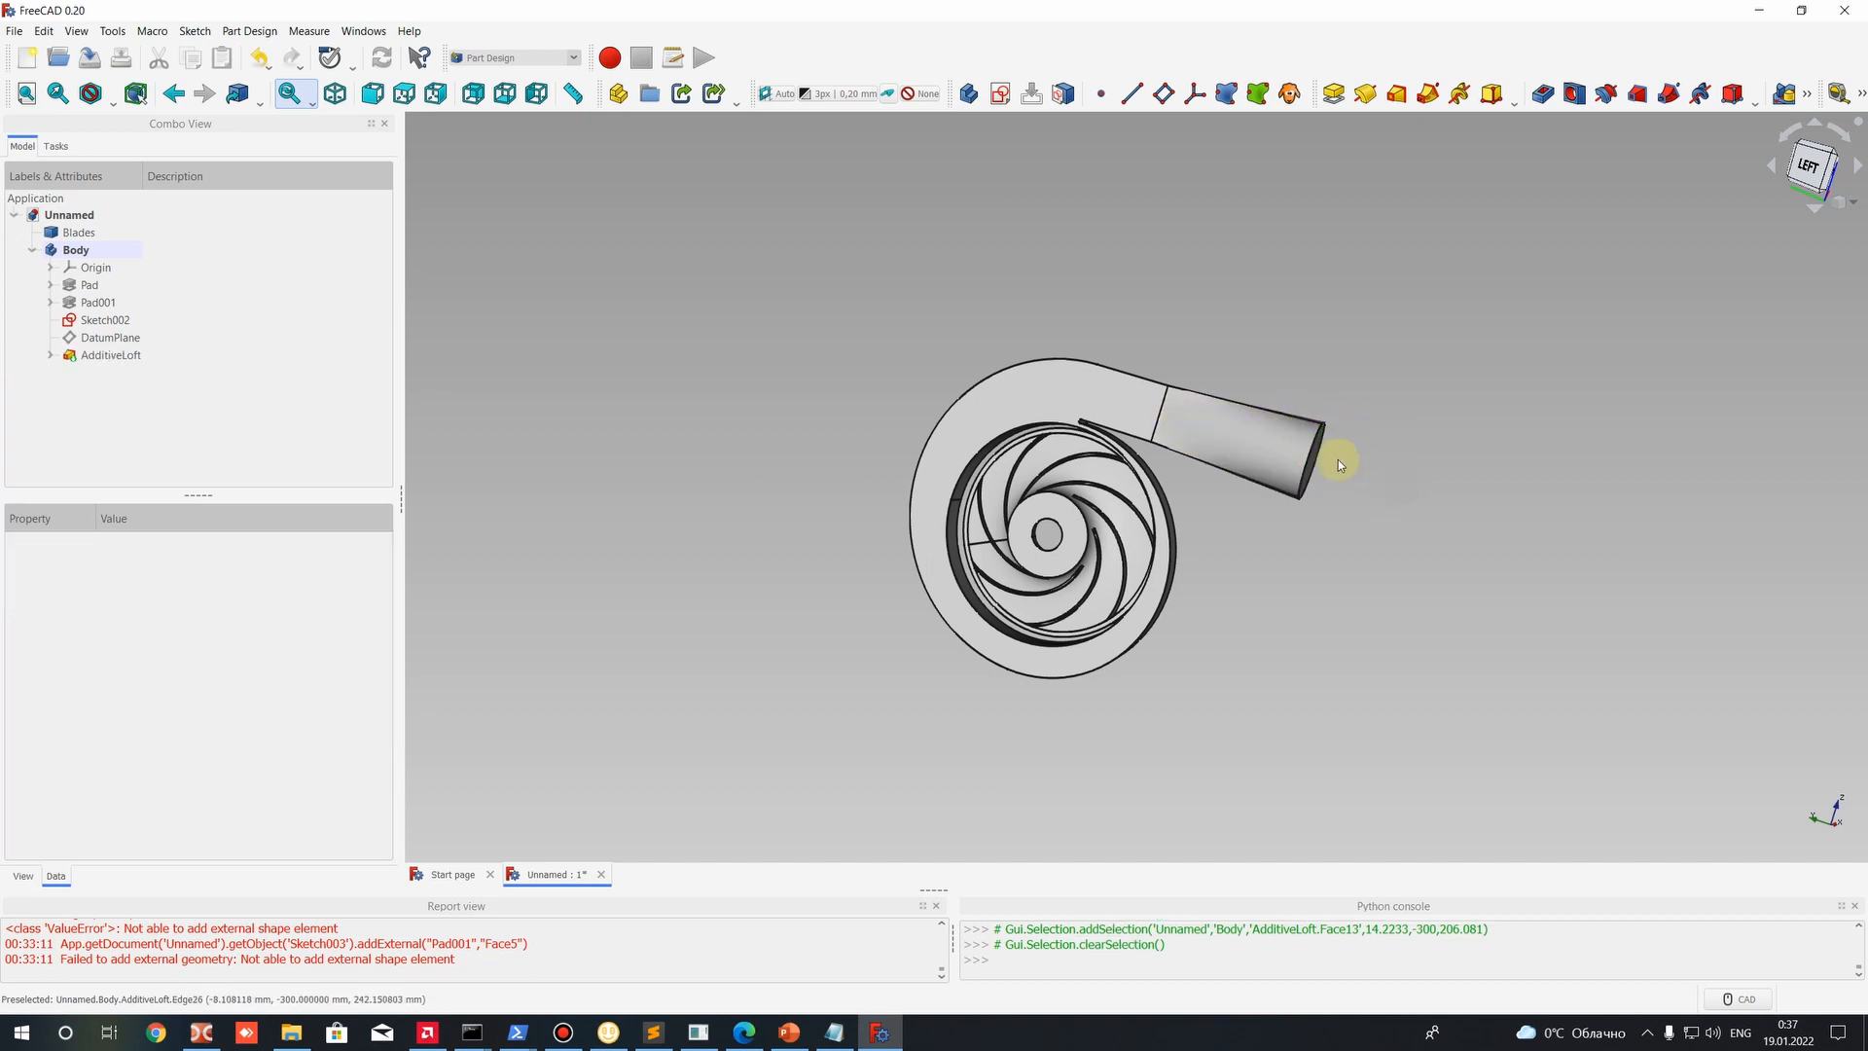
scroll(1323, 458, "up", 2)
left_click(1311, 452)
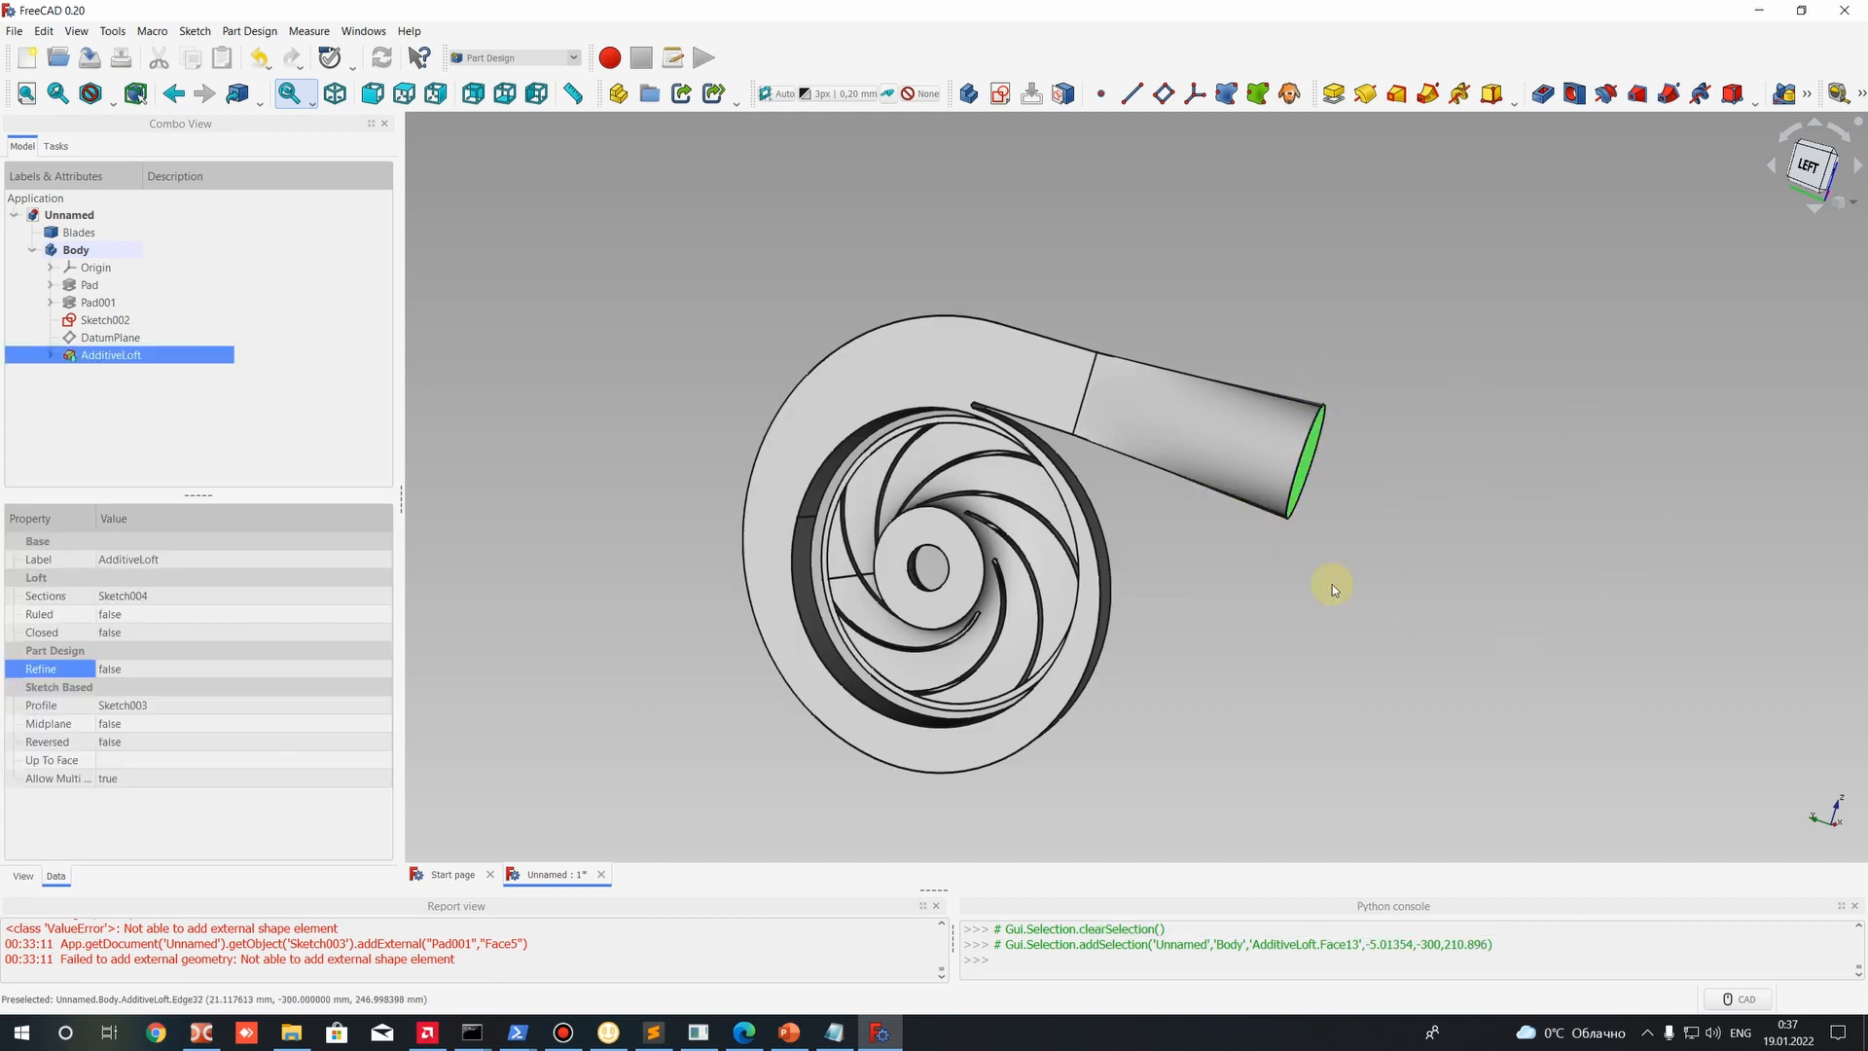
middle_click_drag(1498, 576, 1207, 569)
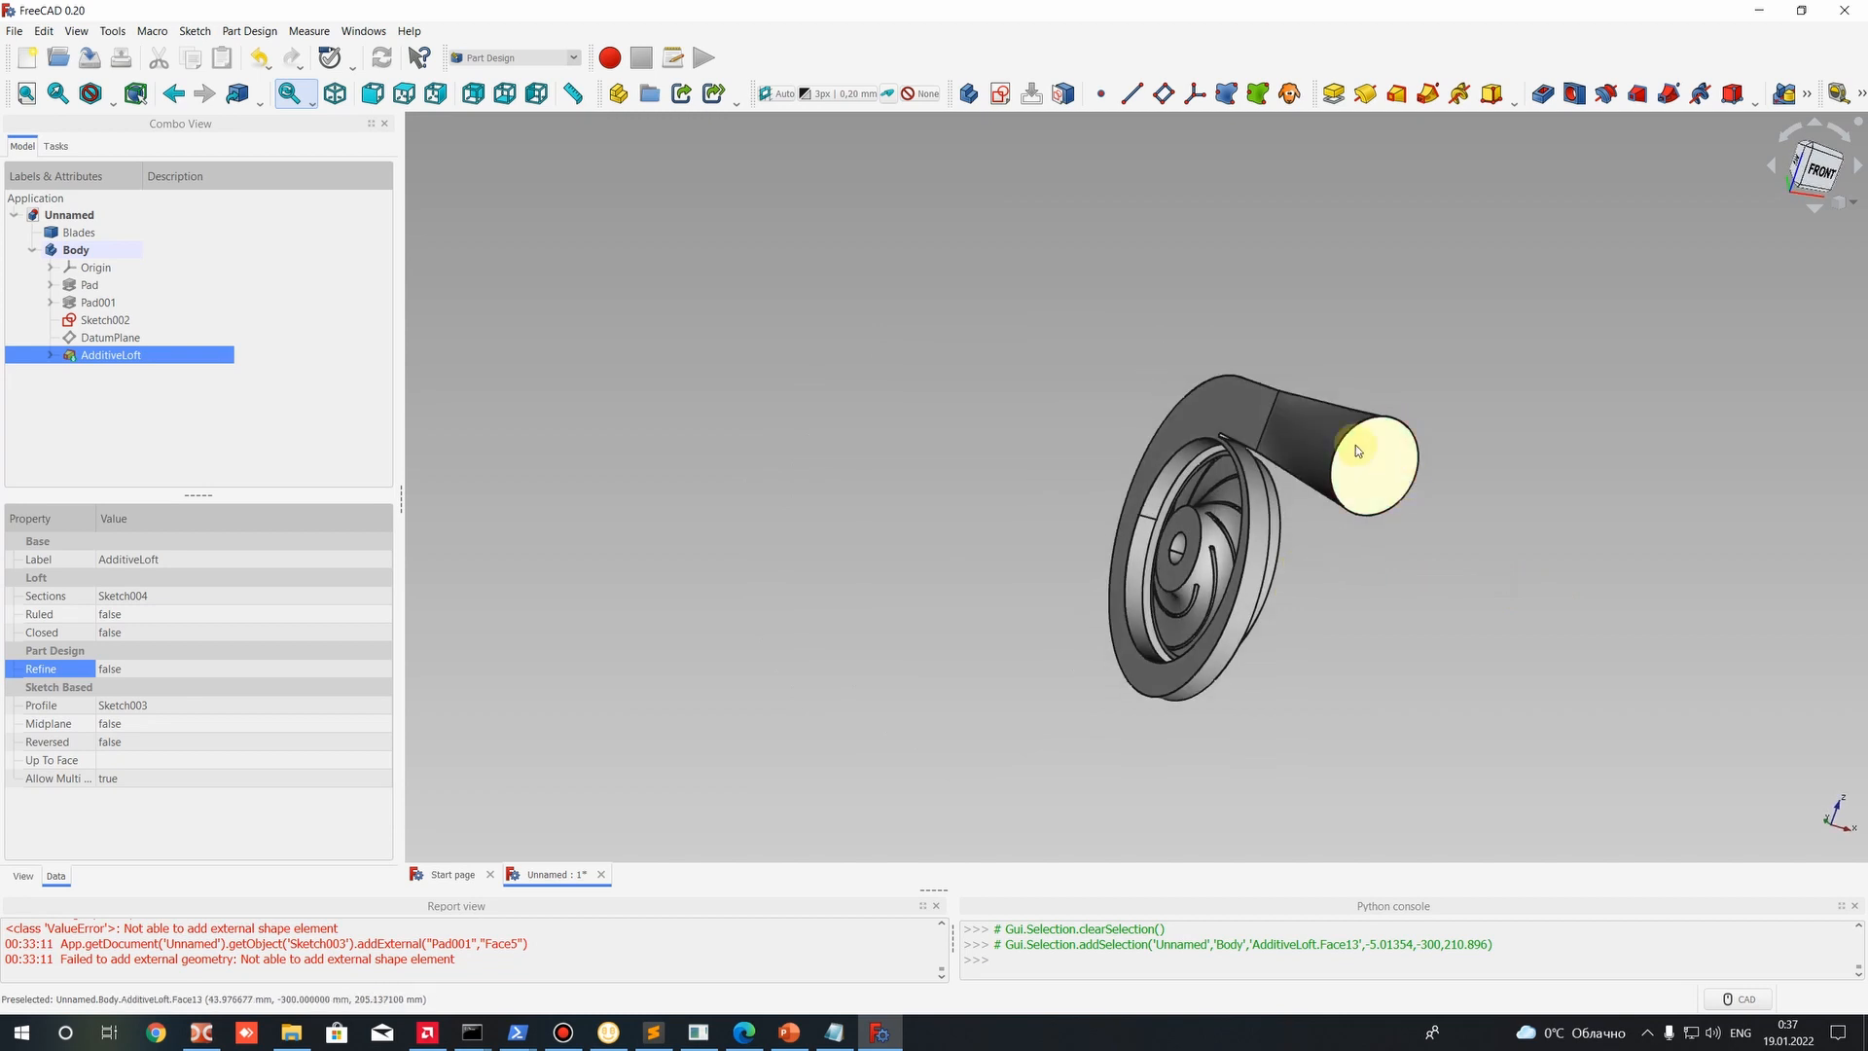
left_click(1366, 433)
left_click(1553, 561)
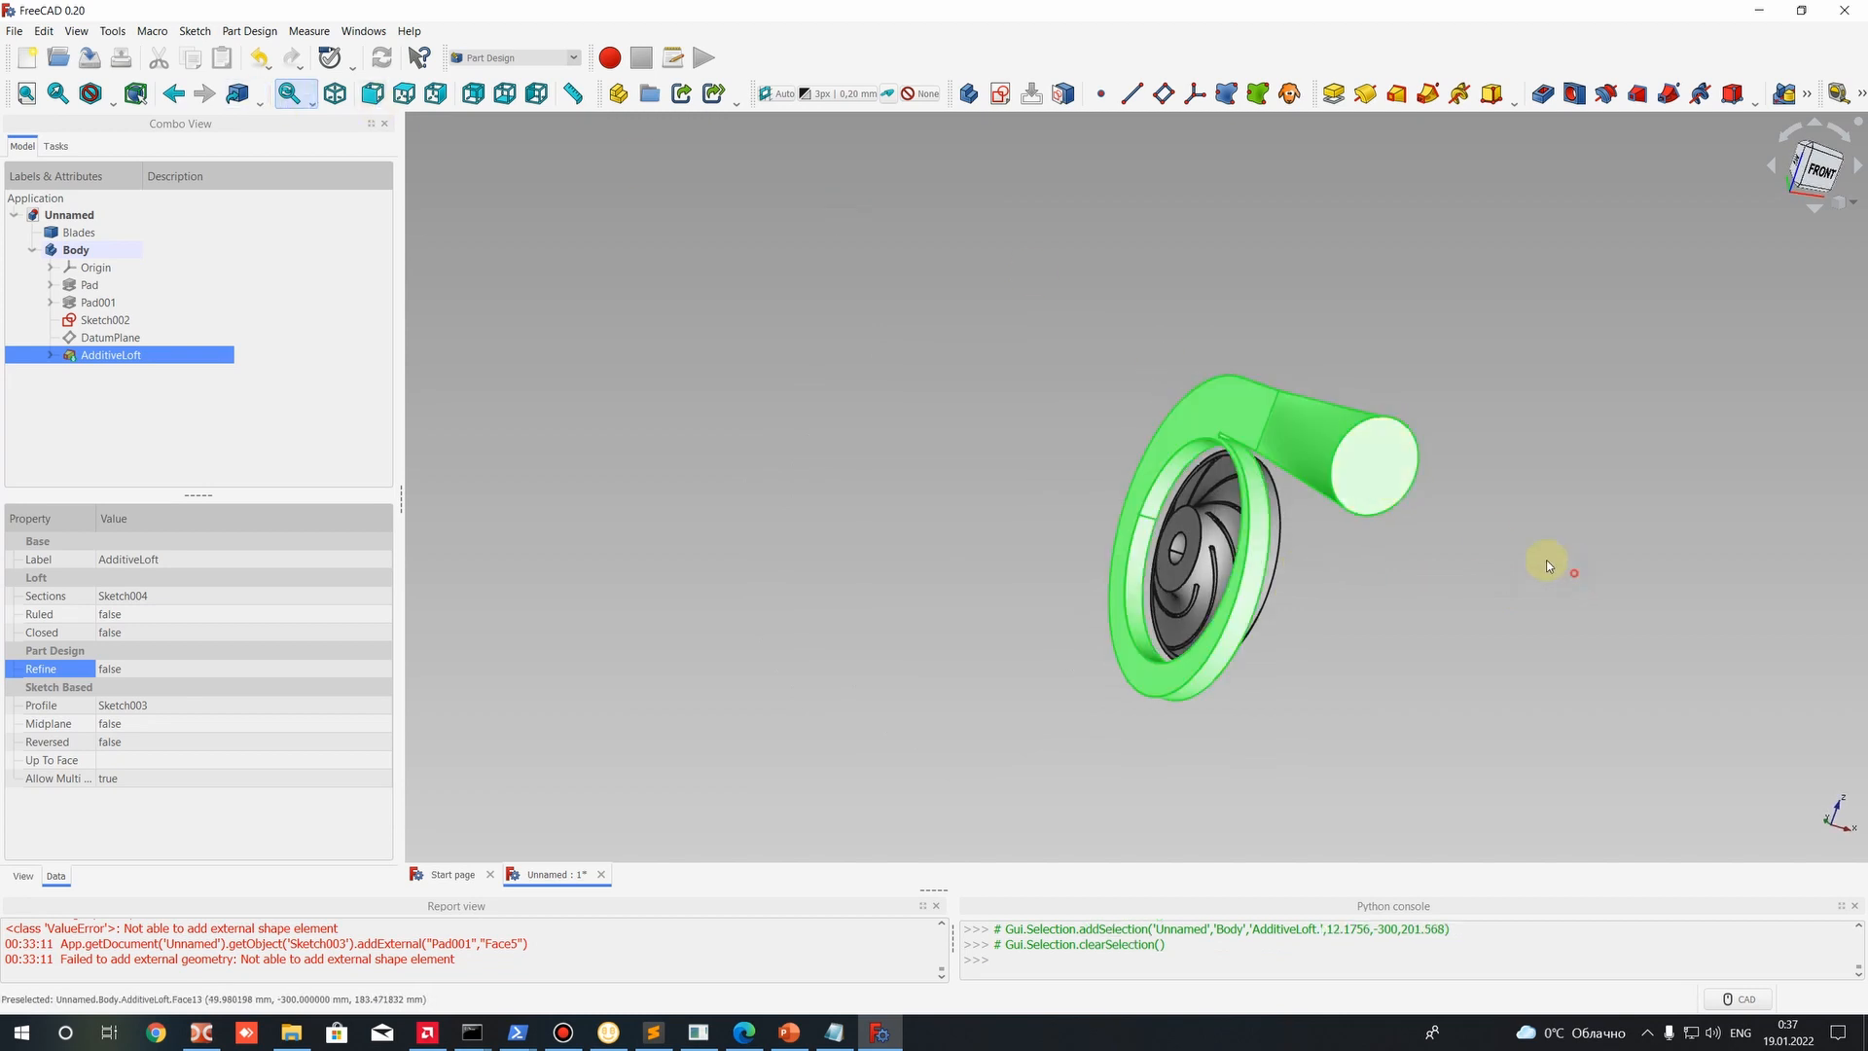
left_click(1400, 464)
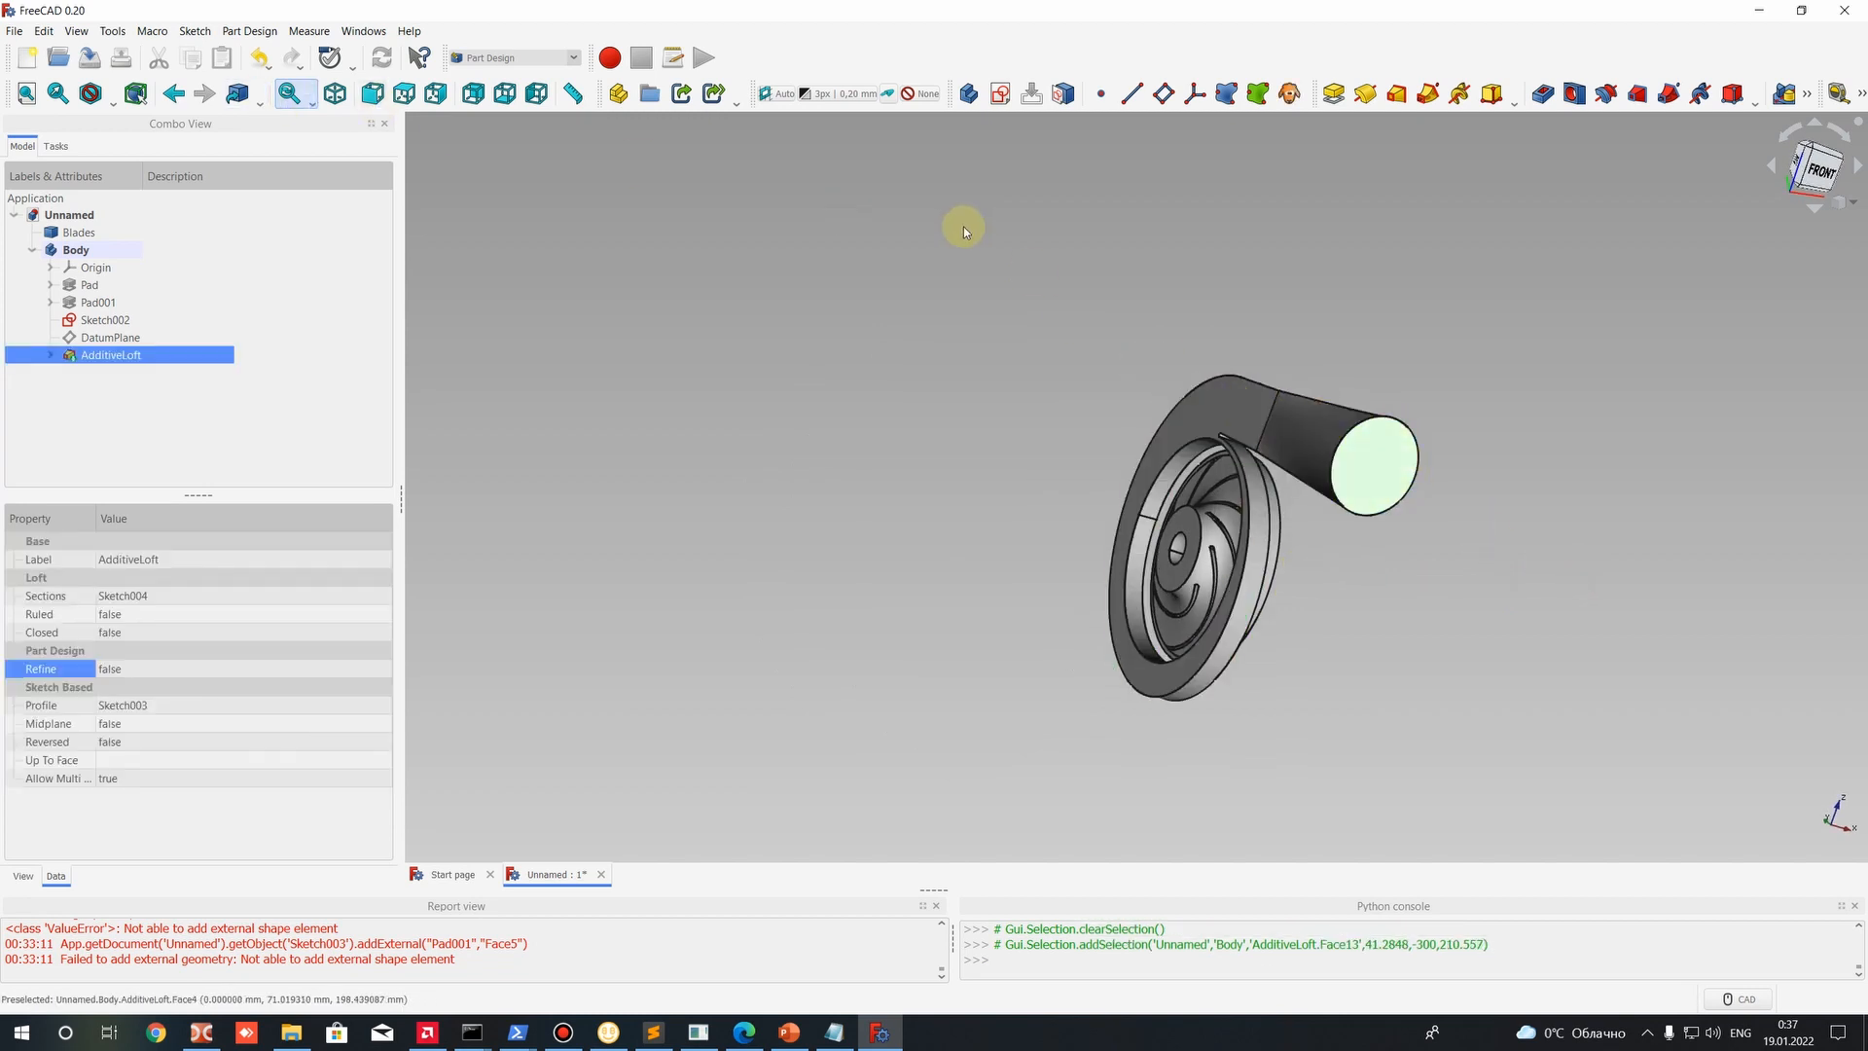
middle_click_drag(959, 225, 943, 109)
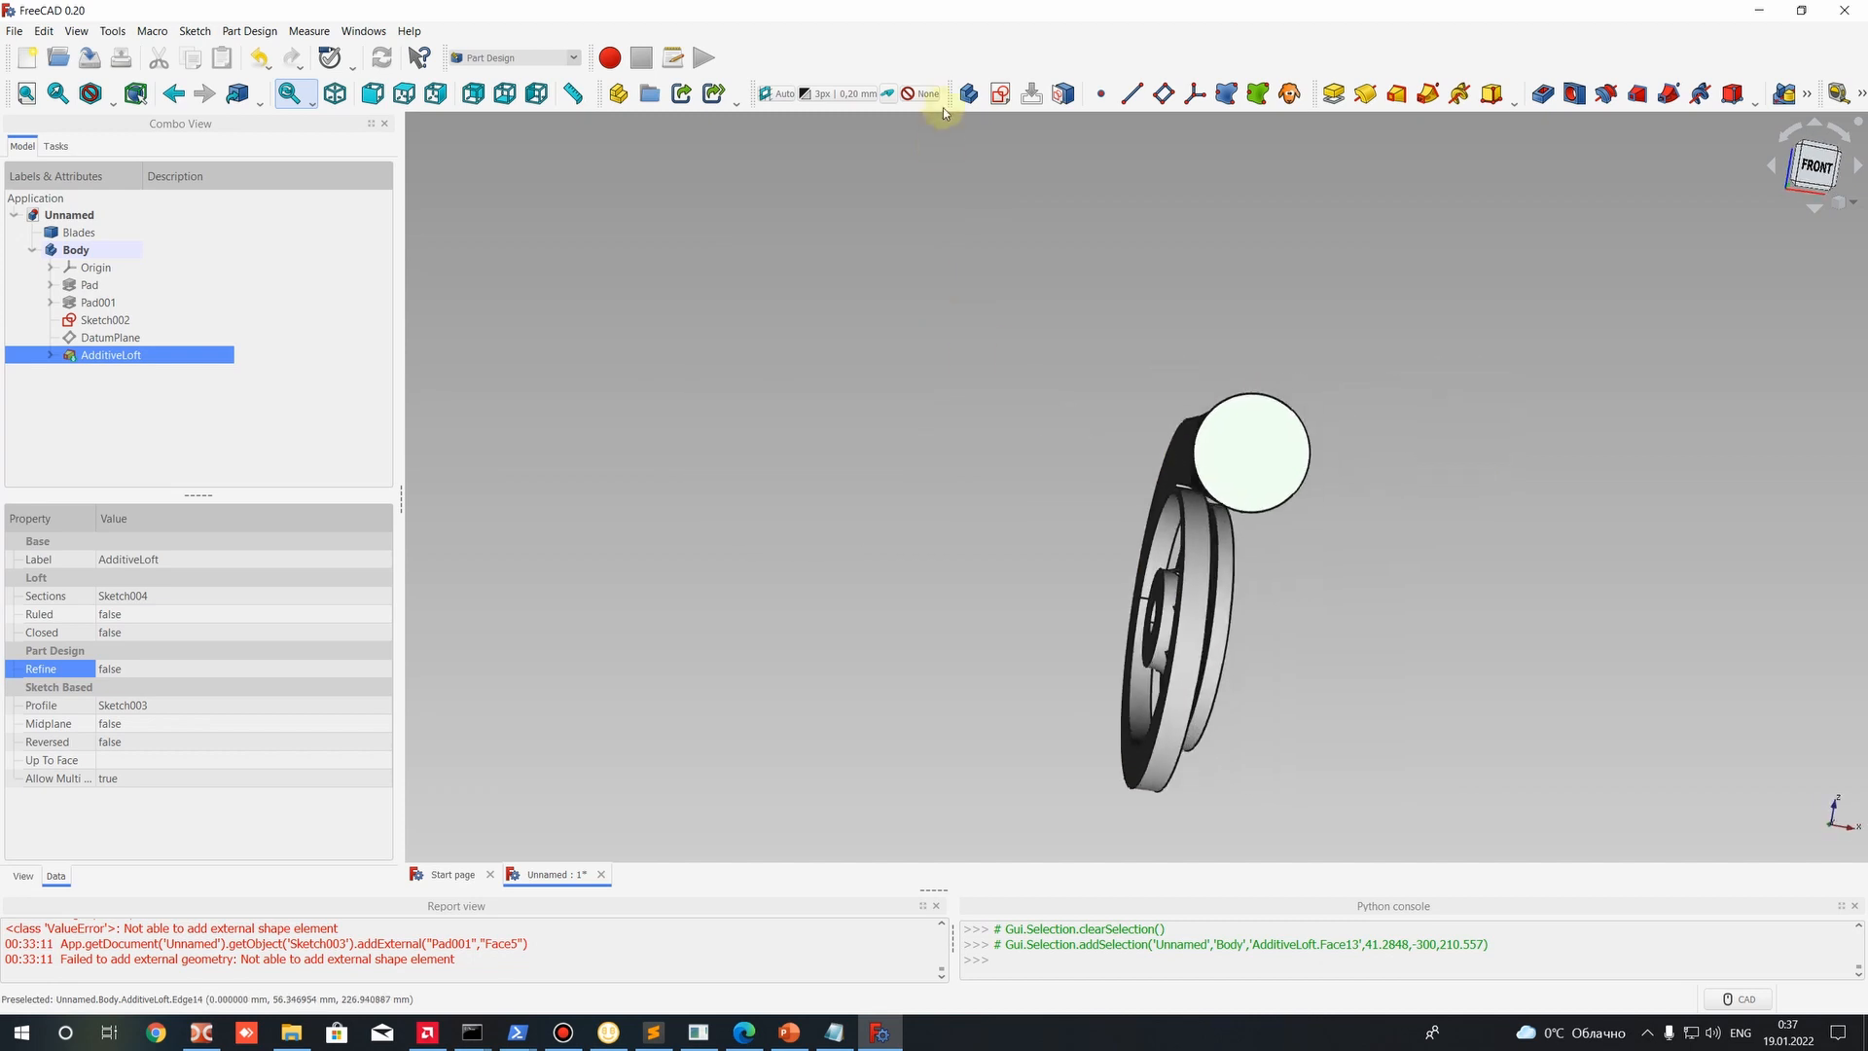
left_click(1000, 93)
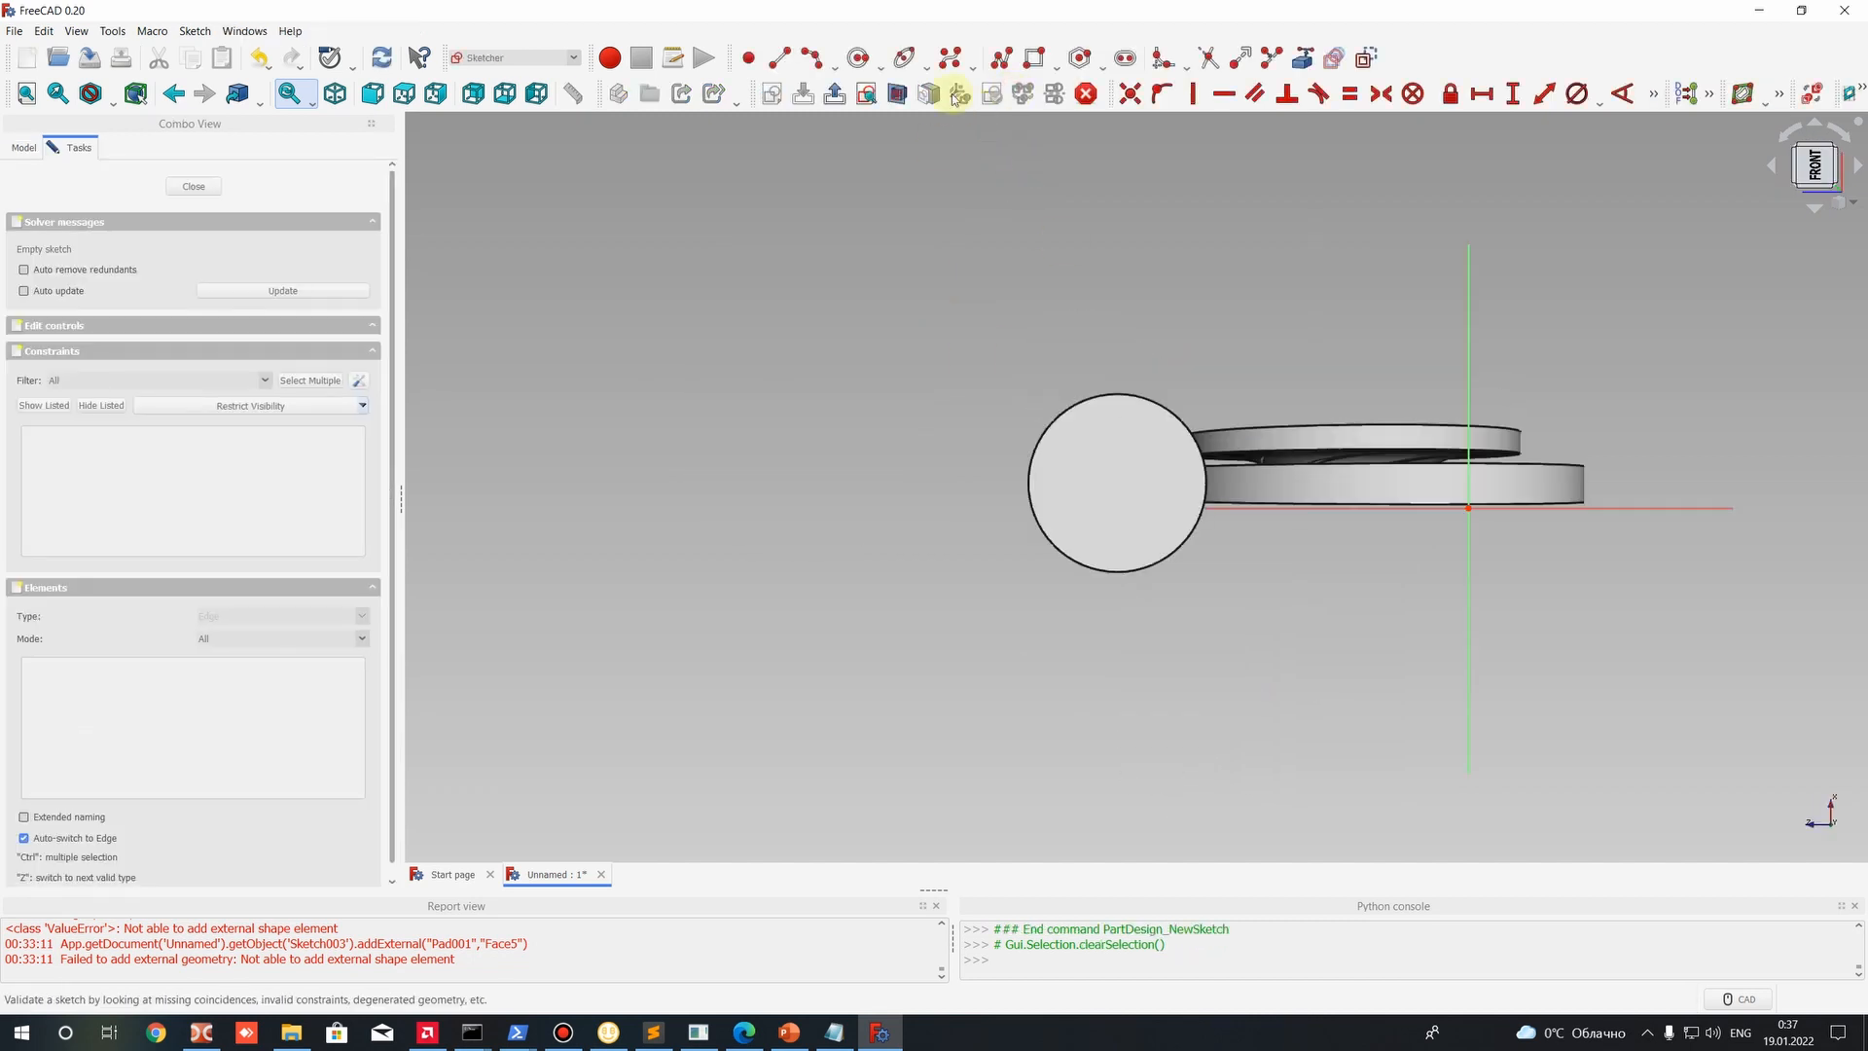
Draw a circle matching the end face's projected edge and pad it outward as a straight pipe extension of the outlet.
left_click(1307, 59)
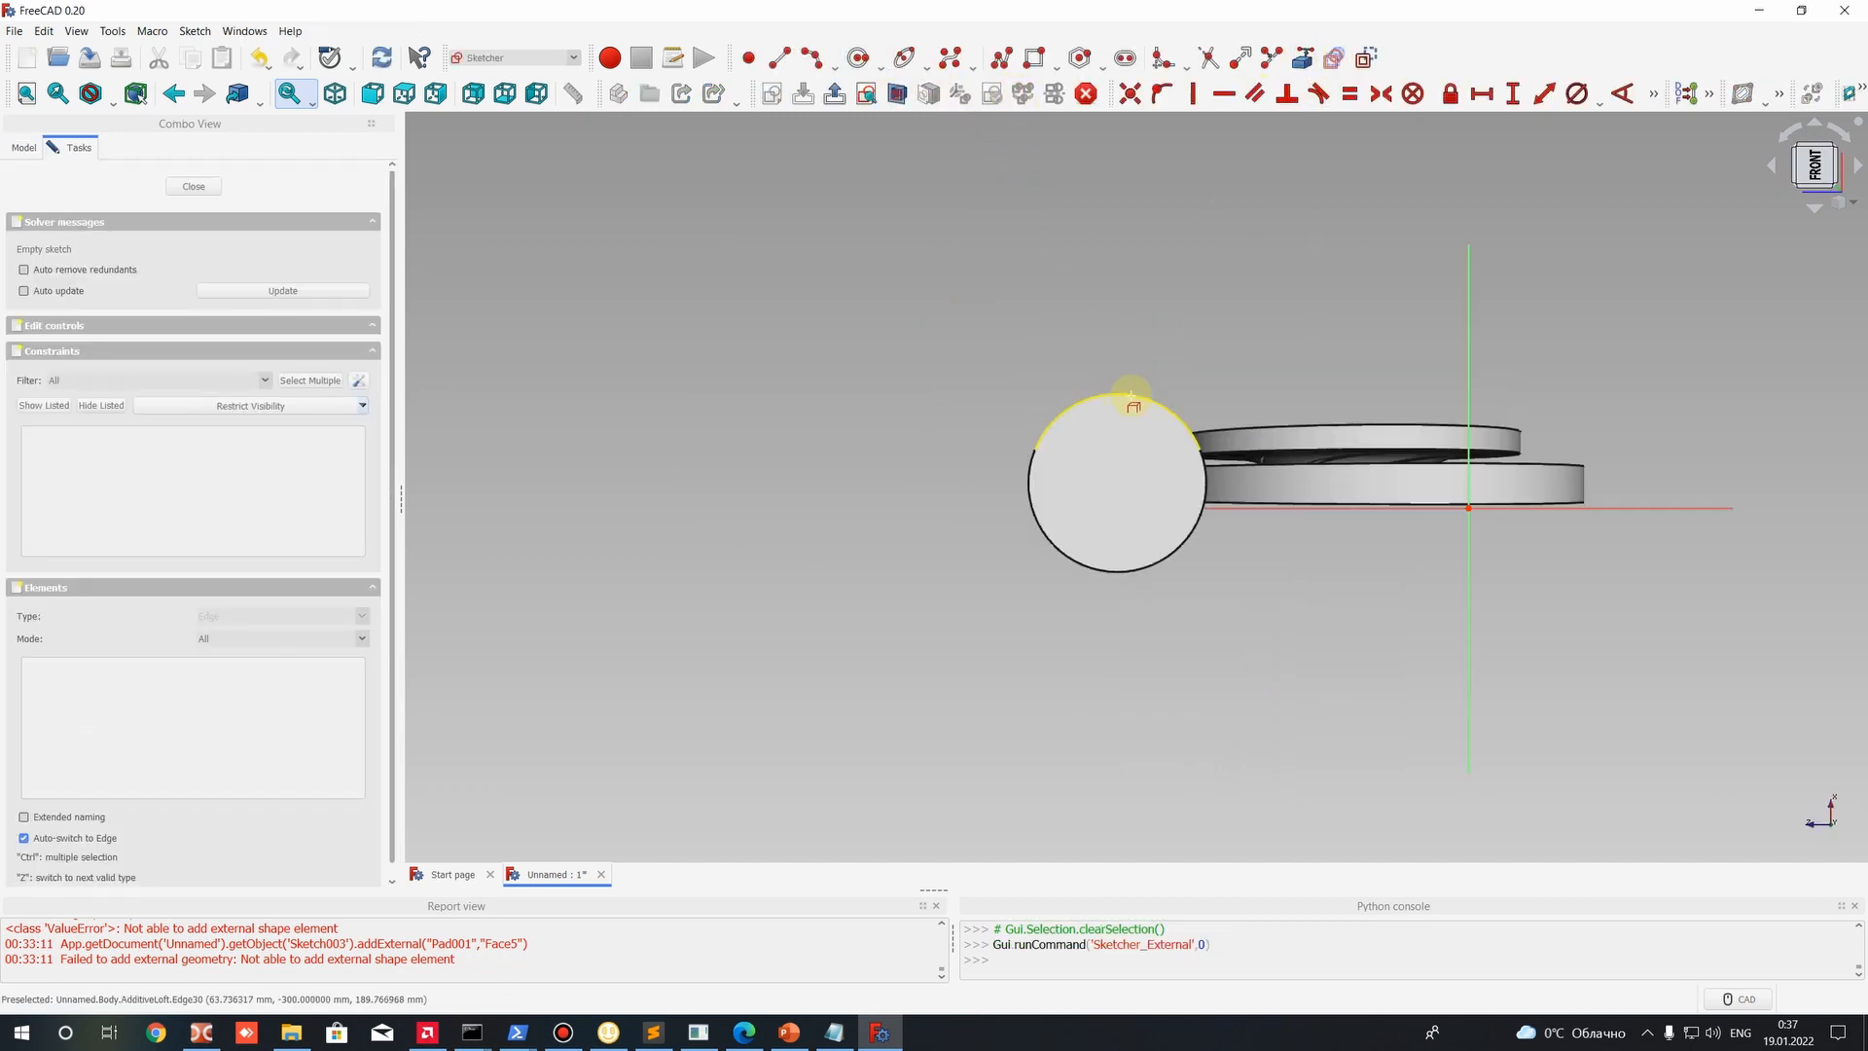
left_click(1131, 401)
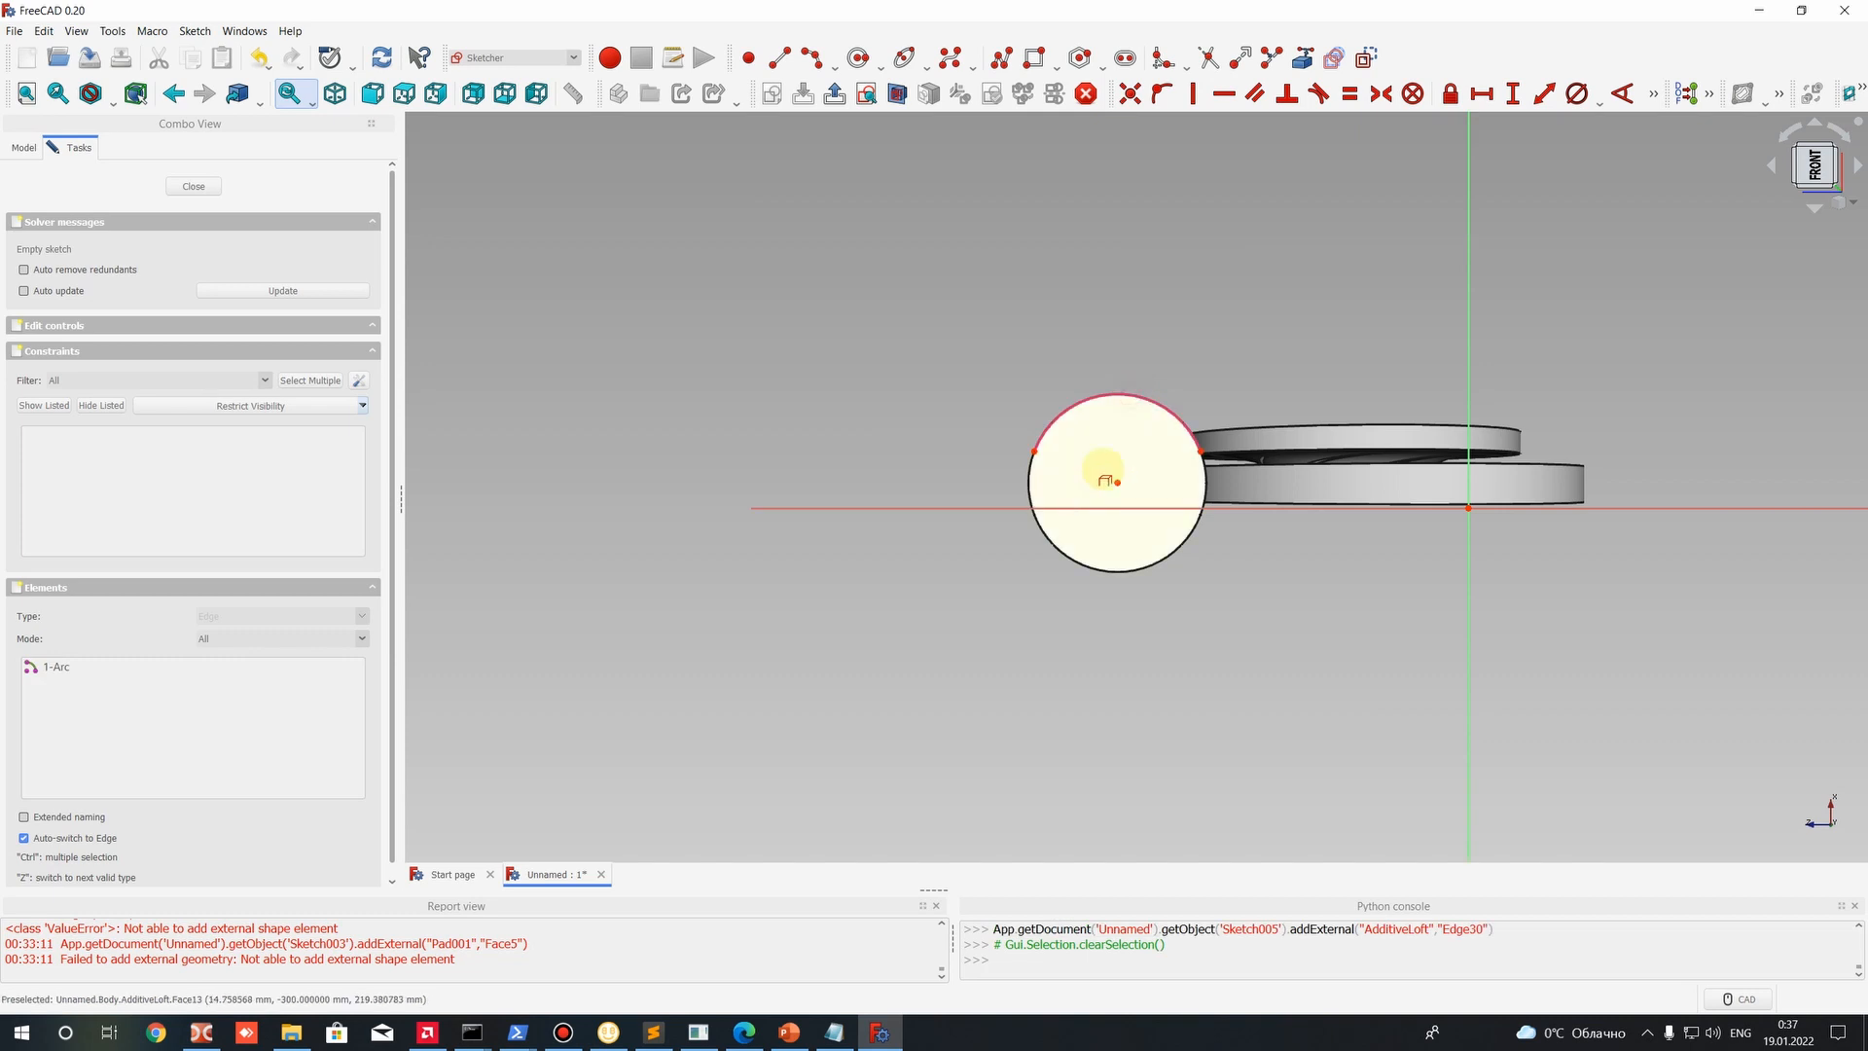
left_click(855, 60)
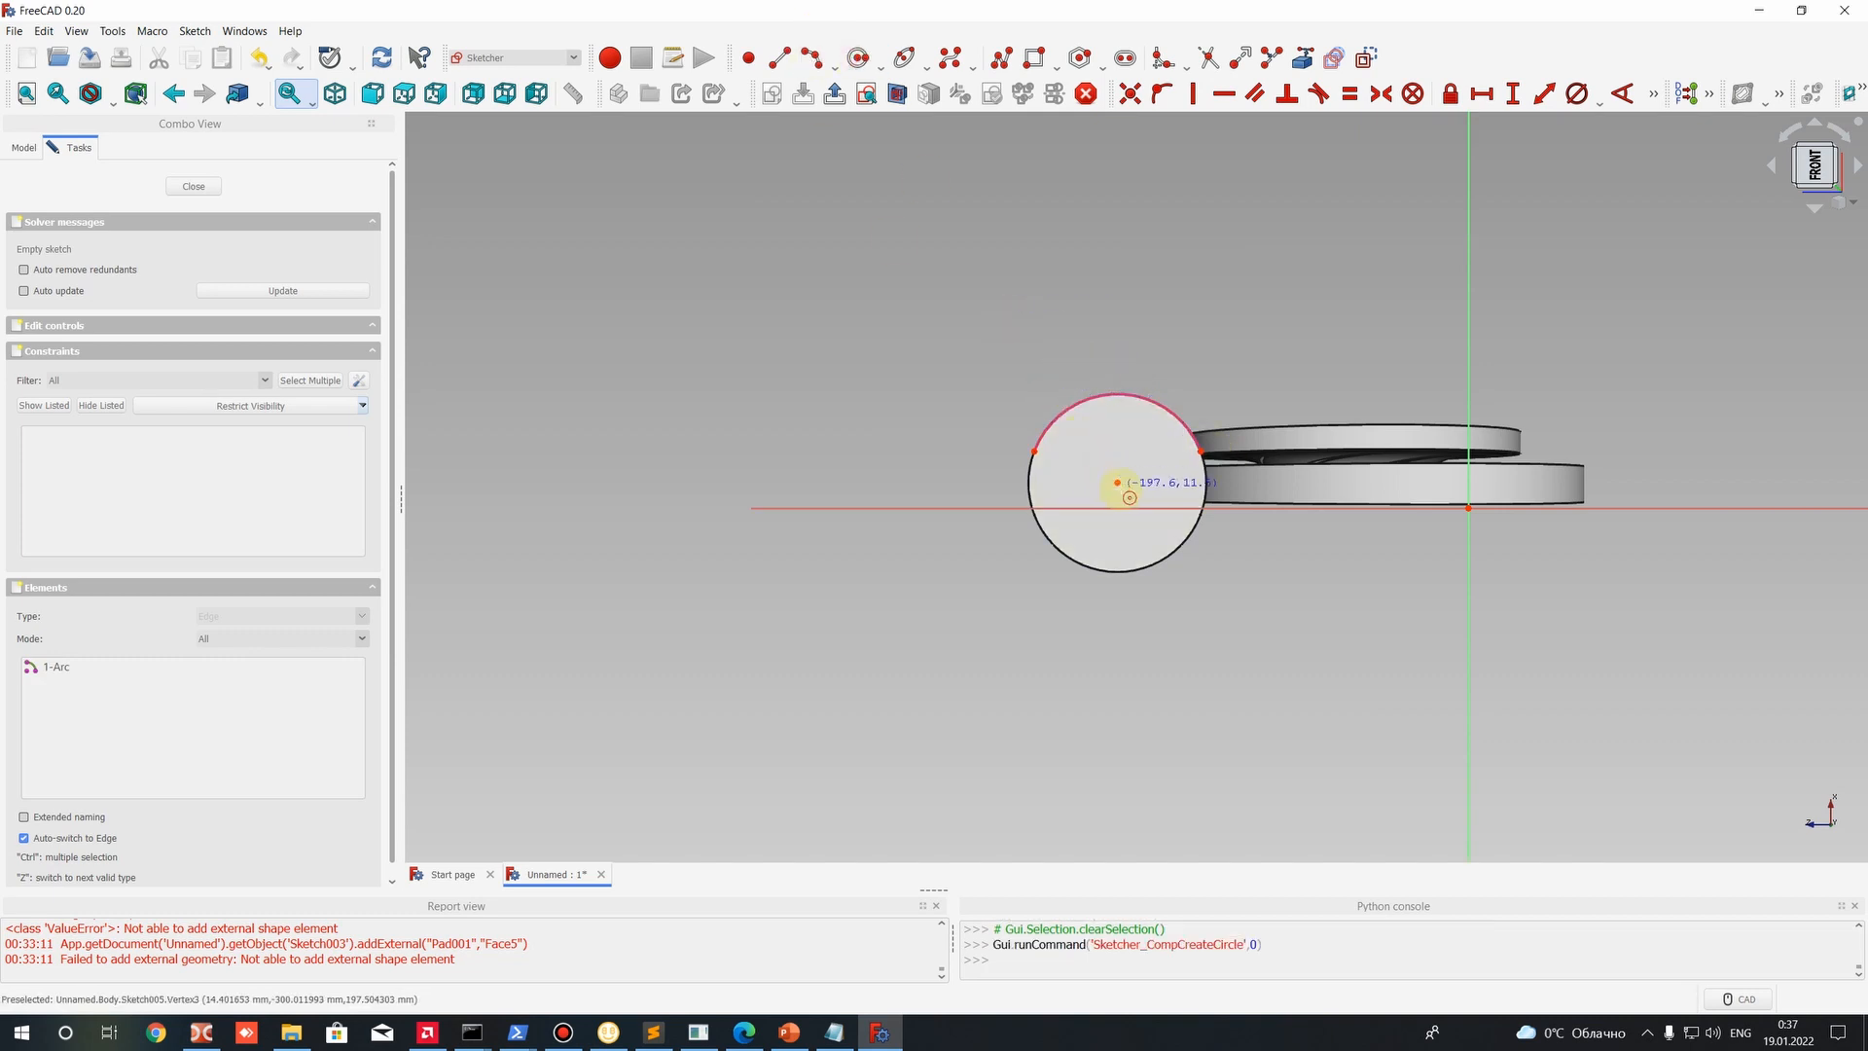
left_click(1034, 449)
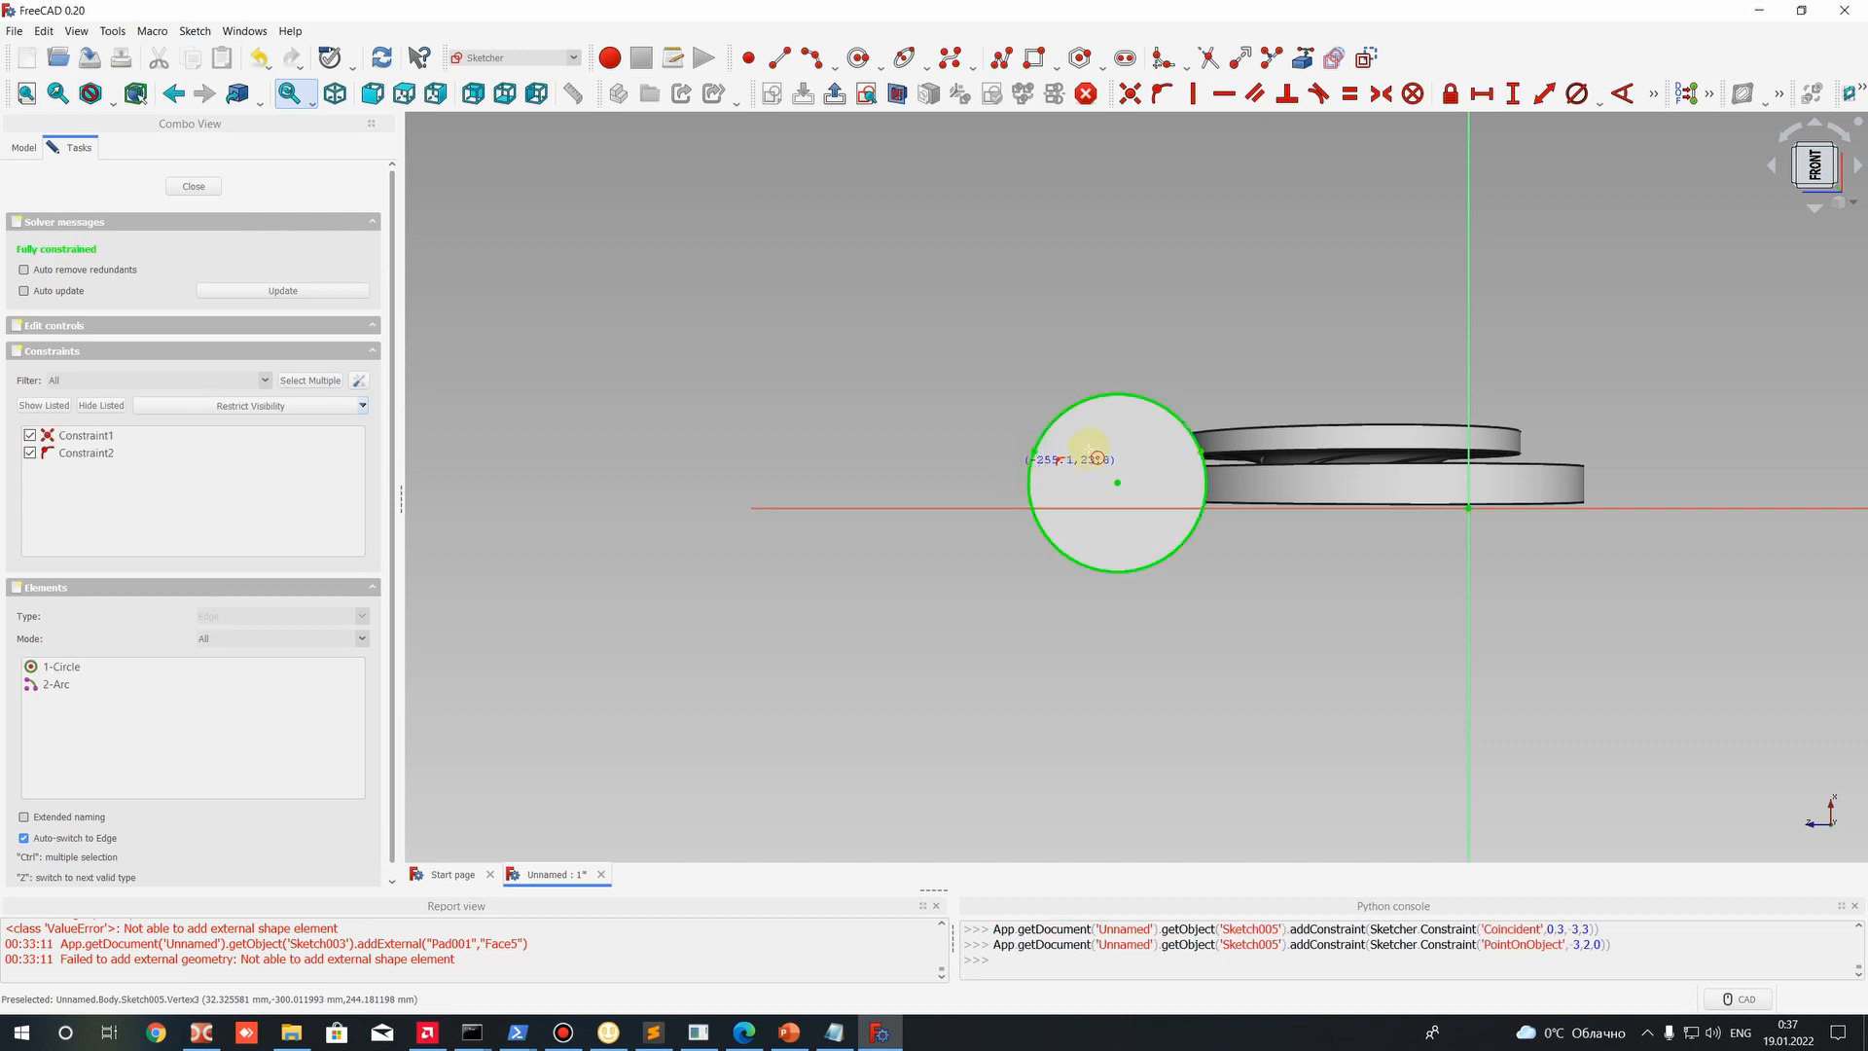
key("Escape")
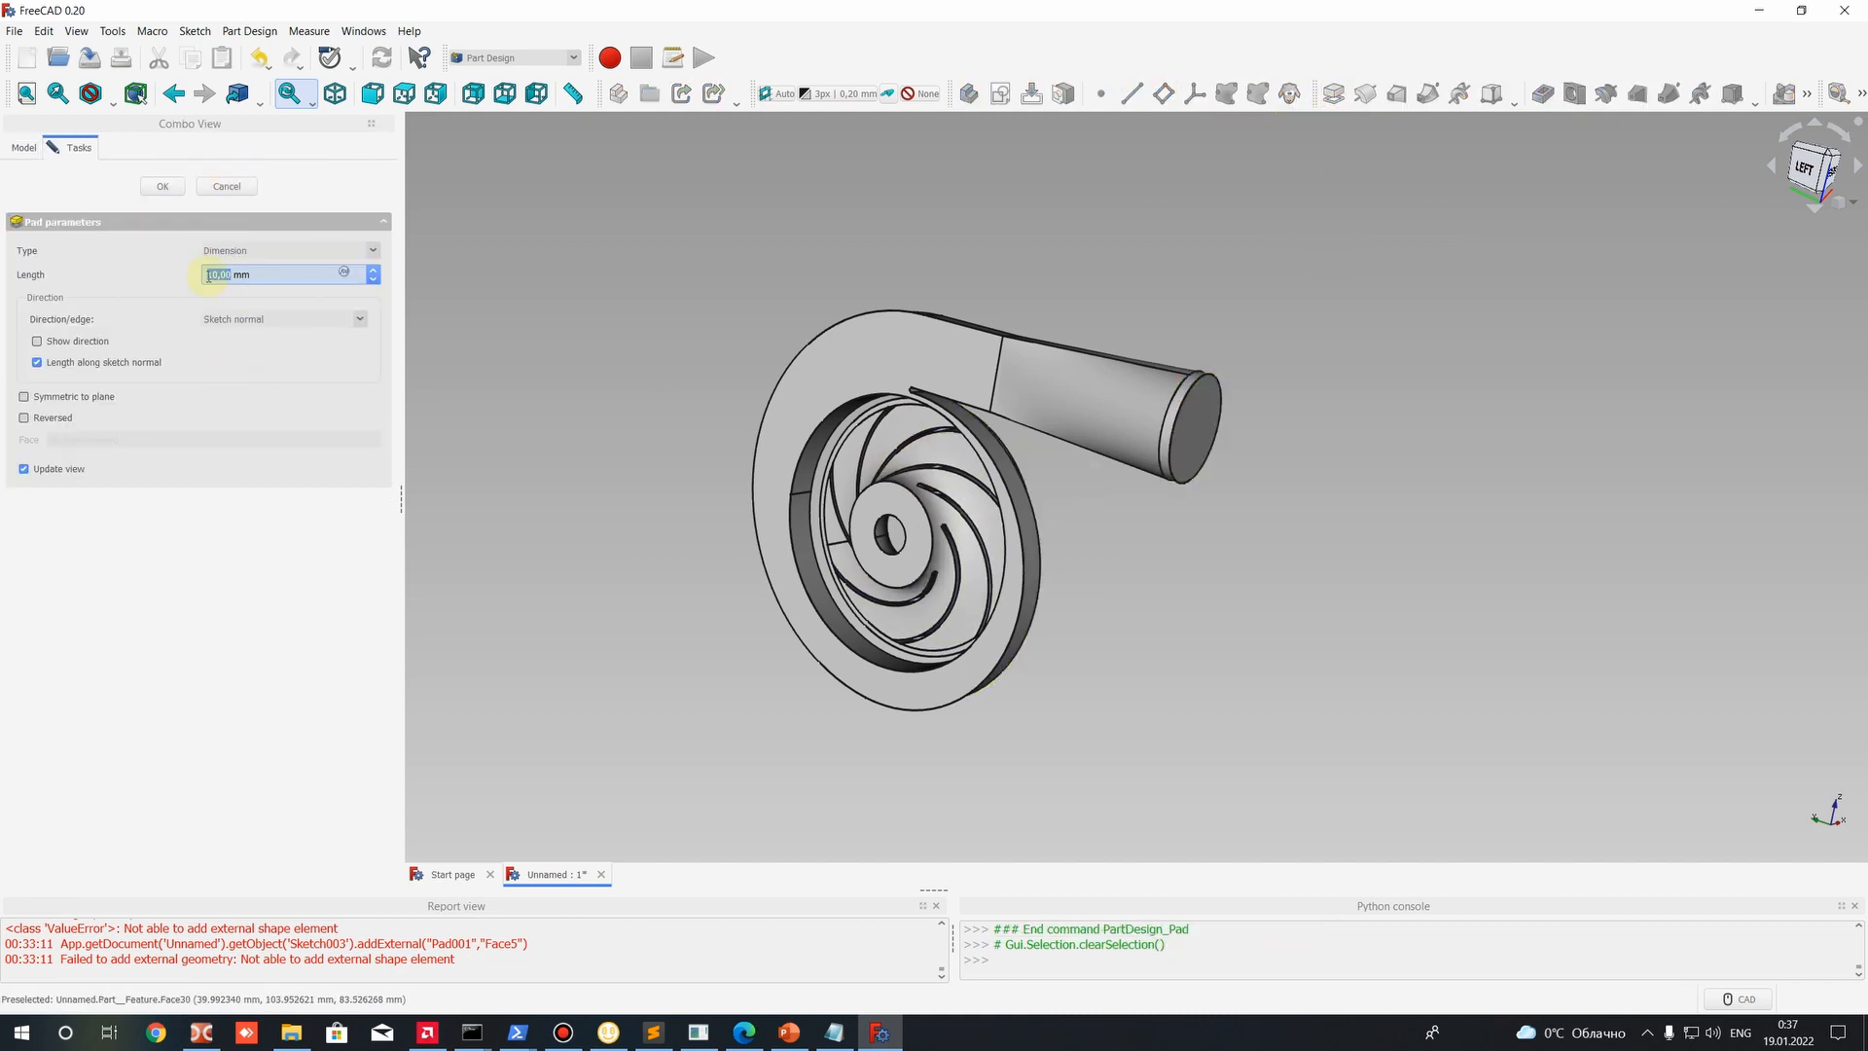
key("Return")
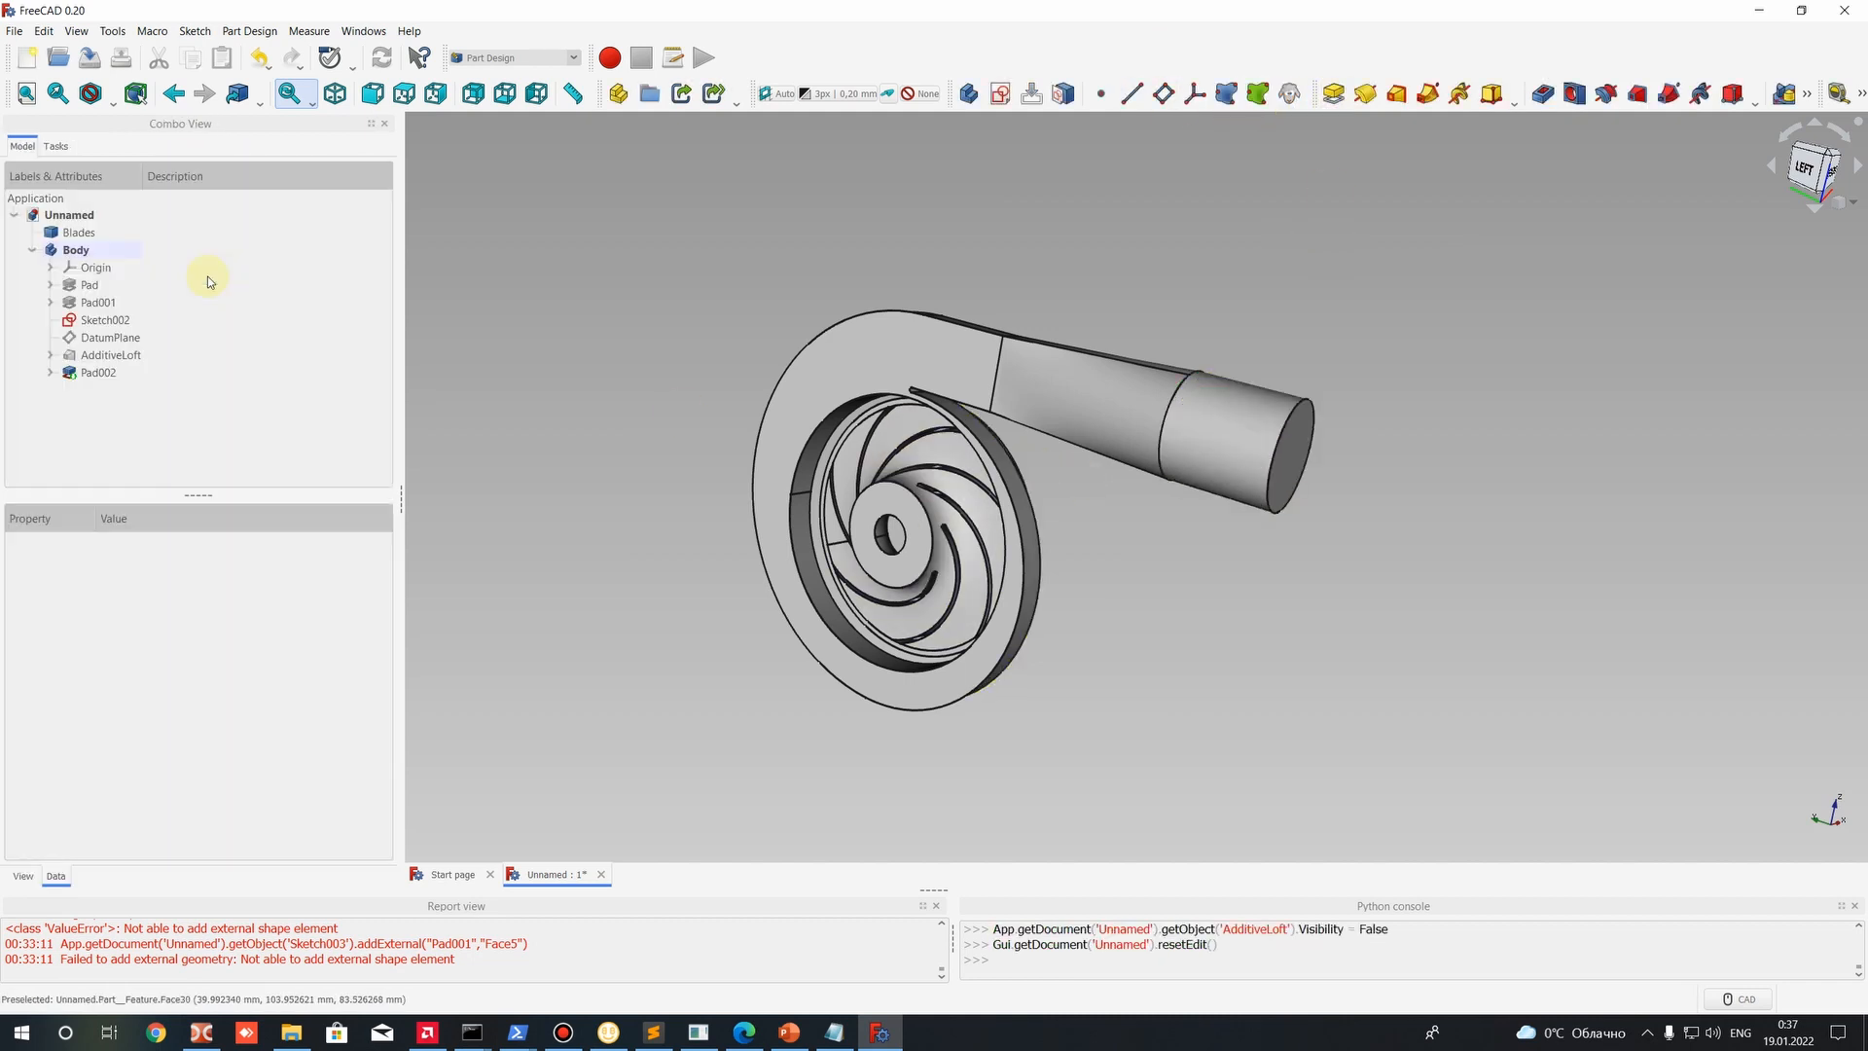
Set the length of the straight outlet pipe's pad to 200 mm.
mouse_move(834, 470)
middle_mouse_down()
mouse_move(919, 535)
mouse_move(1031, 514)
mouse_move(864, 489)
middle_mouse_up()
left_click(93, 372)
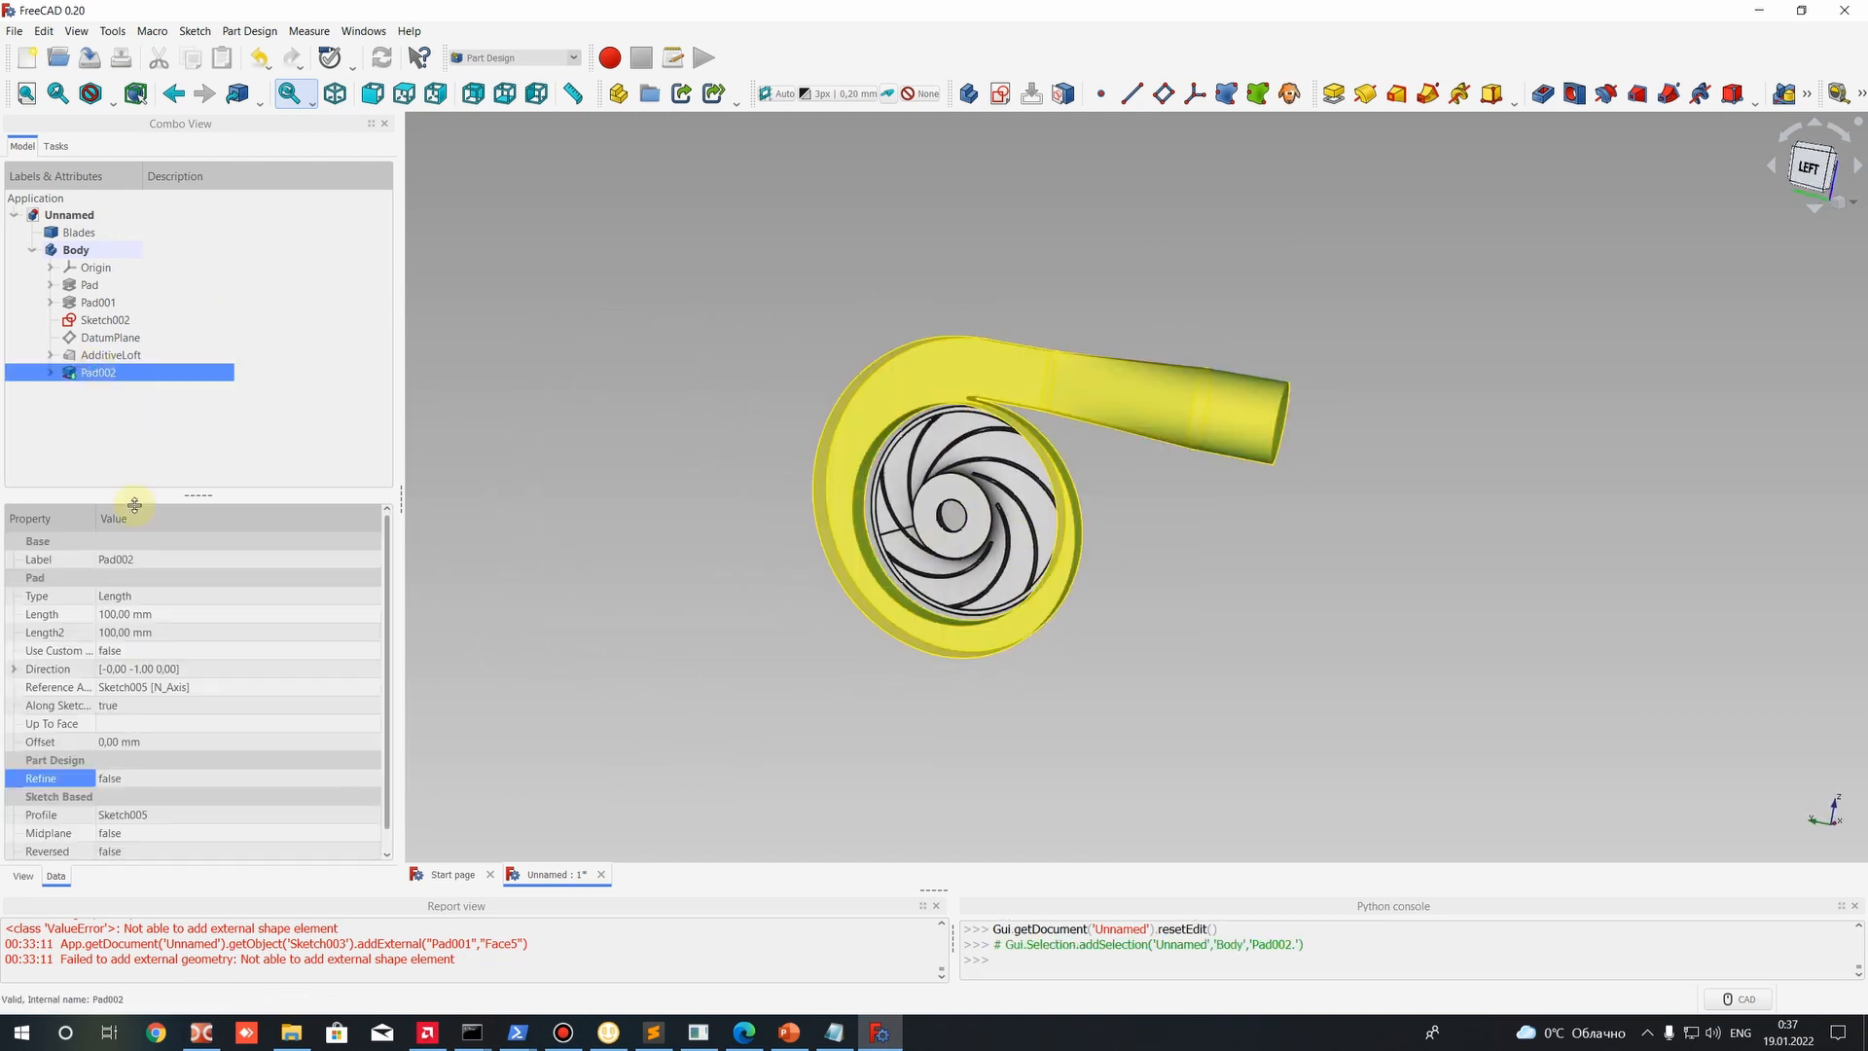
left_click(184, 399)
left_click(51, 373)
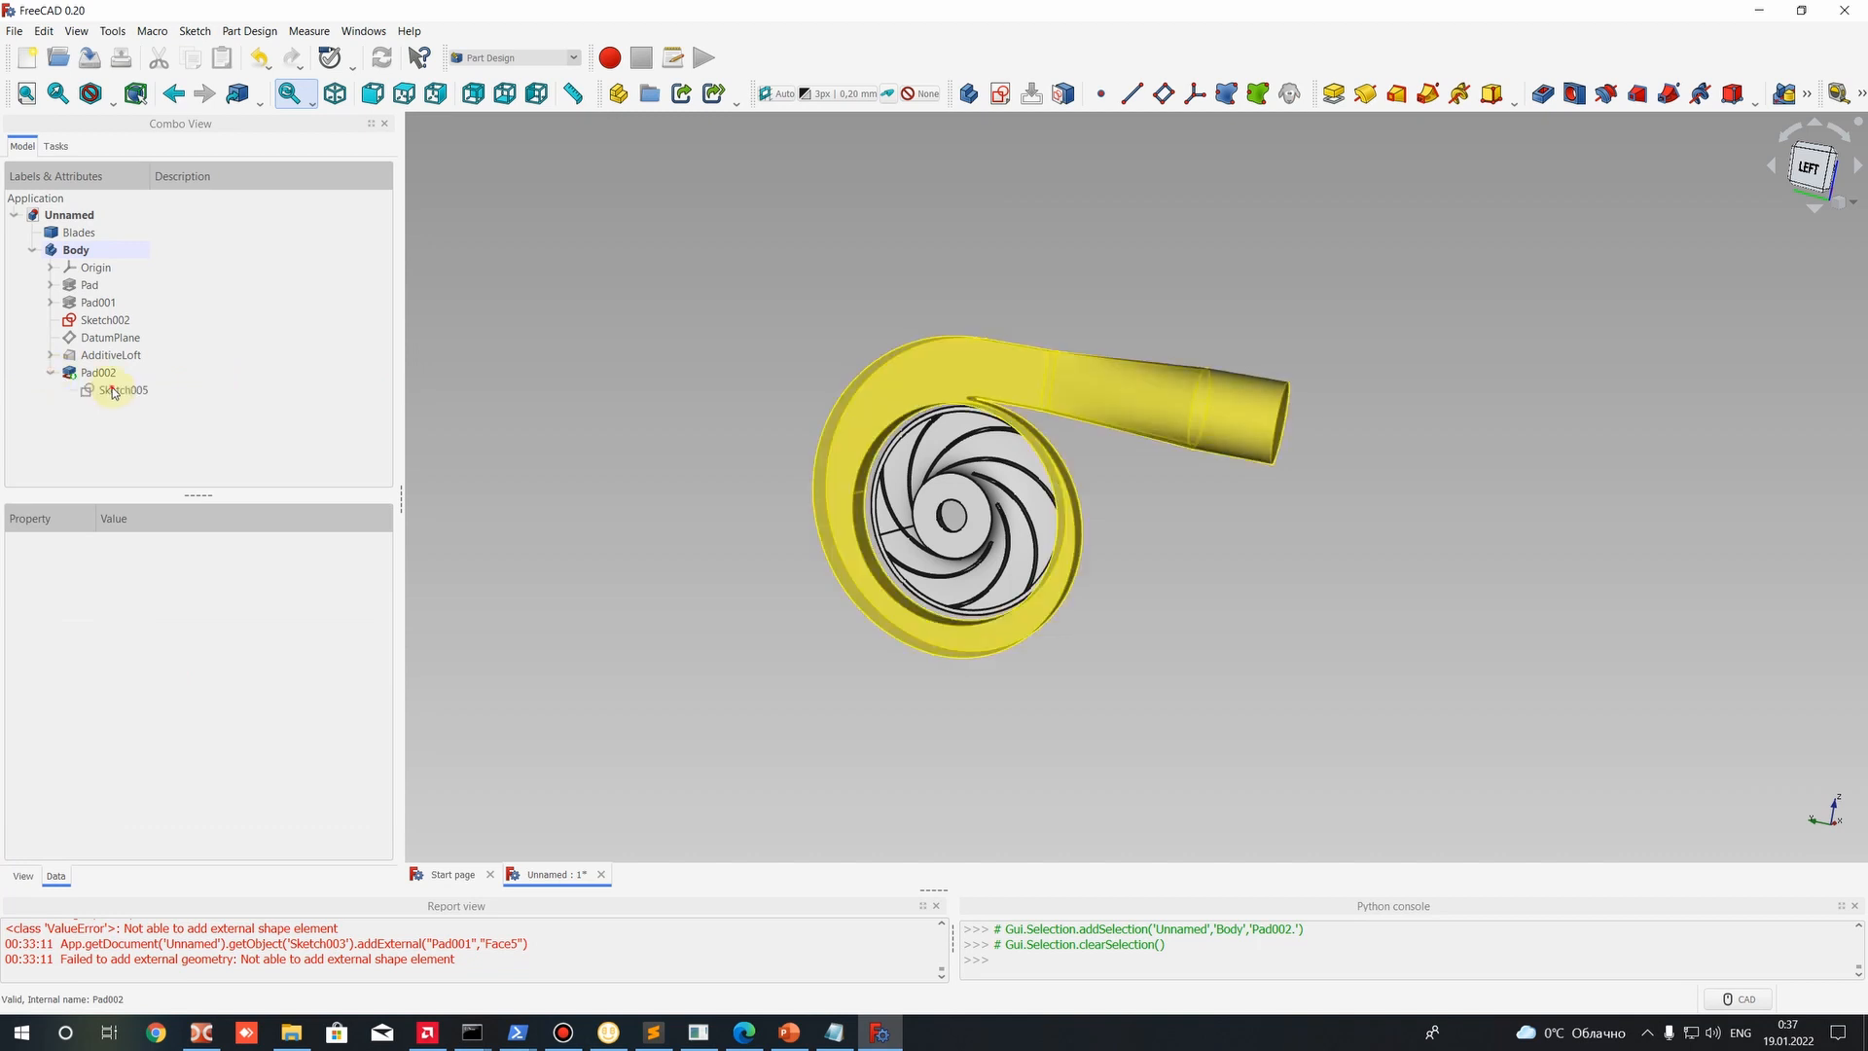
left_click(98, 373)
left_click(738, 312)
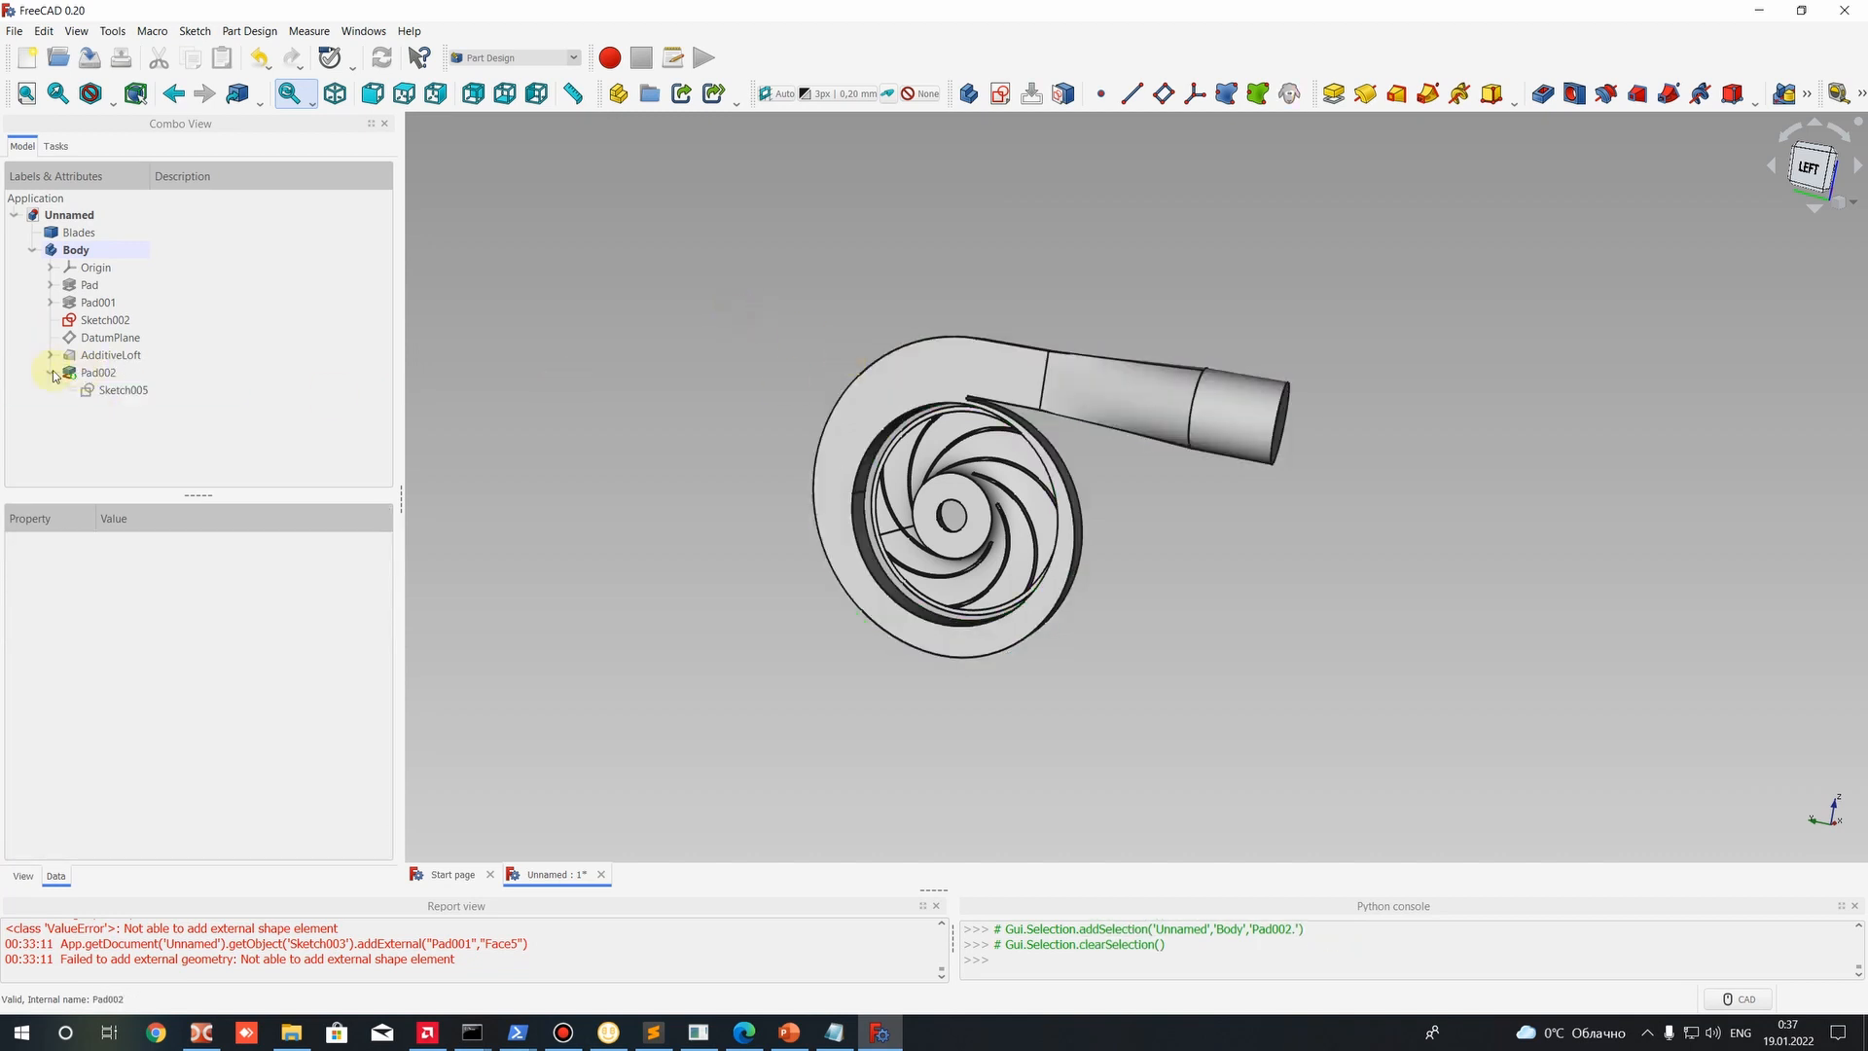
left_click(51, 373)
left_click(95, 374)
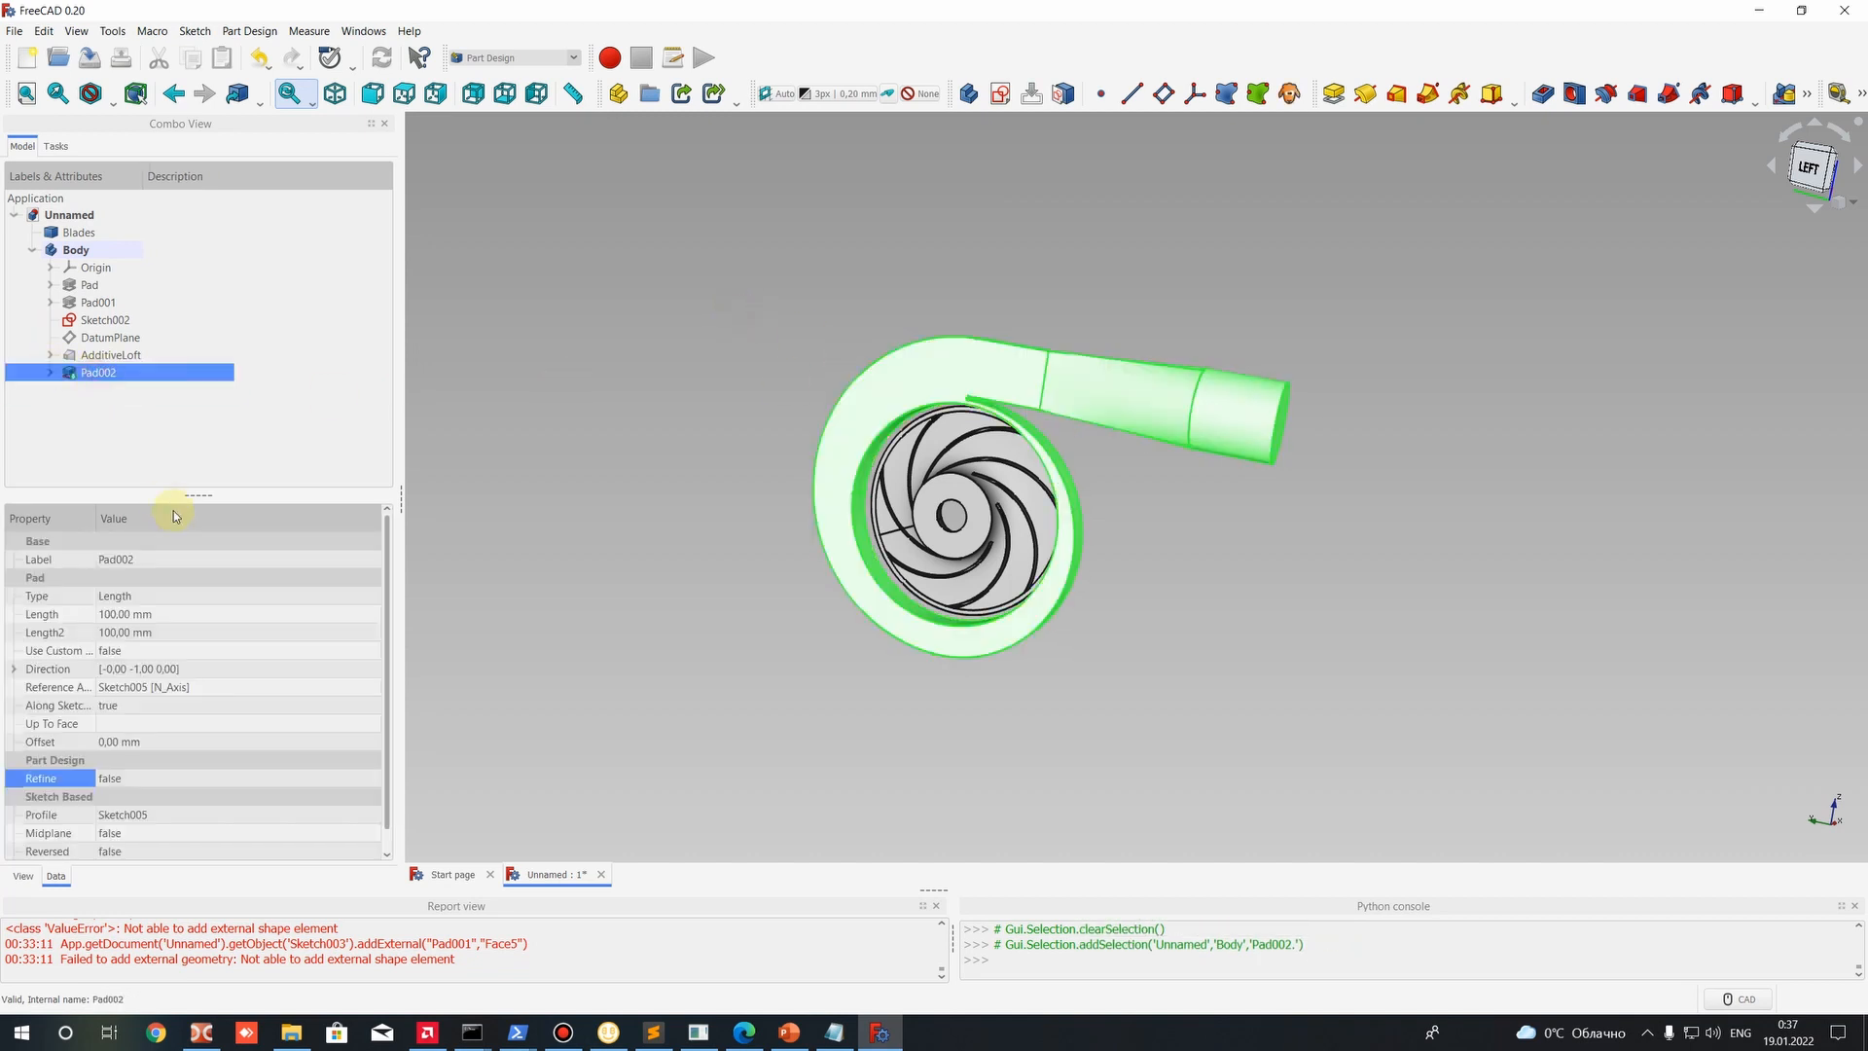
left_click(122, 619)
type("1")
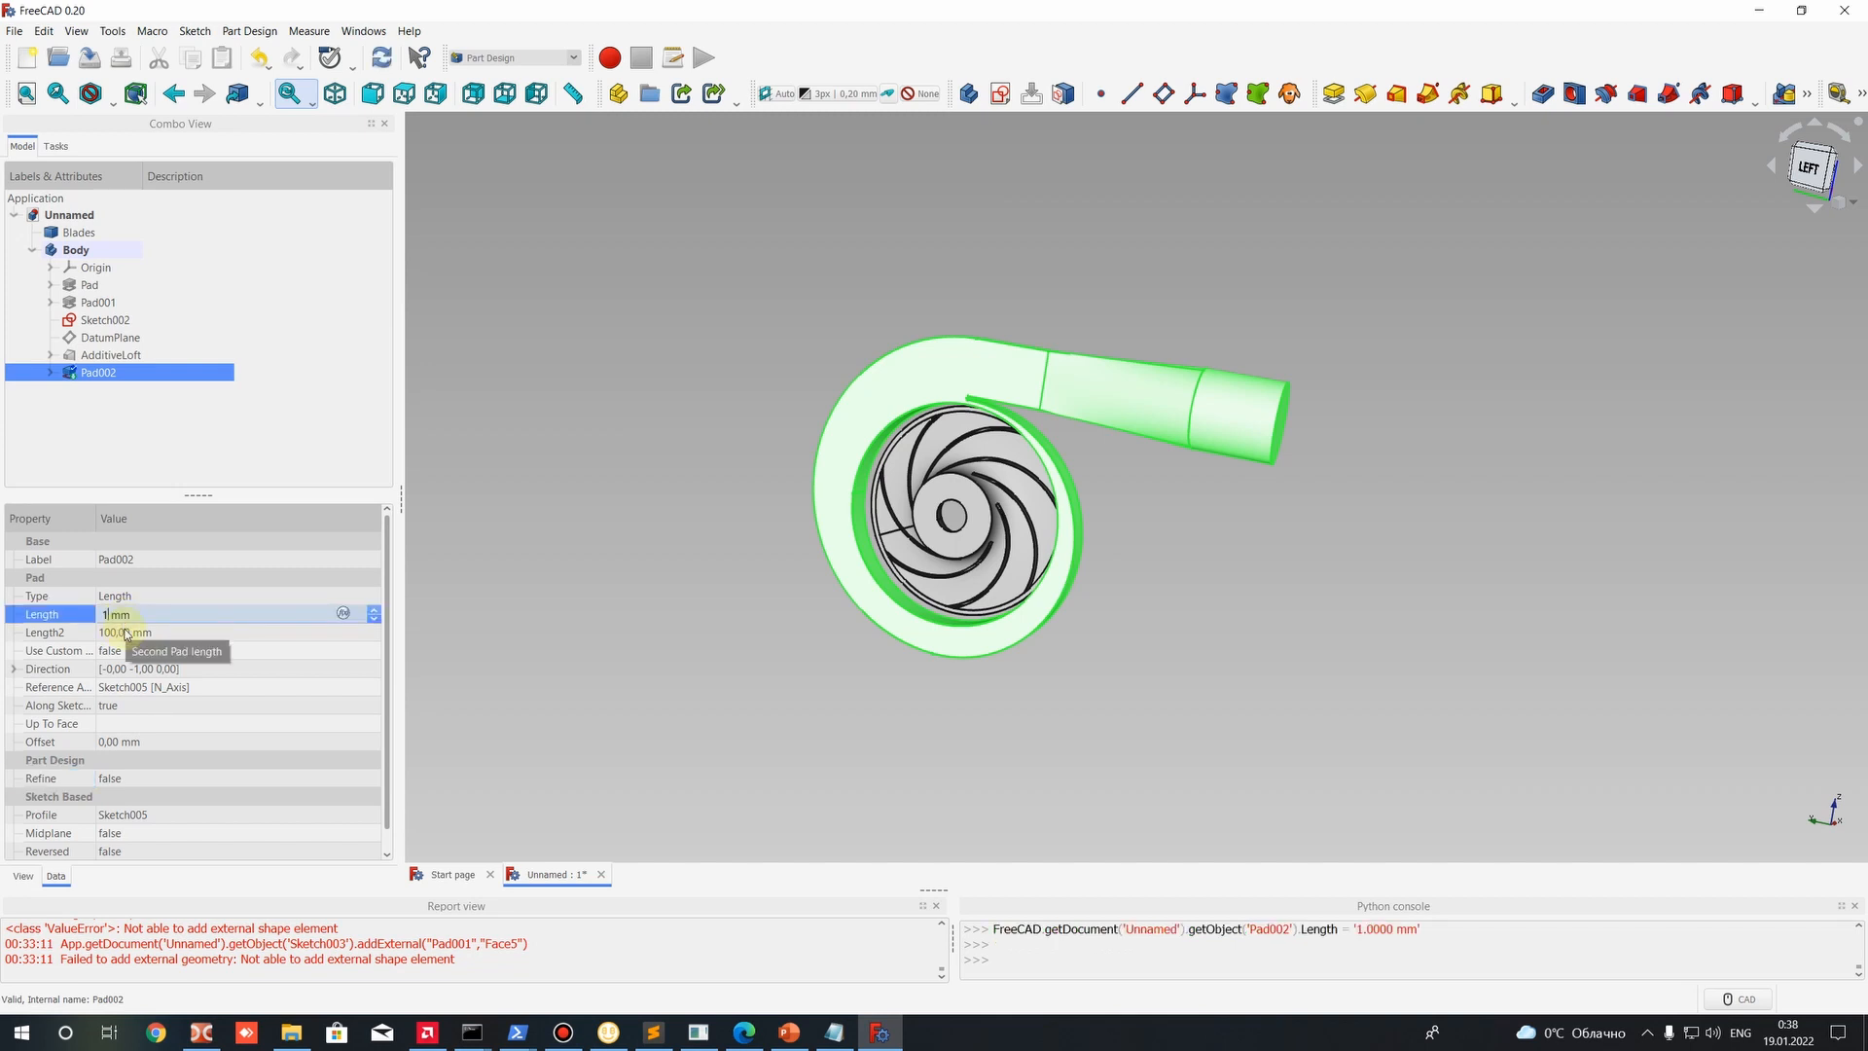
key("Return")
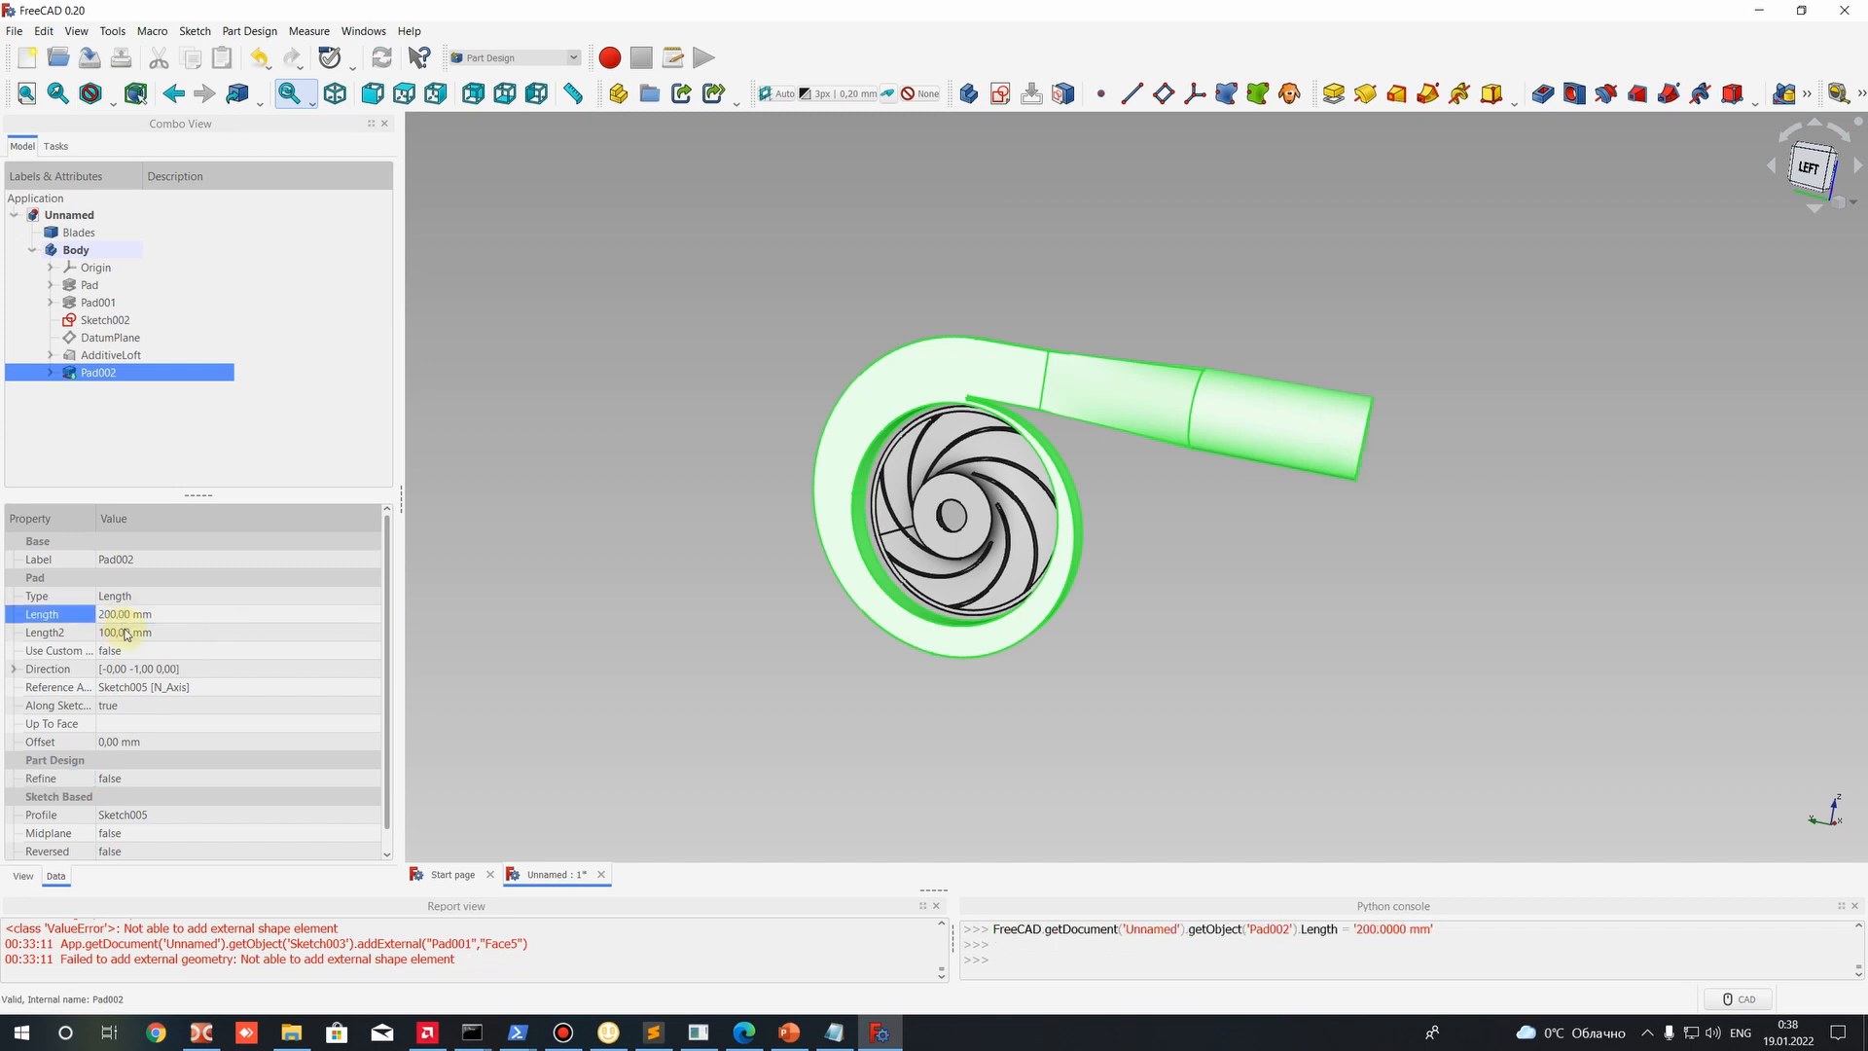
Shorten the straight outlet pipe by setting its pad length to 150 mm and clear the selection.
left_click(135, 619)
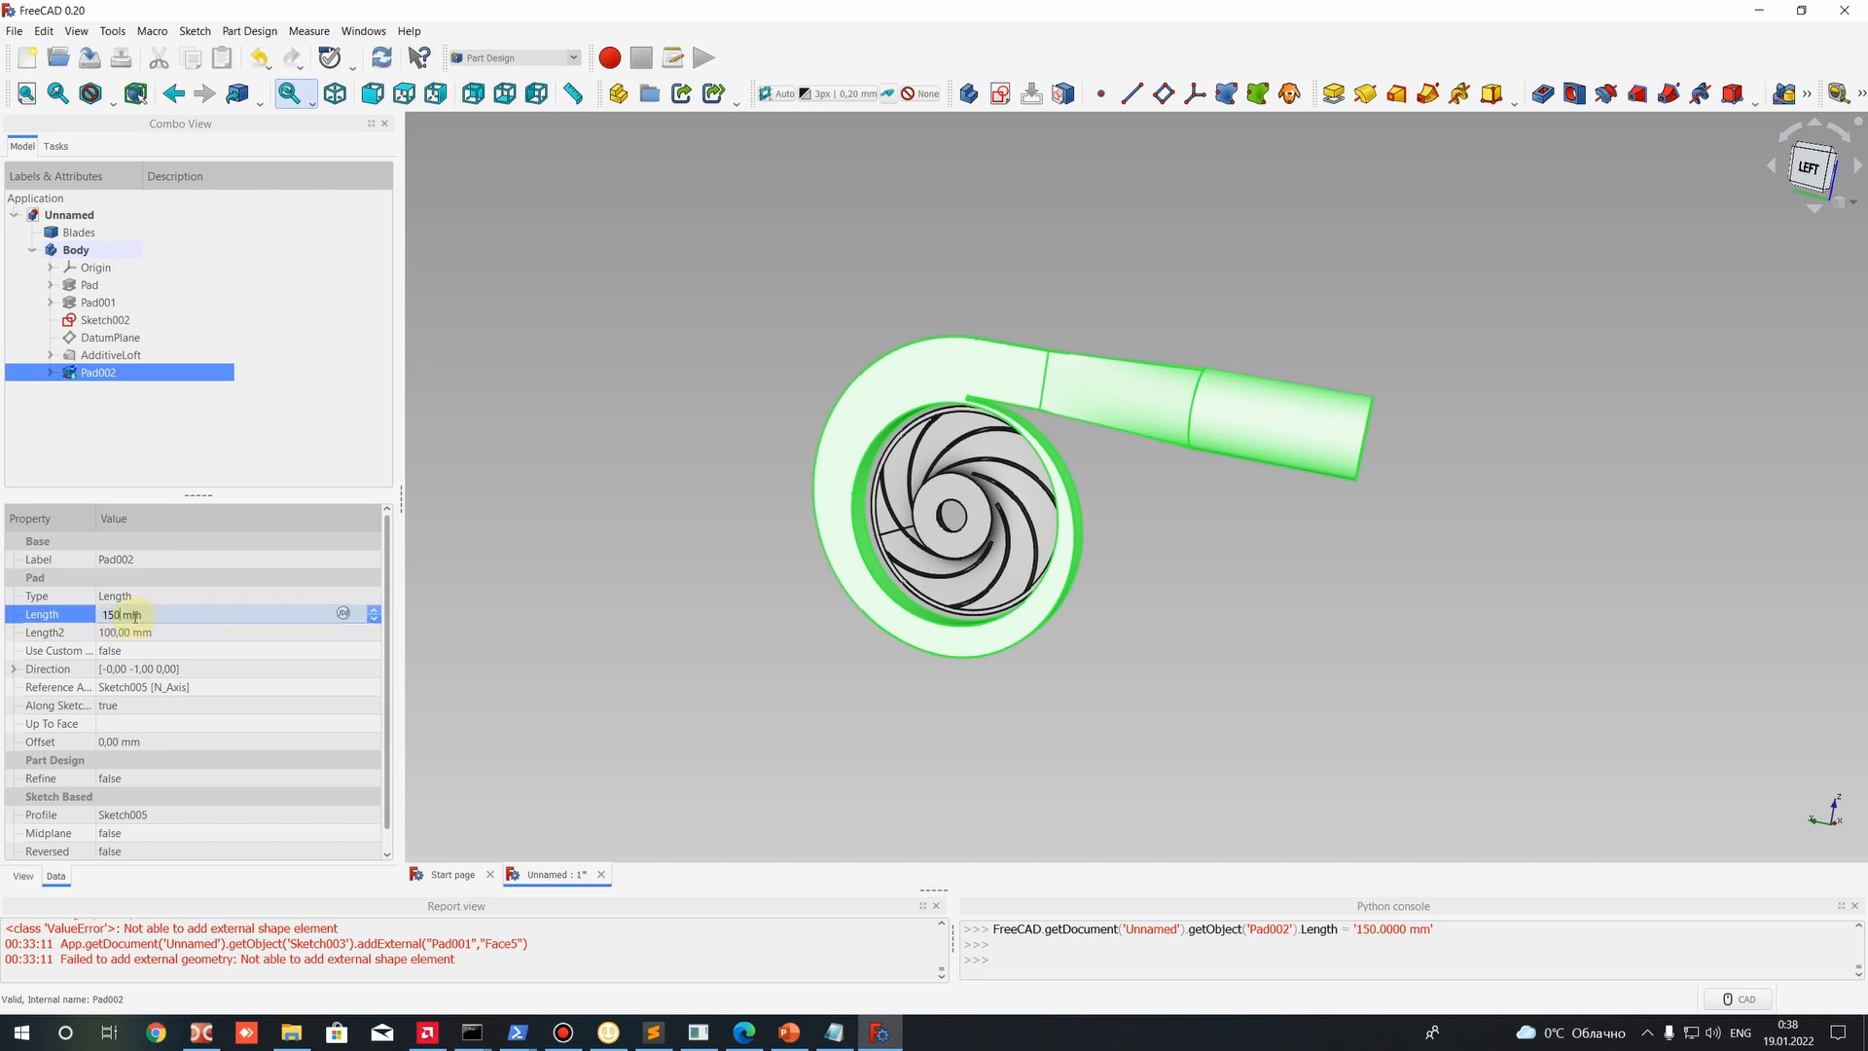
key("Return")
left_click(468, 376)
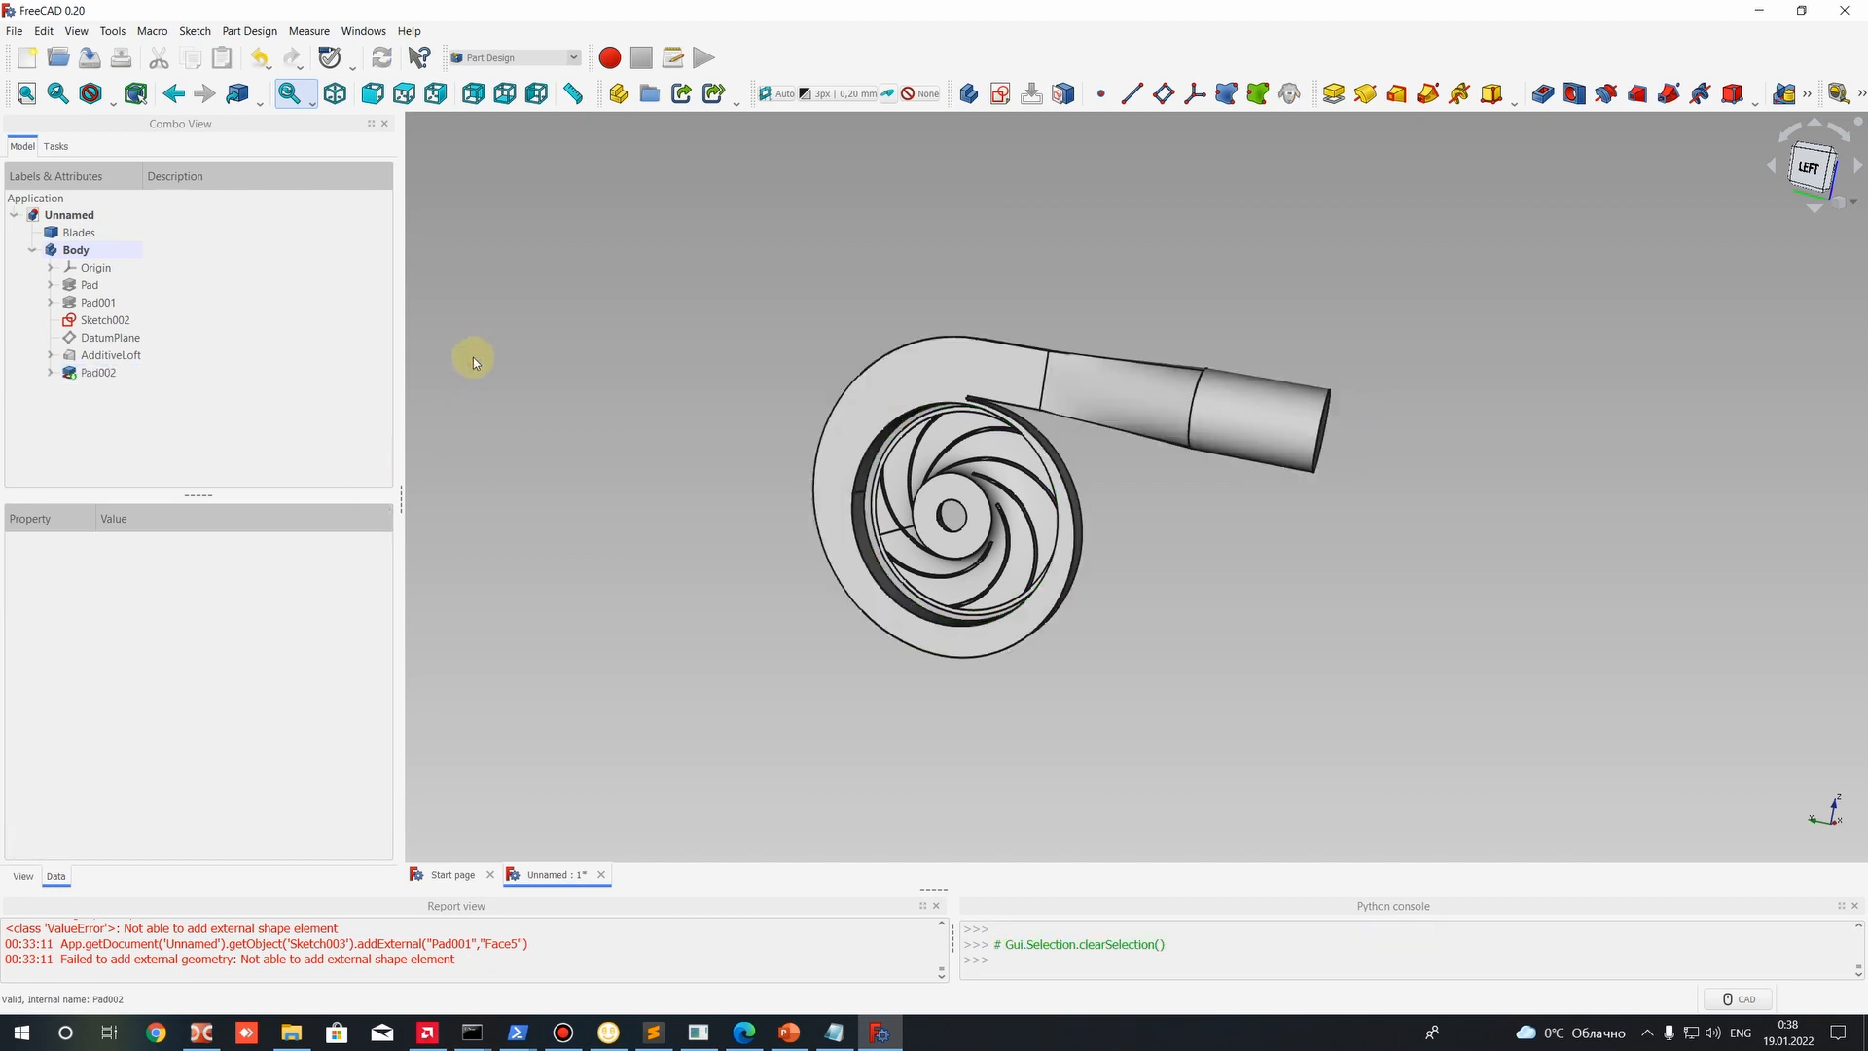
Start saving the unnamed pump casing document as a FreeCAD file in the Centrifugal_Pump_Volute folder.
key("ctrl+s")
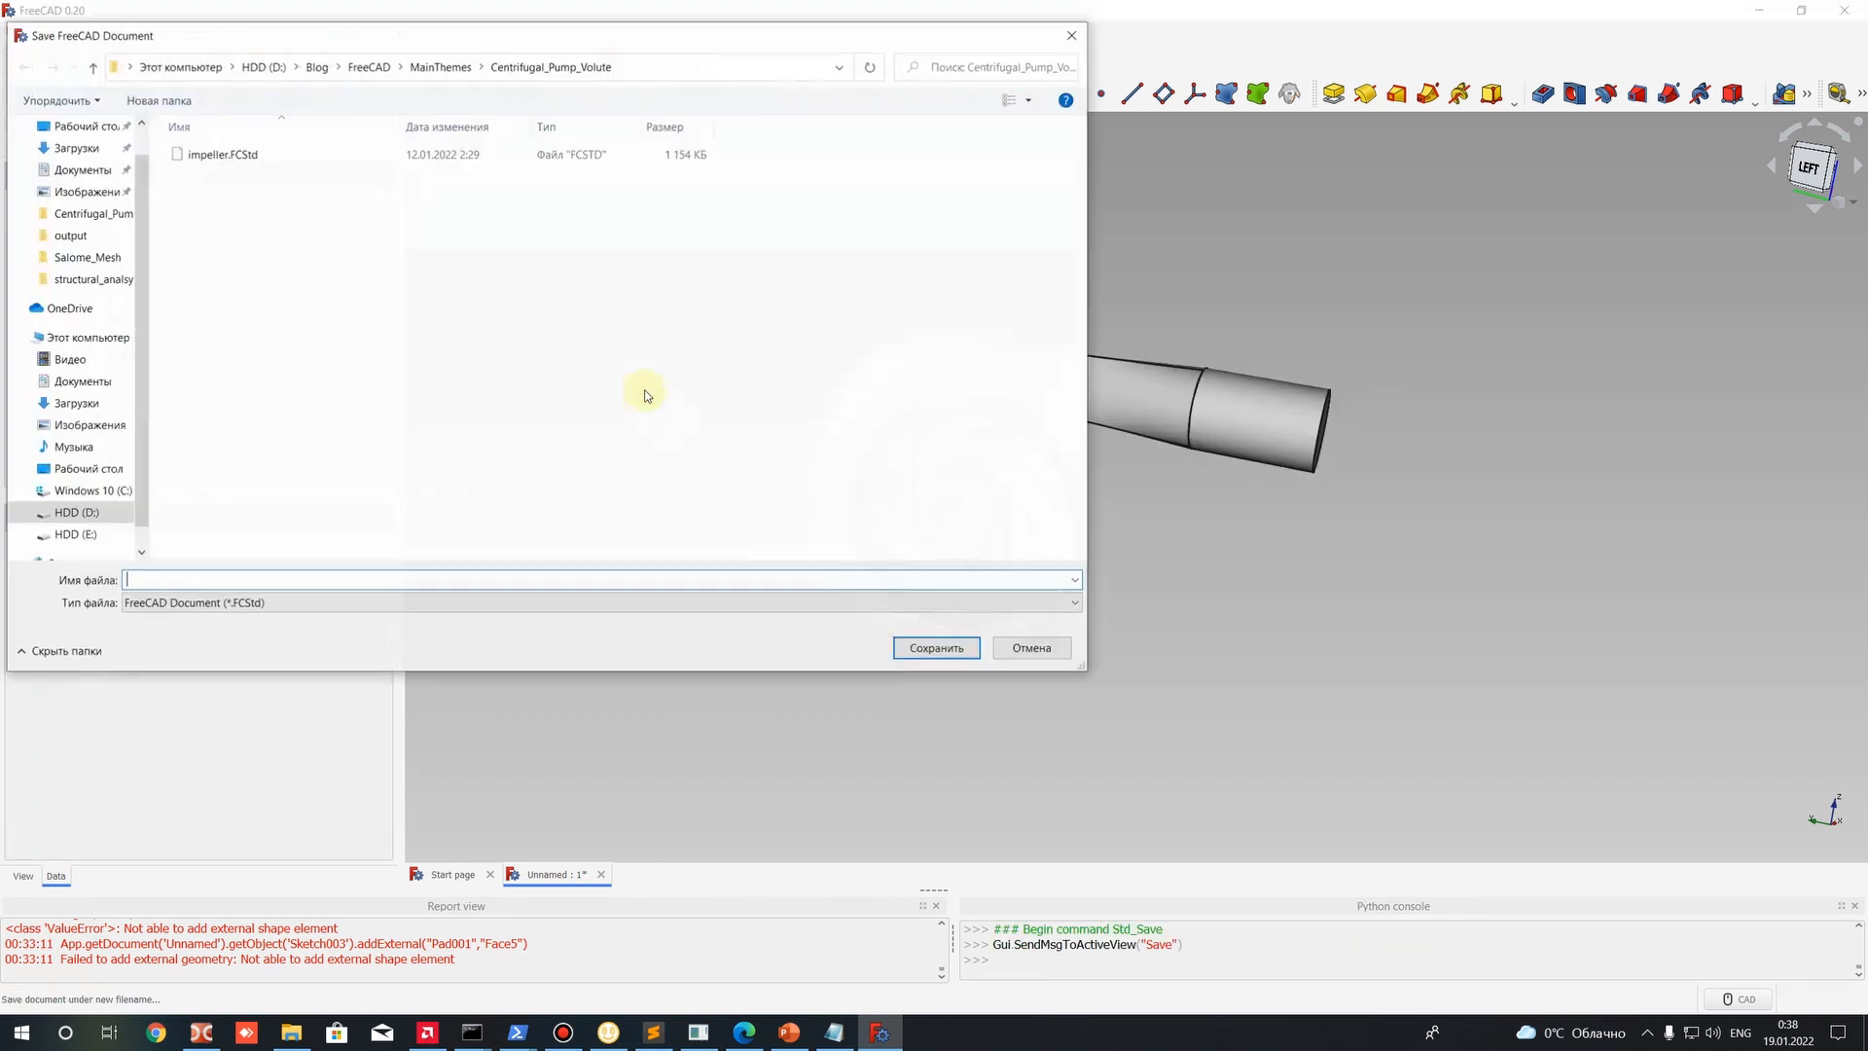
Save the document as volute in the Centrifugal_Pump_Volute folder.
left_click(1008, 650)
left_click(20, 36)
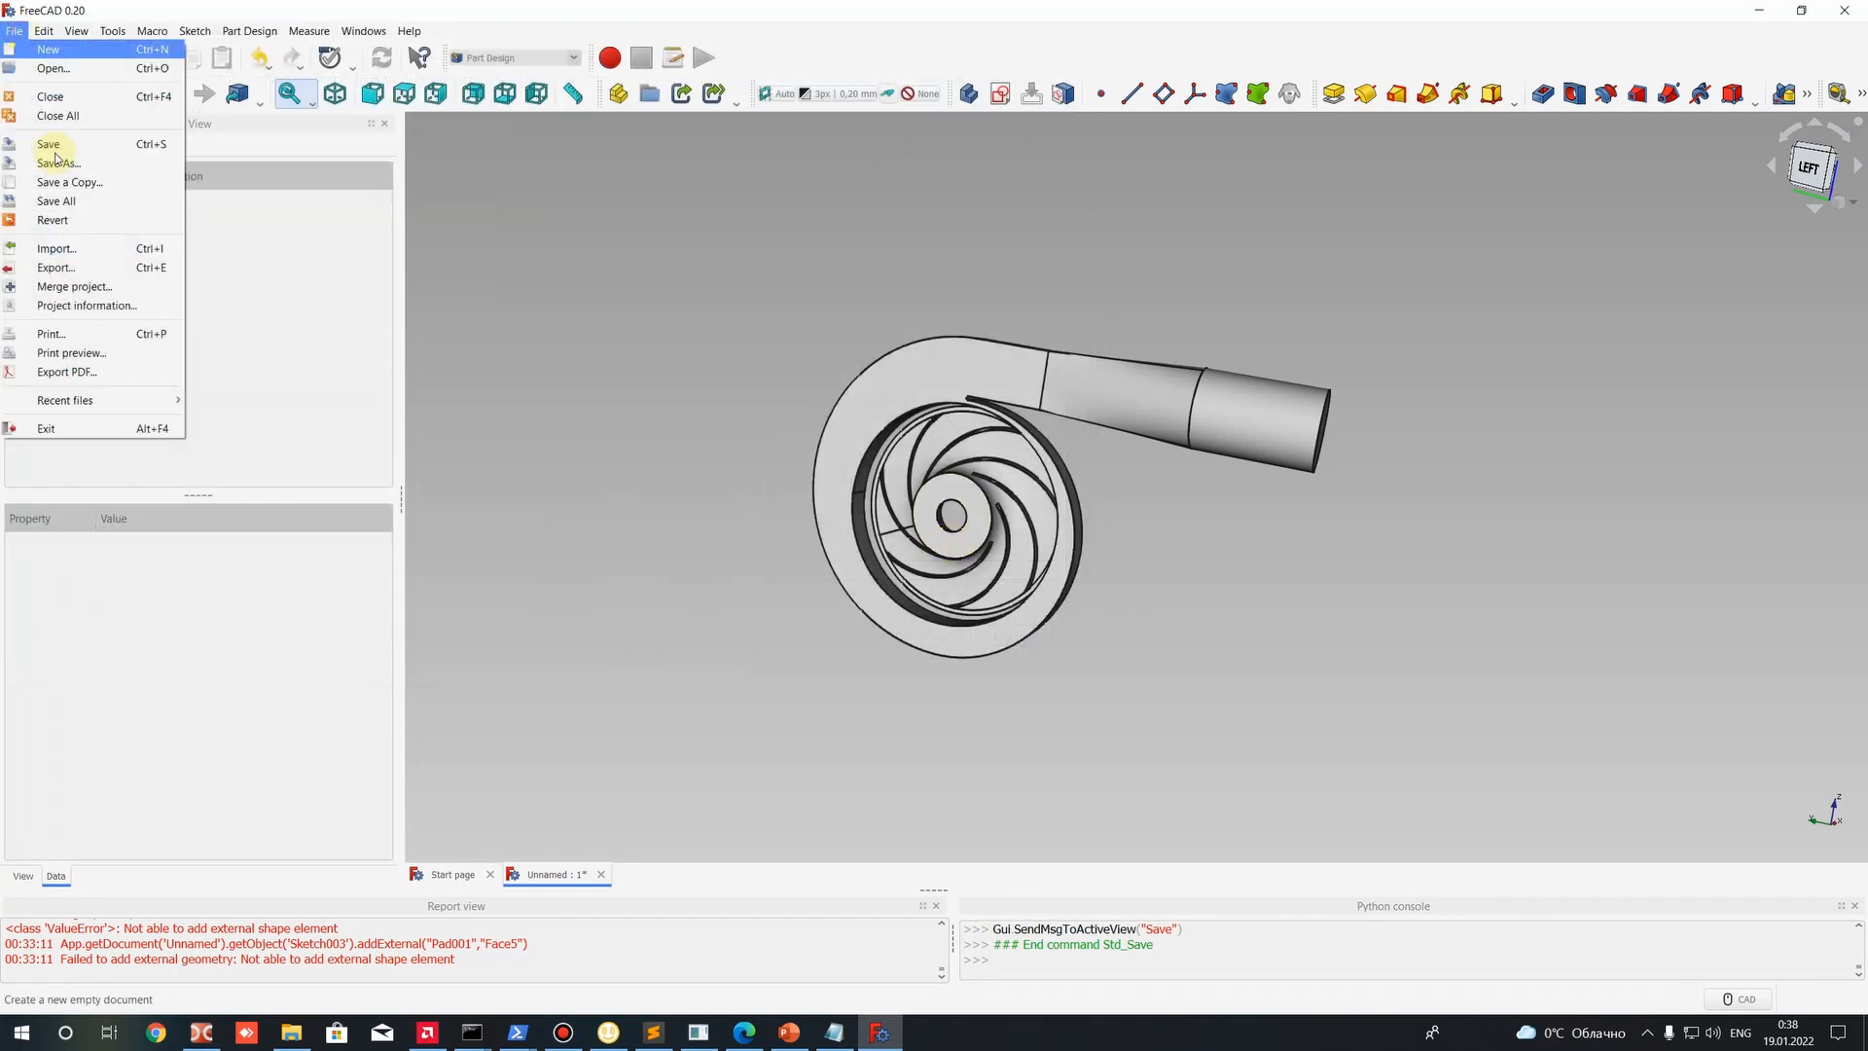
left_click(44, 160)
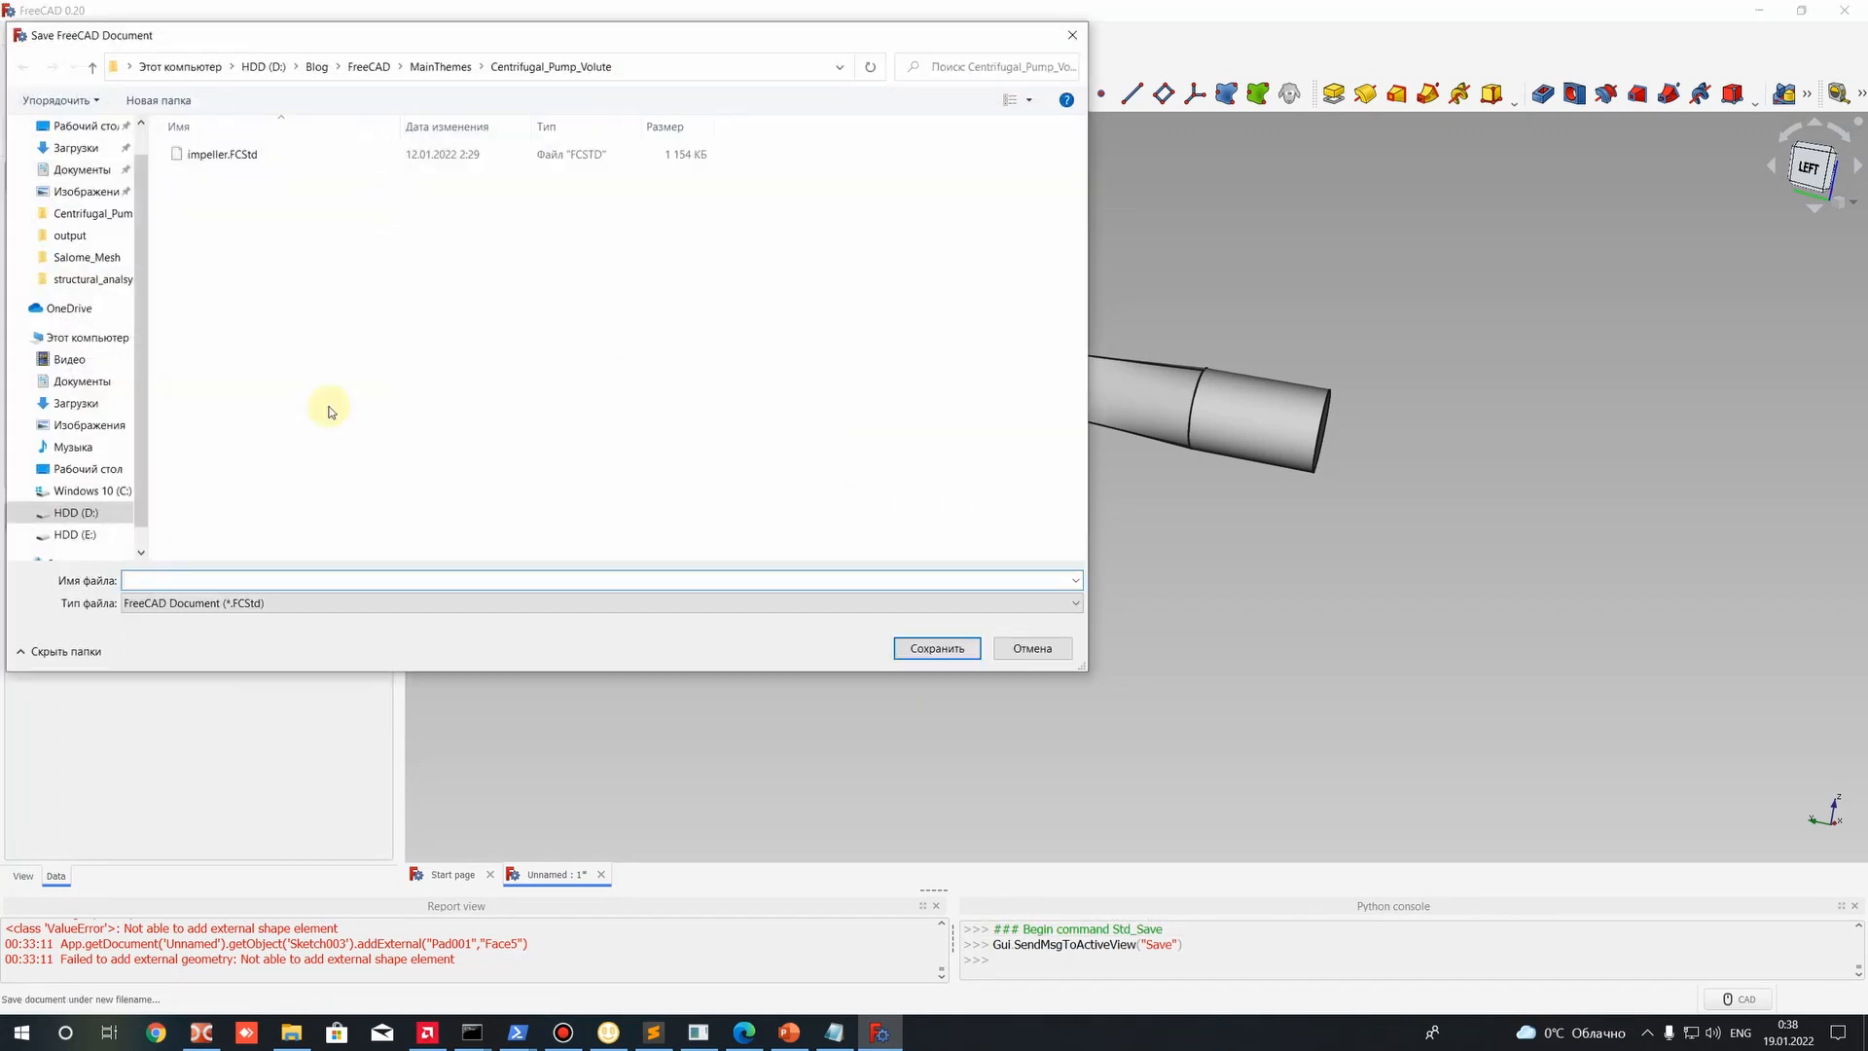
type("volute")
left_click(937, 648)
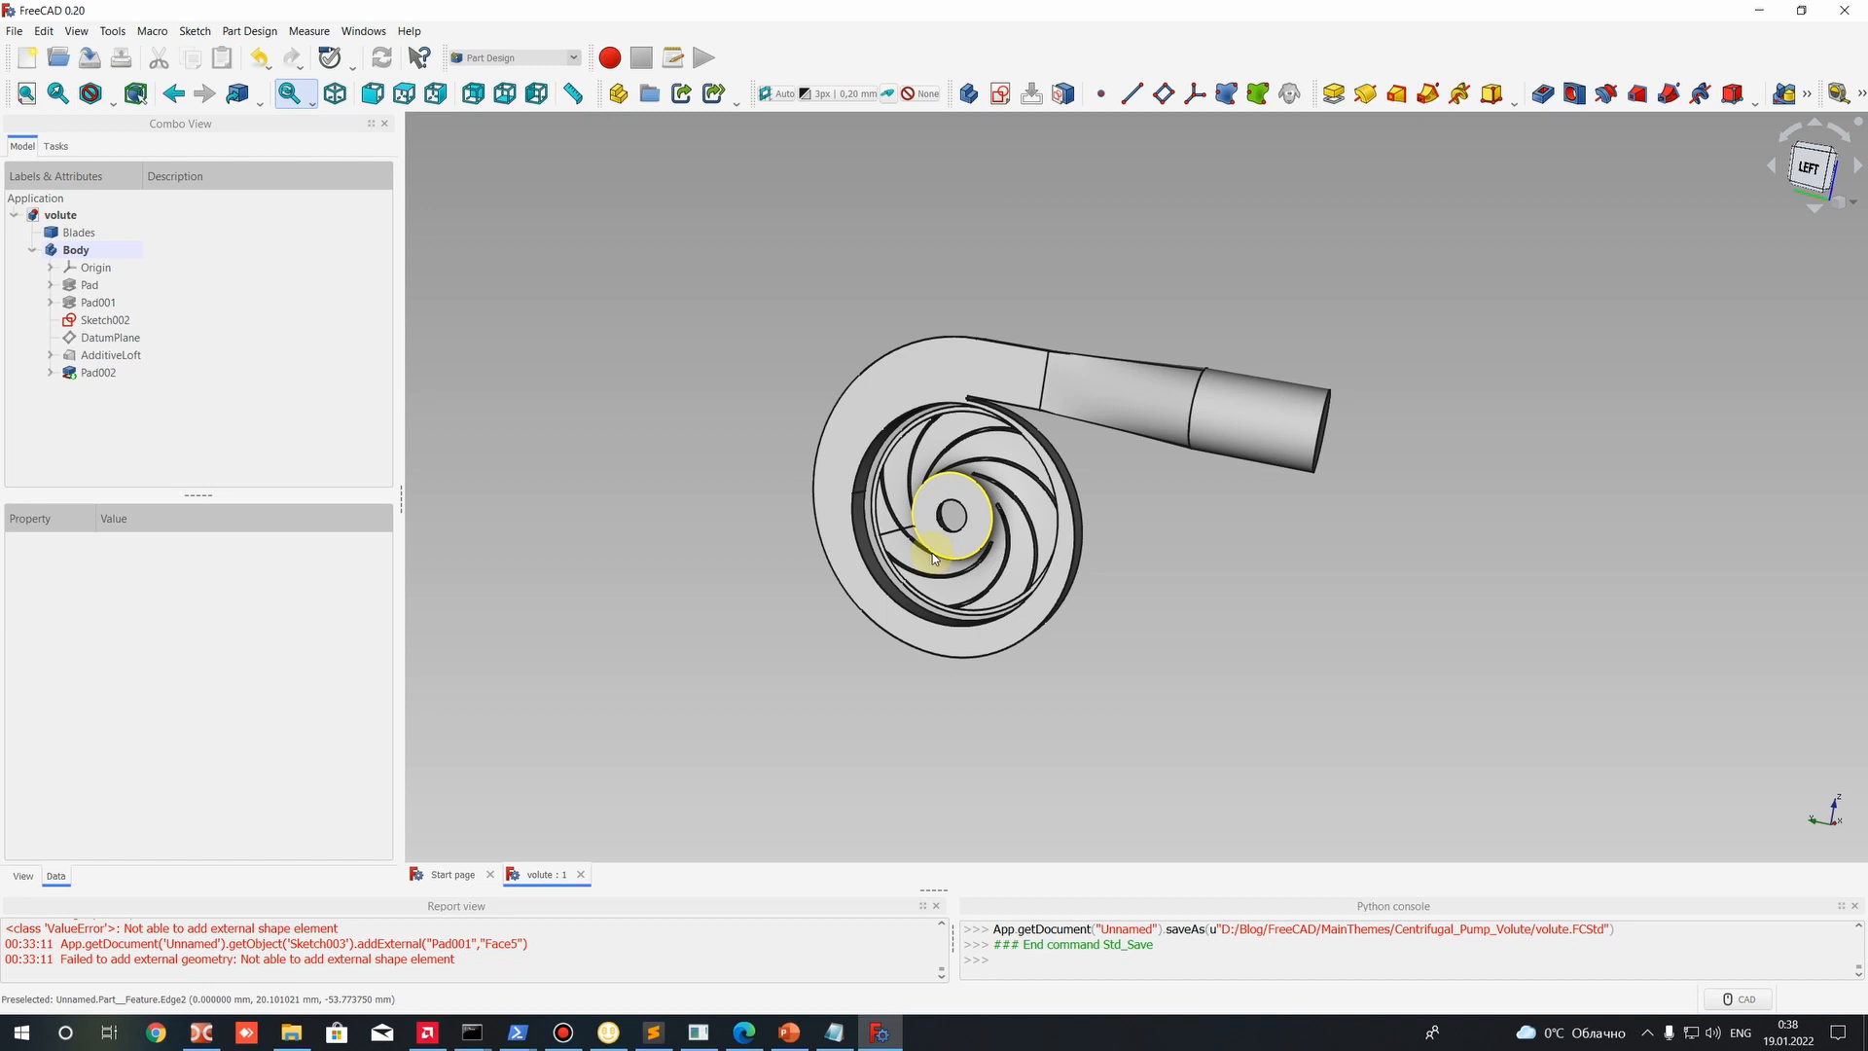
Inspect the axial alignment of the impeller with the volute ring from the front and at an angle, picking the outer faces of both.
middle_click_drag(1116, 447, 1372, 483)
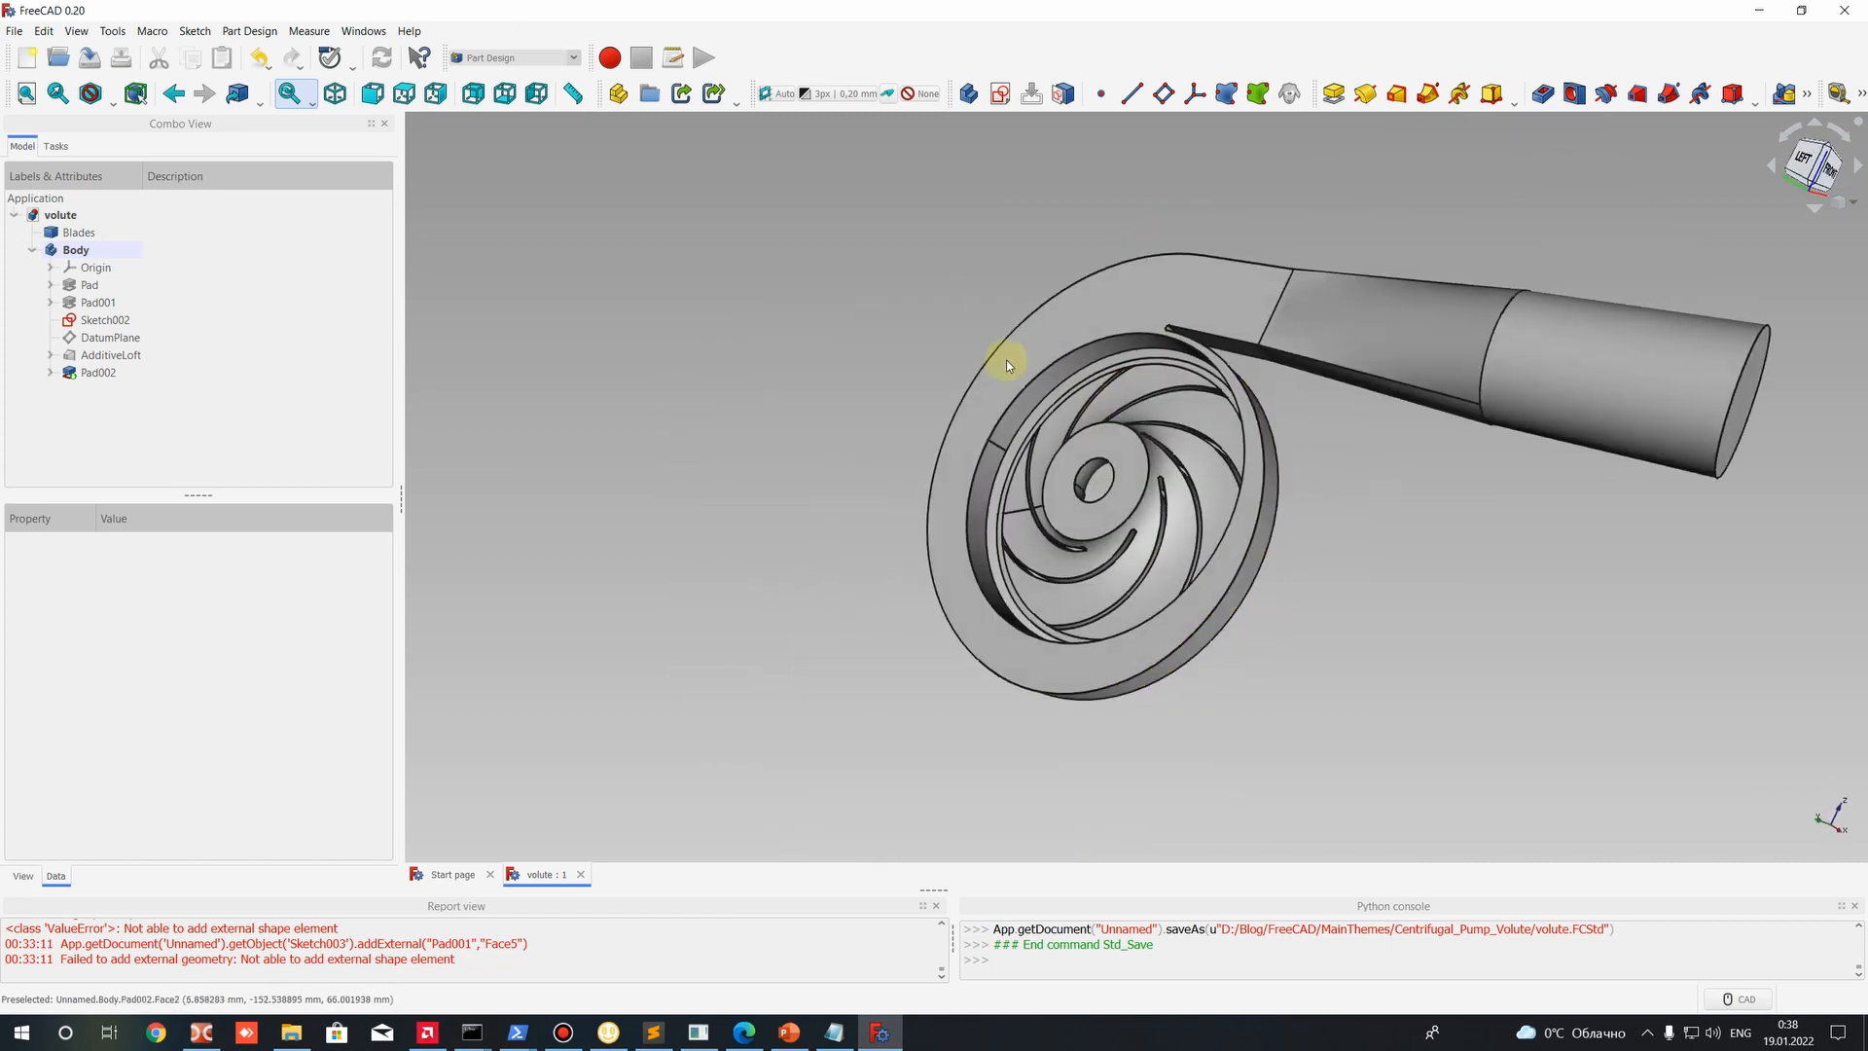
scroll(1051, 389, "up", 5)
left_click(1089, 363)
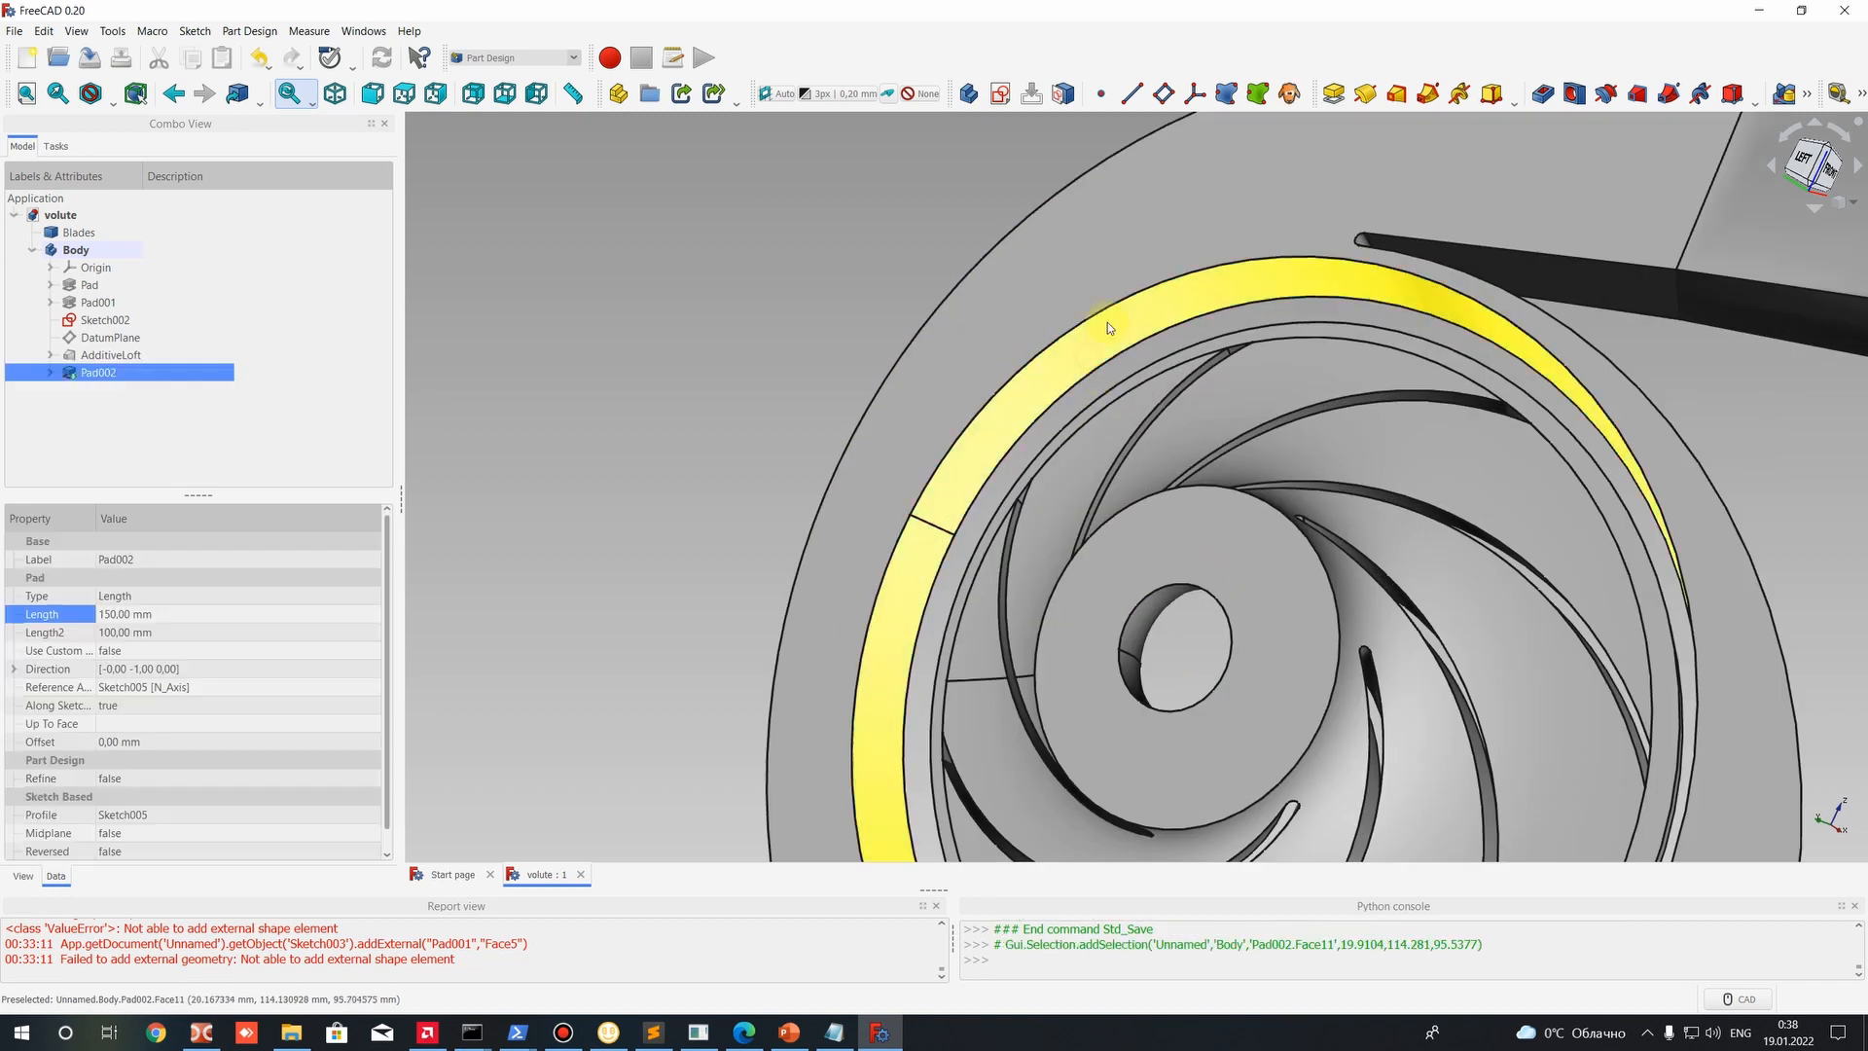
key("1")
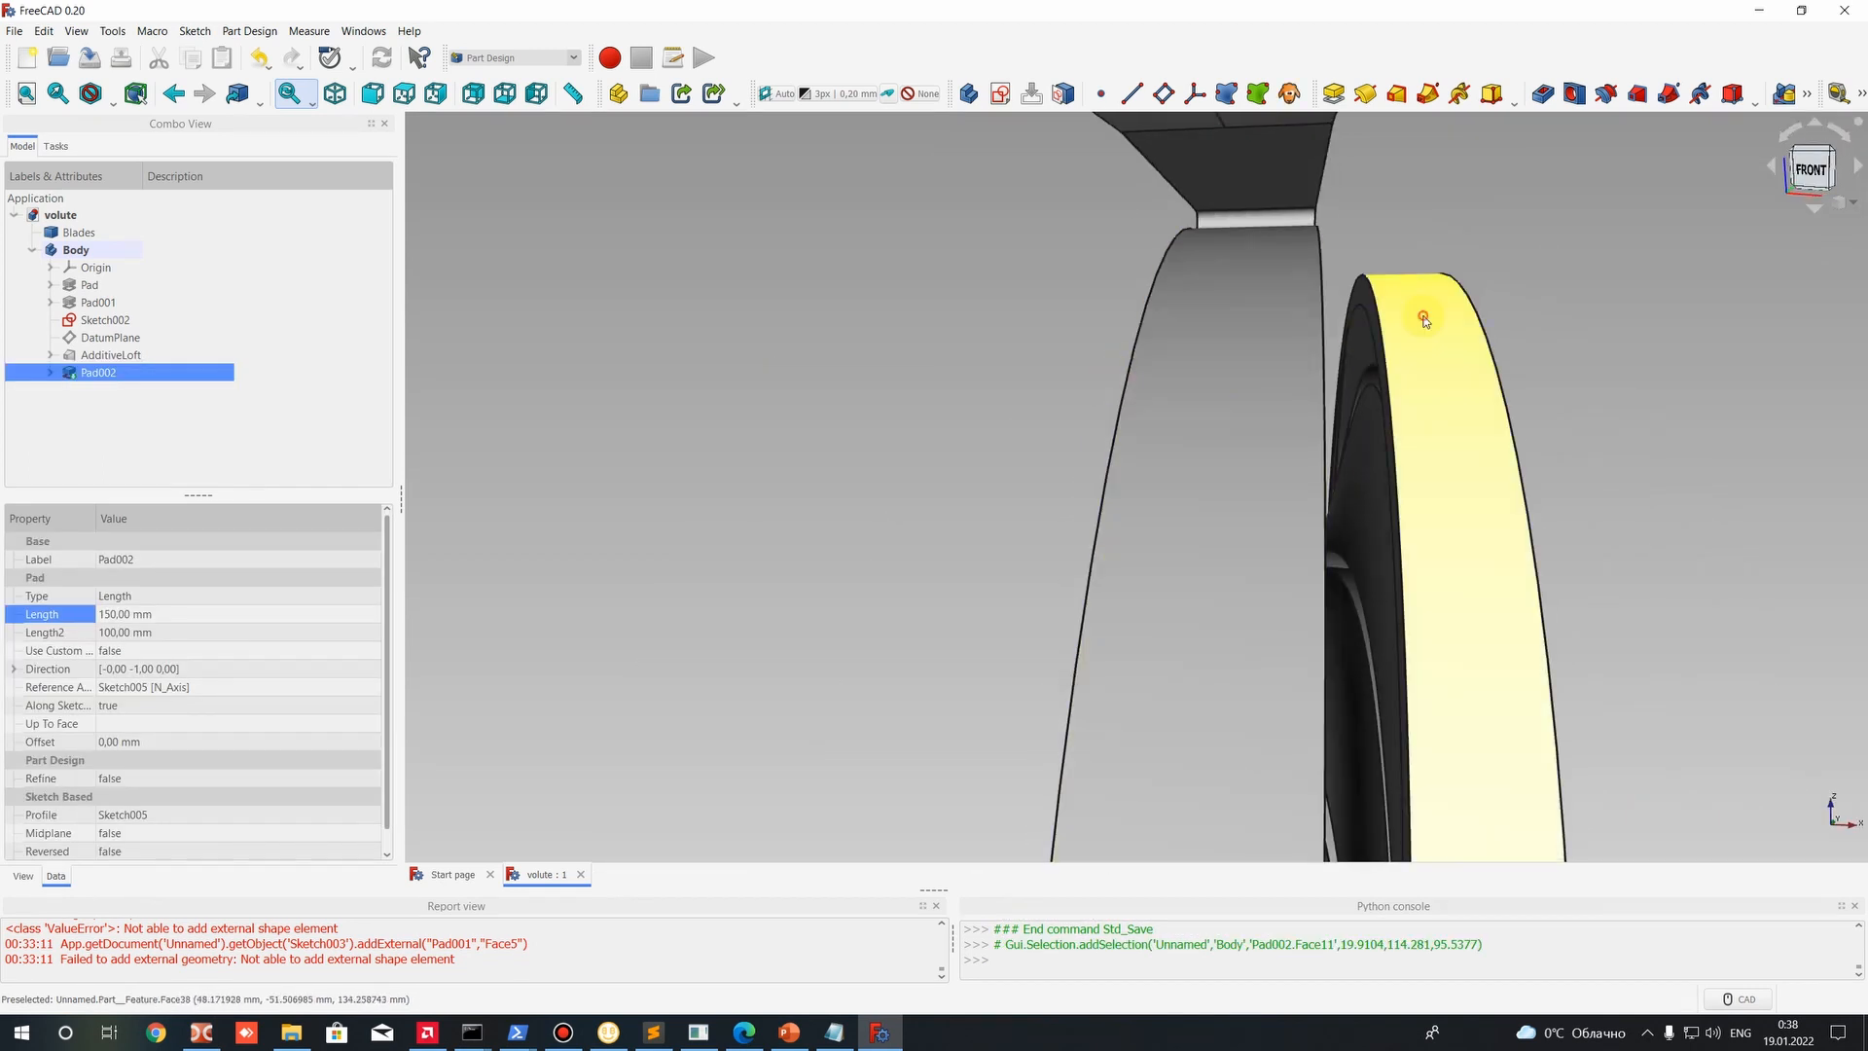
left_click(1422, 315)
middle_click_drag(980, 354, 1073, 412)
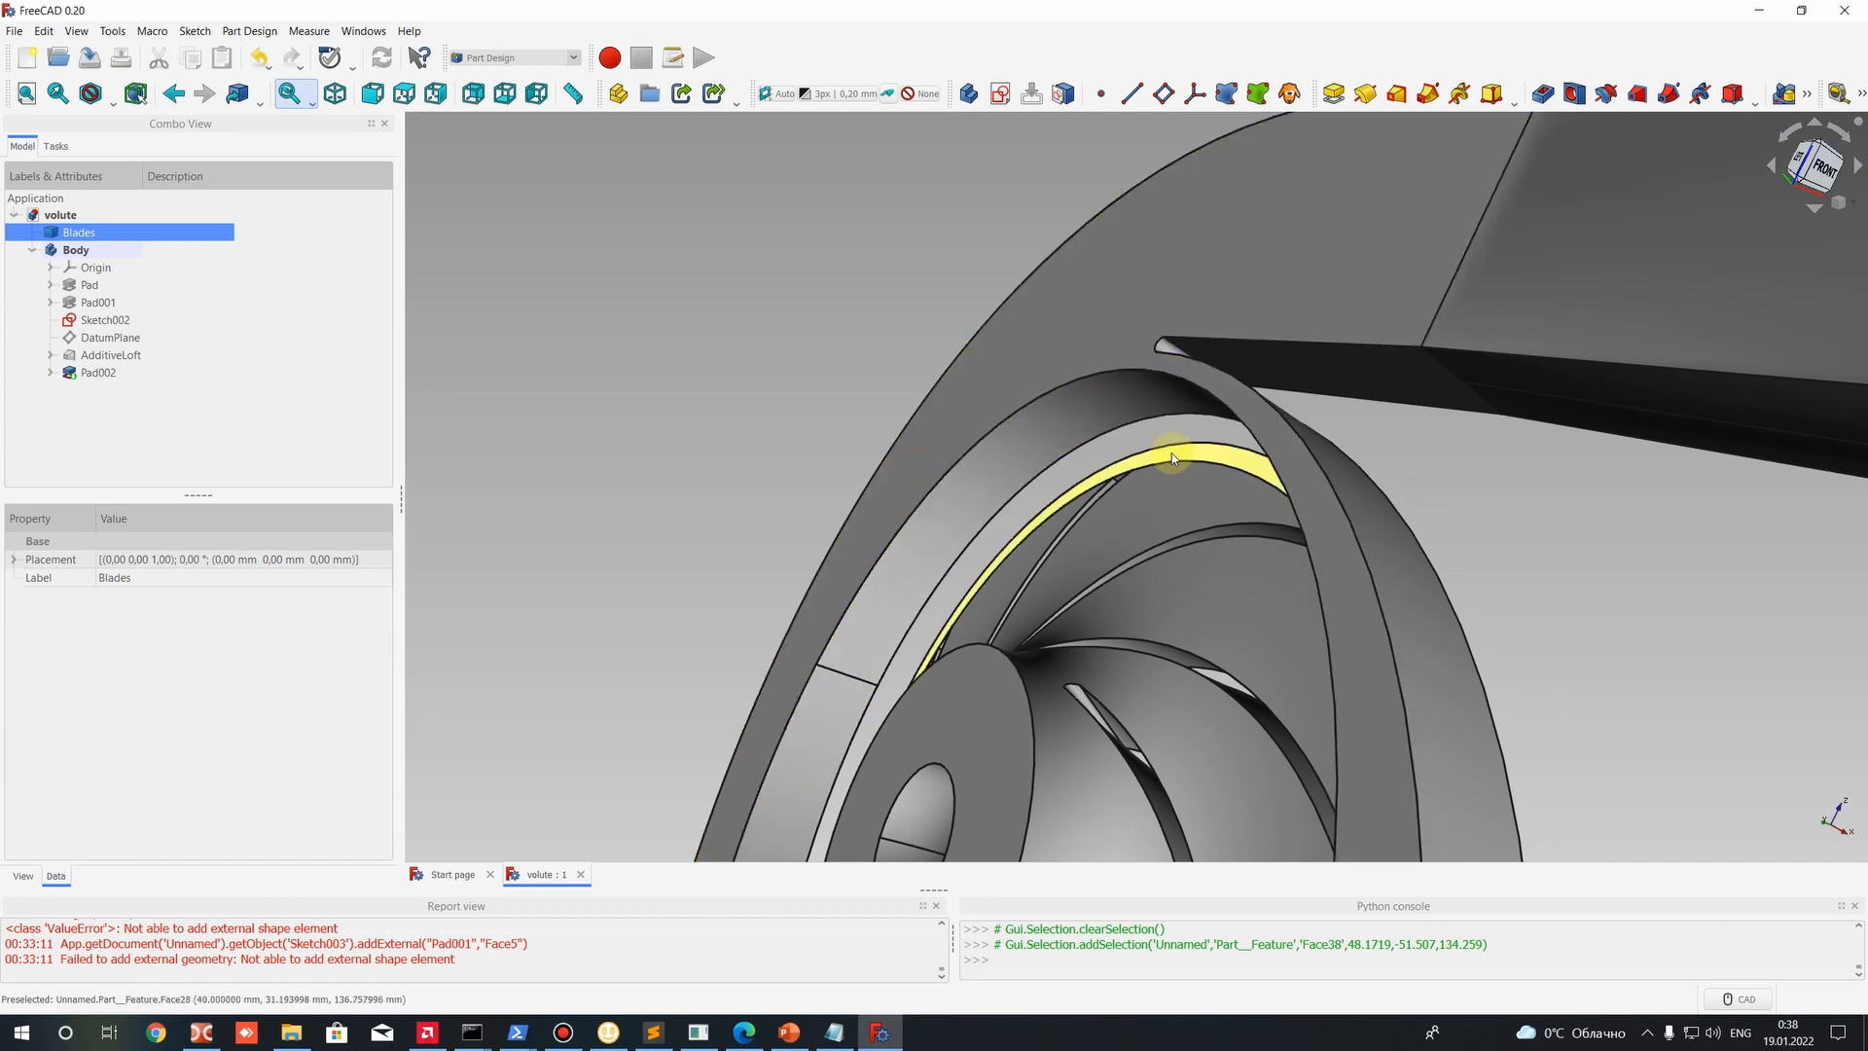
middle_click_drag(1173, 458, 1396, 431)
scroll(1256, 622, "up", 3)
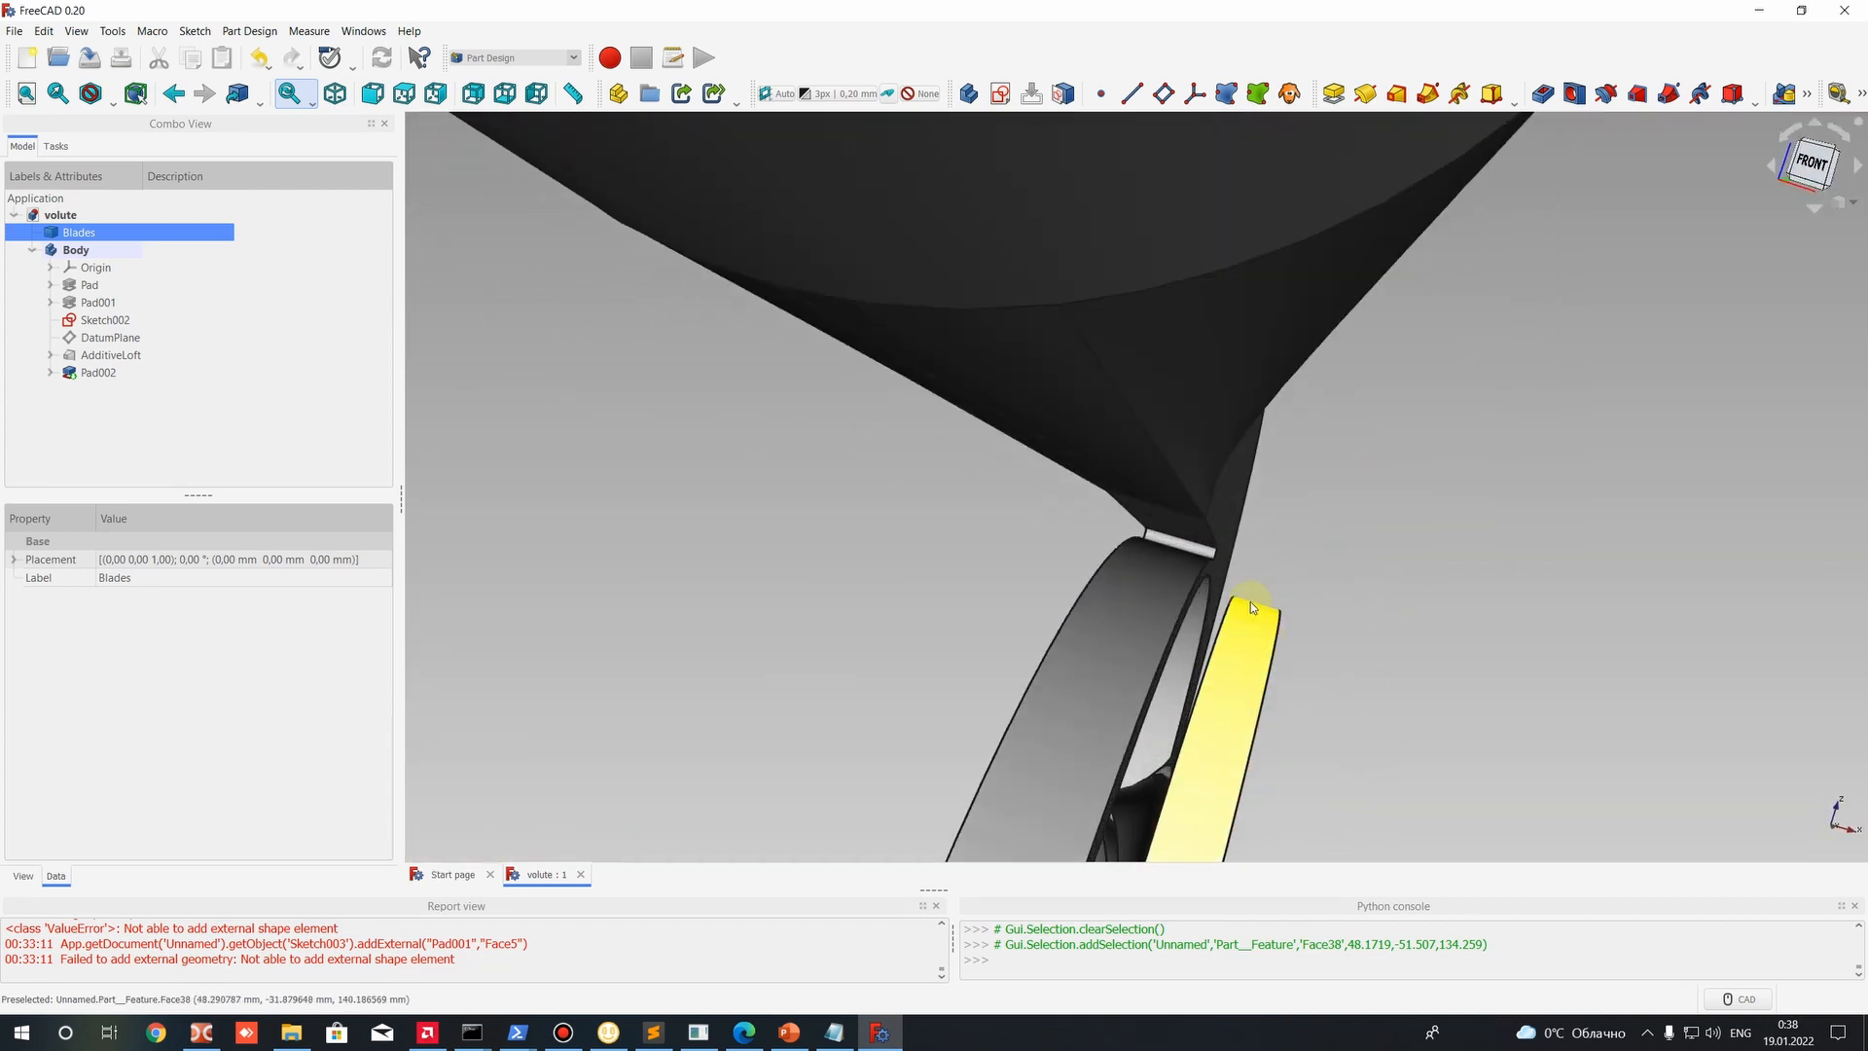
scroll(1252, 601, "up", 1)
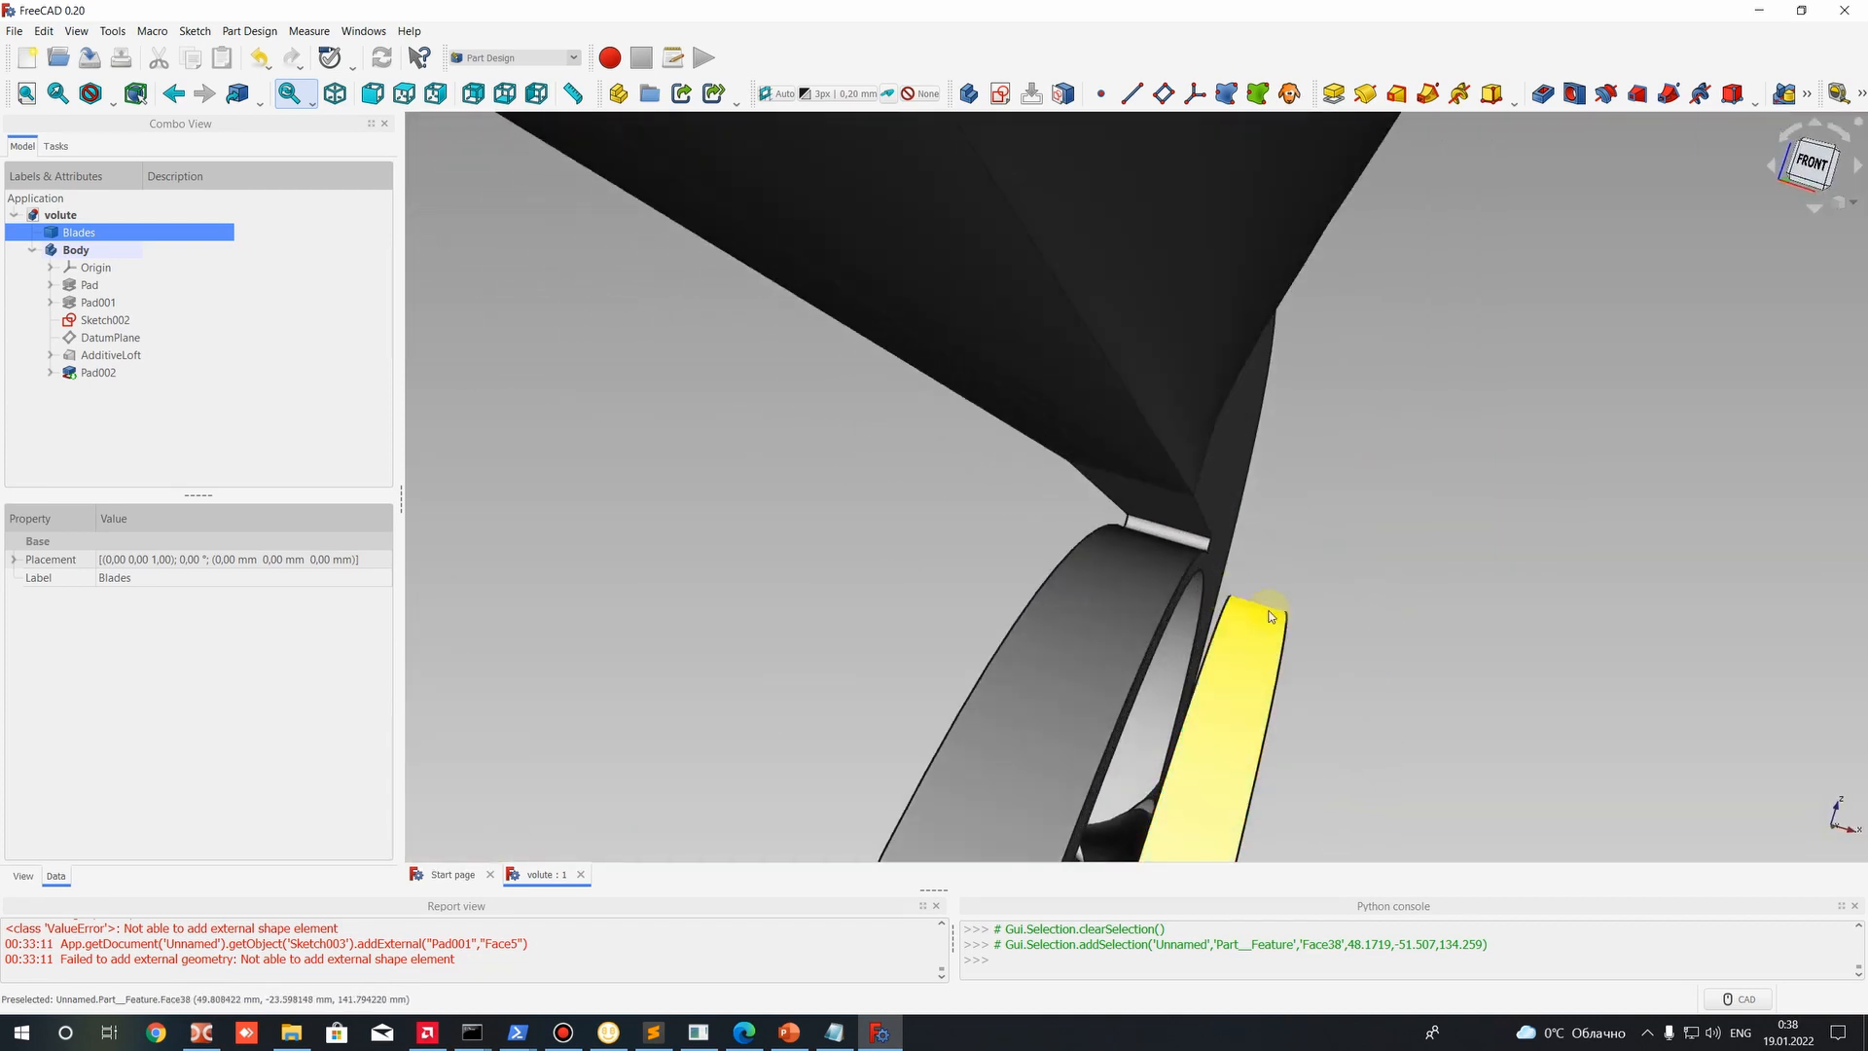
left_click(1270, 617)
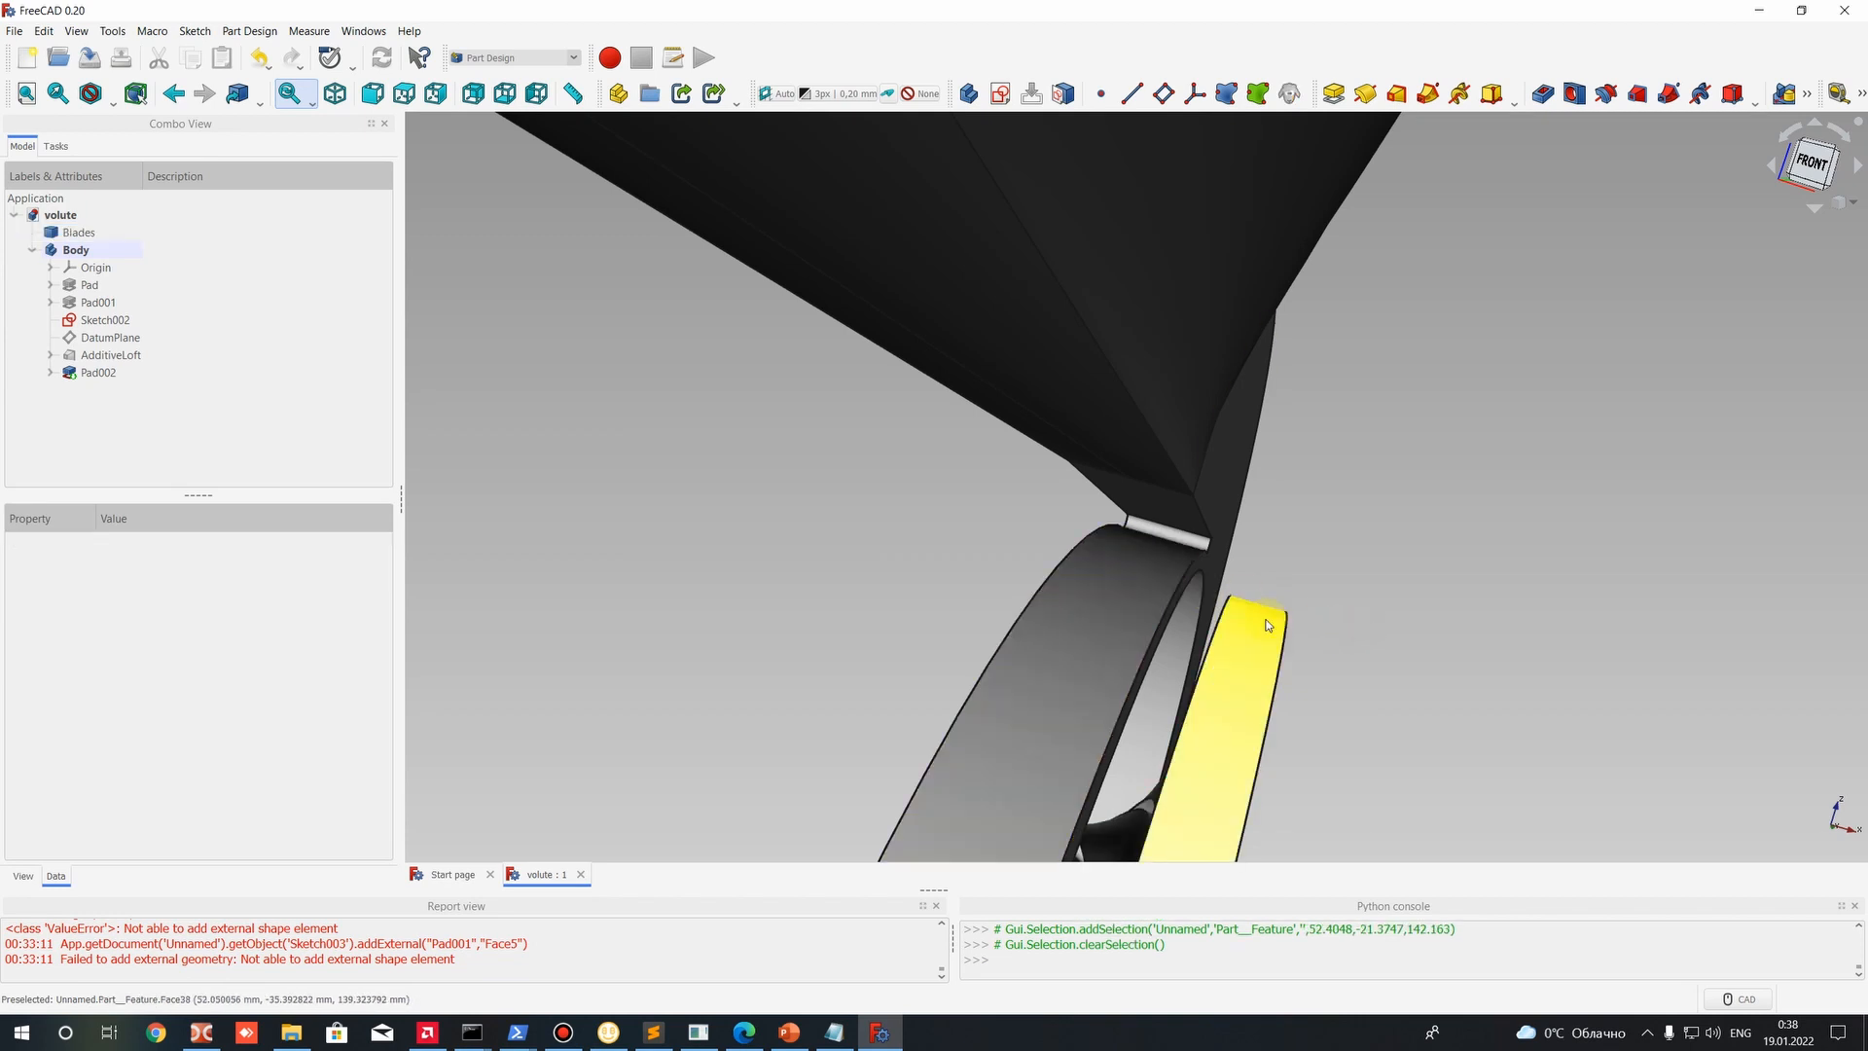
left_click(1112, 564)
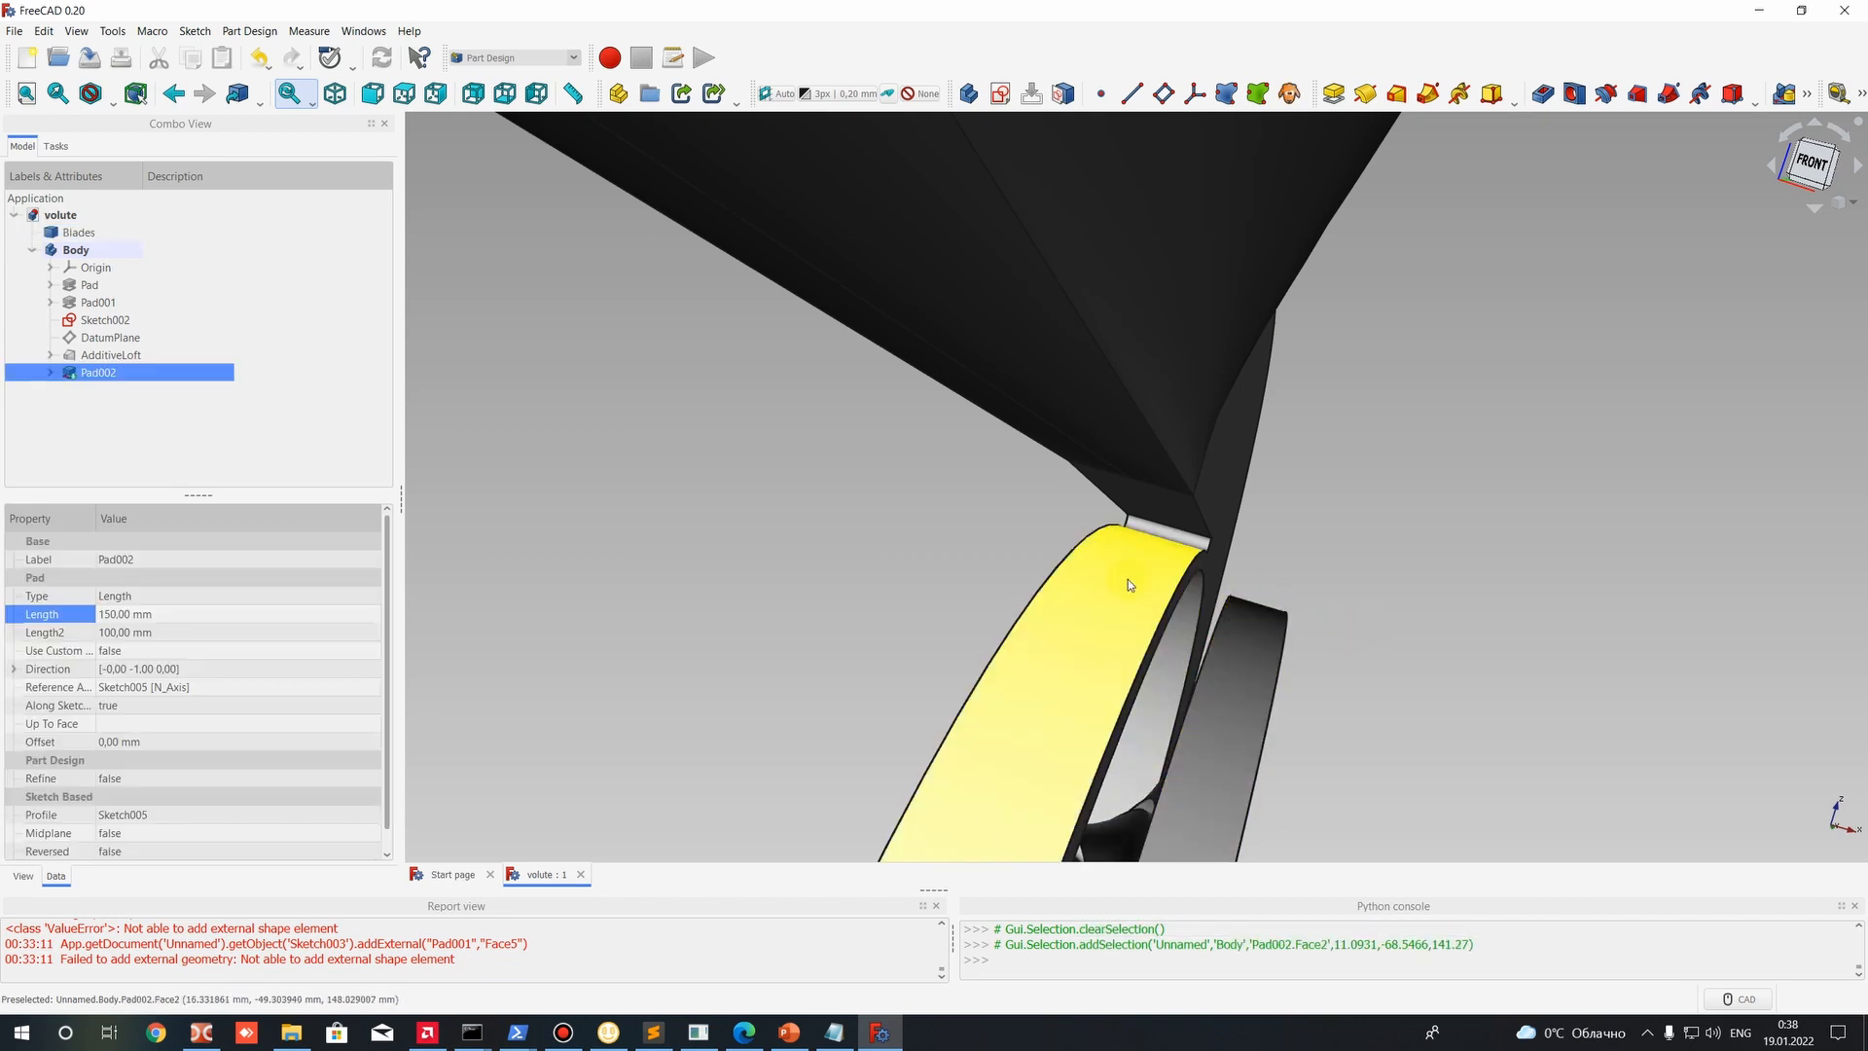
left_click(1264, 609)
middle_click_drag(1209, 614, 1210, 494)
scroll(1090, 603, "down", 10)
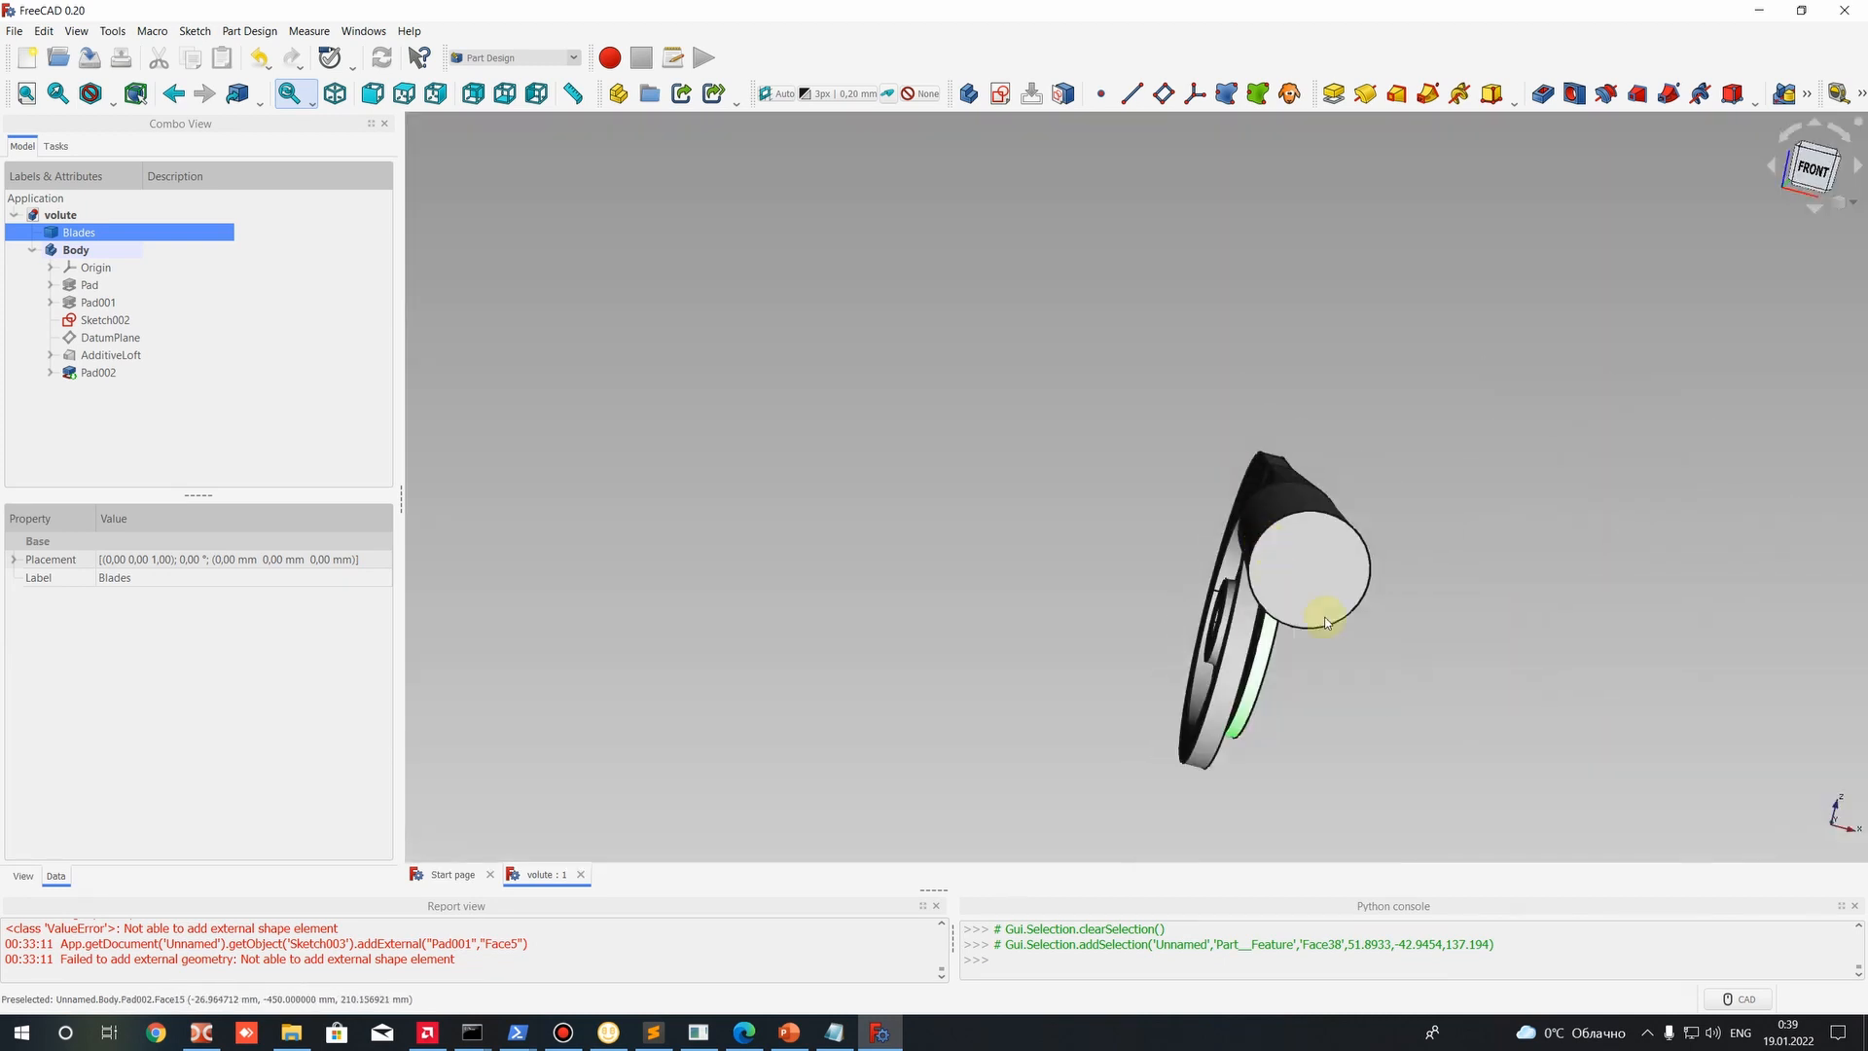
mouse_move(1326, 623)
middle_mouse_down()
mouse_move(1368, 530)
mouse_move(1293, 530)
mouse_move(1415, 527)
mouse_move(1334, 605)
middle_mouse_up()
scroll(1334, 608, "up", 8)
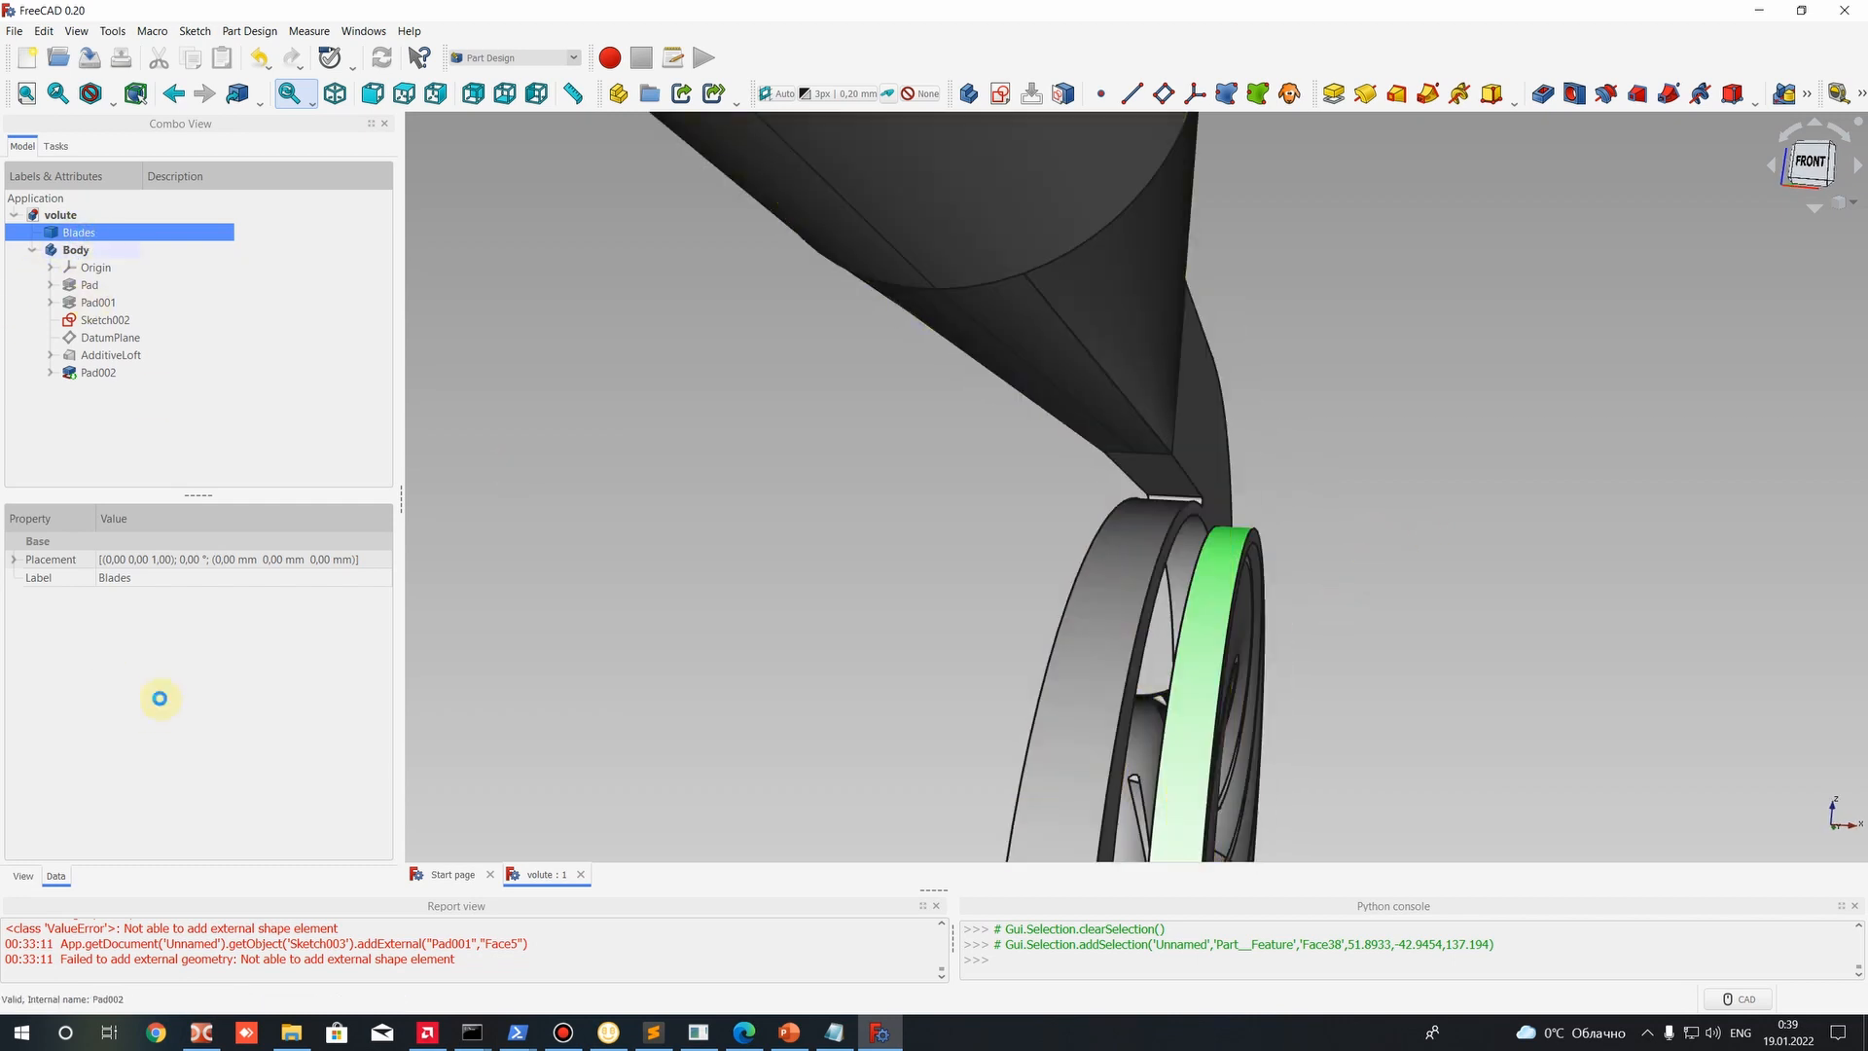
Expand the placement position of the volute Body and set its X value to 10 mm.
left_click(77, 251)
scroll(655, 554, "down", 6)
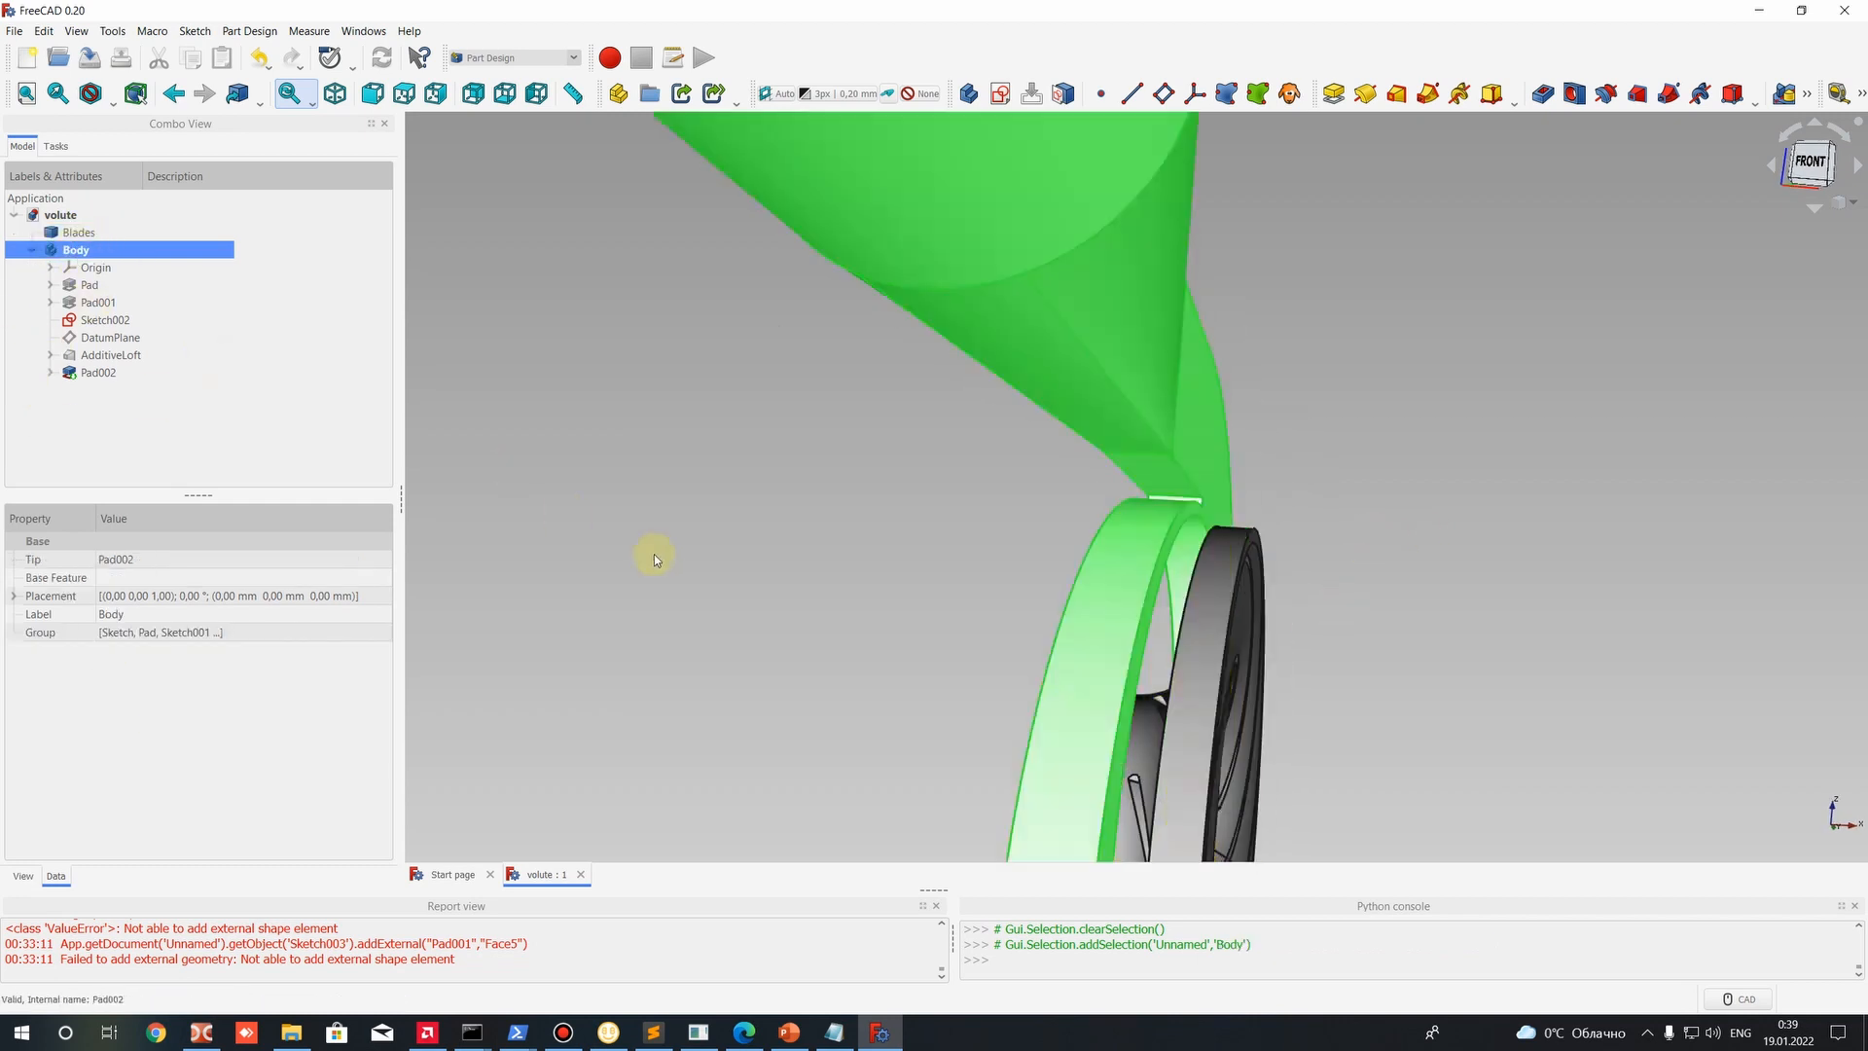
left_click(13, 595)
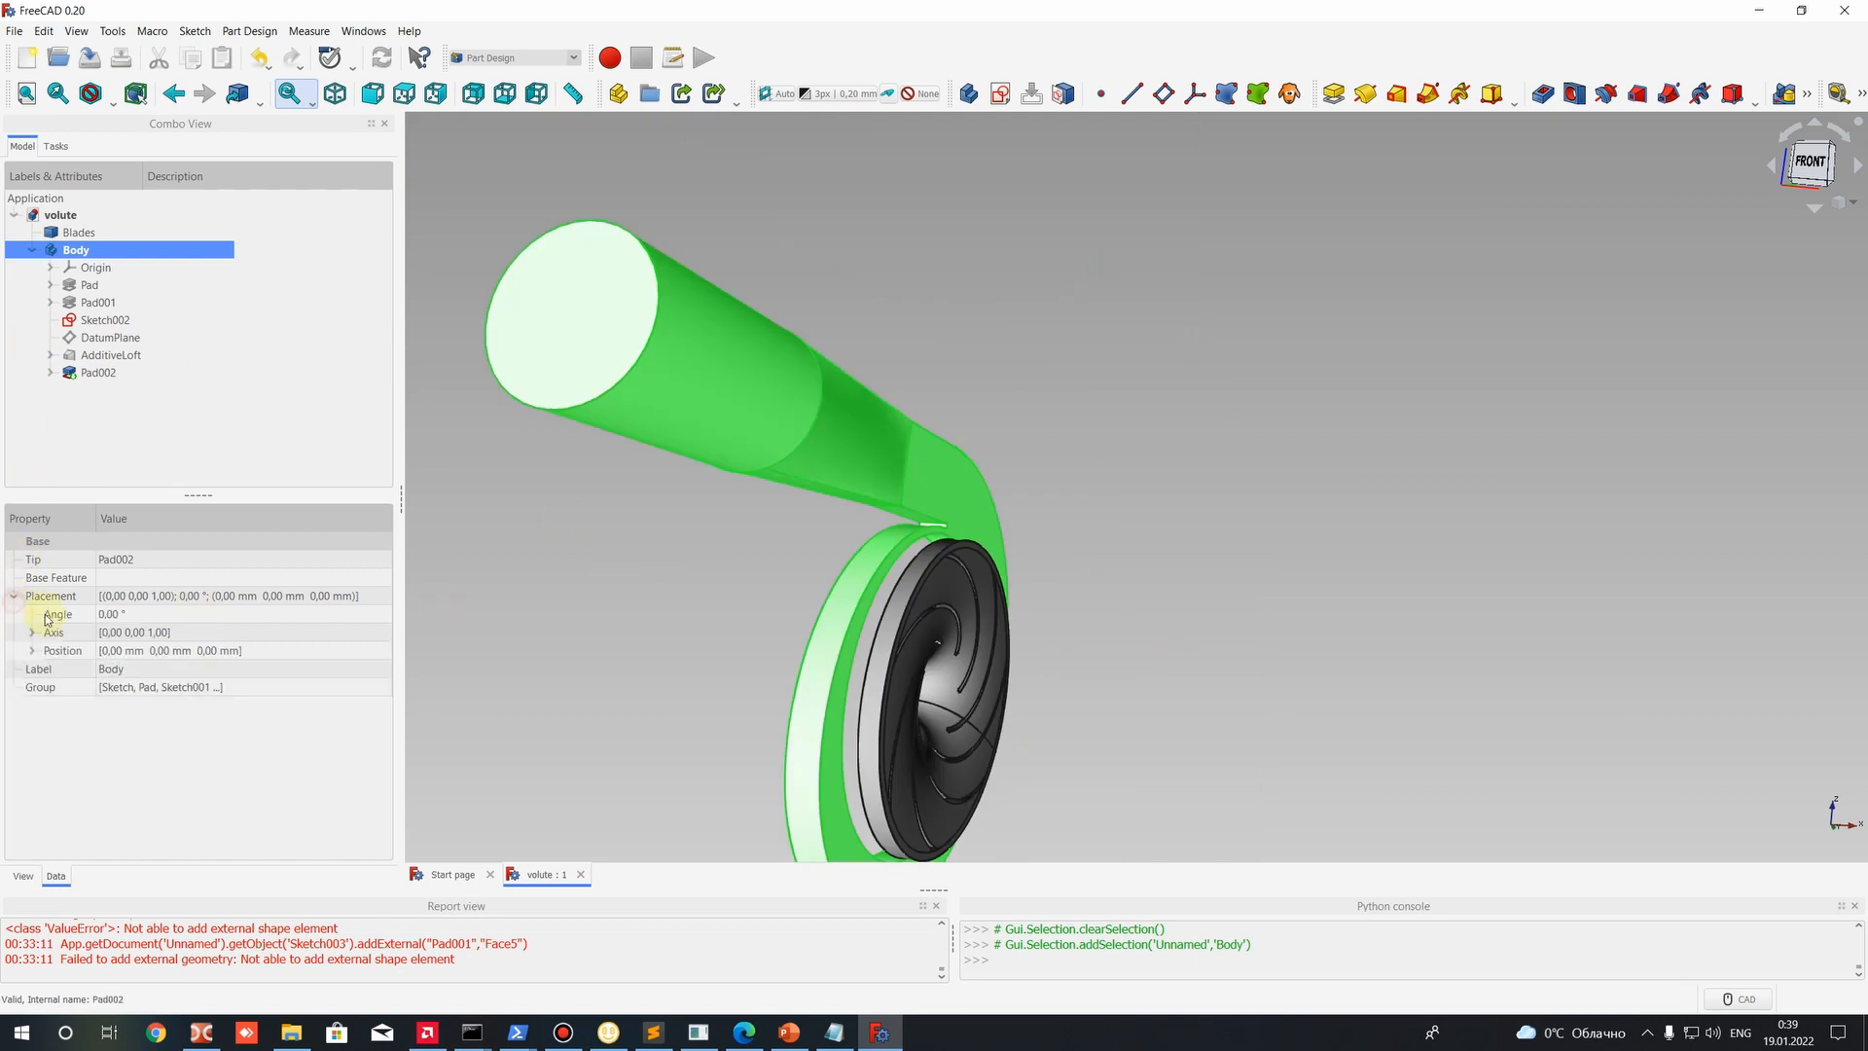
left_click(33, 651)
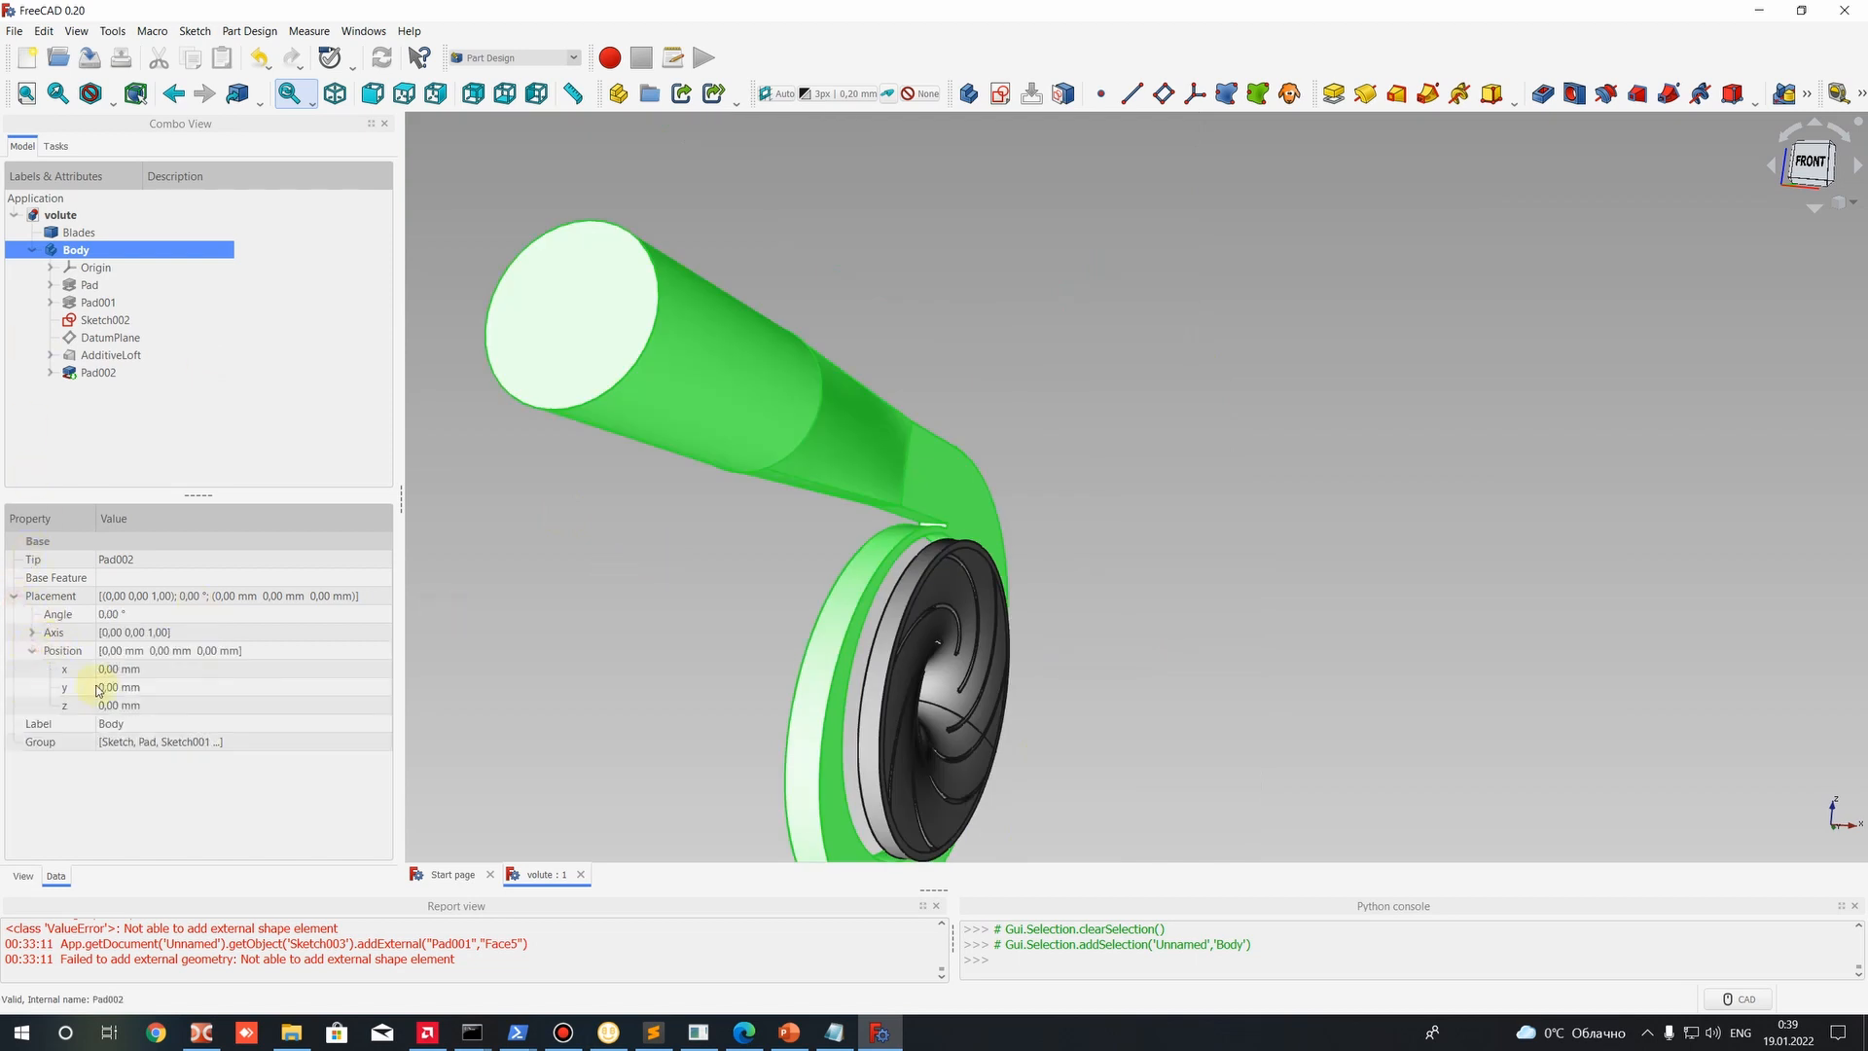
mouse_move(1117, 651)
middle_mouse_down()
mouse_move(1272, 680)
mouse_move(1090, 587)
mouse_move(1205, 593)
mouse_move(1109, 451)
middle_mouse_up()
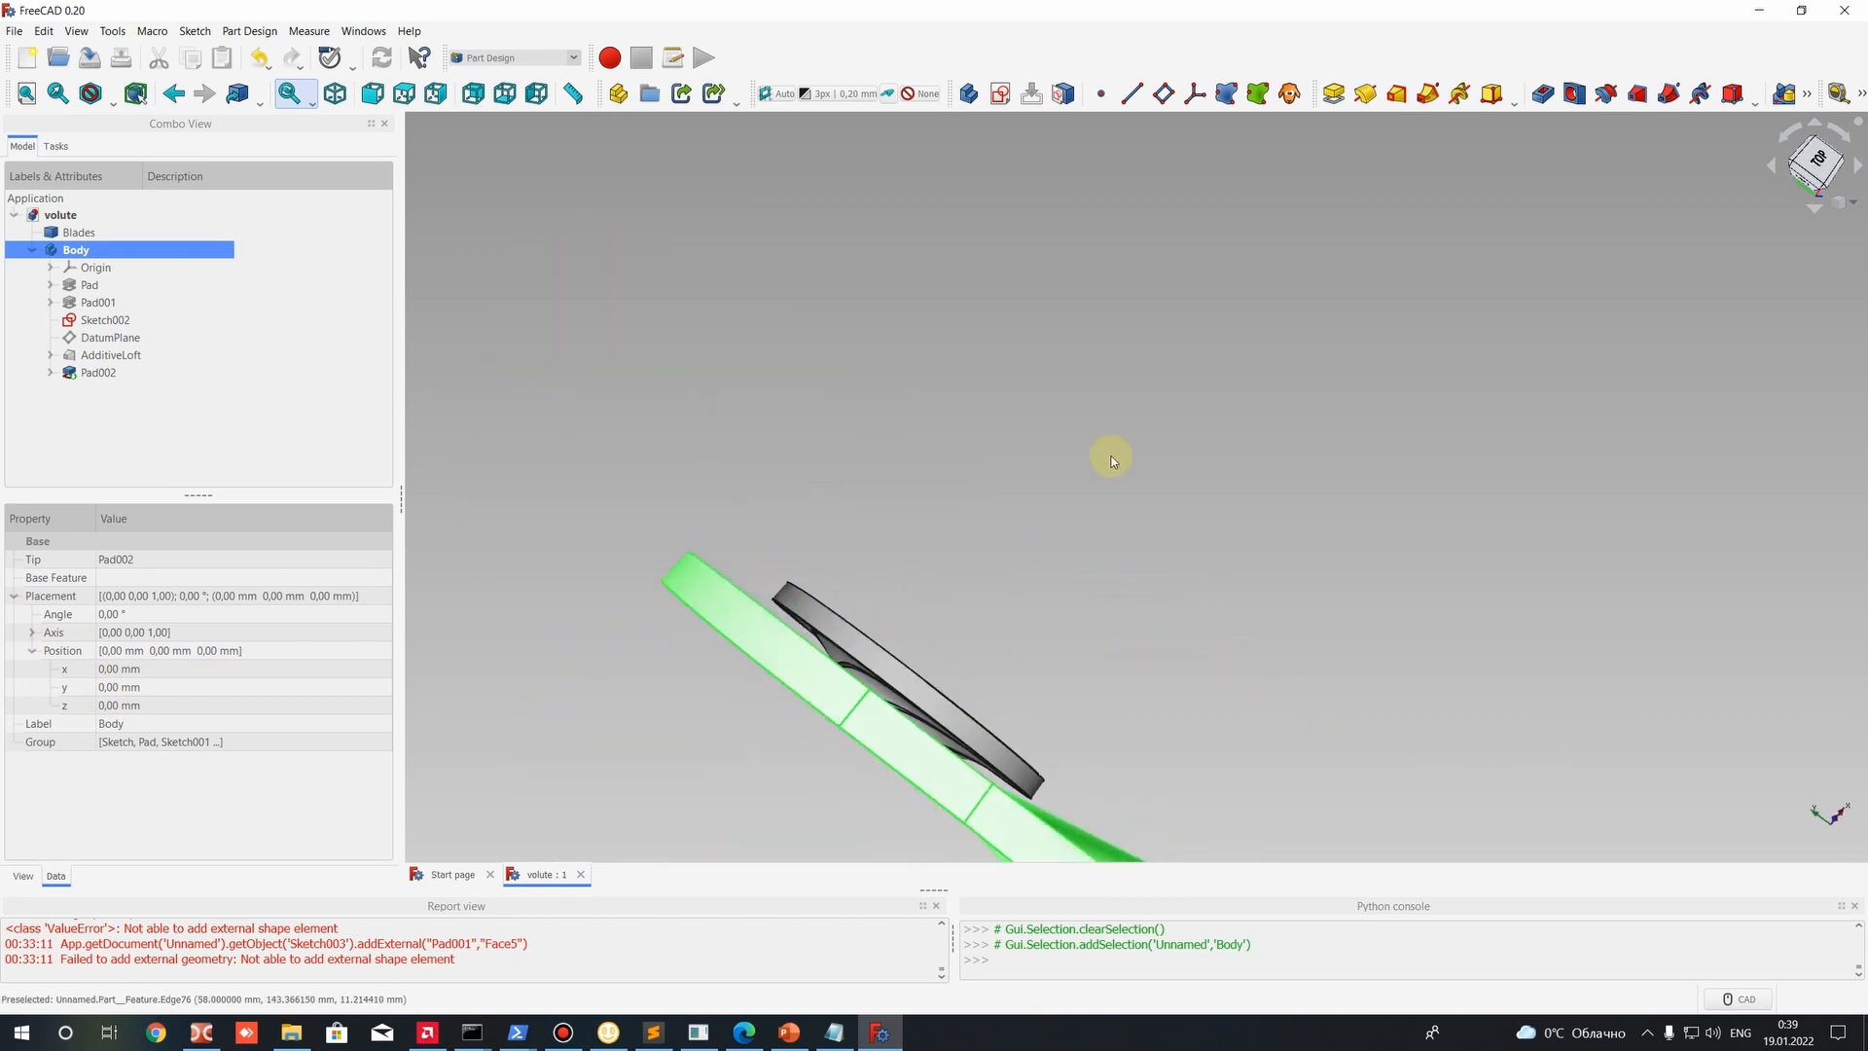
middle_click_drag(1095, 539, 125, 684)
left_click(121, 668)
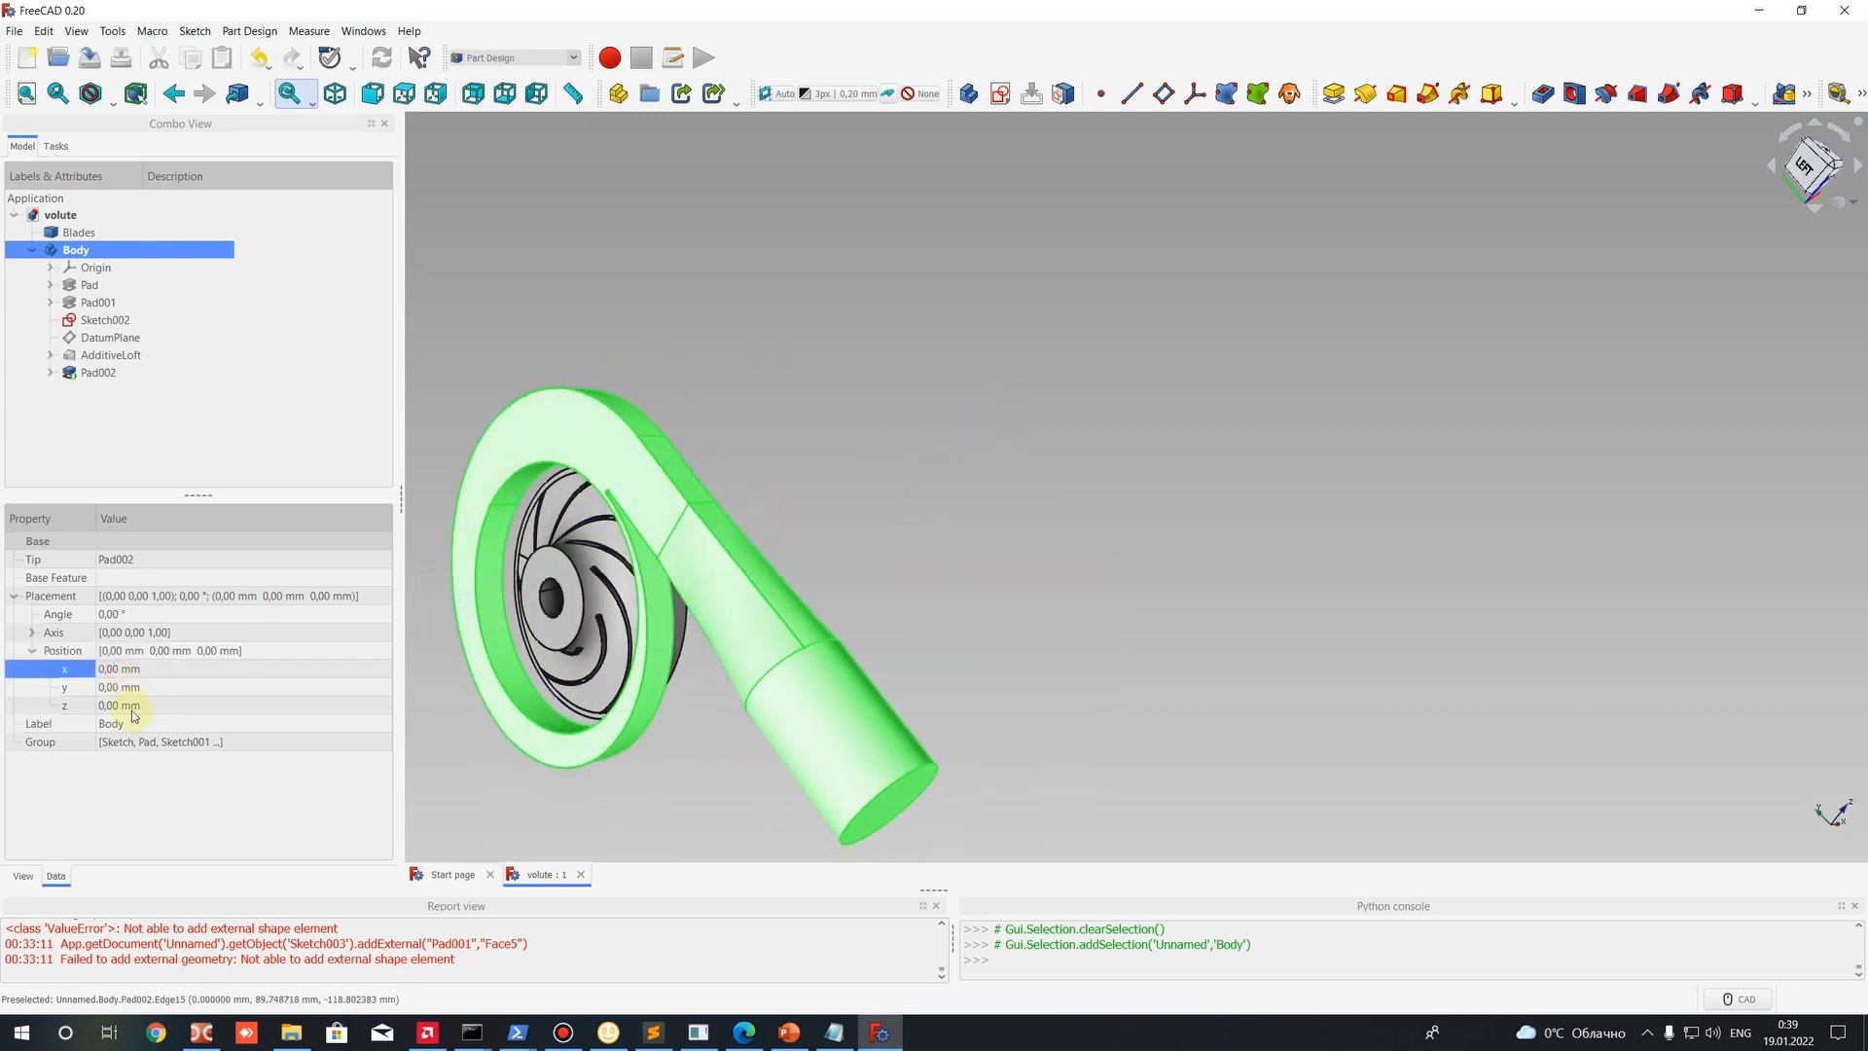
type("10")
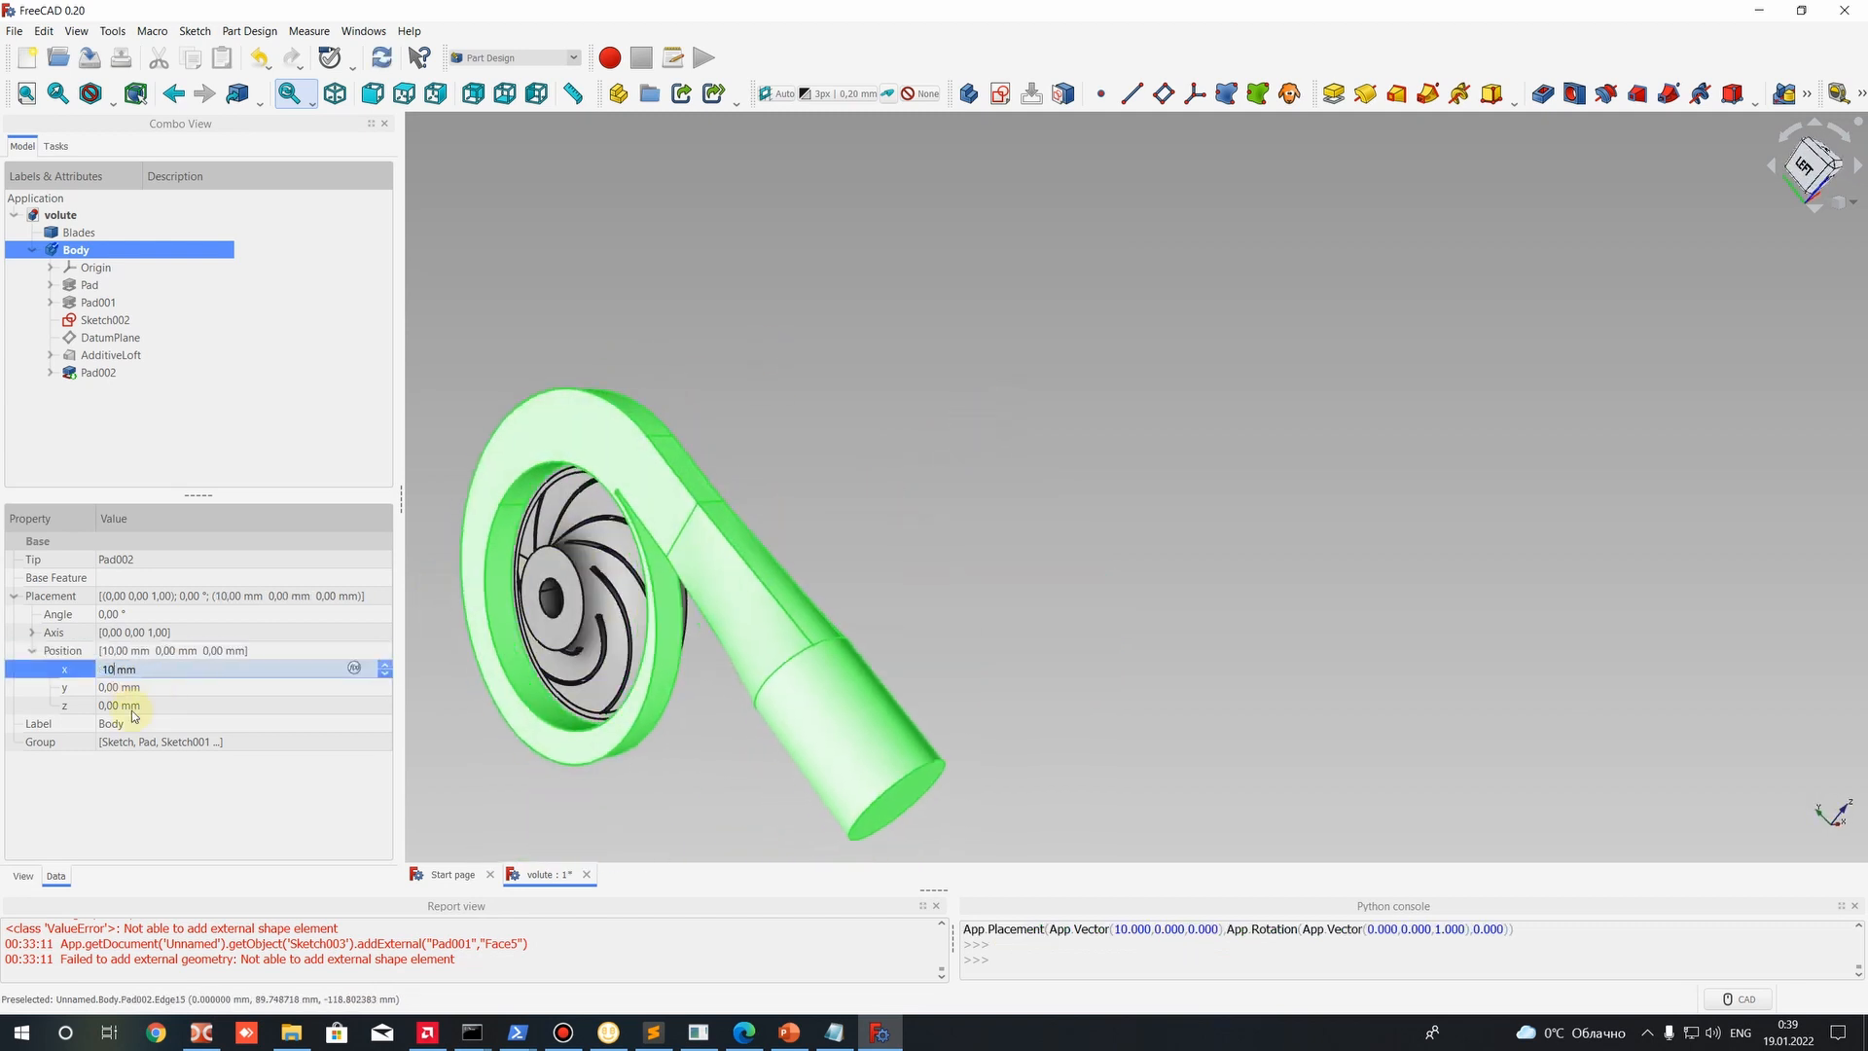
Set the volute Body's X position to 20 mm.
scroll(874, 348, "up", 3)
scroll(874, 348, "down", 3)
middle_click_drag(863, 358, 989, 445)
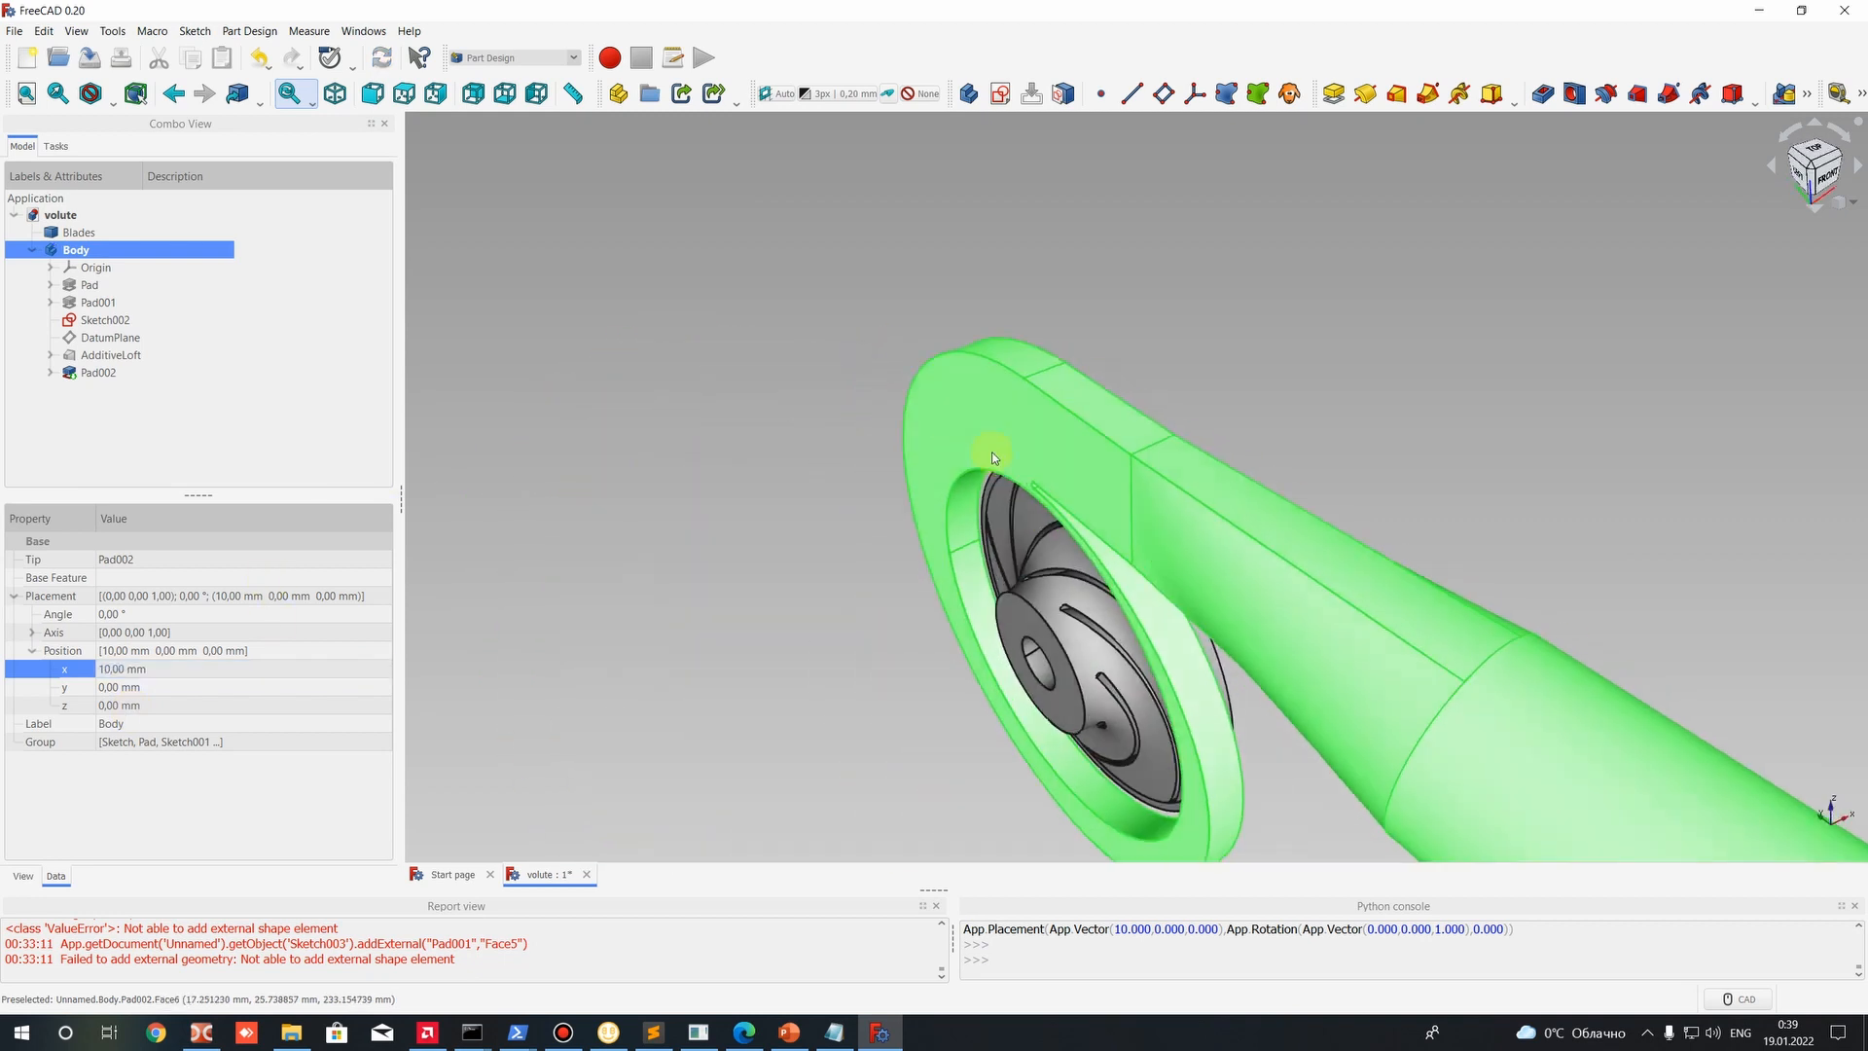
left_click(98, 668)
left_click(103, 669)
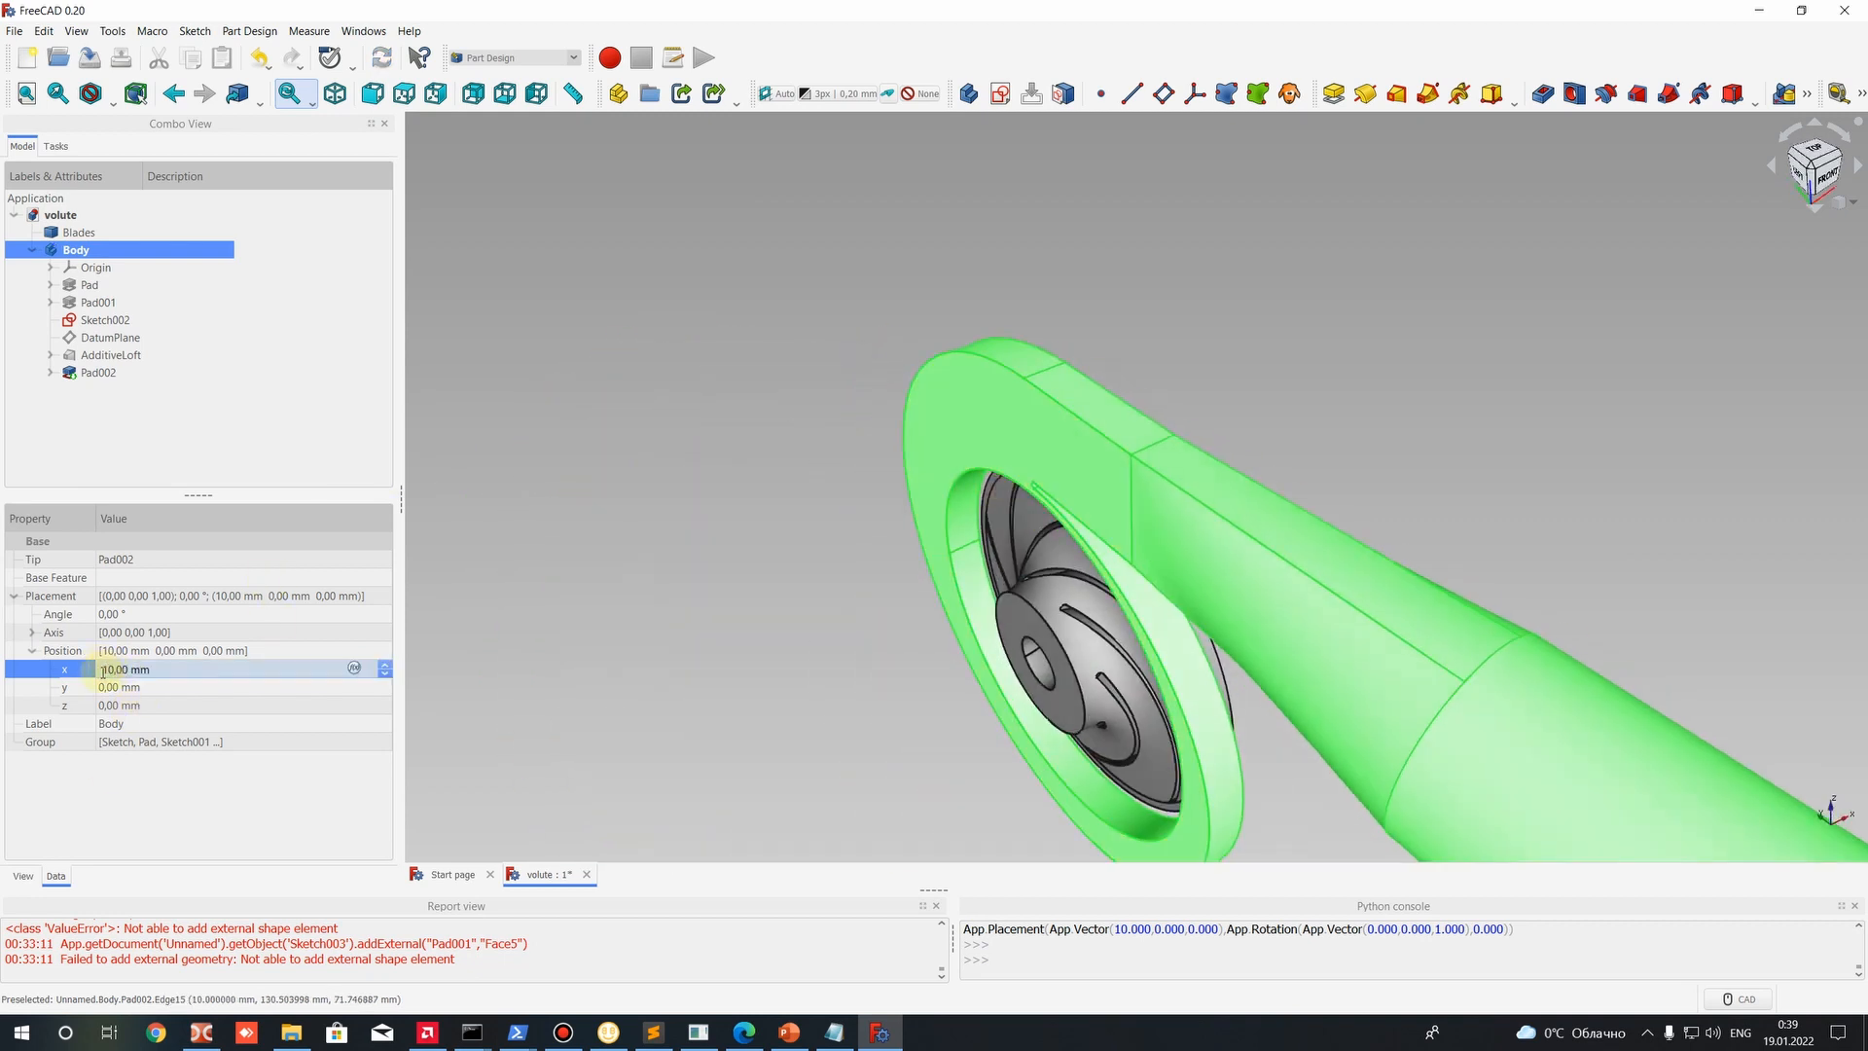
type("2")
key("Return")
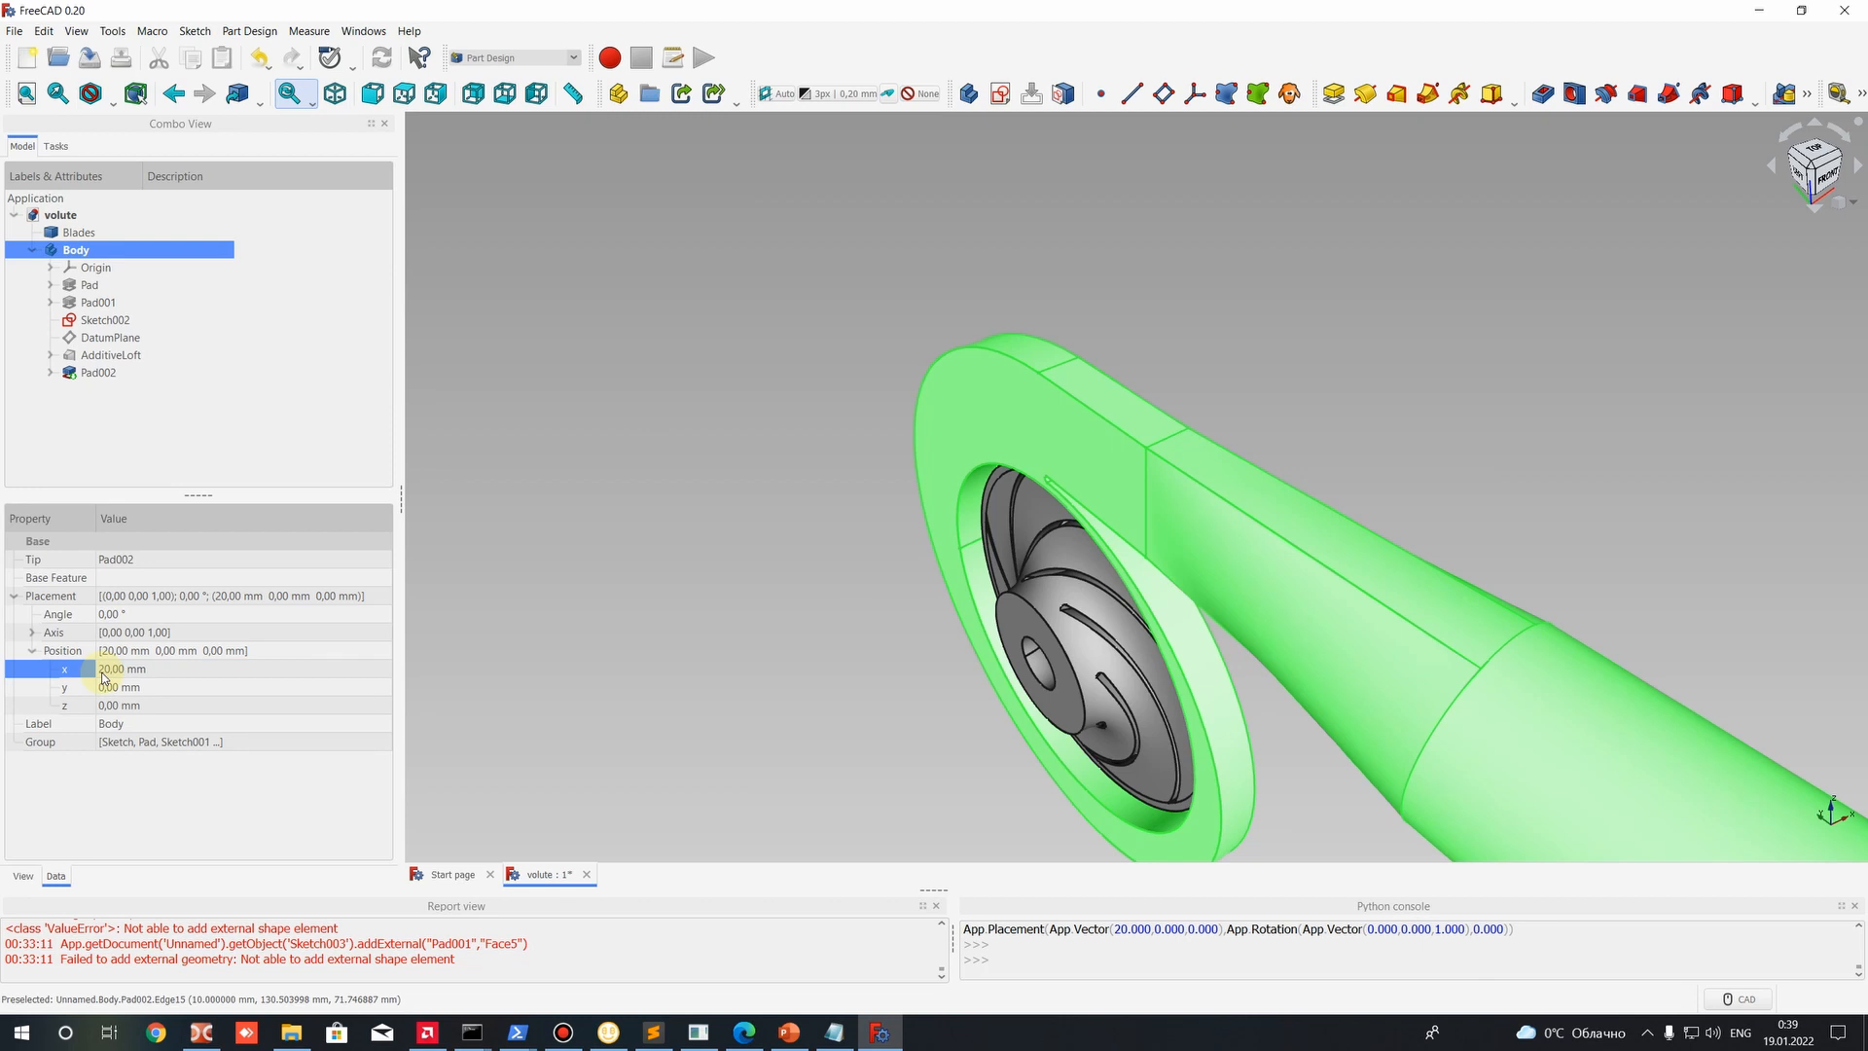
Set the volute Body's X position to 30 mm.
scroll(814, 334, "up", 1)
left_click(110, 668)
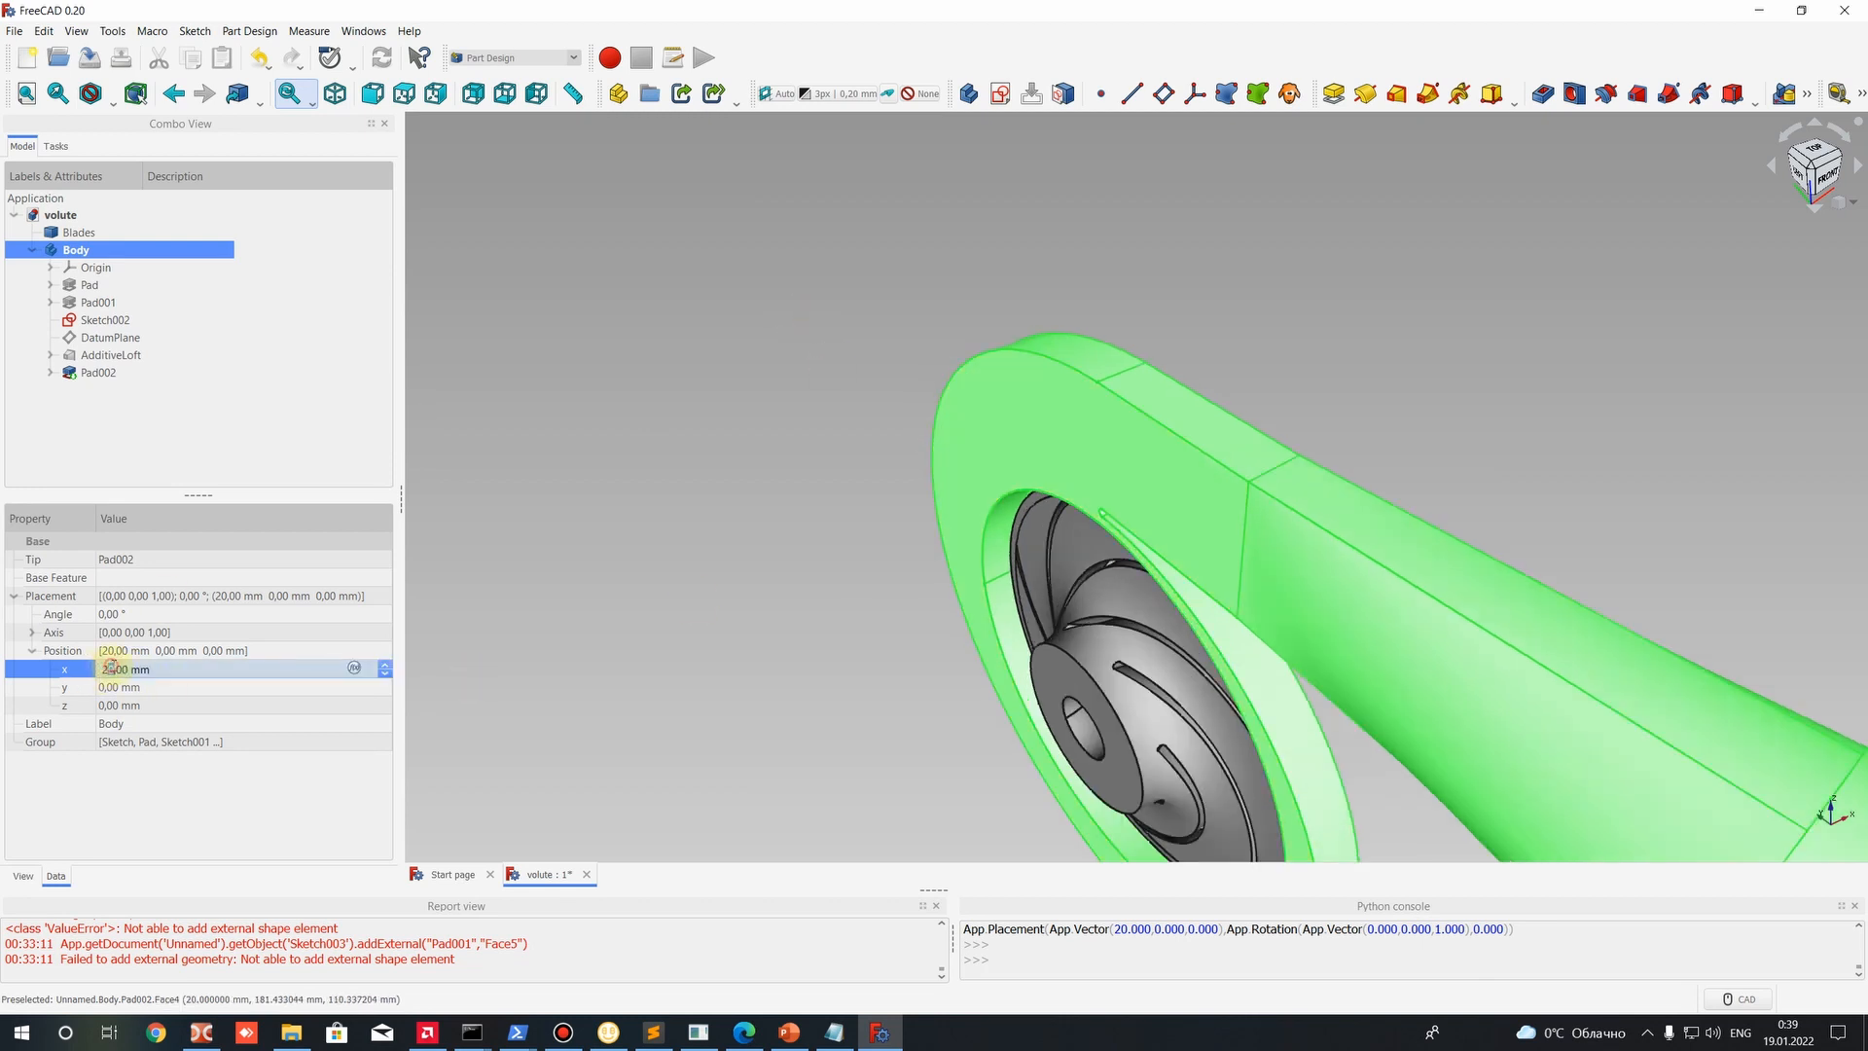
type("3")
key("Return")
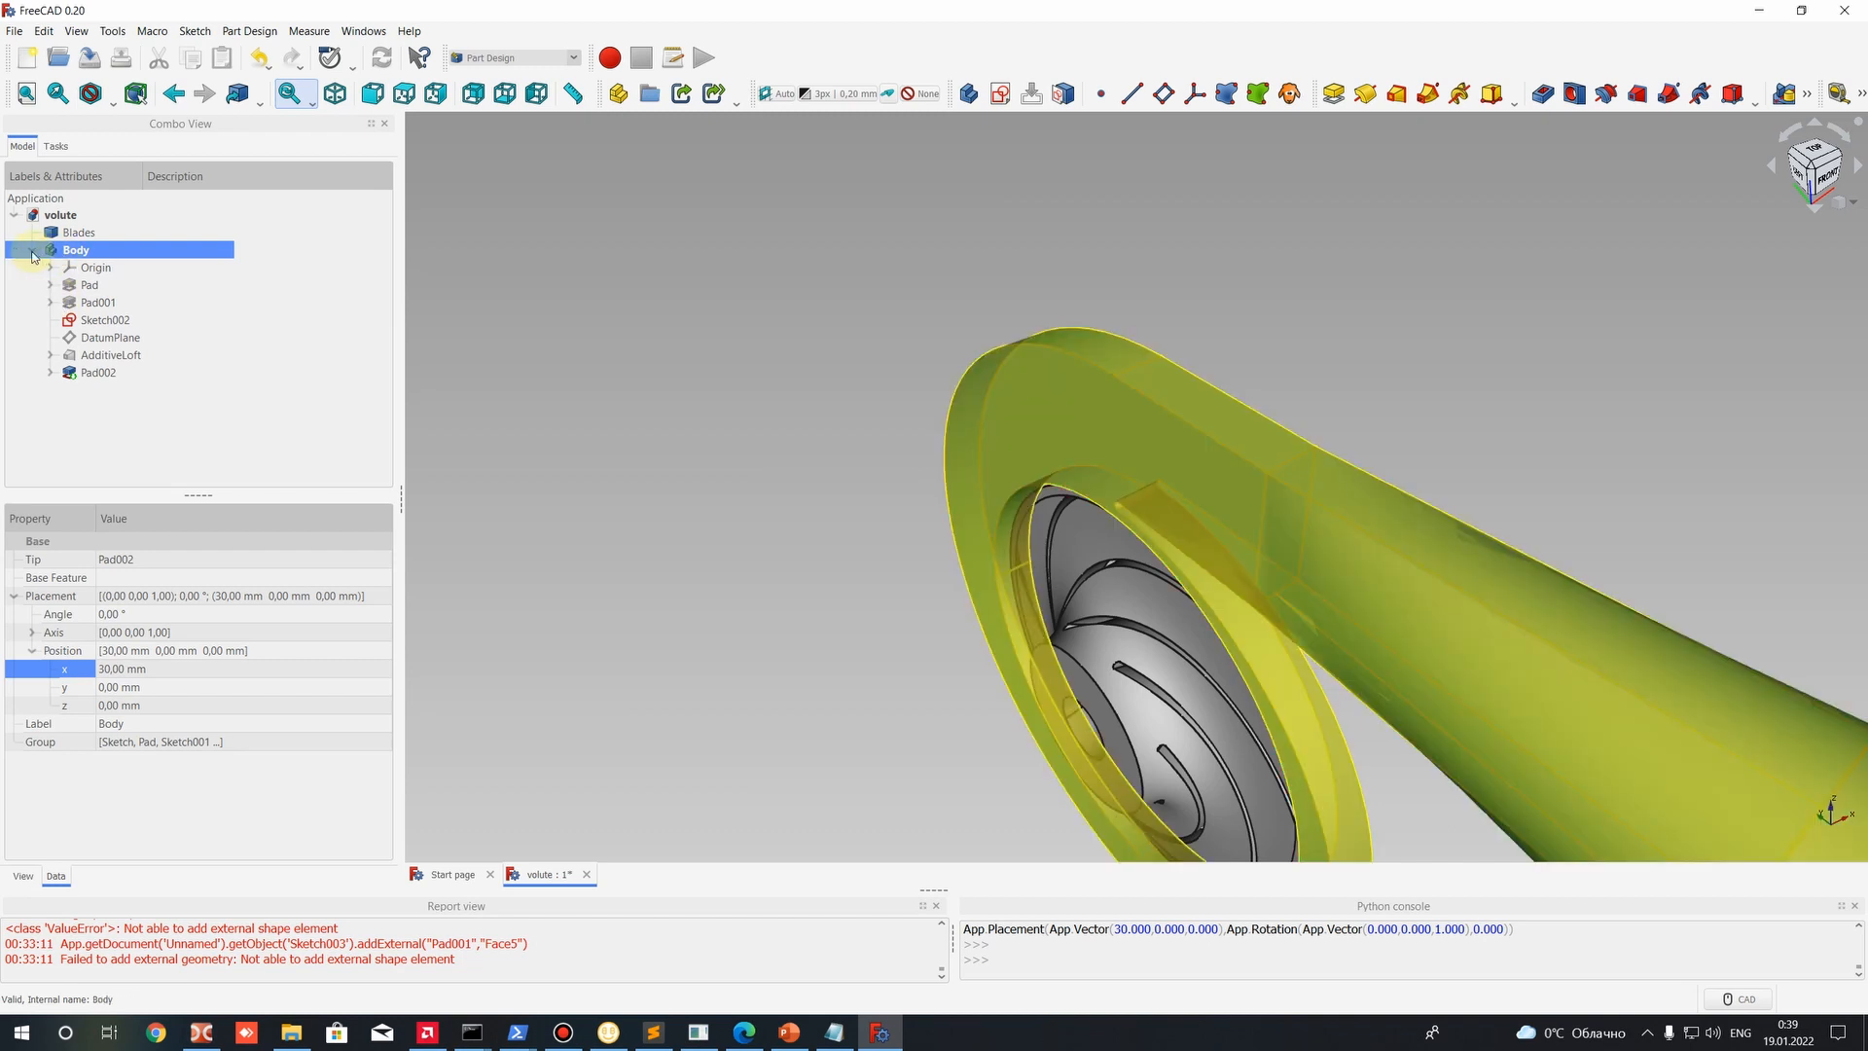
Check the X coordinates of the impeller's narrow rim face and of the neighbouring flat side face of the volute.
scroll(1012, 515, "up", 1)
left_click(992, 514)
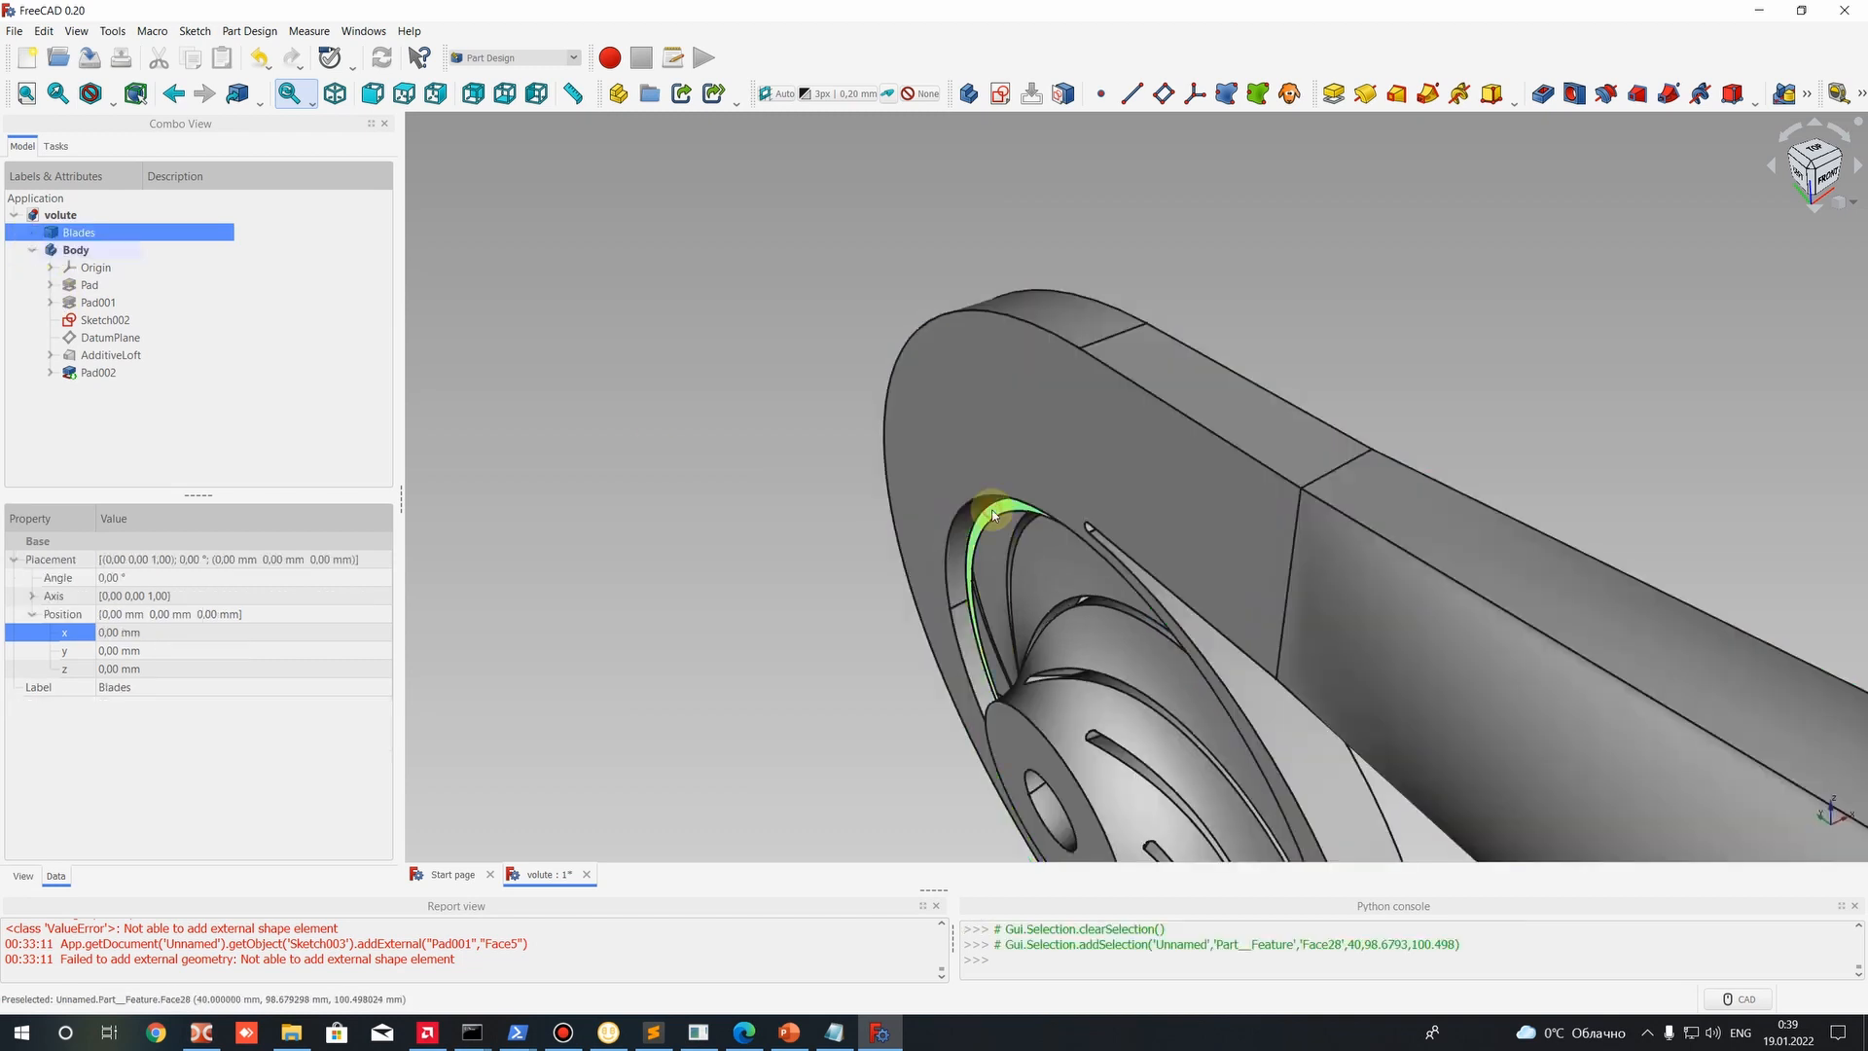
scroll(987, 566, "up", 1)
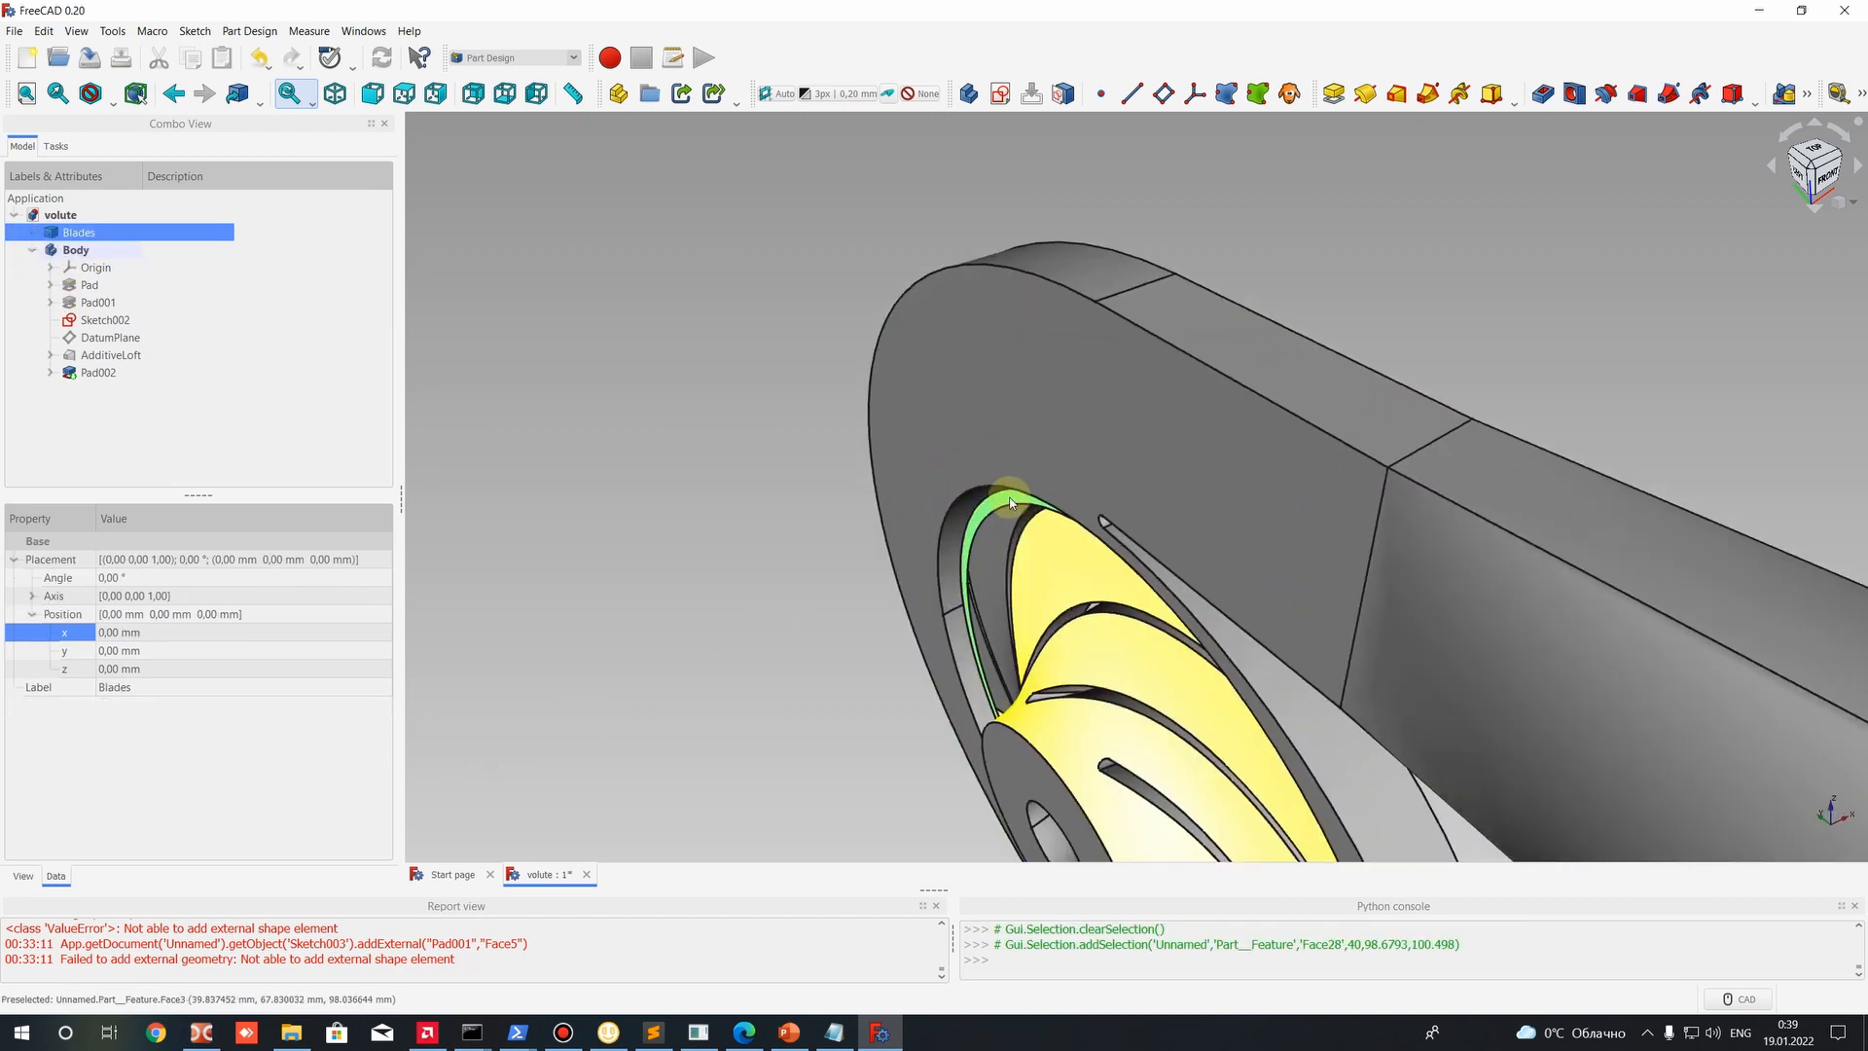
left_click(1004, 500)
left_click(955, 516)
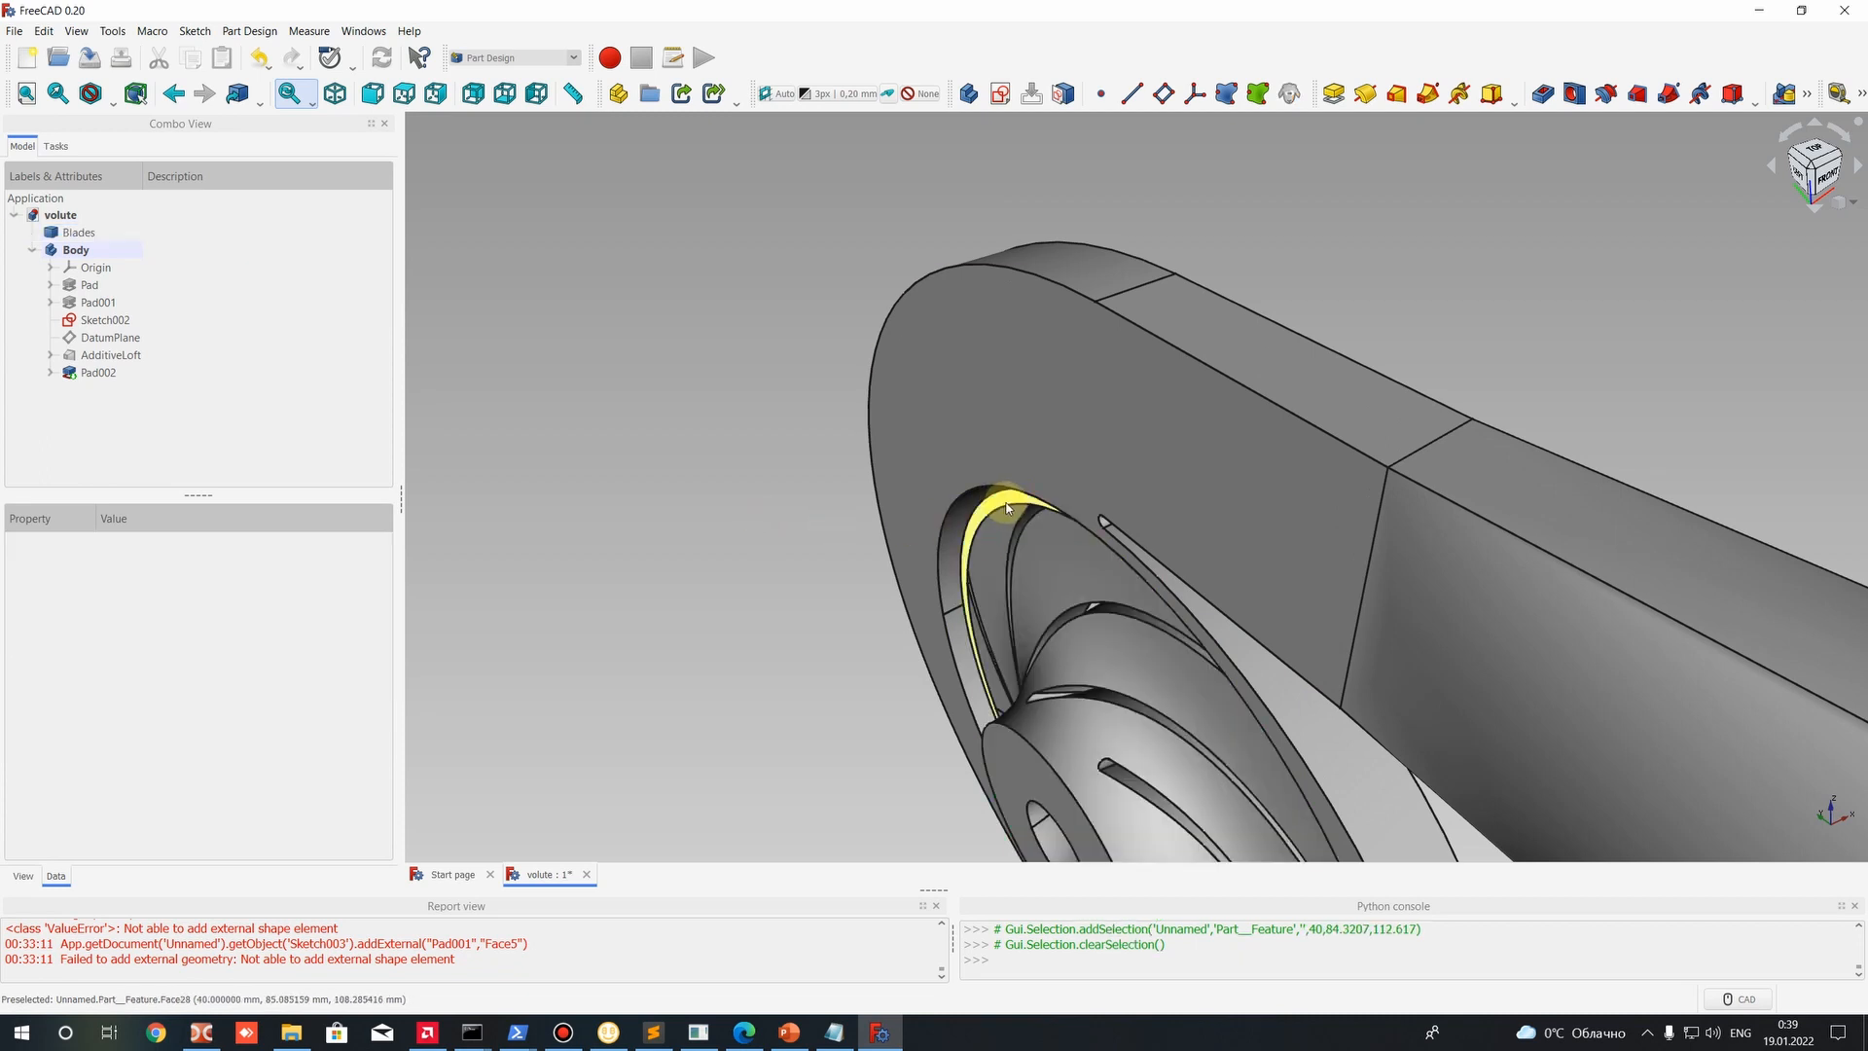
left_click(1007, 503)
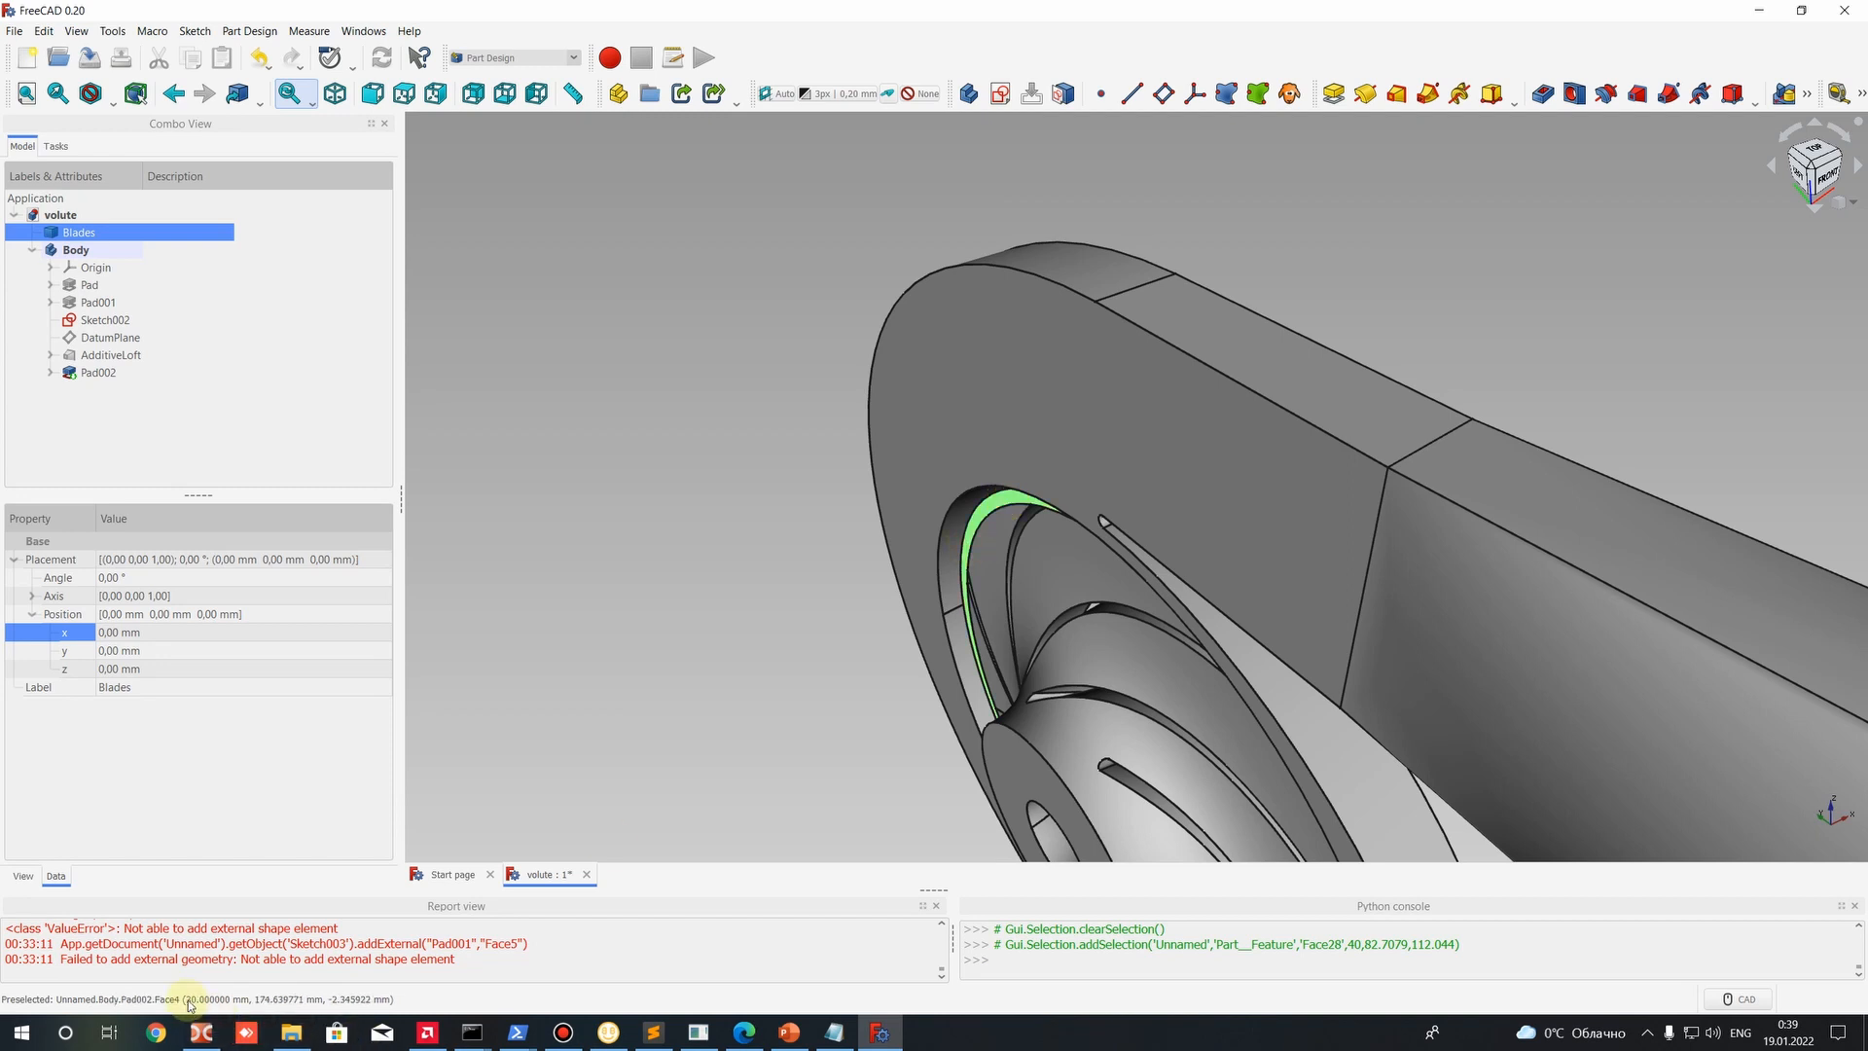
left_click(1012, 496)
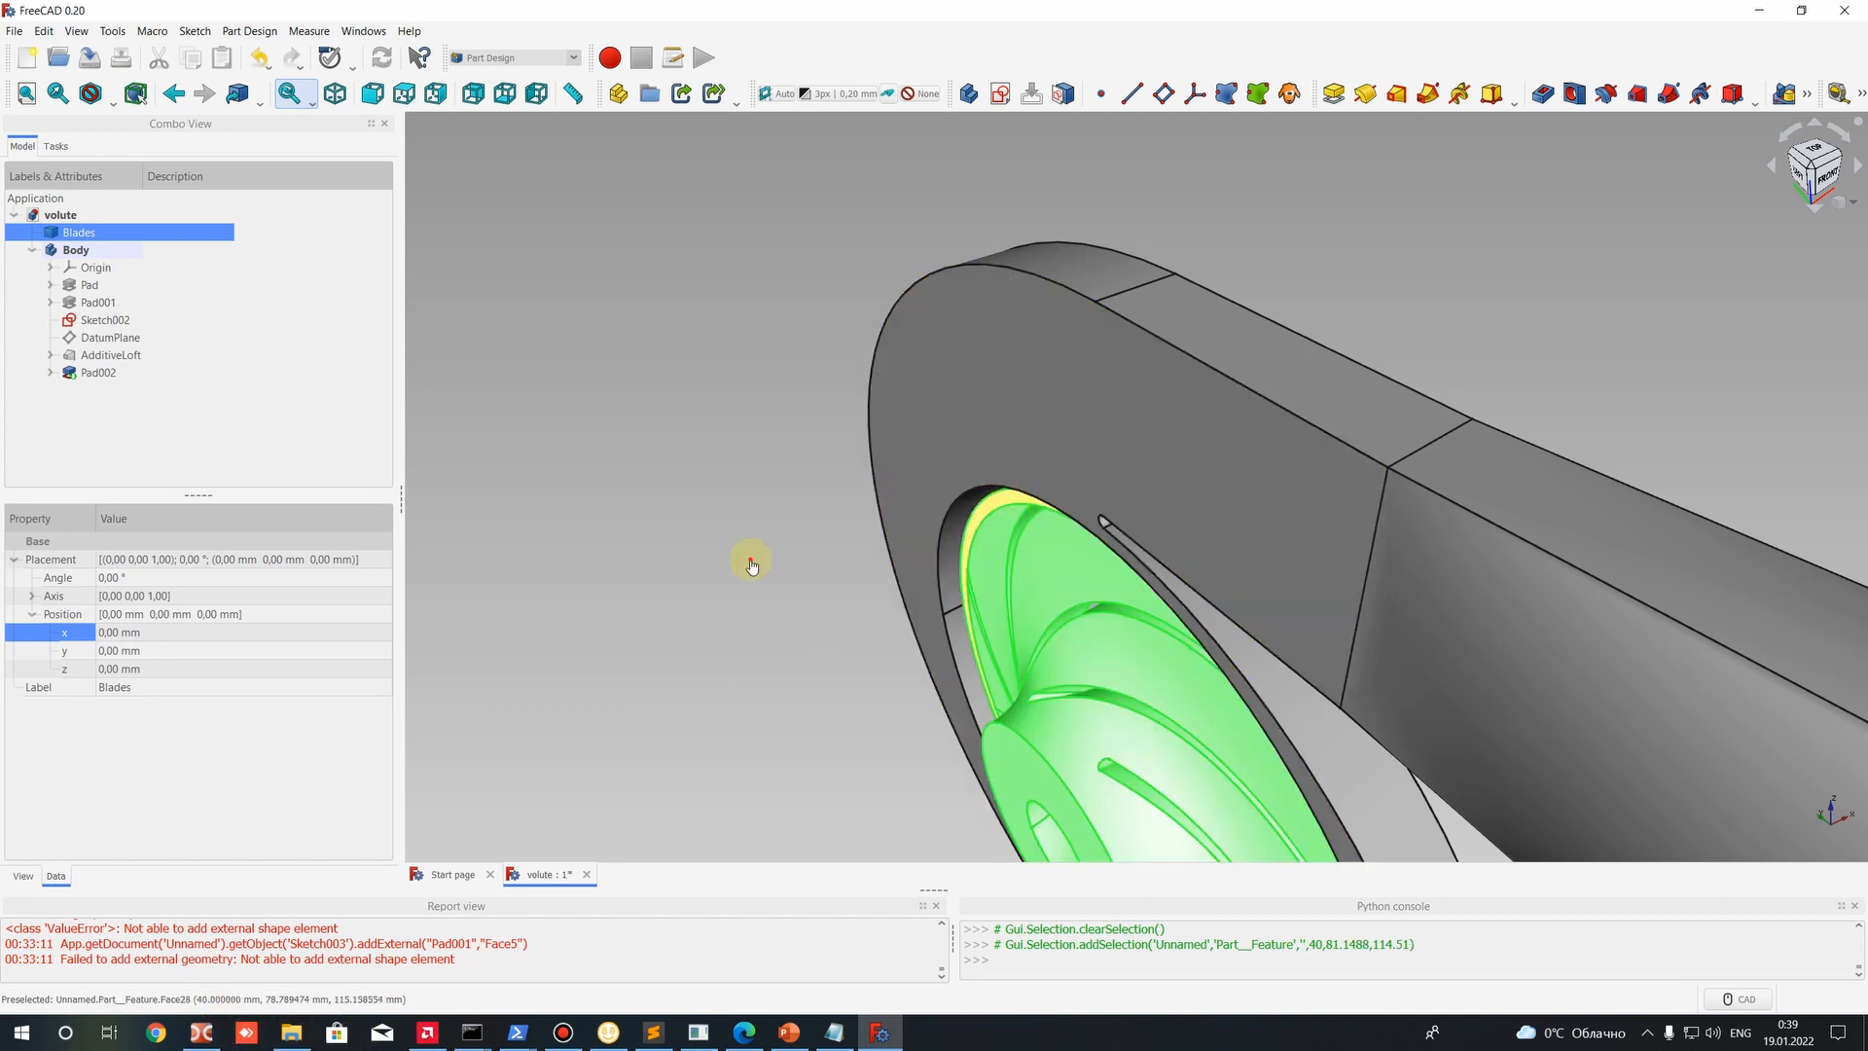
left_click(750, 554)
left_click(1014, 500)
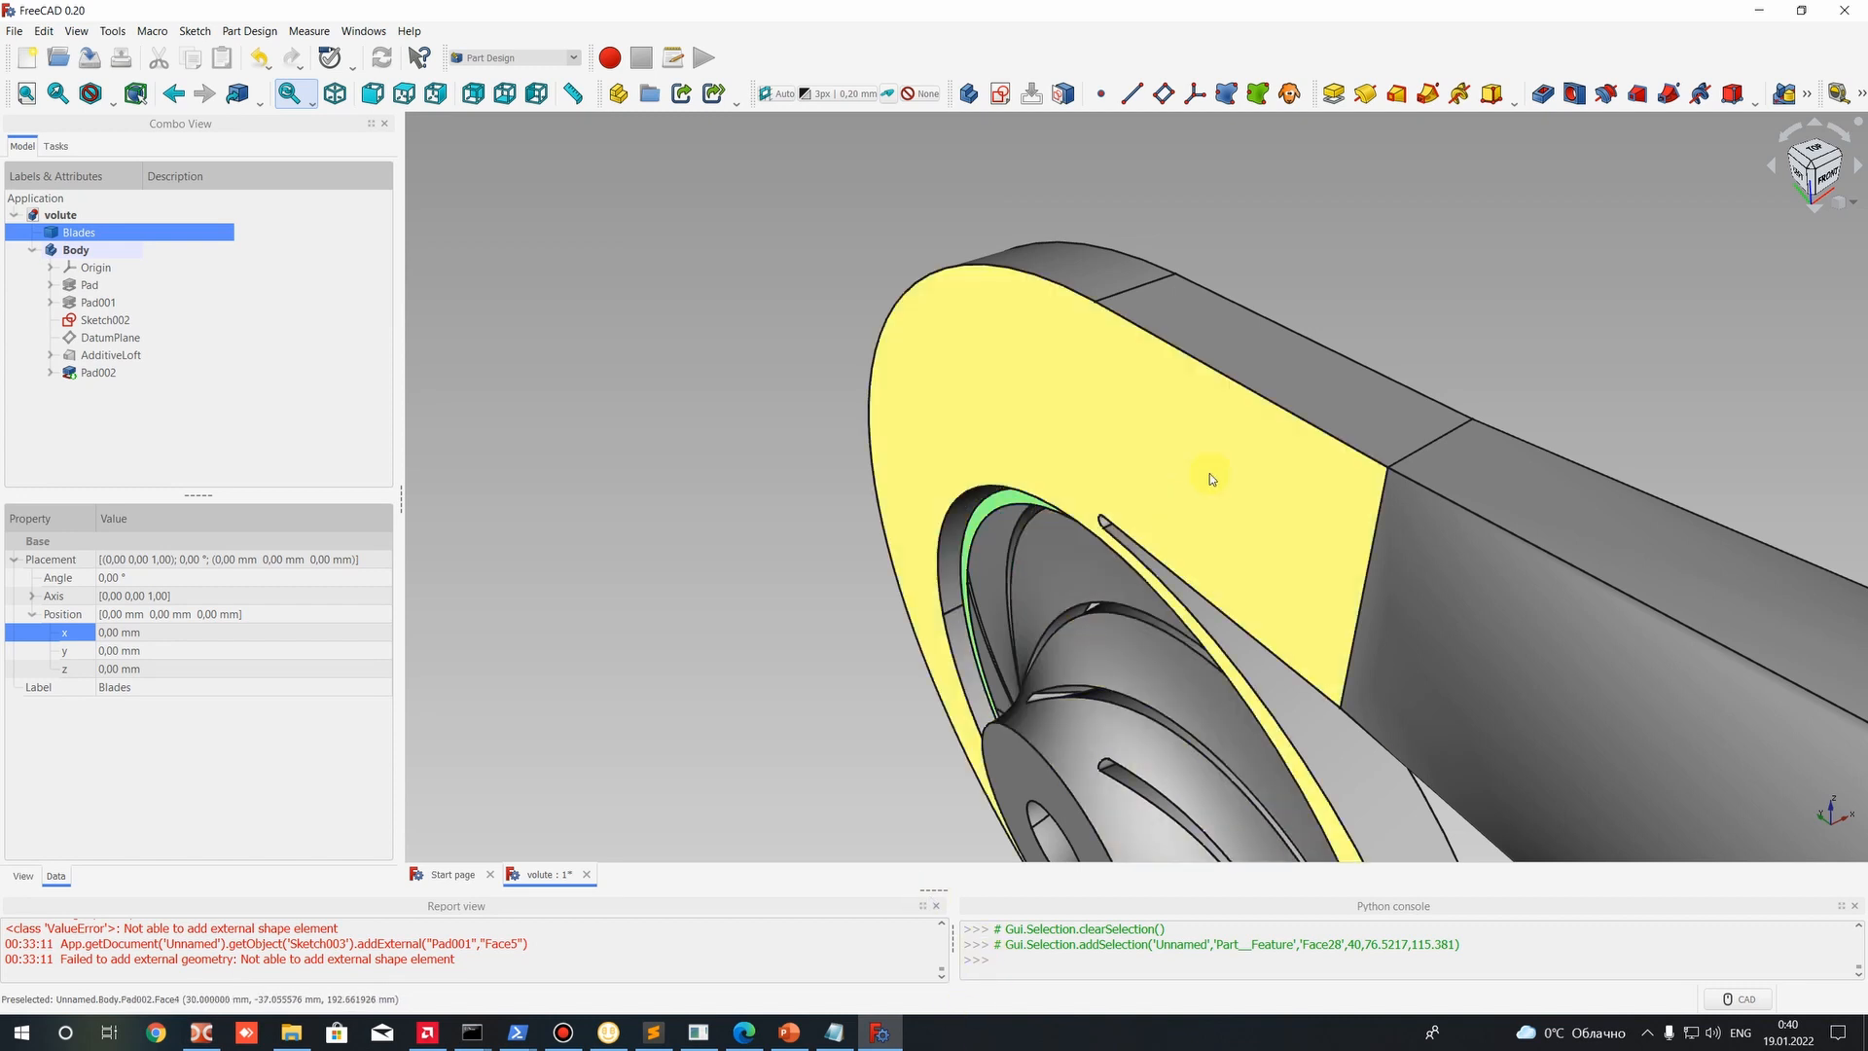
Examine the opposite side of the impeller, picking its rim face and the inner disc surface between the blades to check their X coordinates.
middle_click_drag(1226, 454, 1171, 323)
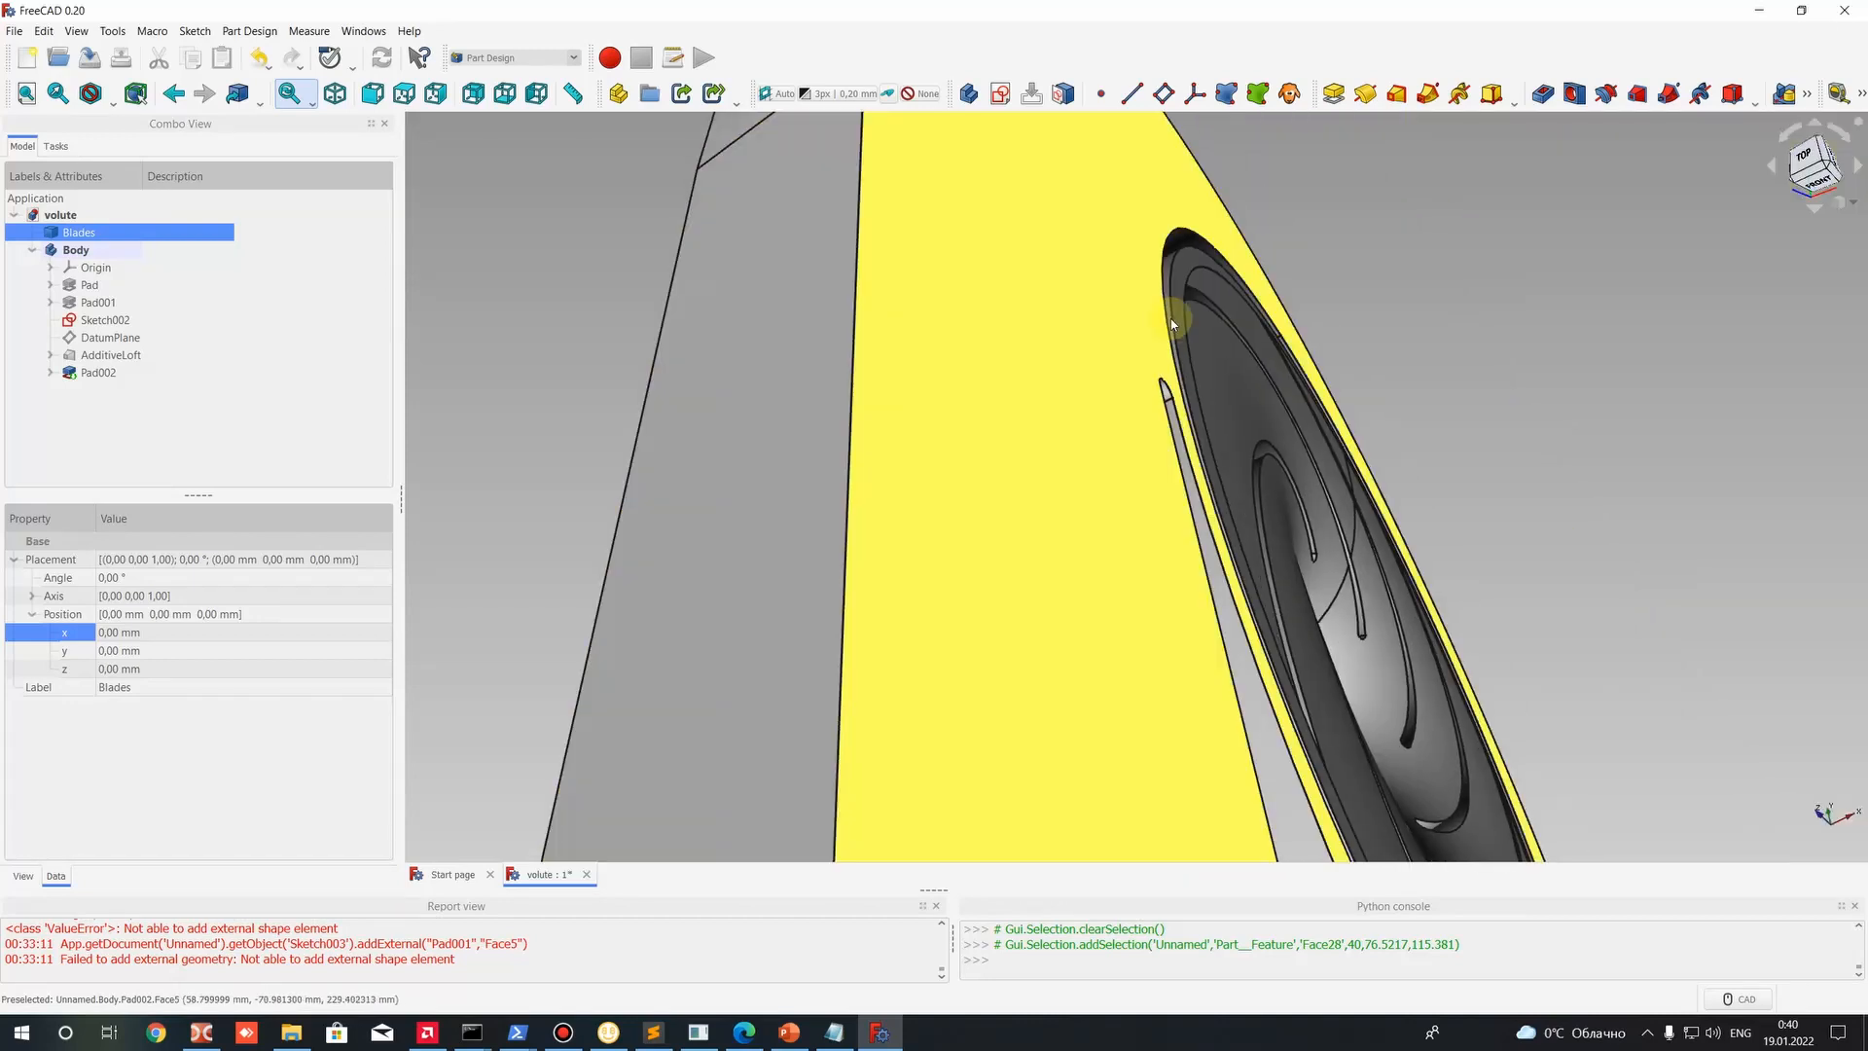
left_click(1207, 313)
scroll(1206, 313, "up", 3)
middle_click_drag(1126, 396, 1325, 385)
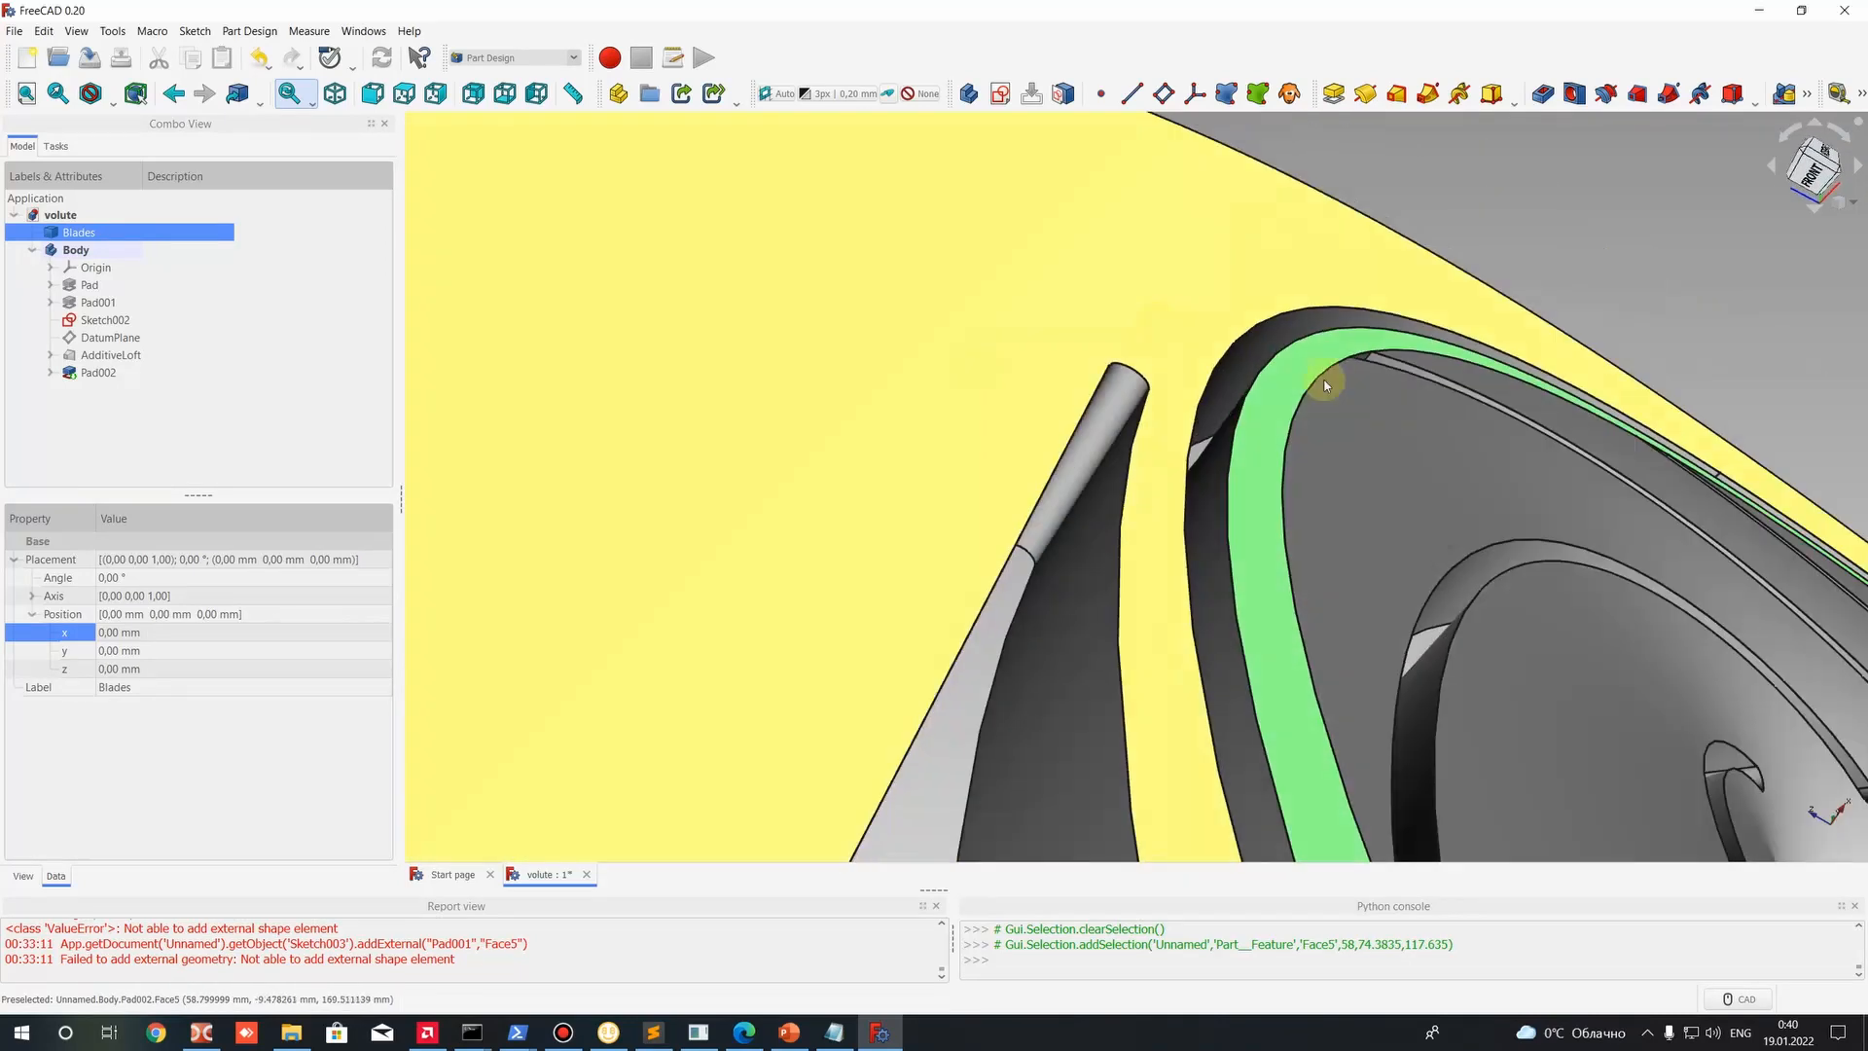
middle_click_drag(1409, 454, 1498, 378)
left_click(1508, 373)
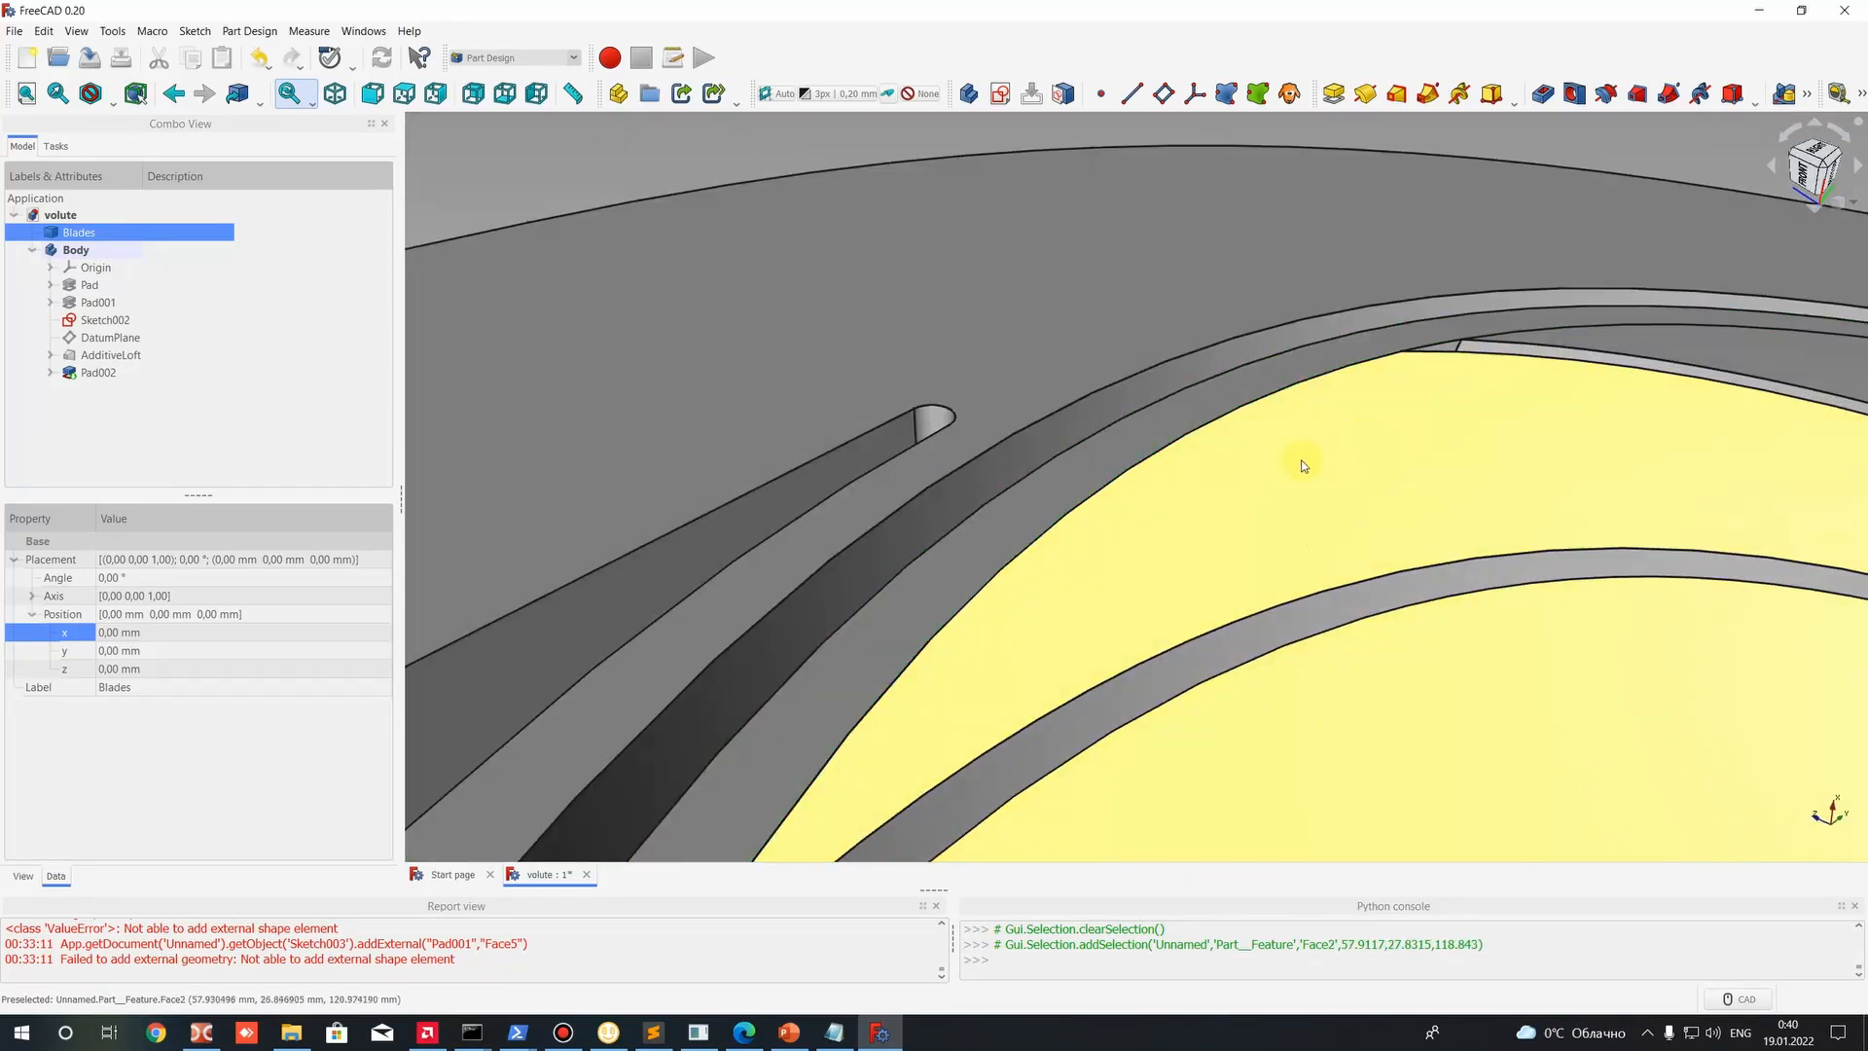
scroll(1303, 465, "down", 6)
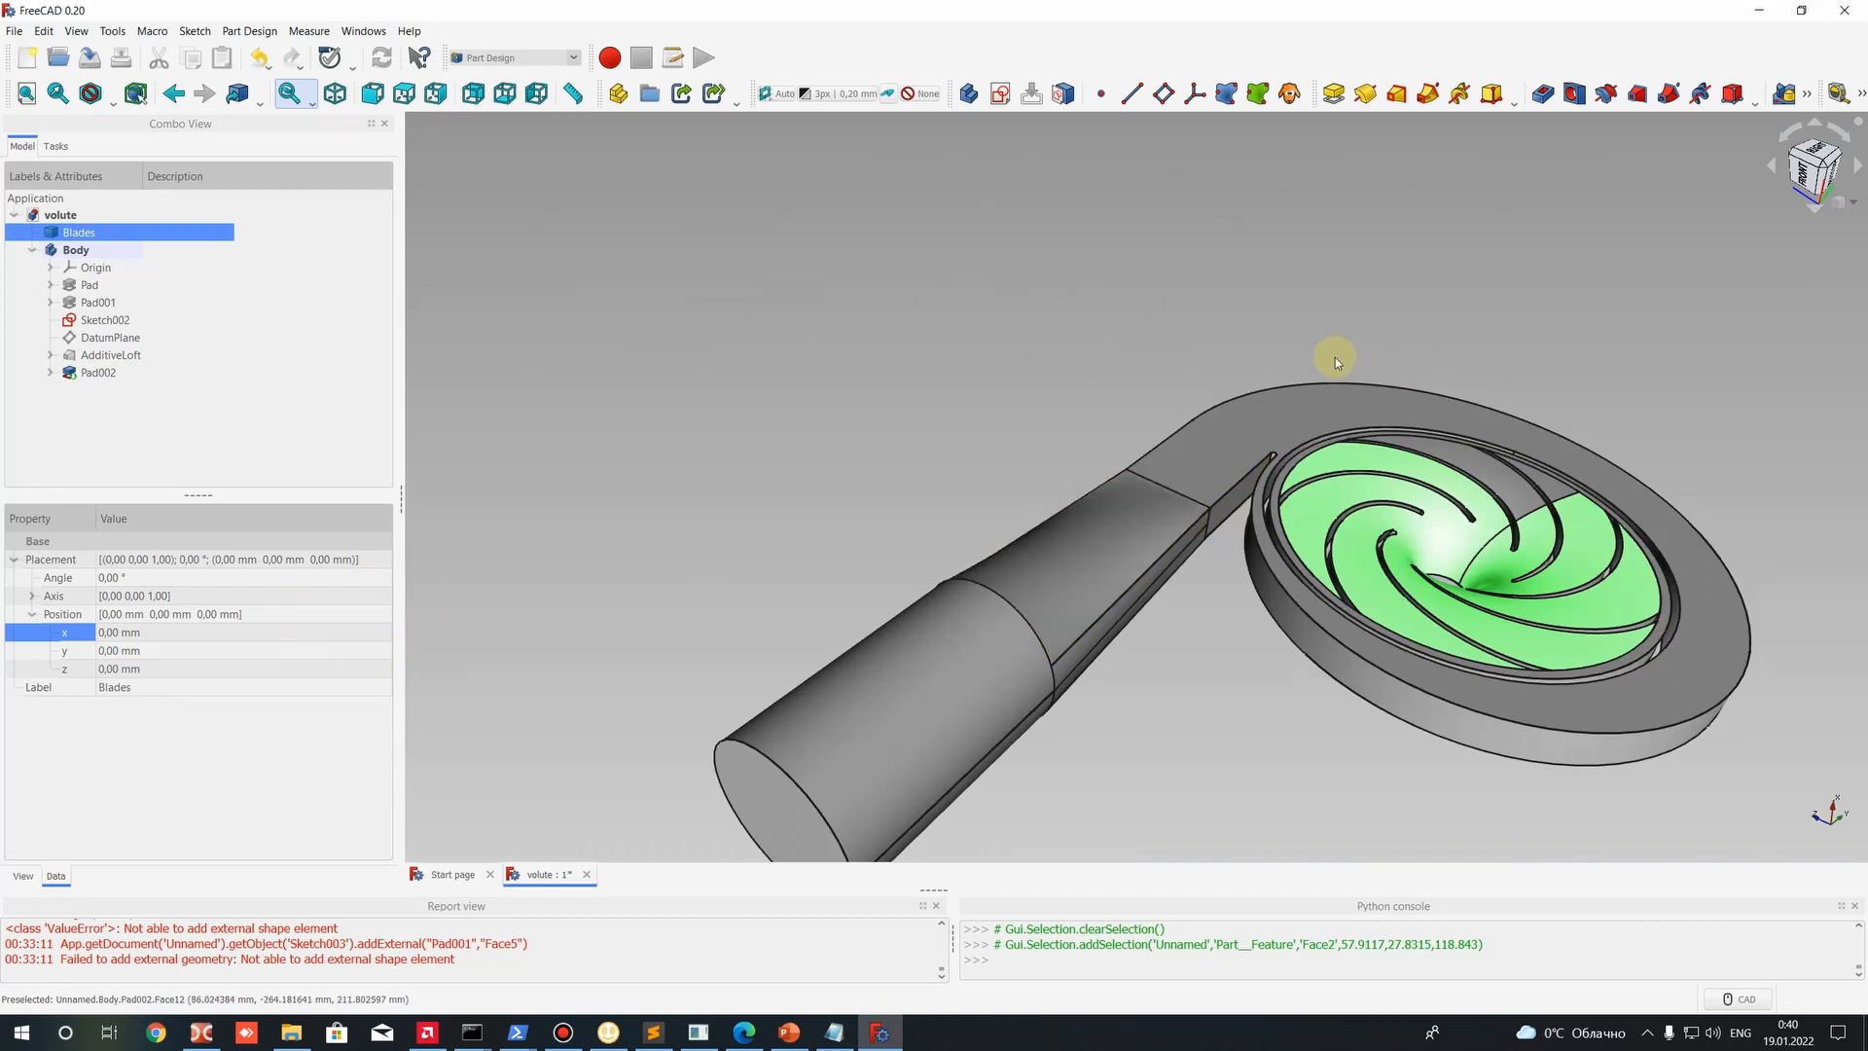
scroll(1455, 448, "up", 5)
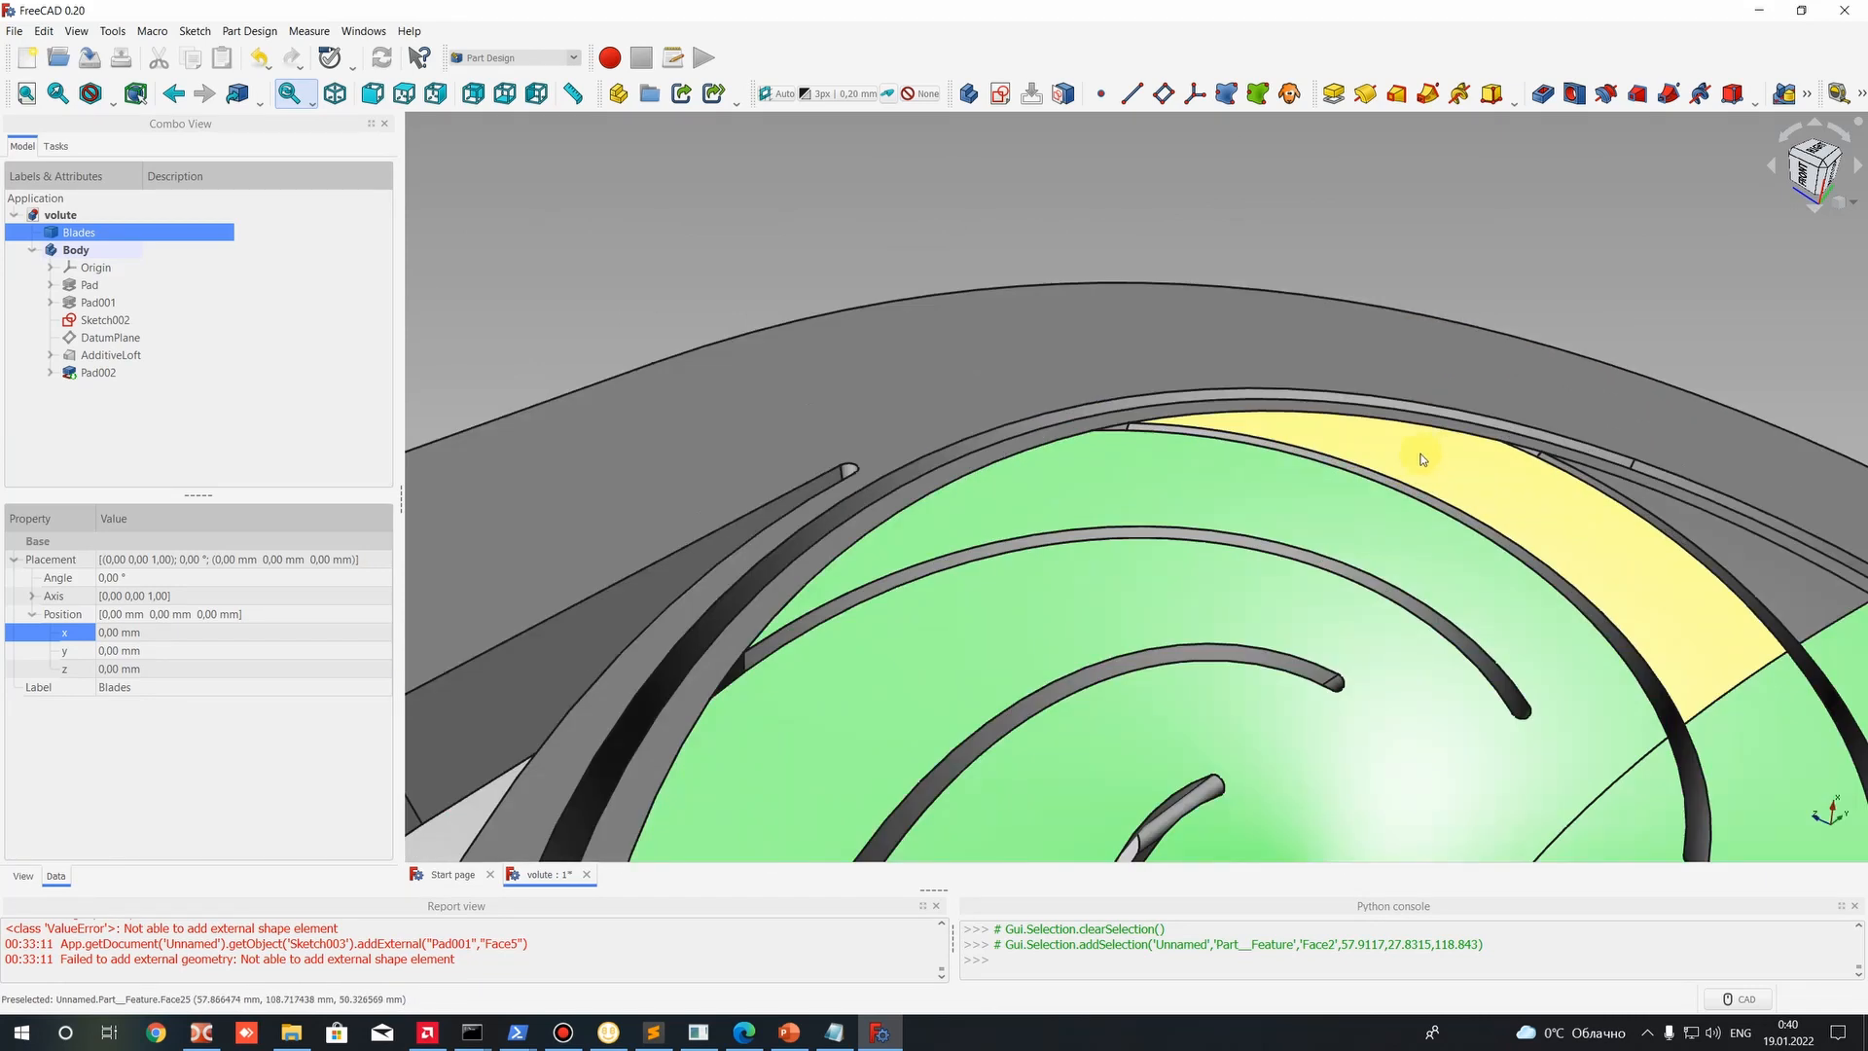
Pick the impeller's narrow rim face and calculate the impeller's axial width as 58-40 in the Python console.
middle_click_drag(1423, 460, 1576, 451)
left_click(1578, 457)
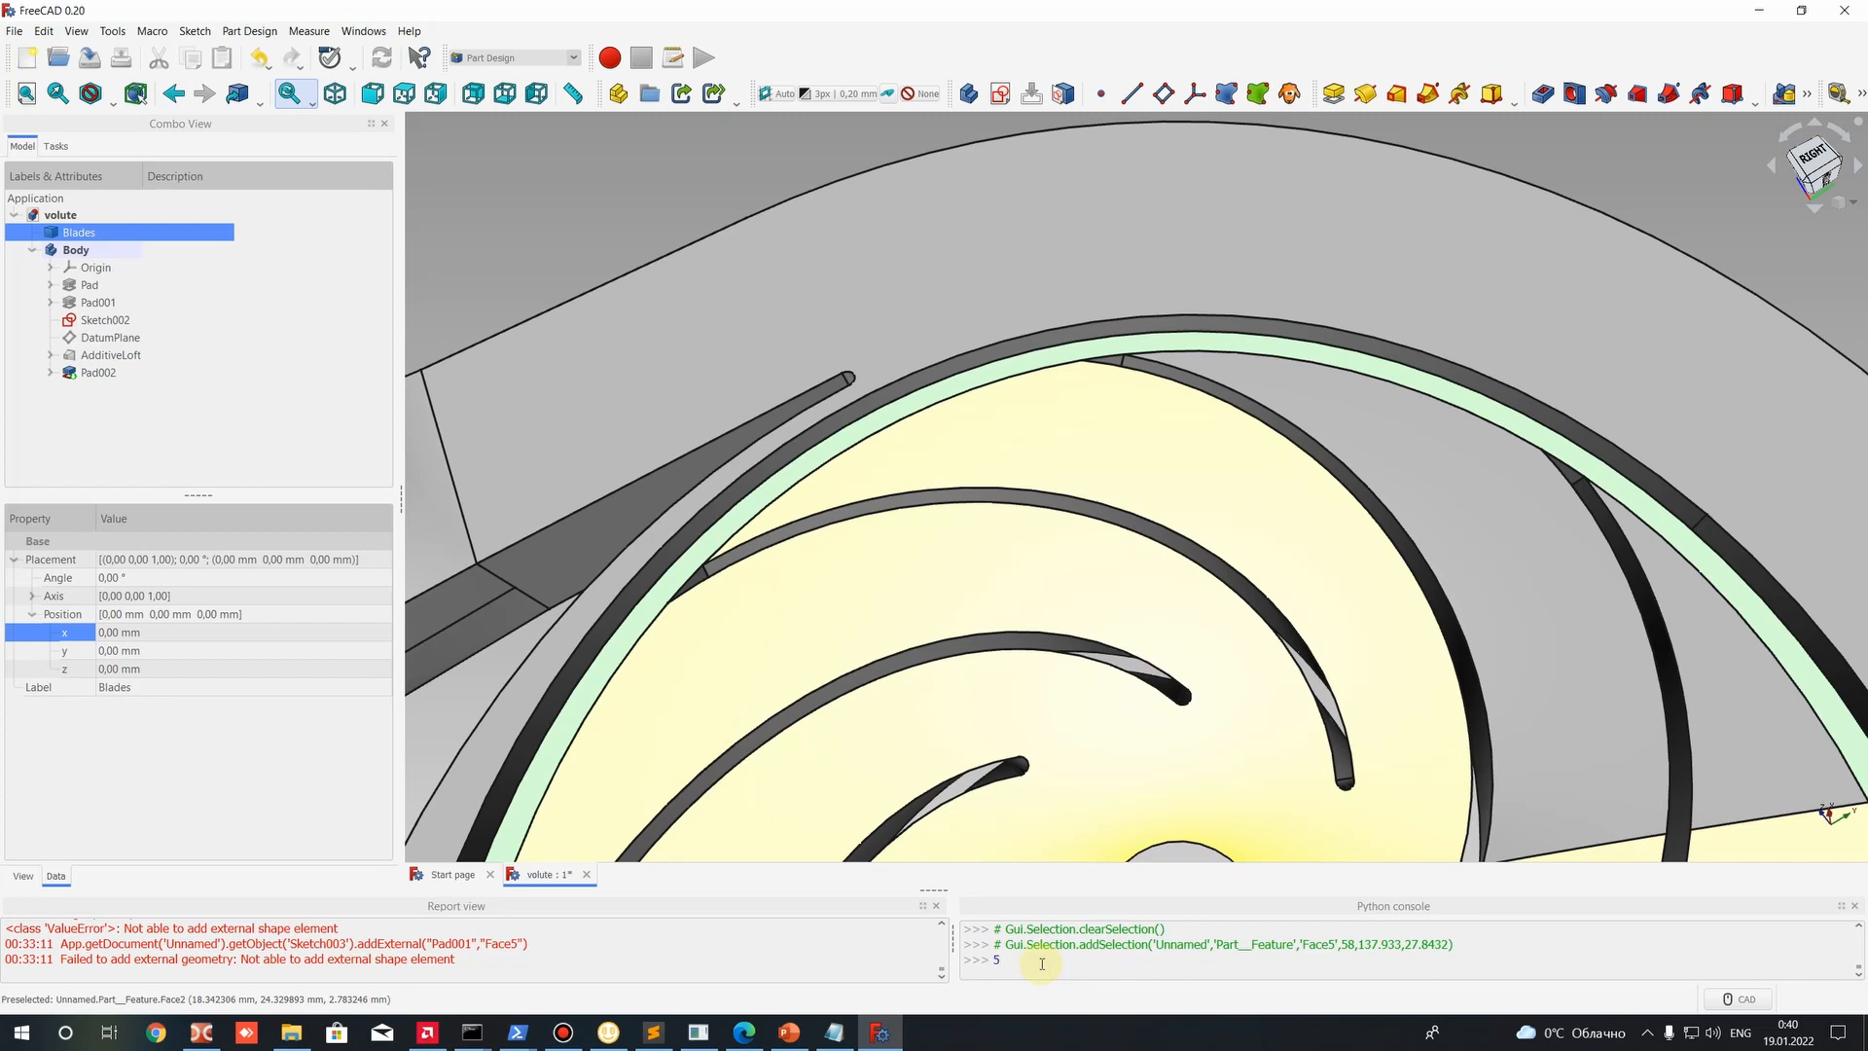
type("0")
key("Return")
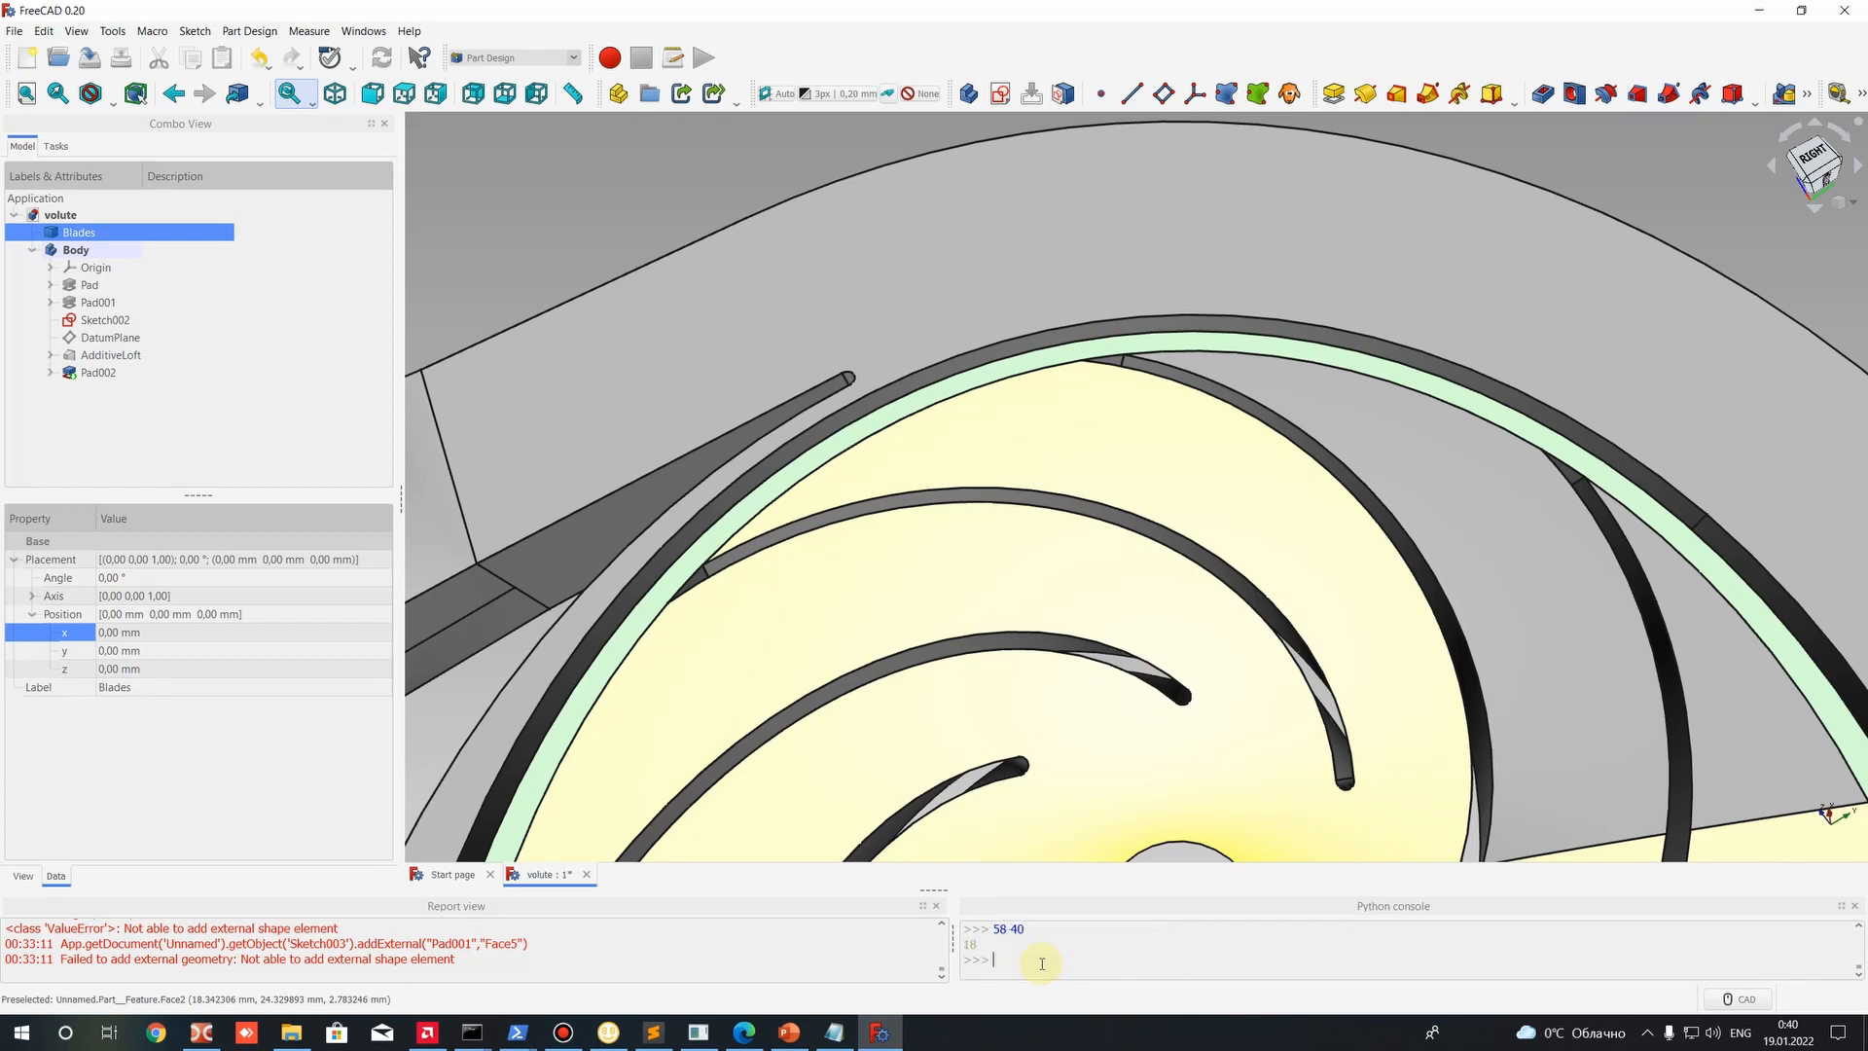
Calculate half the impeller width with (58-40)/2 and the impeller's center position with 40+9 in the Python console.
key("Up")
key("Home")
type("(")
type(")/2")
key("Return")
key("Return")
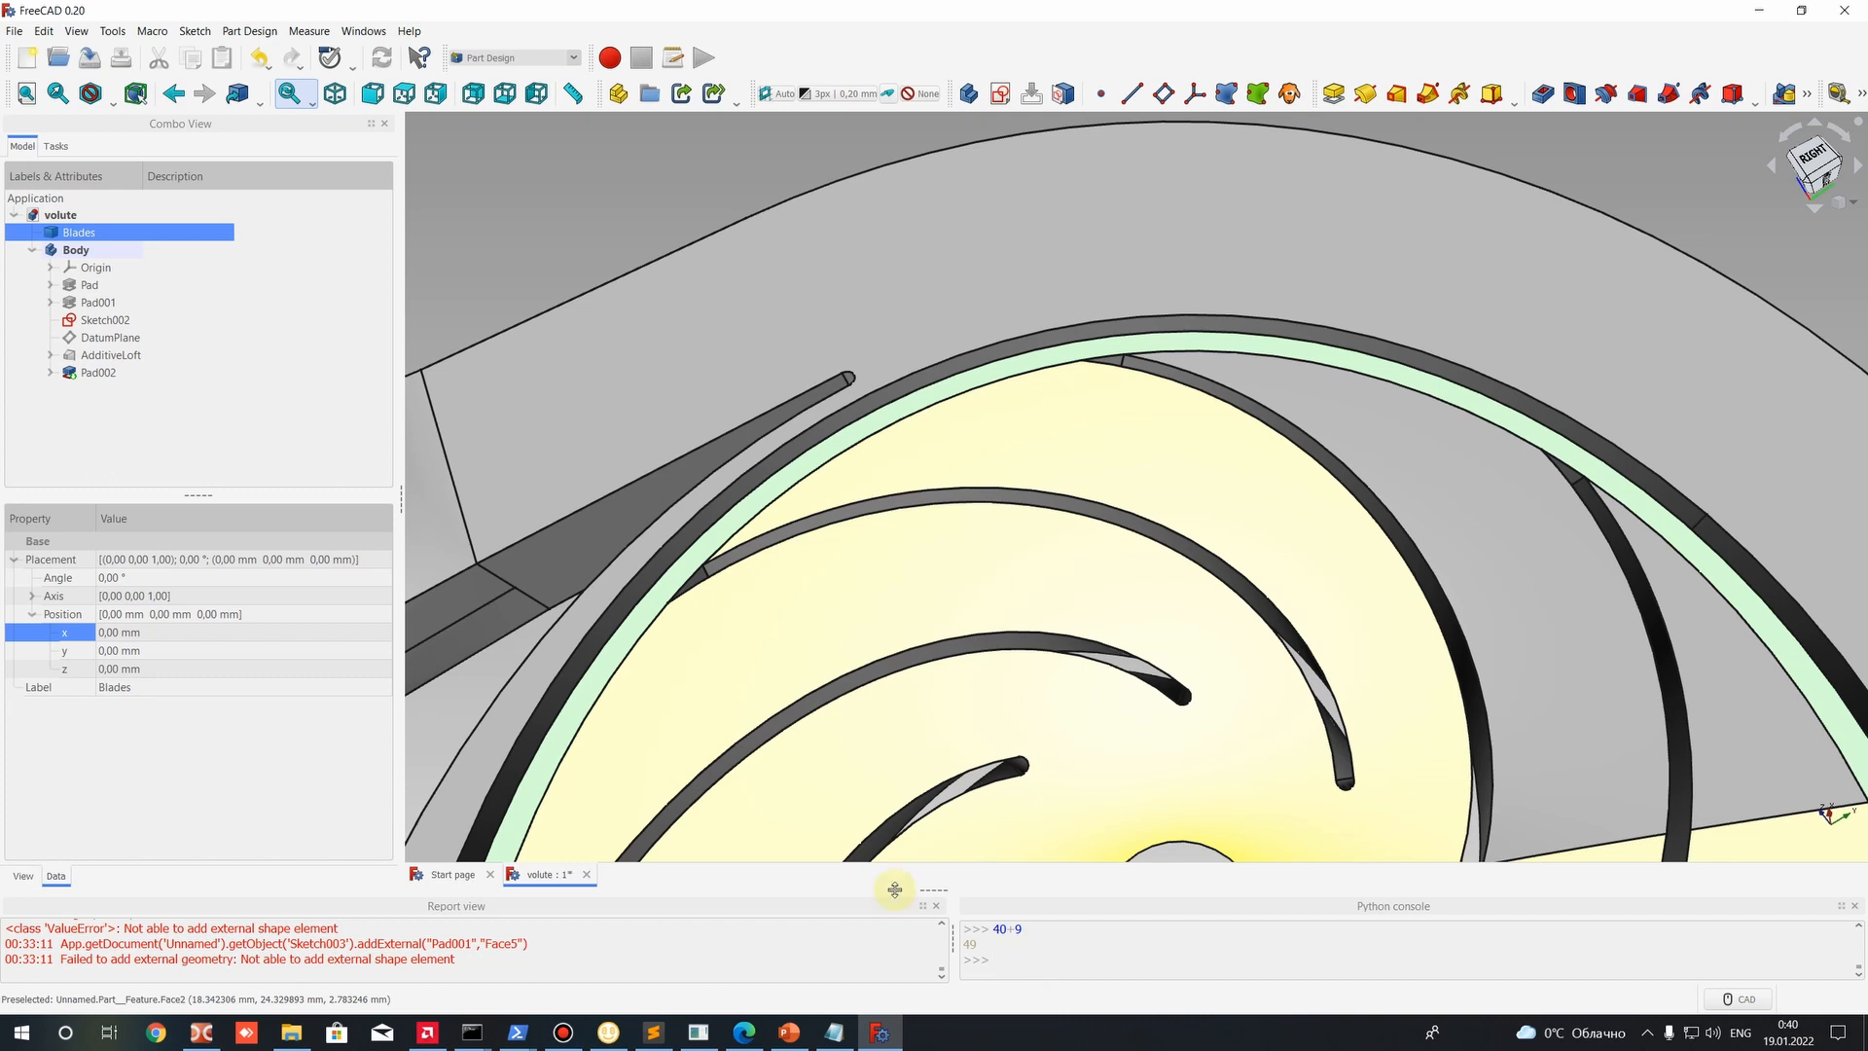
Check the X coordinates of the impeller's rim face and of the volute's flat side face on the opposite side.
scroll(1311, 516, "down", 4)
middle_click_drag(1078, 451, 1357, 496)
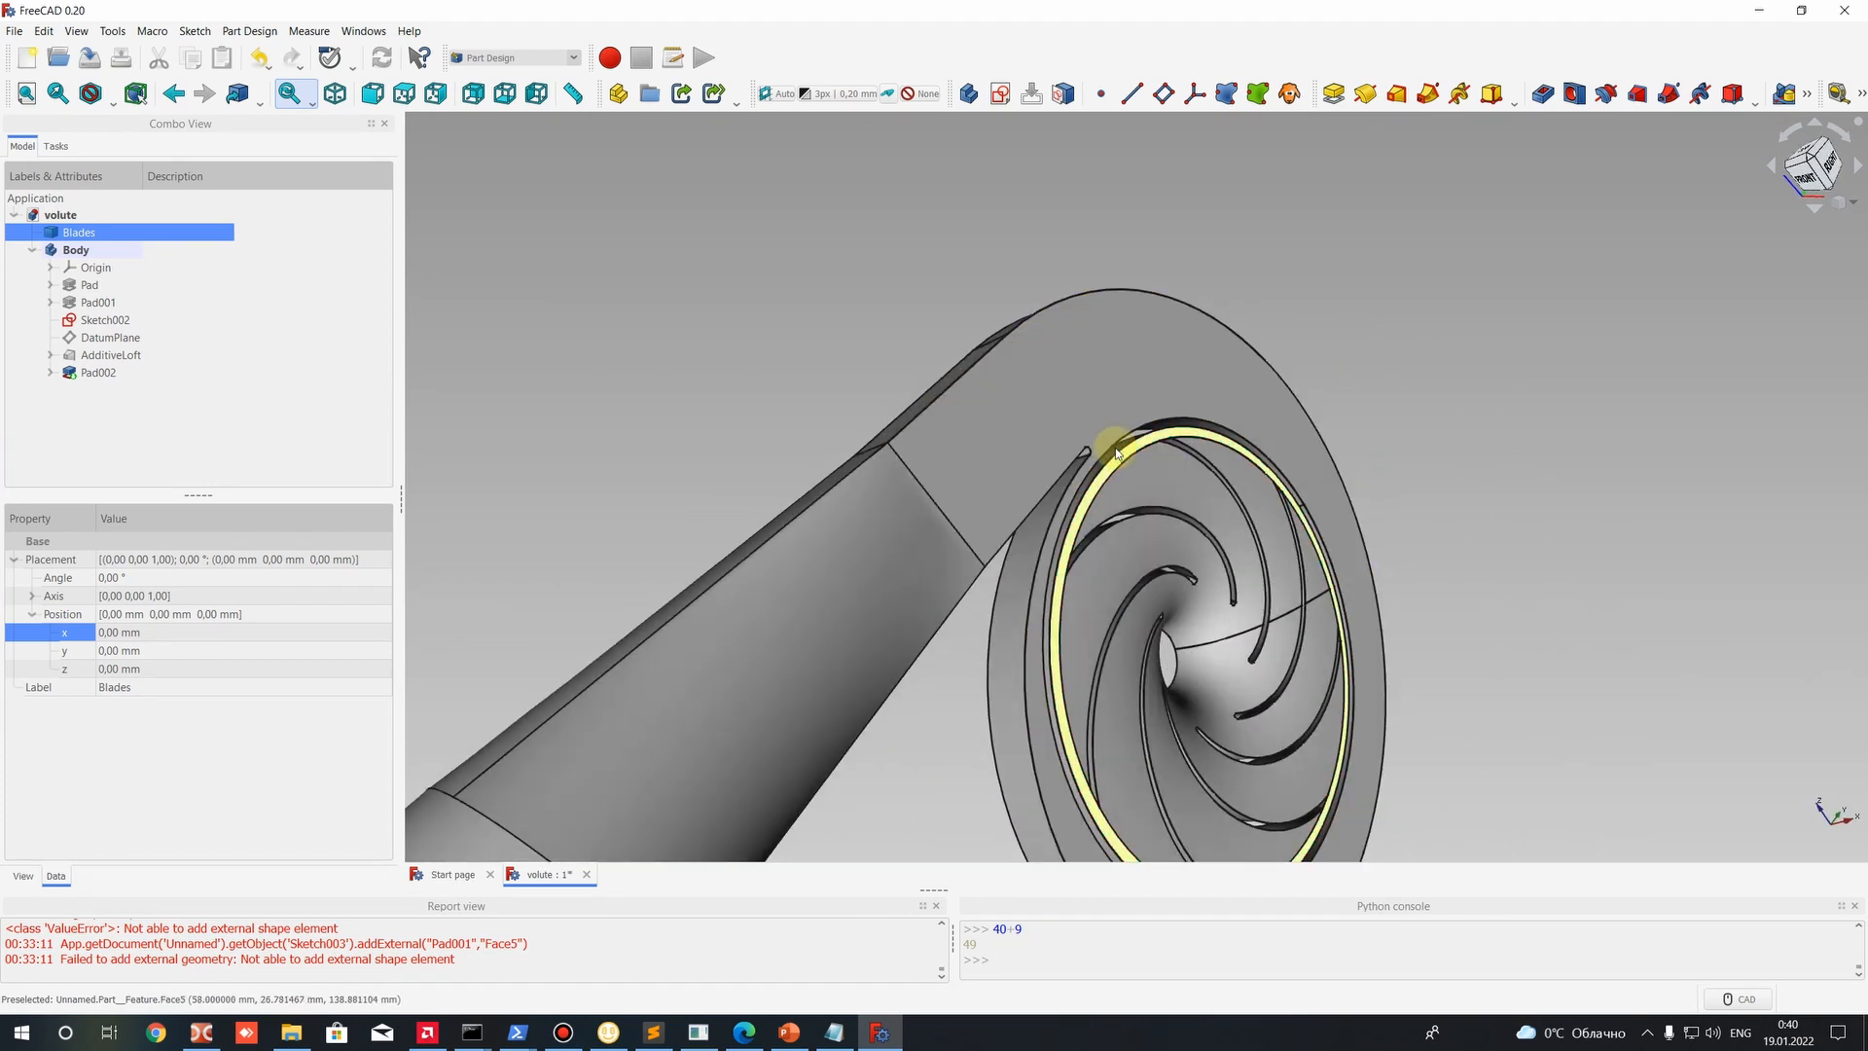
left_click(1117, 452)
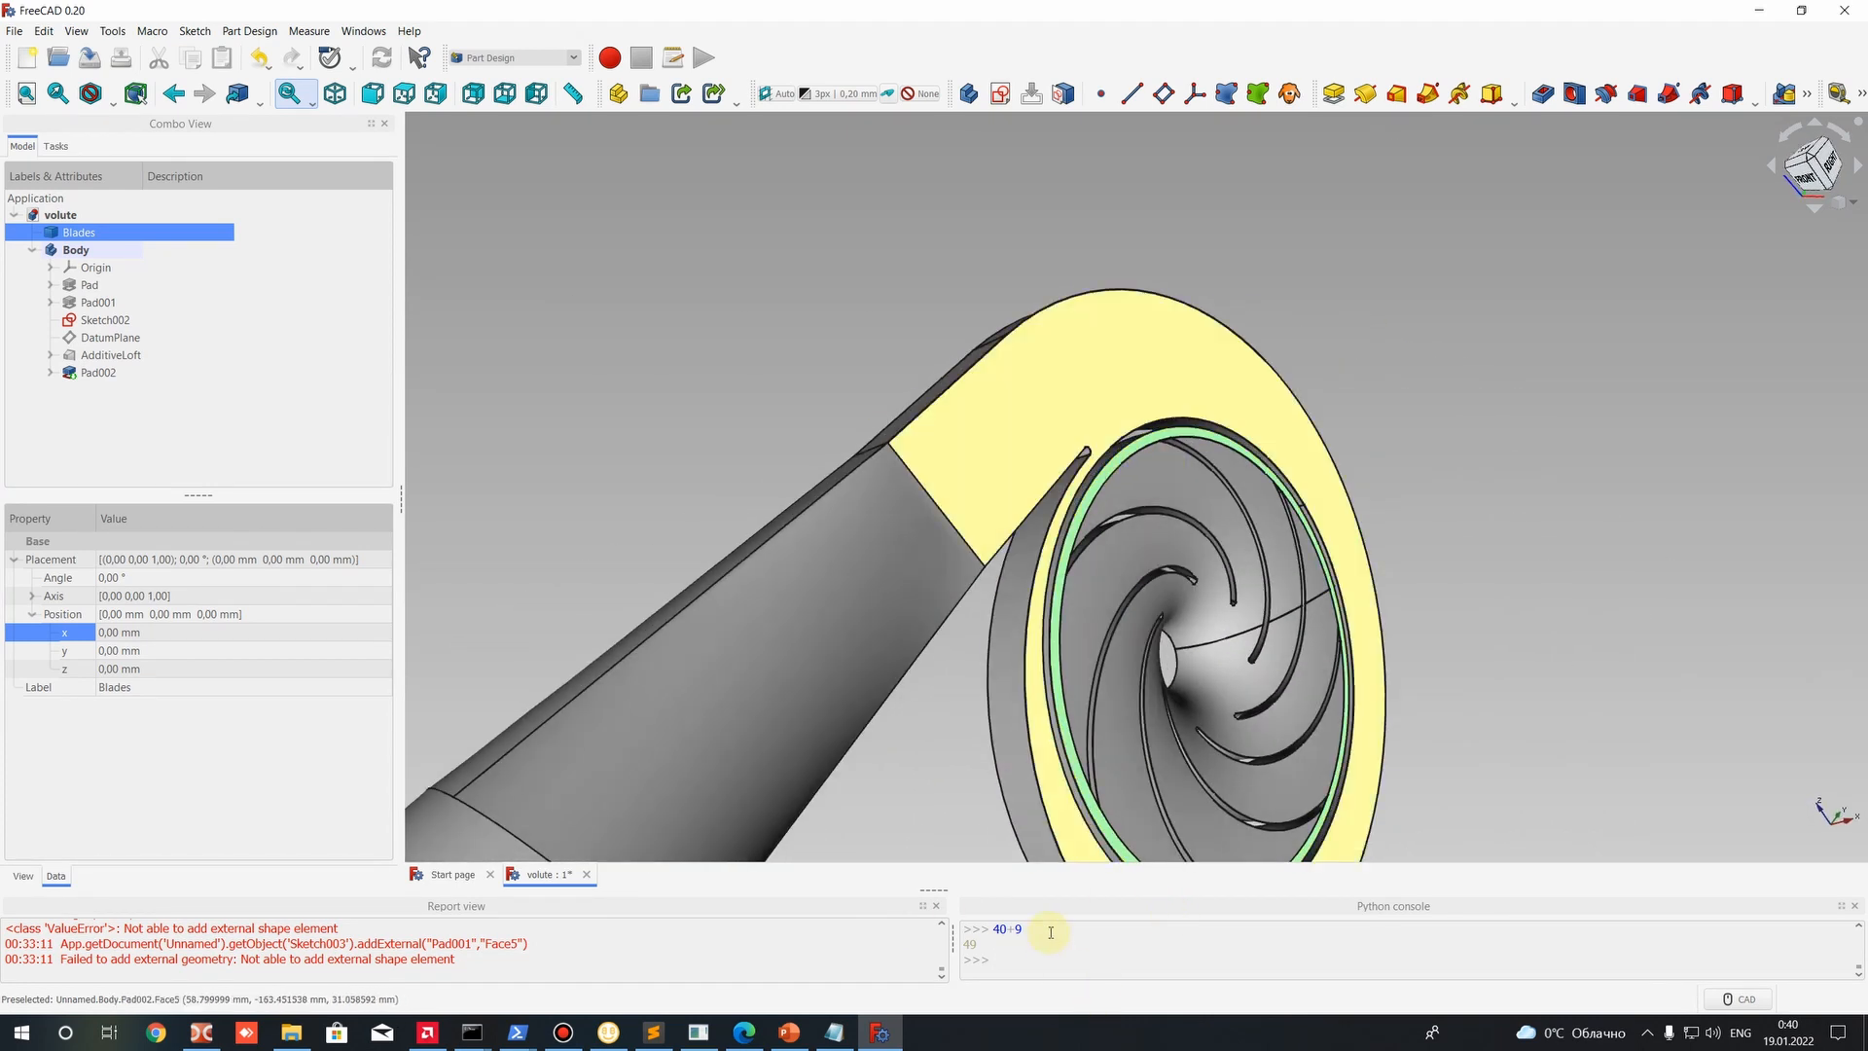
middle_click_drag(1001, 546, 992, 467)
left_click(961, 467)
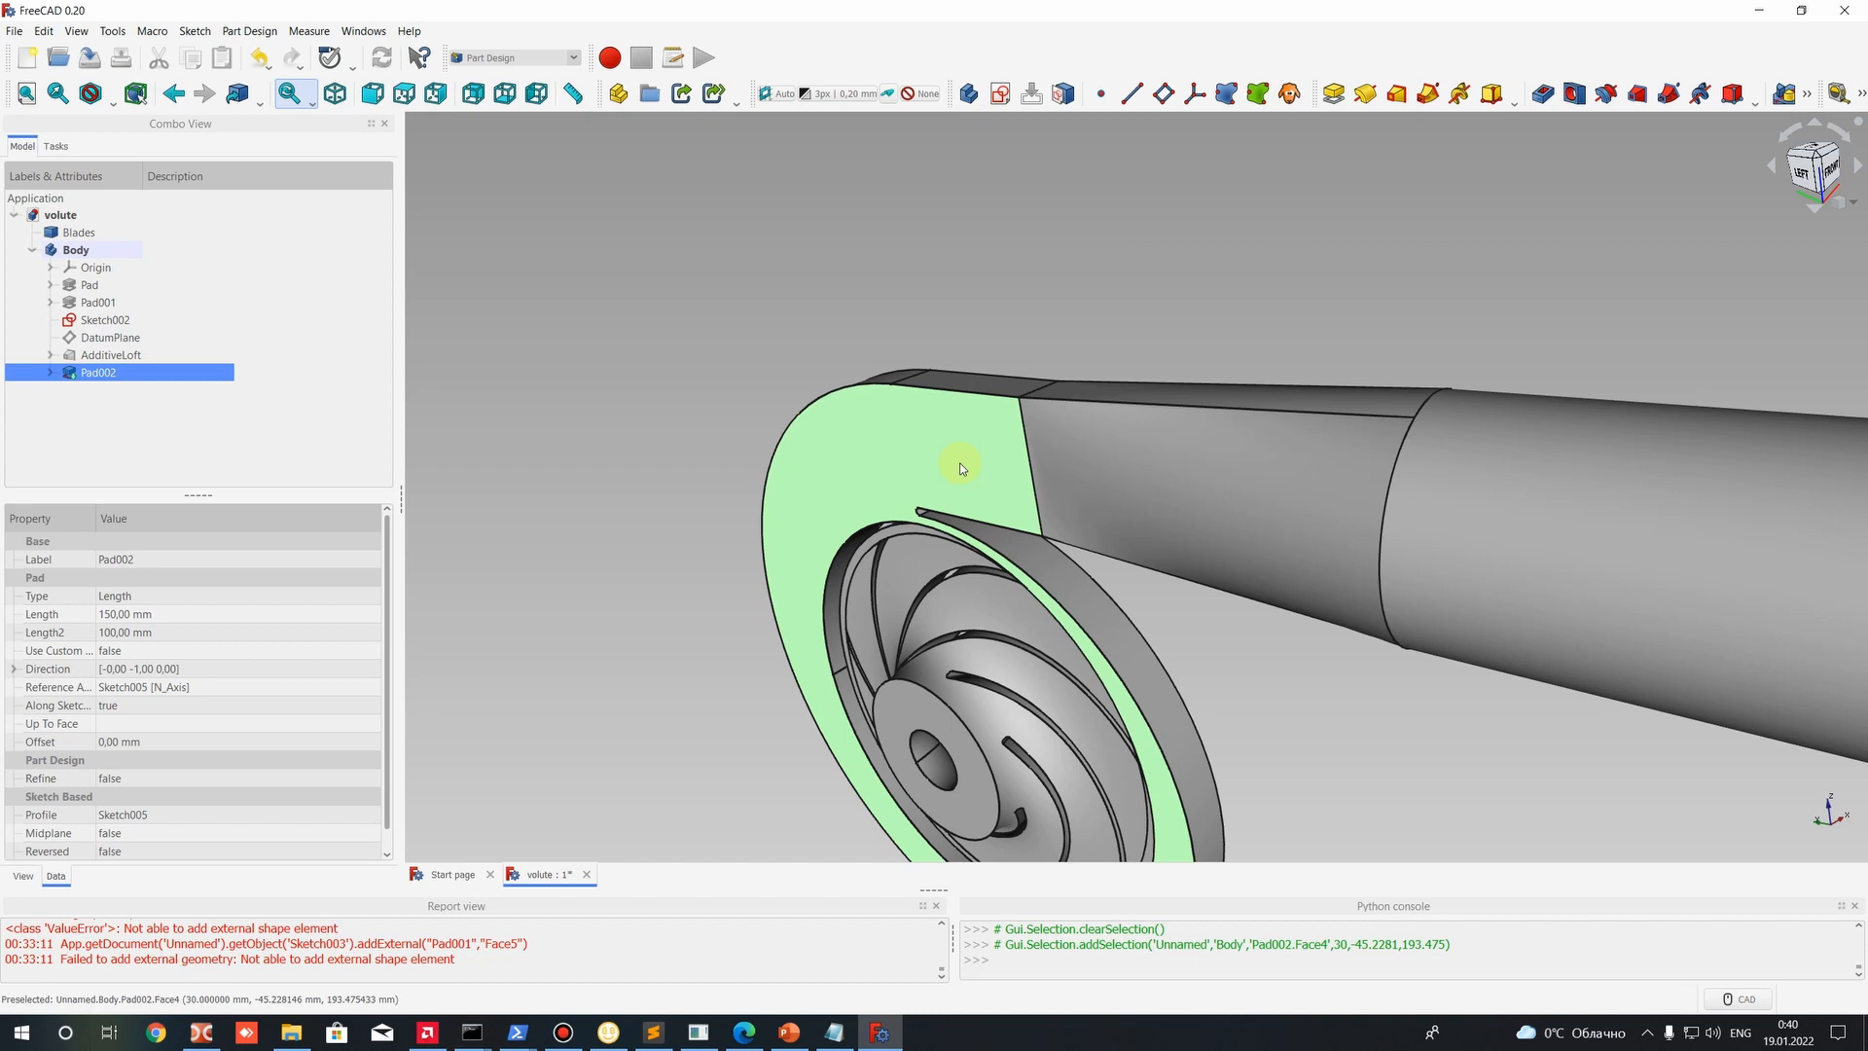
scroll(1033, 968, "up", 1)
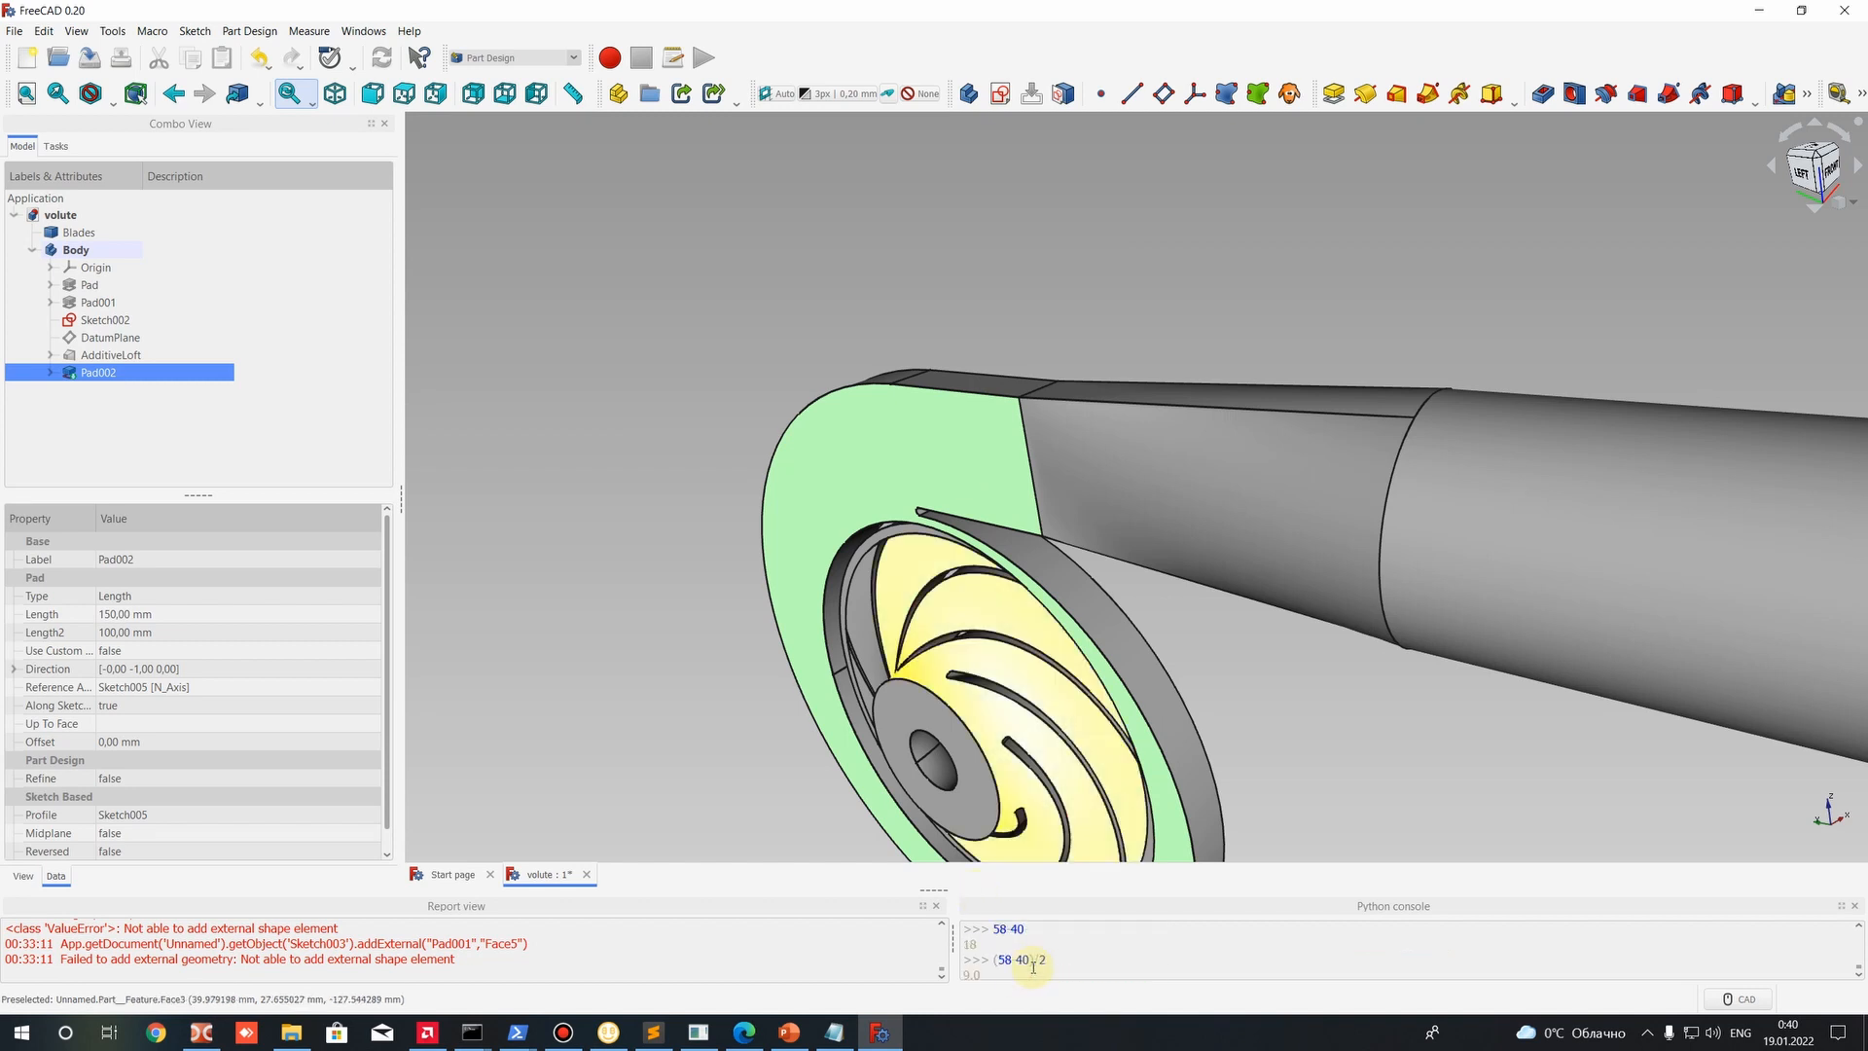
Store the impeller's center position as imp_center = 49 in the Python console and print the variable.
double_click(971, 959)
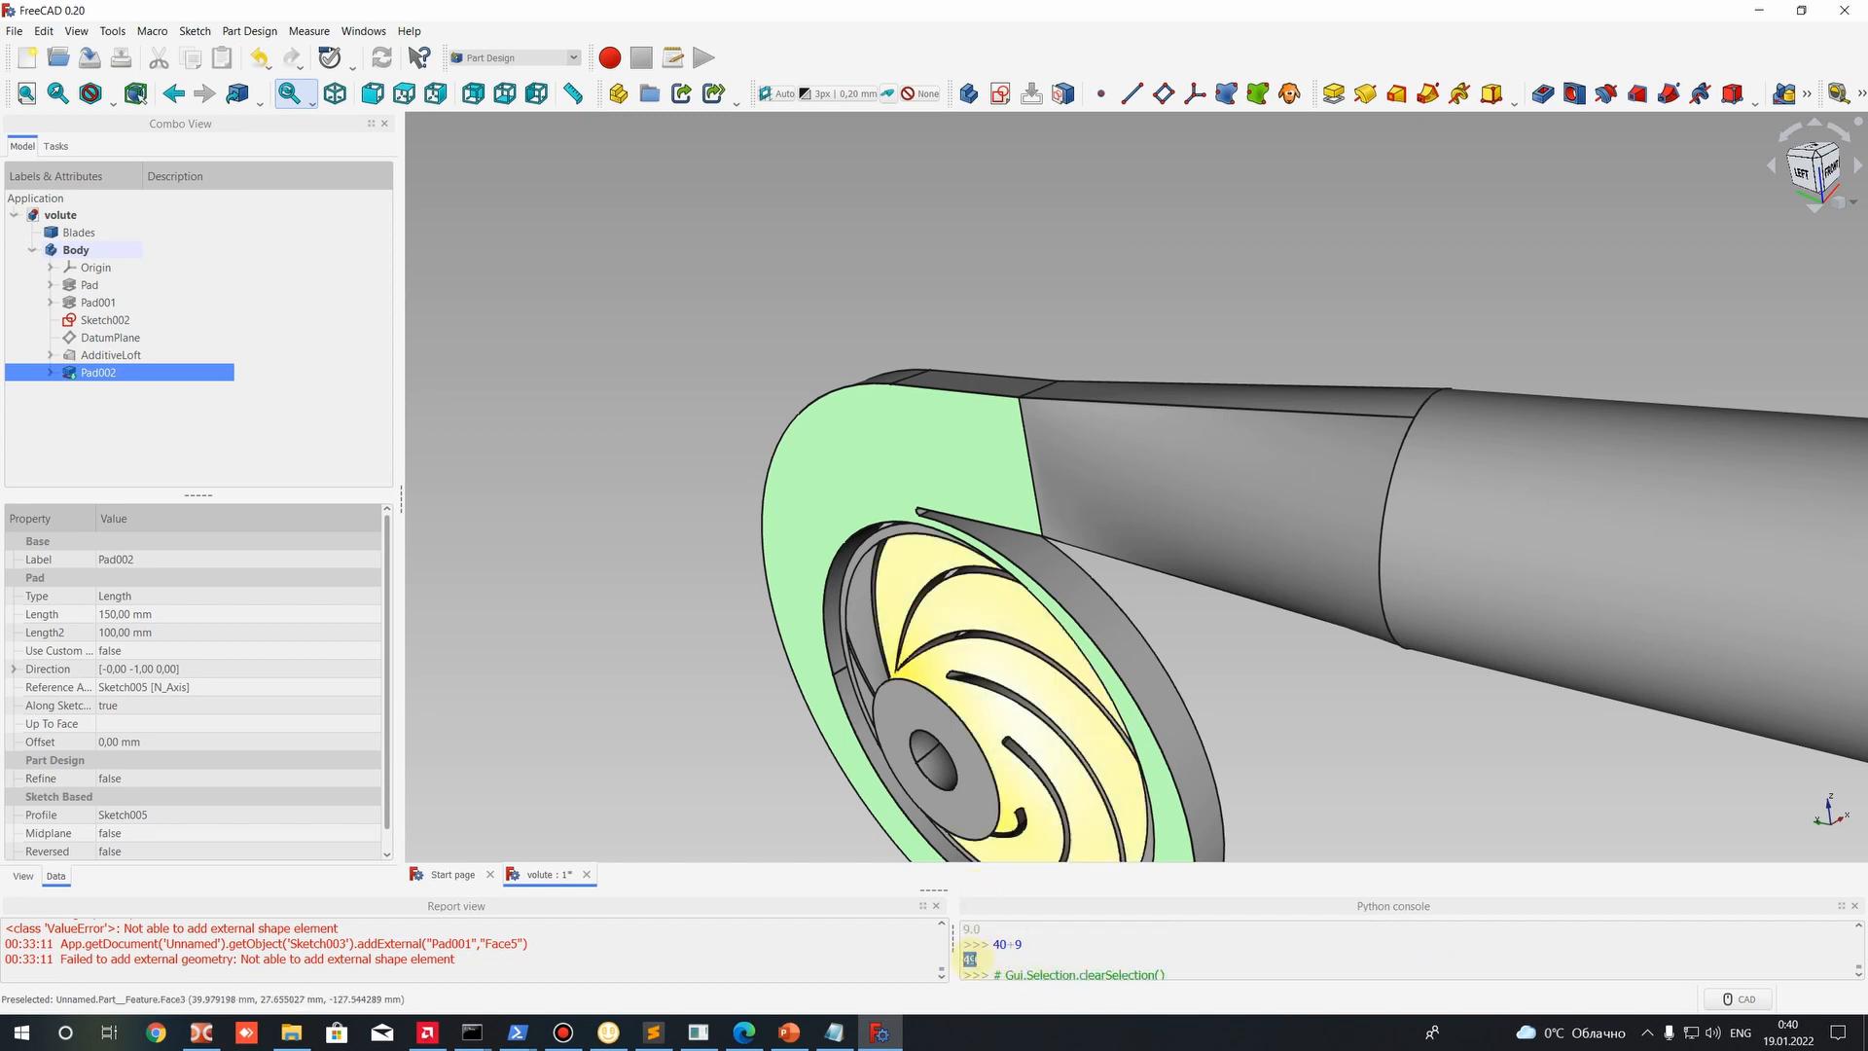
scroll(990, 956, "down", 1)
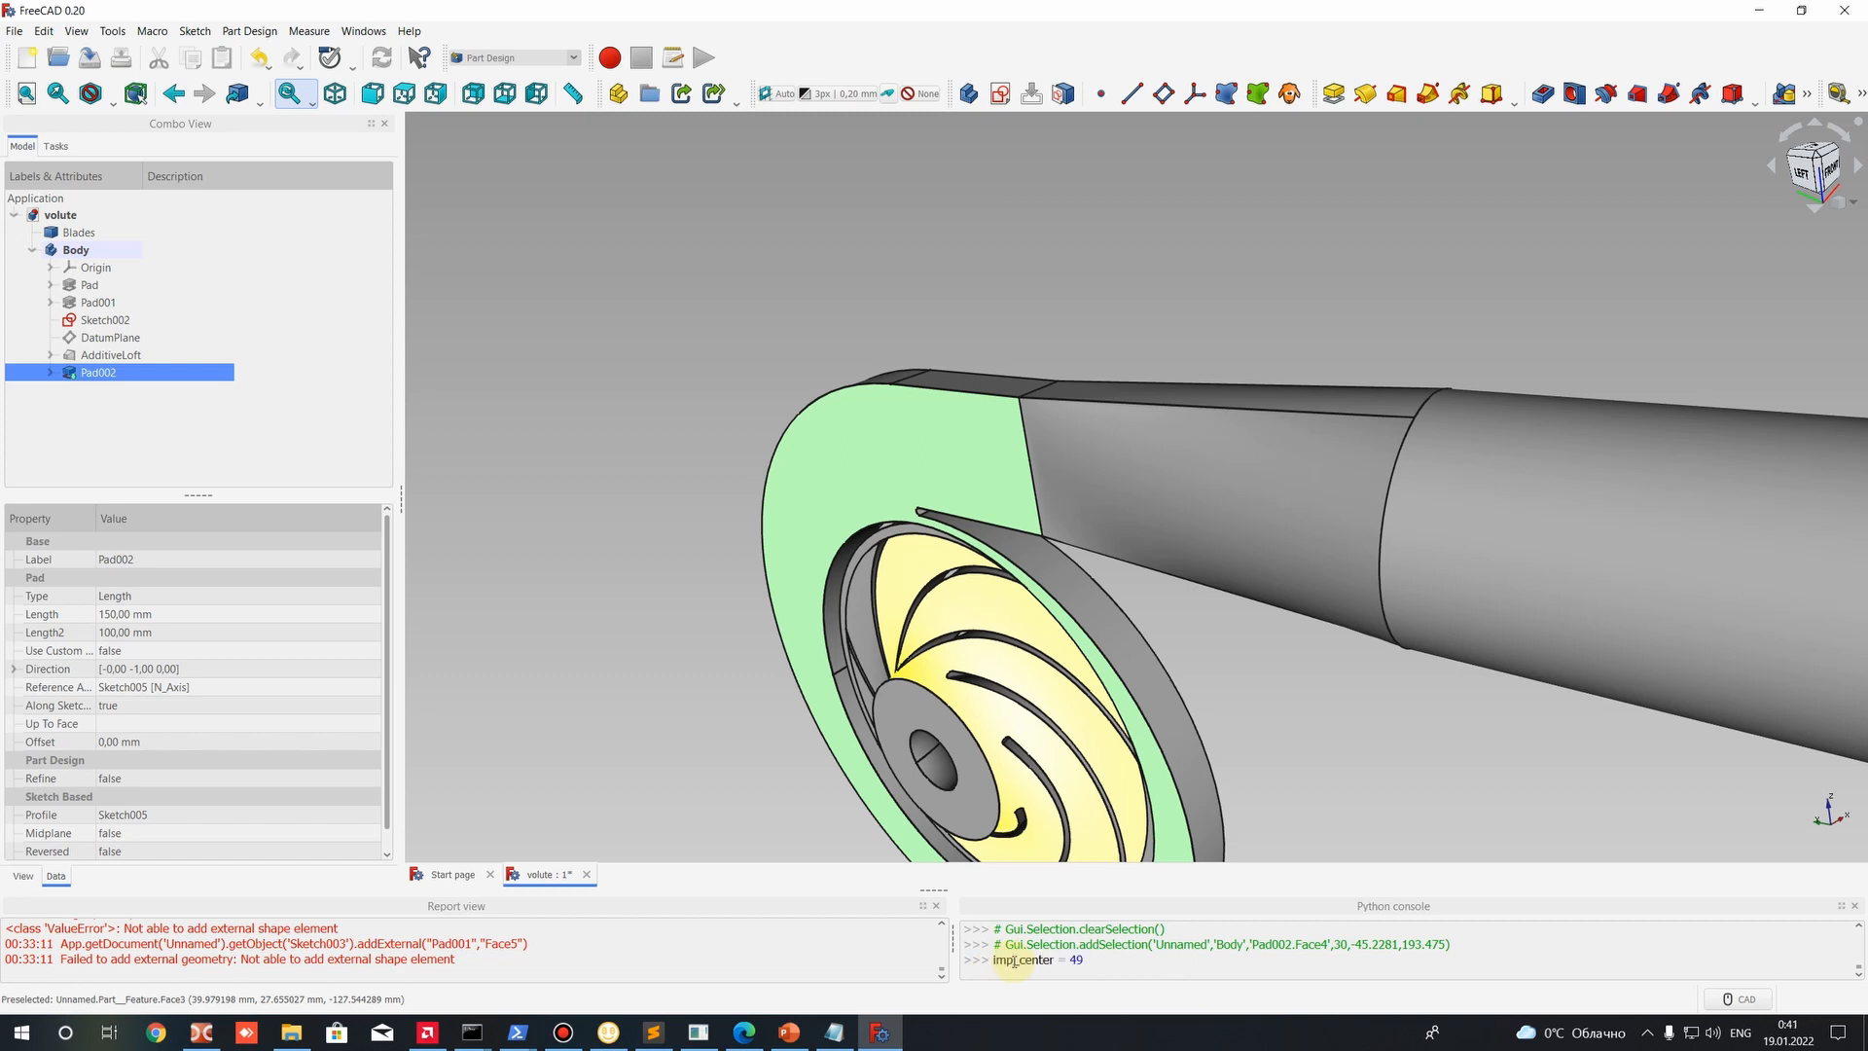
key("Return")
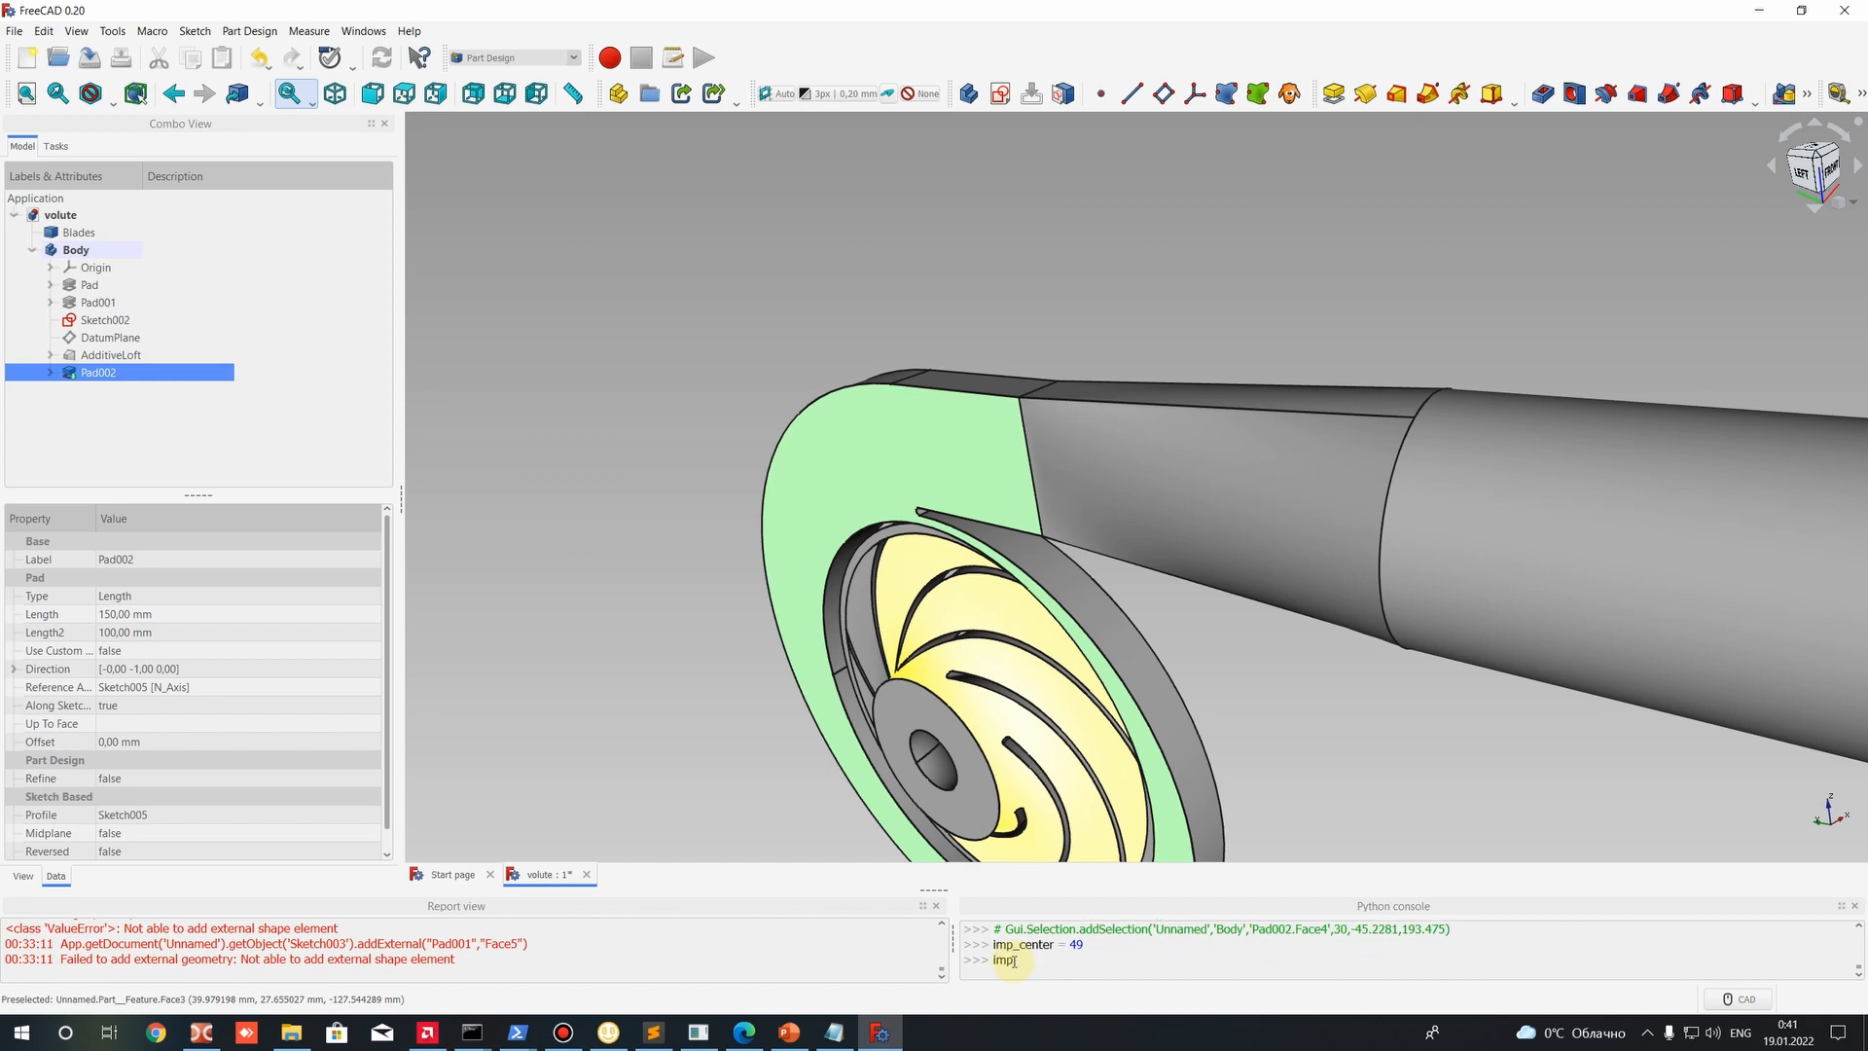
type("imp_center")
key("Return")
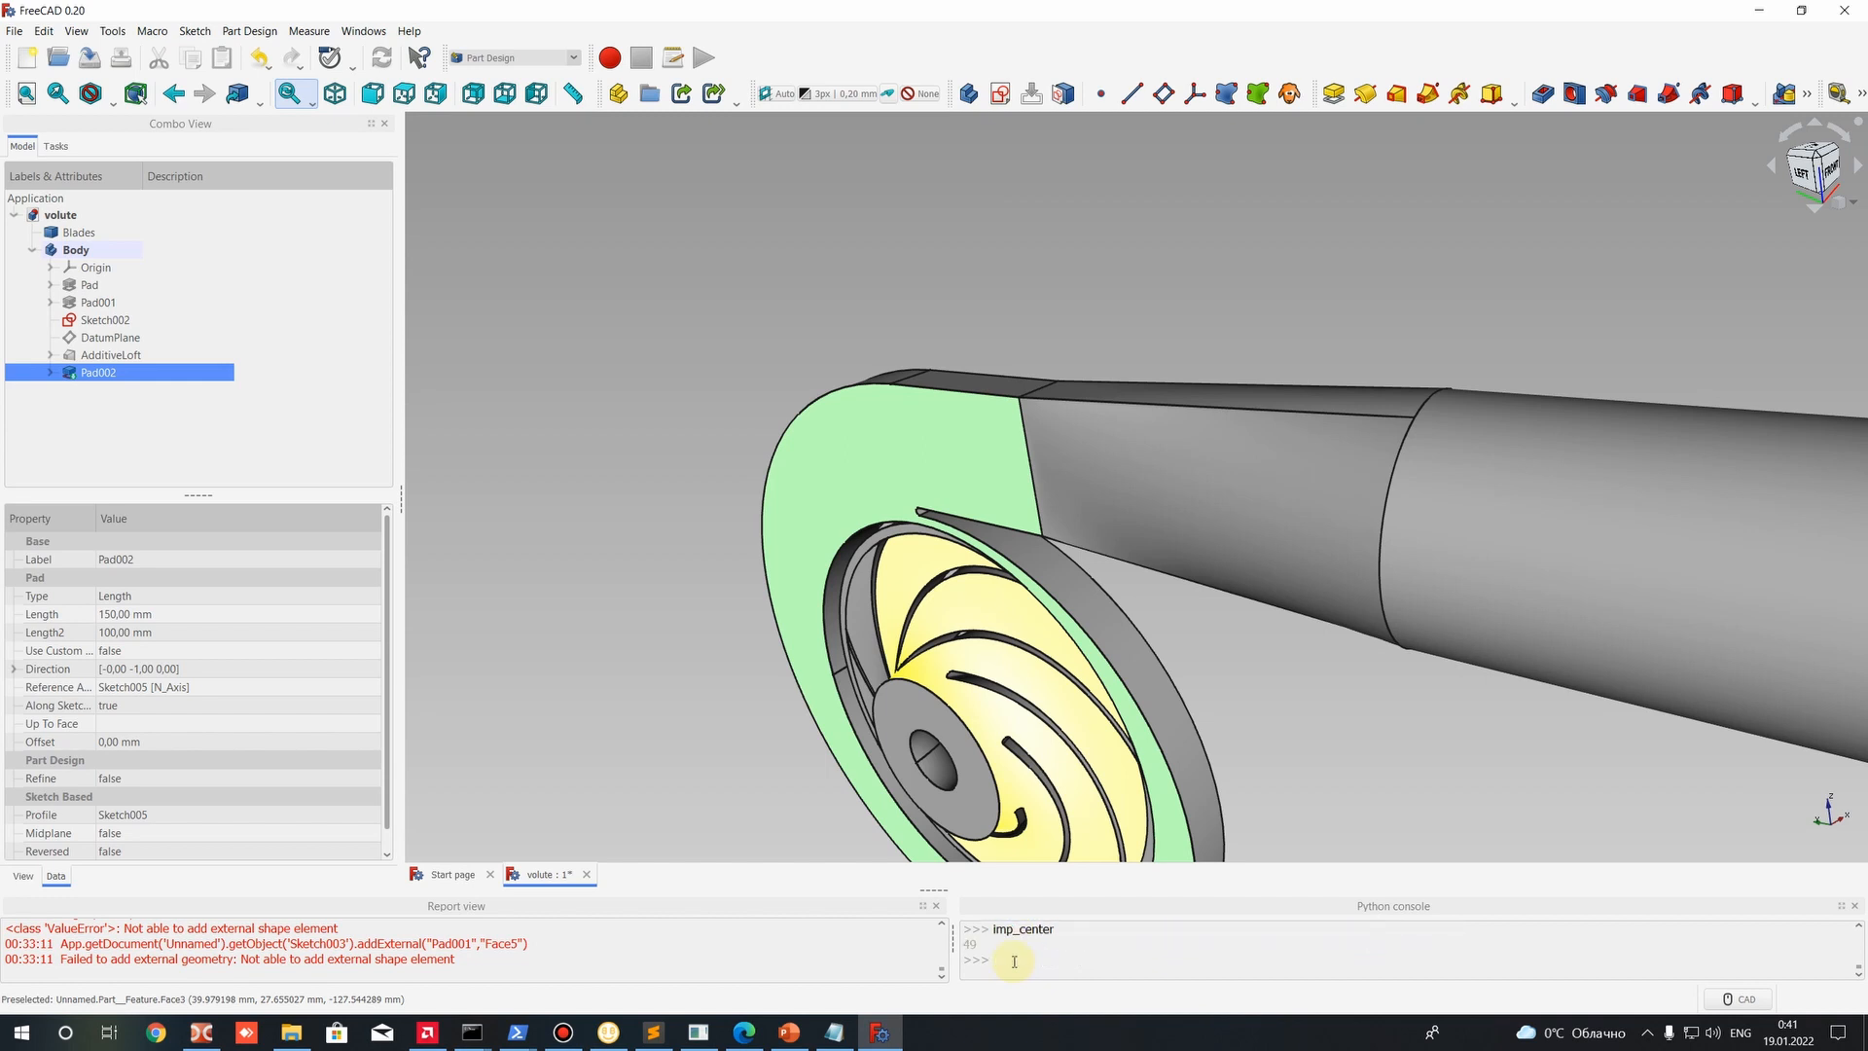
Pick the flat side faces on both sides of the volute to check their X coordinates.
left_click(691, 547)
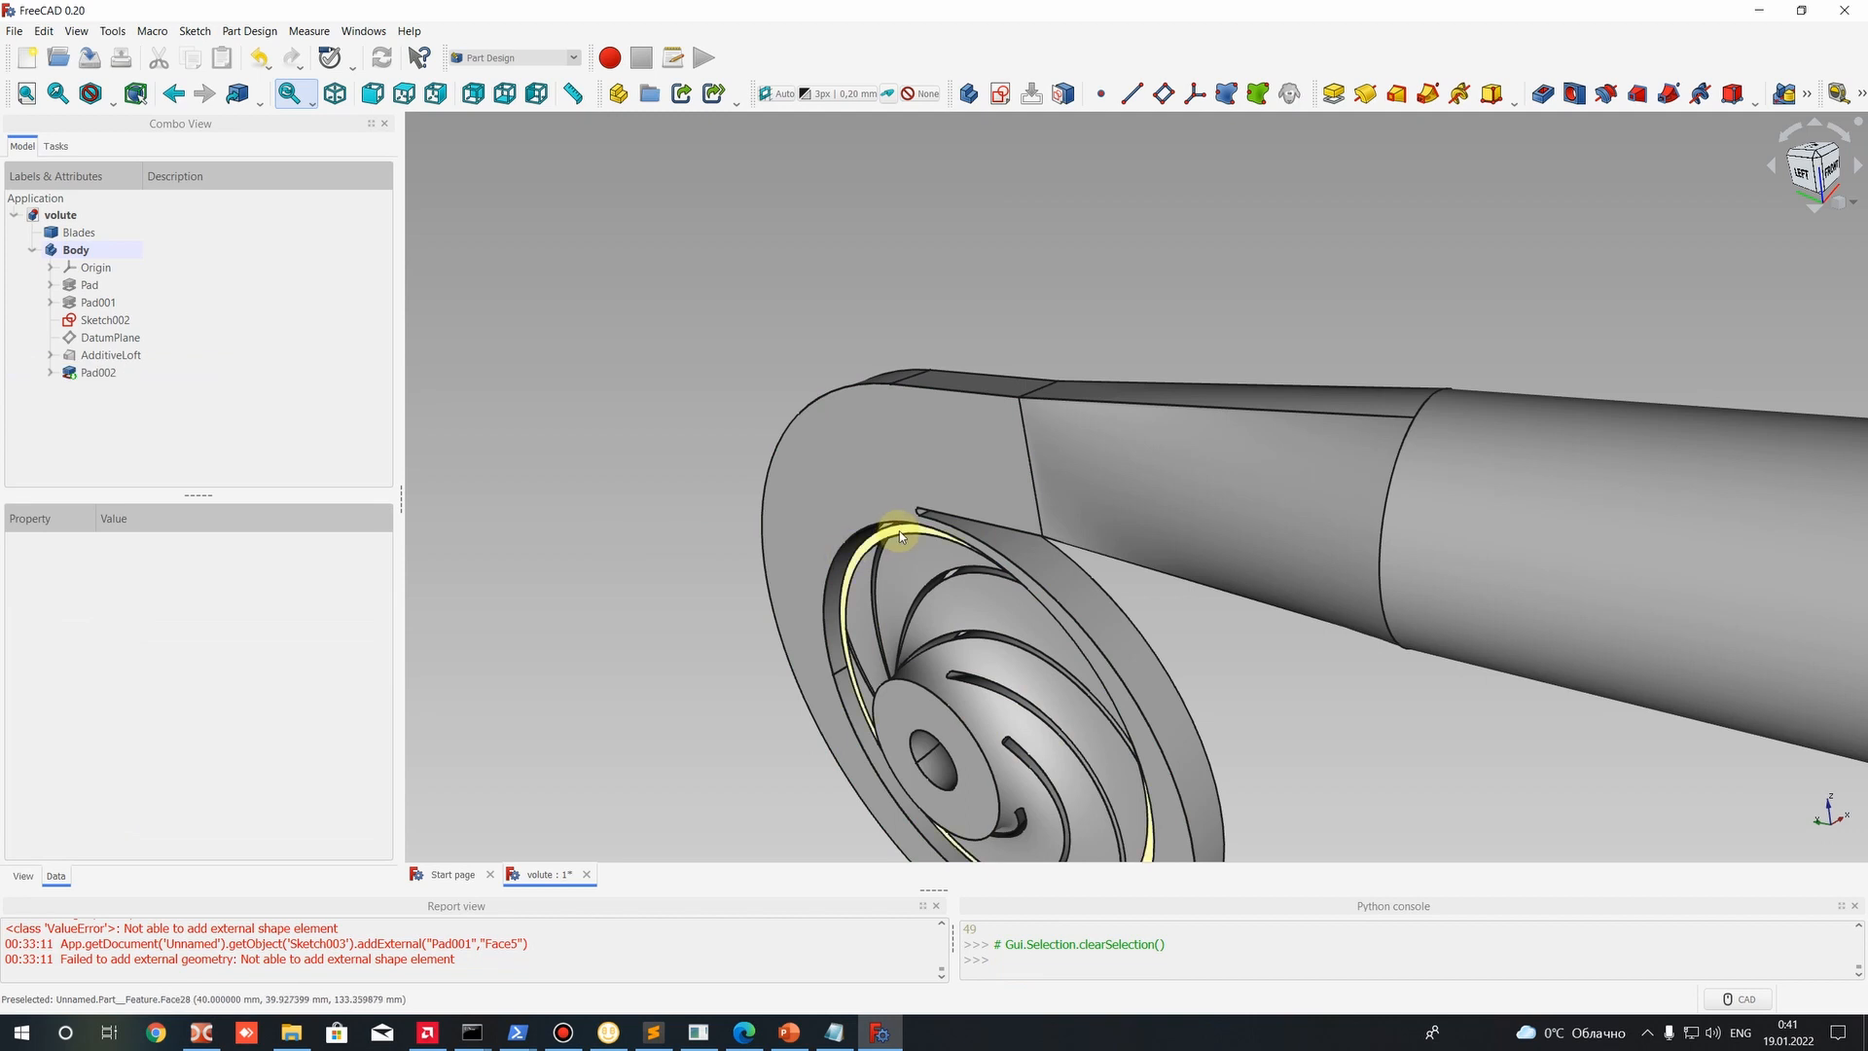
left_click(839, 461)
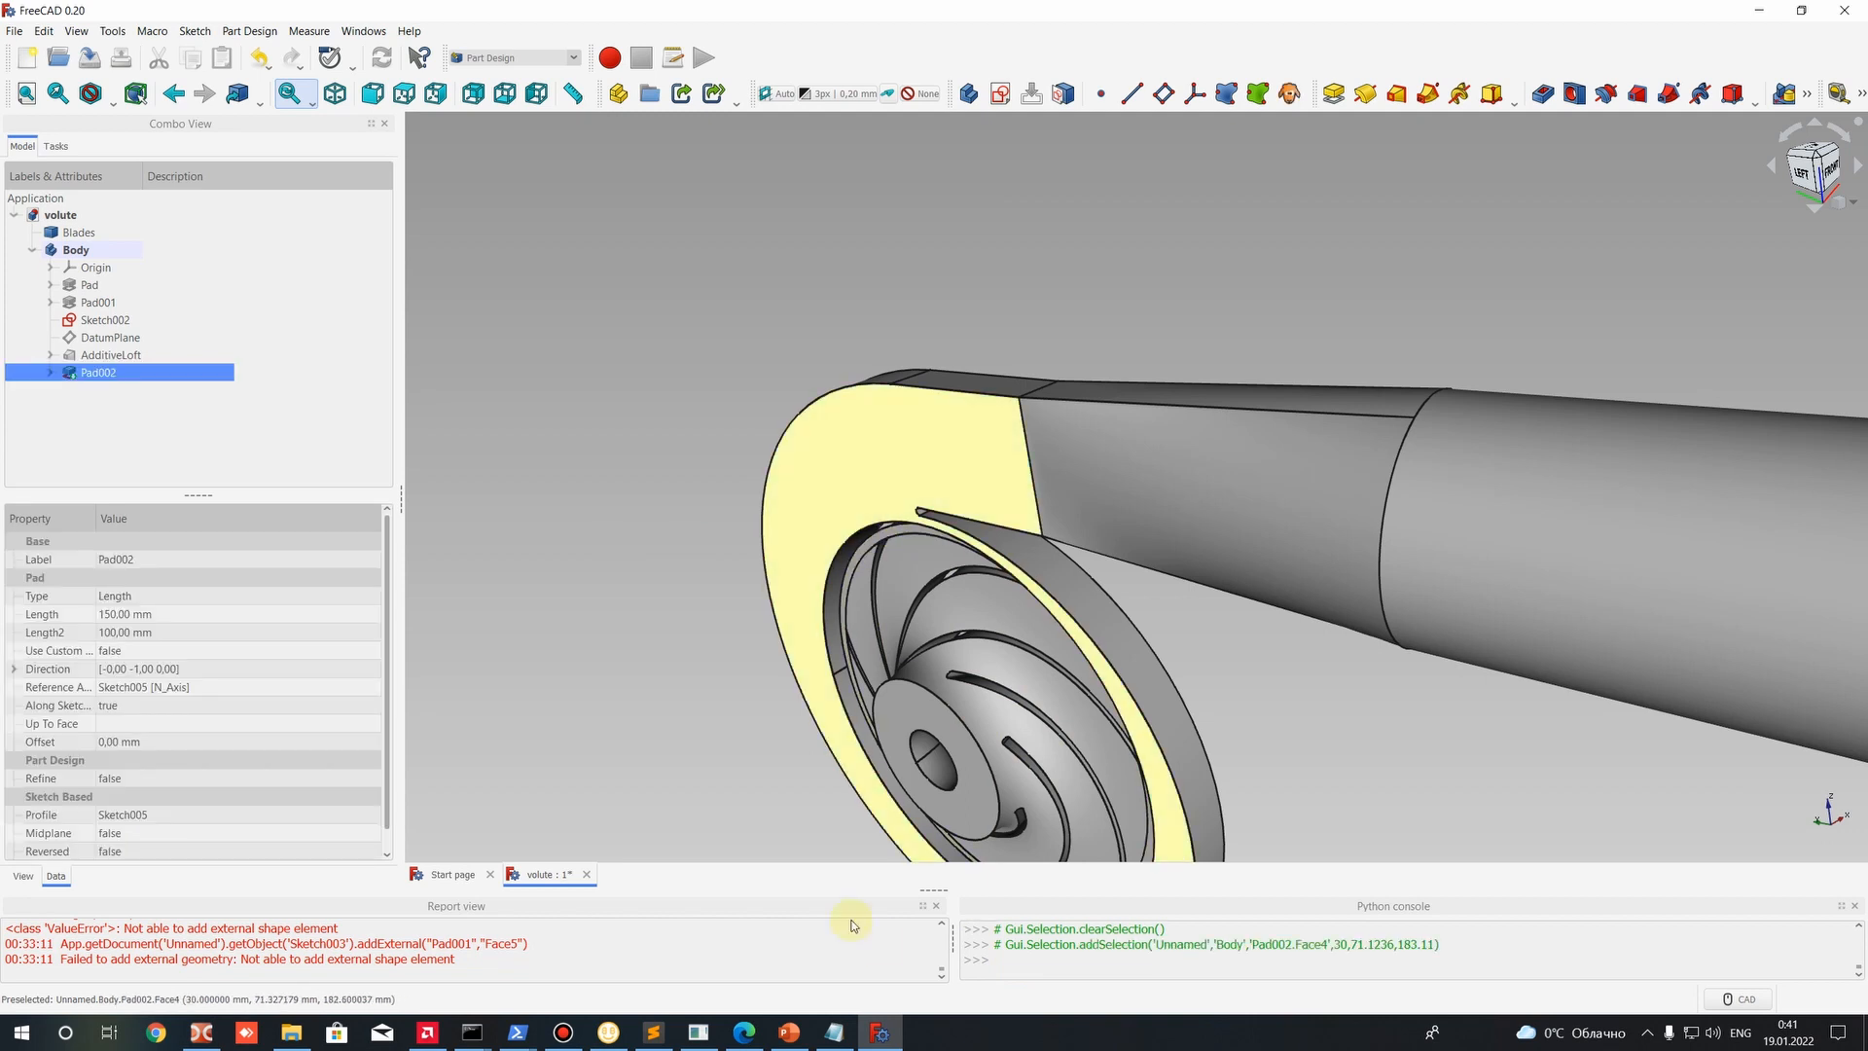
left_click(1007, 960)
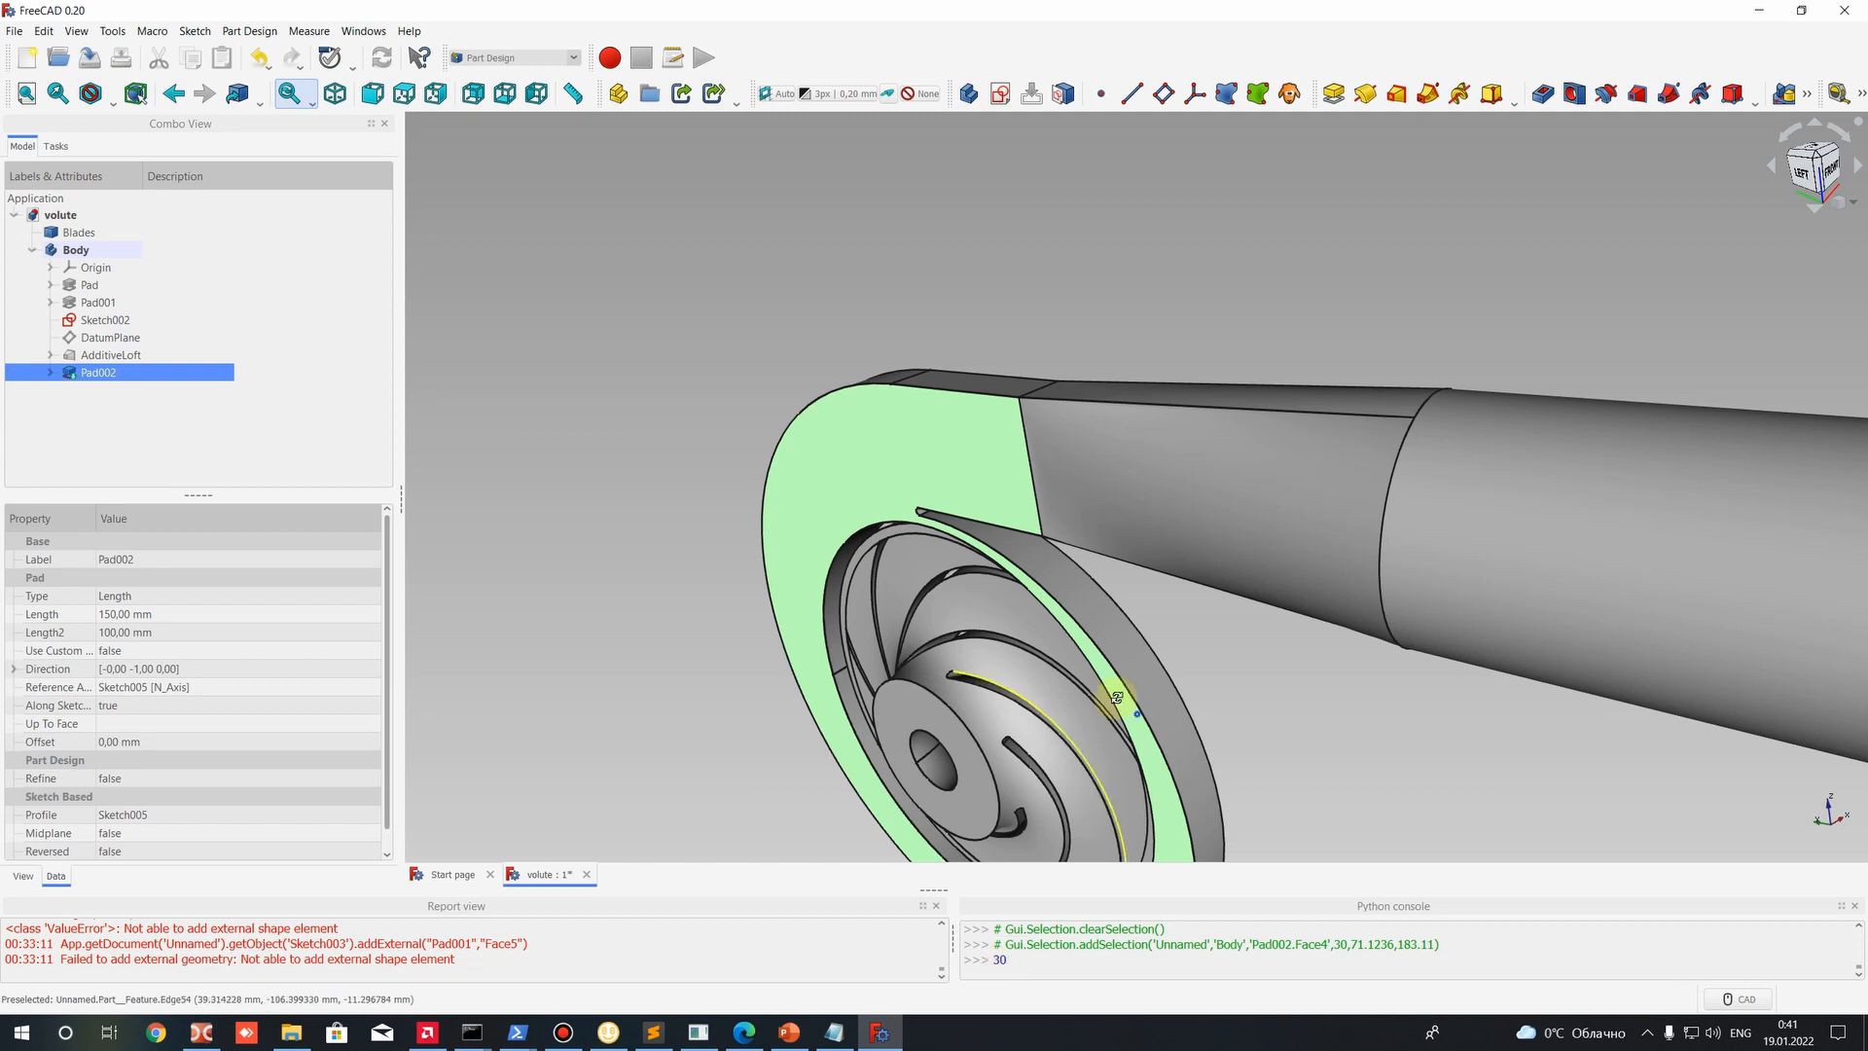
middle_click_drag(1117, 688, 1532, 610)
left_click(1532, 609)
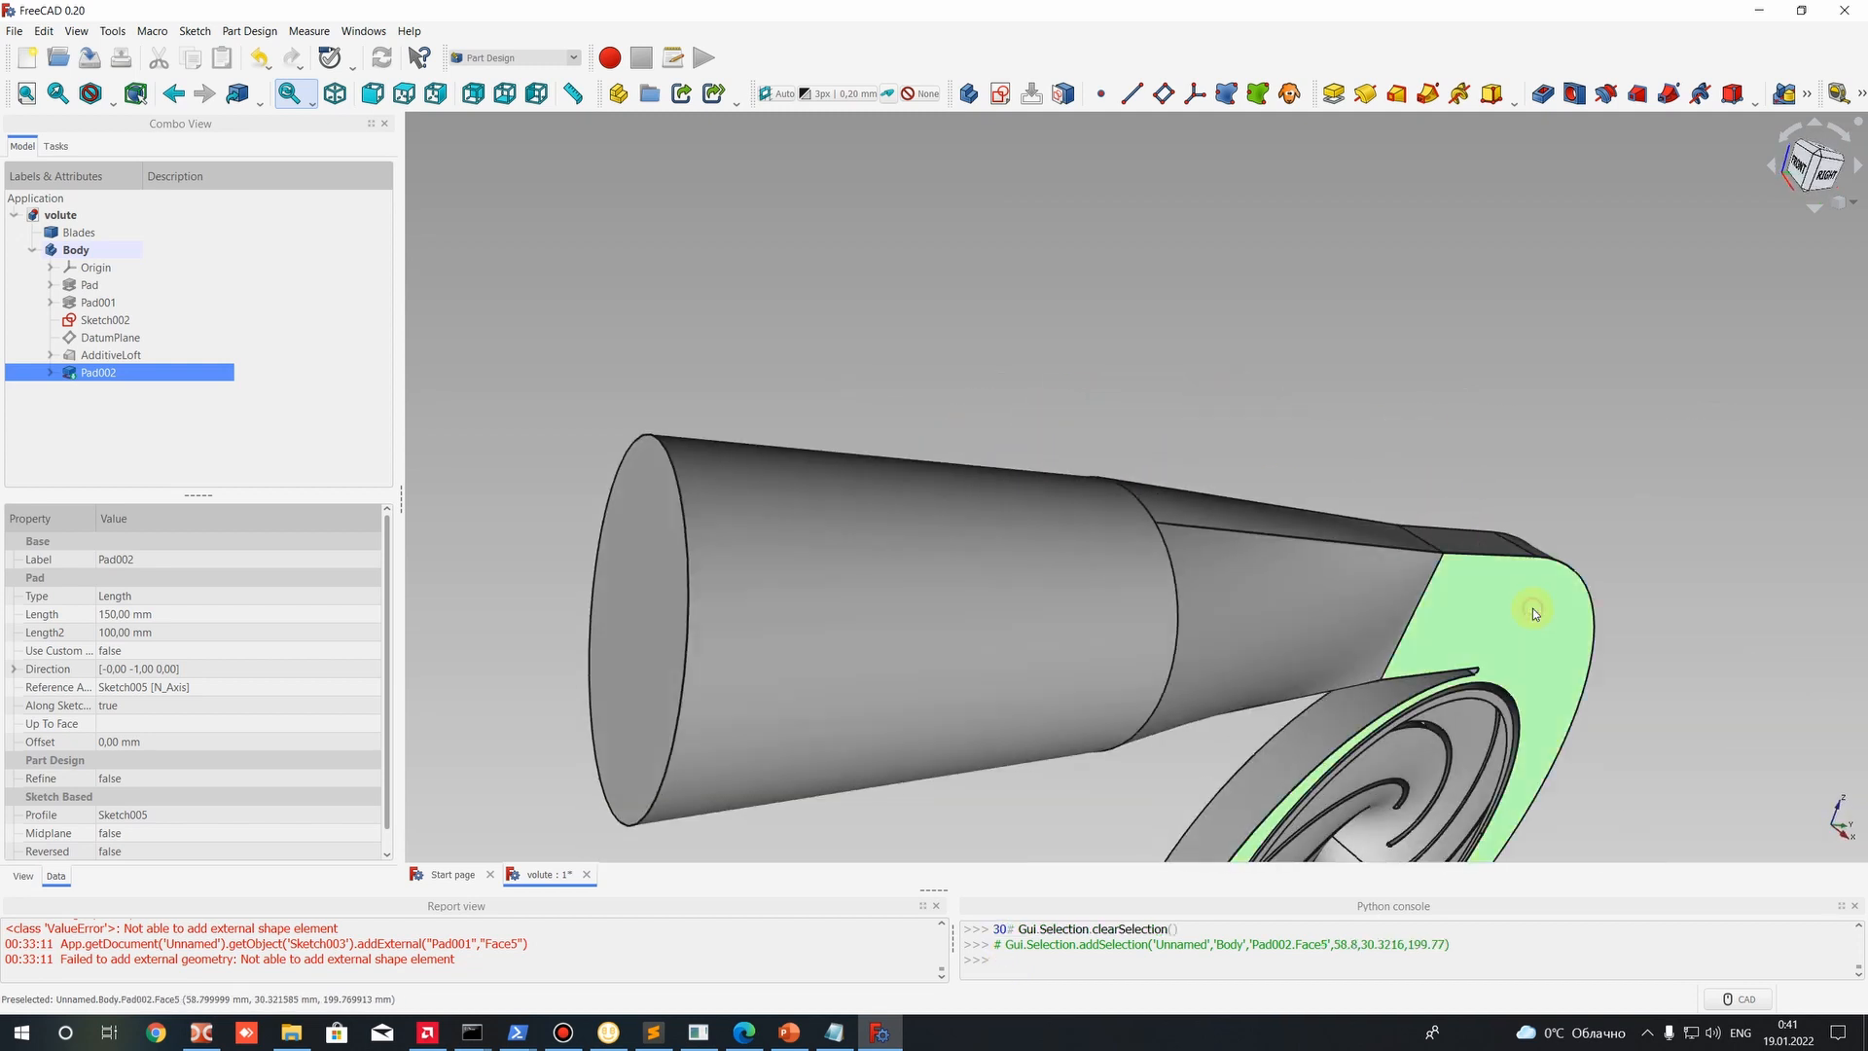
double_click(1533, 609)
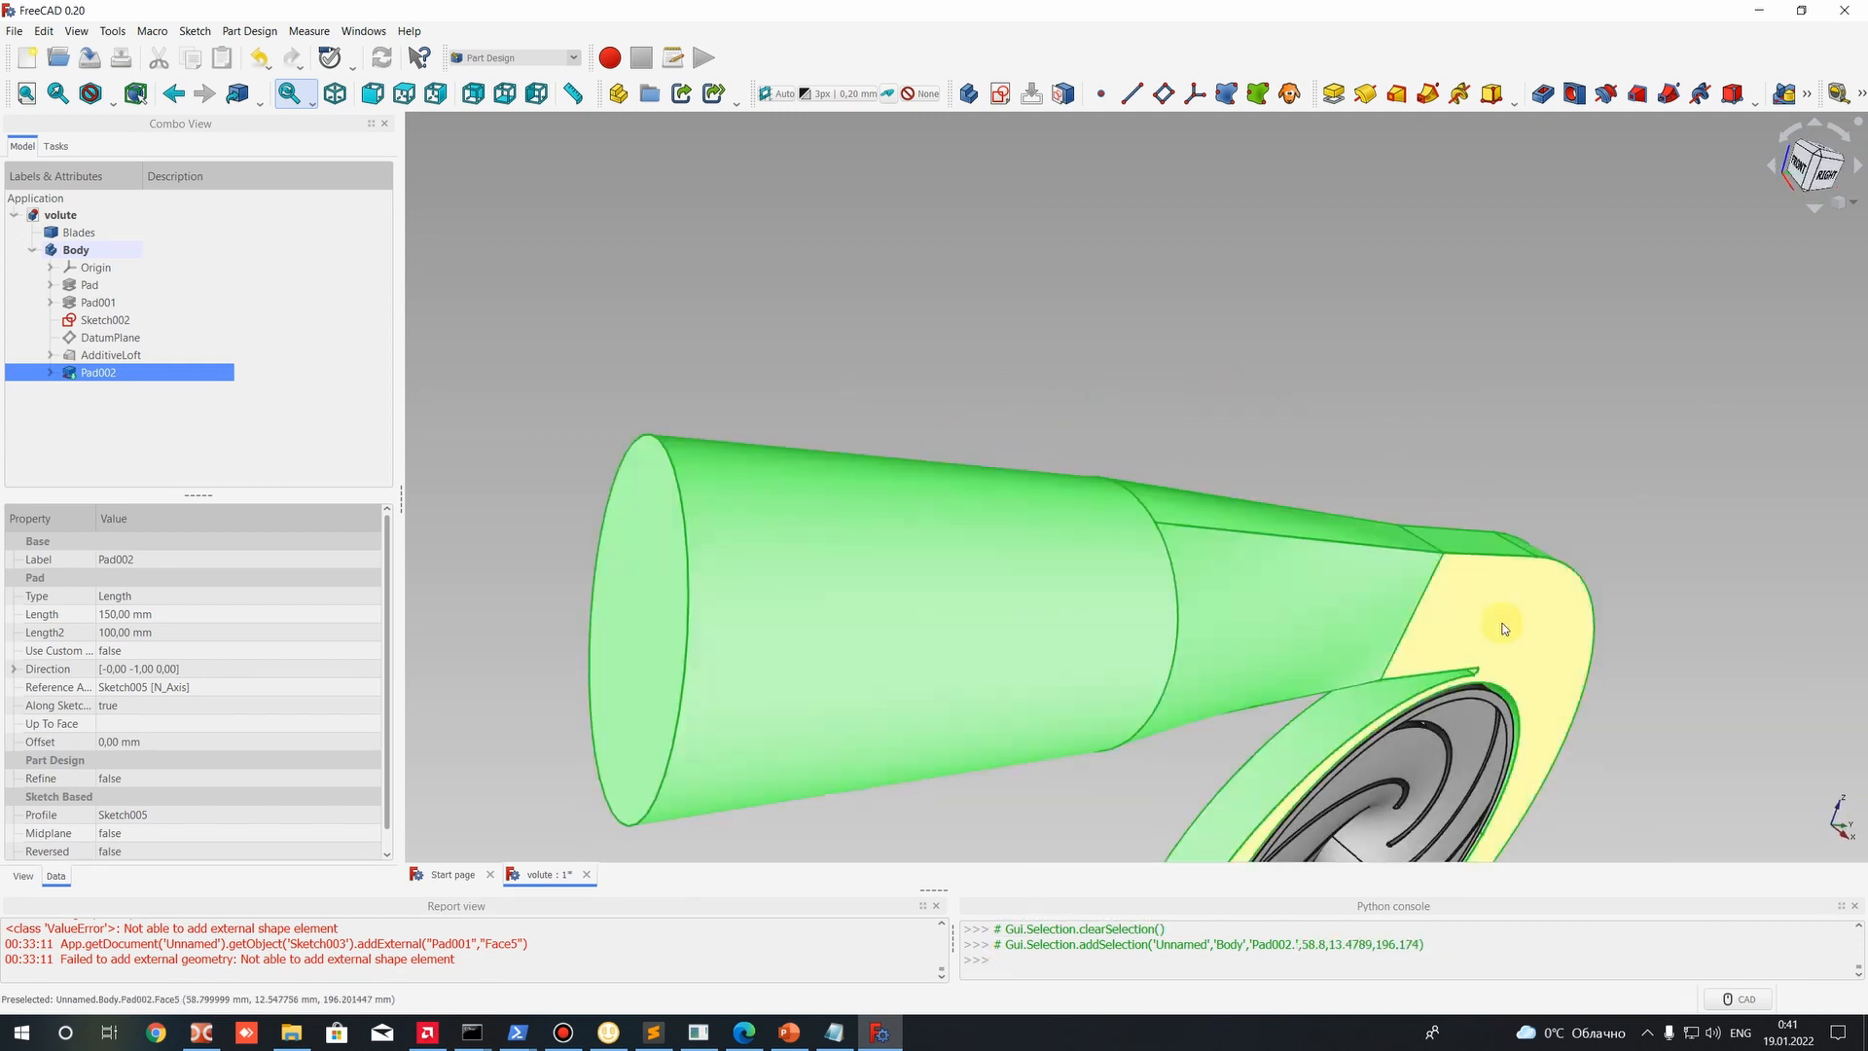
left_click(1334, 346)
left_click(1494, 616)
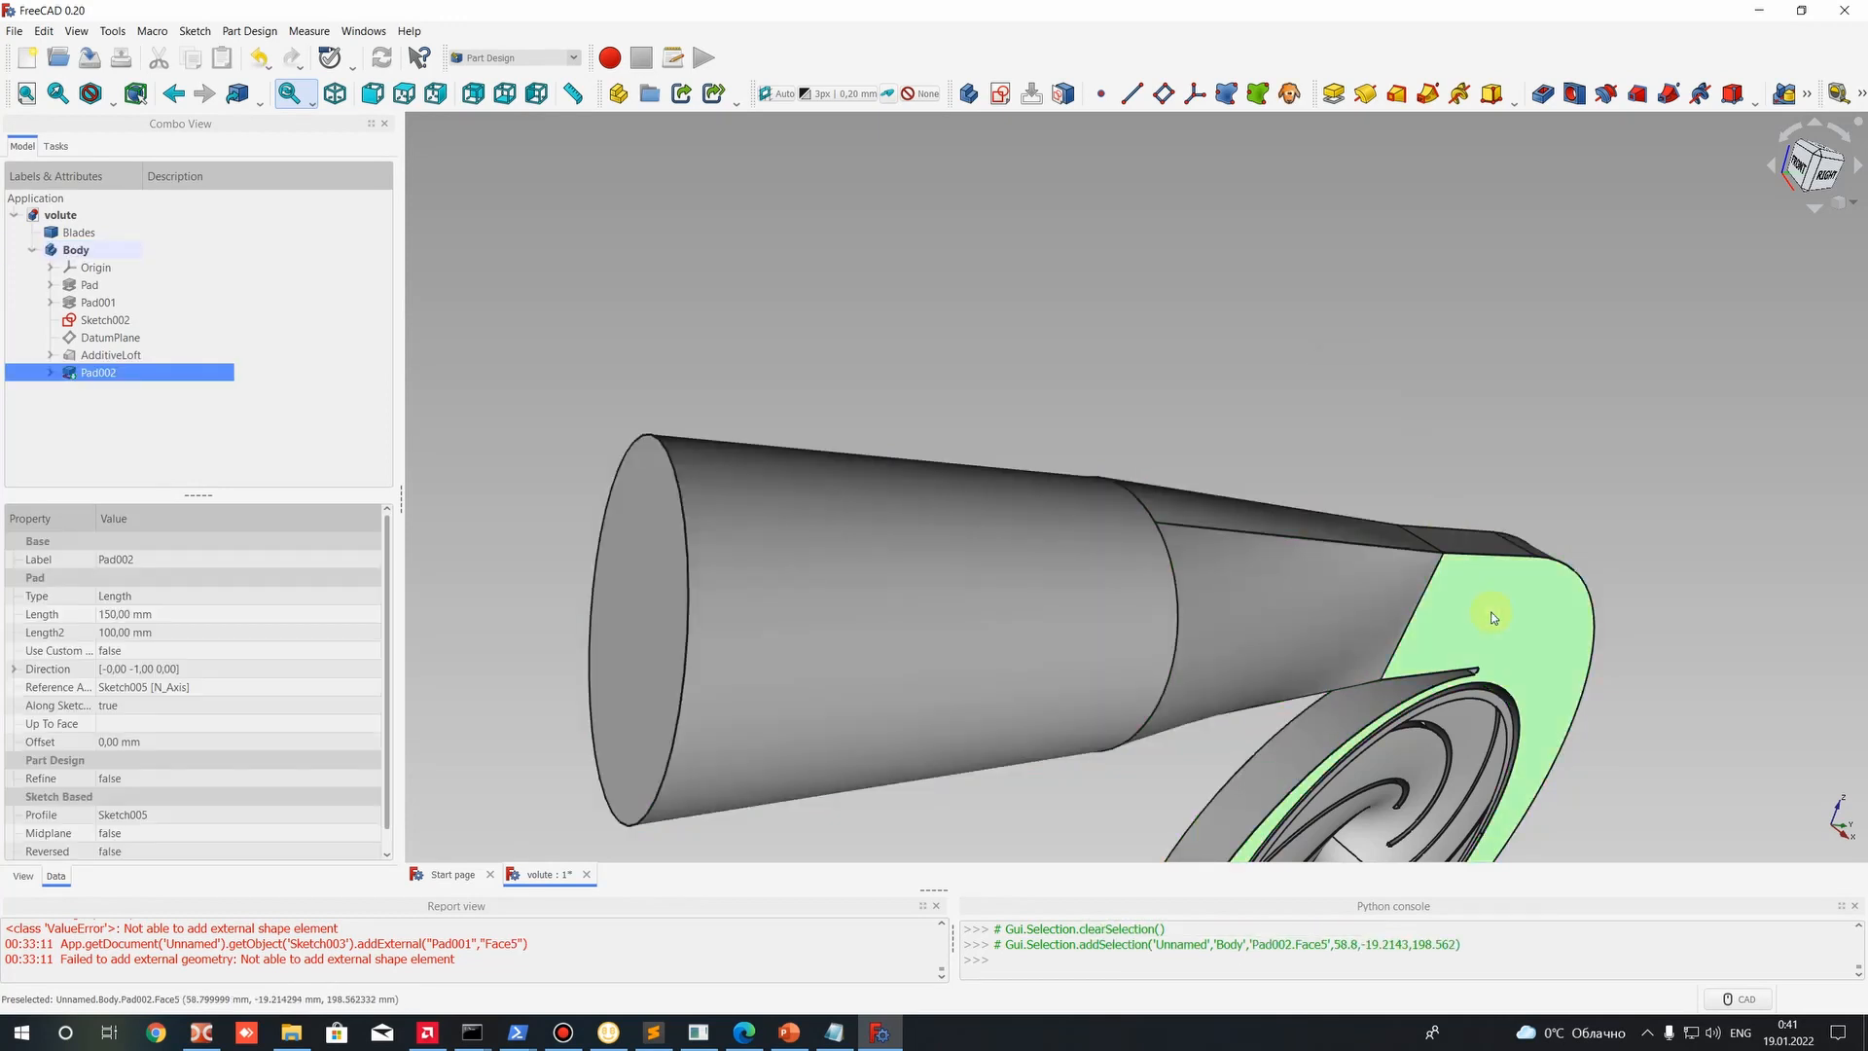
Calculate the volute's axial width as 58.8-30 and its half as (58.8-30)/2 in the Python console.
left_click(1029, 961)
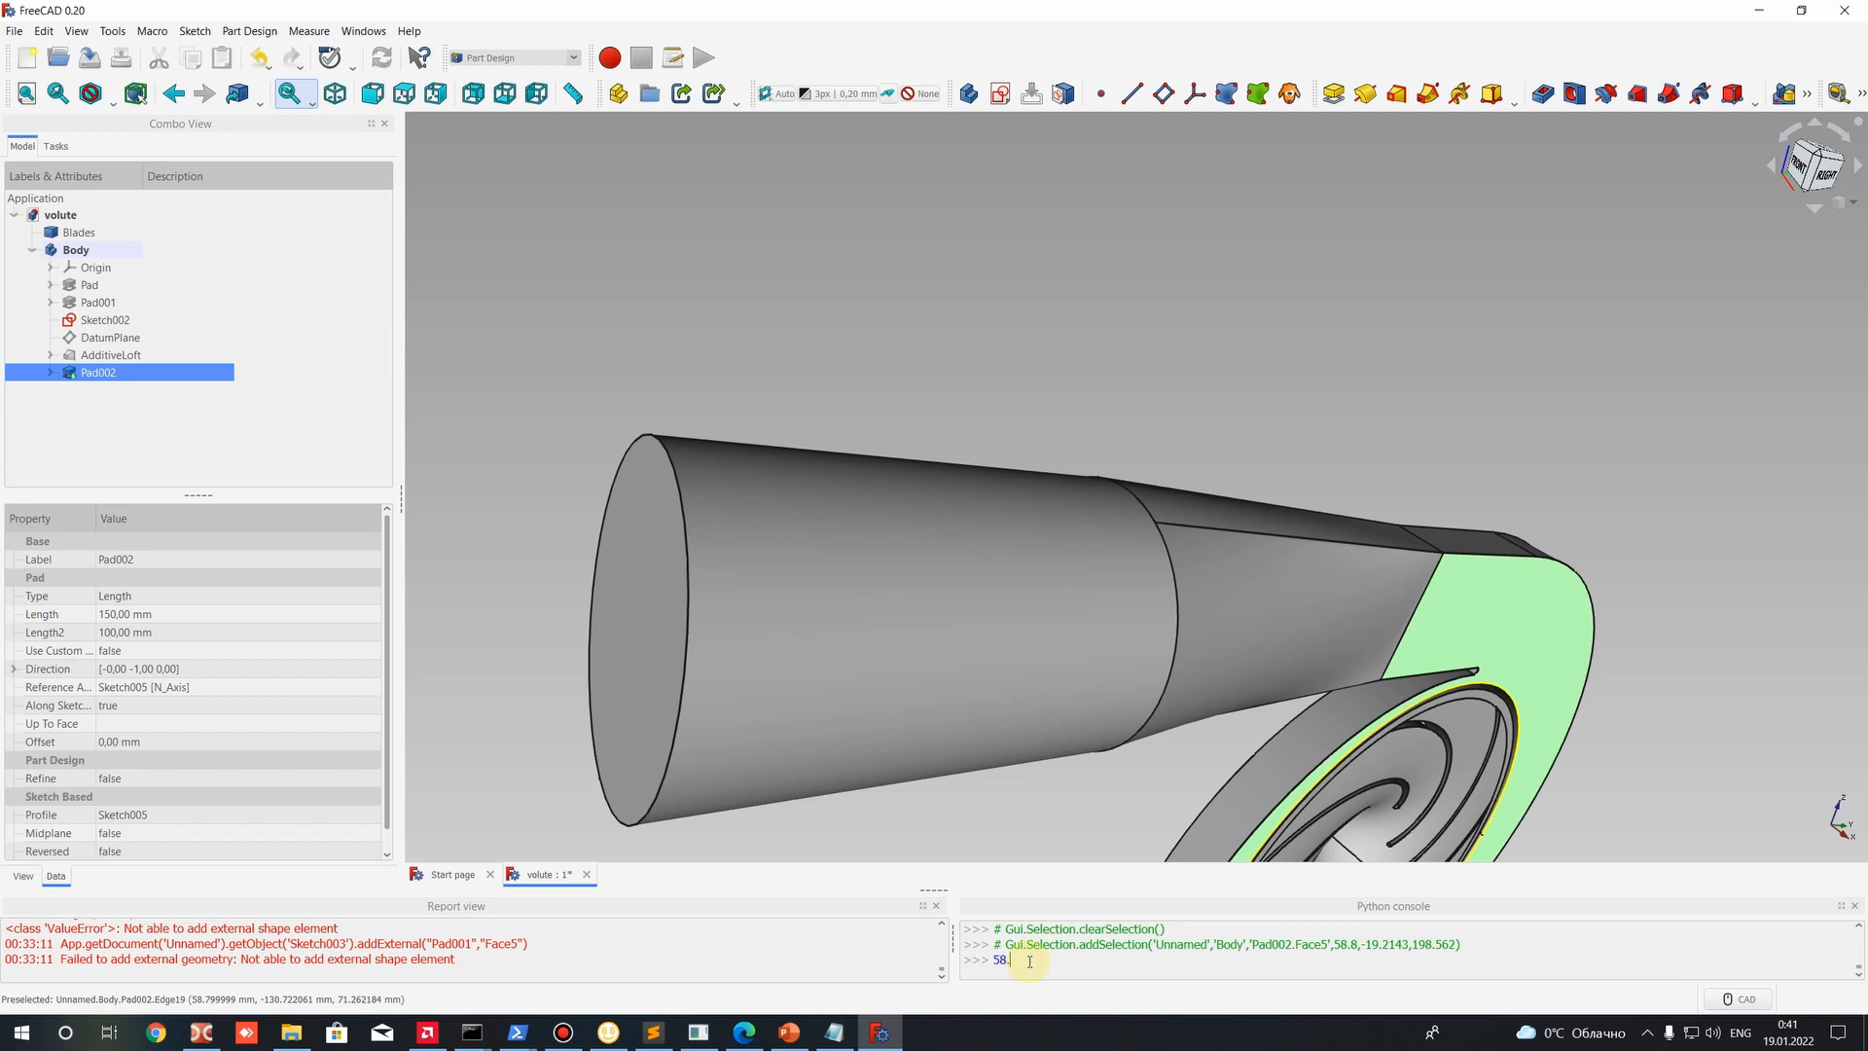
scroll(1029, 961, "up", 3)
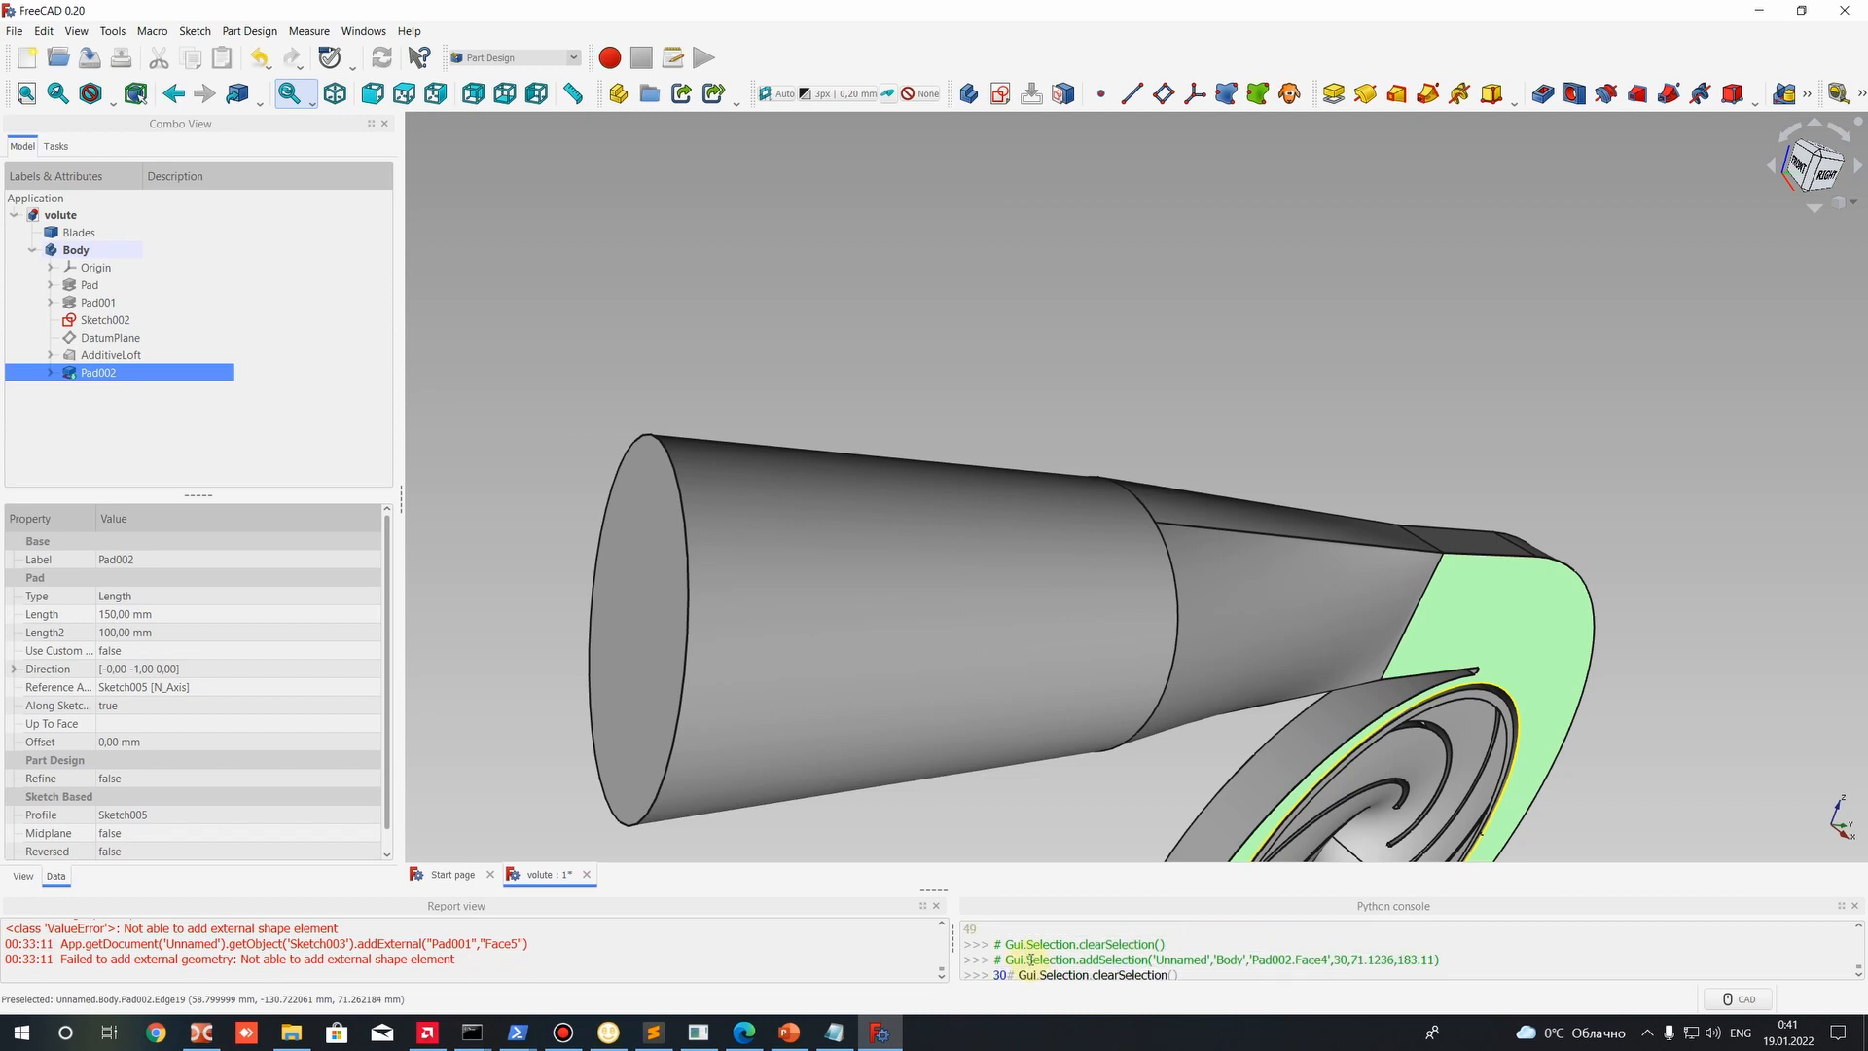
scroll(1031, 959, "down", 3)
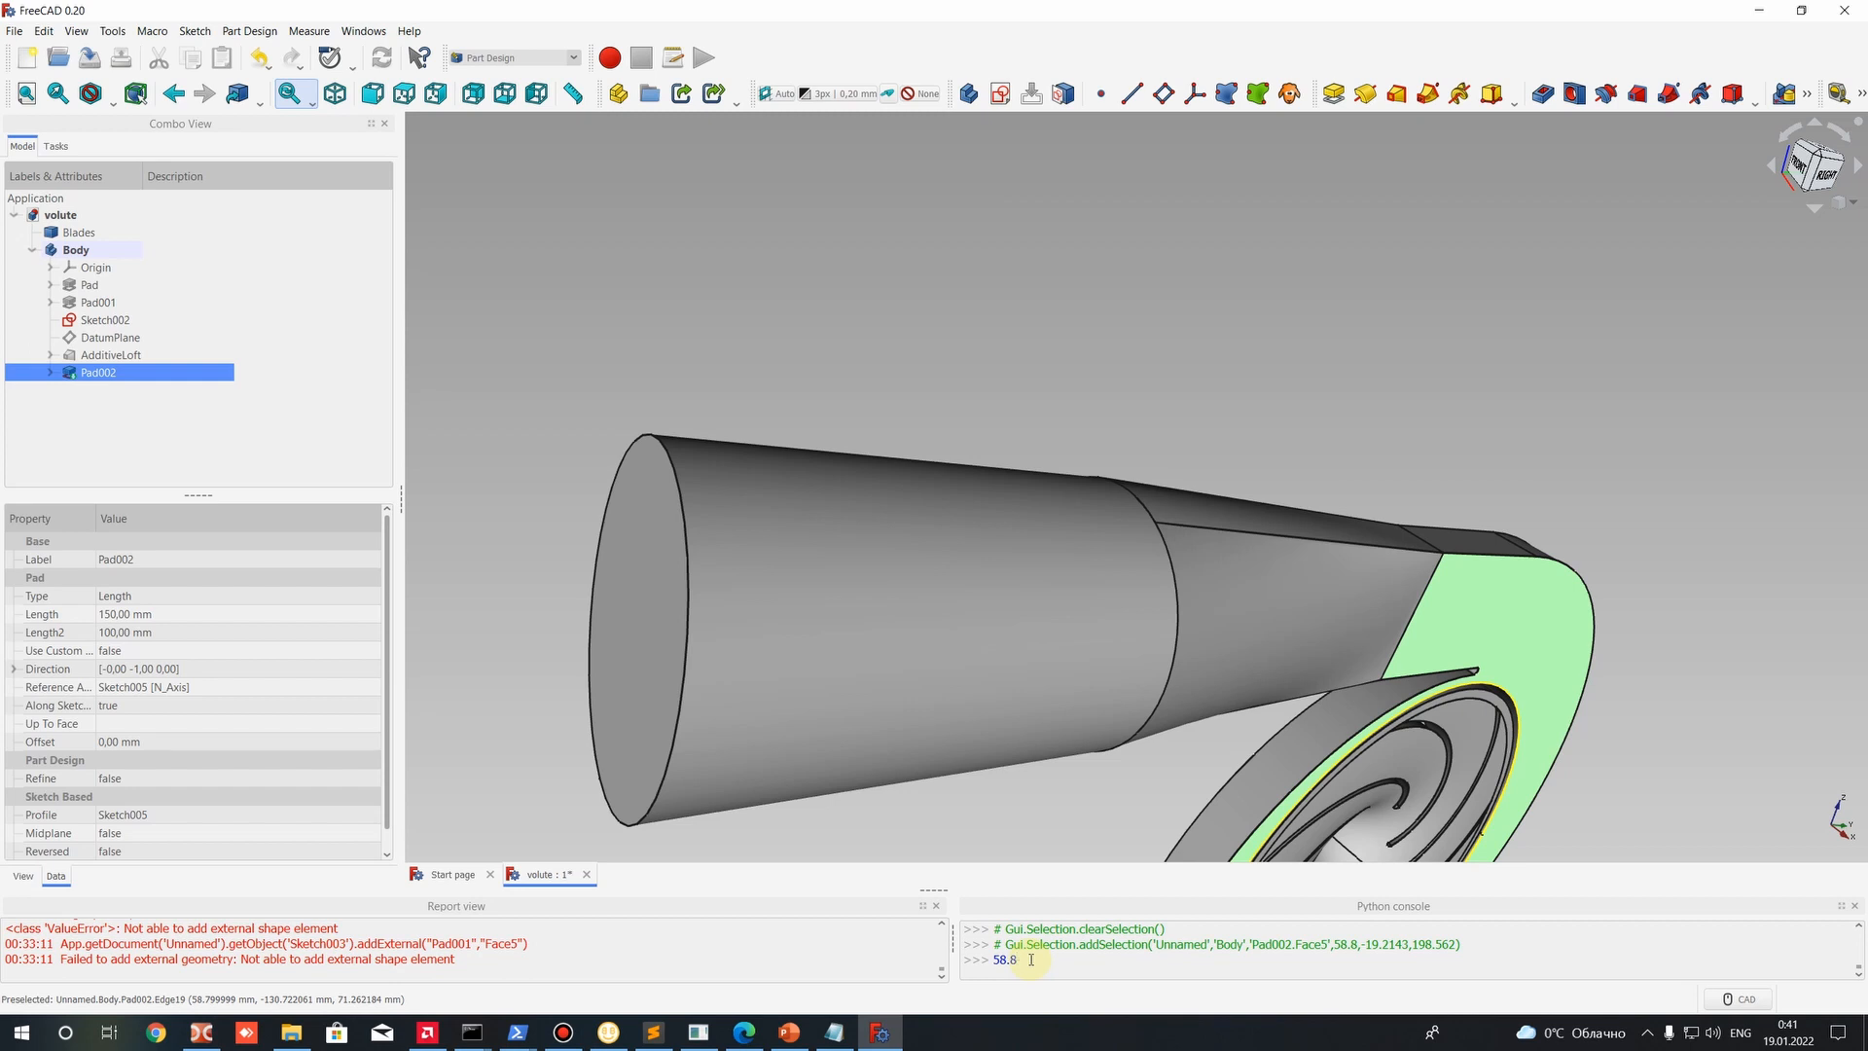
key("Up")
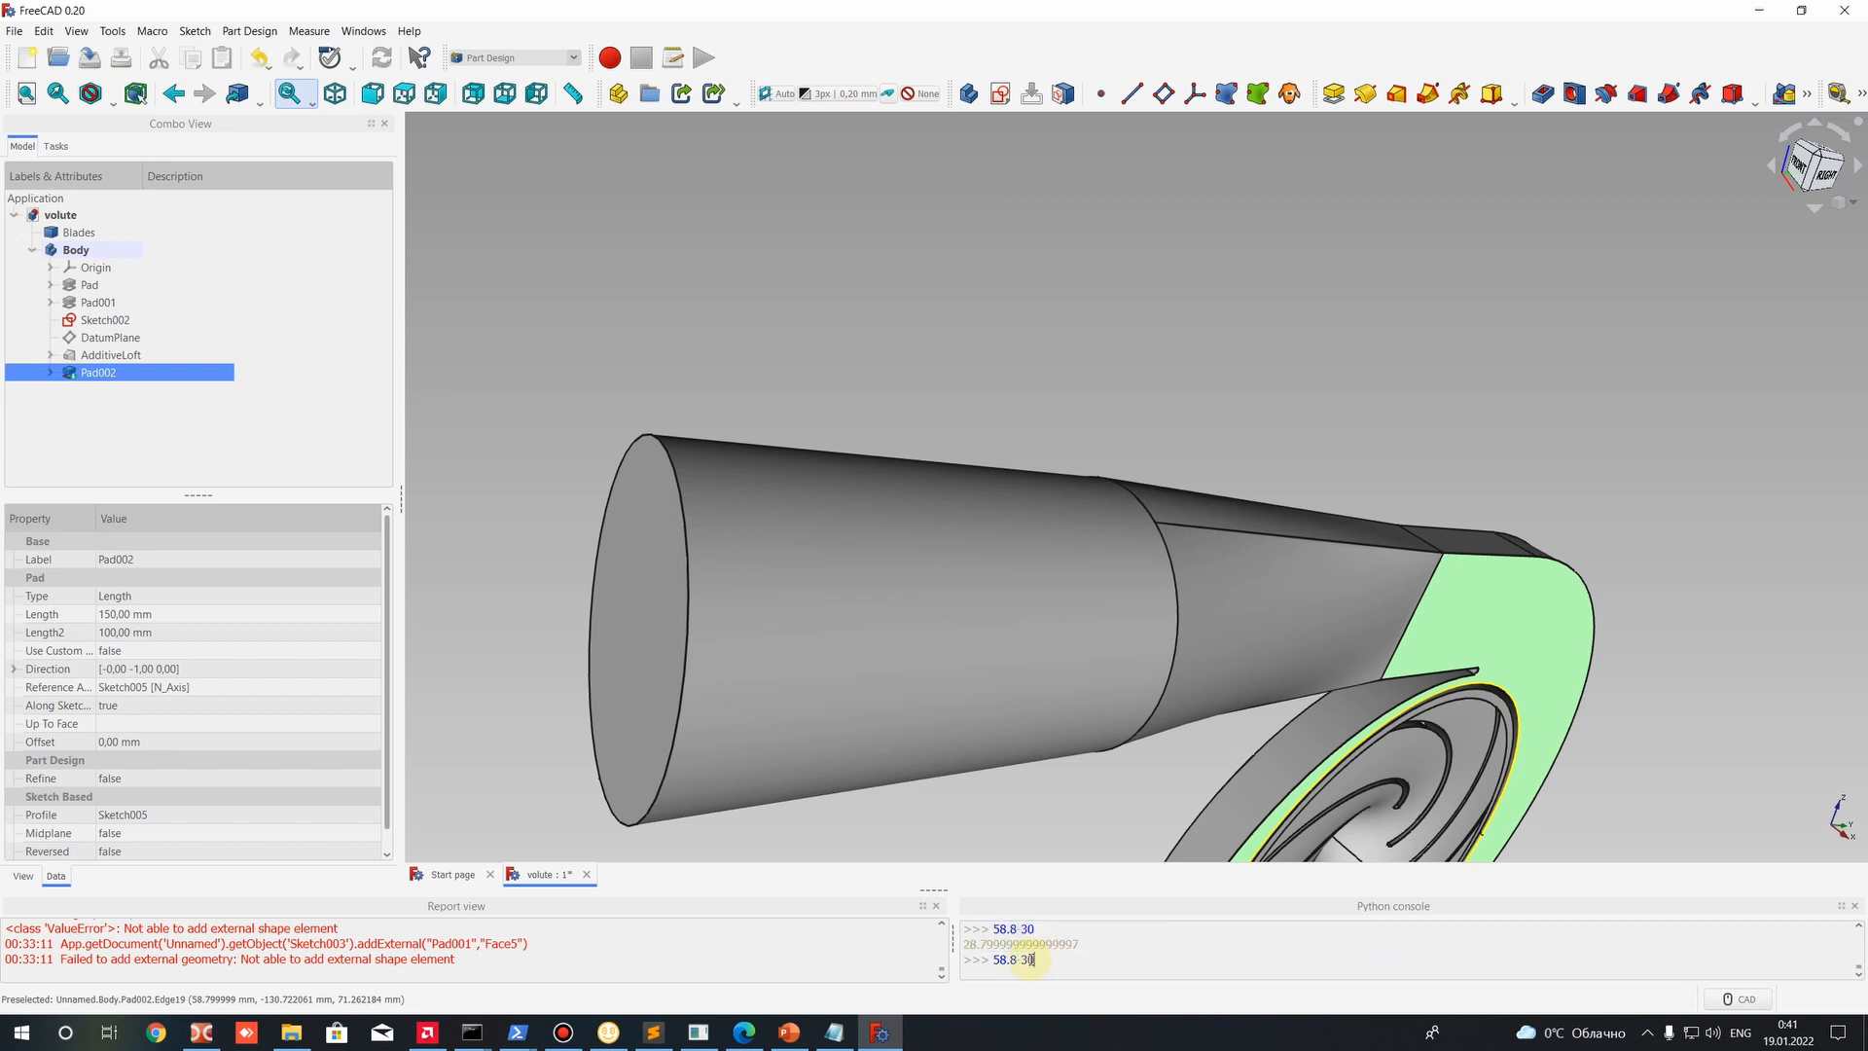
key("Home")
type("(")
type("/2")
key("Return")
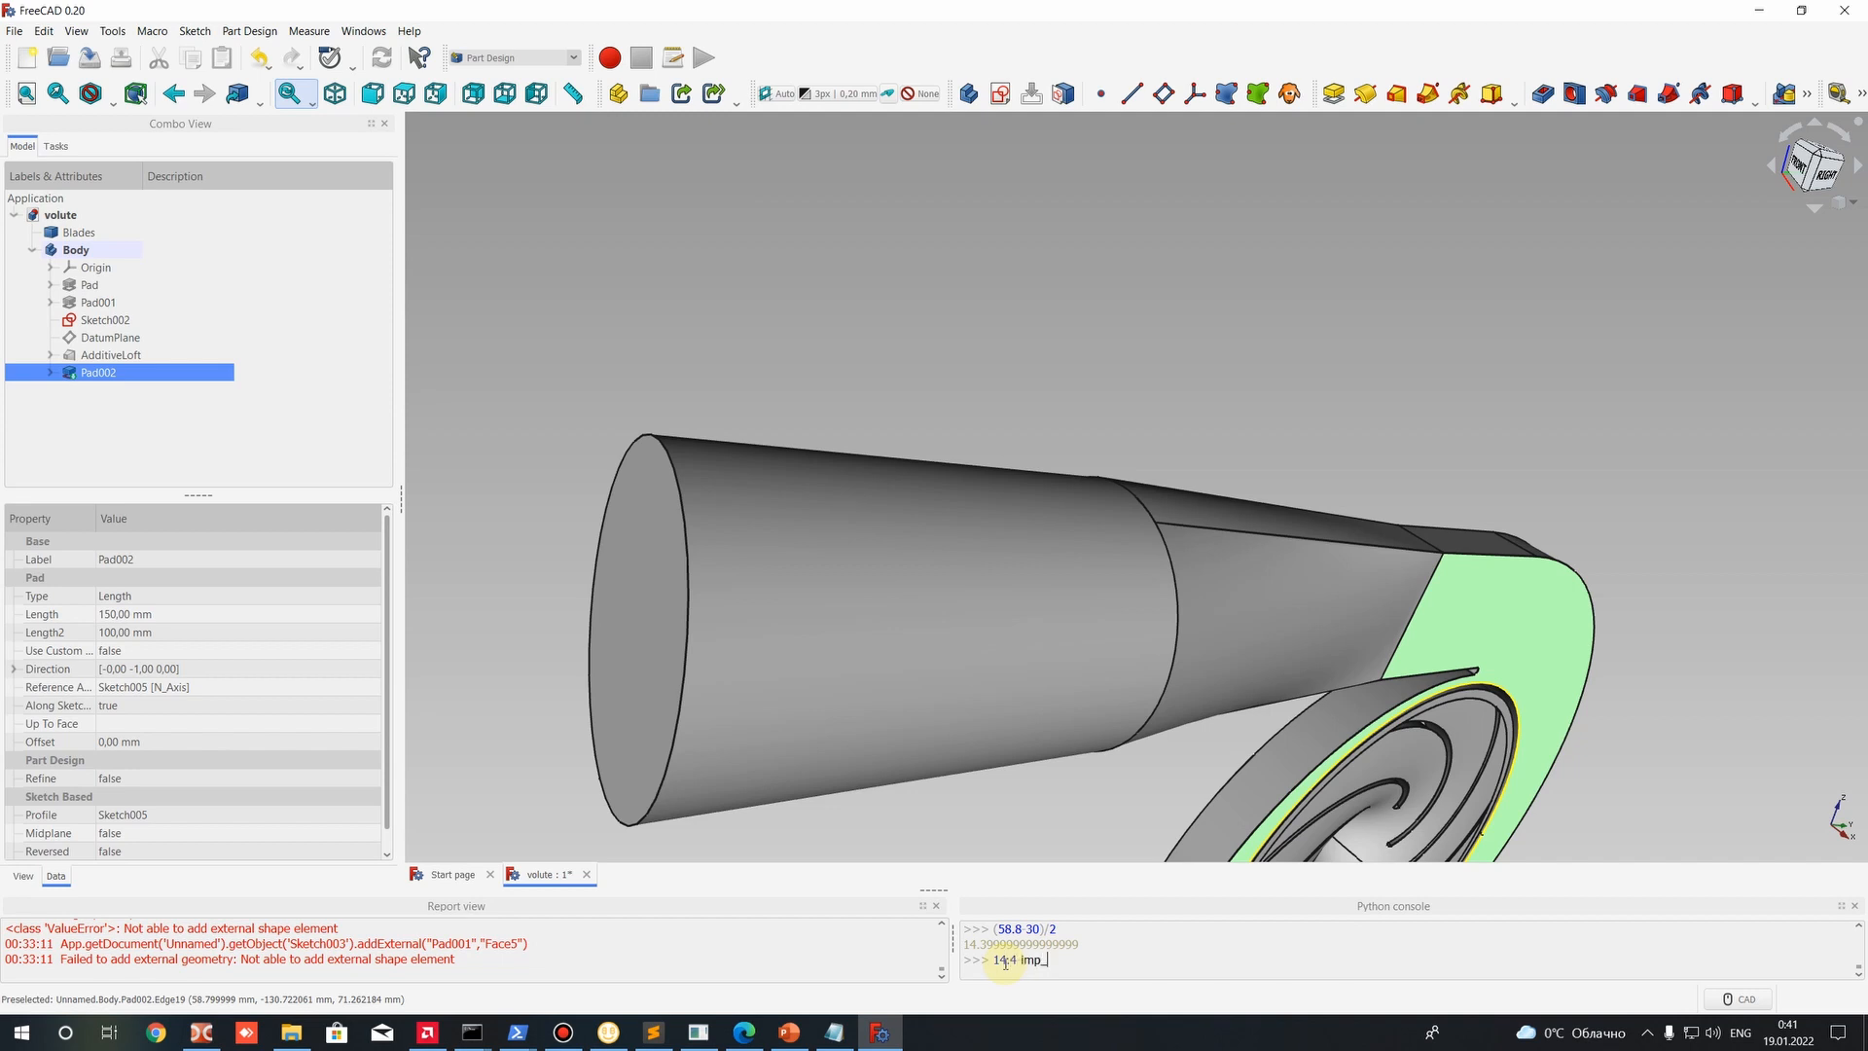
Calculate the offset 14.4-imp_center in the Python console and print imp_center.
key("Return")
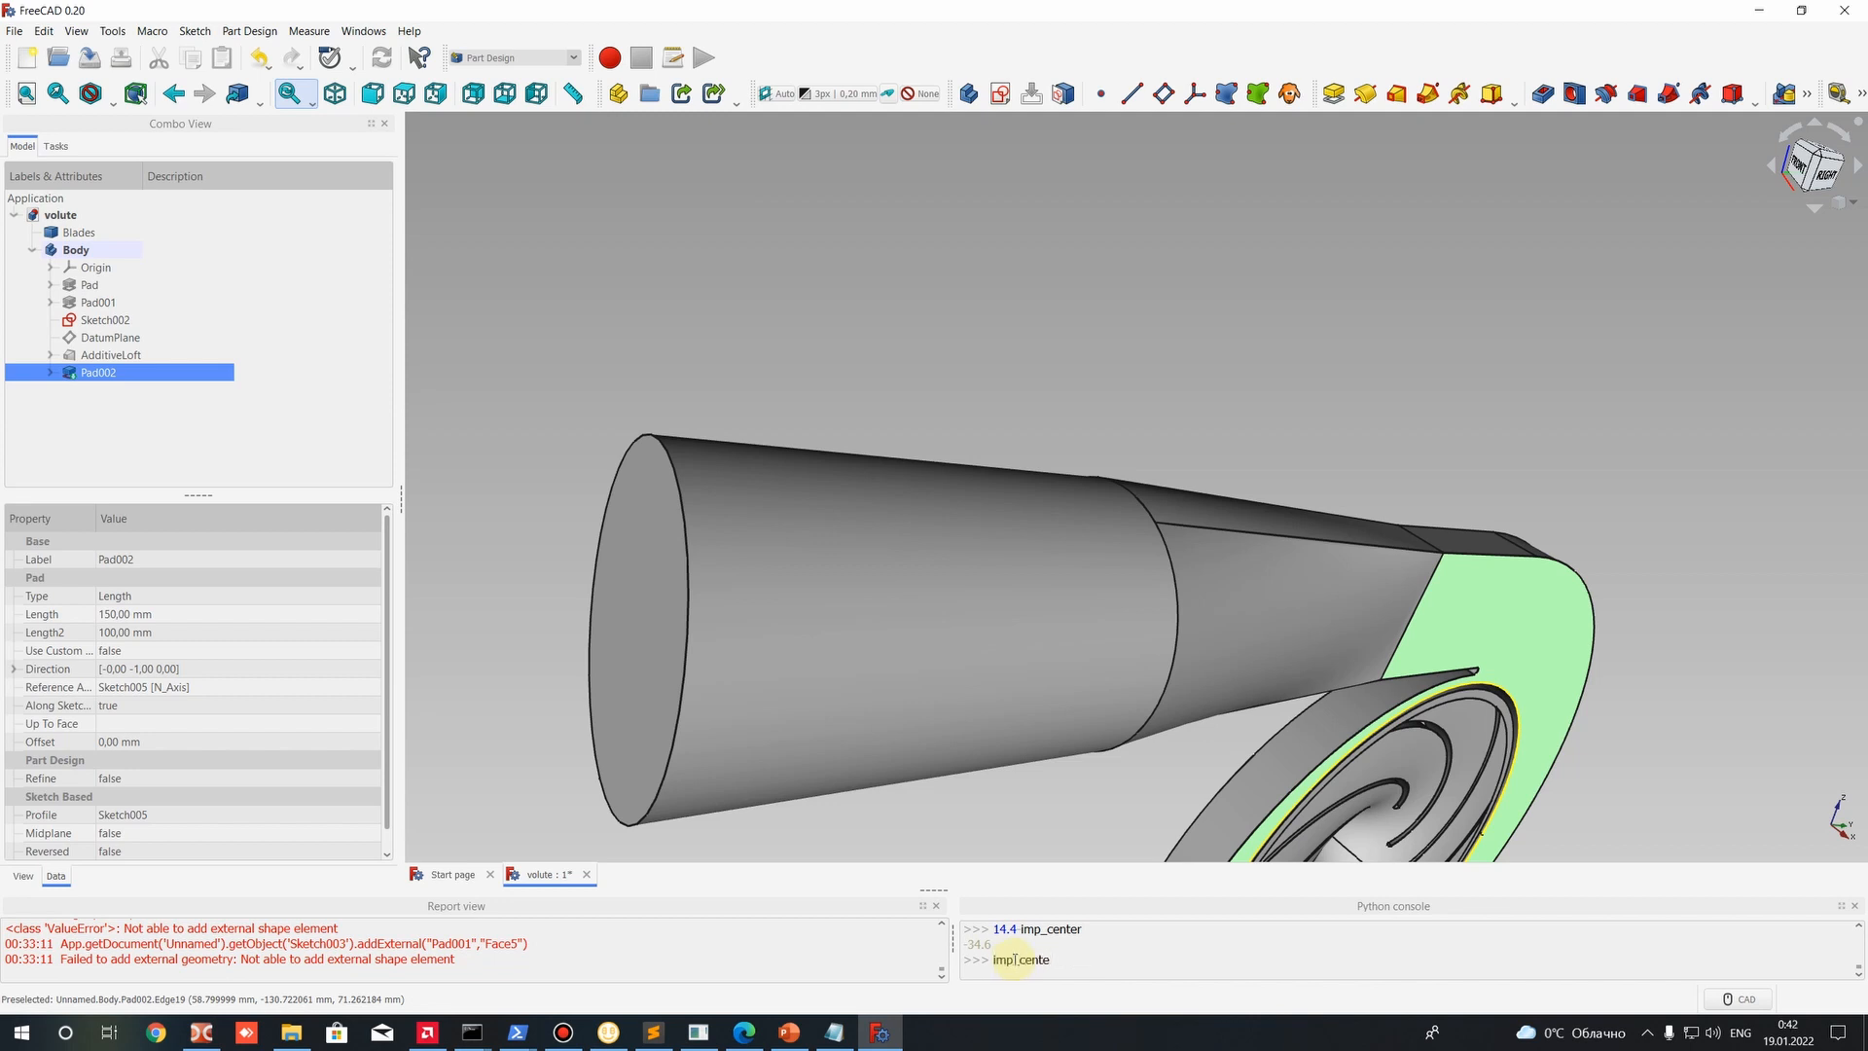
type("imp_center")
key("Return")
scroll(1015, 959, "up", 1)
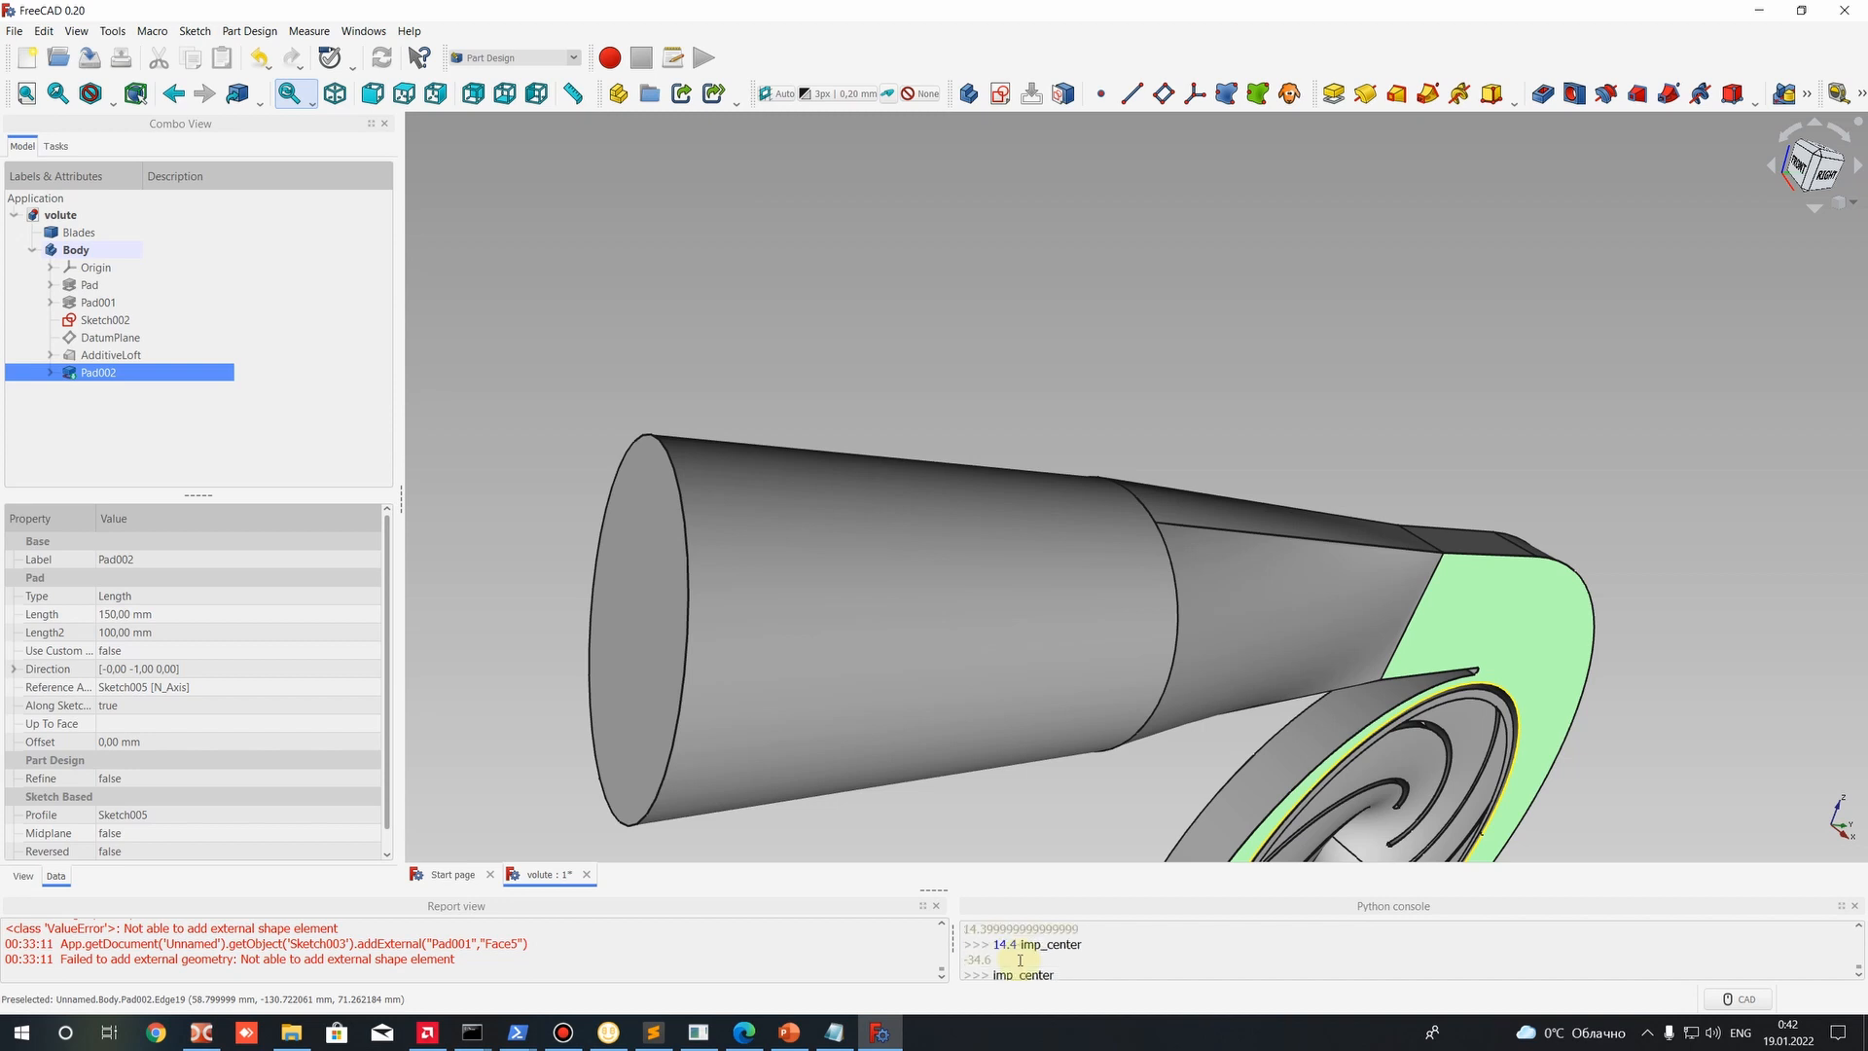
double_click(972, 960)
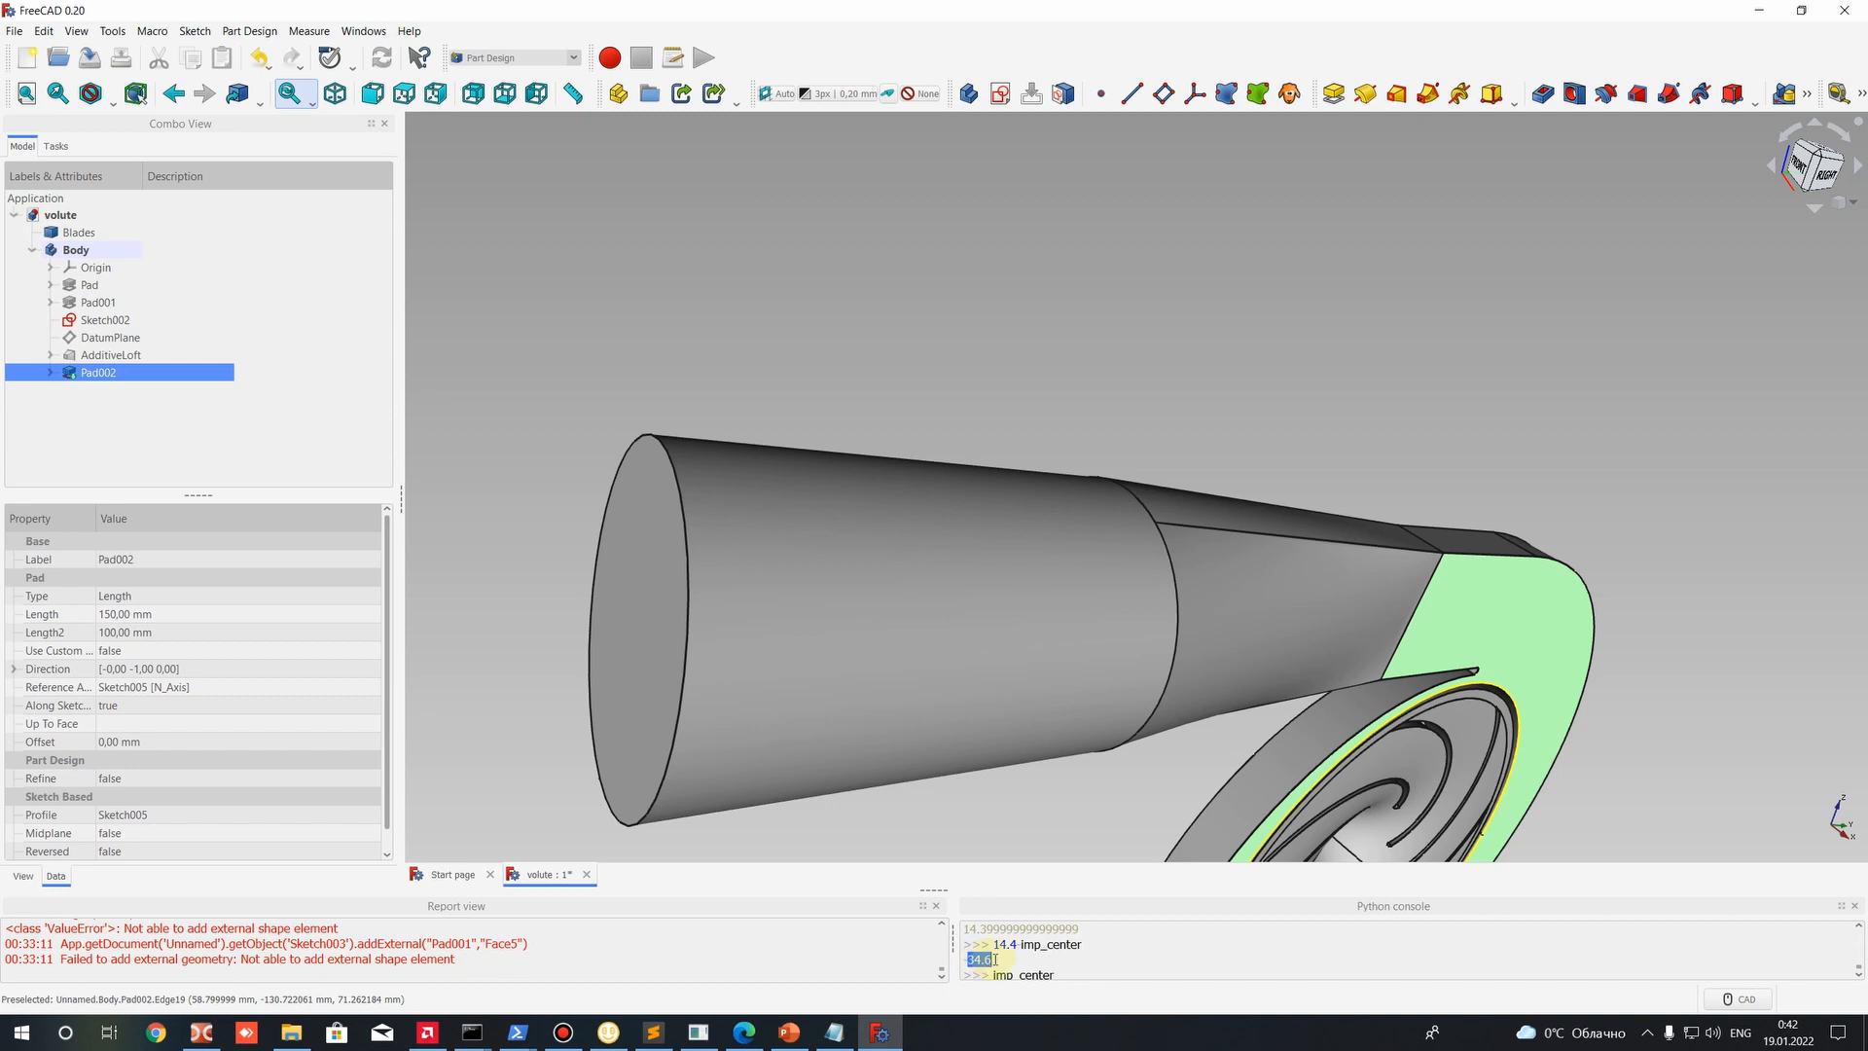
key("Return")
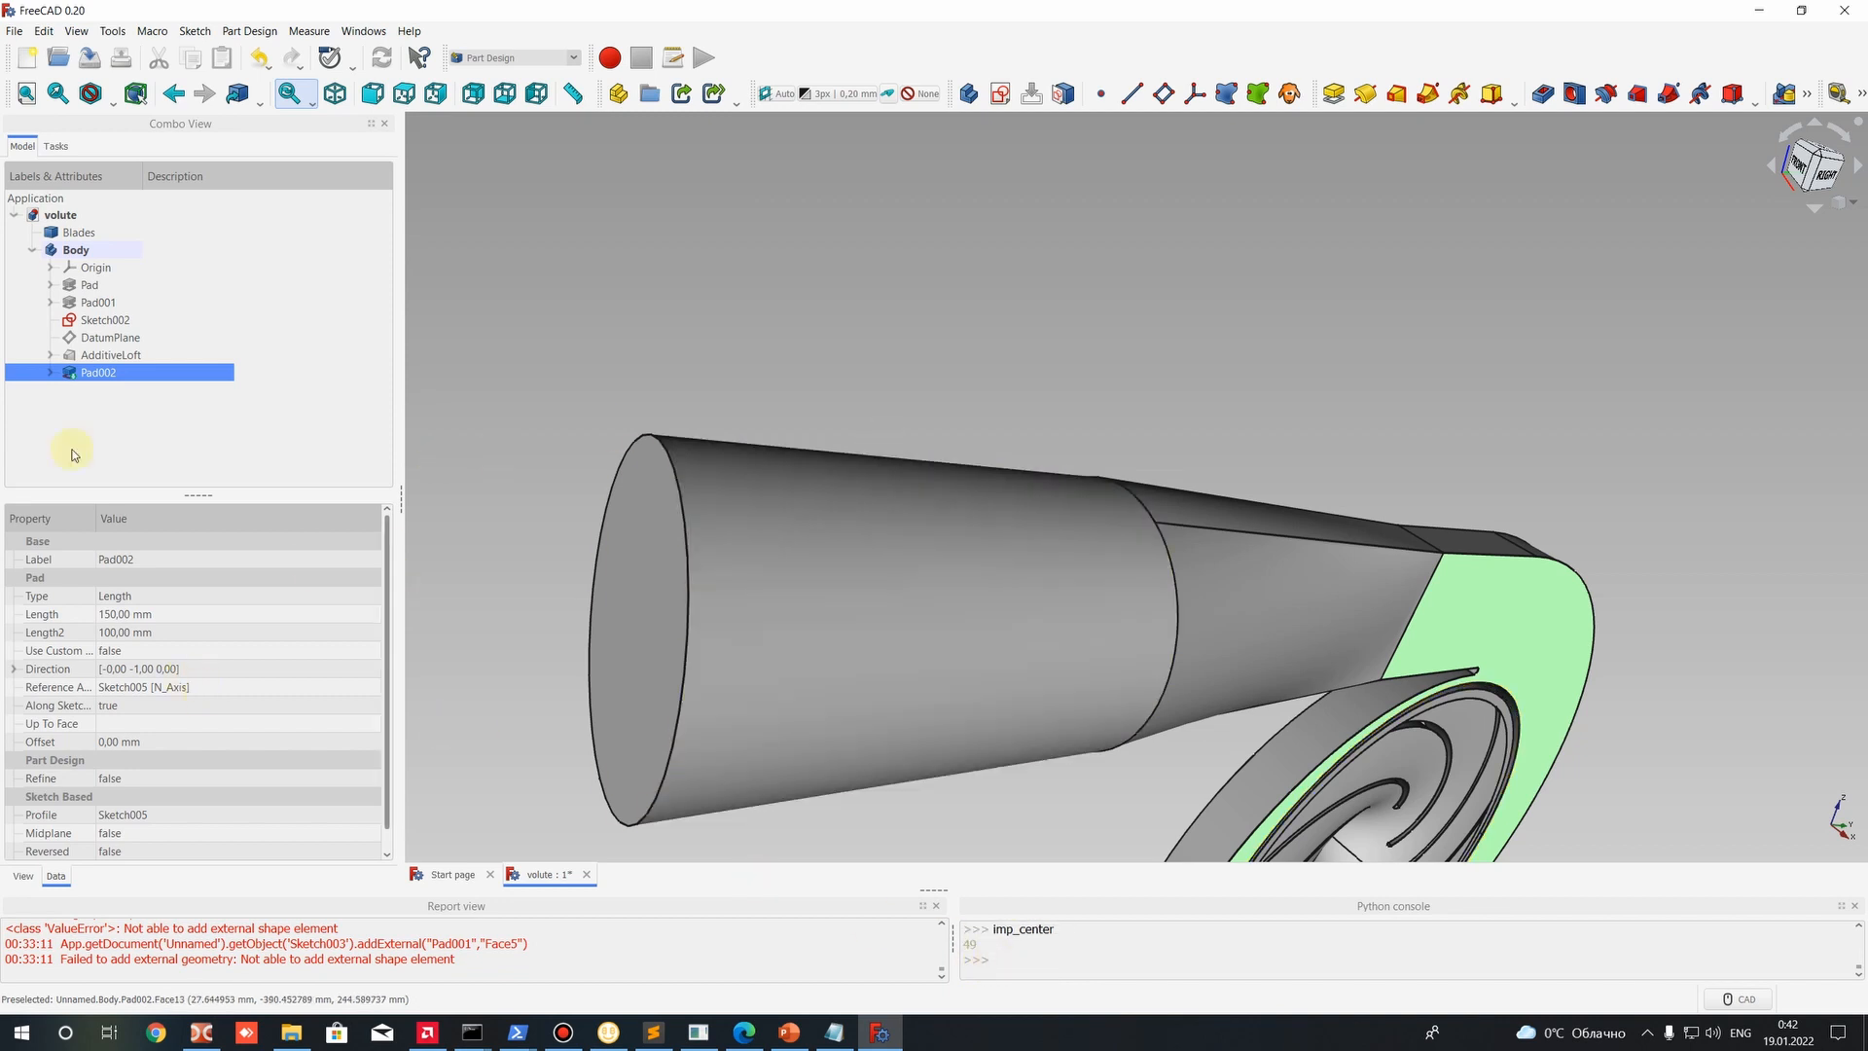
Set the length of Pad002 to 150+34.6 mm.
left_click(116, 614)
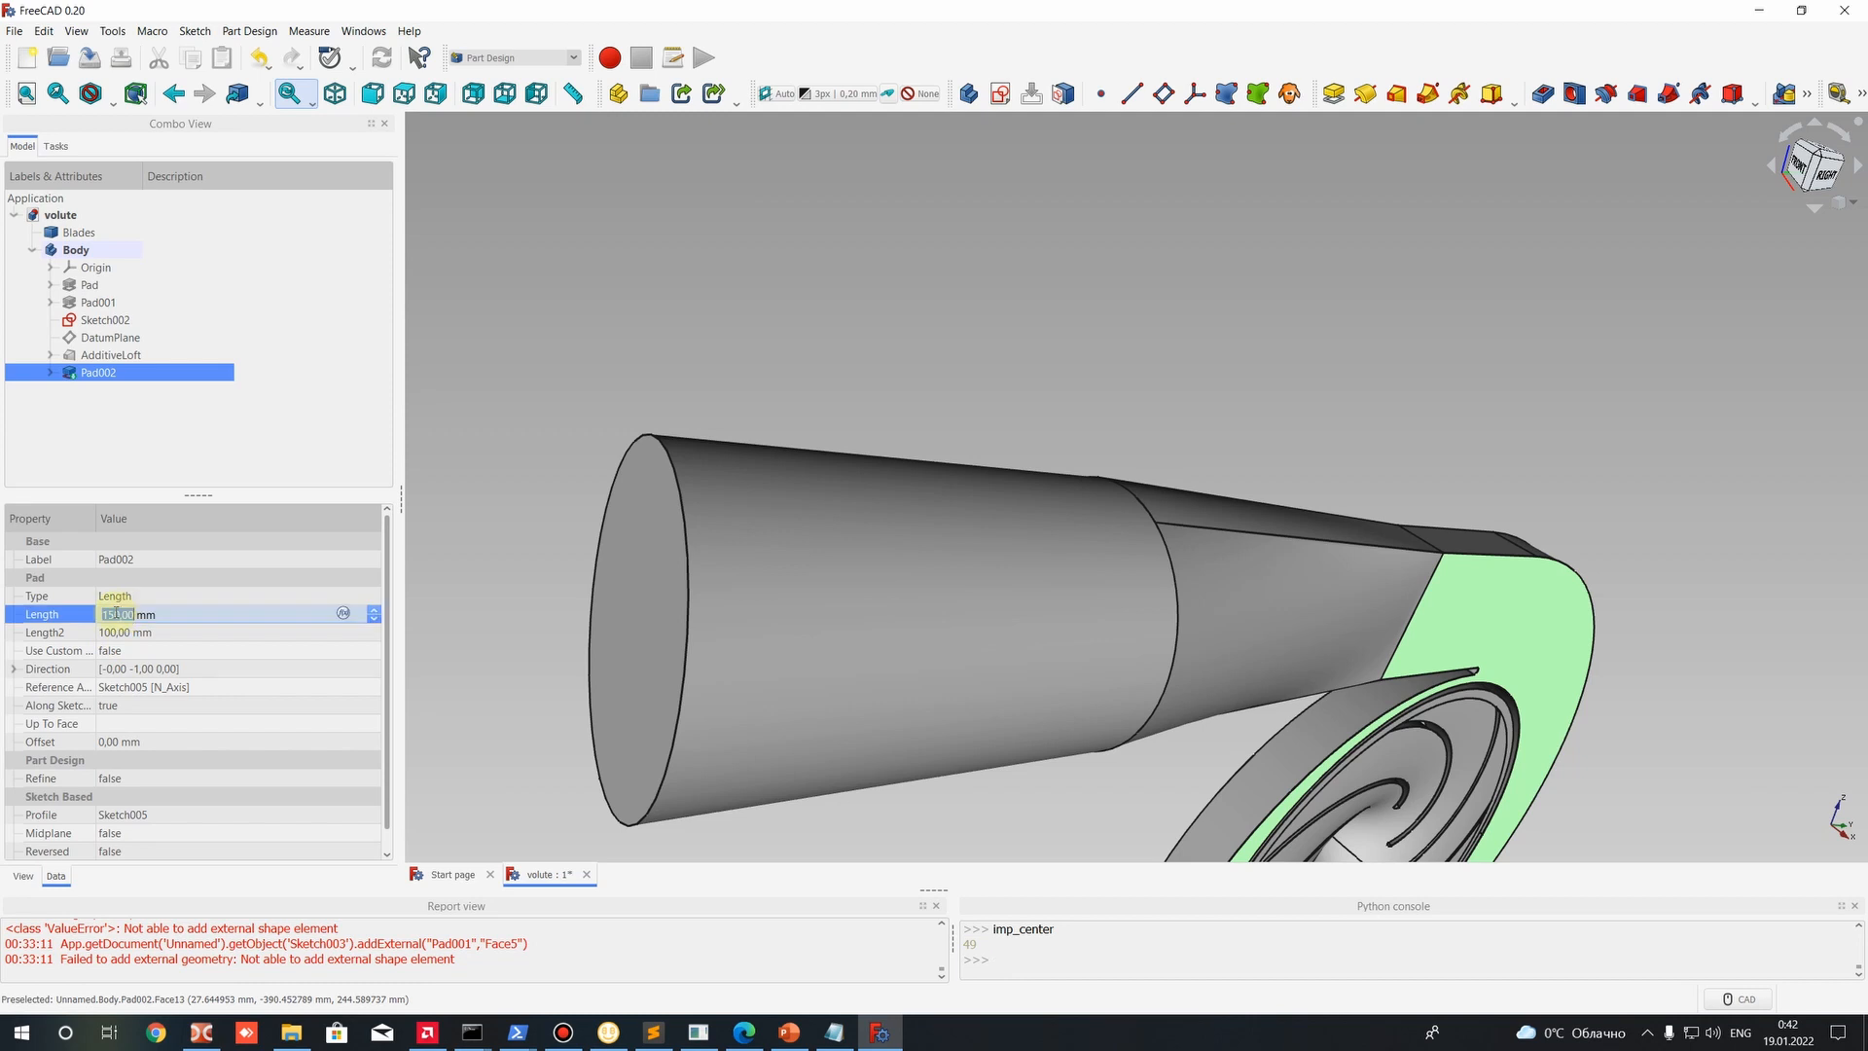
left_click(134, 613)
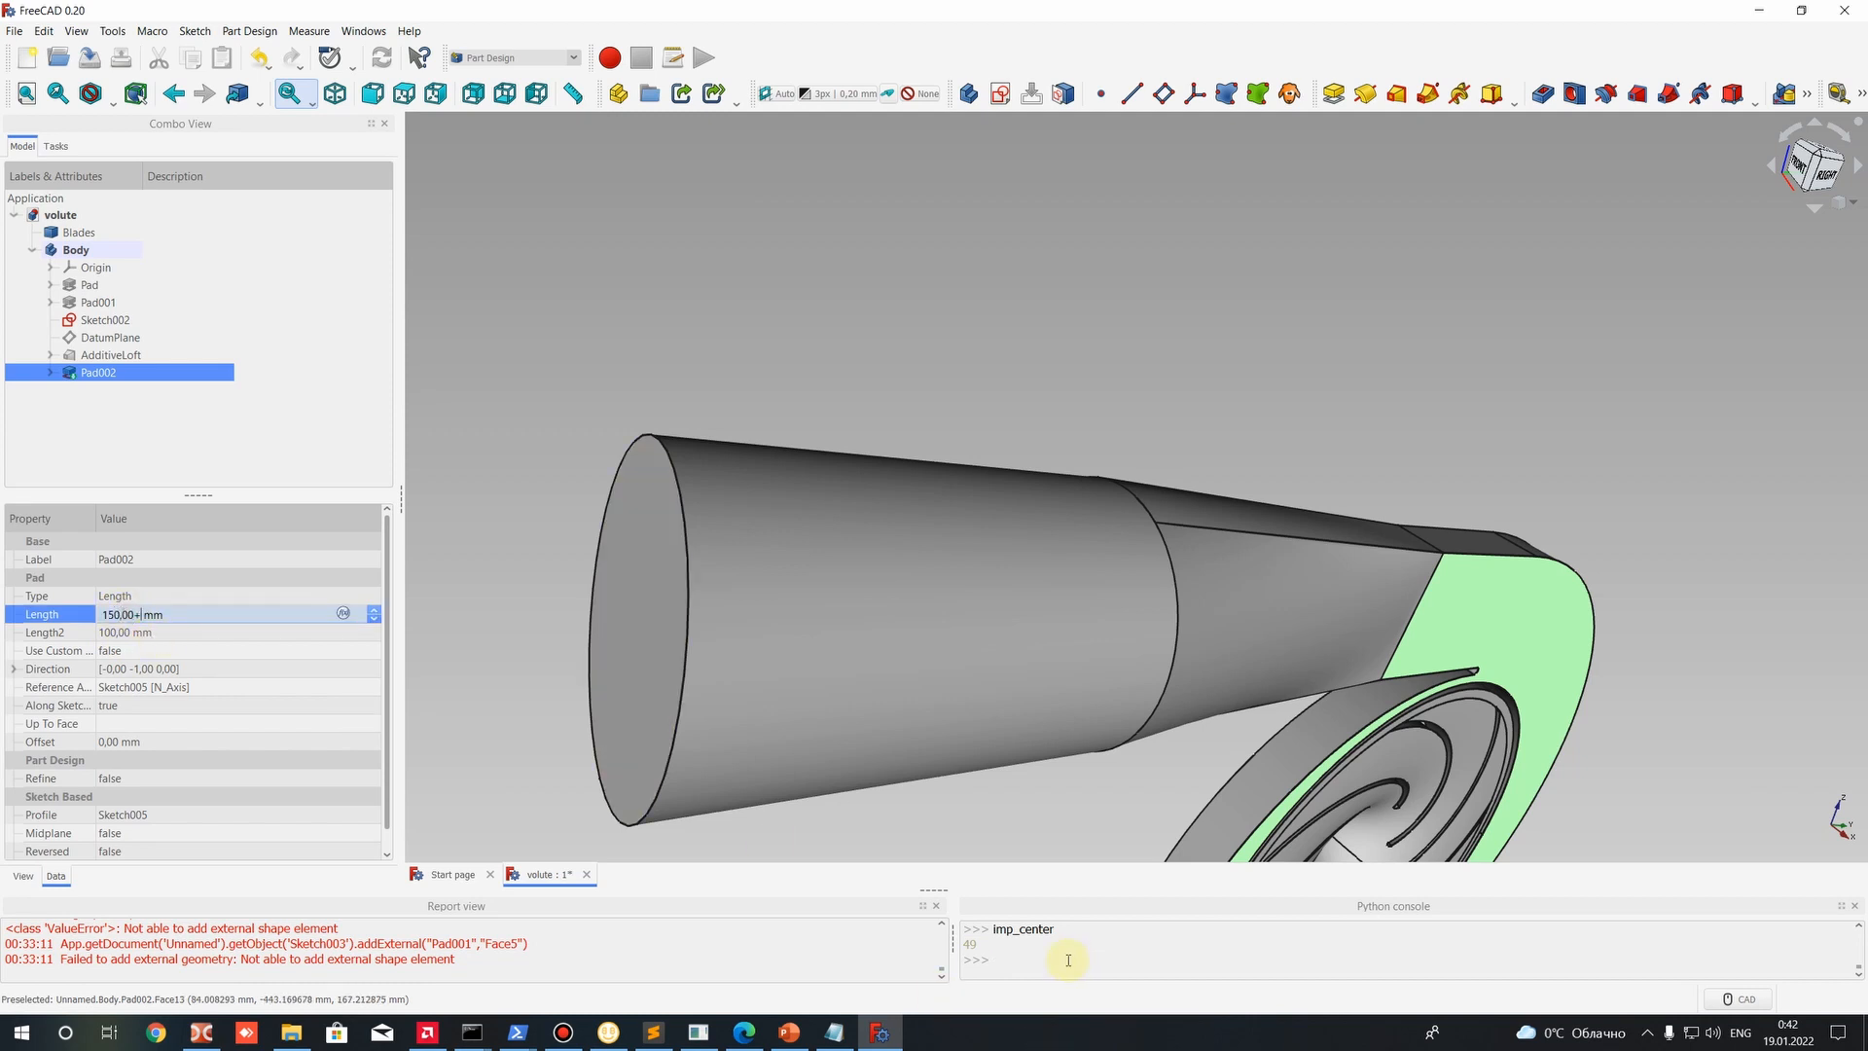
scroll(1021, 959, "up", 1)
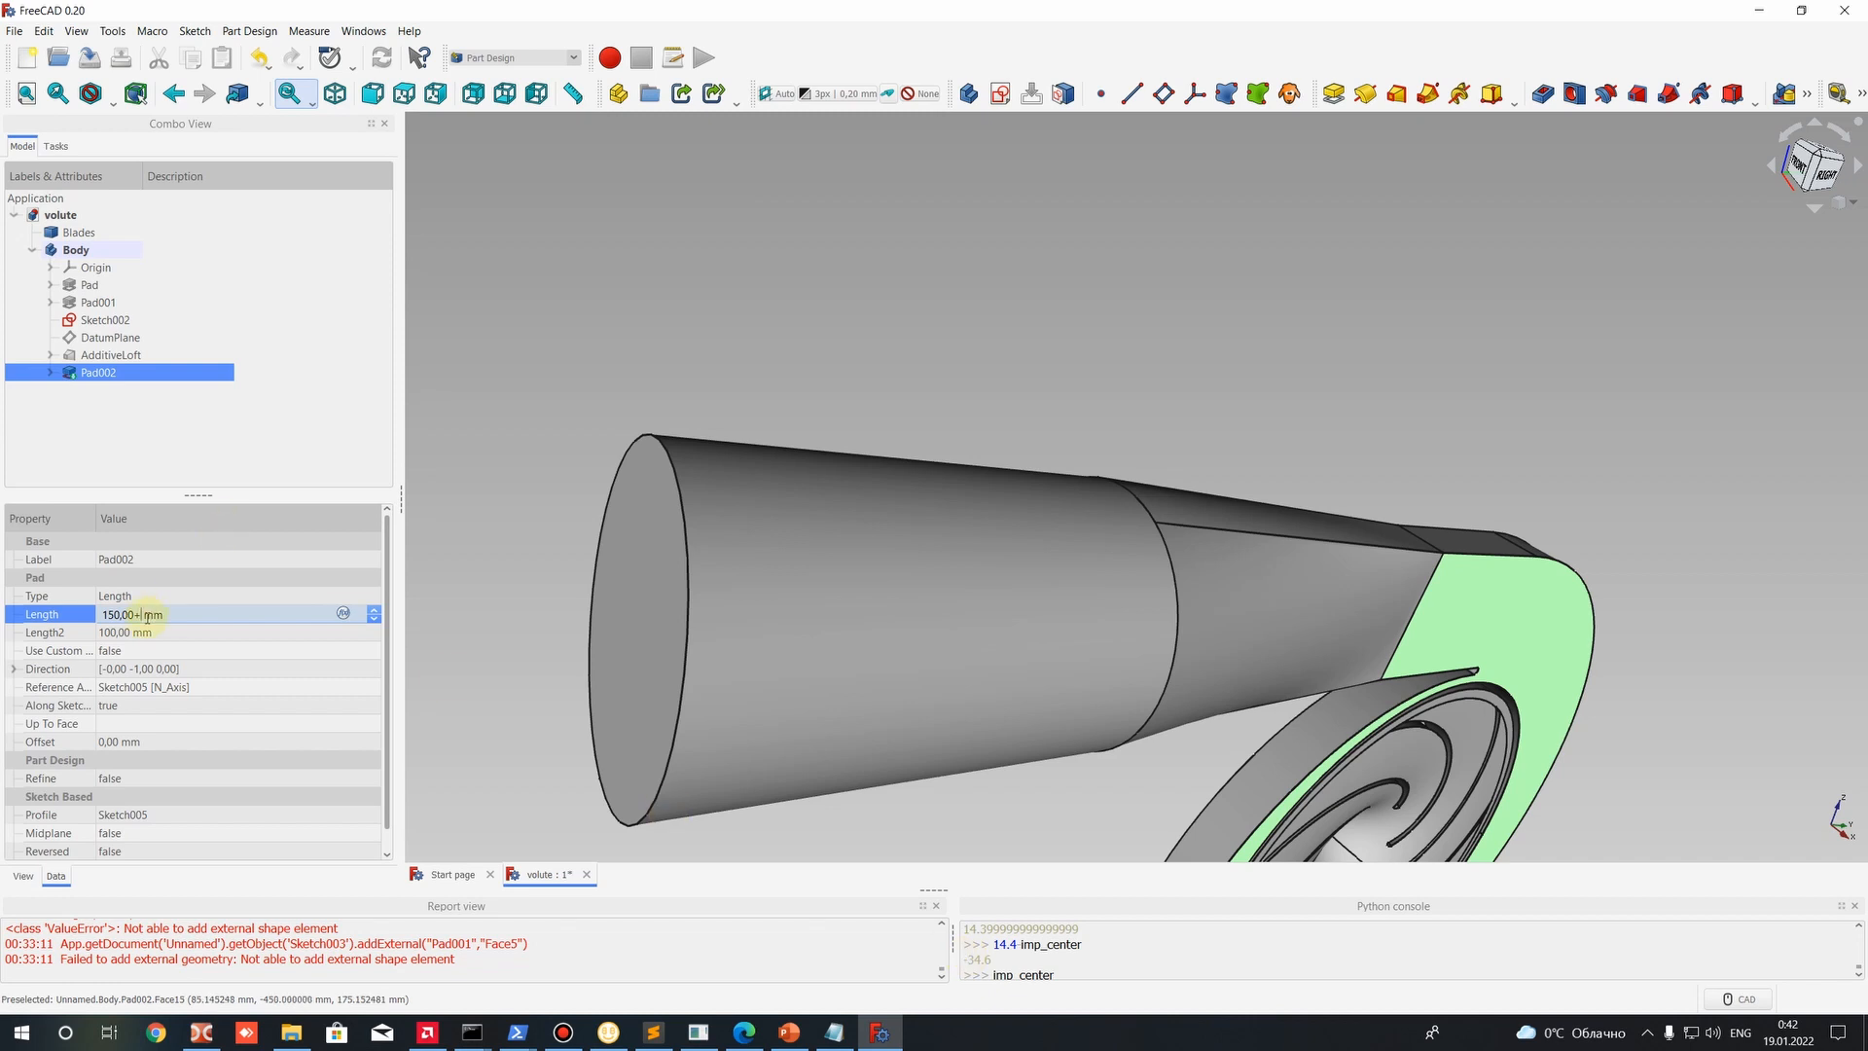
type("34.6")
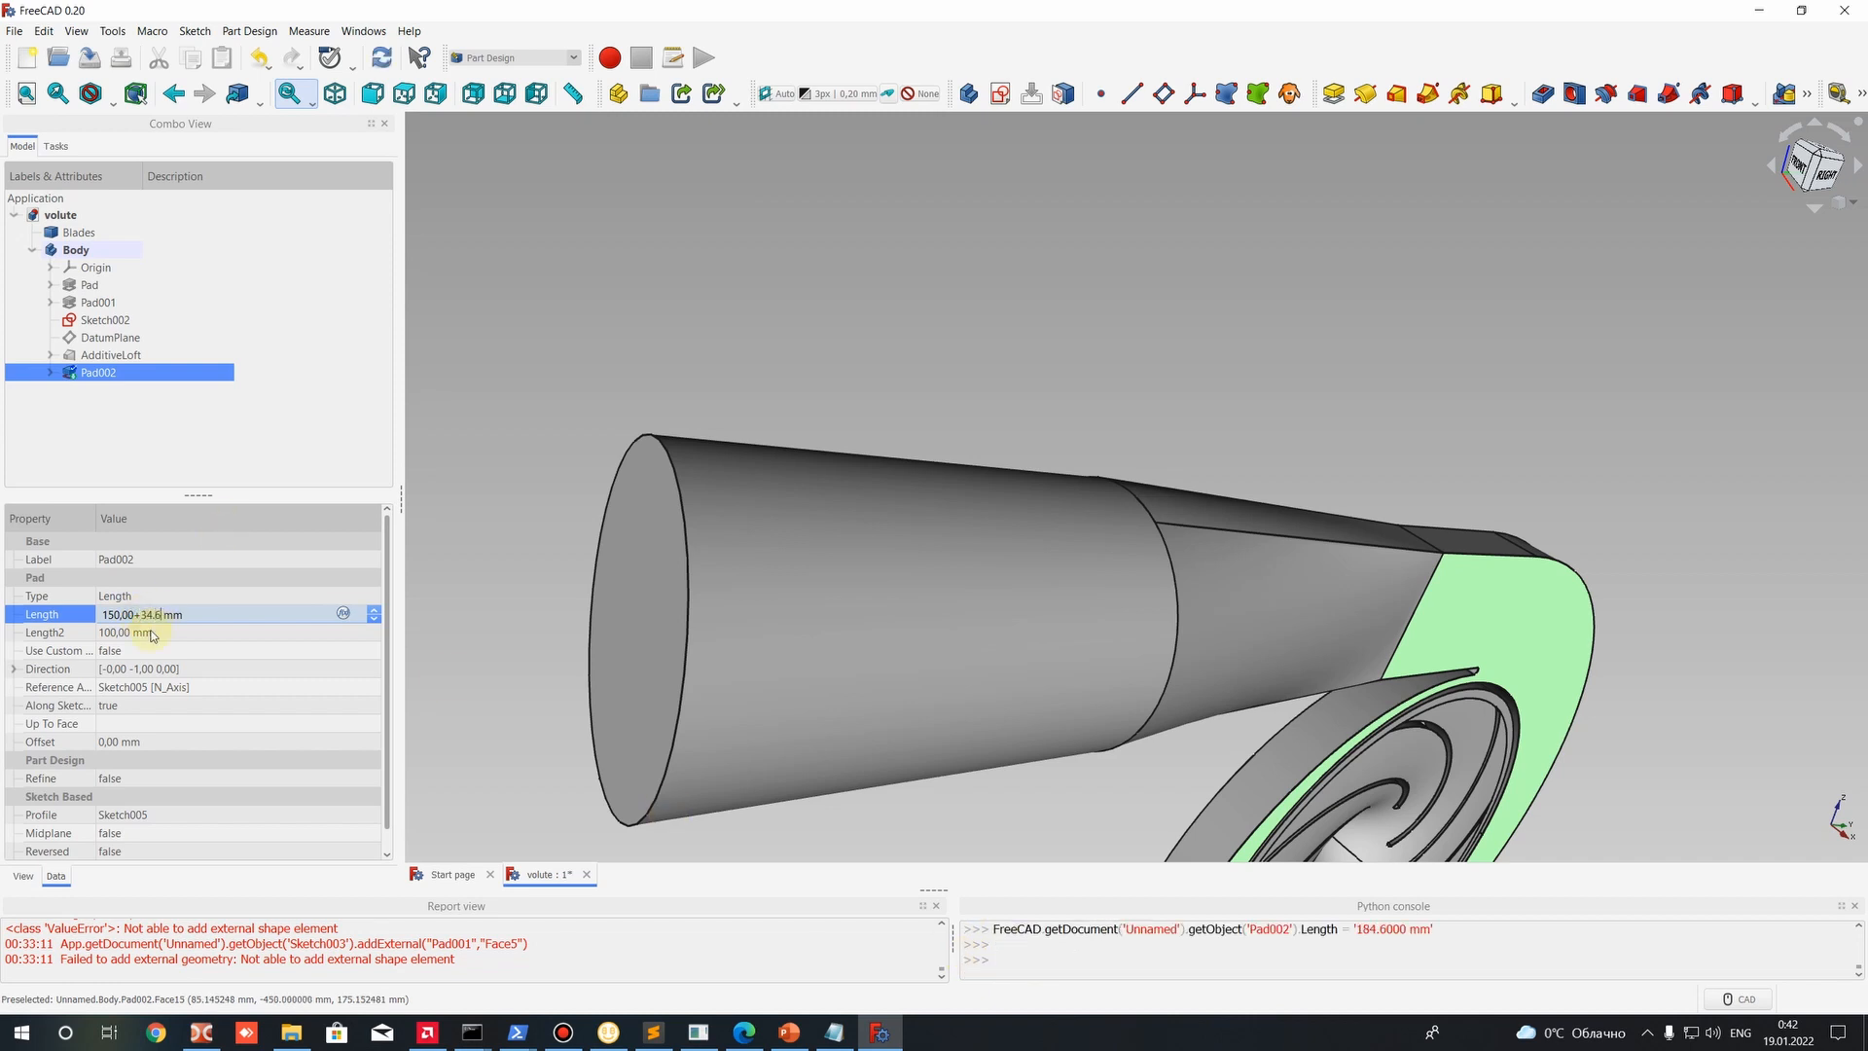
key("Return")
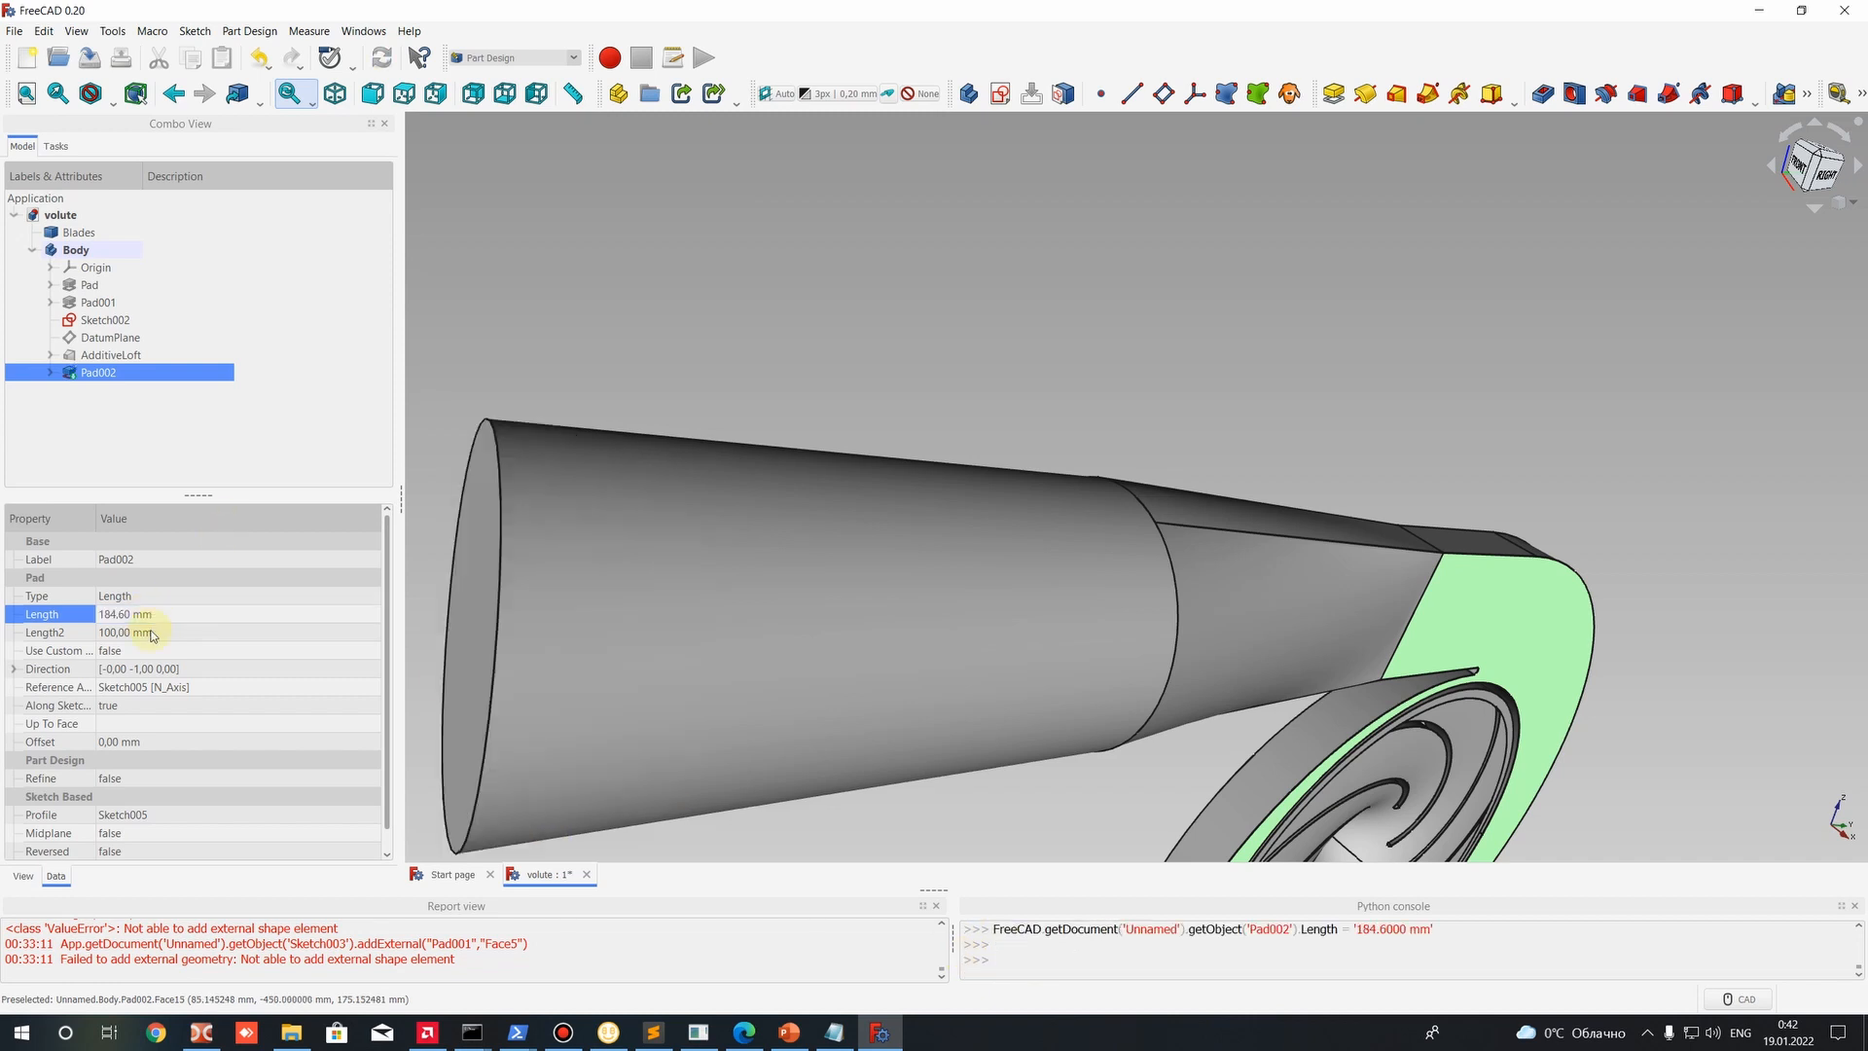
Select the volute body and the impeller's outer rim face near the tongue to compare their X coordinates.
key("1")
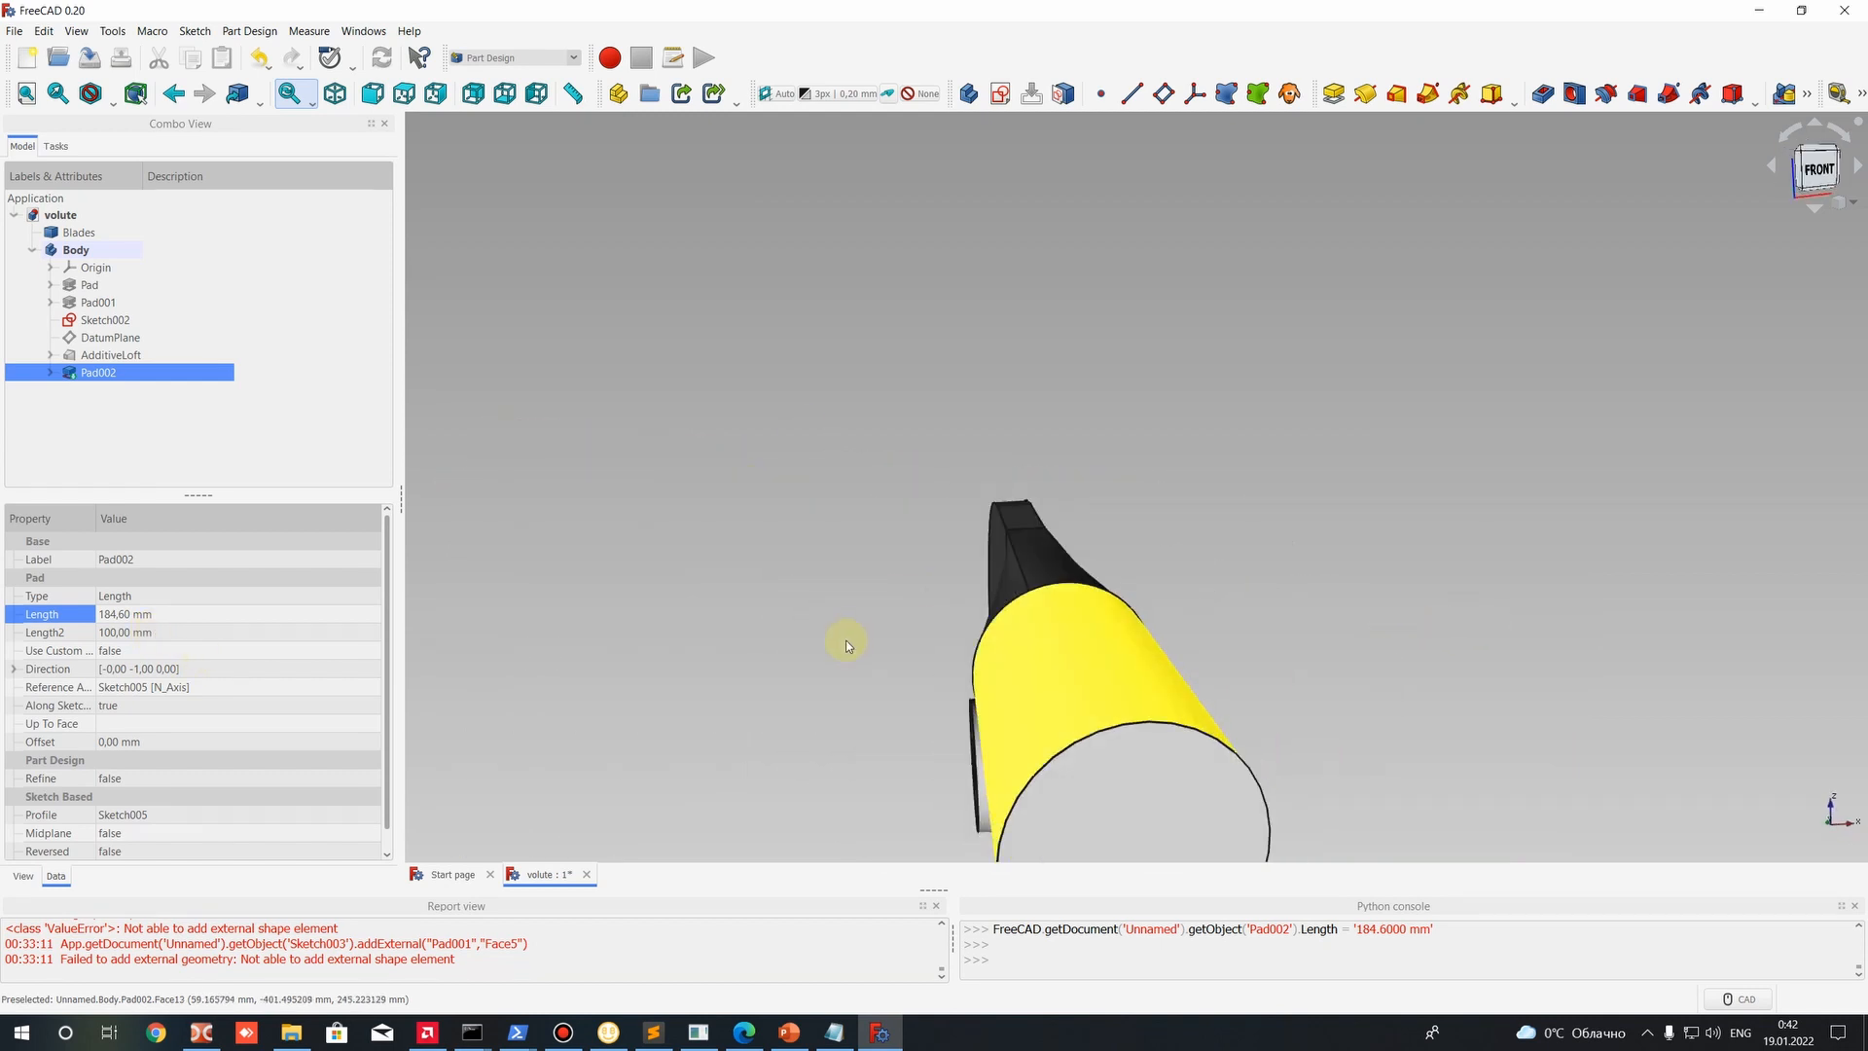
scroll(954, 642, "up", 1)
middle_click_drag(993, 658, 1204, 548)
scroll(1049, 534, "up", 2)
scroll(1171, 598, "up", 3)
scroll(1183, 612, "up", 3)
scroll(1193, 457, "down", 8)
scroll(1167, 525, "up", 6)
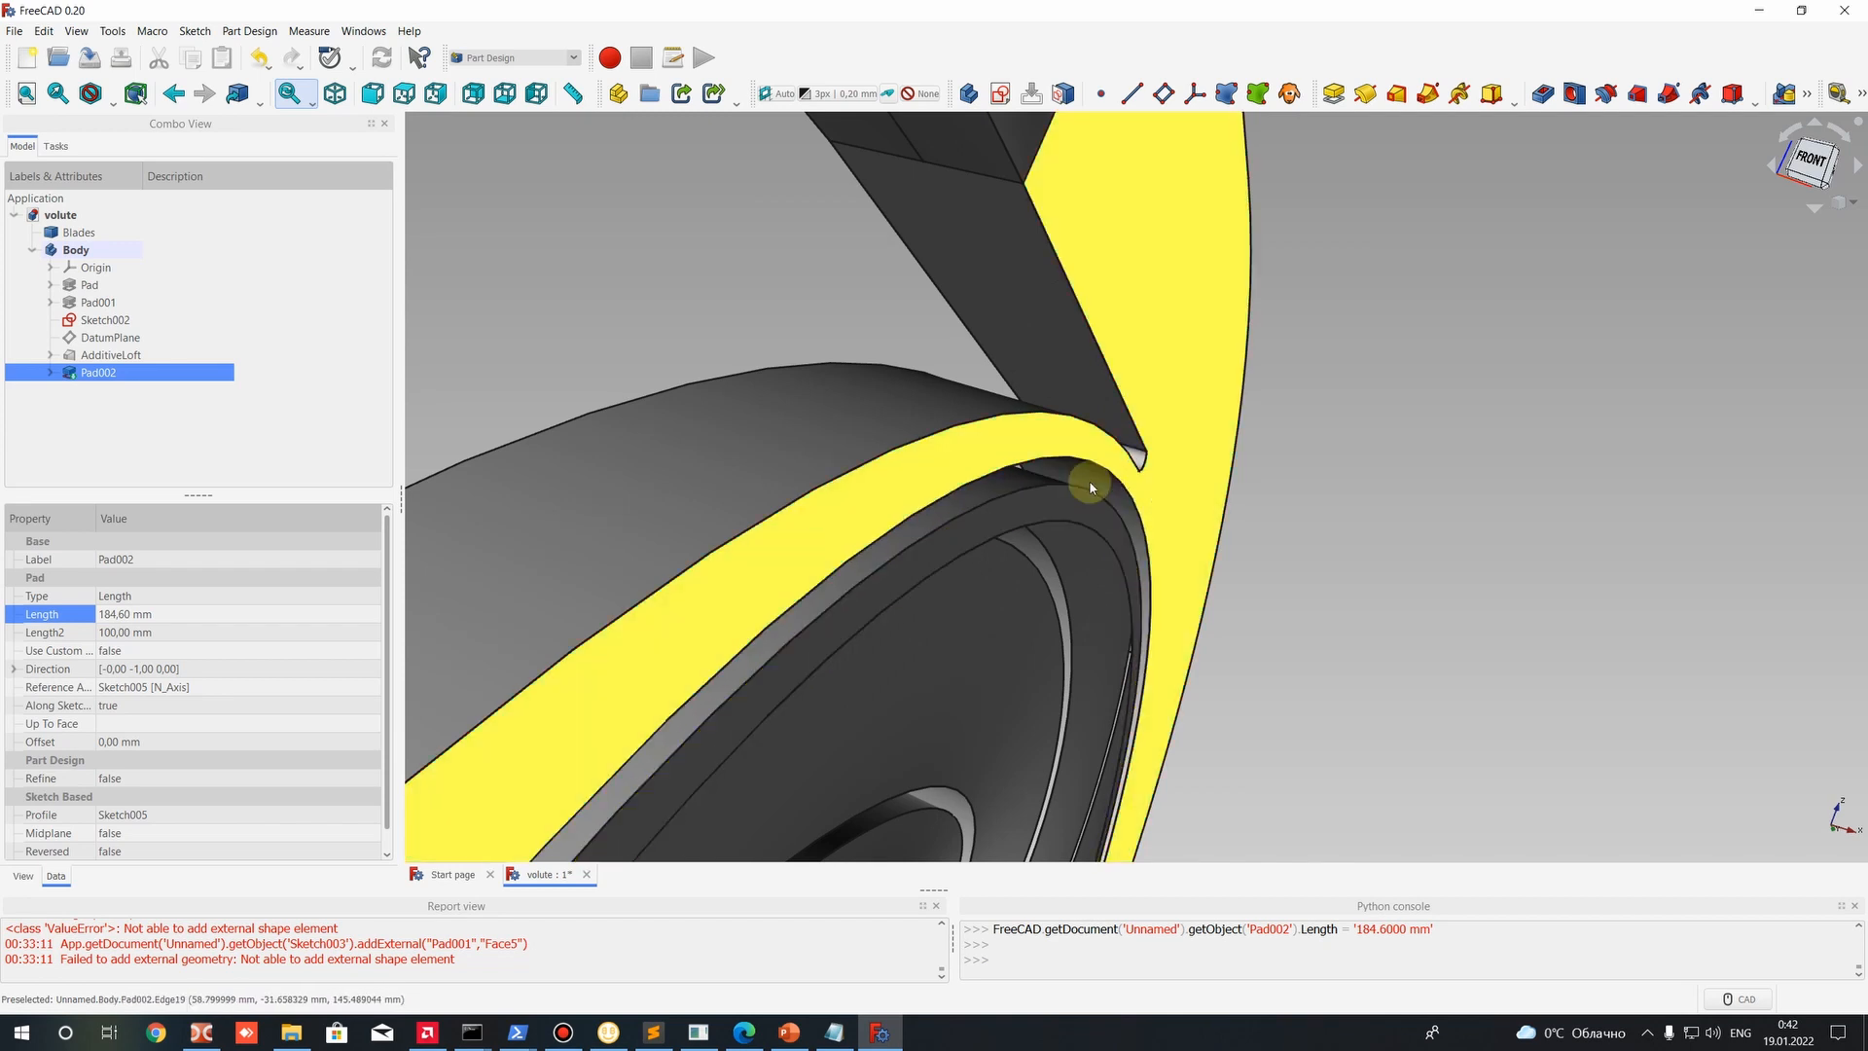
double_click(1117, 534)
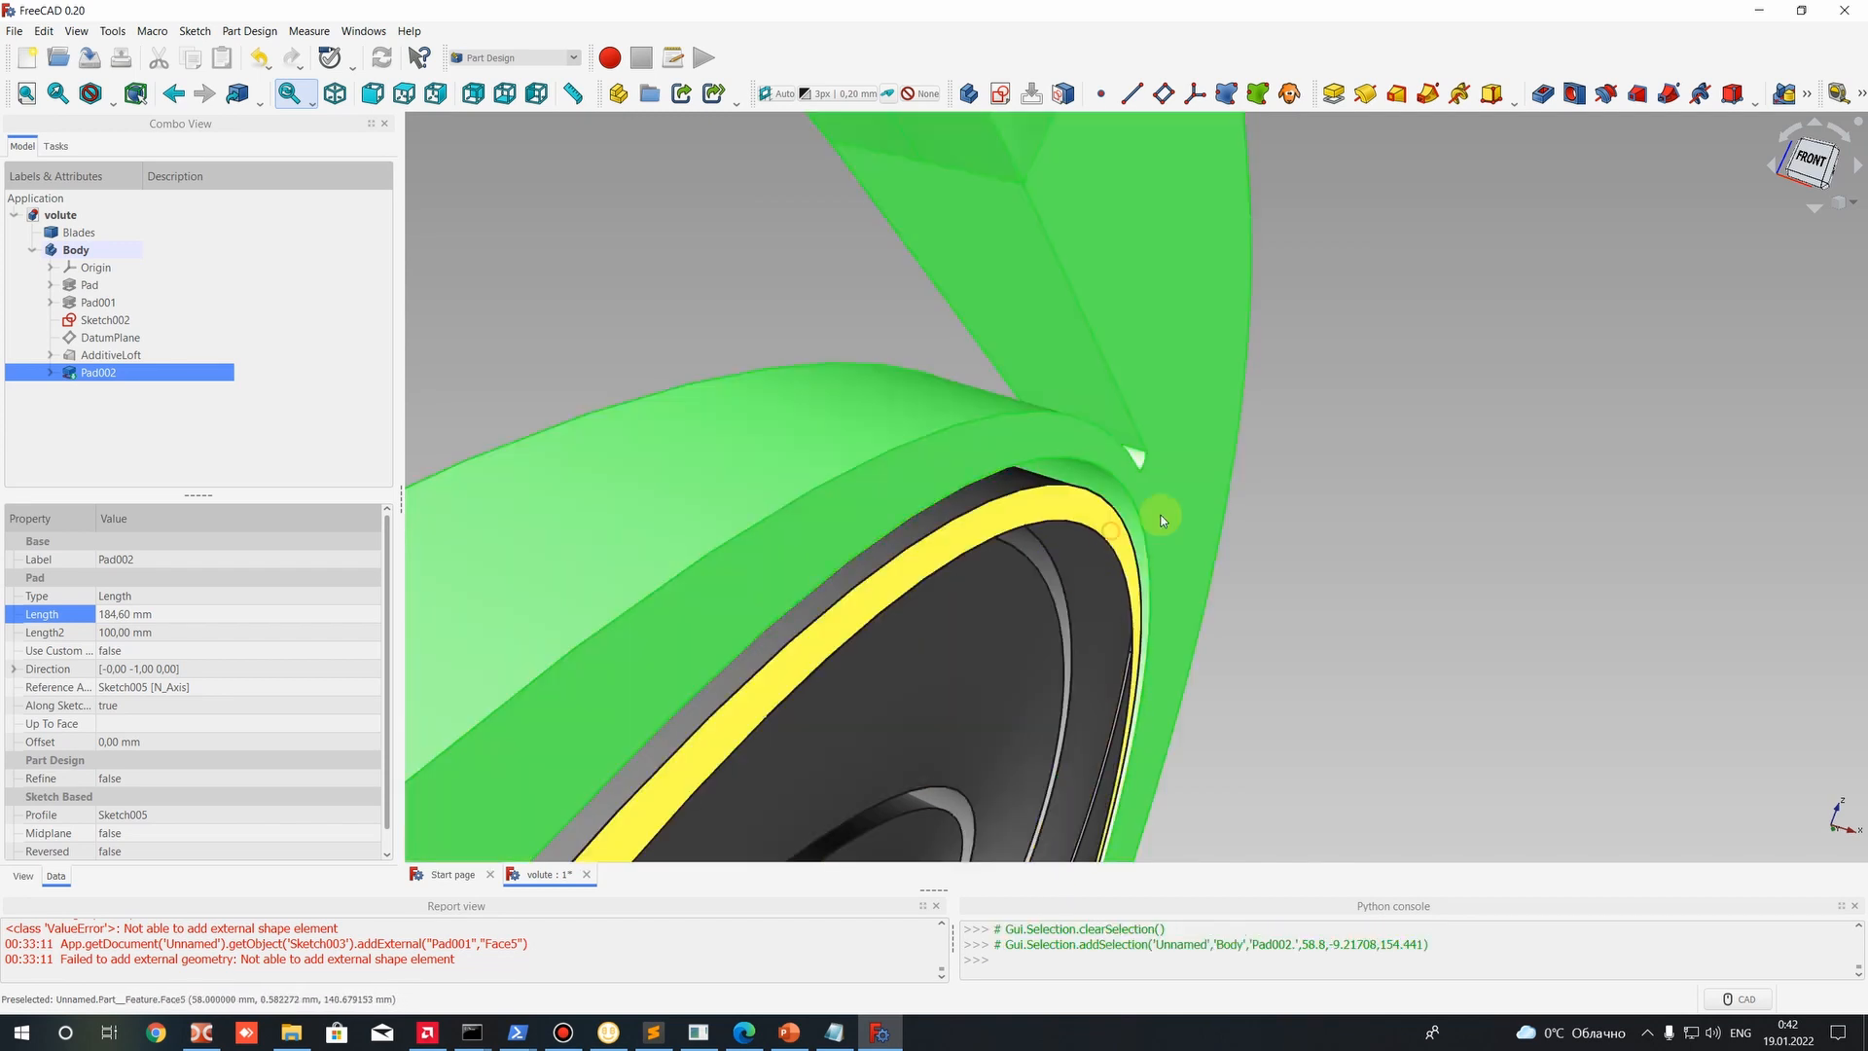
left_click(1159, 508)
Compare the X coordinates of the volute's flat side face and the impeller rim face from the rear, picking them alternately.
middle_click_drag(1289, 547, 827, 355)
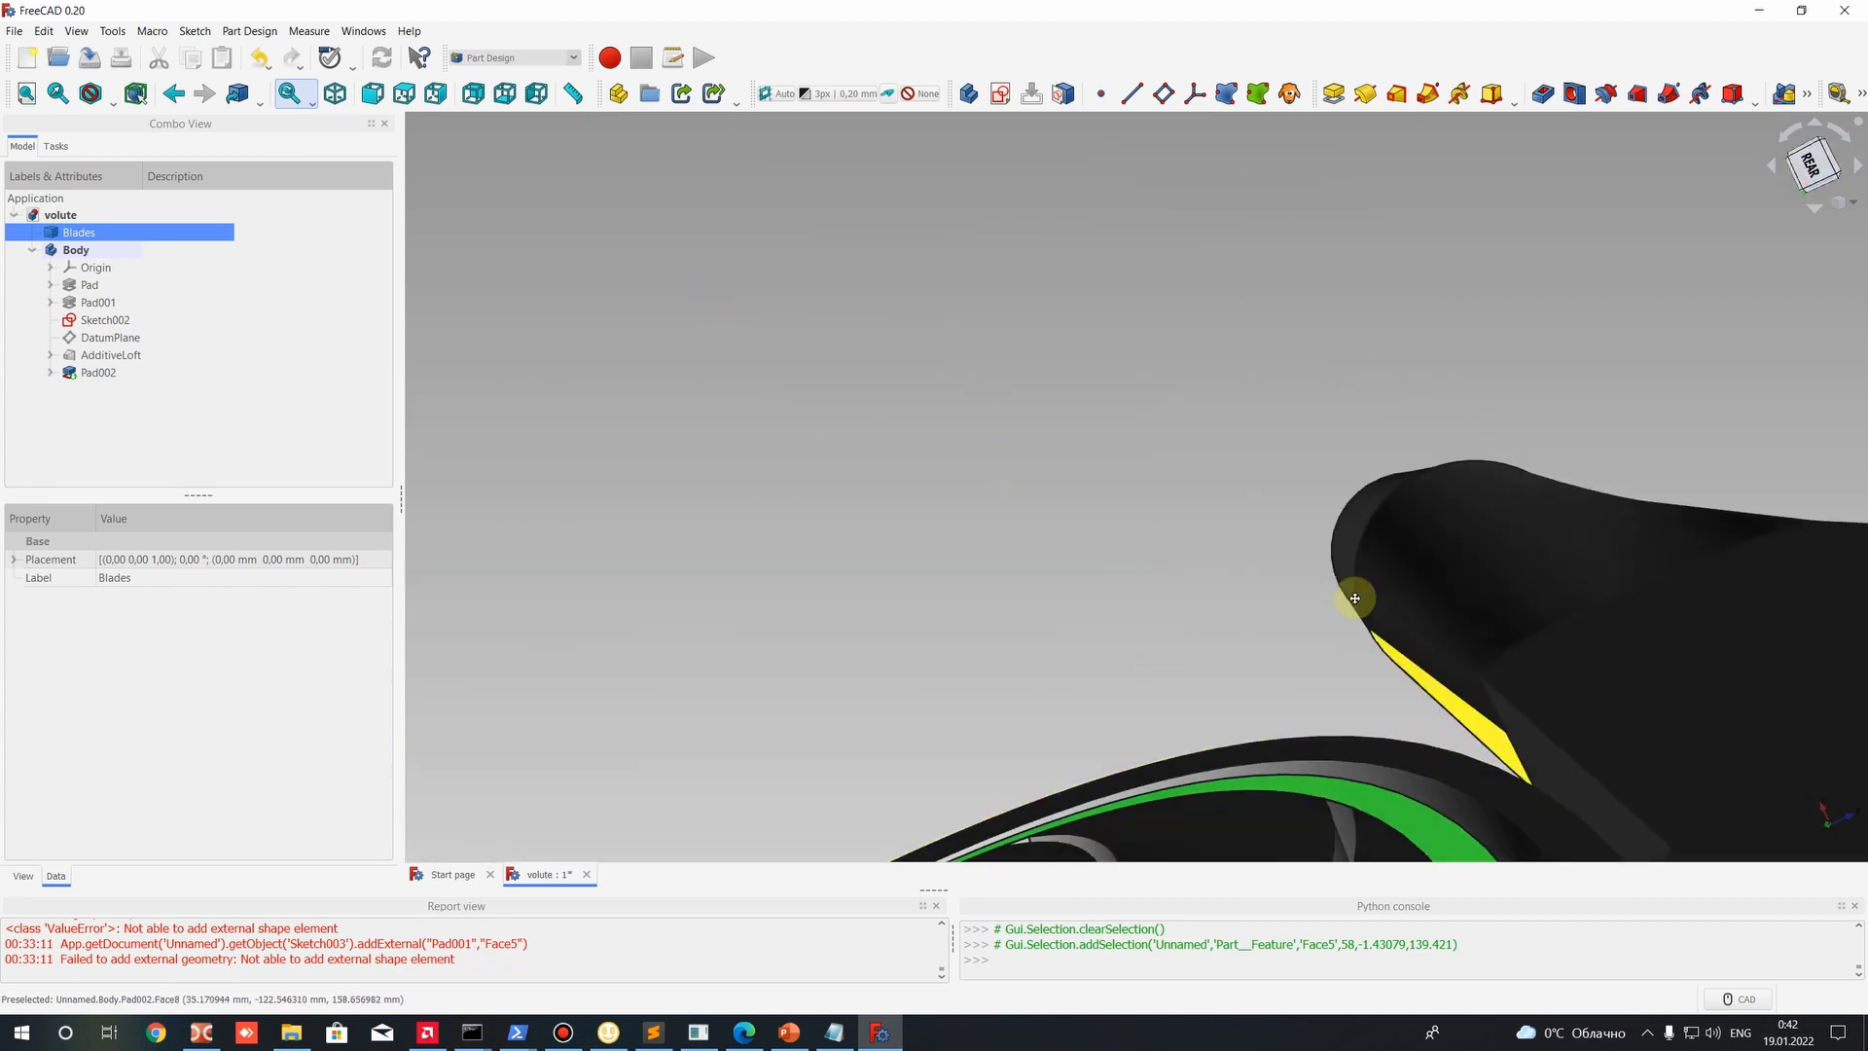
middle_click_drag(1355, 598, 1222, 554)
left_click(1201, 581)
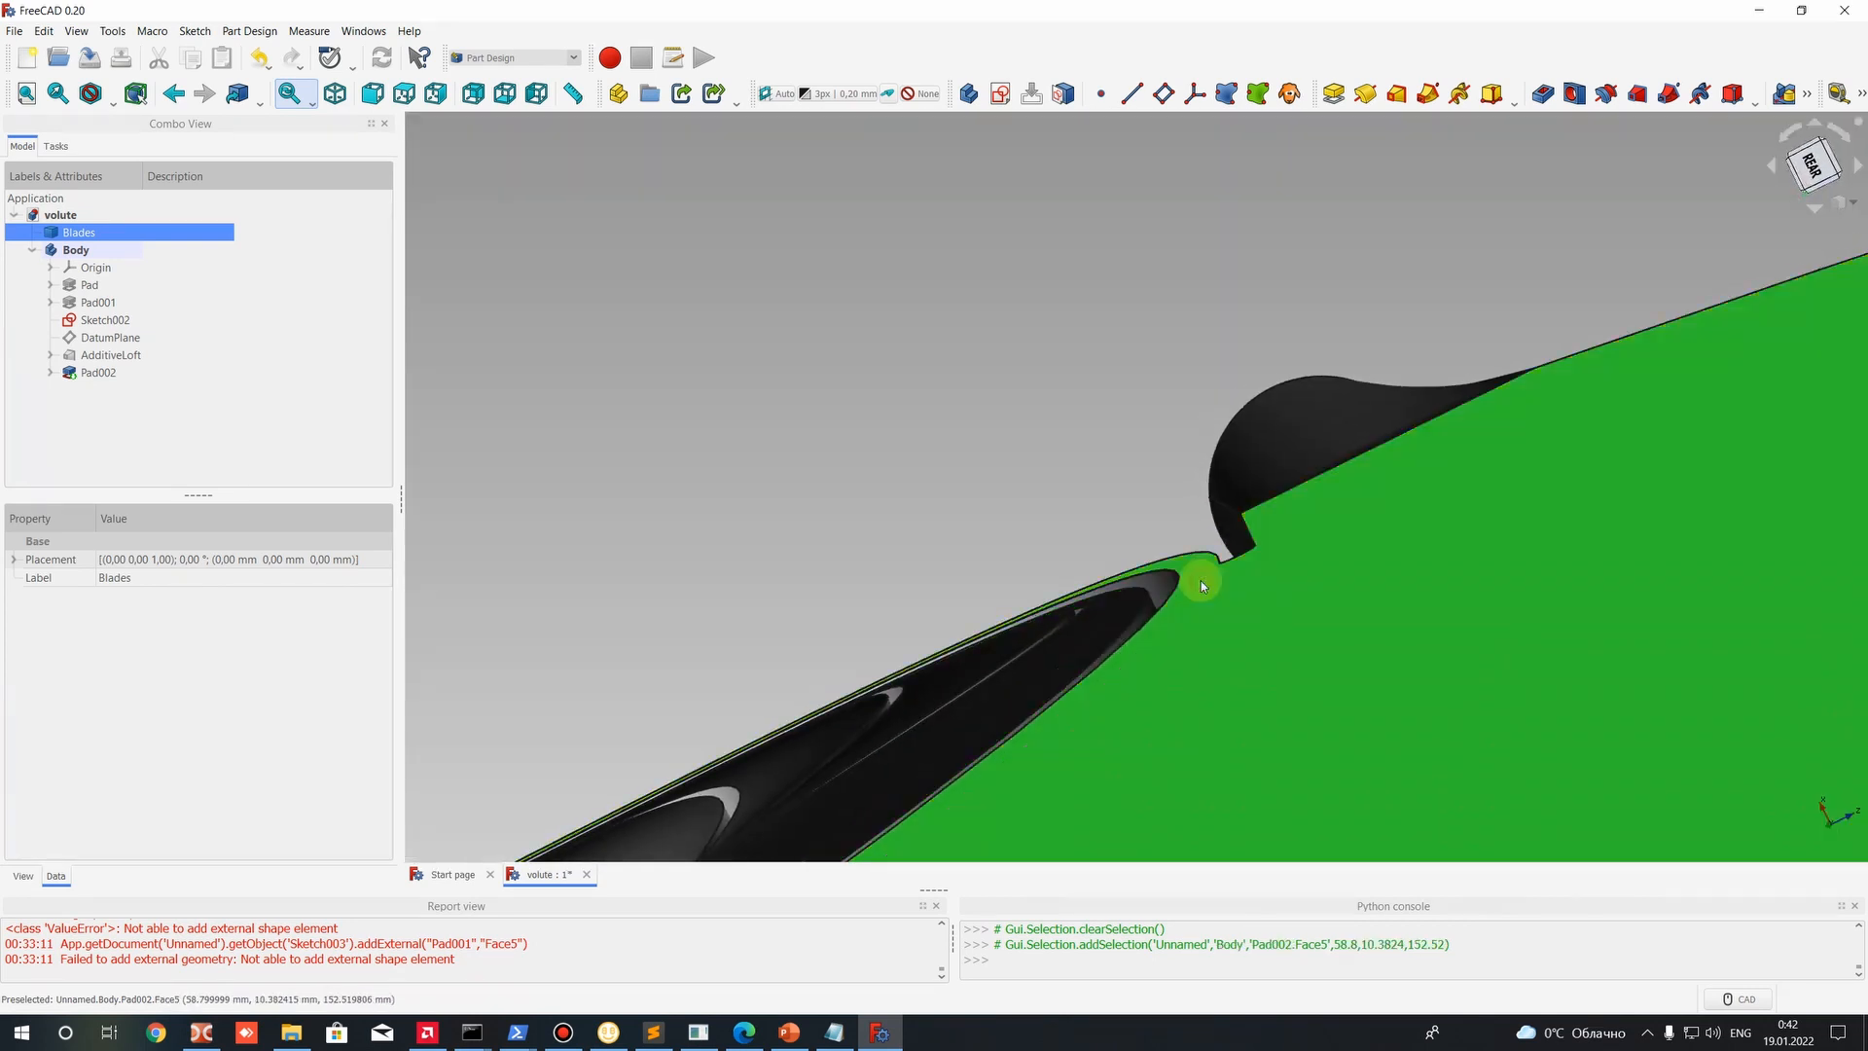
left_click(1117, 609)
left_click(1240, 611)
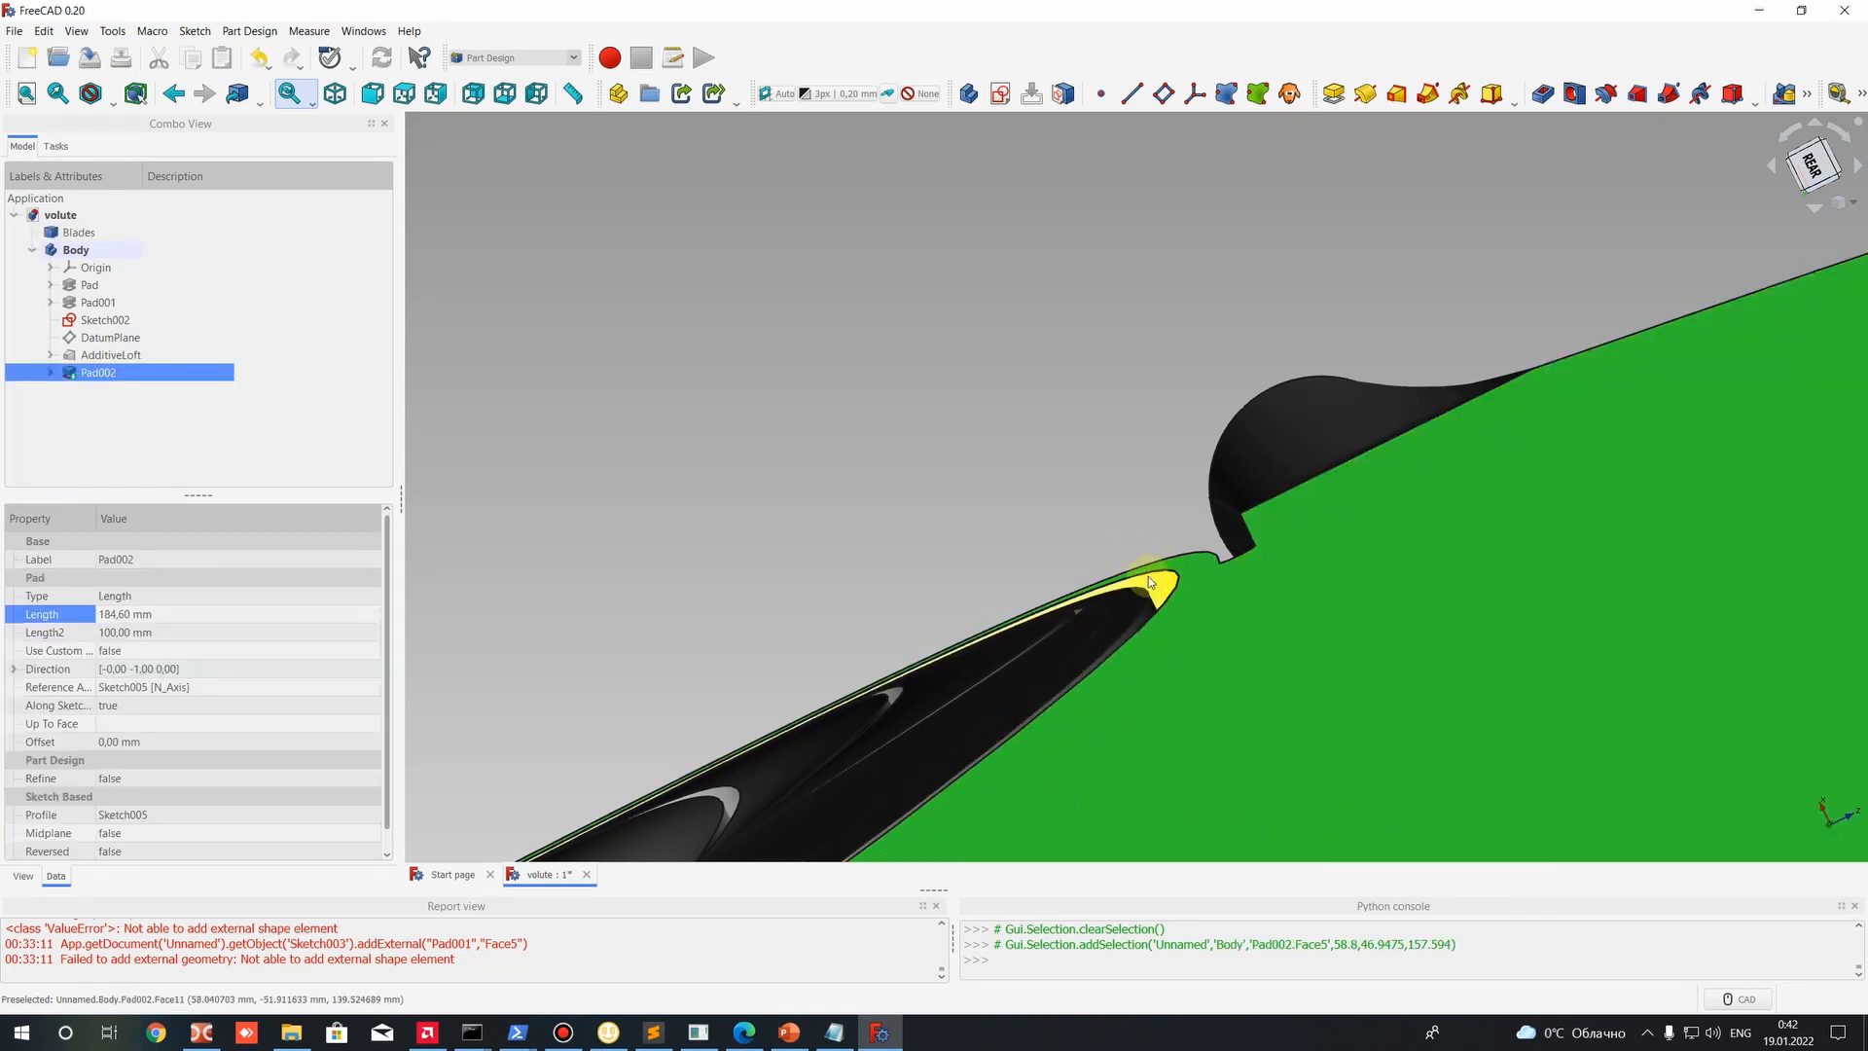
left_click(1112, 609)
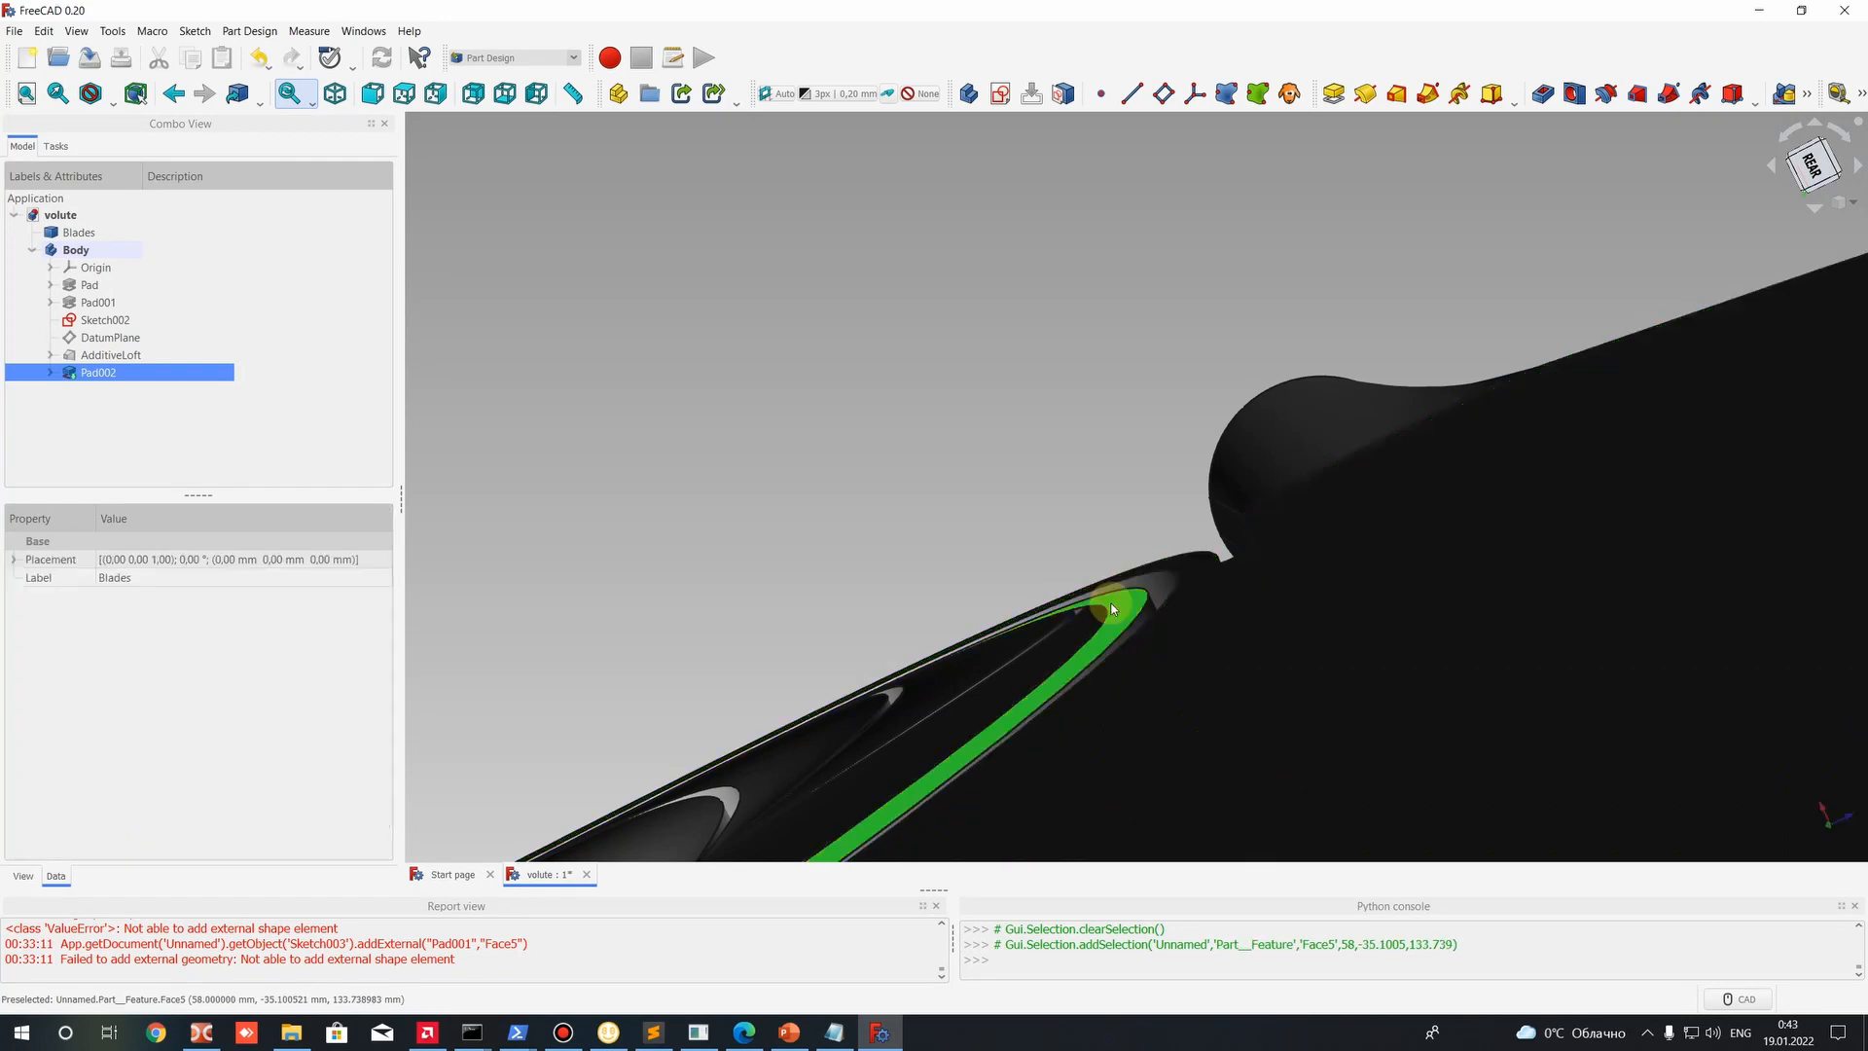
left_click(1220, 595)
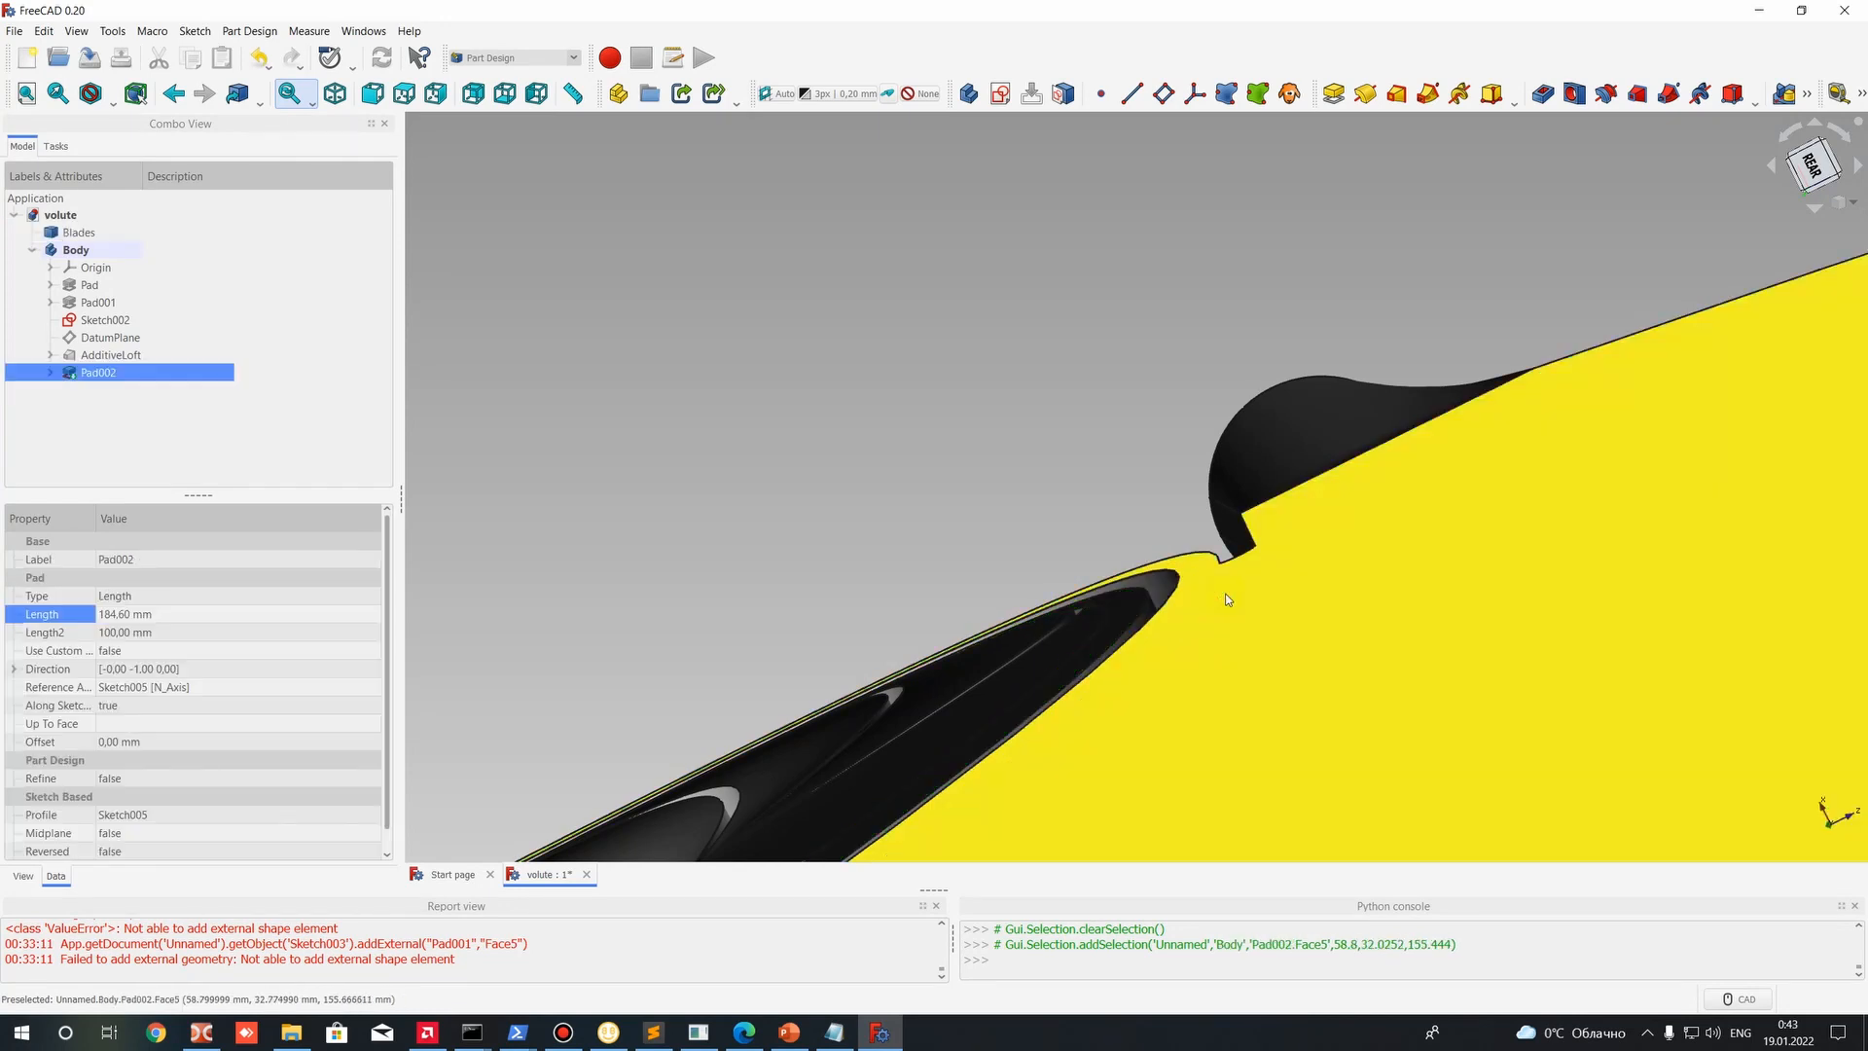
scroll(1226, 600, "down", 4)
scroll(1226, 599, "up", 4)
scroll(1274, 557, "down", 2)
left_click(1224, 560)
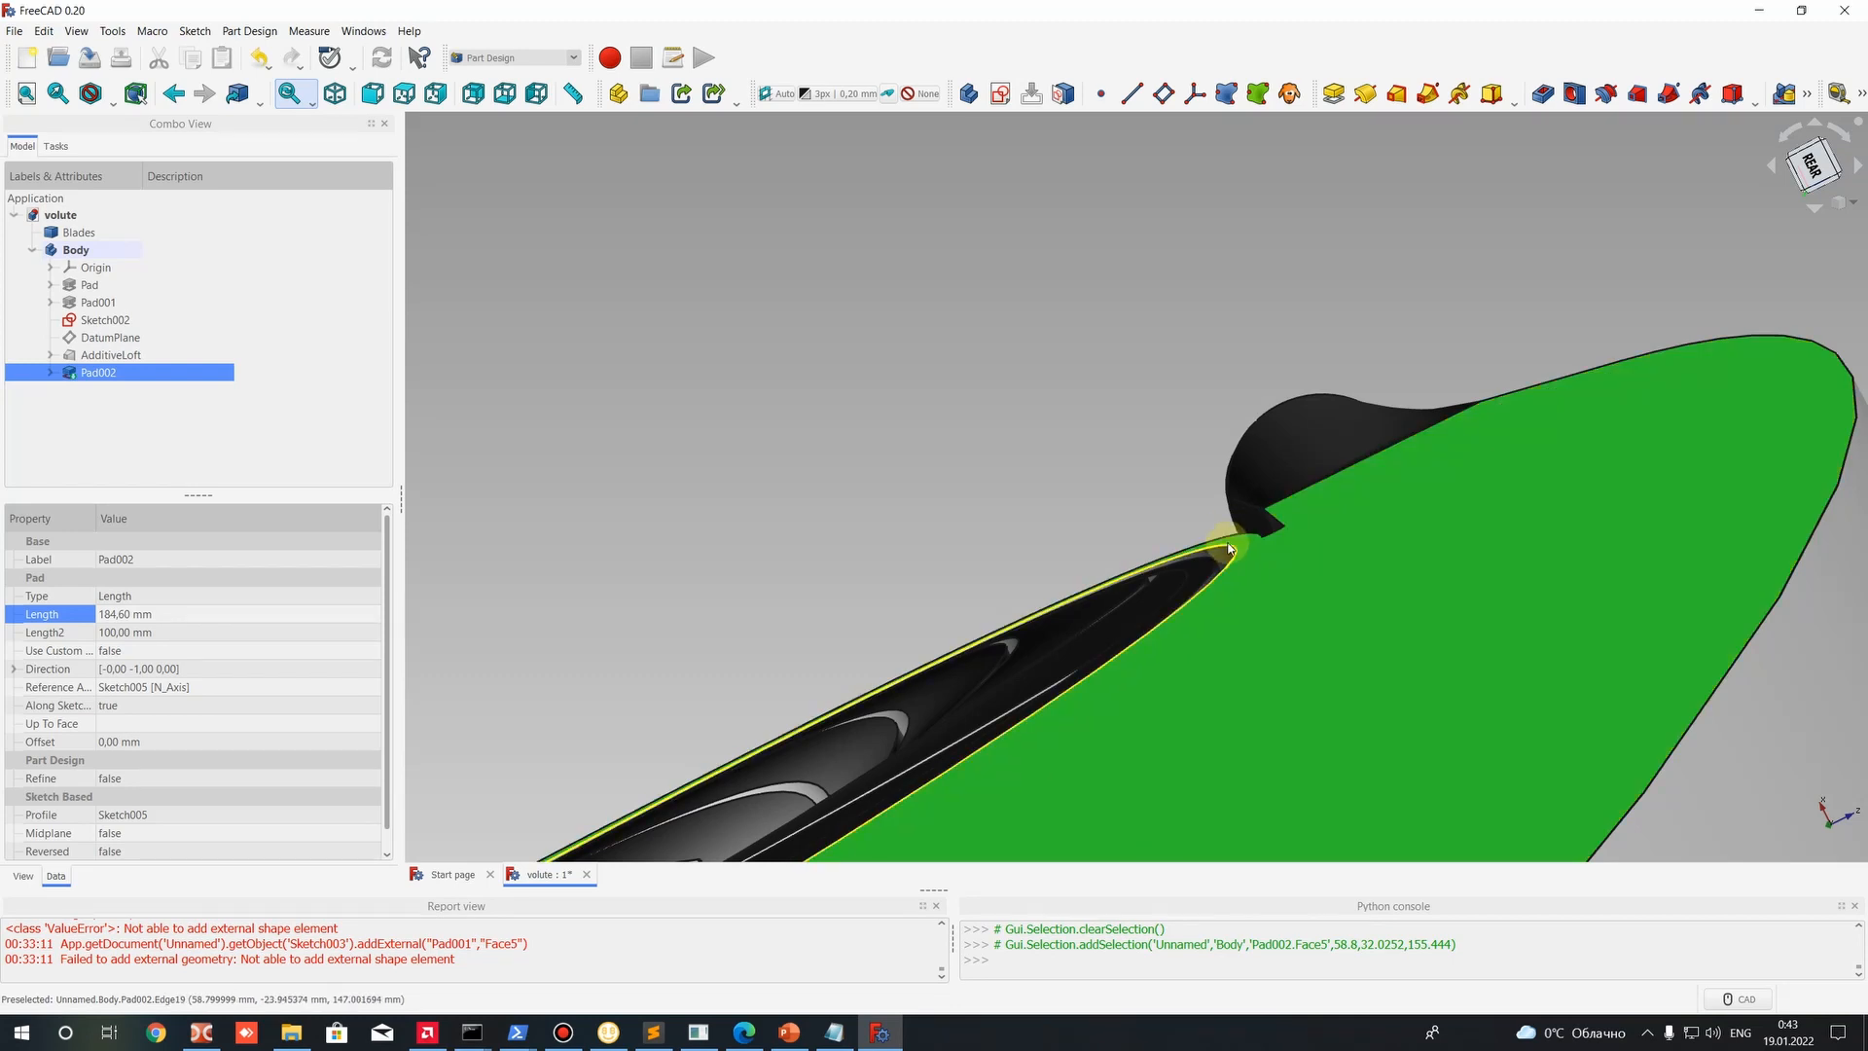
Review the earlier width calculations in the Python console and the b2 value in the Pump_1 text file.
left_click(129, 614)
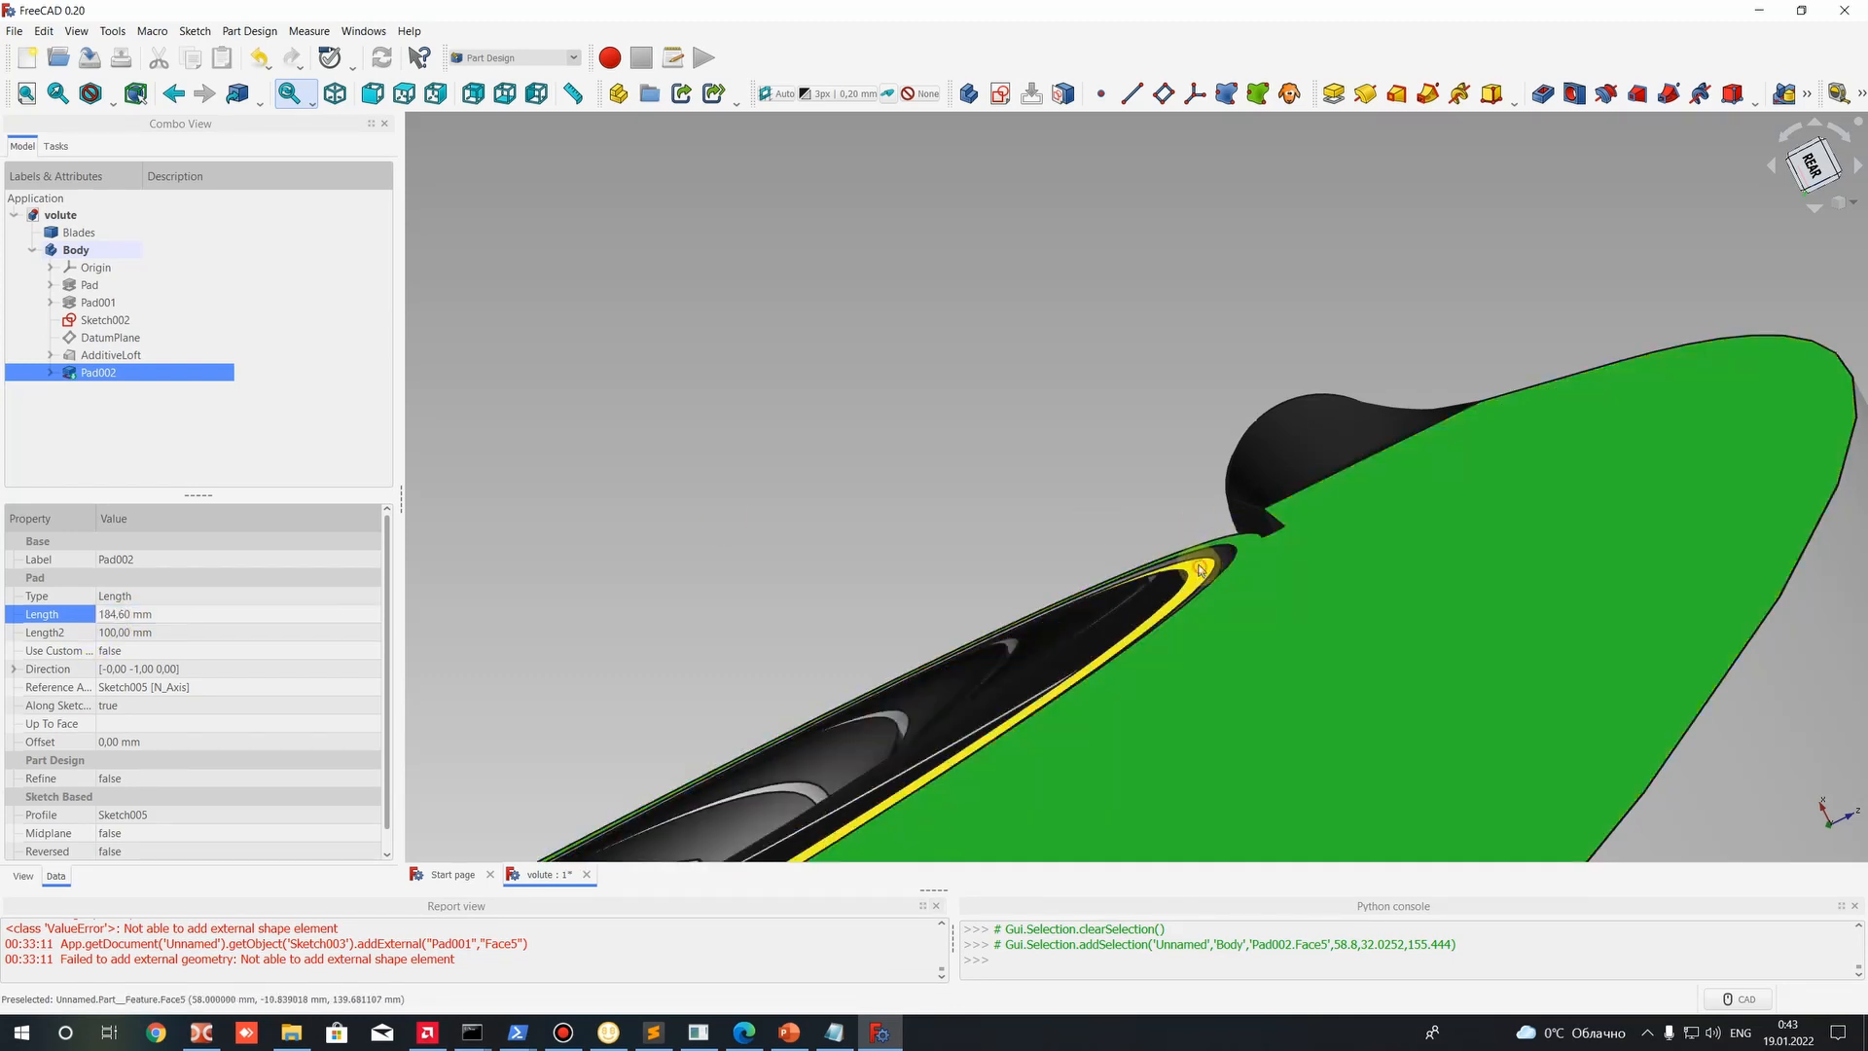
left_click(634, 540)
left_click(97, 373)
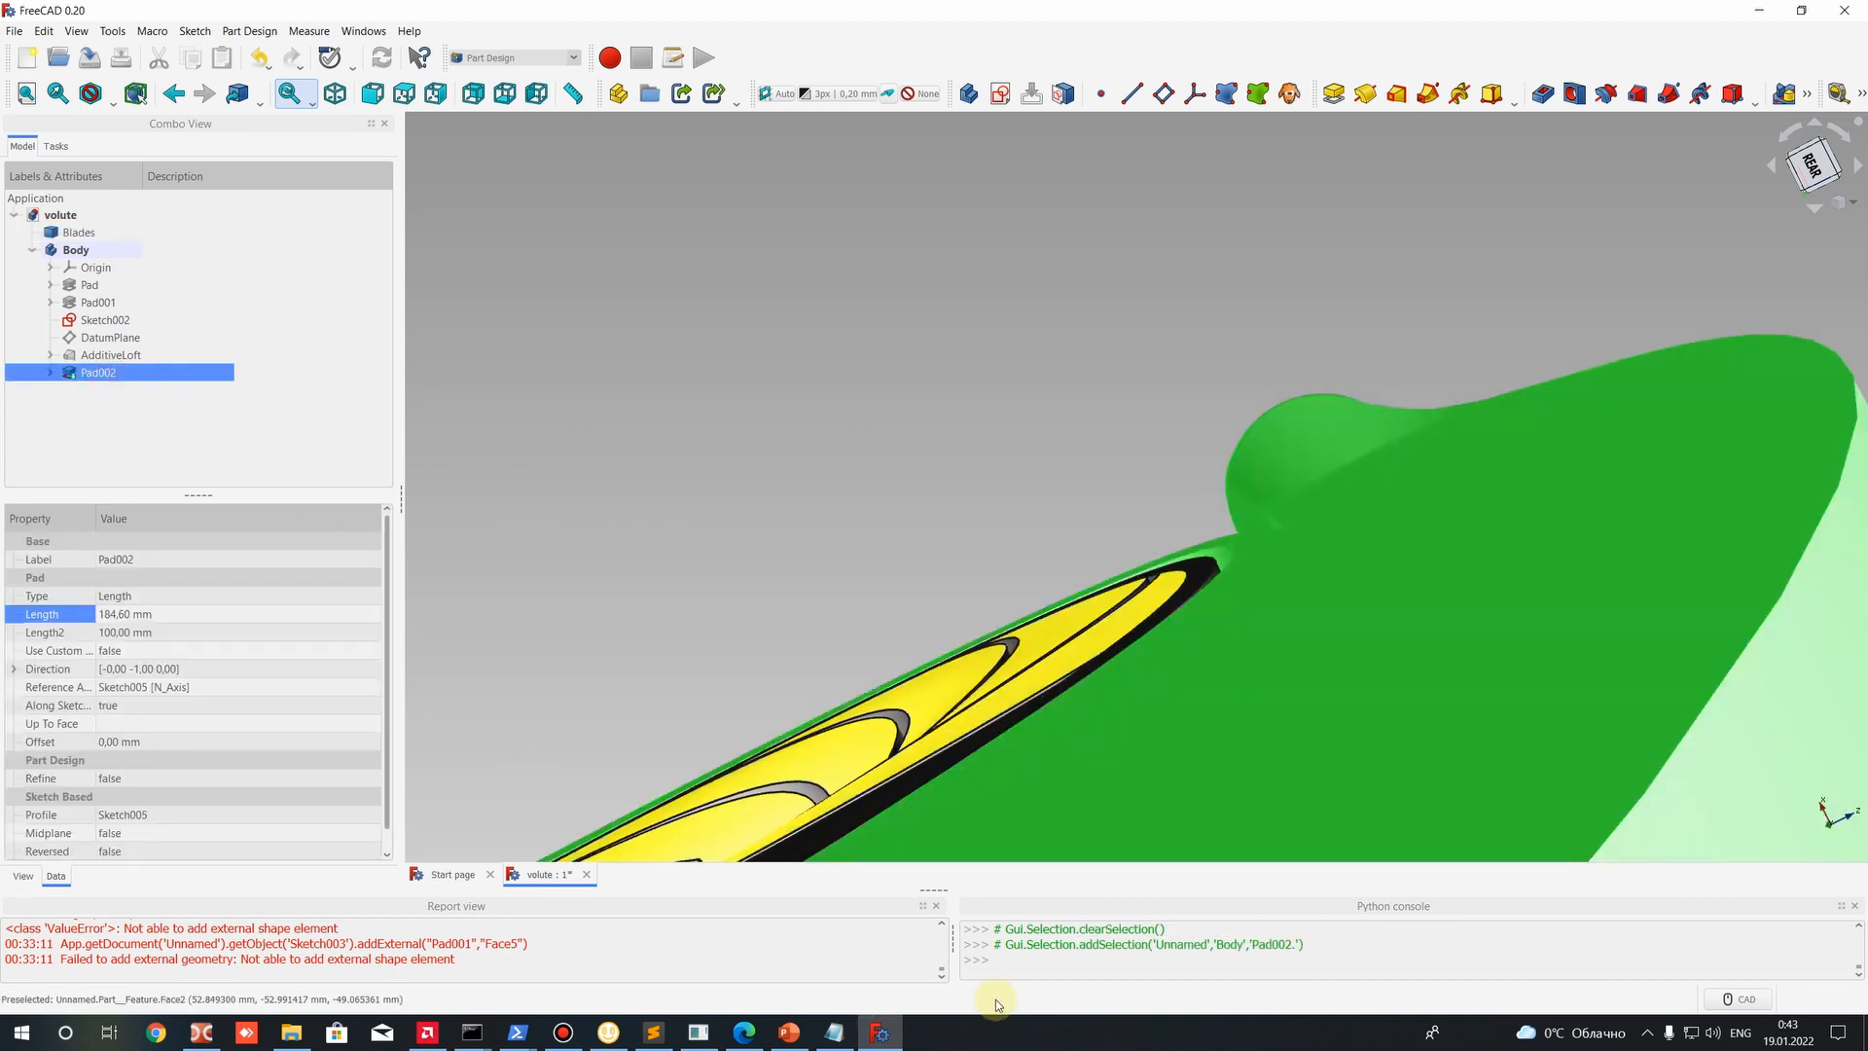
left_click(1021, 971)
scroll(1025, 971, "up", 5)
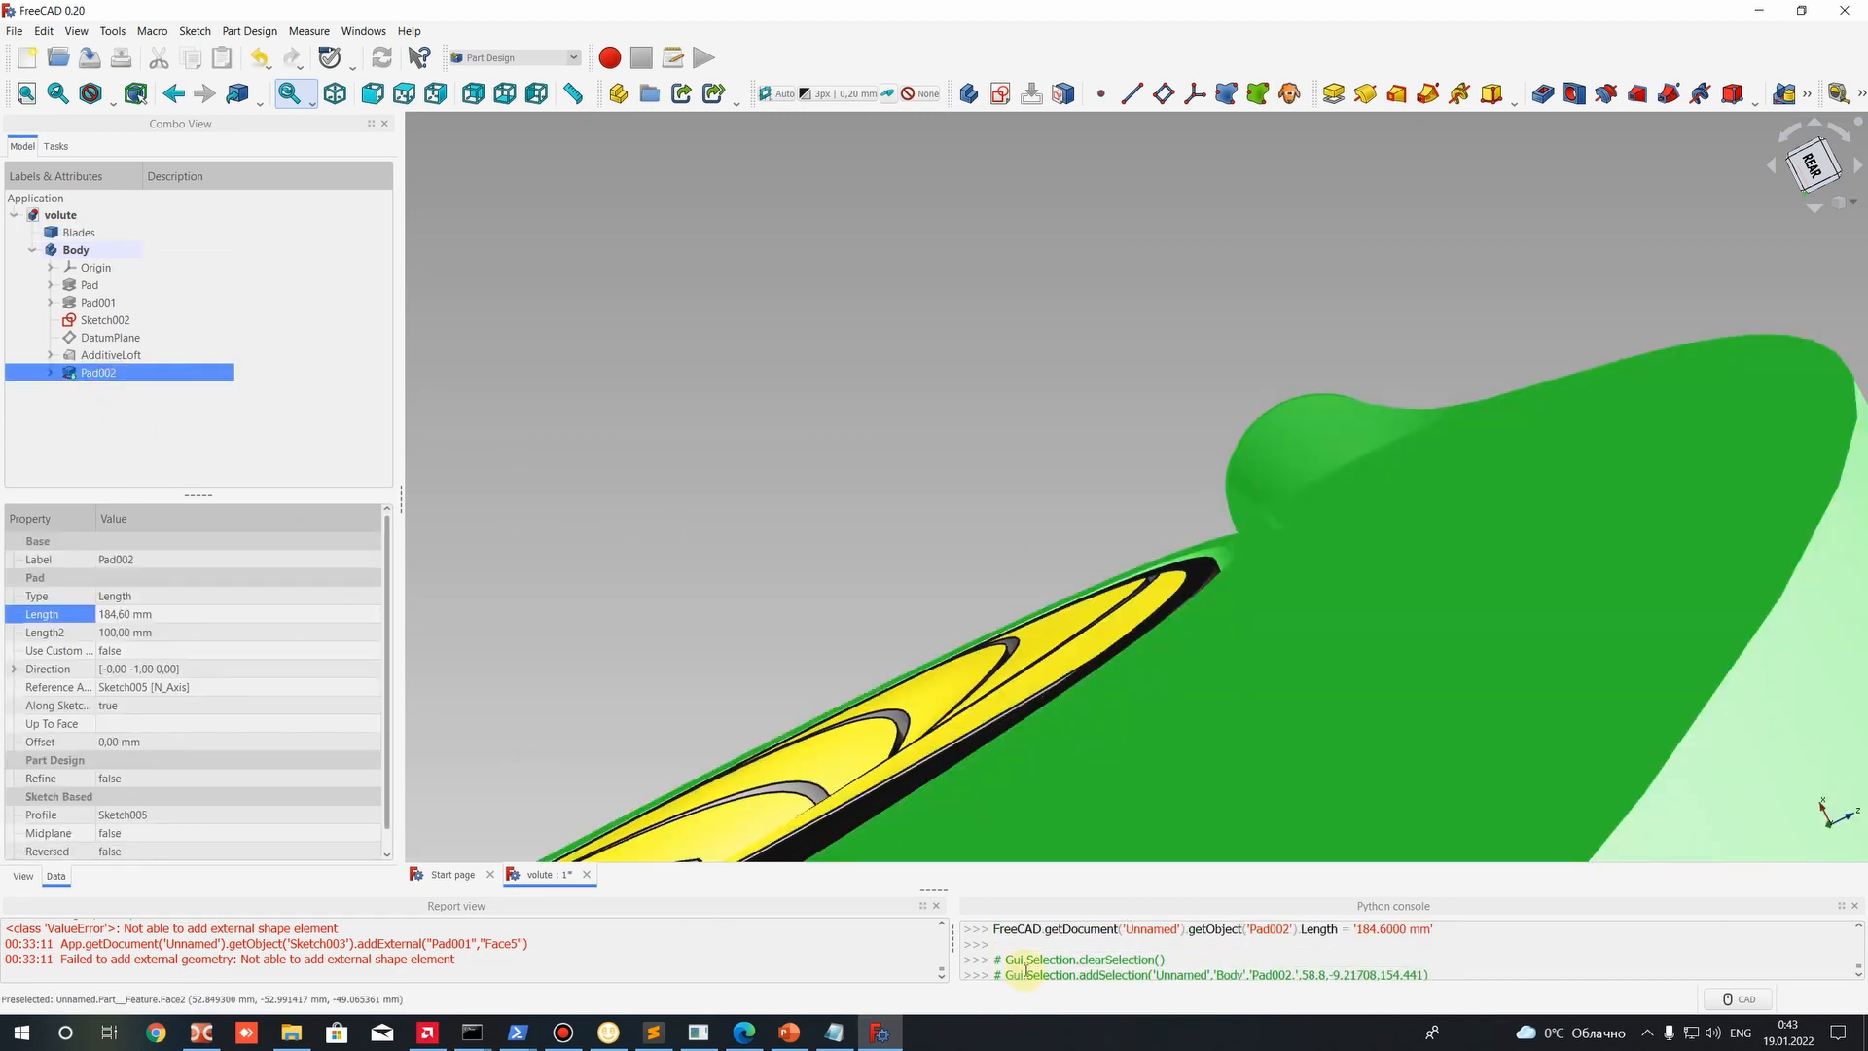
scroll(1026, 971, "up", 2)
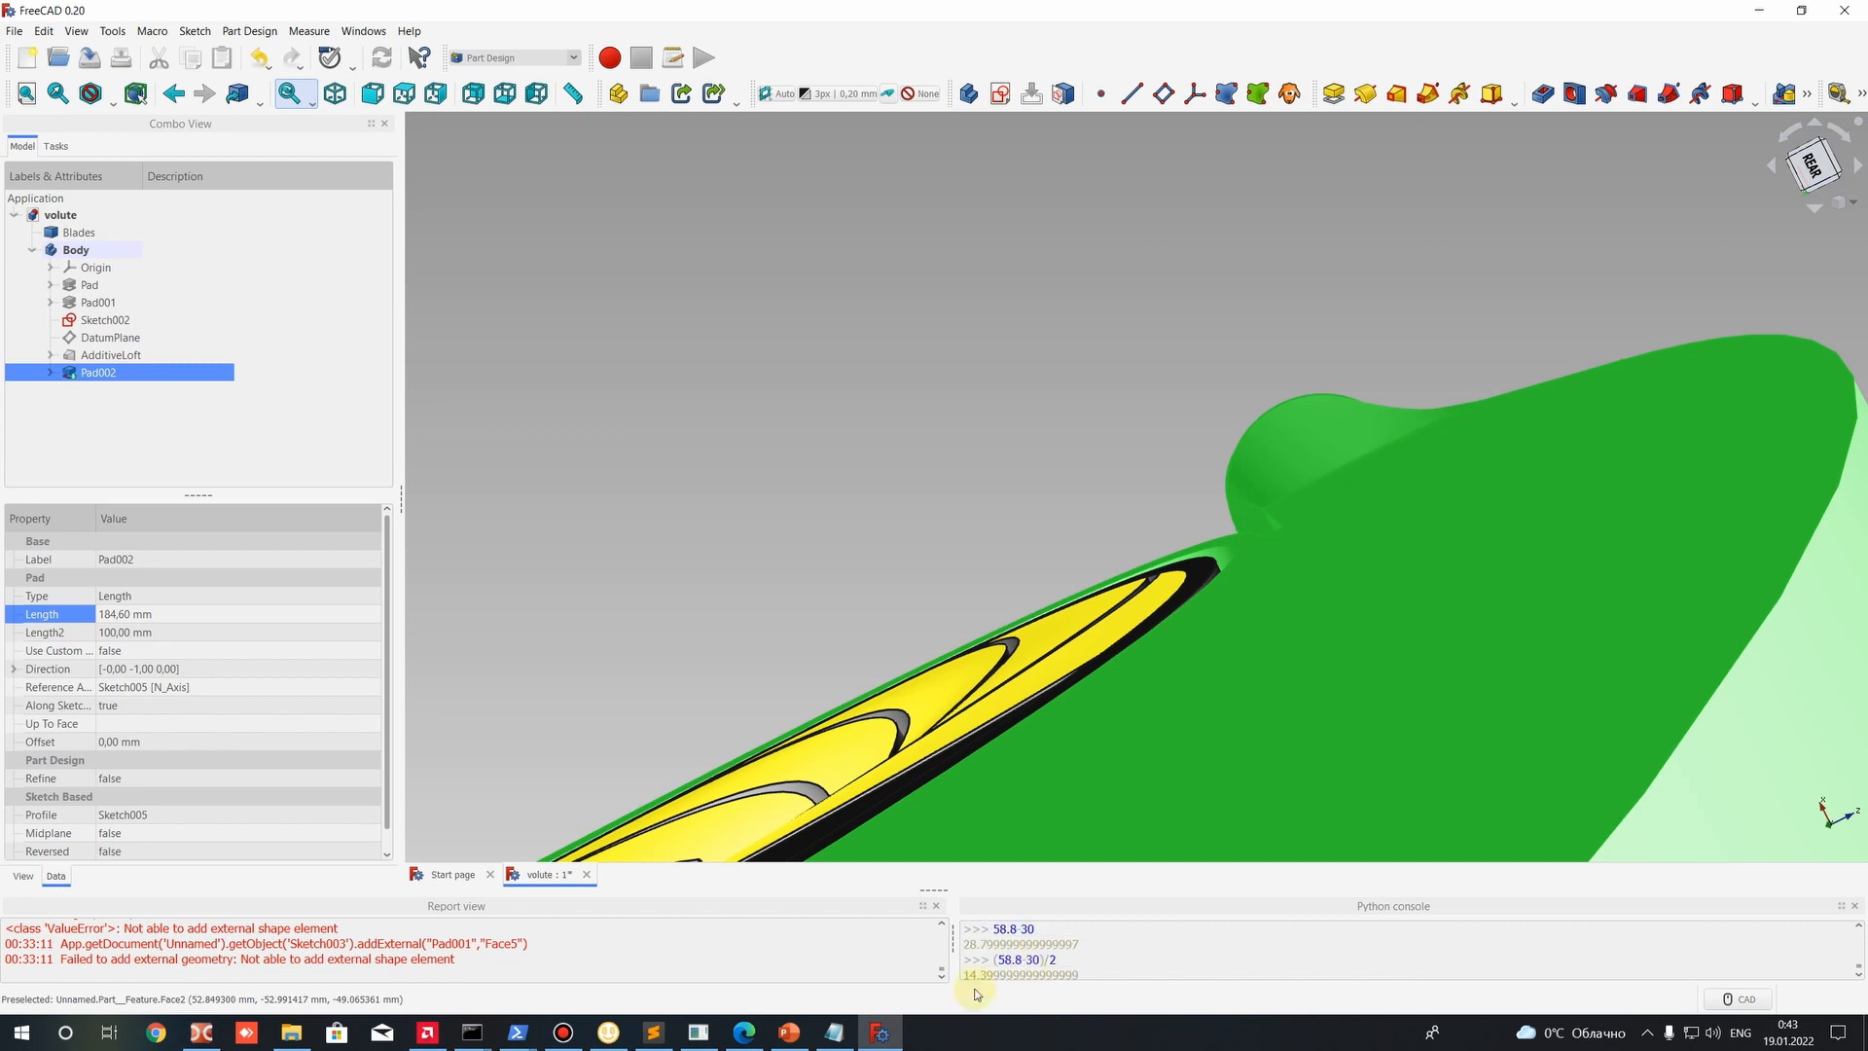
left_click(833, 1037)
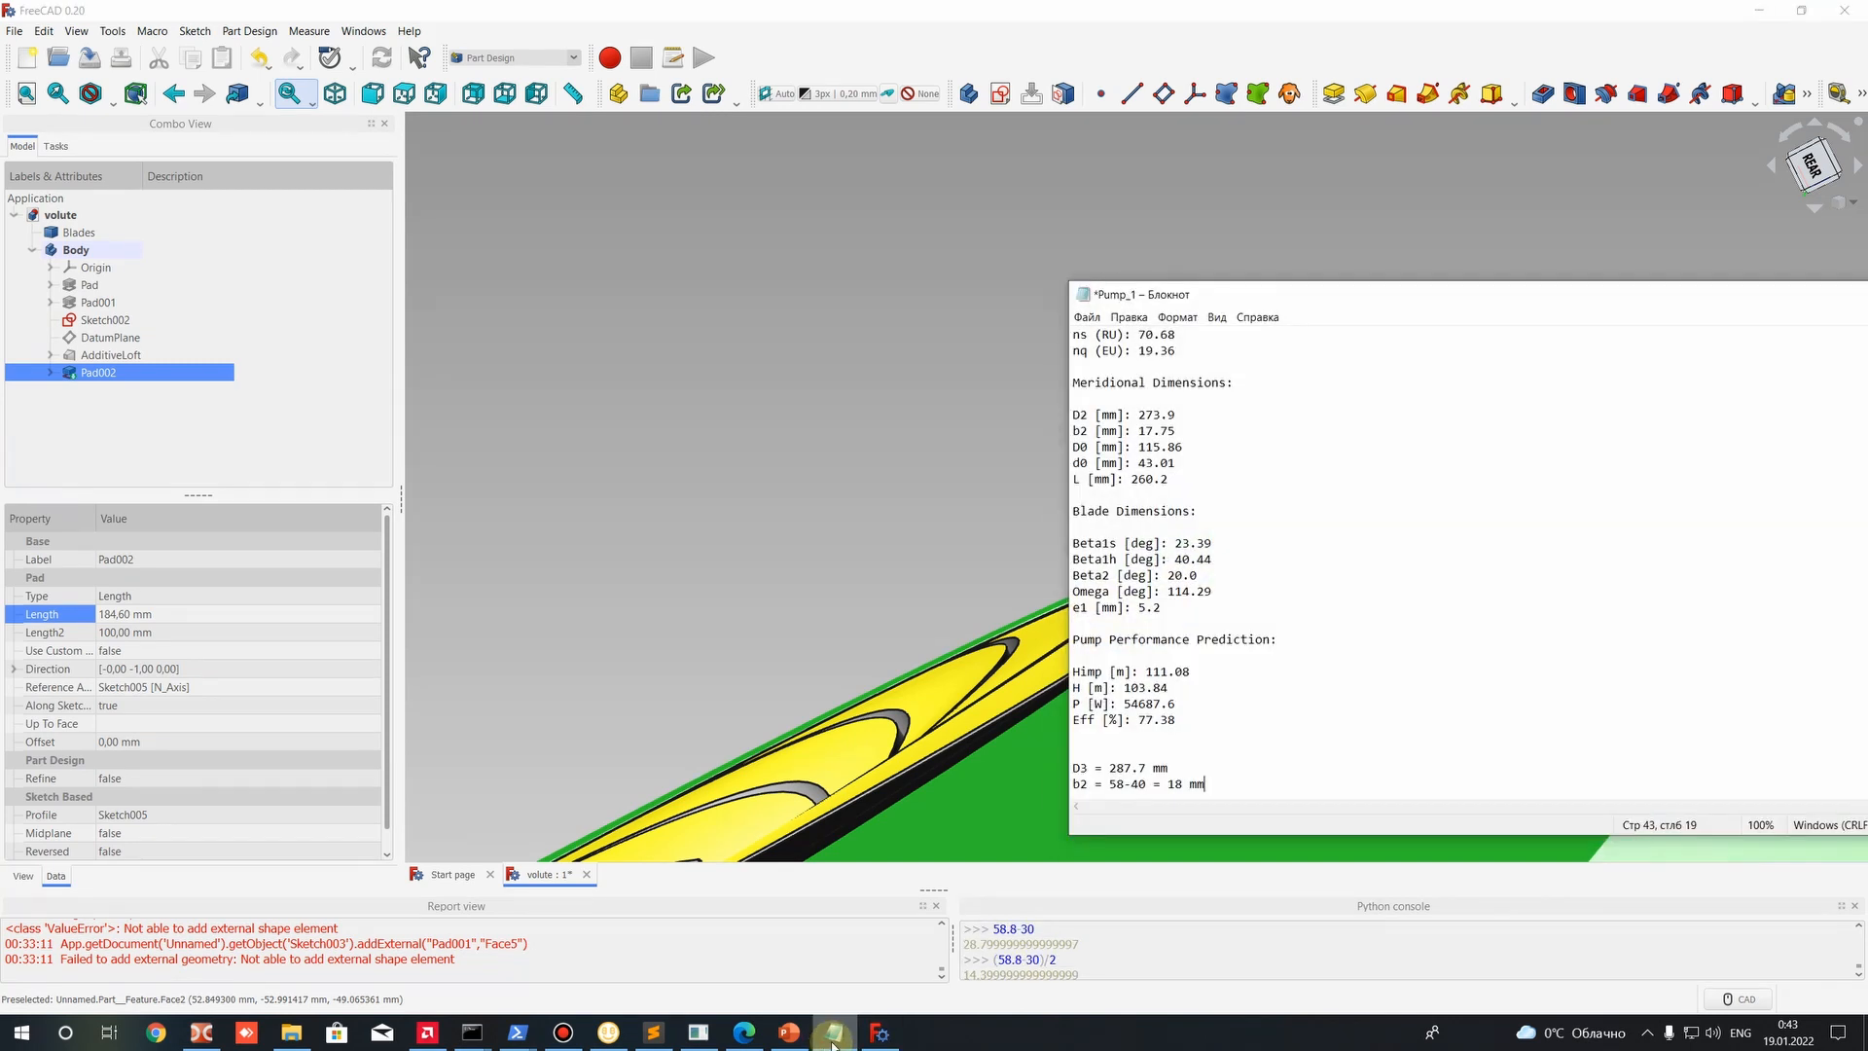
left_click(1187, 783)
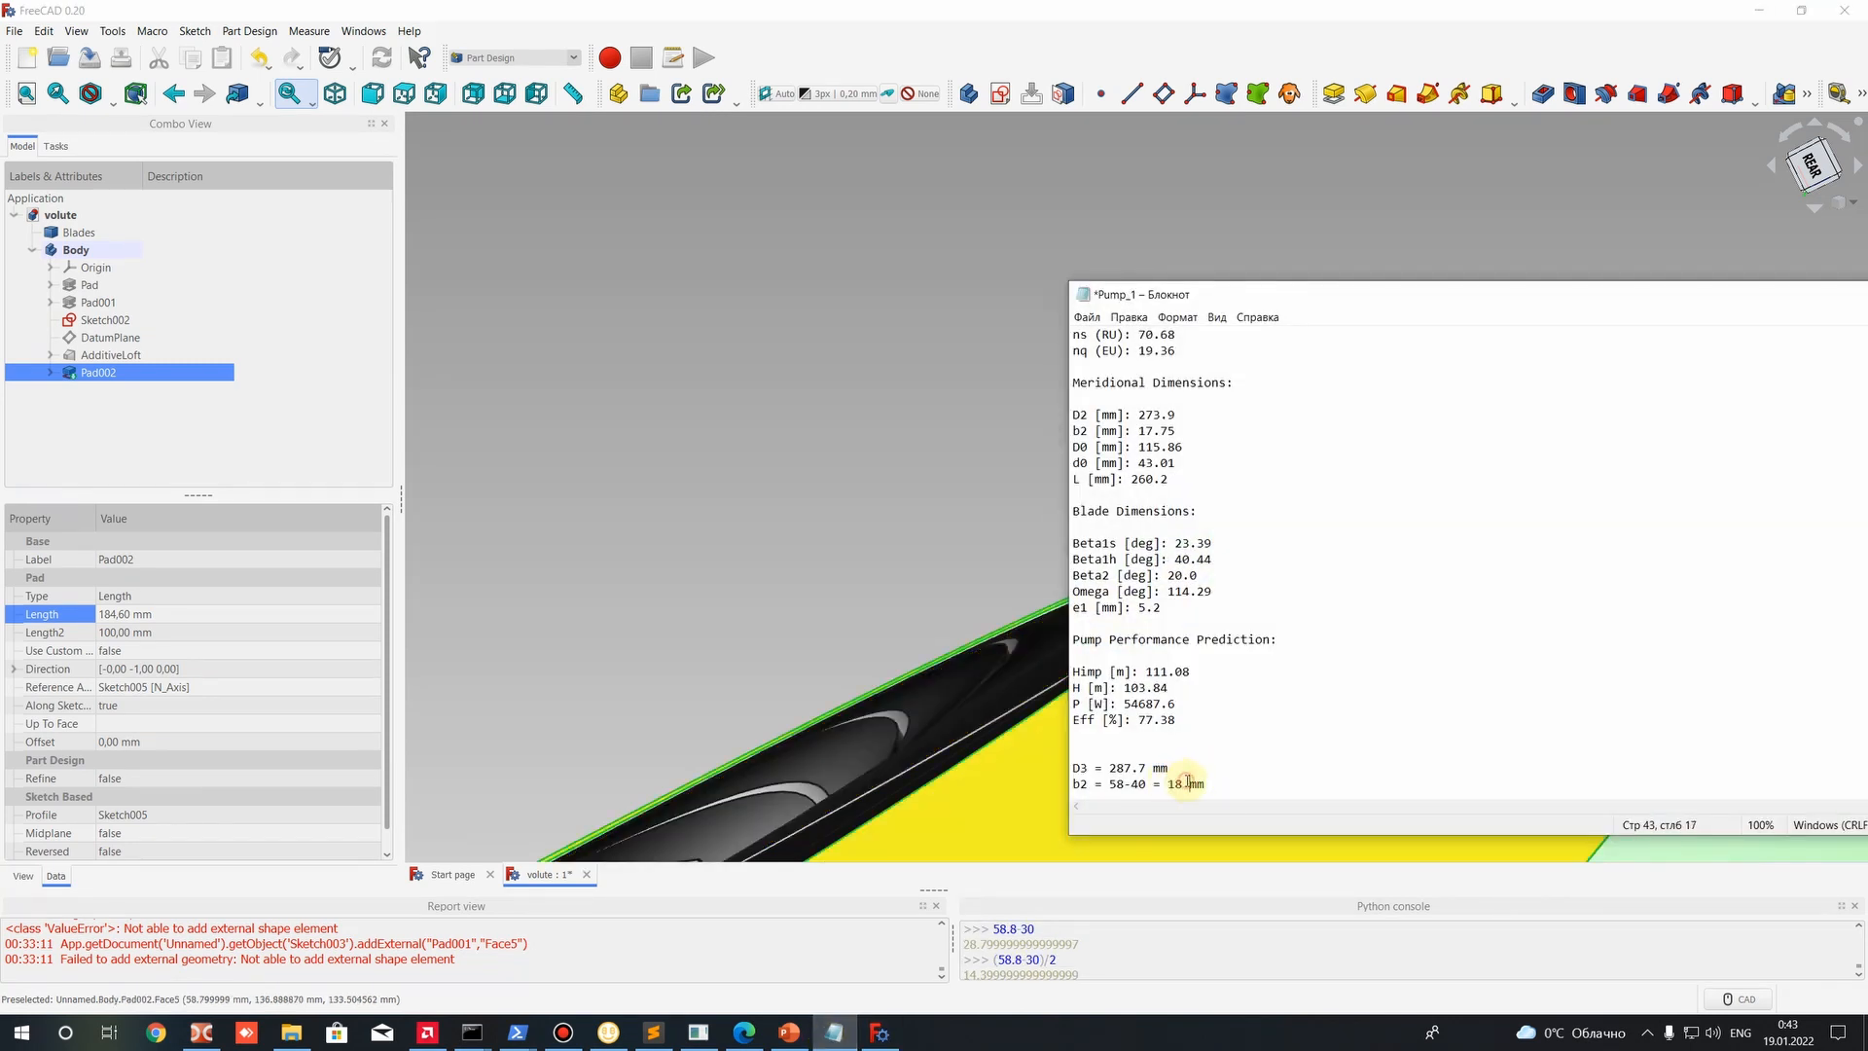
left_click(1180, 783)
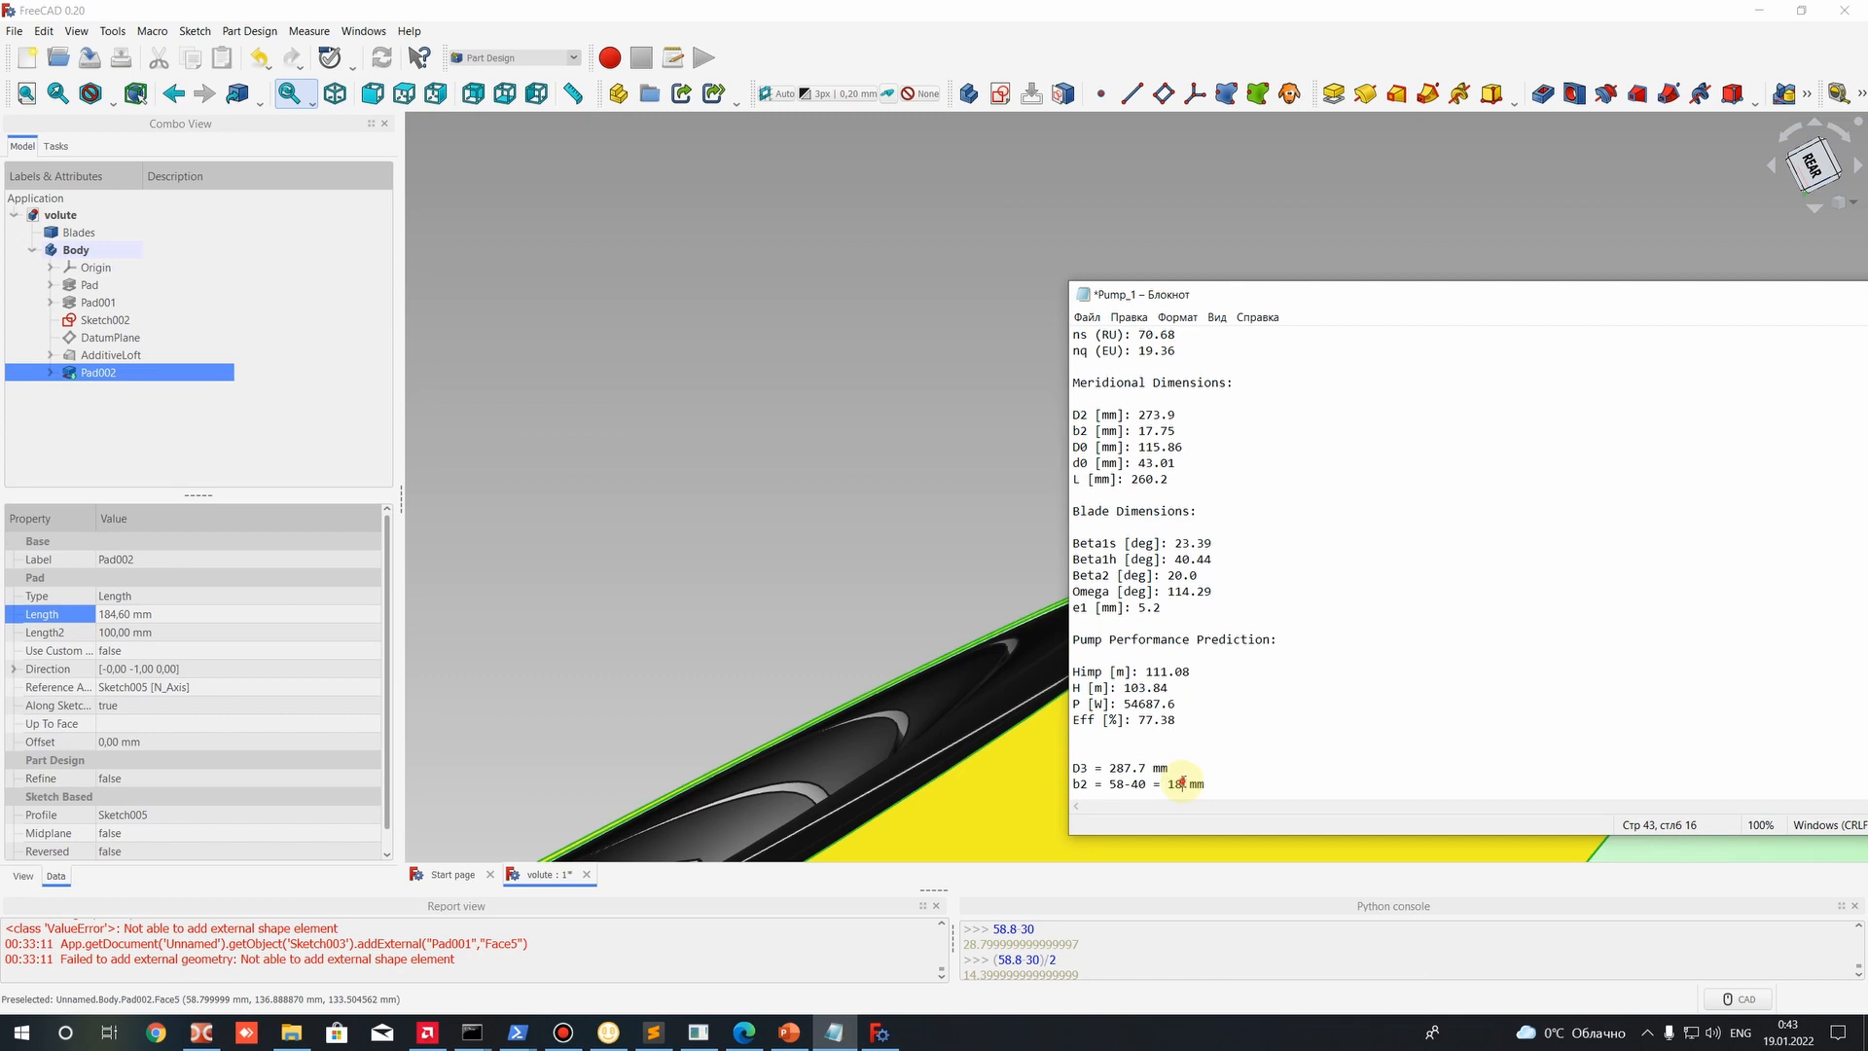
Add 9 mm to the length of Pad002.
left_click(132, 612)
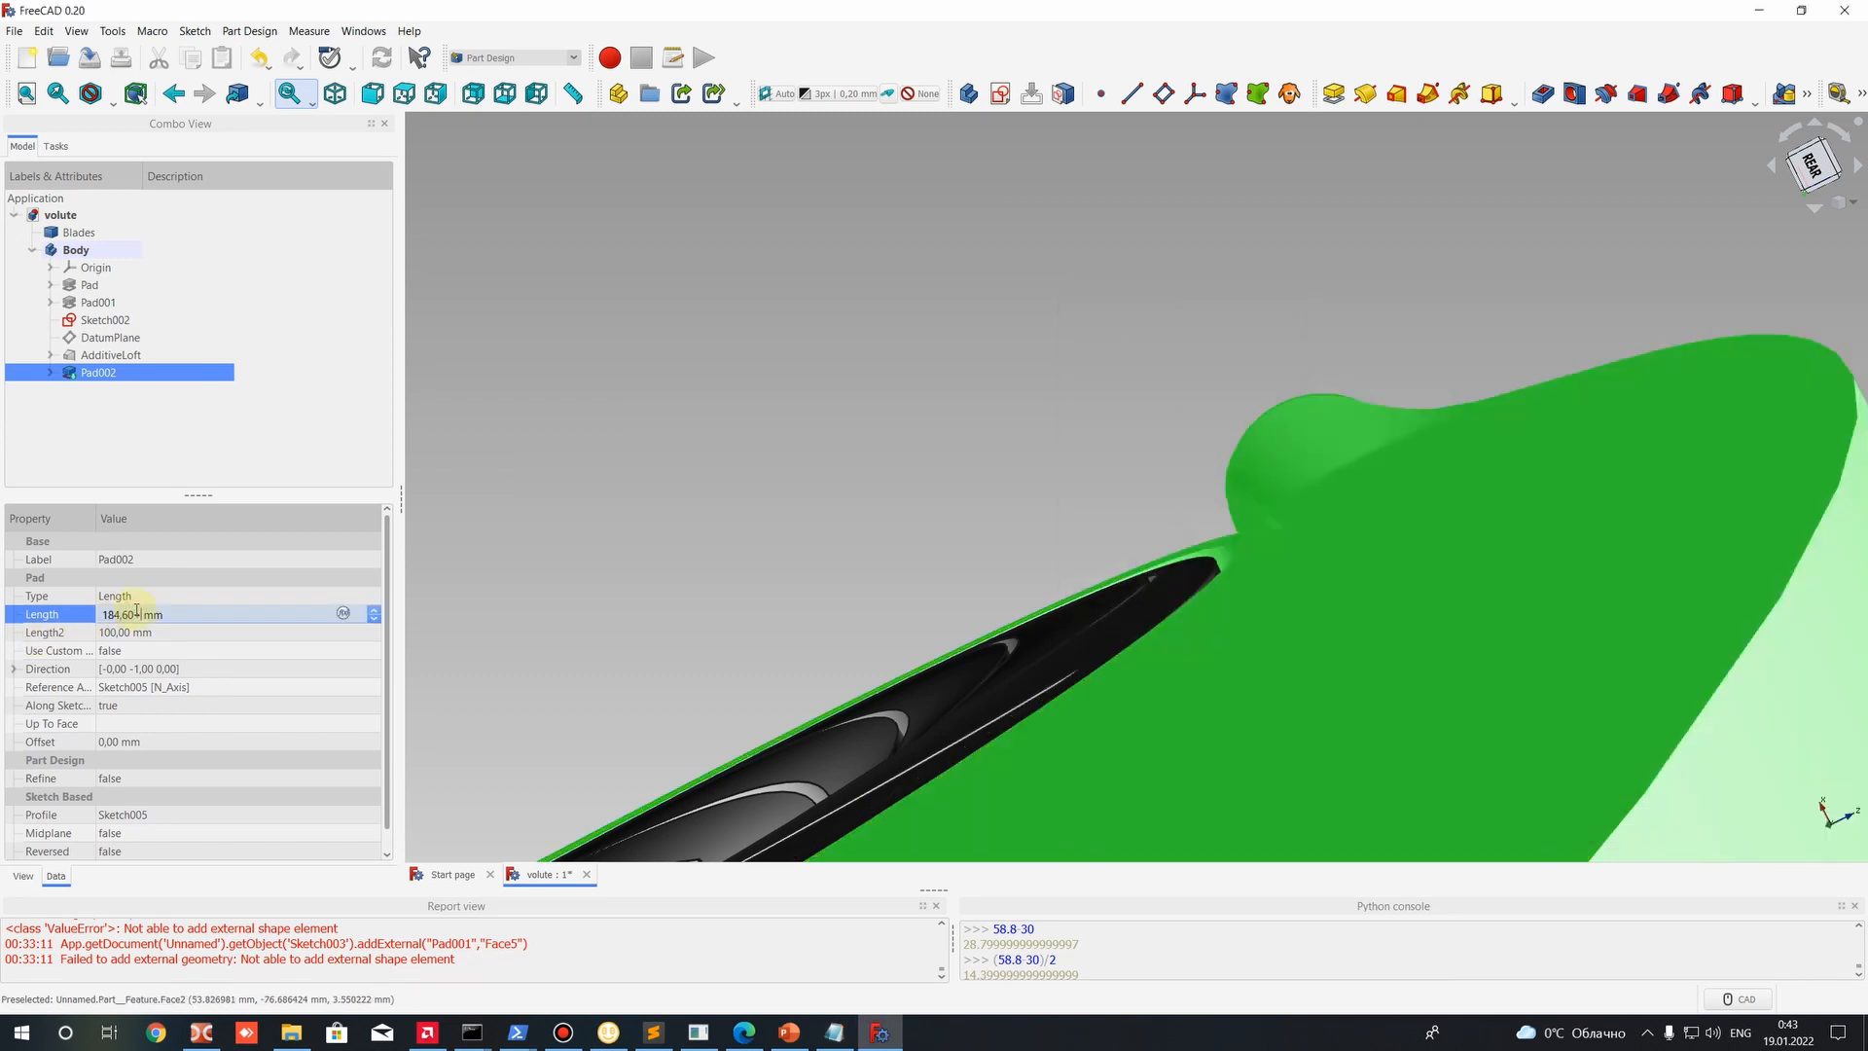
type("+9")
key("Return")
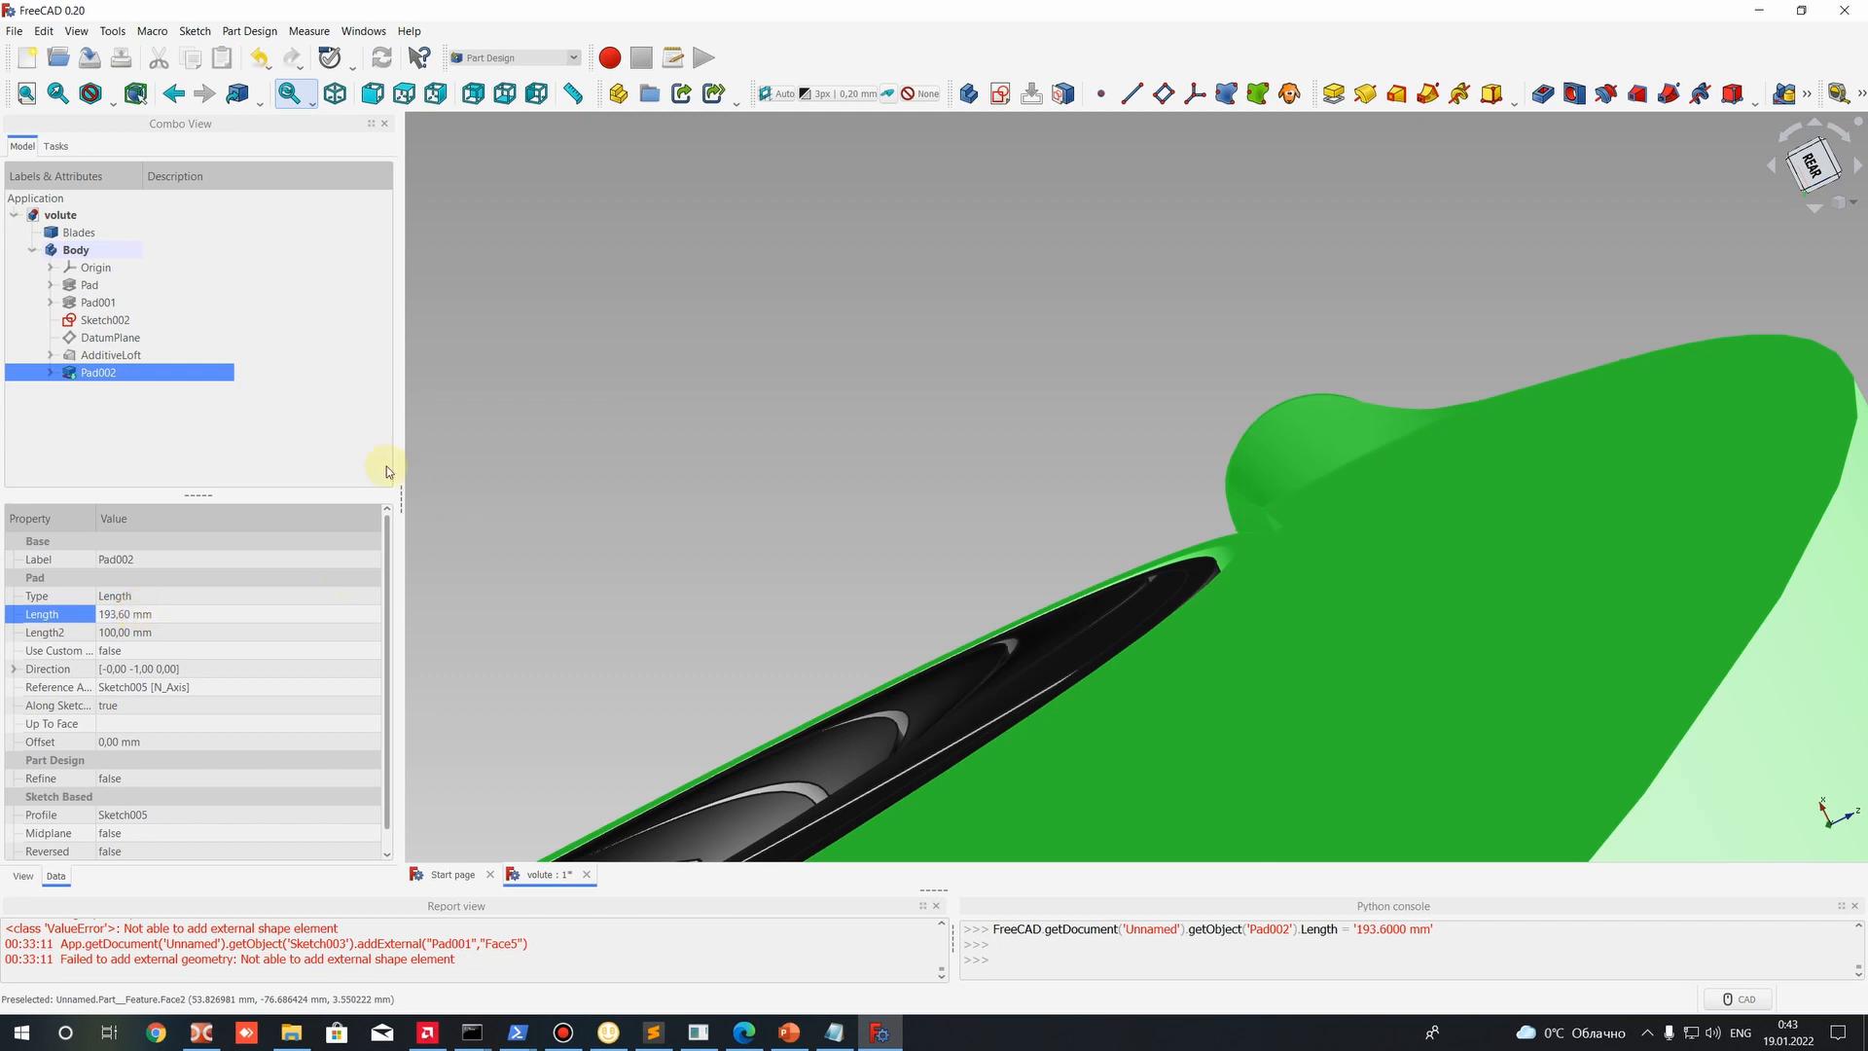
left_click(753, 426)
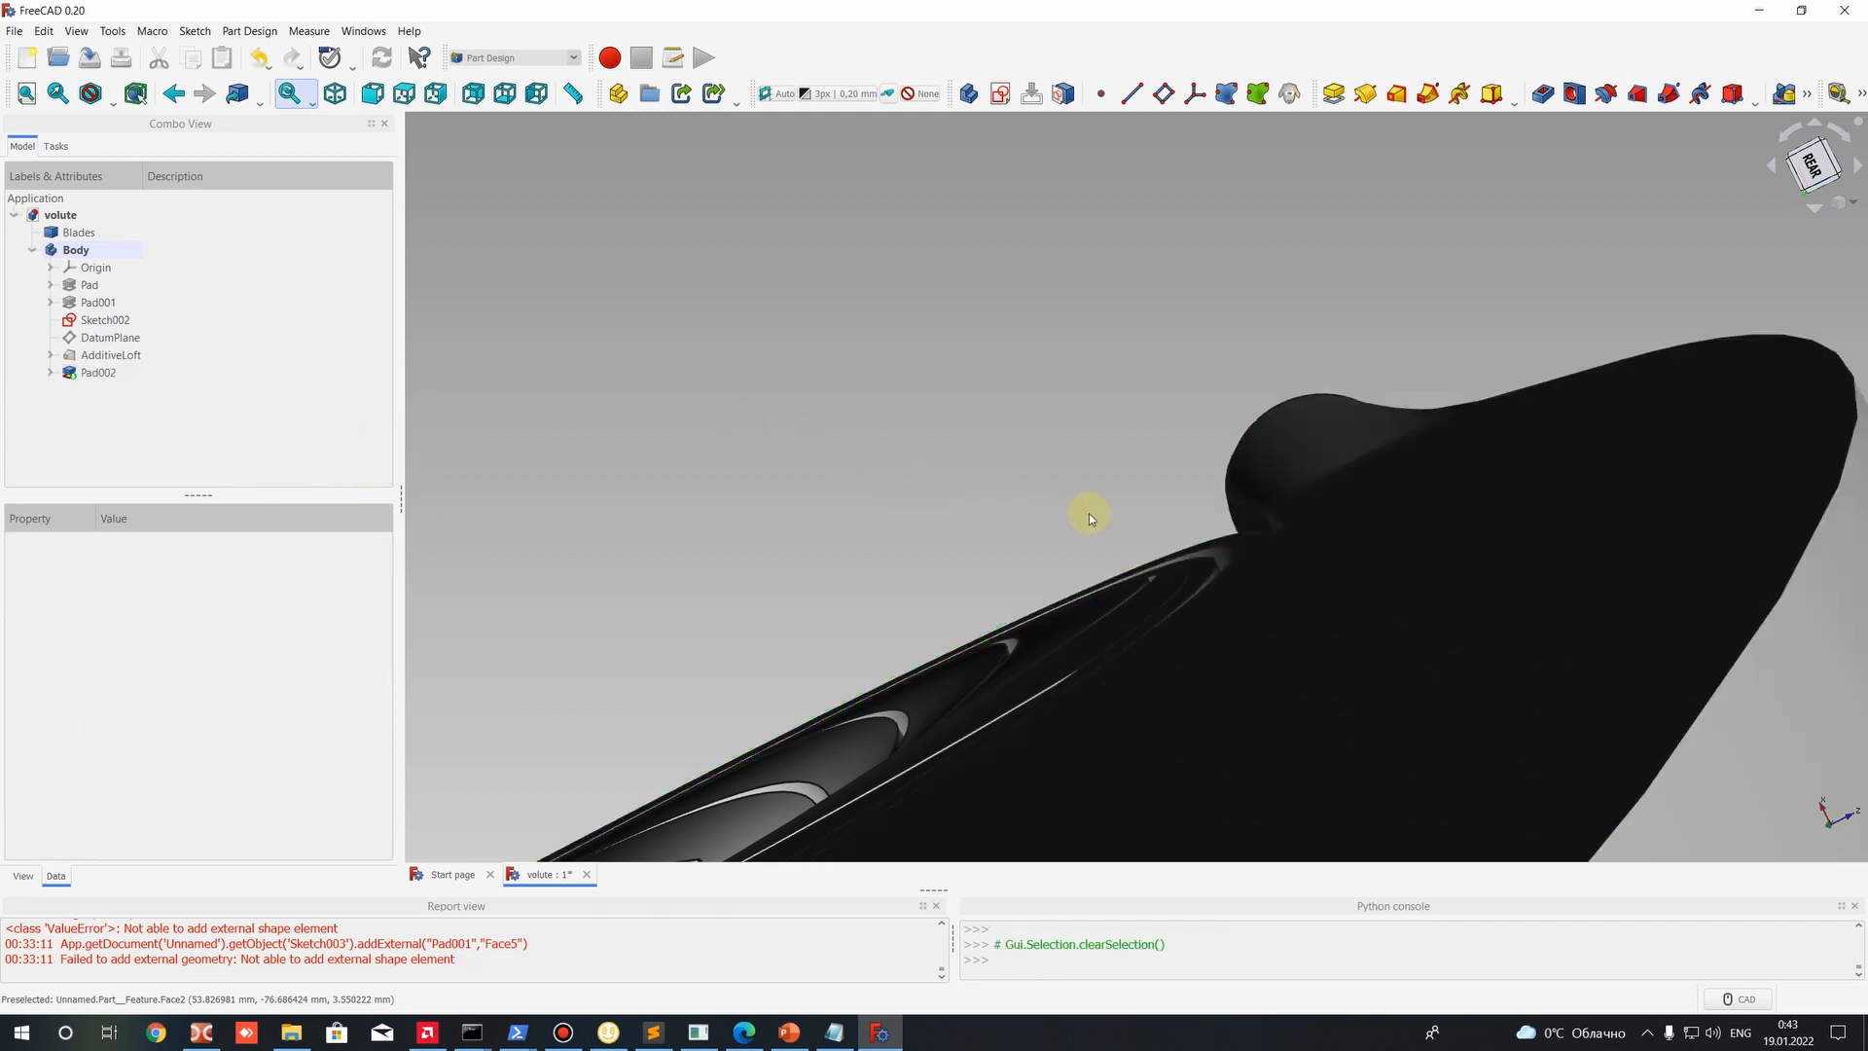
middle_click_drag(1088, 513, 974, 340)
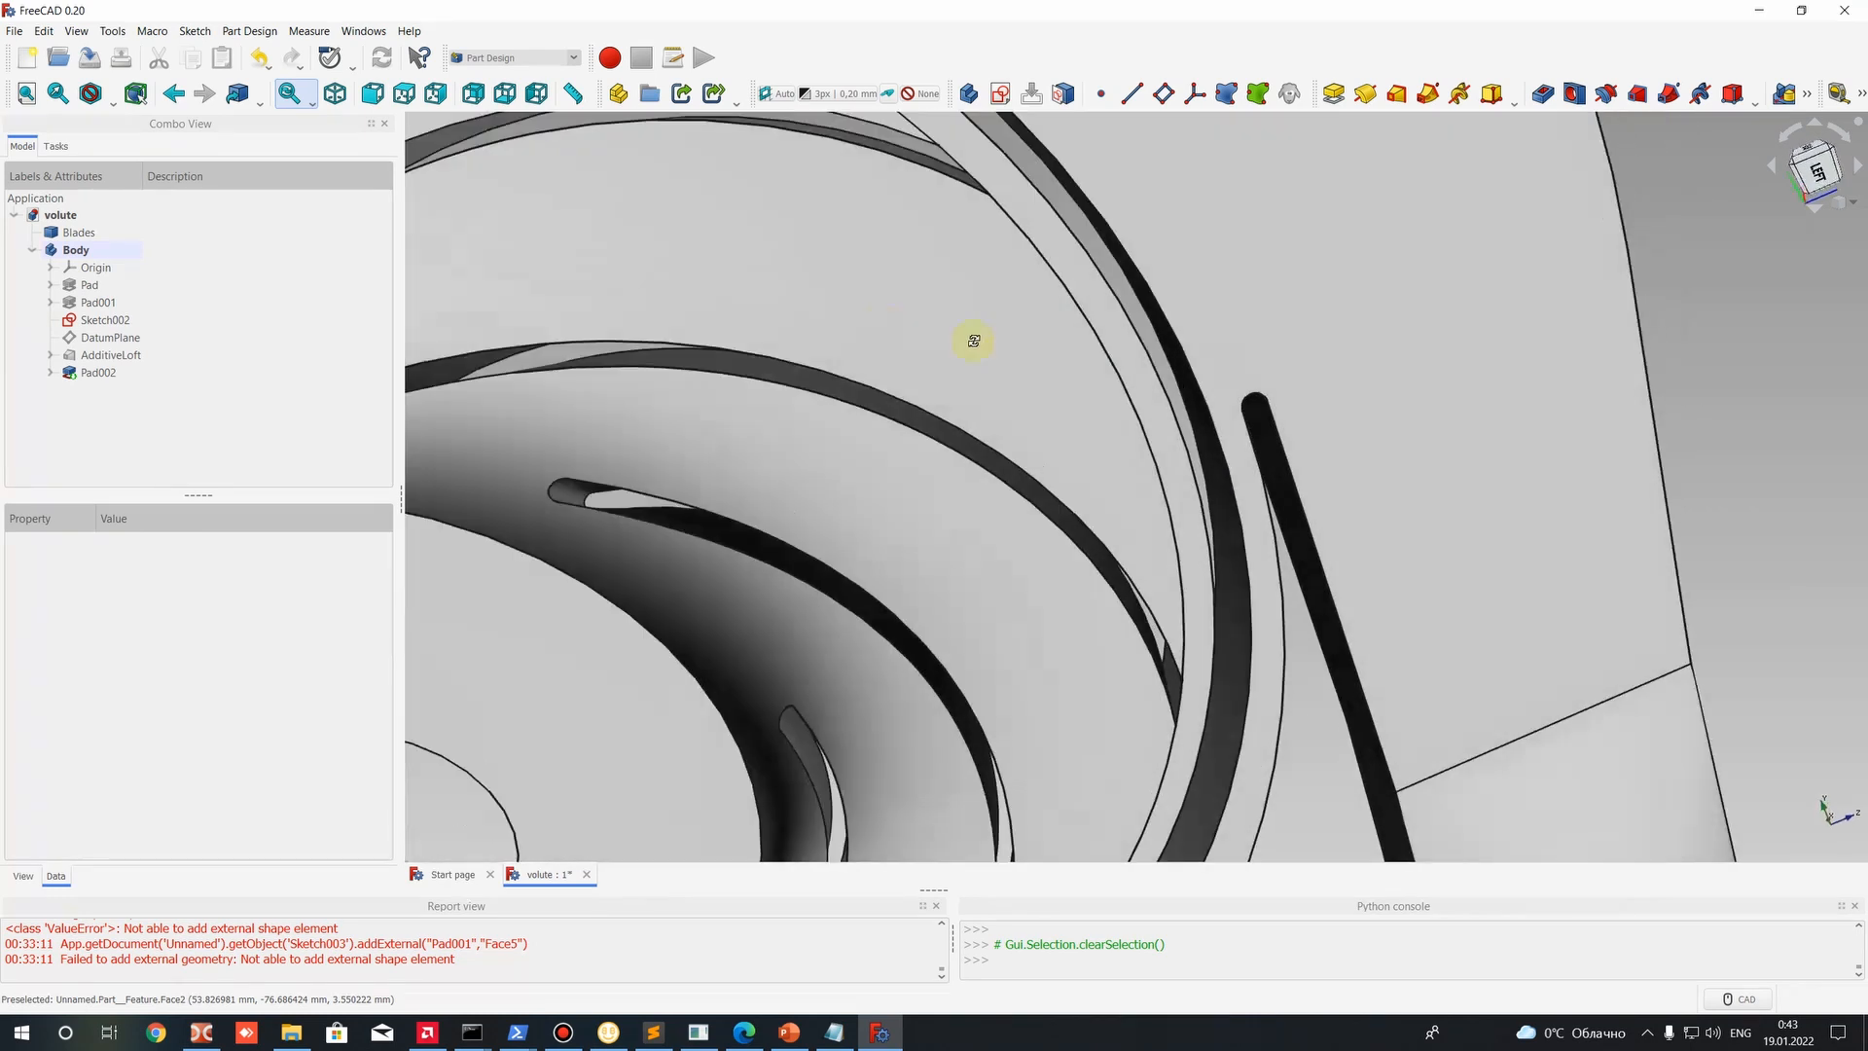
scroll(934, 375, "down", 5)
left_click(97, 373)
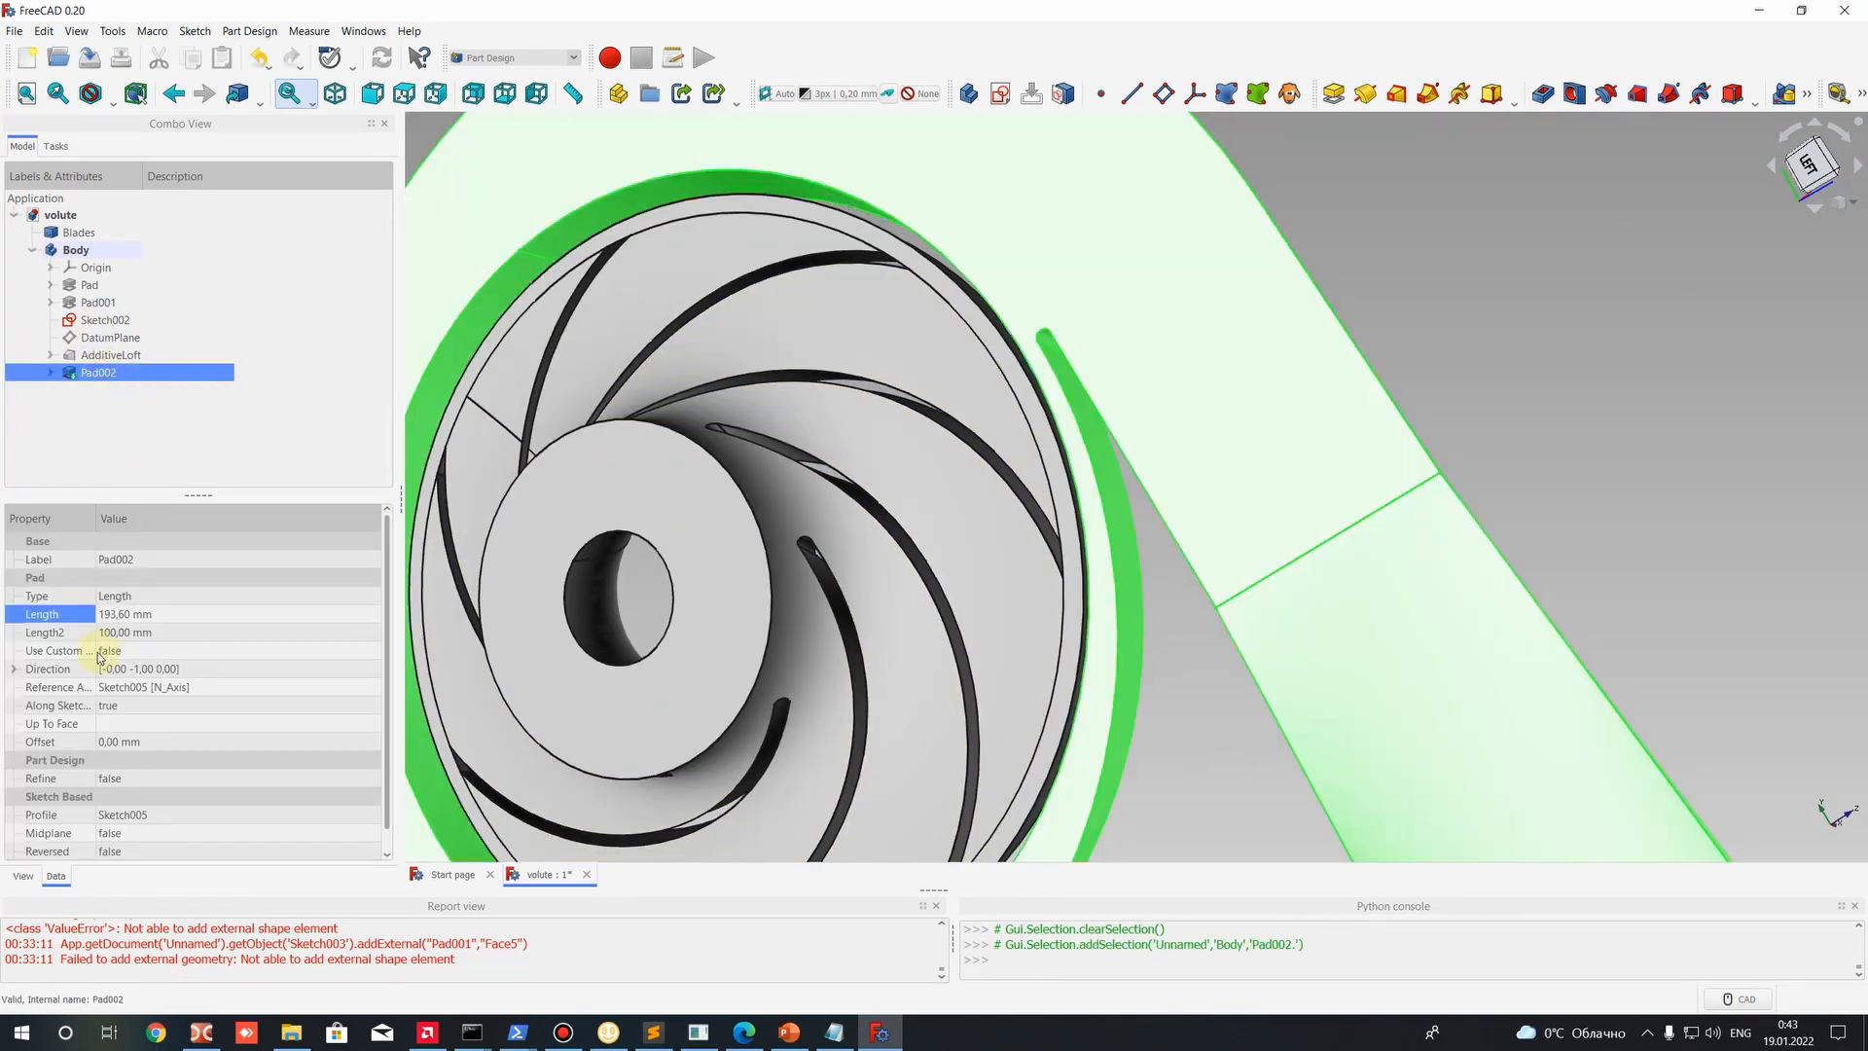
left_click(114, 619)
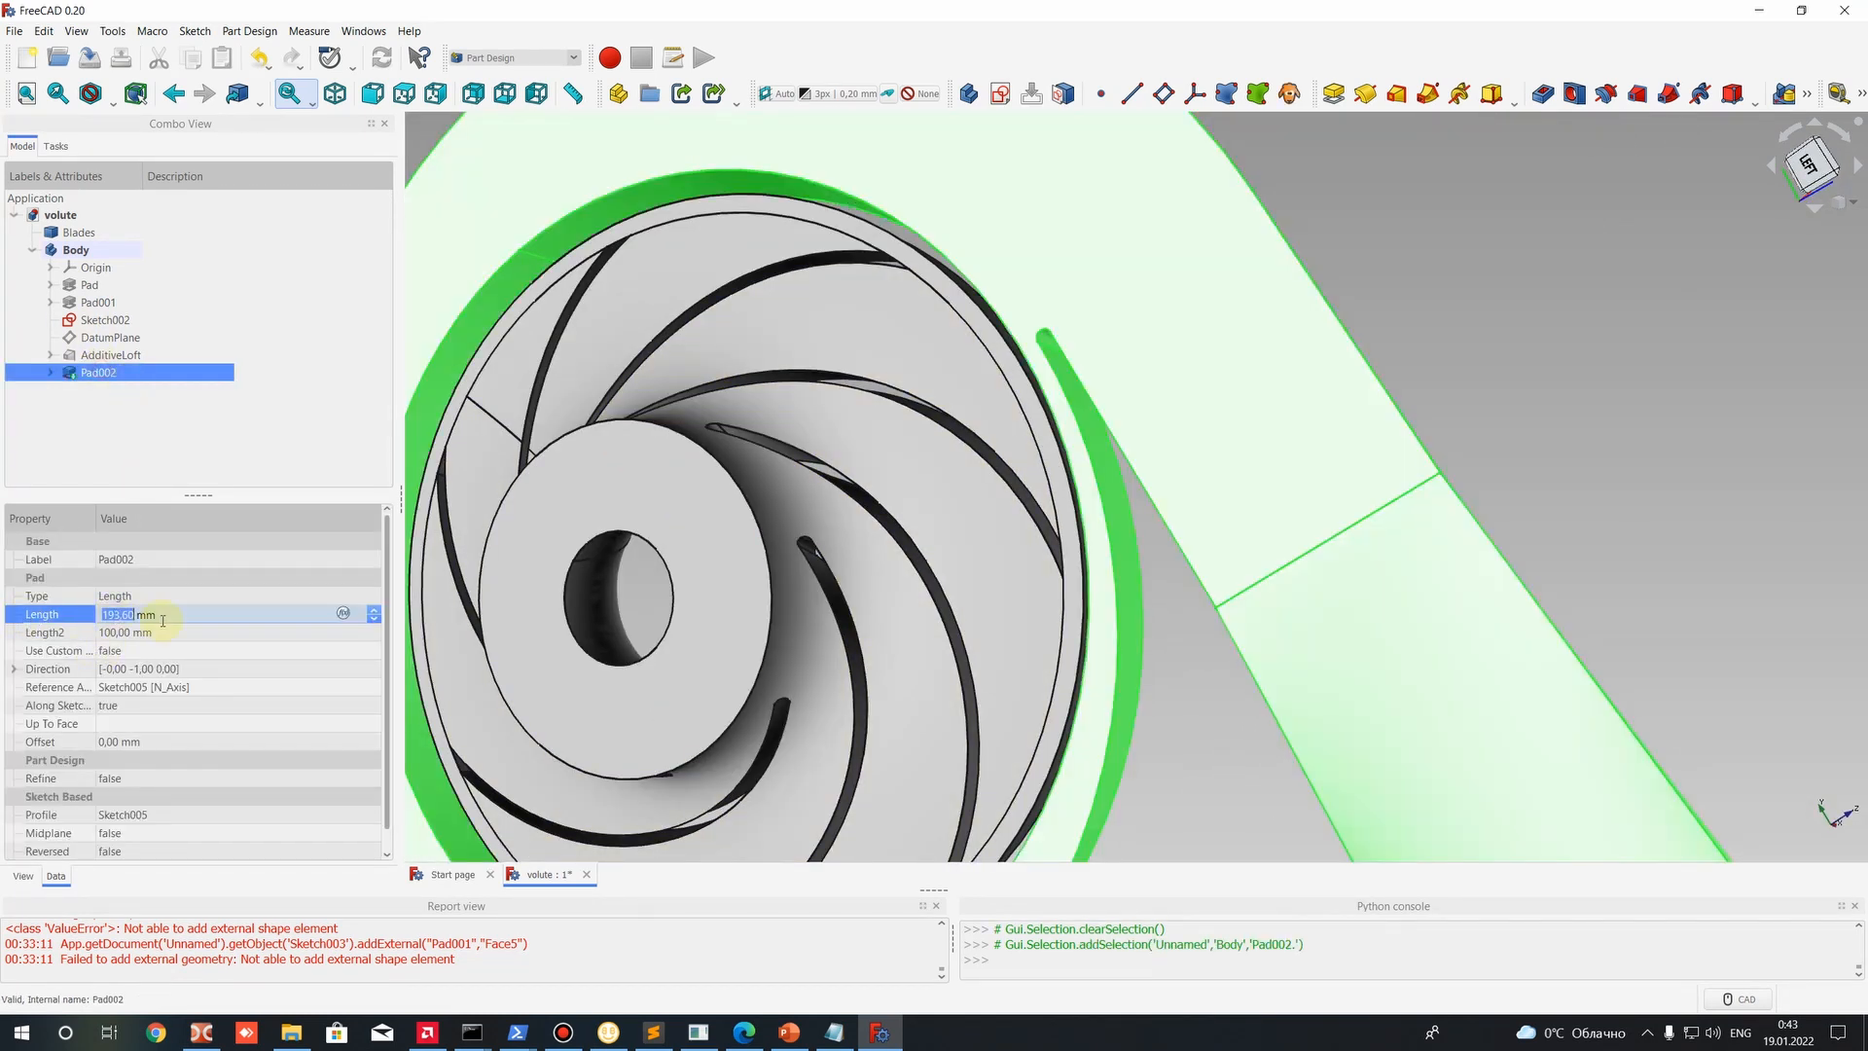
middle_click_drag(951, 487, 578, 514)
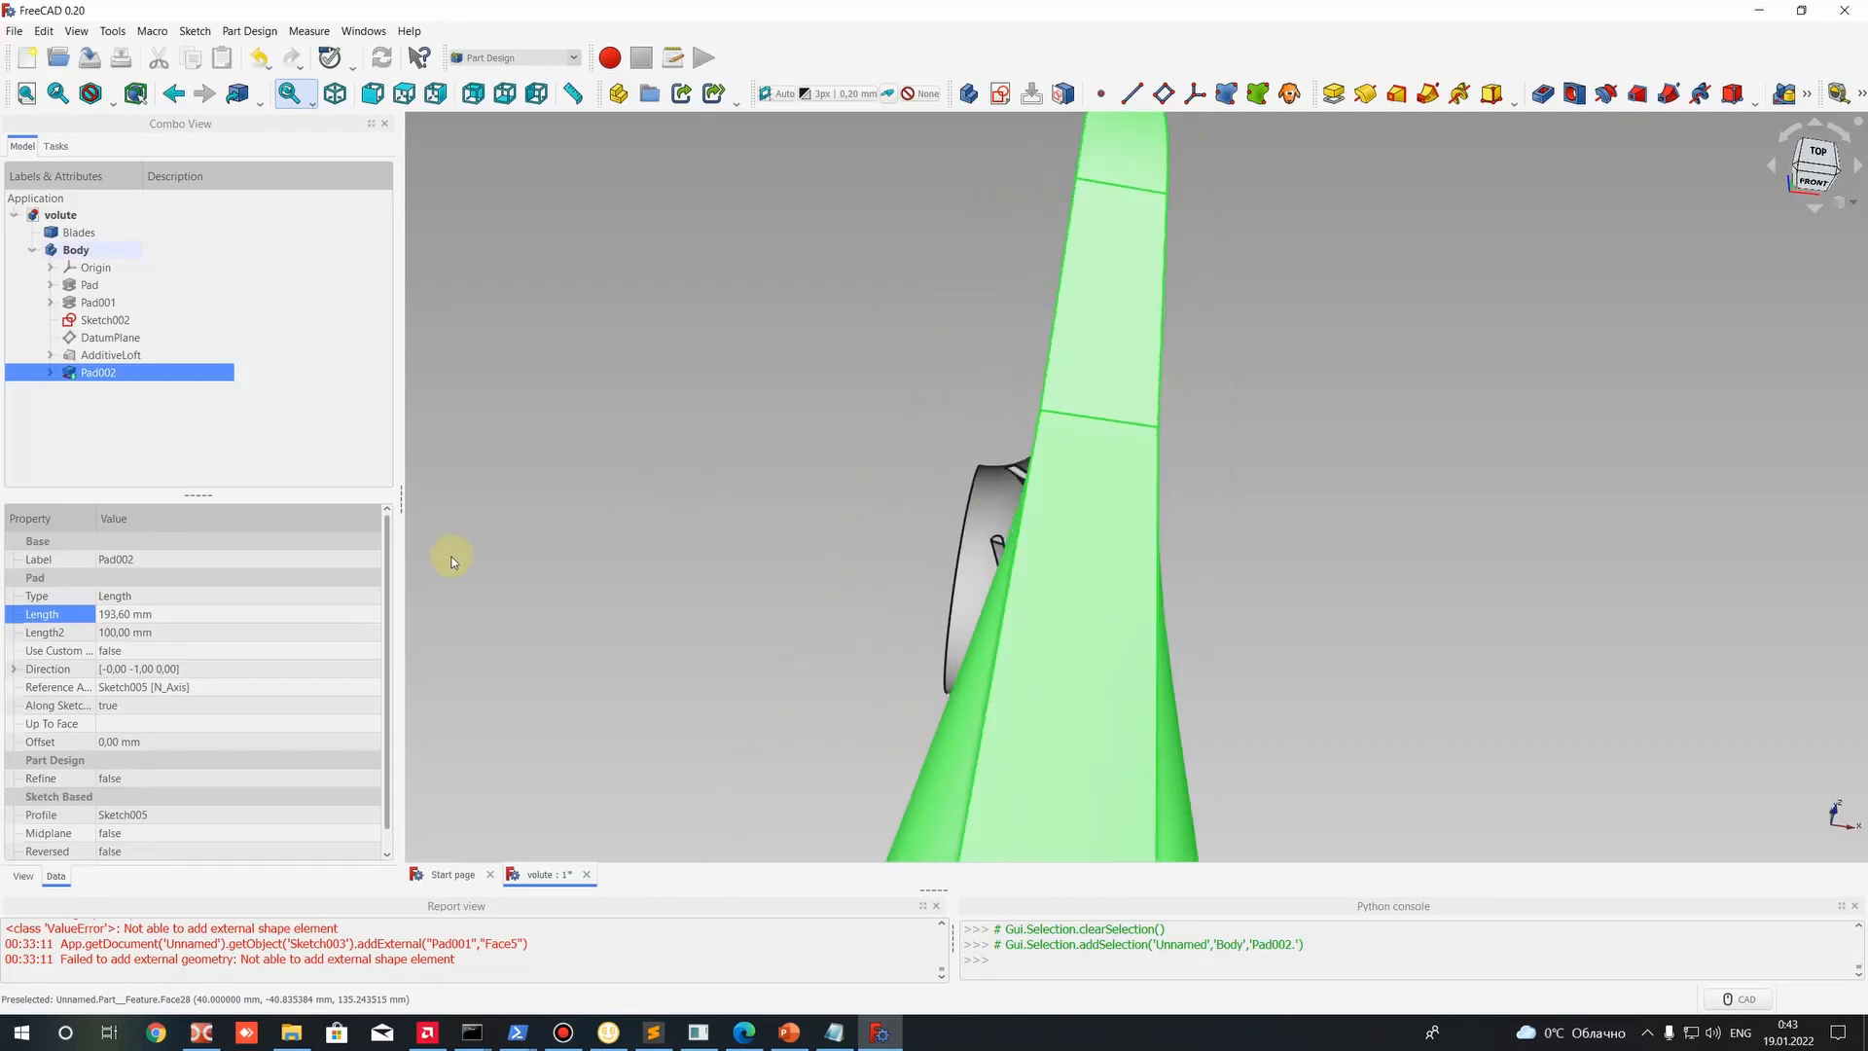
left_click(124, 617)
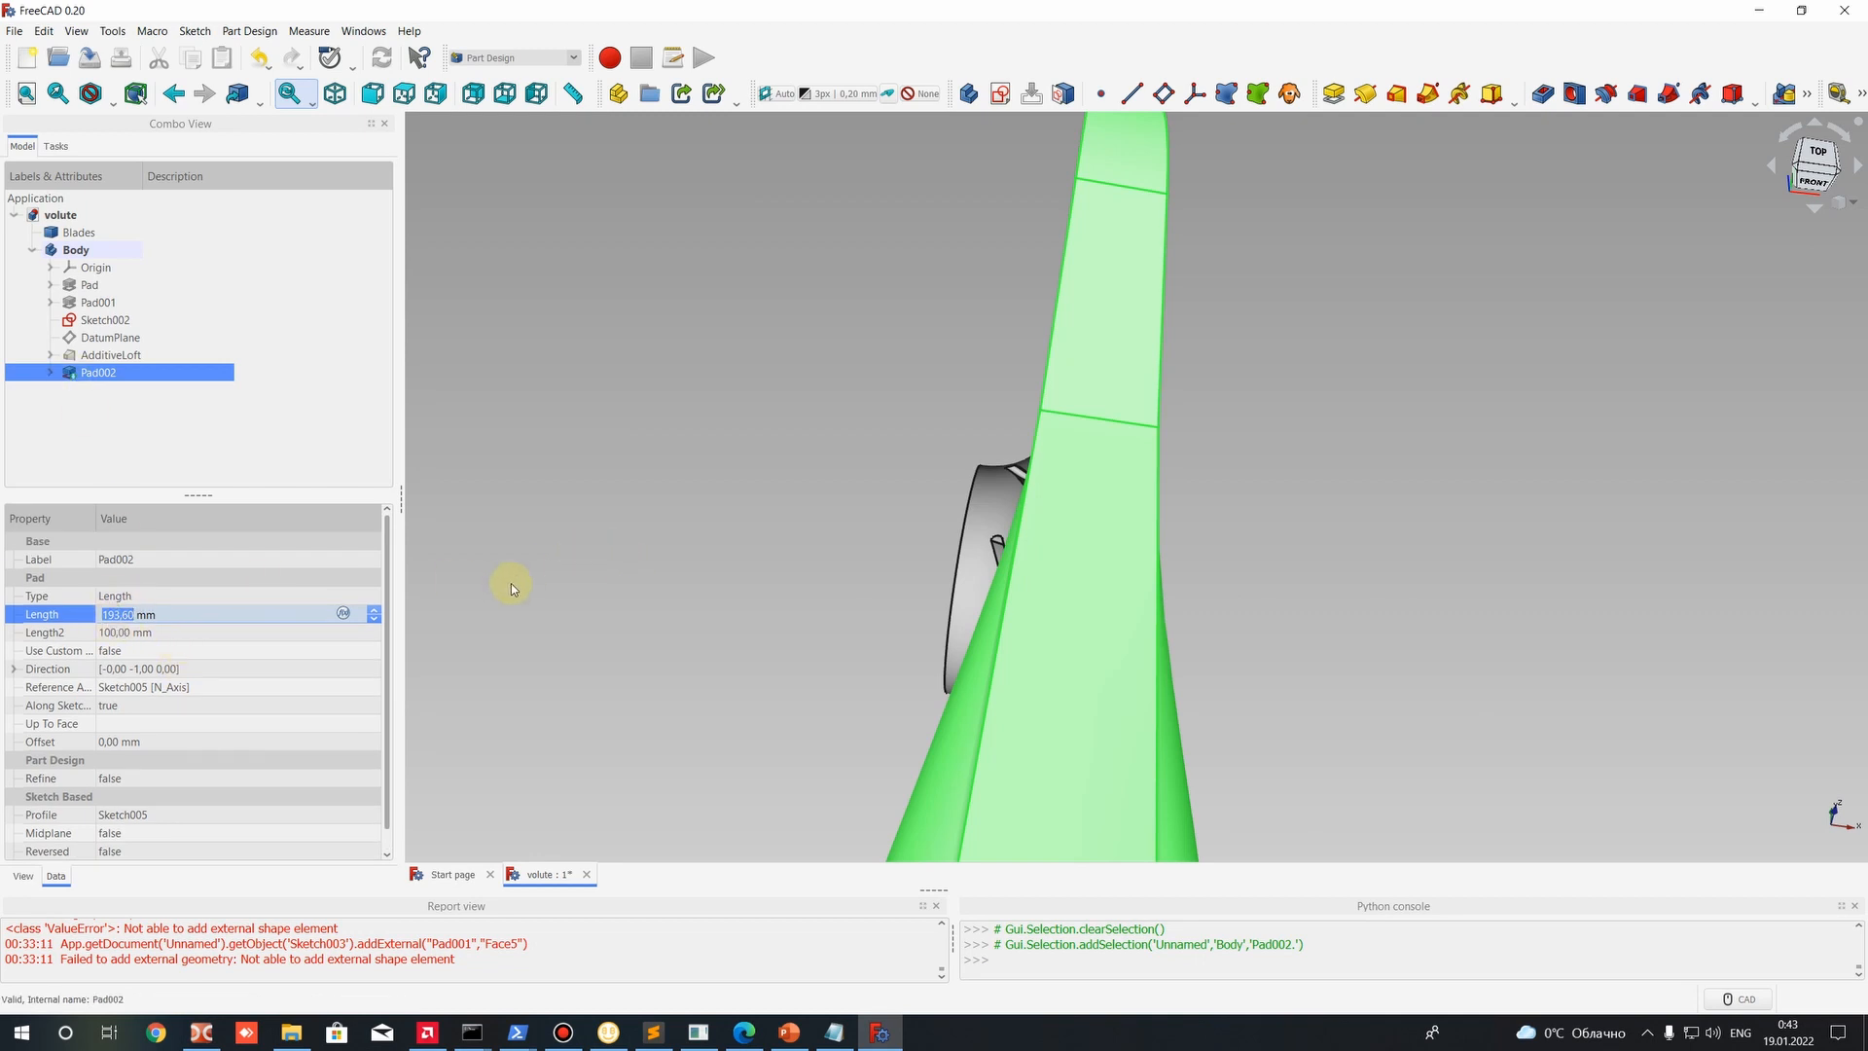
middle_click_drag(925, 584, 655, 505)
left_click(655, 505)
left_click(98, 373)
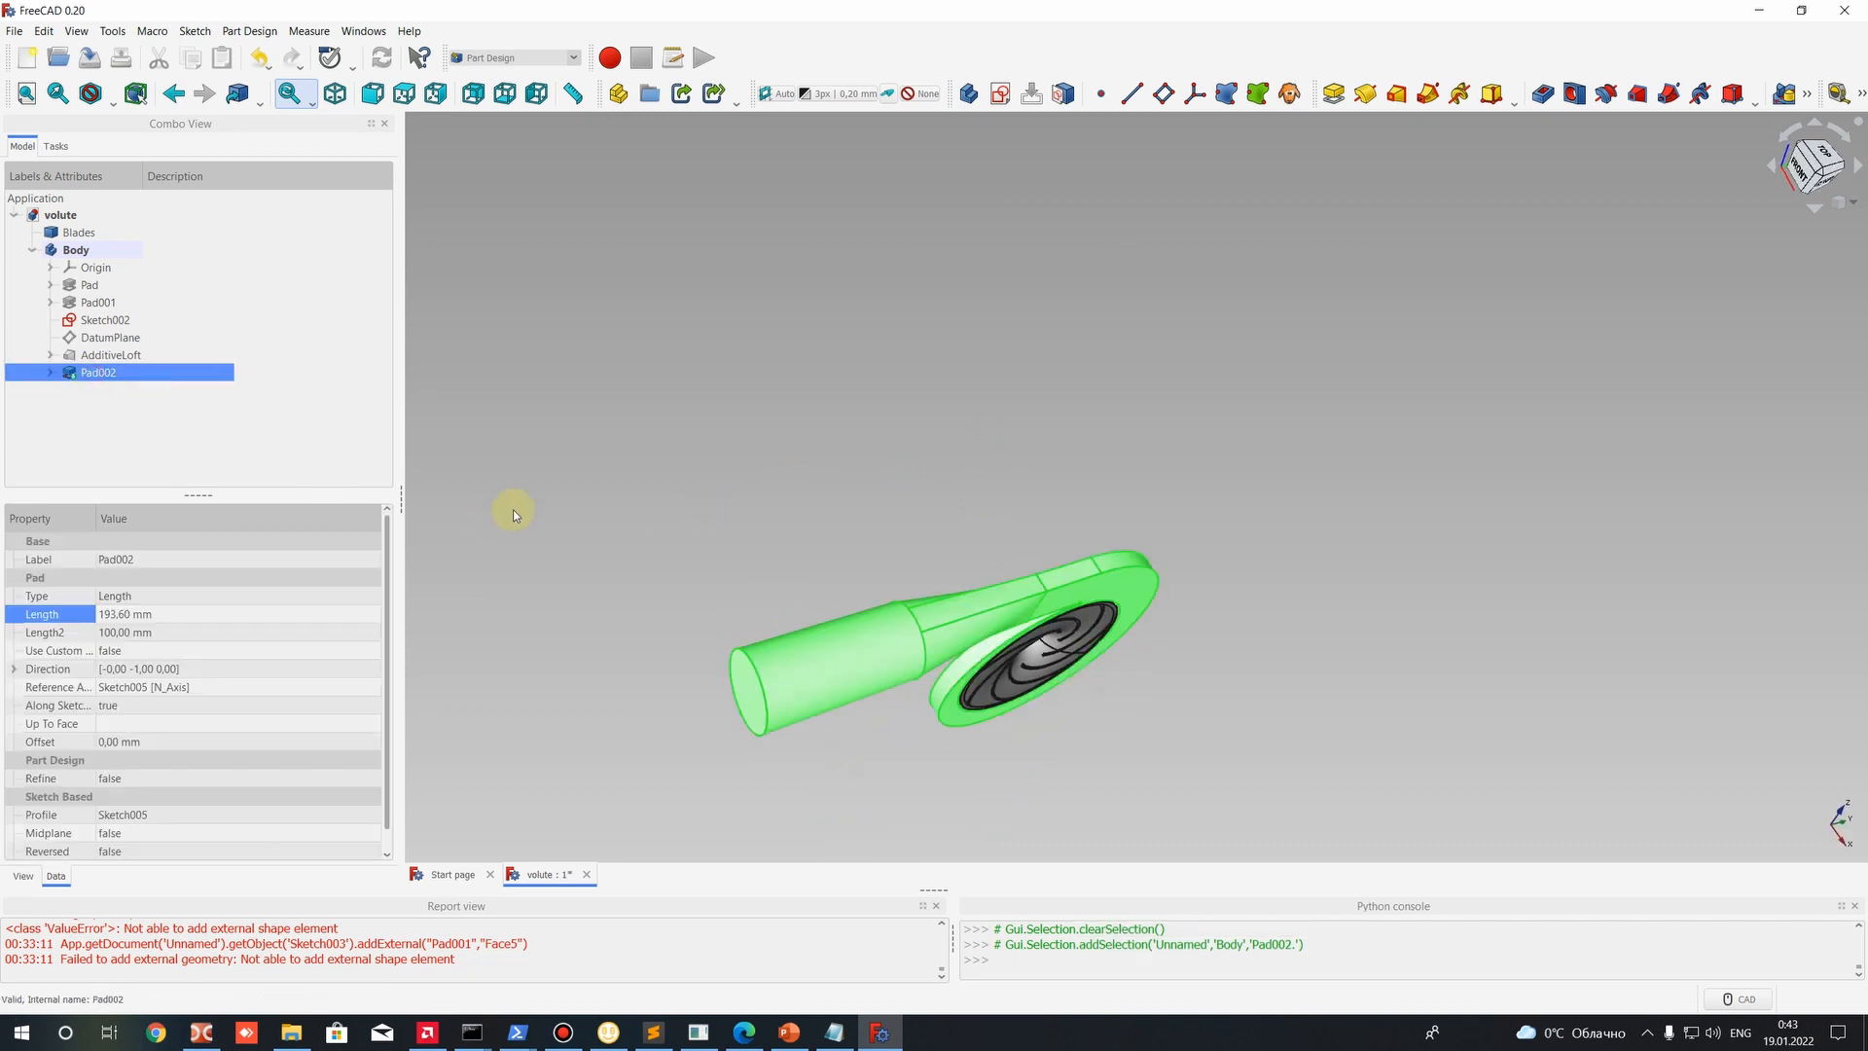
Undo the last two length changes of Pad002, and redo both of them.
key("ctrl+z")
key("ctrl+z")
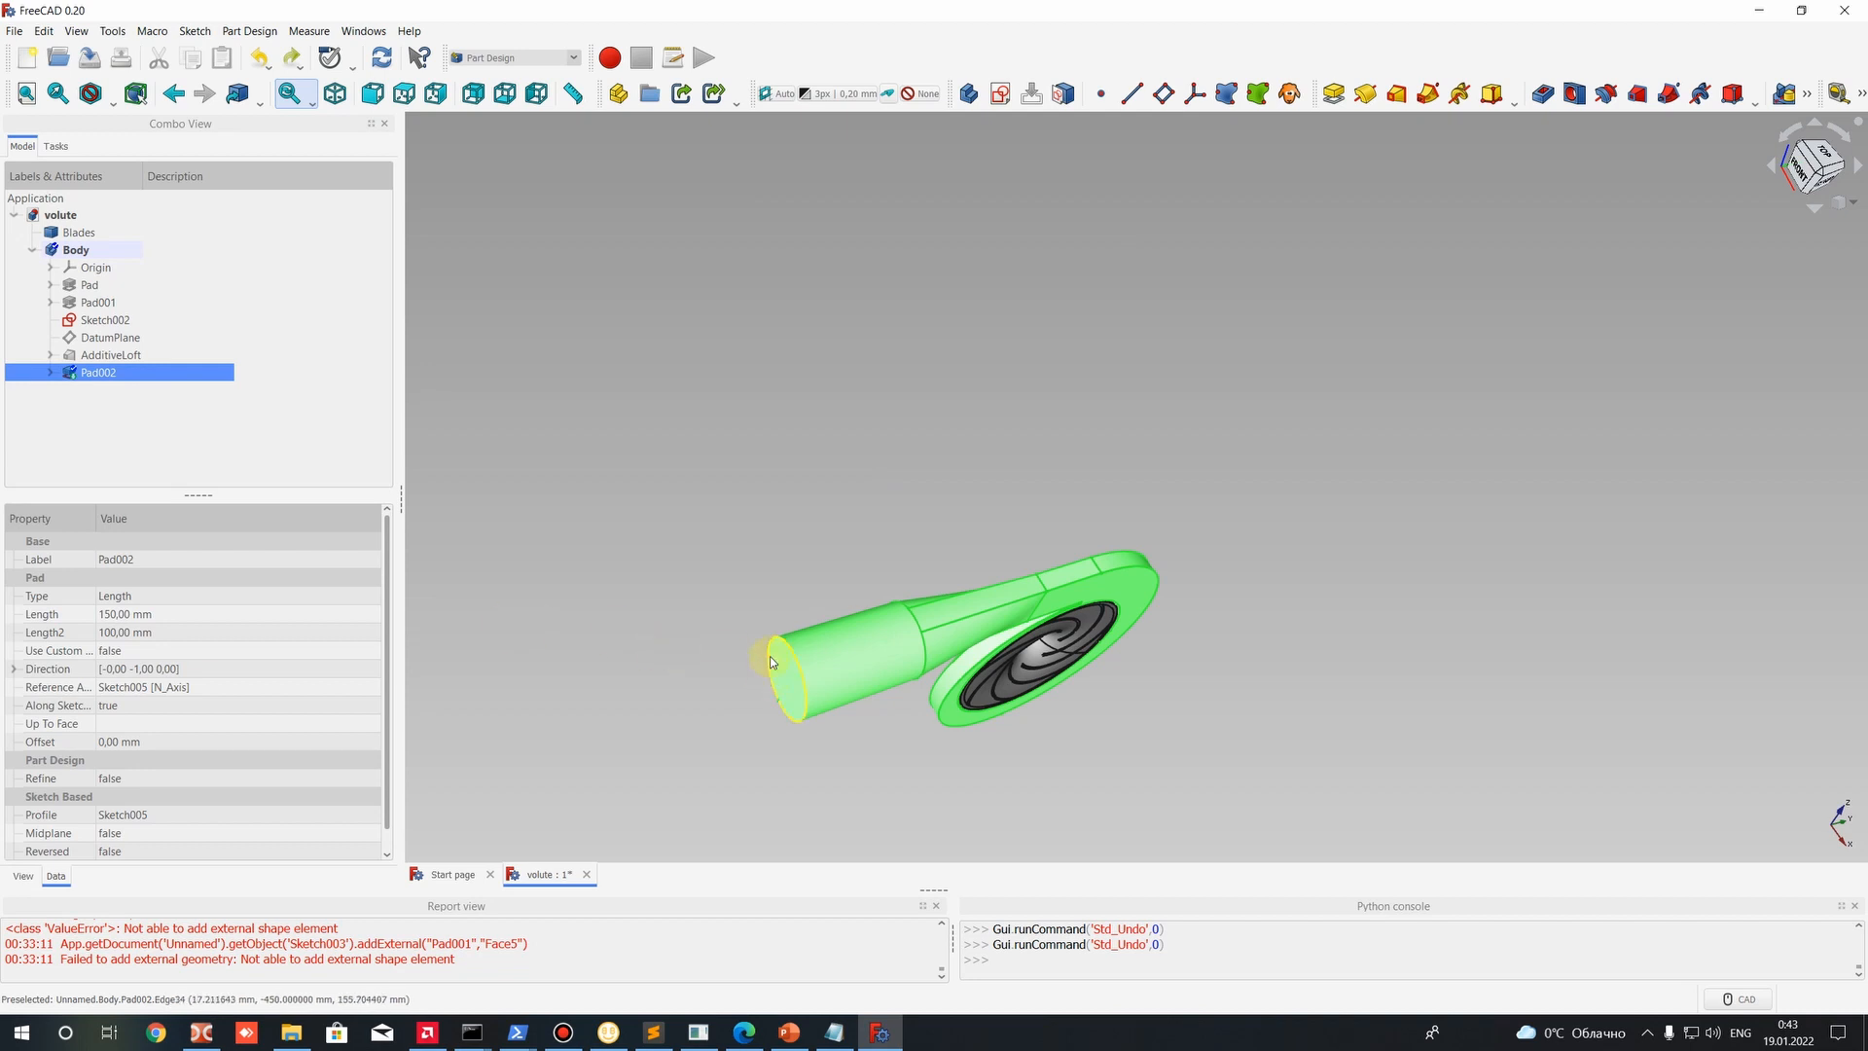
key("ctrl+y")
key("ctrl+y")
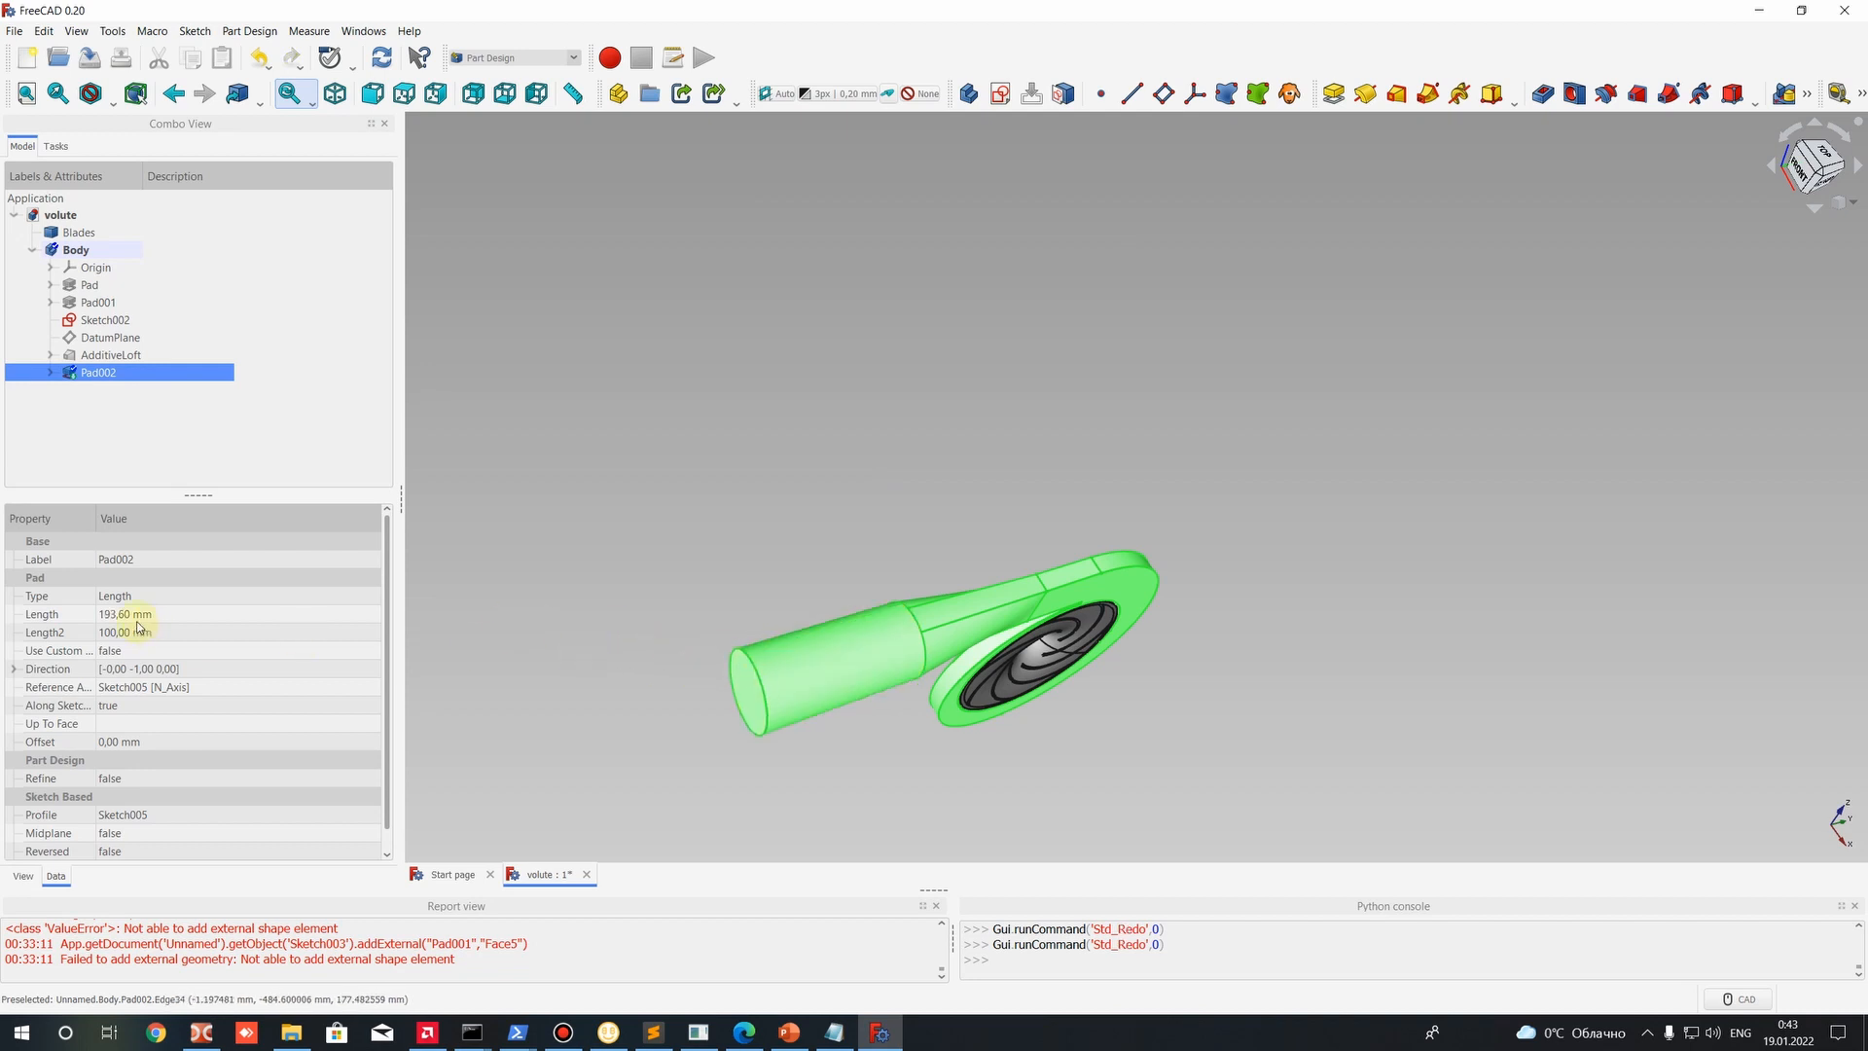
Copy the current length value of Pad002 and set the length to 150 mm.
left_click(128, 614)
left_click_drag(135, 613, 91, 615)
key("ctrl+c")
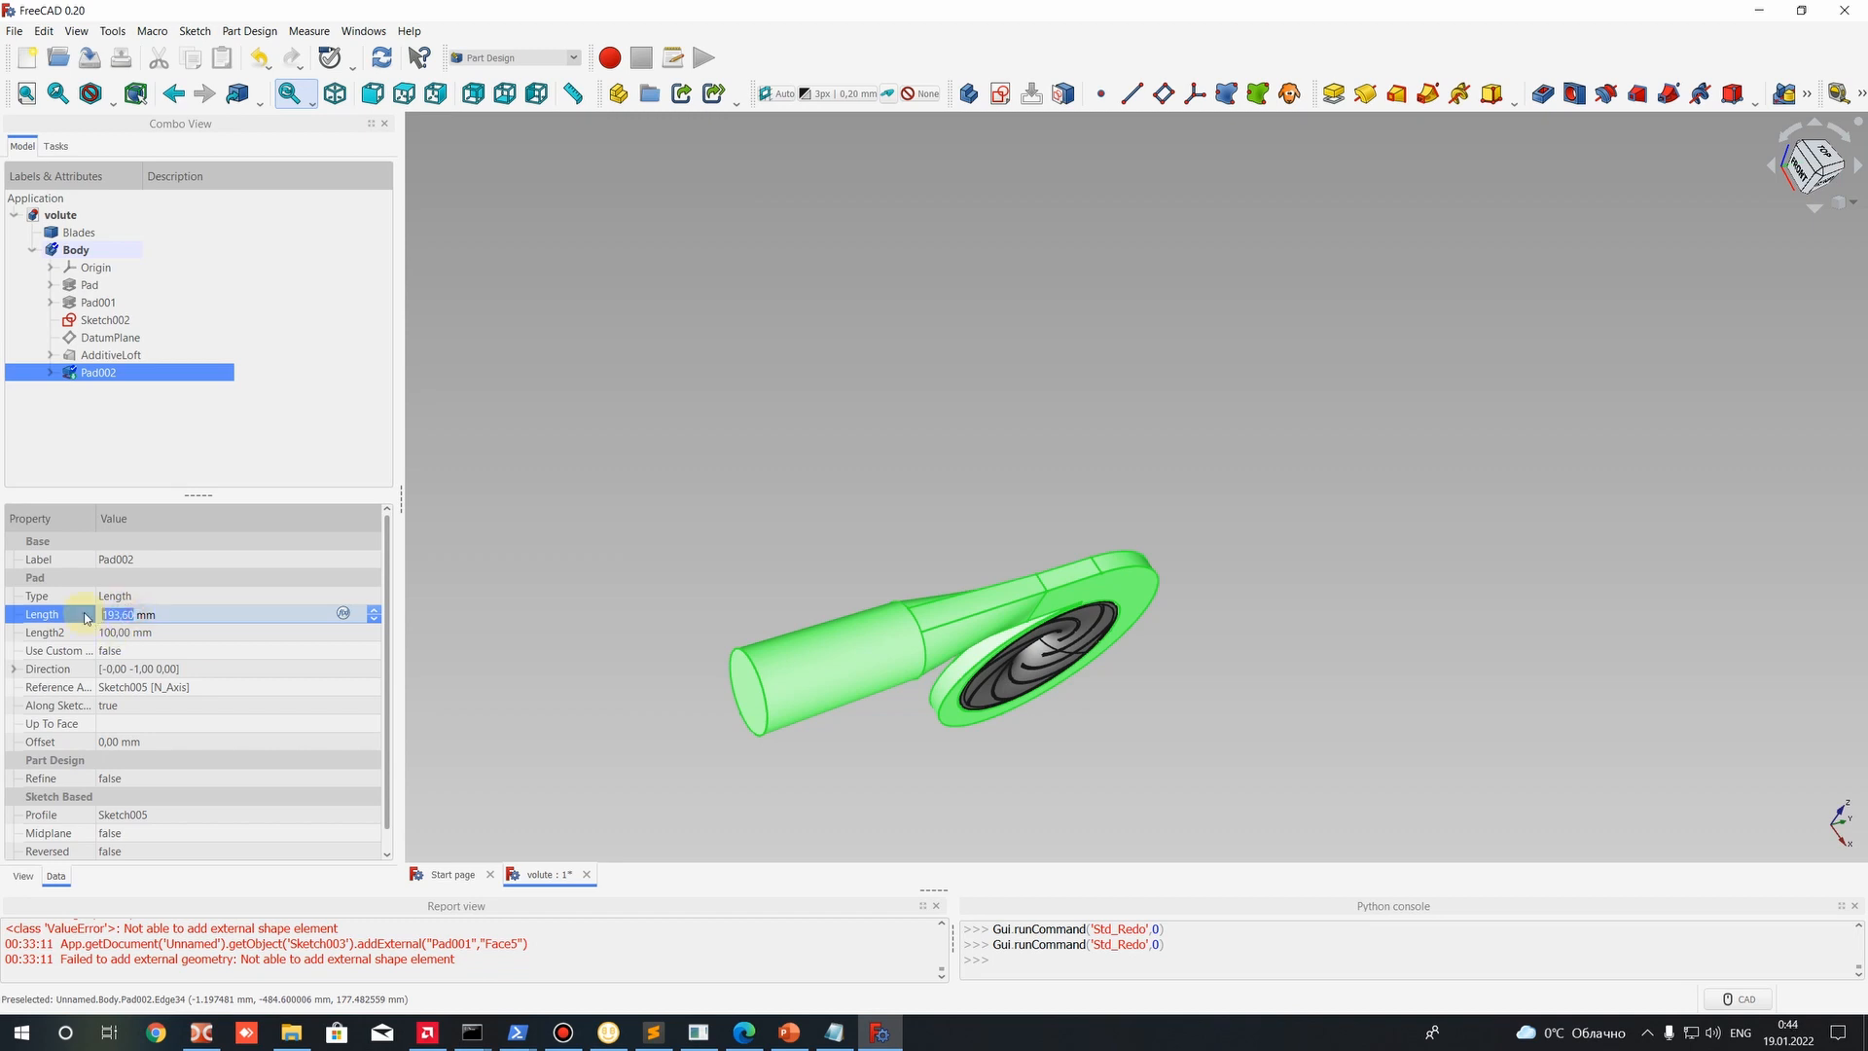
type("150")
key("Return")
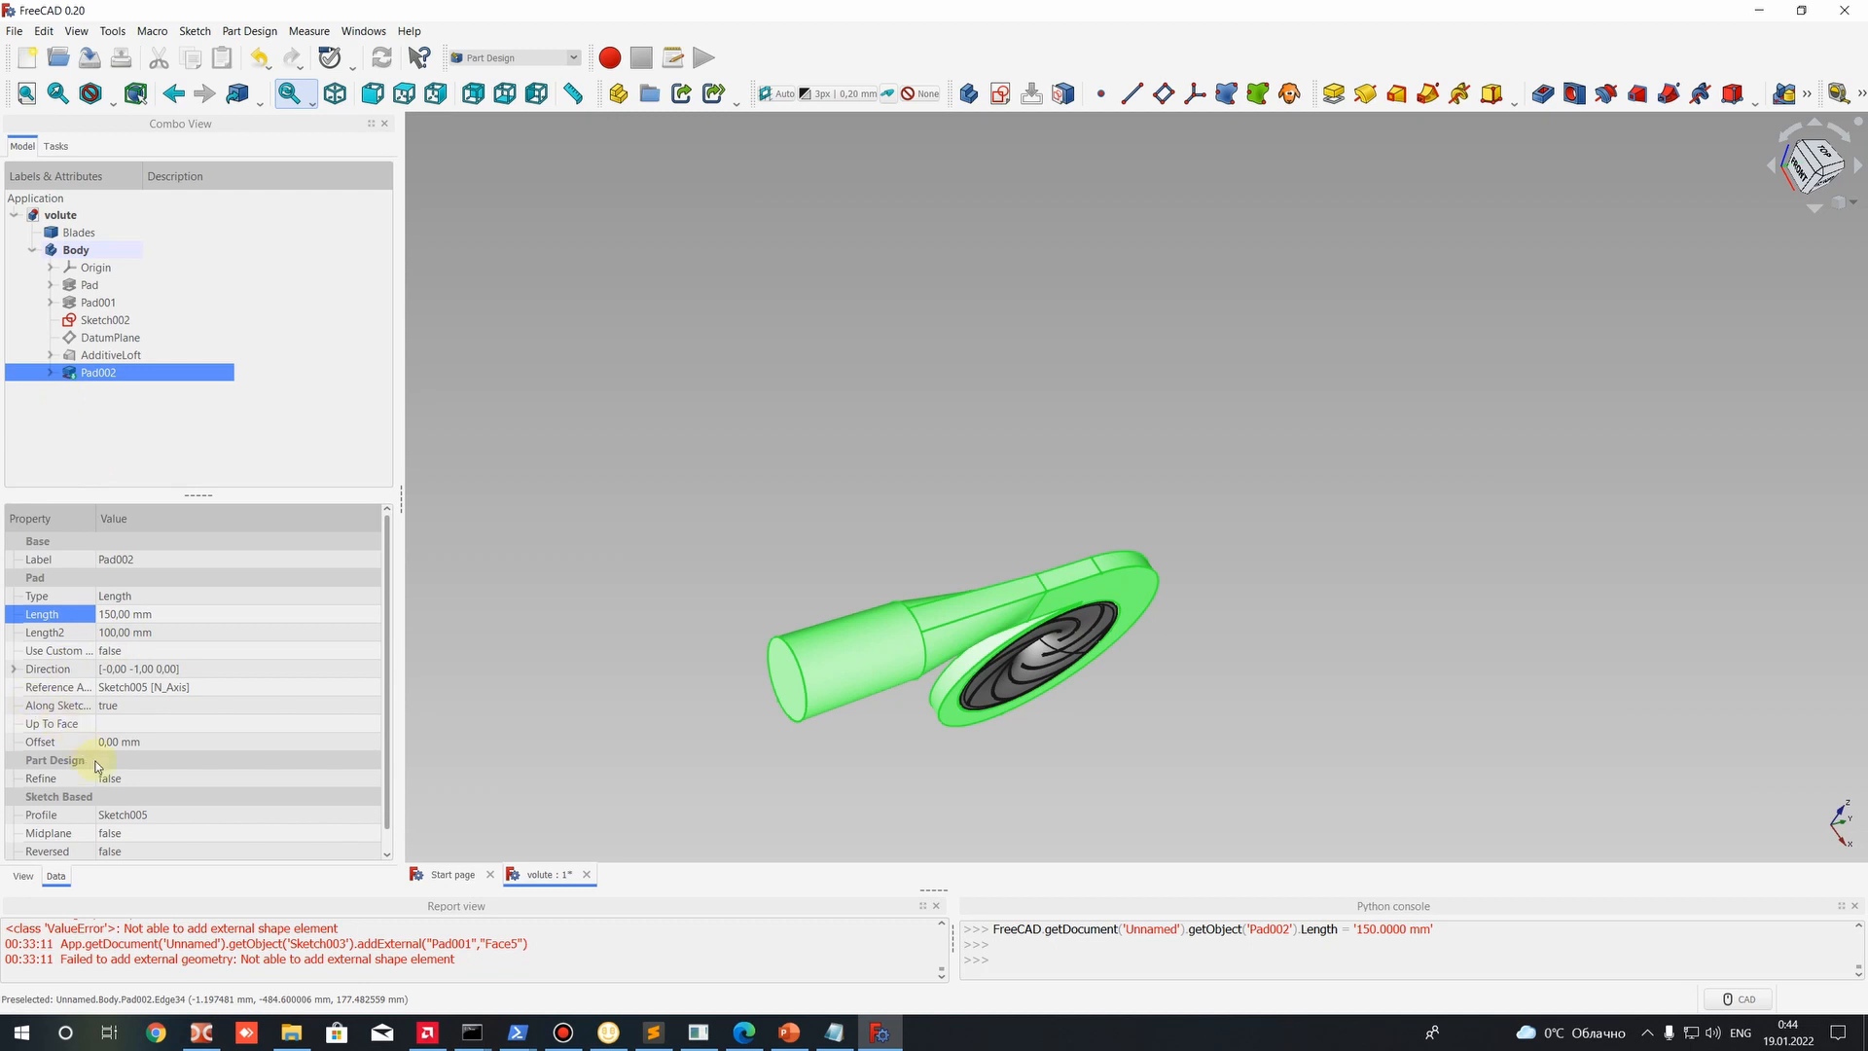
left_click(15, 670)
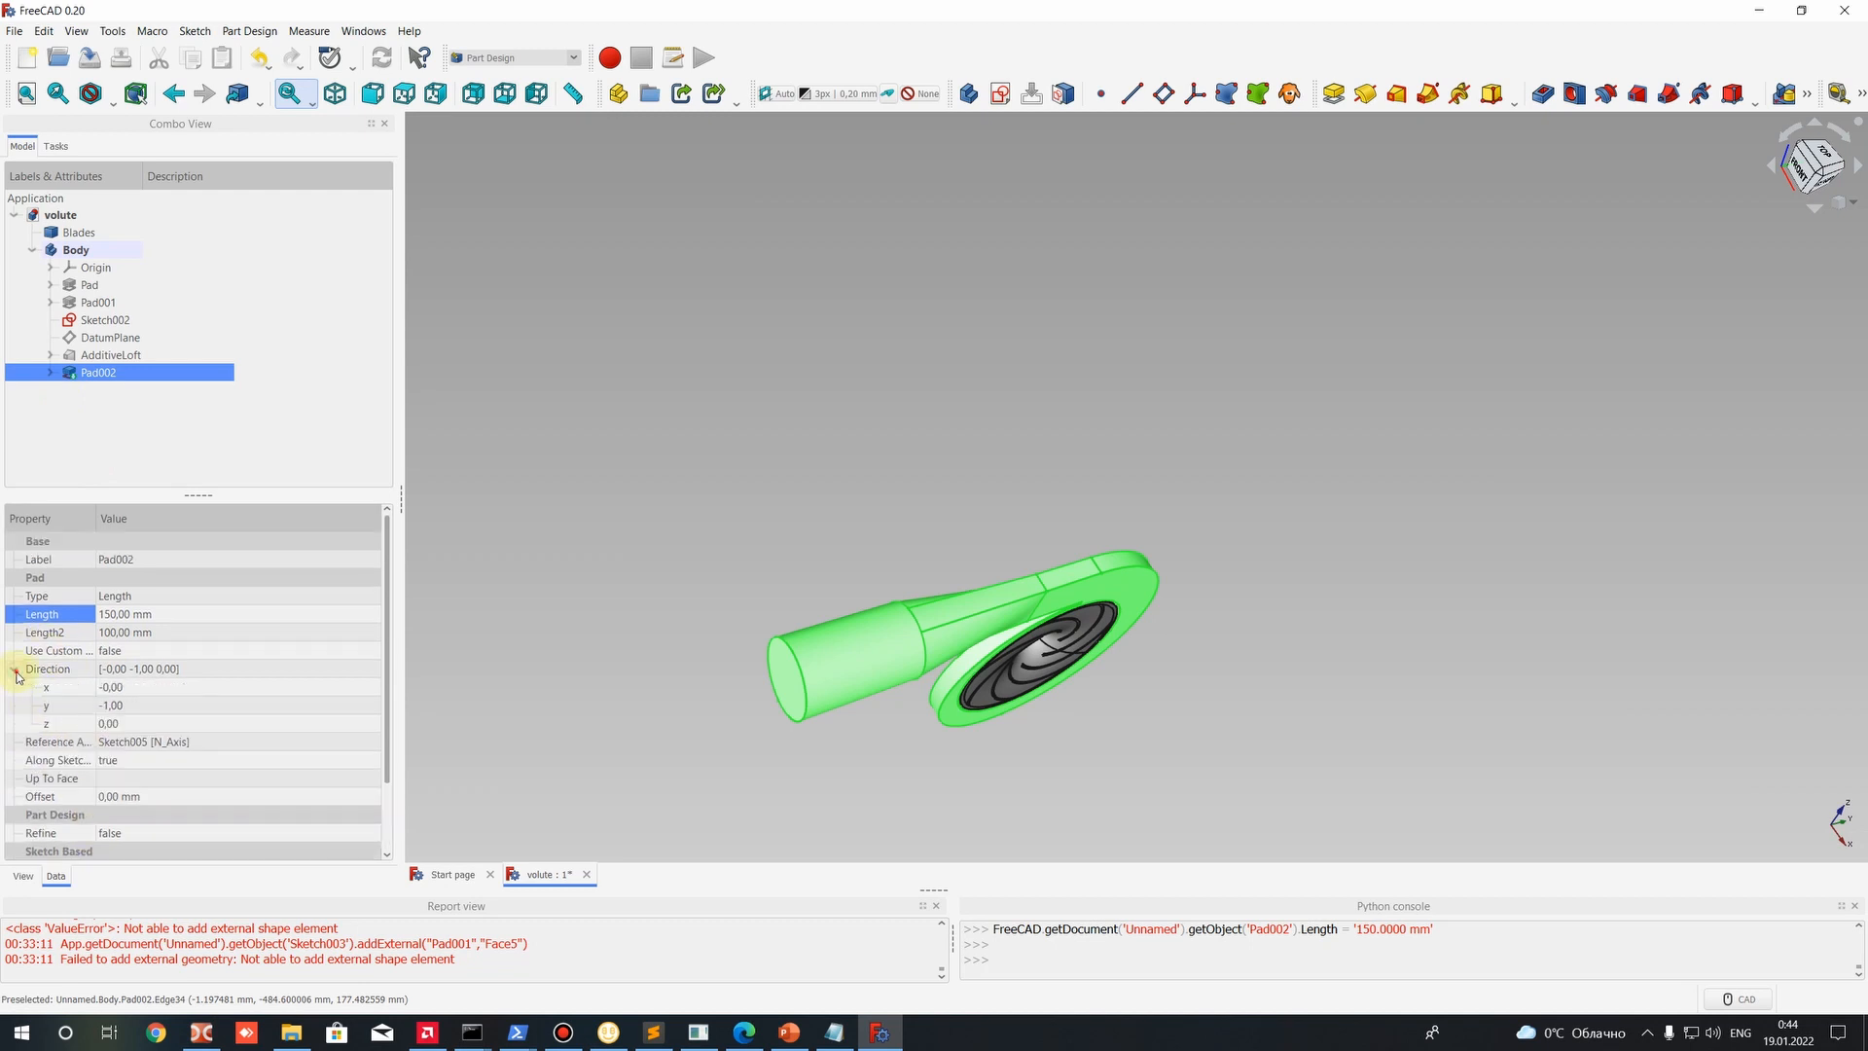
left_click(15, 670)
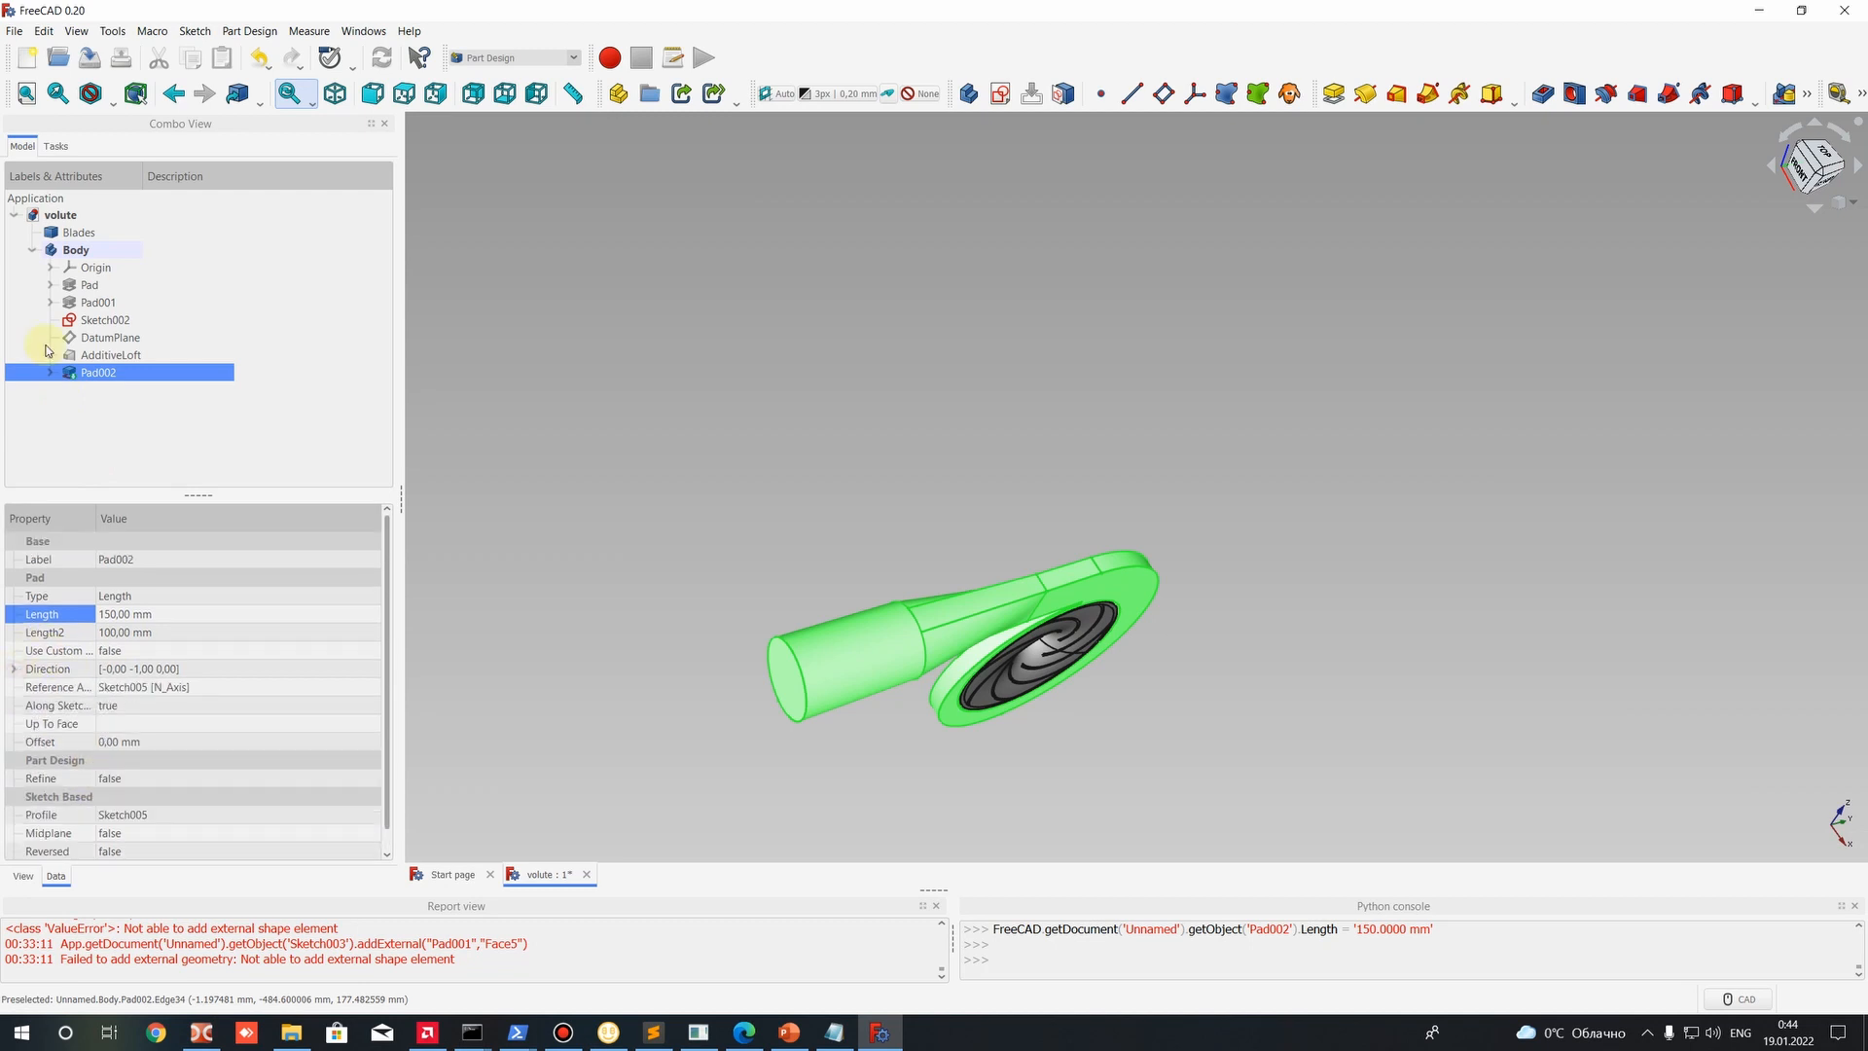
left_click(22, 876)
left_click(55, 876)
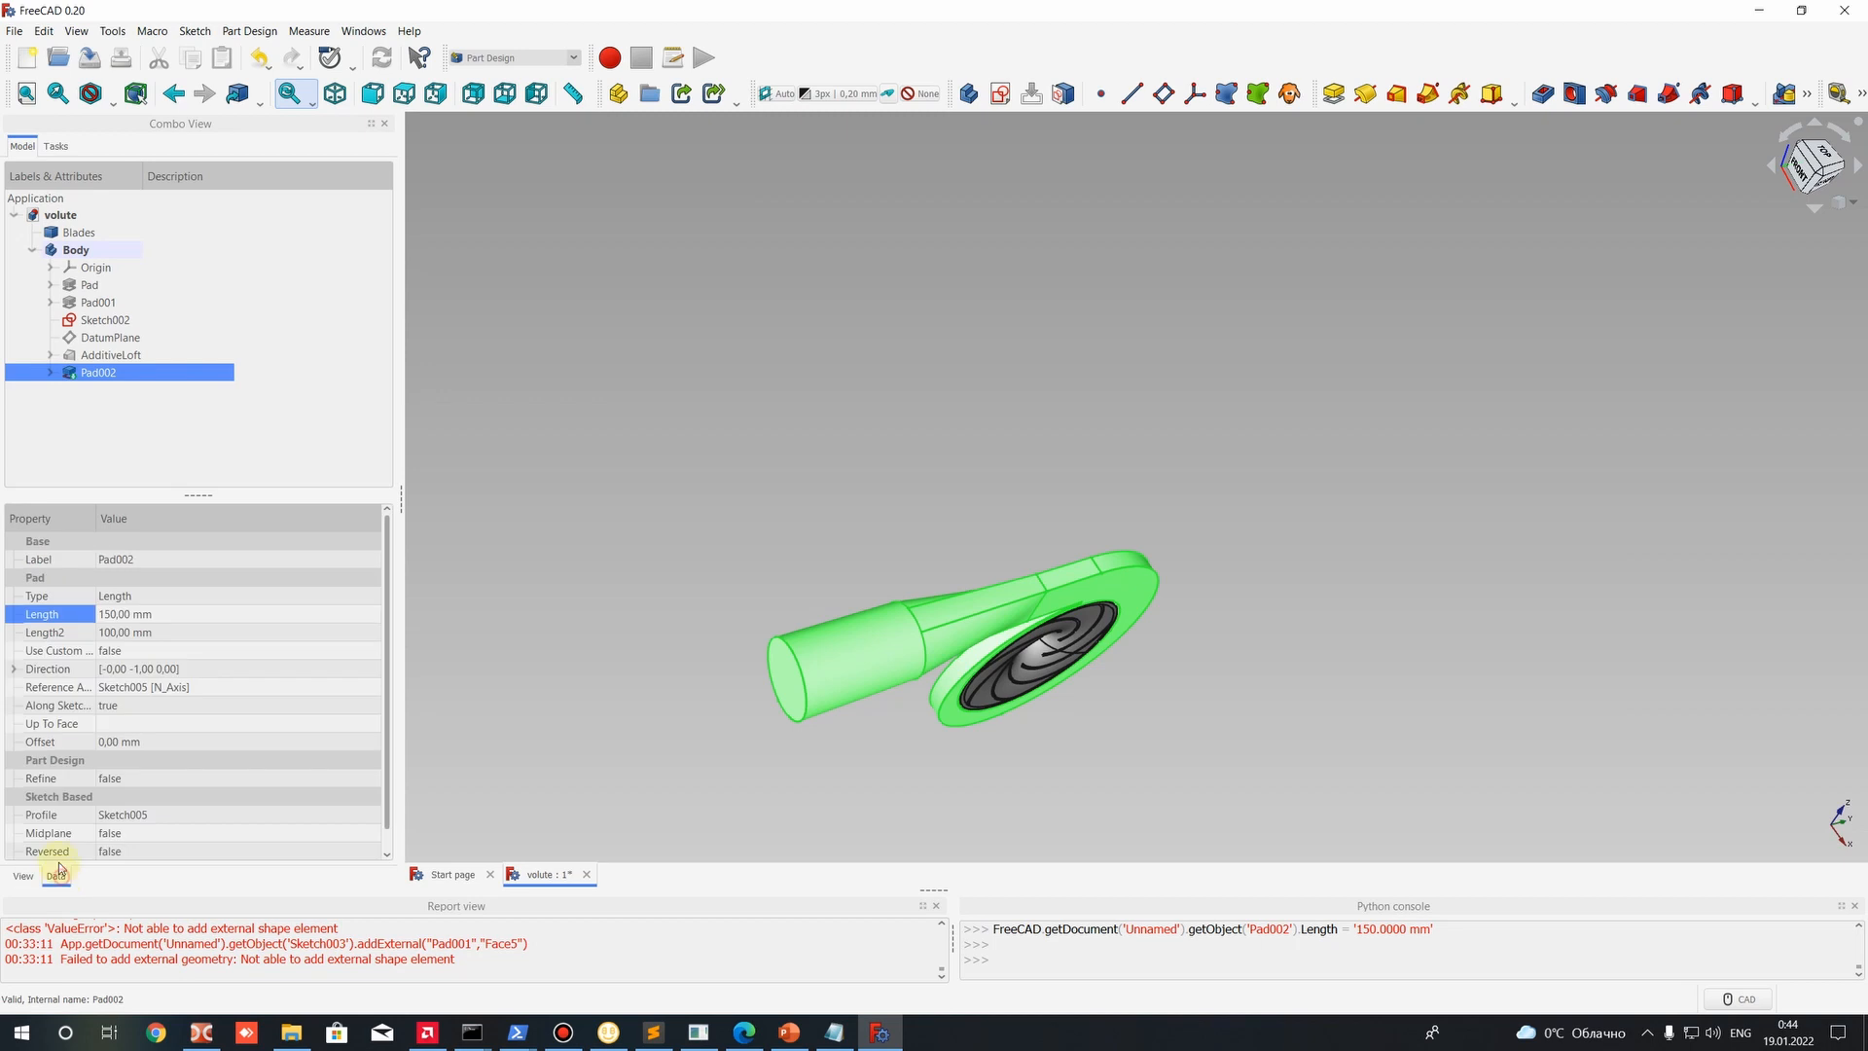
Show the X, Y and Z components of the Body's placement position and open the X value.
left_click(60, 251)
left_click(15, 595)
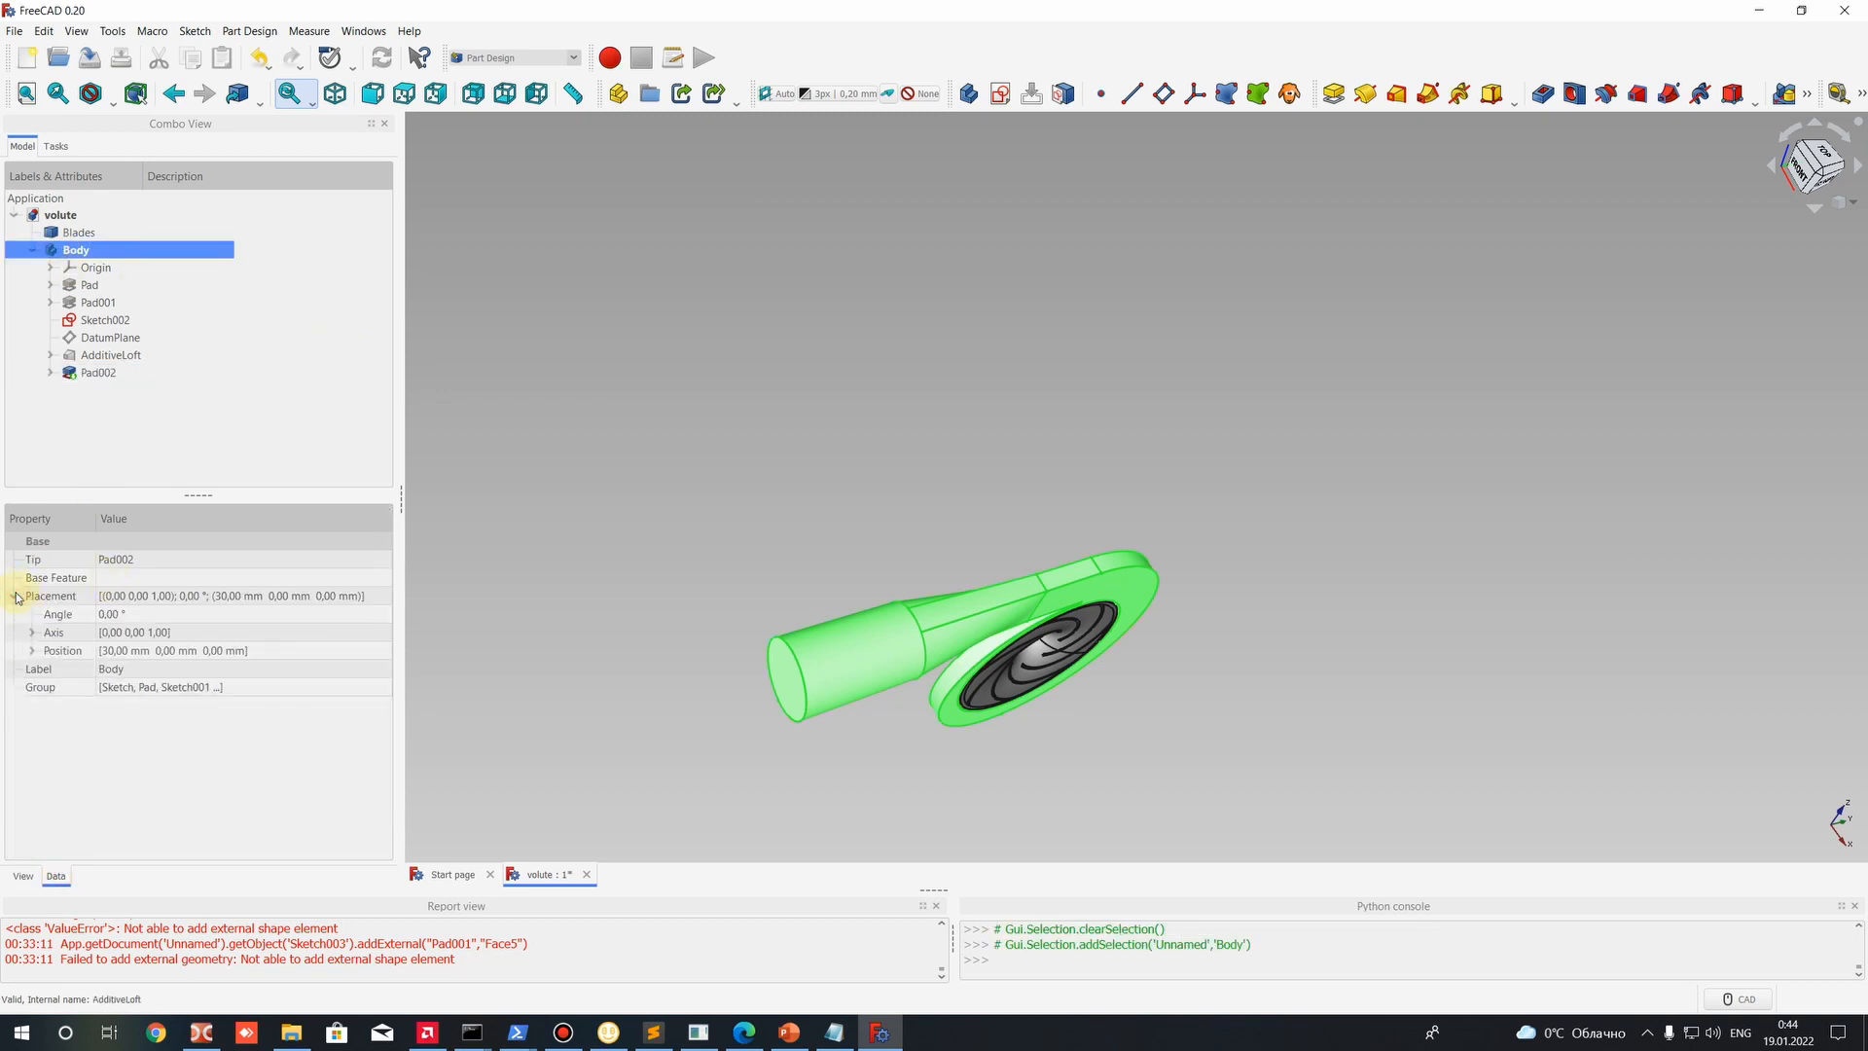
left_click(32, 650)
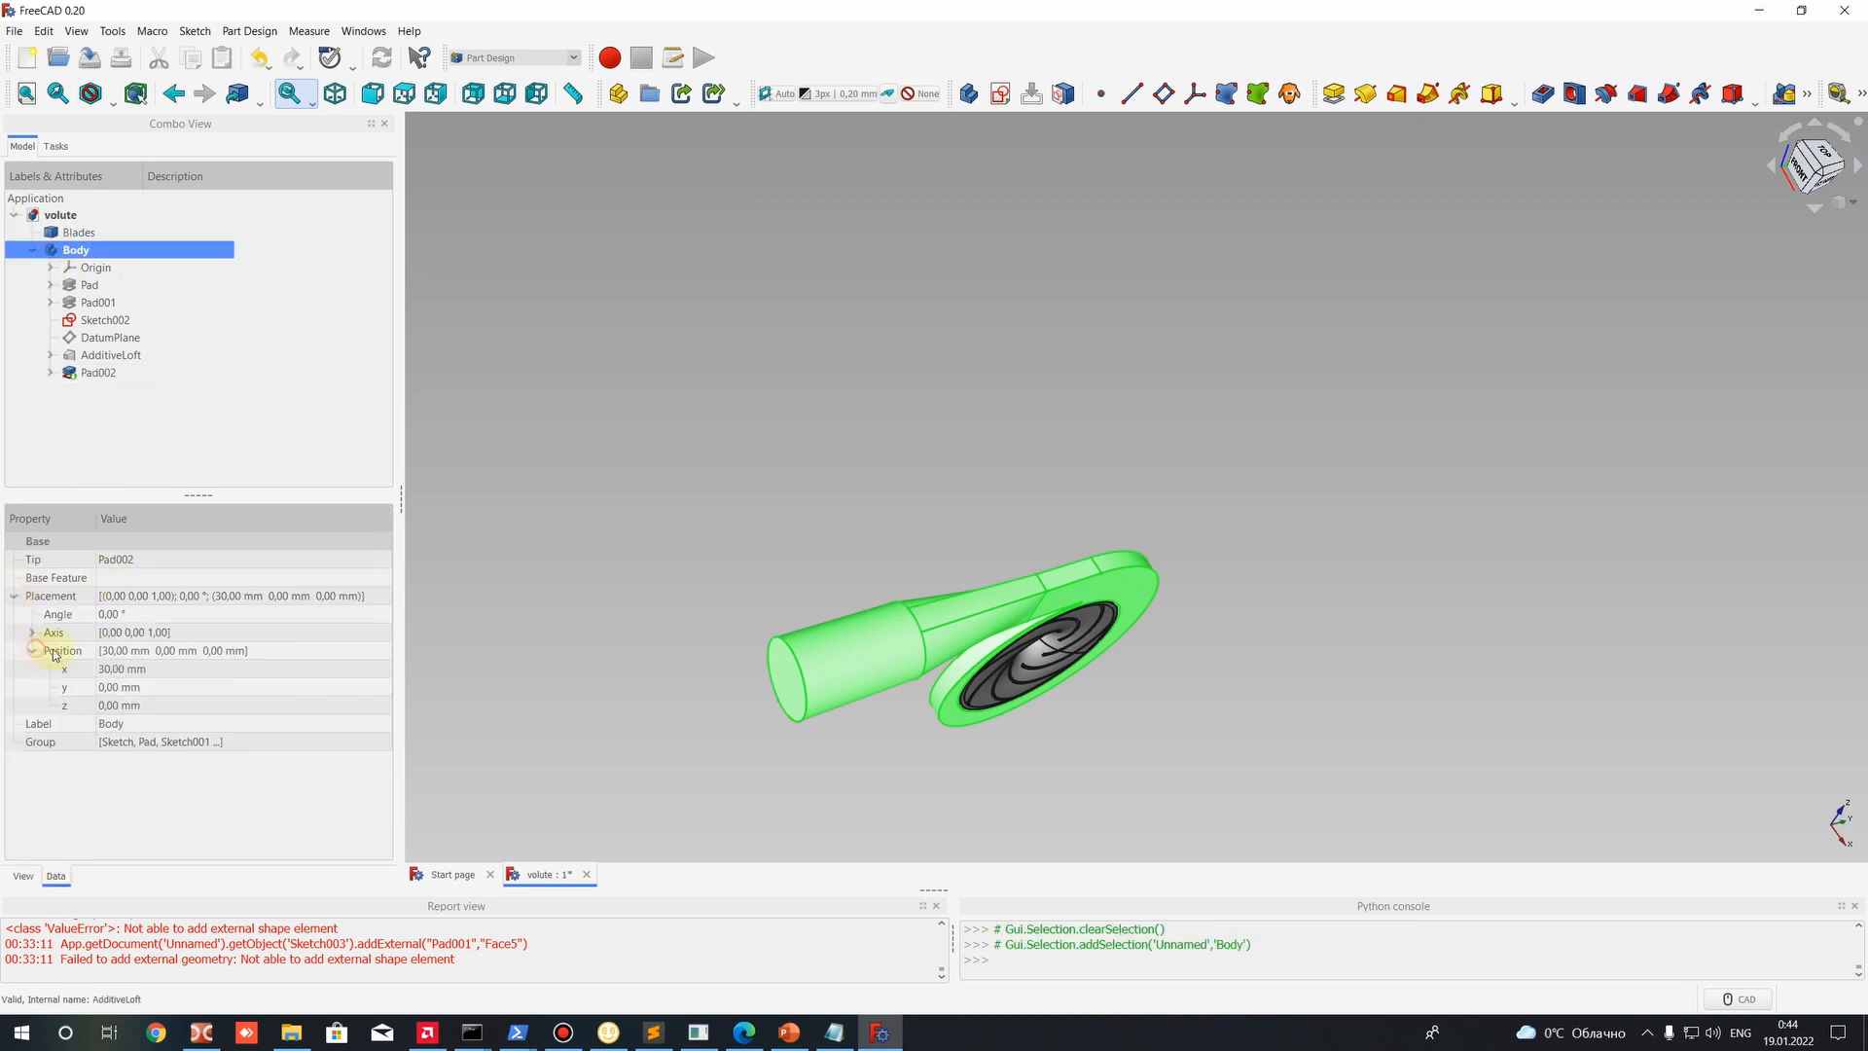
left_click(124, 670)
left_click_drag(124, 669, 83, 671)
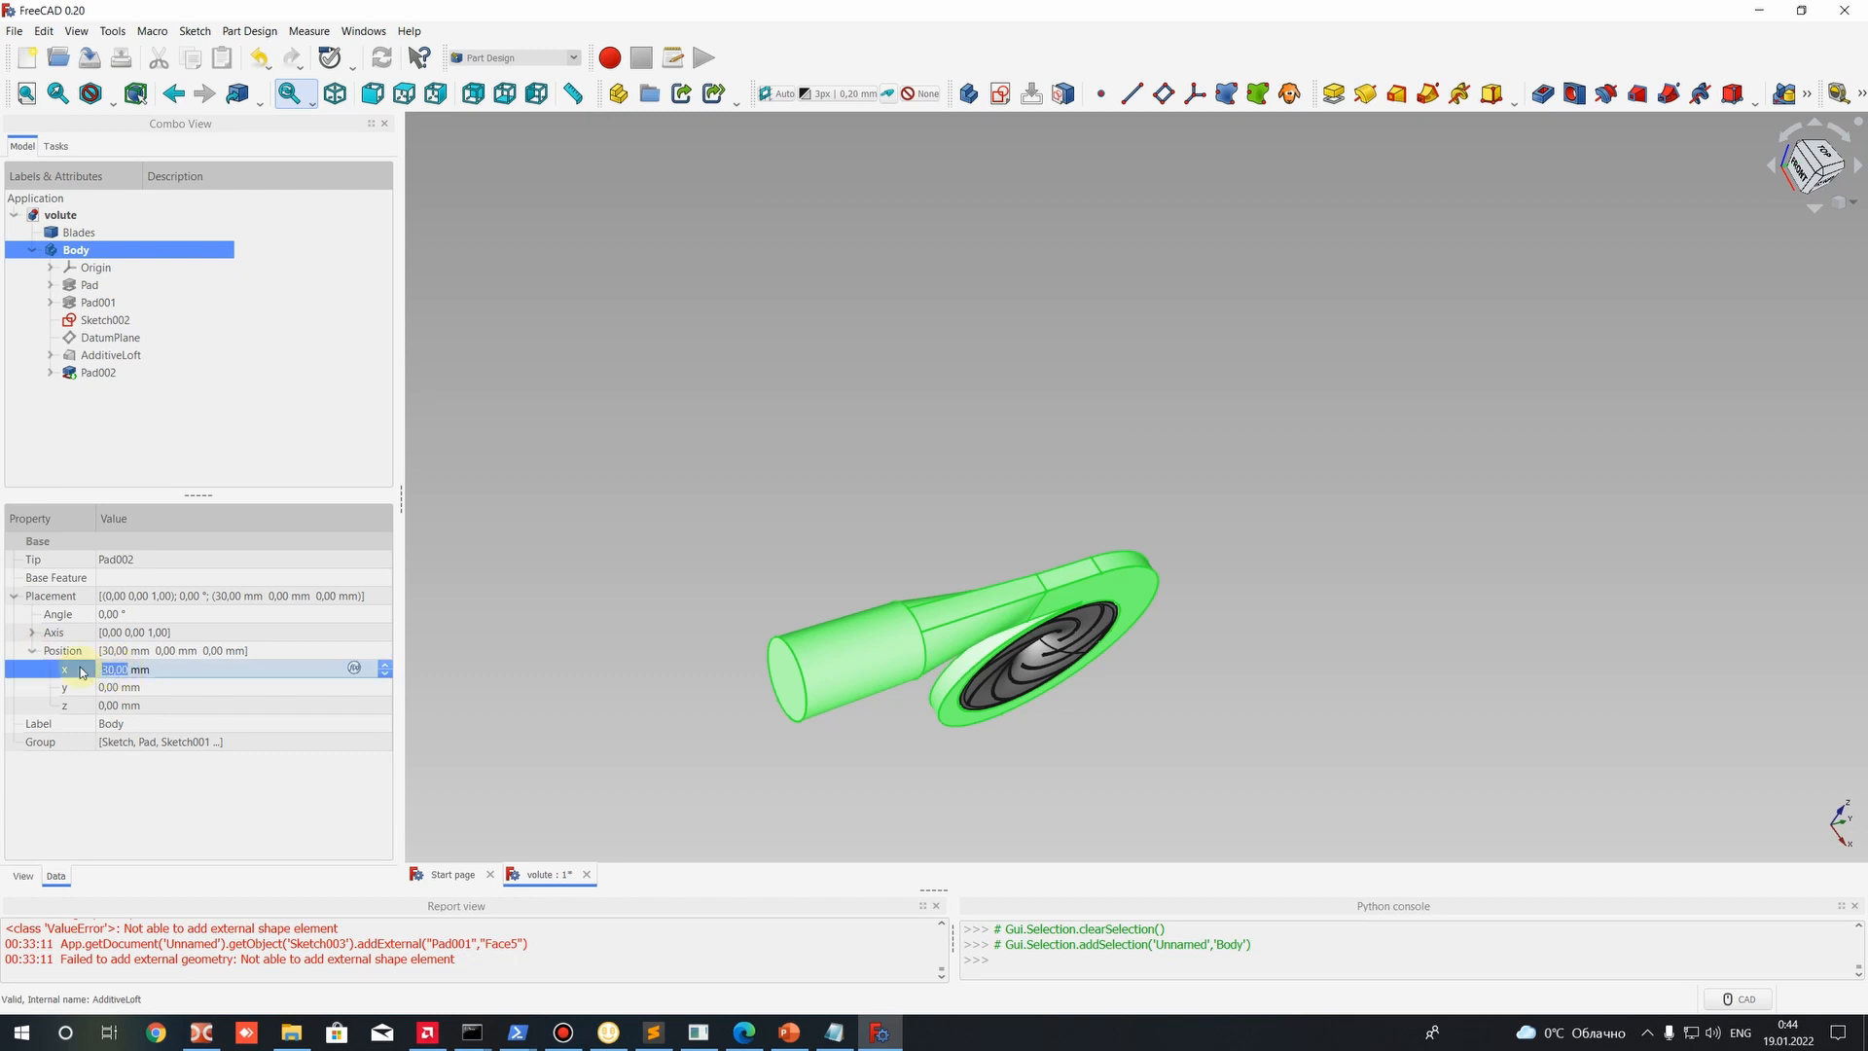
left_click(129, 670)
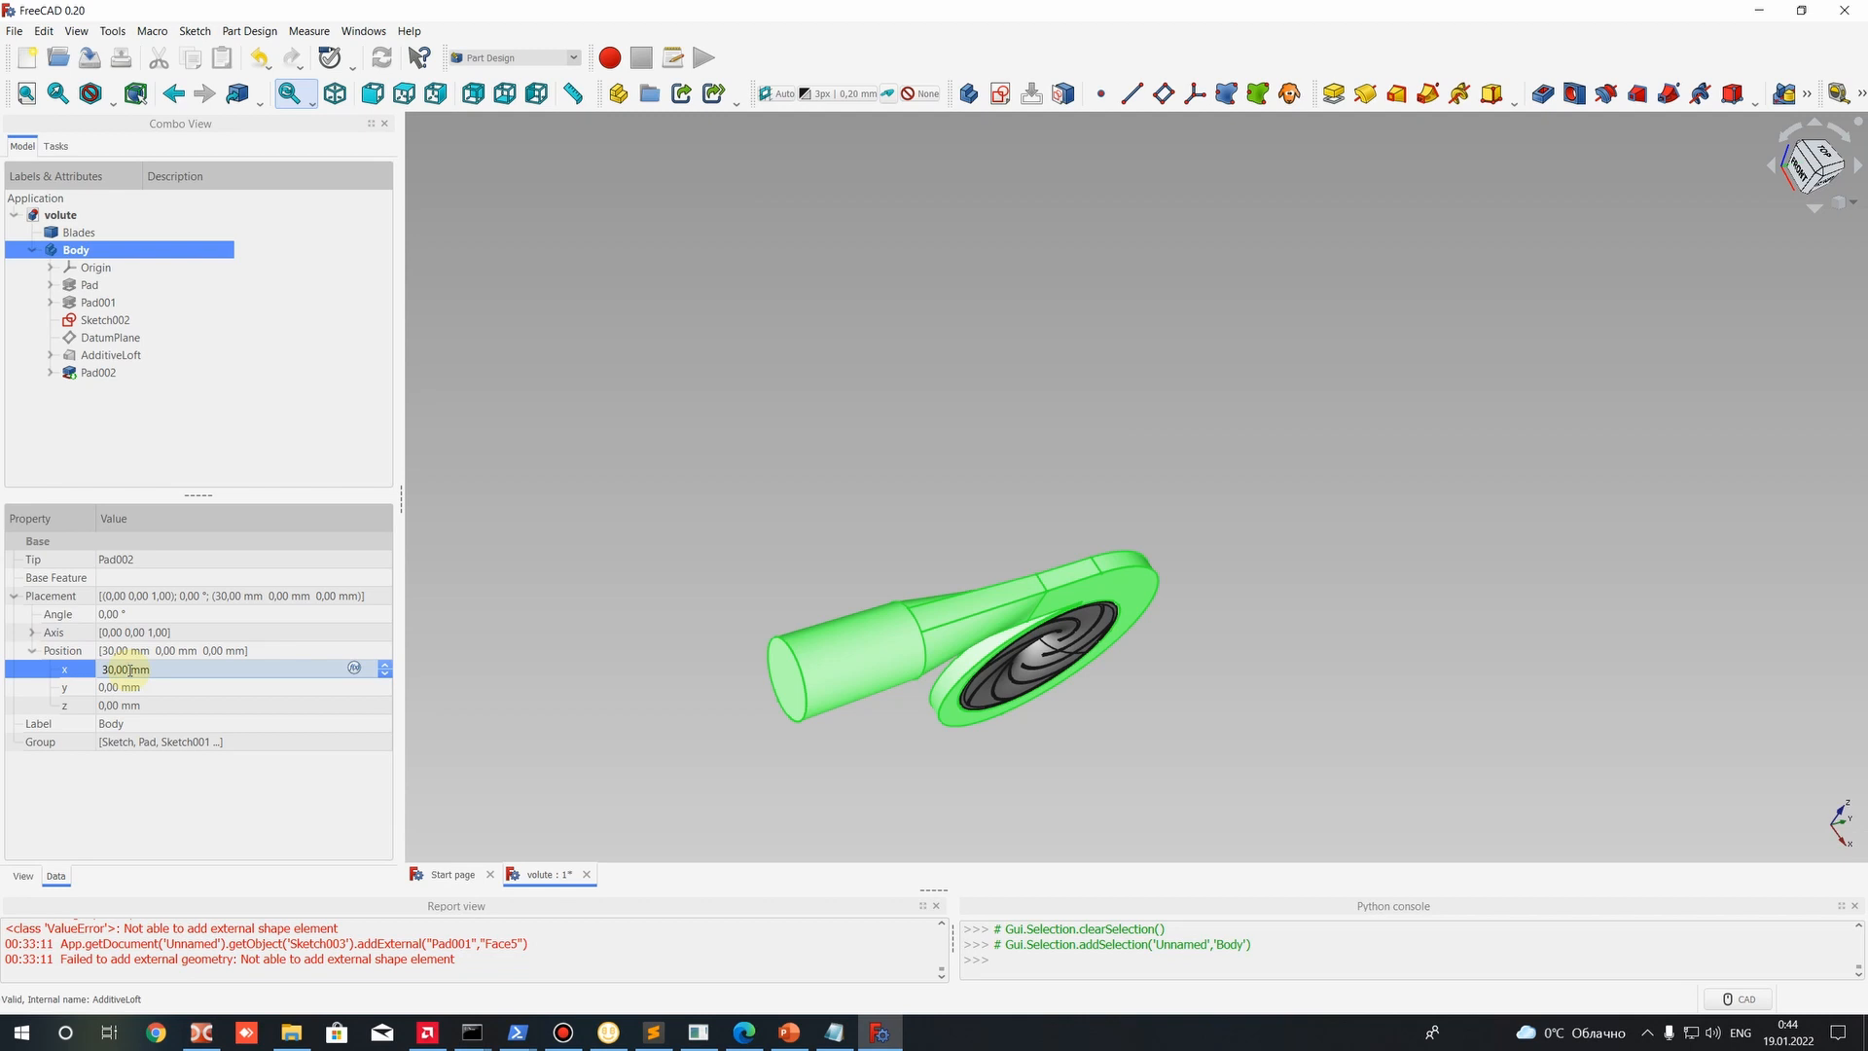
Calculate 193.60-150 in the Python console, enter the rounded value 43.6 there and copy it.
left_click(83, 376)
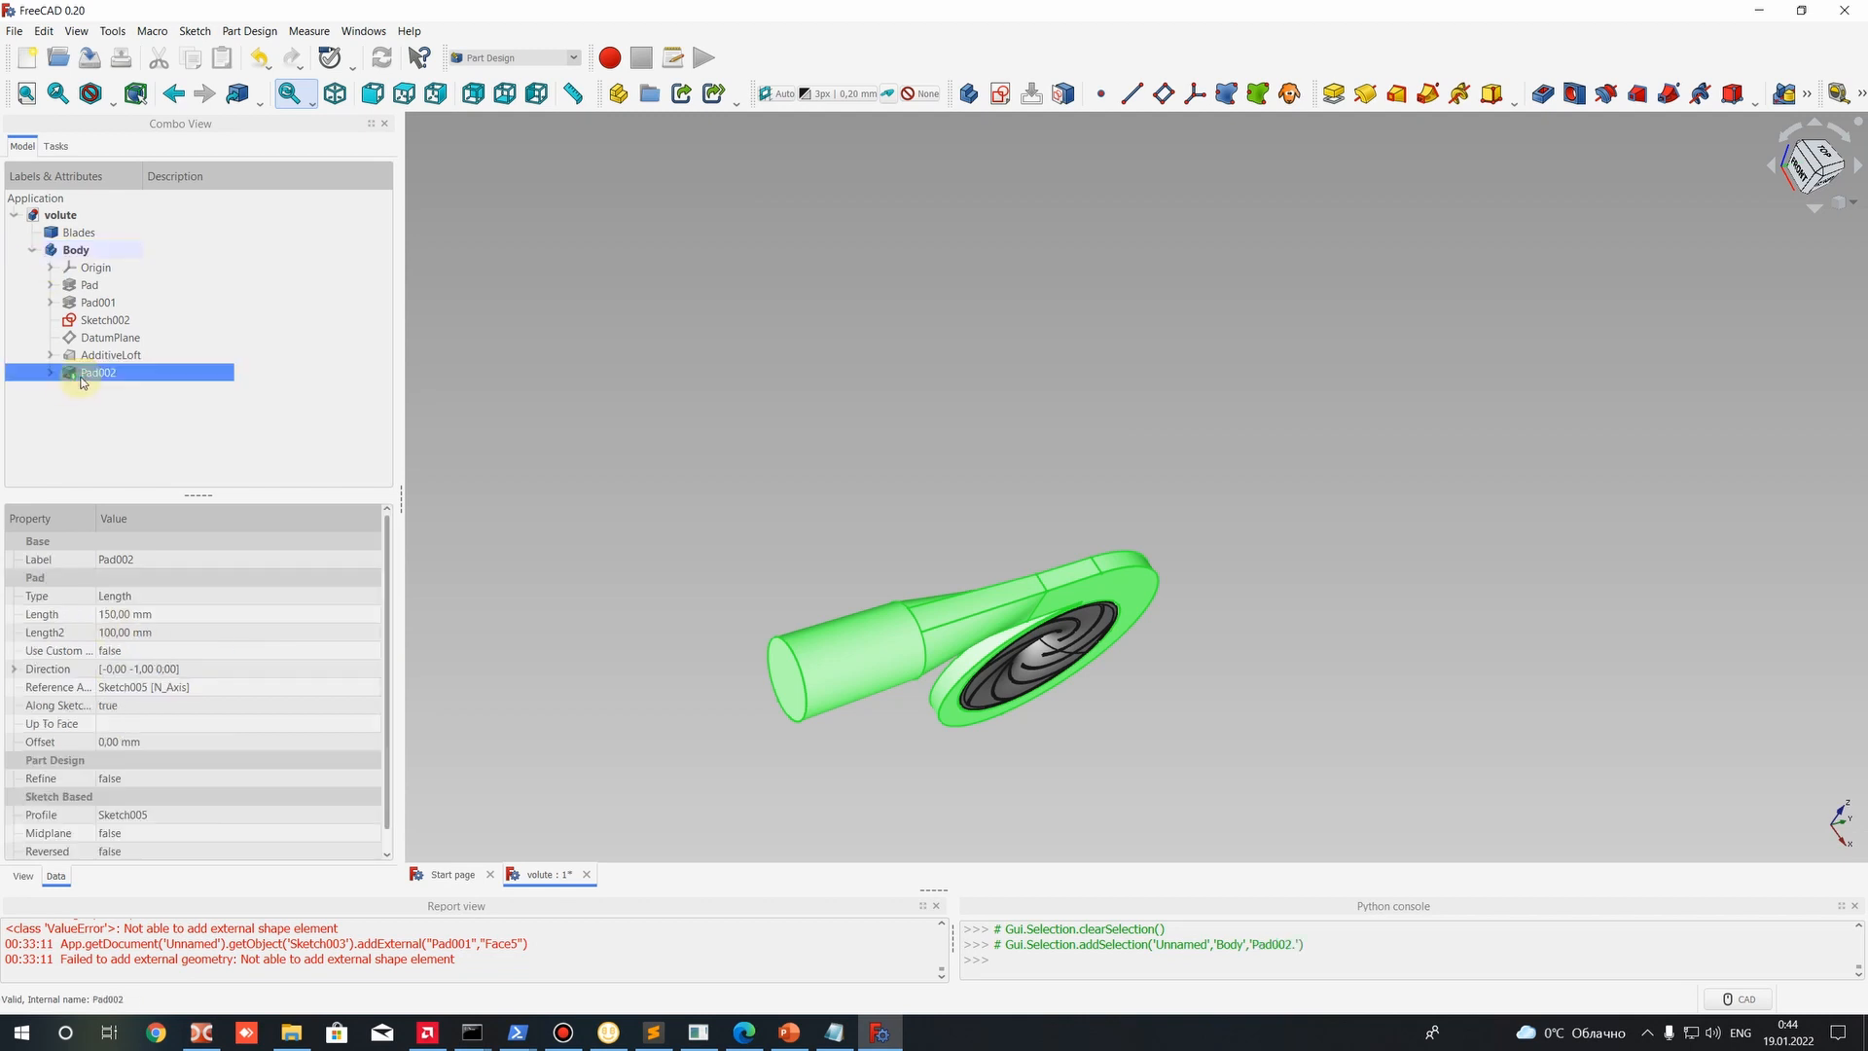
left_click(1028, 959)
key("ctrl+v")
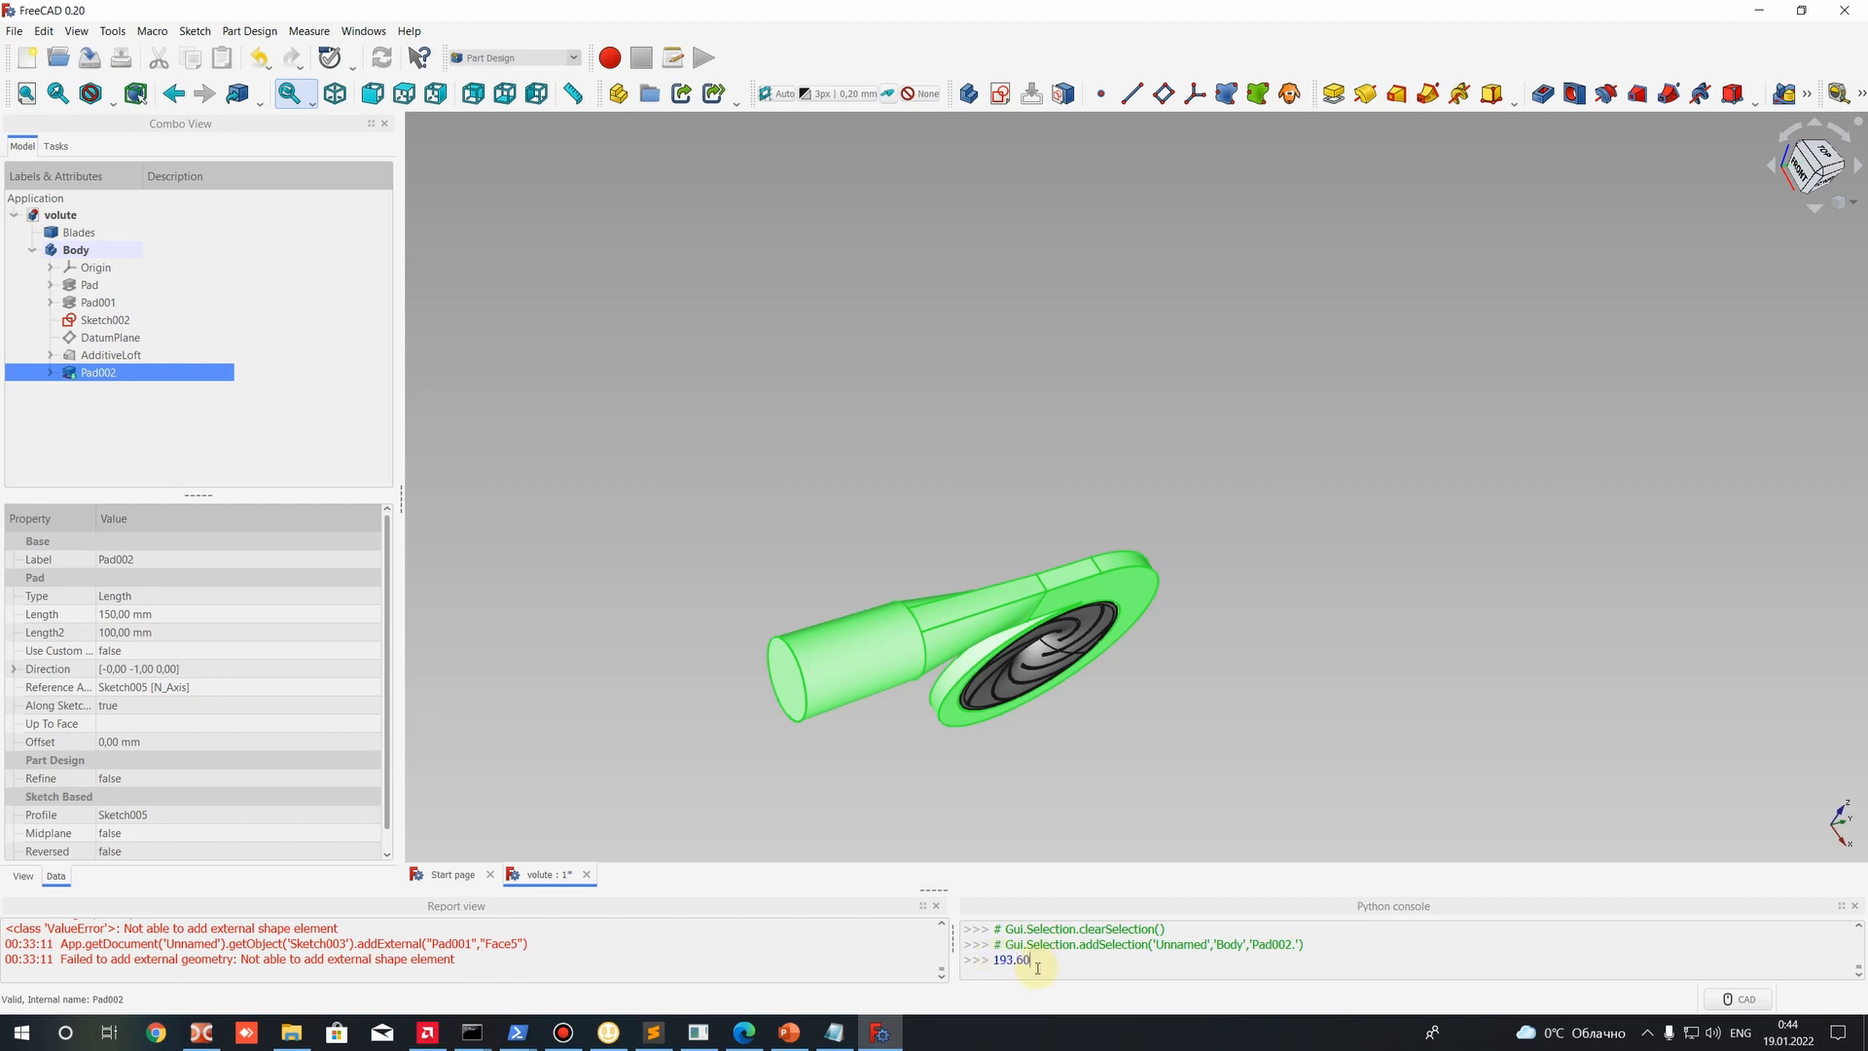
key("Return")
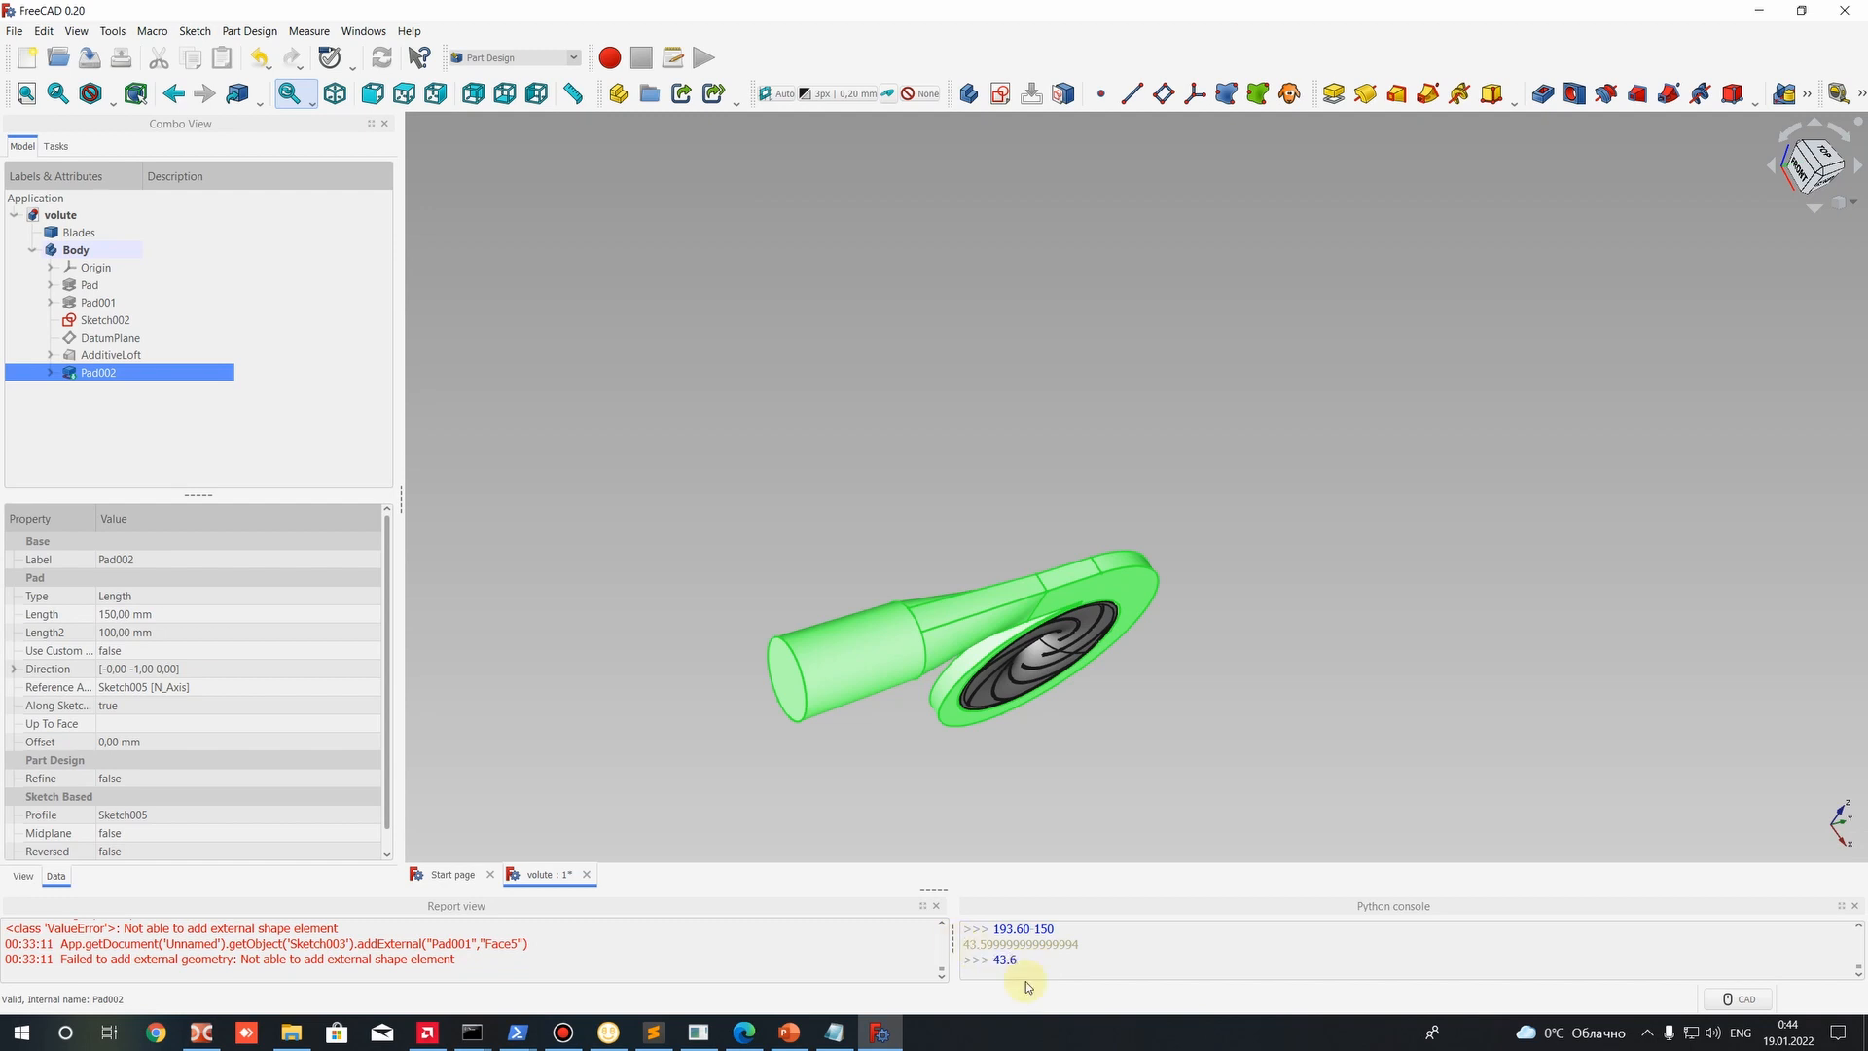
type("43.6")
key("Return")
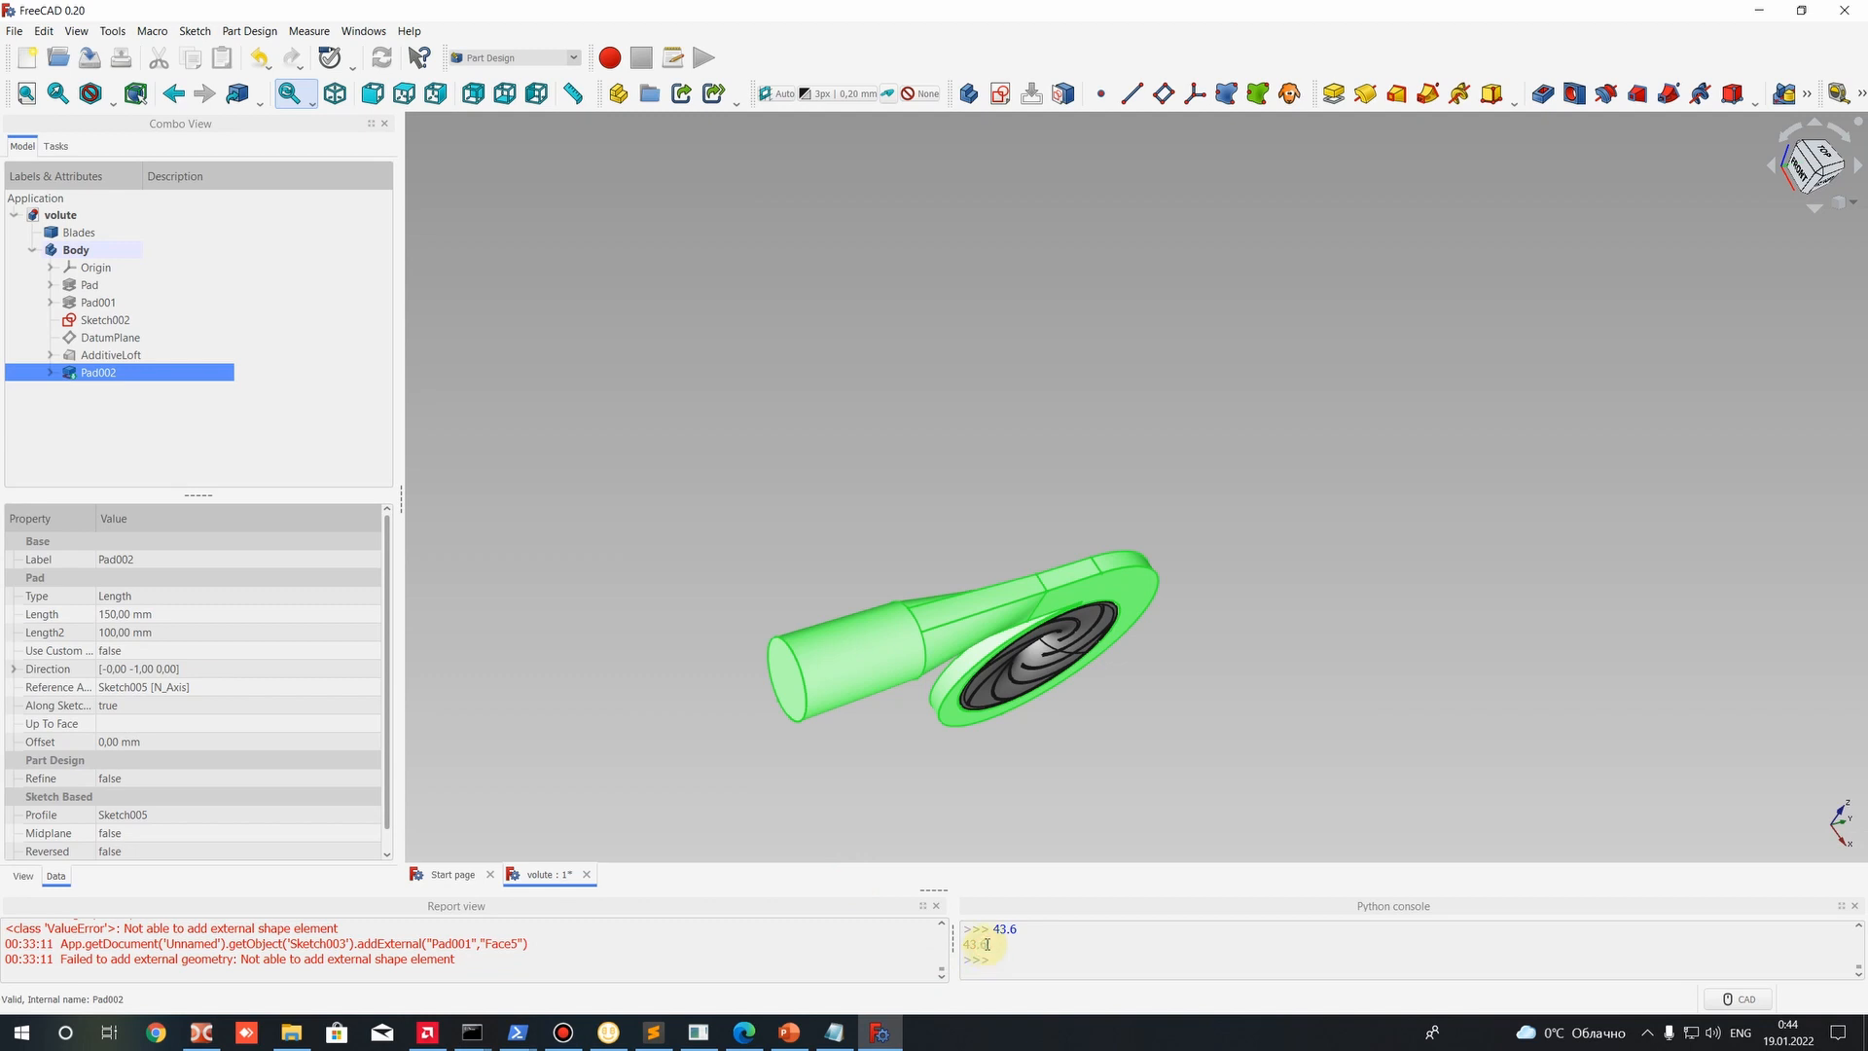
left_click_drag(986, 944, 962, 944)
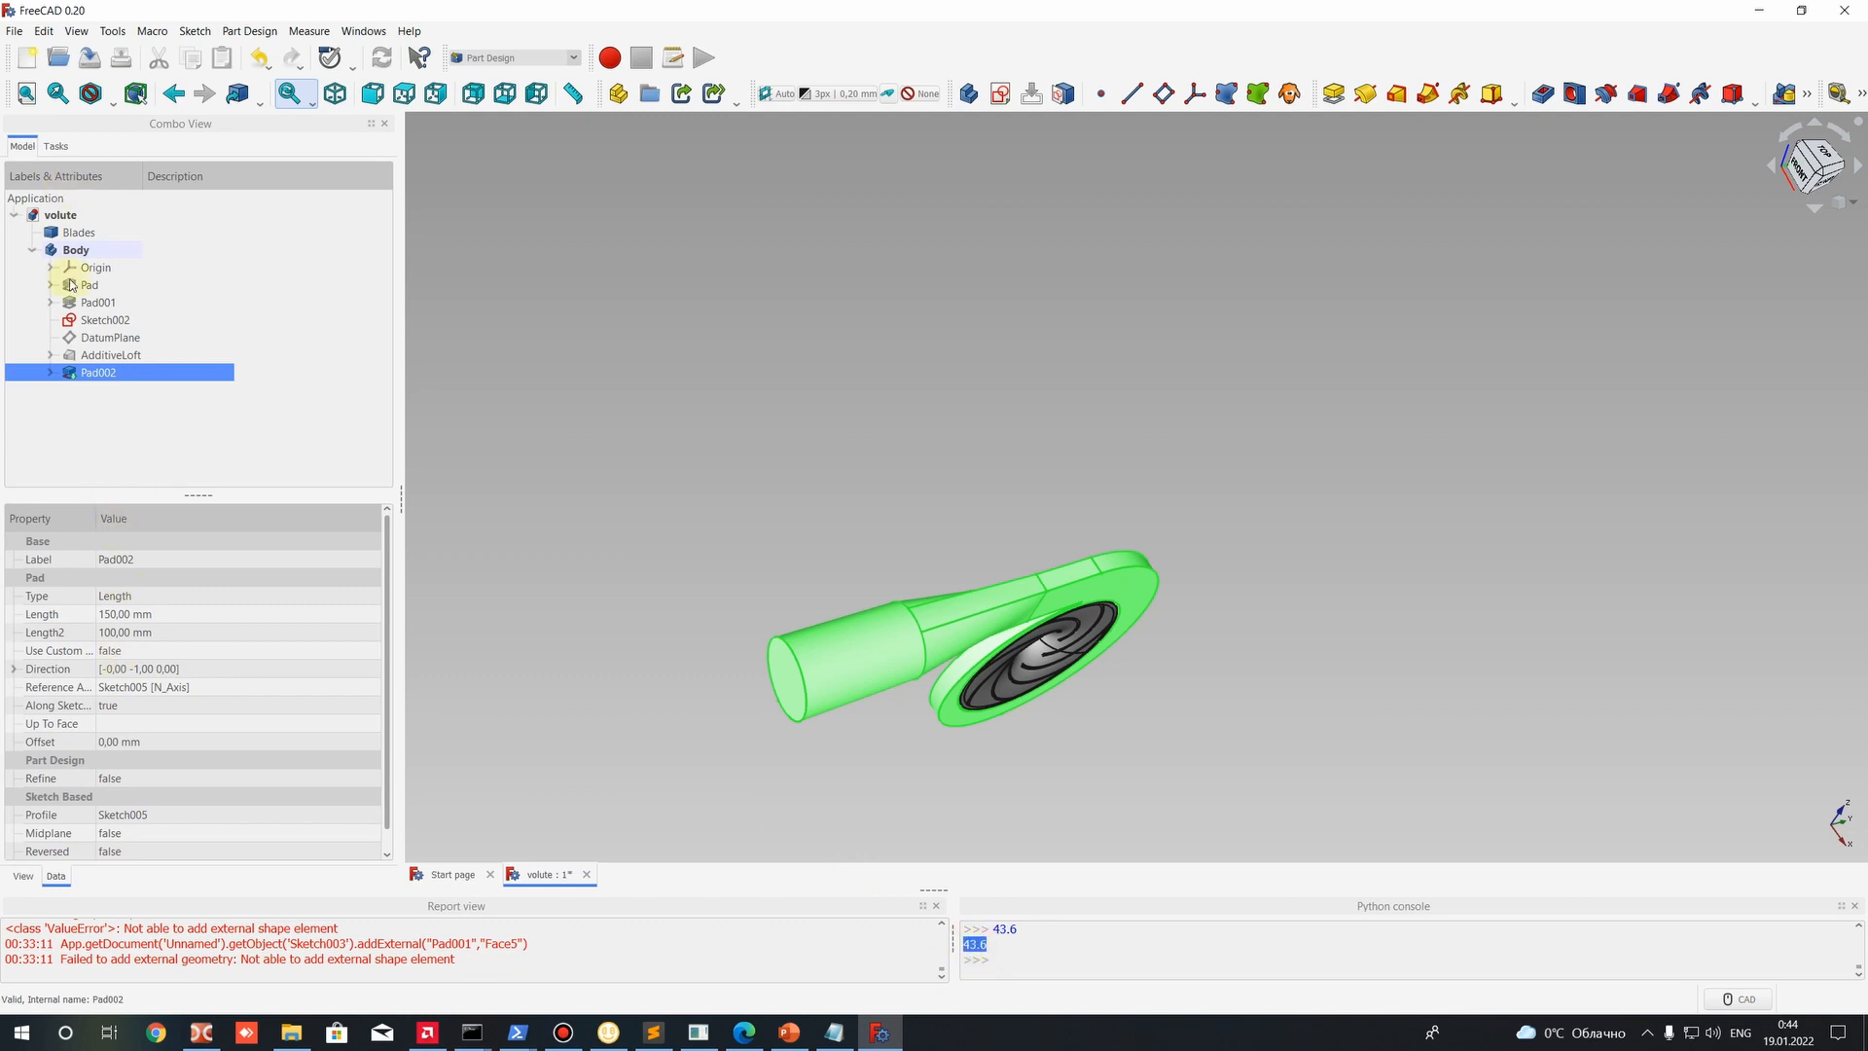
Add 43.6 mm to the X position of the Body and check the volute's offset from the impeller.
left_click(77, 250)
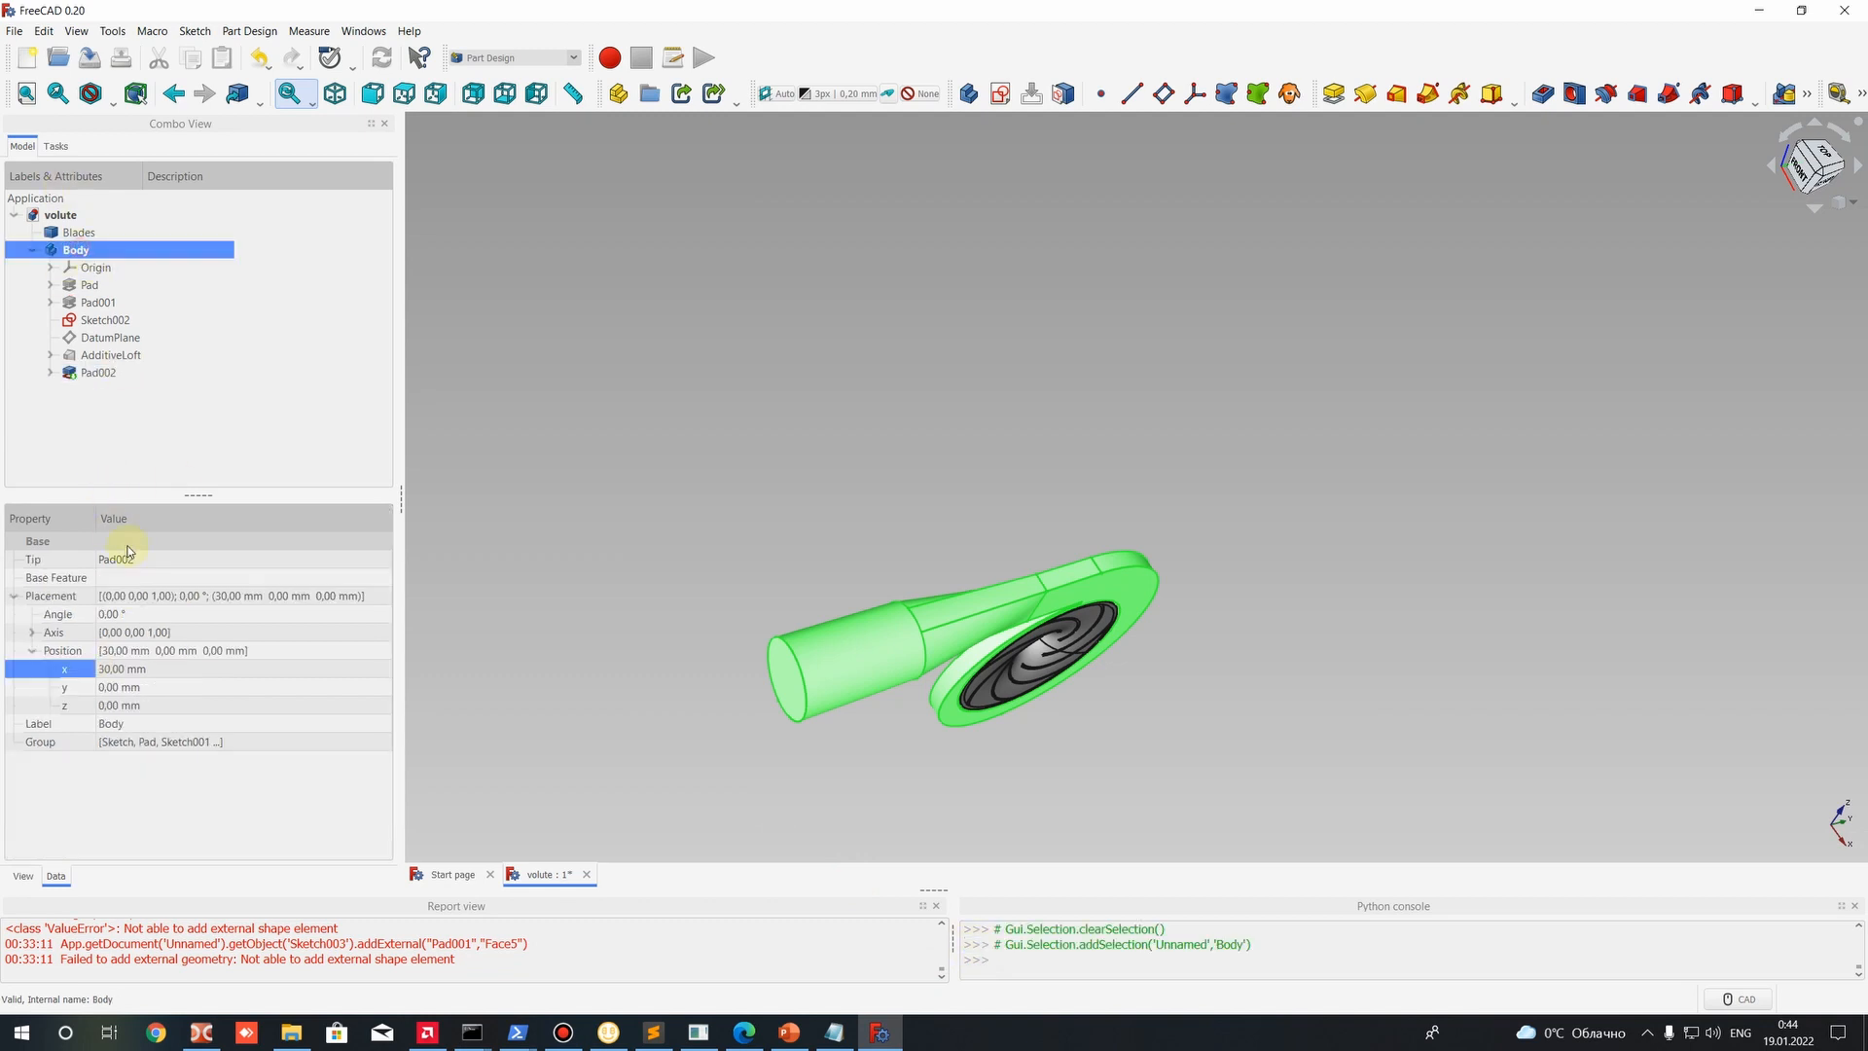
left_click(122, 669)
double_click(122, 669)
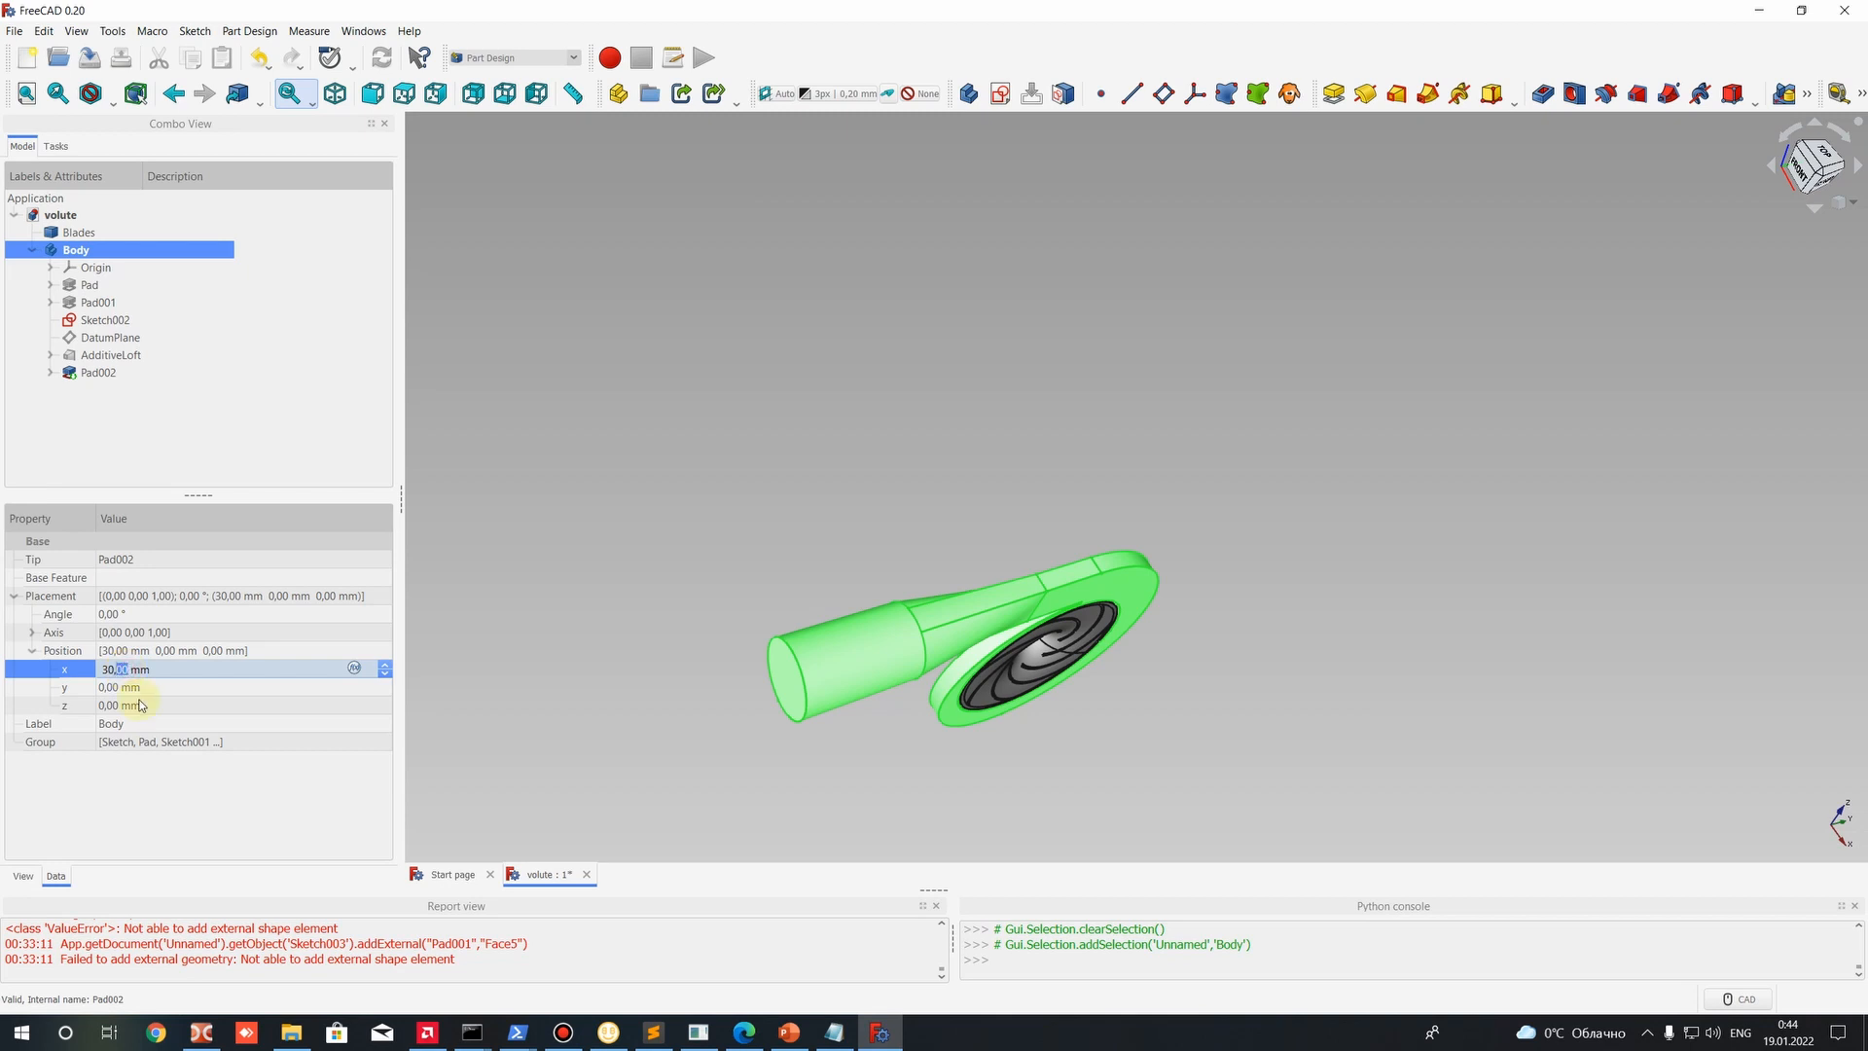
type("+")
type("43.6")
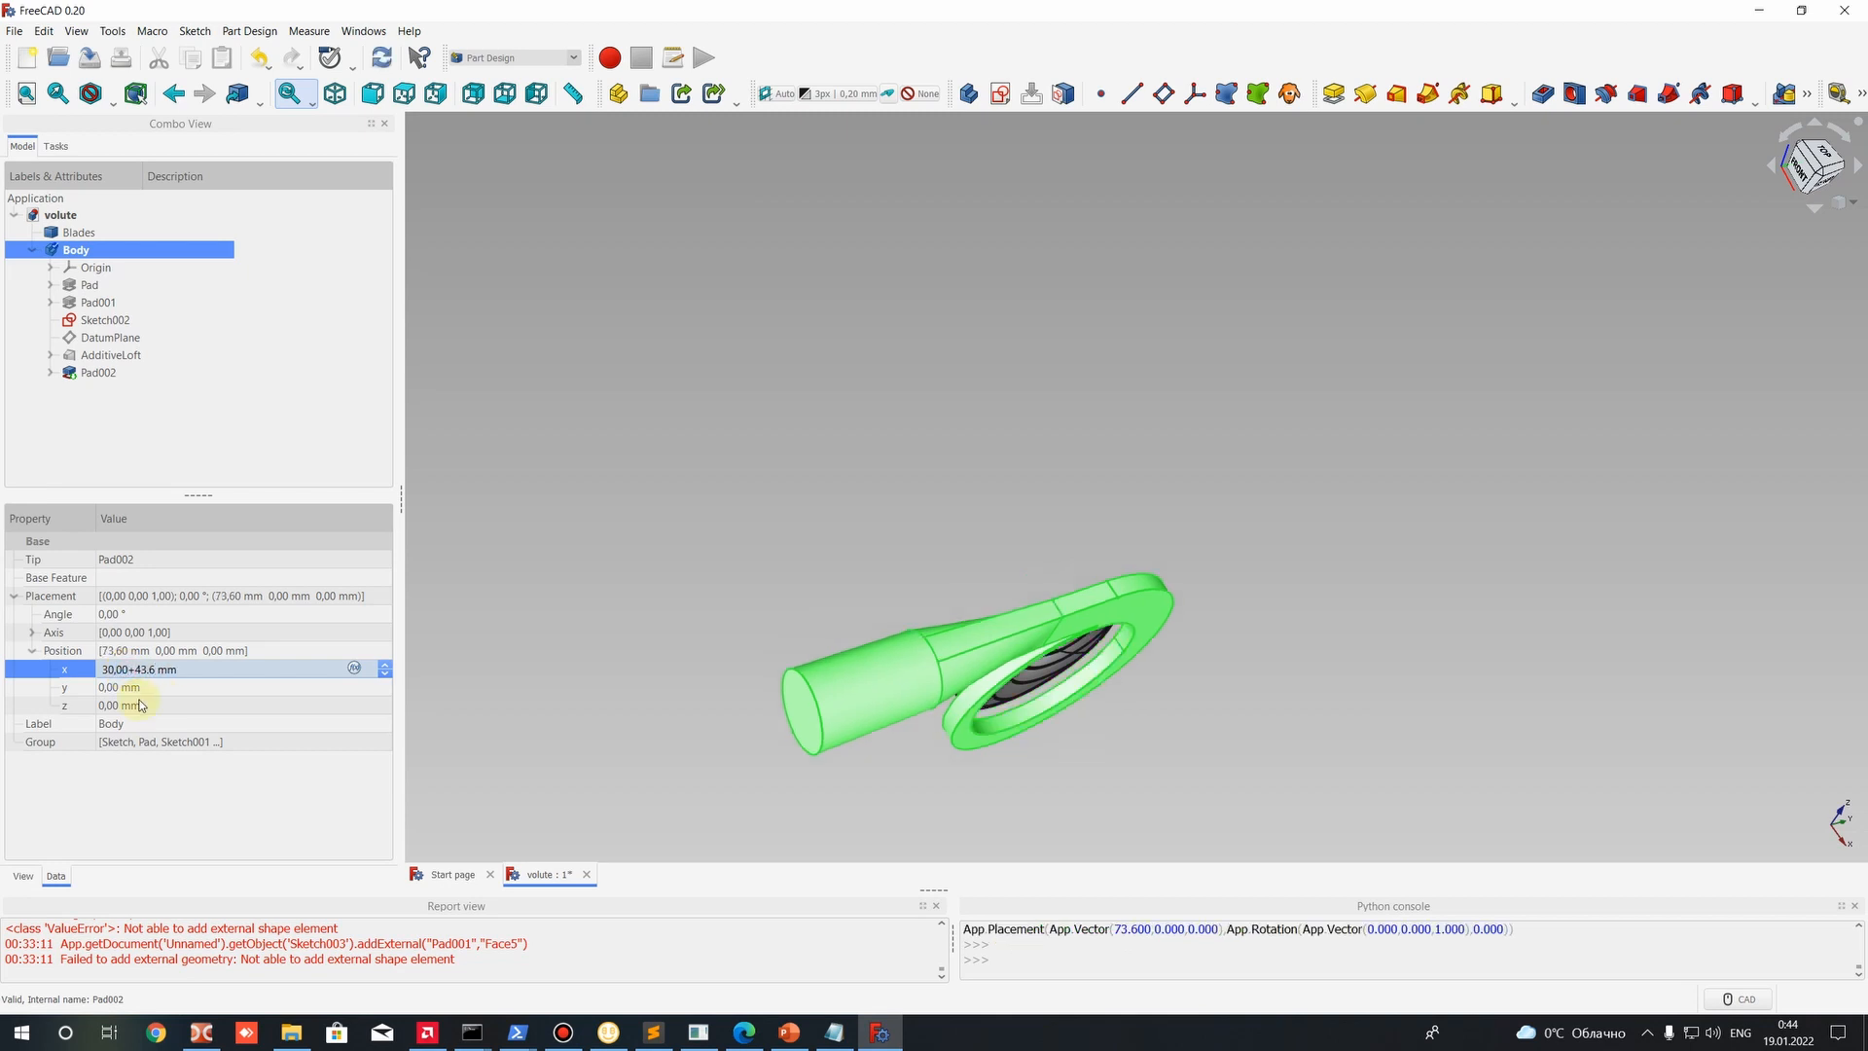
scroll(893, 613, "up", 10)
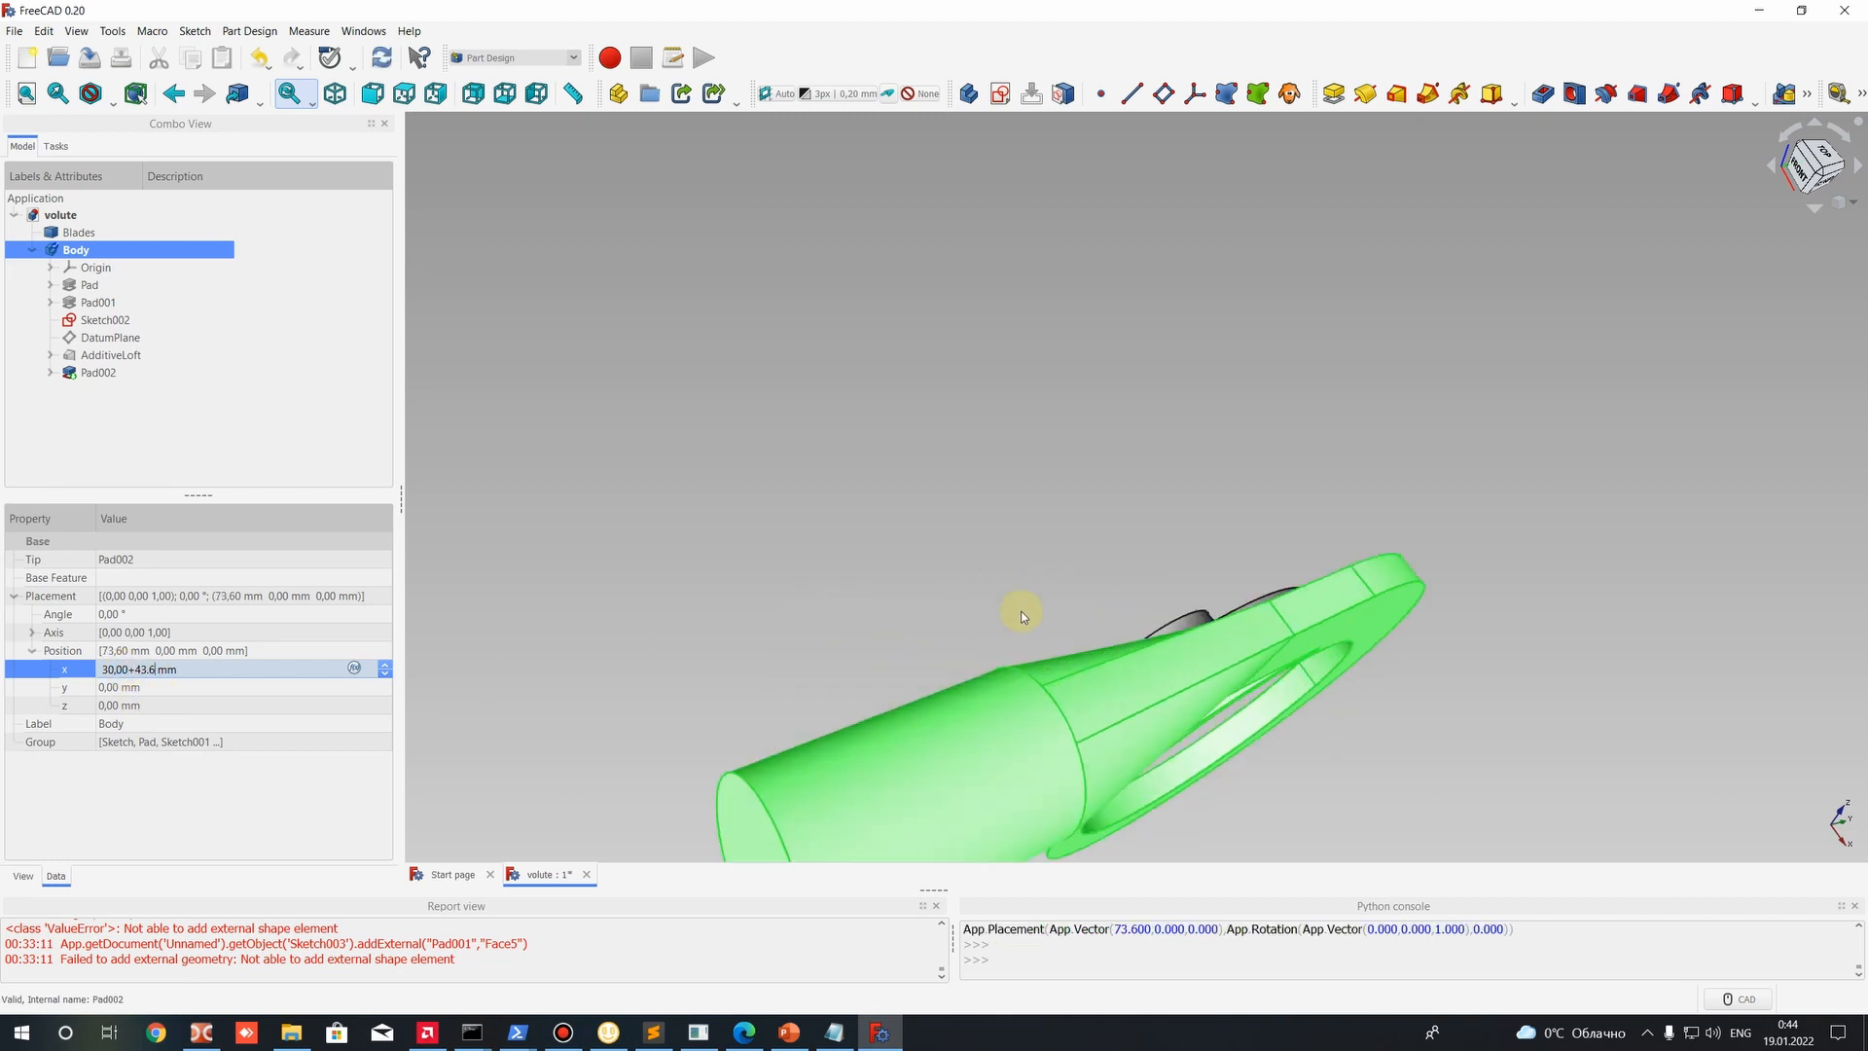
middle_click_drag(1194, 708, 1362, 613)
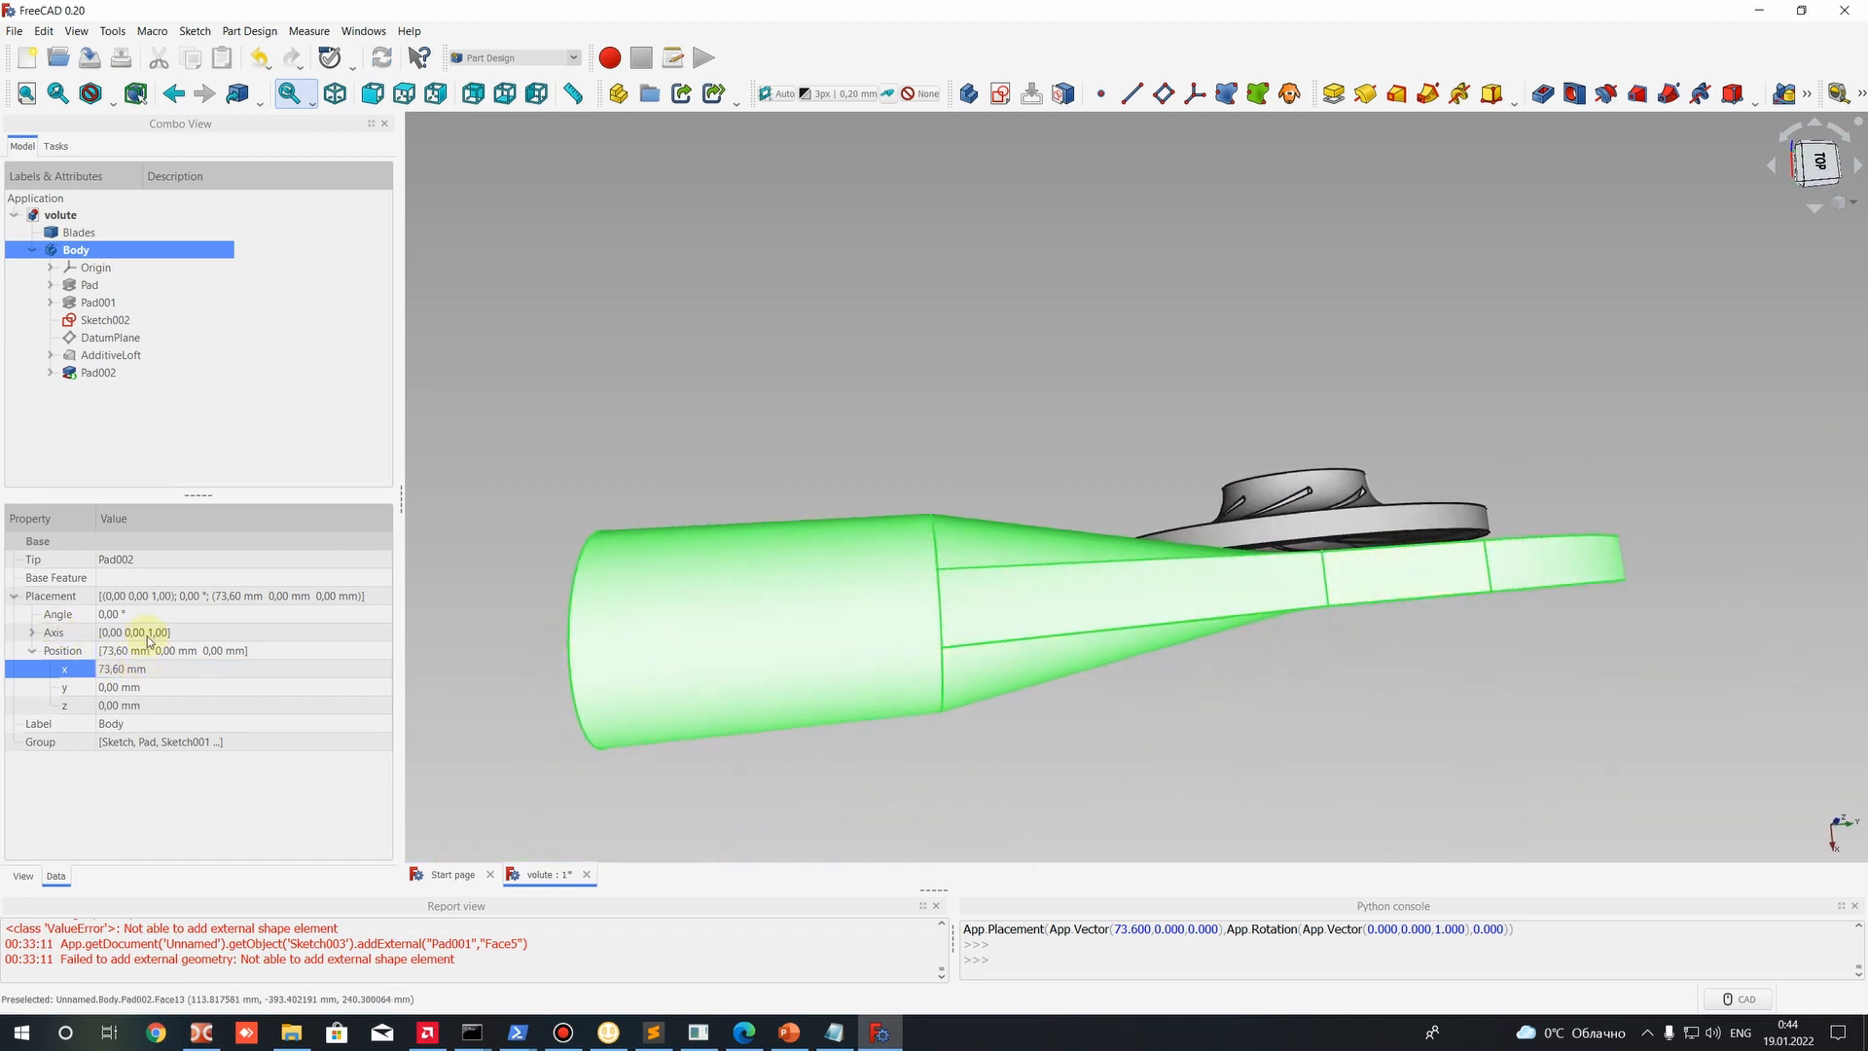
Subtract 9 mm three times from the Body's X position and check the volute against the impeller.
left_click(136, 631)
left_click(118, 434)
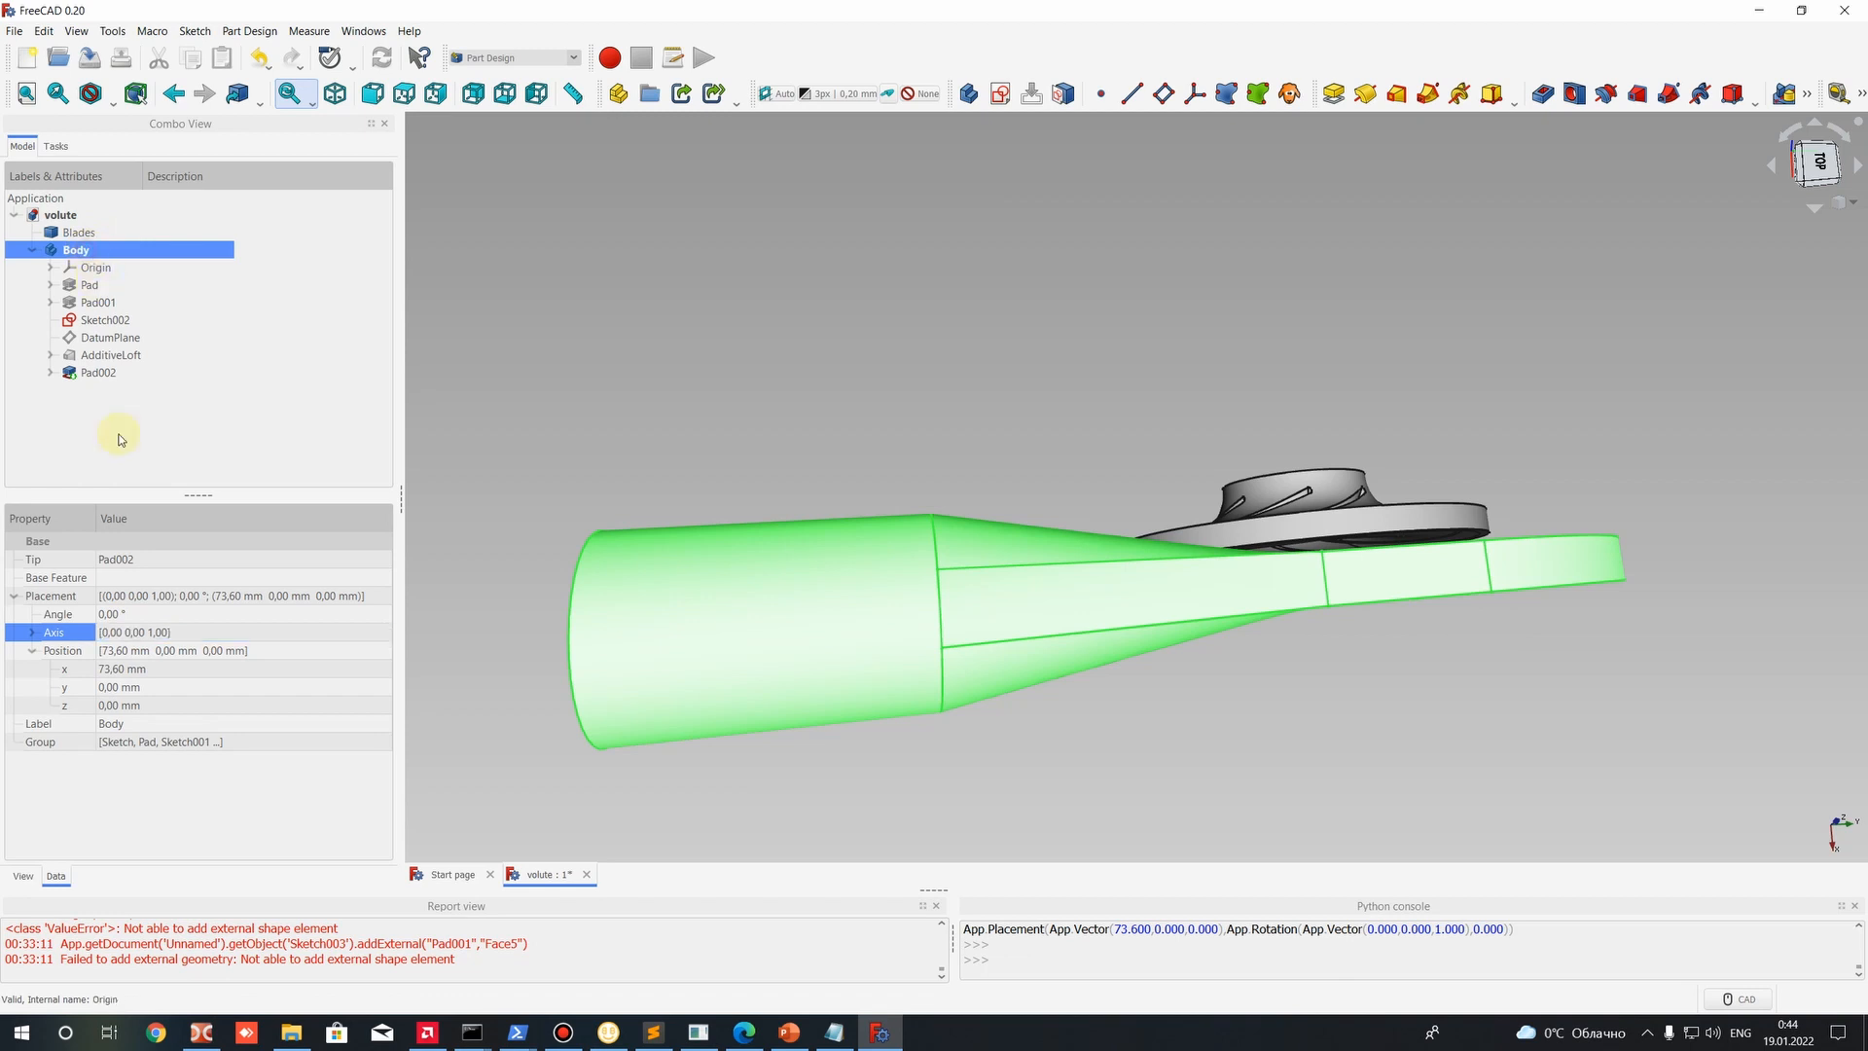
left_click(119, 669)
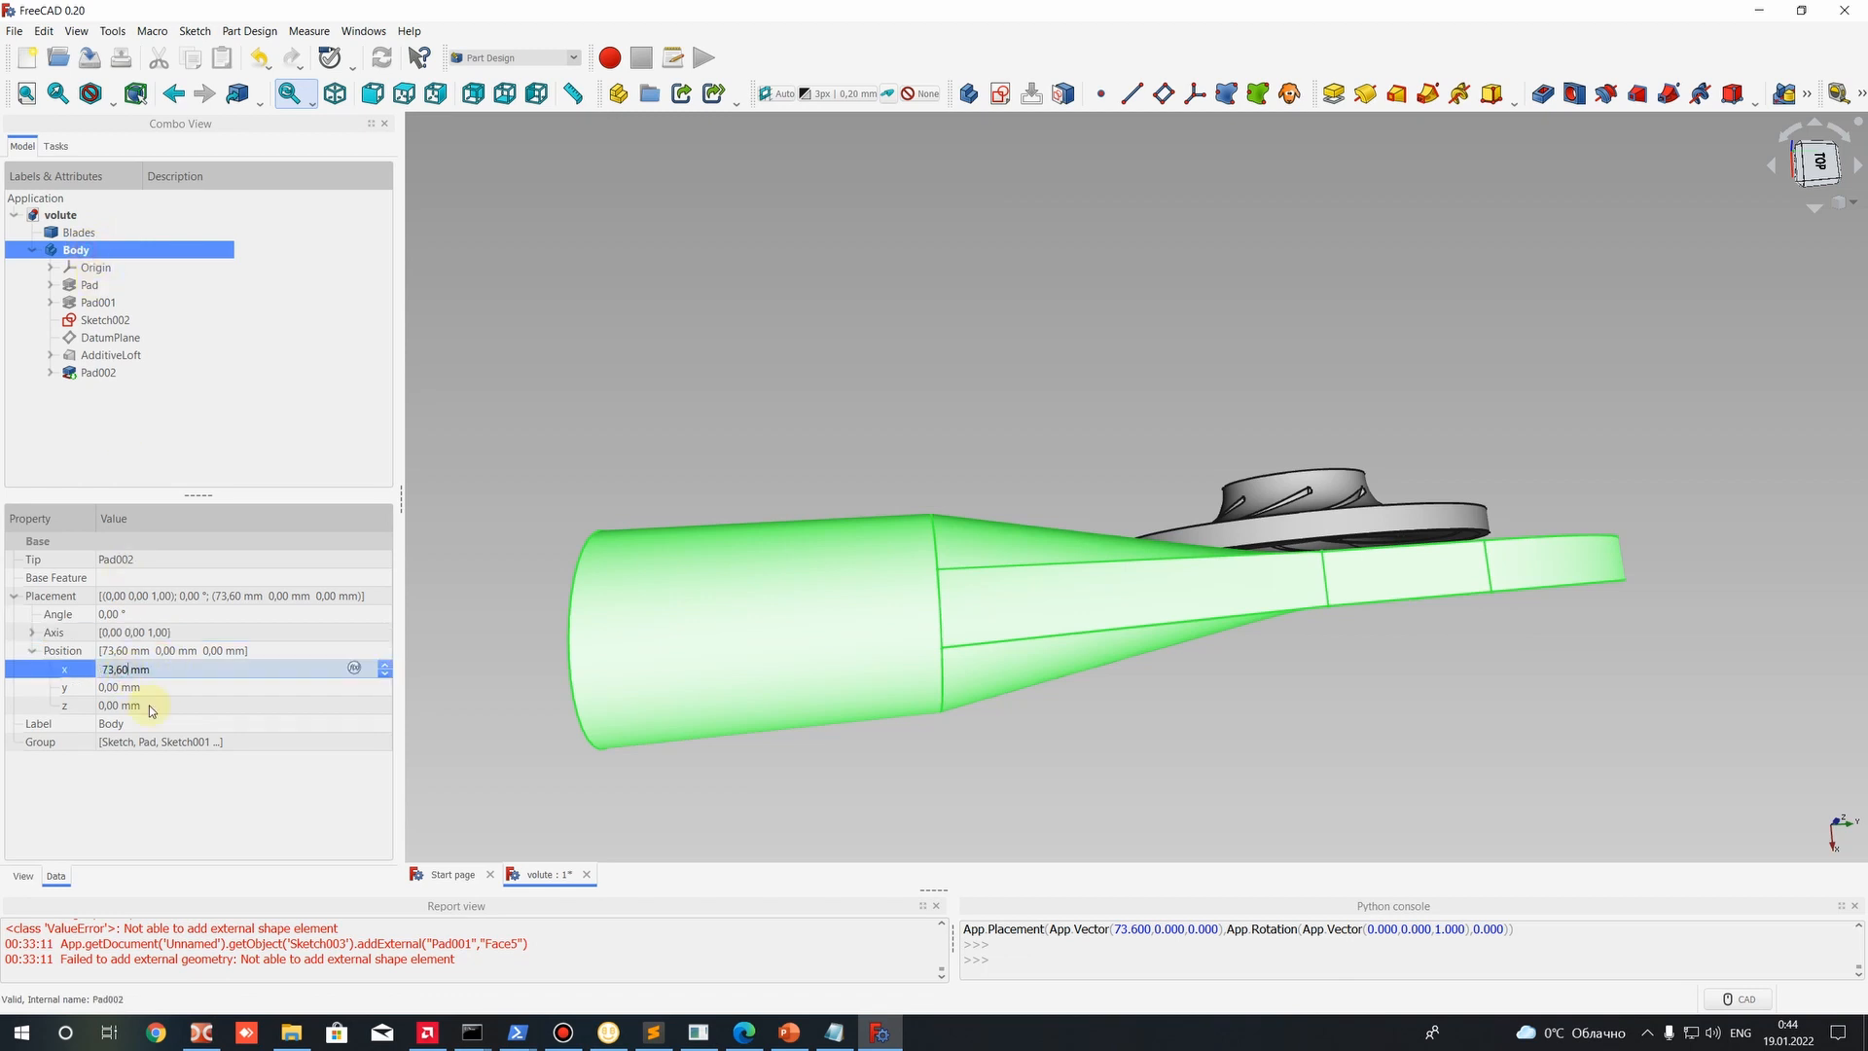
type("-9")
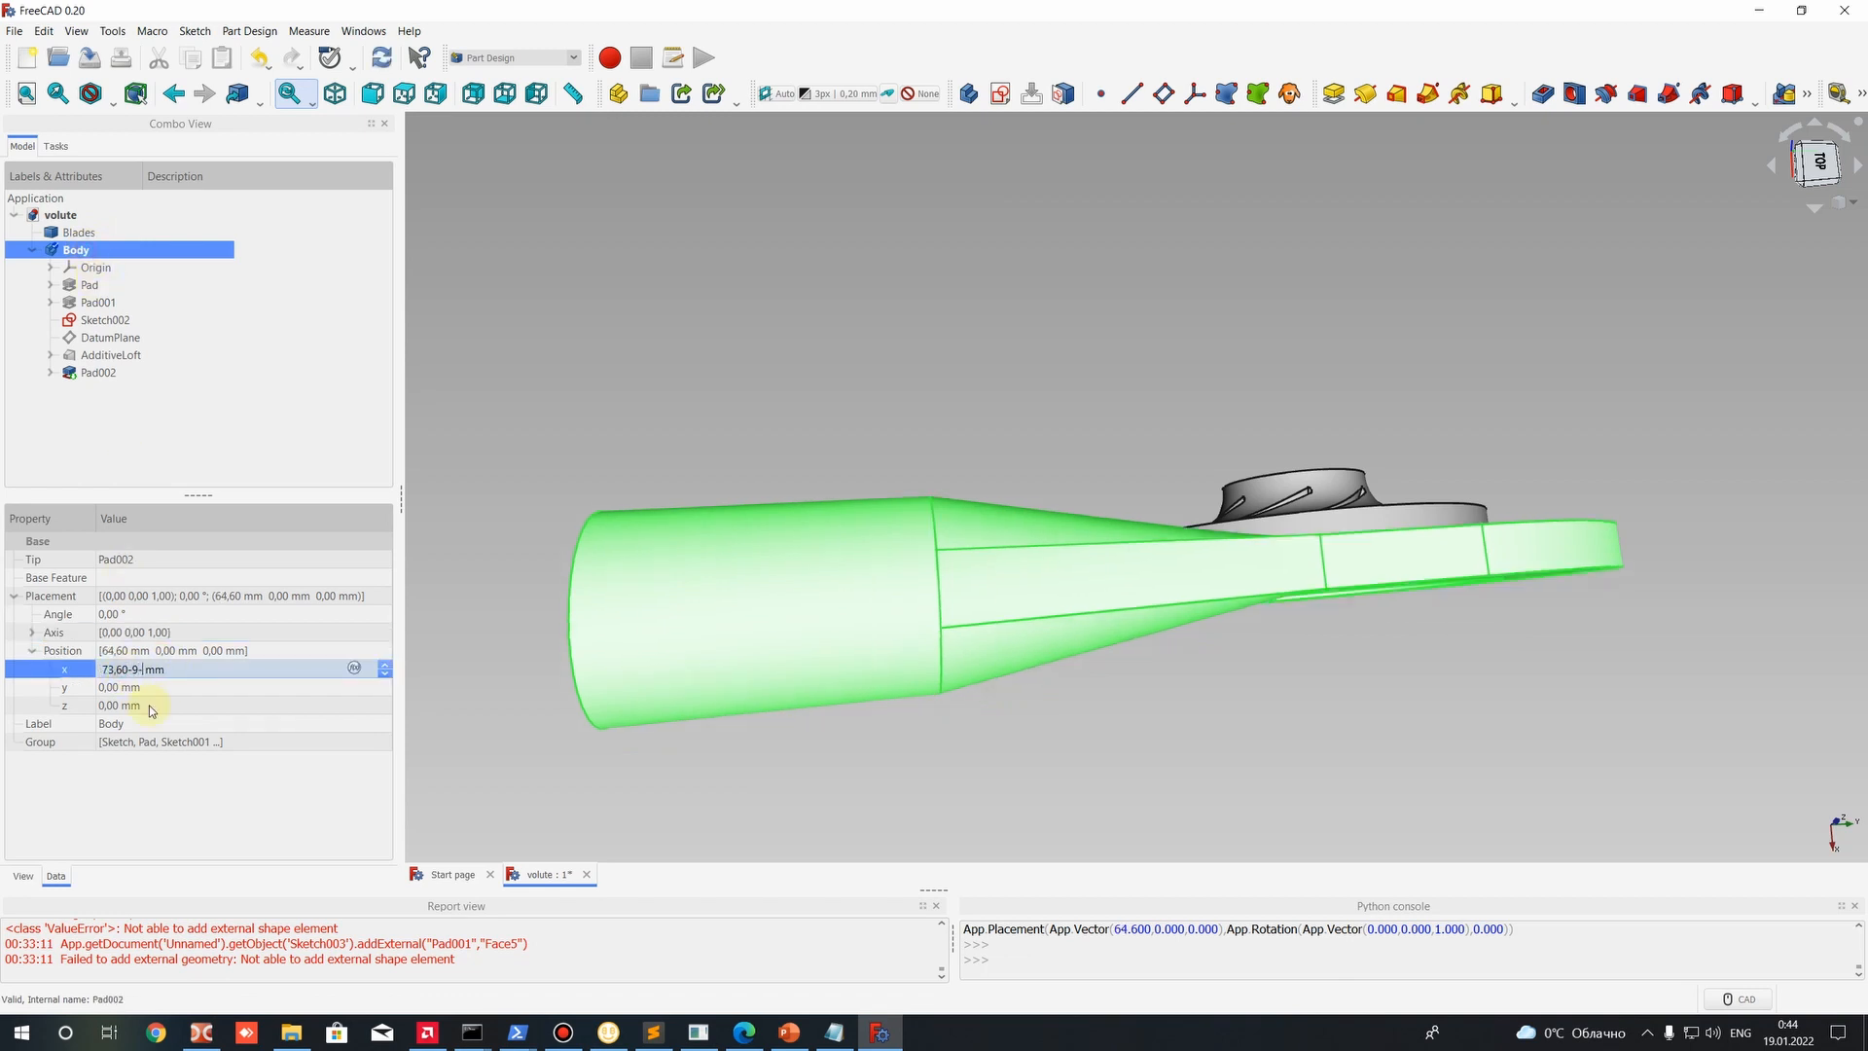
type("-9-")
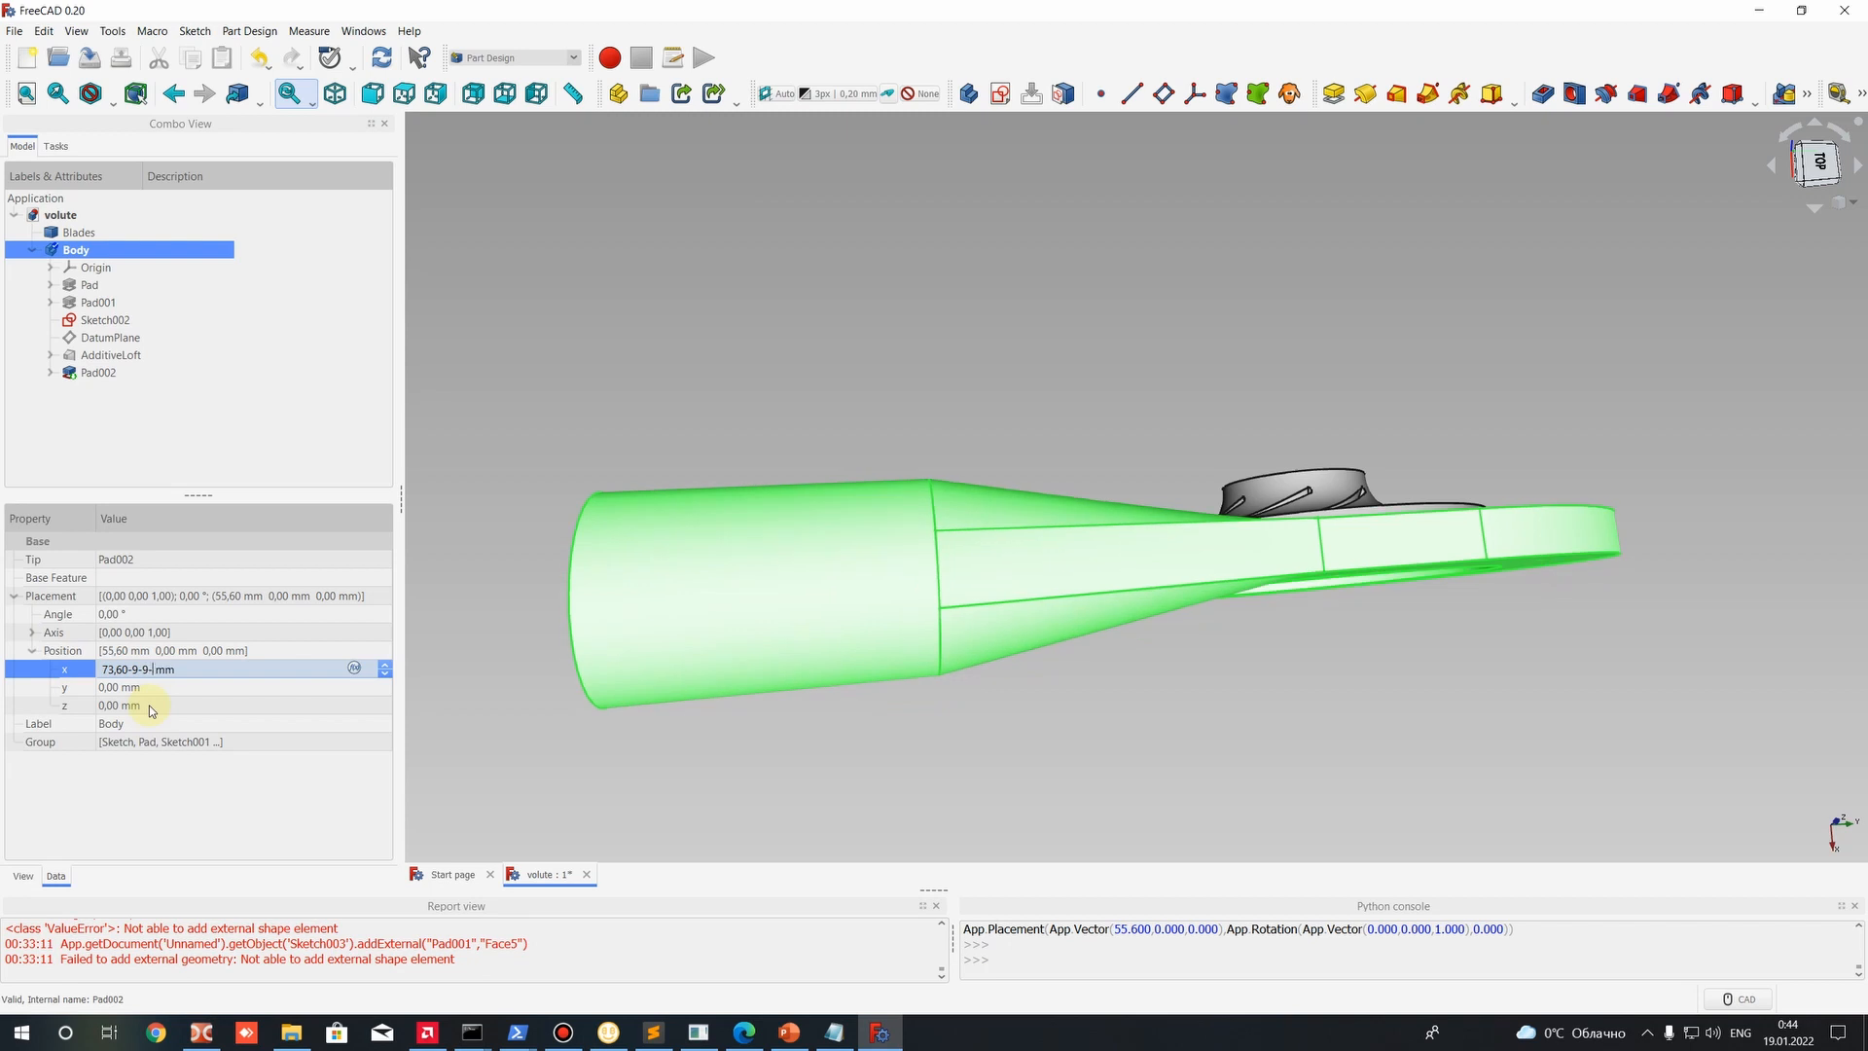
type("9")
middle_click_drag(1156, 359, 985, 430)
Copy 43.6 from the earlier Python console calculation and set the Body's X position to 43.6 mm.
left_click(122, 671)
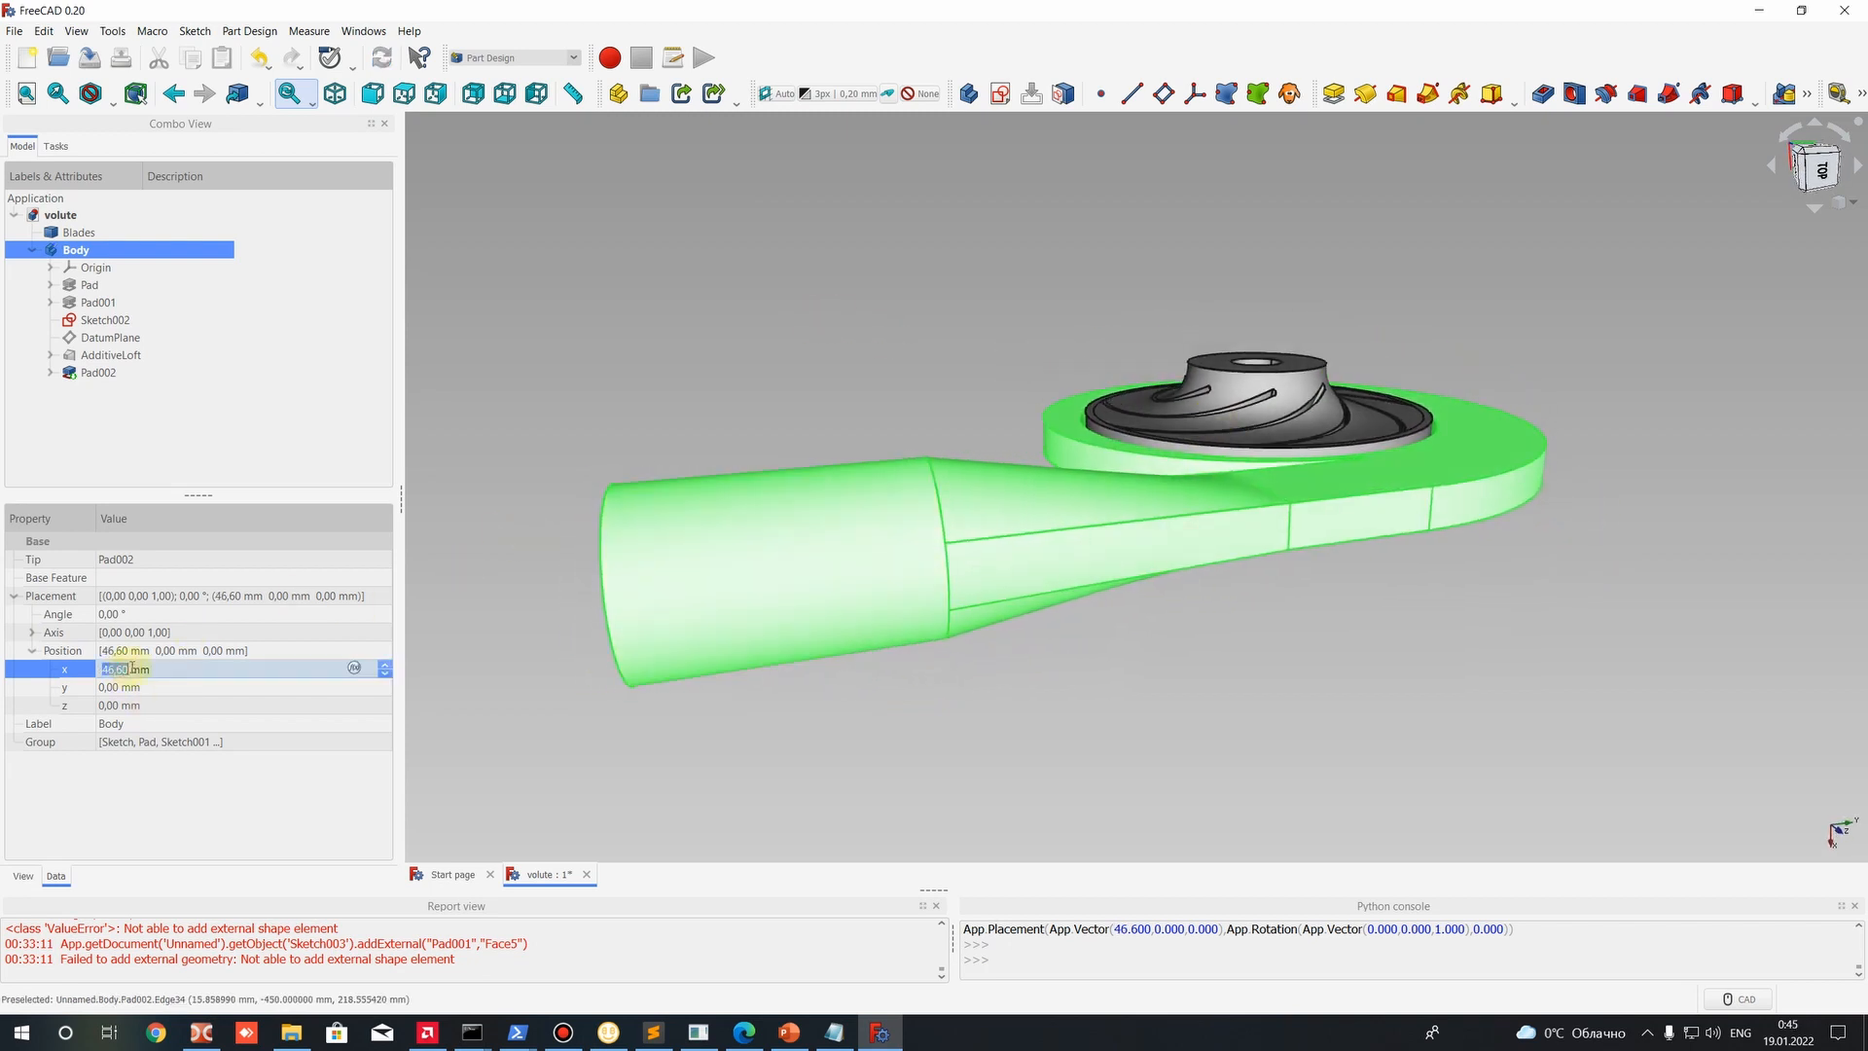
scroll(1037, 955, "up", 4)
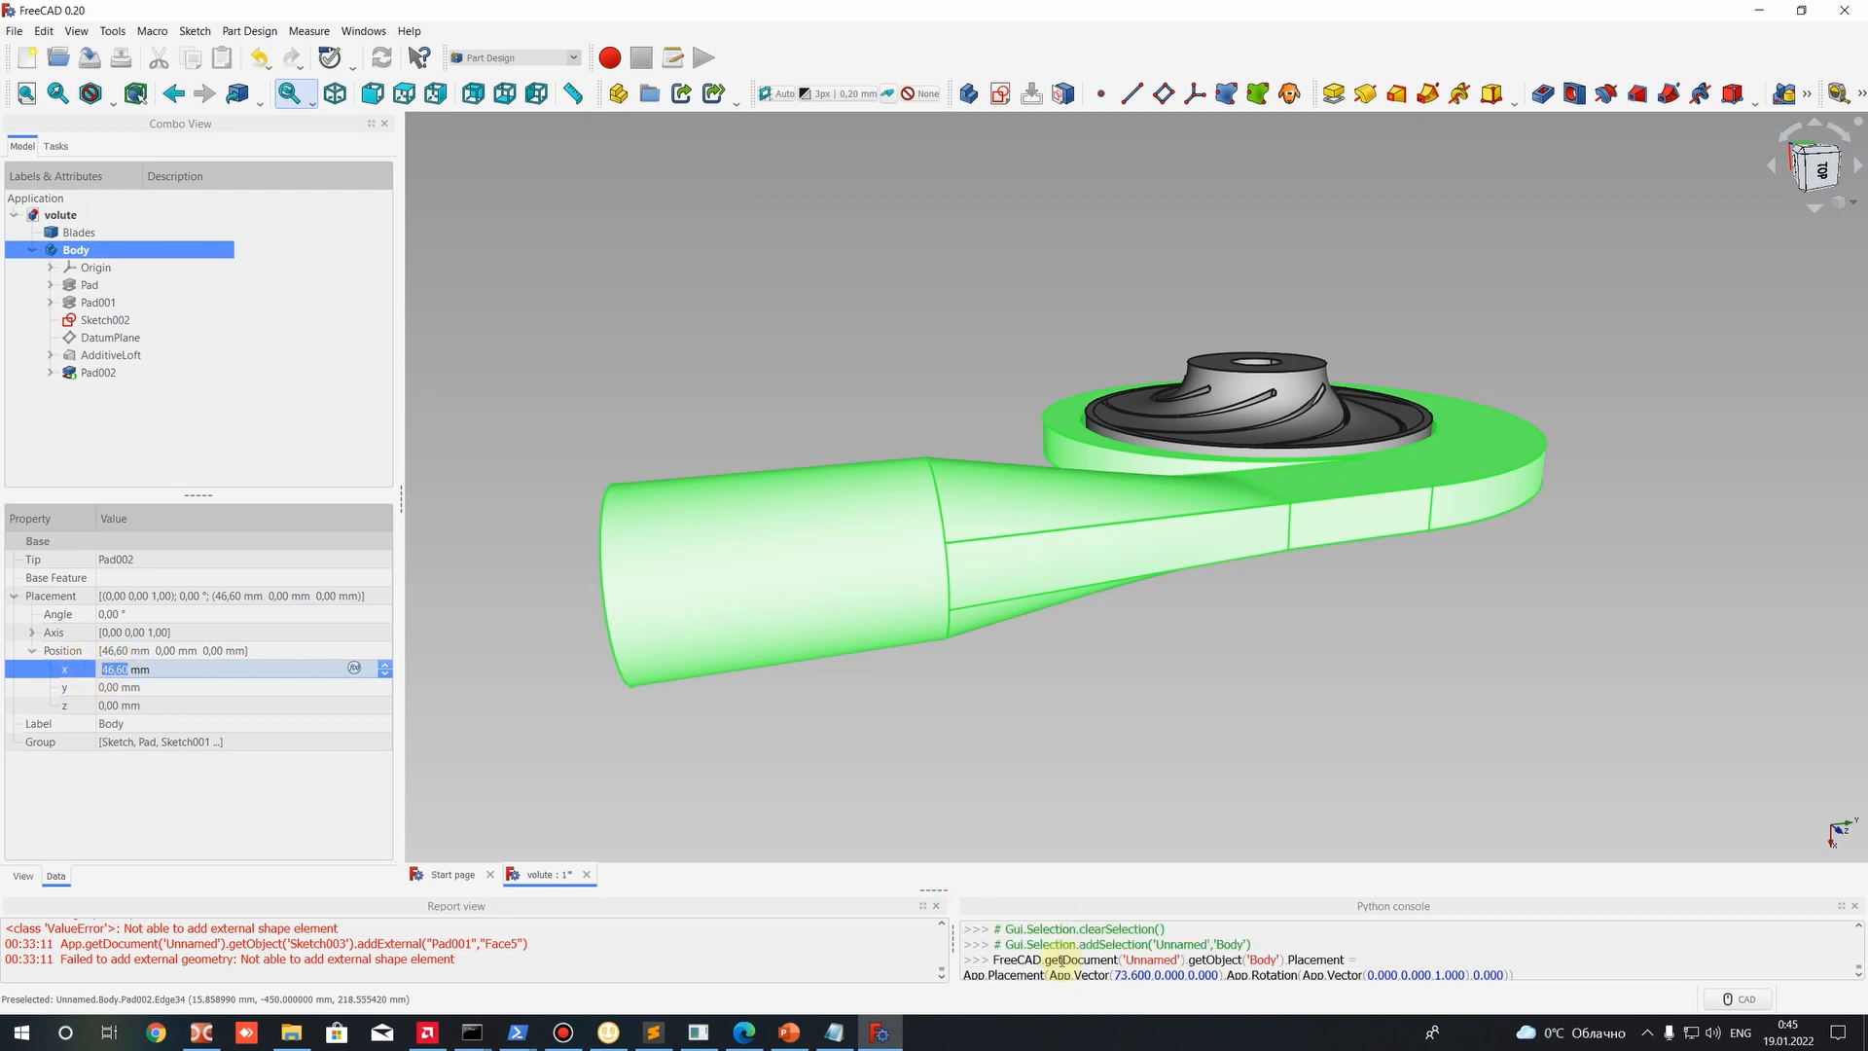
left_click_drag(1022, 945, 1004, 946)
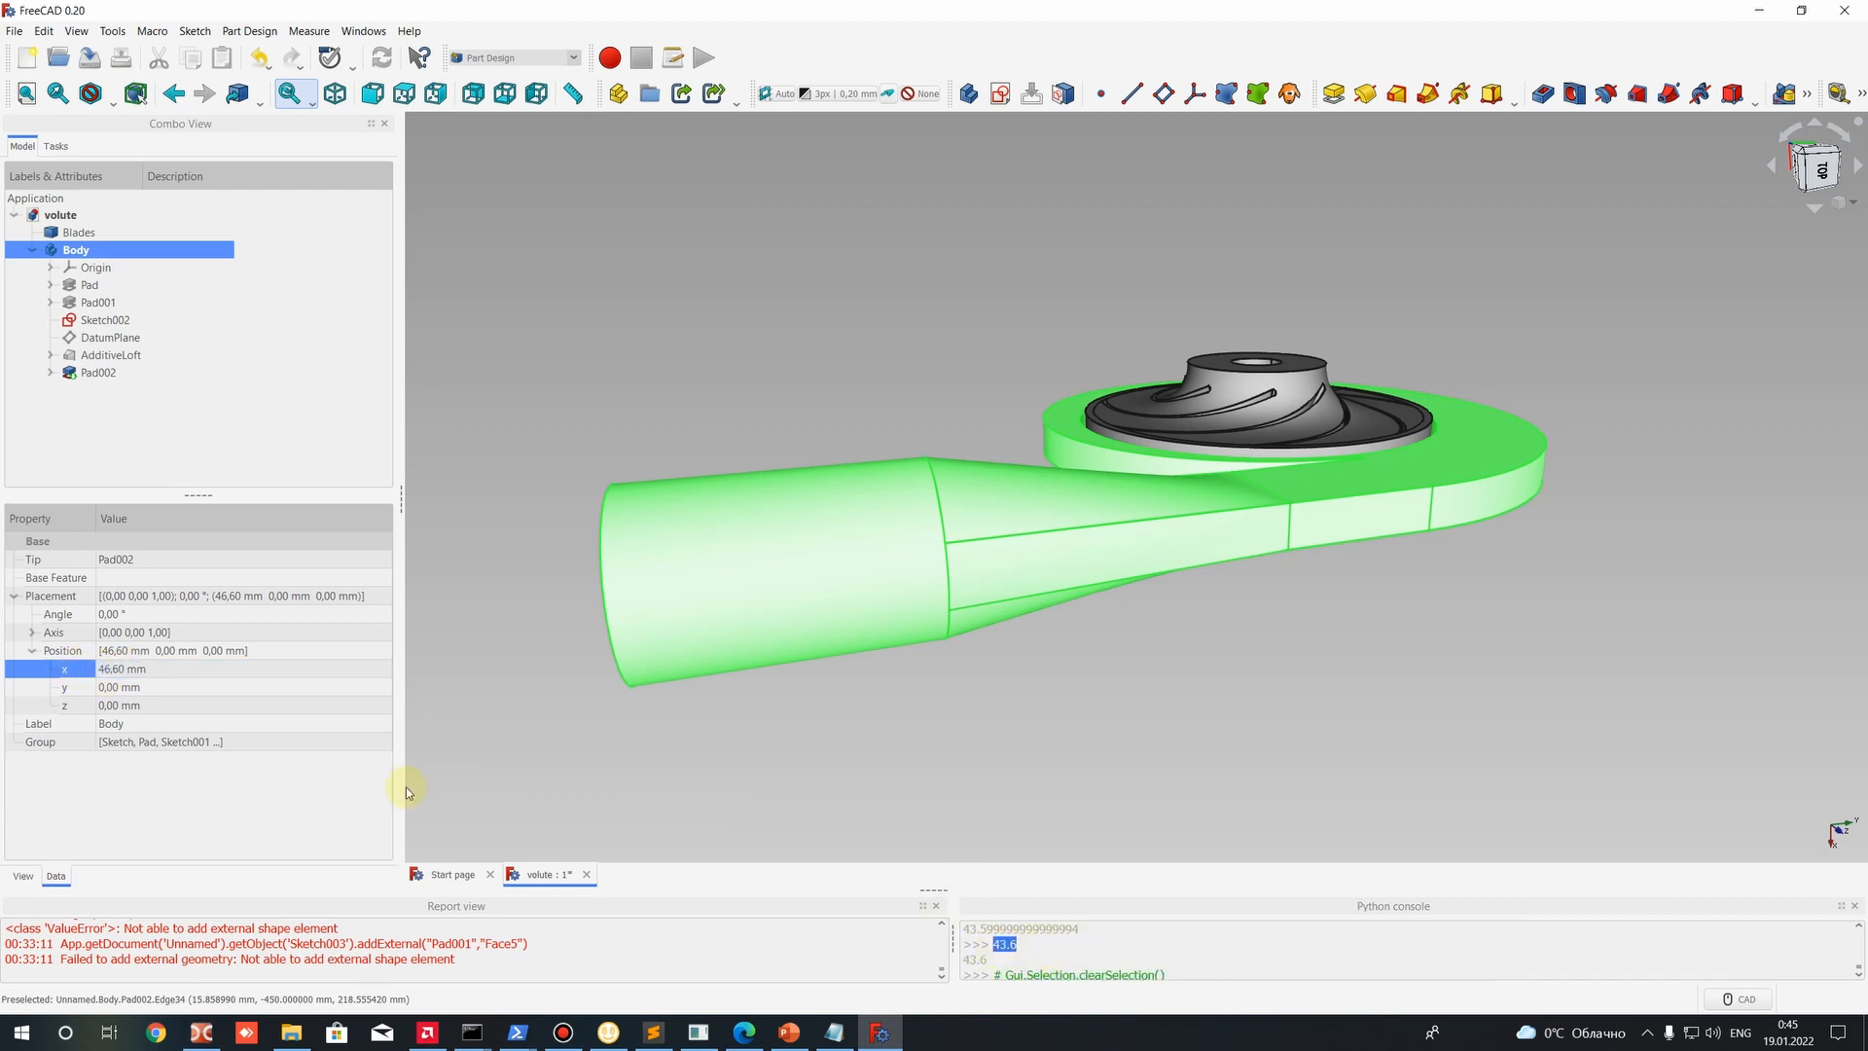
left_click(127, 668)
type("43.6")
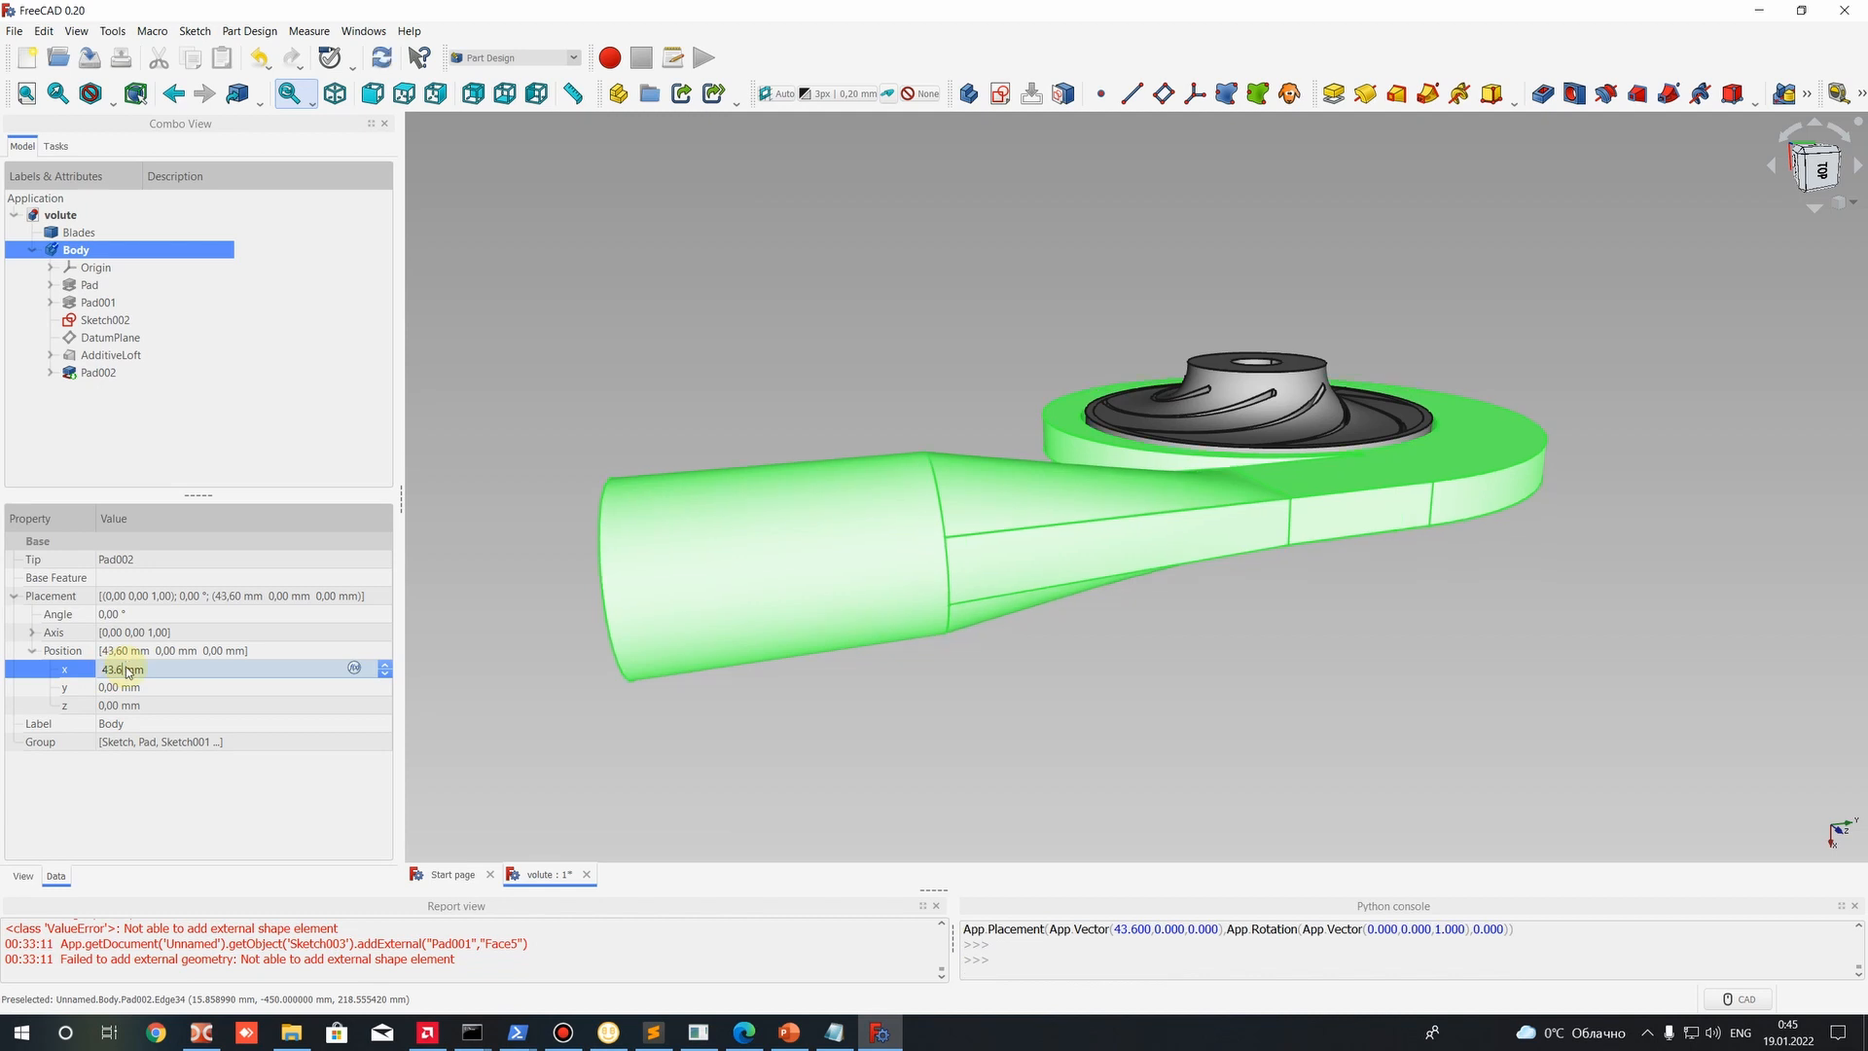
key("Return")
Inspect the gap between impeller and volute up close and subtract 9 mm from the Body's X position.
scroll(1255, 458, "up", 3)
scroll(1121, 348, "up", 3)
middle_click_drag(1121, 348, 834, 329)
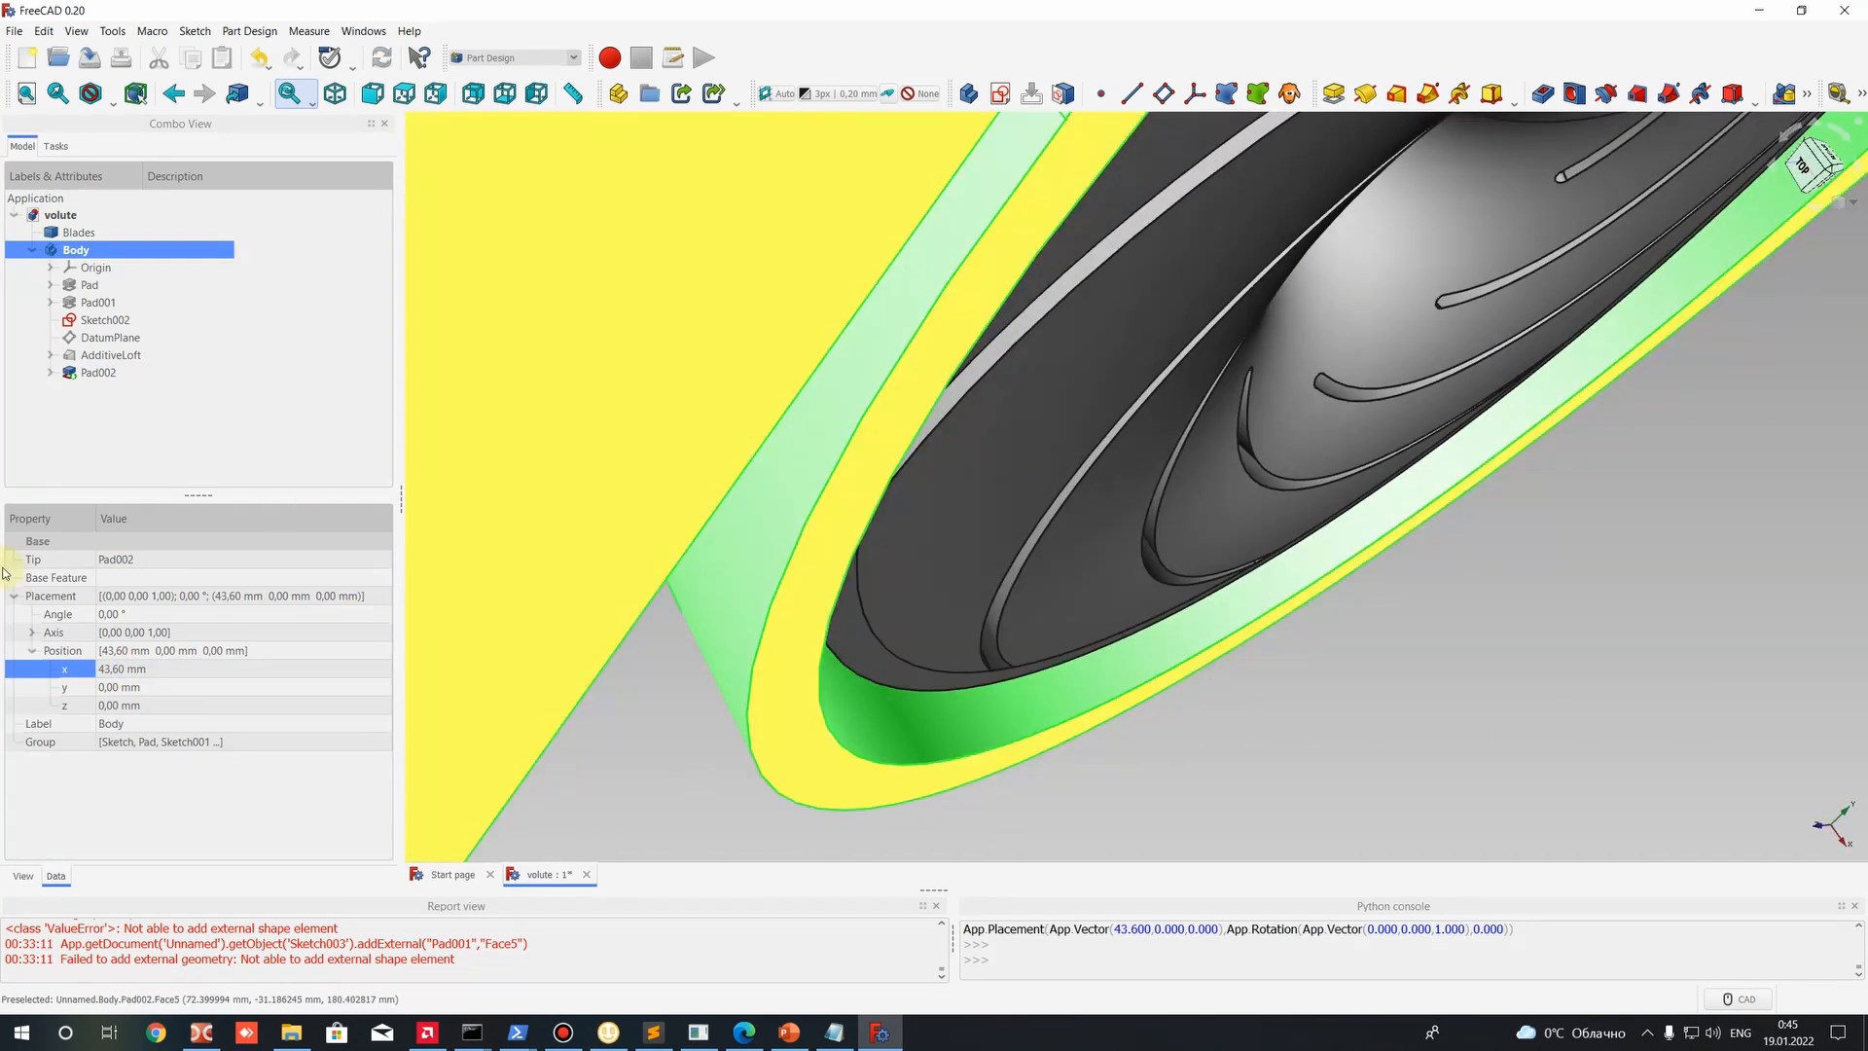
left_click(119, 670)
type("-")
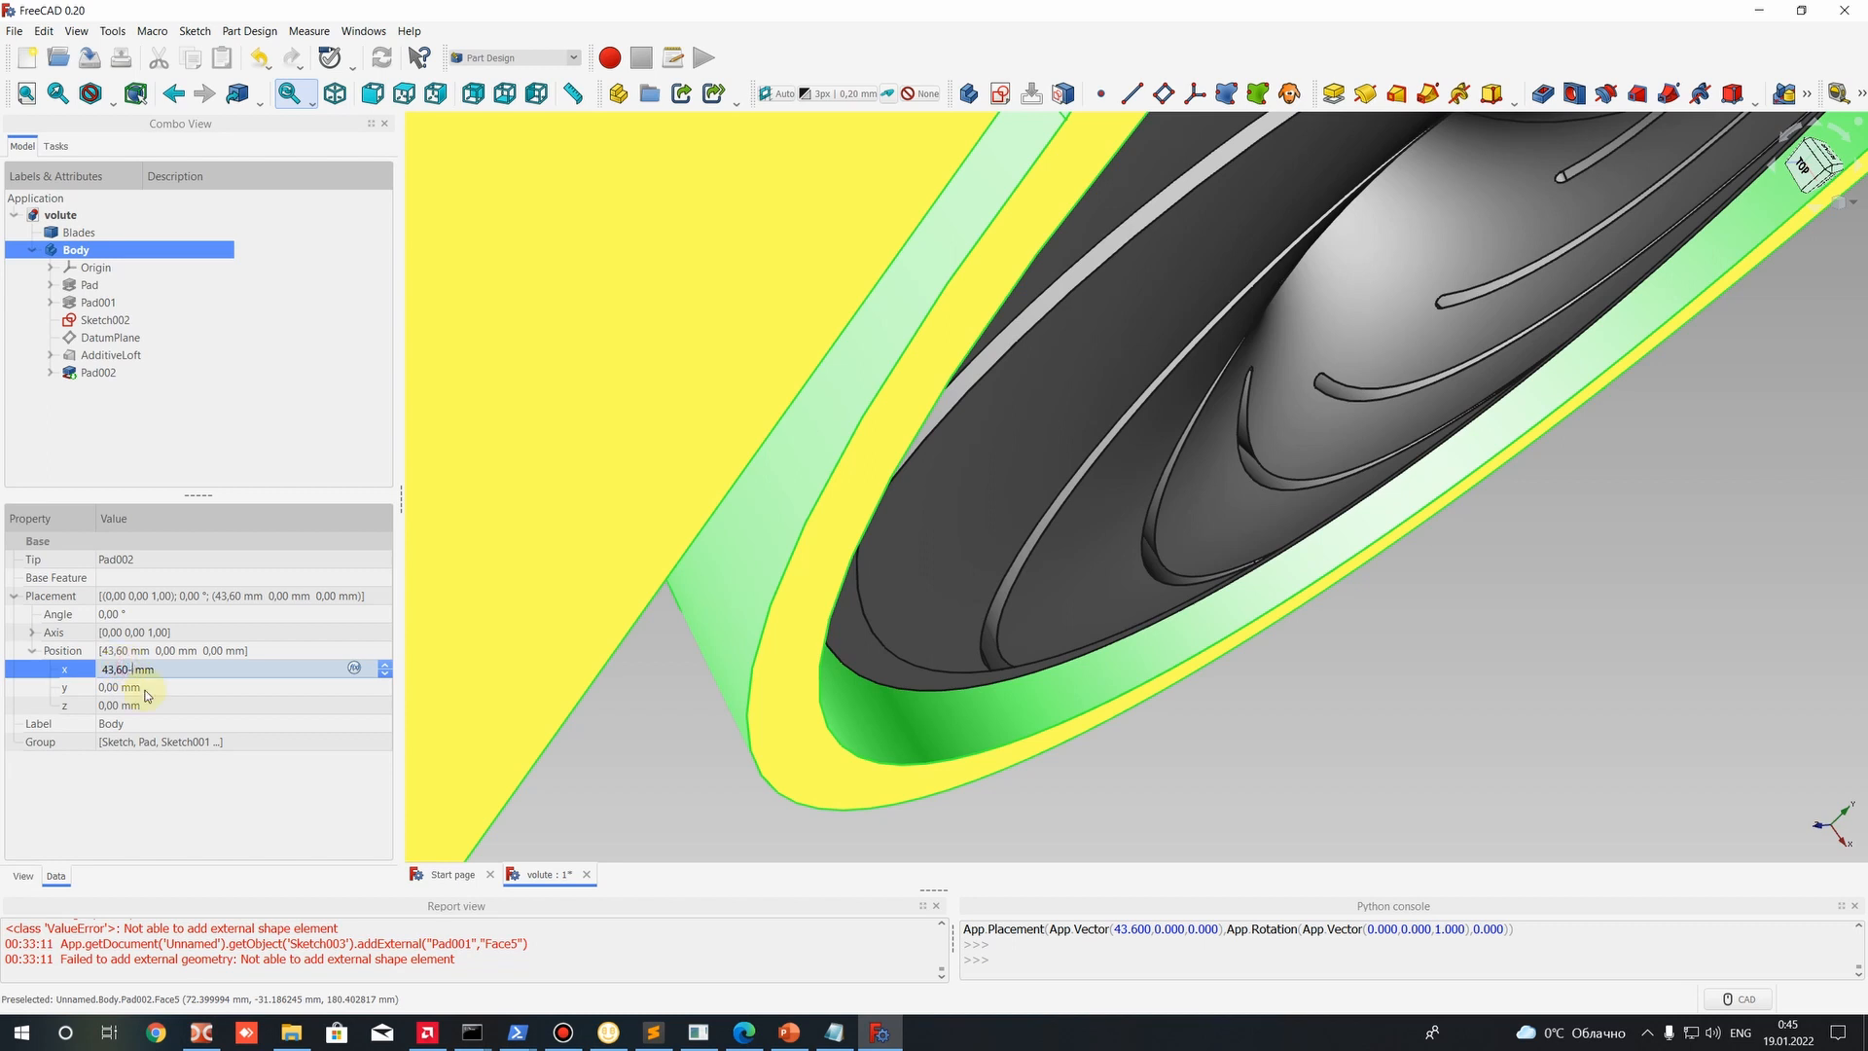
type("9")
key("Return")
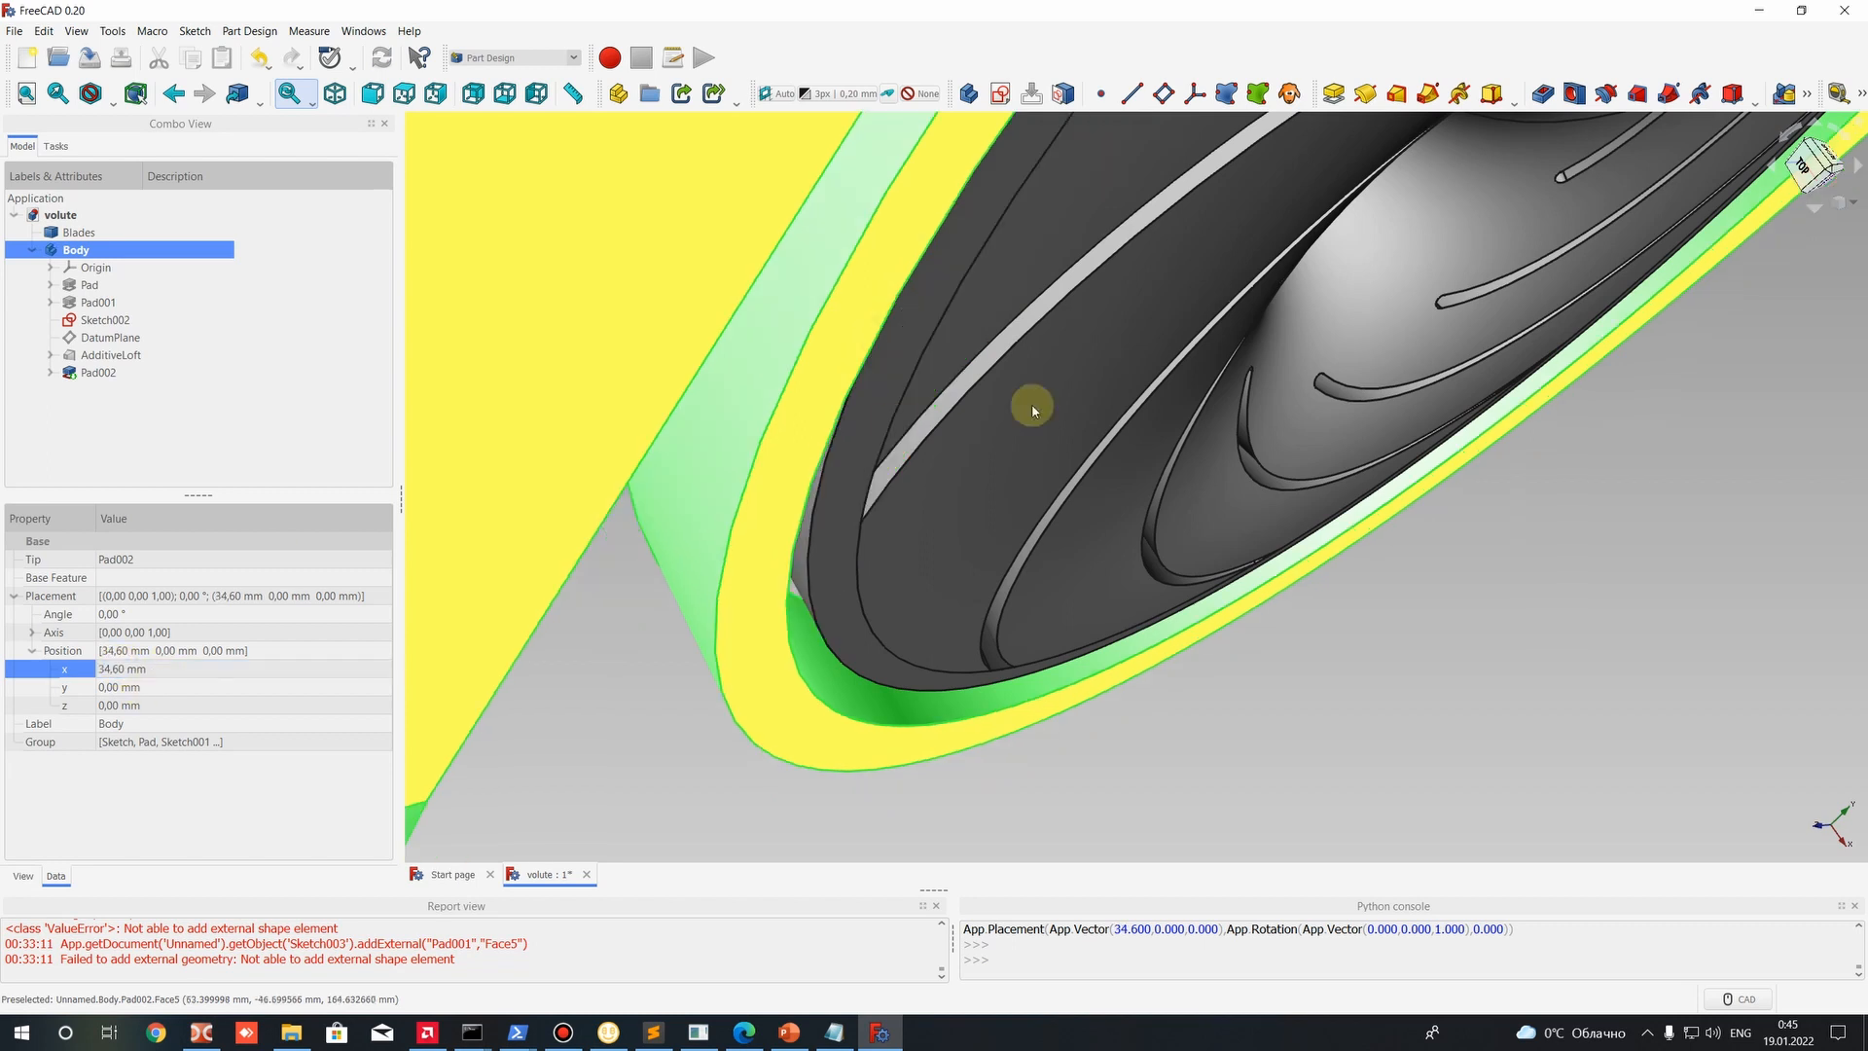
Examine the axial alignment of the volute and impeller from the top view and from other angles.
scroll(1031, 407, "down", 9)
middle_click_drag(909, 491, 1061, 320)
scroll(1039, 259, "up", 9)
scroll(1063, 325, "down", 6)
key("2")
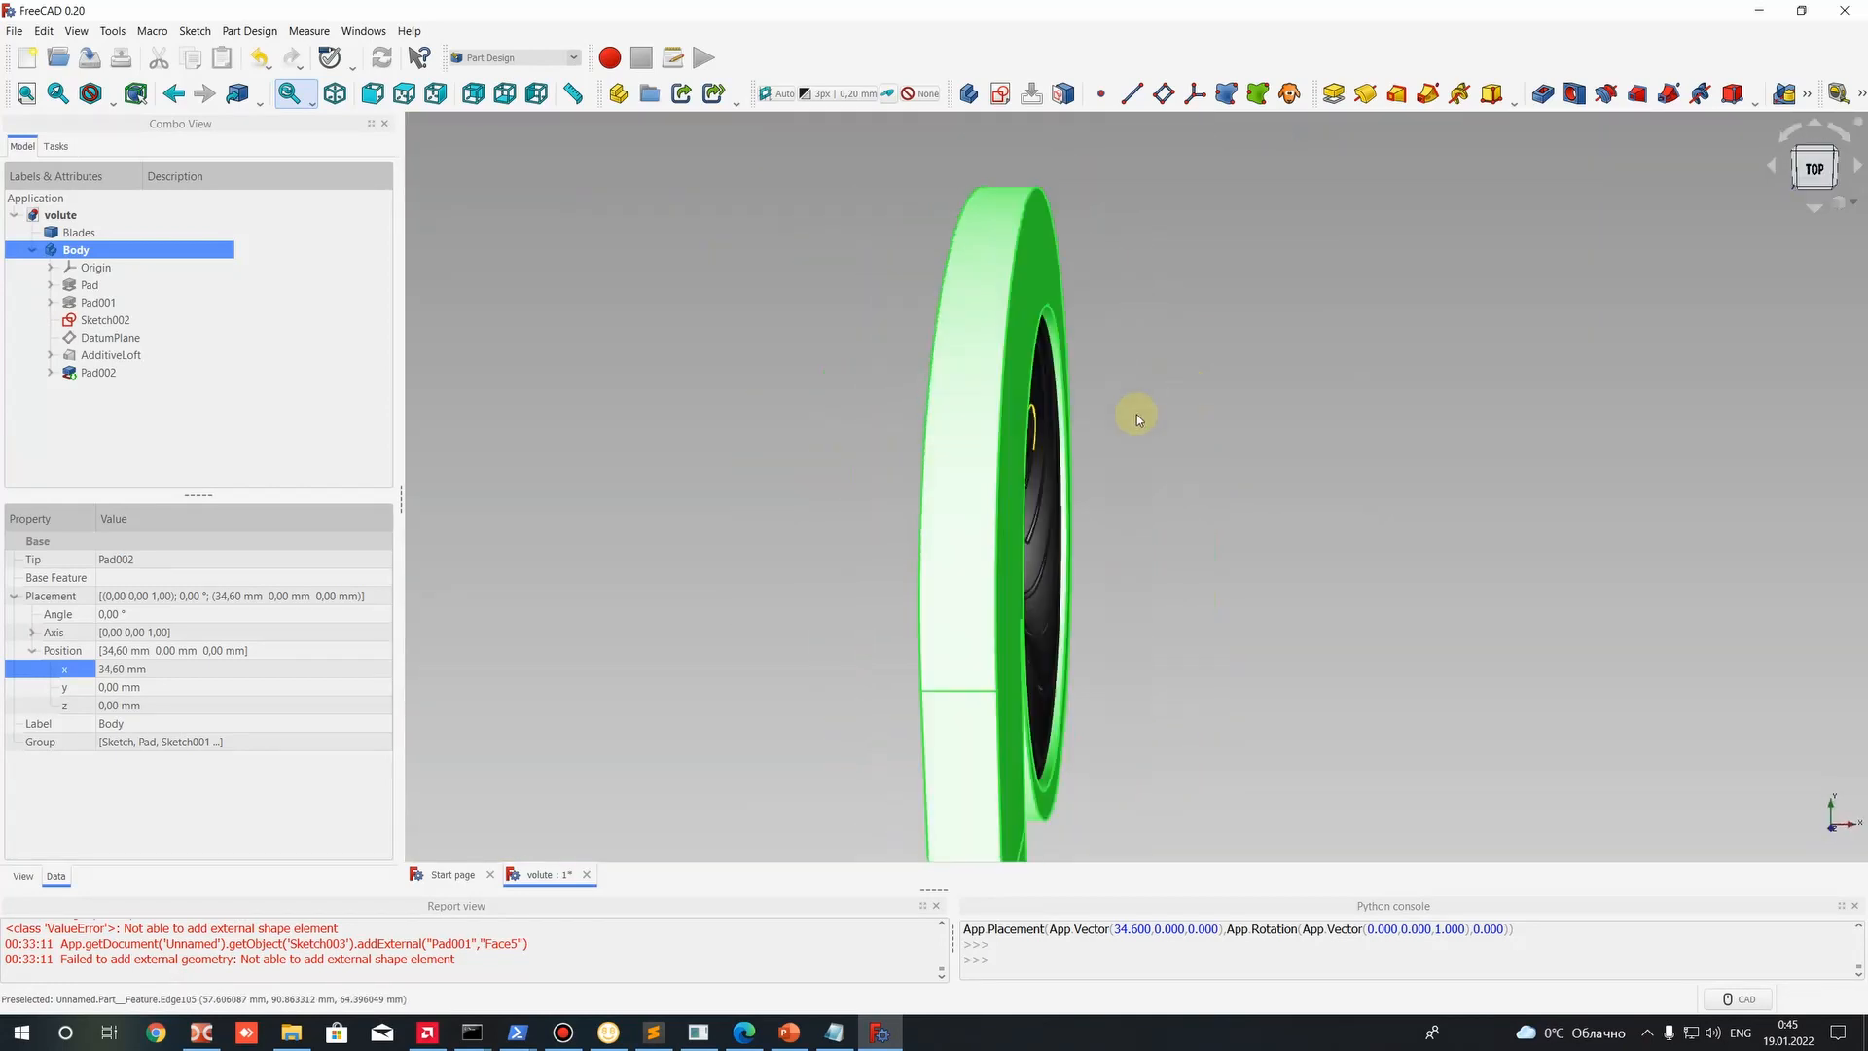
scroll(1137, 419, "down", 3)
middle_click_drag(1113, 517, 915, 518)
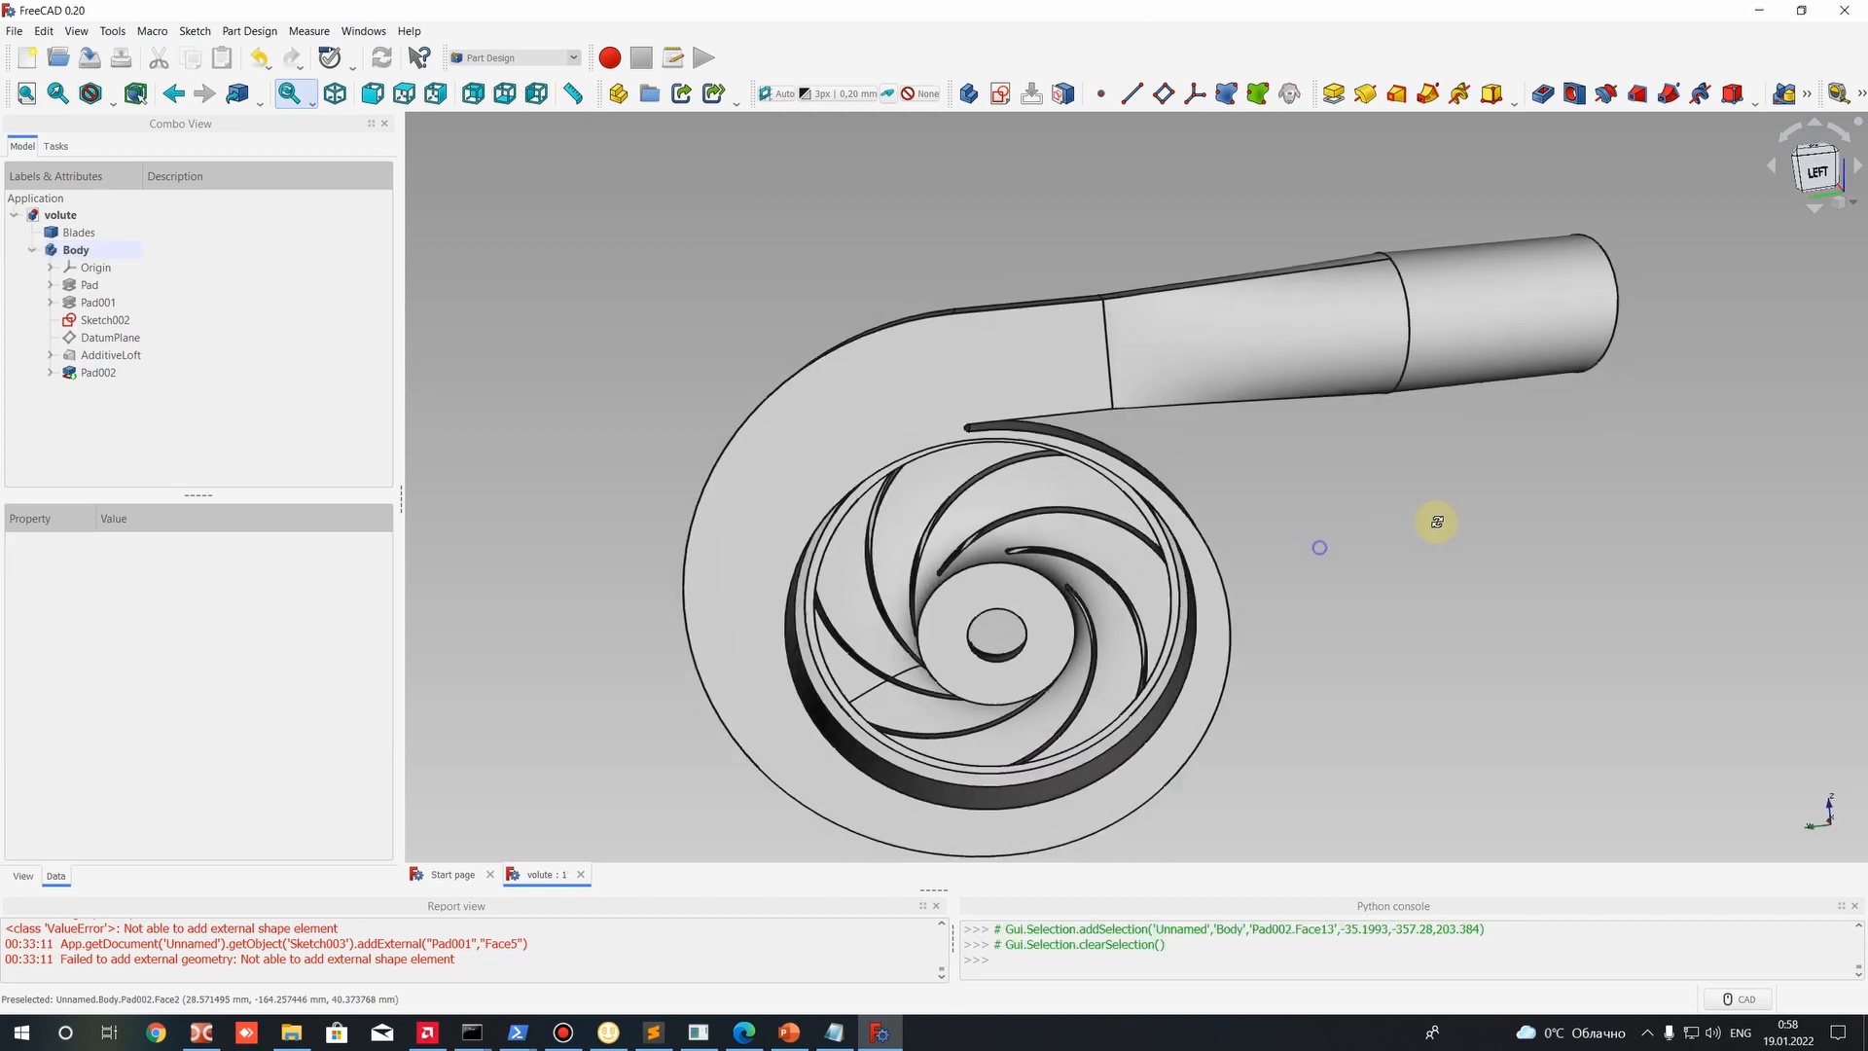
Examine the volute and impeller from the inlet side, selecting the blades, the conical transition and the outlet pipe in turn.
middle_click_drag(1317, 522, 1264, 477)
middle_click_drag(1319, 639, 1136, 581)
scroll(1136, 581, "up", 2)
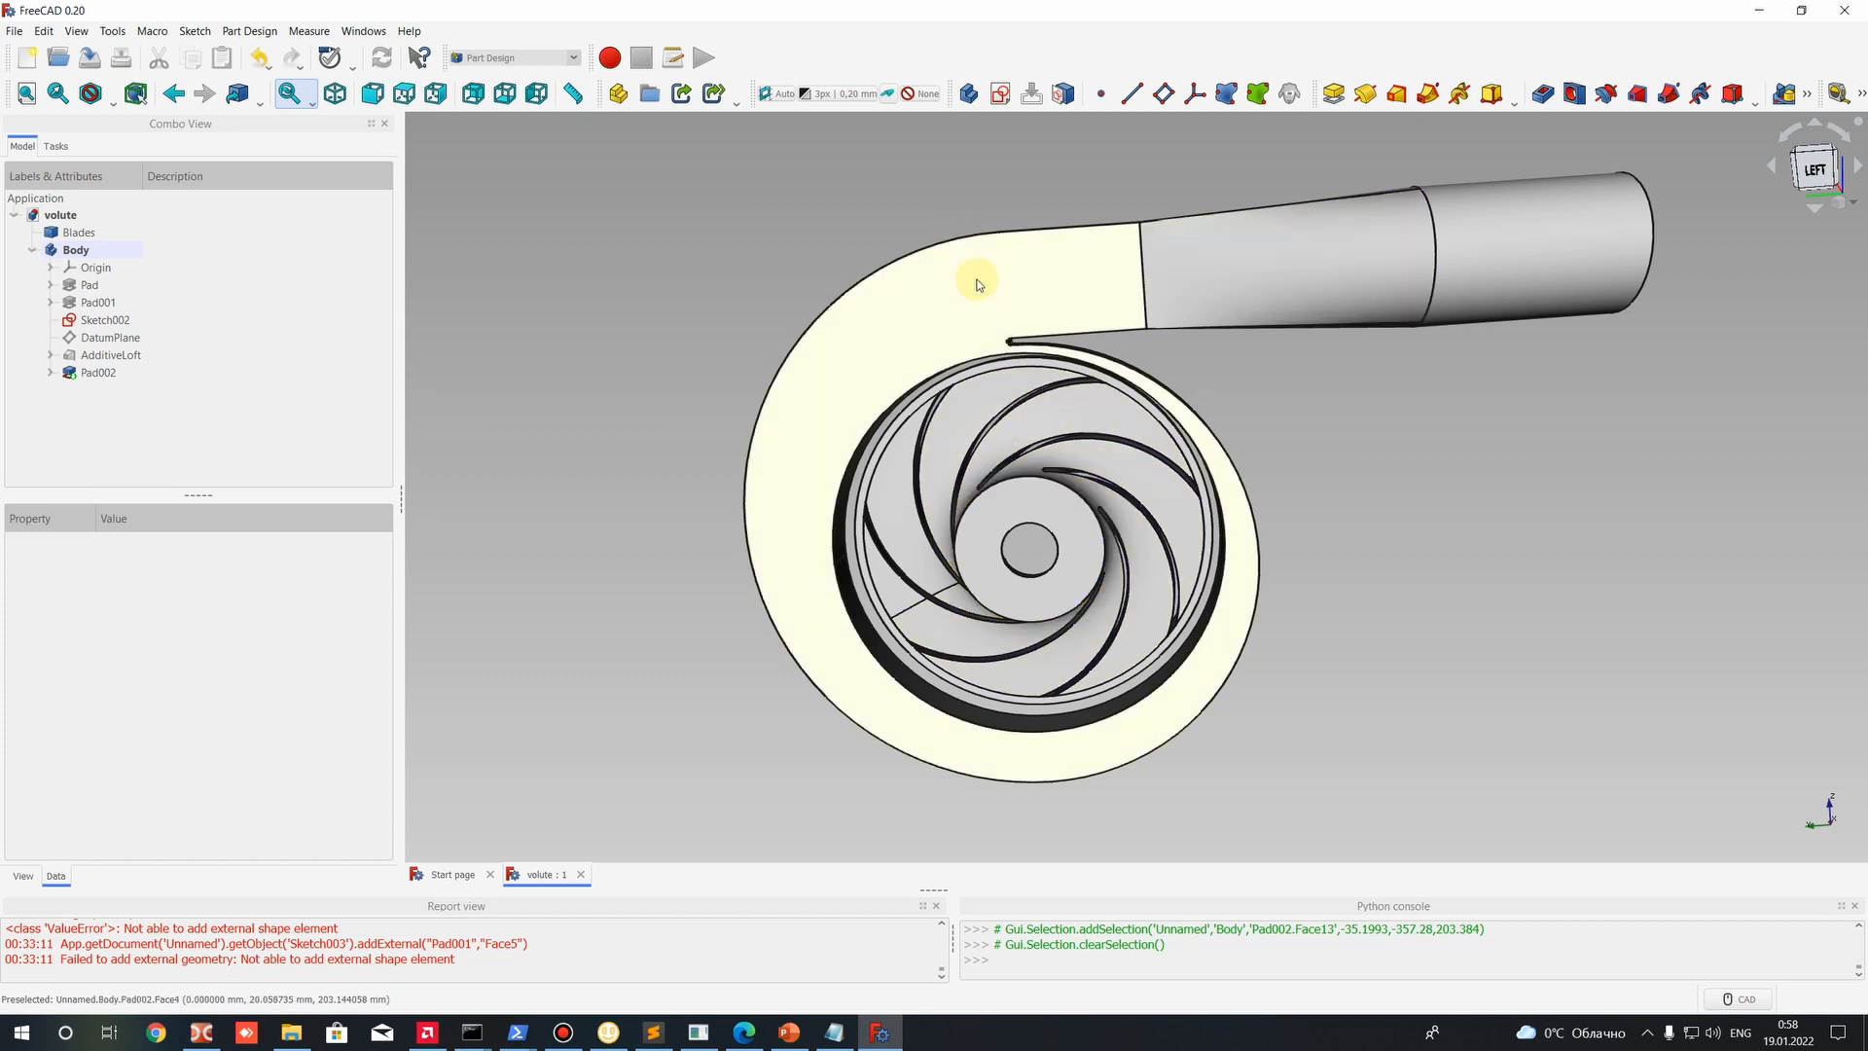
scroll(1037, 428, "up", 2)
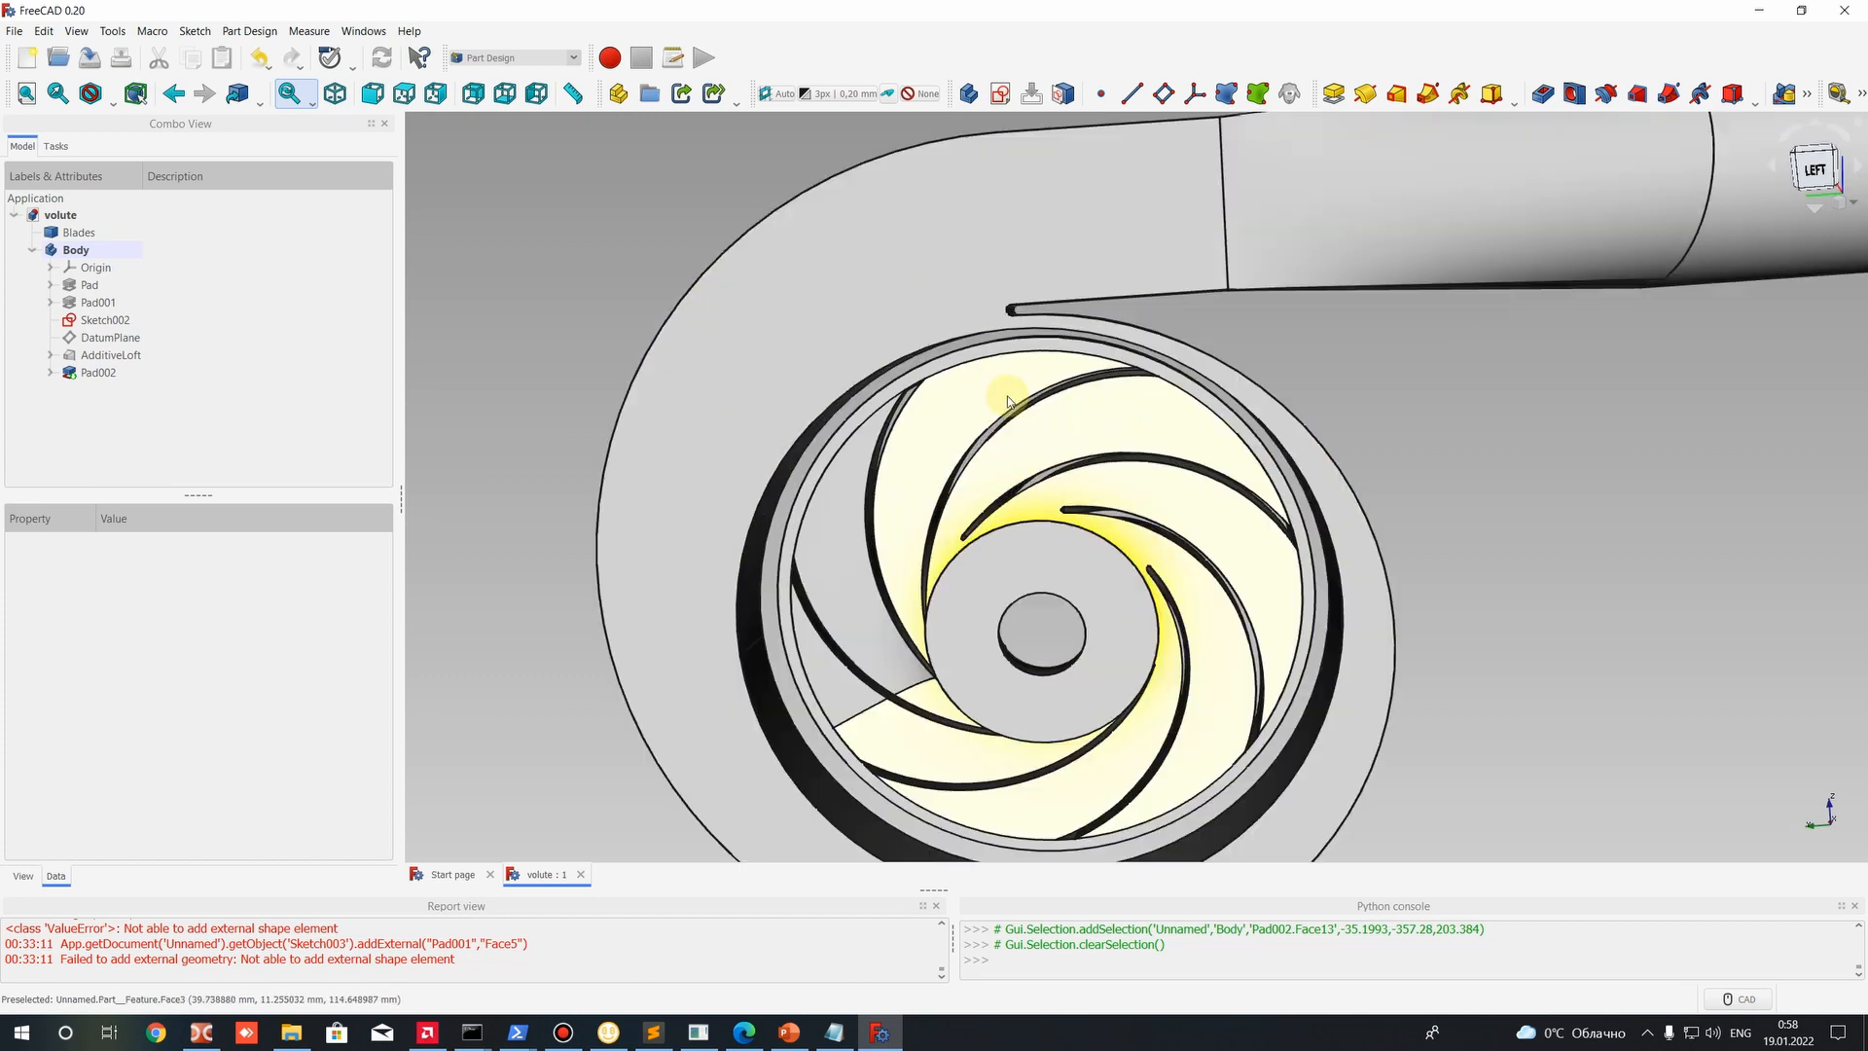
left_click(991, 391)
scroll(992, 384, "down", 4)
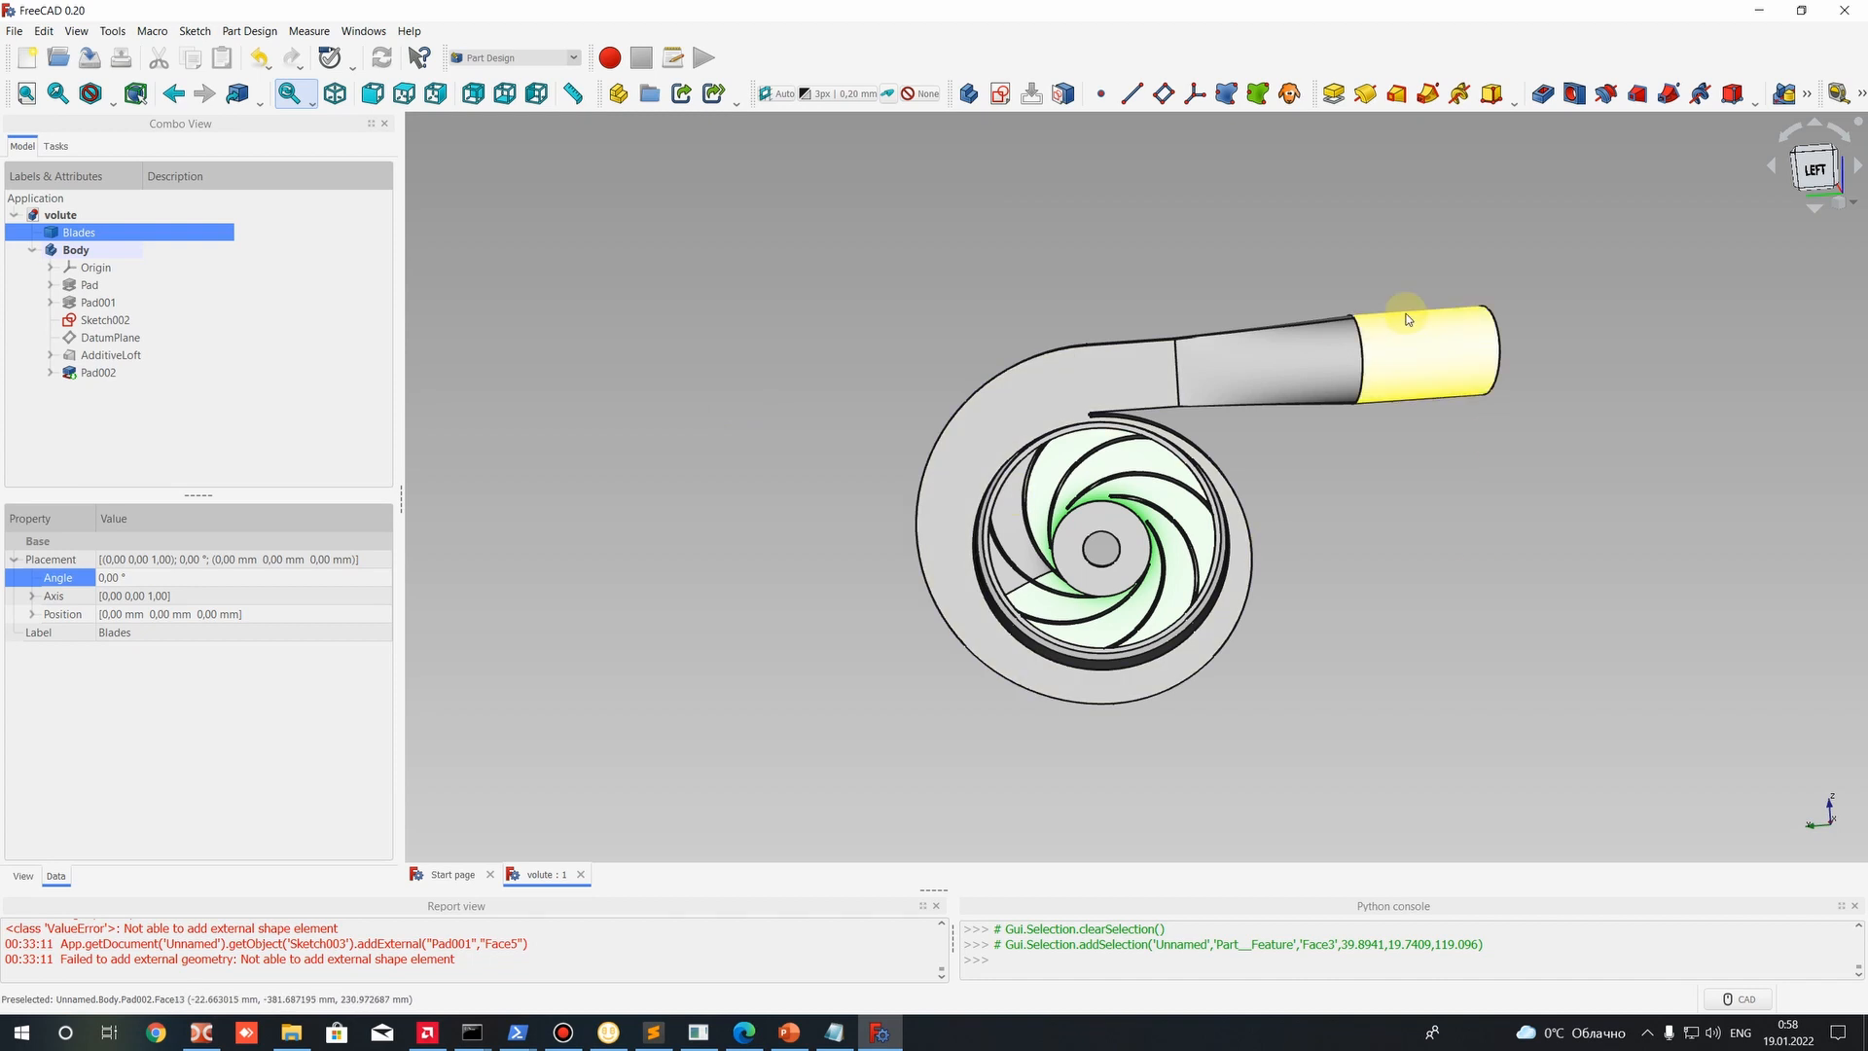
left_click(1343, 356)
left_click(1420, 504)
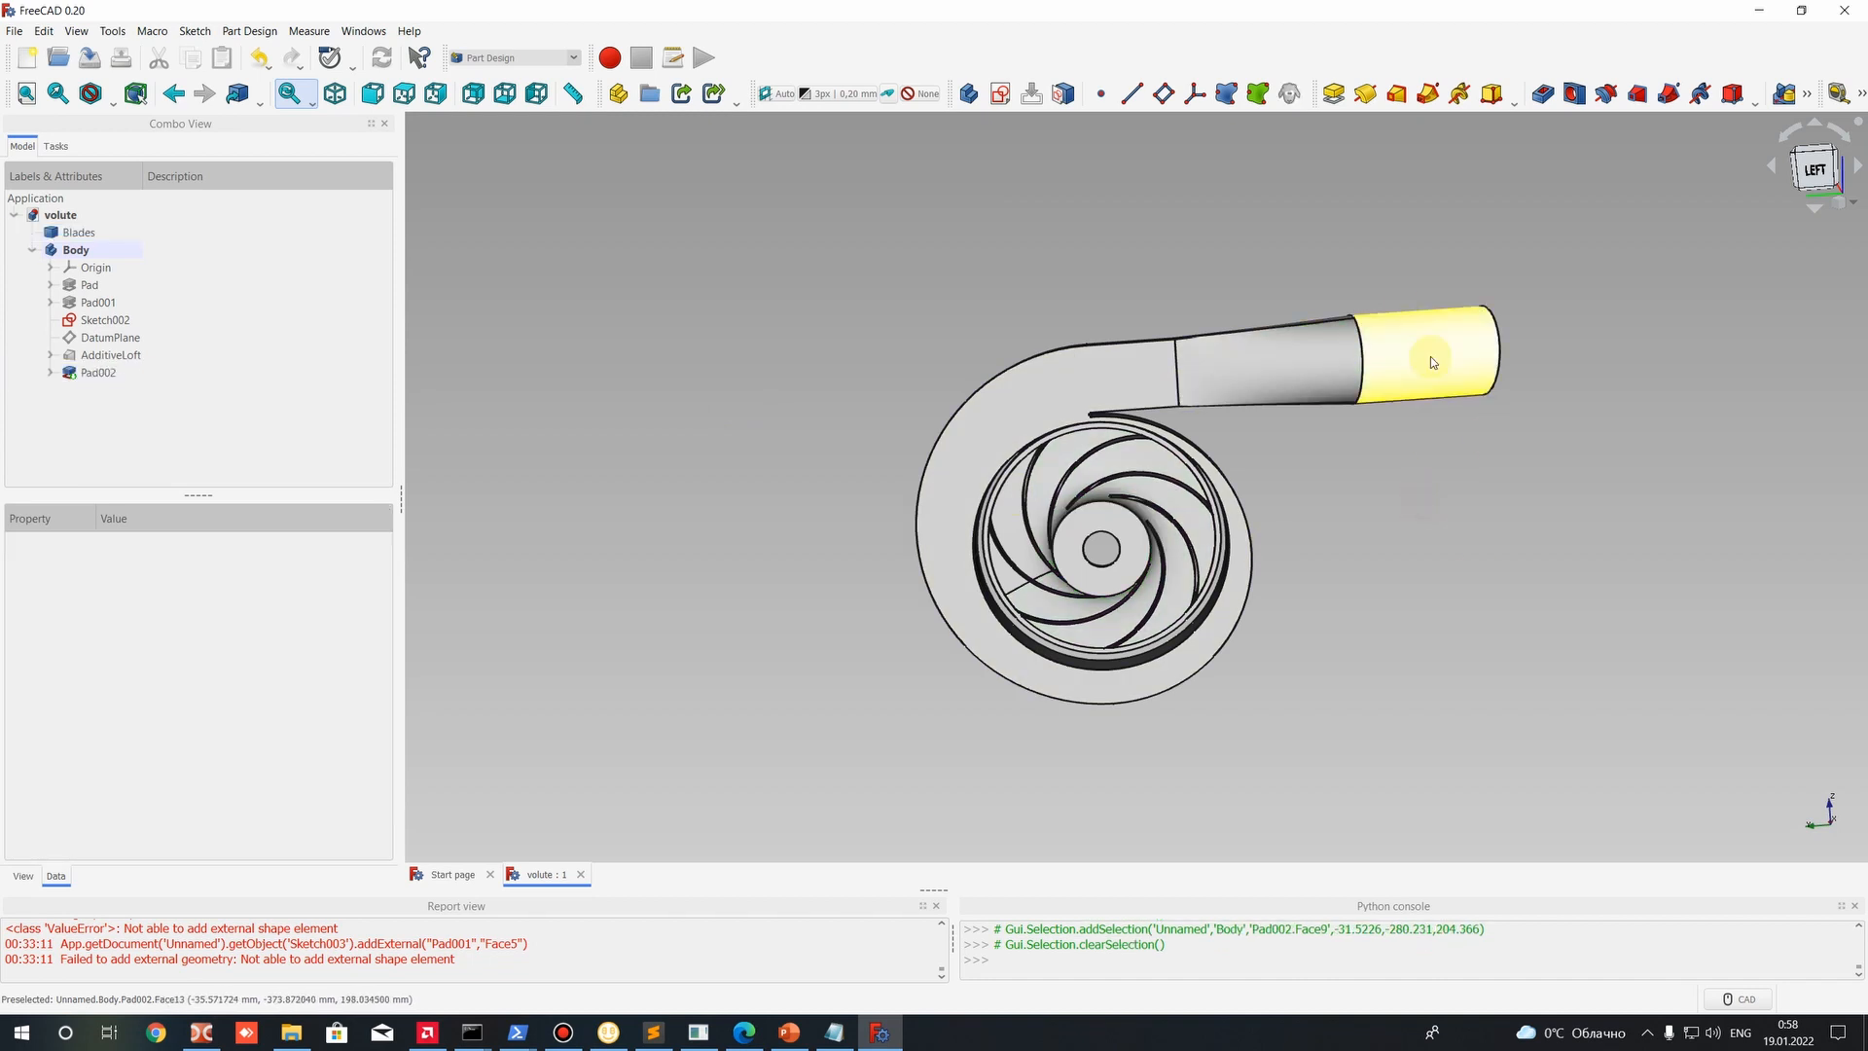
left_click(1433, 352)
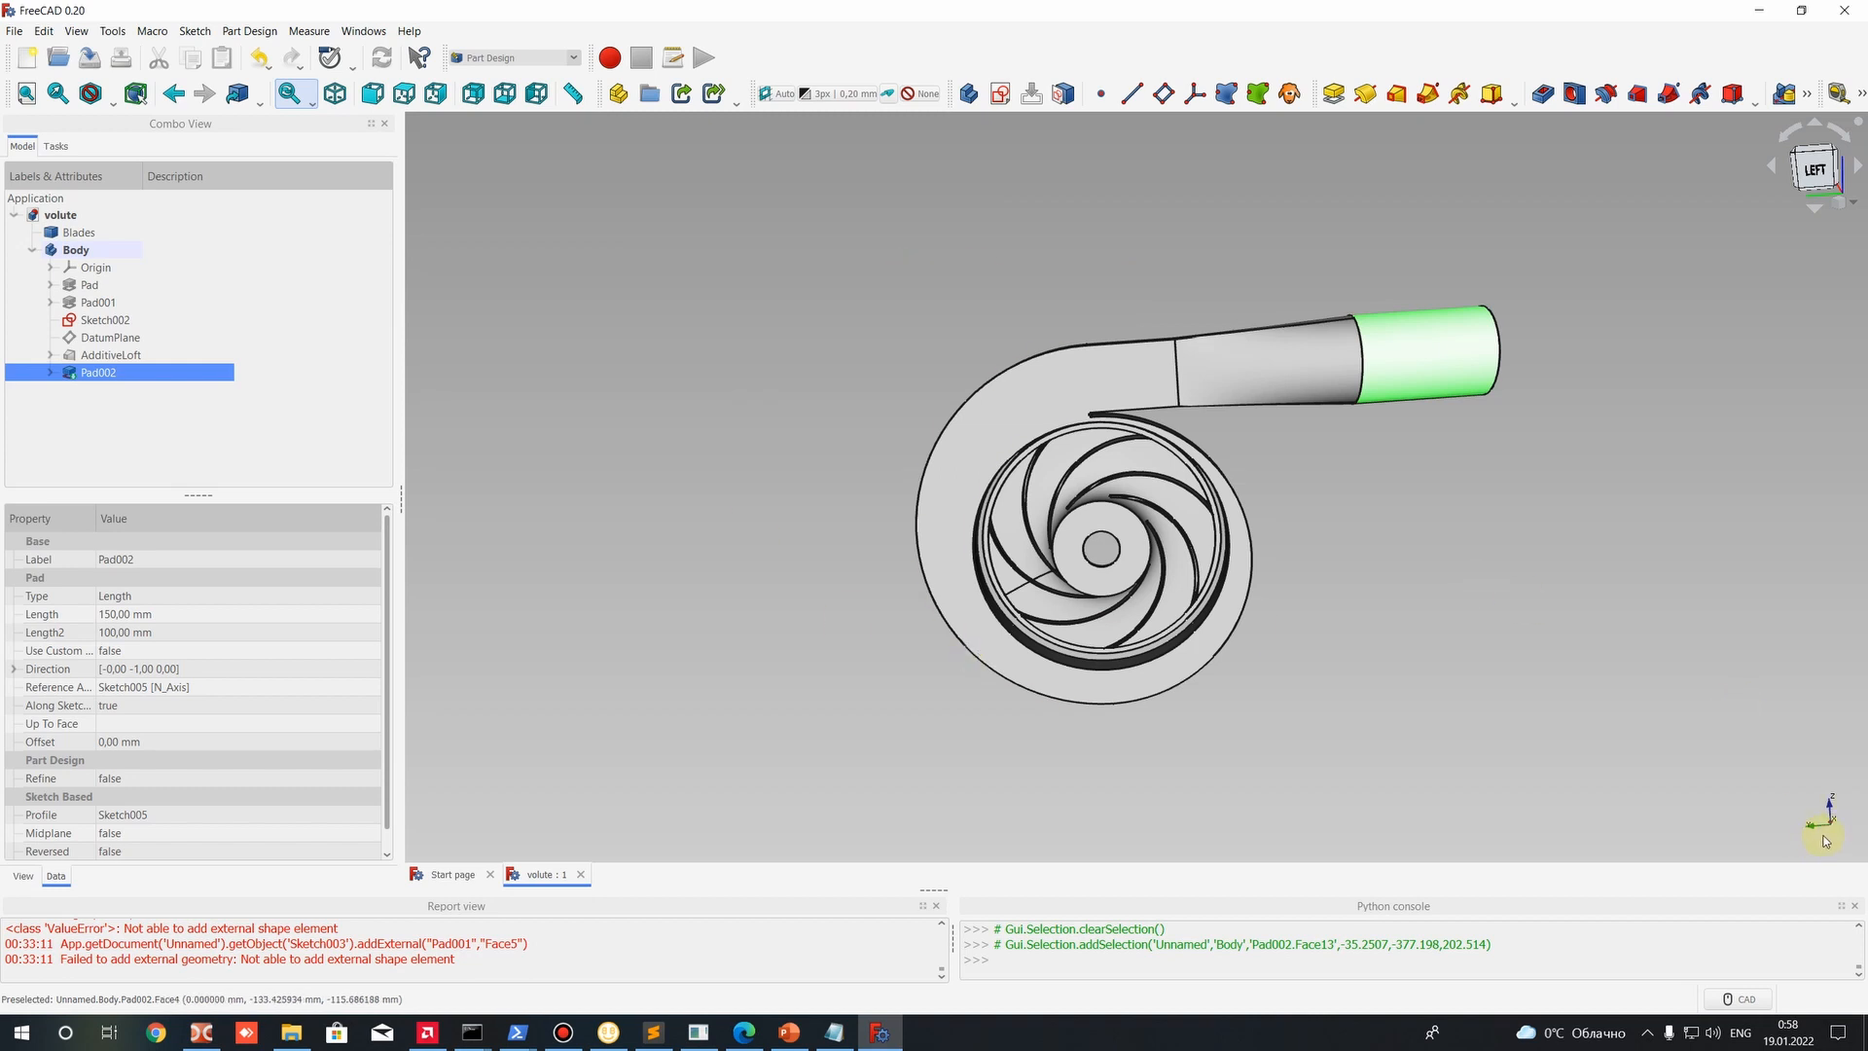
Rotate the Body by setting its placement angle to 180°.
left_click(78, 251)
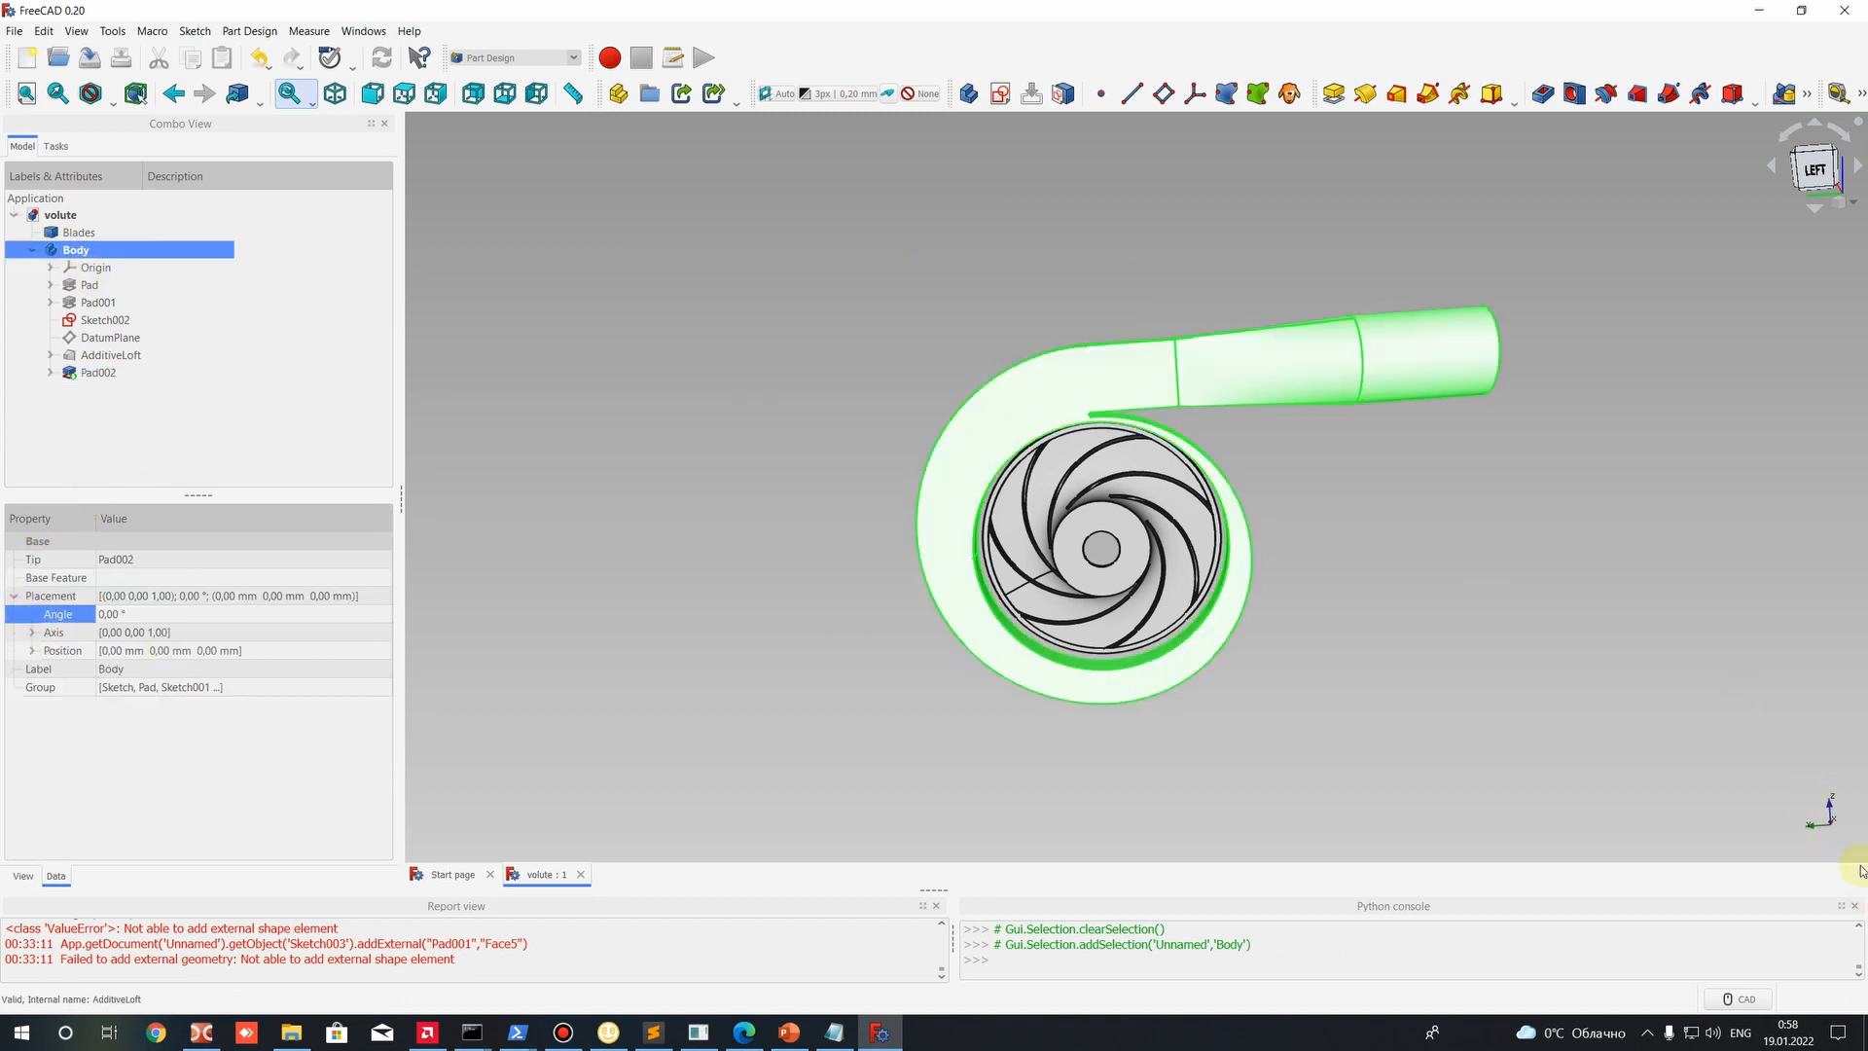
left_click(109, 615)
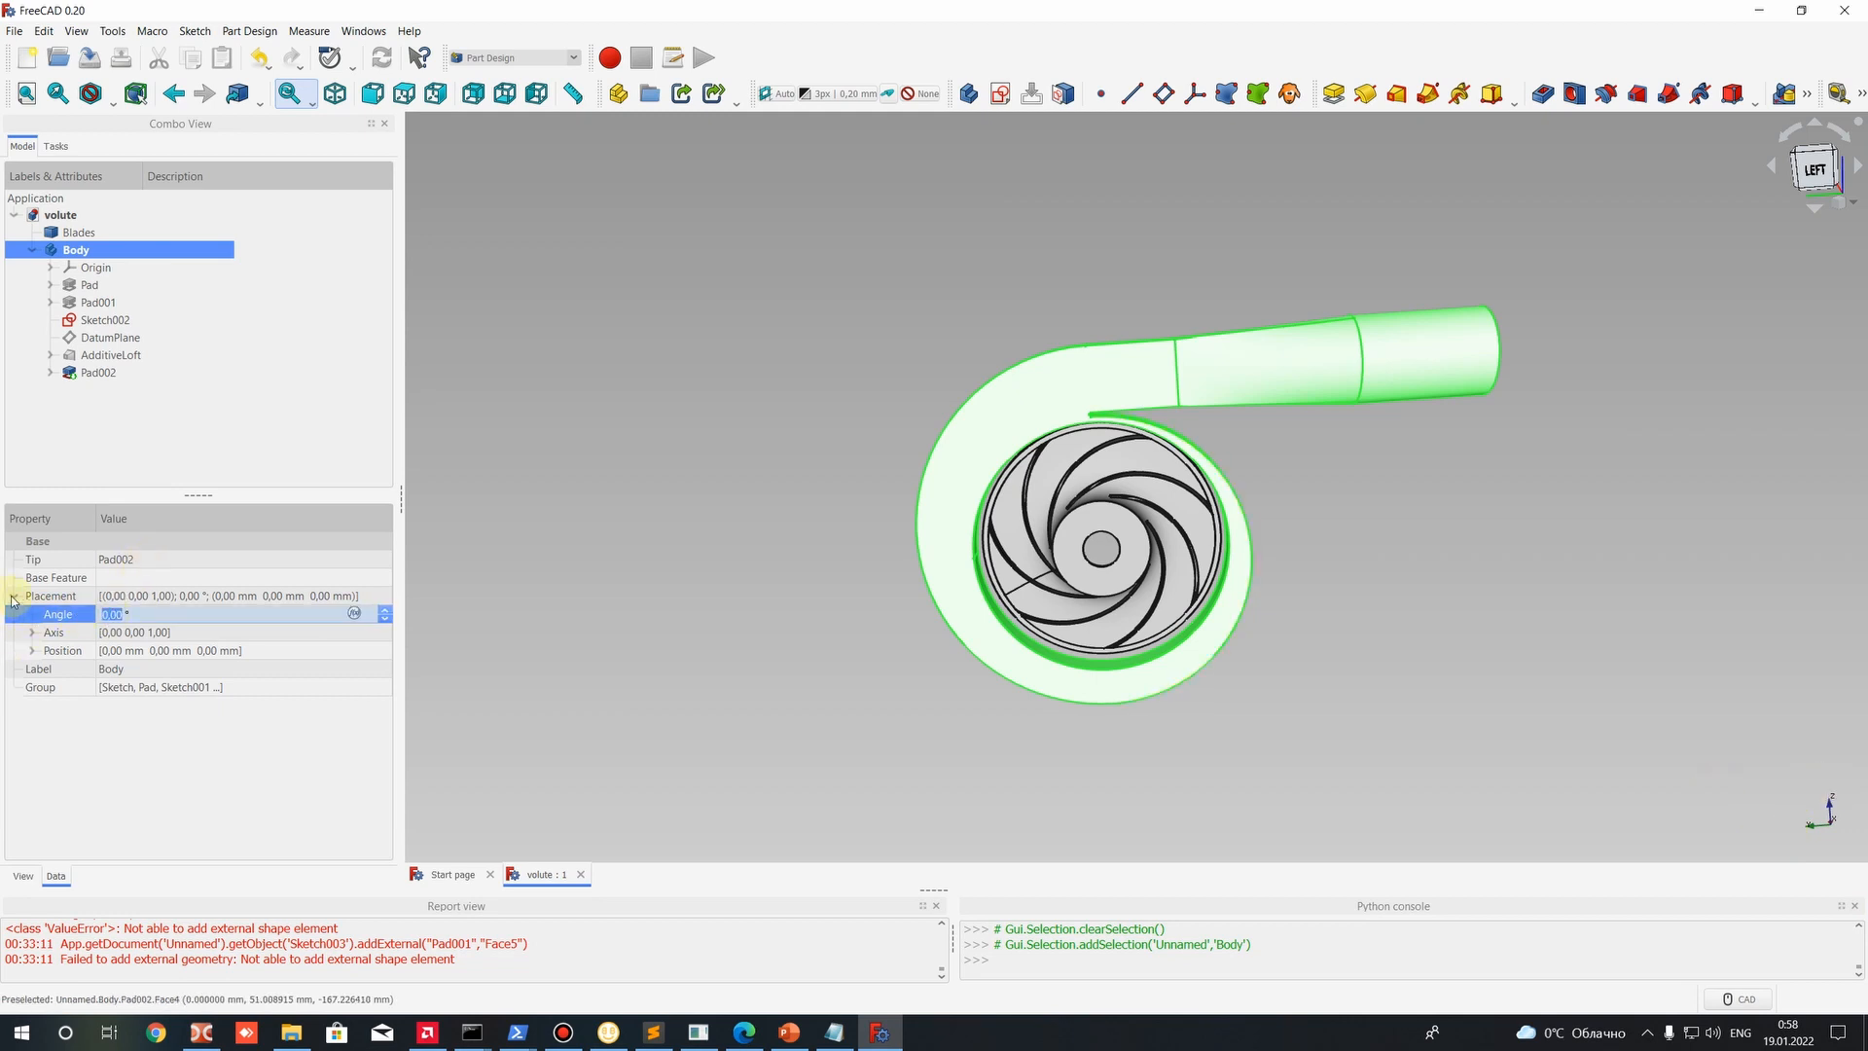
left_click(80, 249)
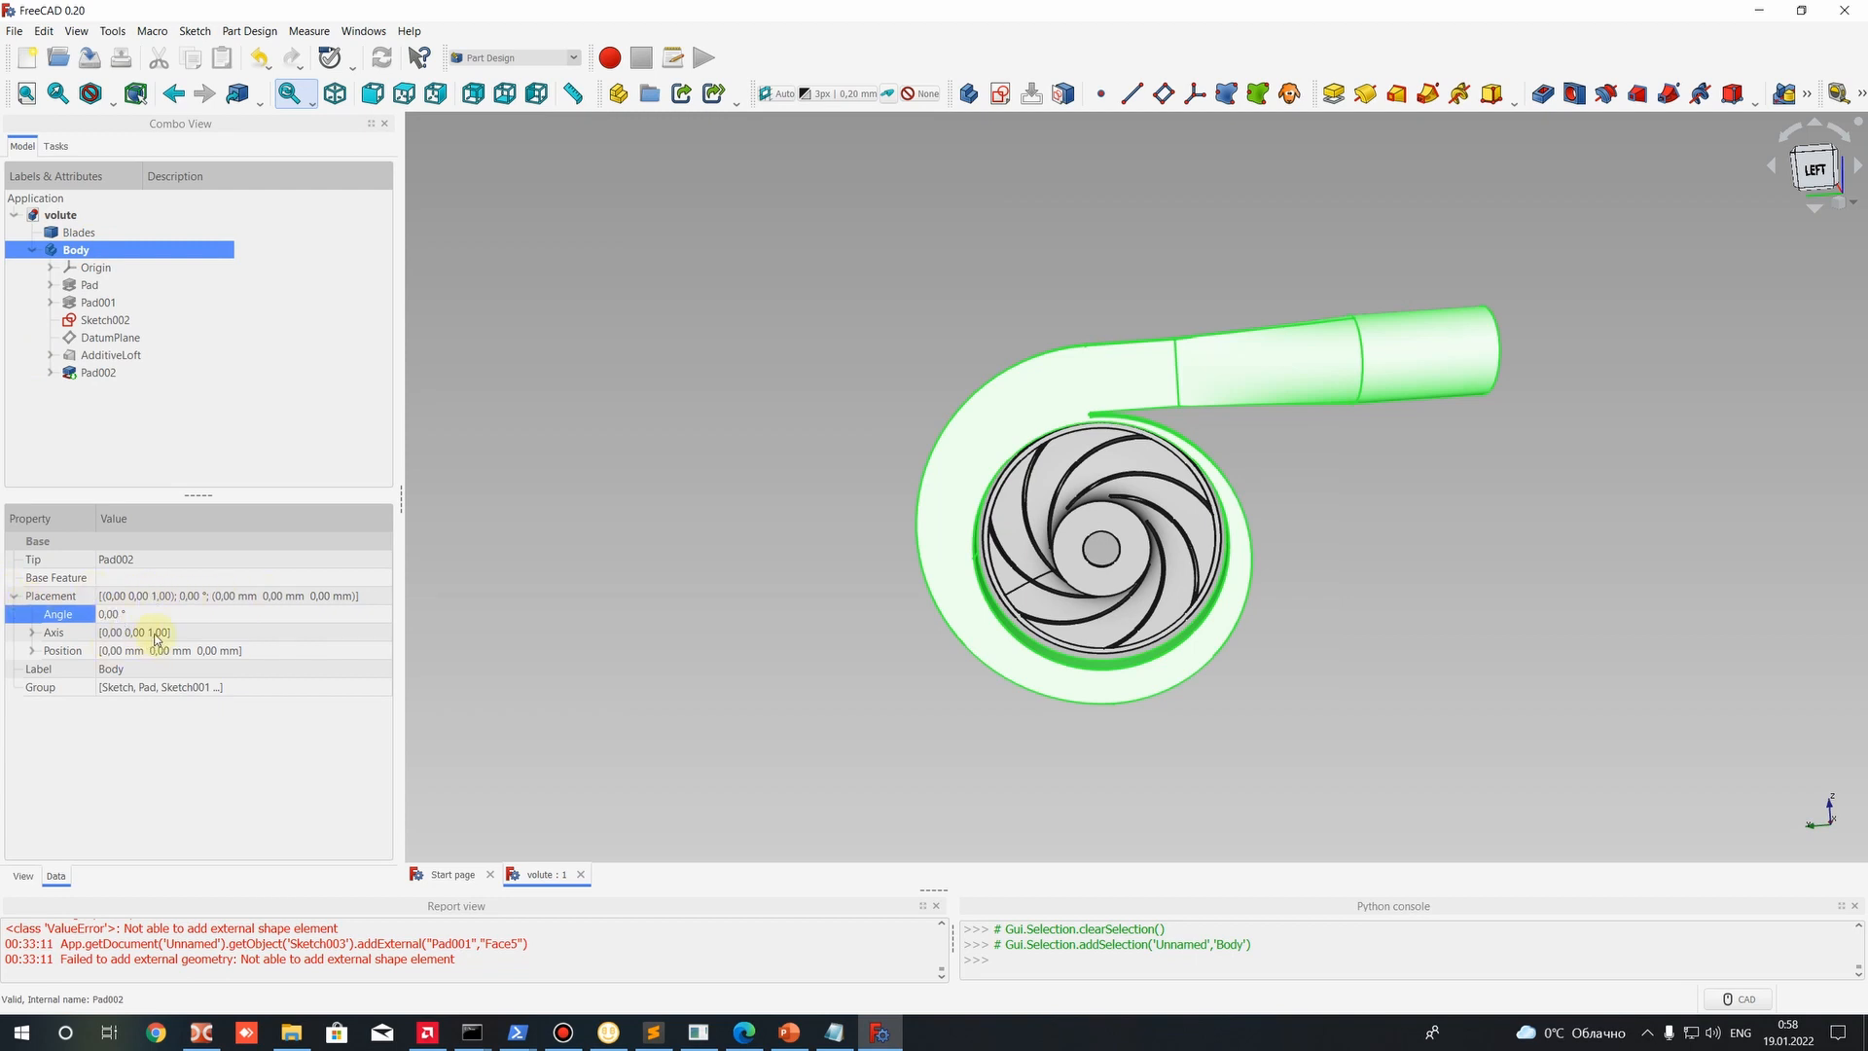
left_click(109, 615)
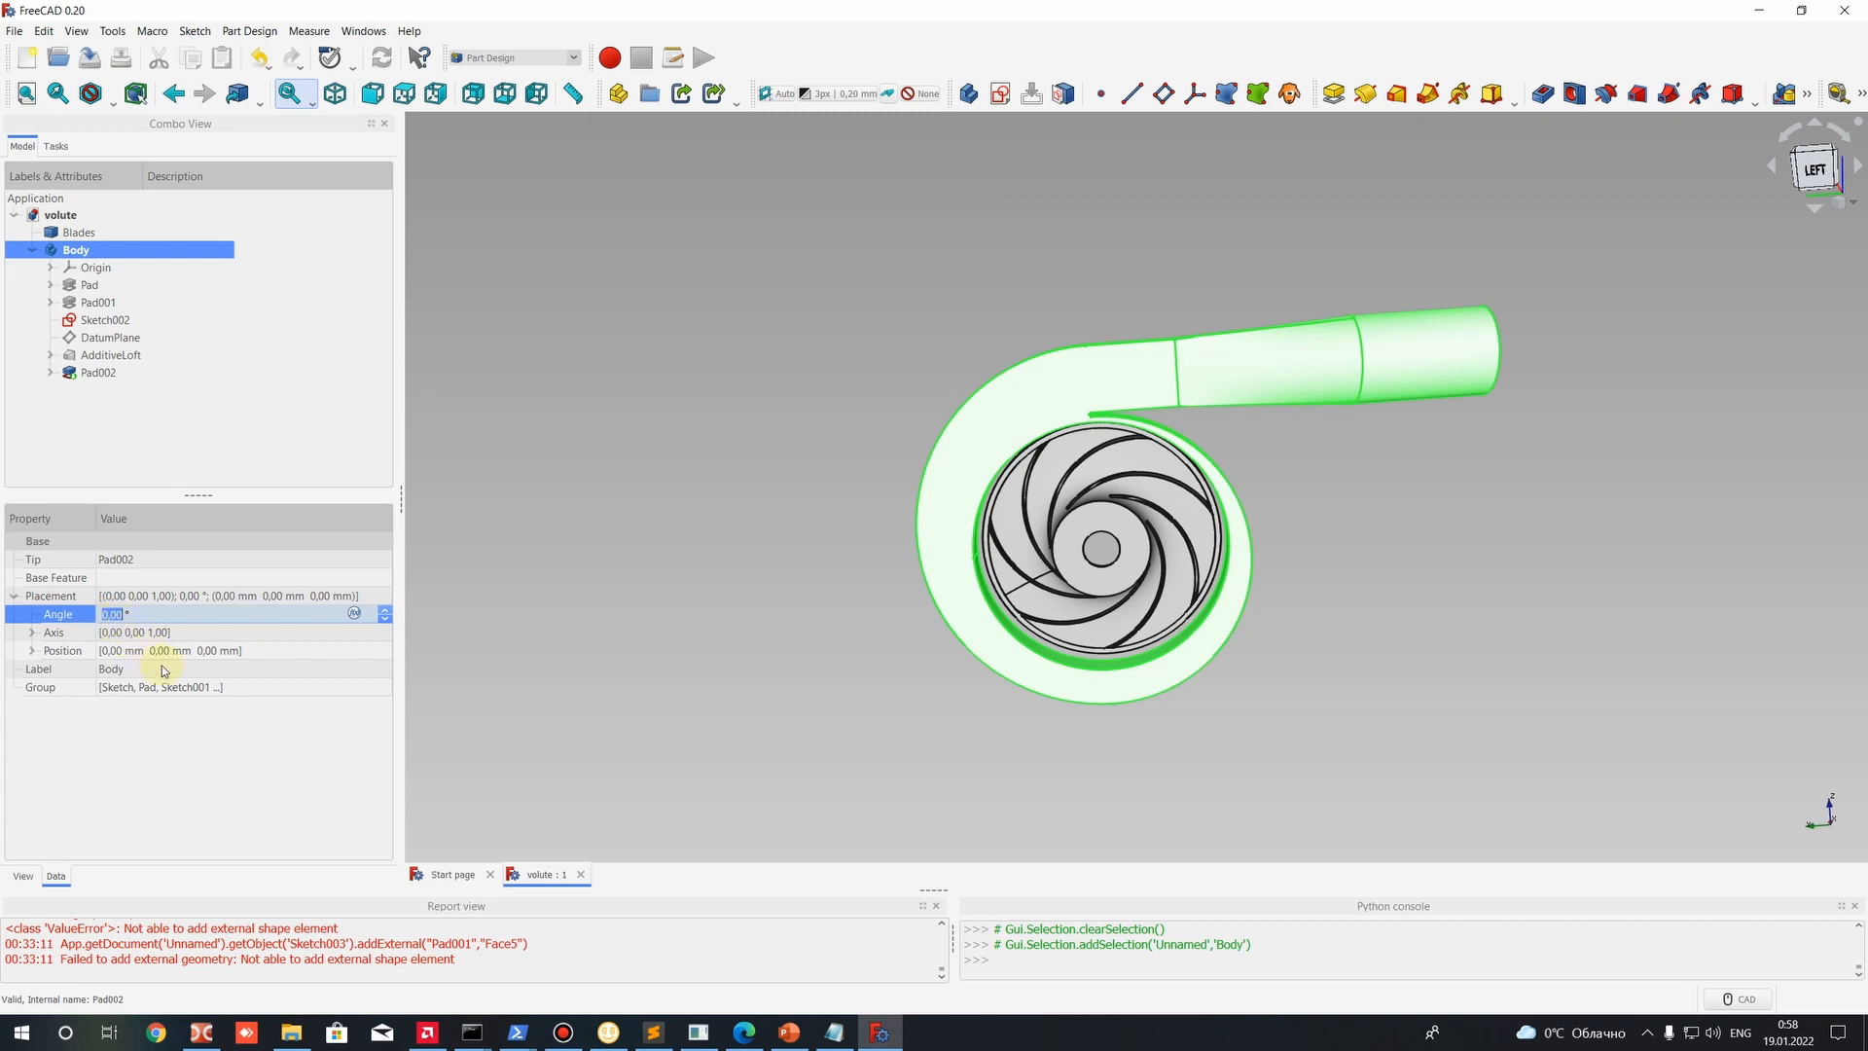
type("180")
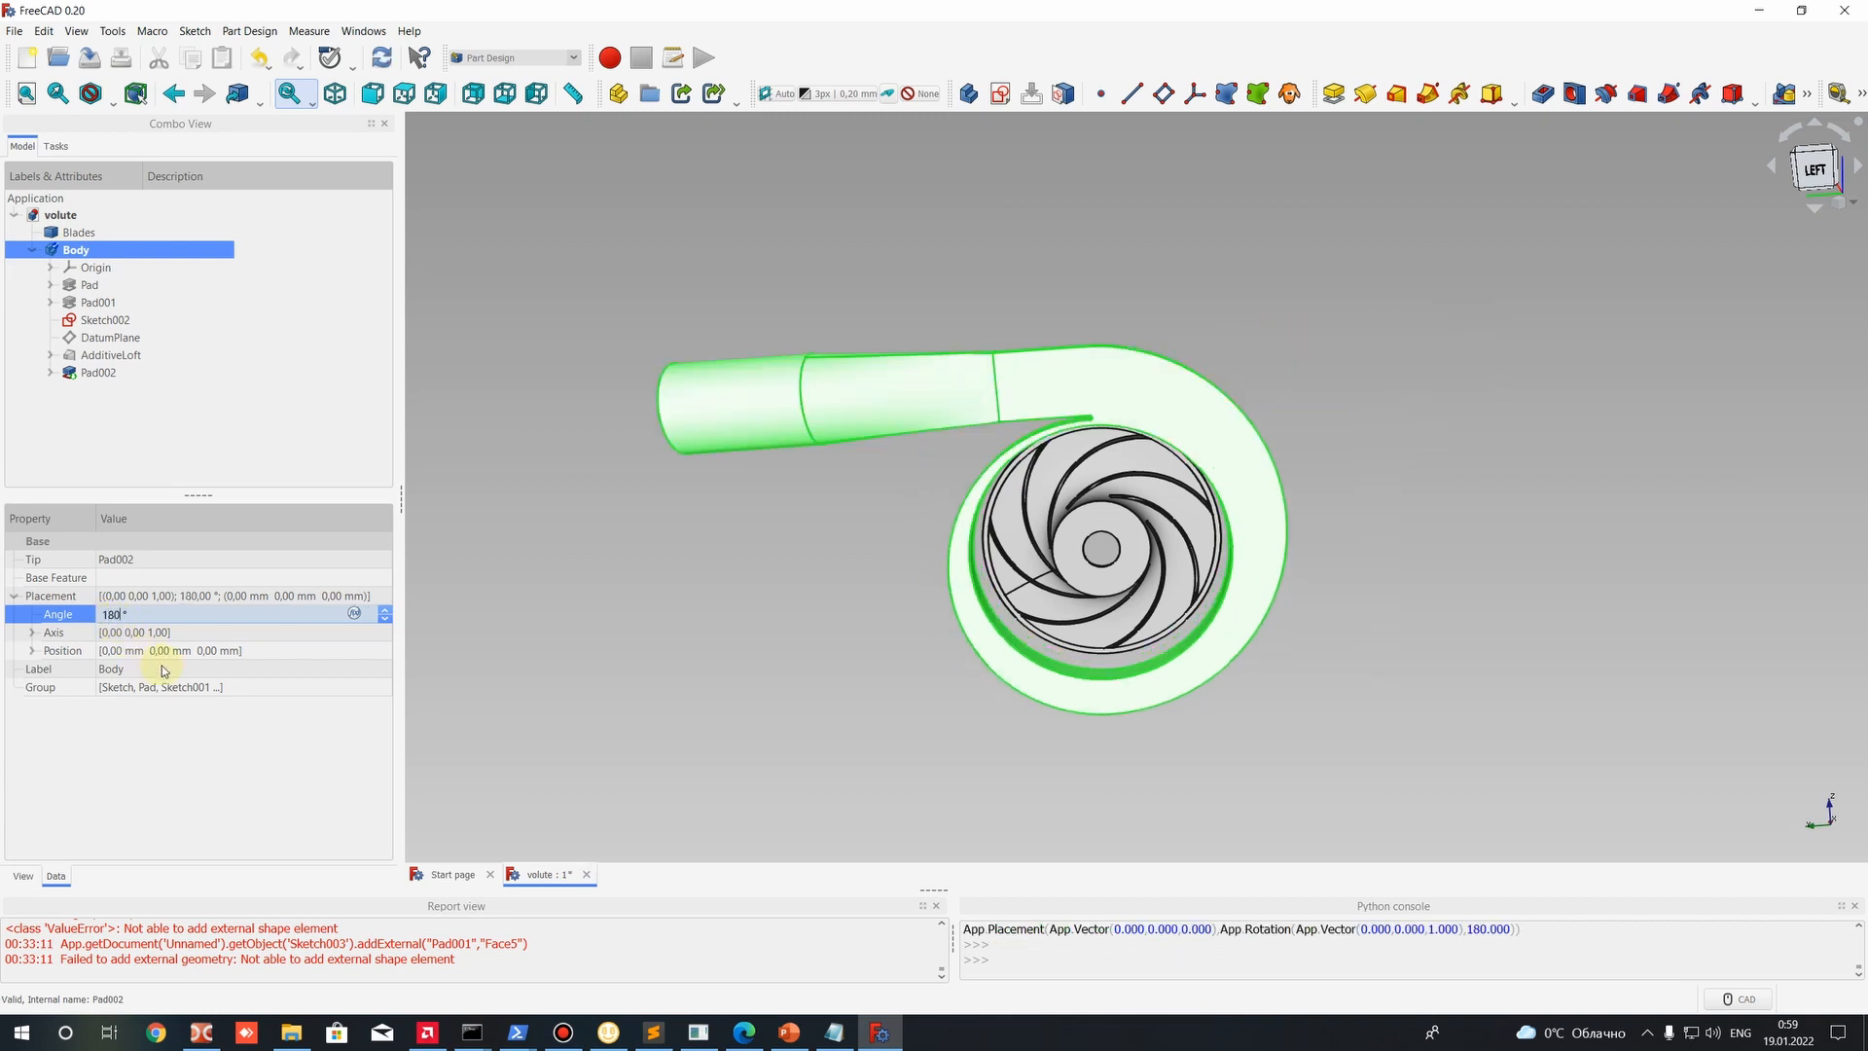
left_click(688, 534)
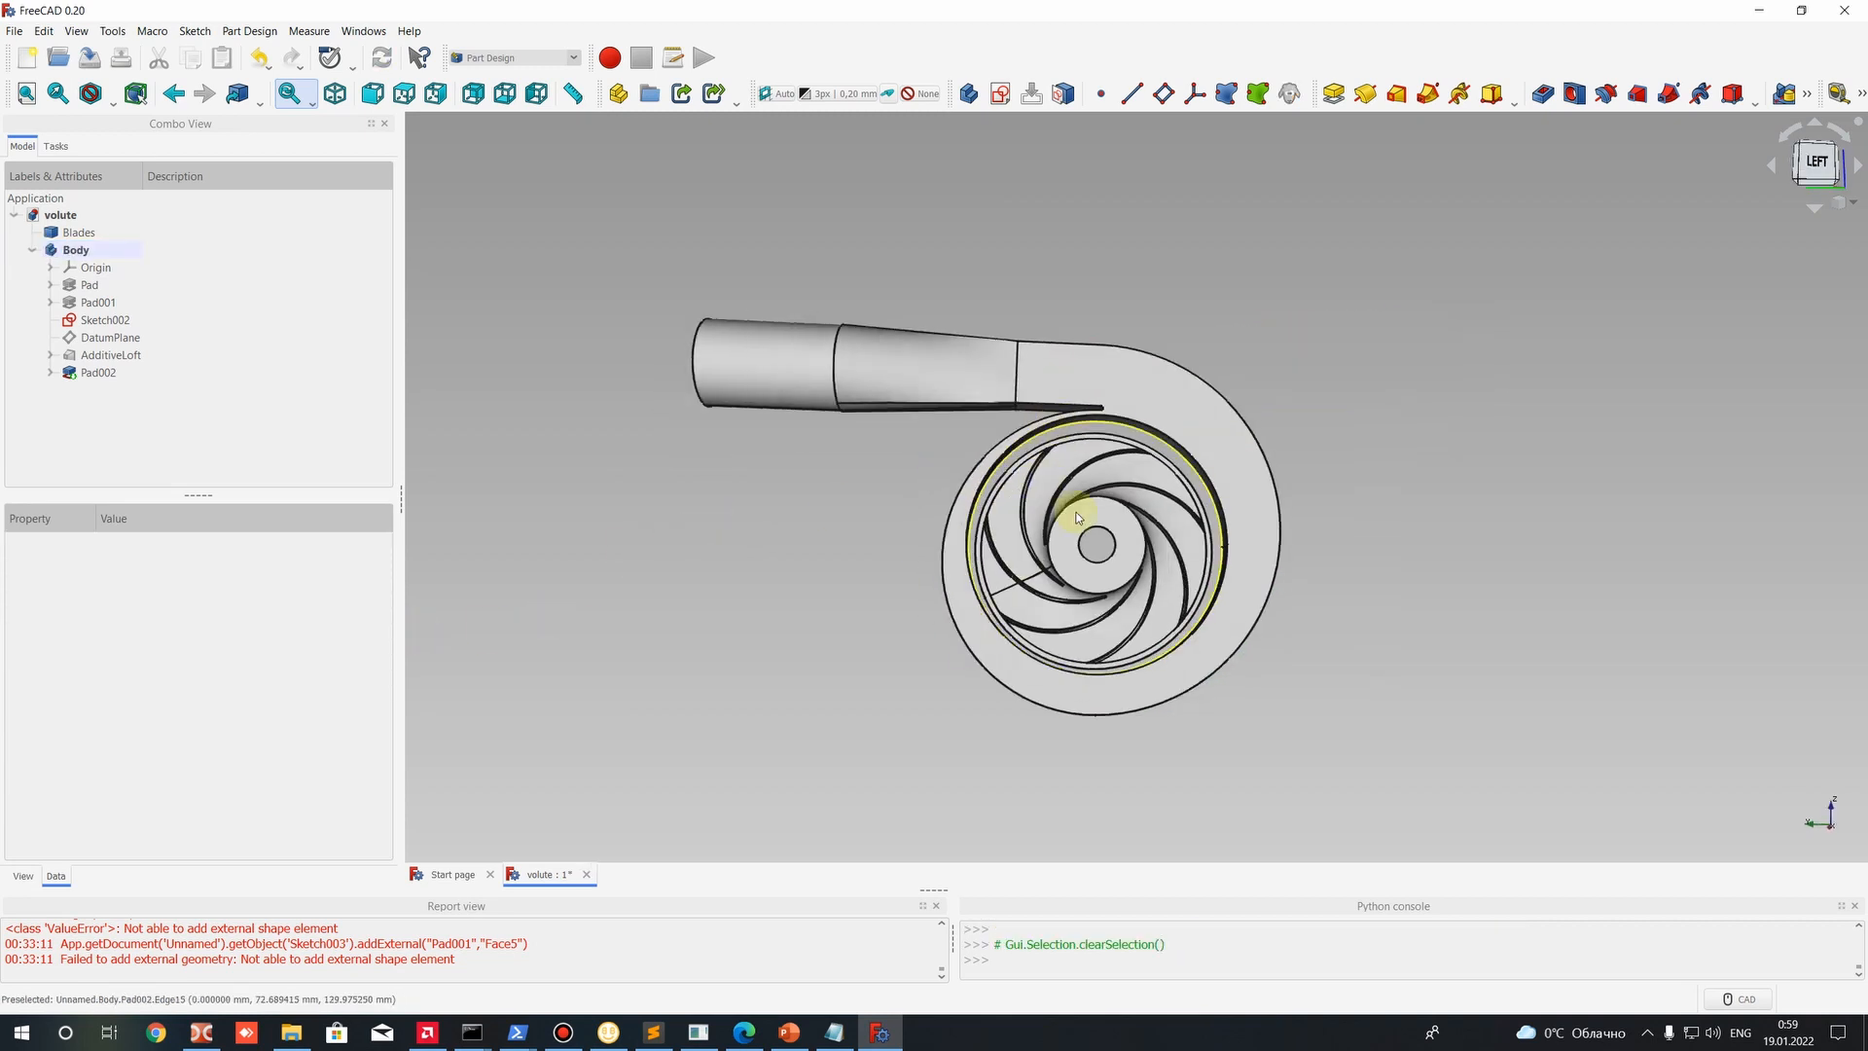
Examine the axial gap between impeller and volute, selecting the impeller's outer rim face and the volute's inner ring face.
scroll(1117, 553, "up", 4)
scroll(1117, 553, "down", 4)
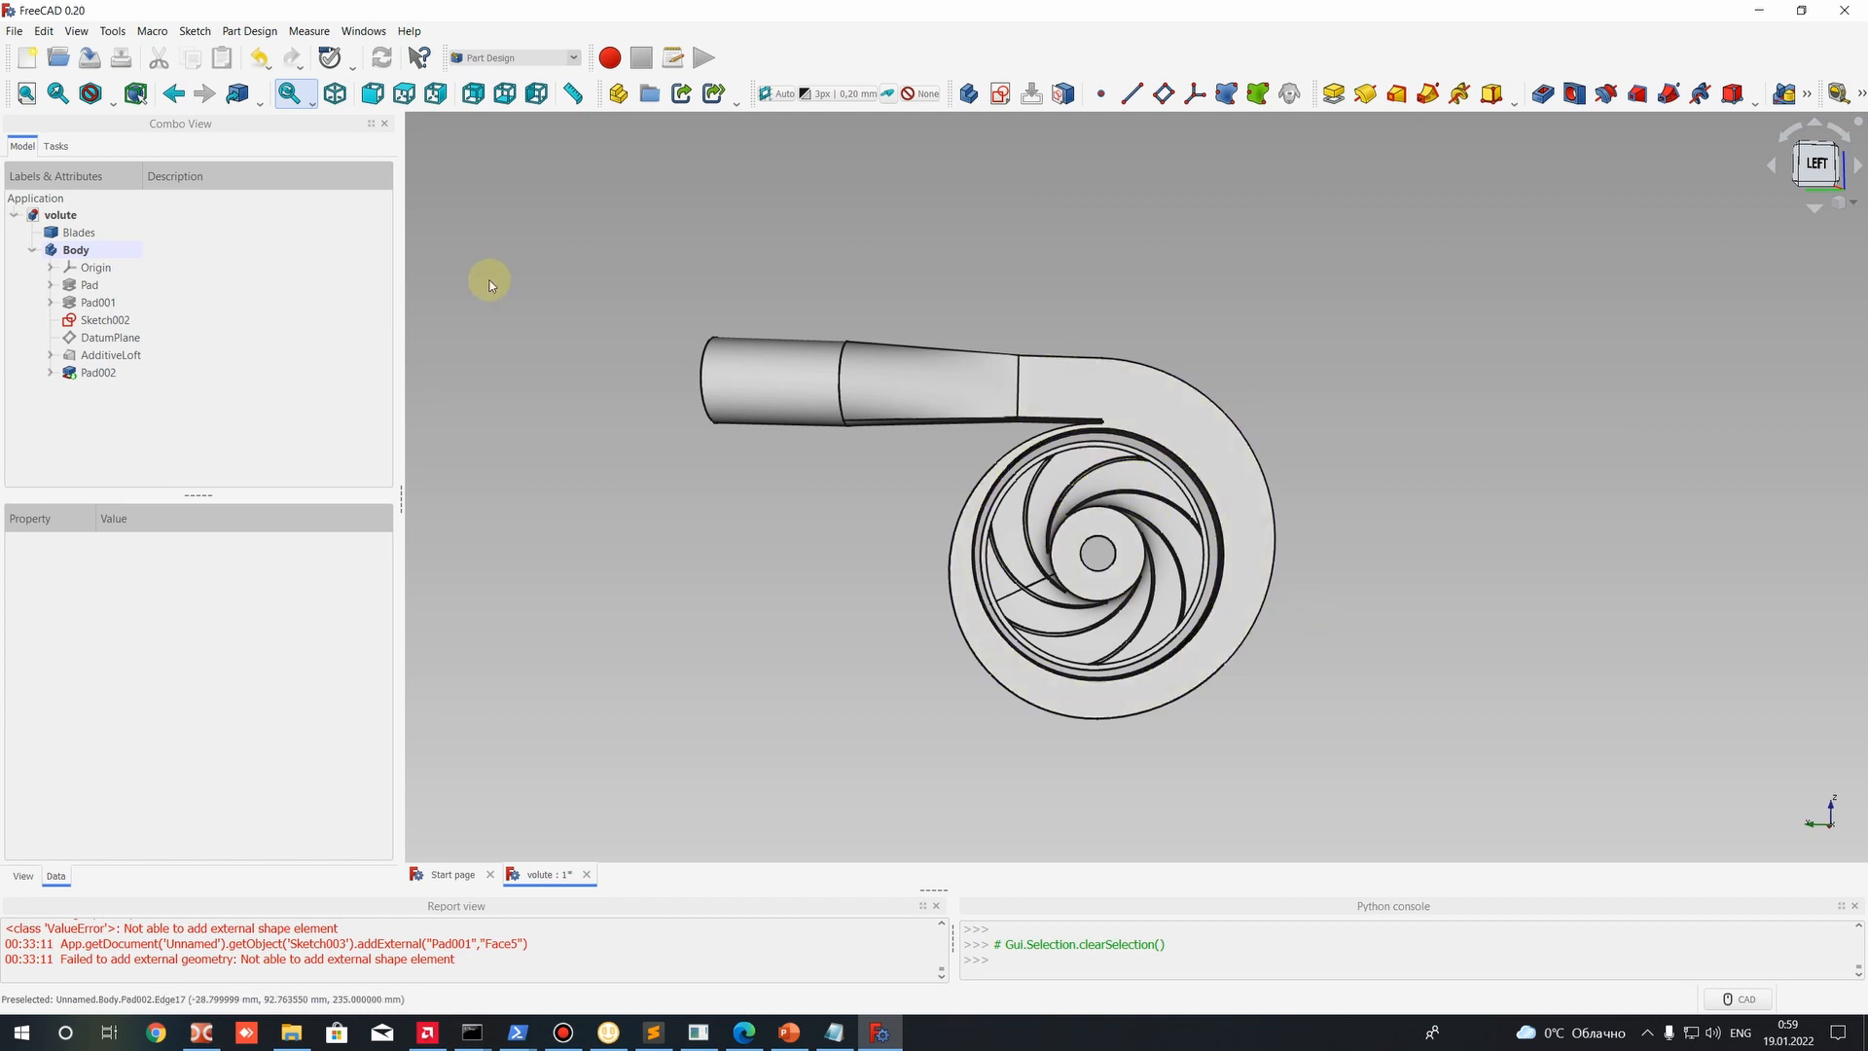
middle_click_drag(1221, 516, 1100, 417)
scroll(1167, 534, "up", 4)
scroll(1070, 516, "down", 5)
scroll(1235, 434, "up", 4)
scroll(1078, 432, "up", 4)
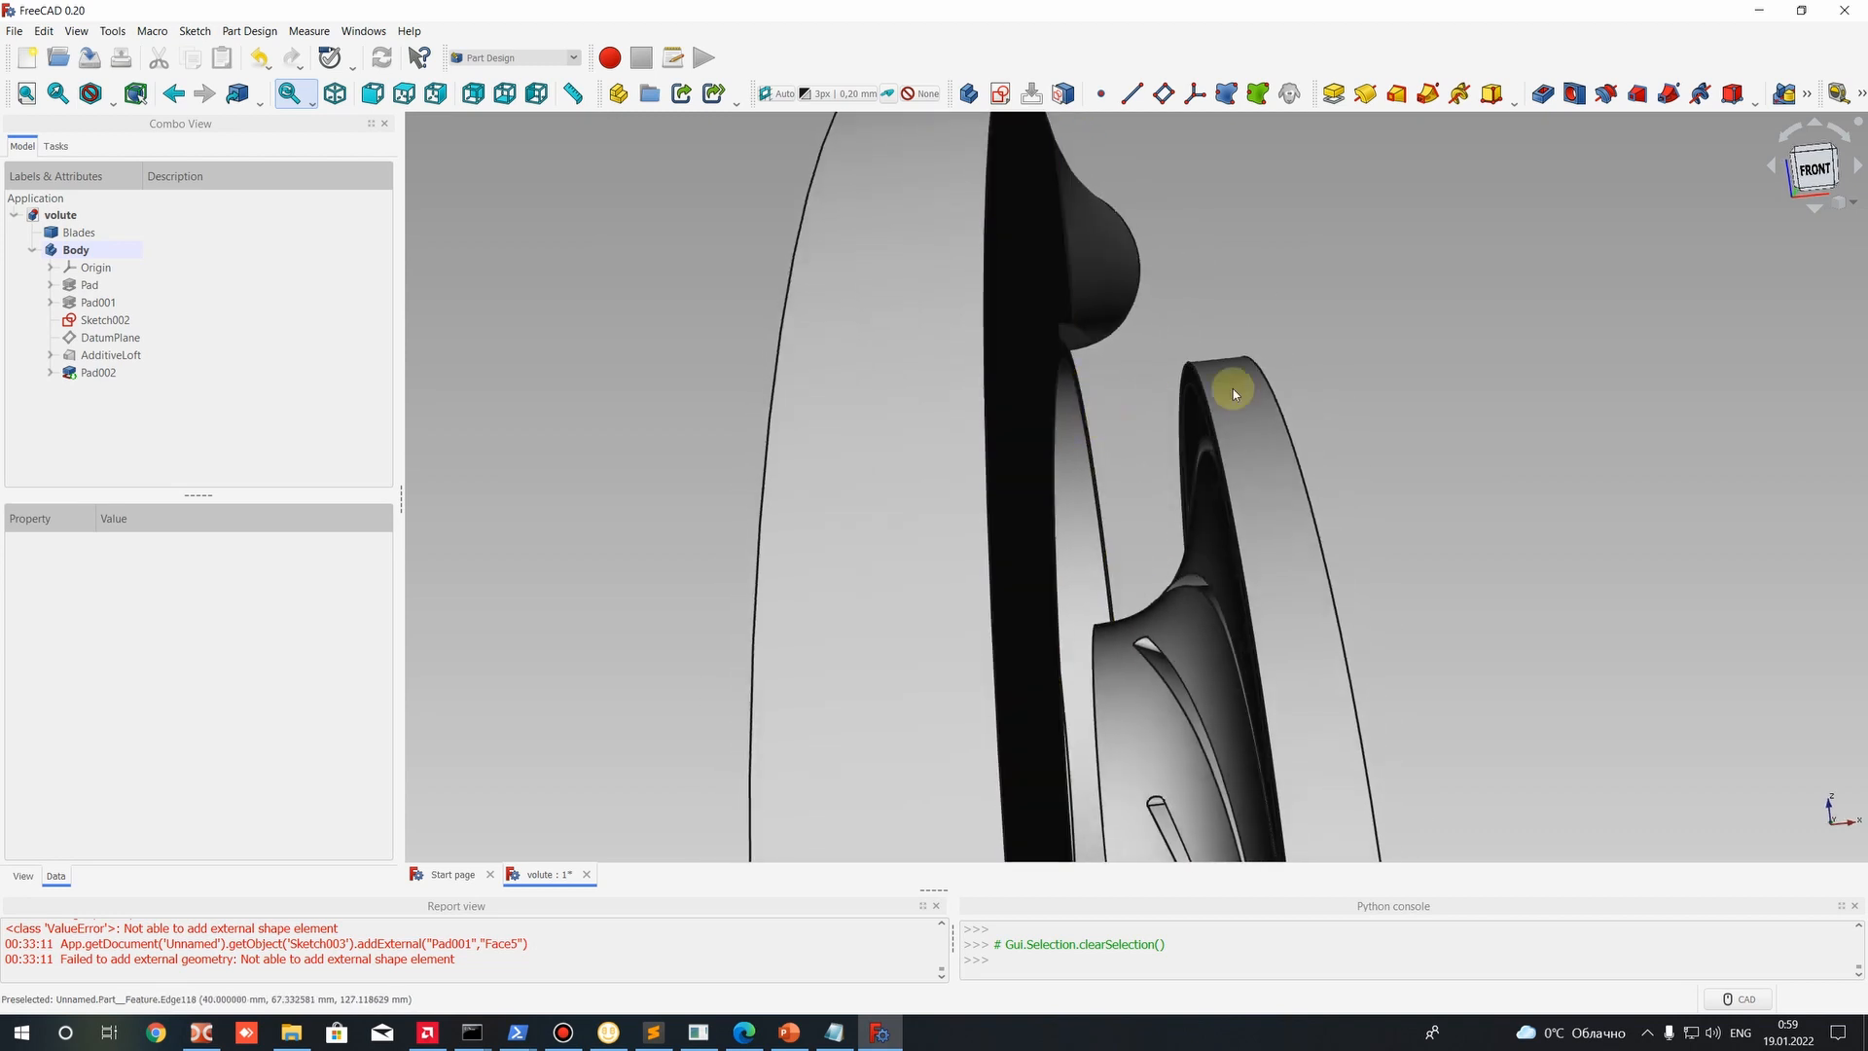
left_click(1239, 401)
left_click(1070, 420)
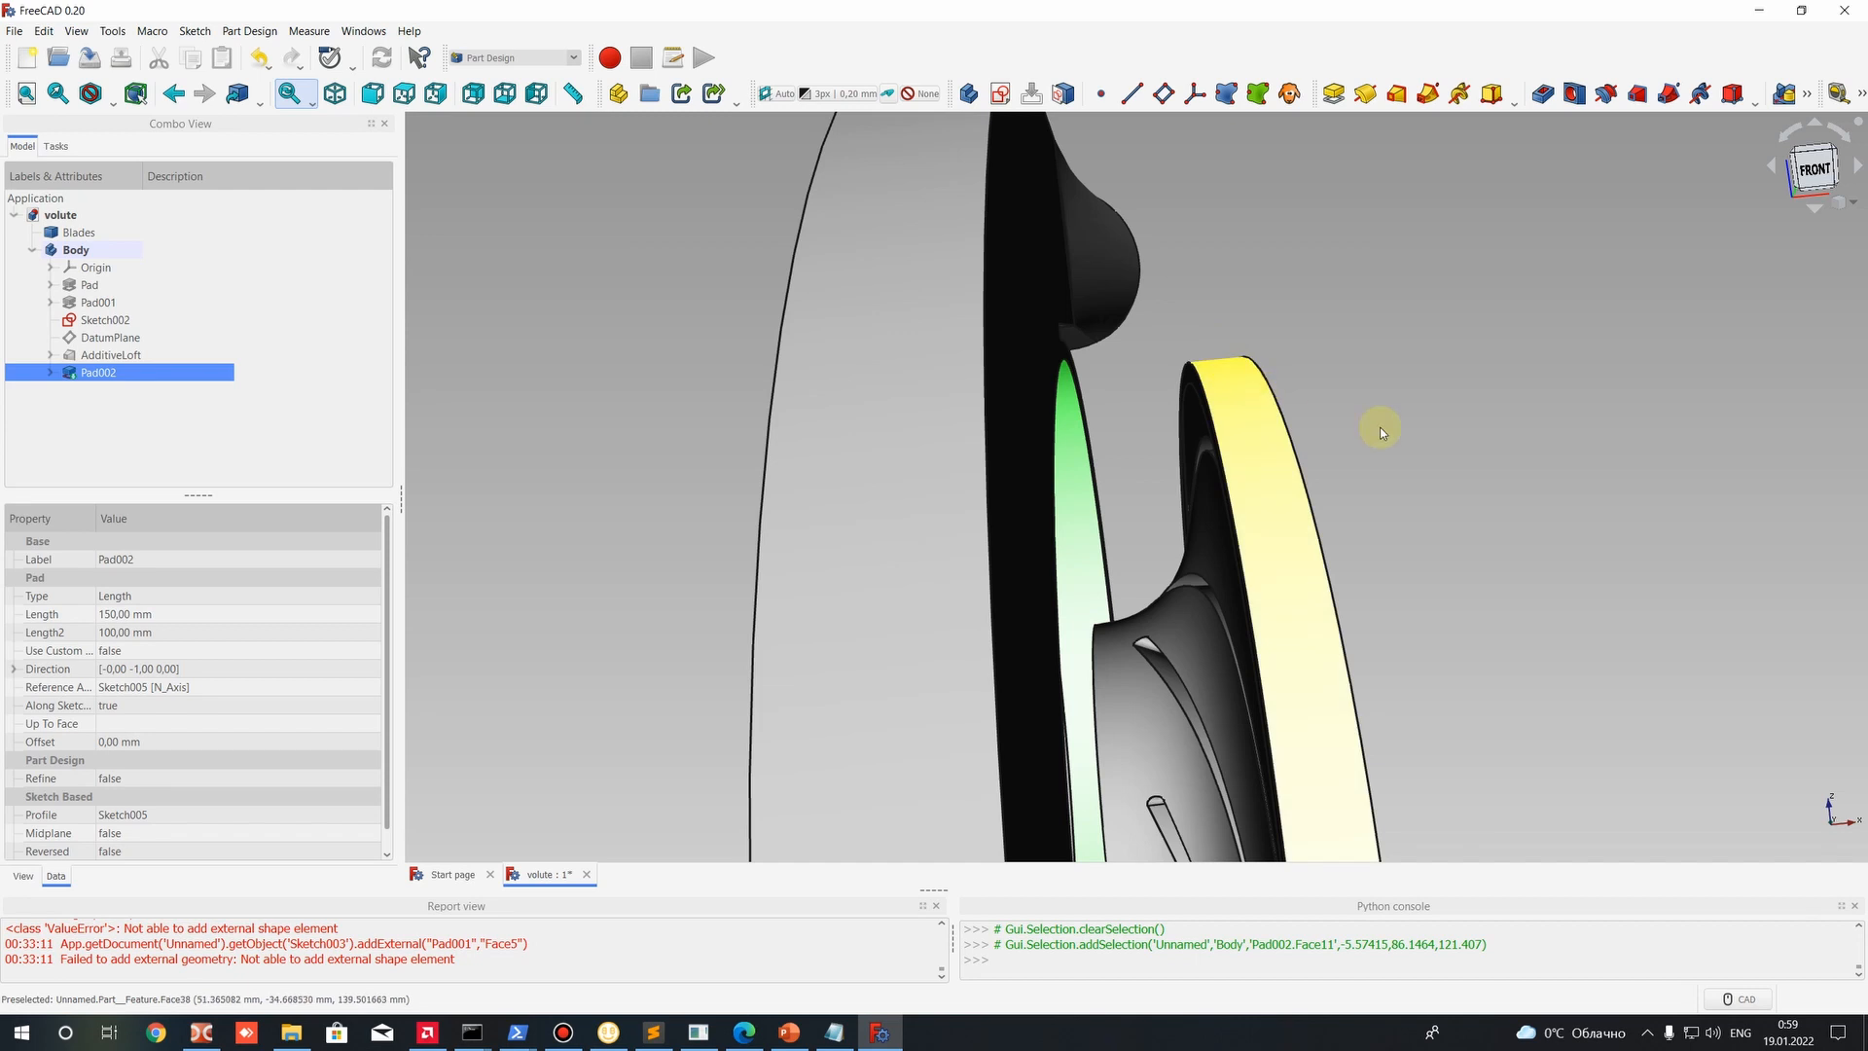
middle_click_drag(1380, 426, 1349, 383)
left_click(1334, 321)
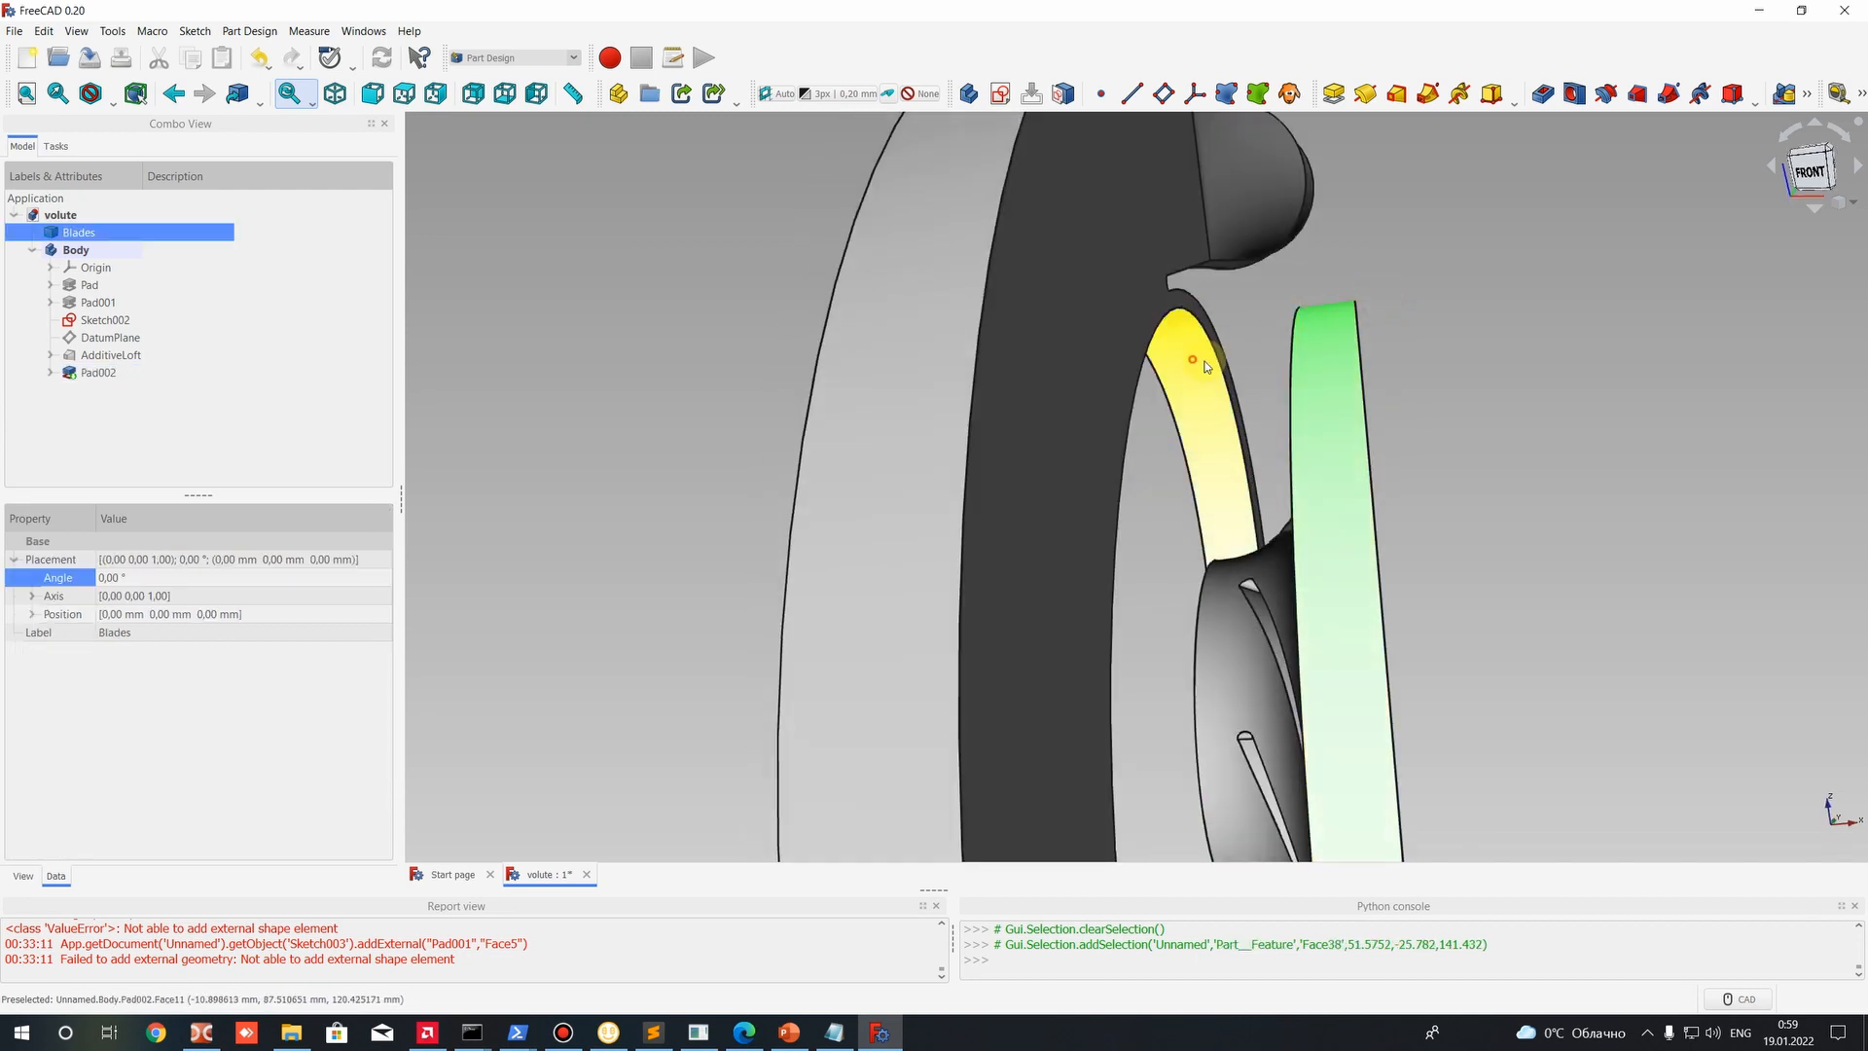
left_click(1195, 389)
left_click(1330, 354)
left_click(1544, 388)
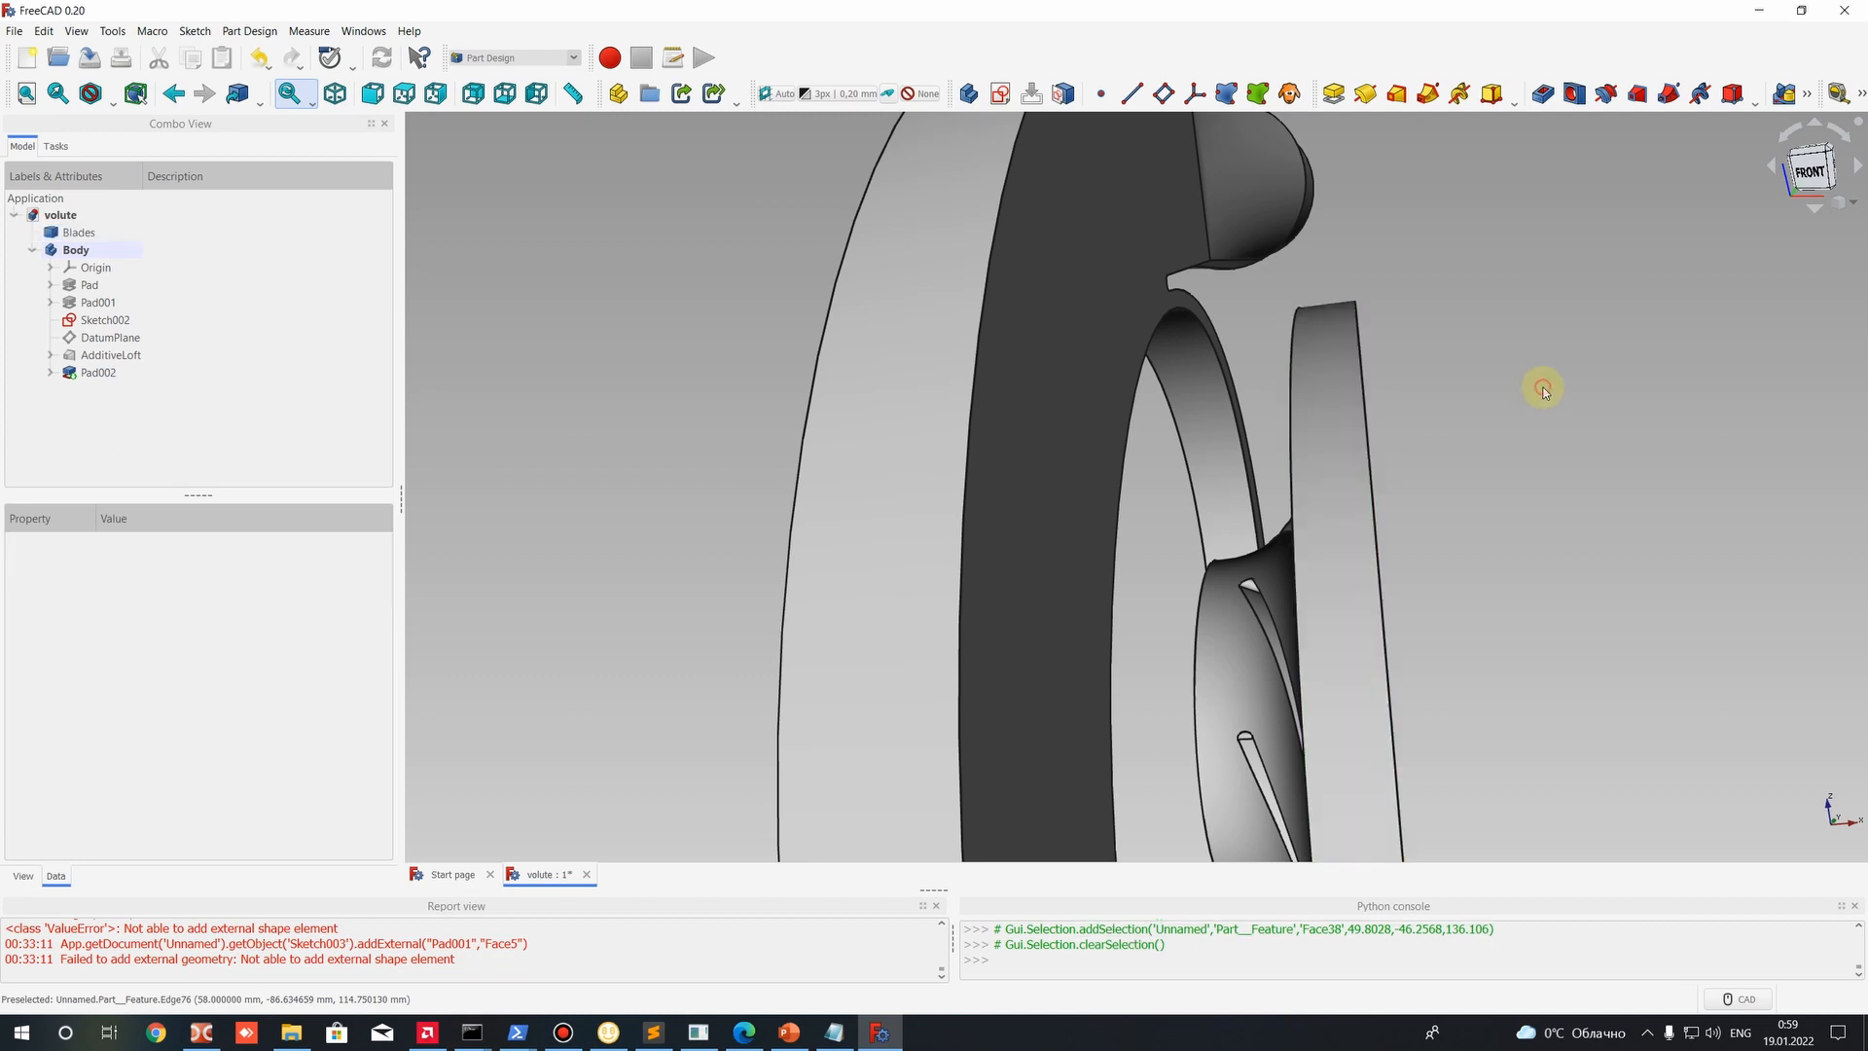
Compare the volute's inner ring face with the impeller's rim from the front, the right and the hub side.
left_click(1184, 447)
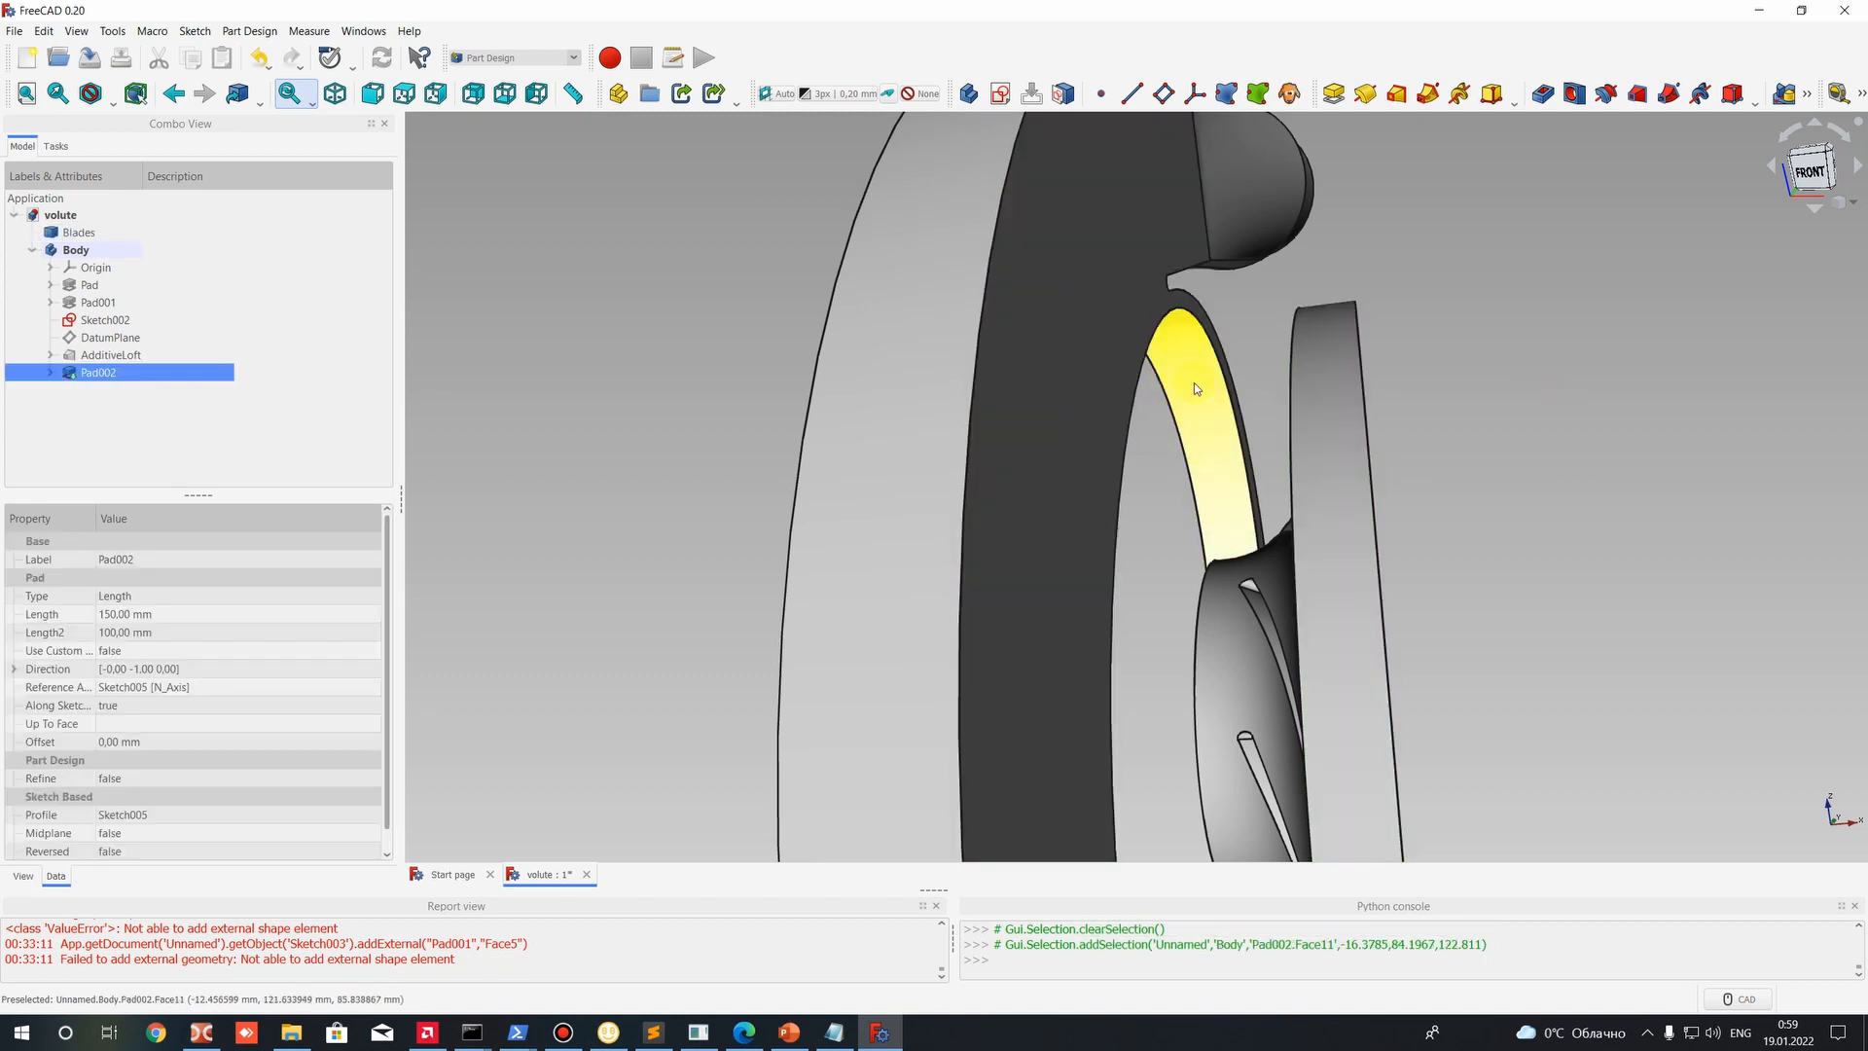
scroll(1194, 382, "up", 3)
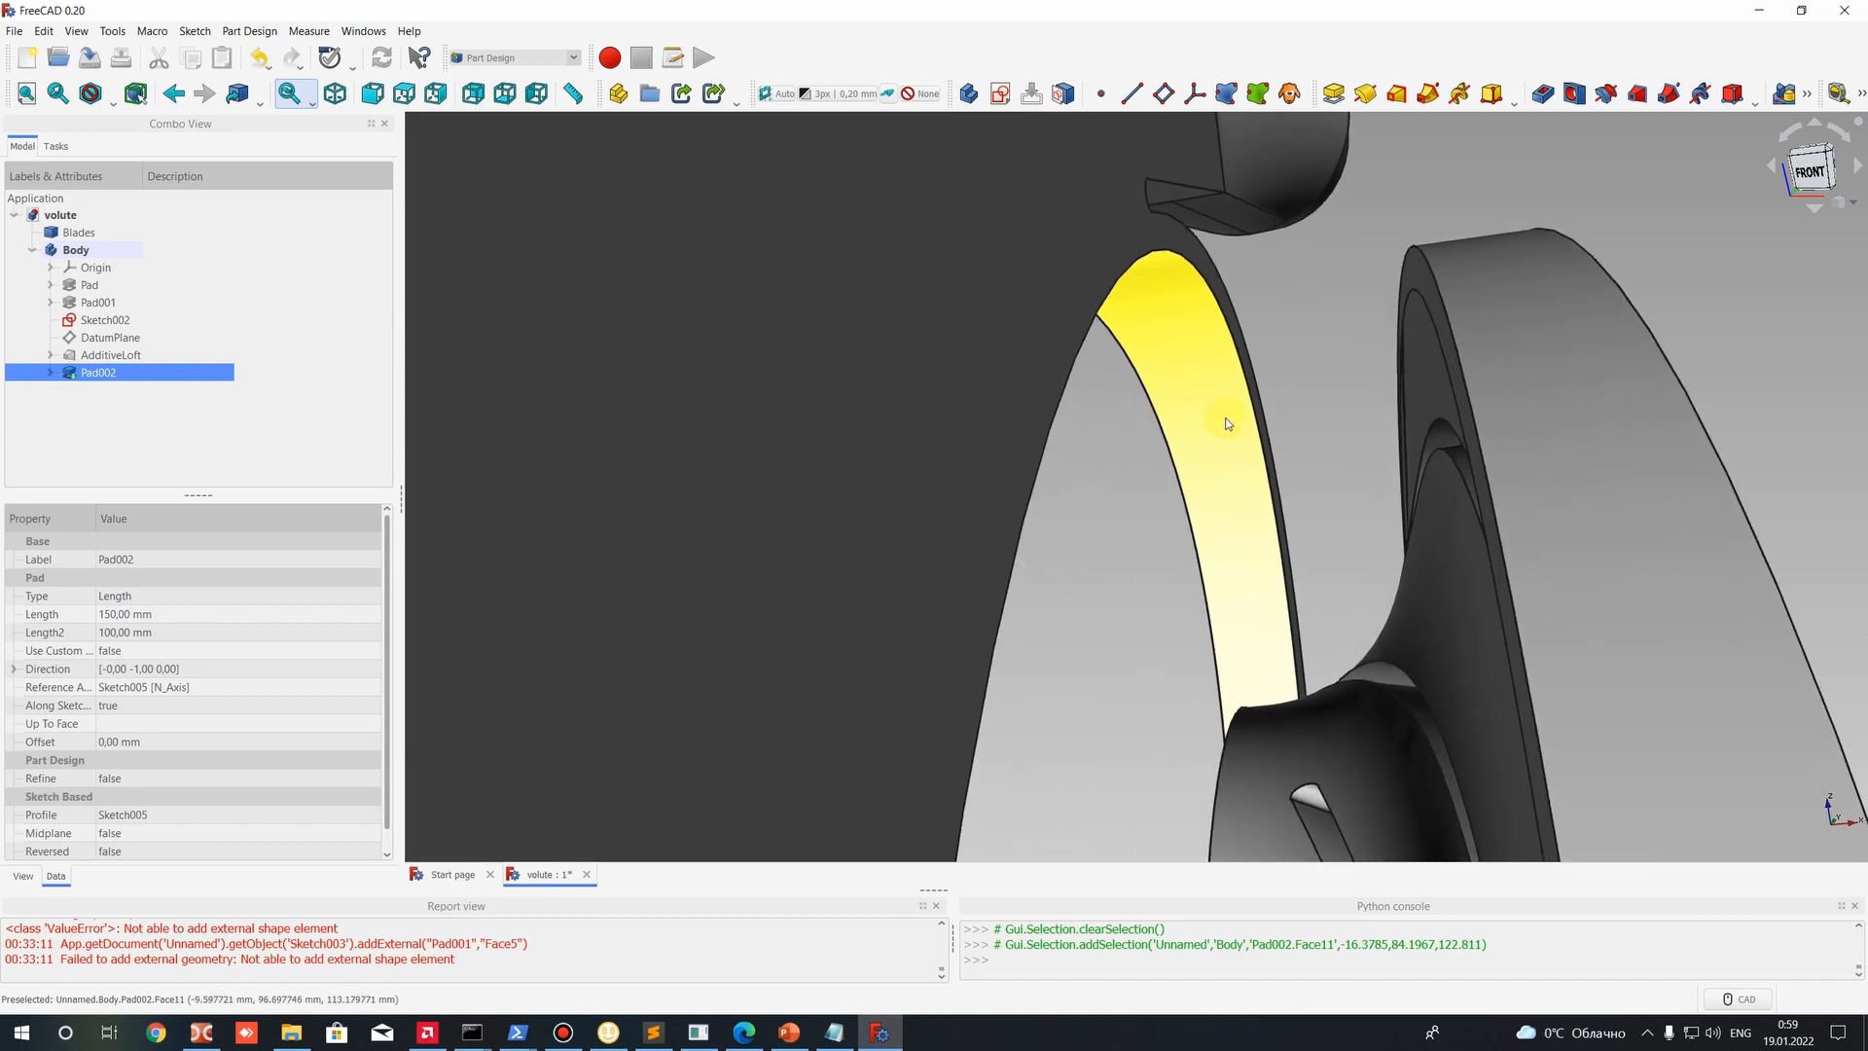
scroll(1206, 390, "down", 4)
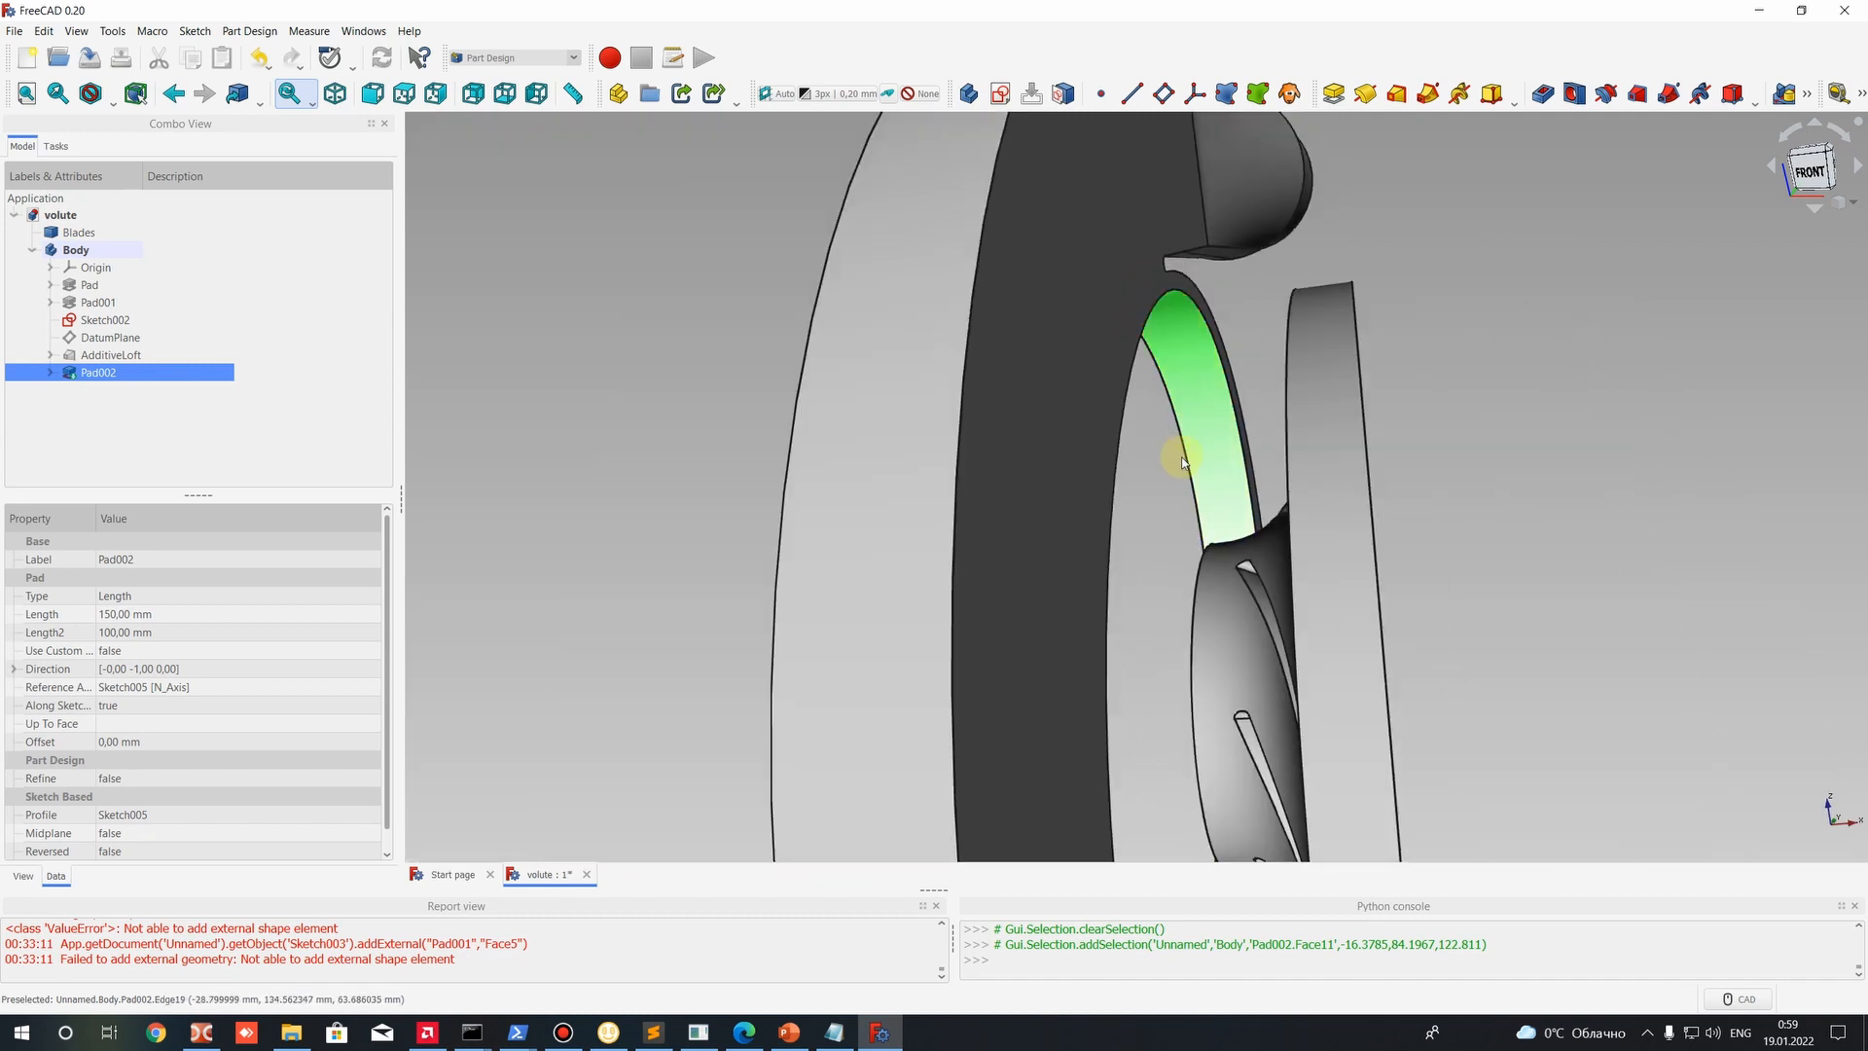
middle_click_drag(1438, 363, 1576, 370)
scroll(1701, 430, "up", 6)
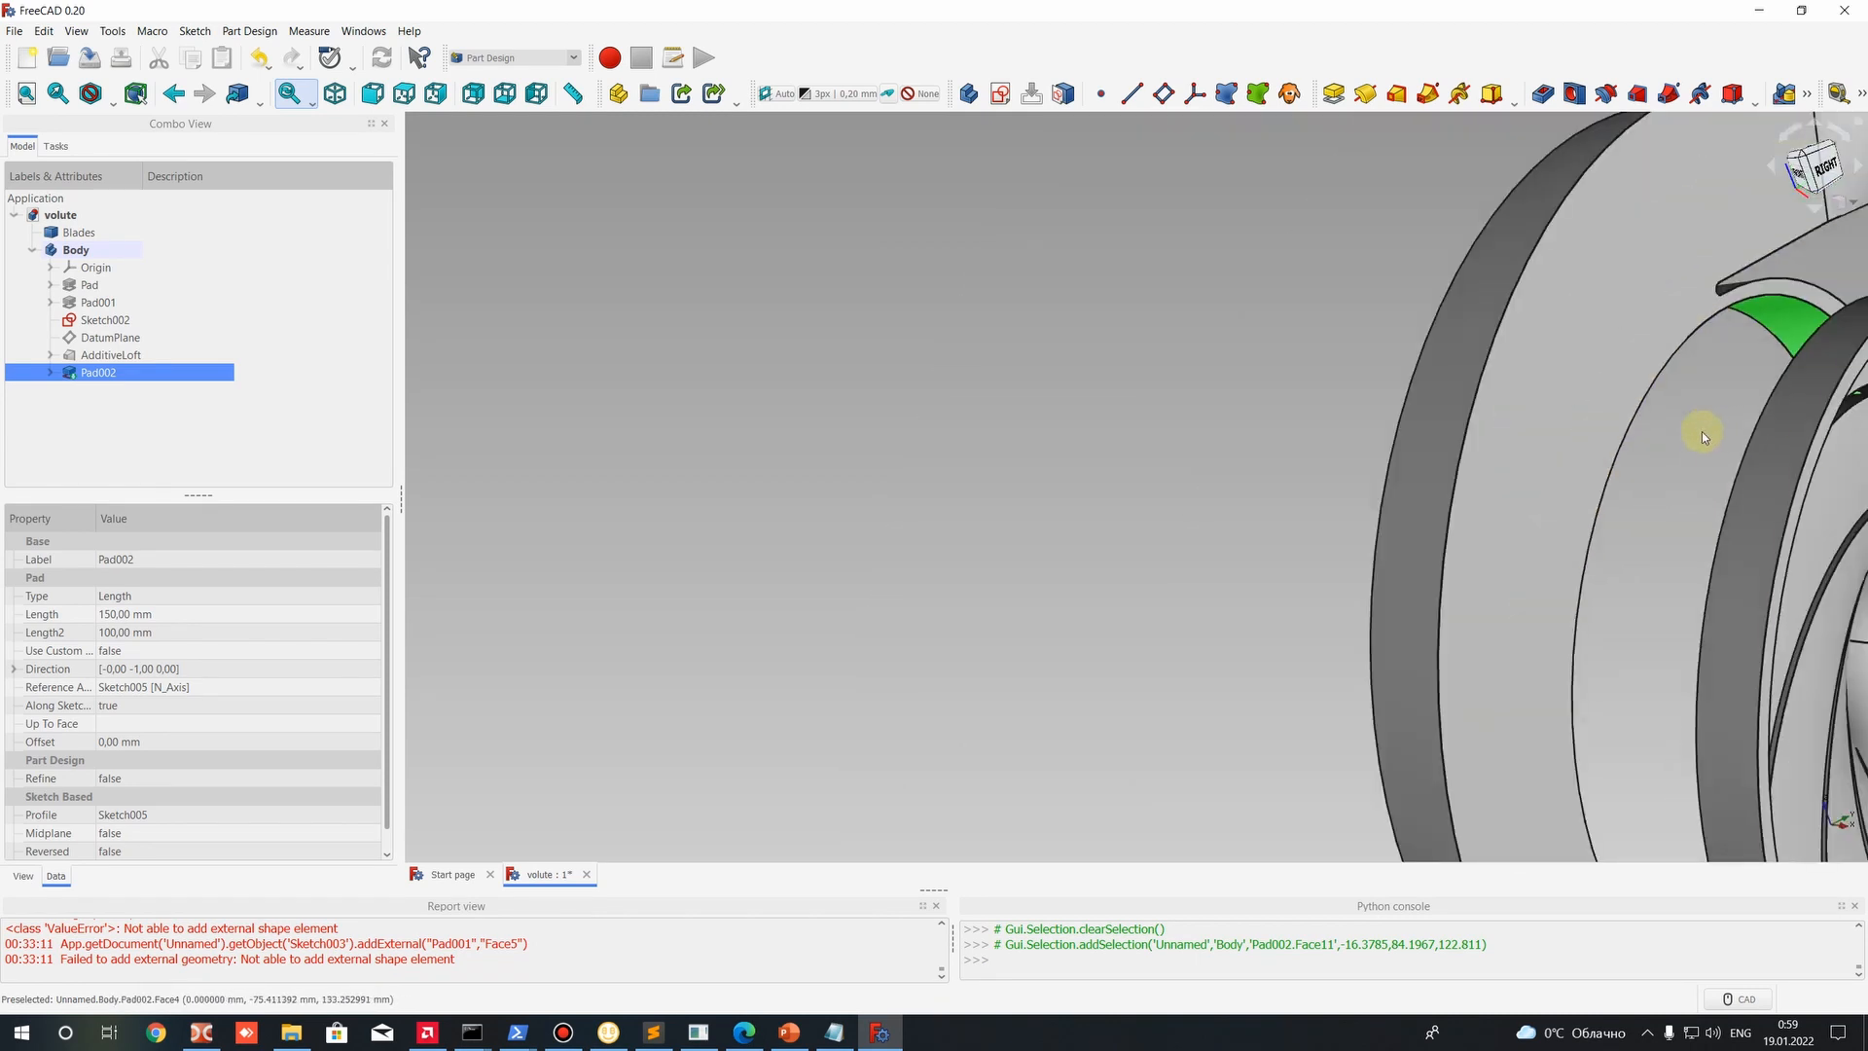
left_click(1727, 447)
scroll(1728, 448, "down", 4)
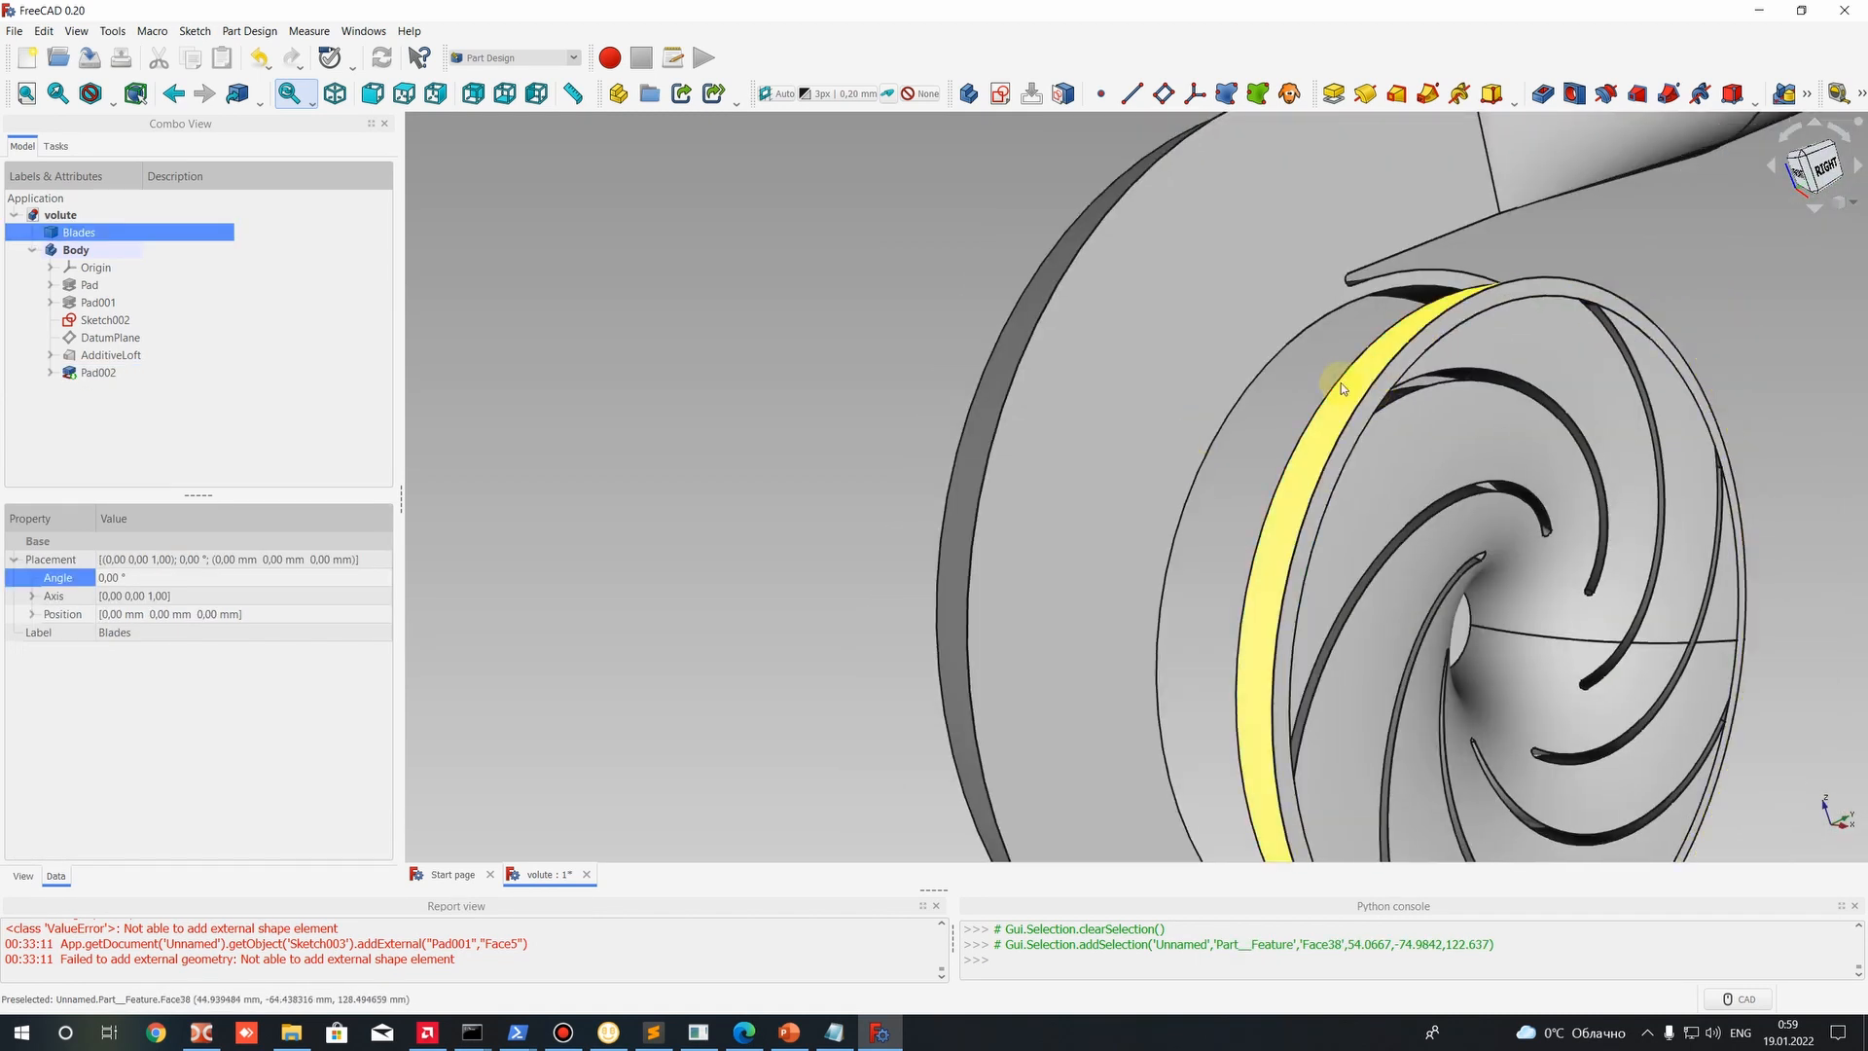
middle_click_drag(1340, 387, 1296, 458)
left_click(1270, 519)
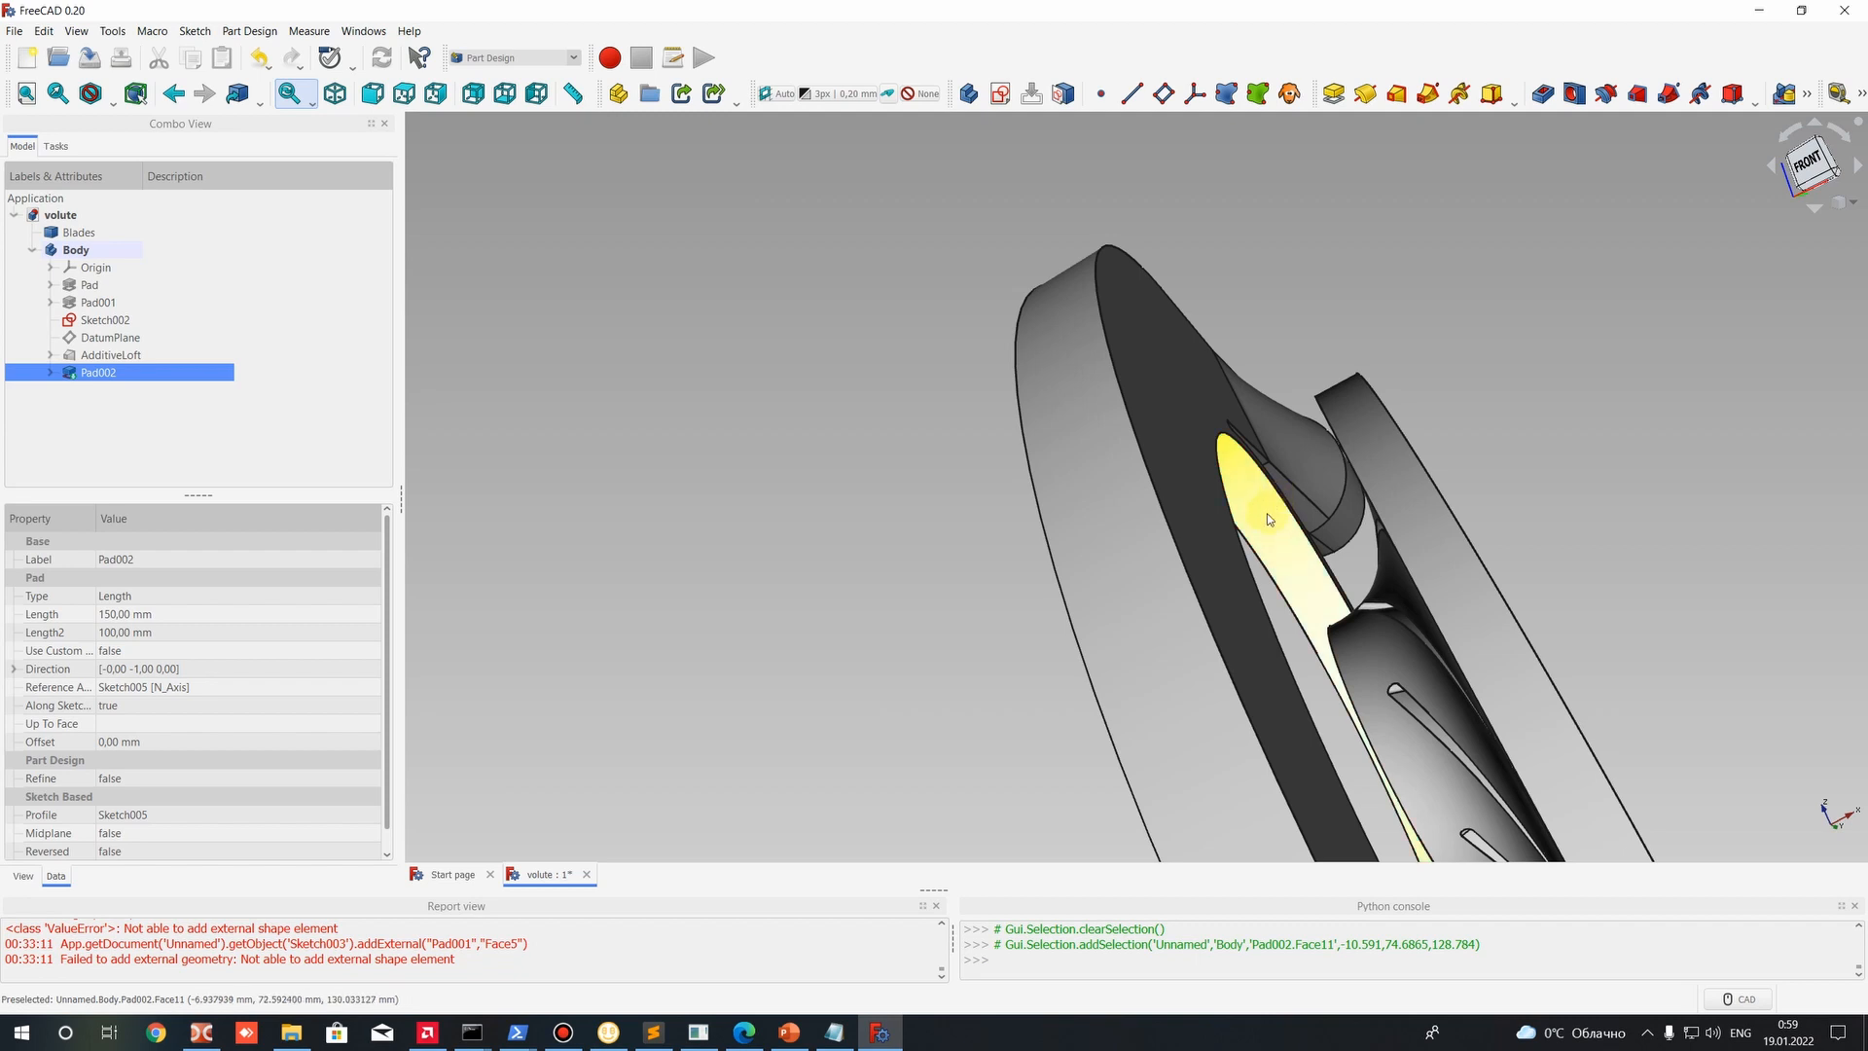
left_click(967, 475)
middle_click_drag(741, 435, 1068, 485)
scroll(1008, 539, "down", 1)
scroll(1012, 541, "up", 3)
scroll(1041, 560, "up", 5)
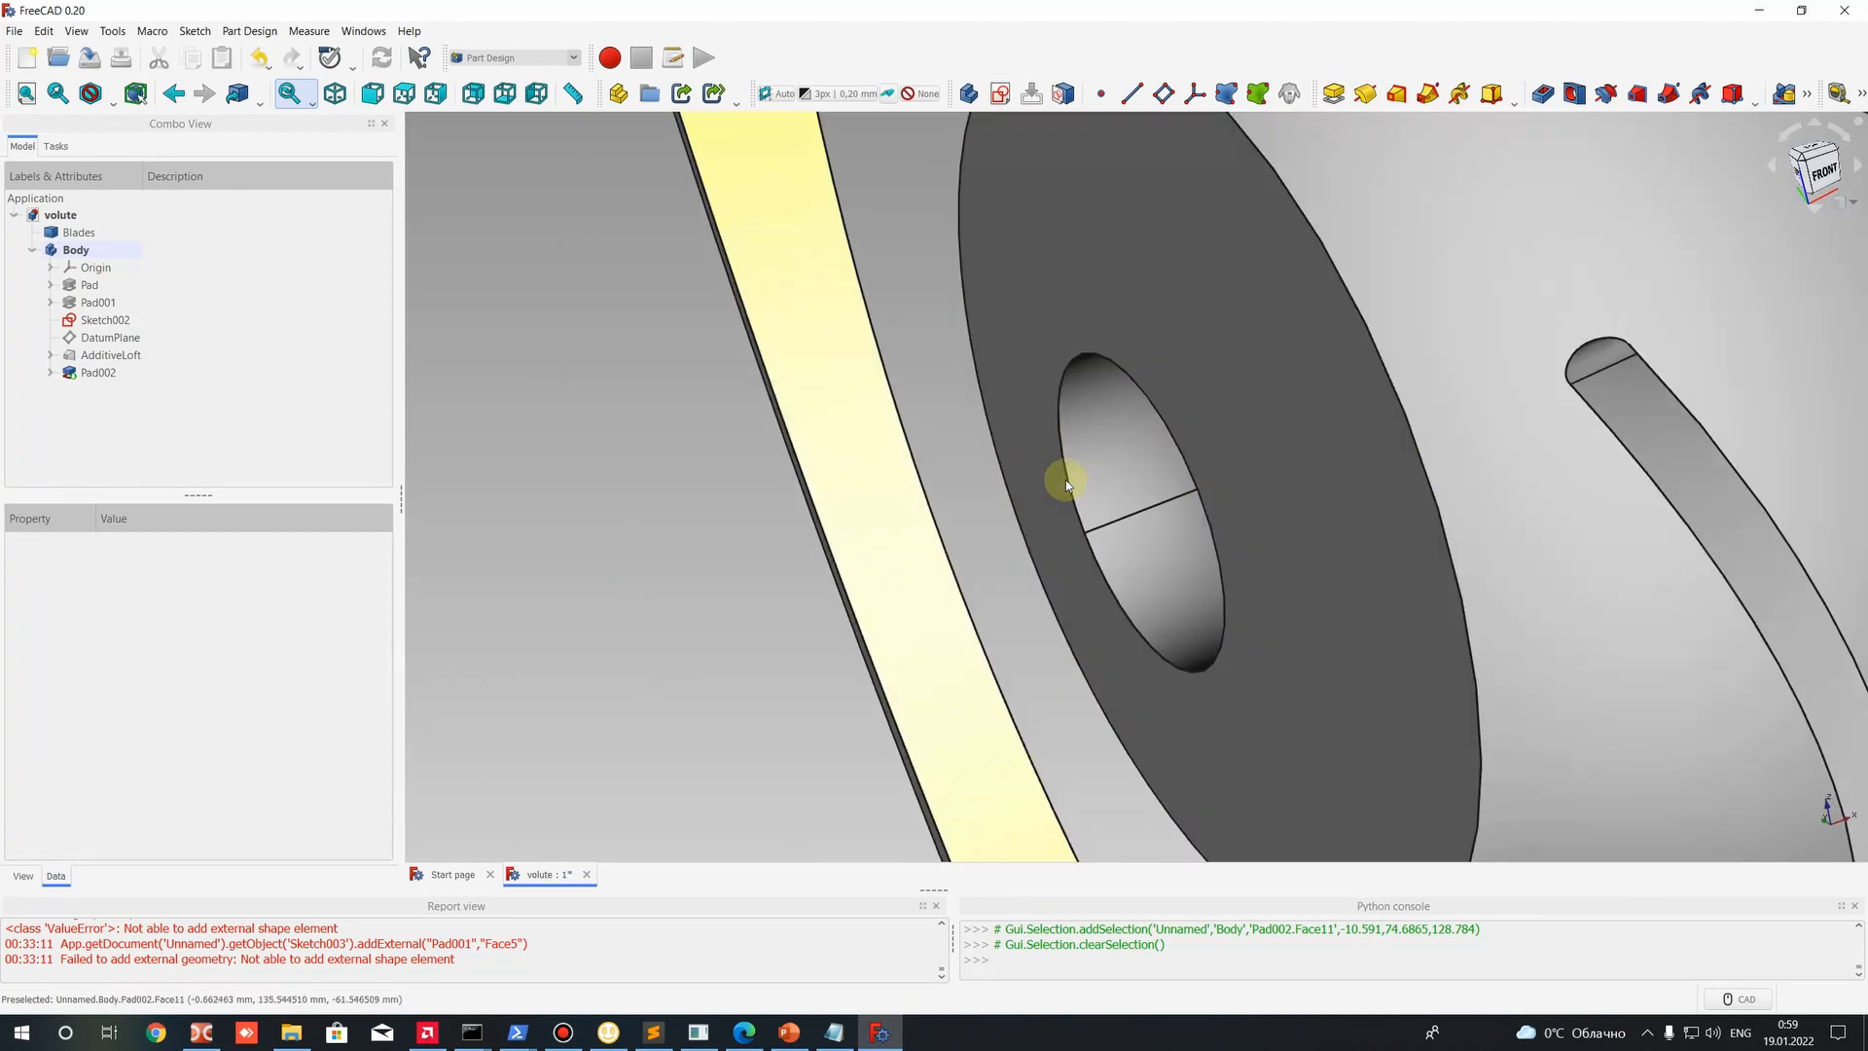
scroll(1065, 481, "down", 5)
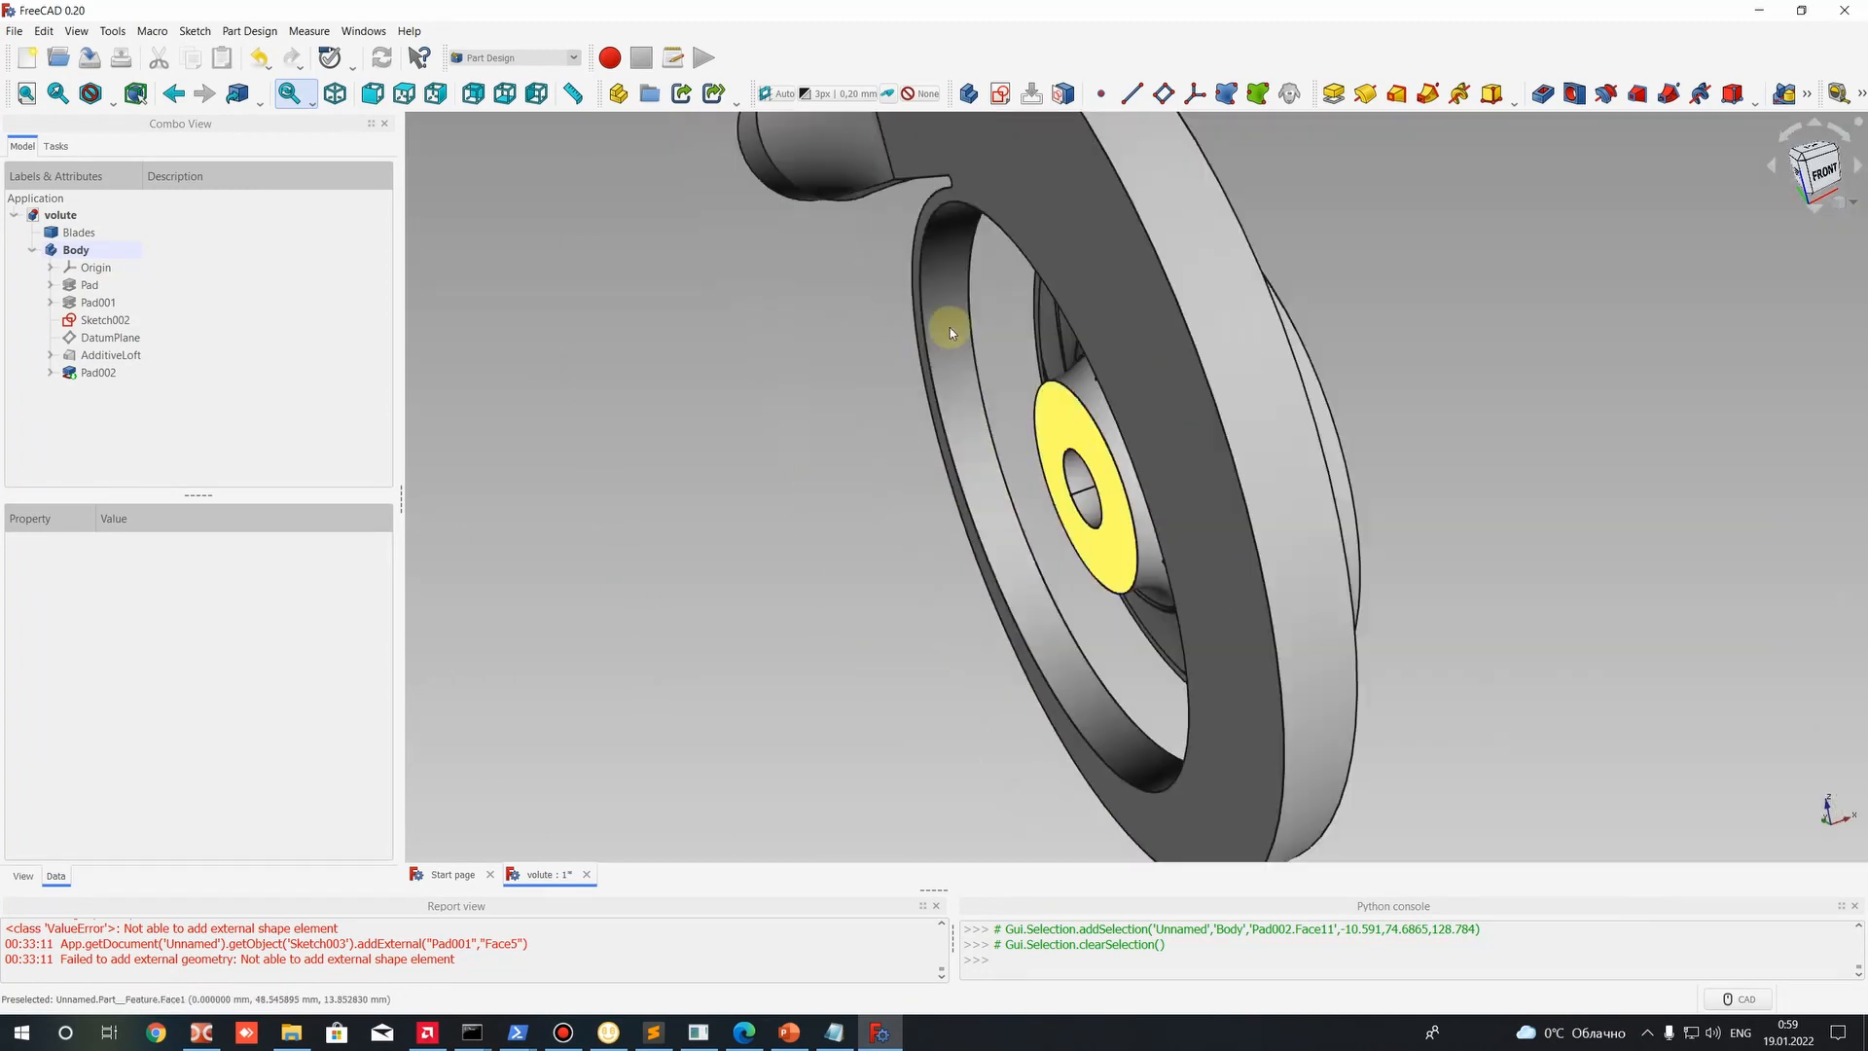
Create a new sketch in the Body on the XZ plane.
left_click(83, 251)
left_click(605, 245)
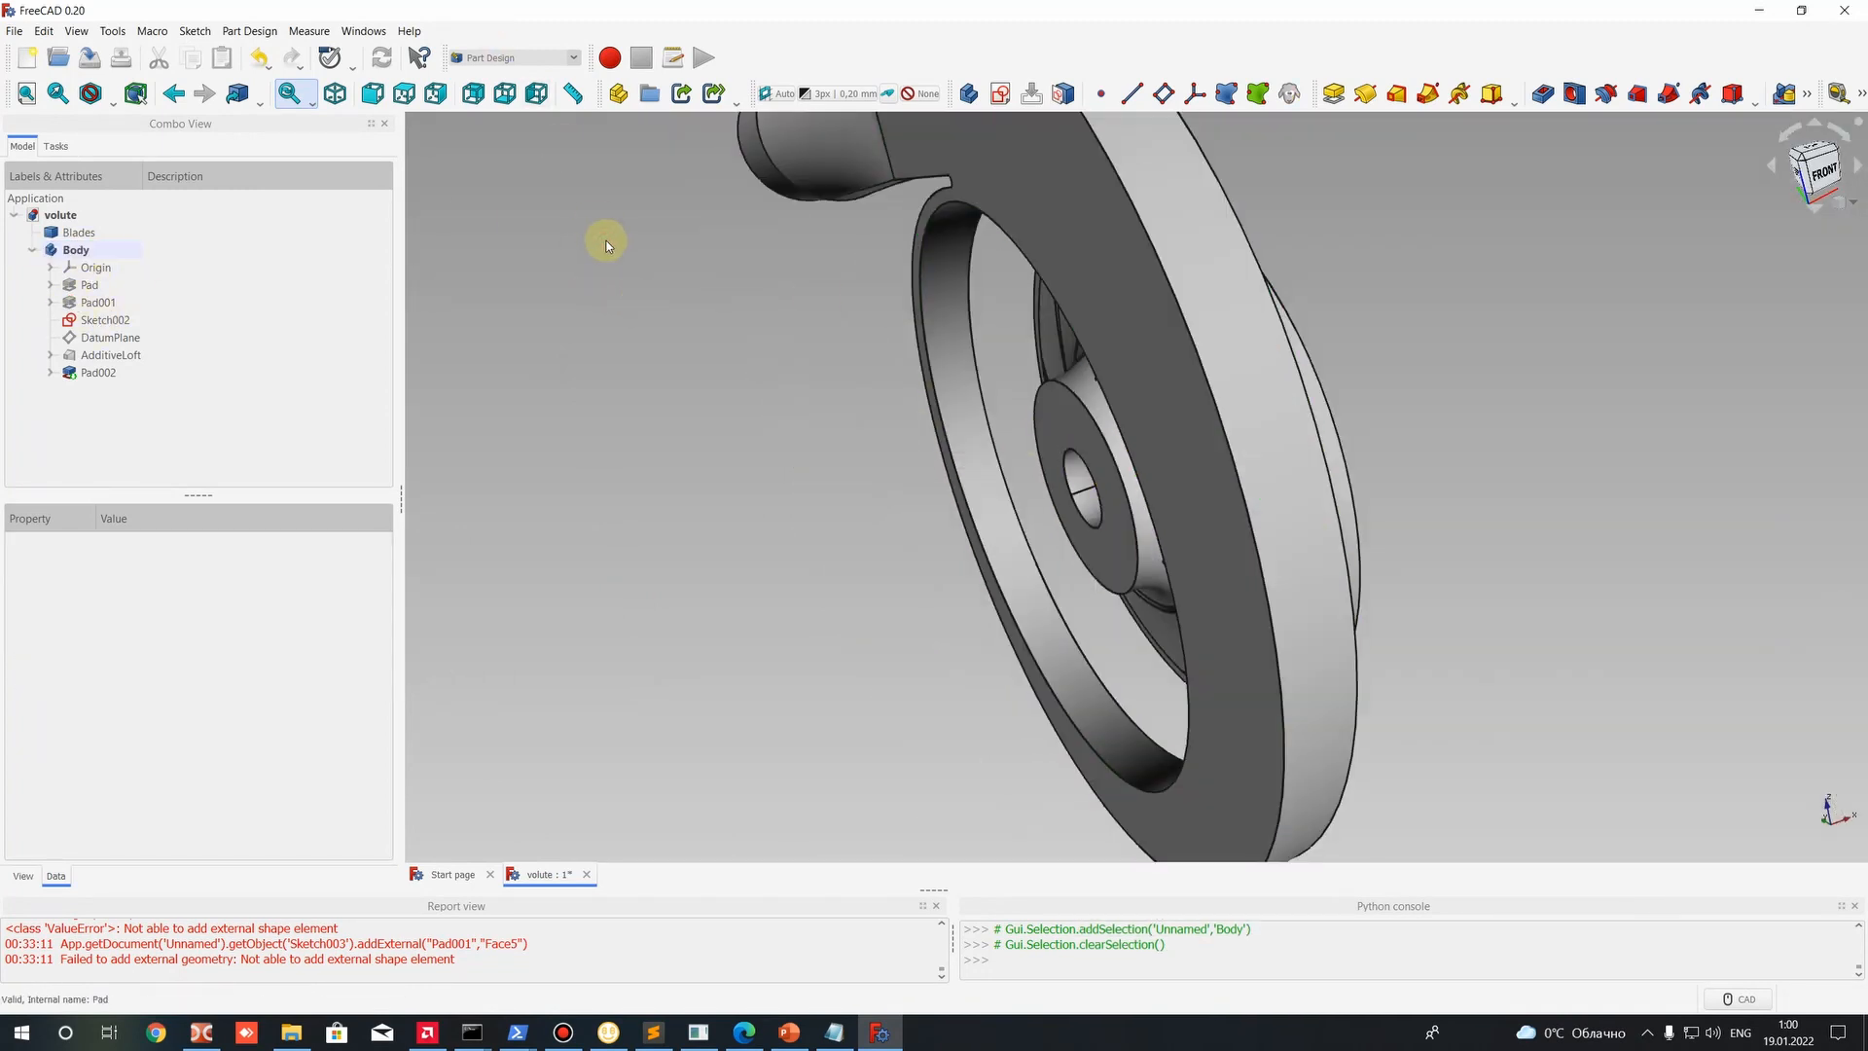
left_click(481, 60)
left_click(1164, 51)
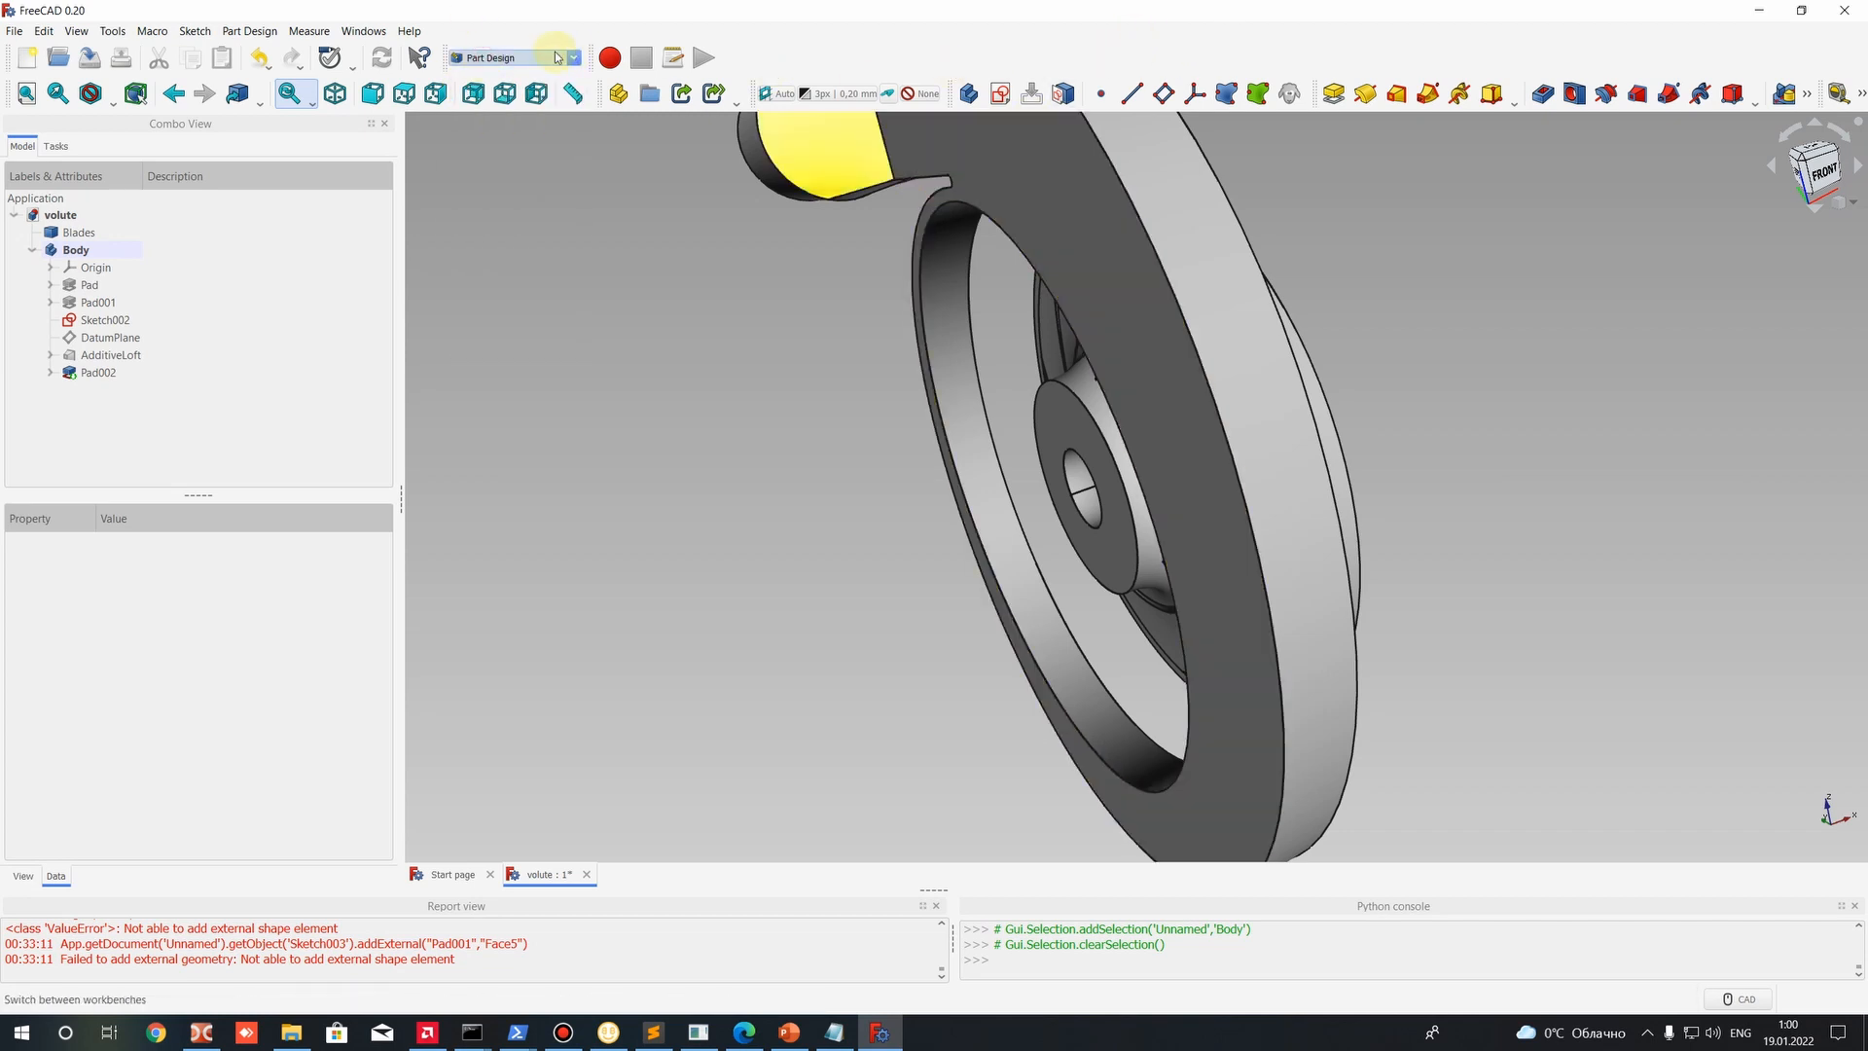
left_click(987, 99)
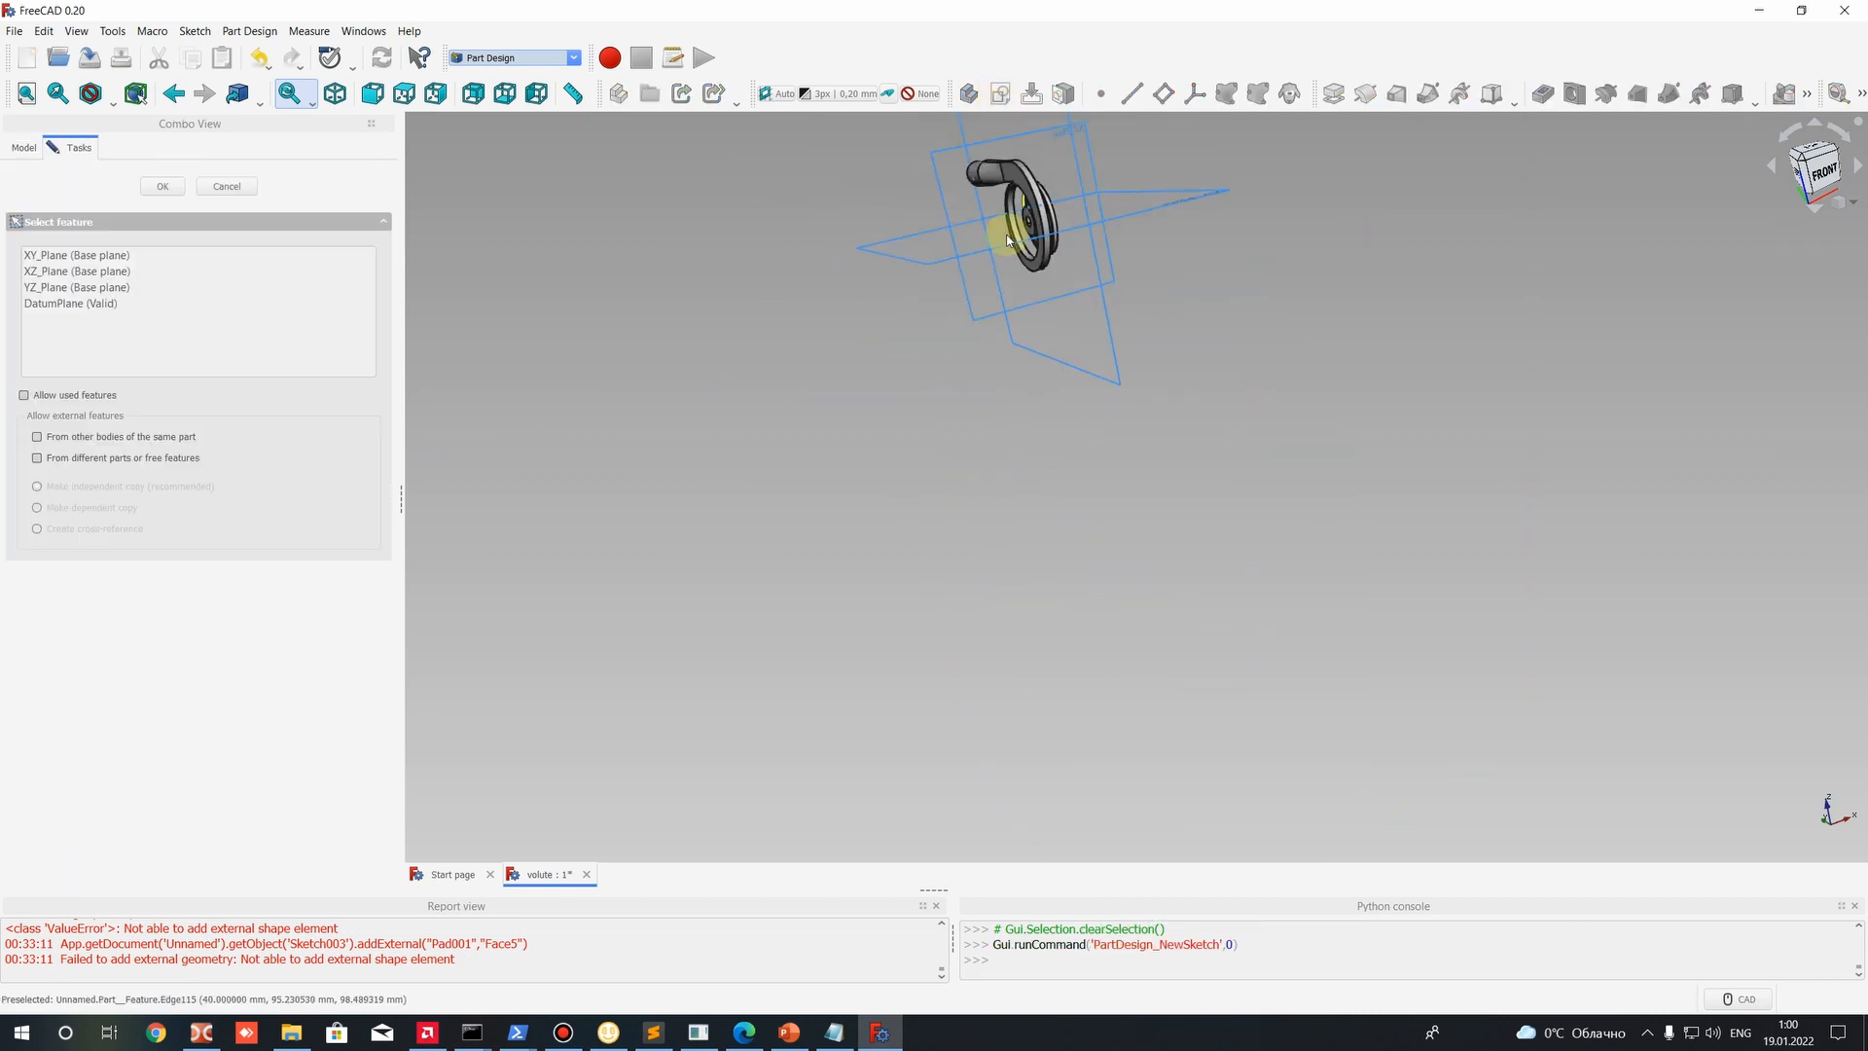
scroll(1093, 348, "up", 6)
left_click(1313, 273)
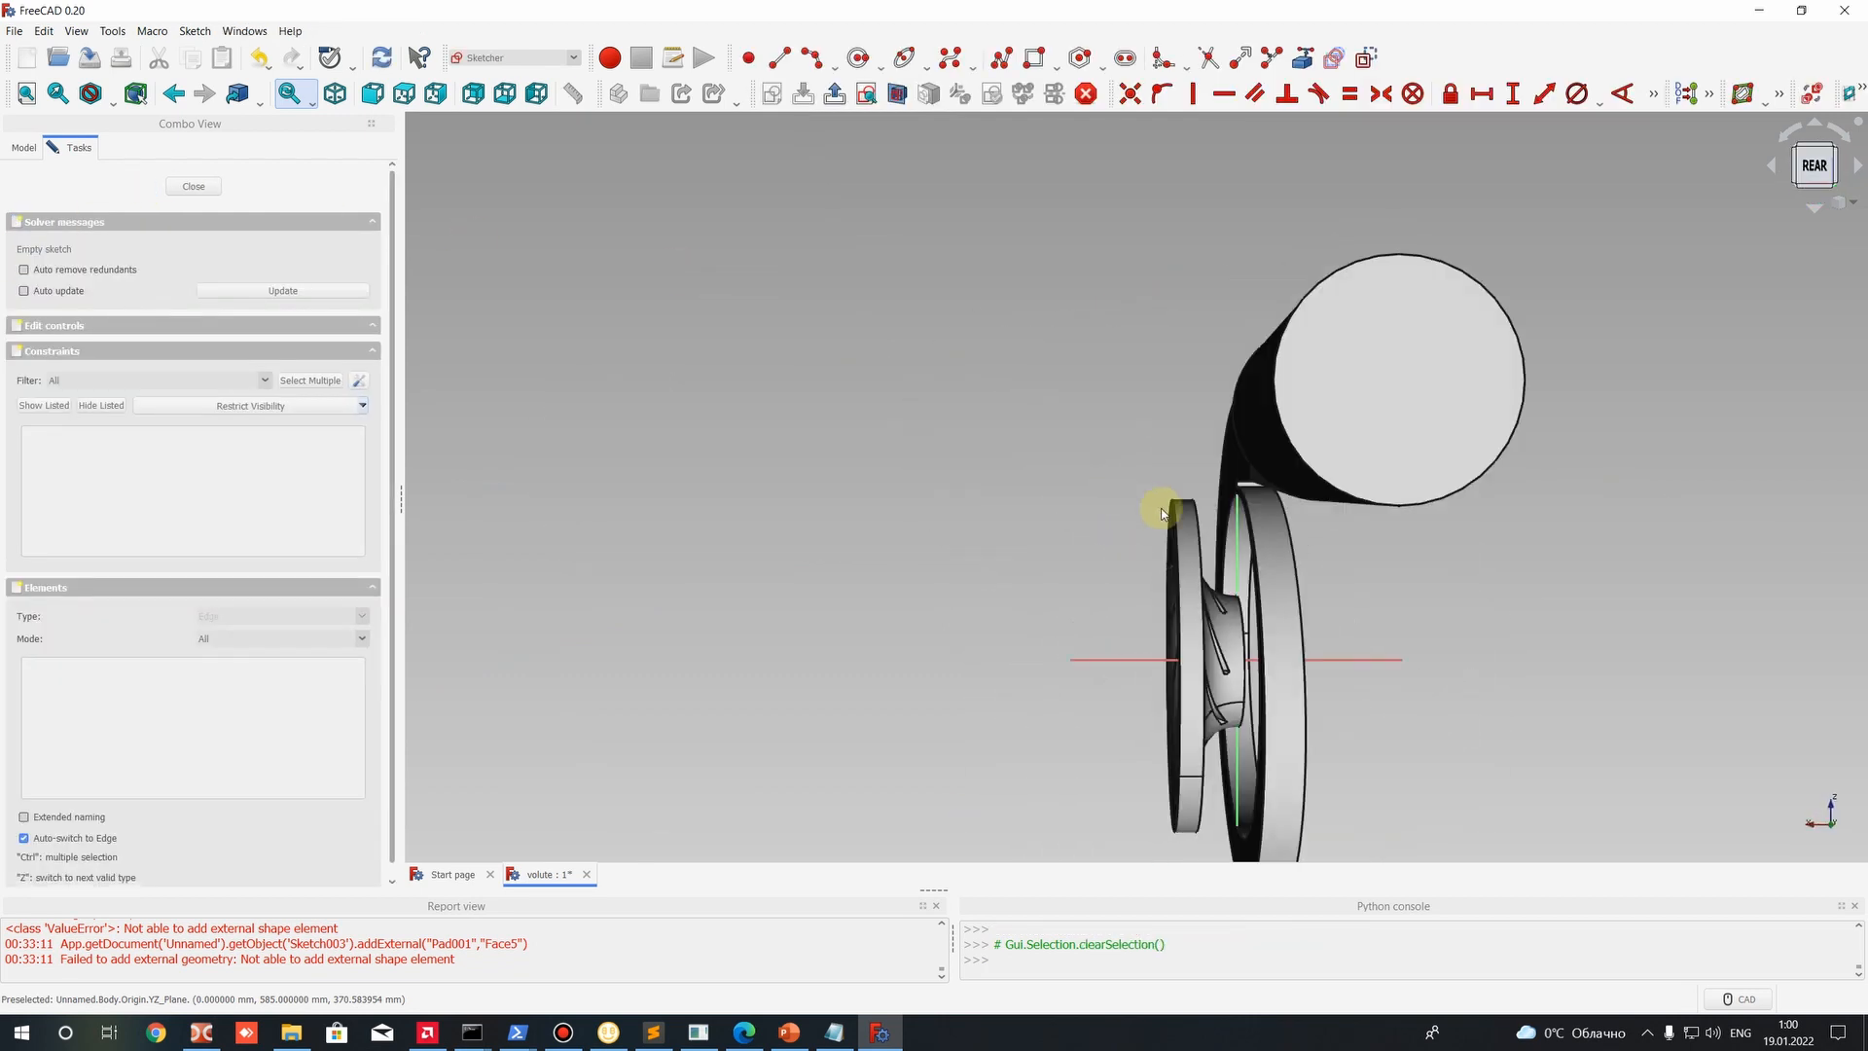
Add the two circular edges of the volute's inner ring to the sketch as external geometry.
scroll(1166, 504, "up", 5)
scroll(1212, 520, "down", 8)
scroll(1159, 519, "up", 10)
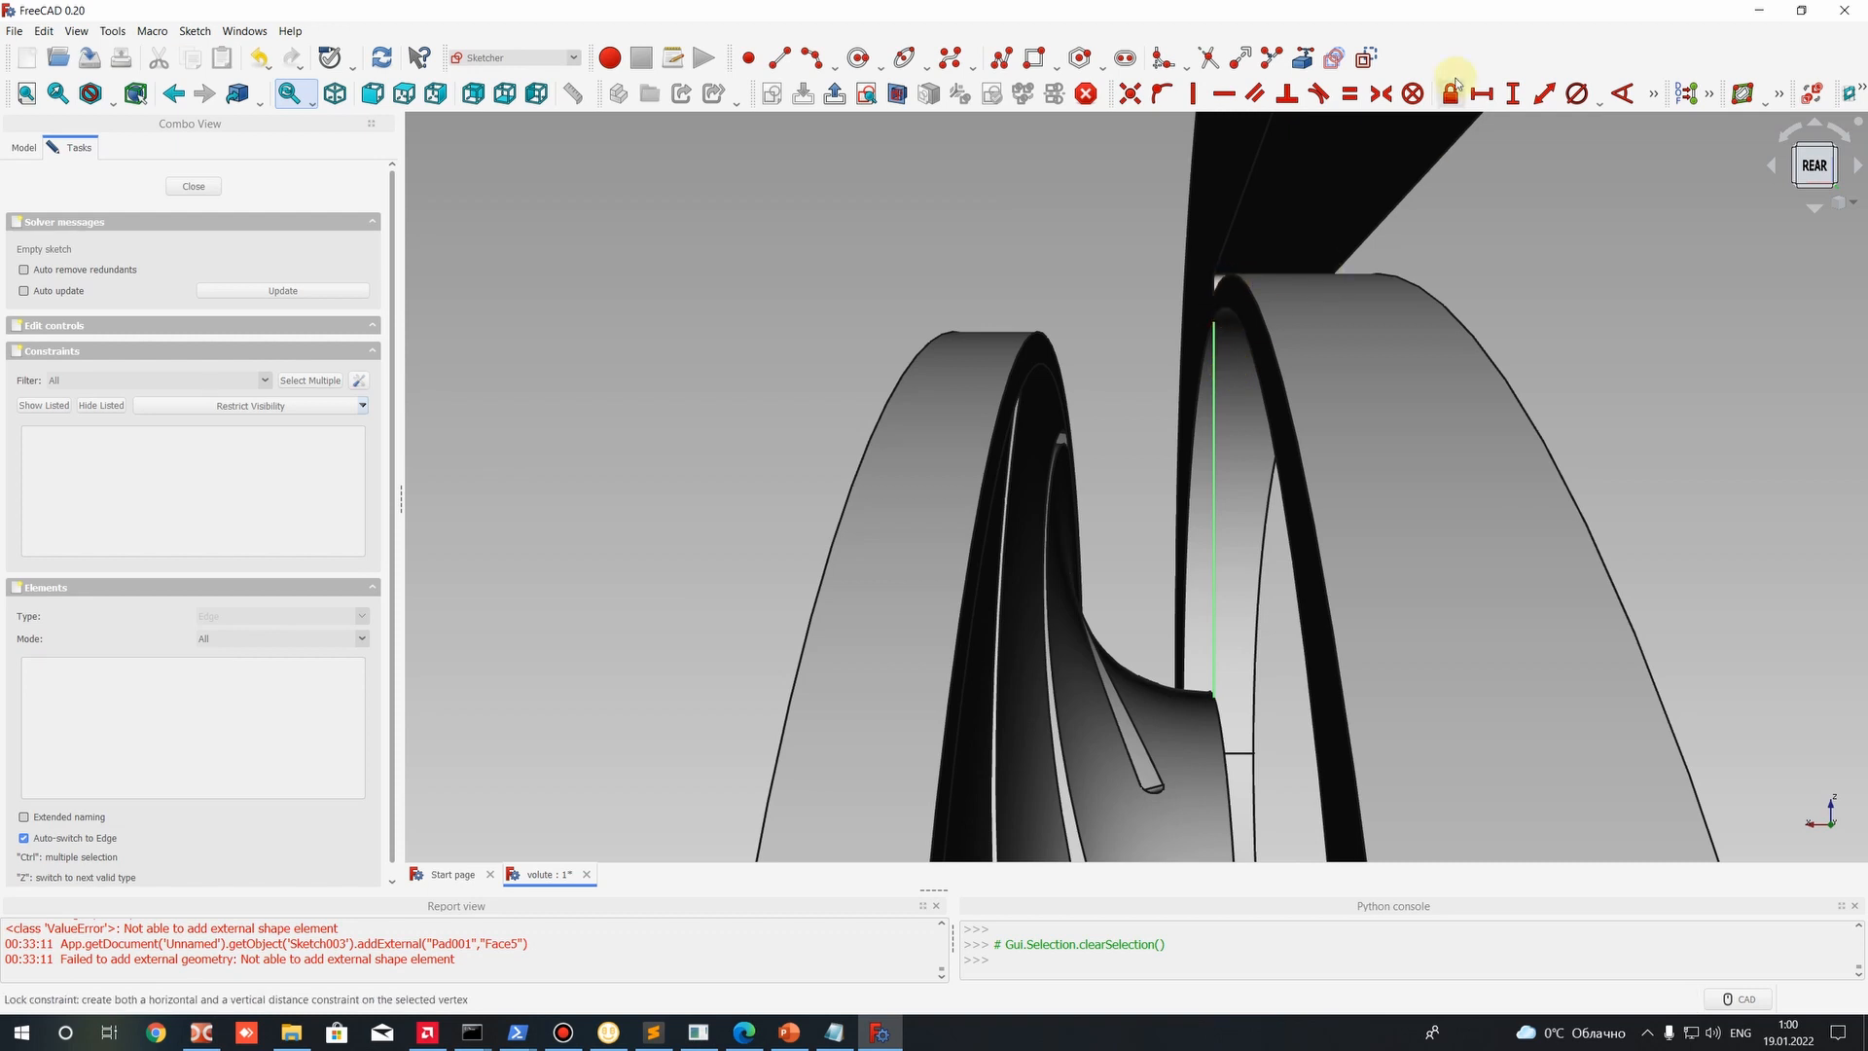
left_click(1303, 57)
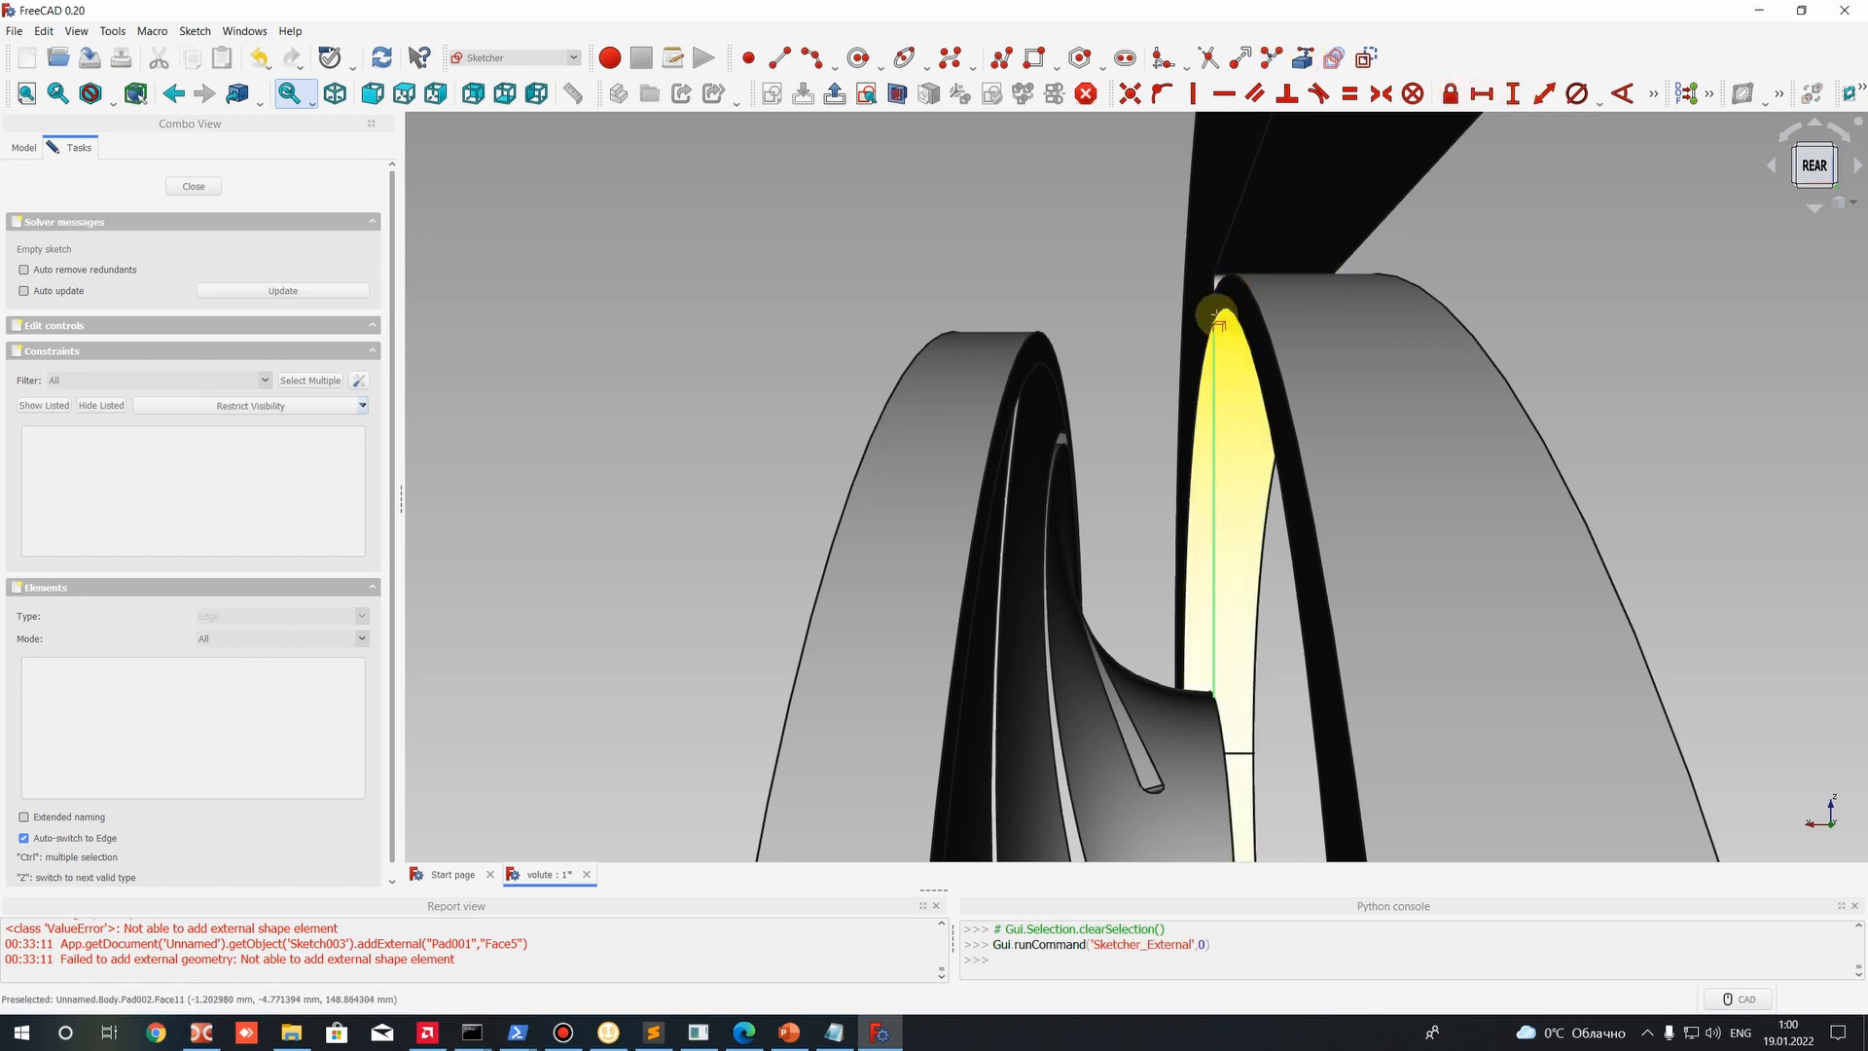
left_click(1223, 311)
middle_click_drag(1401, 441, 938, 322)
left_click(944, 301)
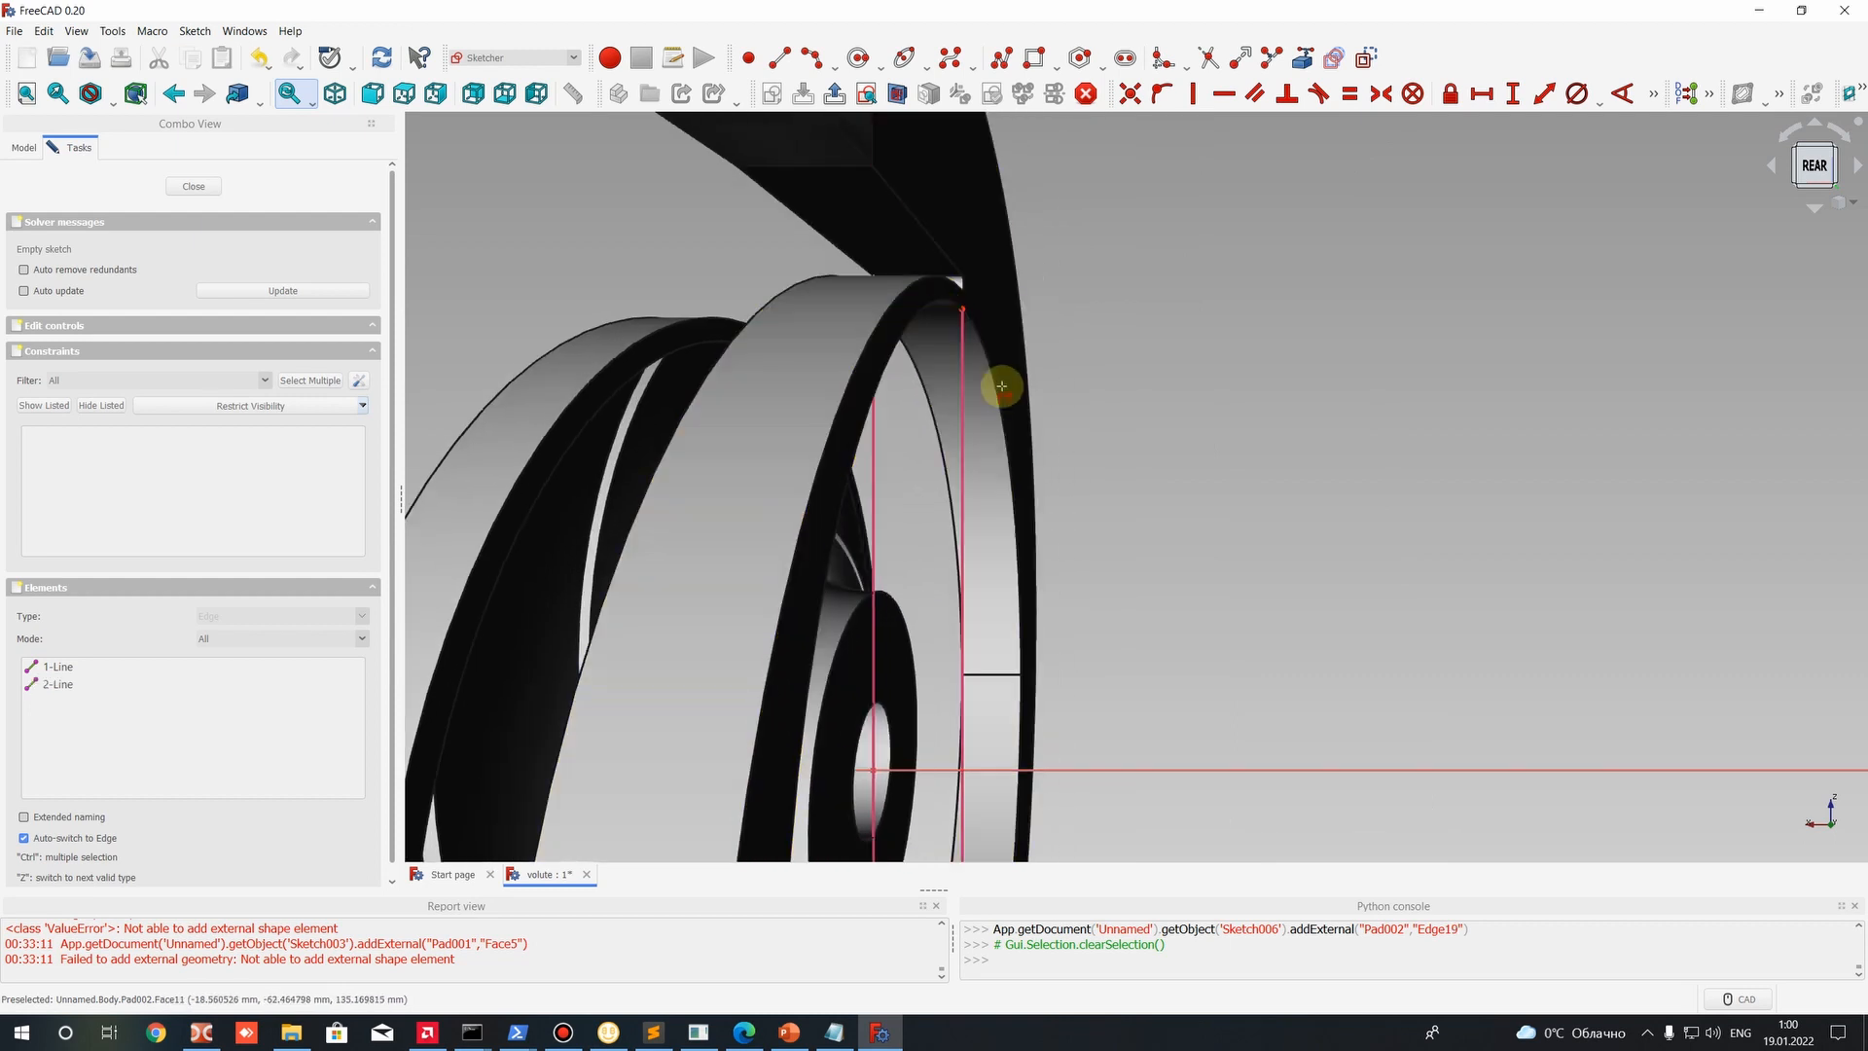
Check the projected reference lines against the volute's inner opening and the model tree, and close the sketch.
scroll(1002, 386, "down", 7)
scroll(1024, 449, "up", 5)
scroll(955, 431, "down", 3)
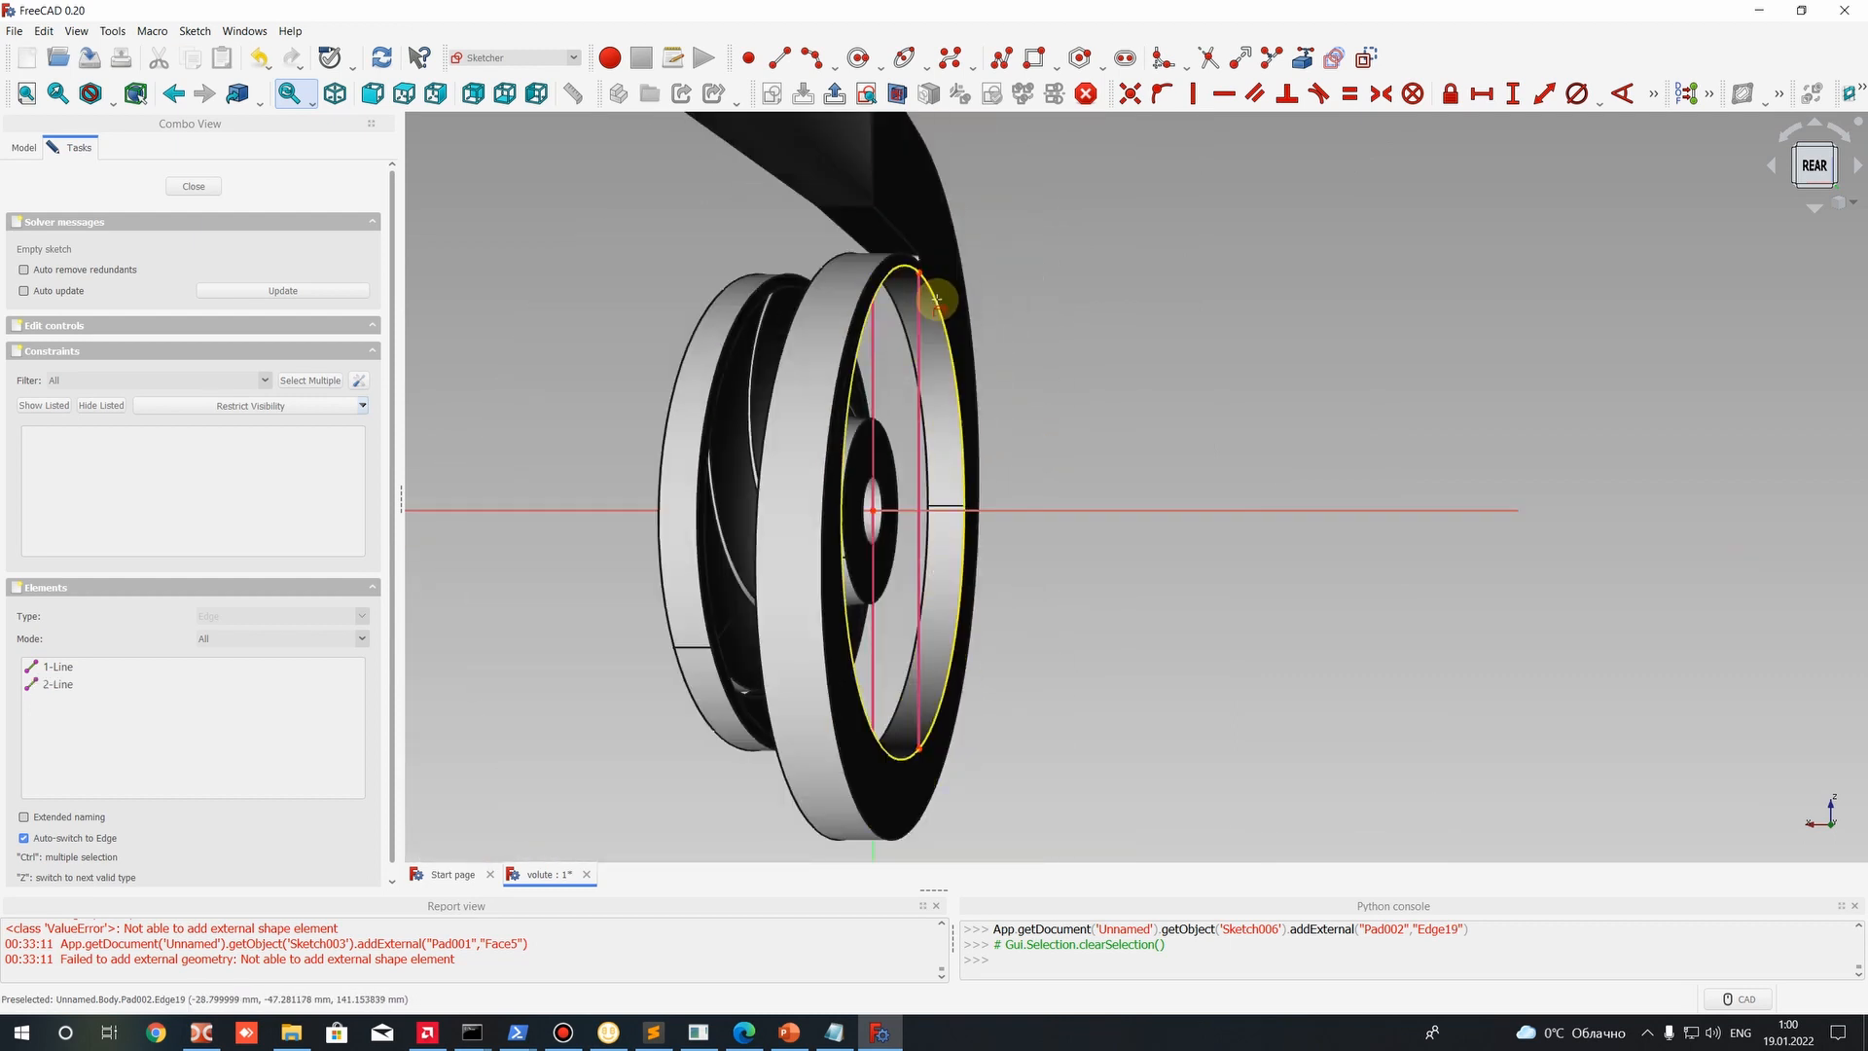
scroll(924, 278, "up", 5)
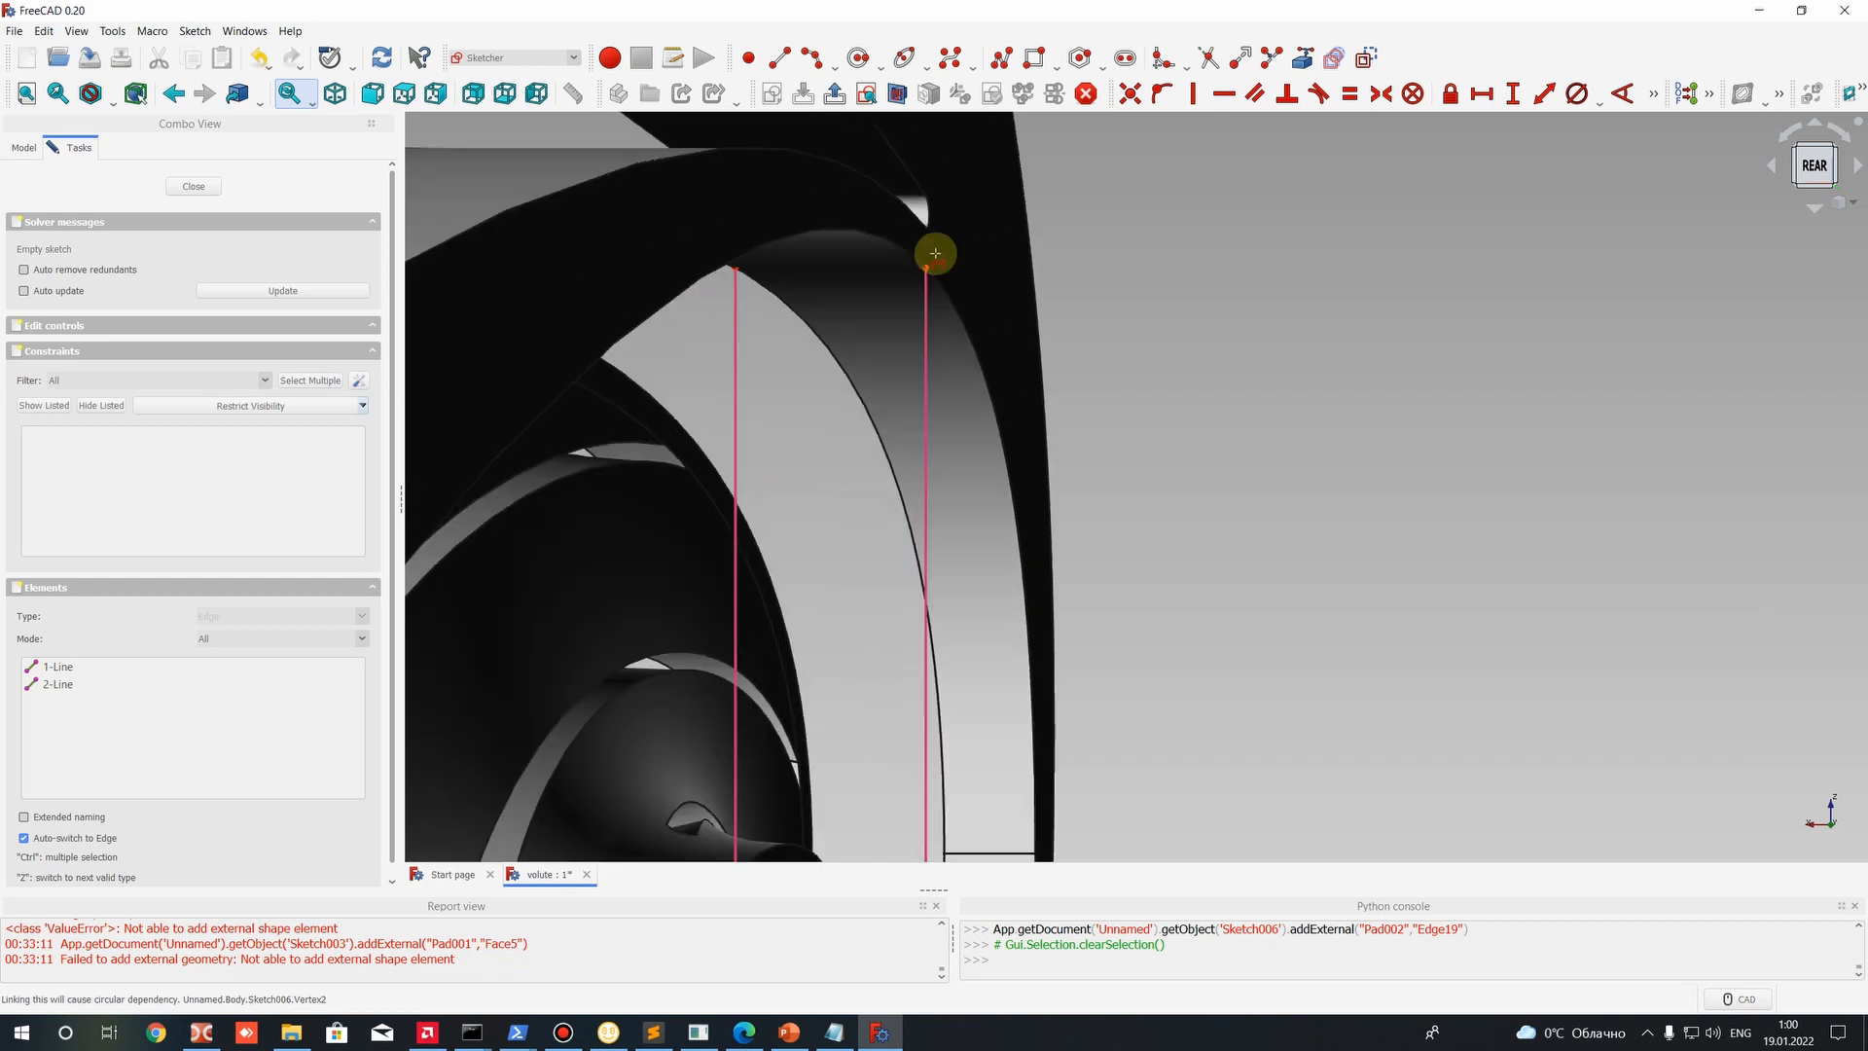
scroll(1097, 484, "down", 5)
middle_click_drag(1197, 529, 1090, 467)
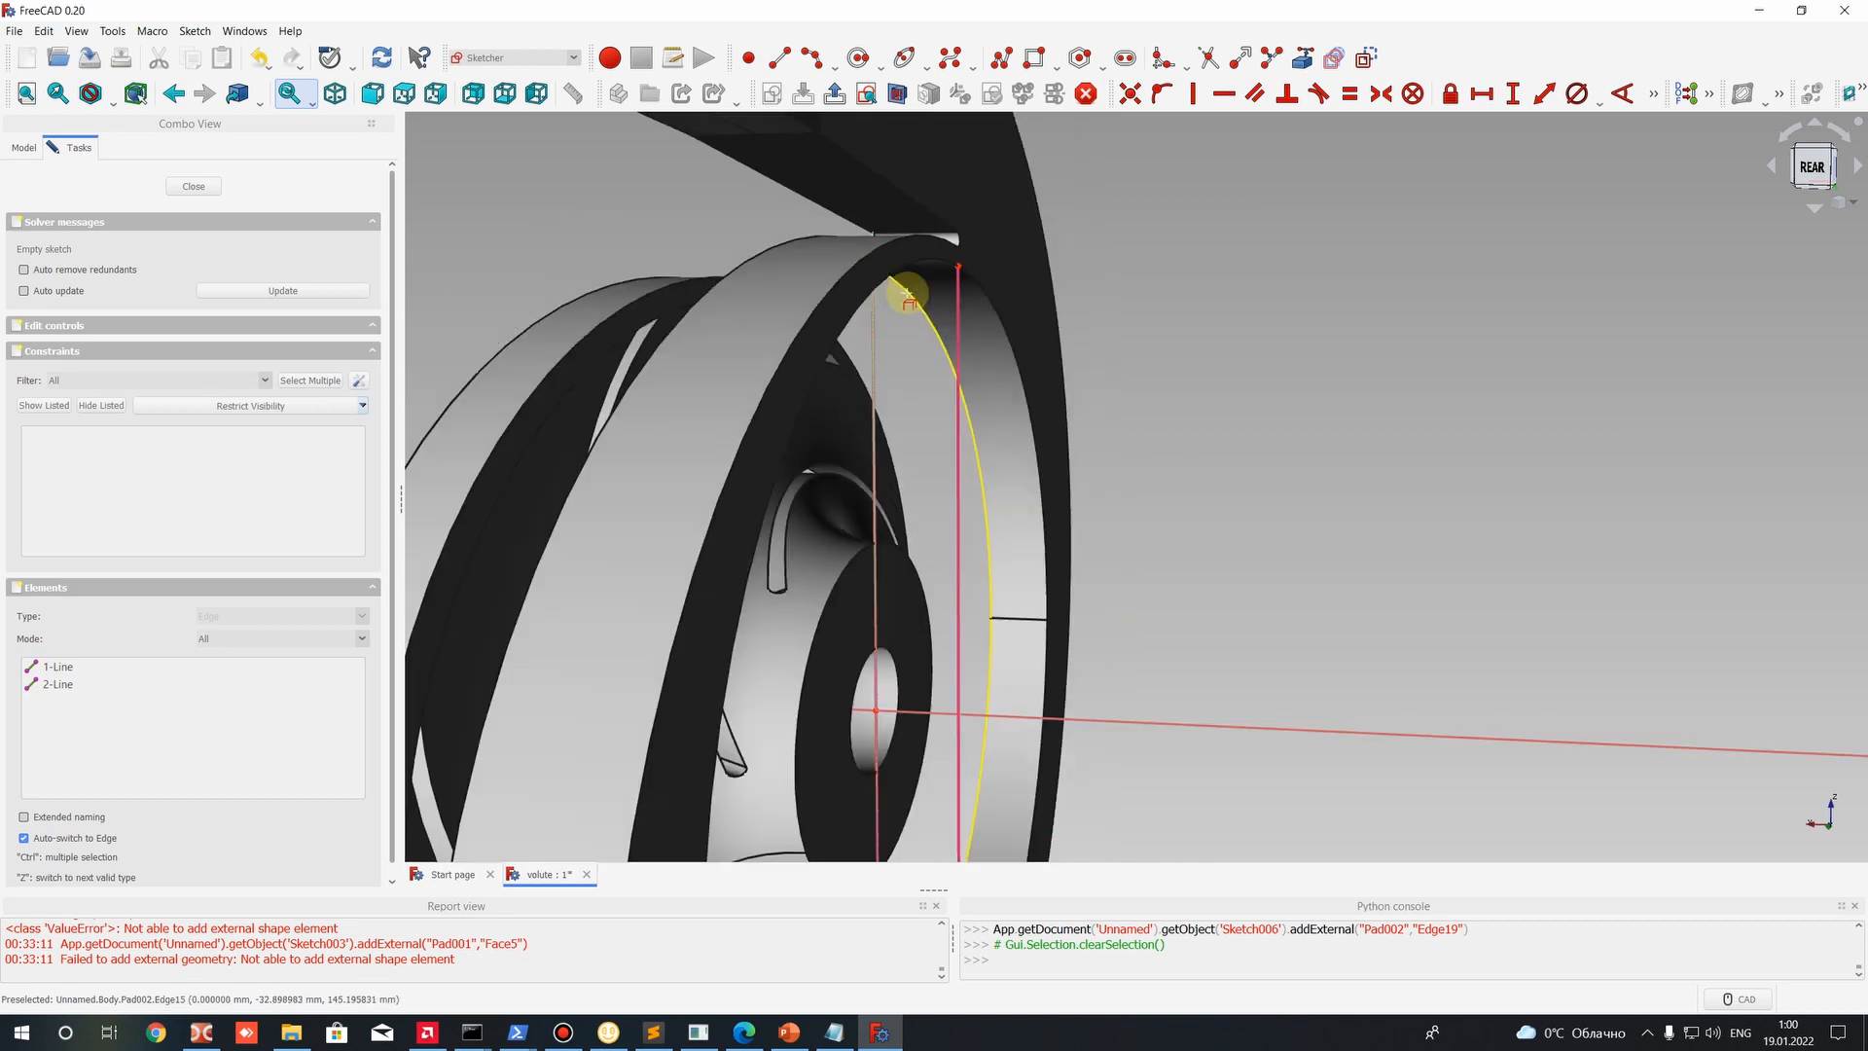
left_click(21, 147)
left_click(81, 254)
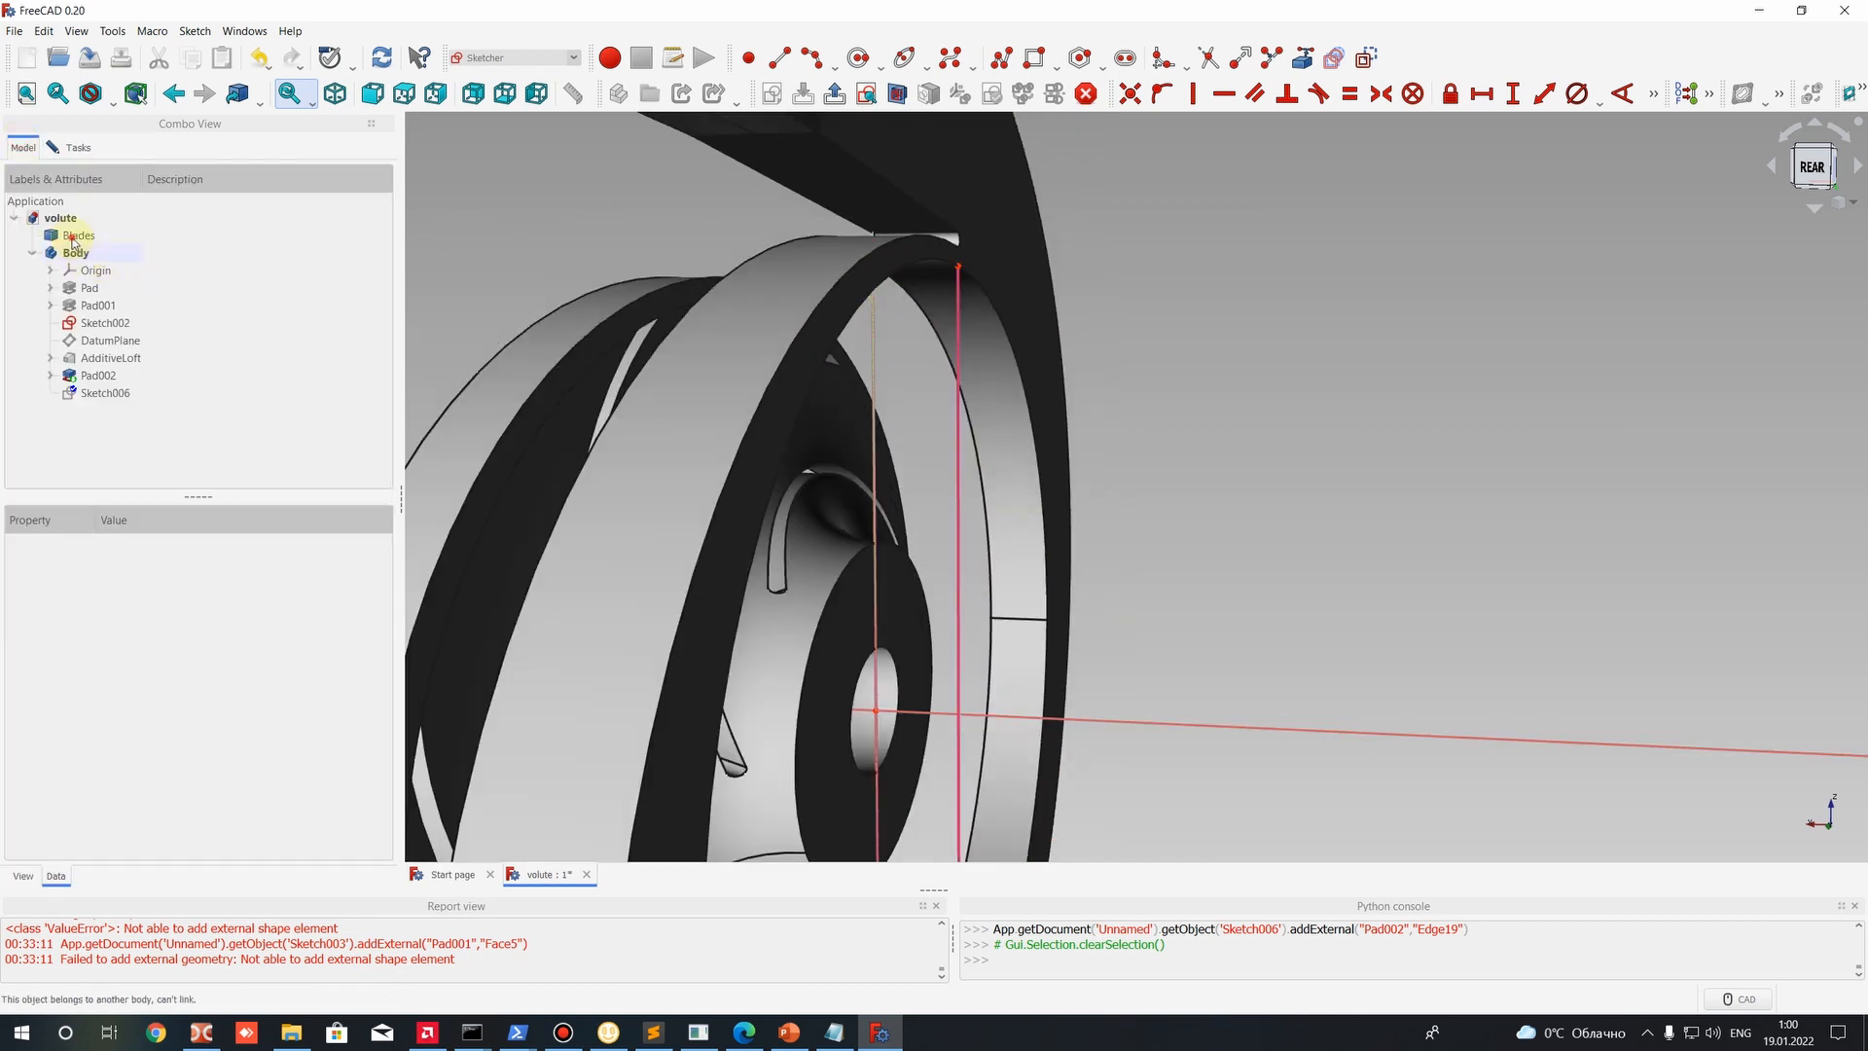
left_click(83, 148)
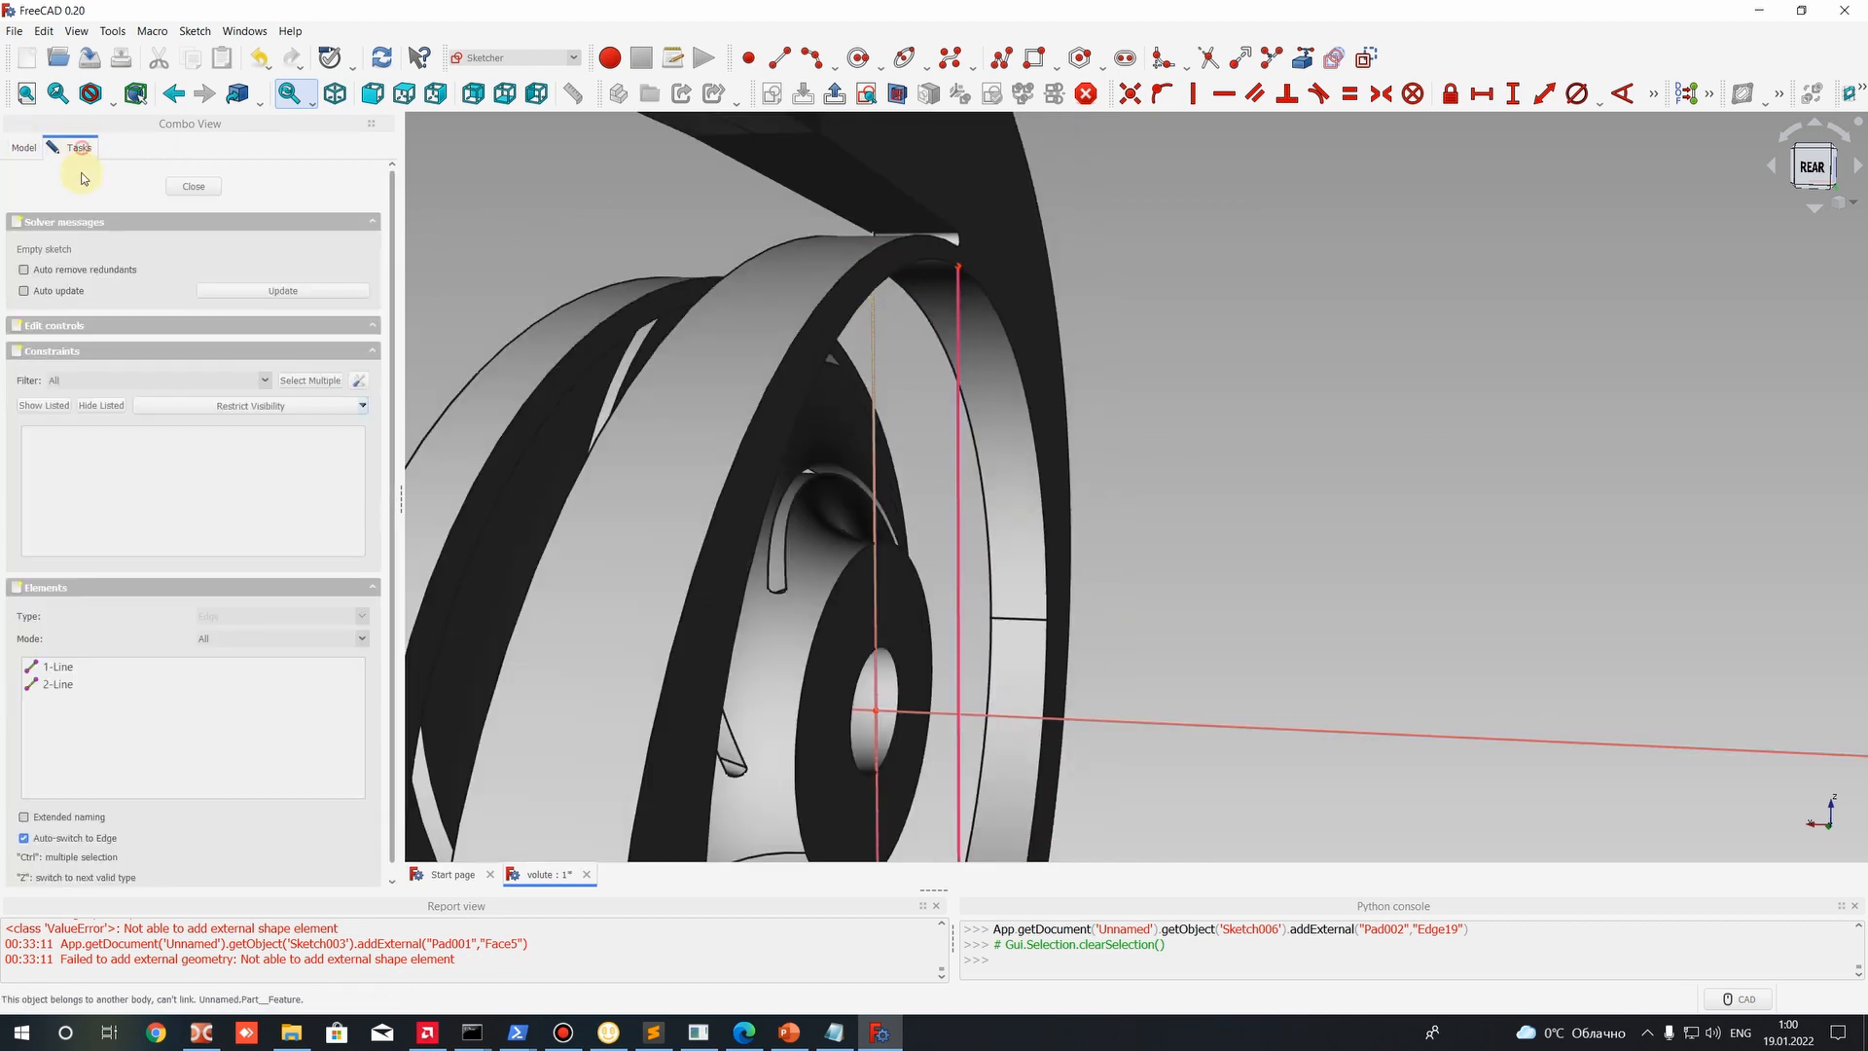
left_click(194, 186)
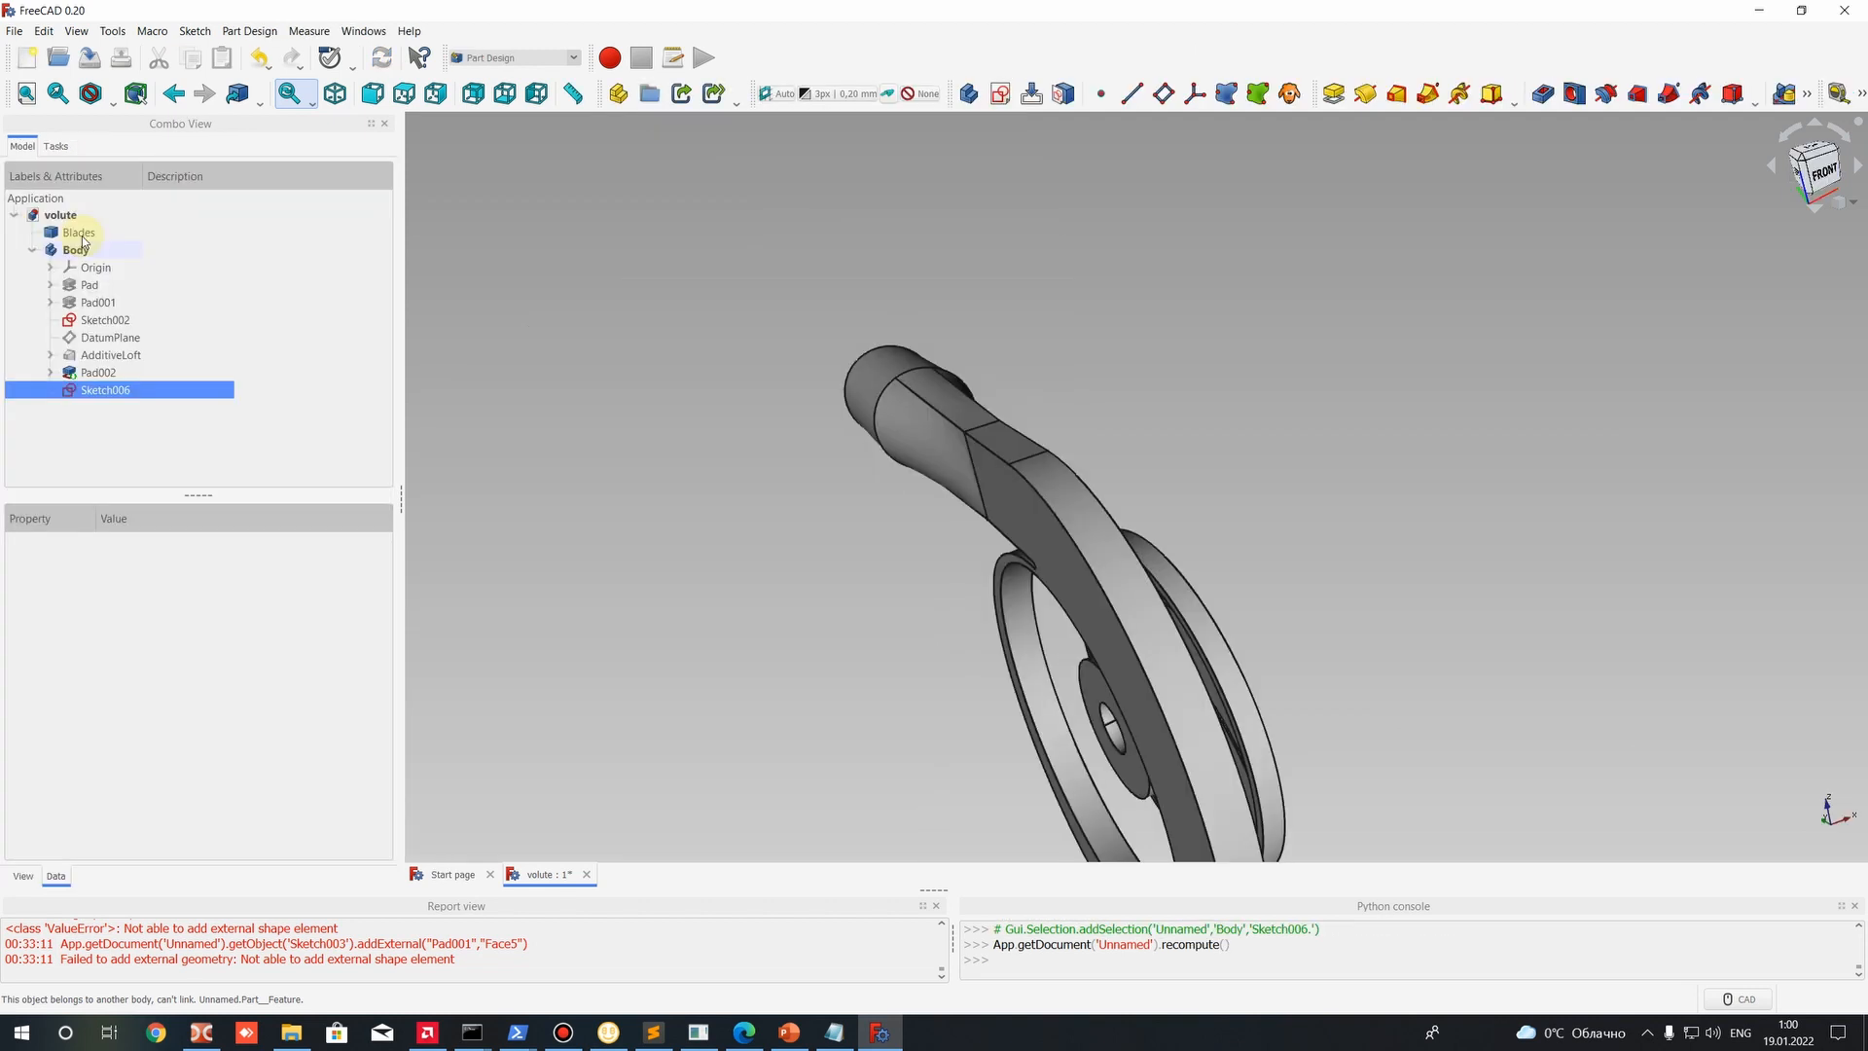
Hide Pad002 and reopen Sketch006 for editing.
left_click(96, 375)
key("space")
left_click(98, 389)
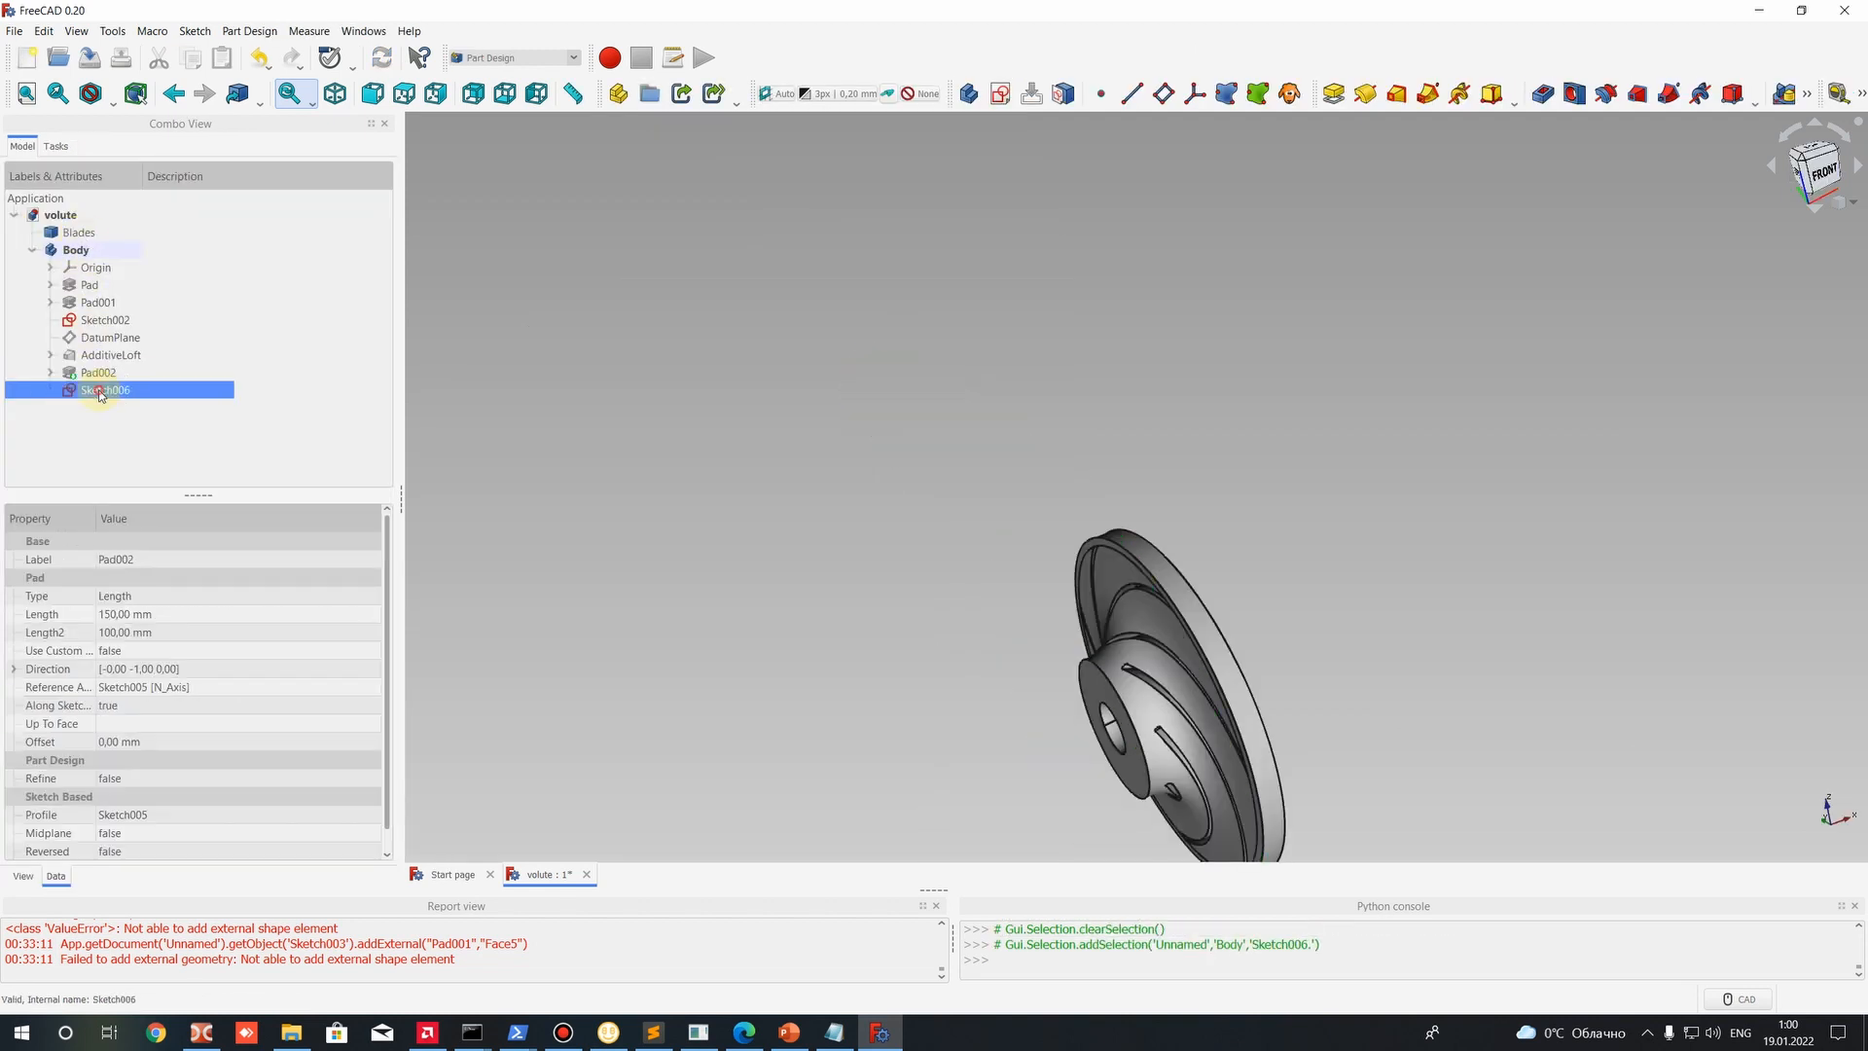
right_click(96, 392)
left_click(195, 404)
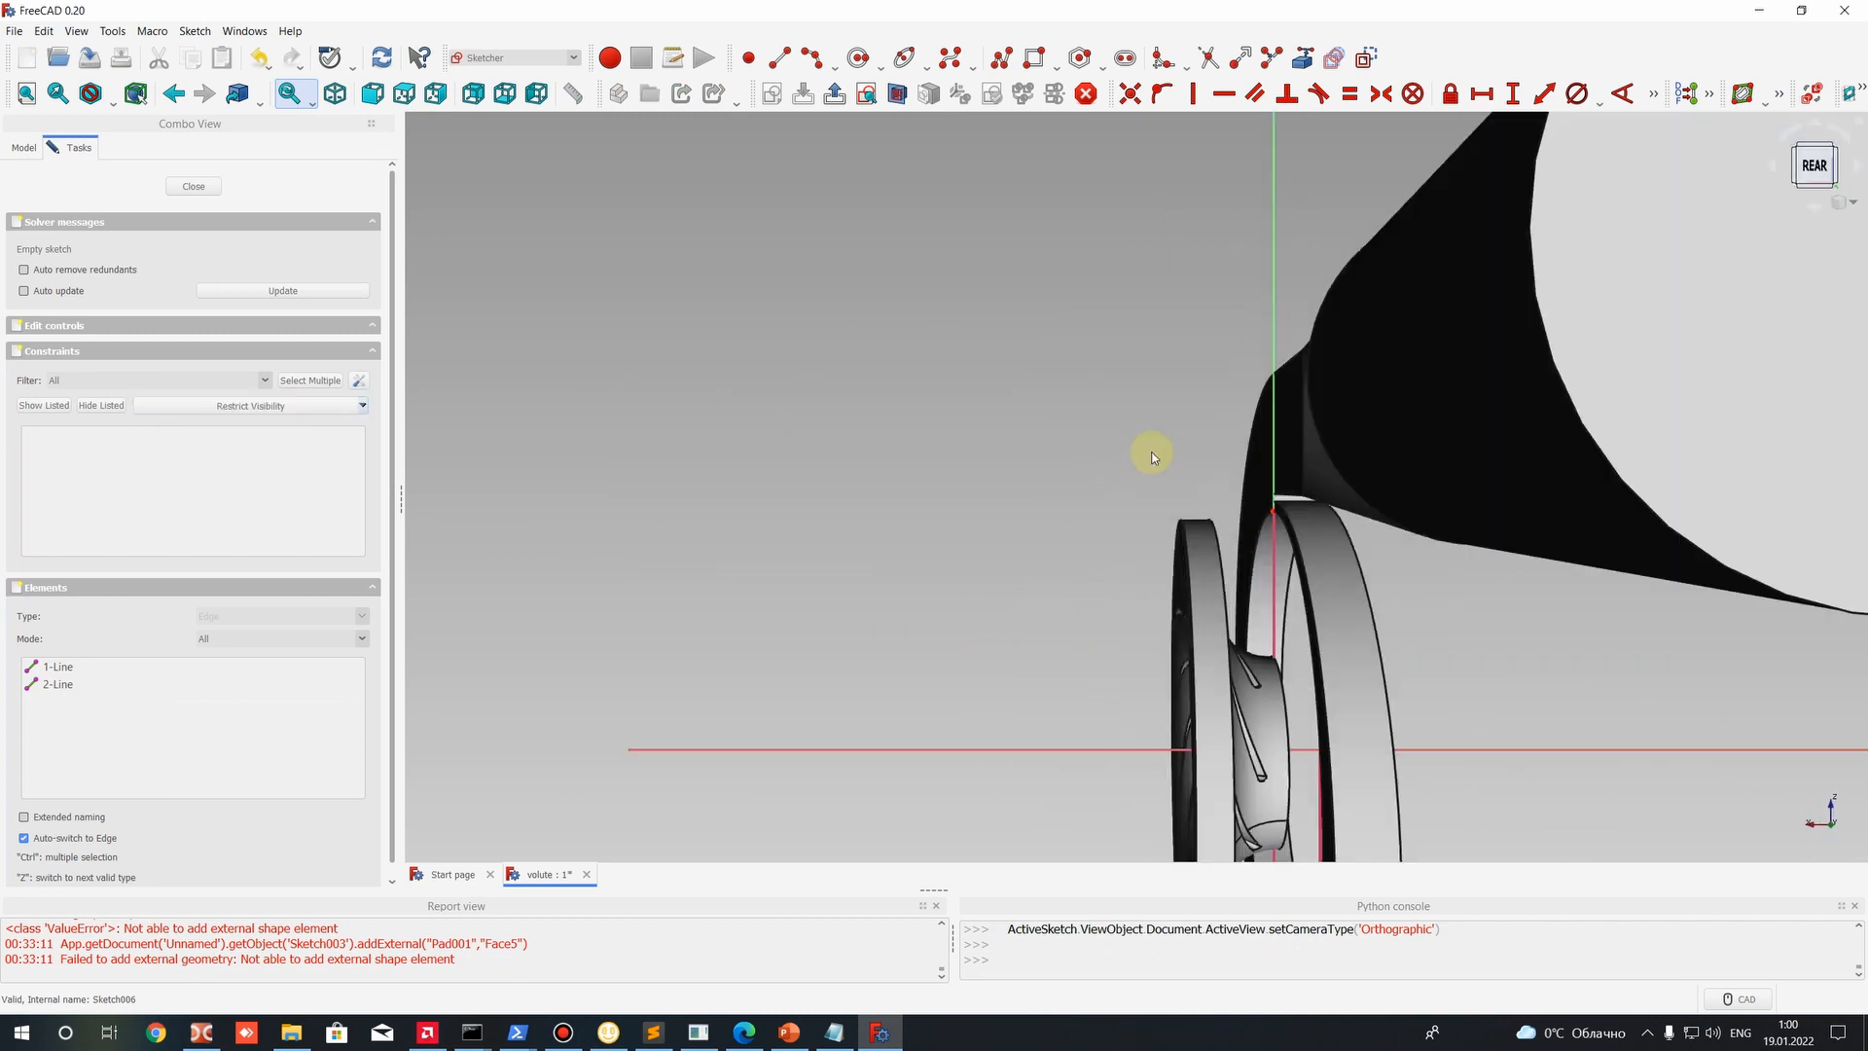
scroll(1278, 505, "down", 3)
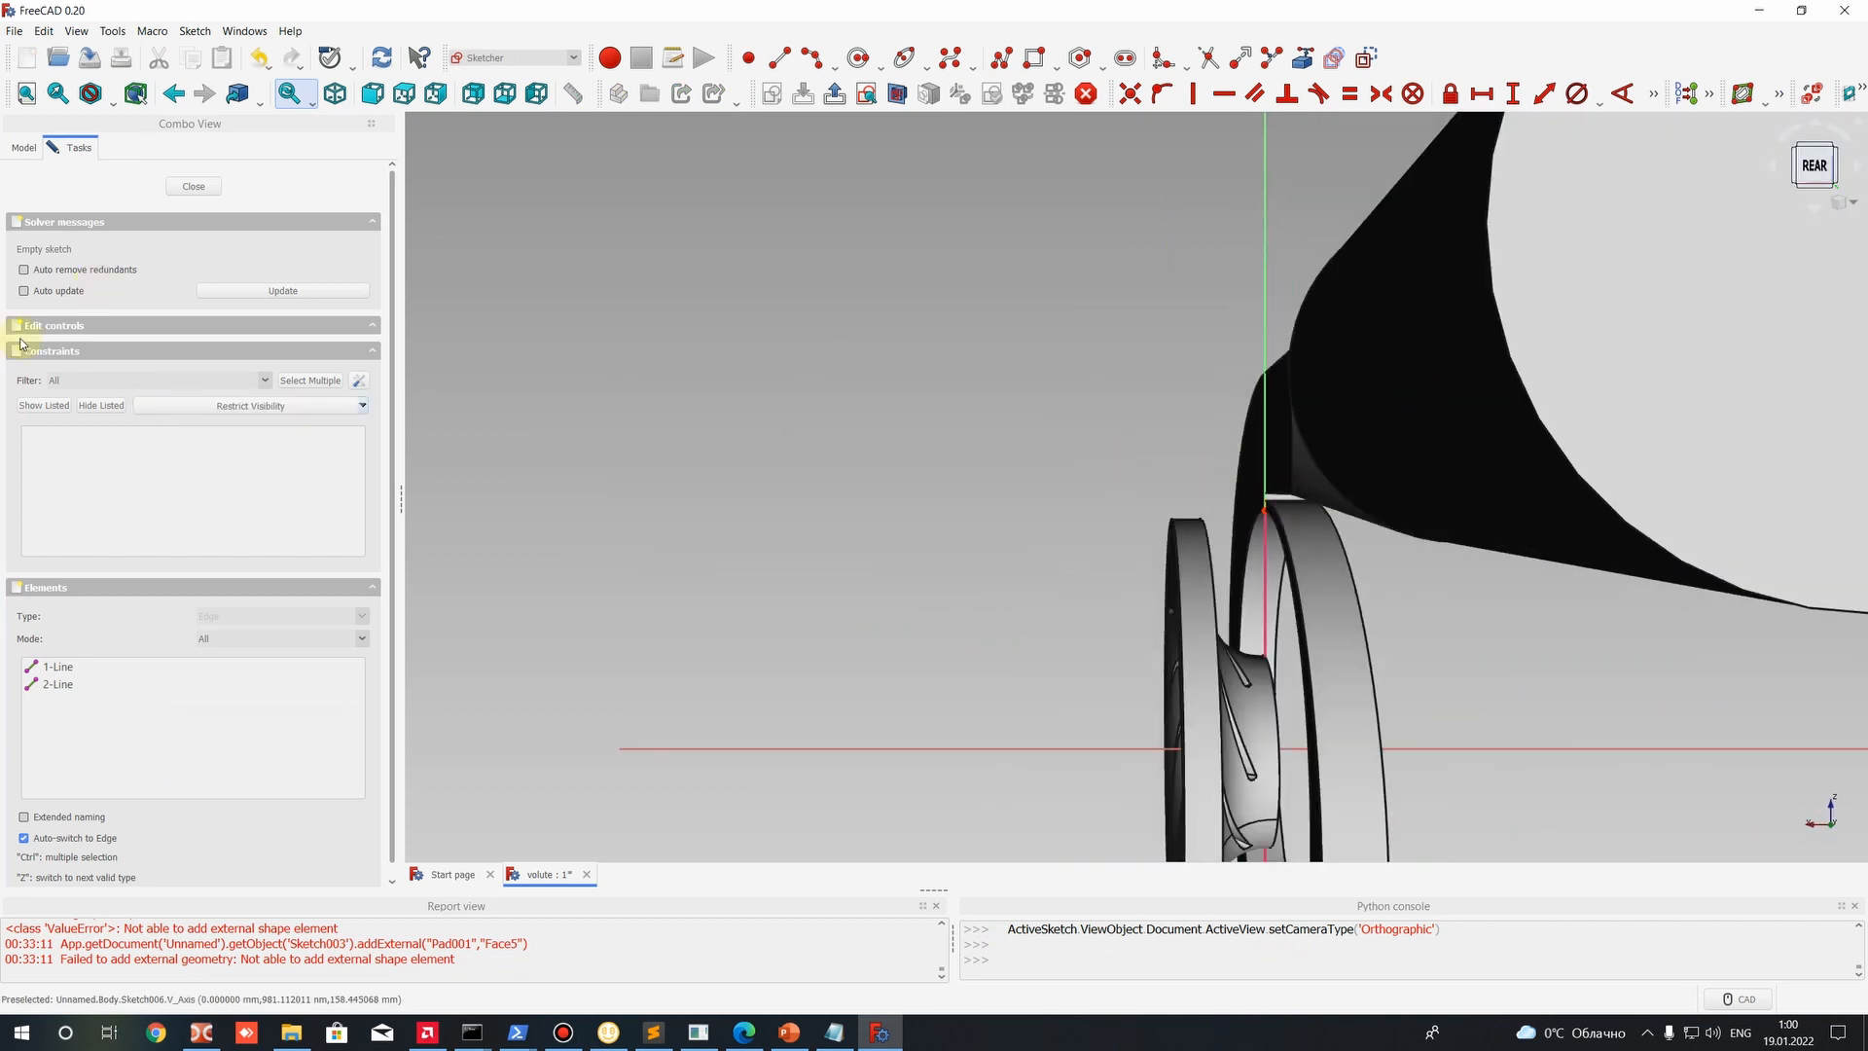
Hide Pad002 while Sketch006 is open and return to the sketch editing tasks.
scroll(763, 334, "down", 5)
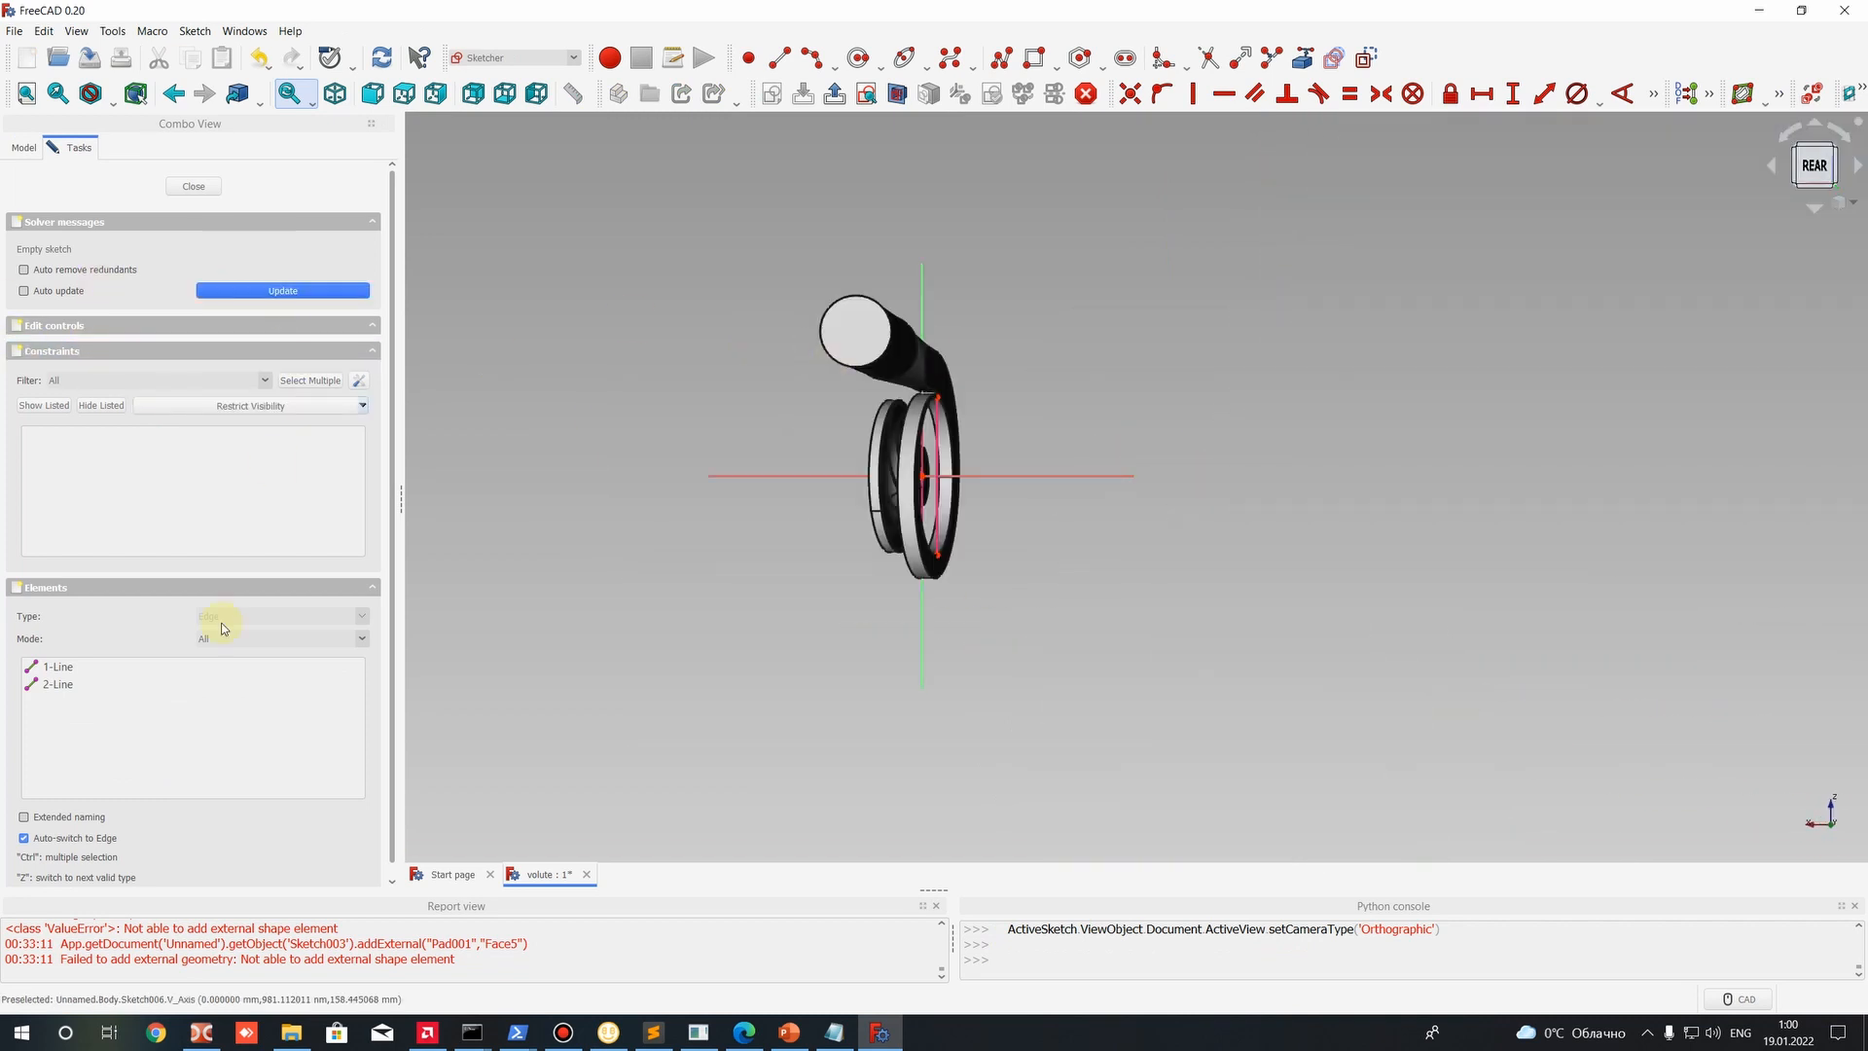
scroll(772, 306, "up", 3)
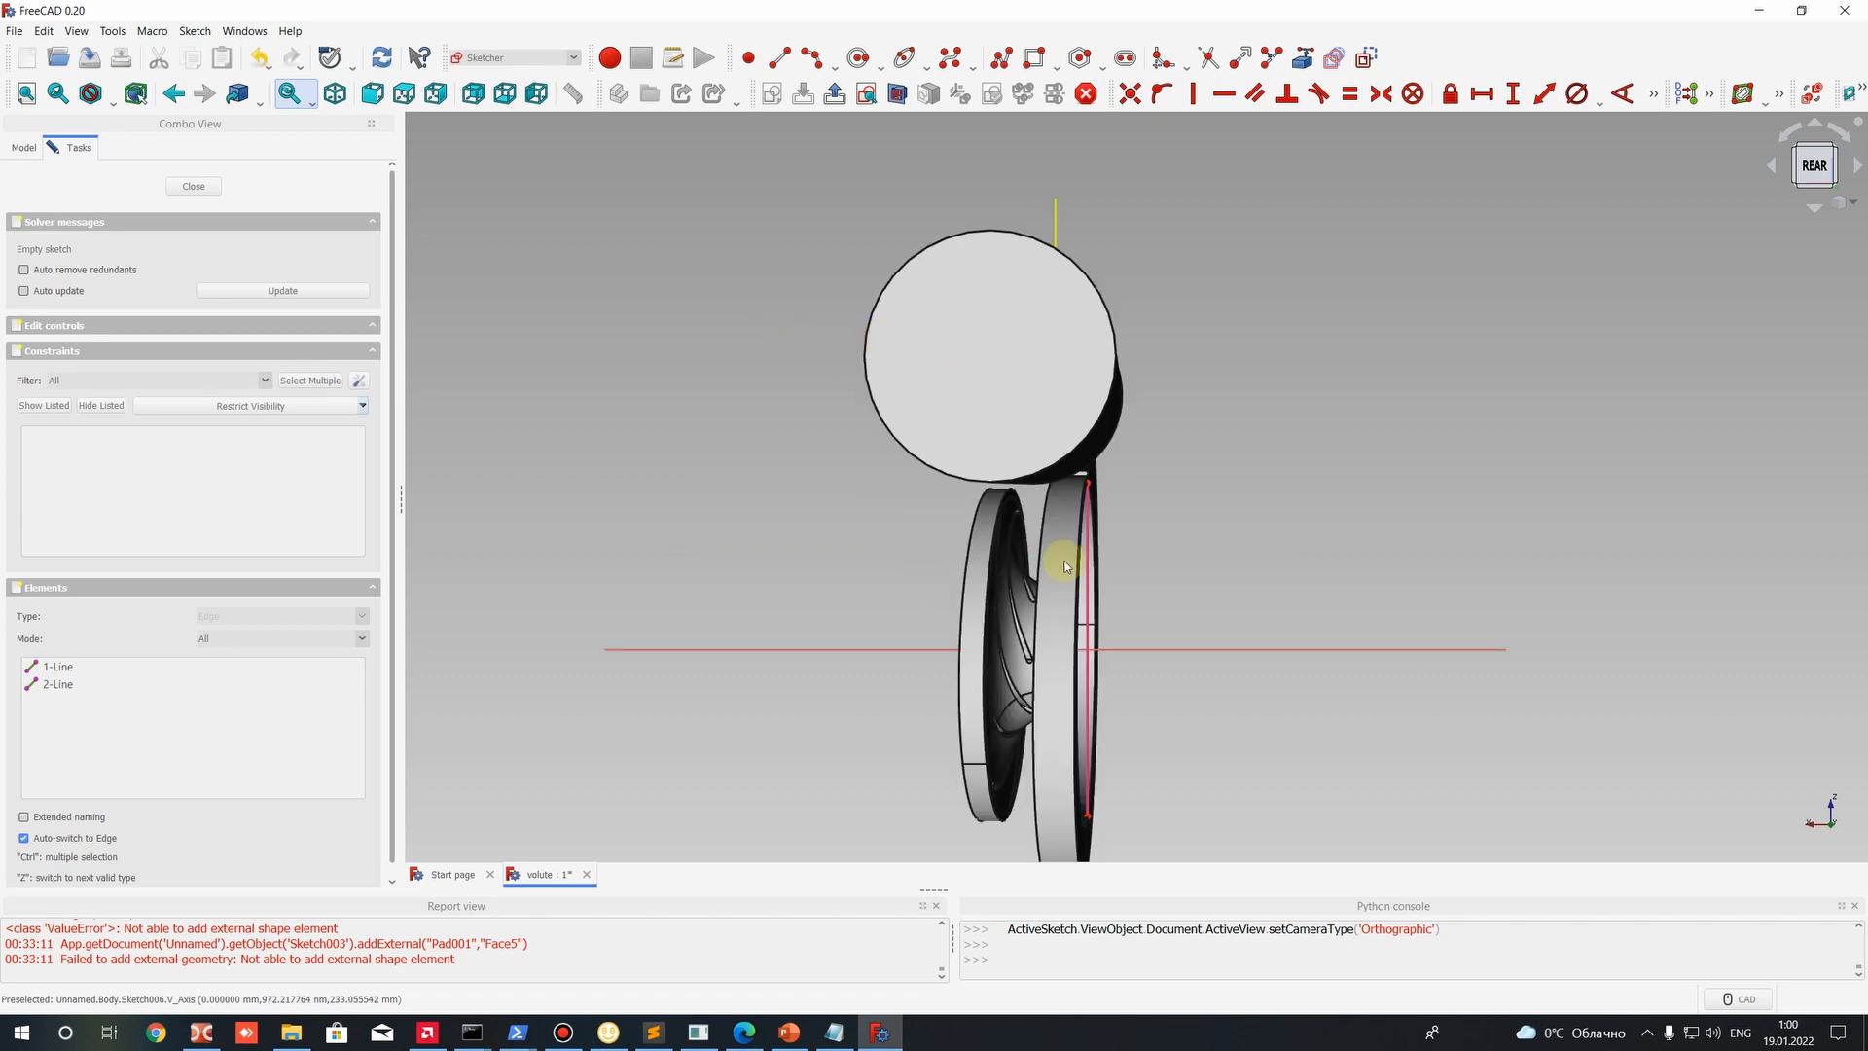
left_click(29, 149)
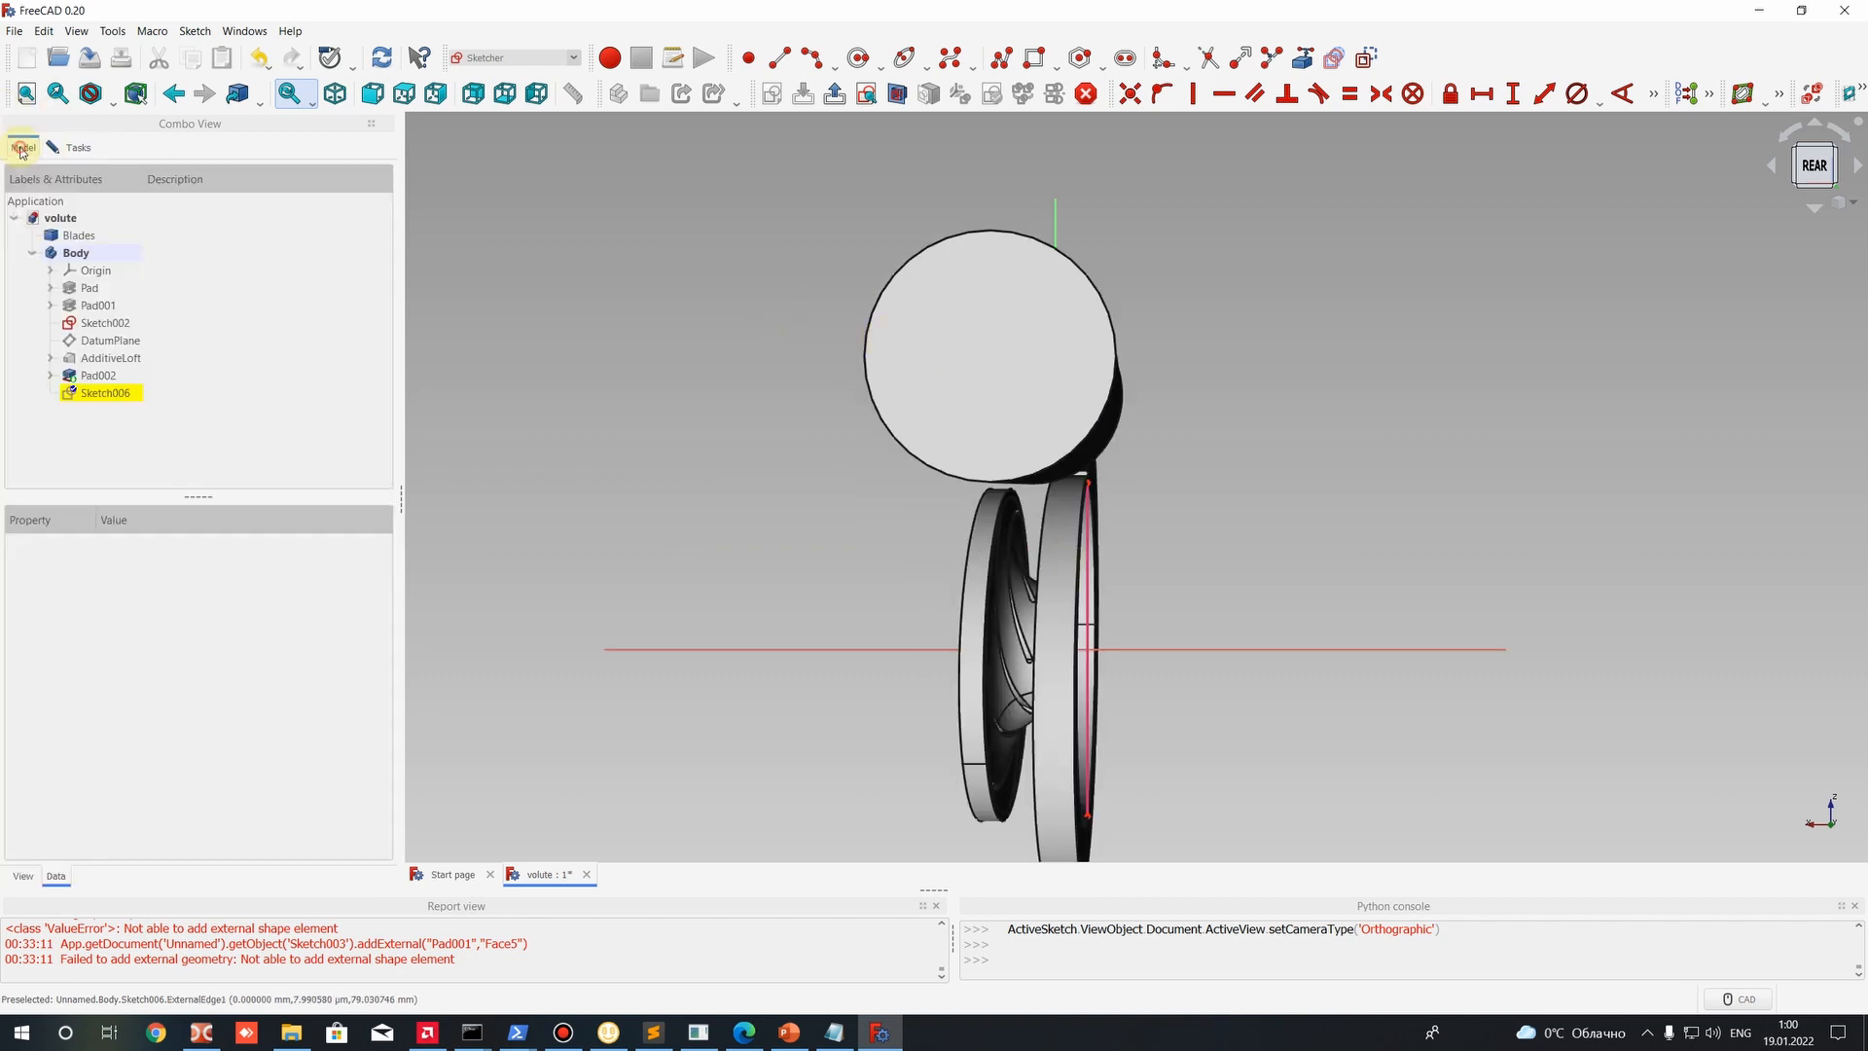
left_click(103, 377)
key("space")
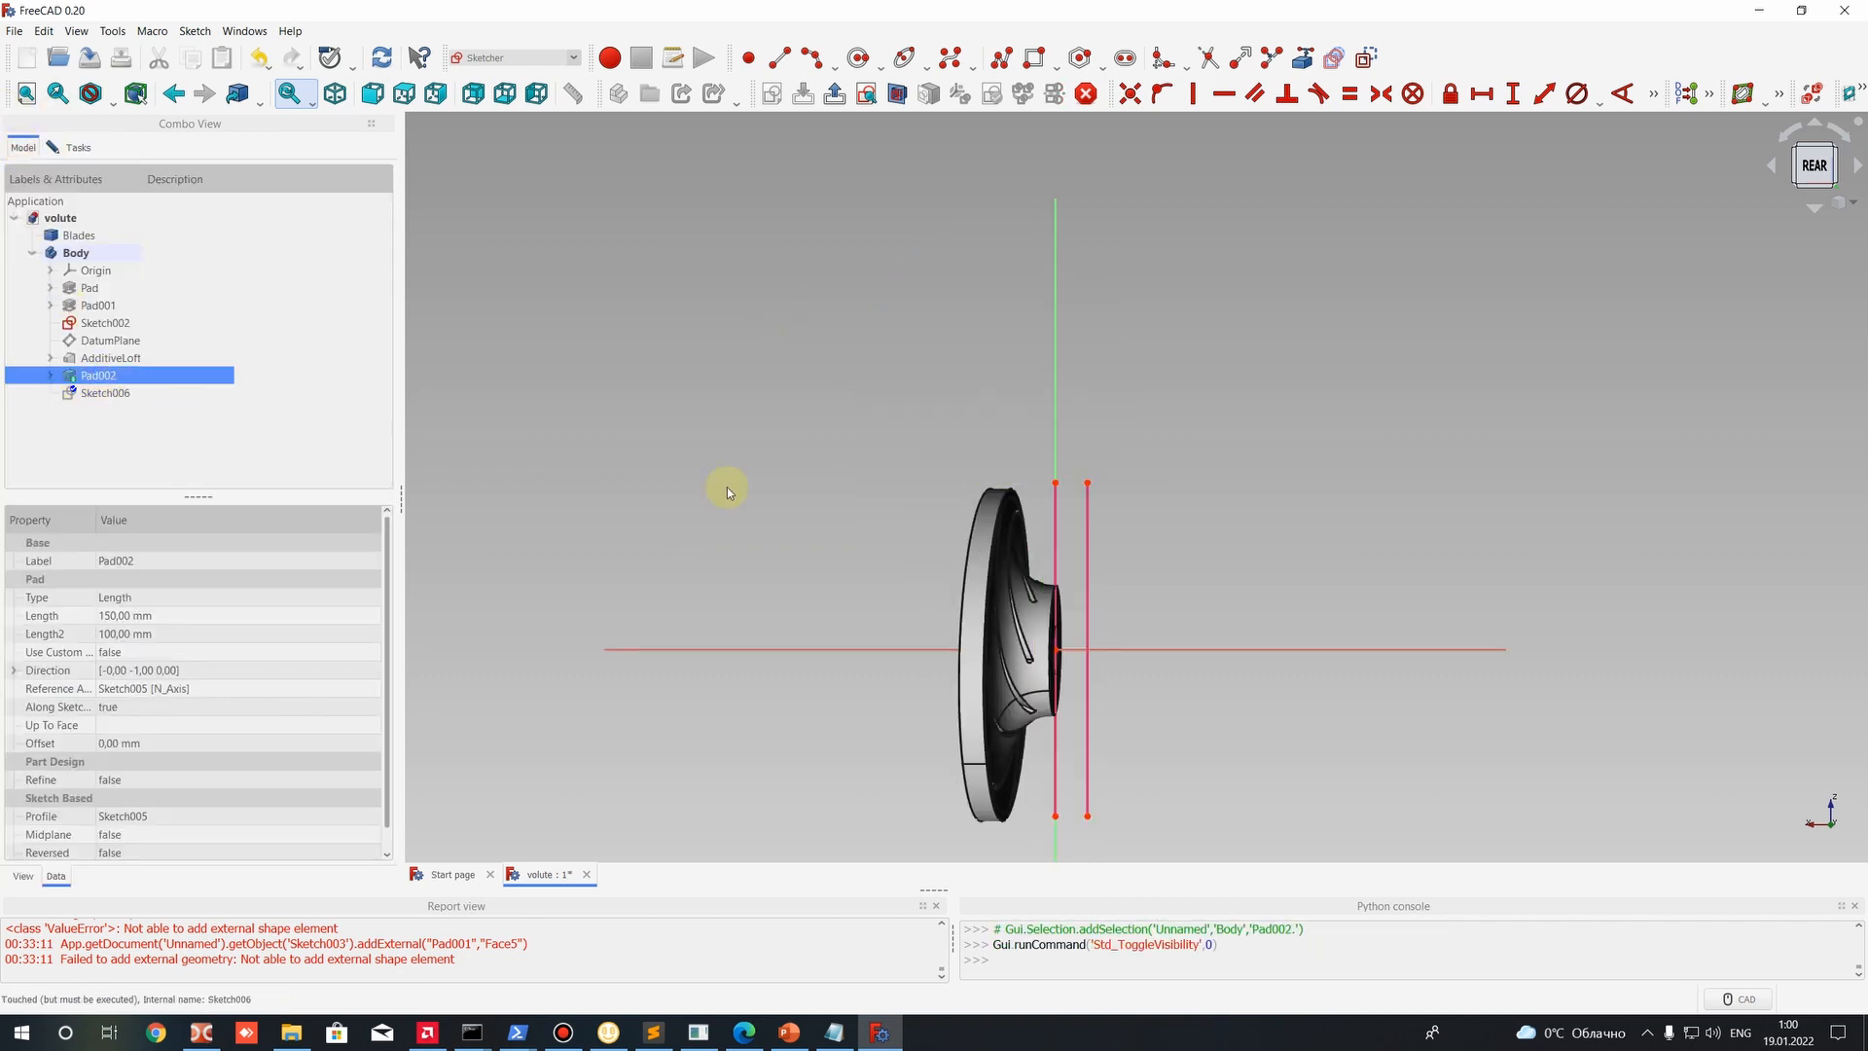
scroll(973, 496, "up", 6)
left_click(77, 149)
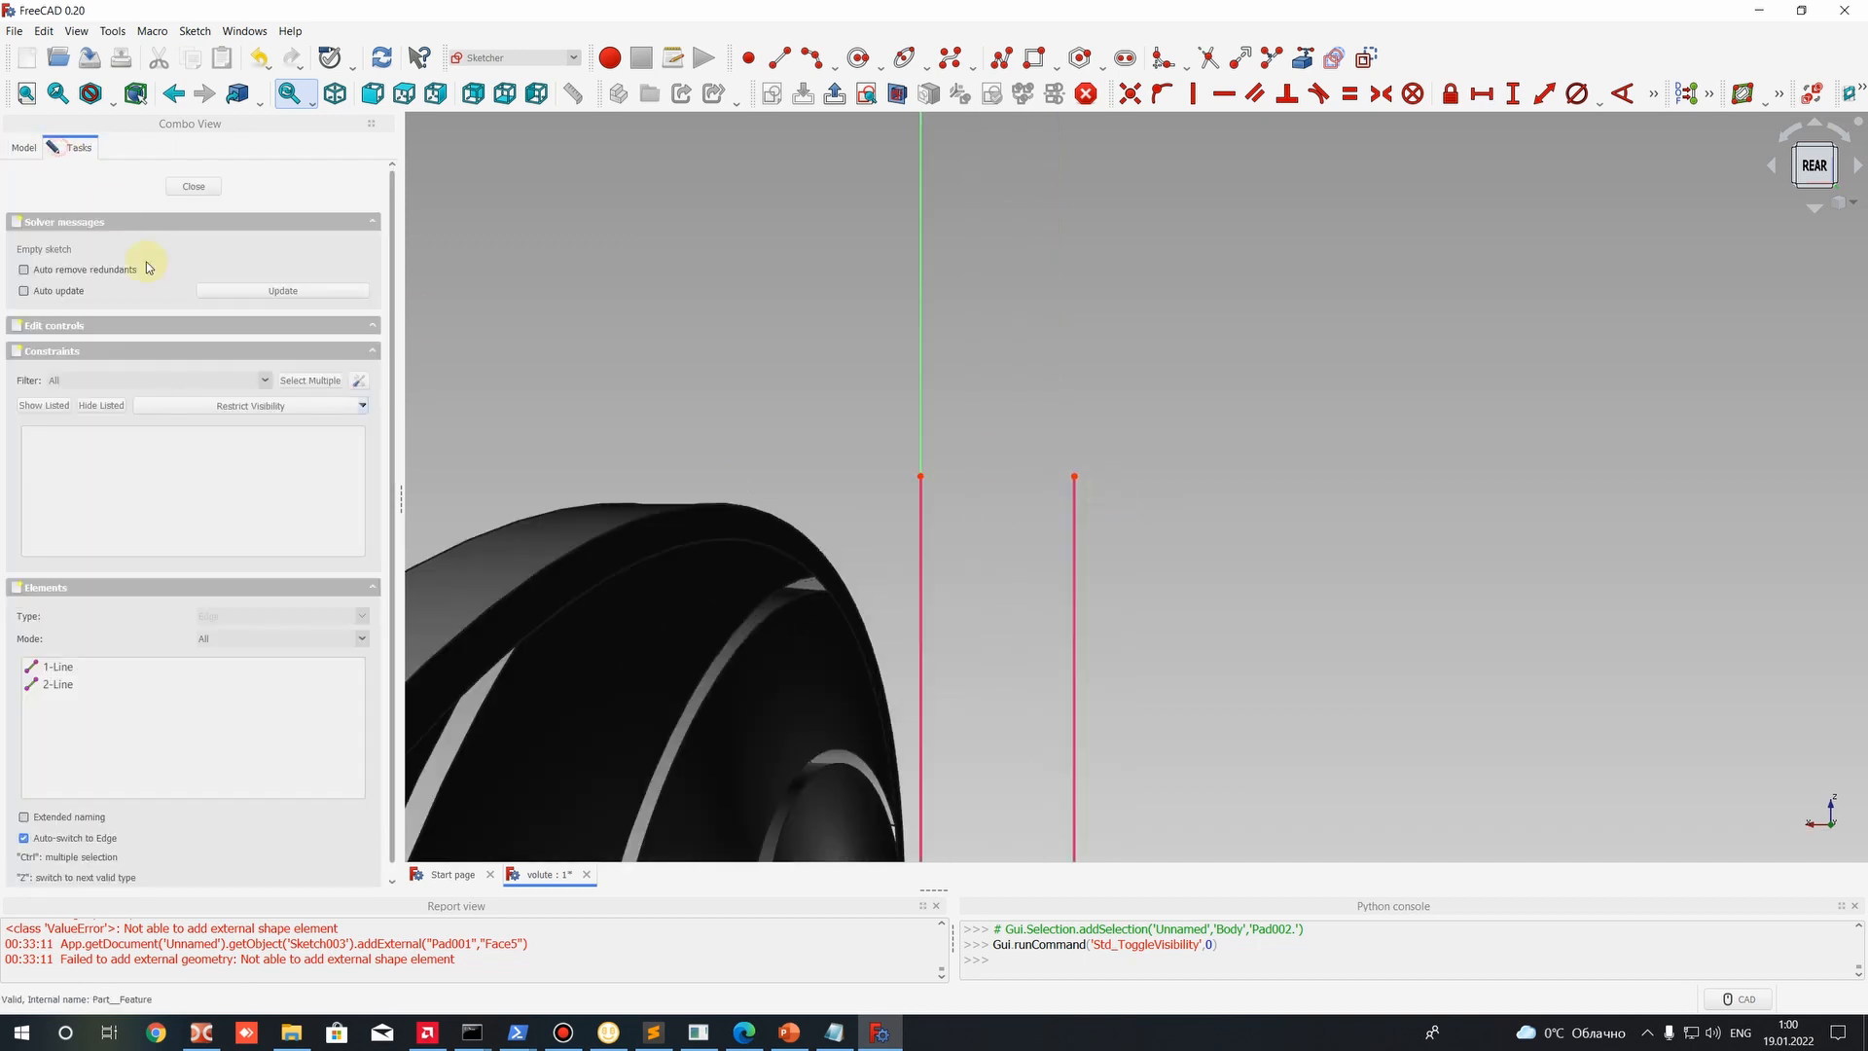
Draw a construction line about 29 mm long joining the upper endpoints of the two external reference lines.
scroll(1021, 452, "down", 4)
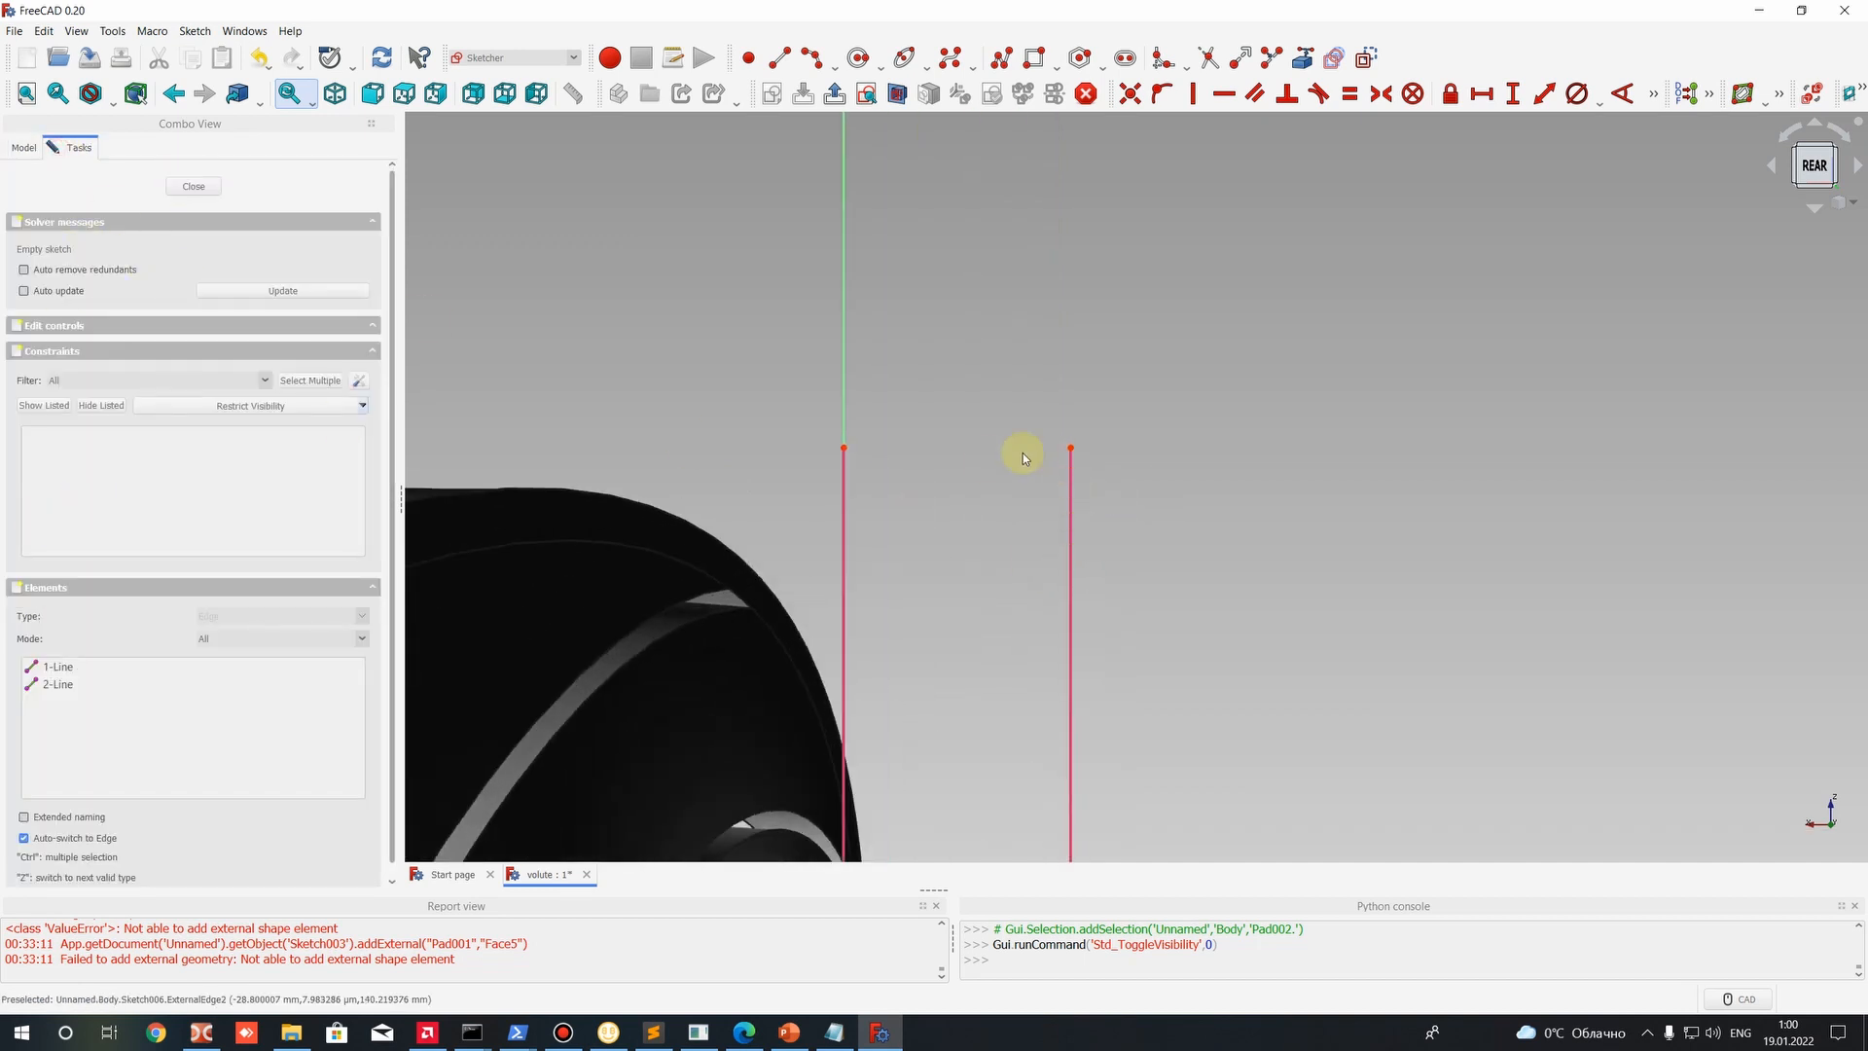
scroll(1024, 562, "up", 3)
scroll(1014, 520, "up", 2)
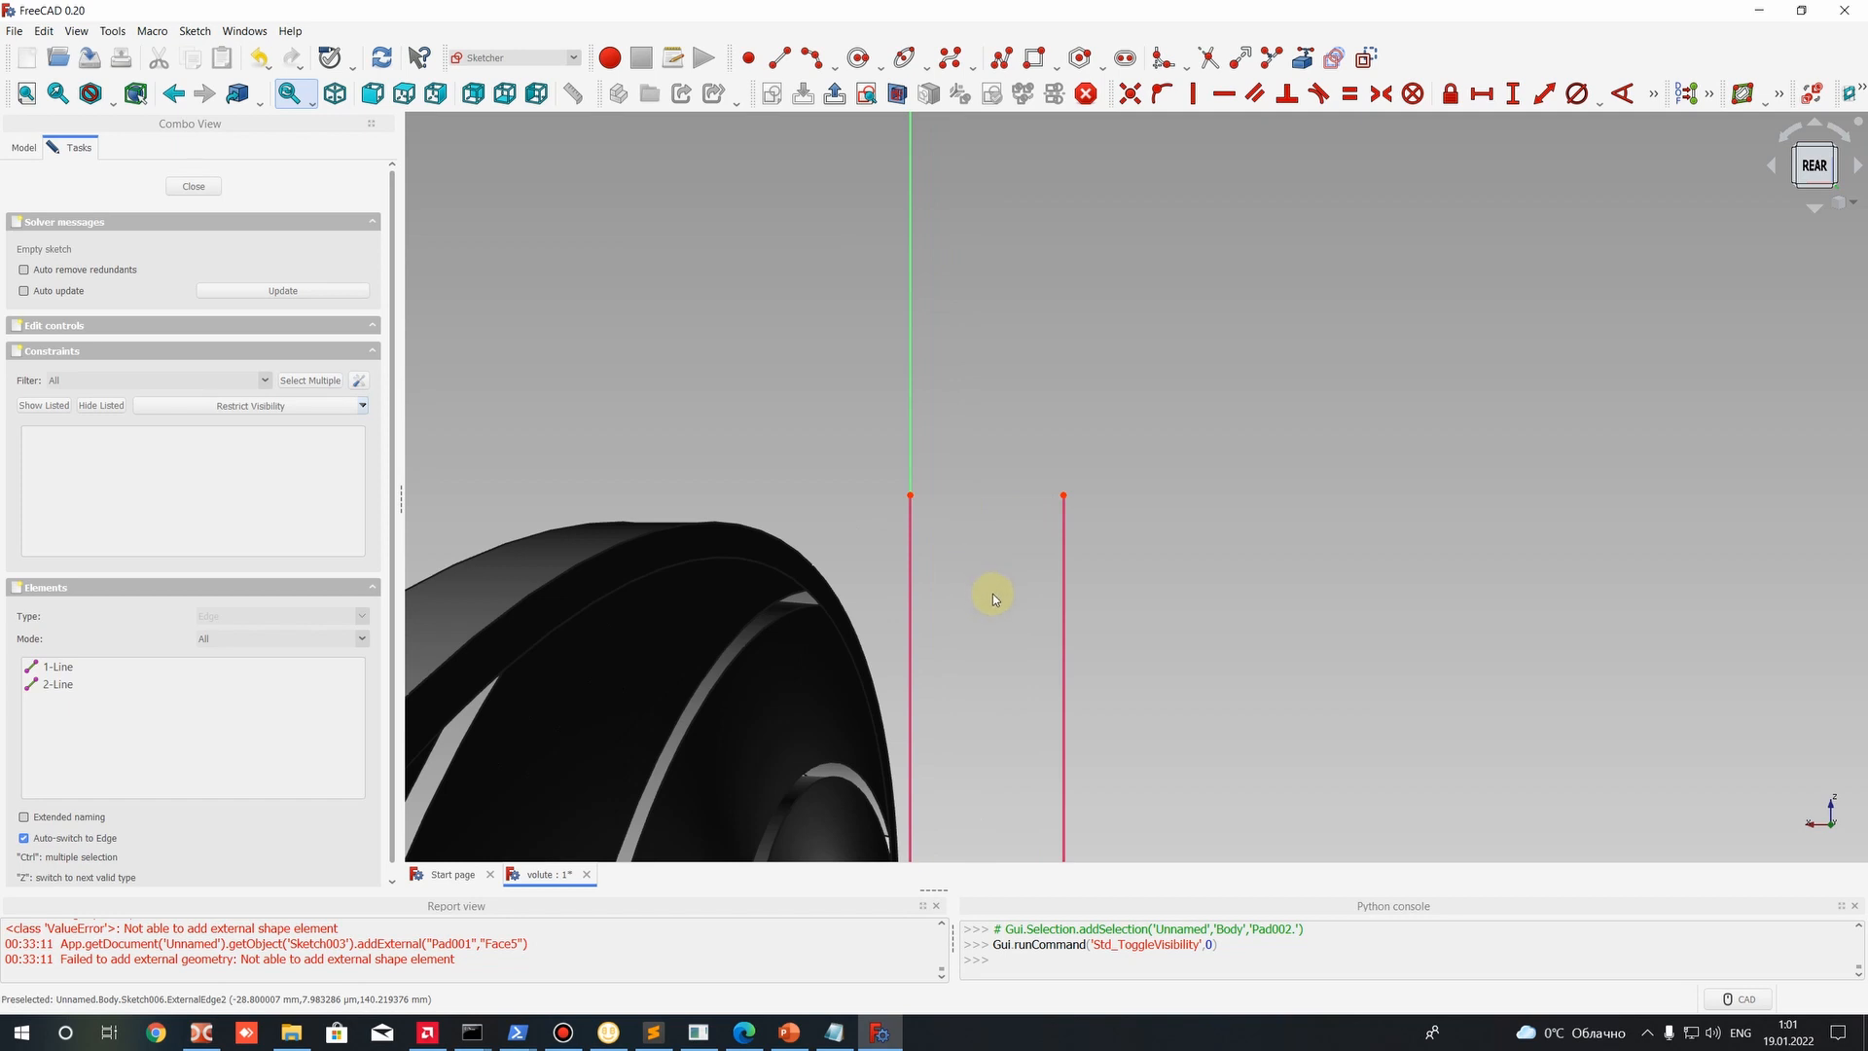
mouse_move(992, 594)
middle_mouse_down()
mouse_move(1055, 600)
mouse_move(1018, 604)
mouse_move(1026, 581)
middle_mouse_up()
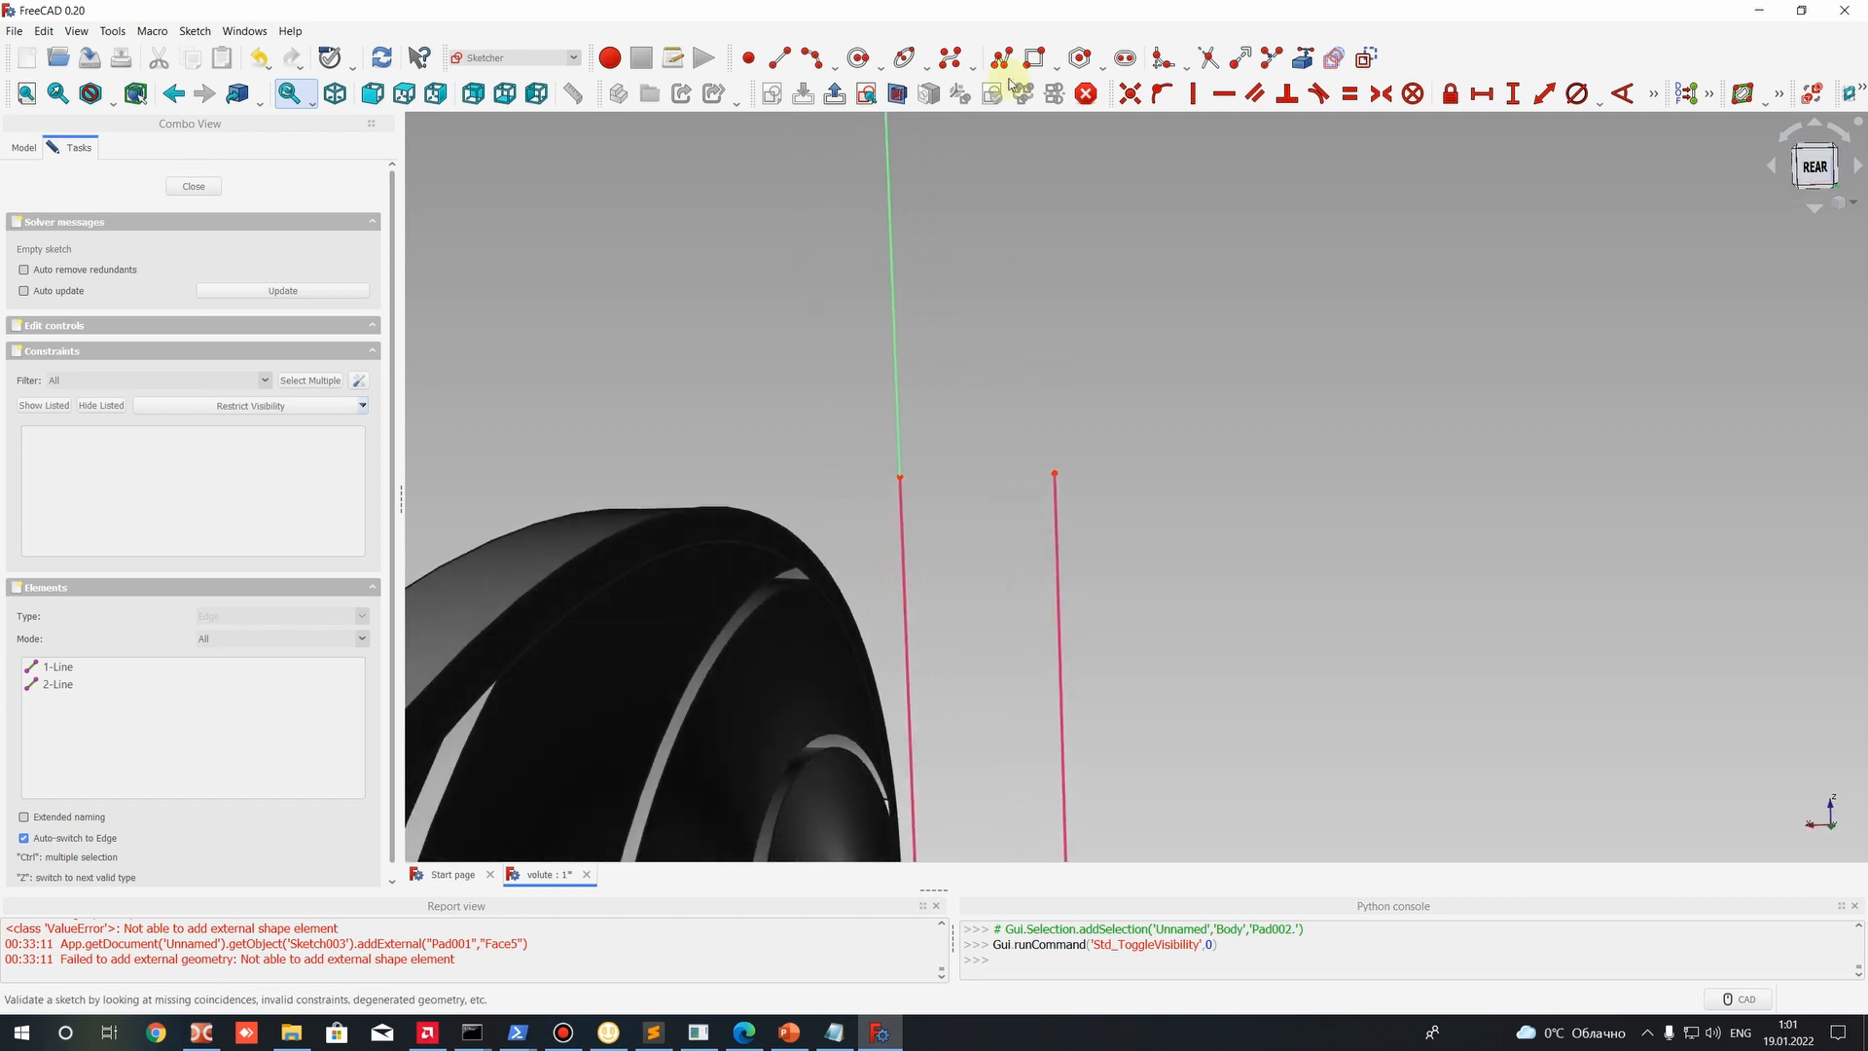
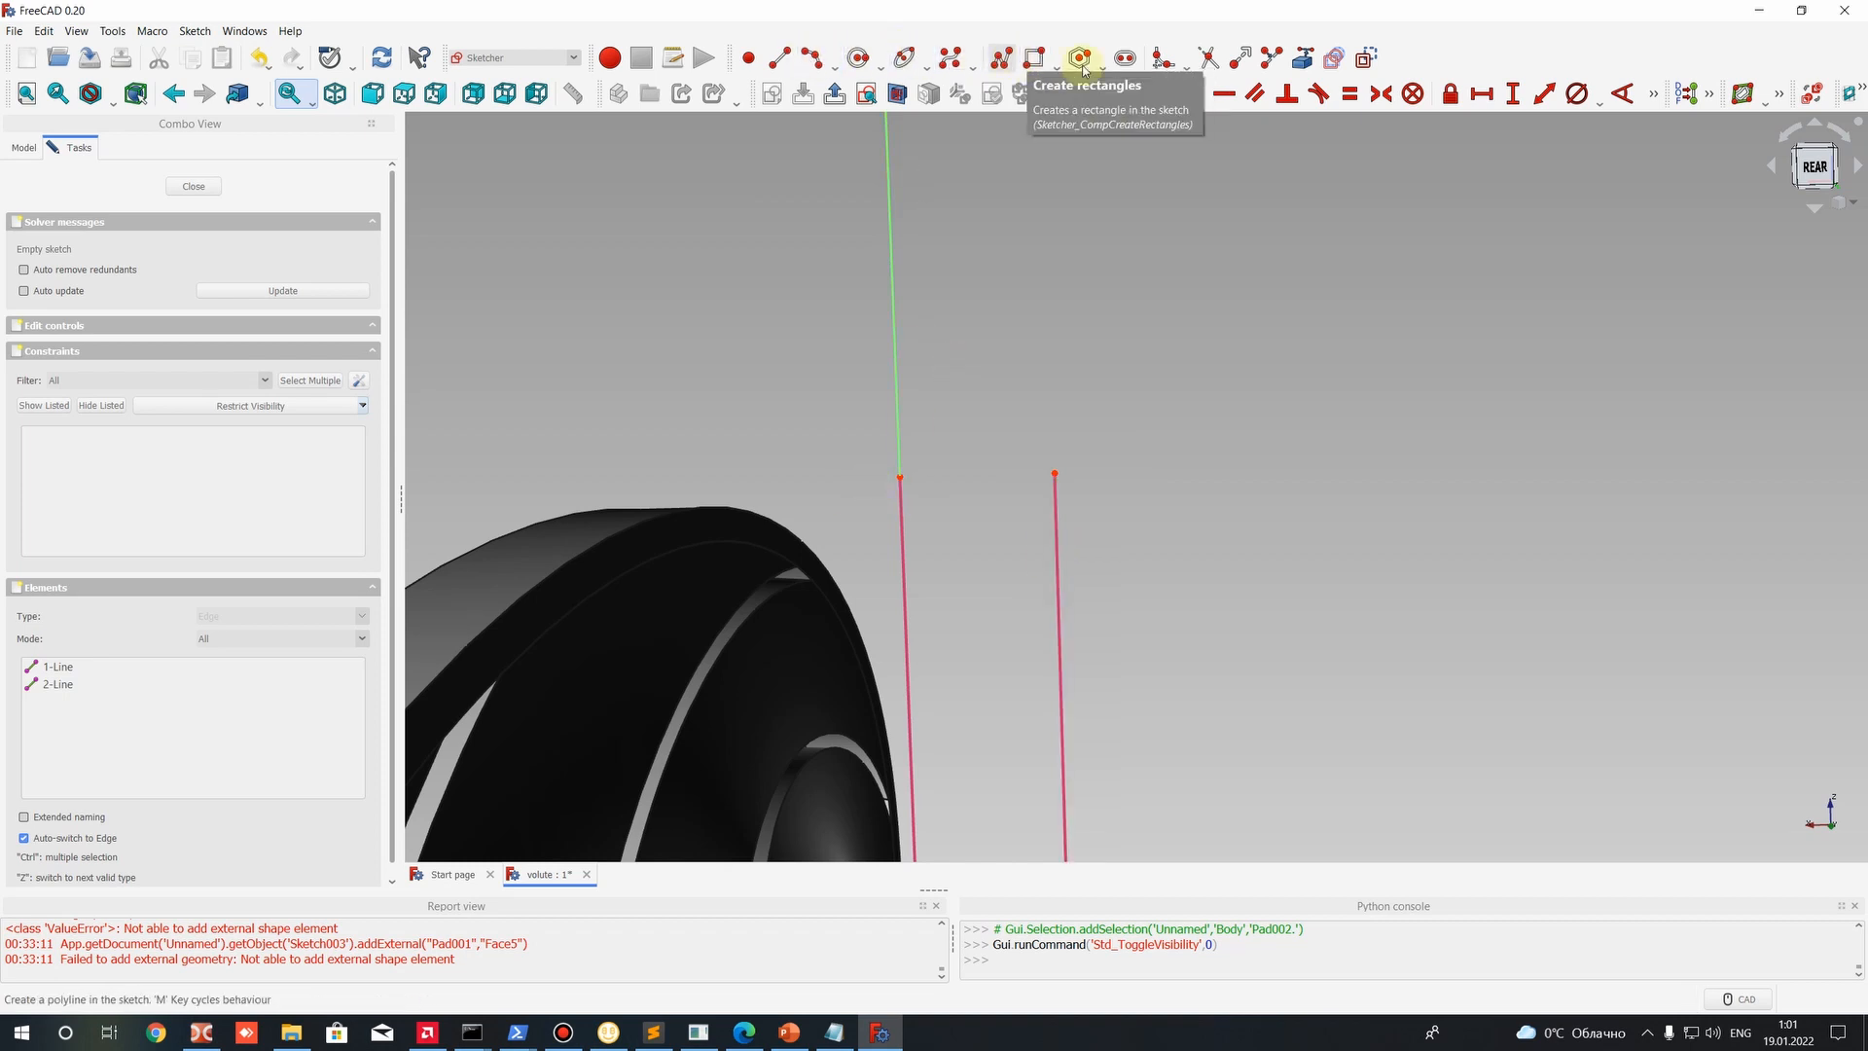
left_click(1372, 59)
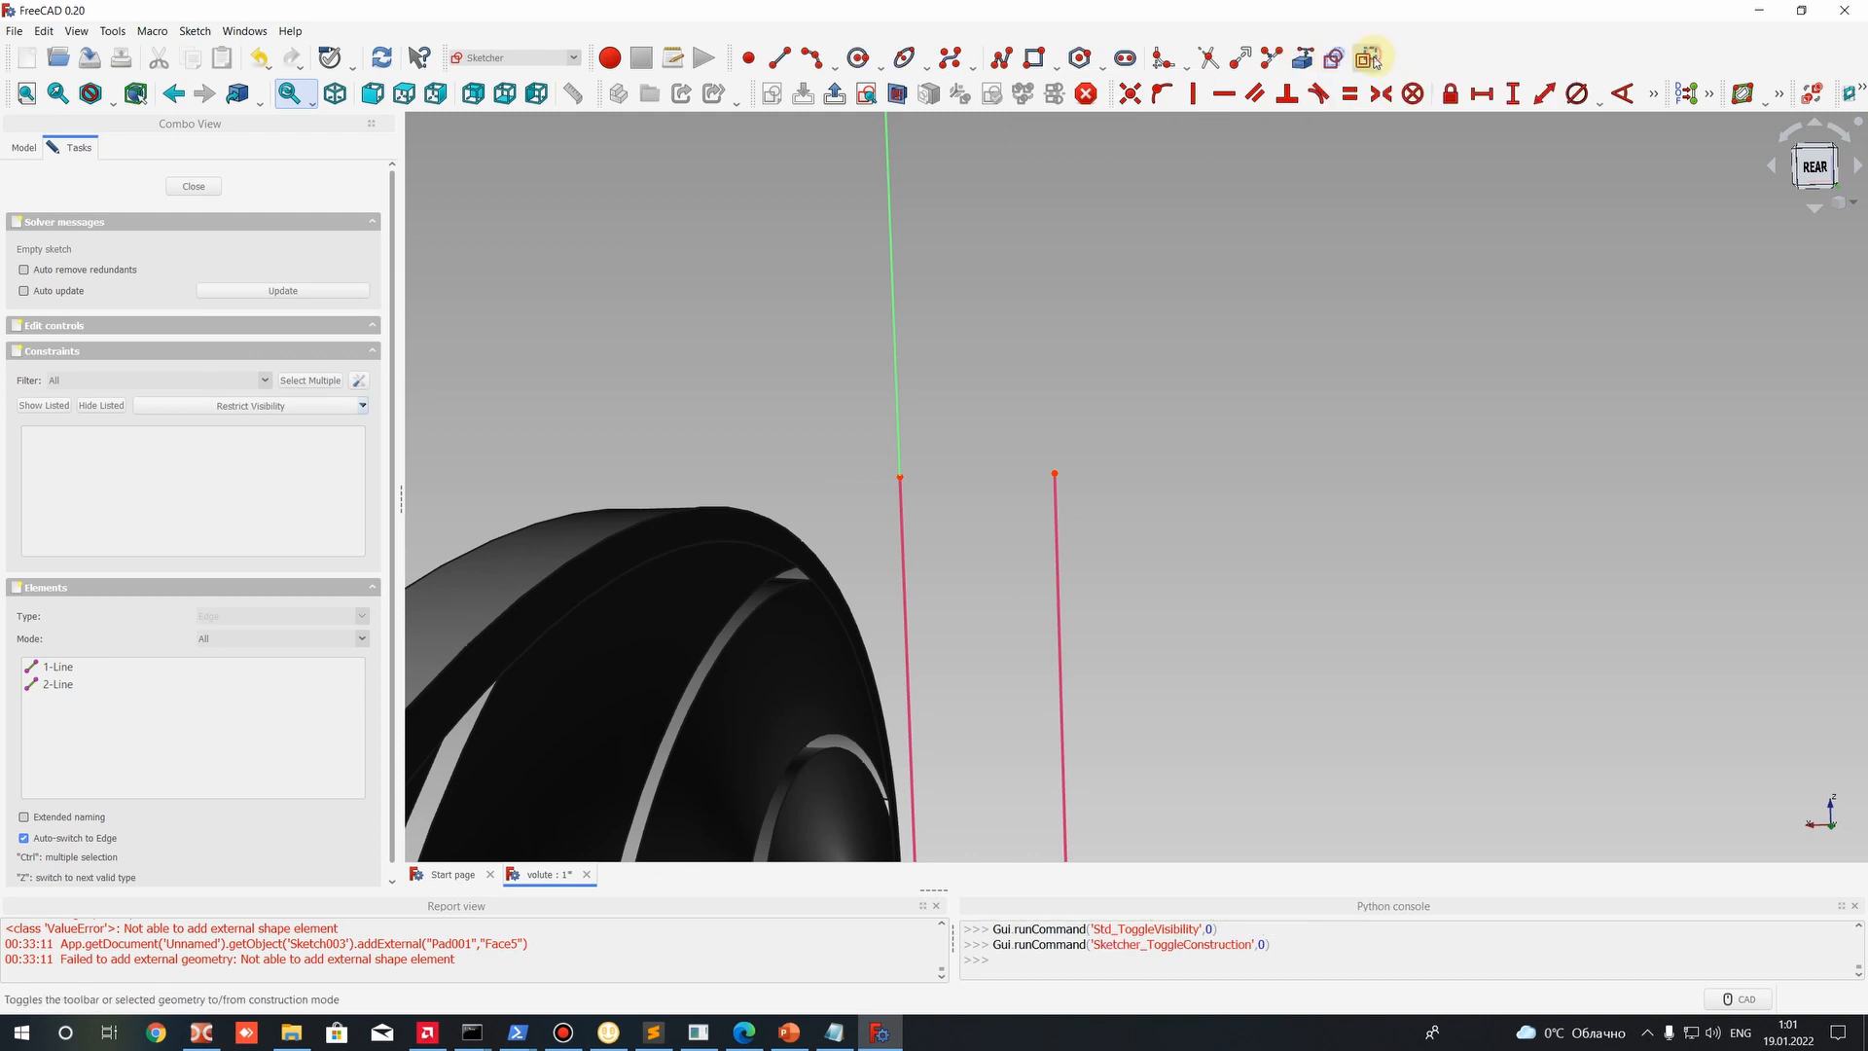
left_click(780, 57)
left_click(900, 477)
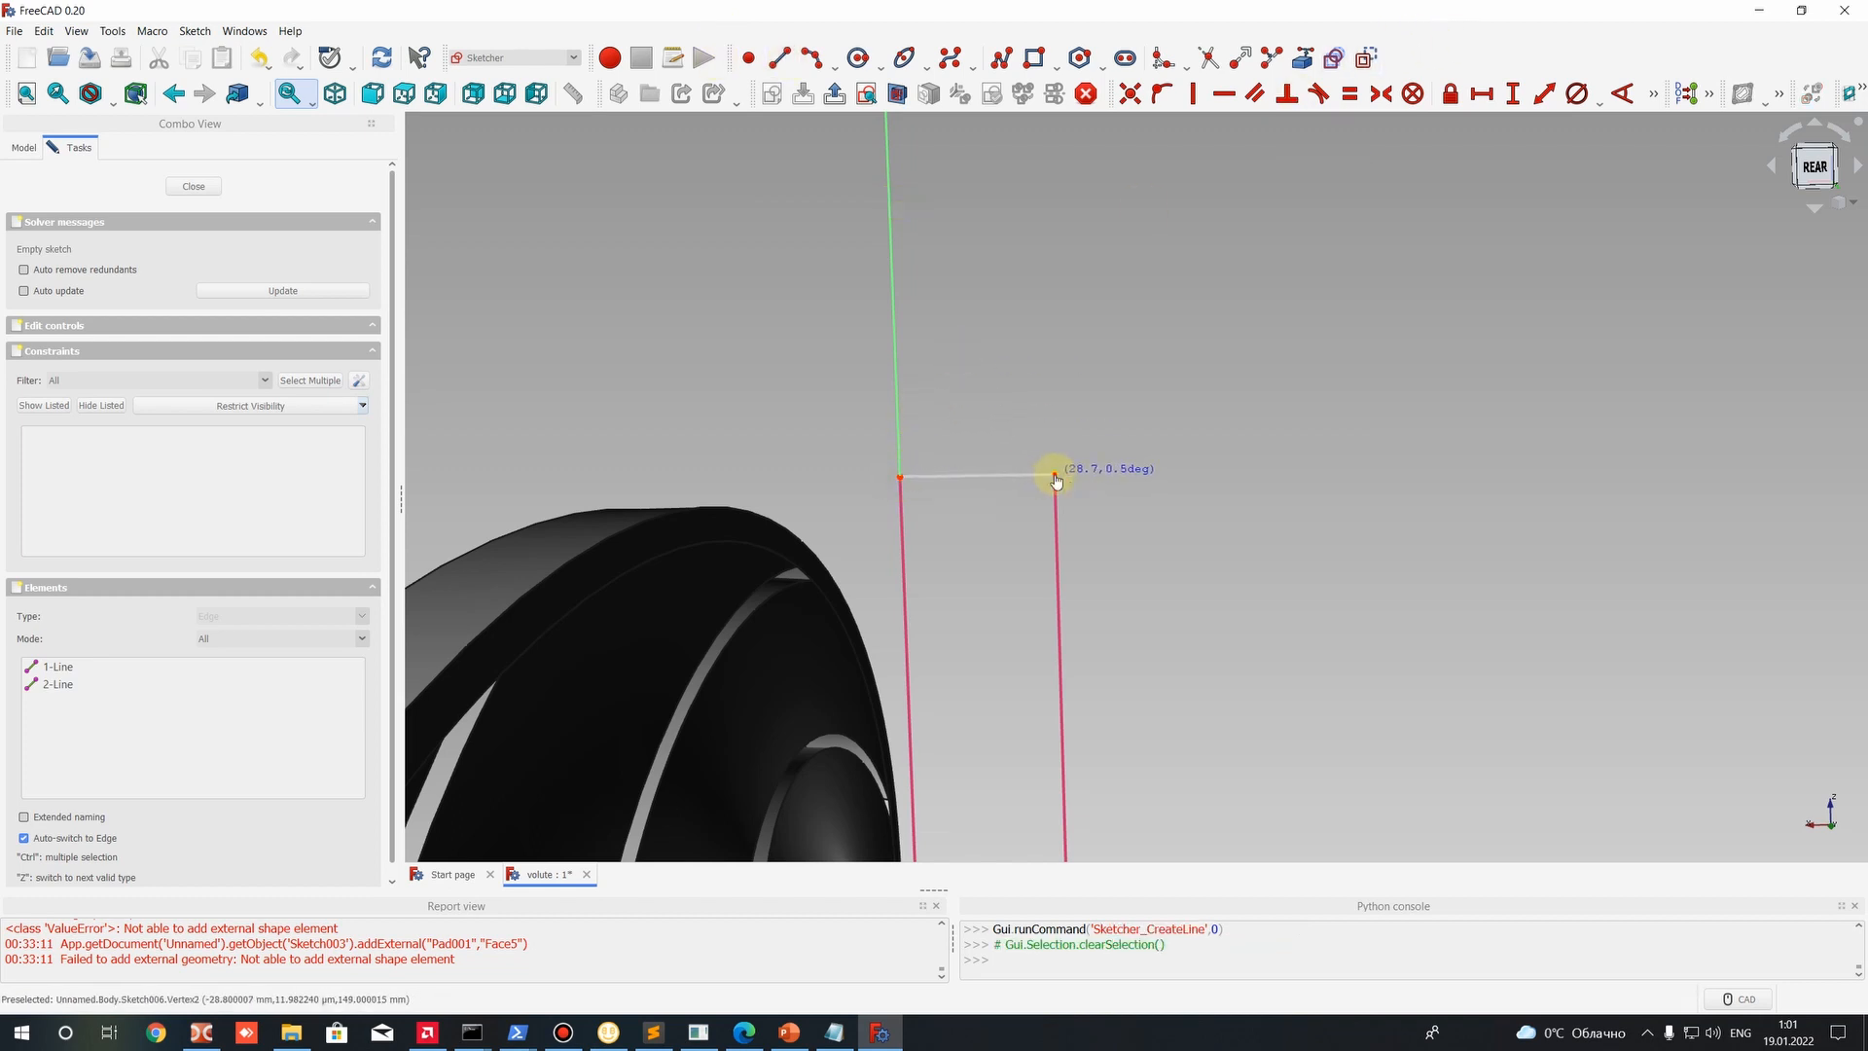
left_click(1055, 476)
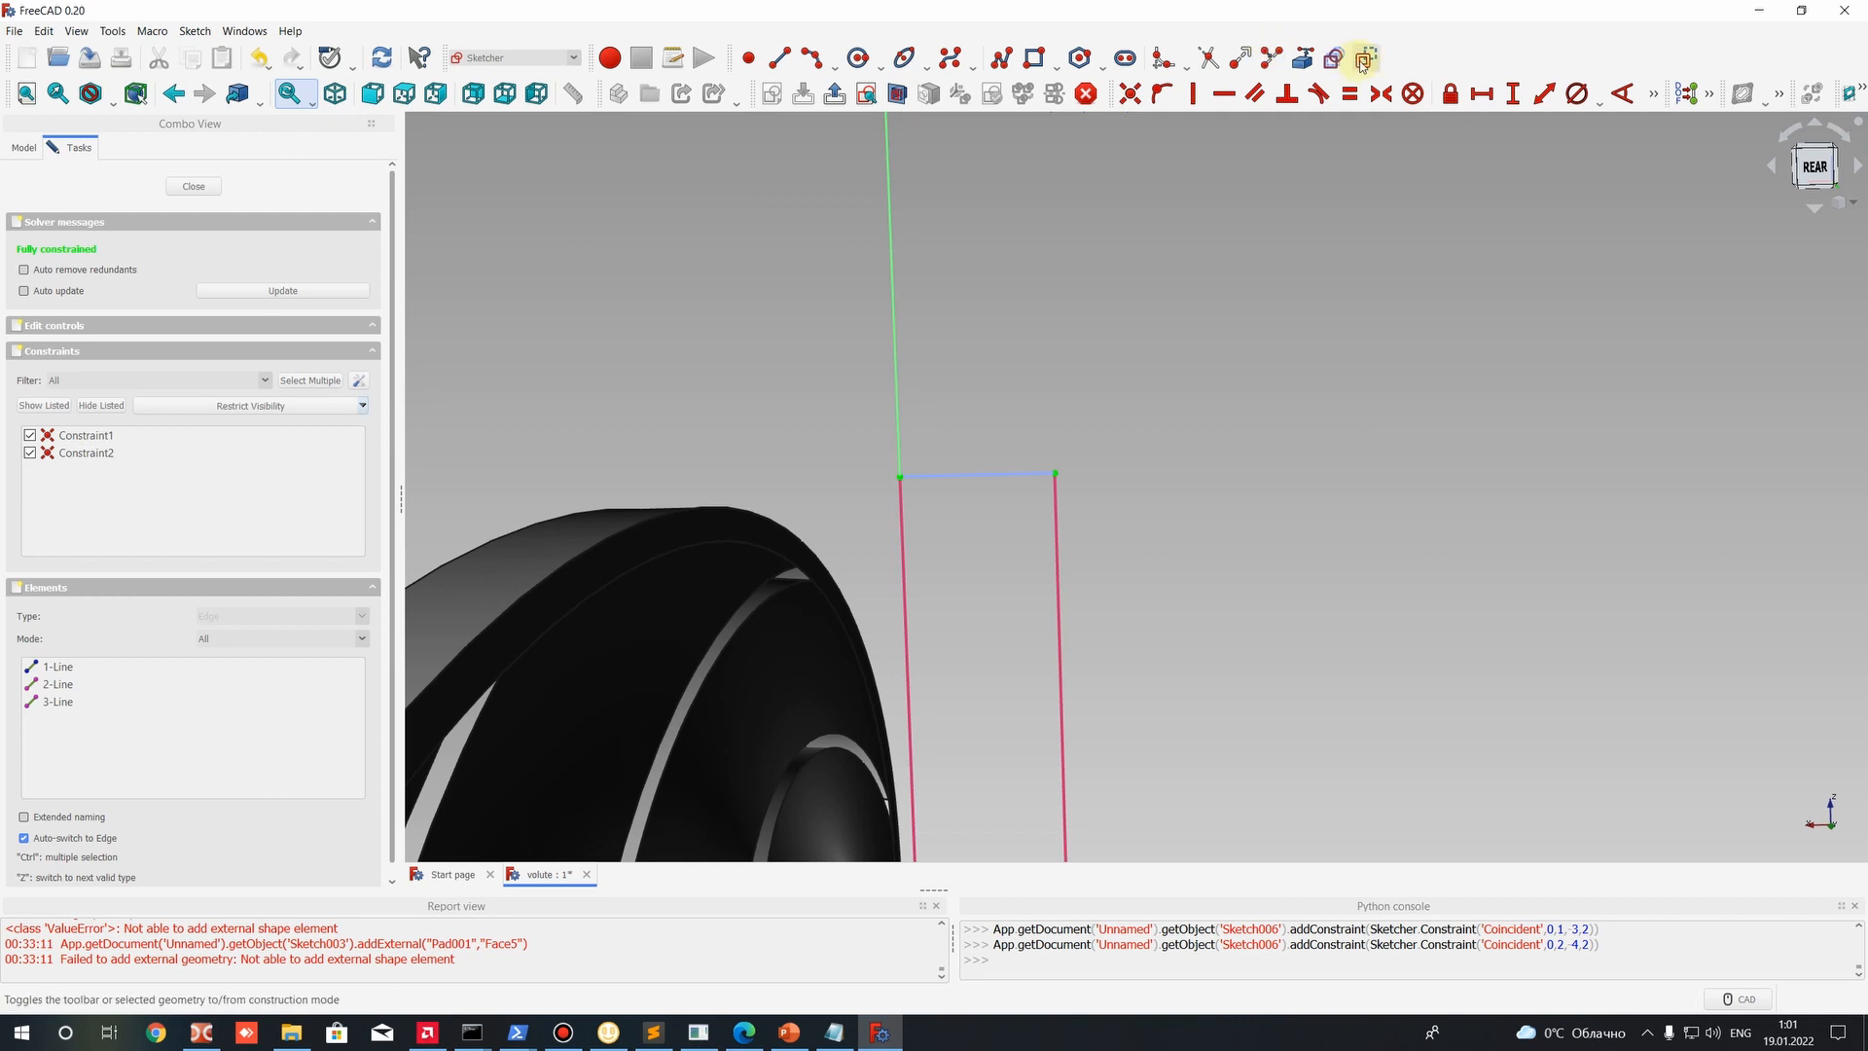
Place a point on the construction line and constrain it symmetric between the line's two endpoints.
left_click(747, 58)
left_click(993, 474)
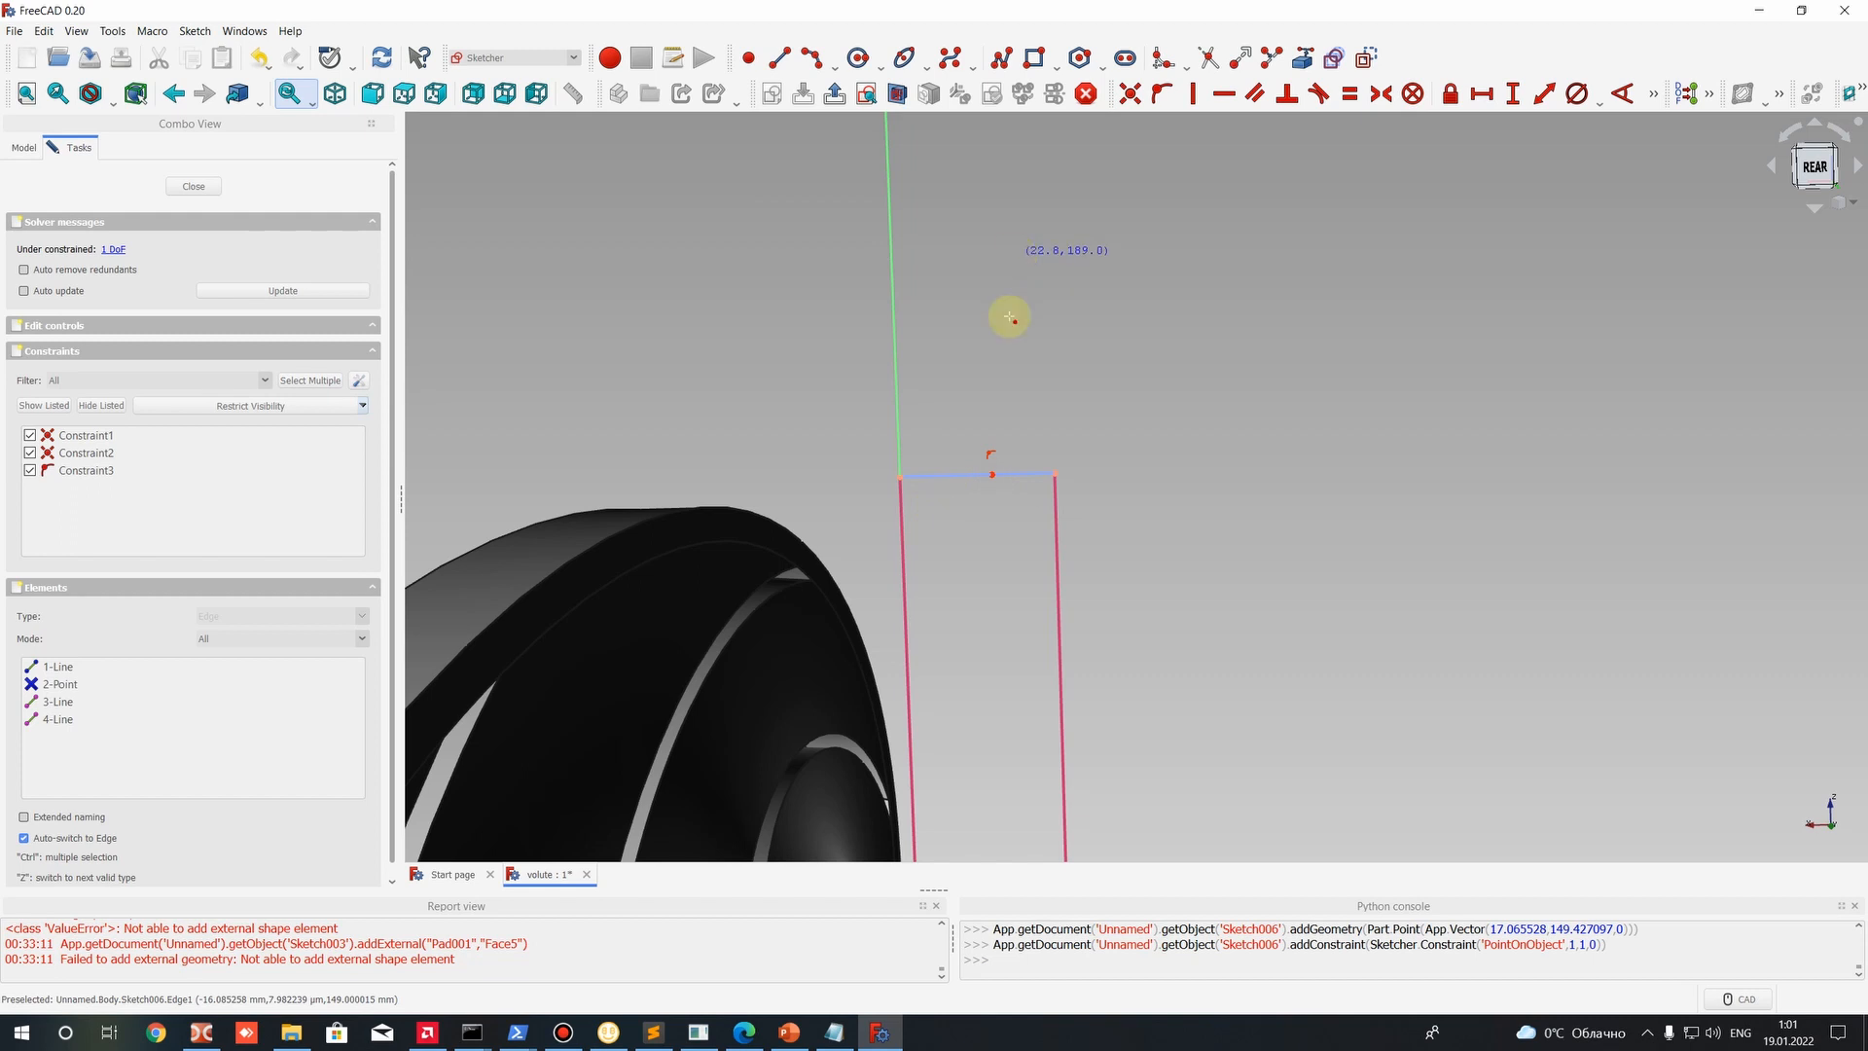
left_click(990, 475)
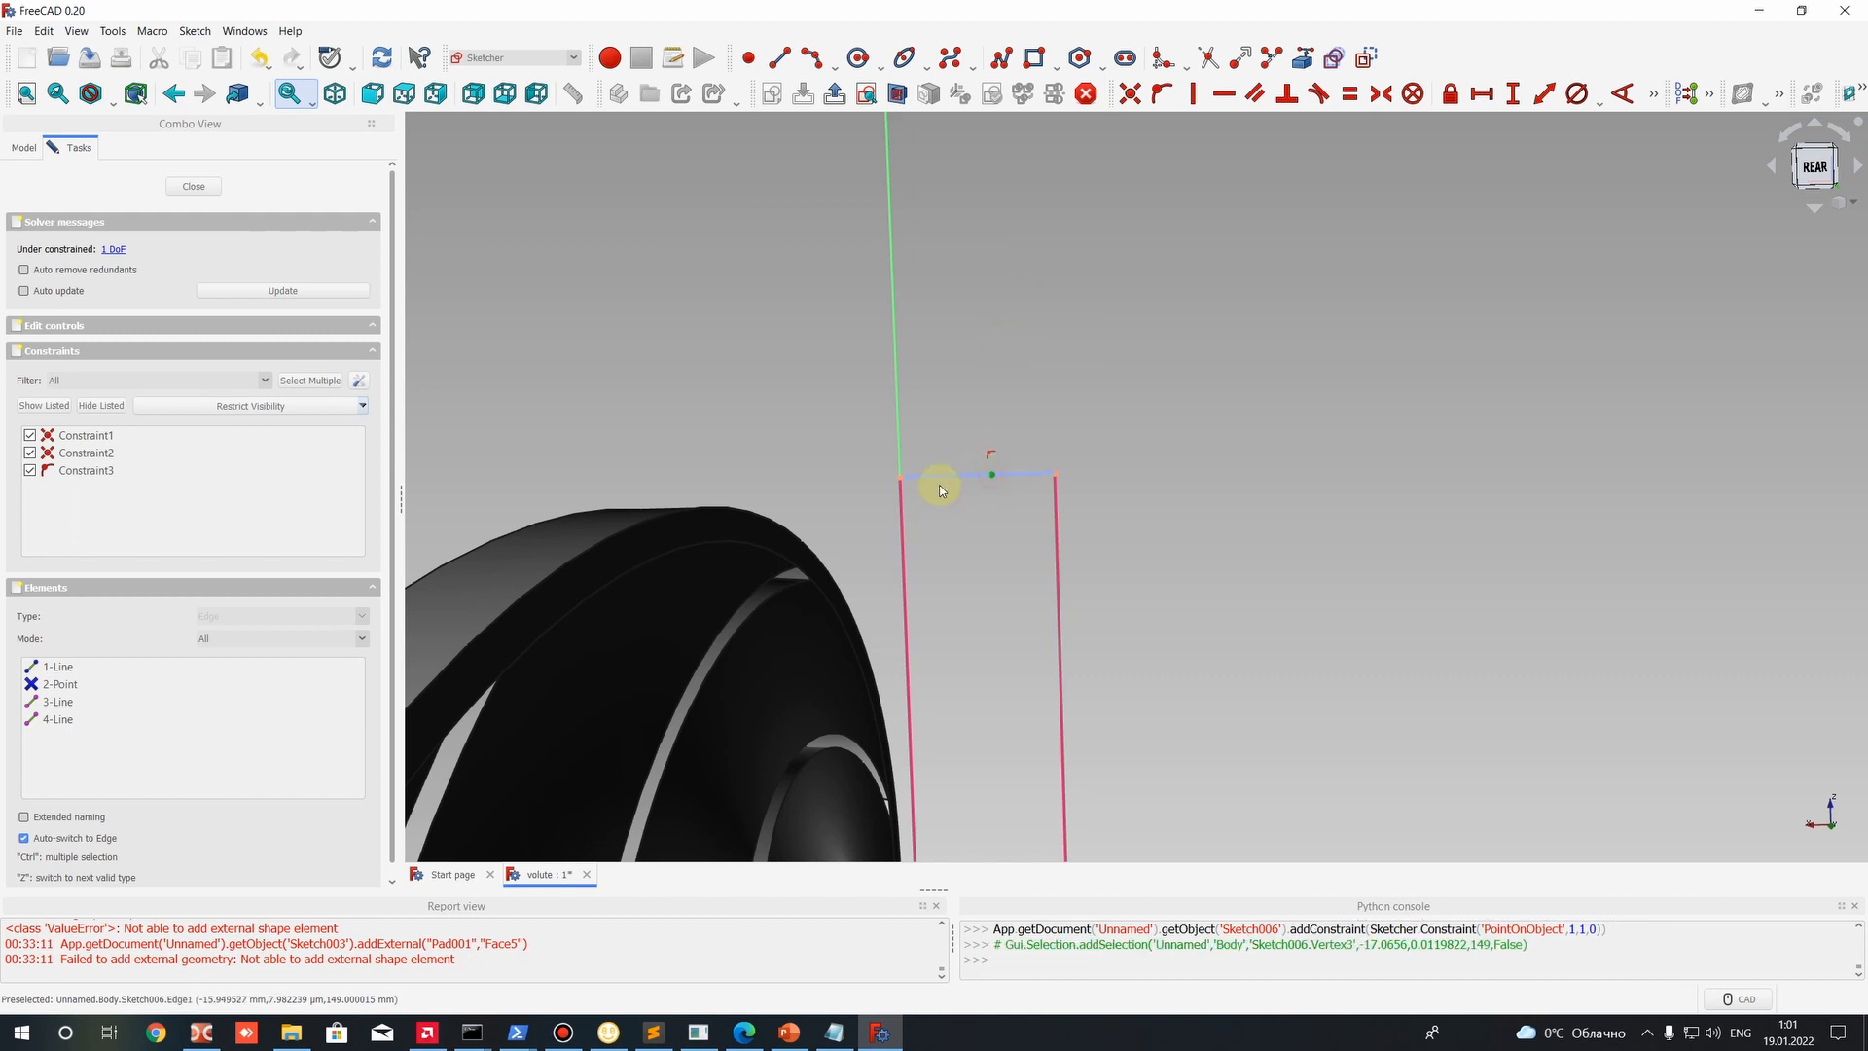
left_click(901, 476)
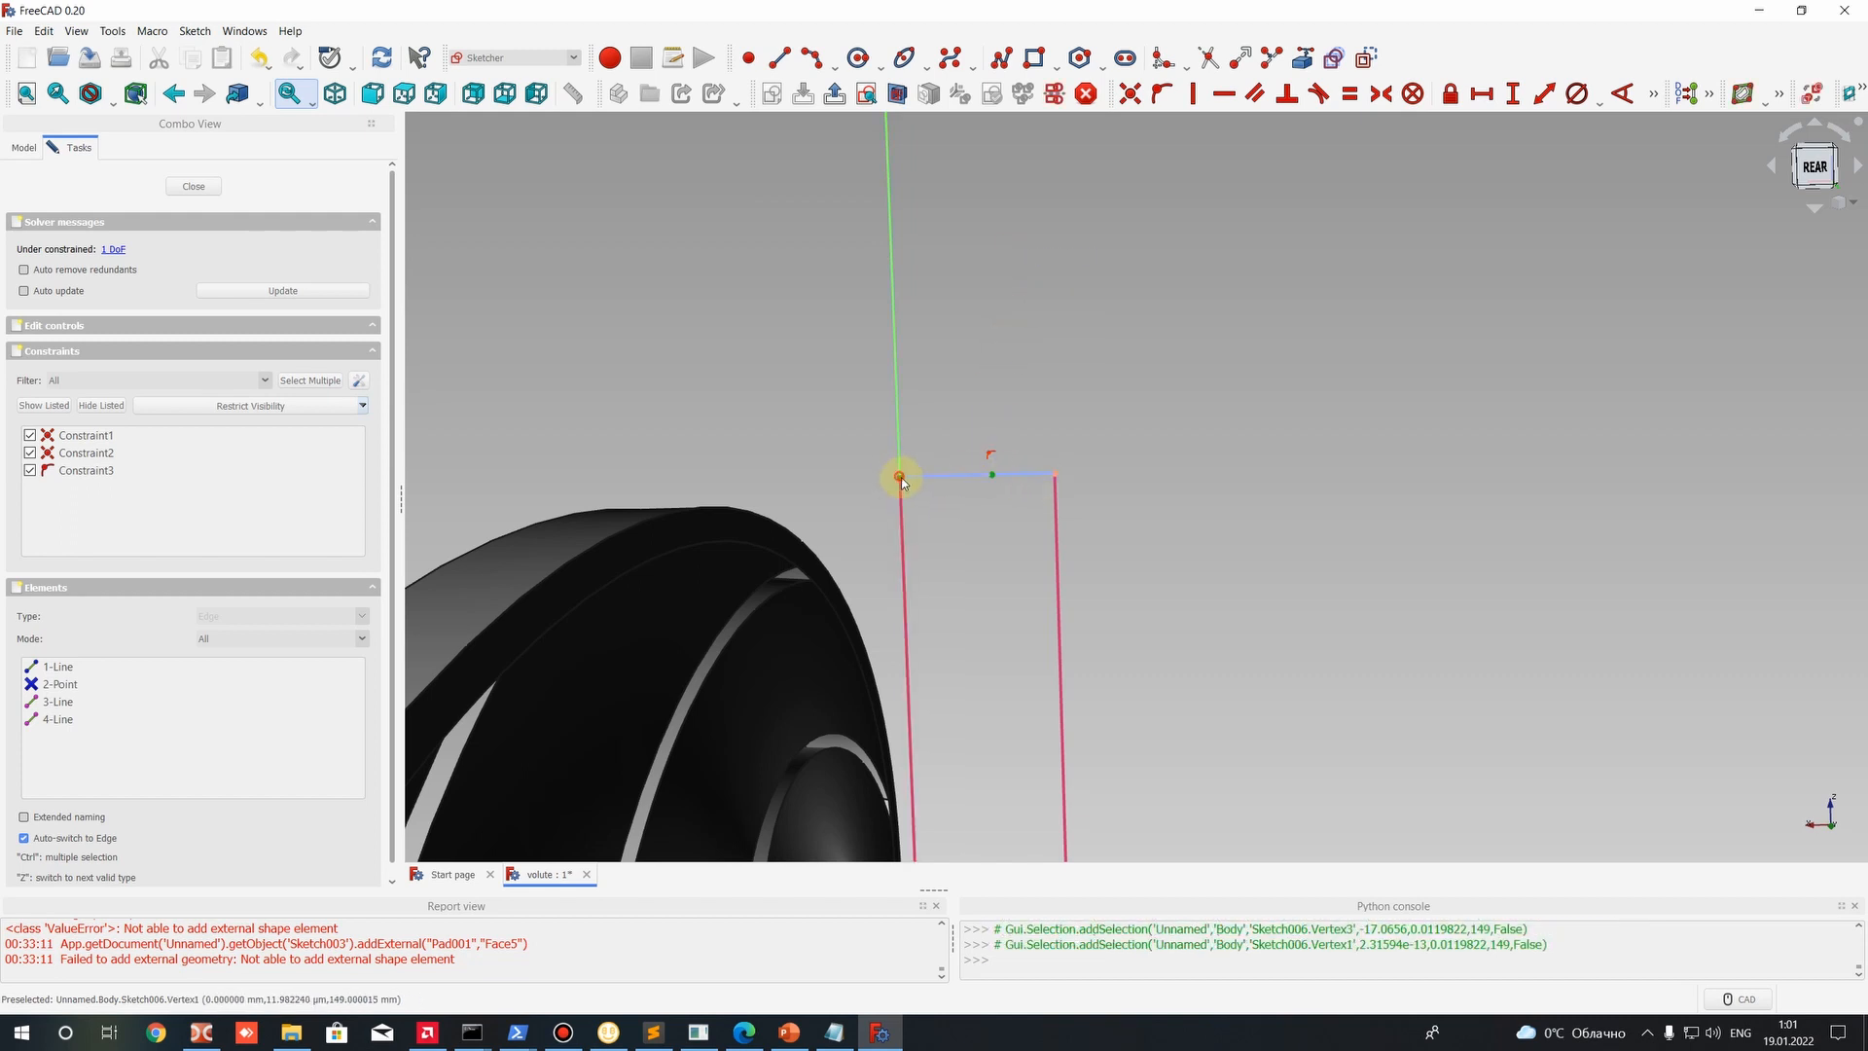
left_click(1056, 475)
left_click(989, 507)
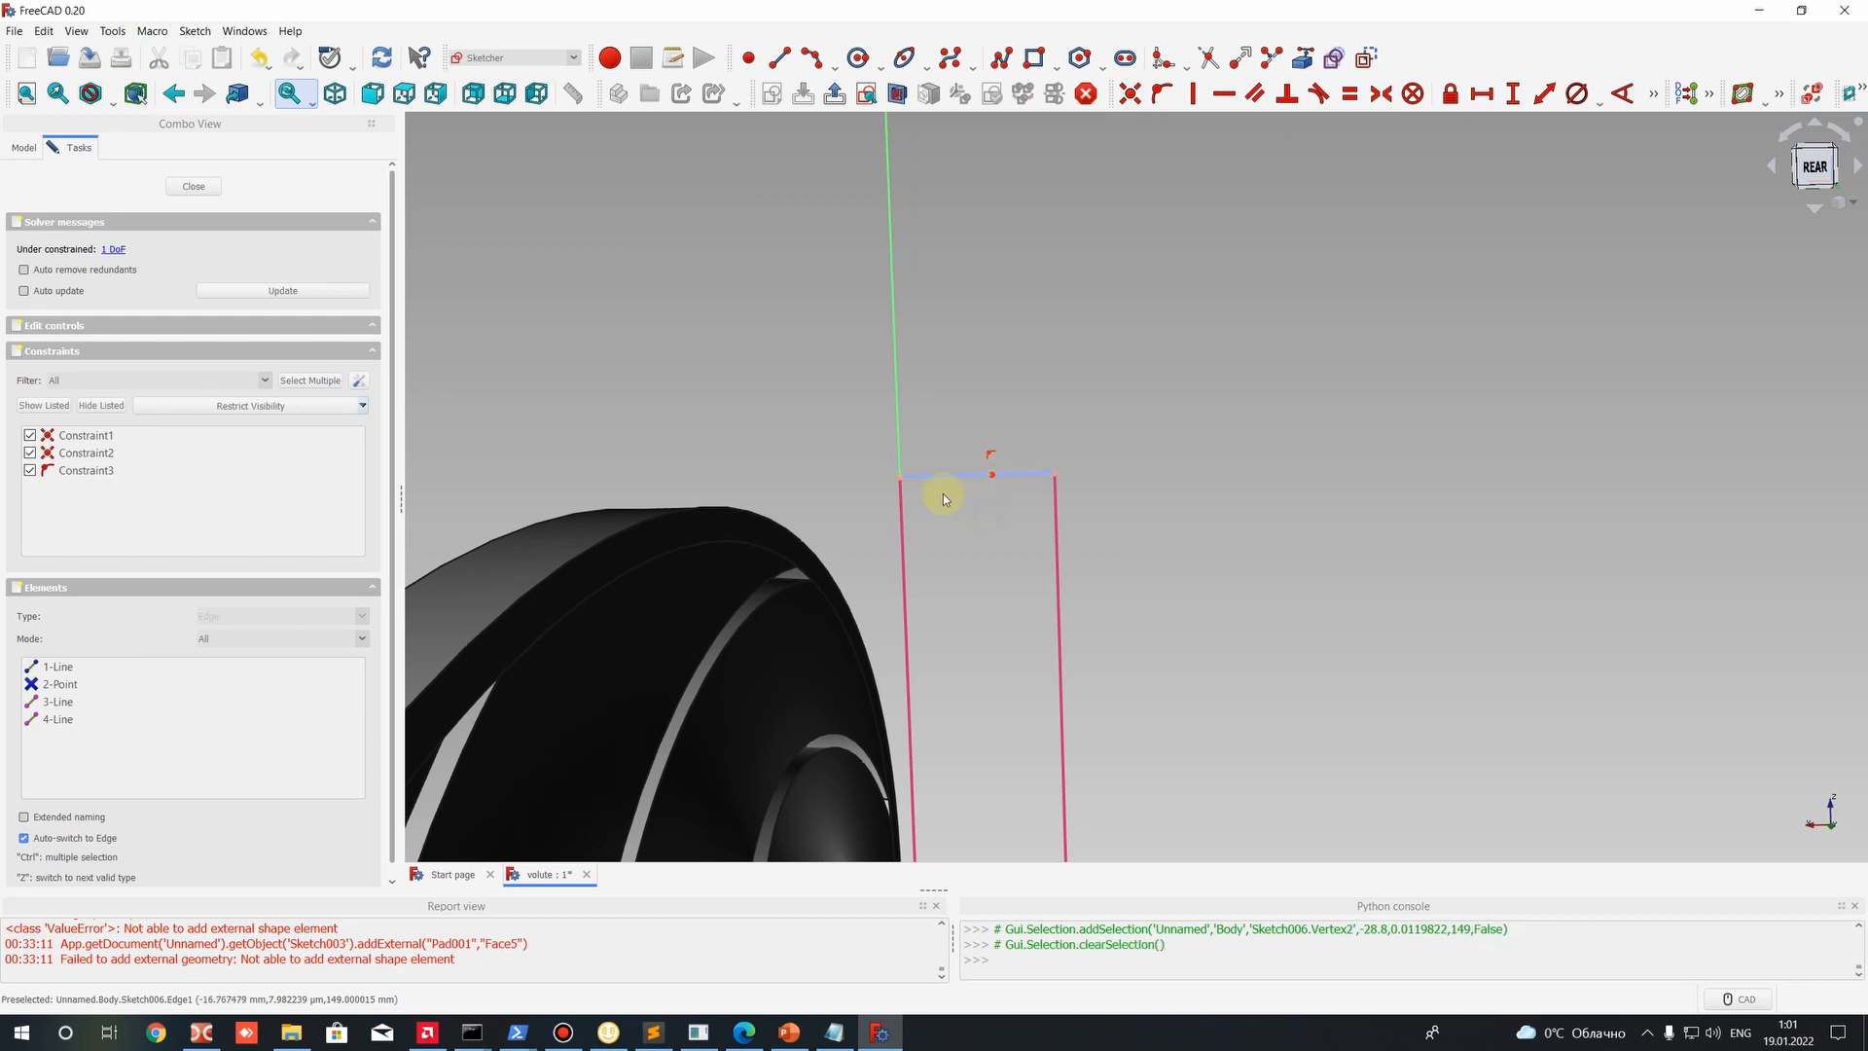
left_click(899, 476)
left_click(1055, 474)
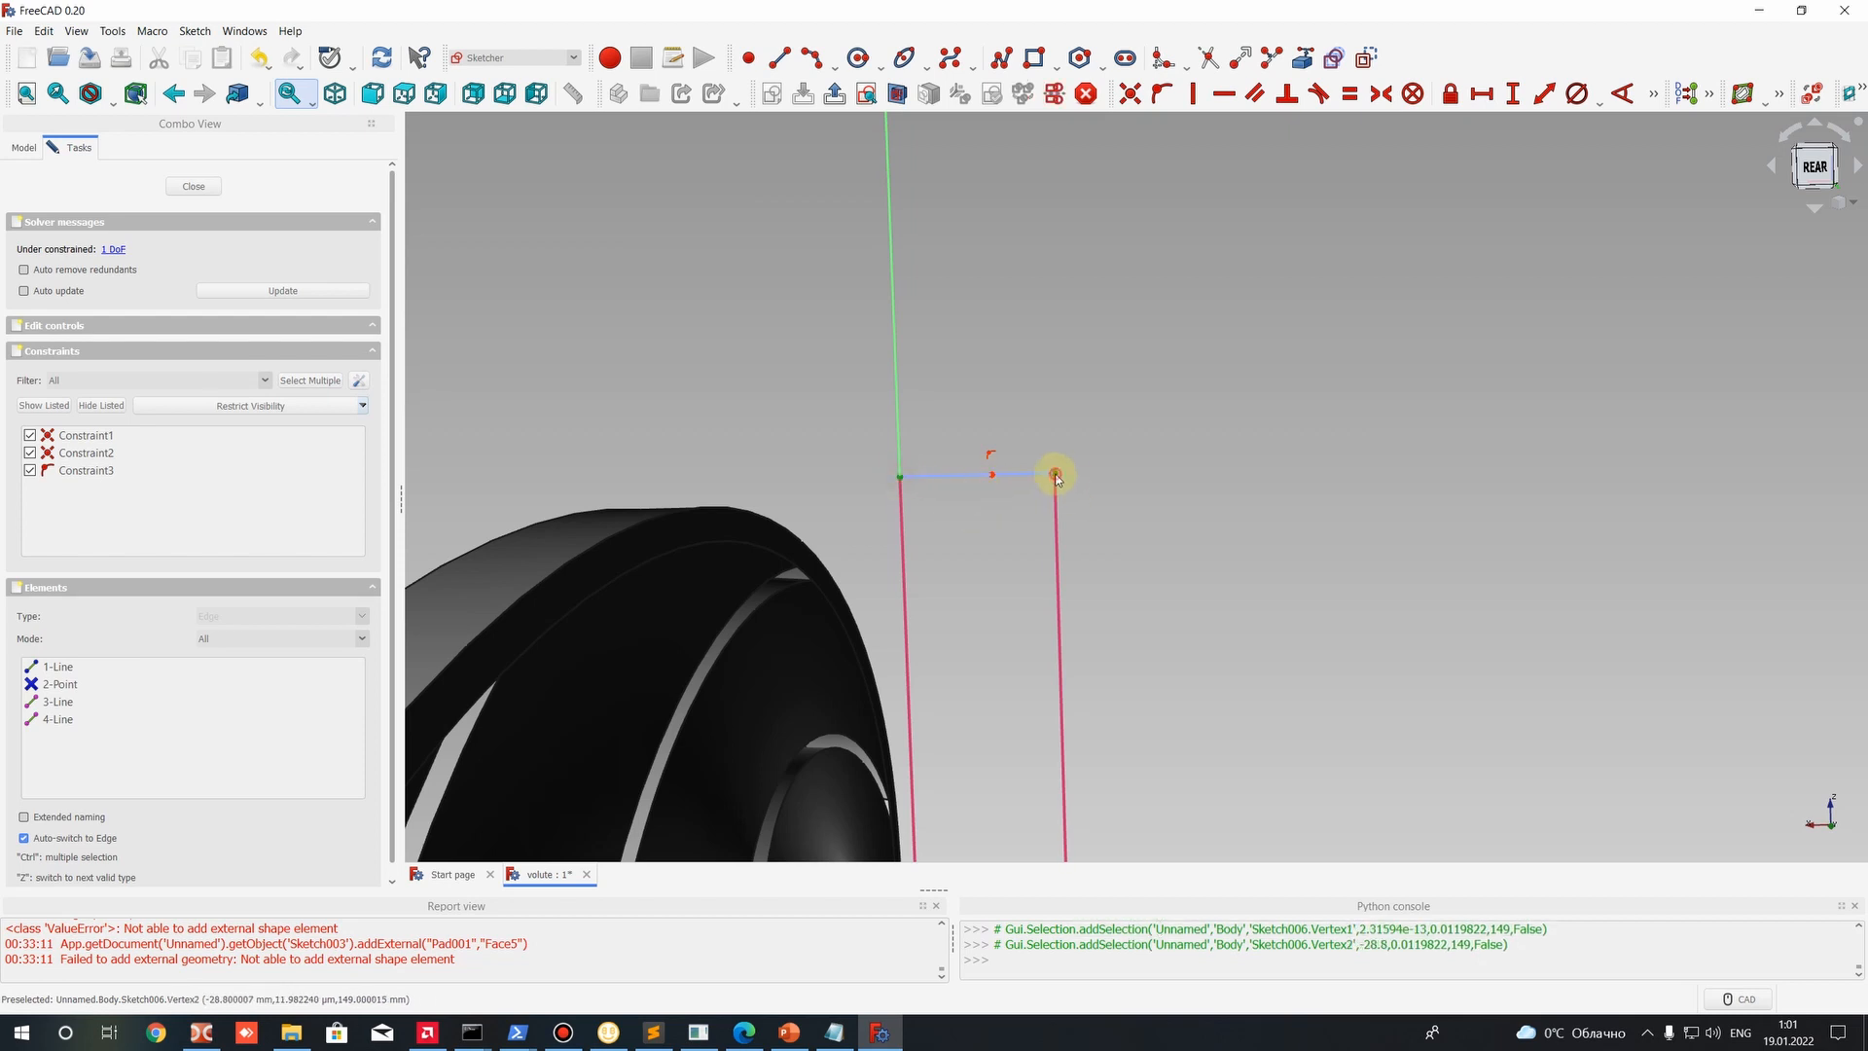
left_click(992, 476)
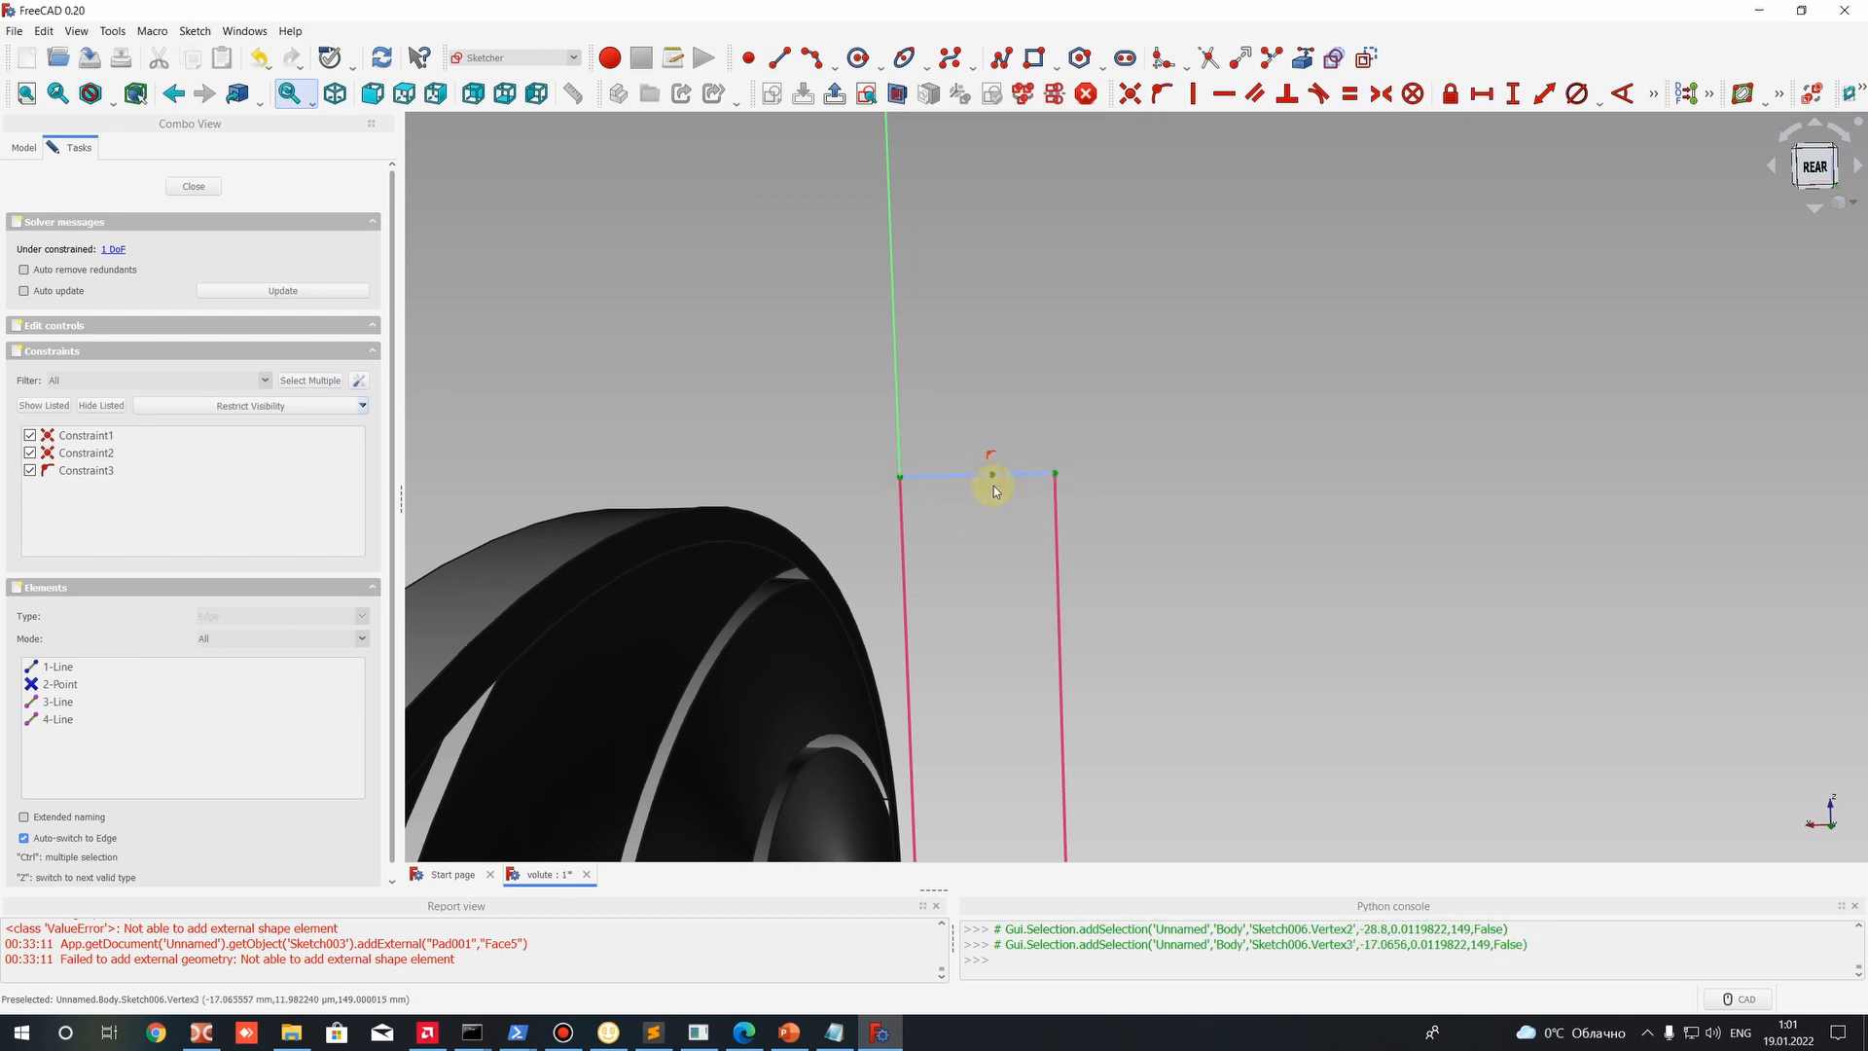
left_click(1383, 94)
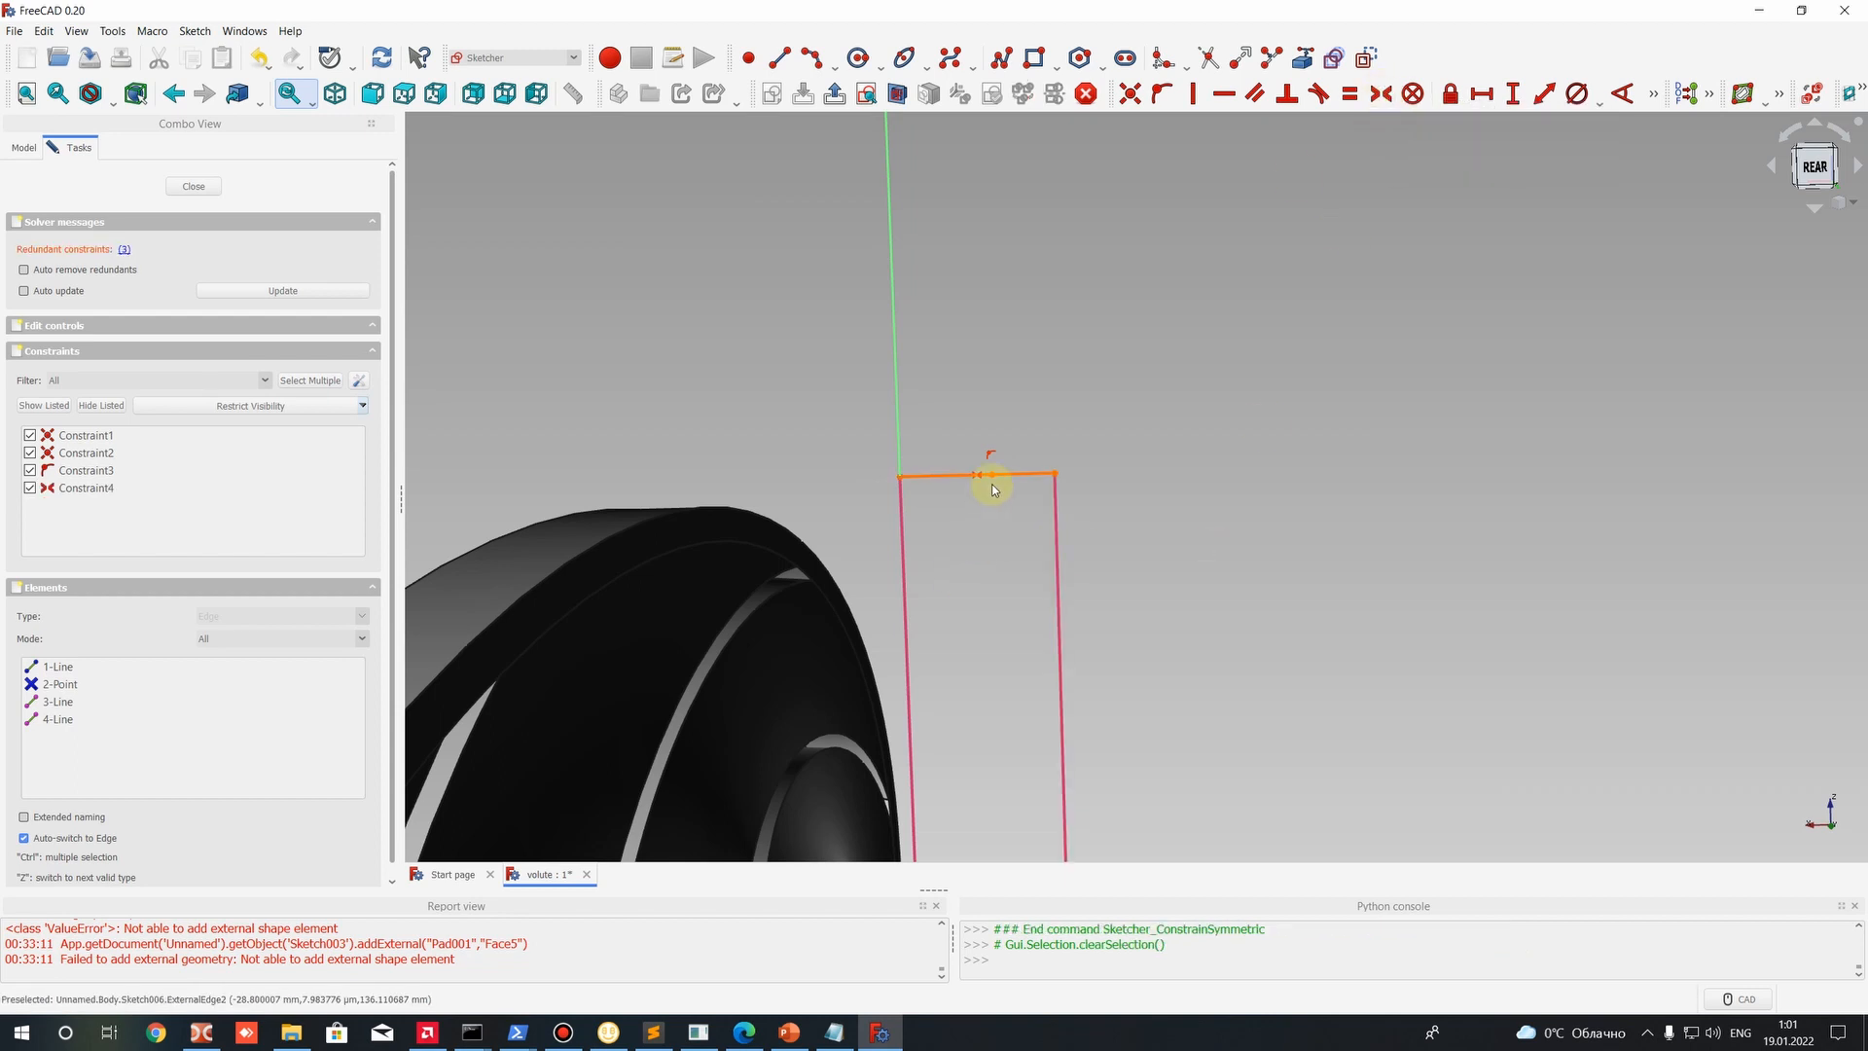
Try moving the line and its midpoint to test the symmetry constraint, and switch construction mode off.
left_click_drag(980, 484, 983, 502)
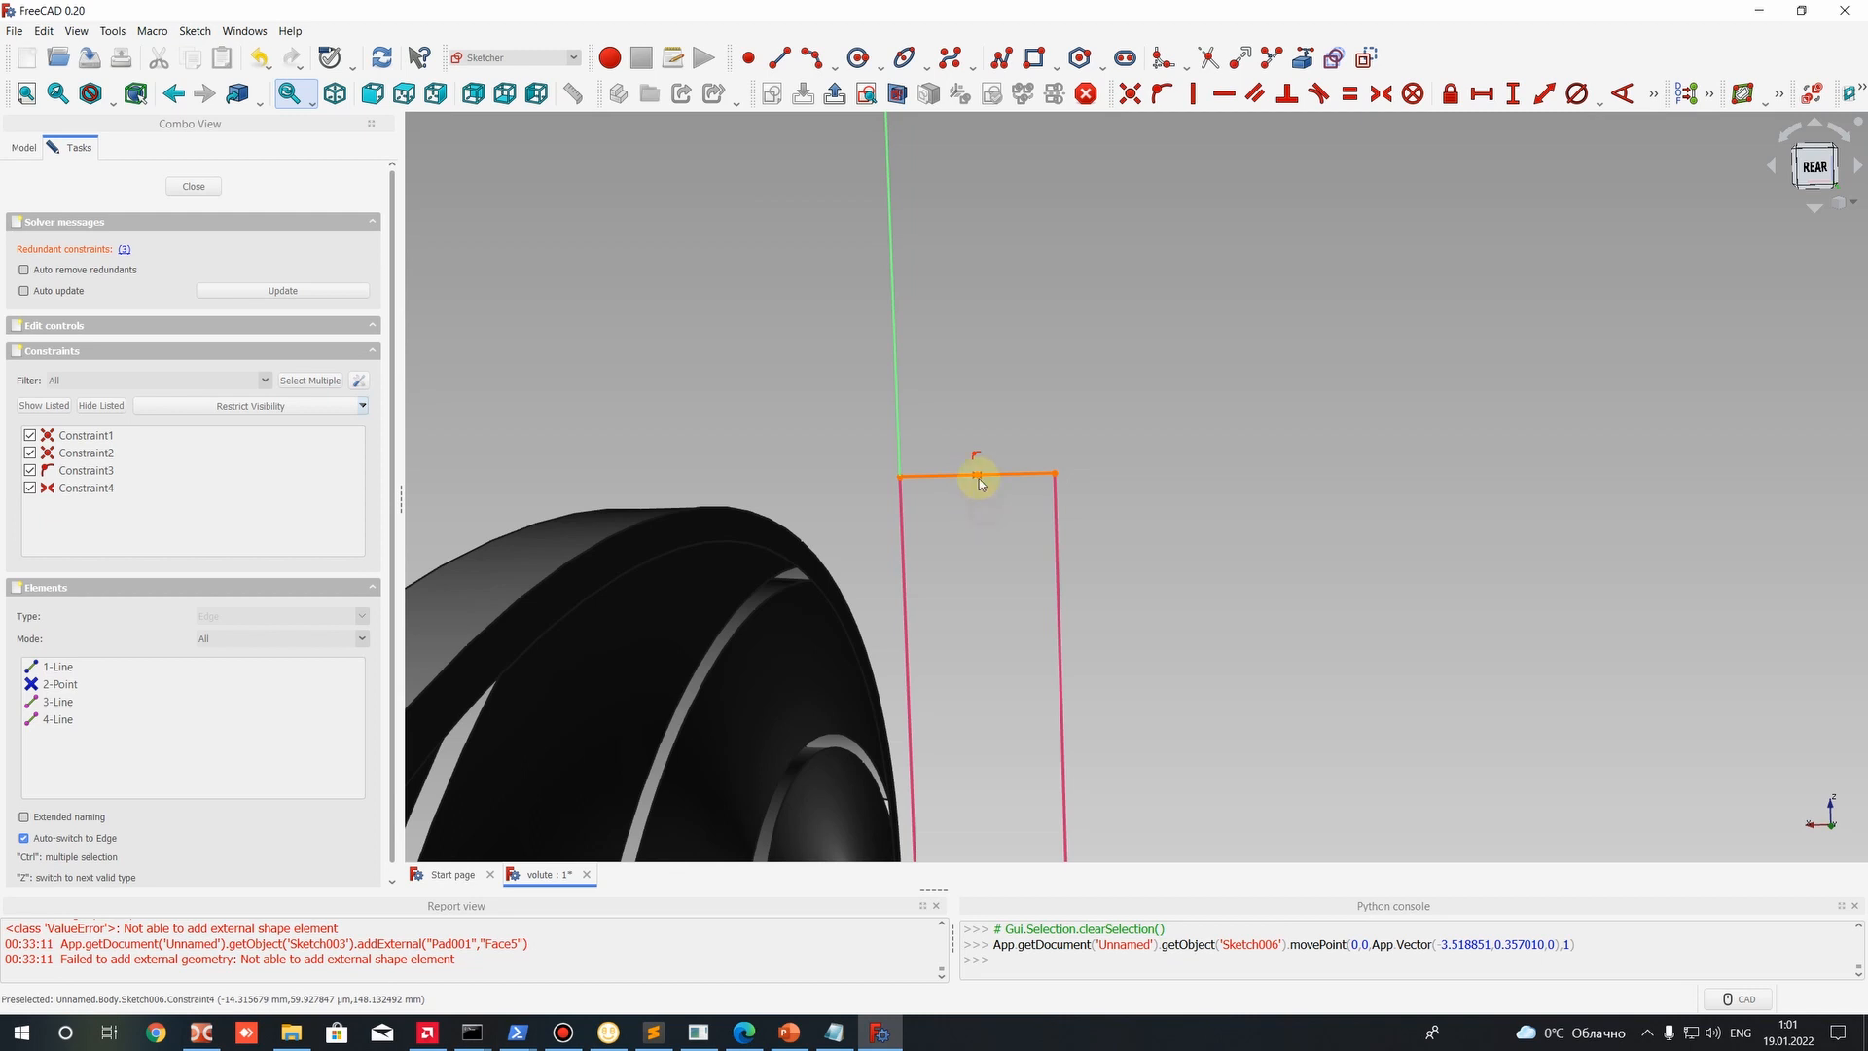
scroll(979, 479, "up", 3)
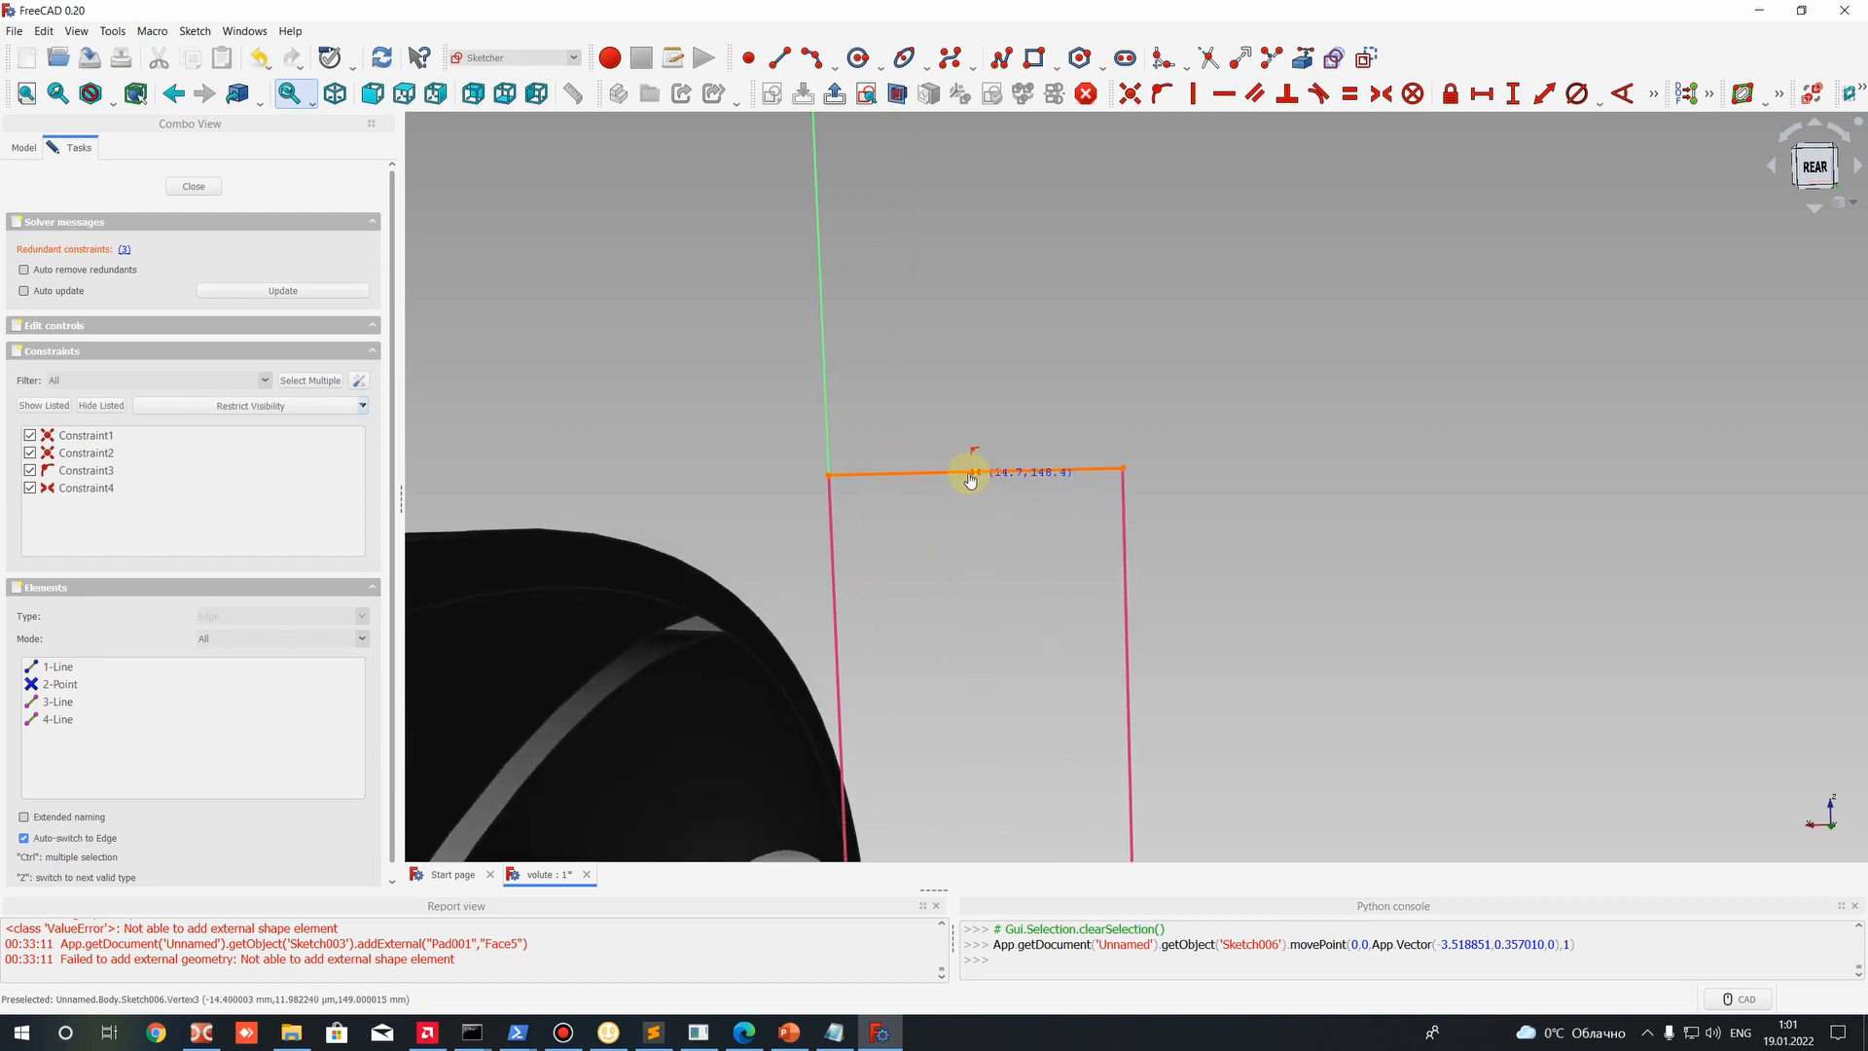
left_click_drag(973, 477, 975, 471)
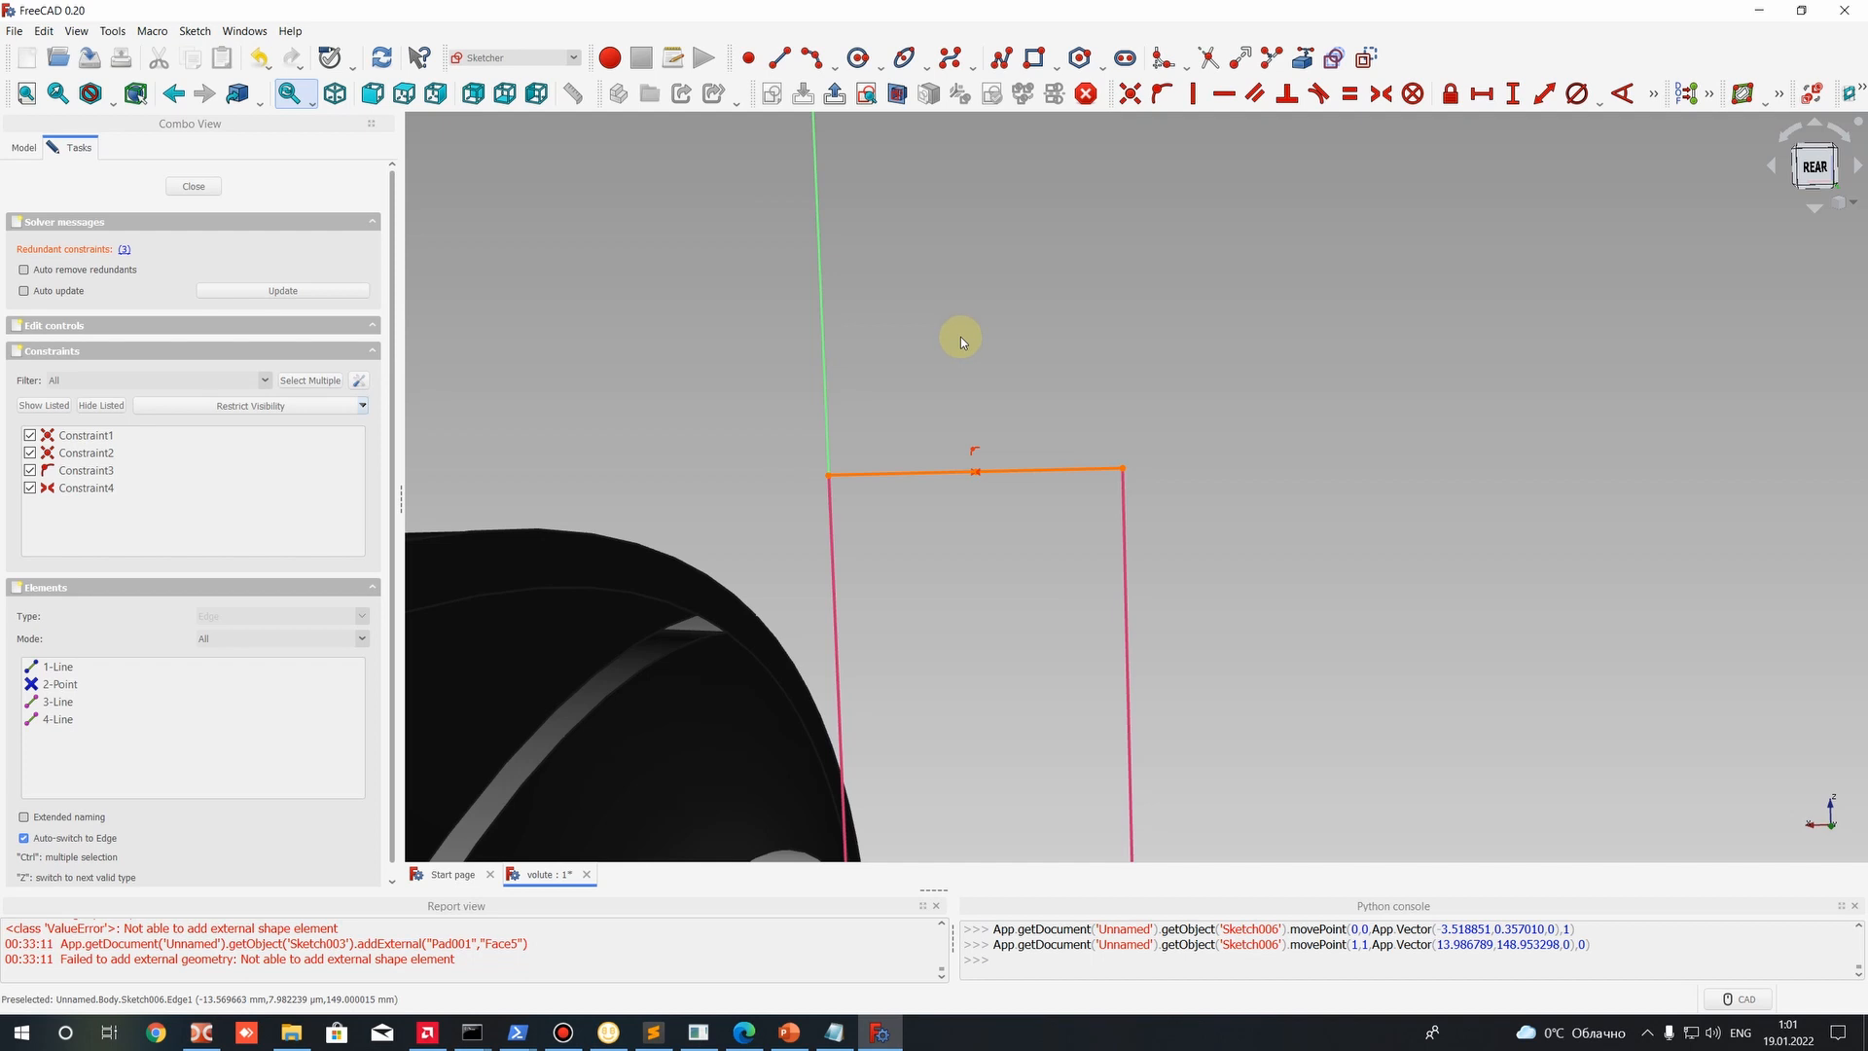
scroll(965, 343, "down", 1)
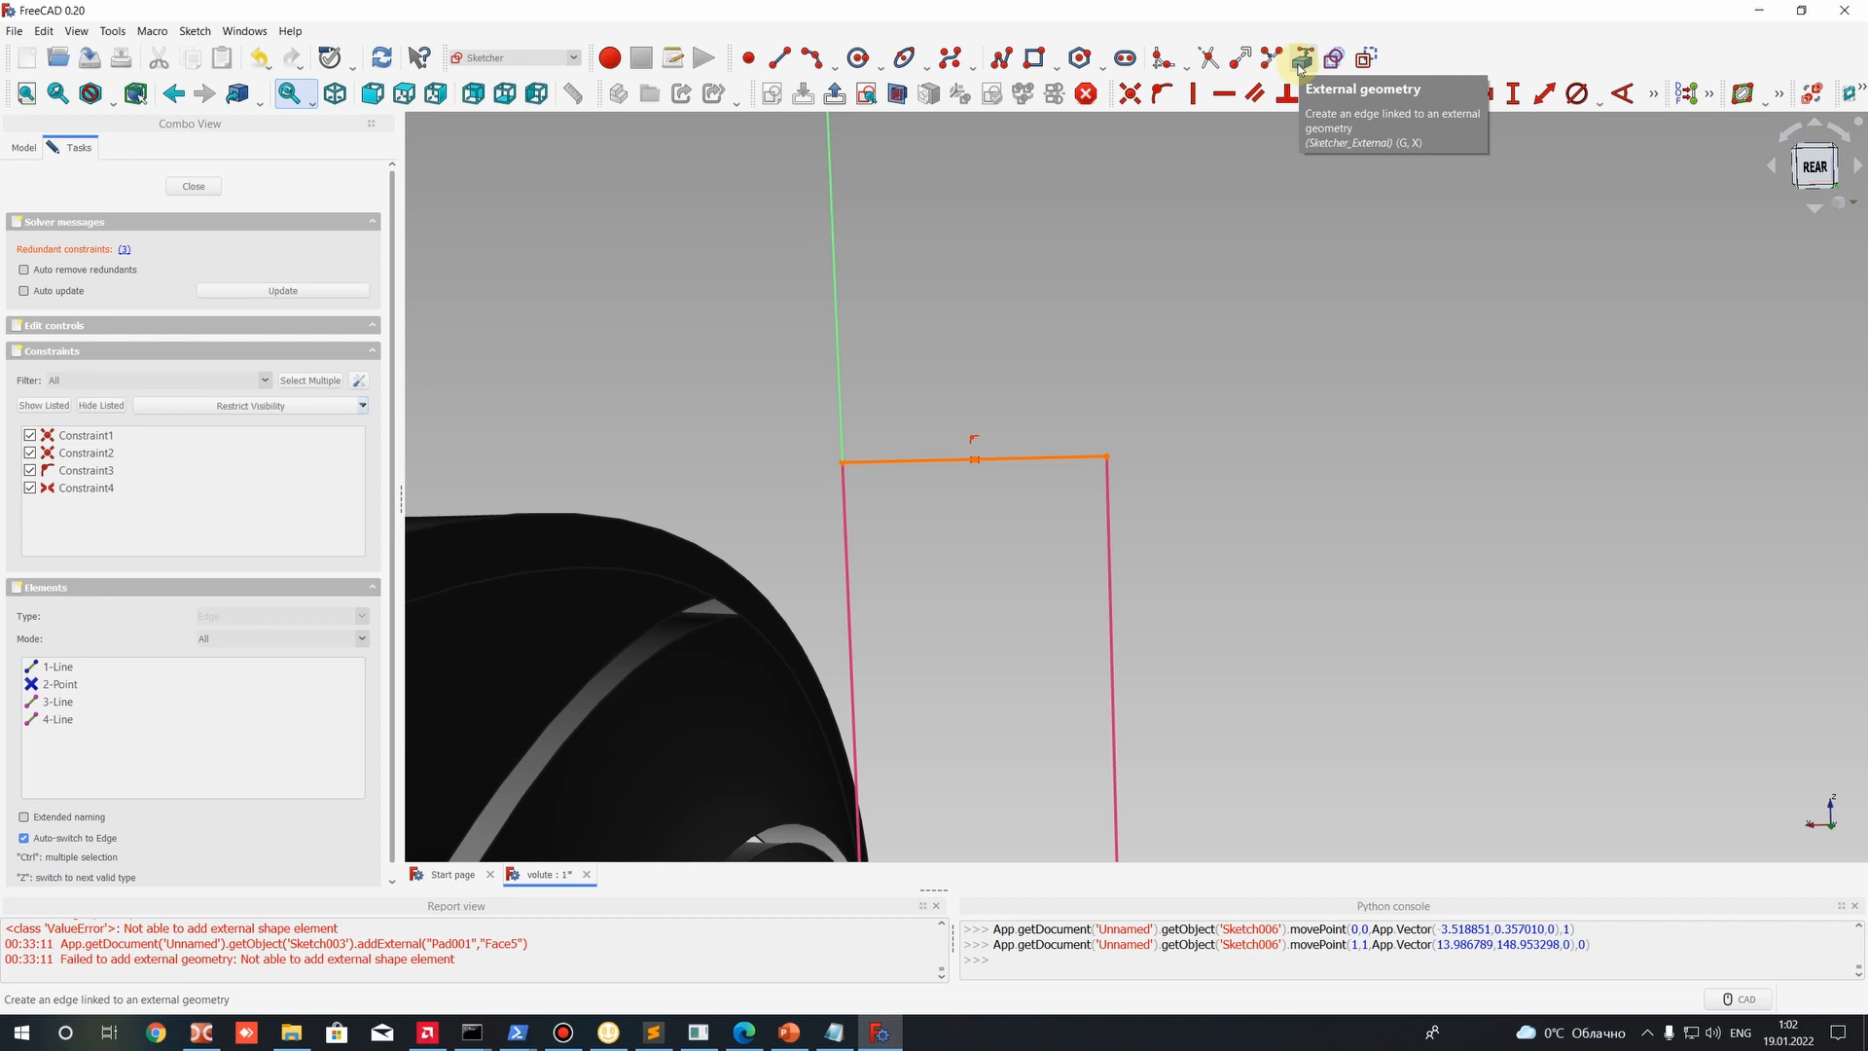
left_click(1365, 61)
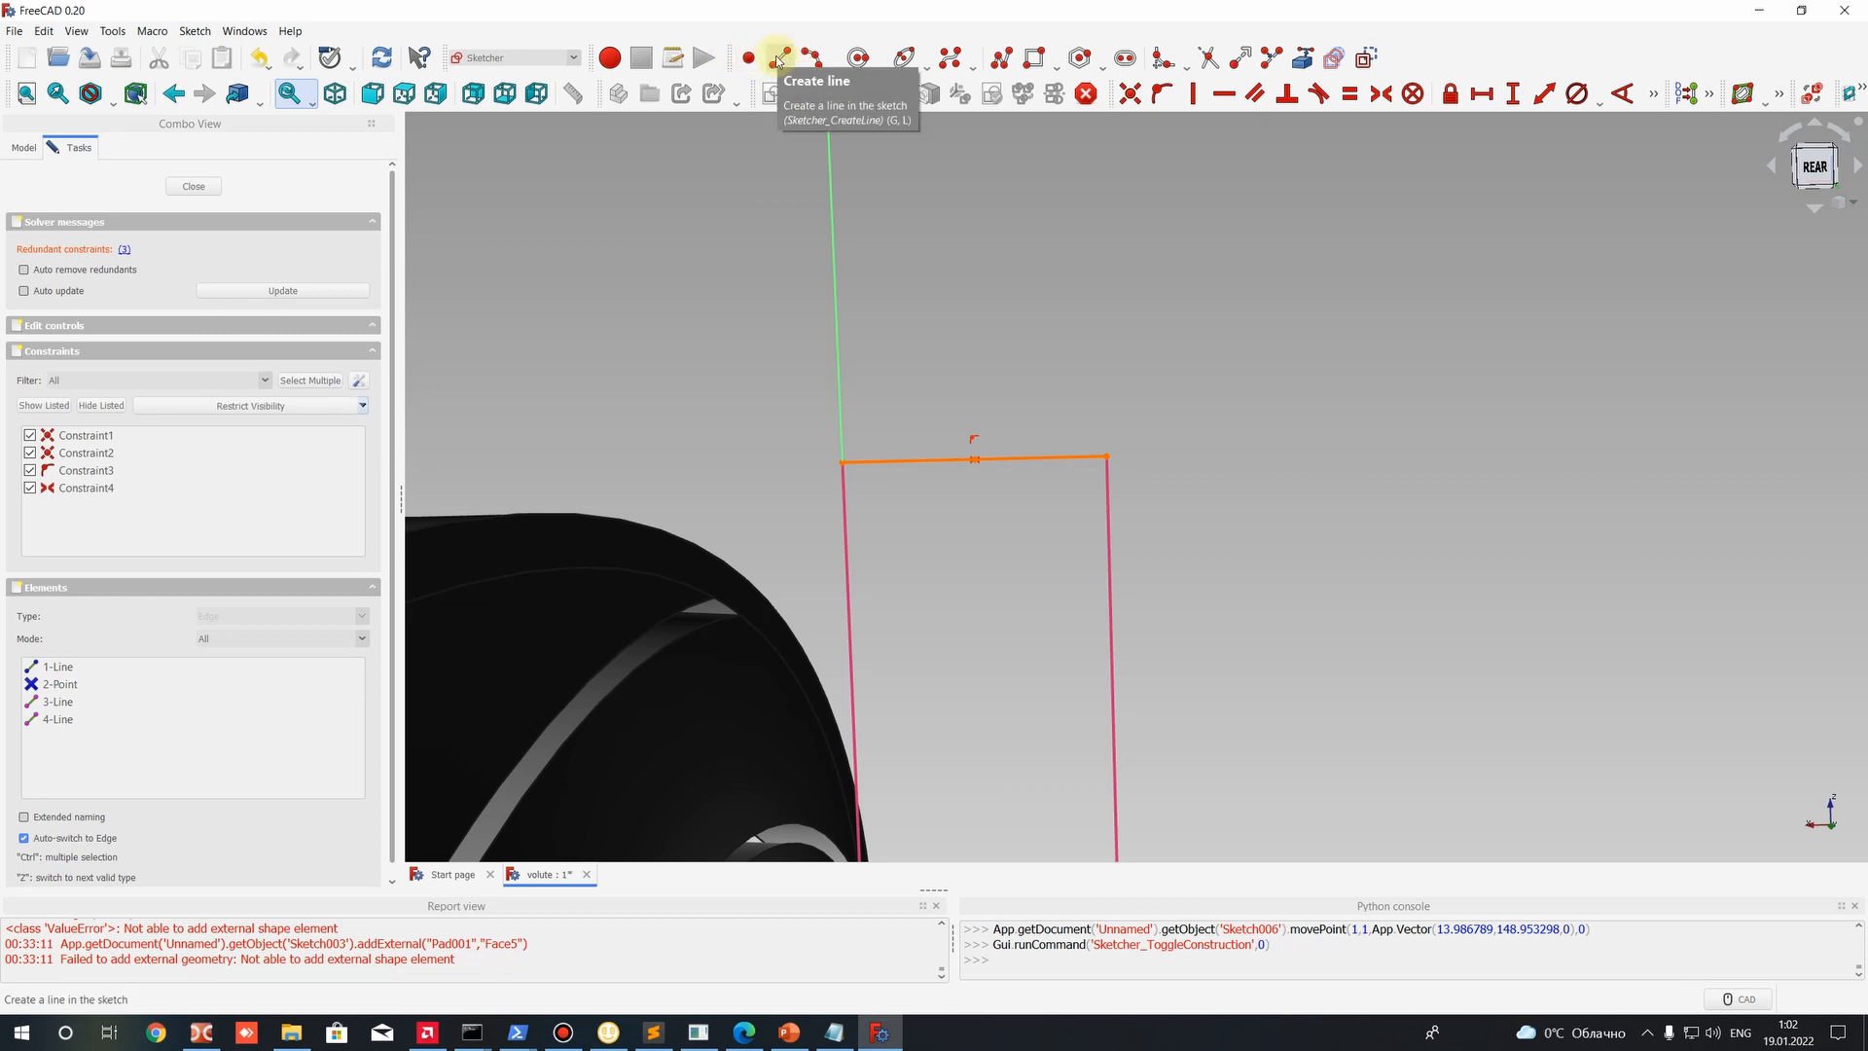
Draw a rectangle with its upper edge on the construction line, and adjust its upper corners to make it about 15 mm wide.
left_click(1041, 58)
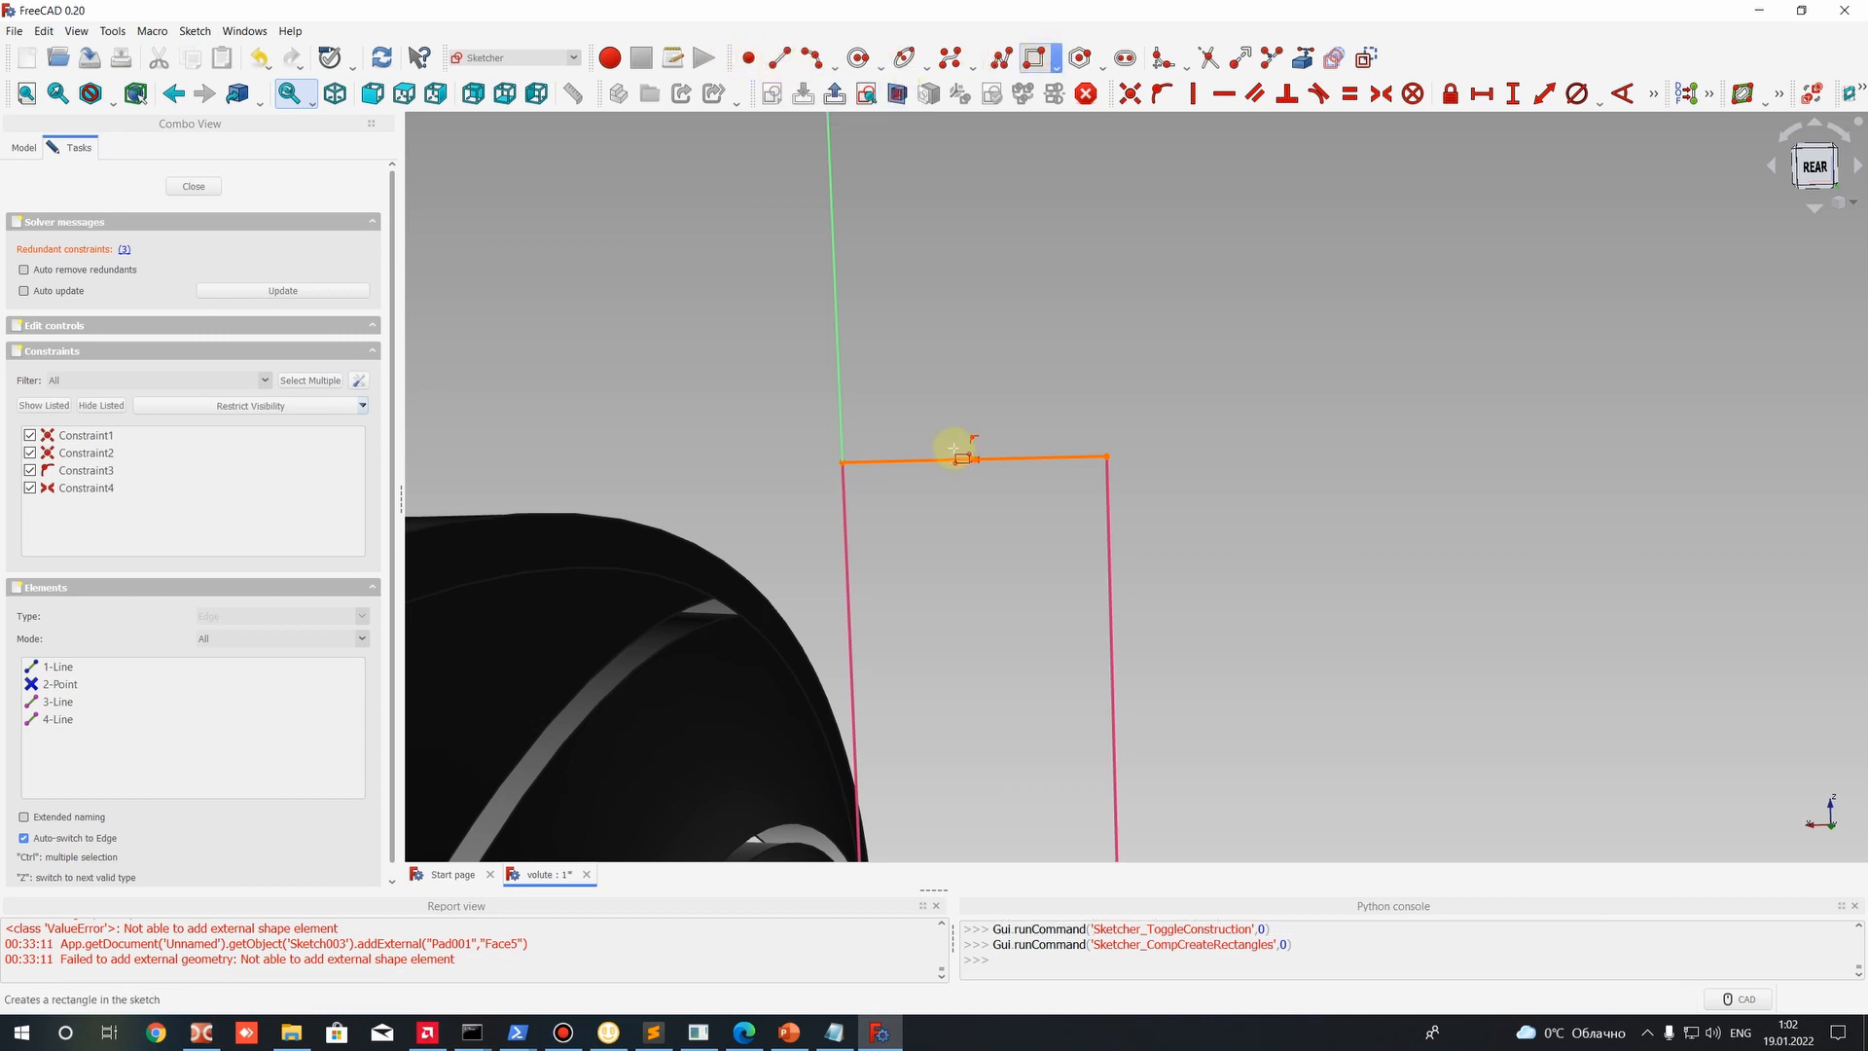
left_click(910, 461)
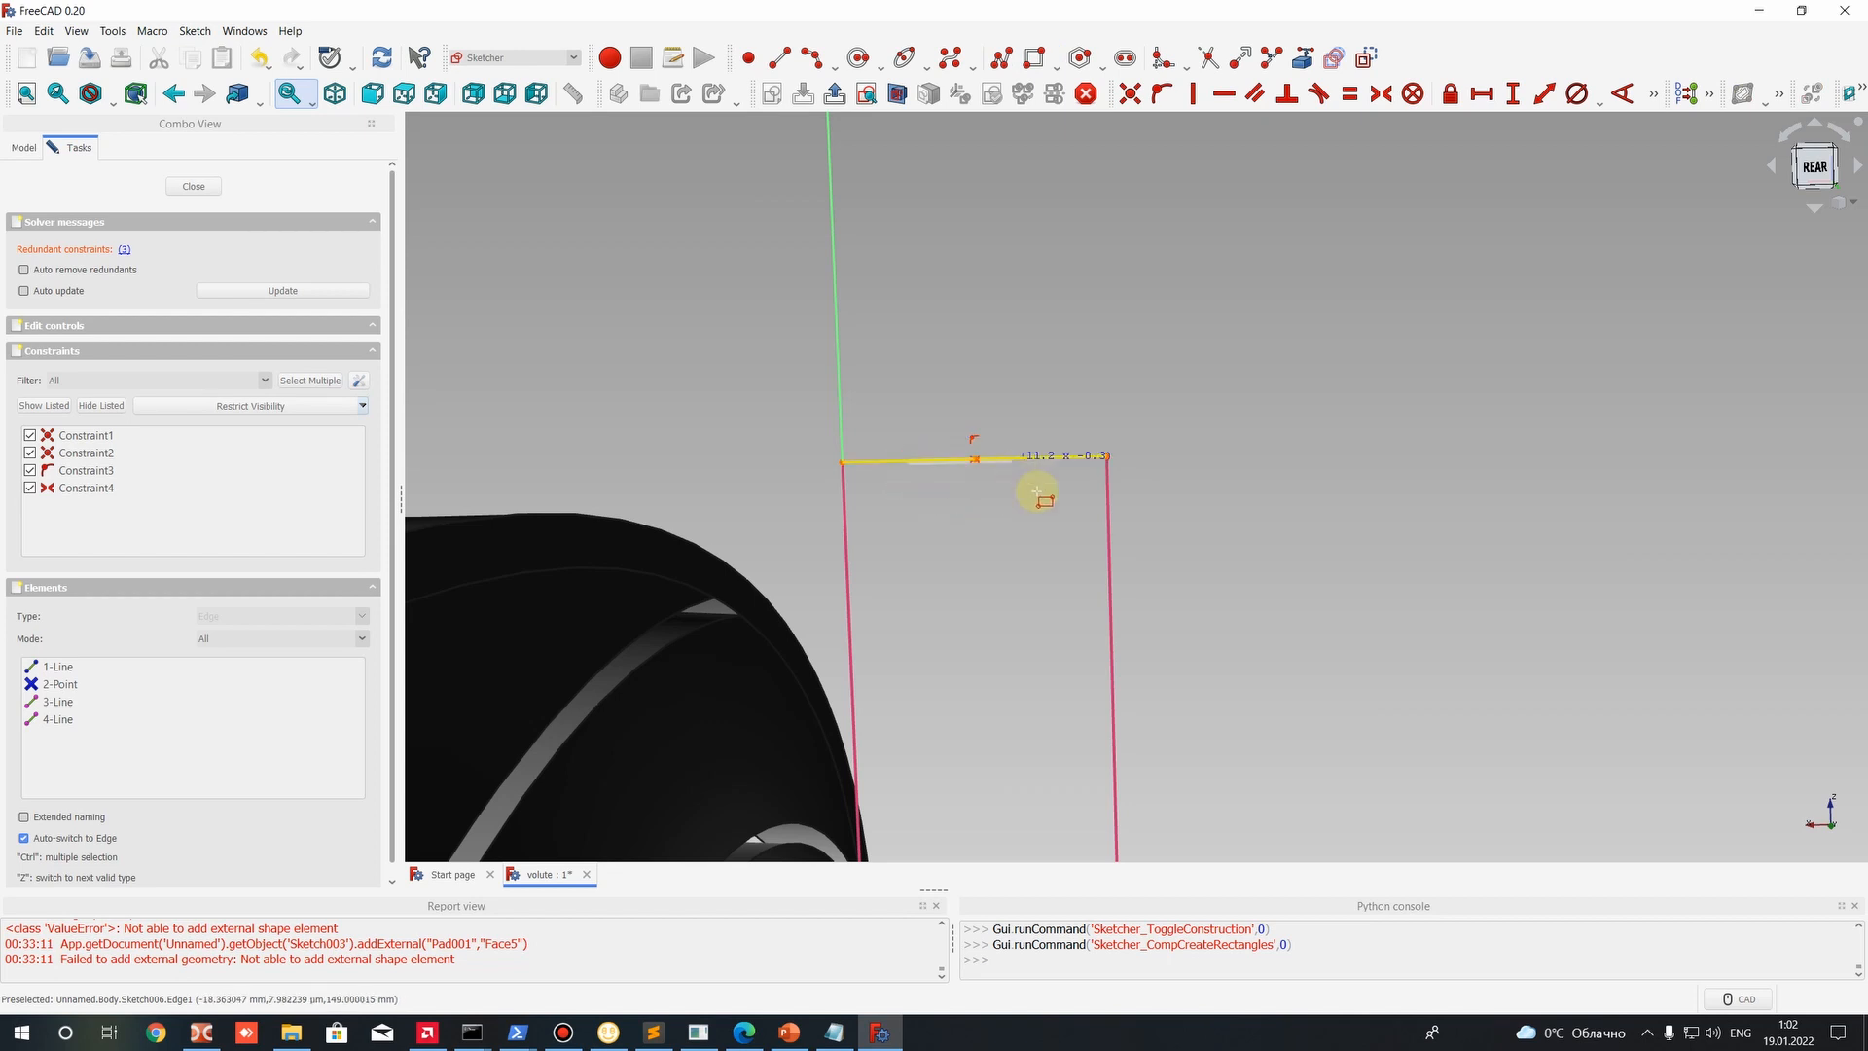
left_click(1053, 545)
scroll(948, 515, "up", 1)
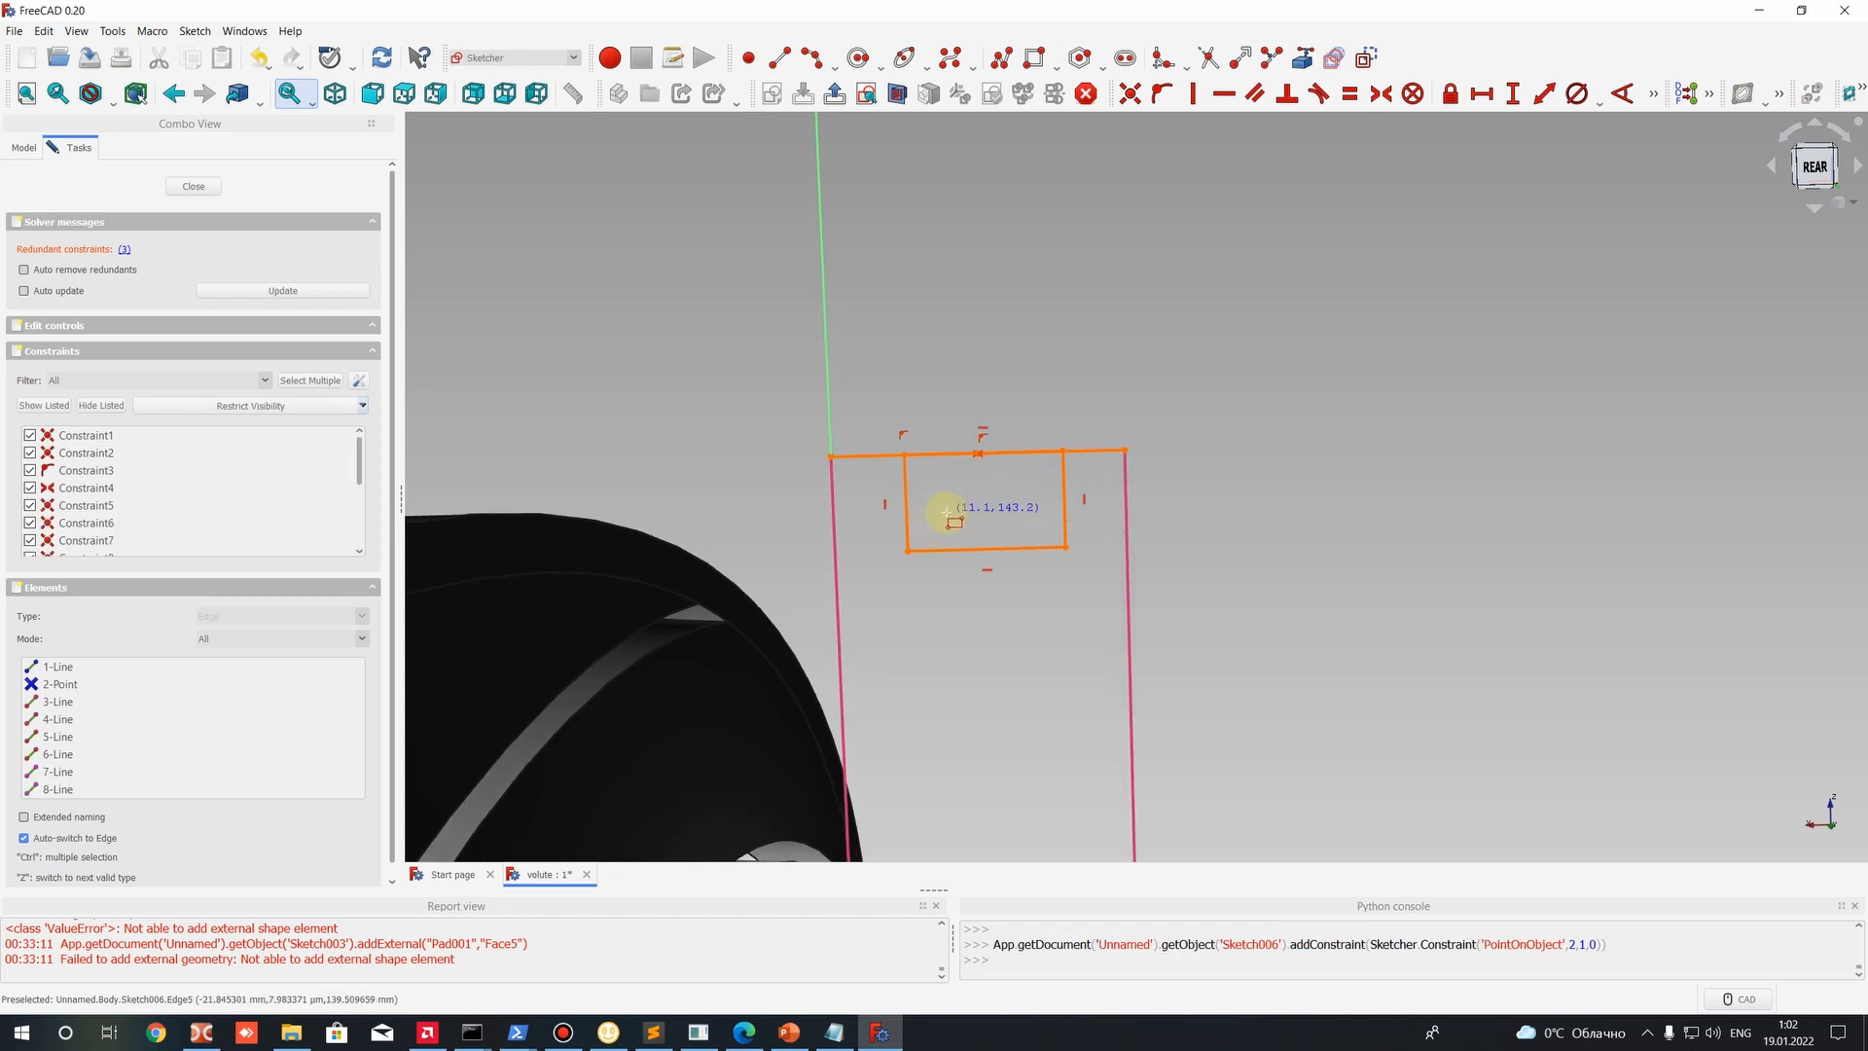
right_click(918, 467)
mouse_move(1065, 452)
left_mouse_down()
mouse_move(1001, 422)
mouse_move(1054, 450)
left_mouse_up()
left_click_drag(907, 455, 902, 456)
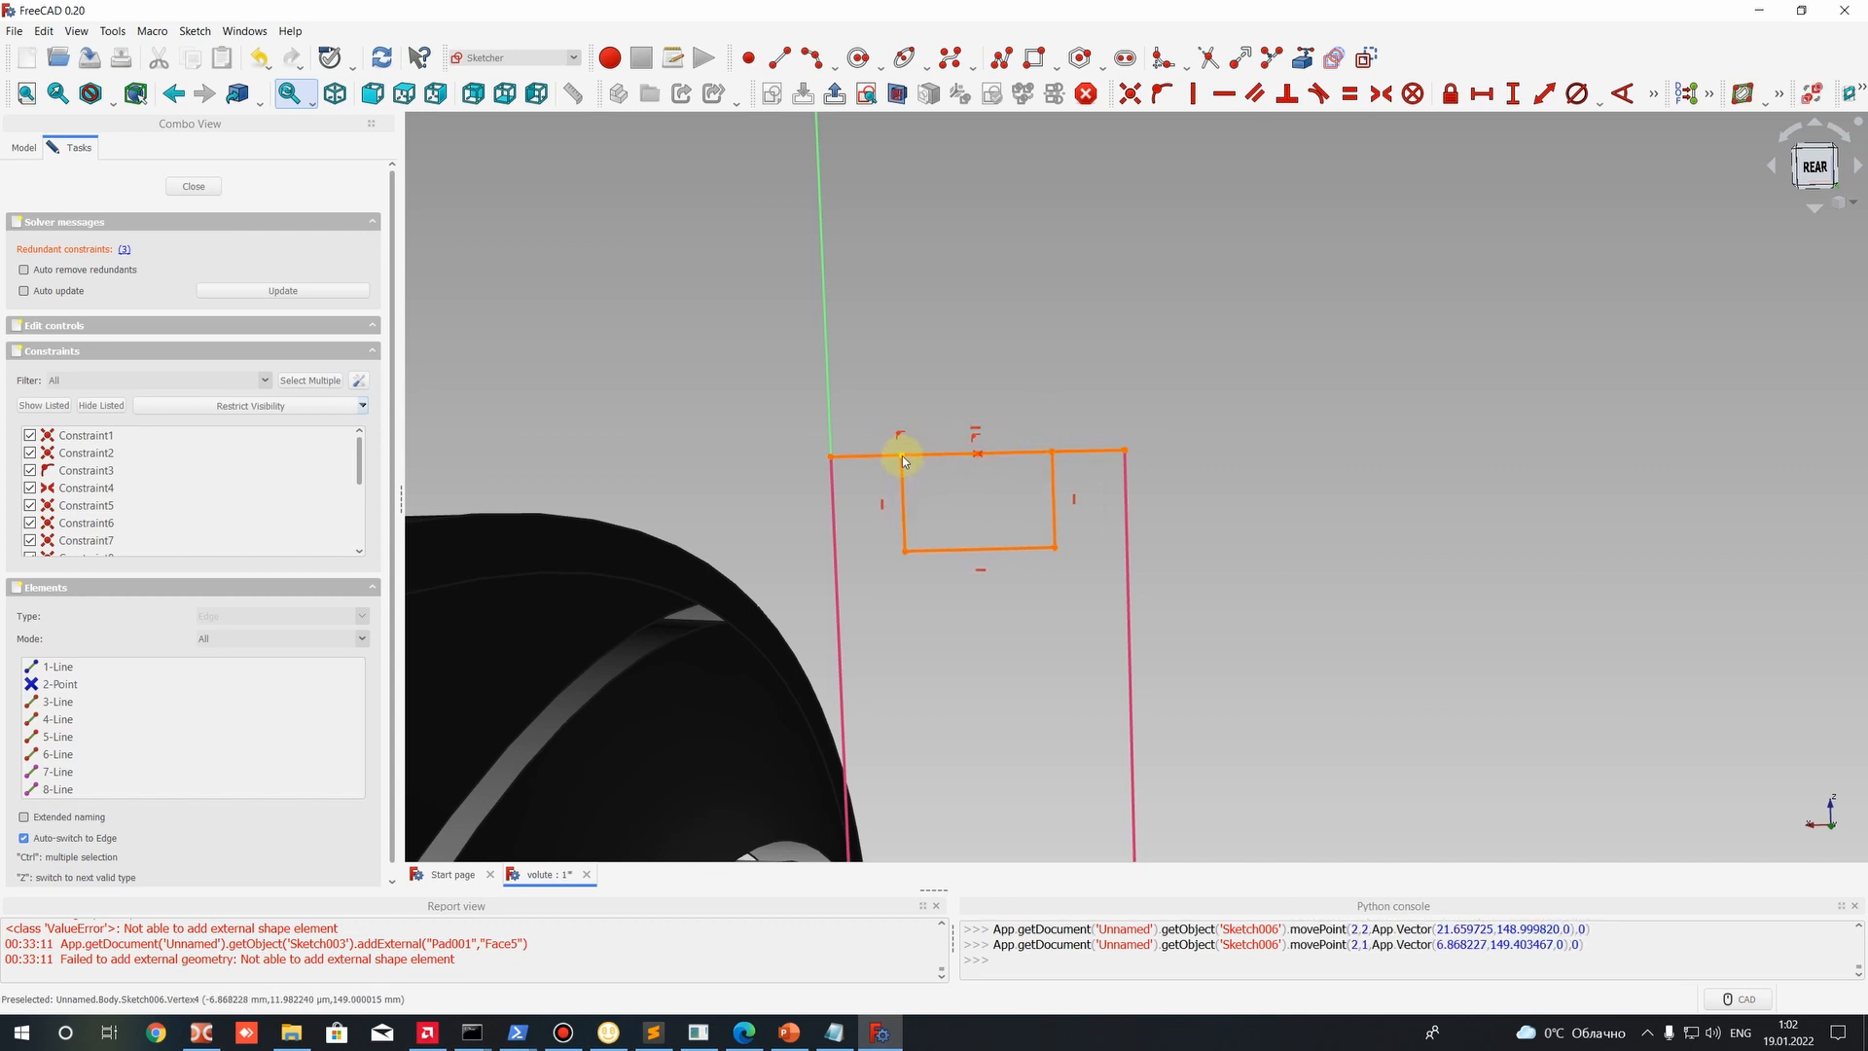
Try to constrain the rectangle's lower edge to a horizontal length of 14.79 mm, and undo the constraint and the rectangle.
left_click(946, 550)
left_click(1483, 95)
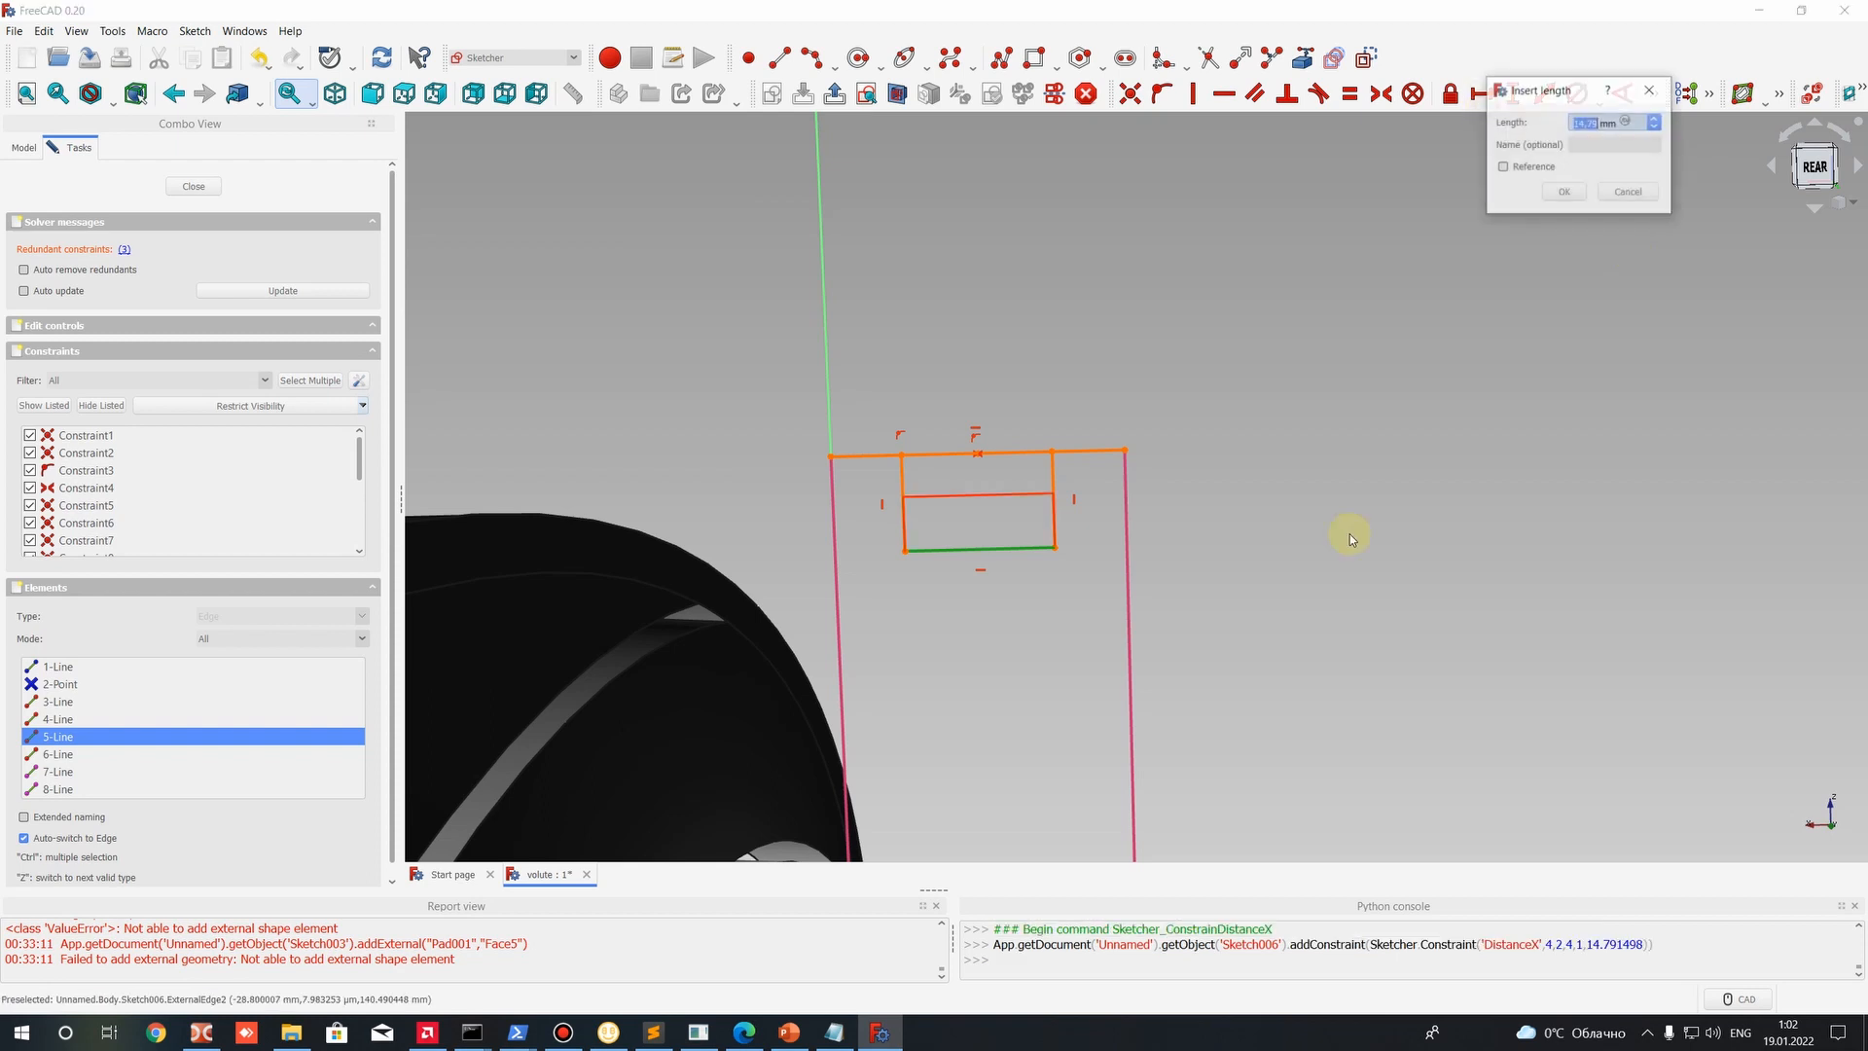
left_click(1556, 191)
left_click(1067, 526)
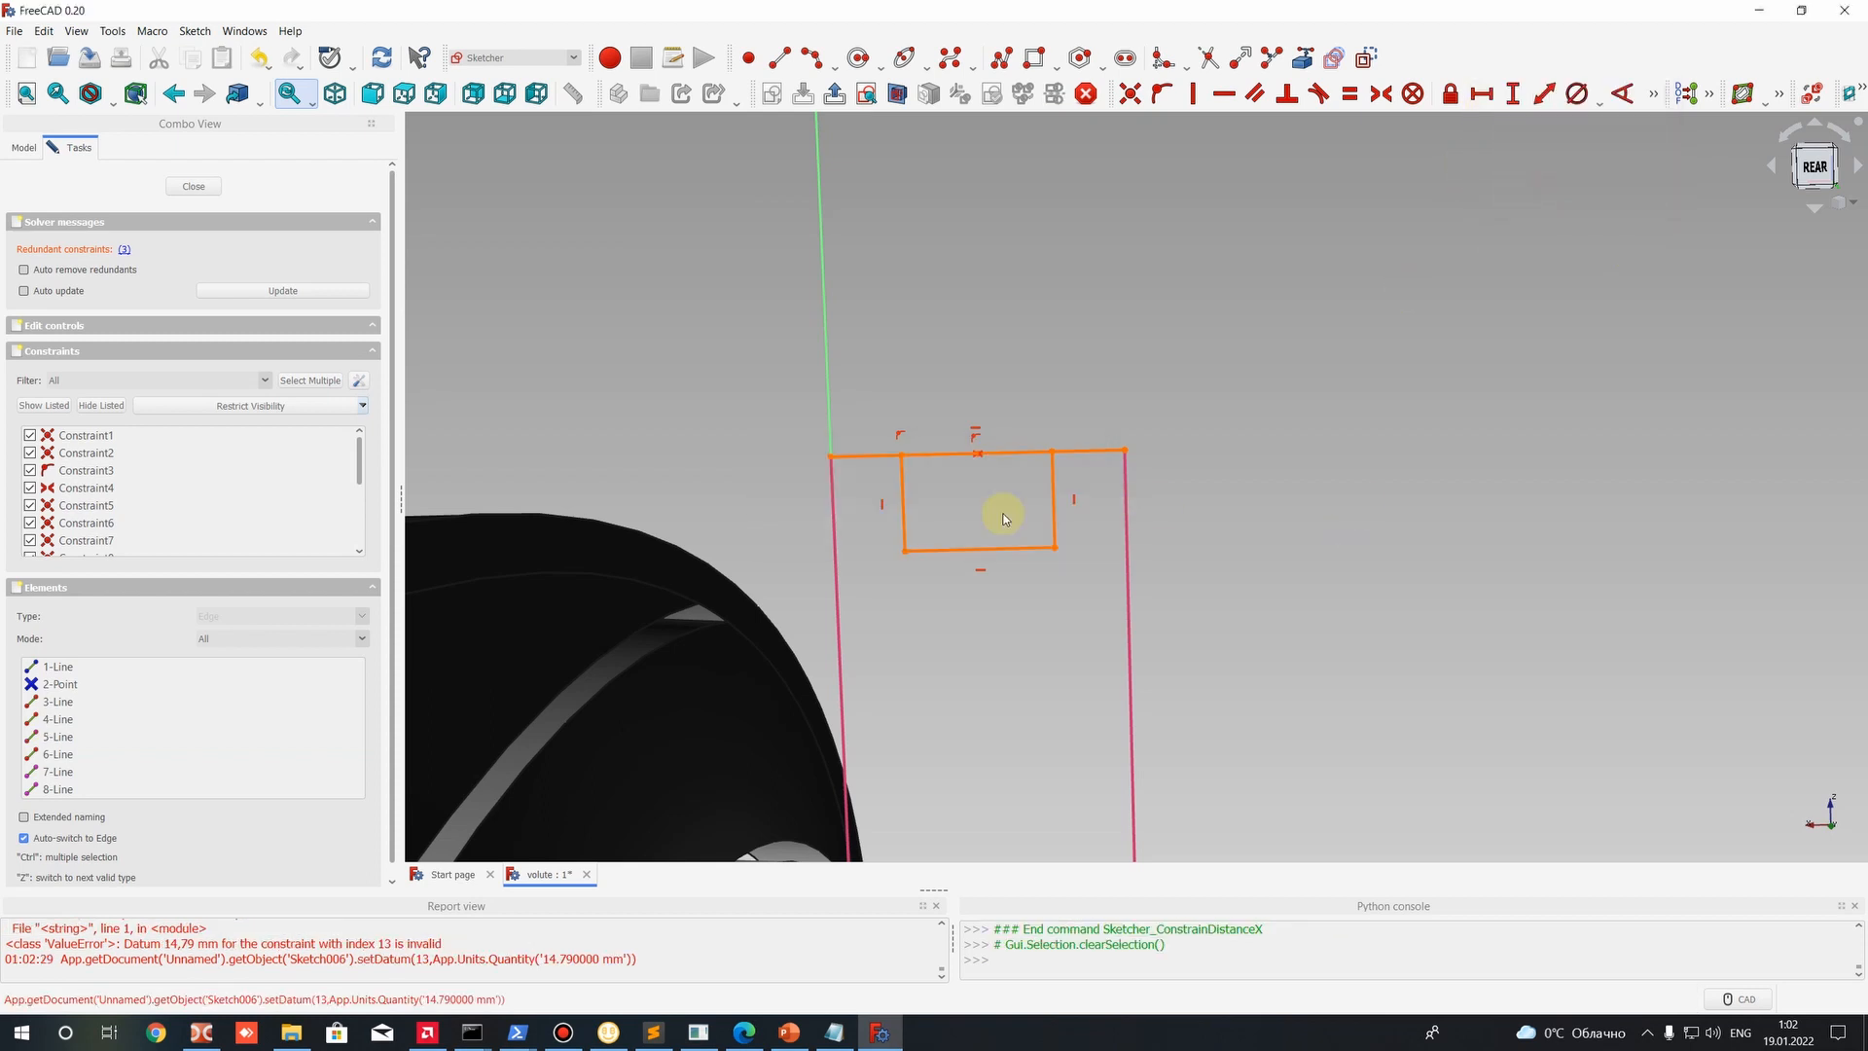
key("ctrl+z")
key("ctrl+z")
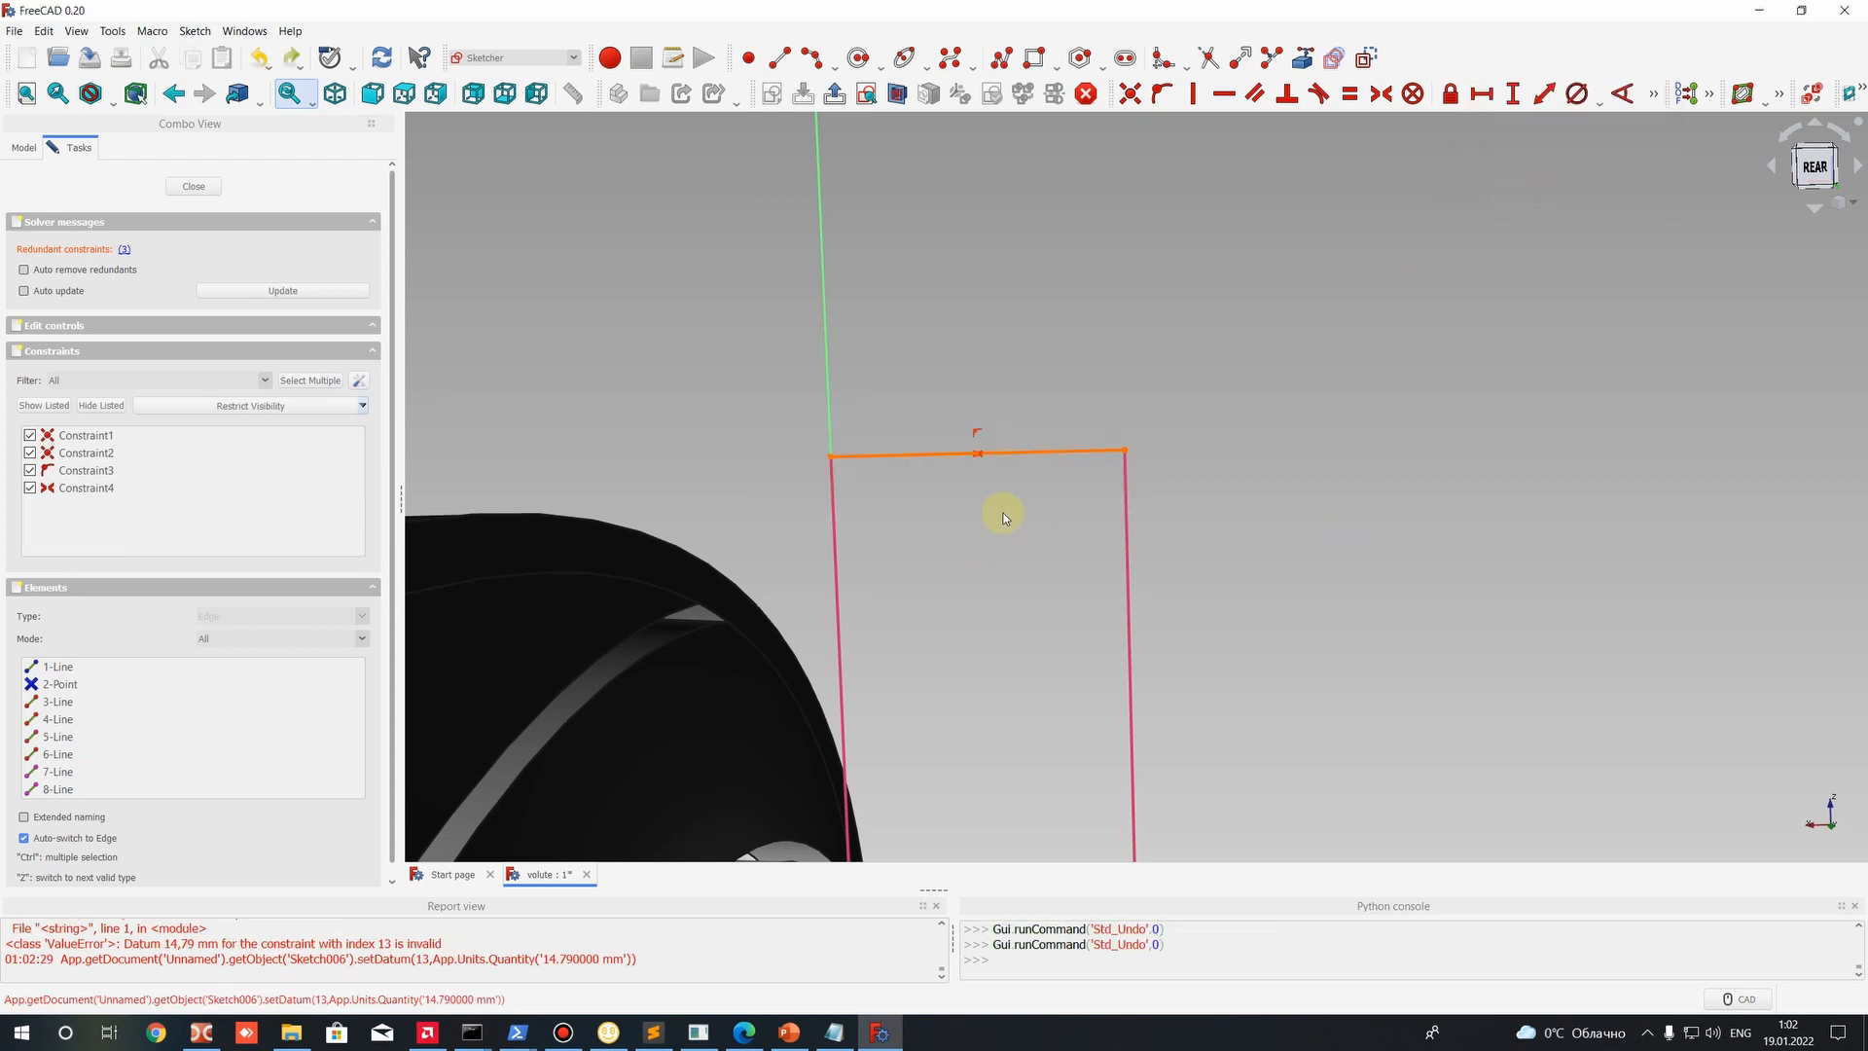
Draw a rectangle below the construction line, between the two external reference lines and detached from them.
left_click(994, 62)
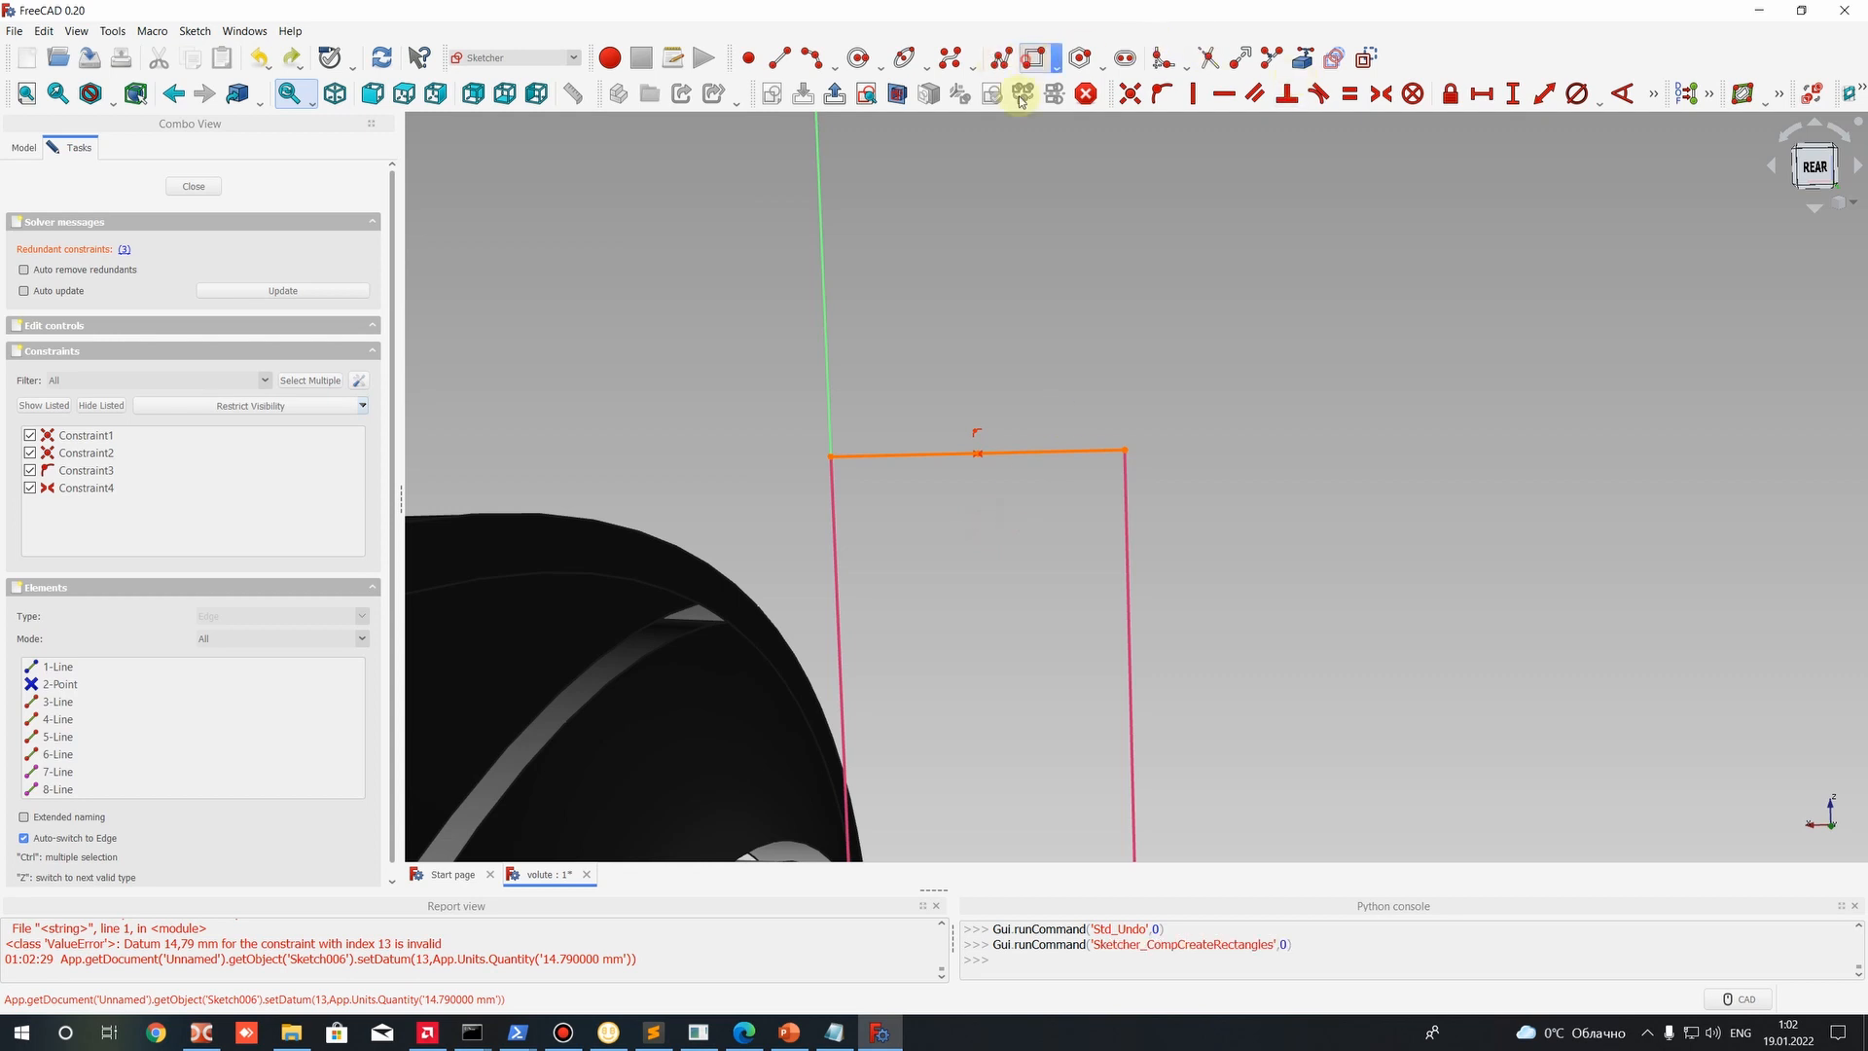
left_click(909, 499)
left_click(1057, 648)
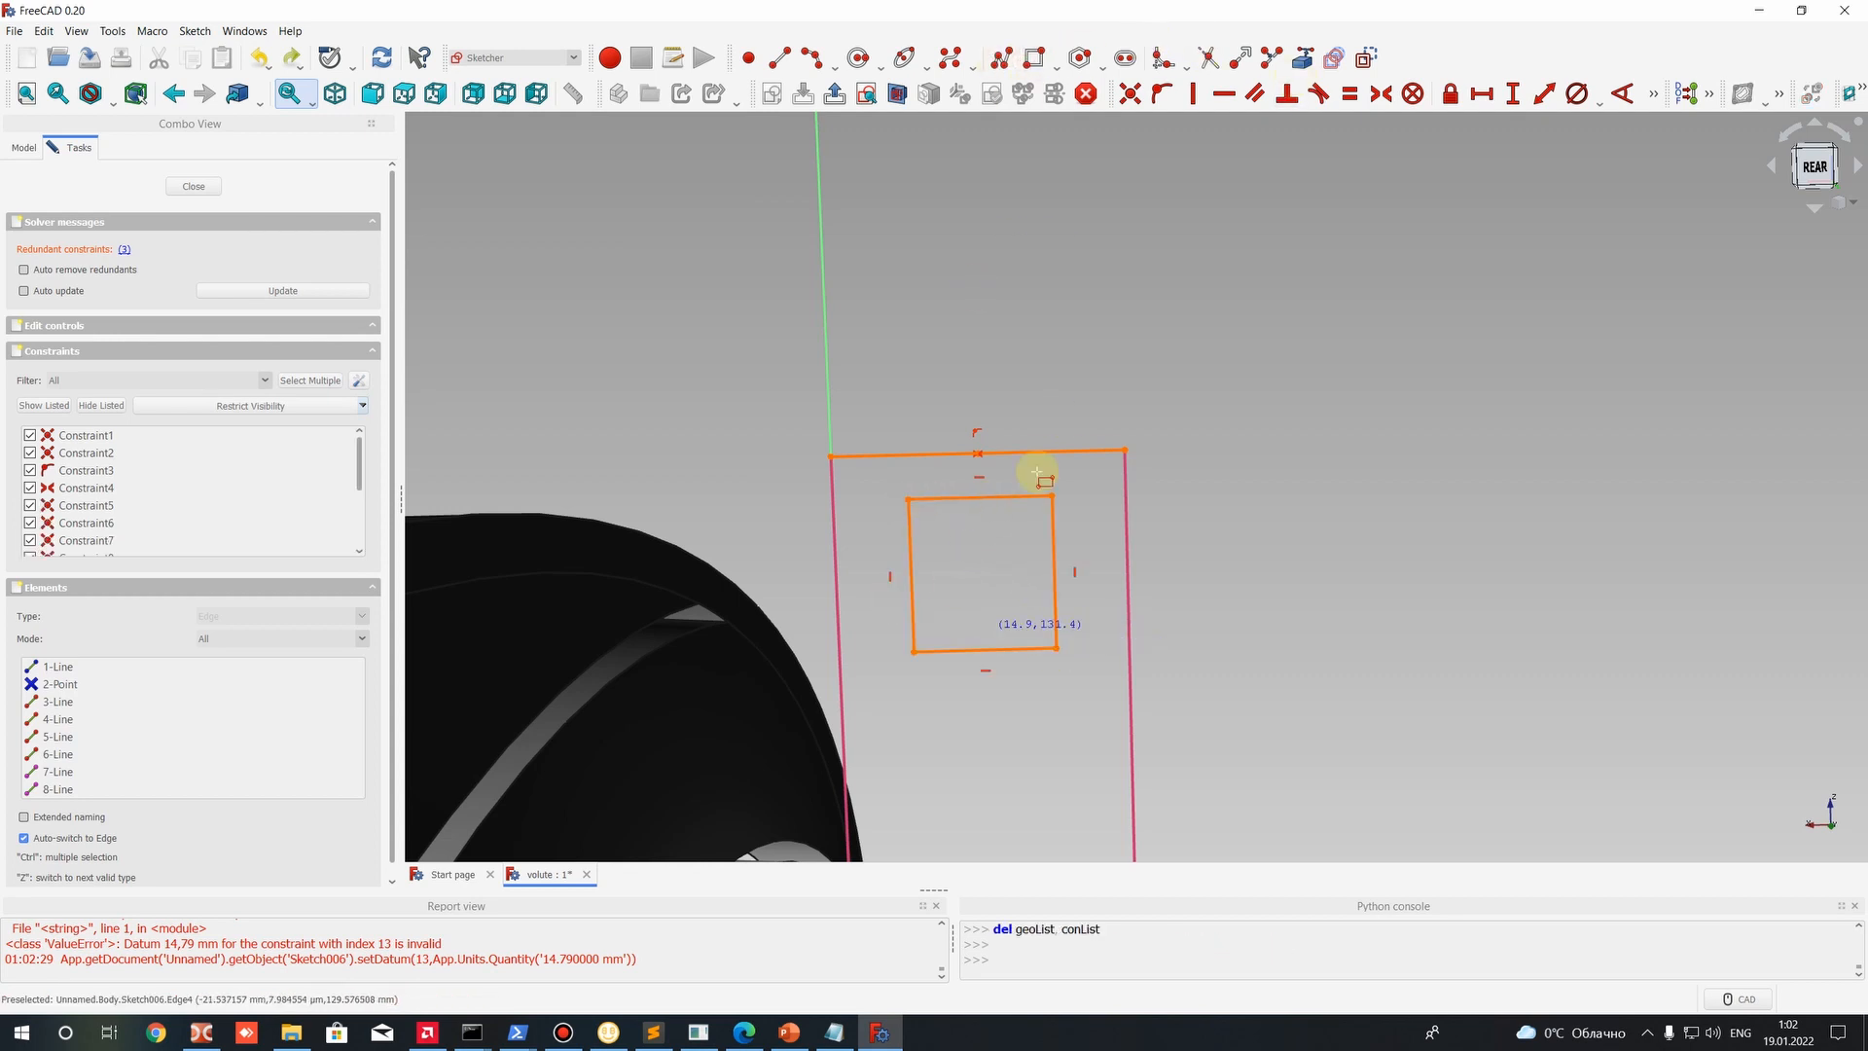
right_click(984, 427)
Enable automatic removal of redundant constraints and automatic updating for the sketch, and update it.
mouse_move(1239, 490)
middle_mouse_down()
mouse_move(1092, 480)
mouse_move(1009, 516)
mouse_move(1388, 575)
mouse_move(1443, 639)
mouse_move(1660, 617)
mouse_move(896, 354)
mouse_move(1338, 509)
mouse_move(1176, 469)
middle_mouse_up()
scroll(1175, 469, "up", 3)
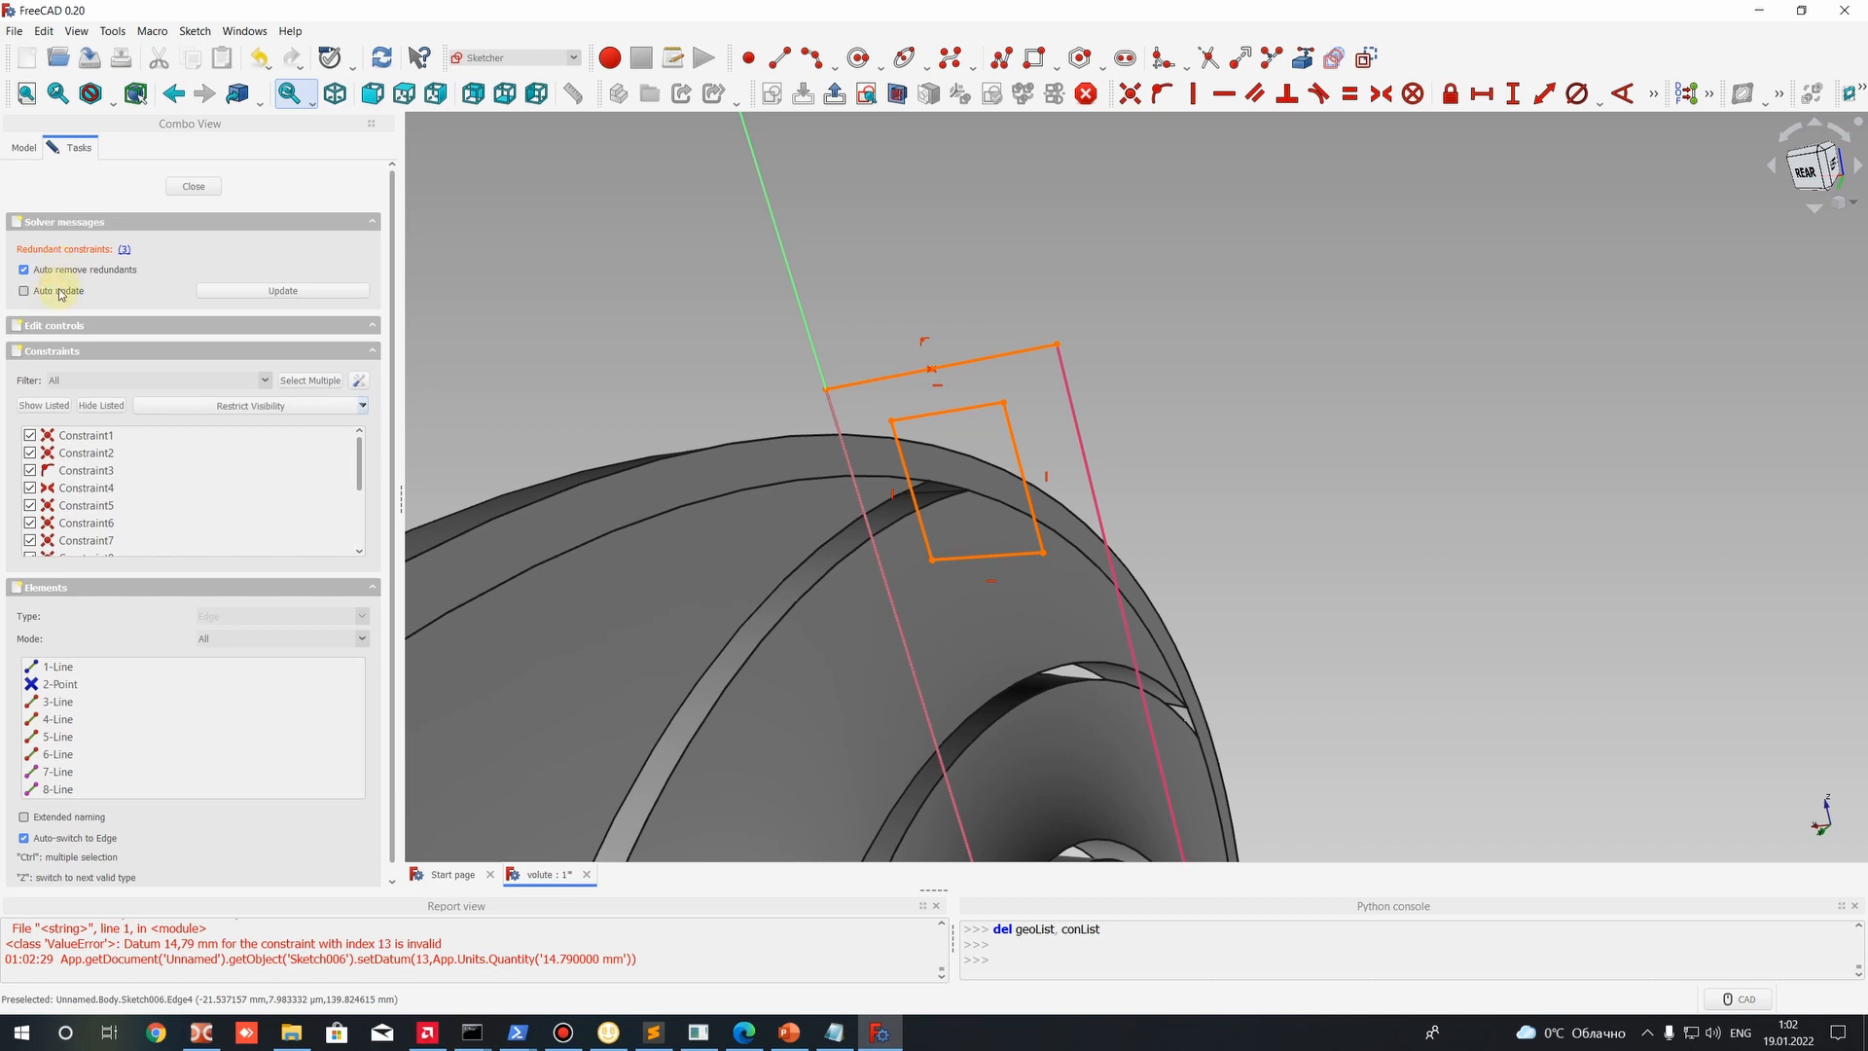
left_click(275, 292)
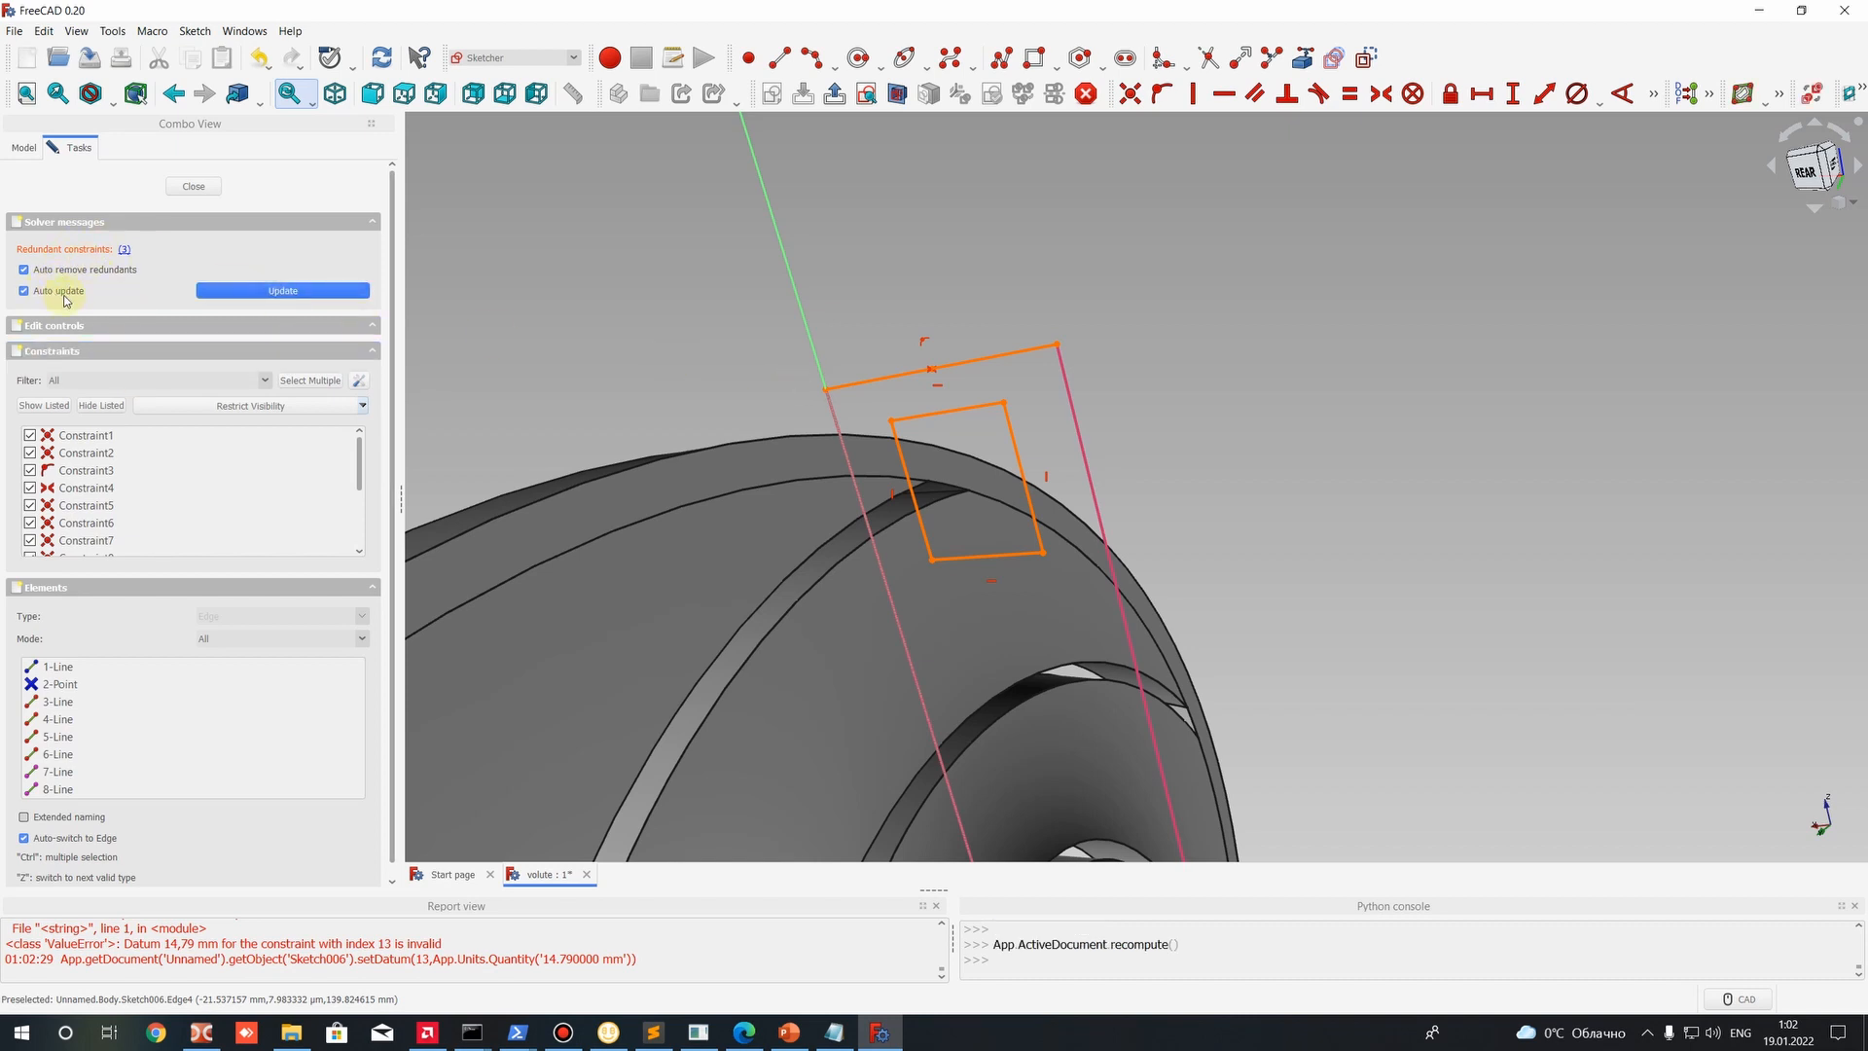
Draw a new rectangle above the construction line, clear of the other geometry, and delete the old rectangle below the line.
scroll(925, 442, "up", 3)
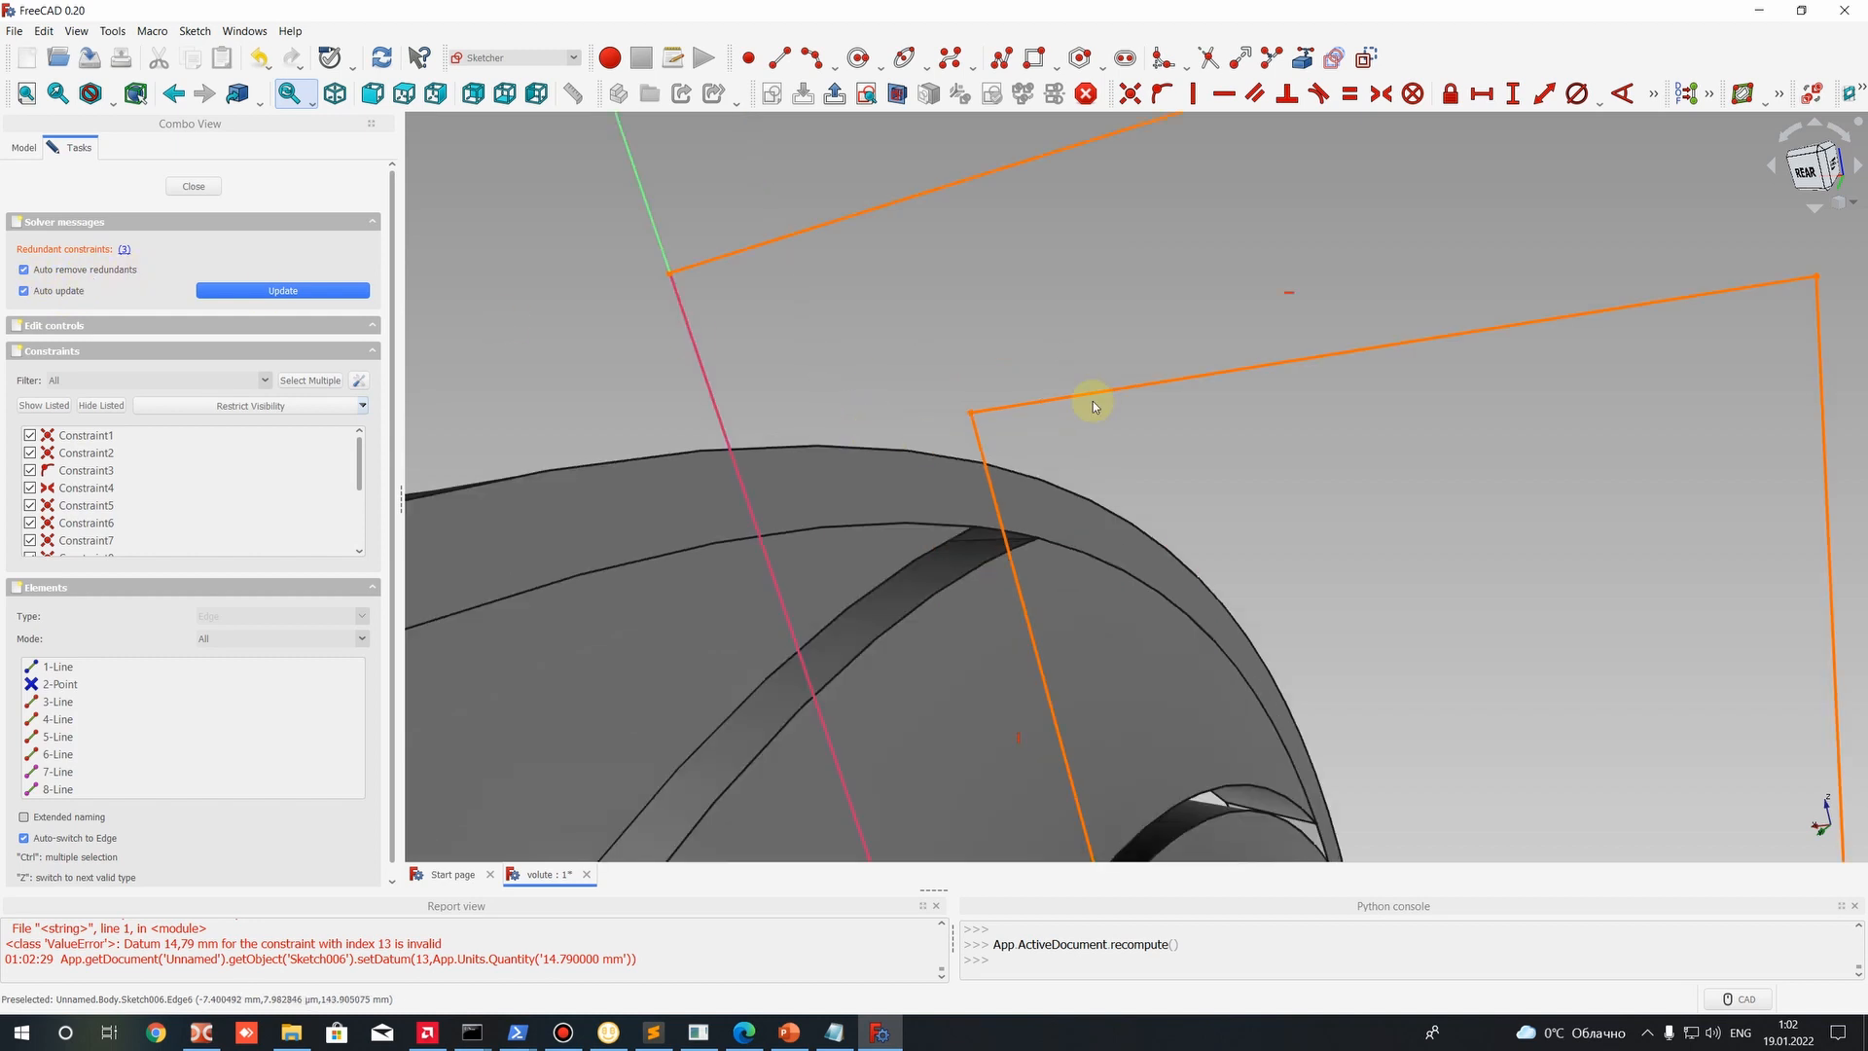
scroll(1127, 419, "down", 2)
middle_click_drag(1215, 277, 1276, 352)
middle_click_drag(1197, 555, 1021, 505)
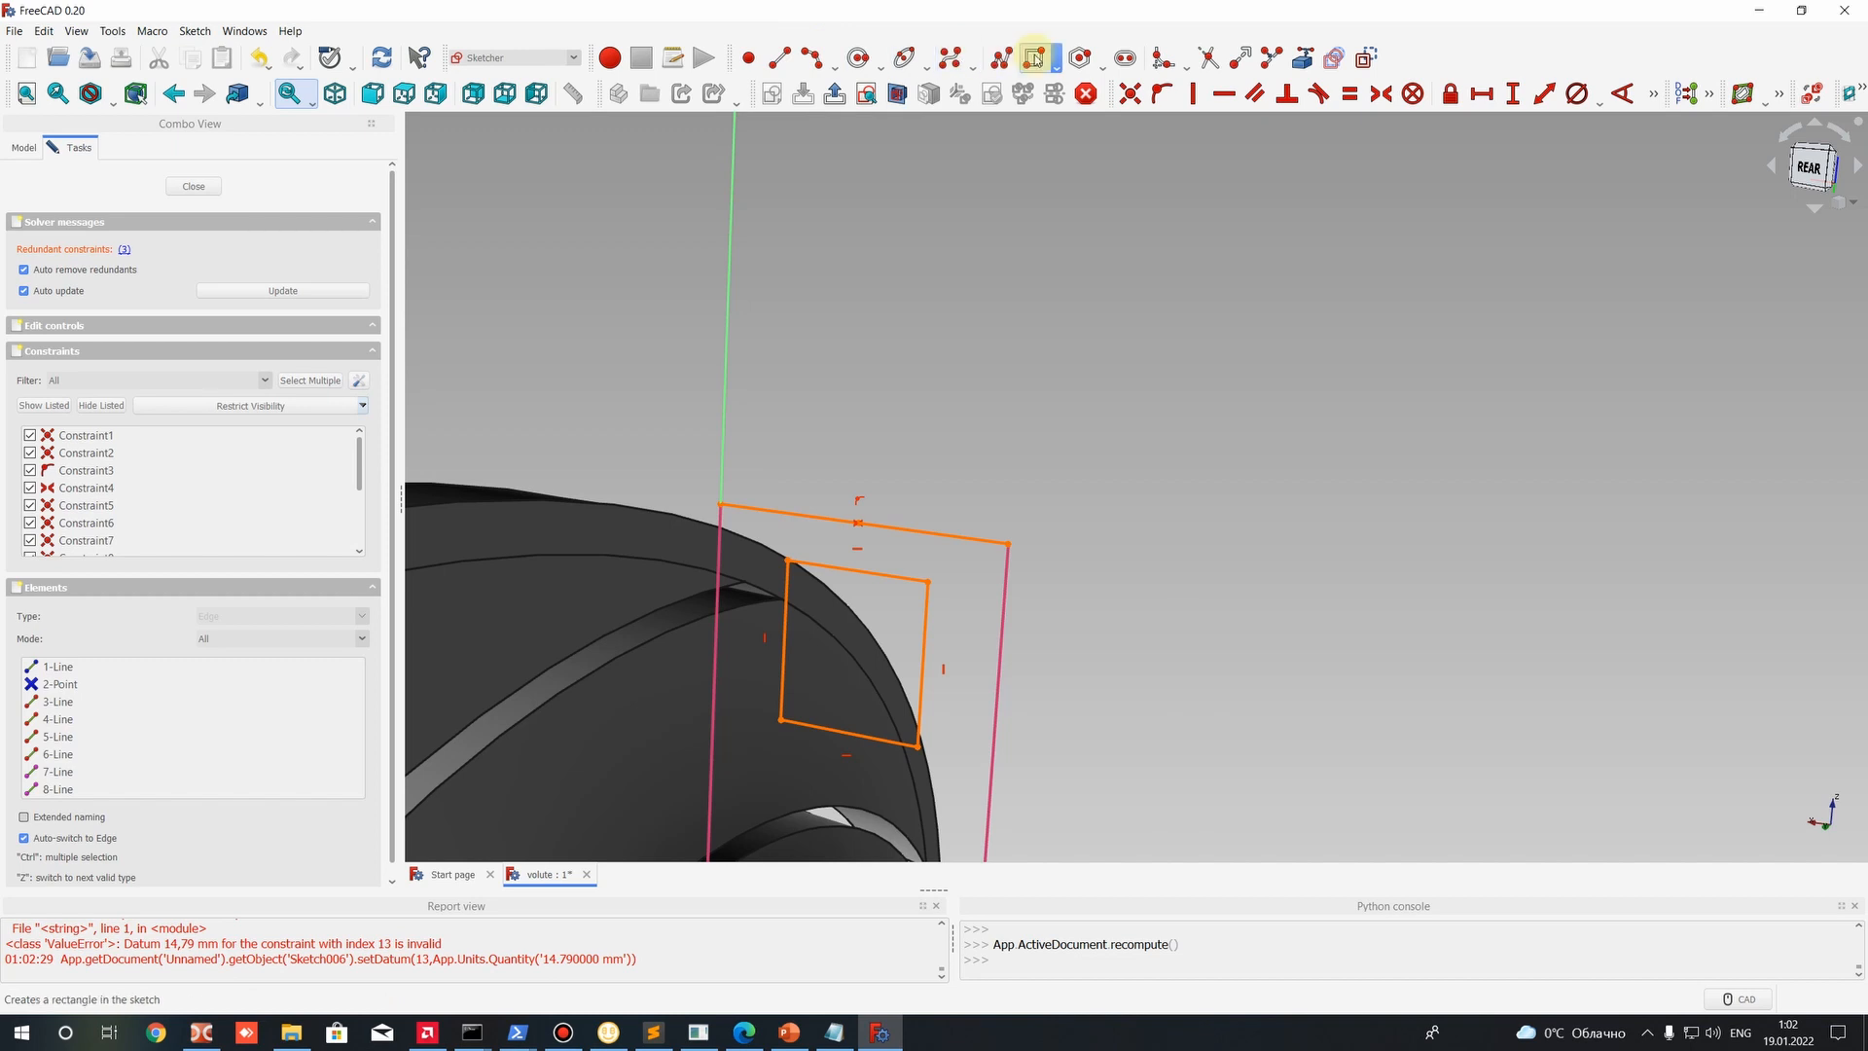
left_click(1034, 58)
left_click(966, 230)
left_click(1100, 389)
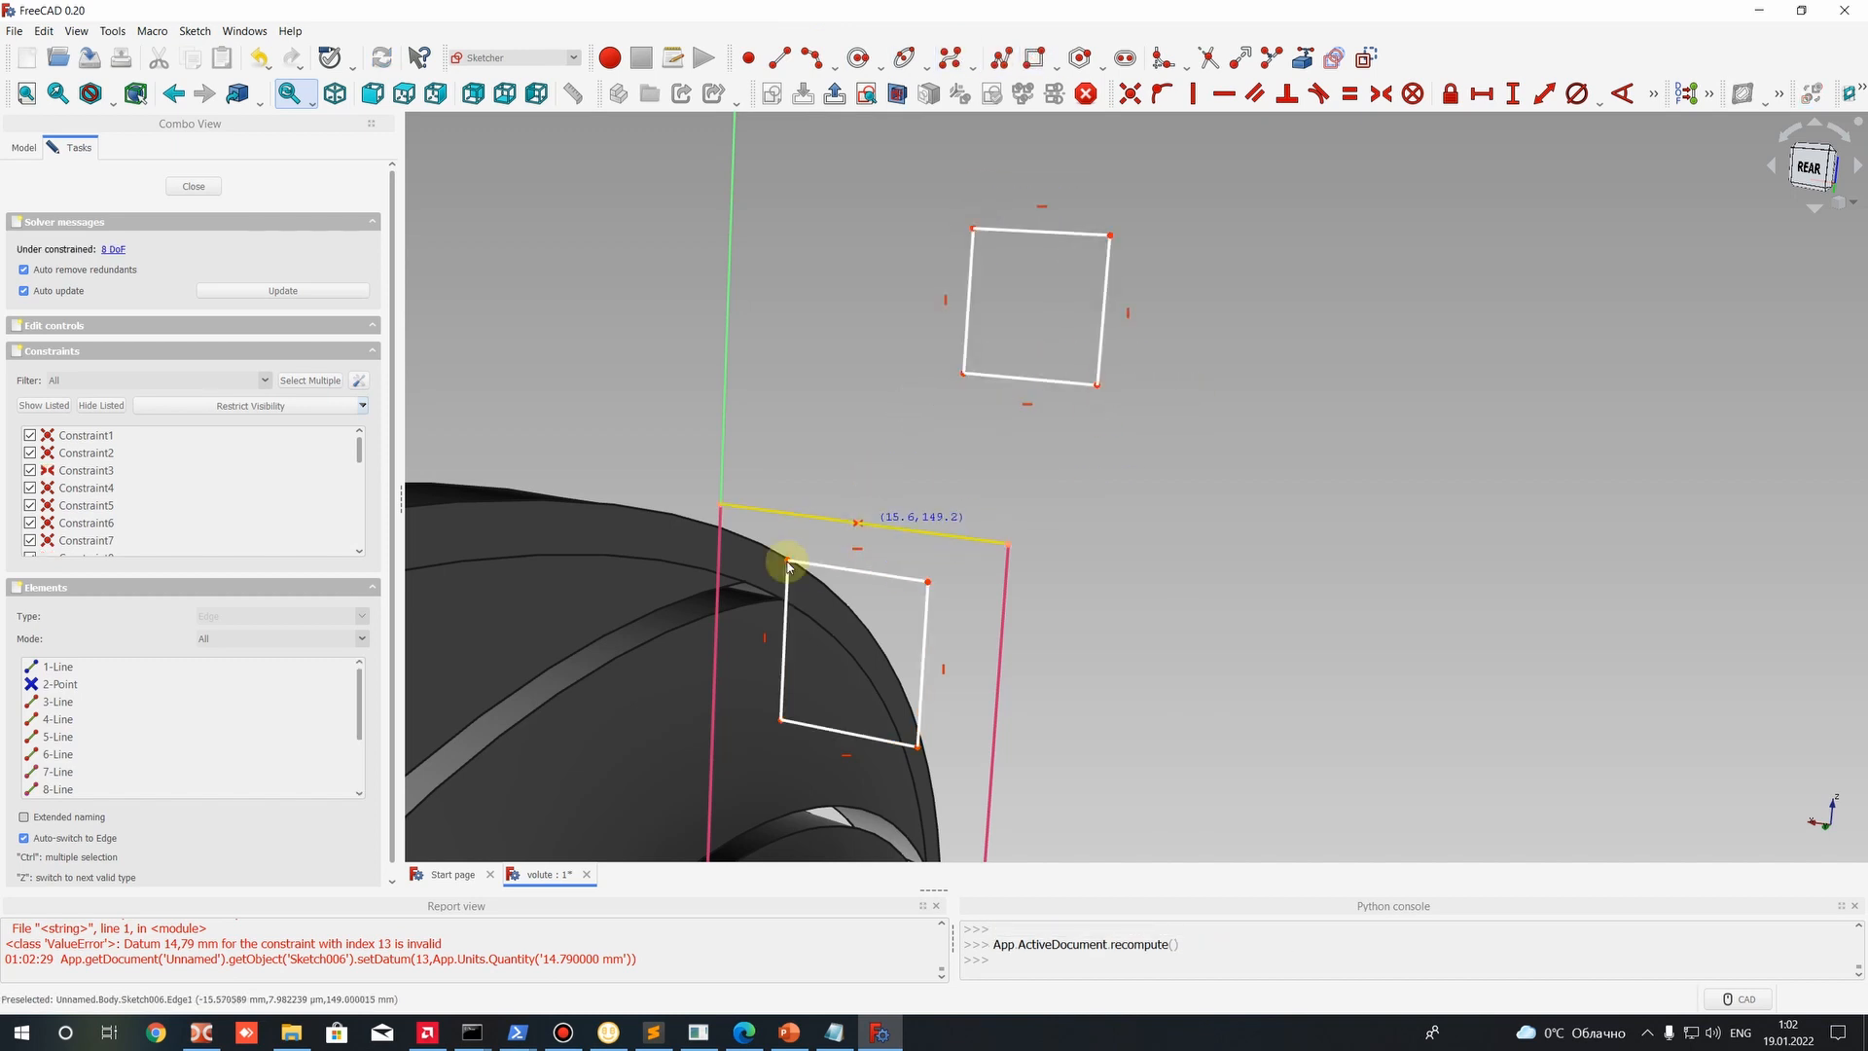
left_click_drag(738, 540, 956, 786)
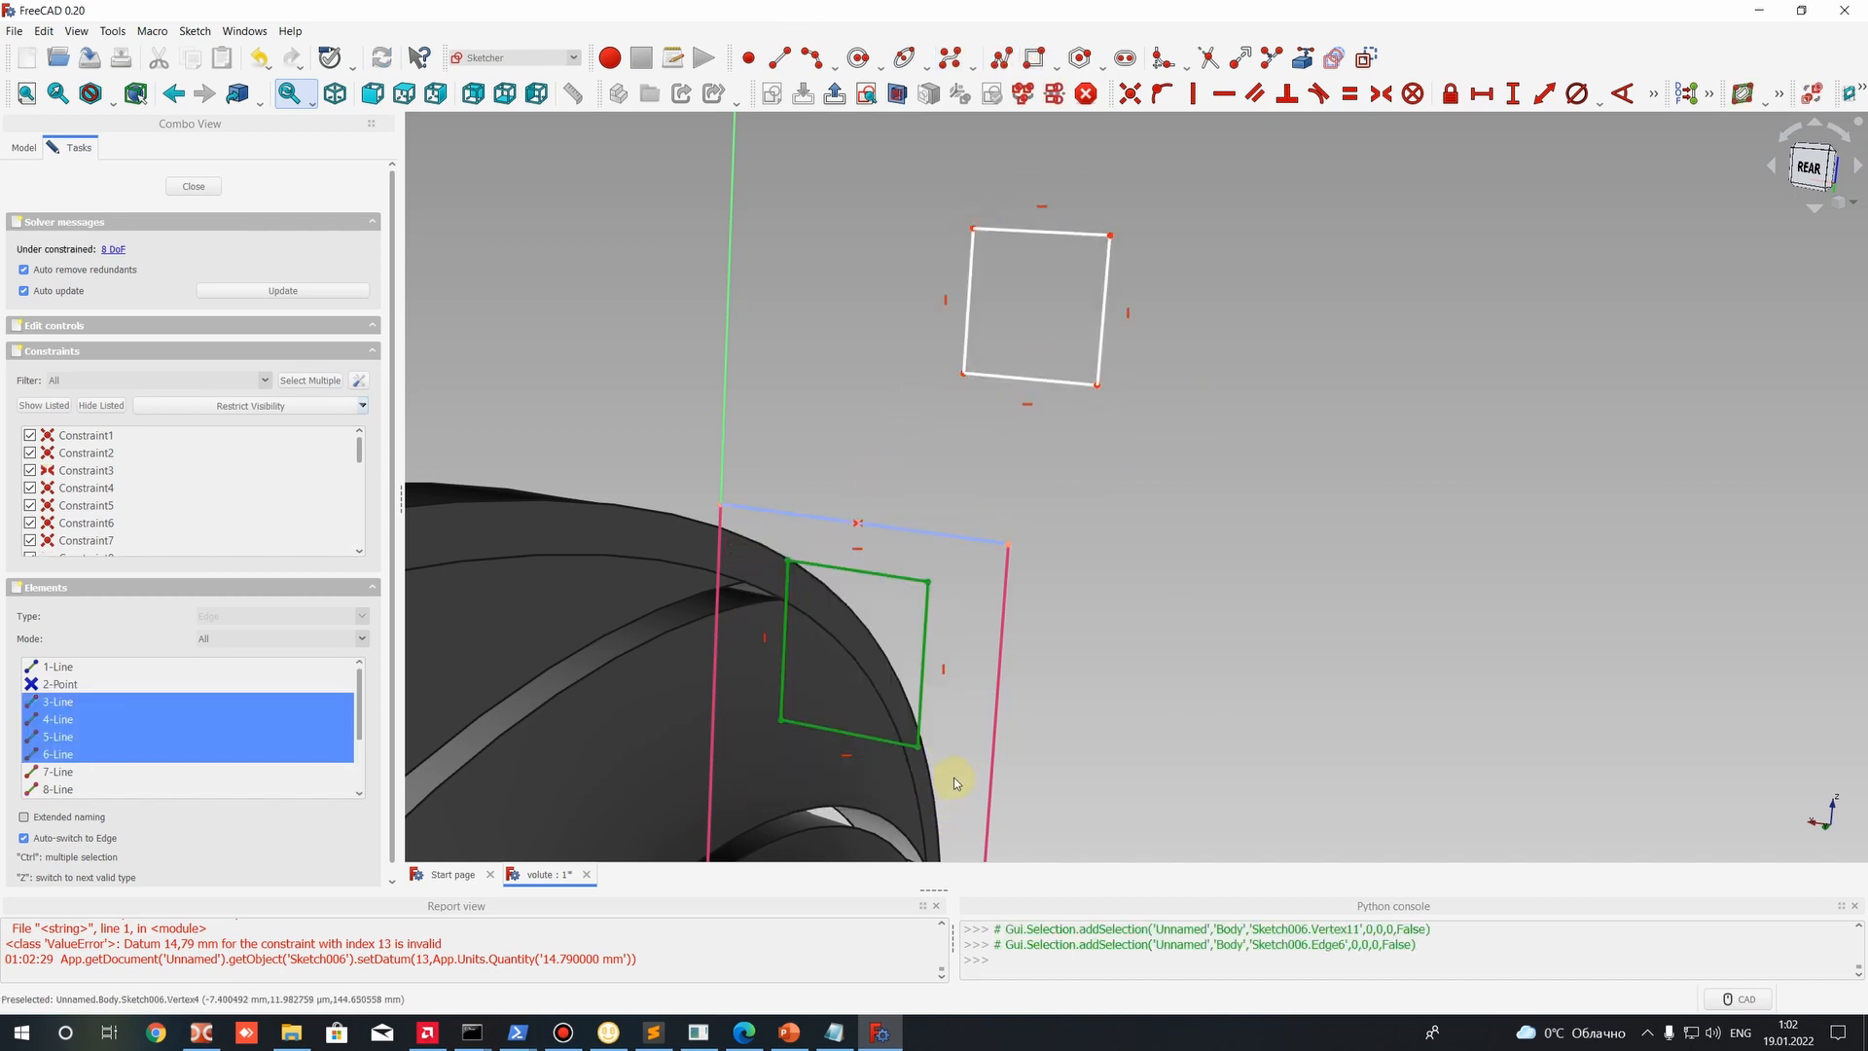
key("Delete")
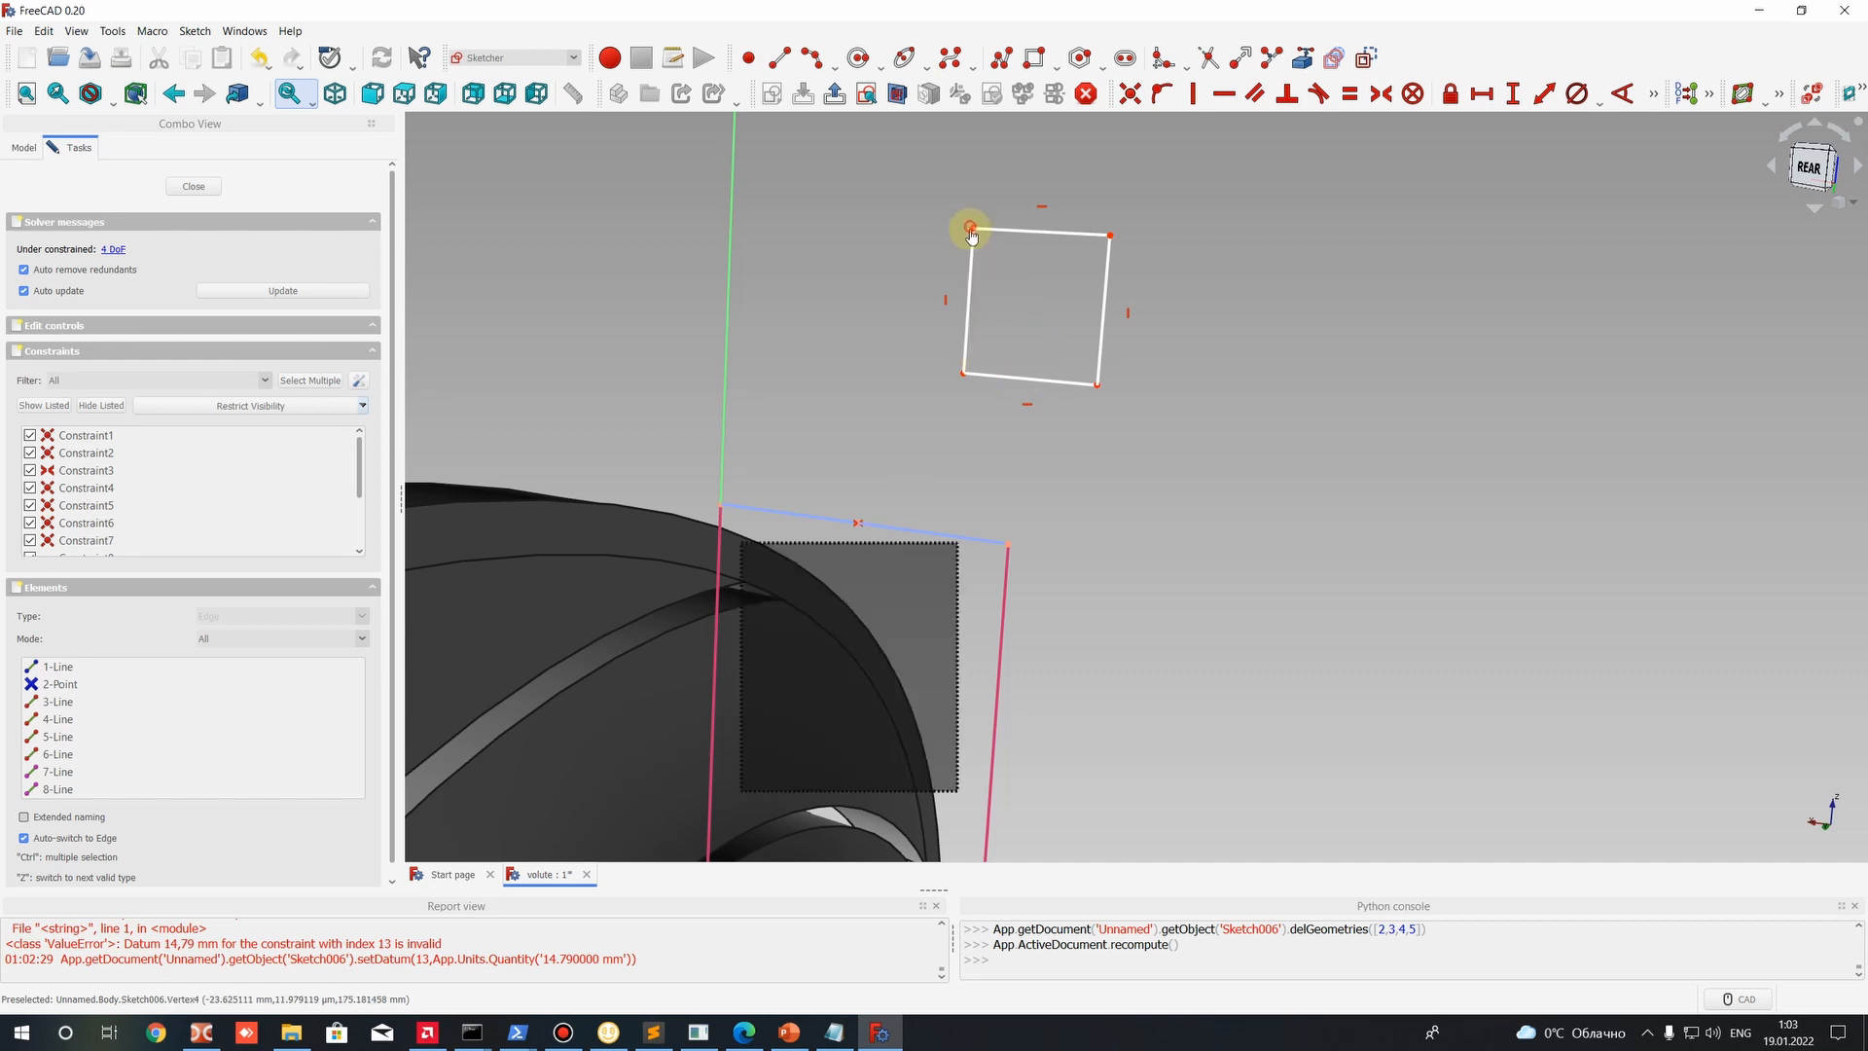
Reposition the rectangle by its corners just below the construction line, between the two reference lines, about 20 mm wide and 11 mm high.
mouse_move(972, 239)
left_mouse_down()
mouse_move(851, 655)
mouse_move(729, 665)
mouse_move(721, 458)
left_mouse_up()
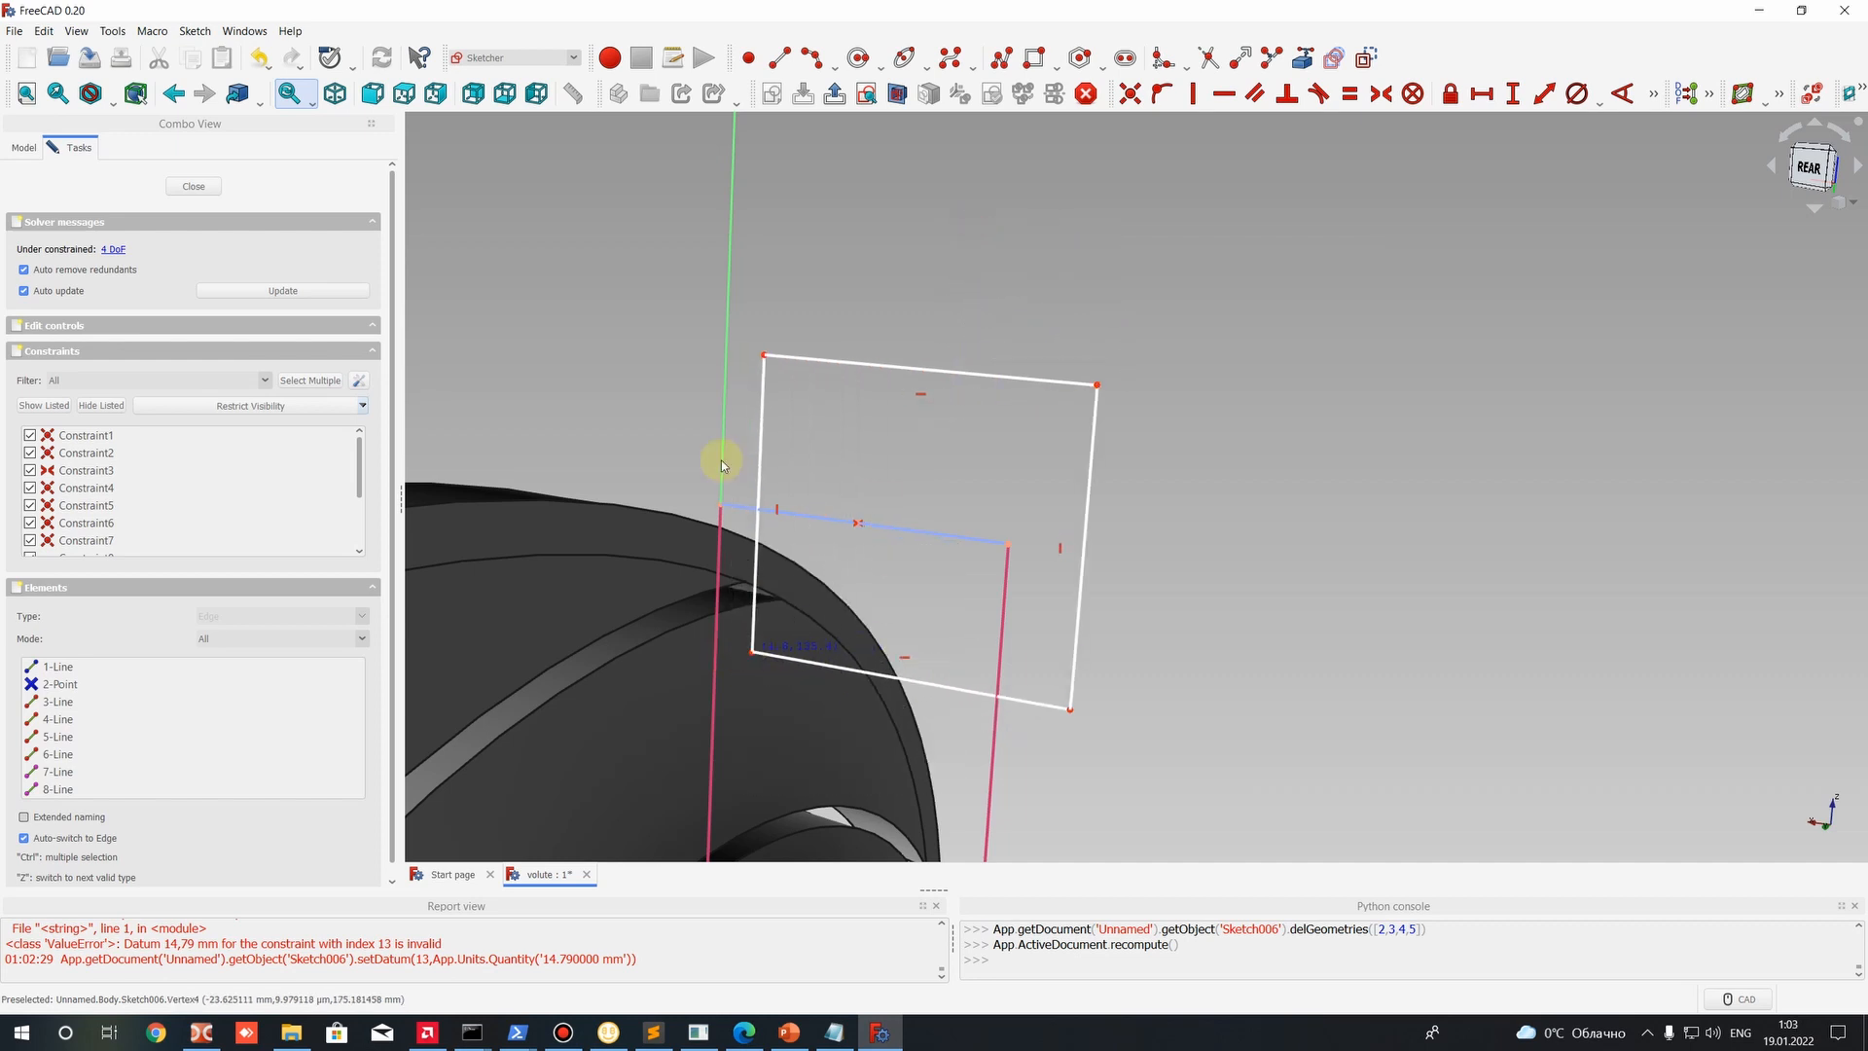
left_click_drag(761, 354, 755, 548)
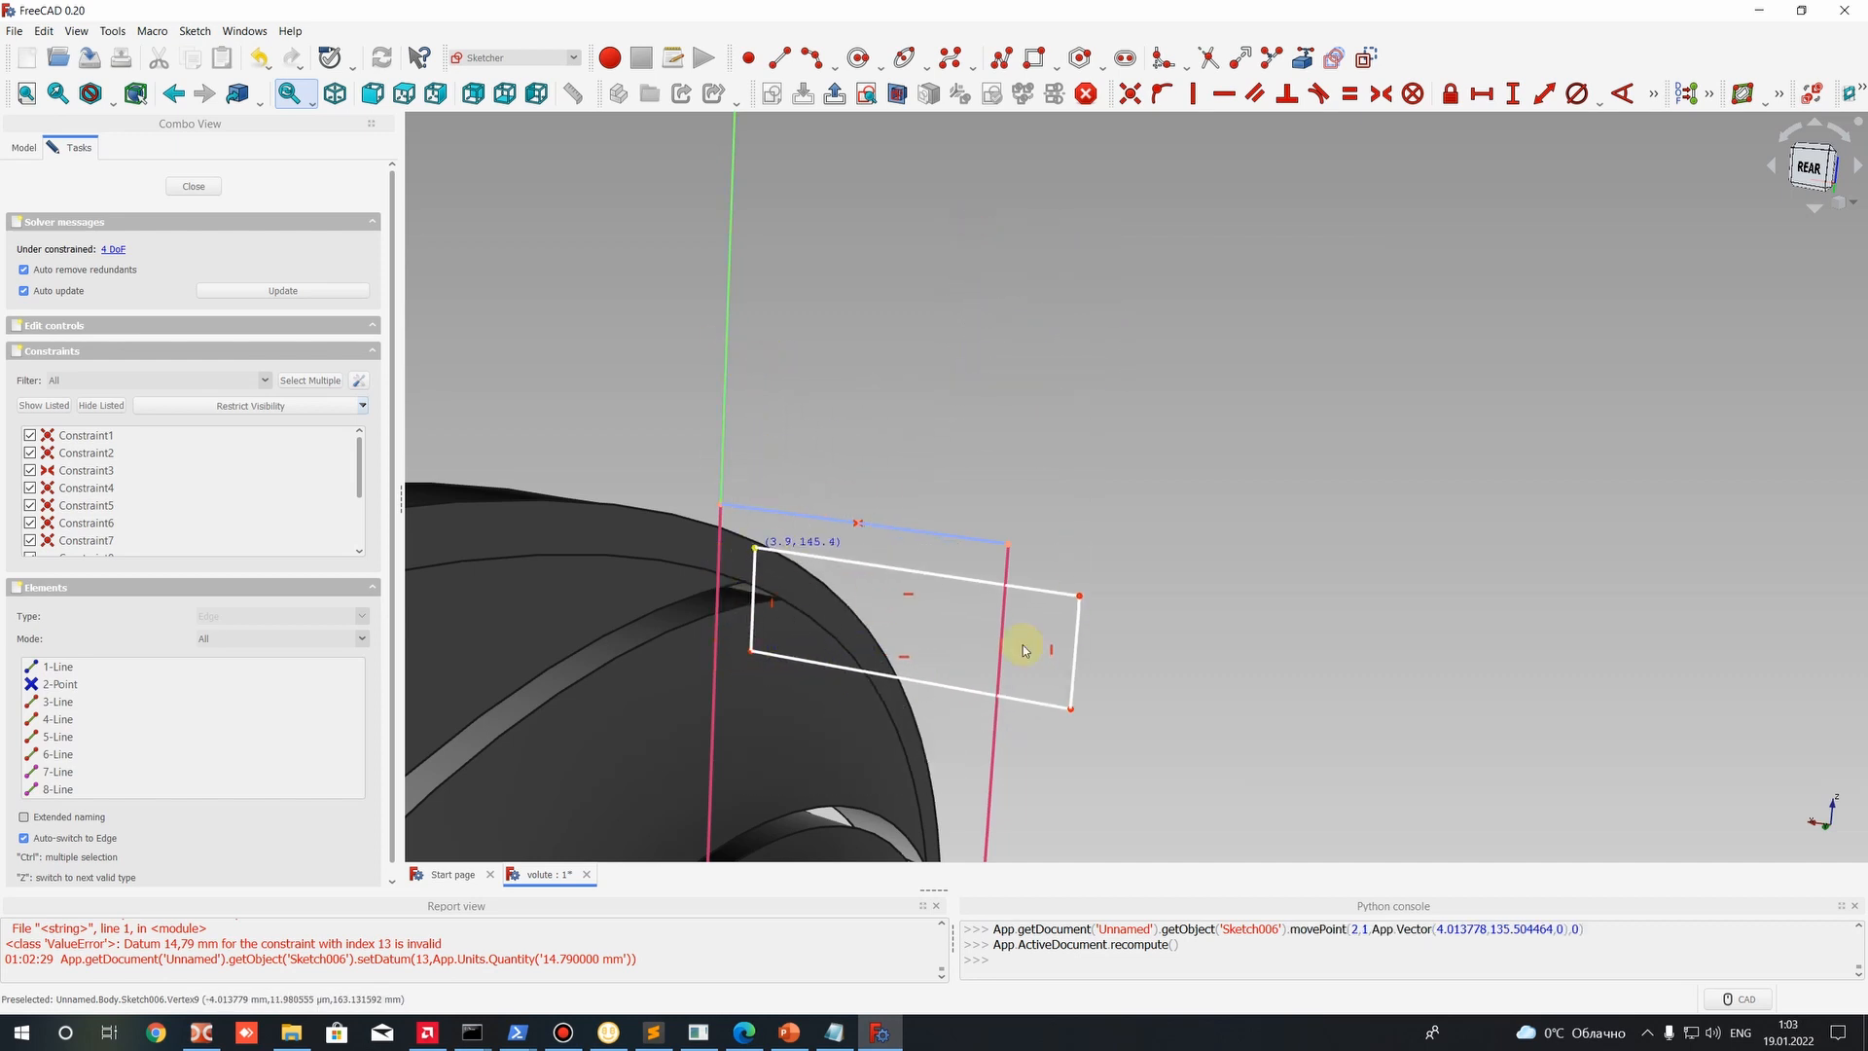
left_click_drag(1080, 600, 950, 563)
mouse_move(1034, 654)
middle_mouse_down()
mouse_move(1288, 463)
mouse_move(1099, 657)
mouse_move(1177, 543)
mouse_move(1081, 602)
middle_mouse_up()
scroll(1083, 609, "up", 4)
scroll(1084, 609, "down", 4)
scroll(1084, 480, "up", 4)
scroll(1084, 480, "down", 4)
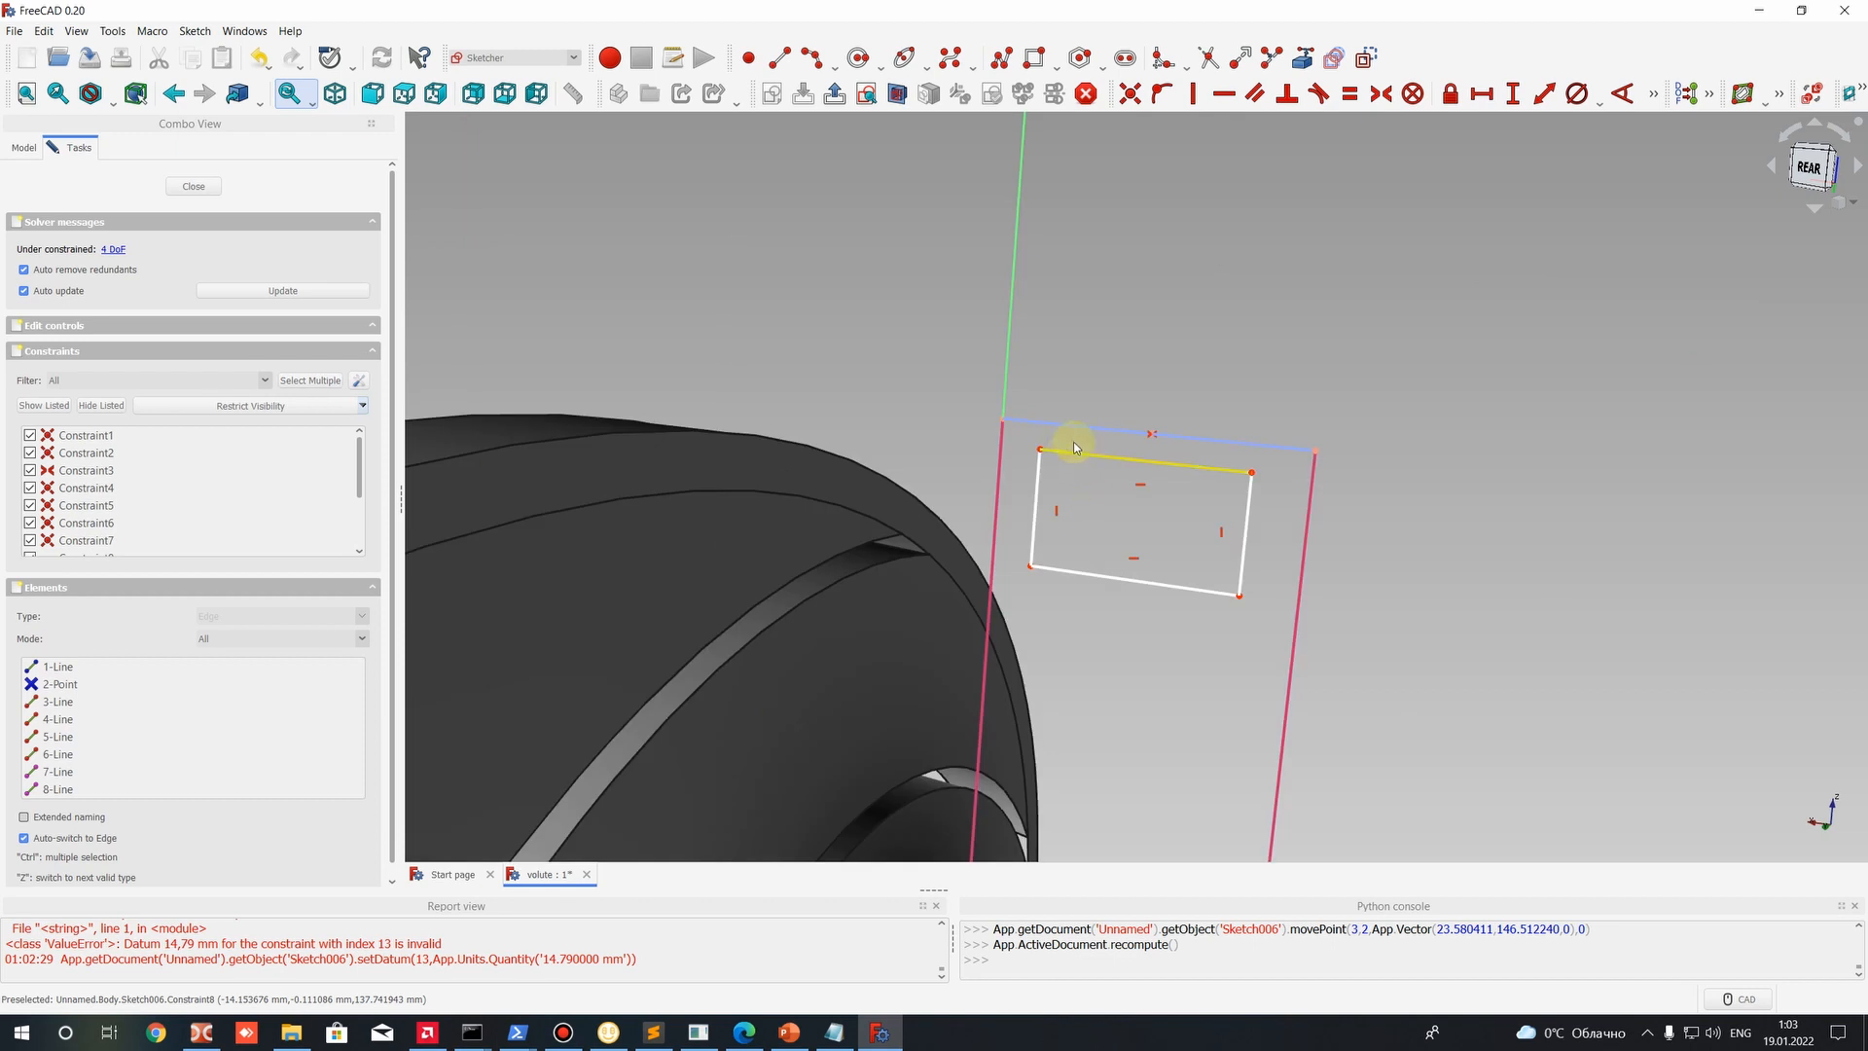
Constrain the rectangle's upper corner onto the construction line, and shift its upper corners to make it about 16 mm wide.
left_click(1038, 453)
left_click(1052, 422)
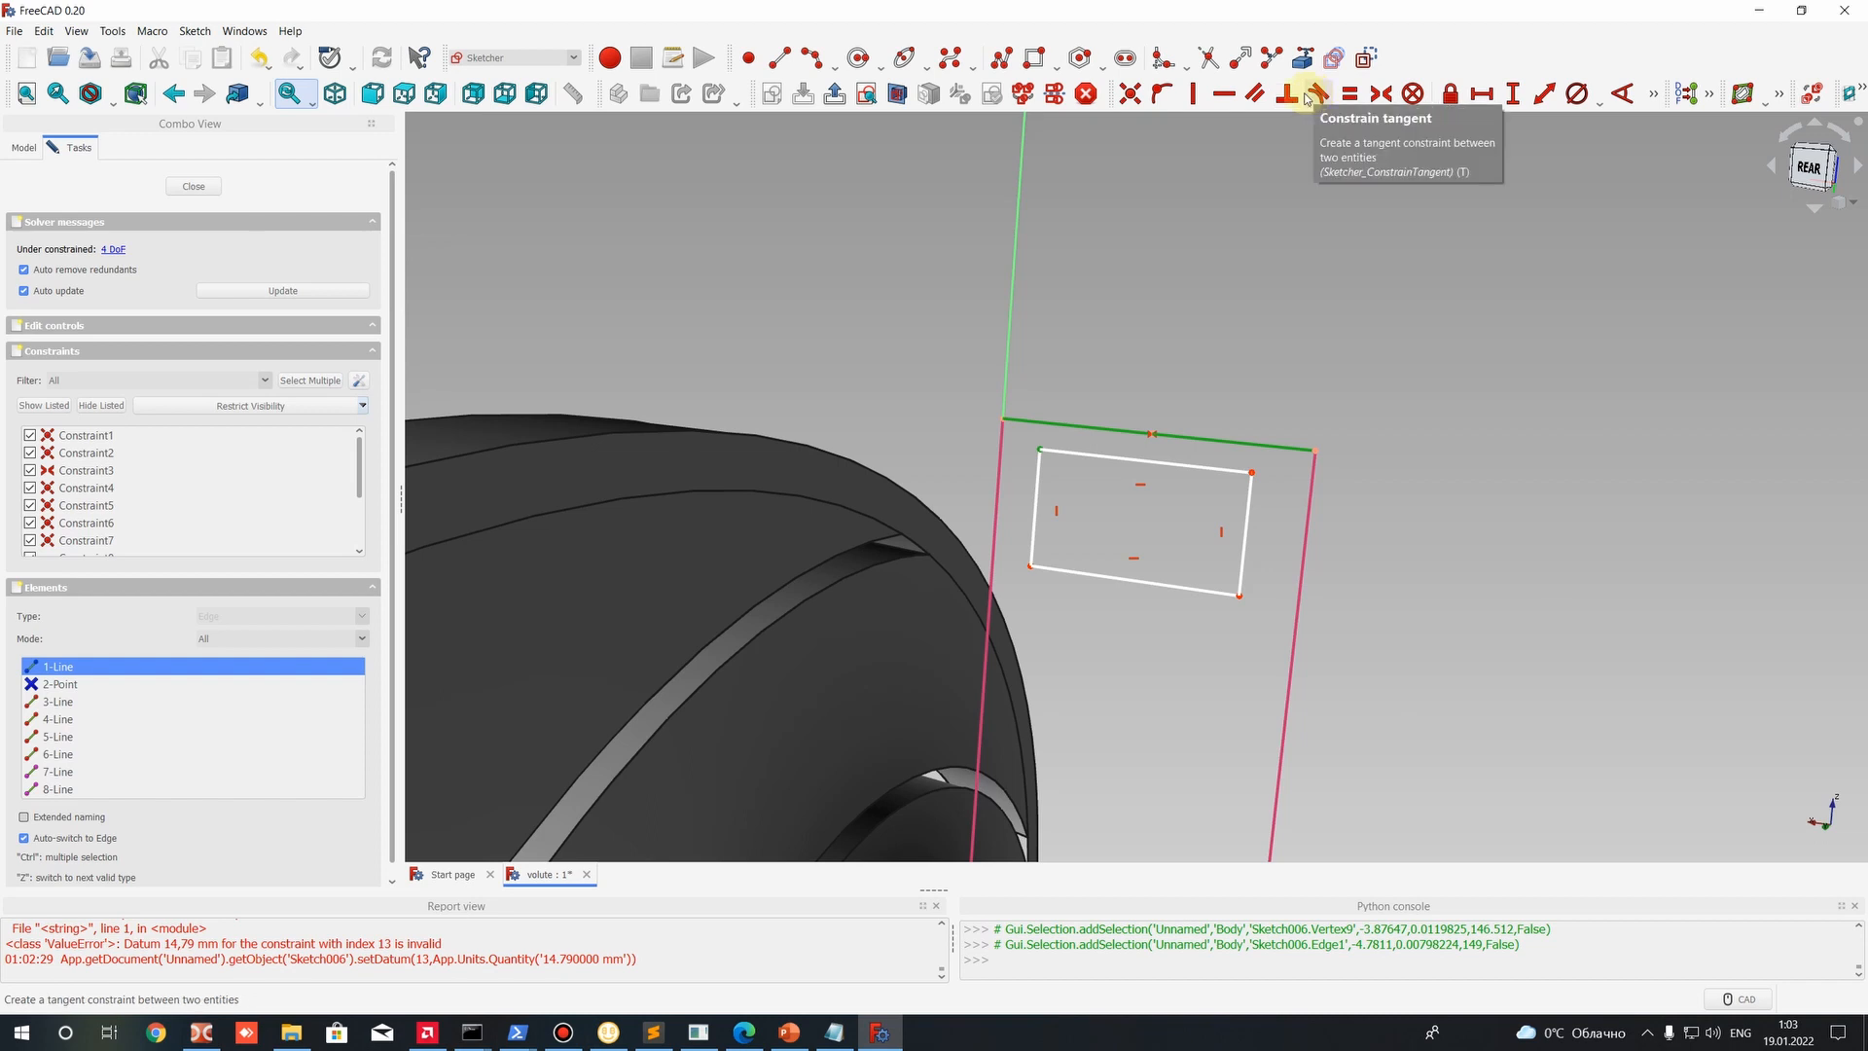
left_click(1129, 94)
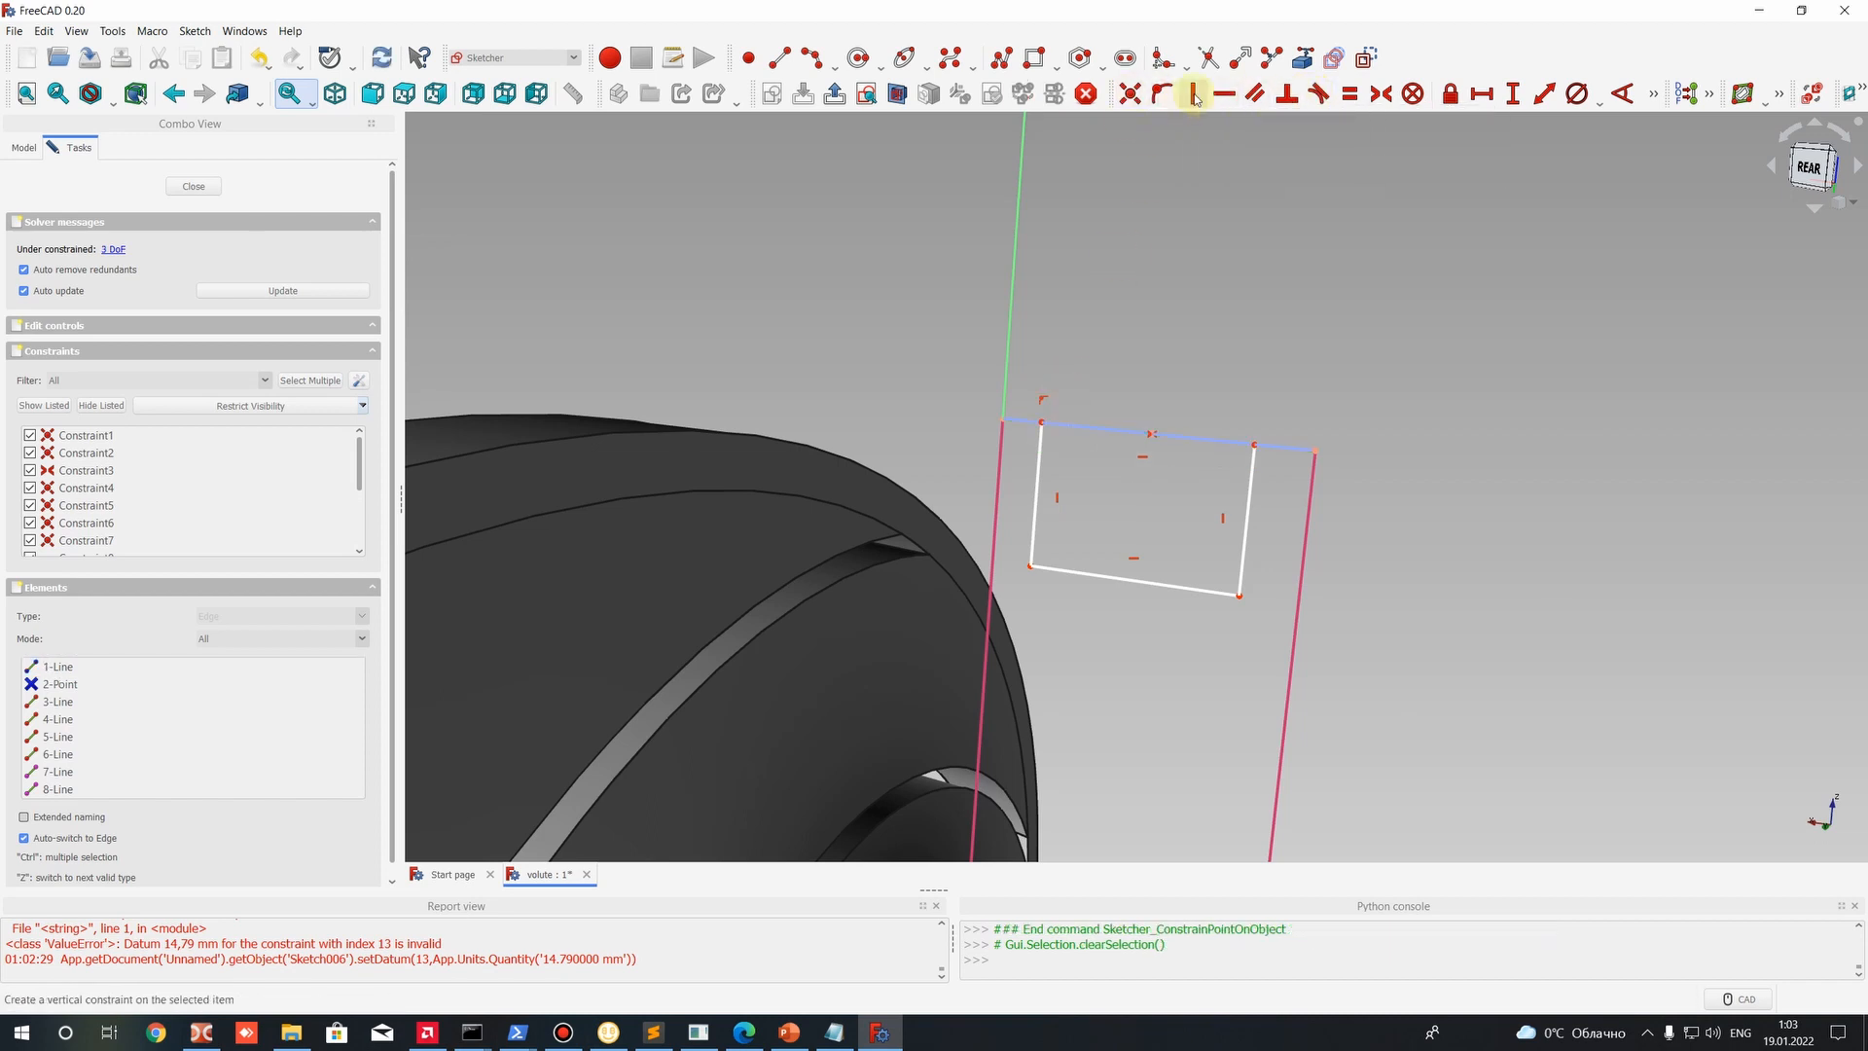
left_click_drag(1043, 424, 1096, 422)
left_click_drag(1253, 444, 1234, 443)
mouse_move(1146, 488)
middle_mouse_down()
mouse_move(1106, 516)
mouse_move(1155, 572)
mouse_move(1047, 476)
mouse_move(1135, 453)
middle_mouse_up()
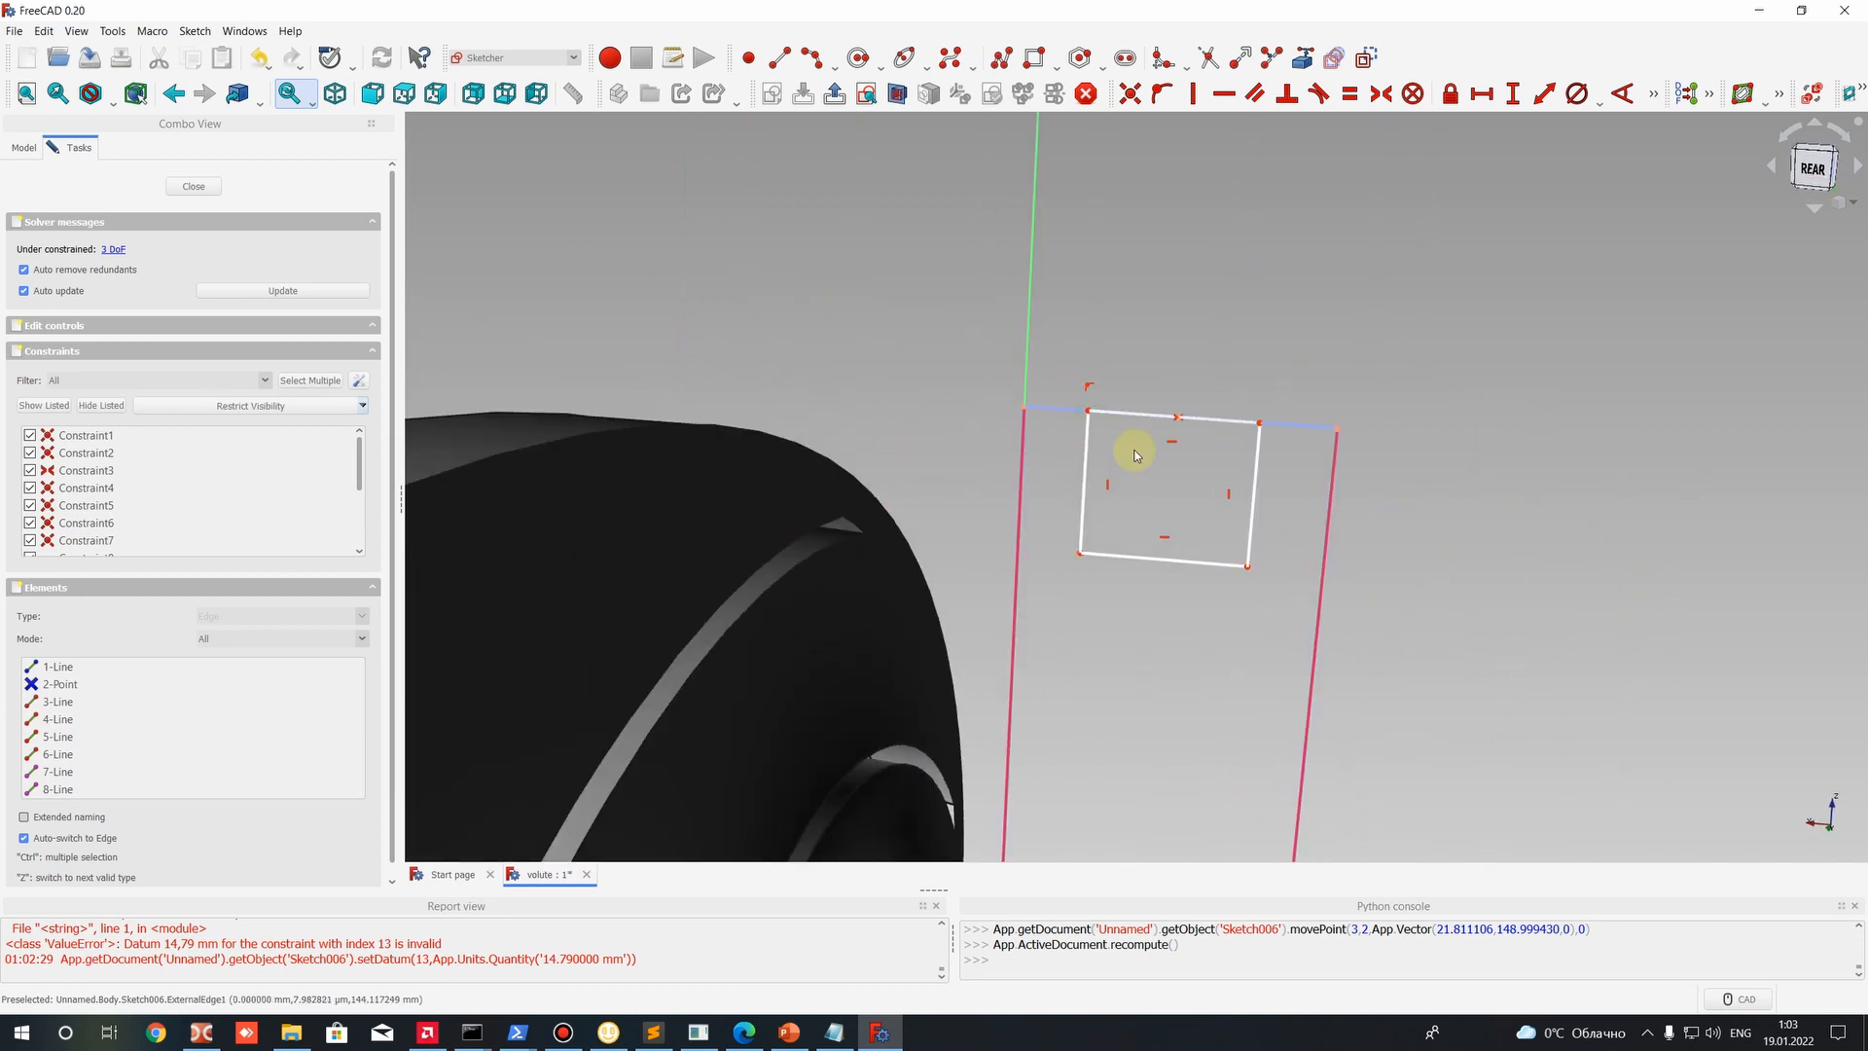
Constrain the rectangle's lower edge to a horizontal length of 18 mm, taken from the b2 entry in the Pump_1 notes.
left_click(1144, 559)
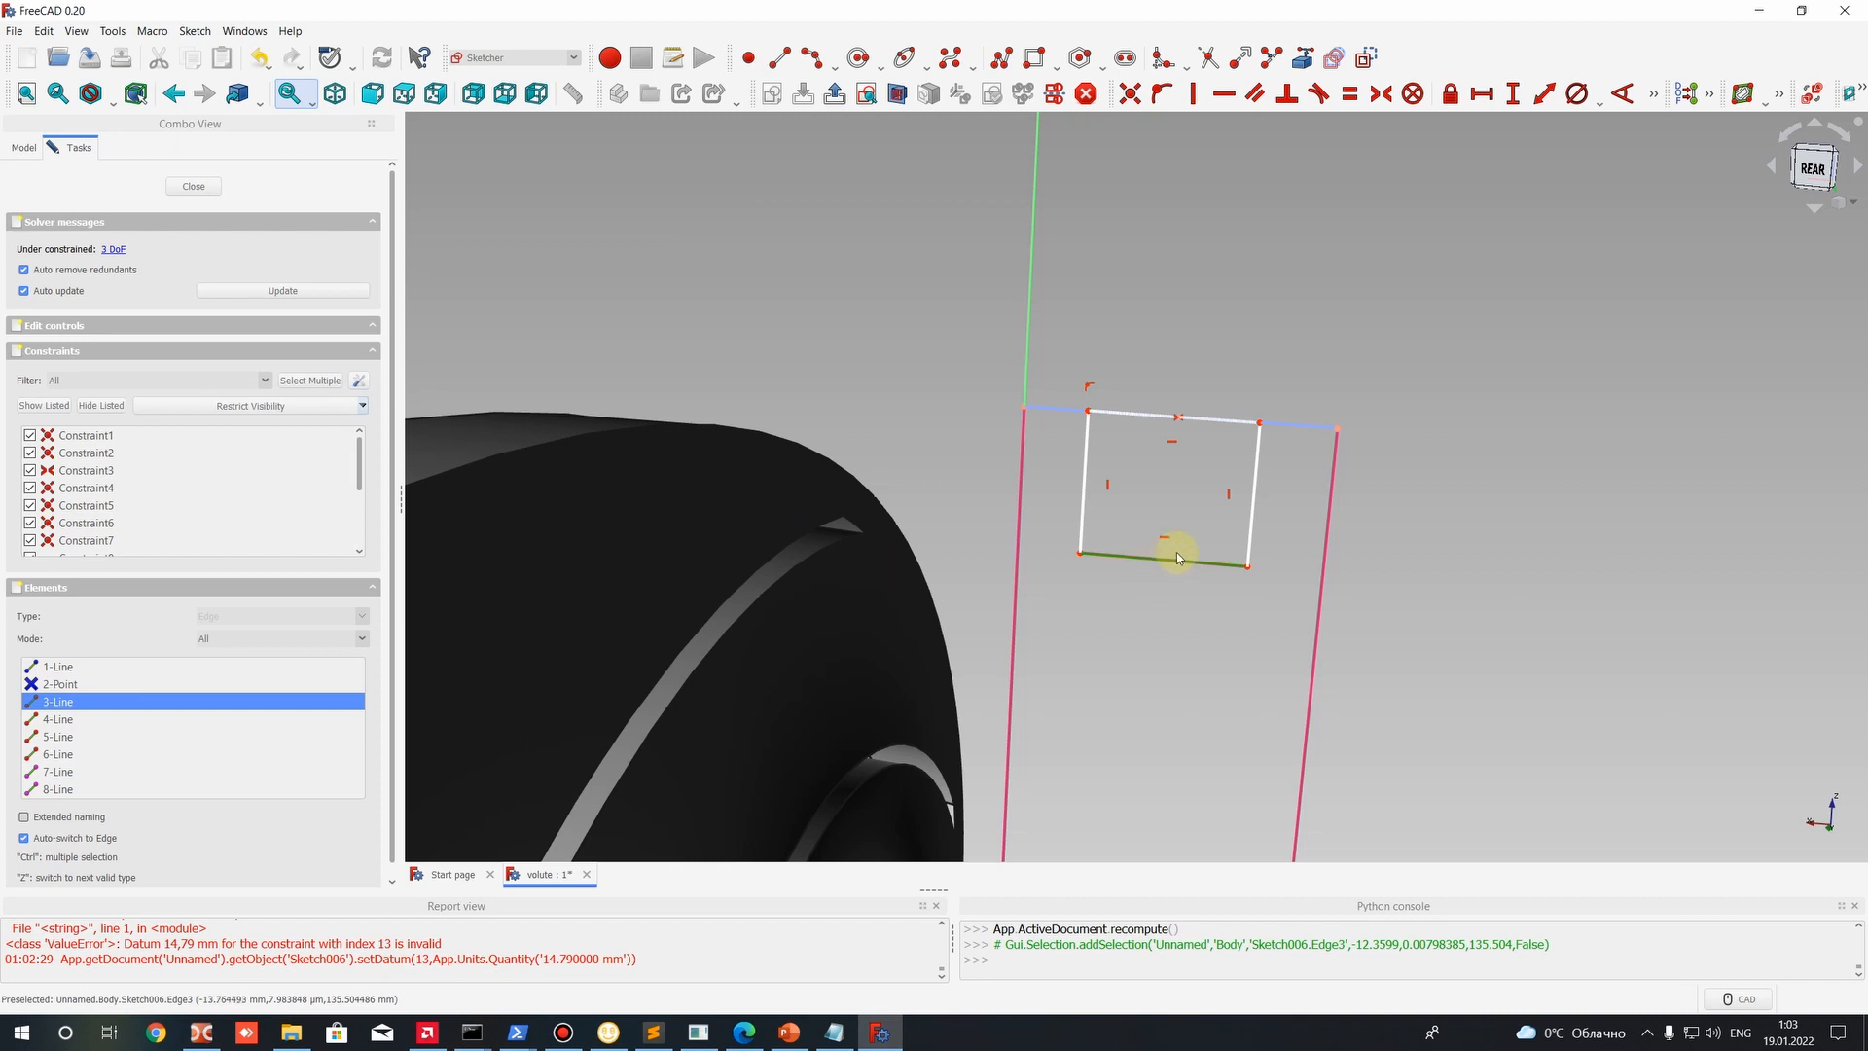
left_click(1653, 95)
scroll(656, 434, "down", 3)
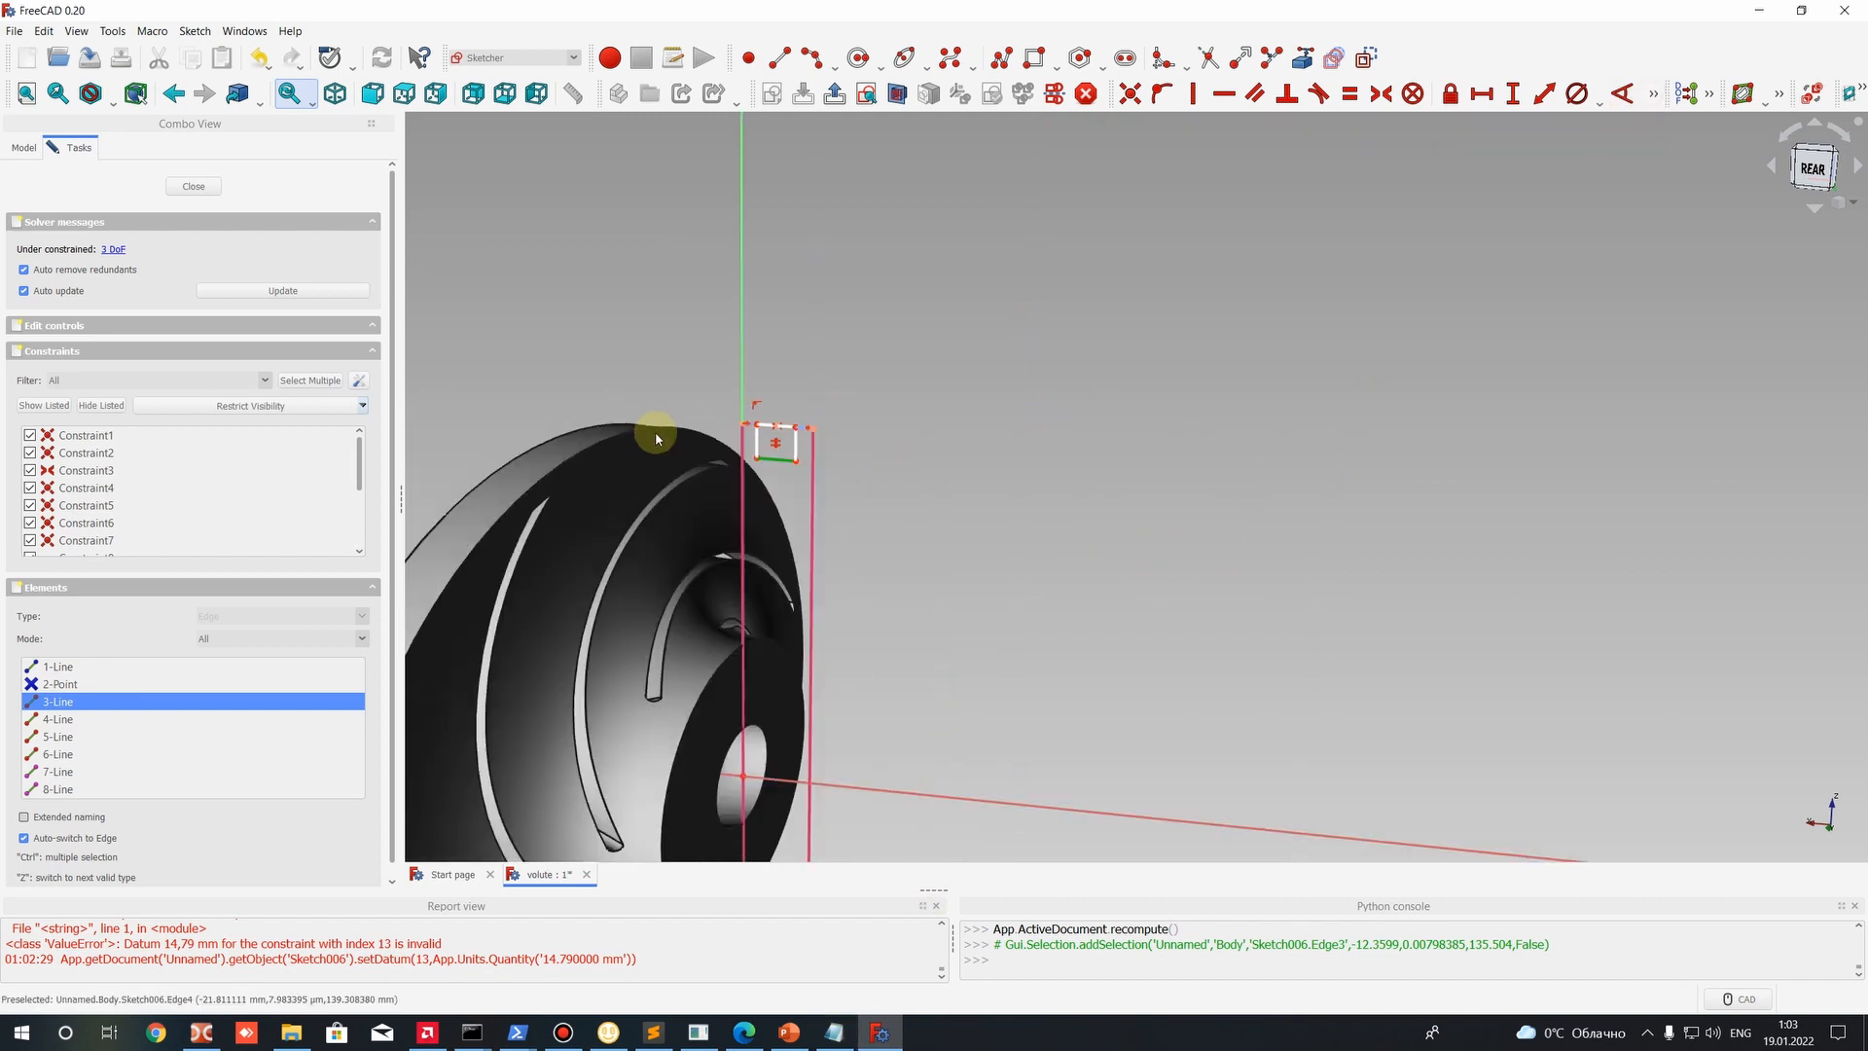
scroll(655, 434, "down", 2)
left_click(833, 1032)
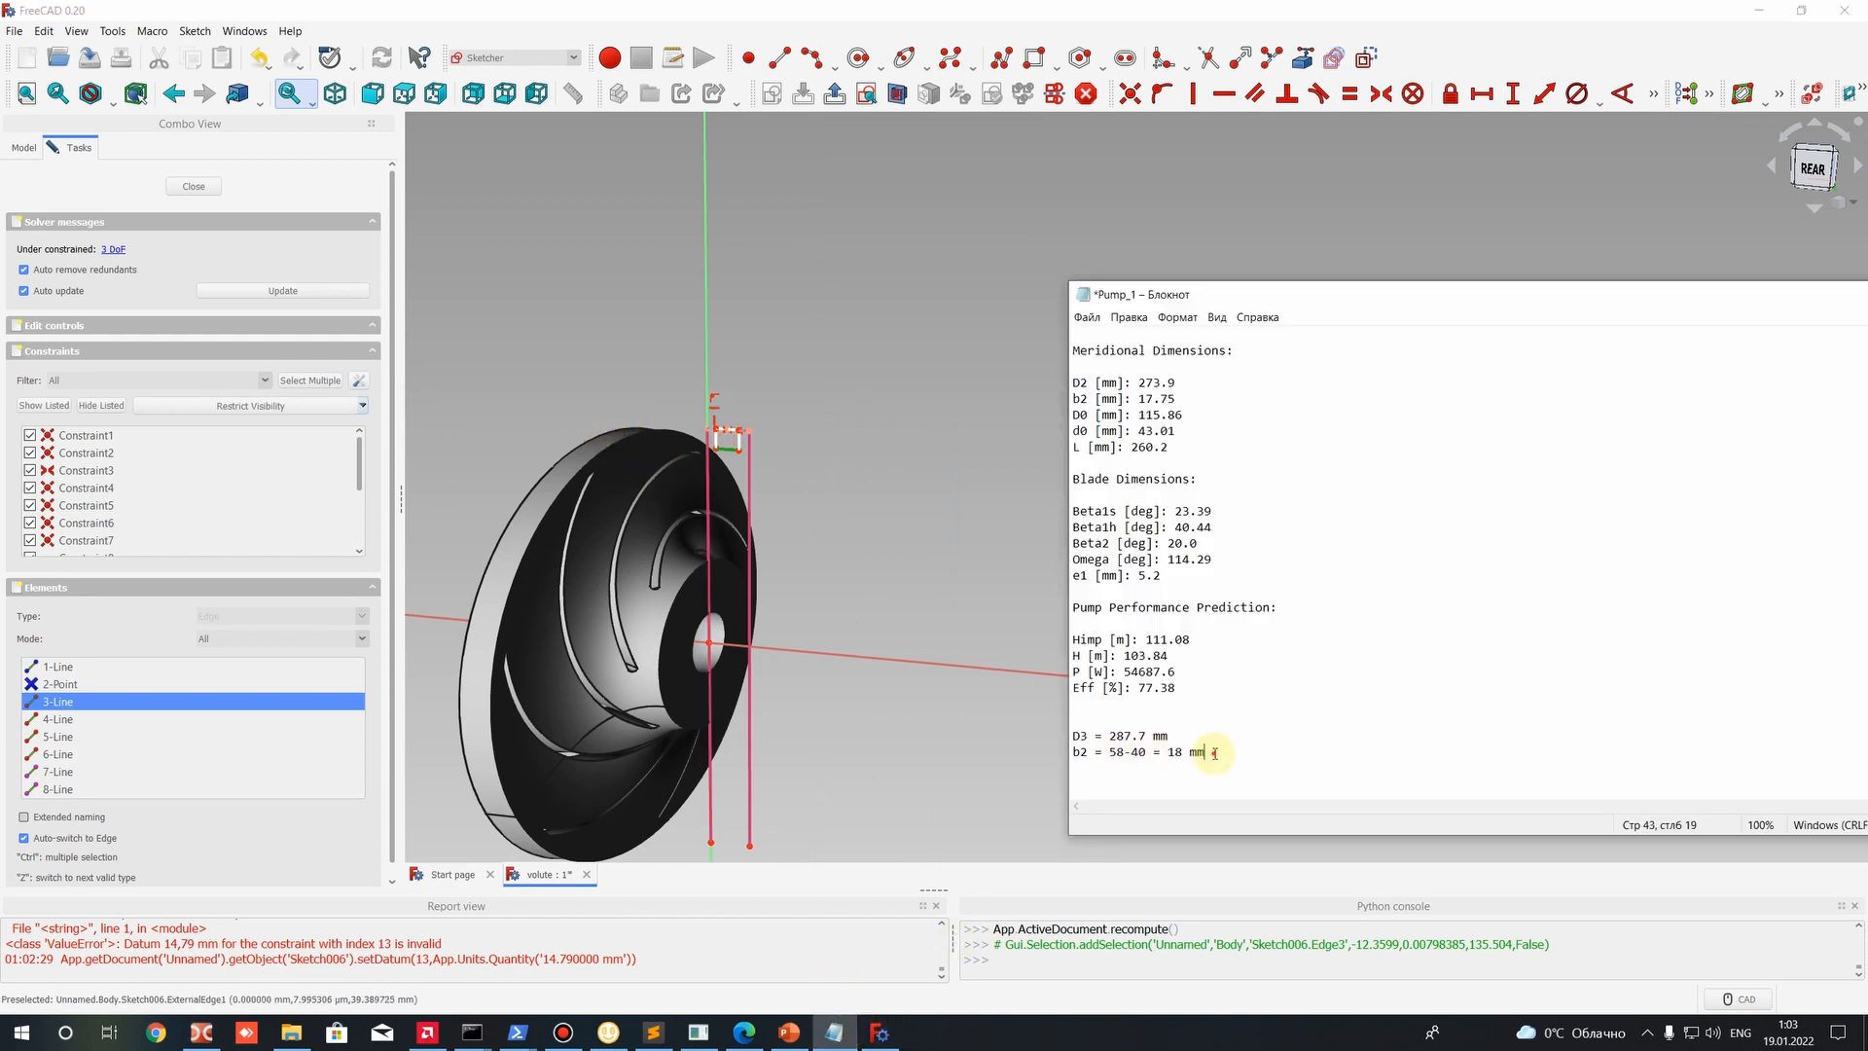
left_click_drag(1642, 296, 1233, 348)
left_click(1493, 351)
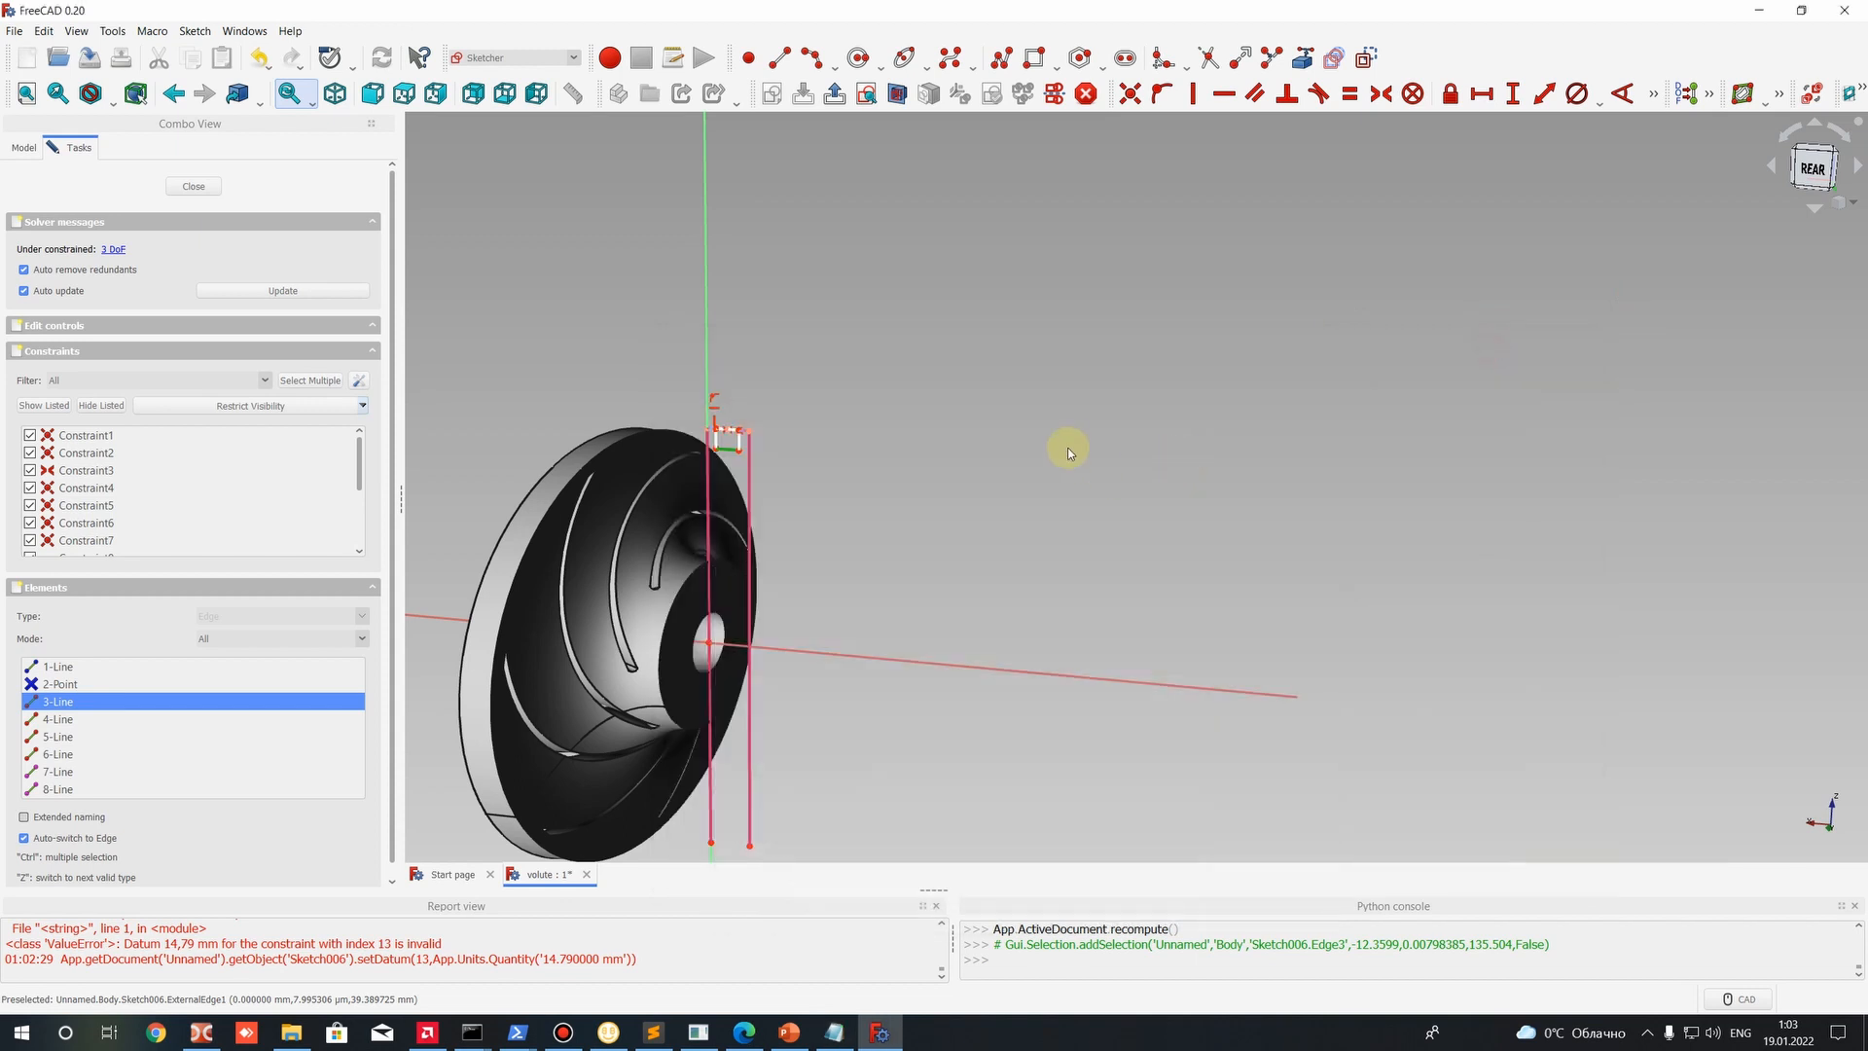
scroll(1068, 446, "up", 3)
middle_click_drag(755, 462, 1076, 504)
scroll(1076, 504, "up", 5)
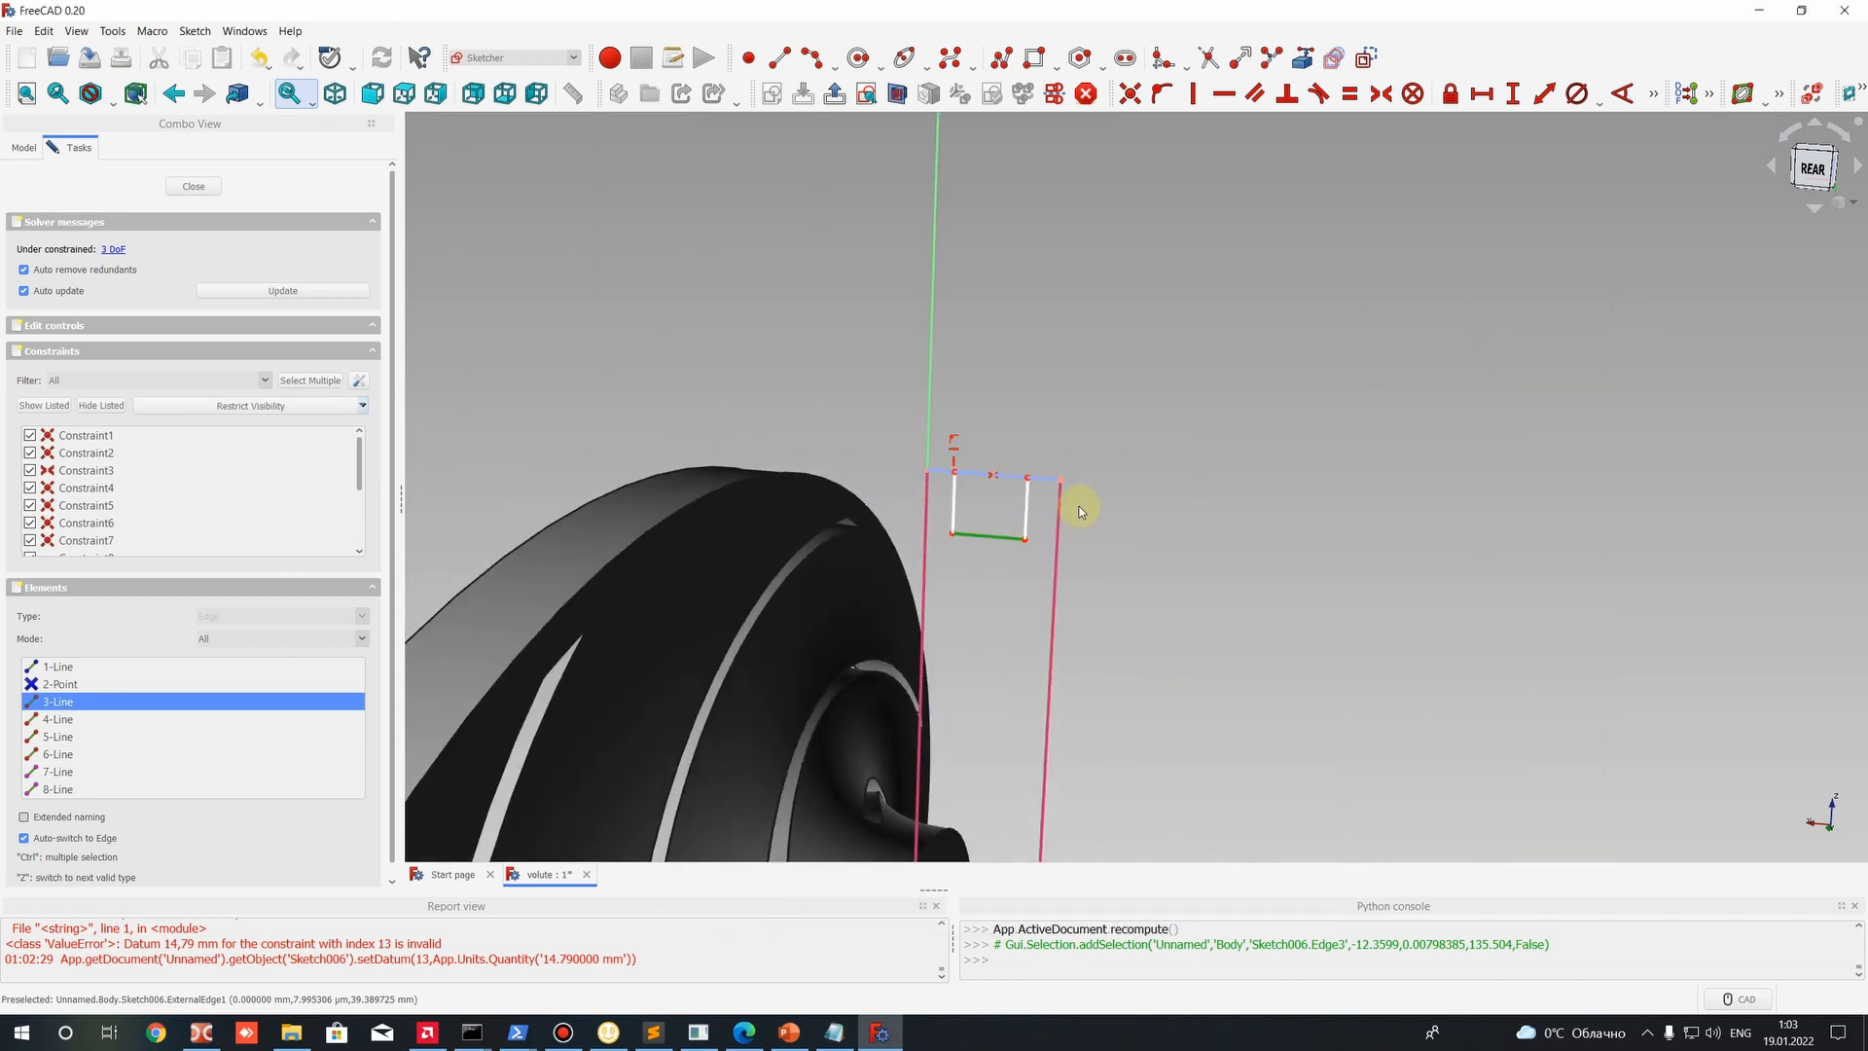
left_click(1482, 95)
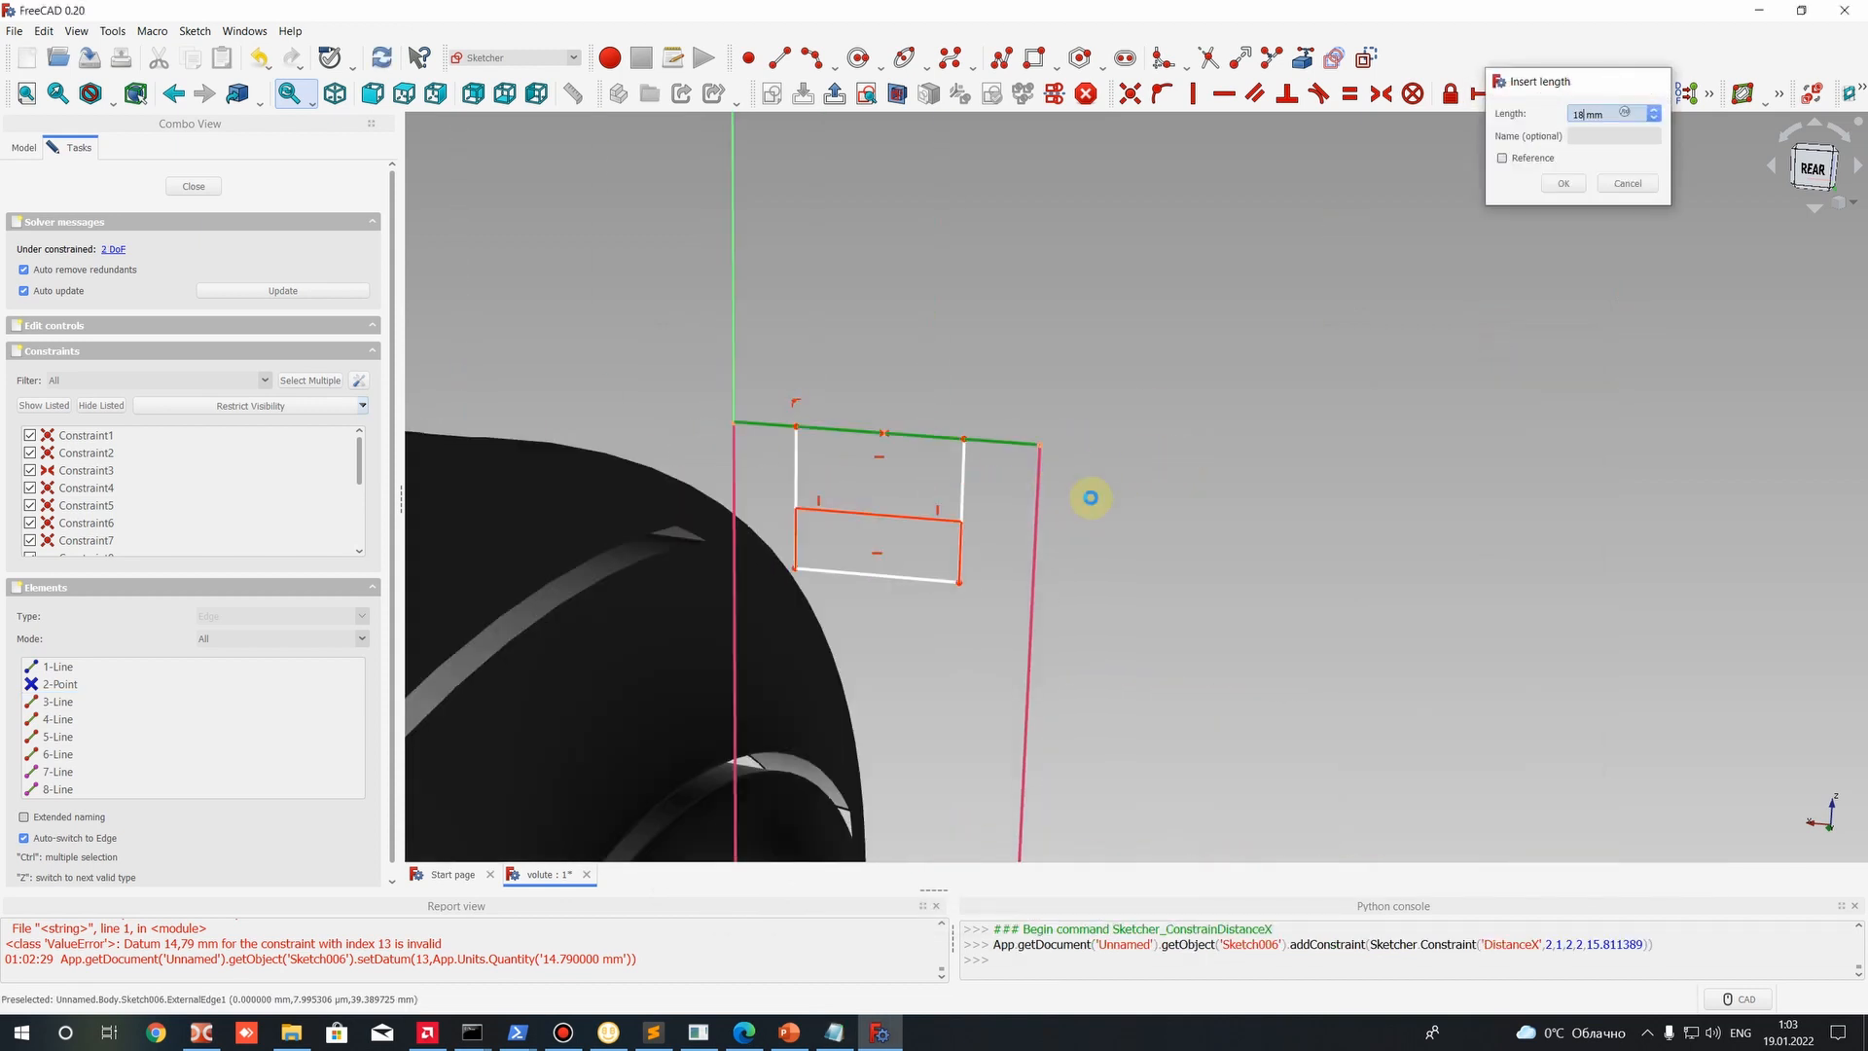
key("Return")
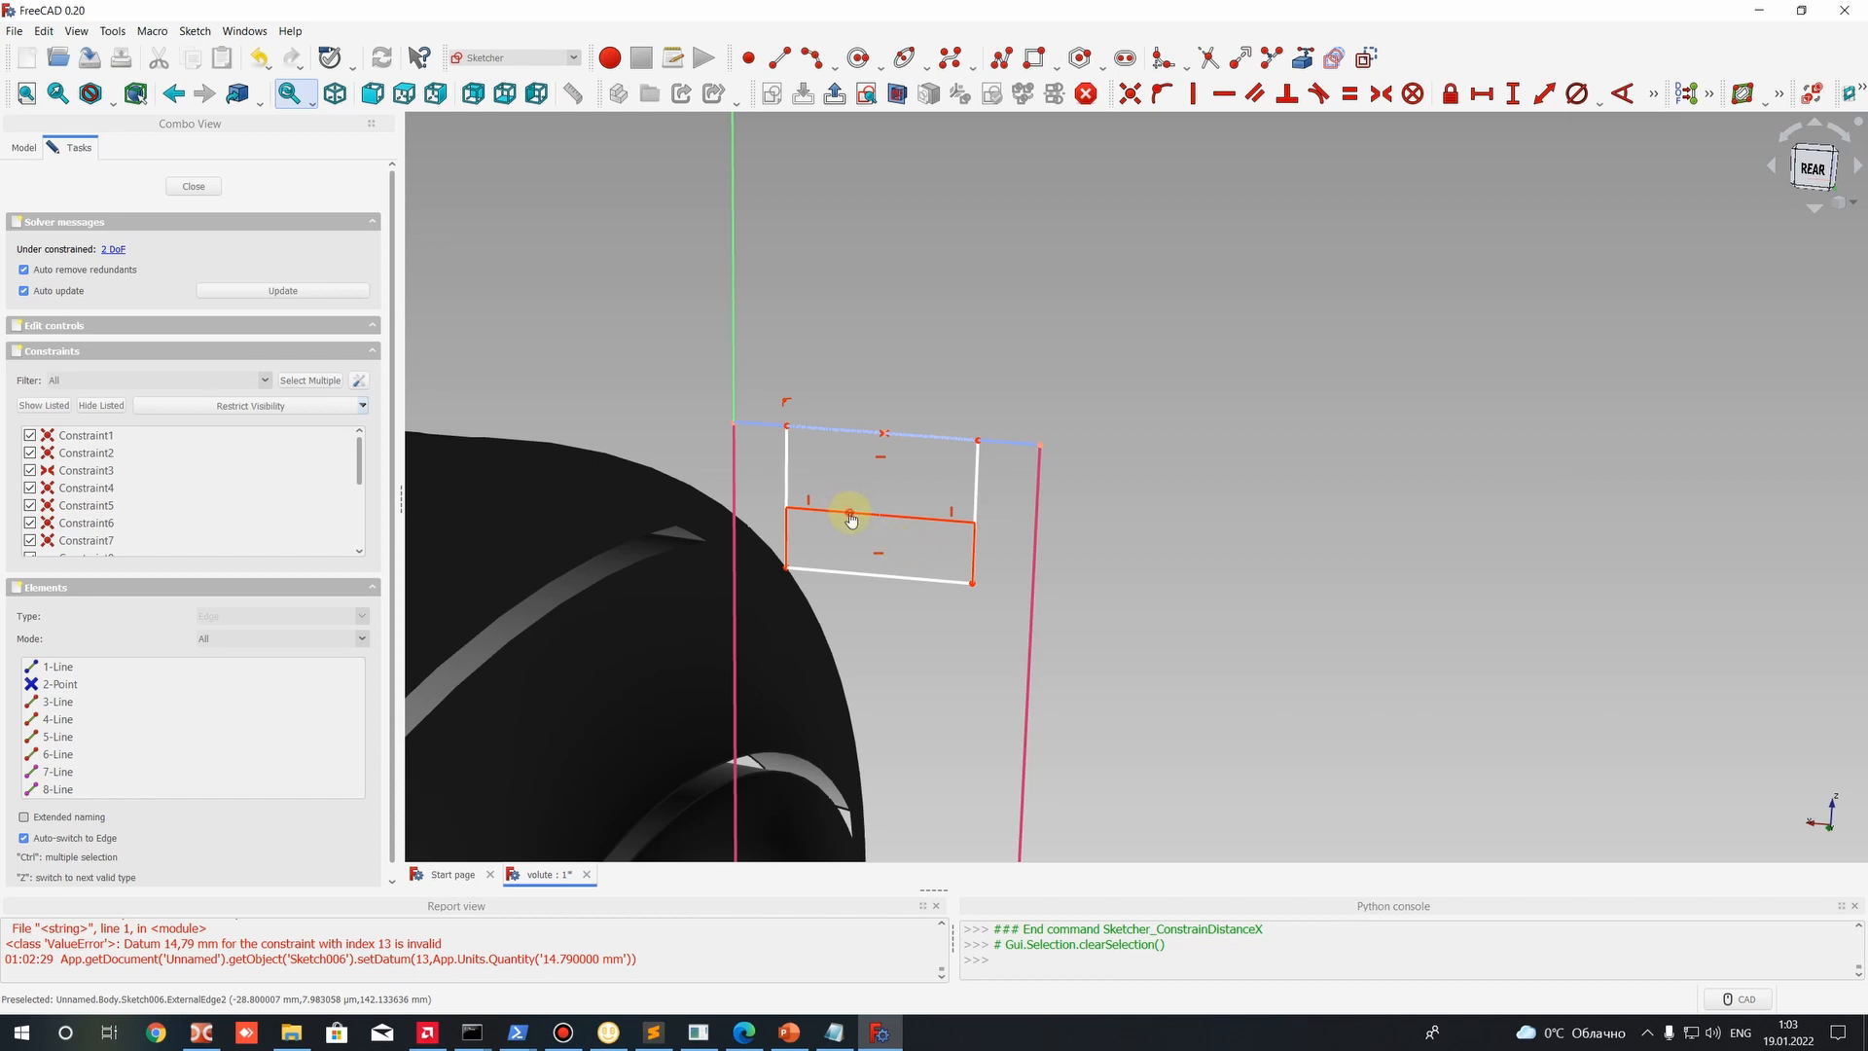
Move the 18 mm dimension below the rectangle, and raise the rectangle's lower edge to make it about 5 mm high.
scroll(896, 554, "up", 5)
scroll(978, 445, "down", 5)
scroll(977, 446, "up", 5)
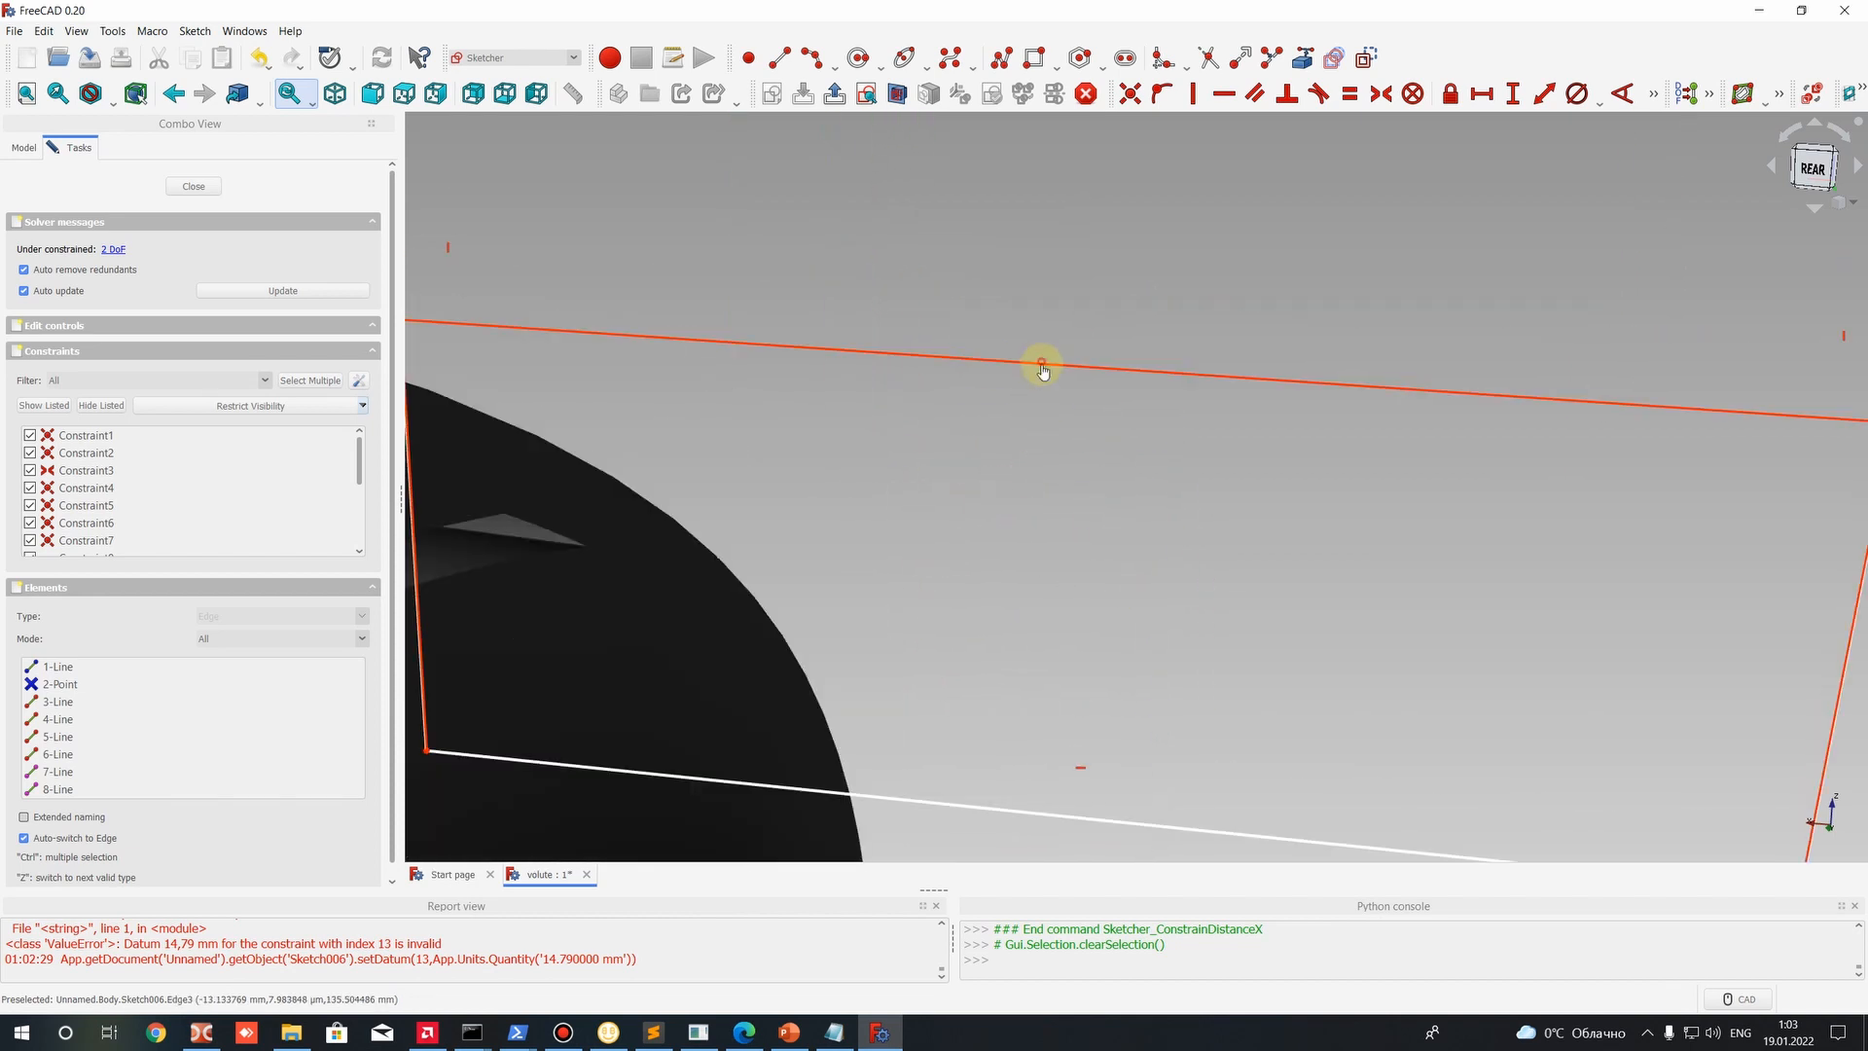
scroll(1042, 369, "down", 5)
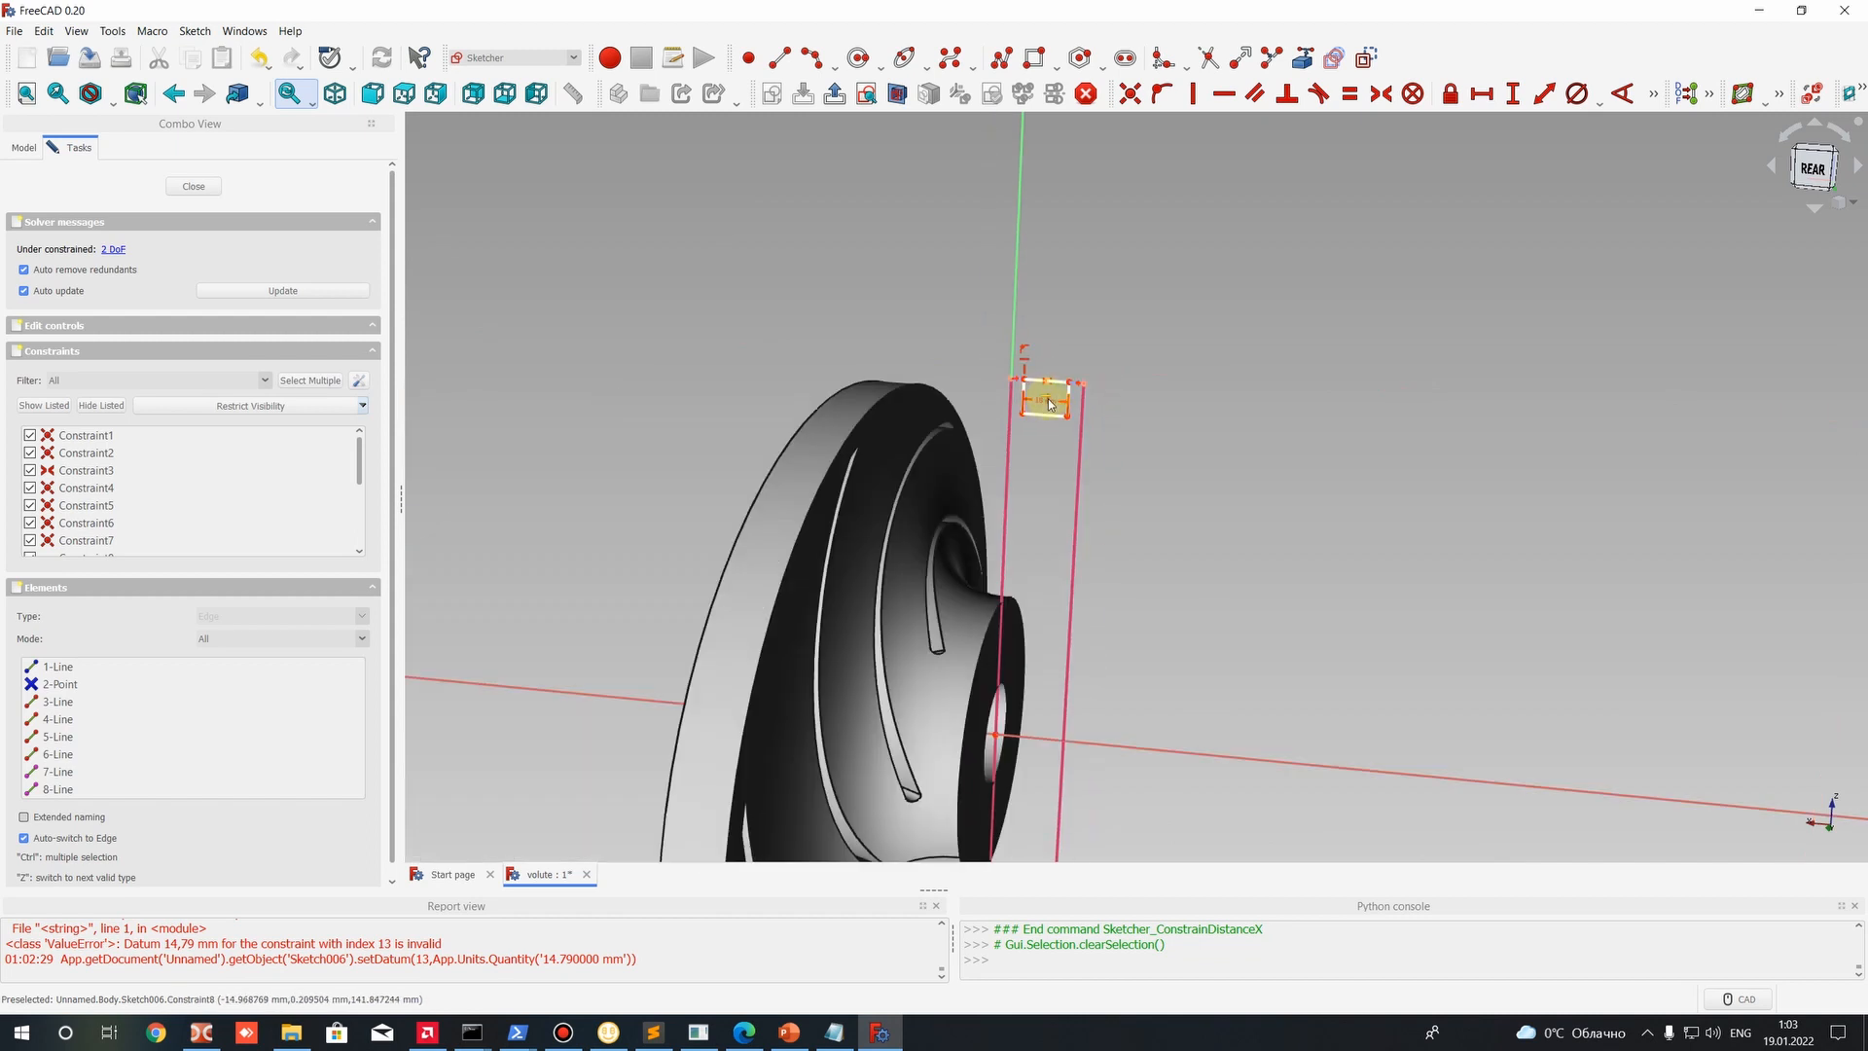
scroll(1047, 430, "up", 8)
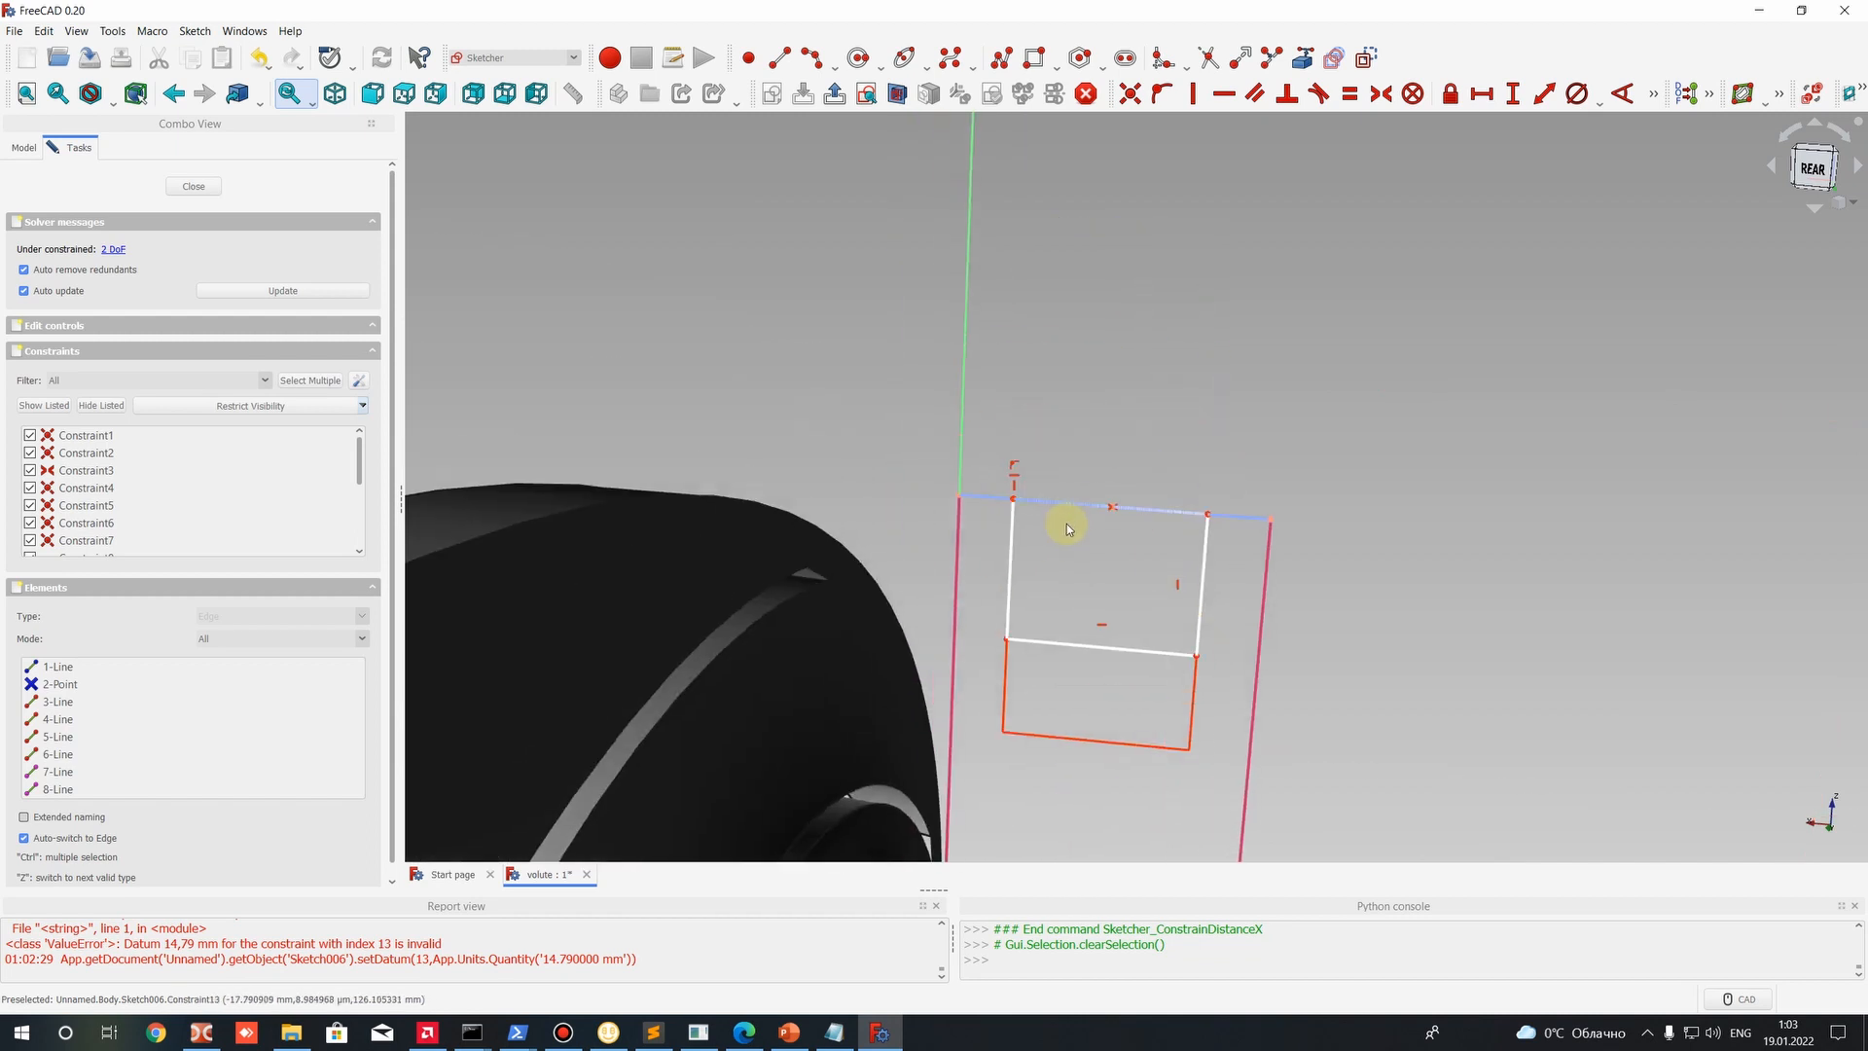
scroll(1083, 525, "down", 7)
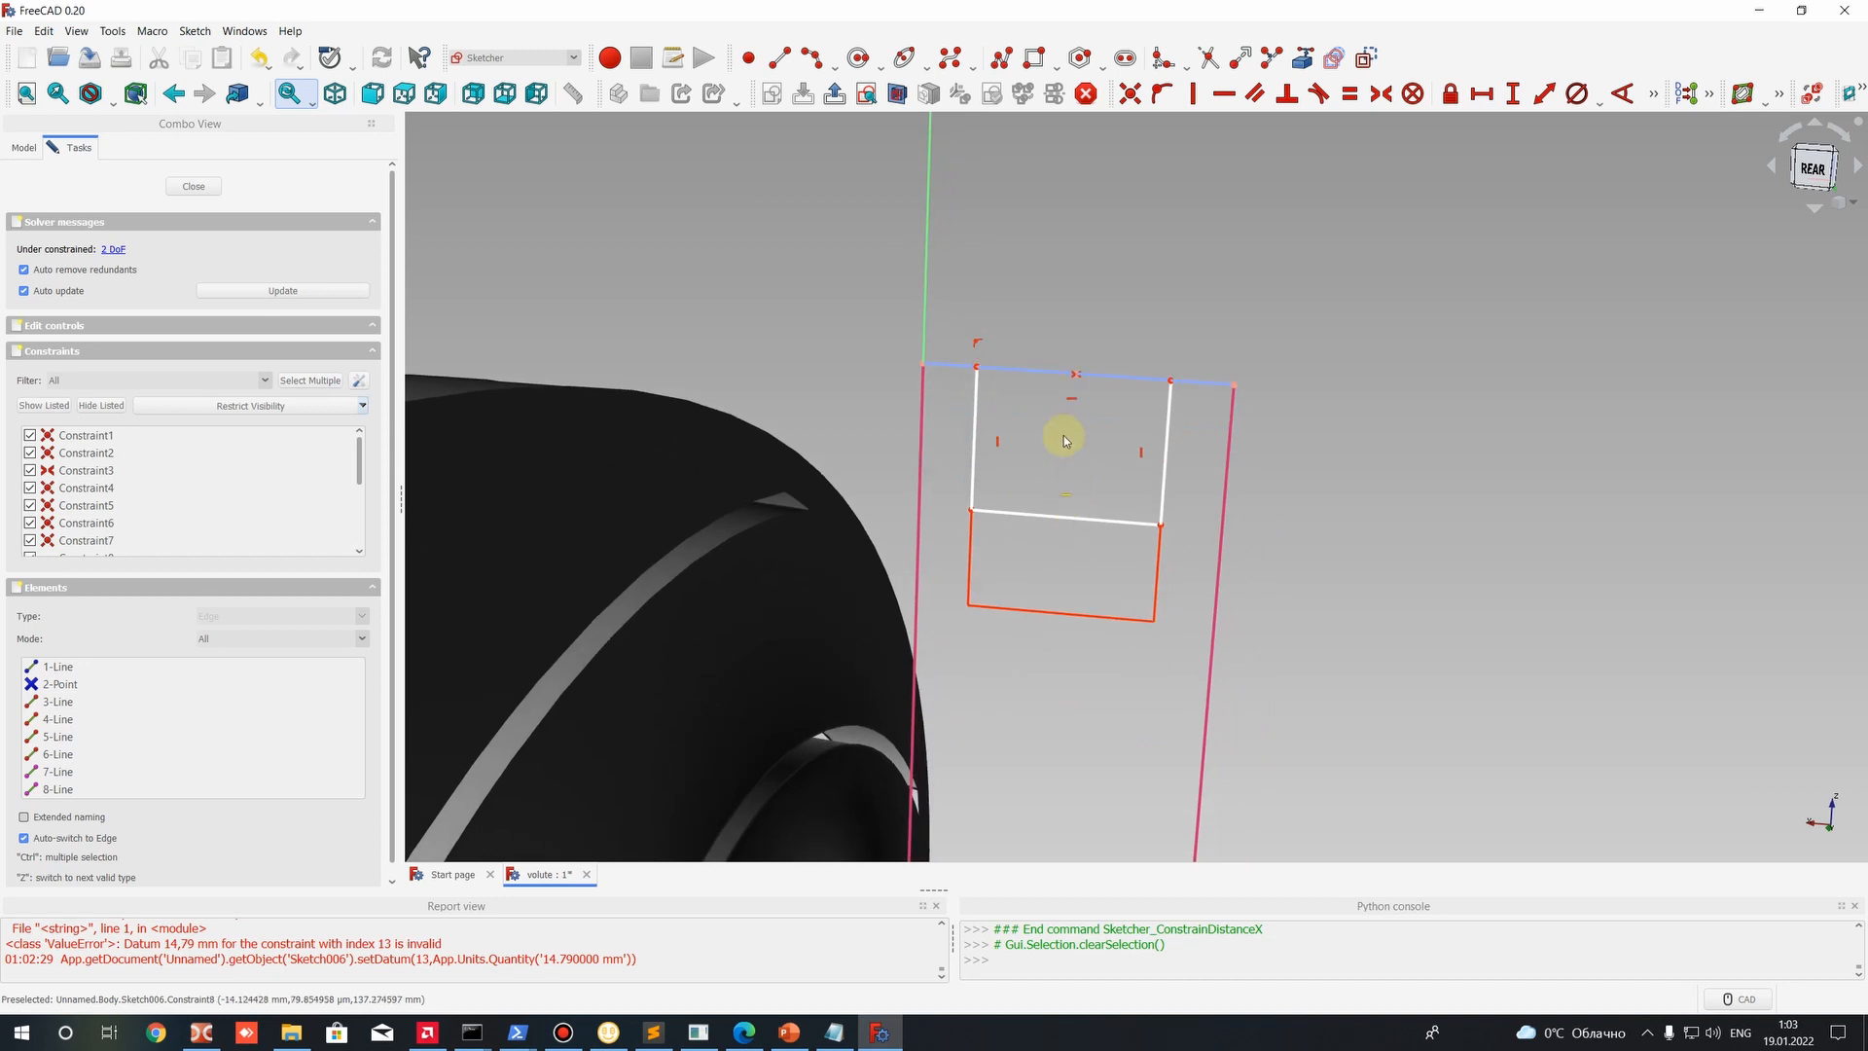
left_click_drag(976, 508, 967, 413)
Look up the D3 diameter in the Pump_1 notes and return to the rectangle's lower edge in the sketch.
left_click(834, 1032)
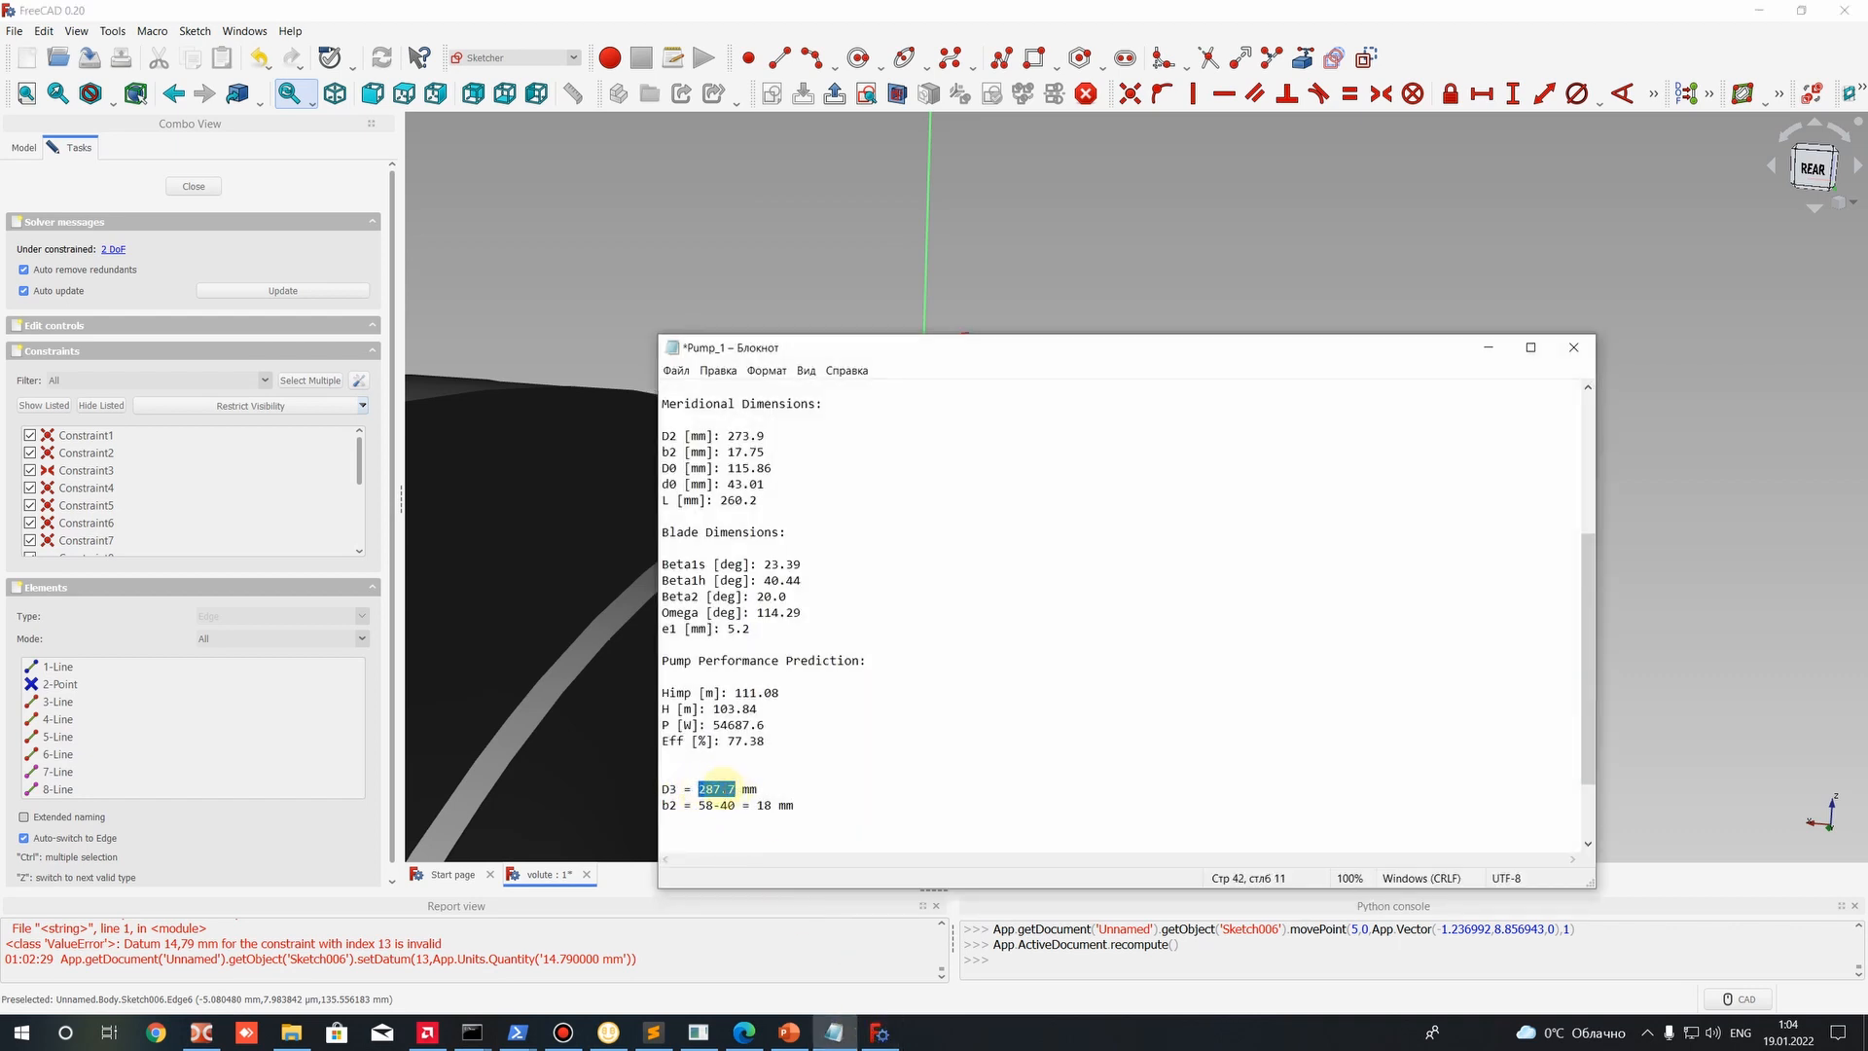
left_click(1509, 330)
left_click(1060, 423)
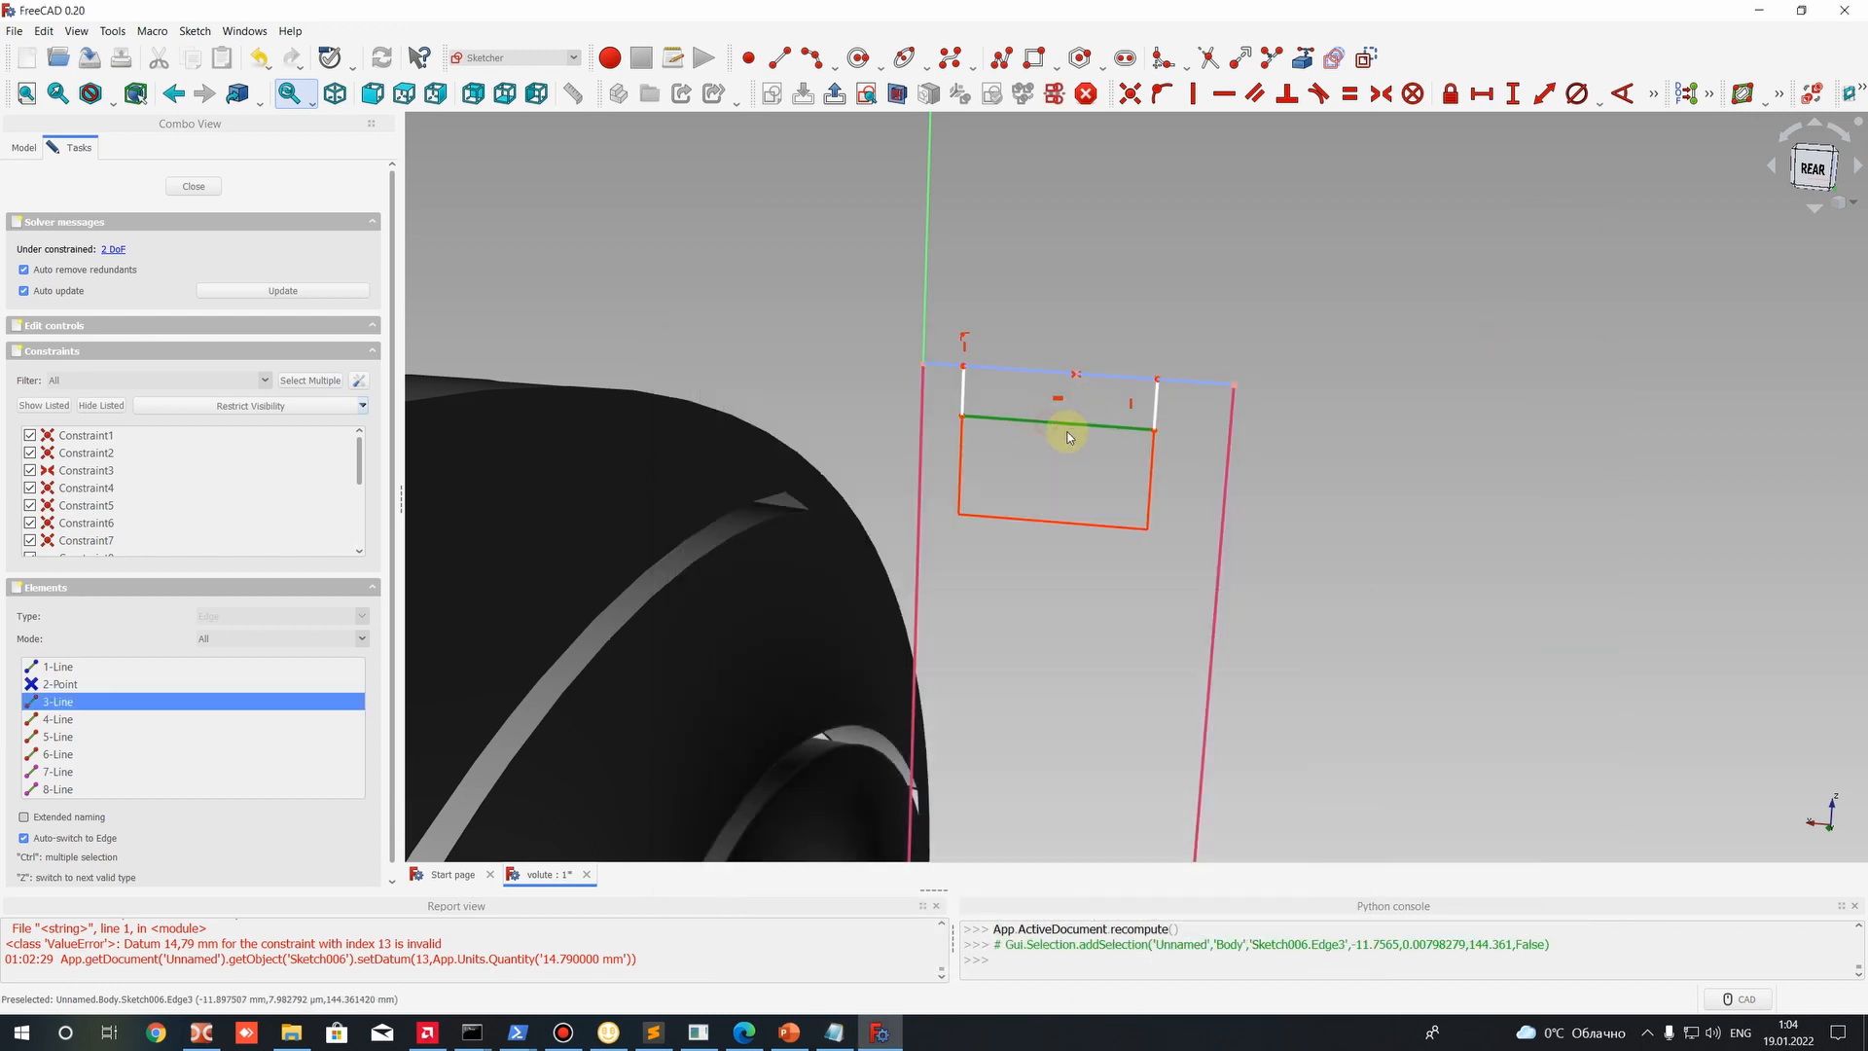
scroll(1085, 512, "down", 5)
left_click(1211, 526)
scroll(1080, 485, "up", 5)
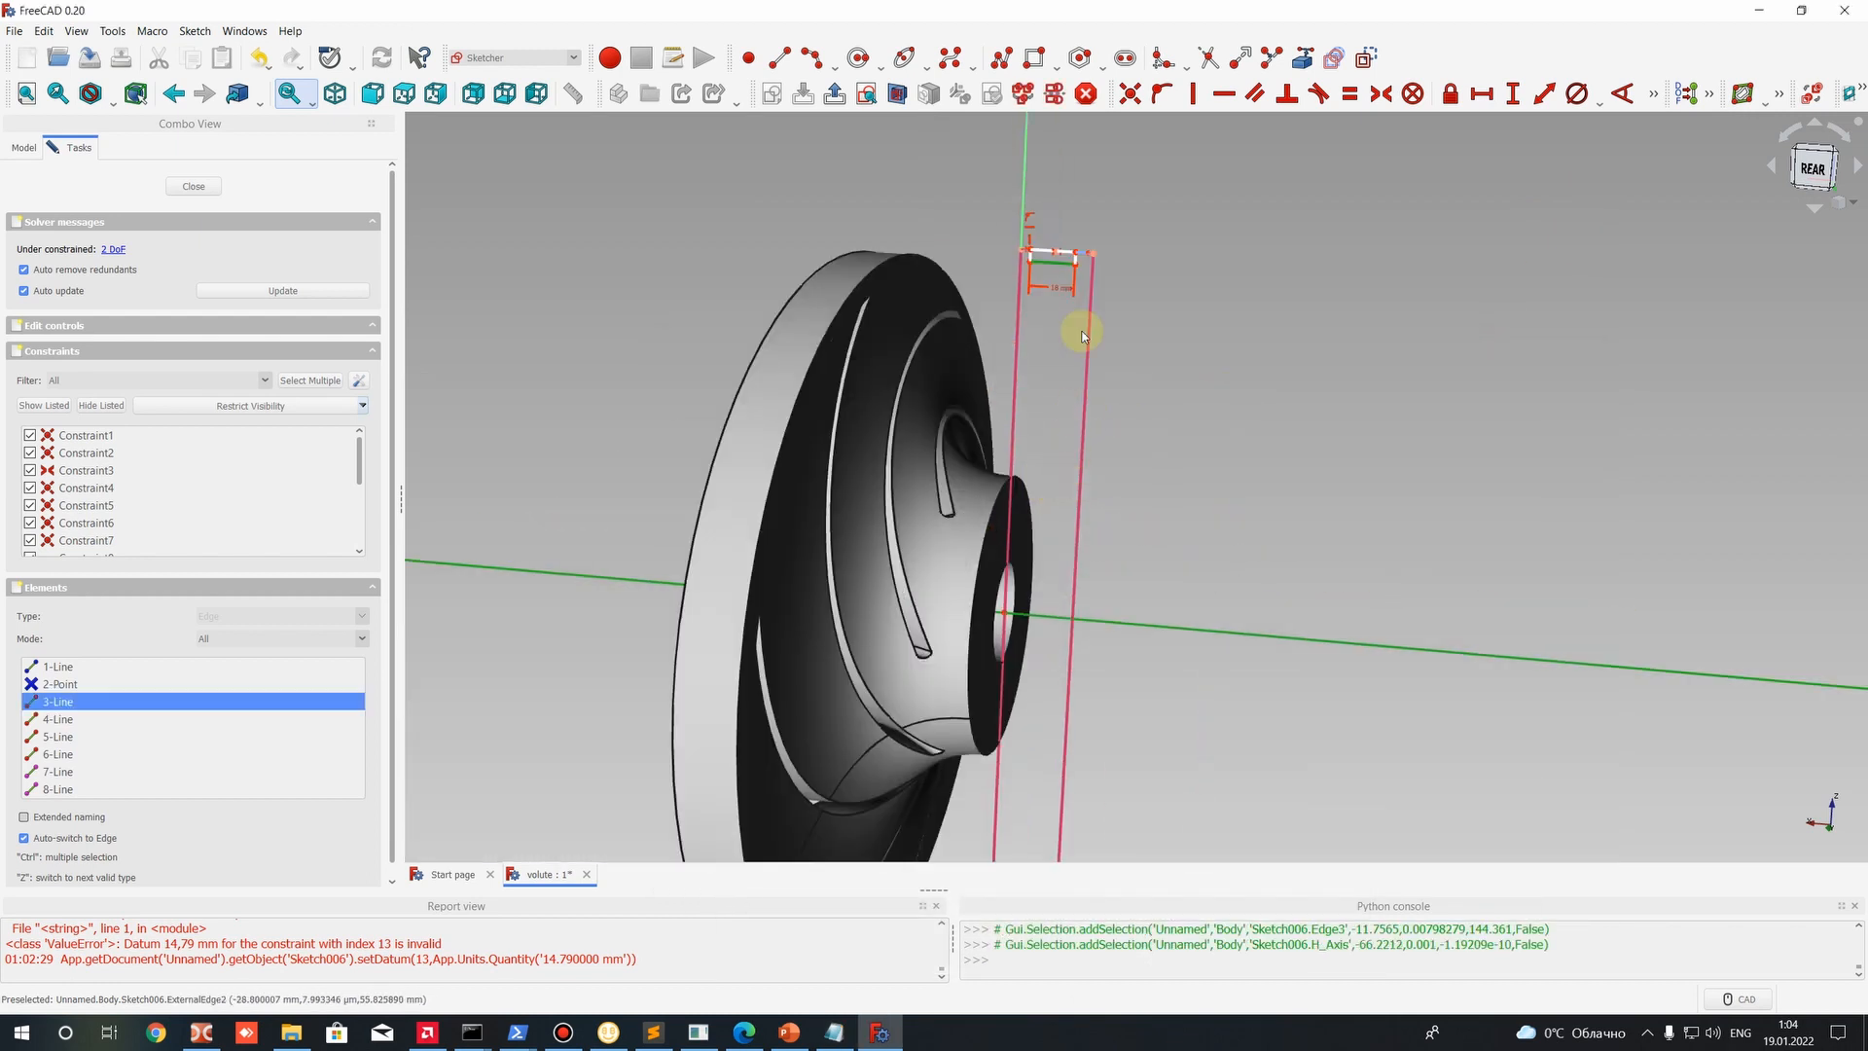
Constrain the rectangle's lower corner to a vertical distance of 143.85 mm from the horizontal axis, half of D3 in the Pump_1 notes.
left_click(1074, 258)
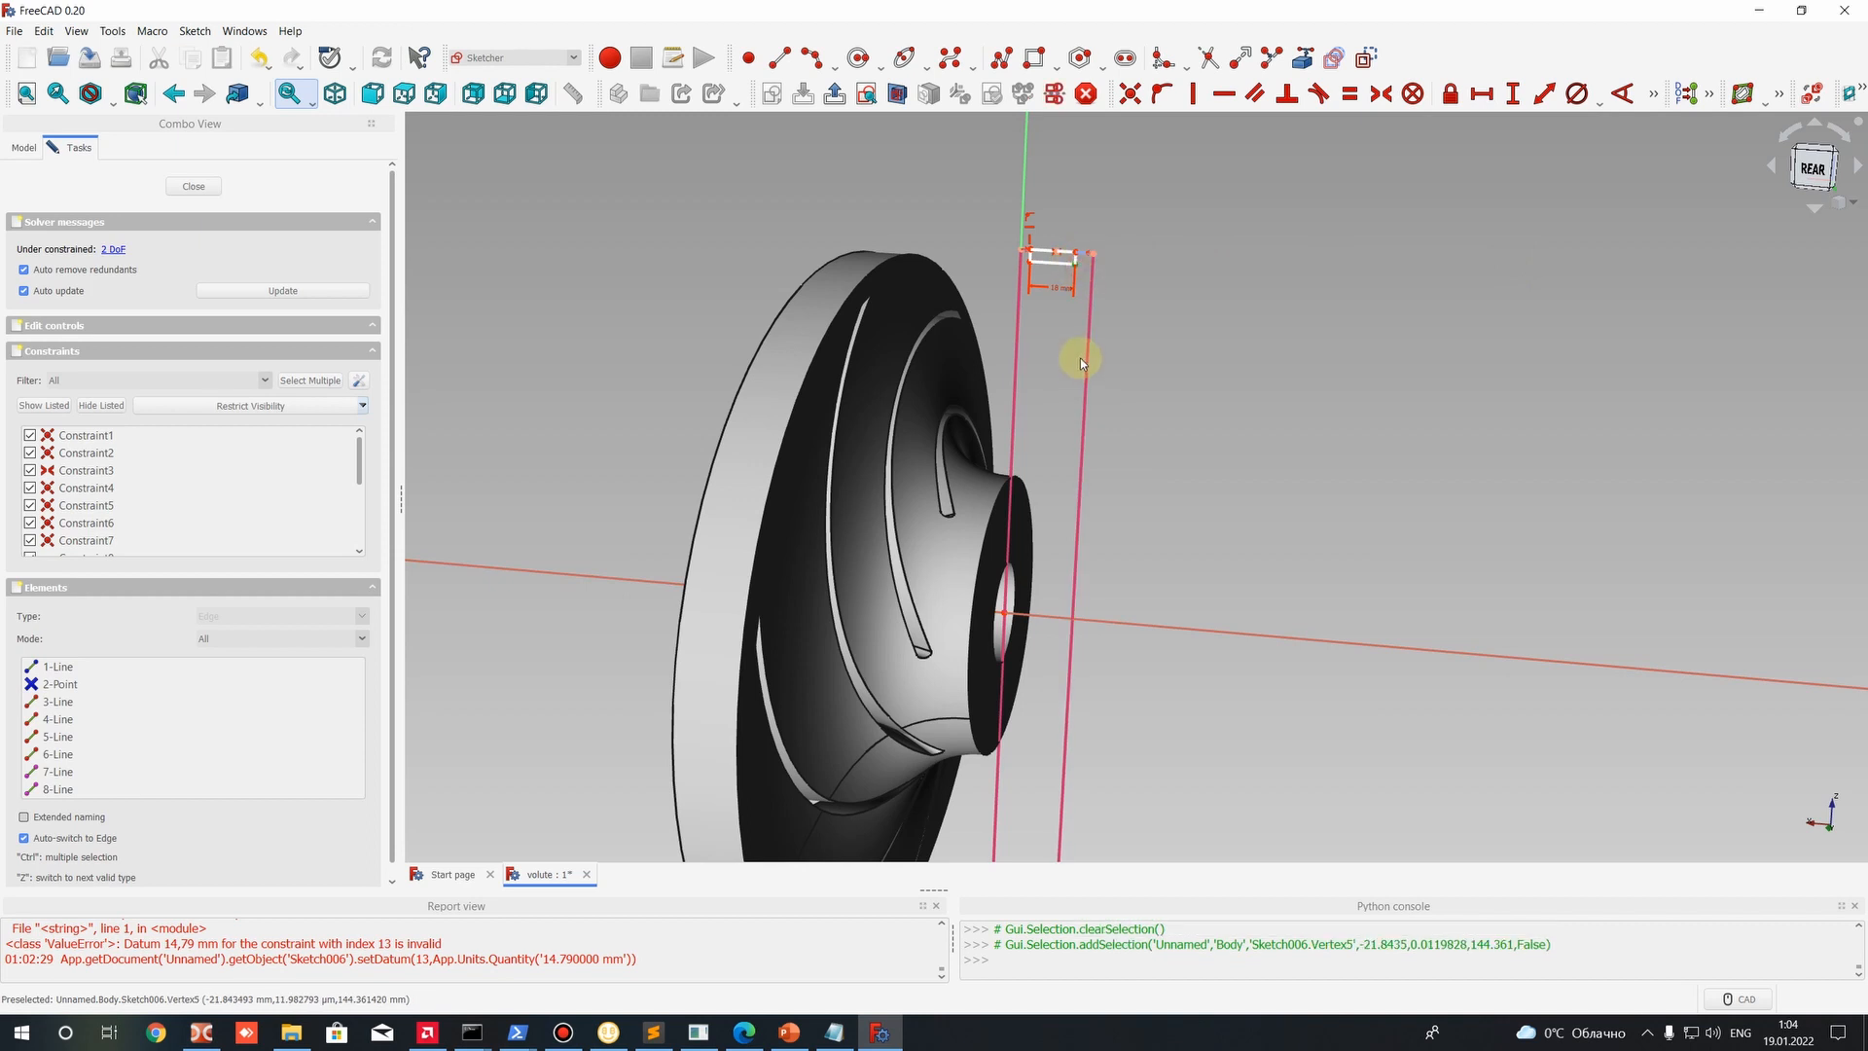
left_click(1244, 635)
left_click(1512, 94)
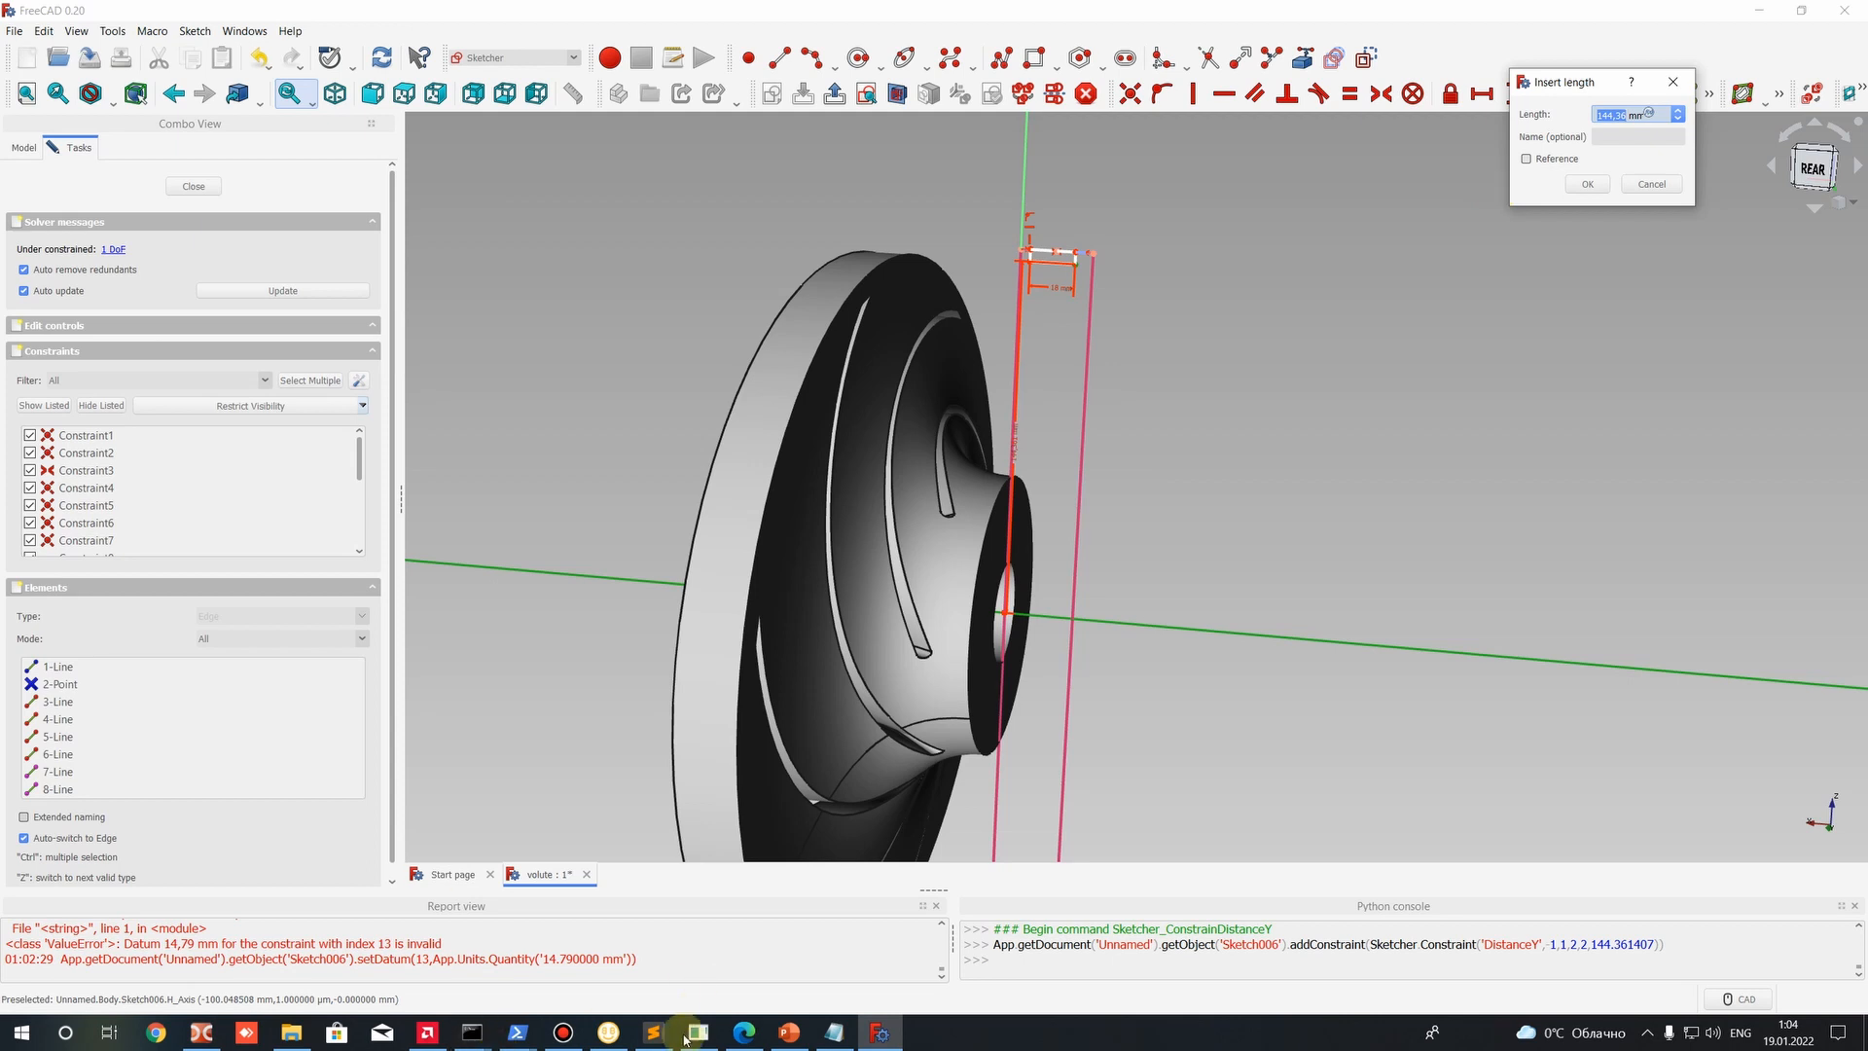
left_click(835, 1034)
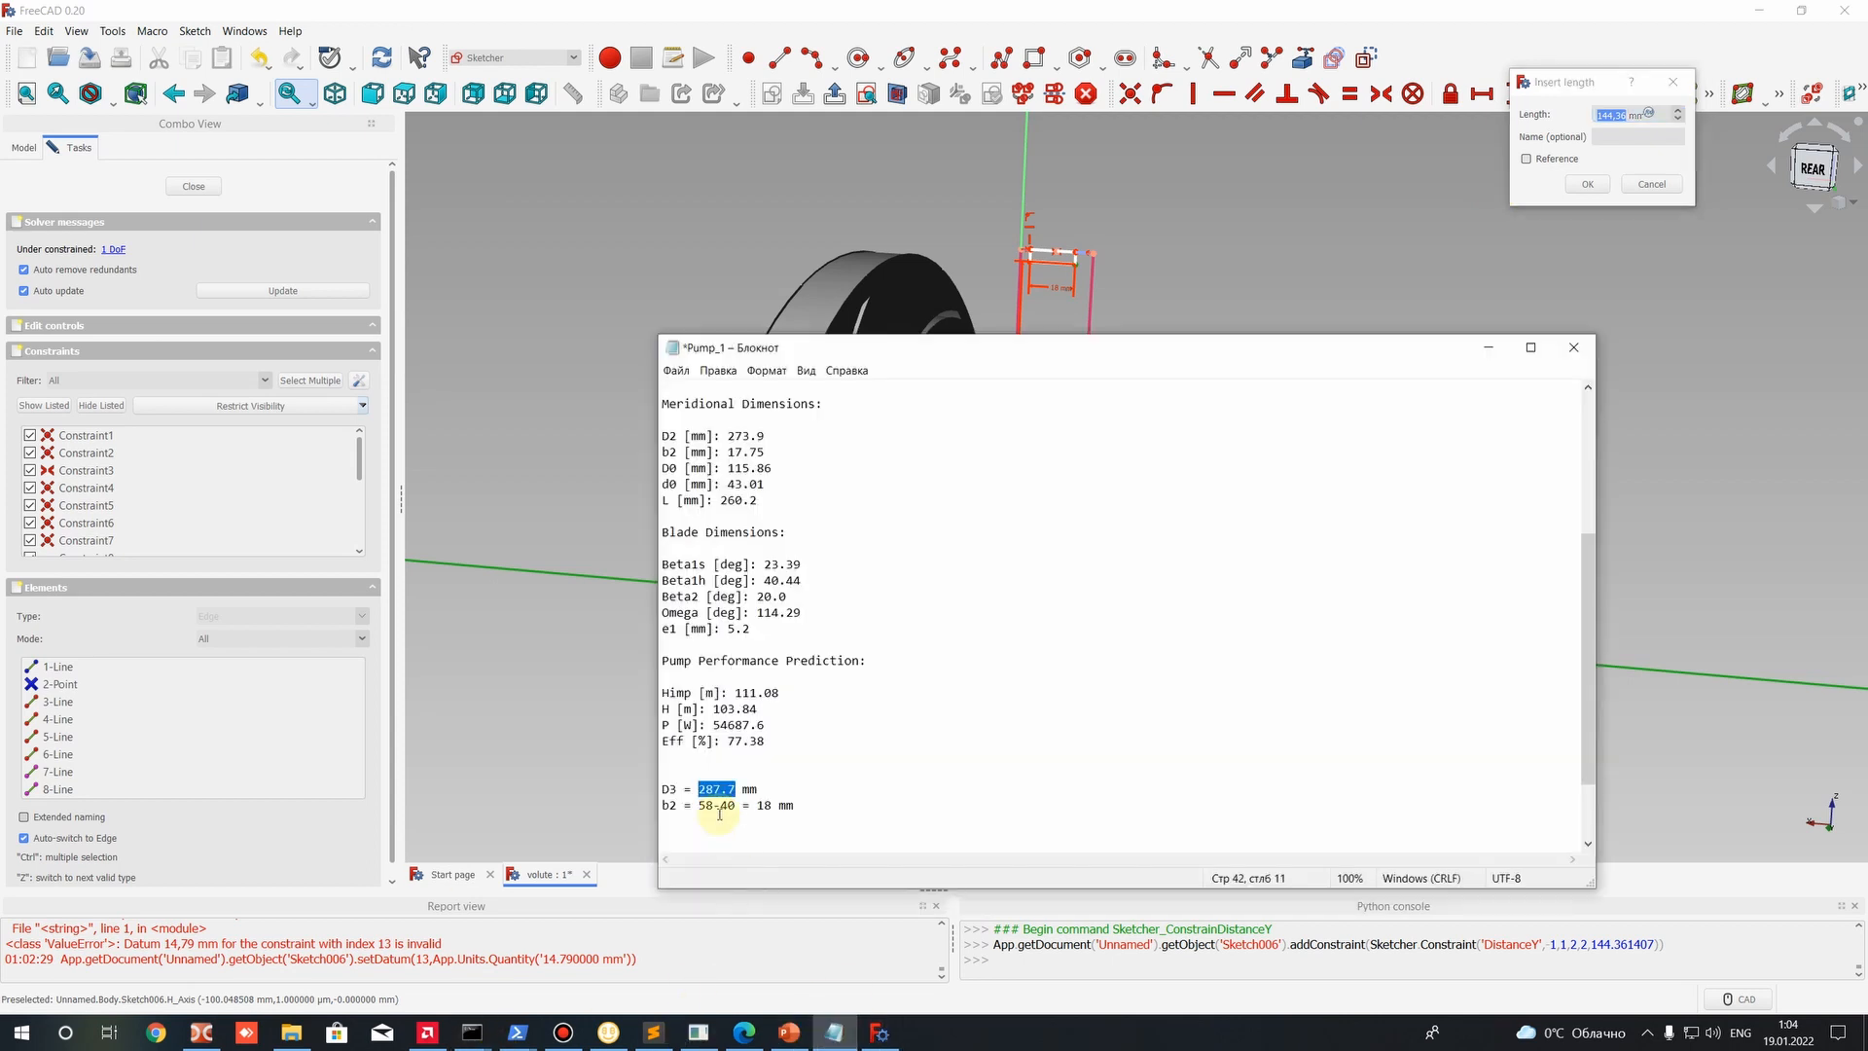
left_click_drag(699, 788, 751, 787)
left_click(1625, 114)
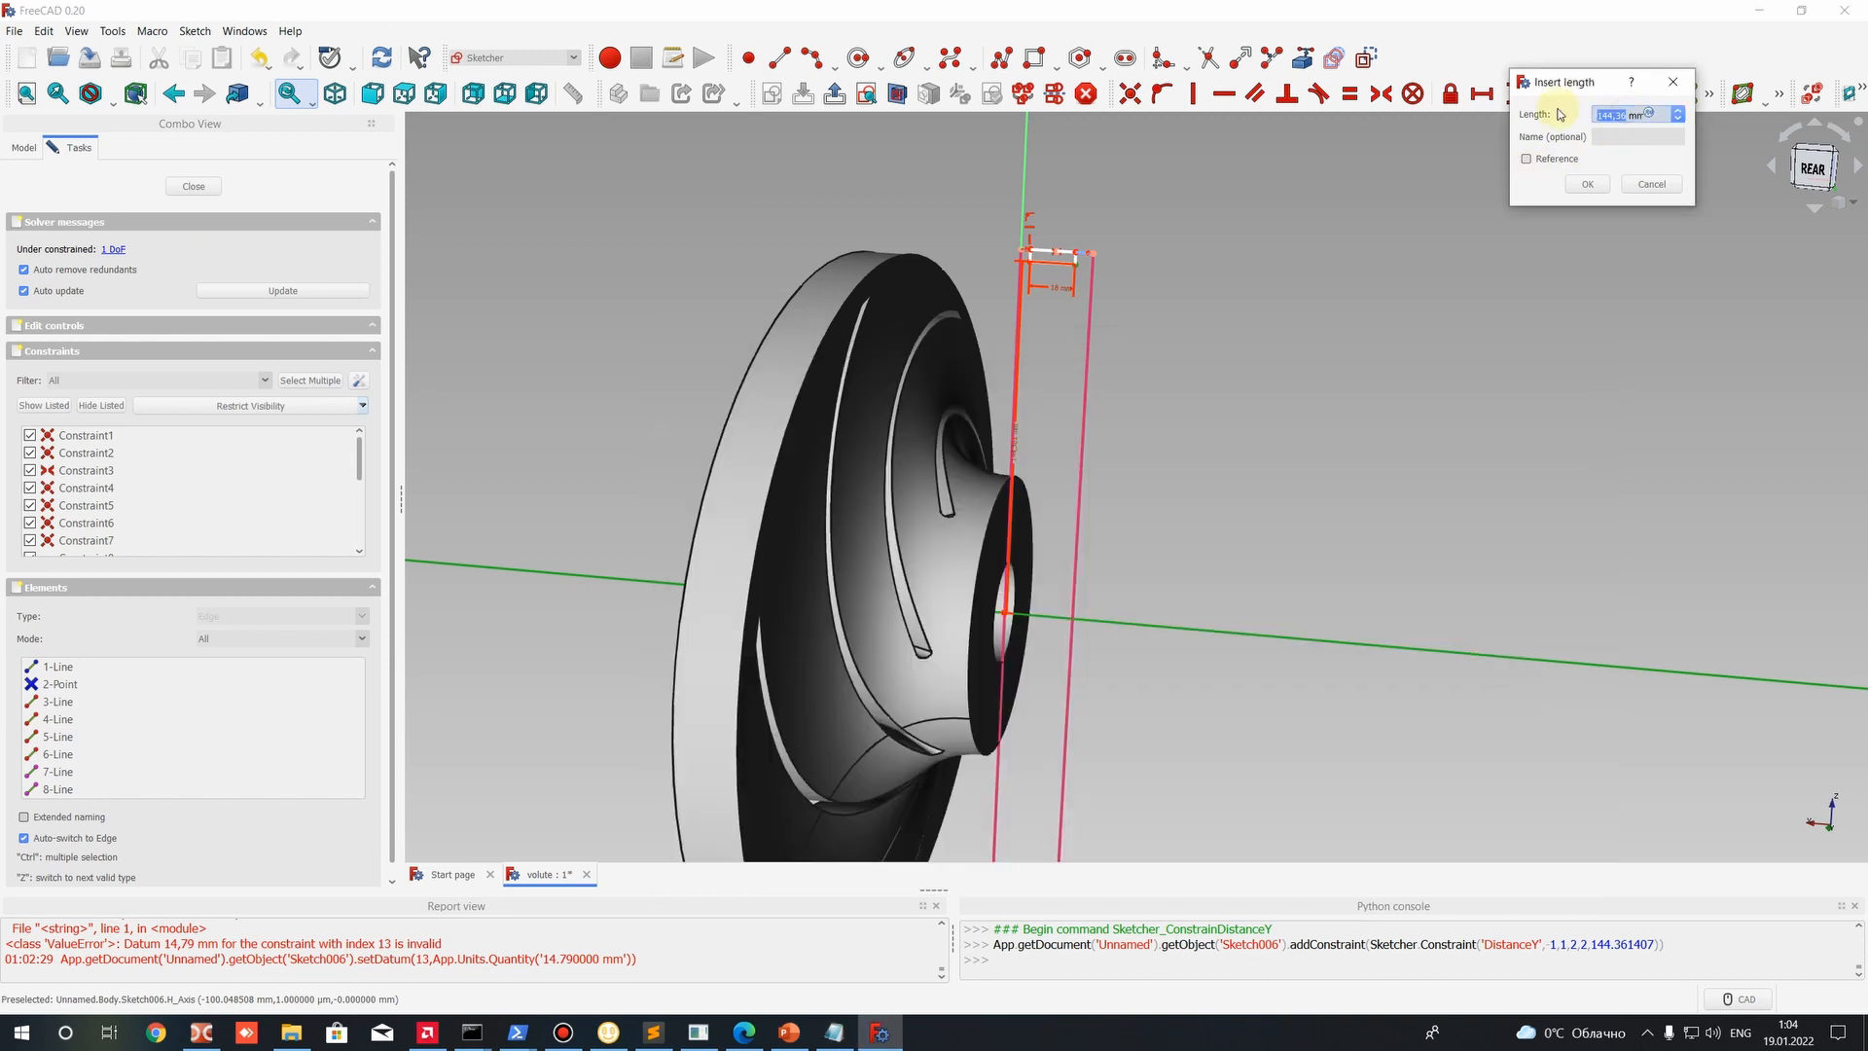
key("Return")
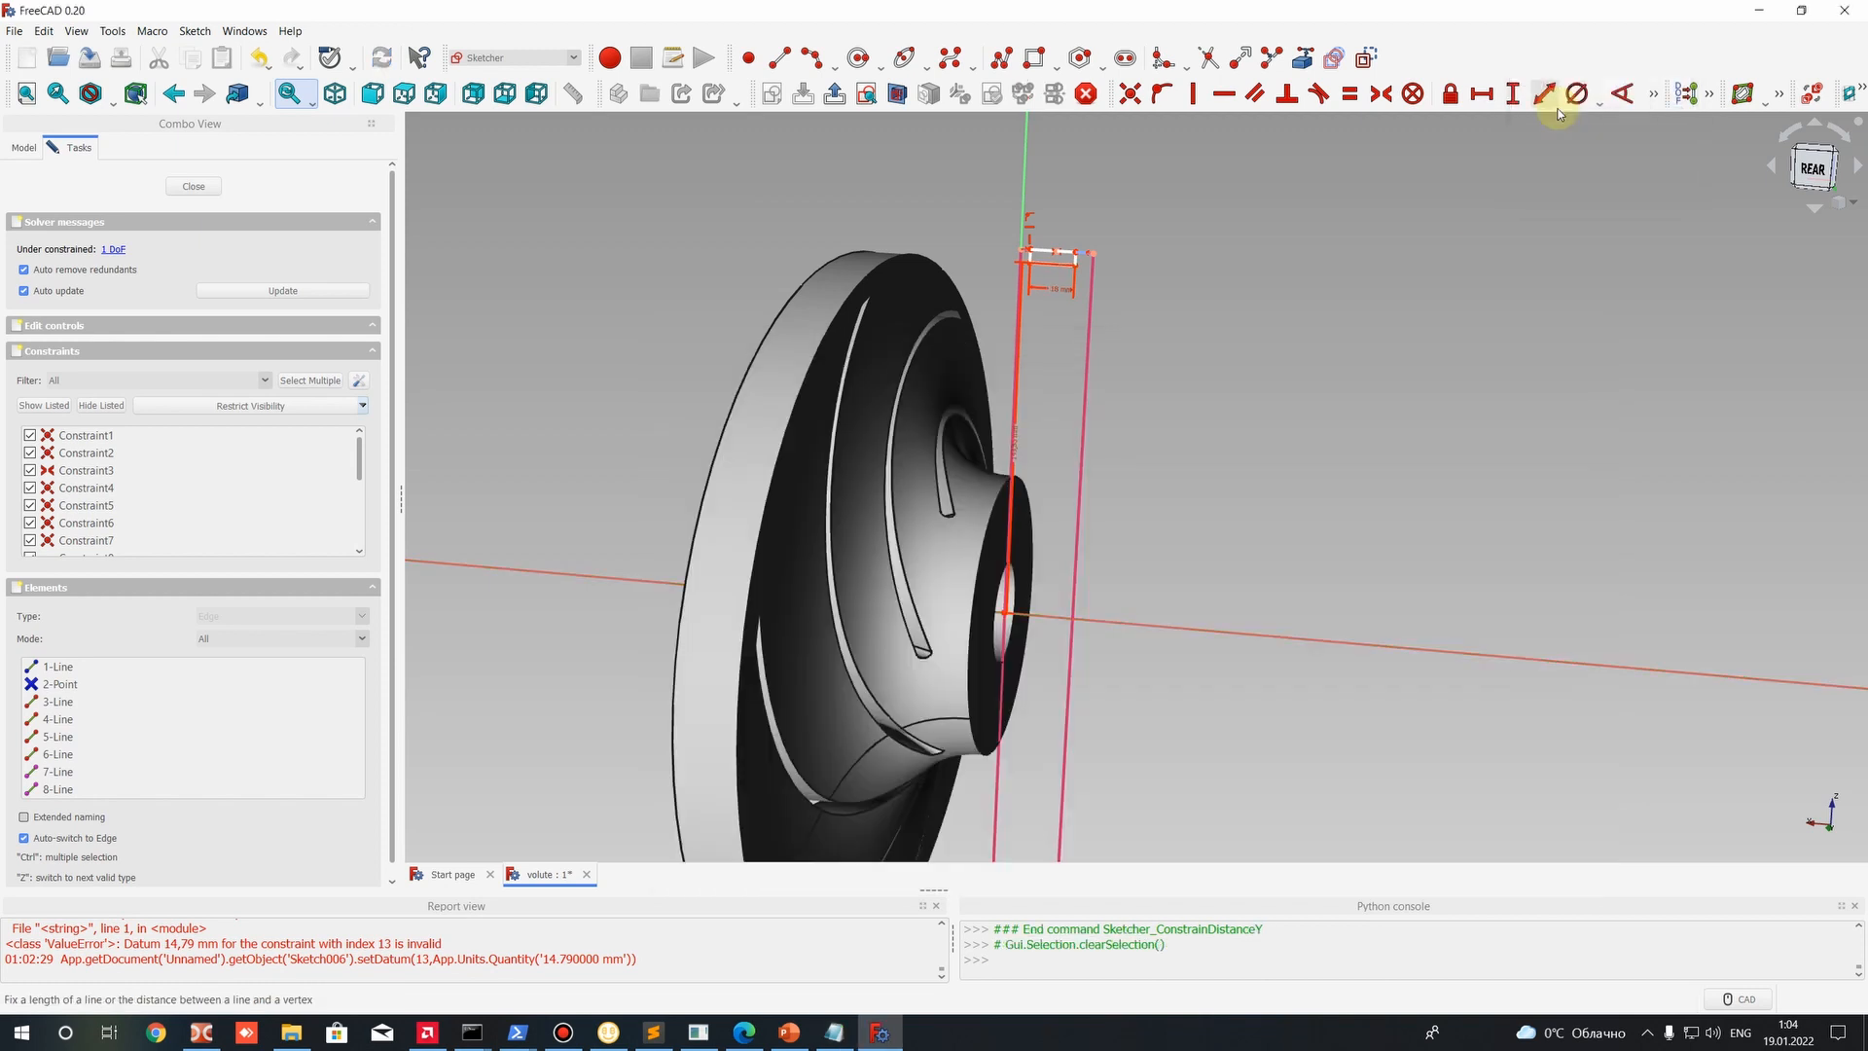
Constrain the rectangle's upper corner to a horizontal distance of 9 mm from the centre point on the upper edge.
scroll(1012, 458, "up", 4)
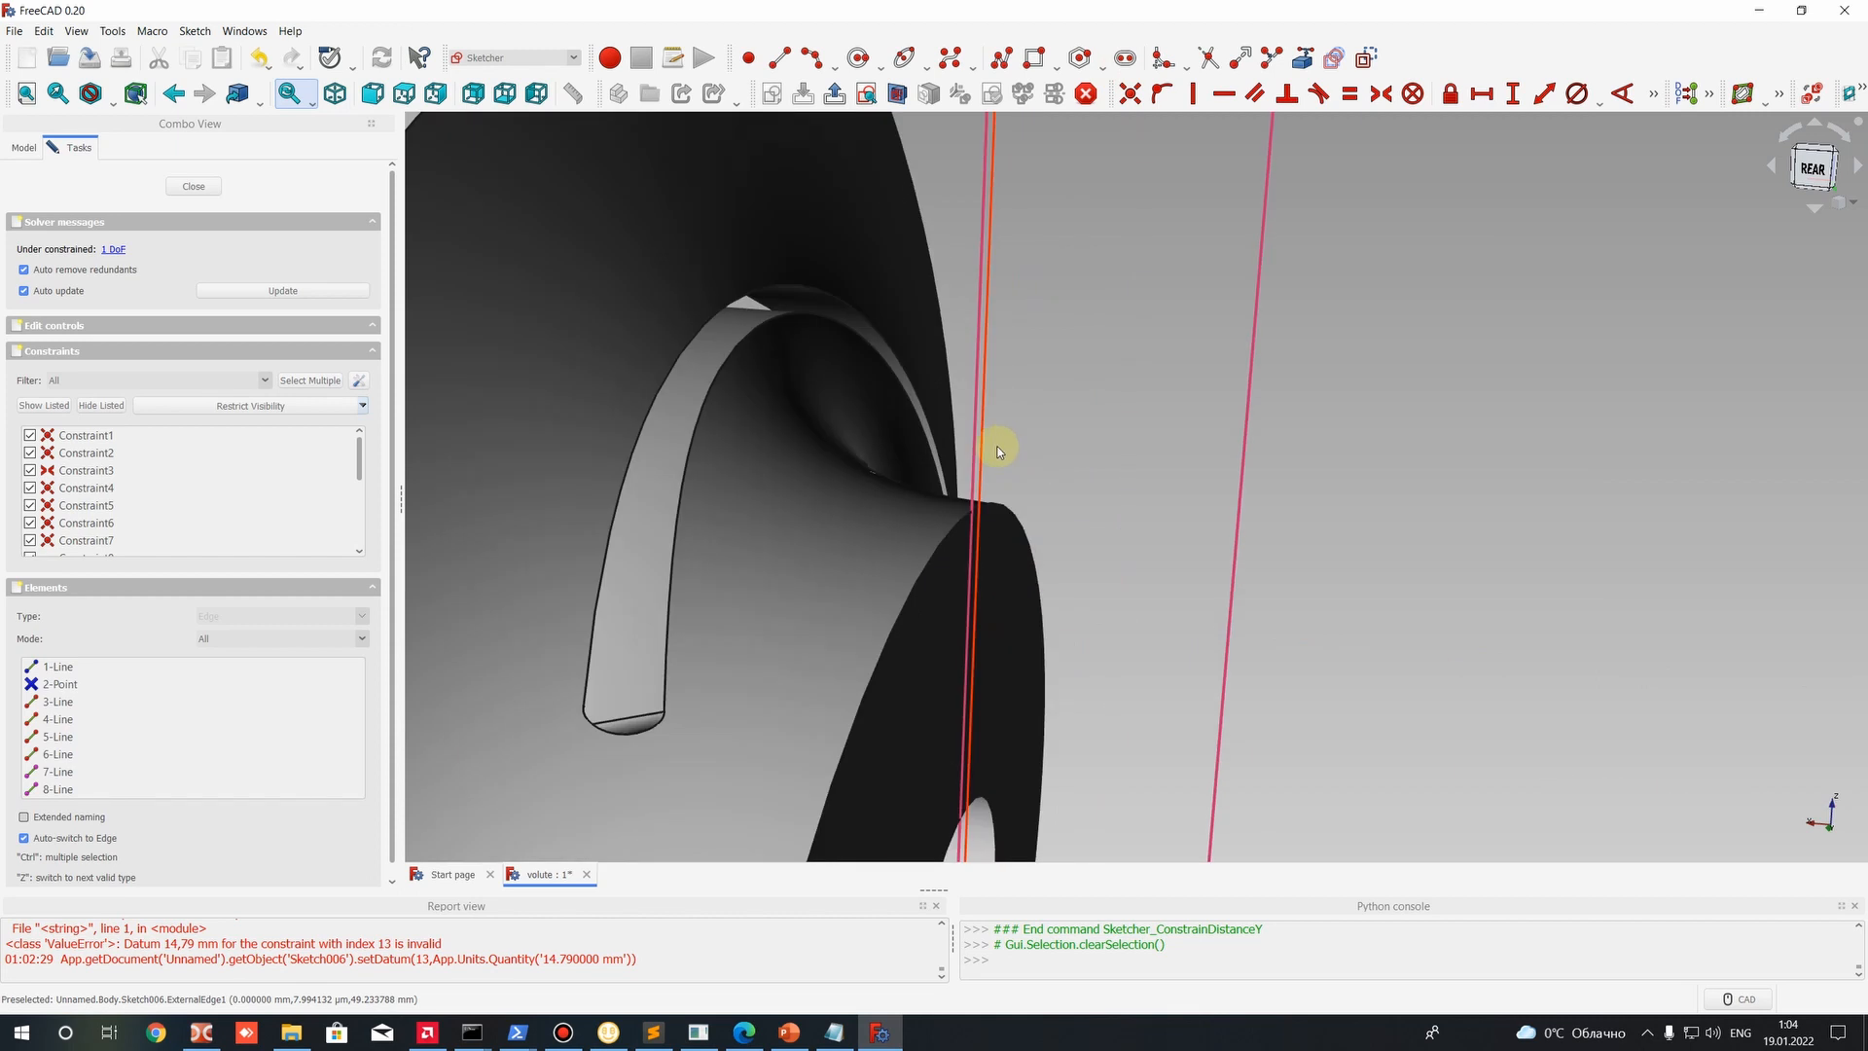
middle_click_drag(1056, 348, 1087, 647)
scroll(1077, 423, "up", 4)
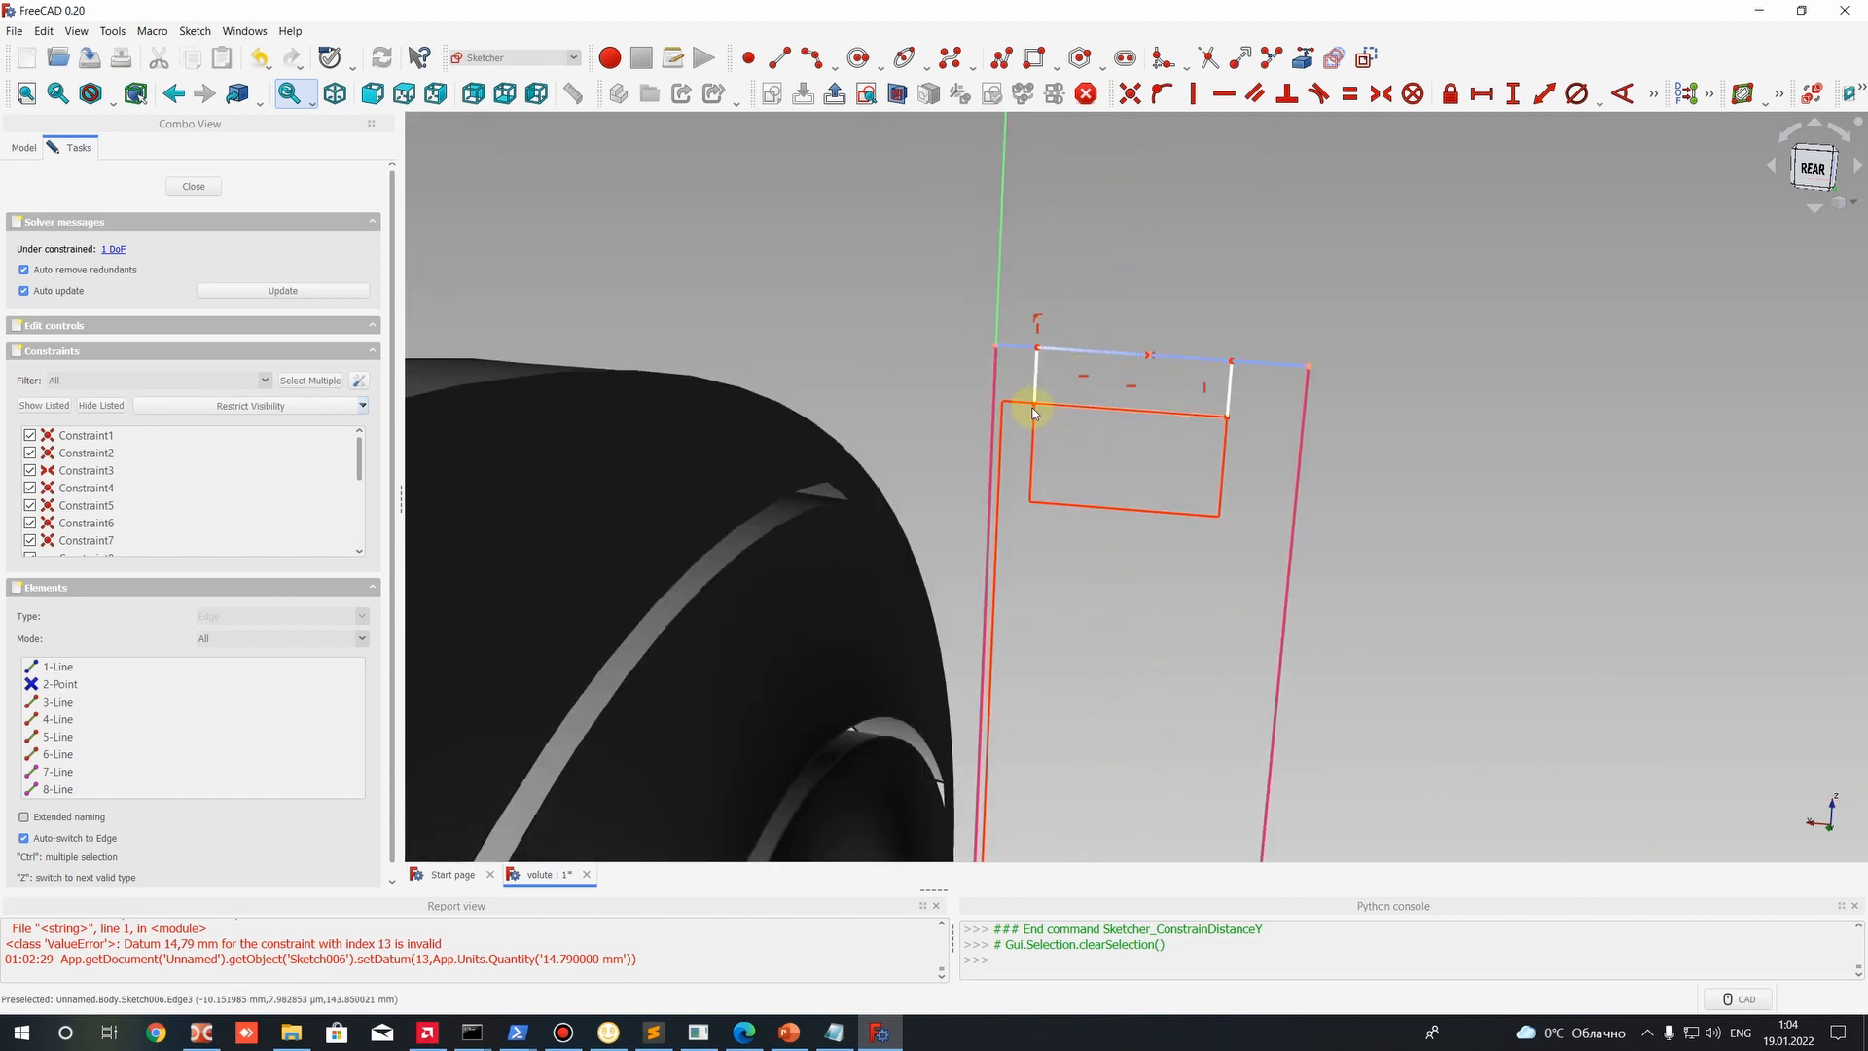
mouse_move(1034, 406)
left_mouse_down()
mouse_move(1076, 392)
mouse_move(1031, 393)
mouse_move(1046, 377)
mouse_move(1092, 367)
left_mouse_up()
left_click(1151, 358)
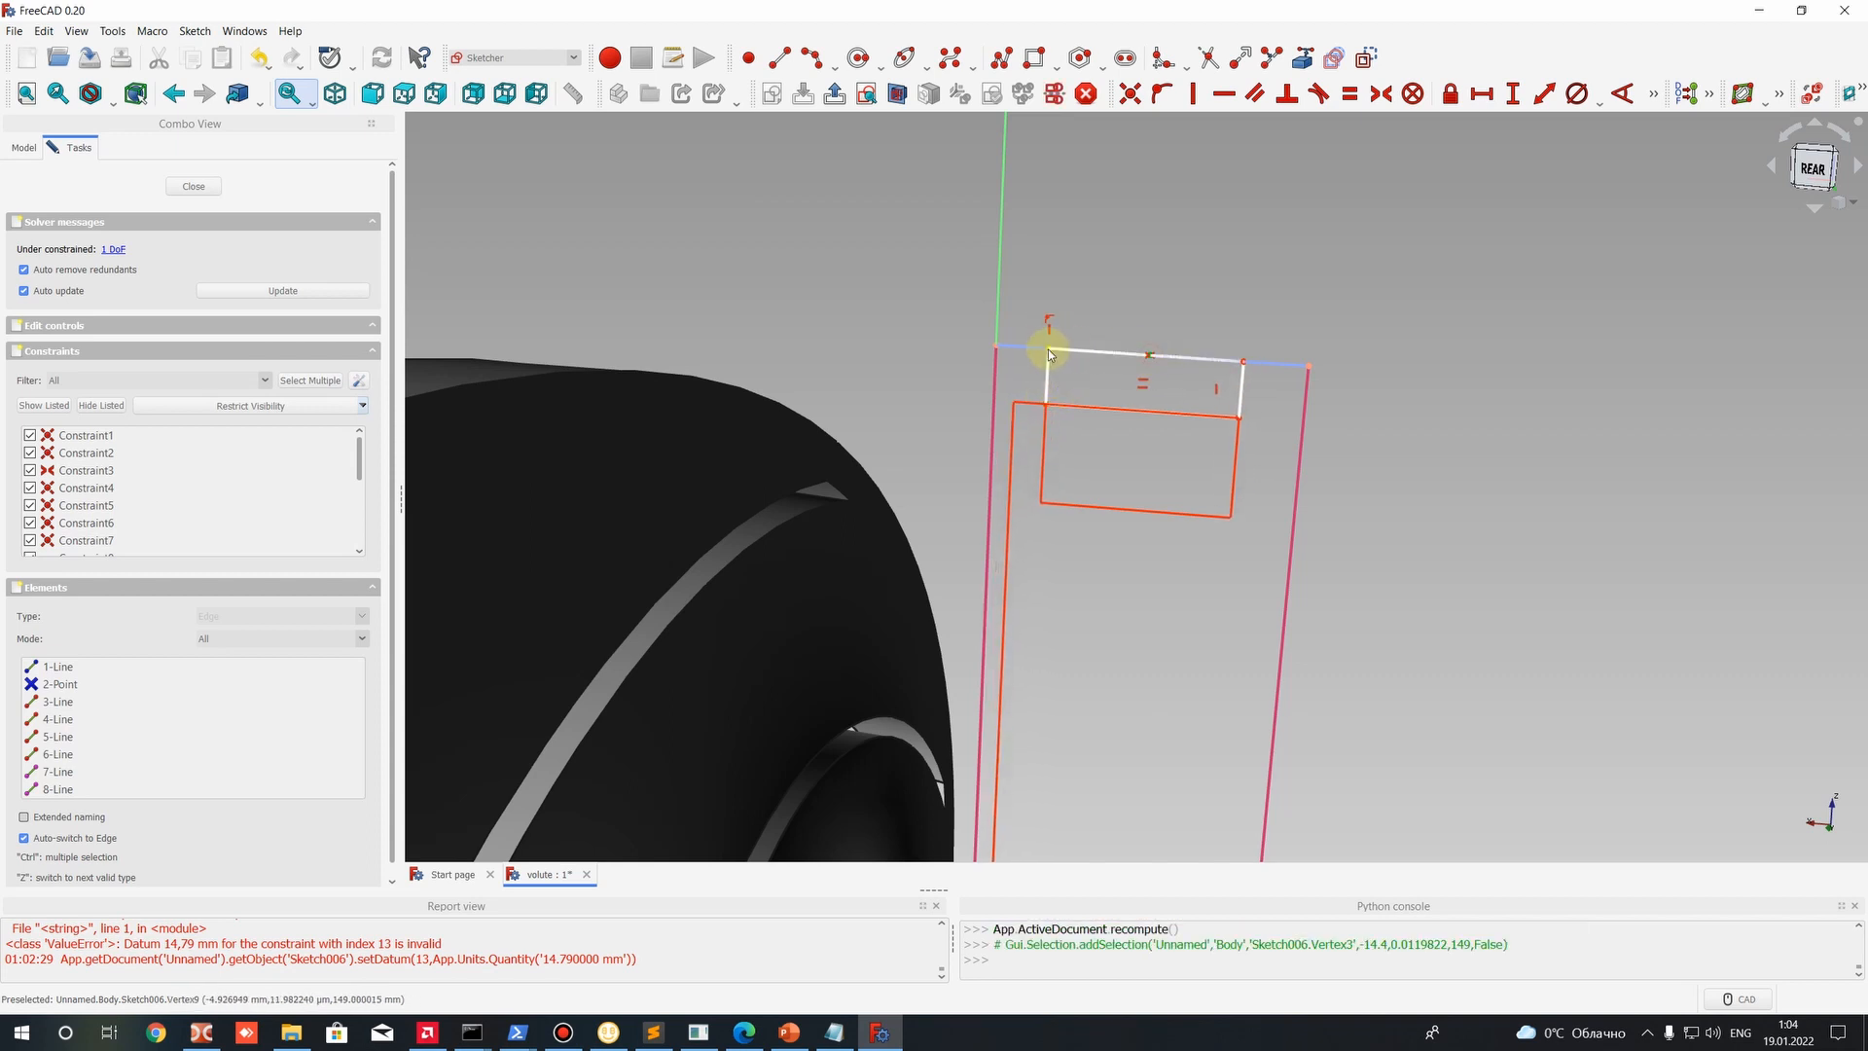
left_click(1048, 348)
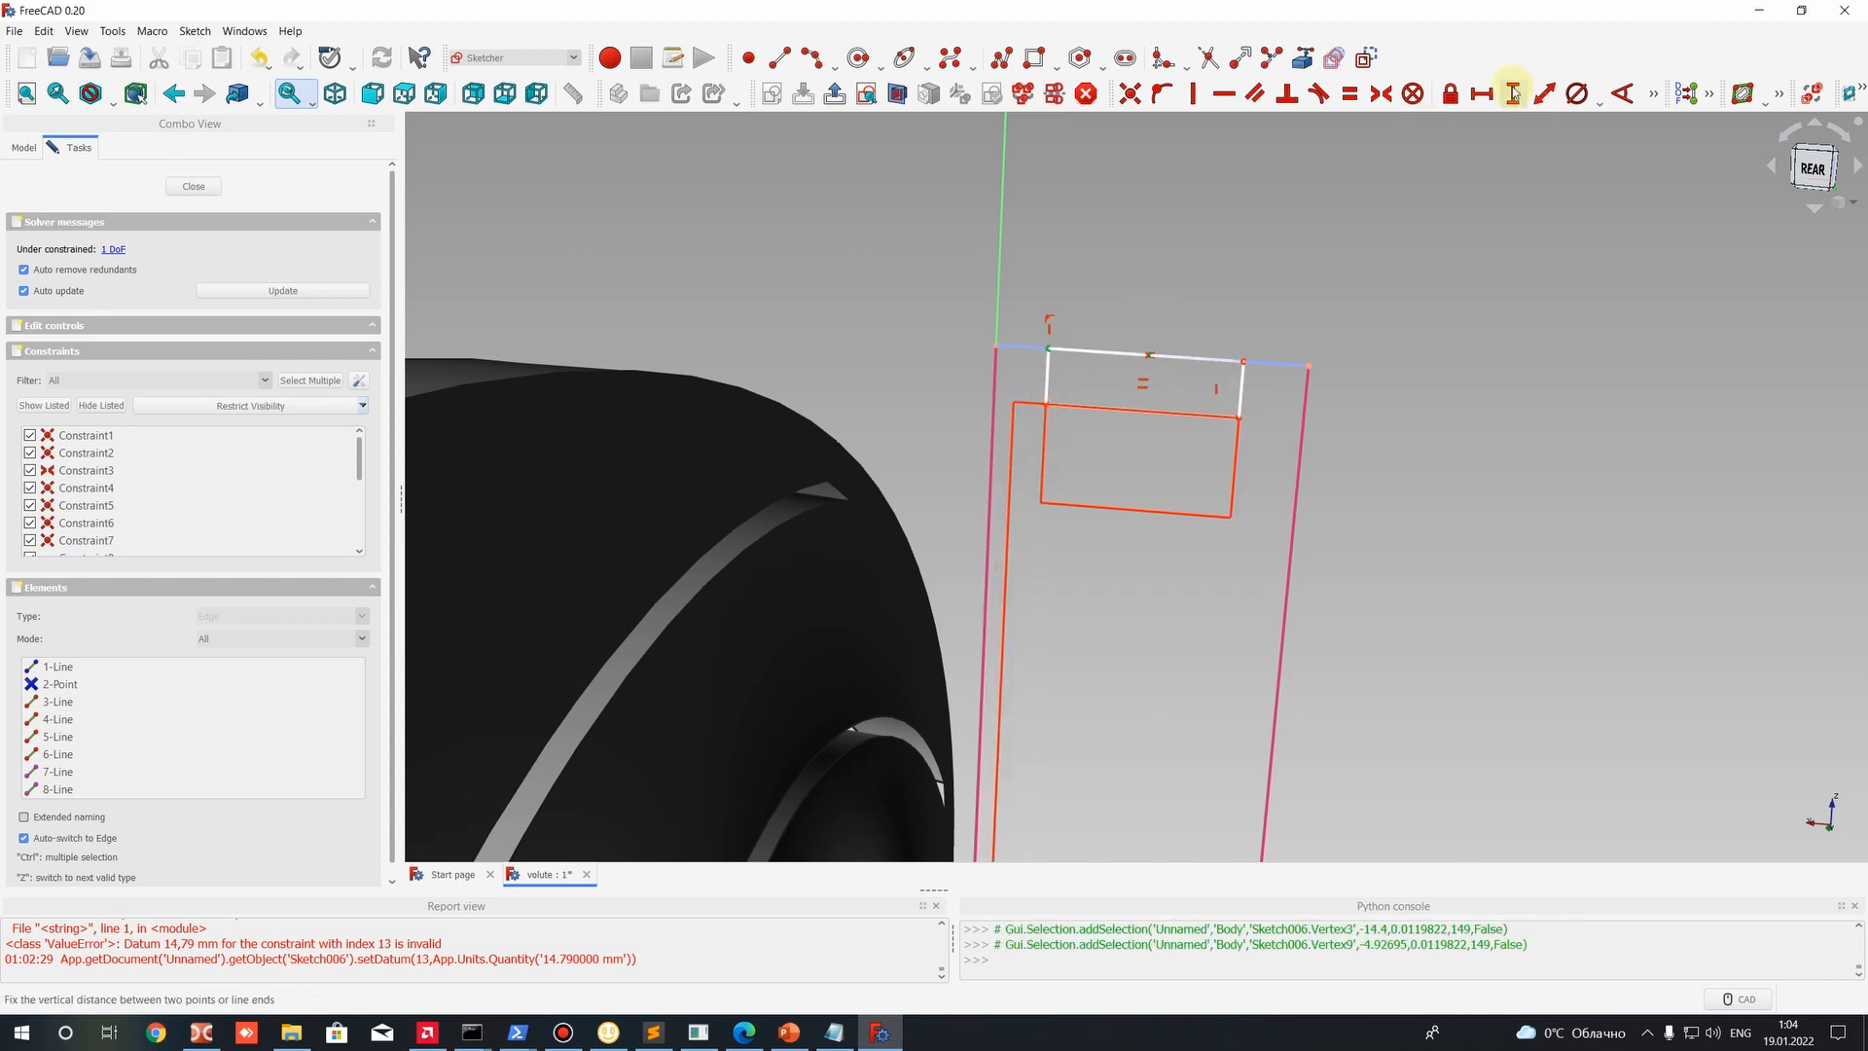
left_click(1481, 94)
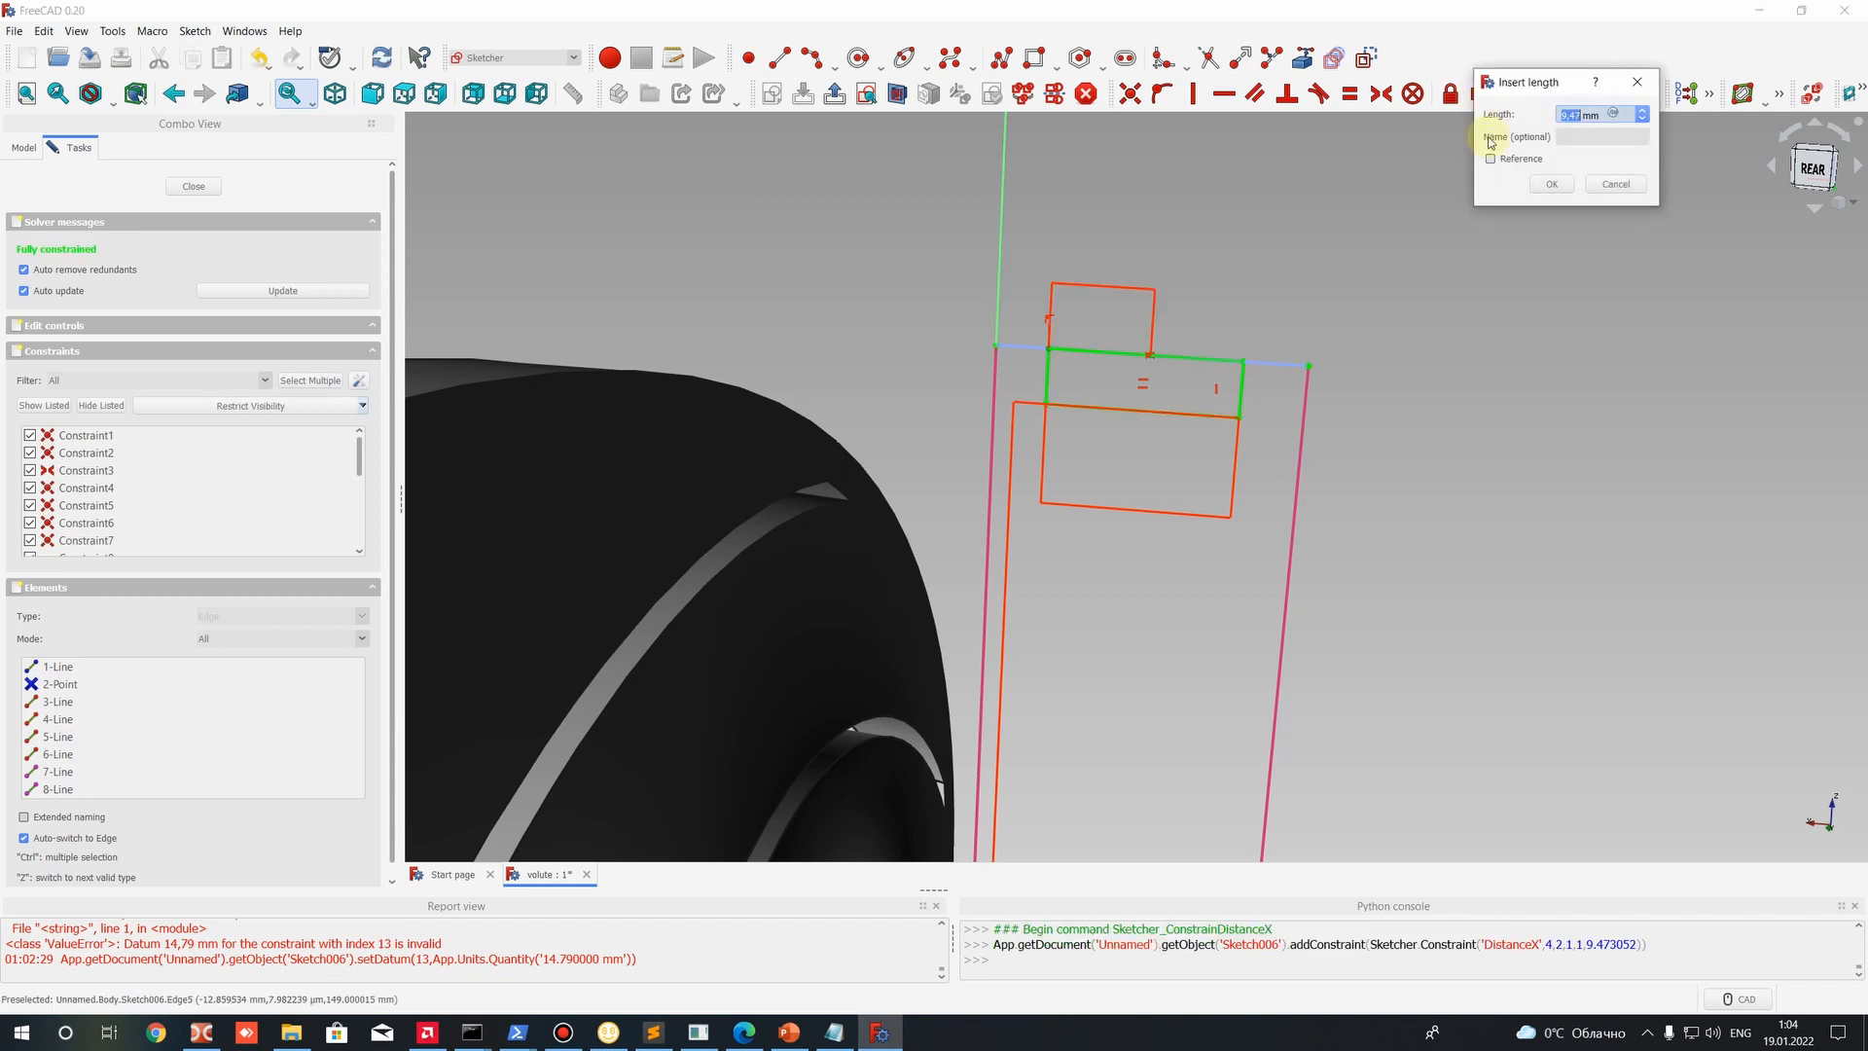
type("9")
key("Return")
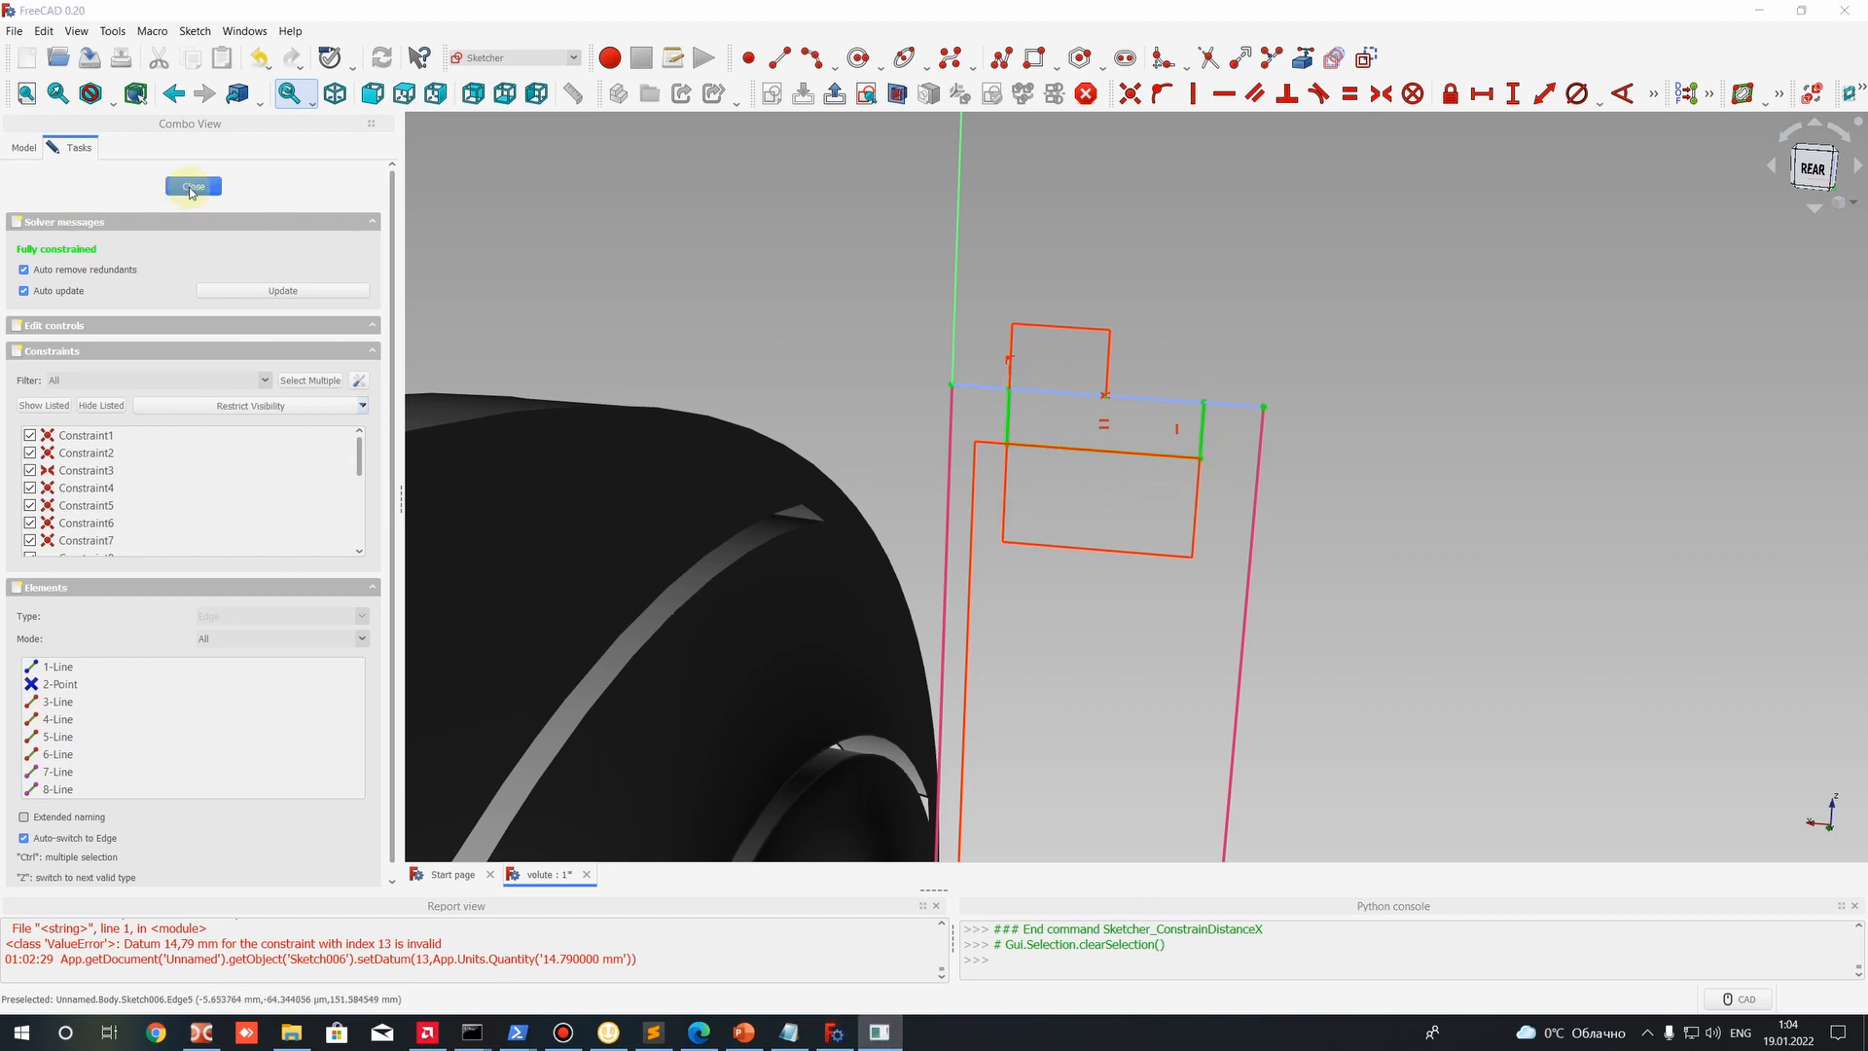
Close the rectangle sketch and make the Pad002 volute body visible around it.
left_click(772, 83)
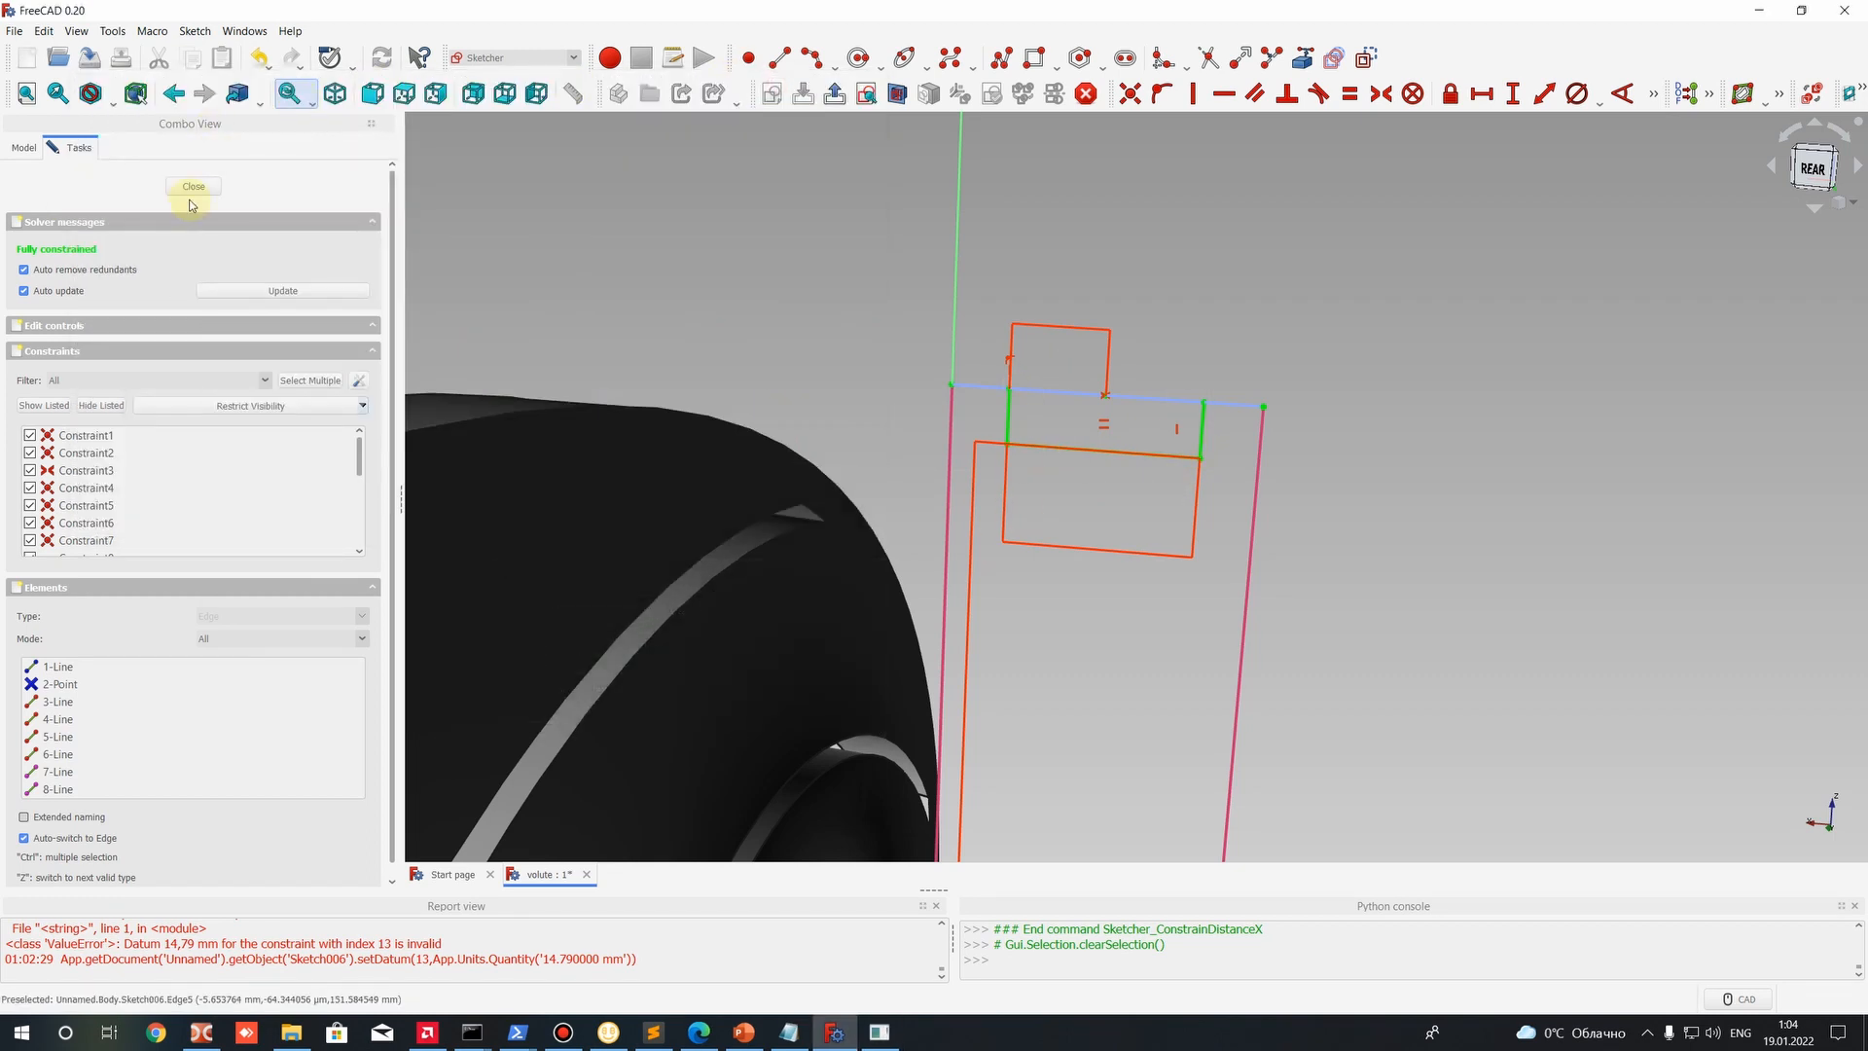
left_click(189, 185)
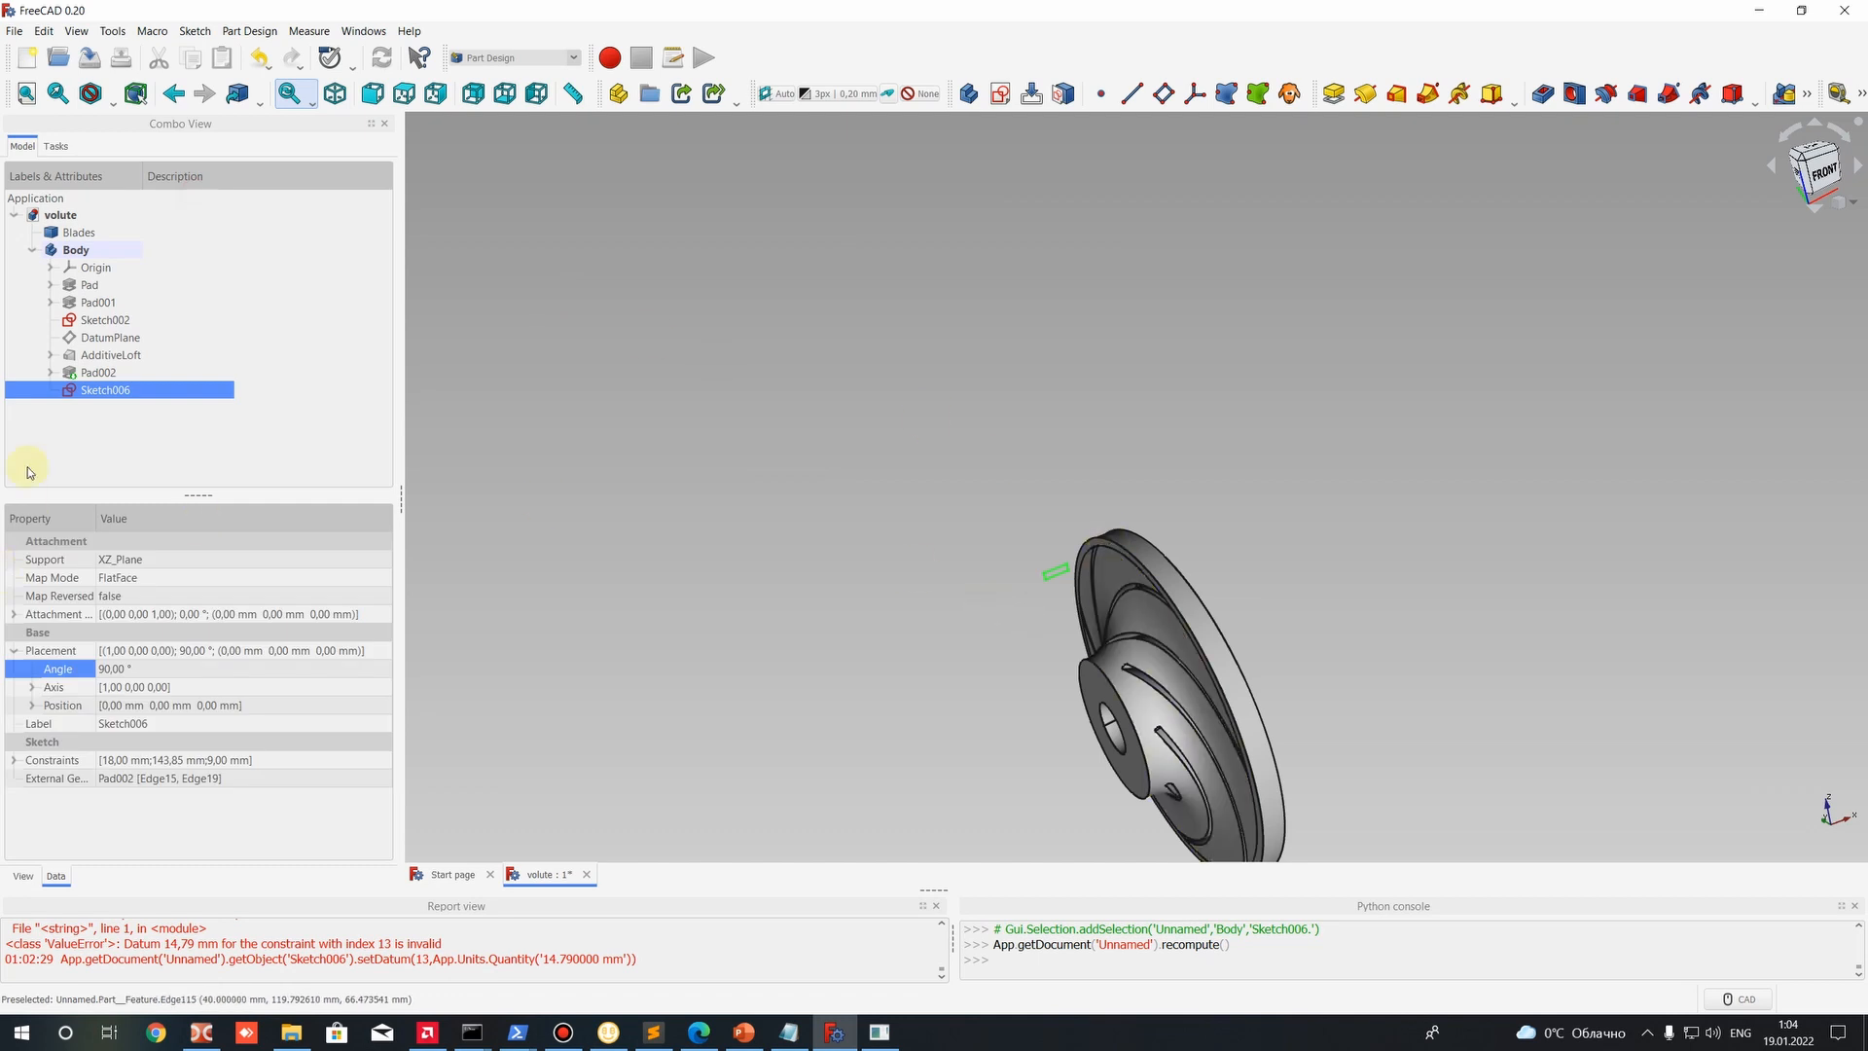
left_click(98, 373)
key("space")
middle_click_drag(1118, 730, 1055, 783)
scroll(1055, 782, "up", 2)
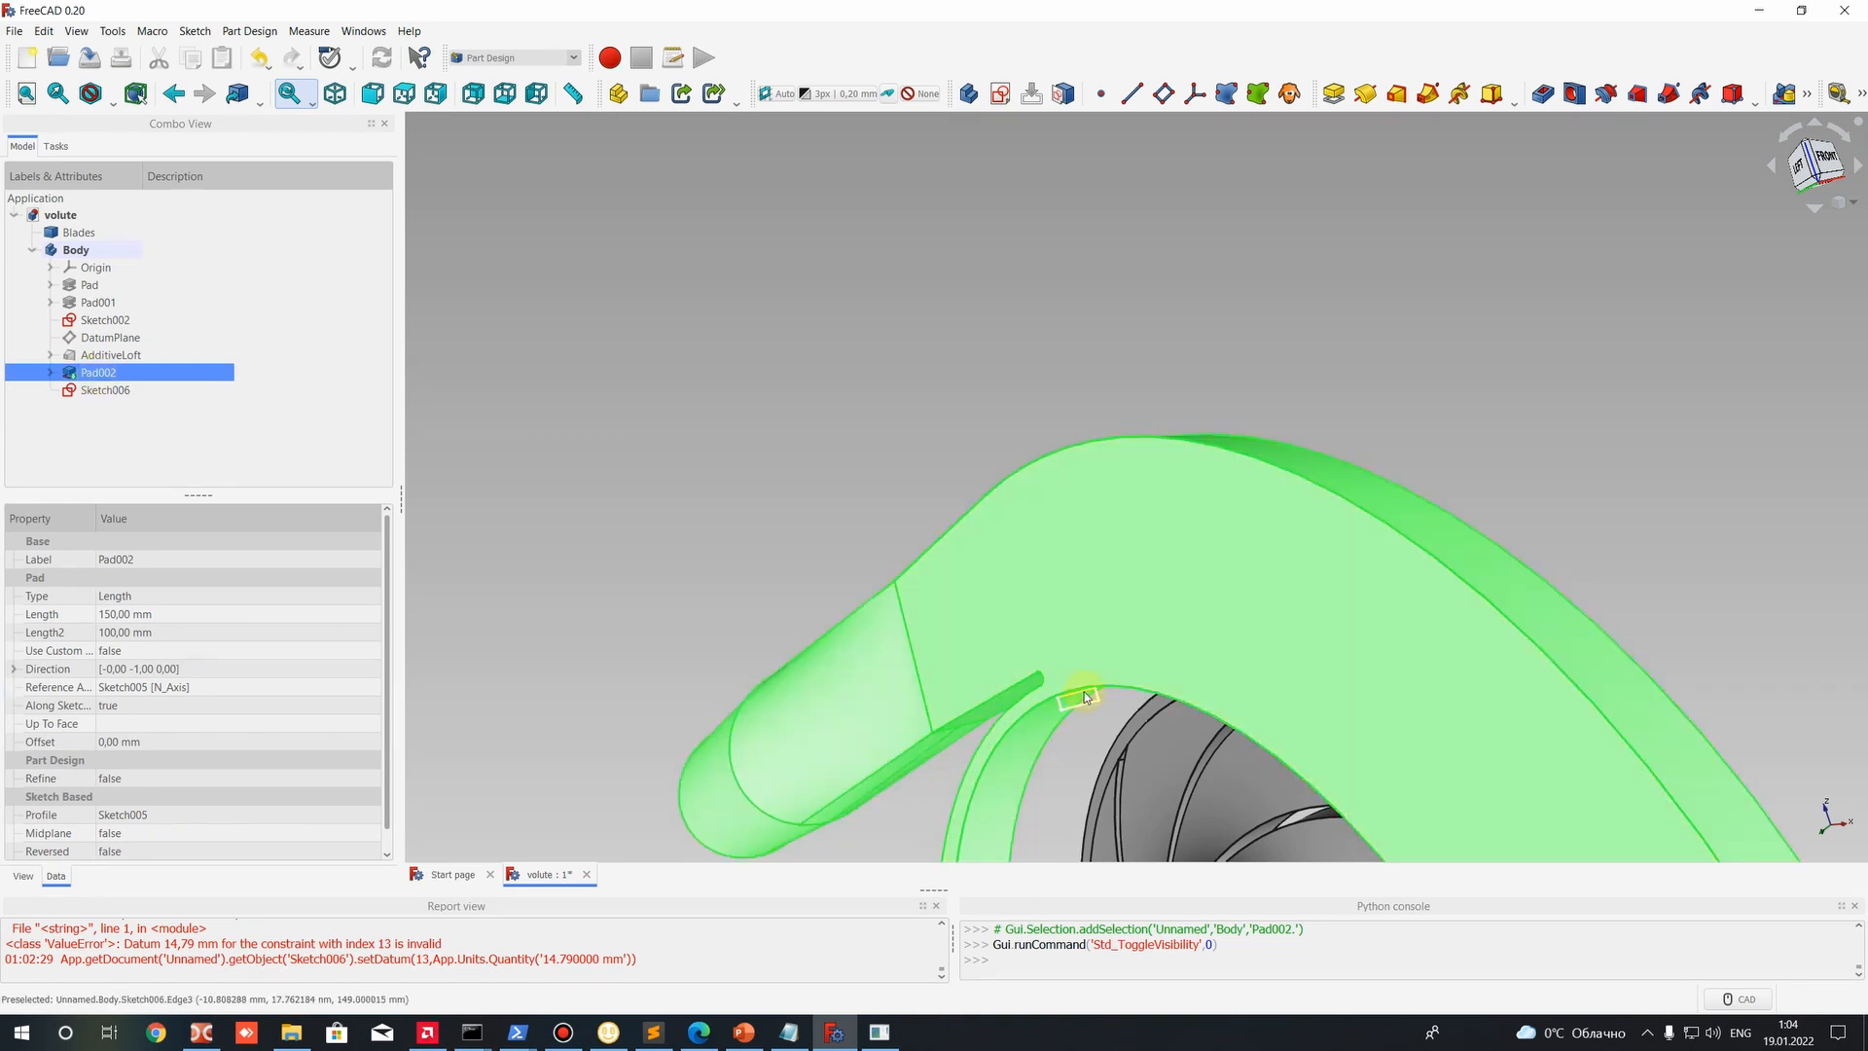
left_click(1363, 90)
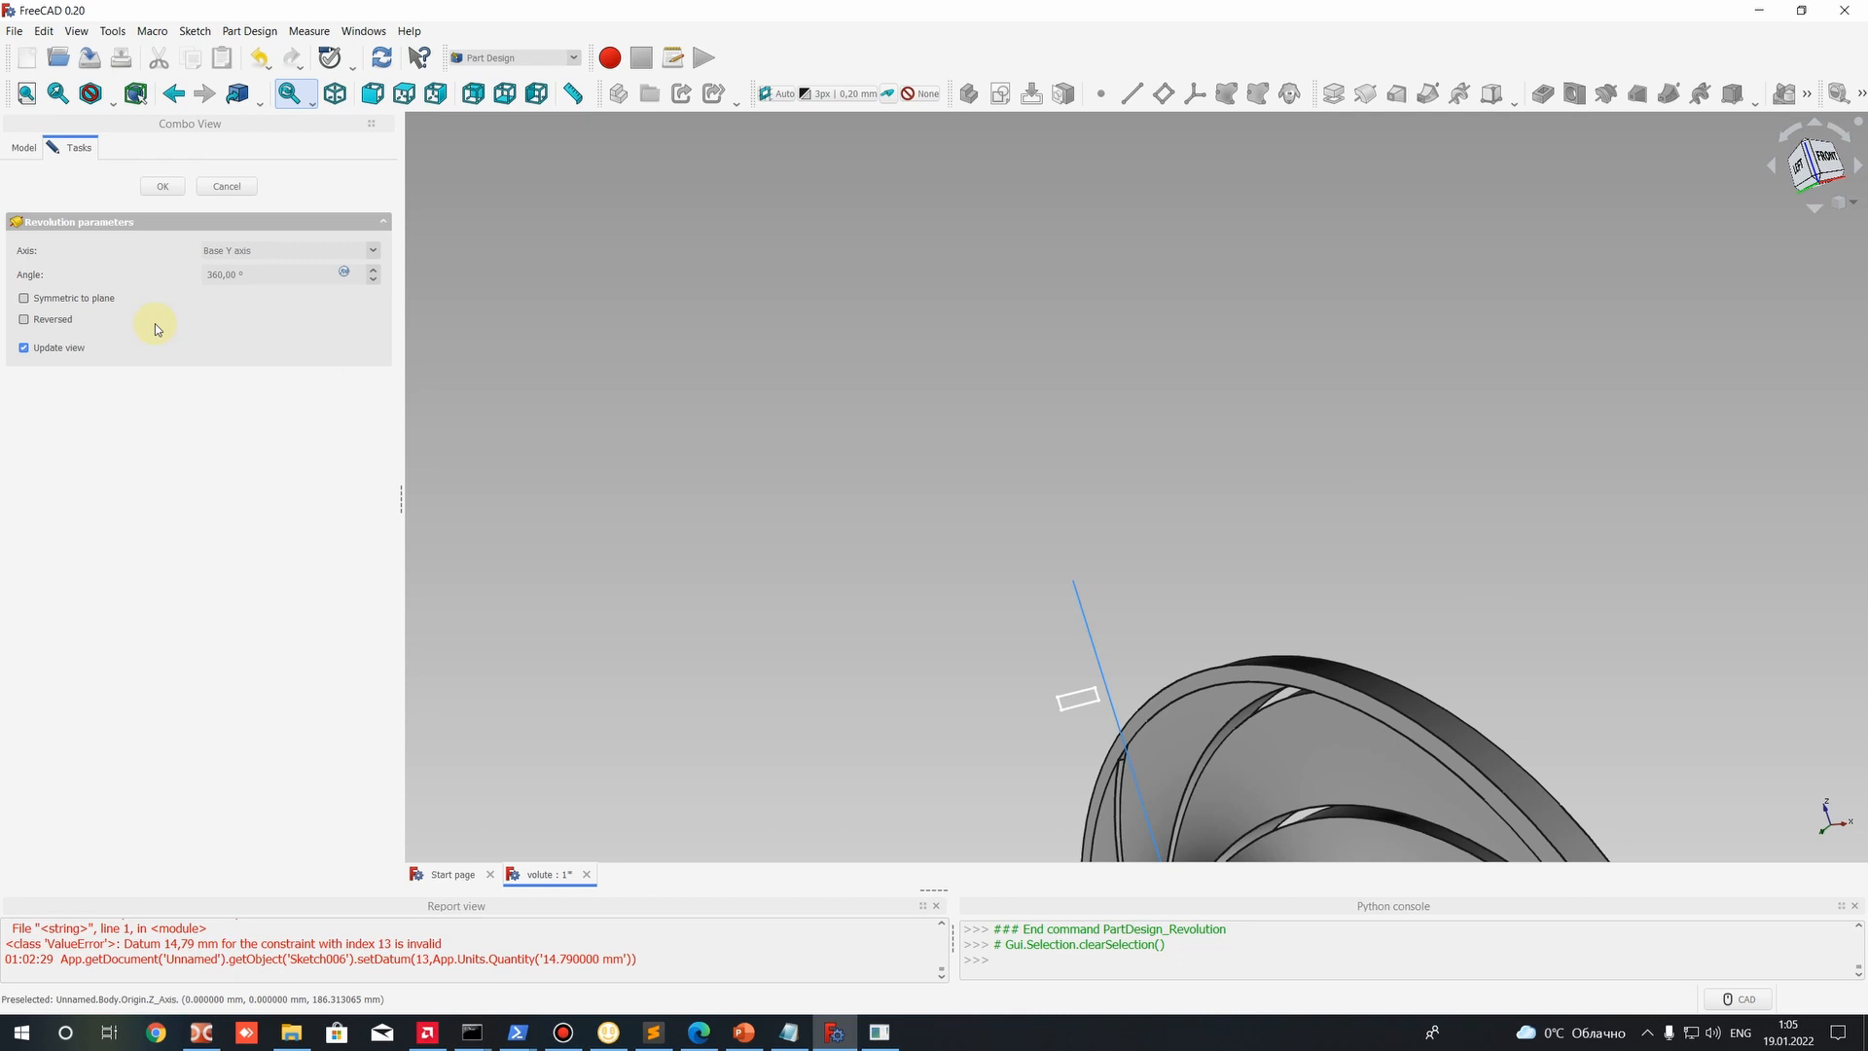
left_click(159, 187)
left_click(1001, 534)
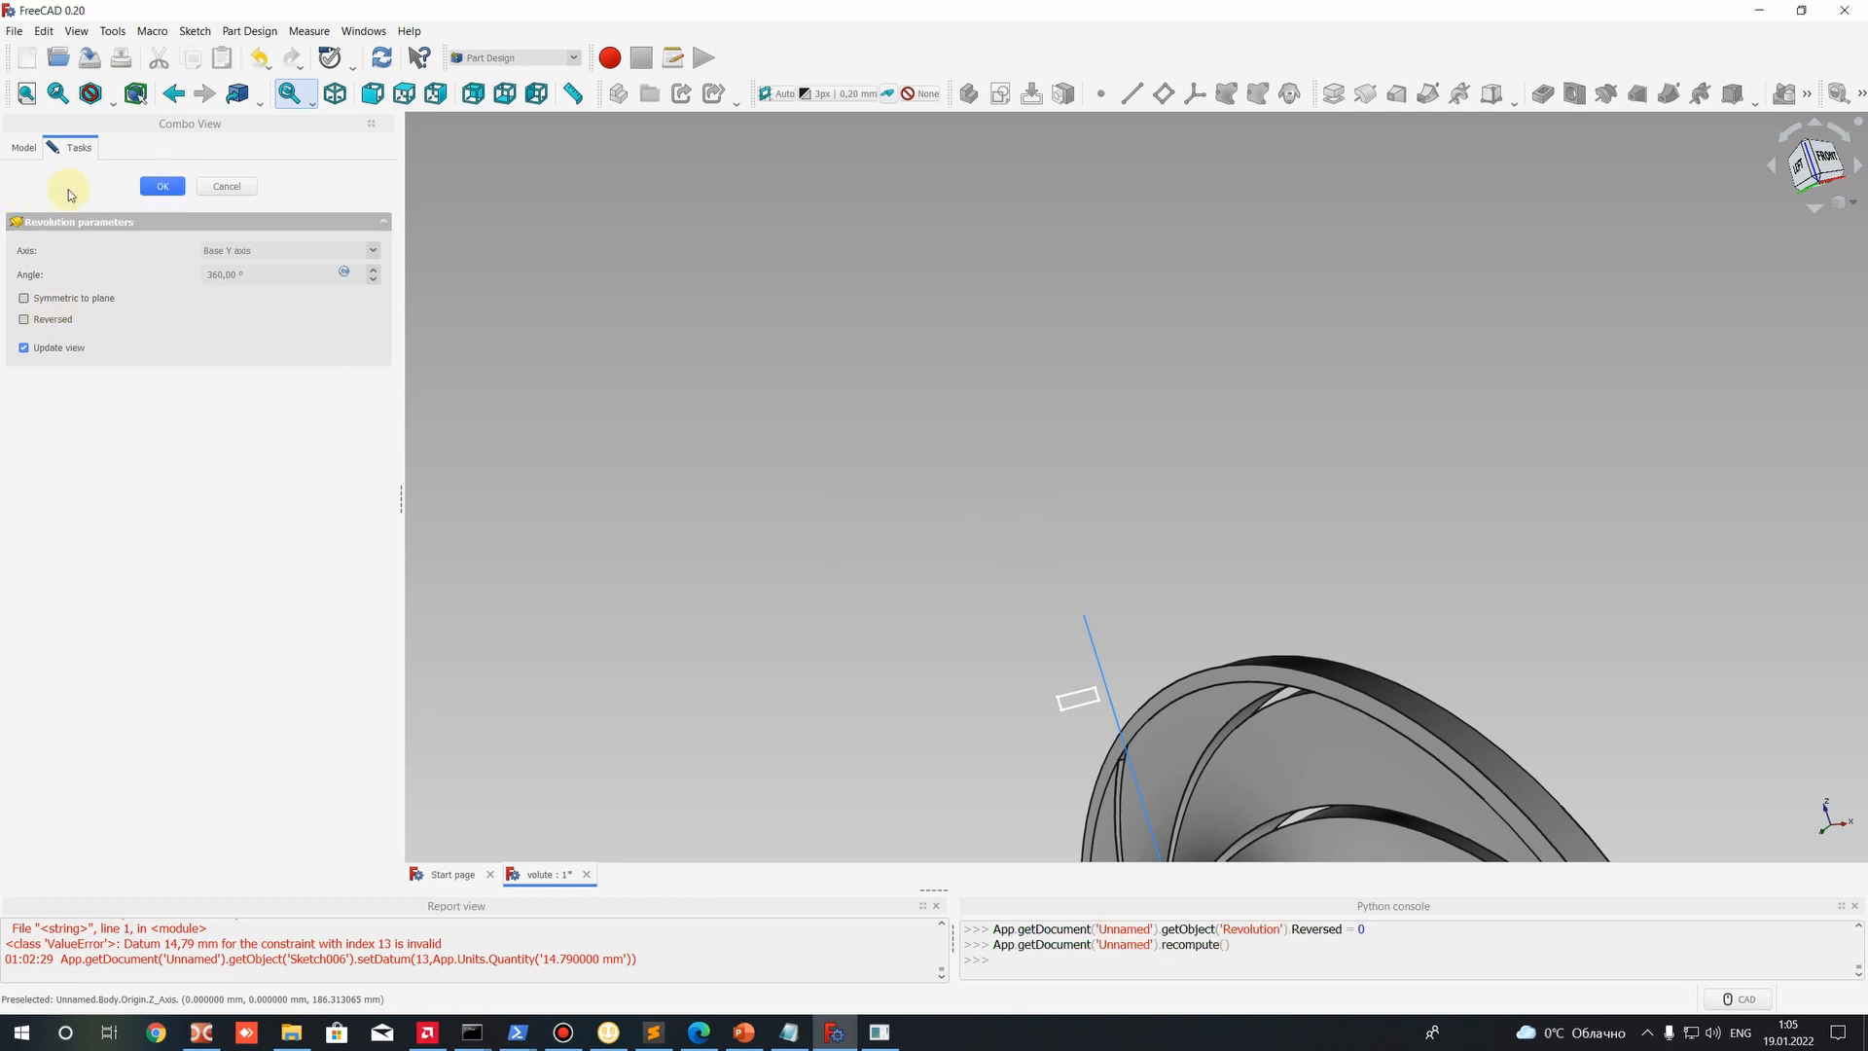
left_click(251, 191)
scroll(875, 434, "down", 5)
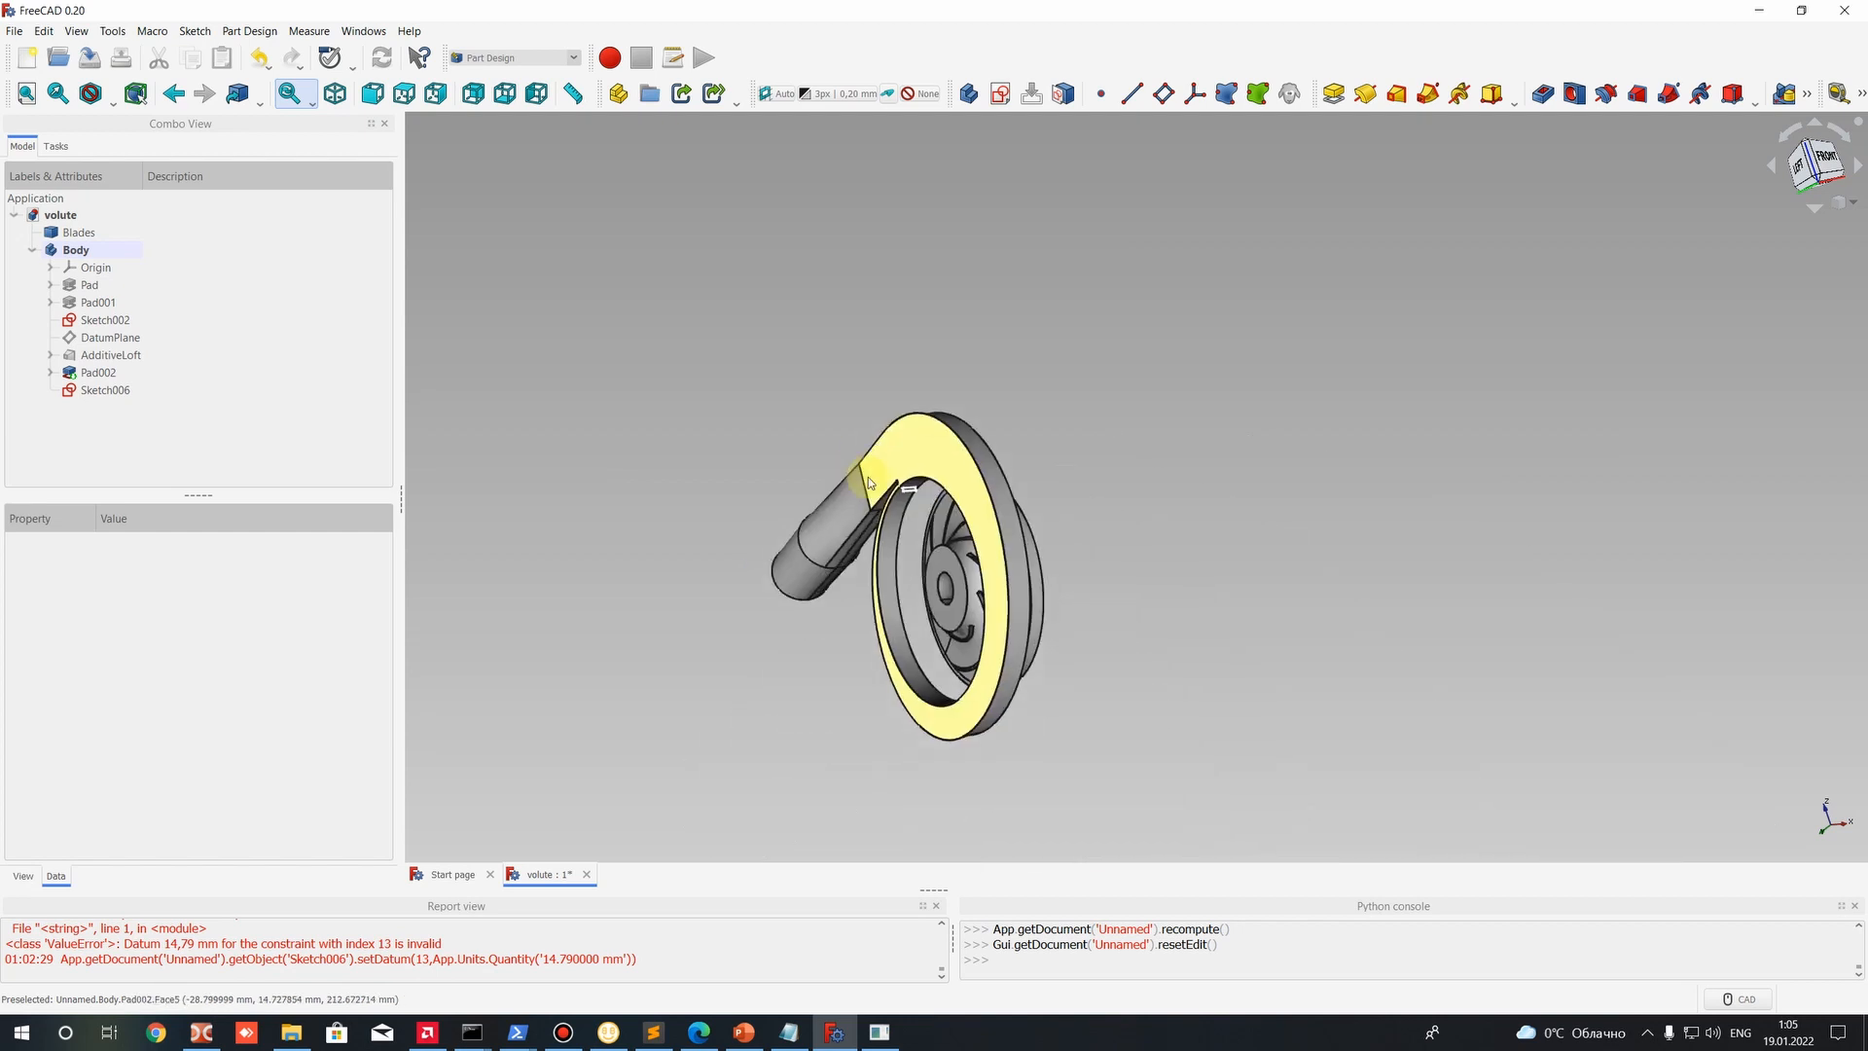
Compare the placement properties of Sketch006 and the Body, and check where the sketch sits against the volute's inner ring.
scroll(932, 483, "up", 4)
scroll(931, 483, "up", 3)
left_click(93, 390)
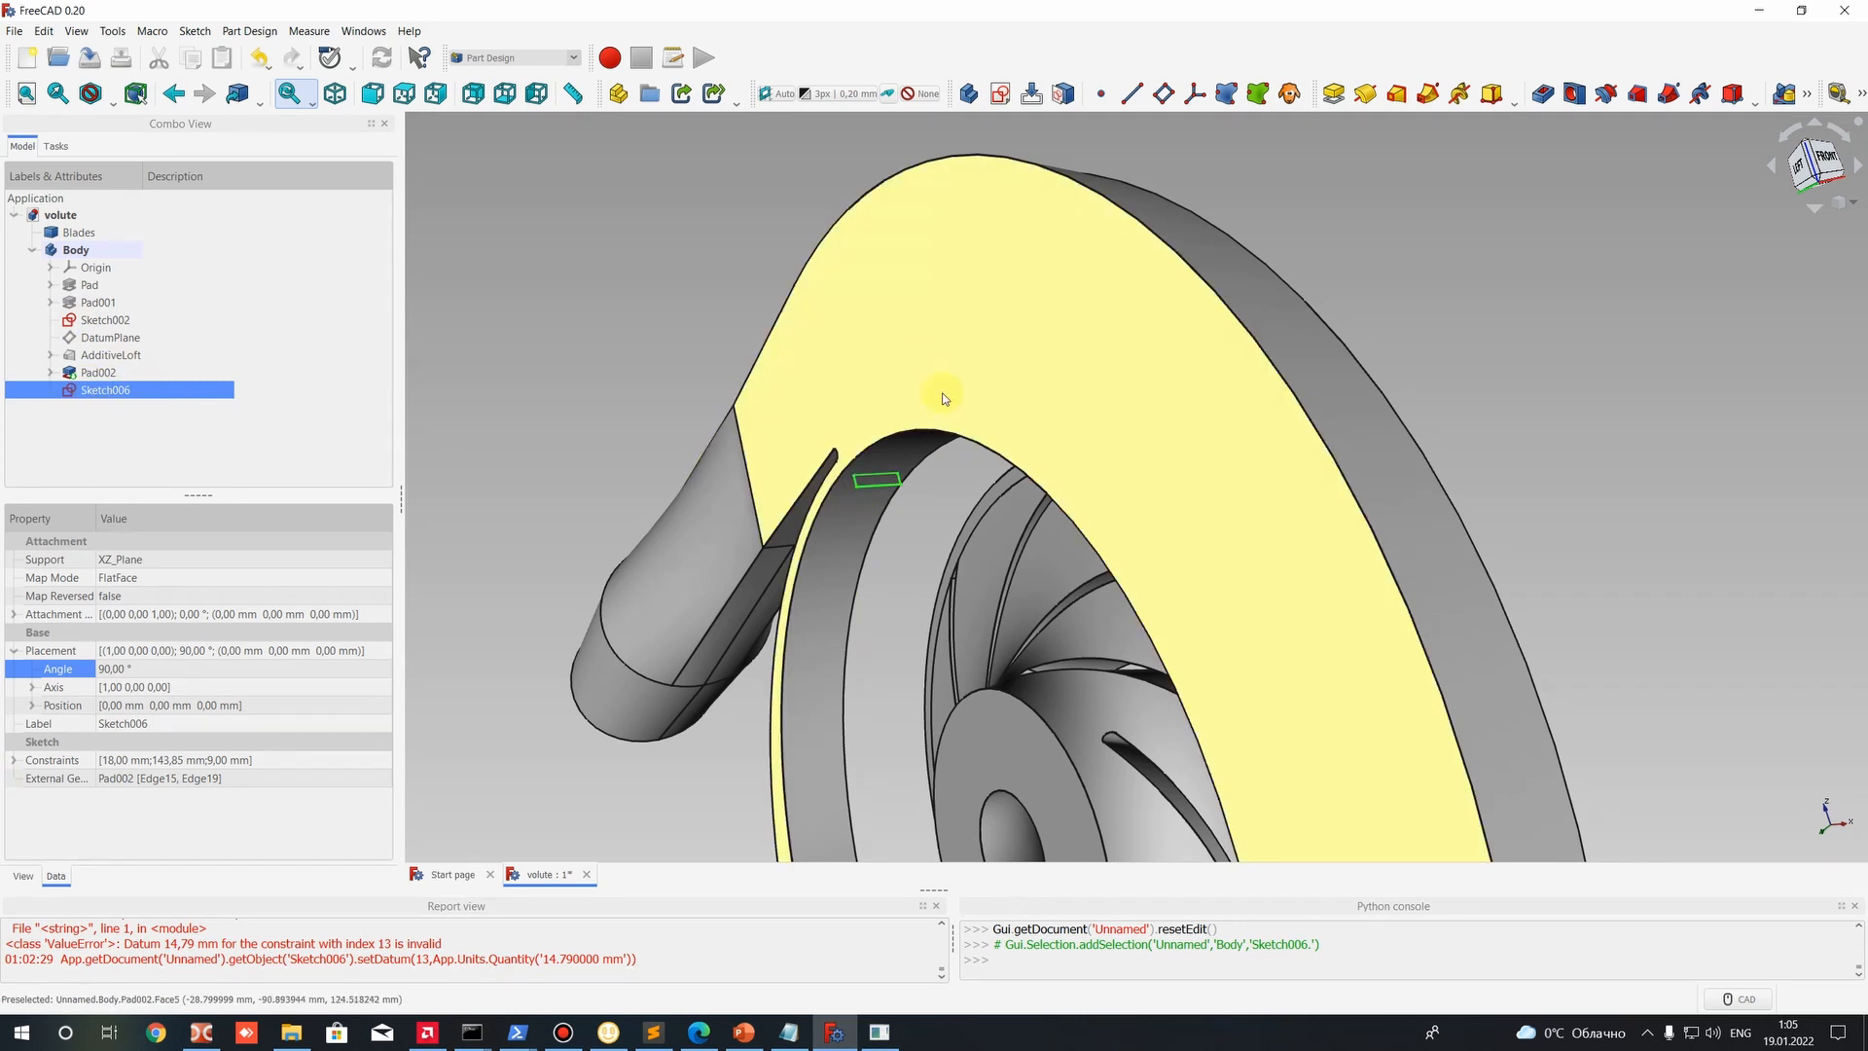
left_click(920, 368)
middle_click_drag(919, 500, 884, 418)
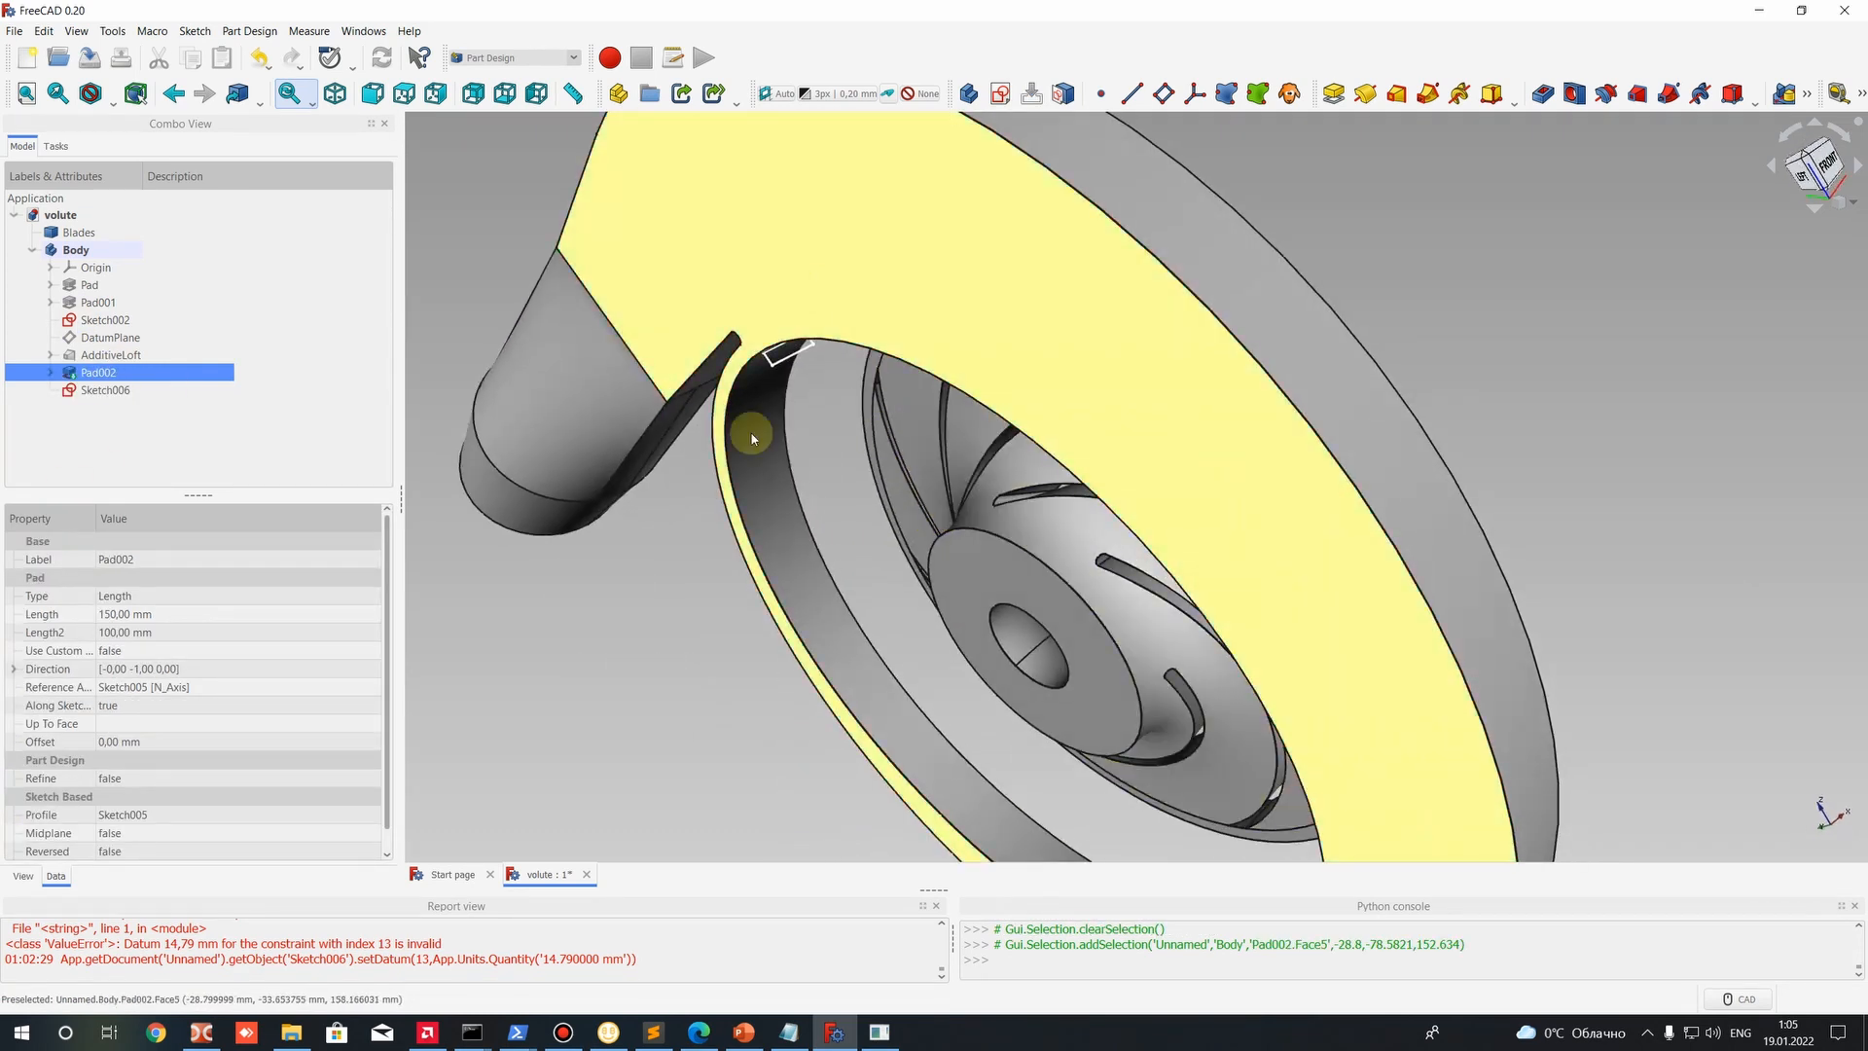
left_click(102, 390)
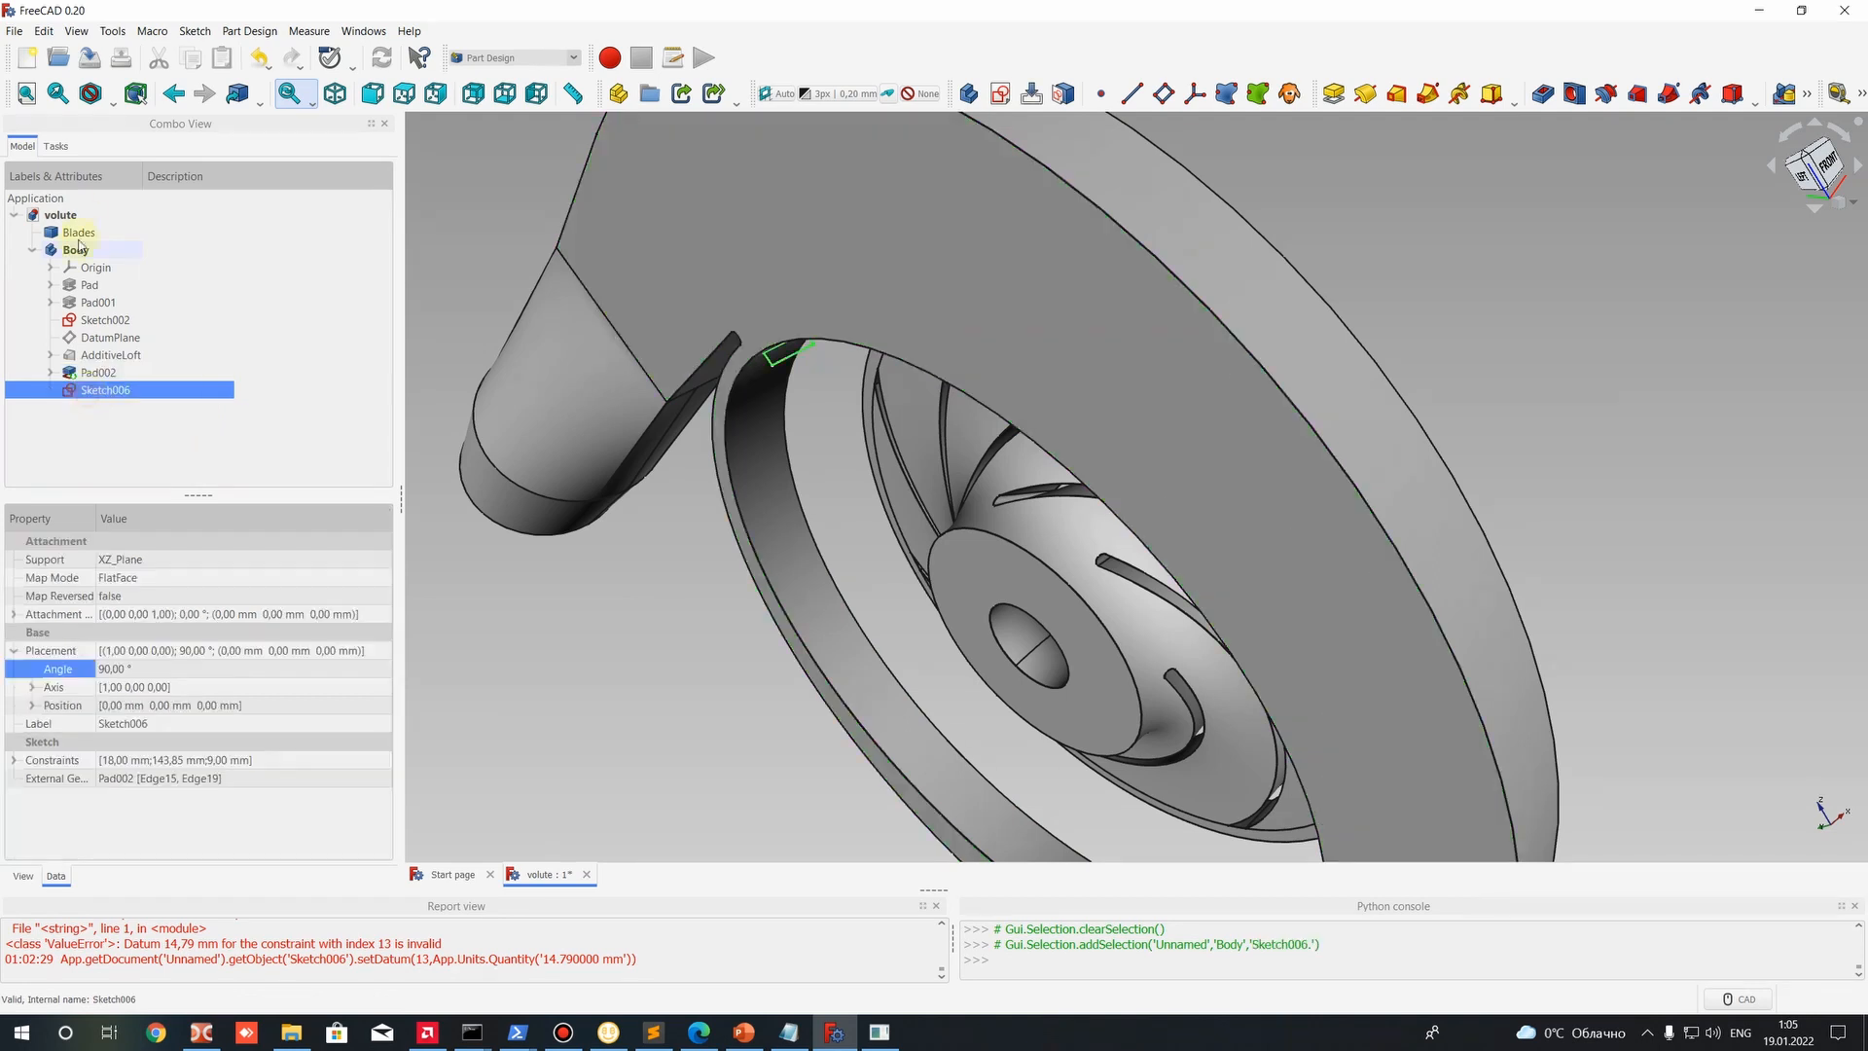
left_click(78, 250)
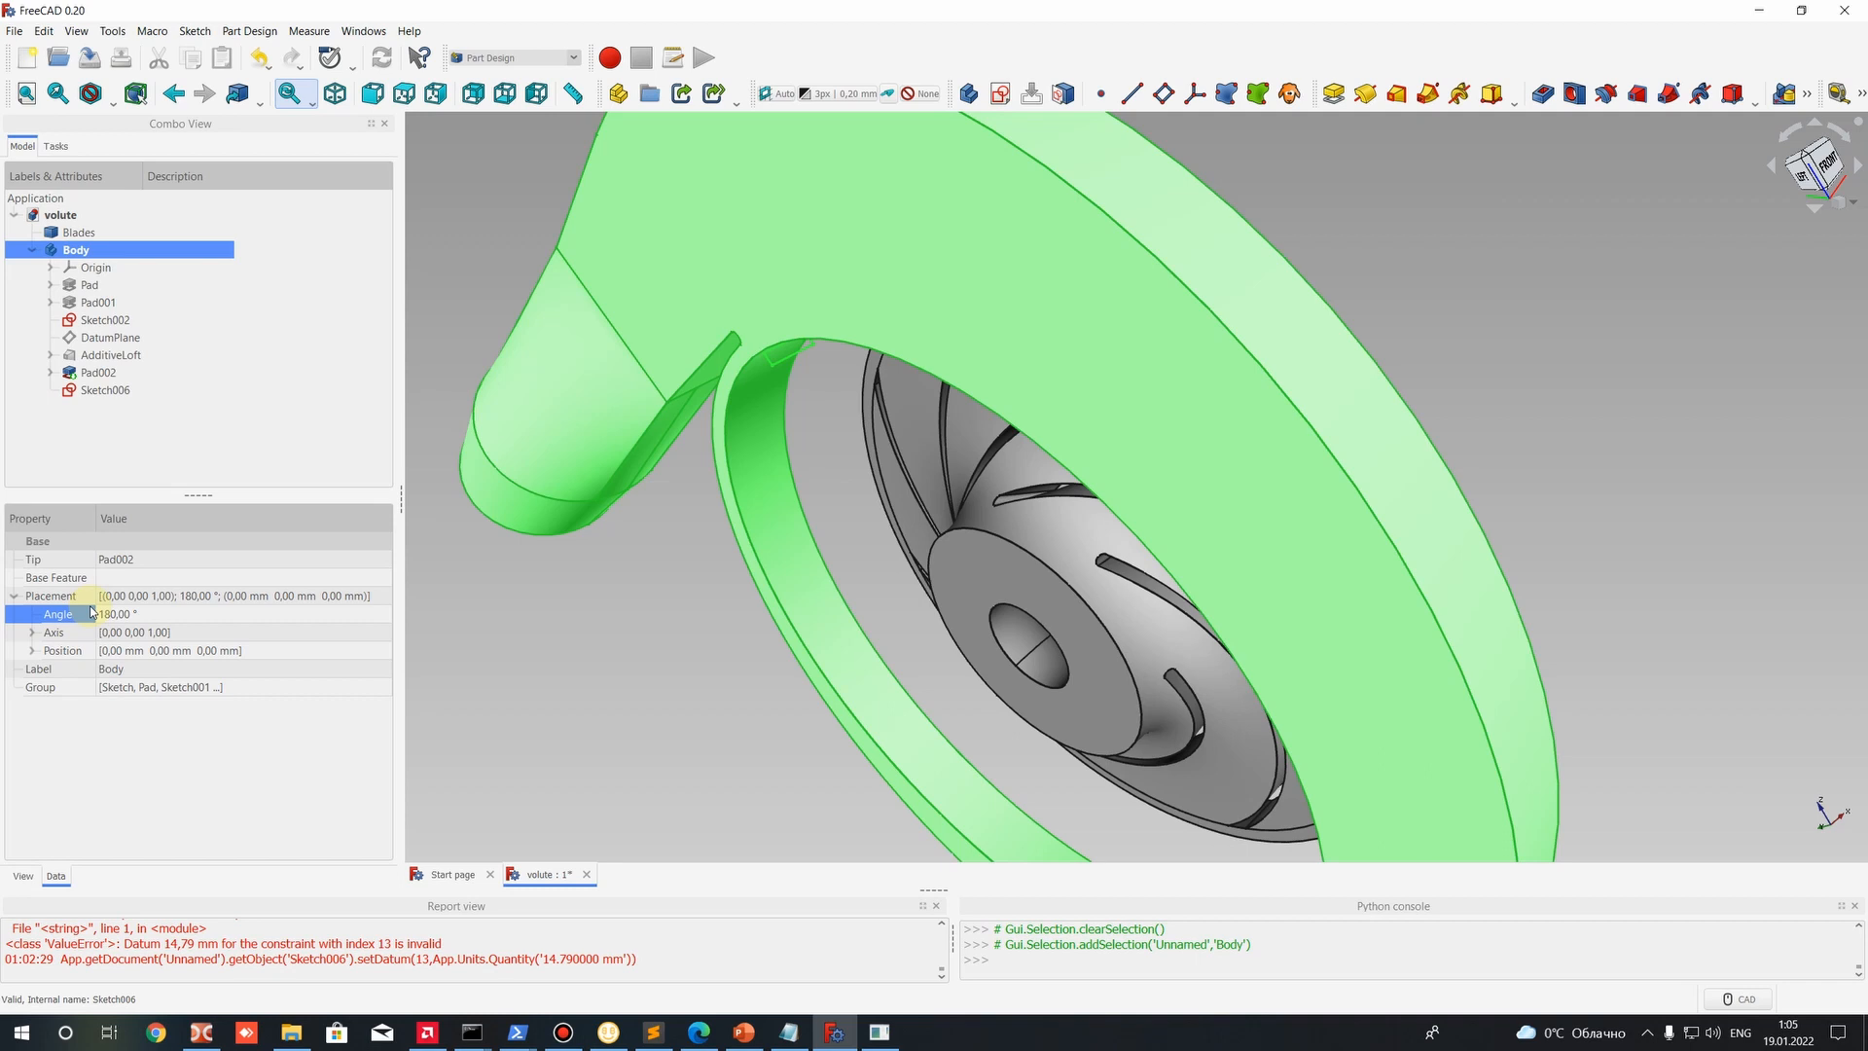
left_click(105, 390)
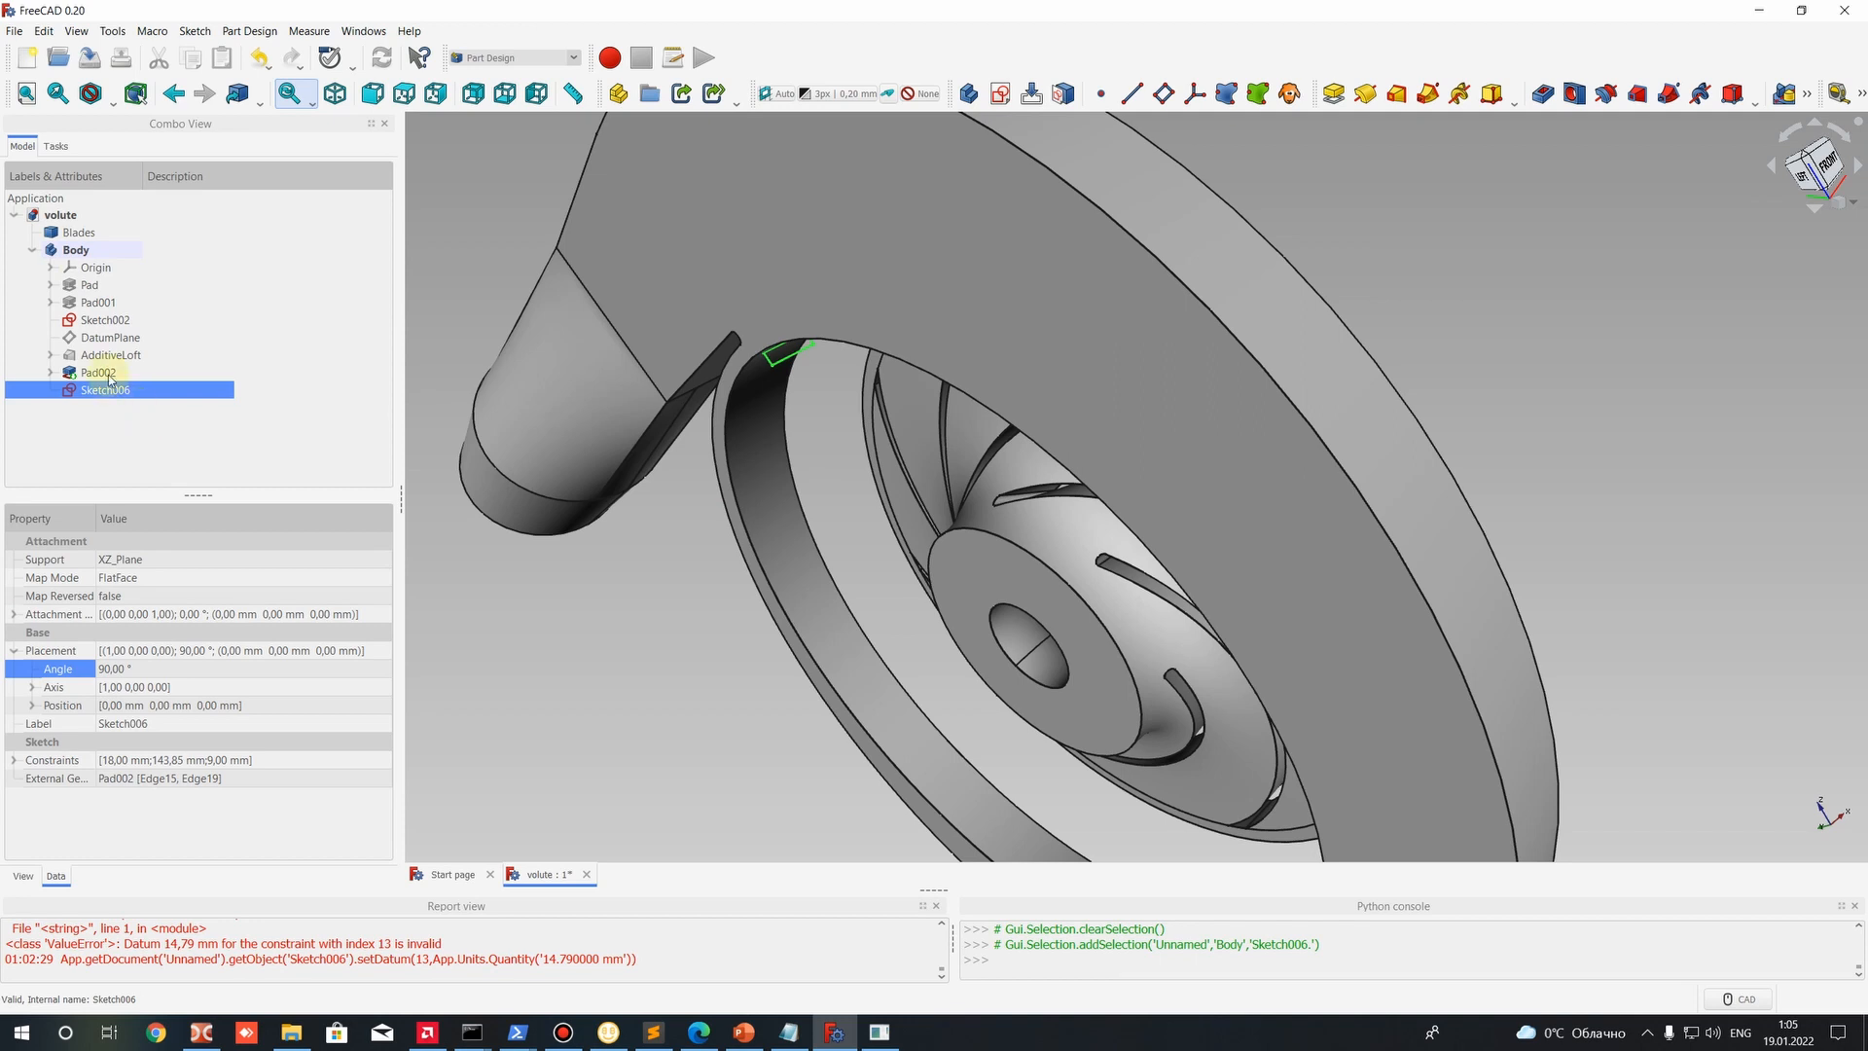
left_click(74, 250)
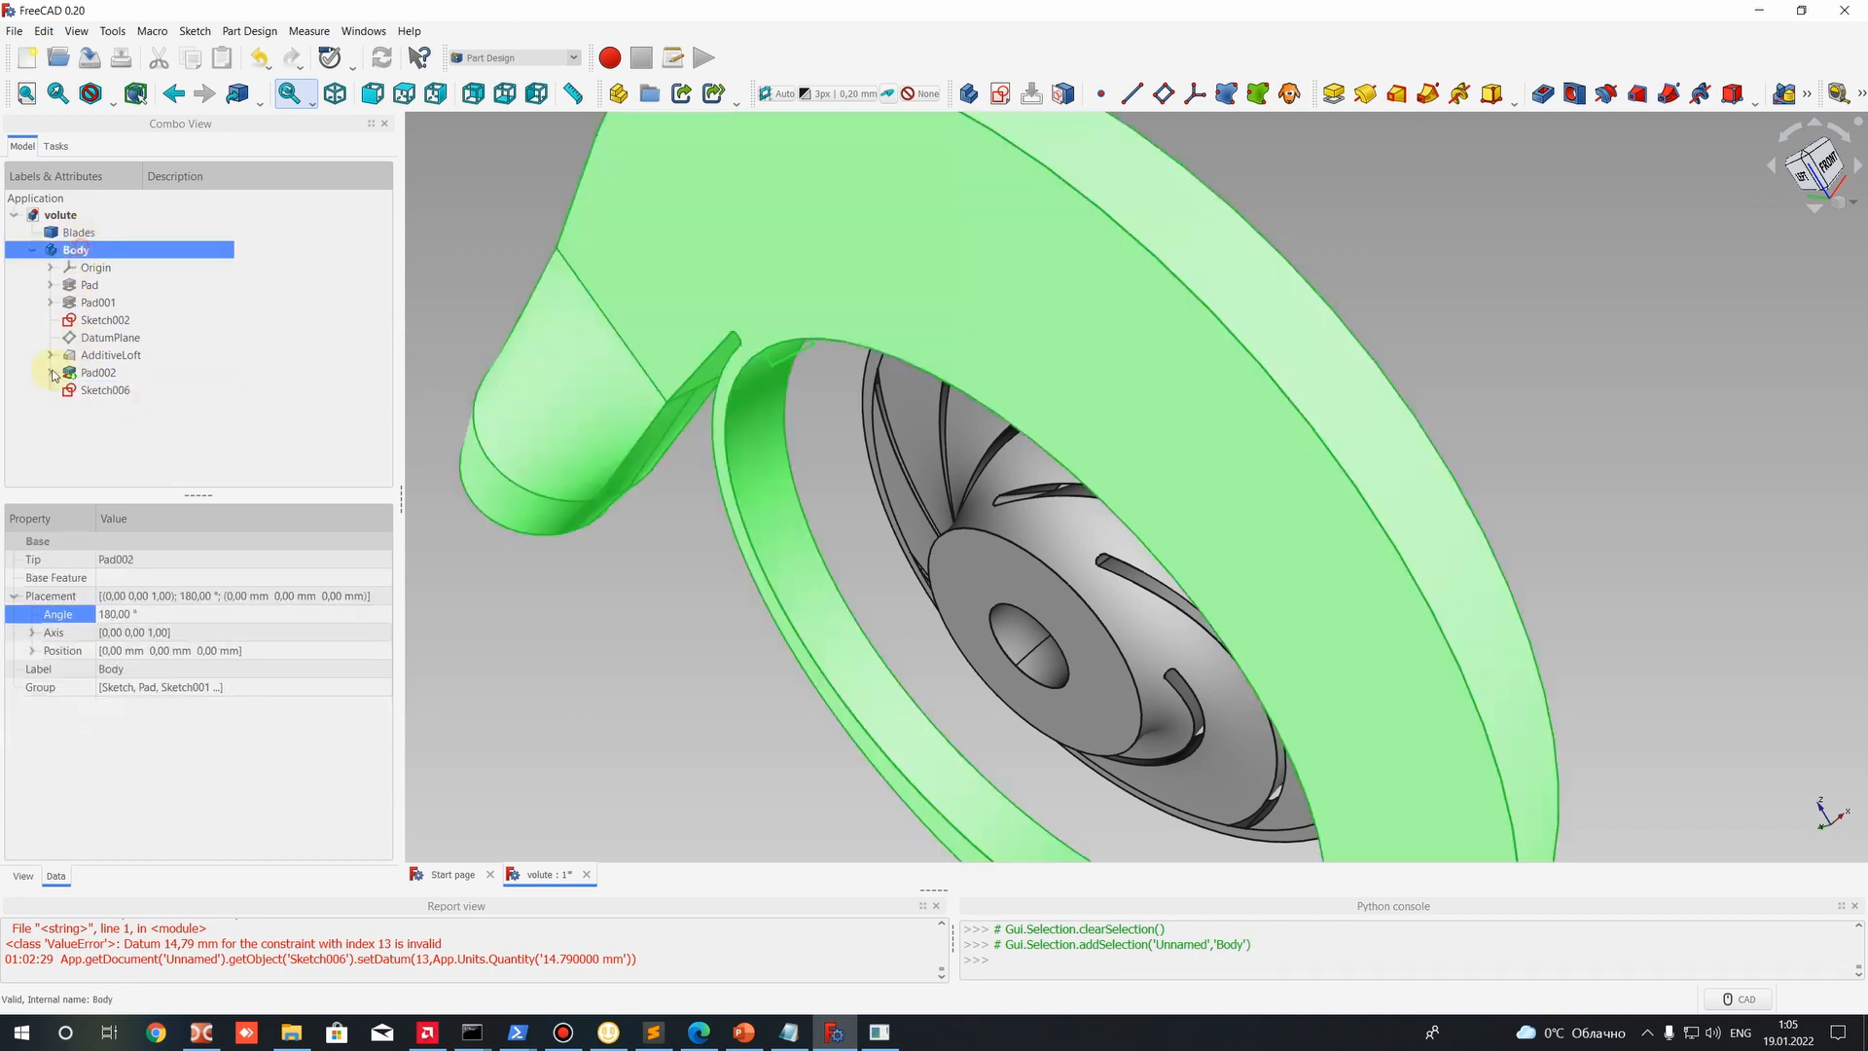
Try a Body placement angle of 0°, then undo the change.
left_click(113, 615)
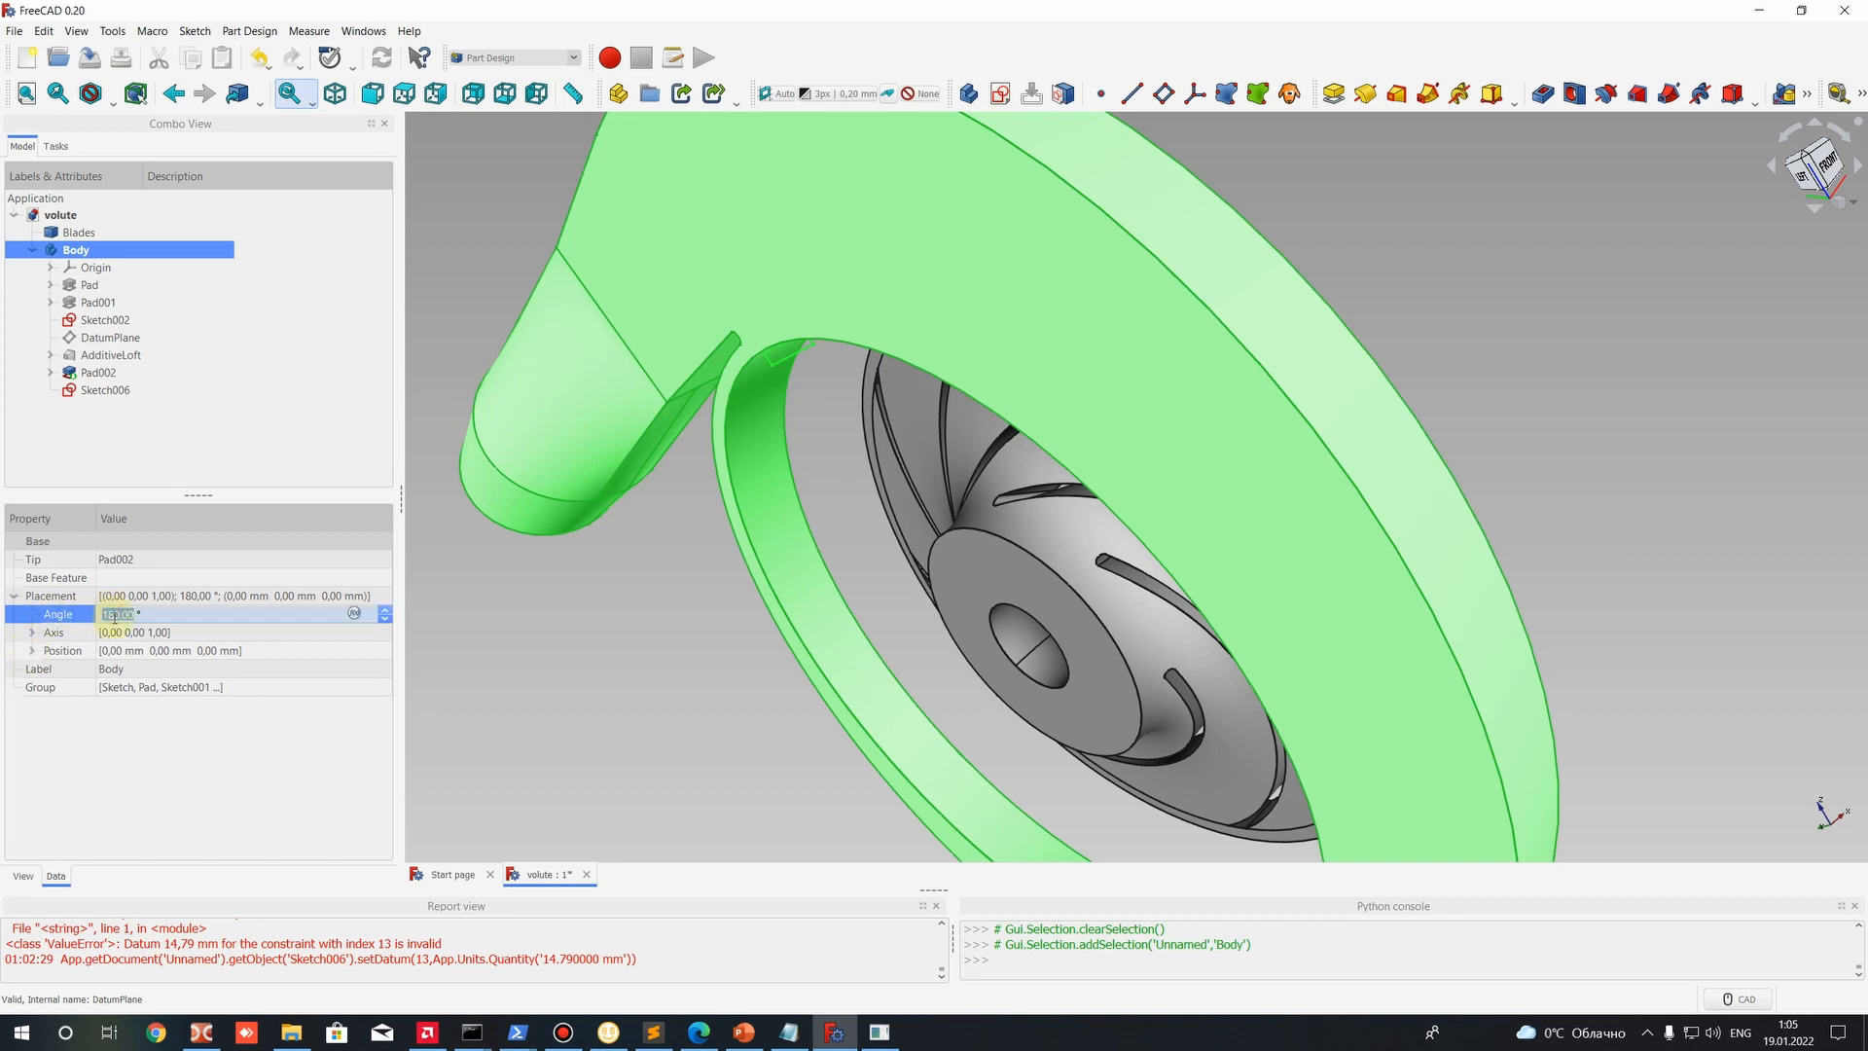
type("0")
scroll(866, 327, "up", 3)
middle_click_drag(867, 326, 1109, 336)
key("ctrl+z")
scroll(727, 362, "down", 5)
Revolve Sketch006 by 360° about the Base X axis to form a ring inside the volute.
left_click(93, 374)
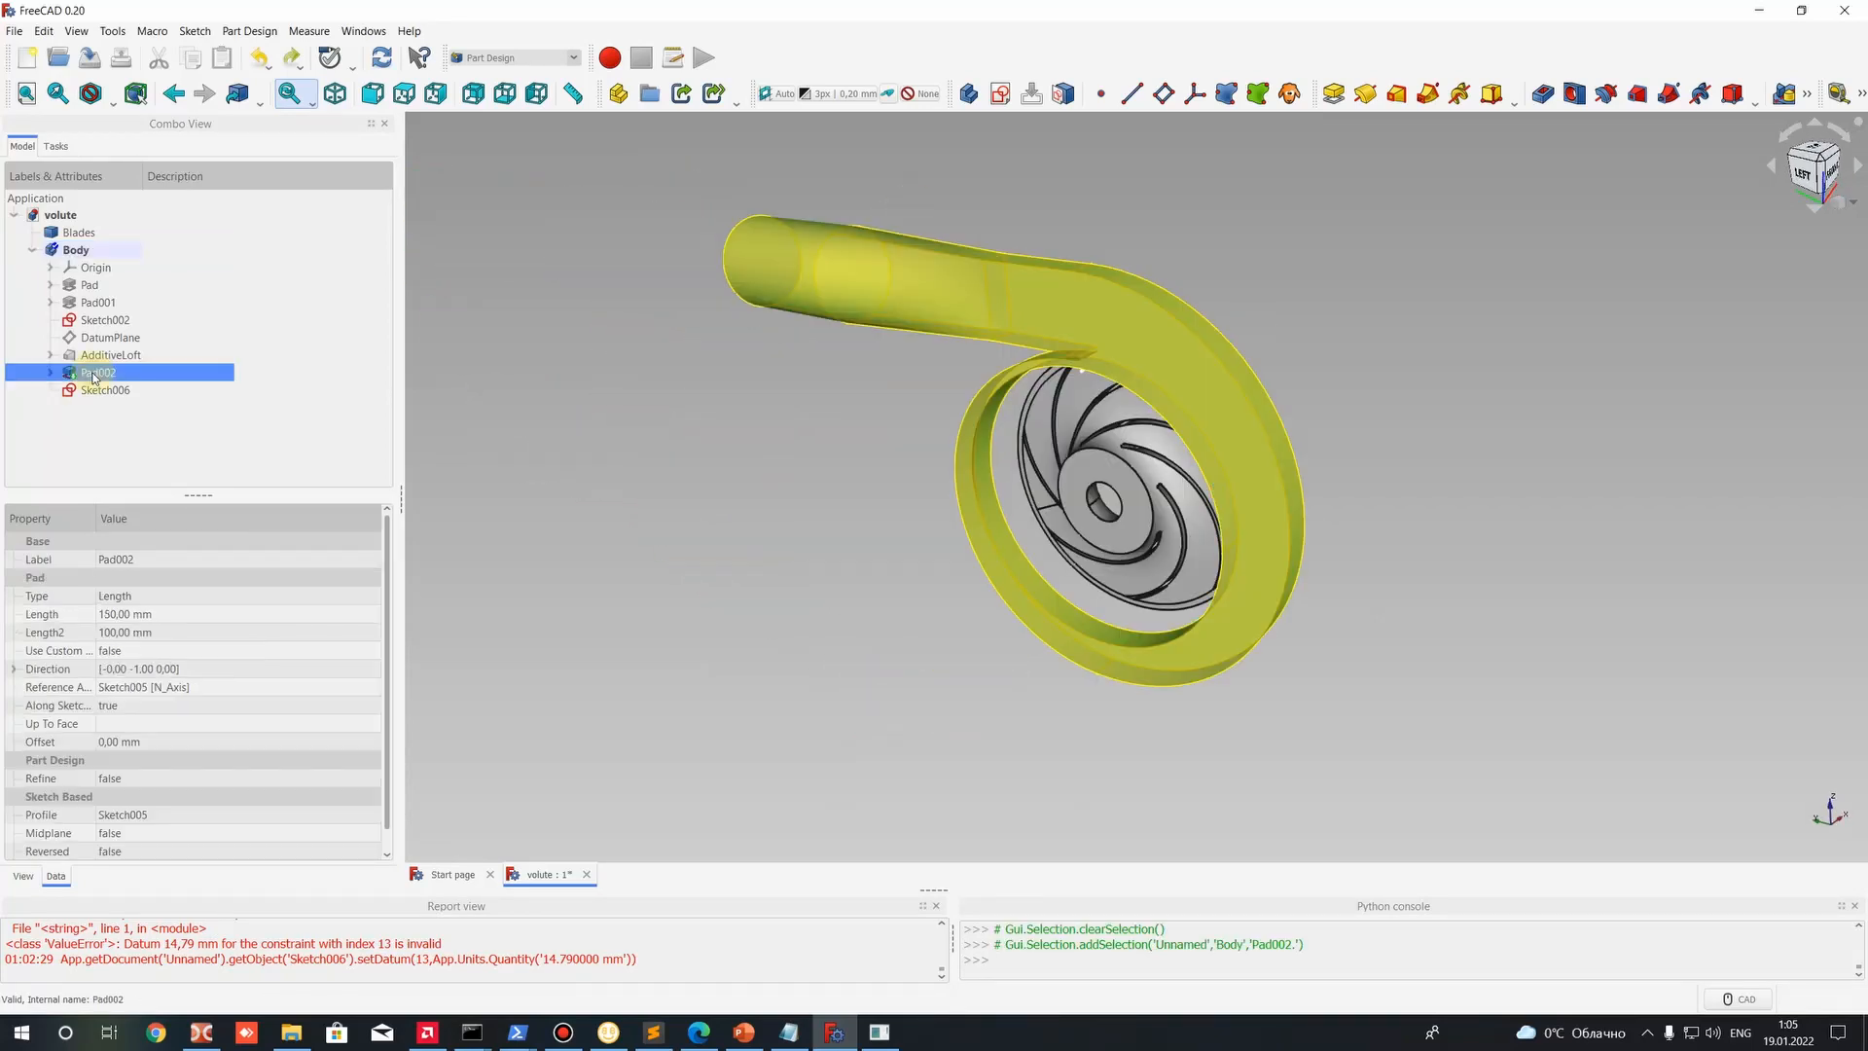
left_click(98, 392)
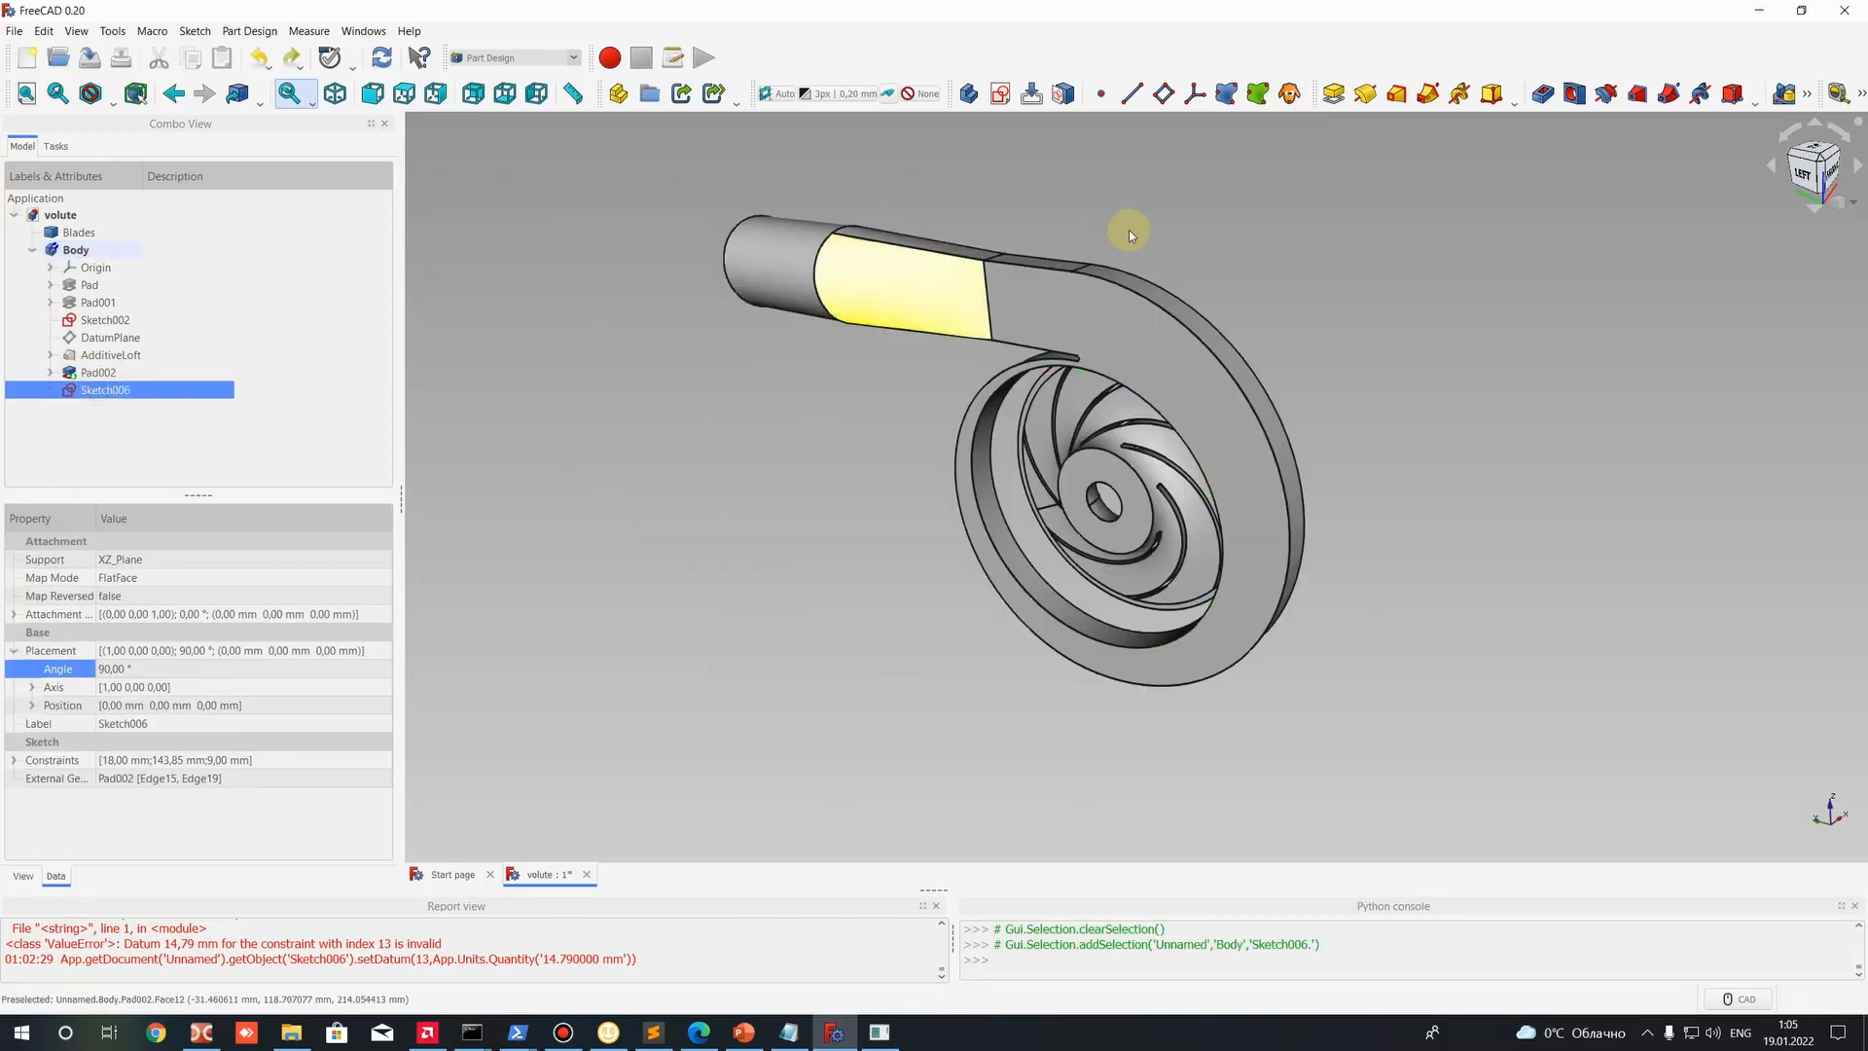
scroll(972, 546, "up", 10)
mouse_move(1116, 337)
middle_mouse_down()
mouse_move(1129, 463)
mouse_move(1143, 412)
mouse_move(1117, 442)
middle_mouse_up()
scroll(1130, 463, "down", 3)
scroll(1077, 530, "up", 3)
left_click(1365, 93)
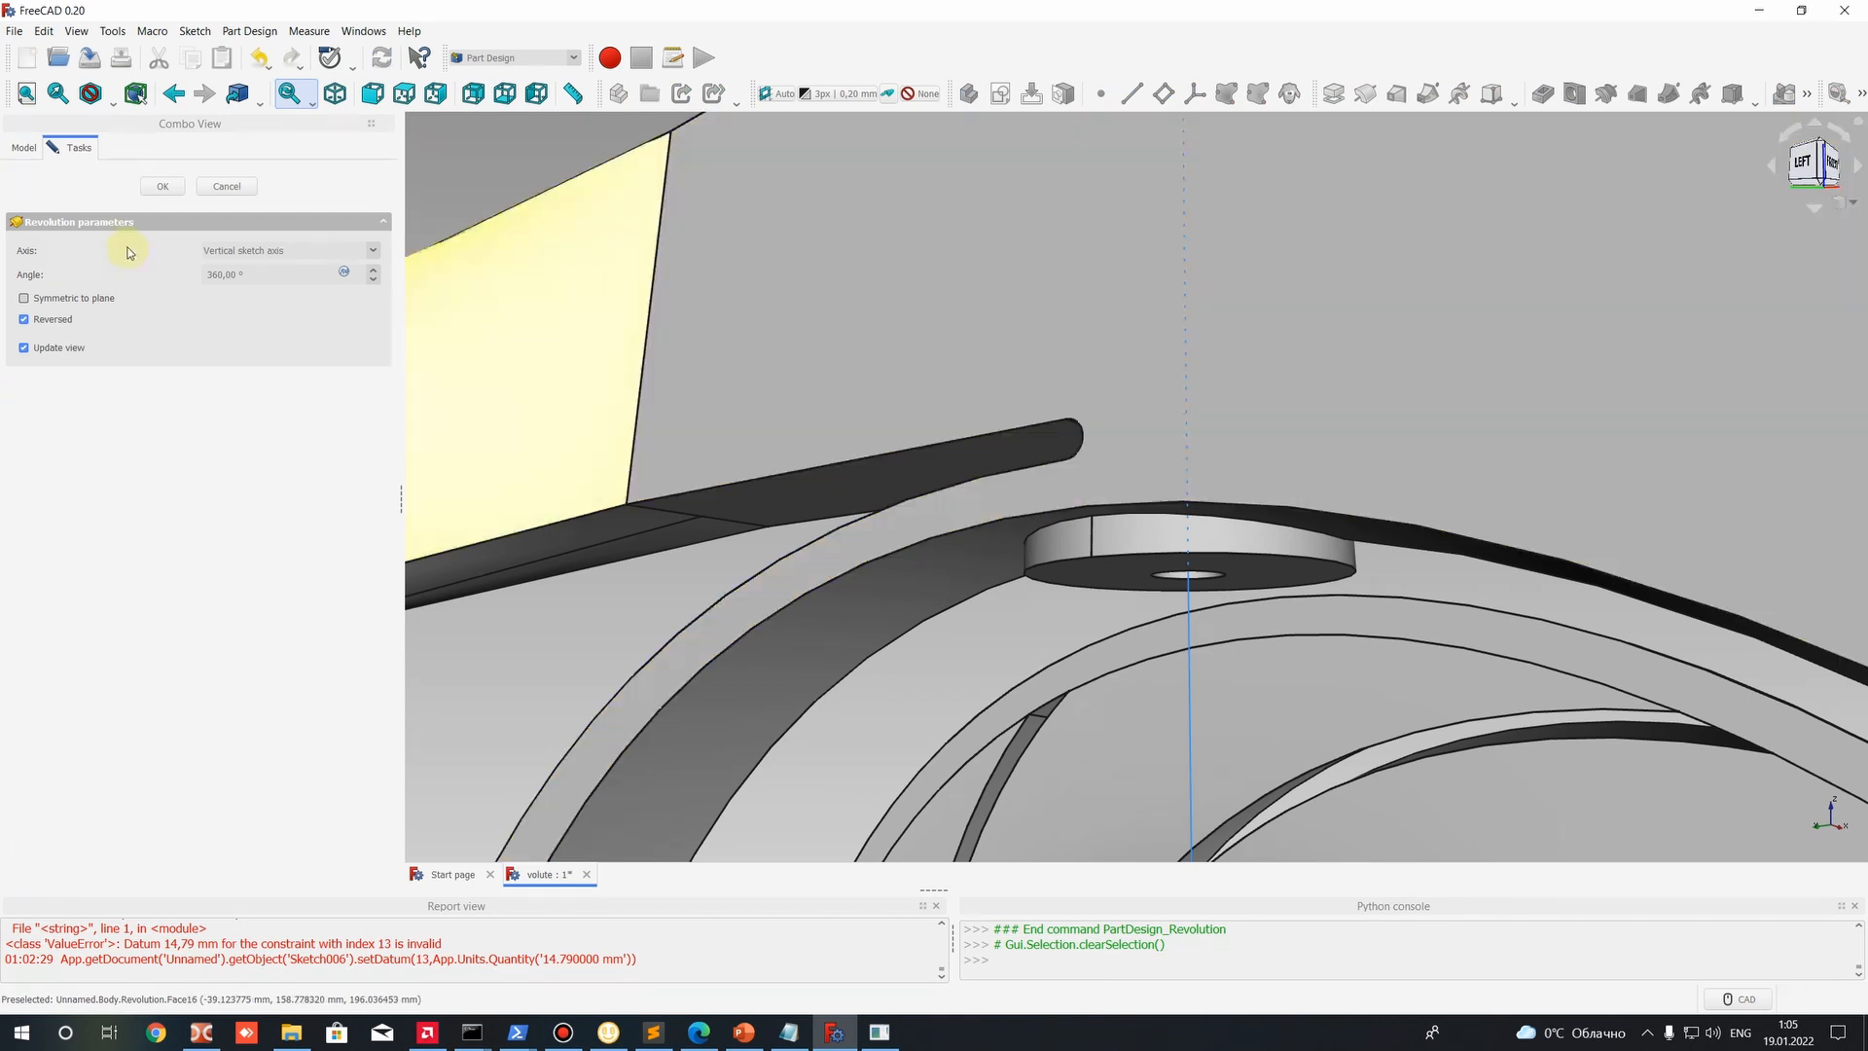
left_click(275, 255)
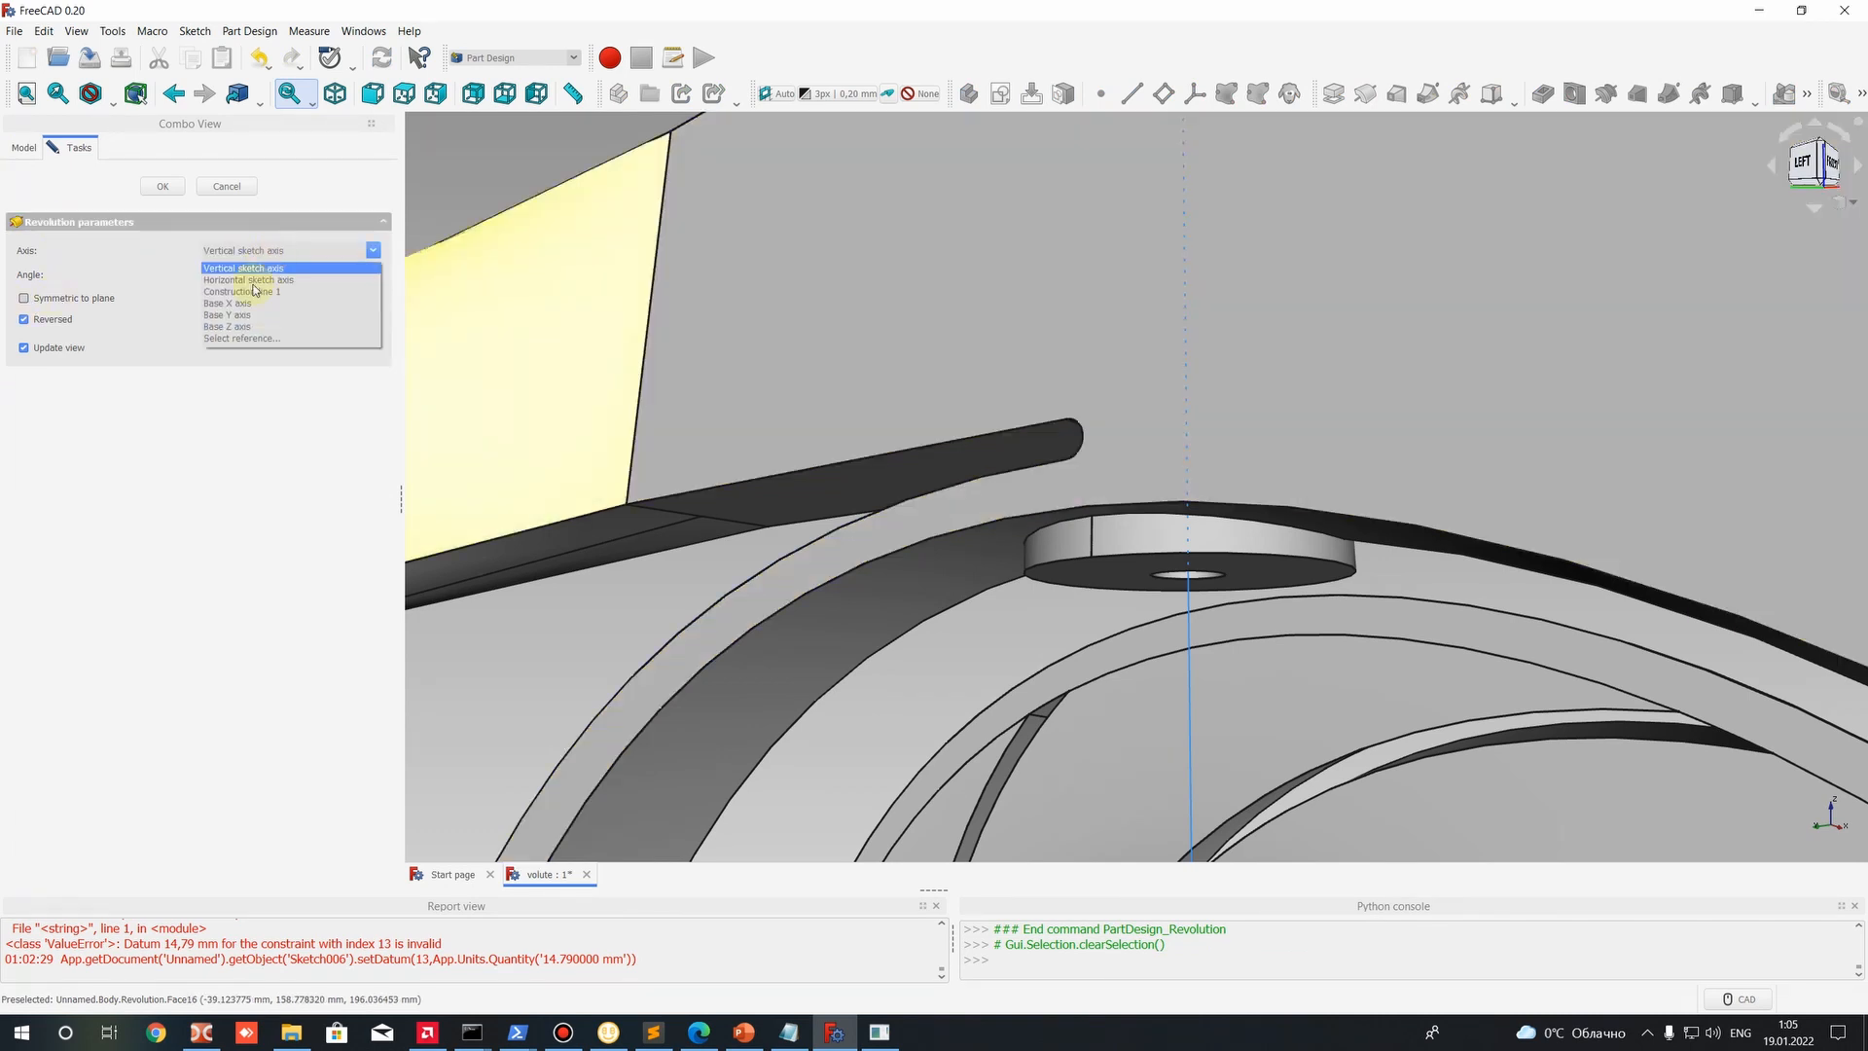
left_click(245, 322)
left_click(256, 254)
left_click(249, 299)
scroll(1009, 433, "down", 6)
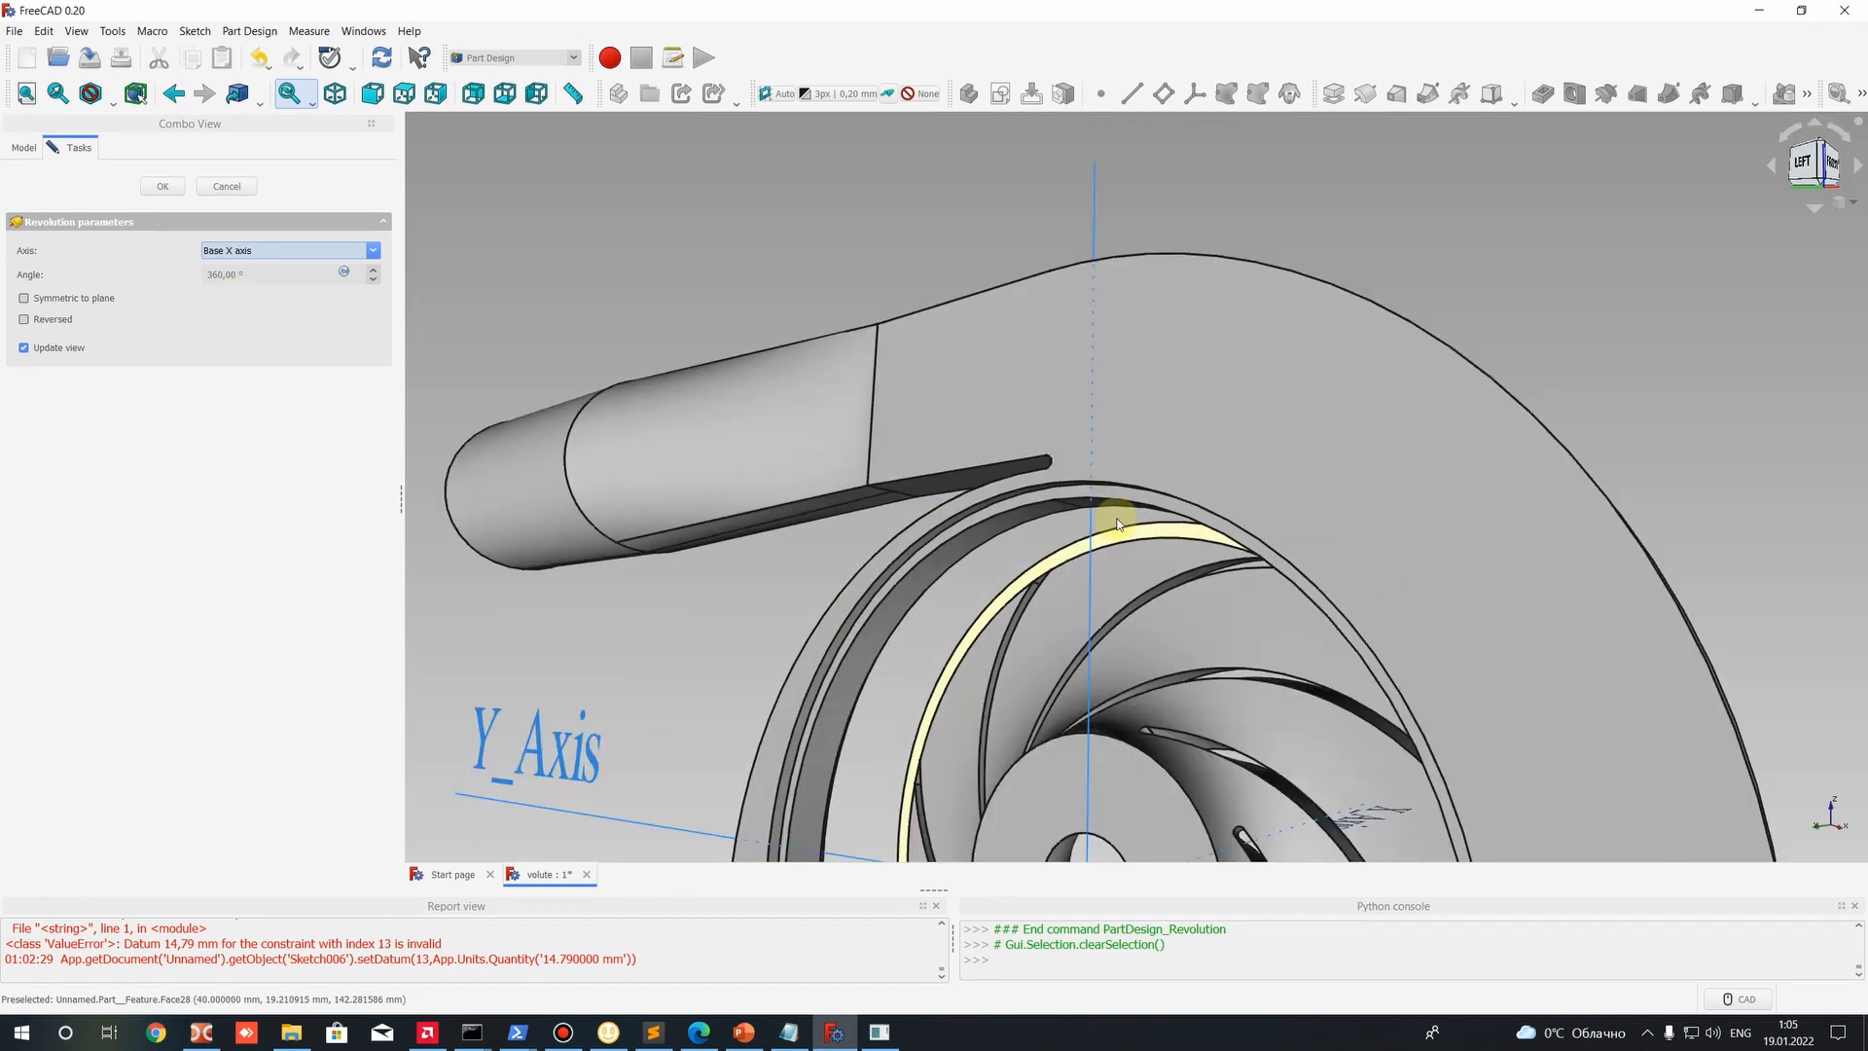
middle_click_drag(647, 428, 576, 410)
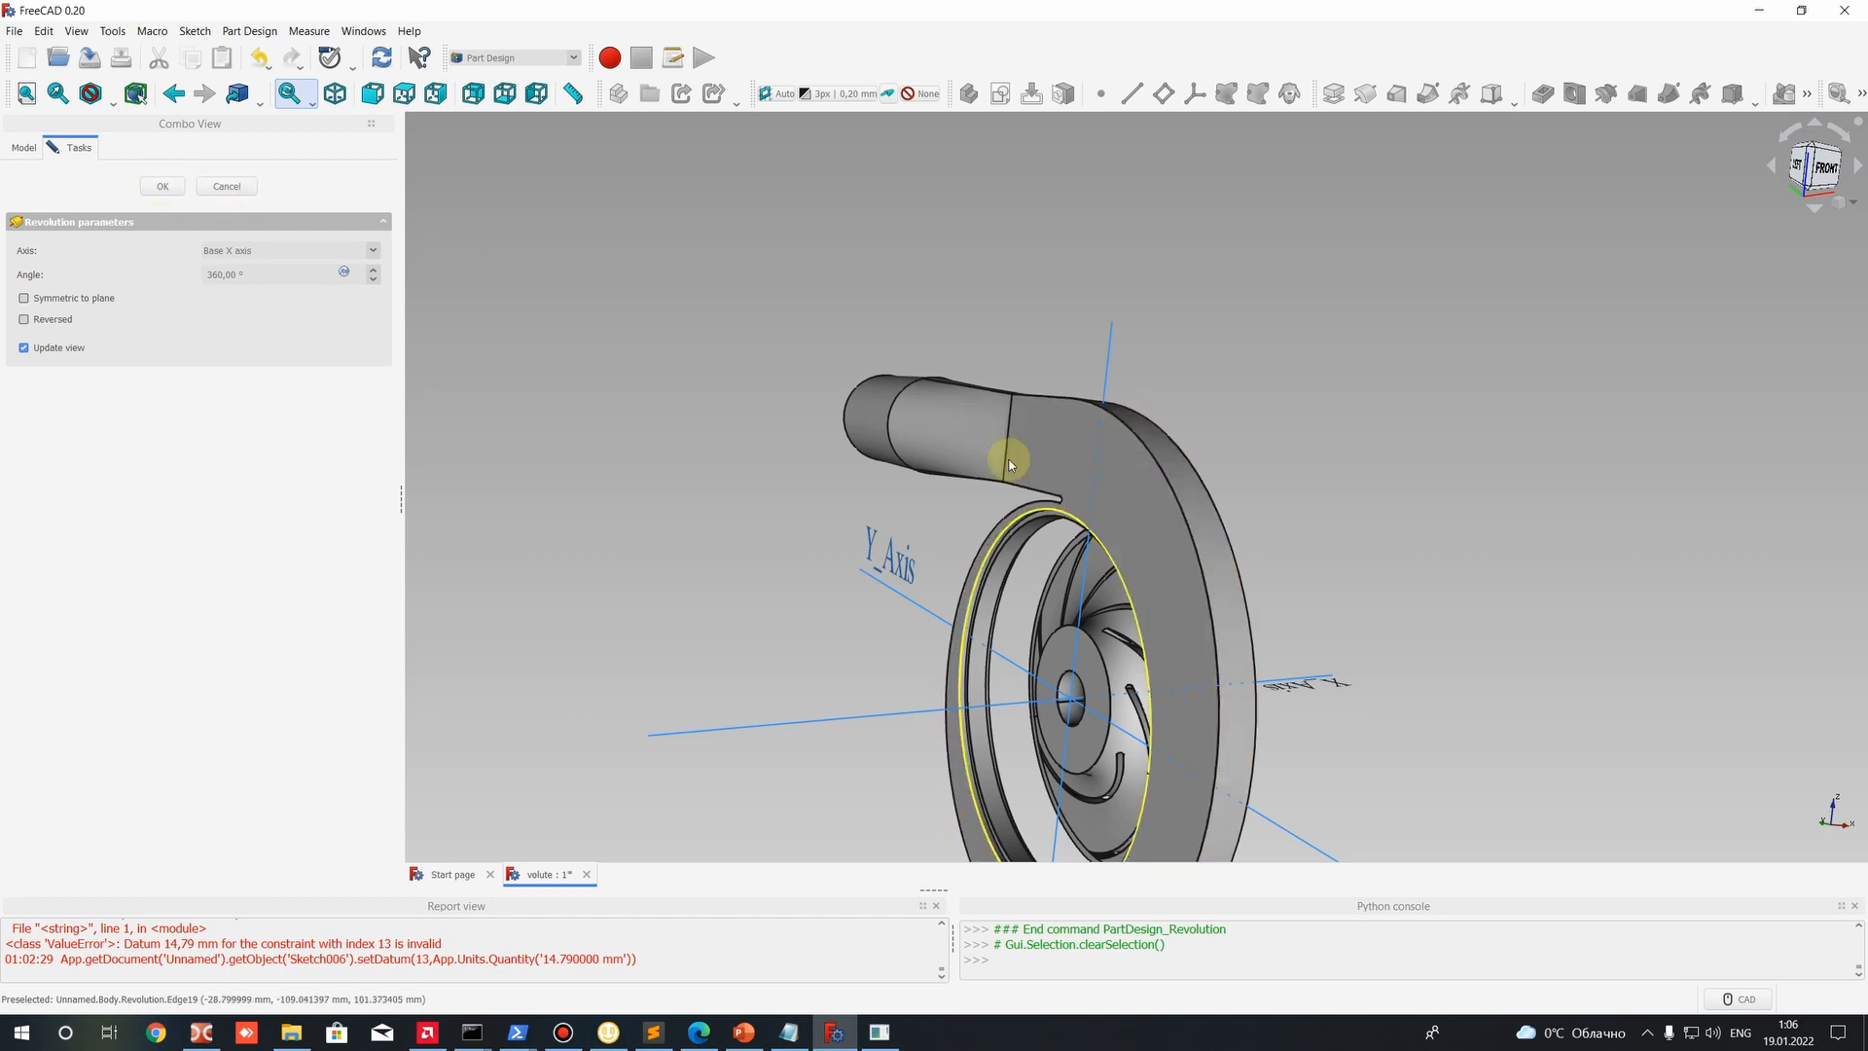
left_click(229, 253)
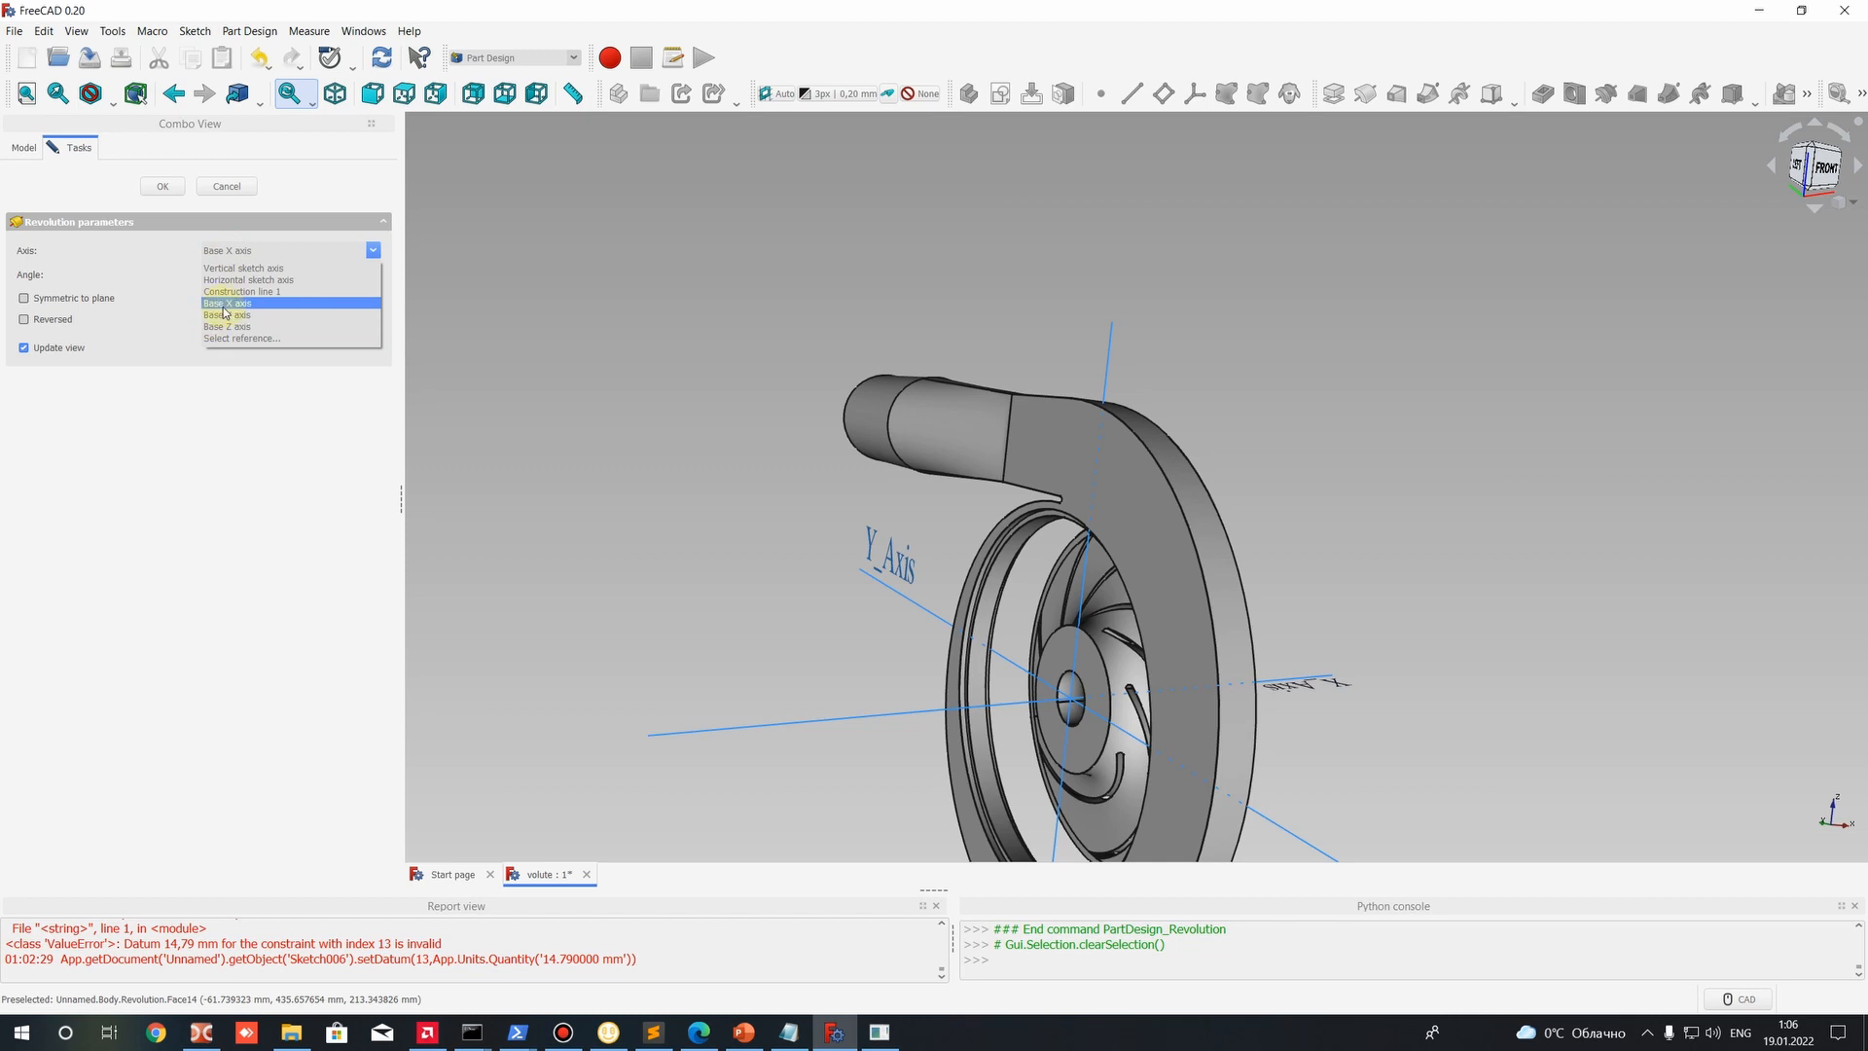
left_click(225, 303)
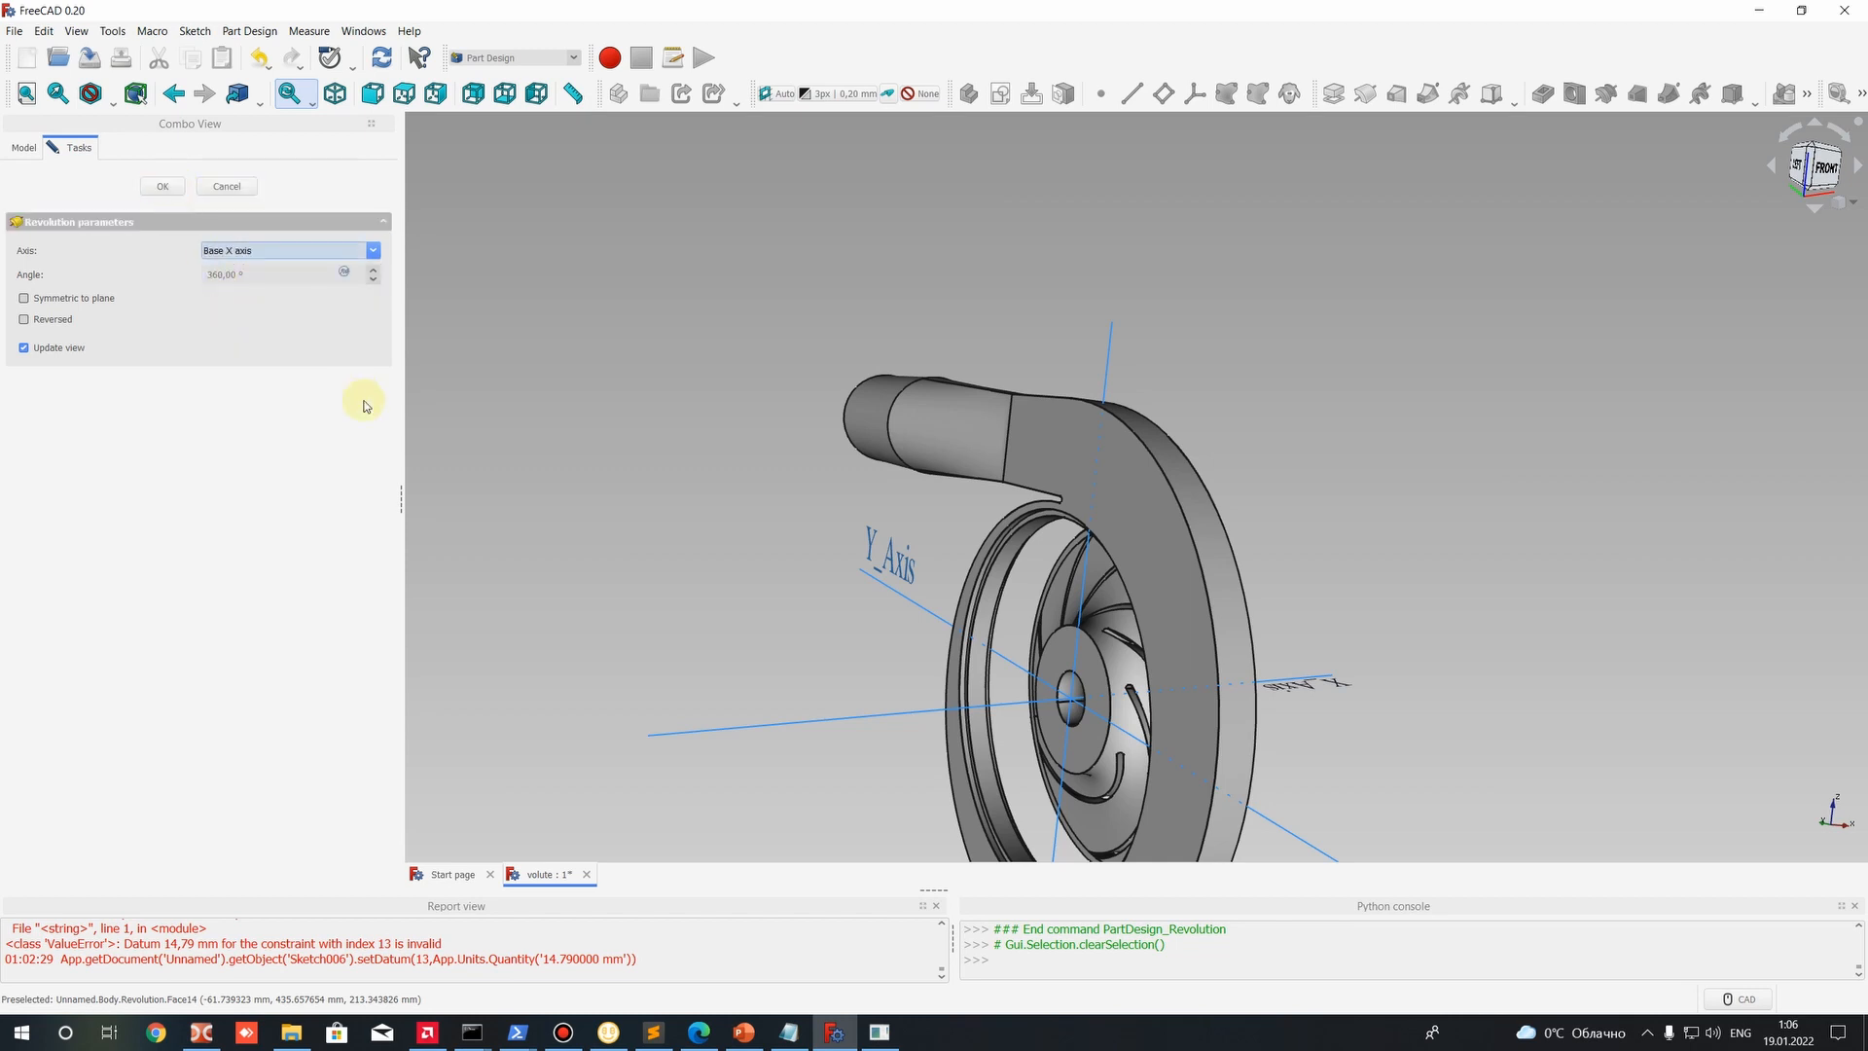
left_click(159, 186)
Review the Revolution's properties and leave its Refine option at false.
left_click(97, 389)
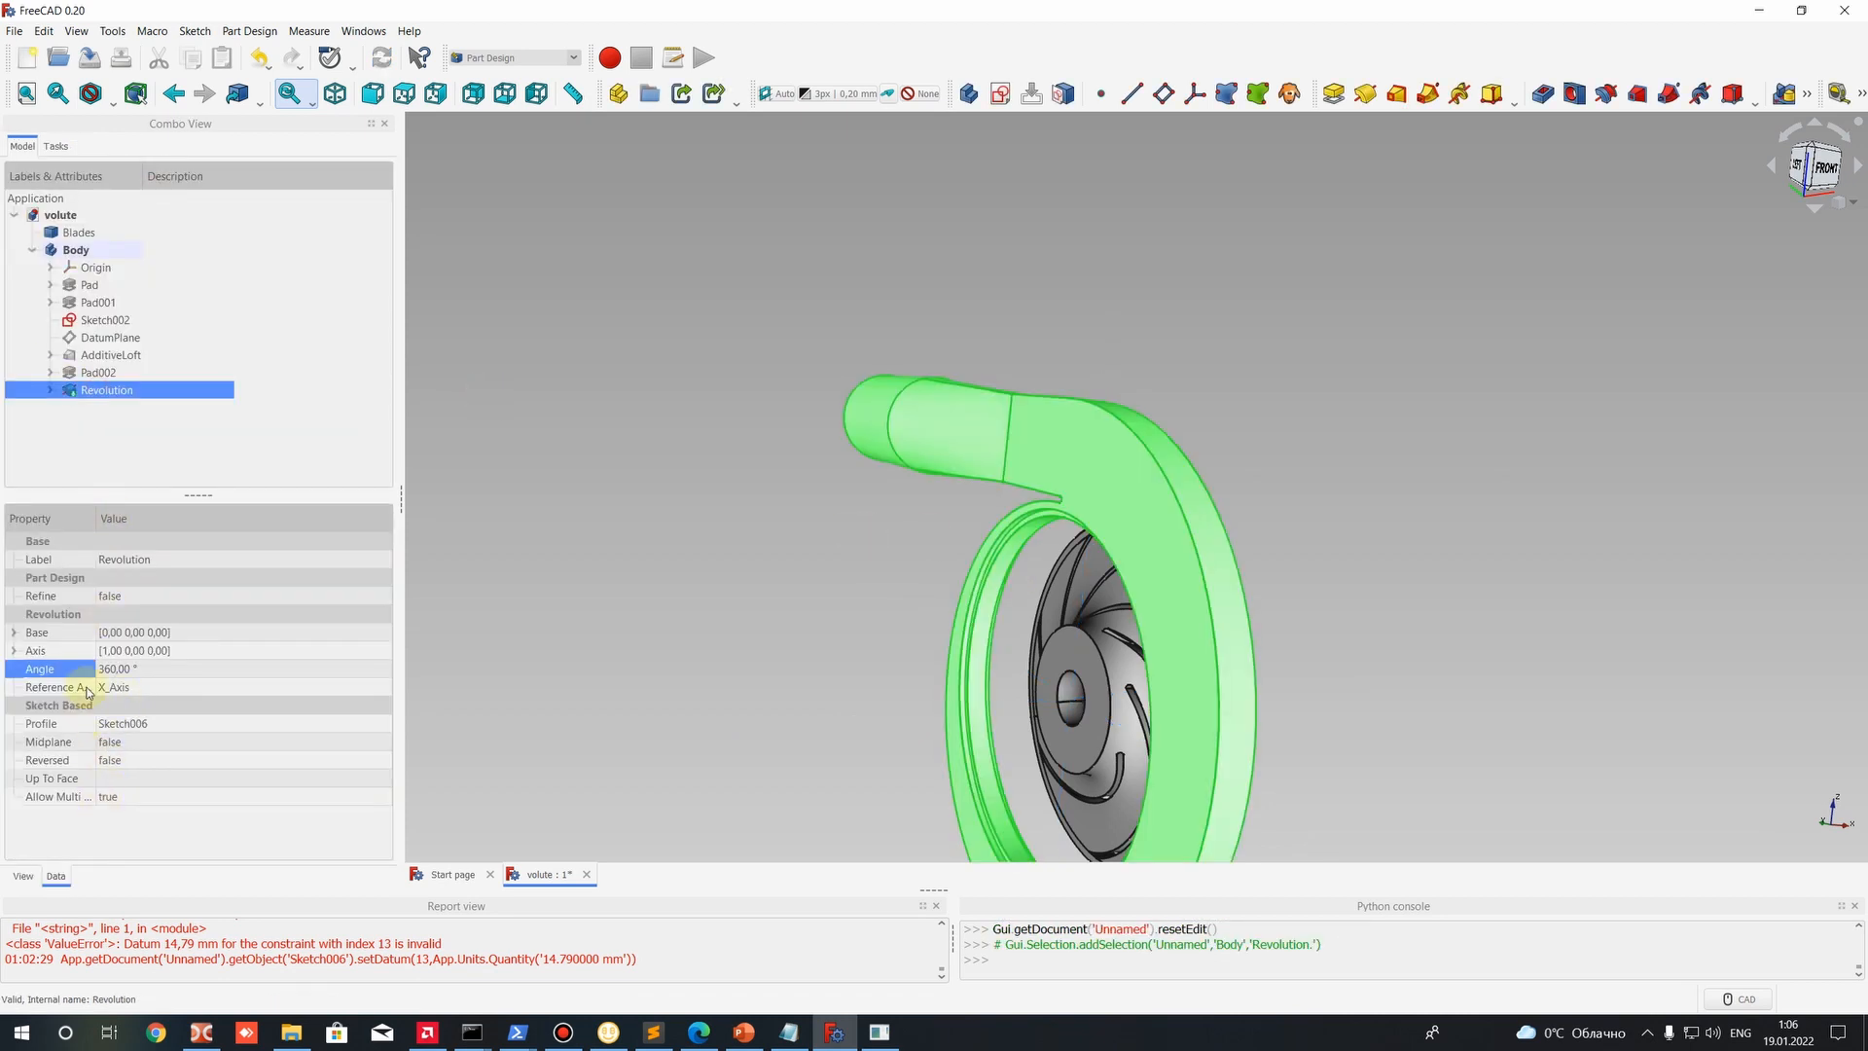
left_click(118, 596)
left_click(118, 595)
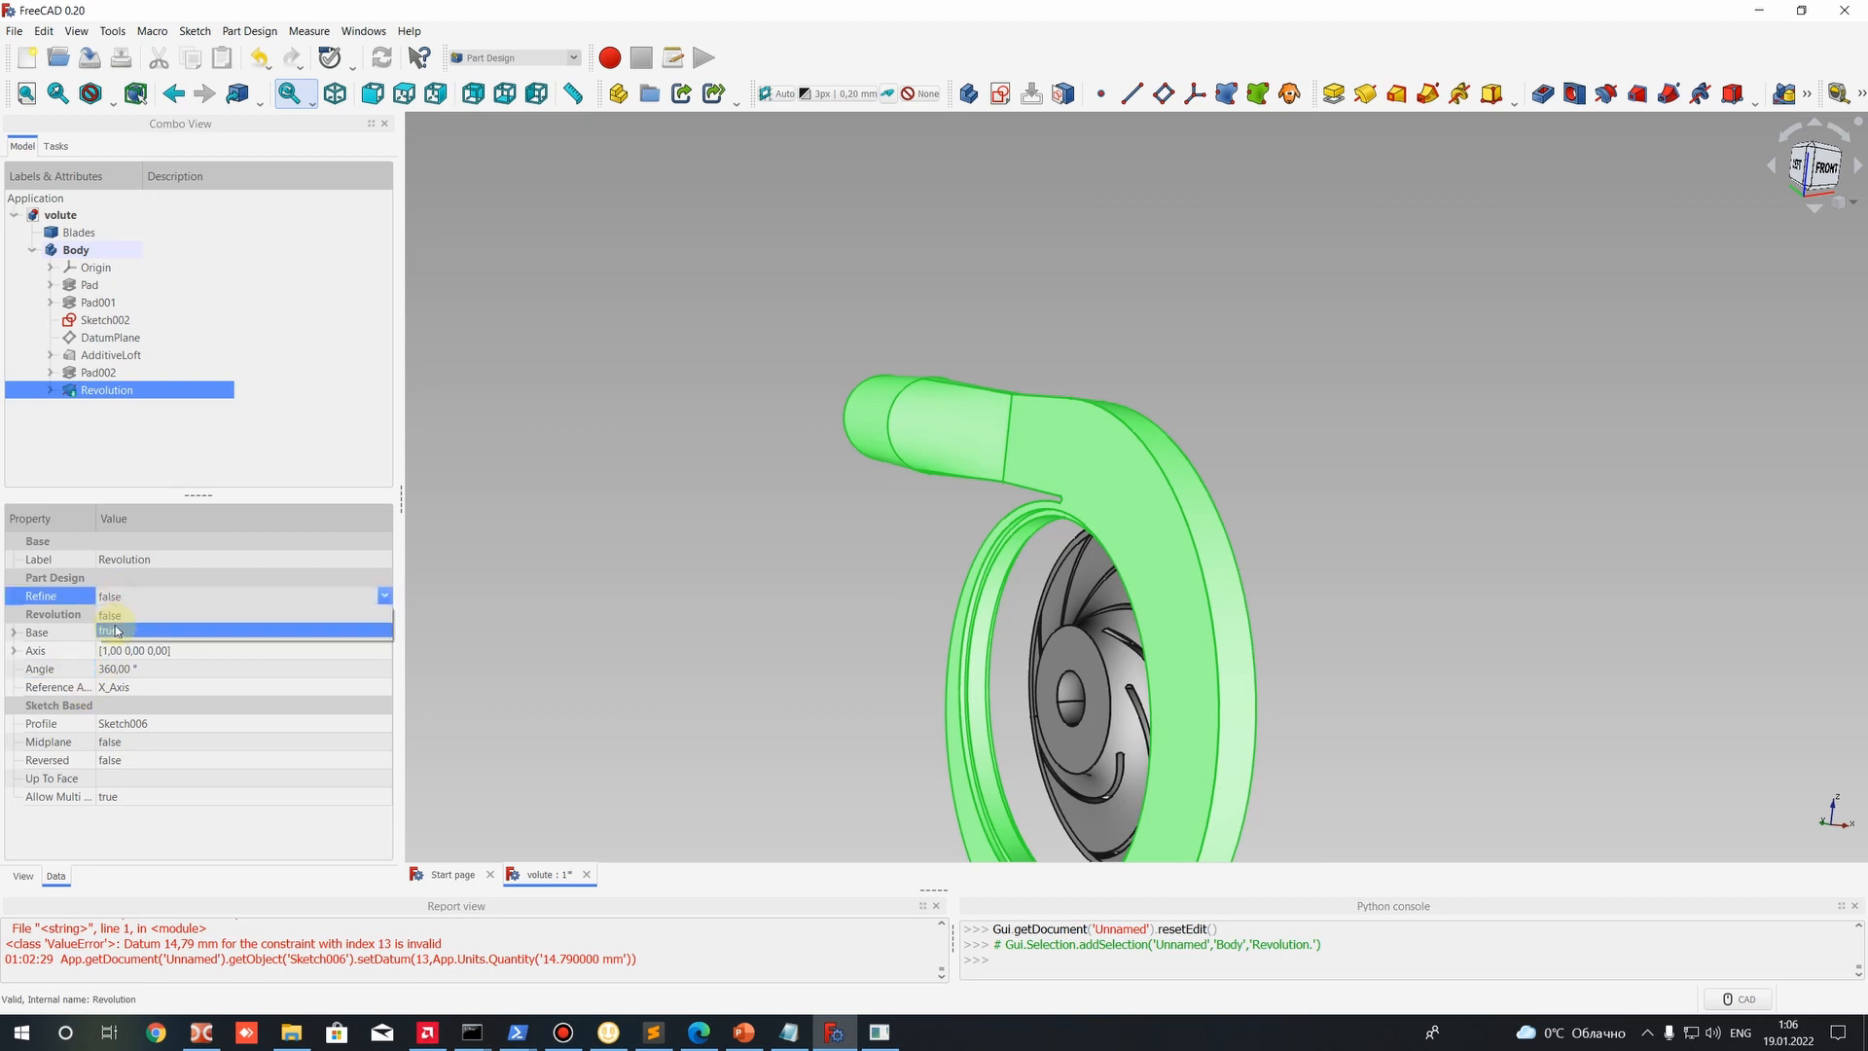
left_click(112, 615)
left_click(844, 576)
Examine how the impeller's outer rim lines up with the revolved ring inside the volute.
mouse_move(1053, 535)
middle_mouse_down()
mouse_move(1040, 503)
mouse_move(680, 487)
mouse_move(1075, 493)
mouse_move(1294, 525)
mouse_move(1070, 545)
middle_mouse_up()
middle_click_drag(1438, 483, 817, 437)
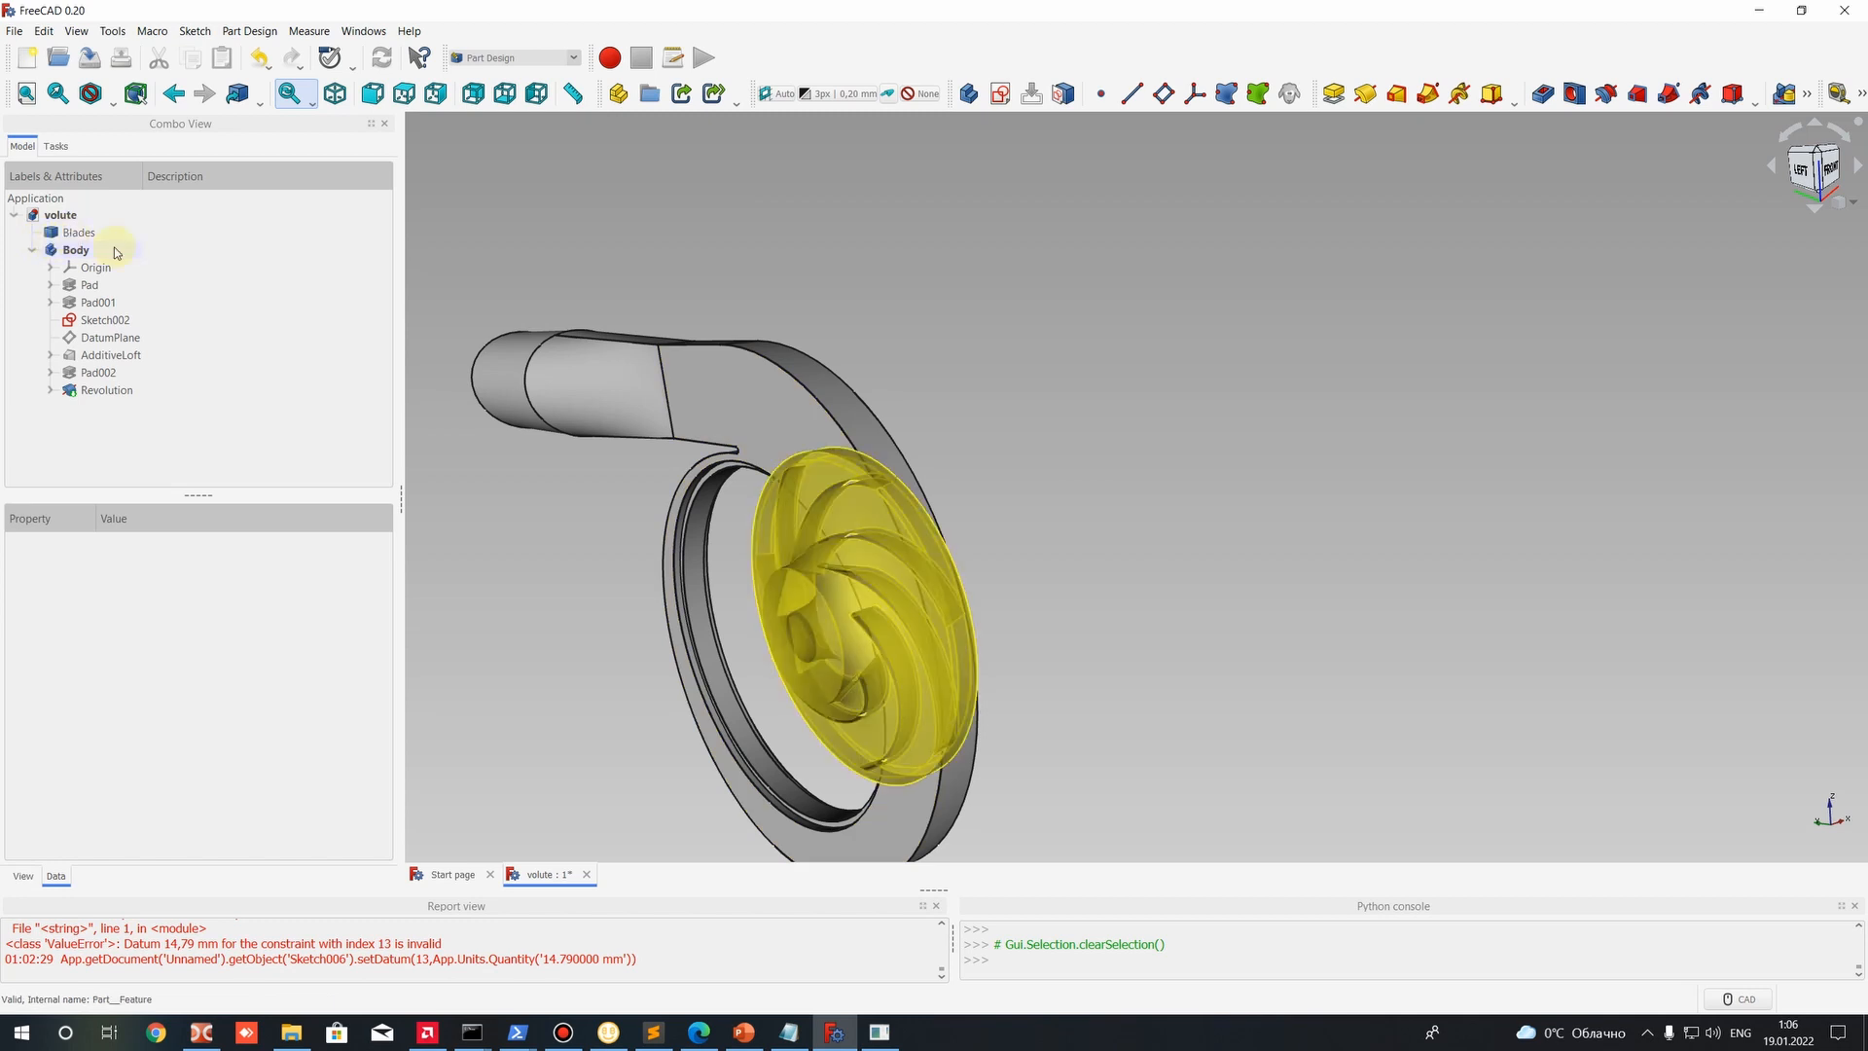
middle_click_drag(779, 467, 1434, 376)
scroll(1018, 416, "up", 4)
middle_click_drag(1018, 417, 934, 402)
left_click(934, 403)
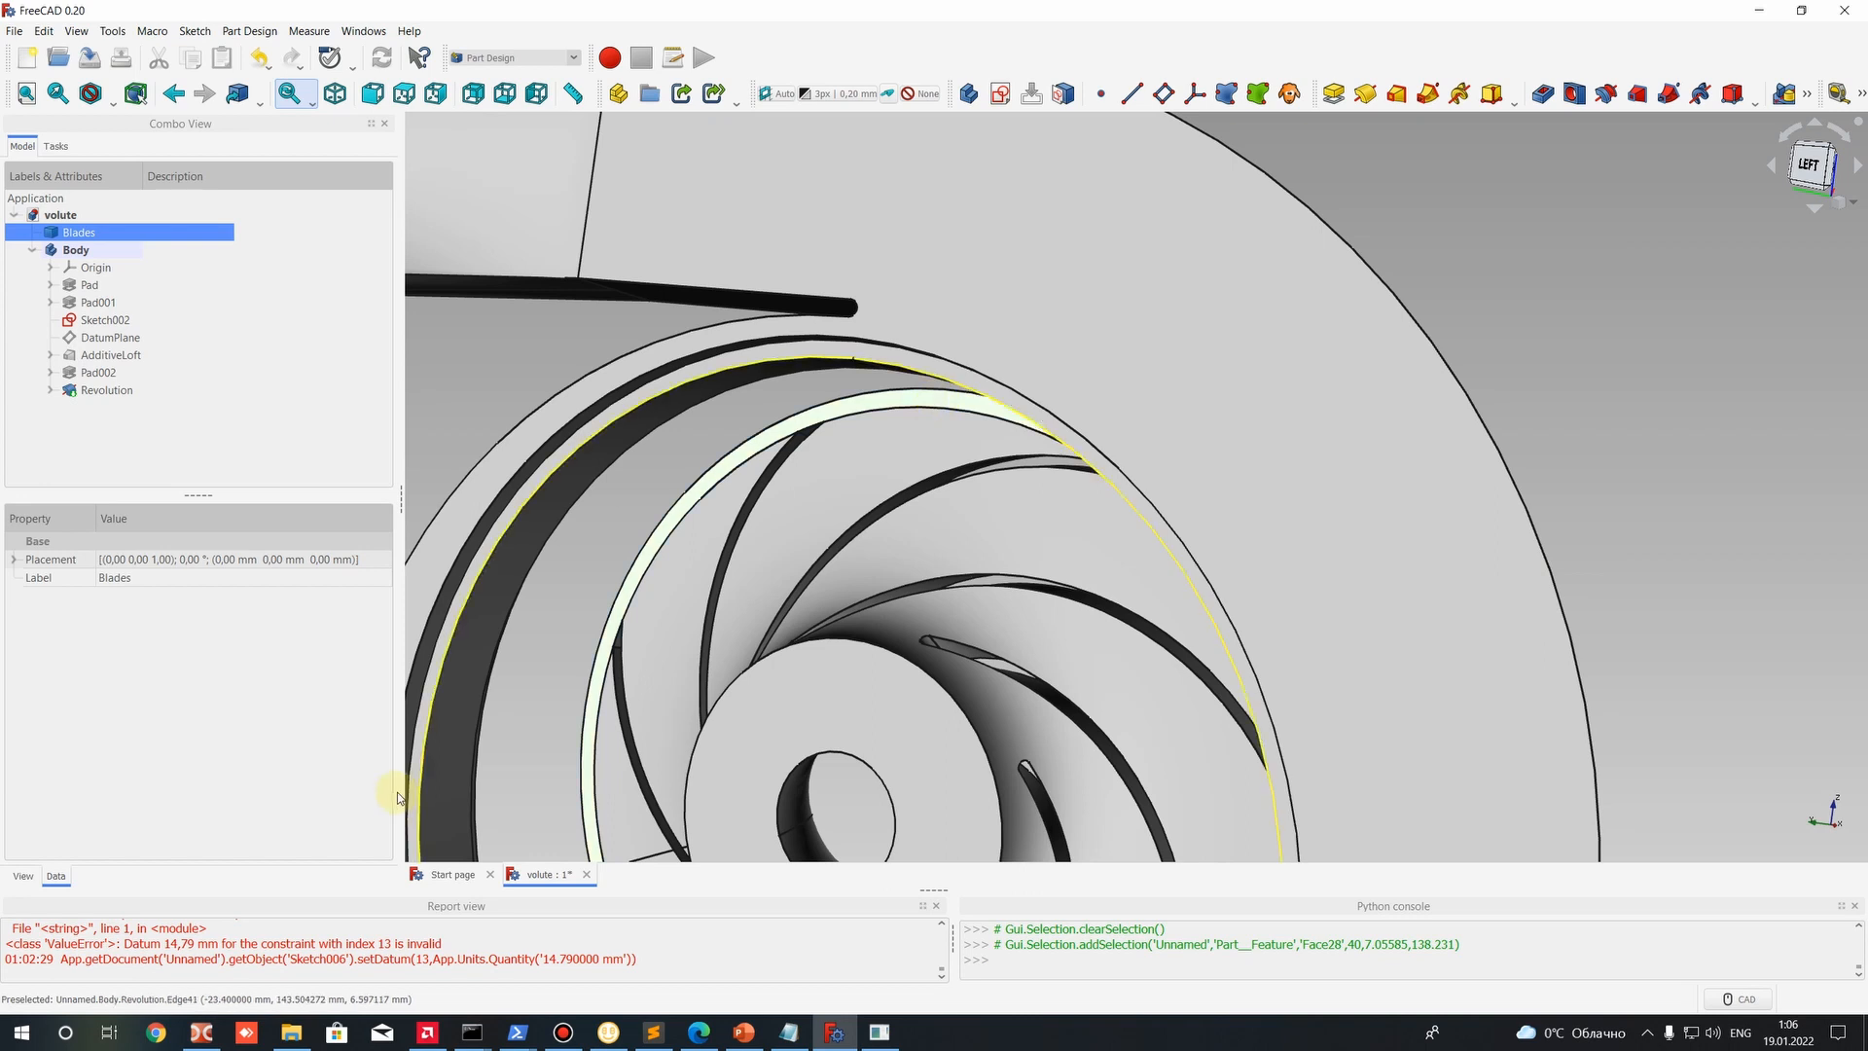
scroll(756, 411, "up", 5)
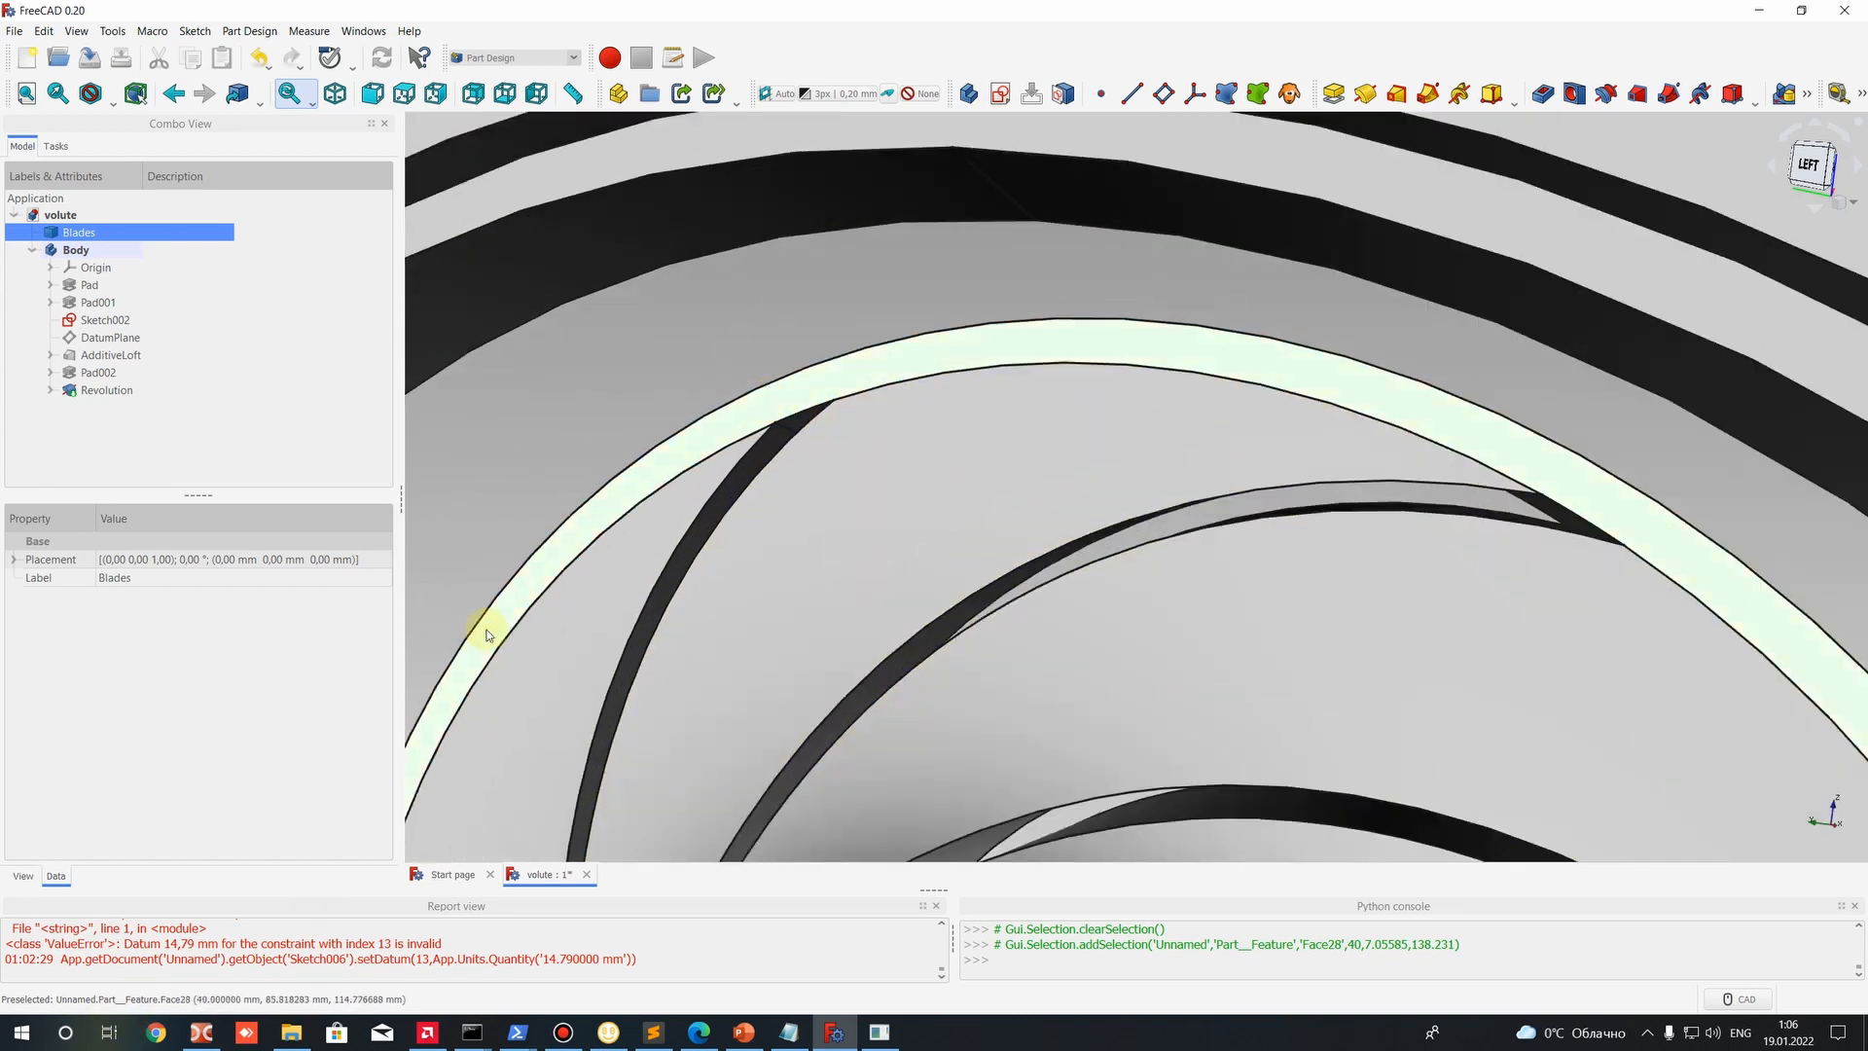
Check the X coordinate of the impeller's outer rim face and set the Blades placement position X to -40 mm.
left_click(505, 513)
left_click(511, 613)
scroll(562, 684, "down", 9)
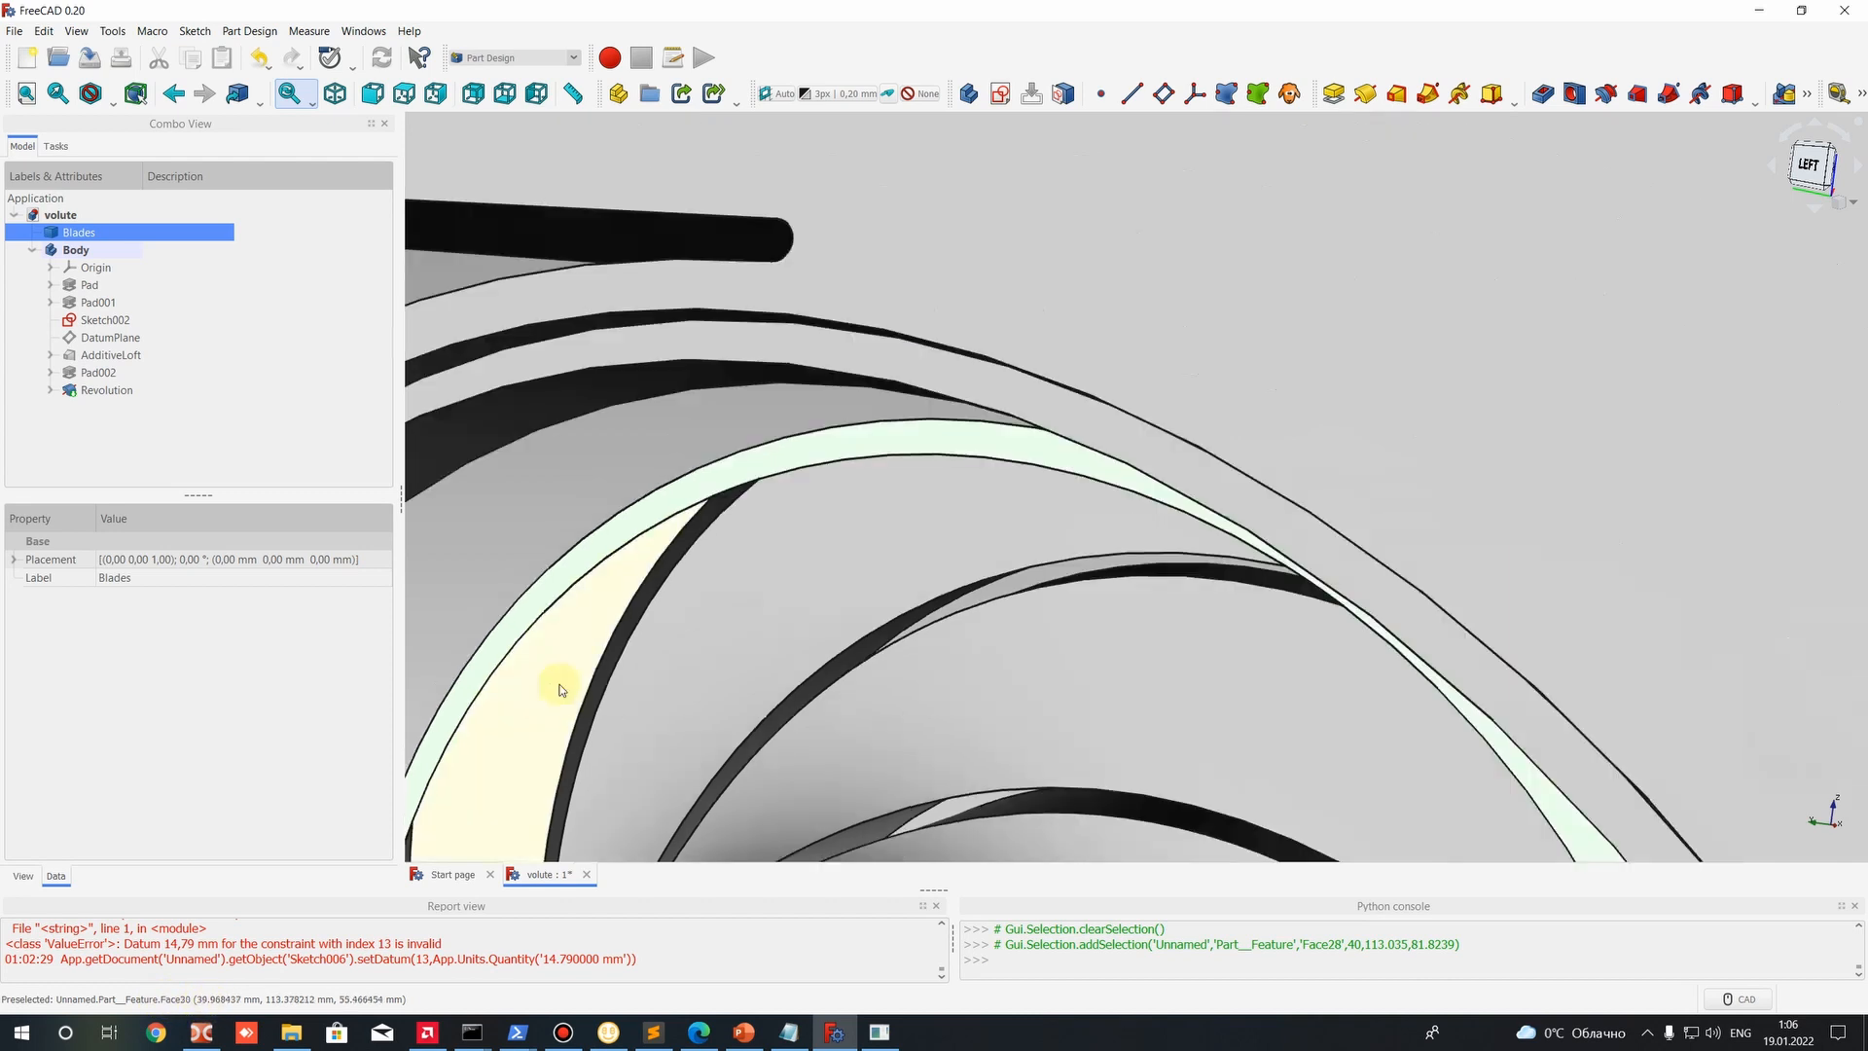
middle_click_drag(622, 678, 881, 553)
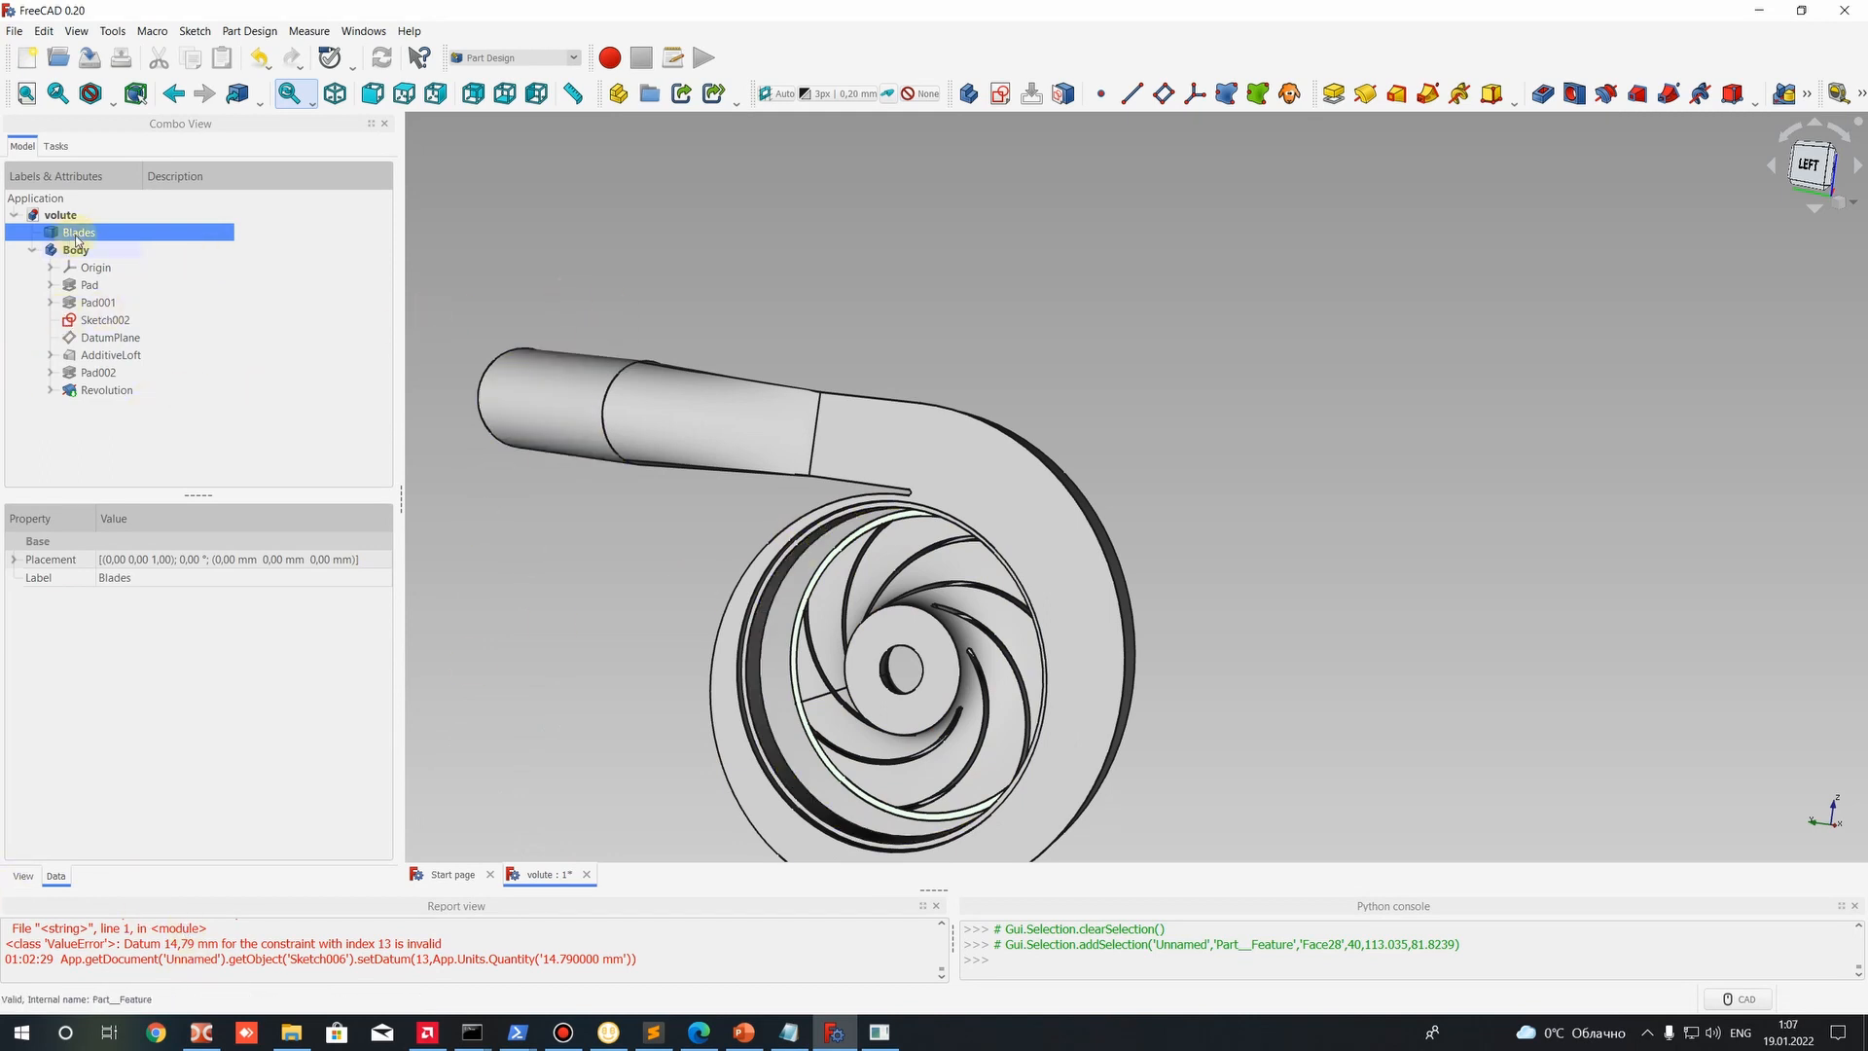
left_click(13, 560)
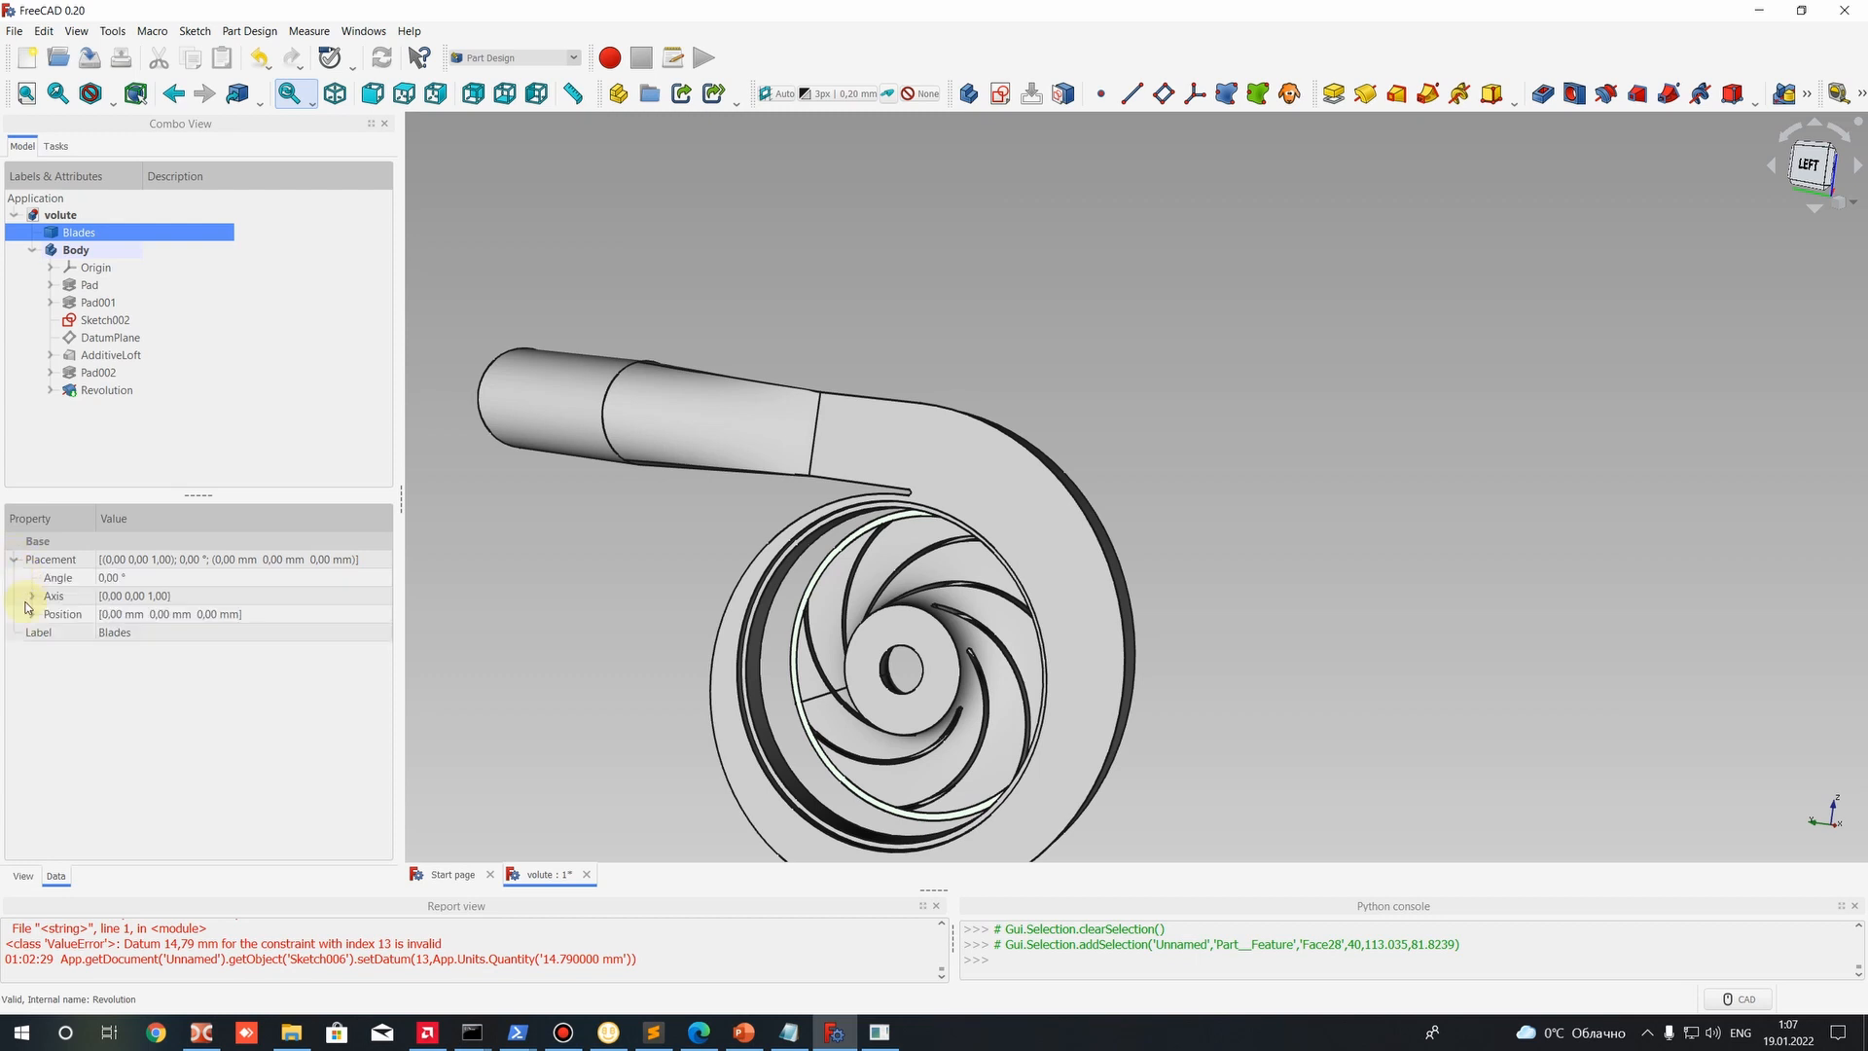
left_click(32, 614)
left_click(118, 634)
type("-")
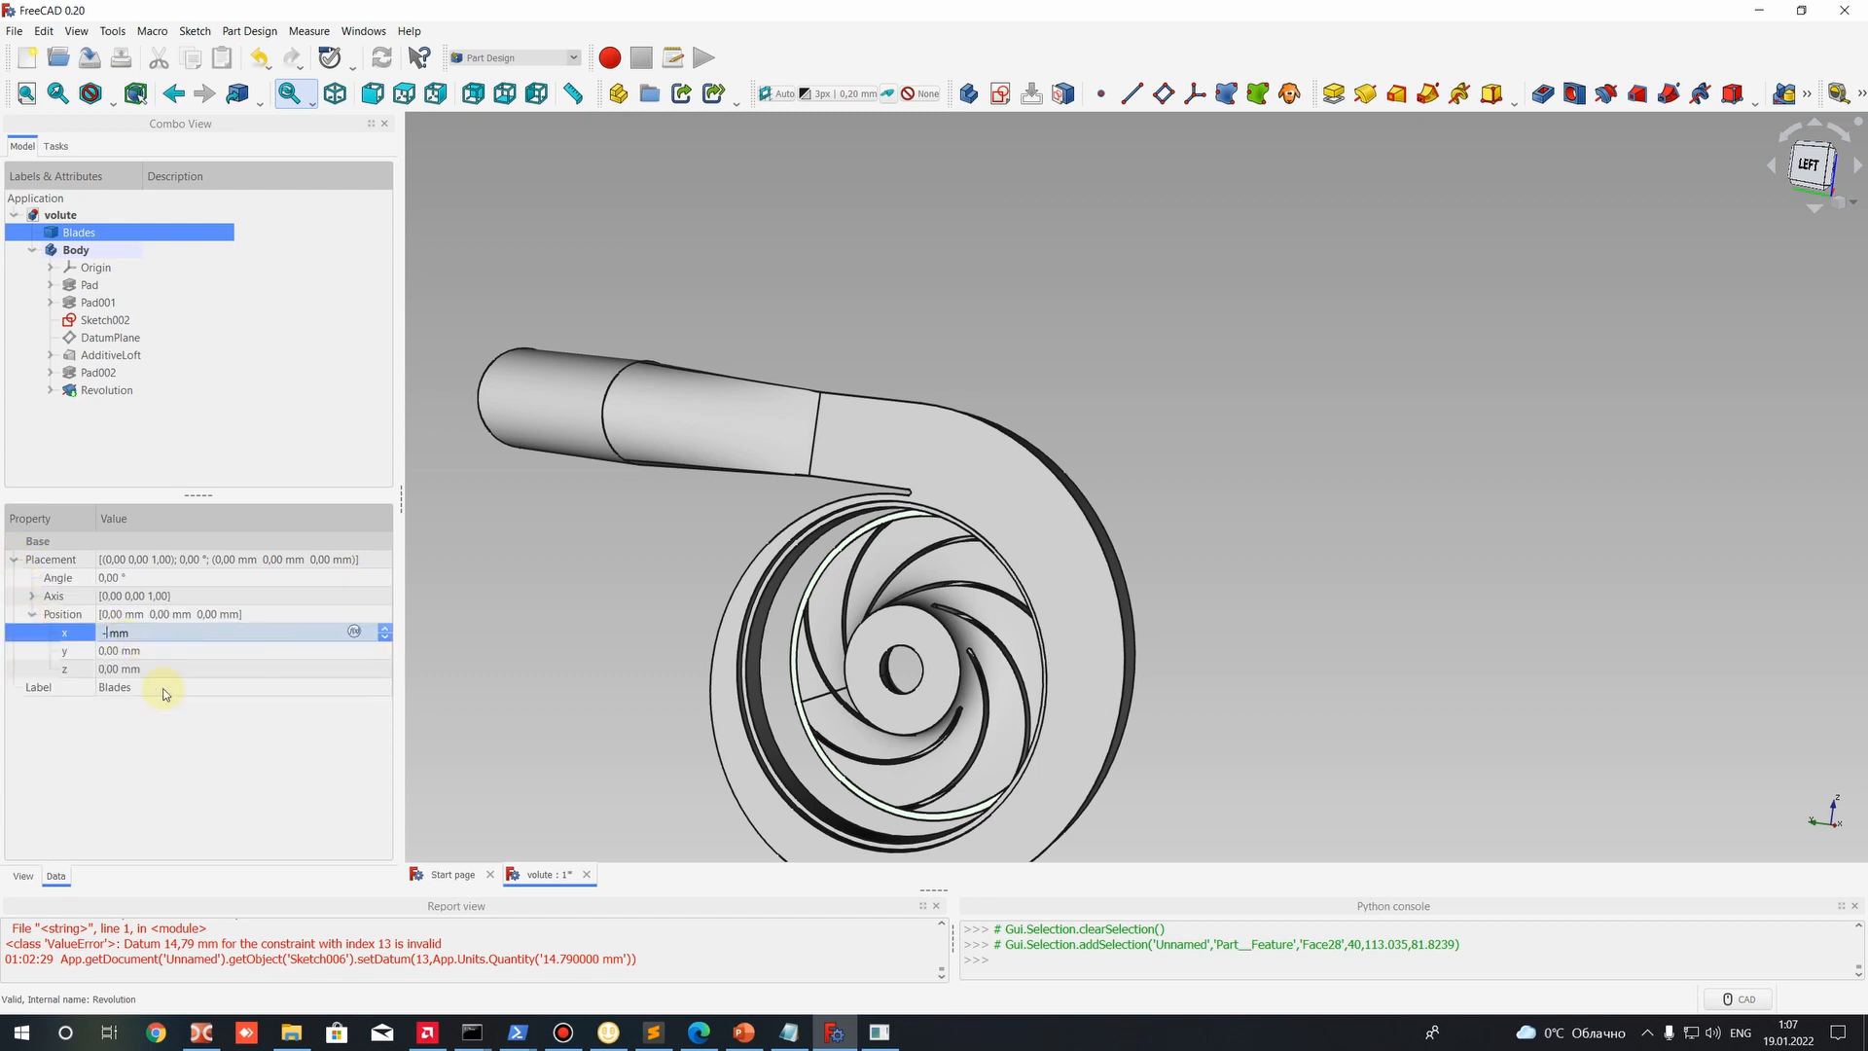
type("40")
middle_click_drag(839, 542, 771, 542)
left_click(772, 540)
Pick the side face of the revolved ring to read its X coordinate.
scroll(812, 501, "up", 5)
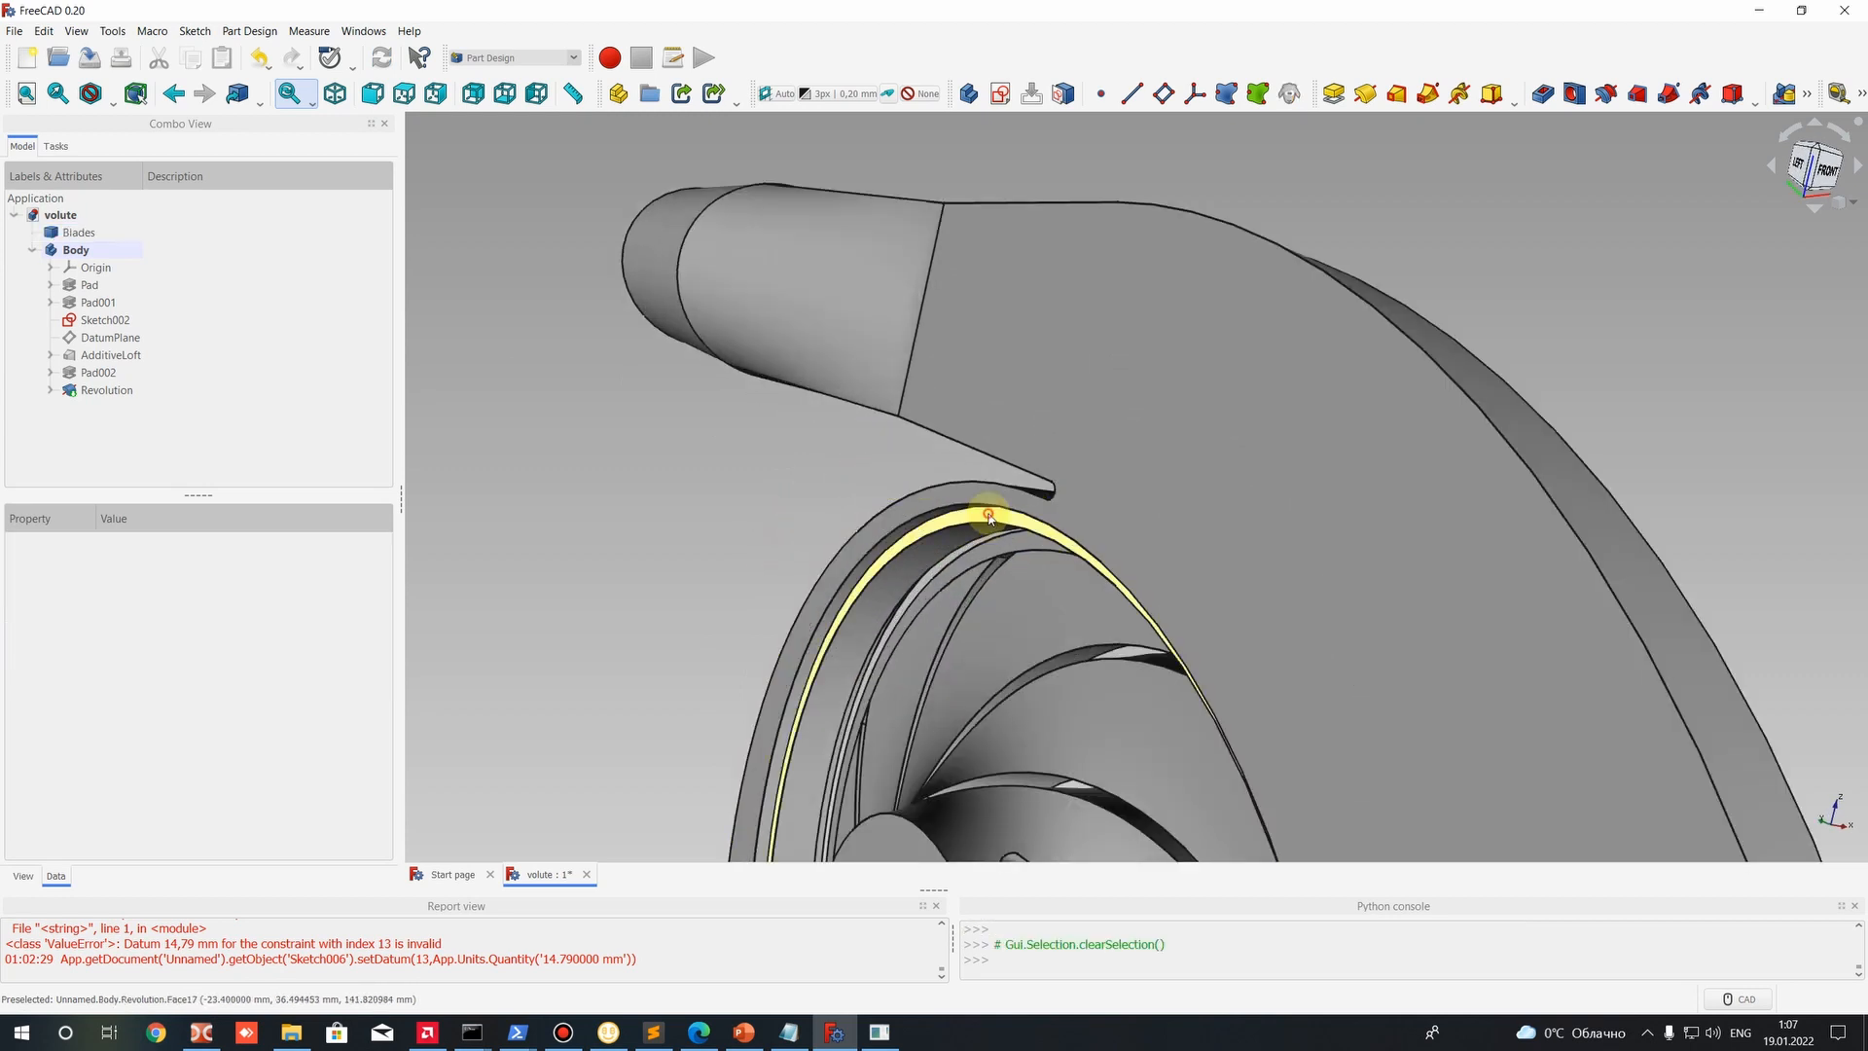
left_click(989, 518)
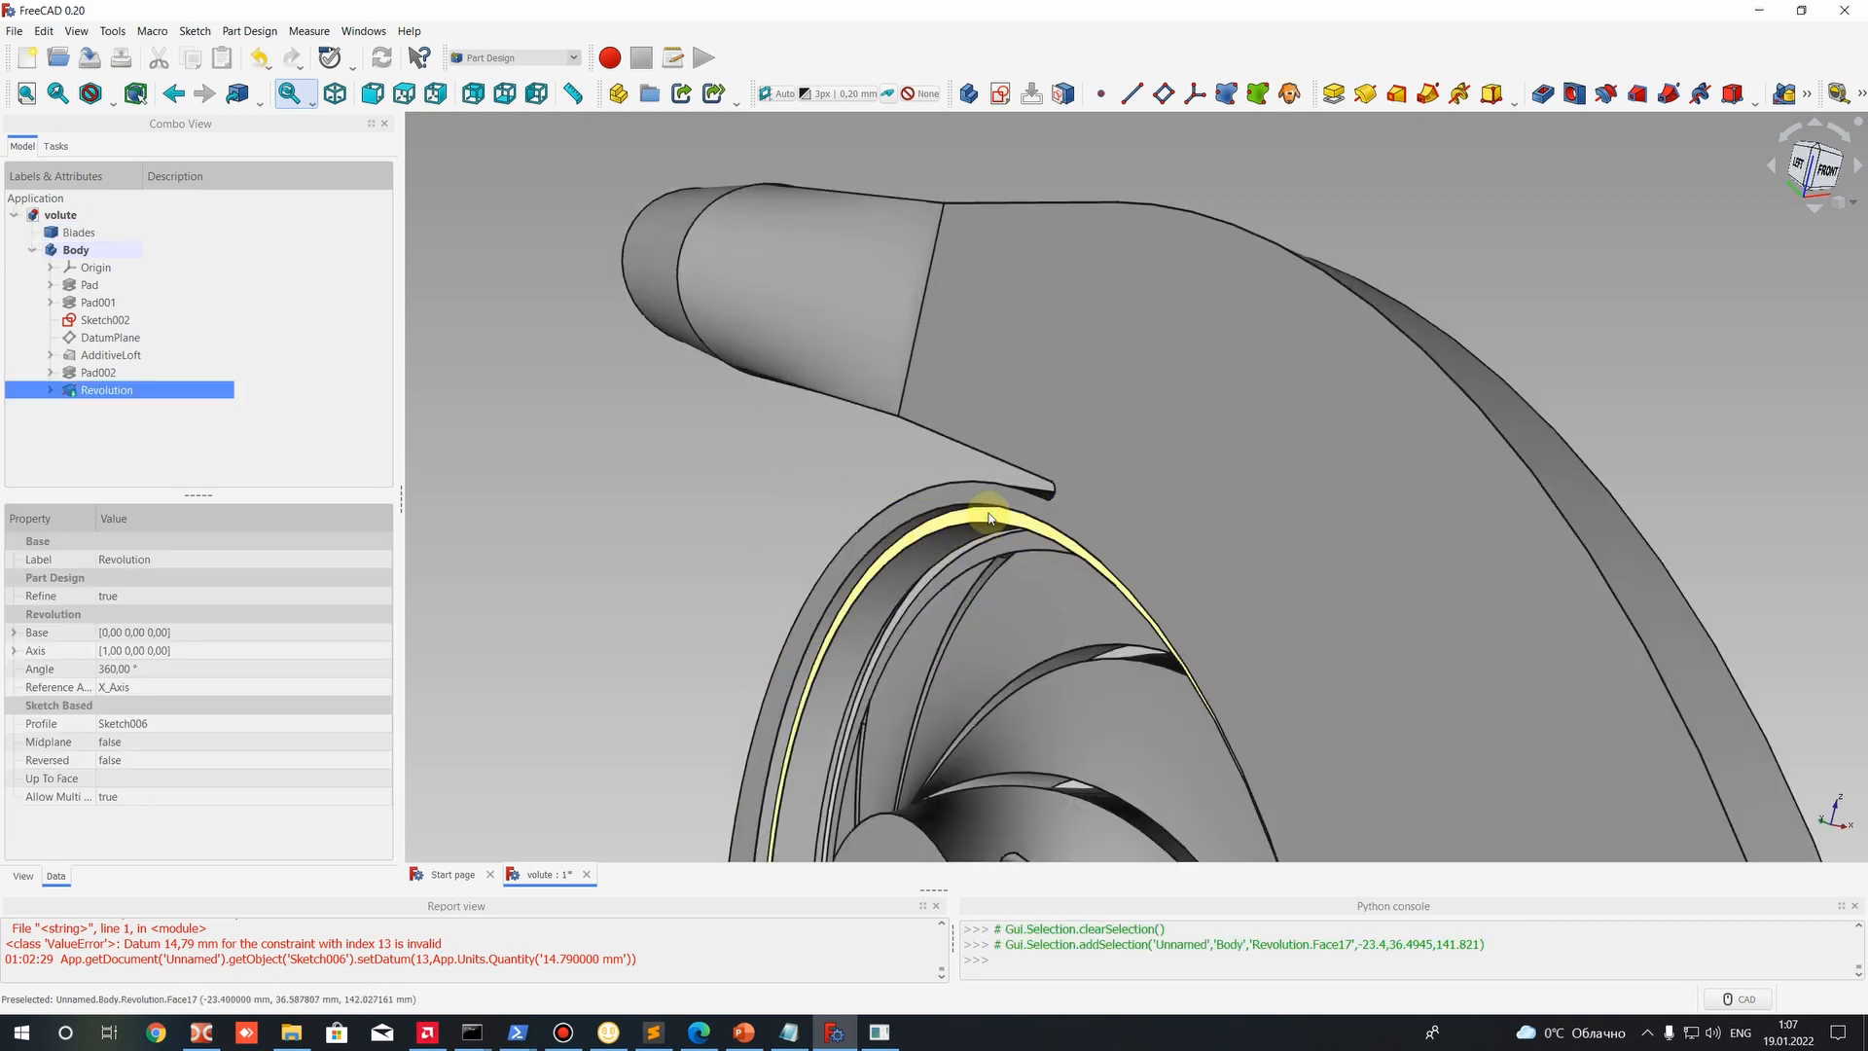
scroll(925, 522, "up", 7)
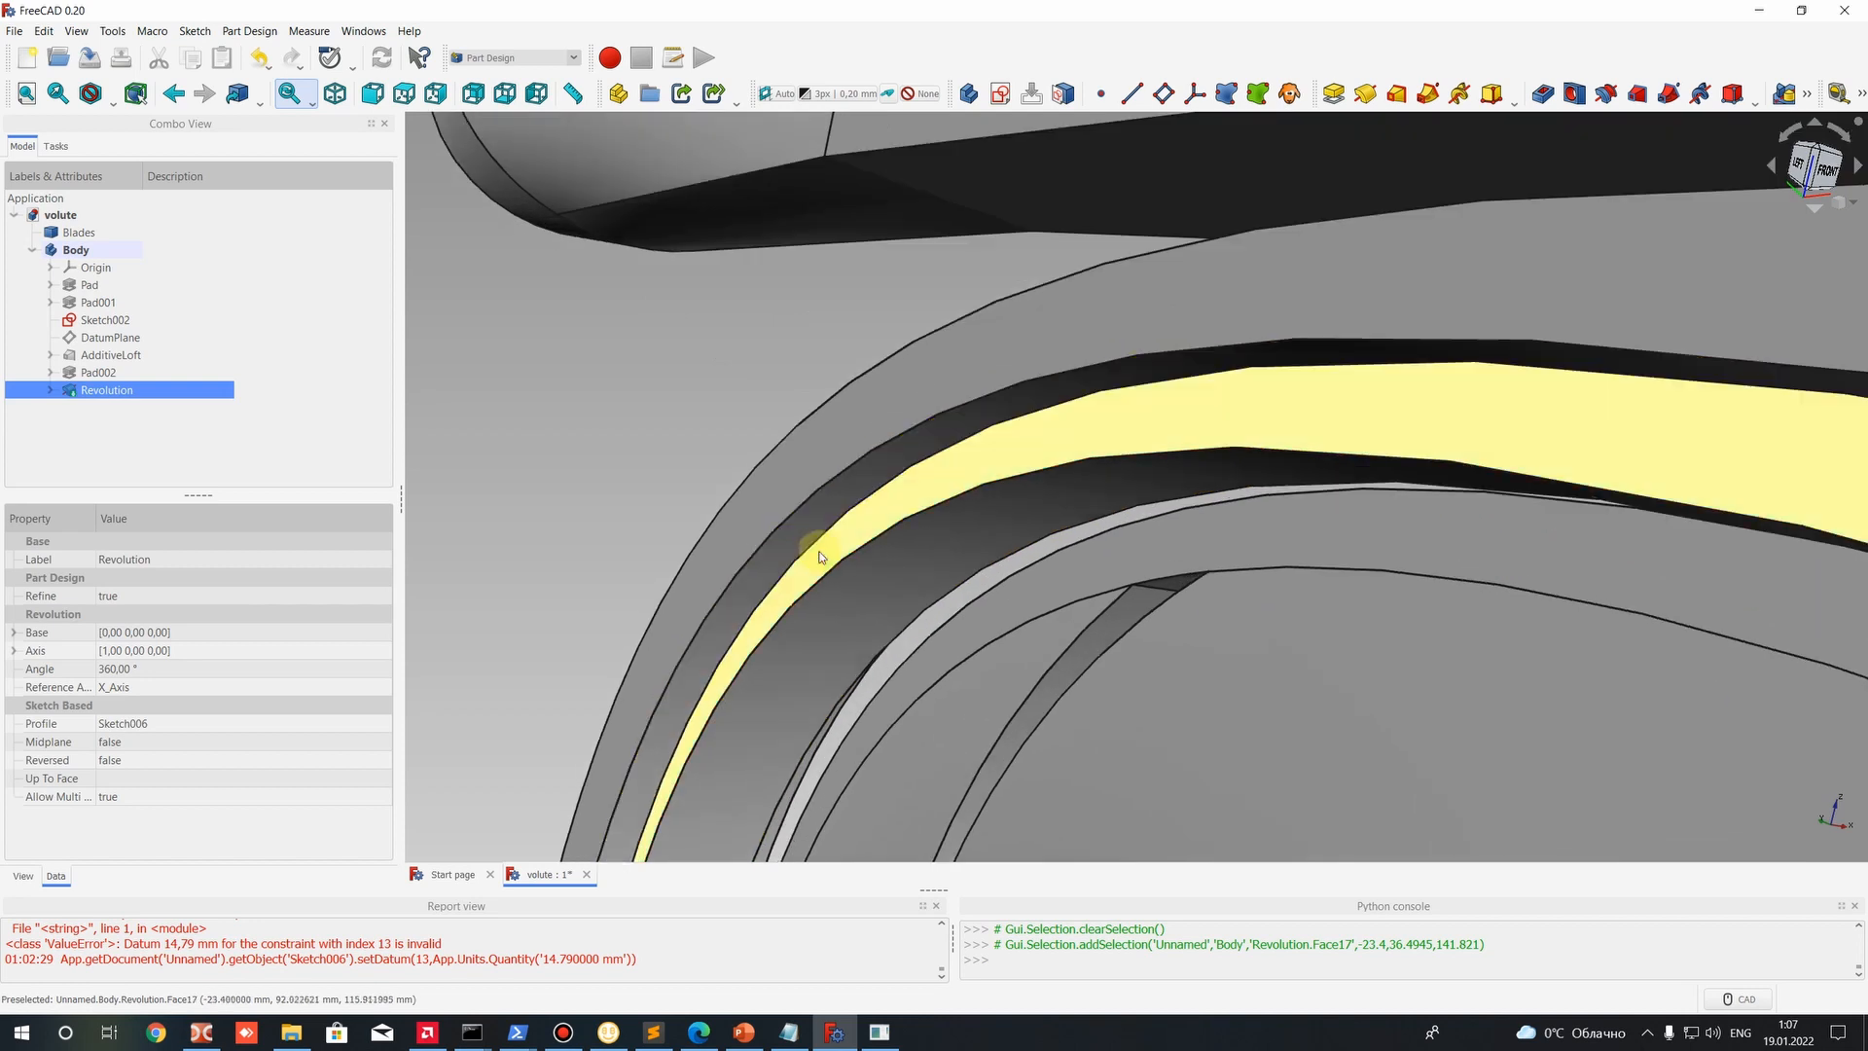
left_click(824, 556)
left_click(585, 446)
left_click(838, 545)
scroll(578, 435, "up", 1)
left_click(521, 421)
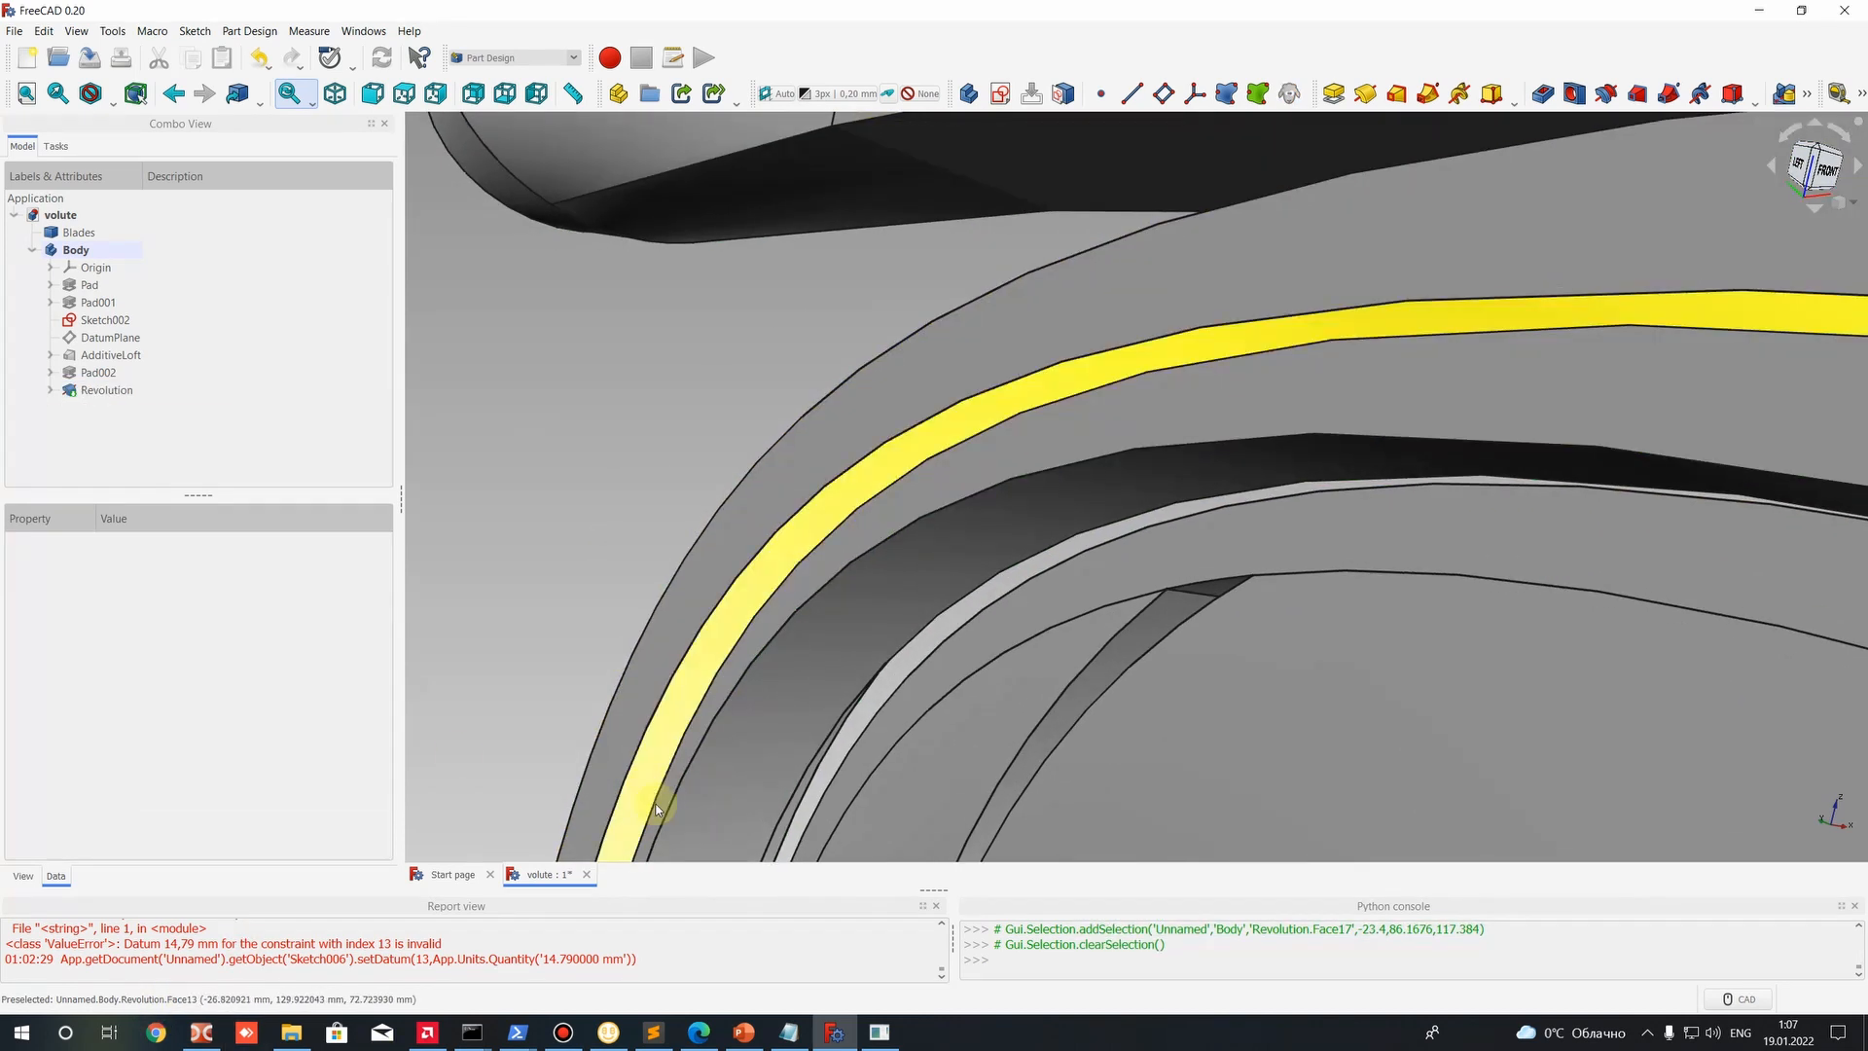
left_click(650, 839)
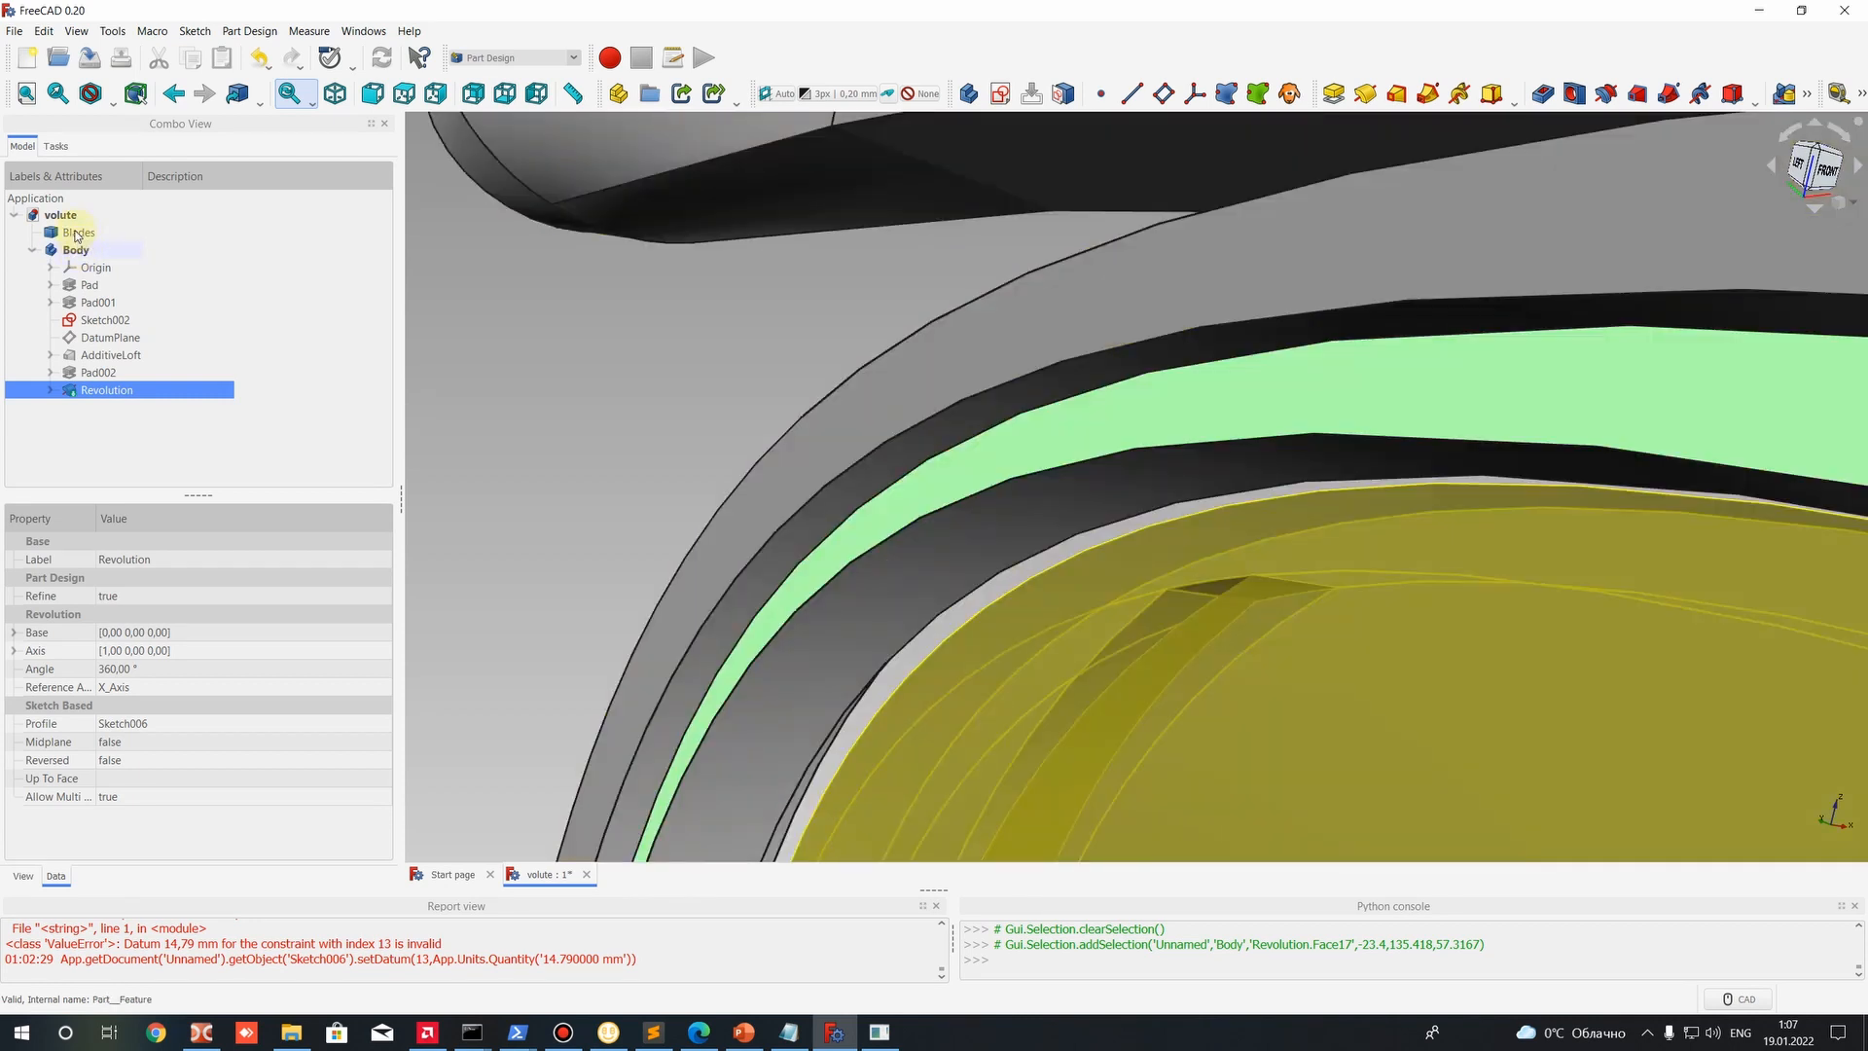
left_click(478, 364)
left_click(836, 550)
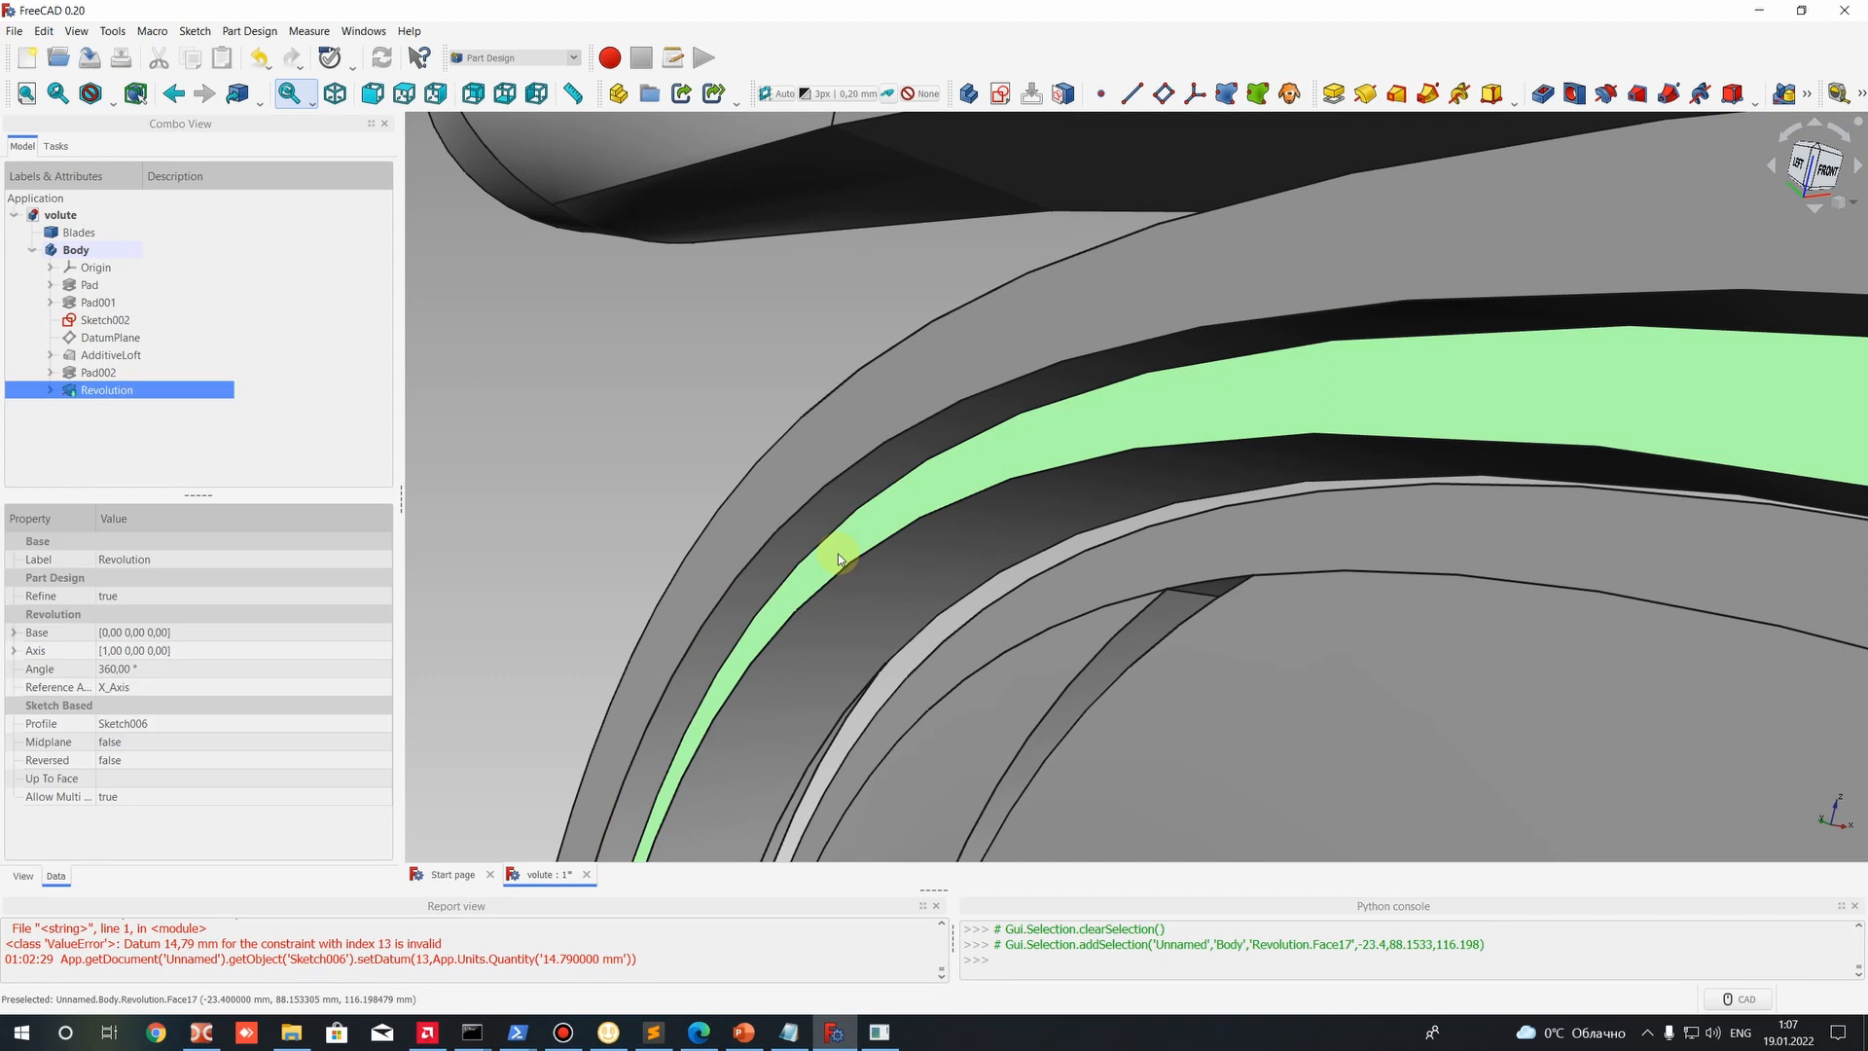
Set the Body's placement position X to 23.4 mm.
left_click(87, 251)
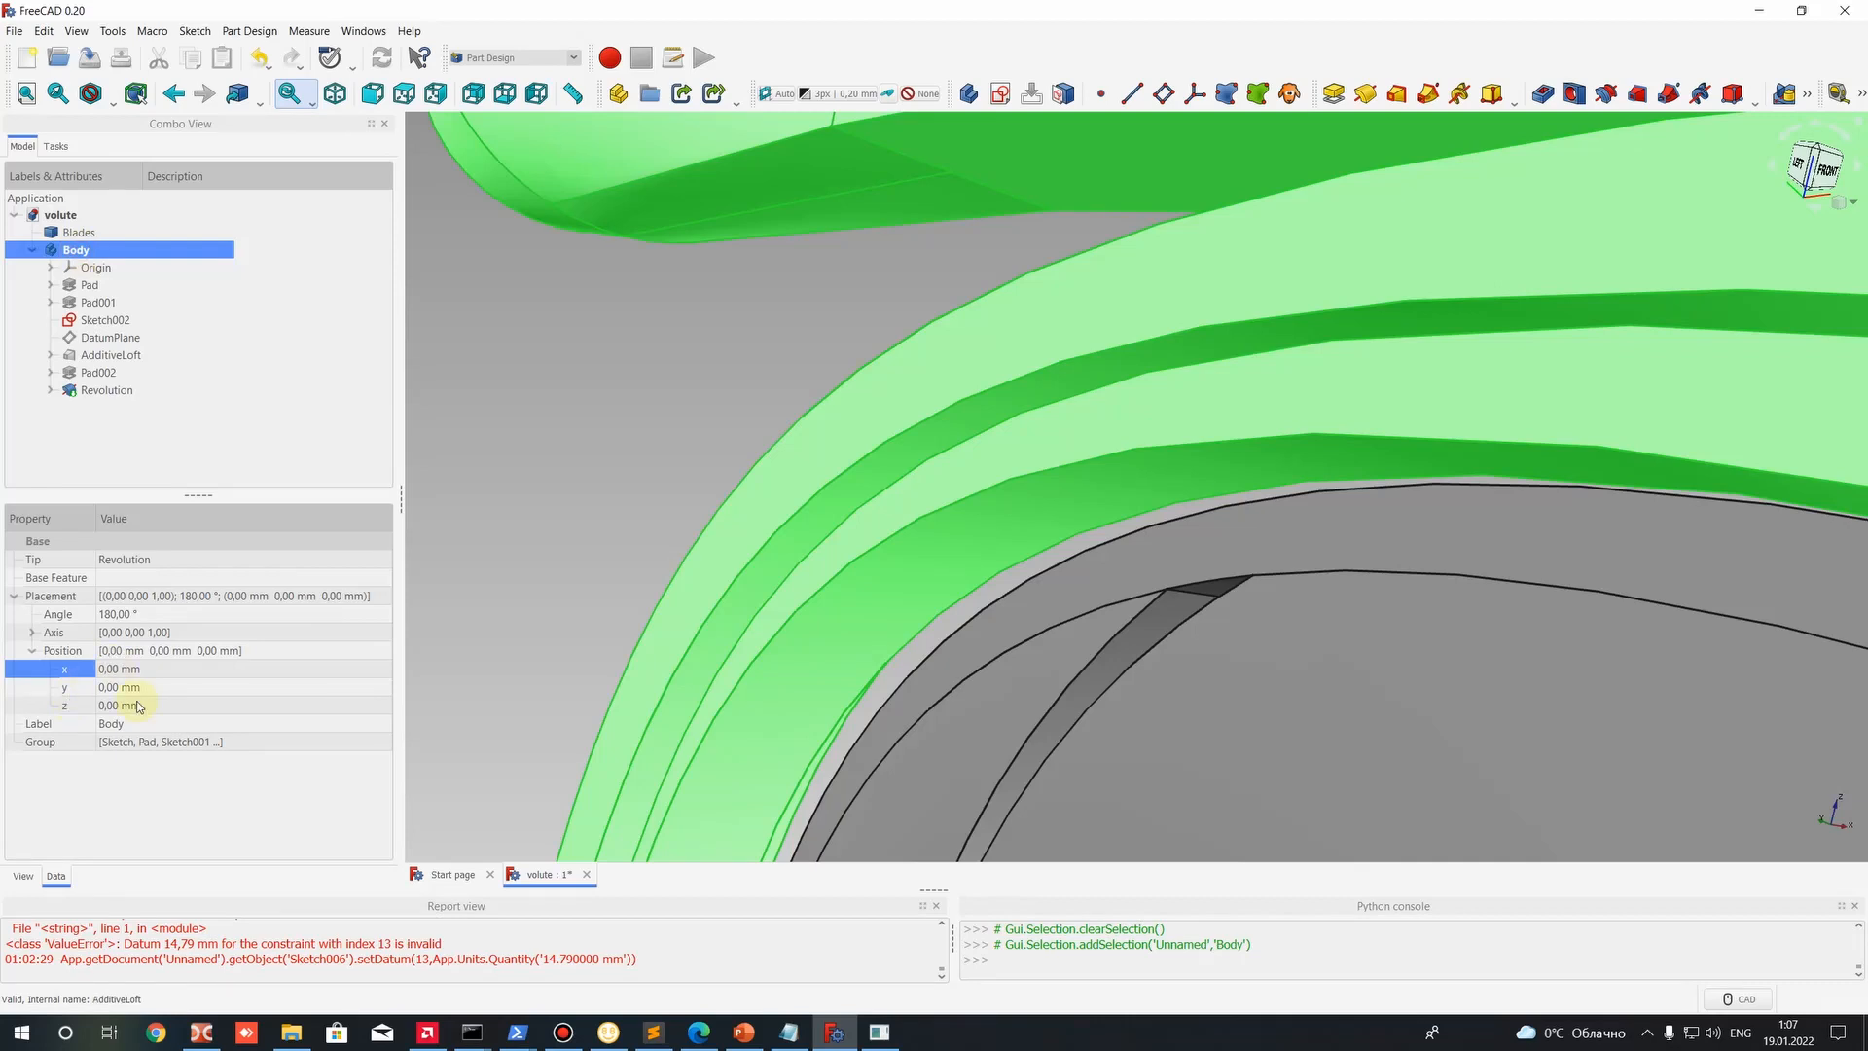
type(".4")
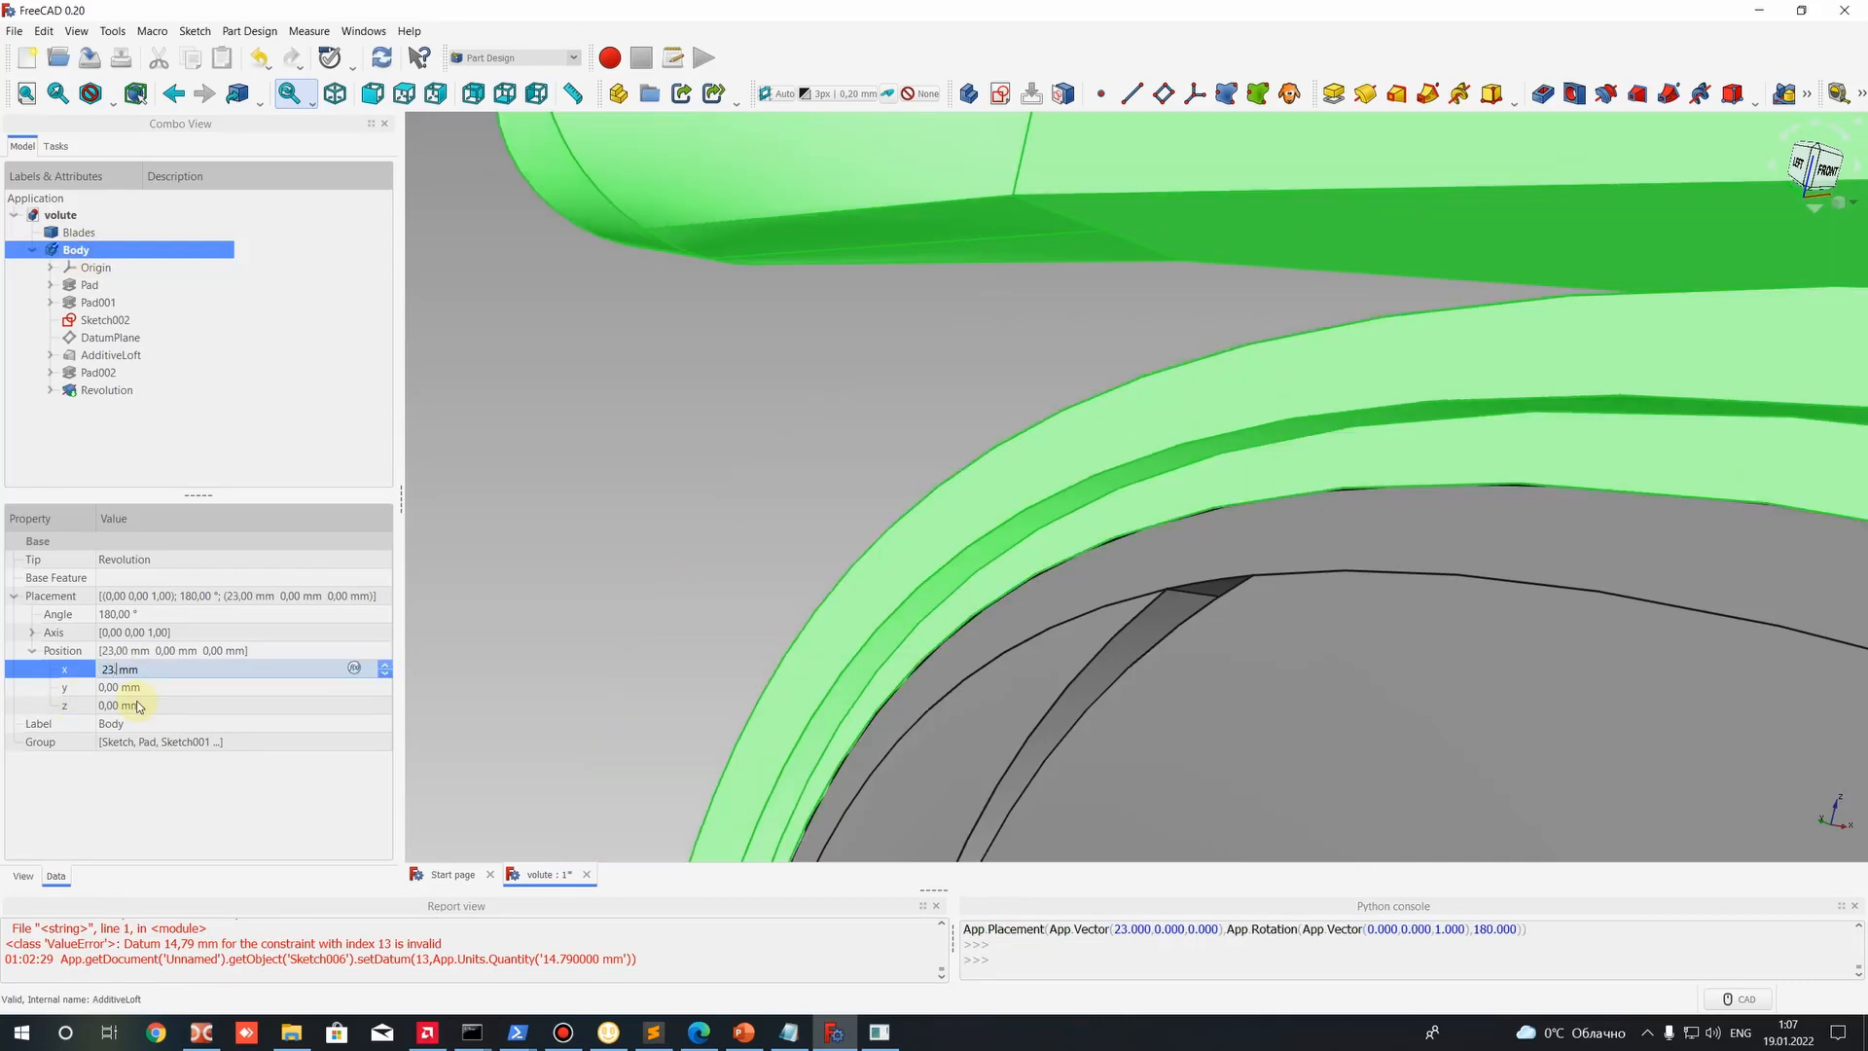
left_click(662, 416)
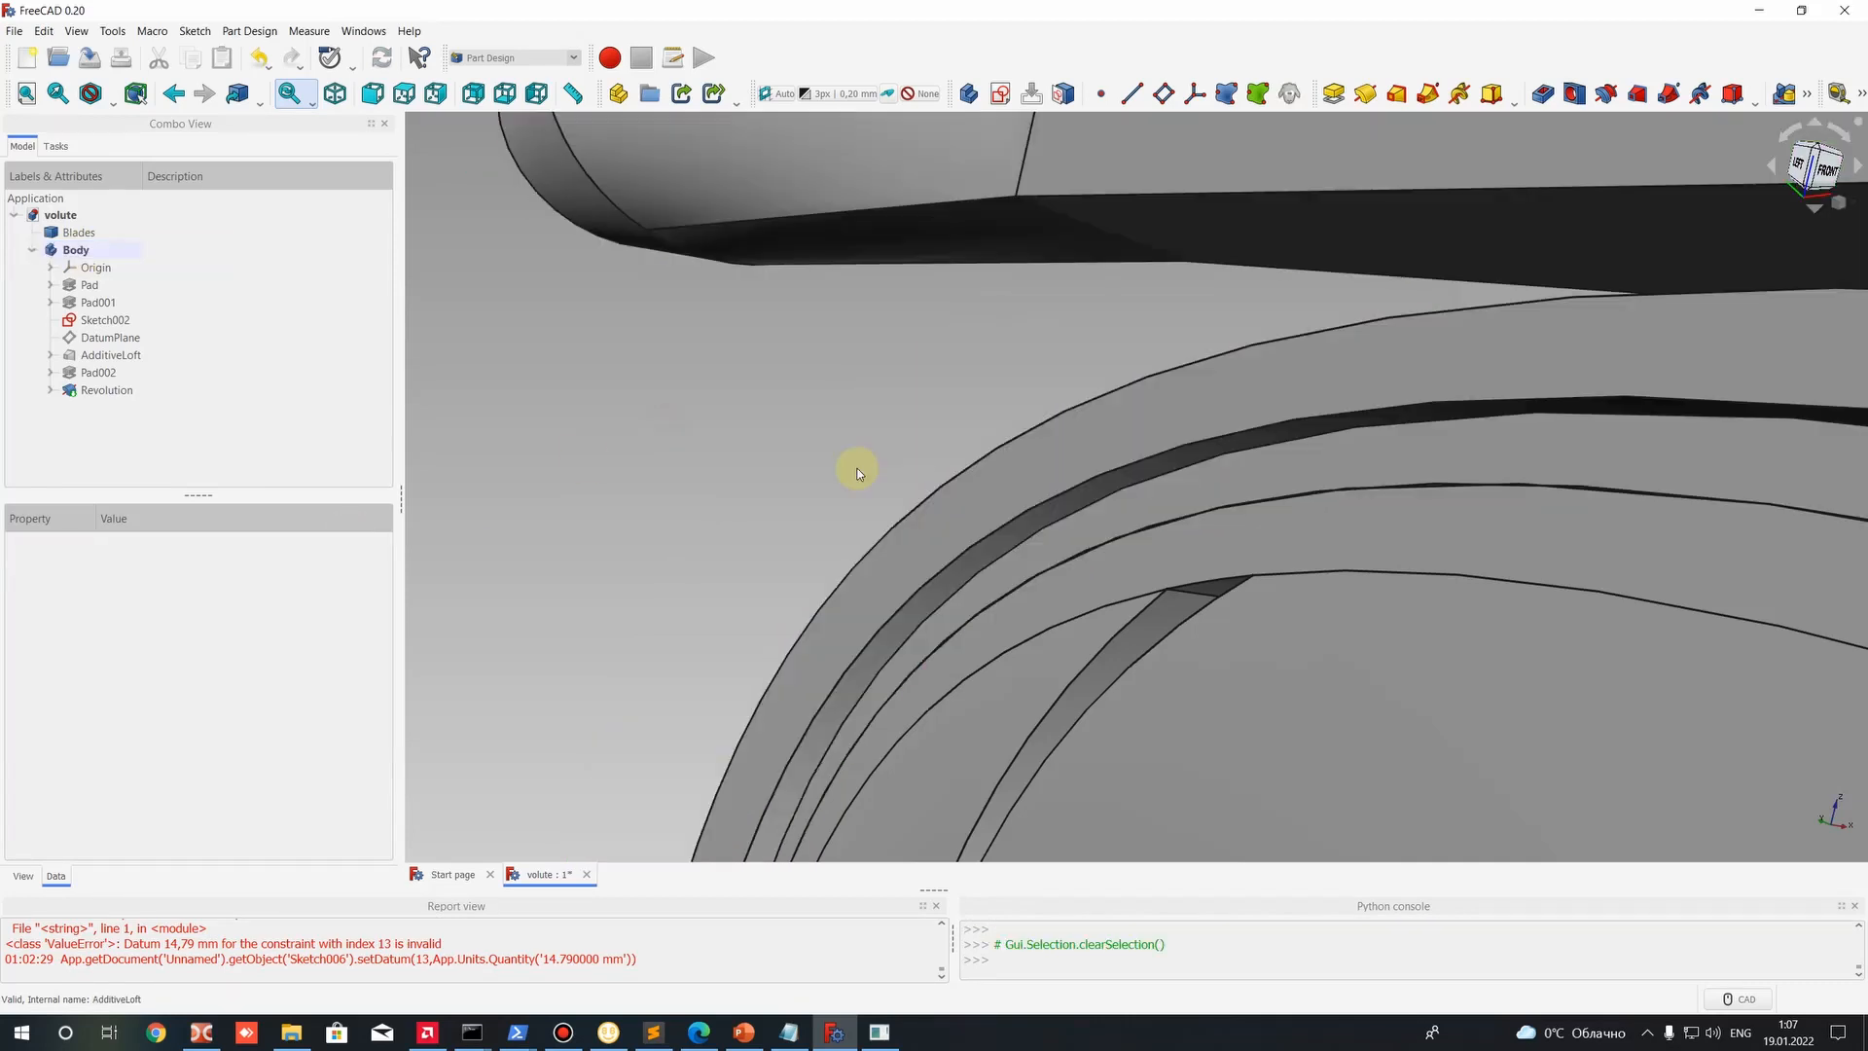
Examine the fit between the impeller rim and the volute's inner ring from both sides, picking the rim faces.
scroll(1265, 526, "down", 4)
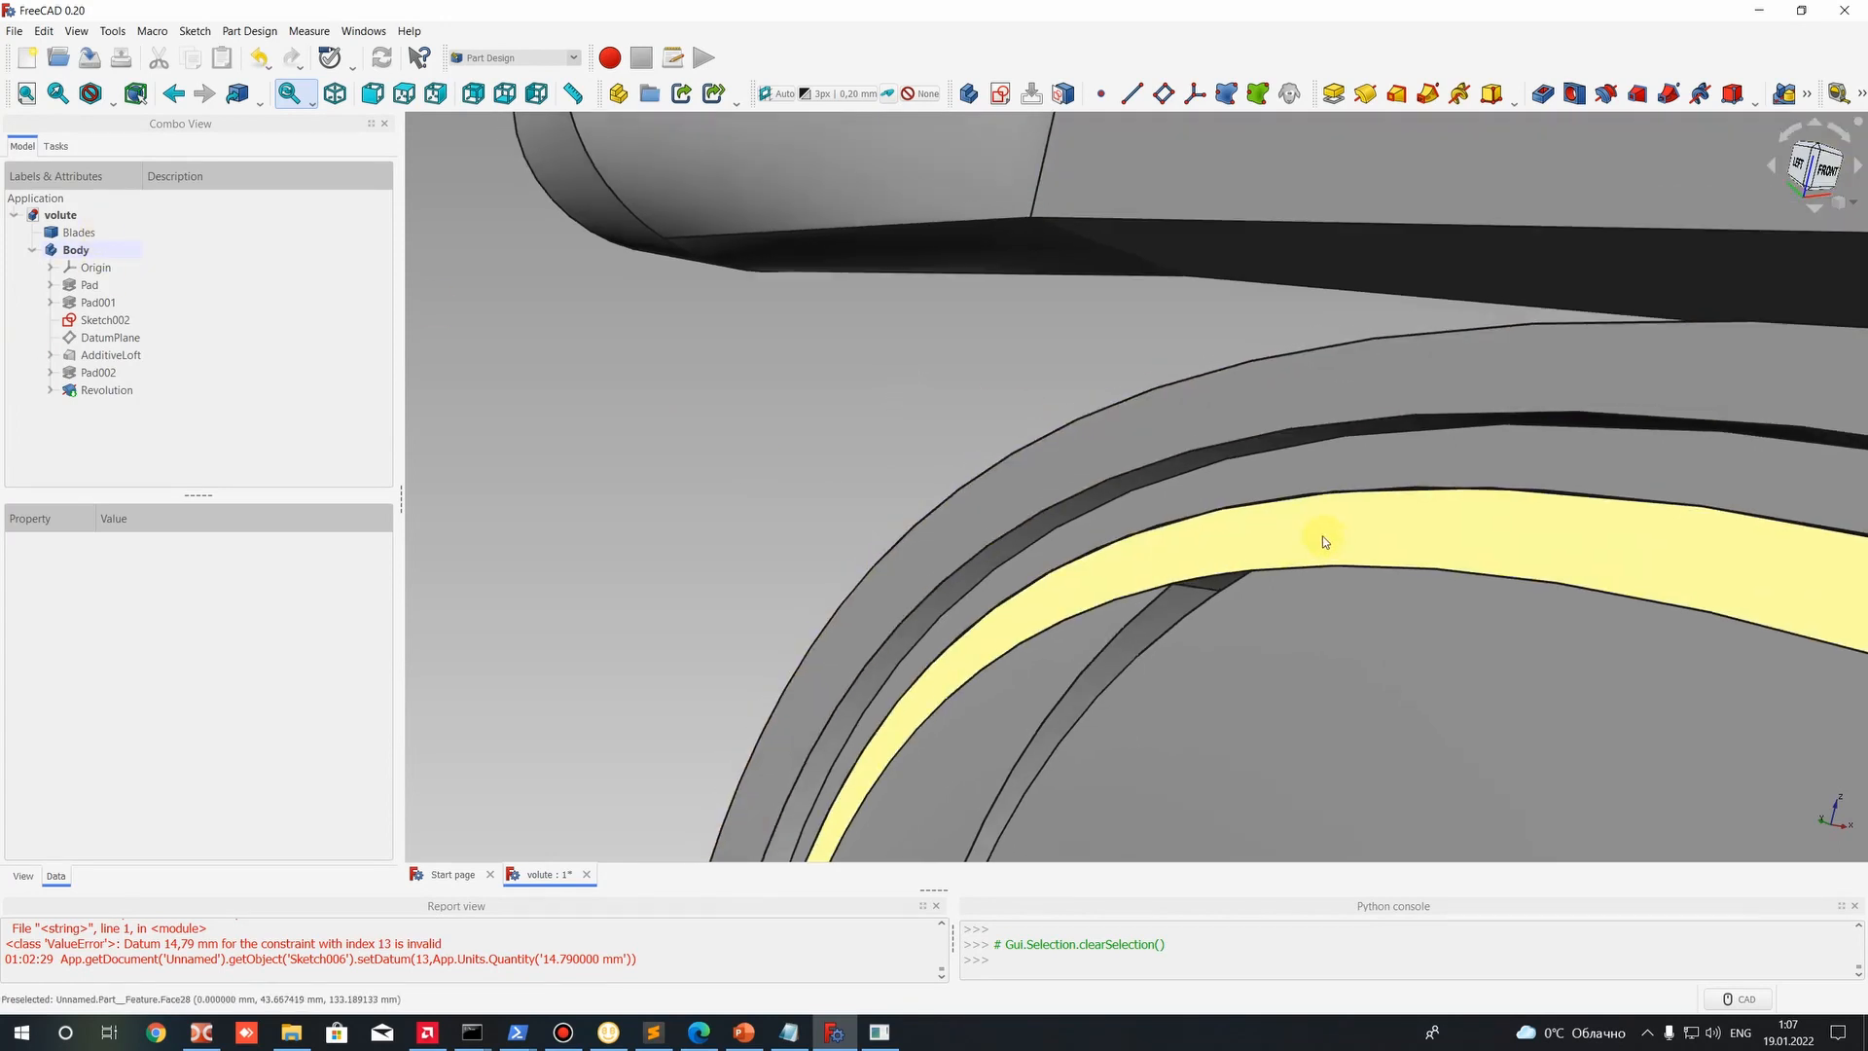
left_click(1406, 534)
left_click(1406, 533)
scroll(1029, 487, "down", 7)
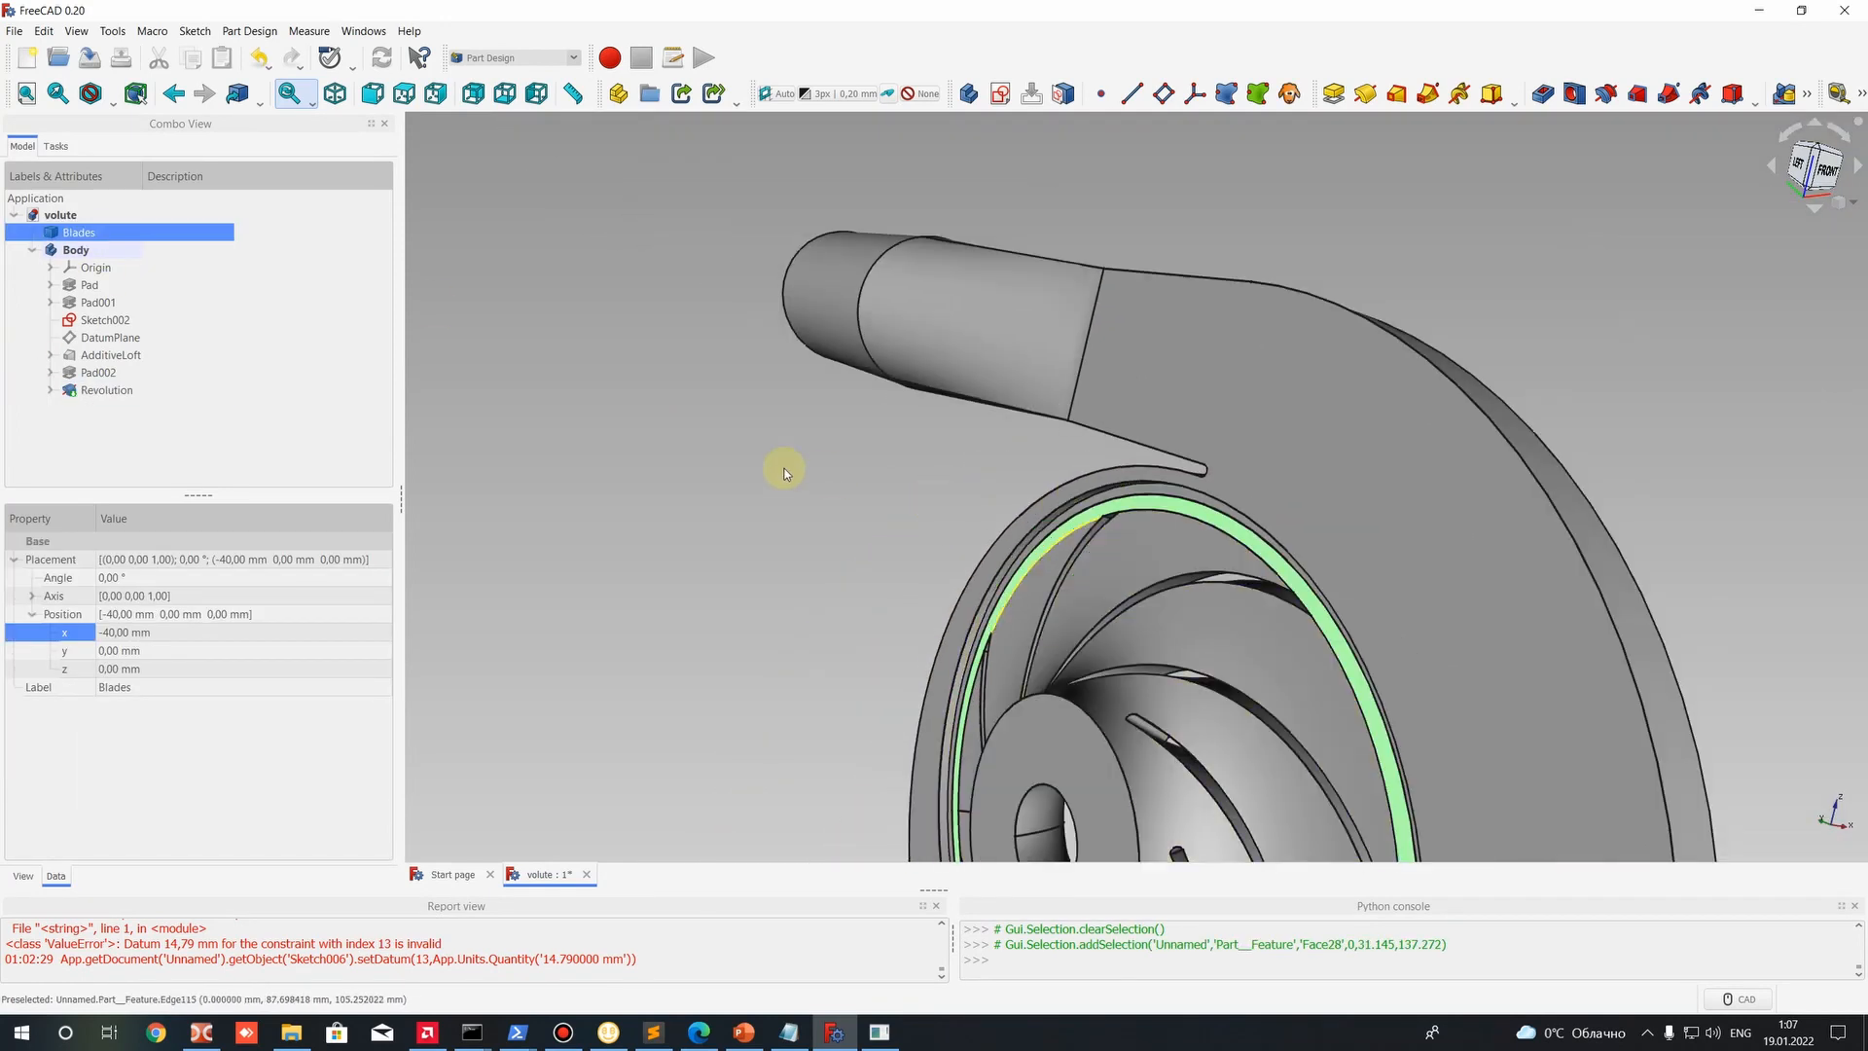
left_click(786, 467)
middle_click_drag(1124, 574, 1136, 453)
scroll(1159, 561, "down", 6)
scroll(1136, 452, "up", 5)
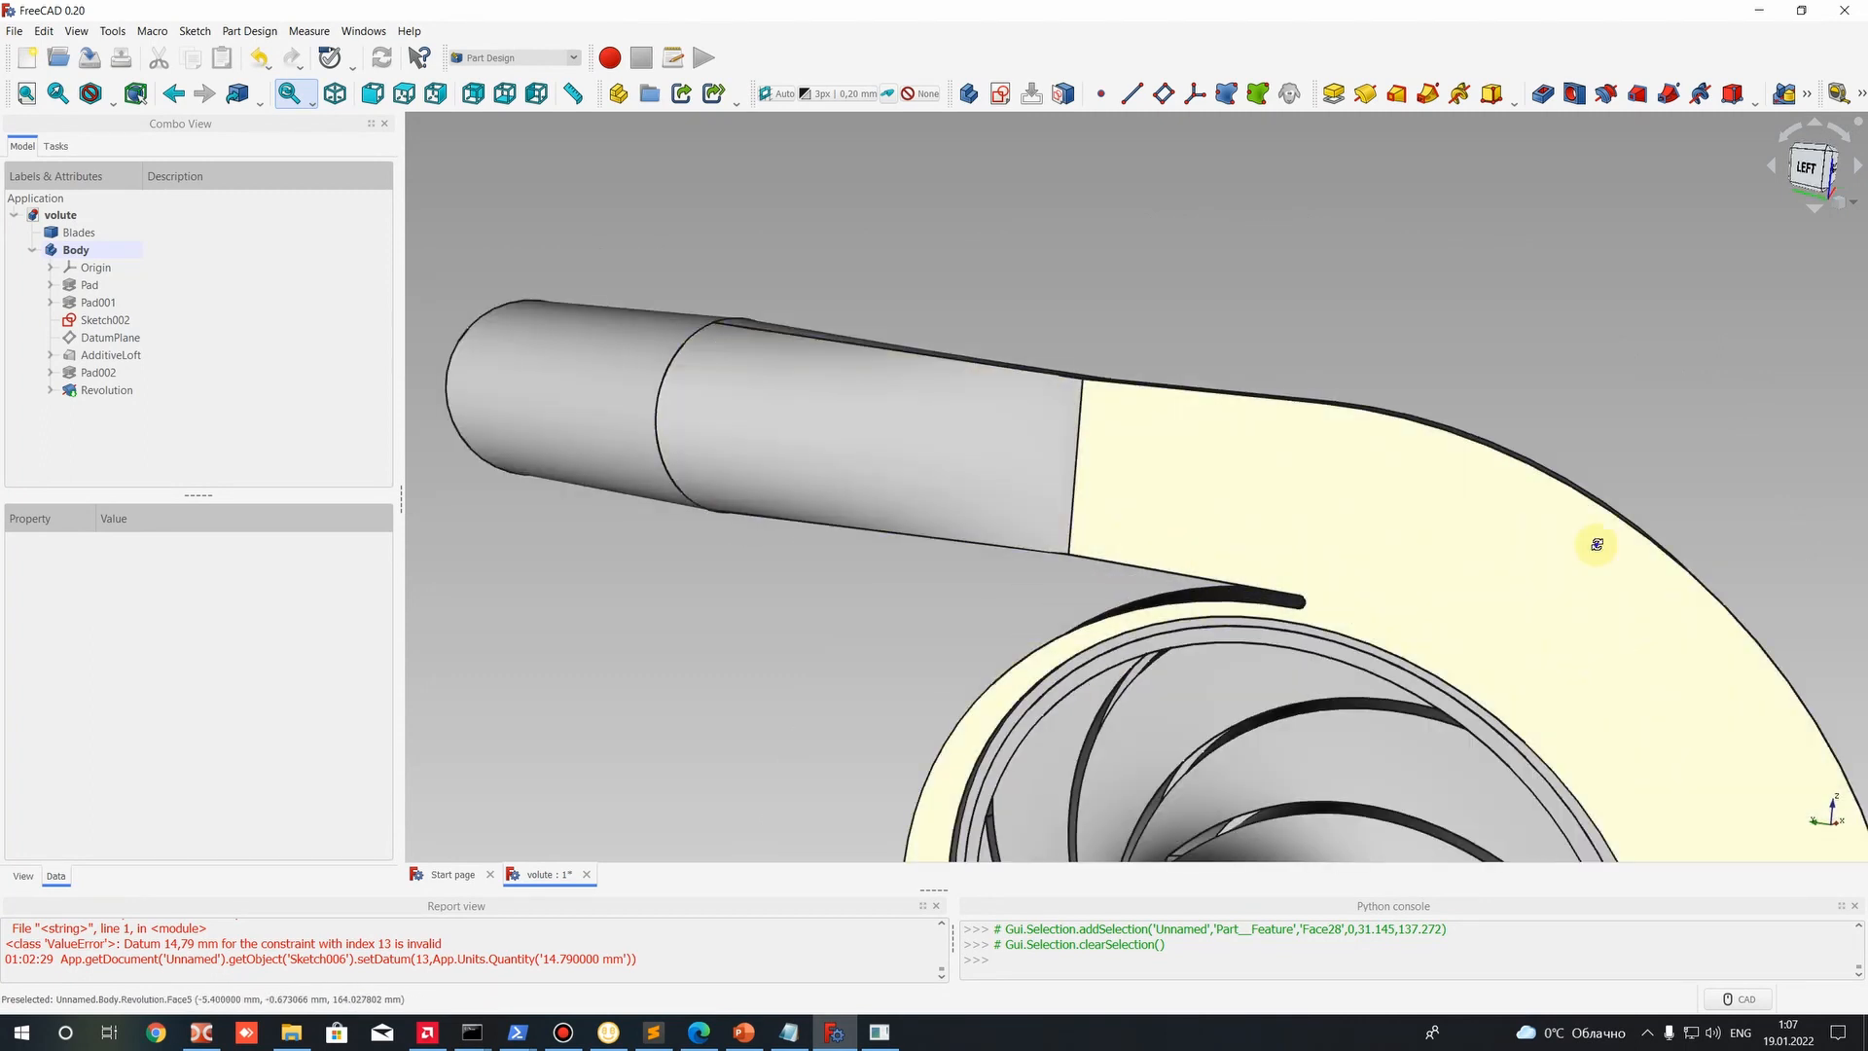
middle_click_drag(1597, 541, 924, 333)
scroll(908, 396, "up", 8)
scroll(1089, 484, "up", 6)
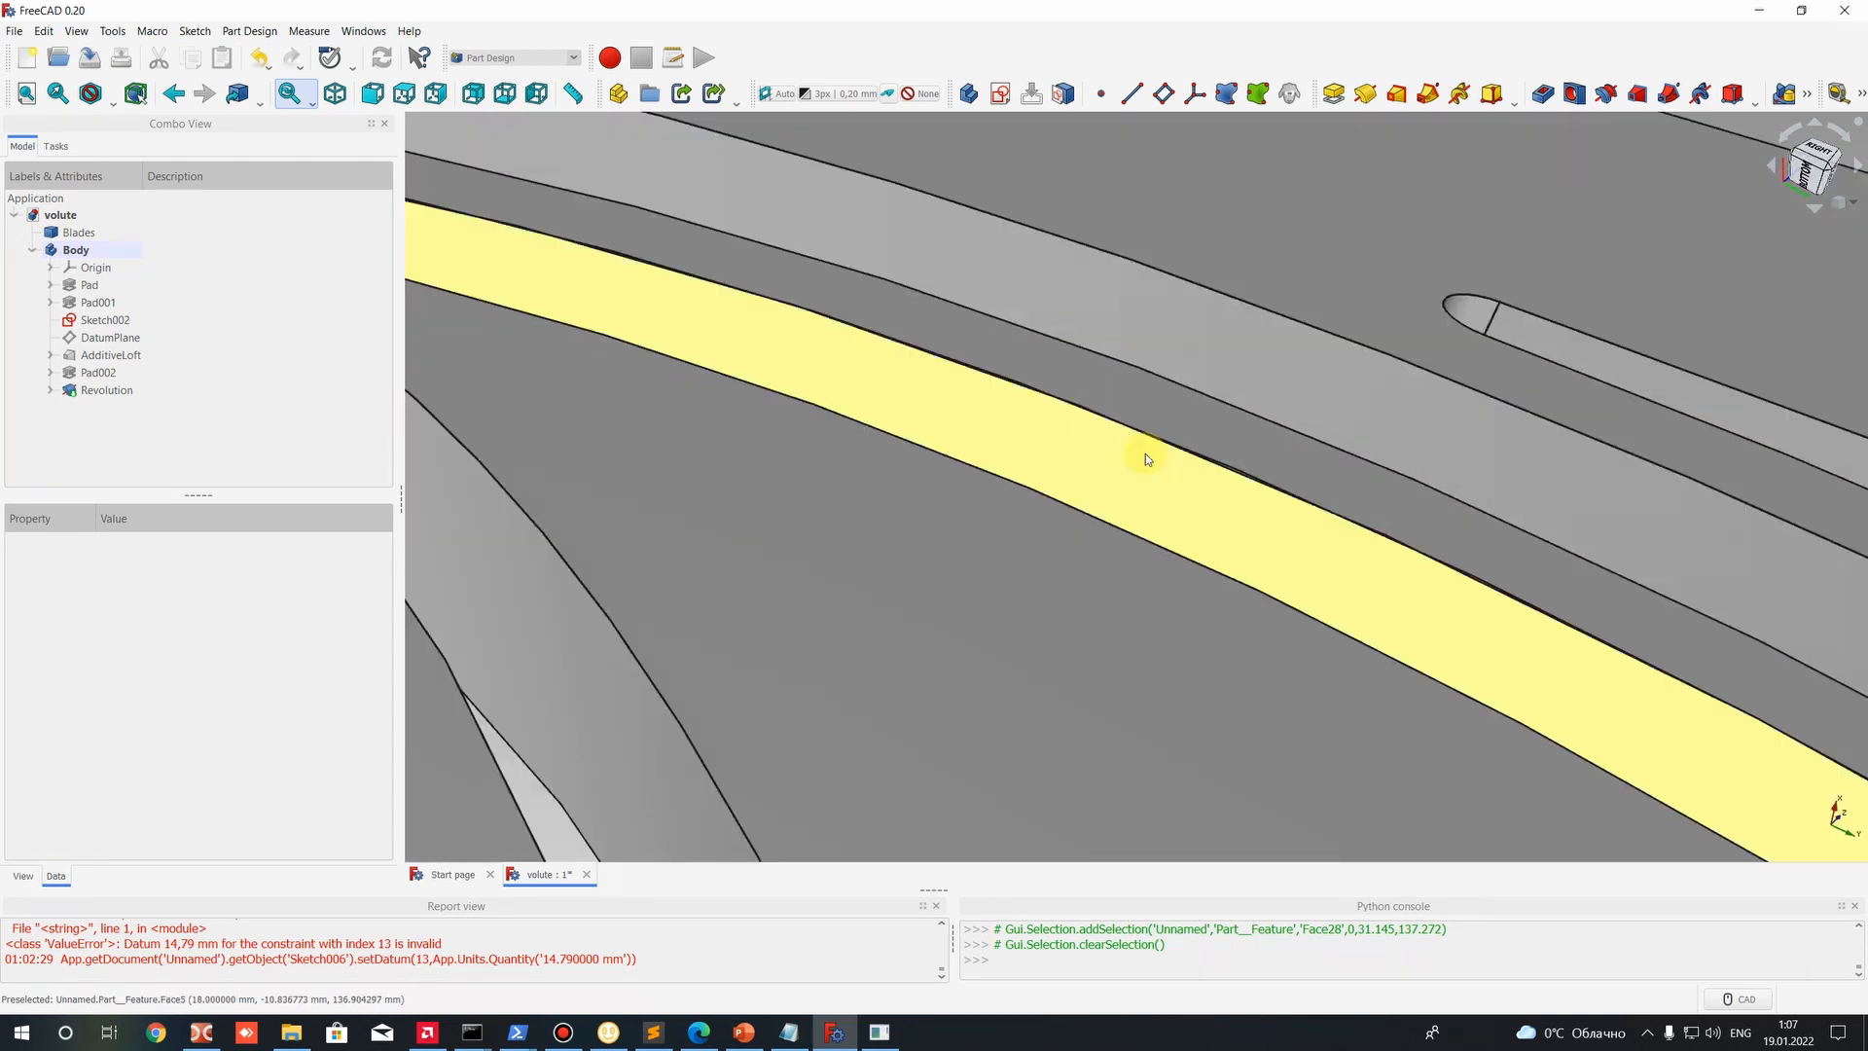
left_click(1155, 467)
scroll(1156, 434, "down", 12)
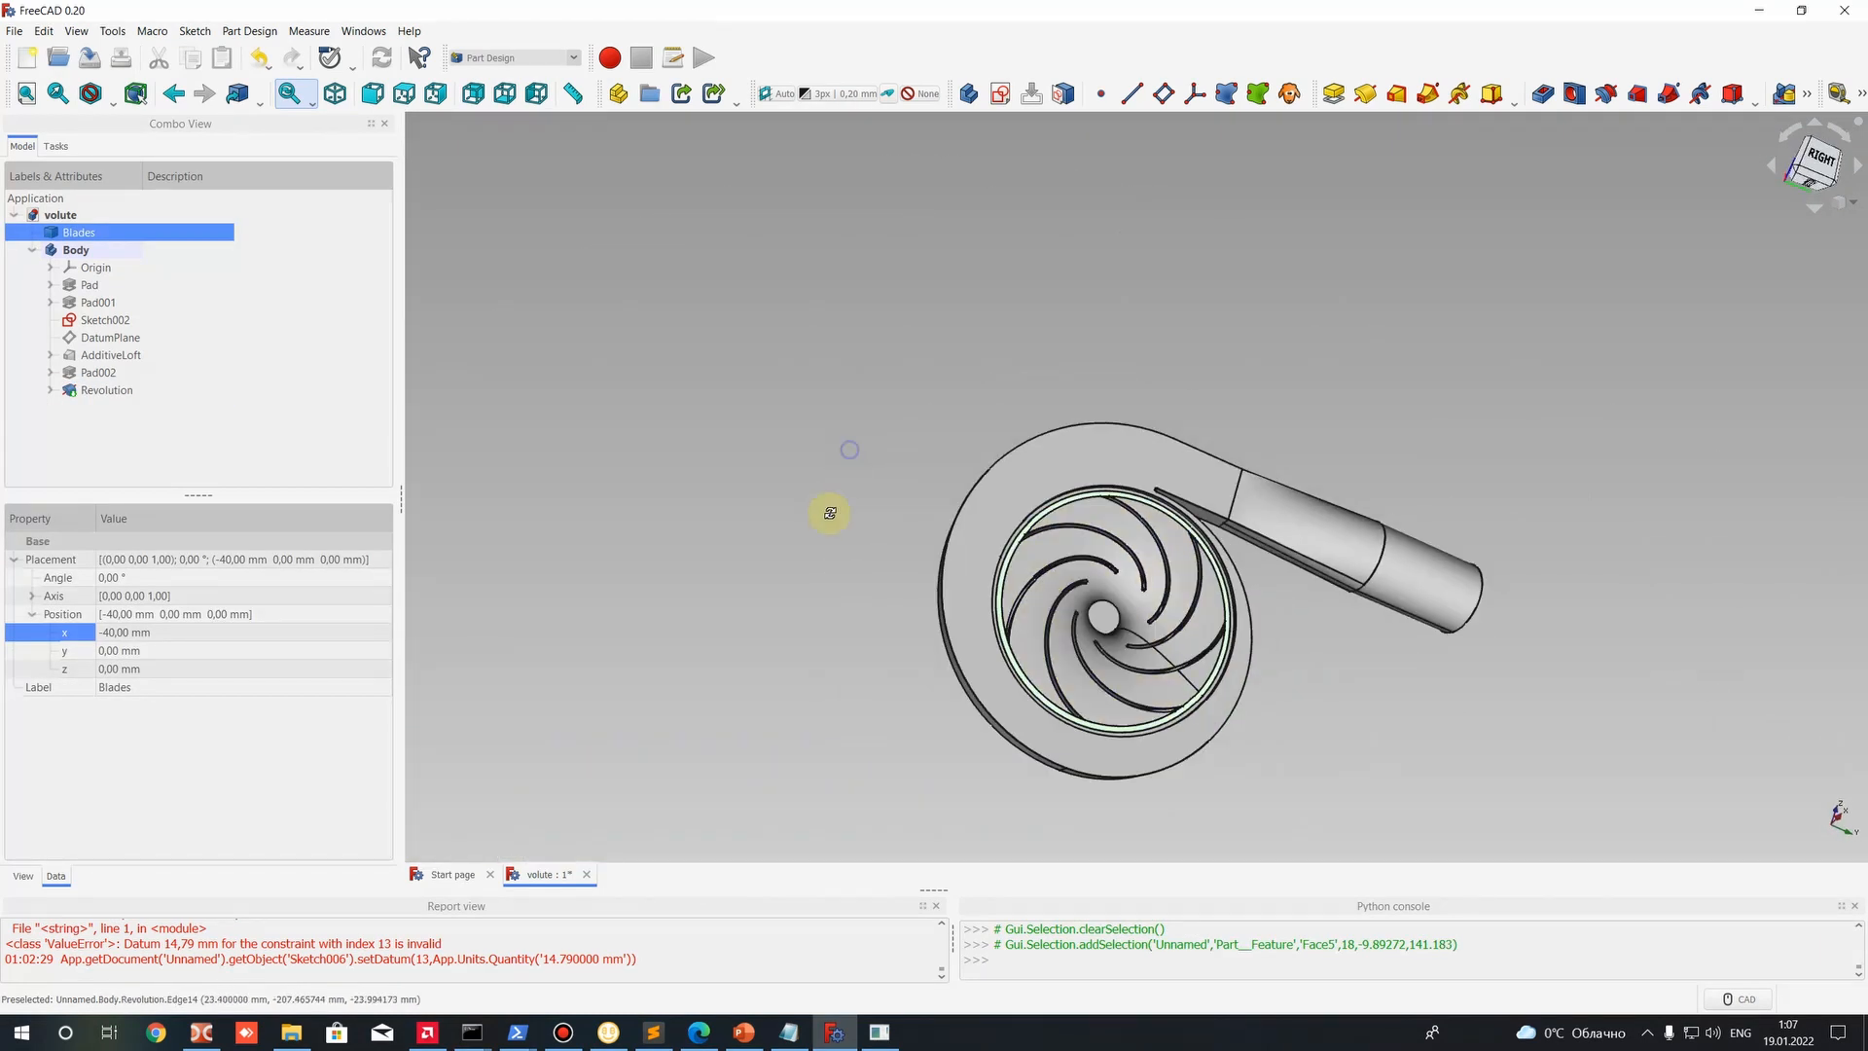
middle_click_drag(830, 513, 1274, 450)
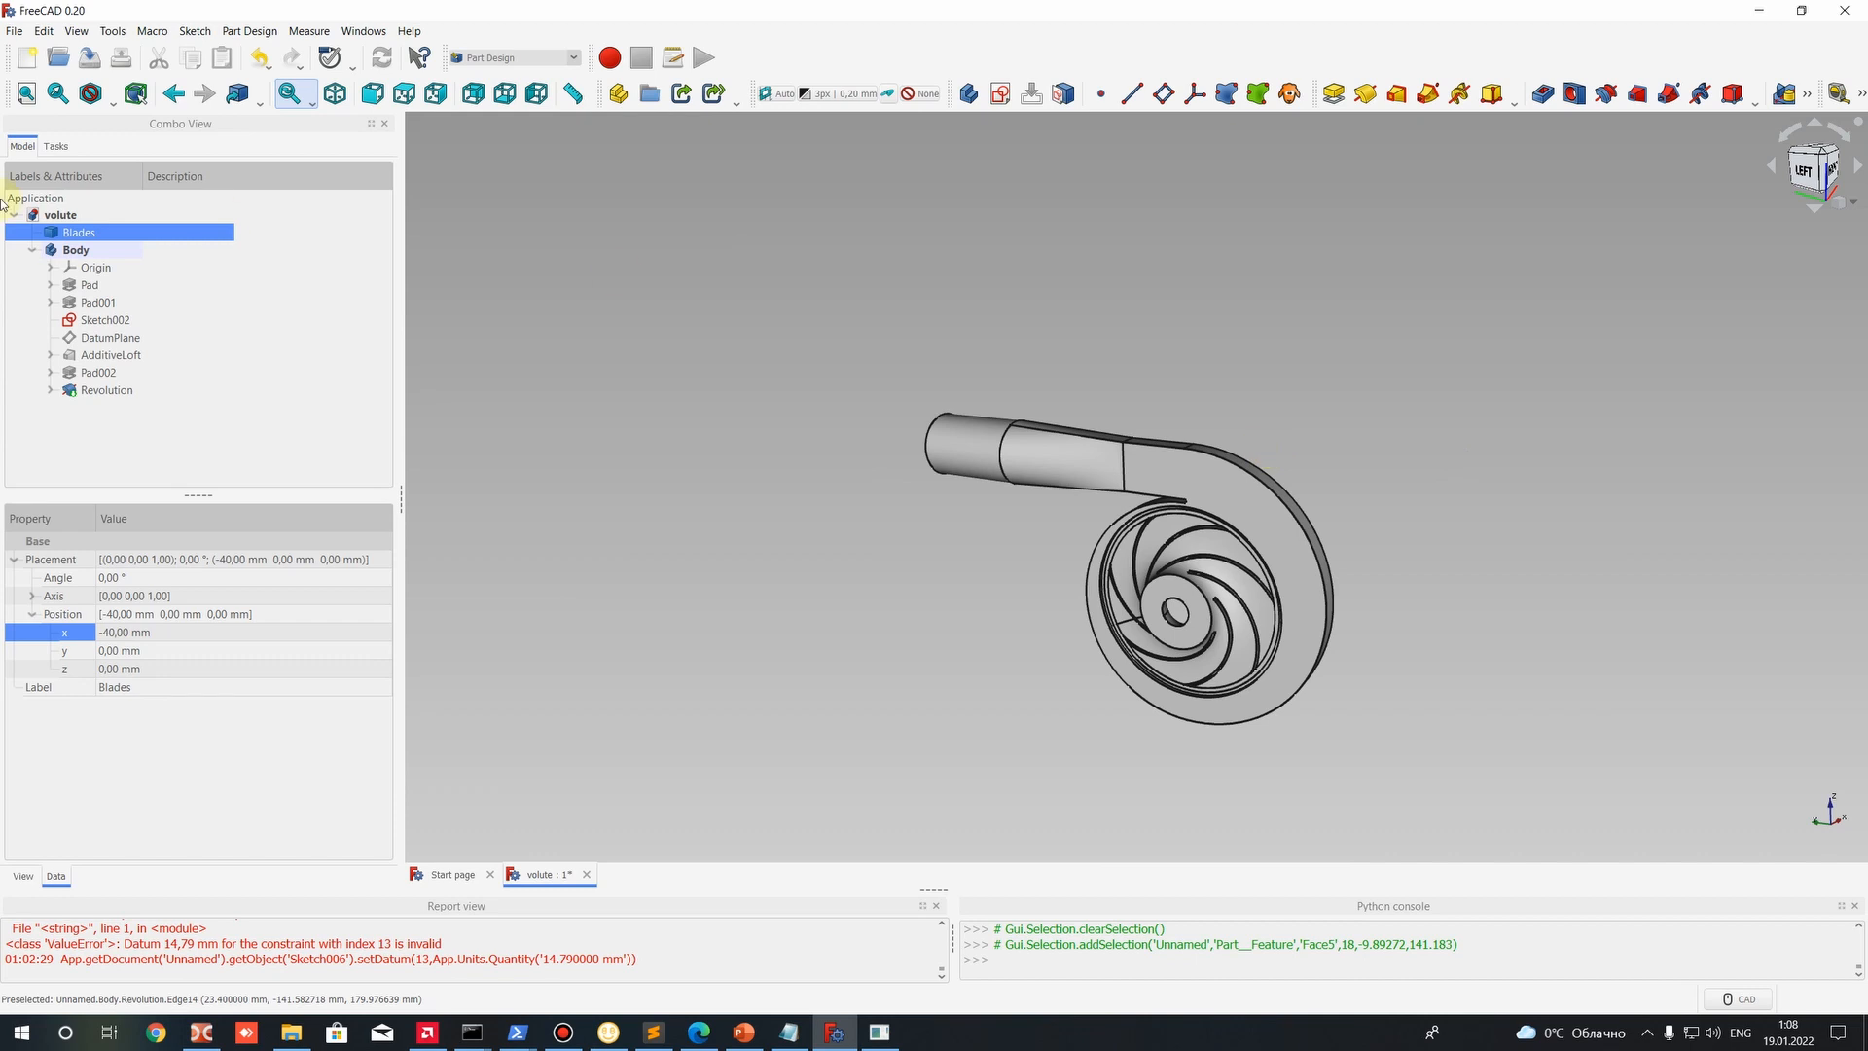
Review the placement of the Blades and the Body by selecting each in turn.
left_click(73, 234)
left_click(809, 307)
scroll(1232, 573, "up", 3)
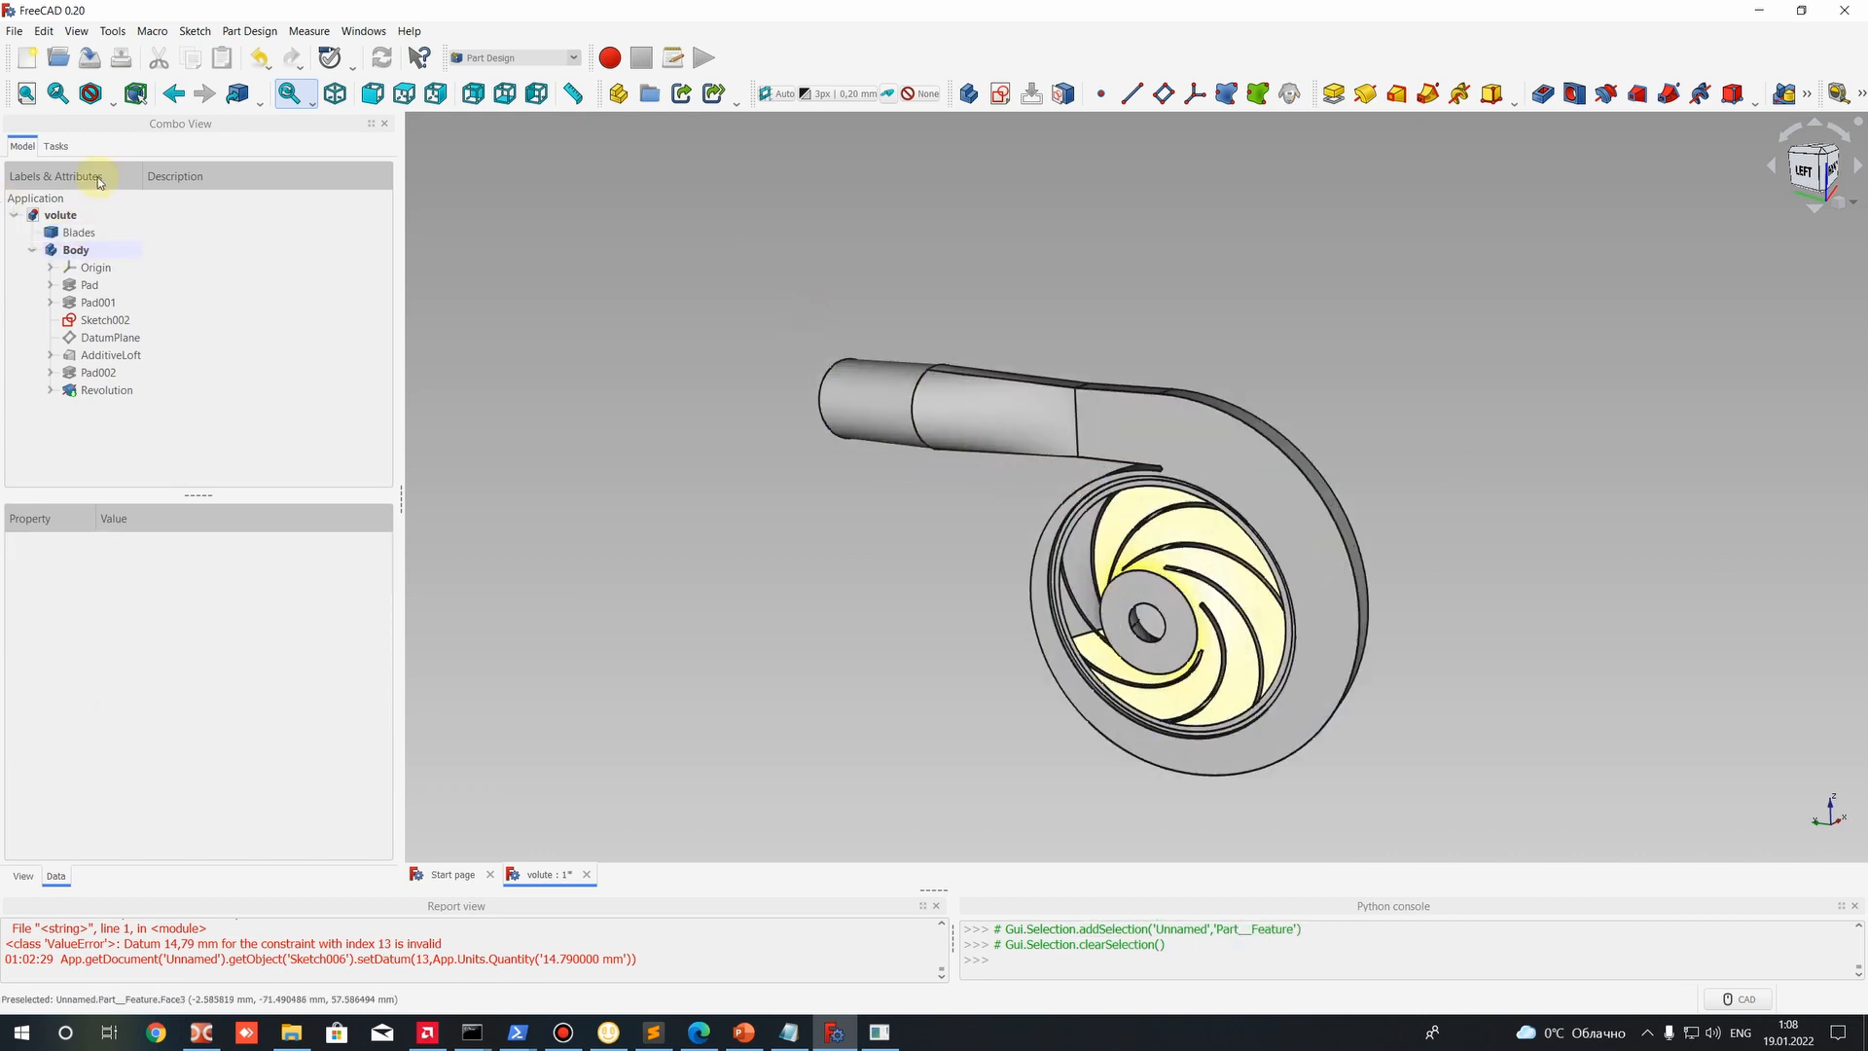
left_click(78, 233)
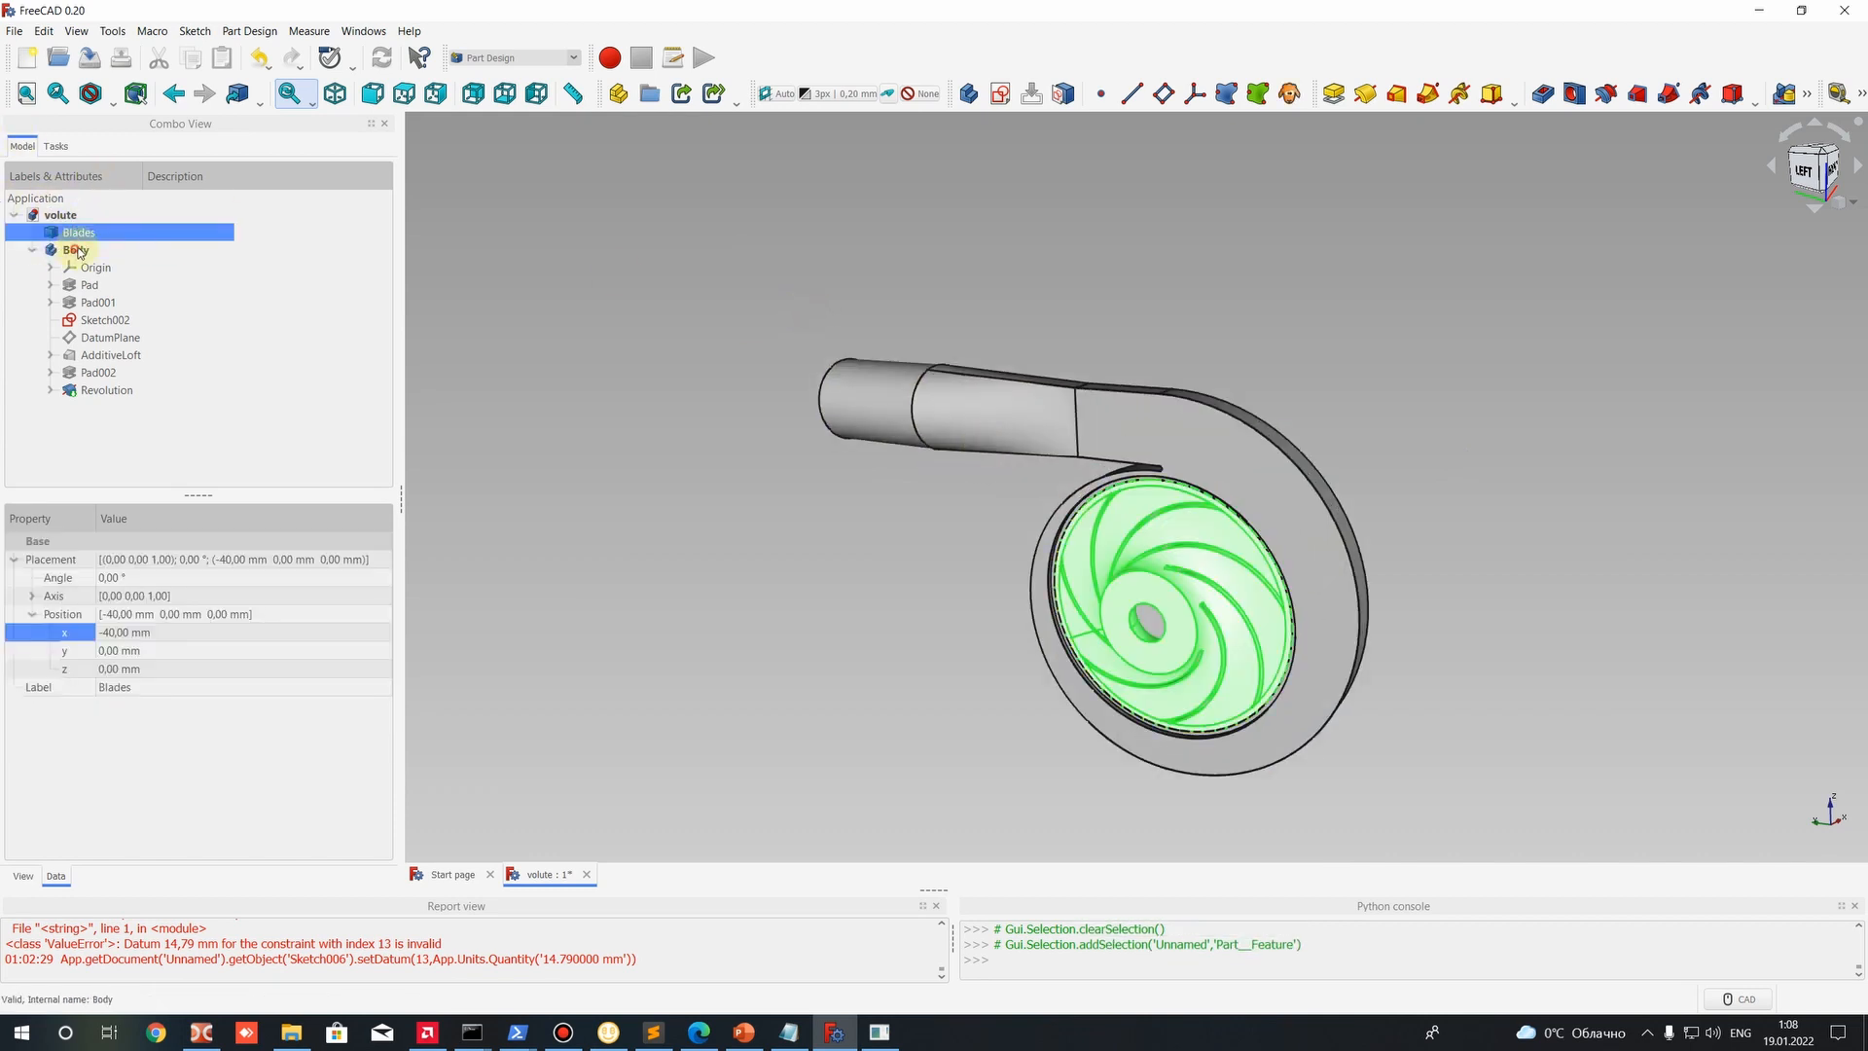
left_click(76, 250)
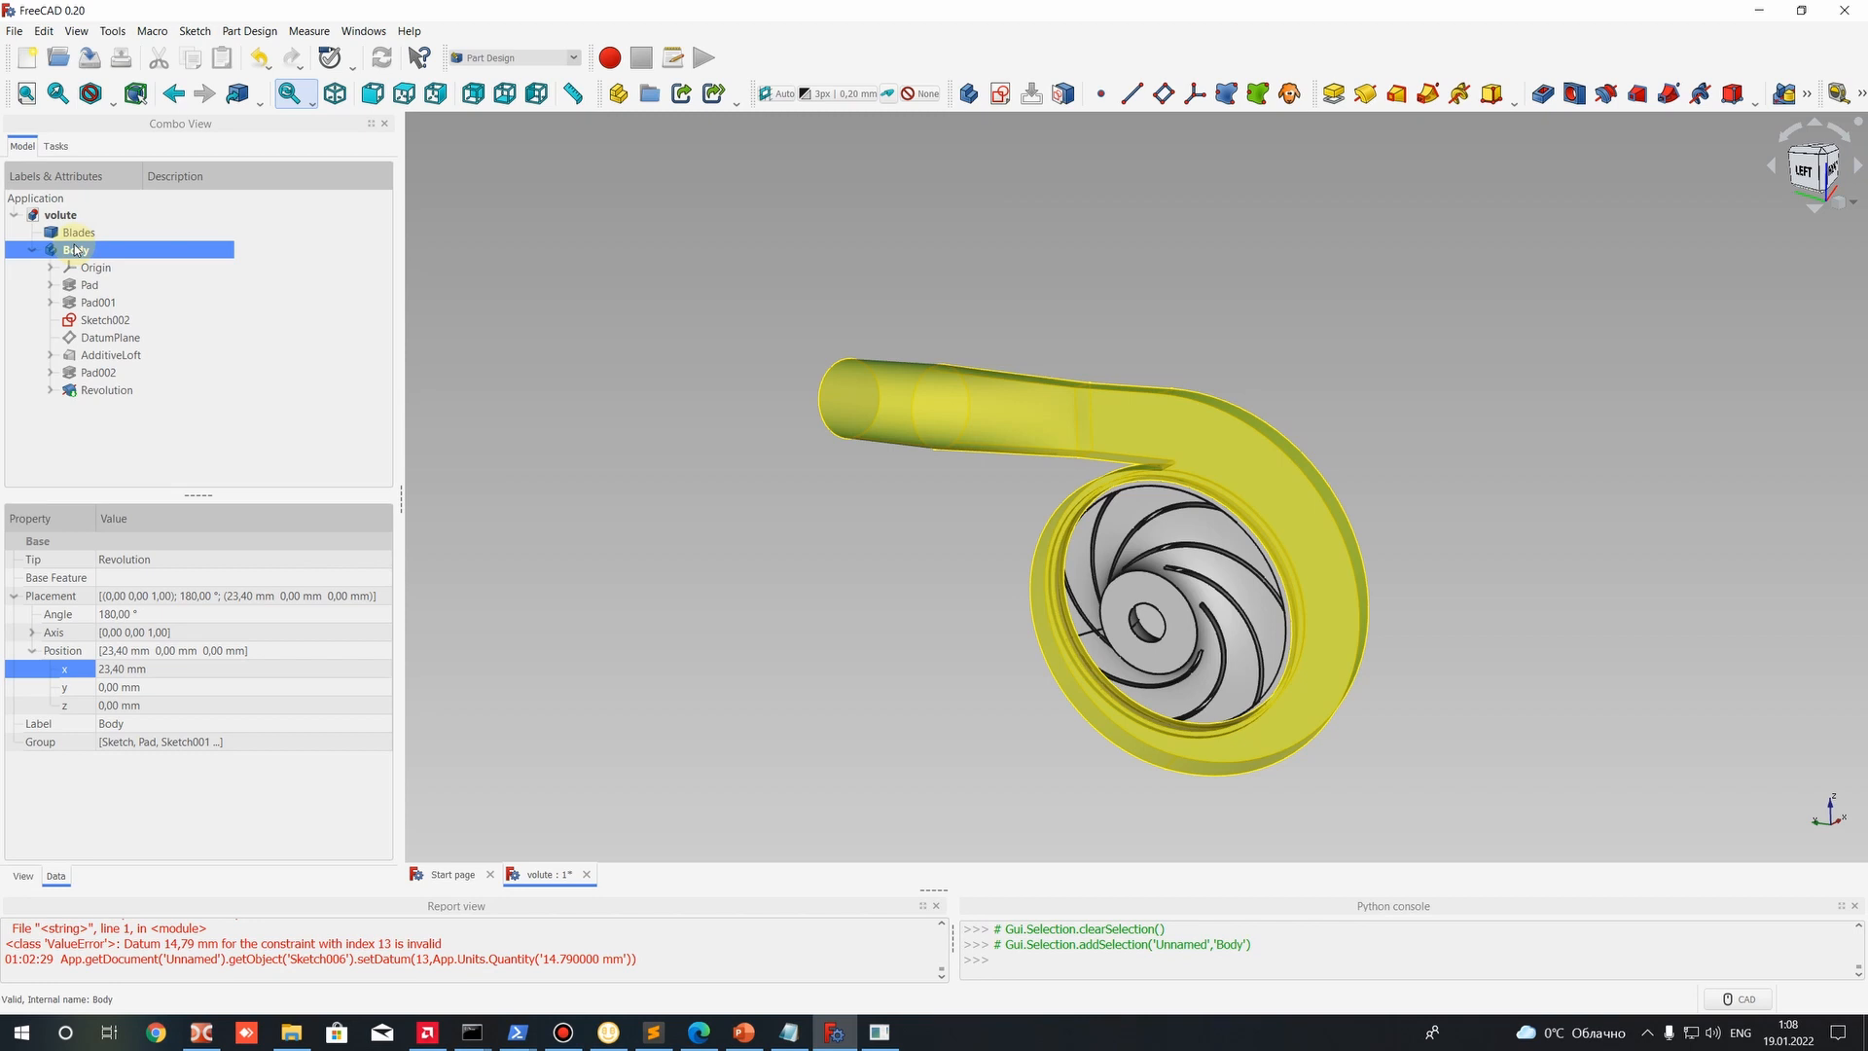
left_click(725, 242)
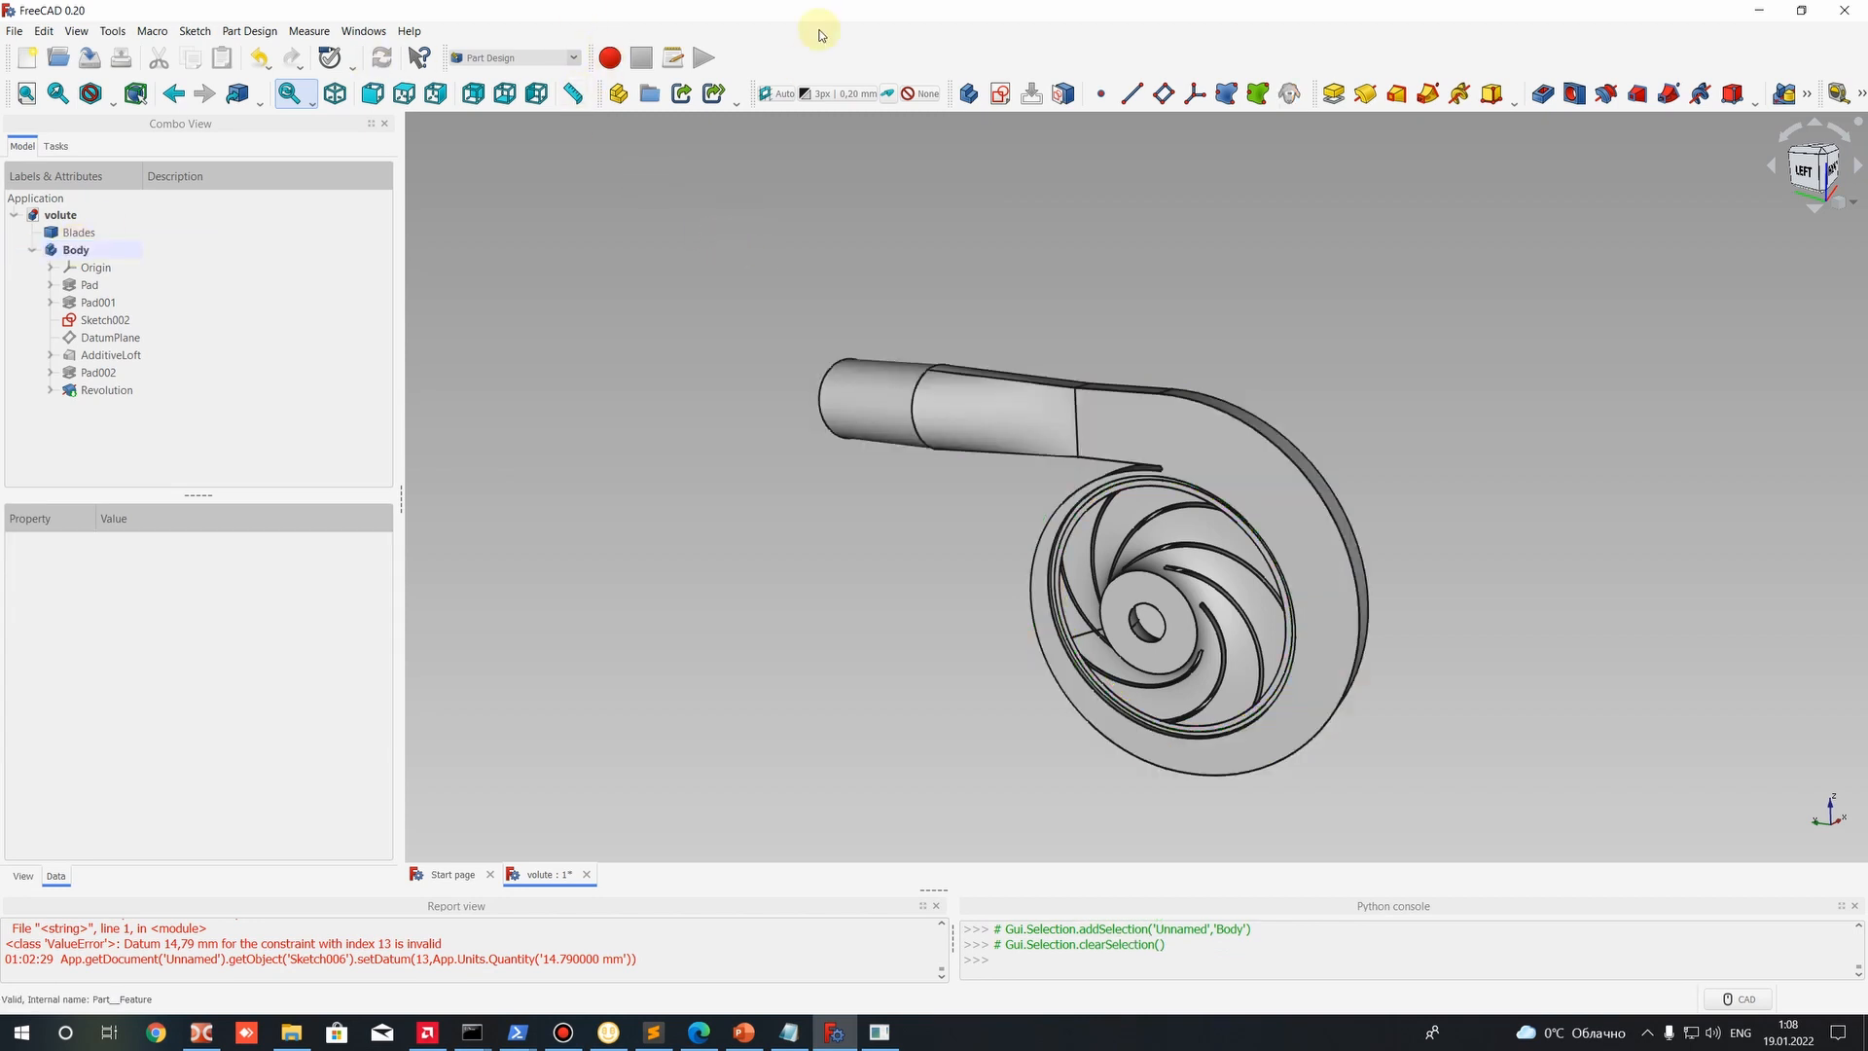